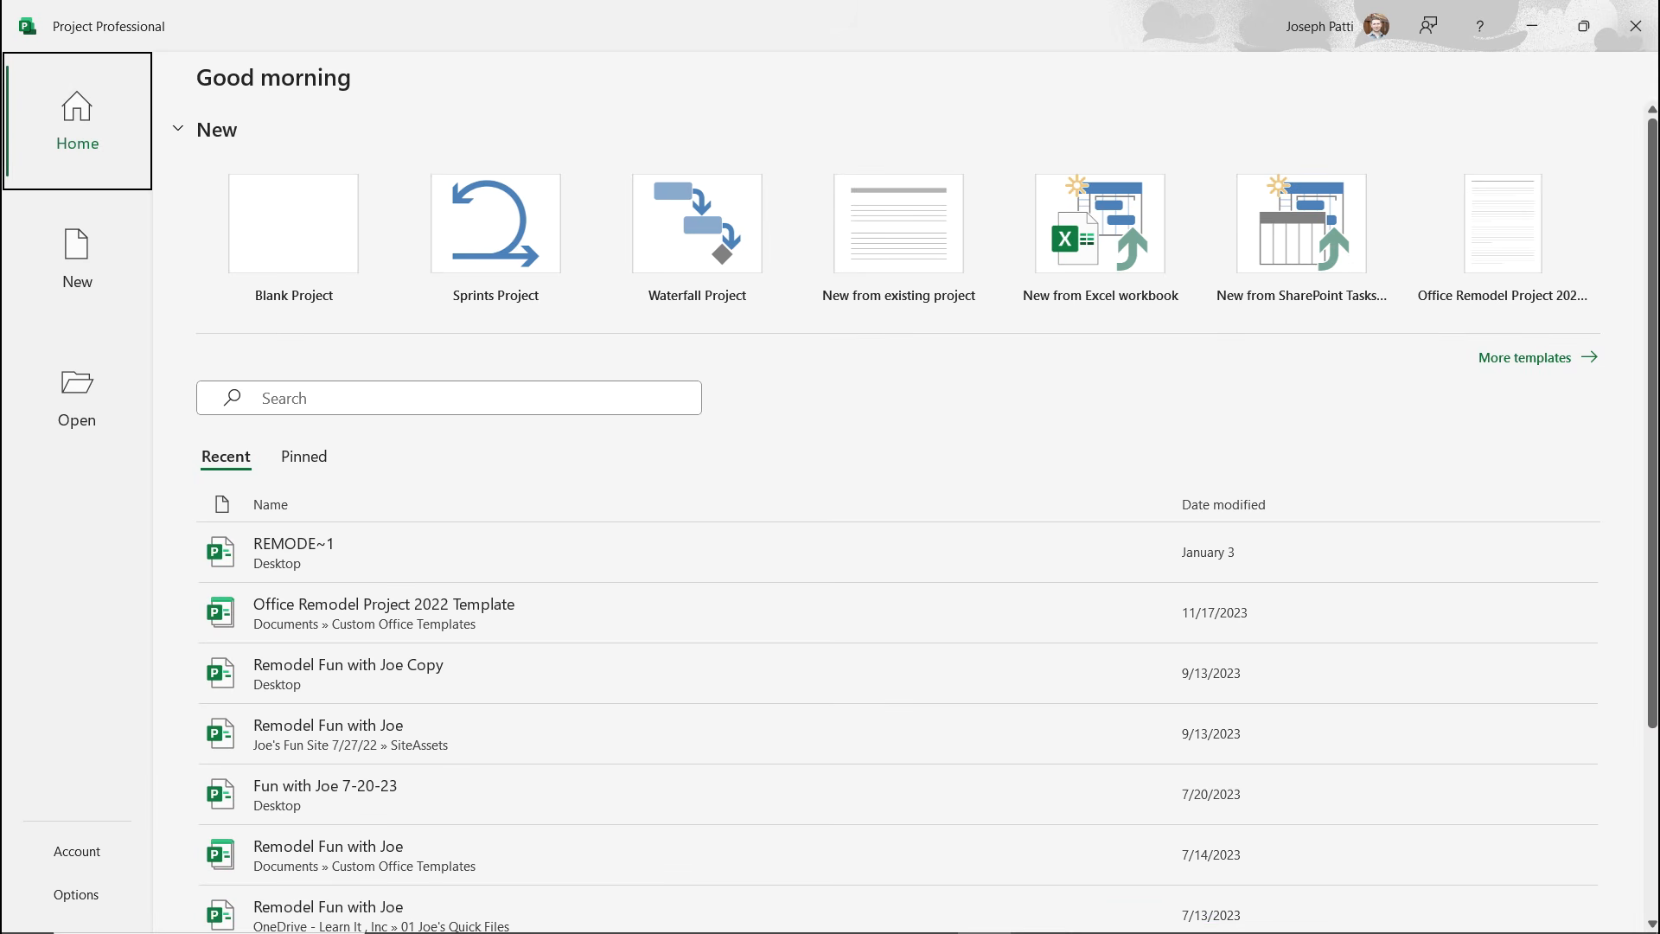
# Create a new blank project and hide the Timeline above the Gantt chart.
pyautogui.click(293, 223)
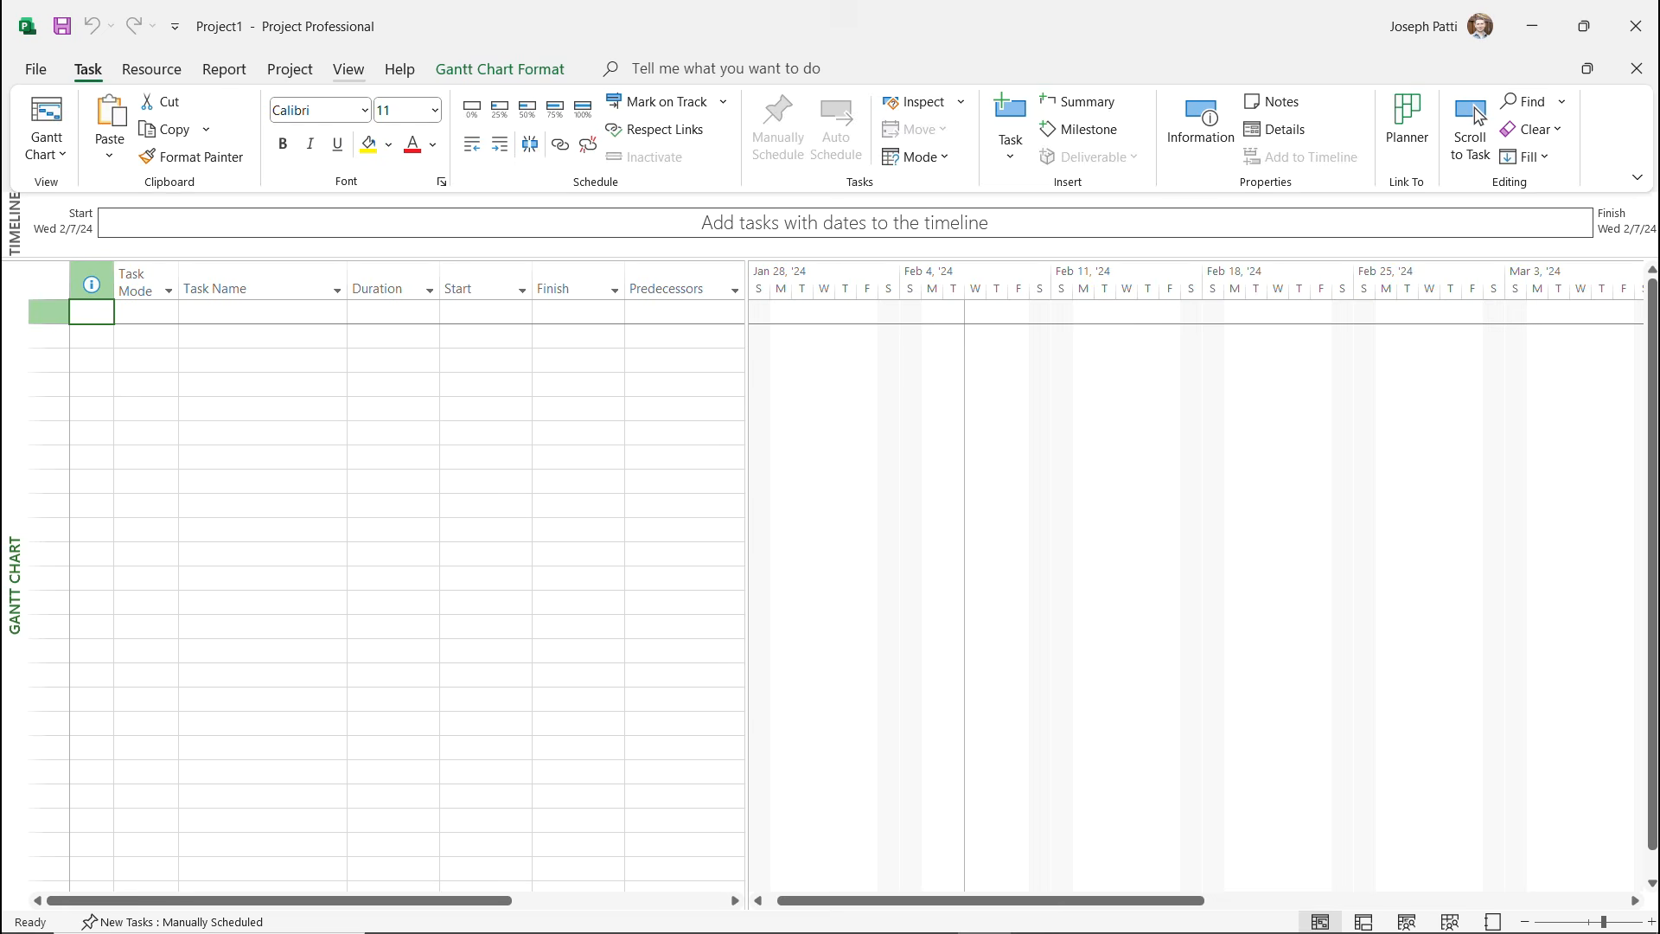
pyautogui.click(349, 68)
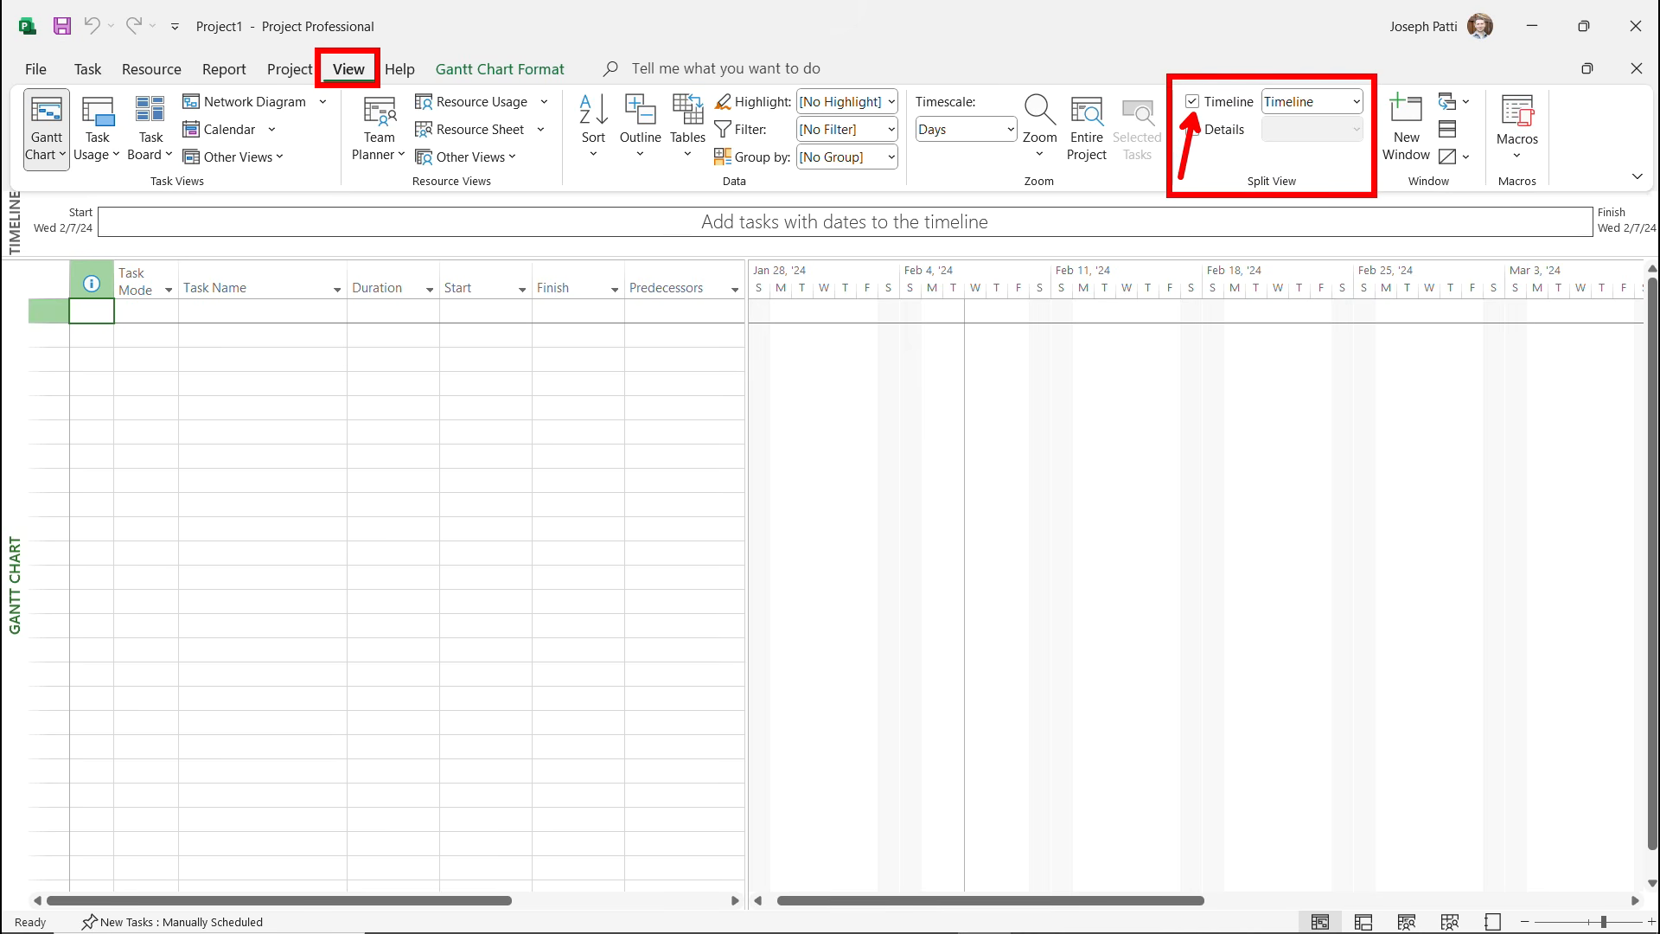
pyautogui.click(1192, 101)
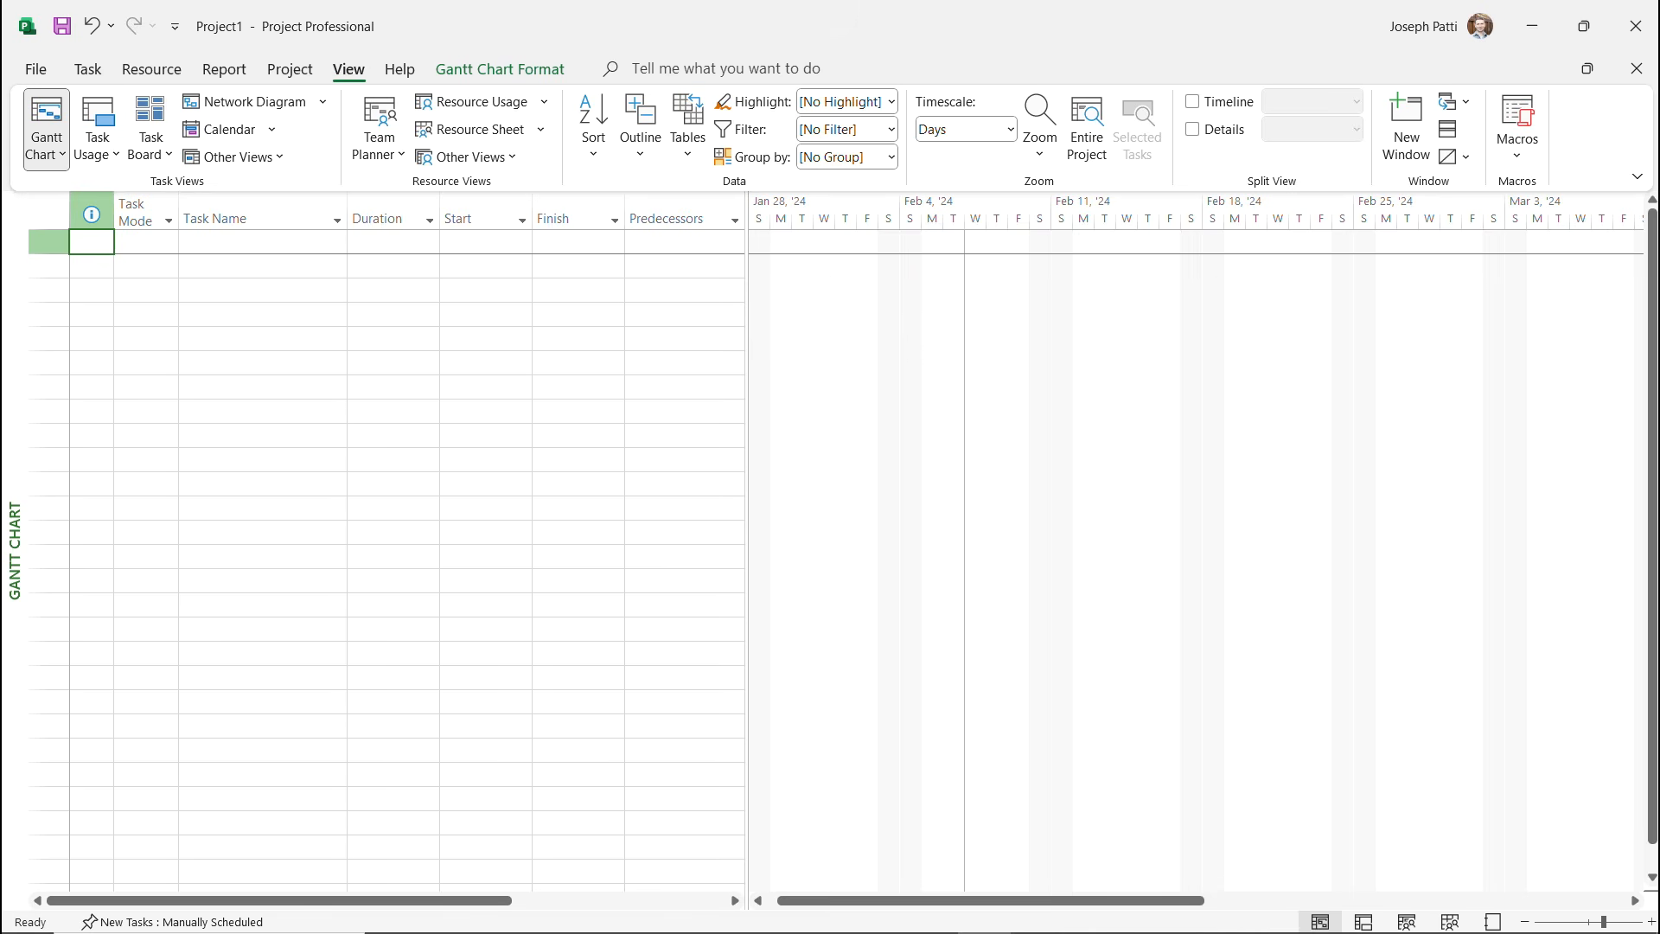
# Look through the Task Usage, Team Planner and Resource Sheet views and return to the Gantt Chart view.
pyautogui.click(262, 265)
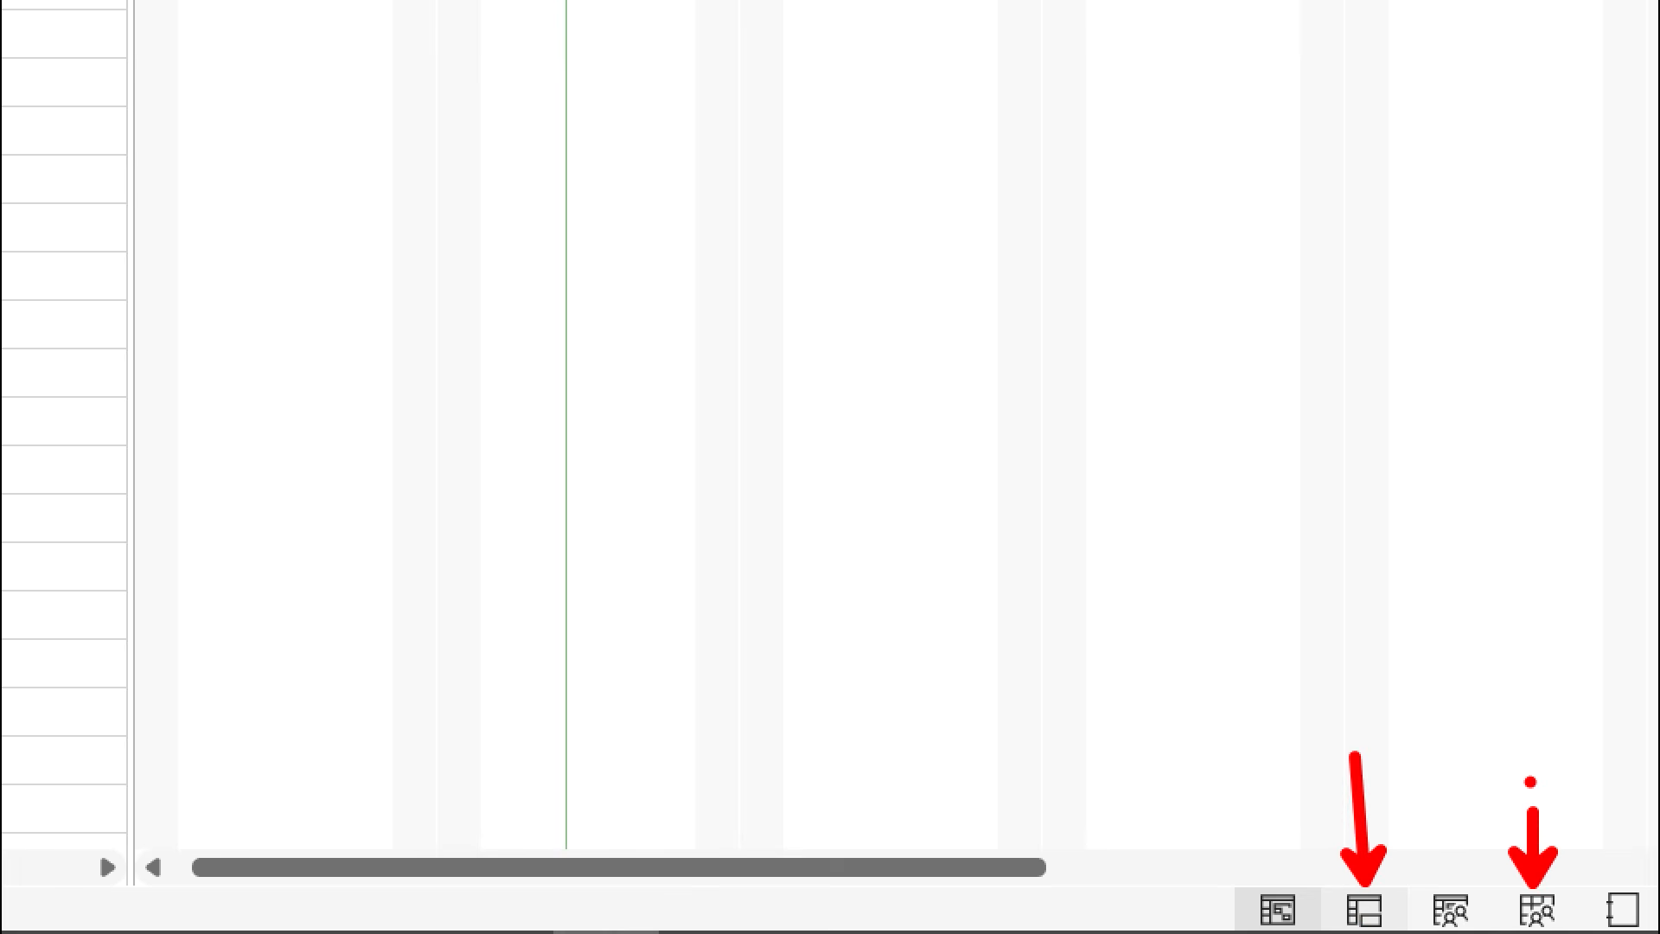
pyautogui.click(1364, 910)
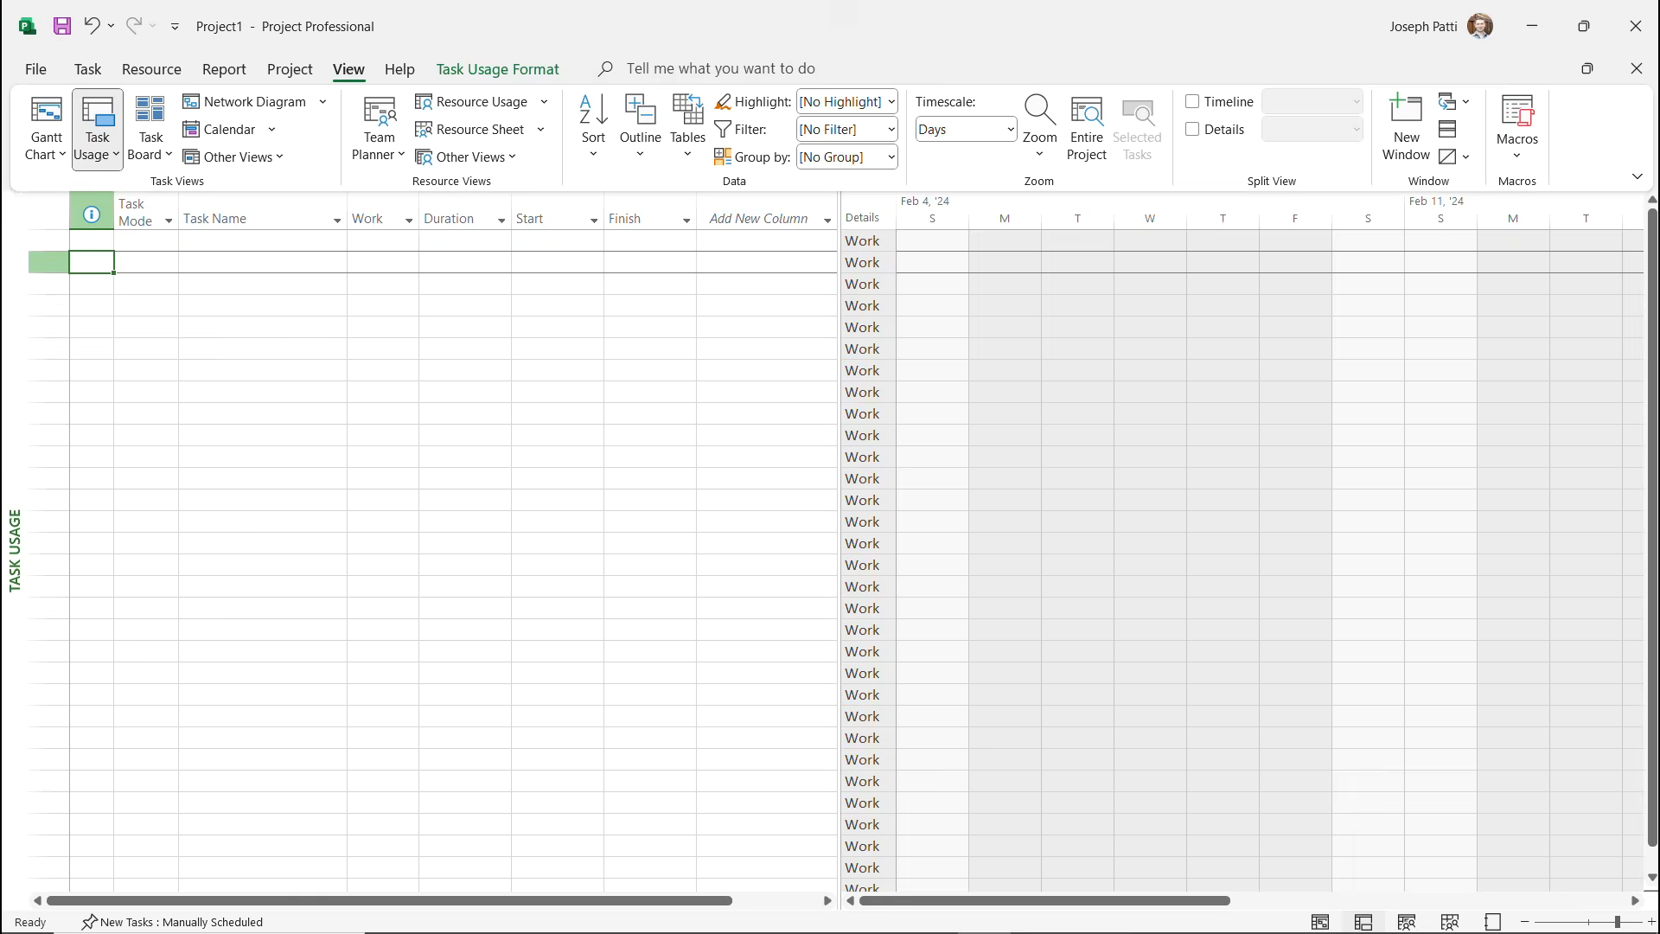
pyautogui.click(1406, 921)
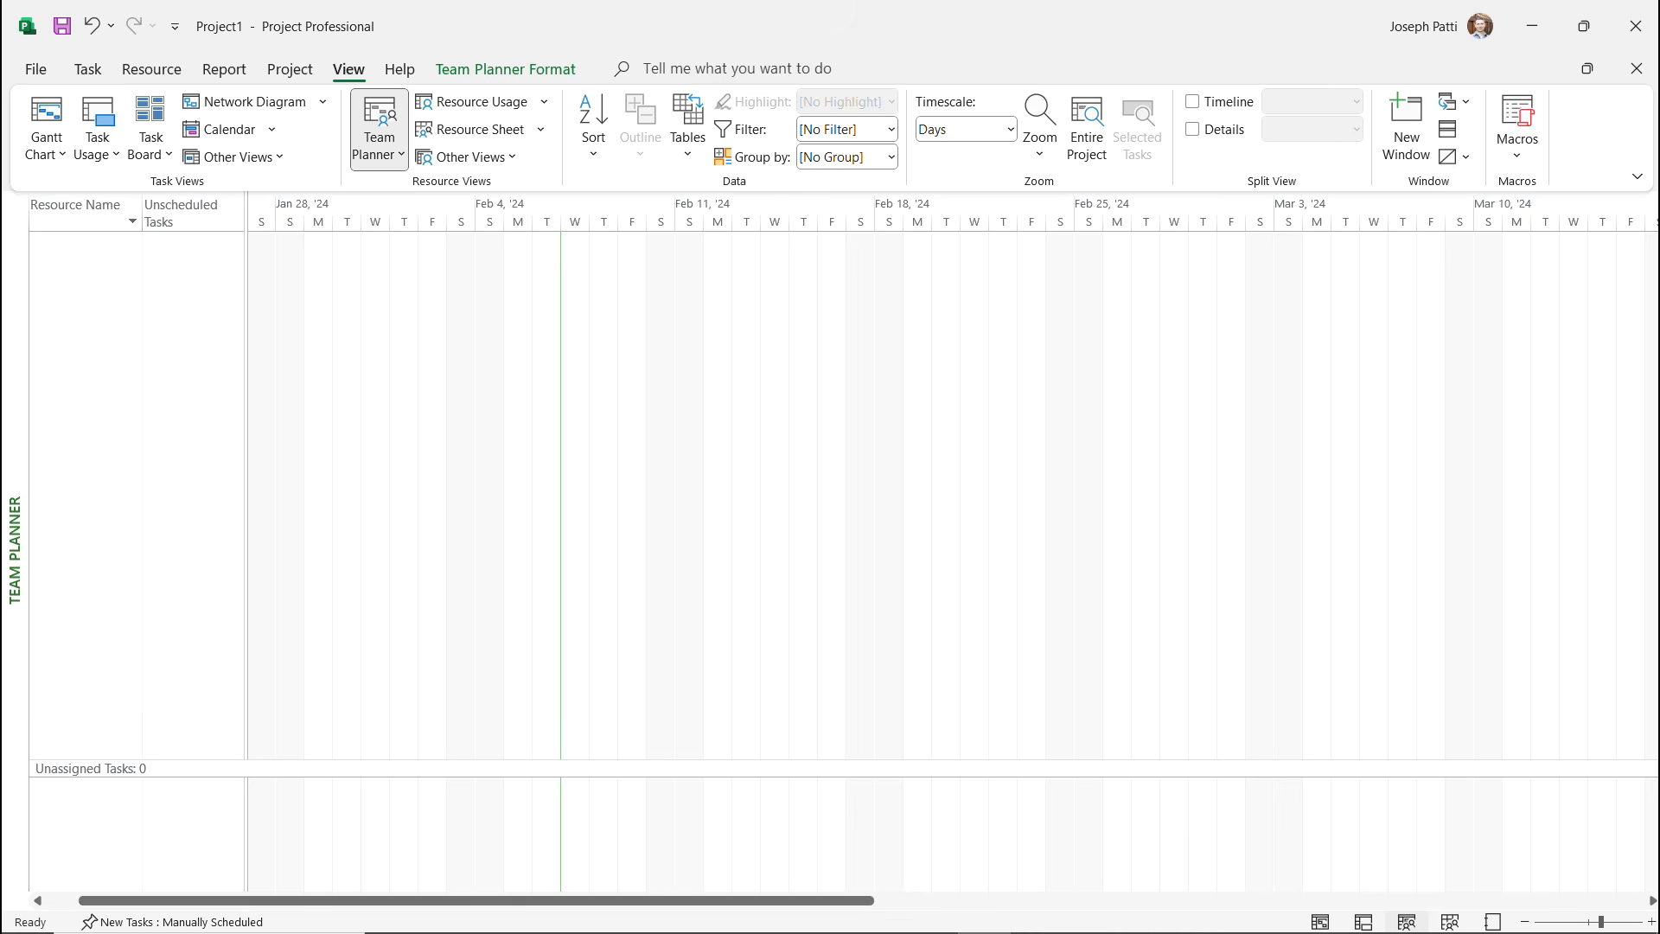
pyautogui.click(1449, 921)
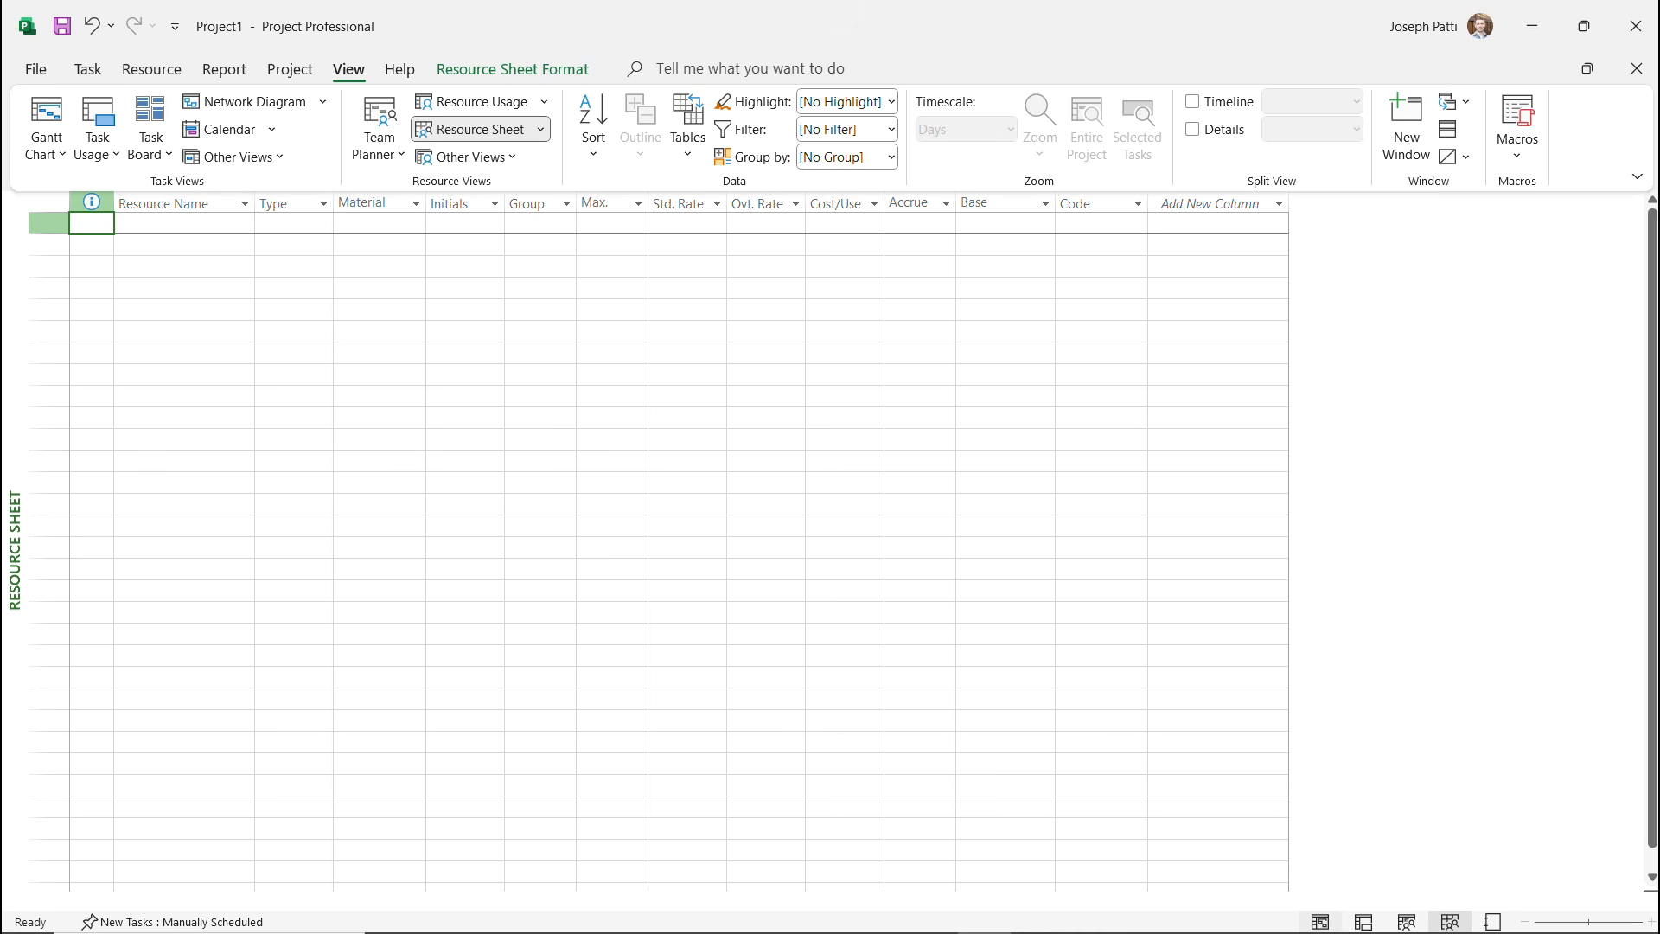
pyautogui.click(1320, 922)
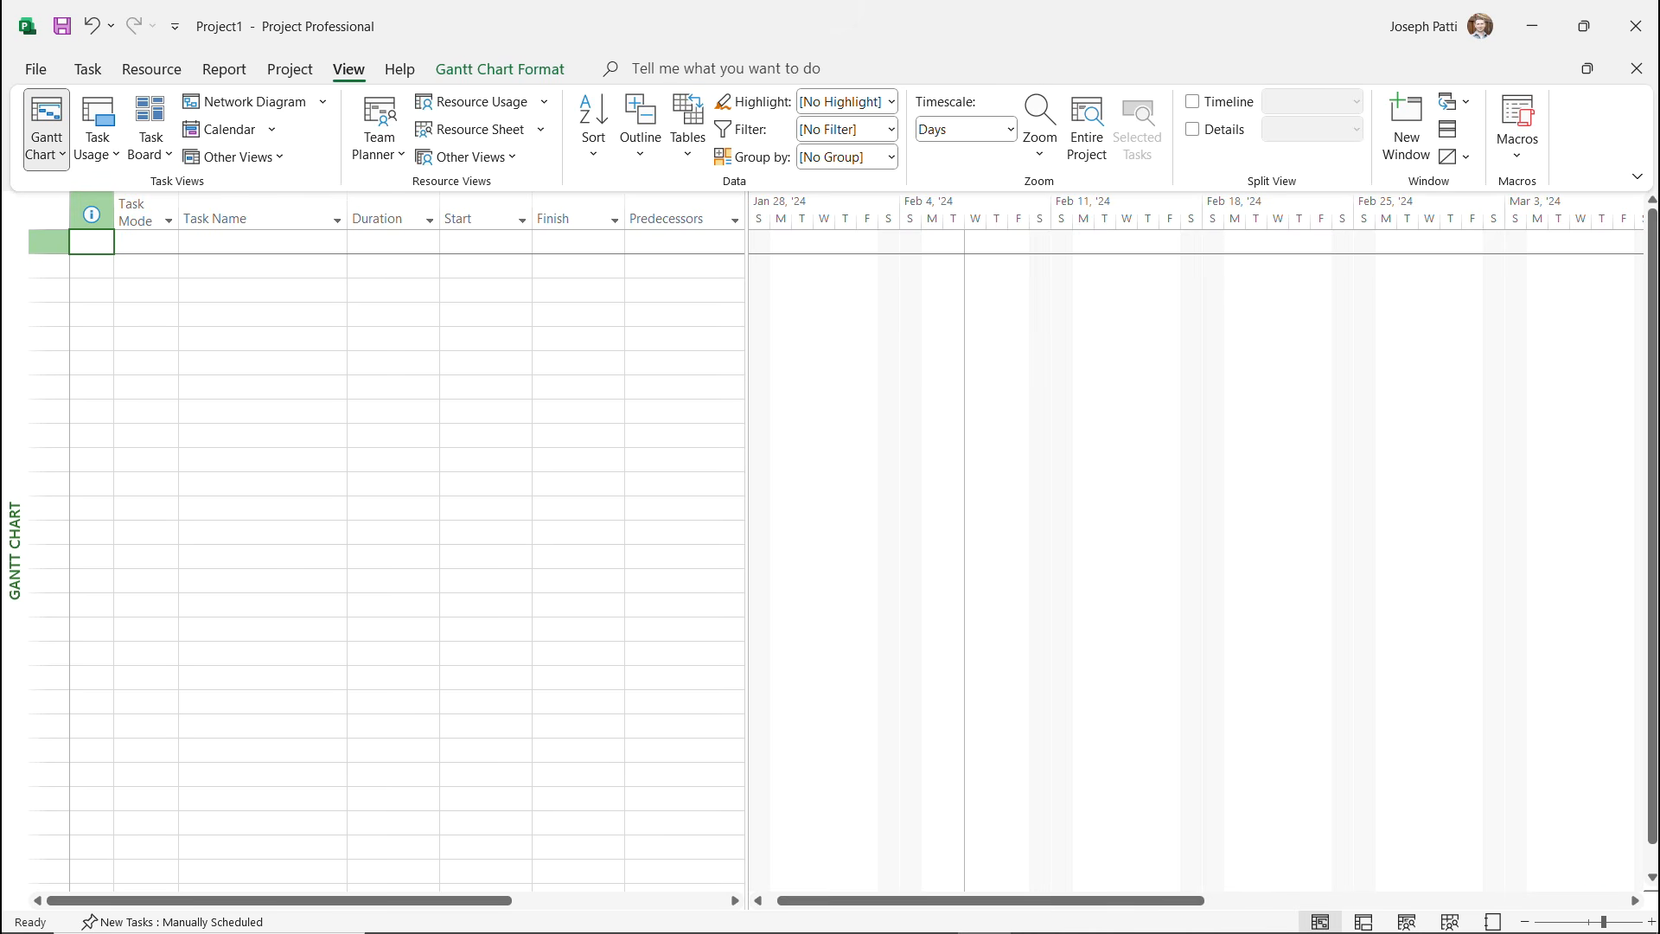
# Preview the Gantt chart at coarser and finer timescales, from 15-minute to 7-day intervals, and return to a daily scale.
pyautogui.moveTo(1604, 922); pyautogui.dragTo(1596, 921)
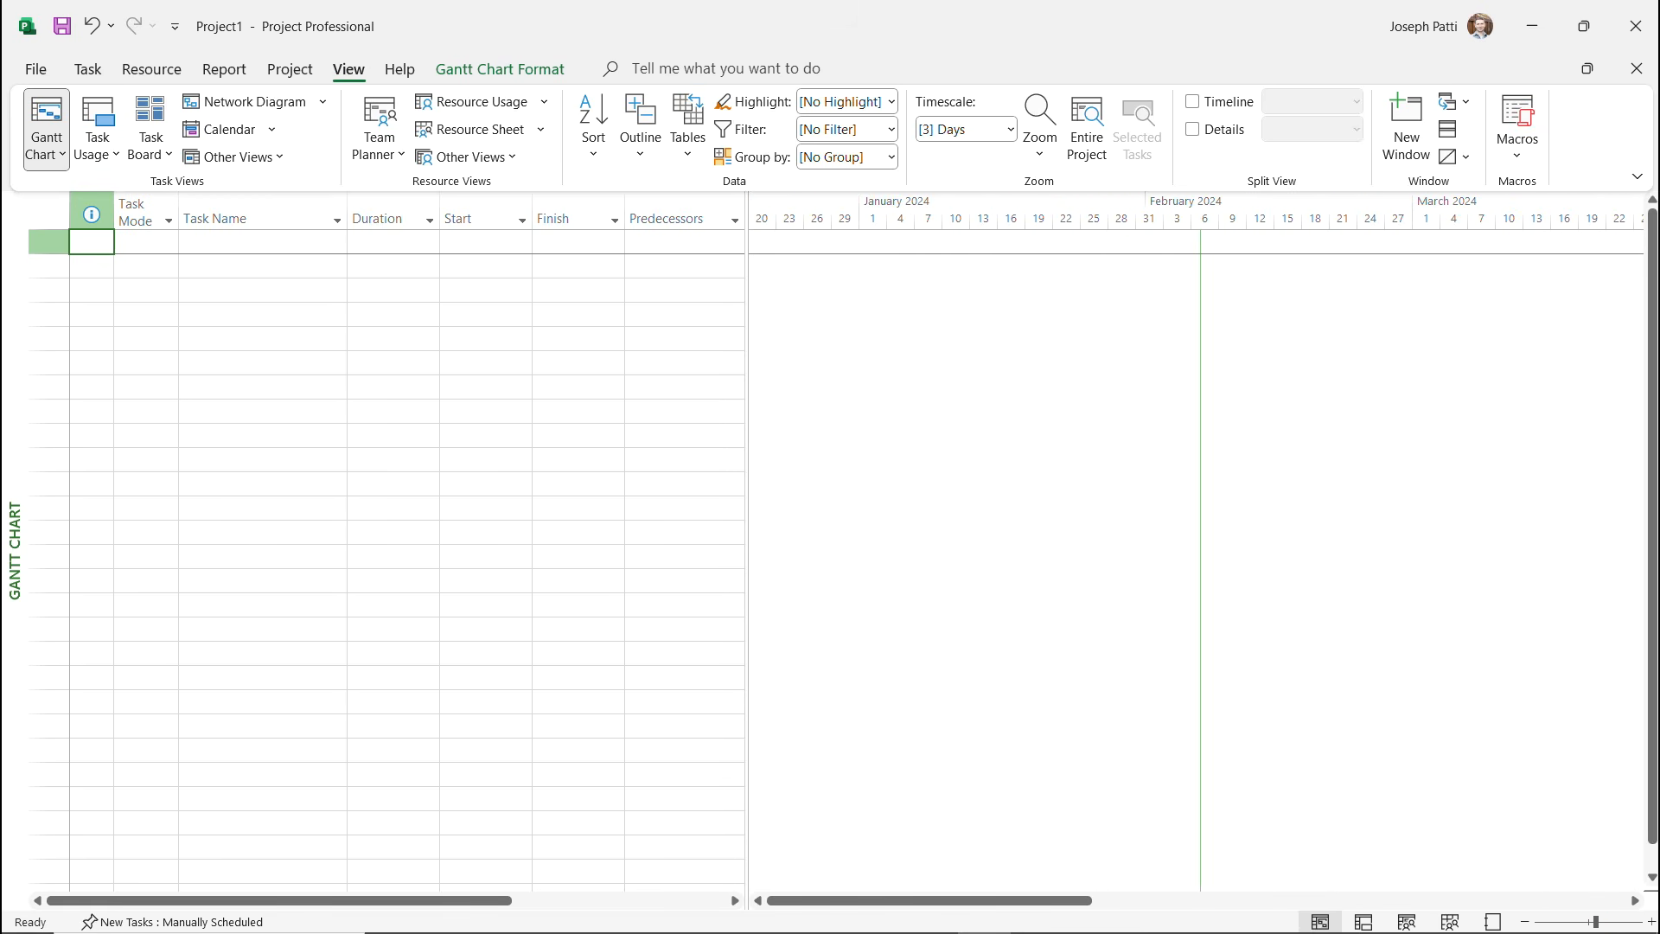
pyautogui.click(262, 386)
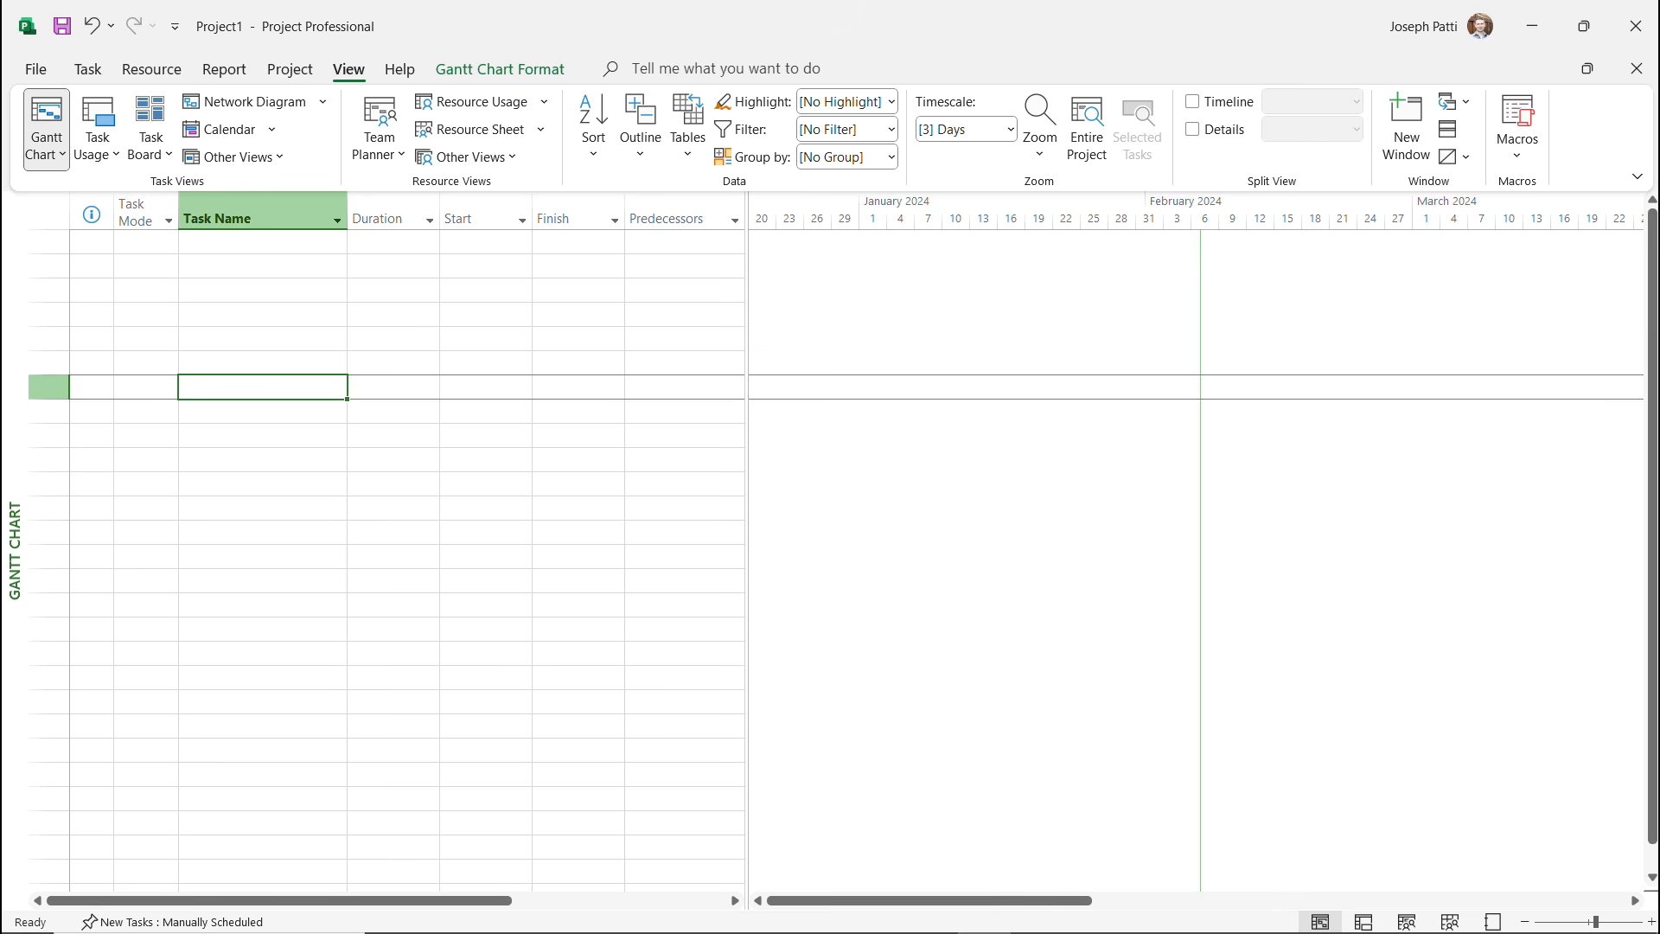
pyautogui.scroll(5, 1195, 558)
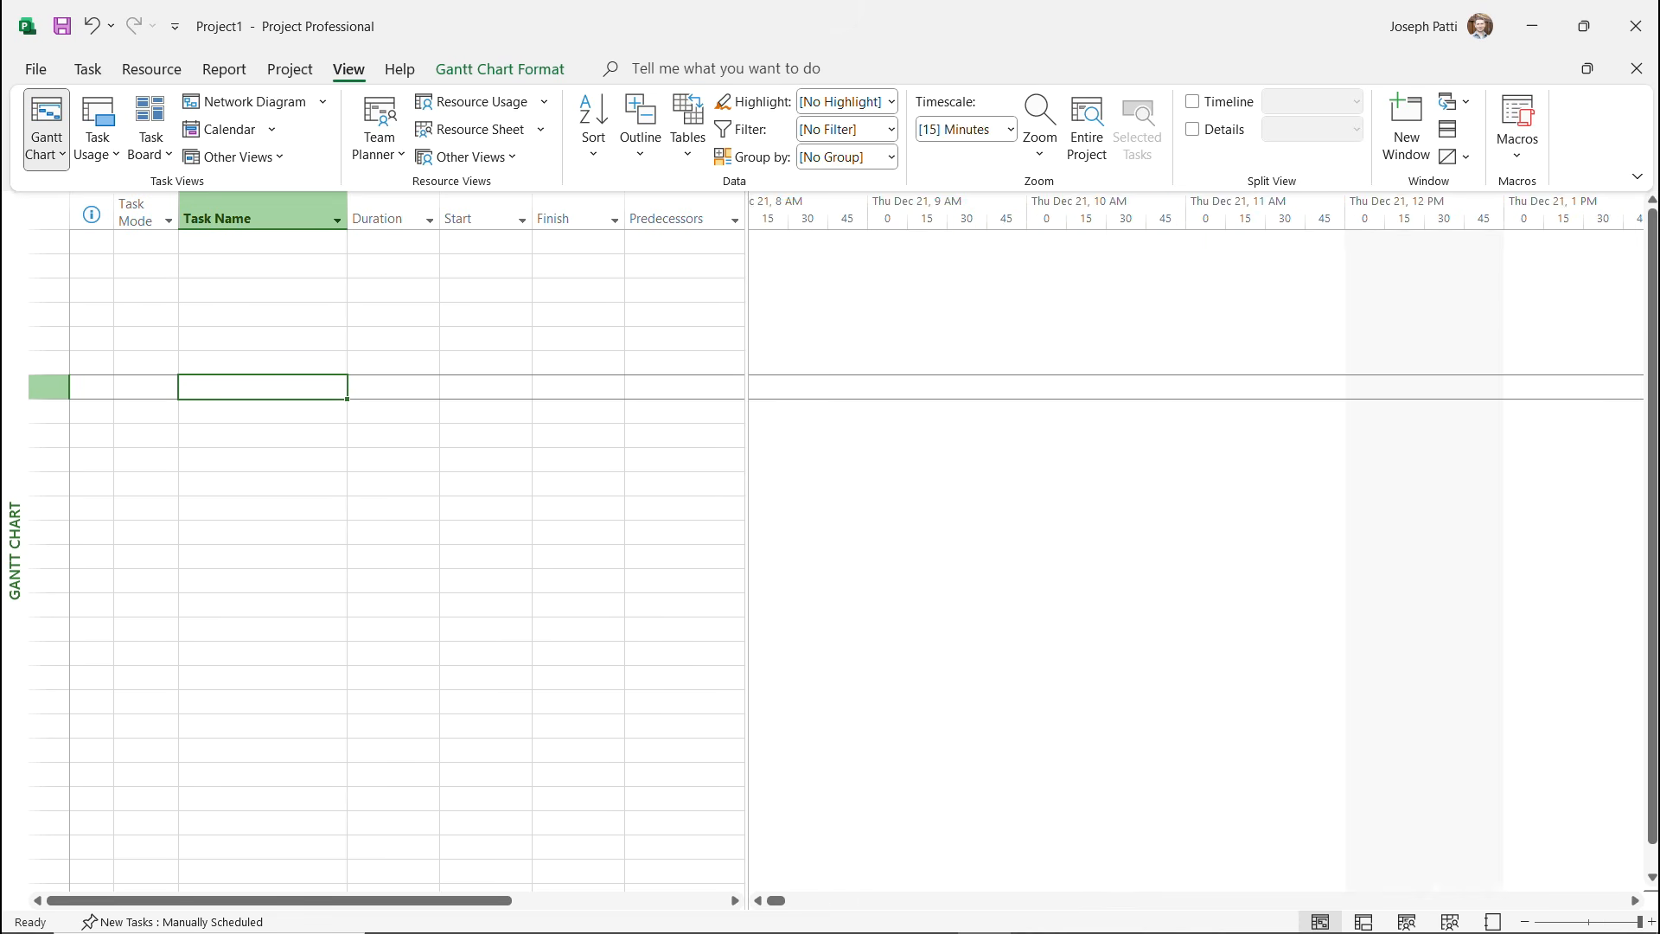
pyautogui.scroll(-6, 1195, 558)
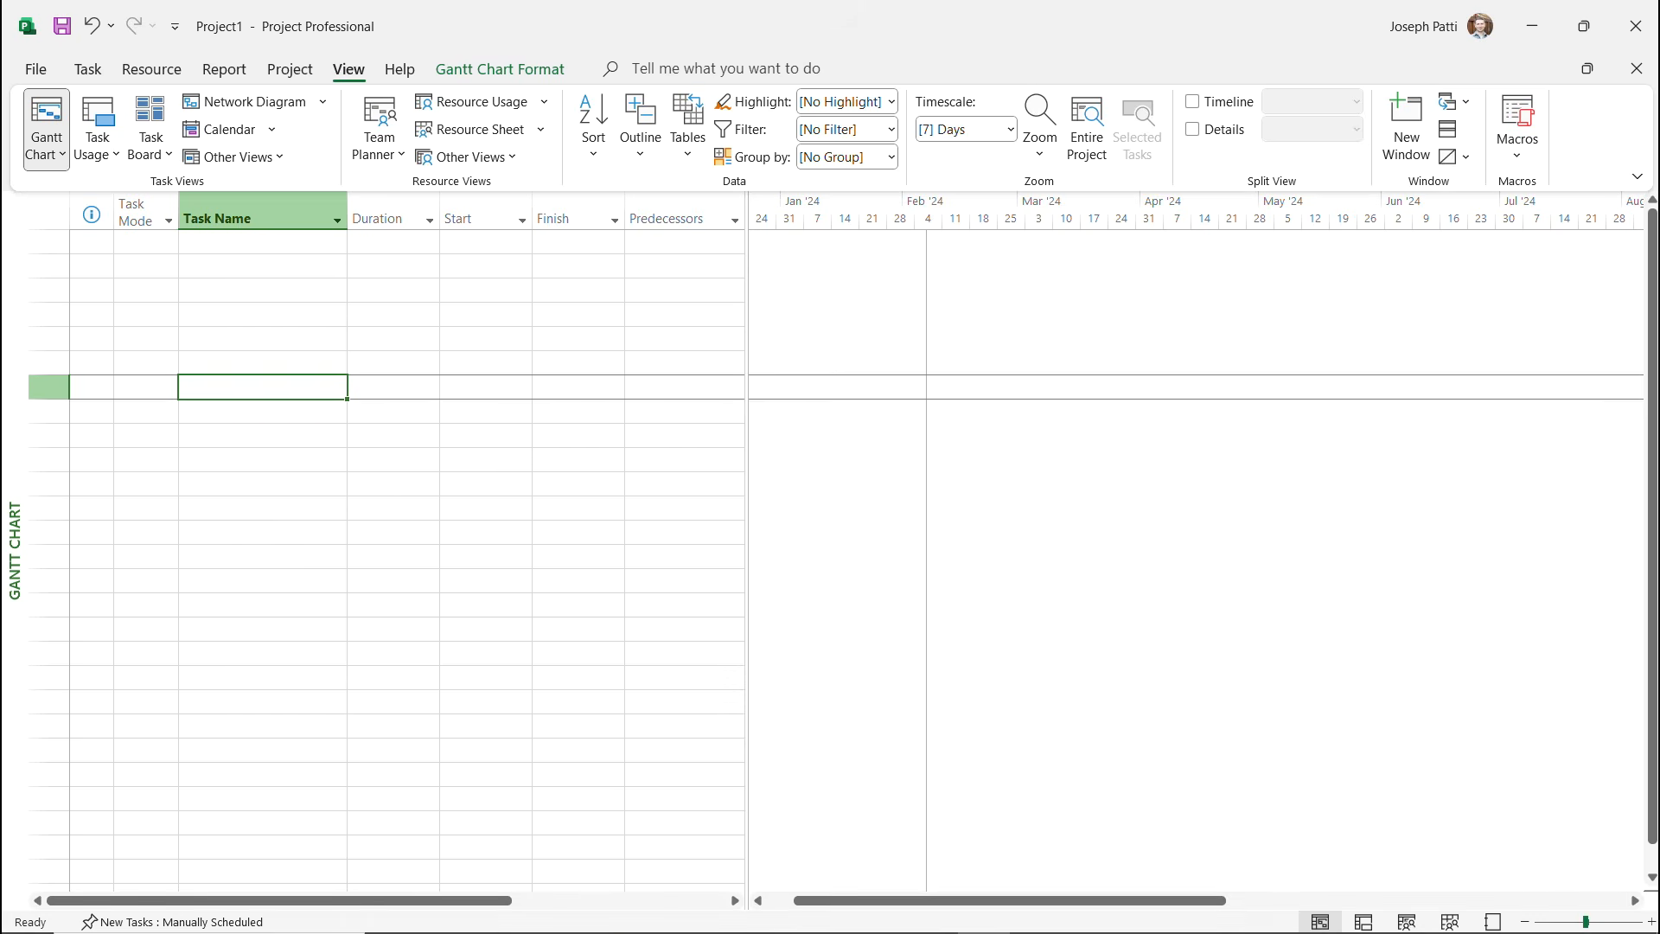
pyautogui.moveTo(1585, 922); pyautogui.dragTo(765, 900)
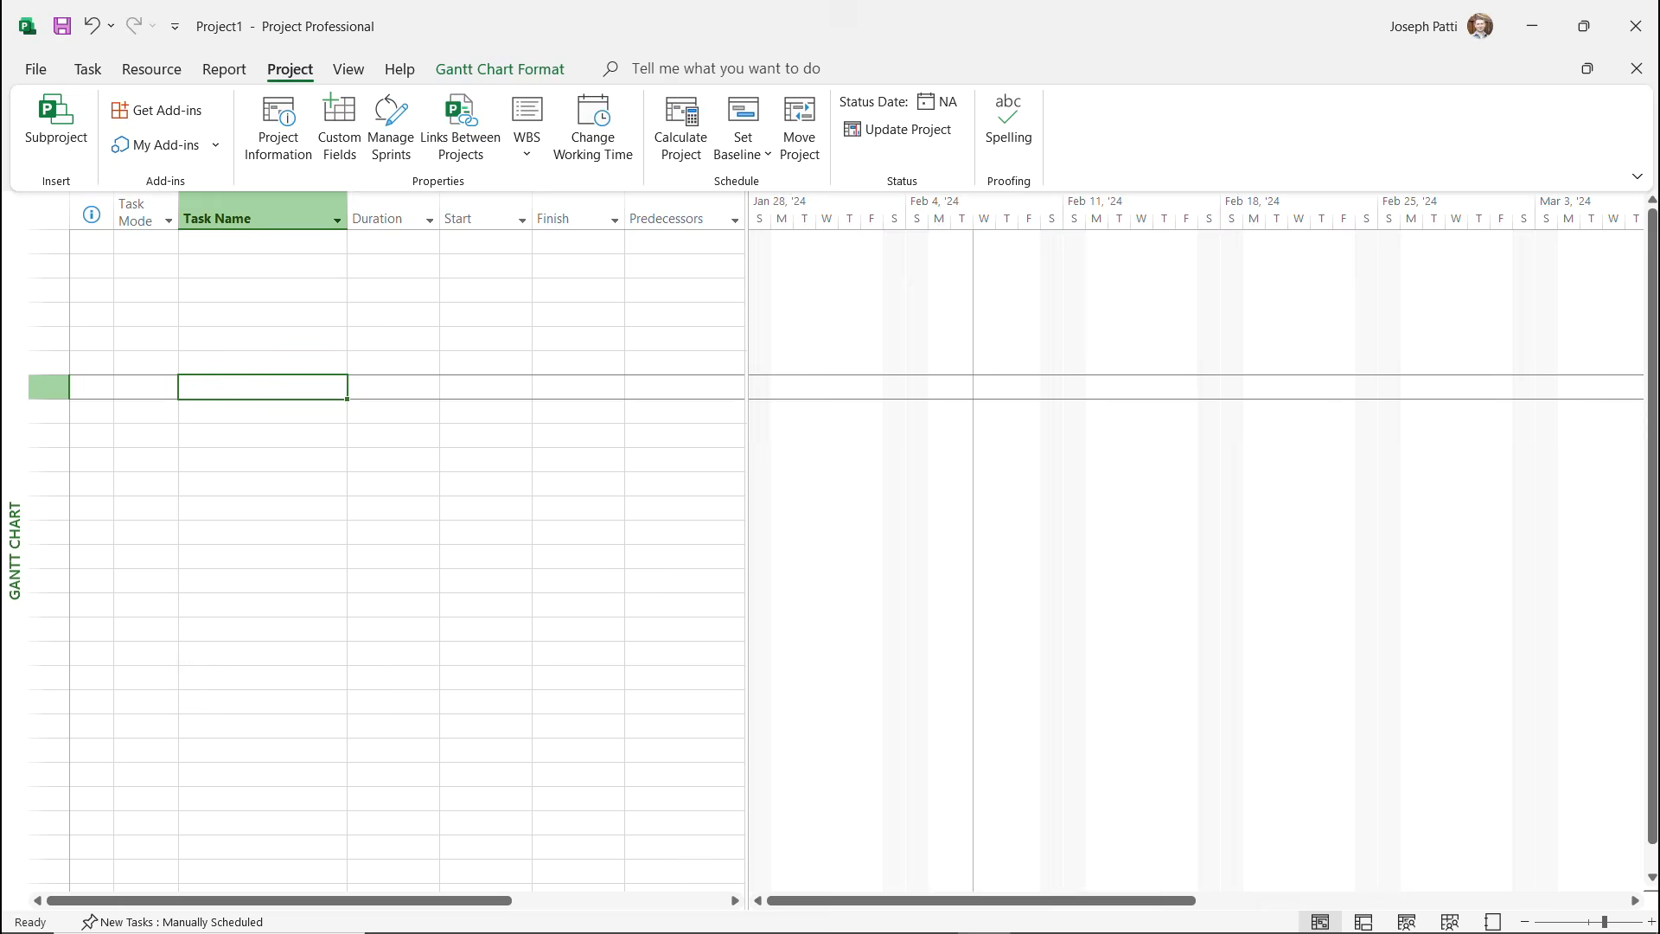
# Open the project information, try scheduling from the Project Finish Date and switch back to the Project Start Date.
pyautogui.click(277, 128)
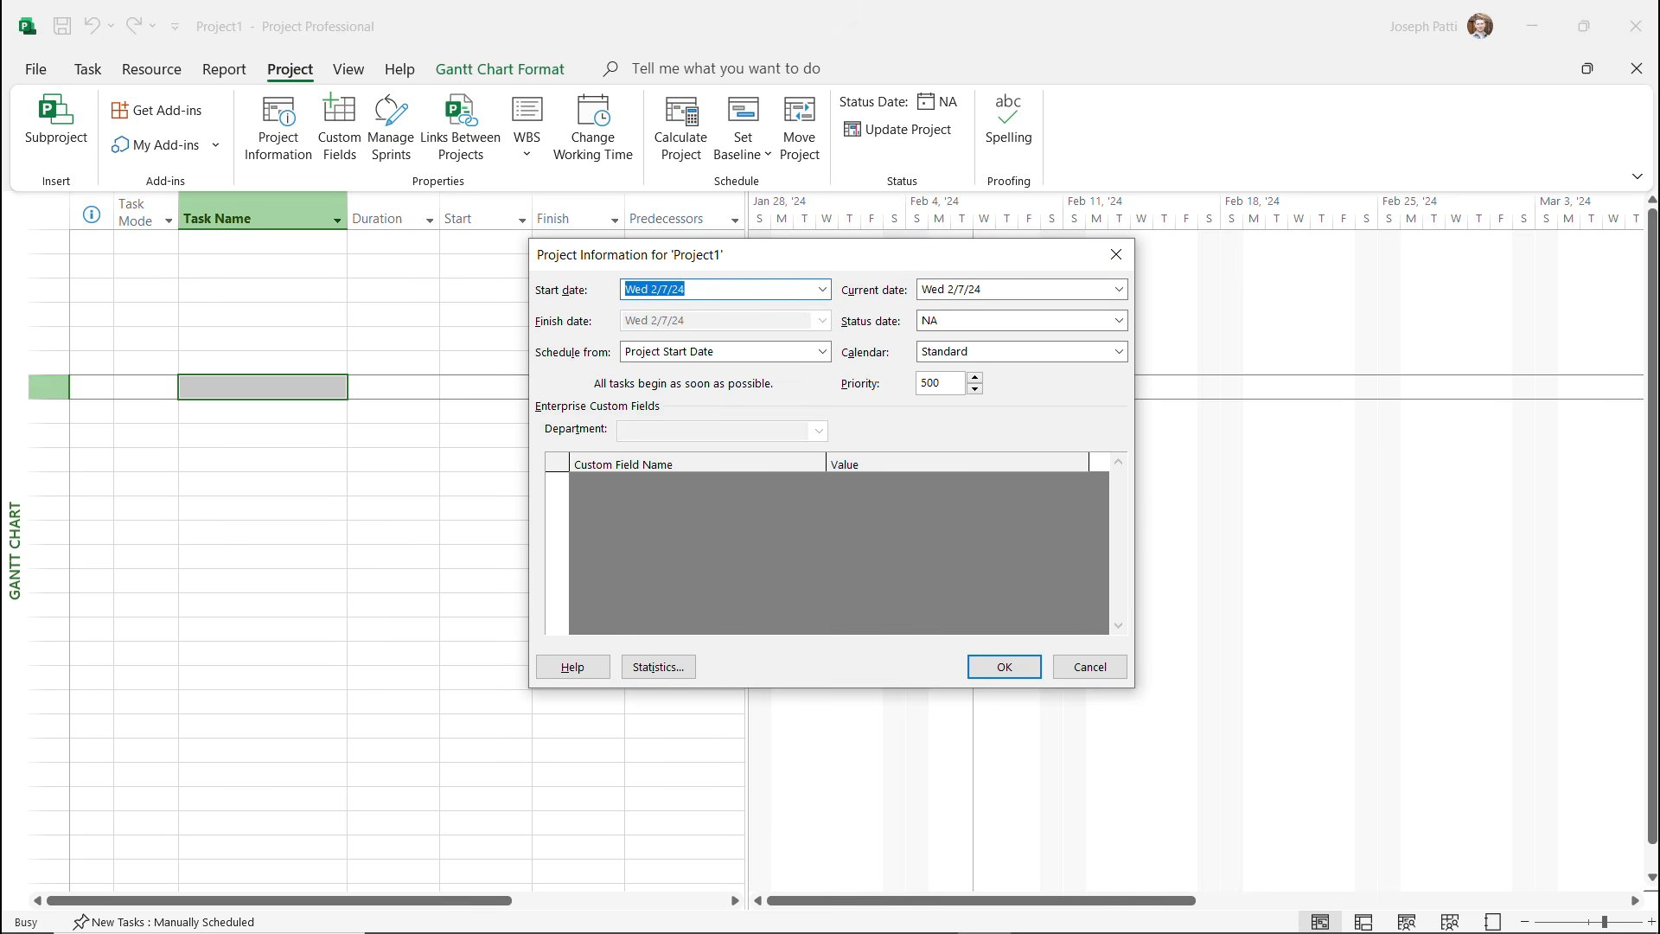
pyautogui.moveTo(868, 264); pyautogui.dragTo(704, 285)
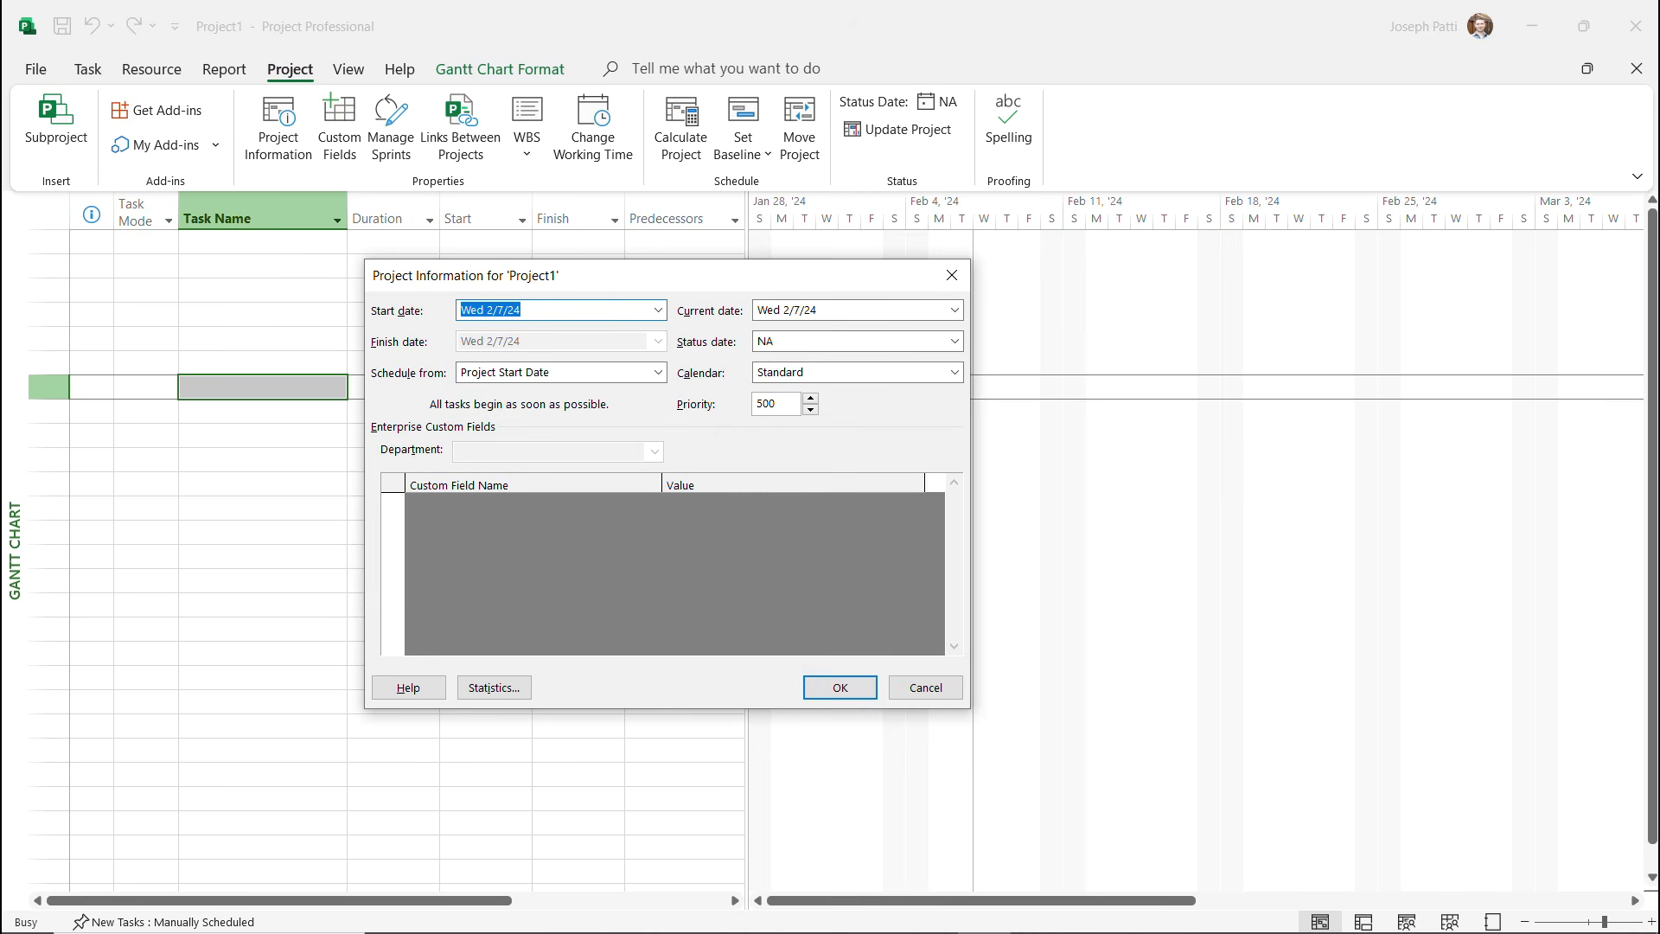
pyautogui.click(658, 372)
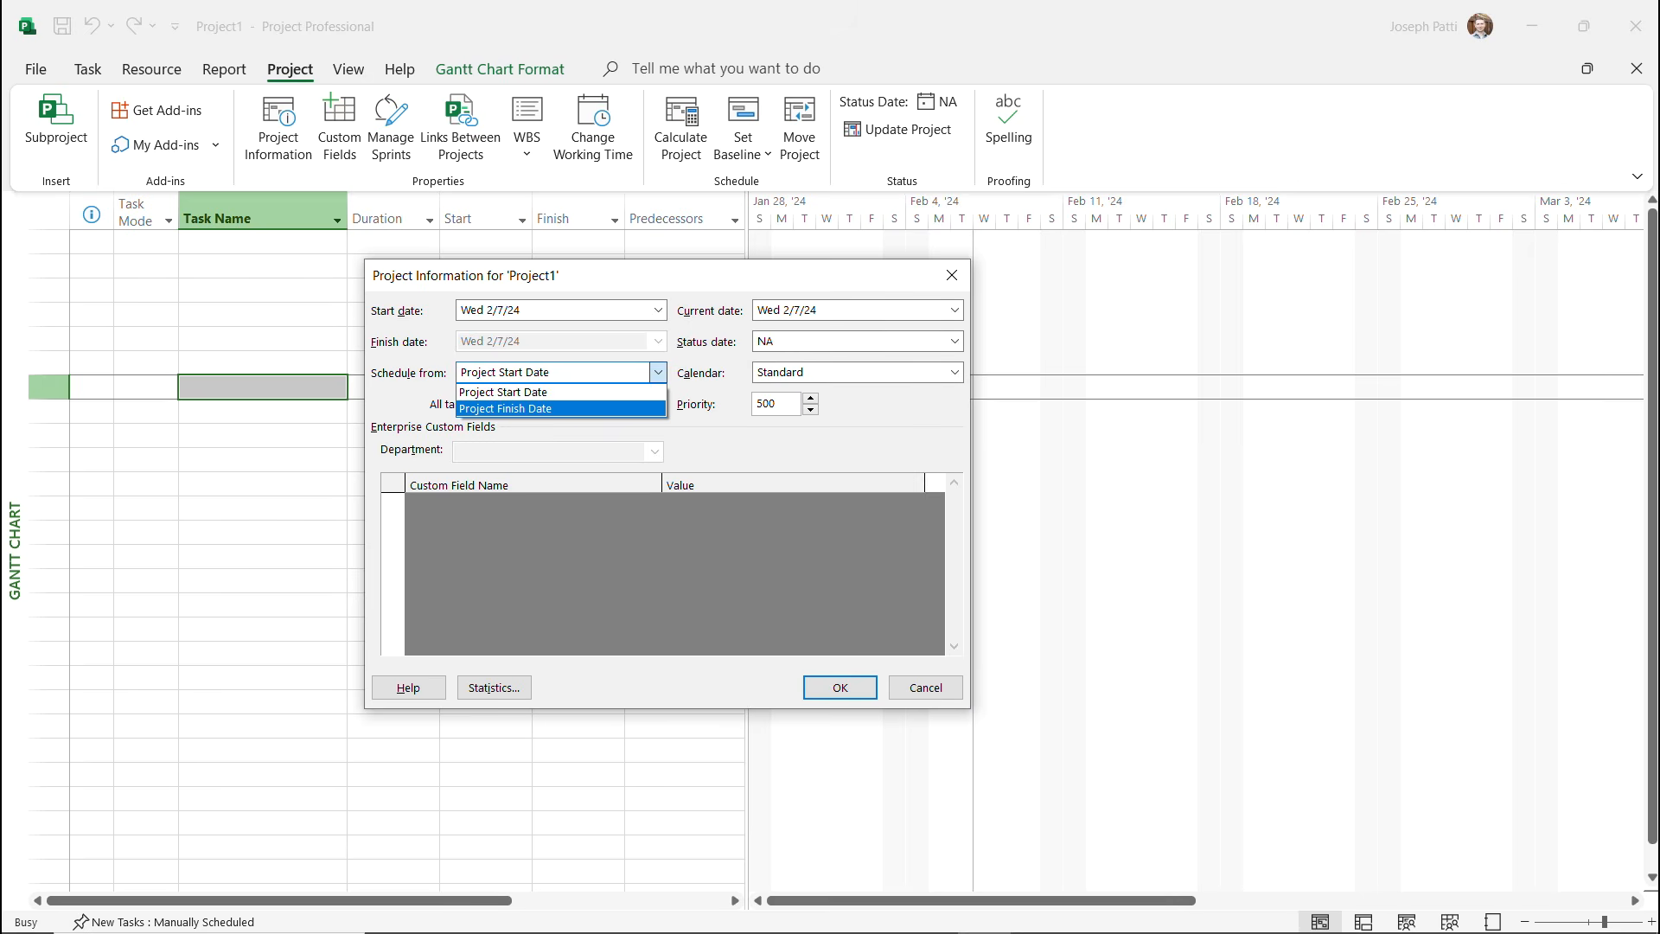
pyautogui.click(505, 408)
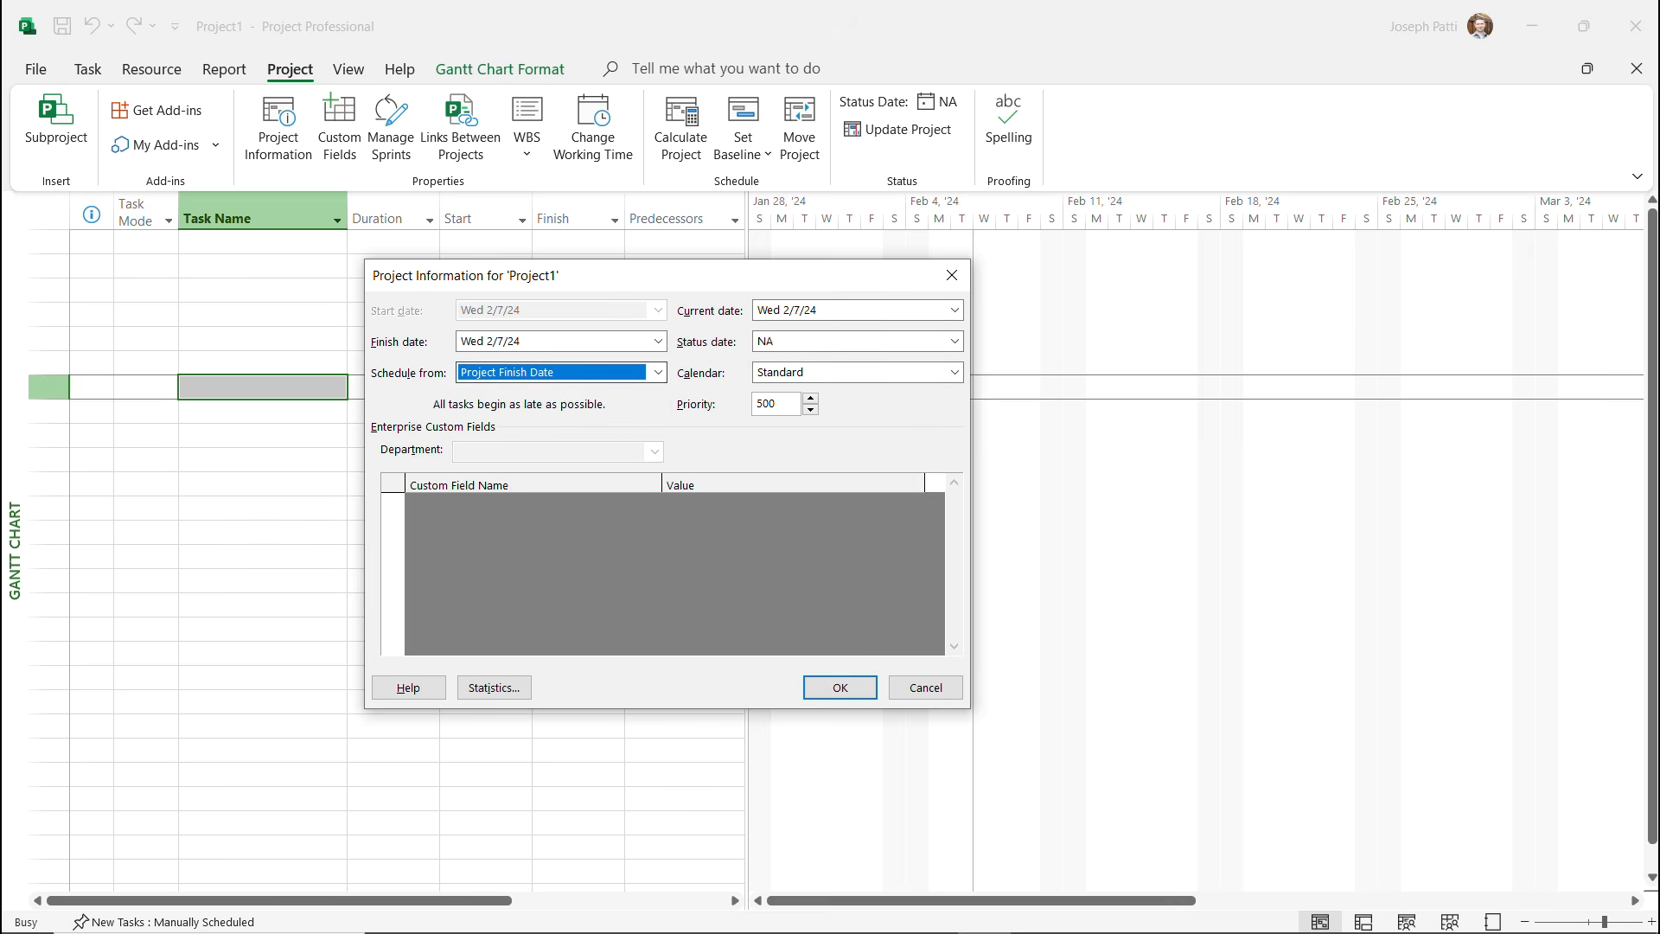
pyautogui.click(658, 372)
pyautogui.click(505, 392)
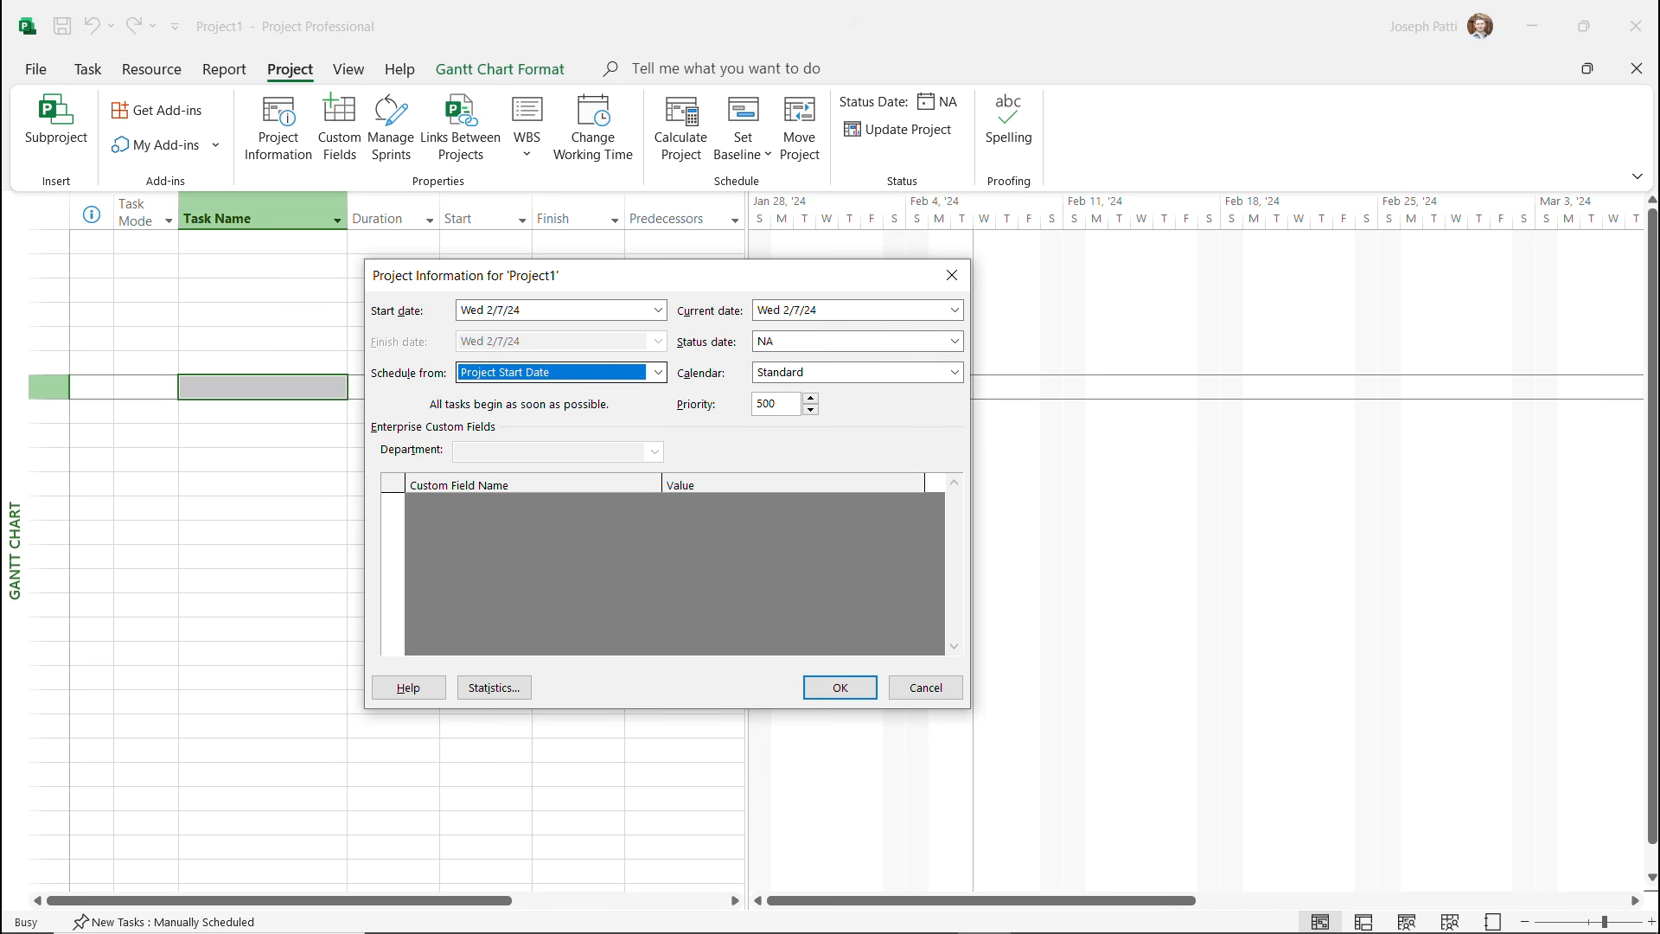
# Set the project's start date to Monday 6/3/2024 and apply the project information.
pyautogui.hotkey('shift', 'Tab')
pyautogui.hotkey('alt', 'Down')
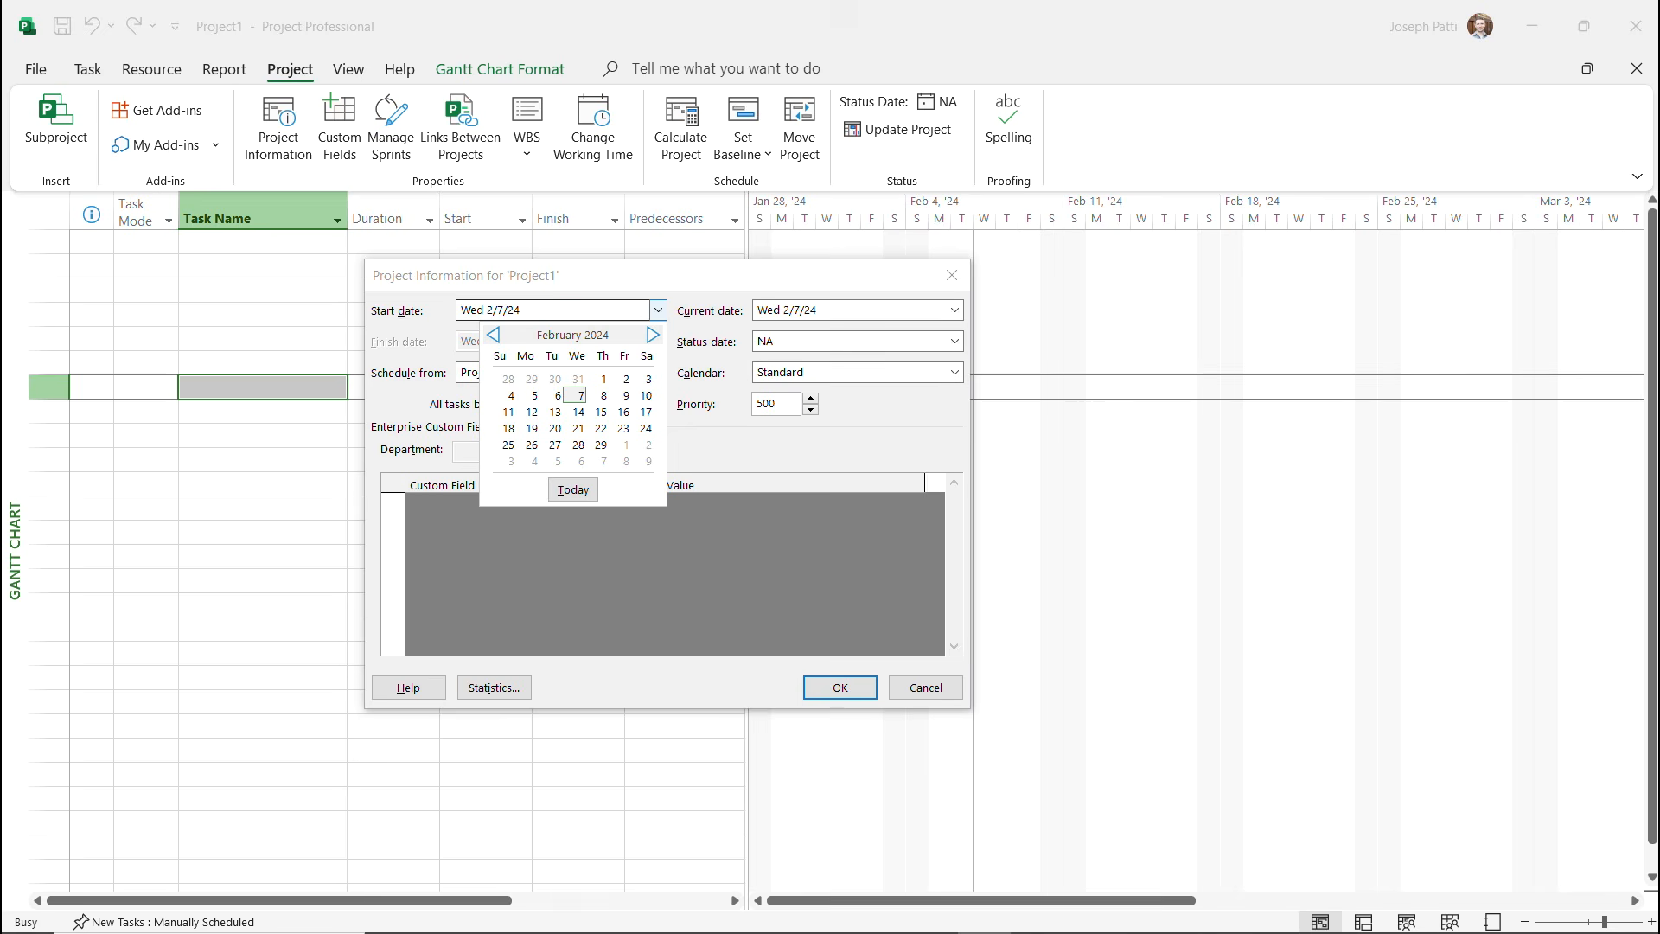
pyautogui.click(652, 334)
pyautogui.click(652, 335)
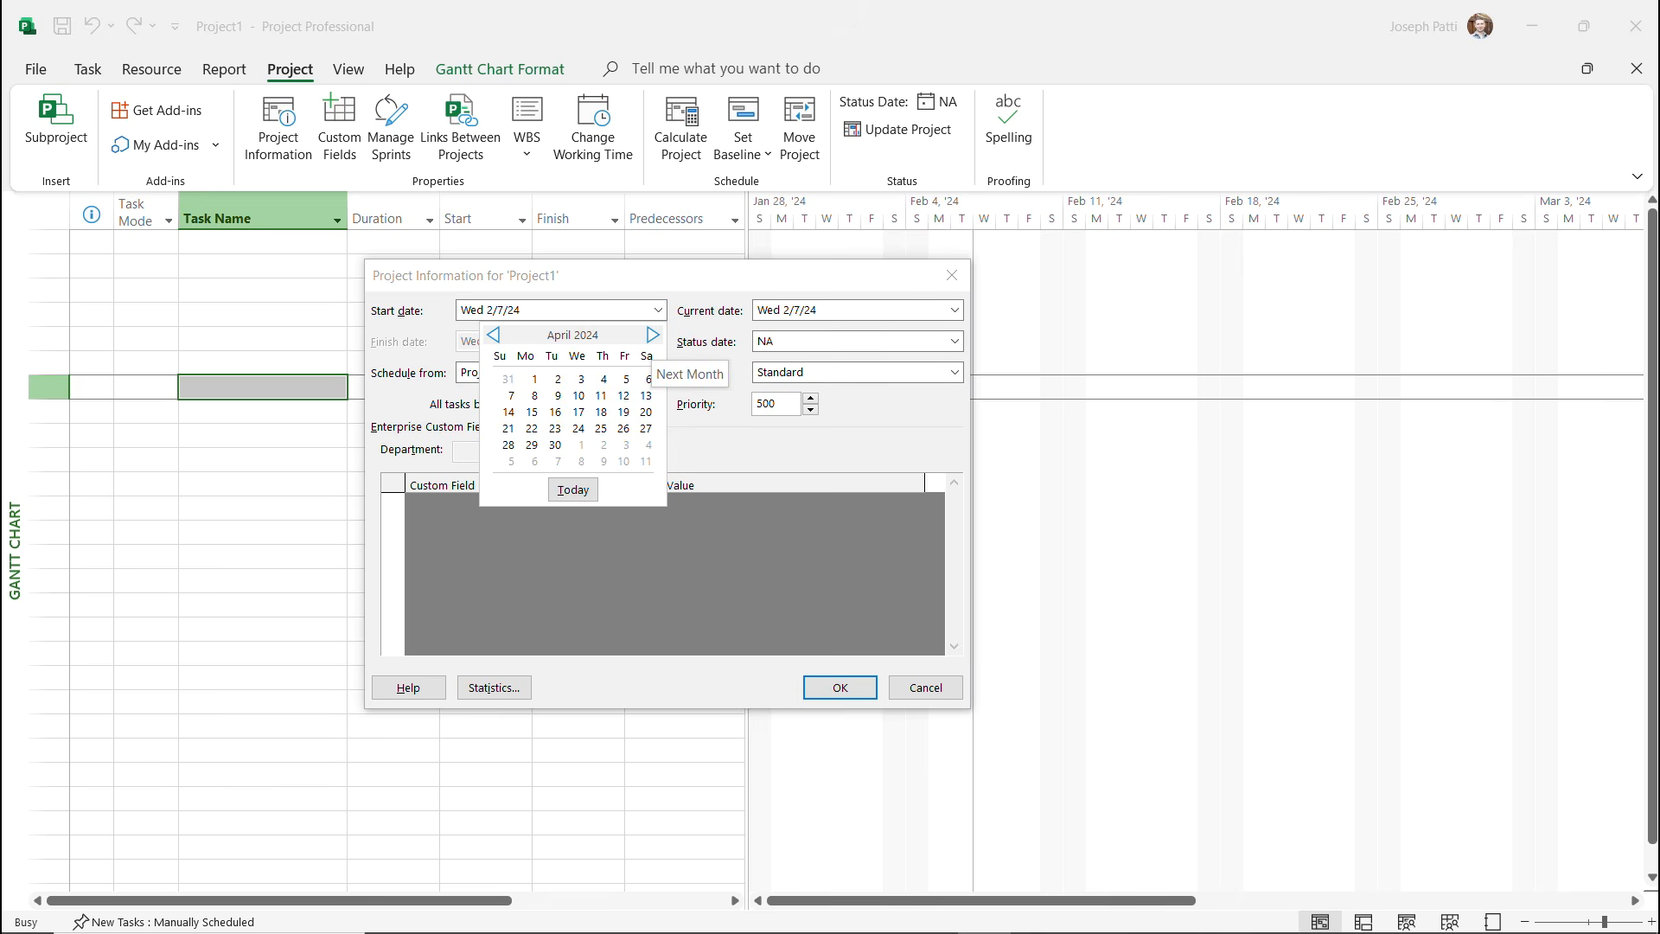
pyautogui.click(652, 334)
pyautogui.click(653, 335)
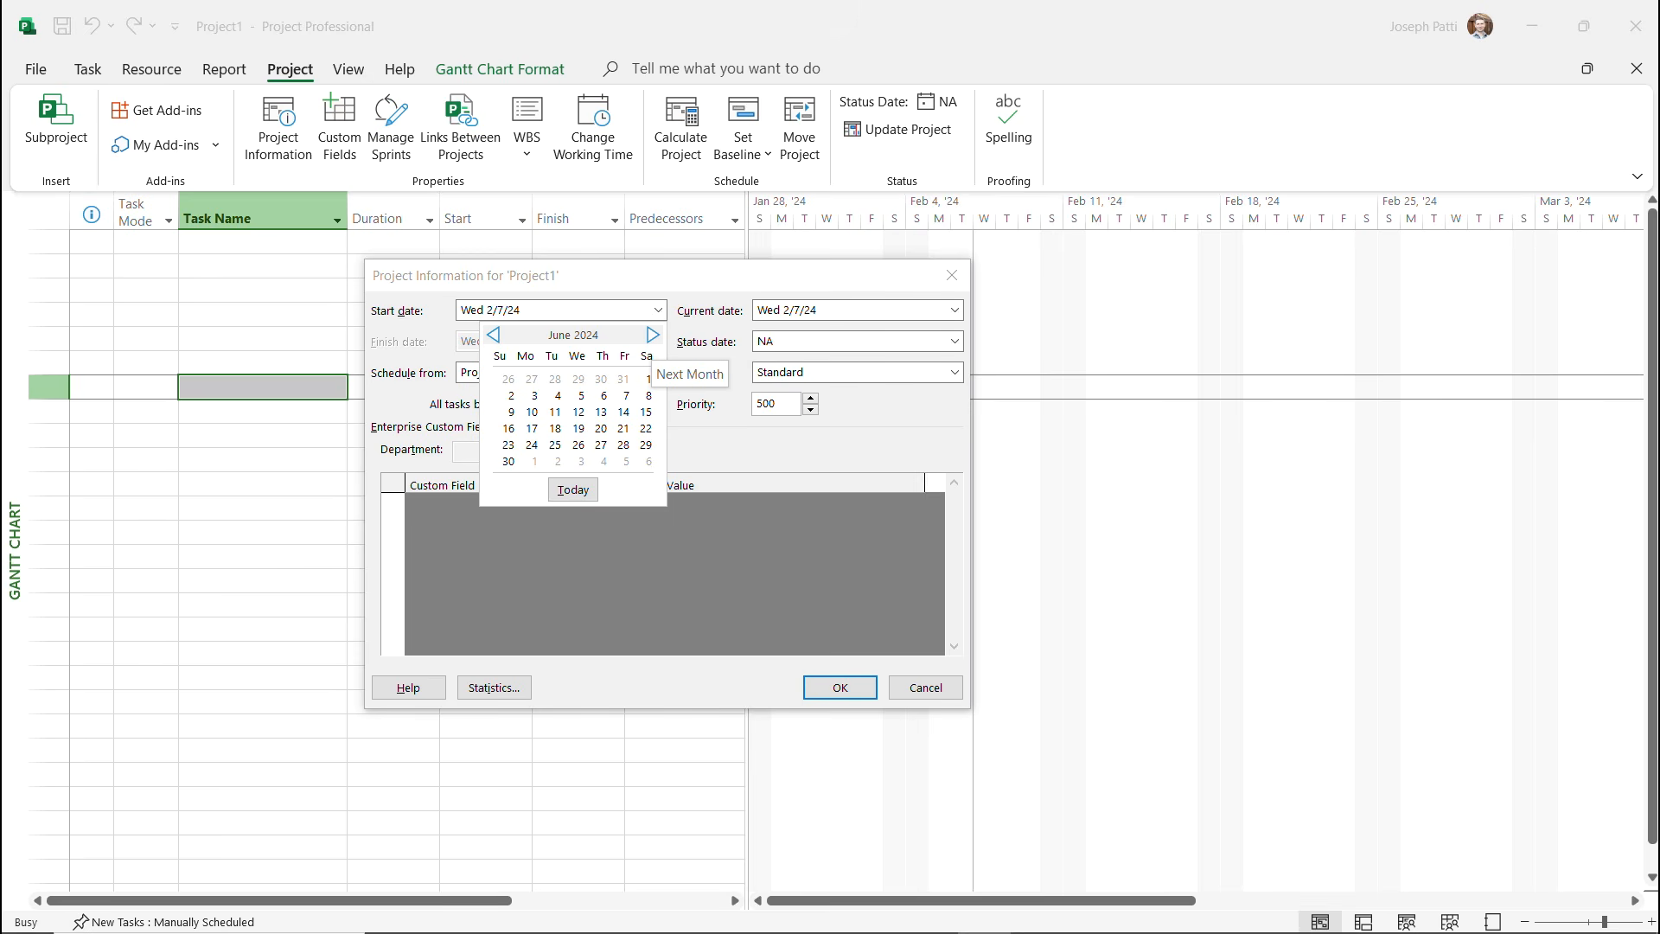
pyautogui.click(647, 379)
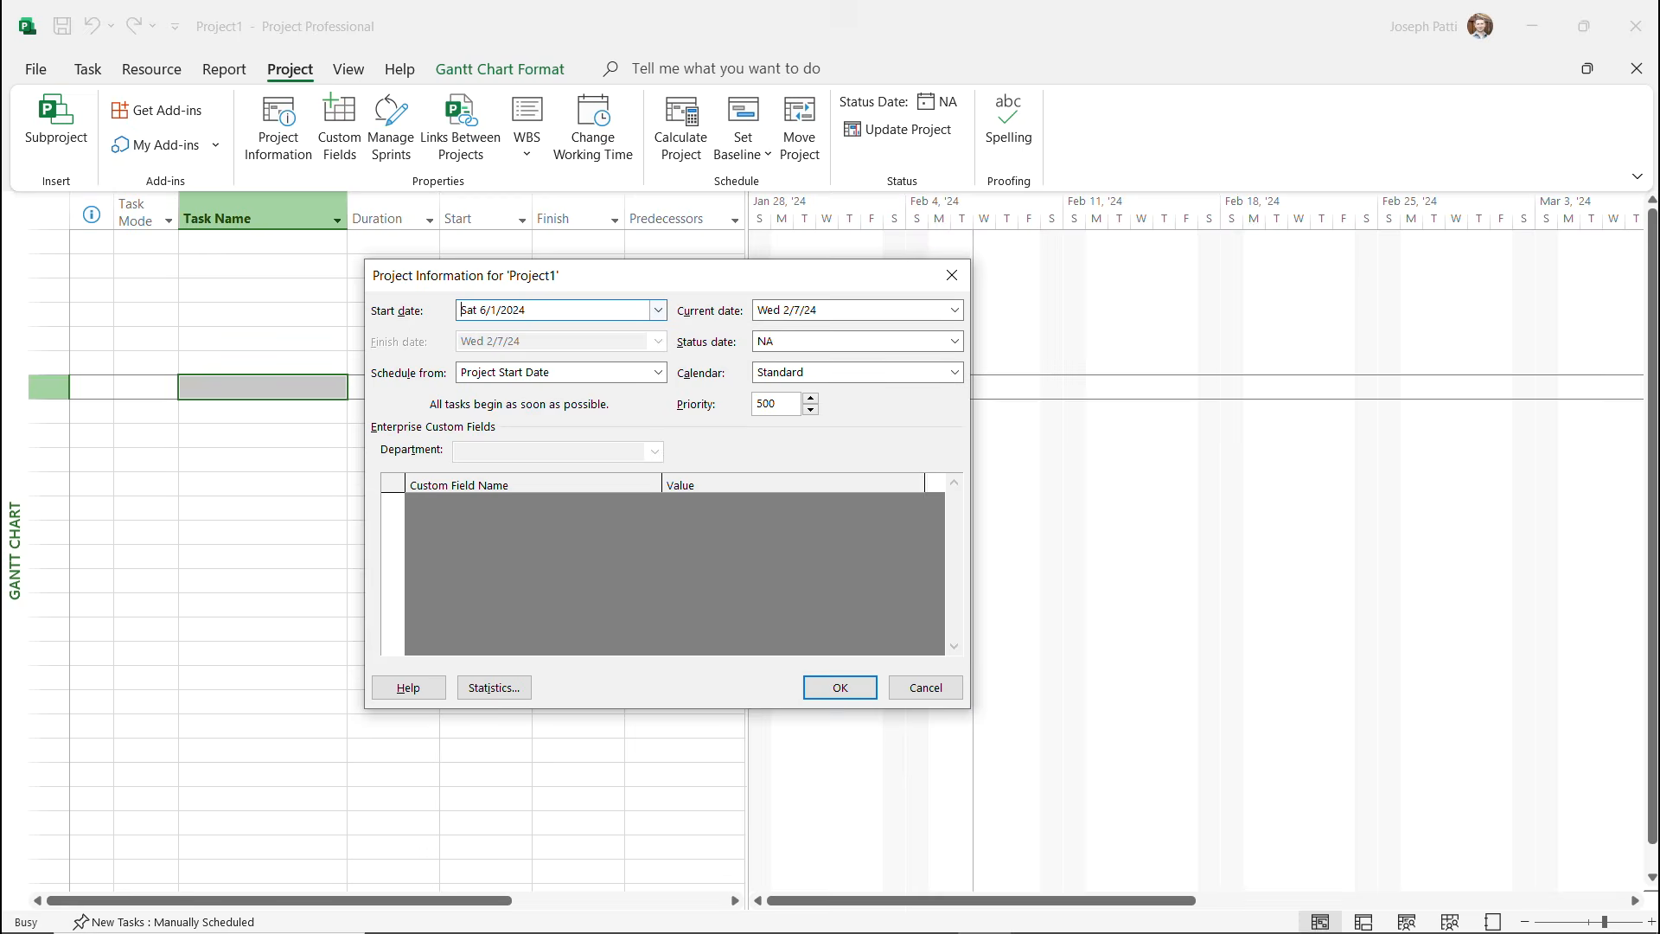
pyautogui.click(657, 309)
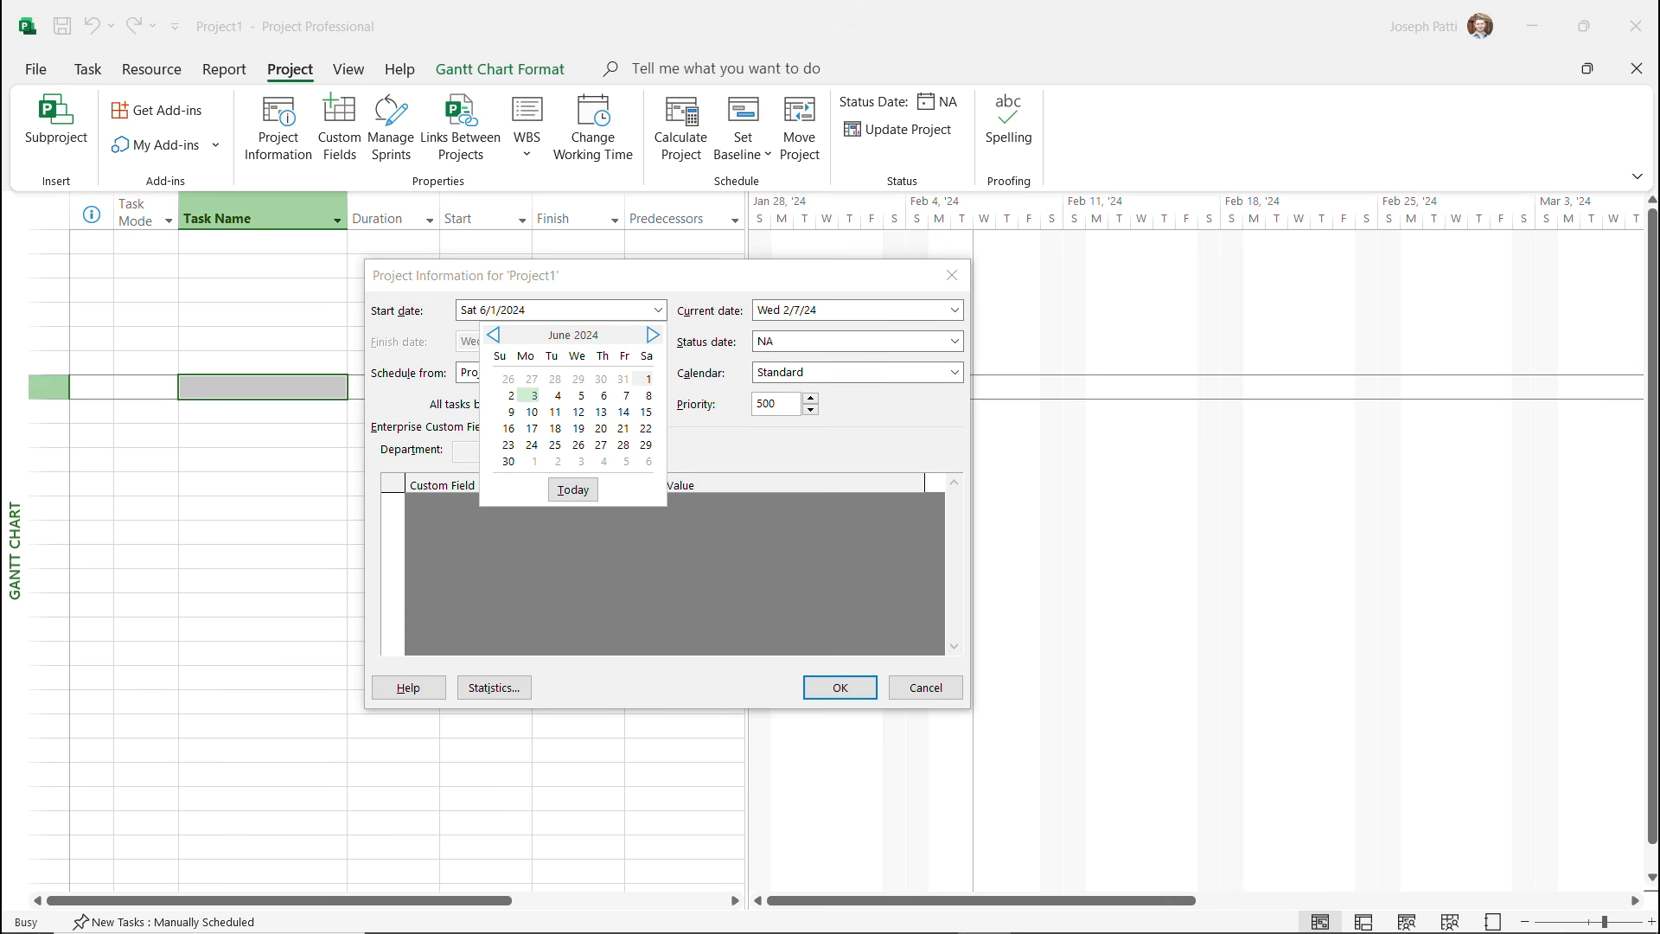
pyautogui.click(534, 395)
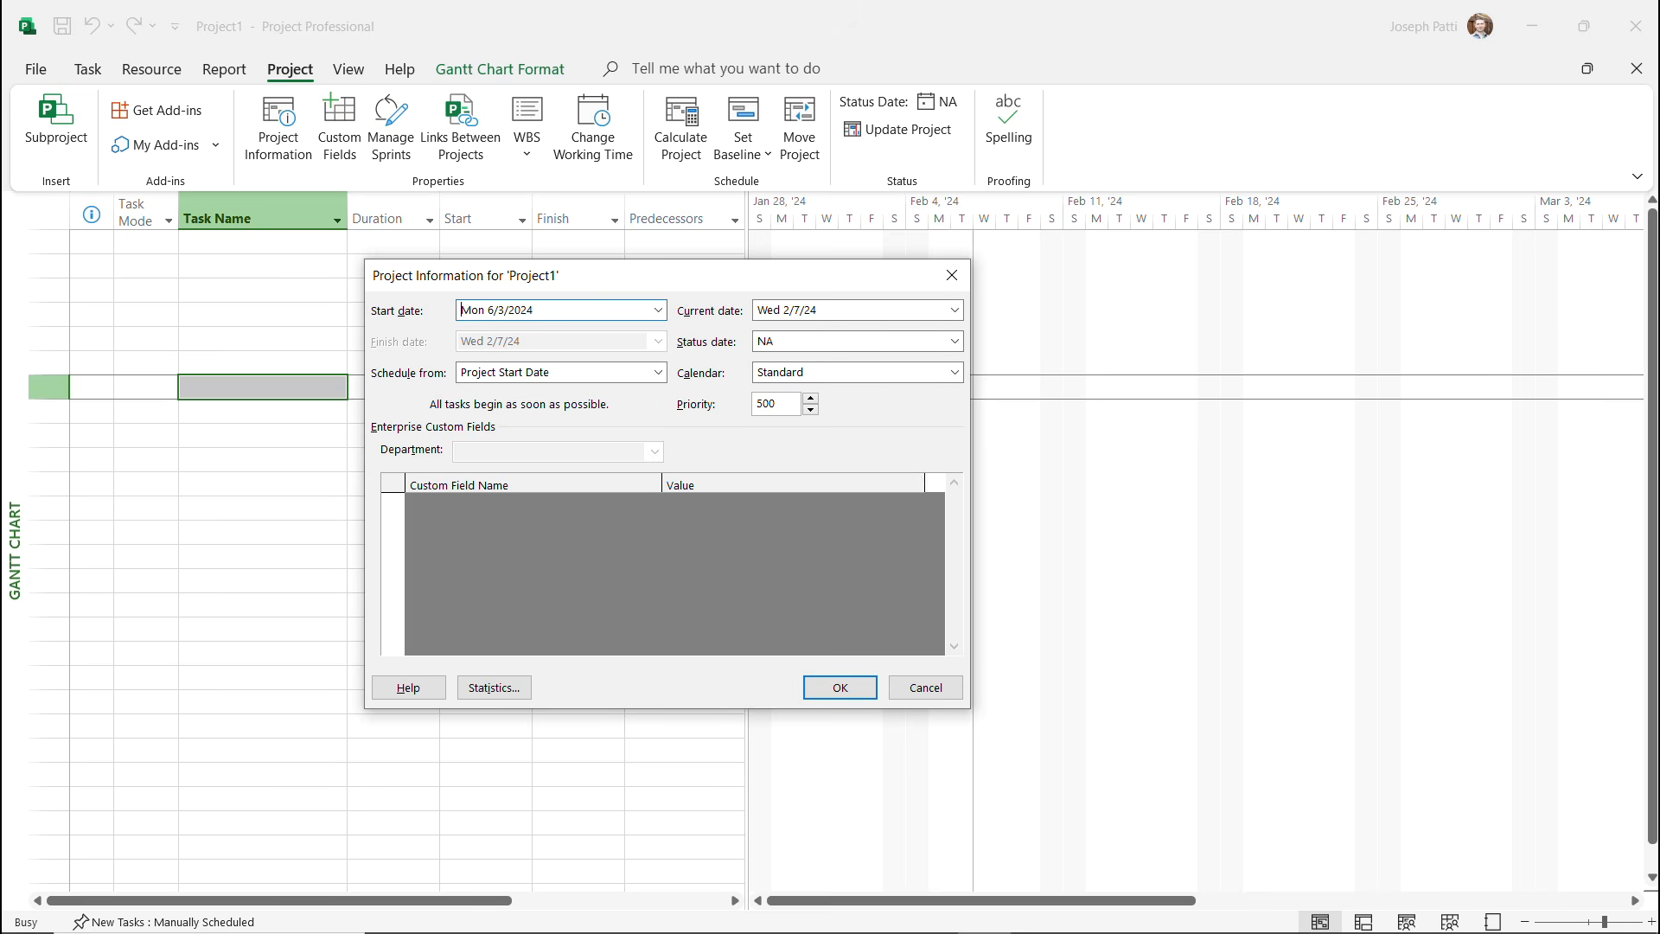
pyautogui.click(840, 687)
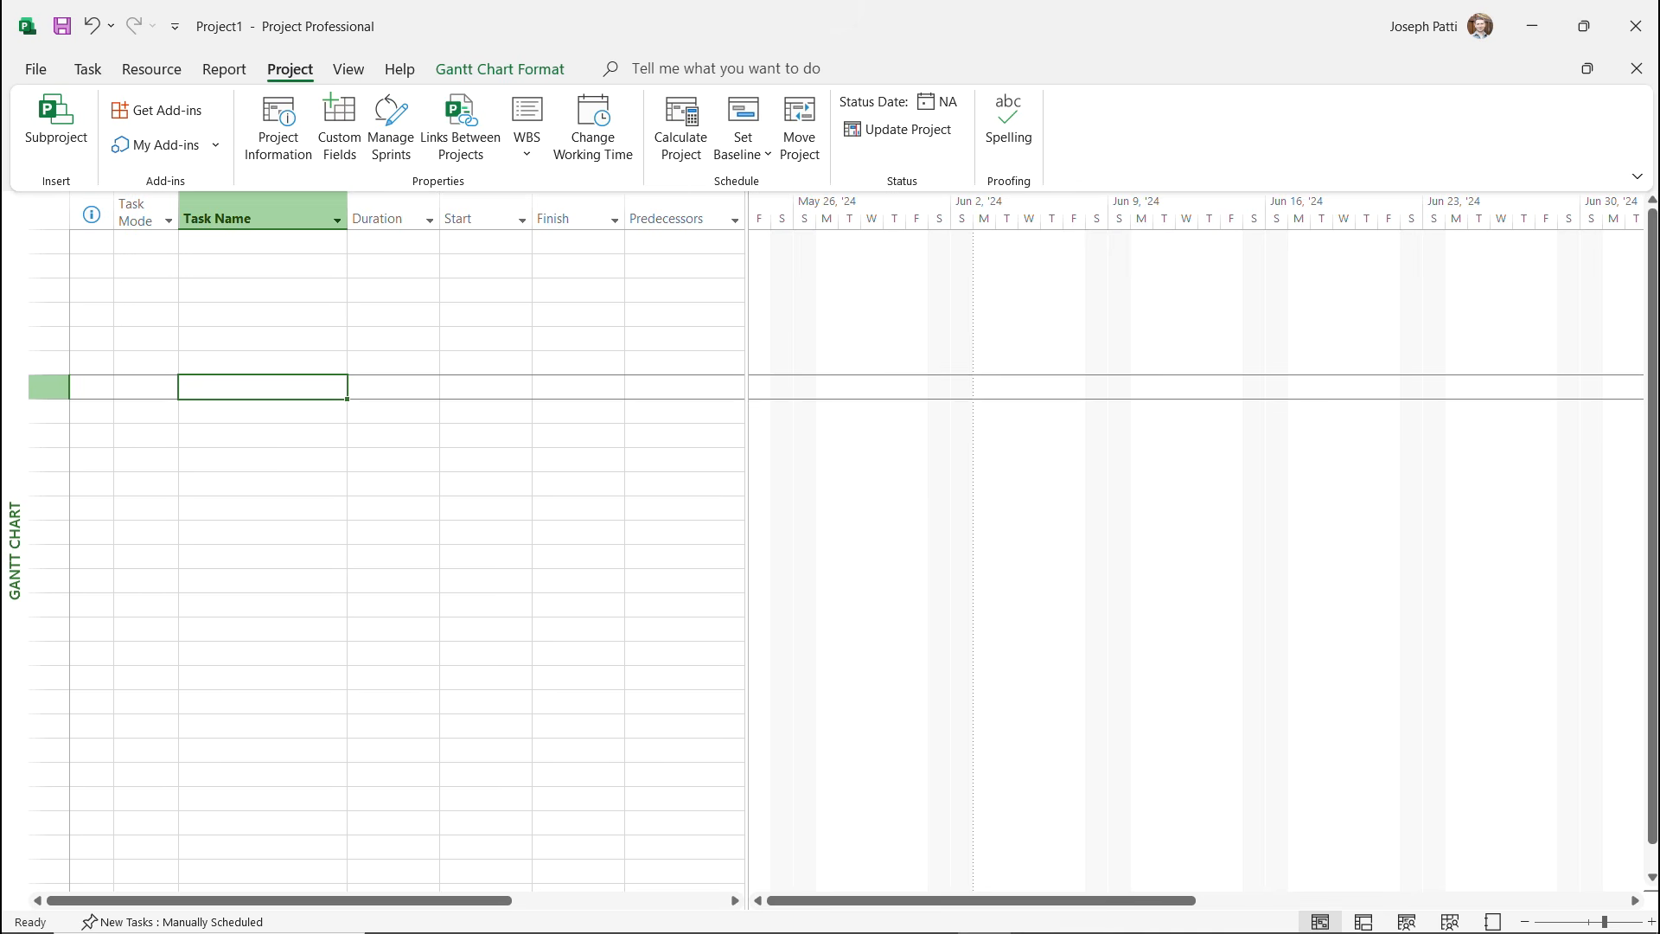
pyautogui.moveTo(987, 422); pyautogui.dragTo(1098, 434)
pyautogui.write('tStart Date')
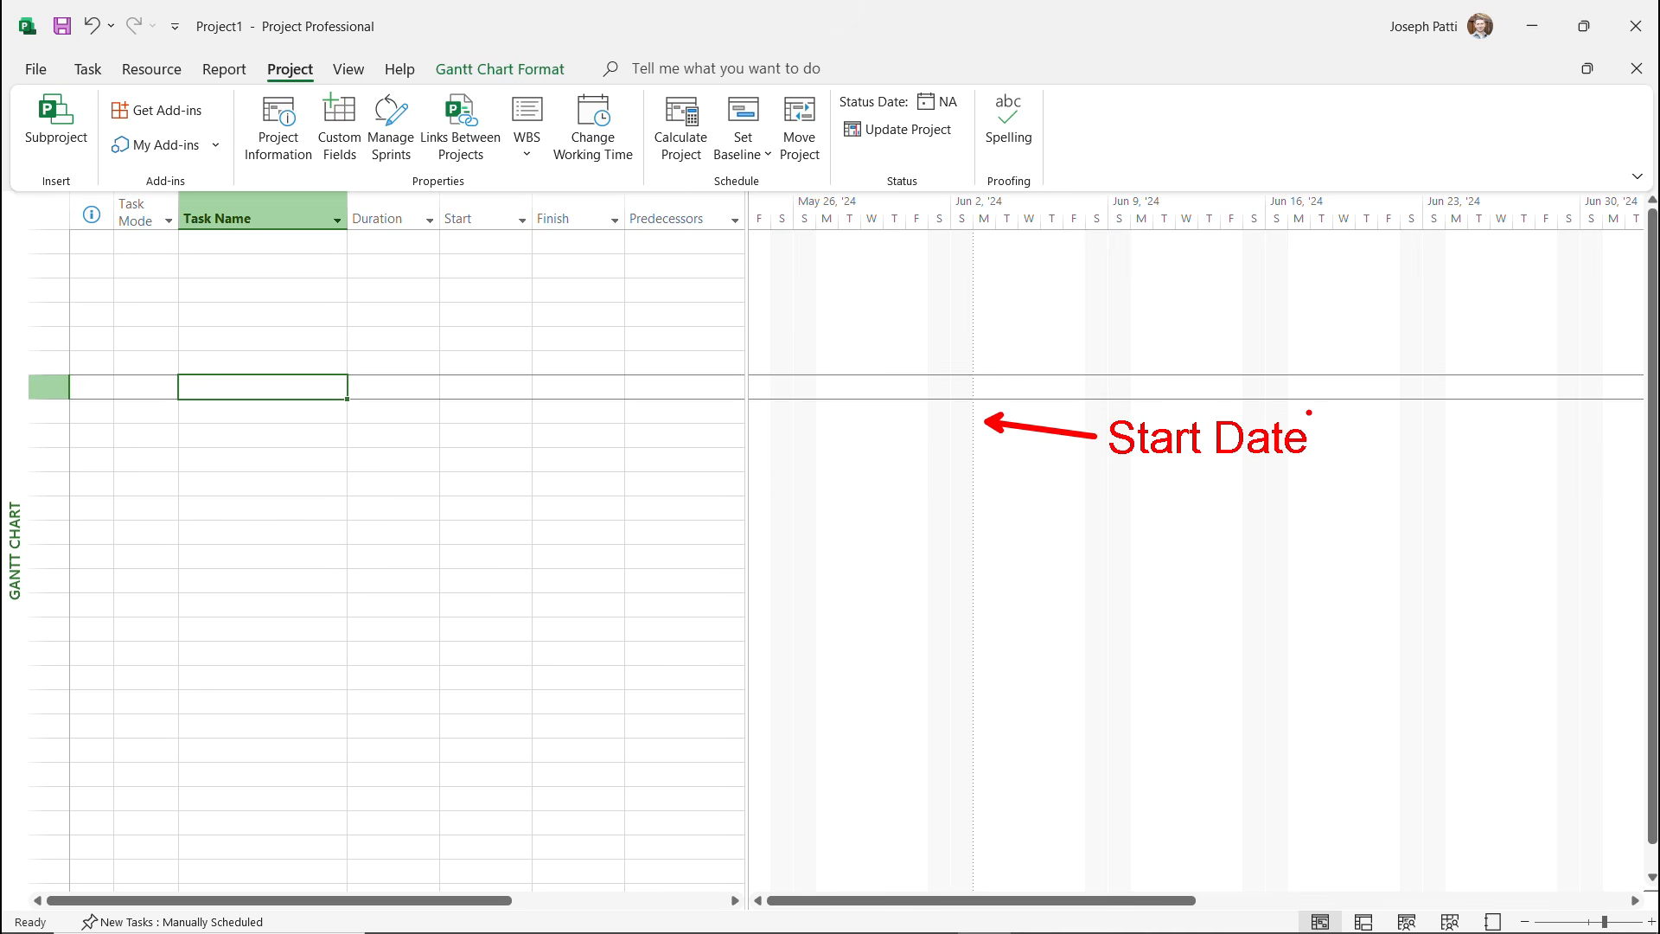
pyautogui.press('Escape')
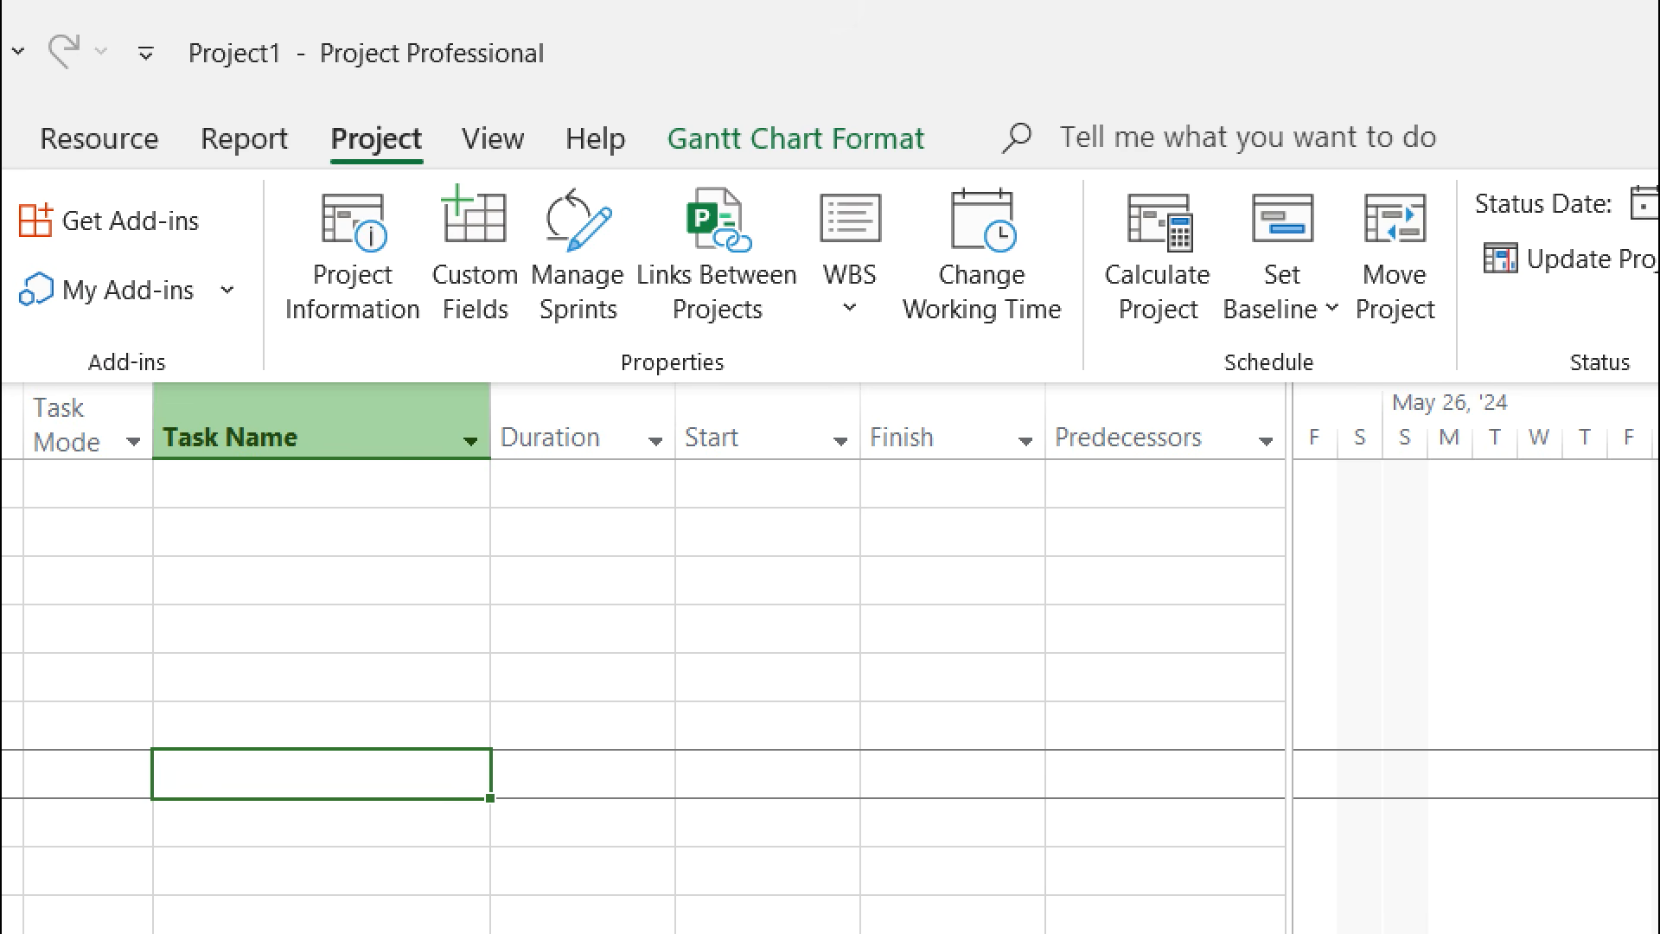
pyautogui.moveTo(236, 86); pyautogui.dragTo(268, 189)
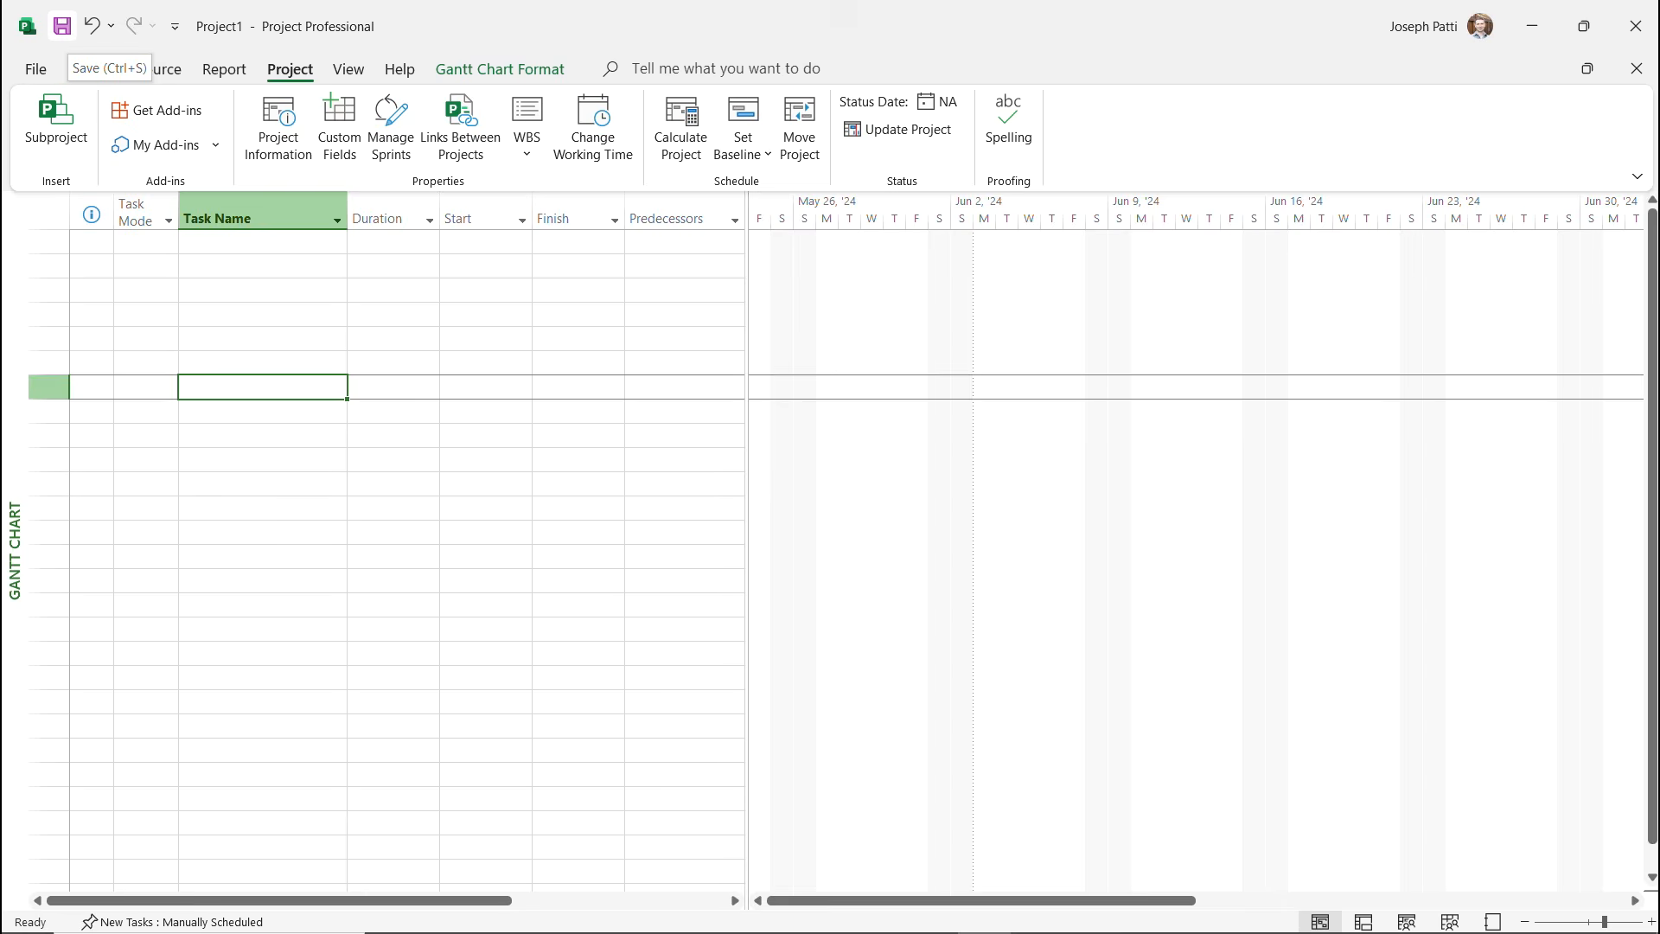
# Start saving the project to a chosen folder and enter the file name Product Alpha Launch.
pyautogui.click(61, 26)
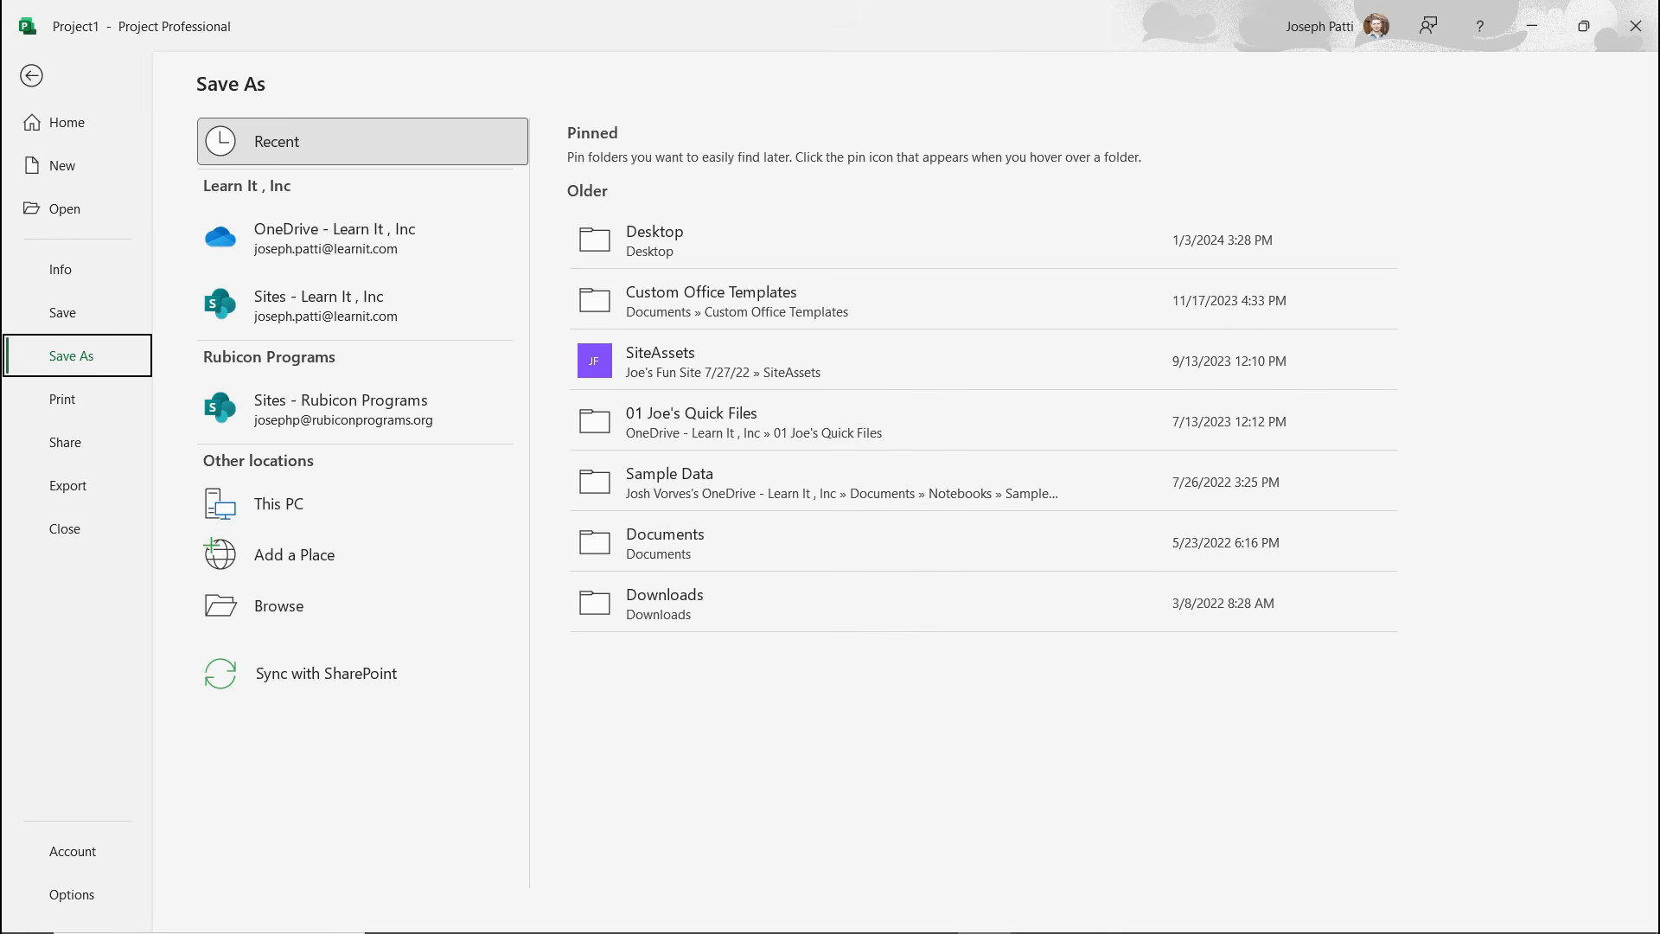
pyautogui.click(279, 605)
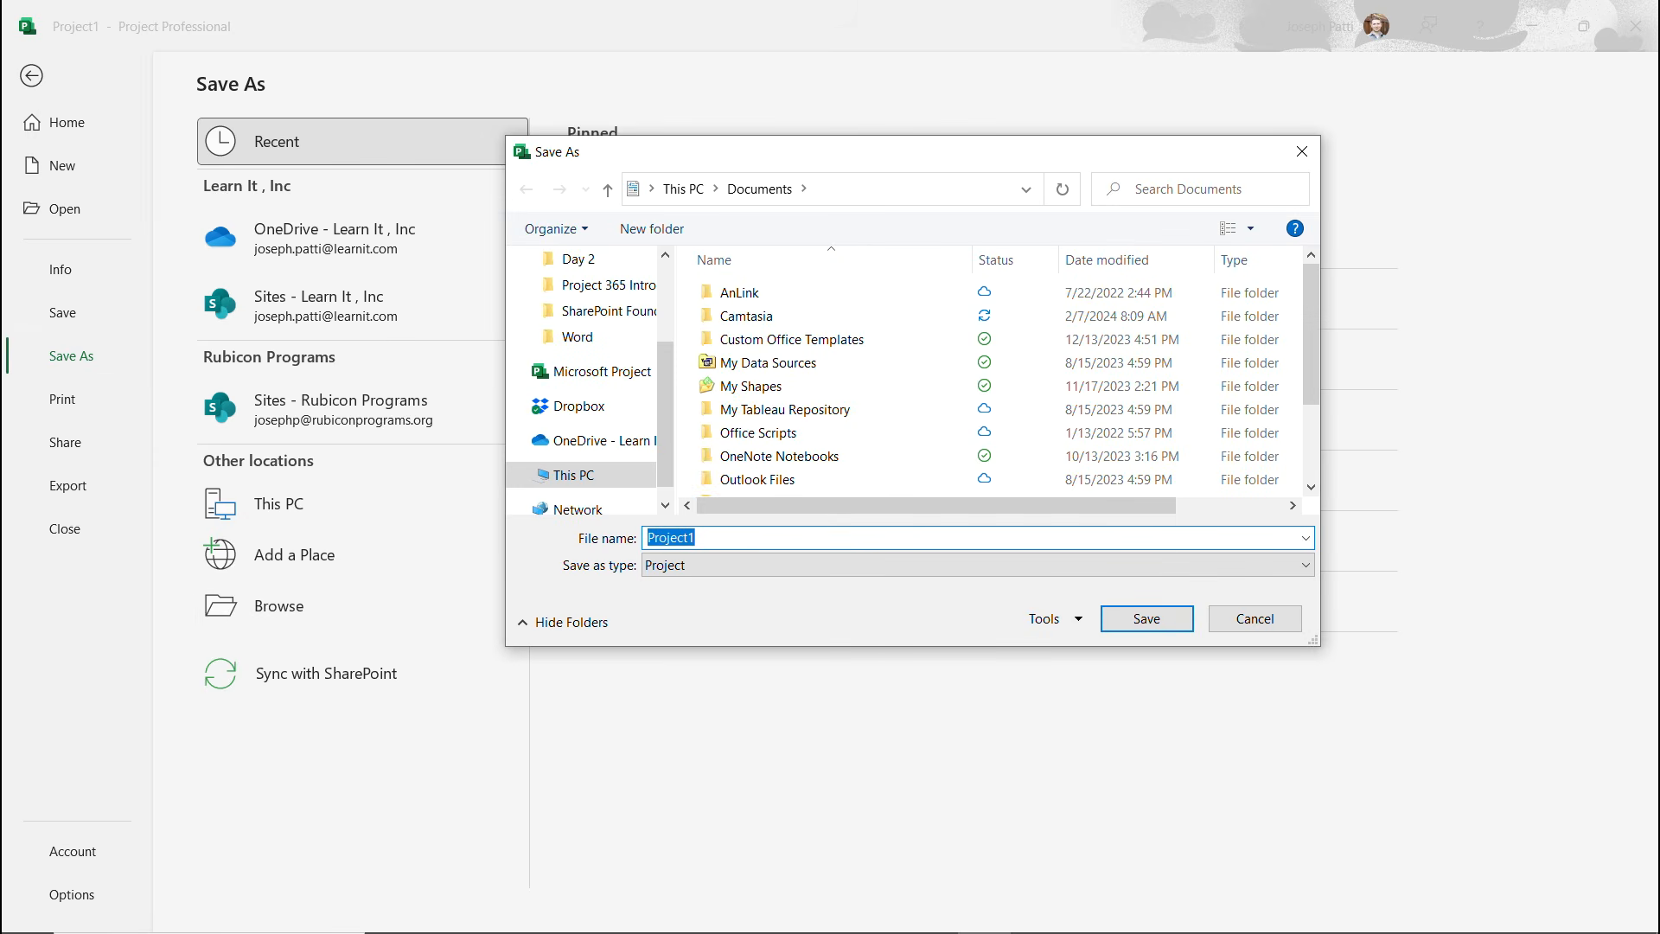
pyautogui.write('Product Launch')
pyautogui.press('Tab')
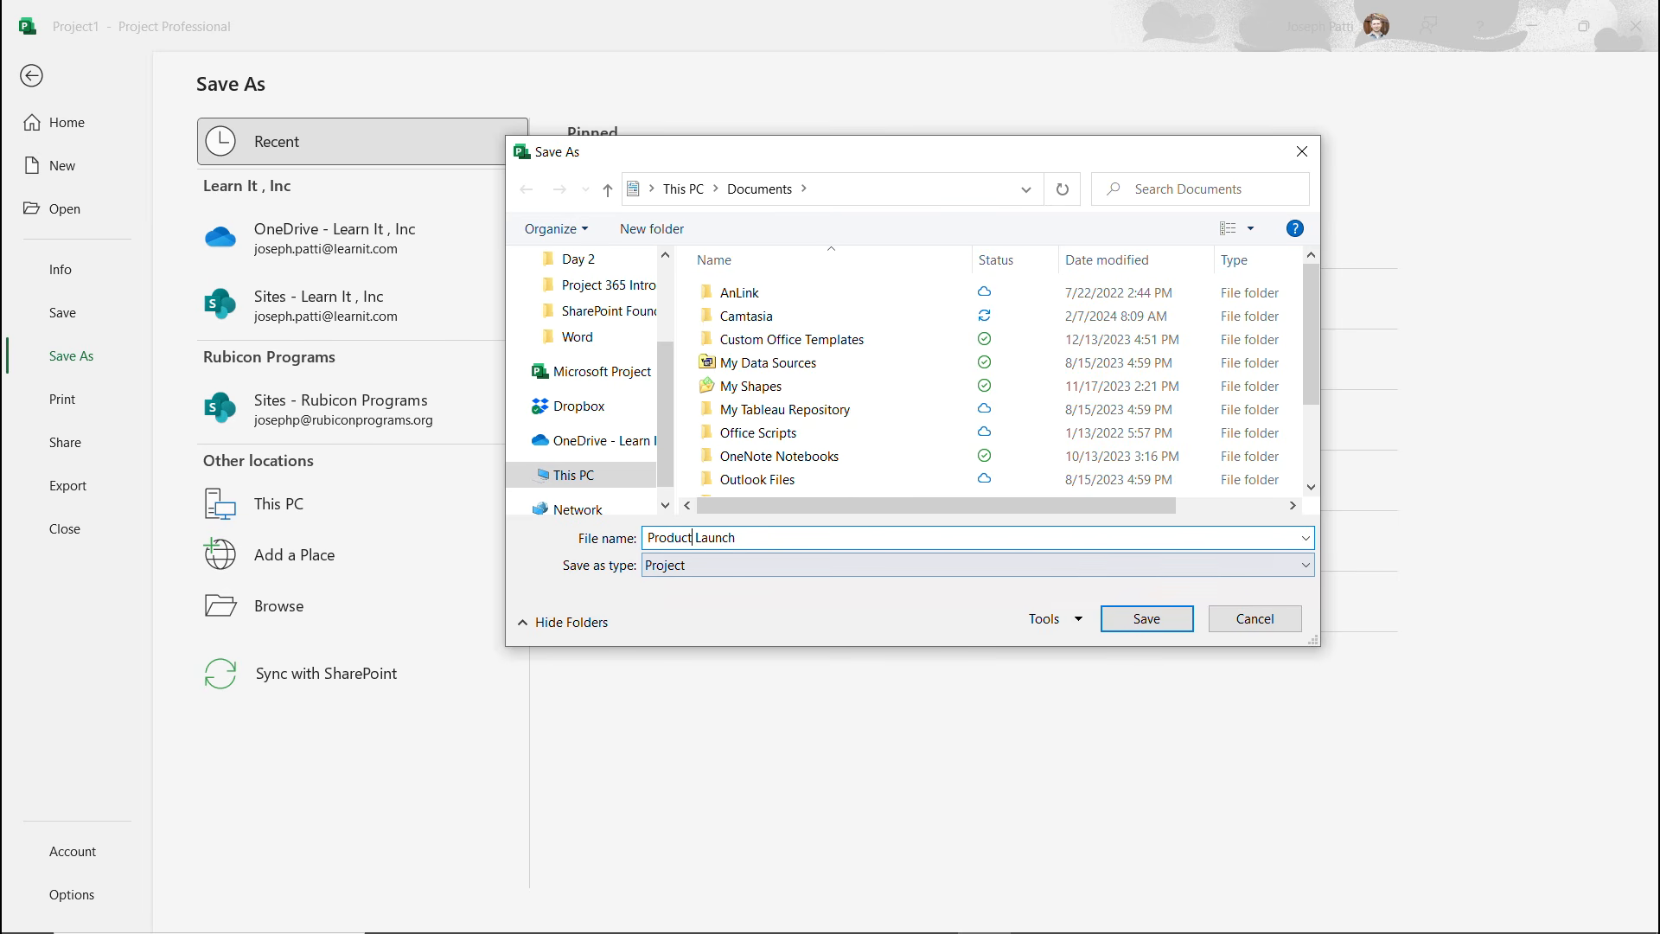
pyautogui.write('Alph')
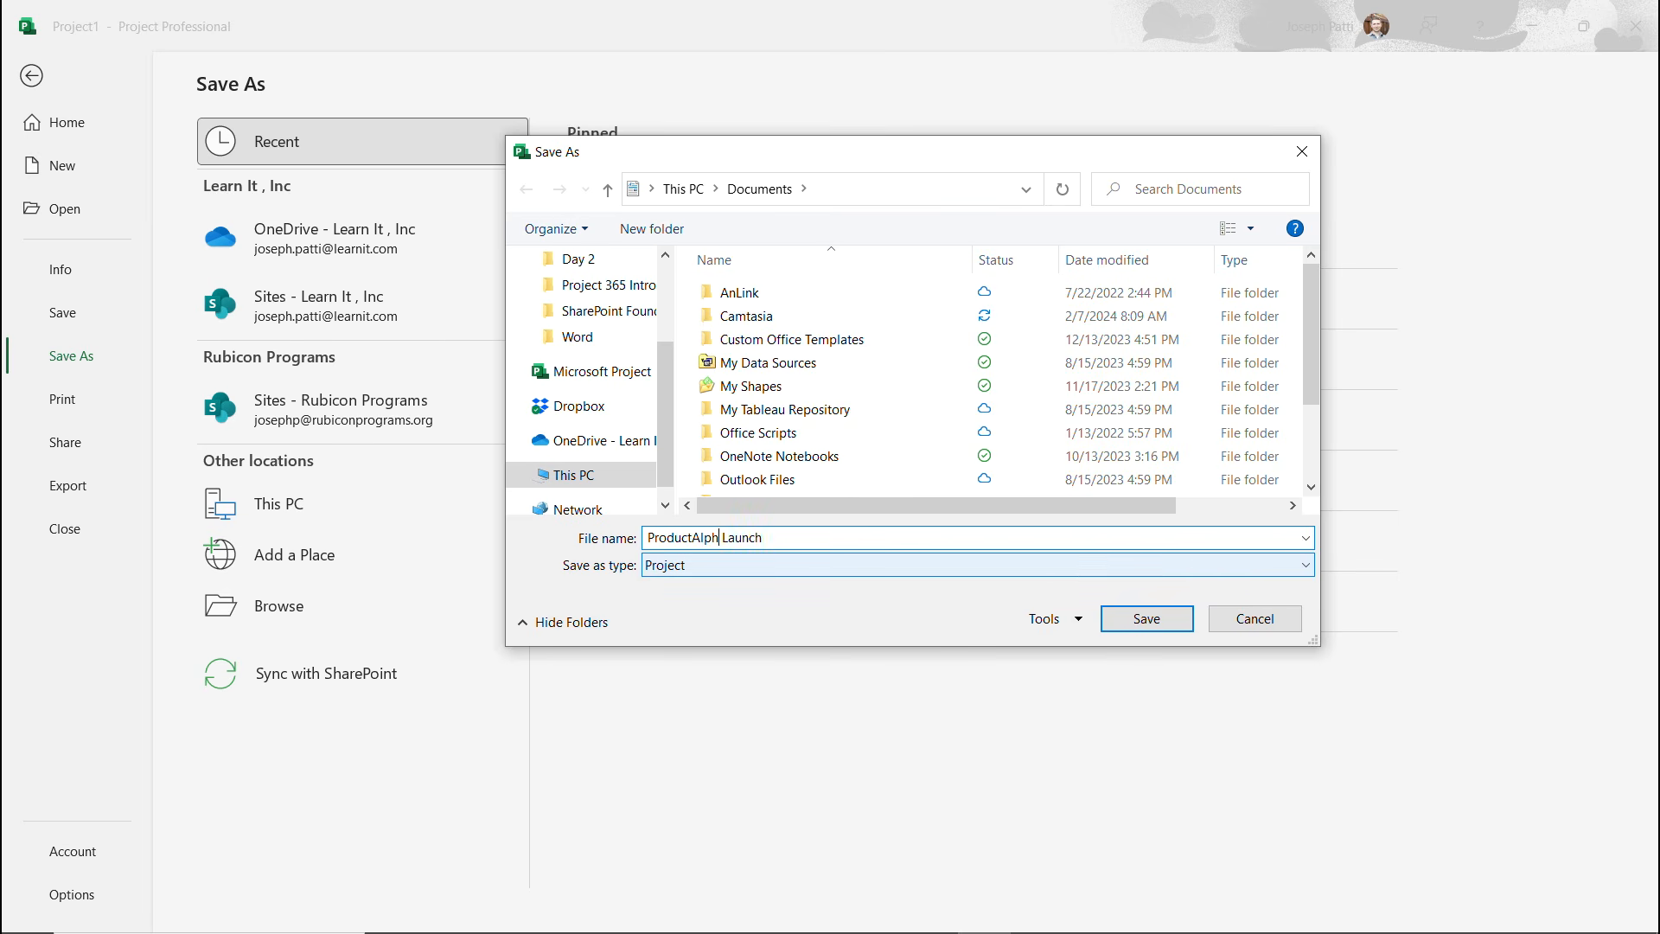
pyautogui.press('BackSpace')
pyautogui.press('BackSpace')
pyautogui.press('BackSpace')
pyautogui.press('BackSpace')
pyautogui.press('Delete')
pyautogui.write('Alpha')
pyautogui.press('BackSpace')
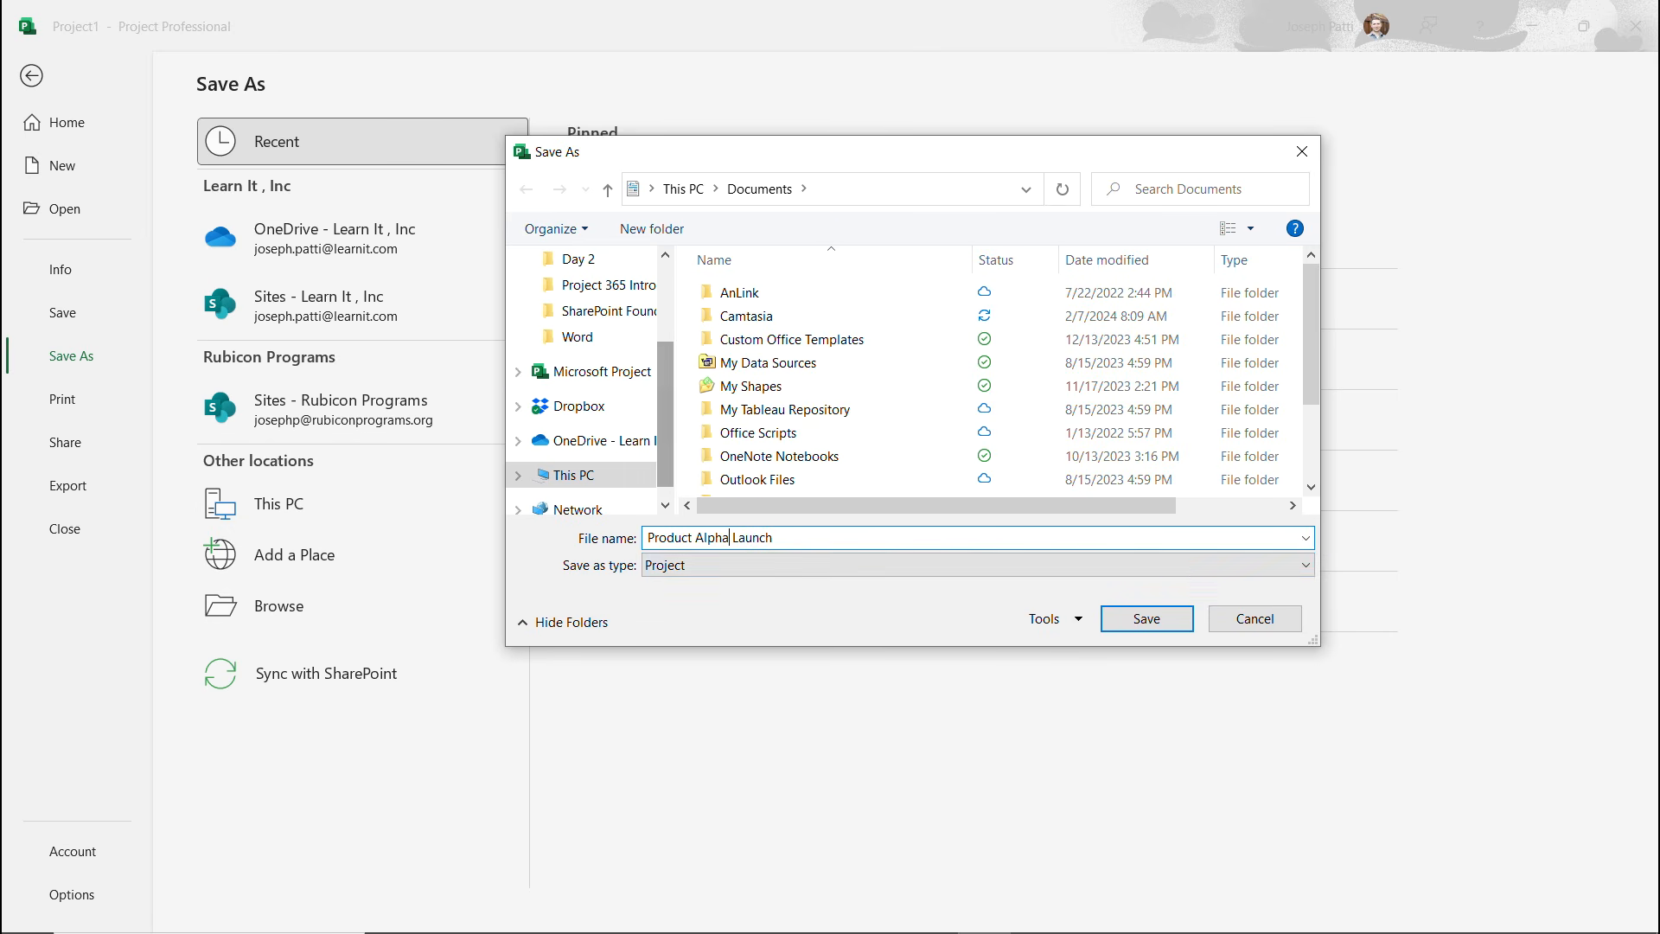
# Choose the Desktop as the save location and save the project file there.
pyautogui.scroll(3, 585, 301)
pyautogui.click(585, 301)
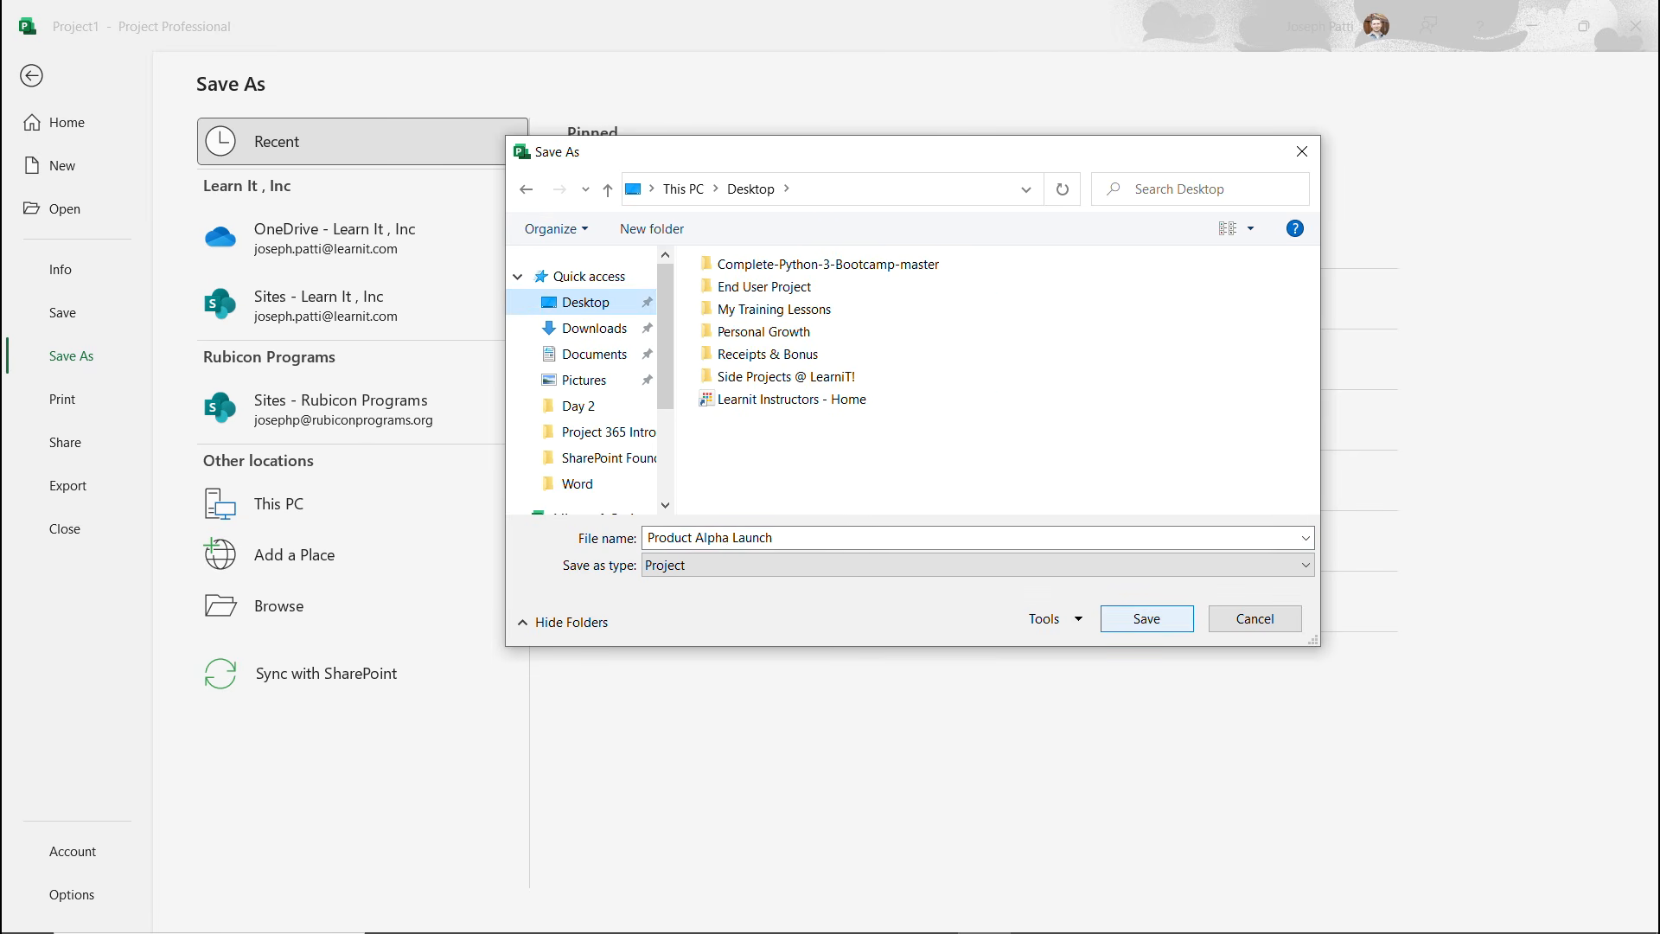
pyautogui.click(1146, 618)
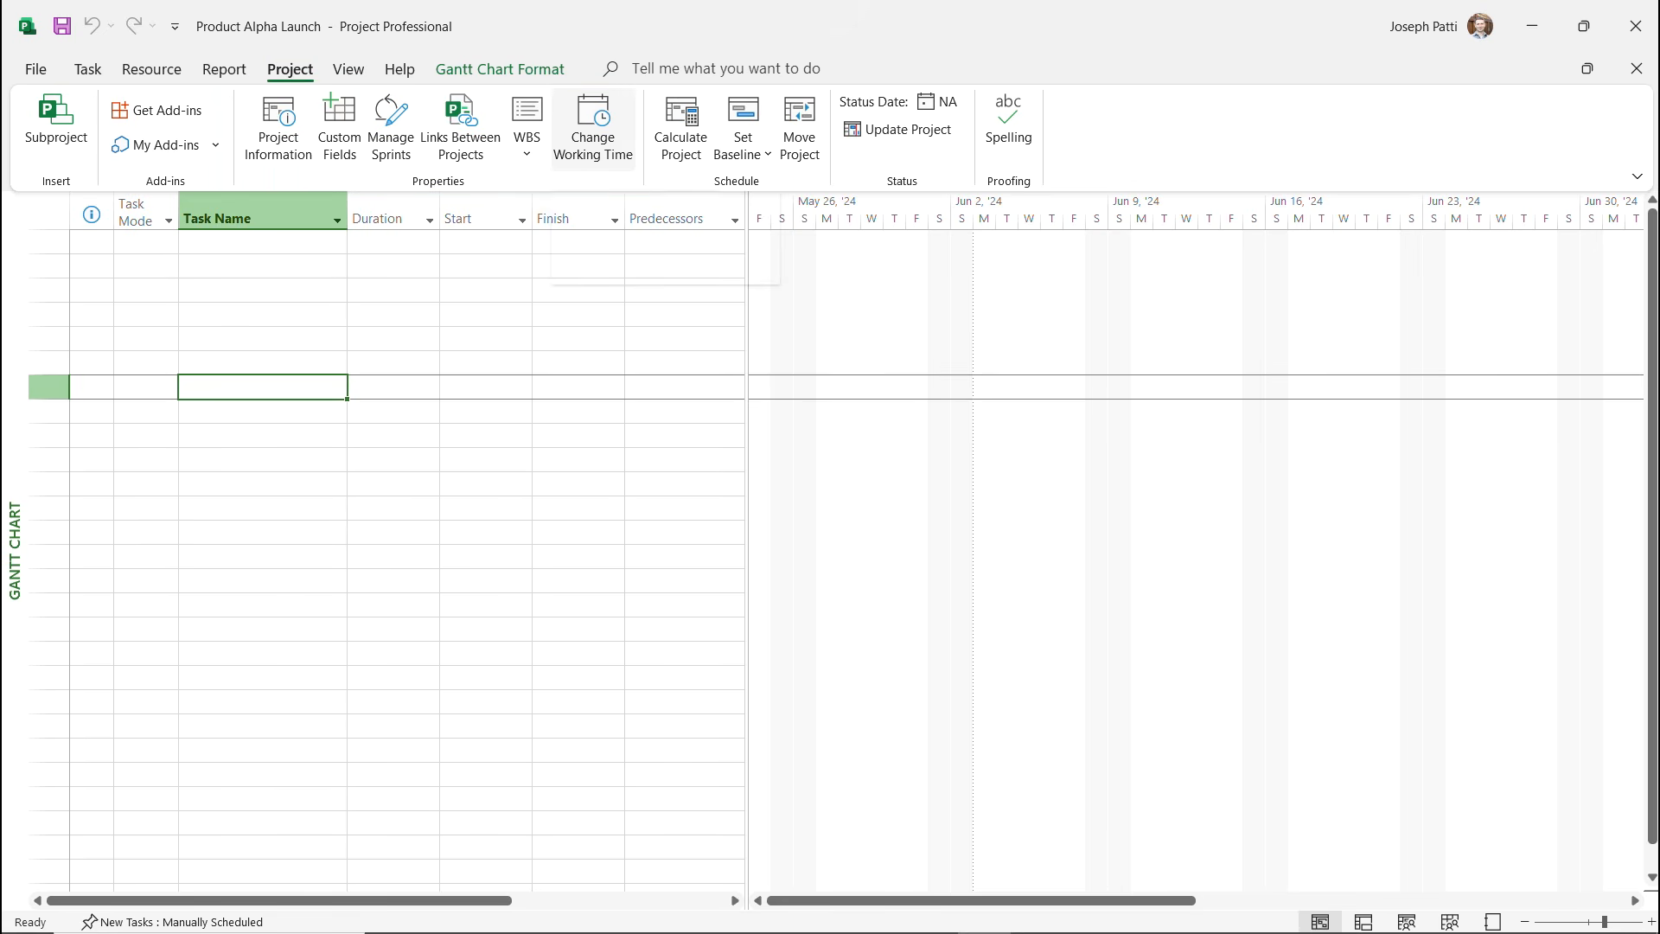
# Open the working time settings, view the Night Shift and 24 Hours calendars, and return to the Standard calendar.
pyautogui.click(593, 128)
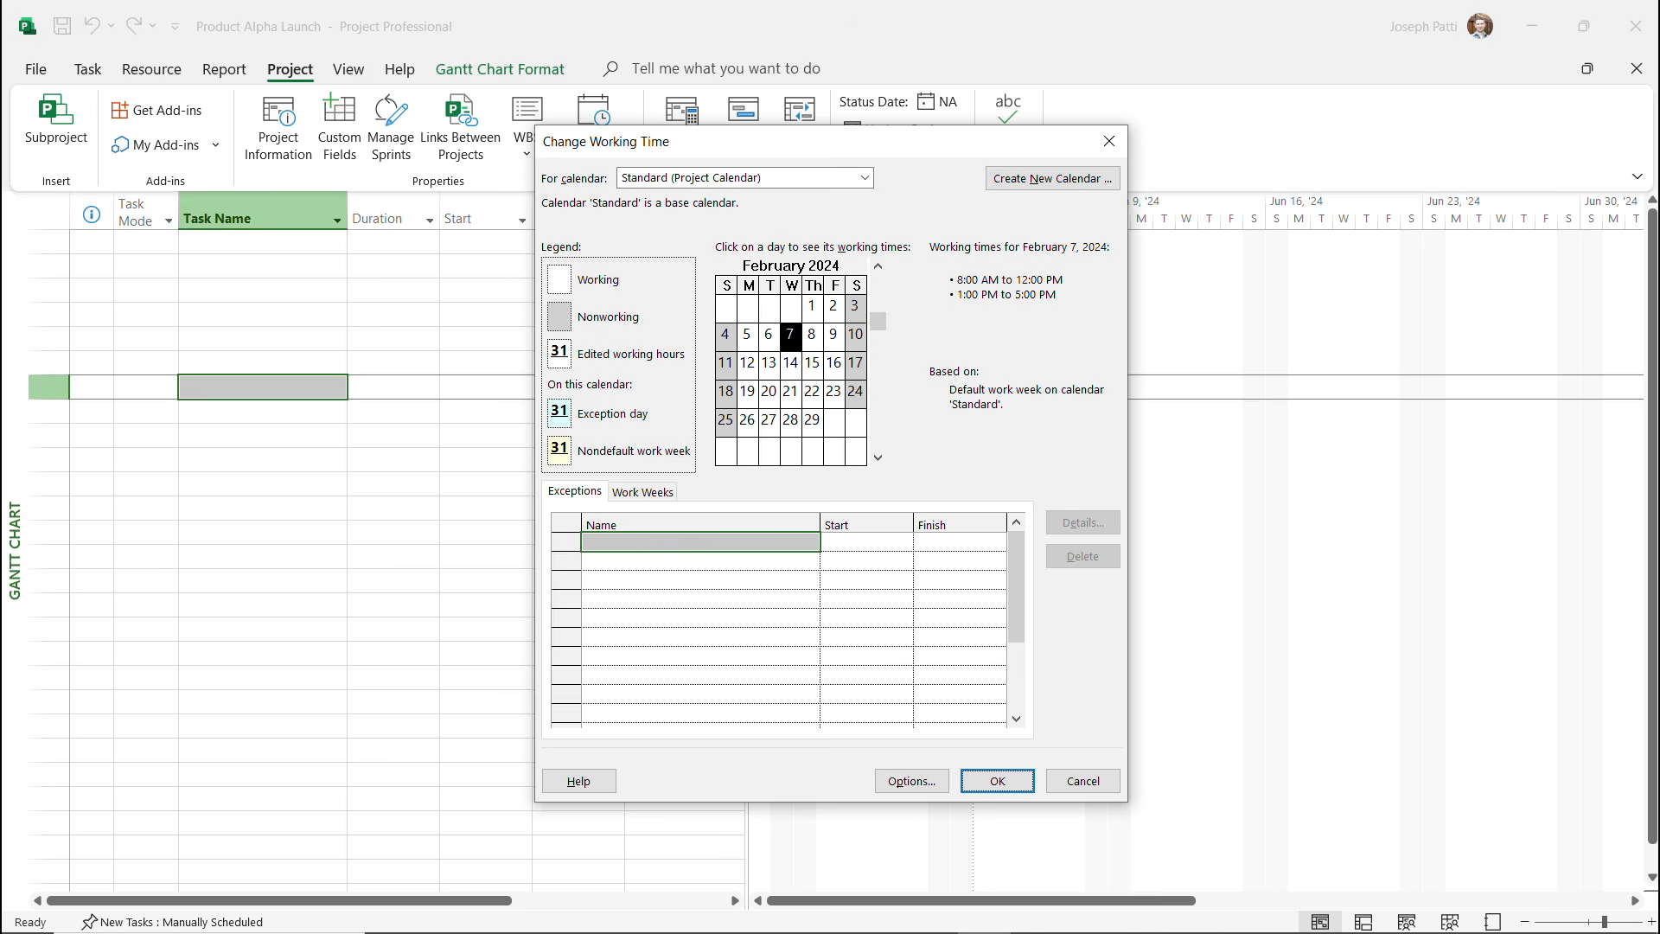
pyautogui.click(863, 177)
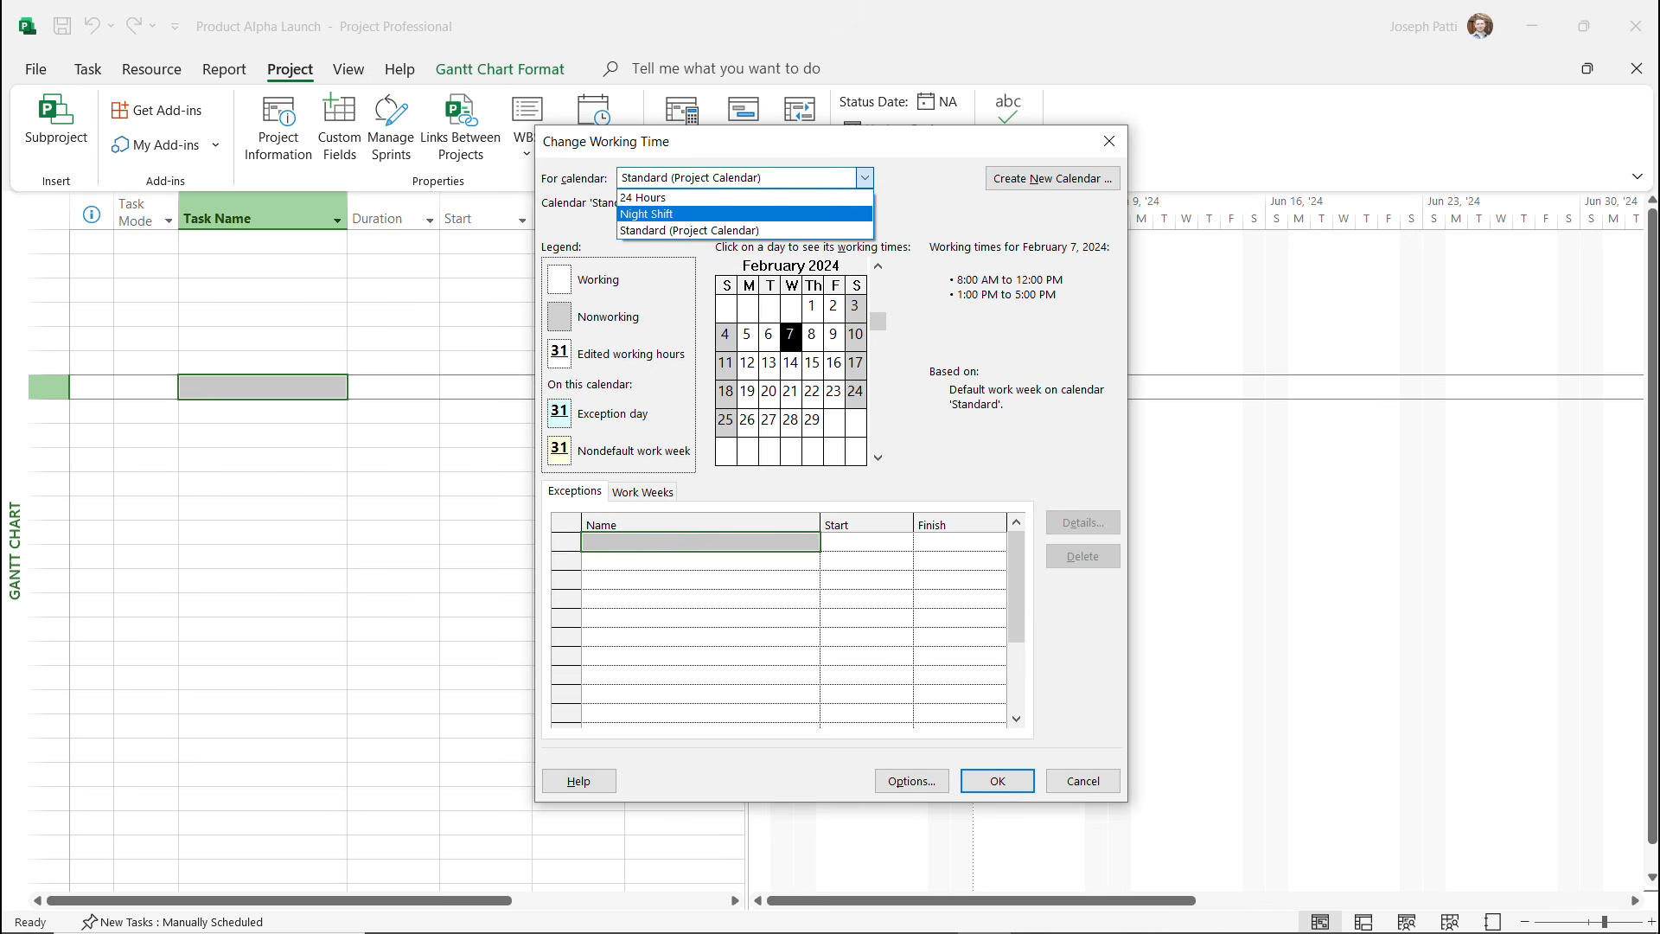
pyautogui.press('Return')
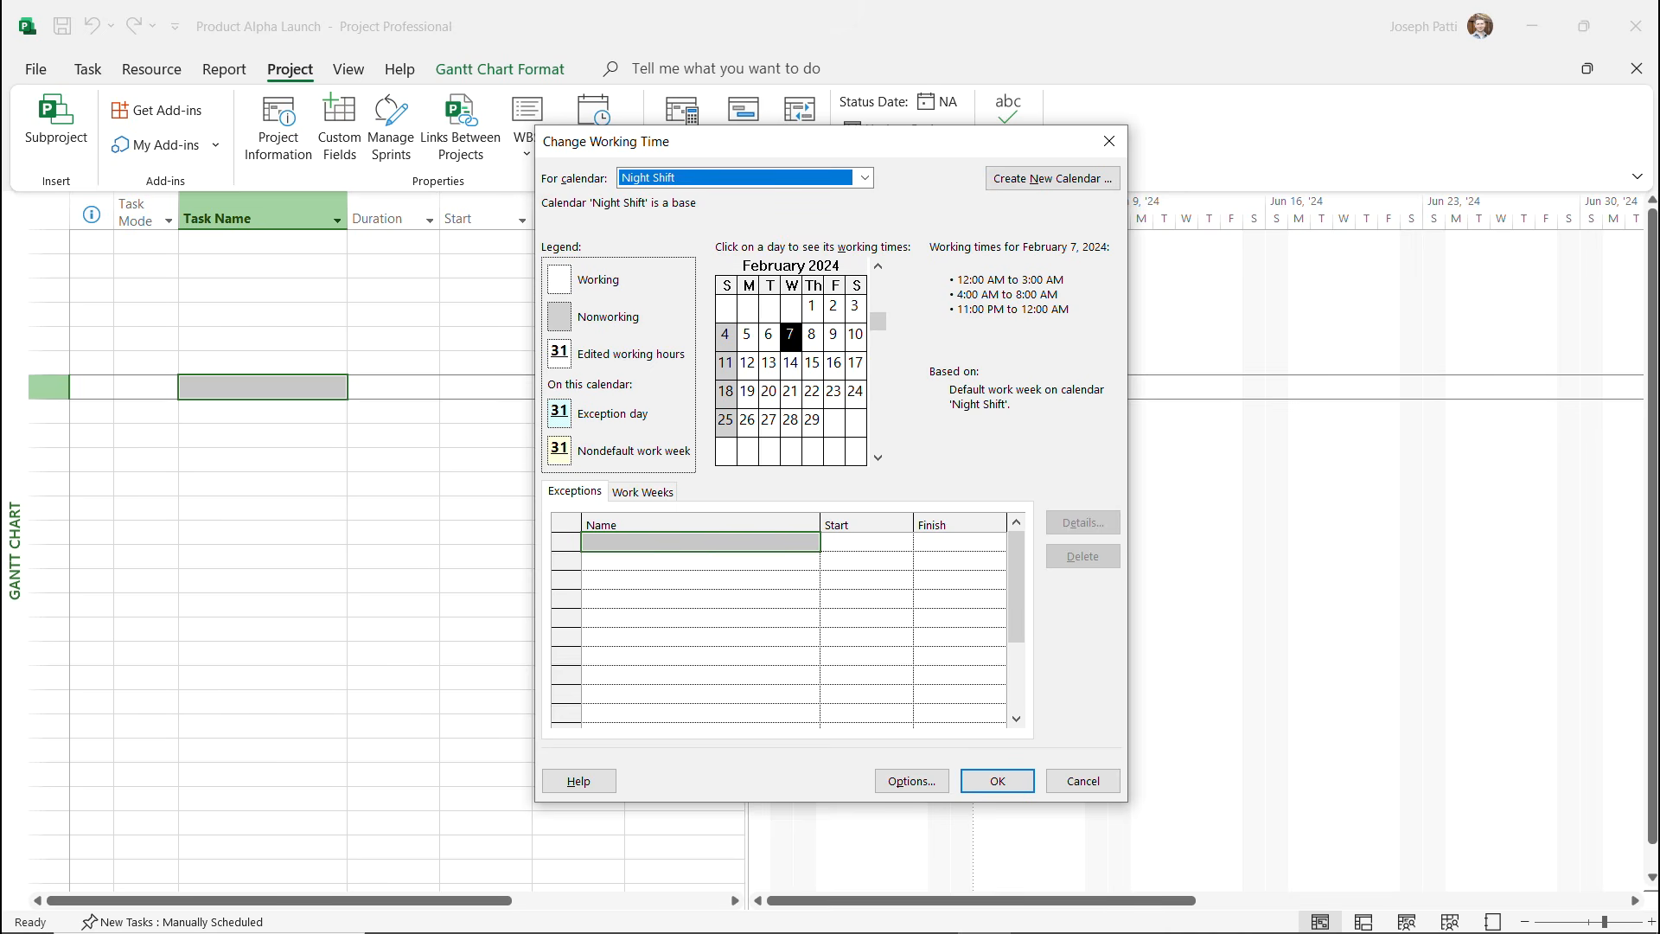
pyautogui.click(864, 177)
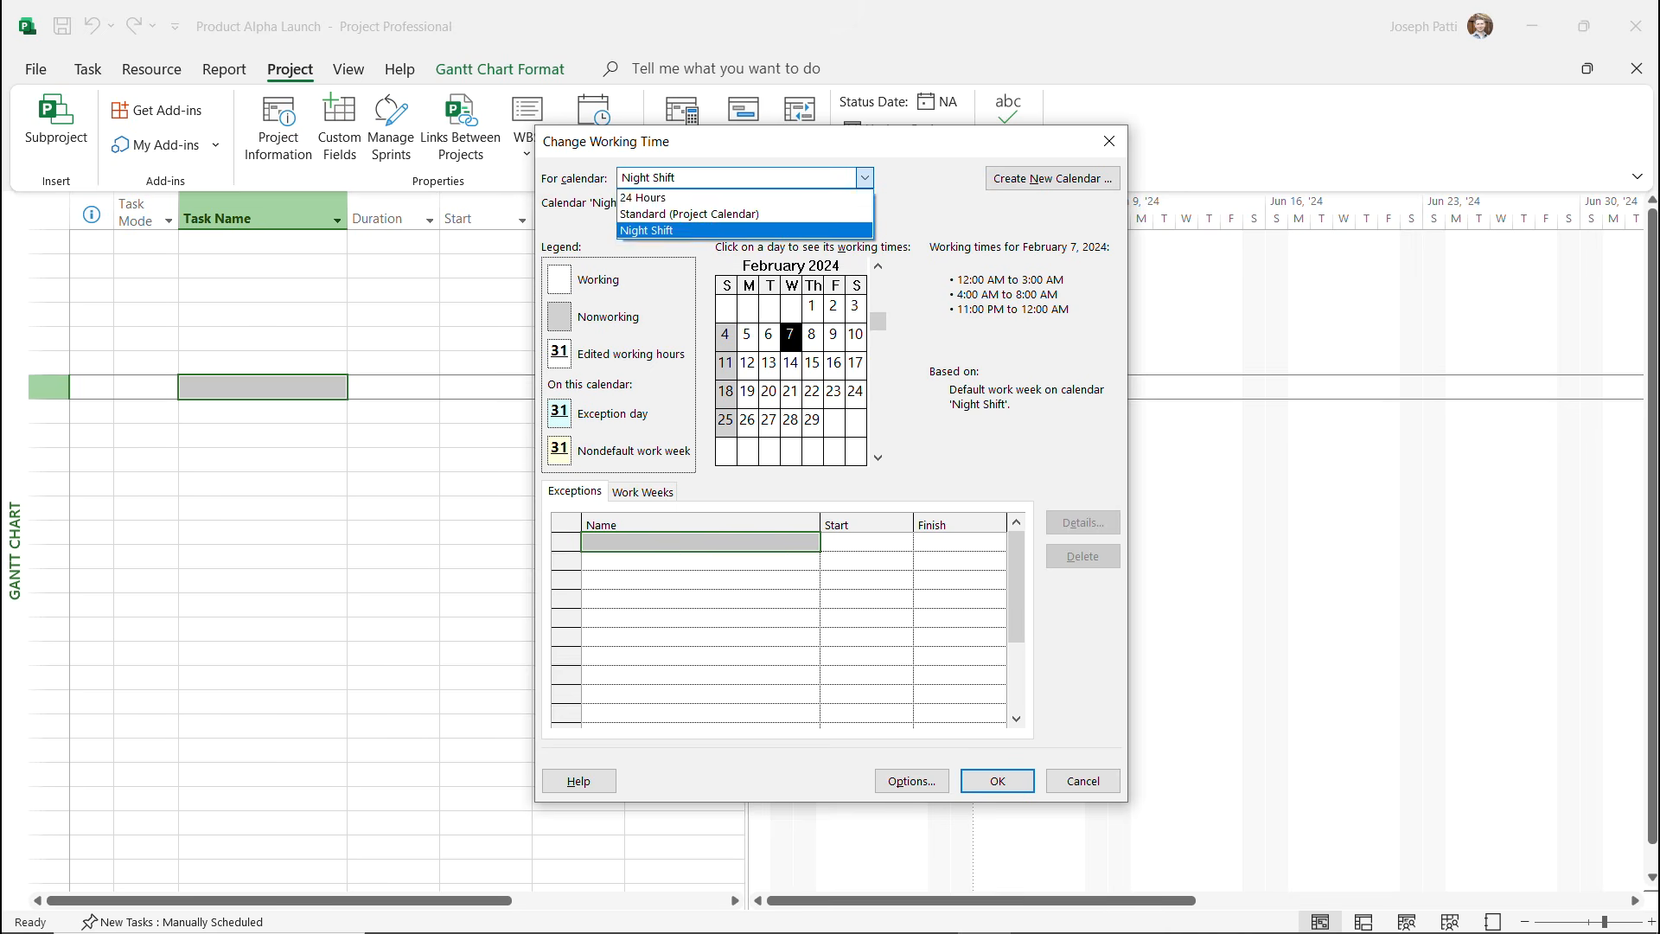
pyautogui.click(735, 197)
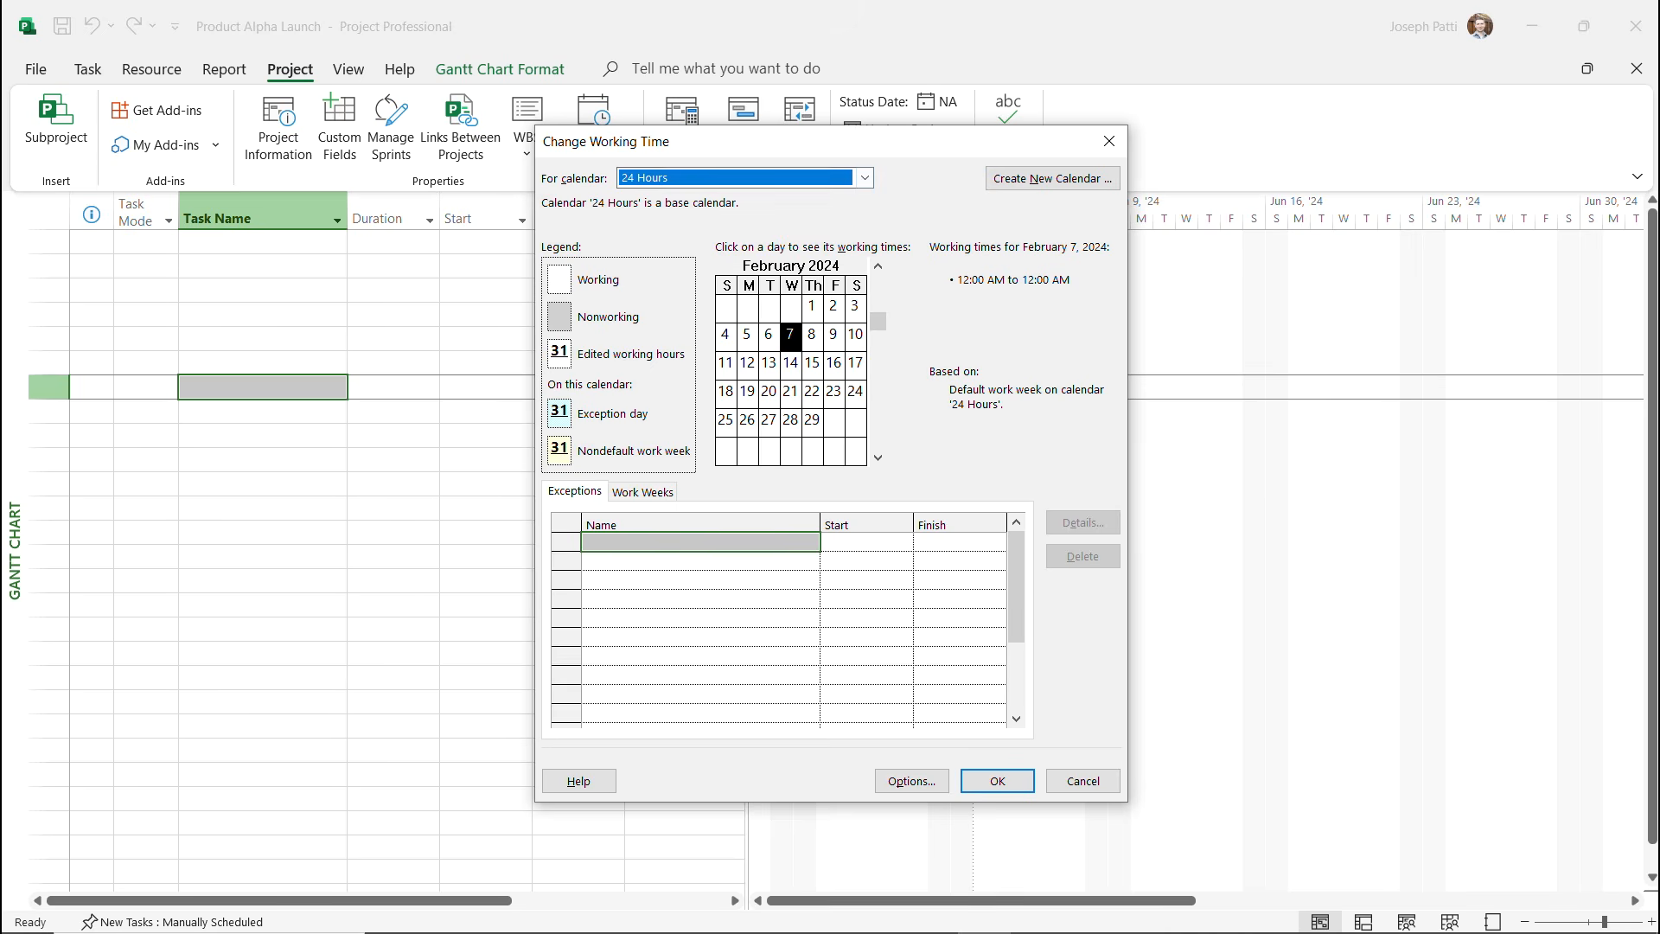
pyautogui.click(864, 177)
pyautogui.click(734, 197)
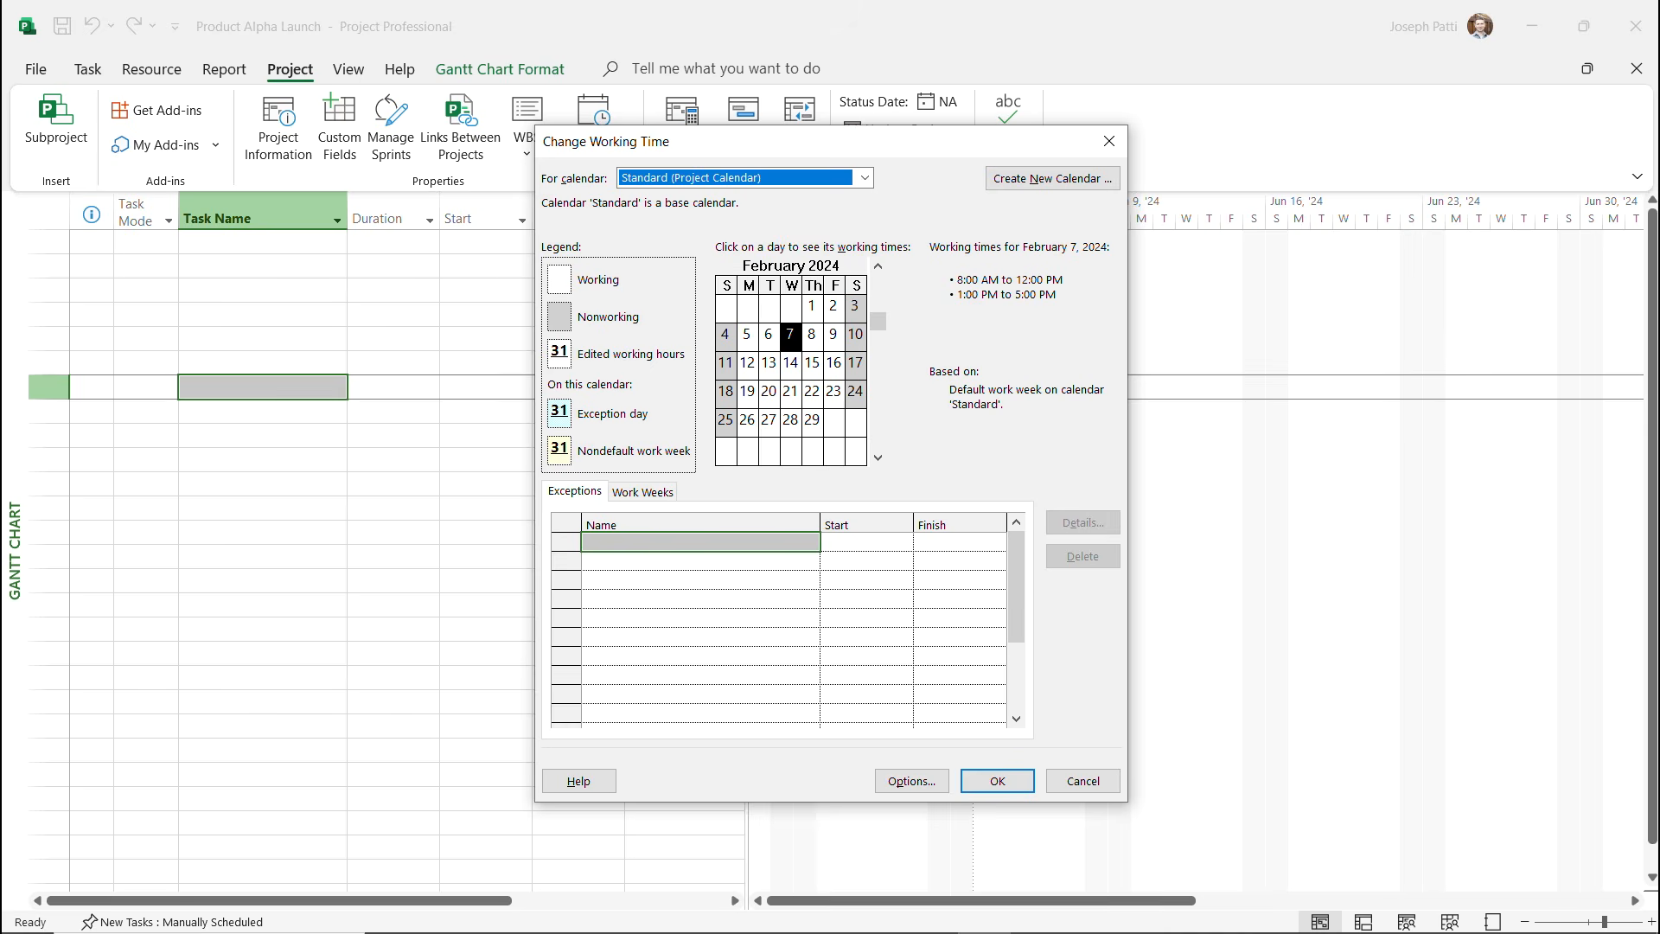
pyautogui.press('F10')
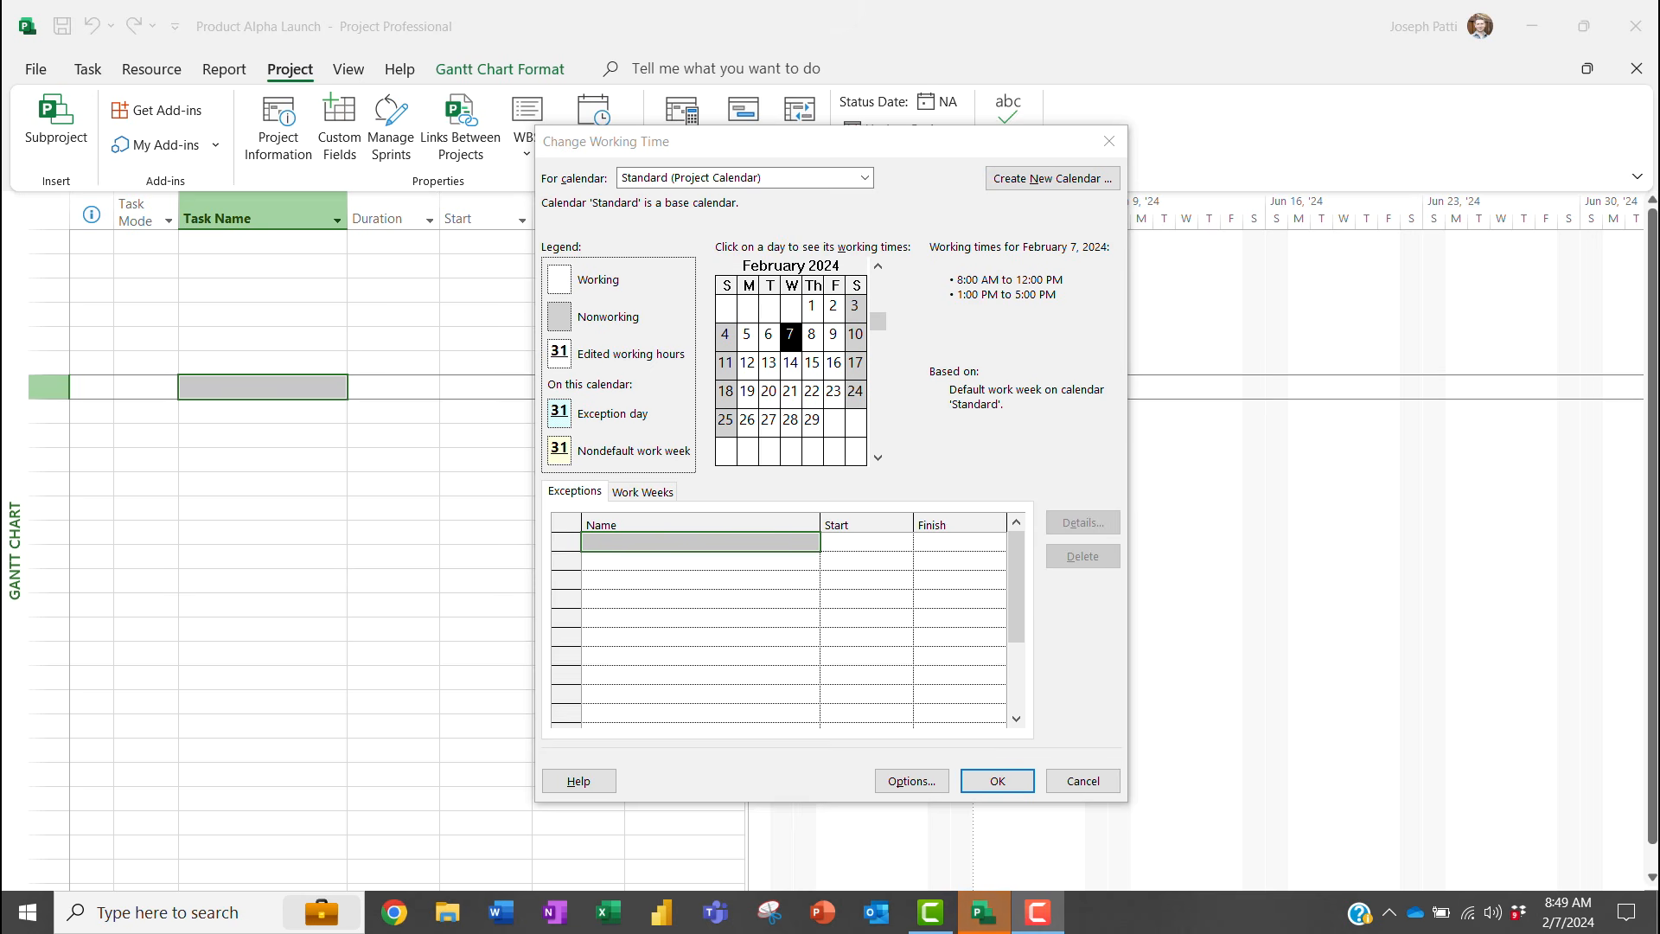
pyautogui.click(863, 178)
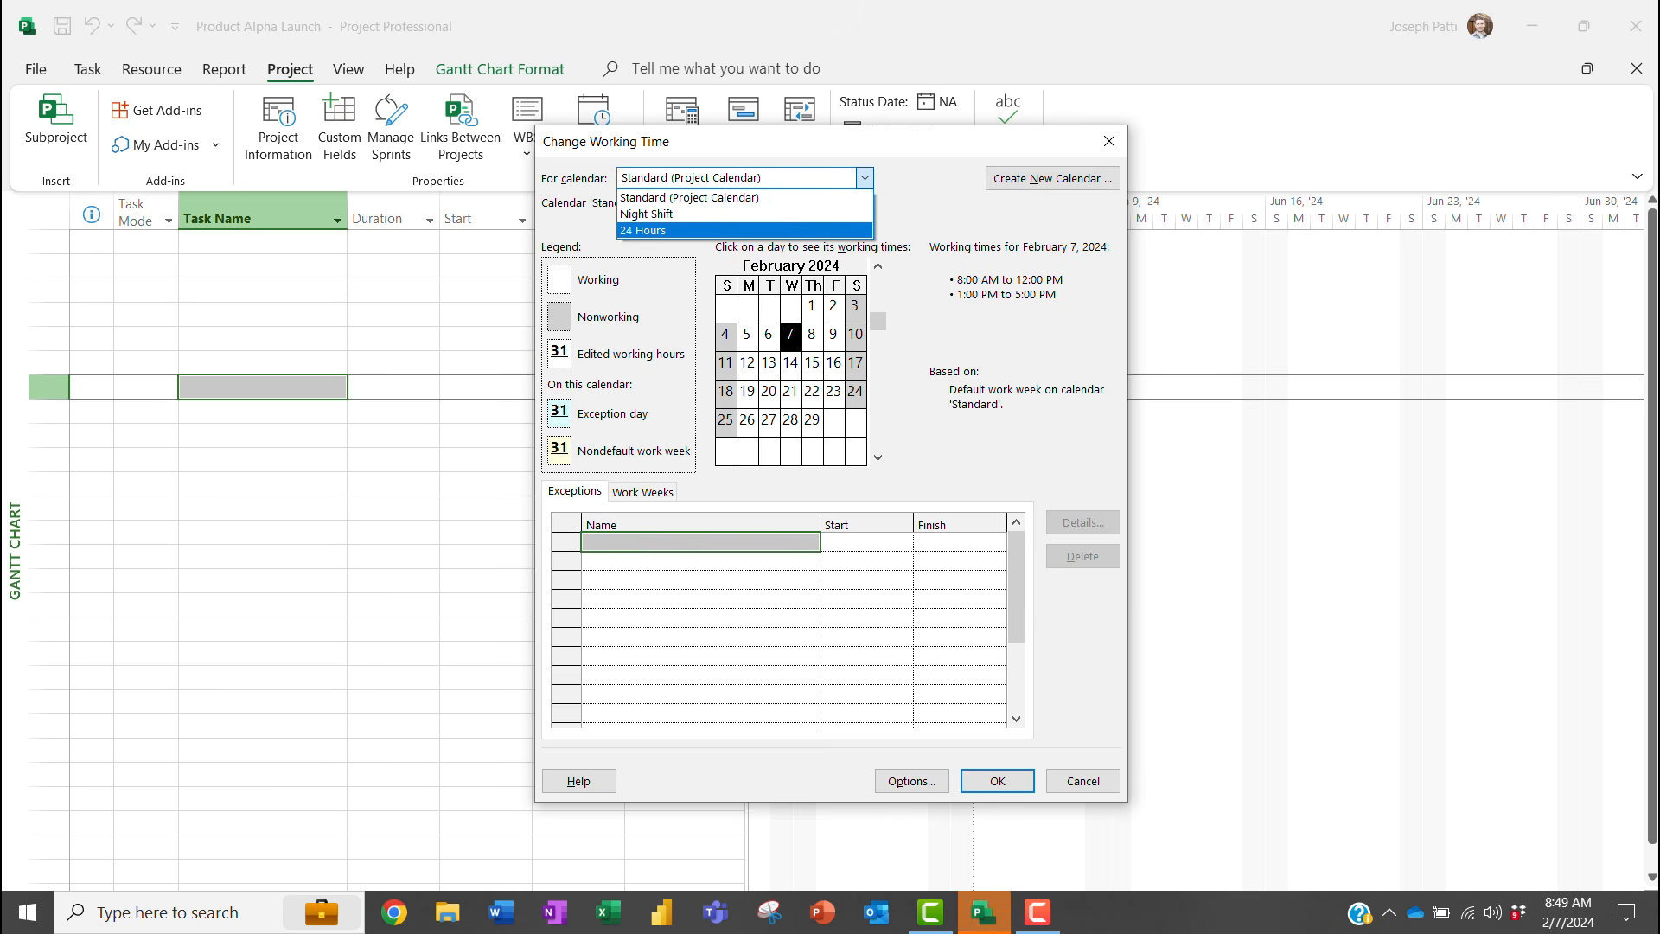
pyautogui.press('Escape')
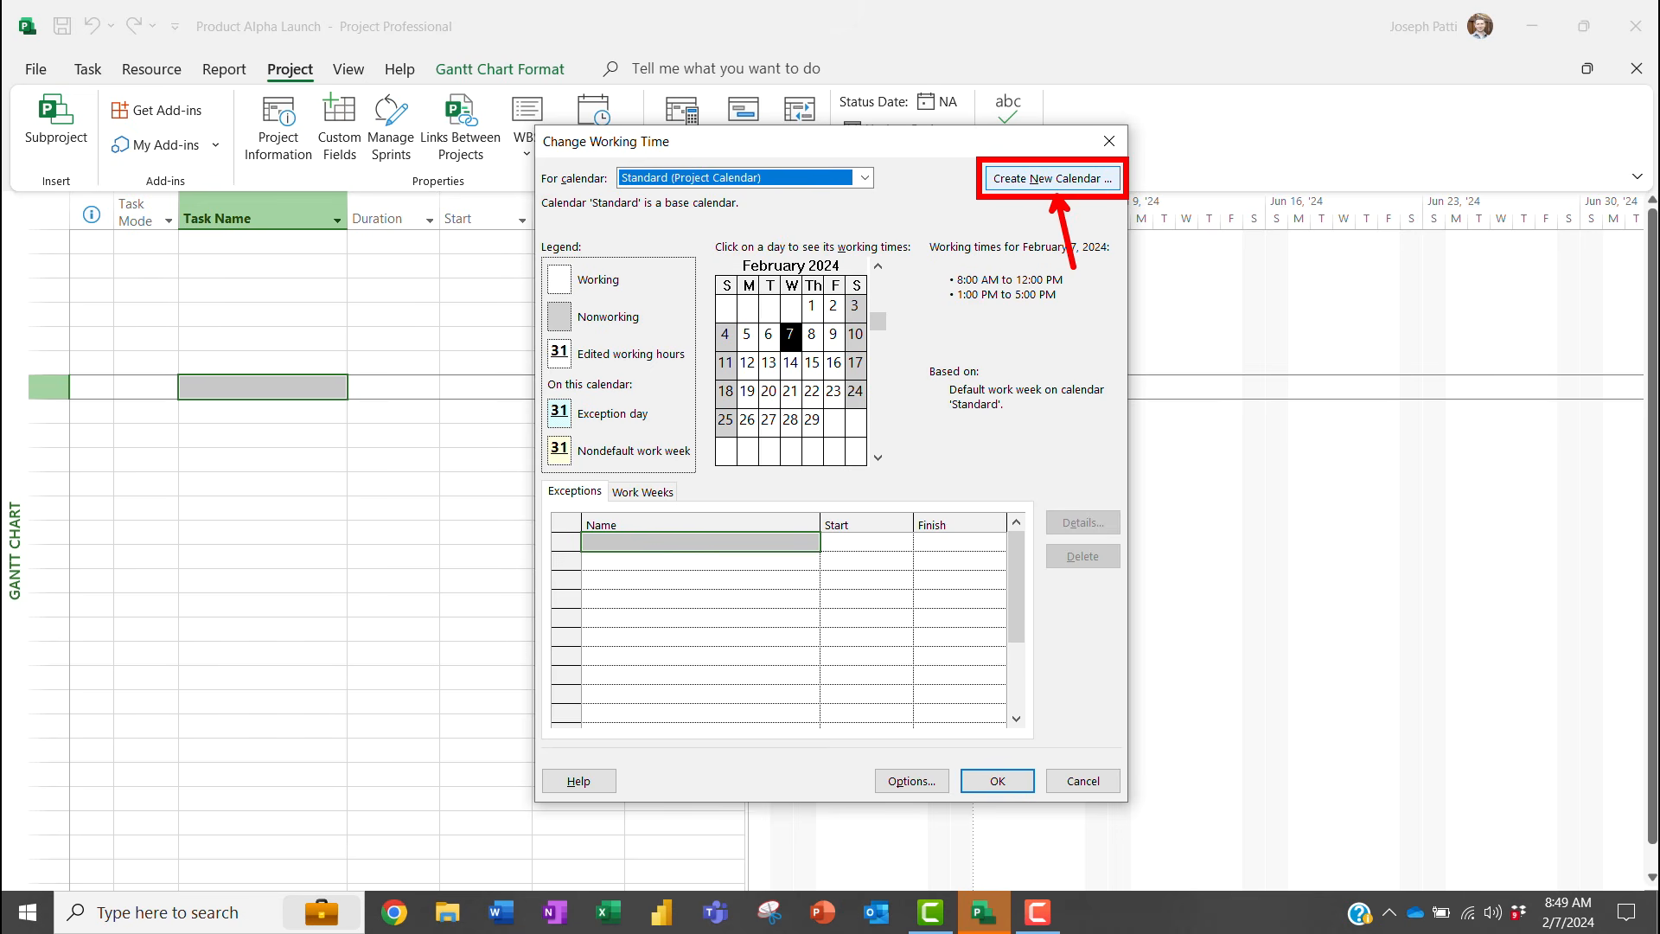
# Create a new base calendar named Product Alpha Launch Calendar as a copy of the Standard calendar.
pyautogui.click(1052, 178)
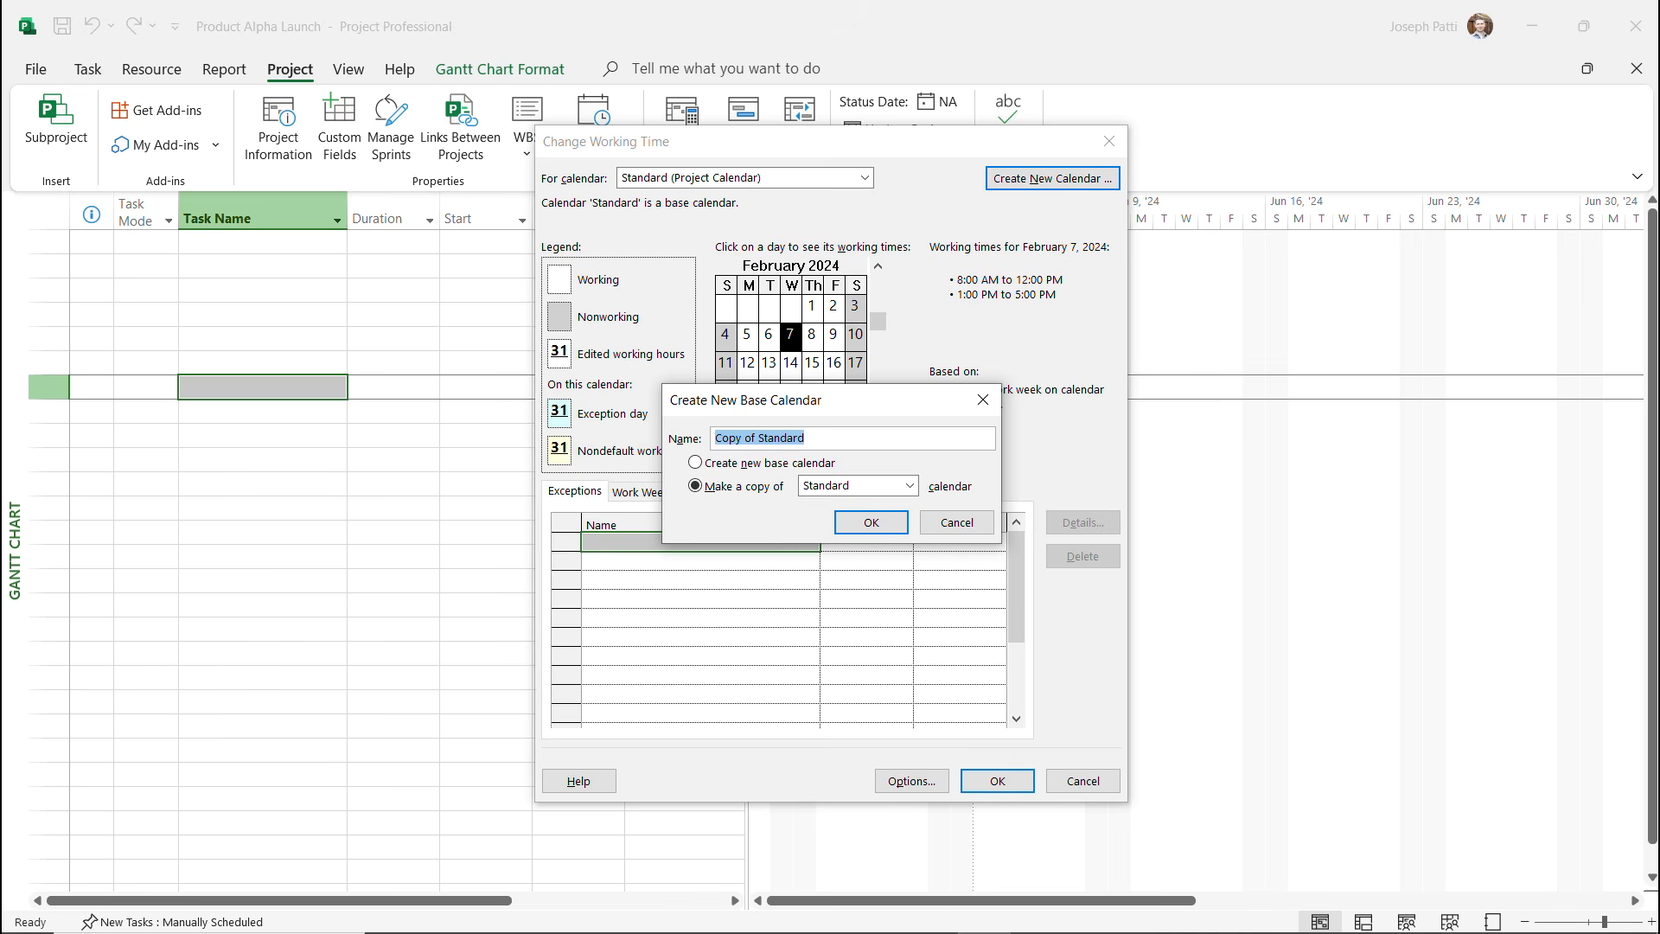
pyautogui.click(909, 484)
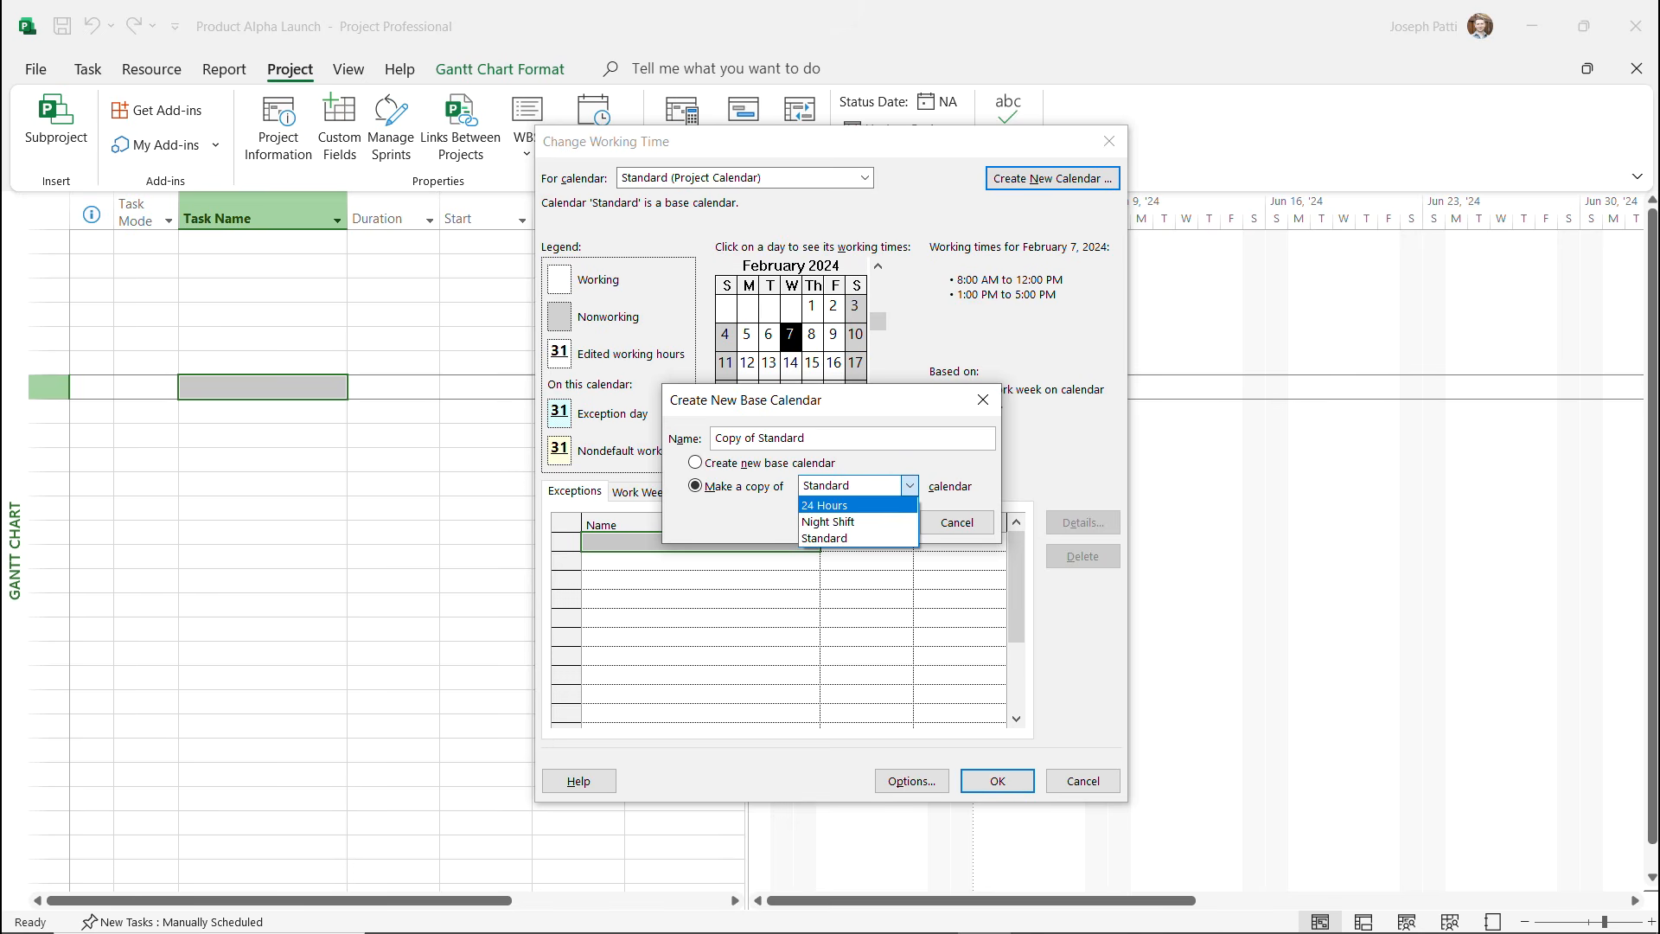
pyautogui.press('Escape')
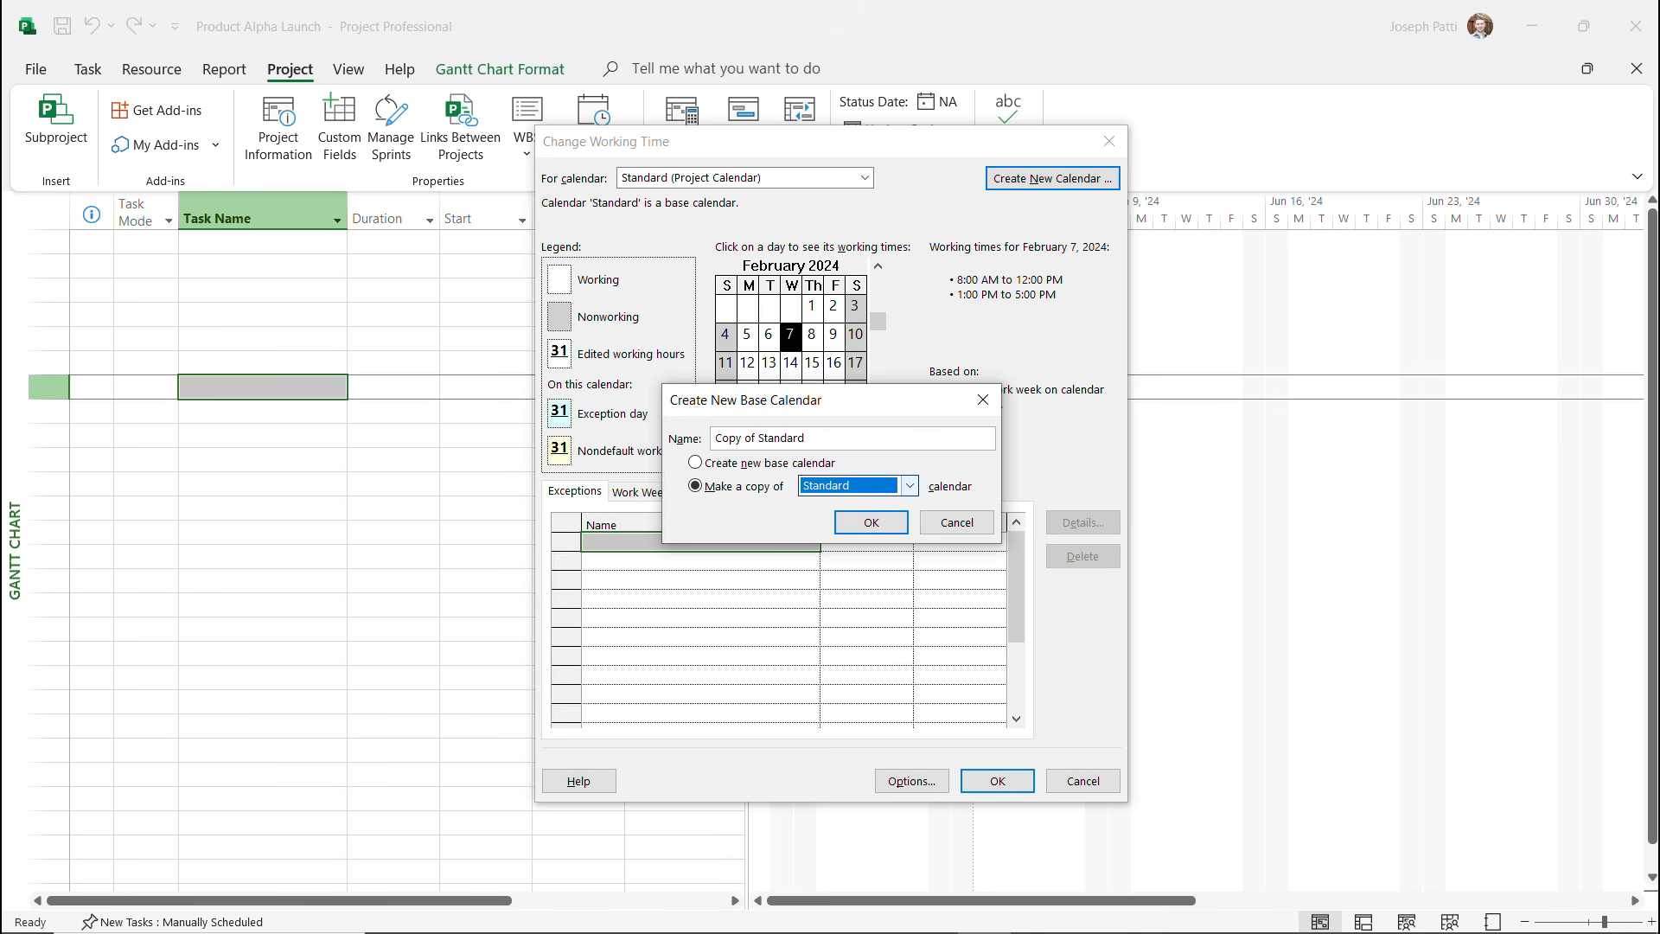
pyautogui.hotkey('shift', 'Tab')
pyautogui.hotkey('shift', 'Tab')
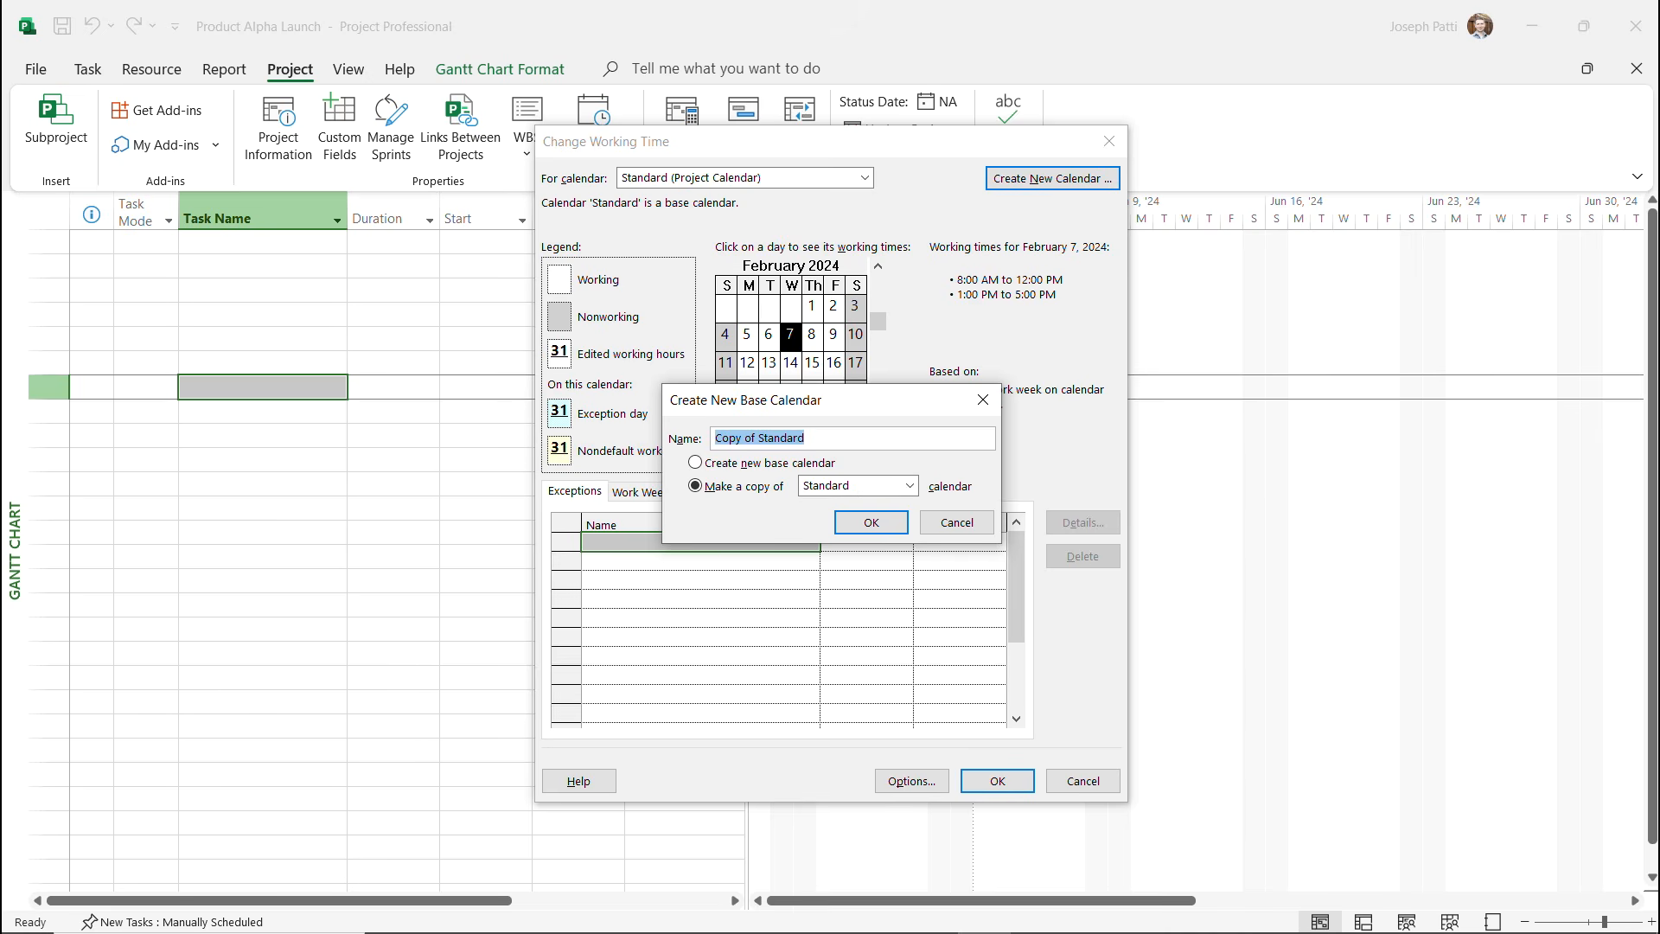
pyautogui.write('P')
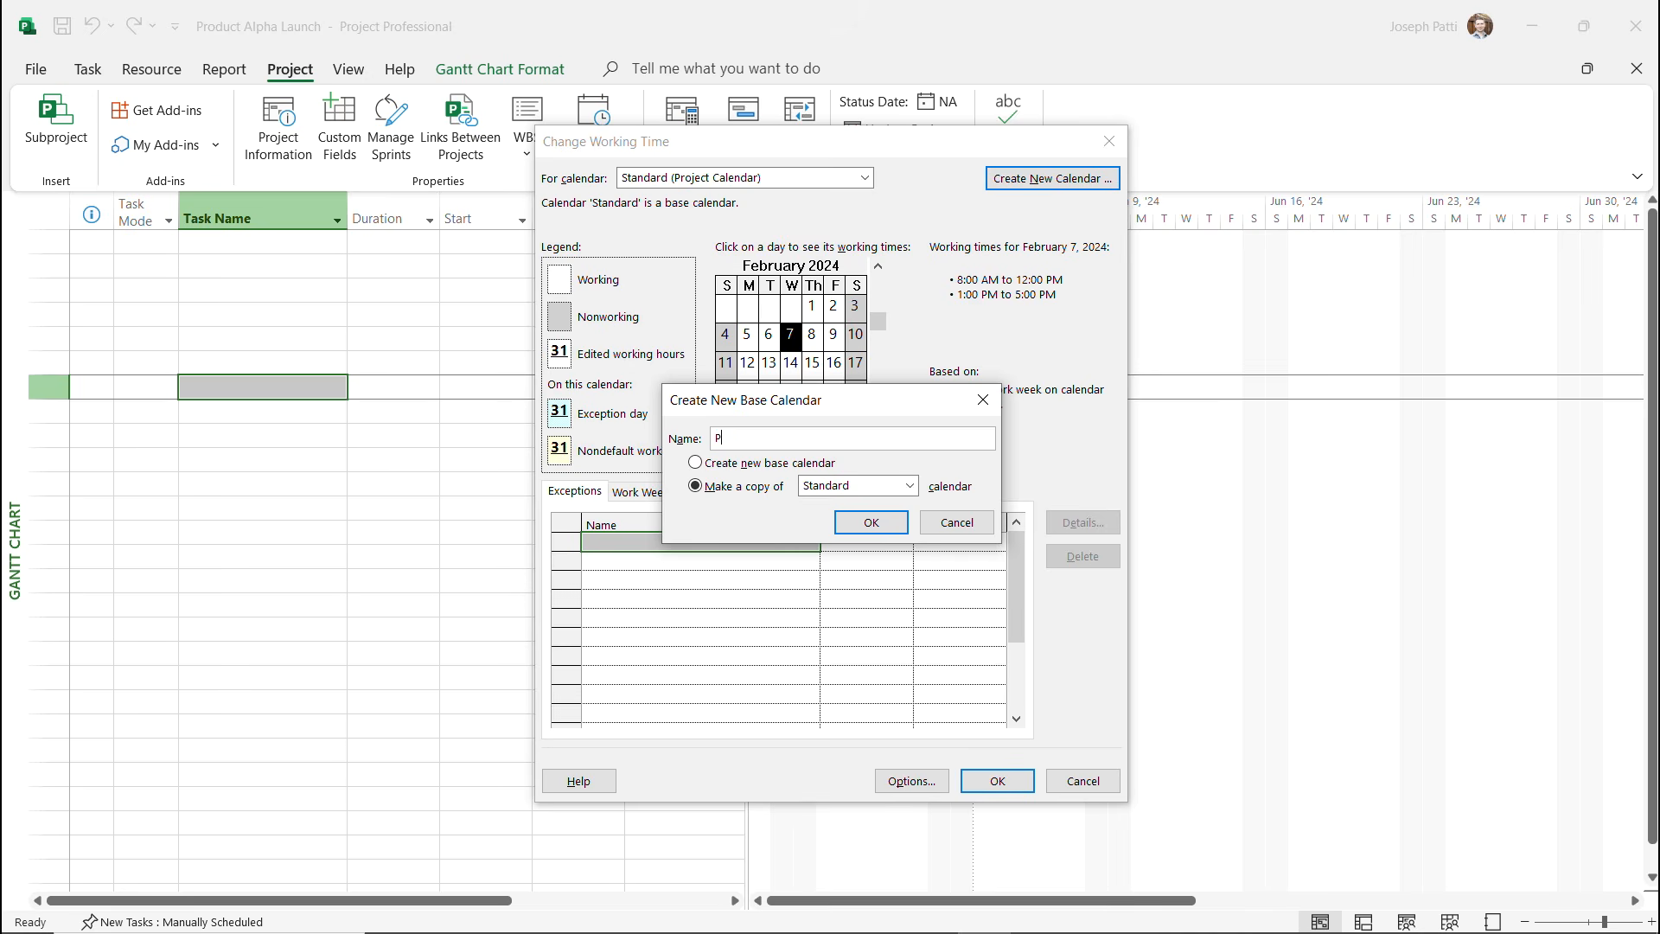
pyautogui.write('roduct Alpha Launch Calendar')
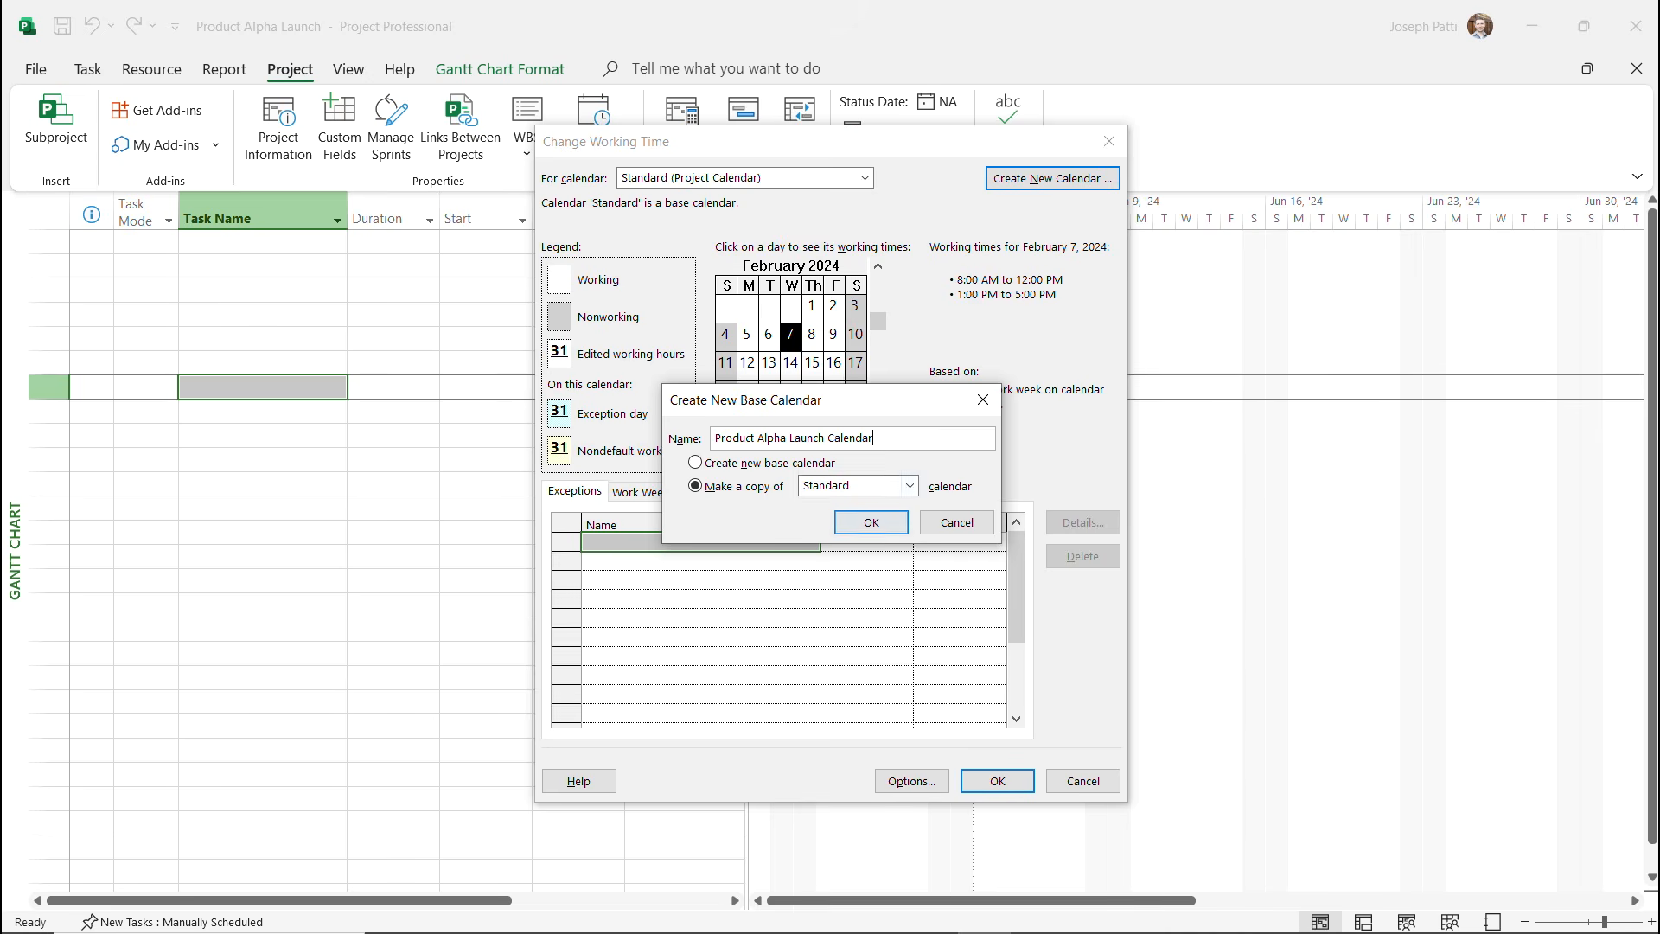
pyautogui.click(870, 522)
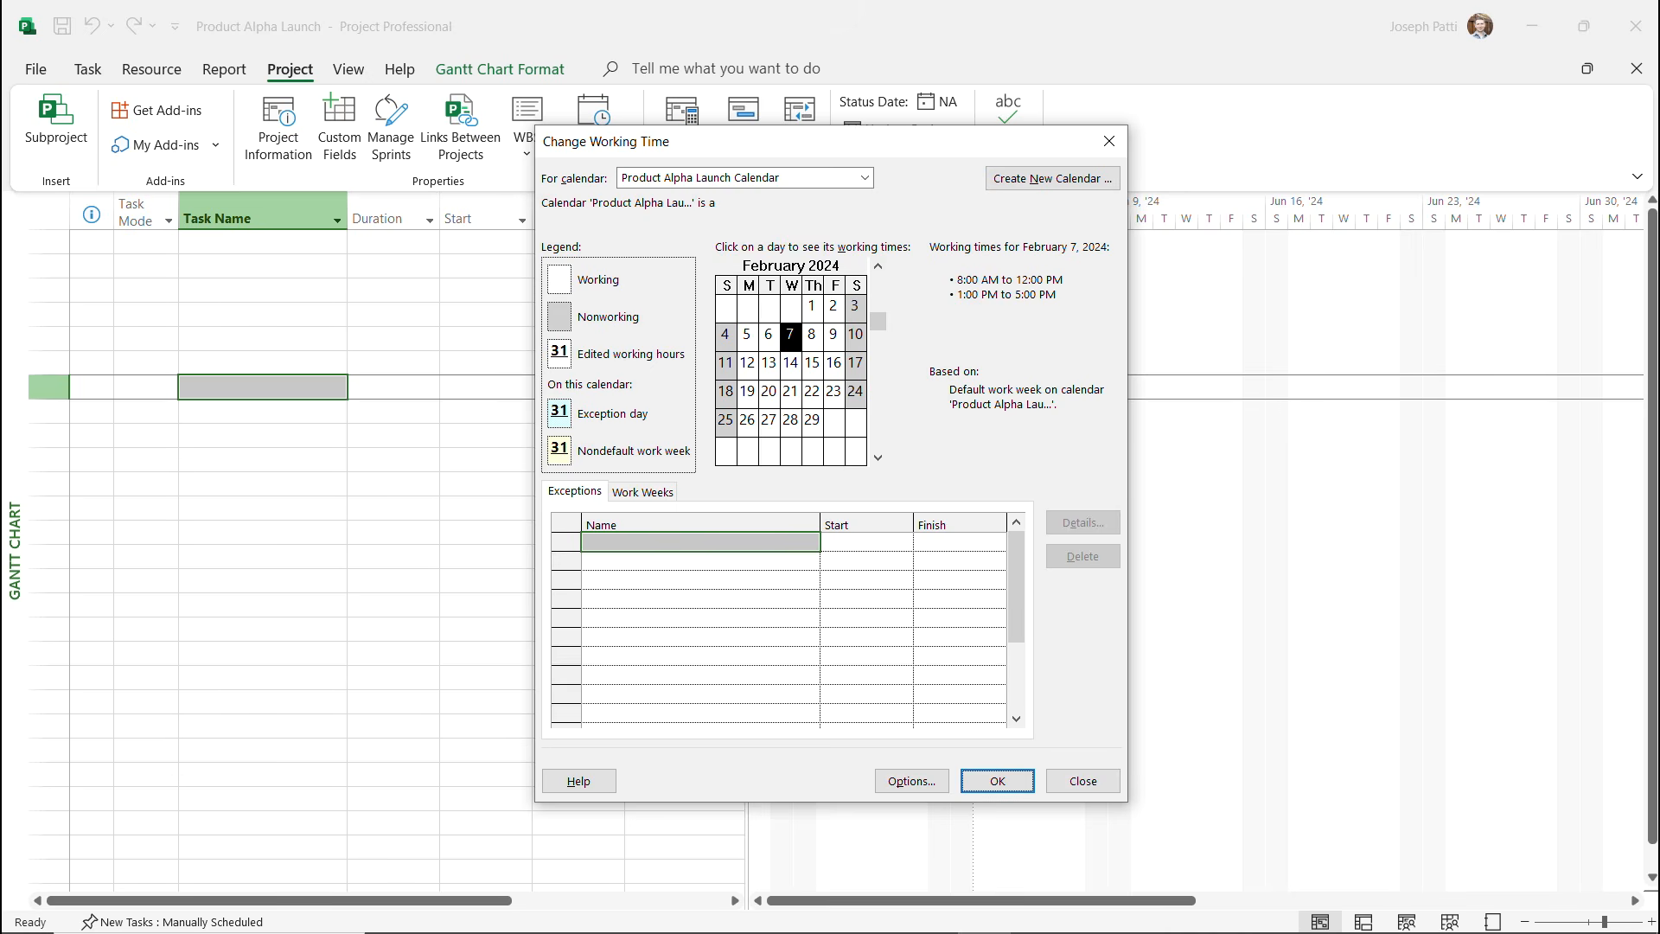
# Look through the list of available calendars and keep Product Alpha Launch Calendar selected for editing.
pyautogui.click(864, 177)
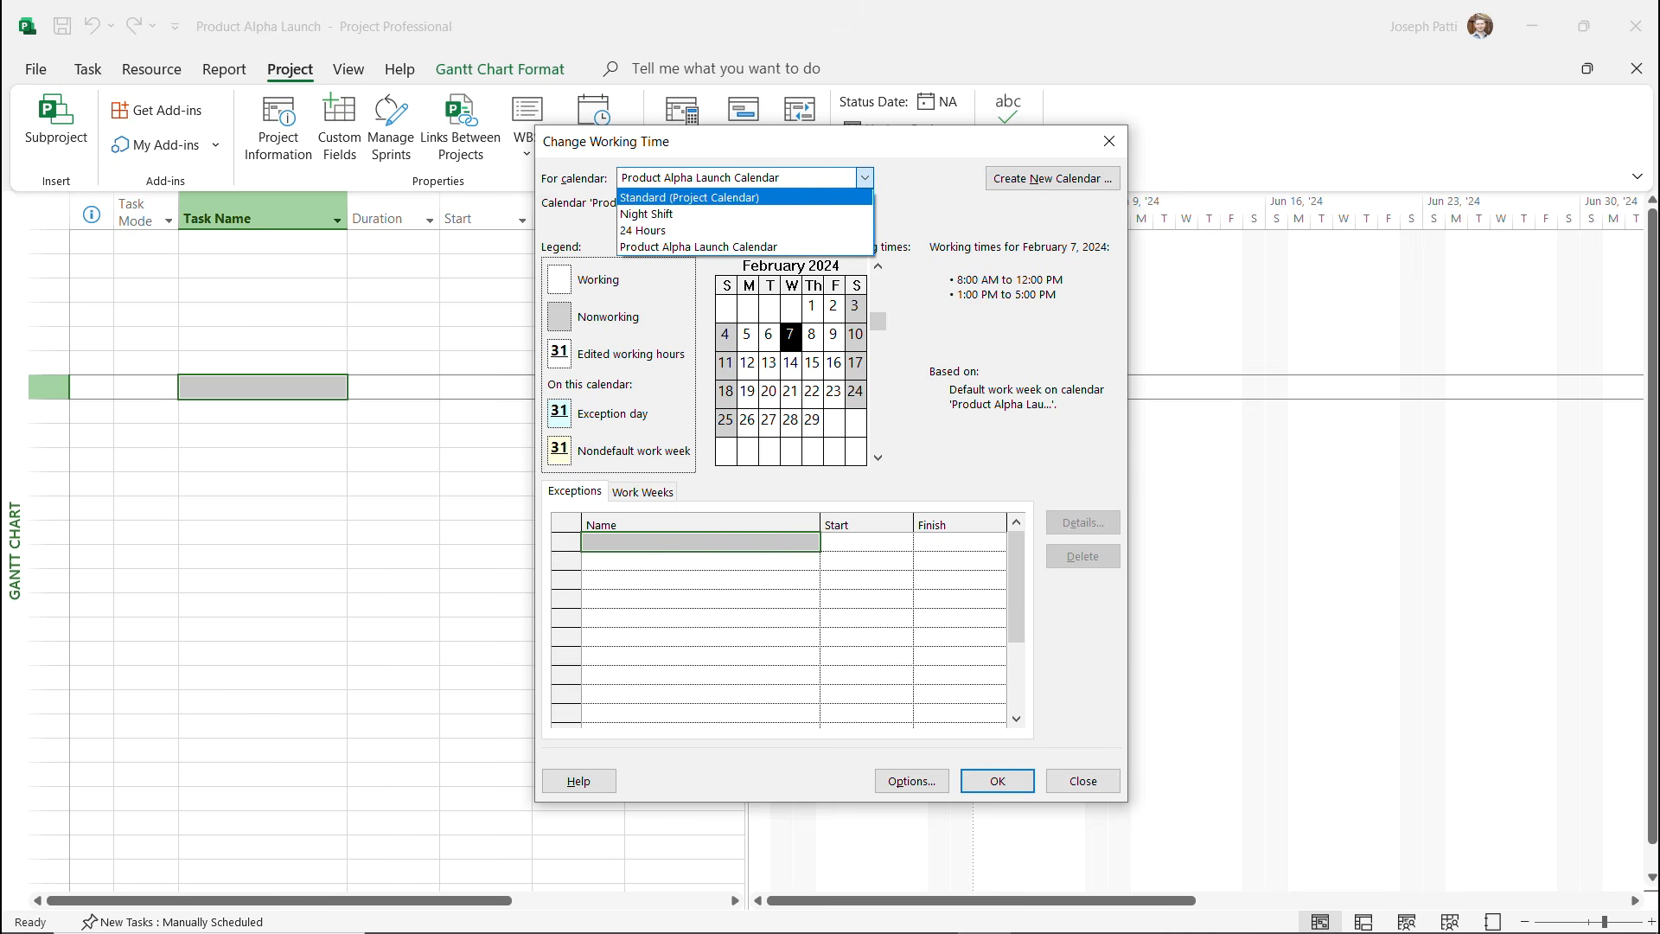
pyautogui.press('Down')
pyautogui.press('Down')
pyautogui.press('Down')
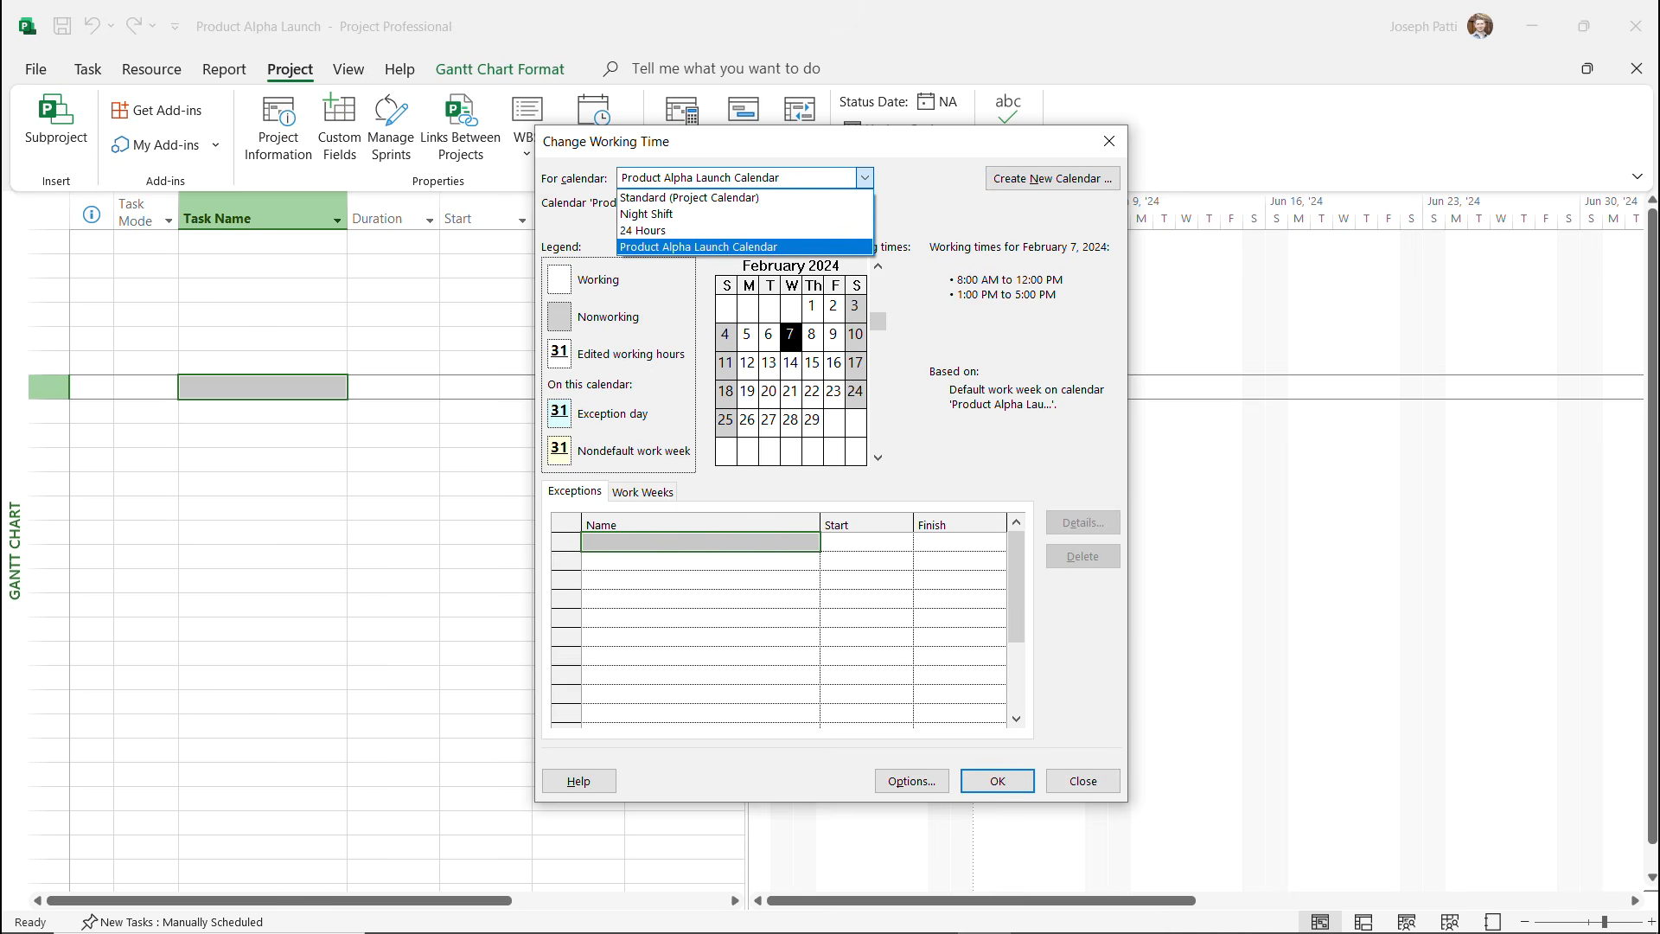
pyautogui.press('Up')
pyautogui.press('Up')
pyautogui.press('Up')
pyautogui.press('Down')
pyautogui.press('Down')
pyautogui.press('Down')
pyautogui.press('Return')
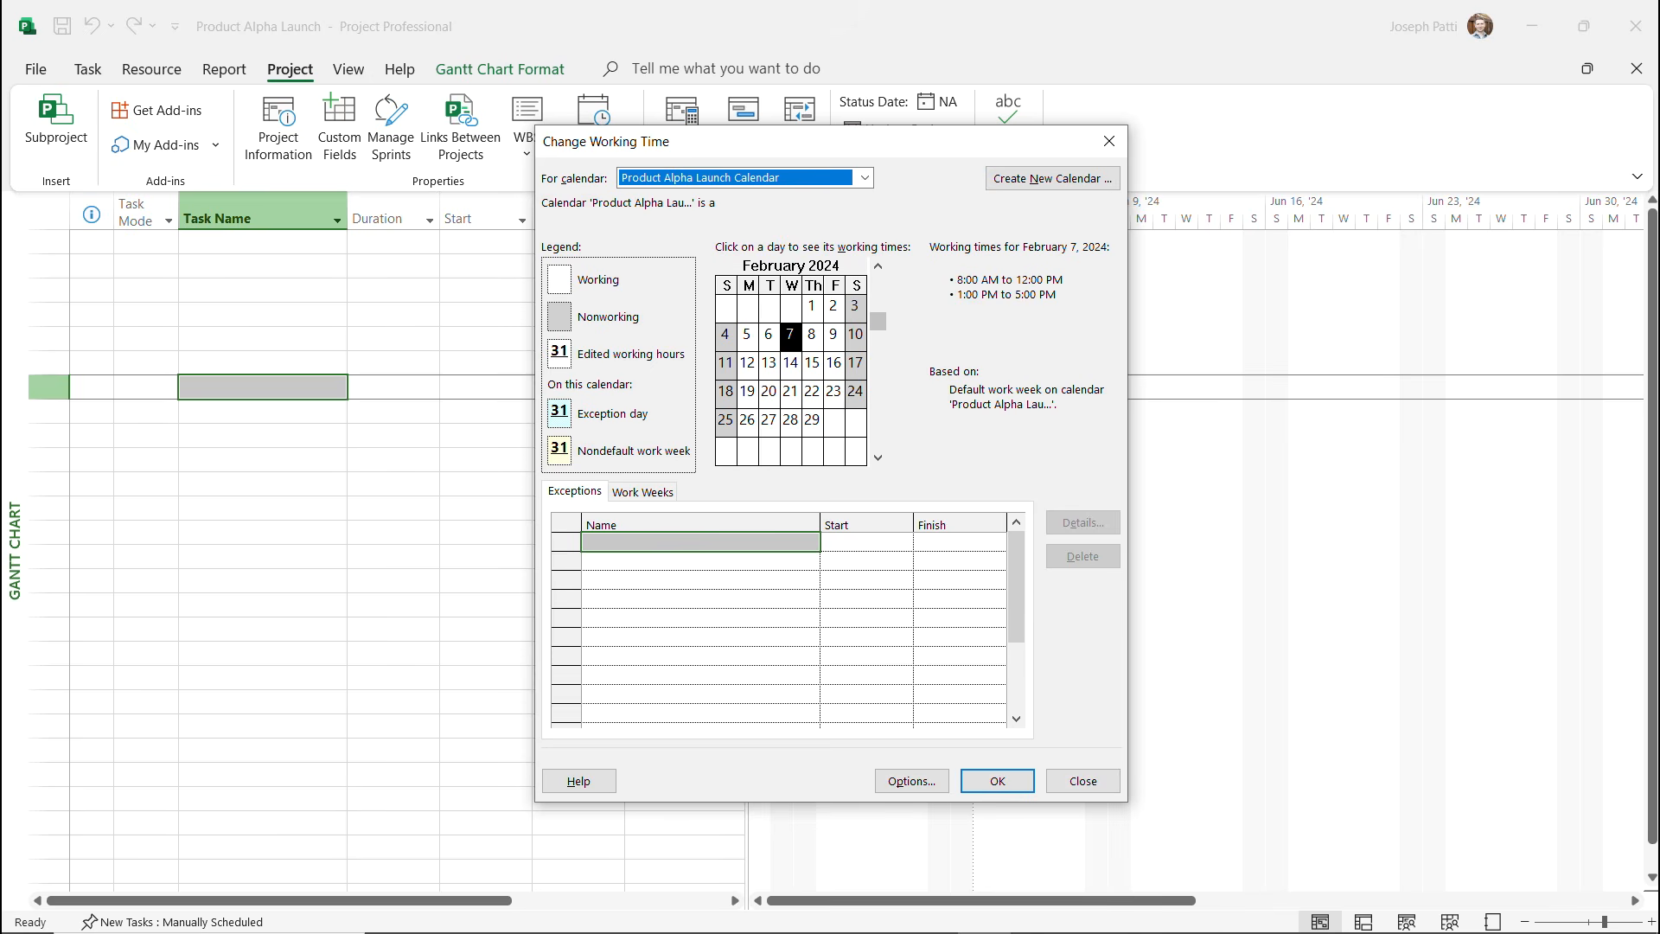
# Add a calendar exception named 4th of July dated 7/4/2024 to Product Alpha Launch Calendar.
pyautogui.click(700, 541)
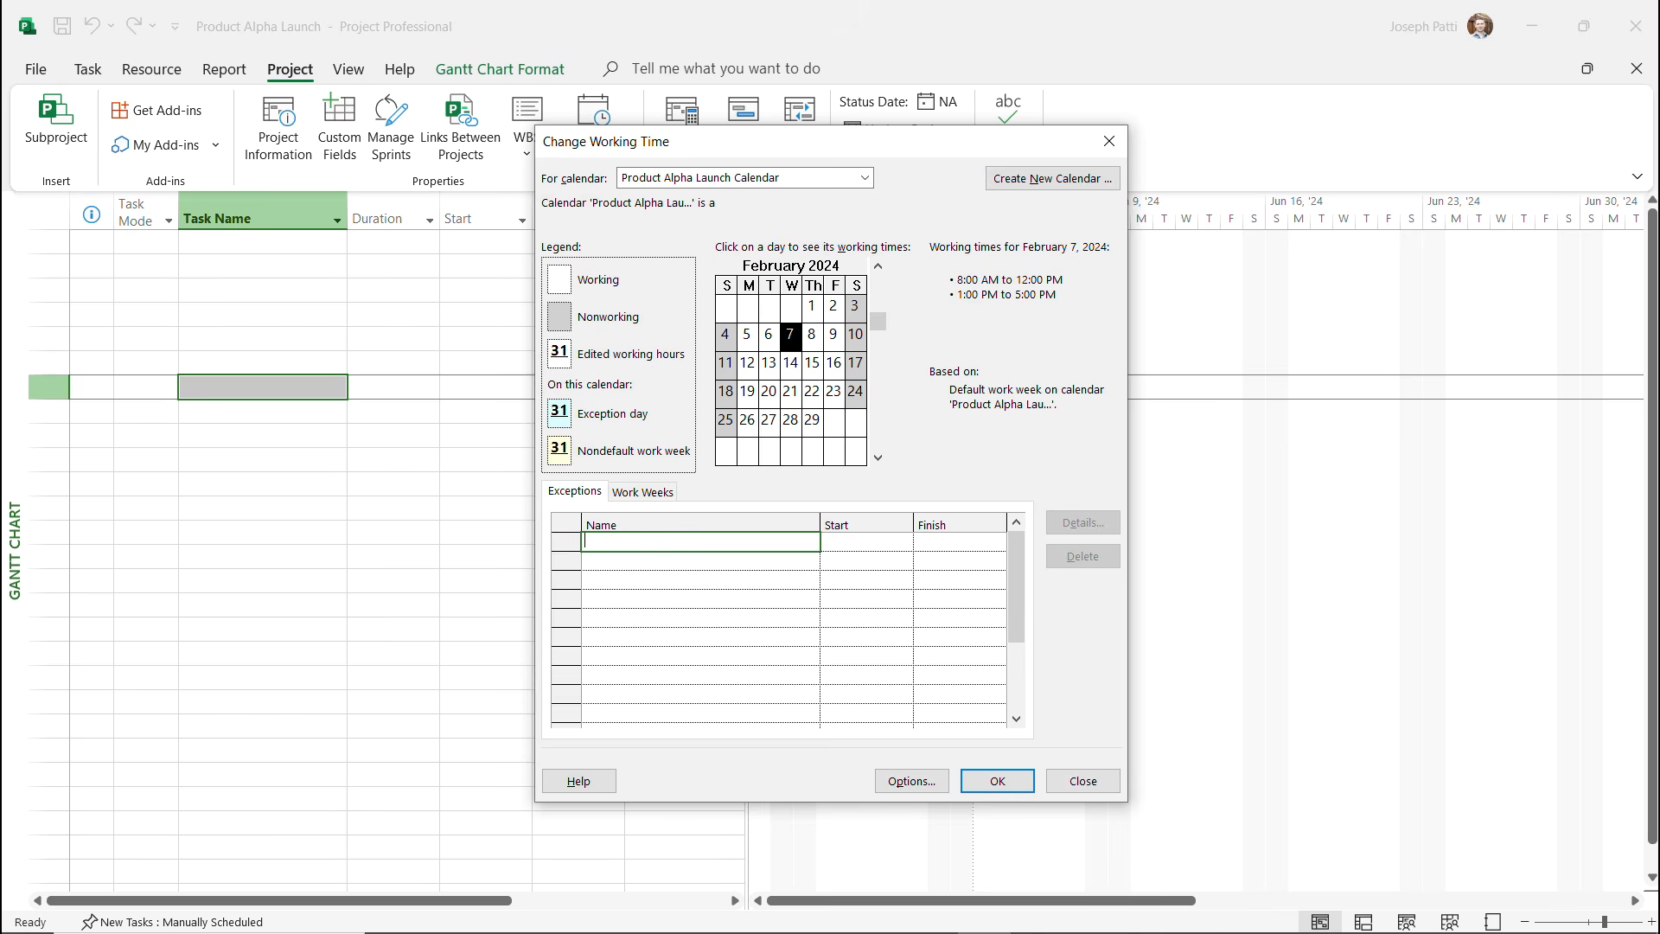
pyautogui.write('4th of July')
pyautogui.press('Tab')
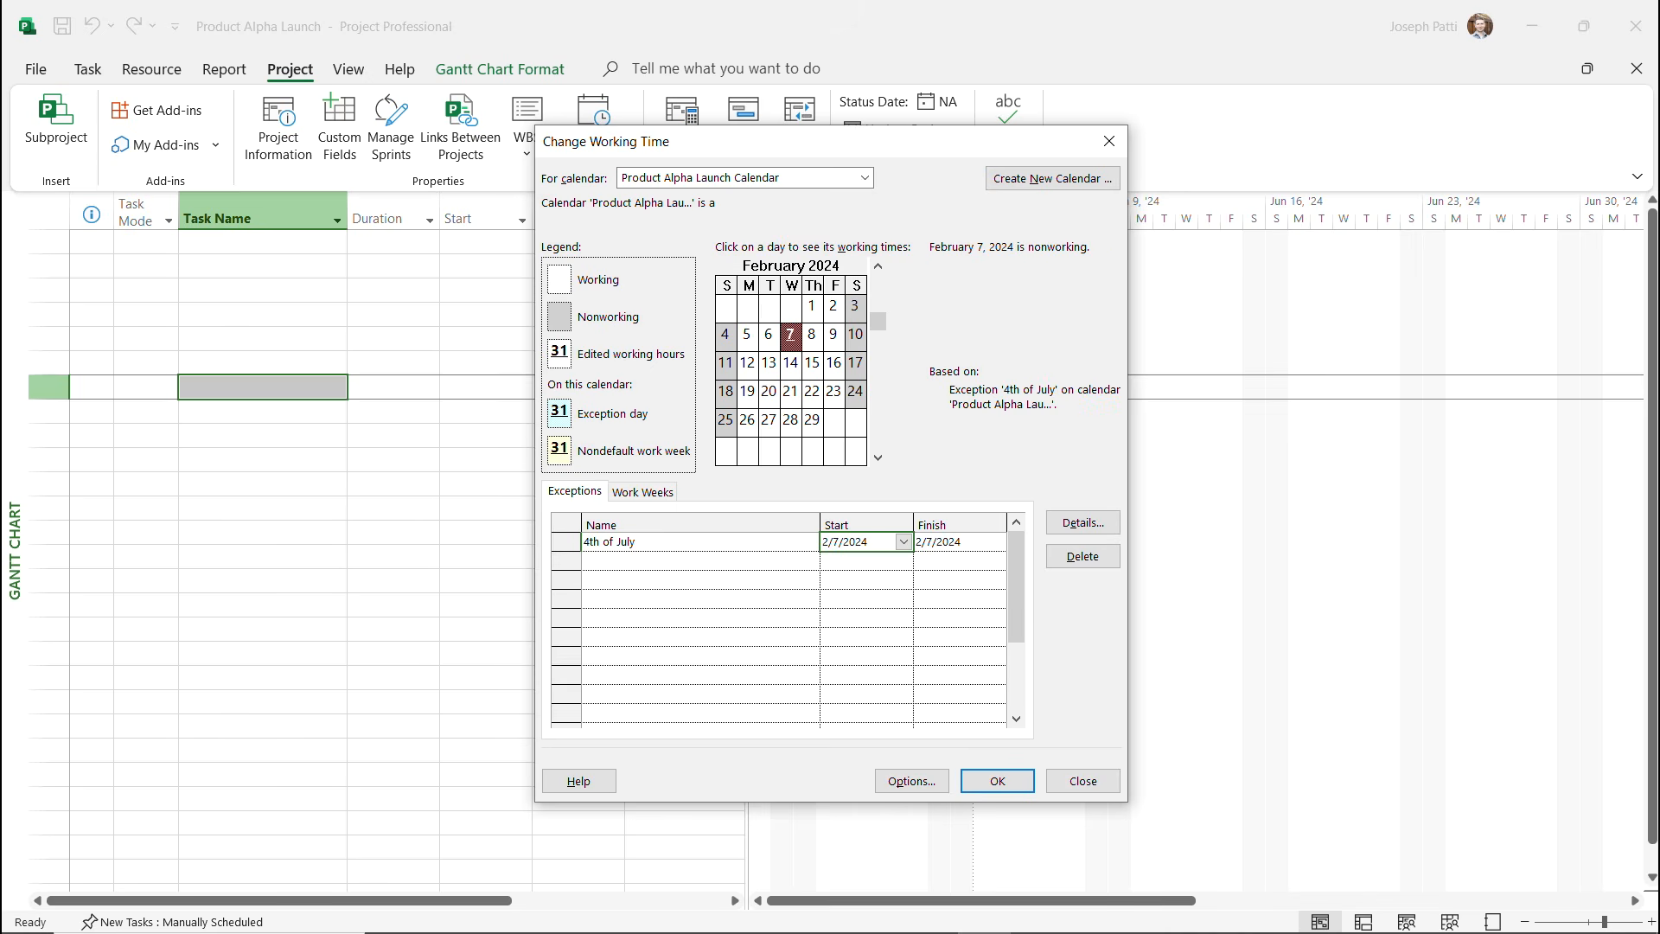
pyautogui.hotkey('alt', 'Down')
pyautogui.click(898, 564)
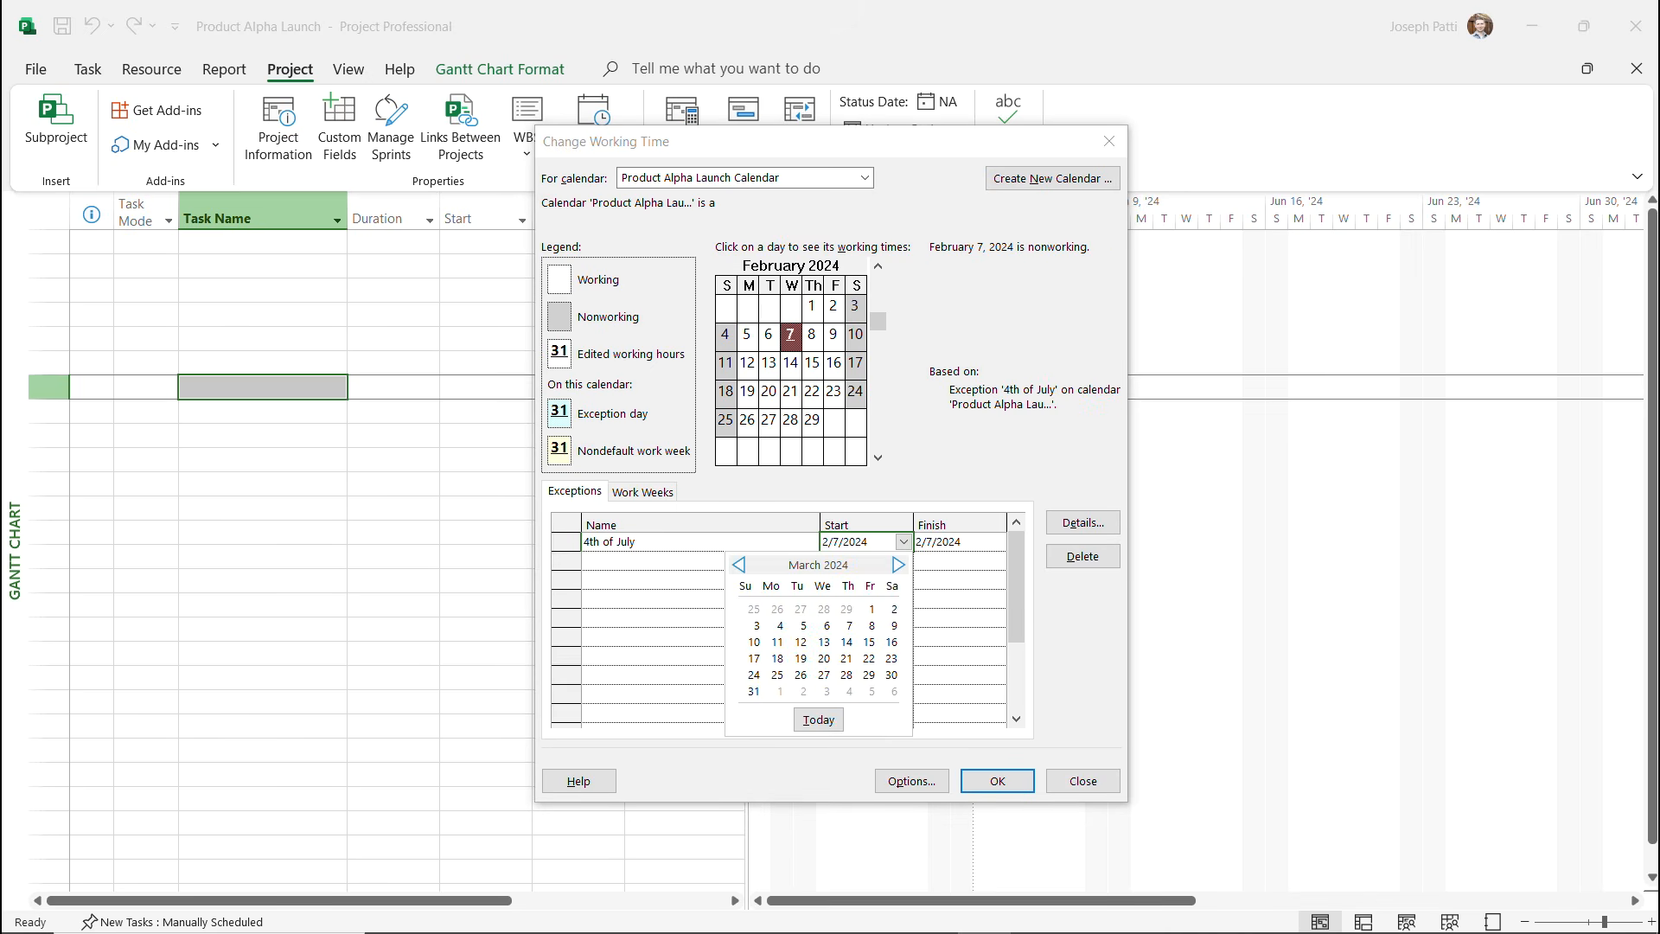
pyautogui.click(898, 565)
pyautogui.click(898, 564)
pyautogui.click(898, 564)
pyautogui.click(898, 565)
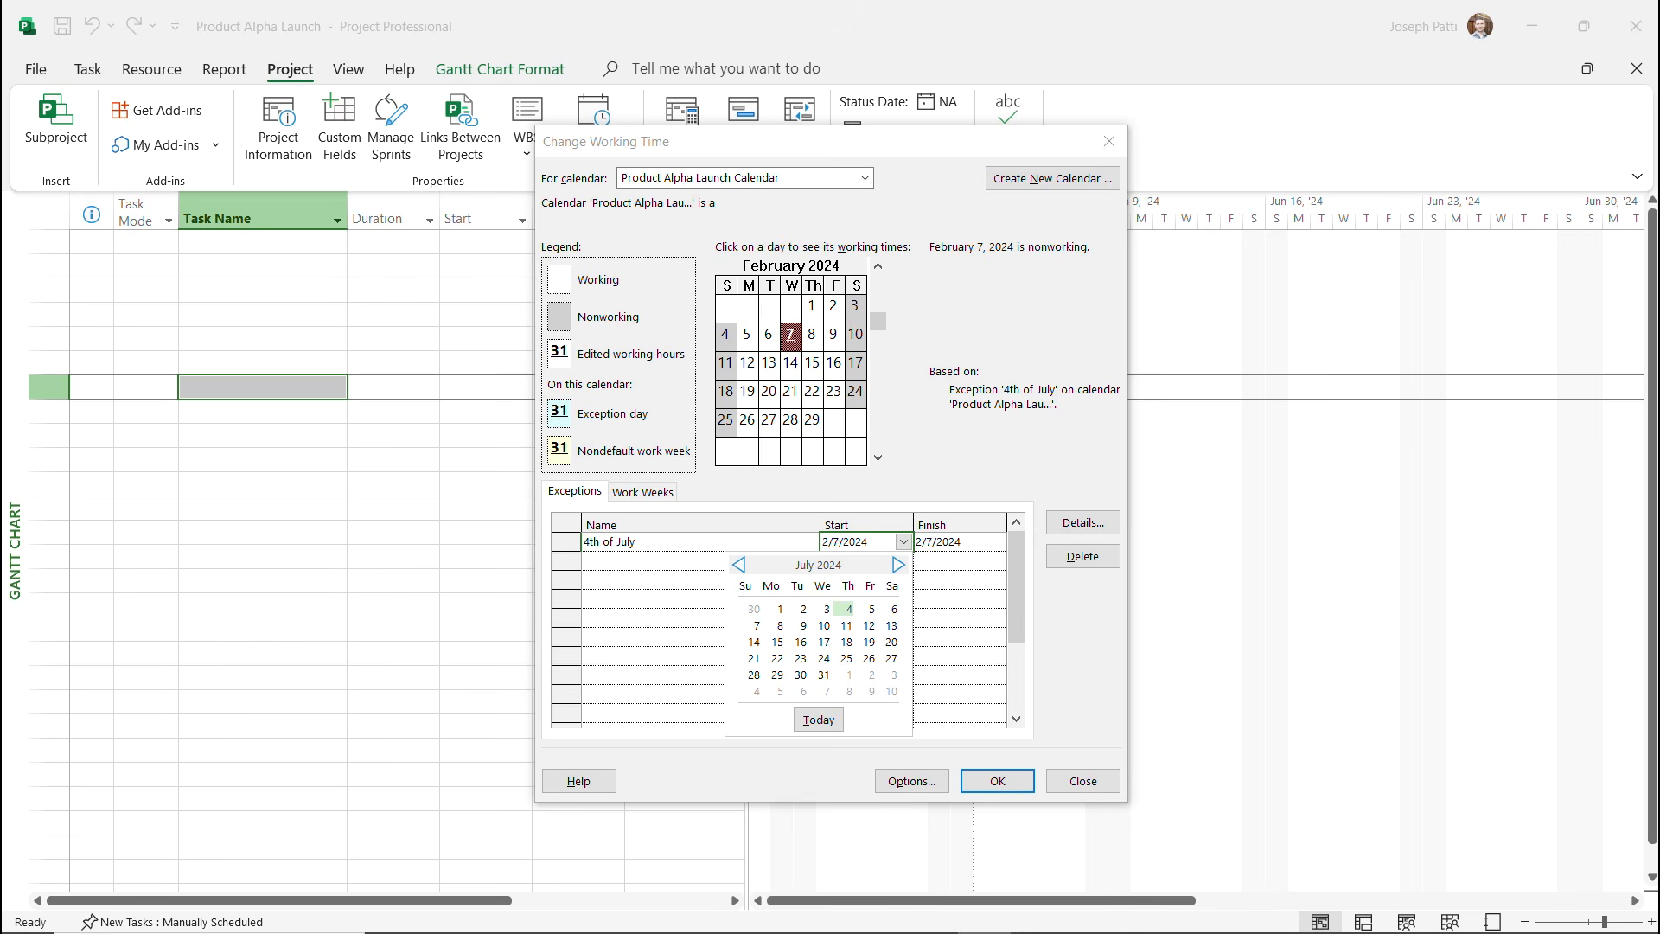
pyautogui.click(848, 608)
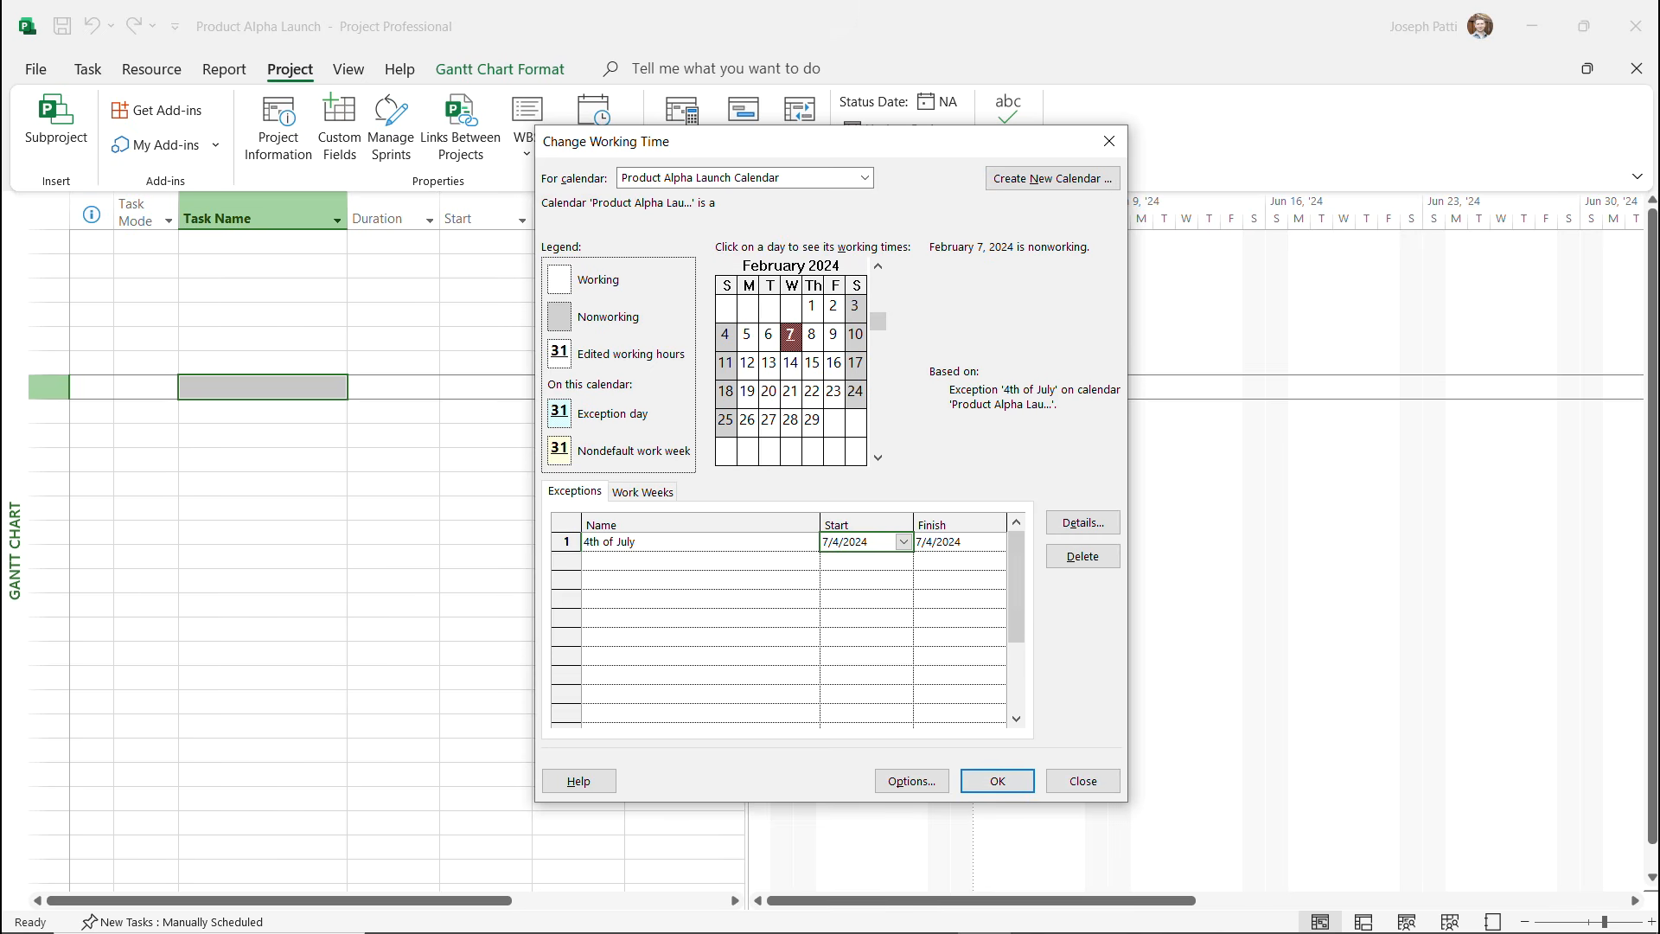
# Try Working times in the 4th of July exception's details, switch back to Nonworking and cancel the details.
pyautogui.click(1082, 522)
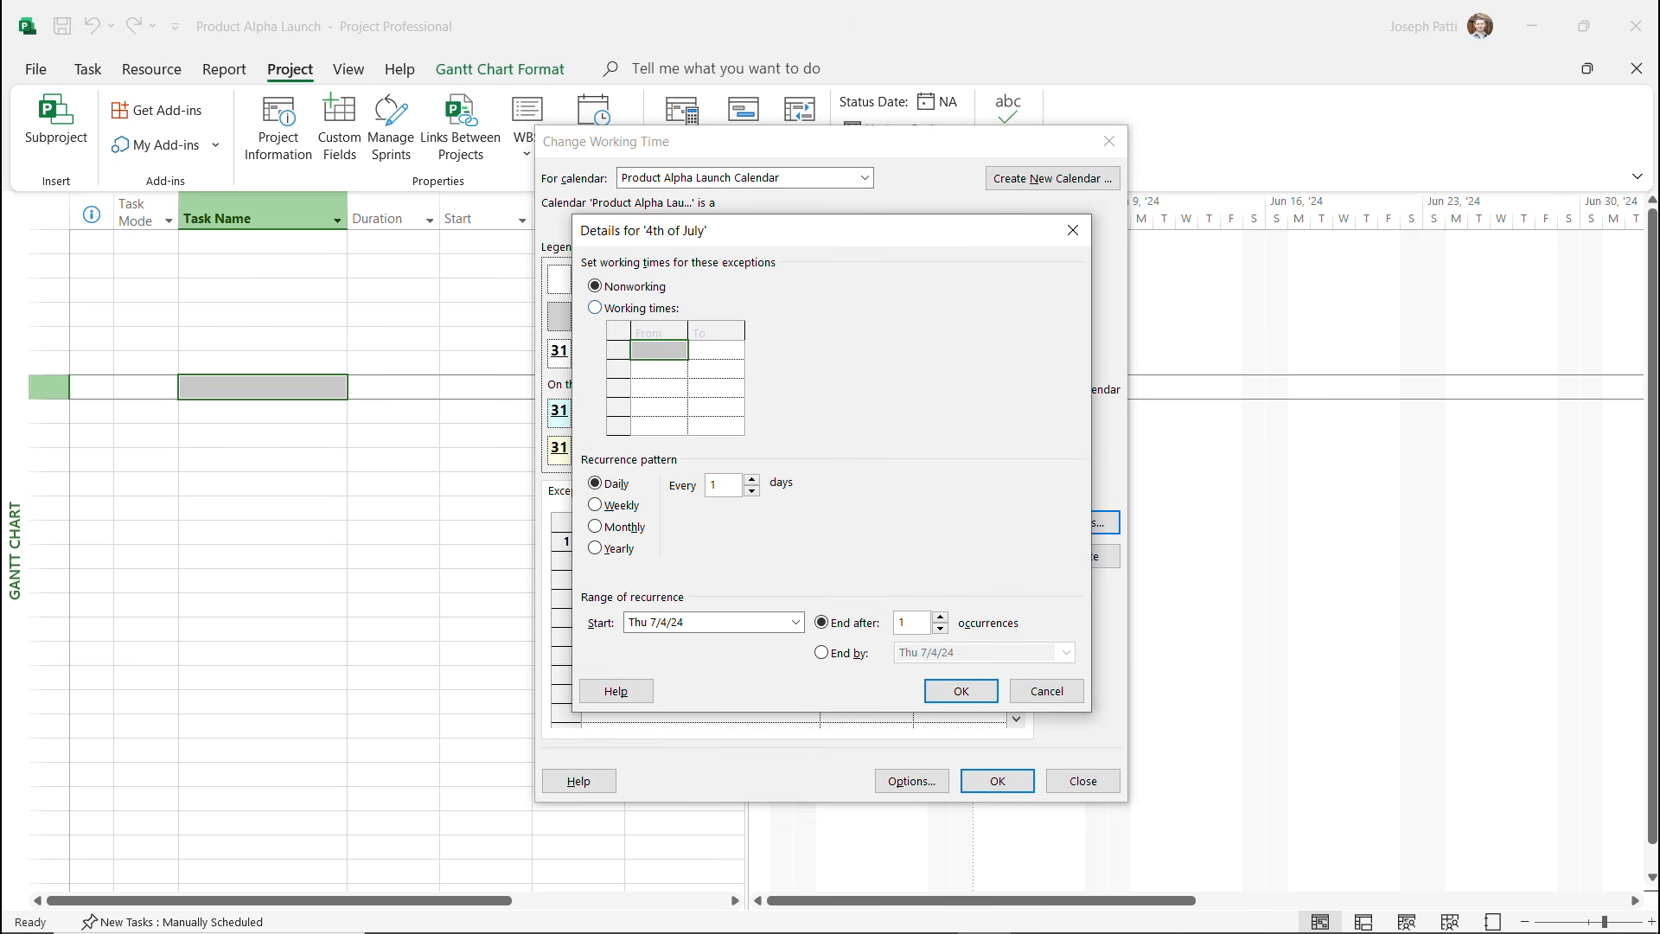
pyautogui.click(595, 308)
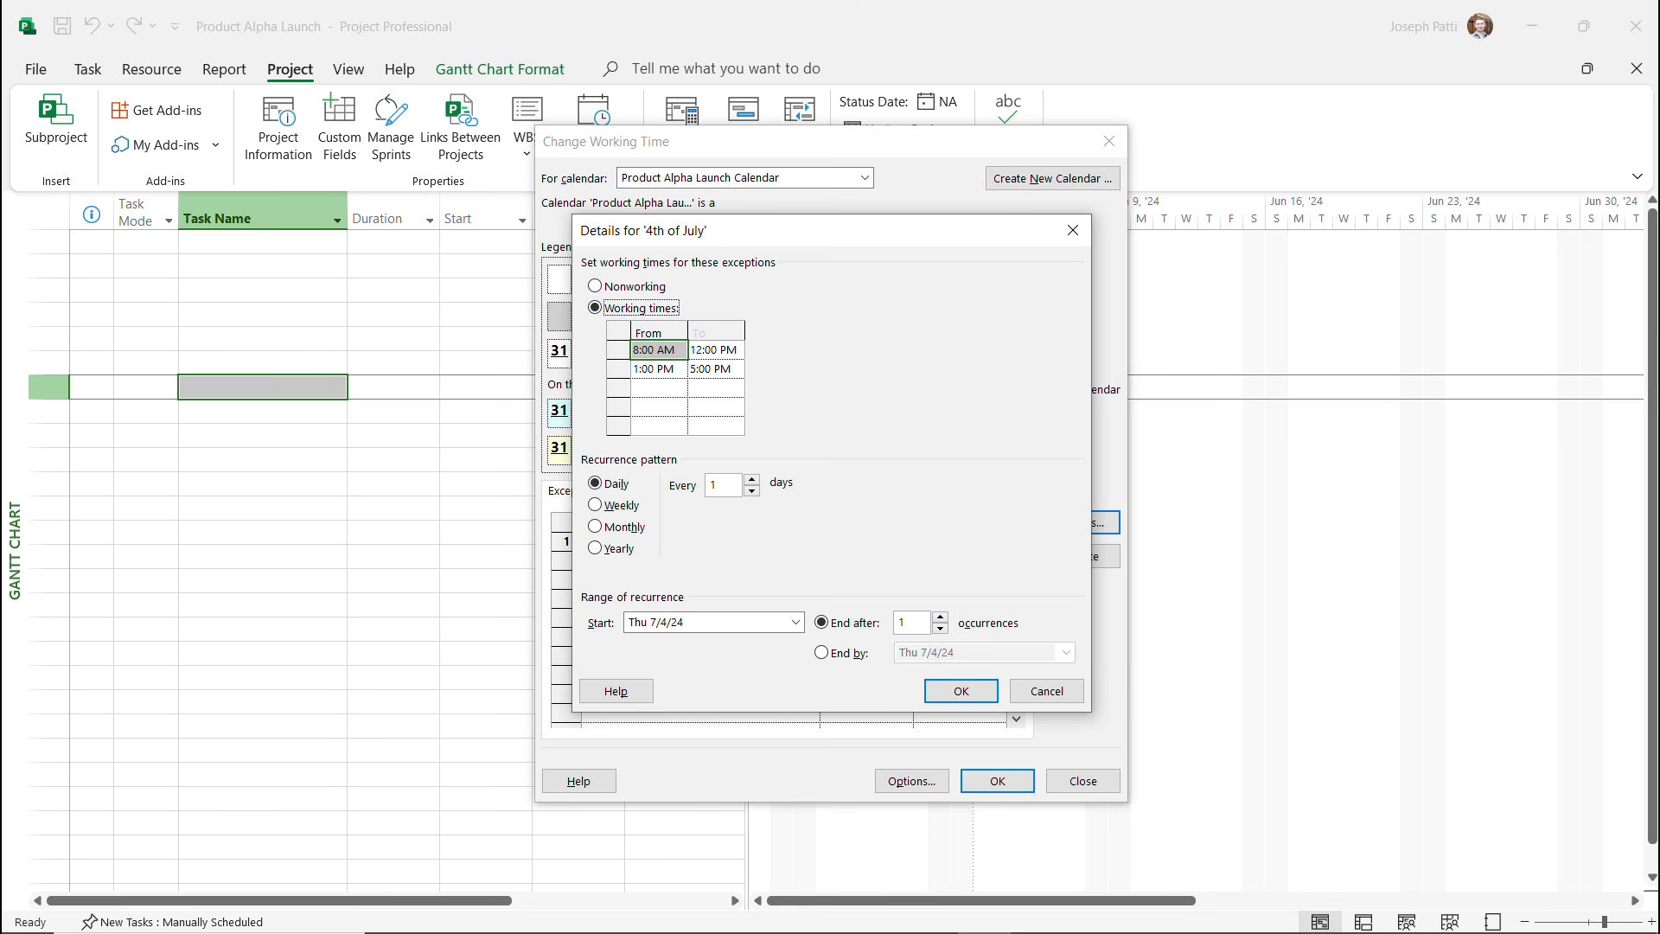
pyautogui.click(715, 368)
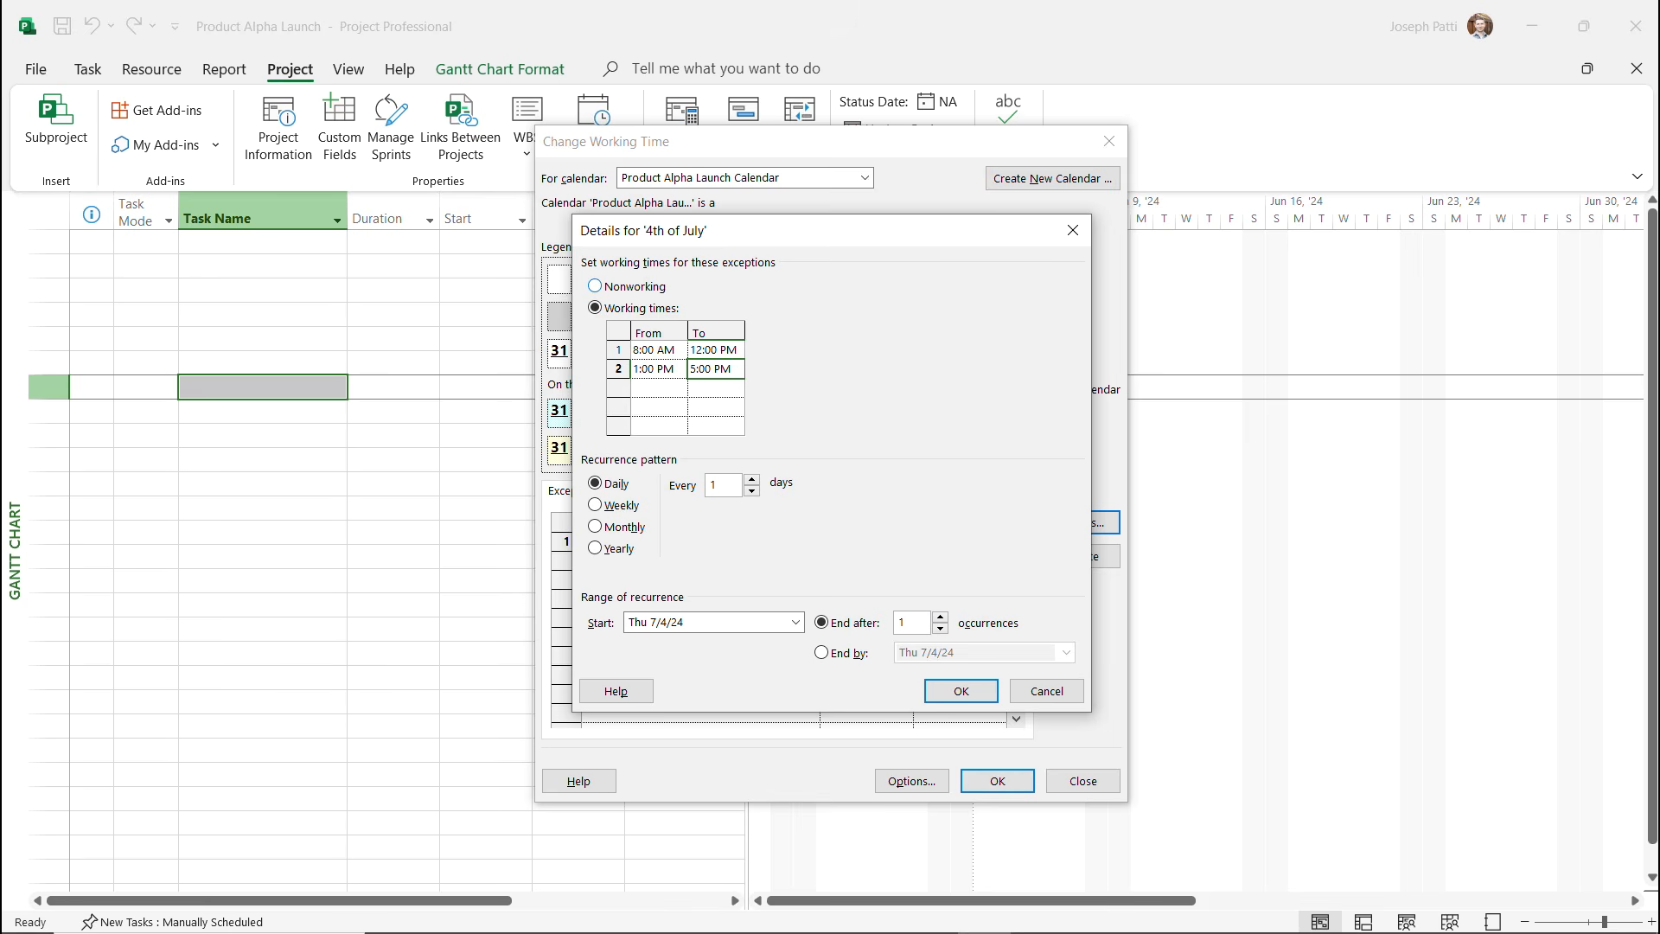
pyautogui.click(594, 285)
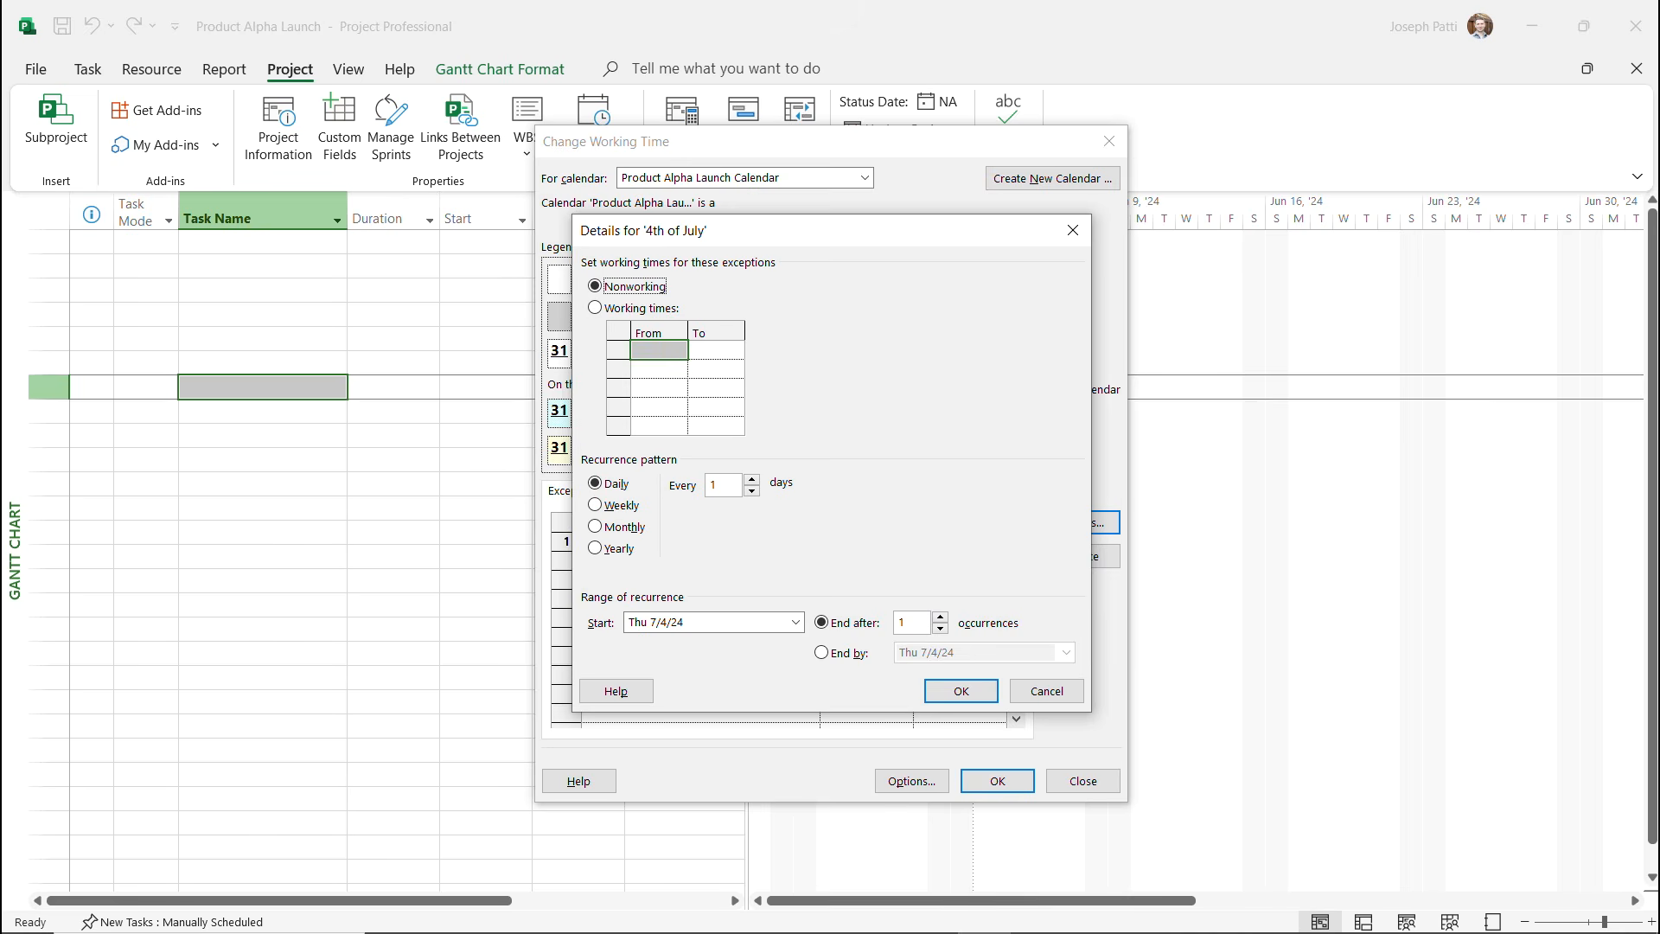
pyautogui.click(1047, 691)
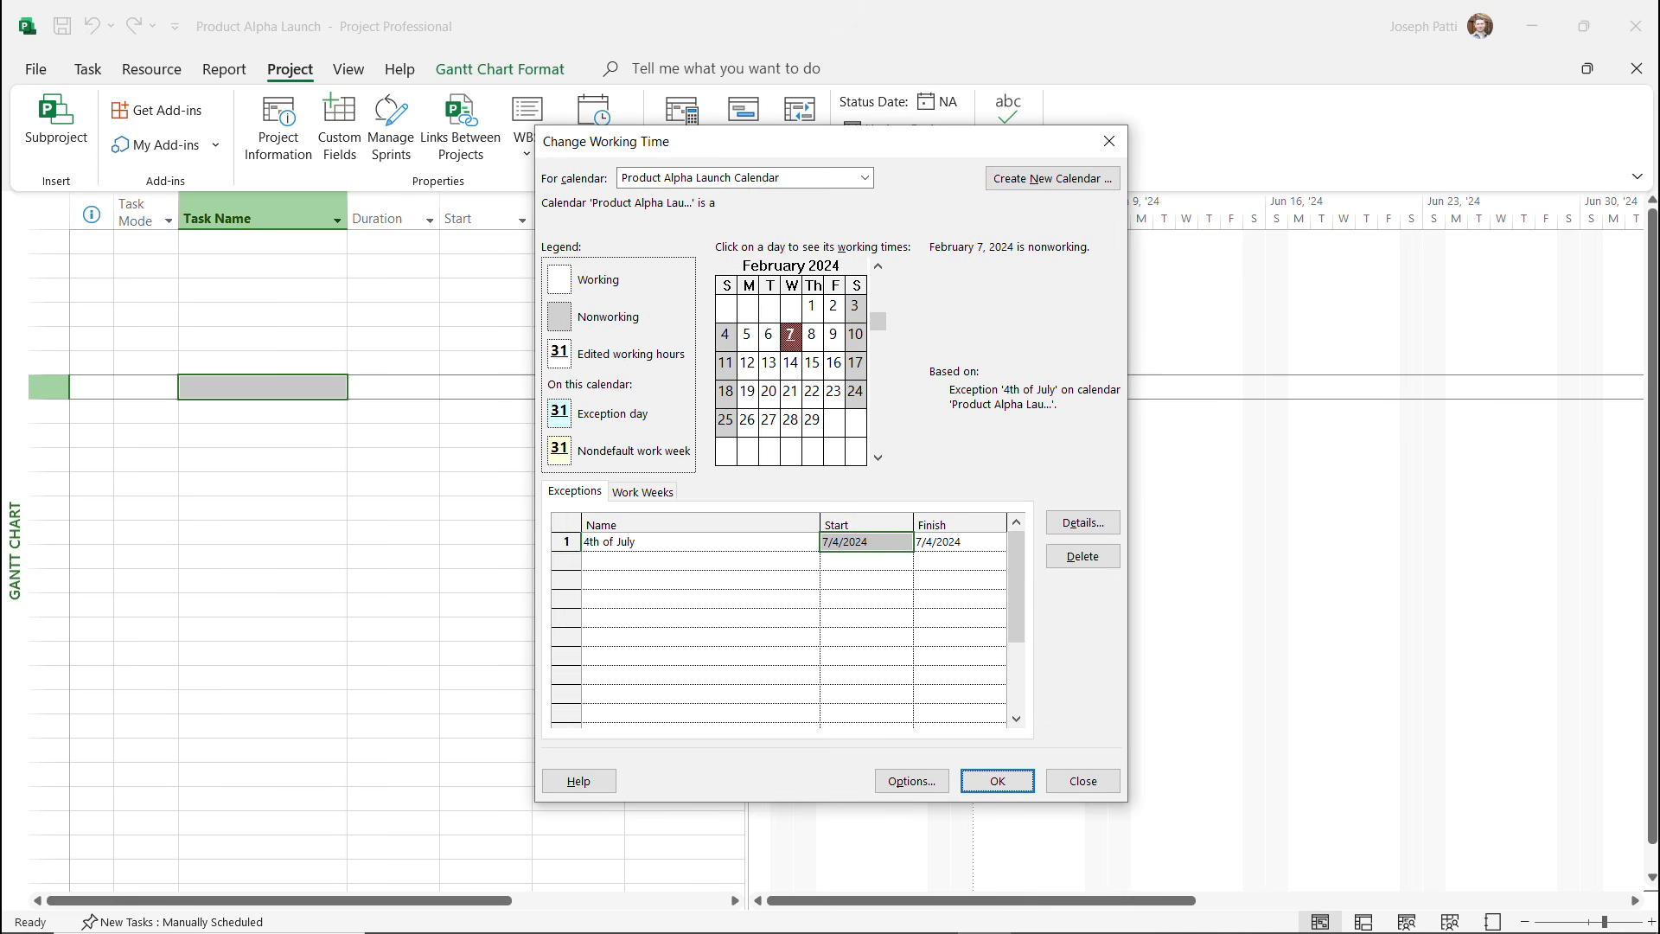
# Confirm the working time changes and assign Product Alpha Launch Calendar as the calendar in the project information.
pyautogui.click(996, 779)
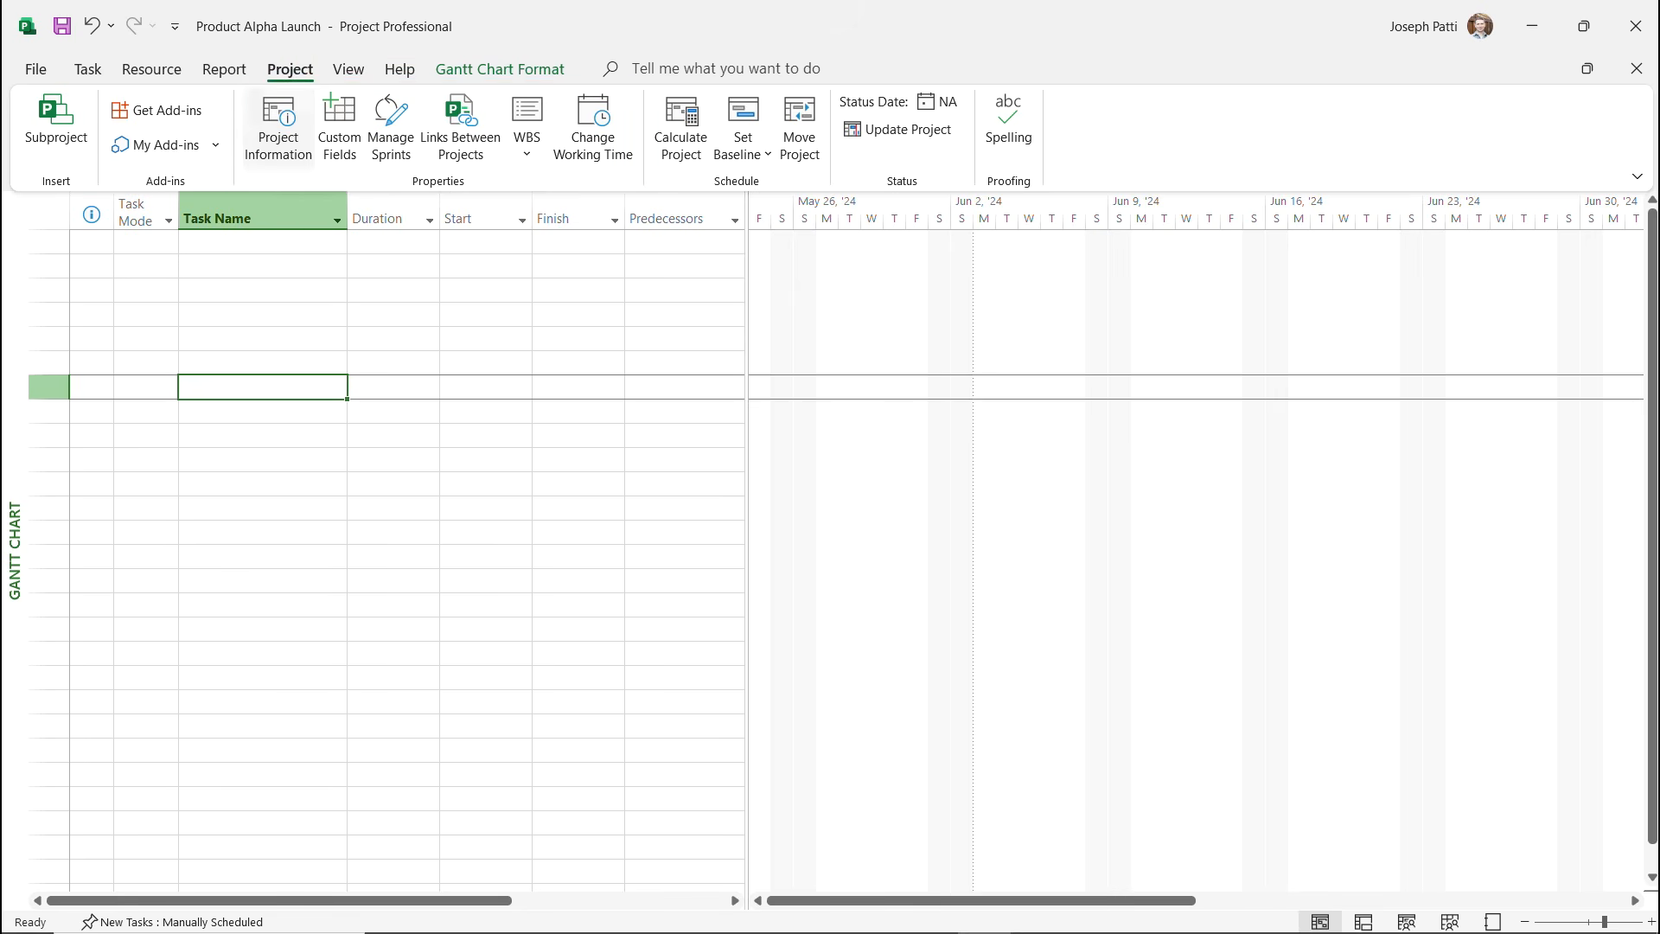
pyautogui.click(277, 127)
pyautogui.moveTo(724, 253); pyautogui.dragTo(428, 273)
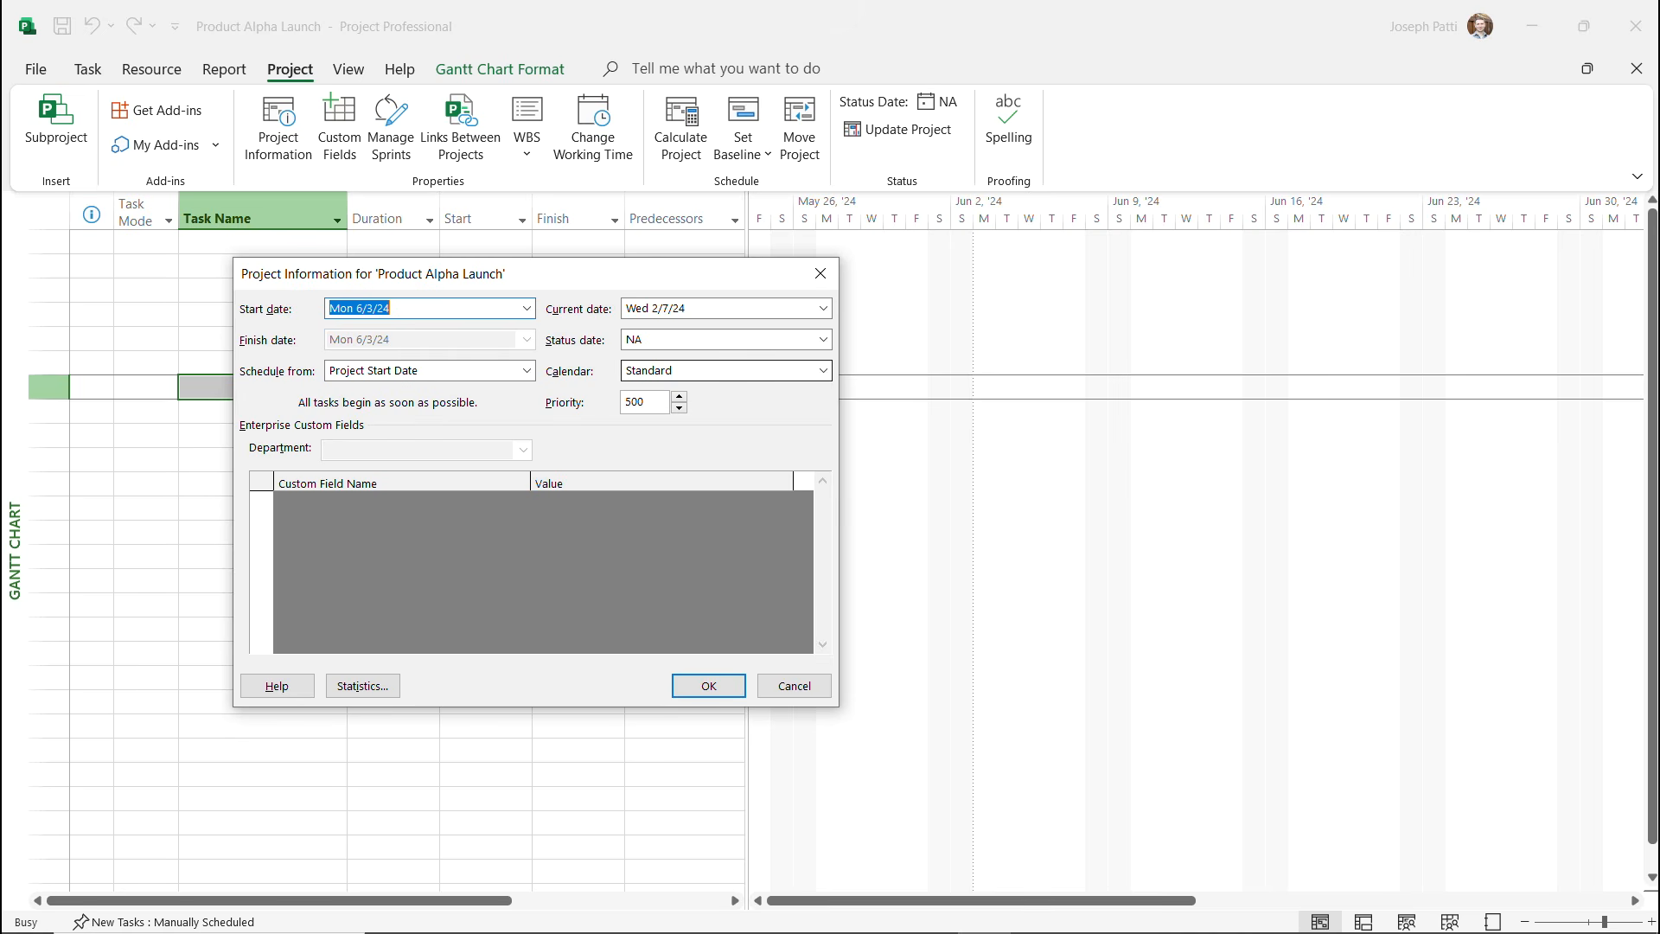
pyautogui.click(823, 370)
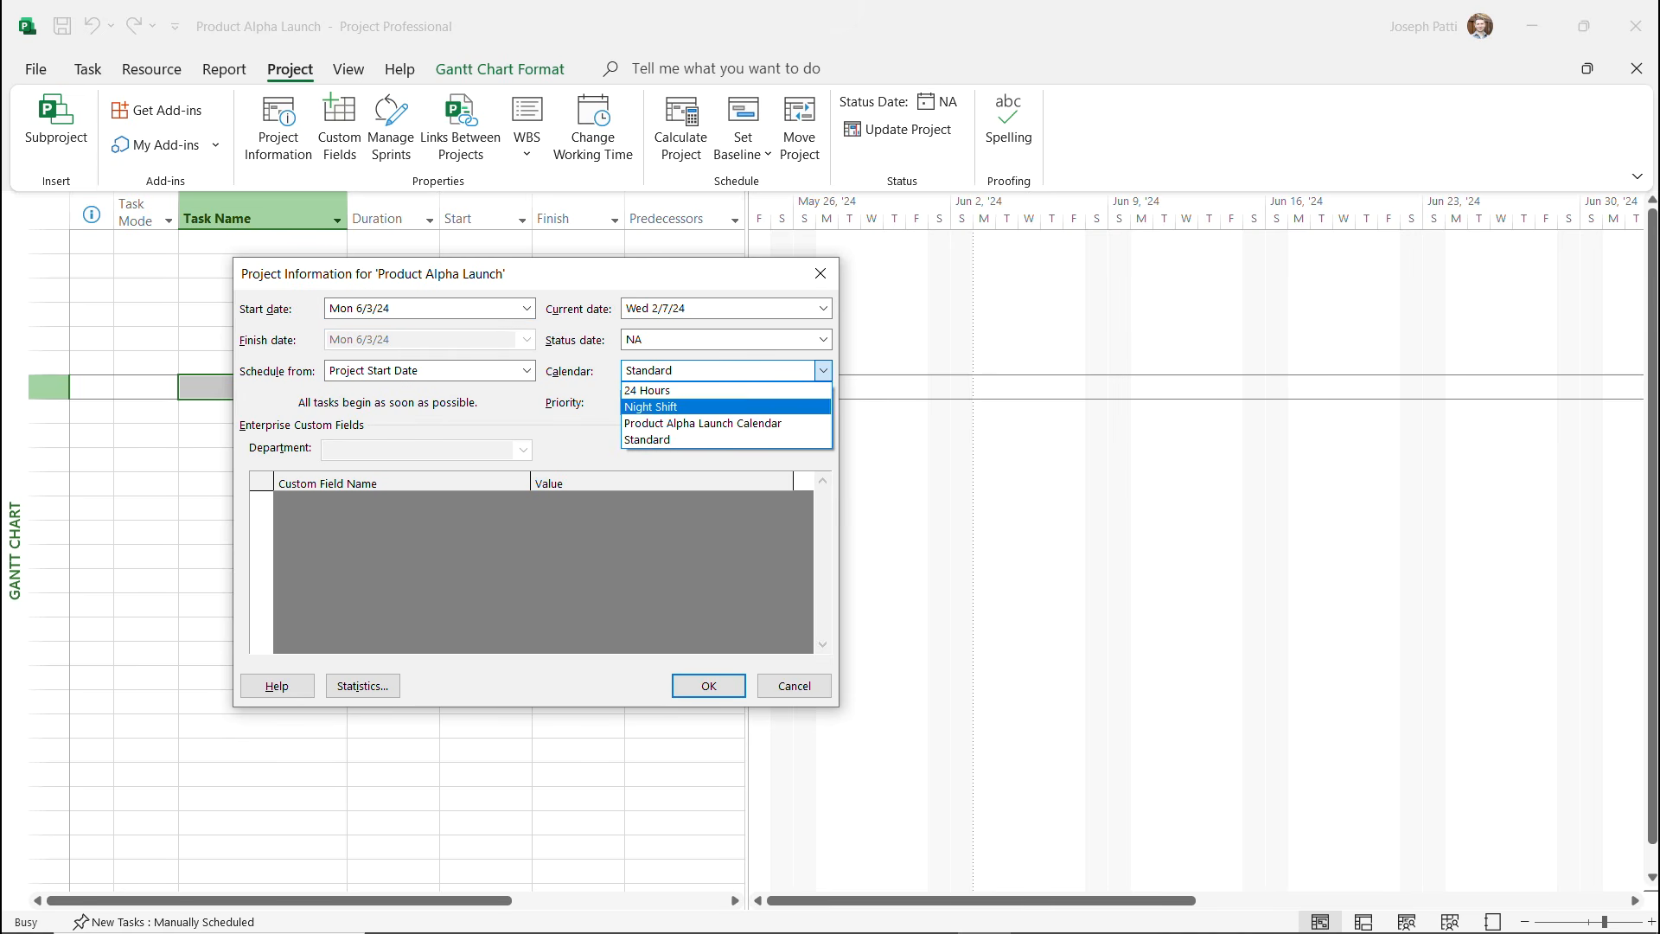
pyautogui.press('Return')
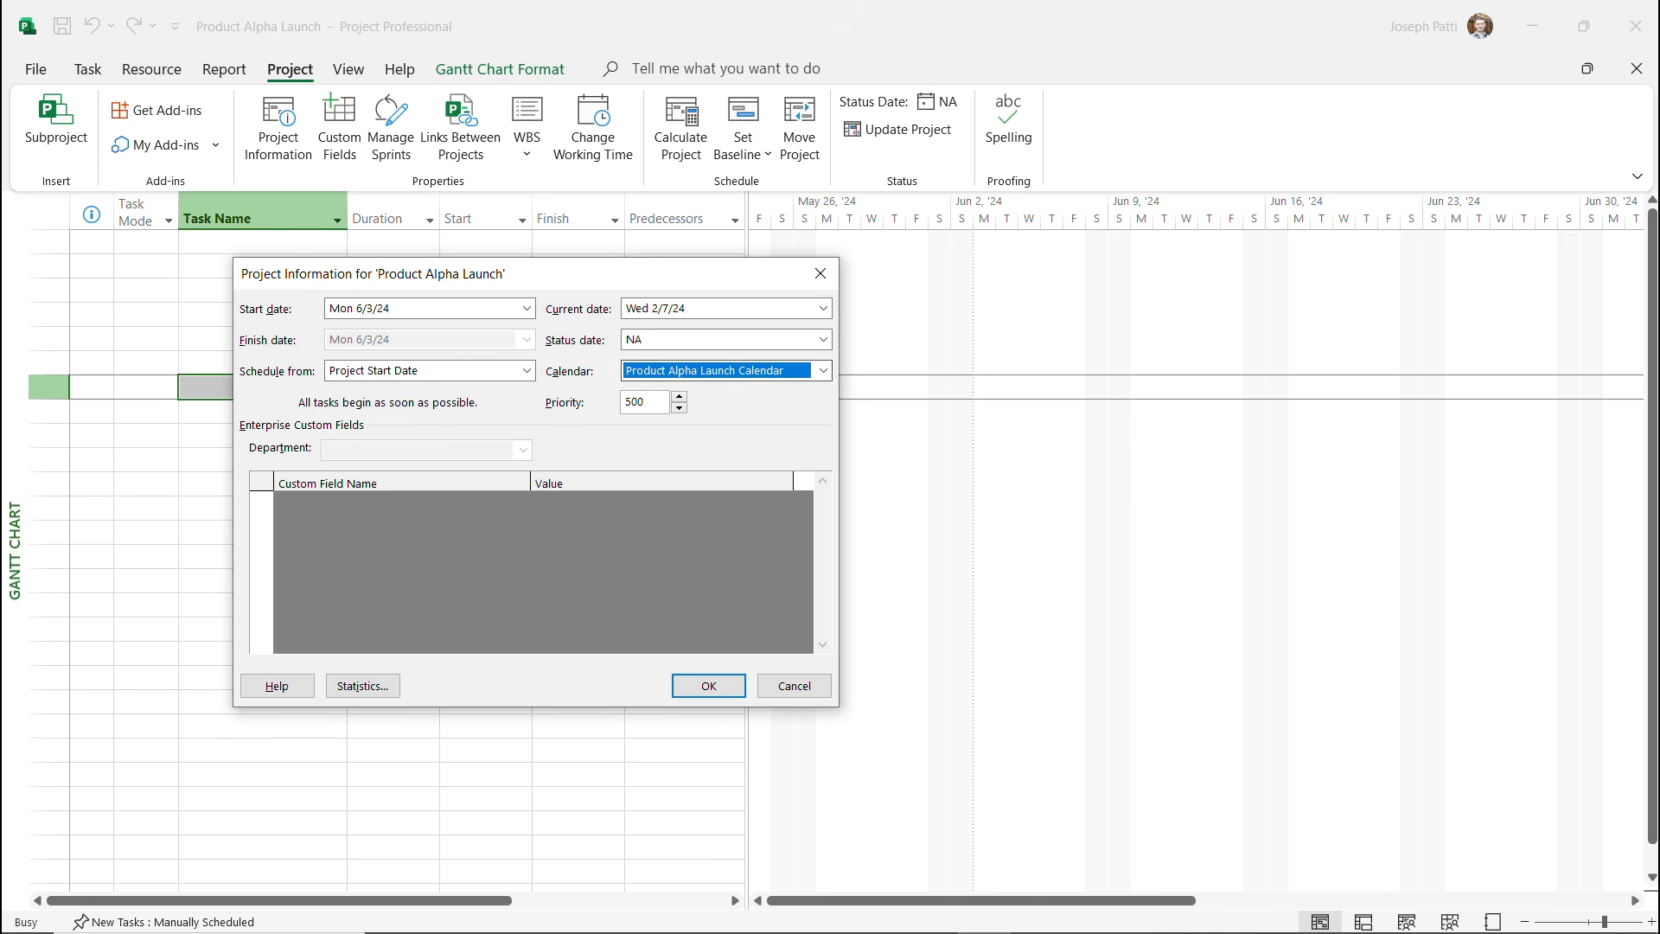
pyautogui.press('Return')
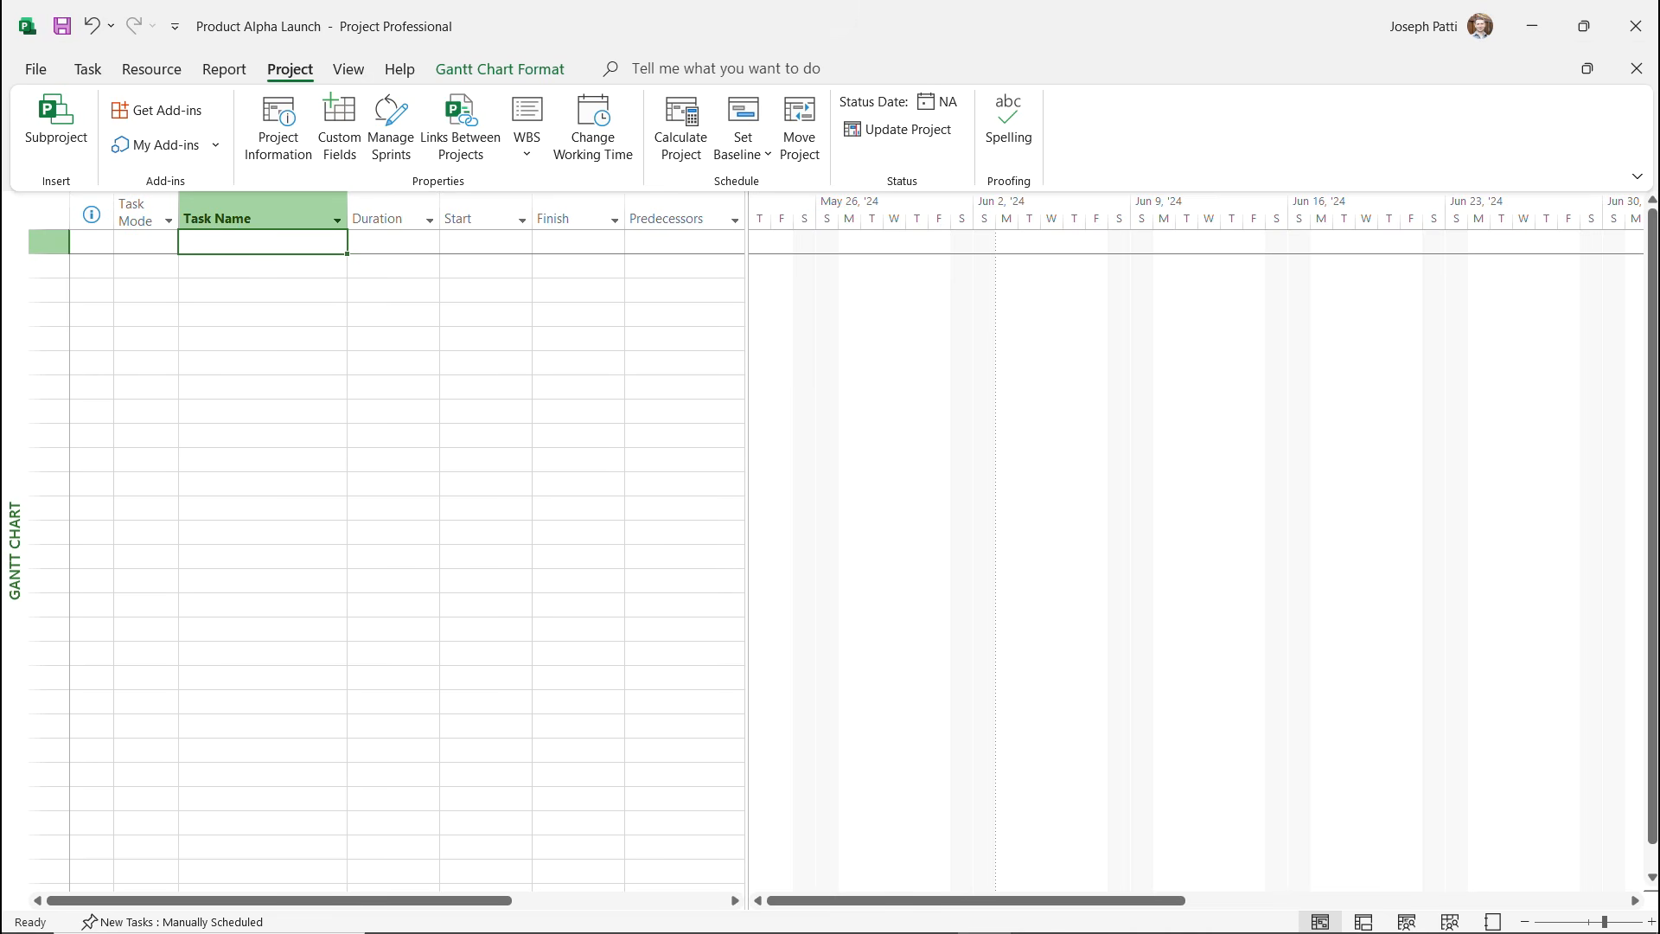
# Widen the task table beside the Gantt chart to include the Resource Names and Add New Column columns.
pyautogui.moveTo(747, 550); pyautogui.dragTo(1009, 550)
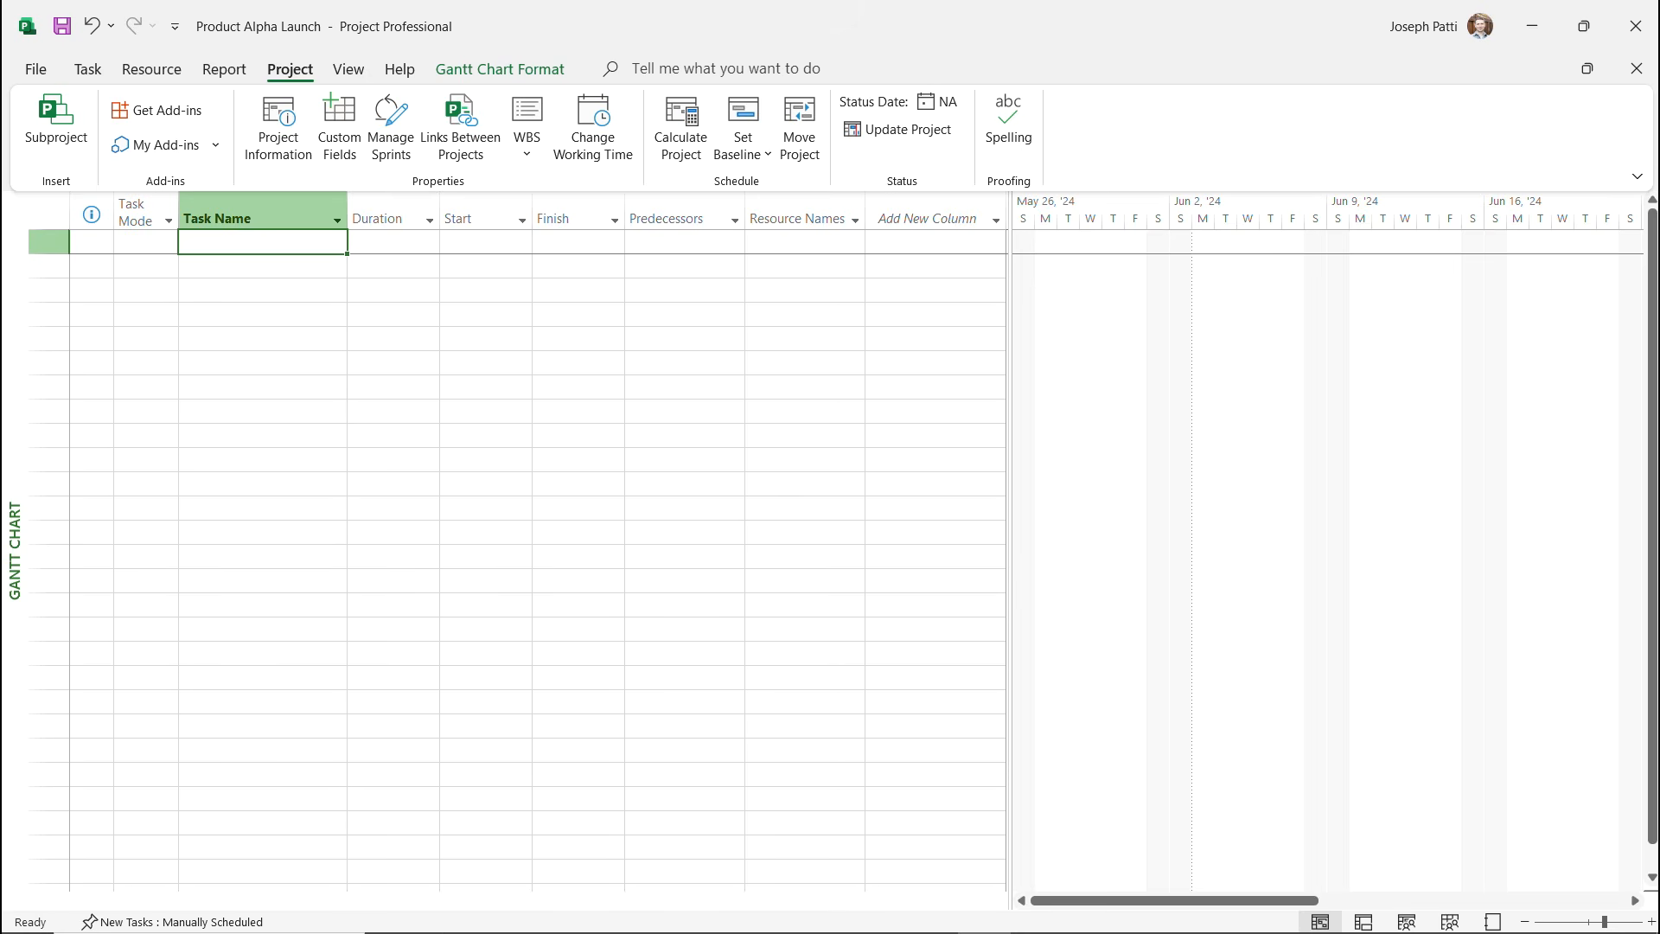
# Enter the tasks Planning Phase and Conduct Marketing Research in the first two rows, and fit the Task Name column to its longest entry.
pyautogui.click(262, 241)
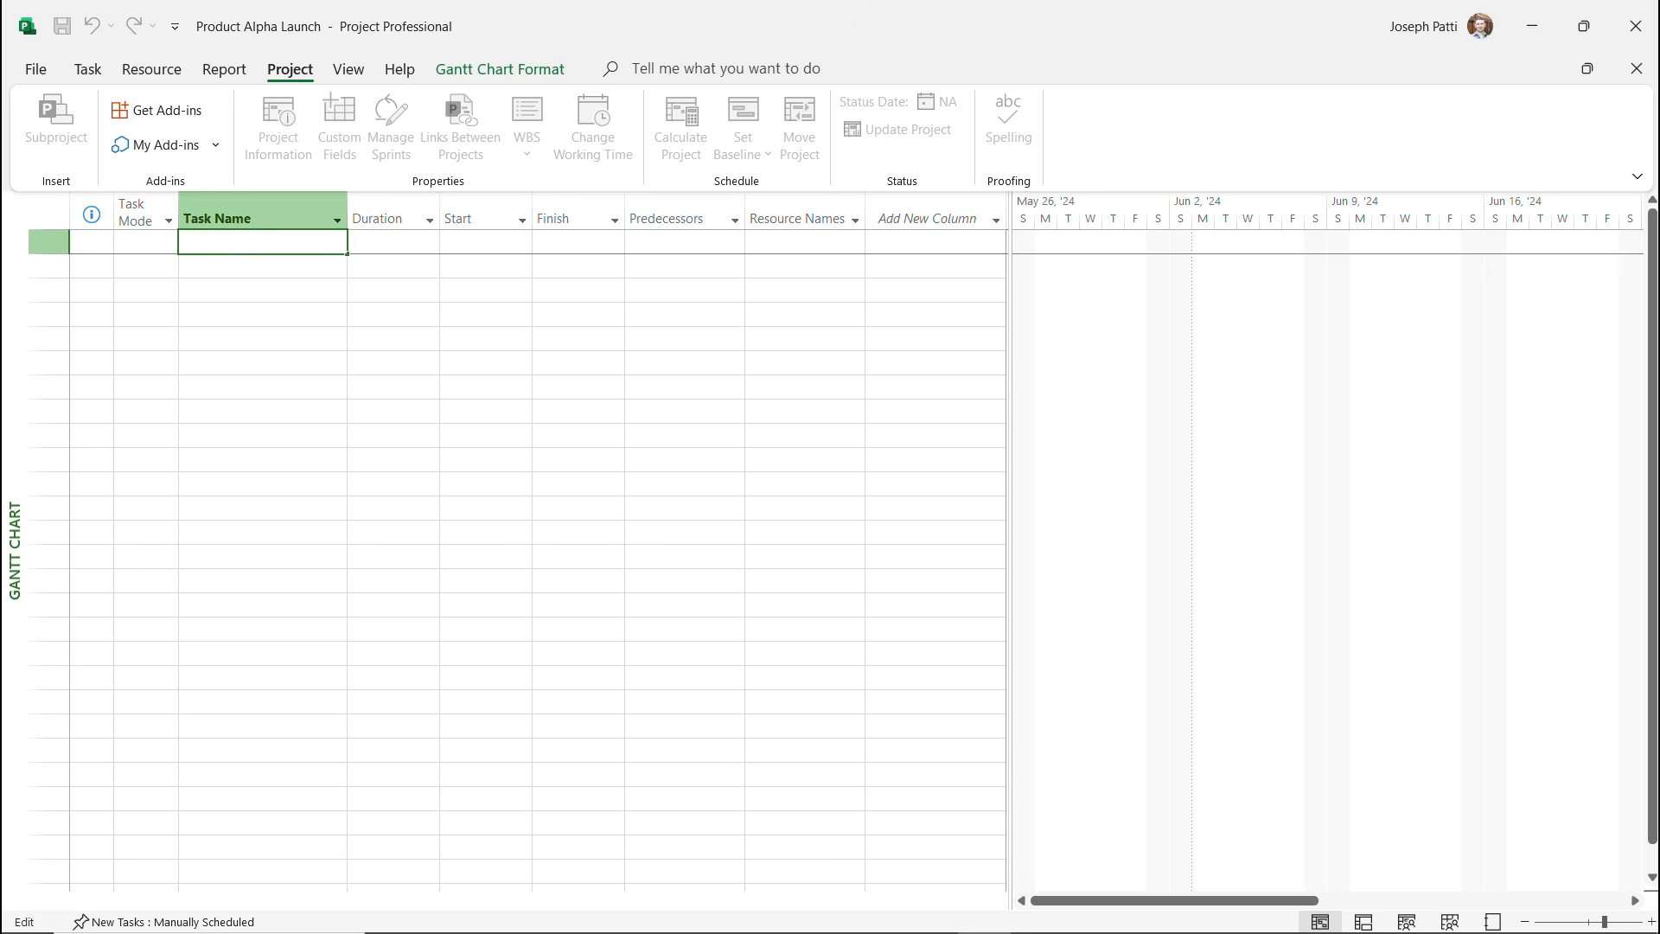
pyautogui.write('Planning Phase')
pyautogui.press('Return')
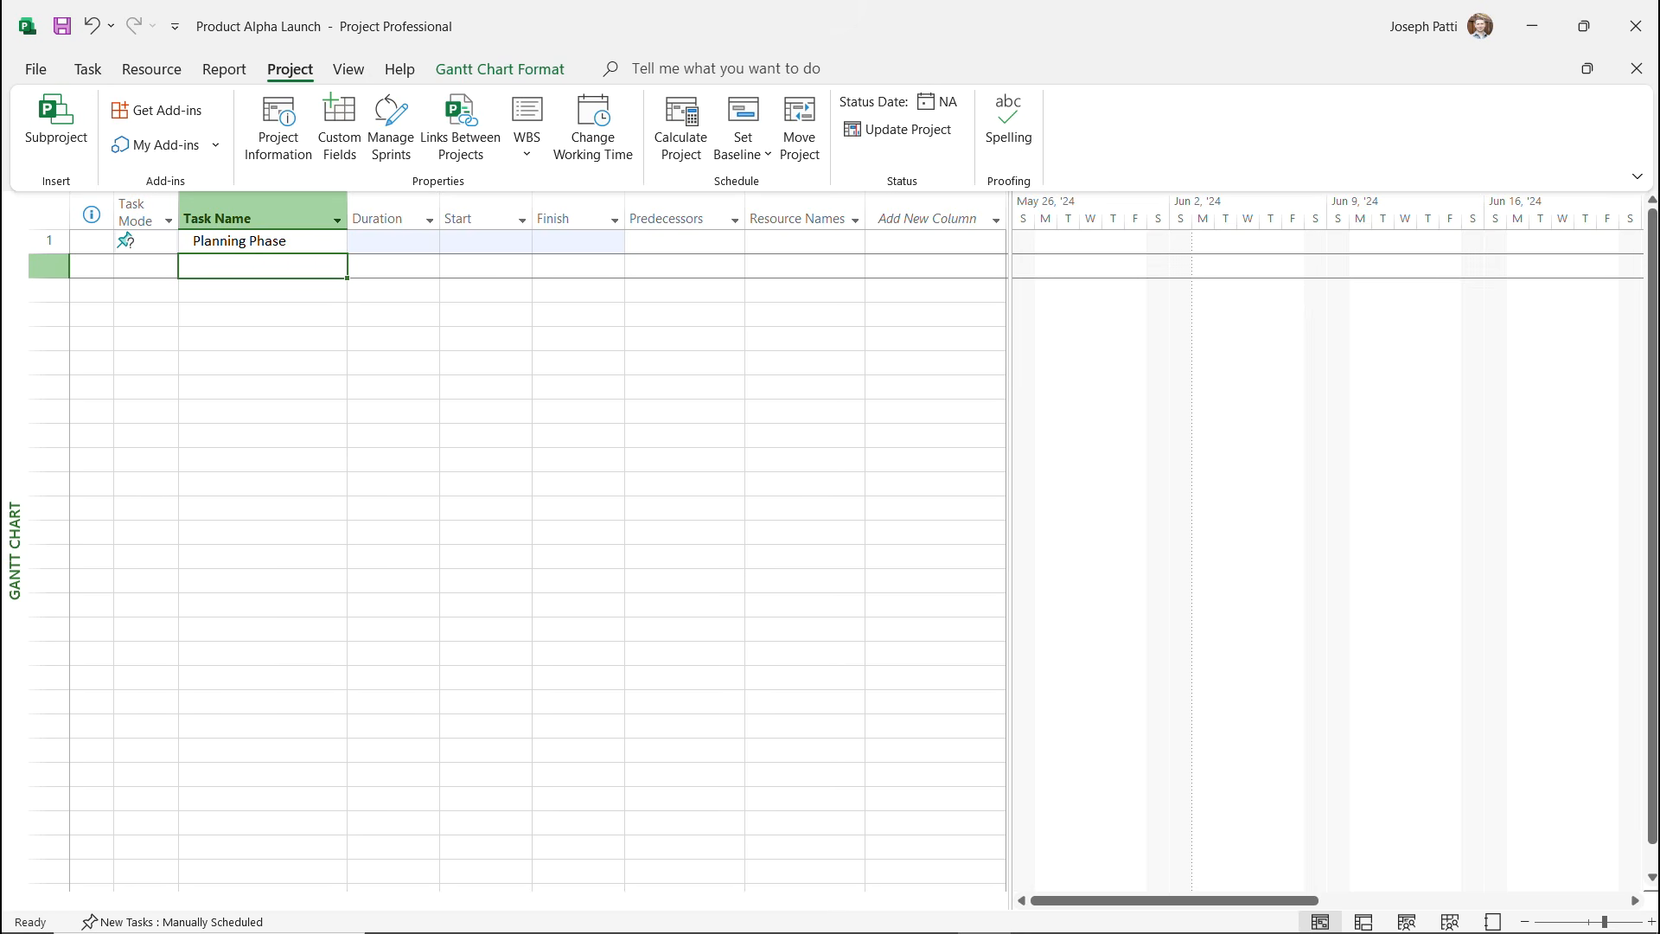
pyautogui.write('Conduct')
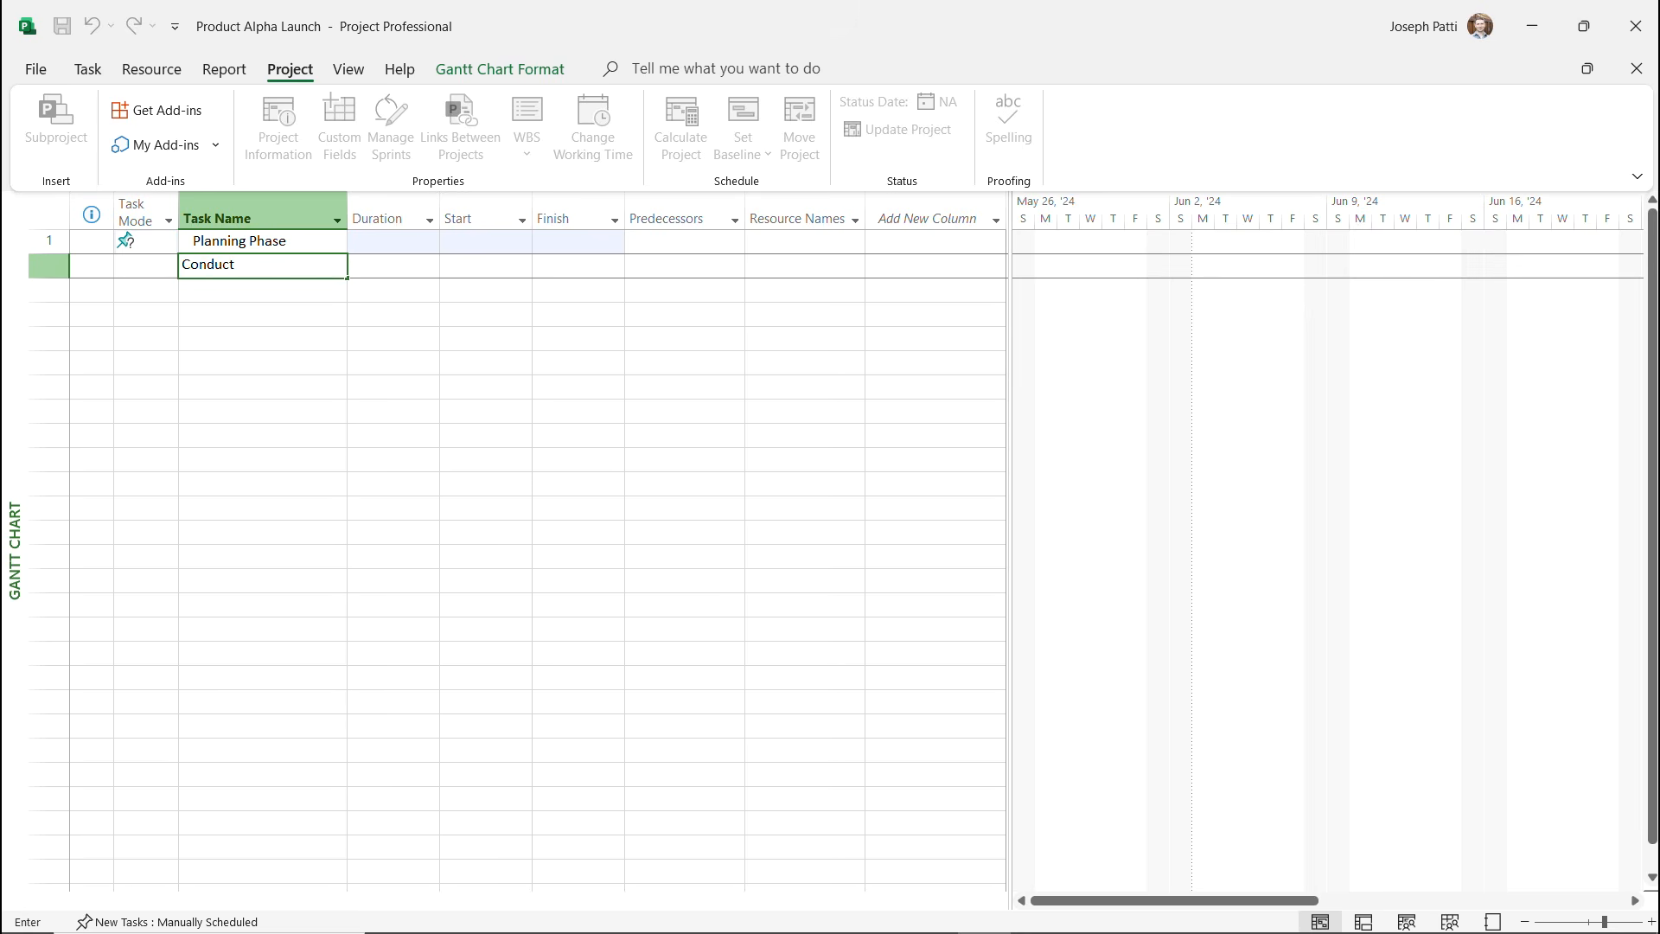
pyautogui.write(' Marke')
pyautogui.write('ng Research')
pyautogui.press('Return')
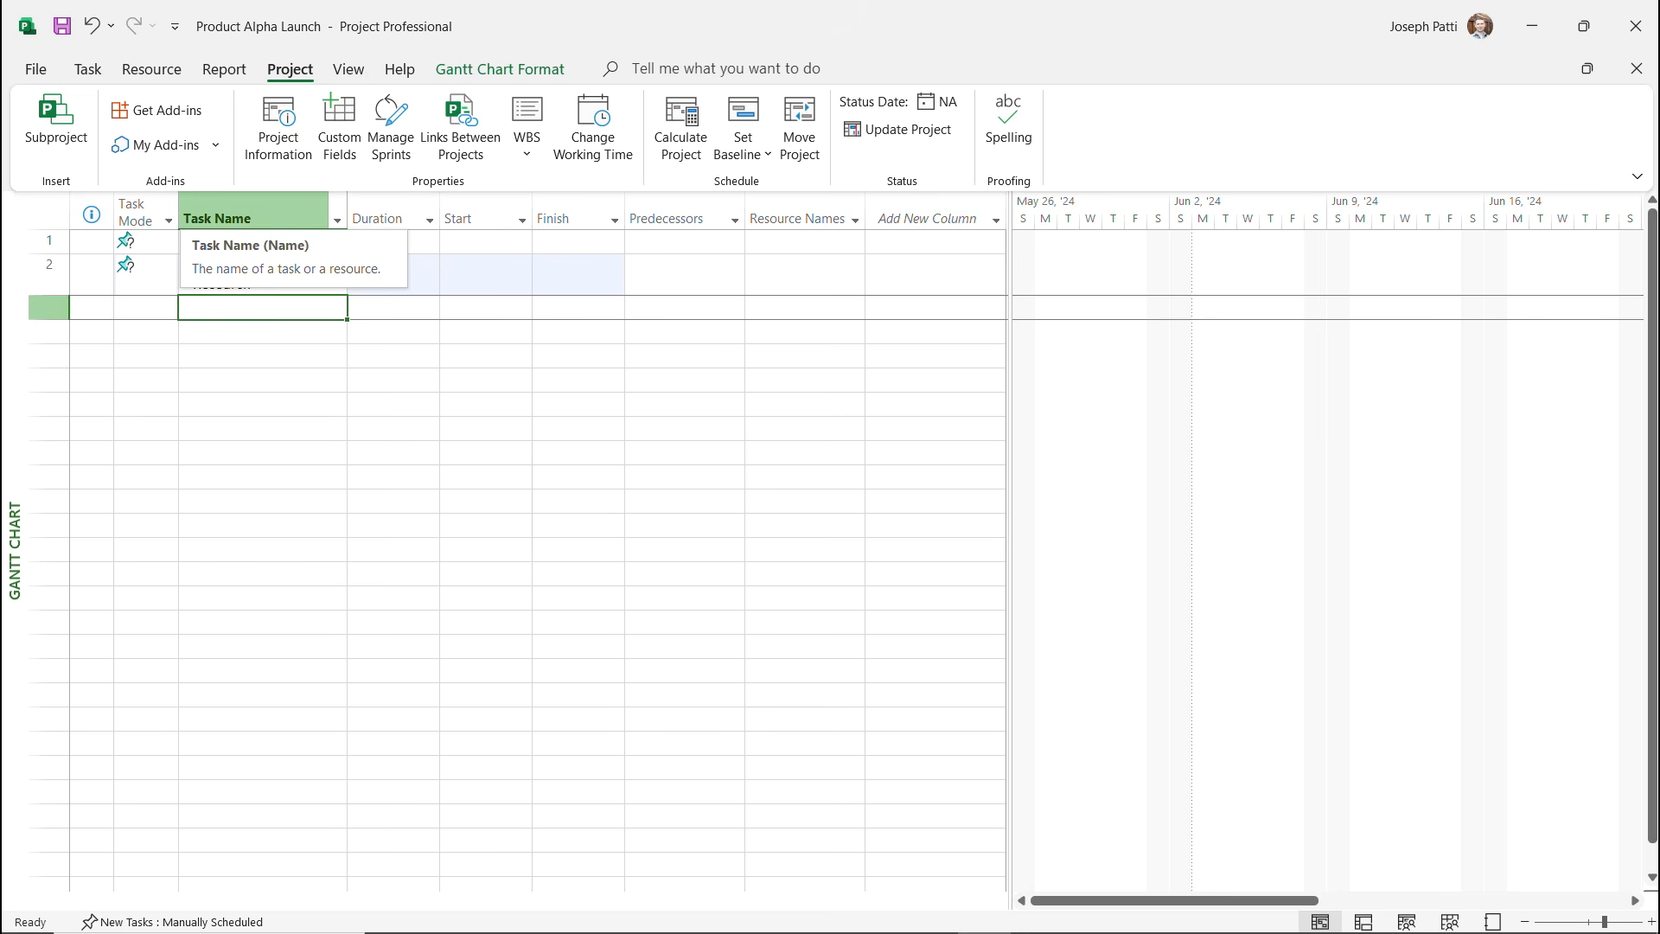
pyautogui.doubleClick(347, 217)
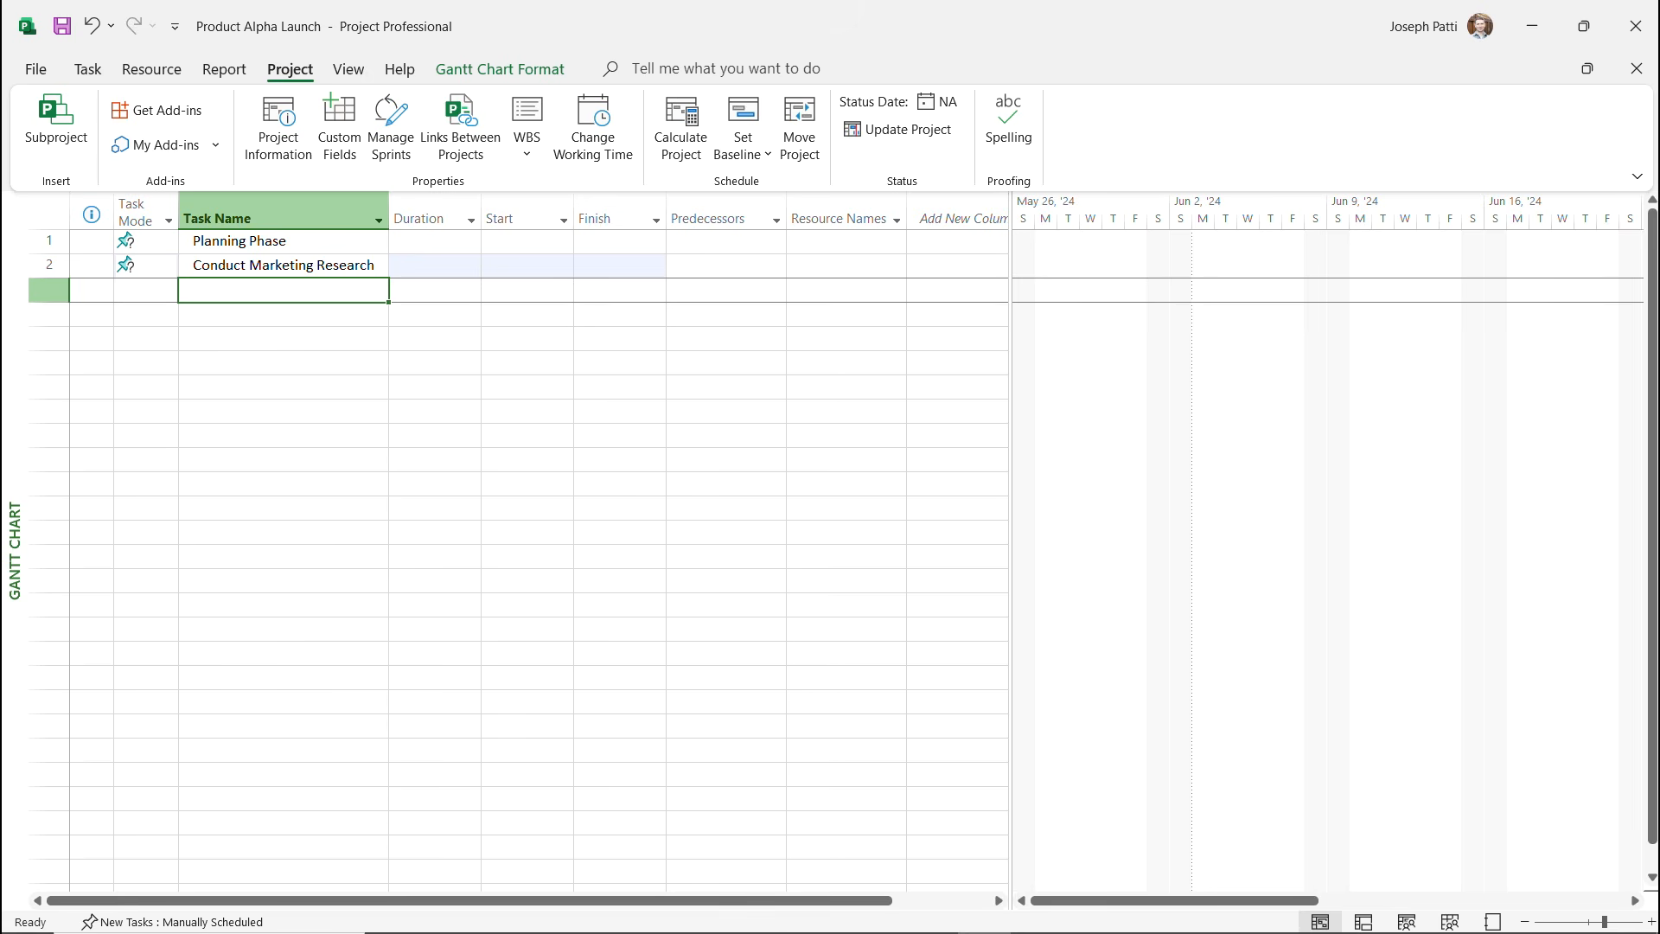
# Add the tasks Develop Product Concept and Evaluate Supplier Proposals below Conduct Marketing Research.
pyautogui.write('Develop')
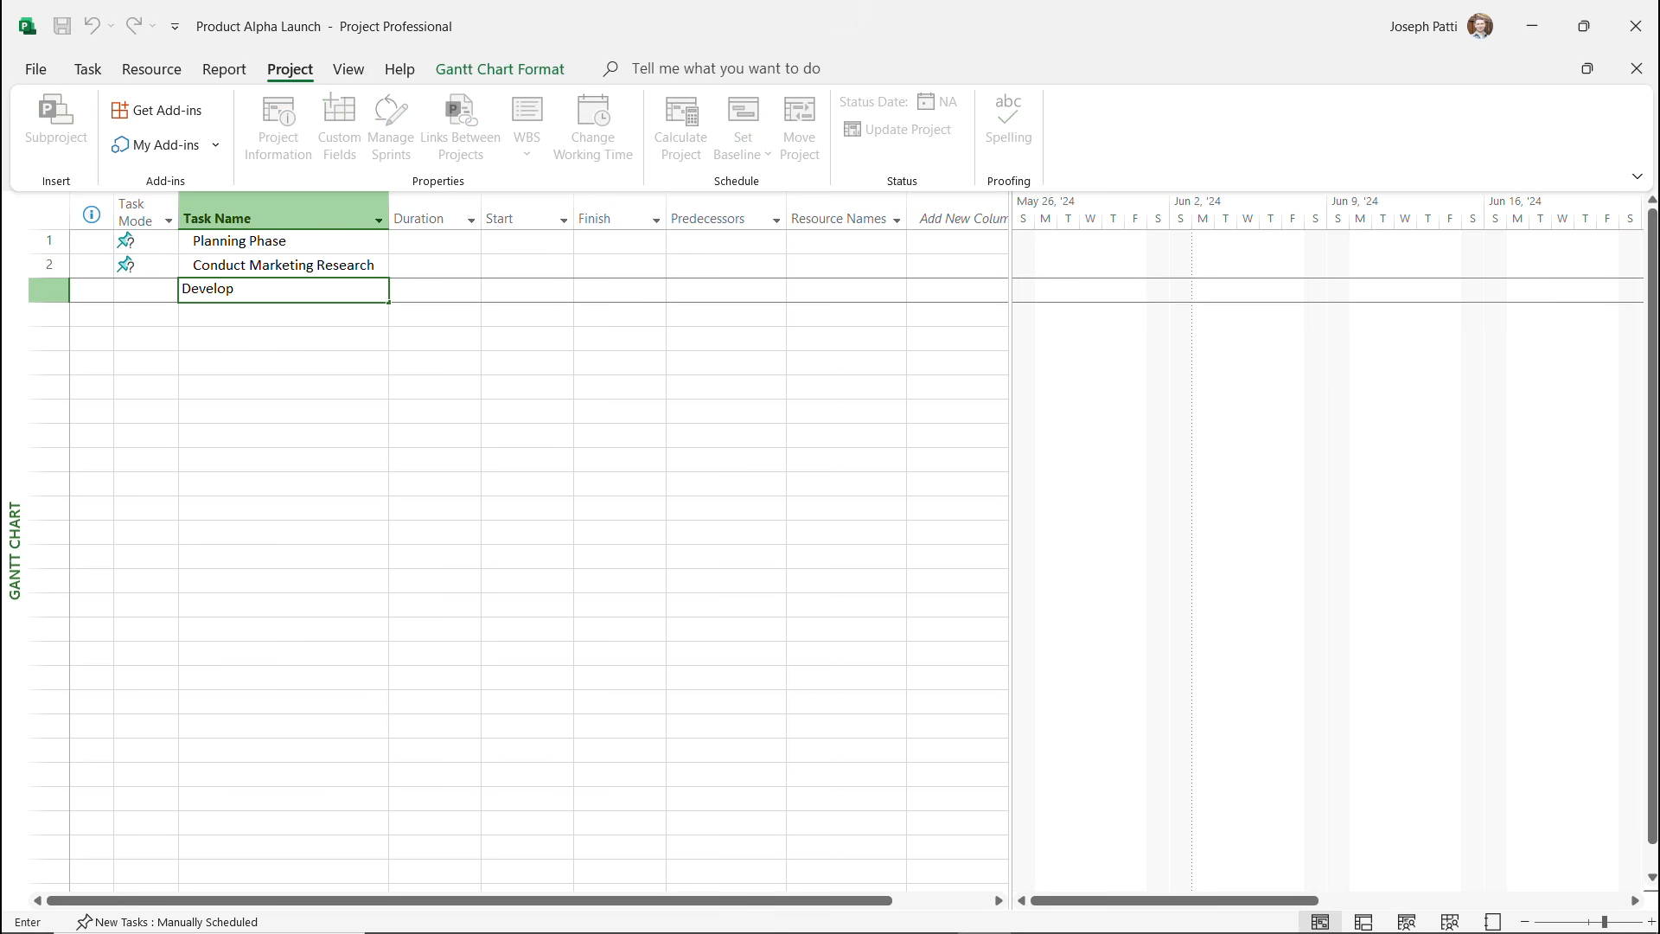
pyautogui.write(' Product Concept')
pyautogui.press('Return')
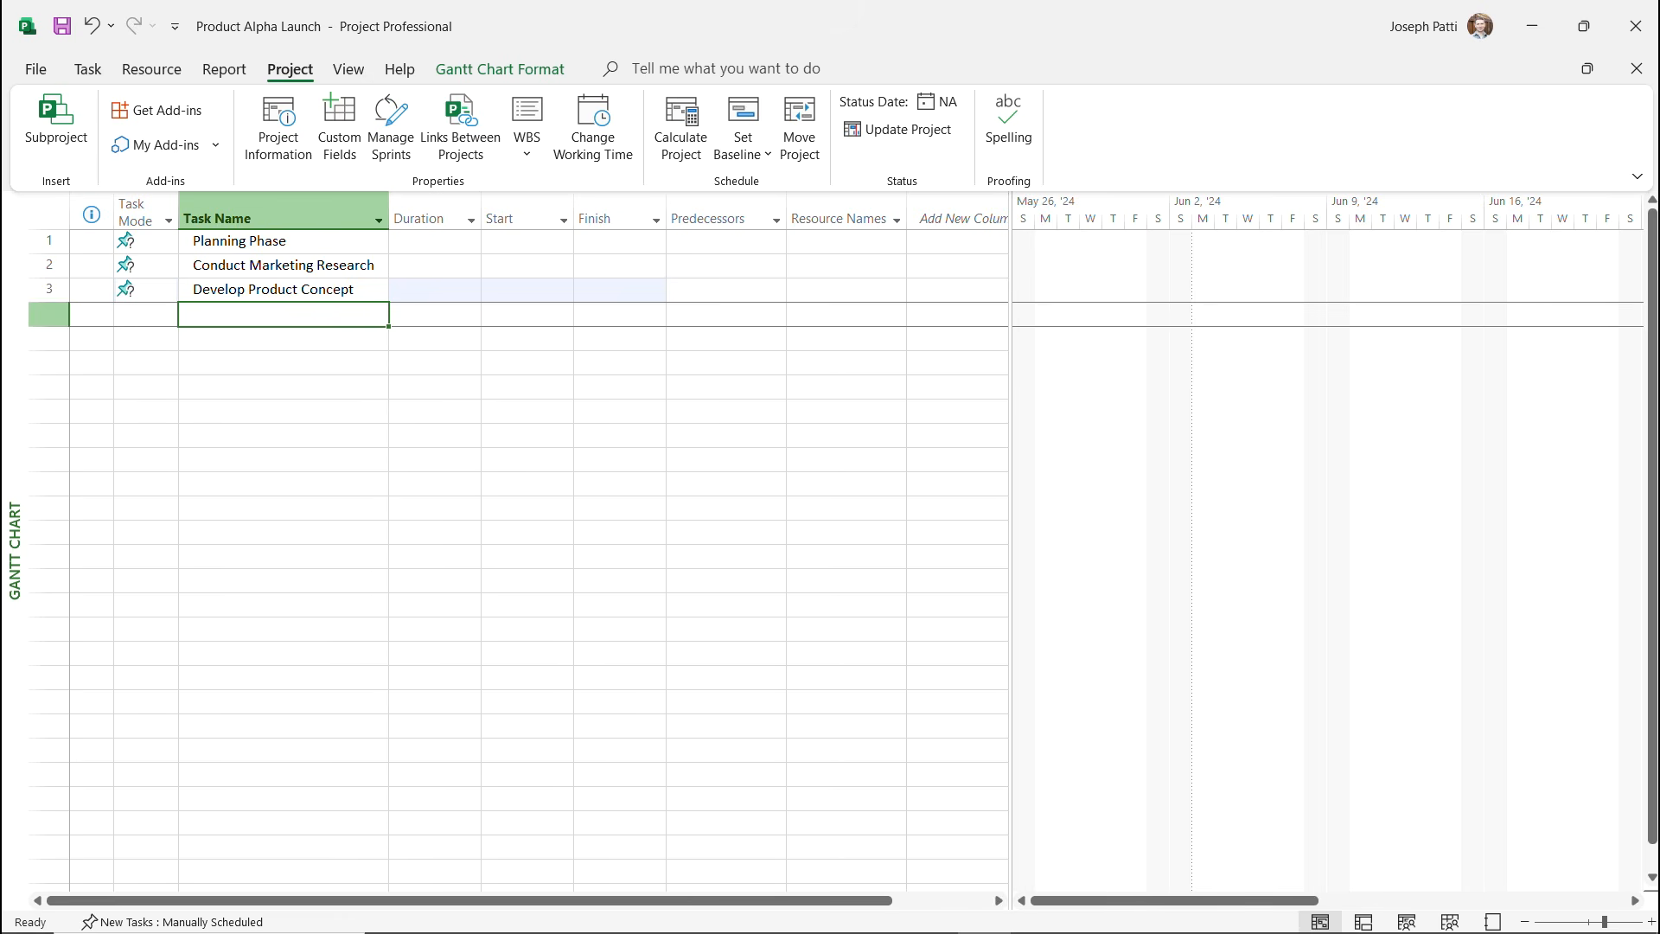
pyautogui.write('Evaluate')
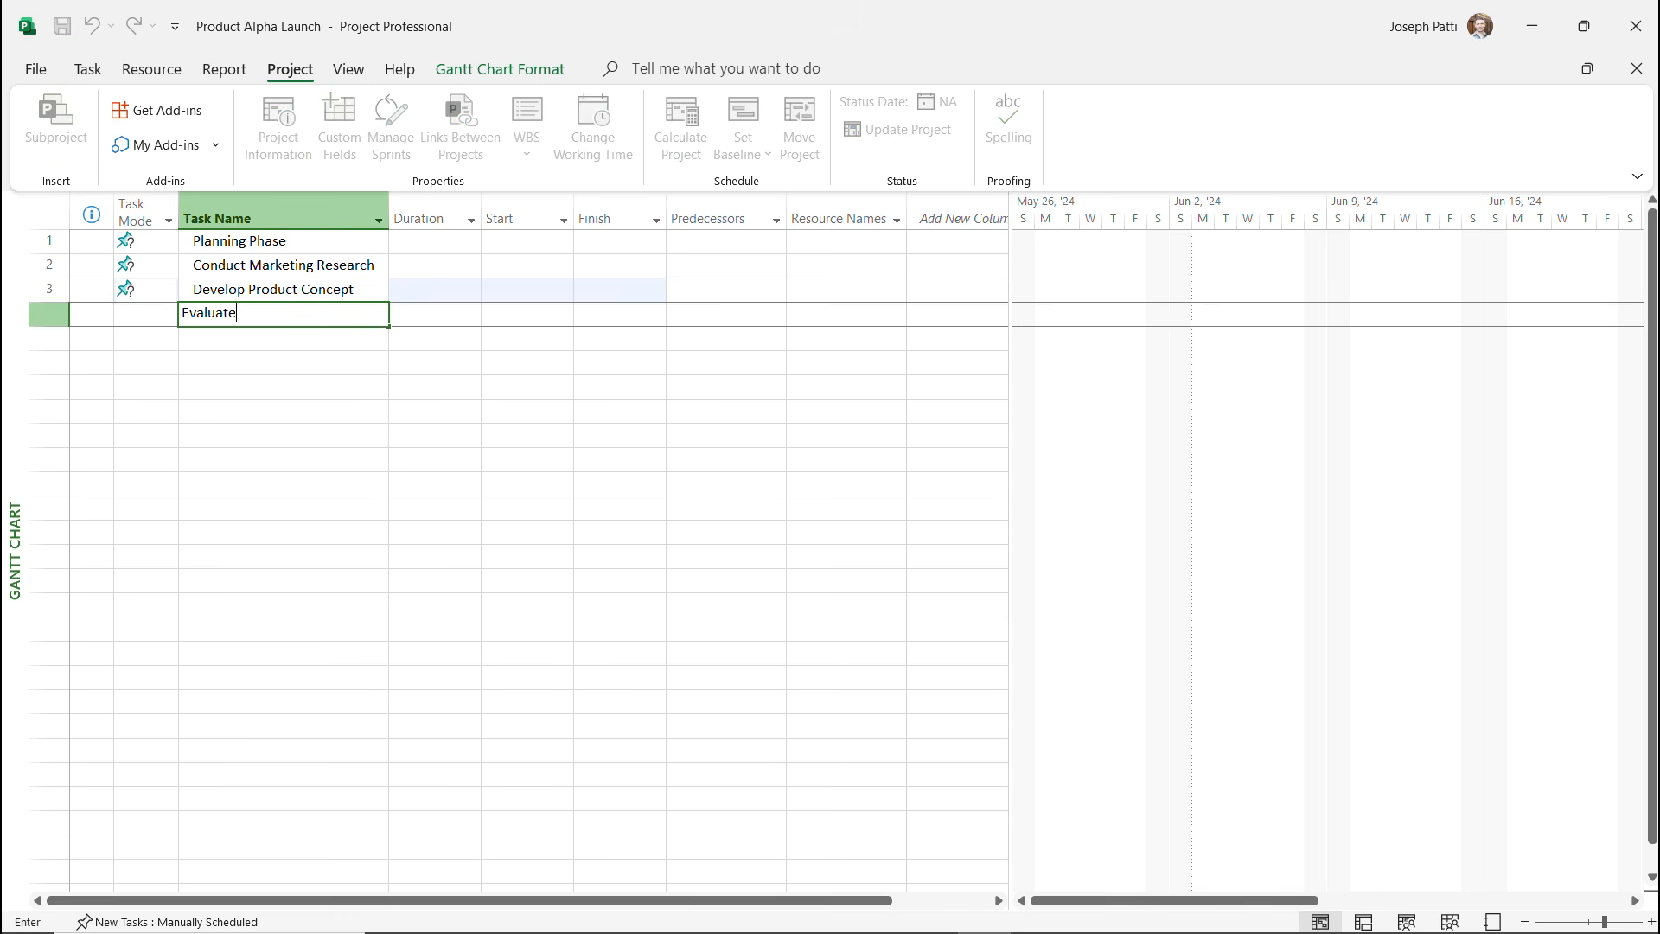
pyautogui.write(' Supplier Proposals')
pyautogui.press('Return')
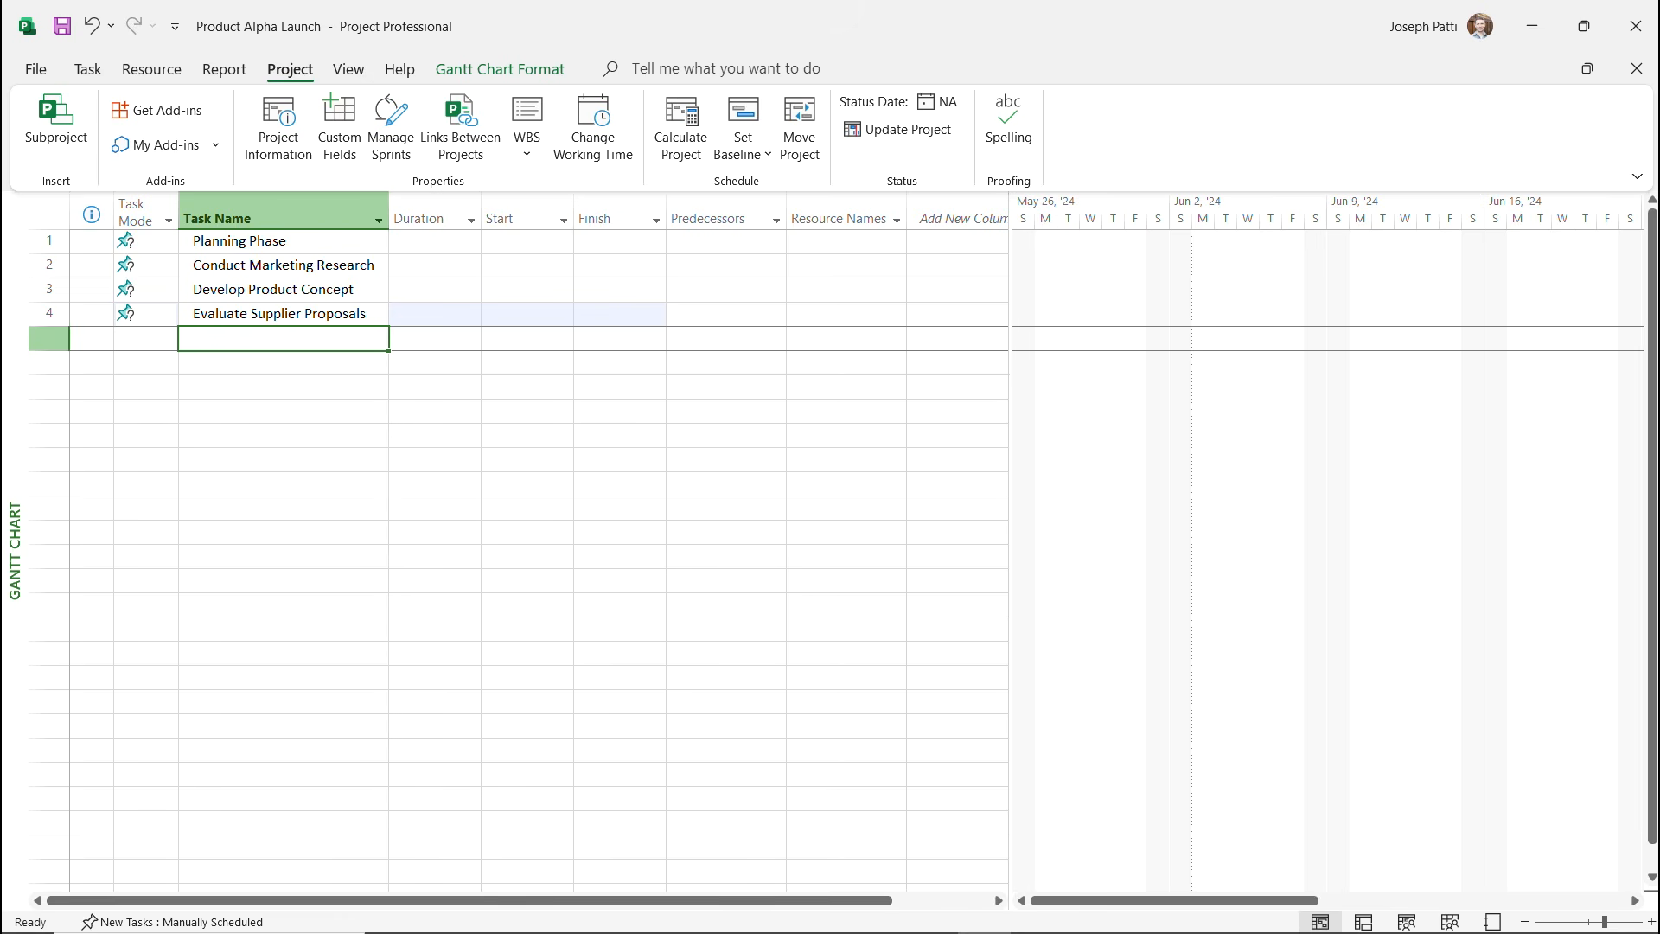
# Add the tasks Select Product Manufacturer and Procure Raw Materials below Evaluate Supplier Proposals.
pyautogui.write('Selecrt')
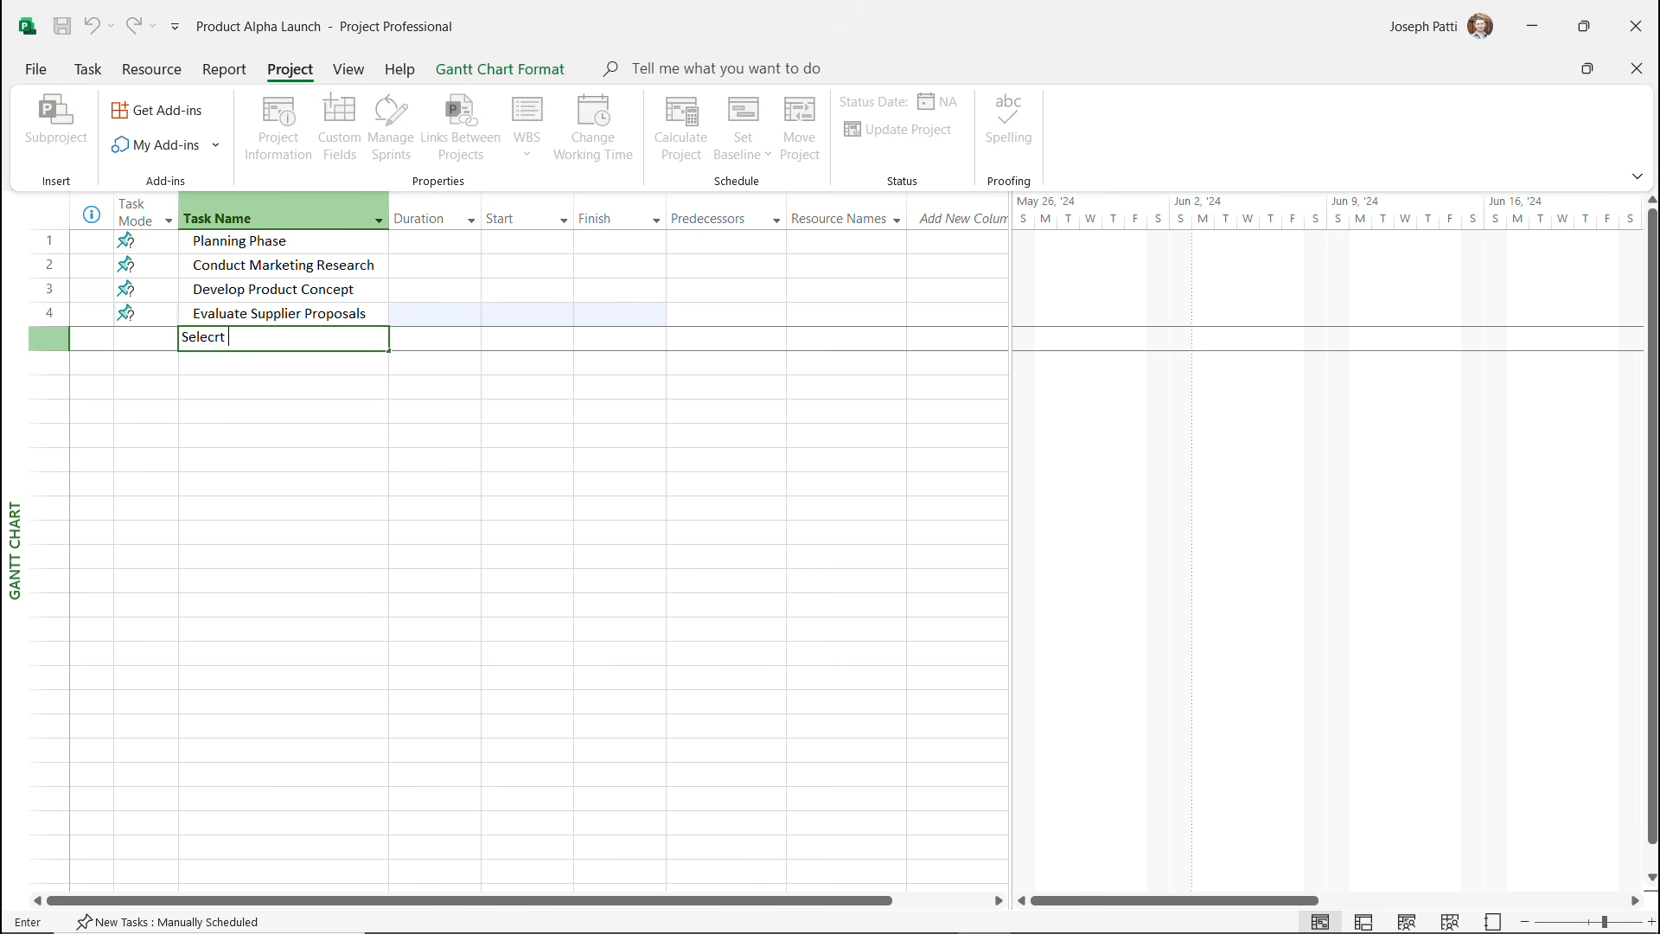
pyautogui.press('BackSpace')
pyautogui.press('BackSpace')
pyautogui.write('t Product Manufacturer')
pyautogui.press('Return')
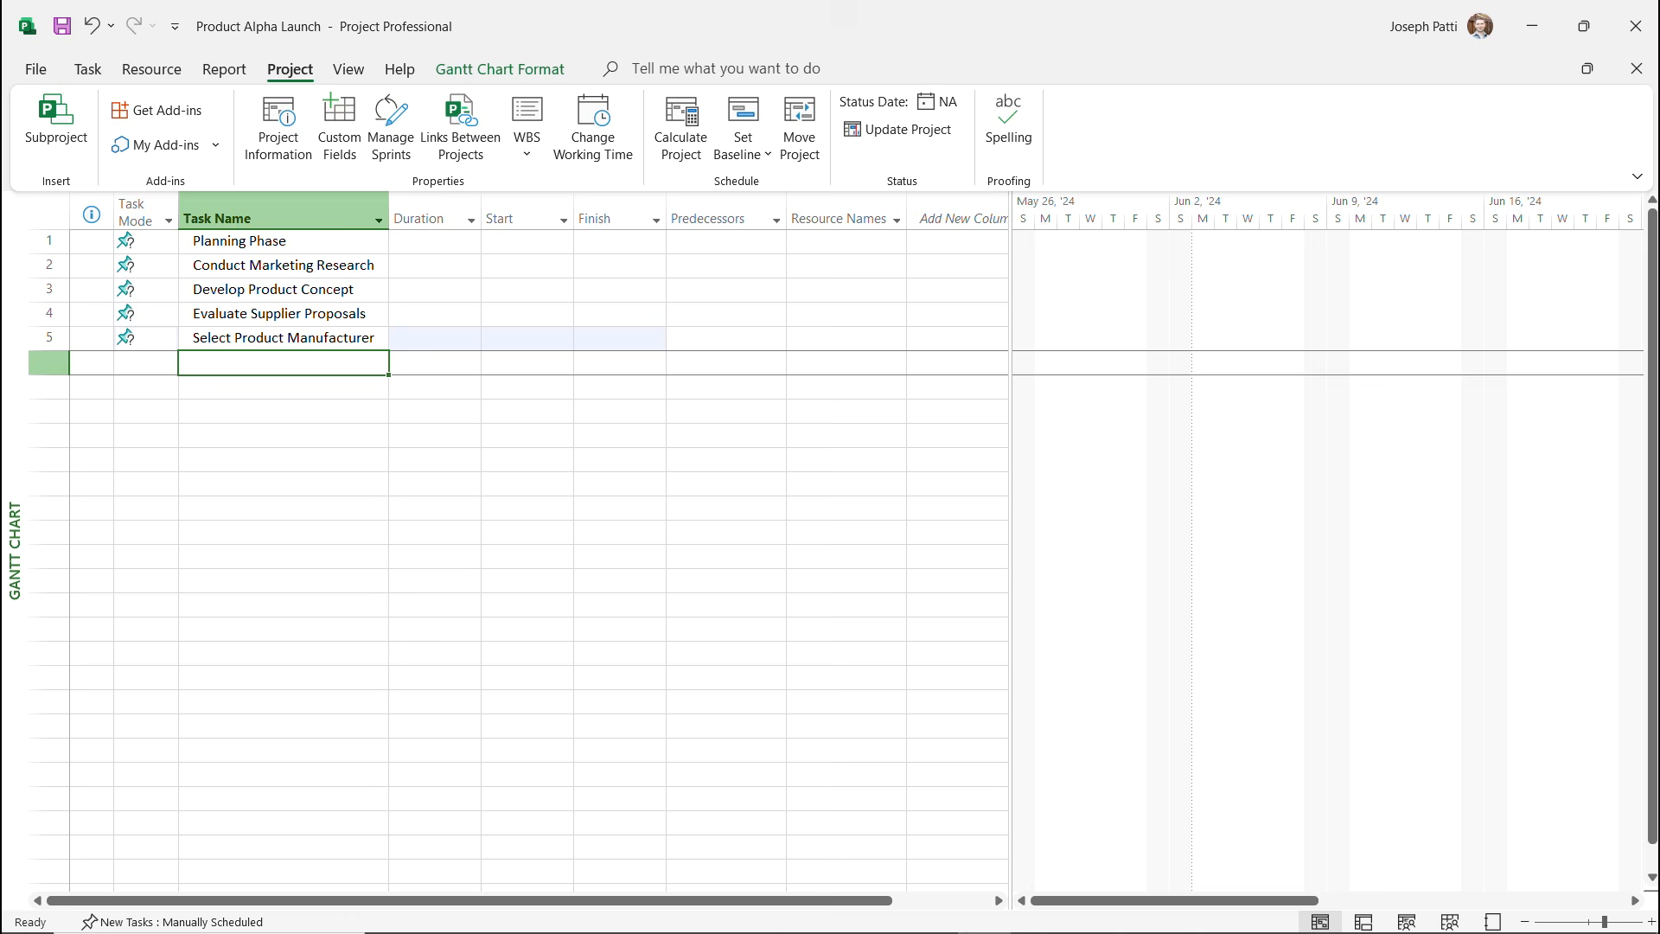
pyautogui.write('Procure')
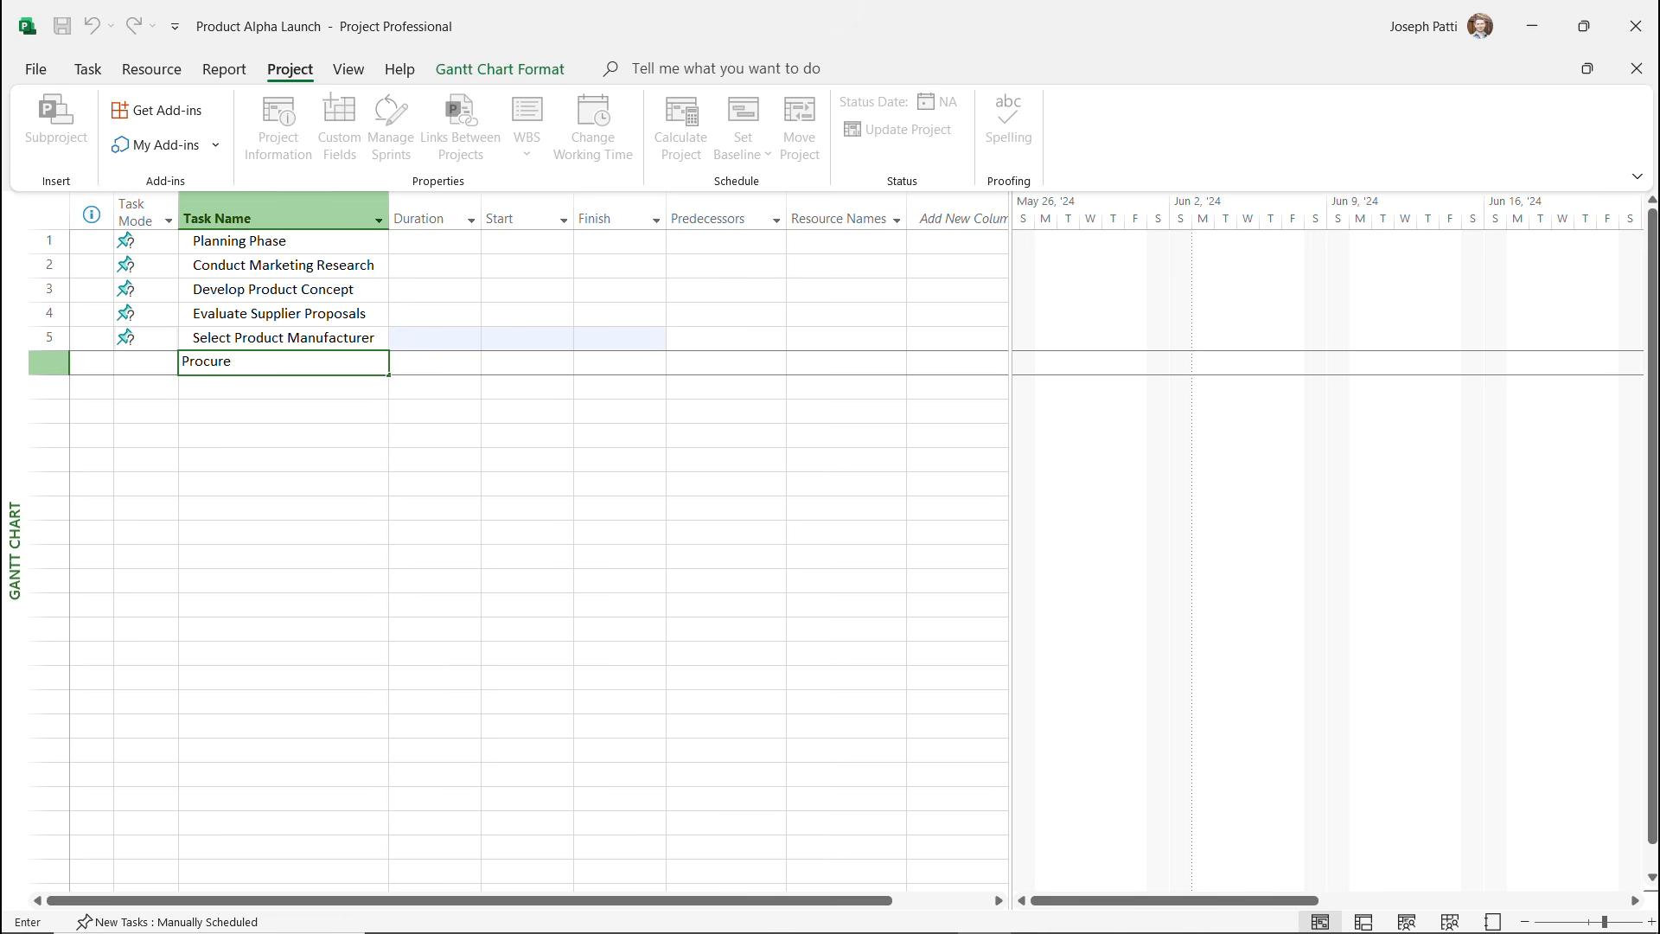
pyautogui.write(' Raw Materials')
pyautogui.press('Return')
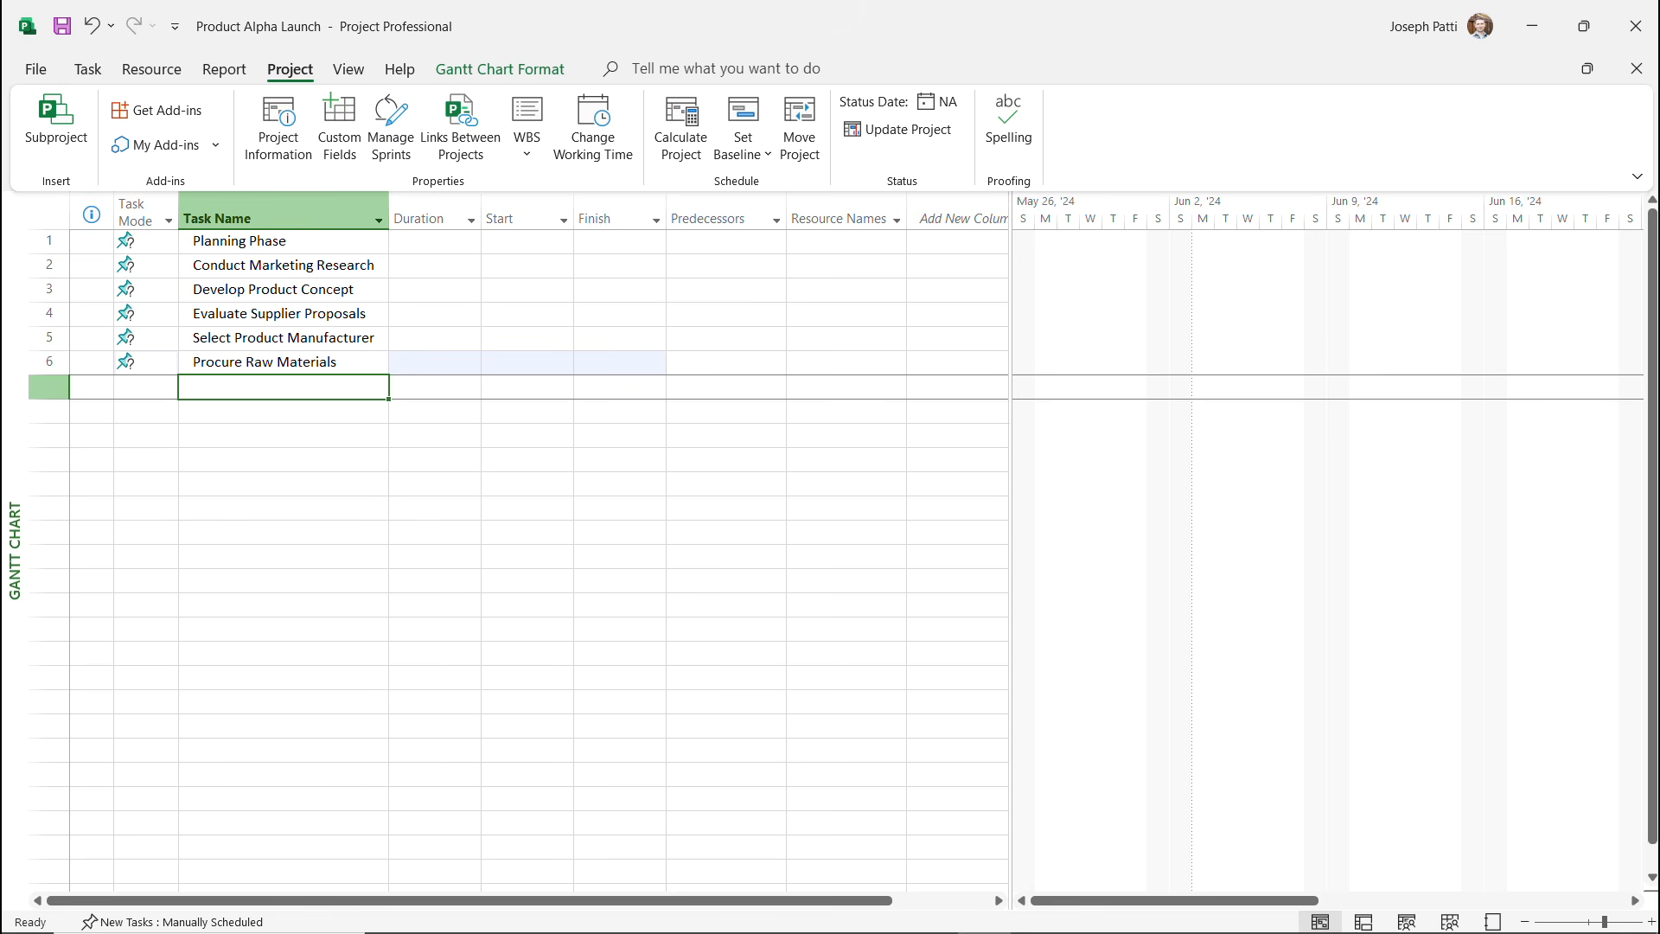
# Add the tasks Manufacturing Phase and Manufacture First Production below Procure Raw Materials.
pyautogui.write('Manufa')
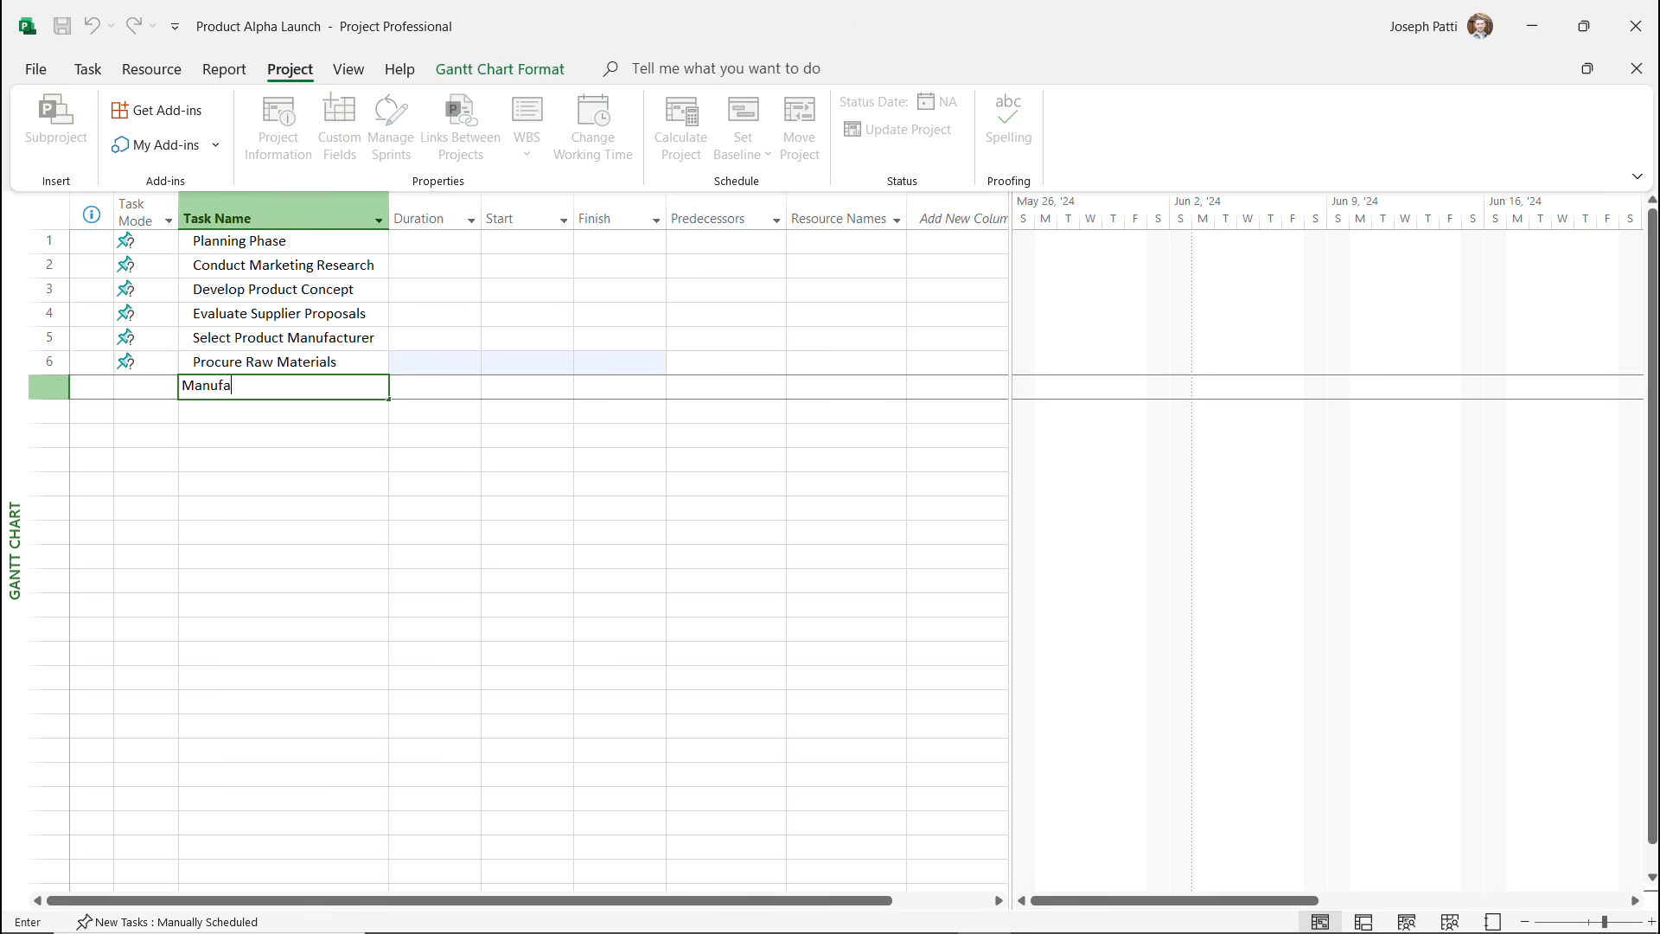
pyautogui.write('cturing Phase')
pyautogui.press('Return')
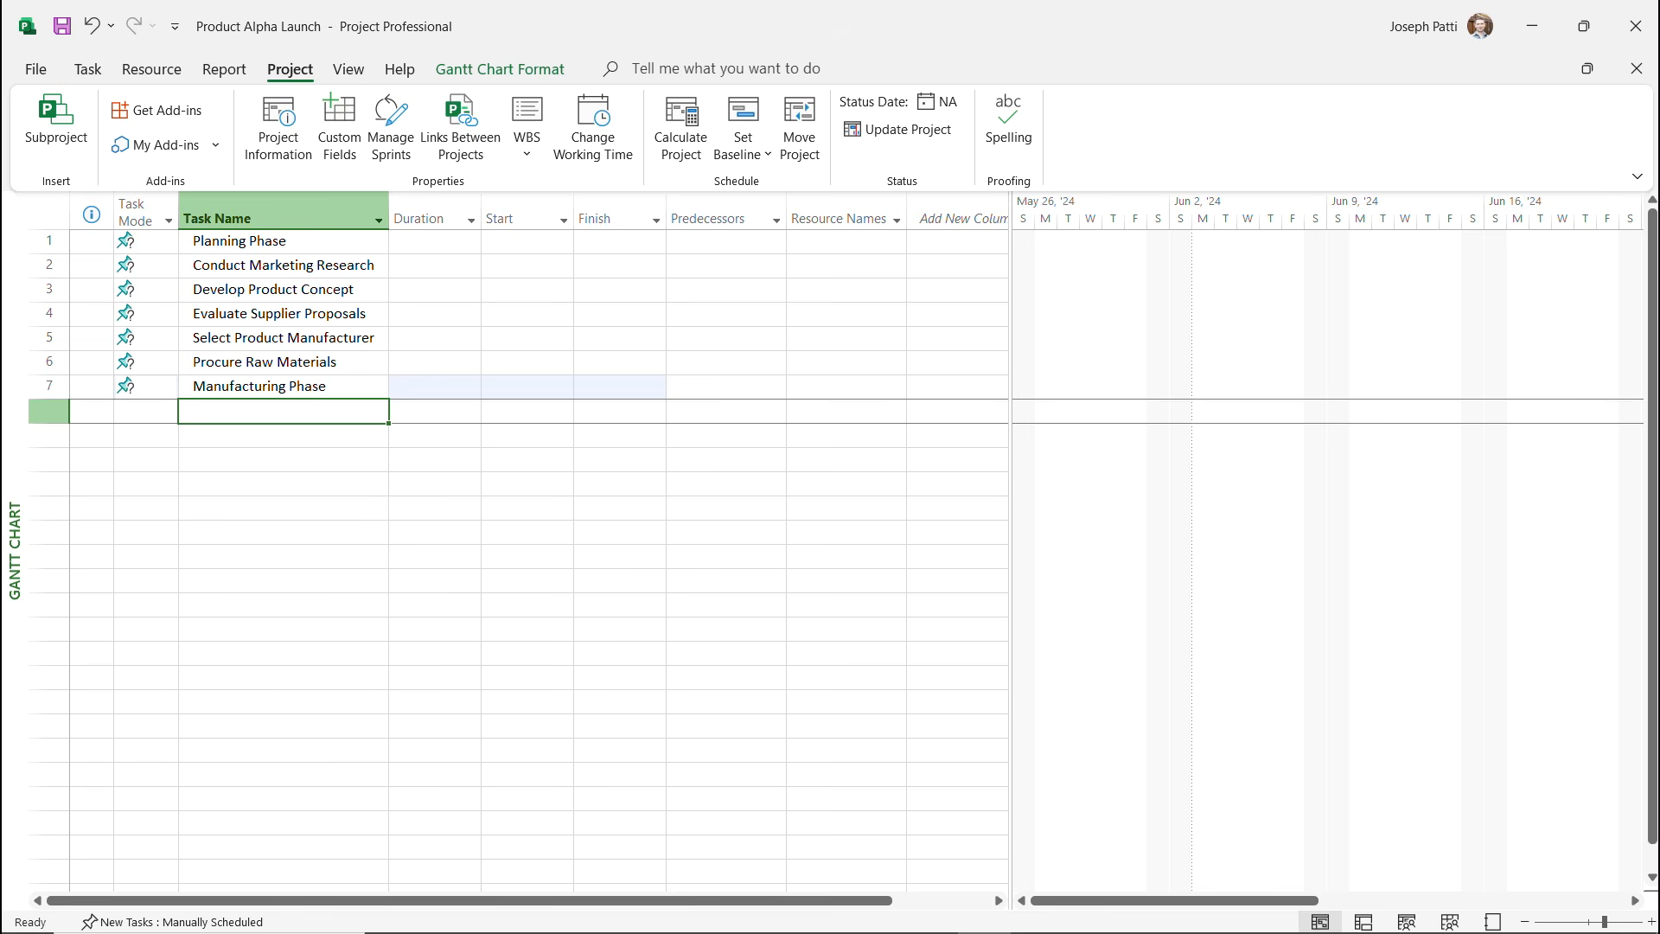
pyautogui.write('Ma')
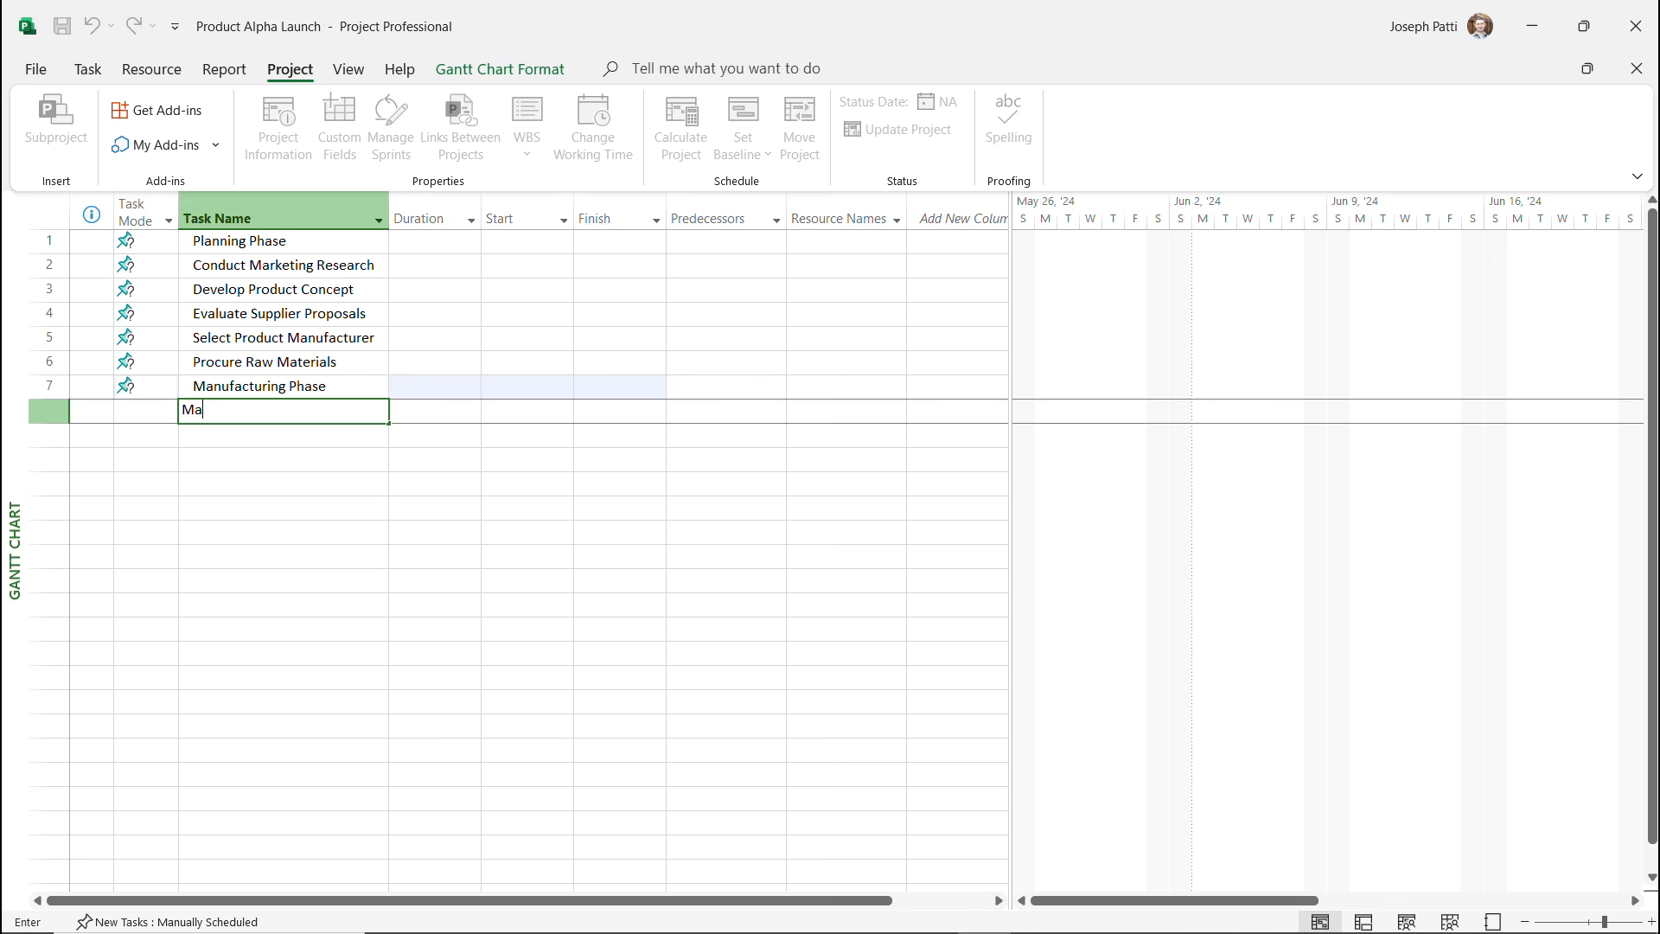
pyautogui.write('nufature')
pyautogui.press('BackSpace')
pyautogui.press('BackSpace')
pyautogui.press('BackSpace')
pyautogui.press('BackSpace')
pyautogui.press('BackSpace')
pyautogui.write('cture First Production')
pyautogui.press('Return')
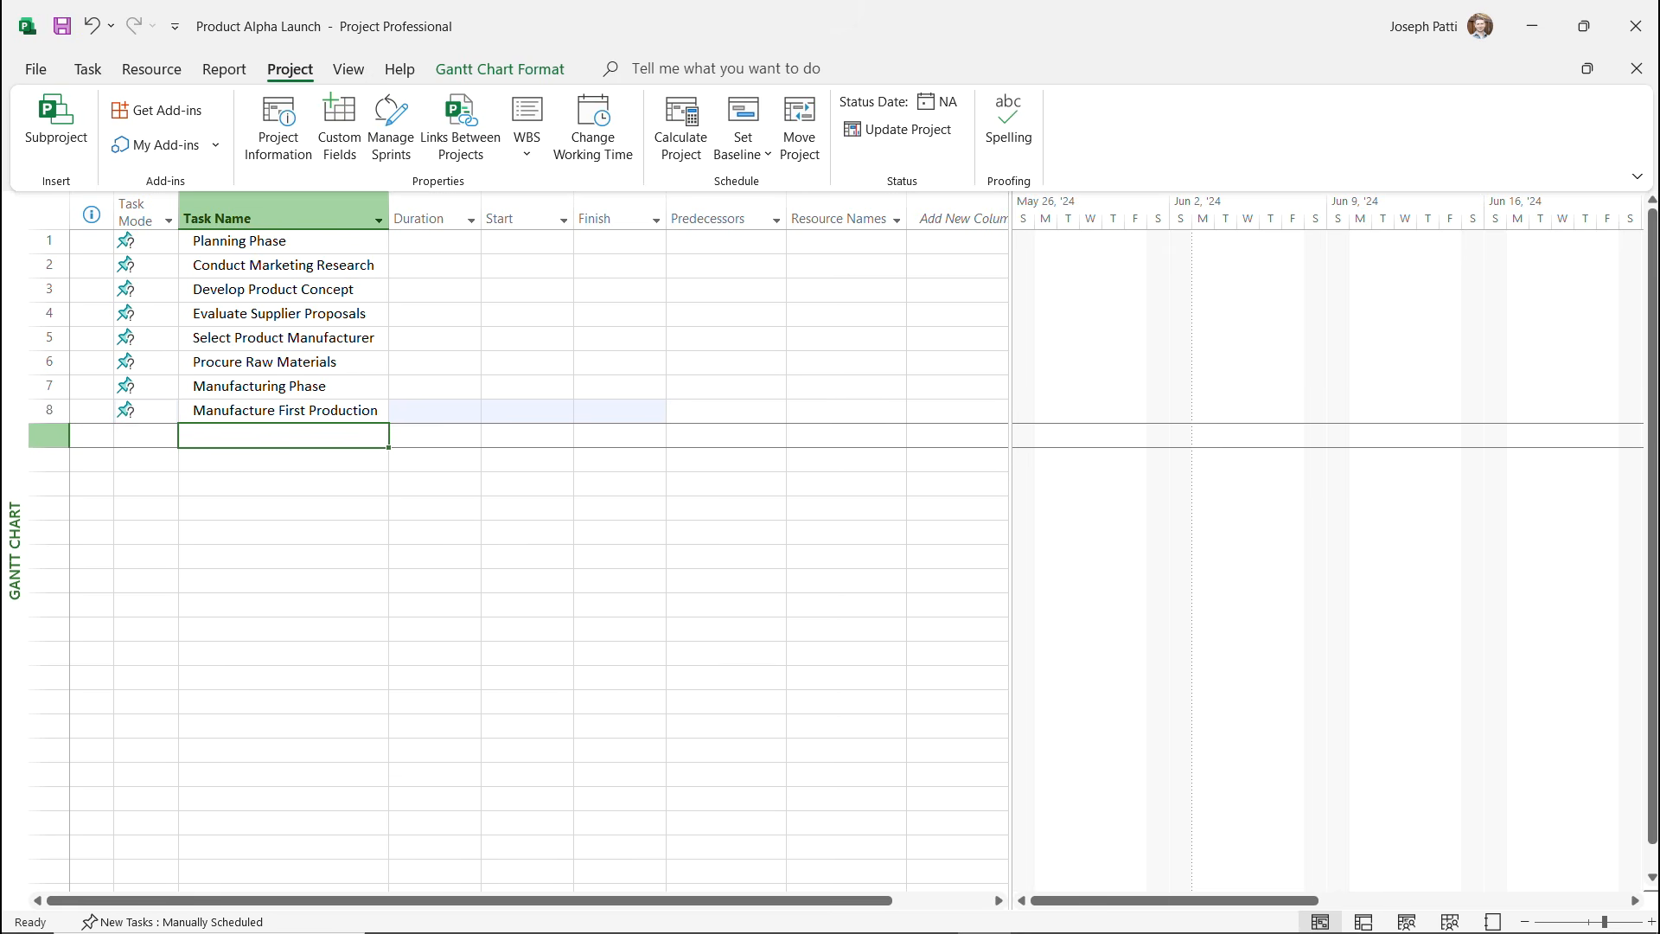
# Add the tasks Packaging Design and Pre-Launch Preparations Phase, and refit the Task Name column so the longer name stays on one line.
pyautogui.write('Packa')
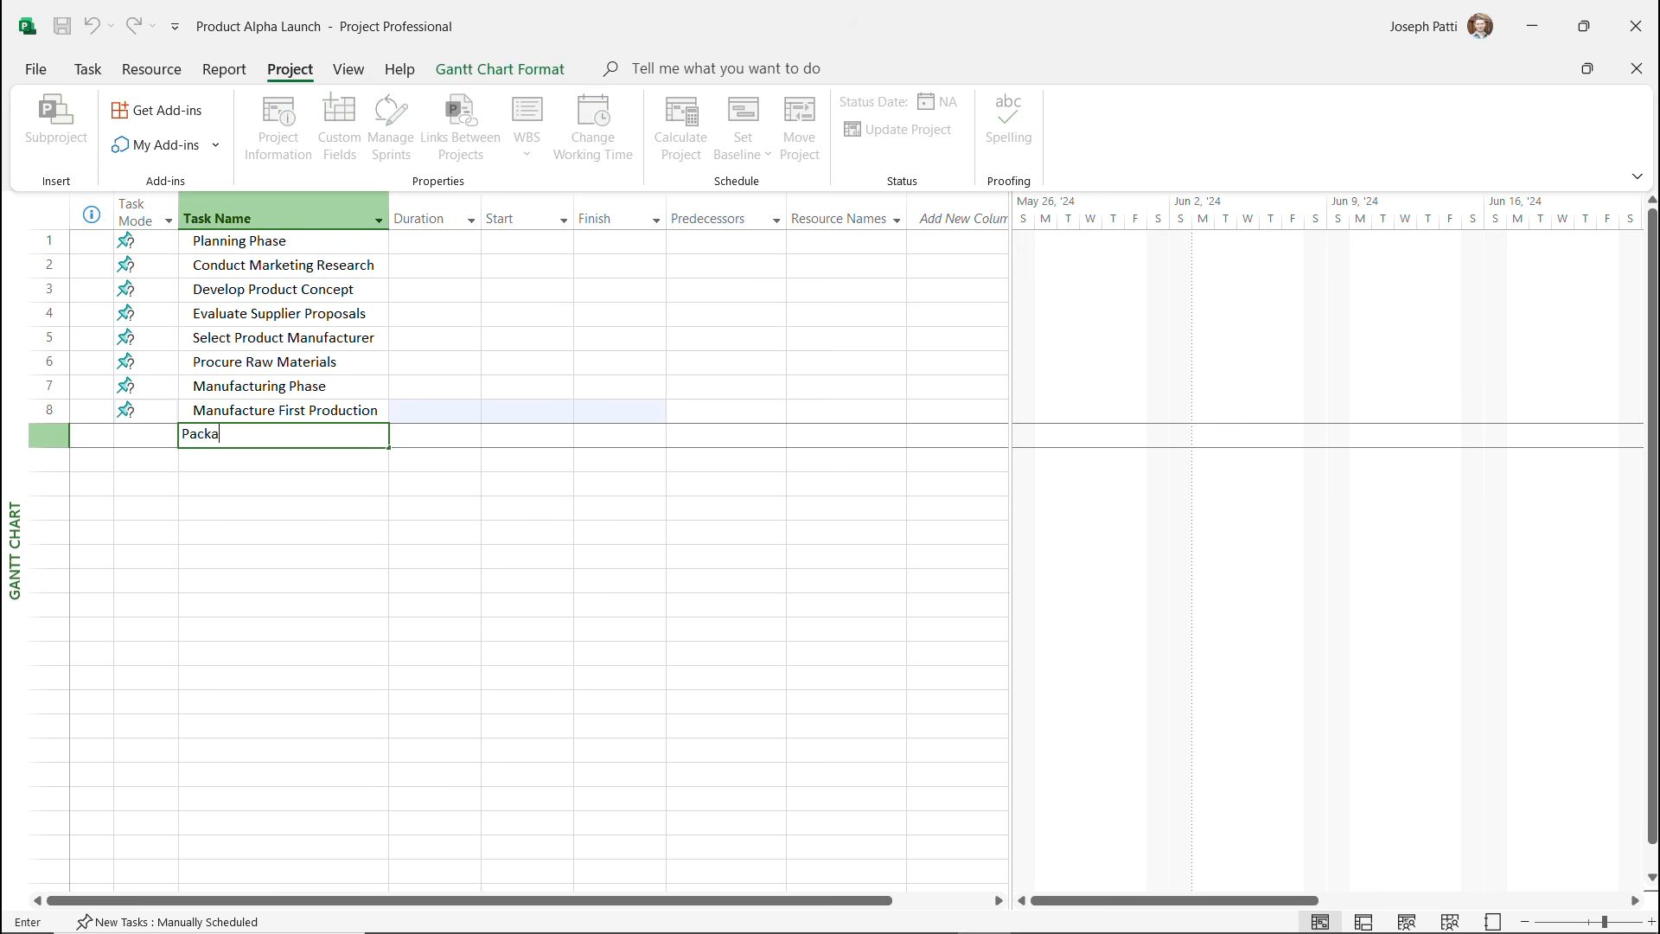
pyautogui.write('ging Design')
pyautogui.press('Return')
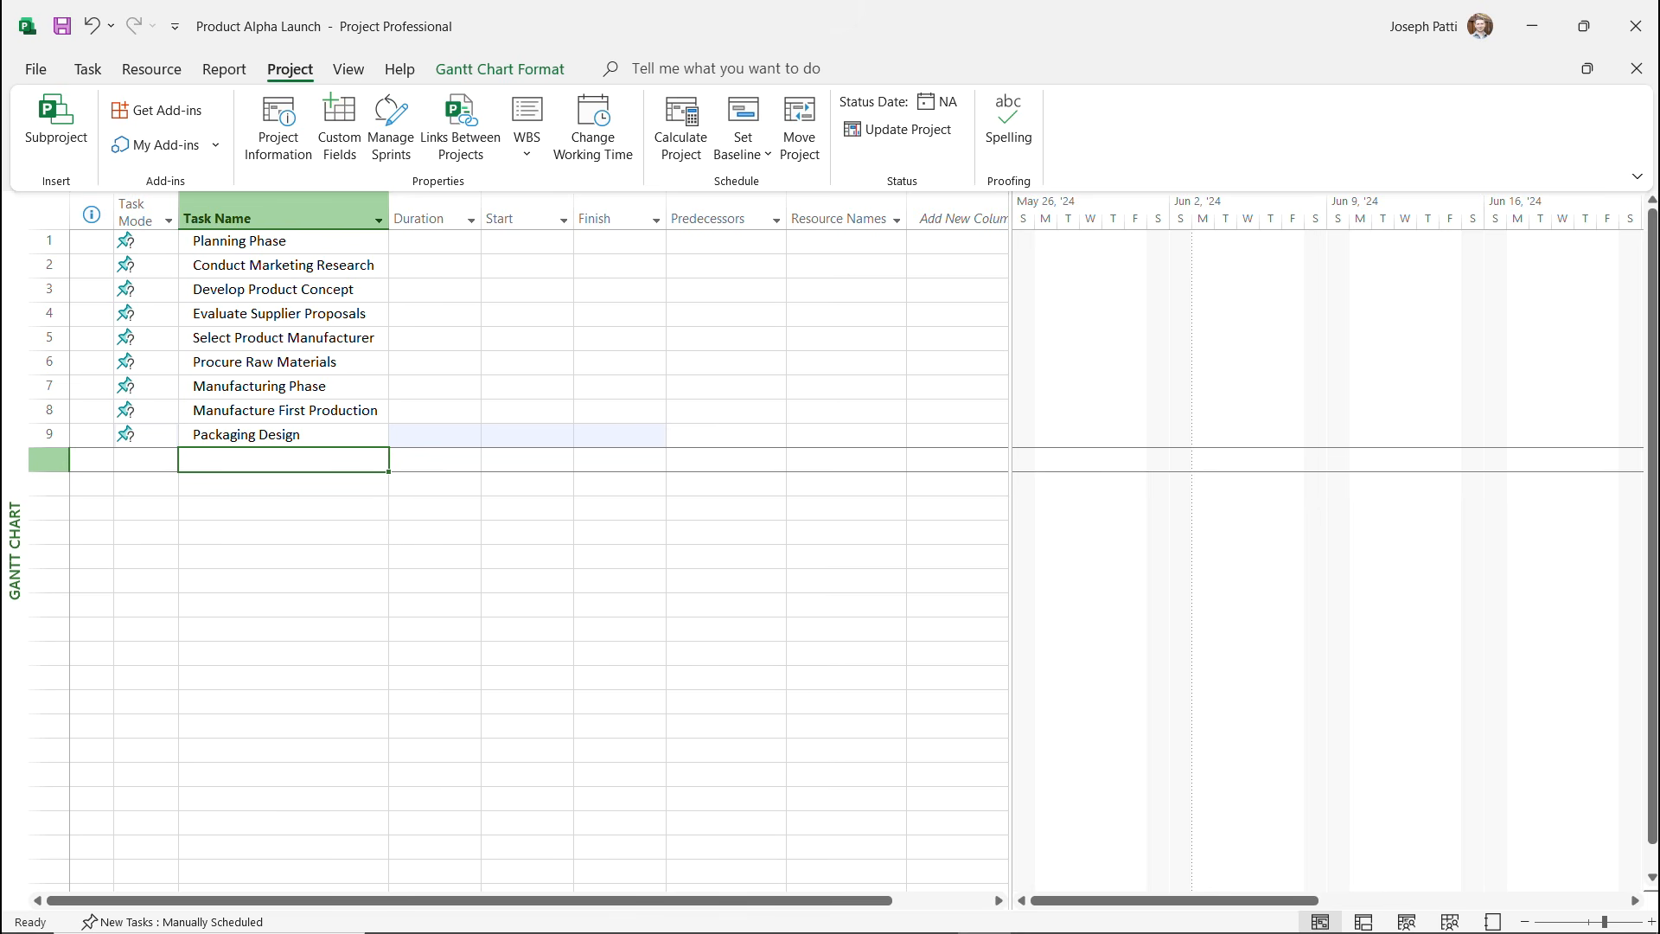
pyautogui.write('Pr')
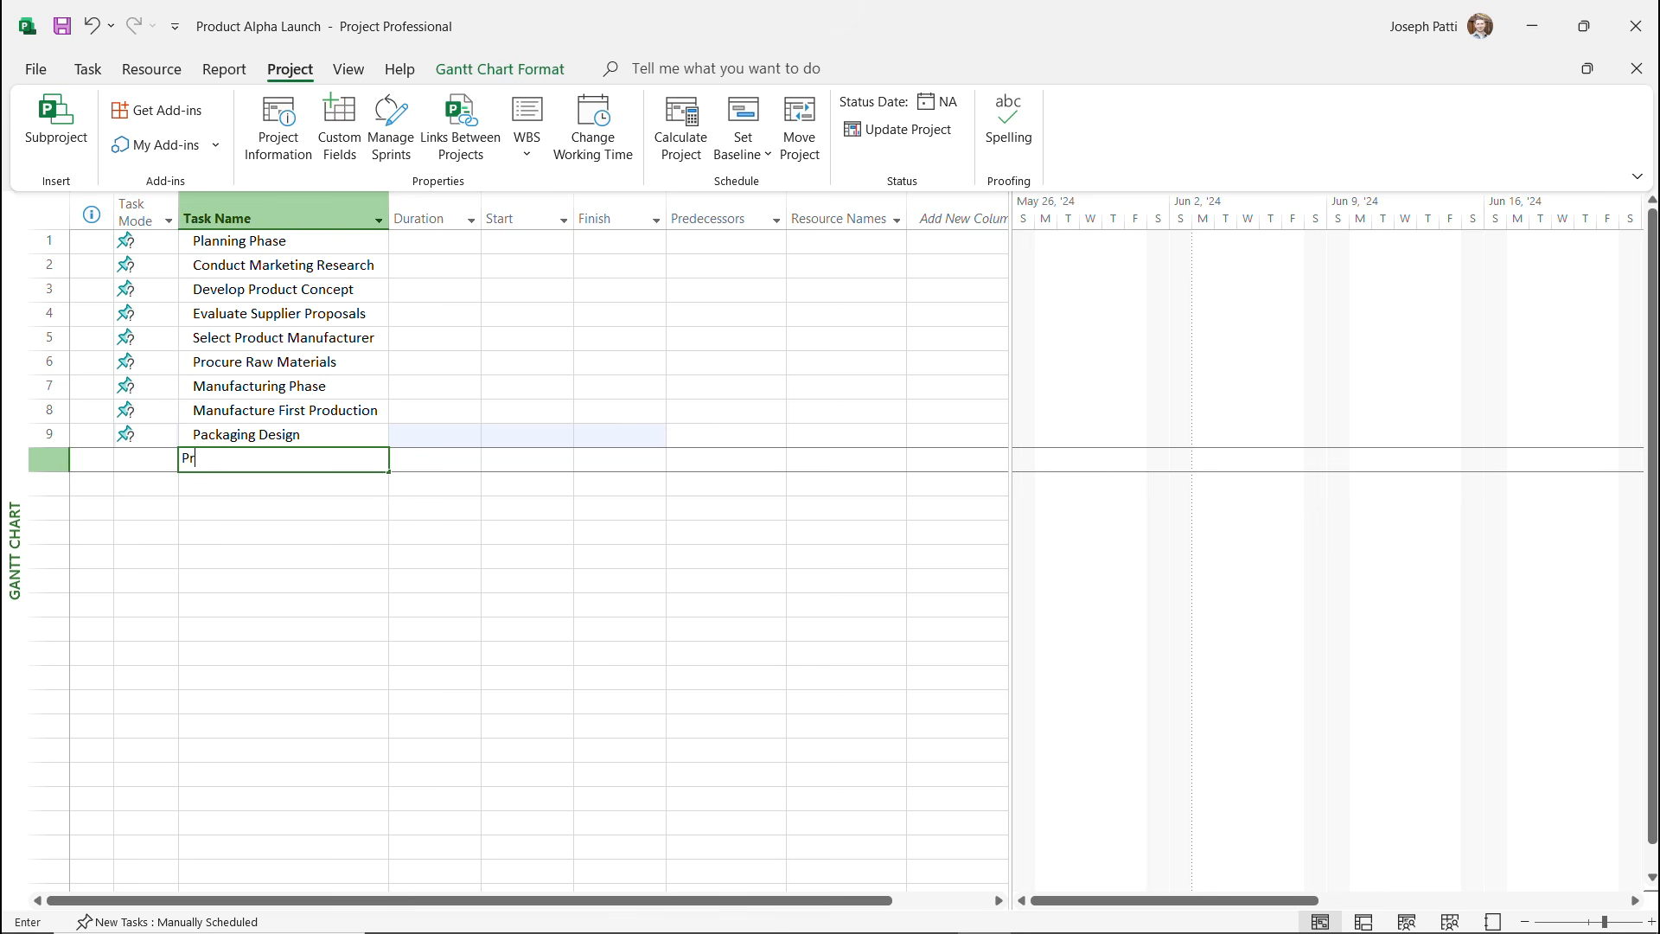
pyautogui.write('e-Launch ')
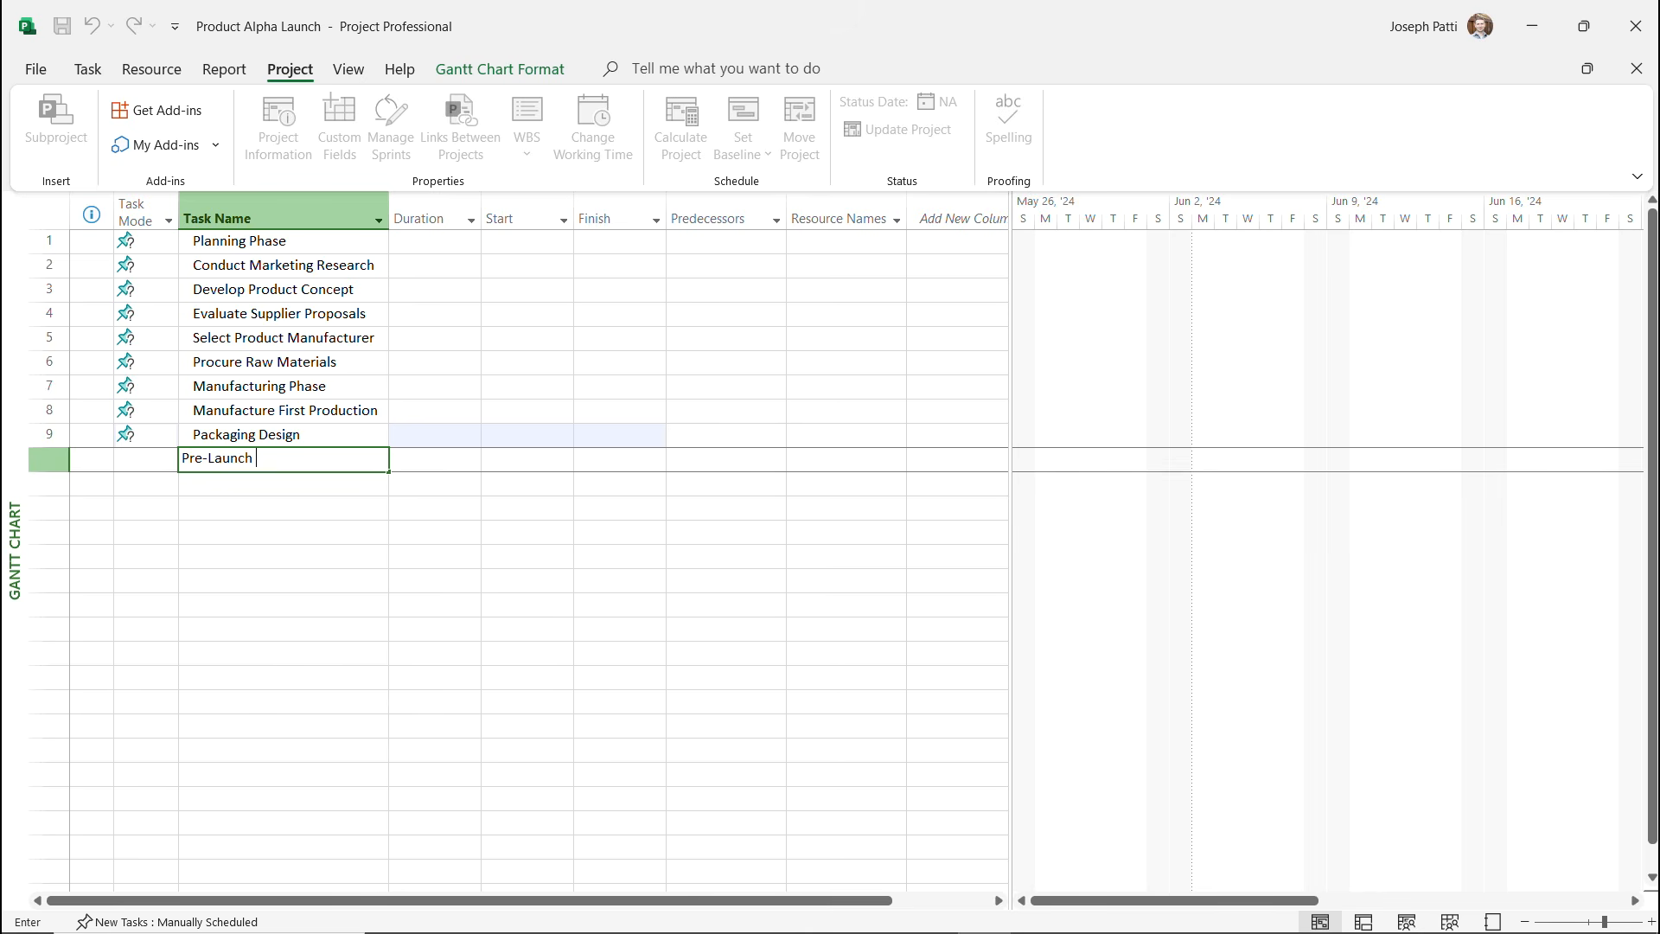
pyautogui.write('Preparations Phase')
pyautogui.press('Return')
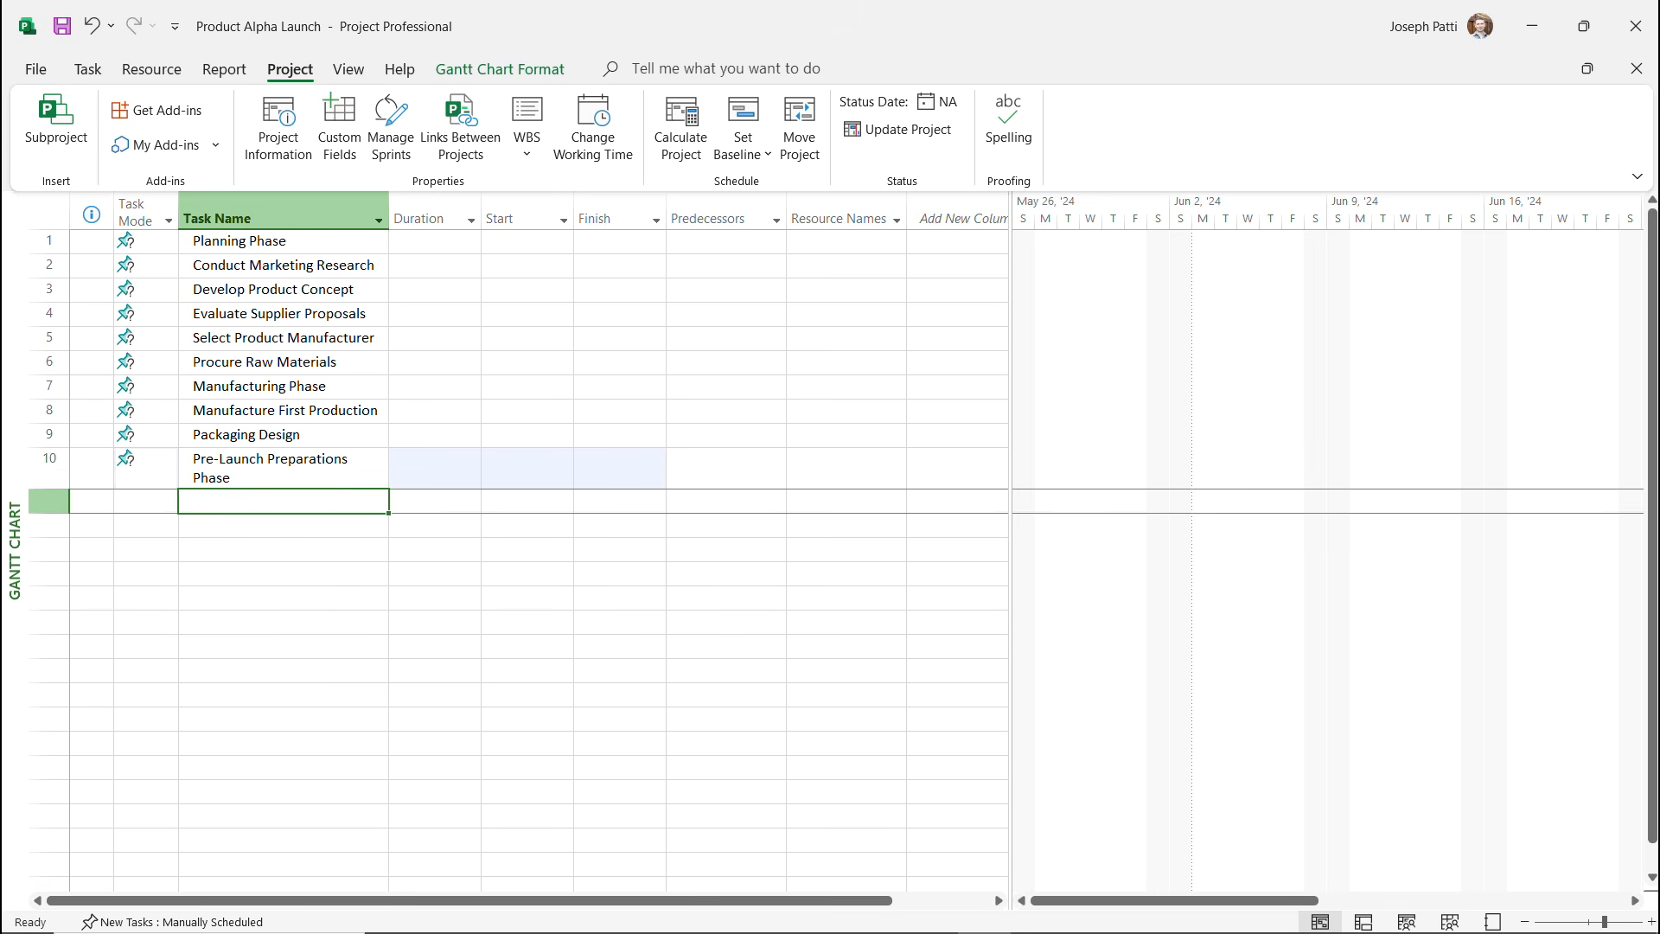
pyautogui.doubleClick(388, 216)
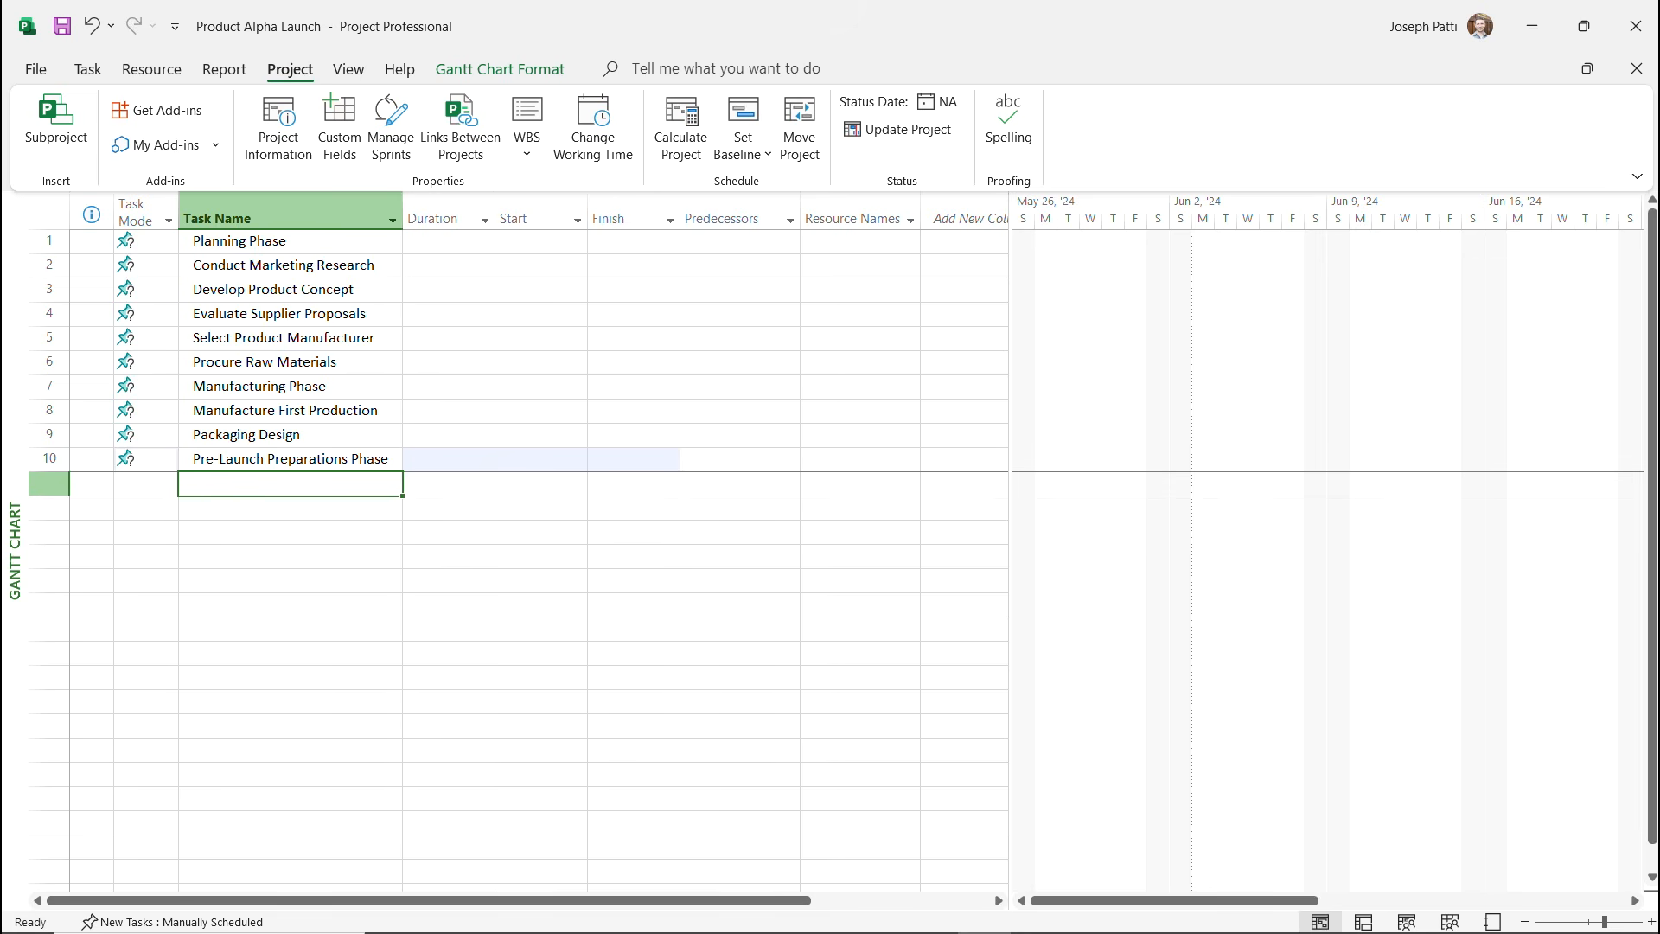
# Add the tasks Plan Marketing Strategy and Distribution Planning below Pre-Launch Preparations Phase.
pyautogui.write('Plan Mar')
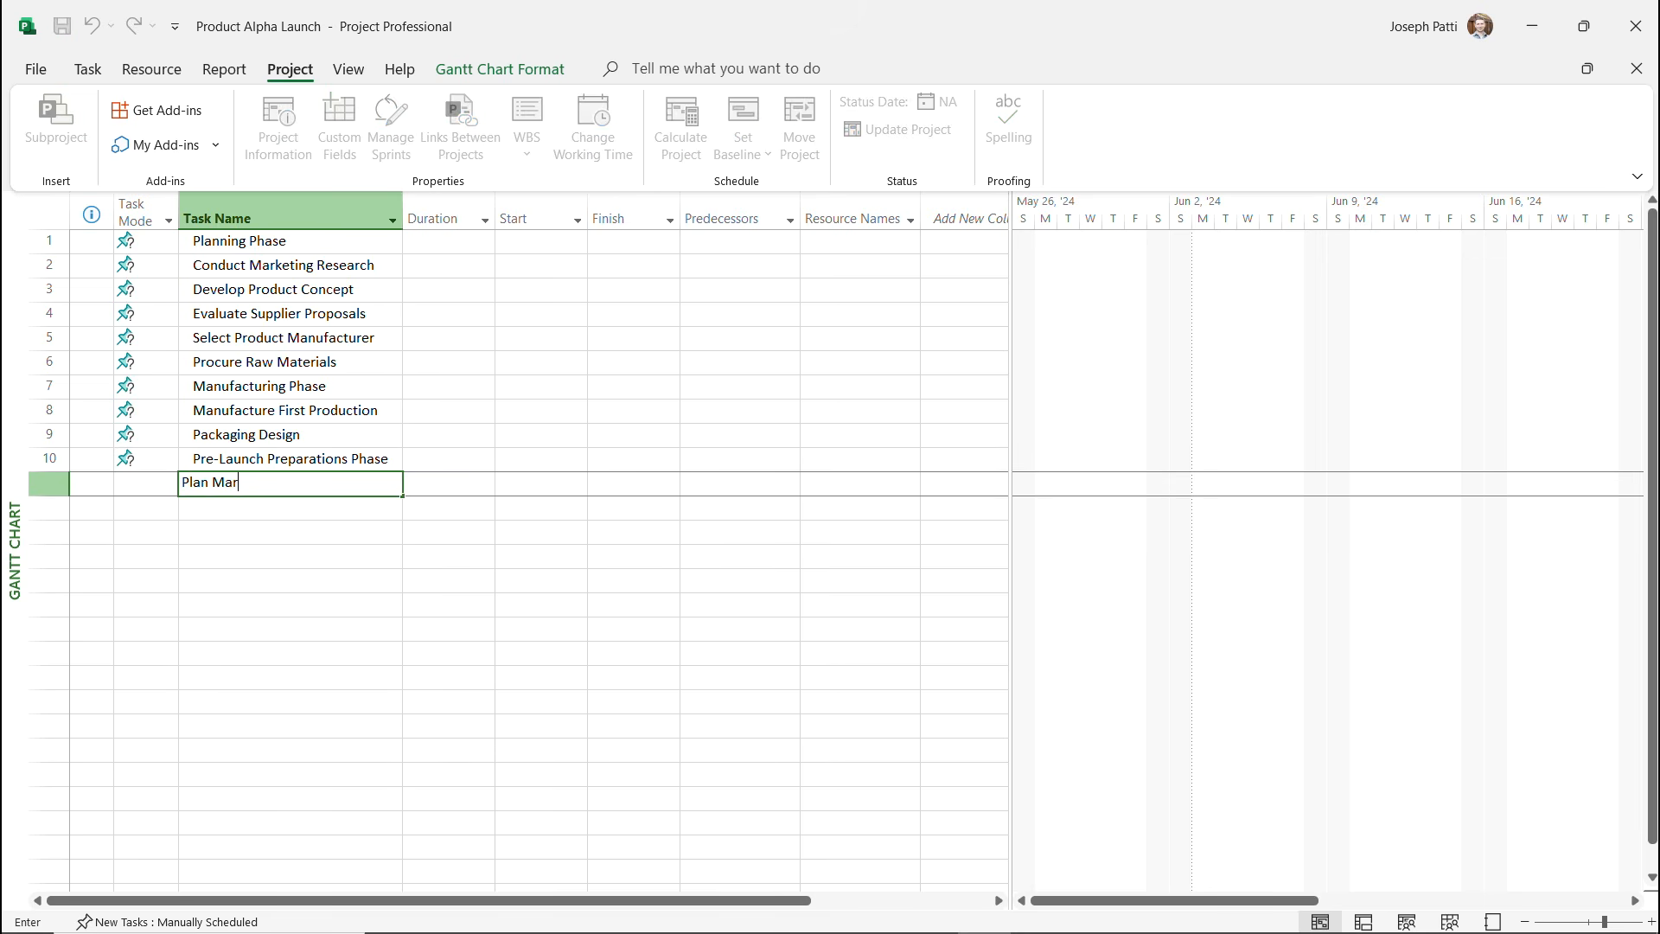
pyautogui.write('keting Strategy')
pyautogui.press('Return')
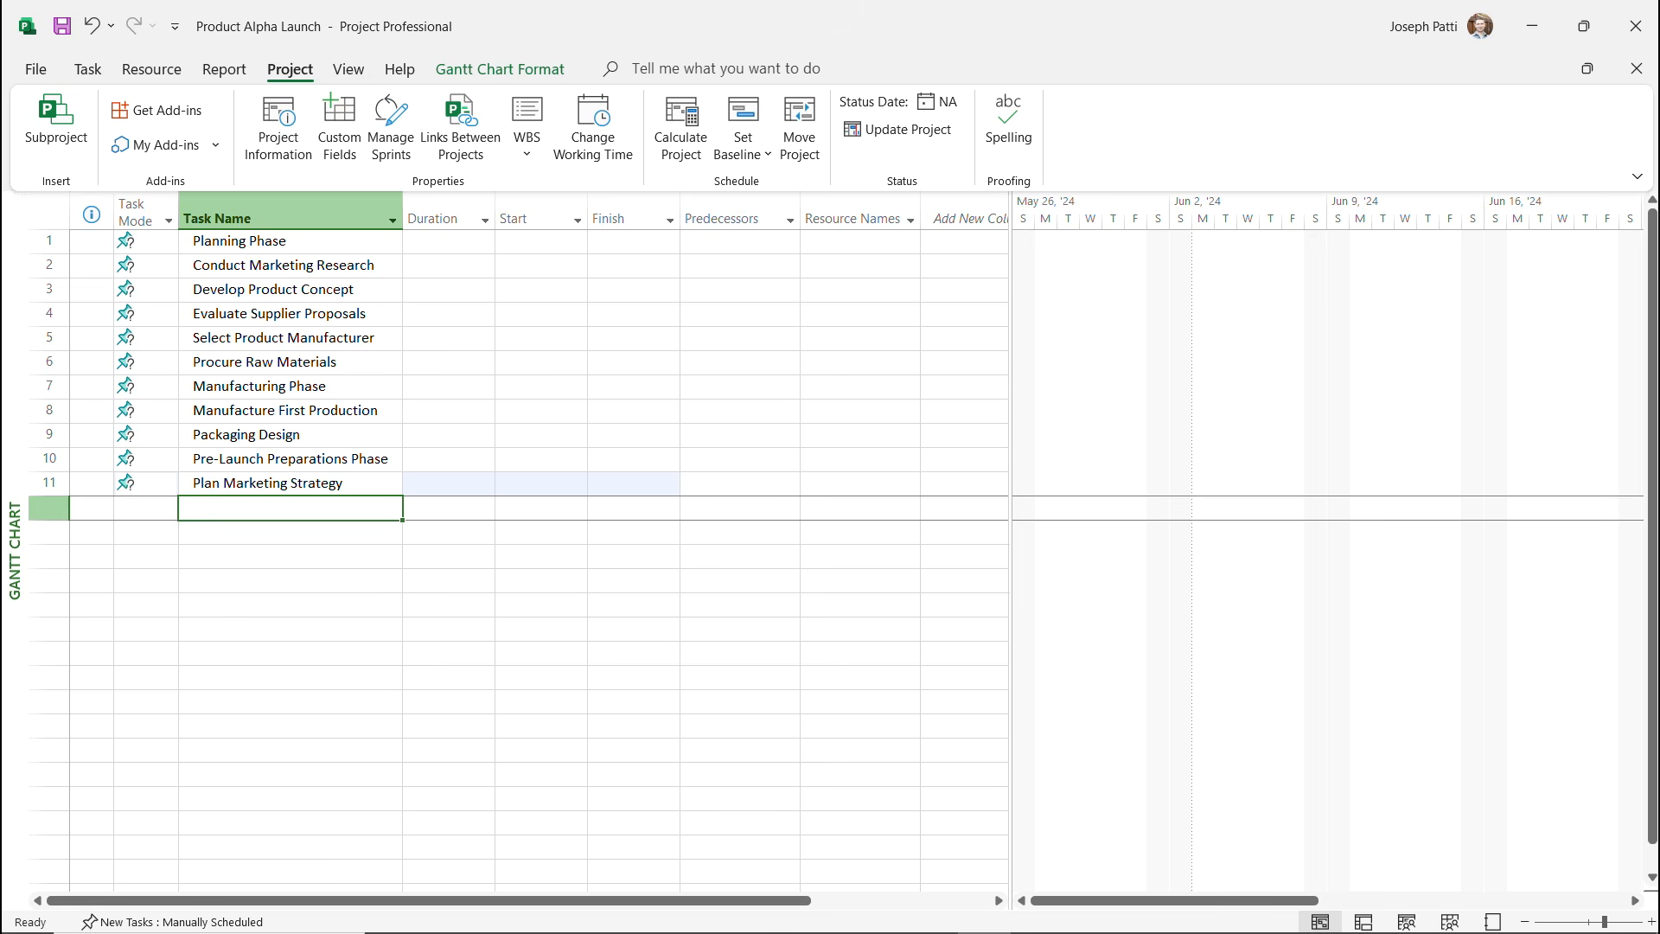
pyautogui.write('Distrib')
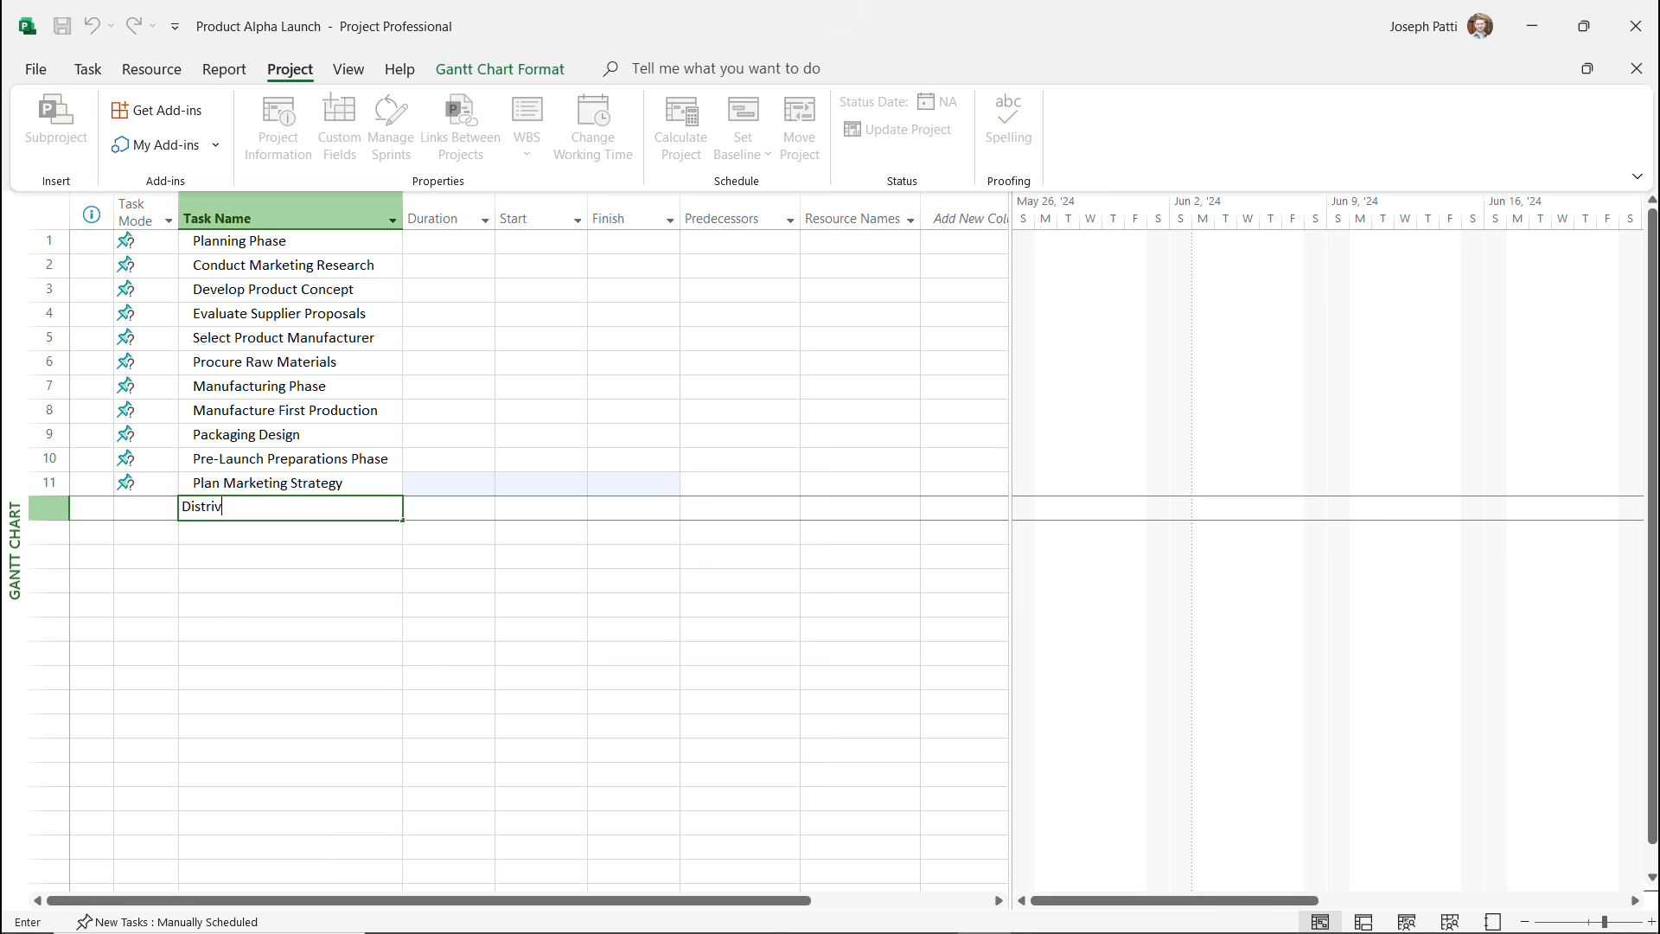
pyautogui.write('ution Planning')
pyautogui.press('Return')
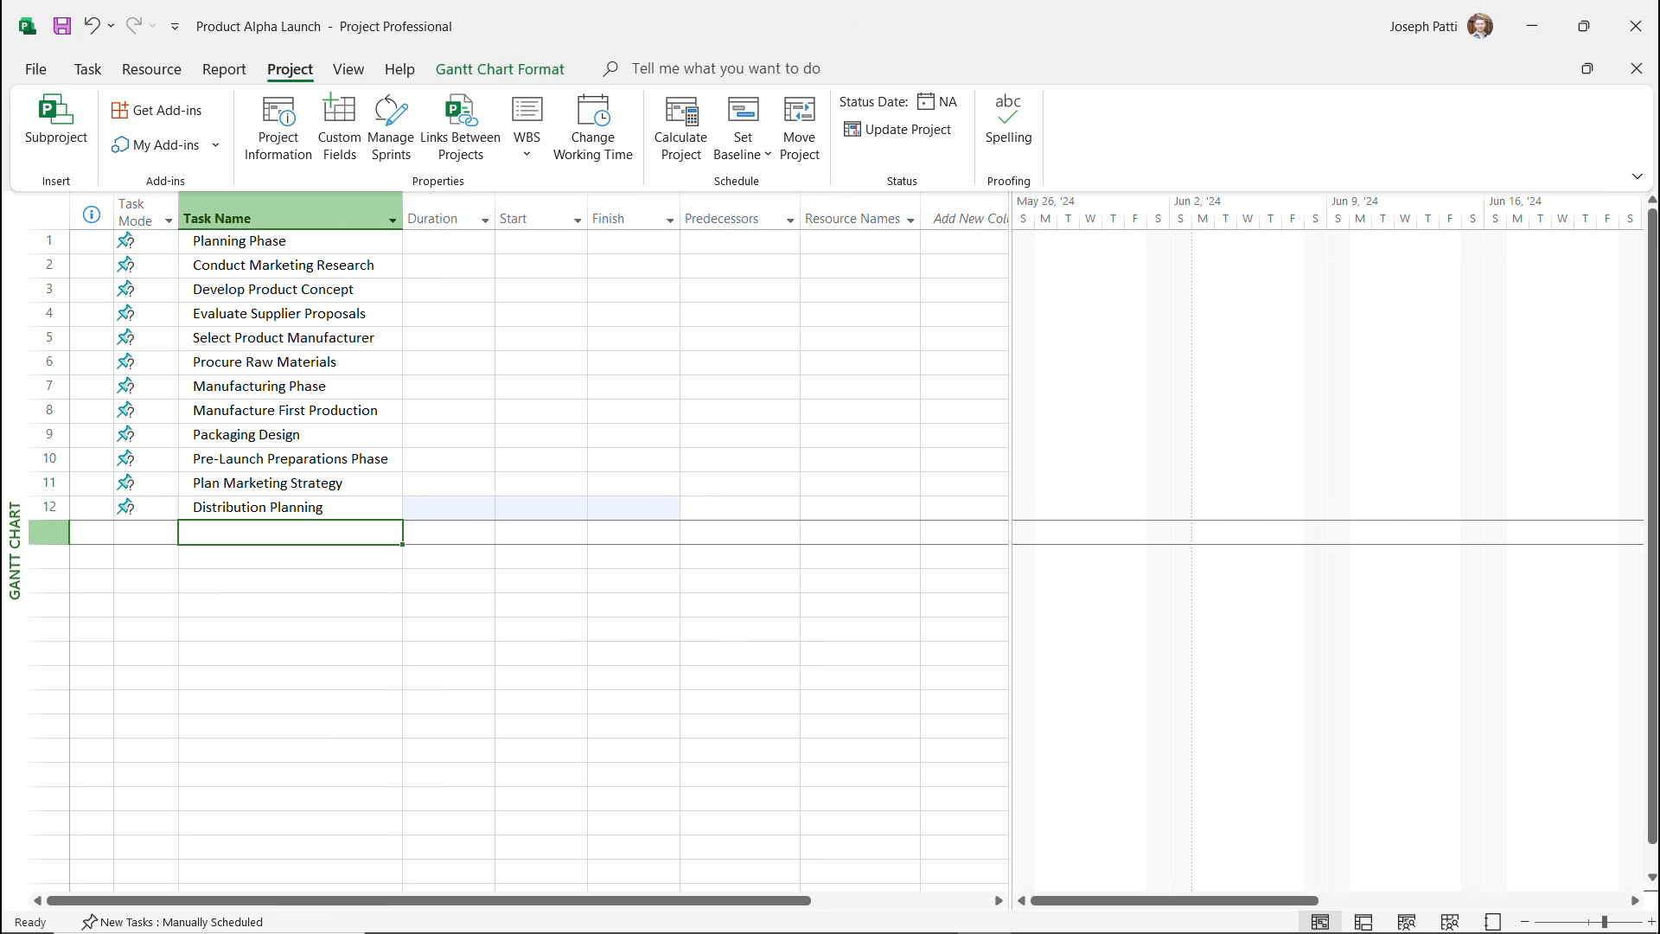
# Add the tasks Website Updates for Launch and Finishing Phase below Distribution Planning.
pyautogui.write('Web')
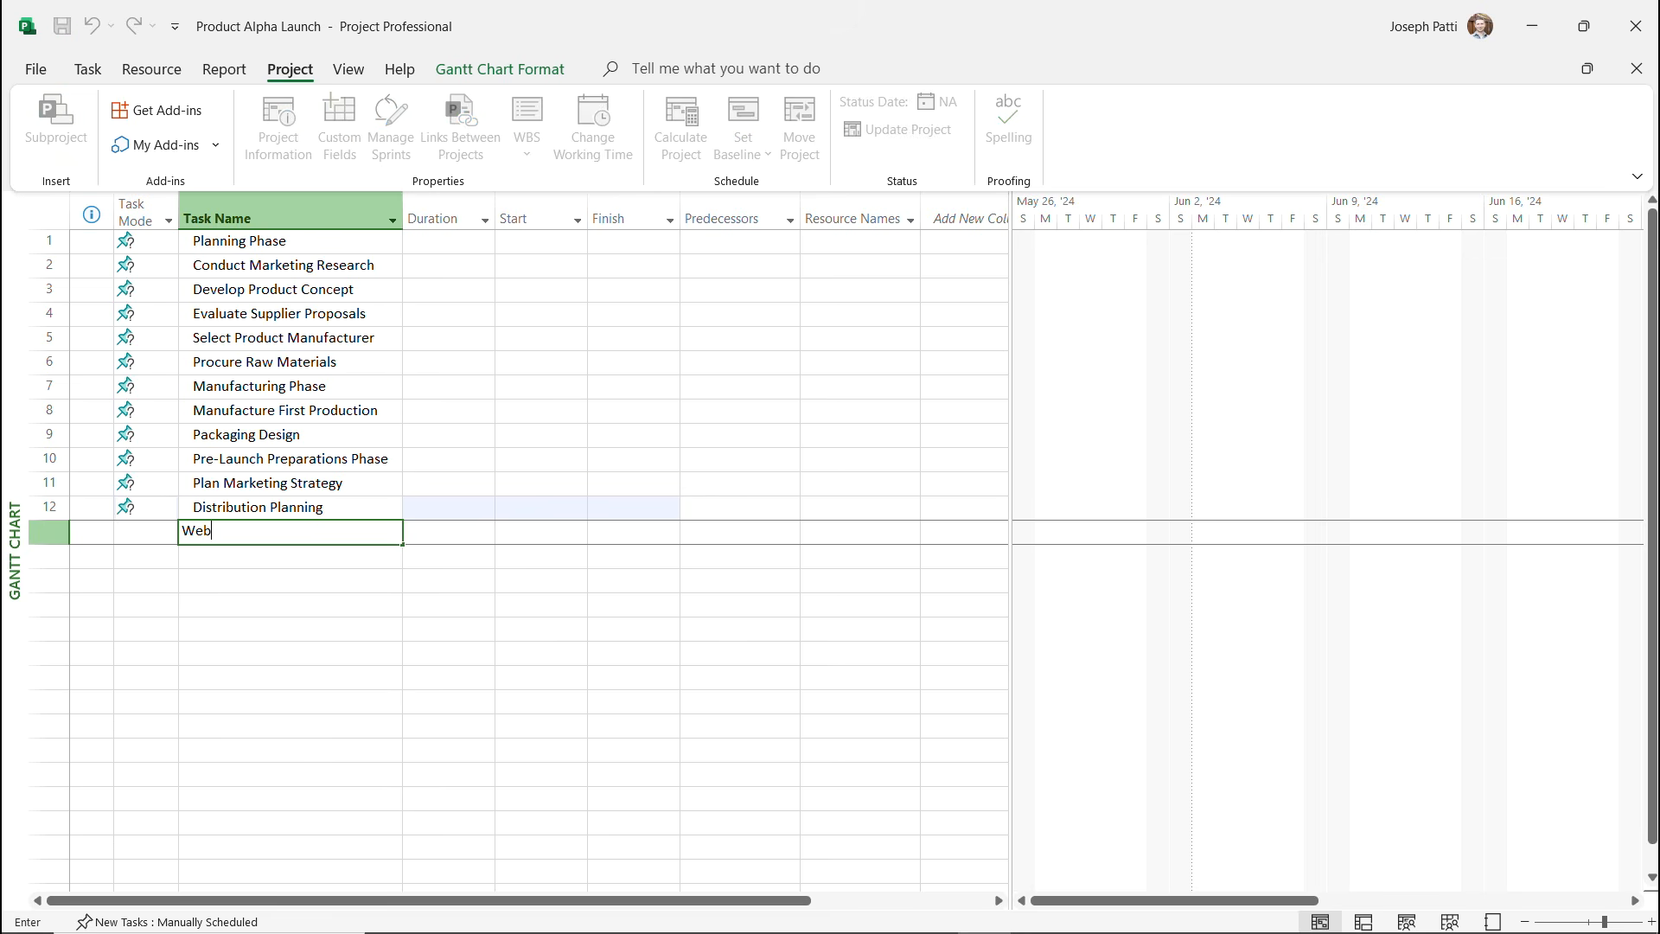
pyautogui.write('site Updates for Launch')
pyautogui.press('Return')
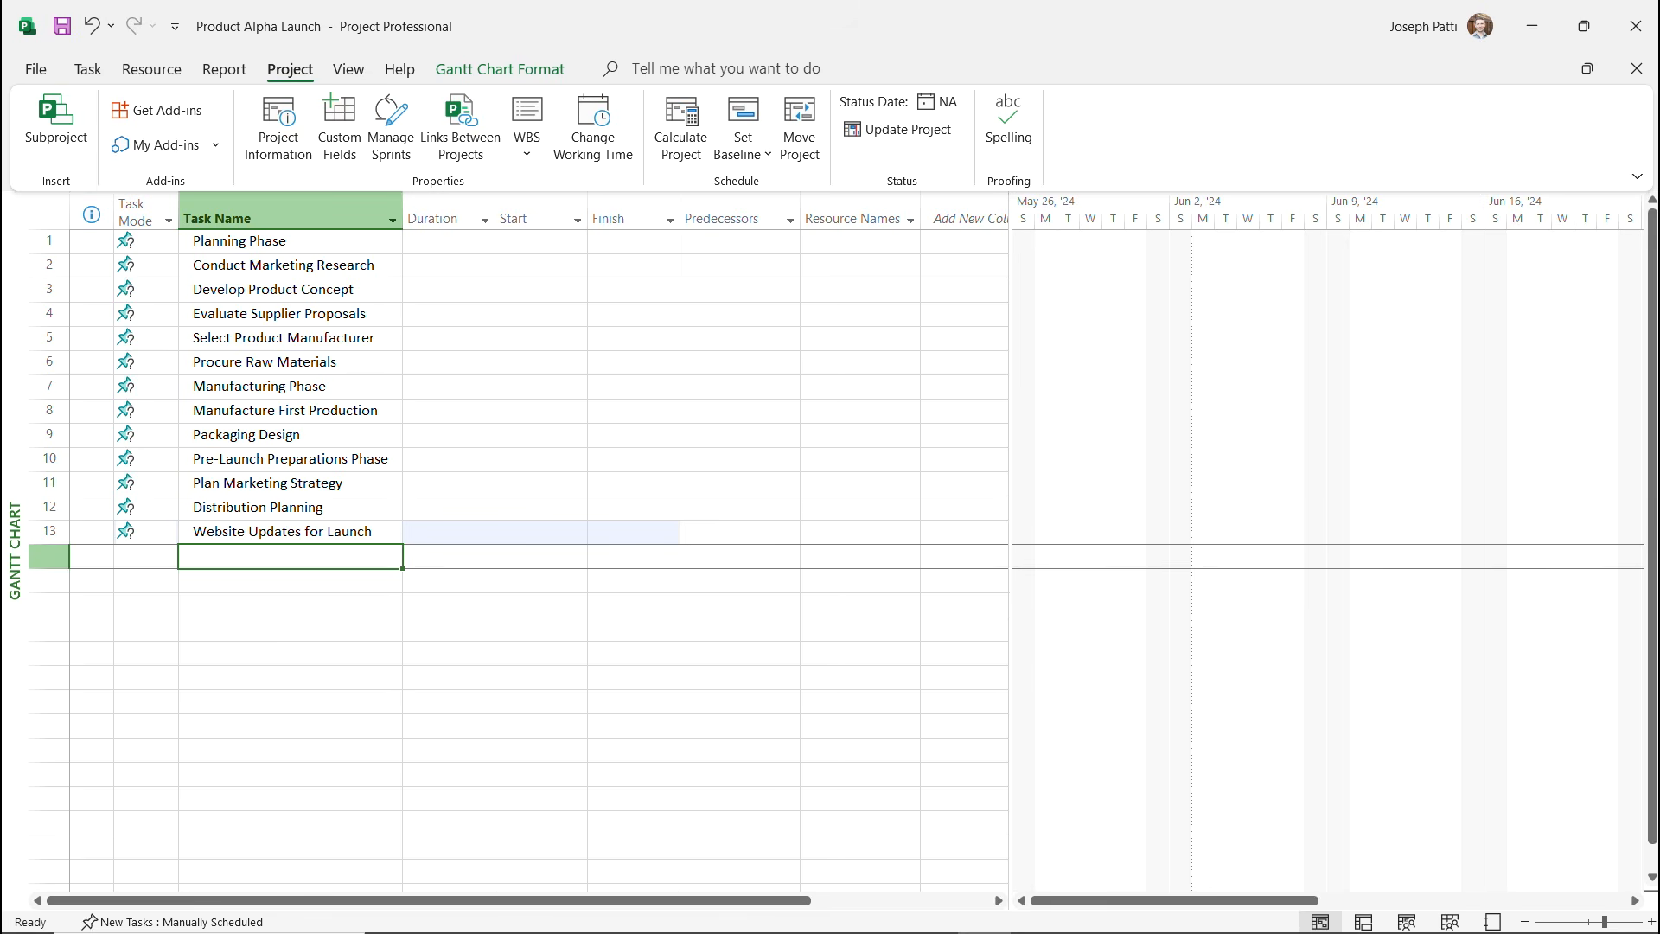
pyautogui.write('Fin')
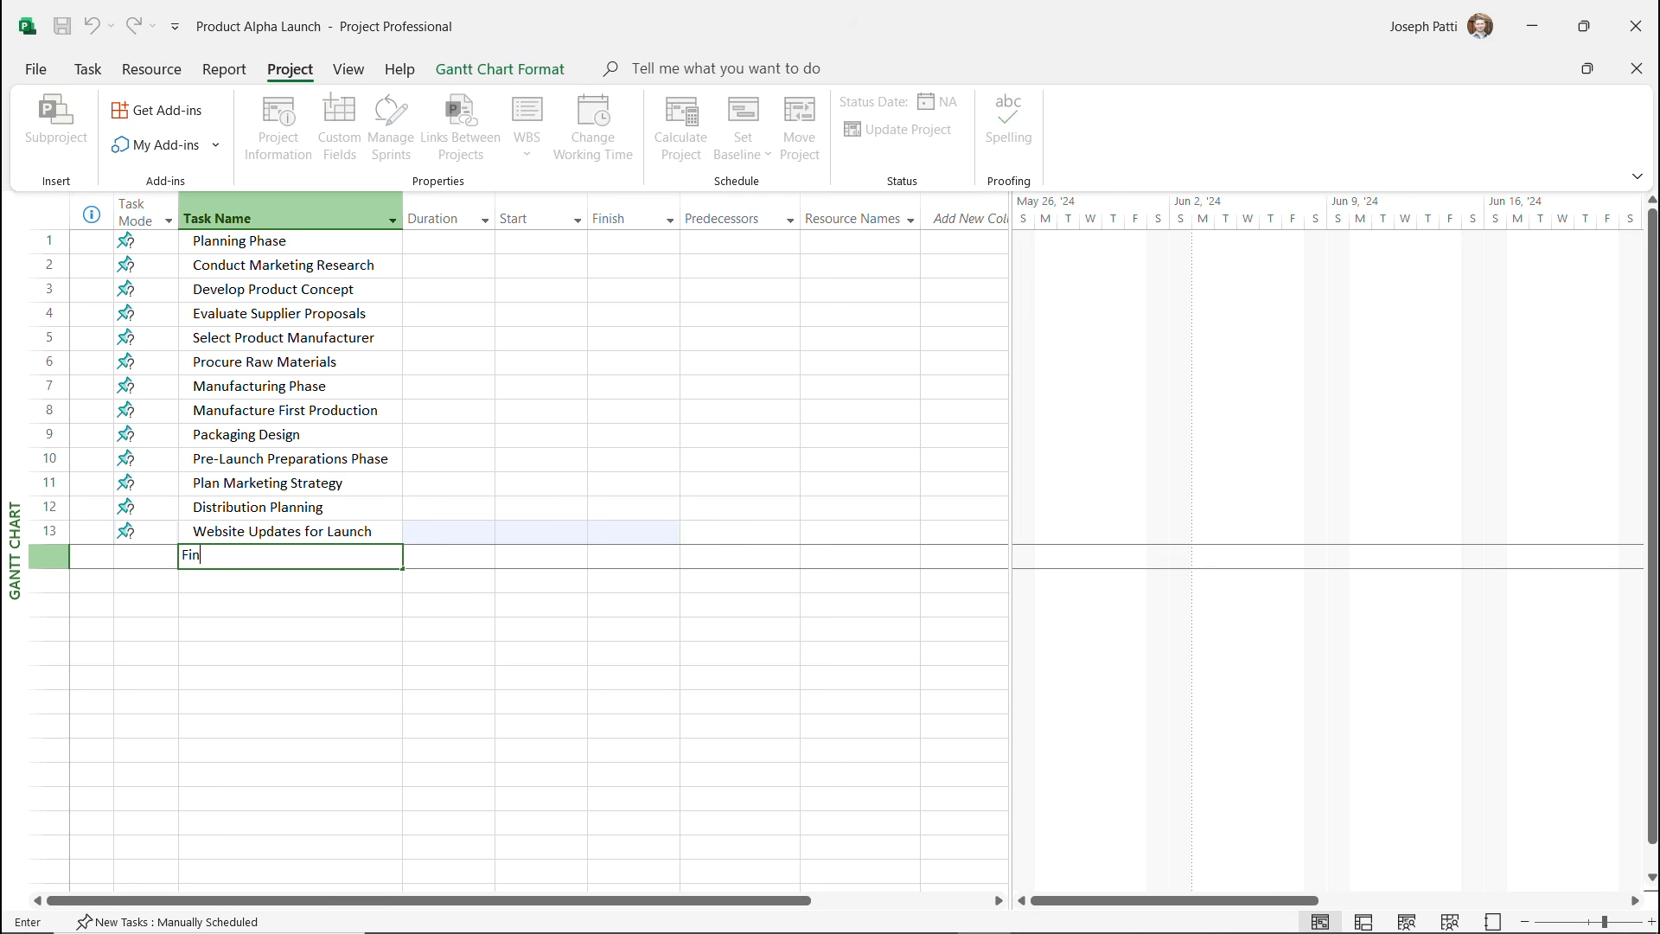
pyautogui.write('ishing Phase')
pyautogui.press('Return')
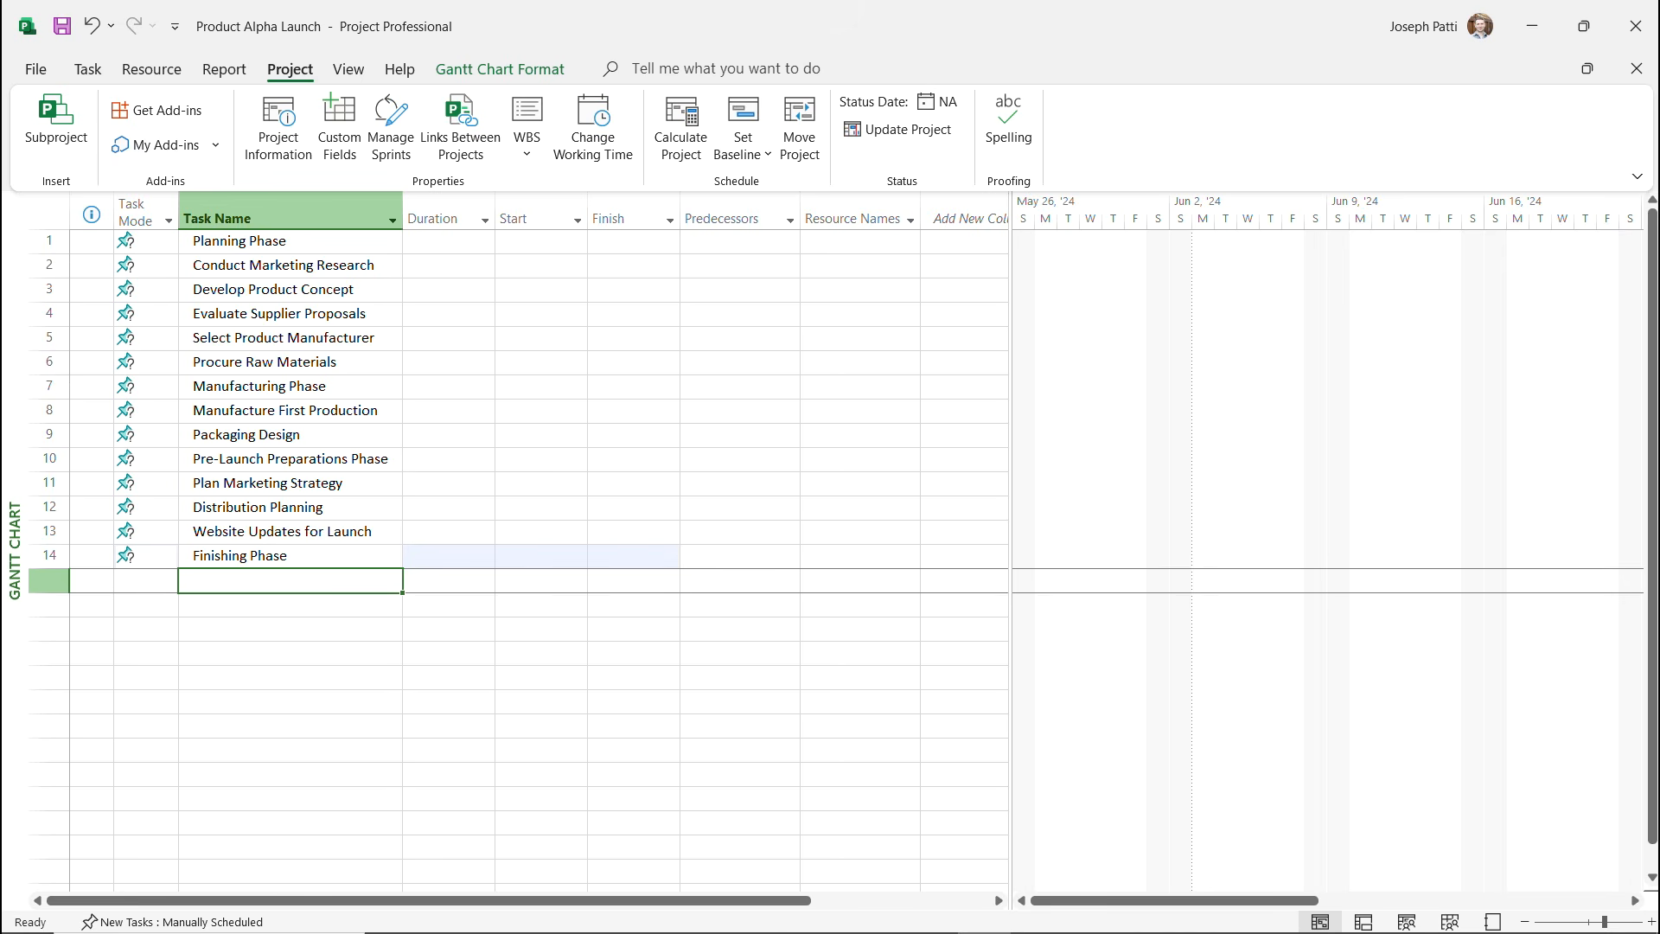
# Add the tasks Sales Team Training and Product Launch Event below Finishing Phase.
pyautogui.write('Sales ')
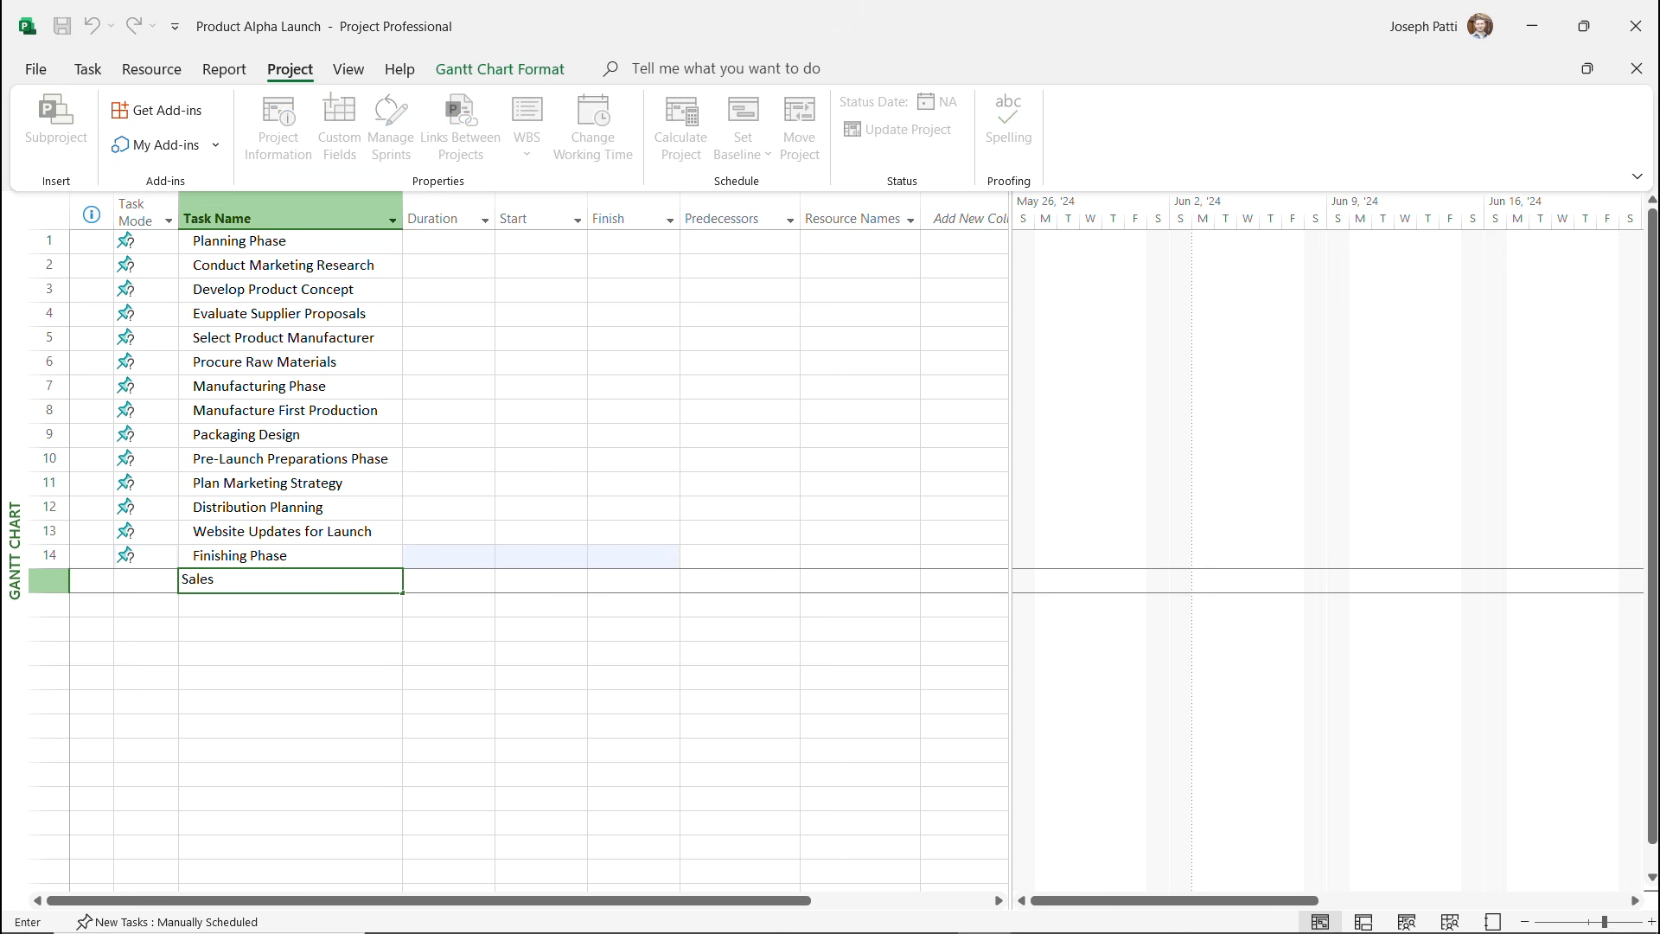
pyautogui.write('Team Training')
pyautogui.press('Return')
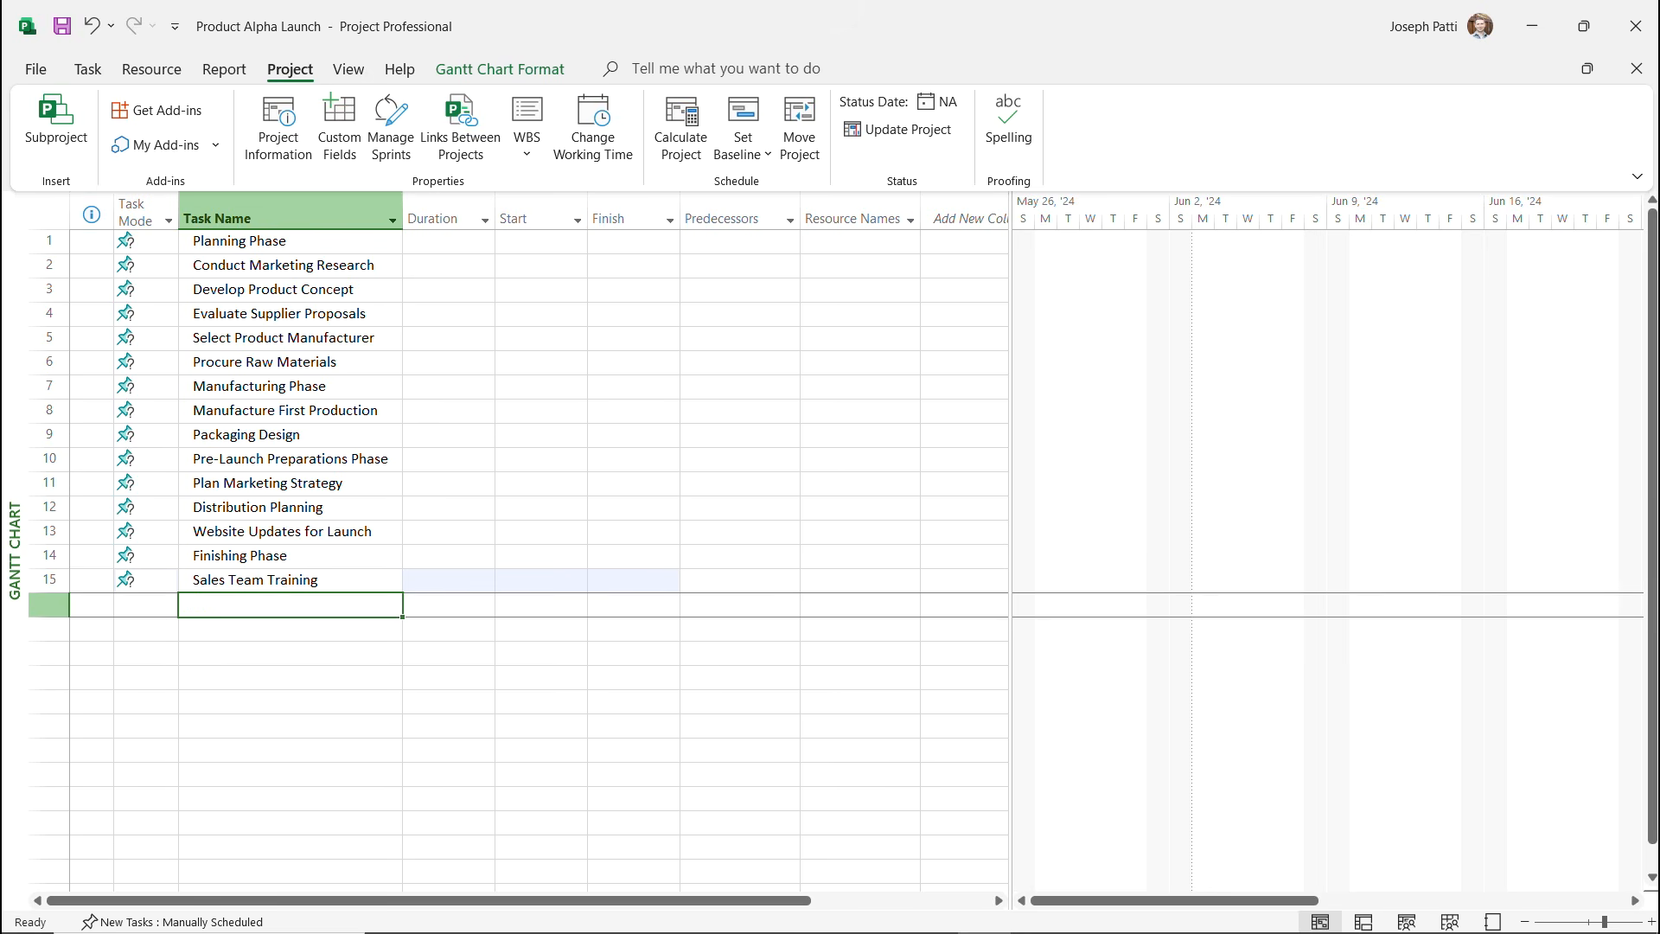
pyautogui.write('Product')
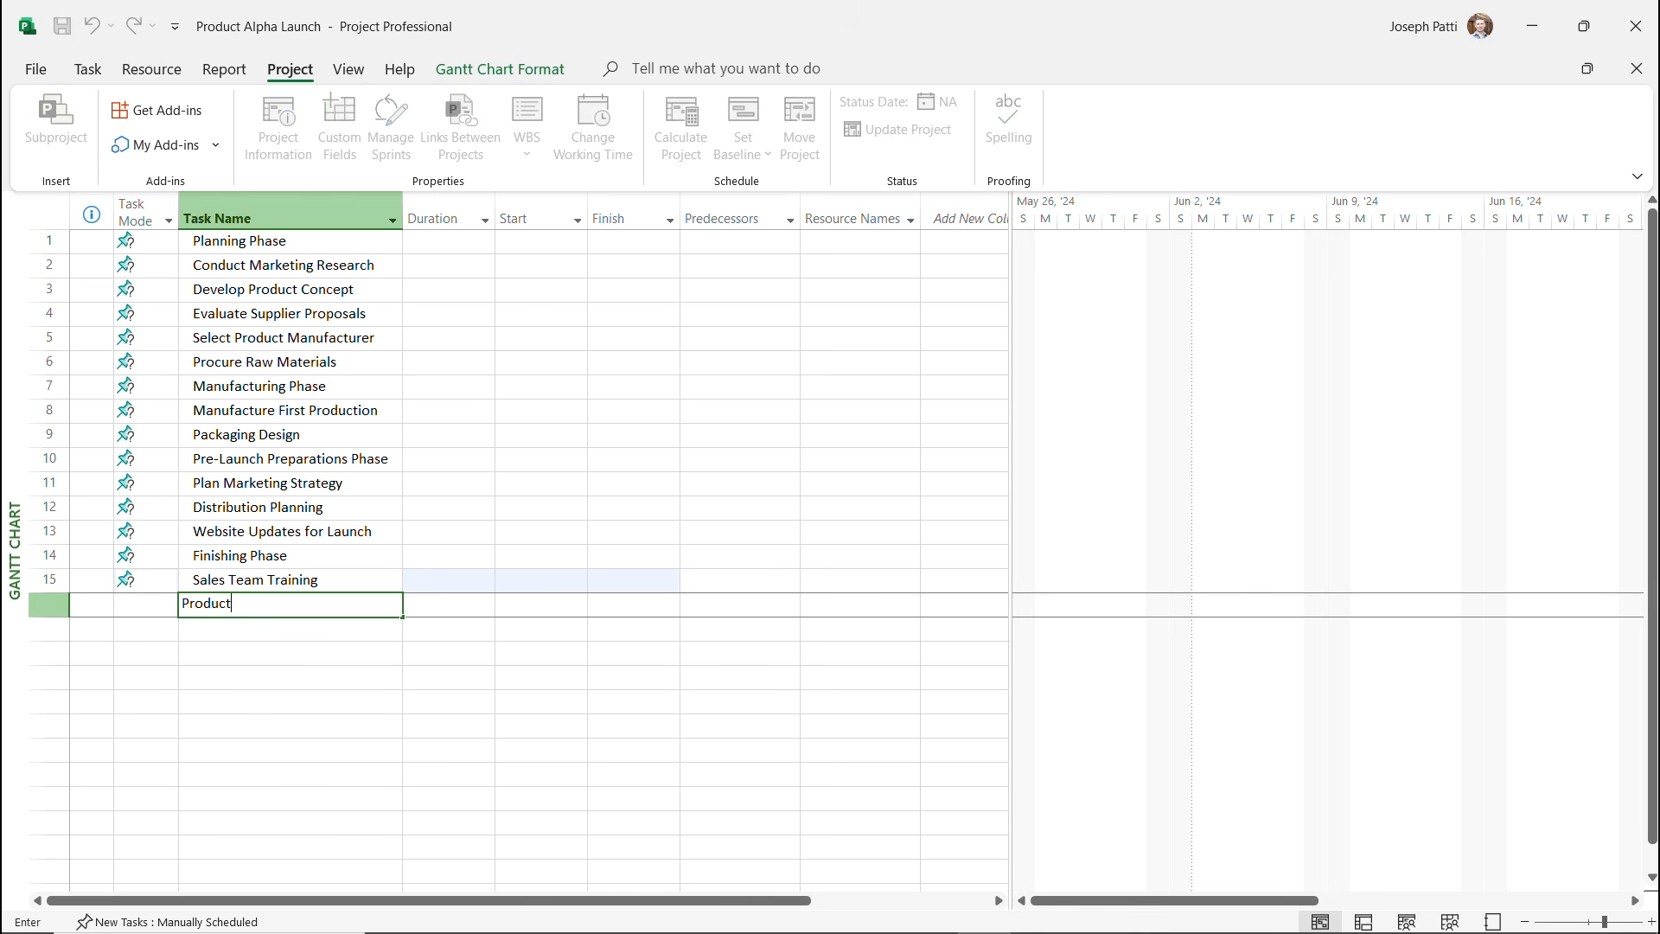
pyautogui.write(' Launch Event')
pyautogui.press('Return')
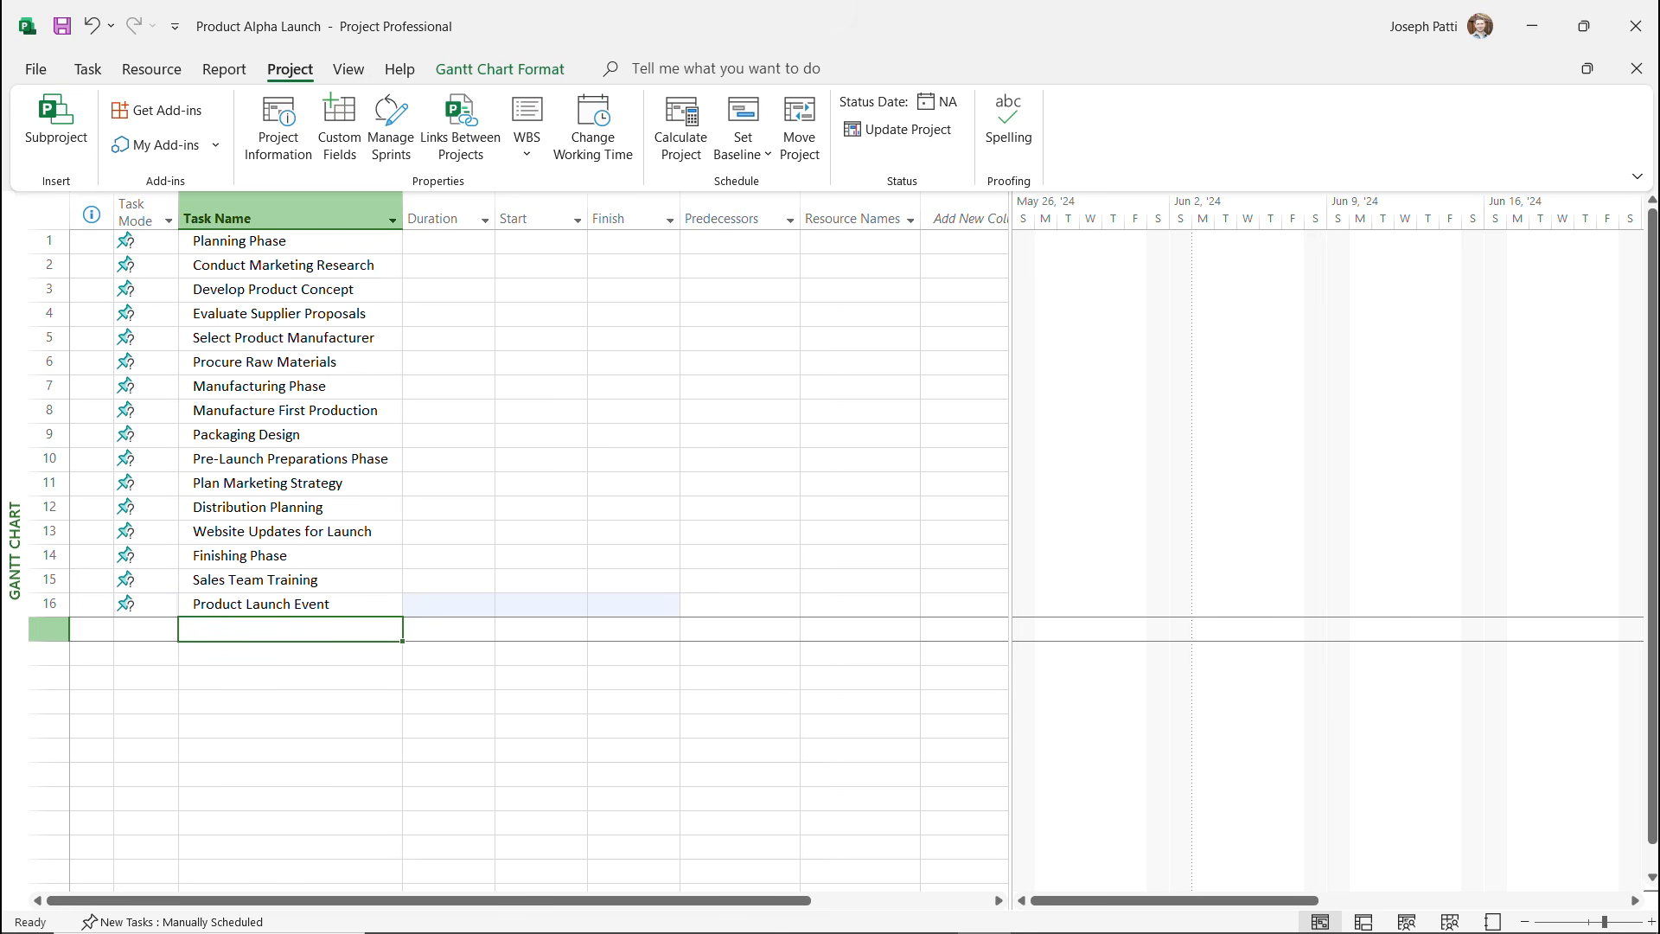
# Enter a duration of 30 days for Planning Phase.
pyautogui.click(439, 241)
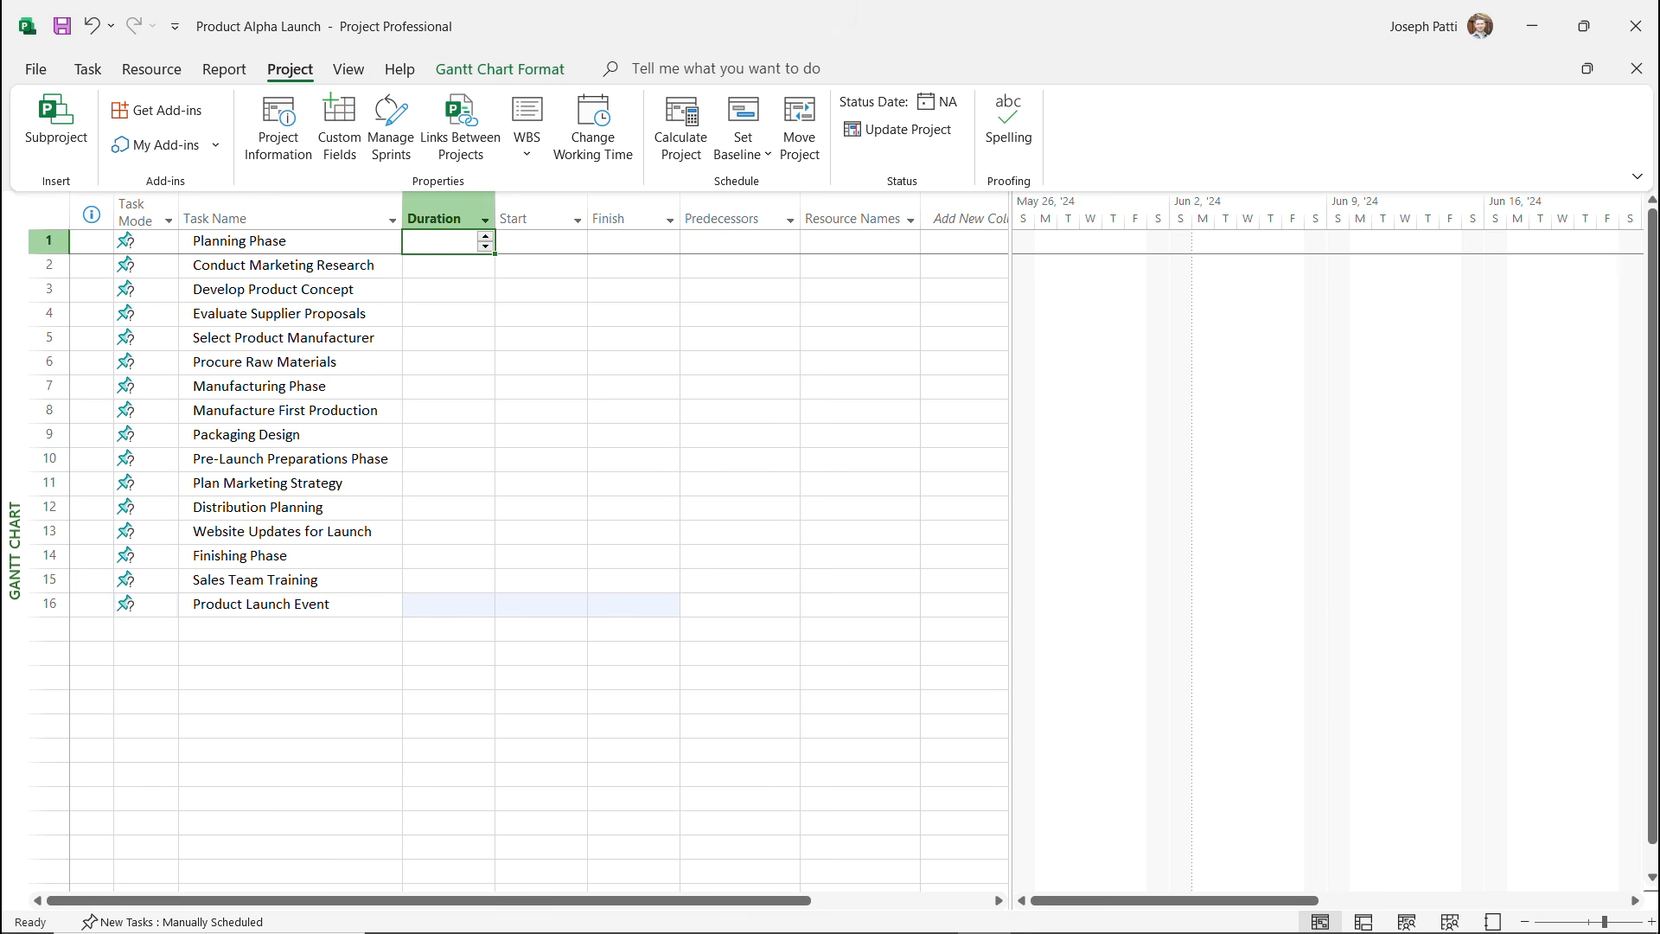
pyautogui.write('30')
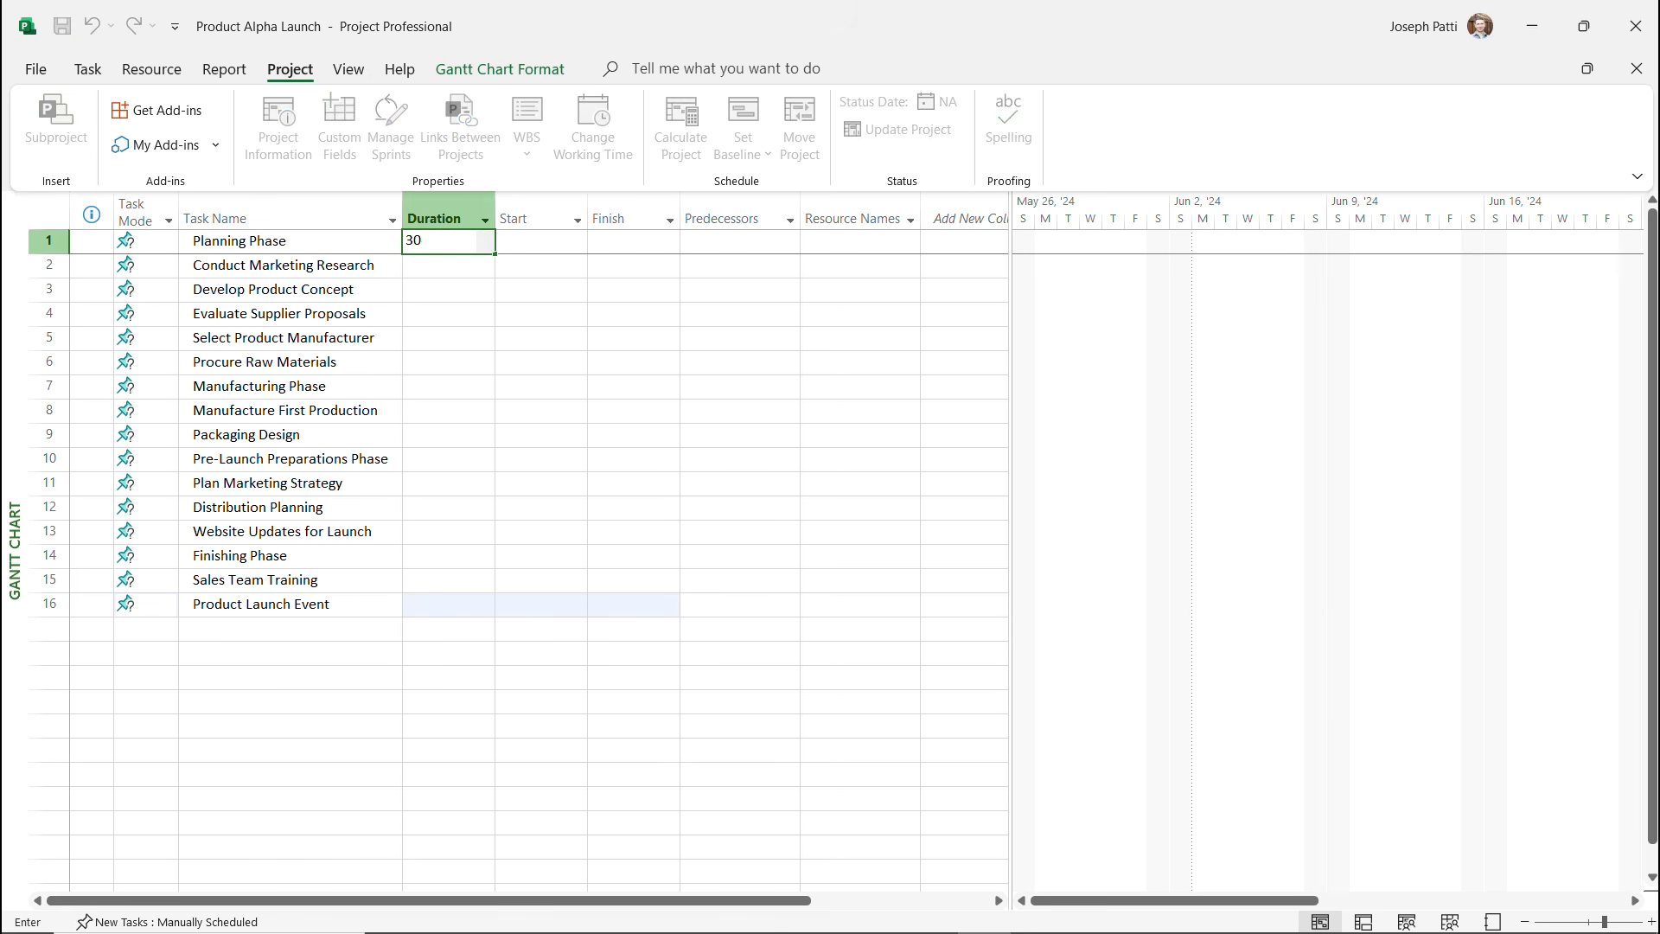
pyautogui.write('d')
pyautogui.press('Return')
pyautogui.click(438, 241)
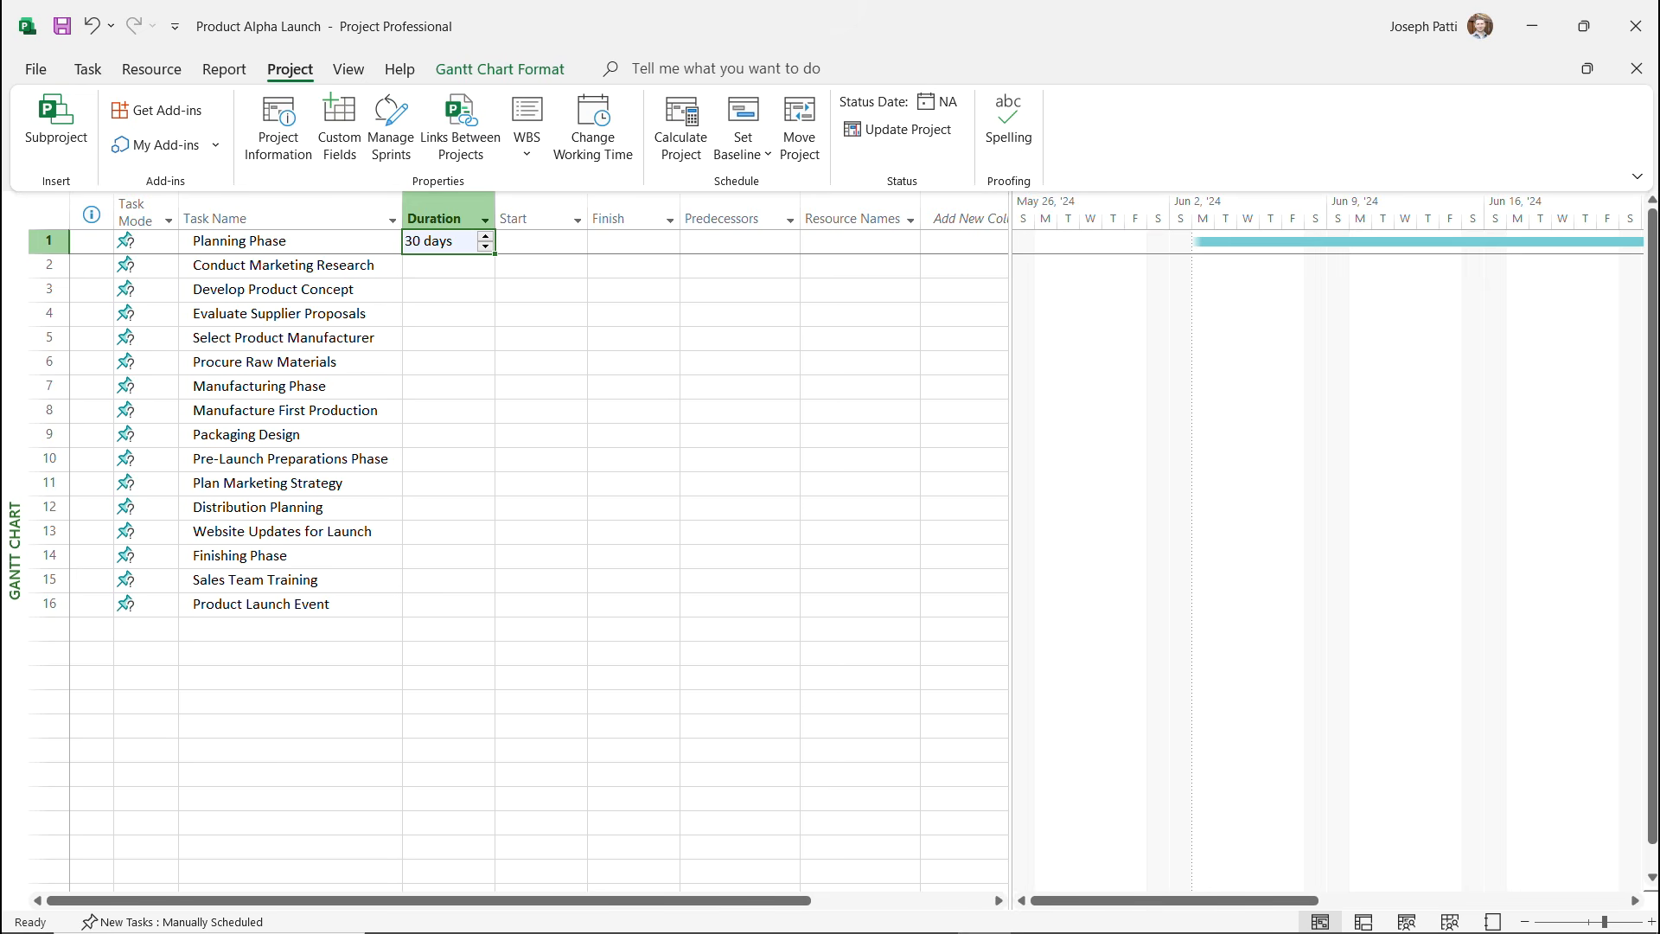
pyautogui.write('30')
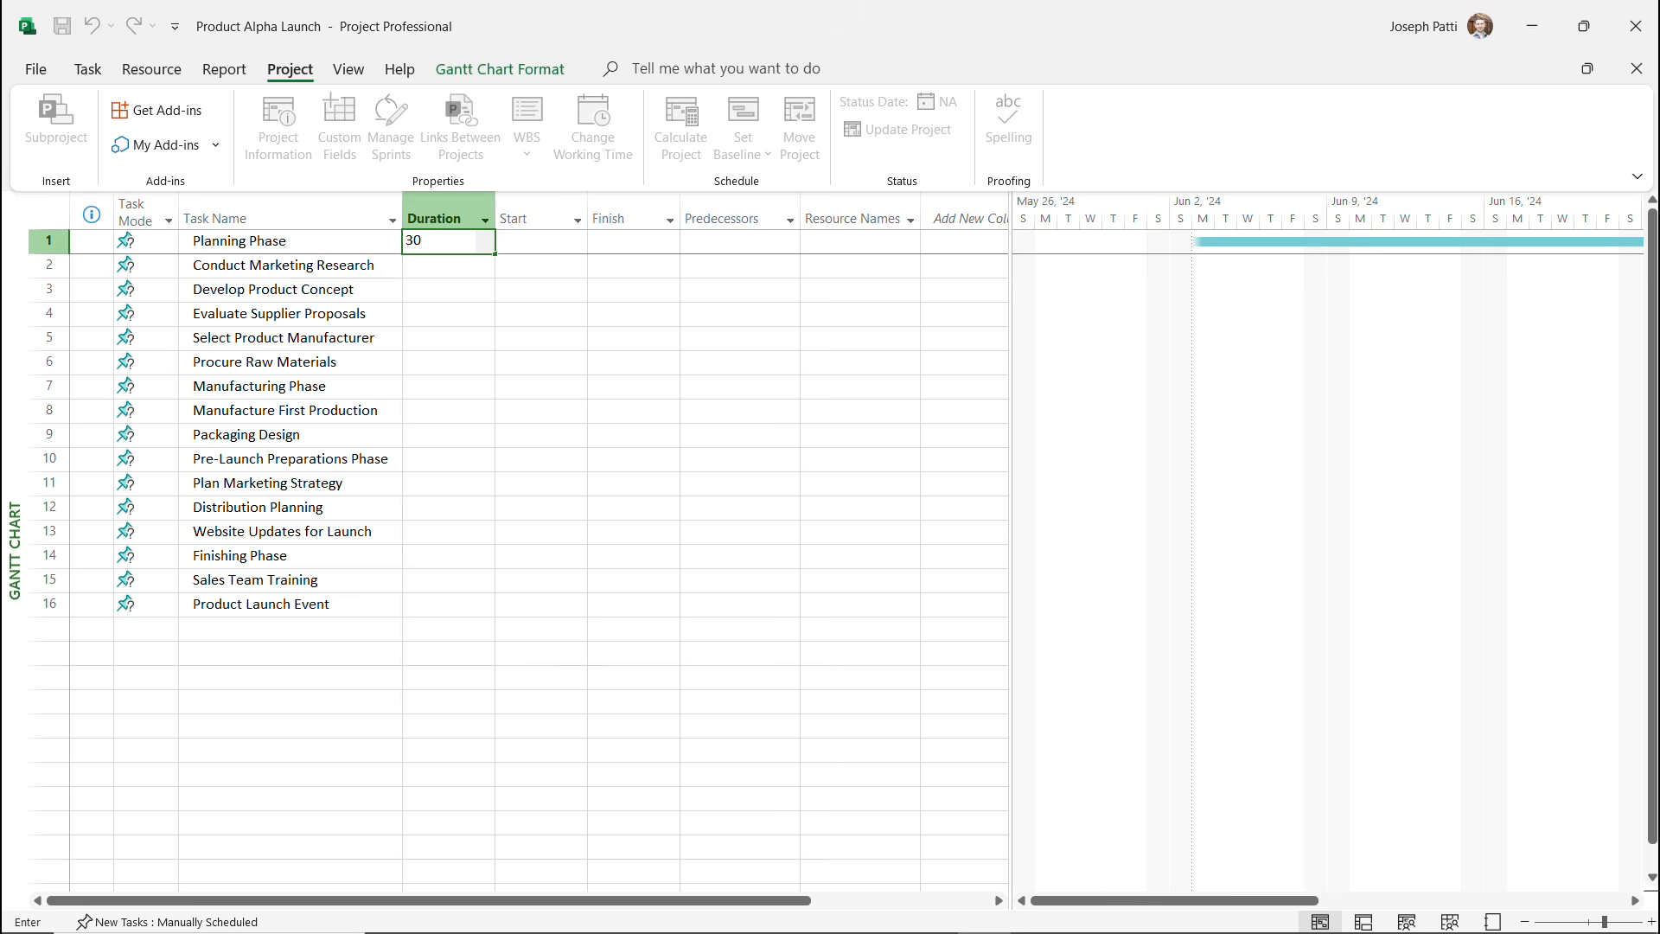
pyautogui.press('Return')
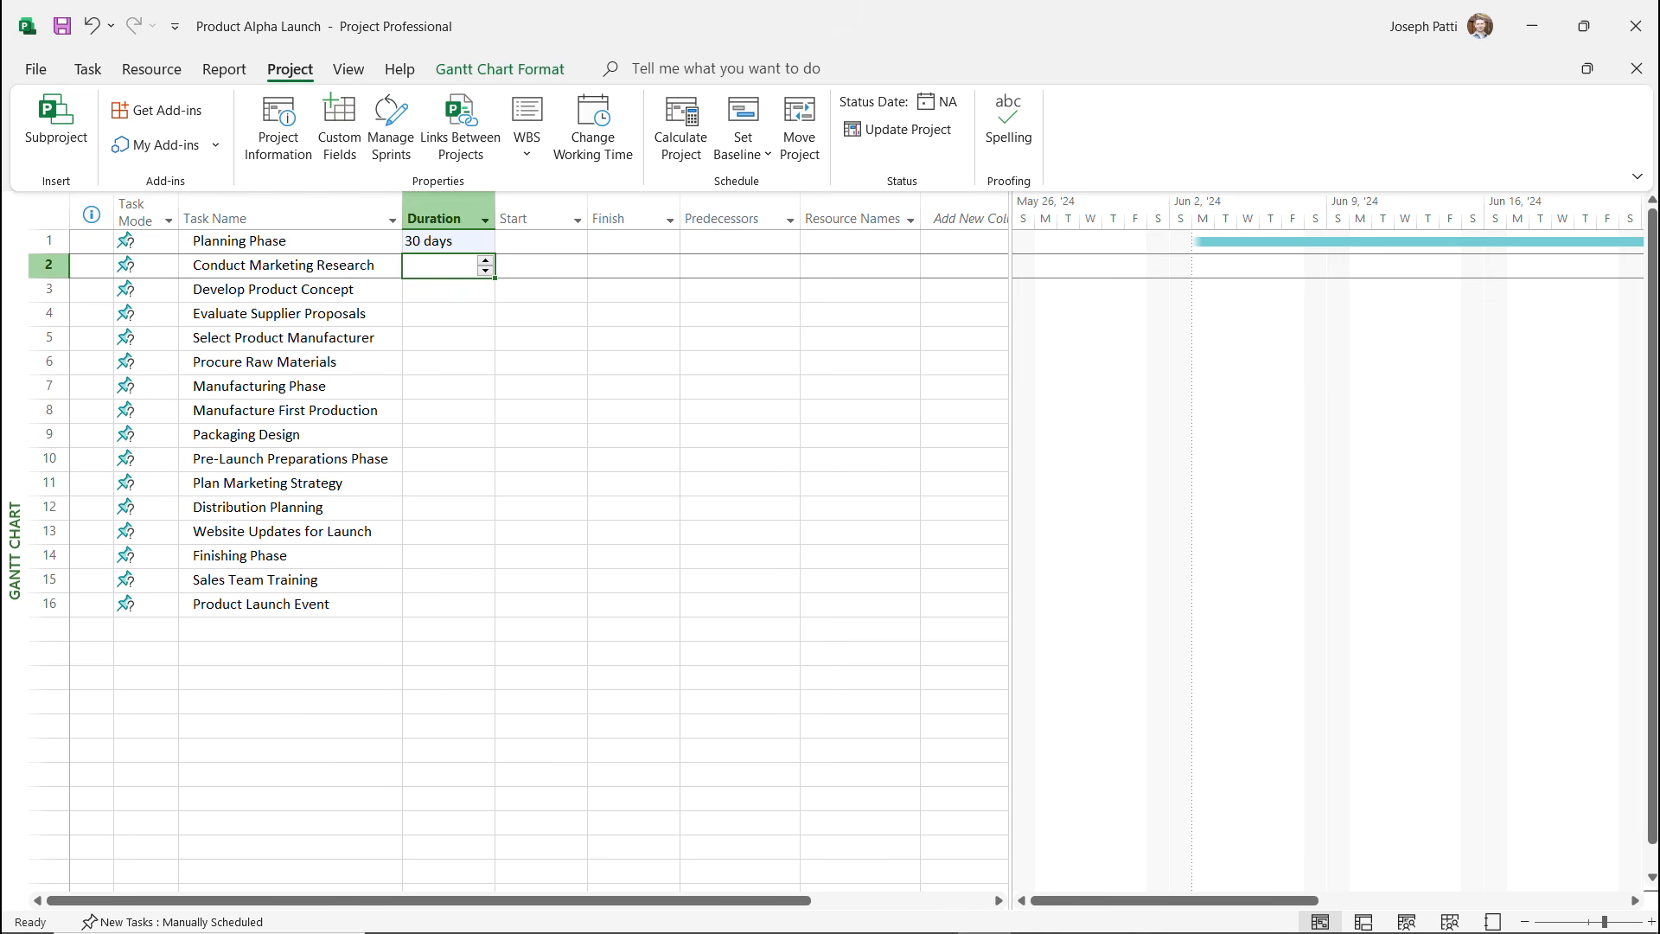
# Clear the duration of Planning Phase.
pyautogui.click(439, 241)
pyautogui.press('BackSpace')
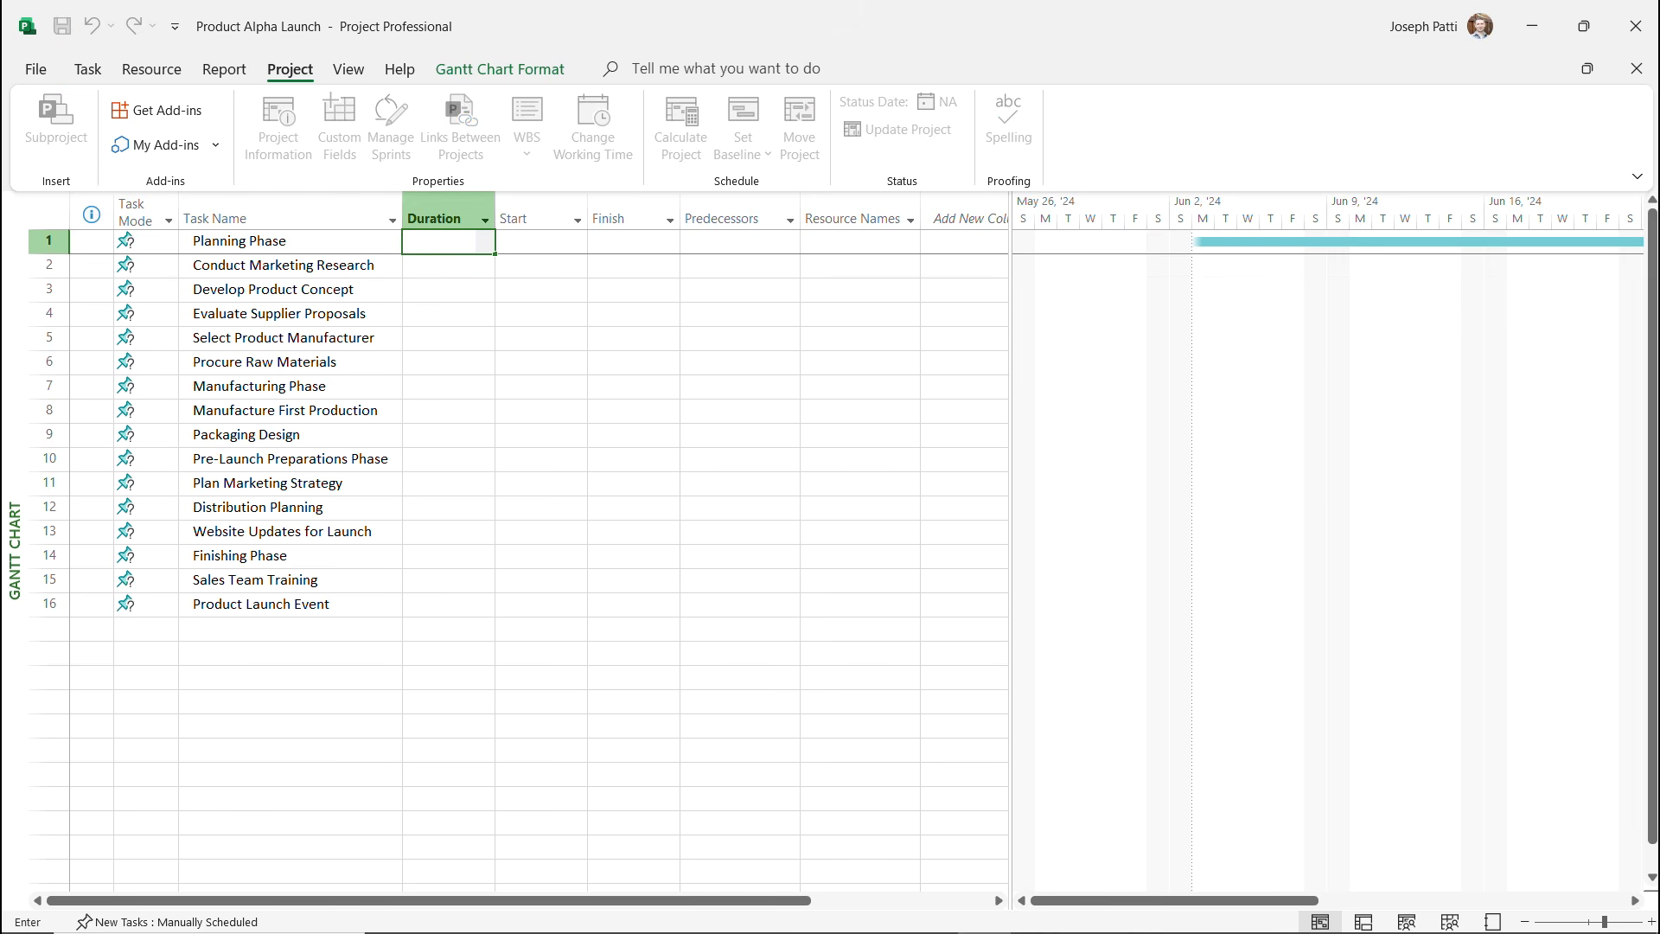
pyautogui.press('Return')
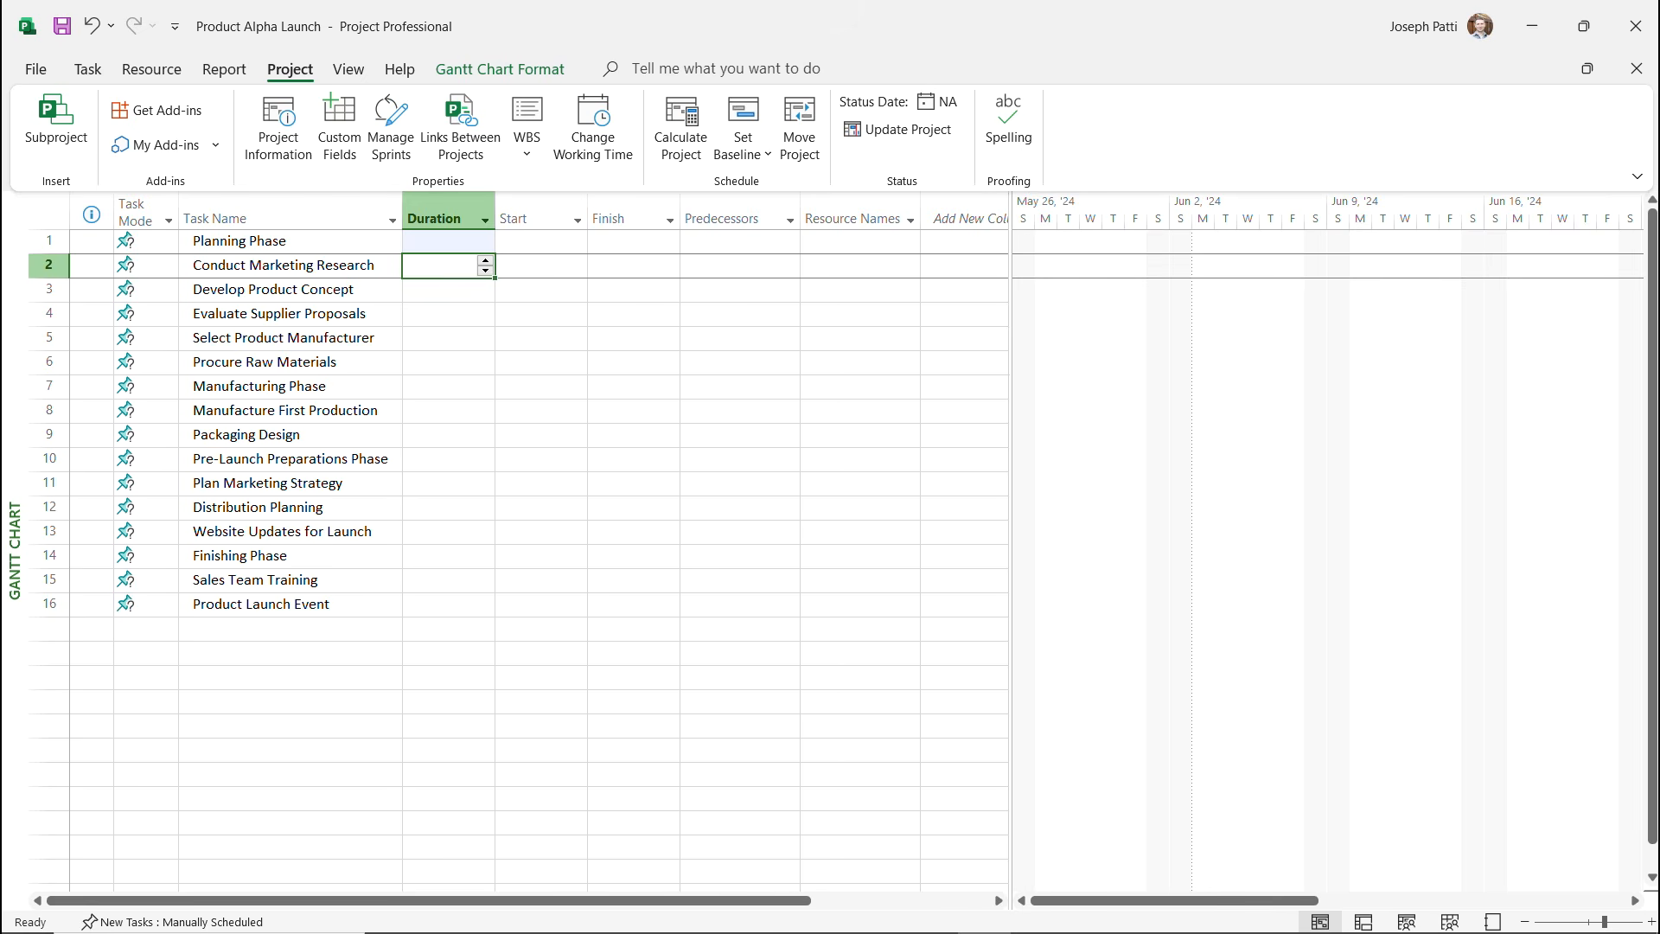
# Set the durations of Conduct Marketing Research to 30 days, Develop Product Concept to 15 days and Evaluate Supplier Proposals to 16 days.
pyautogui.write('30')
pyautogui.press('Return')
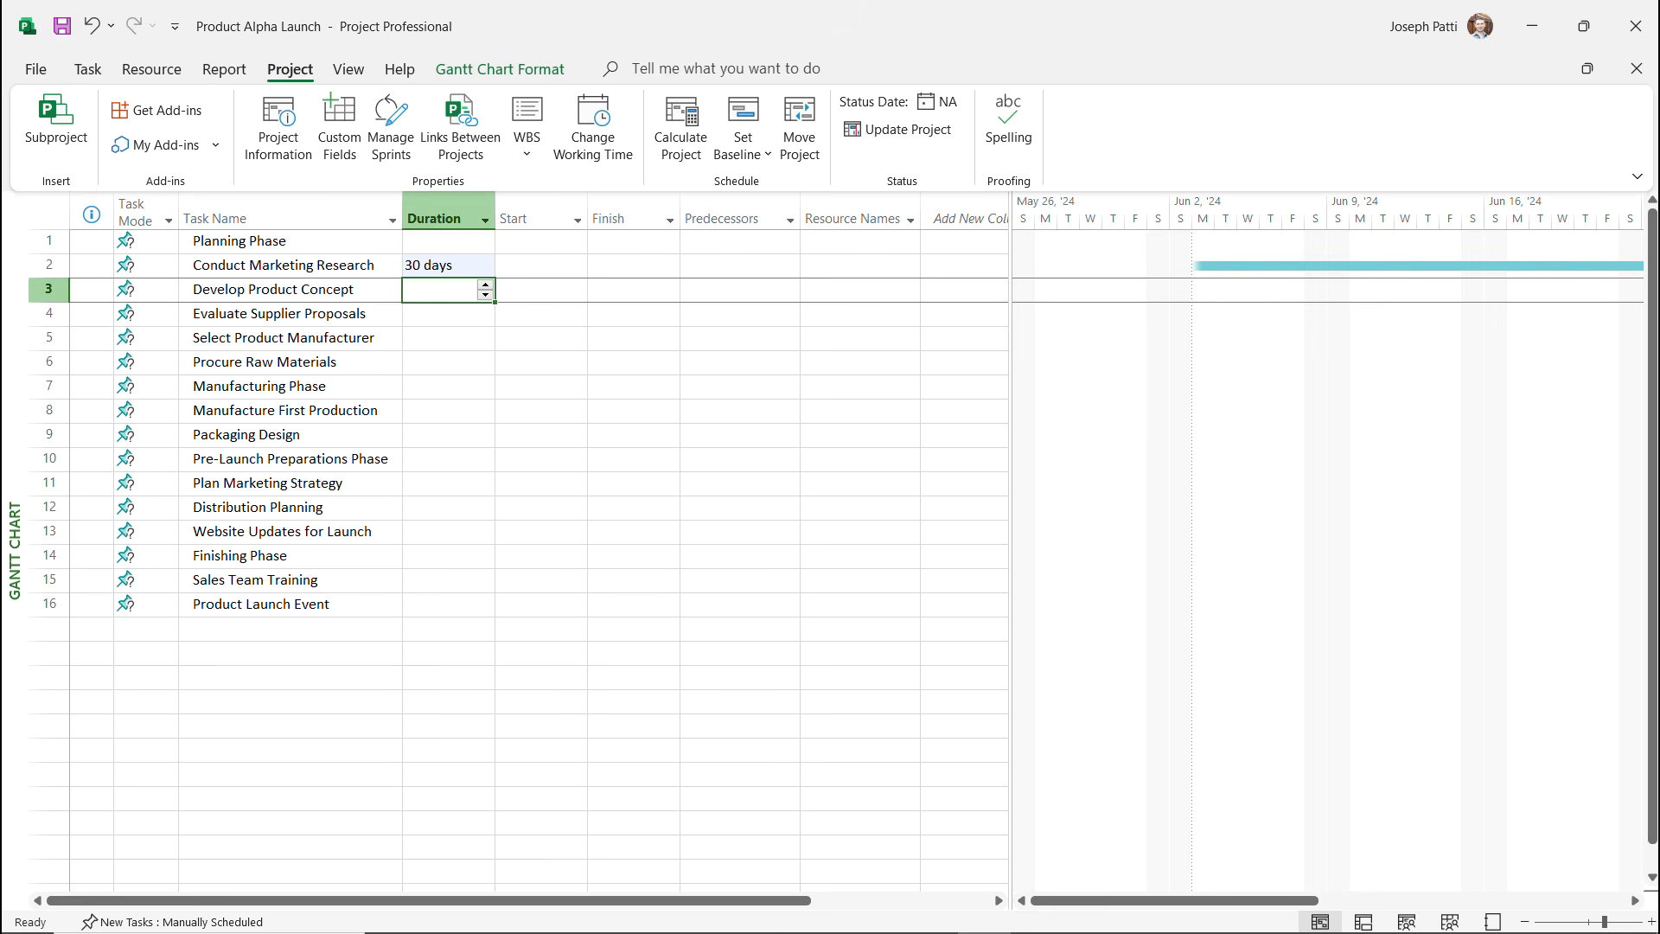
pyautogui.write('15')
pyautogui.press('Return')
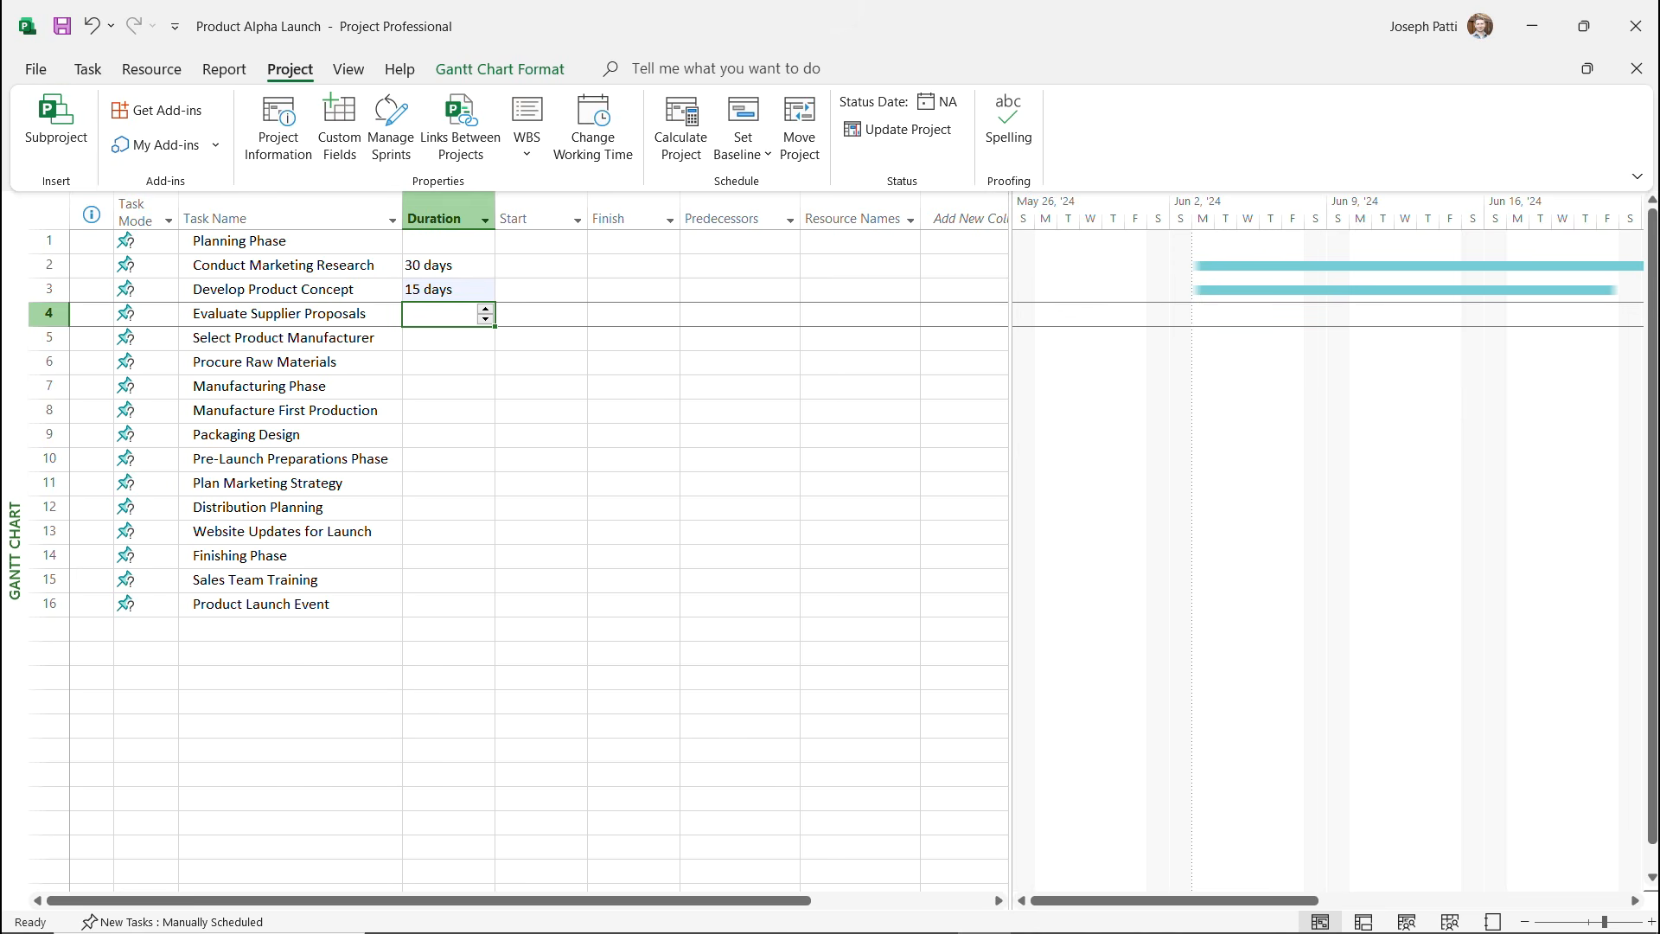
pyautogui.write('16')
pyautogui.press('Return')
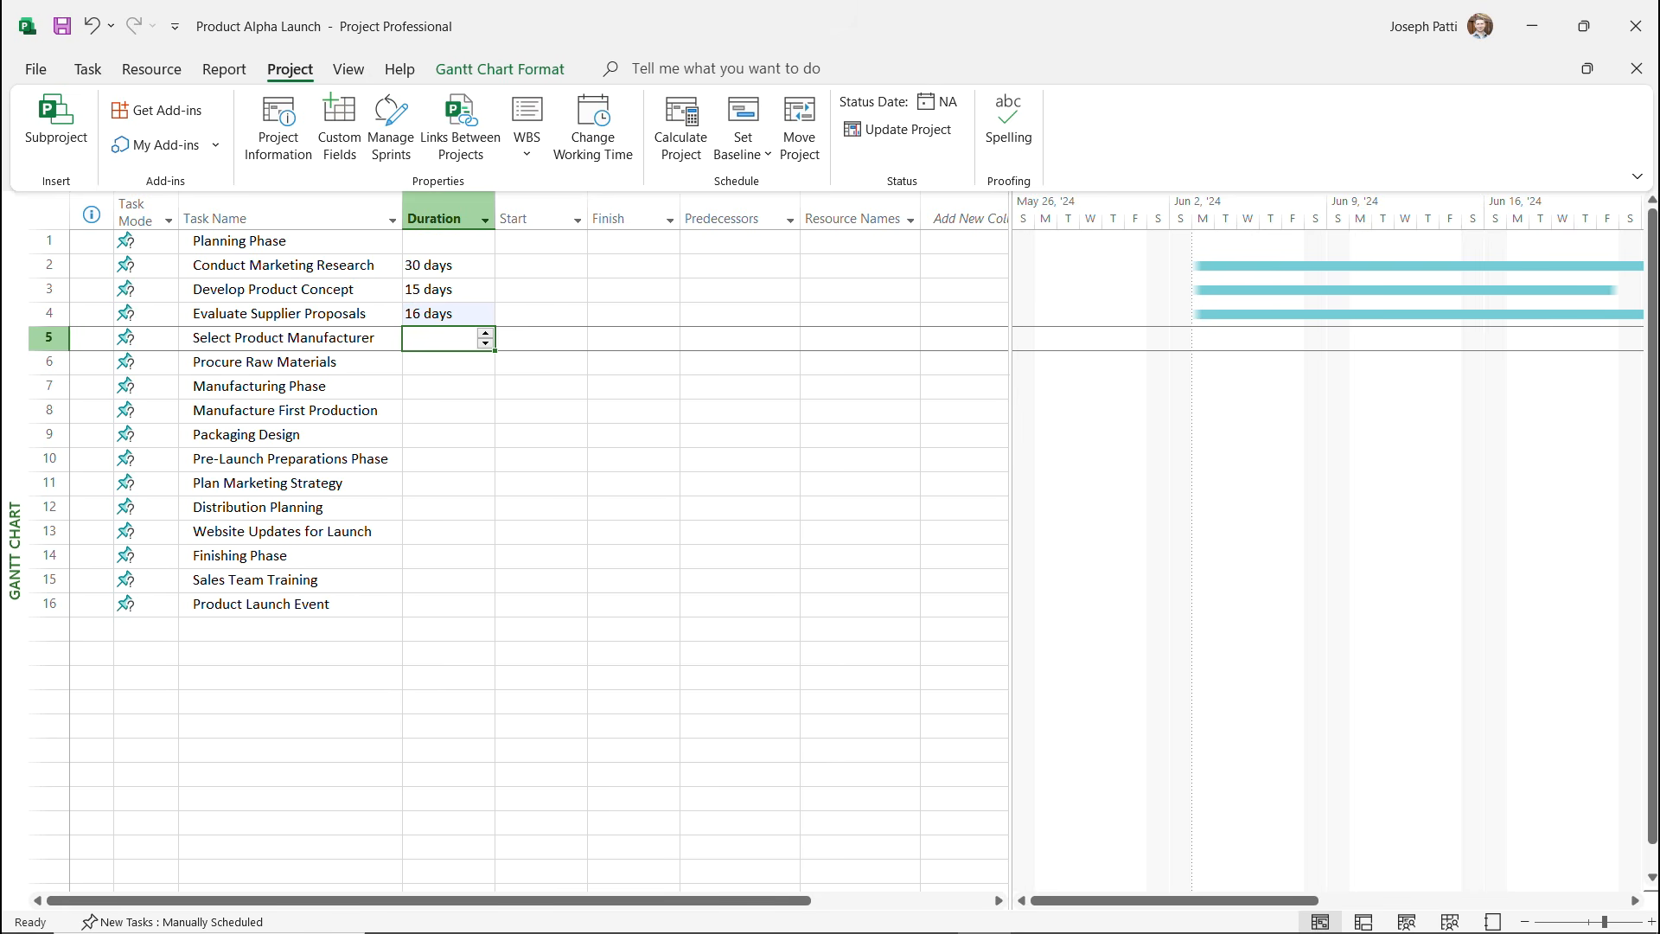
# Set the duration of Select Product Manufacturer to 10 days and of Procure Raw Materials to 12 days.
pyautogui.write('10')
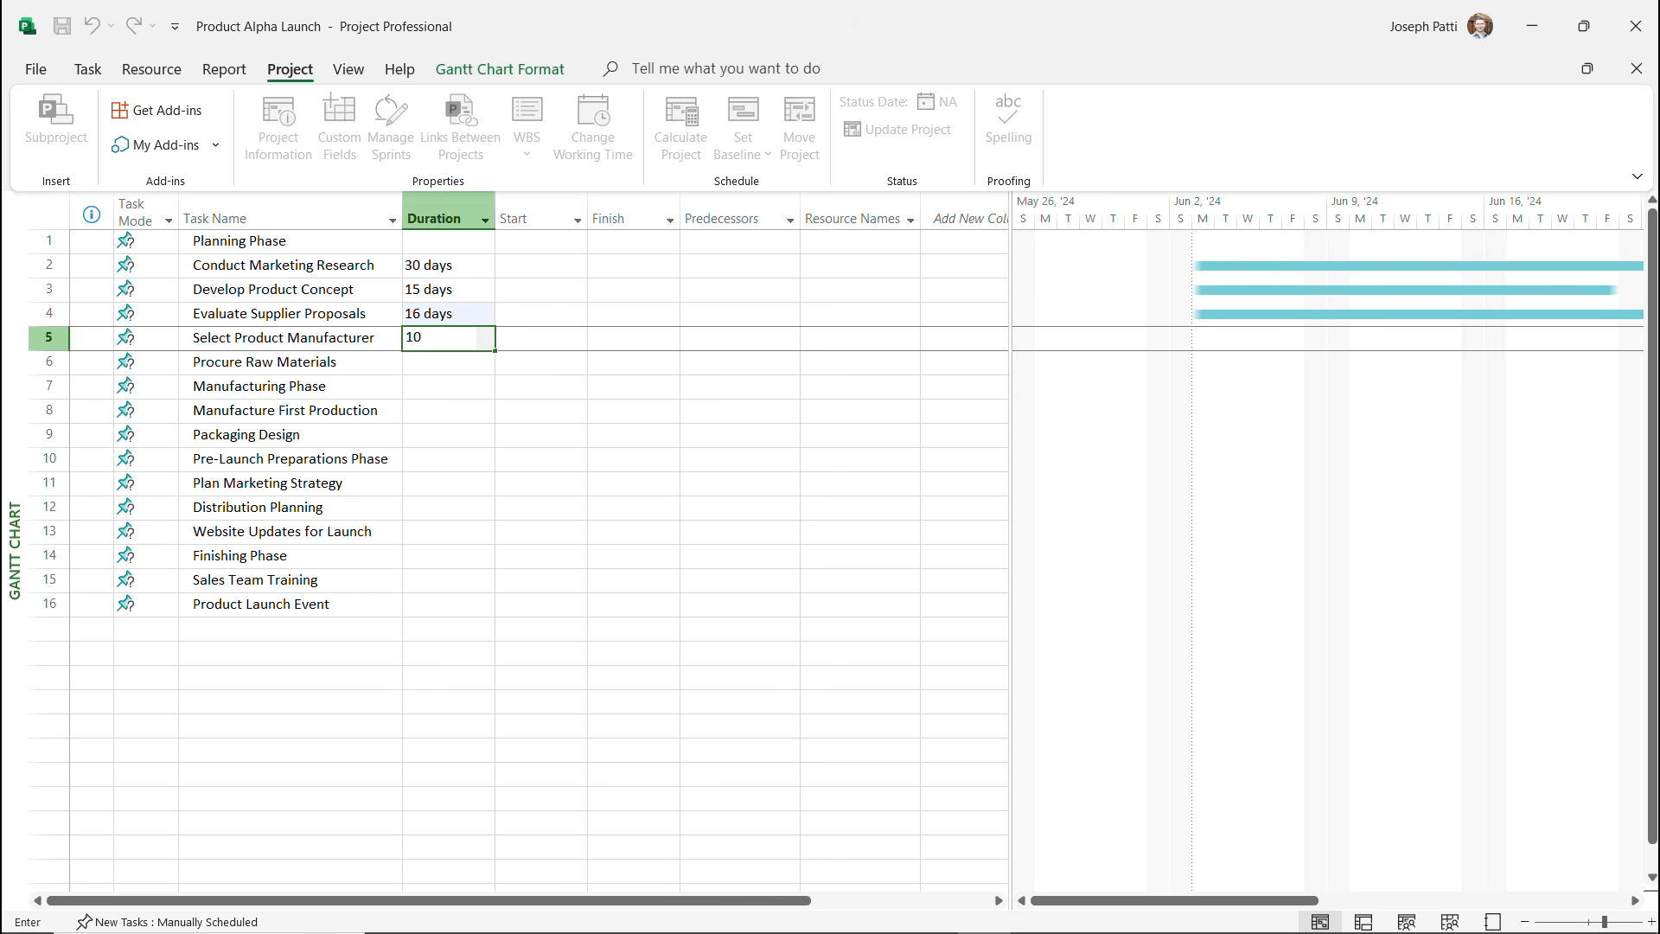
pyautogui.press('Return')
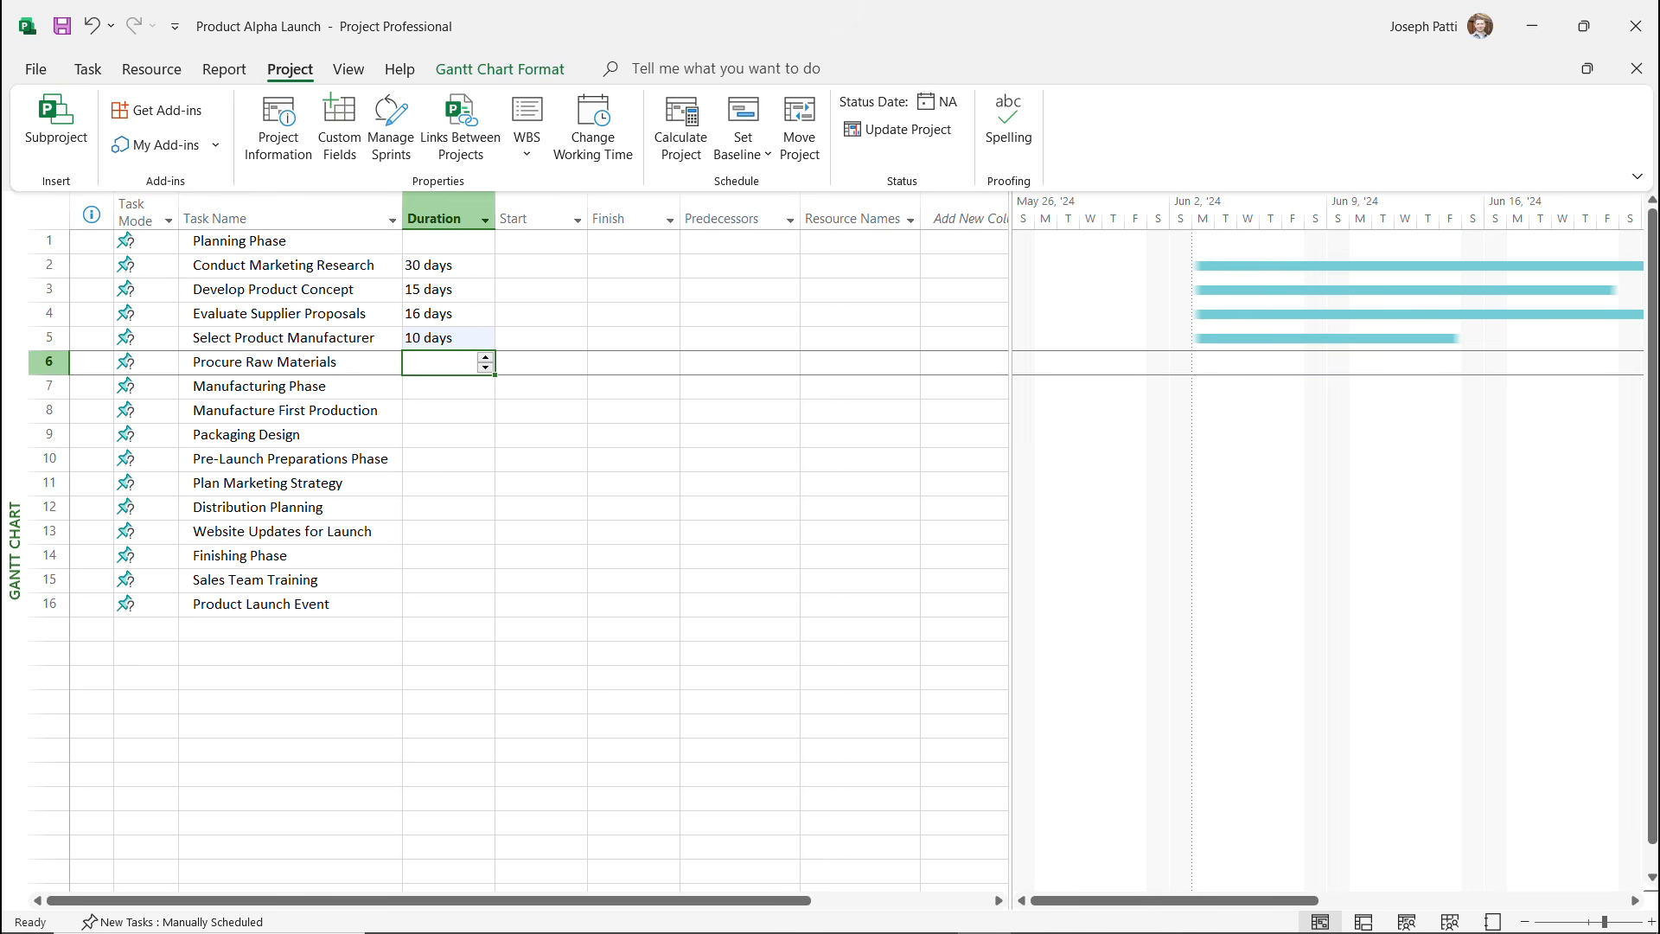
pyautogui.write('12')
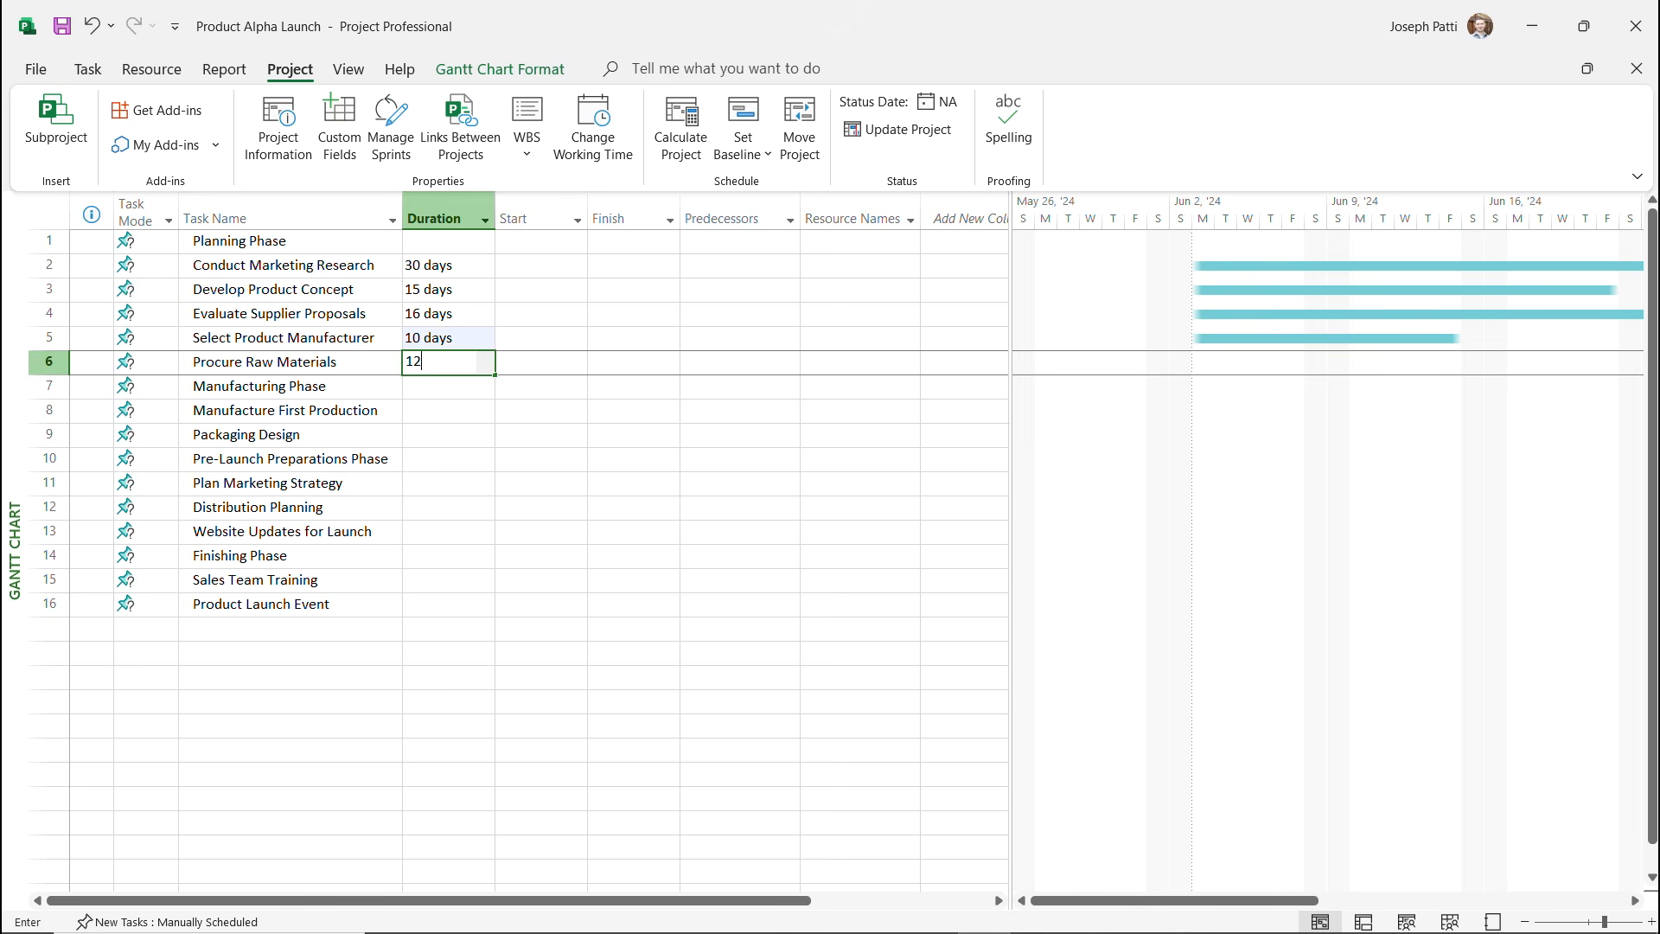
pyautogui.press('Return')
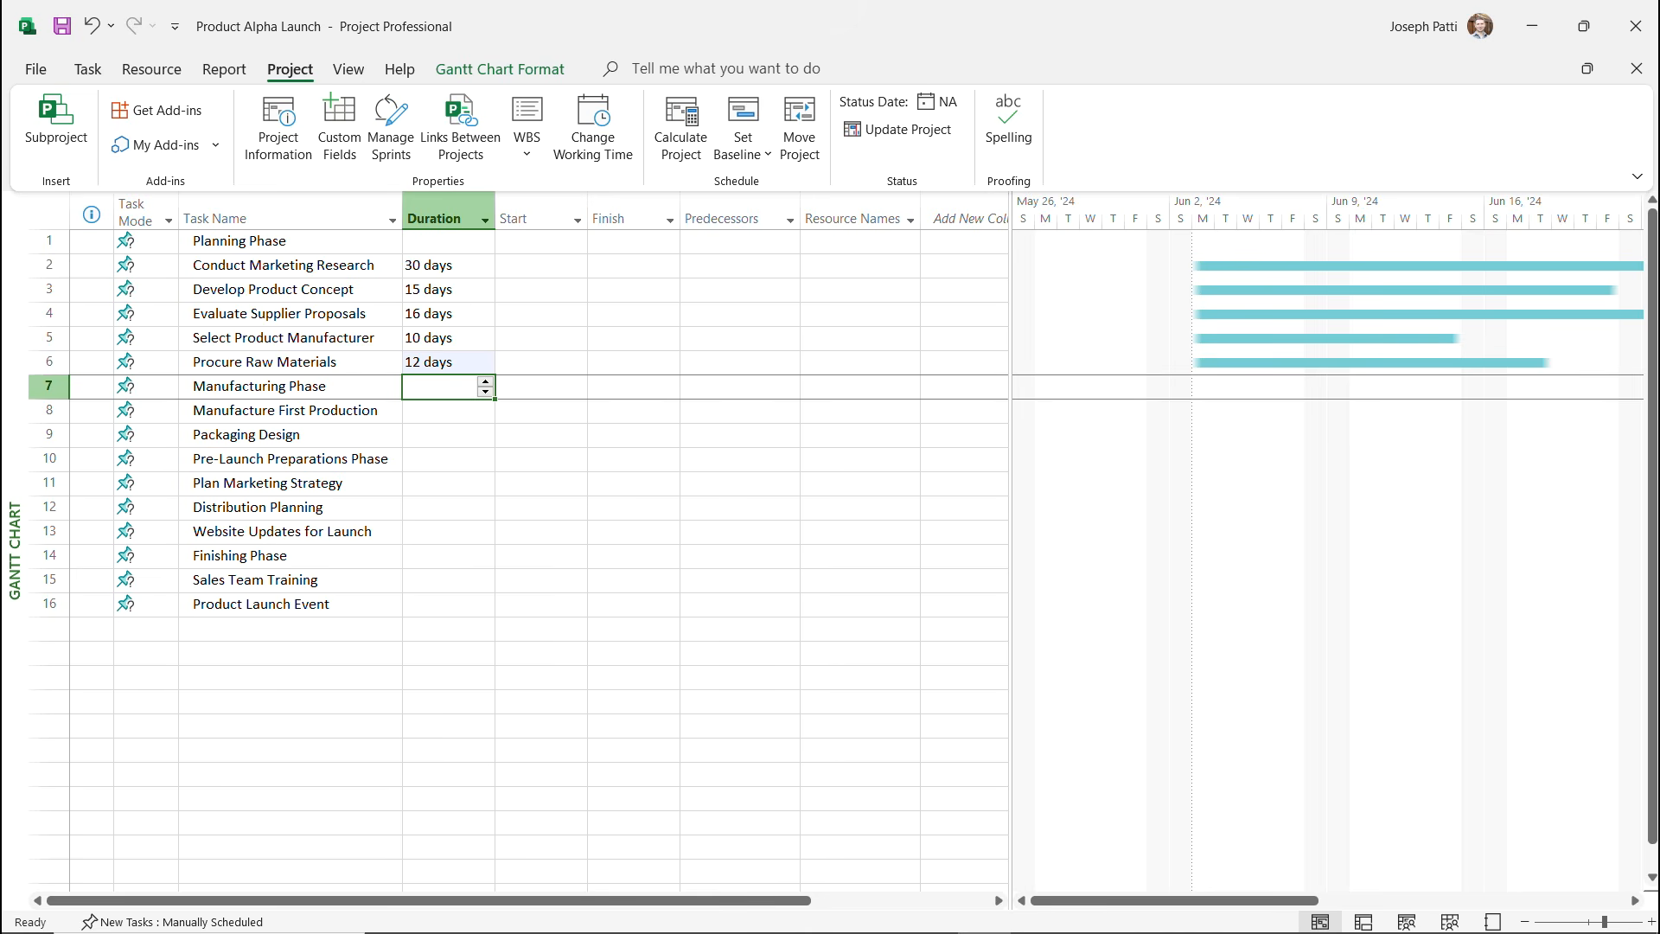
pyautogui.moveTo(446, 265); pyautogui.dragTo(446, 361)
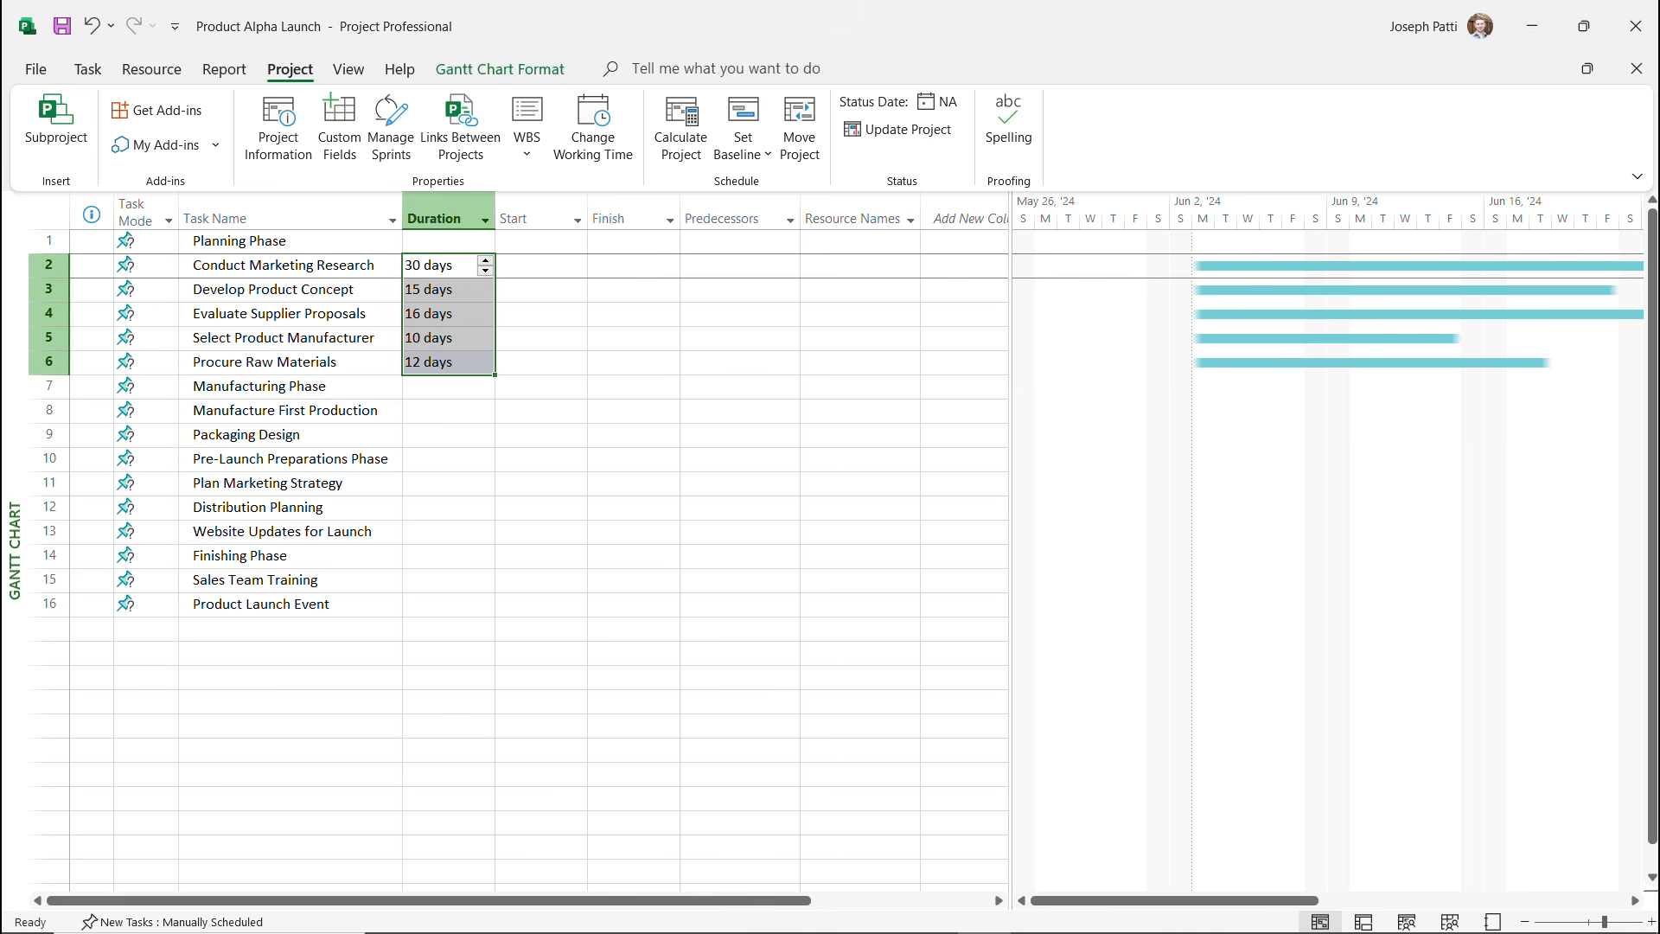
pyautogui.click(446, 241)
# Set the duration of Manufacture First Production to 18 days and of Packaging Design to 15 days.
pyautogui.click(446, 410)
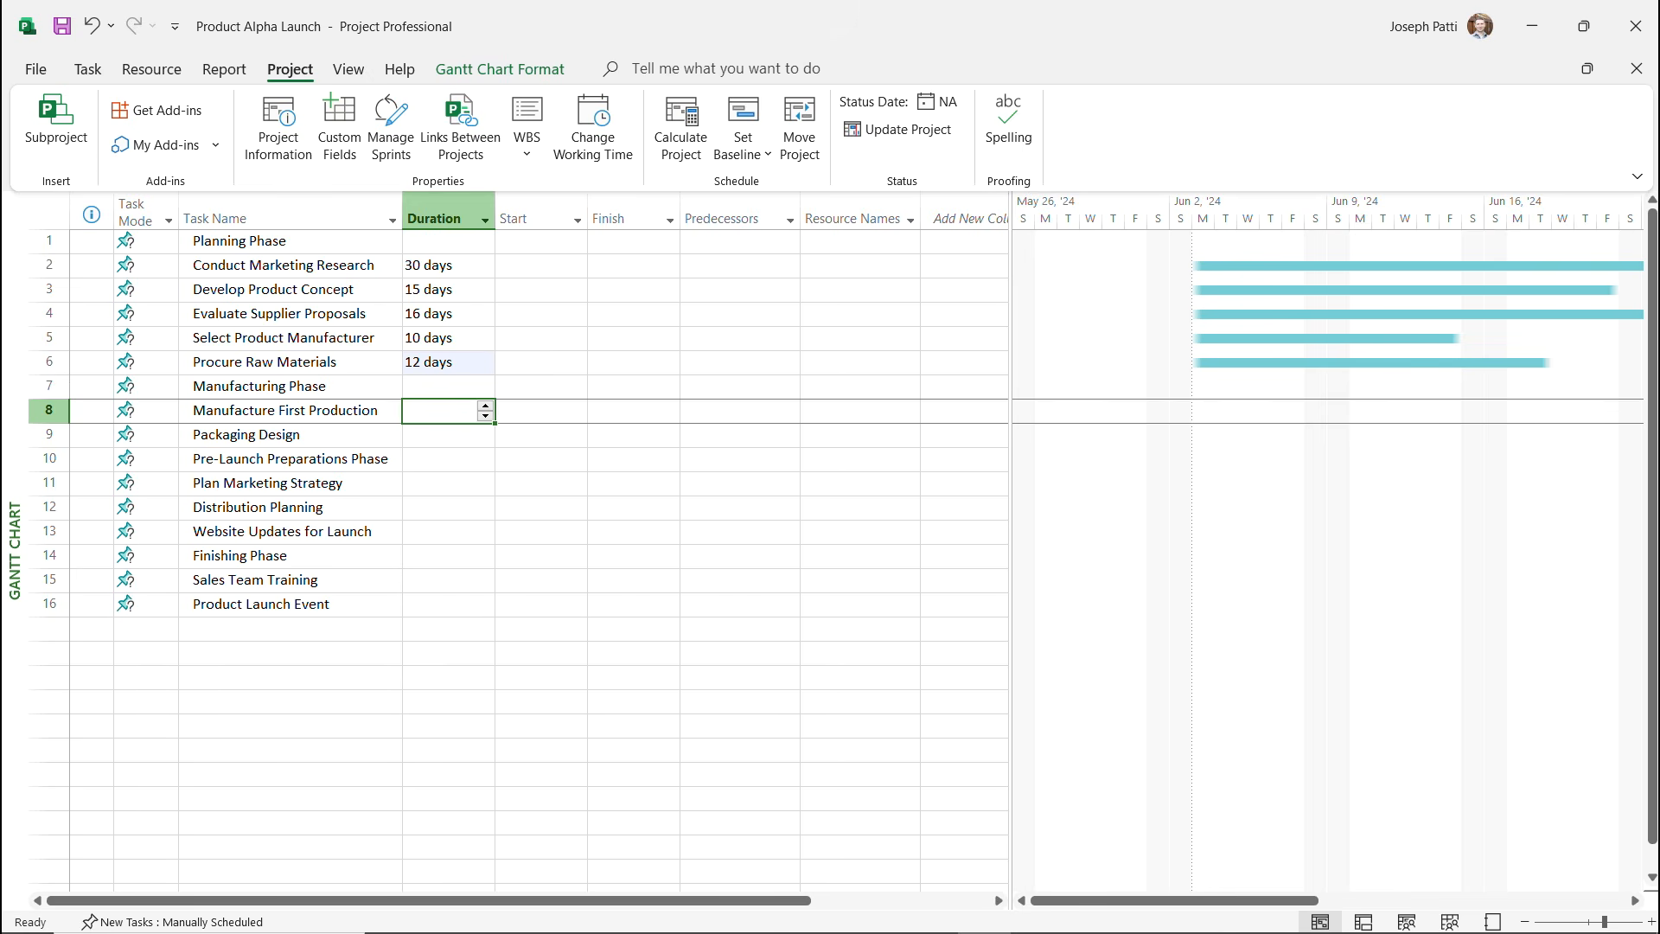
pyautogui.write('18')
pyautogui.press('Return')
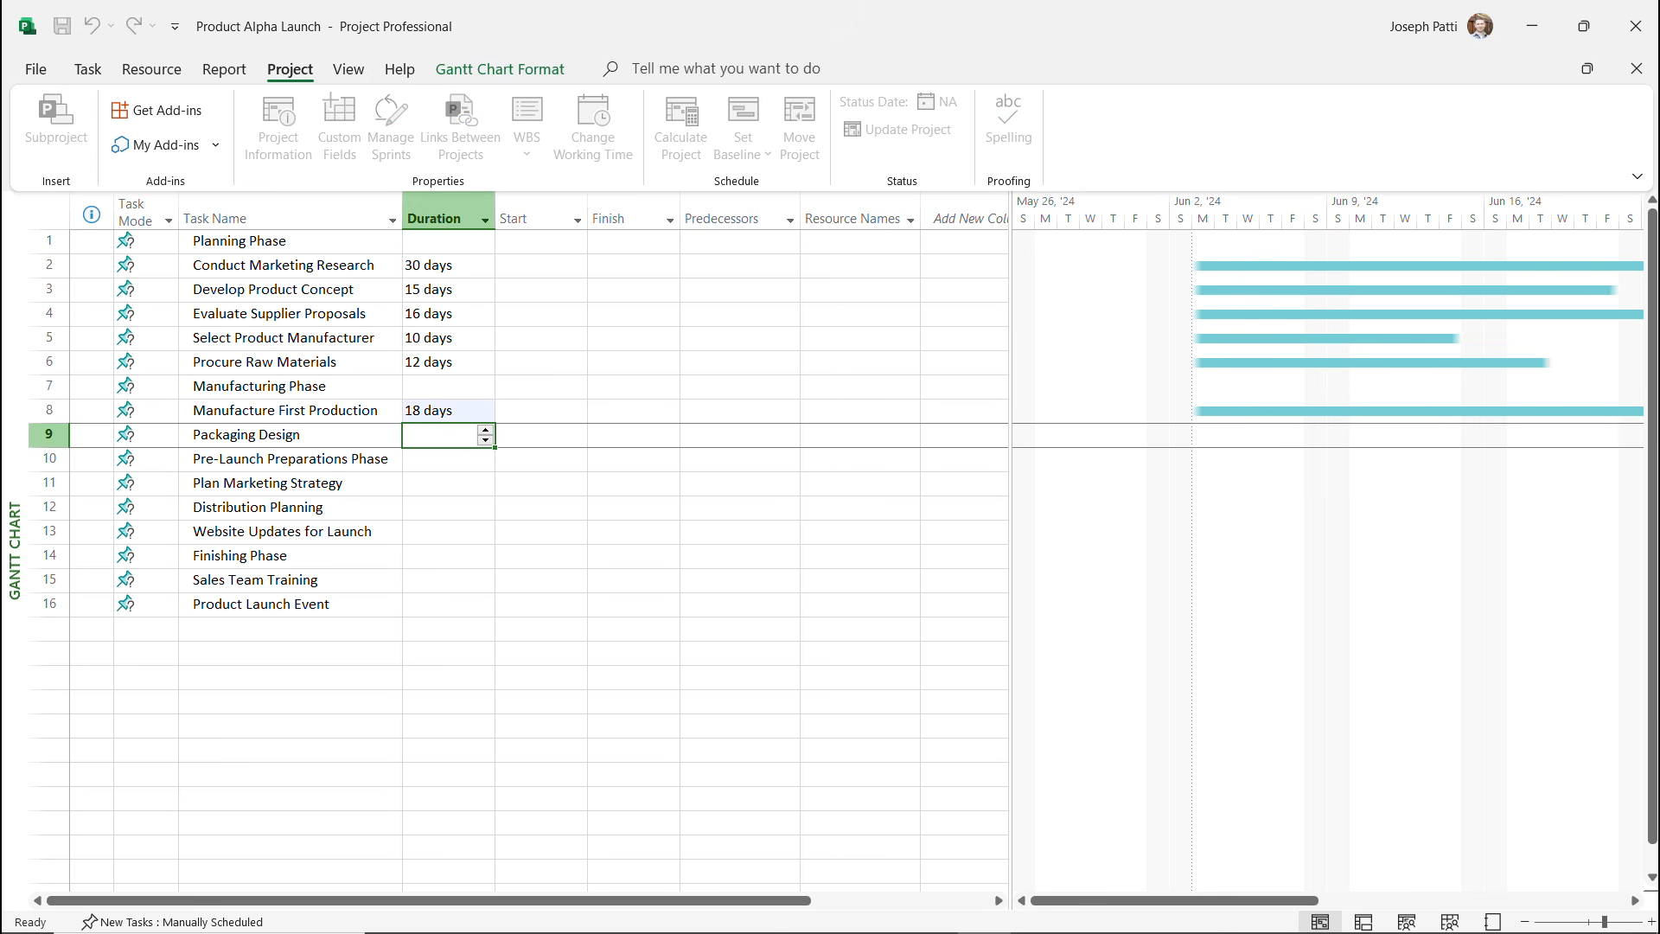
pyautogui.write('15')
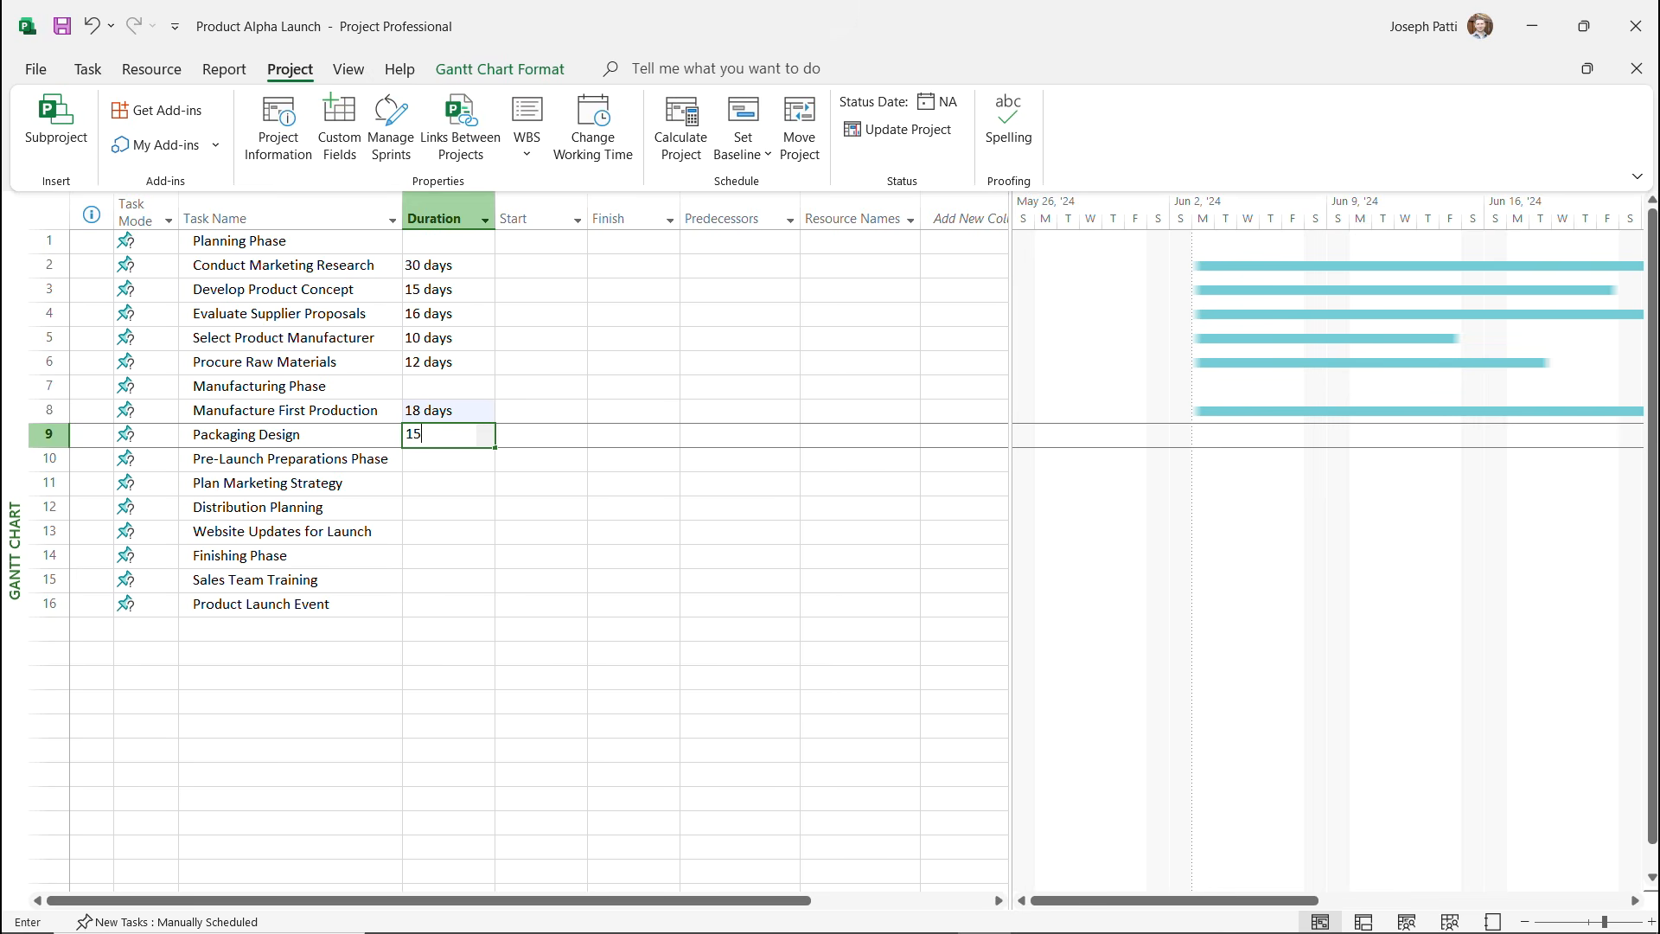
pyautogui.press('Return')
# Set the durations of Plan Marketing Strategy and Distribution Planning to 13 days and of Website Updates for Launch to 4 days.
pyautogui.press('Return')
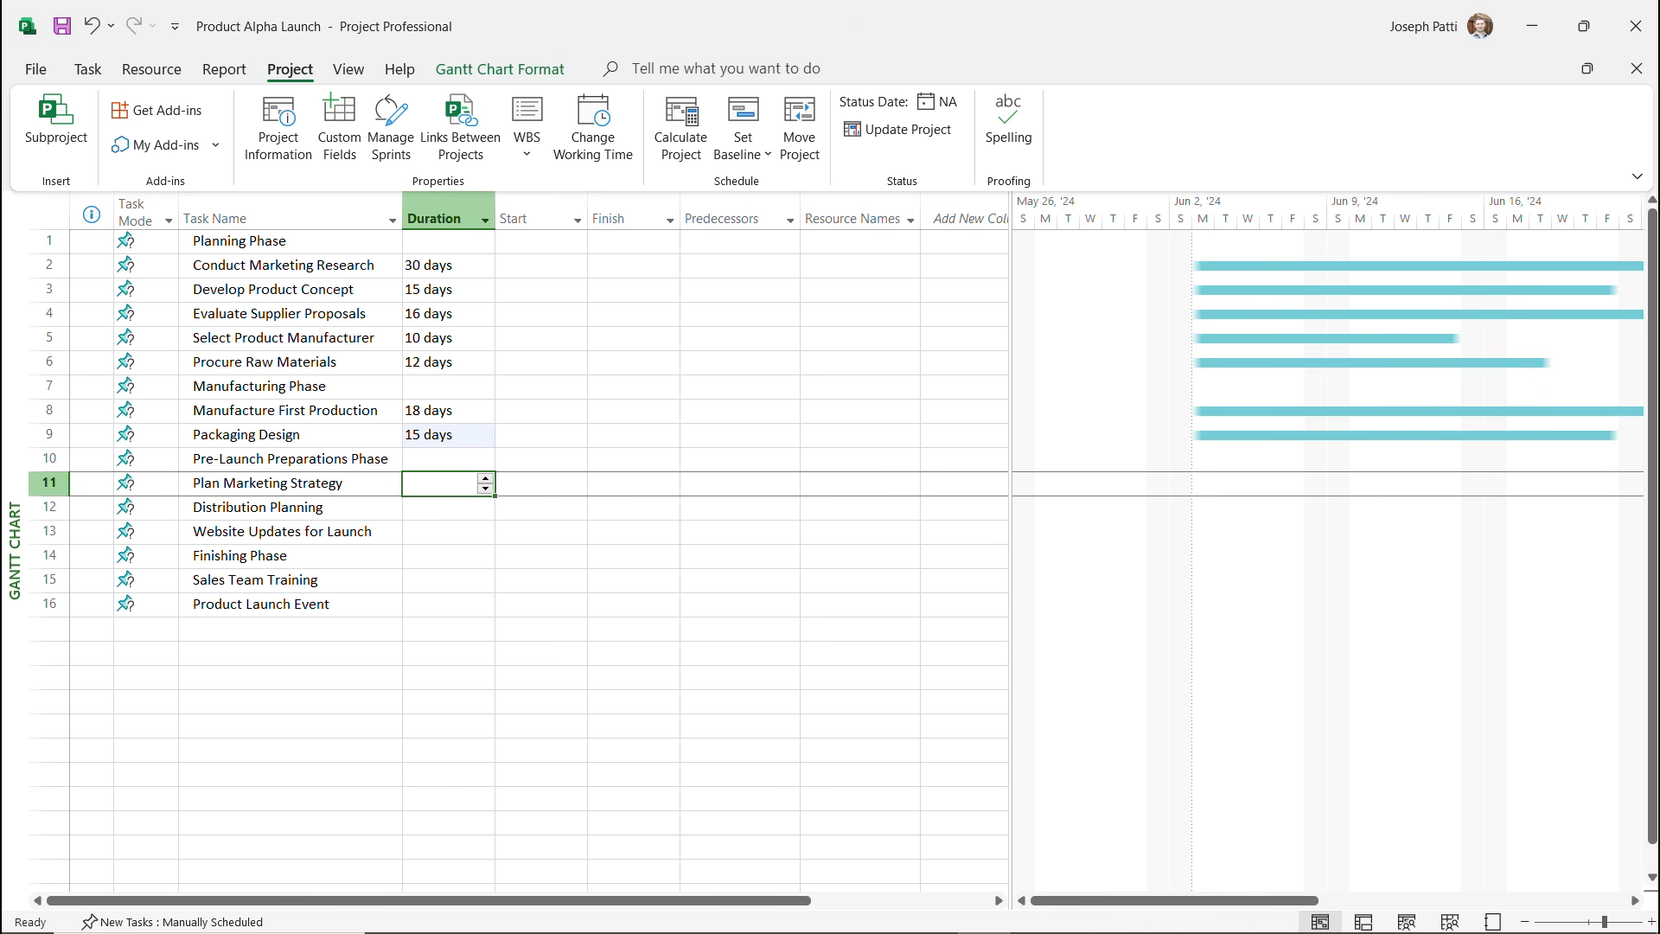
pyautogui.write('13')
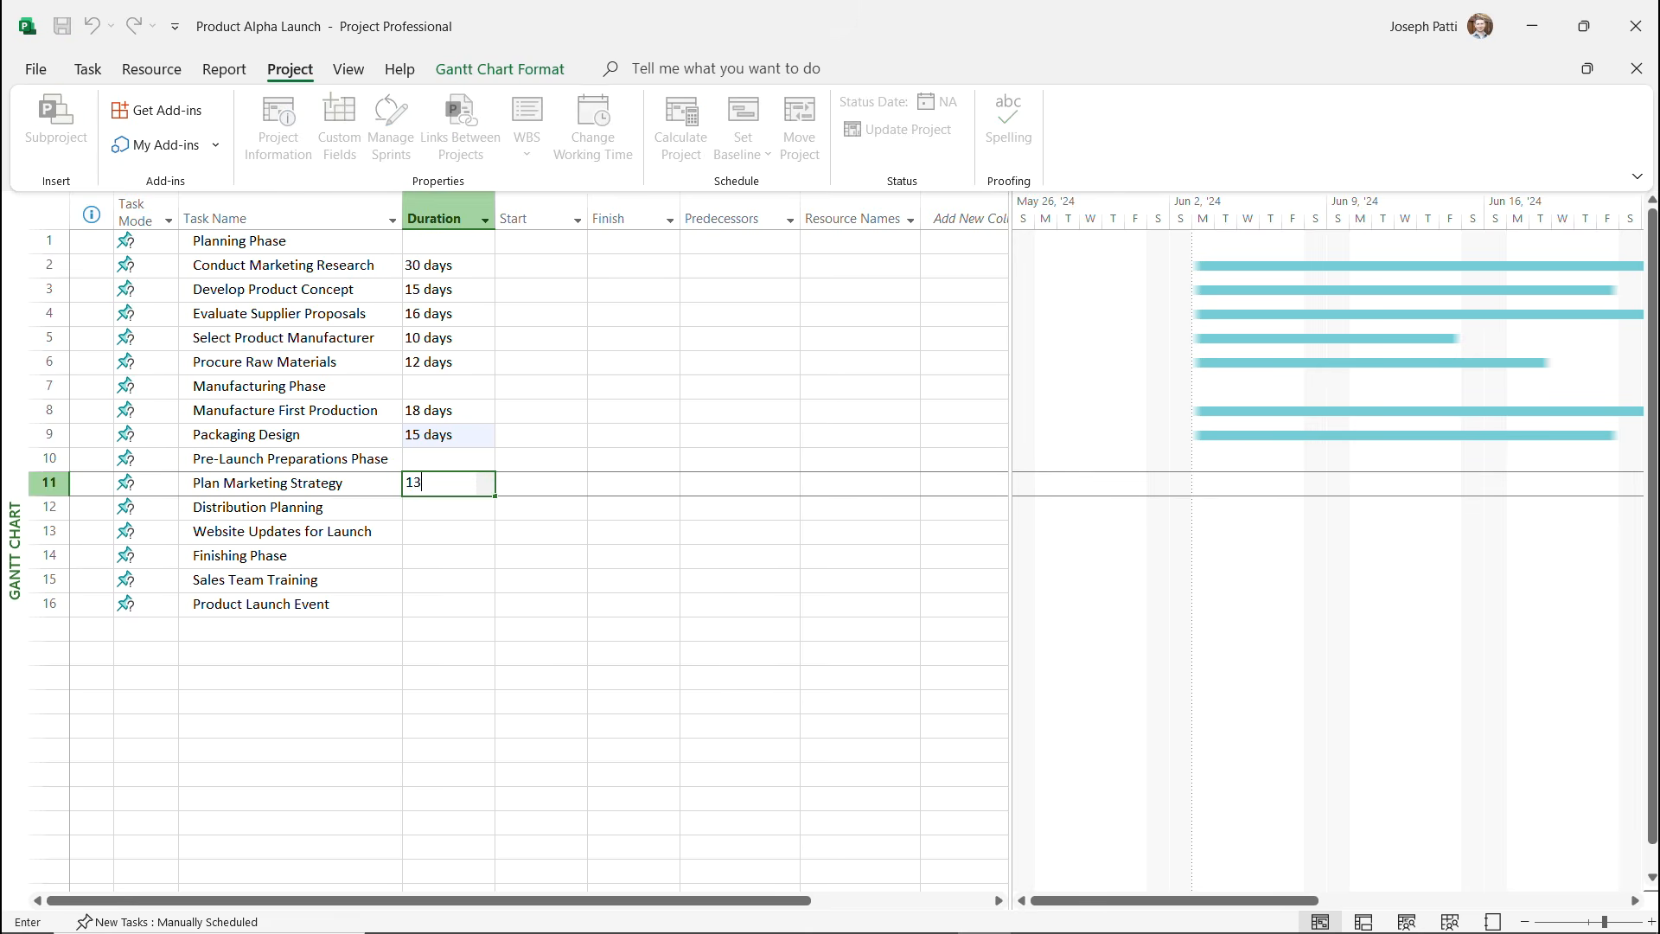
pyautogui.press('Return')
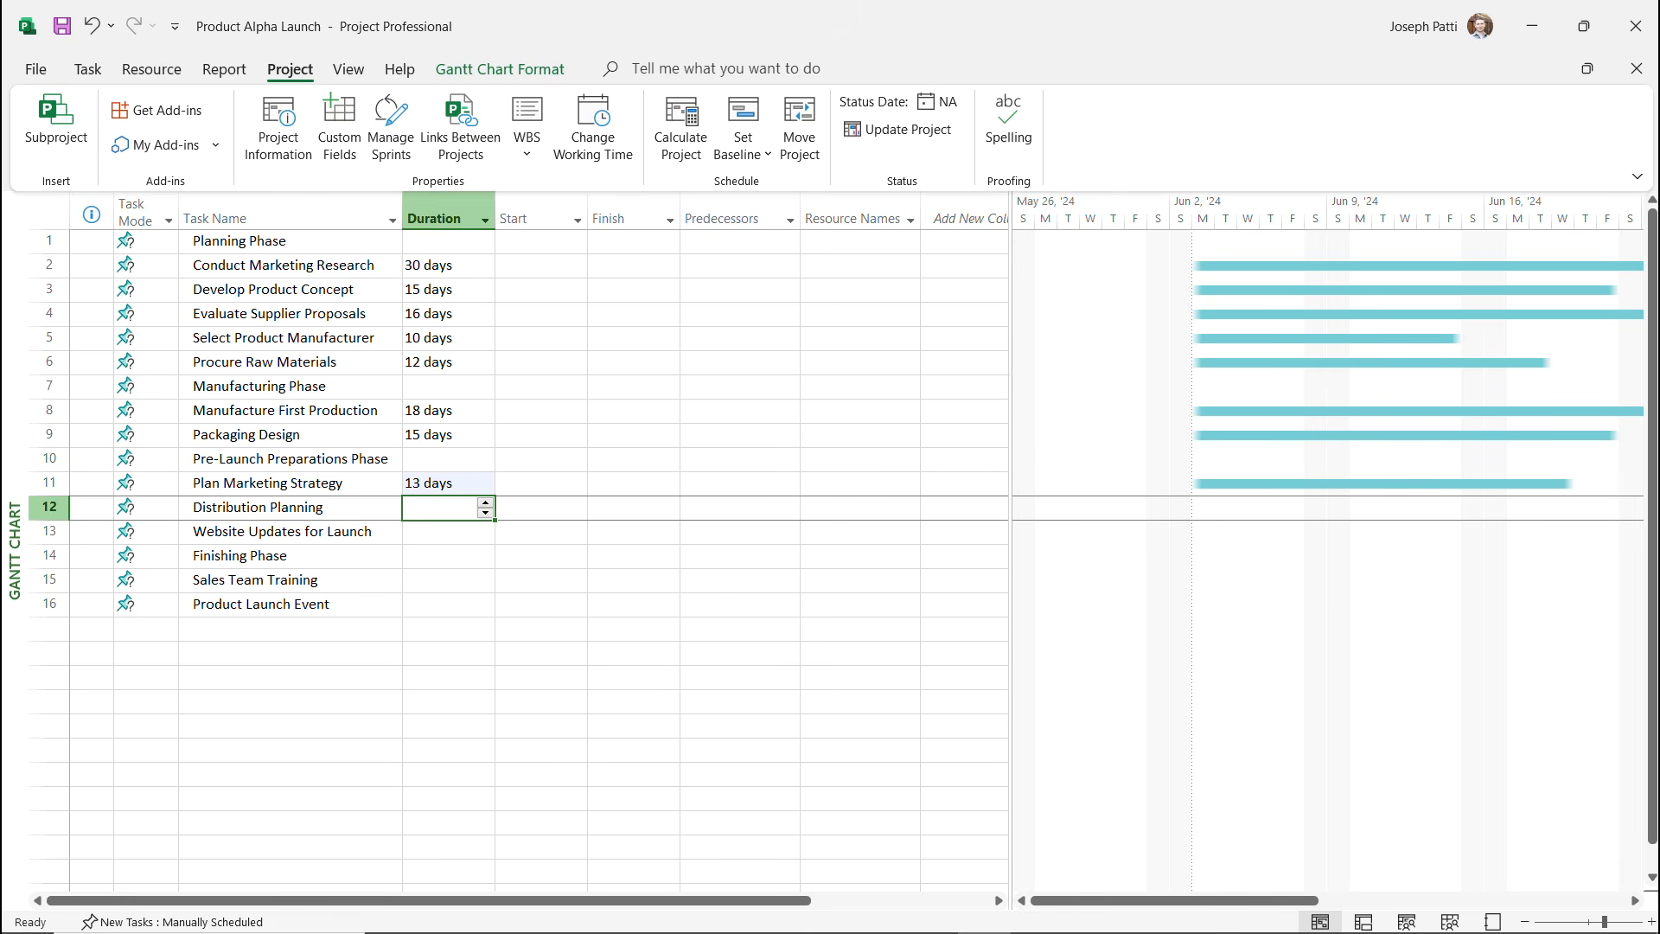
pyautogui.write('1')
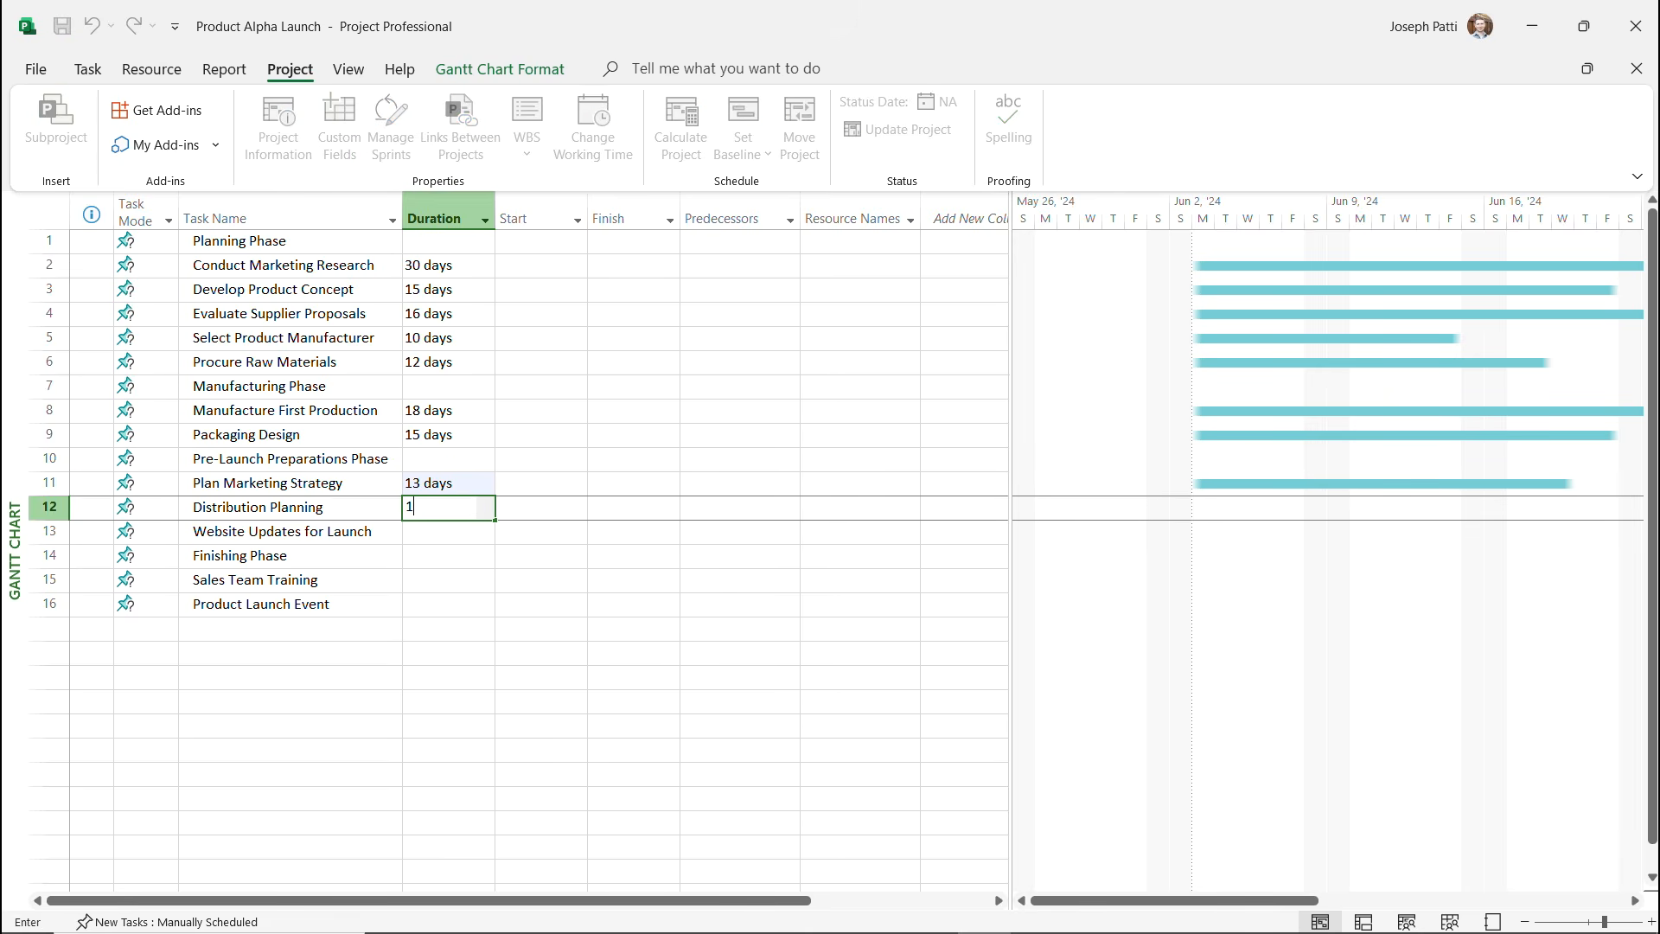
pyautogui.write('3')
pyautogui.press('Return')
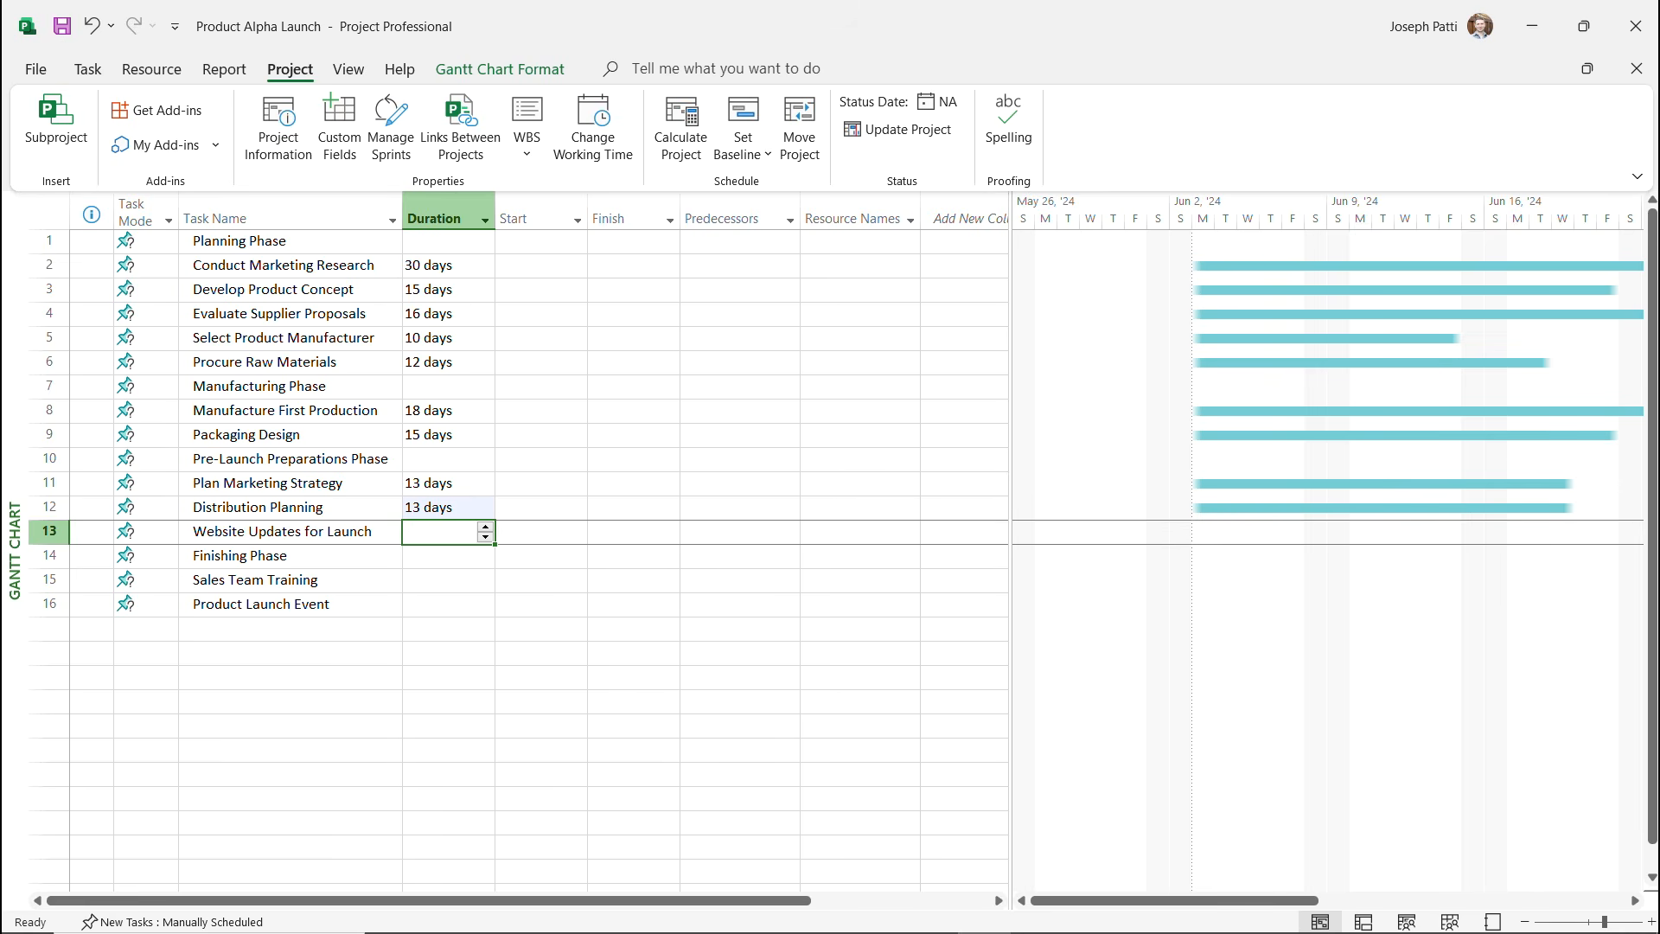
pyautogui.write('4')
pyautogui.press('Return')
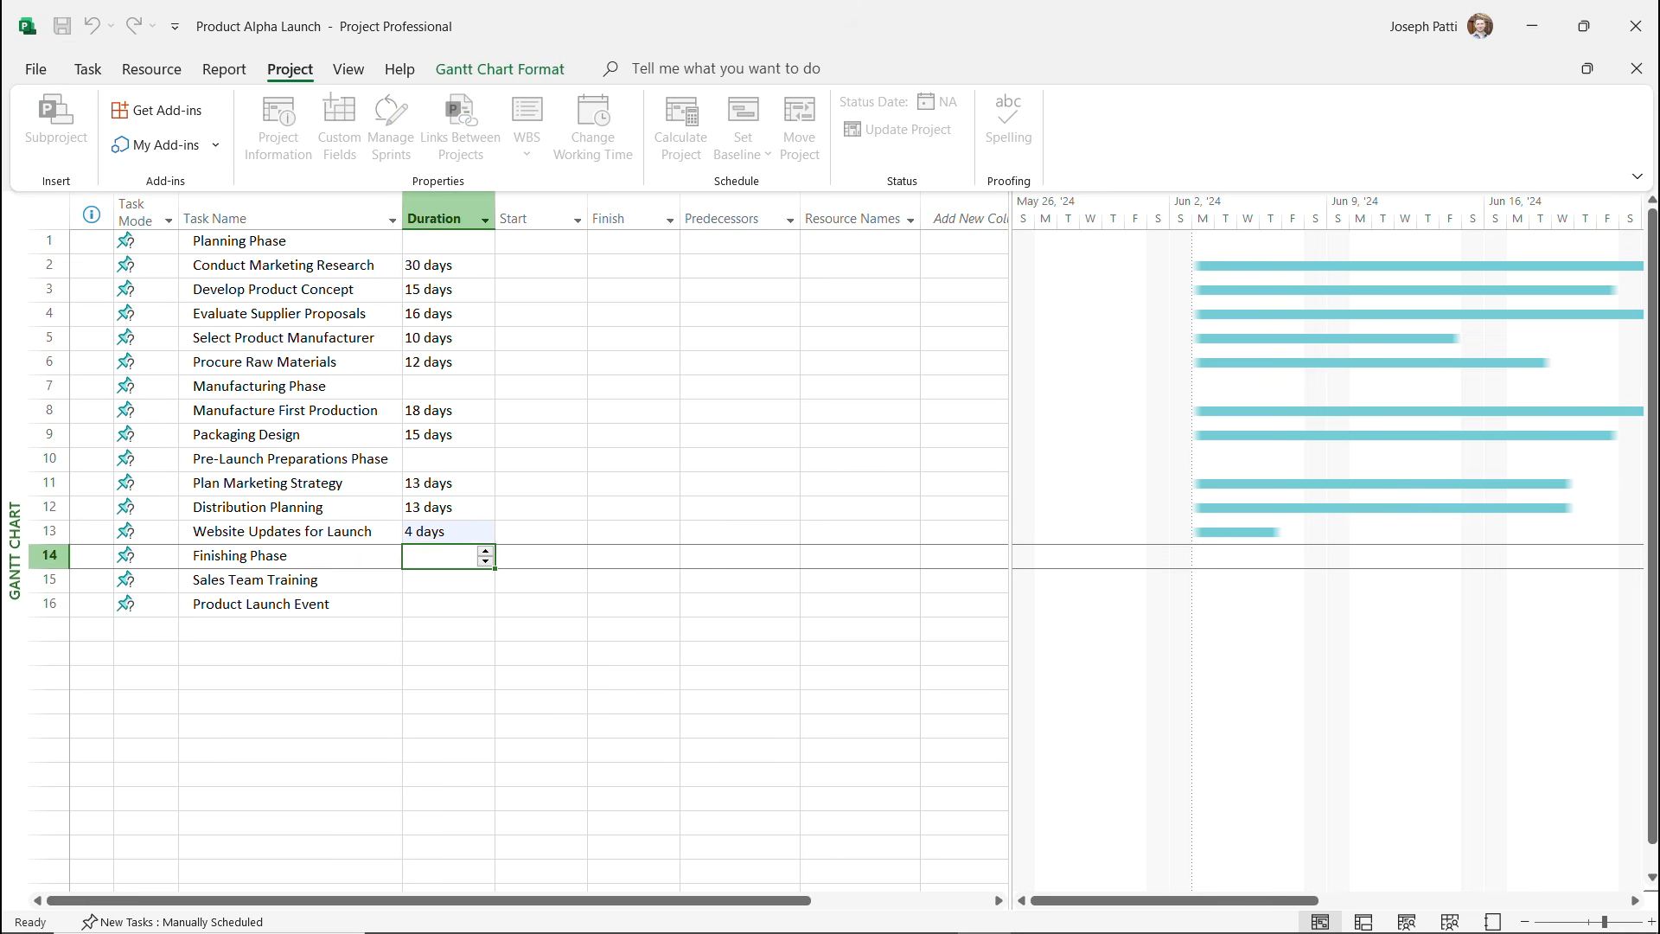
# Set the duration of Sales Team Training to 11 days and of Product Launch Event to 3 days.
pyautogui.press('Return')
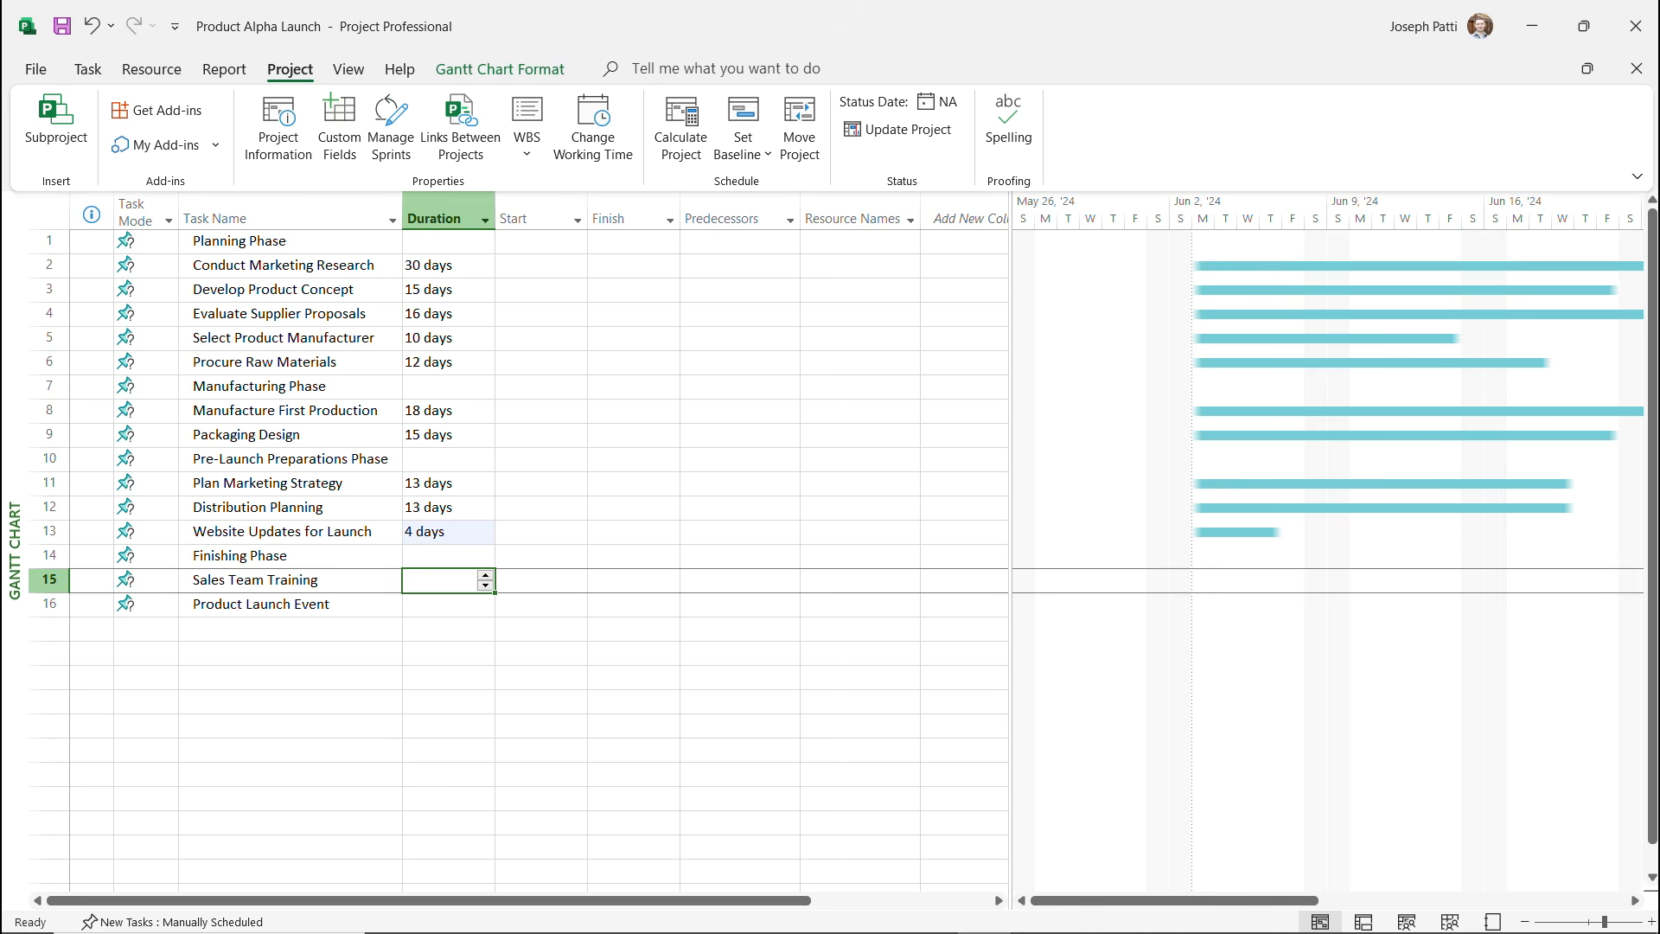
pyautogui.write('11')
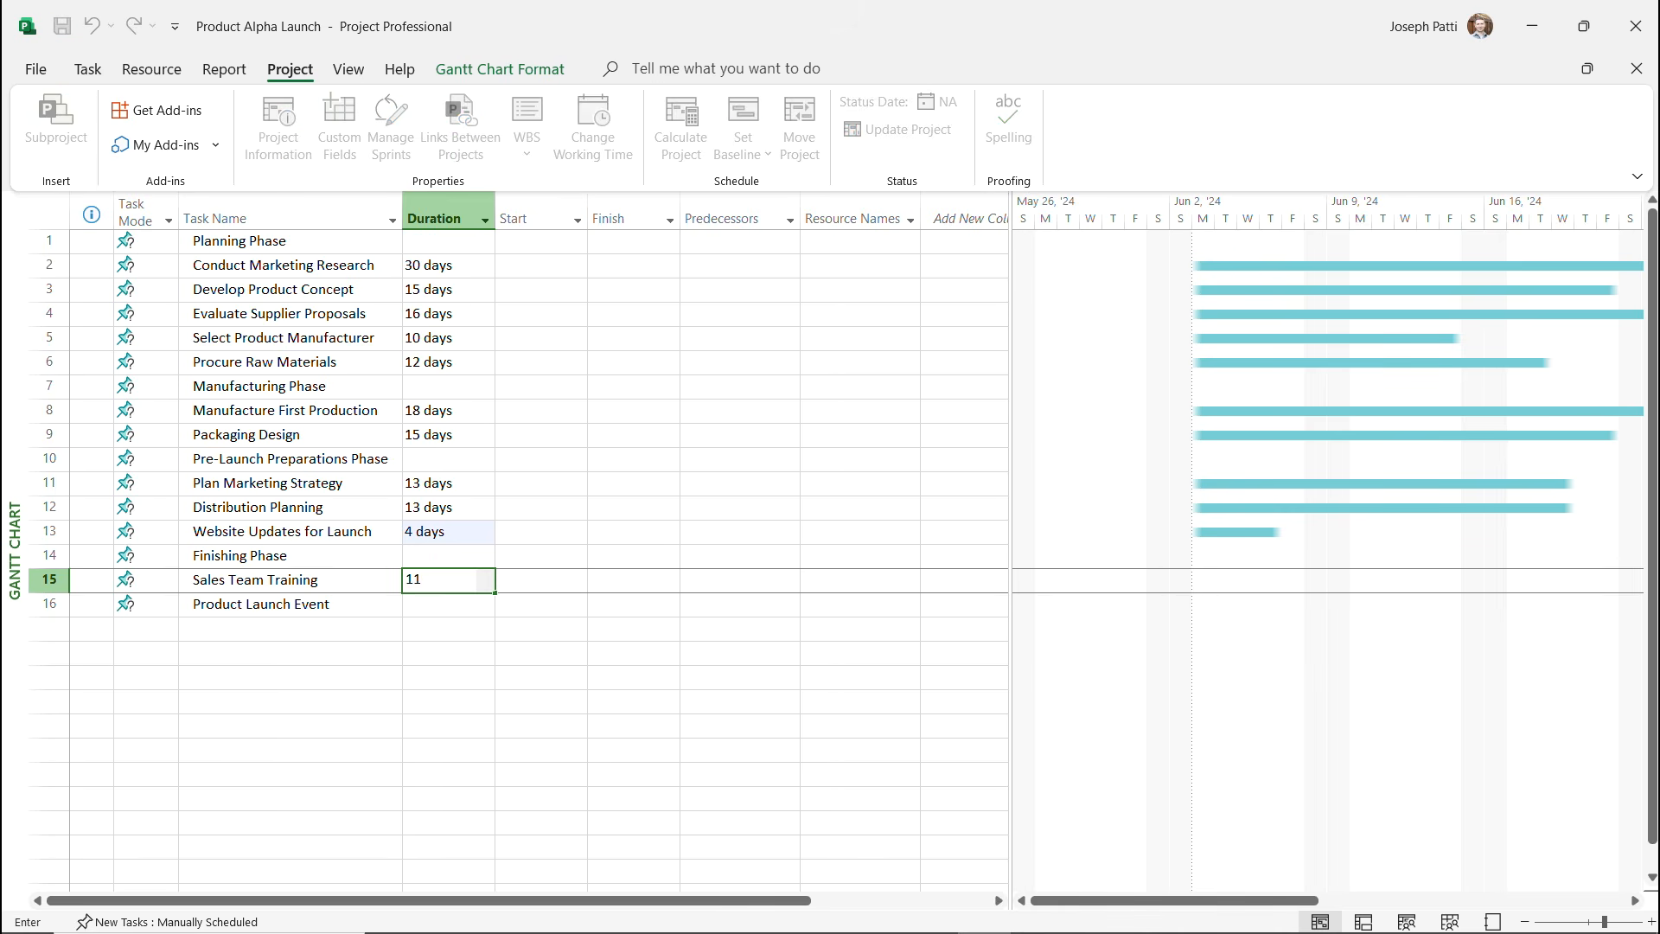
pyautogui.press('Return')
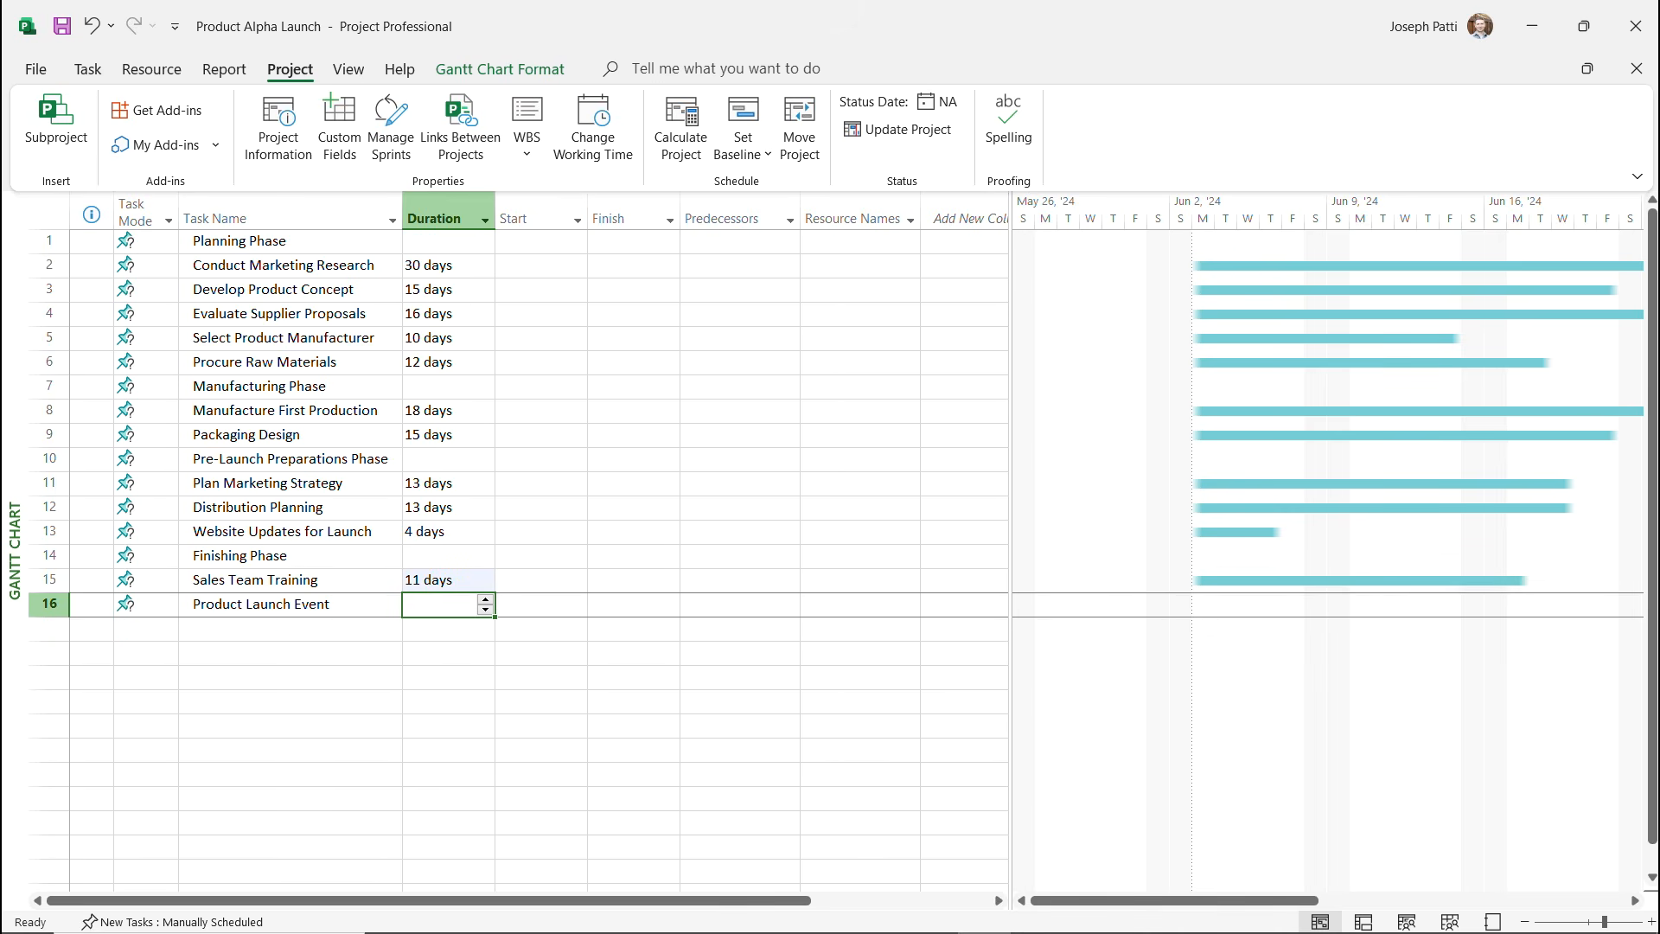
pyautogui.write('3')
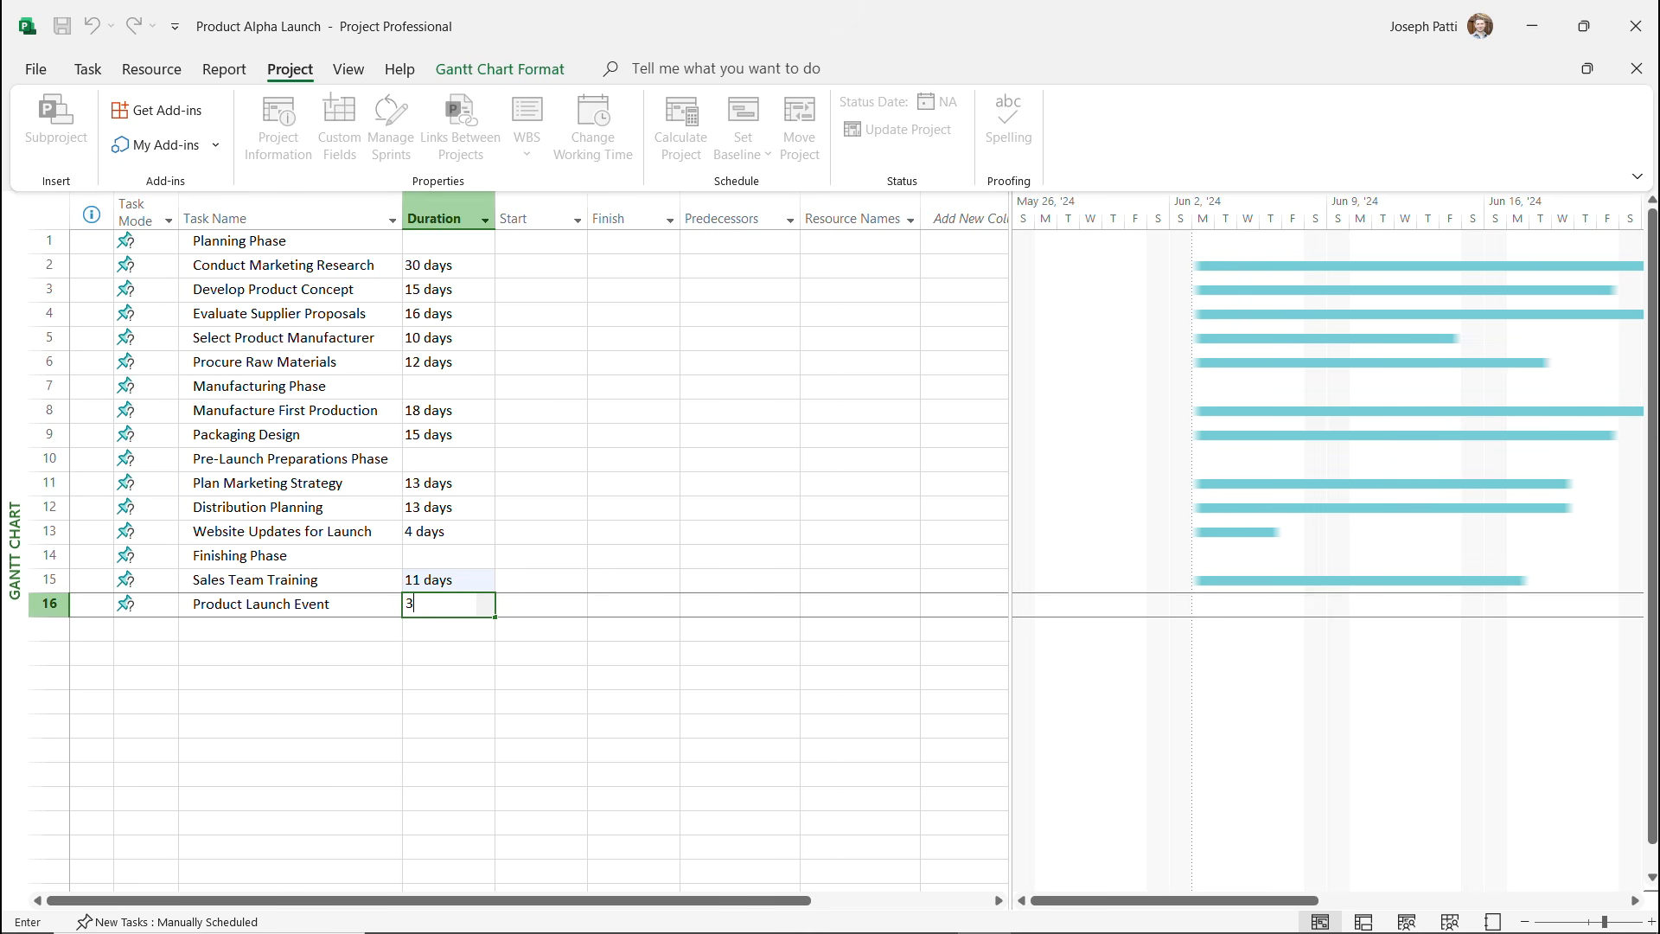
pyautogui.click(446, 241)
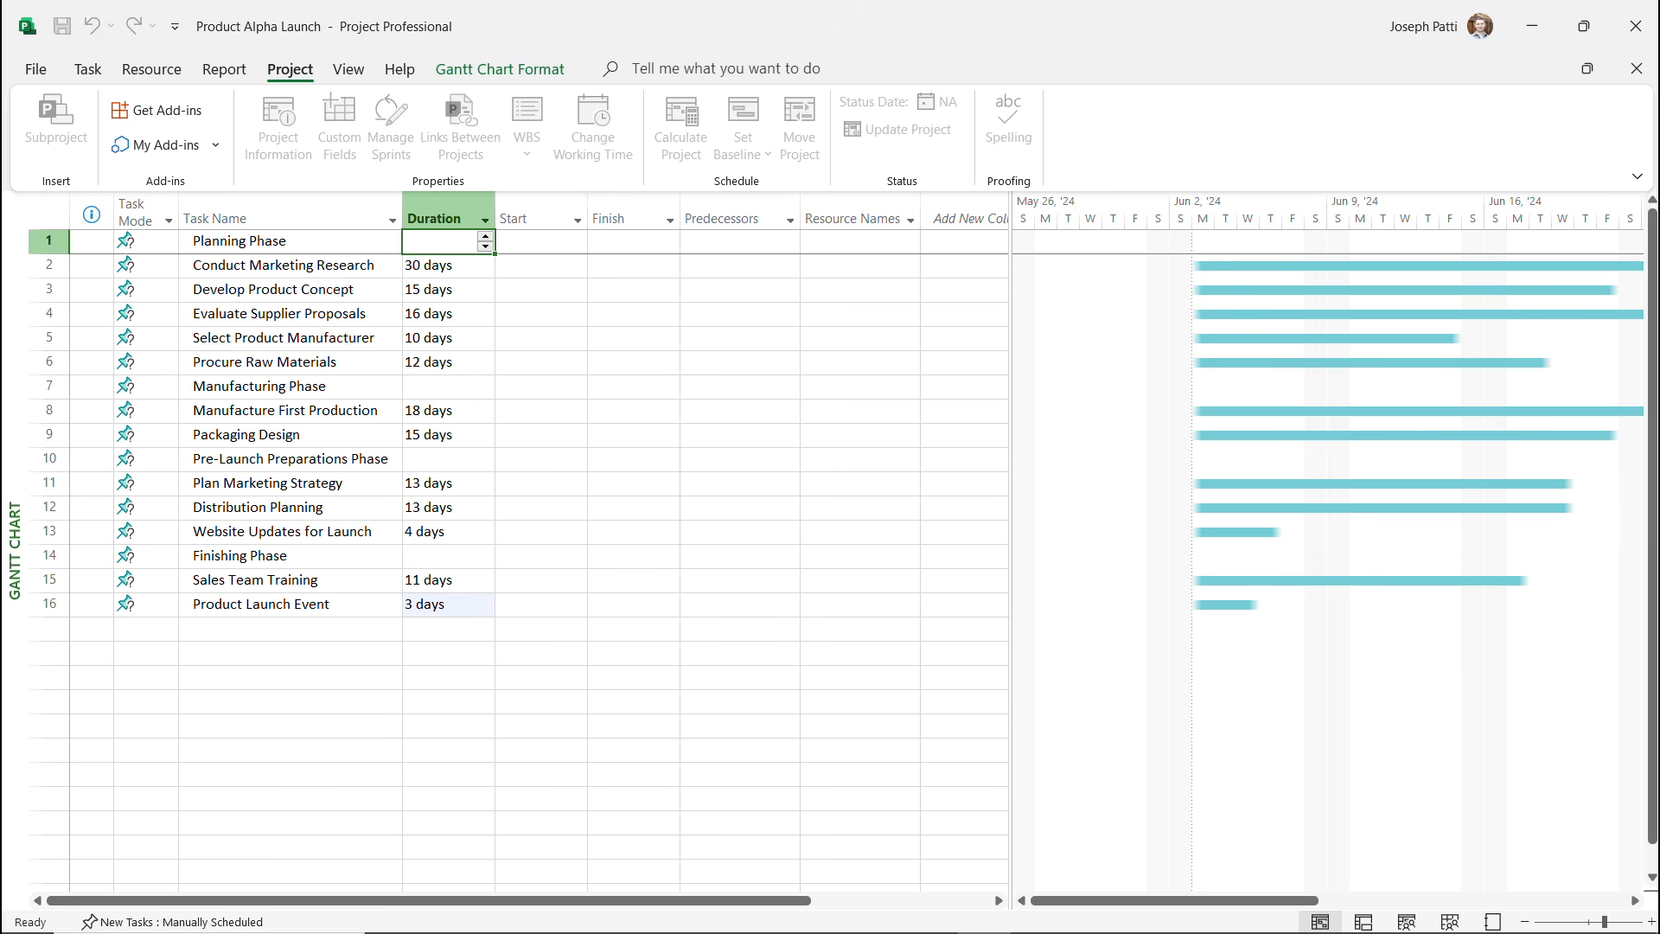
pyautogui.press('Down')
pyautogui.hotkey('shift', 'Down')
pyautogui.hotkey('shift', 'Down')
pyautogui.hotkey('shift', 'Down')
pyautogui.hotkey('shift', 'Down')
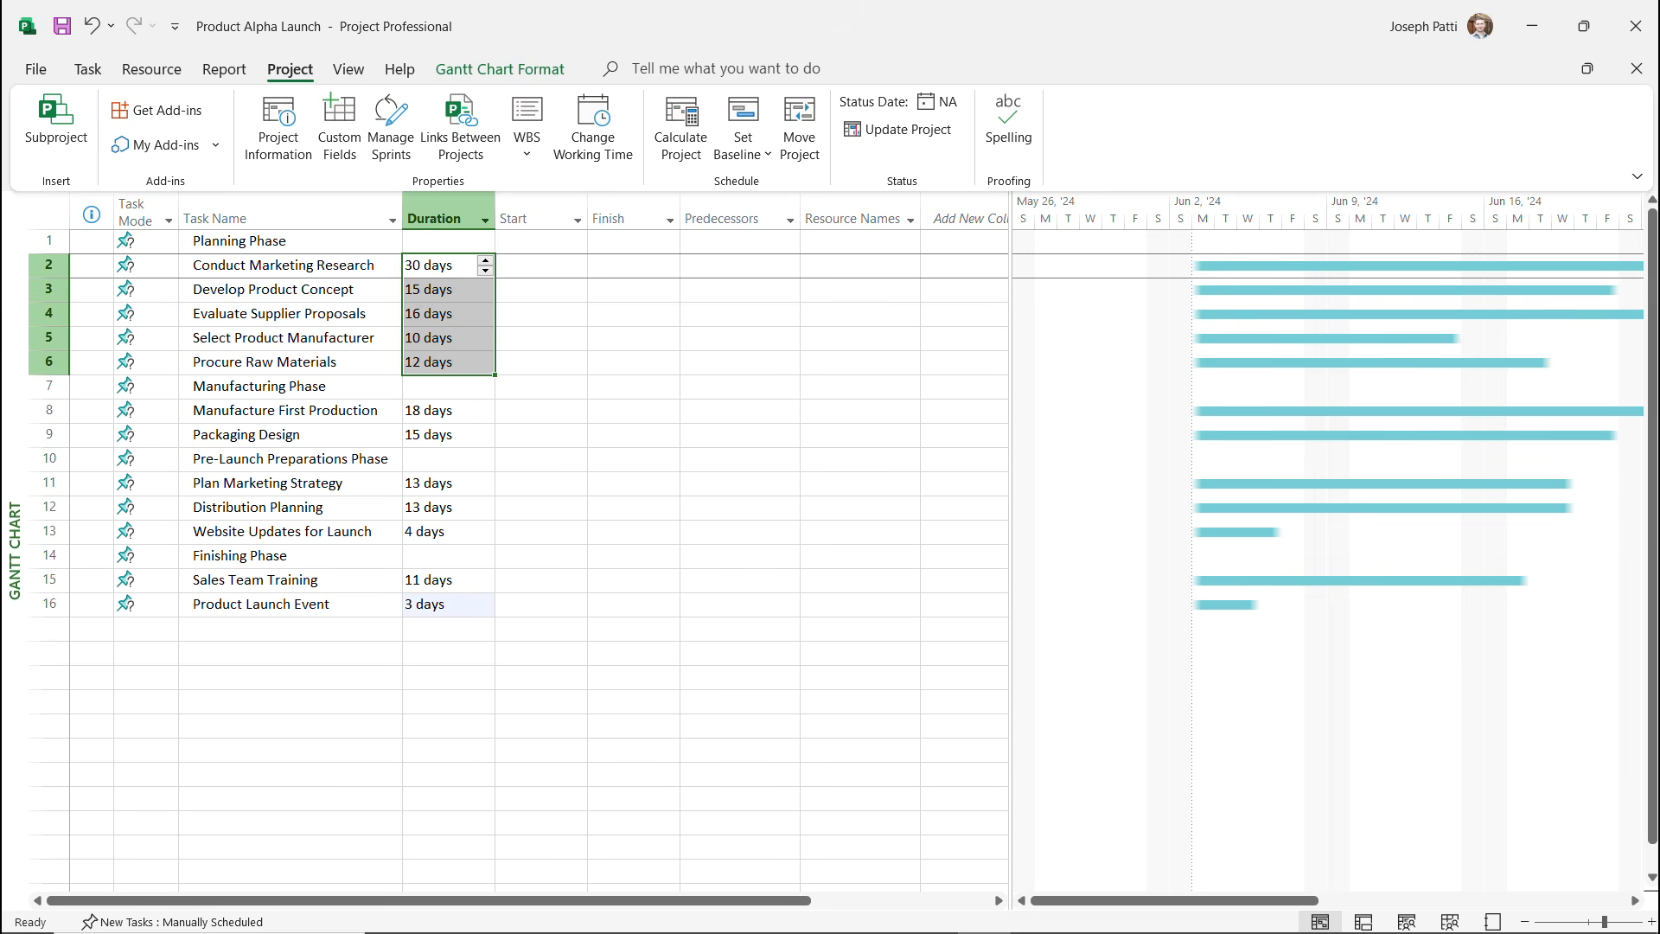
pyautogui.press('Up')
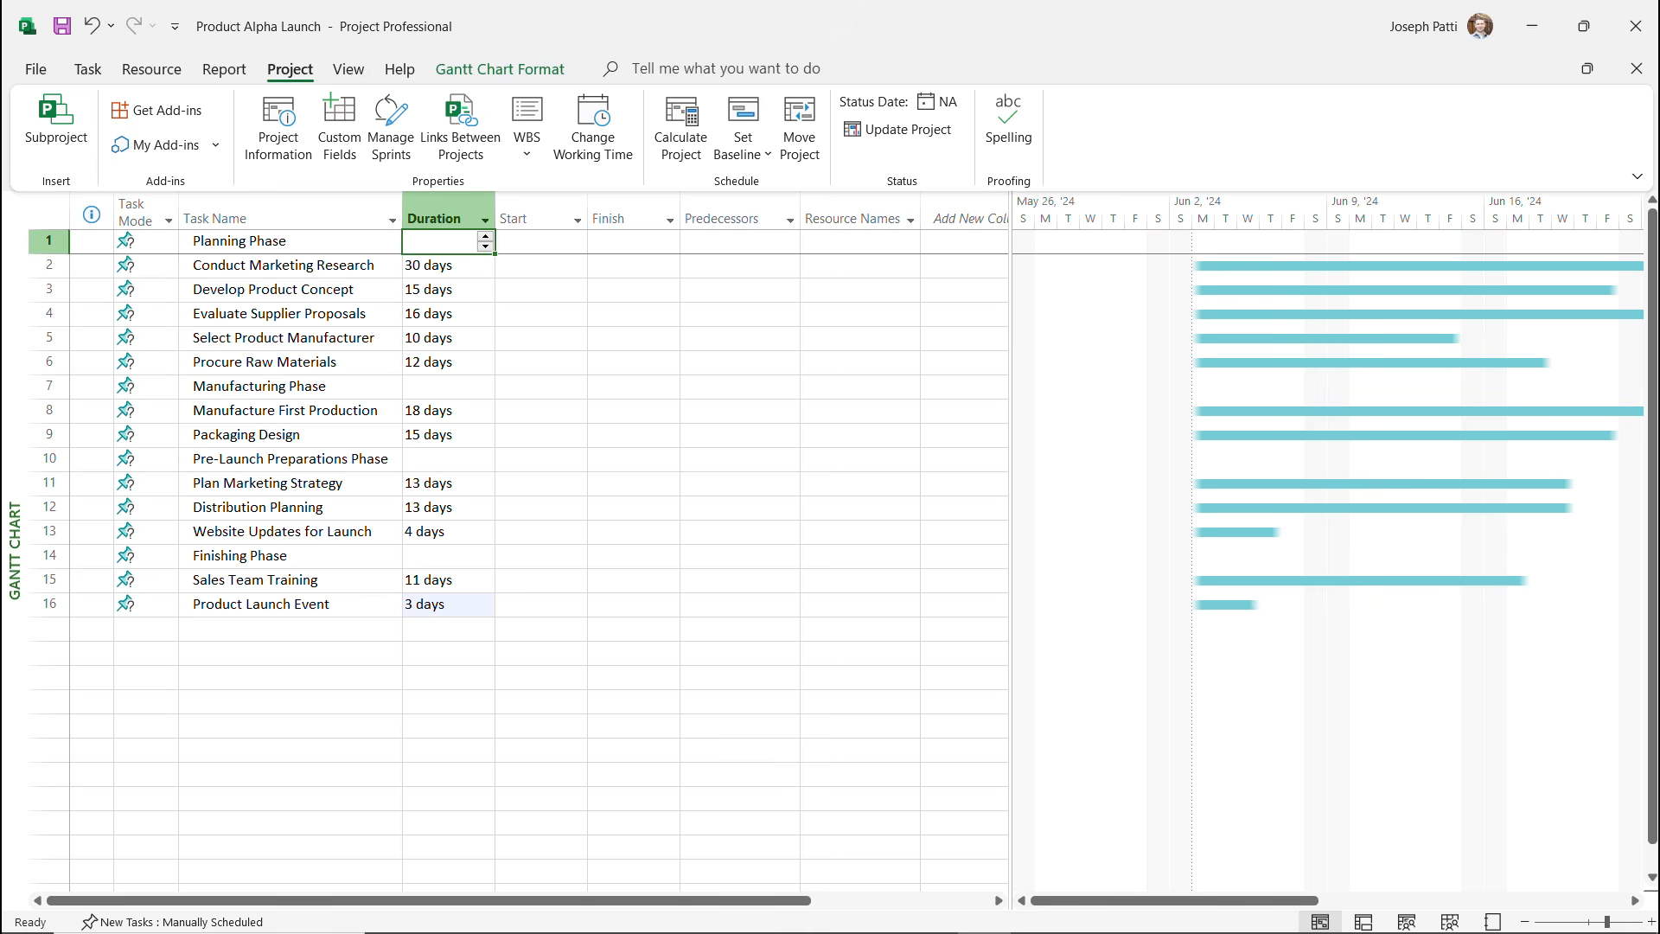
pyautogui.click(448, 628)
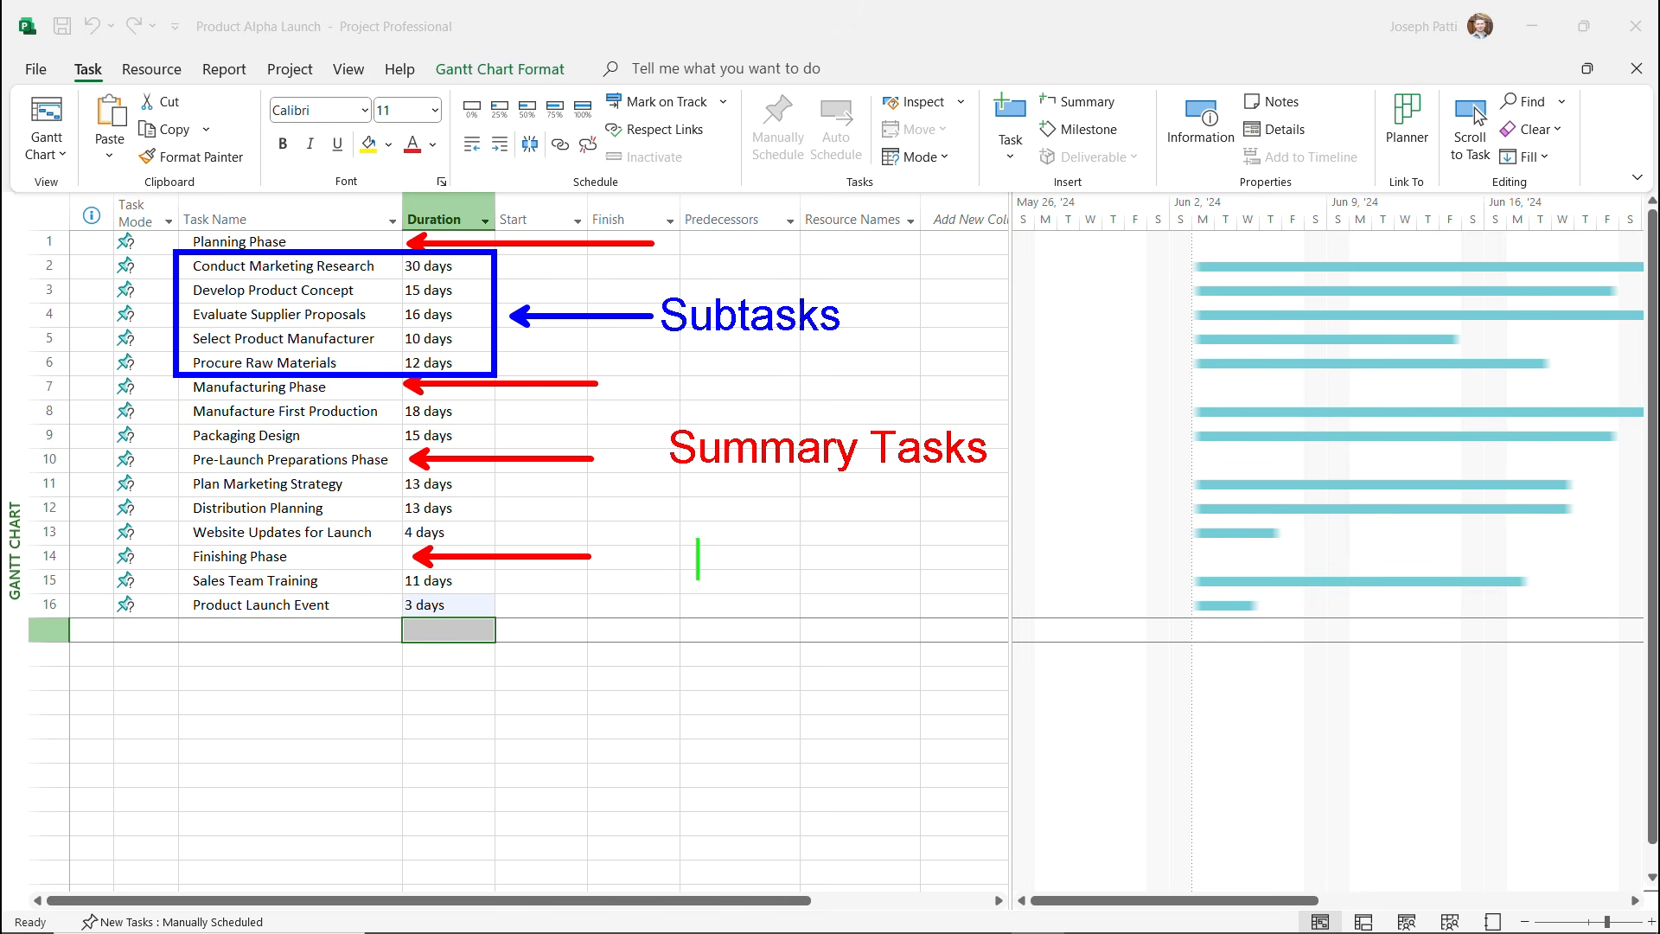
pyautogui.write('Milestone')
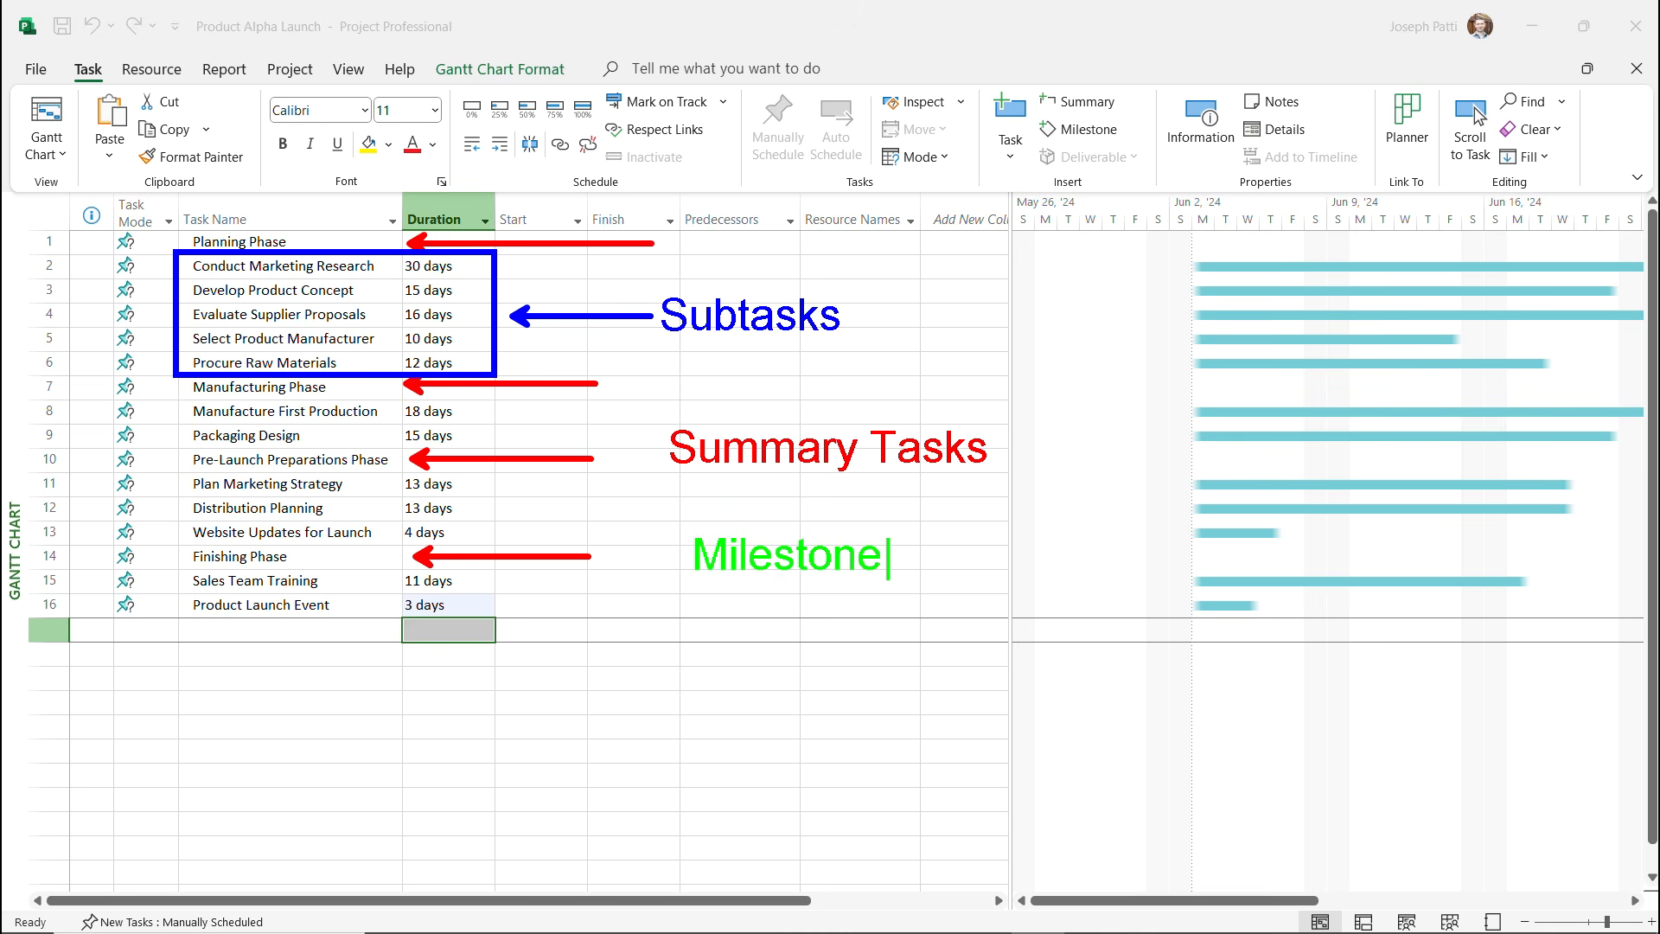
pyautogui.write(' Tasks')
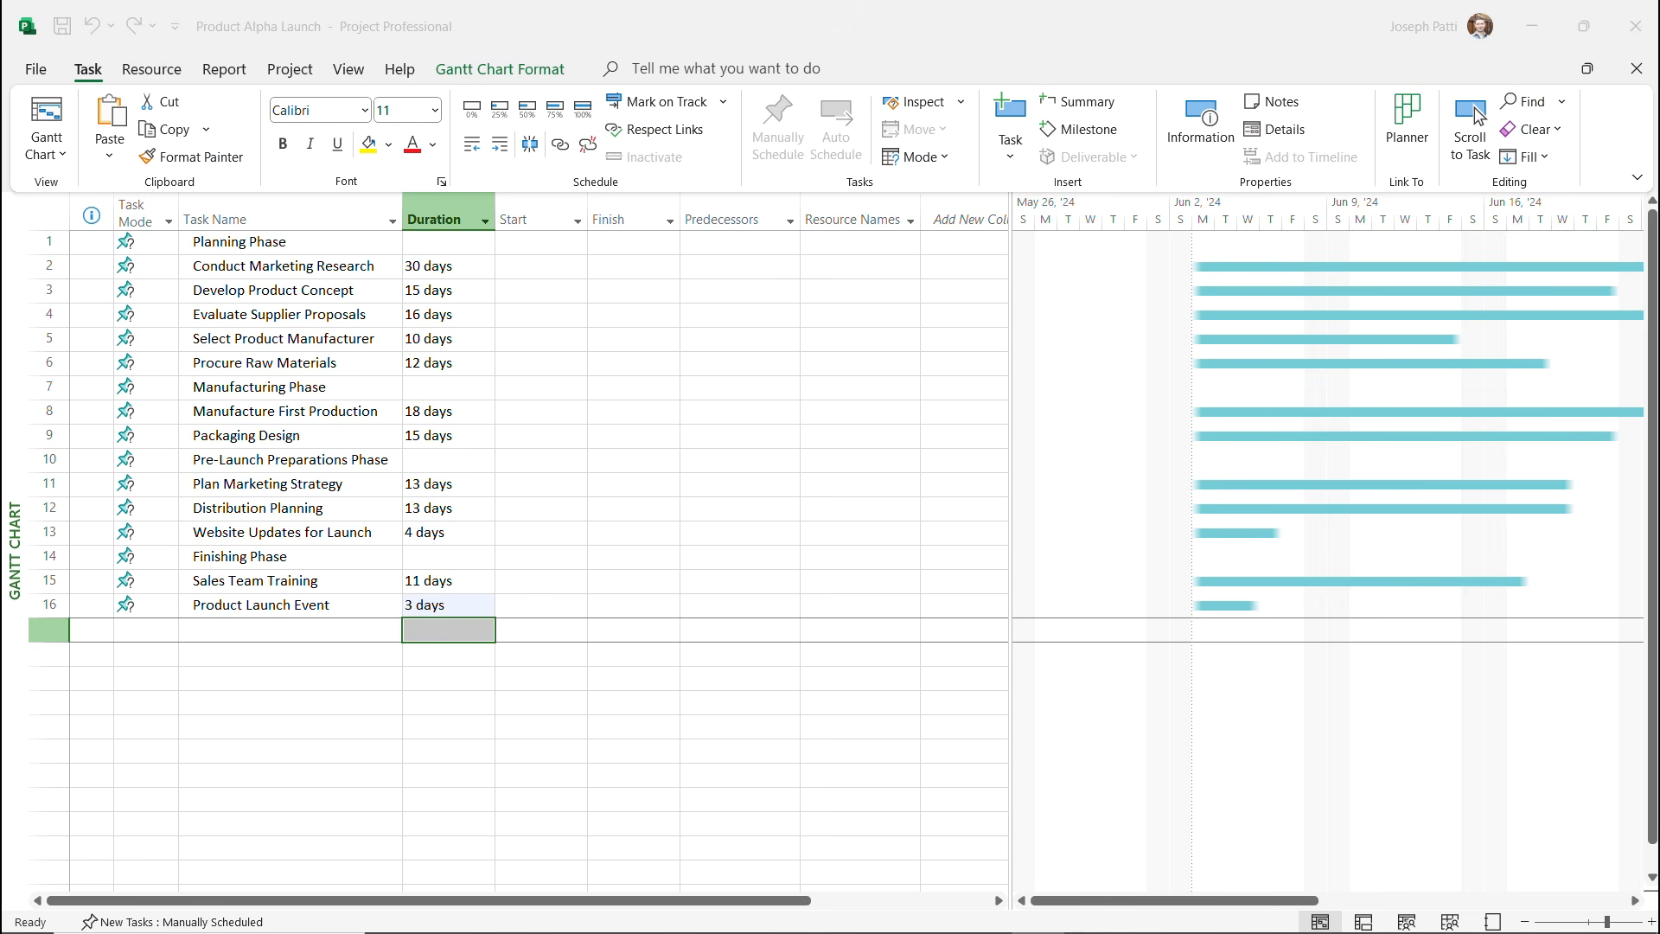
# Insert a new task above Planning Phase as the first row of the task table.
pyautogui.rightClick(57, 242)
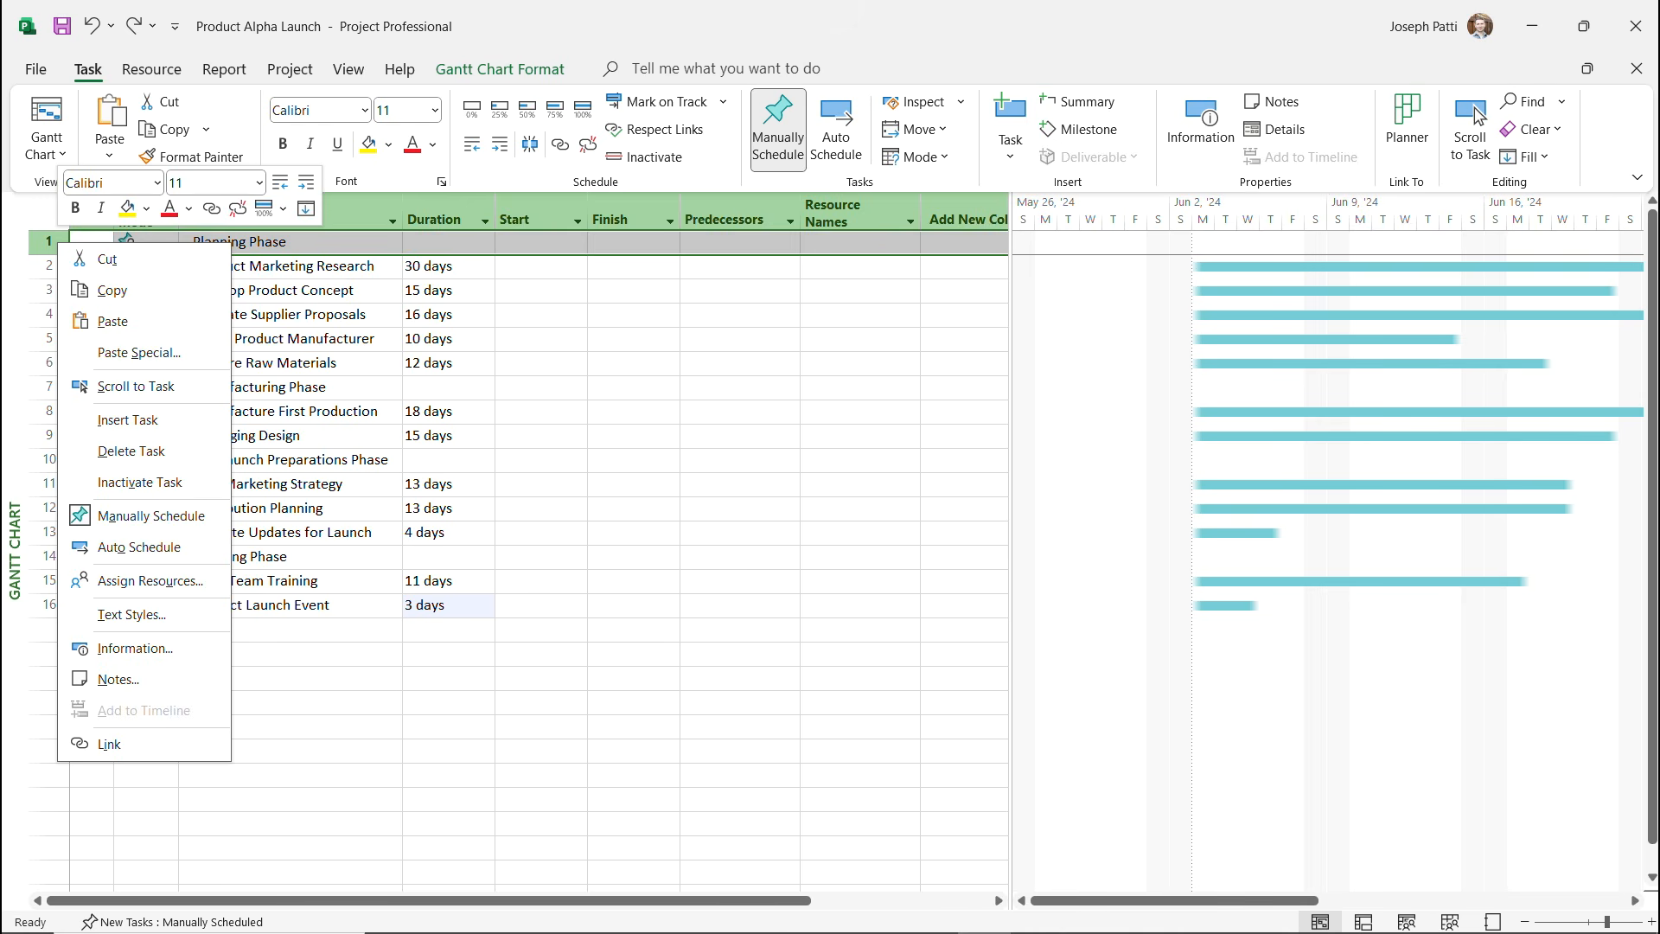
pyautogui.press('Down')
pyautogui.press('Down')
pyautogui.press('Down')
pyautogui.press('Down')
pyautogui.press('Down')
pyautogui.press('Down')
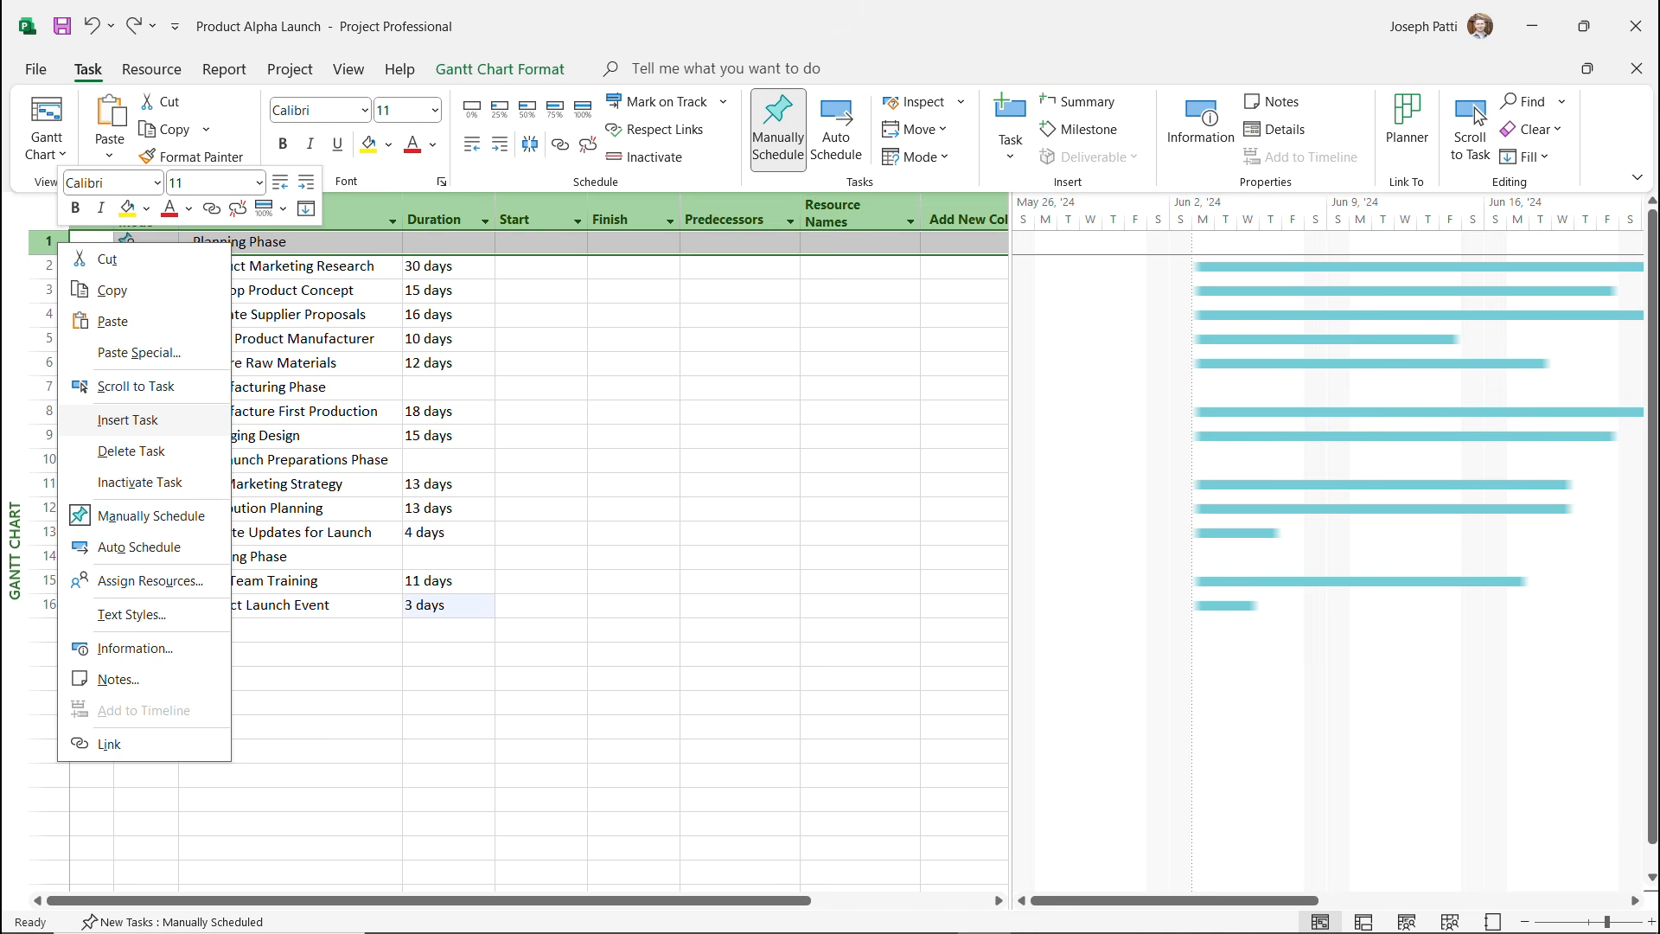
pyautogui.press('Return')
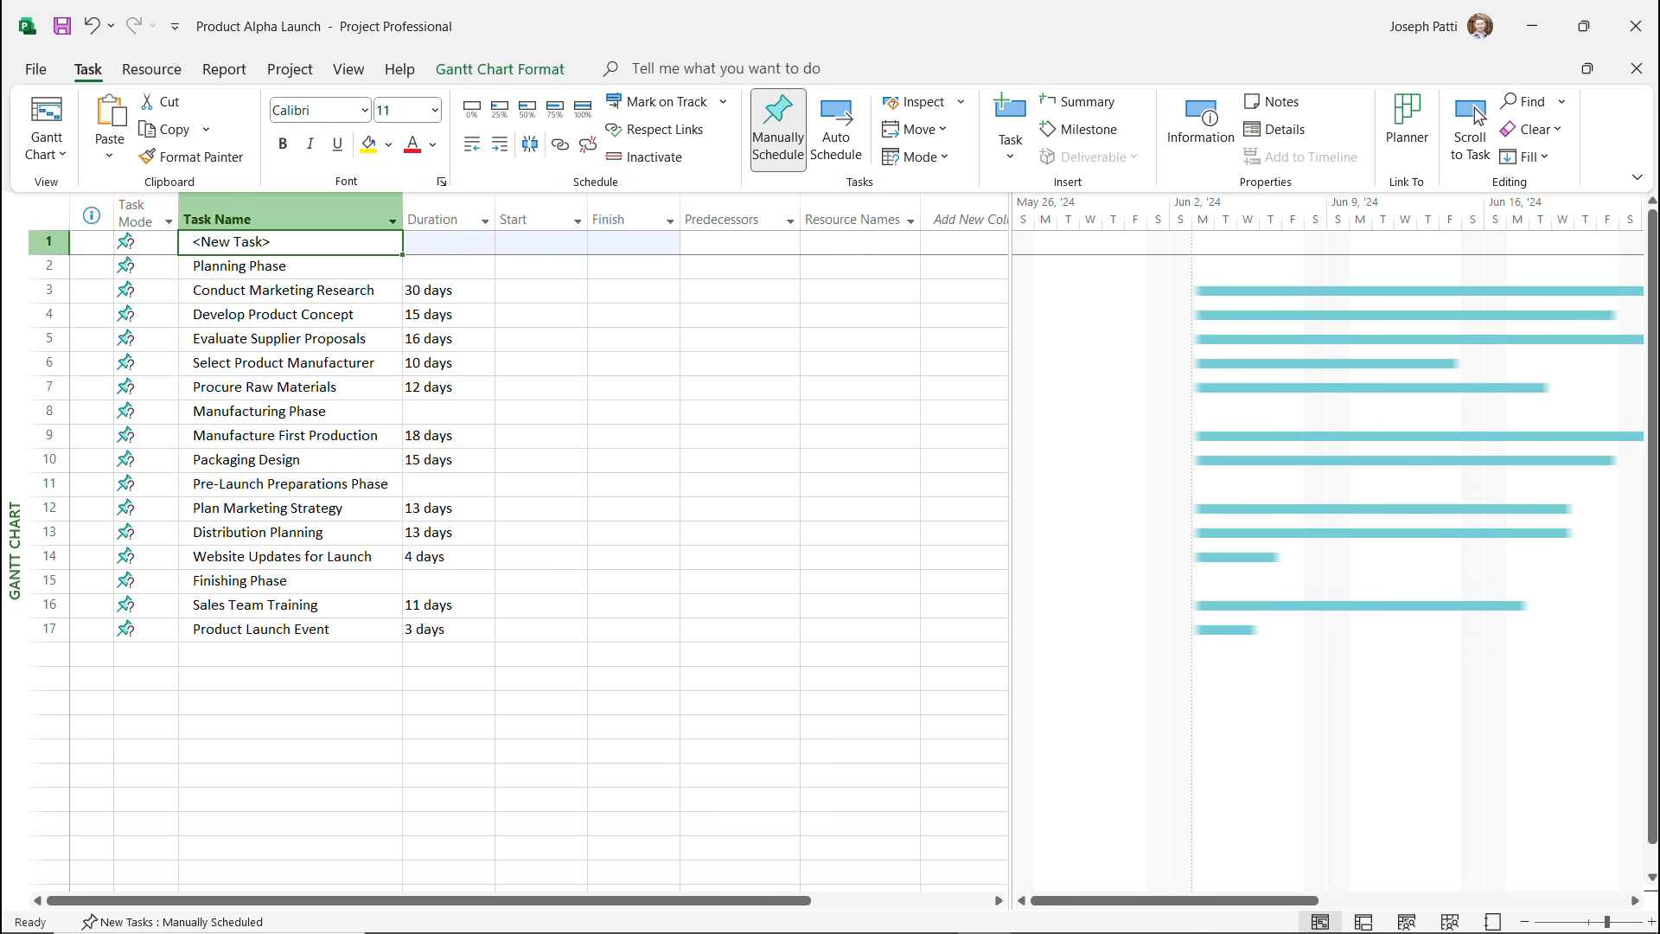
# Rename the new first task as Start Project.
pyautogui.press('F2')
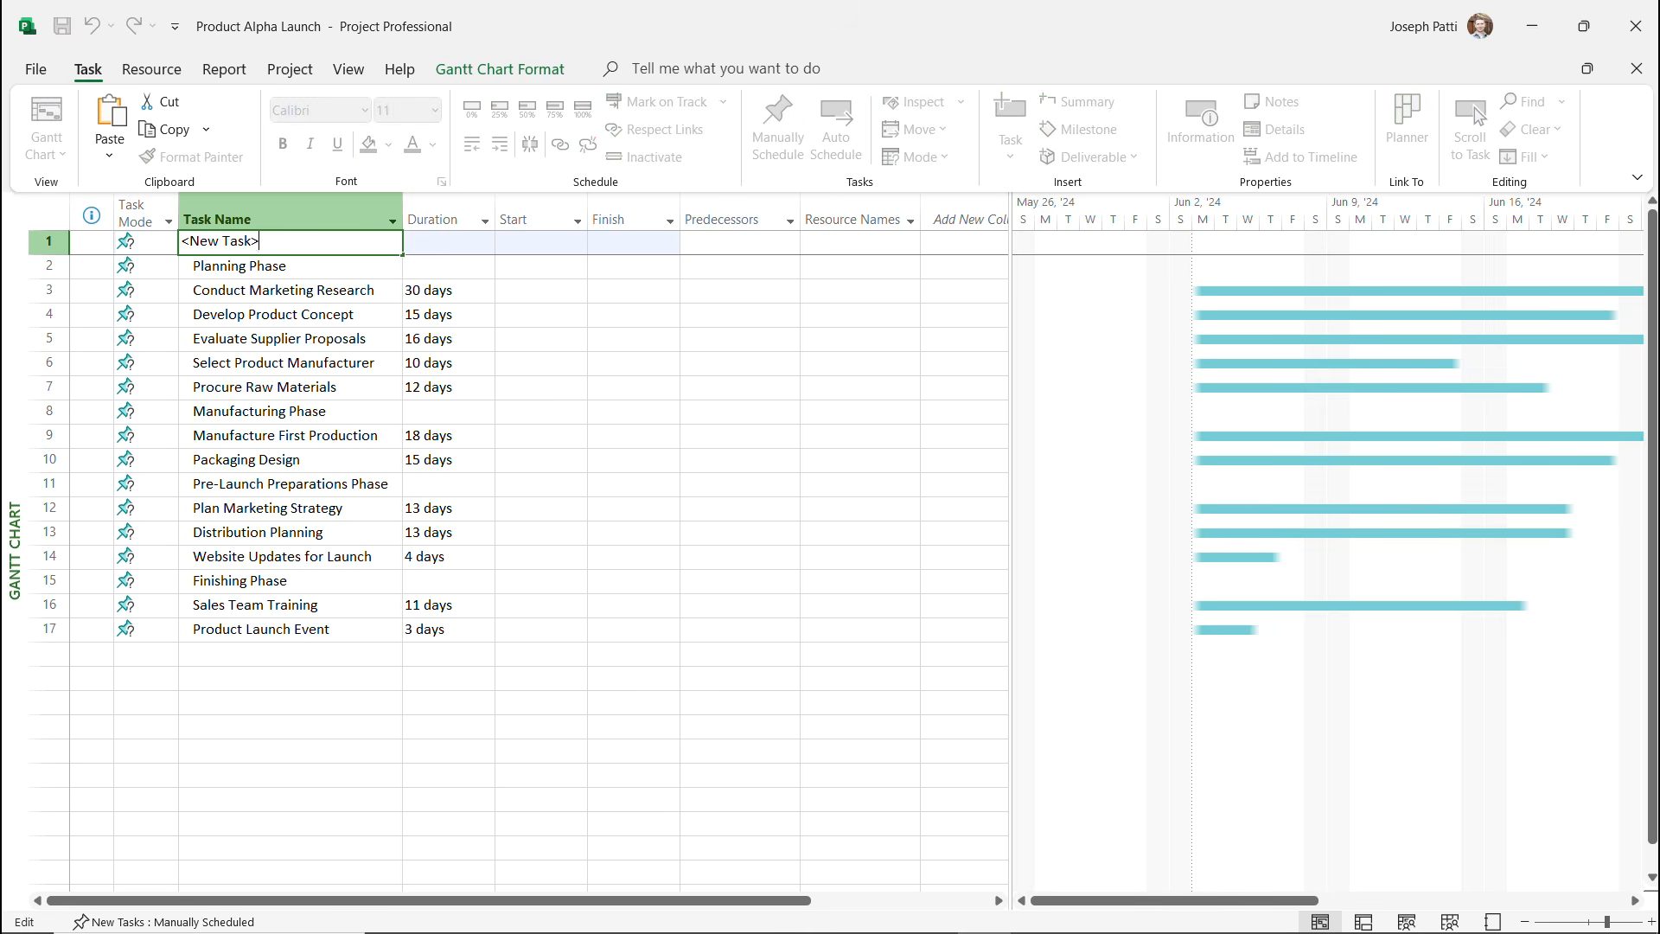
pyautogui.write('St')
pyautogui.press('BackSpace')
pyautogui.press('BackSpace')
pyautogui.press('BackSpace')
pyautogui.press('BackSpace')
pyautogui.press('BackSpace')
pyautogui.press('BackSpace')
pyautogui.press('BackSpace')
pyautogui.press('BackSpace')
pyautogui.press('BackSpace')
pyautogui.press('BackSpace')
pyautogui.press('BackSpace')
pyautogui.press('BackSpace')
pyautogui.write('Start Project')
pyautogui.press('Tab')
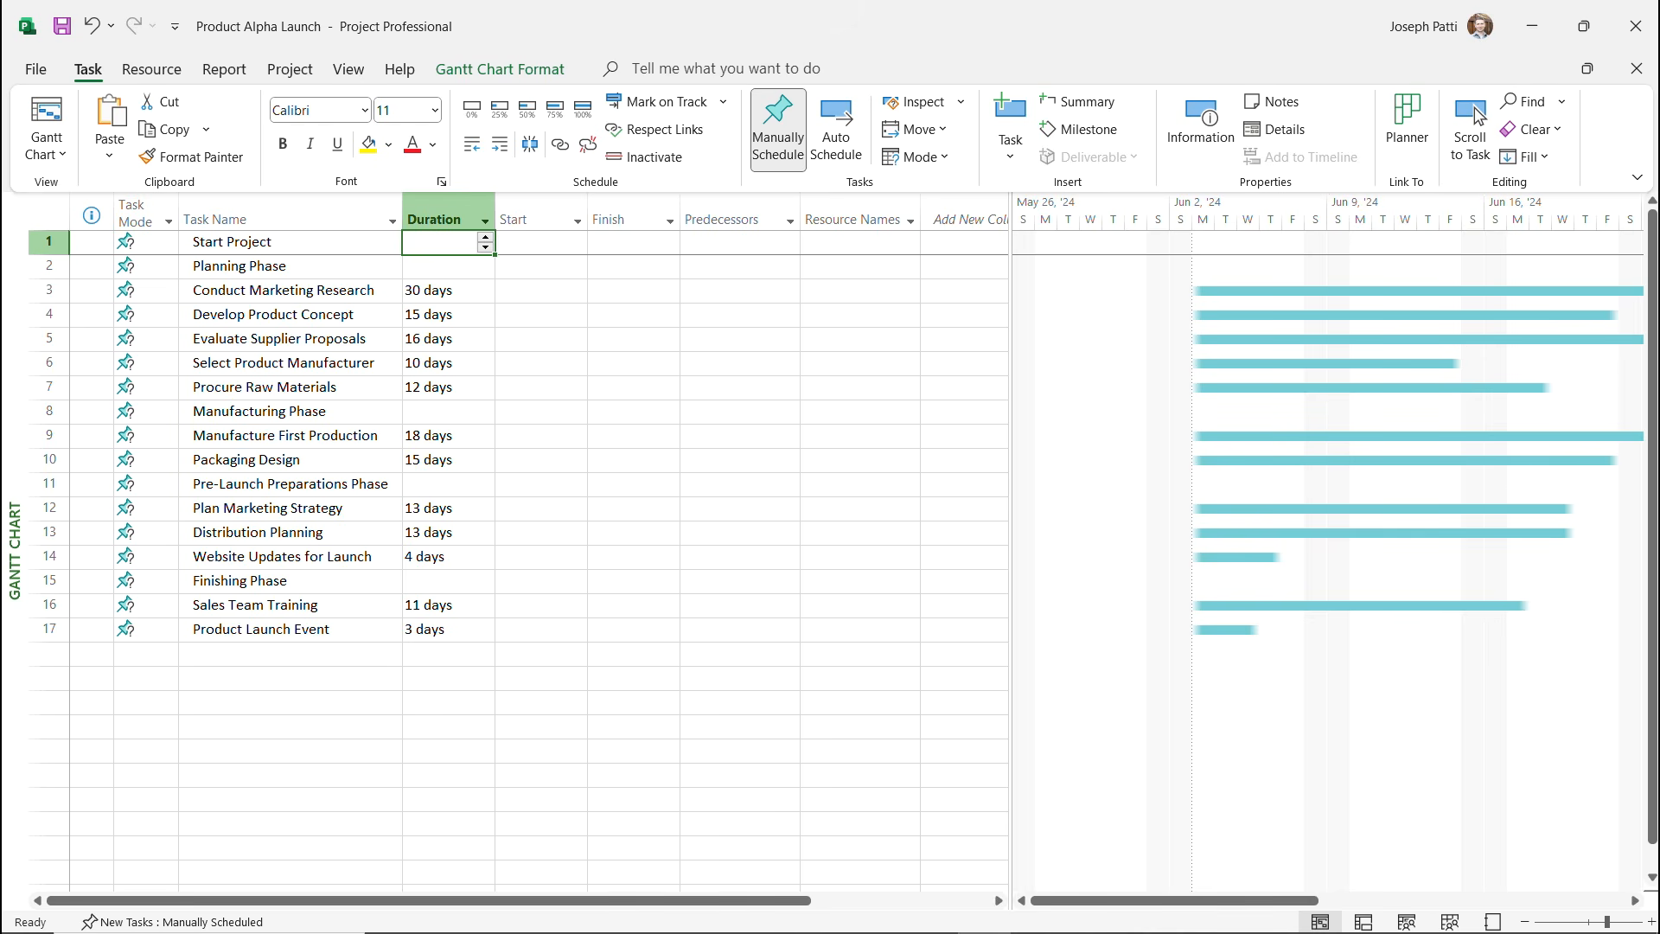
# Make Start Project a milestone by setting its duration to 0 days.
pyautogui.press('Down')
pyautogui.press('Down')
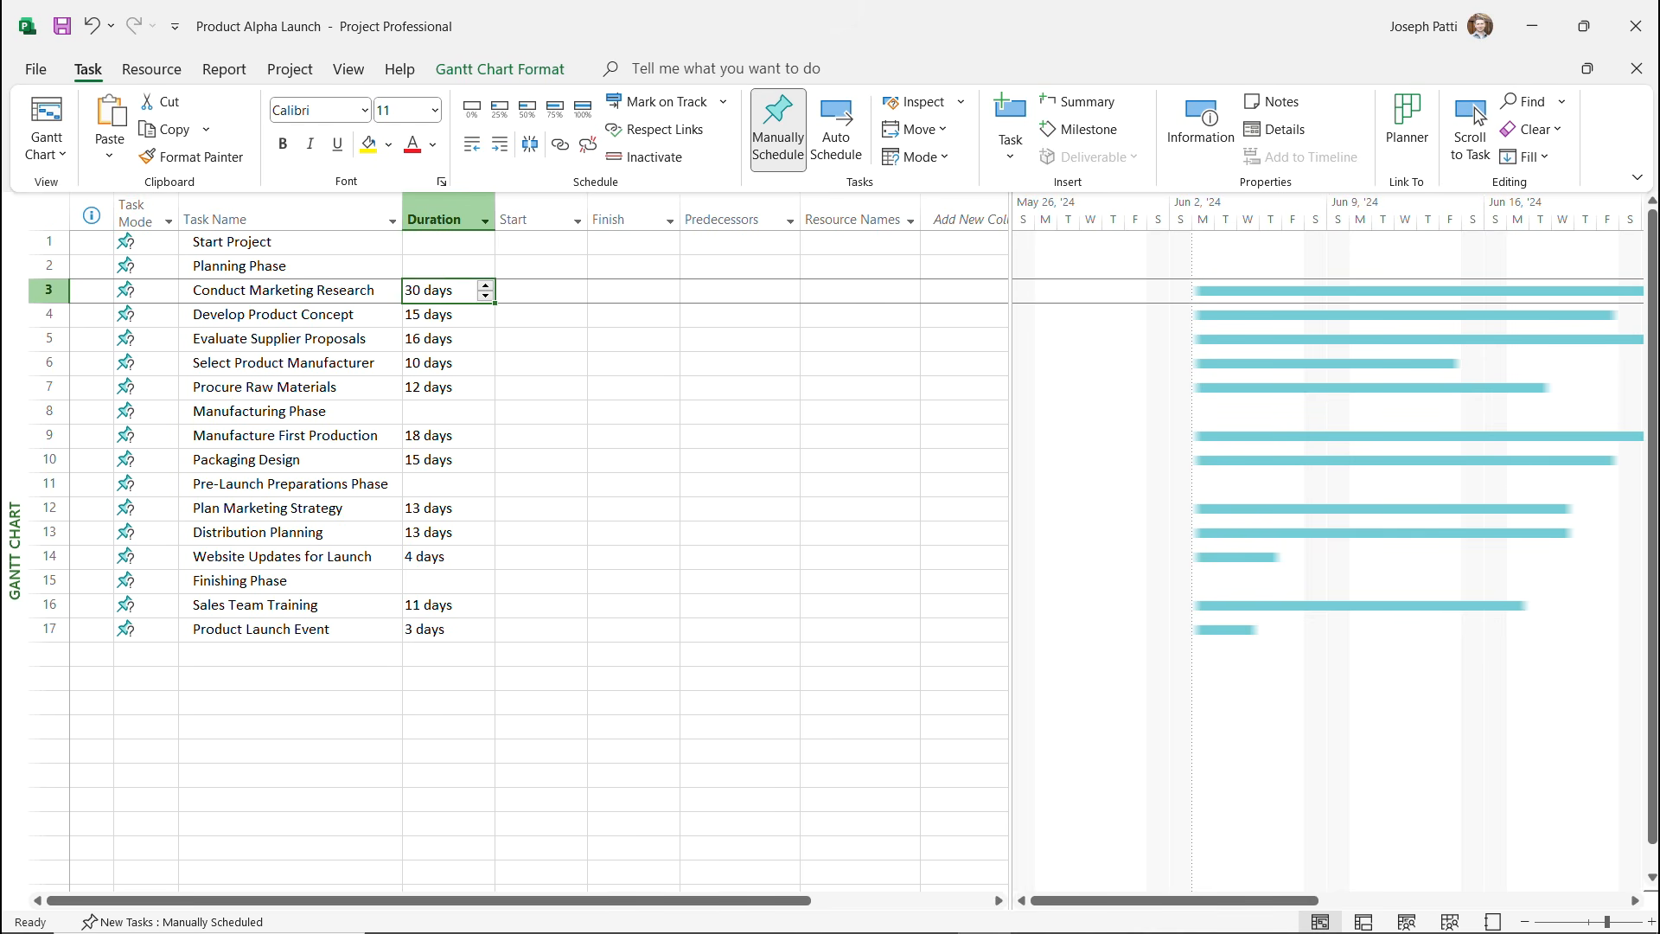
pyautogui.press('Up')
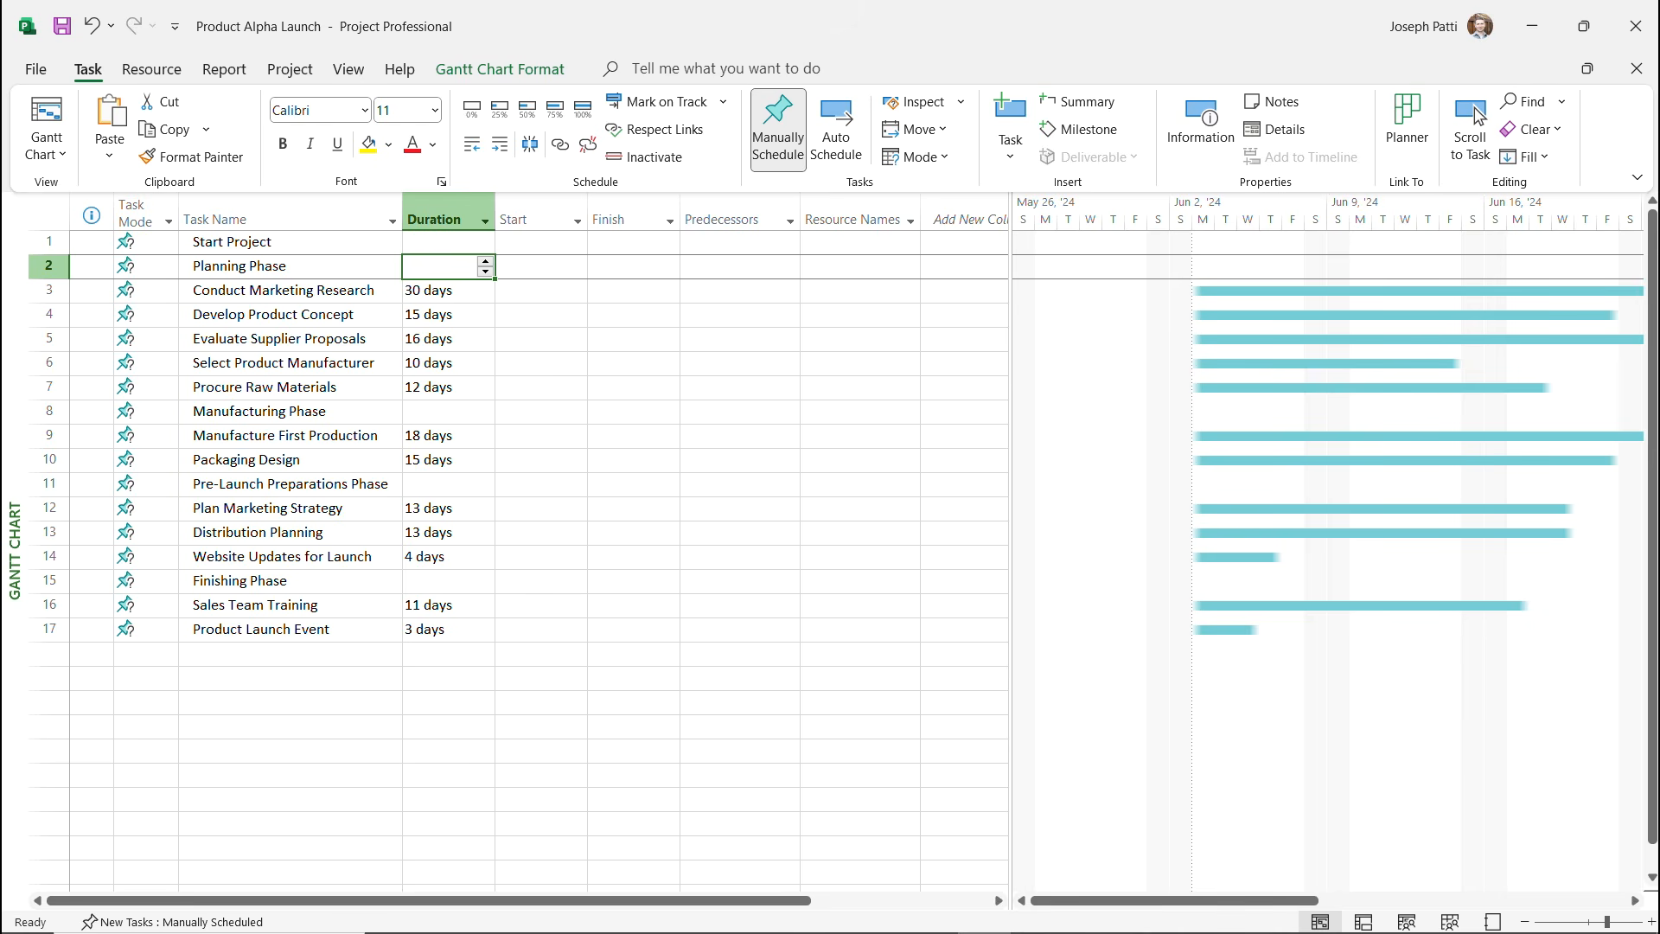
pyautogui.press('Up')
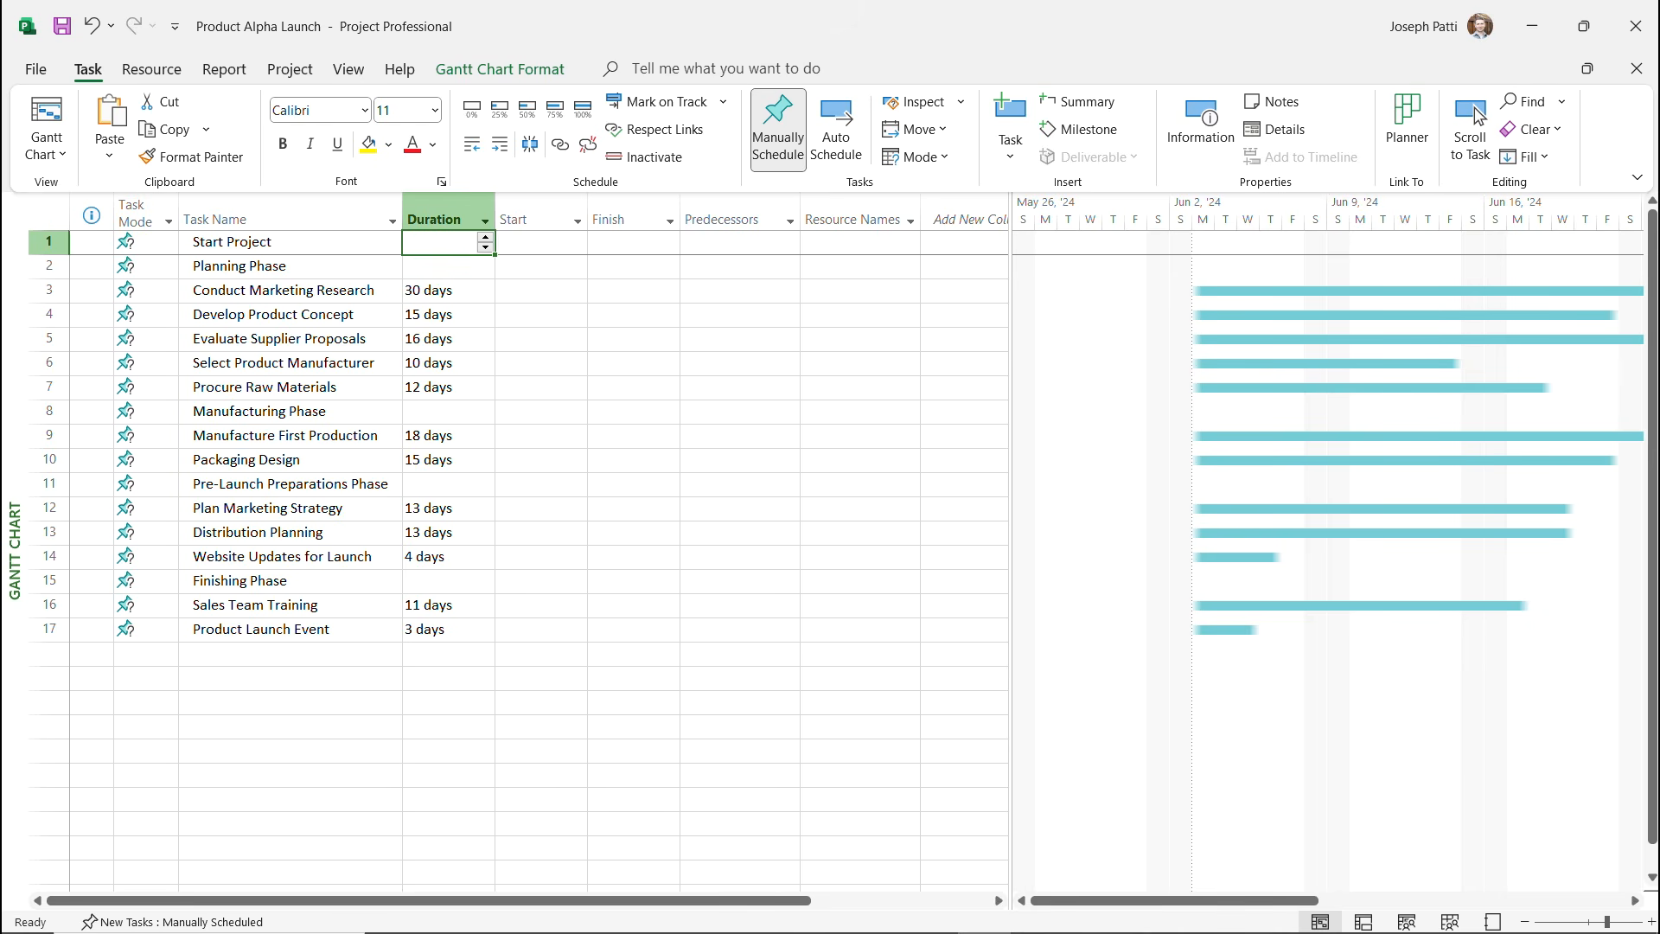
pyautogui.write('0')
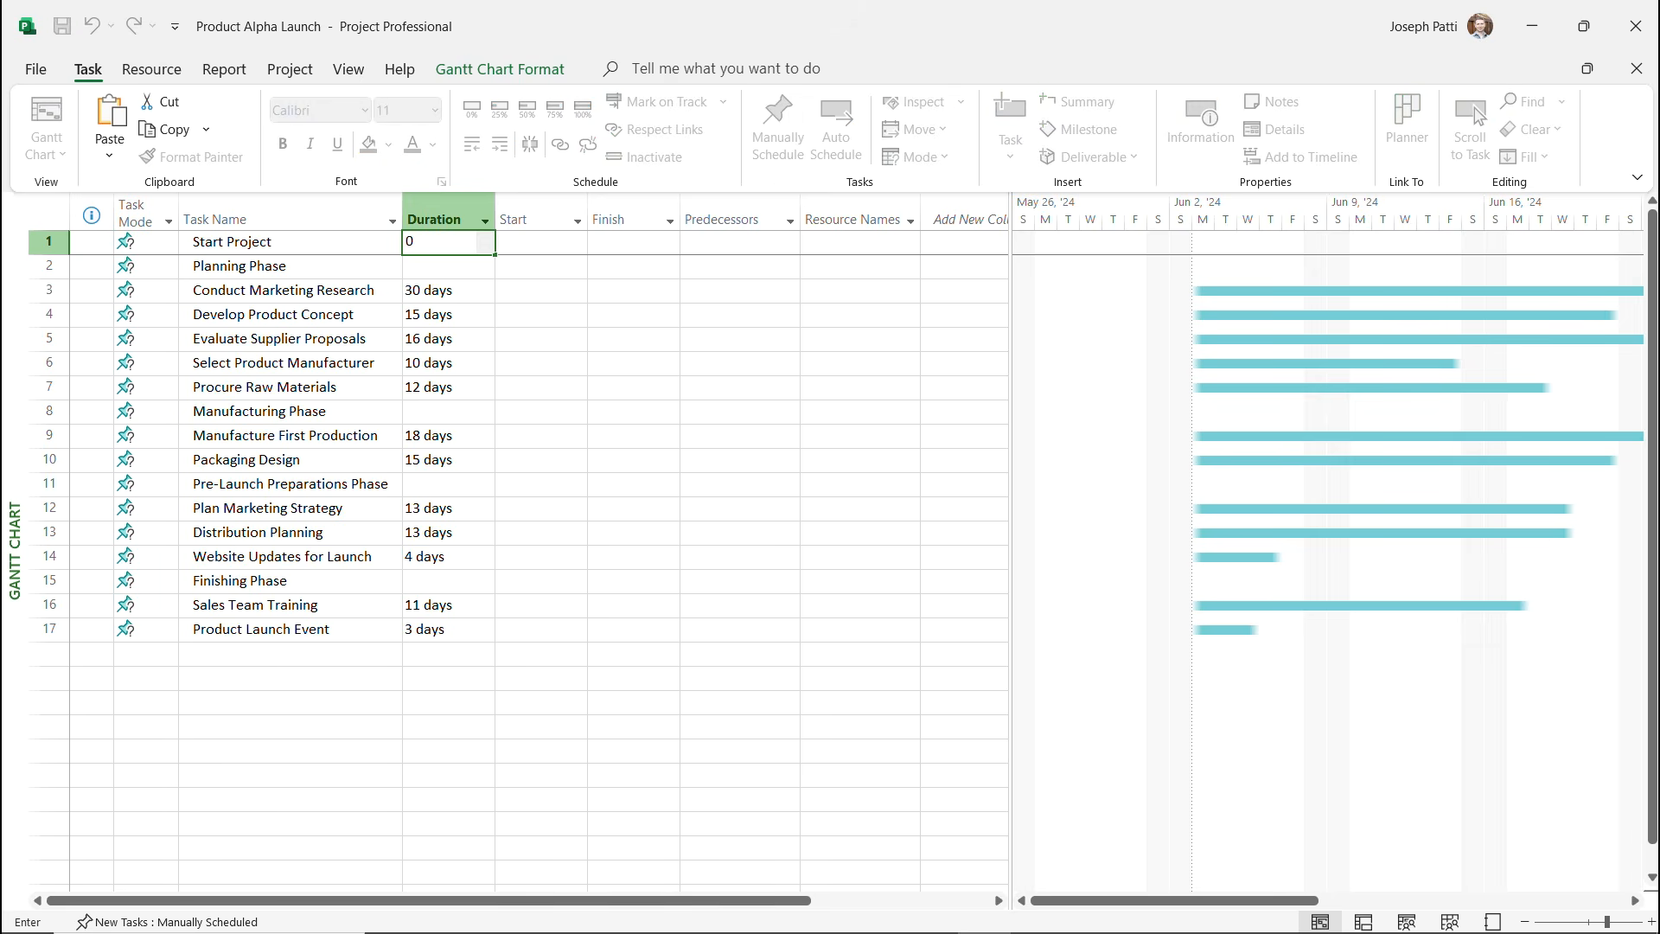
pyautogui.press('Return')
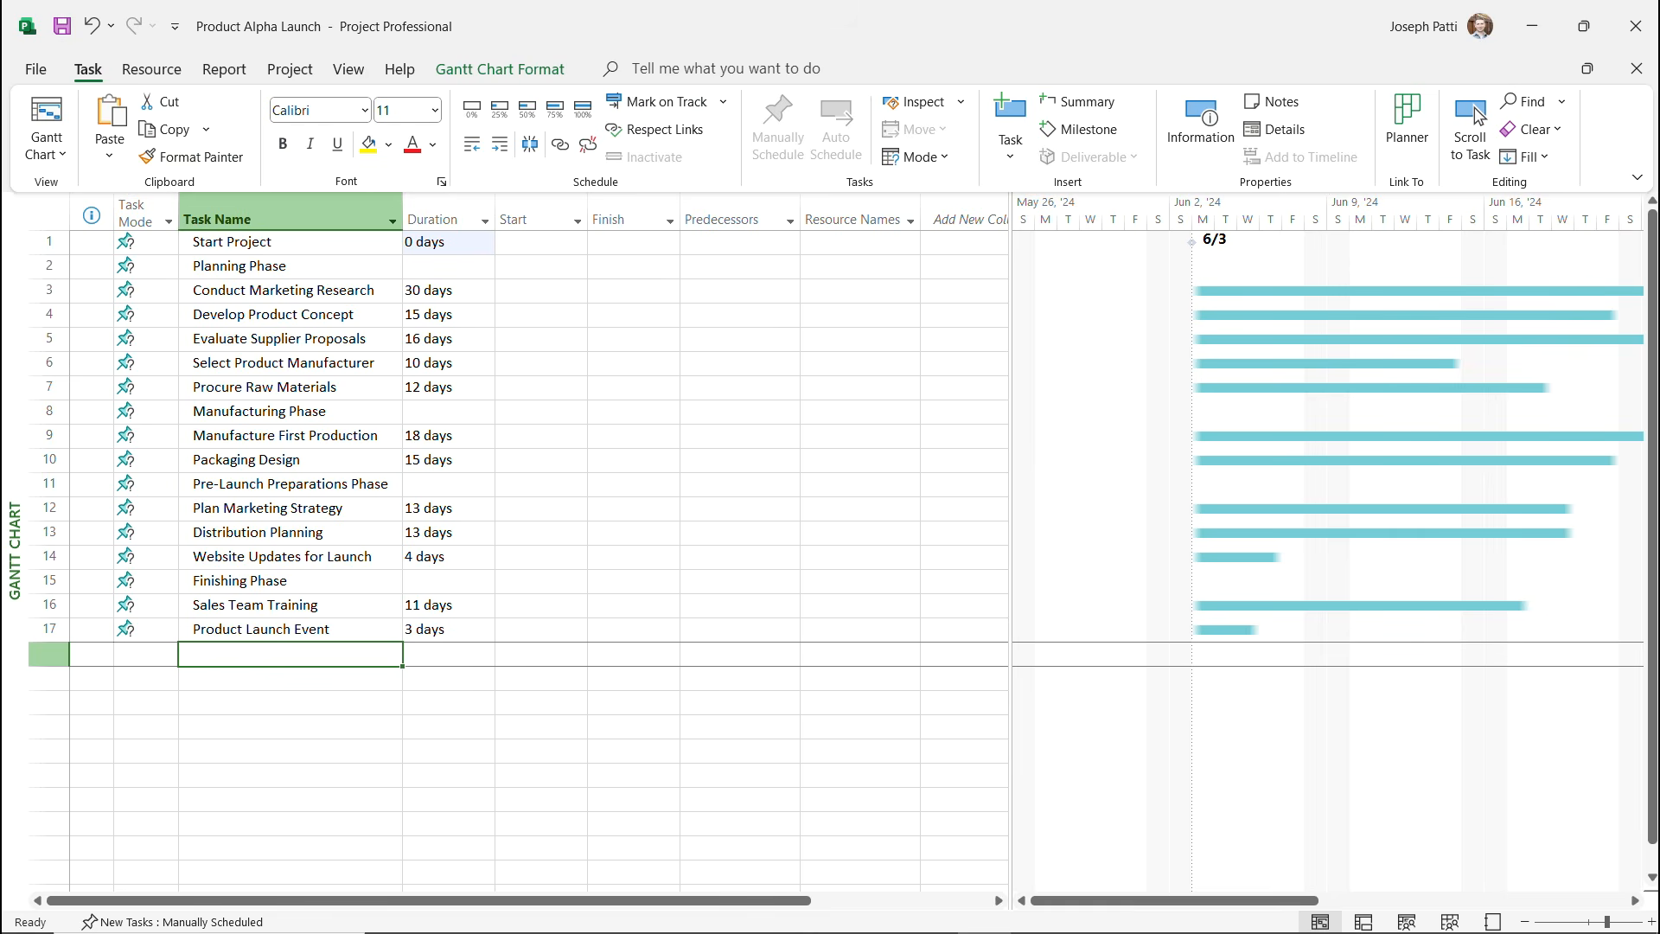
# Add an End Project task below Product Launch Event with a duration of 0 days.
pyautogui.click(1478, 117)
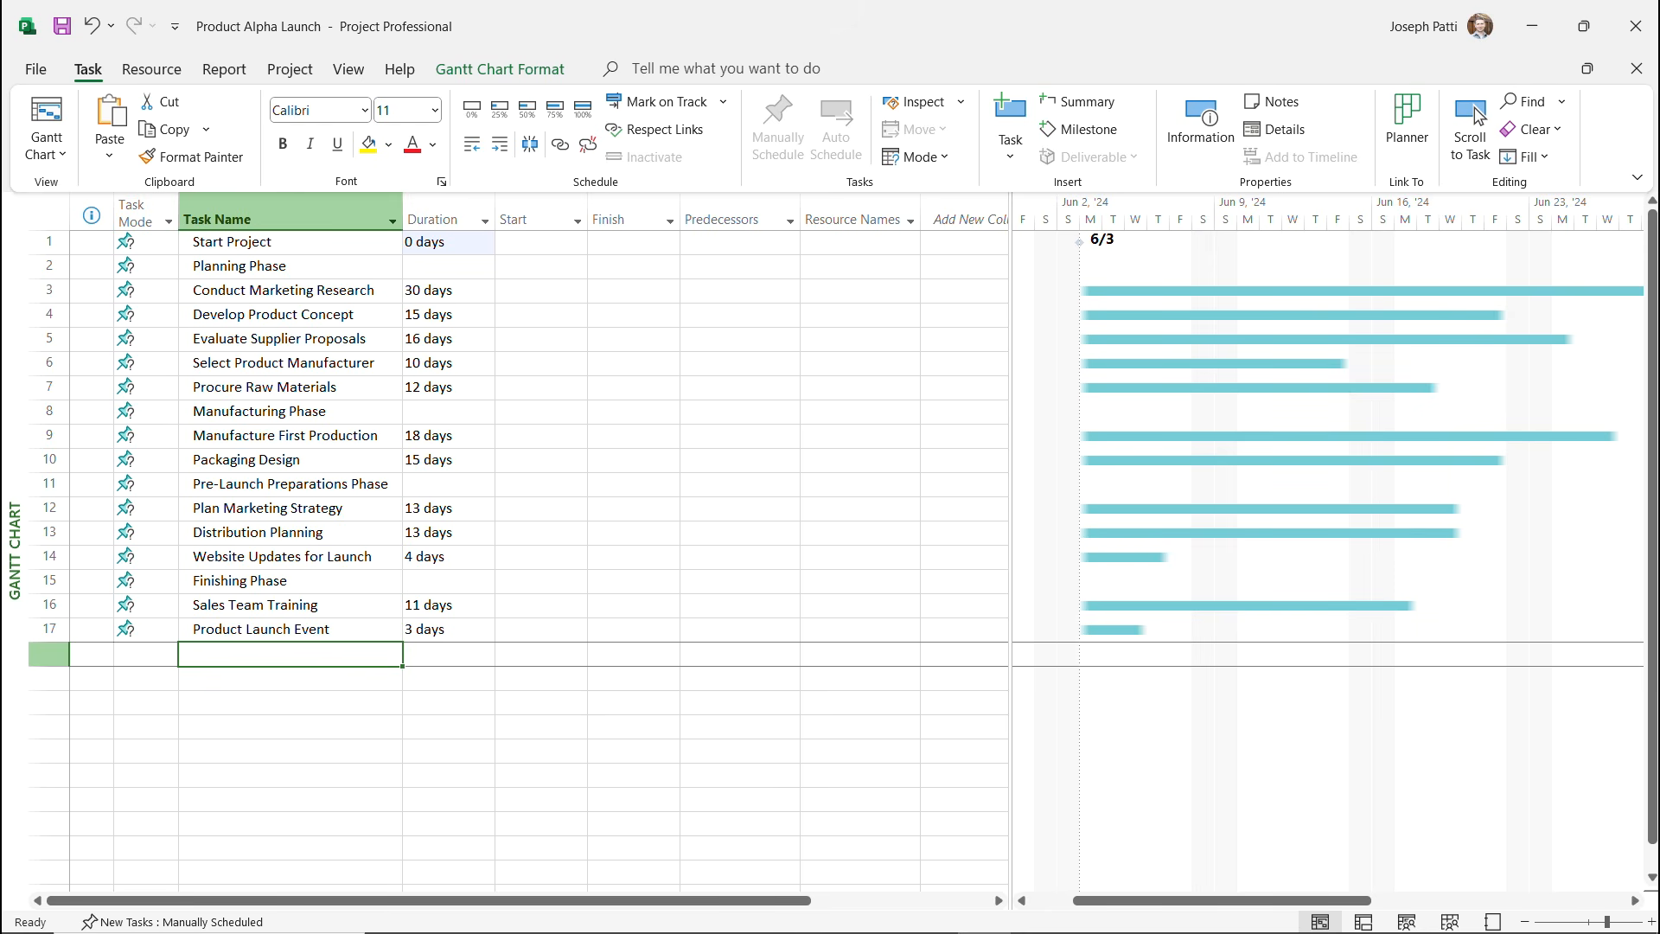
pyautogui.write('End Proje')
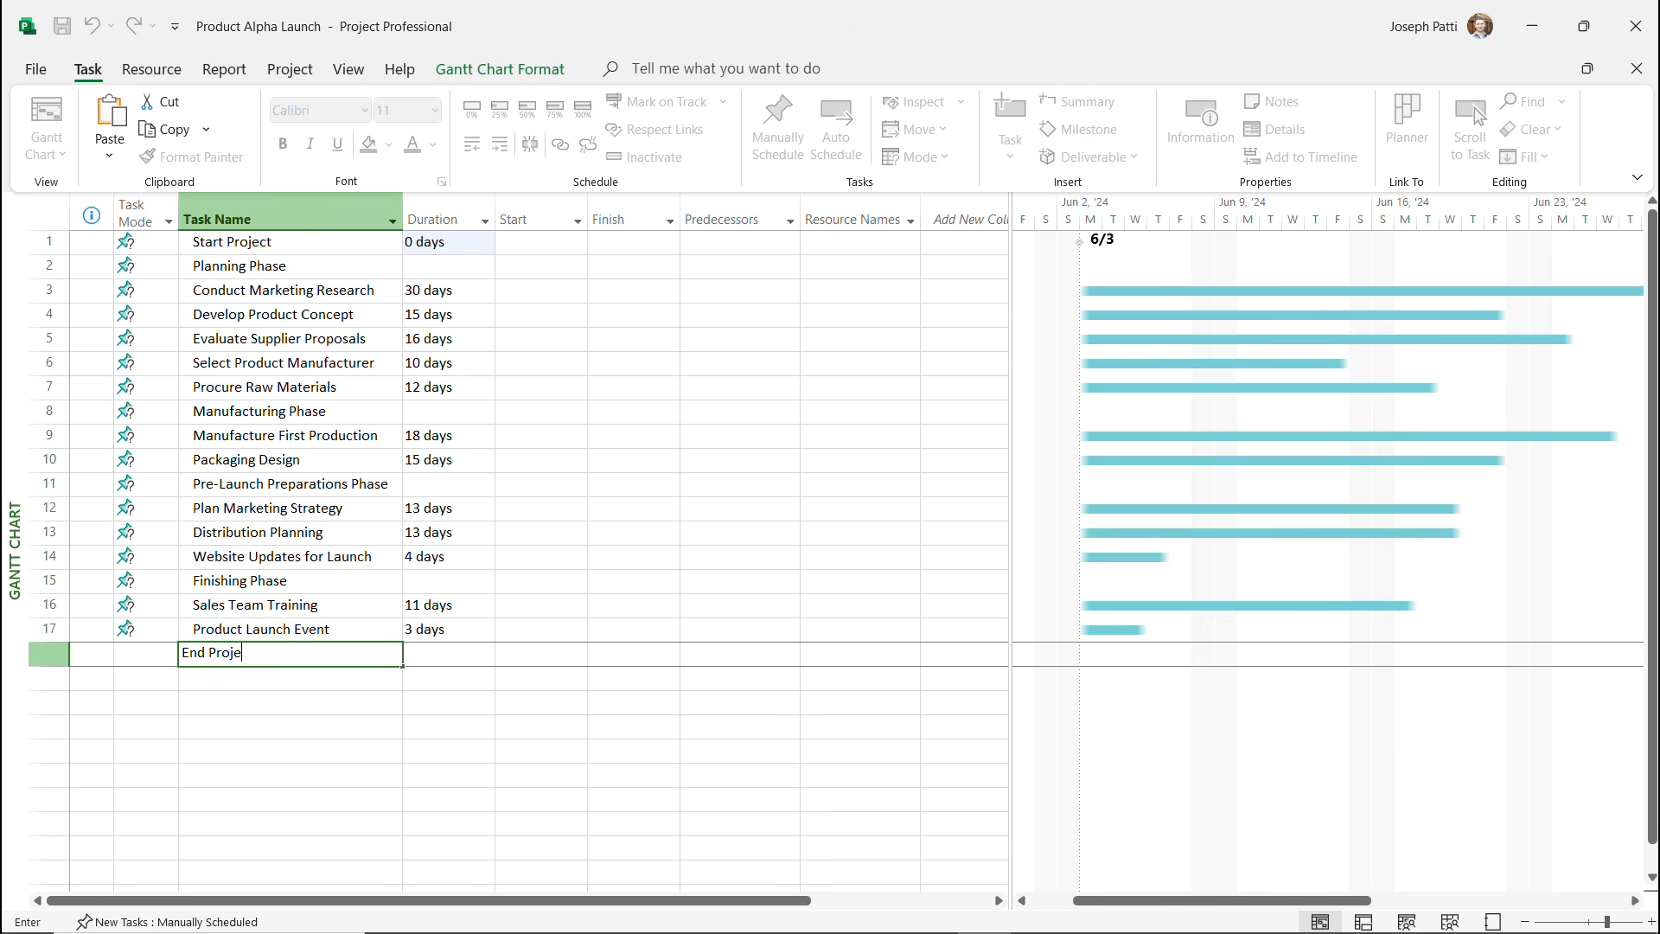
pyautogui.write('ct')
pyautogui.press('Tab')
pyautogui.write('0')
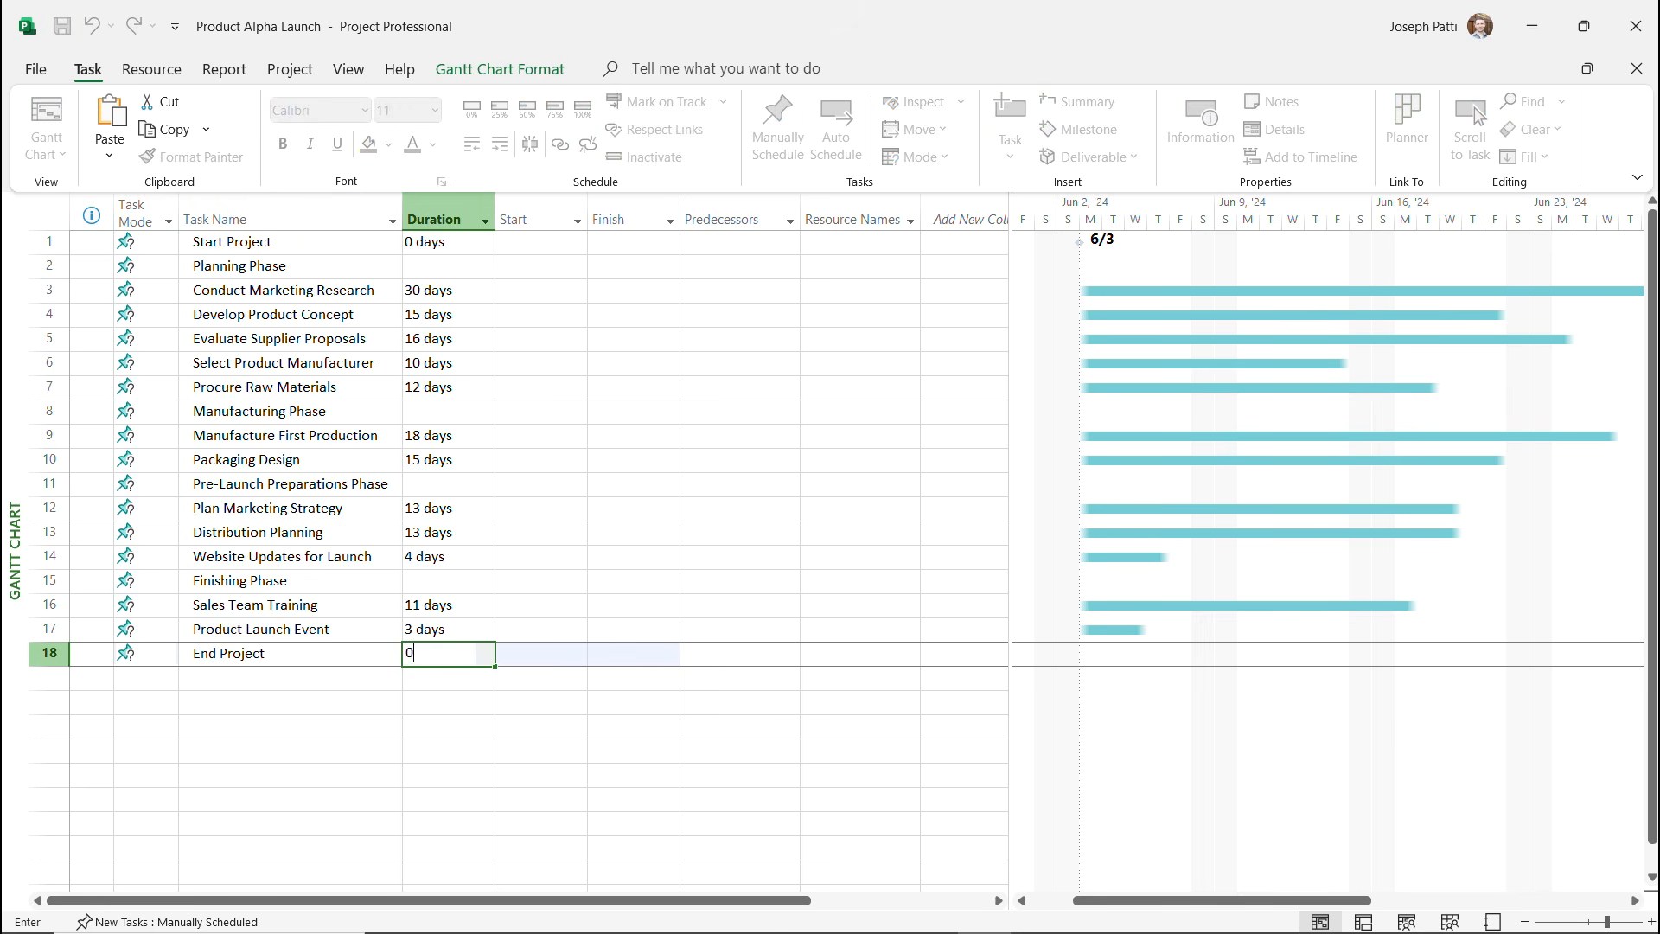
pyautogui.press('Return')
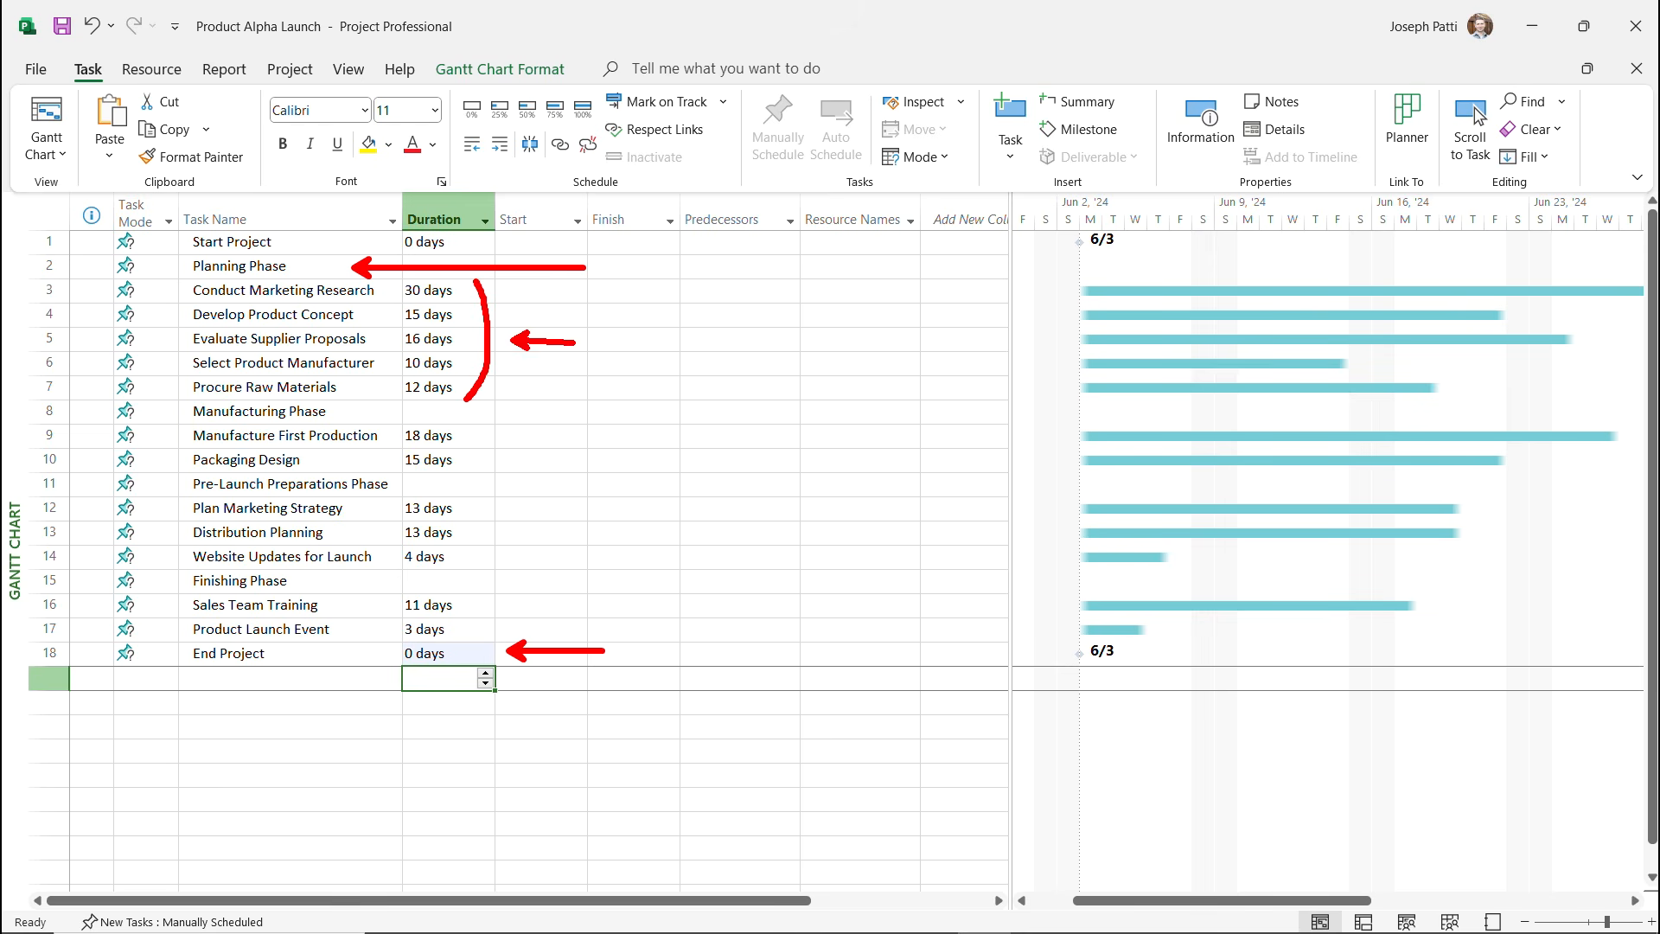
pyautogui.press('Escape')
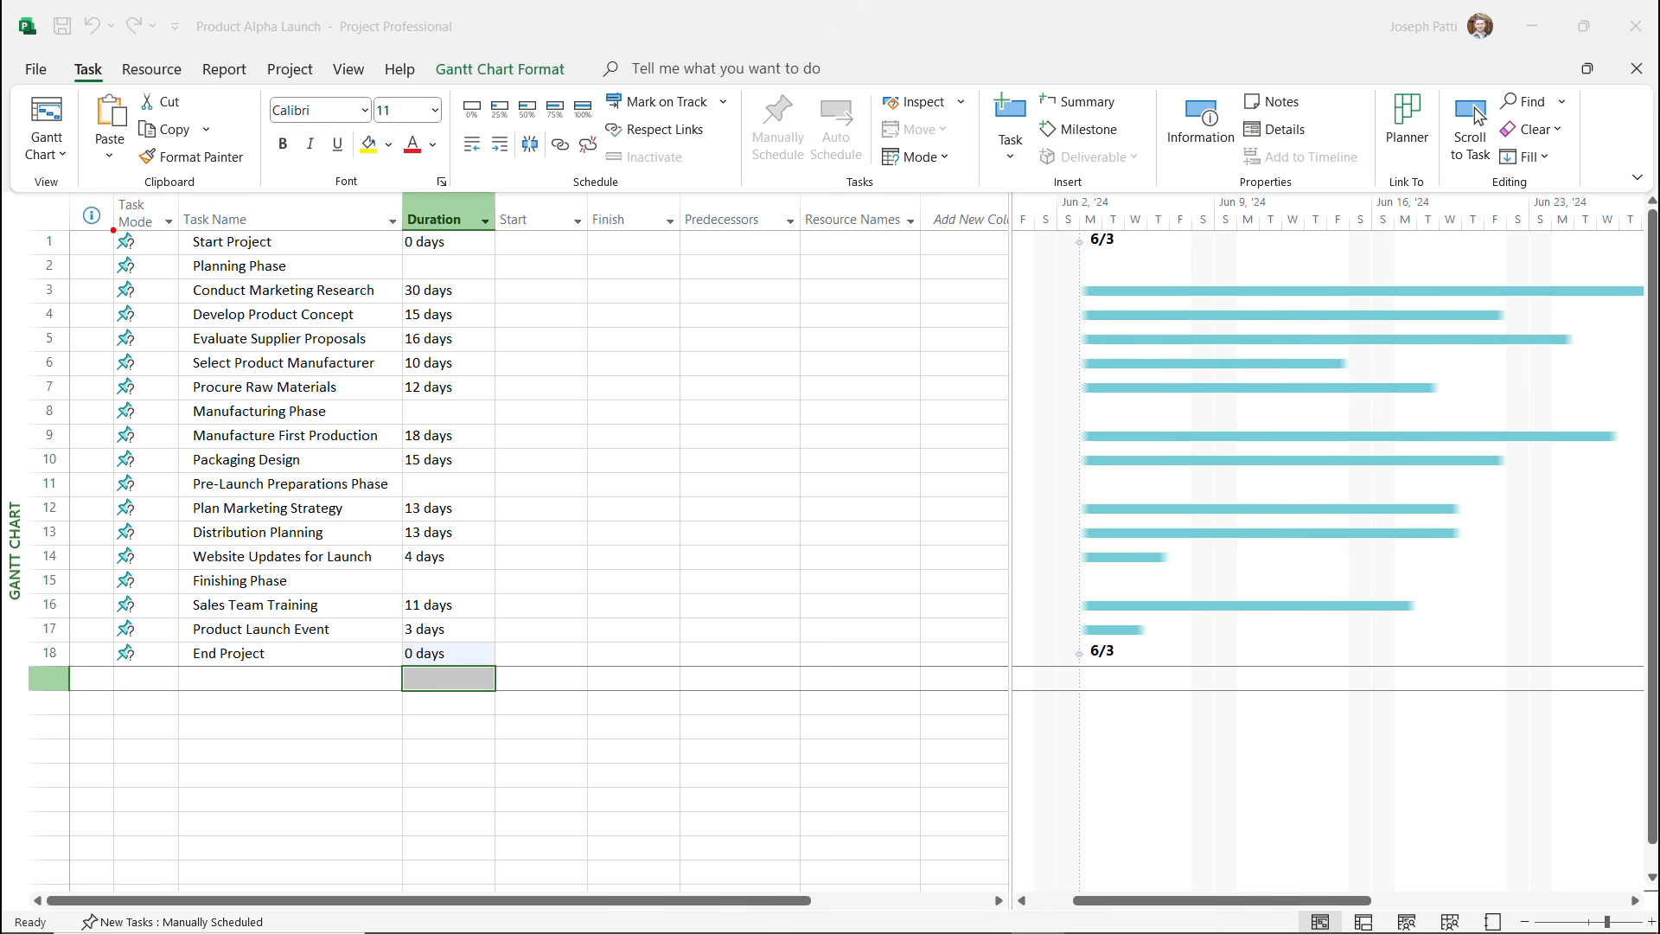
pyautogui.moveTo(111, 227); pyautogui.dragTo(167, 726)
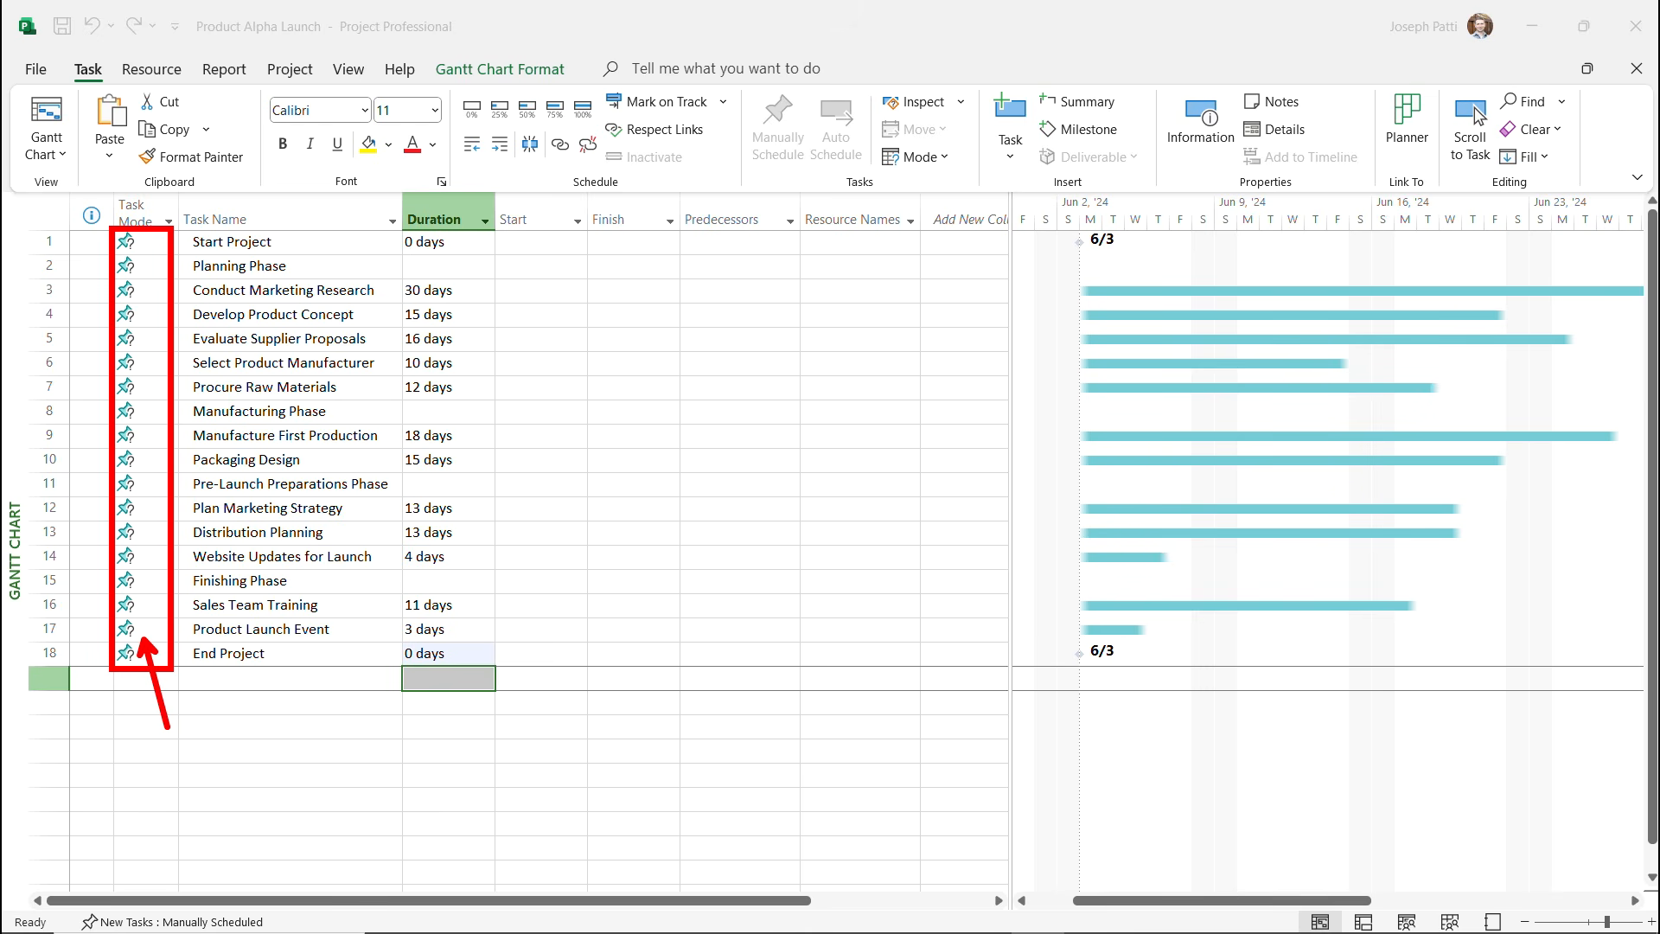
pyautogui.press('Escape')
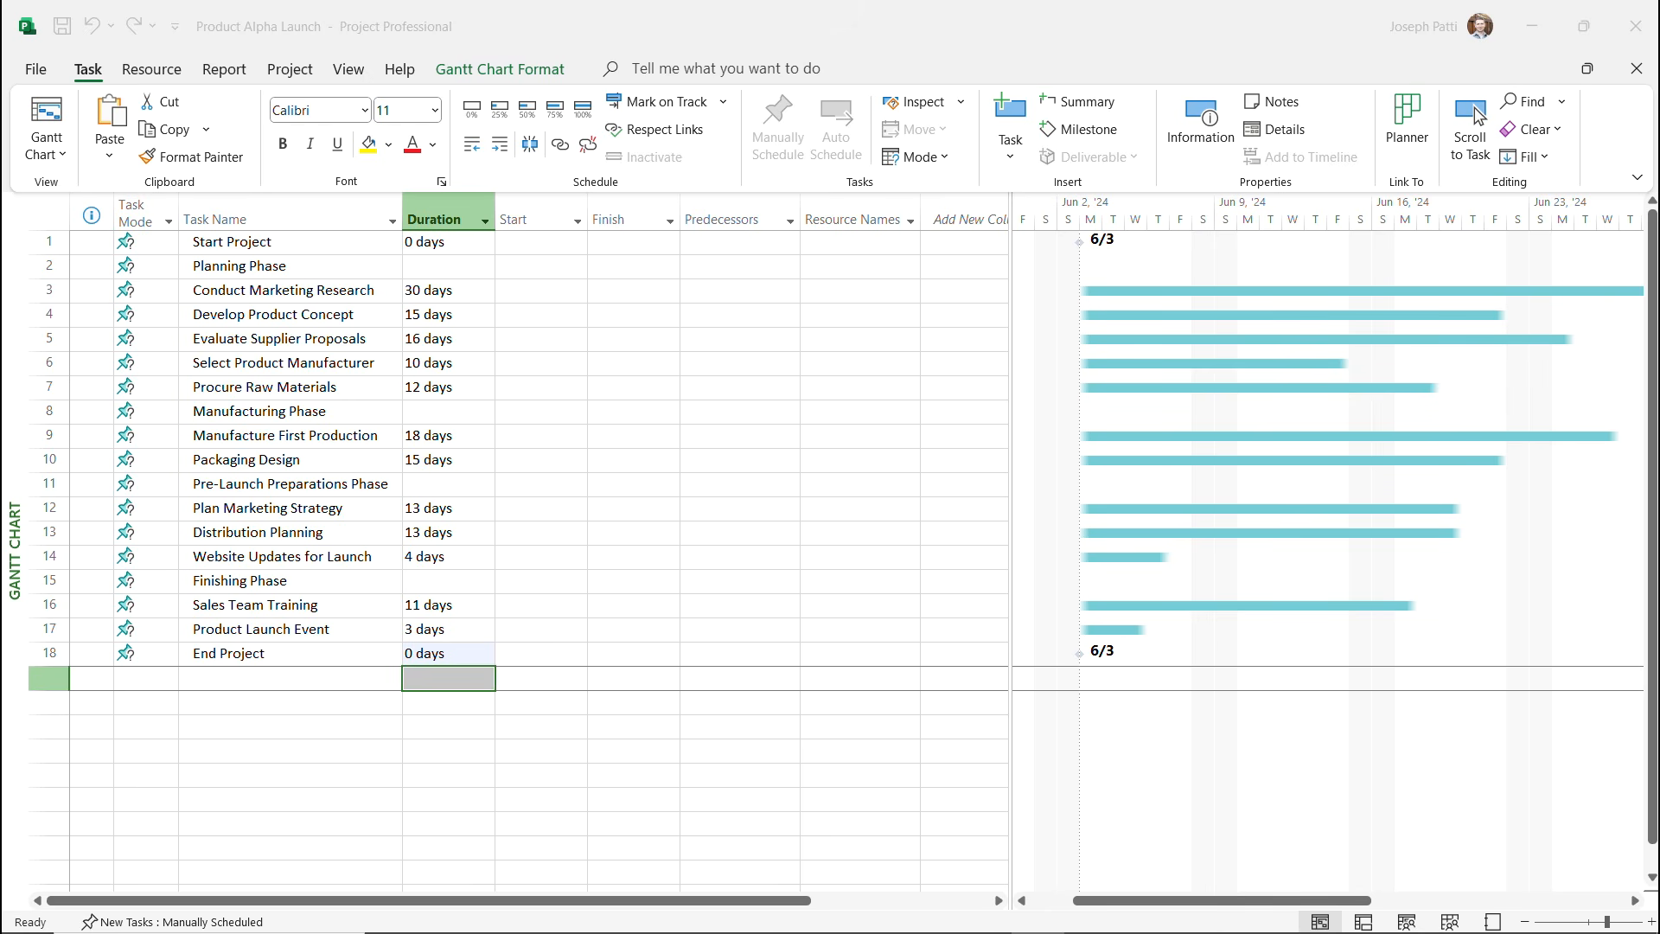
# Switch all tasks from Start Project through End Project to Auto Schedule mode.
pyautogui.click(290, 265)
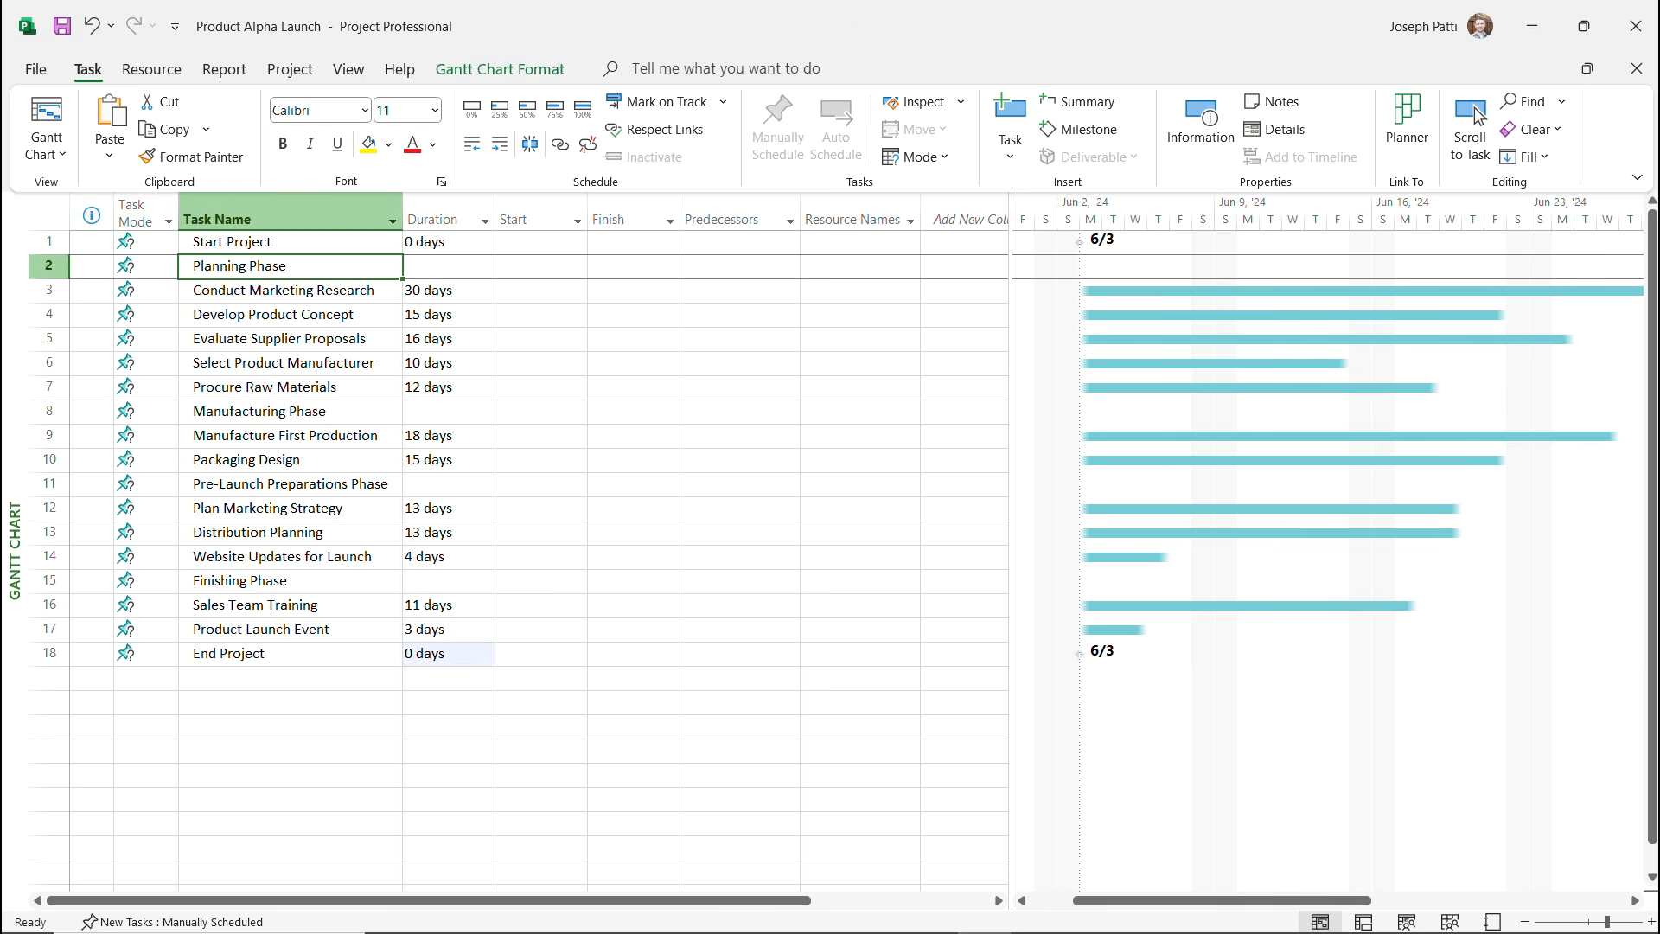
pyautogui.press('Up')
pyautogui.hotkey('shift', 'Down')
pyautogui.hotkey('shift', 'Down')
pyautogui.hotkey('shift', 'Down')
pyautogui.hotkey('shift', 'Down')
pyautogui.hotkey('shift', 'Down')
pyautogui.hotkey('shift', 'Down')
pyautogui.hotkey('shift', 'Down')
pyautogui.hotkey('shift', 'Down')
pyautogui.hotkey('shift', 'Down')
pyautogui.hotkey('shift', 'Down')
pyautogui.hotkey('shift', 'Down')
pyautogui.hotkey('shift', 'Down')
pyautogui.hotkey('shift', 'Down')
pyautogui.hotkey('shift', 'Down')
pyautogui.hotkey('shift', 'Down')
pyautogui.hotkey('shift', 'Down')
pyautogui.hotkey('shift', 'Down')
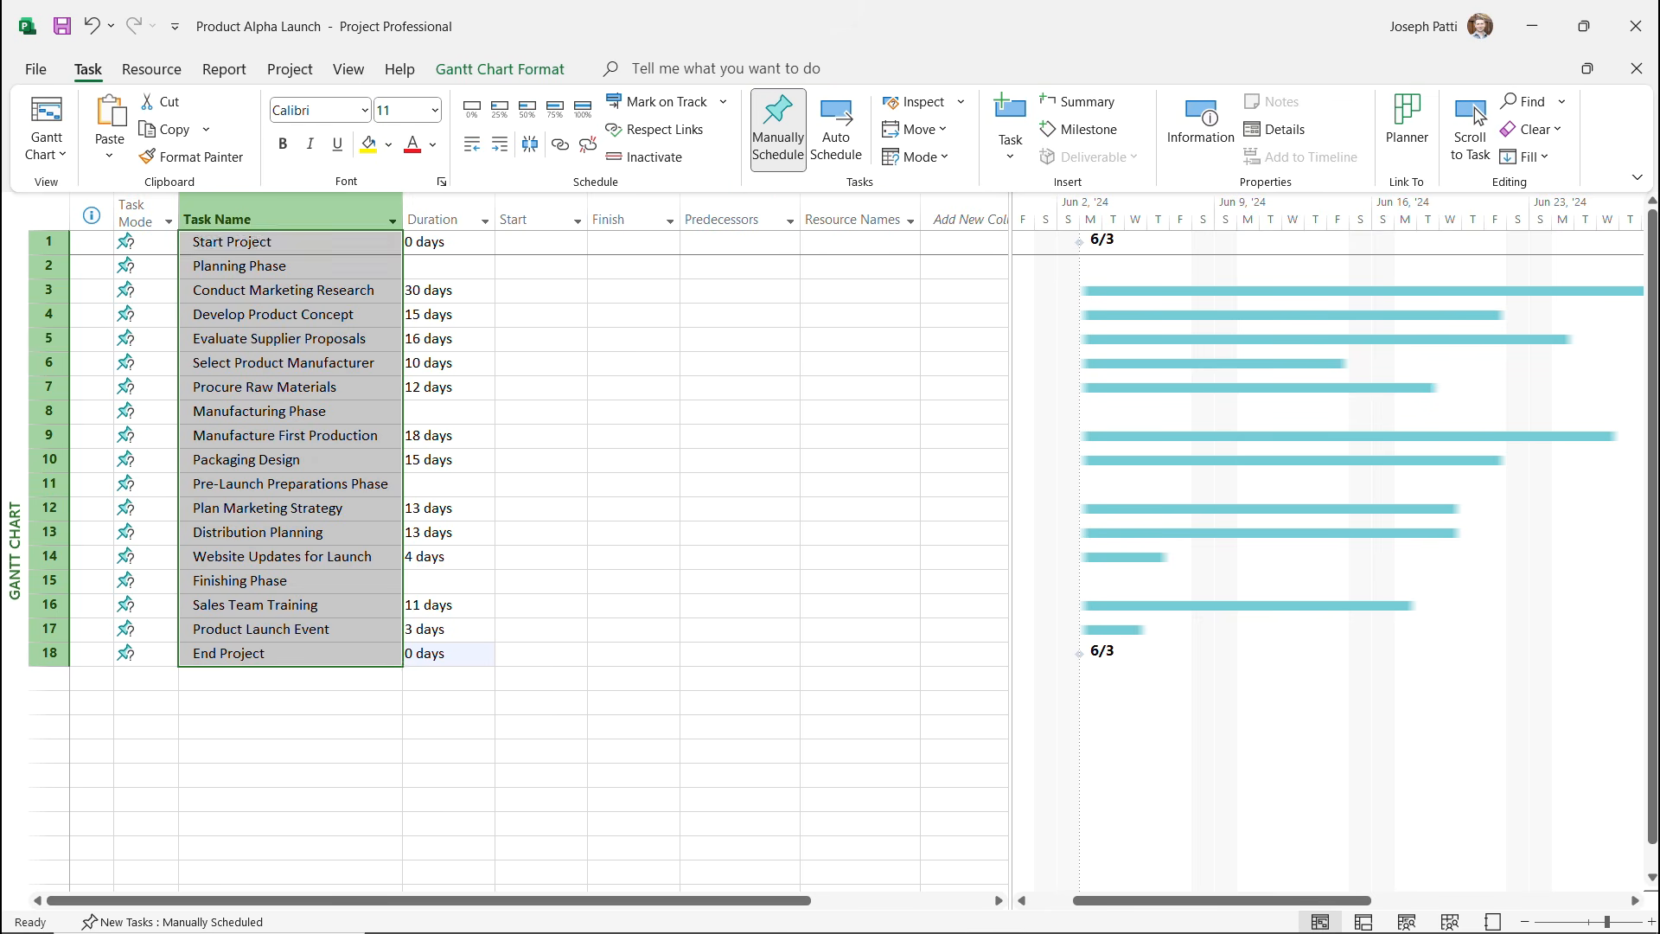
pyautogui.click(835, 129)
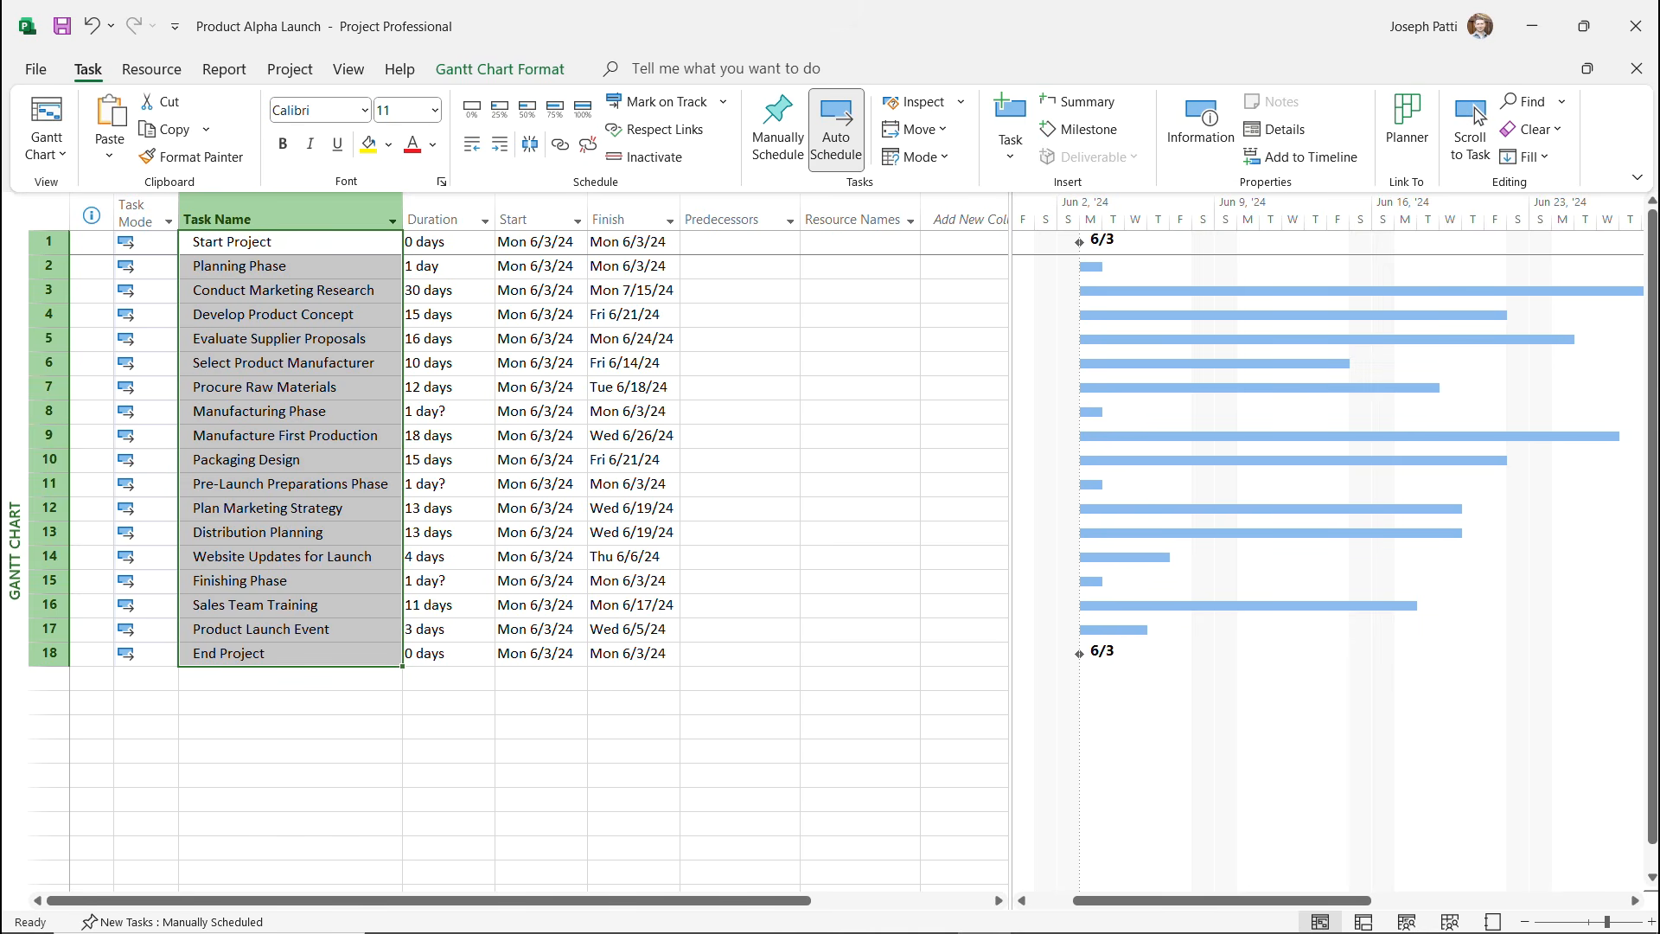
# Indent the five tasks from Conduct Marketing Research through Procure Raw Materials as subtasks of Planning Phase.
pyautogui.press('Down')
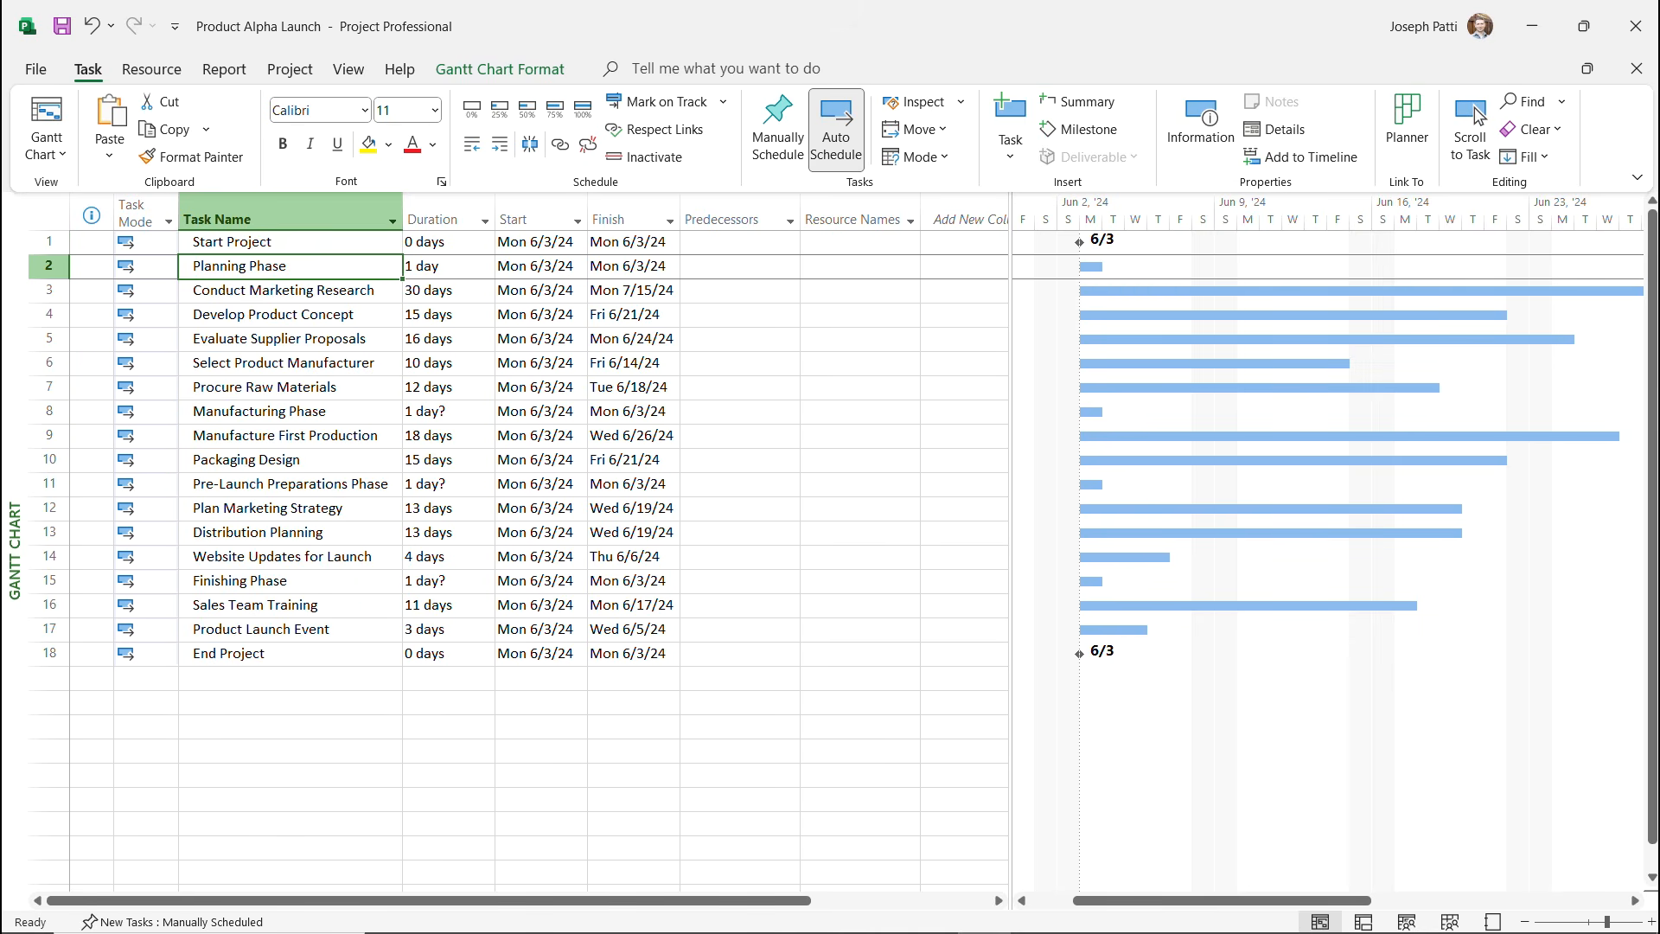
pyautogui.press('Down')
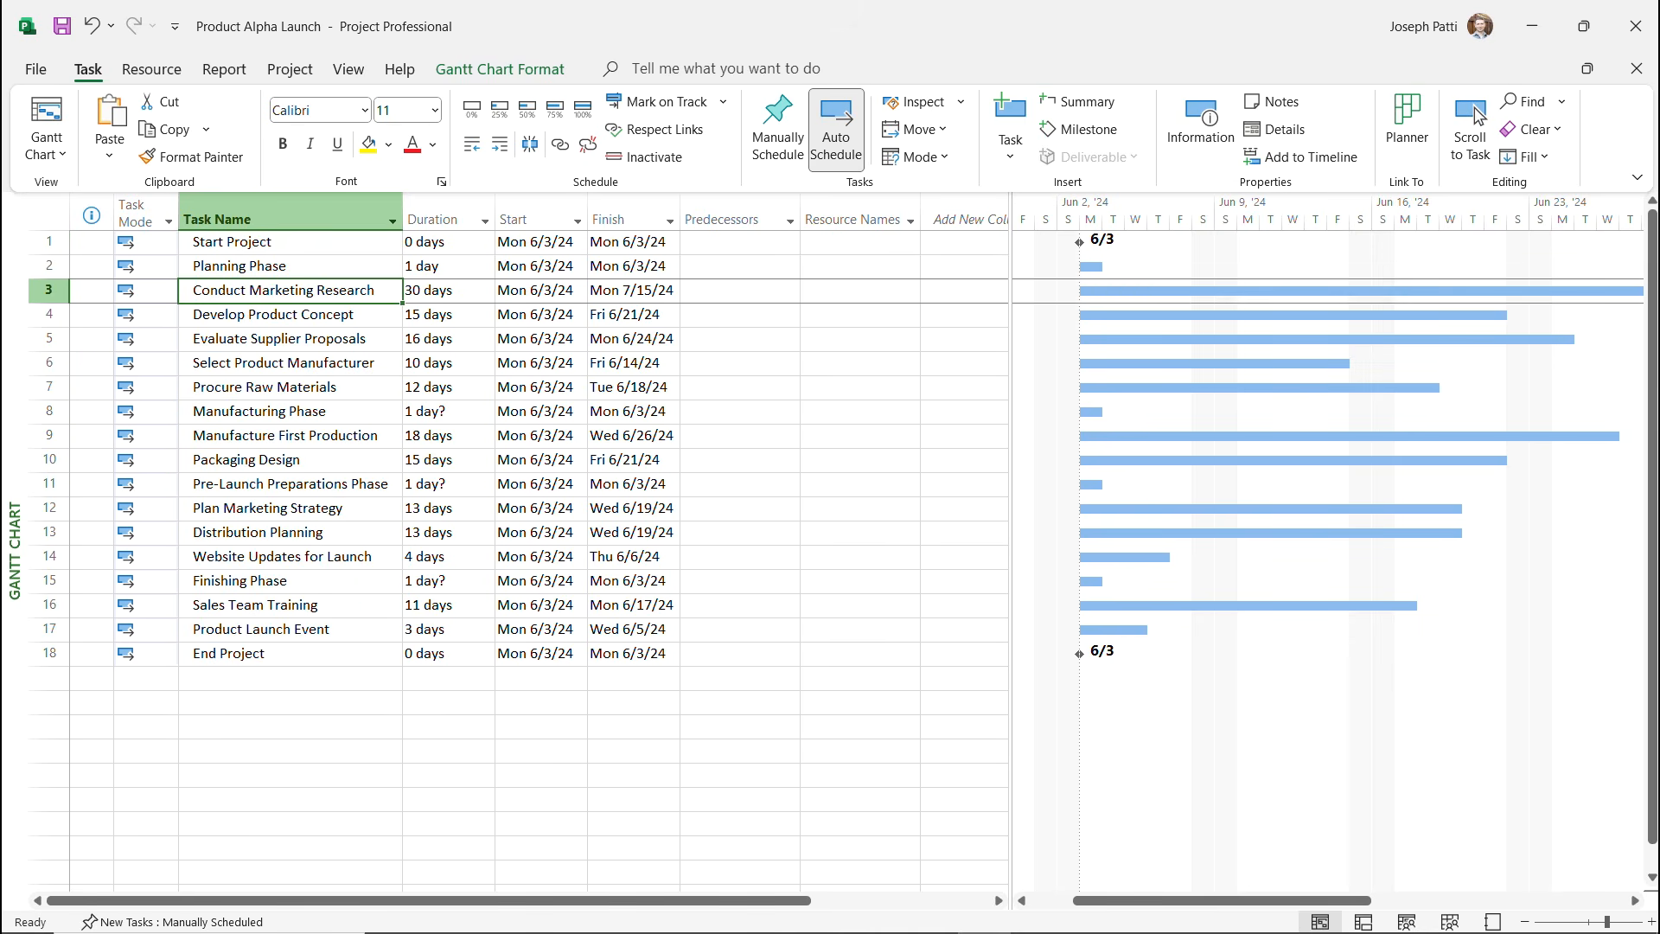
pyautogui.hotkey('shift', 'Down')
pyautogui.hotkey('shift', 'Down')
pyautogui.hotkey('shift', 'Down')
pyautogui.hotkey('shift', 'Down')
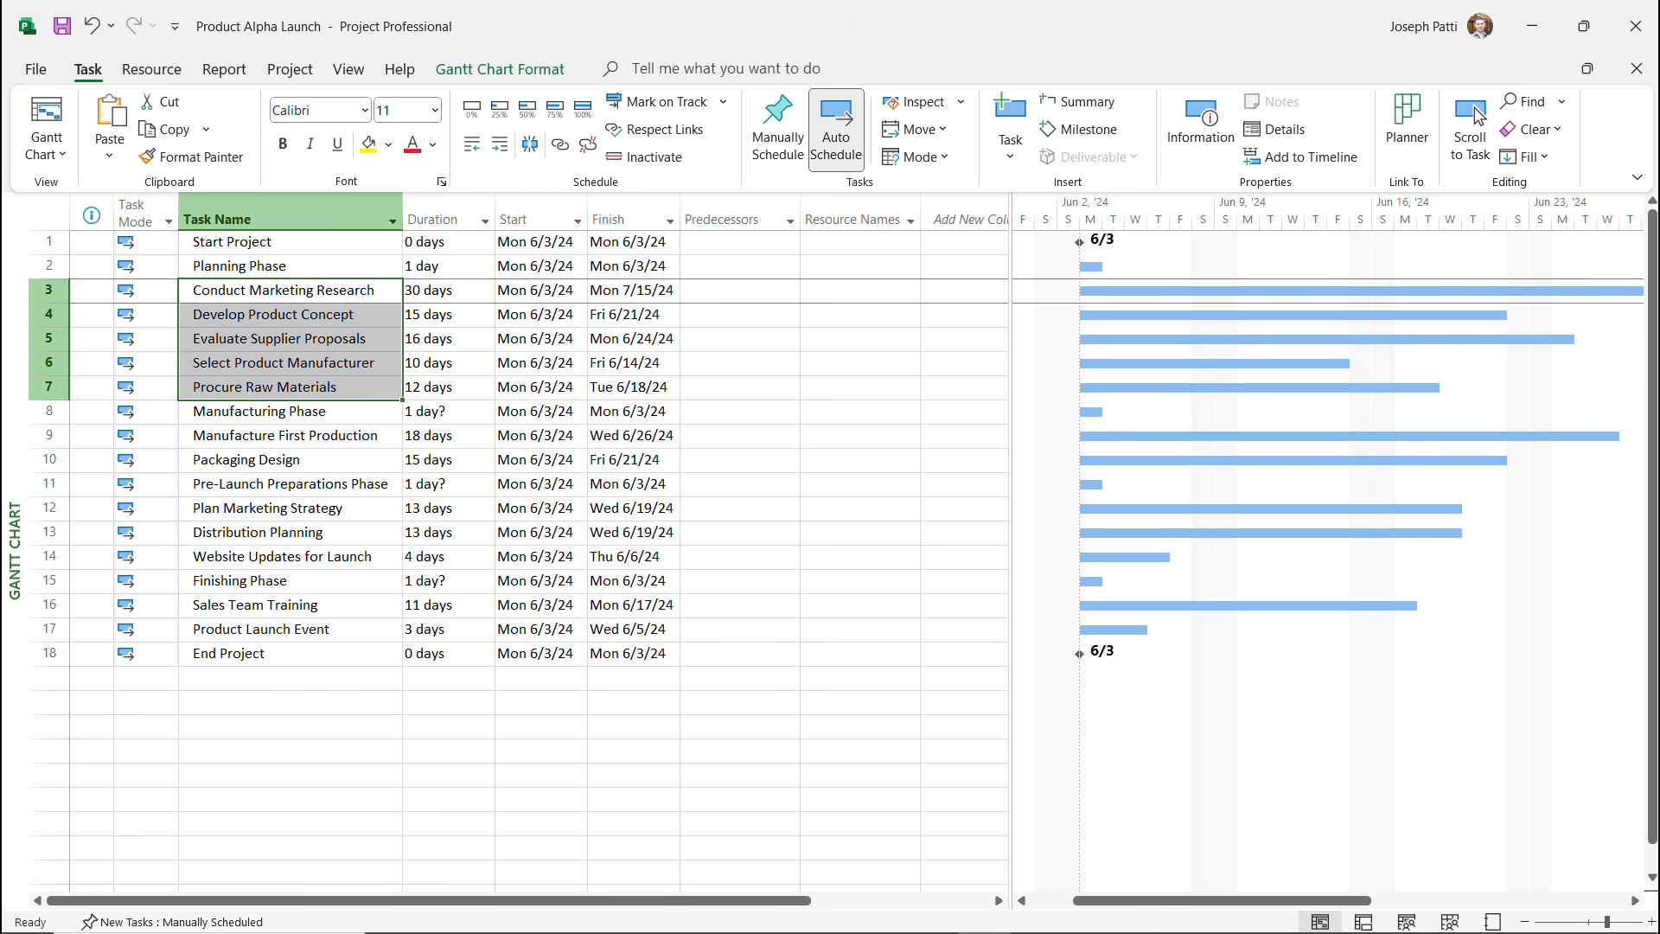
pyautogui.hotkey('alt', 'shift', 'Right')
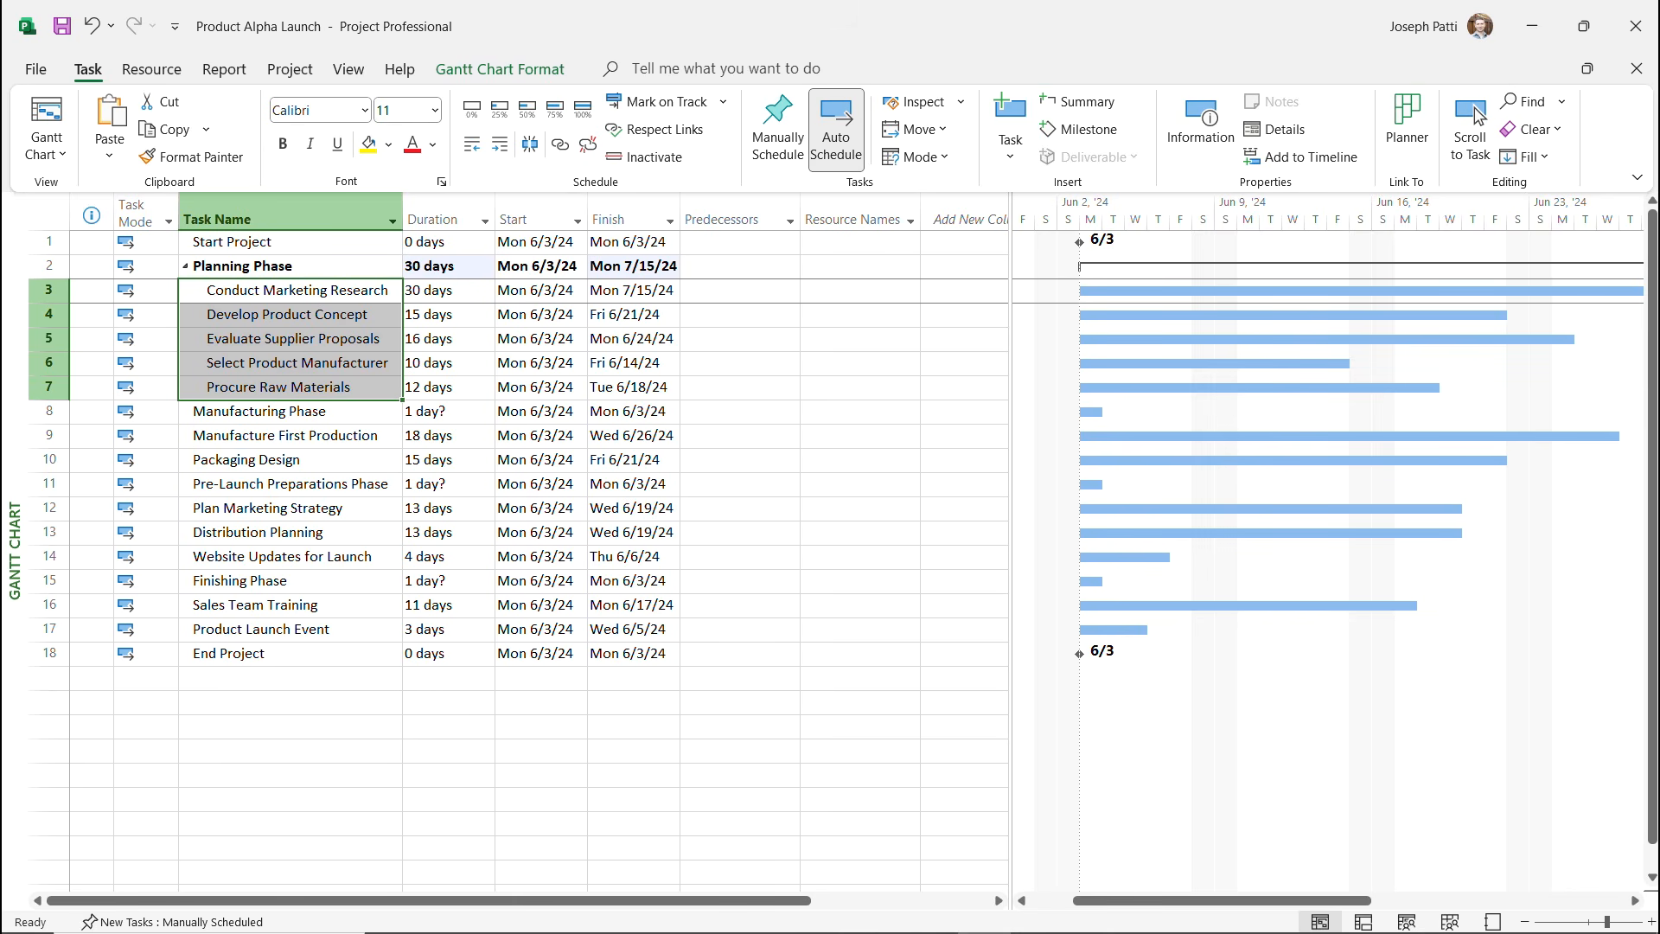
pyautogui.press('Right')
pyautogui.hotkey('shift', 'Down')
pyautogui.hotkey('shift', 'Down')
pyautogui.hotkey('shift', 'Down')
pyautogui.hotkey('shift', 'Down')
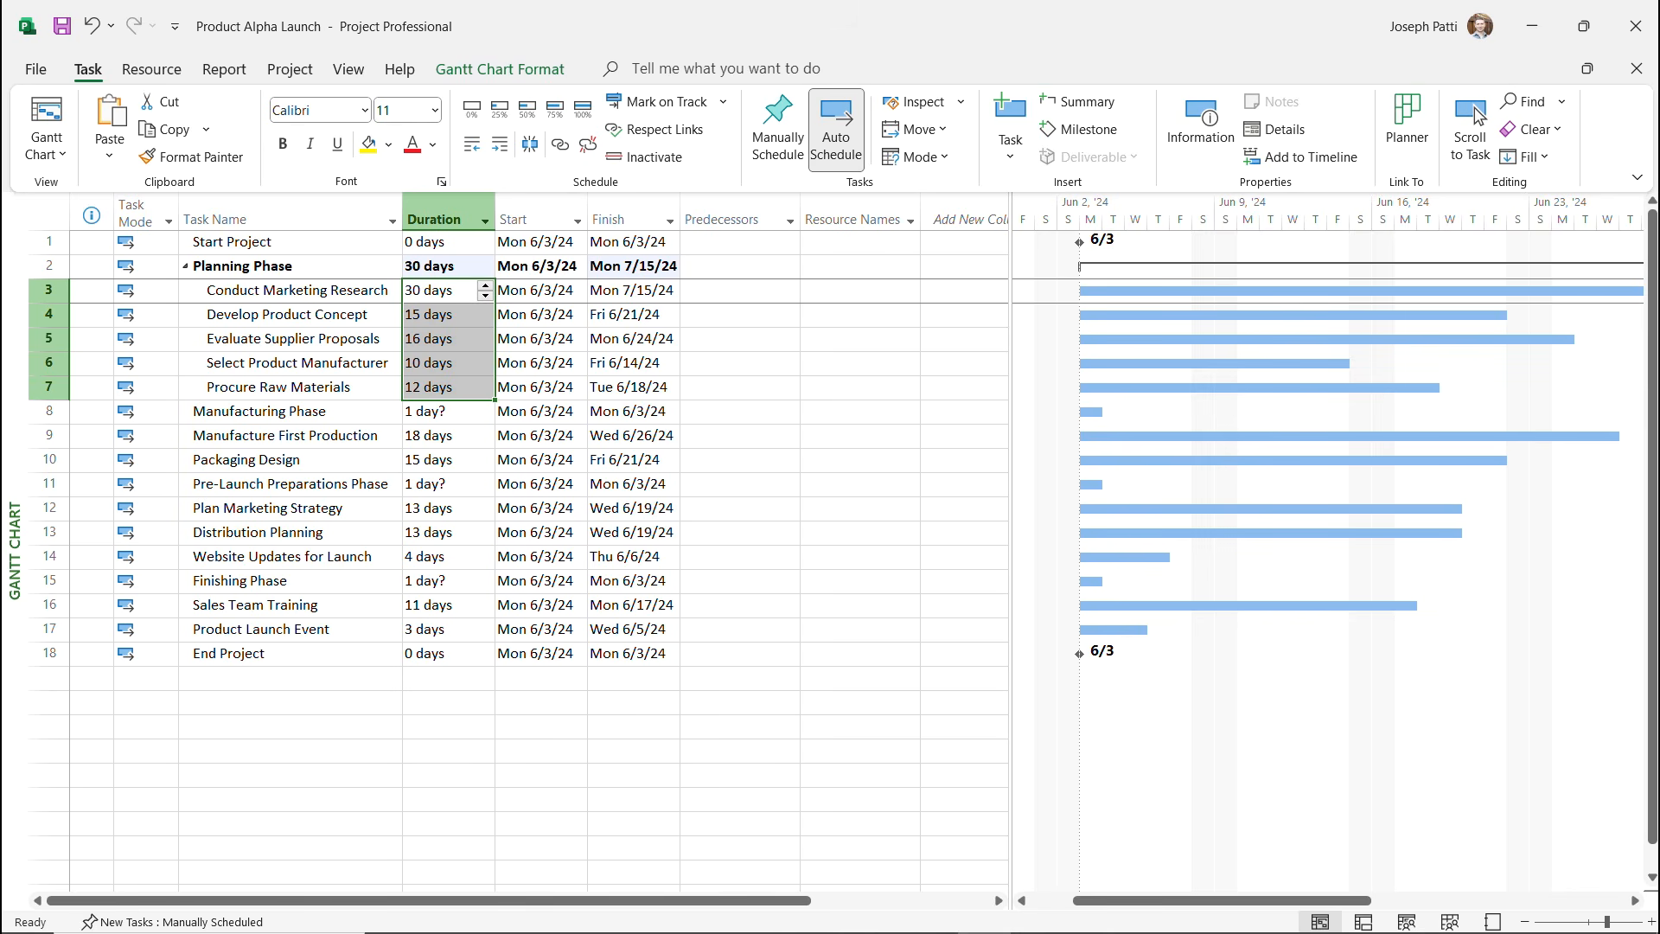
# Indent Manufacture First Production and Packaging Design under Manufacturing Phase, and Plan Marketing Strategy, Distribution Planning and Website Updates for Launch under Pre-Launch Preparations Phase.
pyautogui.moveTo(290, 435); pyautogui.dragTo(290, 459)
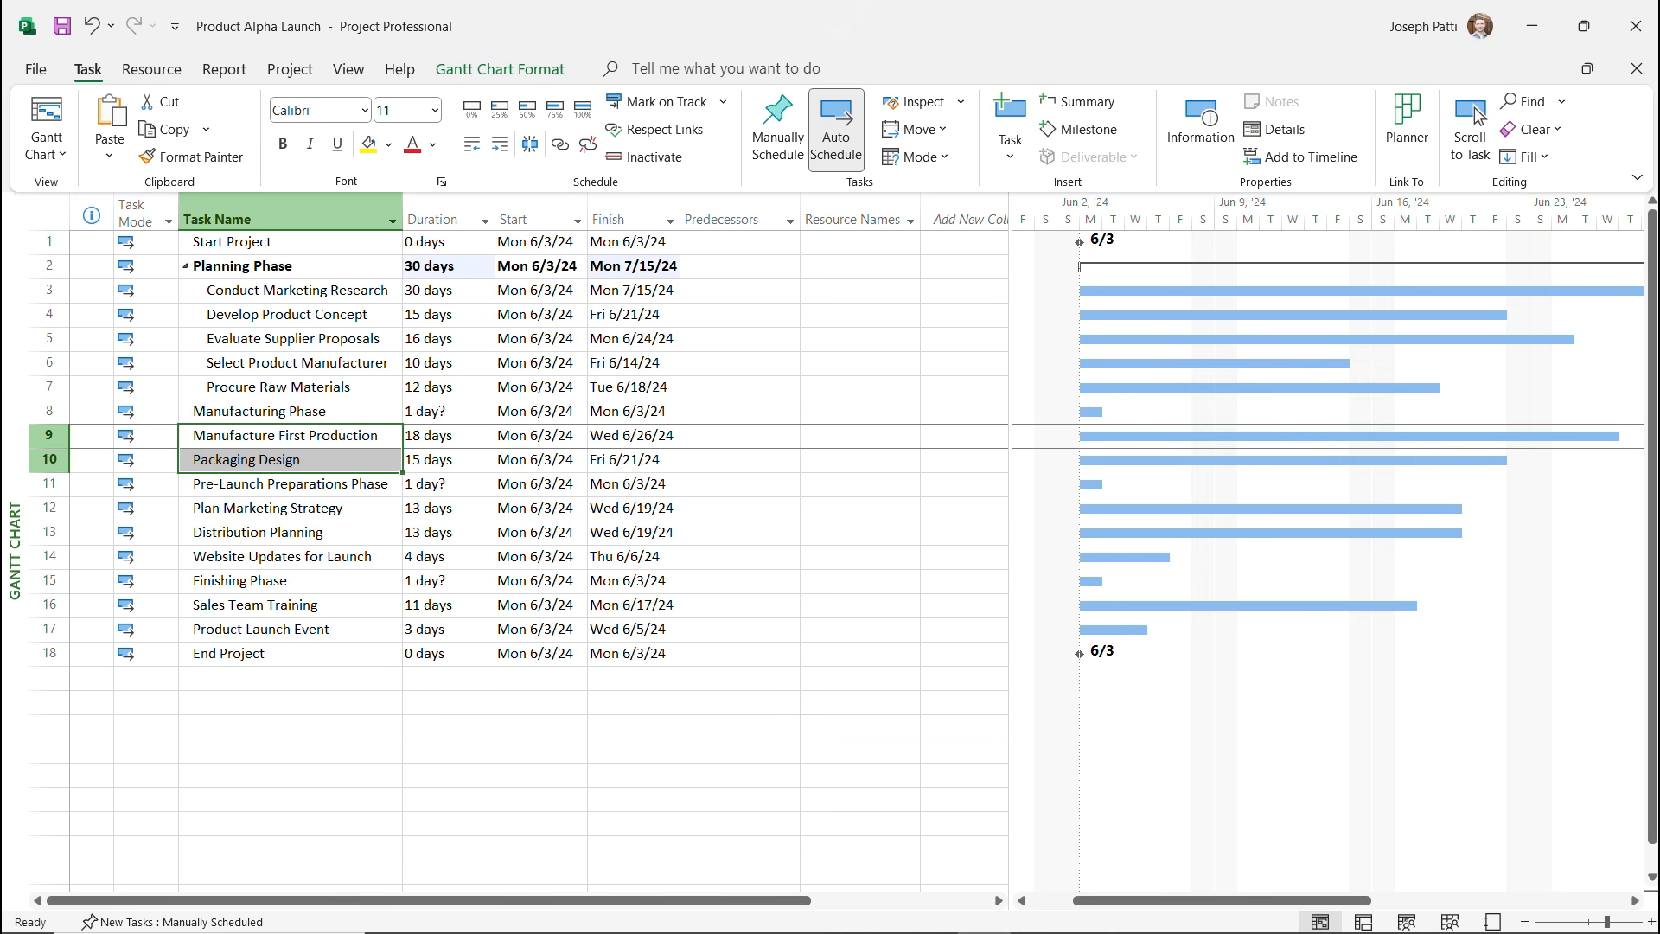
pyautogui.hotkey('alt', 'shift', 'Right')
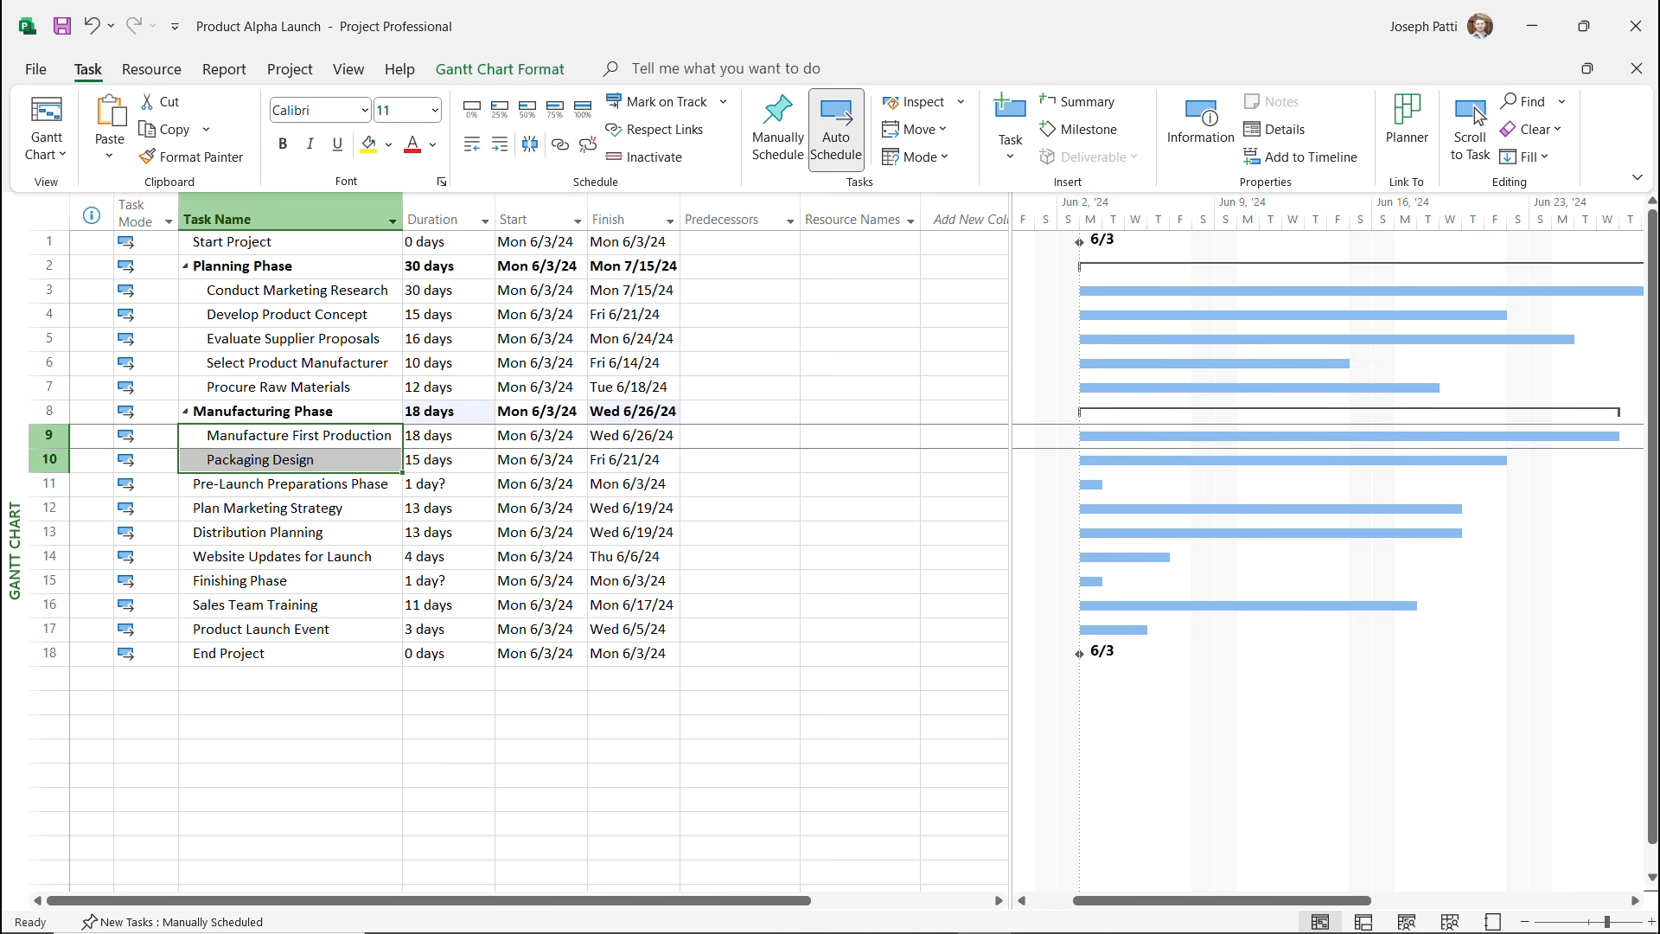
pyautogui.click(289, 507)
pyautogui.hotkey('shift', 'Down')
pyautogui.hotkey('shift', 'Down')
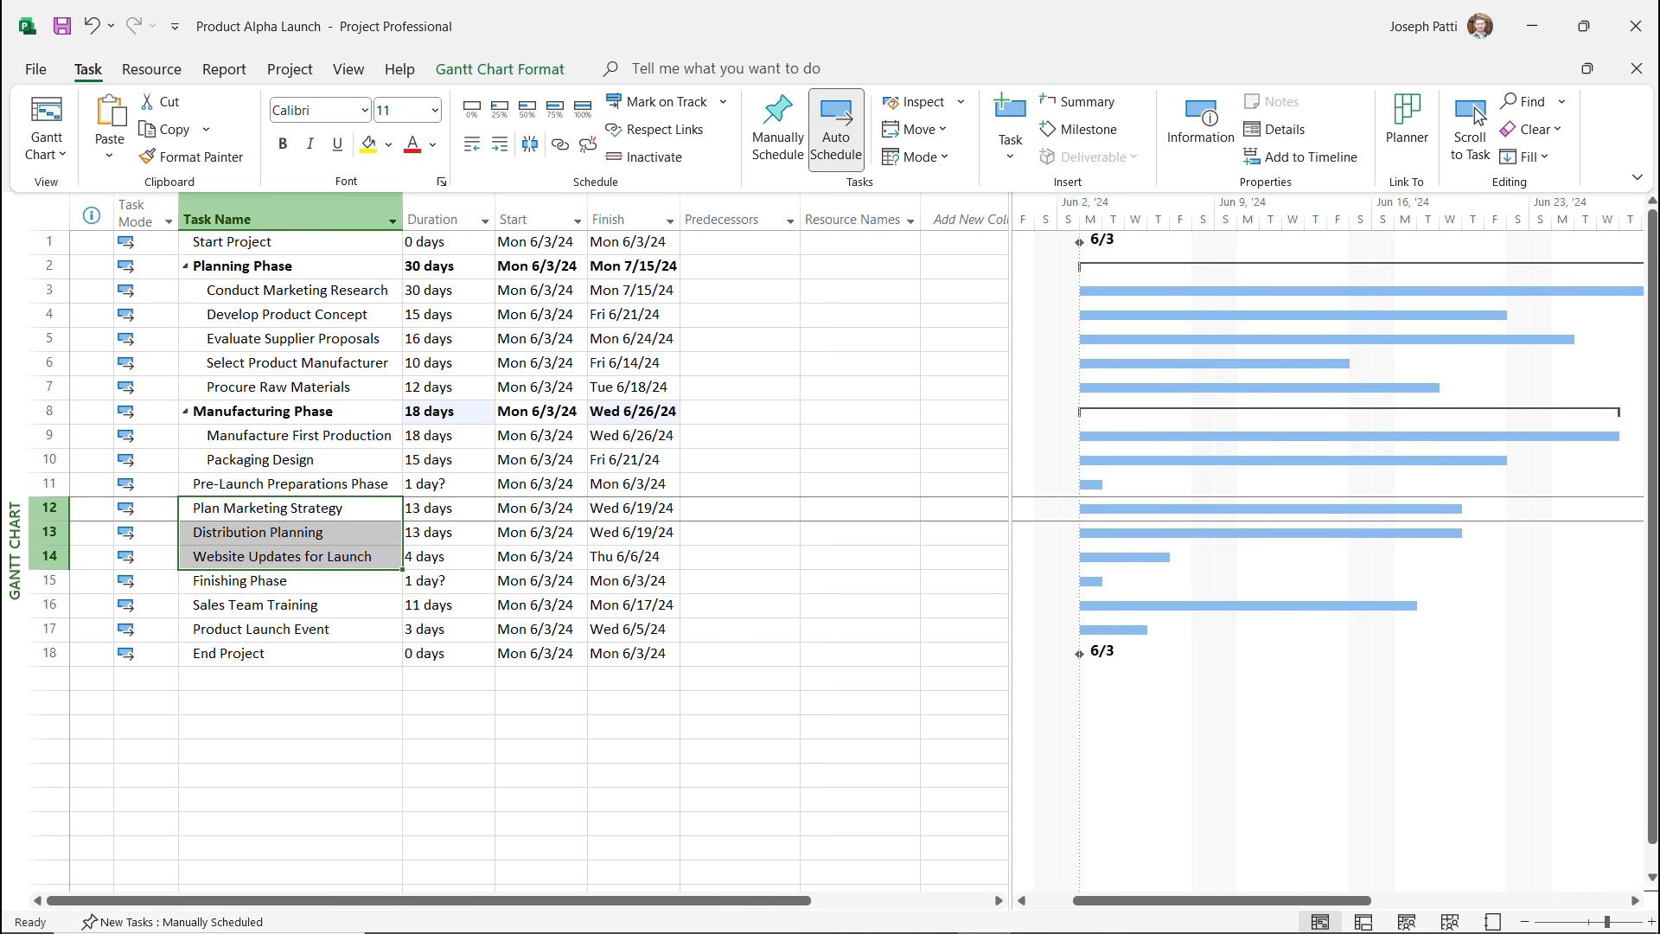
pyautogui.hotkey('alt', 'shift', 'Right')
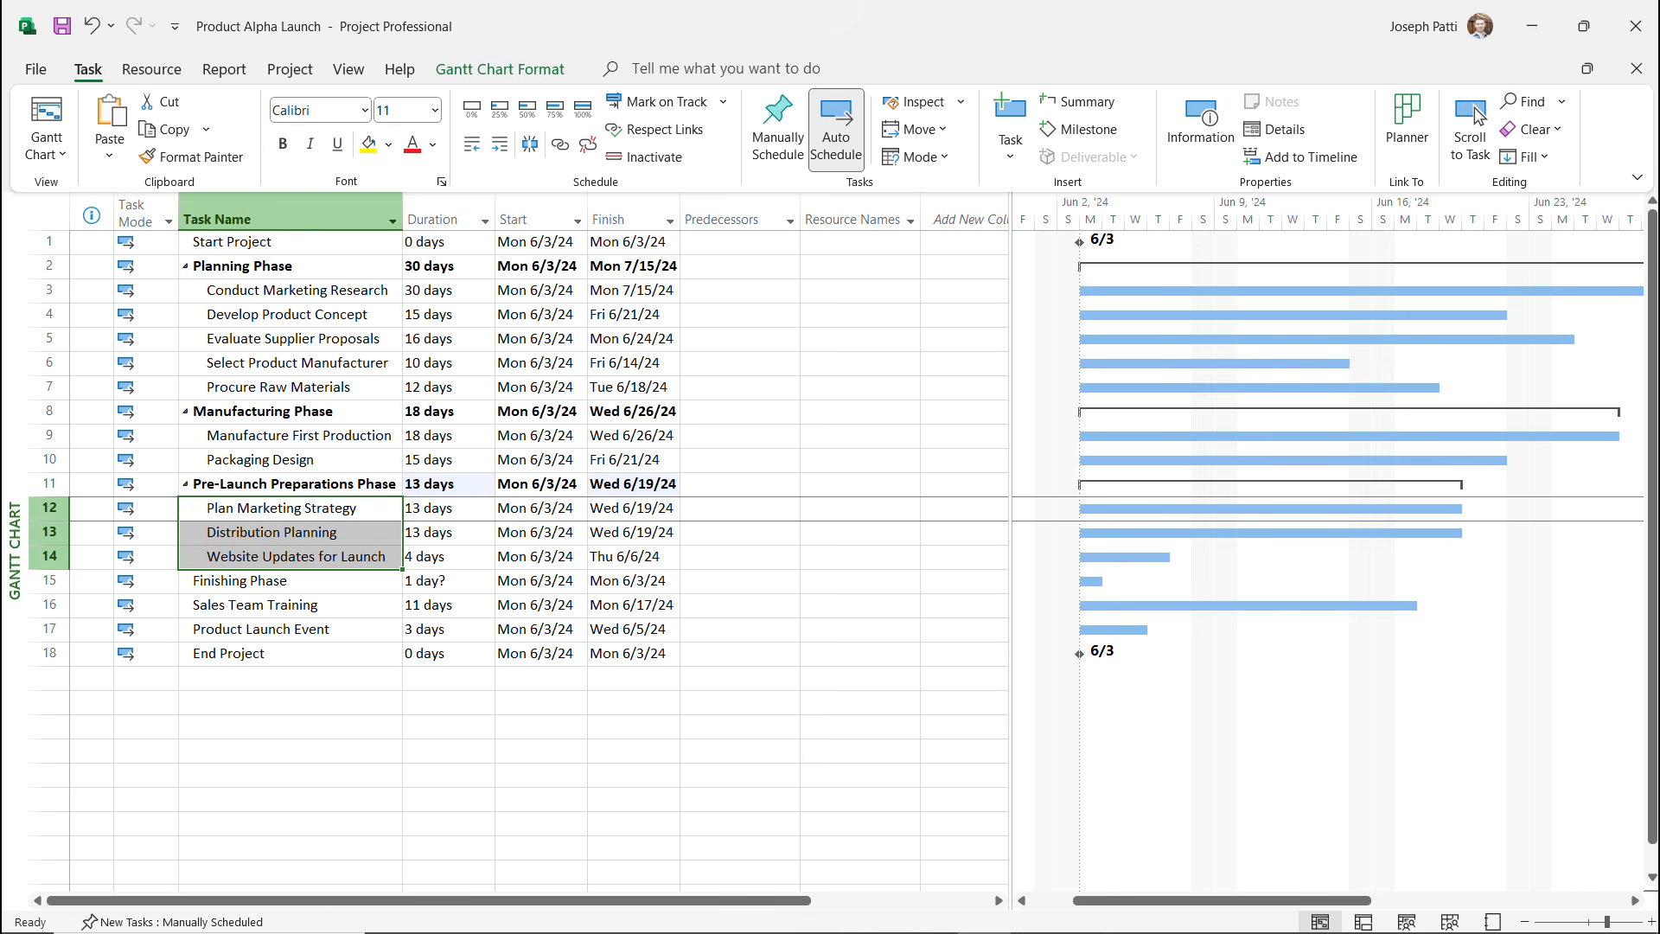
# Indent Sales Team Training and Product Launch Event as subtasks of Finishing Phase.
pyautogui.press('Down')
pyautogui.press('Down')
pyautogui.hotkey('shift', 'Down')
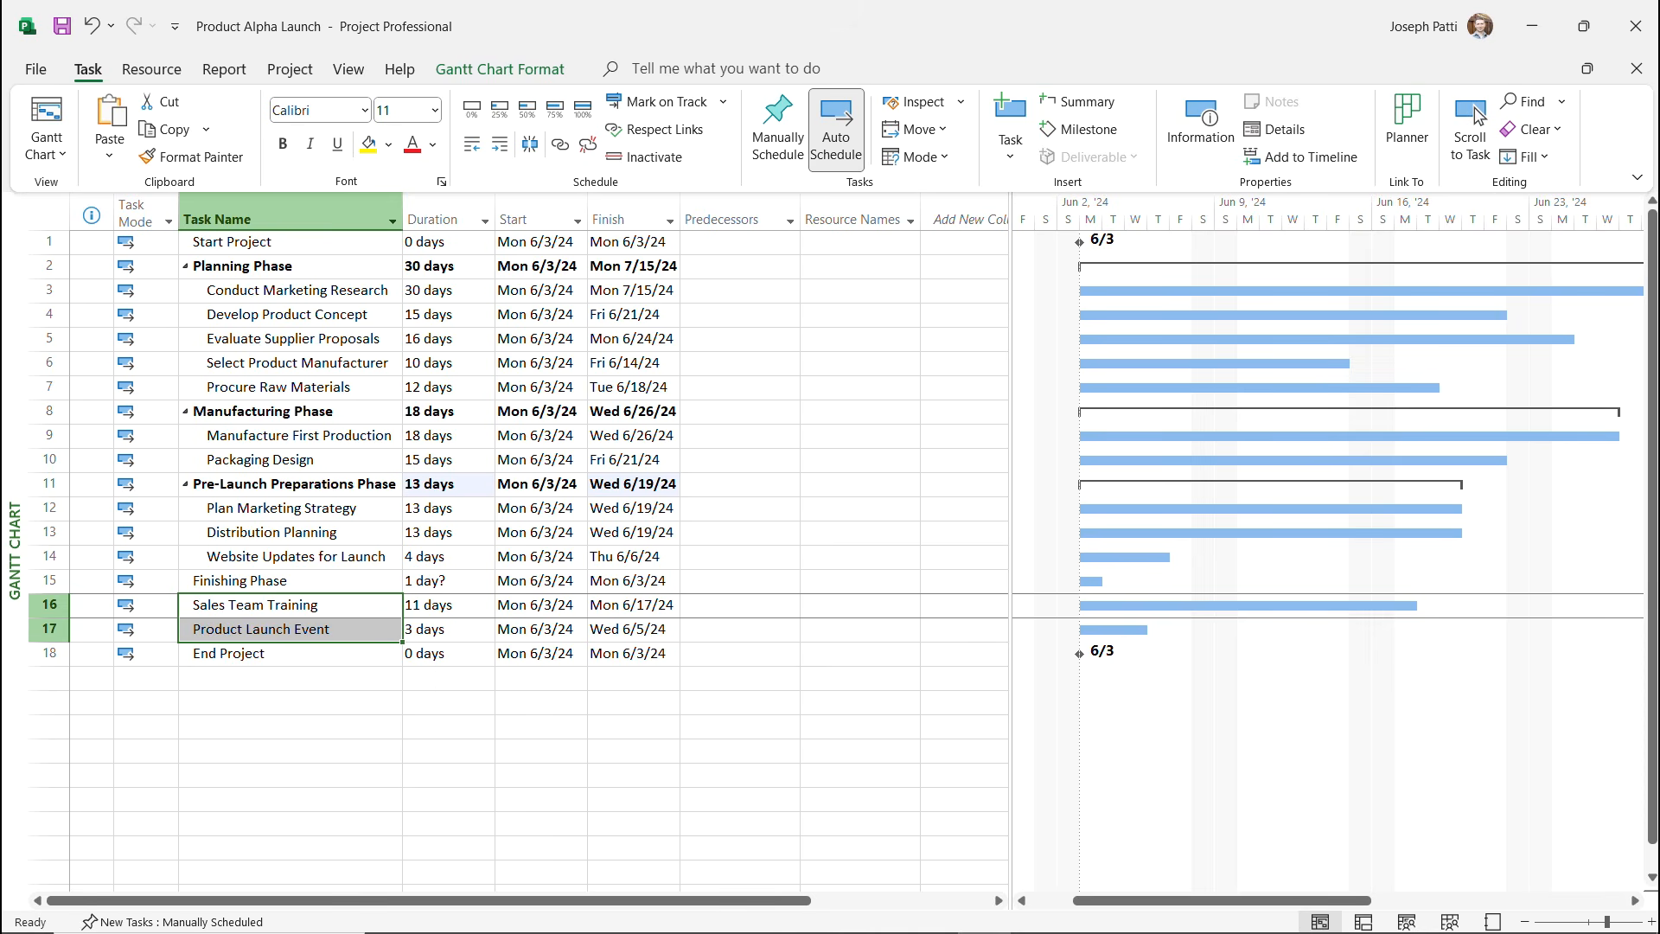
pyautogui.hotkey('alt', 'shift', 'Right')
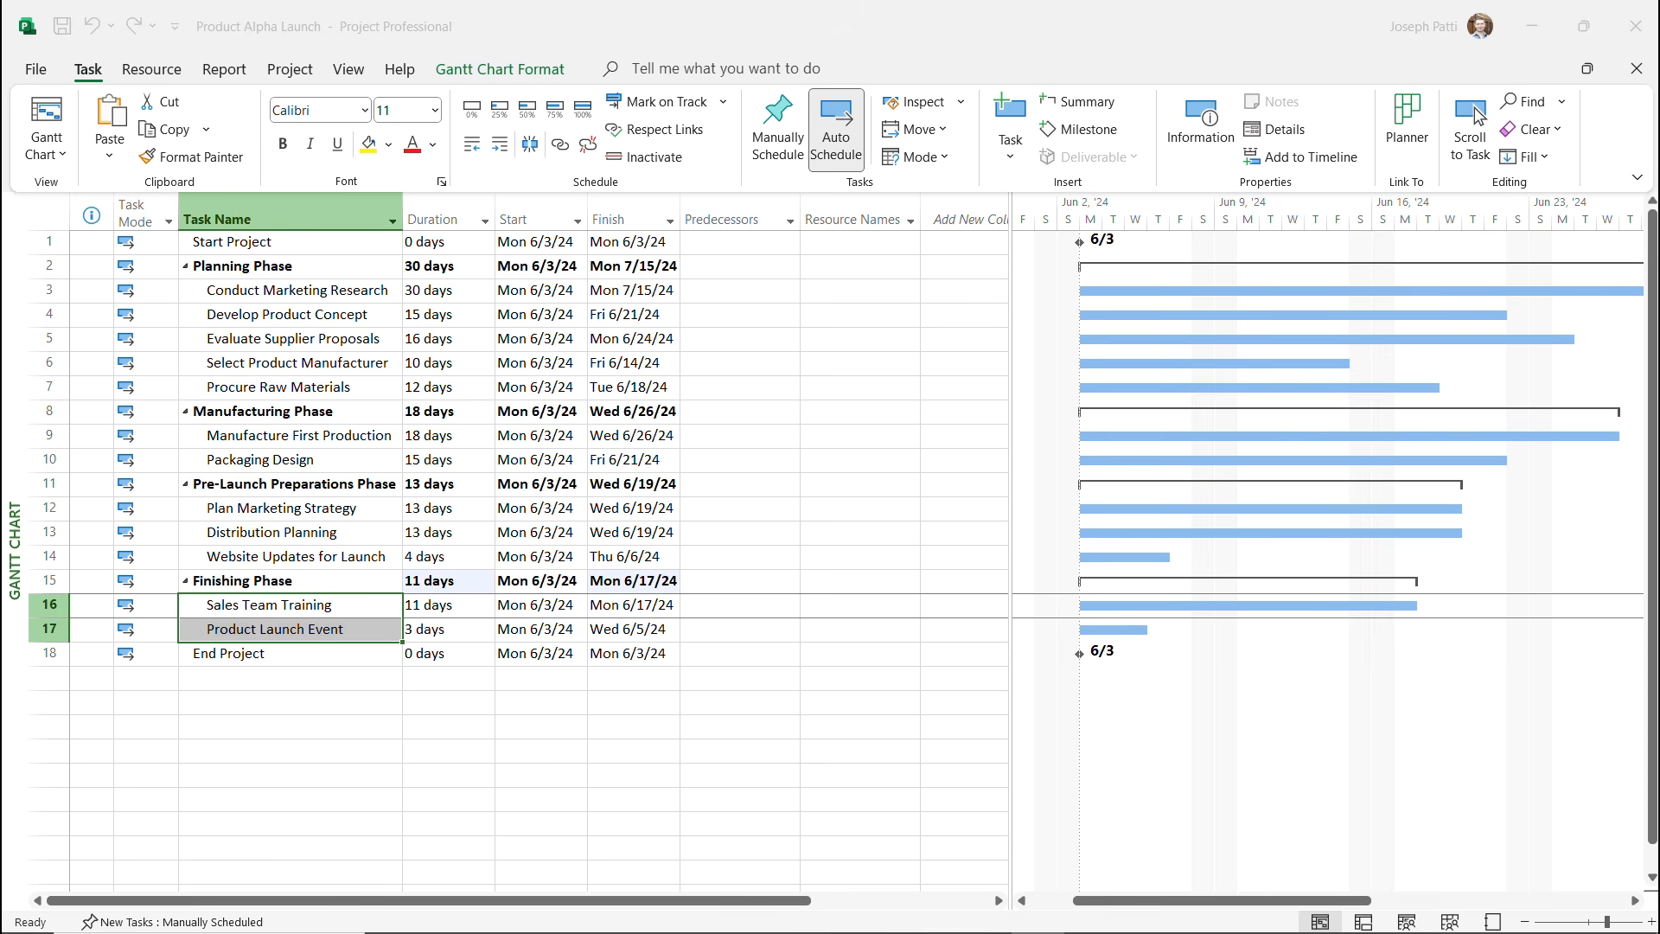
pyautogui.moveTo(290, 289); pyautogui.dragTo(290, 387)
pyautogui.press('Up')
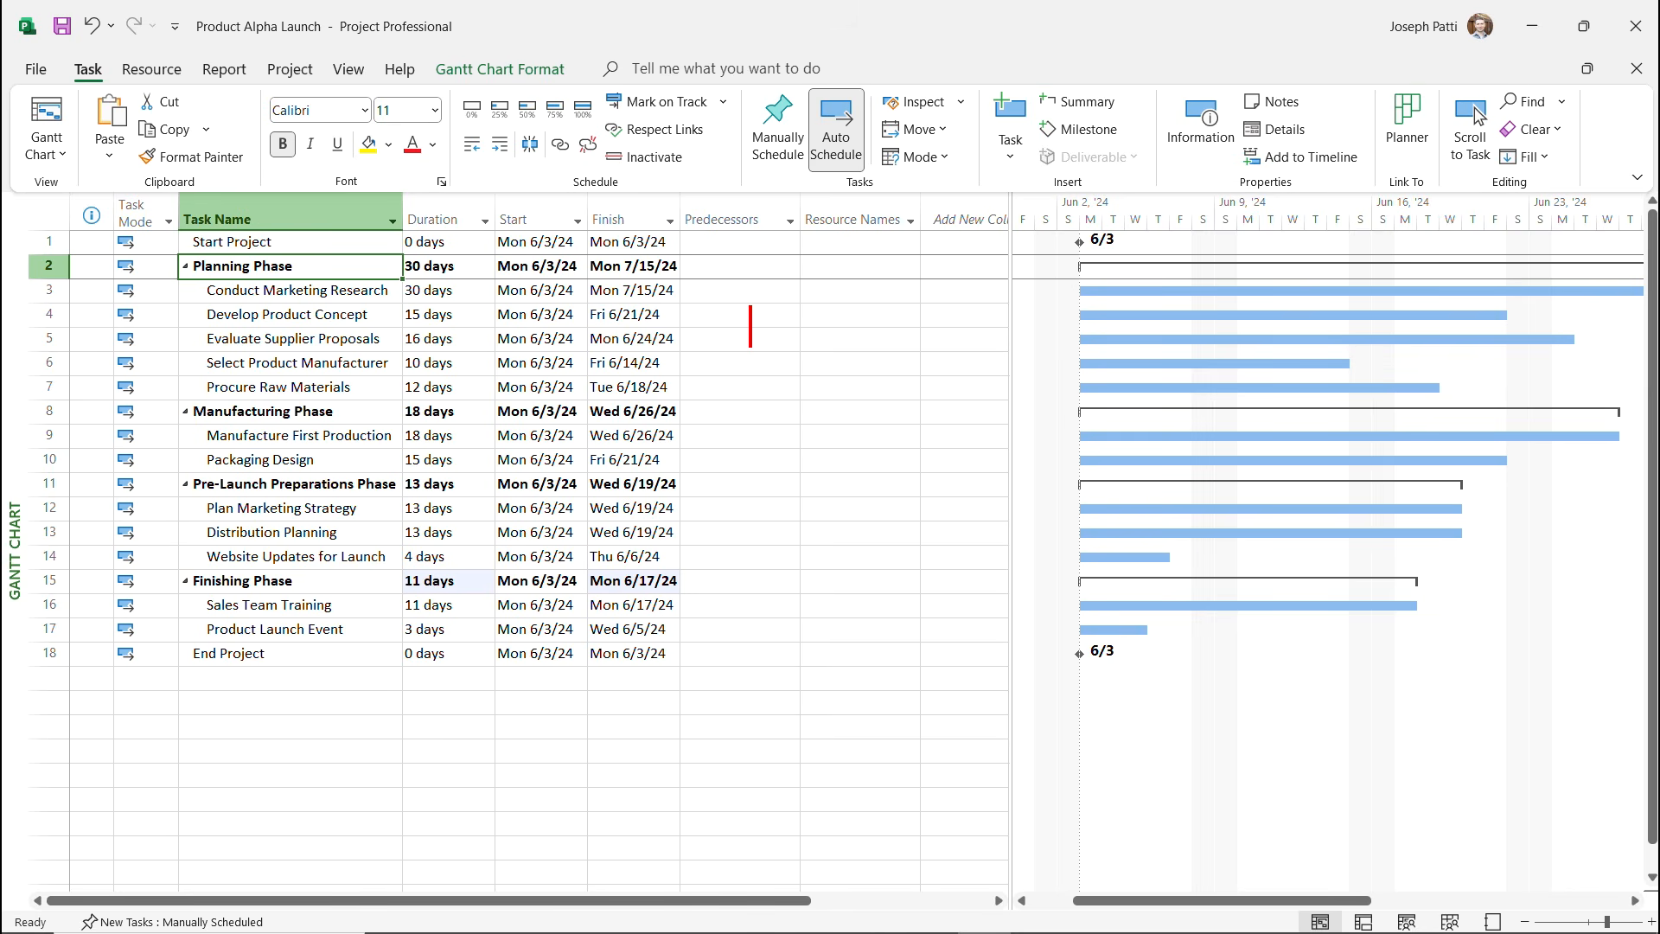
pyautogui.write('Put on Sh')
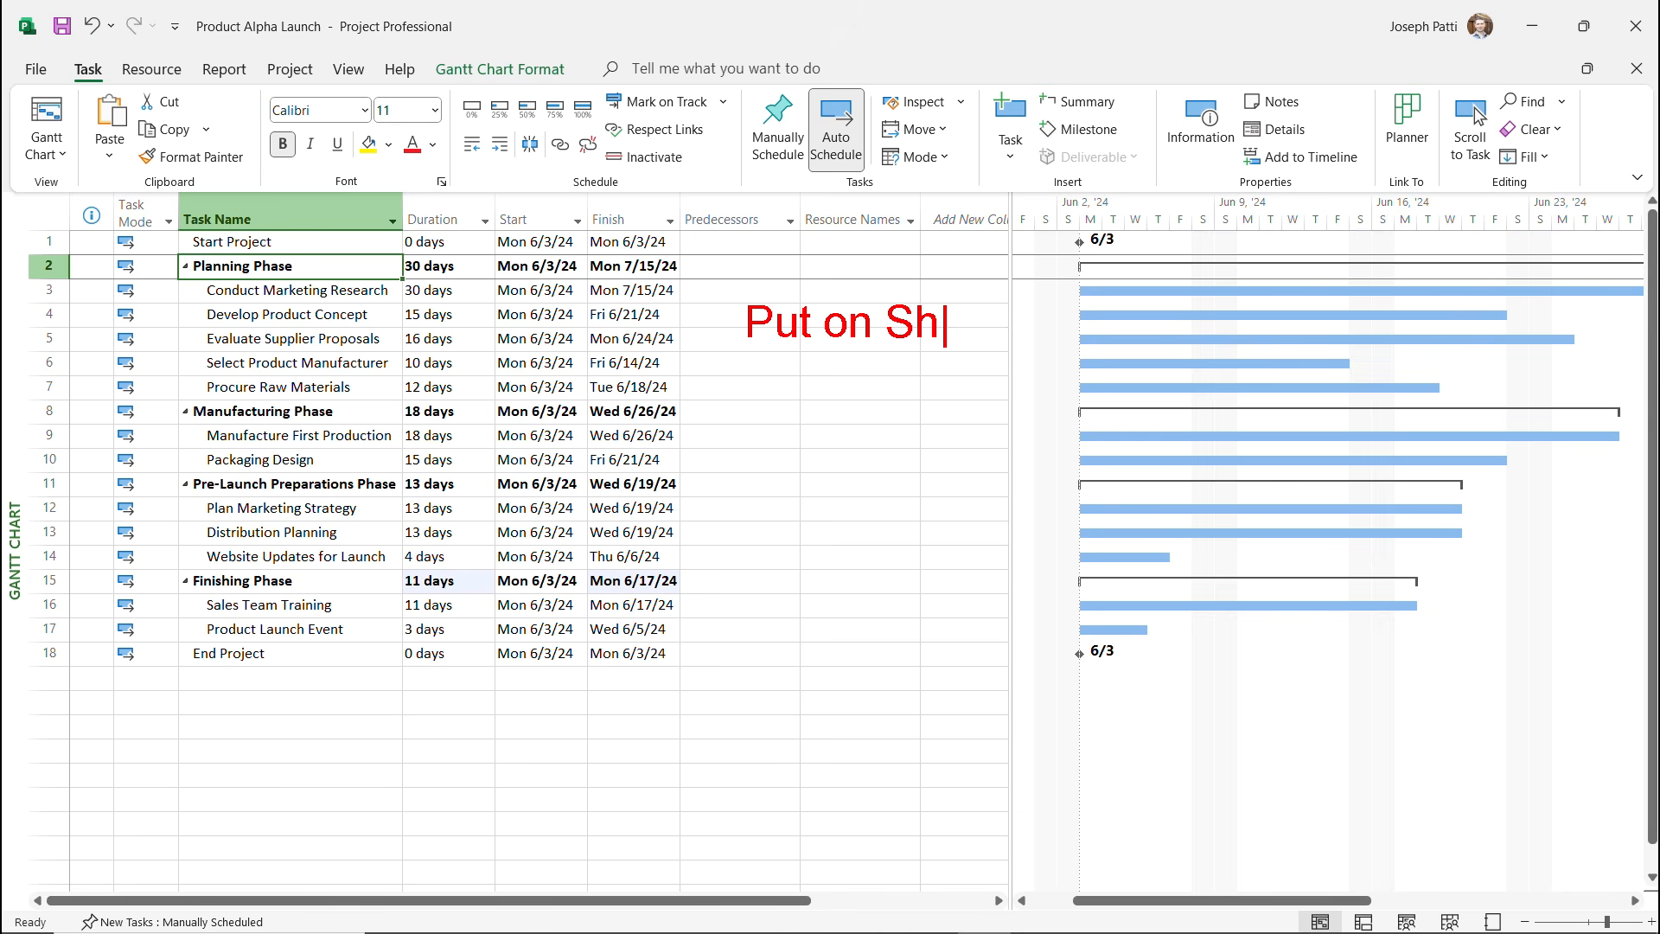
pyautogui.write('oes')
pyautogui.press('Return')
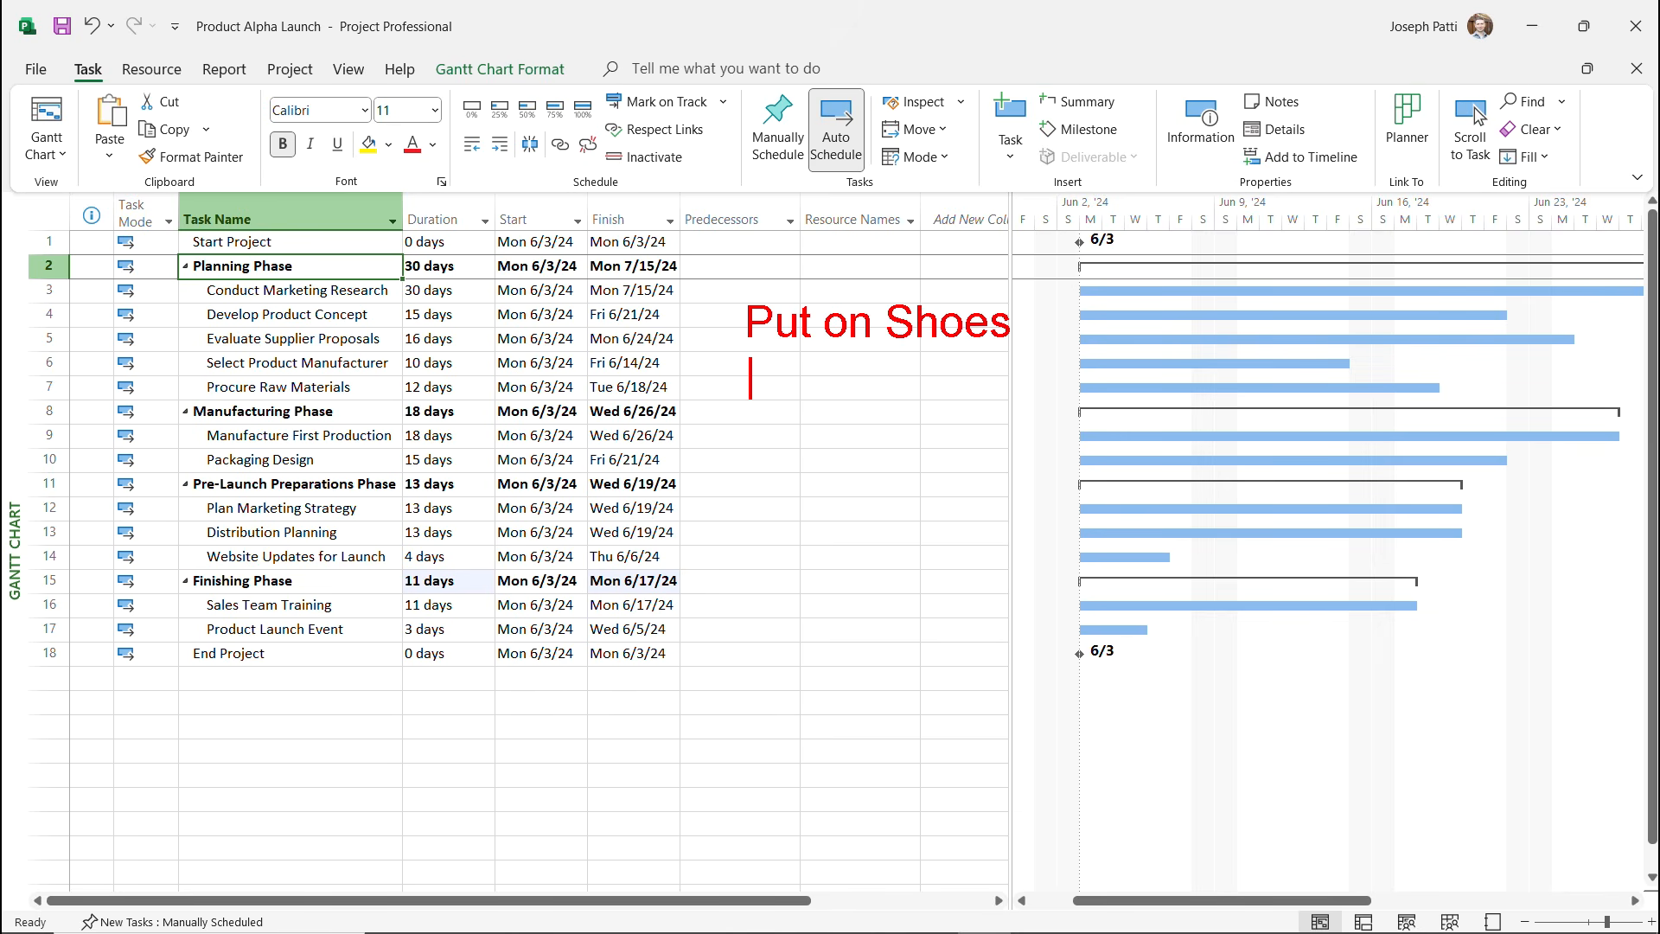
pyautogui.write('Put on Ja')
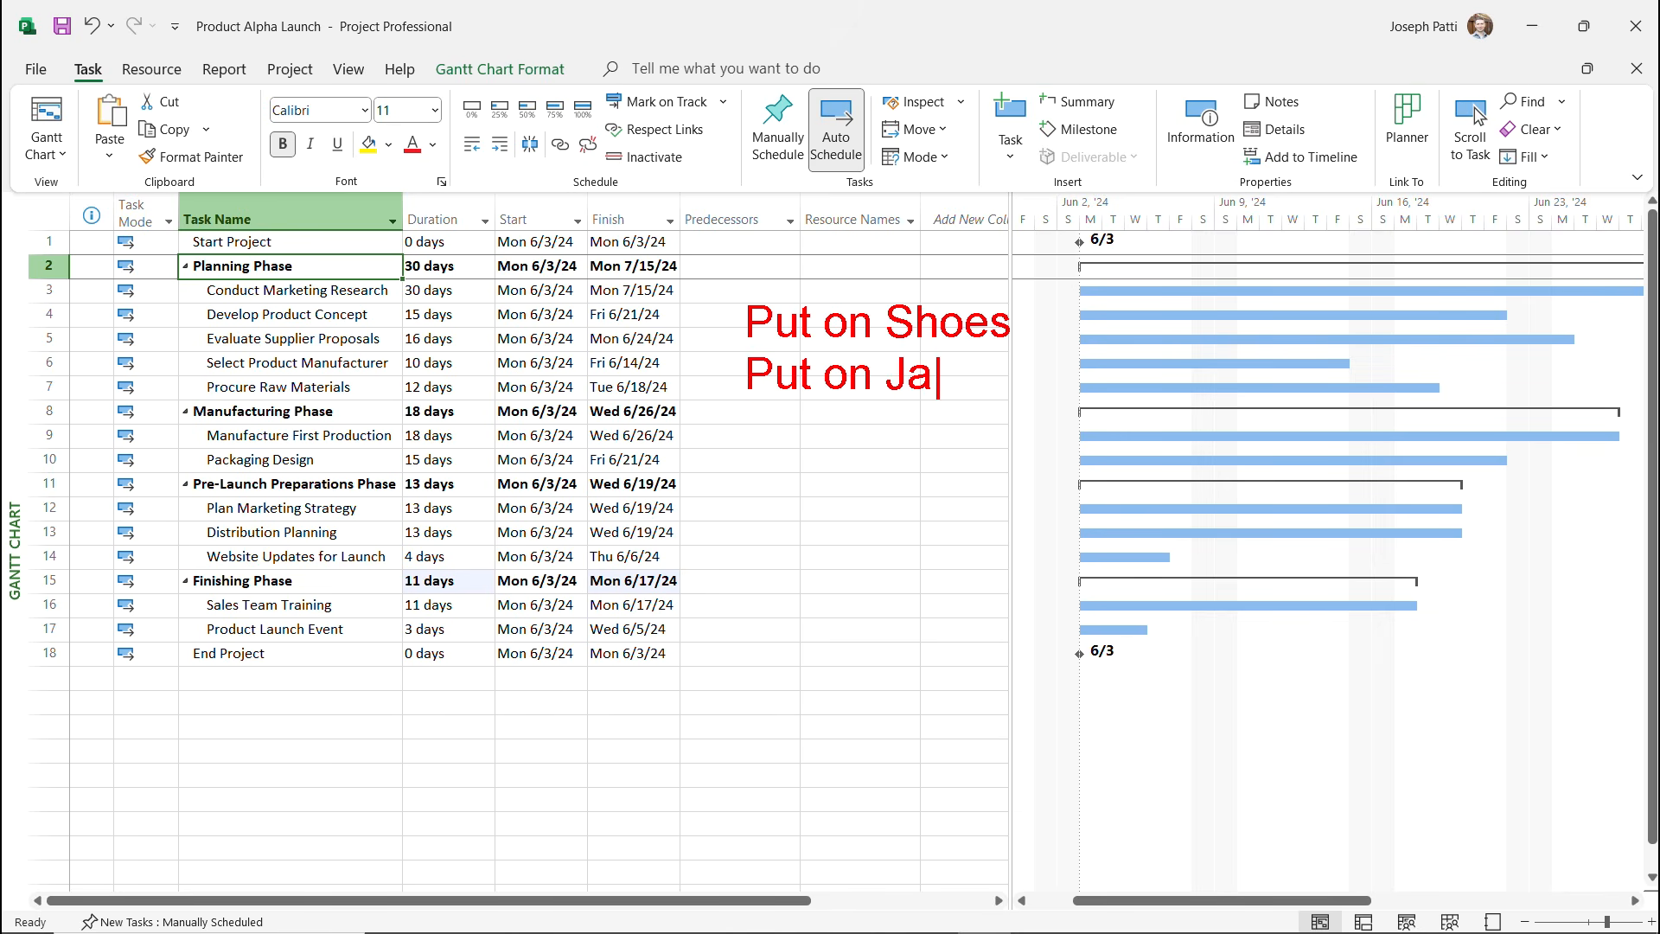
pyautogui.write('cket')
pyautogui.press('Return')
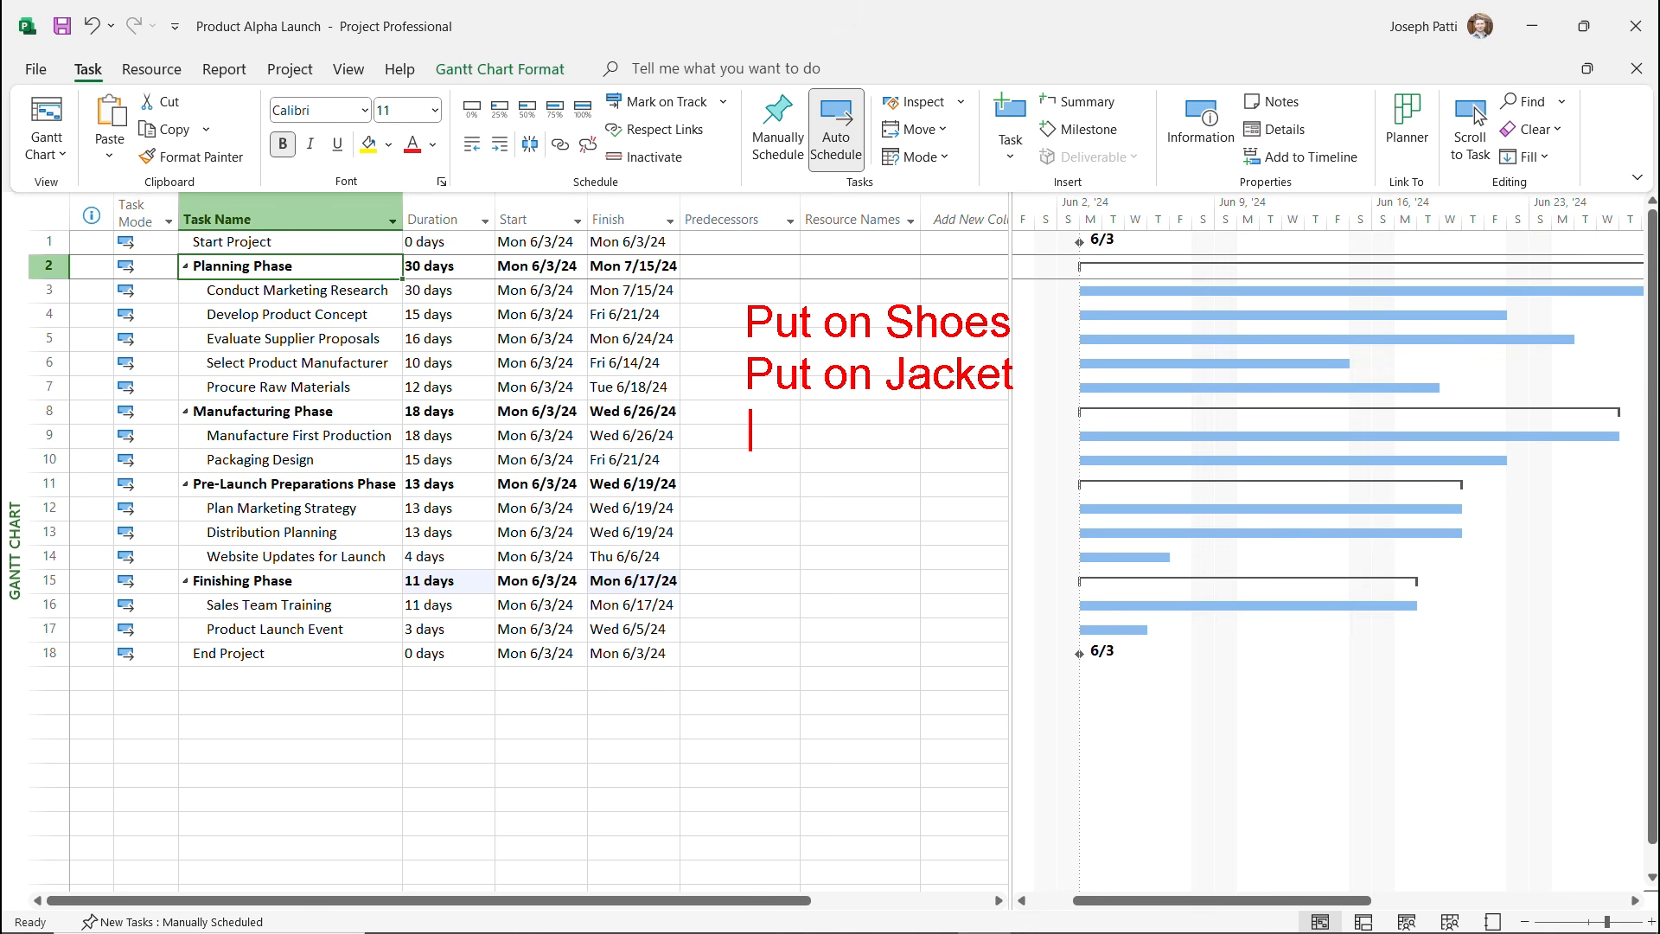
pyautogui.write('Open Door')
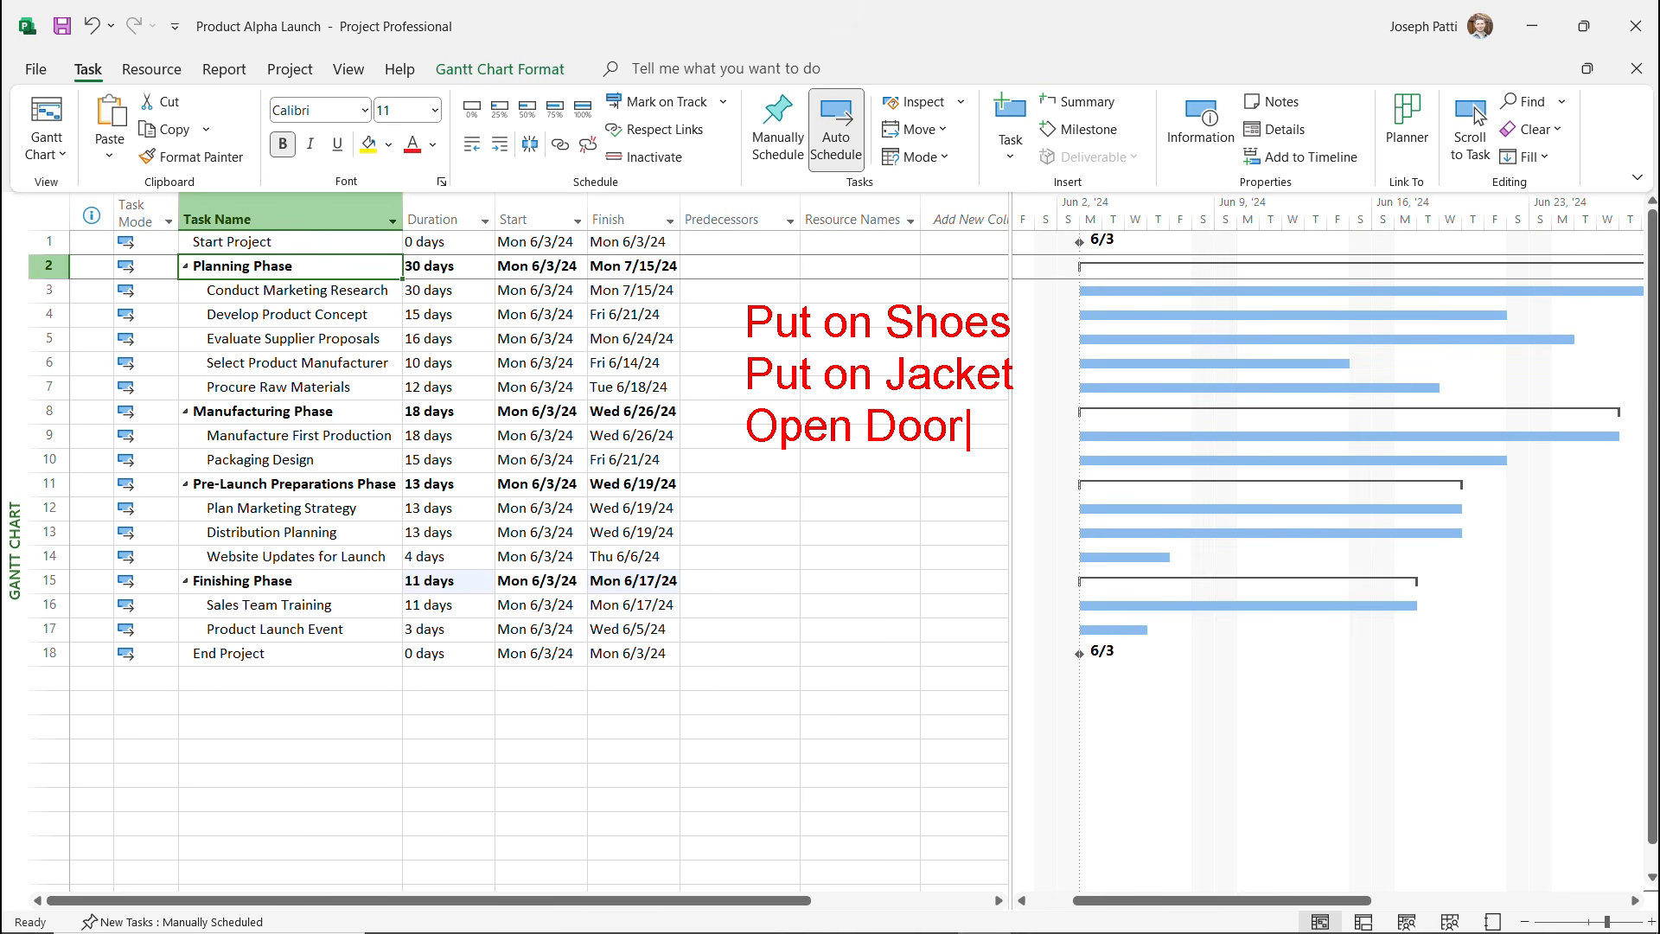
pyautogui.press('Return')
pyautogui.write('Start ')
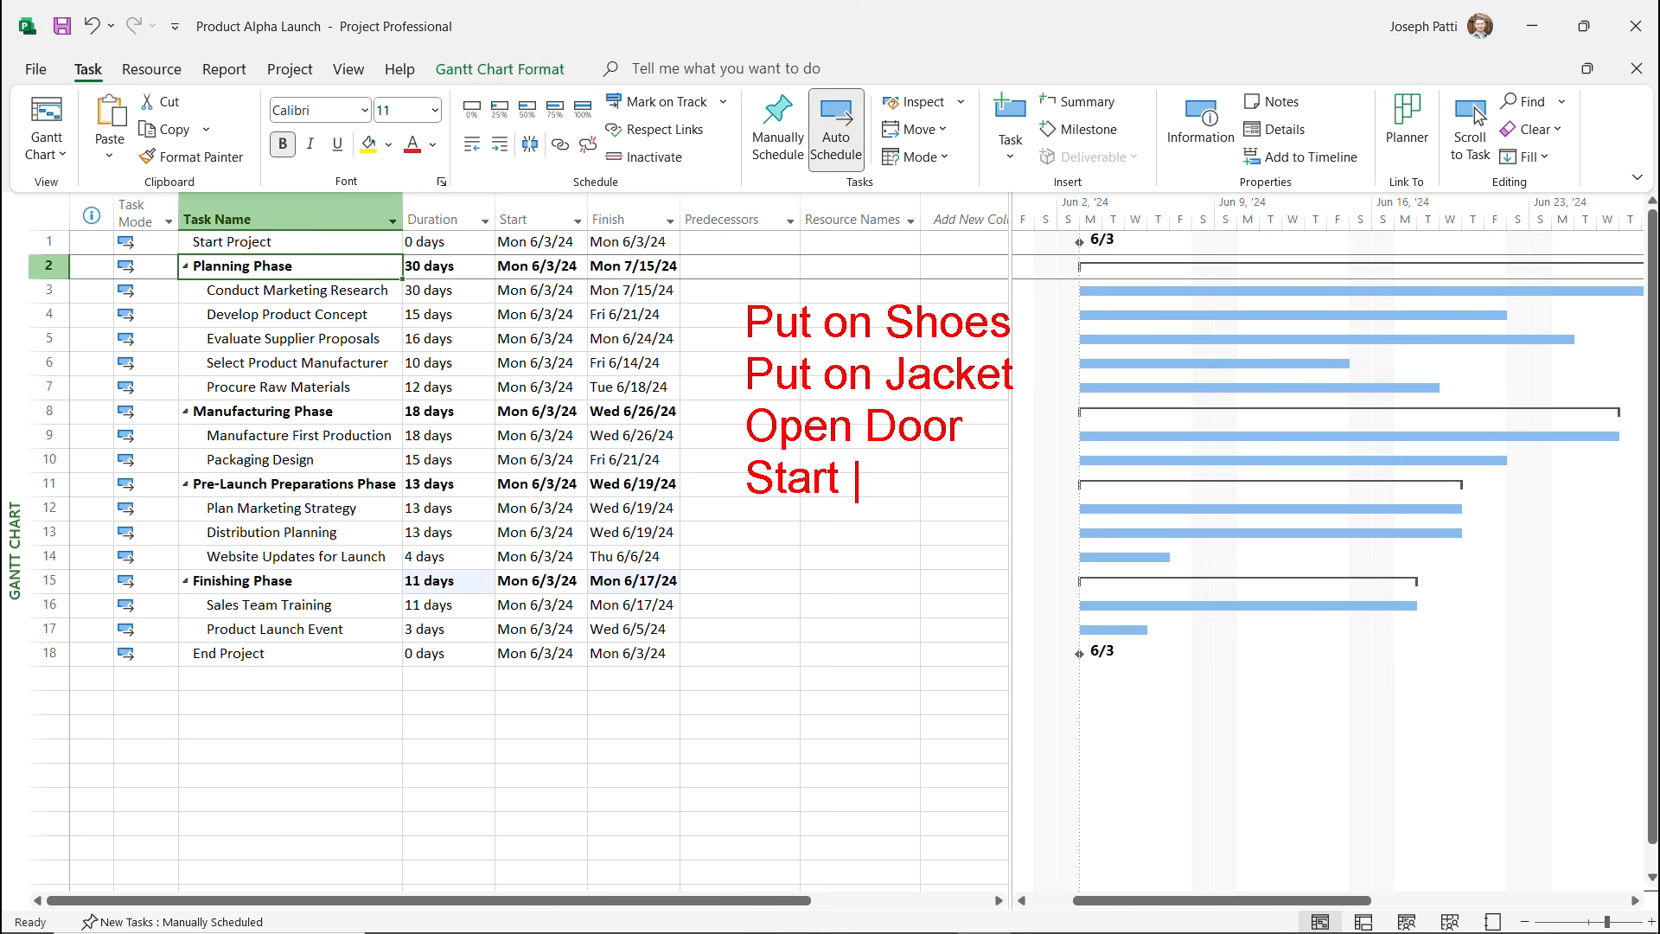
pyautogui.write('Running')
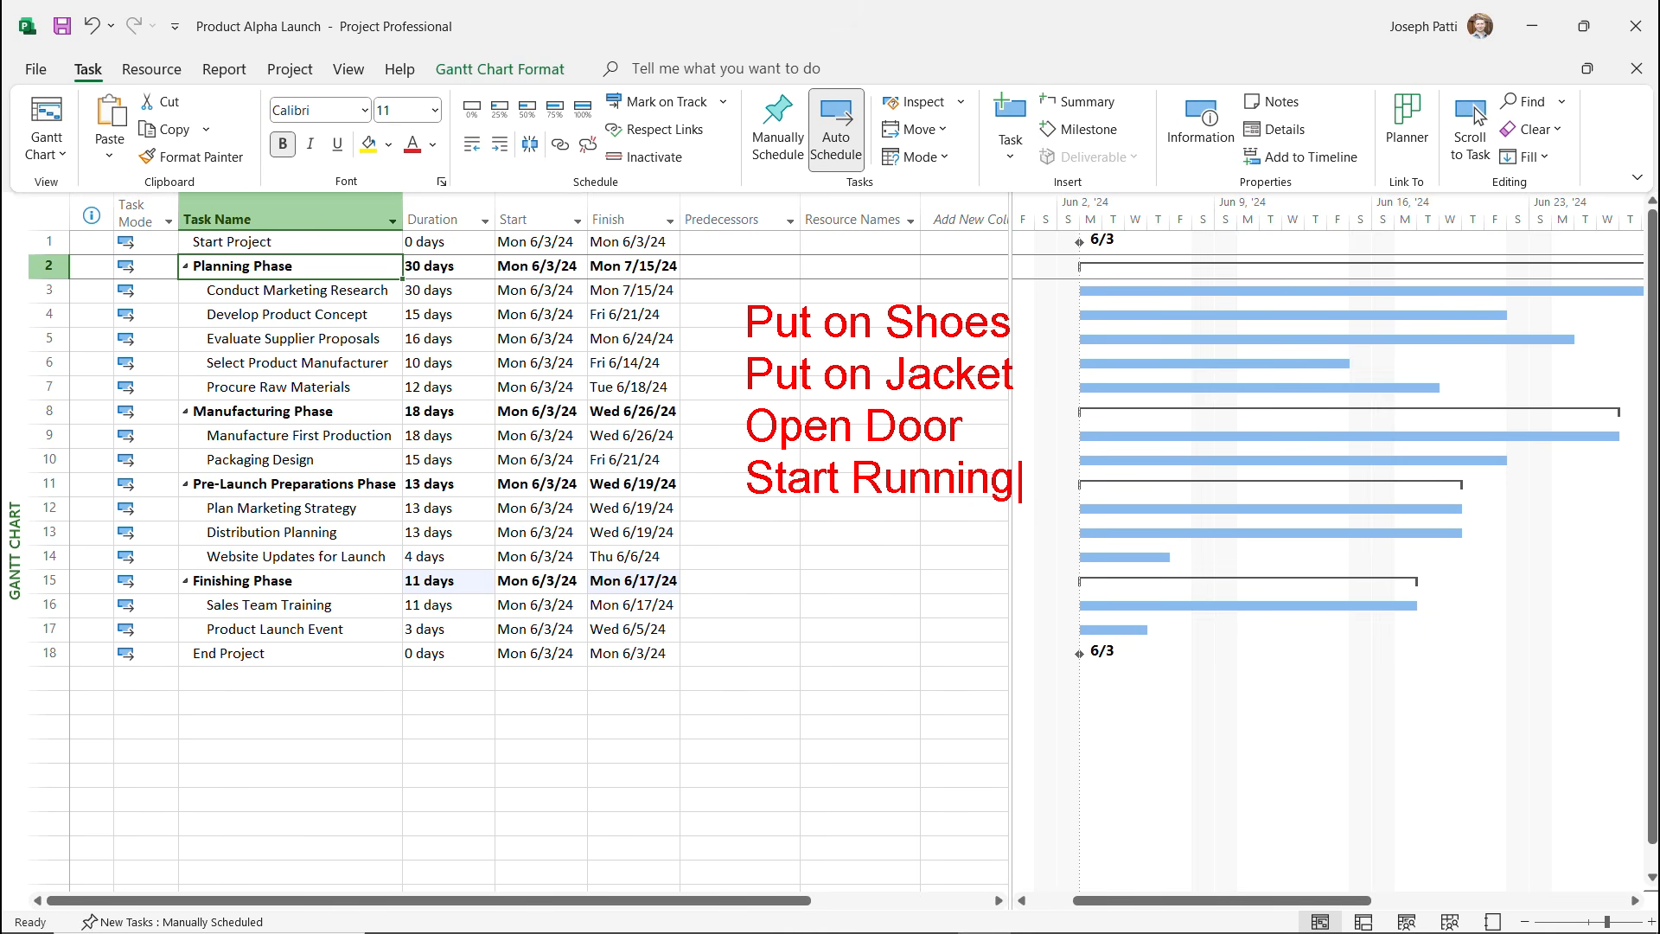
pyautogui.press('Escape')
pyautogui.moveTo(736, 374); pyautogui.dragTo(667, 374)
pyautogui.moveTo(729, 321); pyautogui.dragTo(671, 321)
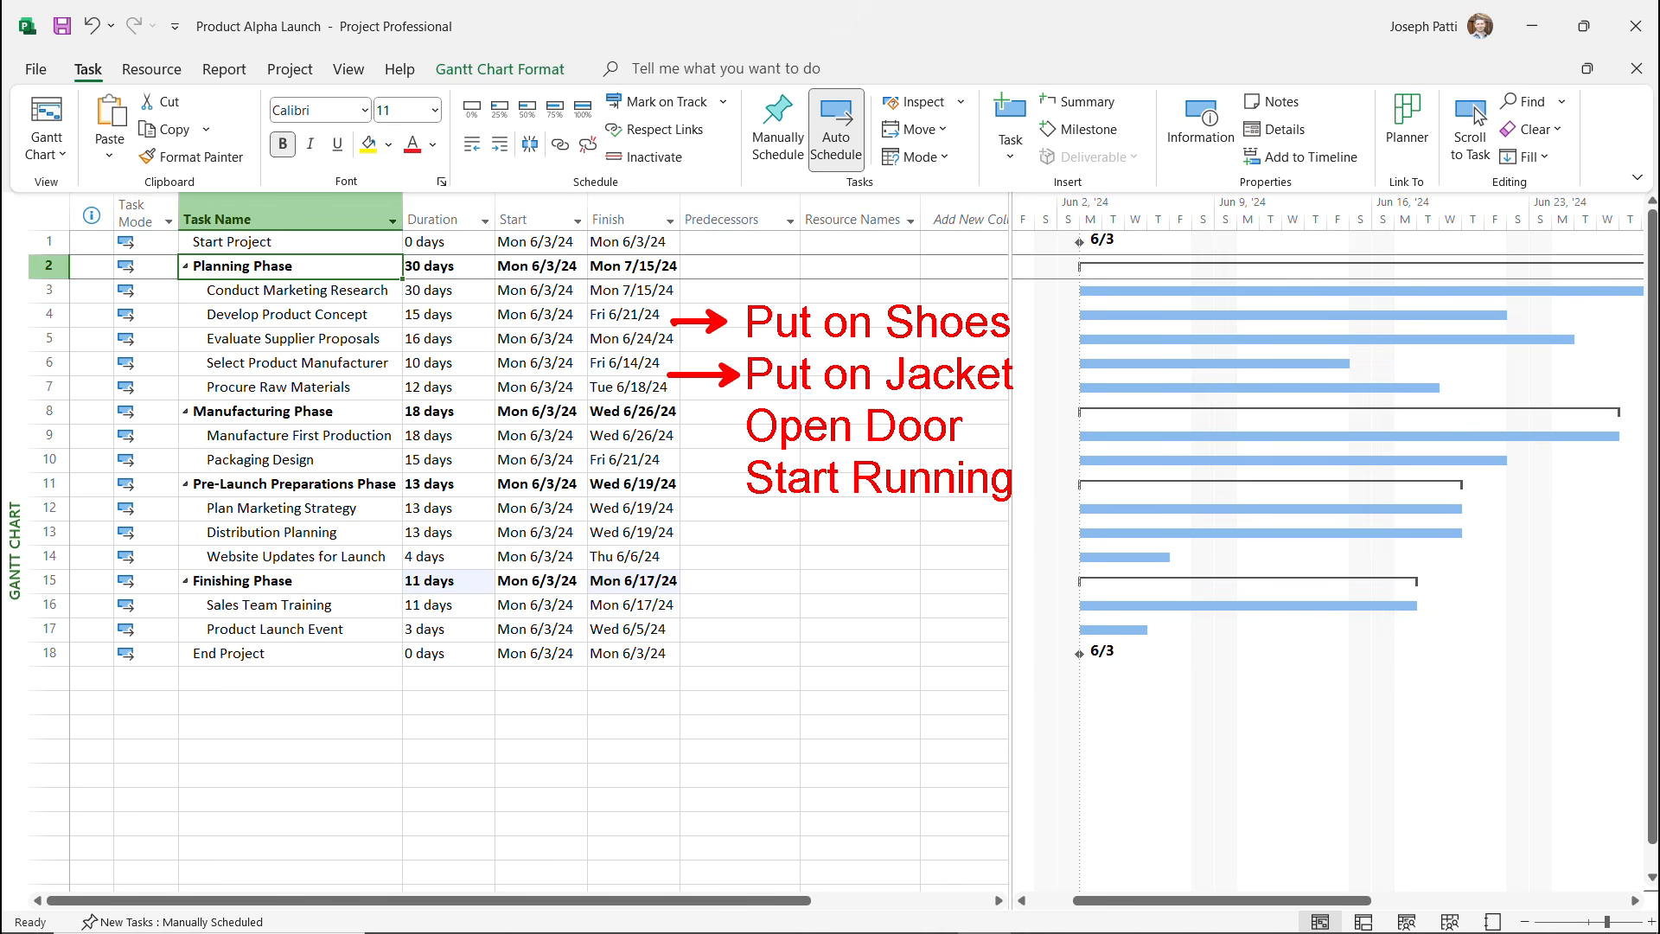
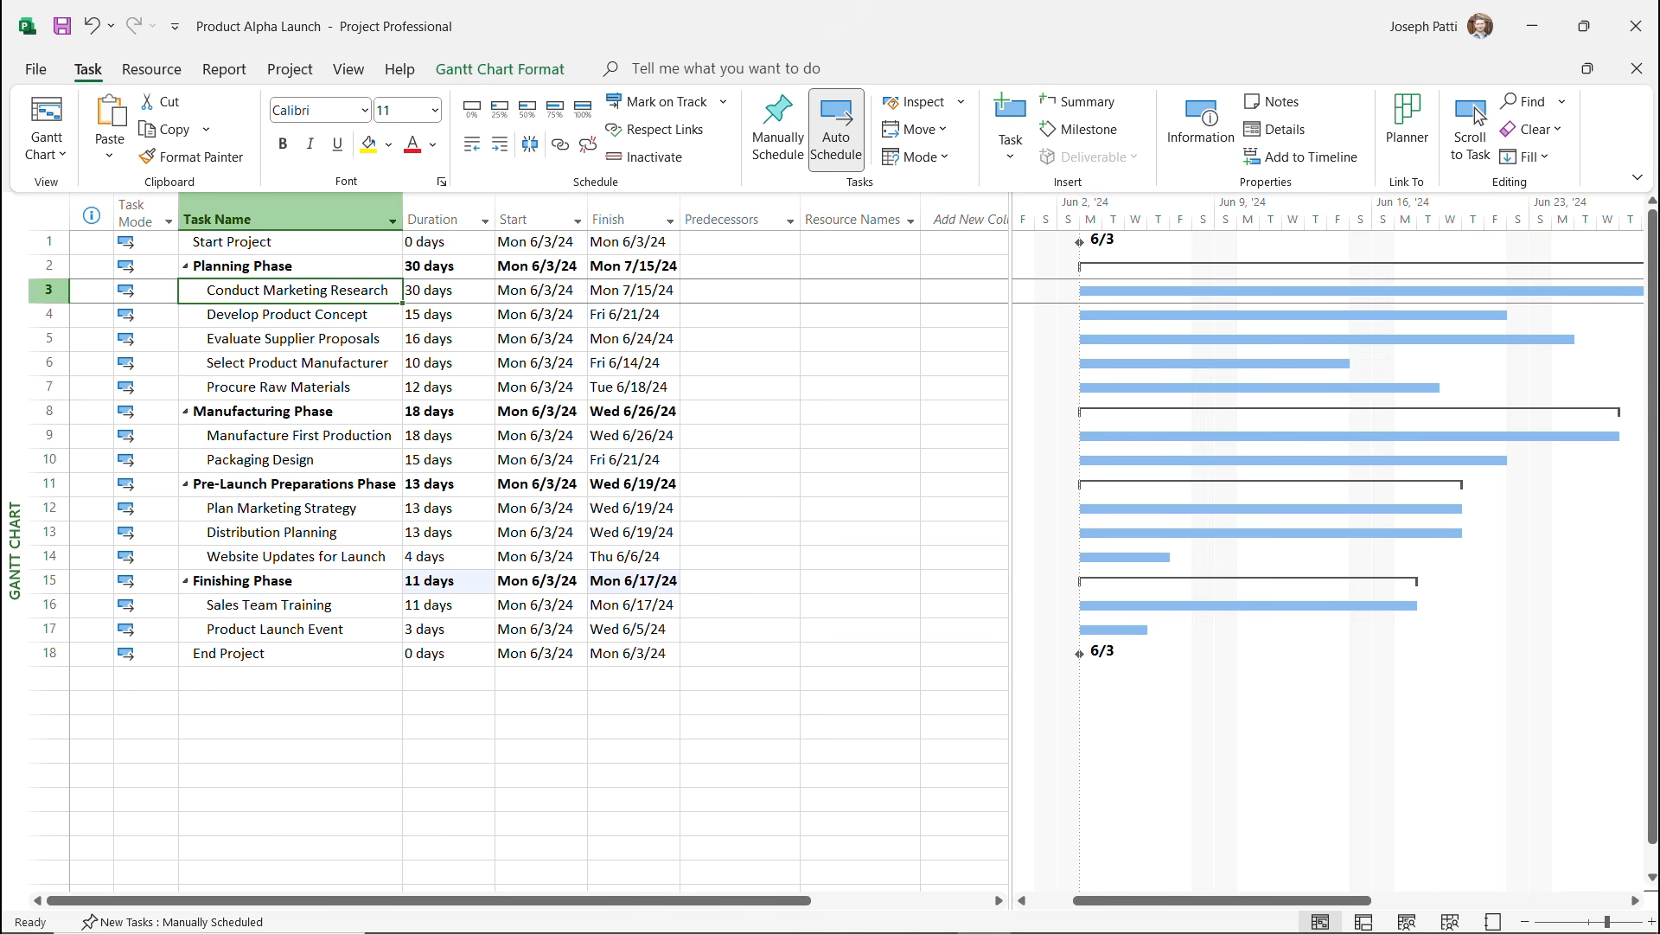
# Examine the list of available predecessors for Conduct Marketing Research without choosing one.
pyautogui.press('Right')
pyautogui.press('Right')
pyautogui.press('Right')
pyautogui.press('Right')
pyautogui.hotkey('alt', 'Down')
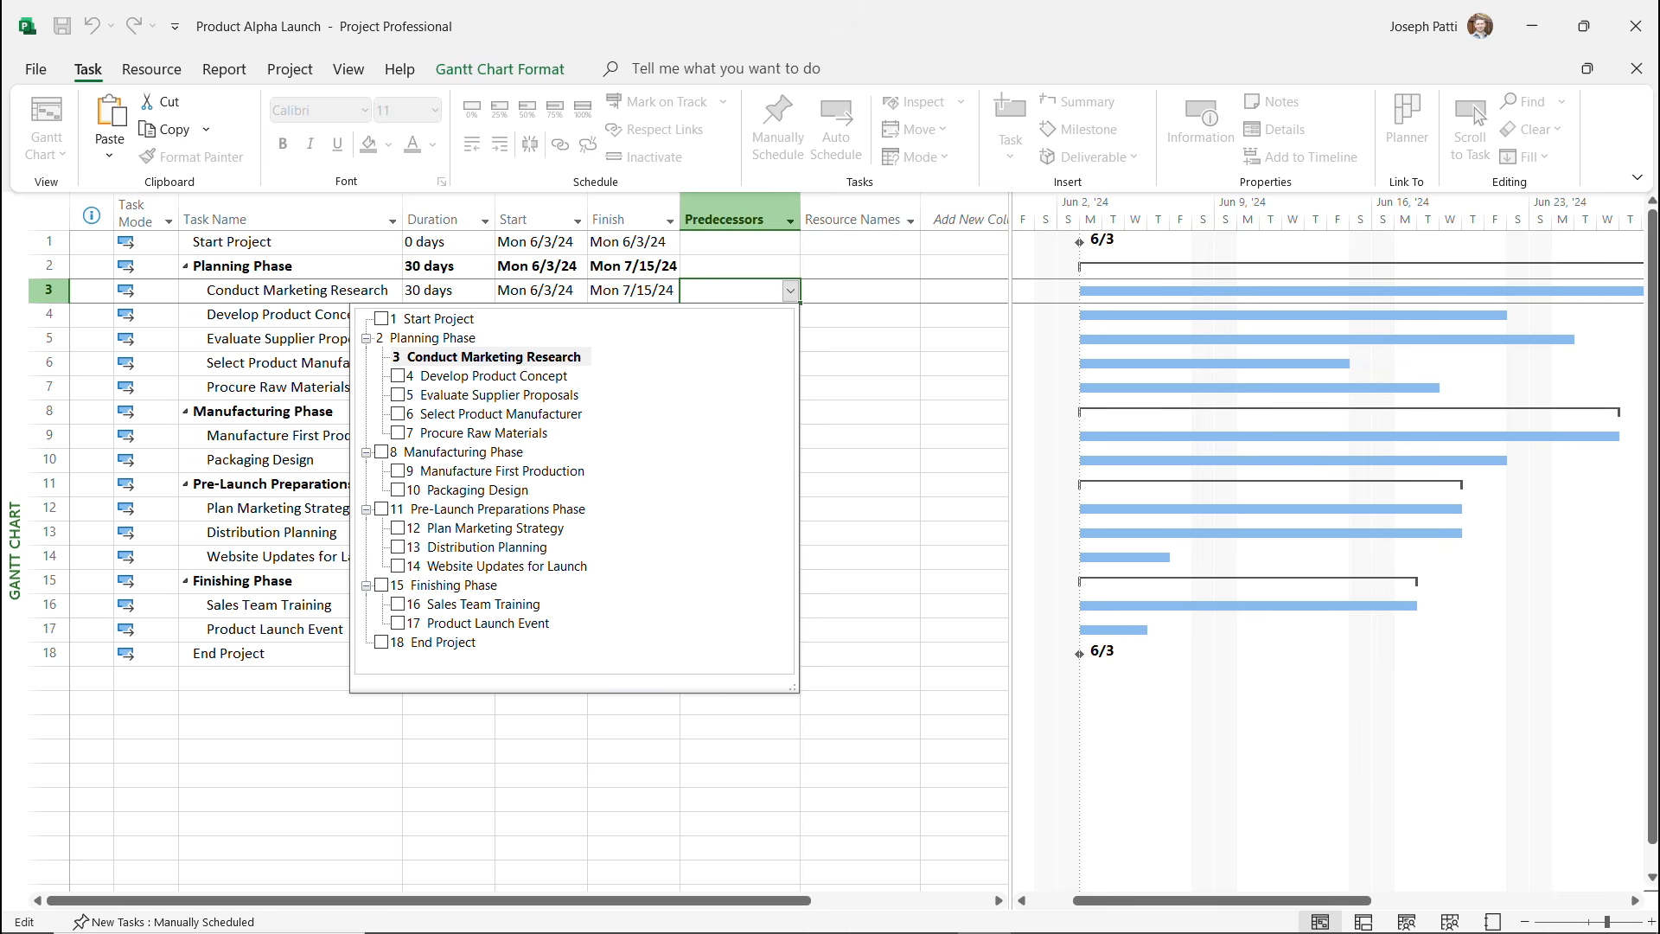
pyautogui.press('Escape')
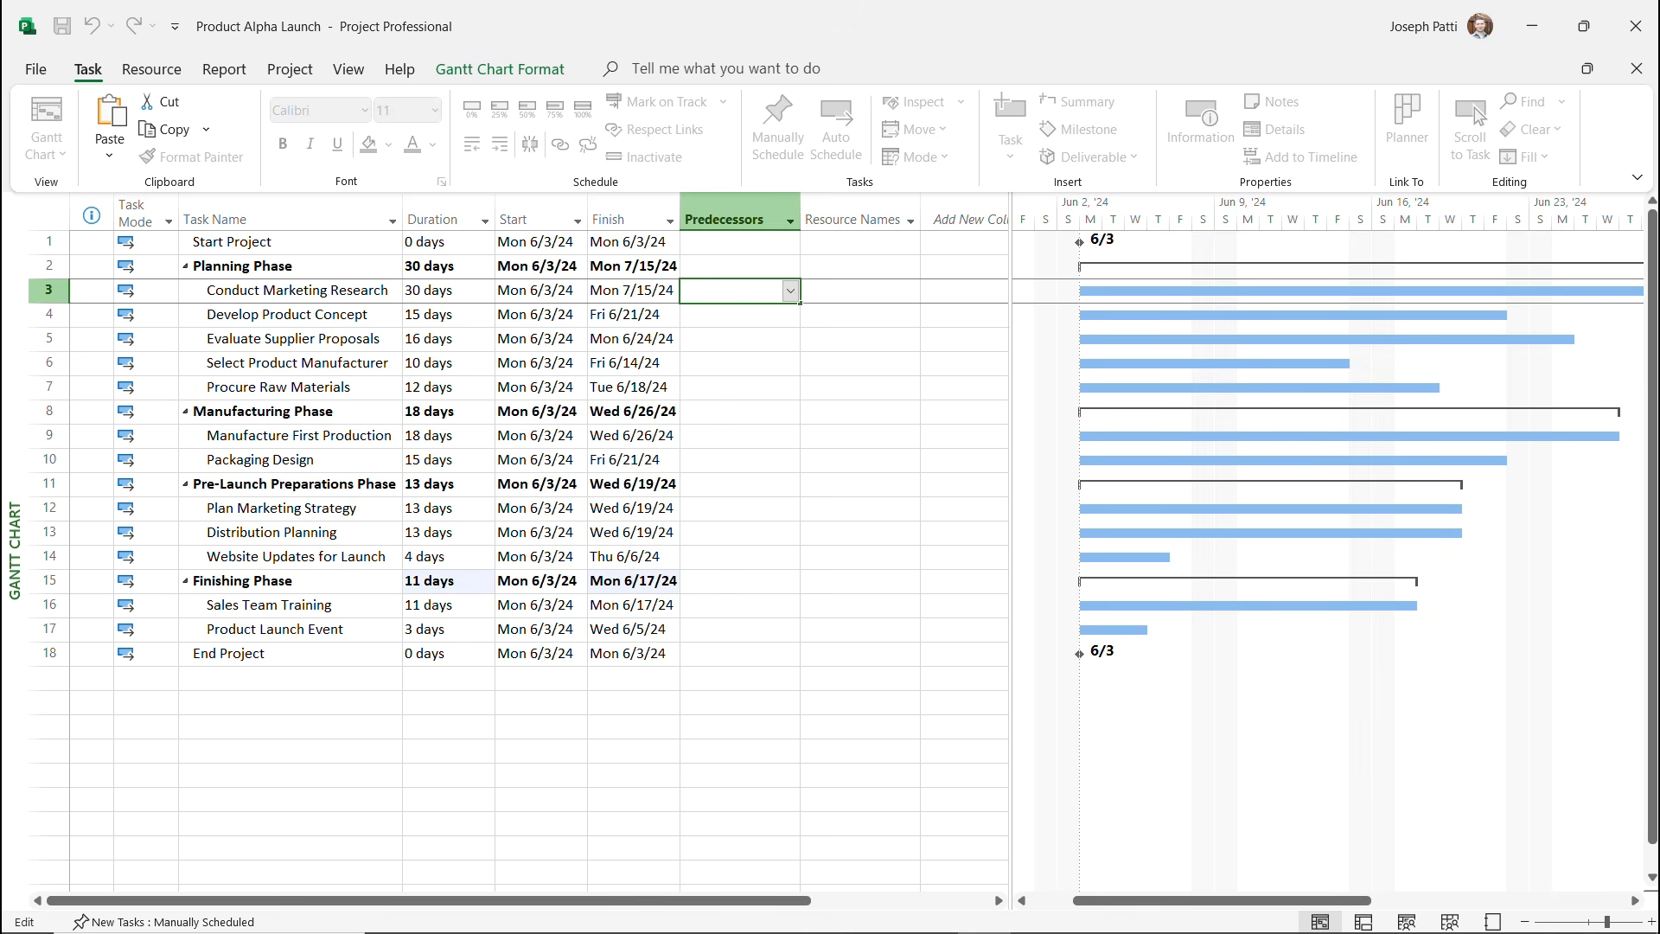
# Link the five Planning Phase subtasks from Conduct Marketing Research through Procure Raw Materials in sequence.
pyautogui.press('Left')
pyautogui.press('Left')
pyautogui.press('Left')
pyautogui.press('Left')
pyautogui.hotkey('shift', 'Down')
pyautogui.hotkey('shift', 'Down')
pyautogui.hotkey('shift', 'Down')
pyautogui.hotkey('shift', 'Down')
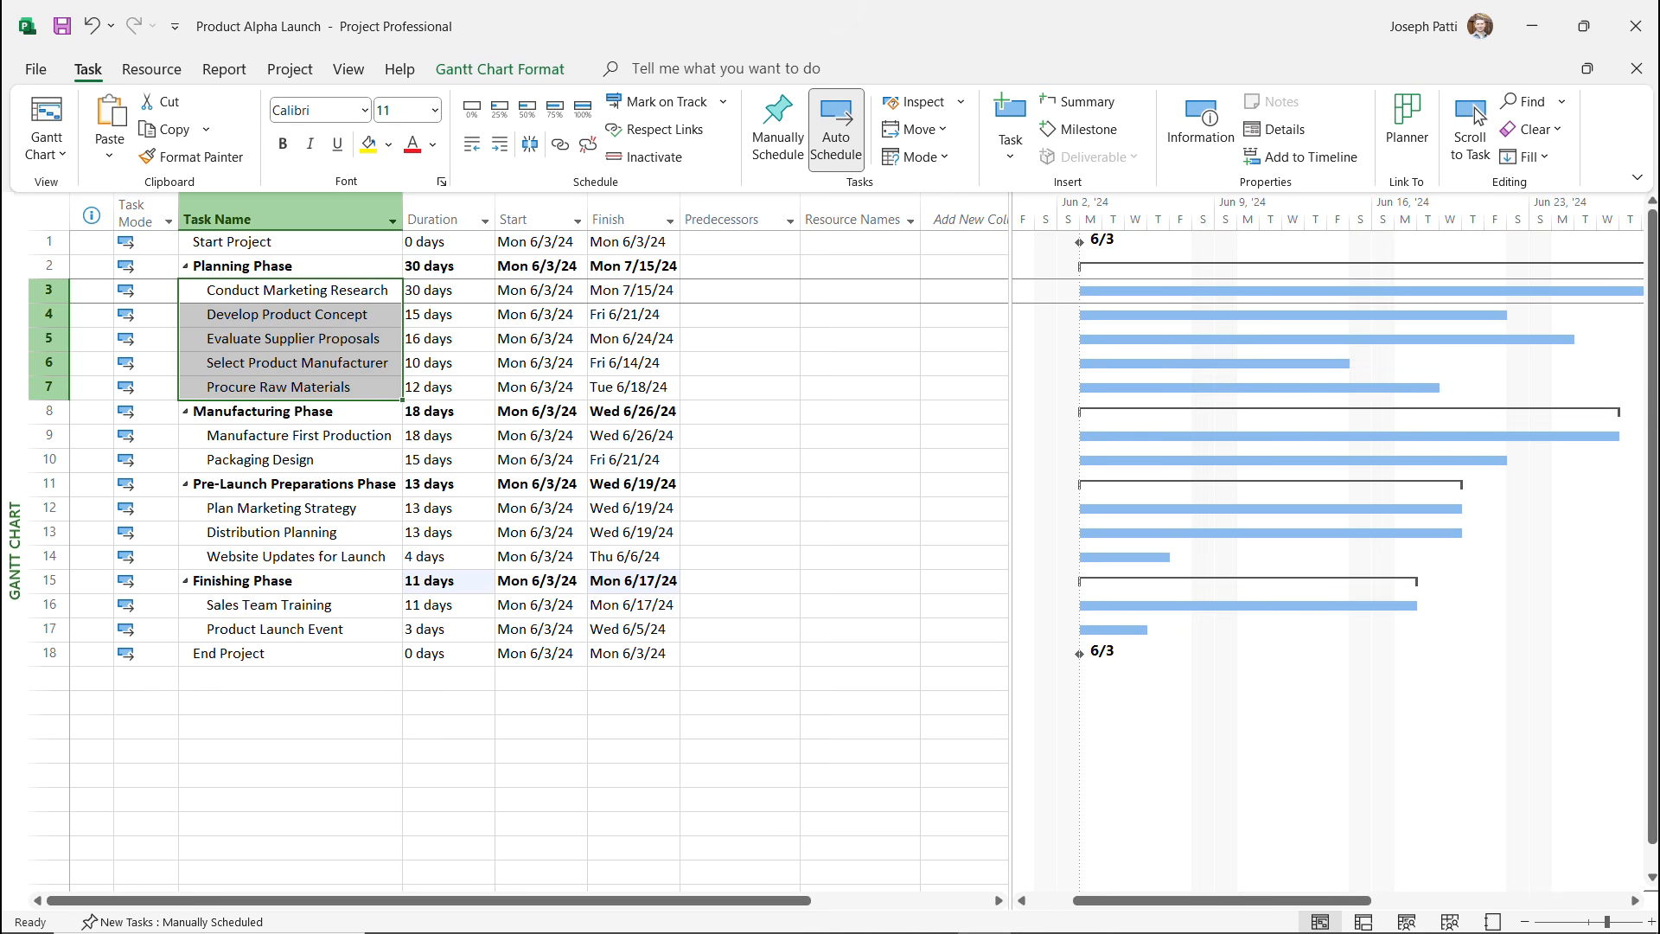
pyautogui.hotkey('ctrl', 'F2')
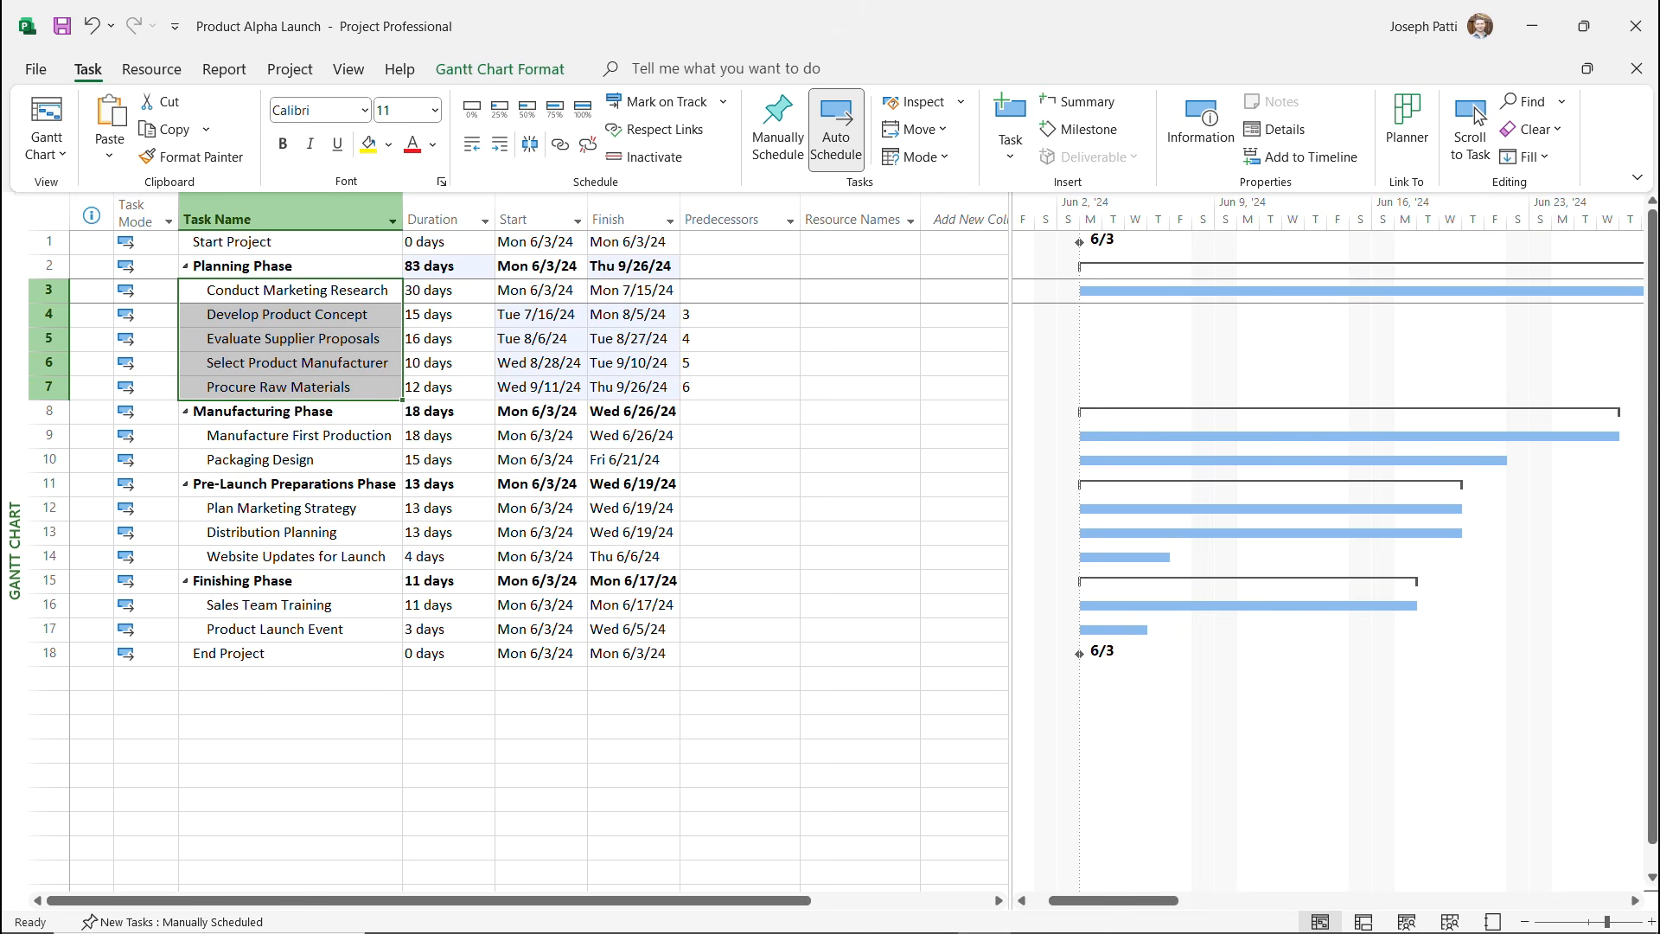
# Examine the durations of the Planning Phase subtasks and the phase's own duration, start and finish dates.
pyautogui.press('Right')
pyautogui.hotkey('shift', 'Down')
pyautogui.hotkey('shift', 'Down')
pyautogui.hotkey('shift', 'Down')
pyautogui.hotkey('shift', 'Down')
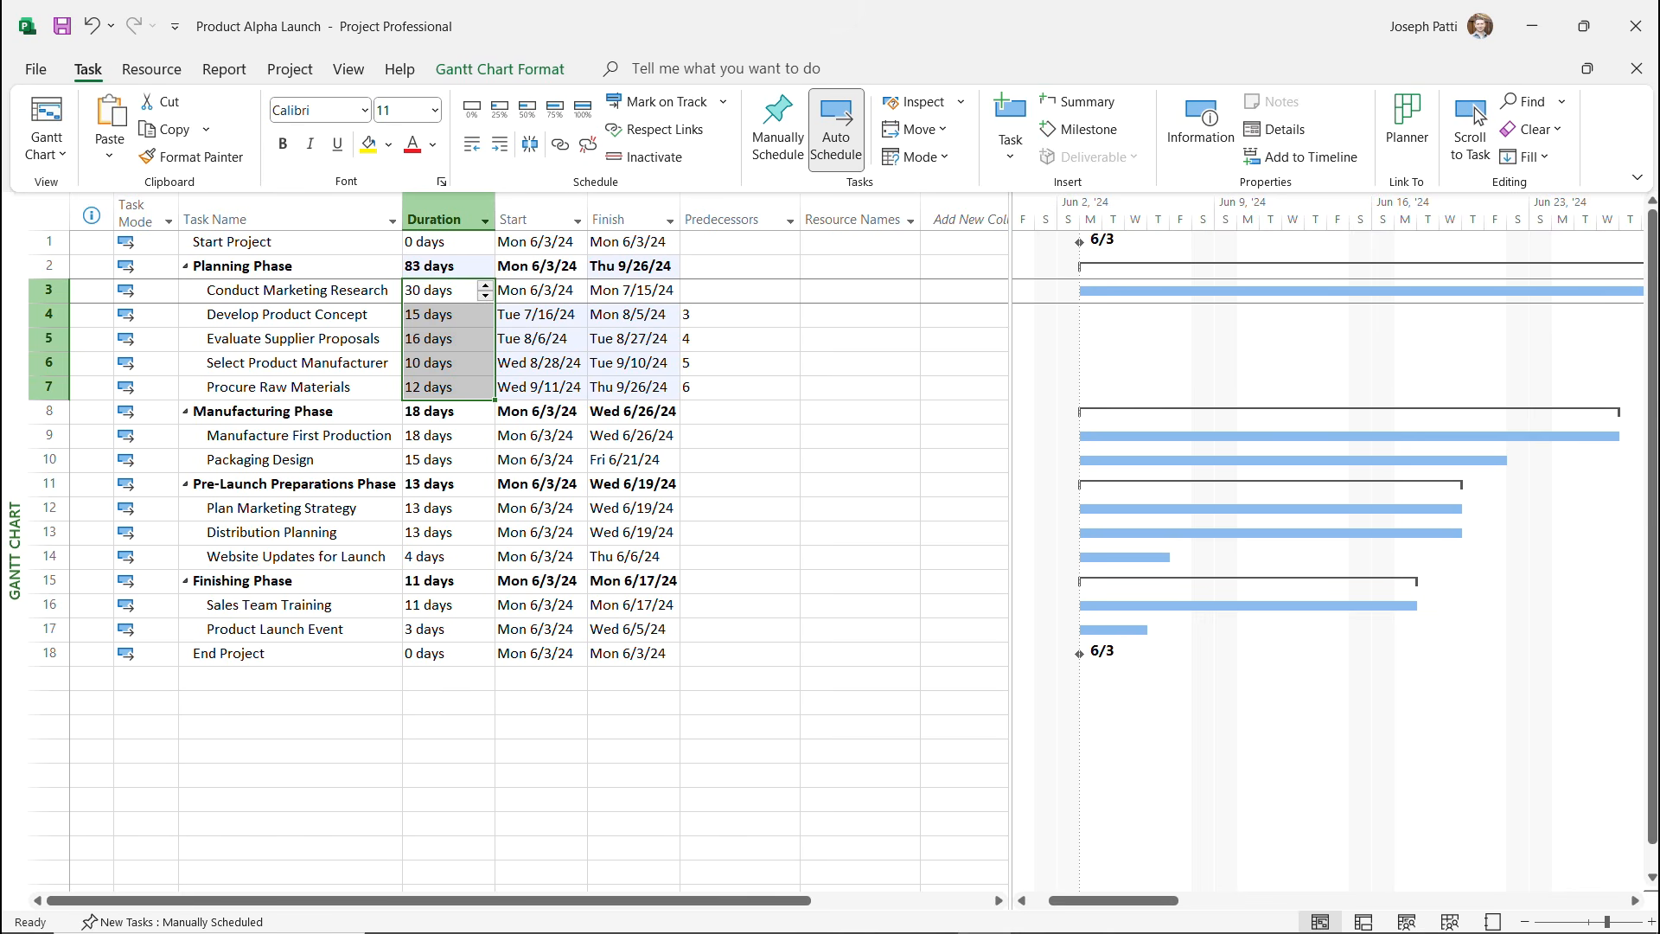
pyautogui.press('Up')
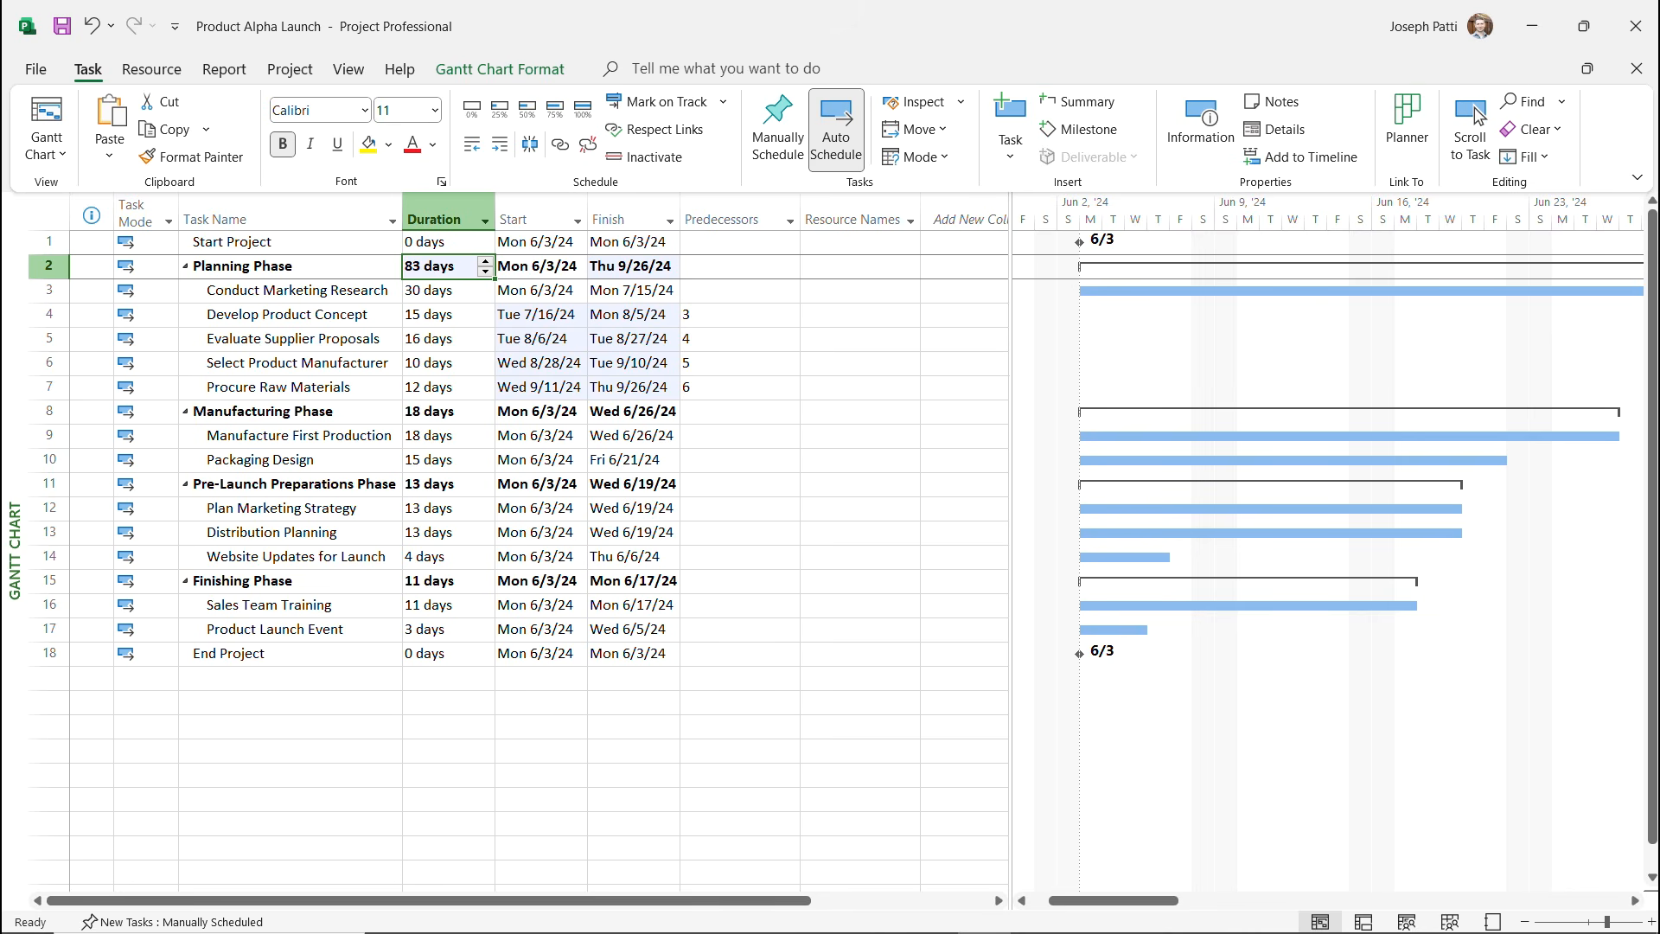
pyautogui.press('Right')
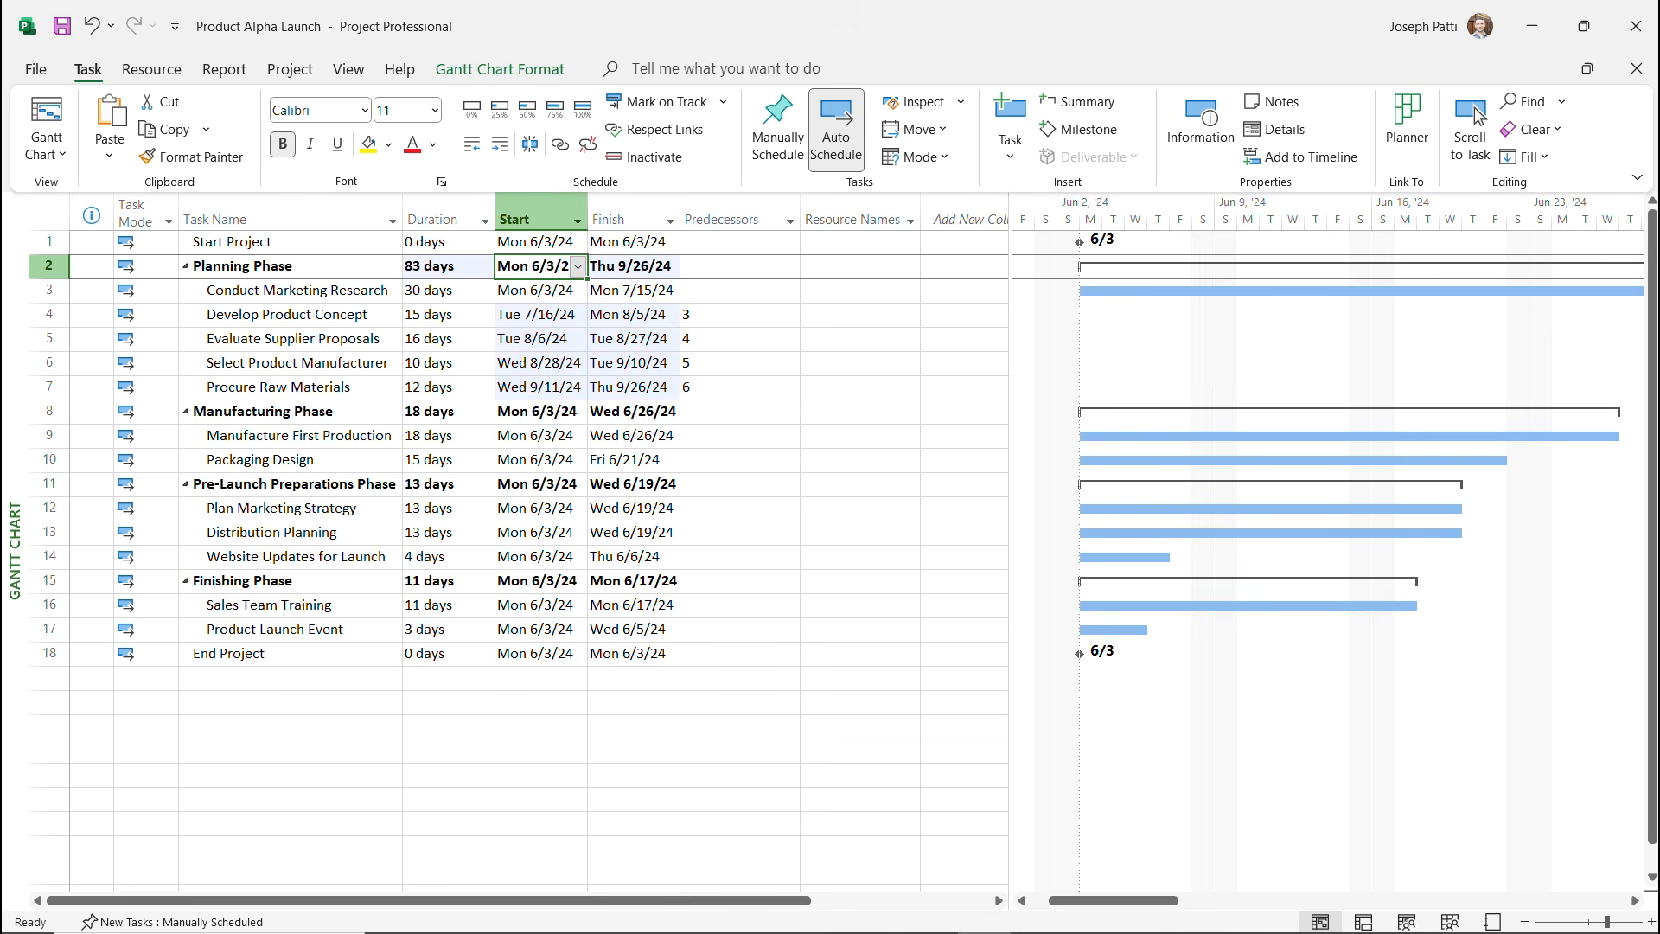
pyautogui.press('Right')
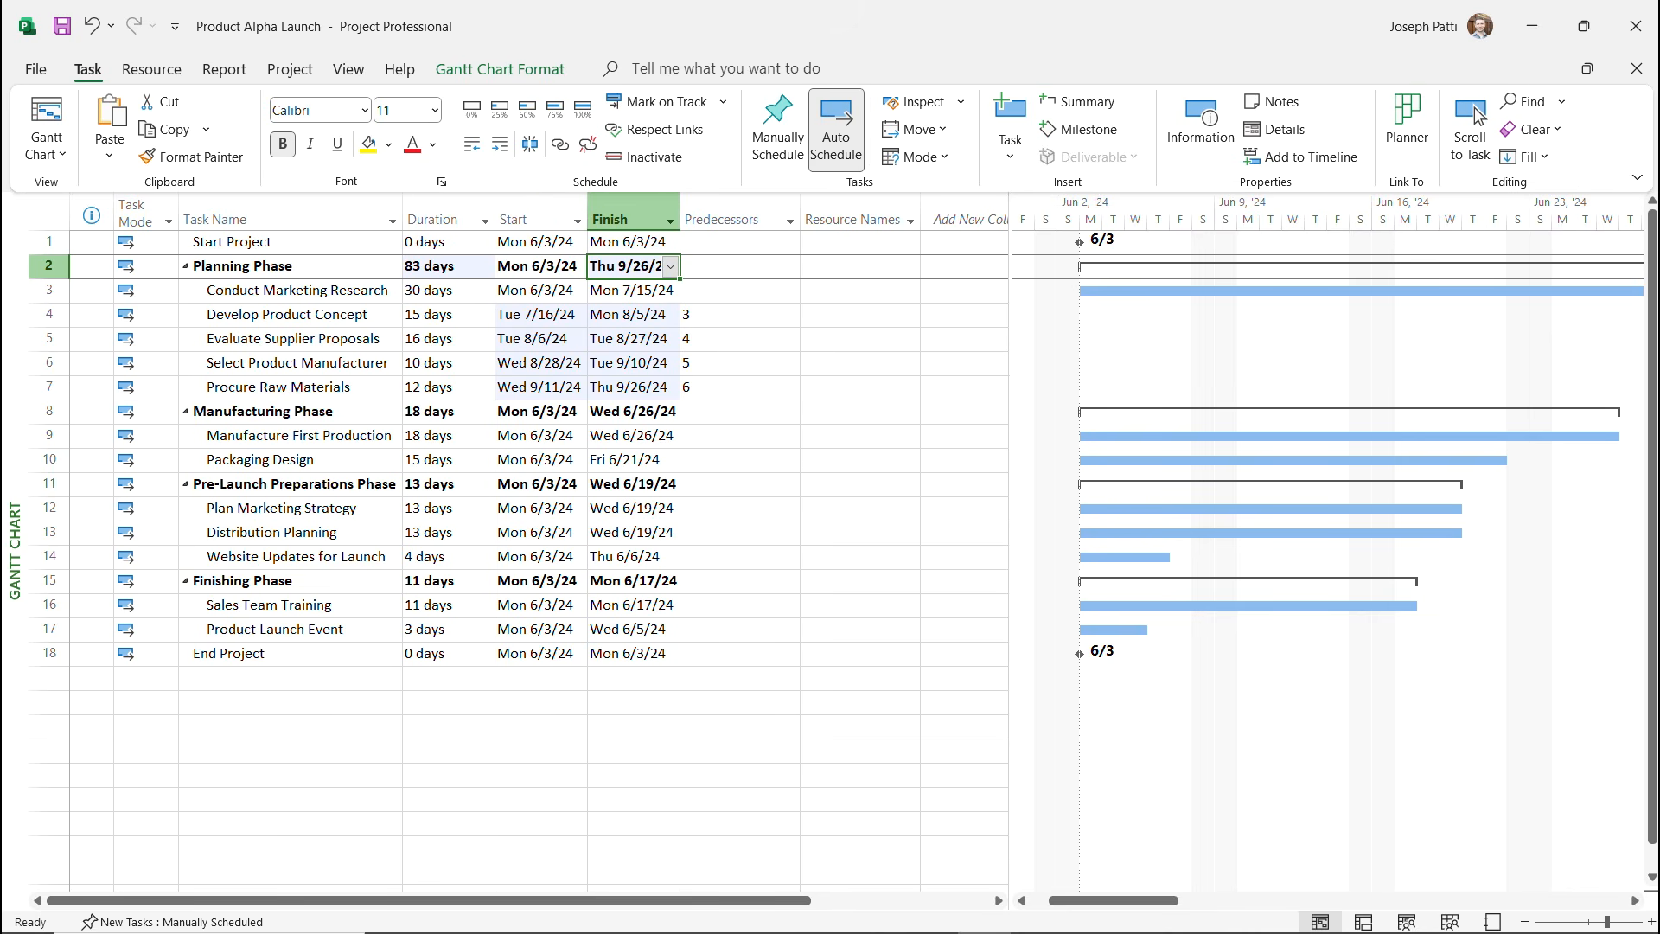
# Review the predecessors of the Planning Phase subtasks and follow their linked bars in the Gantt chart, returning to the project start.
pyautogui.press('Right')
pyautogui.press('Down')
pyautogui.press('Down')
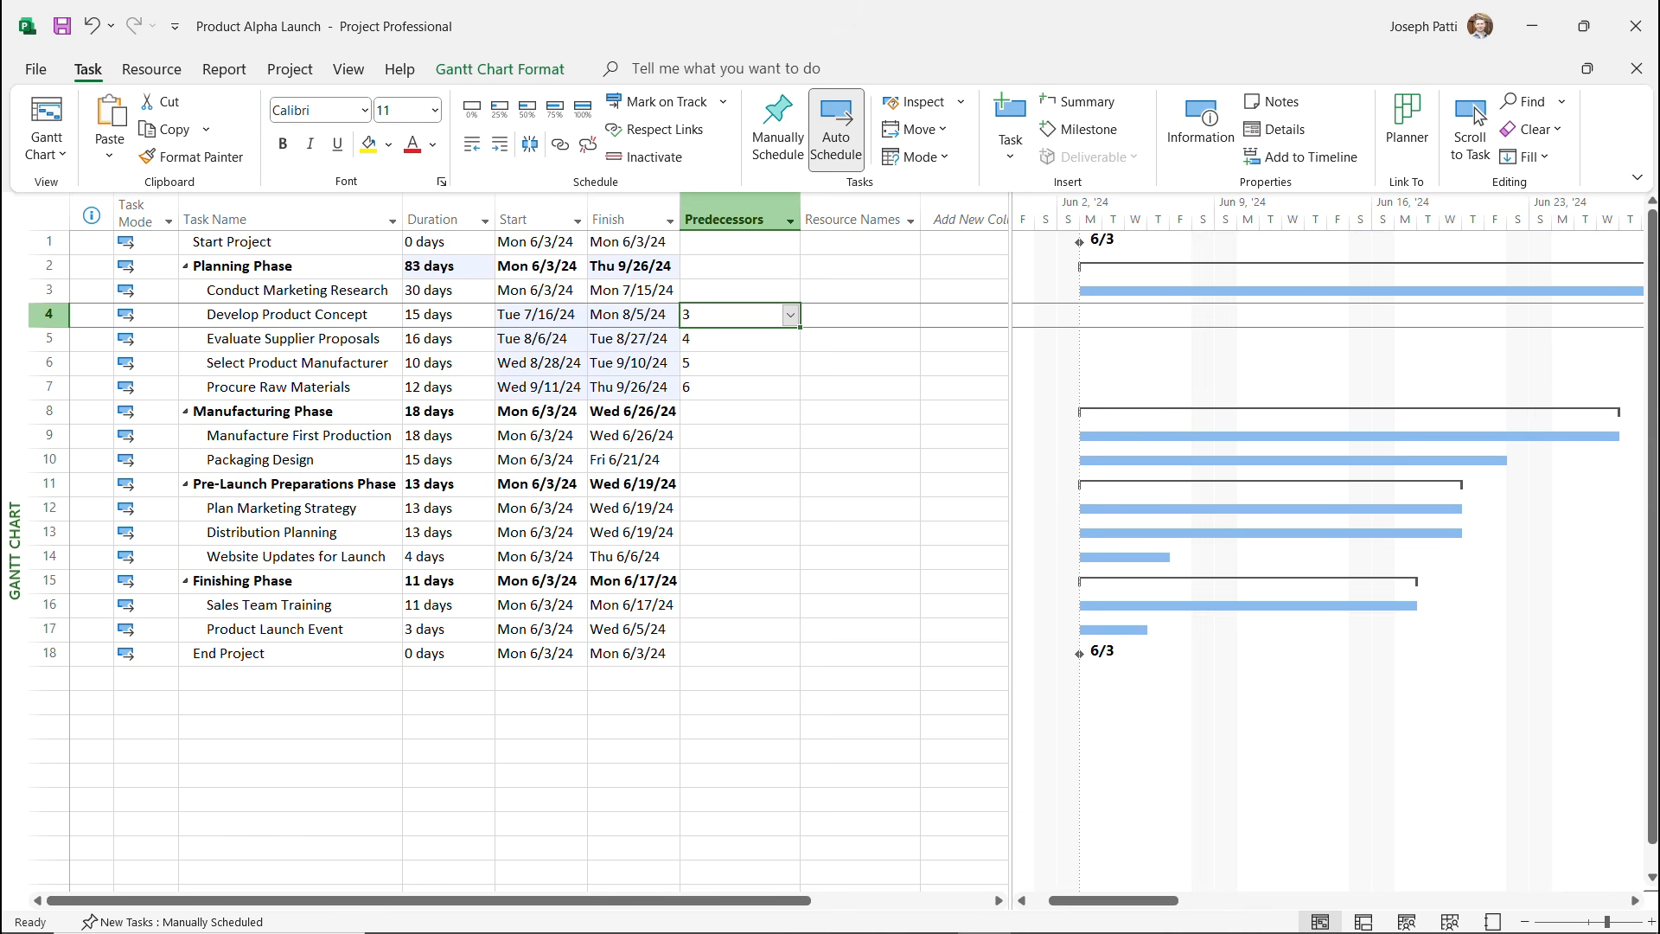
pyautogui.press('Return')
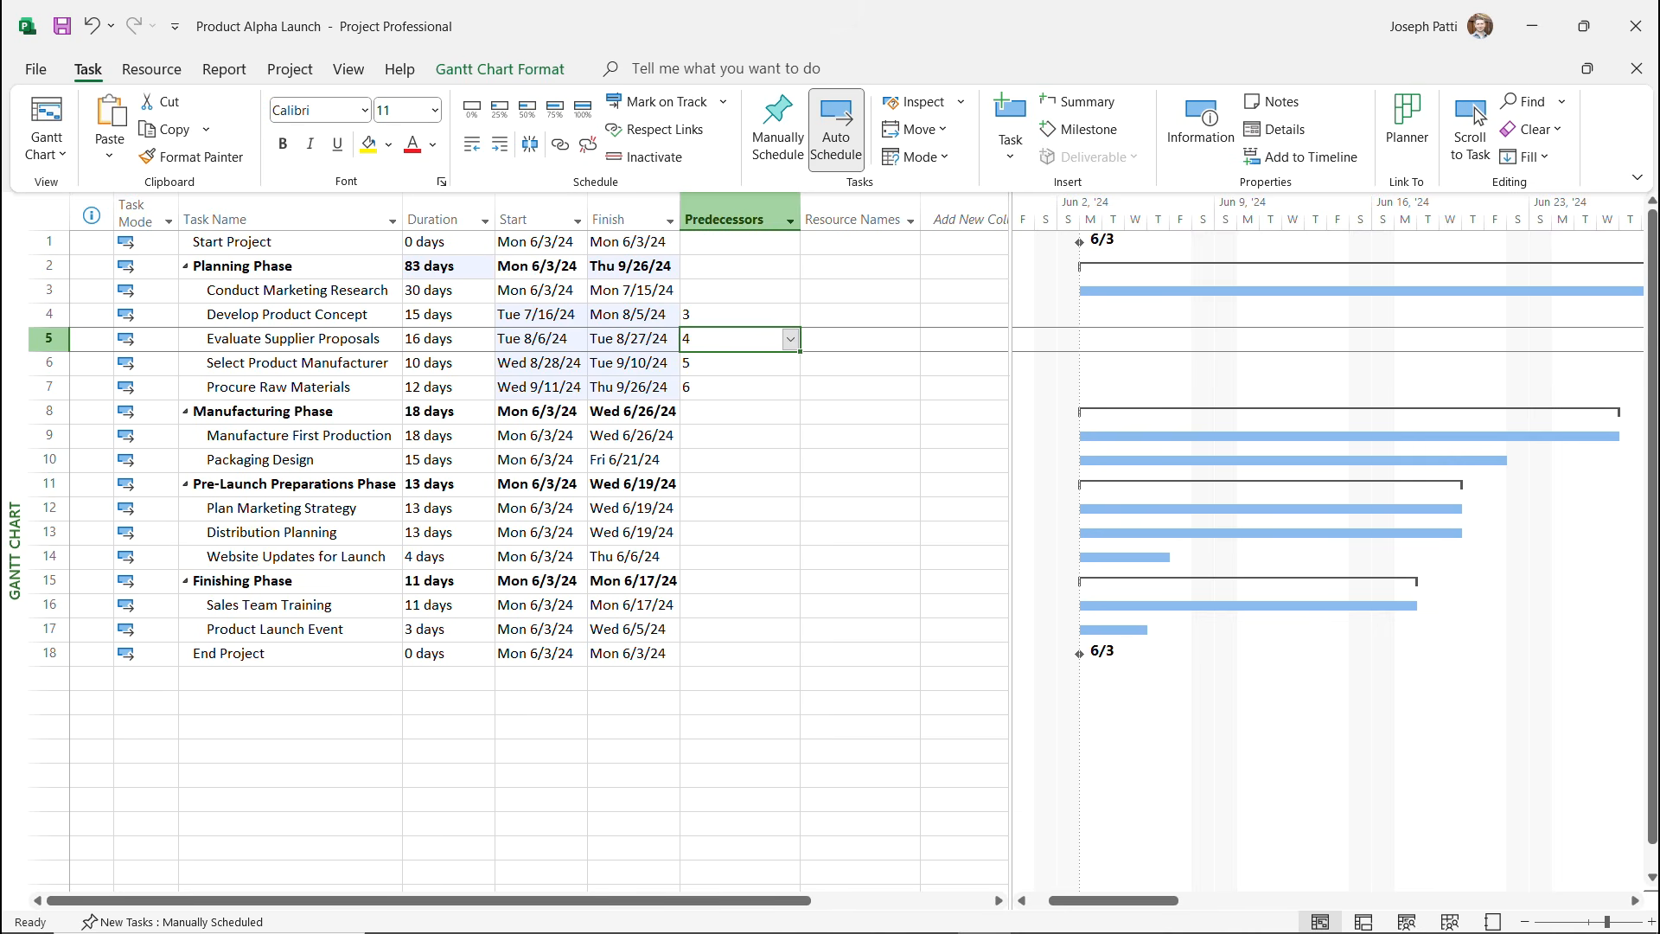
pyautogui.press('Down')
pyautogui.press('Down')
pyautogui.press('Right')
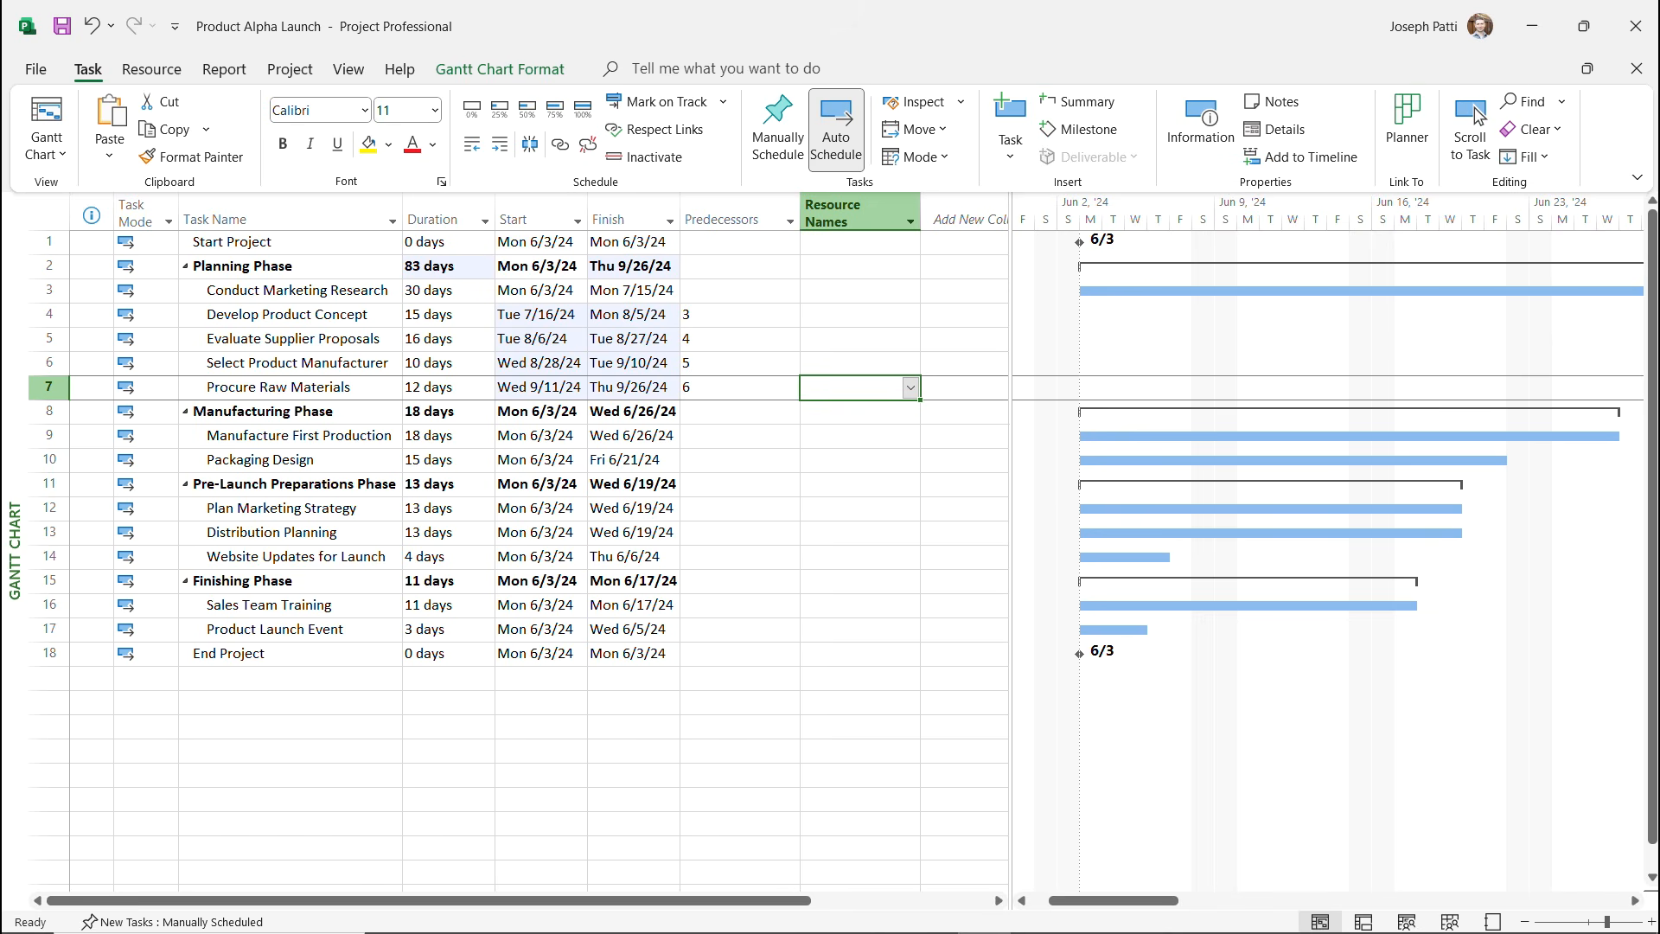
pyautogui.click(1470, 121)
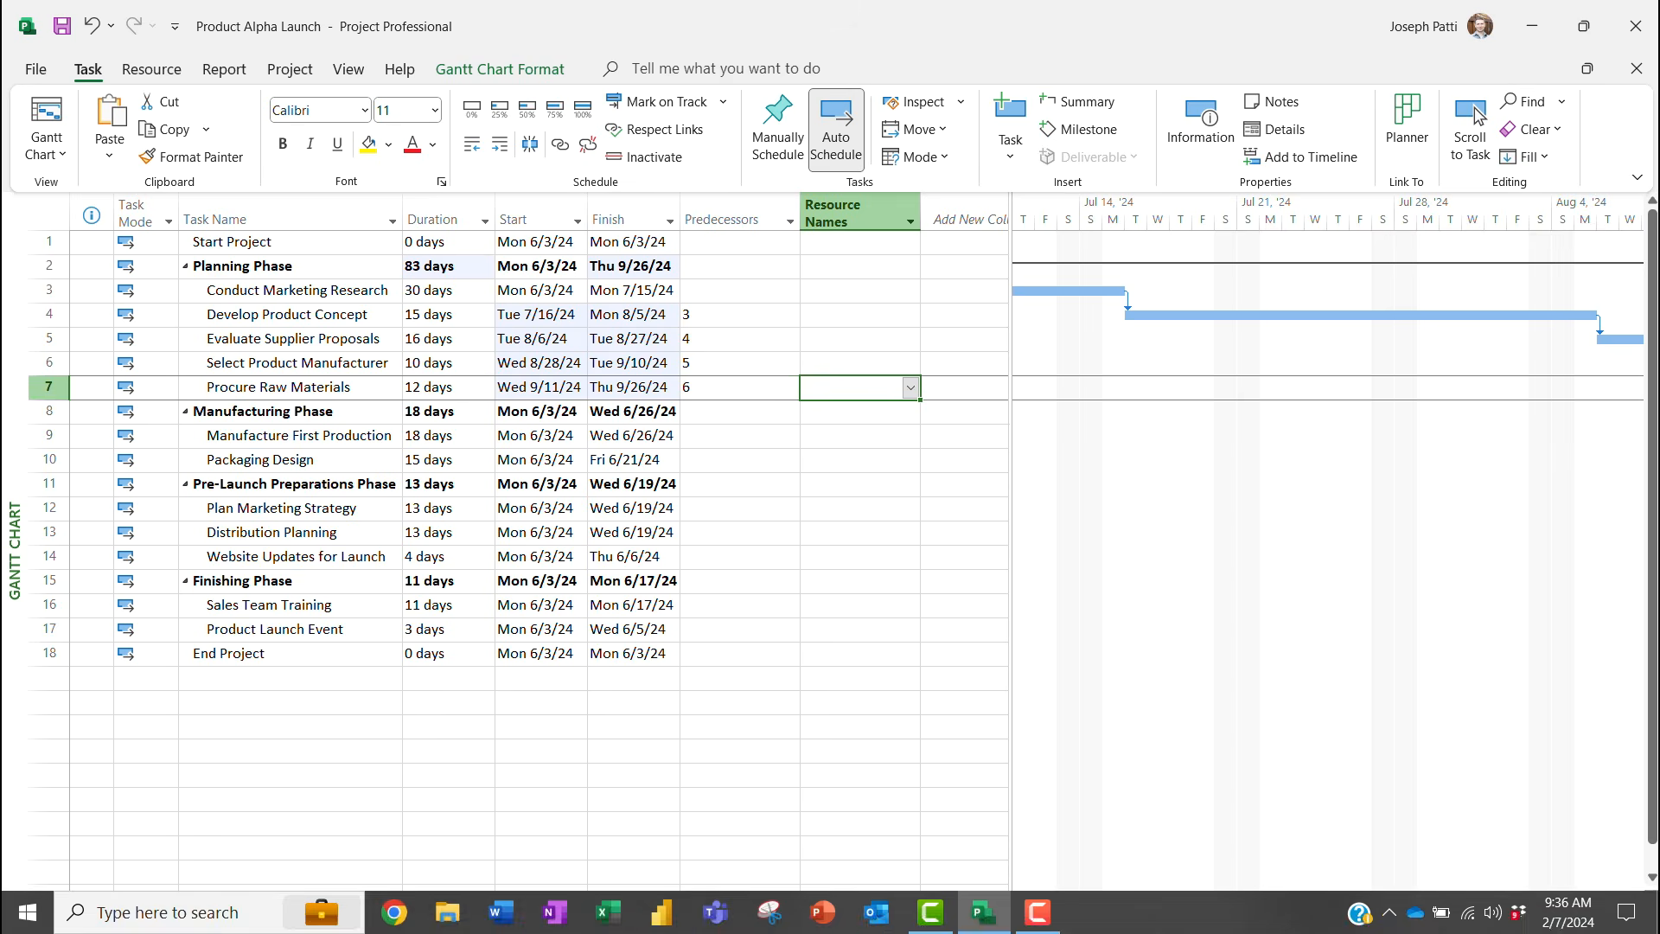
pyautogui.click(1470, 121)
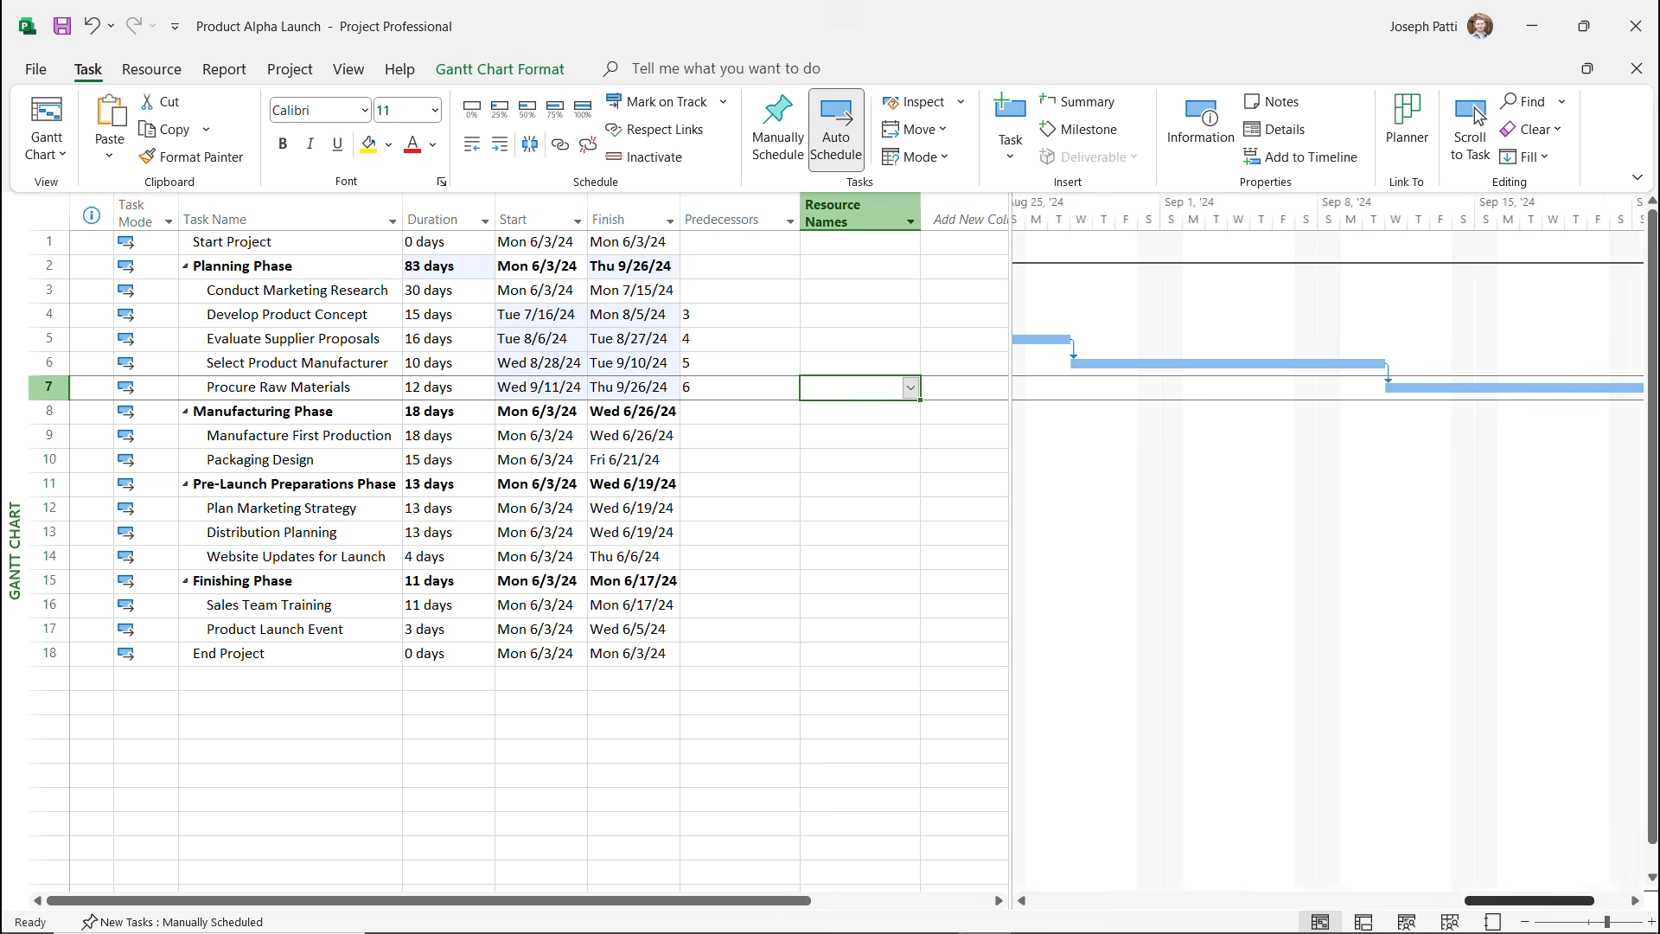
pyautogui.hotkey('alt', 'Home')
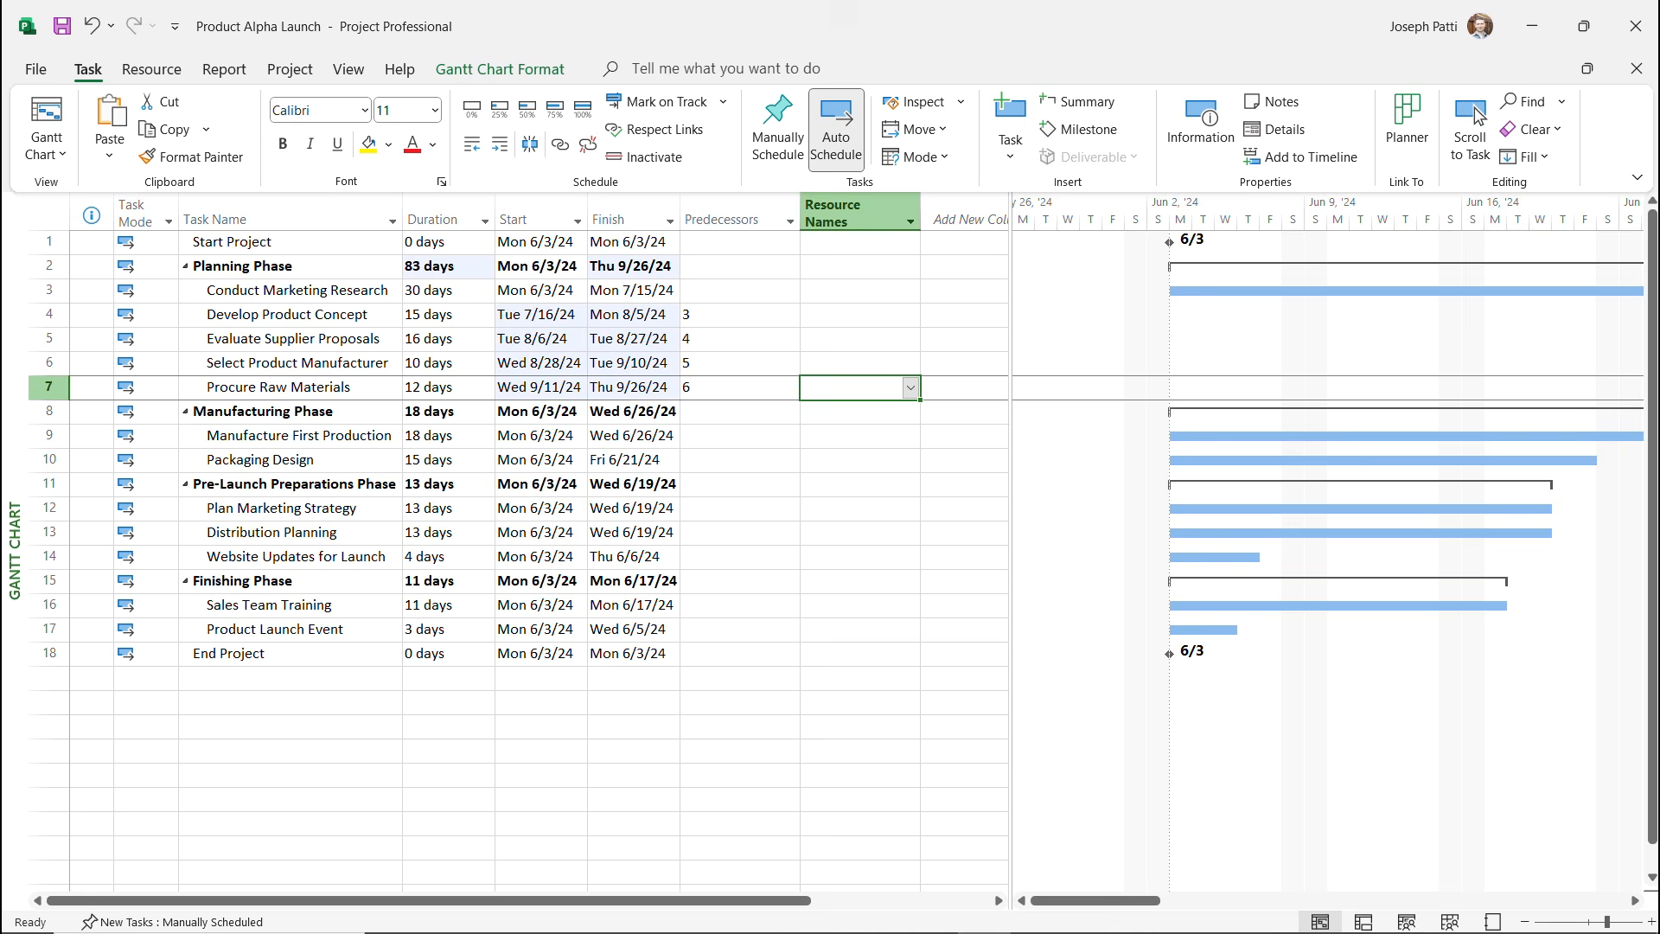
# Link Manufacture First Production to Packaging Design in sequence under Manufacturing Phase.
pyautogui.click(290, 435)
pyautogui.hotkey('shift', 'Down')
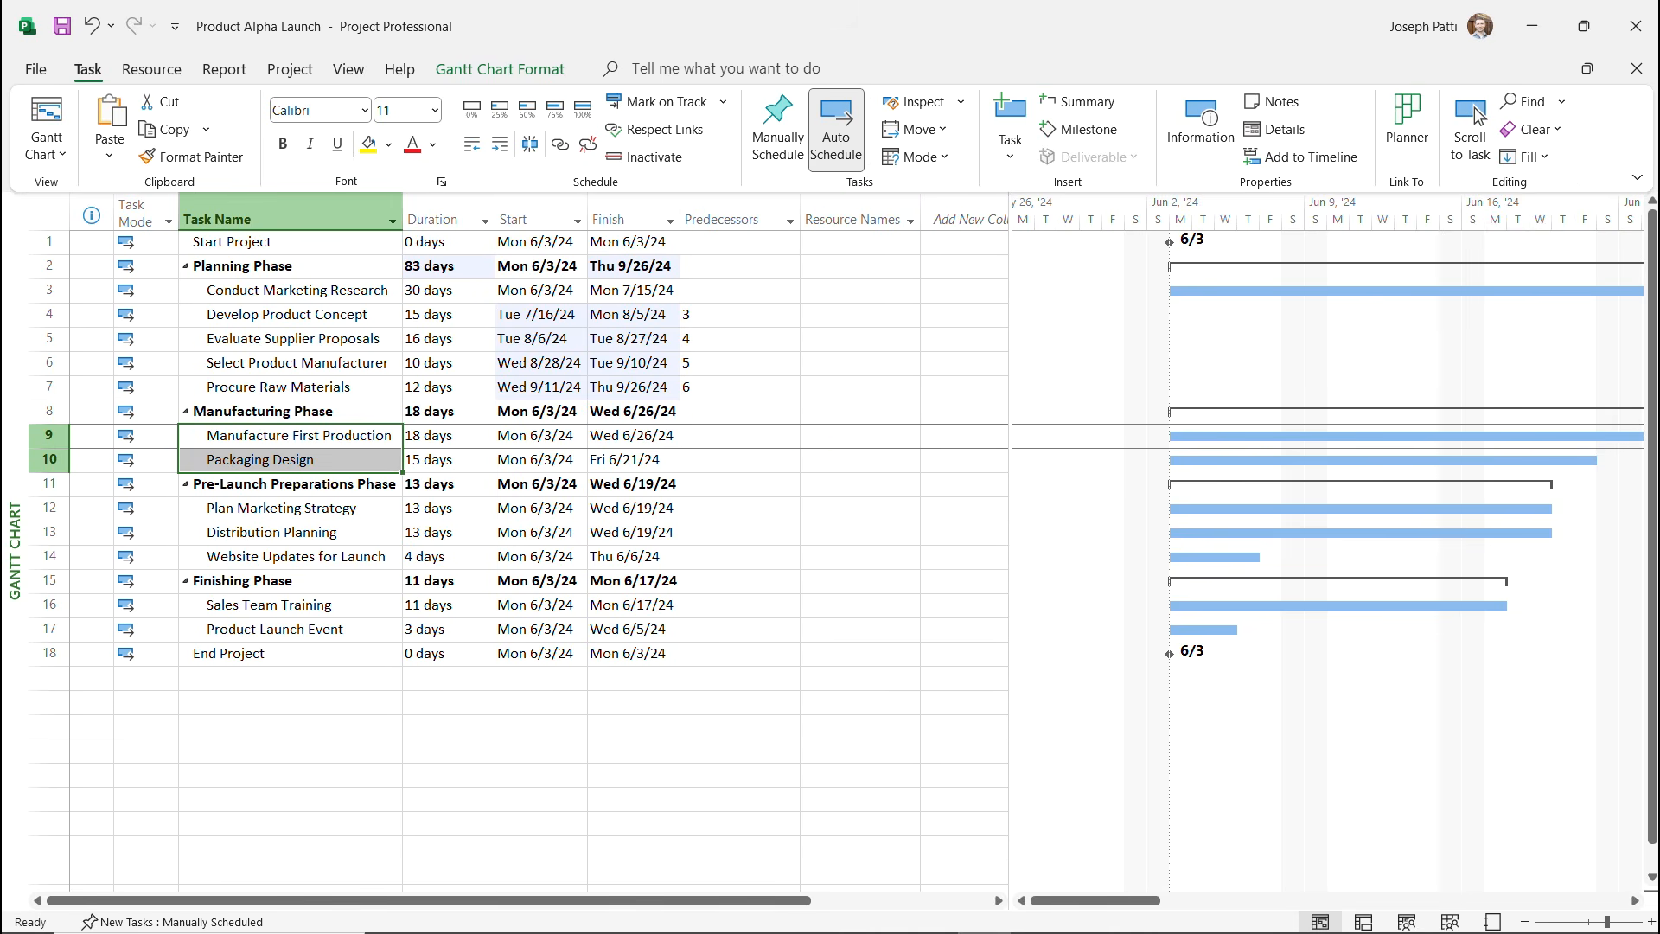
pyautogui.hotkey('ctrl', 'F2')
# Link Plan Marketing Strategy, Distribution Planning and Website Updates for Launch in sequence under Pre-Launch Preparations Phase.
pyautogui.press('Down')
pyautogui.press('Down')
pyautogui.press('Down')
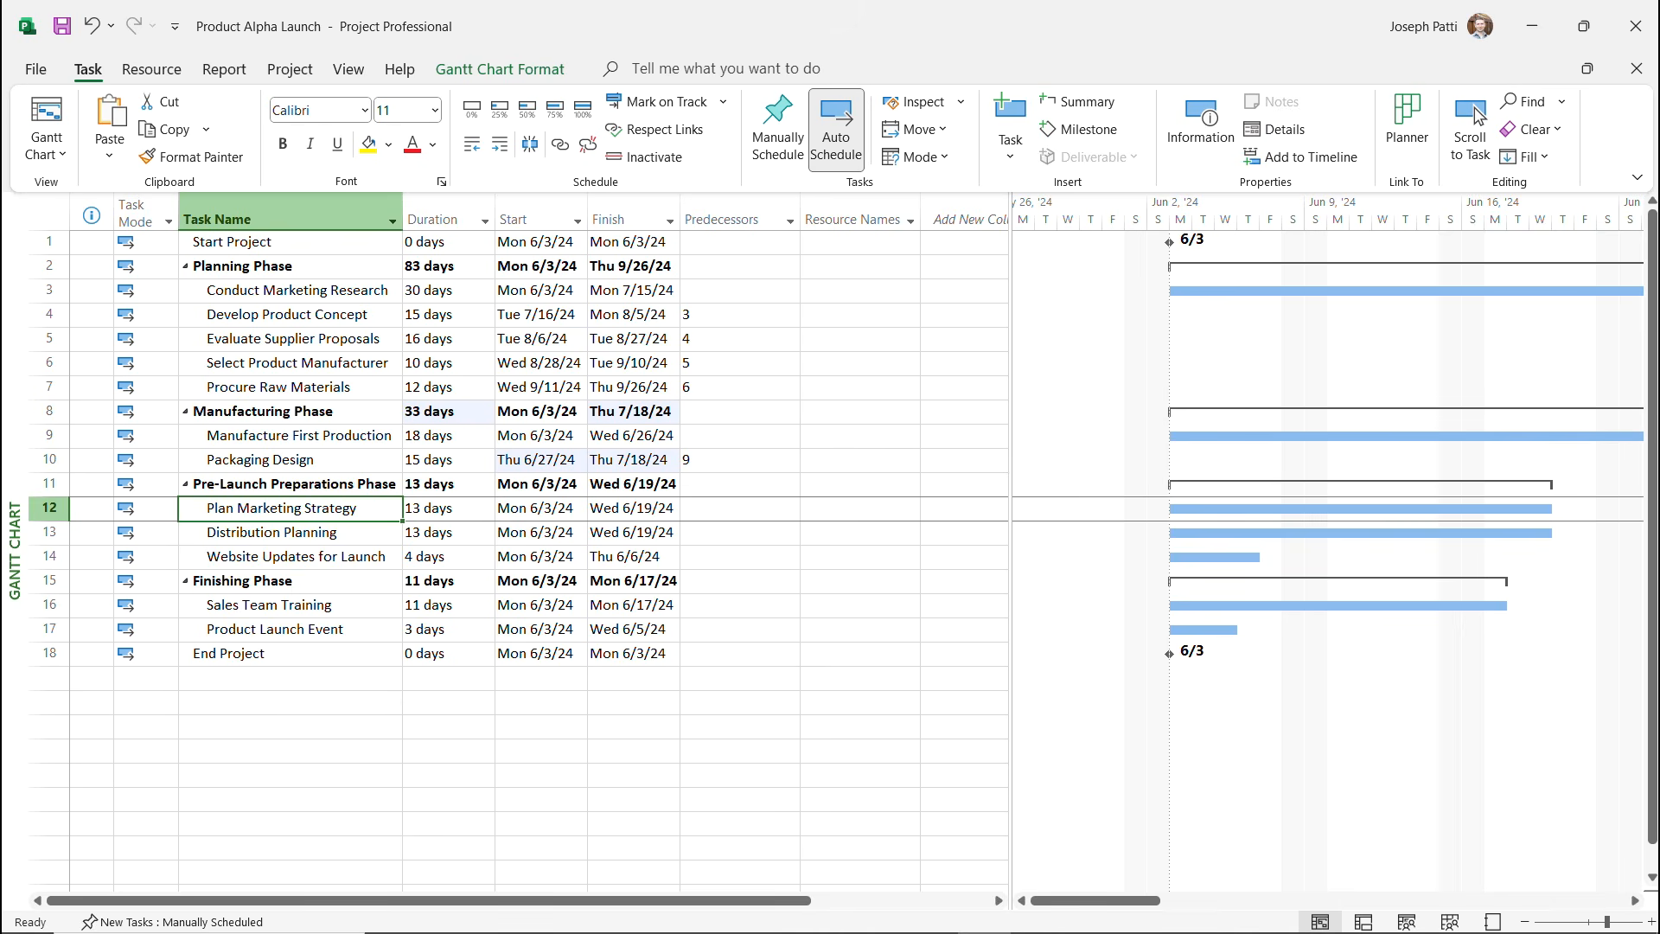
pyautogui.hotkey('shift', 'Down')
pyautogui.hotkey('shift', 'Down')
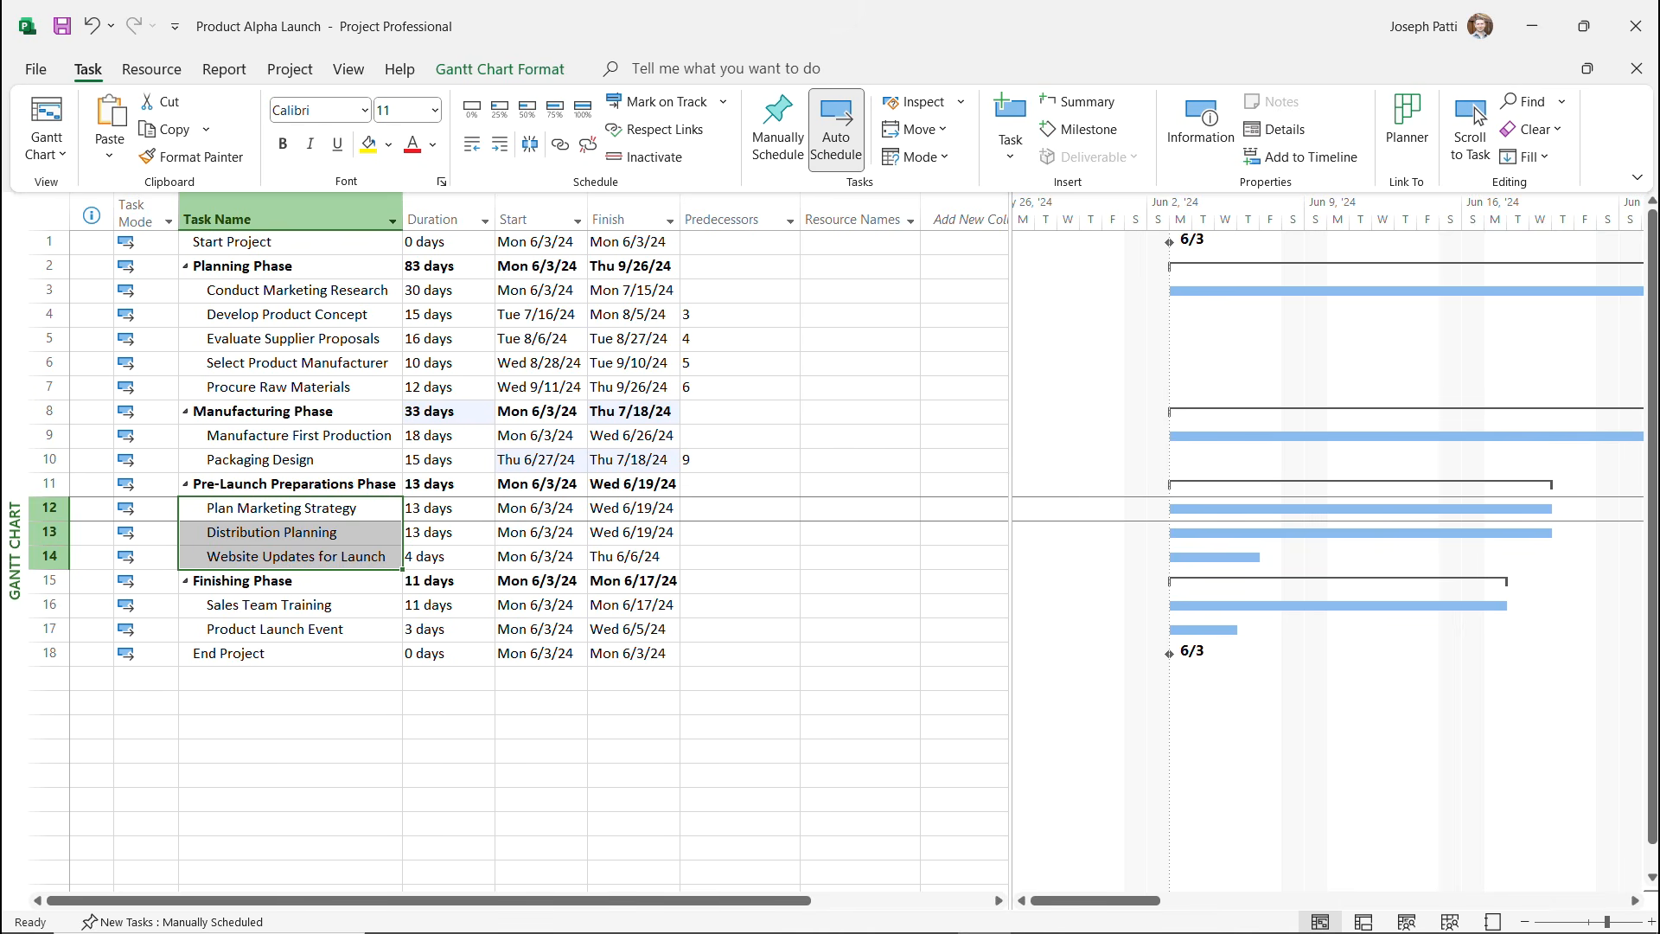
pyautogui.hotkey('ctrl', 'F2')
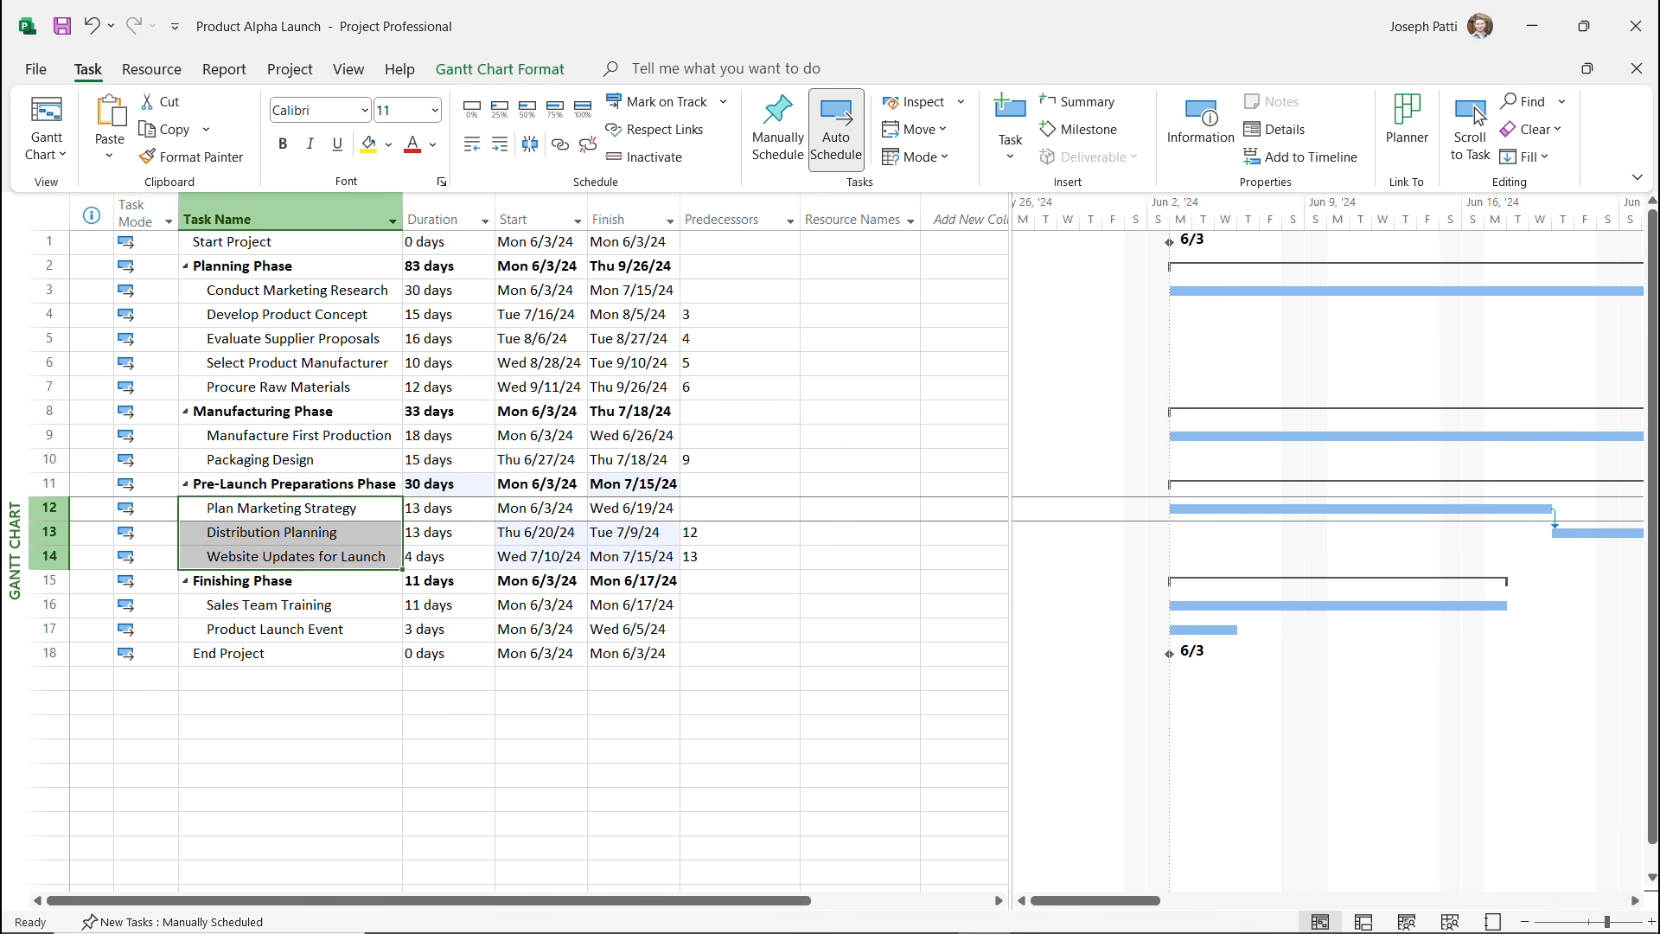
# Link Sales Team Training to Product Launch Event in sequence under Finishing Phase.
pyautogui.press('Down')
pyautogui.press('Down')
pyautogui.press('Down')
pyautogui.press('Down')
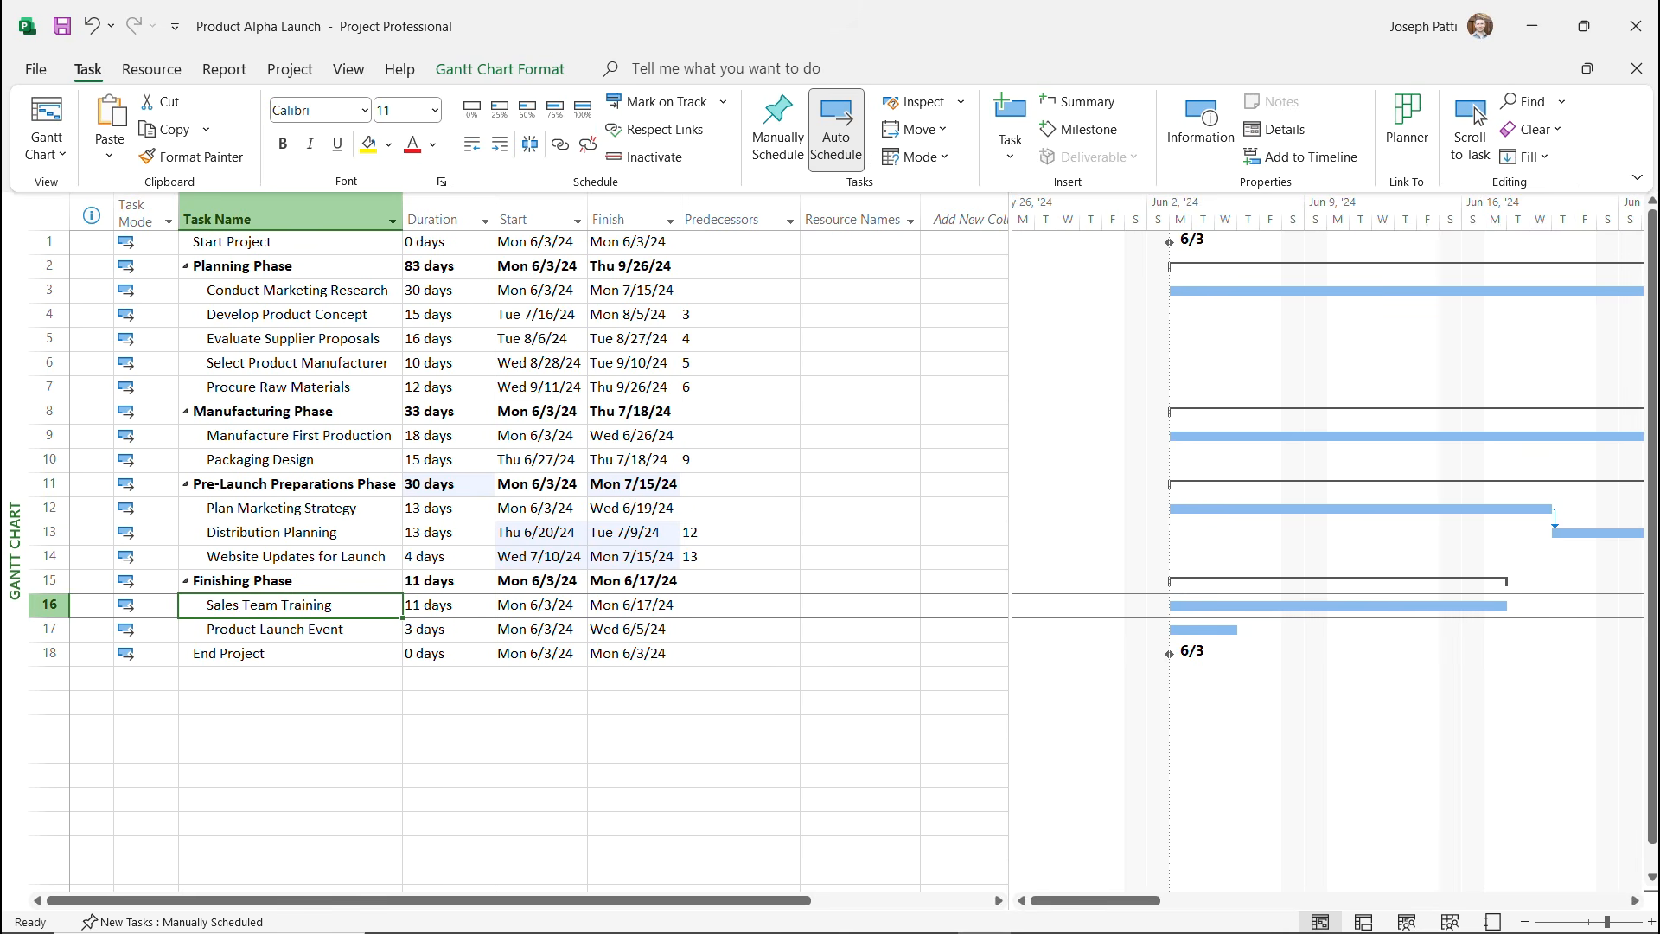
pyautogui.hotkey('shift', 'Down')
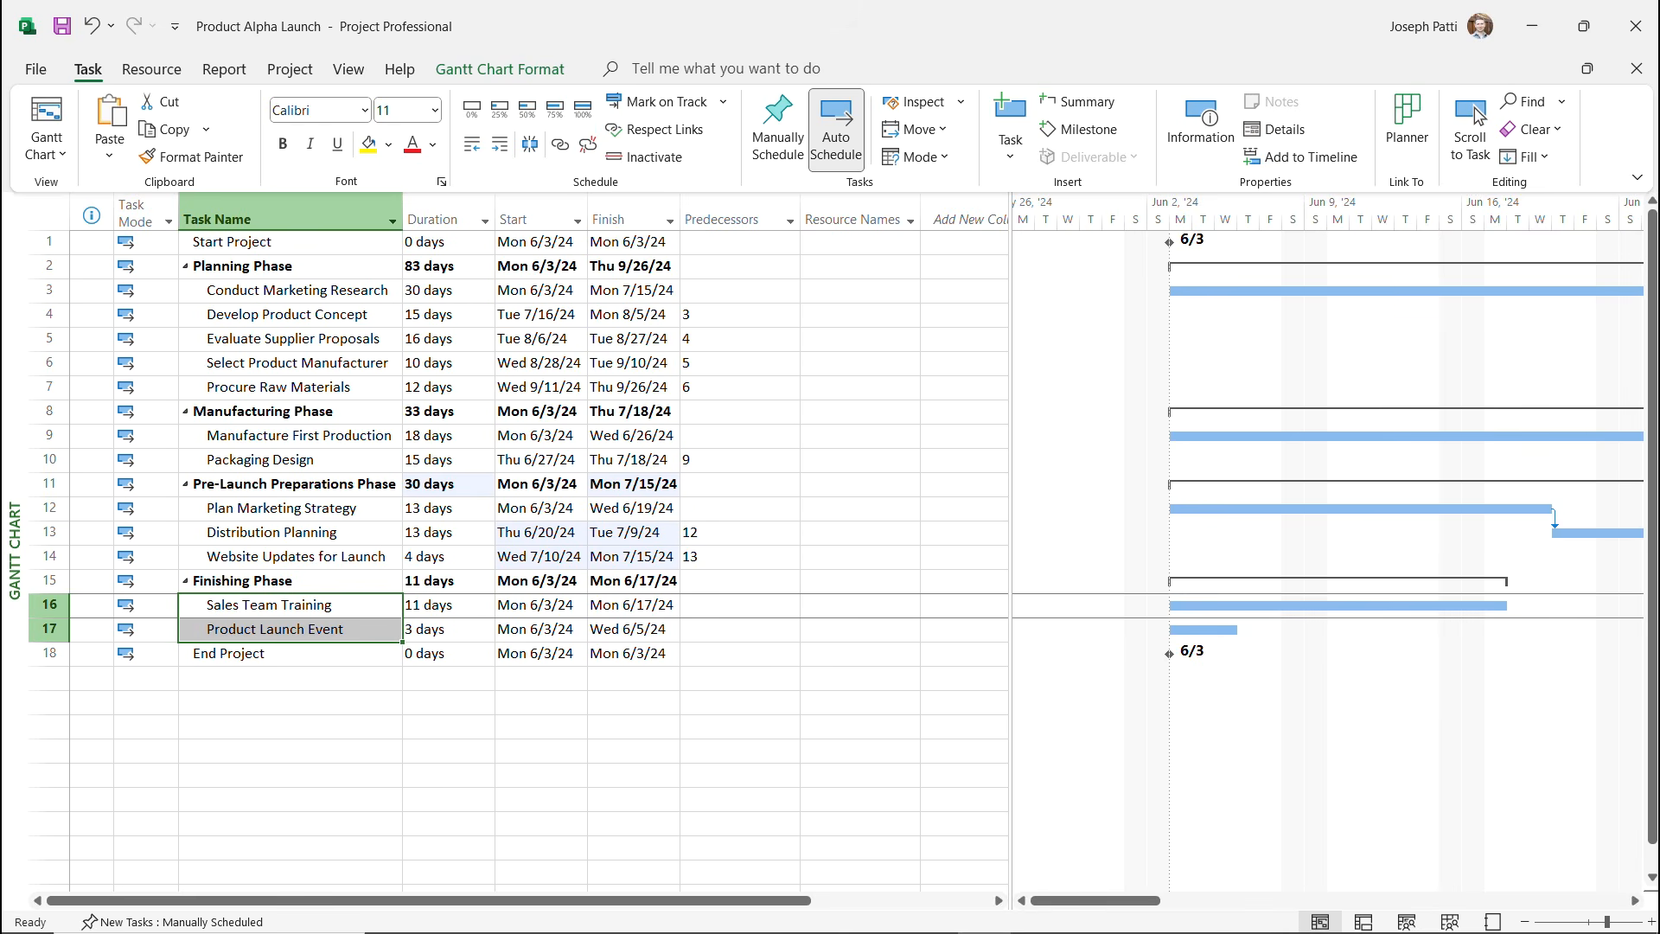
pyautogui.hotkey('ctrl', 'F2')
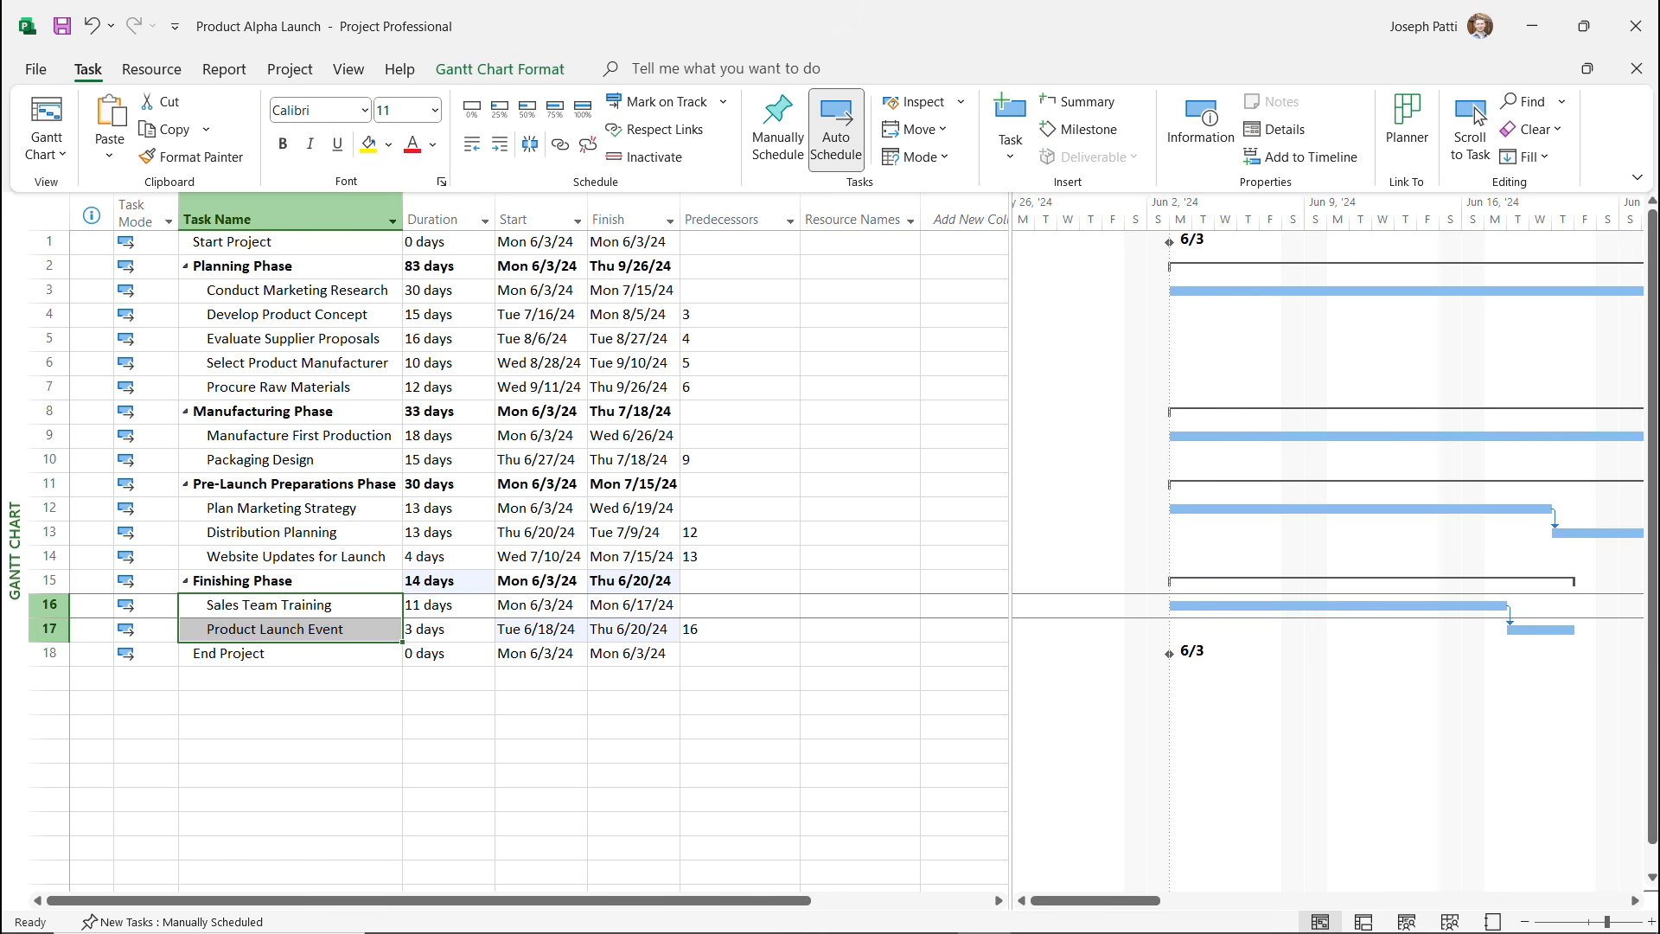
# Compare the finish date of Product Launch Event with the finish date of Planning Phase.
pyautogui.press('Down')
pyautogui.press('Down')
pyautogui.press('Down')
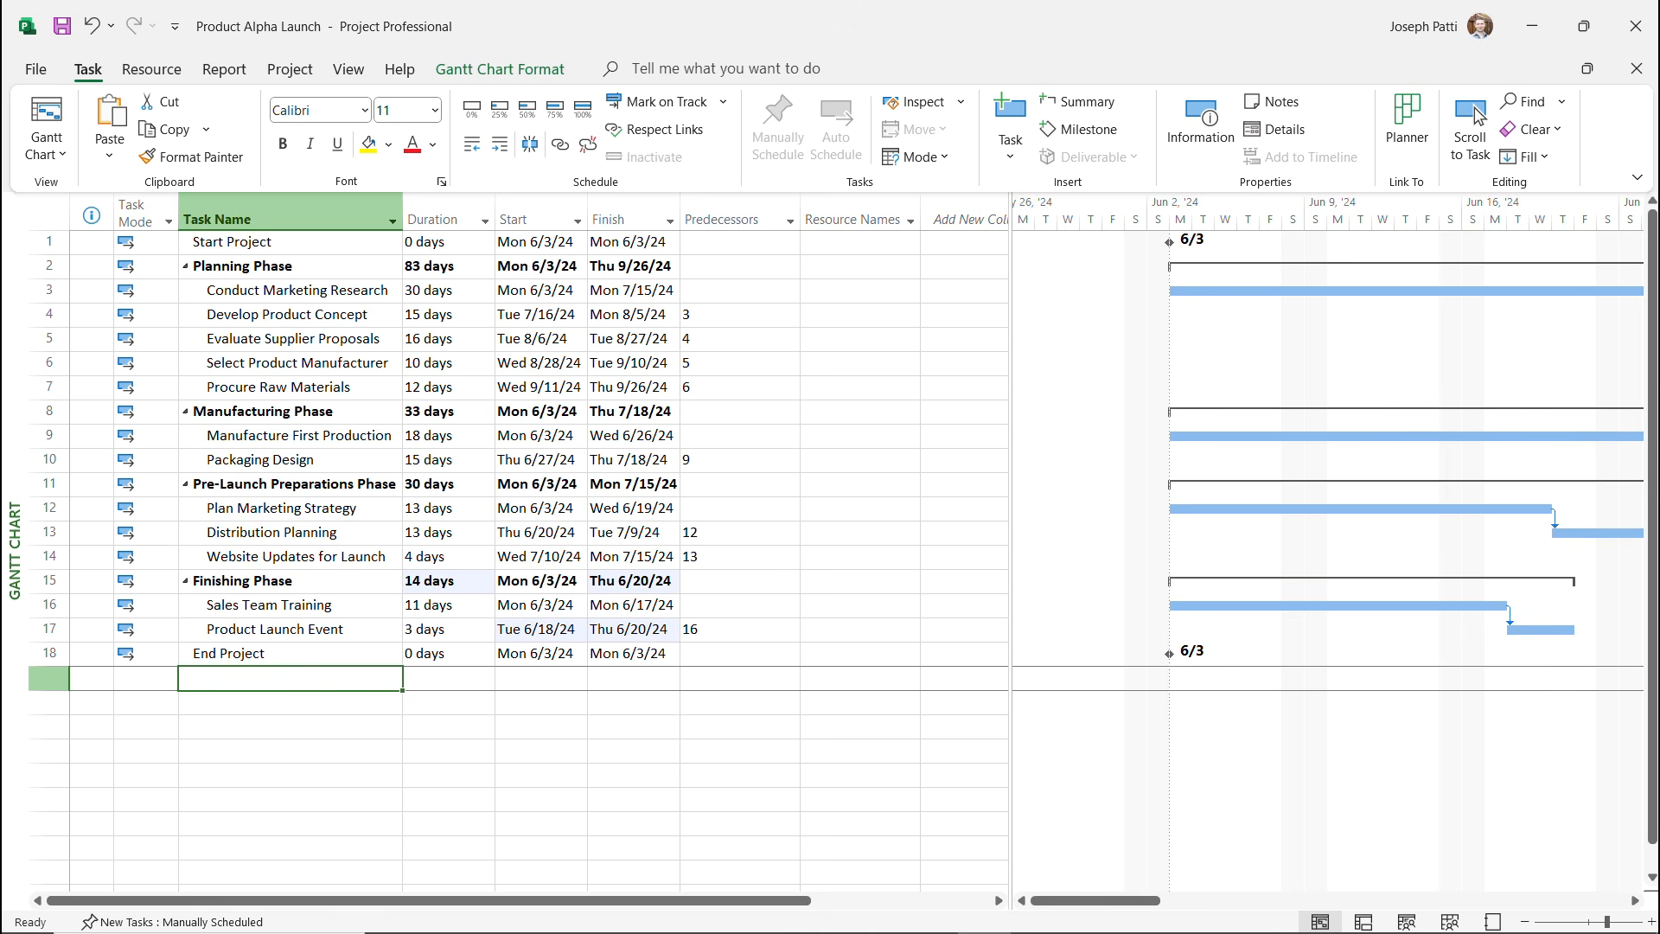
pyautogui.click(627, 628)
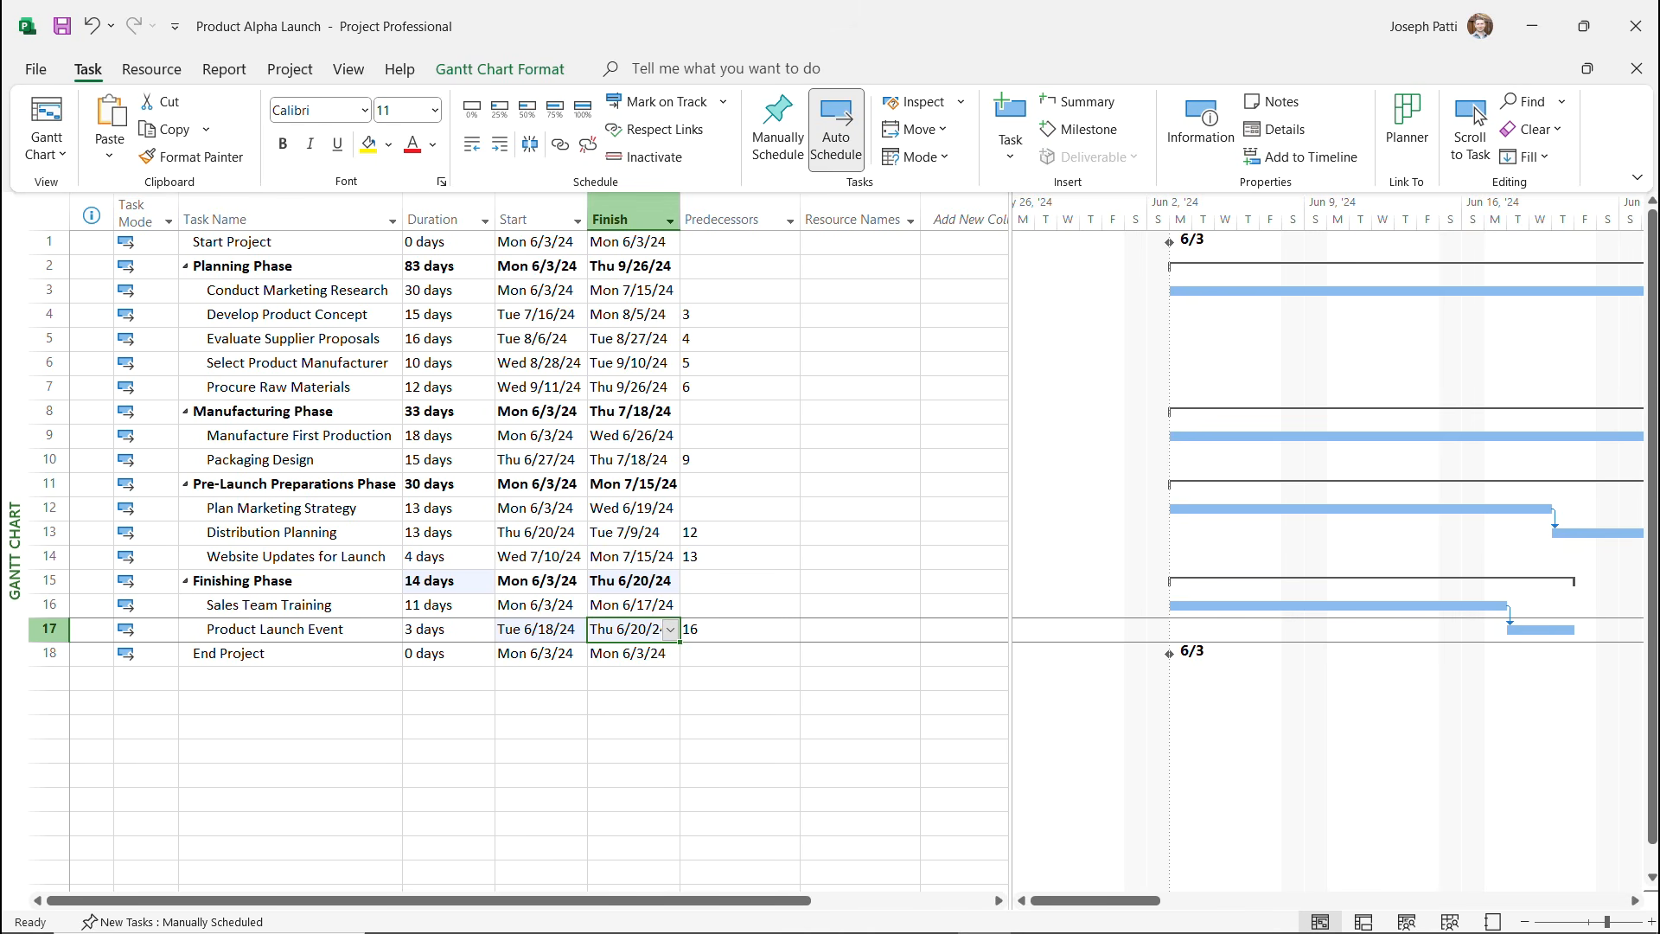
pyautogui.click(627, 266)
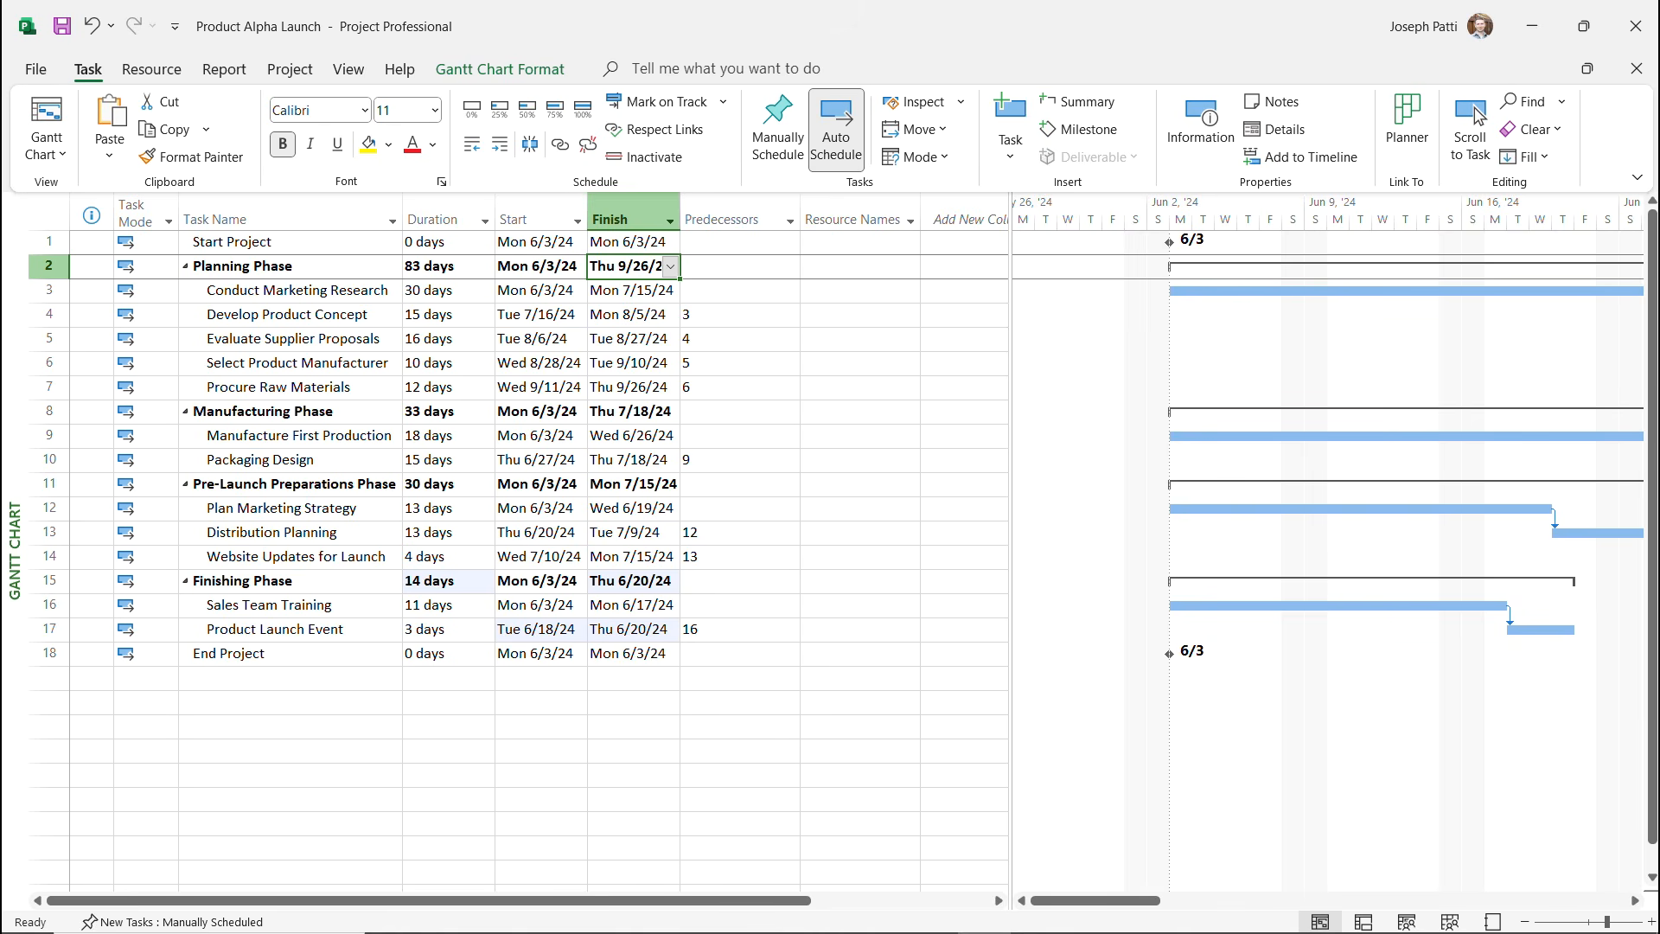
pyautogui.click(290, 702)
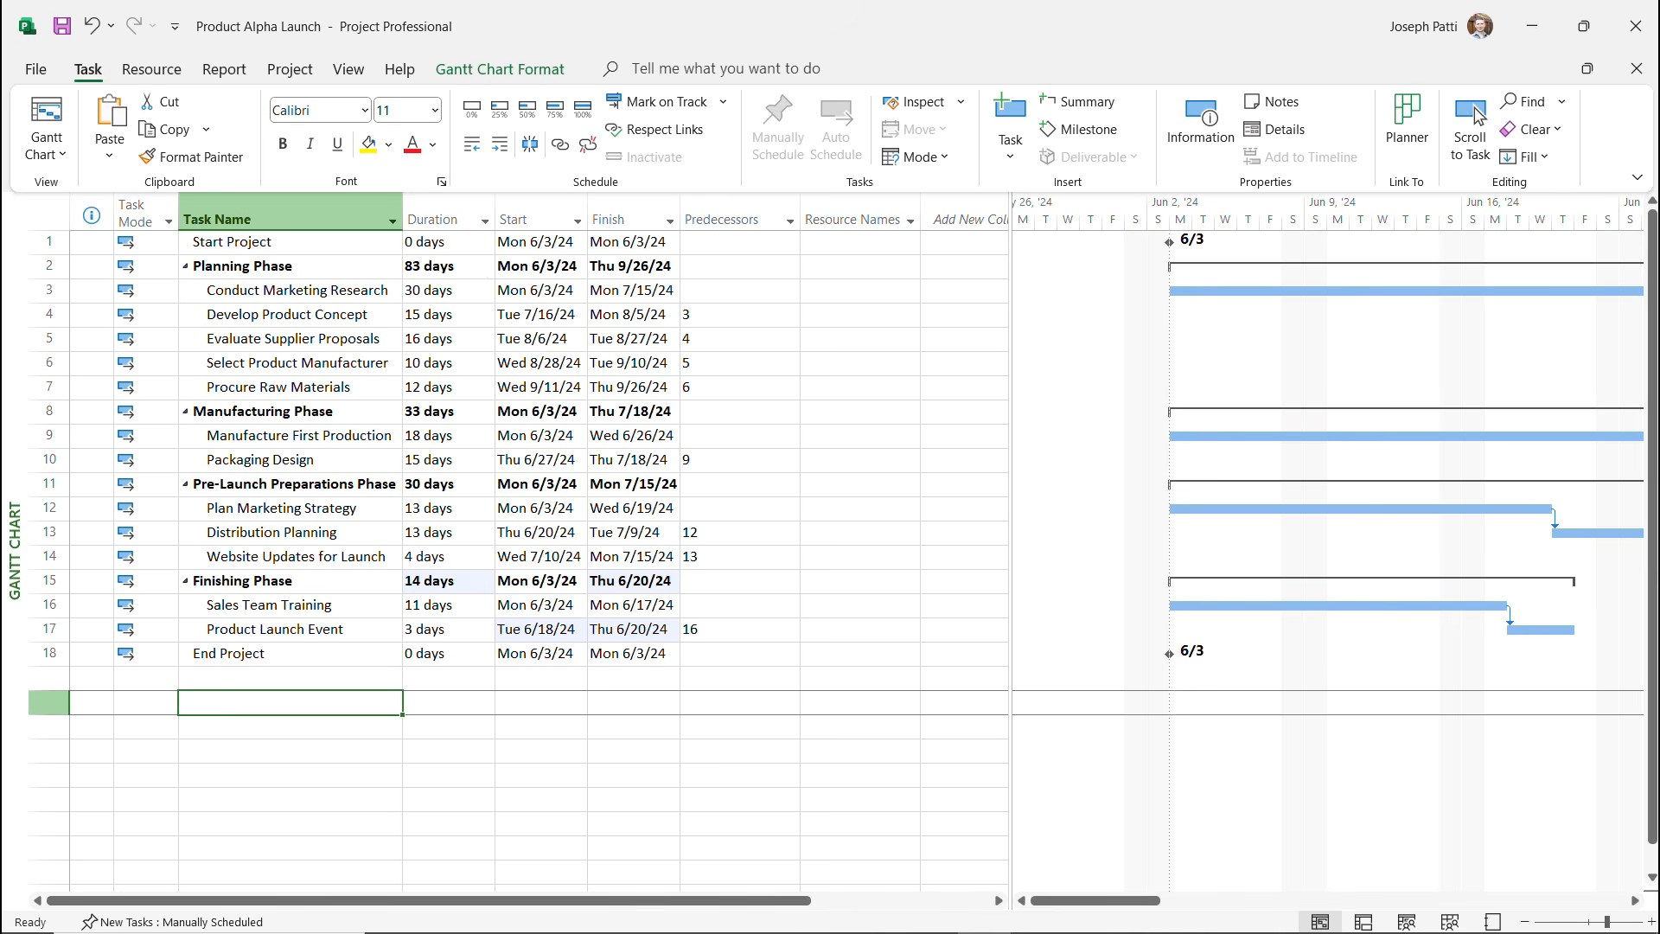
# Link the four summary tasks Planning Phase, Manufacturing Phase, Pre-Launch Preparations Phase and Finishing Phase in sequence.
pyautogui.click(289, 266)
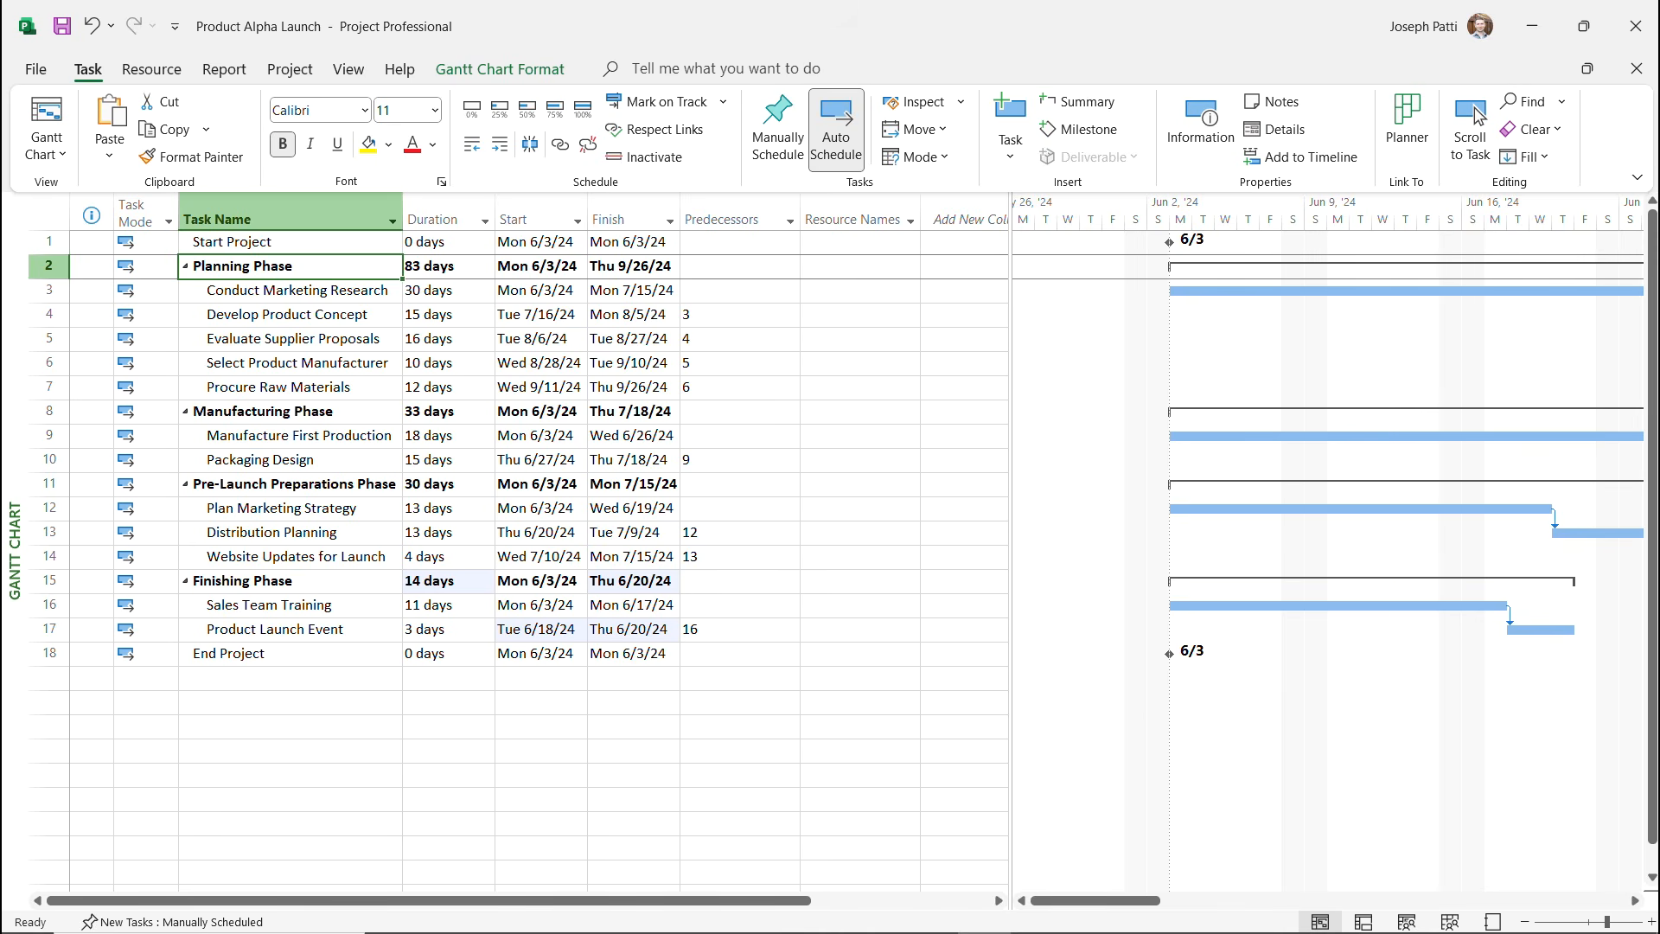
pyautogui.keyDown('ctrl'); pyautogui.click(290, 411); pyautogui.keyUp('ctrl')
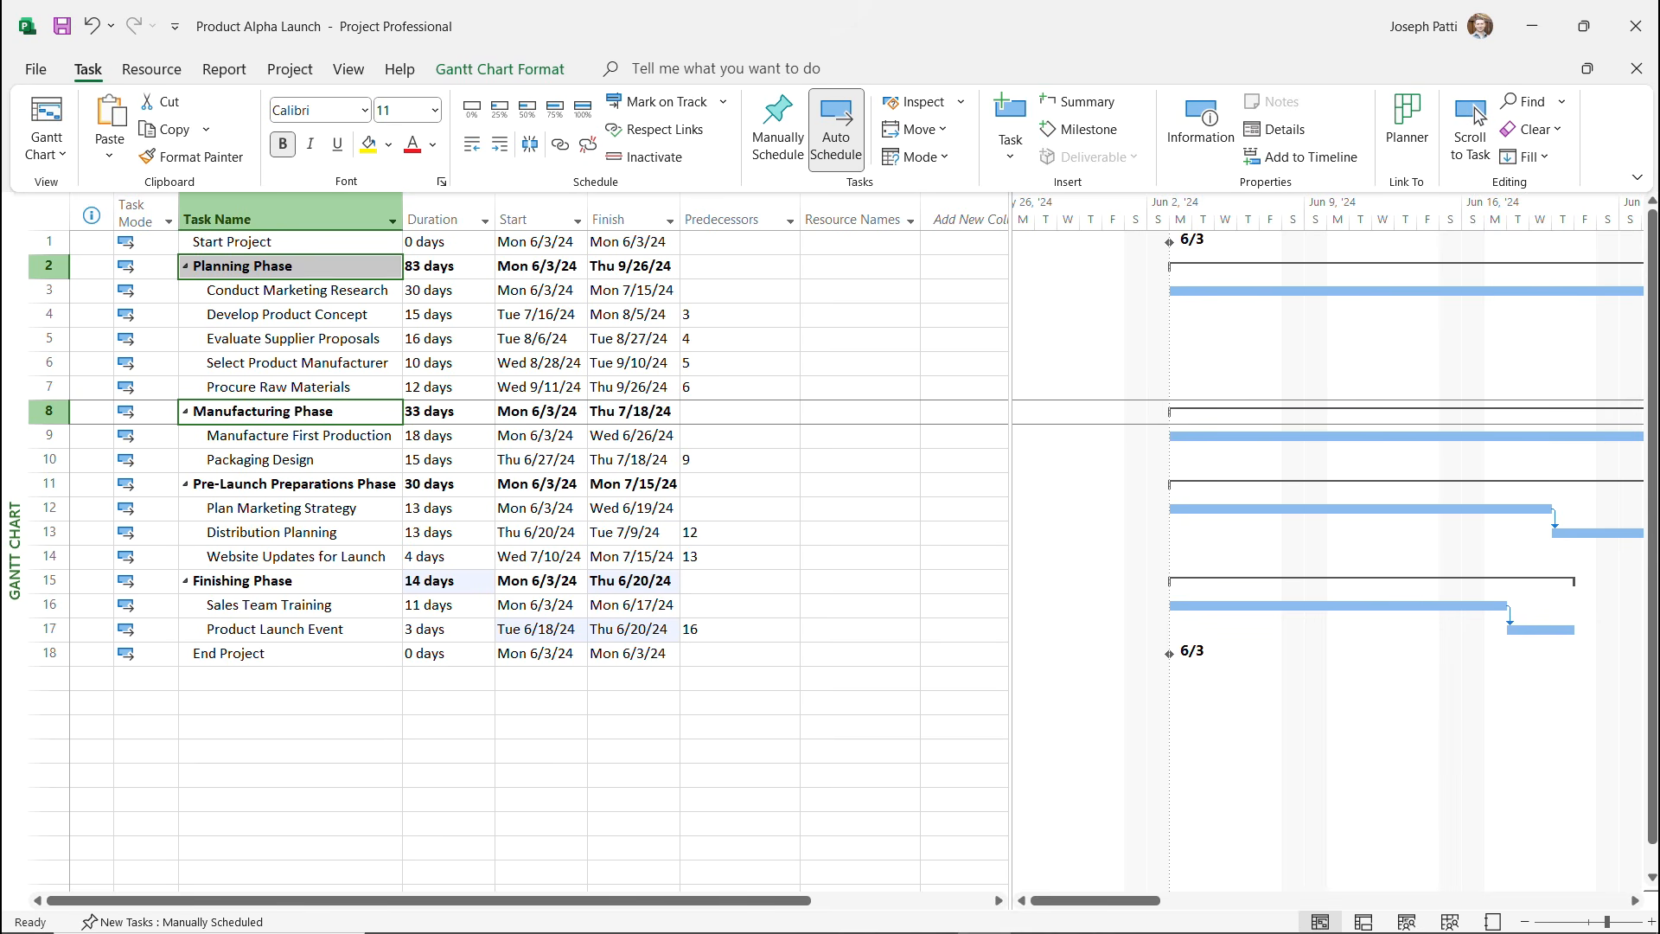
pyautogui.keyDown('ctrl'); pyautogui.click(290, 484); pyautogui.keyUp('ctrl')
pyautogui.keyDown('ctrl'); pyautogui.click(290, 581); pyautogui.keyUp('ctrl')
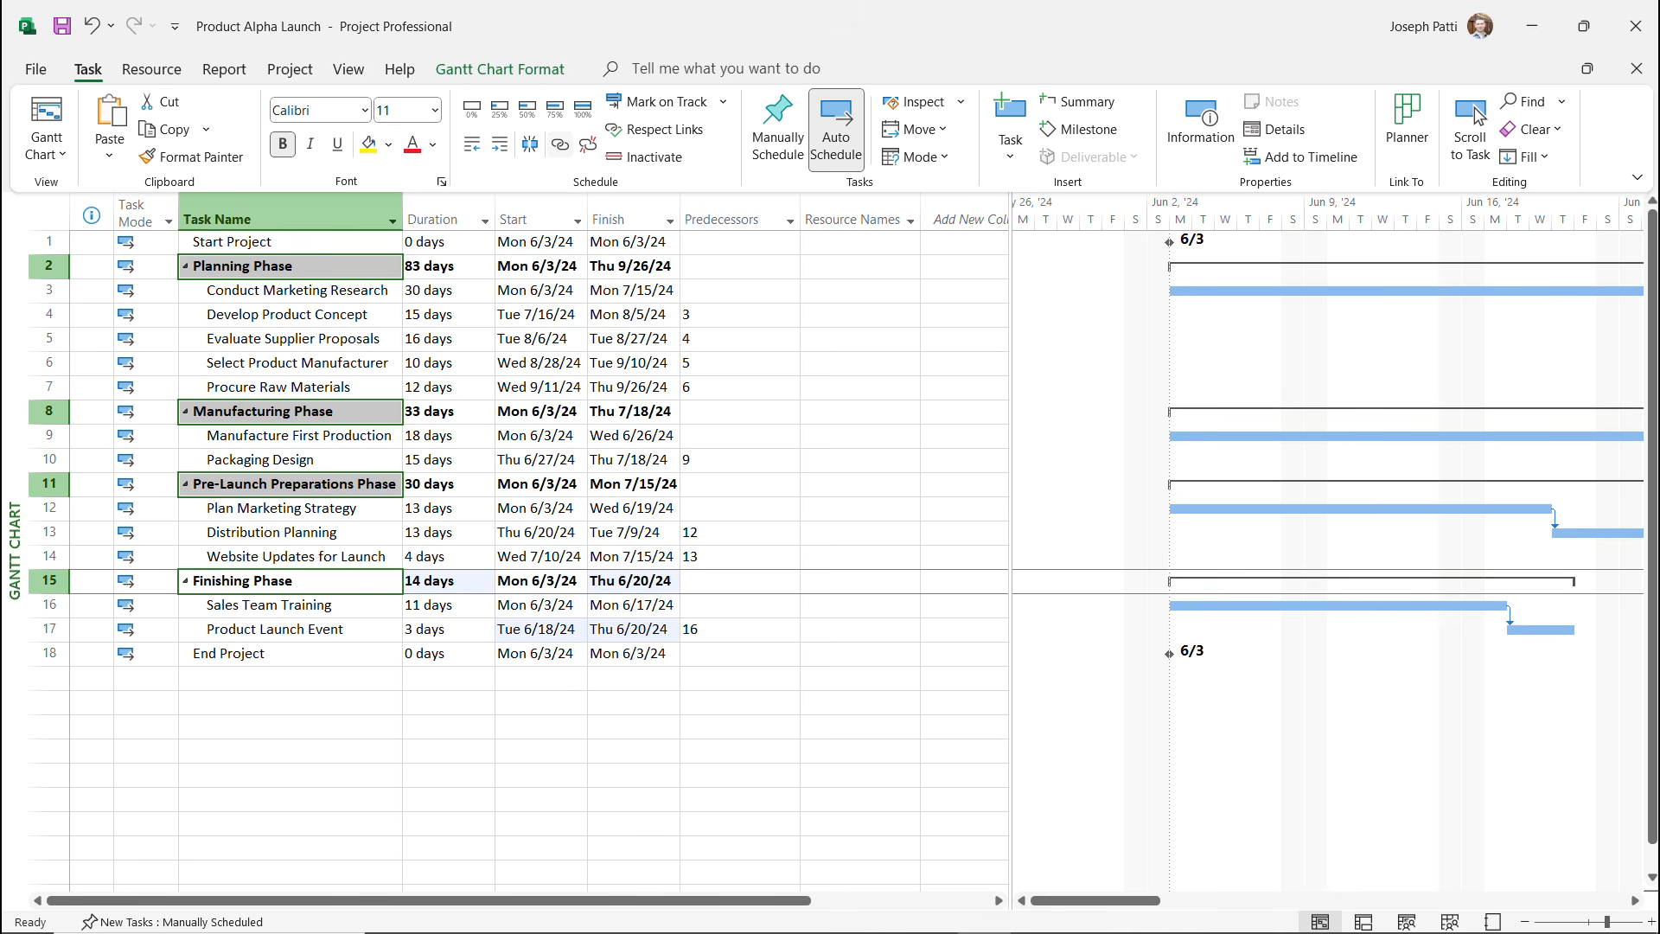
pyautogui.click(560, 144)
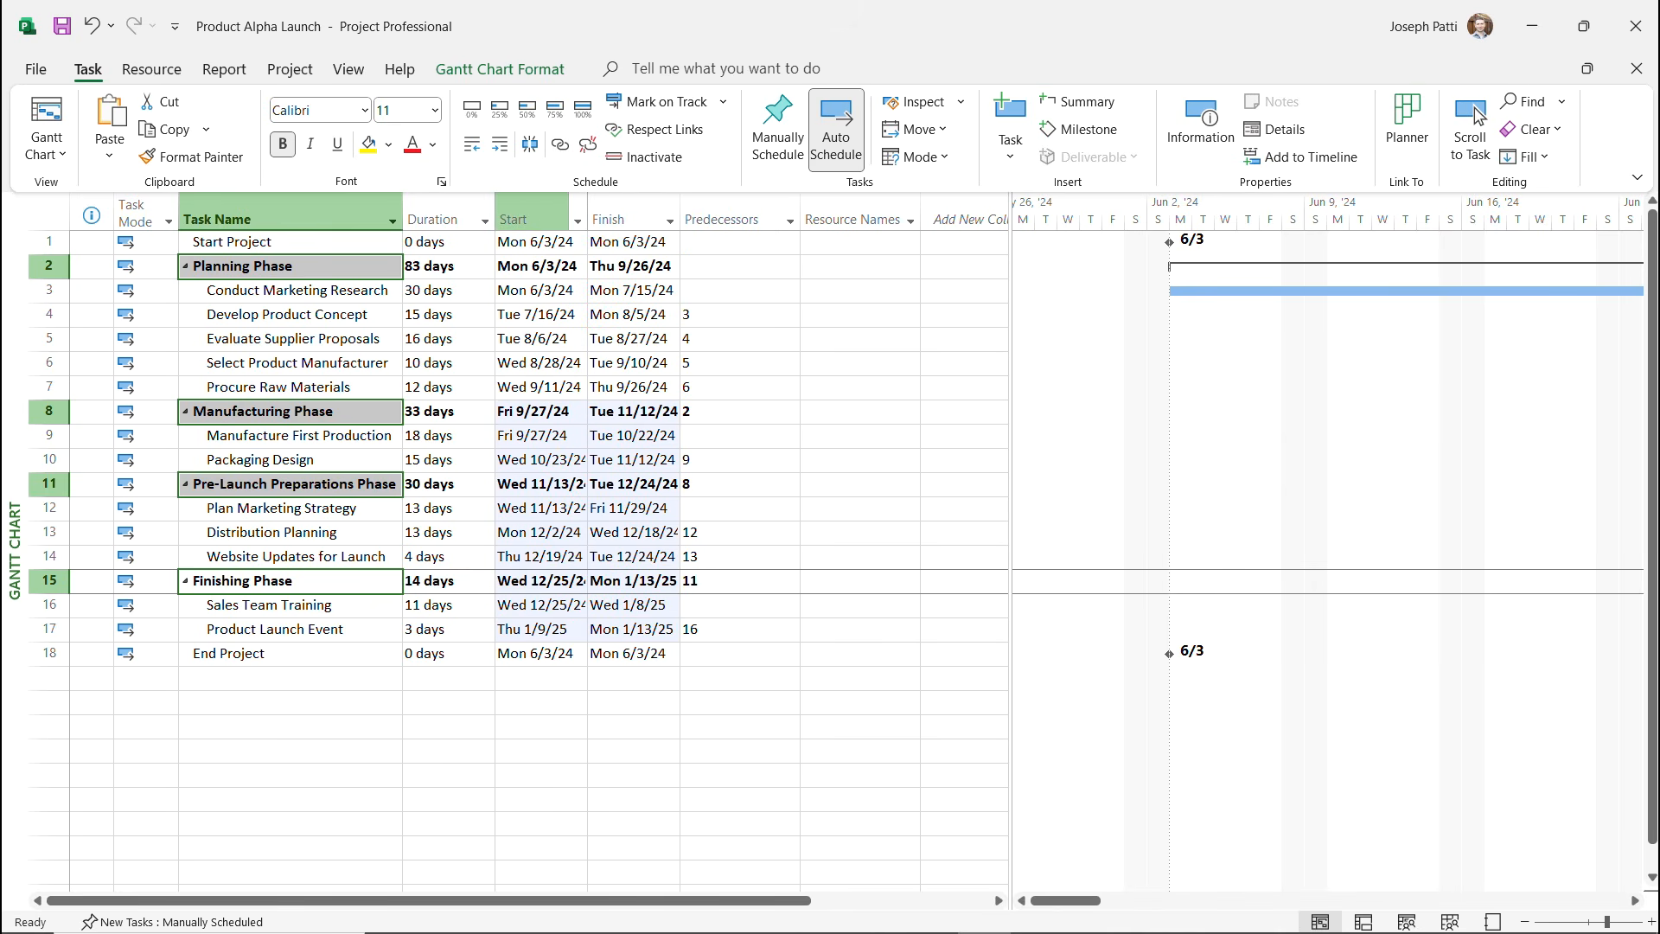
# Fit the Start and Finish columns to their dates and compare Product Launch Event's finish with Planning Phase's start.
pyautogui.doubleClick(587, 214)
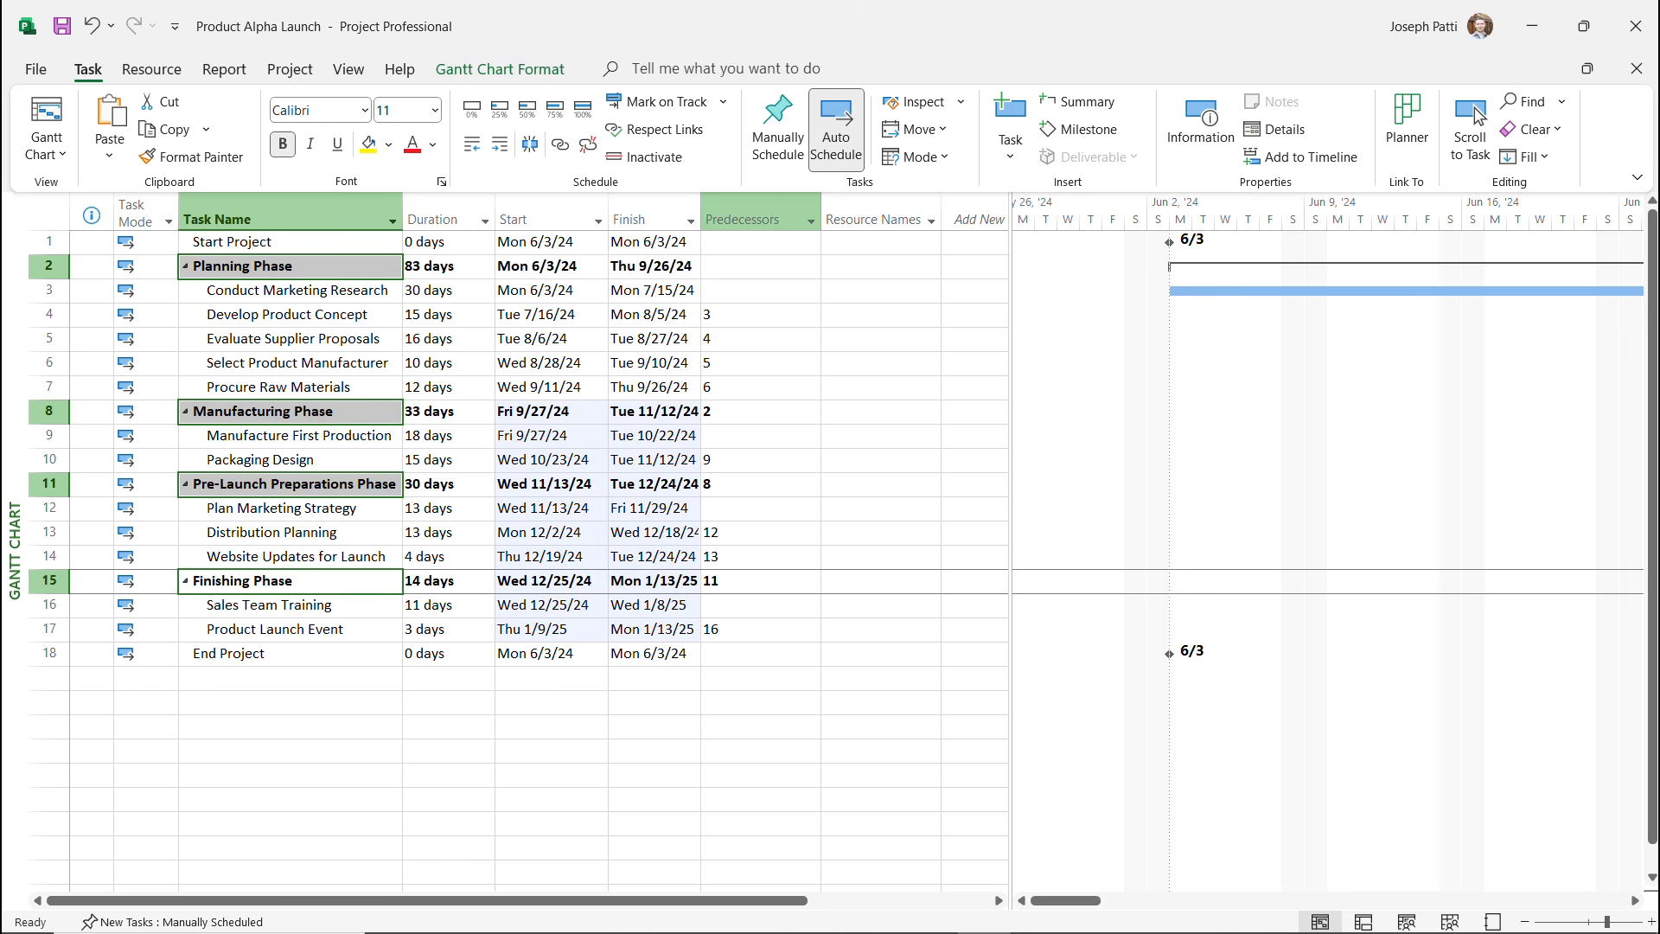
pyautogui.doubleClick(700, 214)
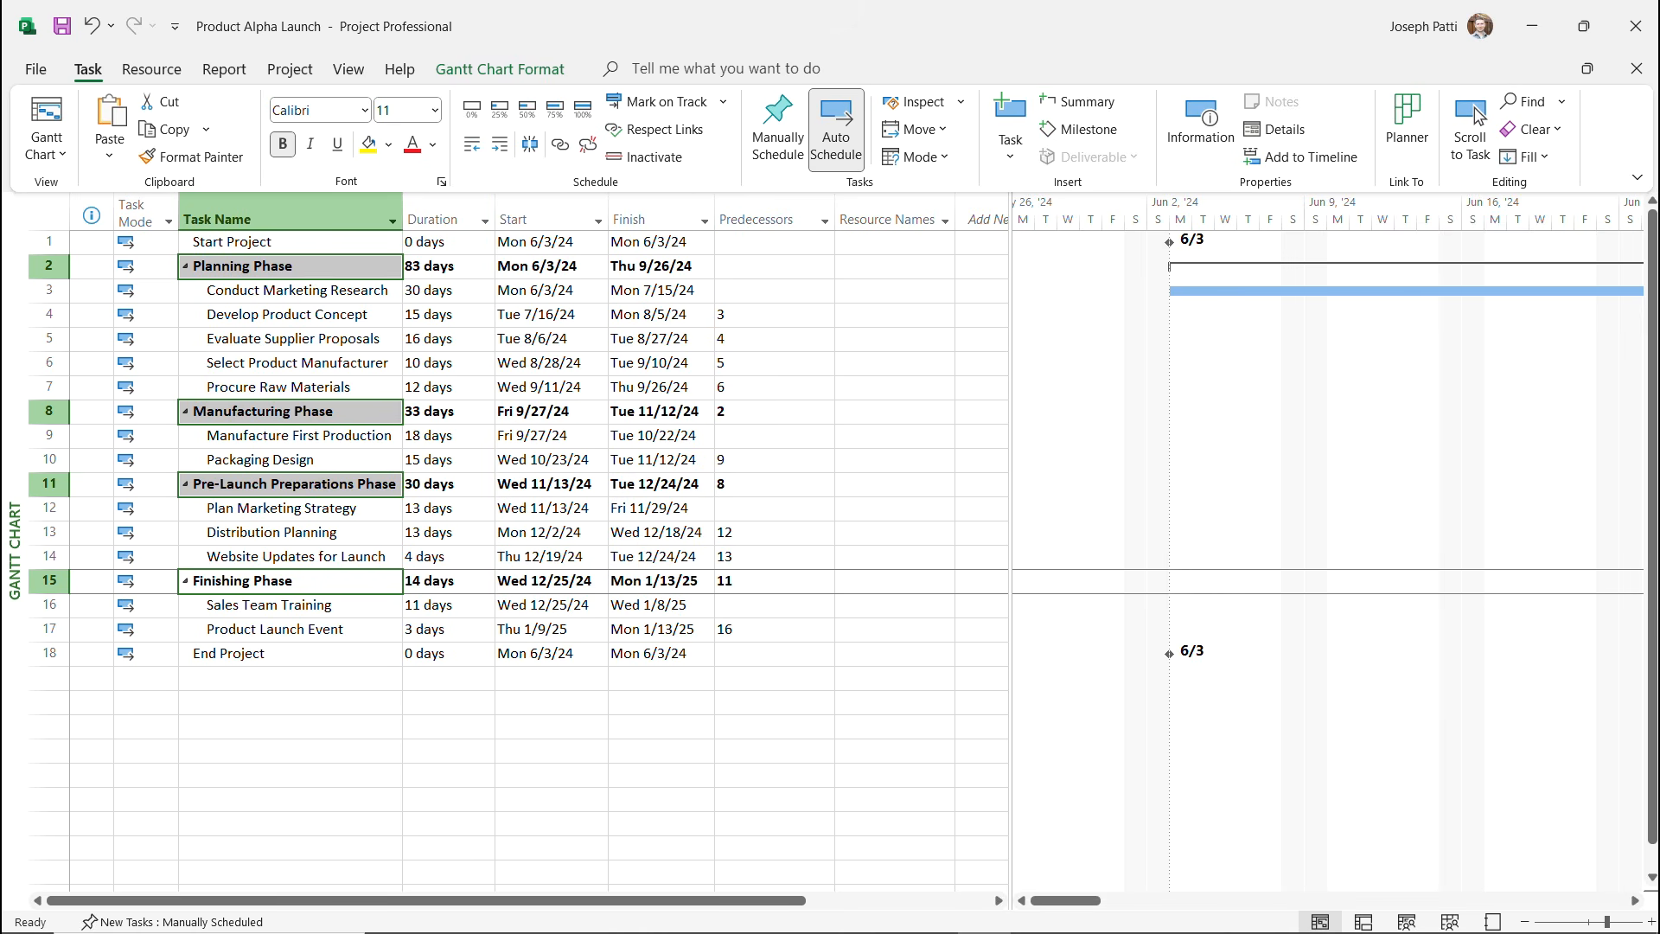
pyautogui.click(653, 629)
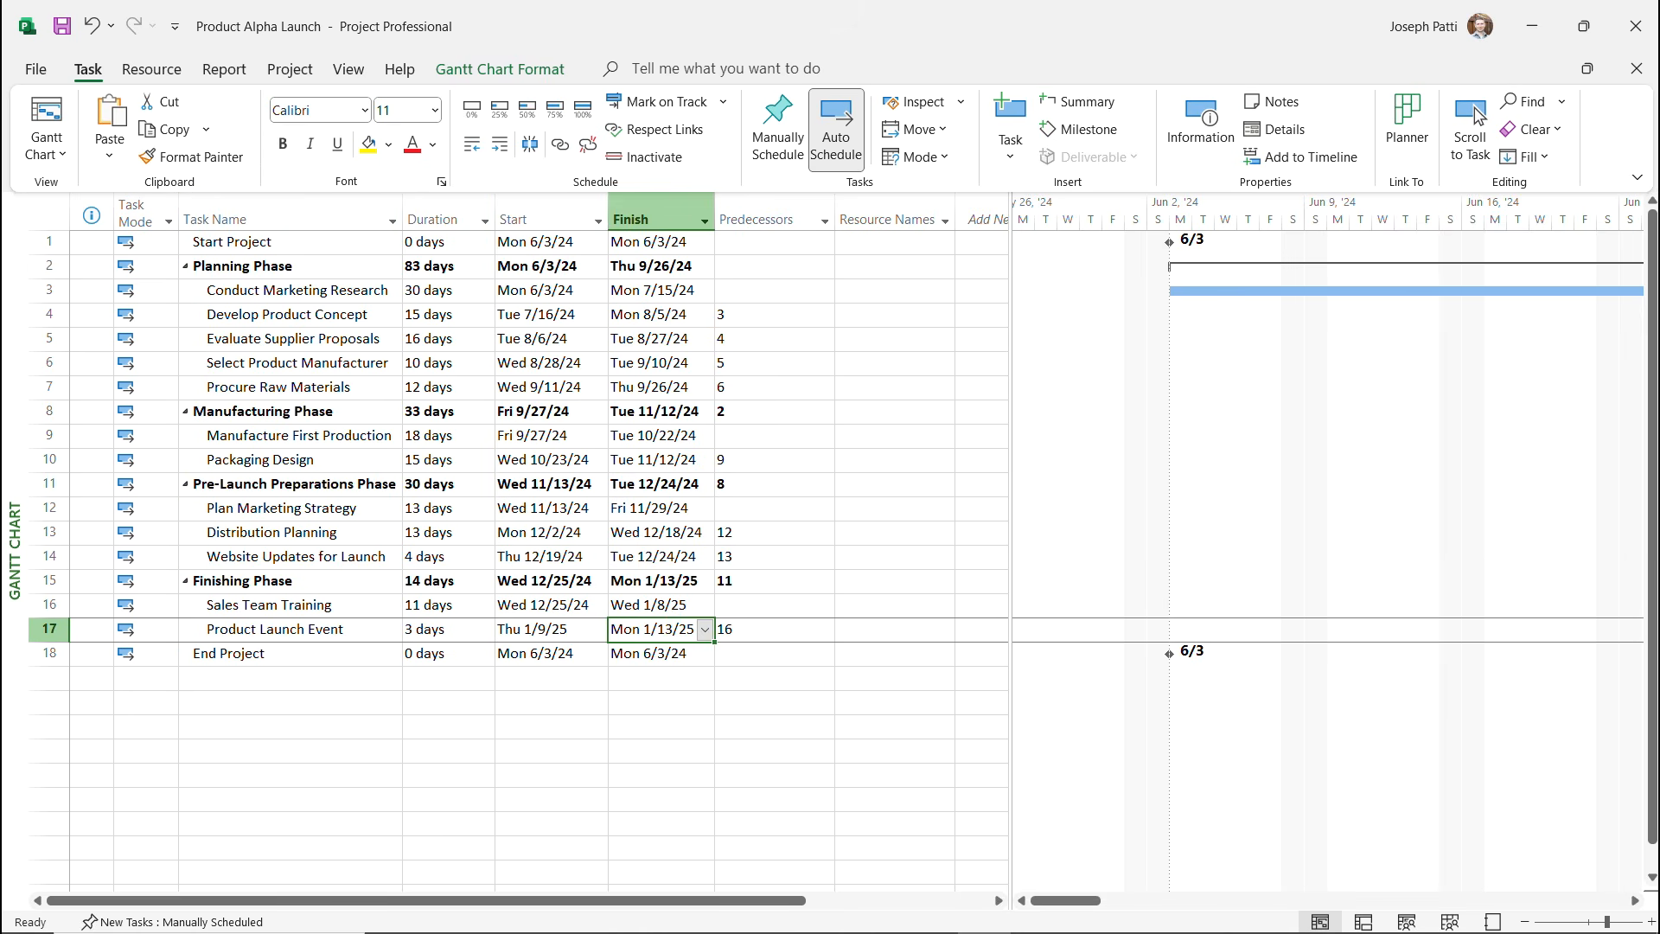
pyautogui.click(550, 265)
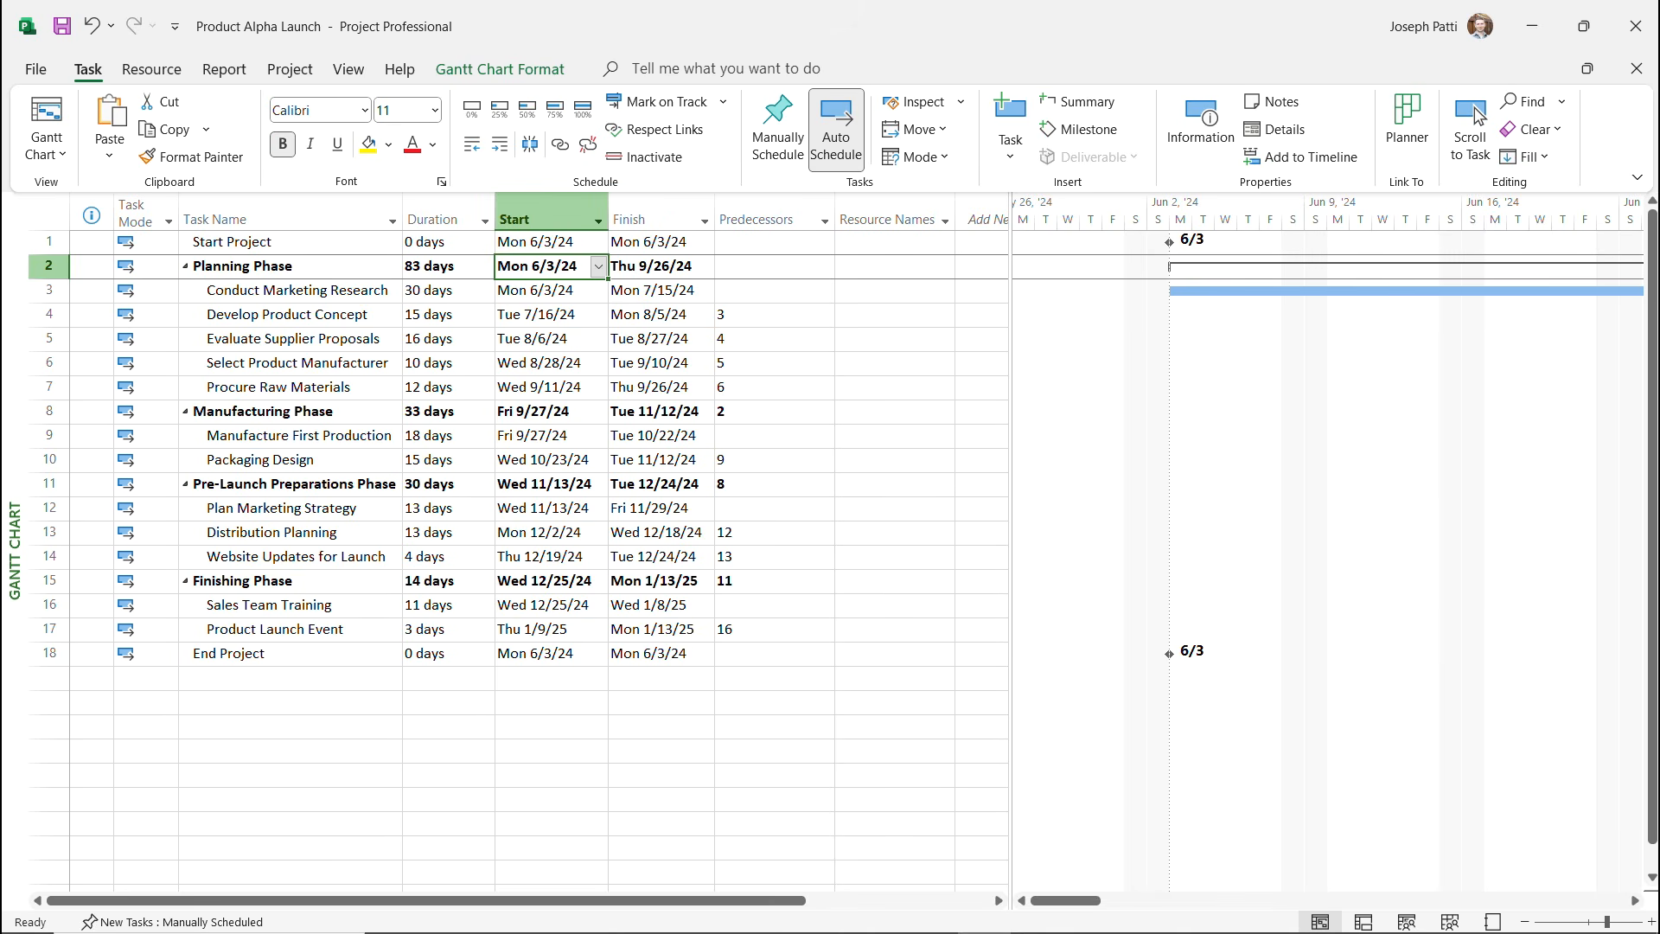
pyautogui.click(653, 629)
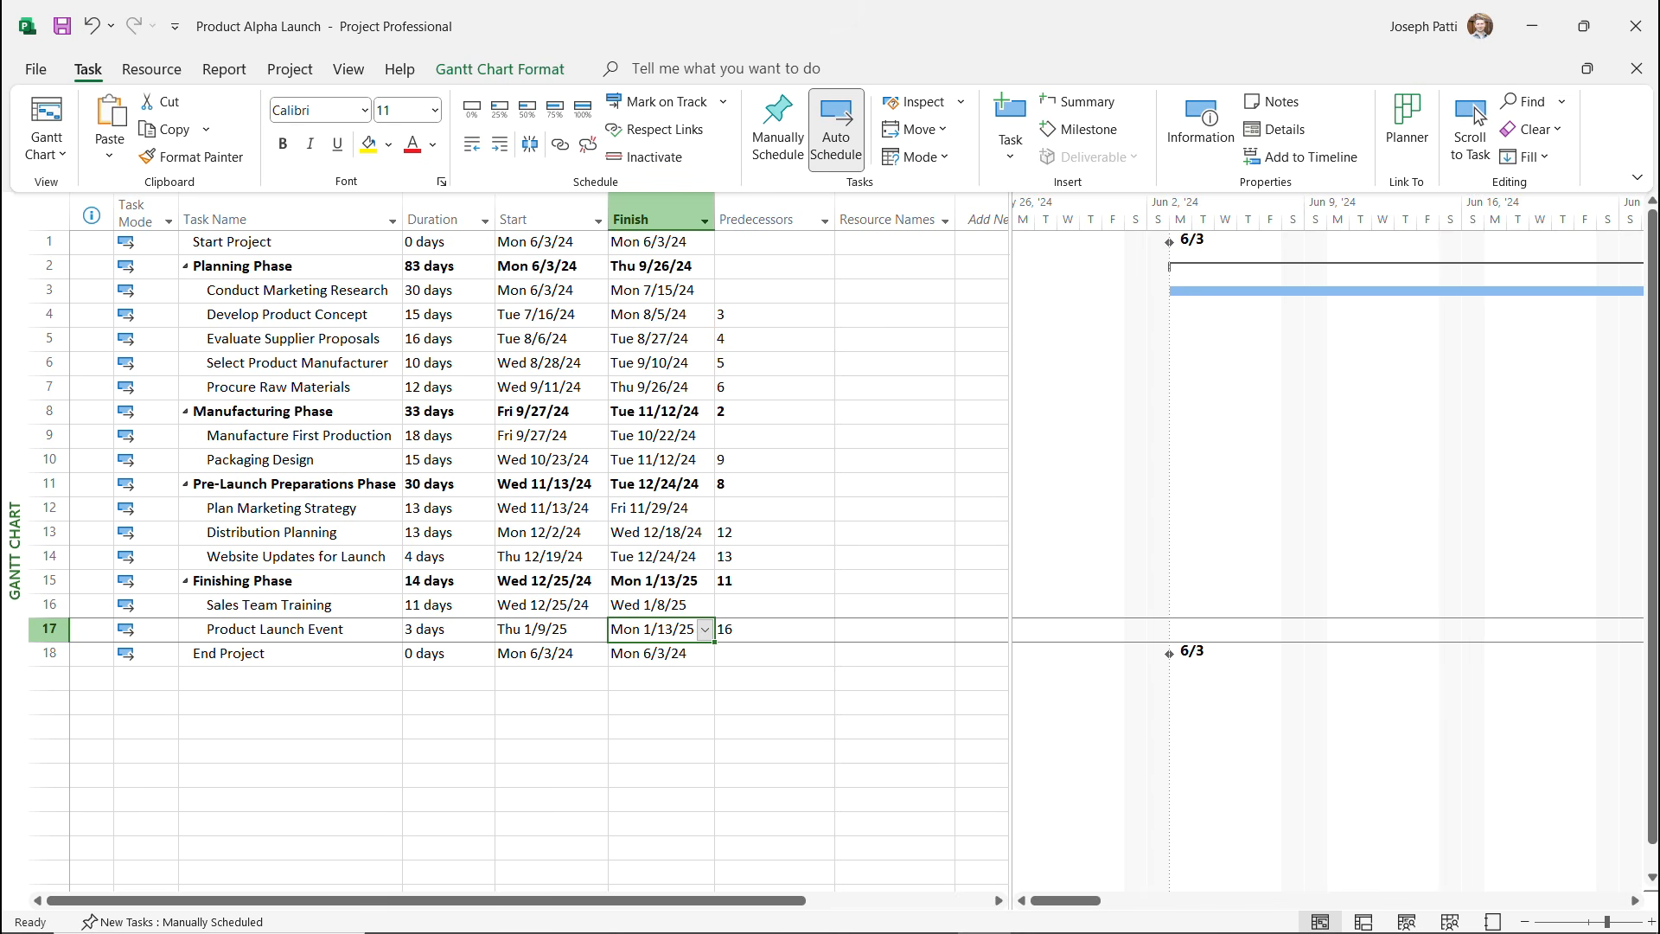
# Link Finishing Phase to the End Project milestone and review the linked bars in the Gantt chart.
pyautogui.click(288, 653)
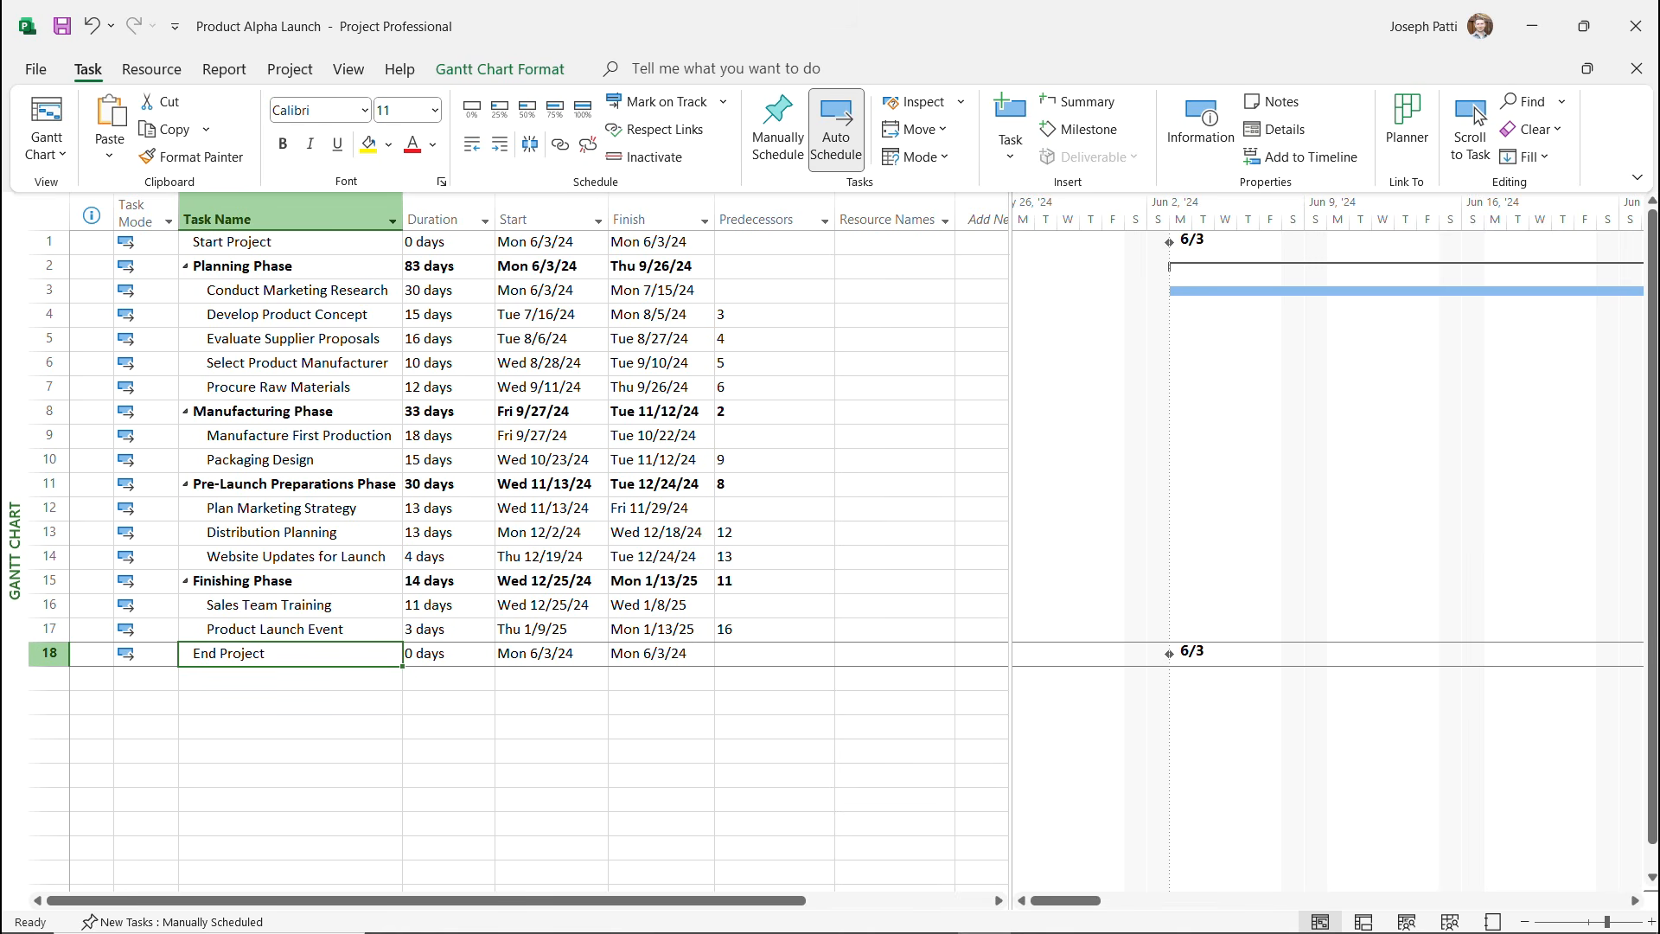
pyautogui.press('Up')
pyautogui.press('Up')
pyautogui.press('Up')
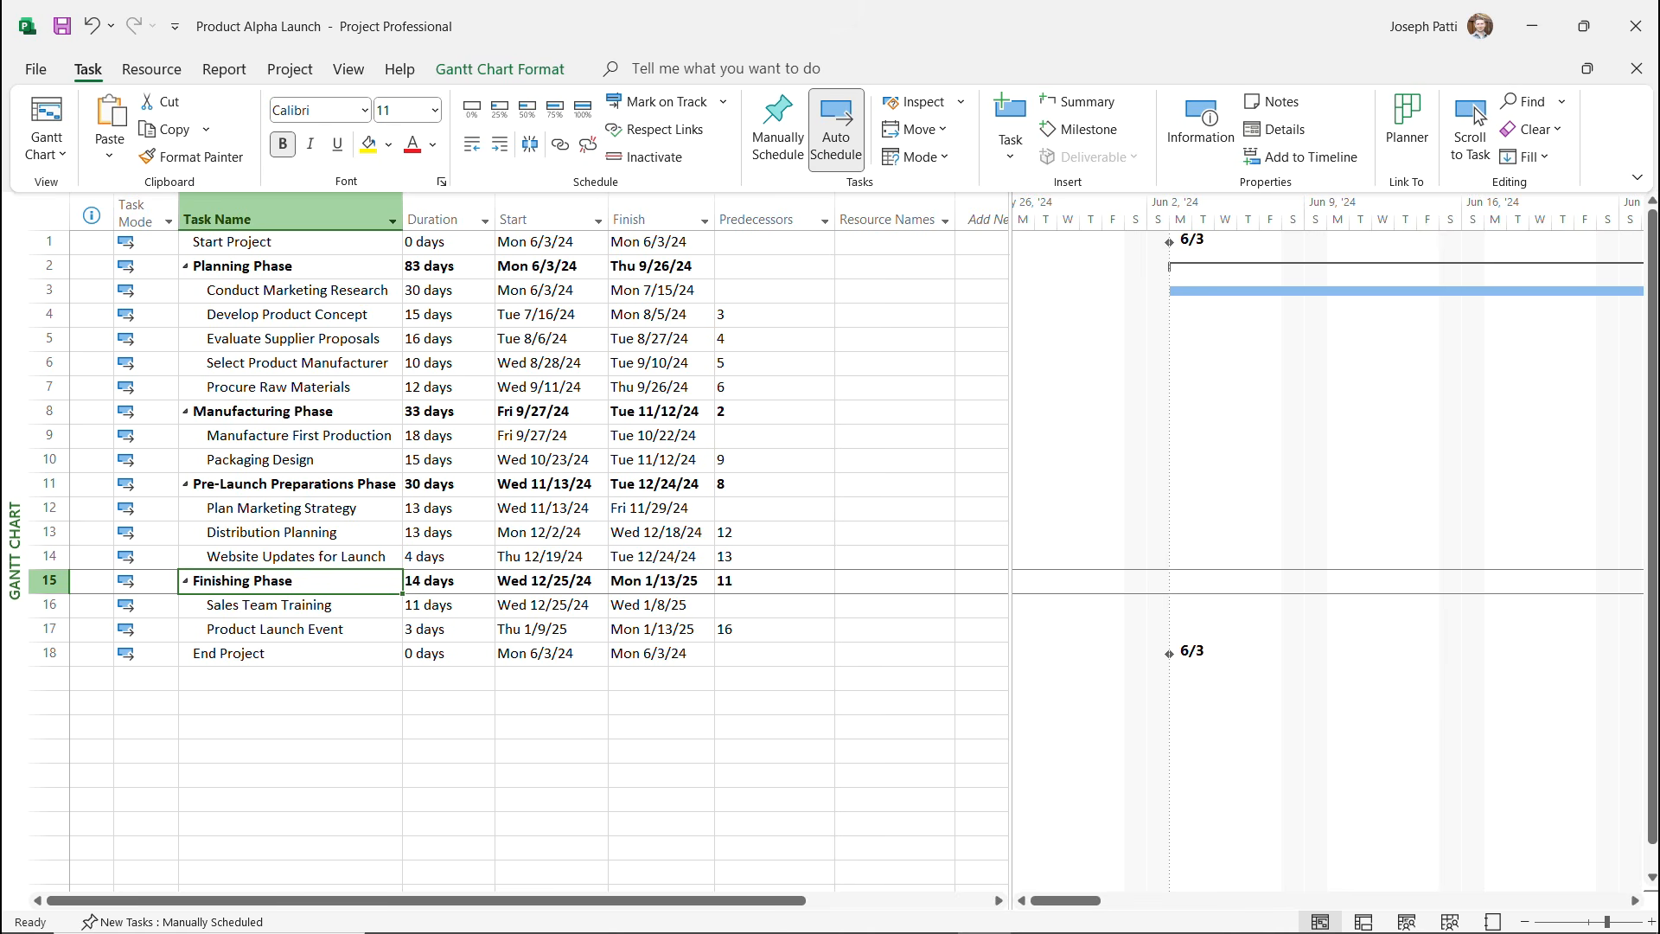
pyautogui.keyDown('ctrl'); pyautogui.click(290, 653); pyautogui.keyUp('ctrl')
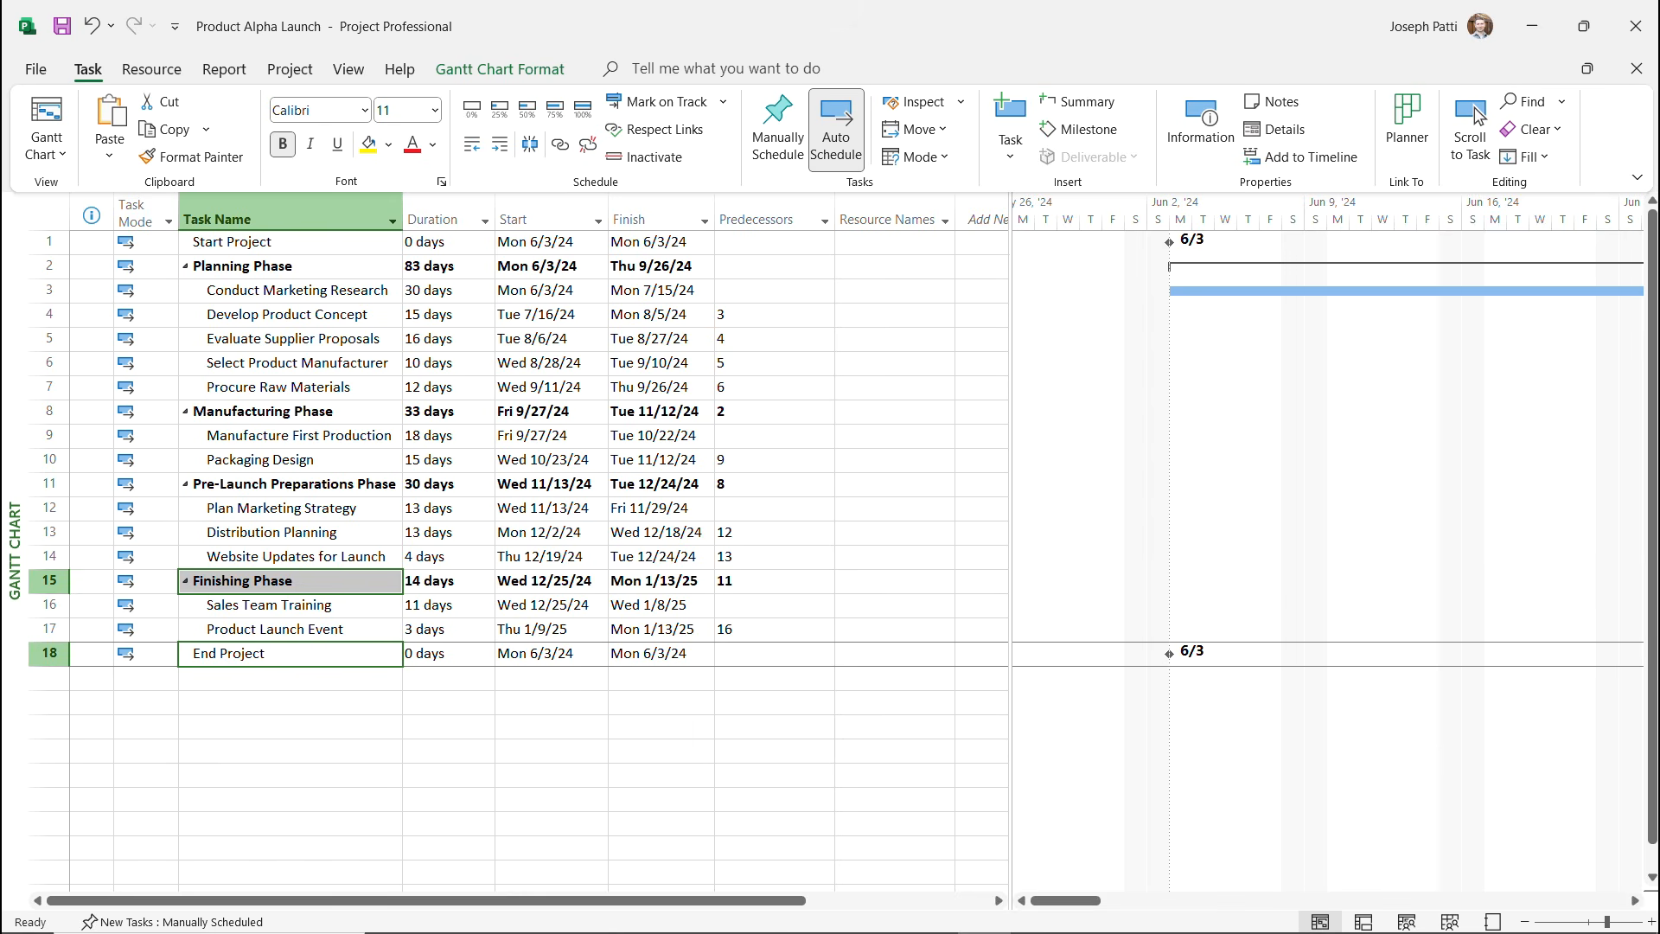
pyautogui.hotkey('ctrl', 'F2')
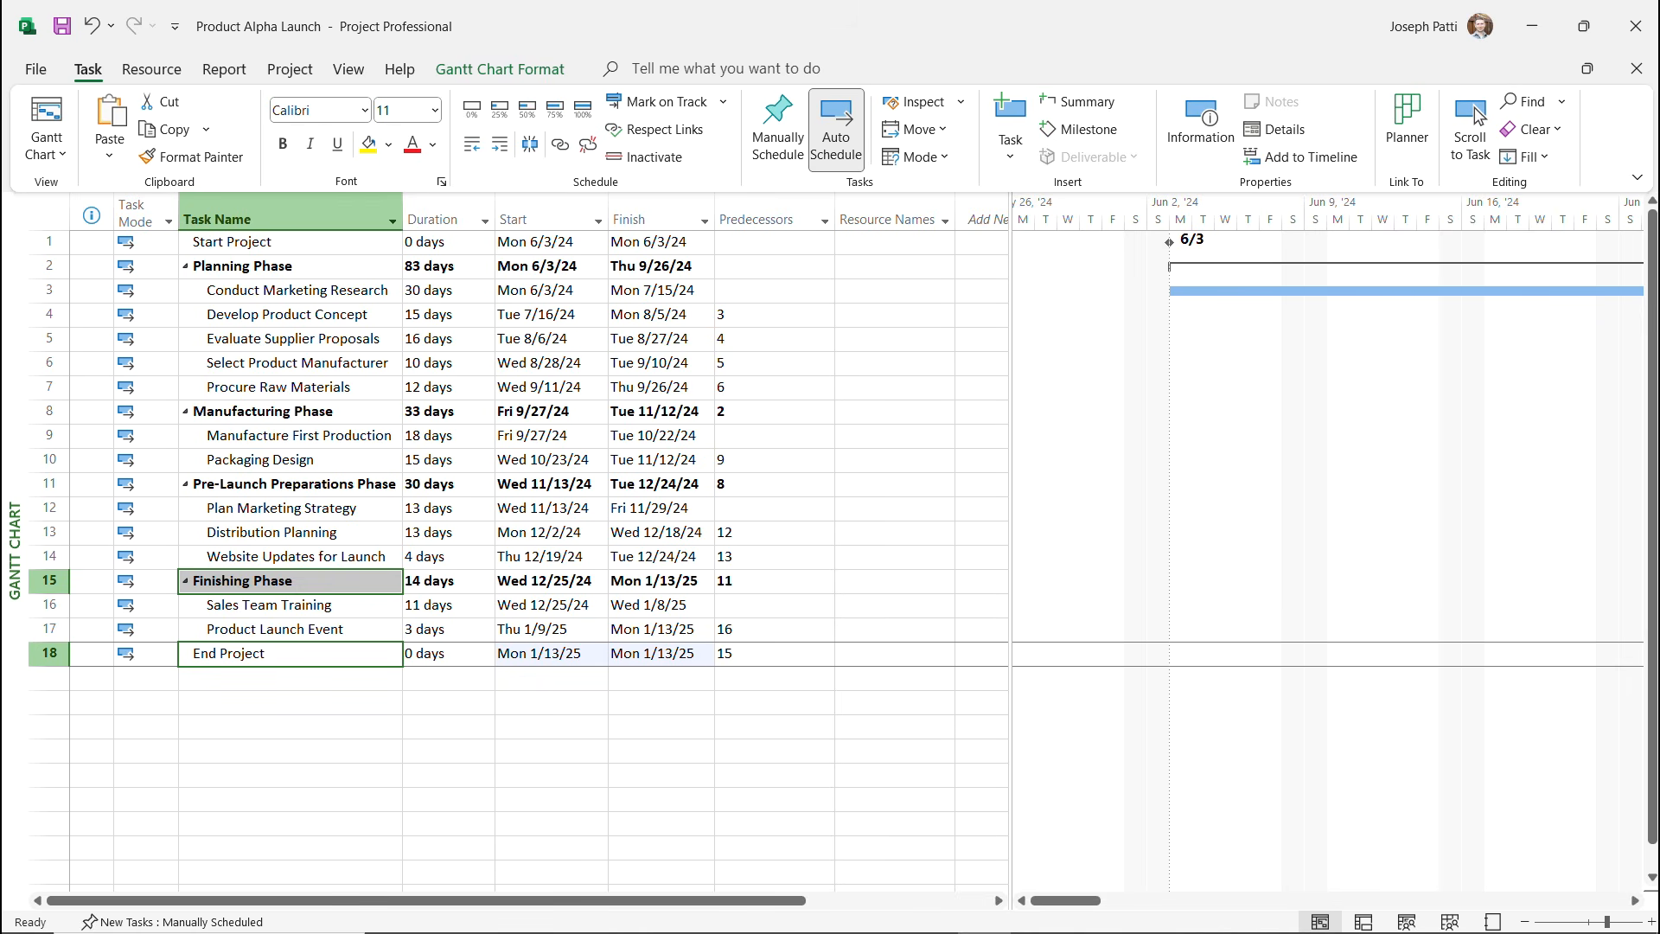
pyautogui.press('Down')
pyautogui.press('Down')
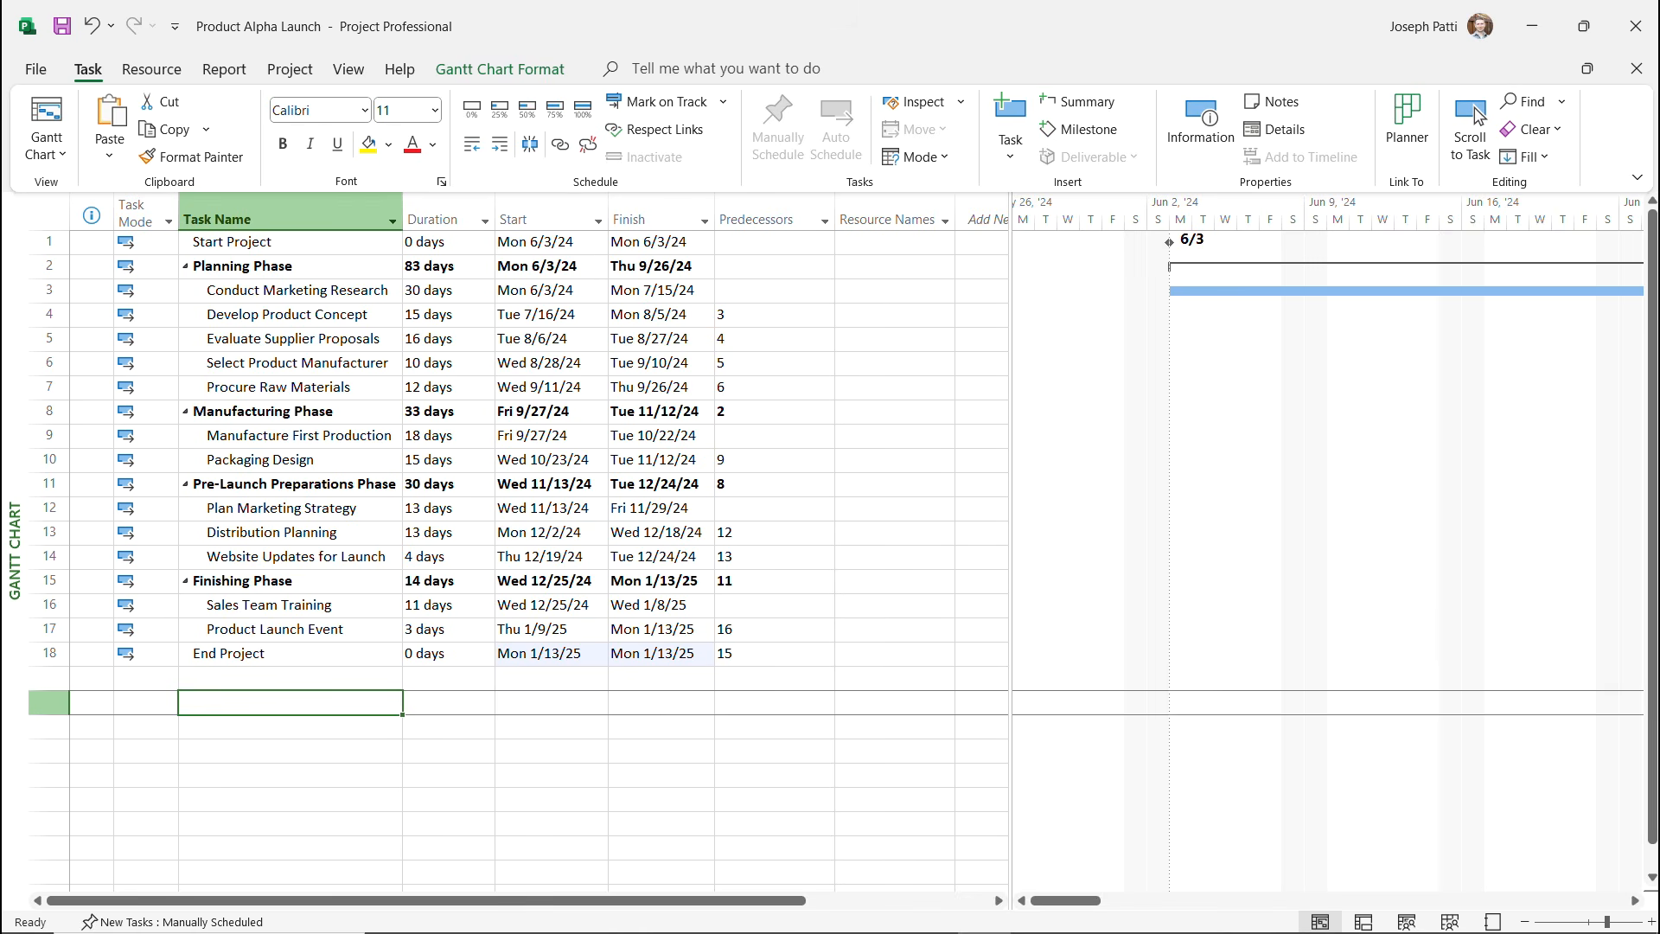
pyautogui.click(1470, 113)
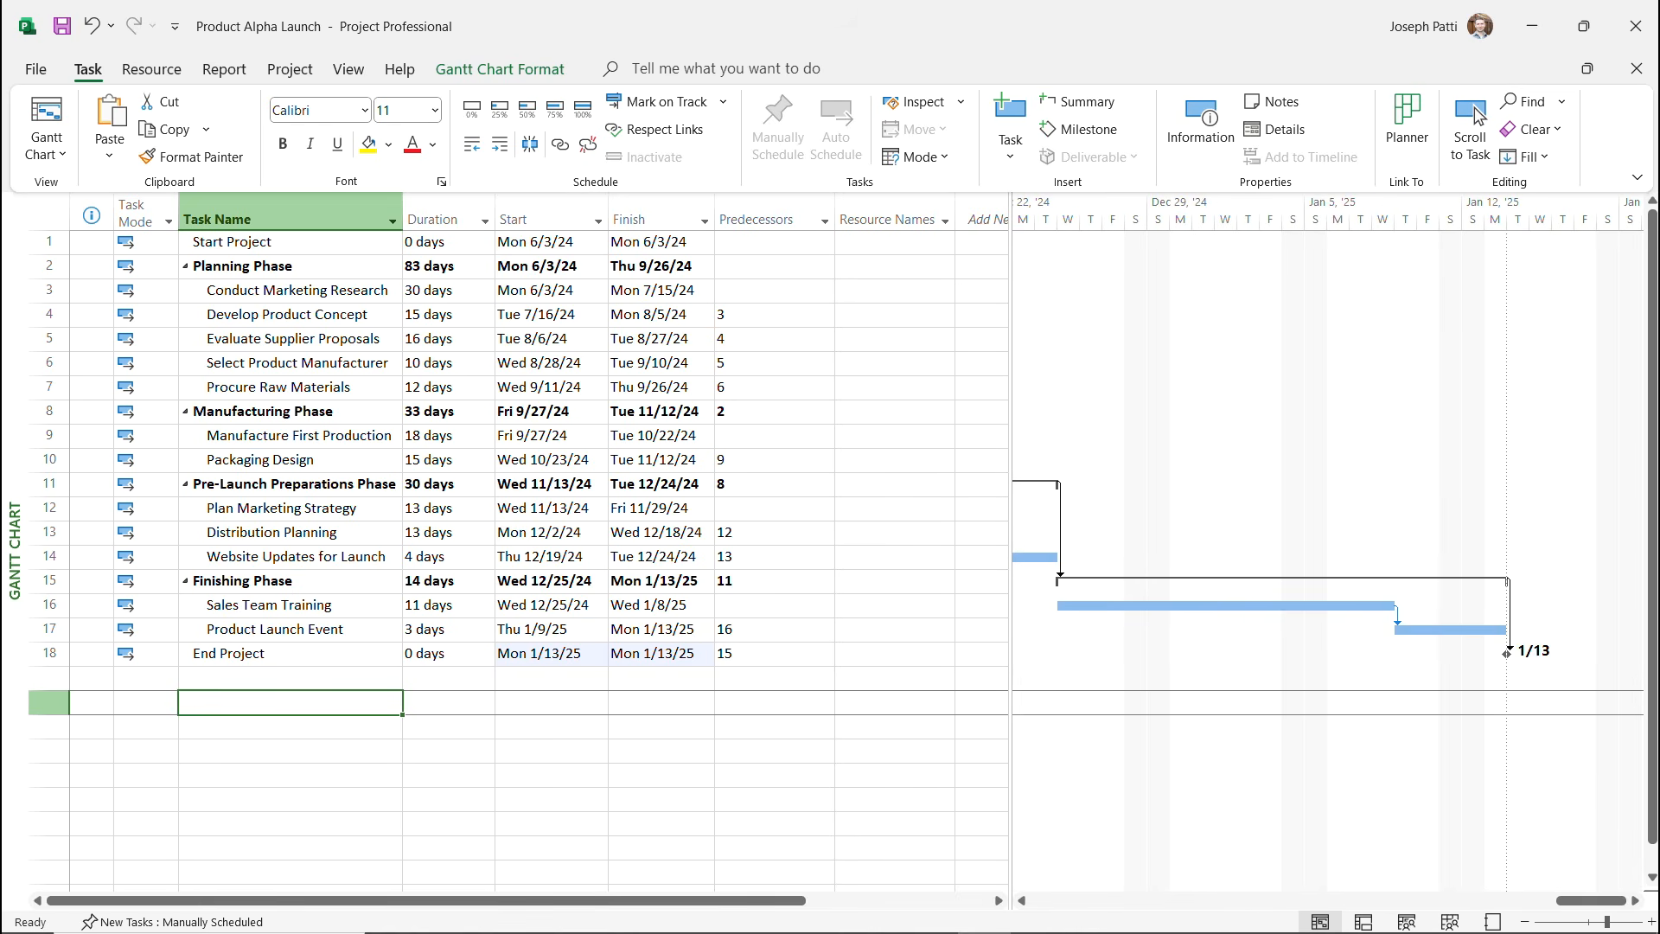
pyautogui.moveTo(1591, 900); pyautogui.dragTo(1490, 900)
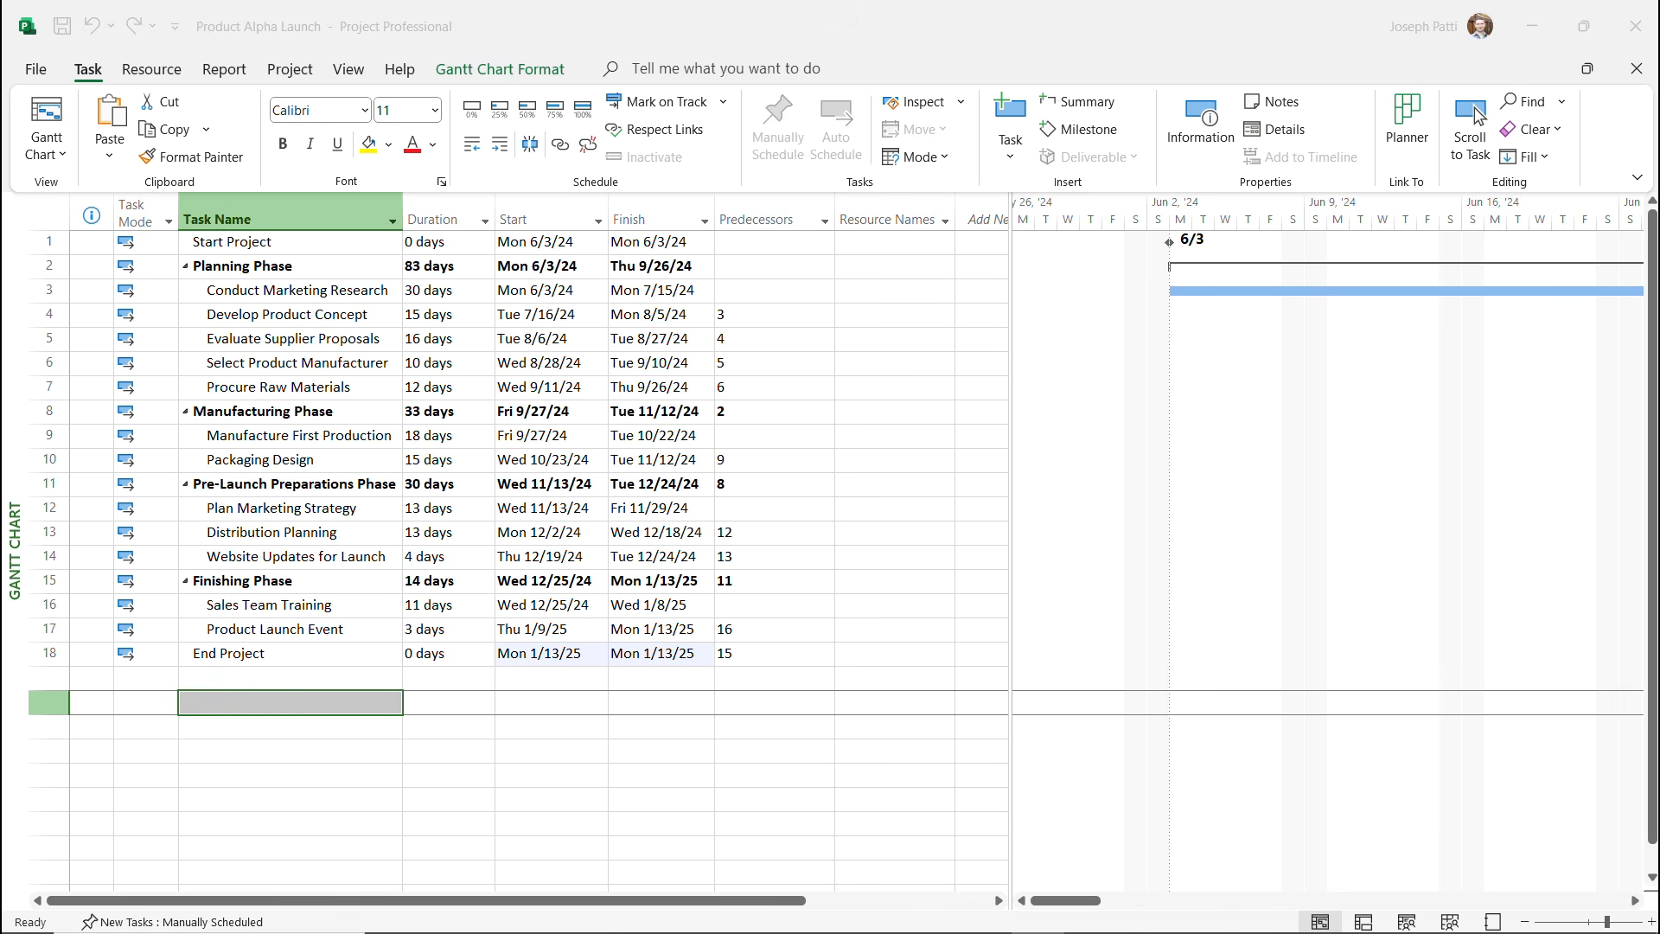
pyautogui.rightClick(249, 215)
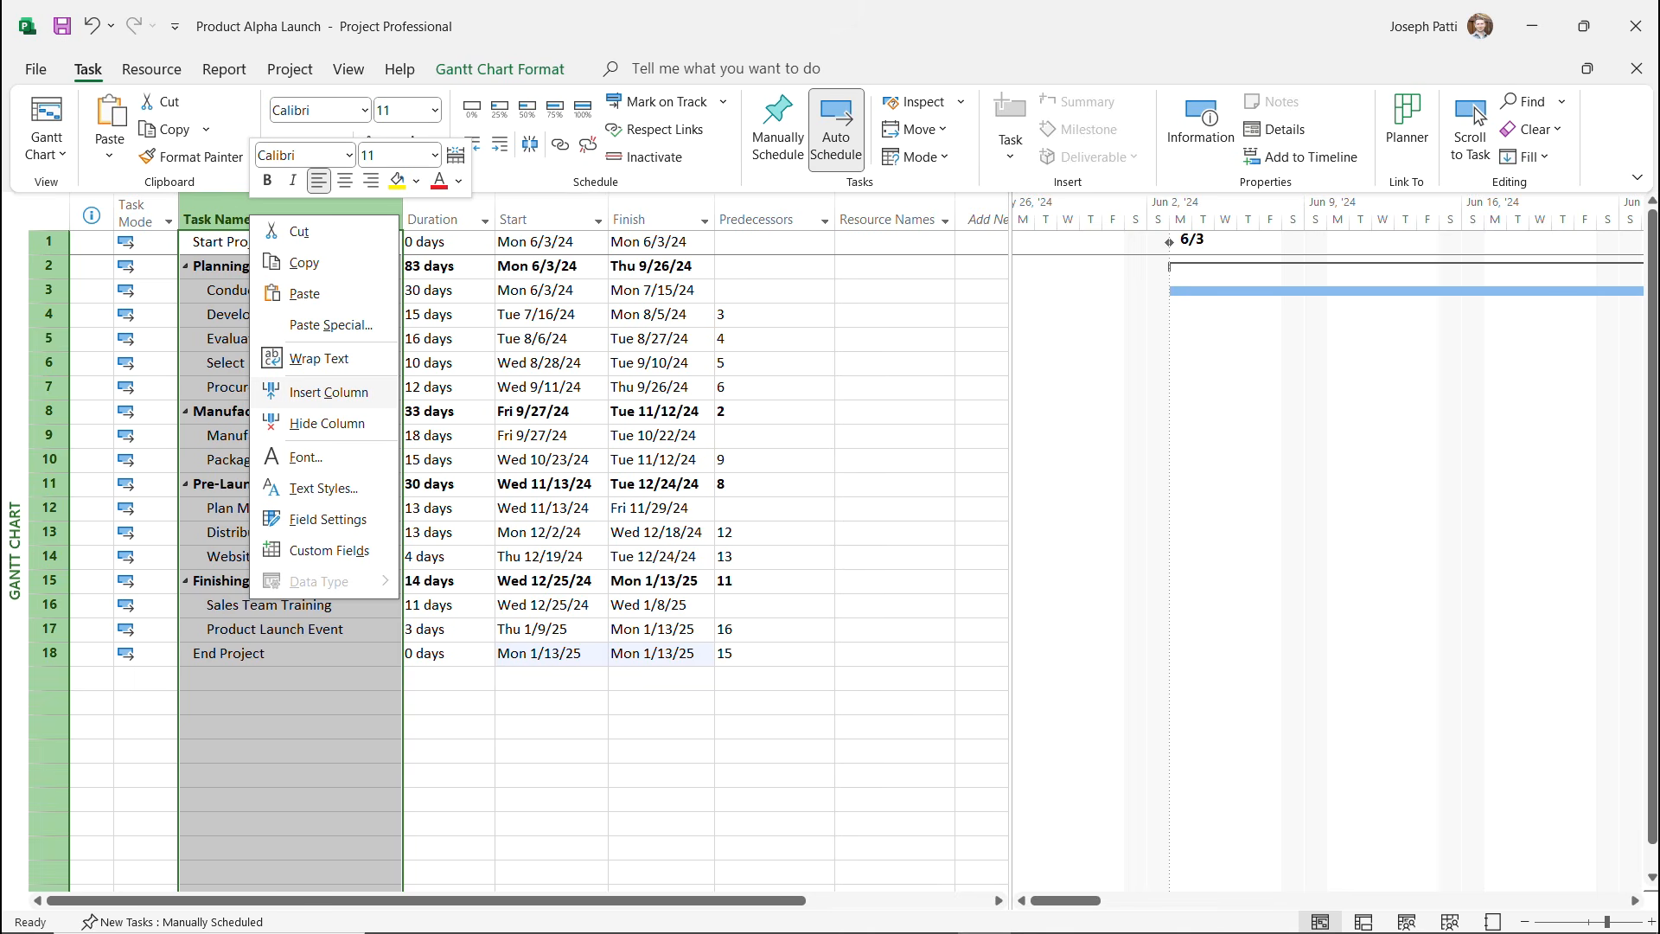
pyautogui.click(328, 392)
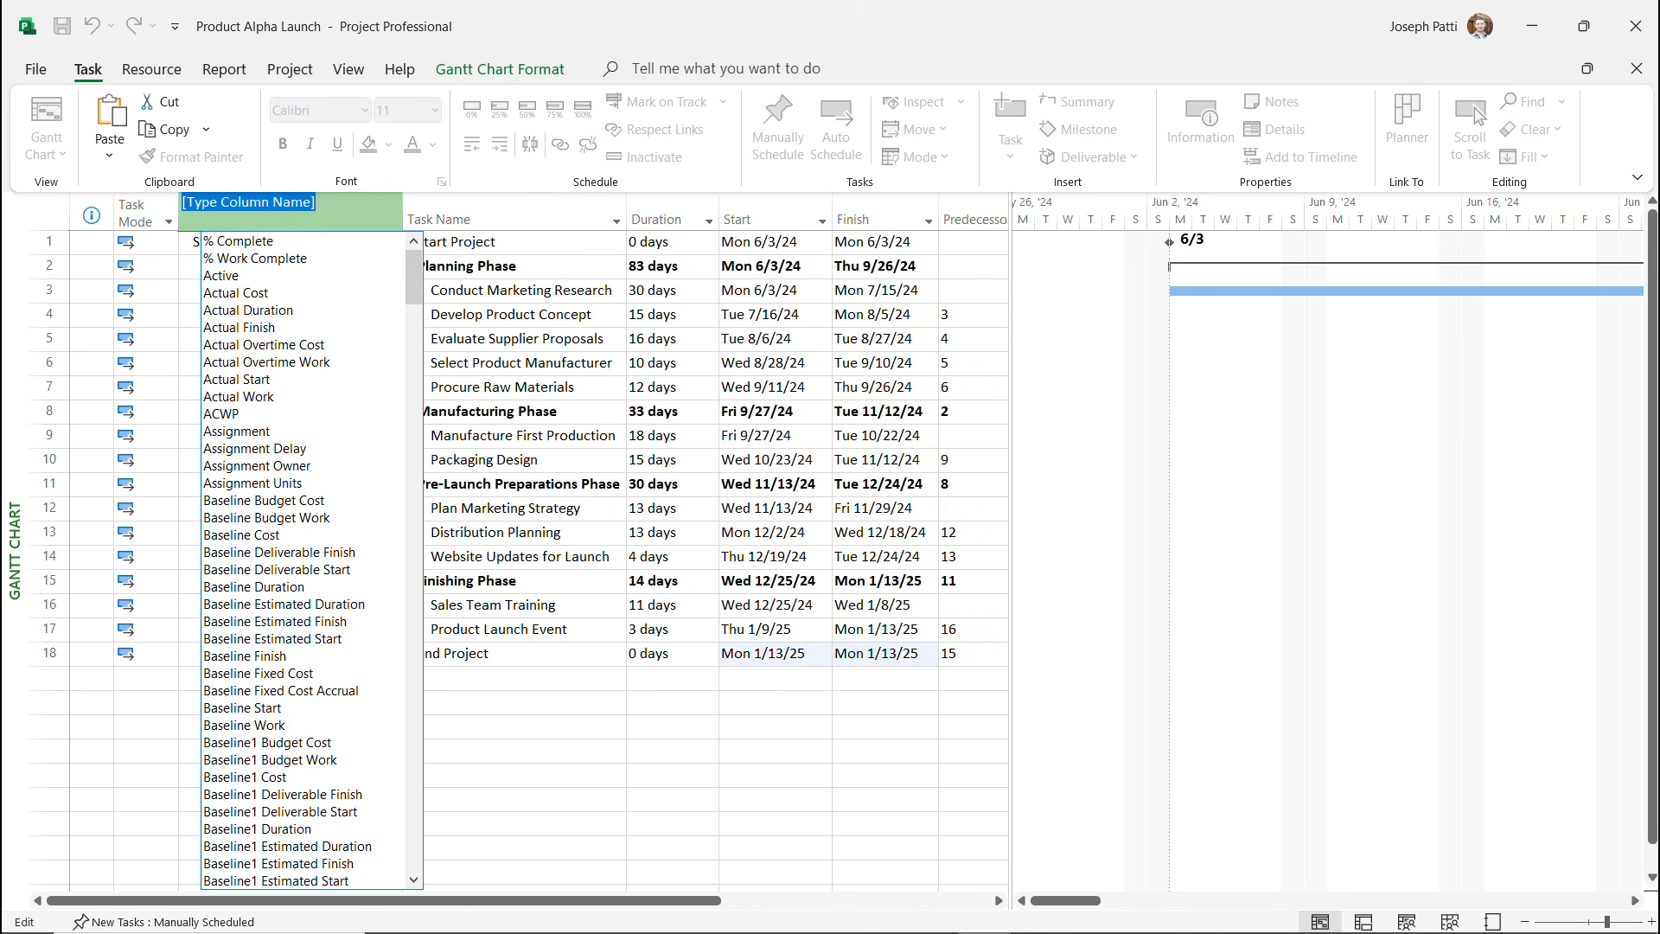
pyautogui.moveTo(413, 277); pyautogui.dragTo(413, 700)
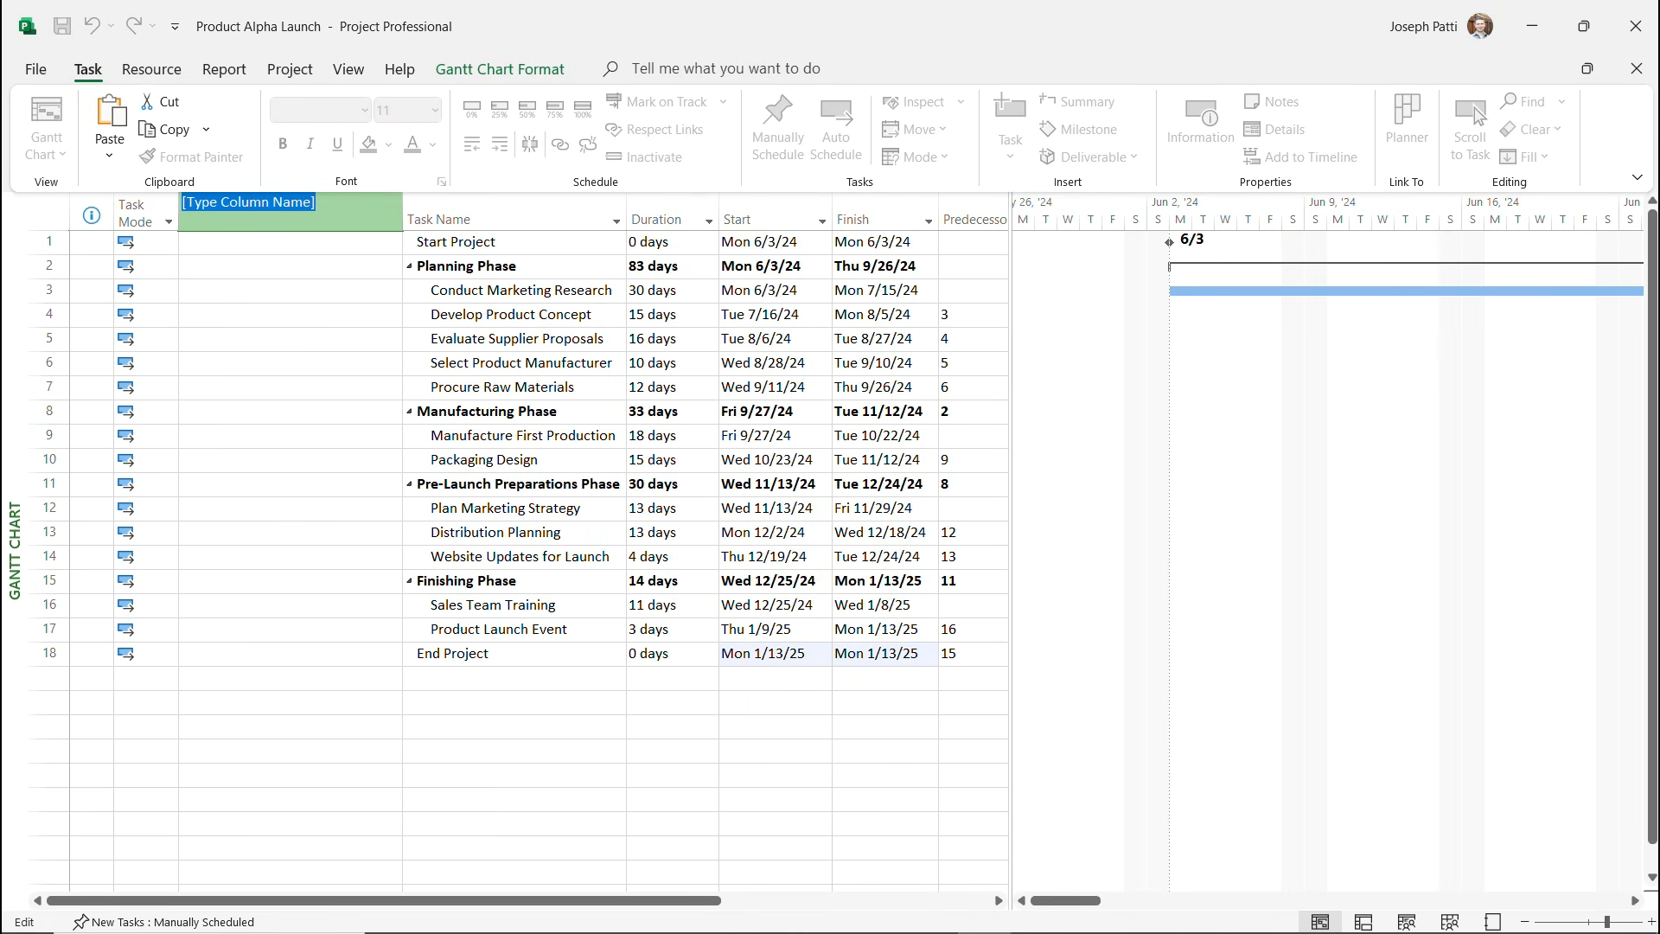
pyautogui.rightClick(291, 221)
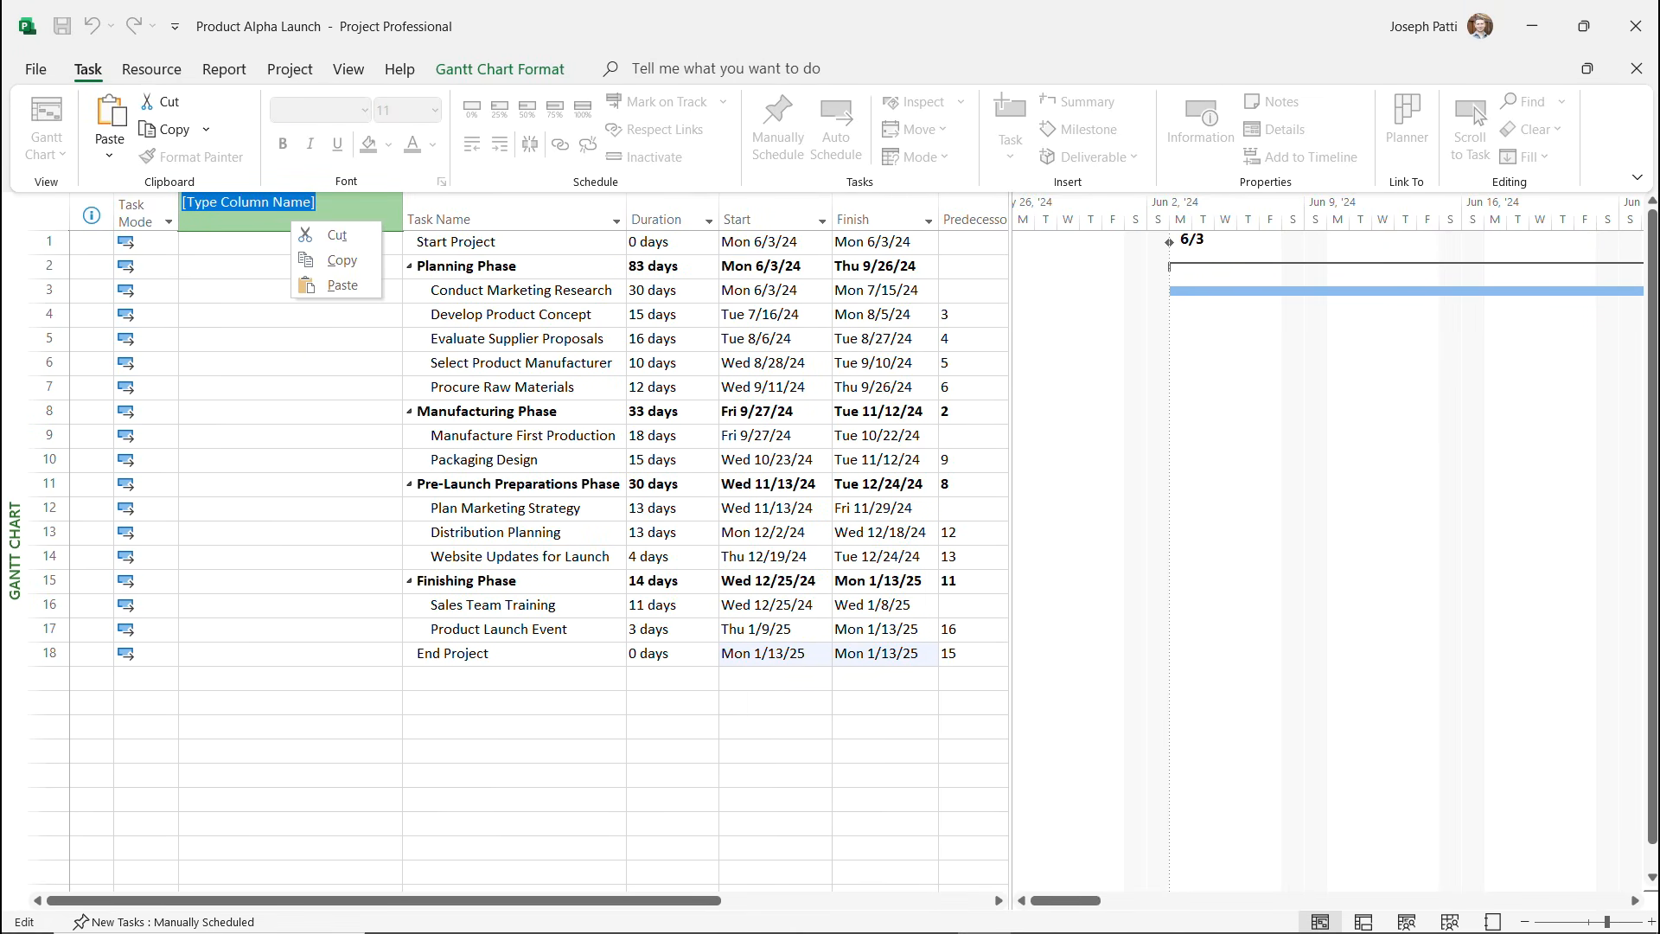
pyautogui.click(448, 218)
# Insert an Outline Number column before Task Name and narrow it to fit its short codes.
pyautogui.rightClick(308, 221)
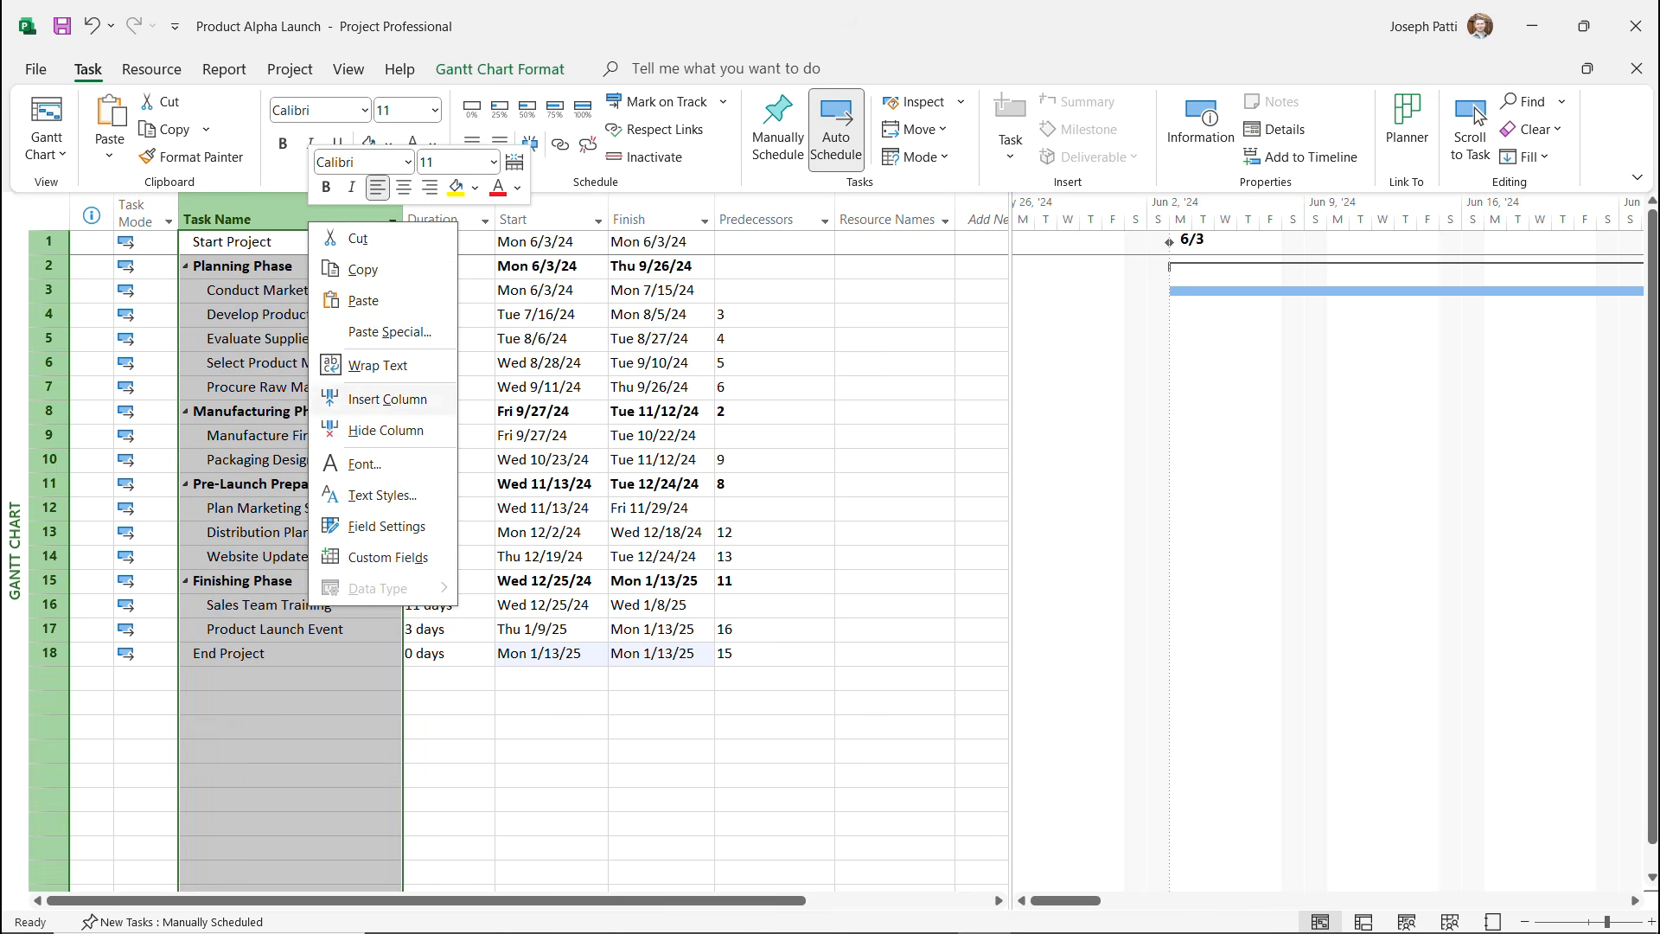
pyautogui.click(386, 398)
pyautogui.moveTo(413, 277); pyautogui.dragTo(413, 707)
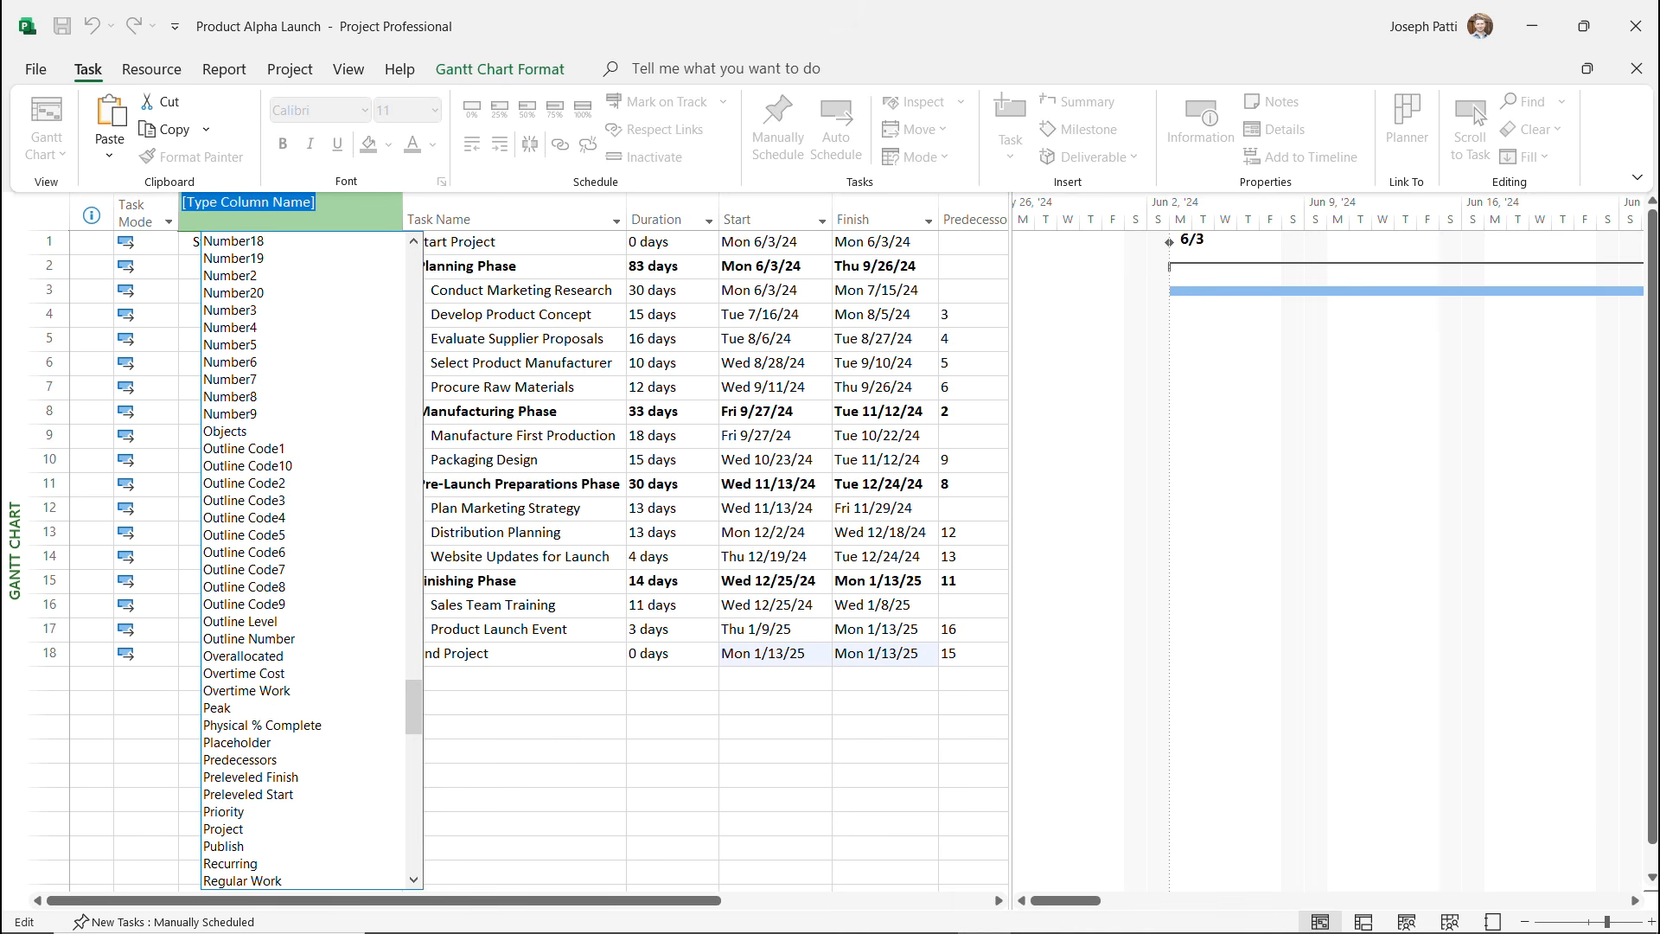
pyautogui.click(248, 638)
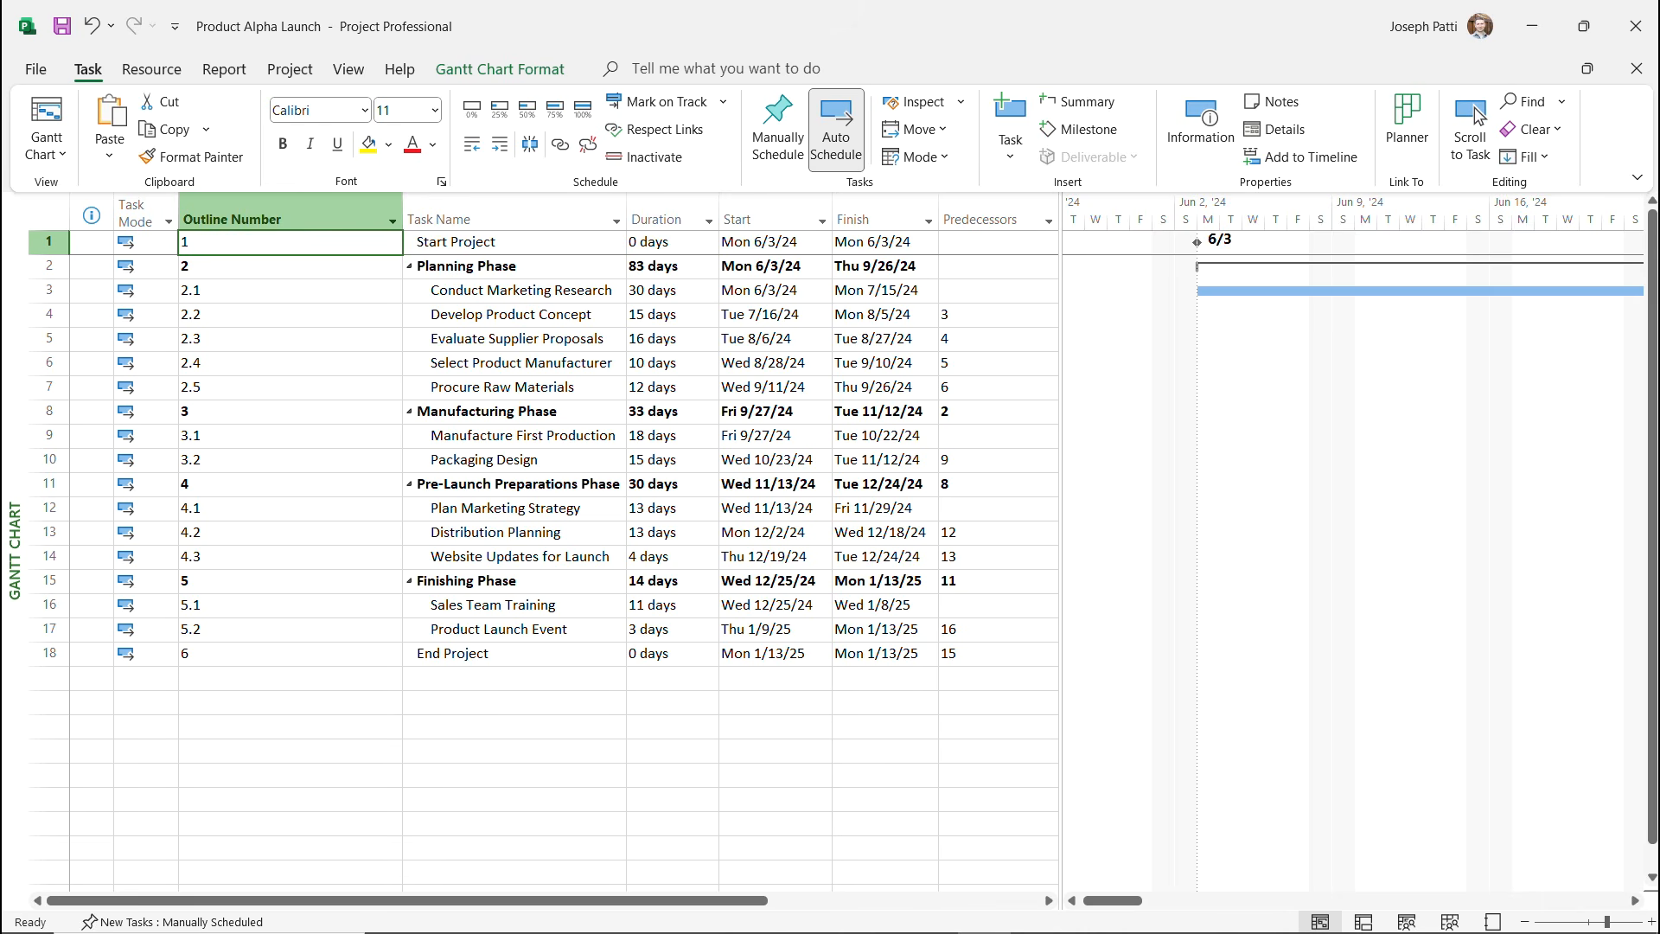
pyautogui.moveTo(402, 218); pyautogui.dragTo(230, 219)
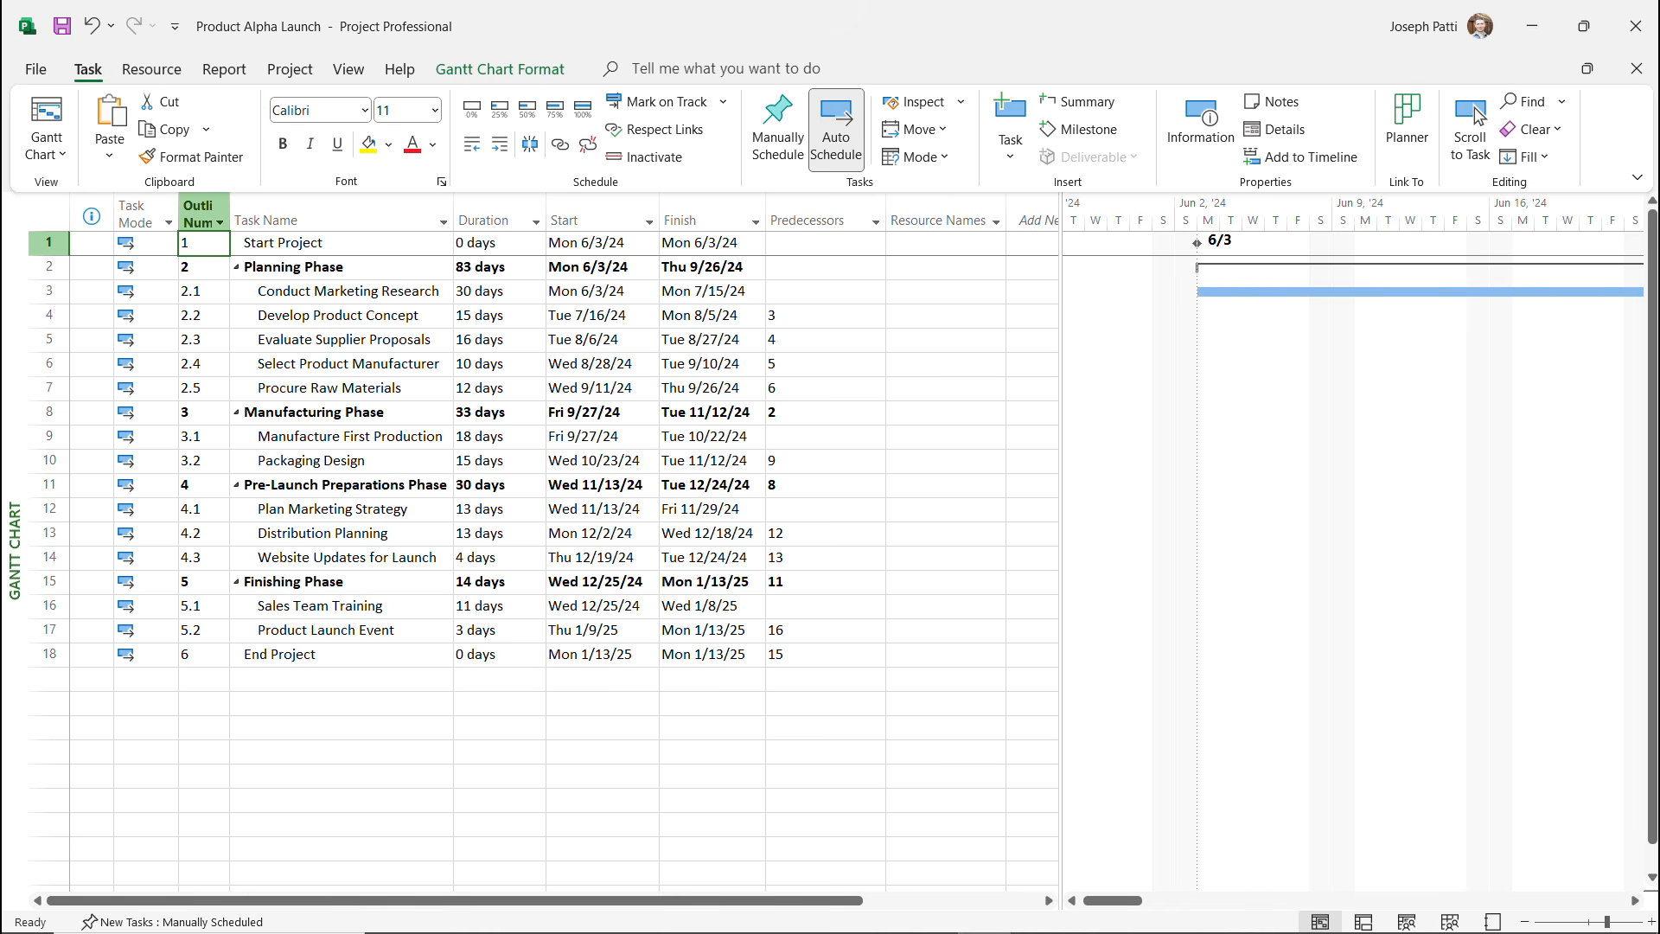
# Hide the separate Outline Number column from the task table.
pyautogui.rightClick(201, 211)
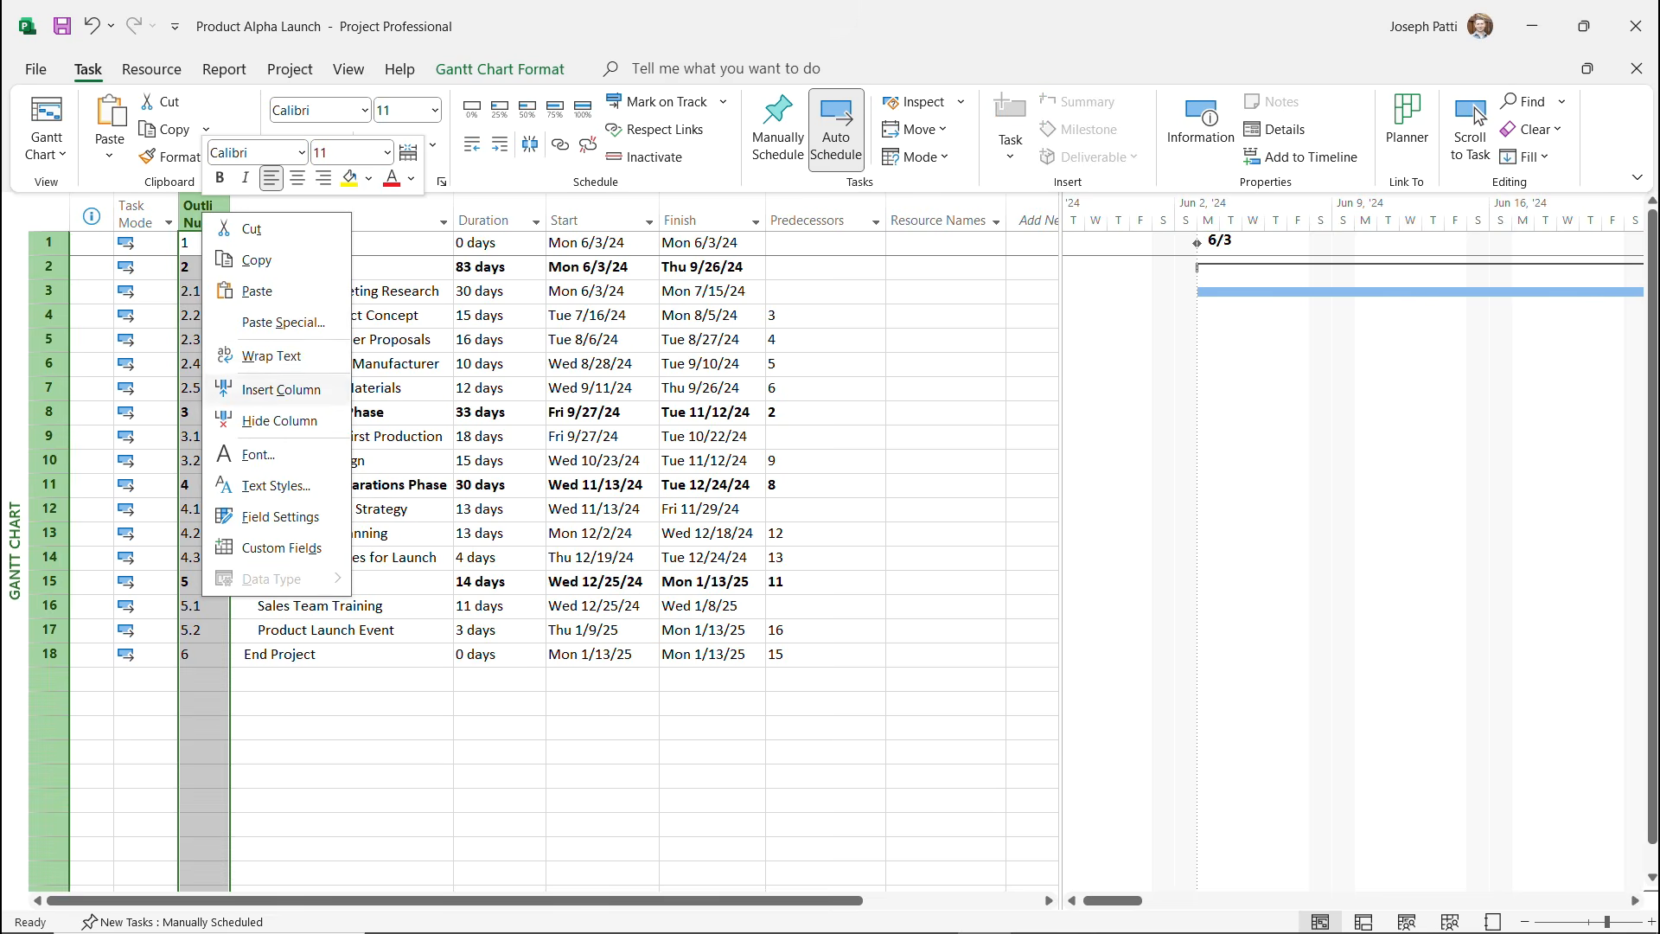
pyautogui.click(251, 421)
pyautogui.click(289, 291)
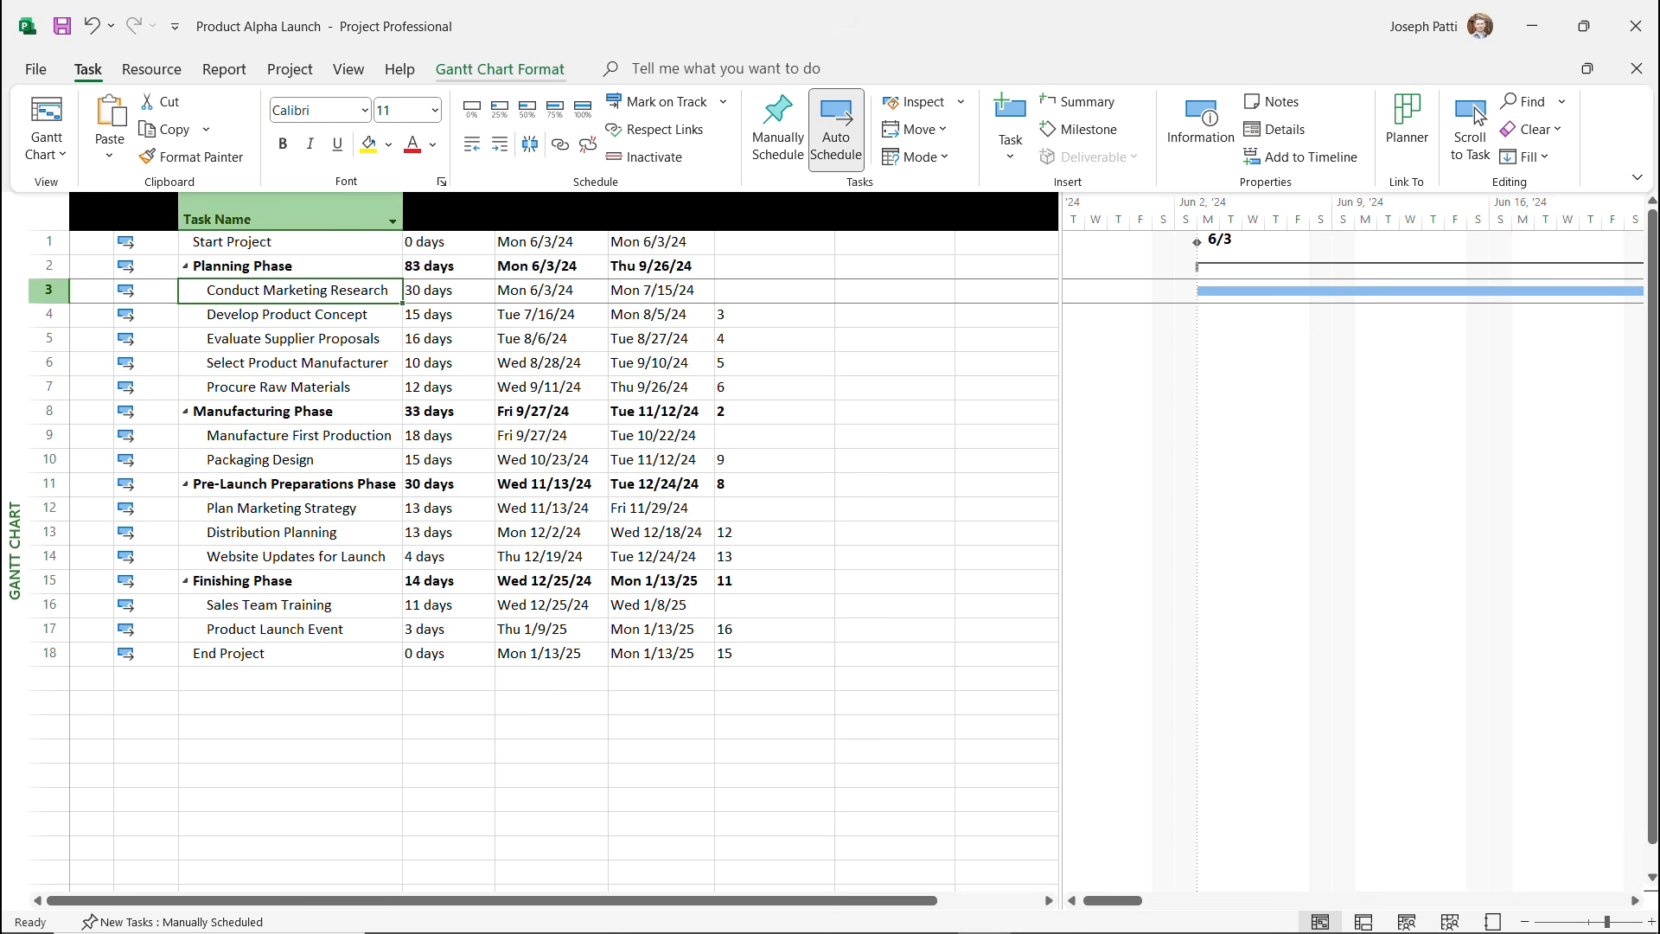
# Show outline numbers in front of the task names and slightly narrow the task table beside the Gantt chart.
pyautogui.click(499, 69)
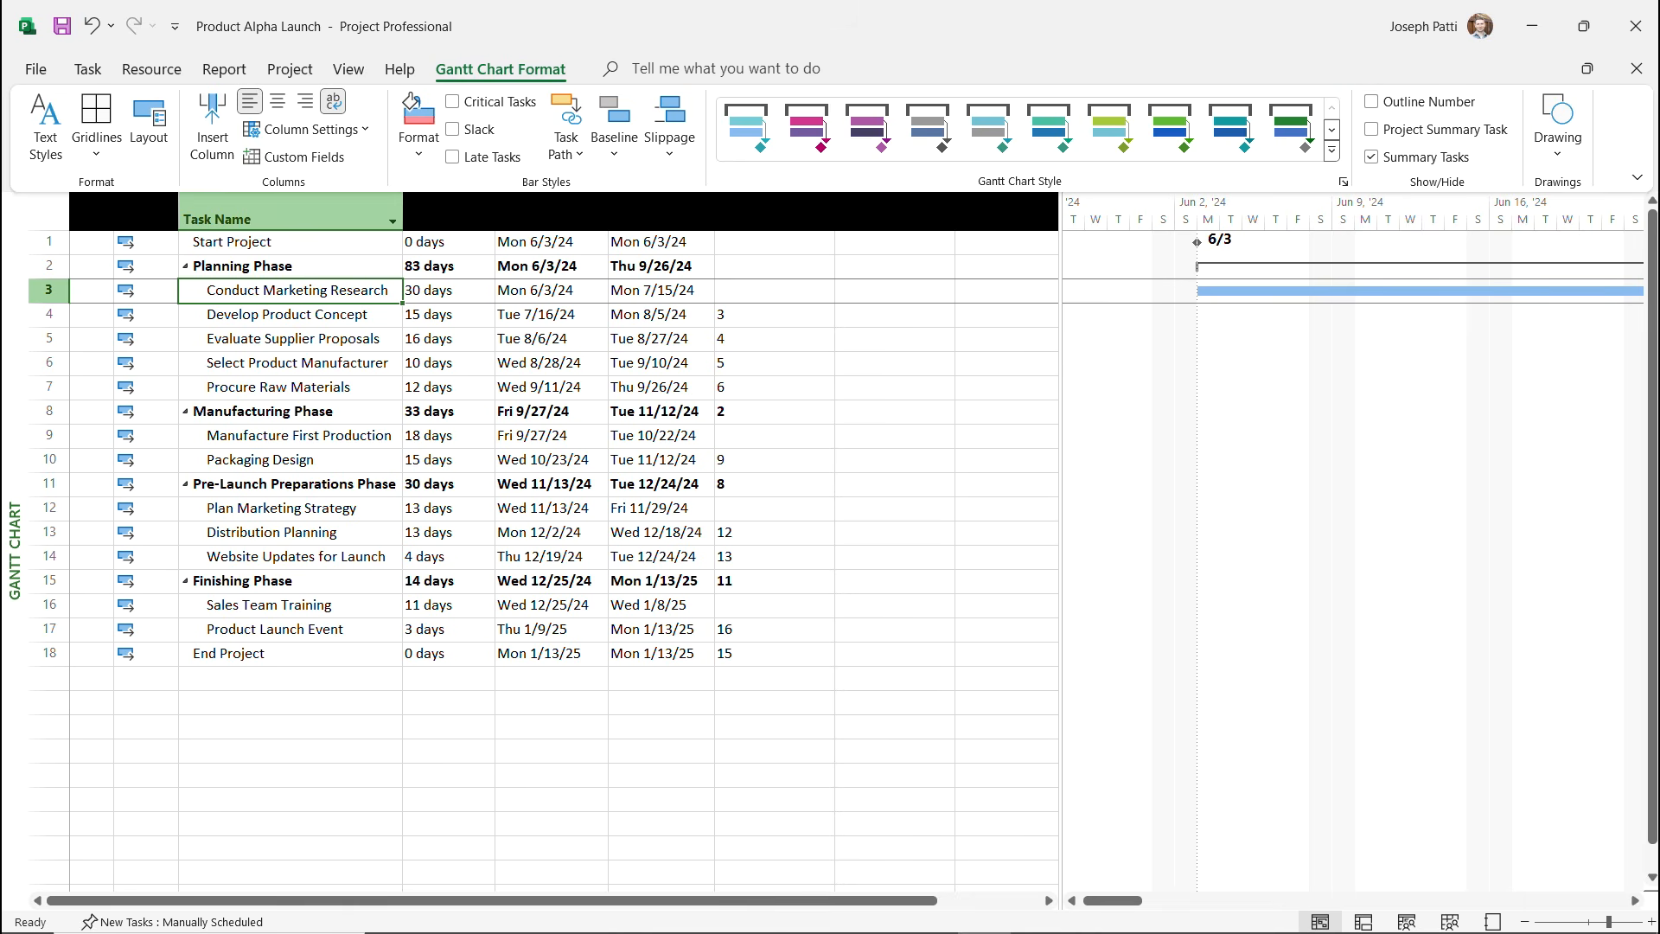
pyautogui.click(1371, 101)
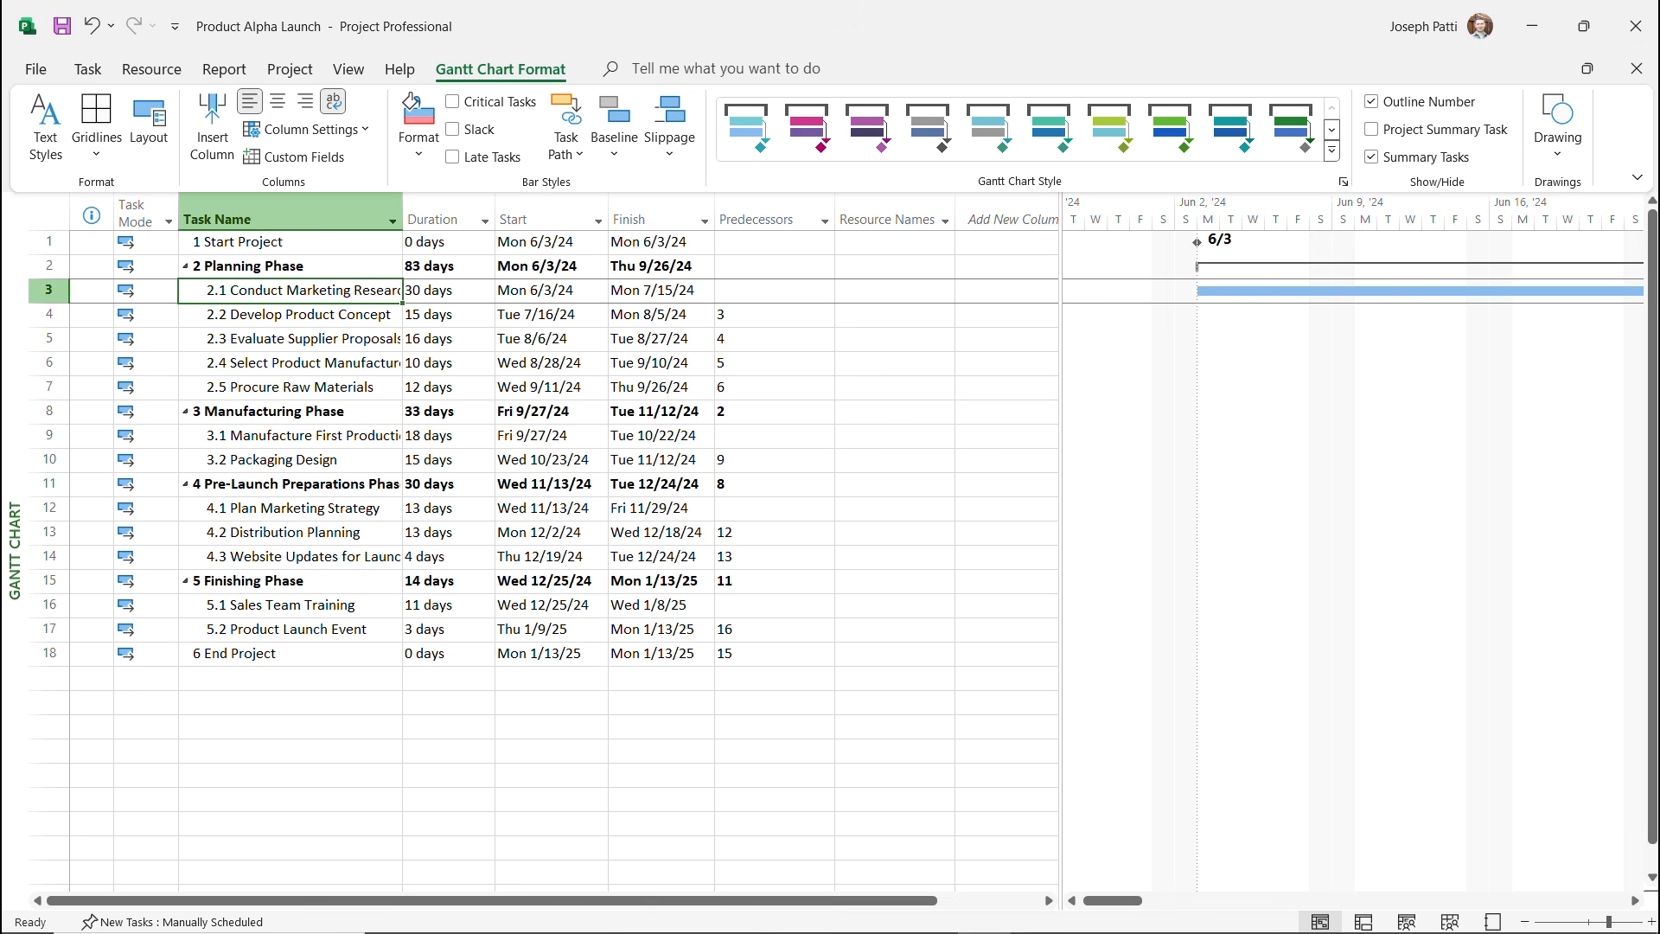
pyautogui.moveTo(1062, 553); pyautogui.dragTo(1024, 553)
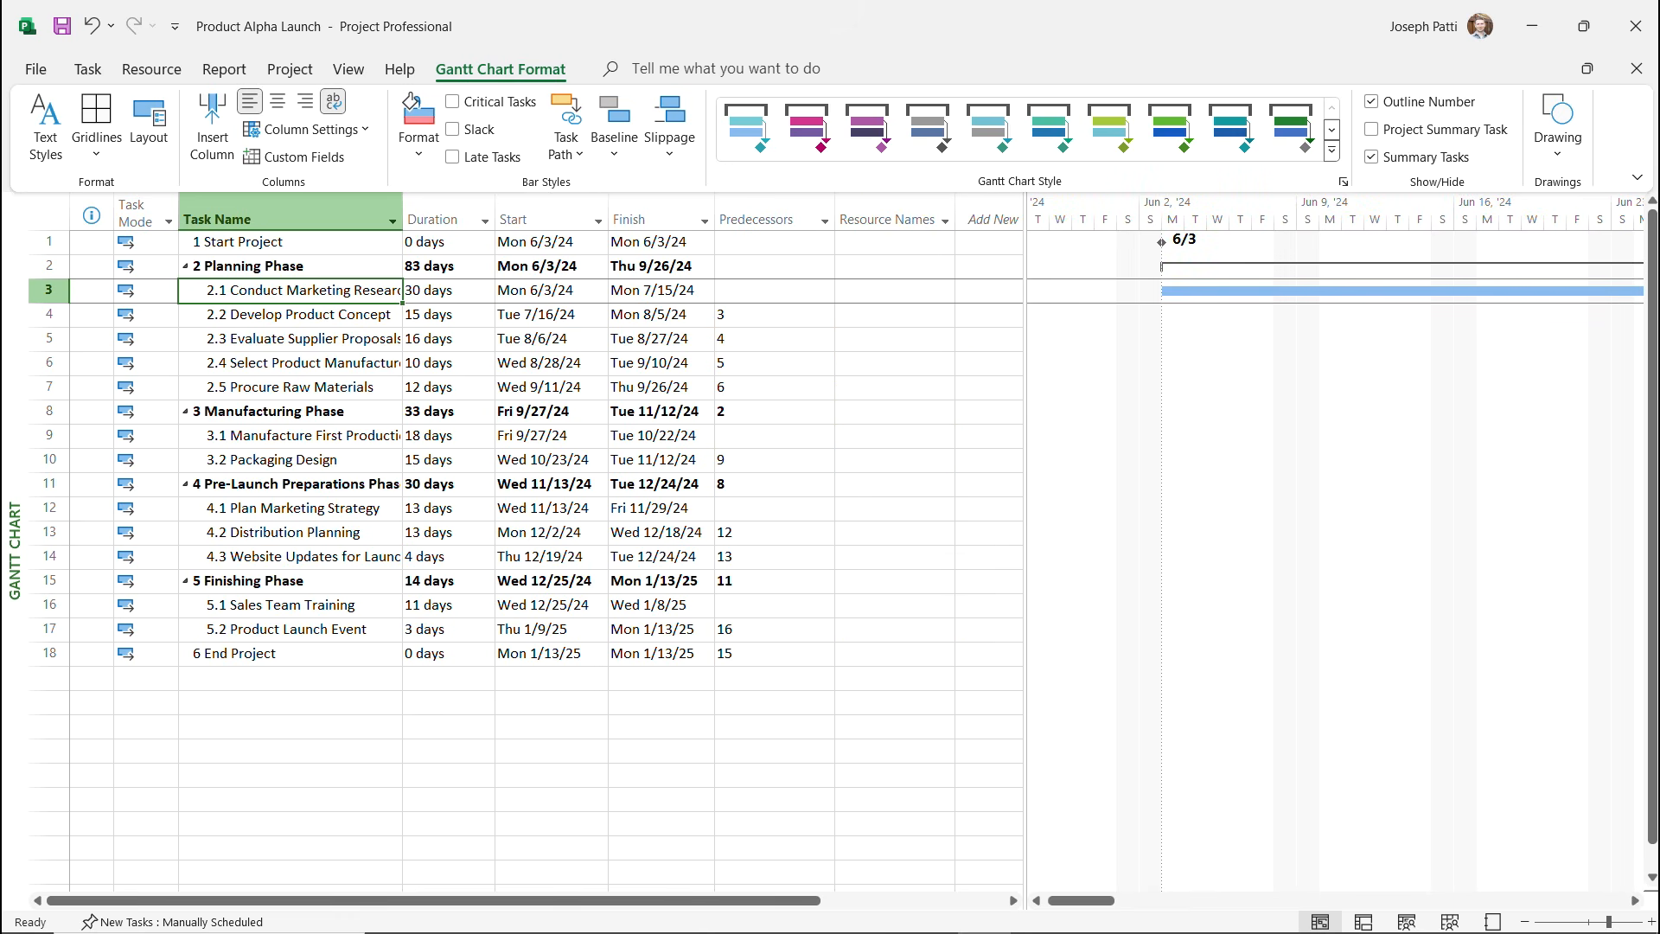
# Switch the project from the Gantt Chart view to the Resource Sheet view.
pyautogui.click(888, 265)
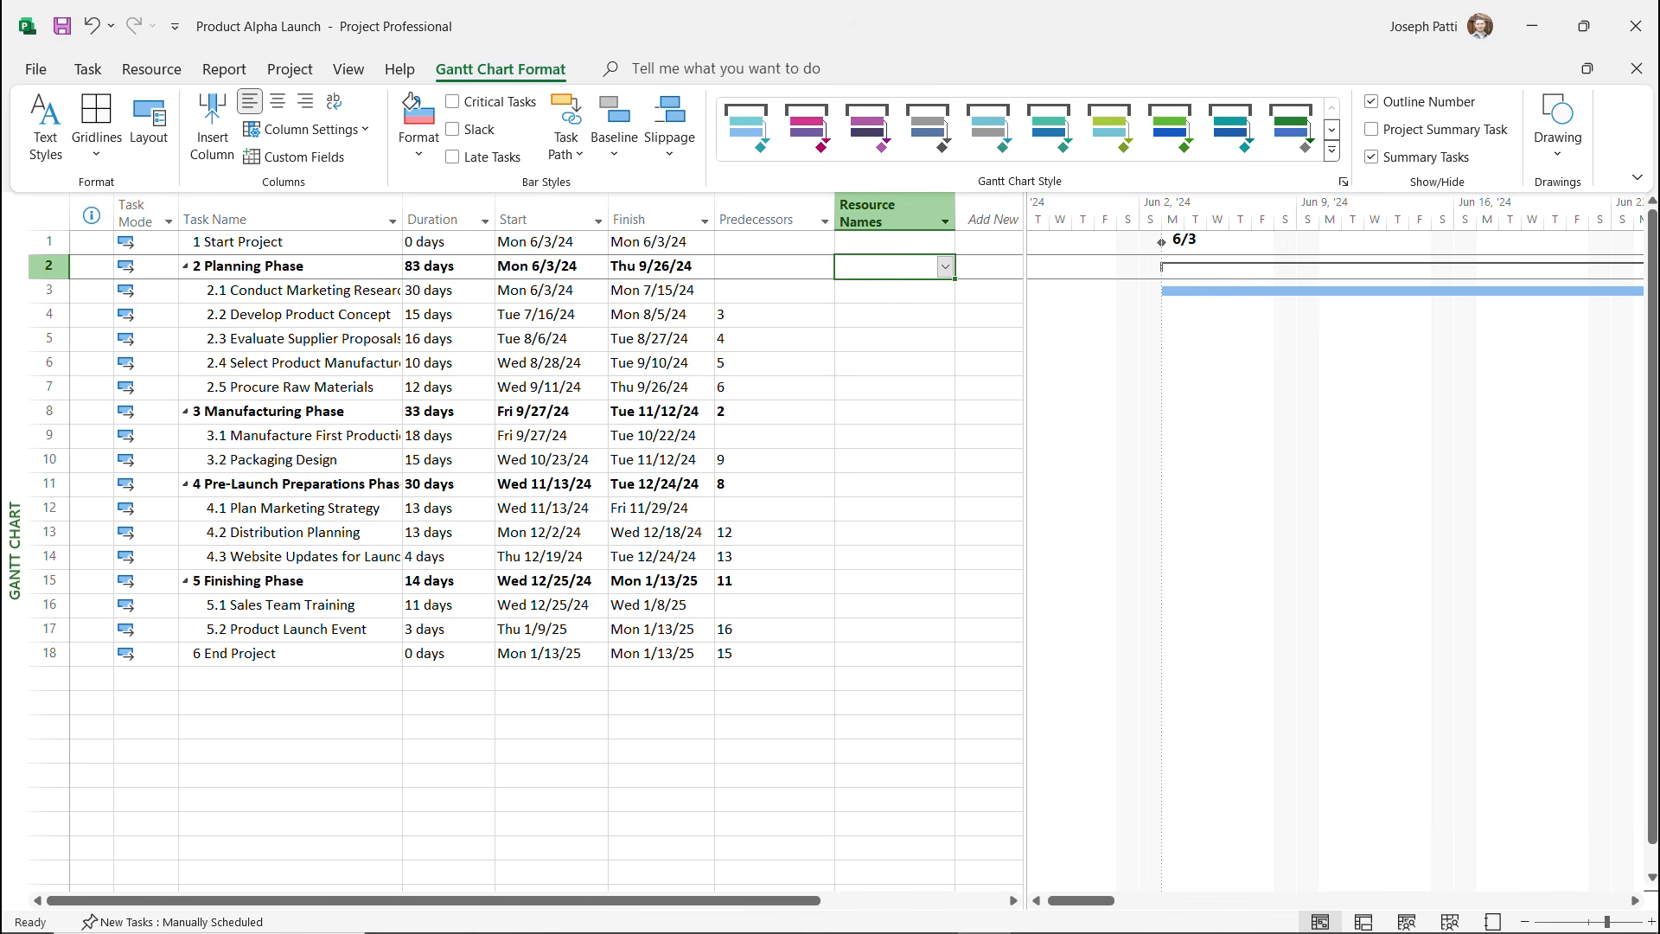
pyautogui.rightClick(17, 540)
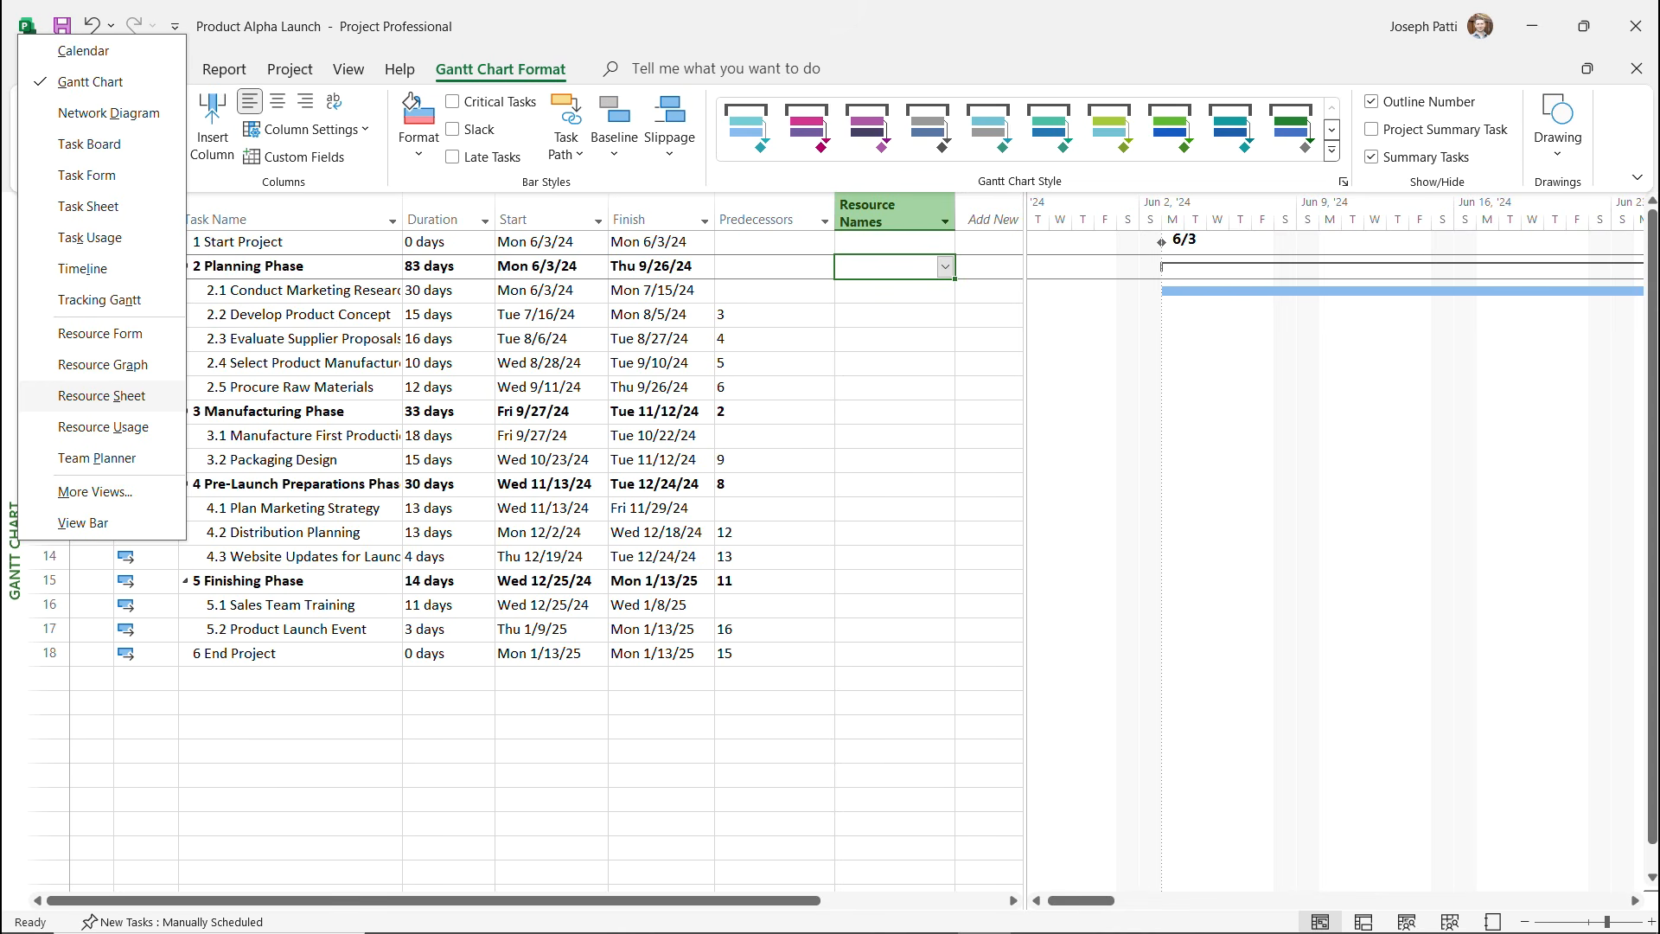
pyautogui.click(101, 395)
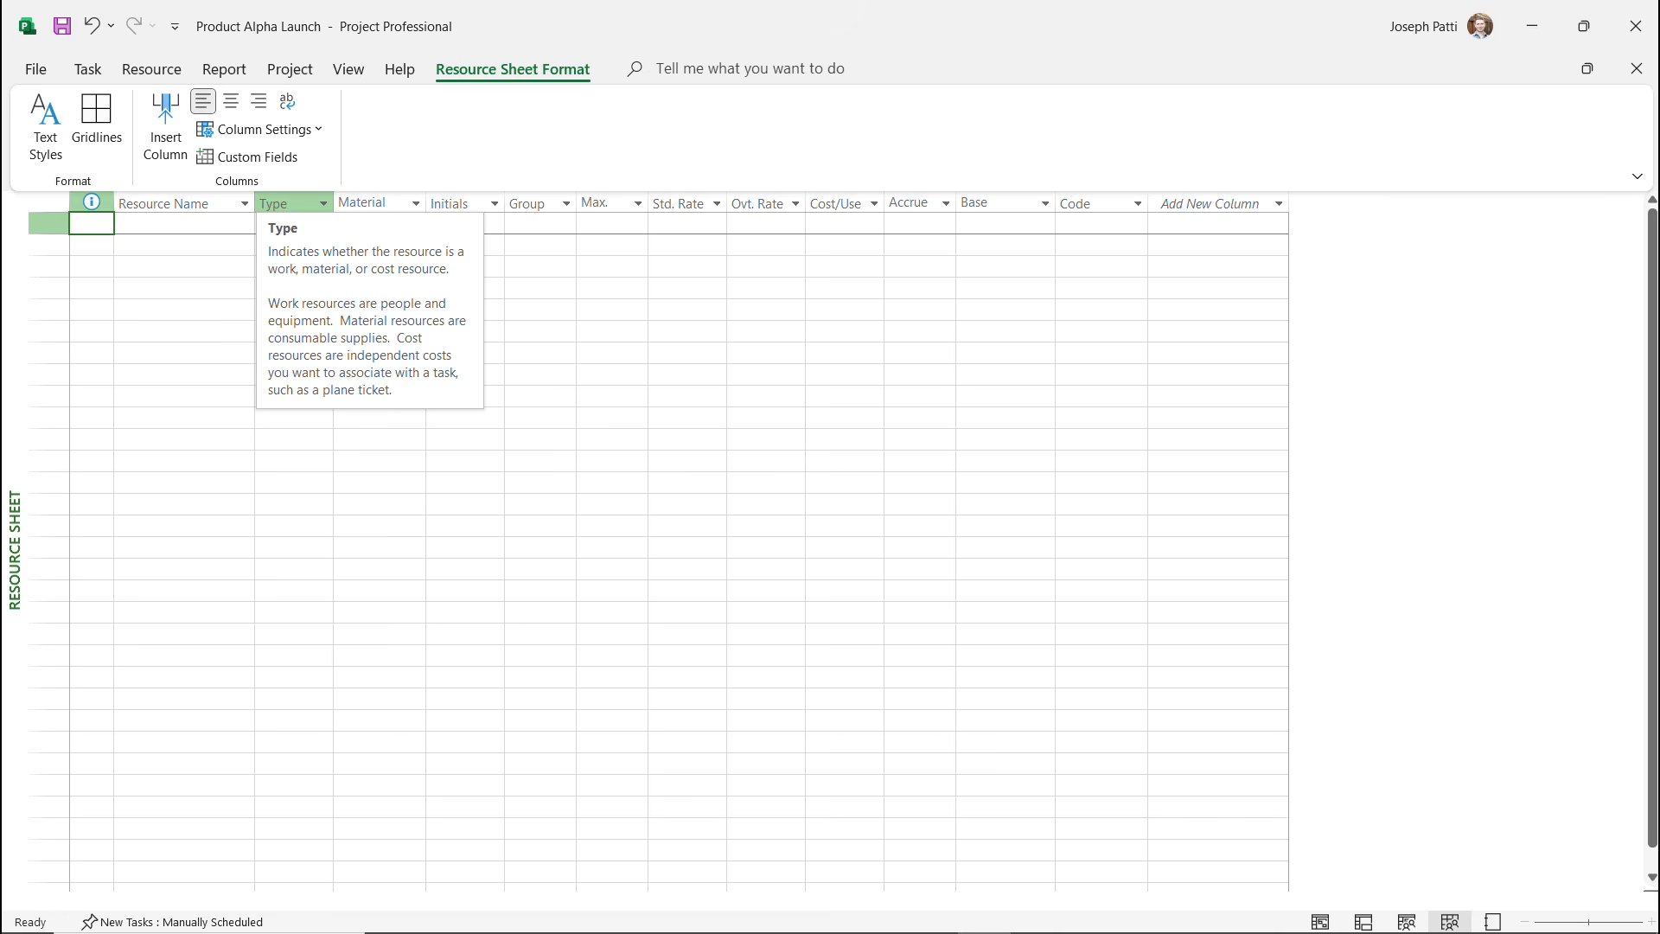
# Review the available resource types and choose Work for the first row of the resource sheet.
pyautogui.click(290, 223)
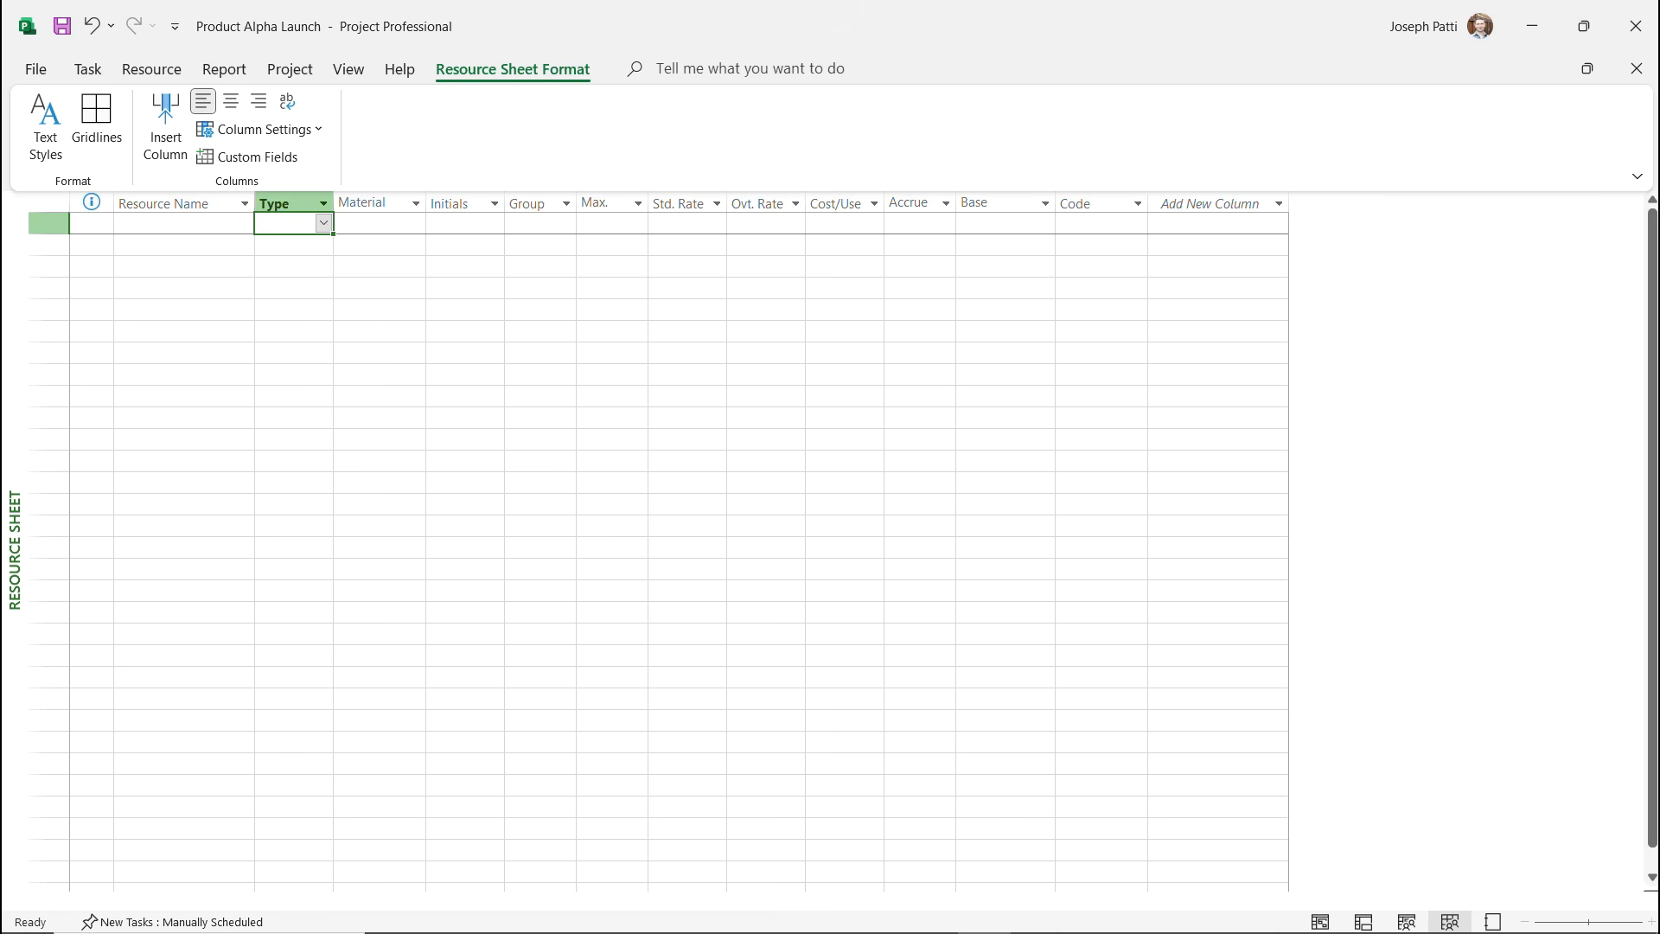
pyautogui.hotkey('alt', 'Down')
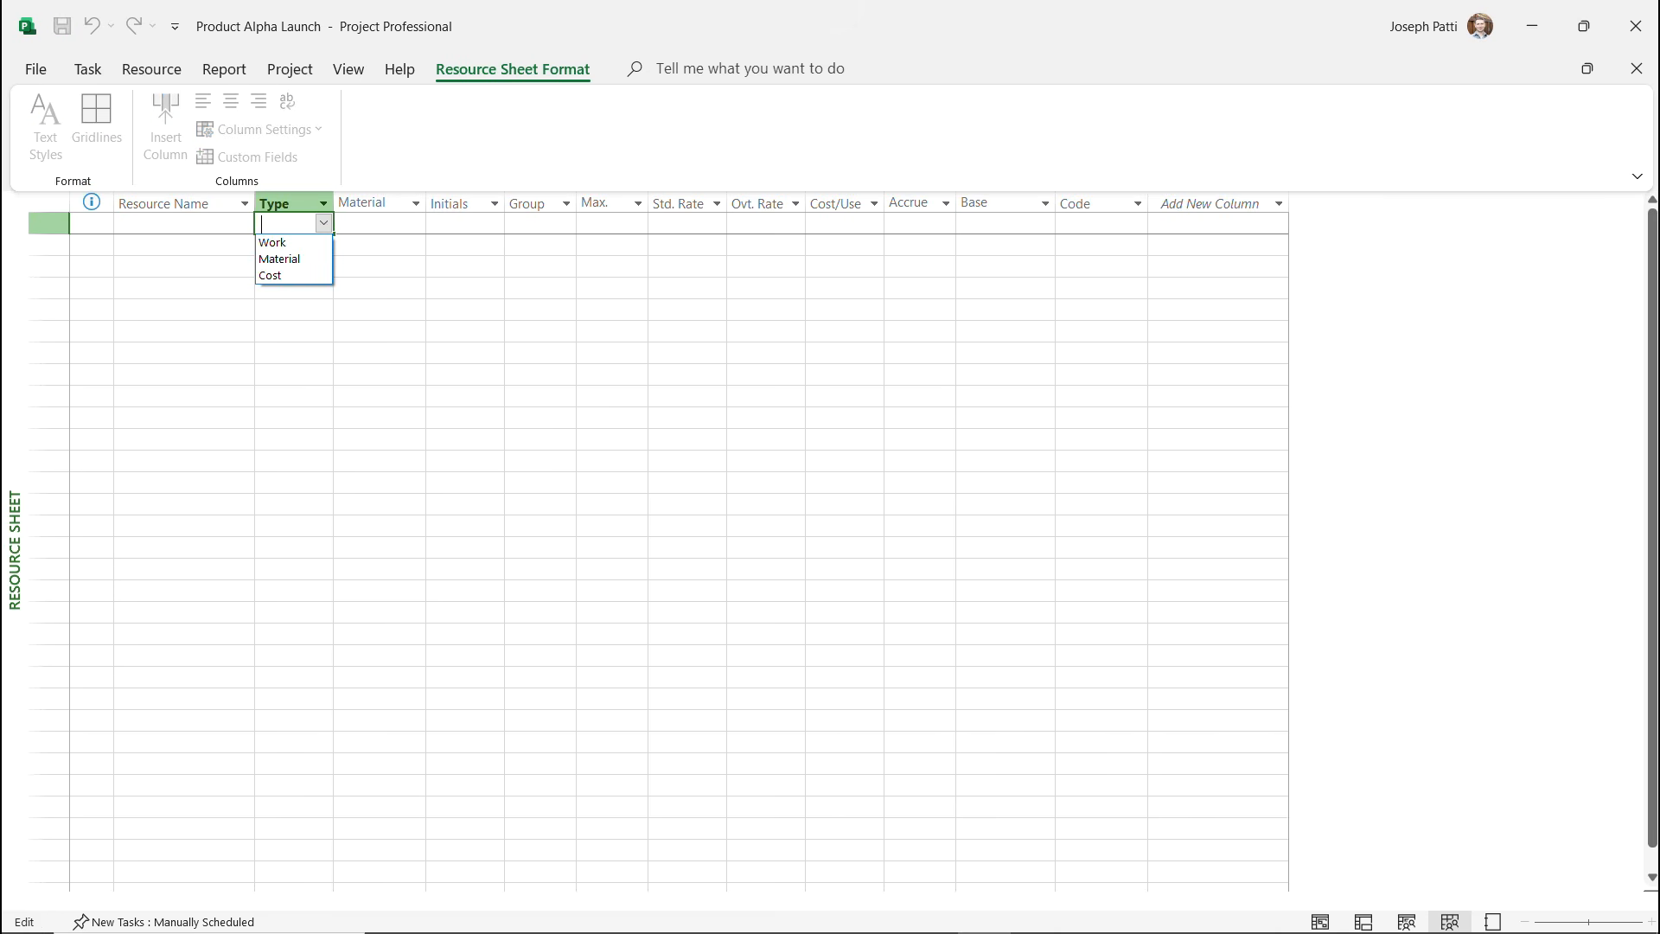
pyautogui.press('Down')
pyautogui.press('Down')
pyautogui.press('Down')
pyautogui.press('Up')
pyautogui.press('Up')
pyautogui.press('Down')
pyautogui.press('Down')
pyautogui.press('Up')
pyautogui.press('Up')
pyautogui.press('Down')
pyautogui.press('Up')
pyautogui.press('Down')
pyautogui.press('Up')
pyautogui.moveTo(537, 193); pyautogui.dragTo(566, 137)
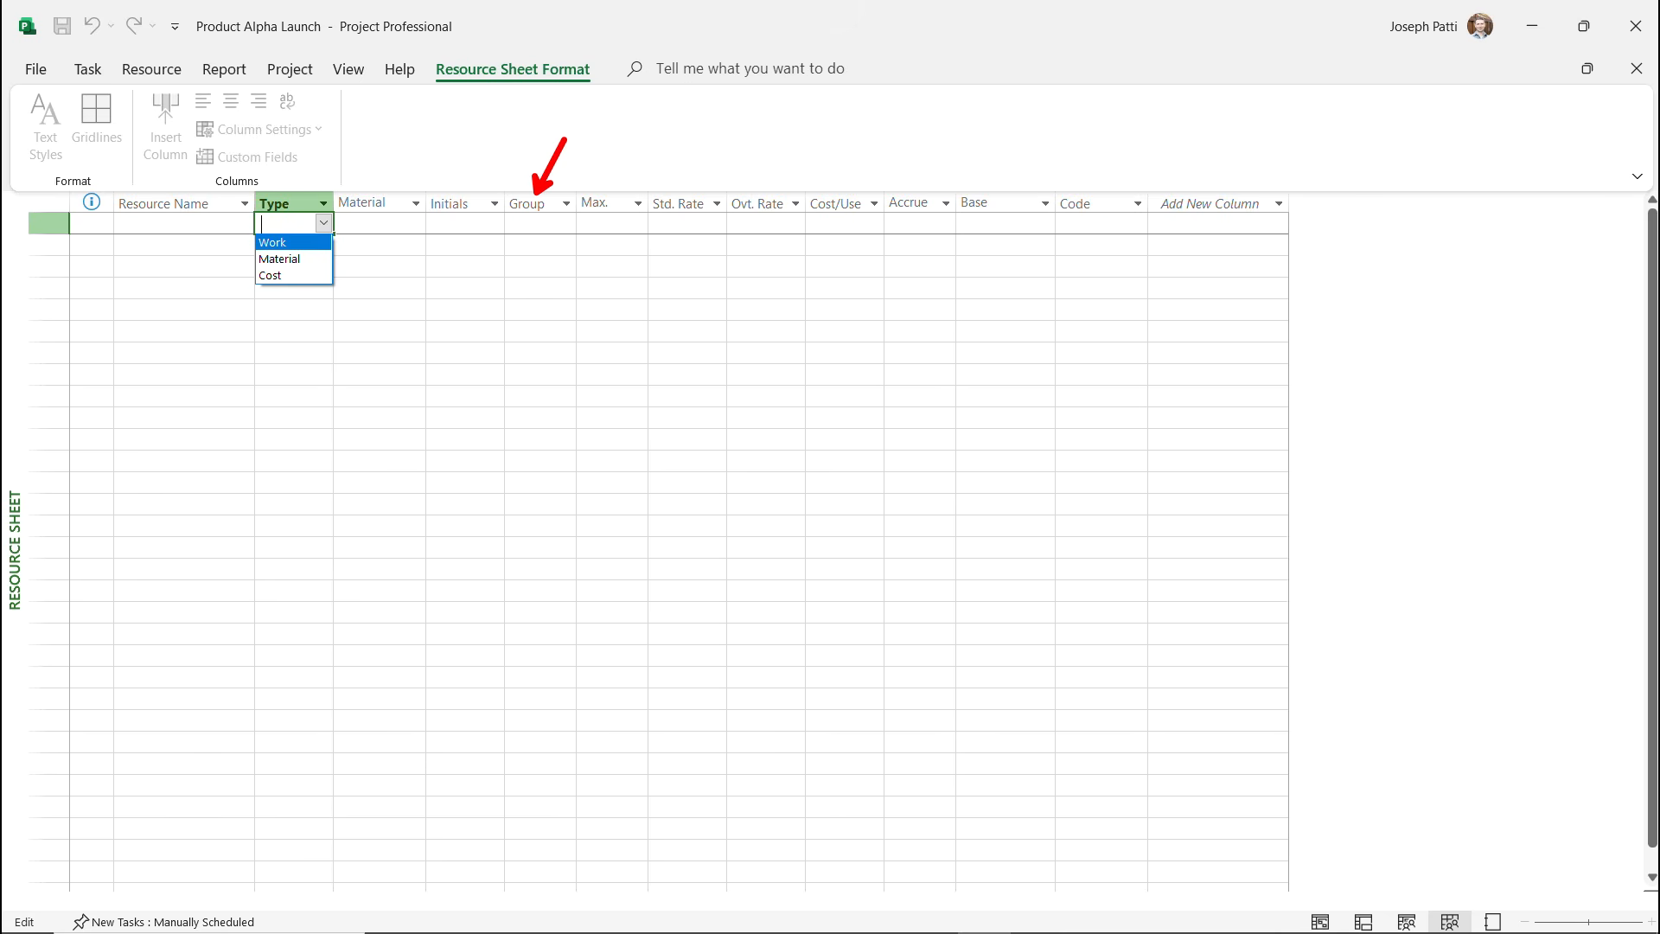
pyautogui.moveTo(1092, 194)
pyautogui.mouseDown()
pyautogui.moveTo(1053, 141)
pyautogui.moveTo(565, 139)
pyautogui.mouseUp()
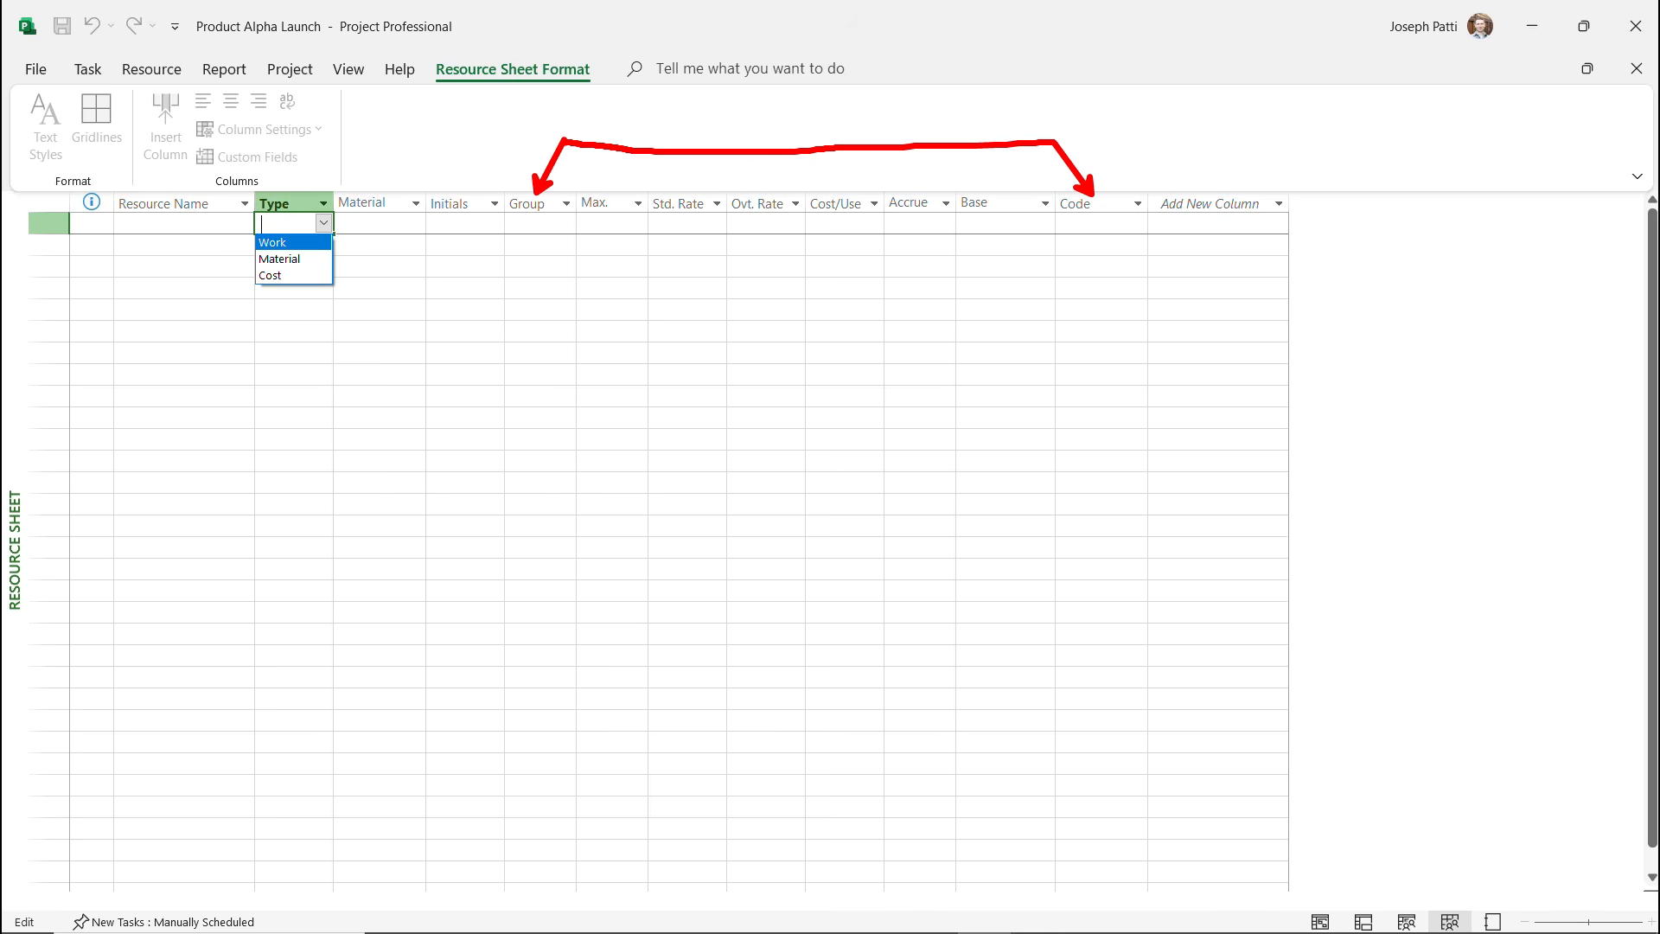
pyautogui.press('Escape')
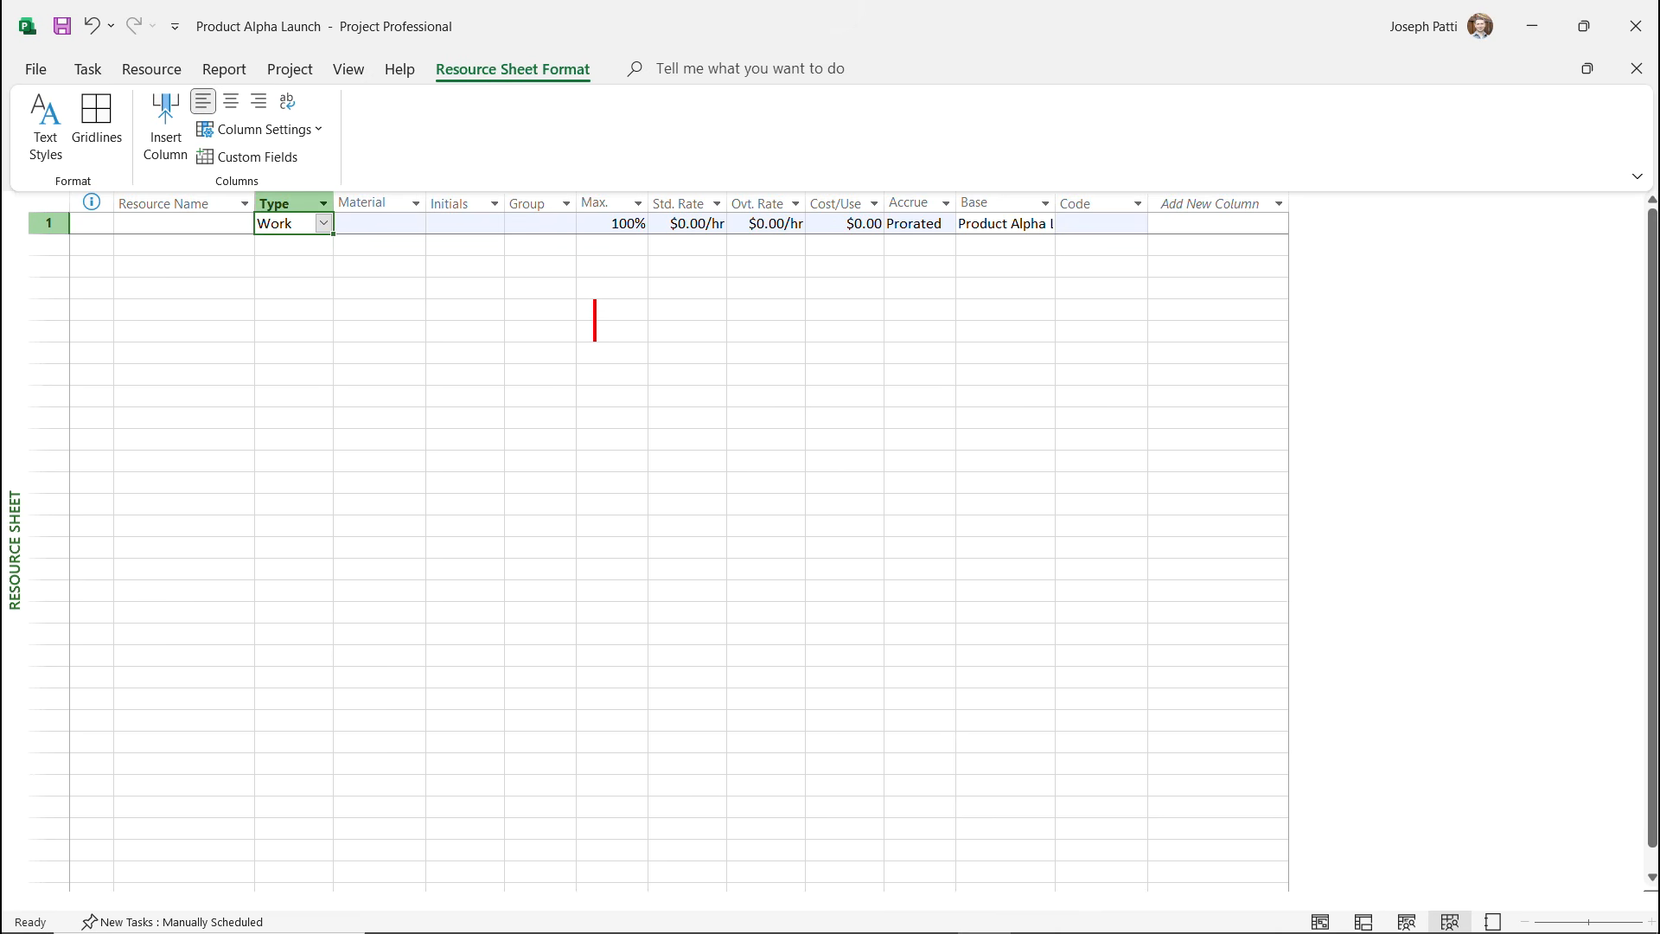
pyautogui.write('8 Hour')
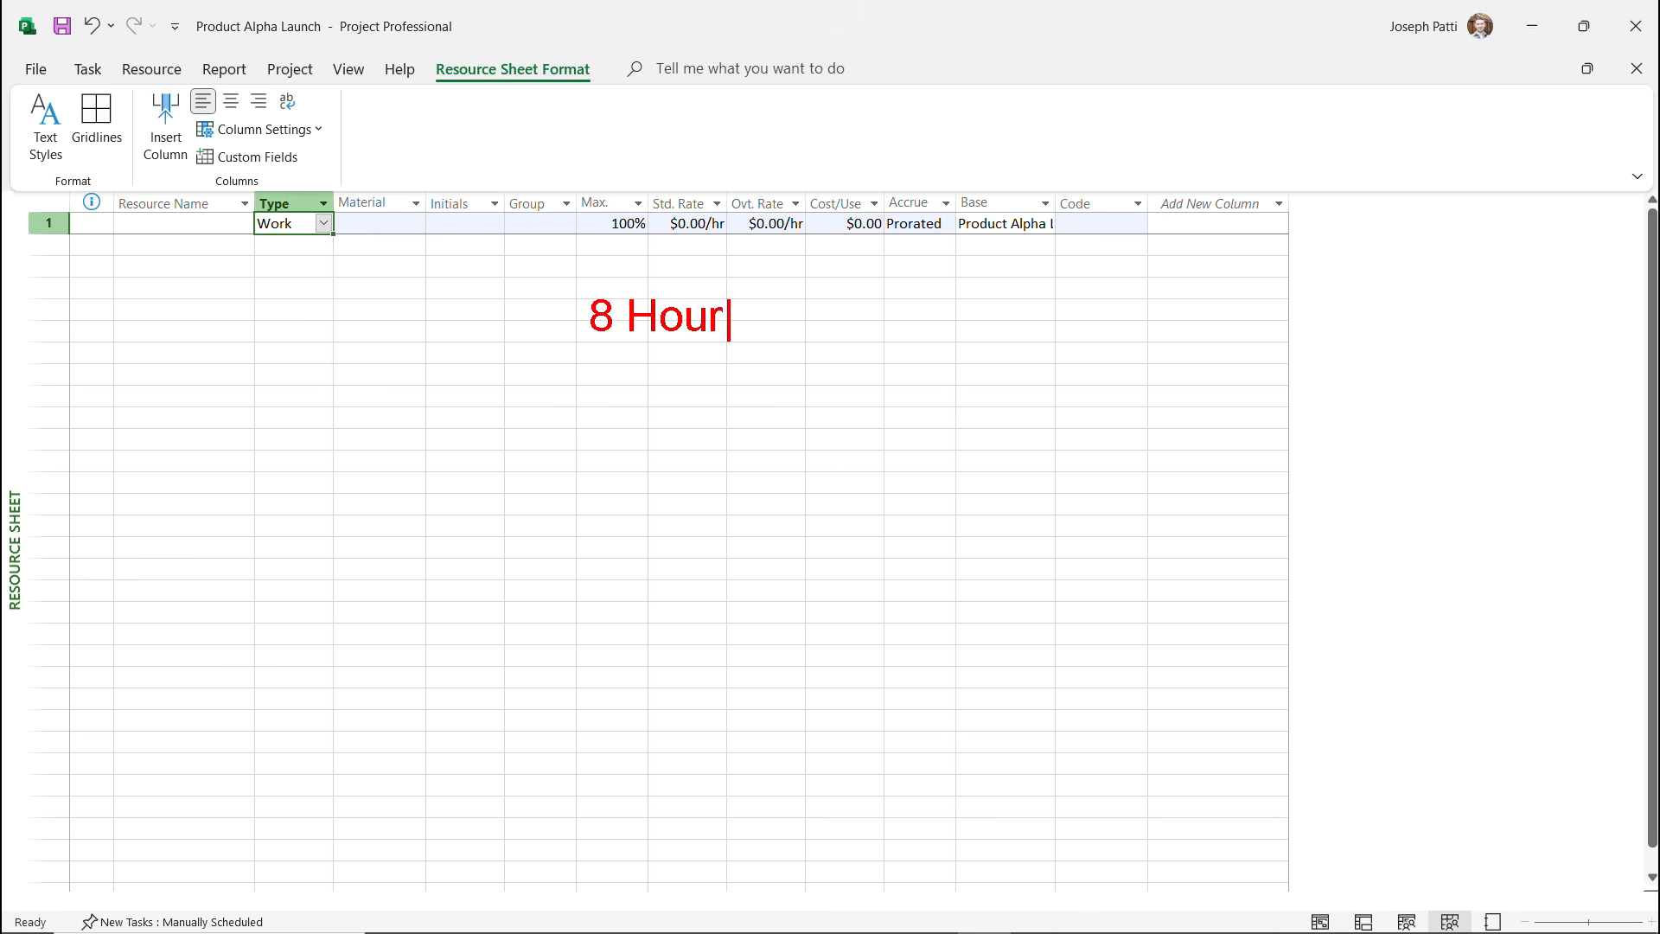
pyautogui.write('s = 100')
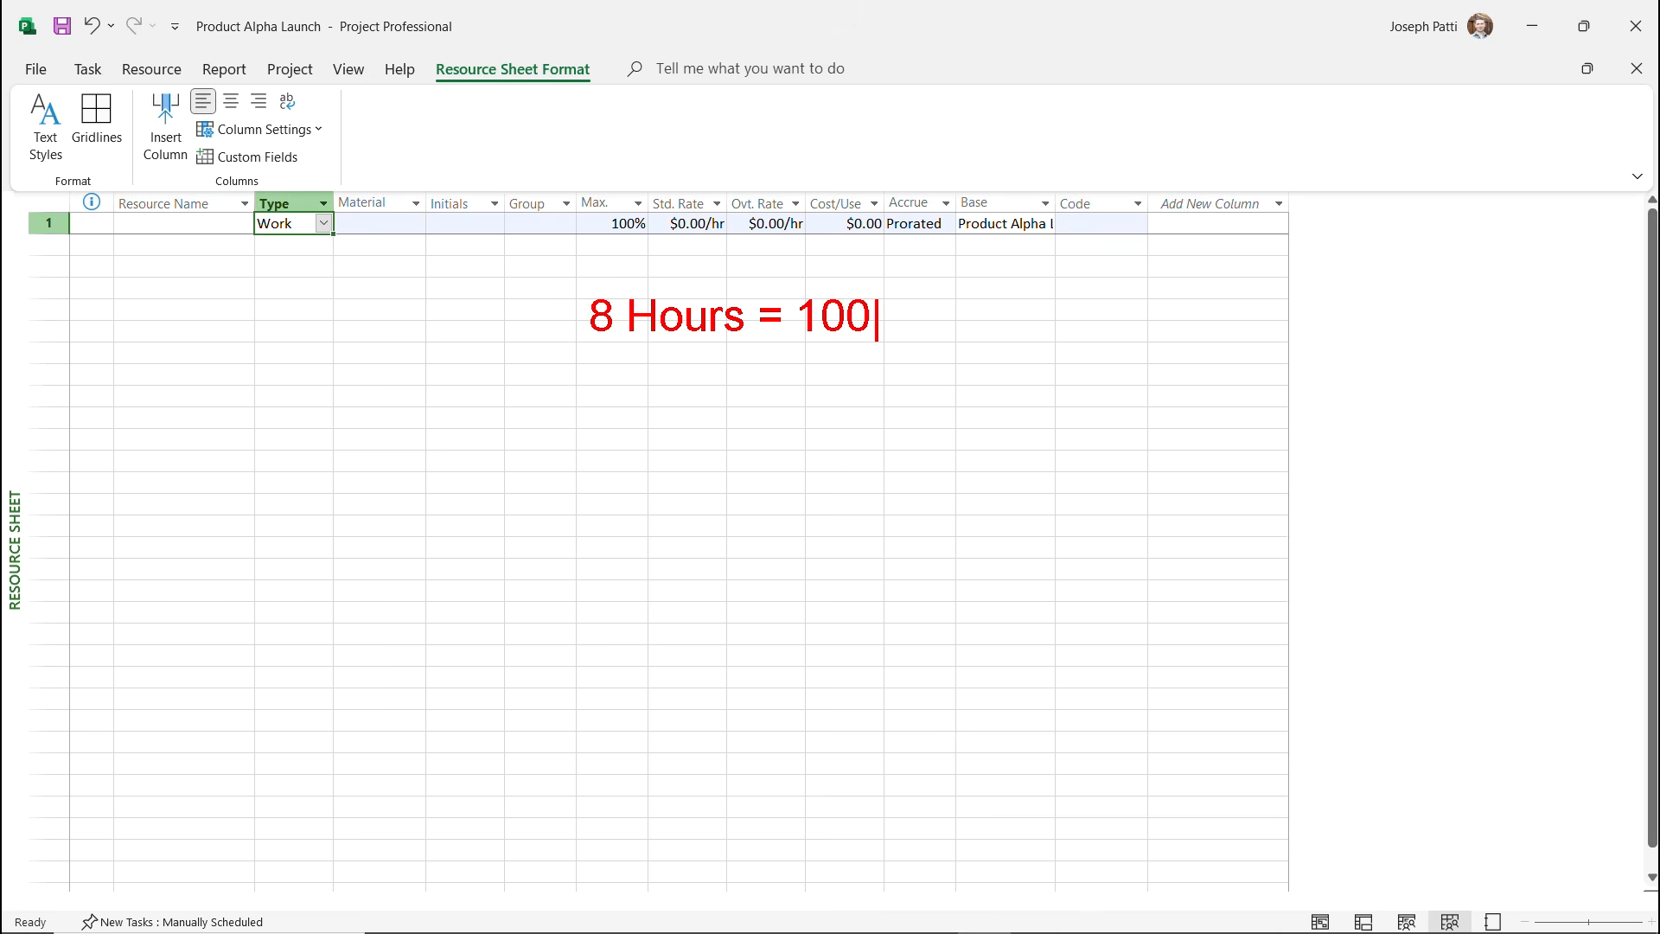
pyautogui.write('%')
pyautogui.press('Return')
pyautogui.press('Return')
pyautogui.write('6 Ho')
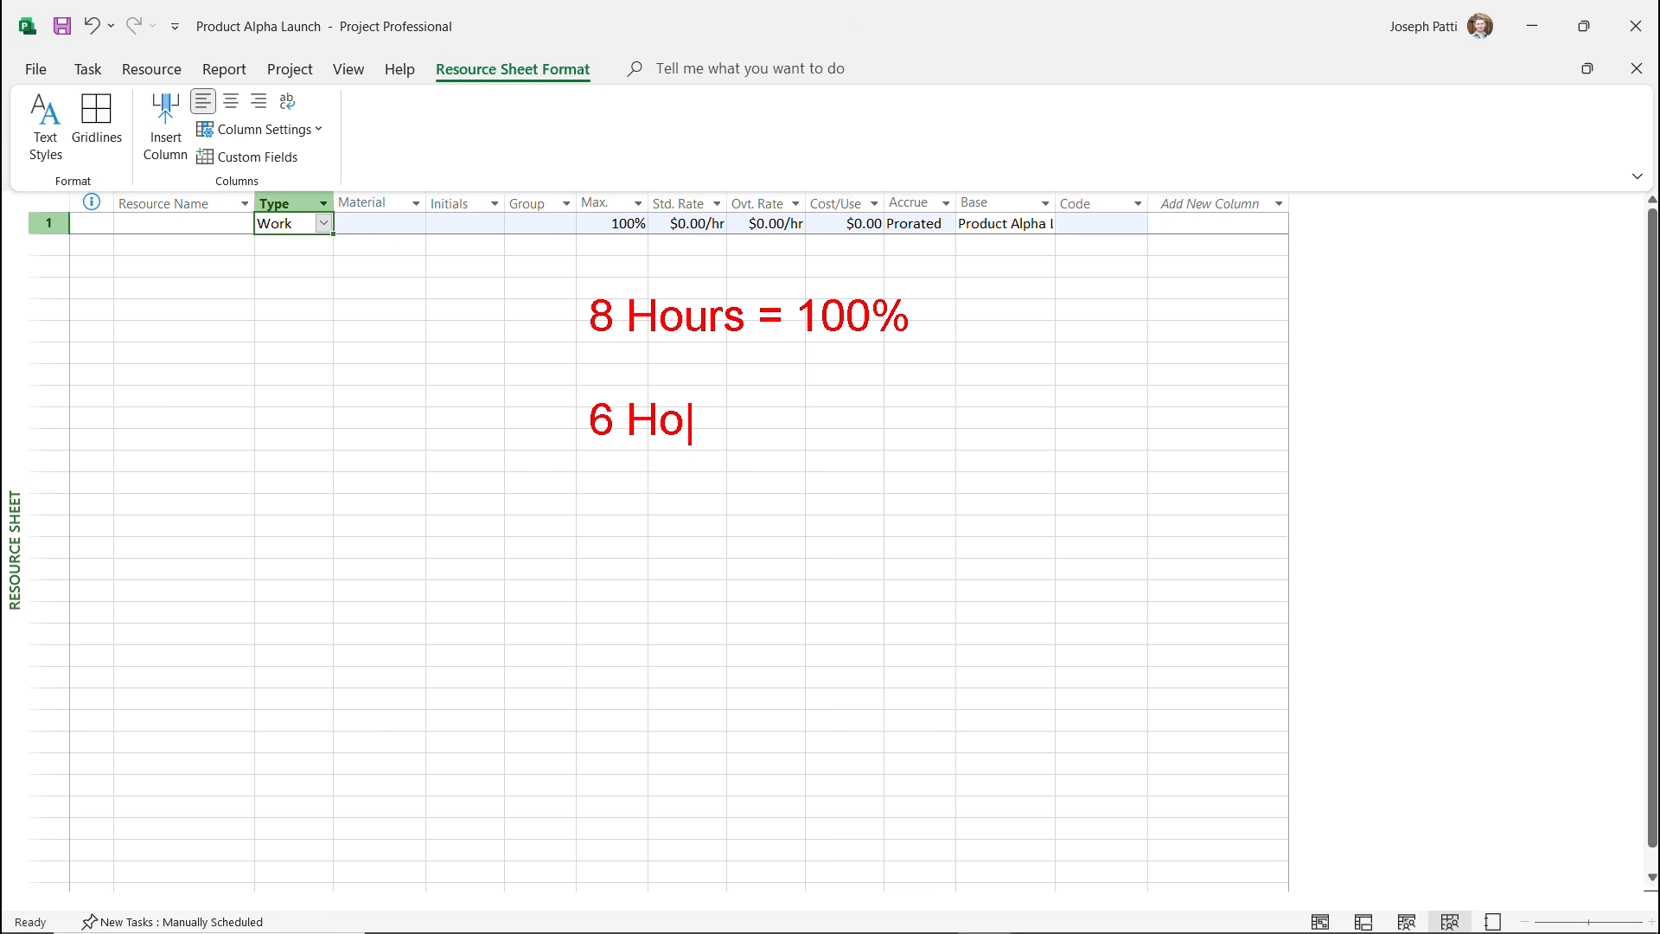
pyautogui.write('urs = ')
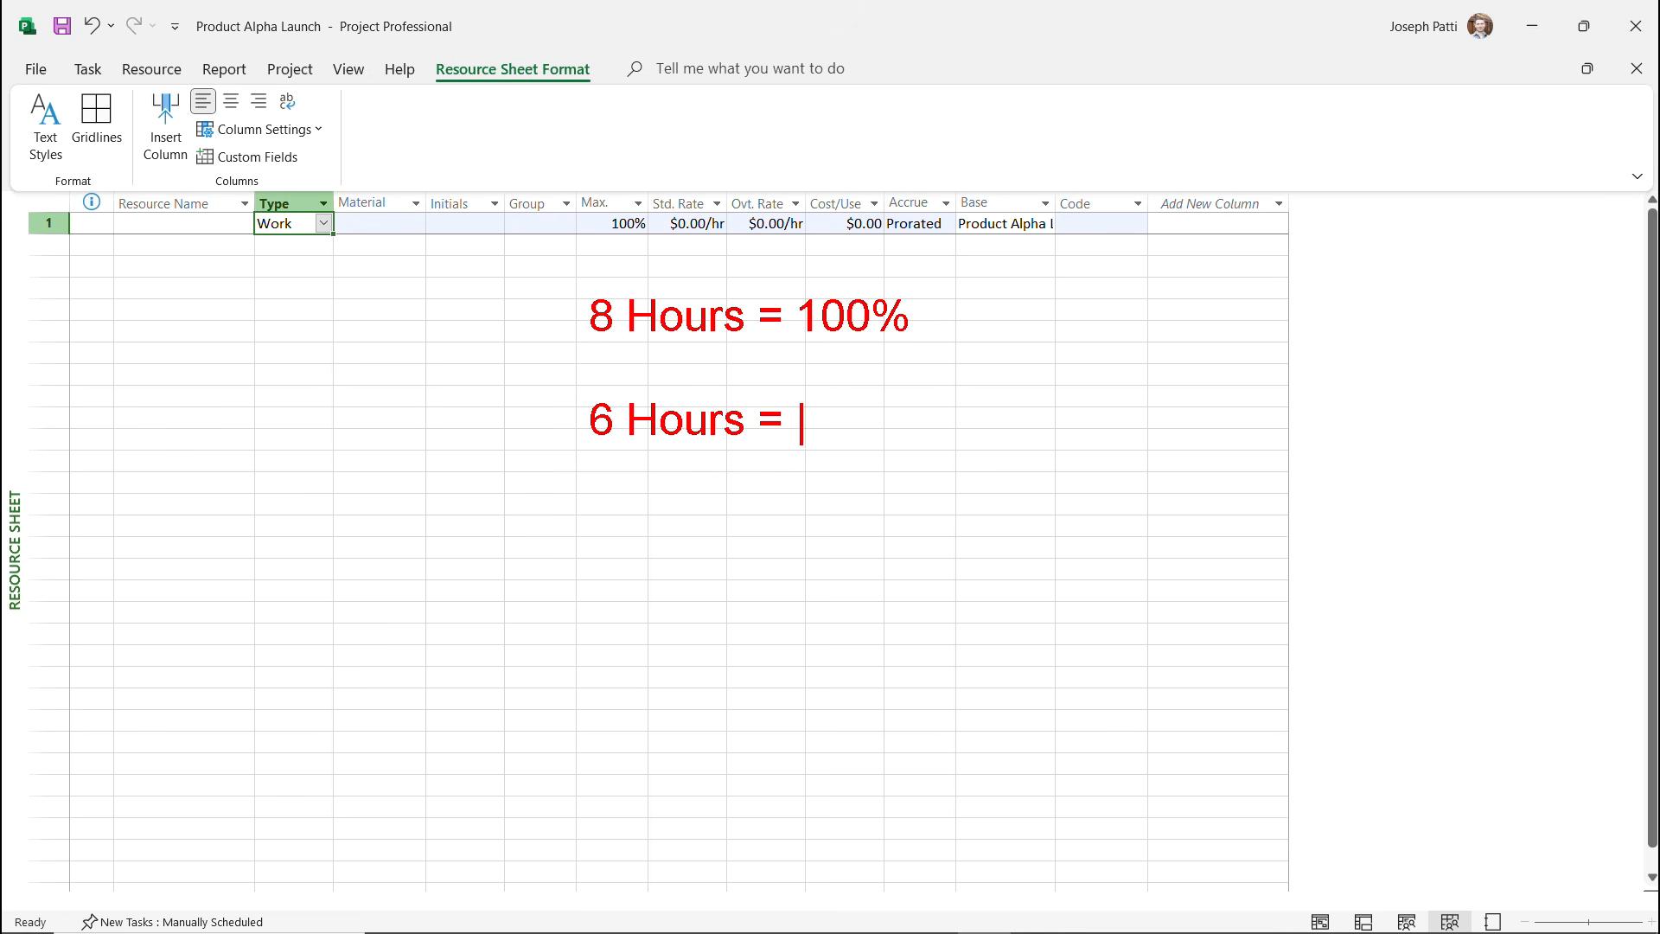
pyautogui.write('75%')
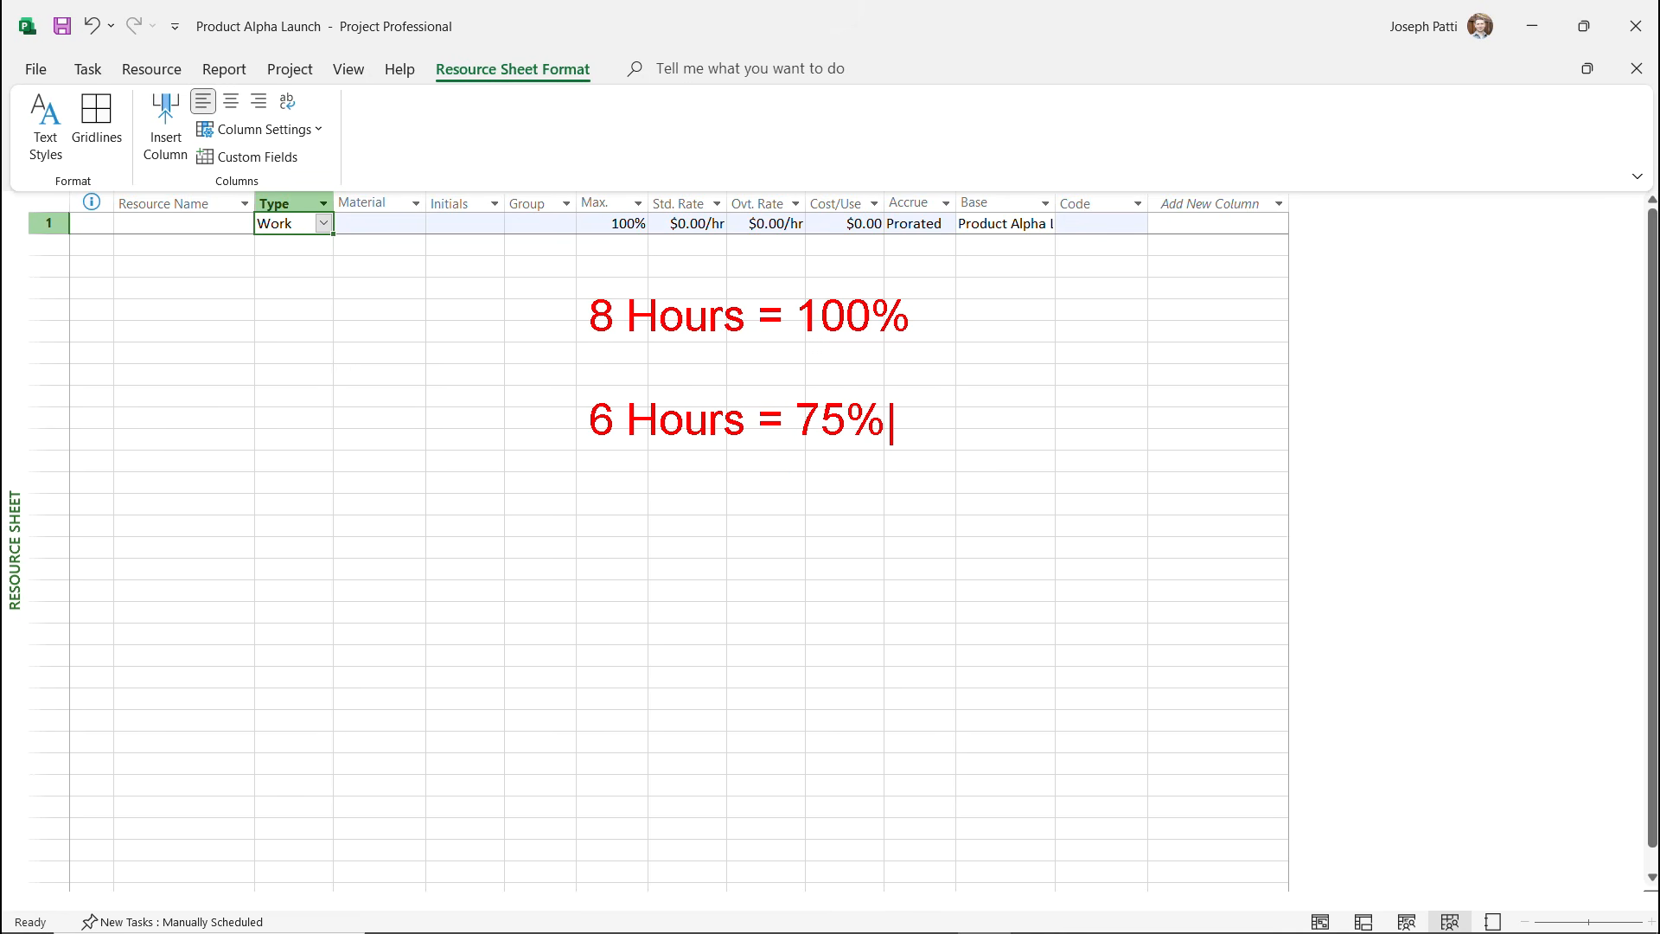
pyautogui.press('Return')
pyautogui.press('Return')
pyautogui.write('4 Hours')
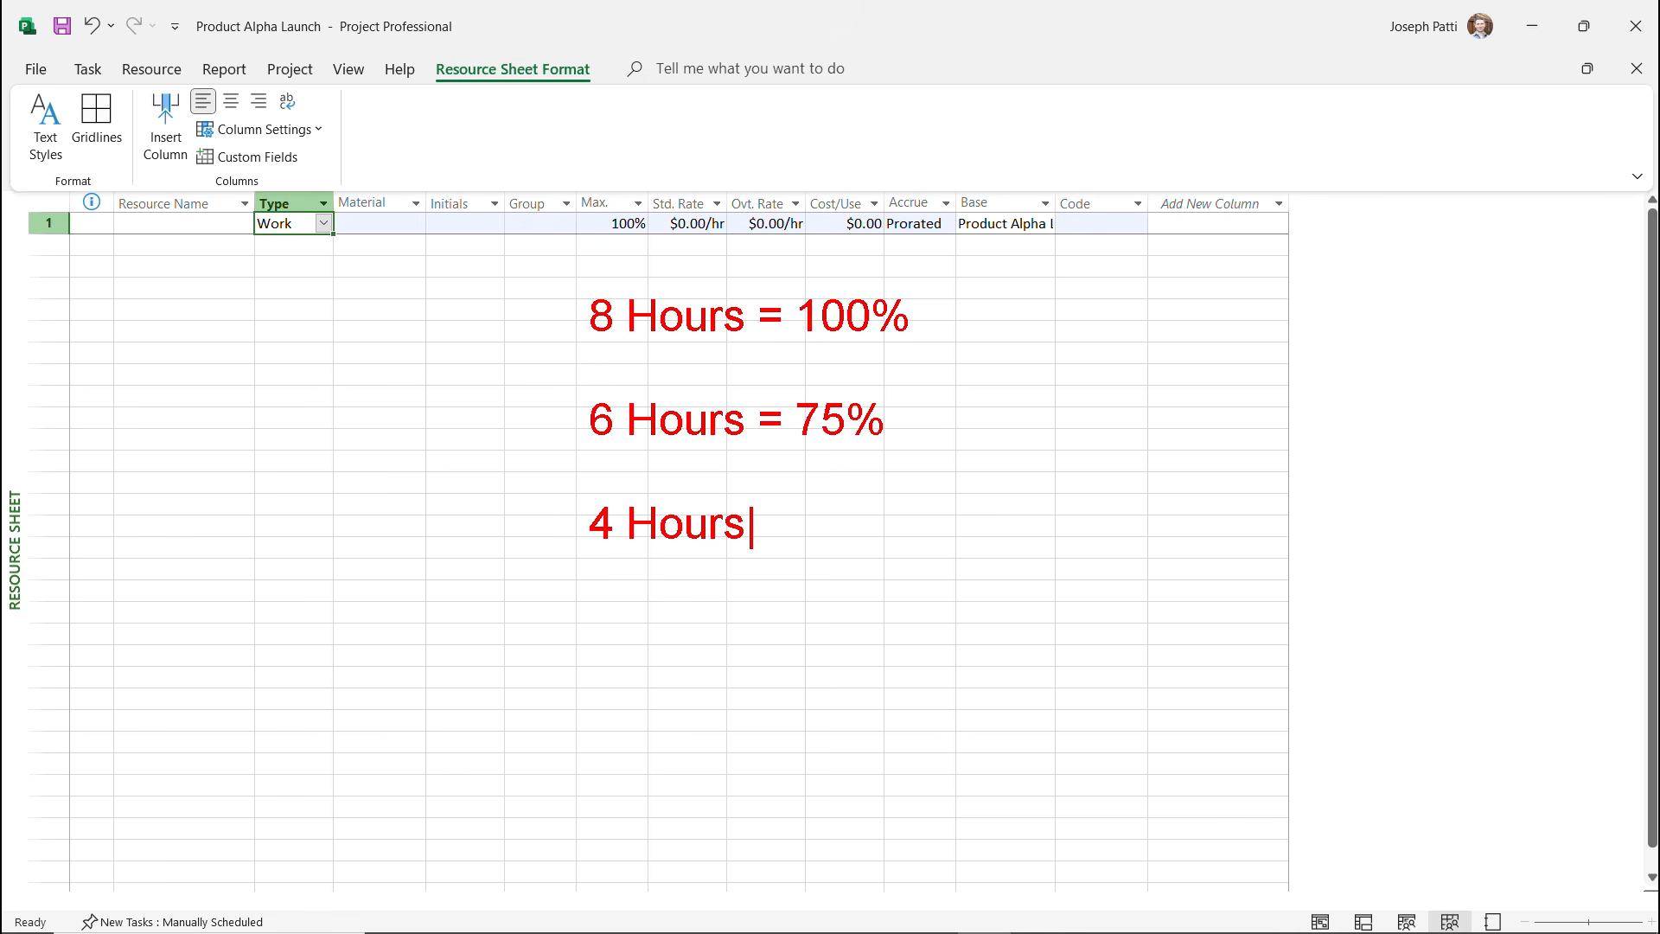
pyautogui.write(' = 50')
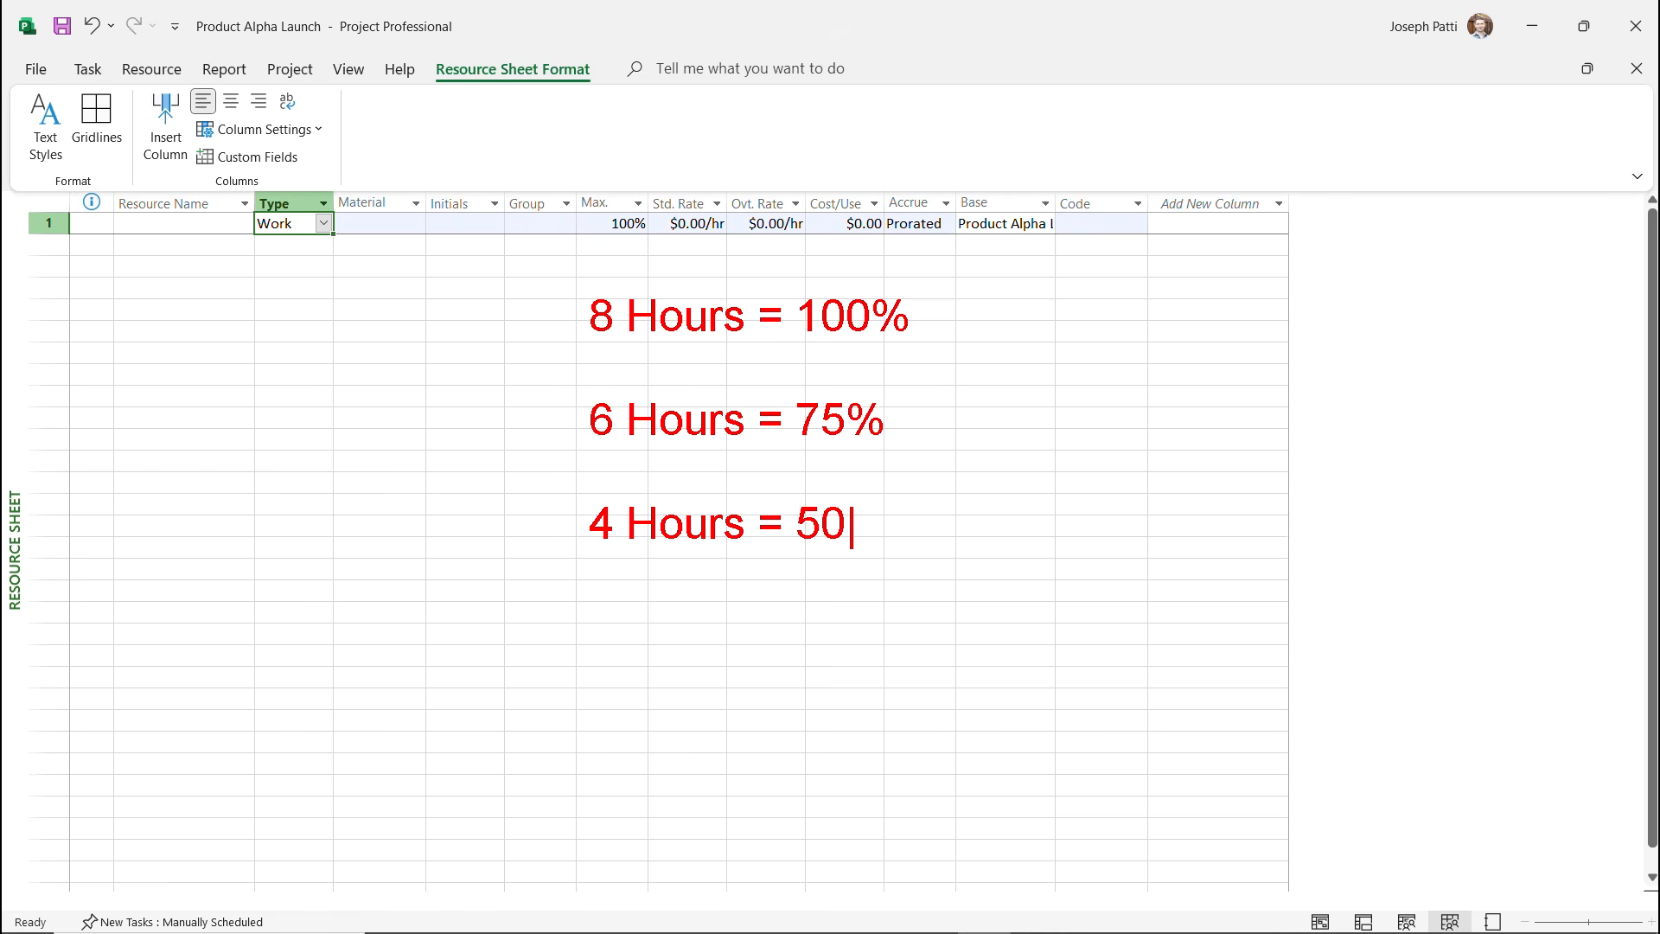
pyautogui.write('%')
pyautogui.press('Return')
pyautogui.press('Return')
pyautogui.write('2 Hours ')
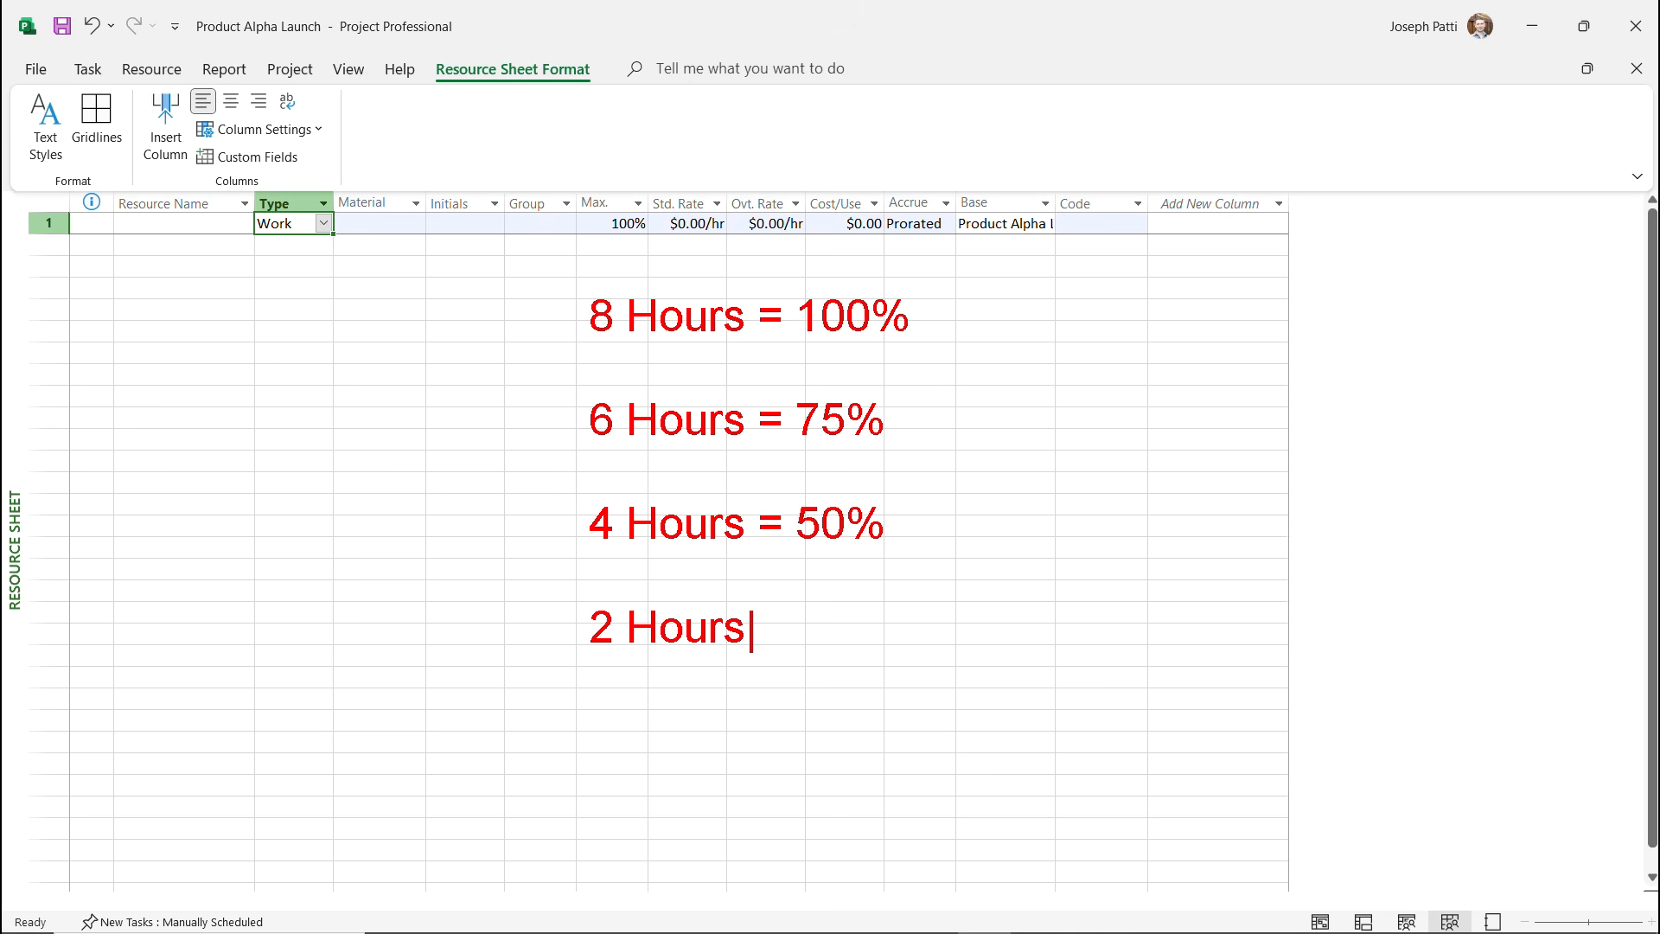
pyautogui.write('= 25')
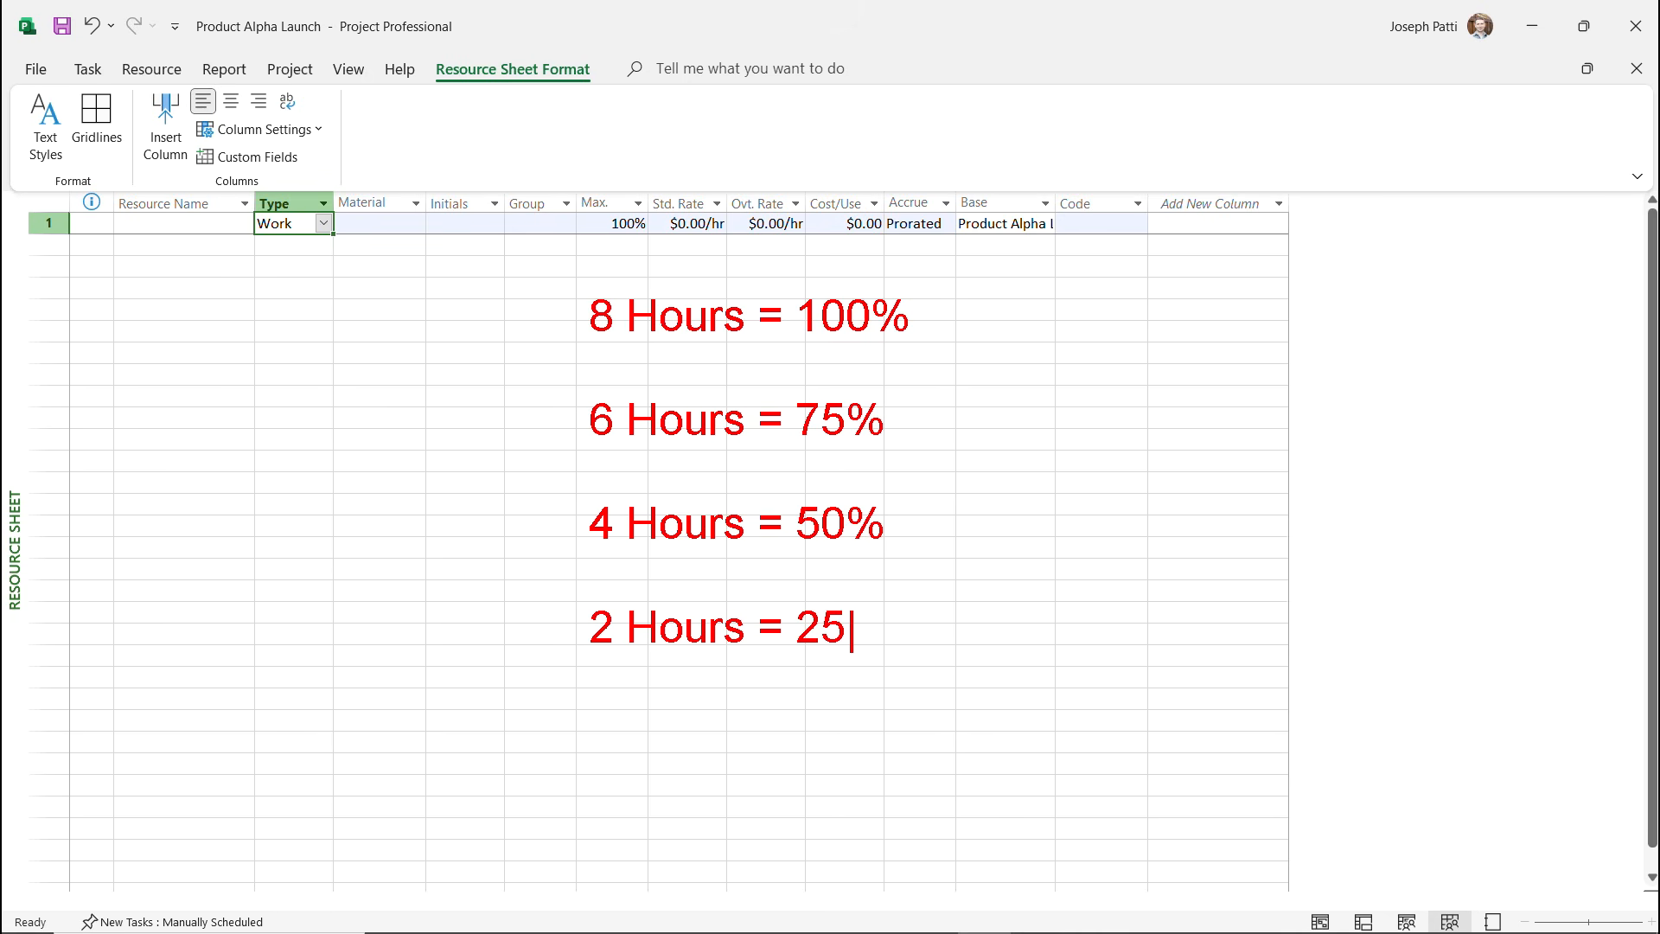
pyautogui.write('%')
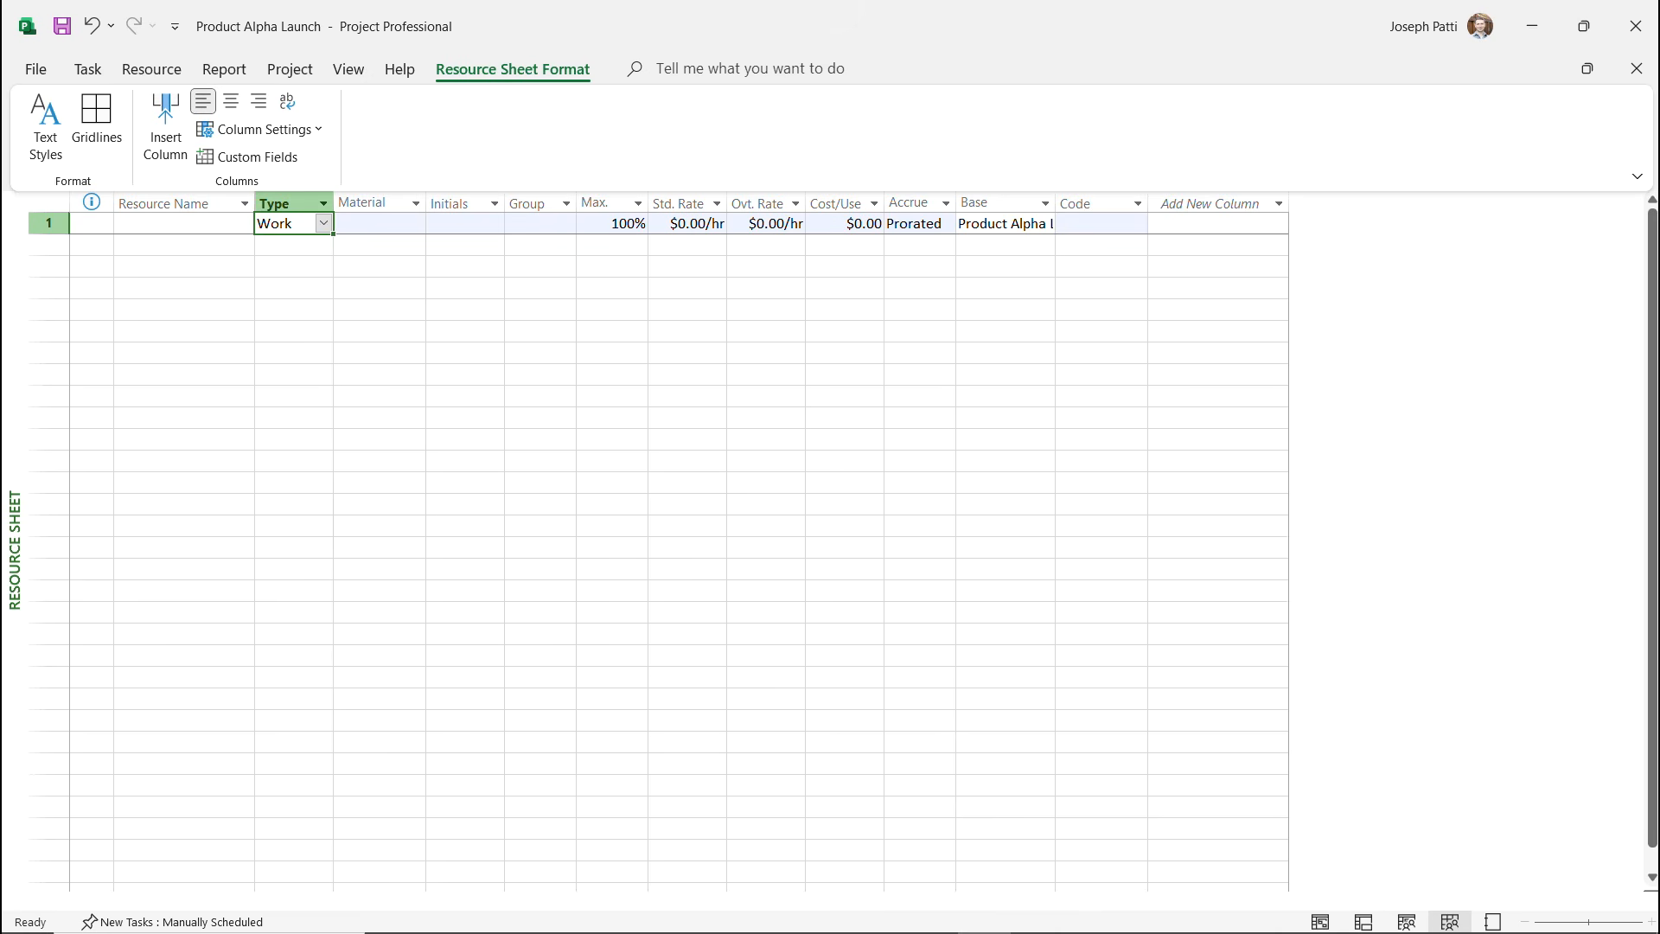
# Review the cost accrual options for the first resource row and keep Prorated.
pyautogui.click(913, 223)
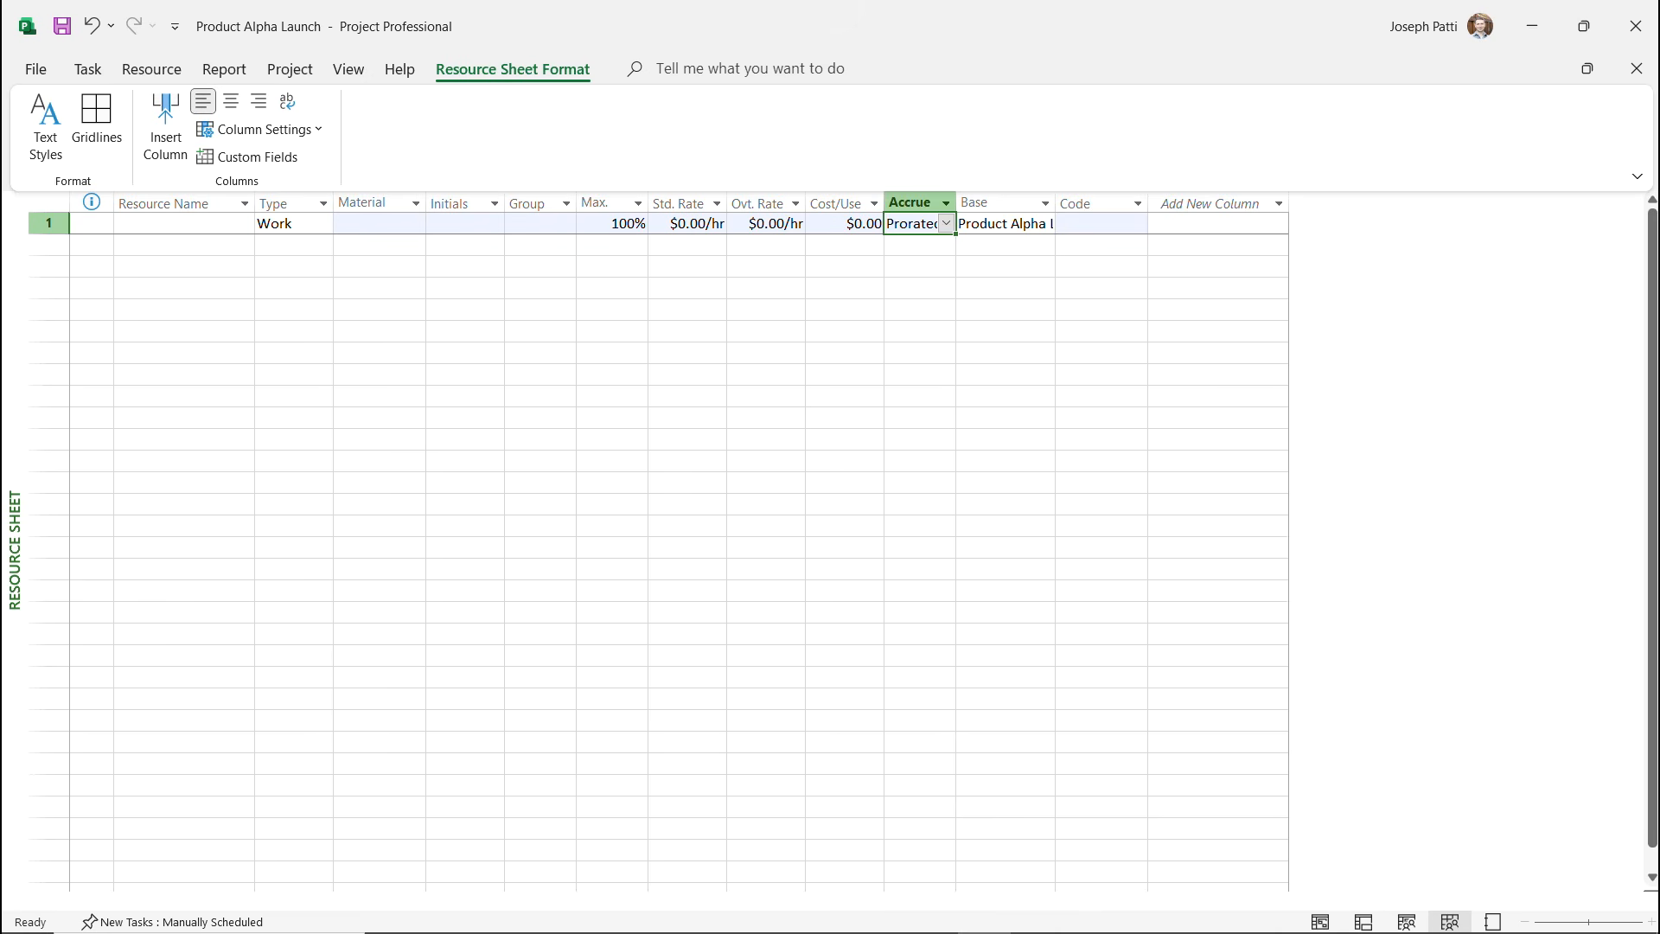
pyautogui.click(946, 223)
pyautogui.press('Down')
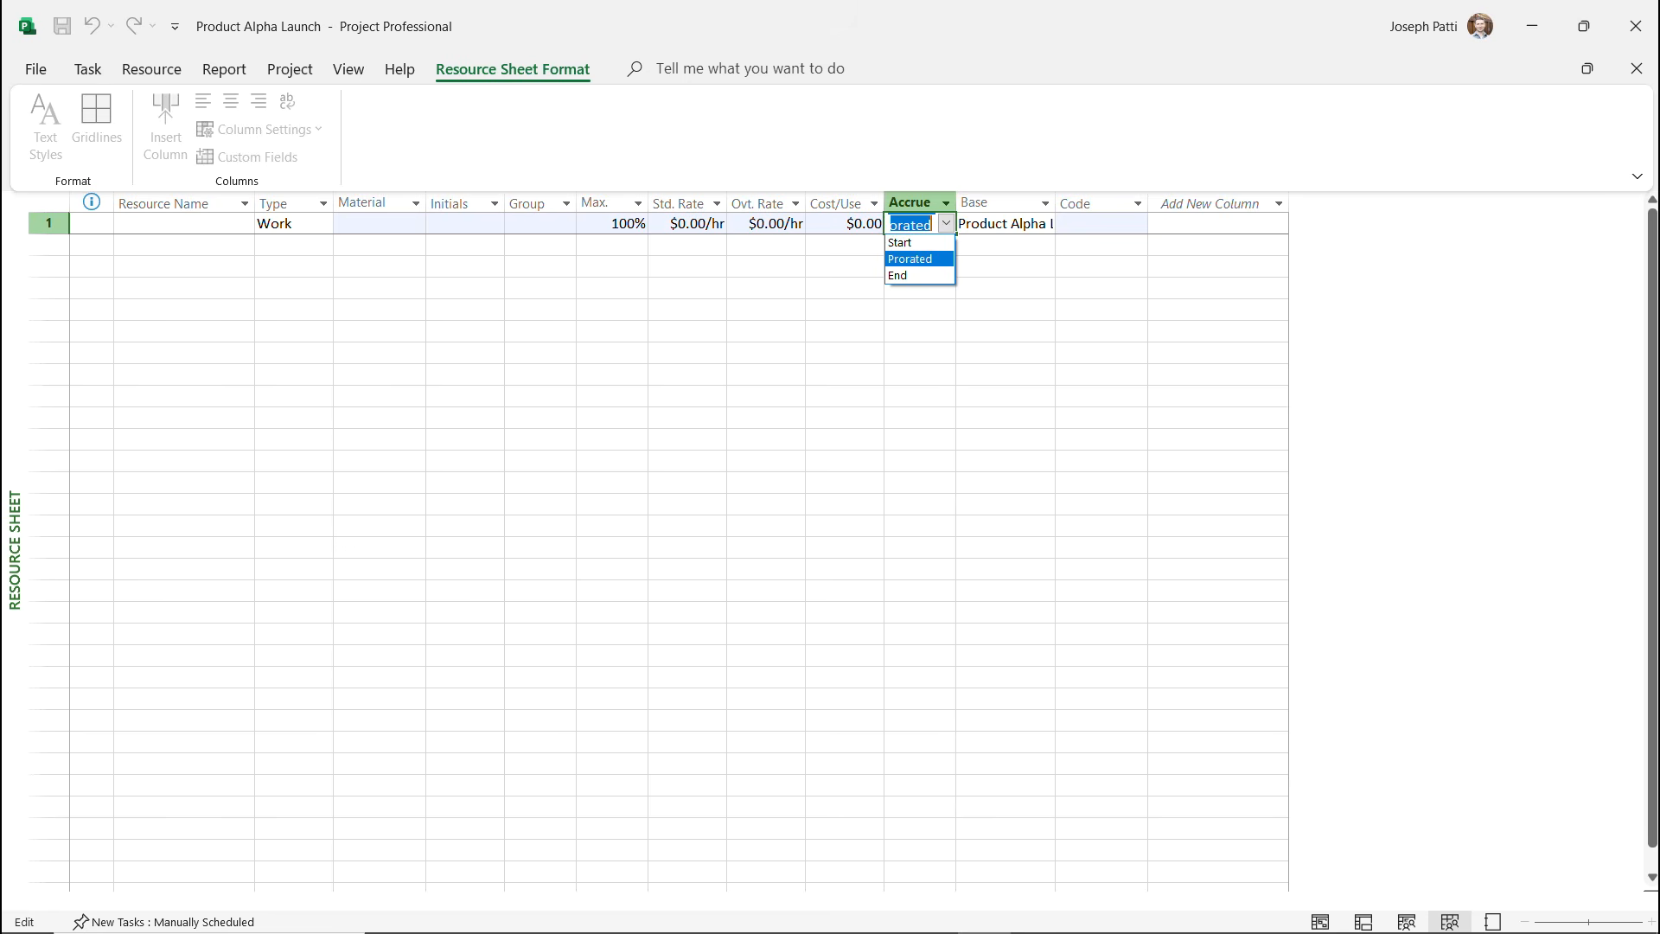
pyautogui.press('Down')
pyautogui.press('Up')
pyautogui.press('Up')
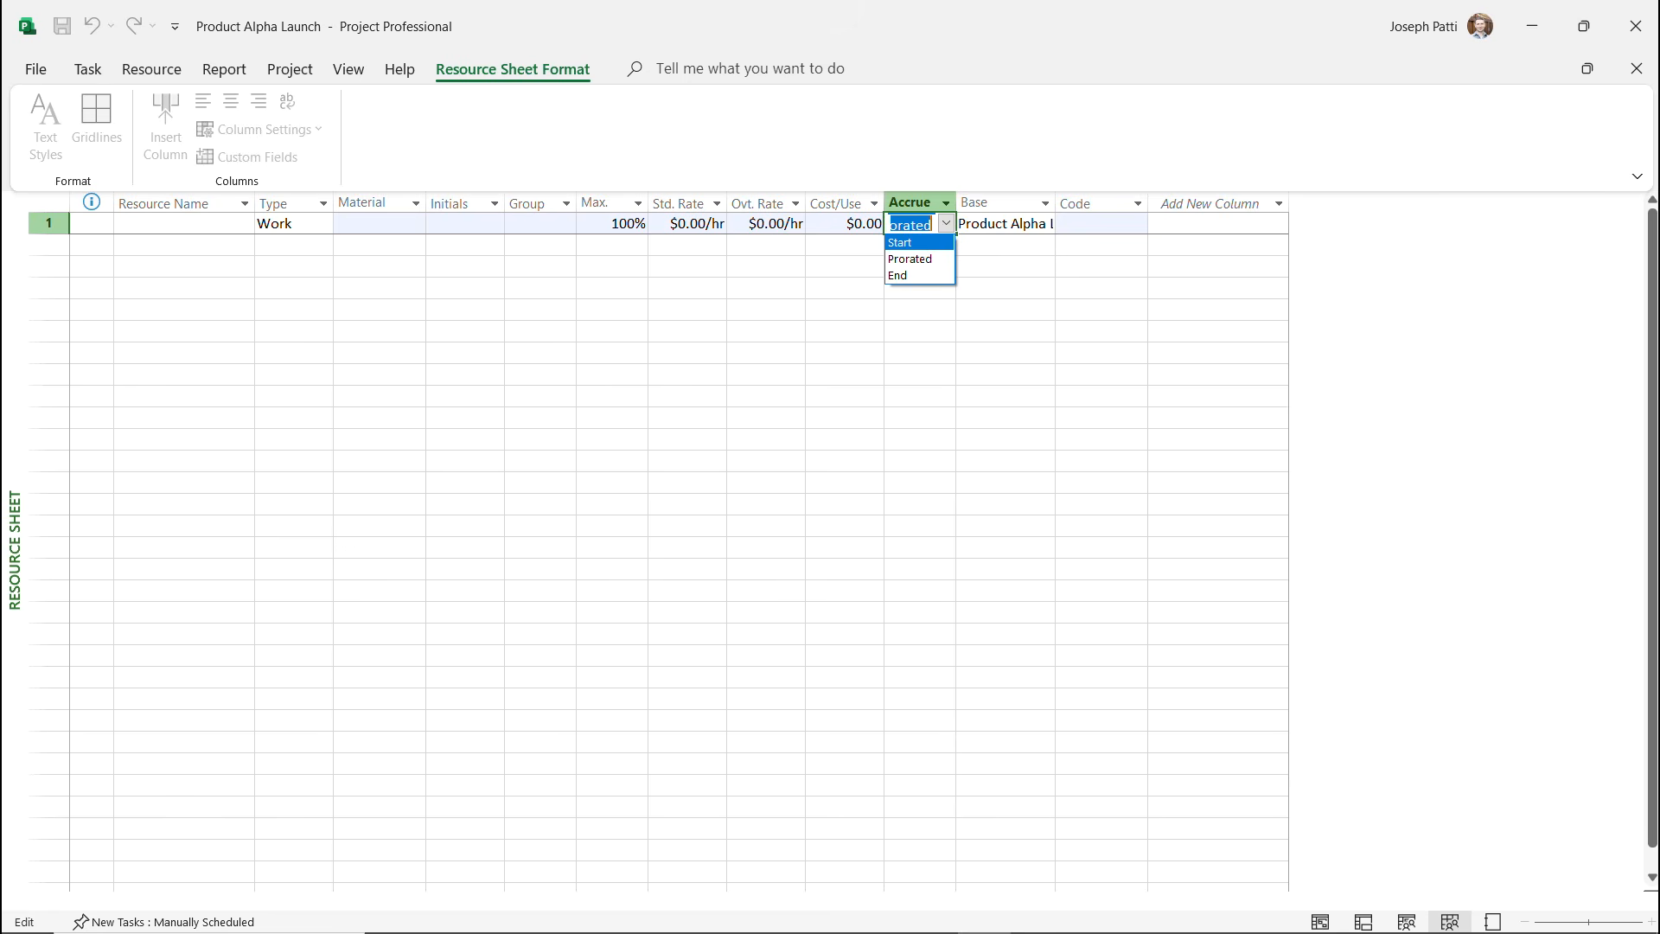
pyautogui.press('Down')
pyautogui.press('Down')
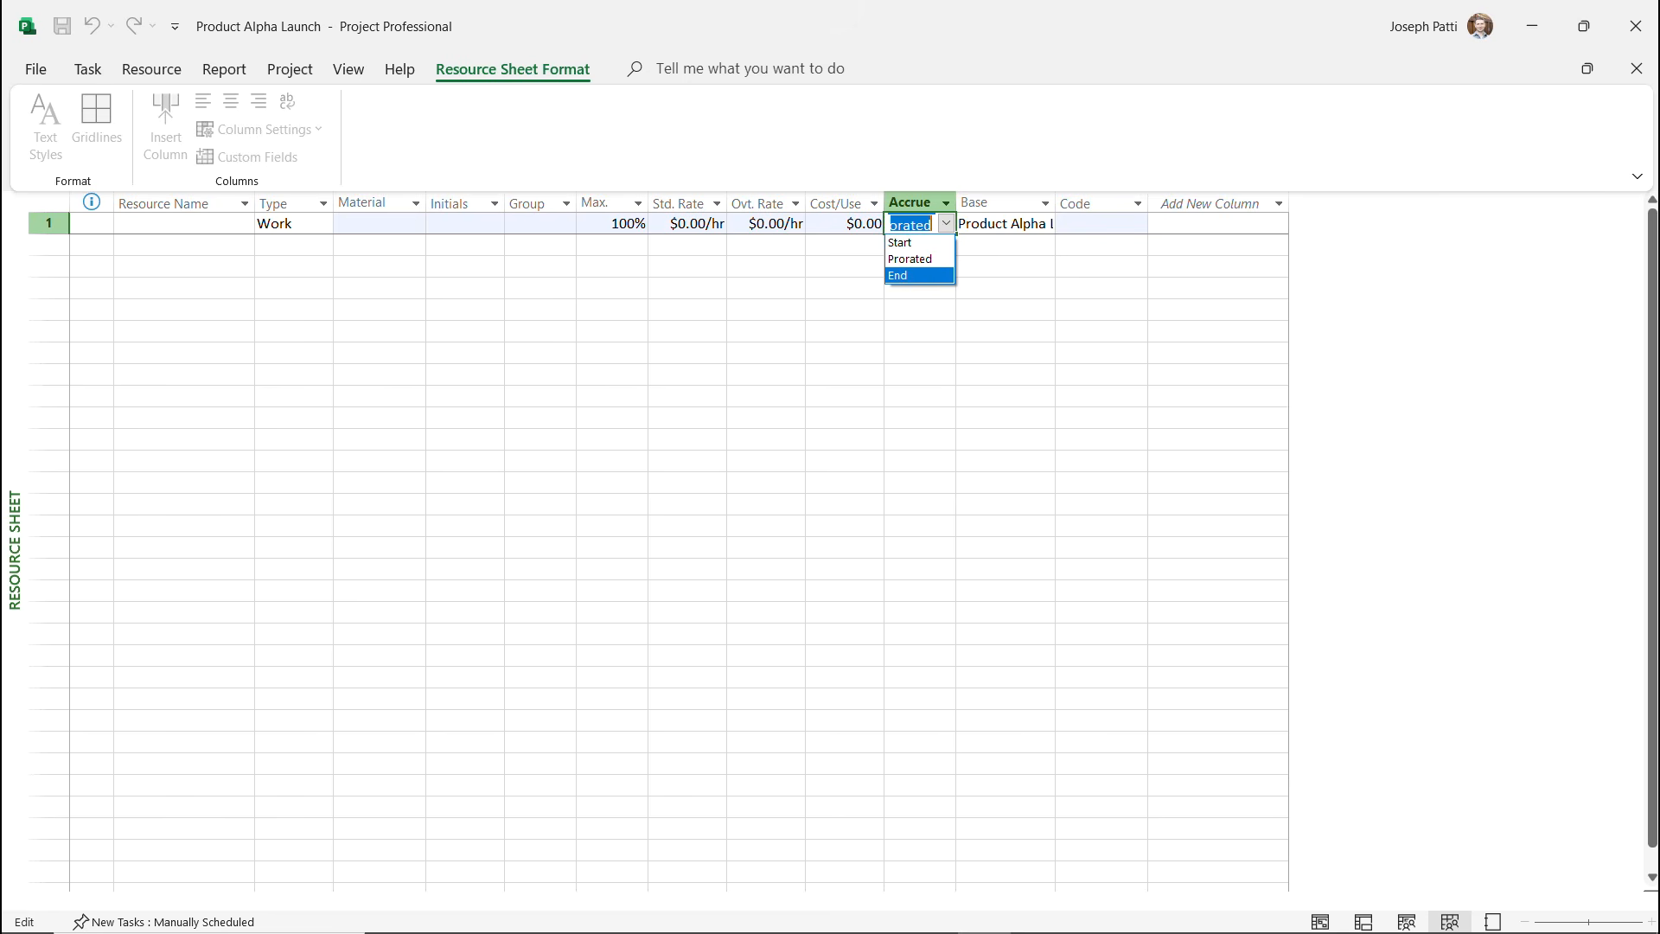
pyautogui.press('Up')
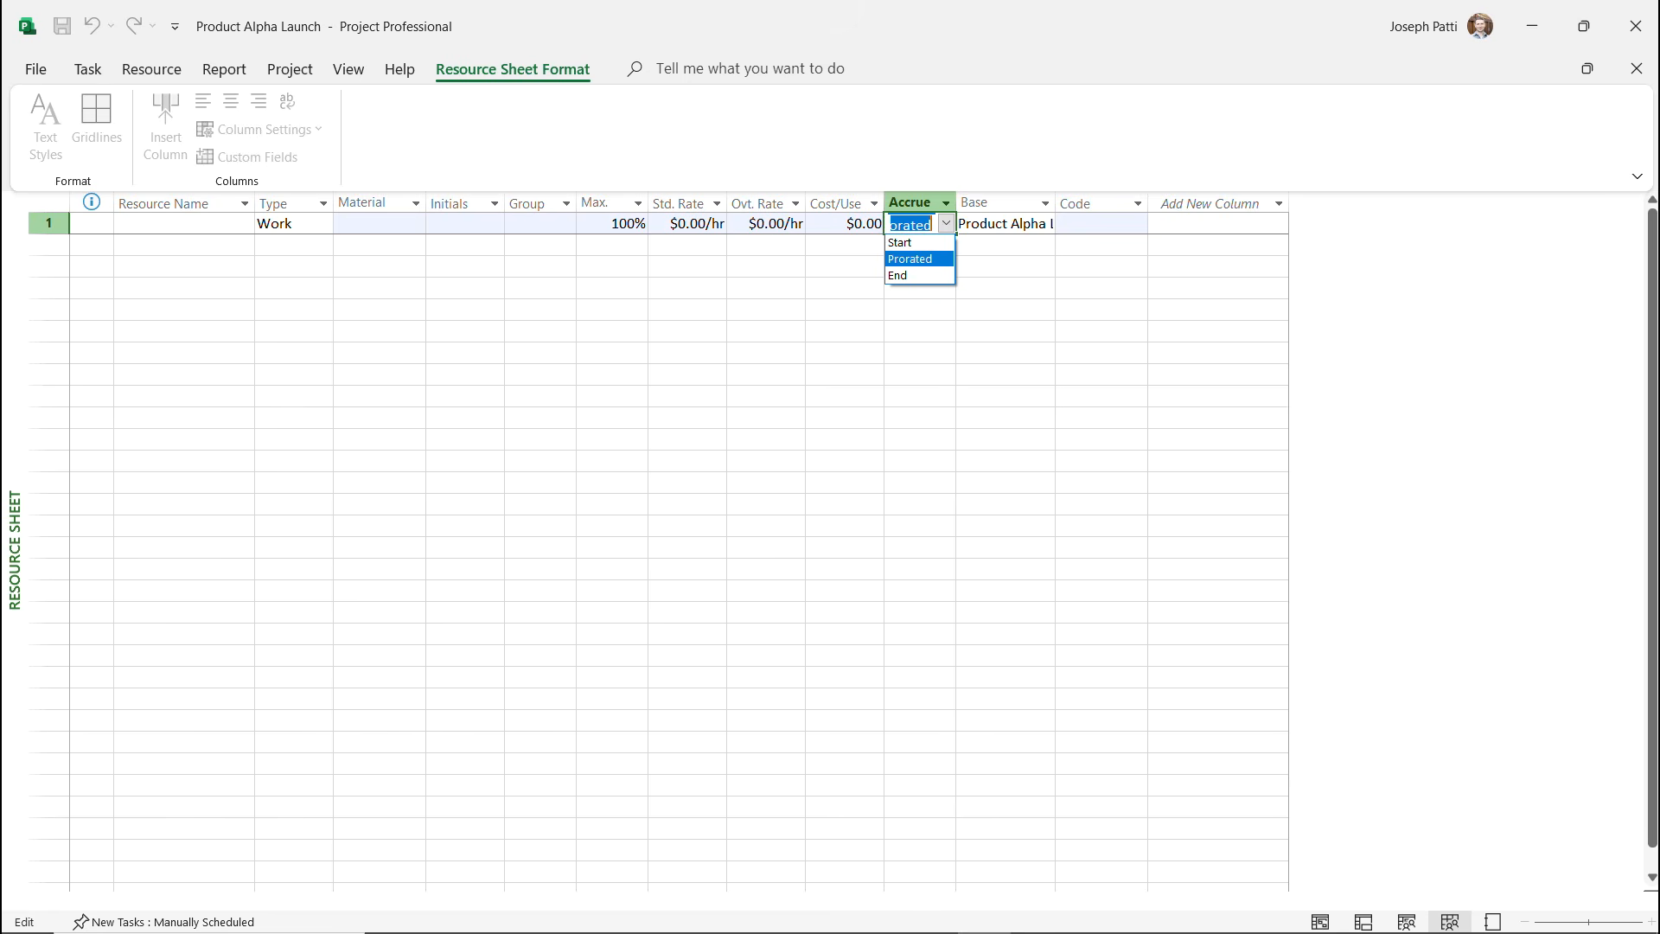
pyautogui.press('Return')
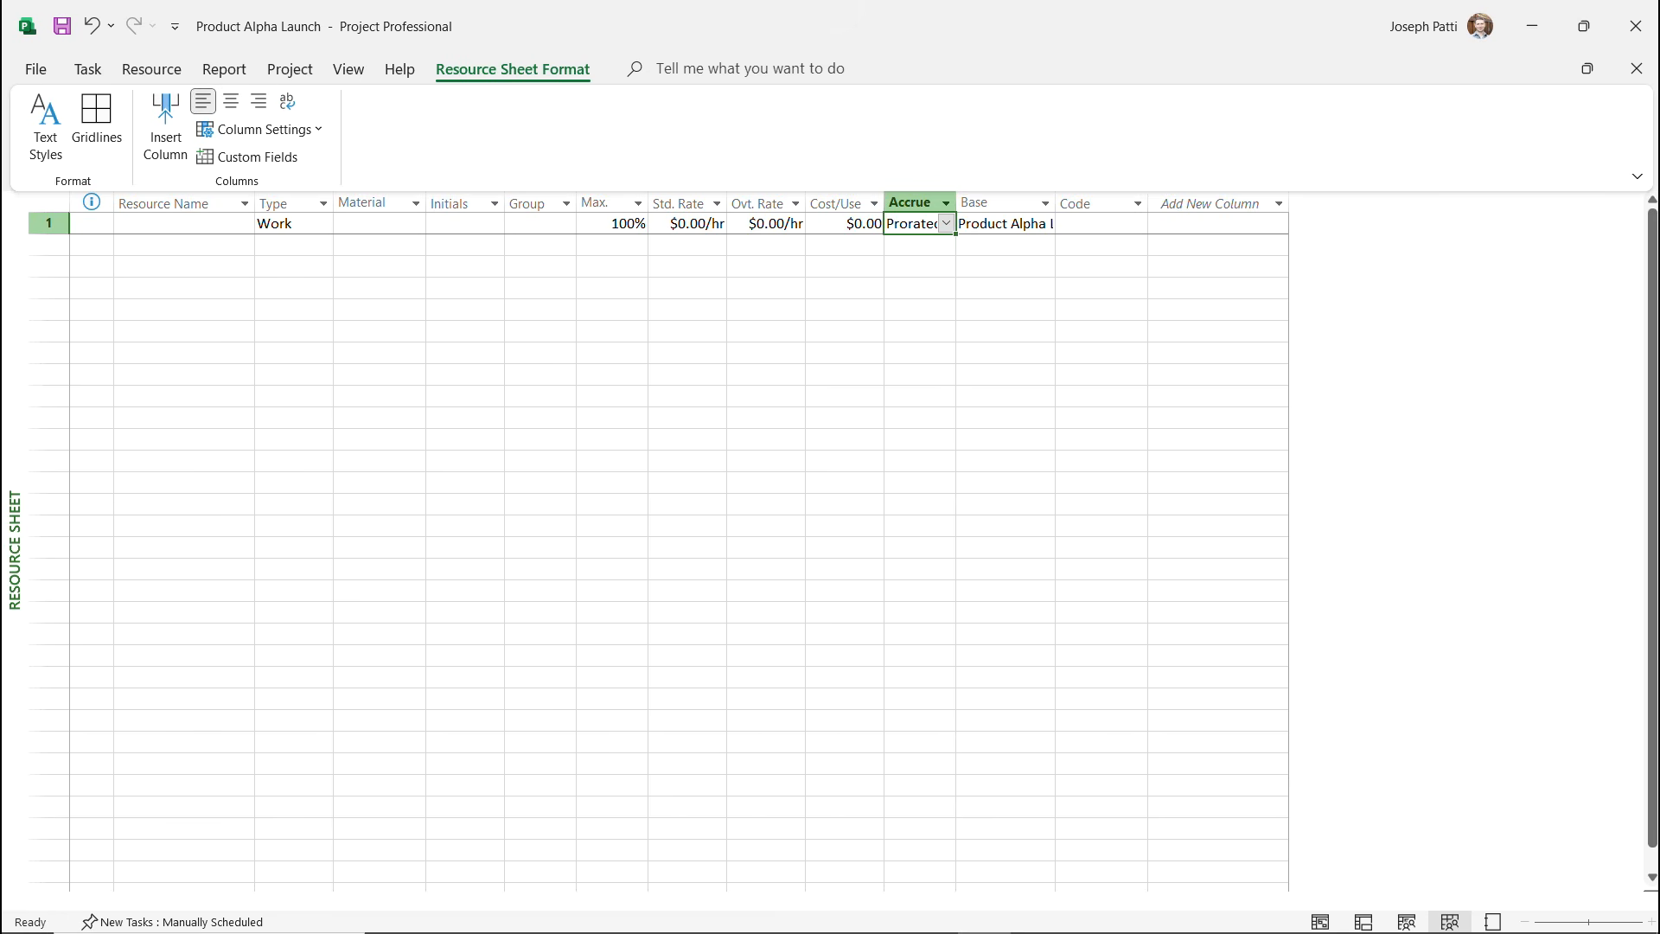
# Review the base calendars for the first resource row and keep Product Alpha Launch Calendar.
pyautogui.click(996, 223)
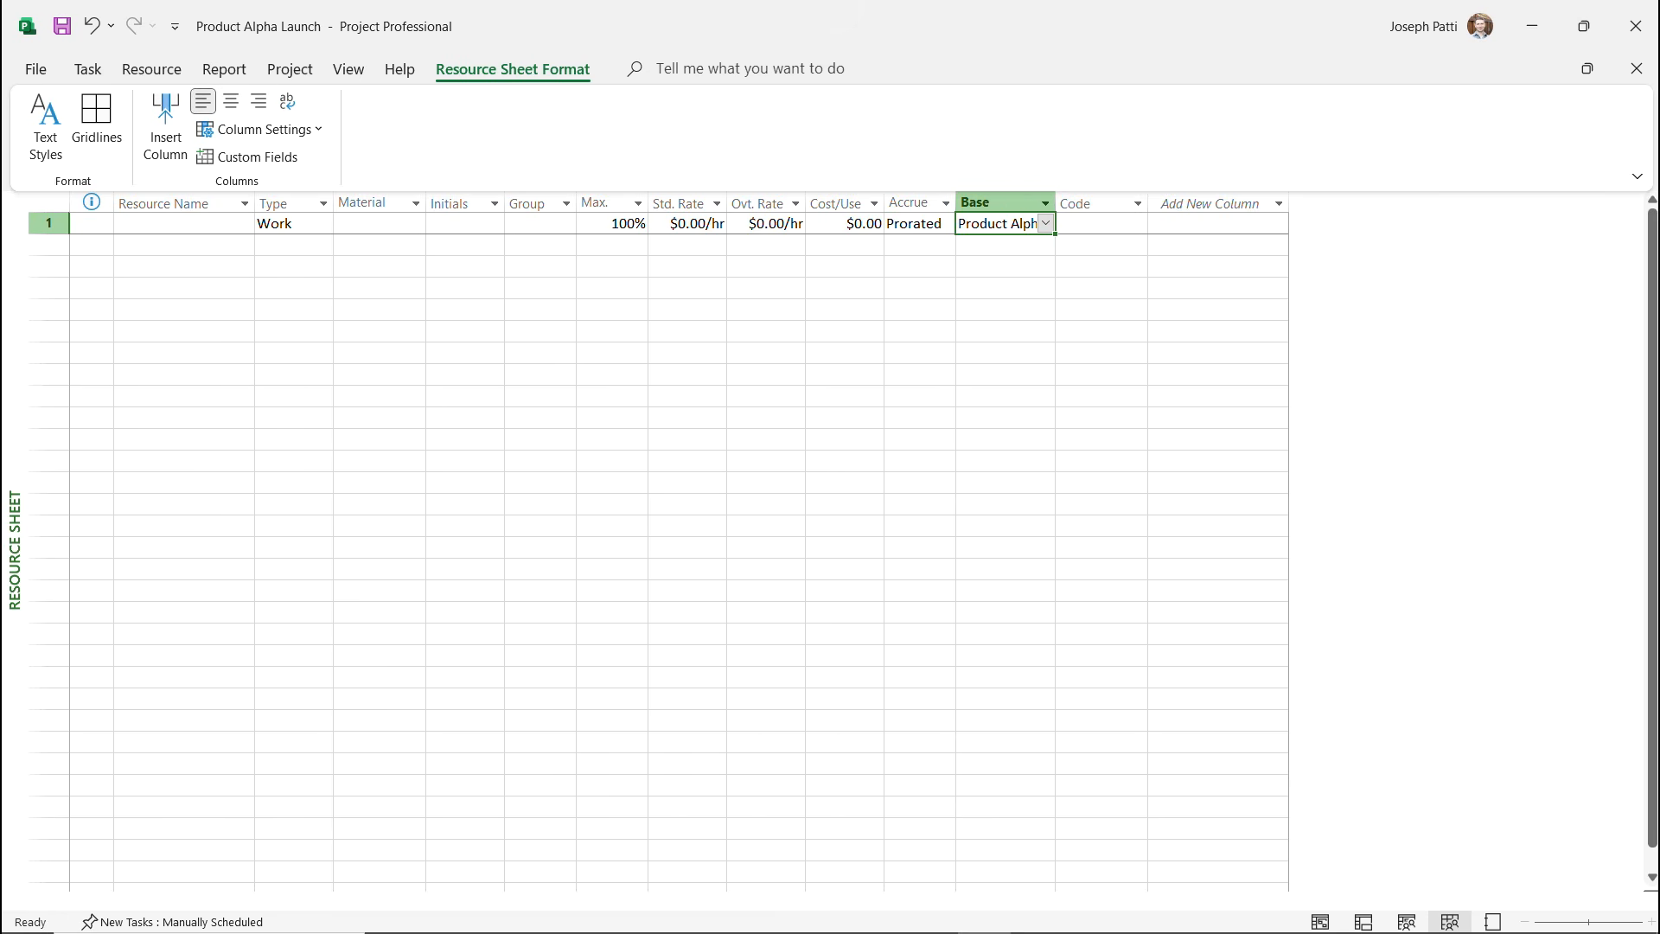
pyautogui.click(1045, 223)
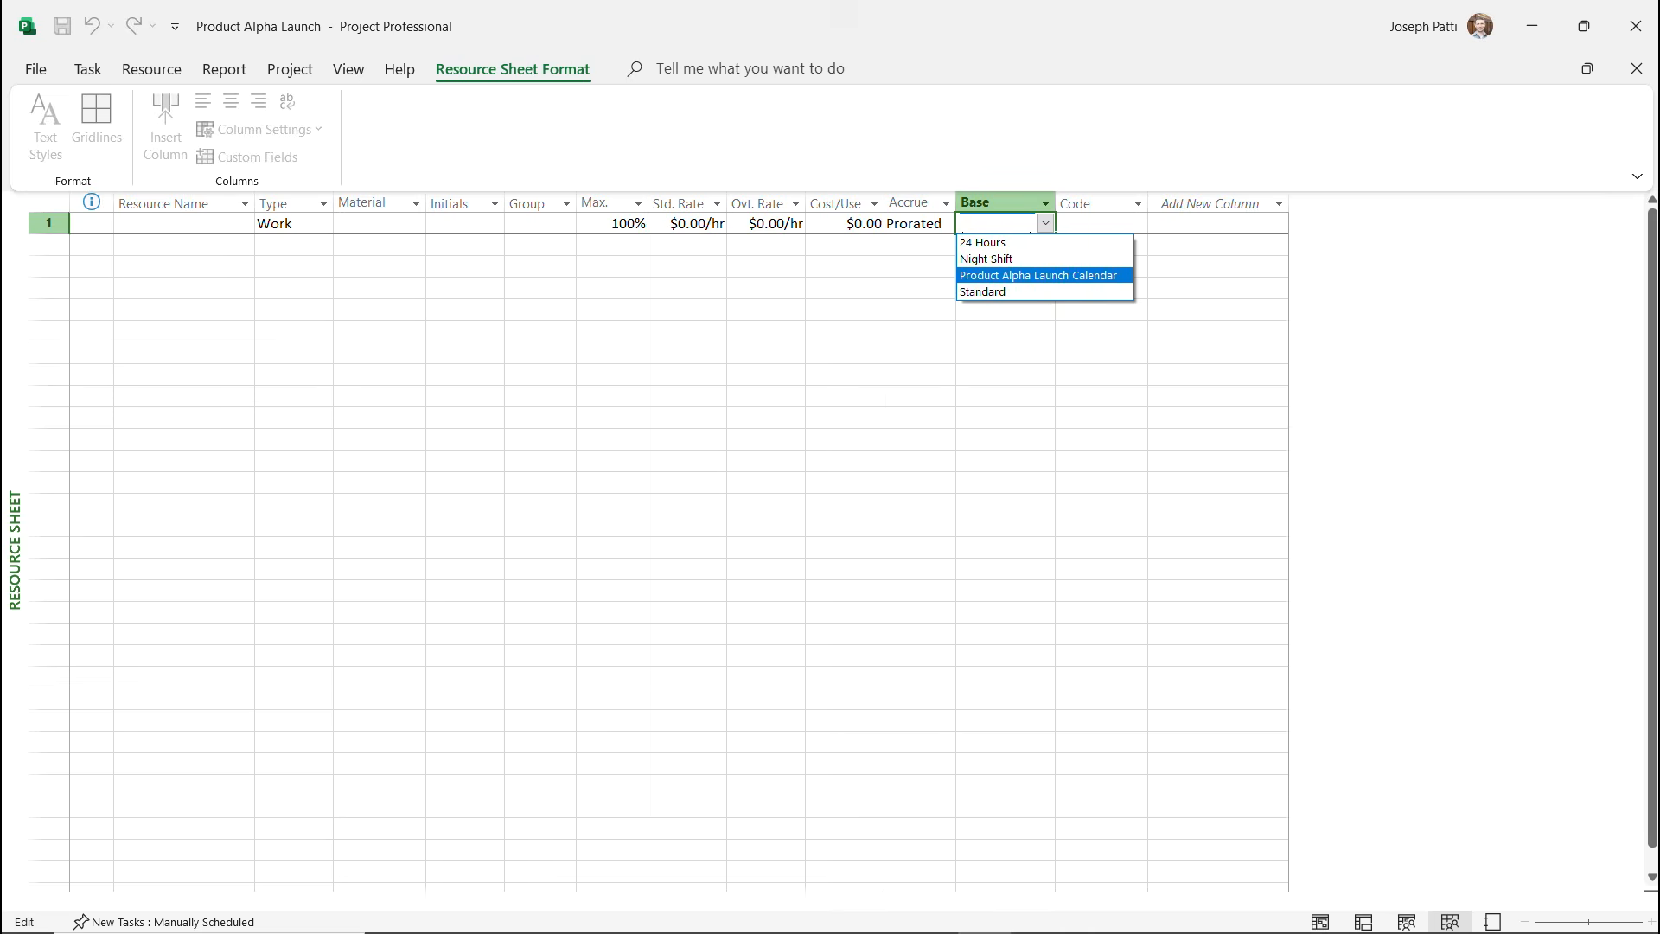
pyautogui.press('Down')
pyautogui.press('Up')
pyautogui.press('Down')
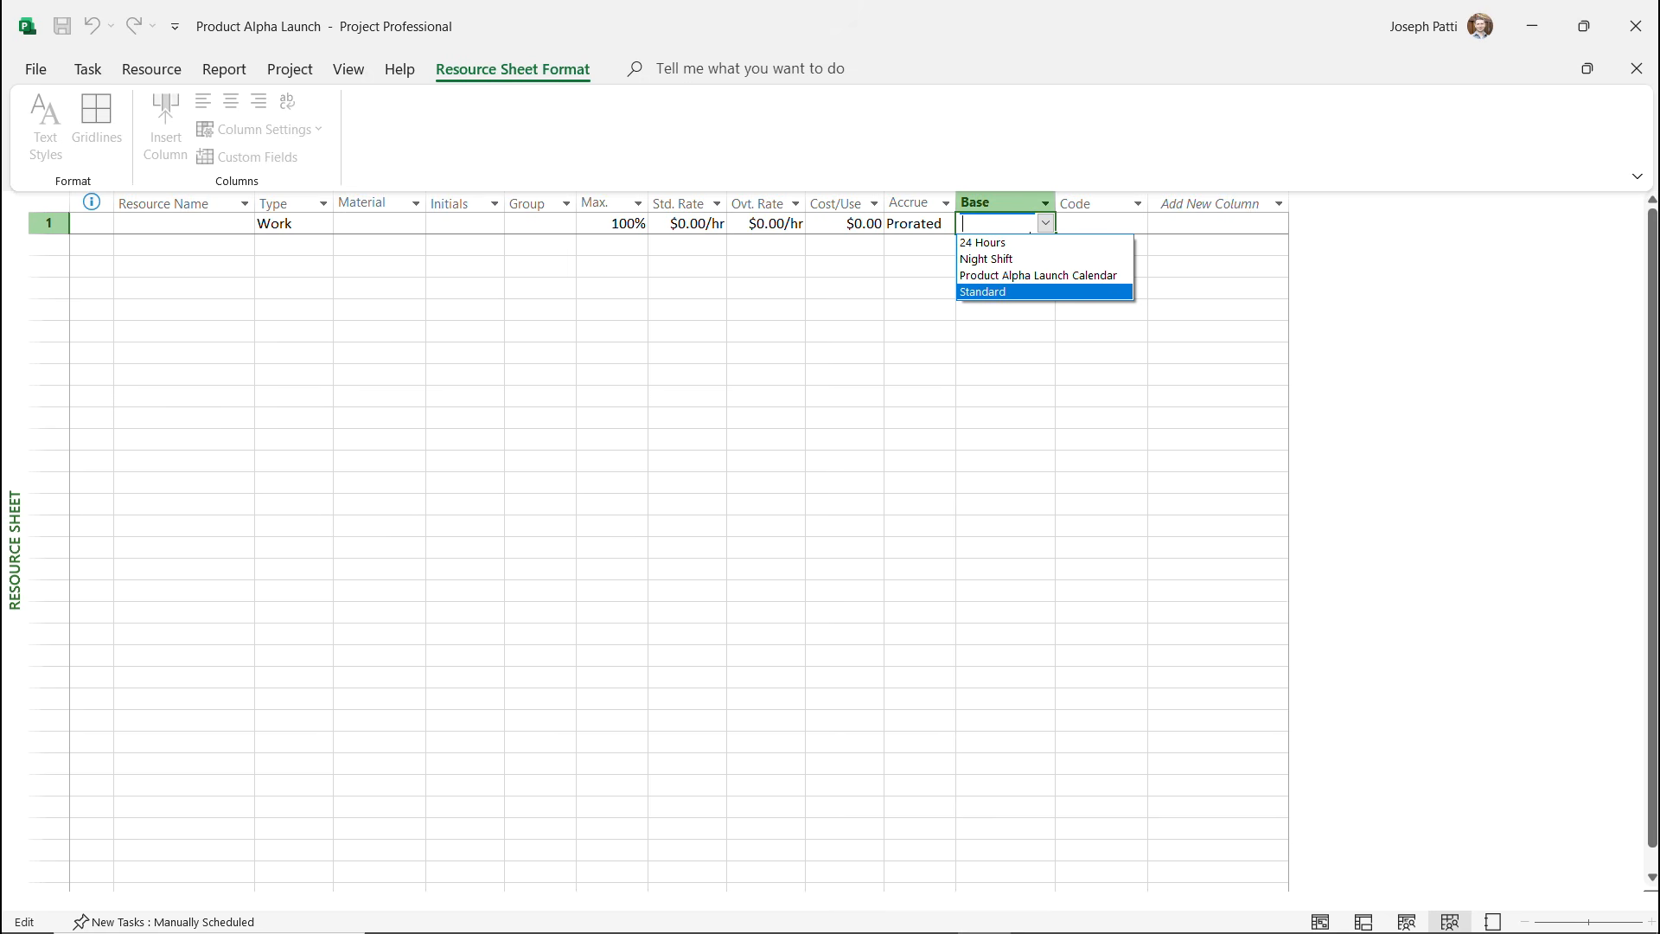
pyautogui.press('Up')
pyautogui.press('Return')
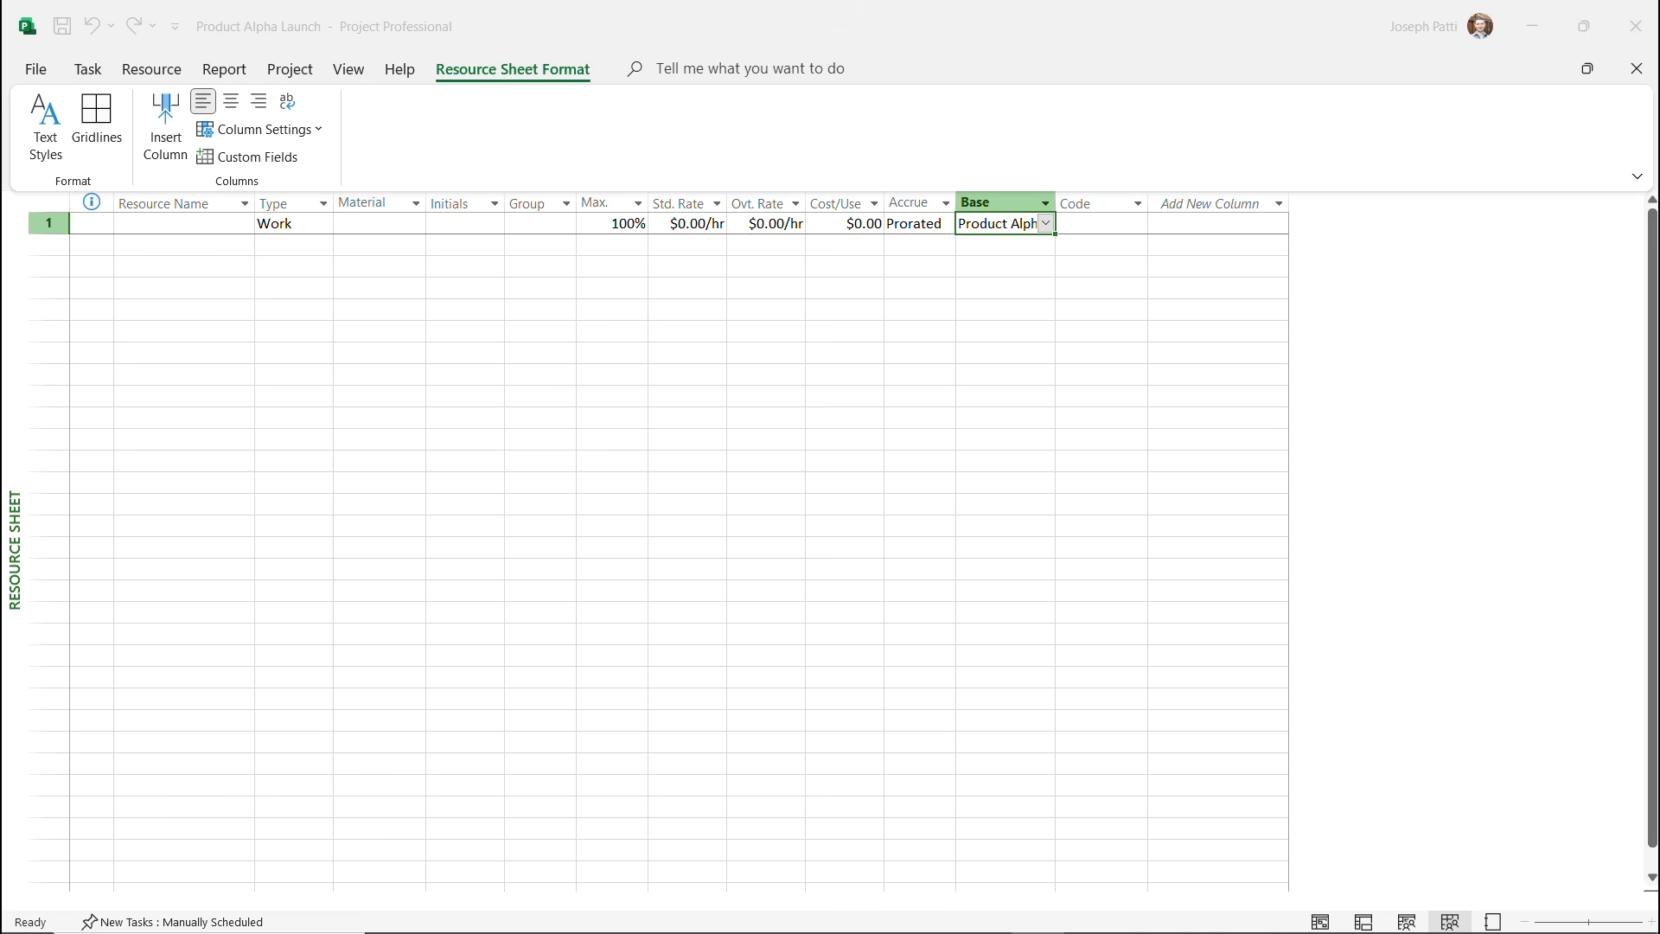
pyautogui.click(184, 223)
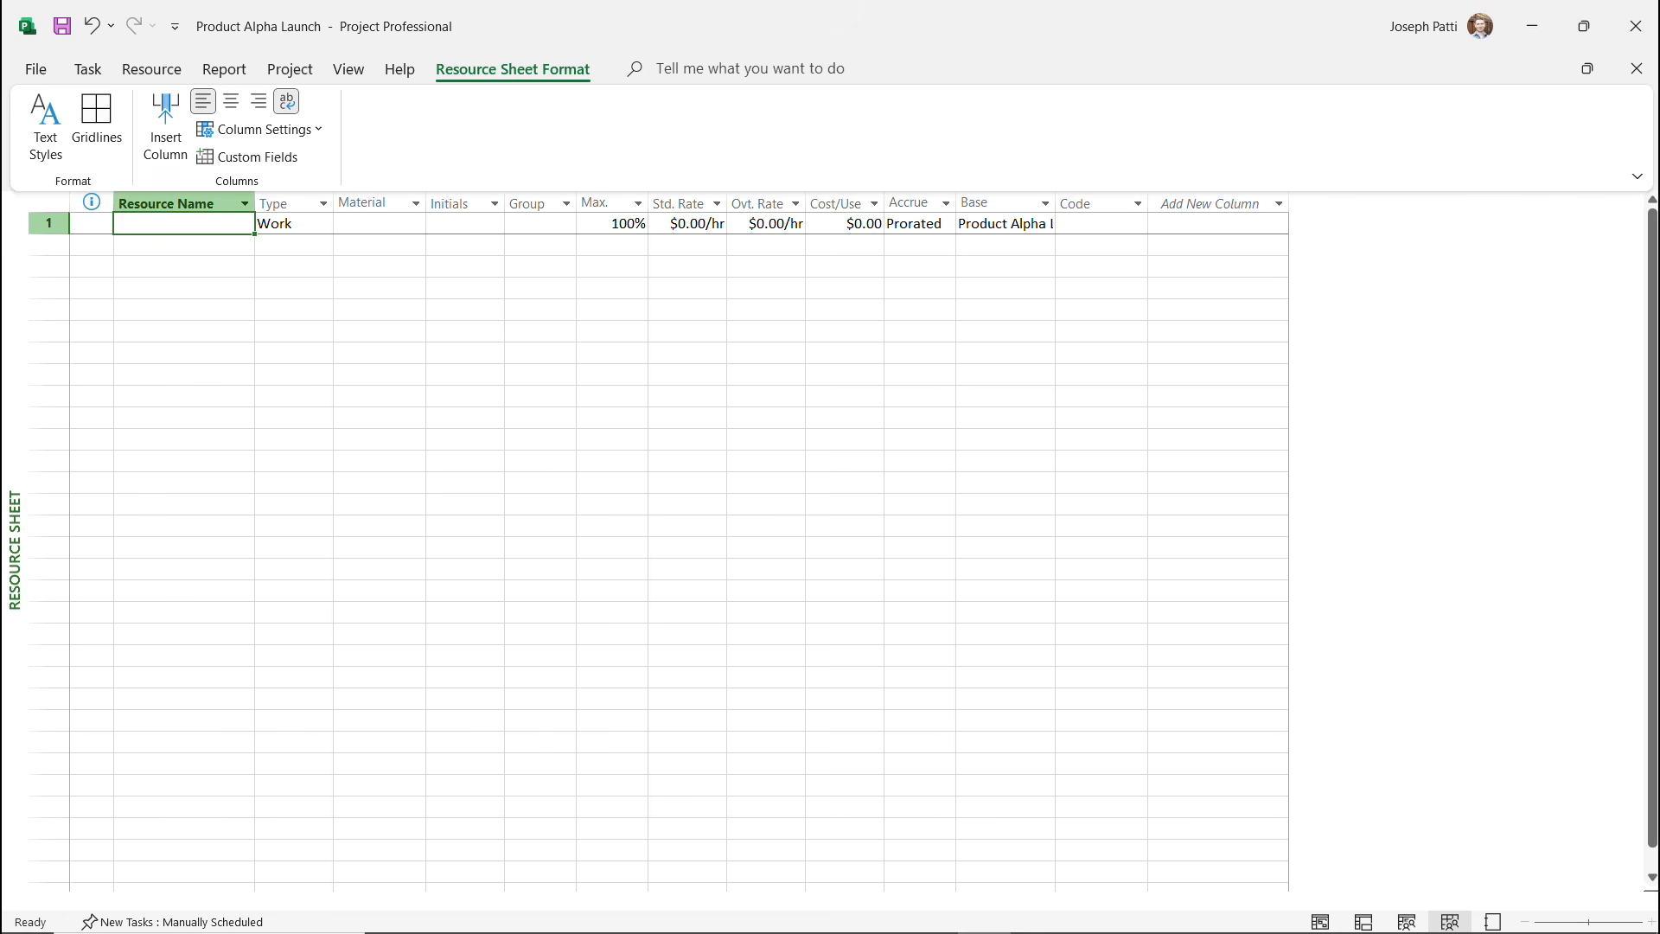
pyautogui.write('Pr')
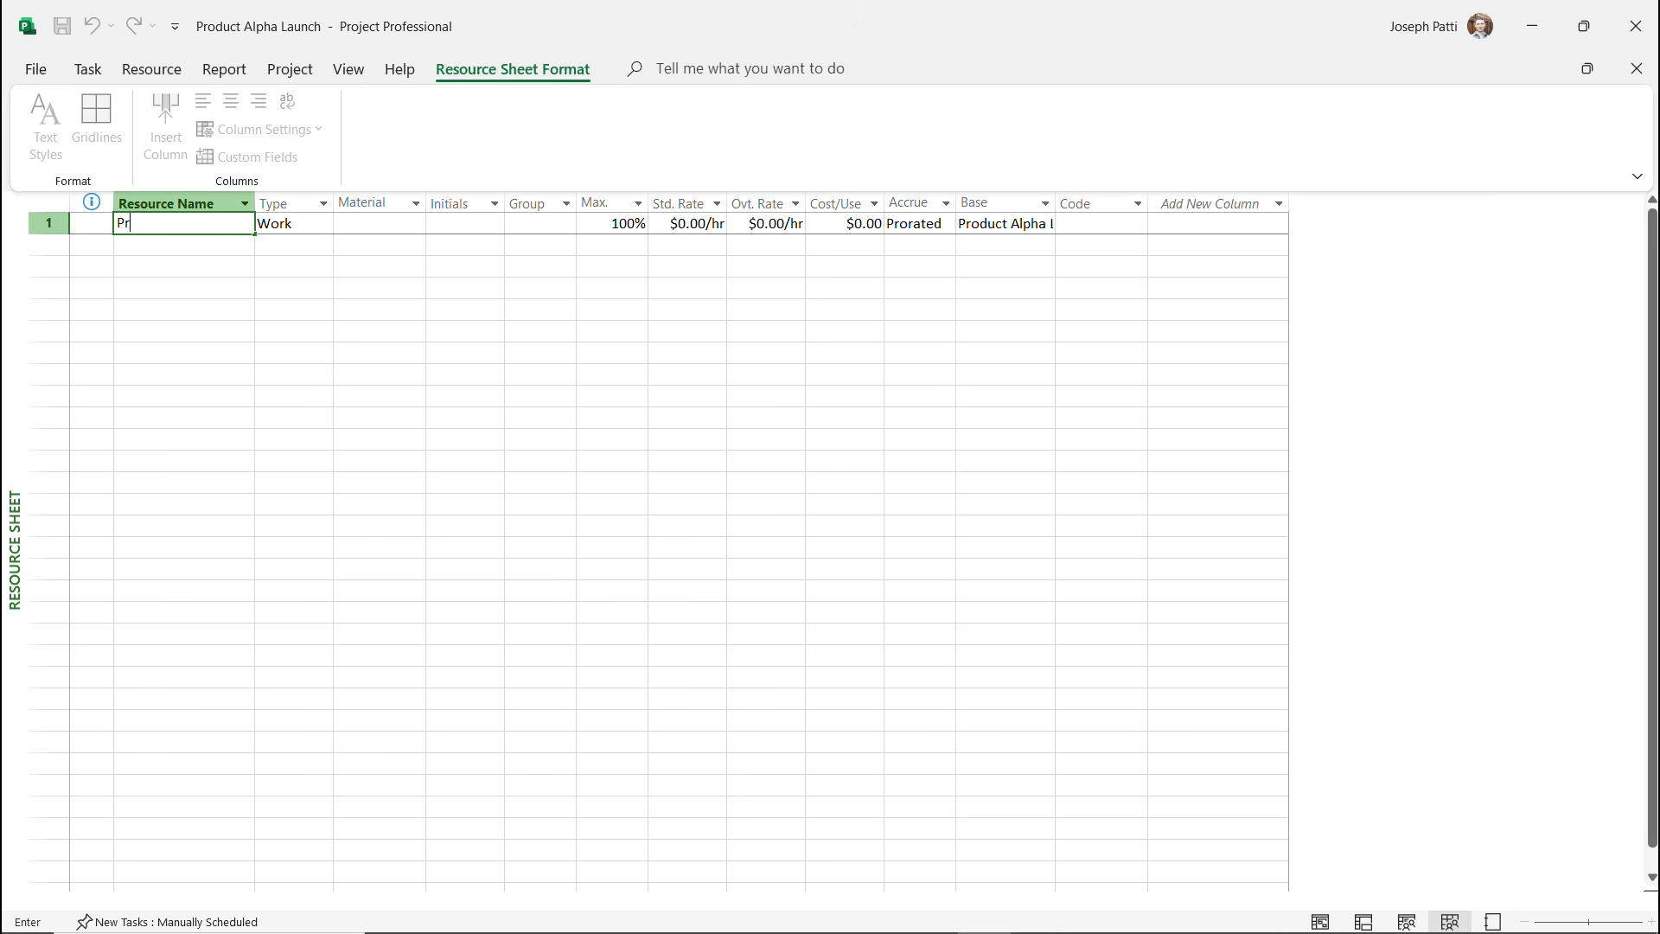
pyautogui.write('oject Manager')
pyautogui.press('BackSpace')
pyautogui.press('BackSpace')
pyautogui.press('BackSpace')
pyautogui.press('BackSpace')
pyautogui.press('BackSpace')
pyautogui.press('BackSpace')
pyautogui.press('BackSpace')
pyautogui.press('BackSpace')
pyautogui.press('BackSpace')
pyautogui.press('BackSpace')
pyautogui.press('BackSpace')
pyautogui.press('BackSpace')
pyautogui.press('BackSpace')
pyautogui.press('BackSpace')
pyautogui.press('BackSpace')
# Enter the first resource's first name and set the standard rate to $50.00/hr.
pyautogui.write('Joe')
pyautogui.press('Tab')
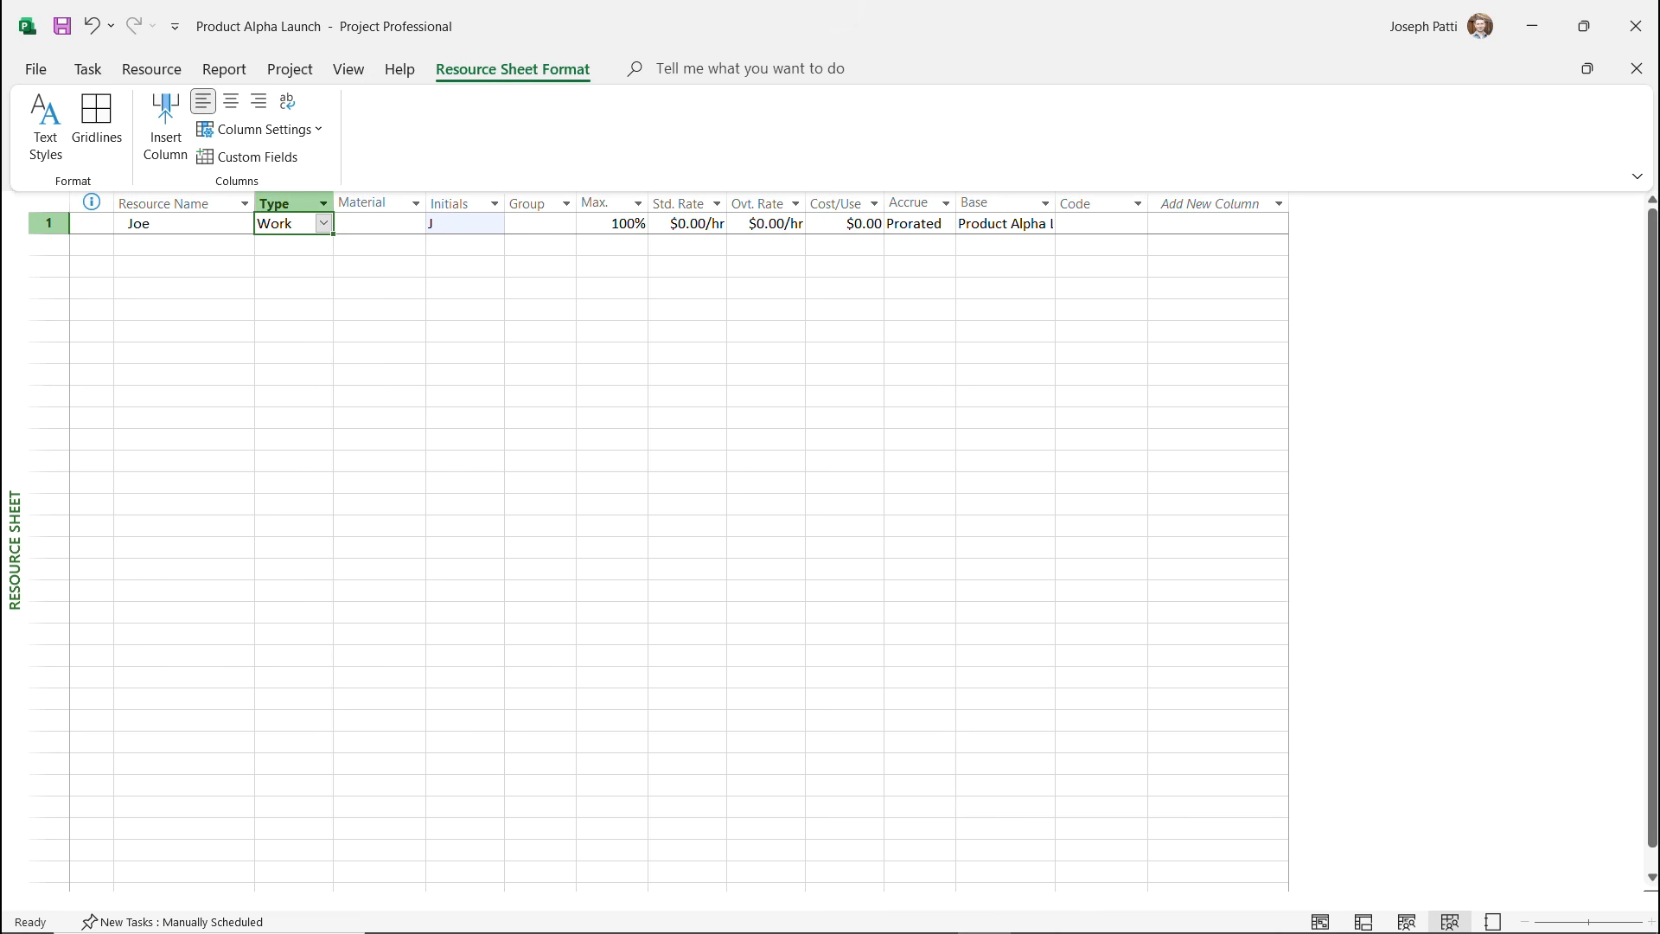
pyautogui.click(687, 223)
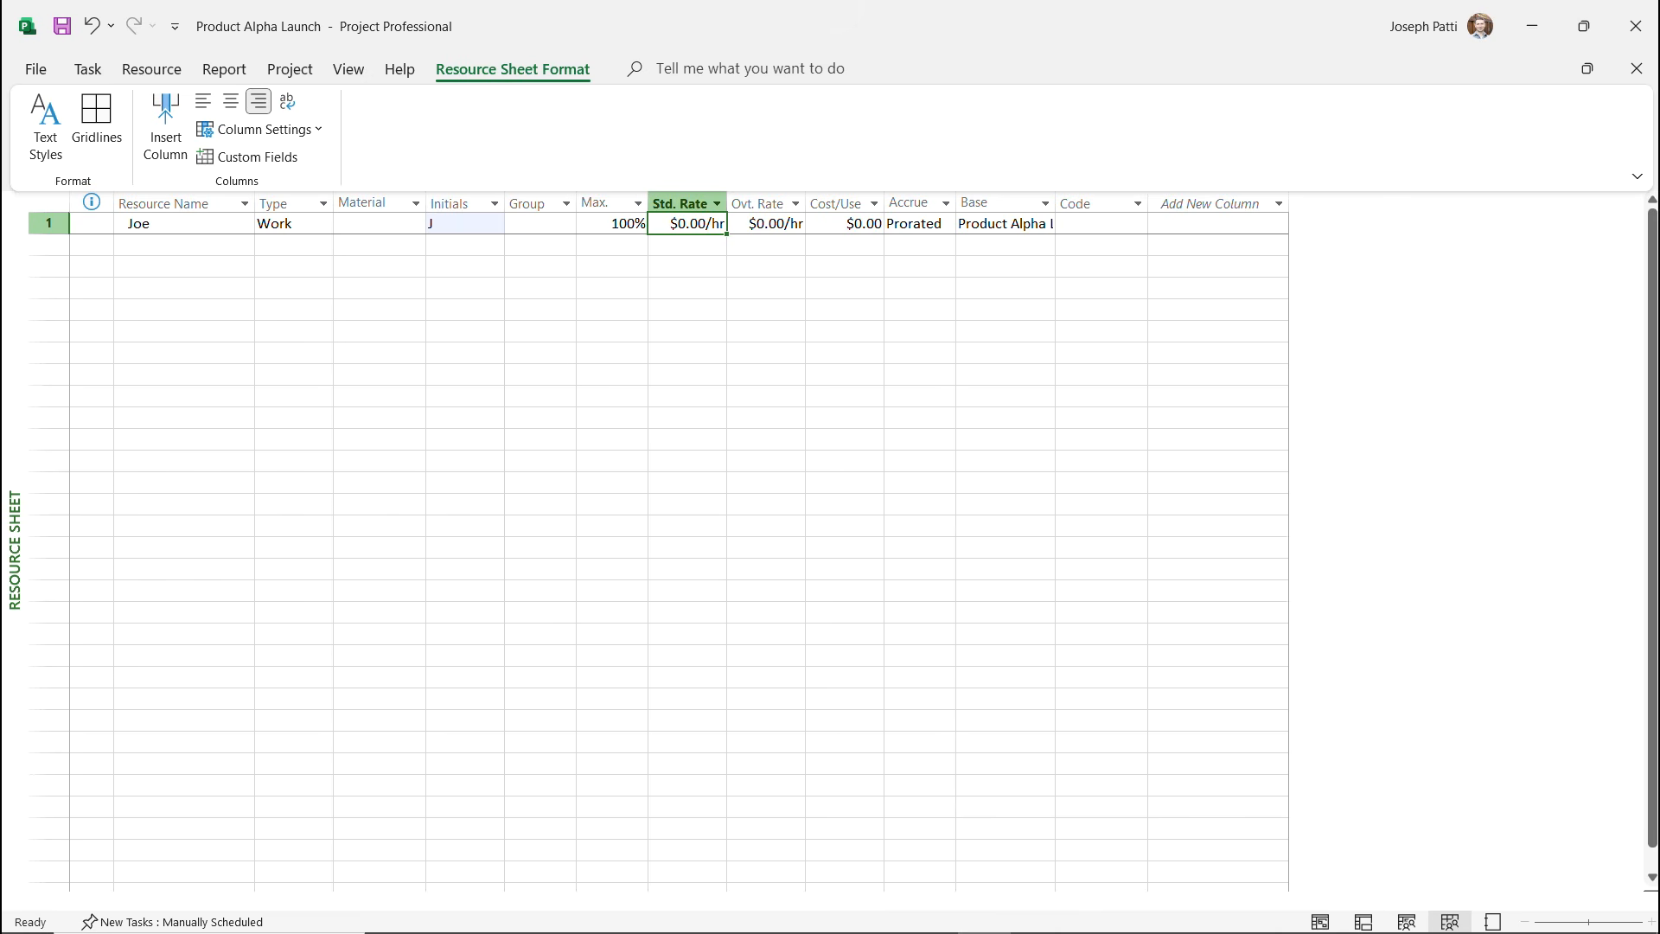
pyautogui.write('50')
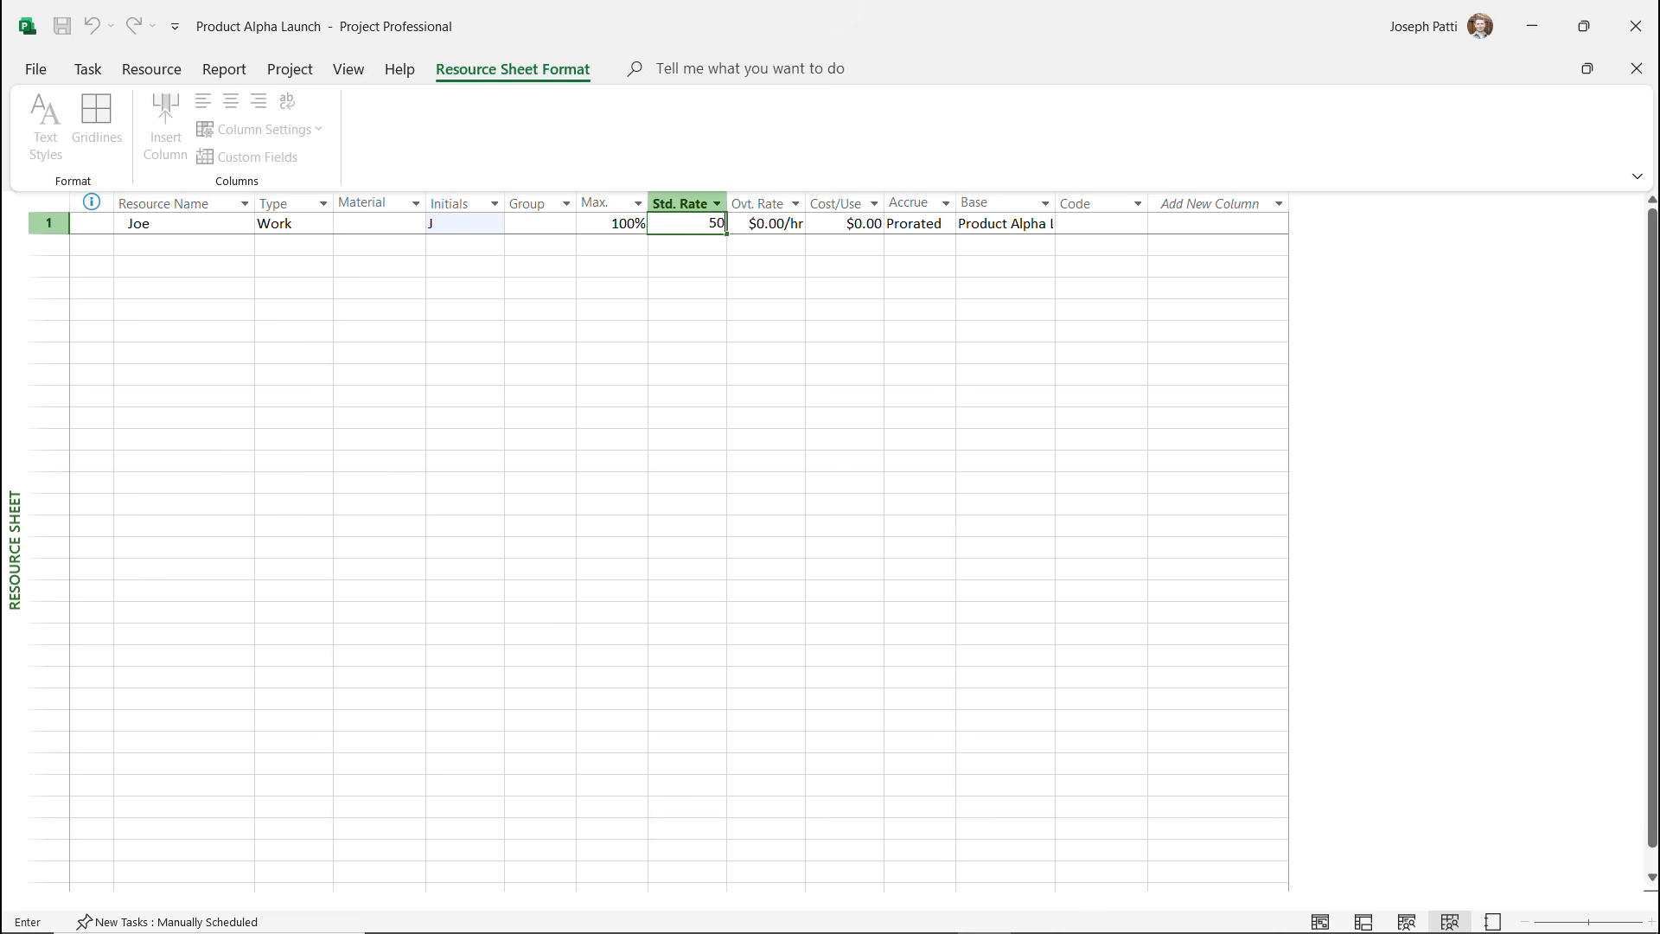
pyautogui.click(765, 244)
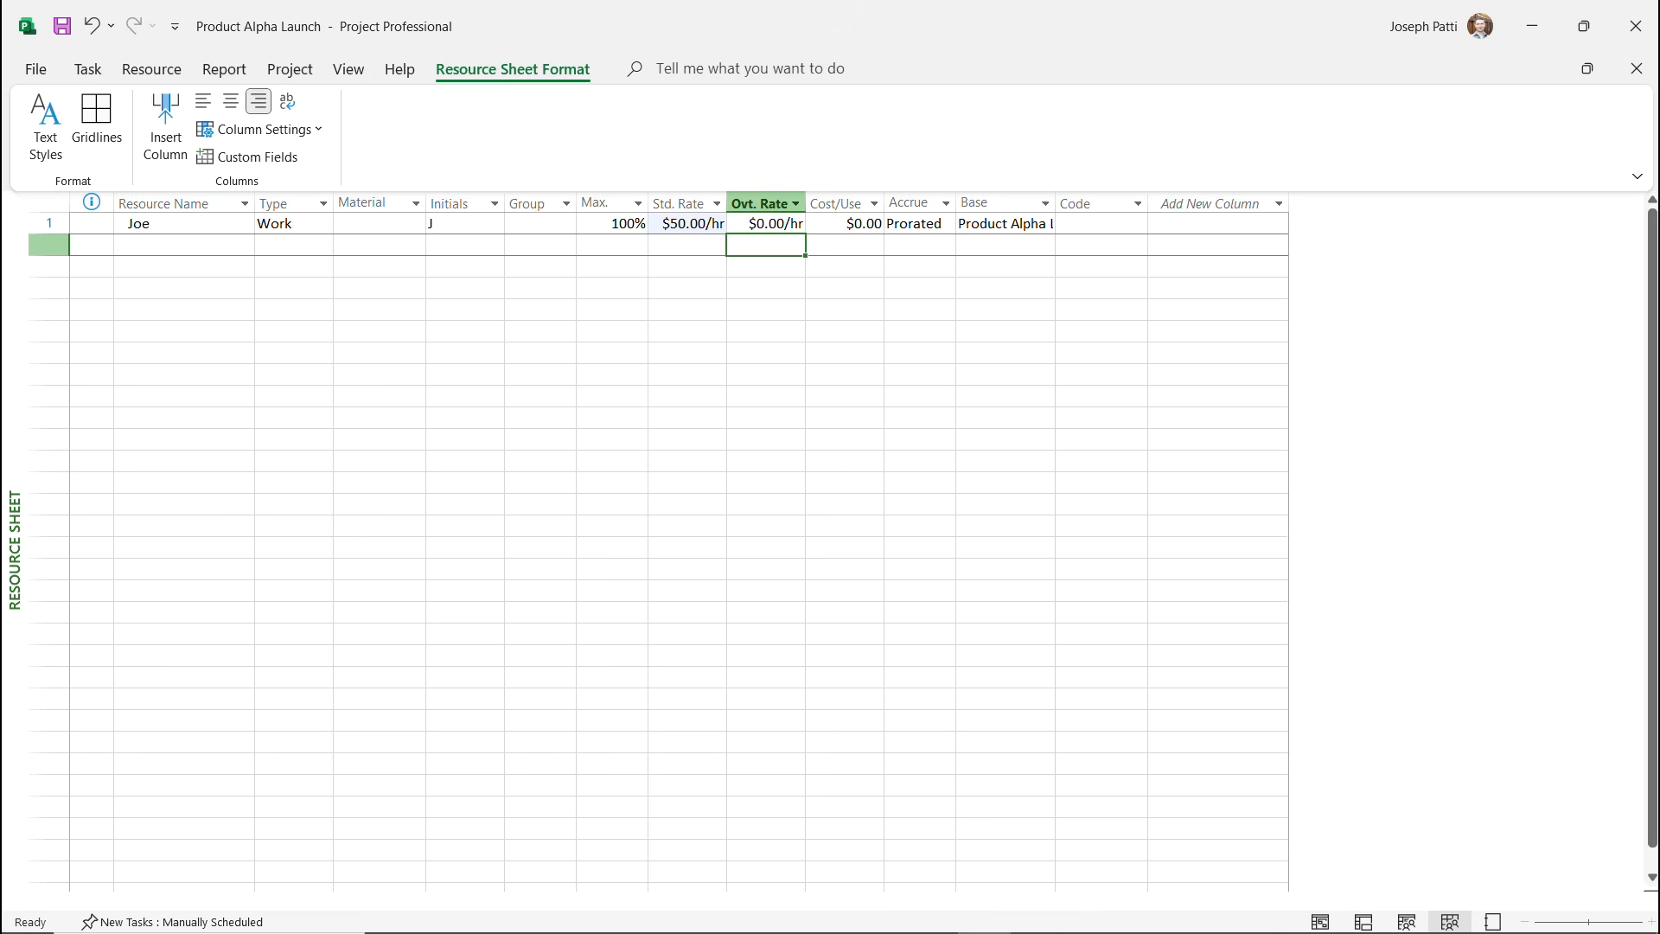
# Hide the overtime rate, Group and Code columns in the resource sheet.
pyautogui.rightClick(768, 206)
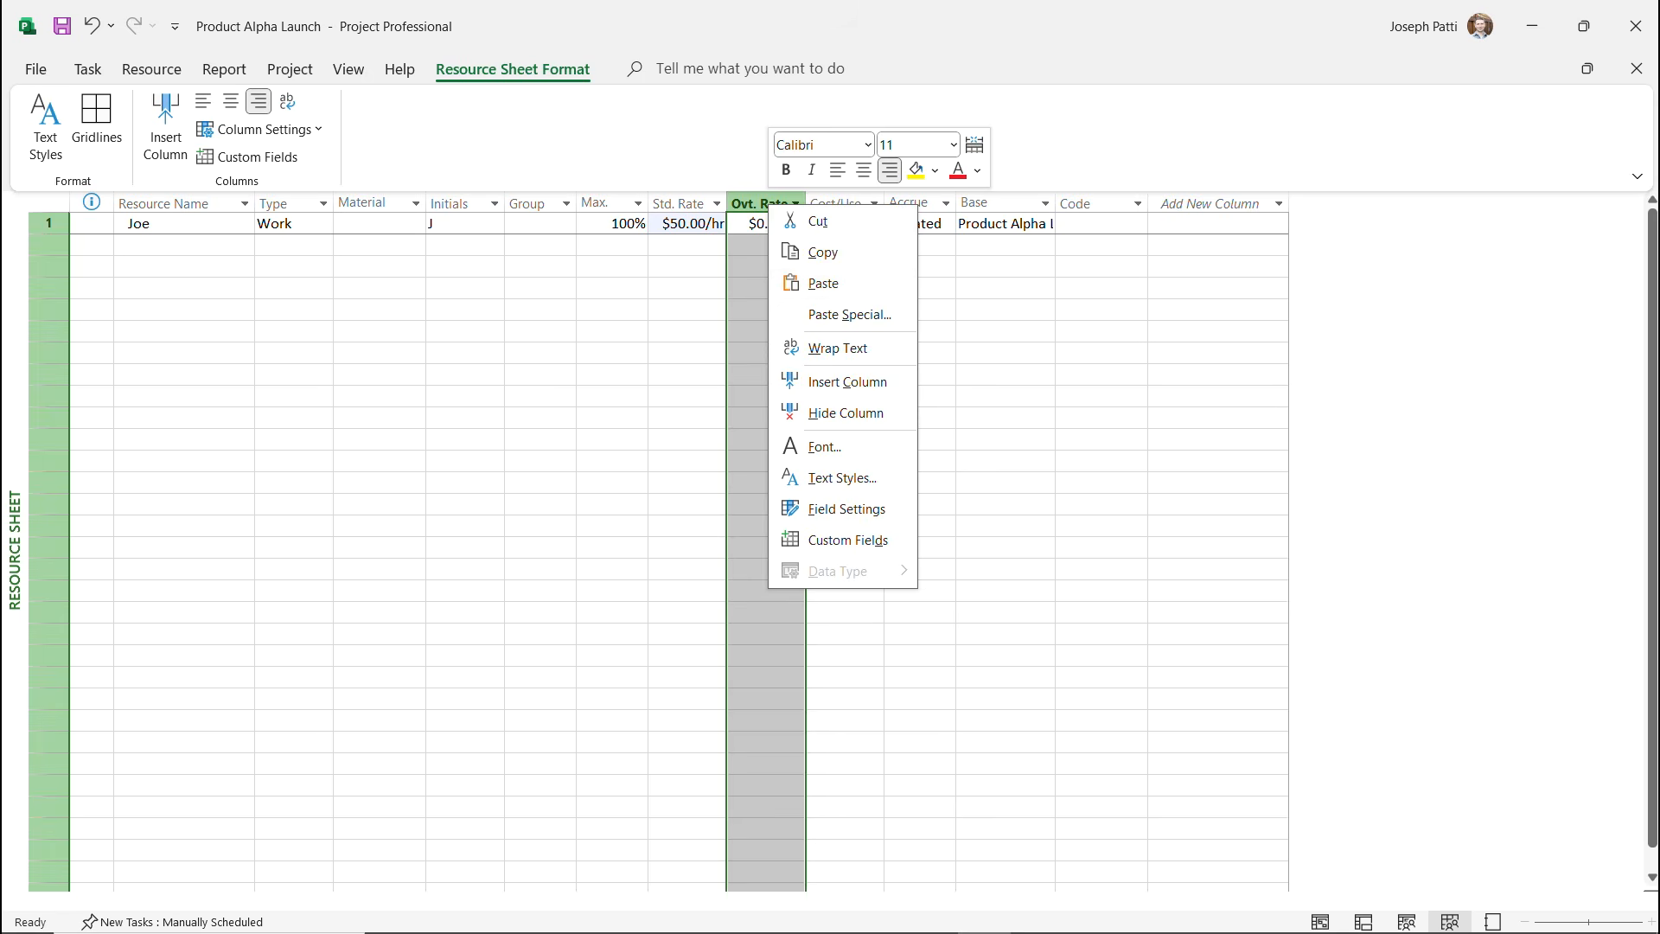
pyautogui.click(845, 412)
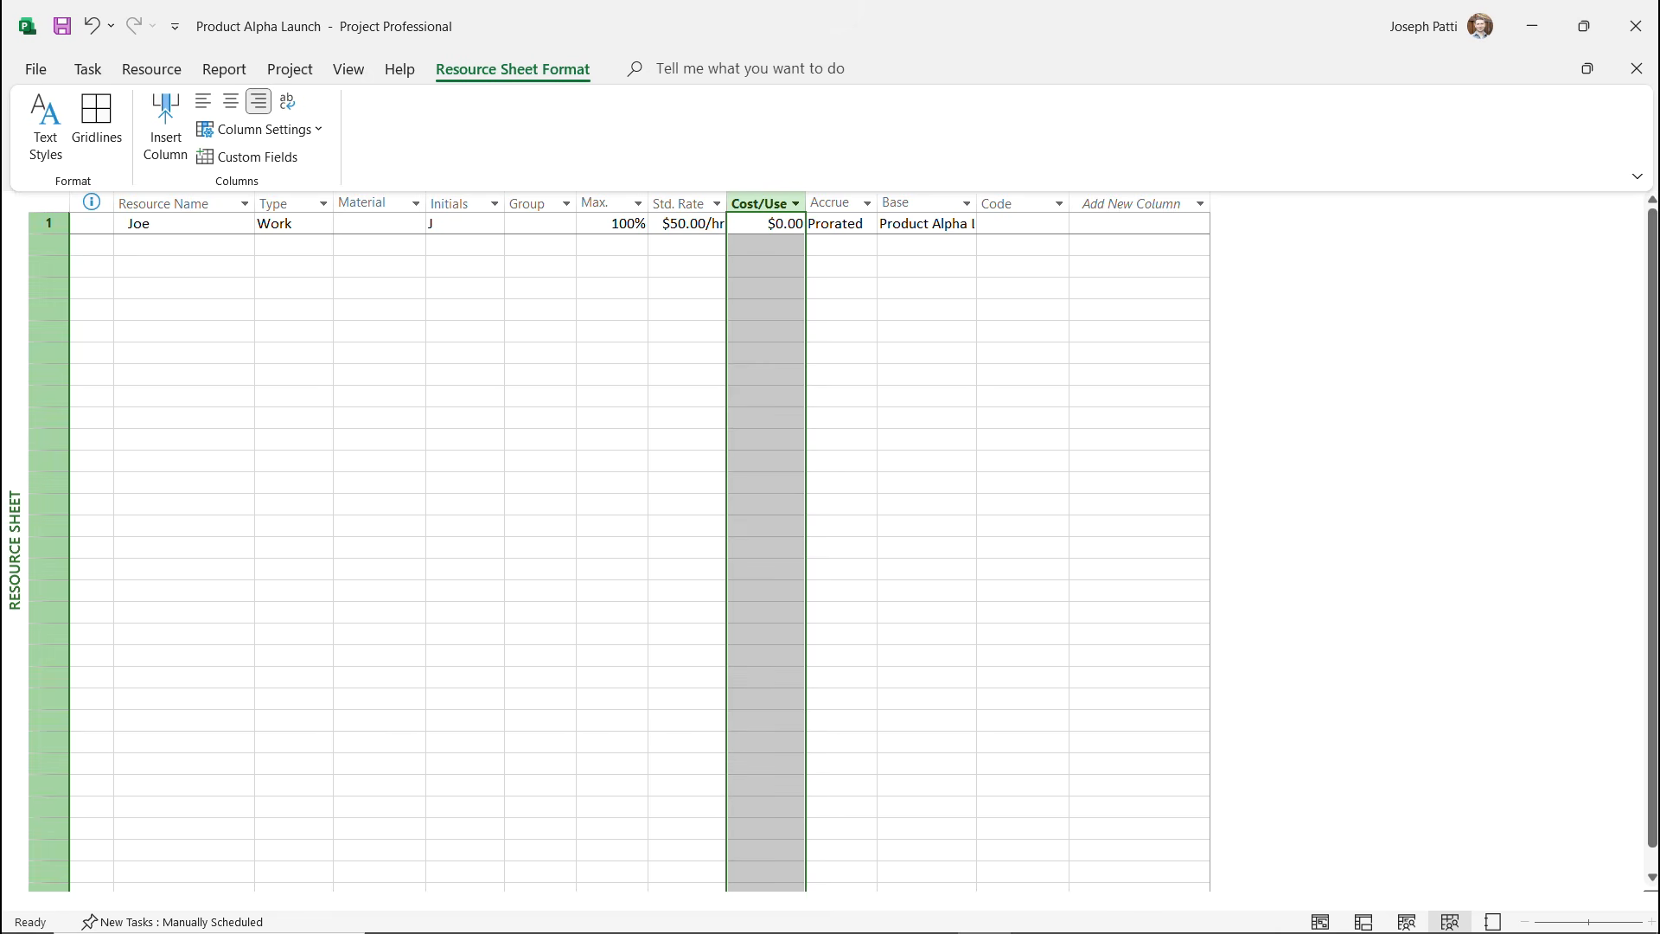
pyautogui.rightClick(542, 204)
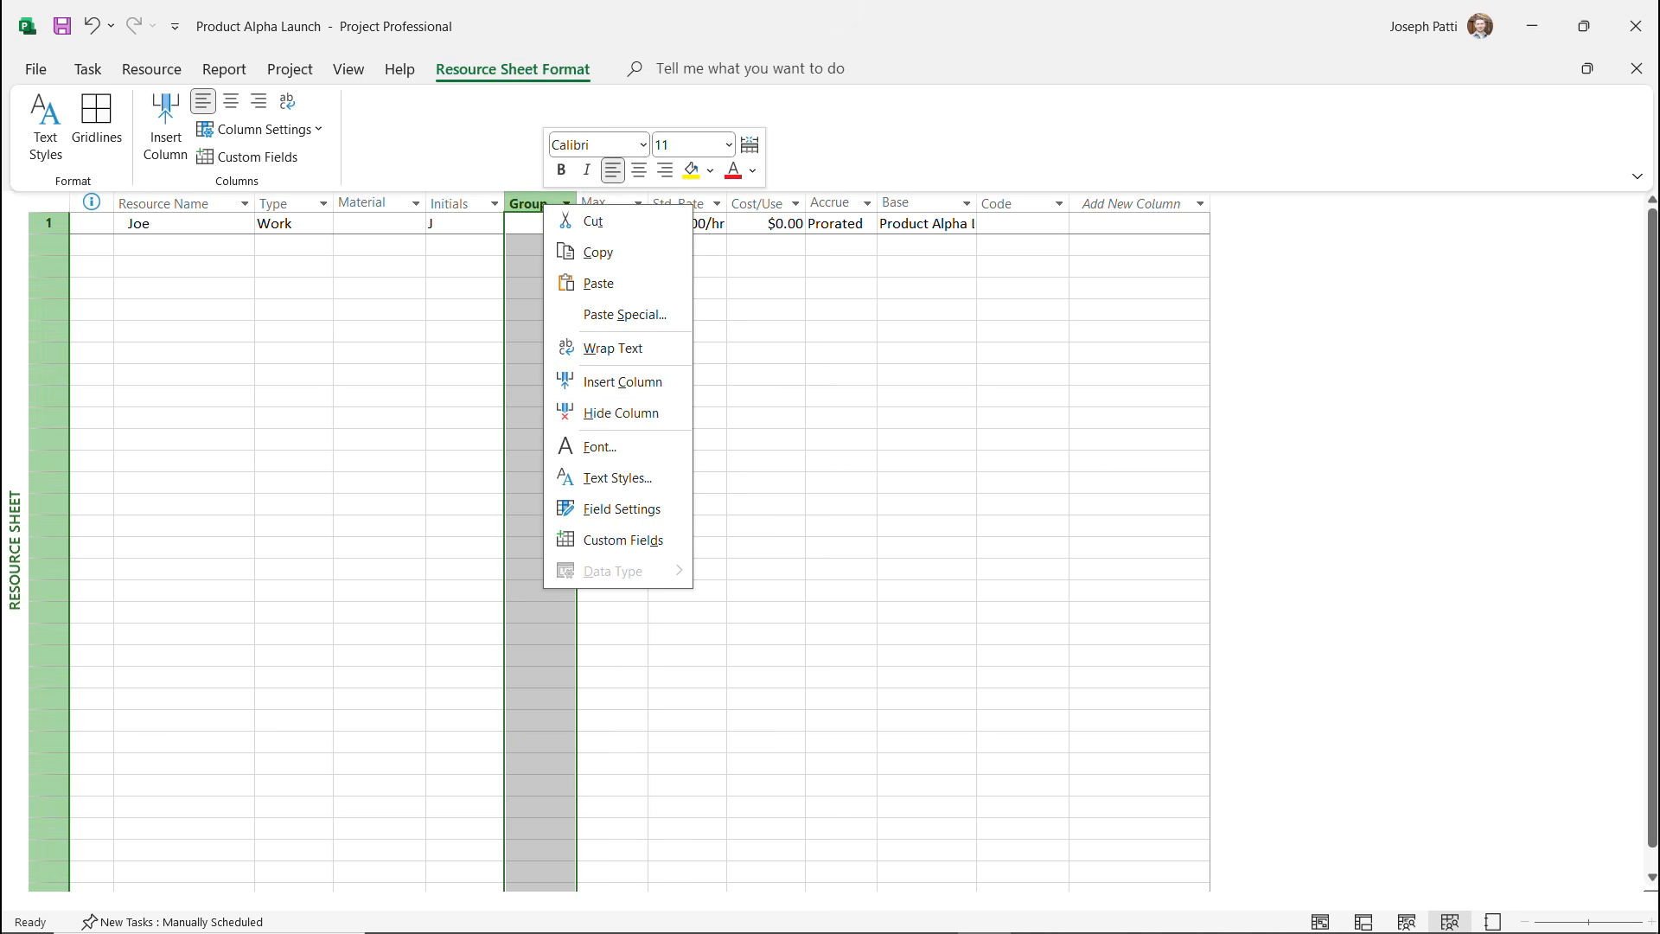
pyautogui.click(620, 413)
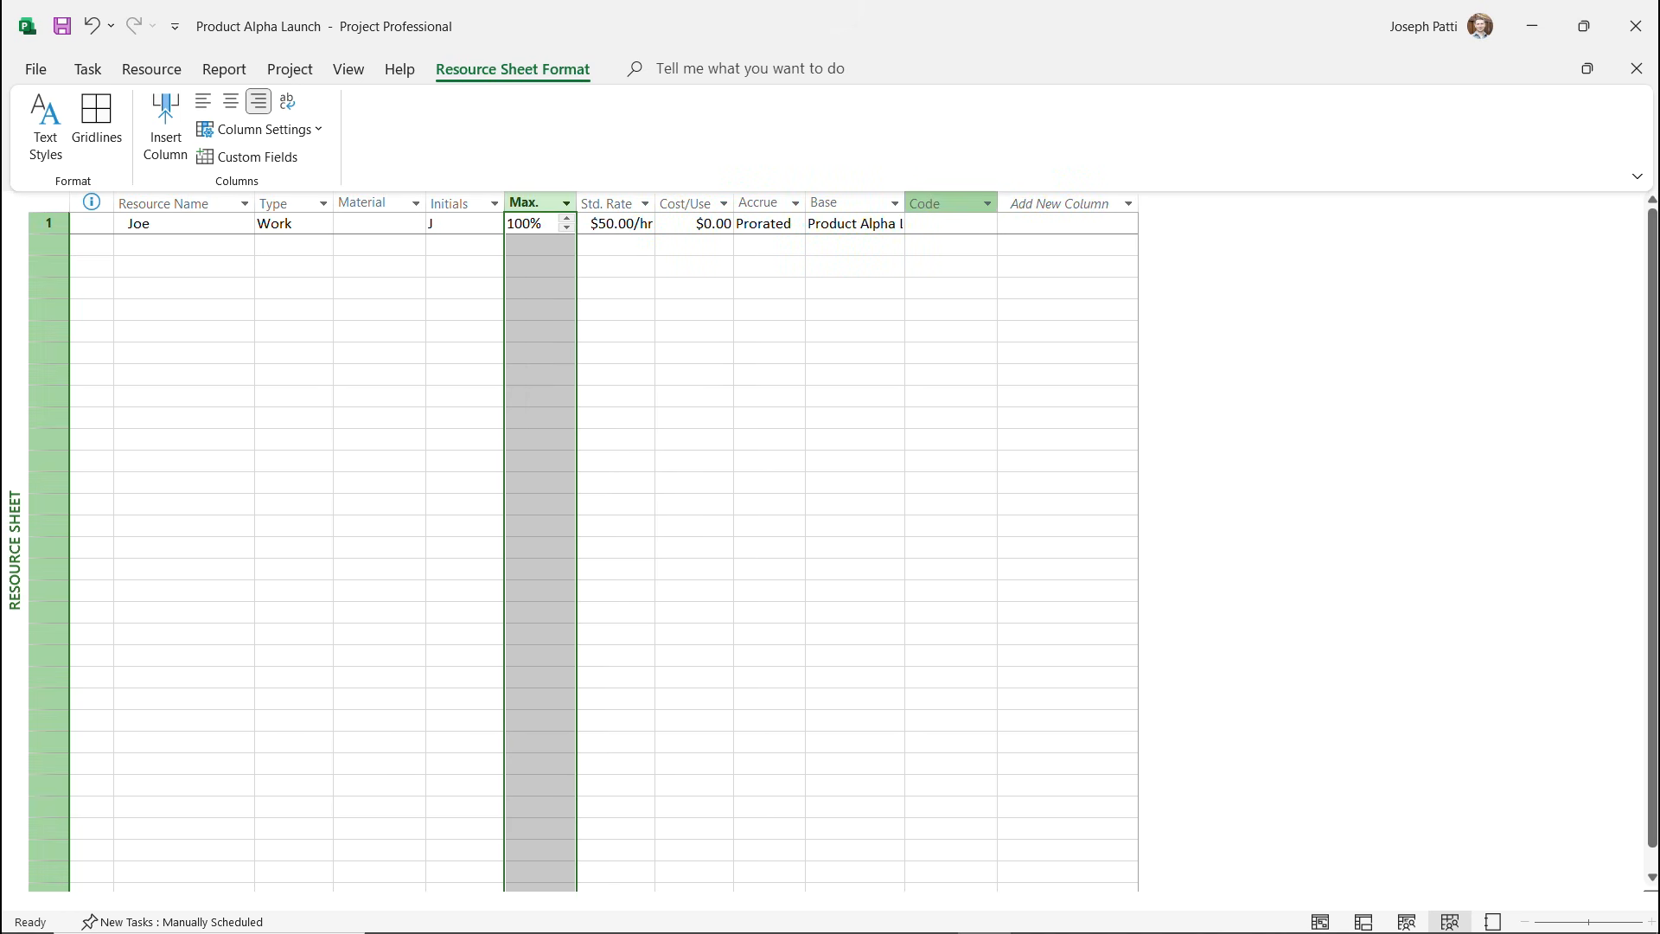
pyautogui.rightClick(934, 204)
pyautogui.click(1012, 413)
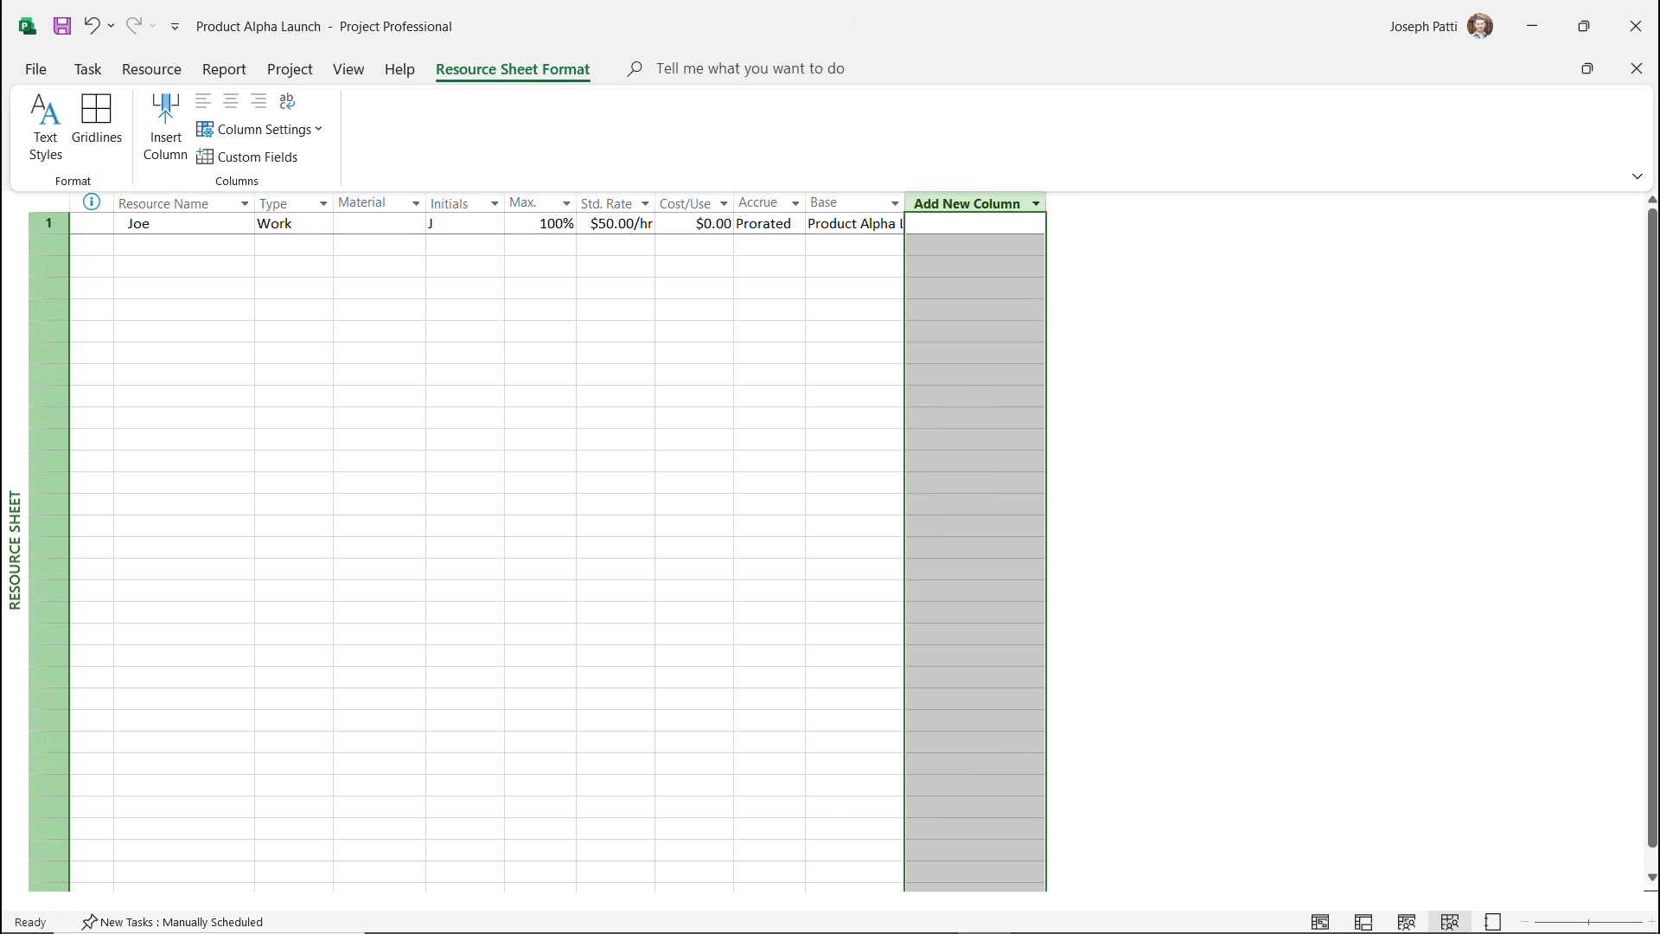
# Add a second resource with the person's first name followed by "(Team Lead)" and a standard rate of $55.00/hr.
pyautogui.click(183, 245)
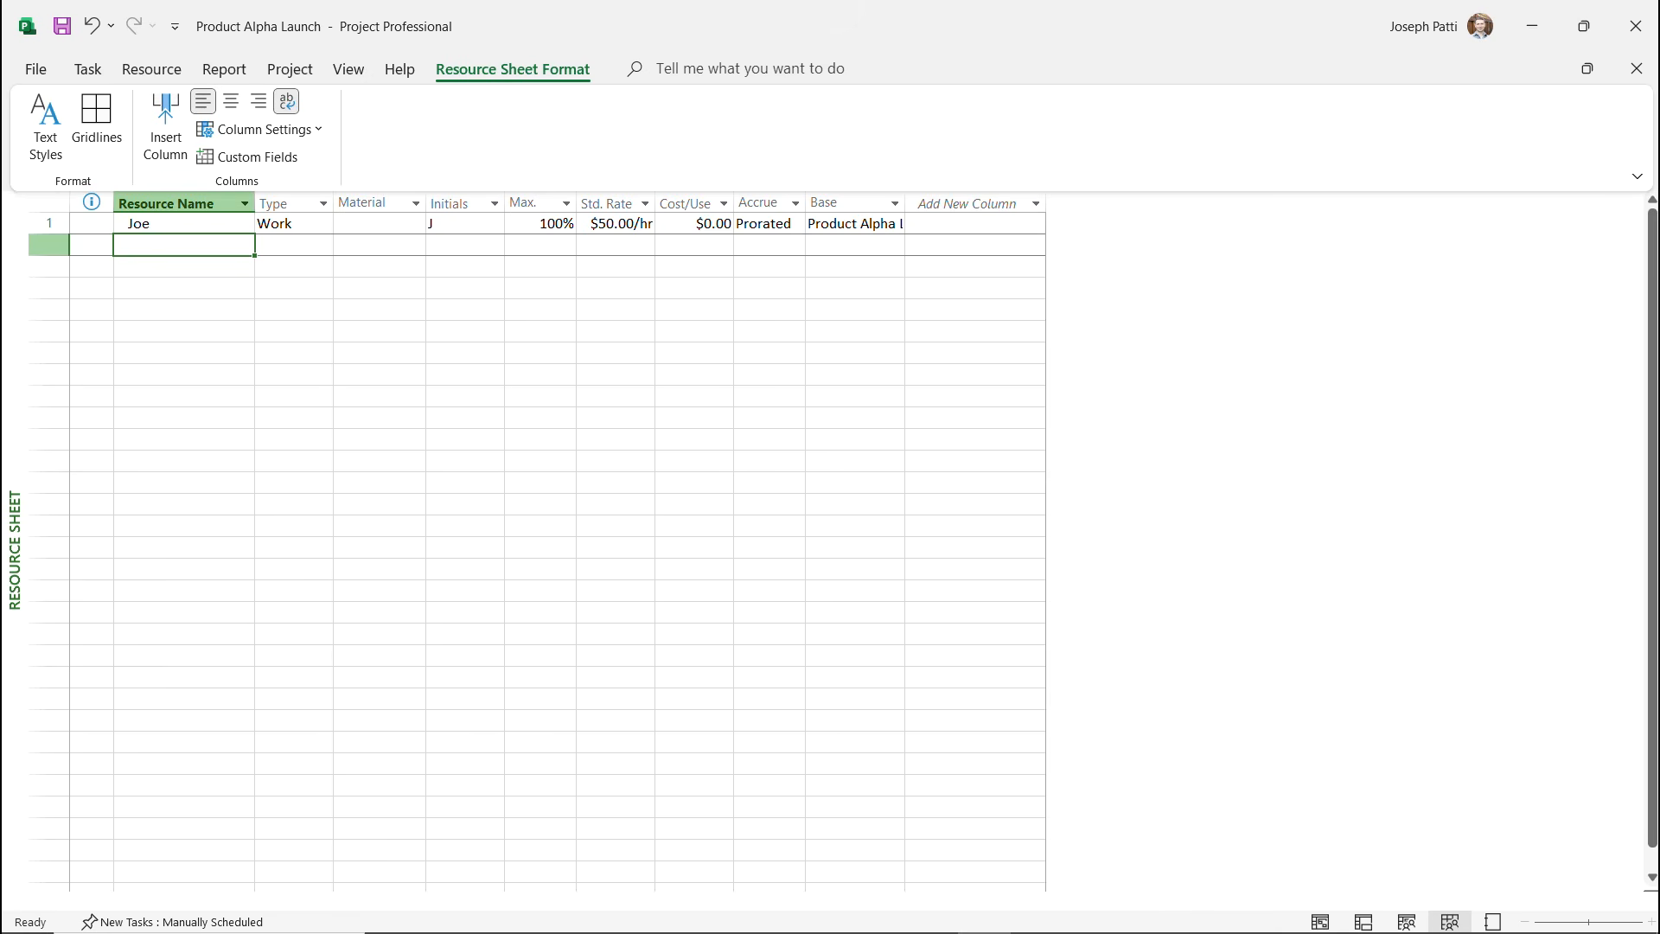
pyautogui.write('Sara')
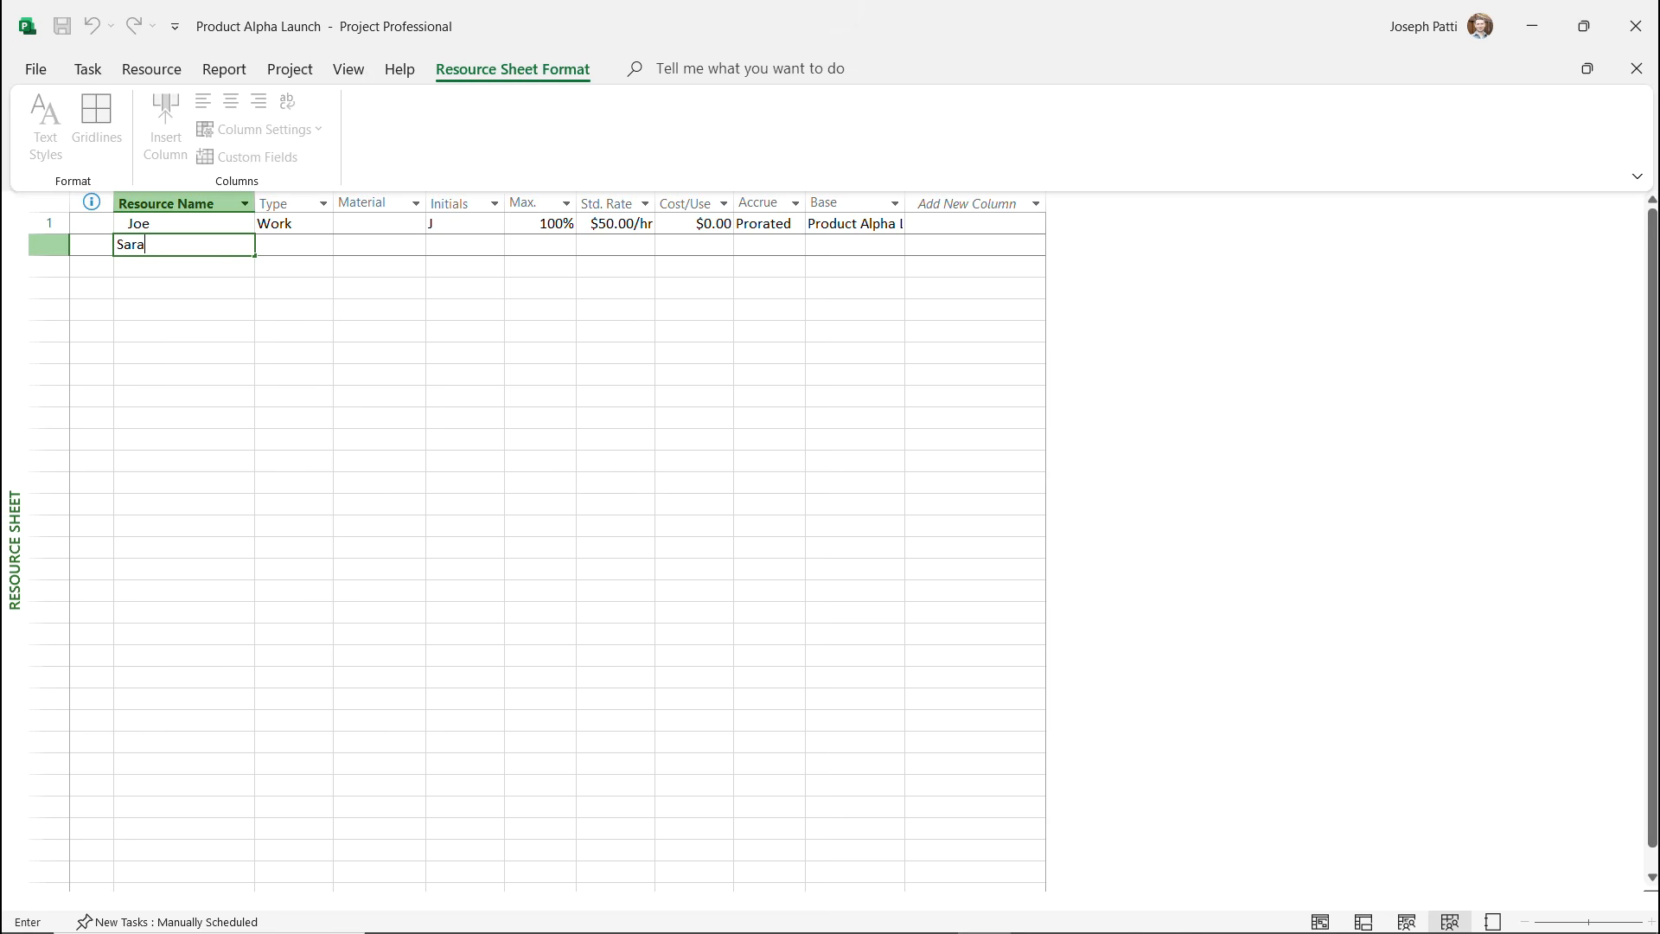
pyautogui.write('h (Team Lead)')
pyautogui.click(614, 245)
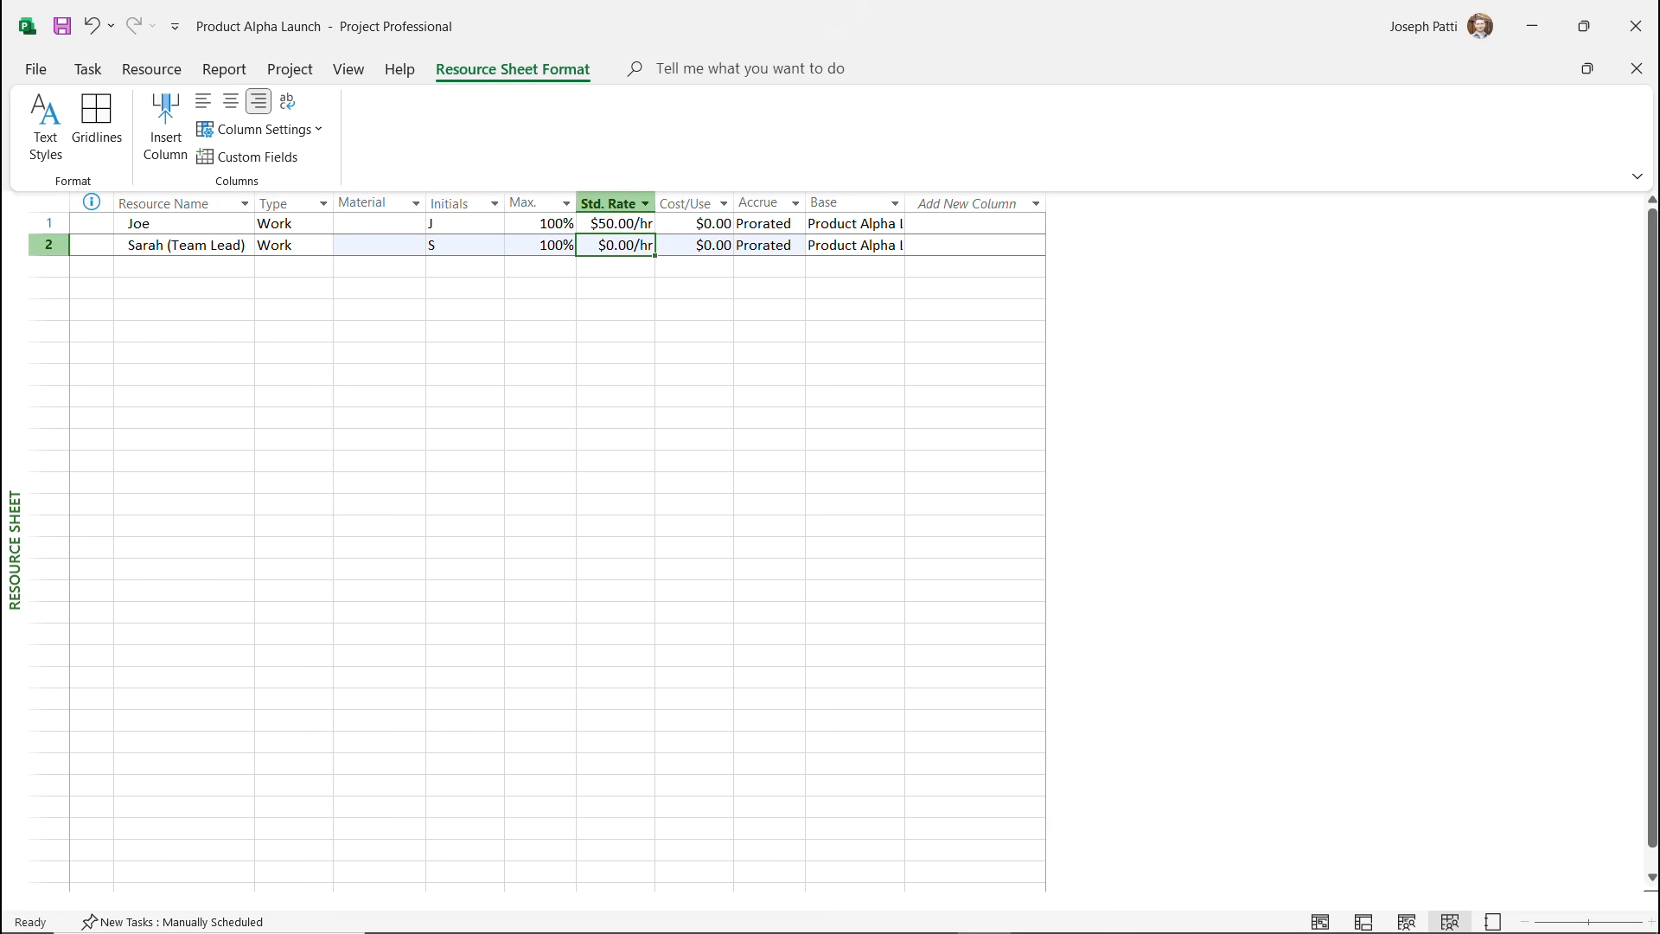
pyautogui.write('55')
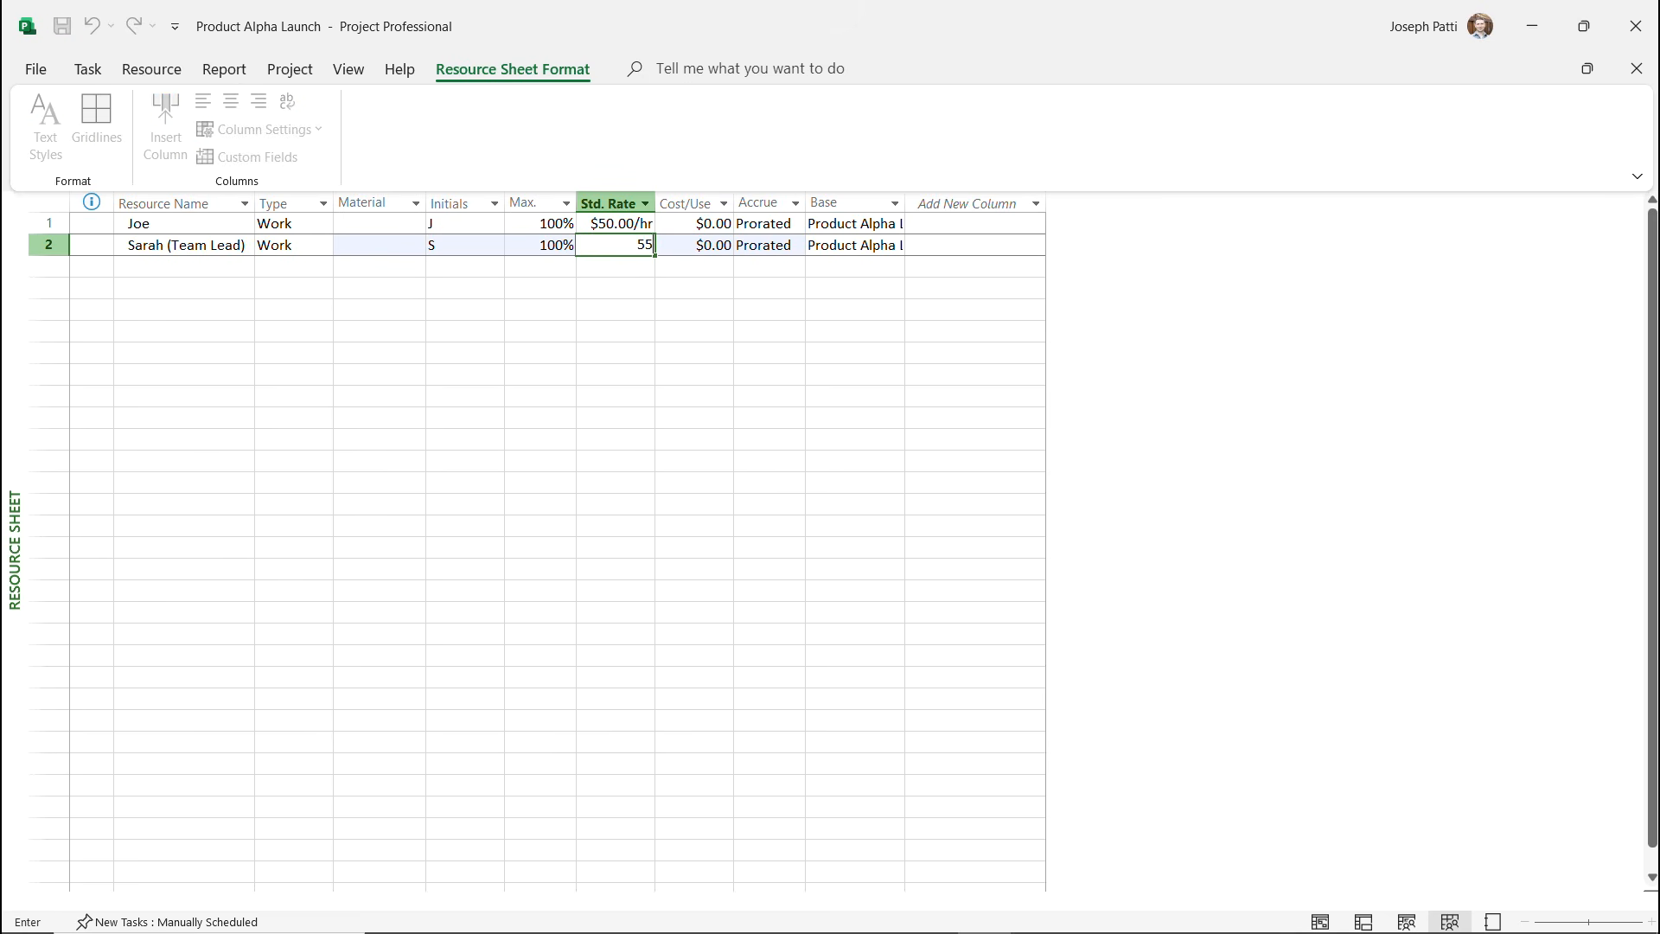
pyautogui.press('Return')
# Add two more work resources in rows 3 and 4, entering each person's first name.
pyautogui.click(183, 266)
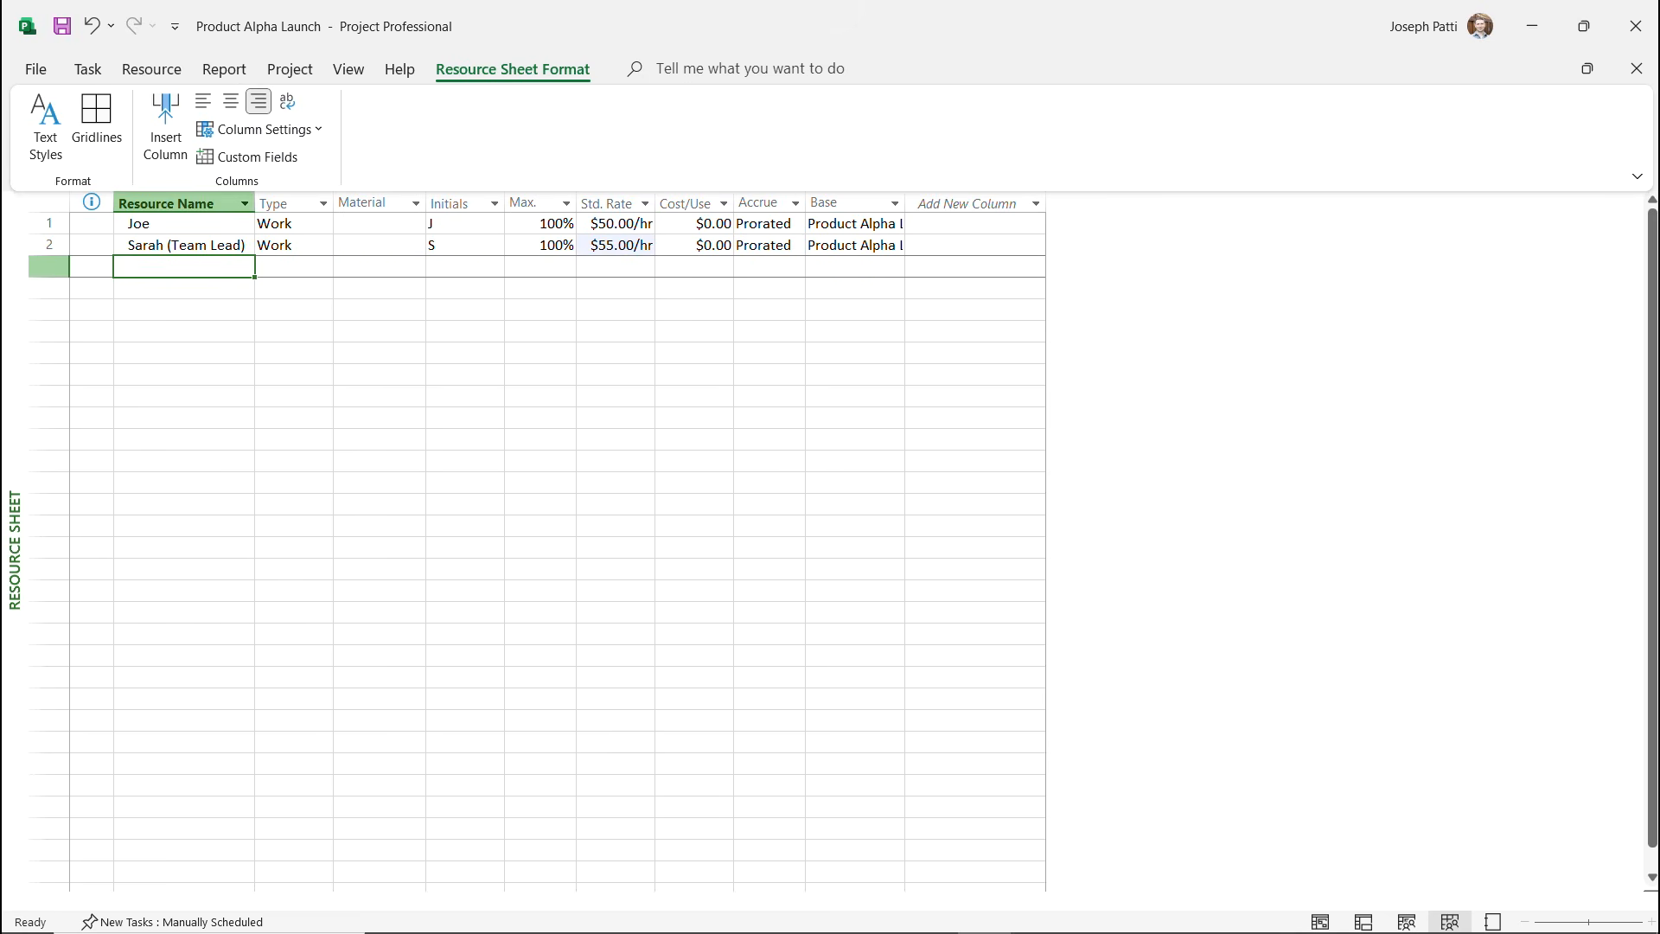
pyautogui.write('Sam')
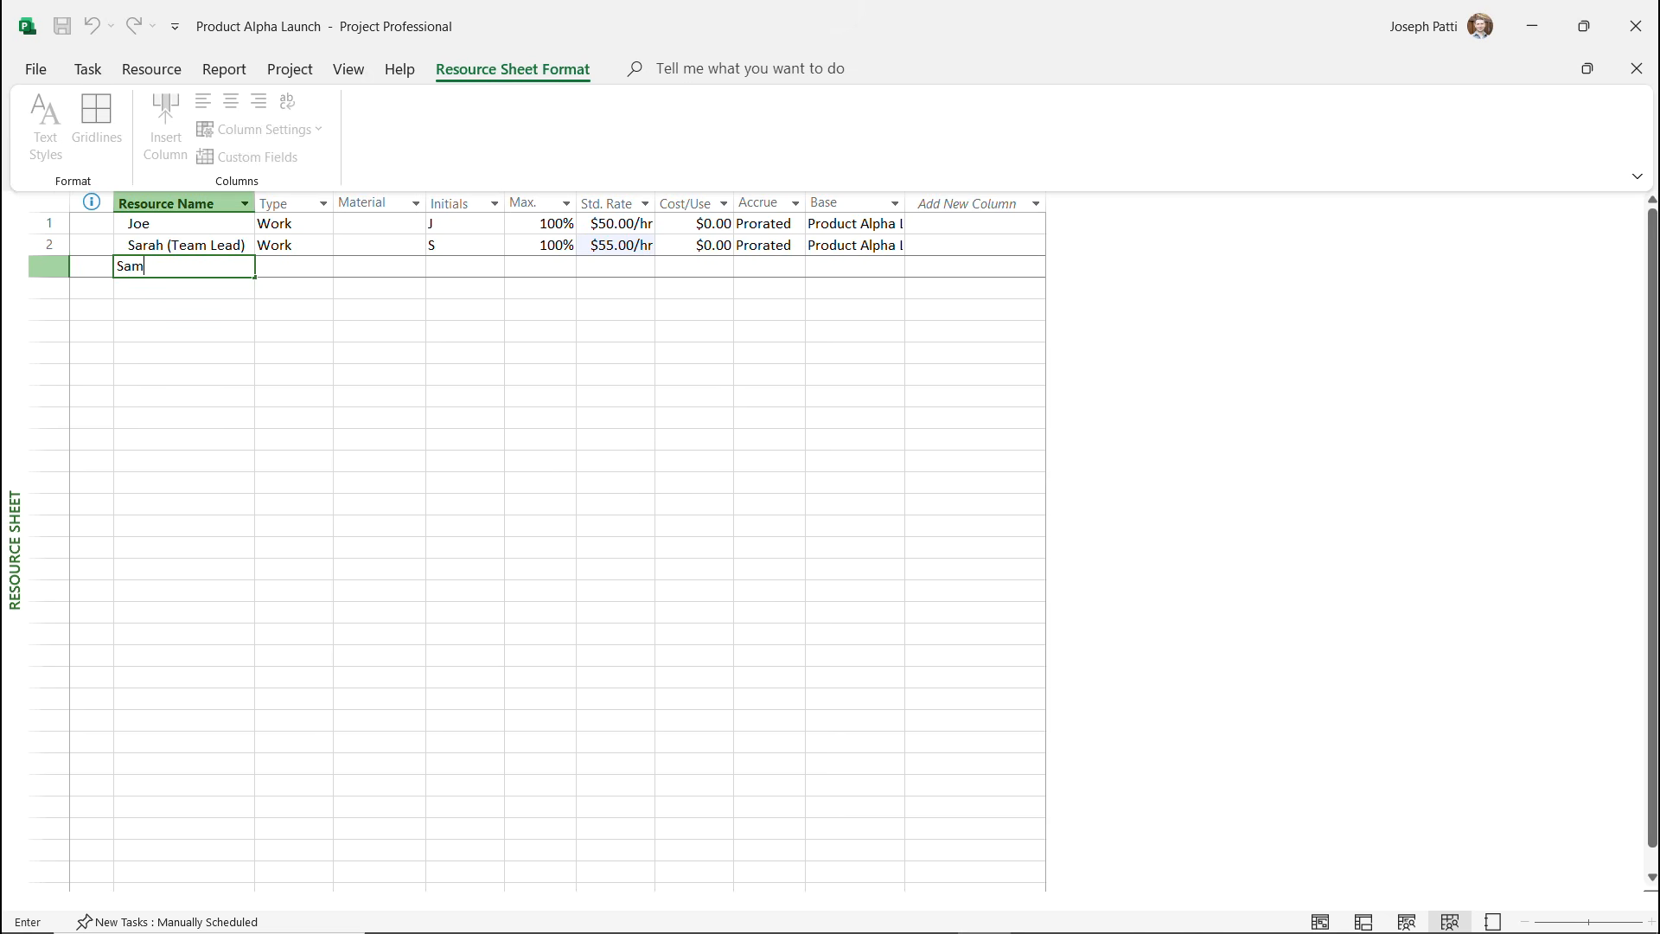
pyautogui.press('Return')
pyautogui.write('Lisa')
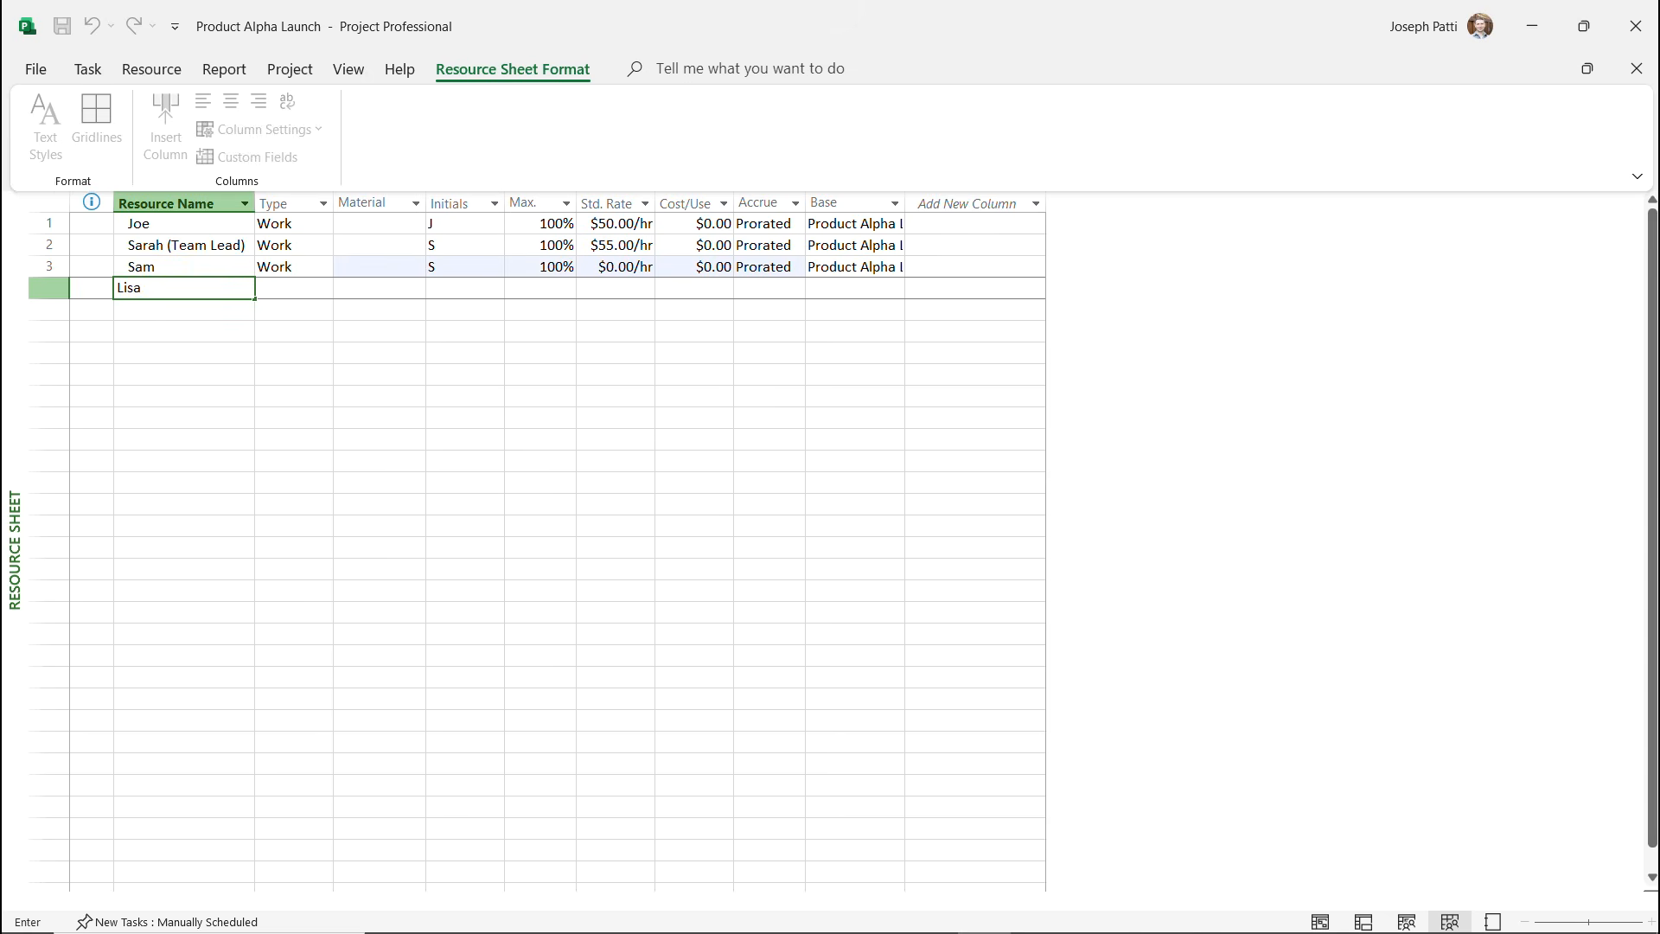
# Set the standard rate to $40.00/hr for the row 3 resource and $35.00/hr for the row 4 resource.
pyautogui.click(615, 266)
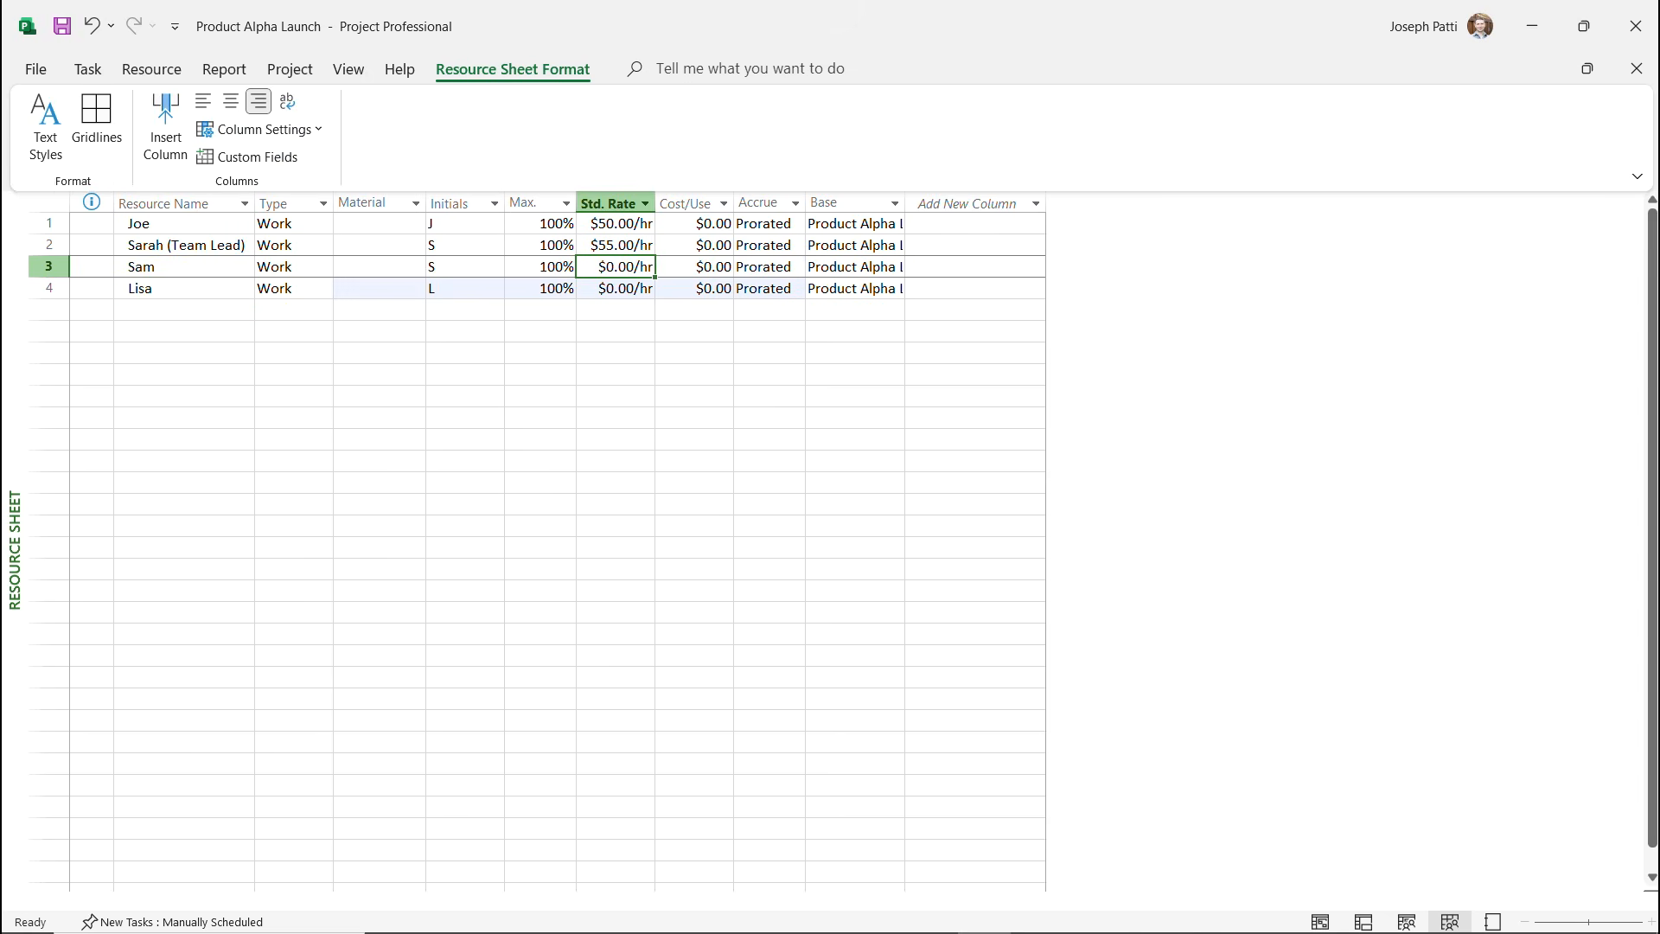
pyautogui.write('40')
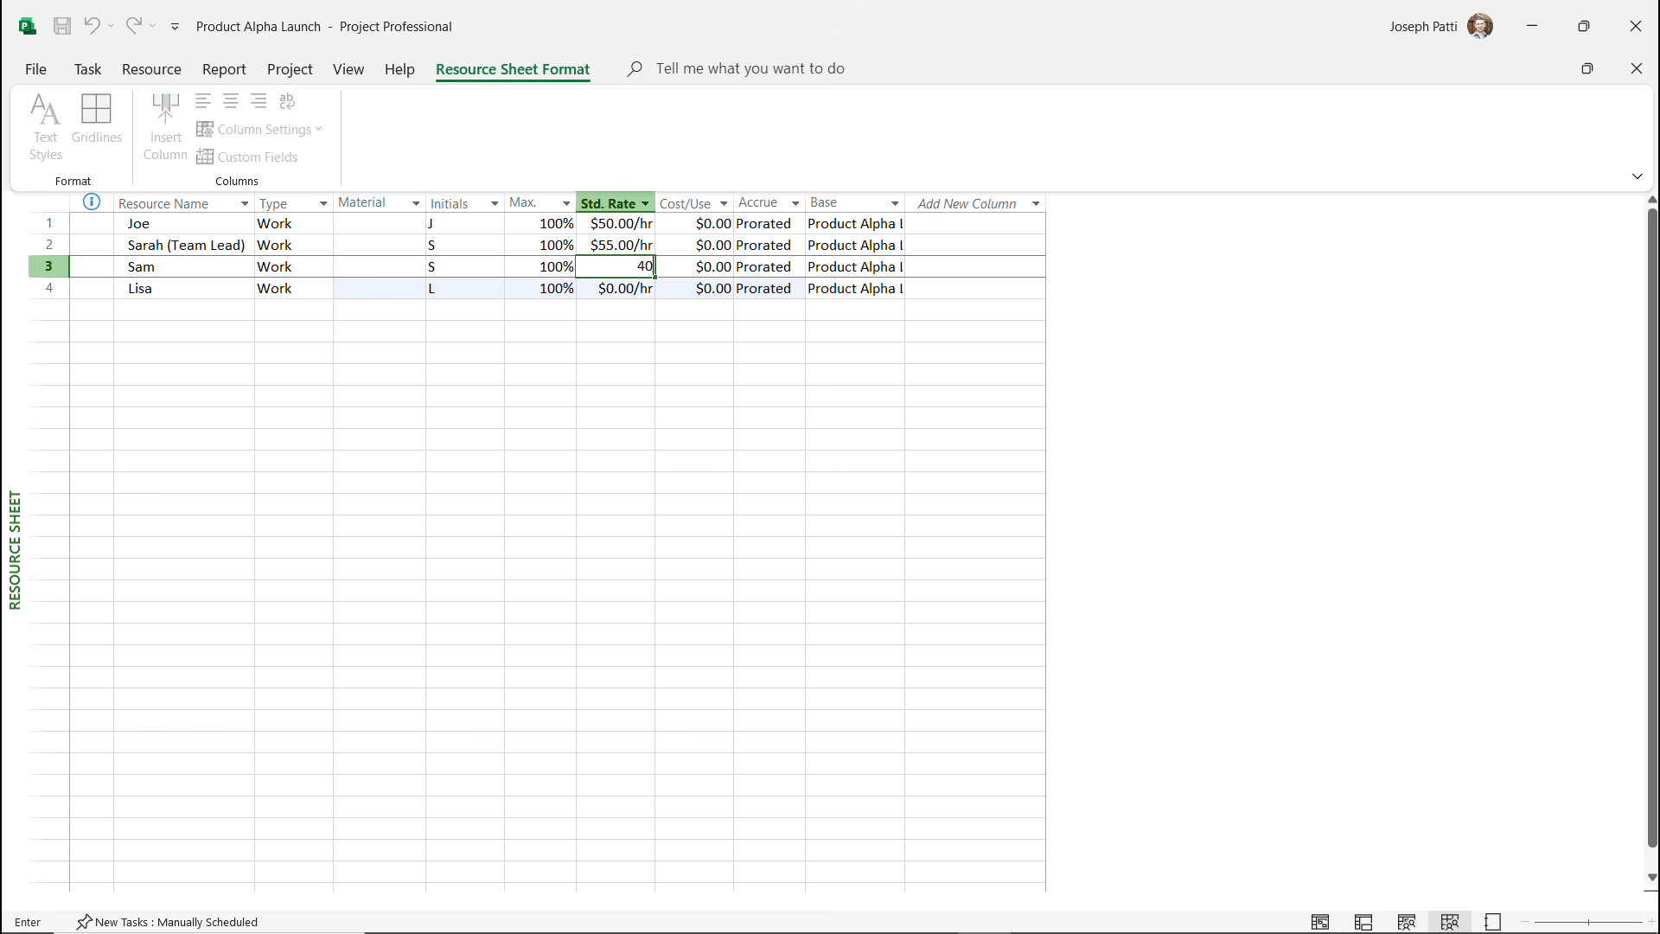
pyautogui.press('Return')
pyautogui.write('35')
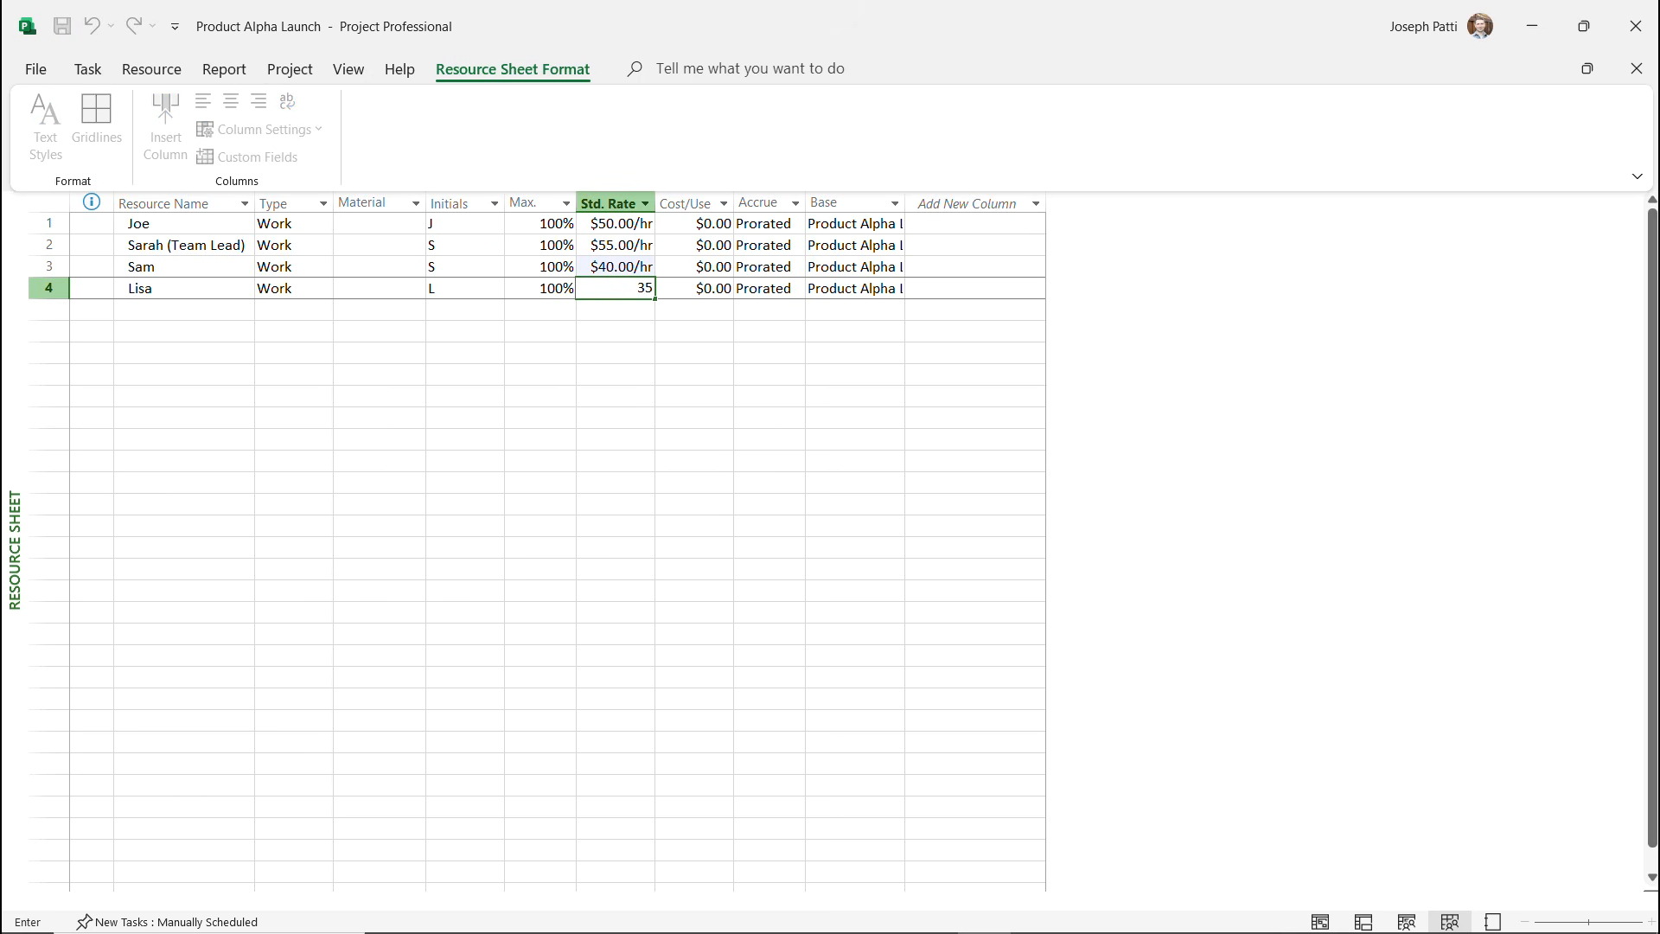
pyautogui.click(379, 331)
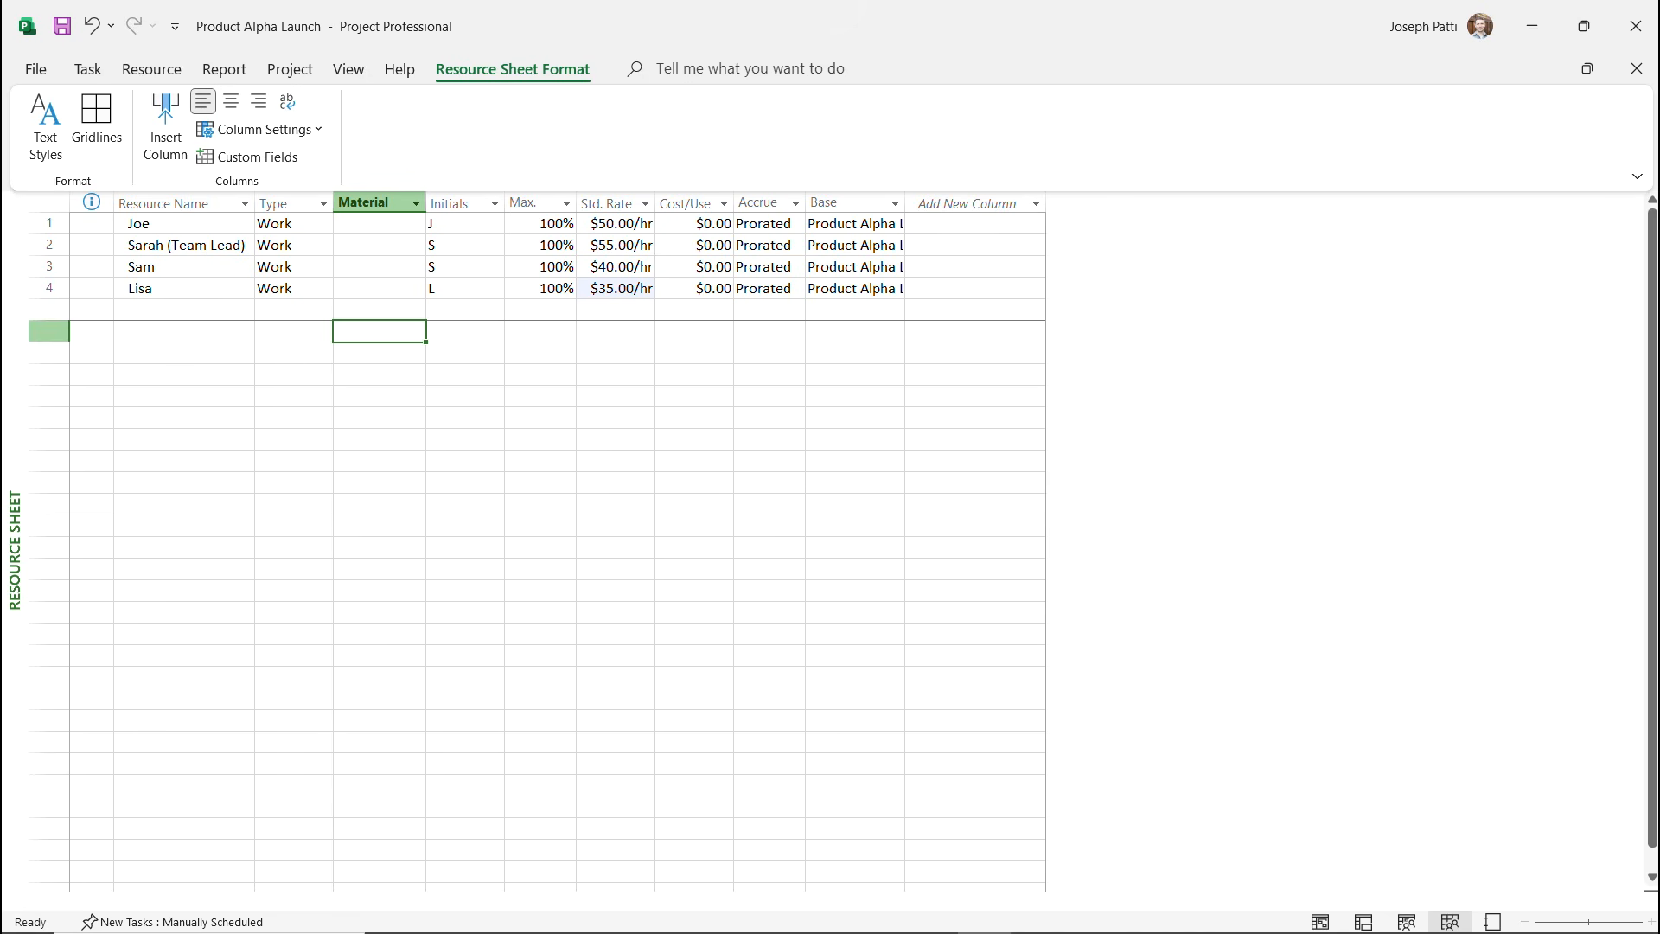
# Add a Sales Team resource in row 5 and set its maximum units to 300%.
pyautogui.click(183, 309)
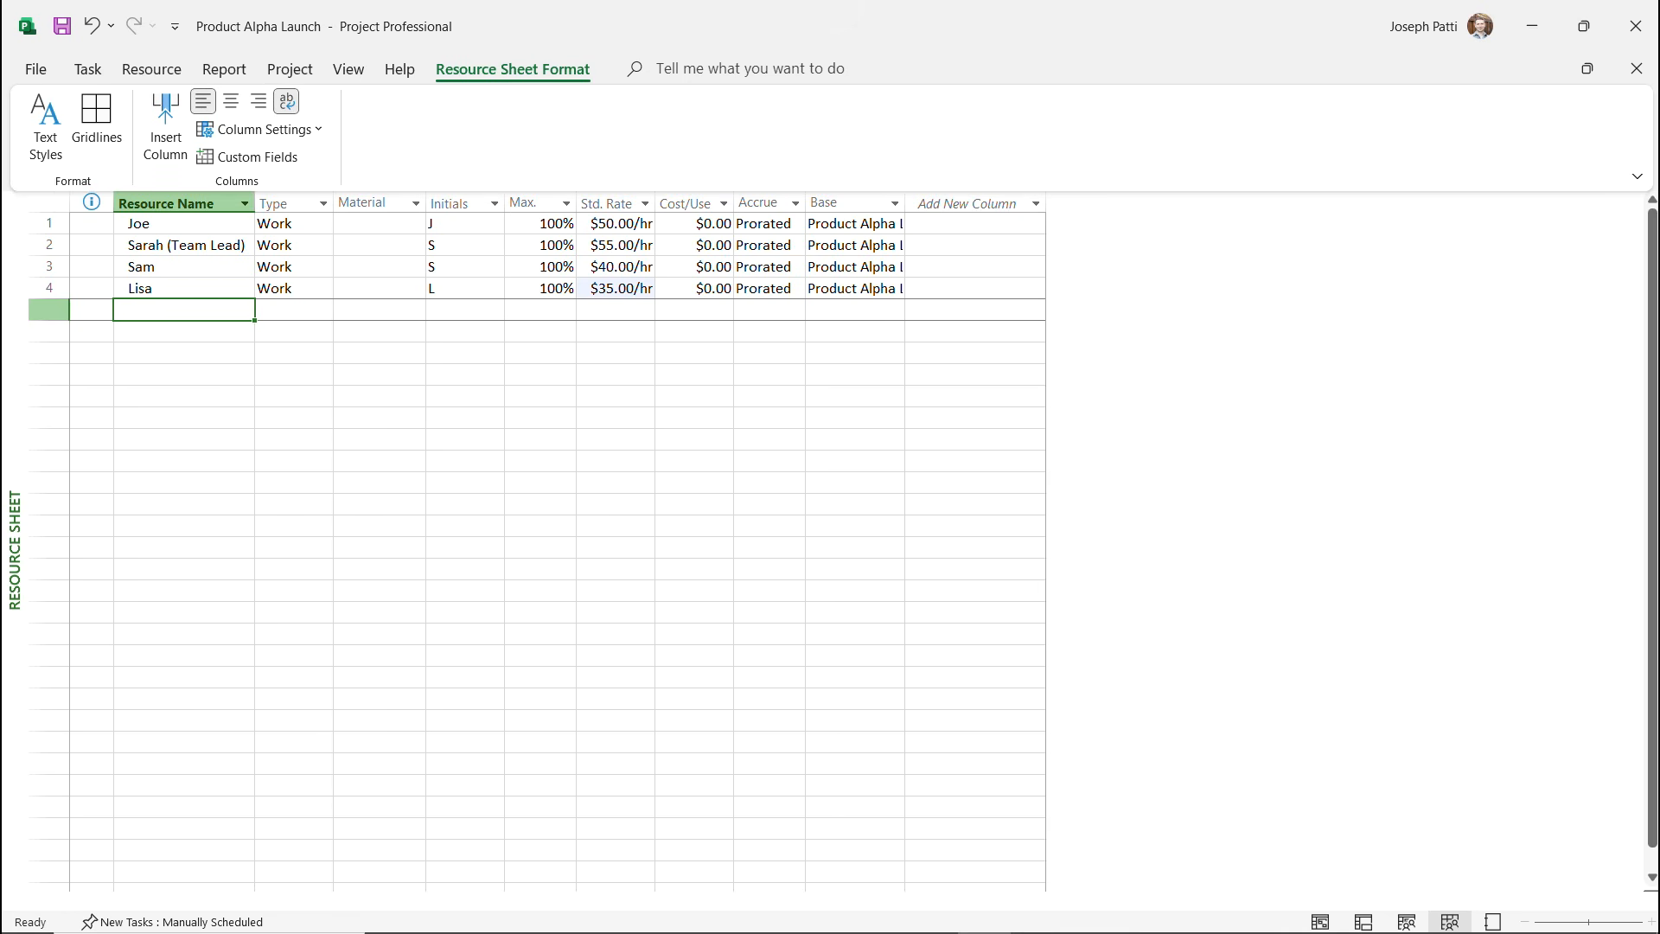
pyautogui.write('Sales Team')
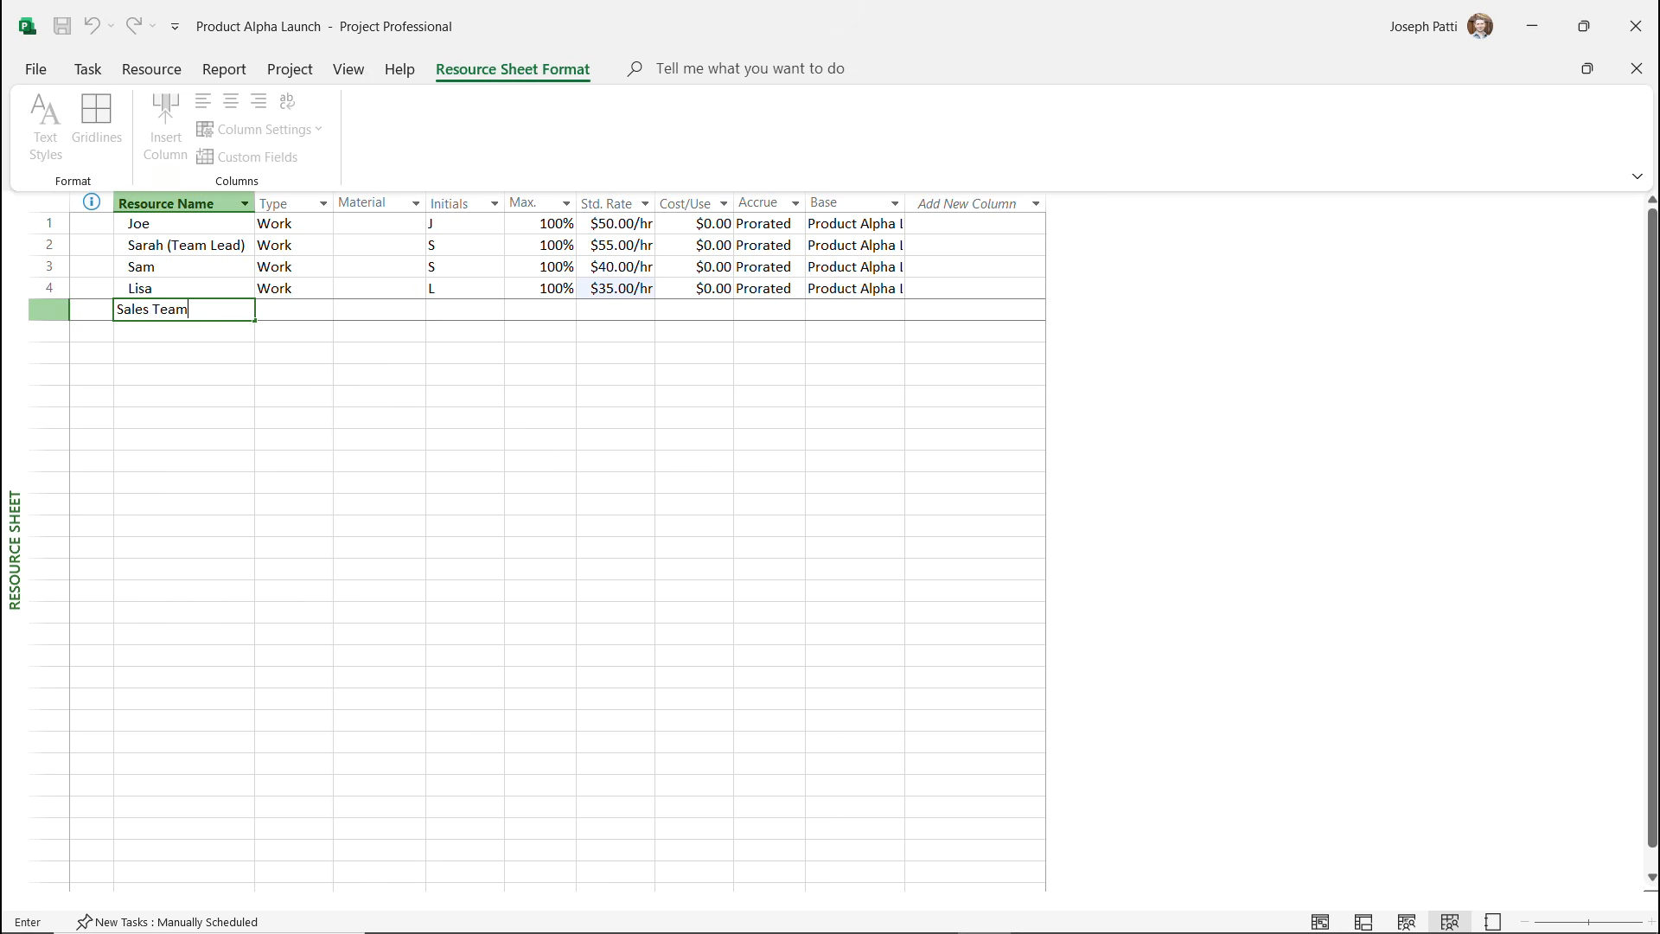
pyautogui.click(614, 309)
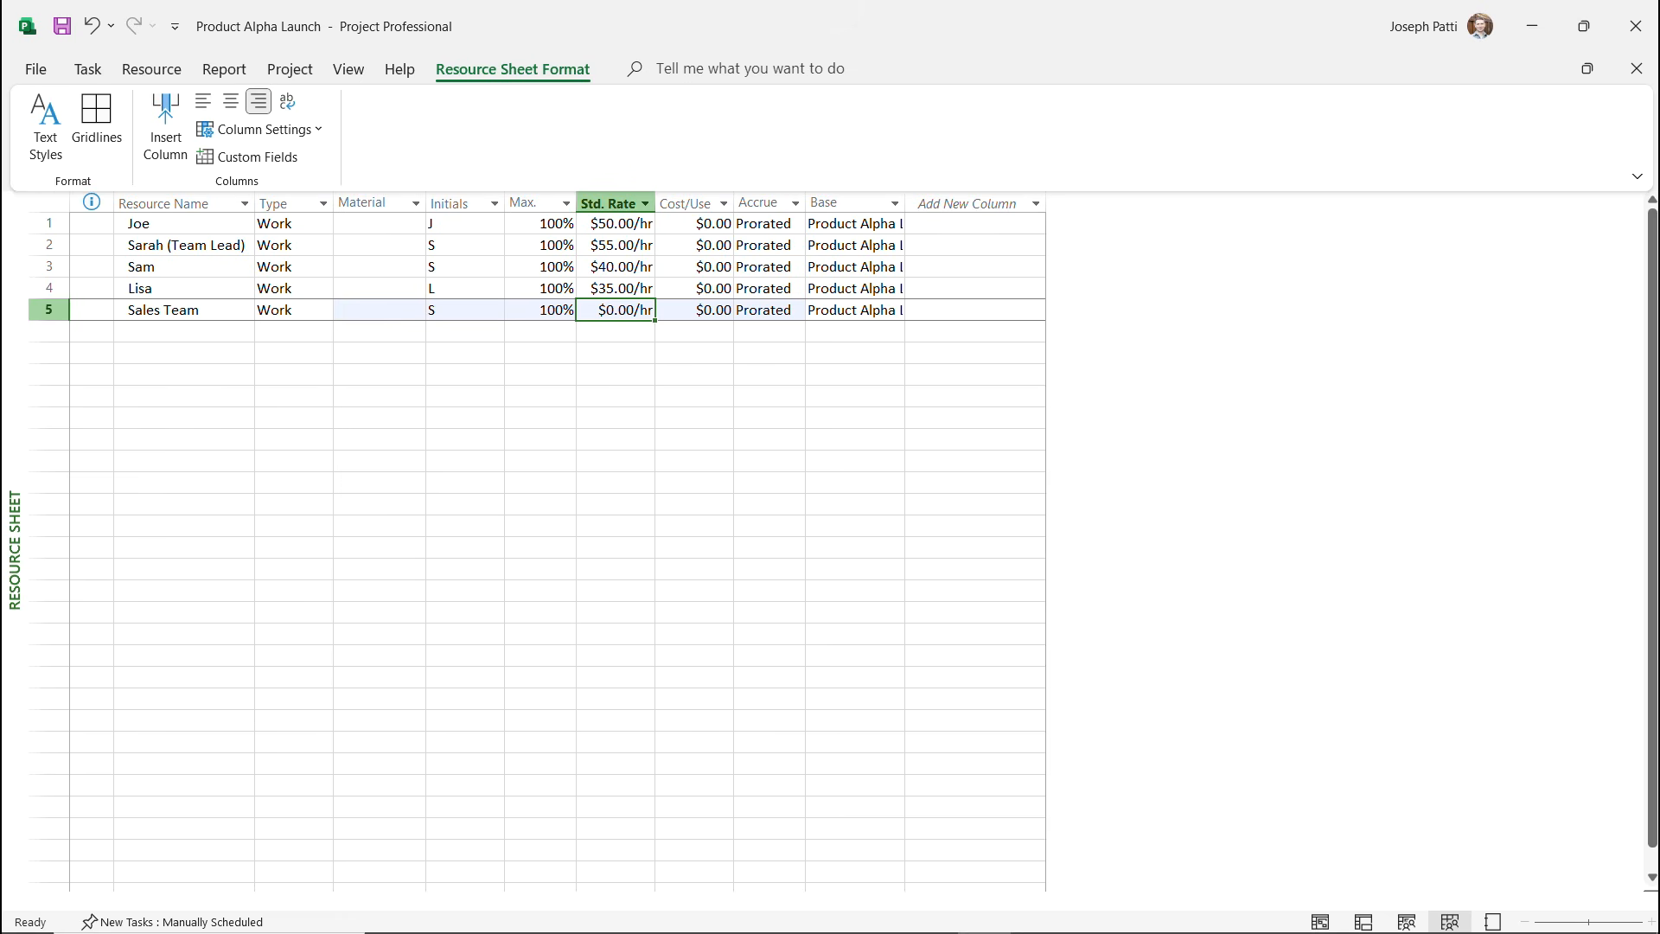
pyautogui.click(538, 310)
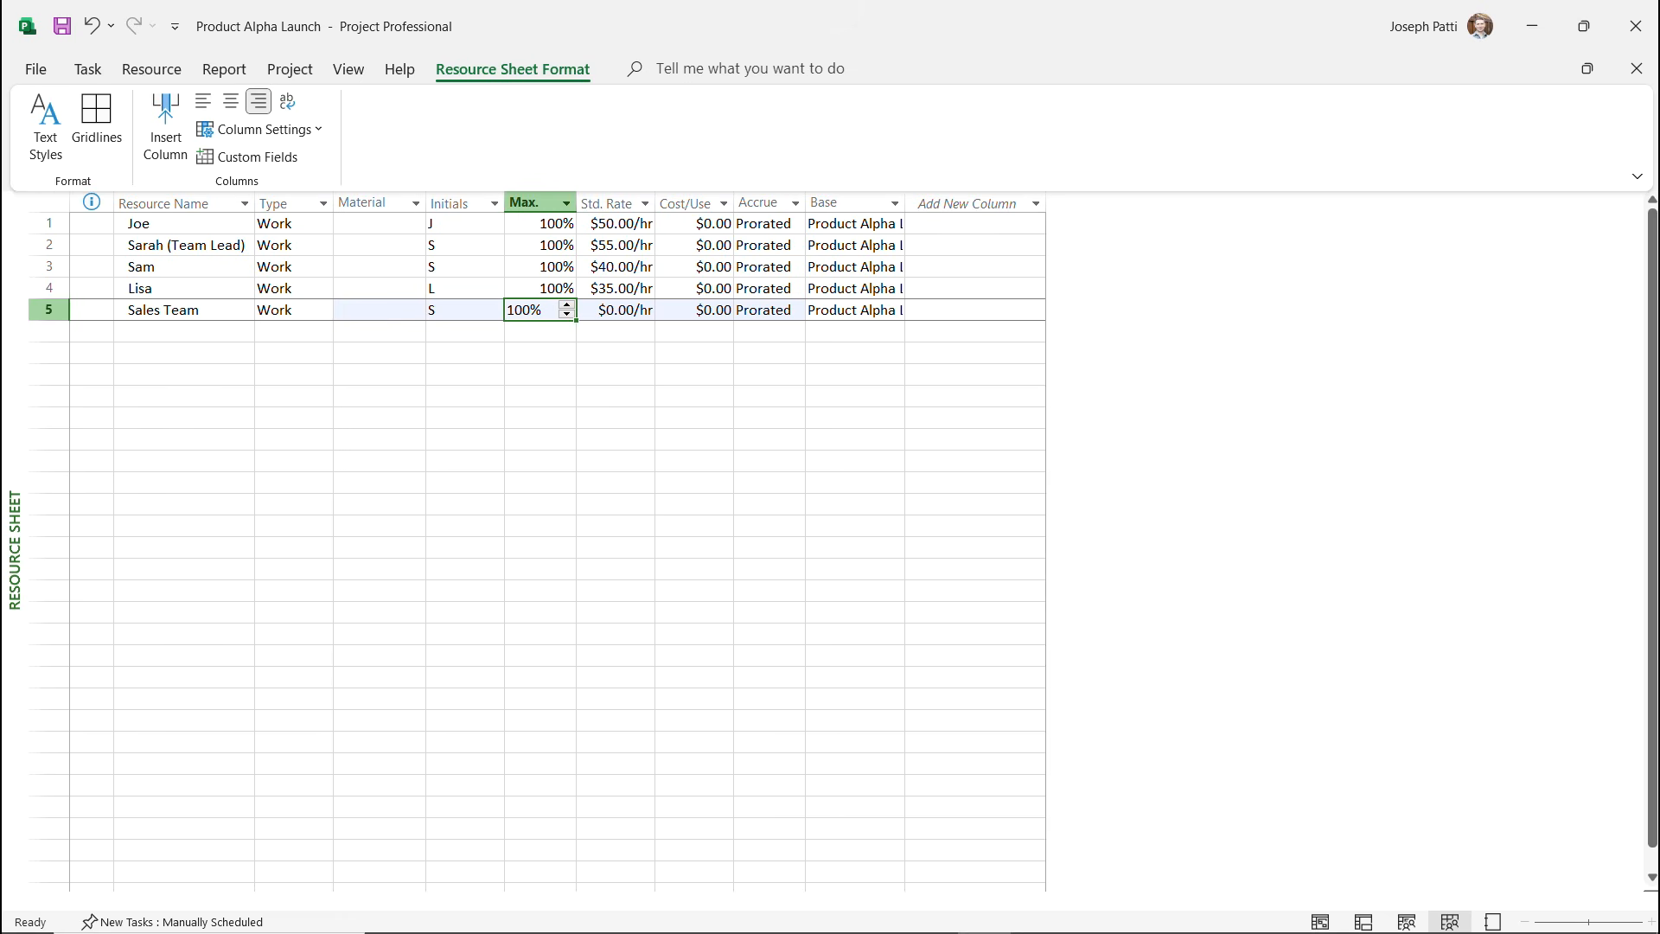
pyautogui.click(522, 310)
pyautogui.write('300')
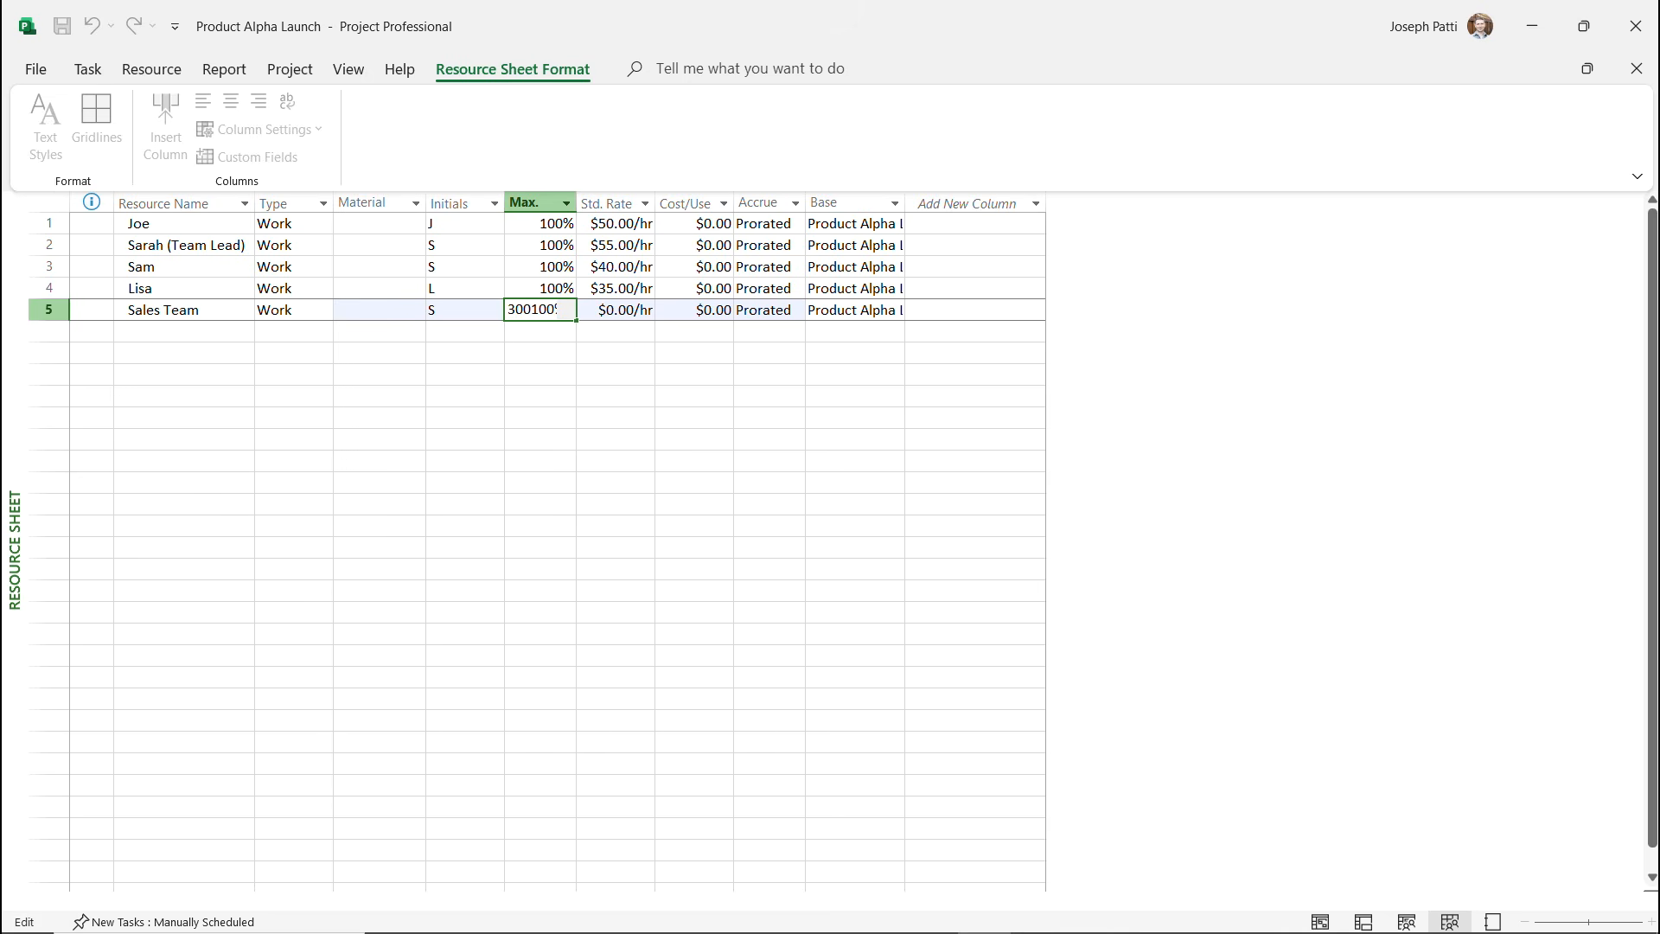
pyautogui.press('BackSpace')
pyautogui.press('BackSpace')
pyautogui.press('BackSpace')
pyautogui.press('Return')
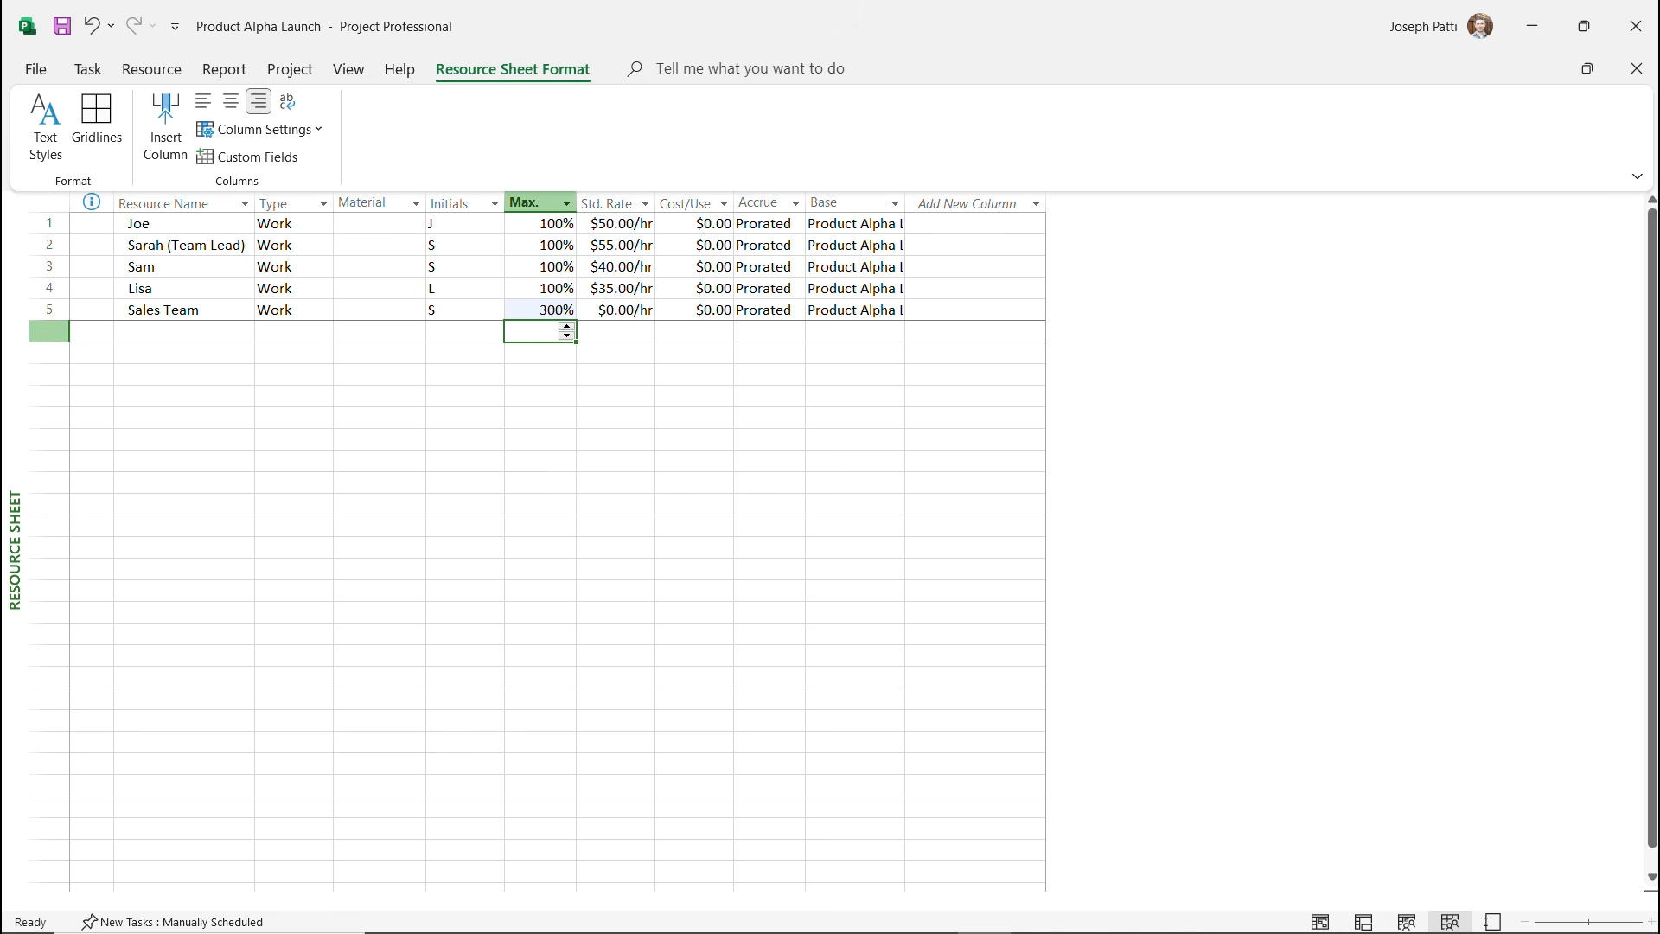
# Set the Sales Team resource's standard rate to $40.00/hr.
pyautogui.click(615, 309)
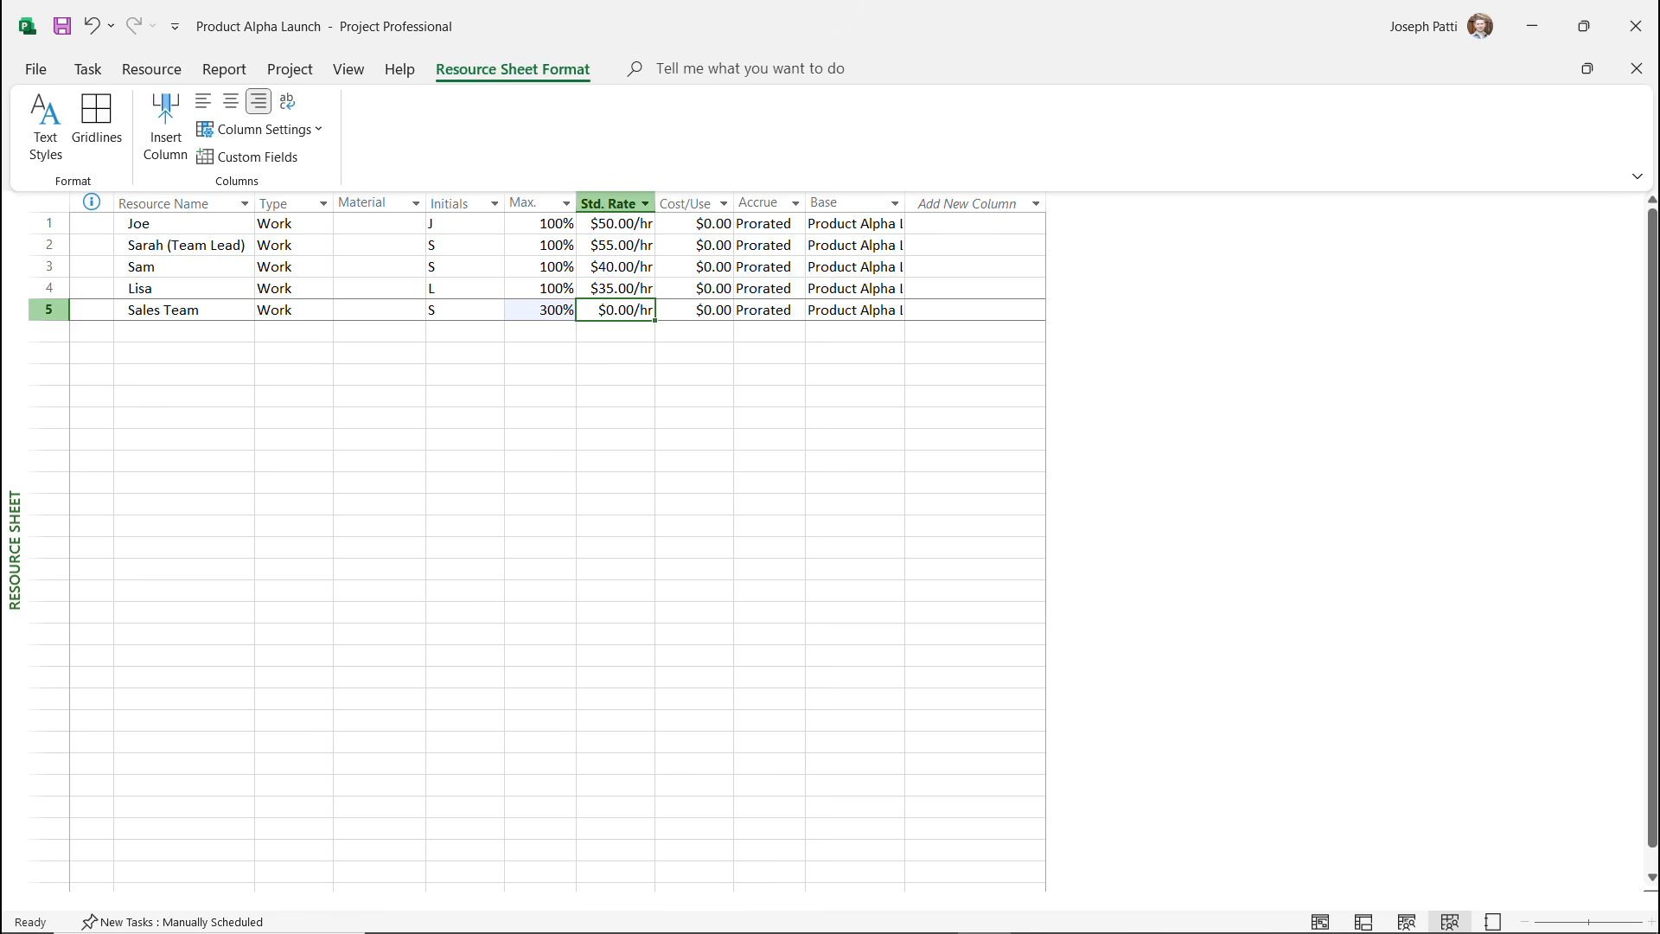
pyautogui.write('40')
pyautogui.press('Return')
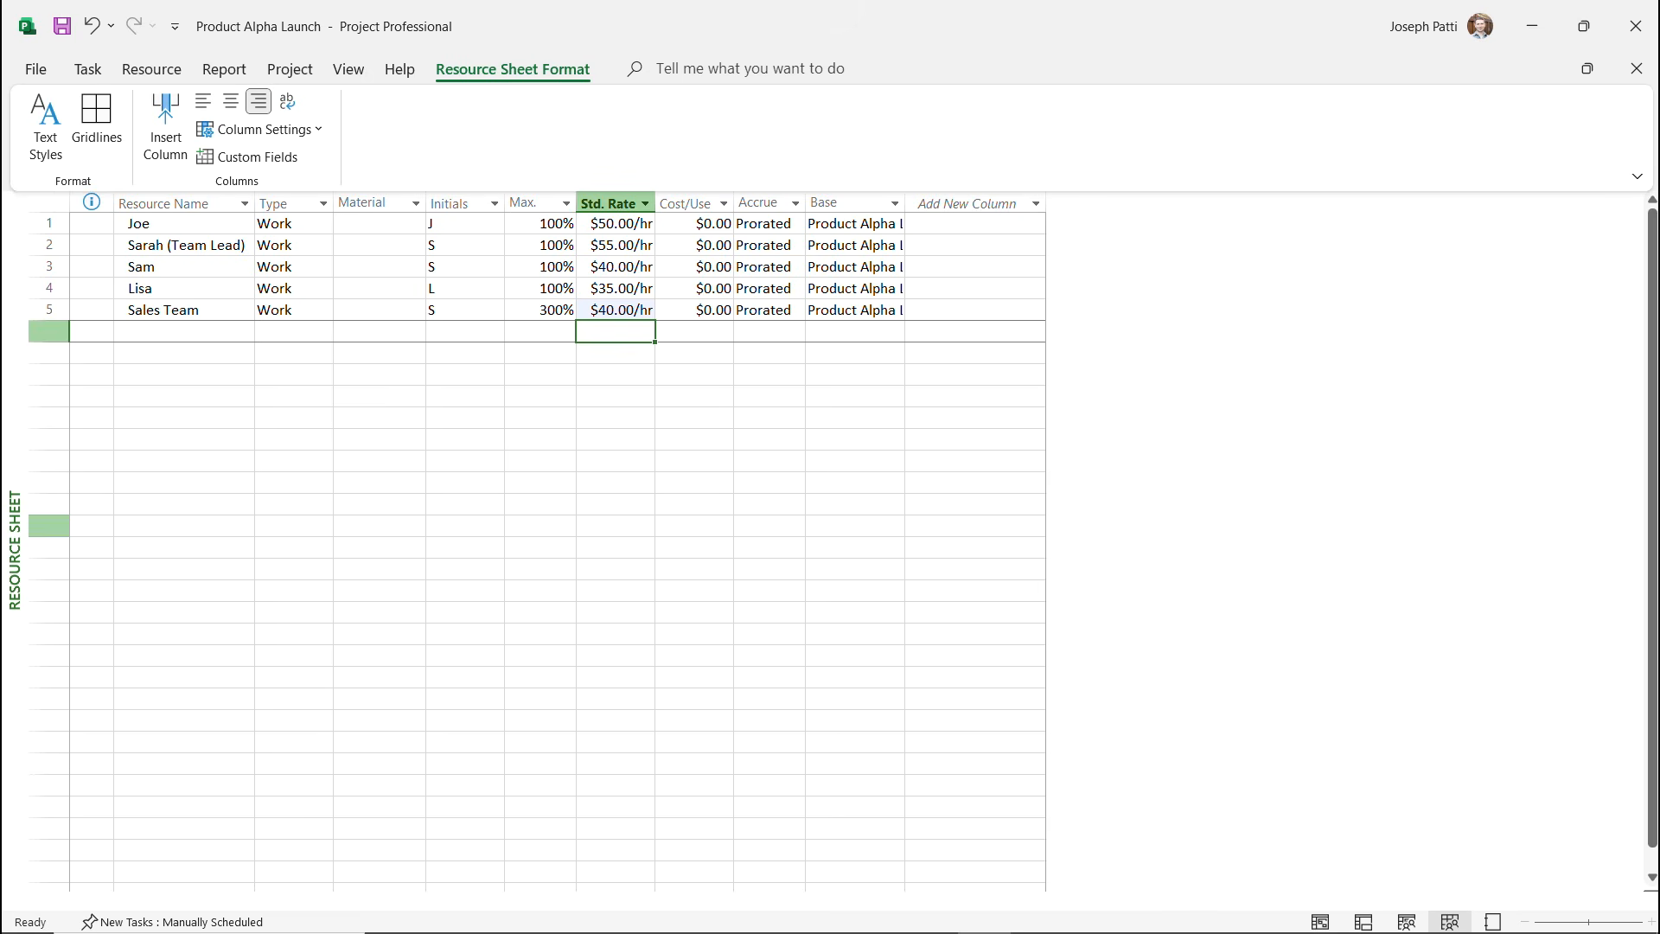
# Check the project tasks in the Gantt Chart view and return to the Resource Sheet.
pyautogui.rightClick(16, 533)
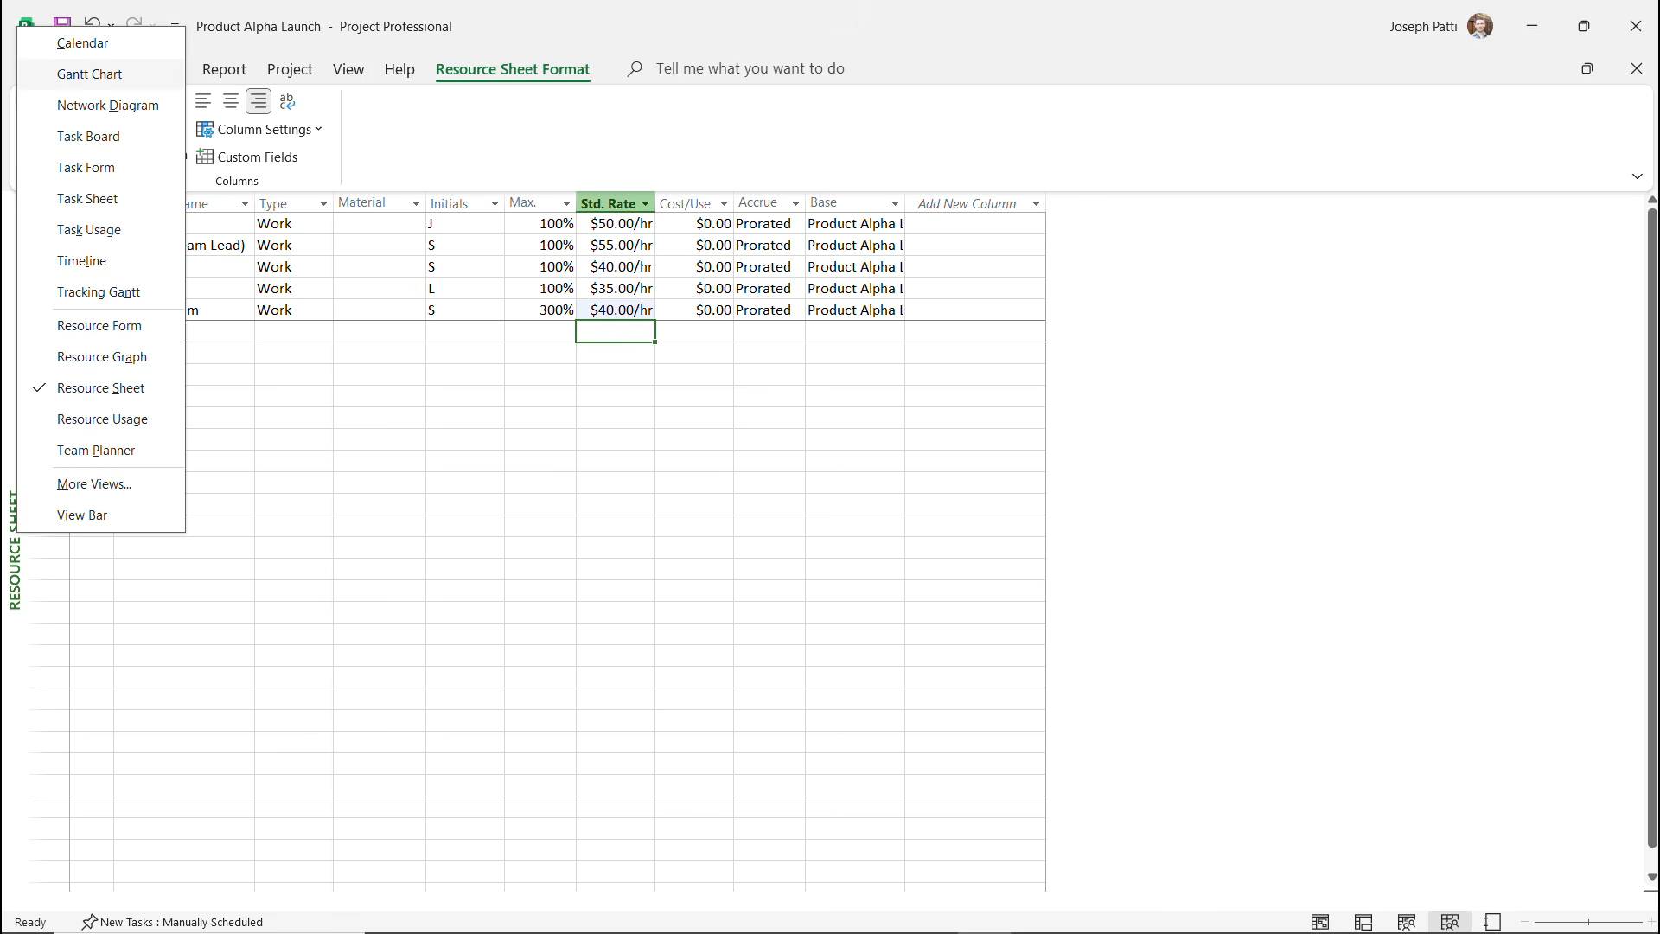
pyautogui.click(89, 74)
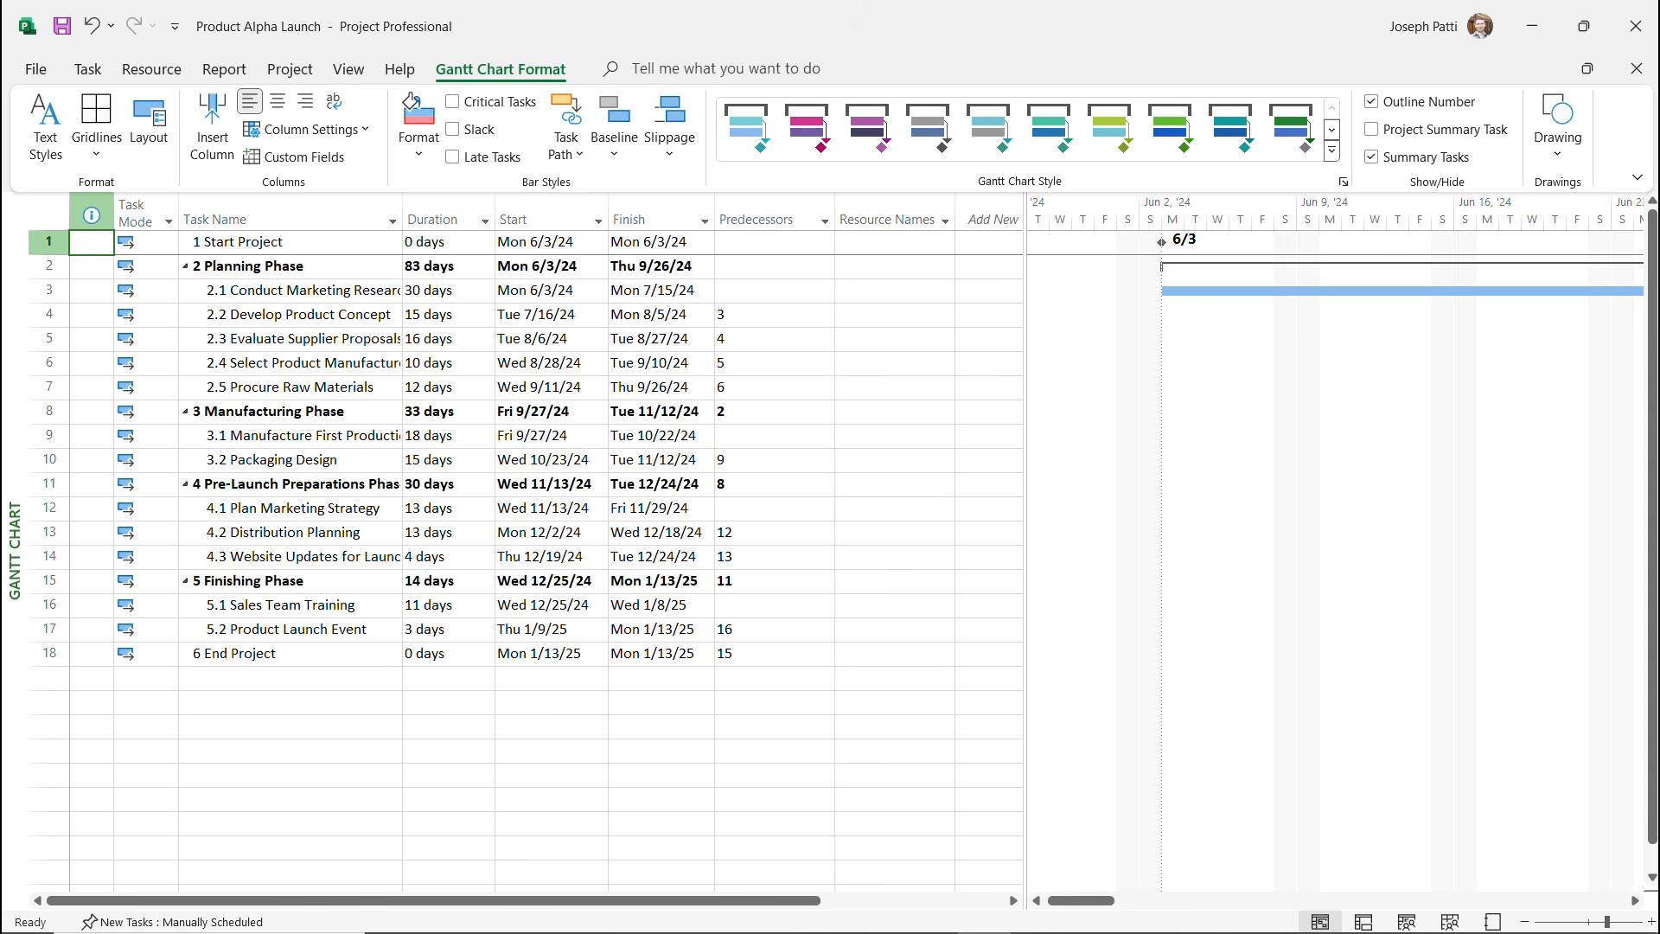
pyautogui.rightClick(15, 536)
pyautogui.click(86, 389)
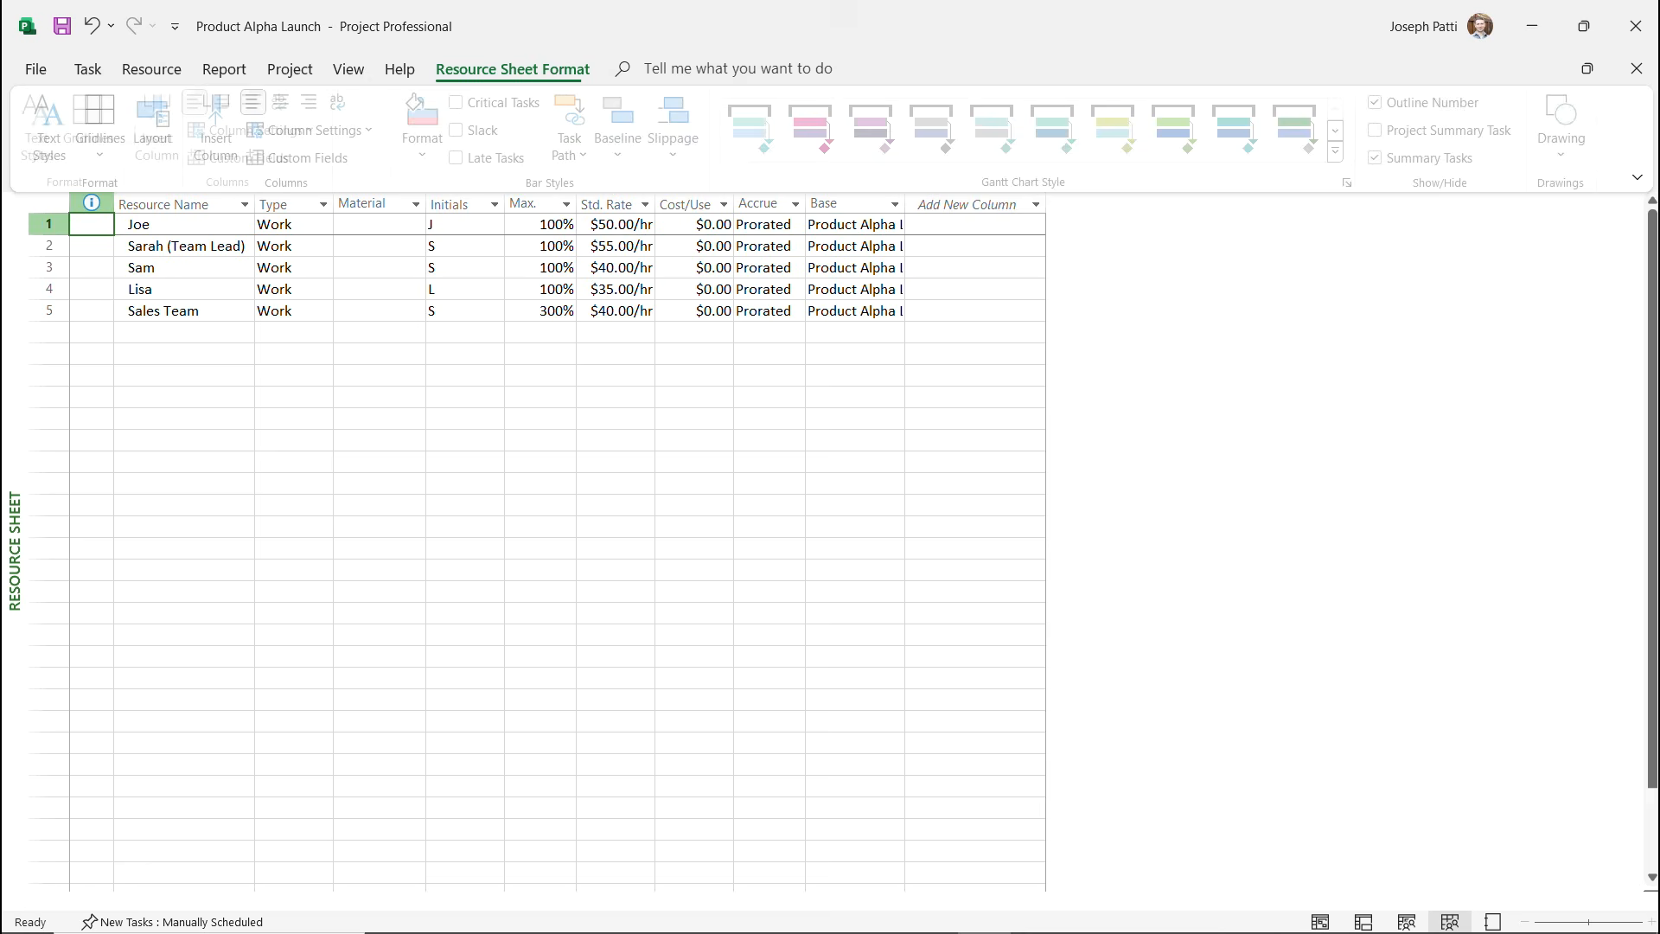
# Add a Designer resource in row 6 with a cost per use of $300.00.
pyautogui.click(183, 332)
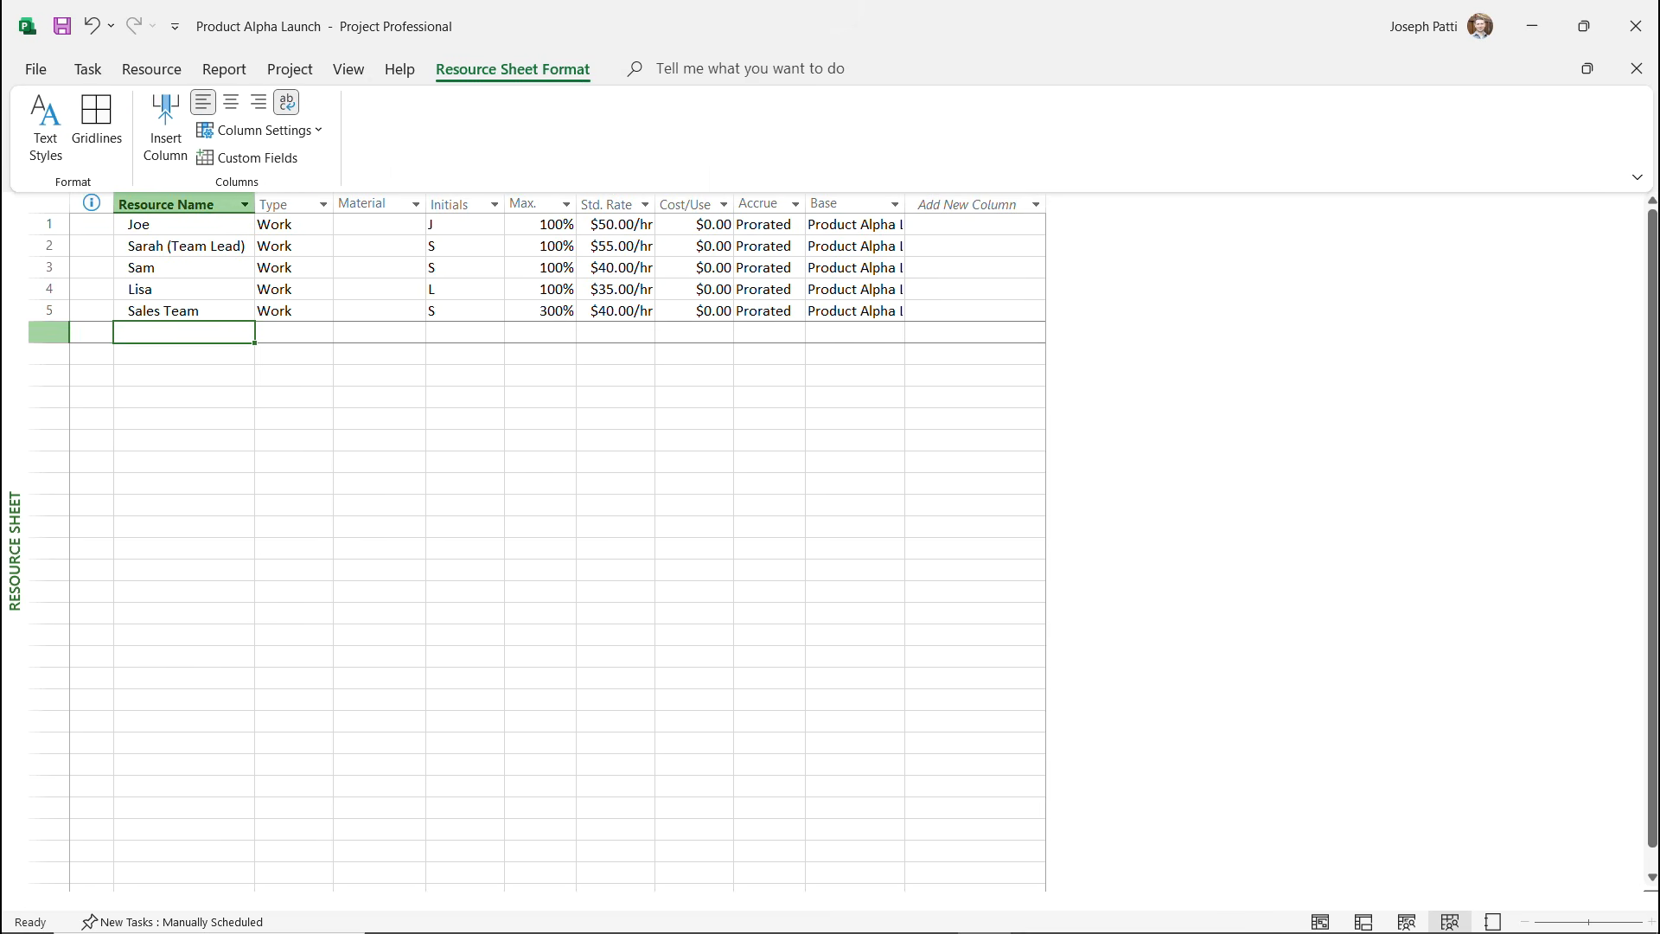
pyautogui.write('Designer')
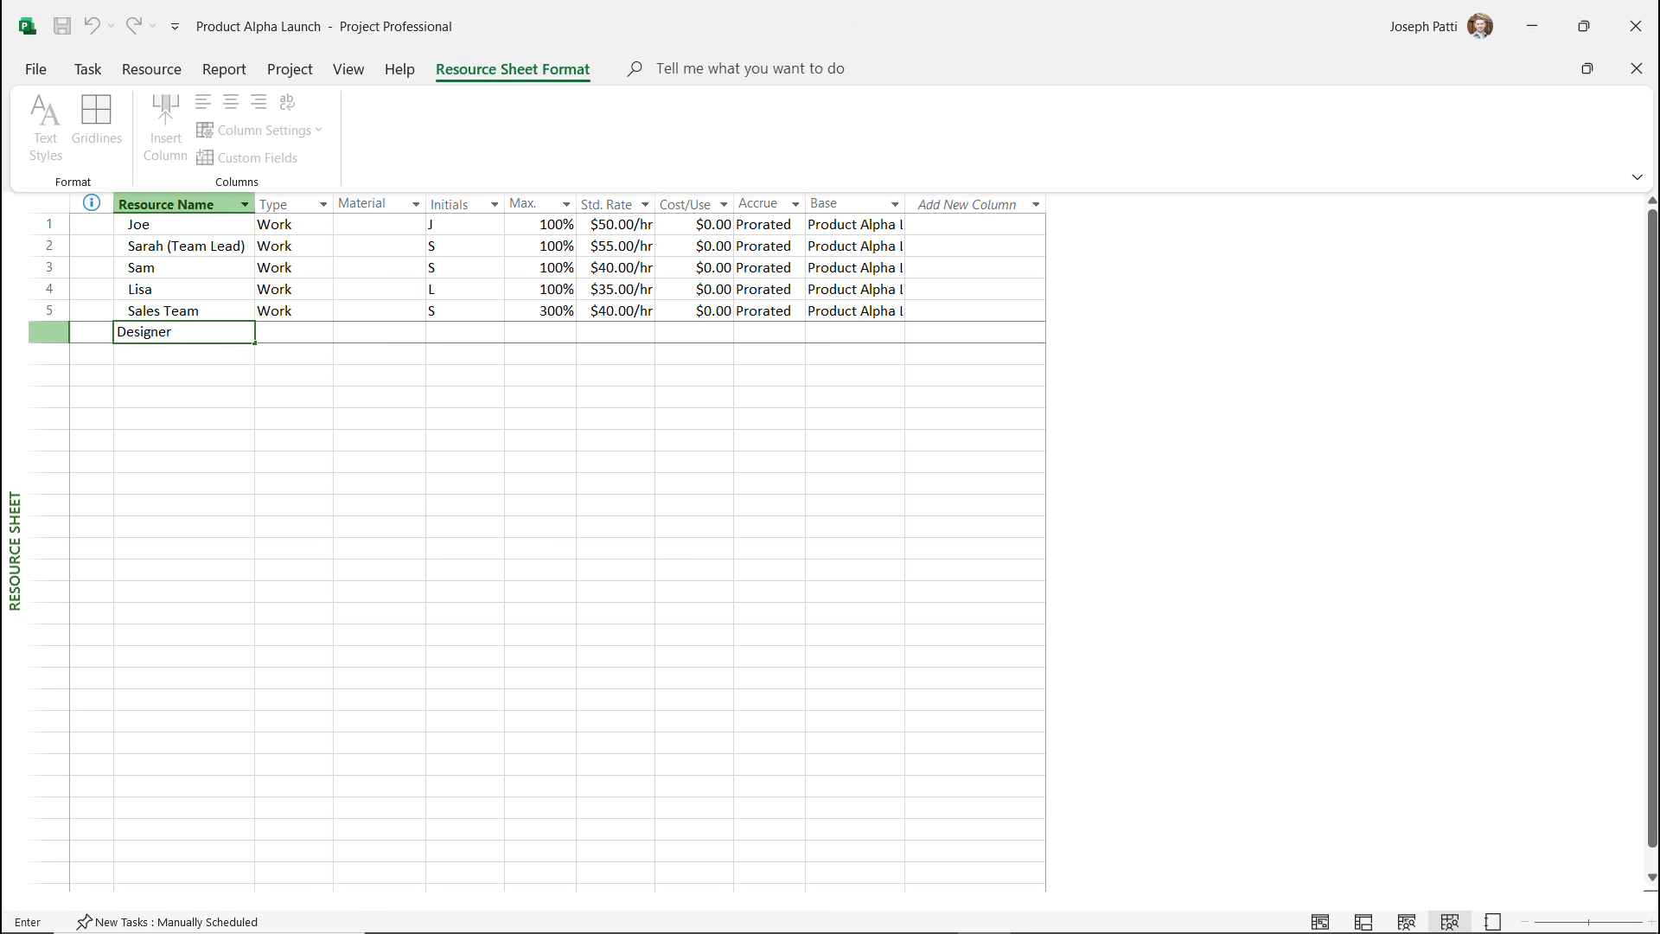
pyautogui.click(614, 332)
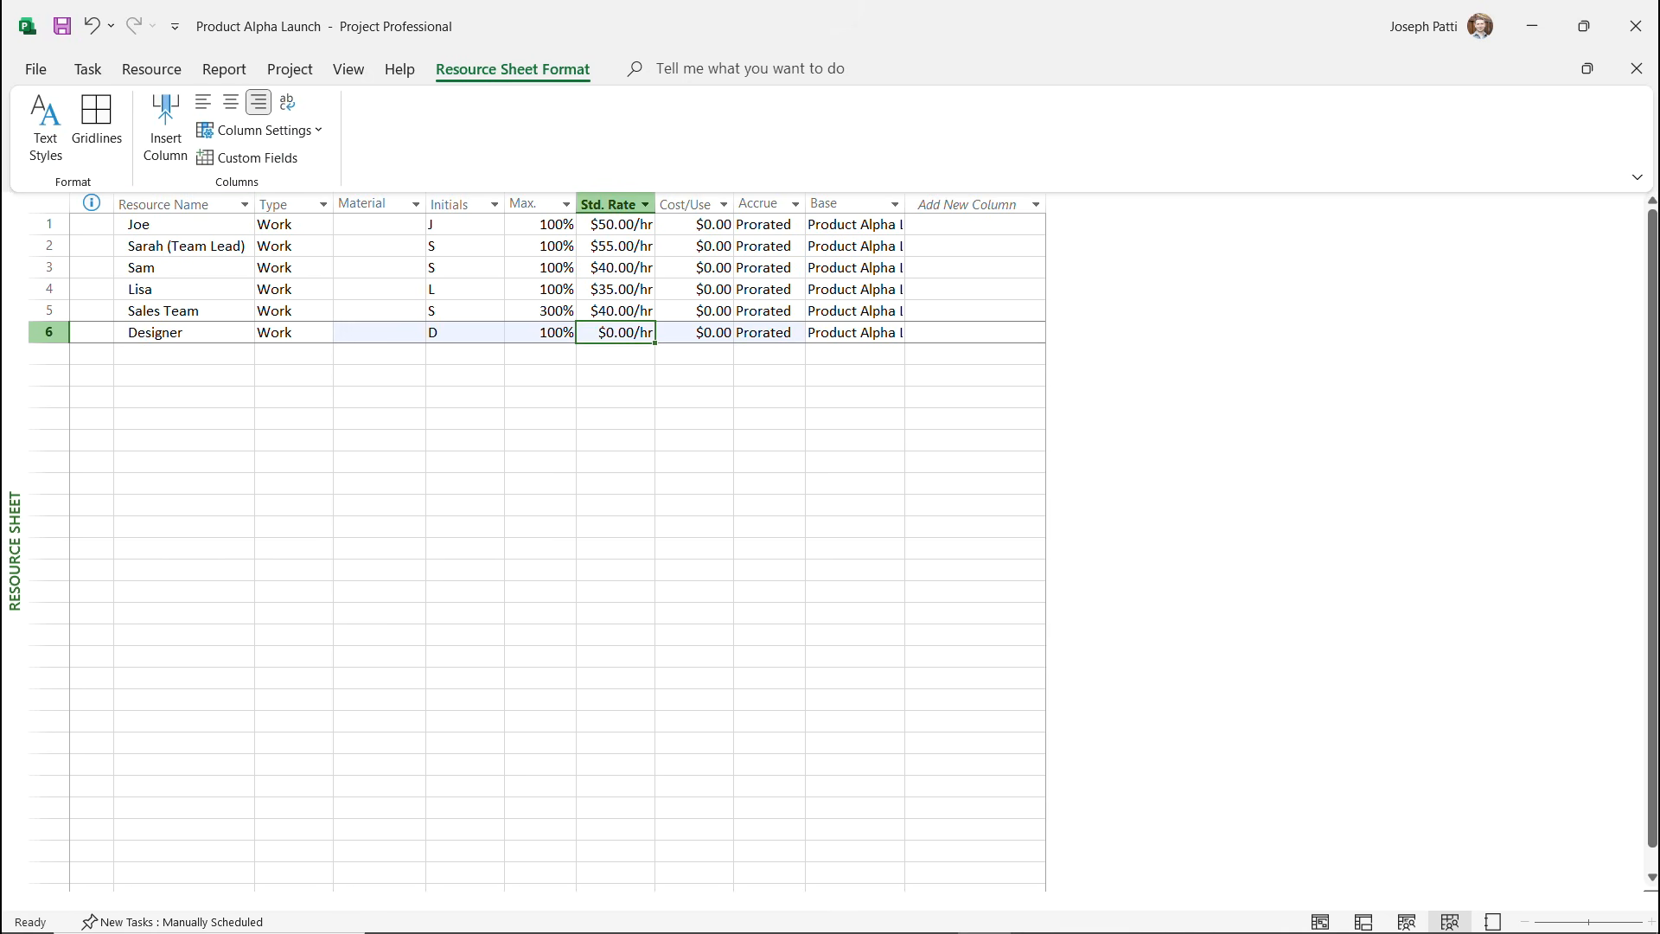
pyautogui.click(694, 332)
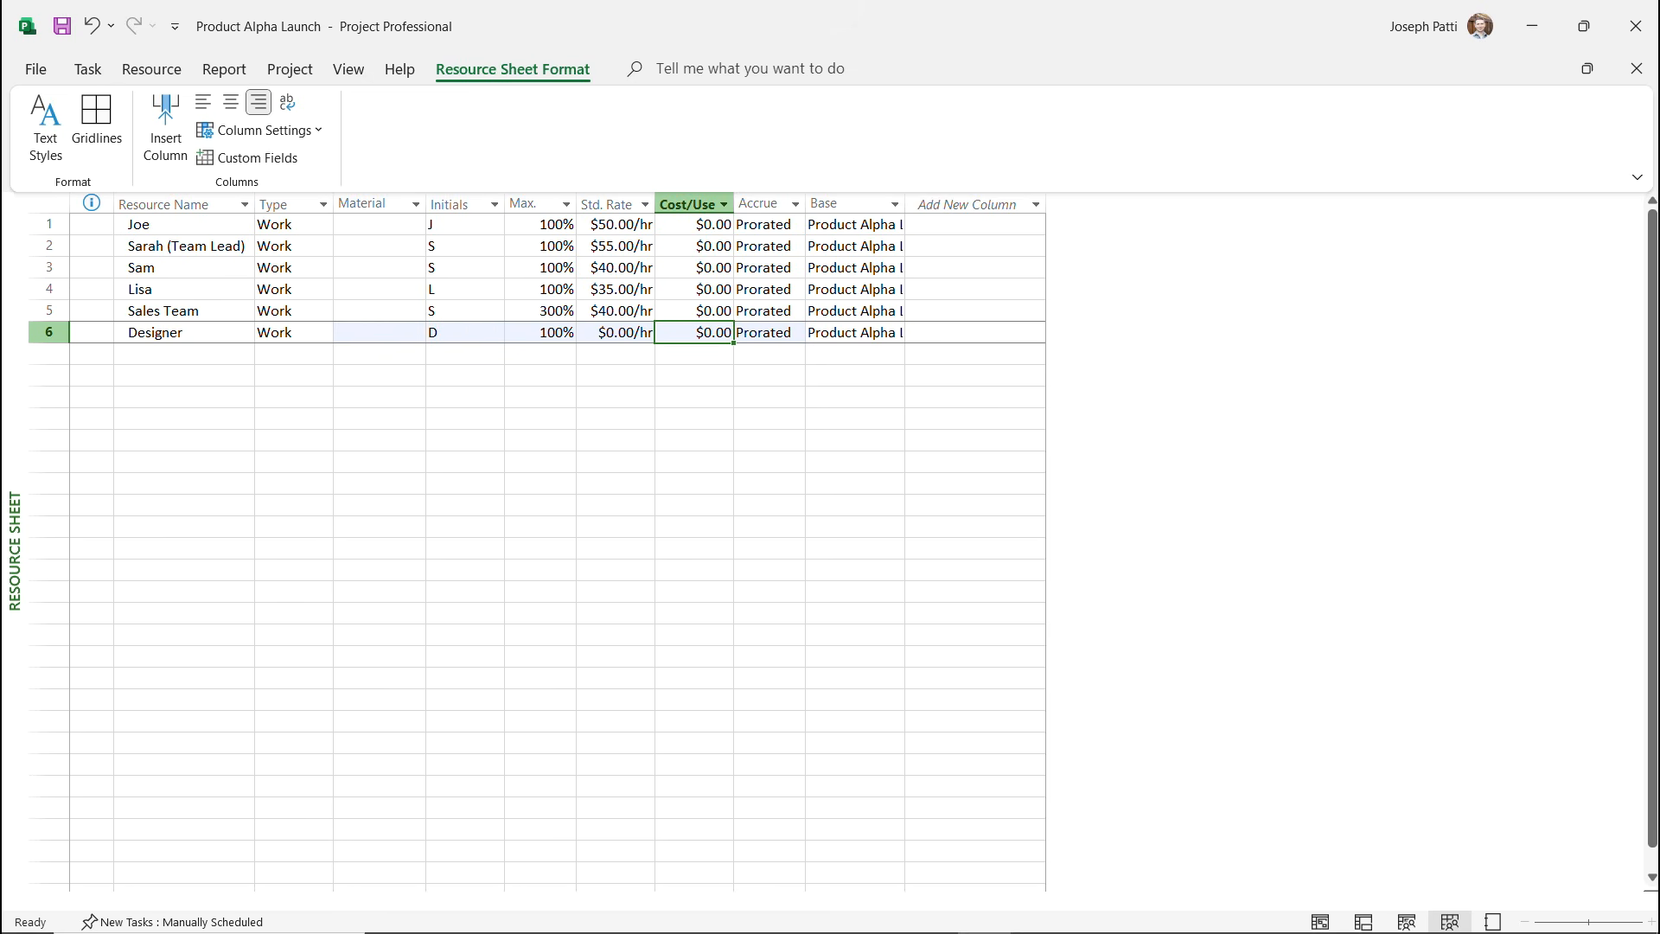
pyautogui.write('300')
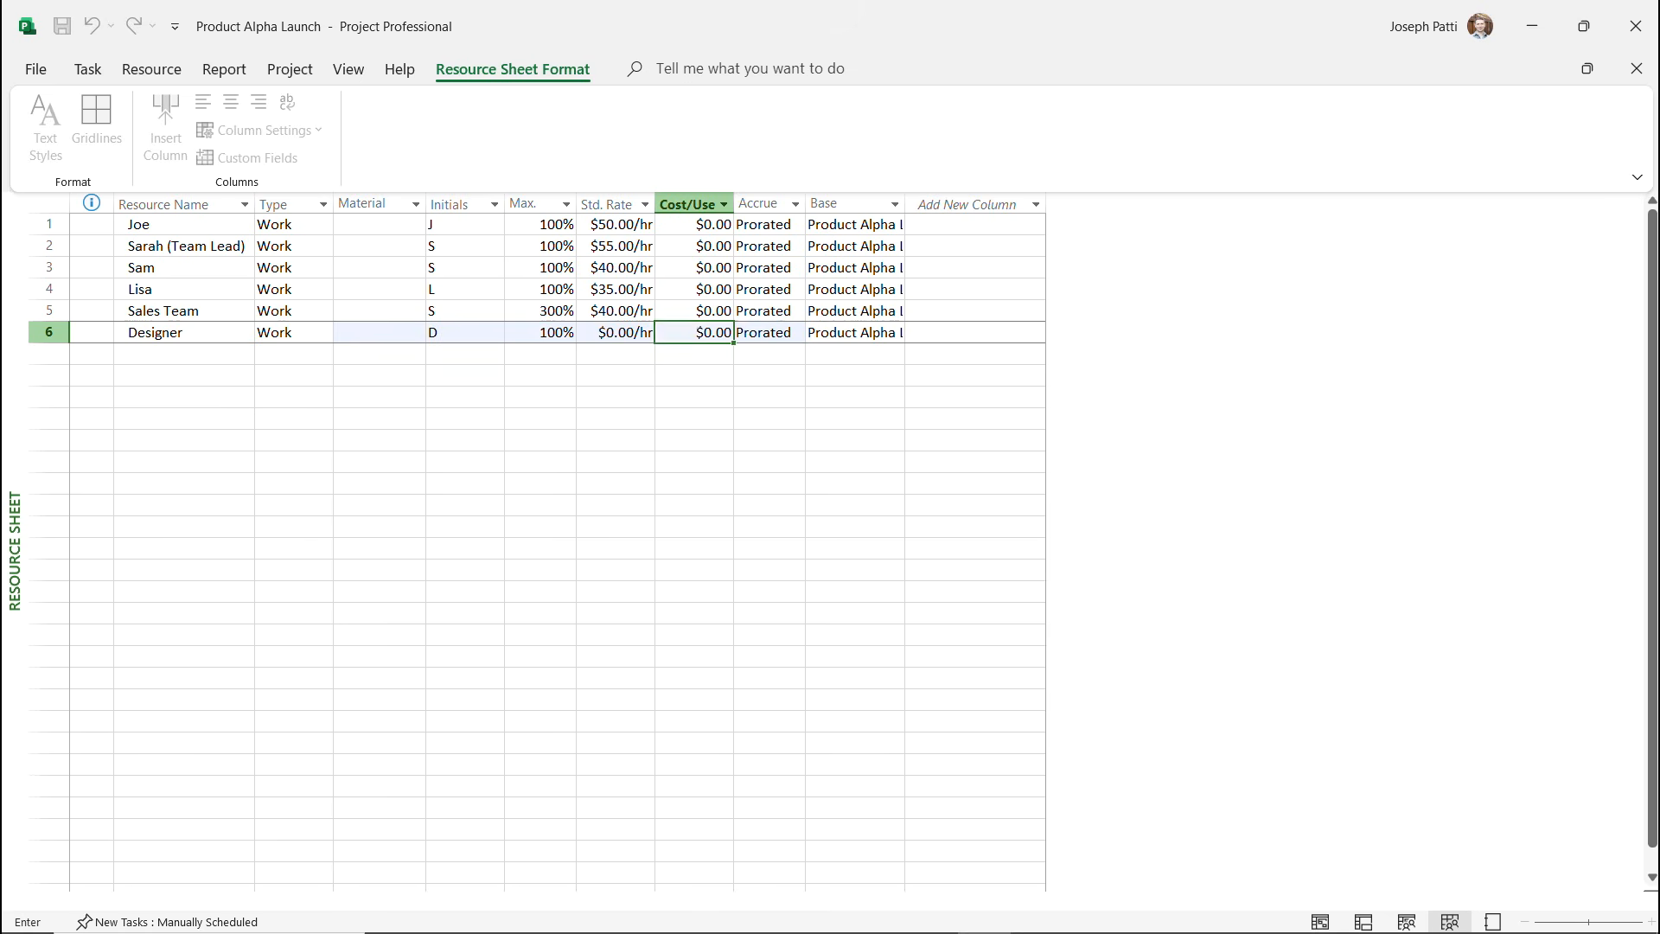
pyautogui.press('Return')
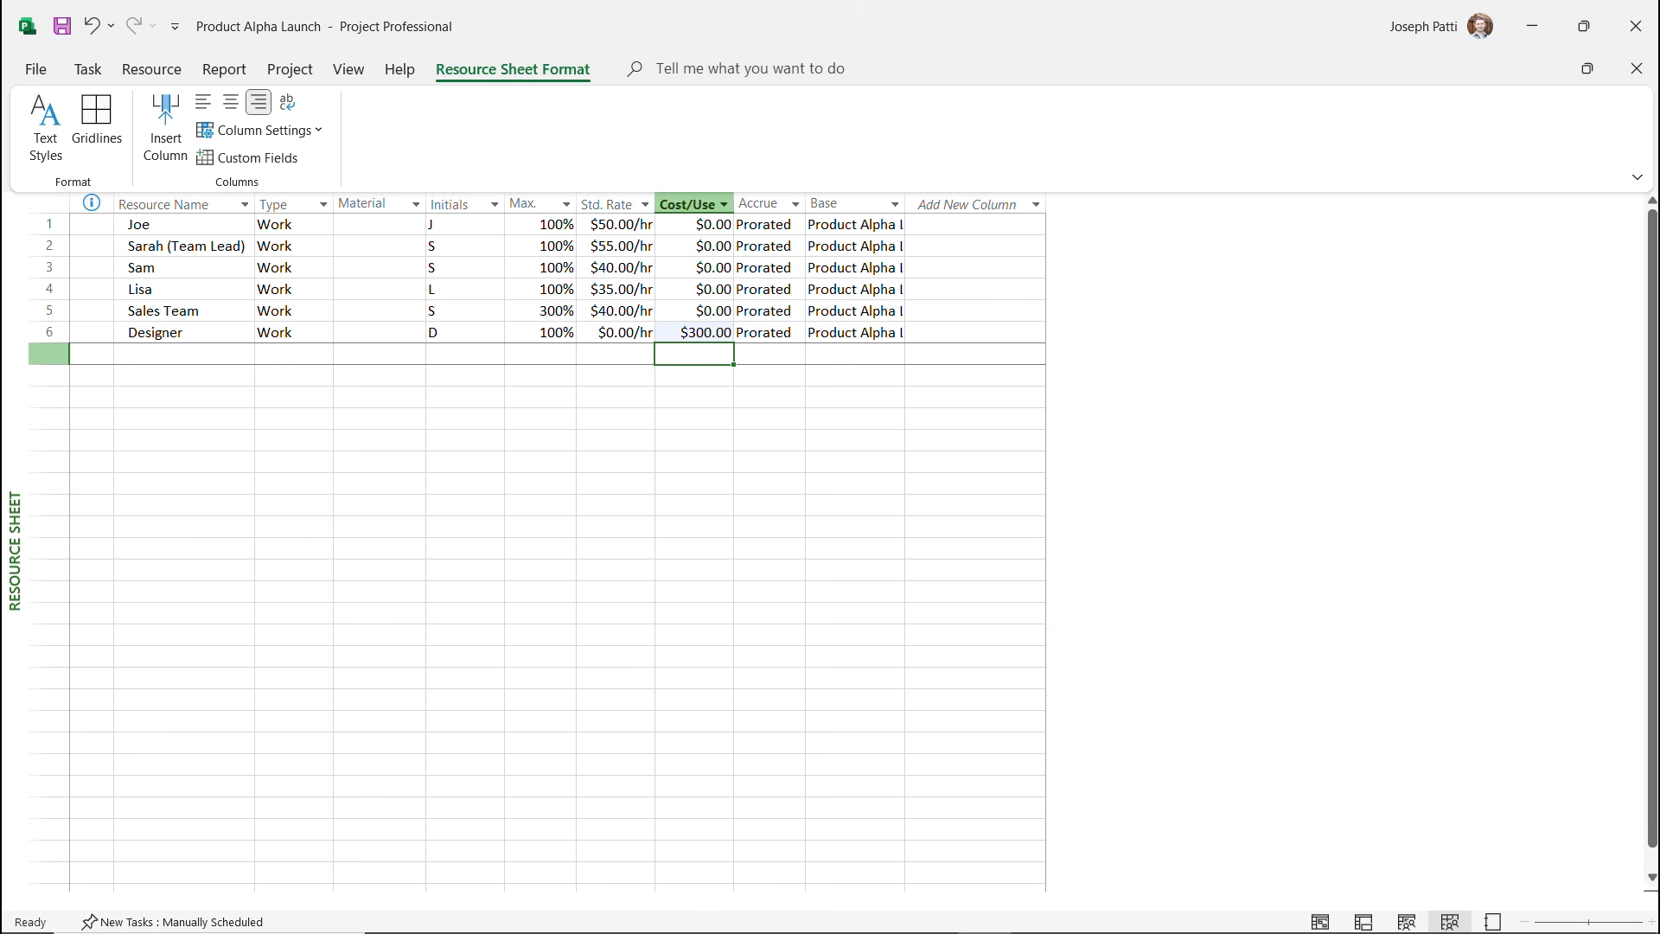
pyautogui.write('Website')
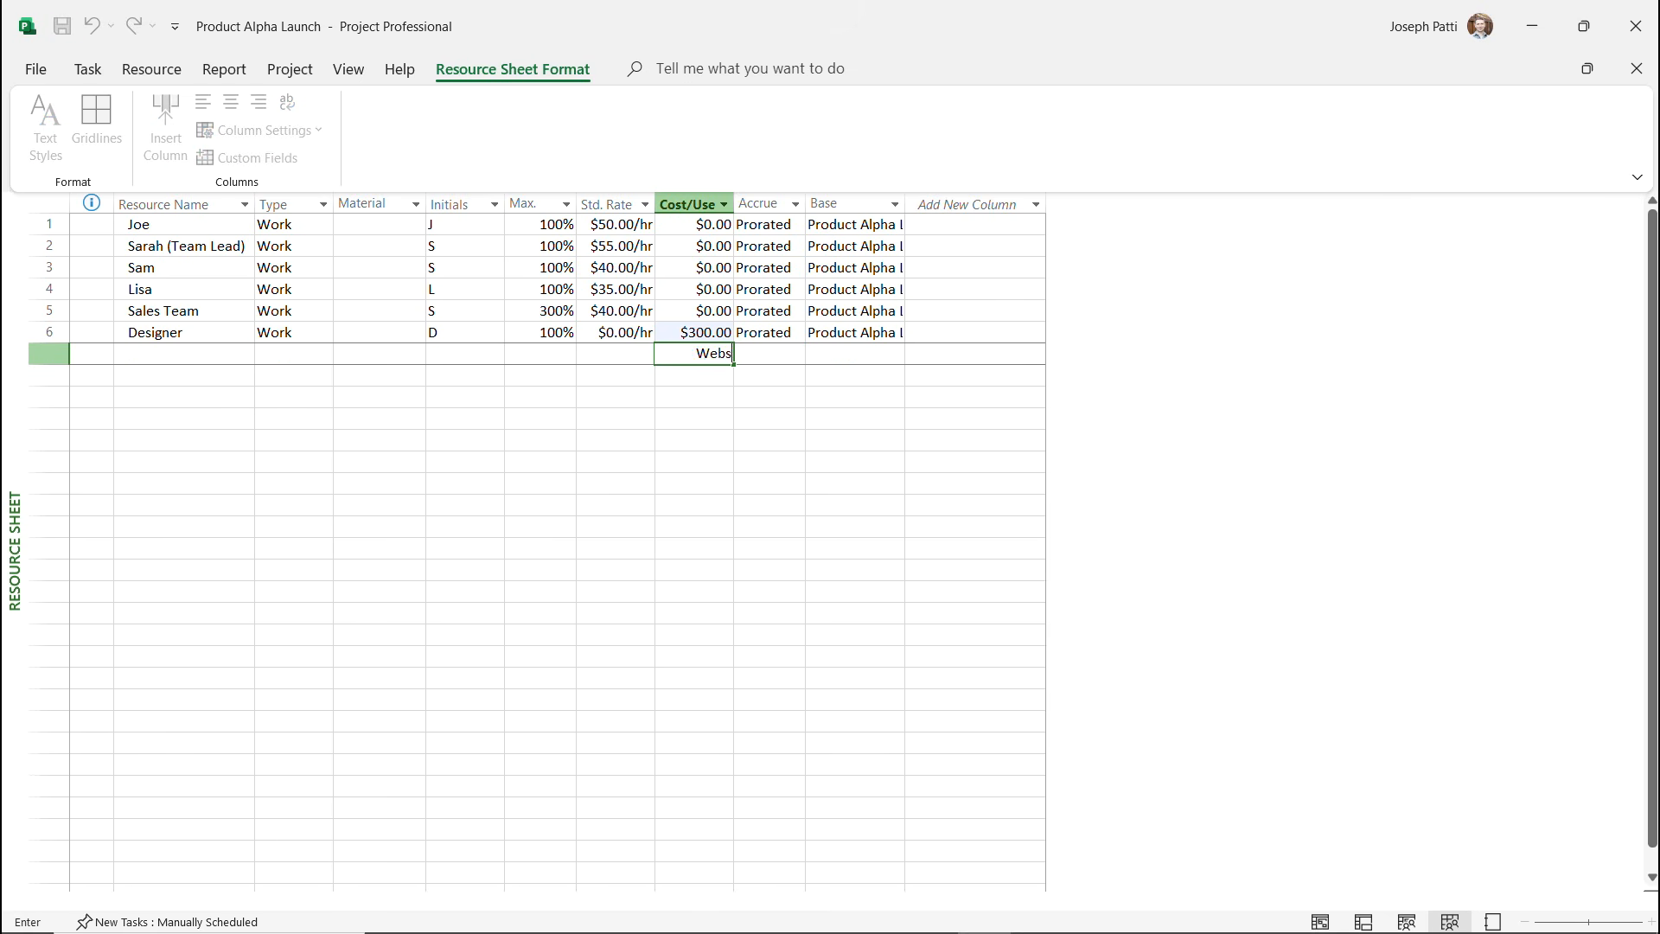
pyautogui.press('BackSpace')
pyautogui.press('BackSpace')
pyautogui.press('BackSpace')
pyautogui.press('BackSpace')
pyautogui.press('BackSpace')
pyautogui.press('BackSpace')
pyautogui.press('BackSpace')
# Name the resource in row 7 Hightech Systems.
pyautogui.click(183, 354)
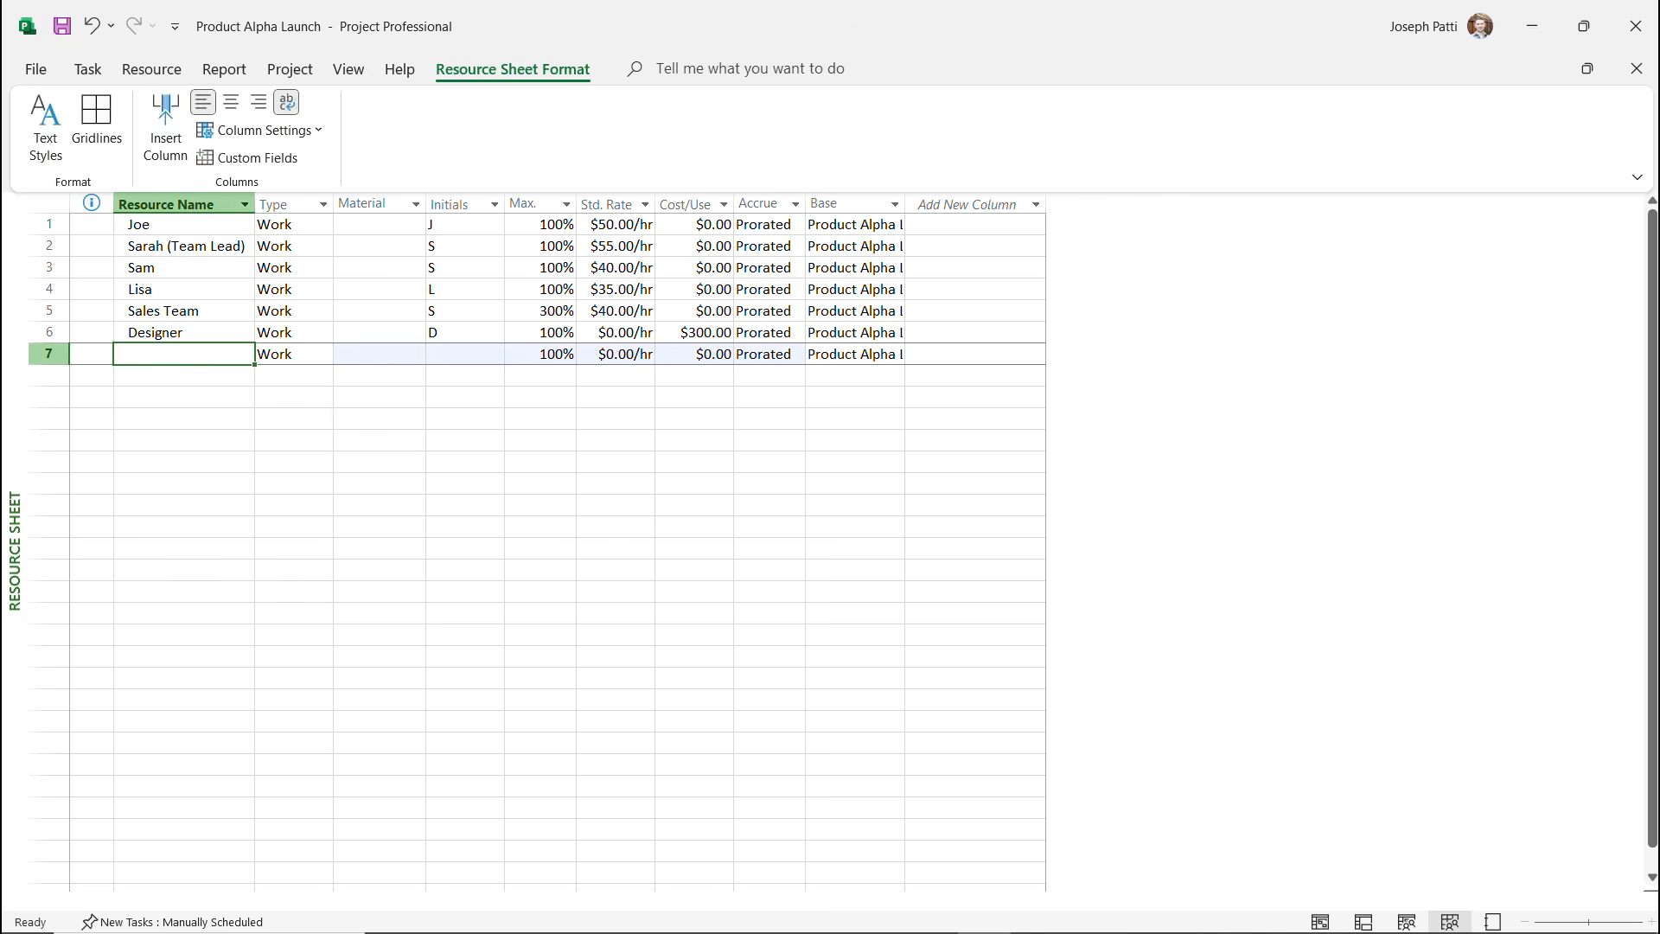
pyautogui.write('Website')
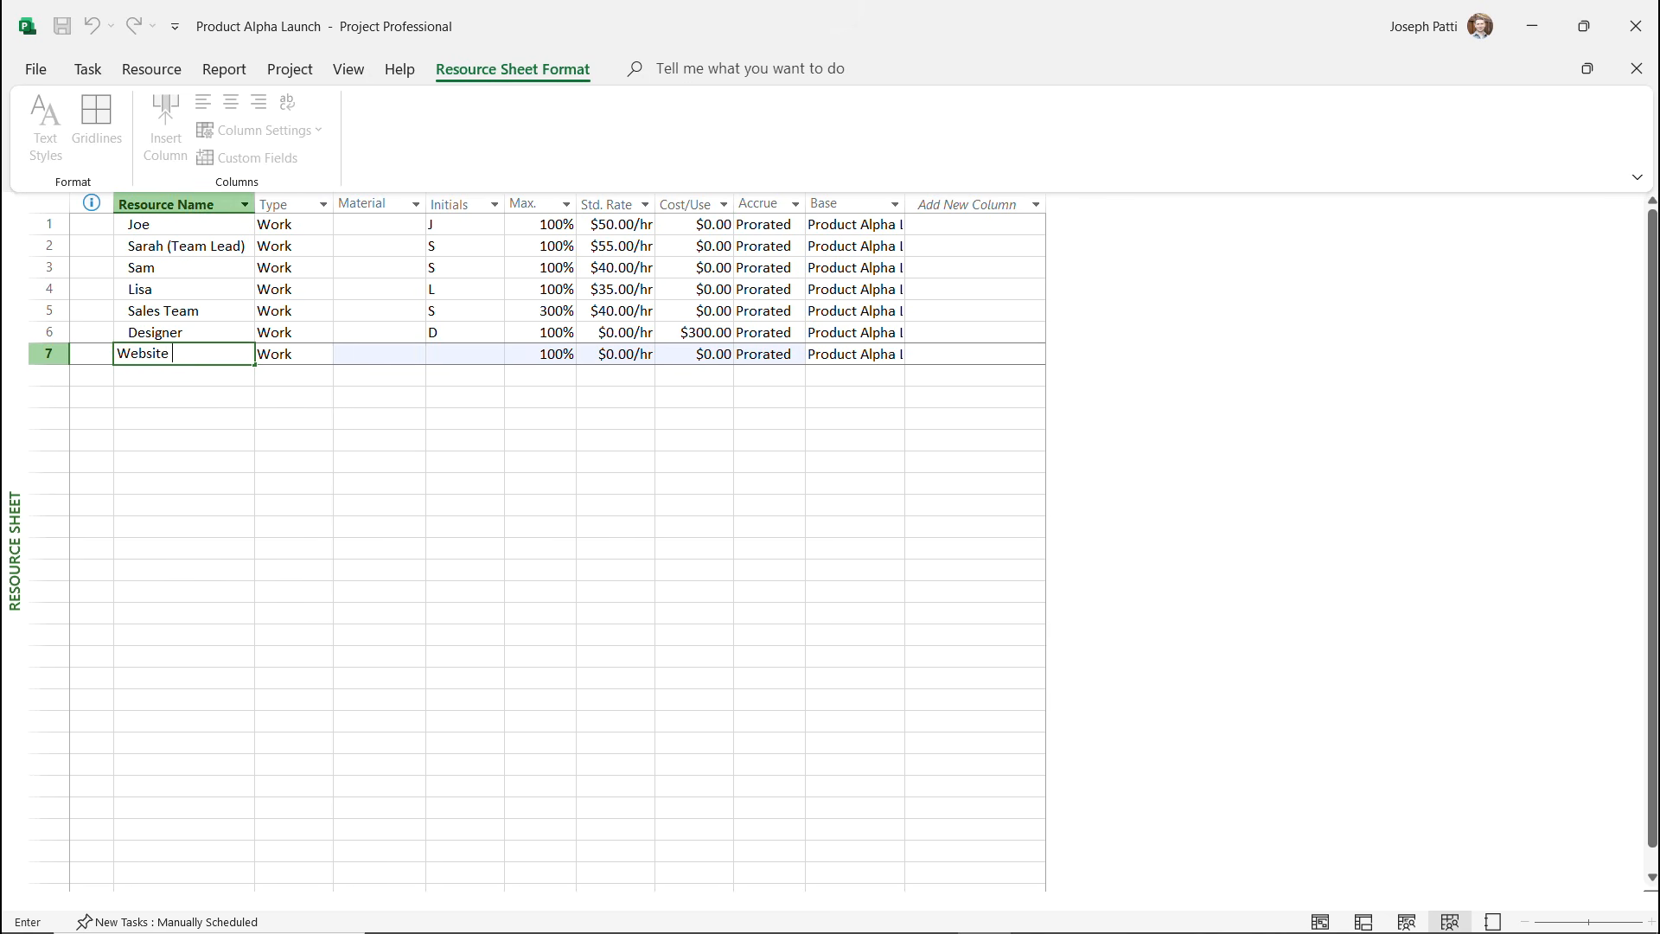
pyautogui.press('BackSpace')
pyautogui.press('BackSpace')
pyautogui.press('BackSpace')
pyautogui.press('BackSpace')
pyautogui.press('BackSpace')
pyautogui.press('BackSpace')
pyautogui.press('BackSpace')
pyautogui.write('Hightch')
pyautogui.press('BackSpace')
pyautogui.press('BackSpace')
pyautogui.write('ech Systems')
# Set the Hightech Systems resource's standard rate to $120.00/hr.
pyautogui.click(615, 354)
pyautogui.write('1')
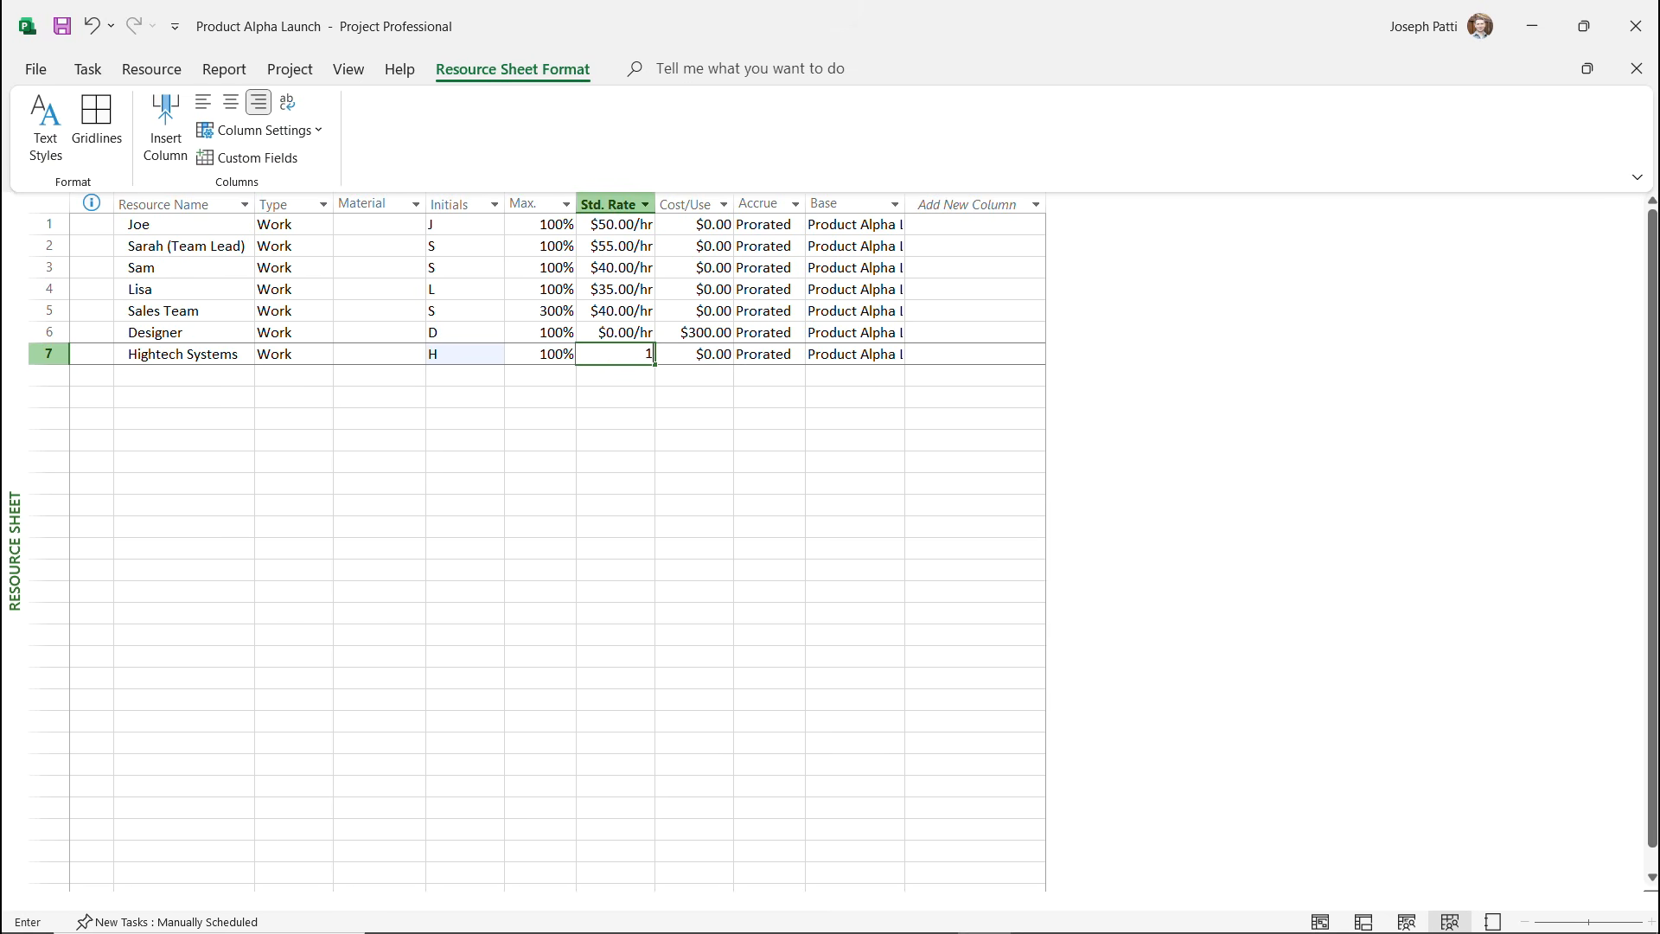
pyautogui.write('20')
pyautogui.press('Return')
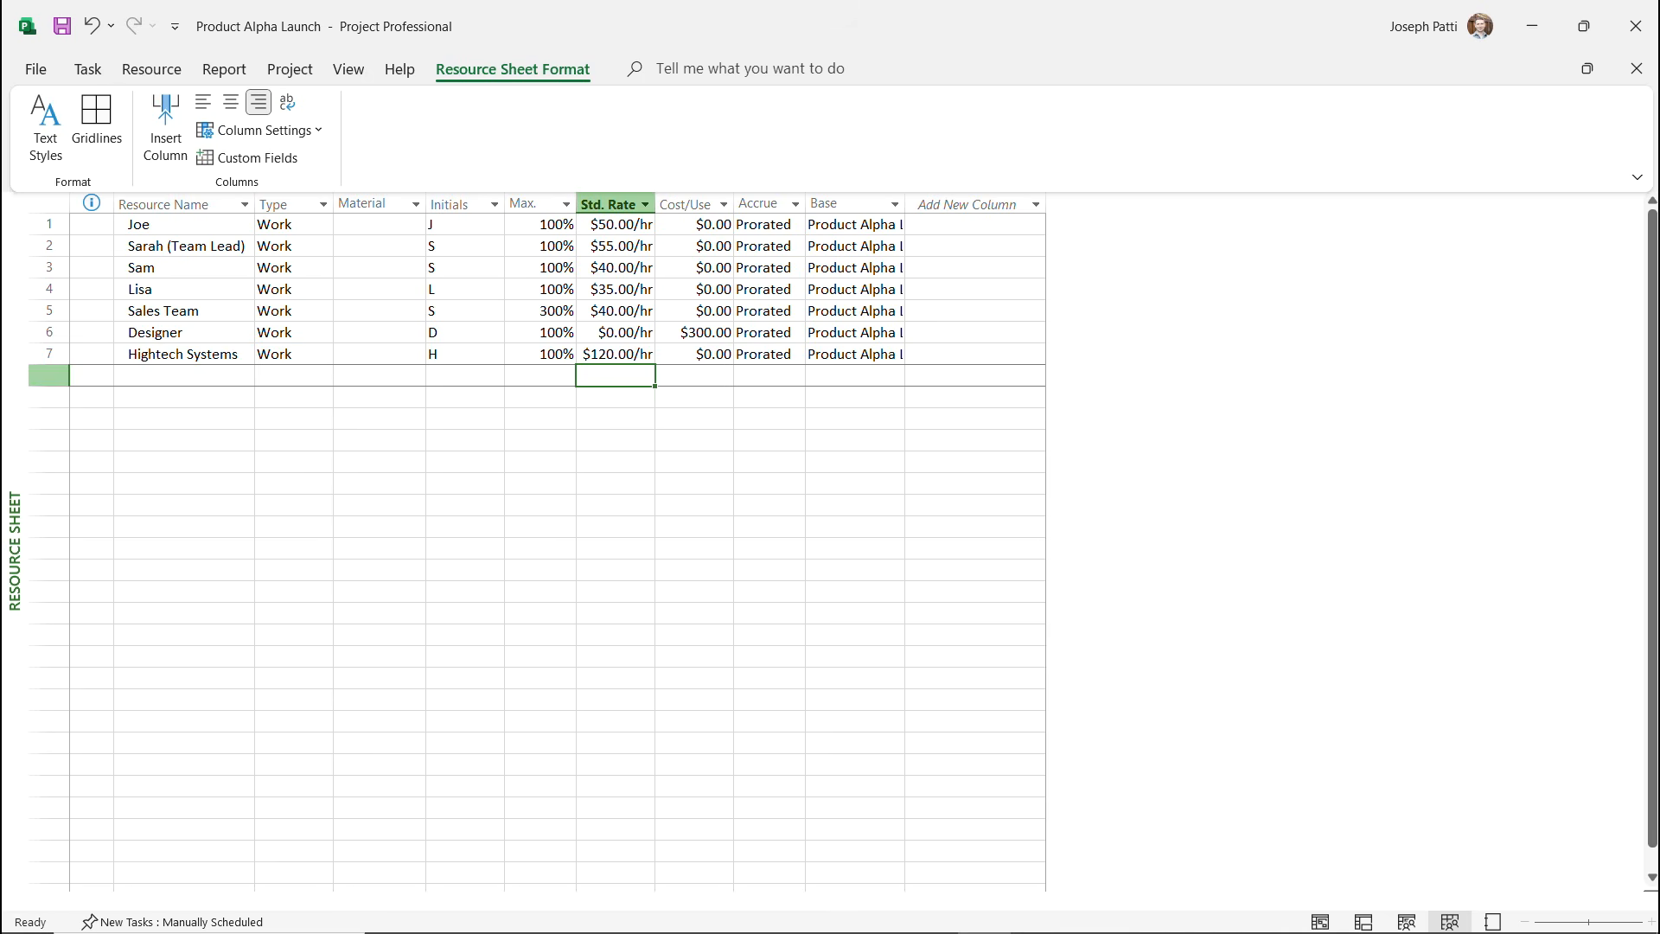
# Open the Hightech Systems resource's working time settings and add a calendar exception named Vacation.
pyautogui.click(185, 355)
pyautogui.rightClick(184, 354)
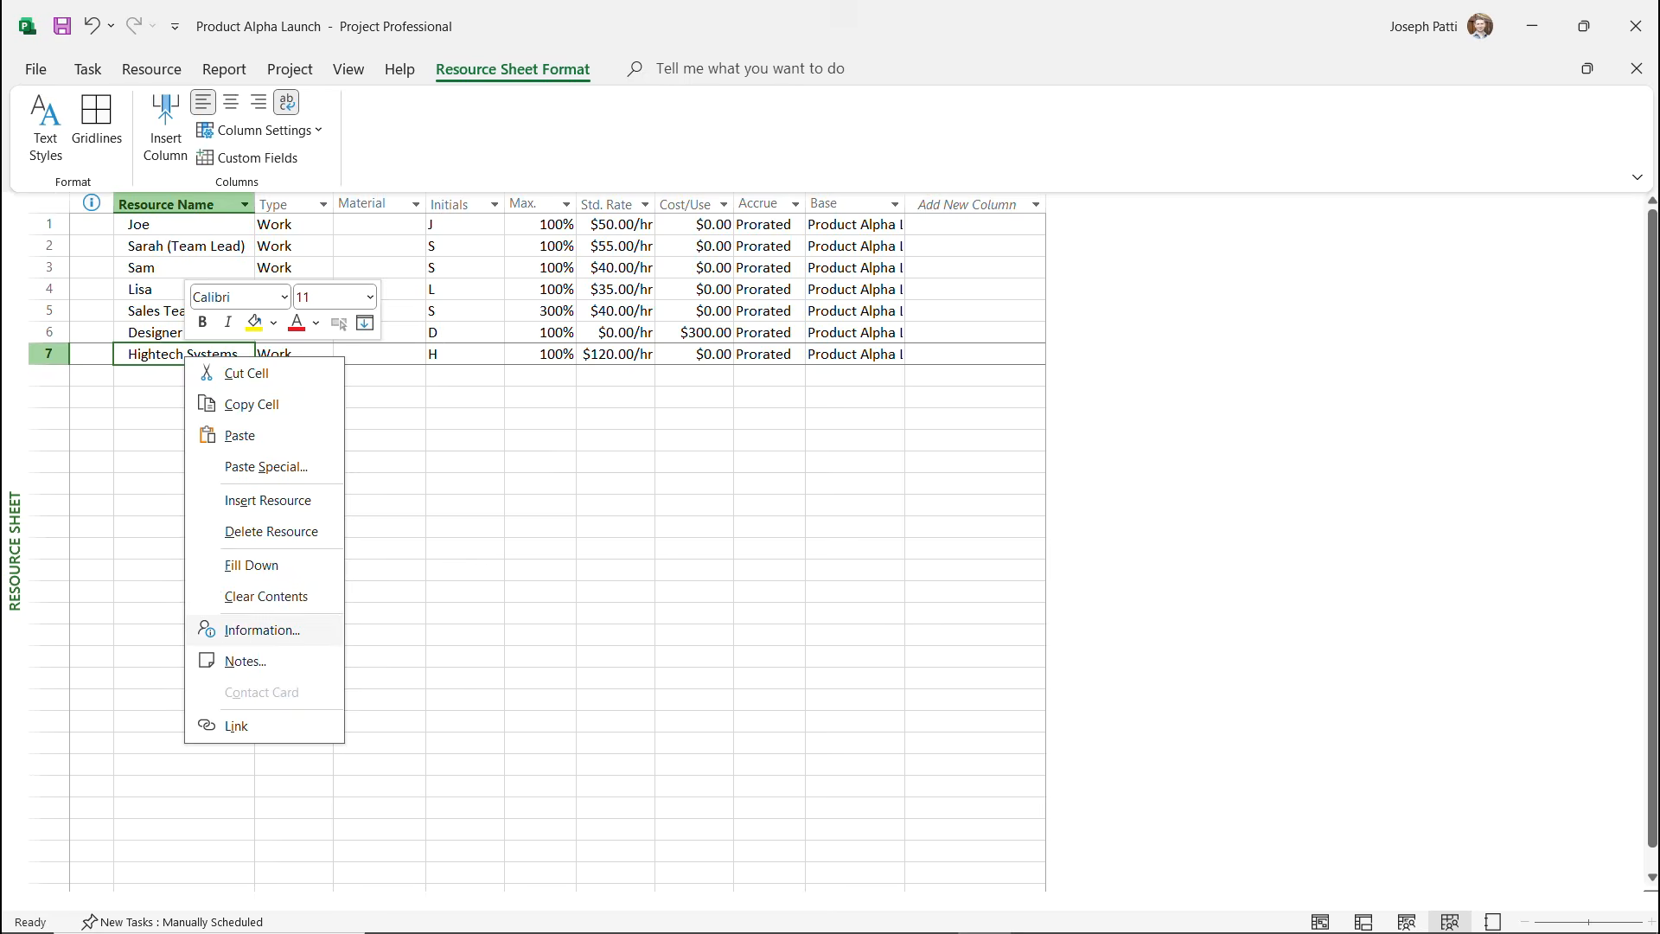
pyautogui.click(262, 629)
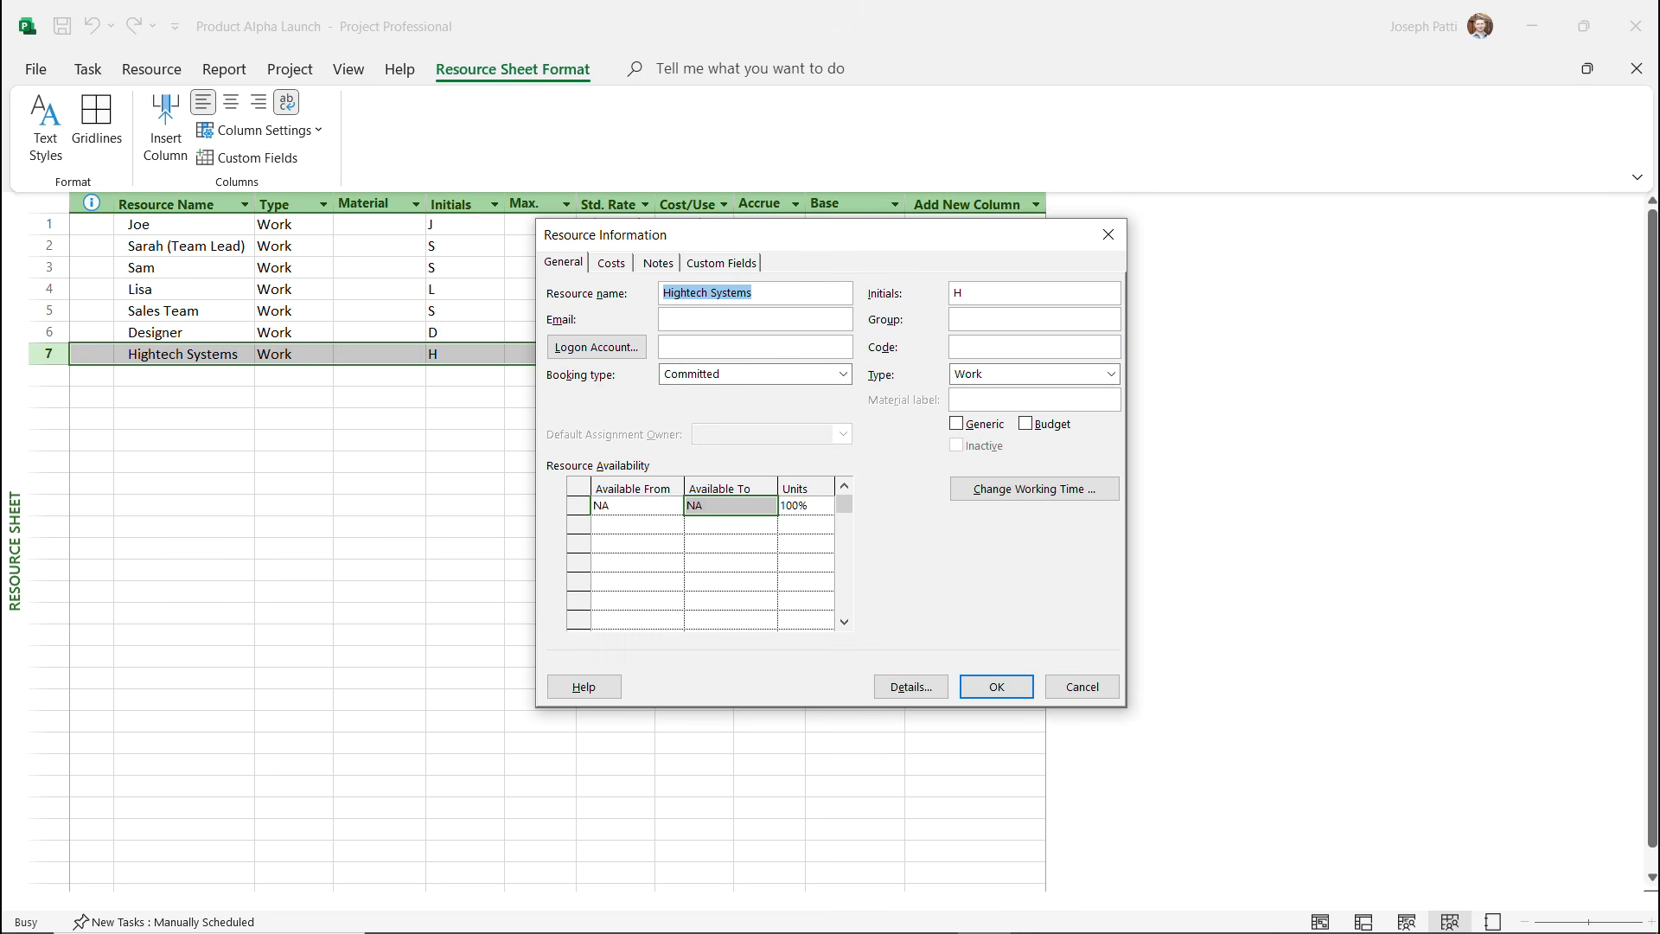
pyautogui.moveTo(831, 231); pyautogui.dragTo(633, 237)
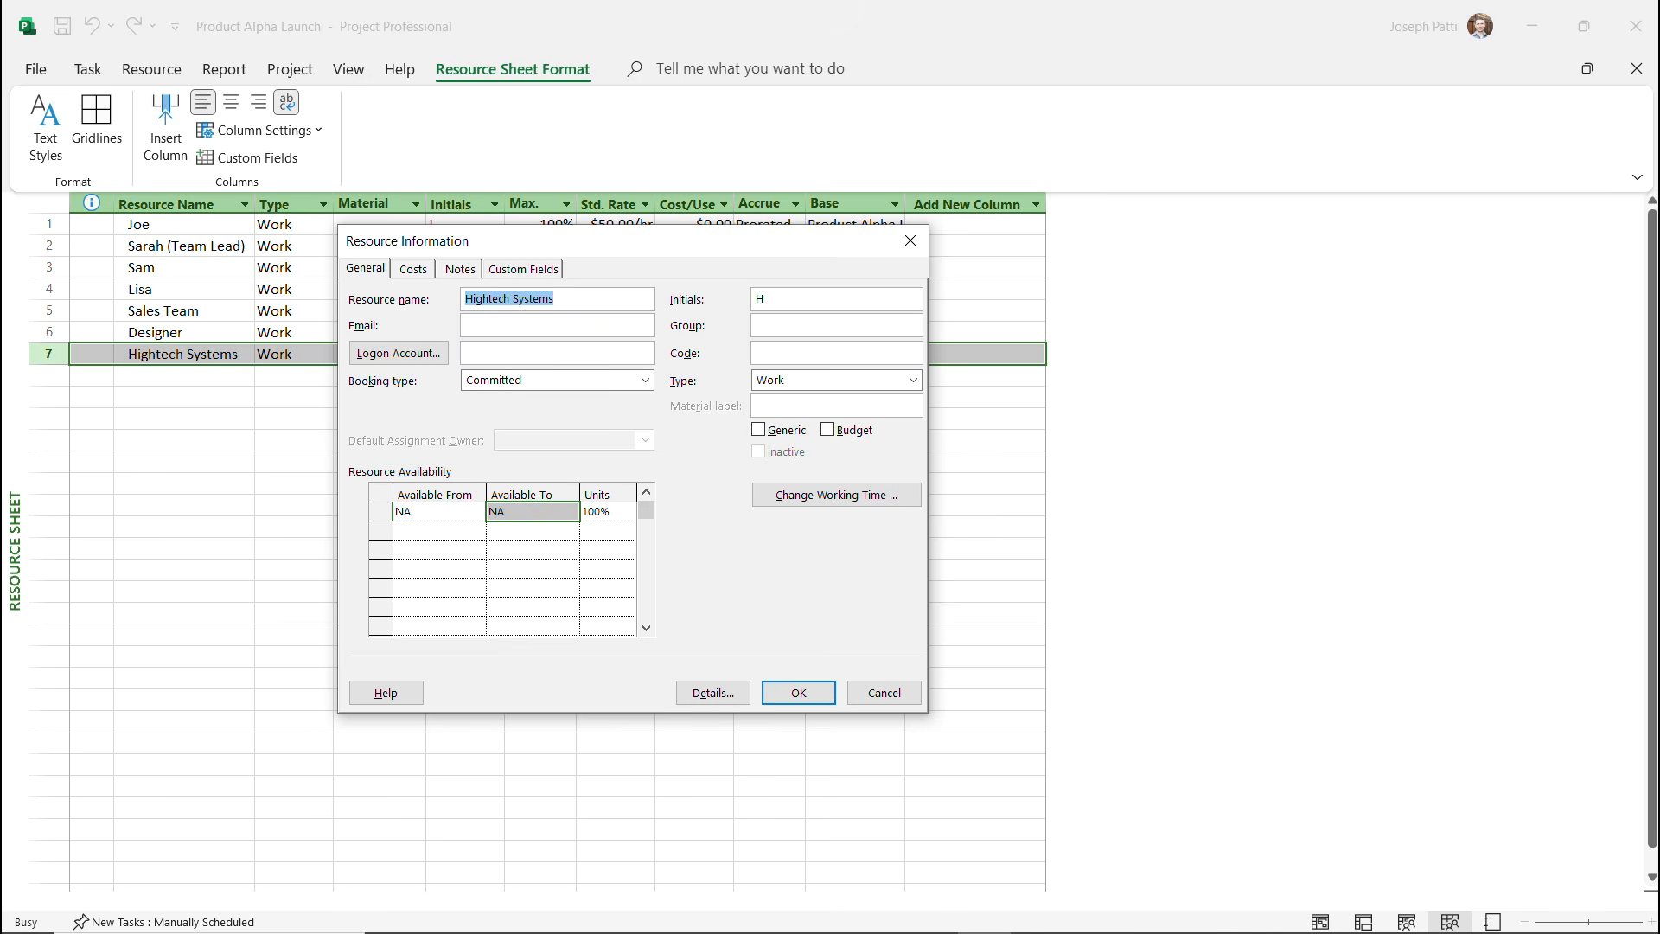
pyautogui.click(467, 324)
pyautogui.click(835, 495)
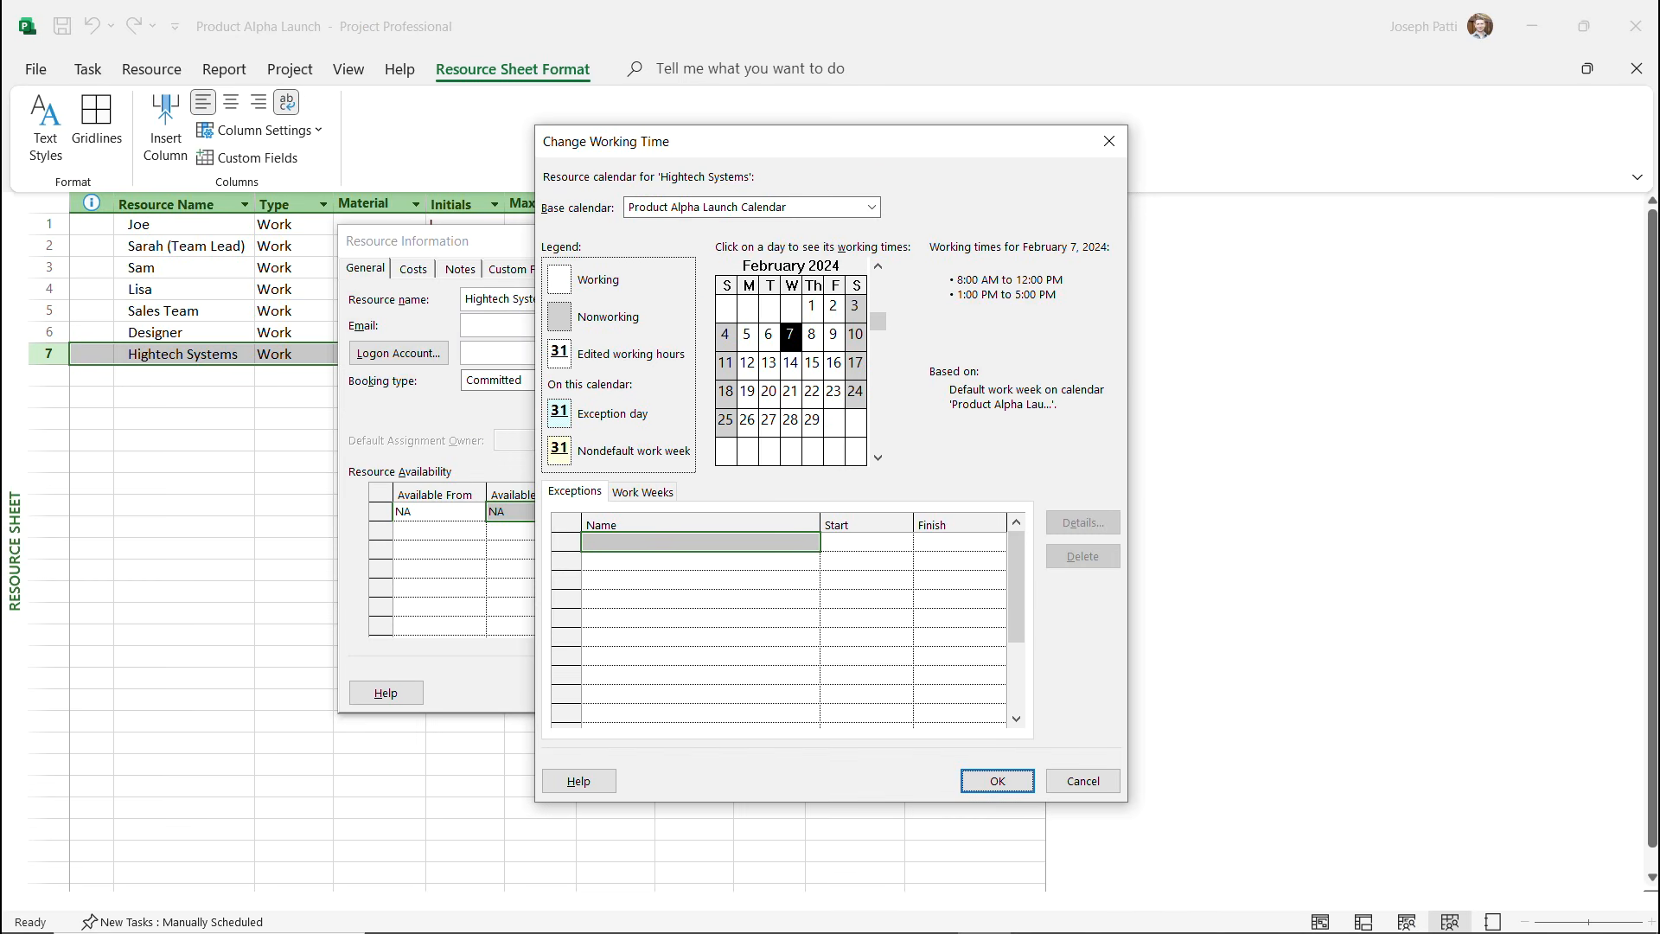
pyautogui.click(699, 541)
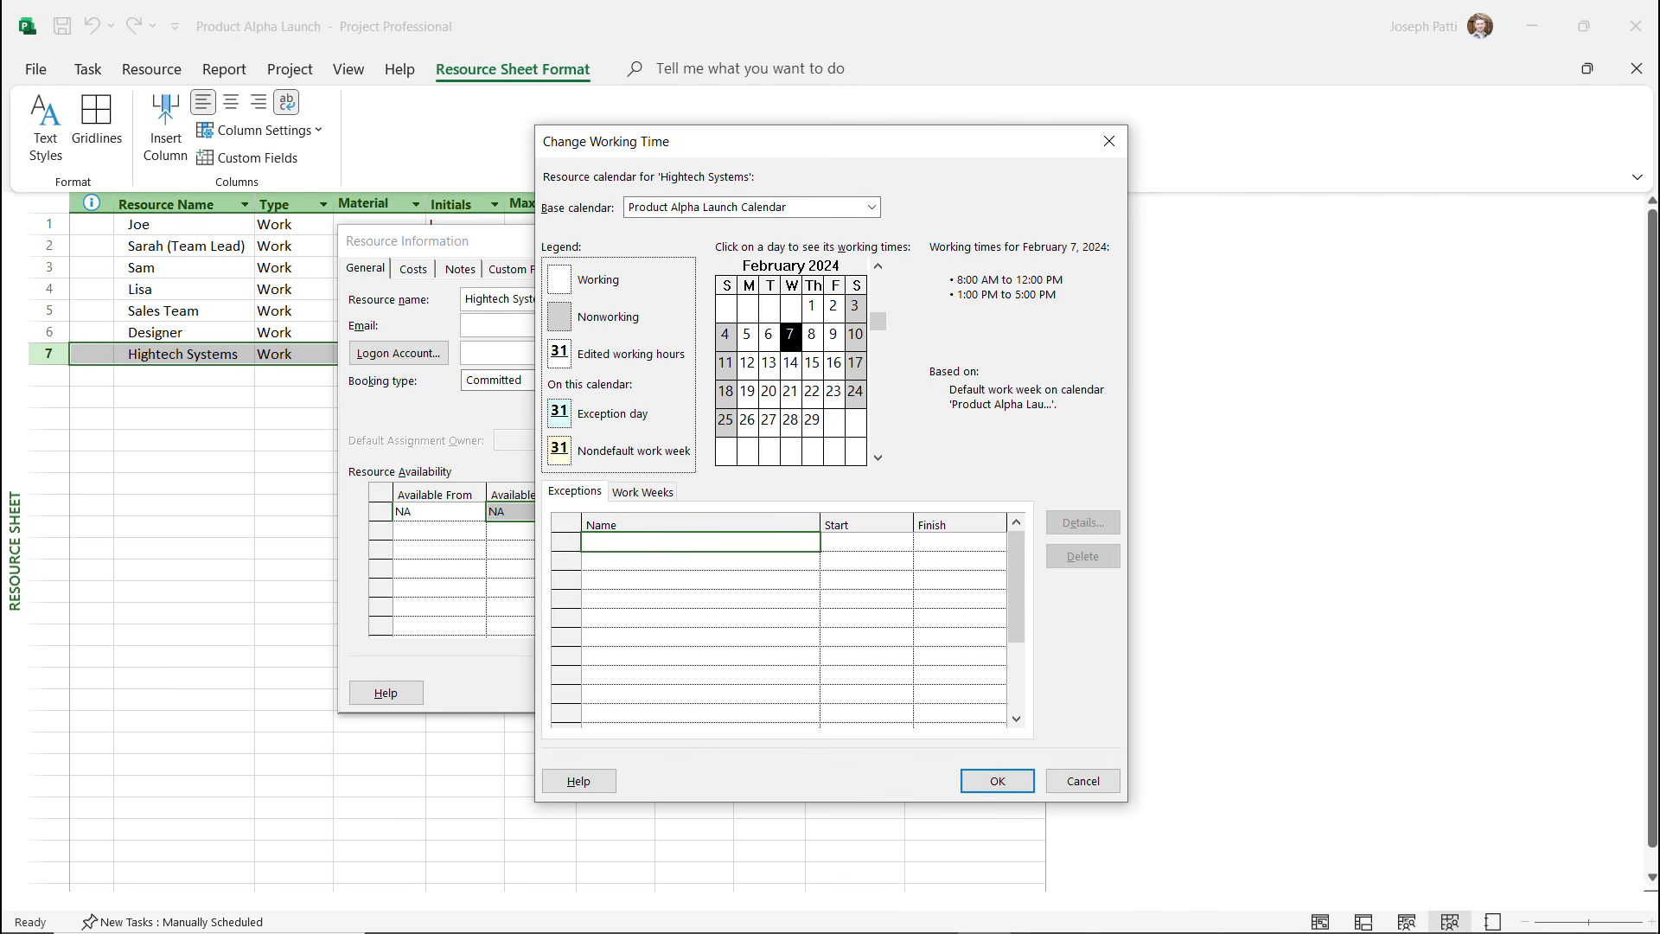
pyautogui.write('Vacation')
pyautogui.press('Tab')
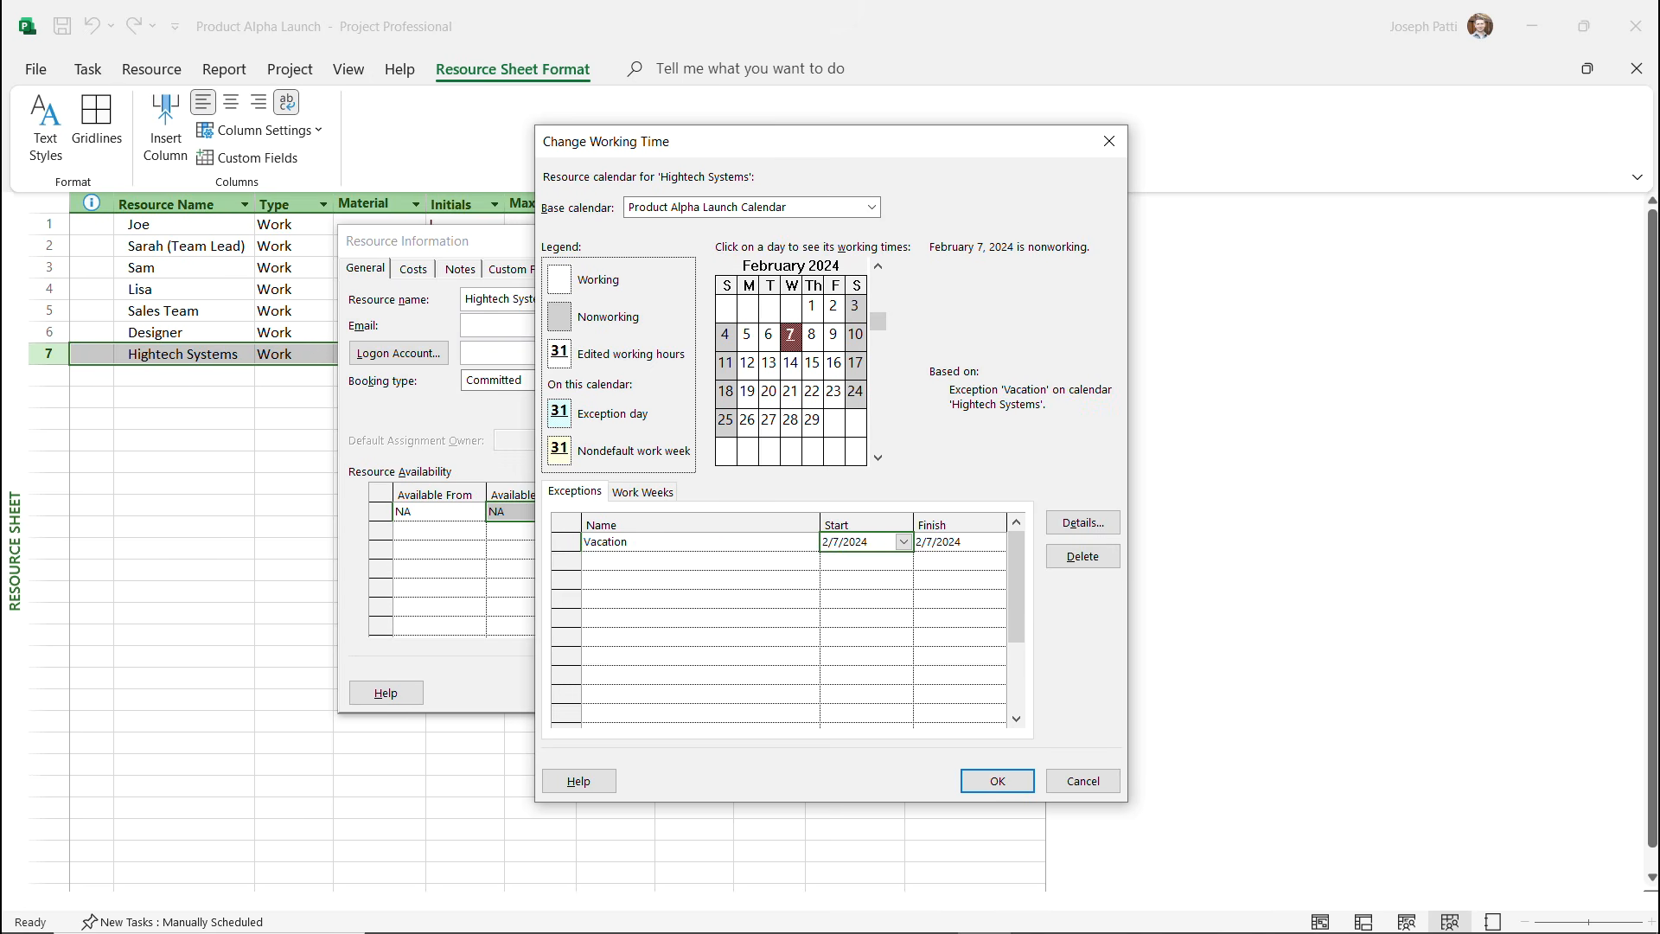
# Set the start date of Hightech Systems' Vacation exception to 12/20/2024.
pyautogui.hotkey('alt', 'Down')
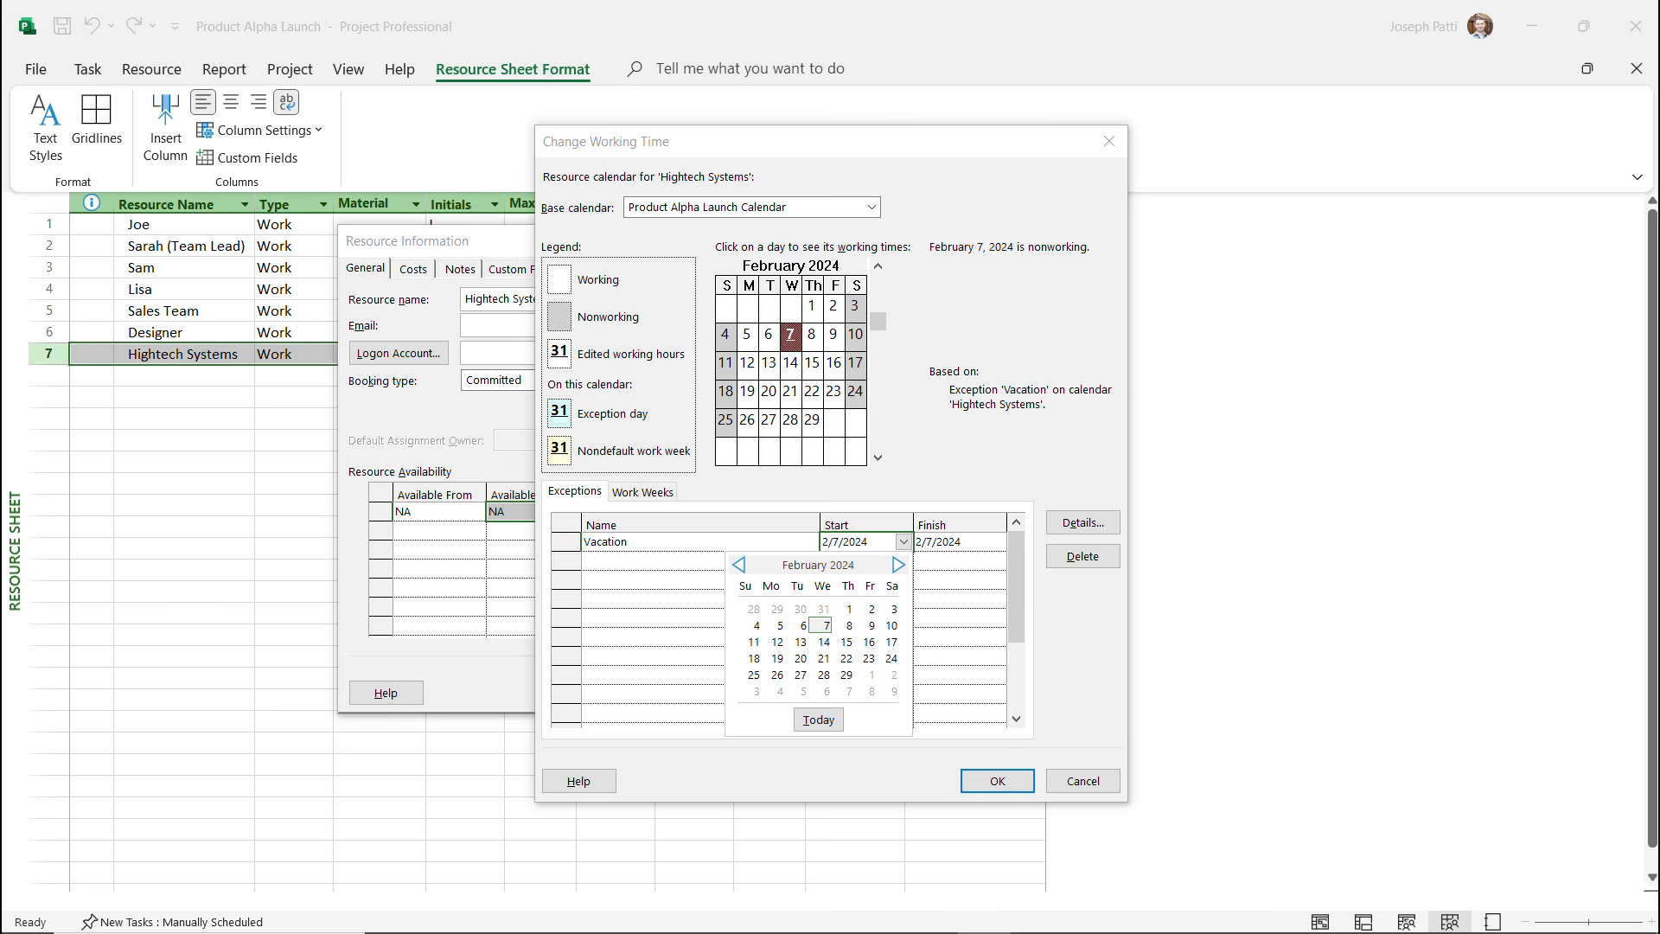
pyautogui.click(898, 564)
pyautogui.click(898, 565)
pyautogui.click(899, 564)
pyautogui.click(898, 564)
pyautogui.click(898, 565)
pyautogui.click(898, 564)
pyautogui.click(898, 564)
pyautogui.click(898, 564)
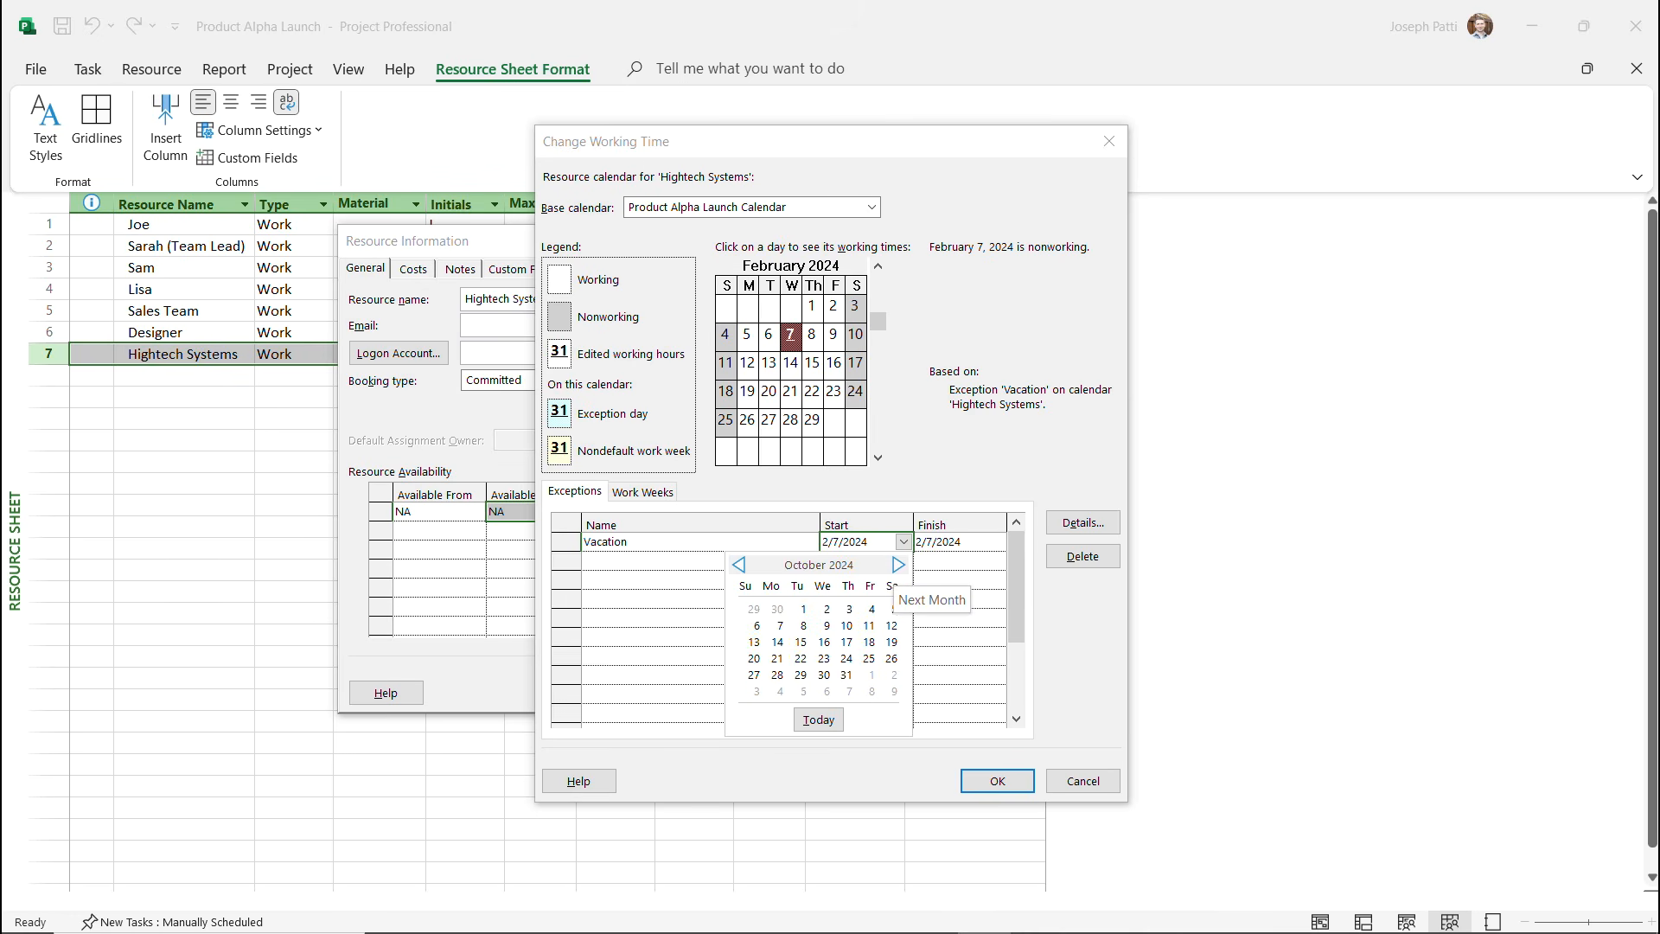
pyautogui.click(898, 565)
pyautogui.click(898, 565)
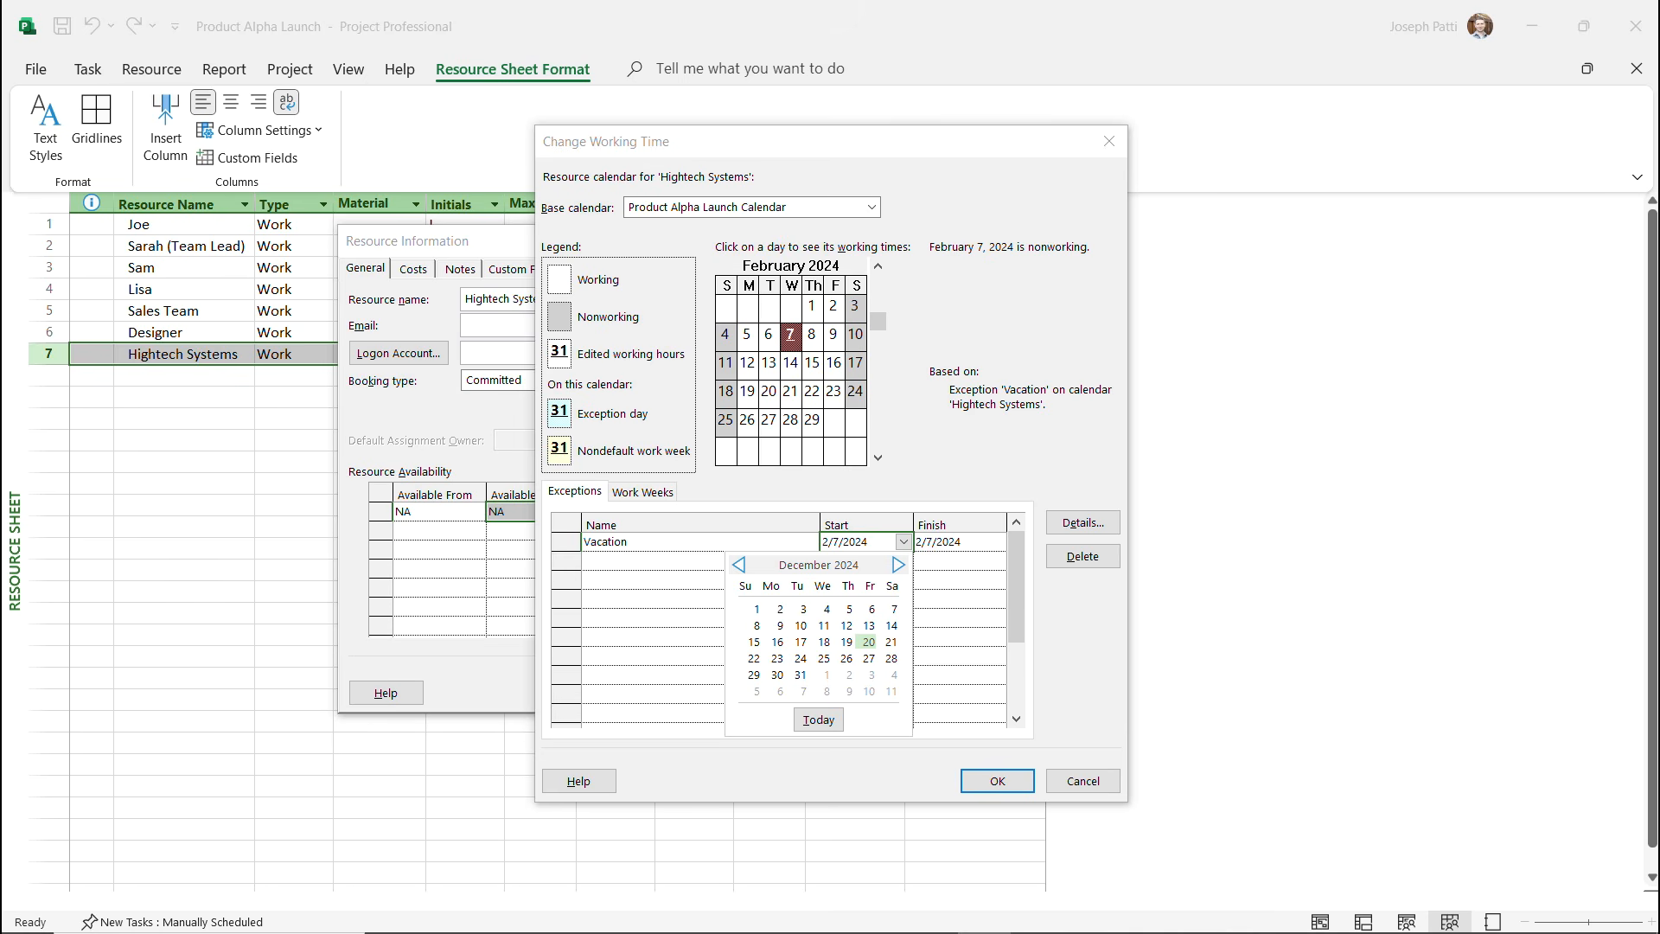
pyautogui.click(868, 642)
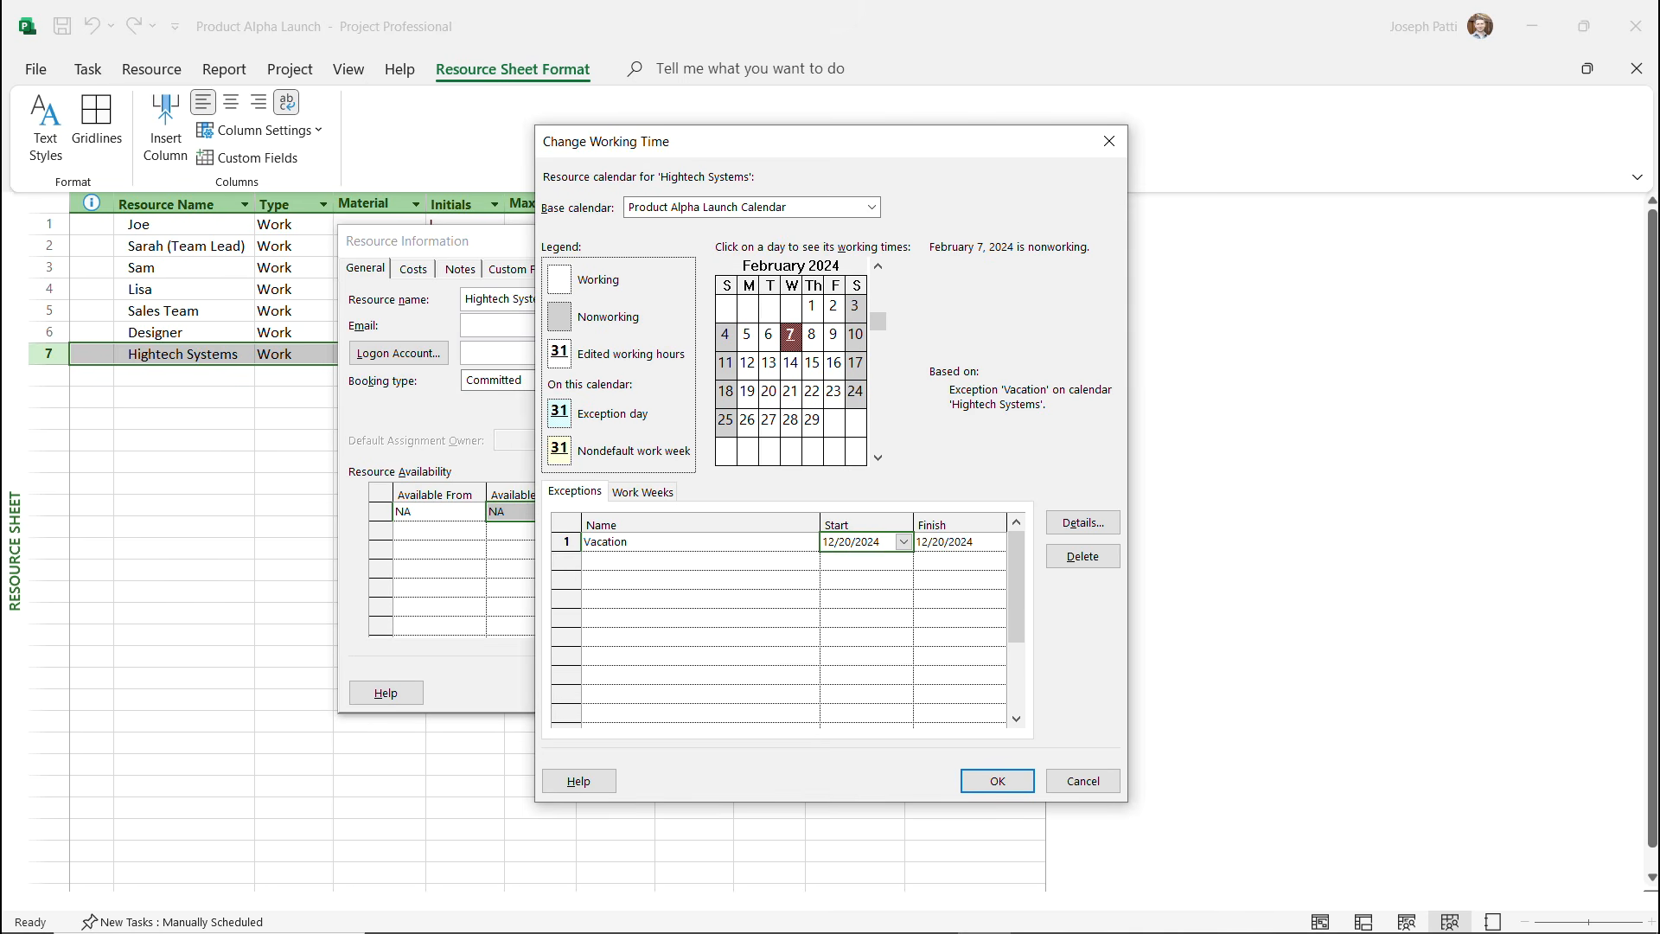
# Set the Vacation exception's finish date to 12/26/2024 and save the Hightech Systems resource changes.
pyautogui.click(945, 541)
pyautogui.click(997, 542)
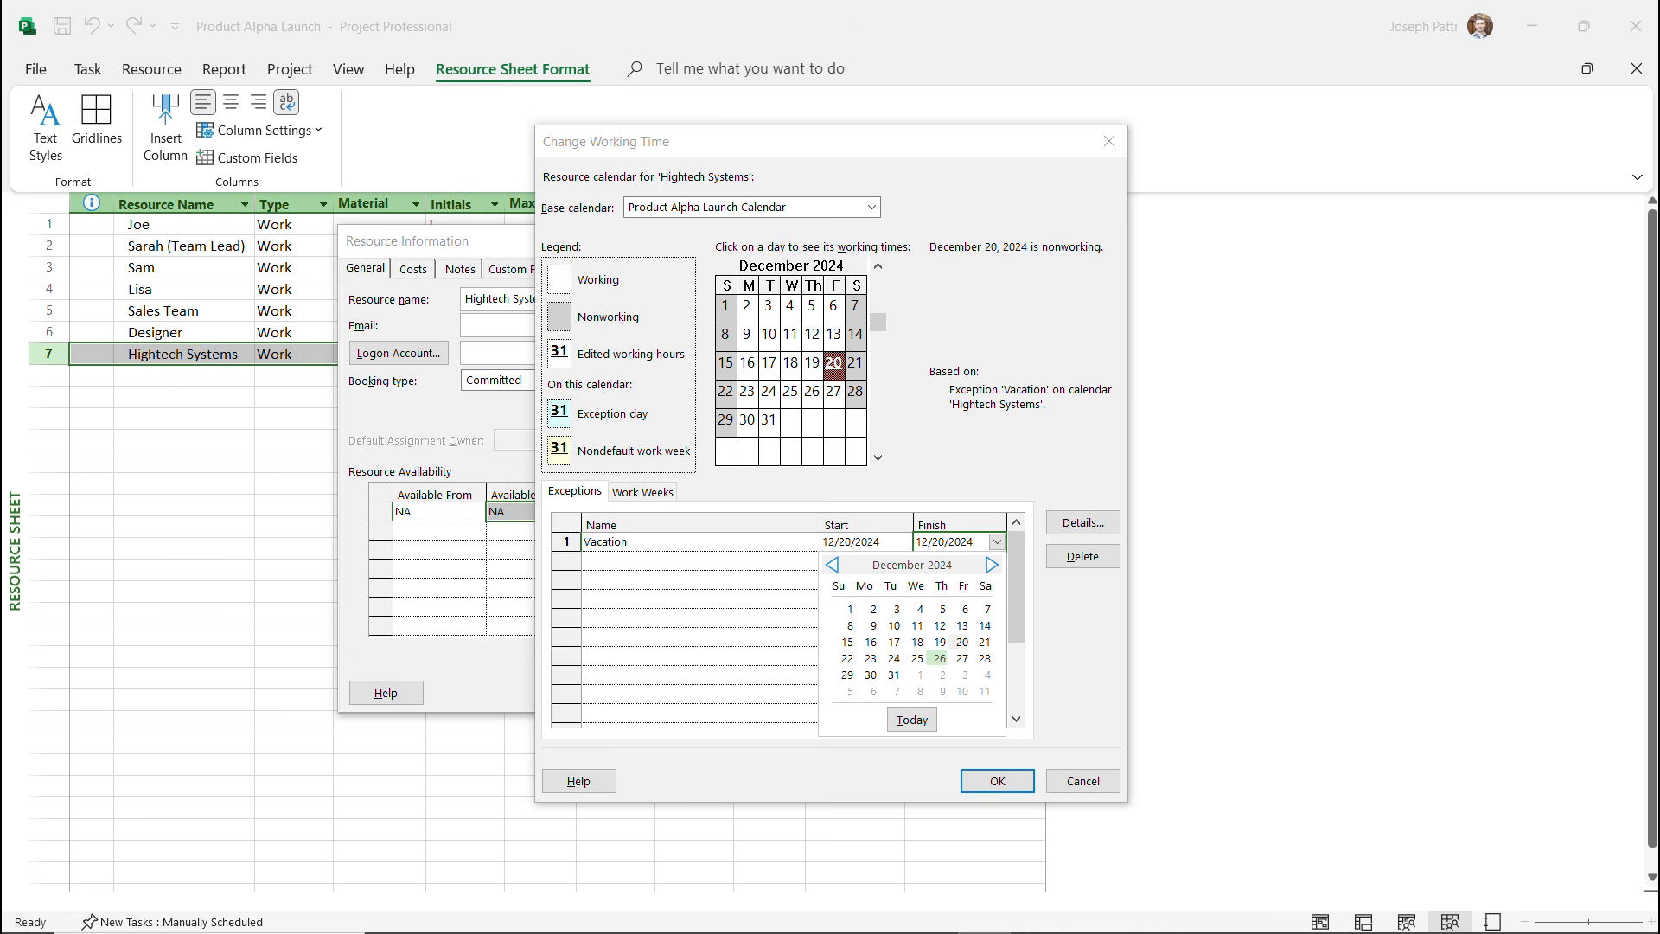
pyautogui.click(938, 658)
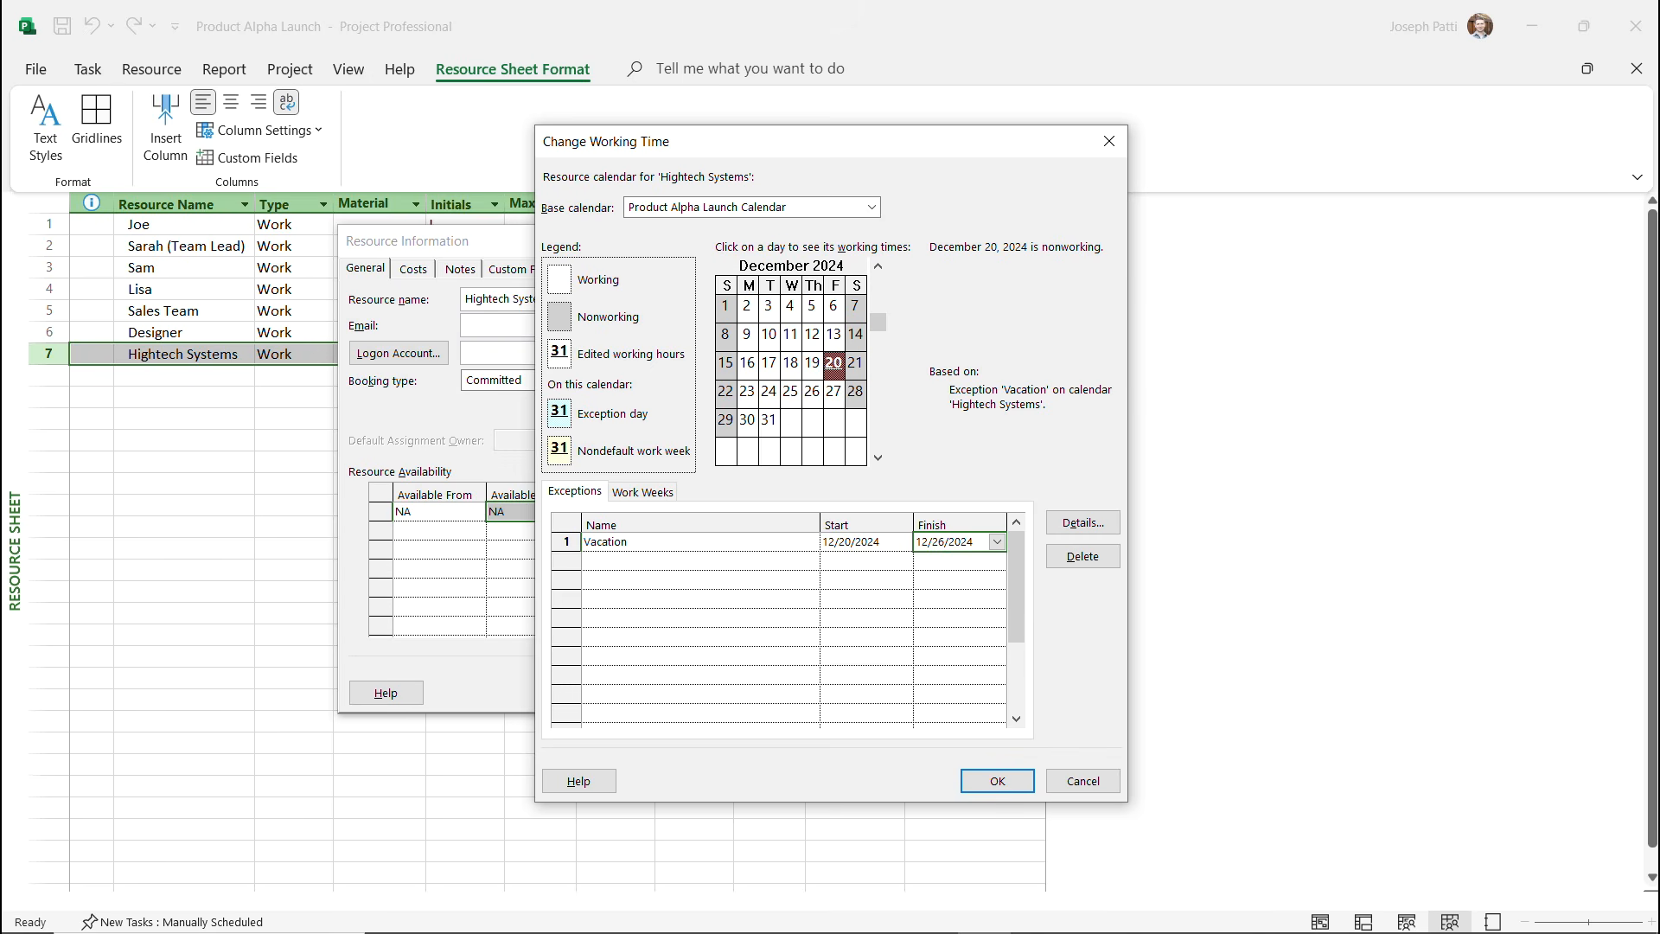
pyautogui.click(700, 579)
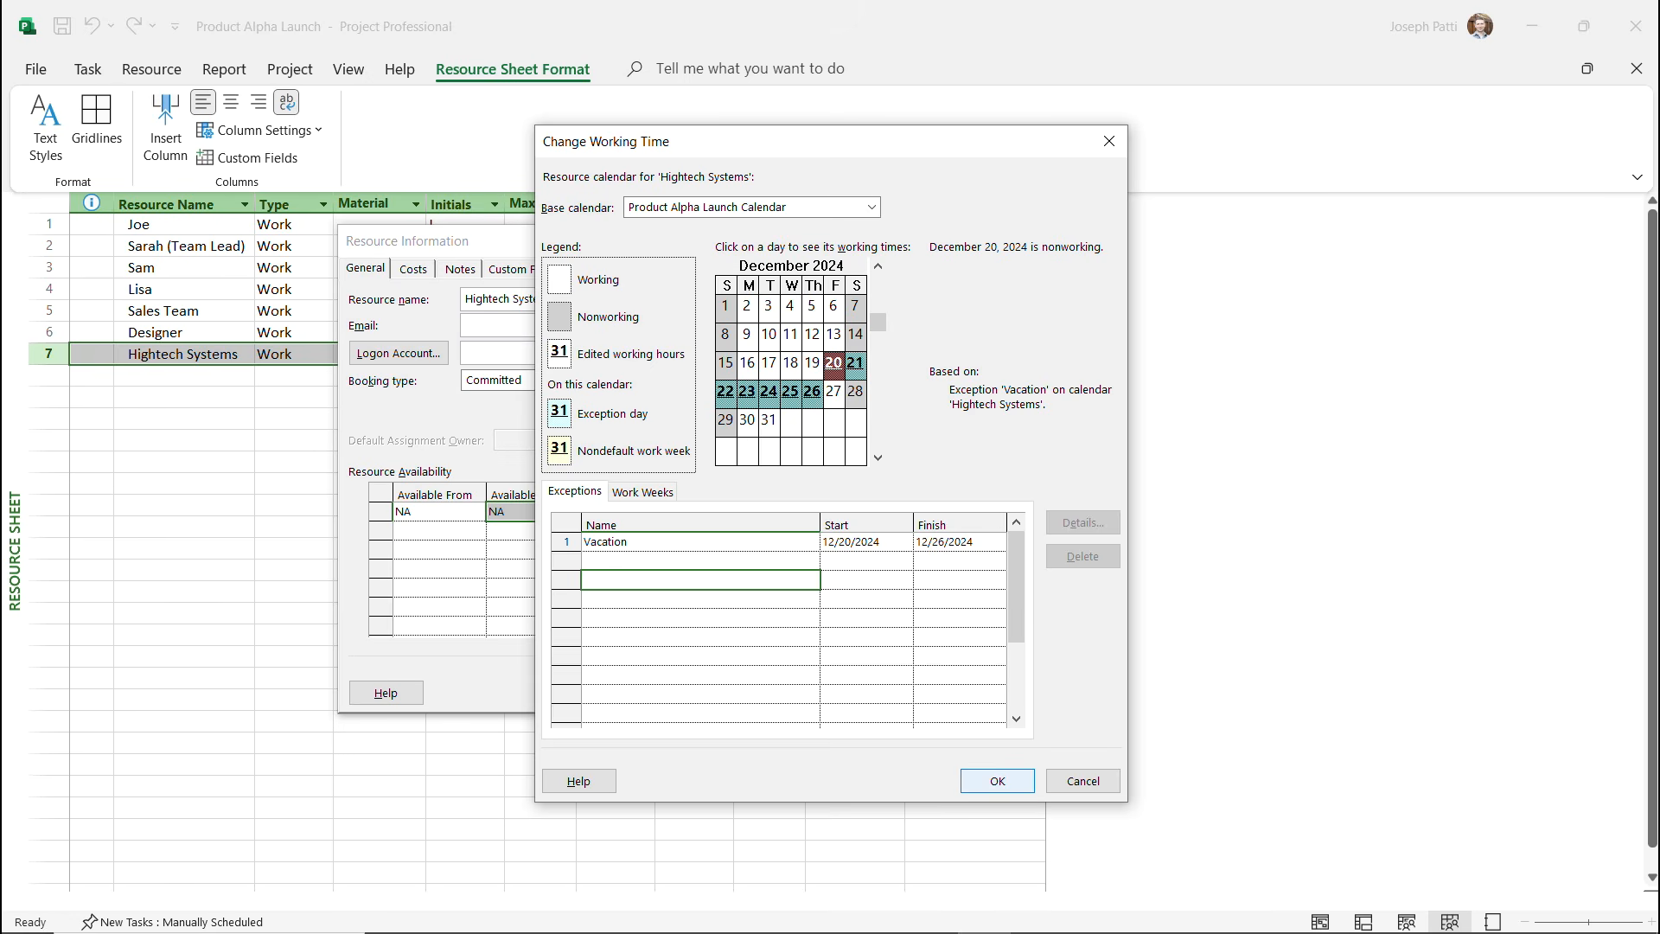
pyautogui.click(997, 781)
pyautogui.click(797, 692)
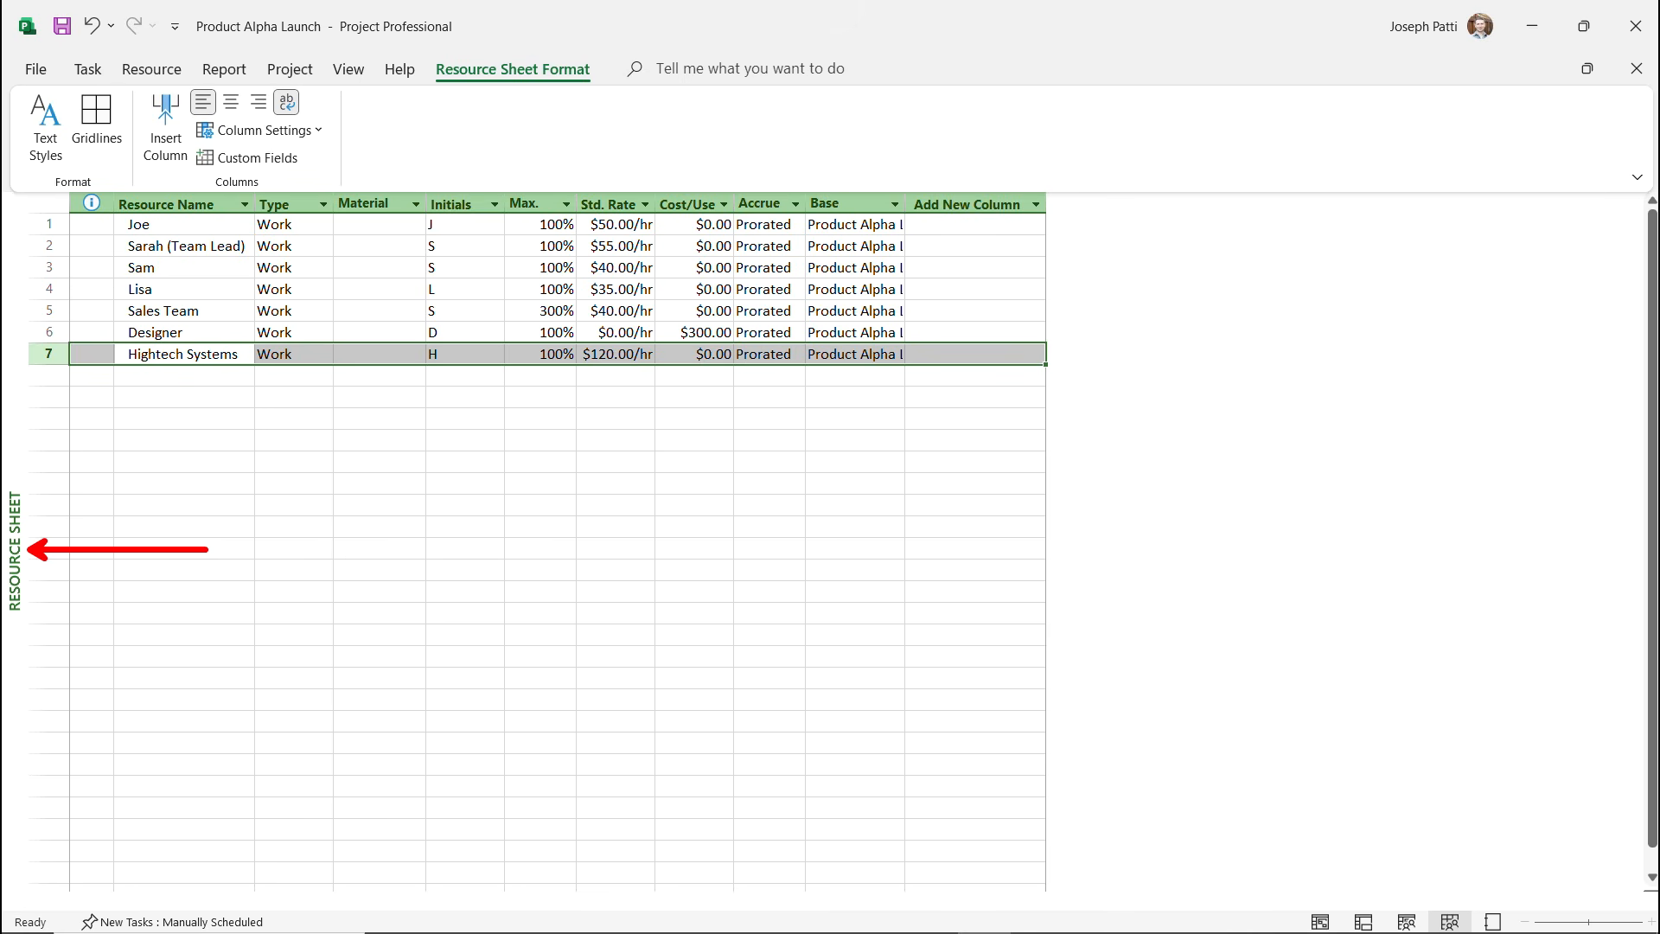
# Switch from the Resource Sheet to the Gantt Chart view.
pyautogui.rightClick(11, 536)
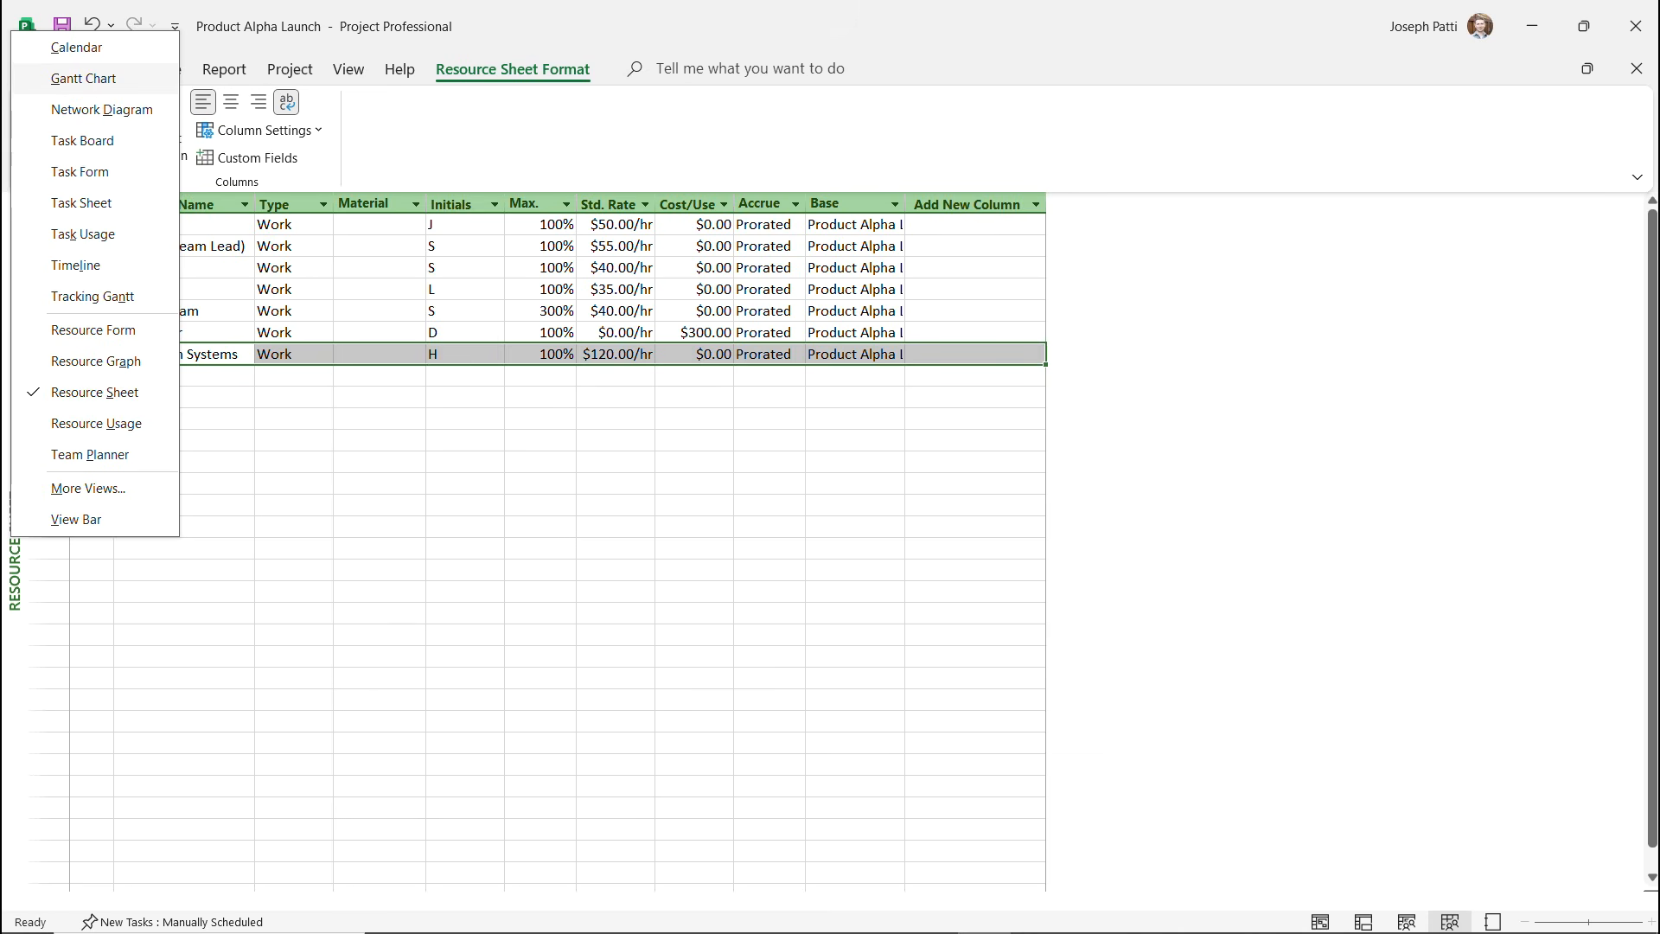
pyautogui.click(83, 78)
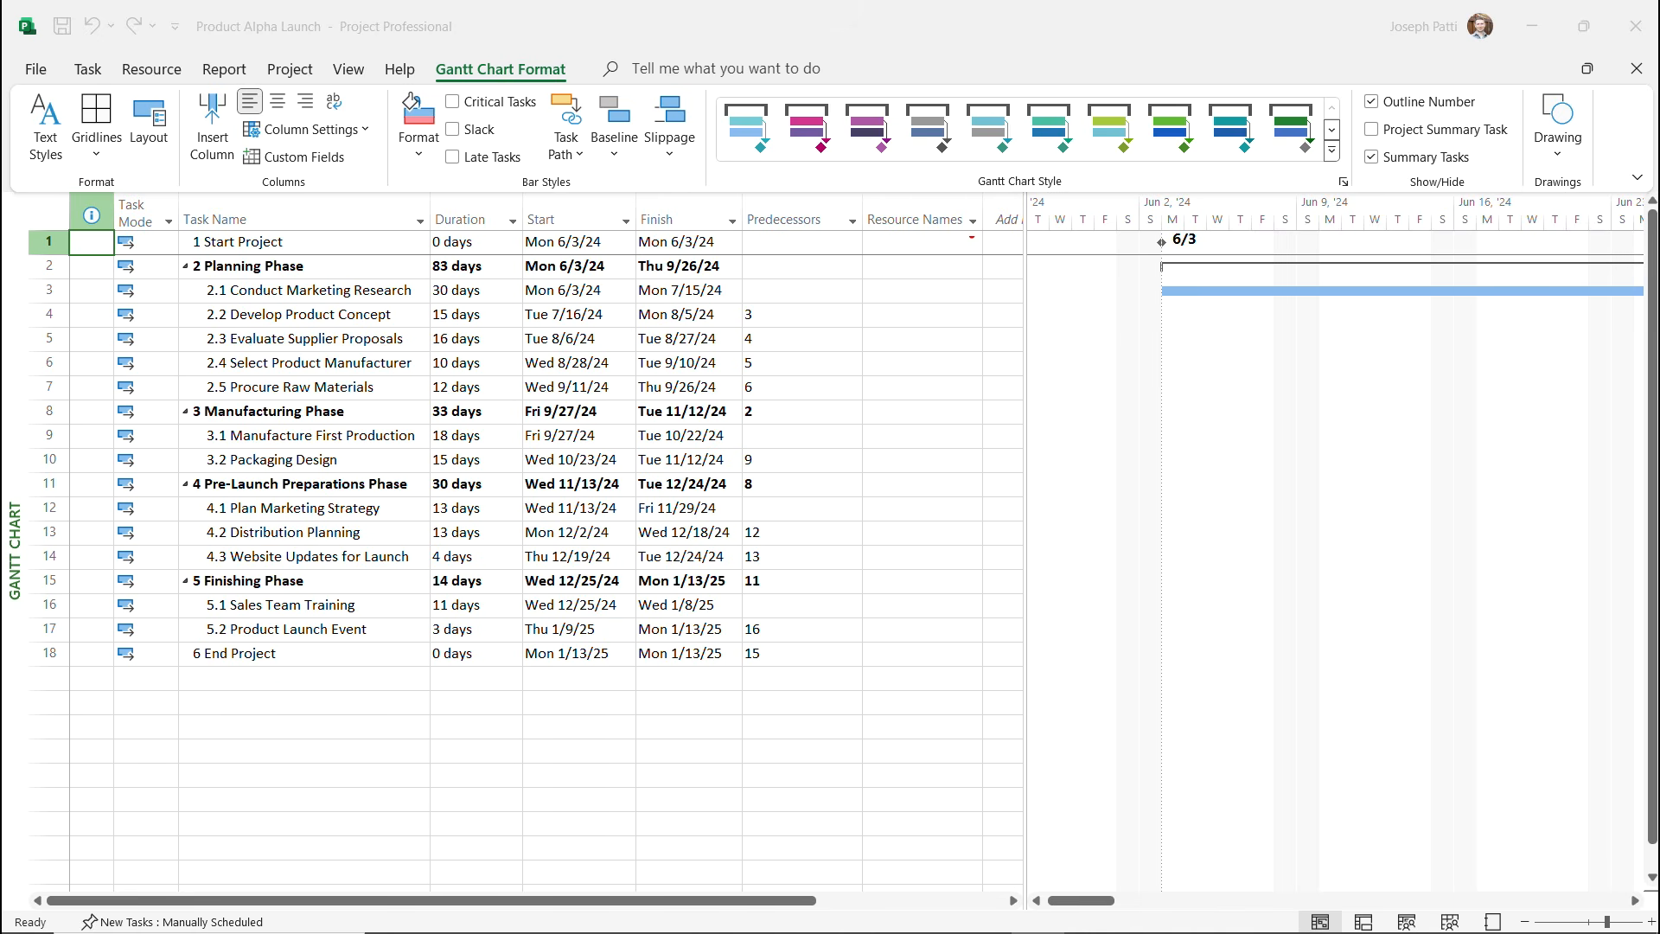
pyautogui.moveTo(948, 210); pyautogui.dragTo(971, 123)
pyautogui.press('Escape')
# Assign the Team Lead and the resources from Resource Sheet rows 3 and 4 to task 2.1 Conduct Marketing Research.
pyautogui.click(913, 290)
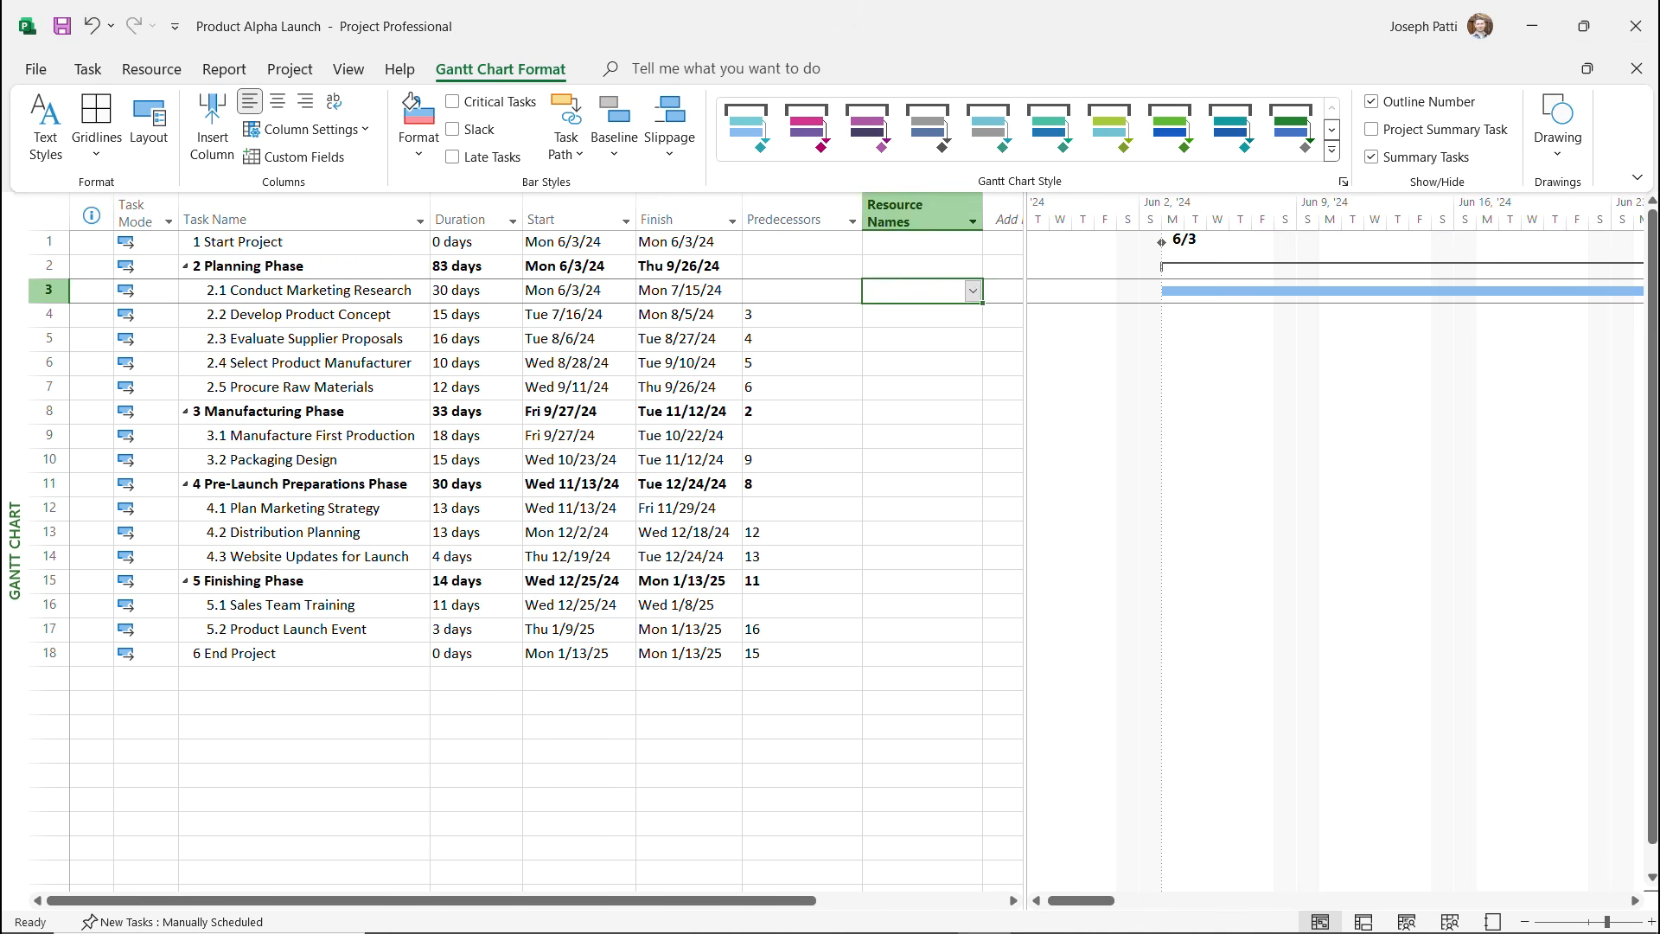
pyautogui.hotkey('alt', 'Down')
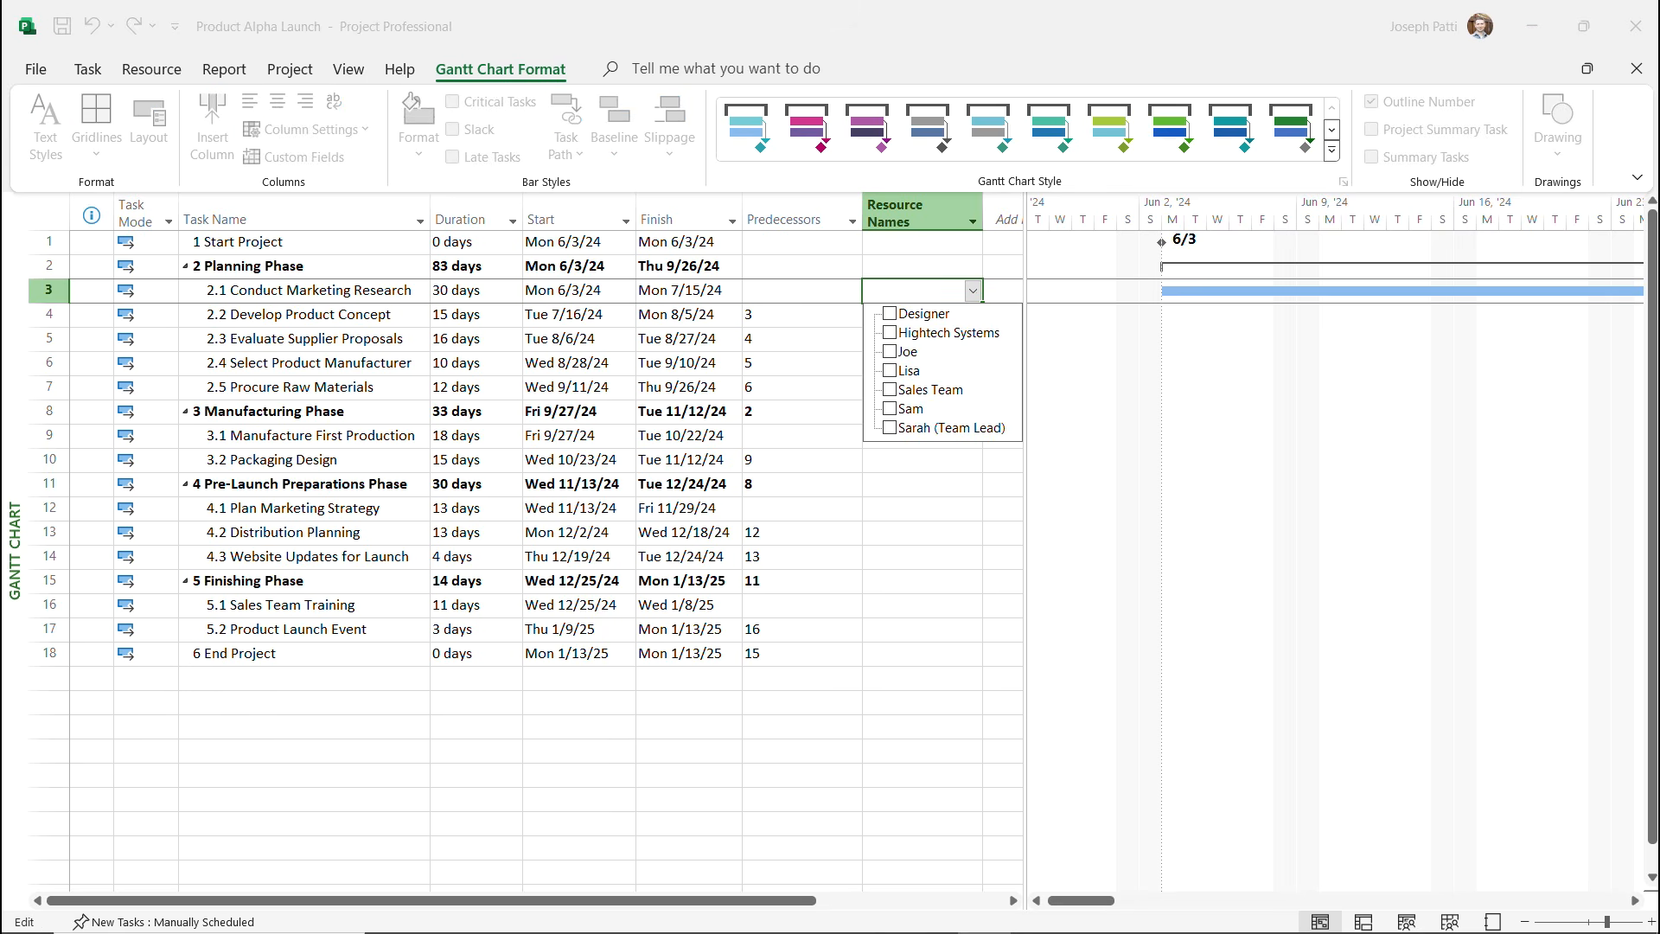
pyautogui.press('Down')
pyautogui.press('Down')
pyautogui.press('Down')
pyautogui.press('Down')
pyautogui.press('Down')
pyautogui.press('Down')
pyautogui.press('Down')
pyautogui.press('Up')
pyautogui.press('Up')
pyautogui.press('Up')
pyautogui.press('Up')
pyautogui.press('Up')
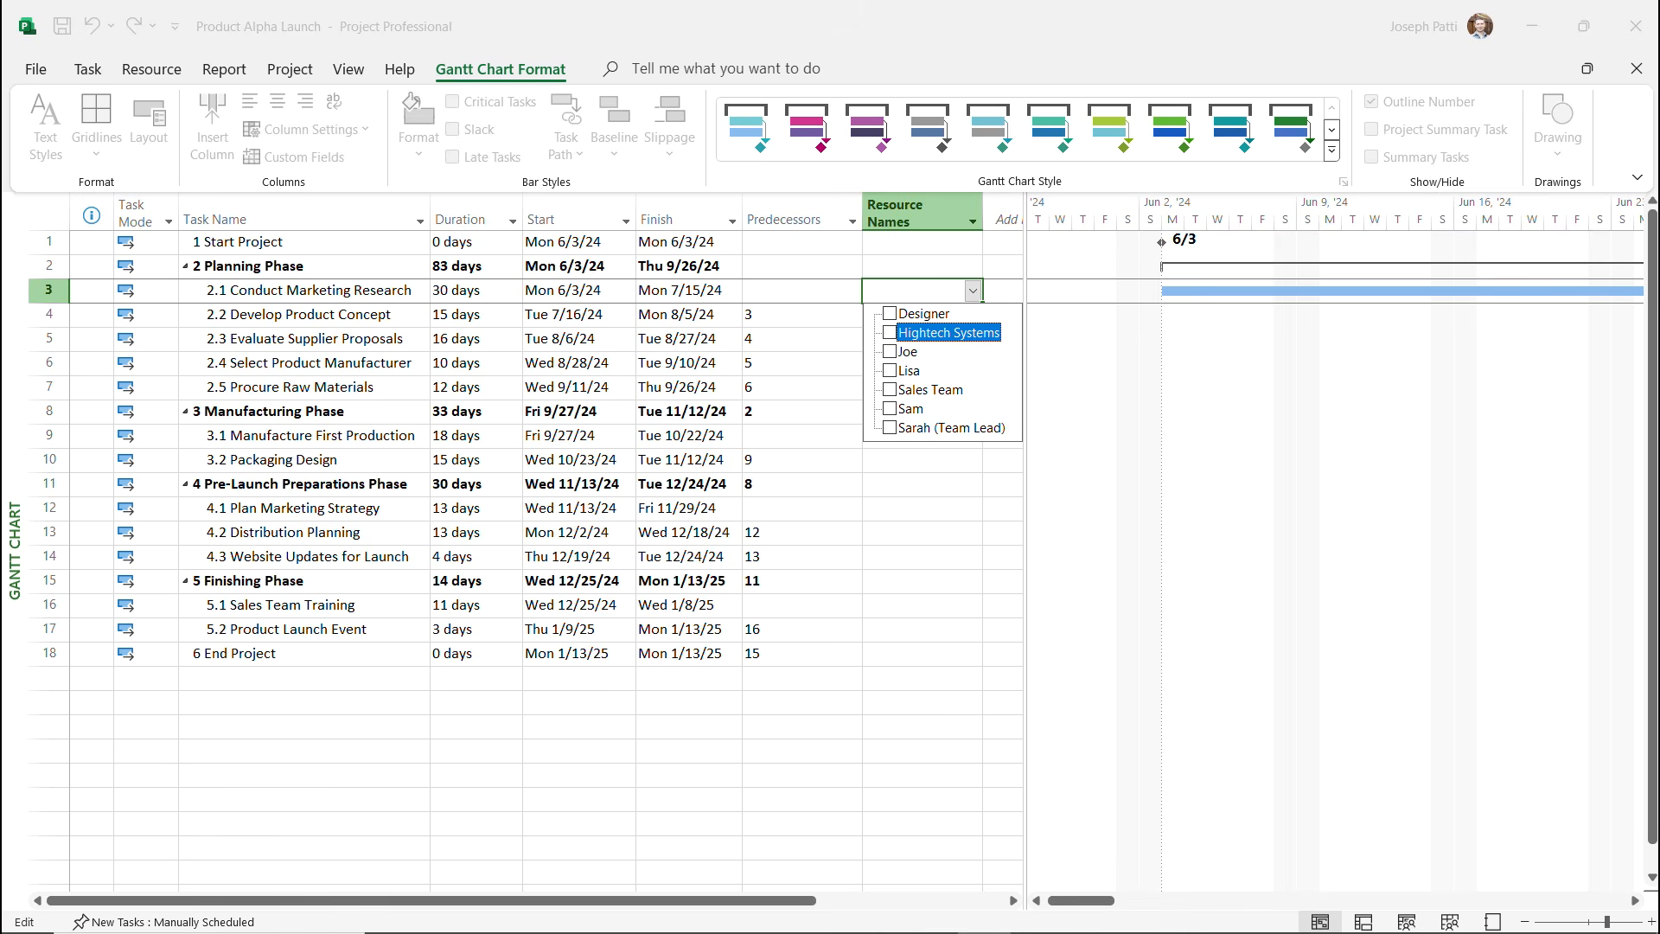
pyautogui.press('Down')
pyautogui.press('Down')
pyautogui.press('Down')
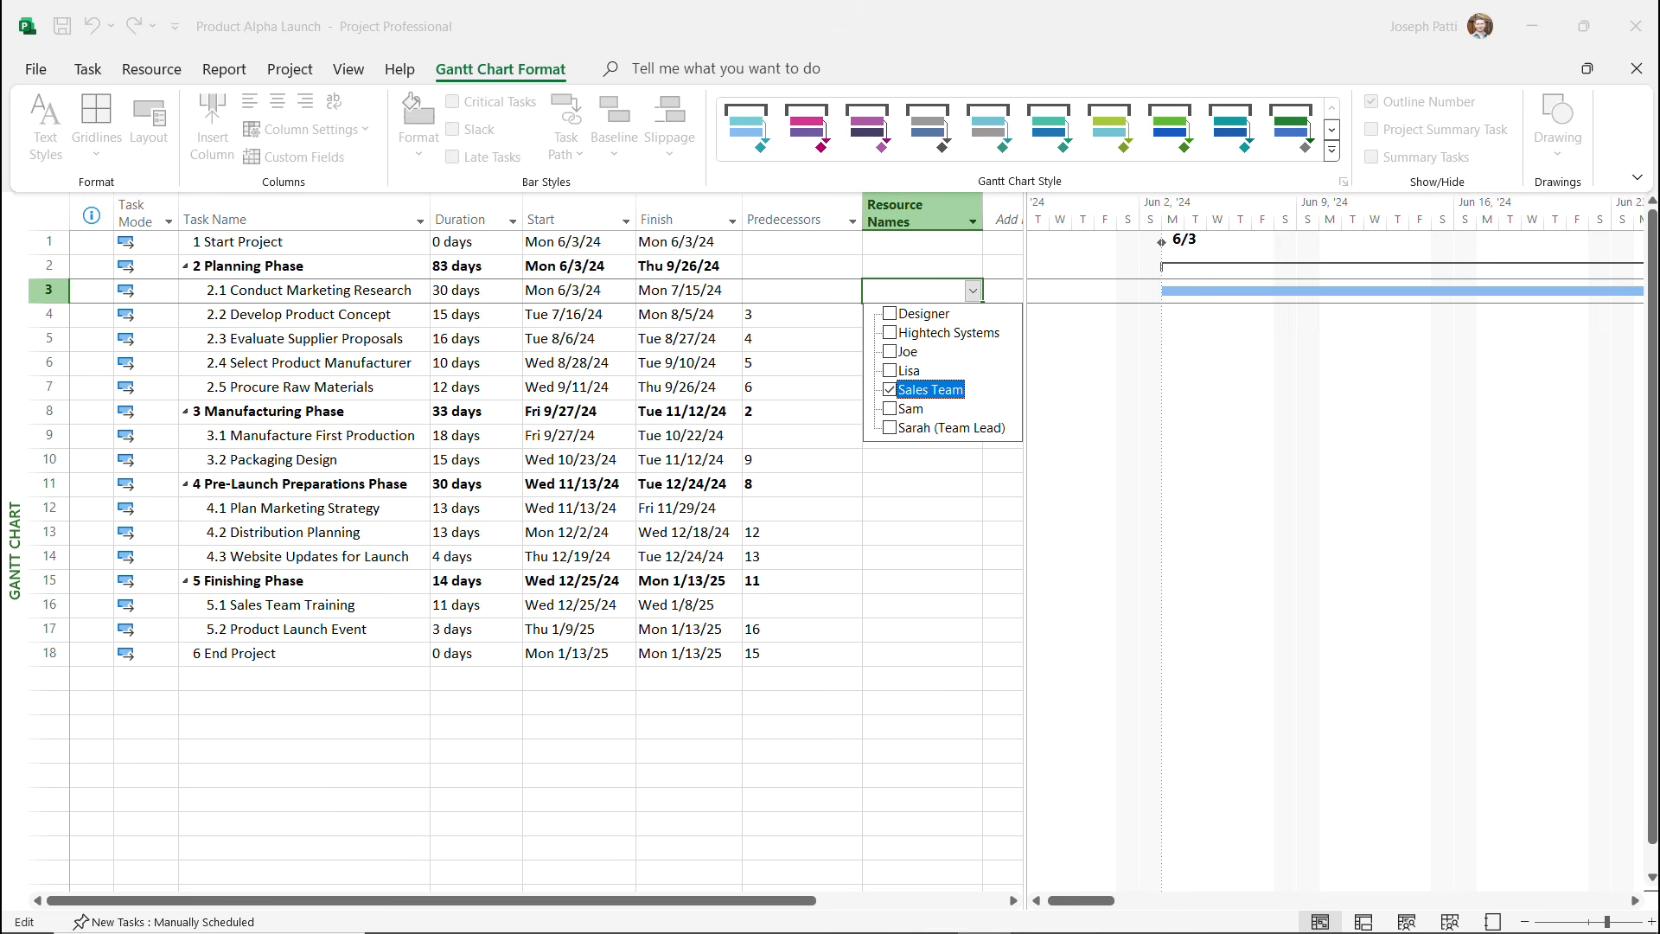
pyautogui.press('Down')
pyautogui.press('space')
pyautogui.press('Up')
pyautogui.press('Up')
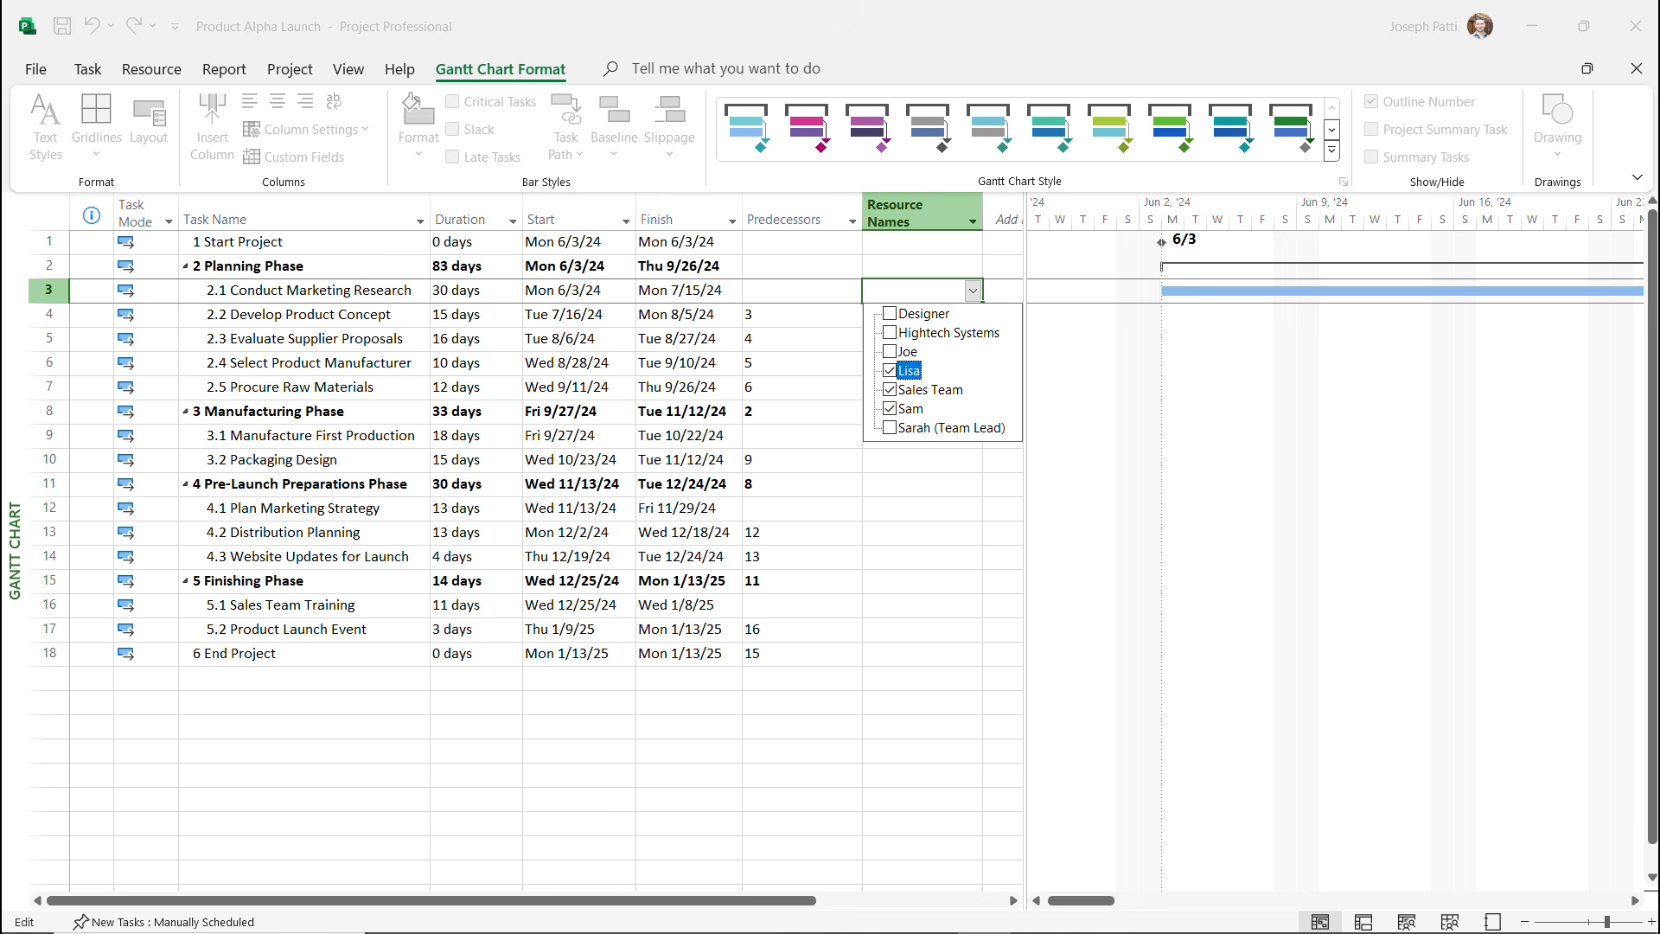
pyautogui.click(909, 408)
pyautogui.click(929, 389)
pyautogui.click(889, 389)
pyautogui.press('Return')
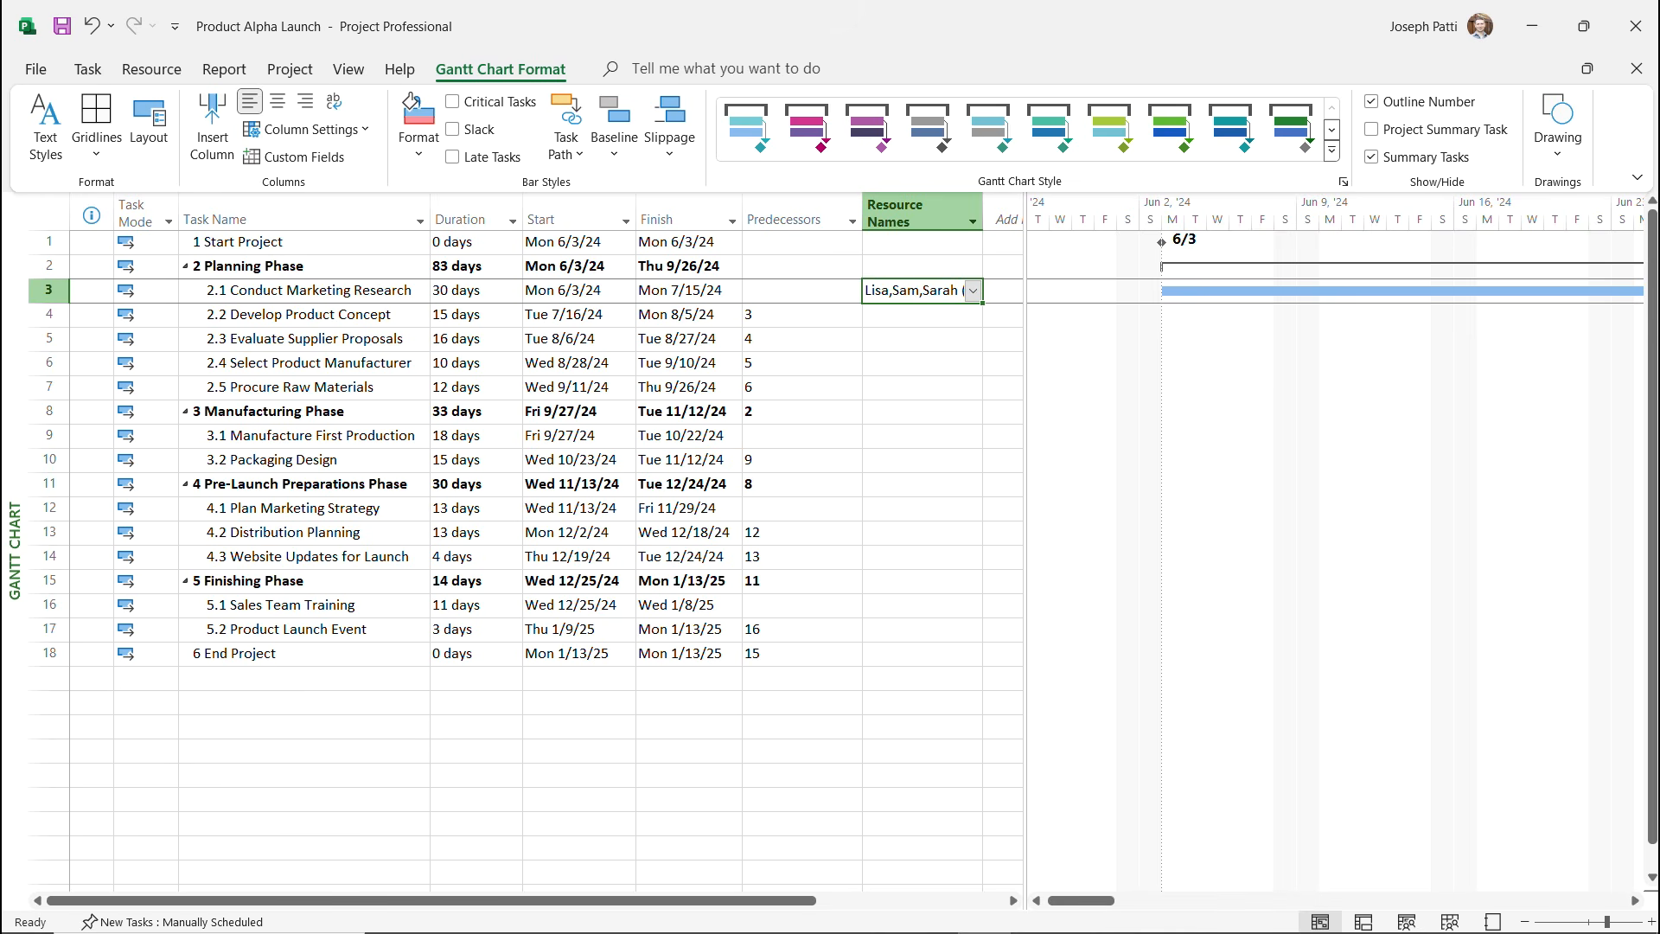
# Fill the resource assignment of task 2.1 down to tasks 2.2 Develop Product Concept, 2.3 Evaluate Supplier Proposals and 2.4 Select Product Manufacturer.
pyautogui.hotkey('shift', 'Down')
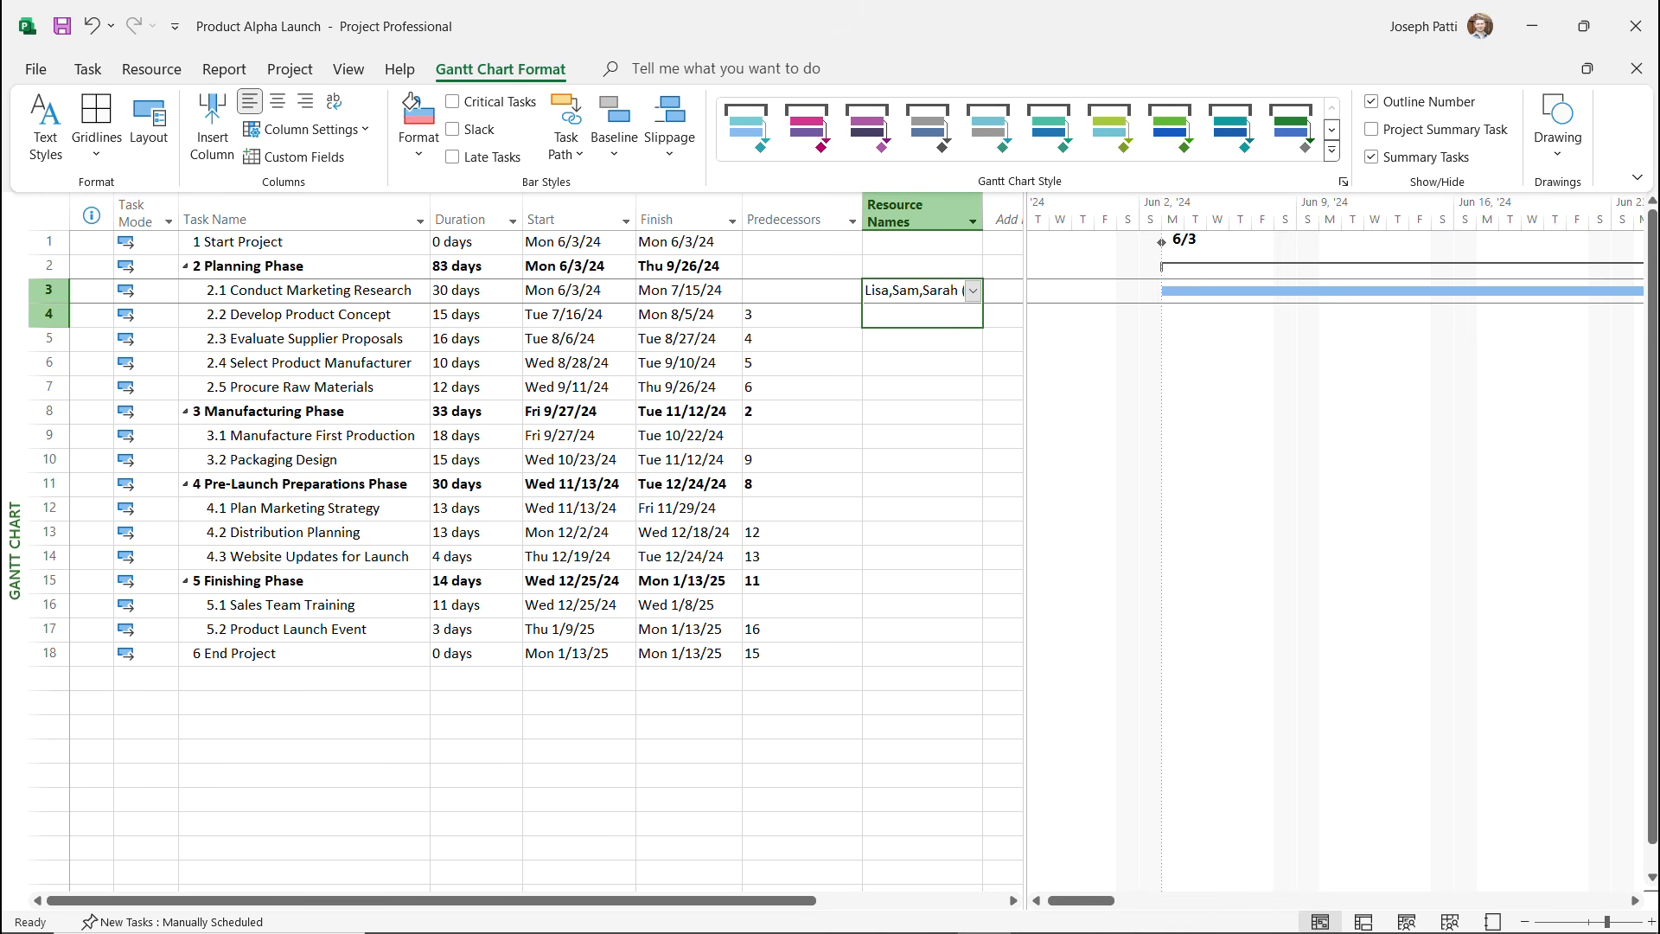
pyautogui.hotkey('shift', 'Down')
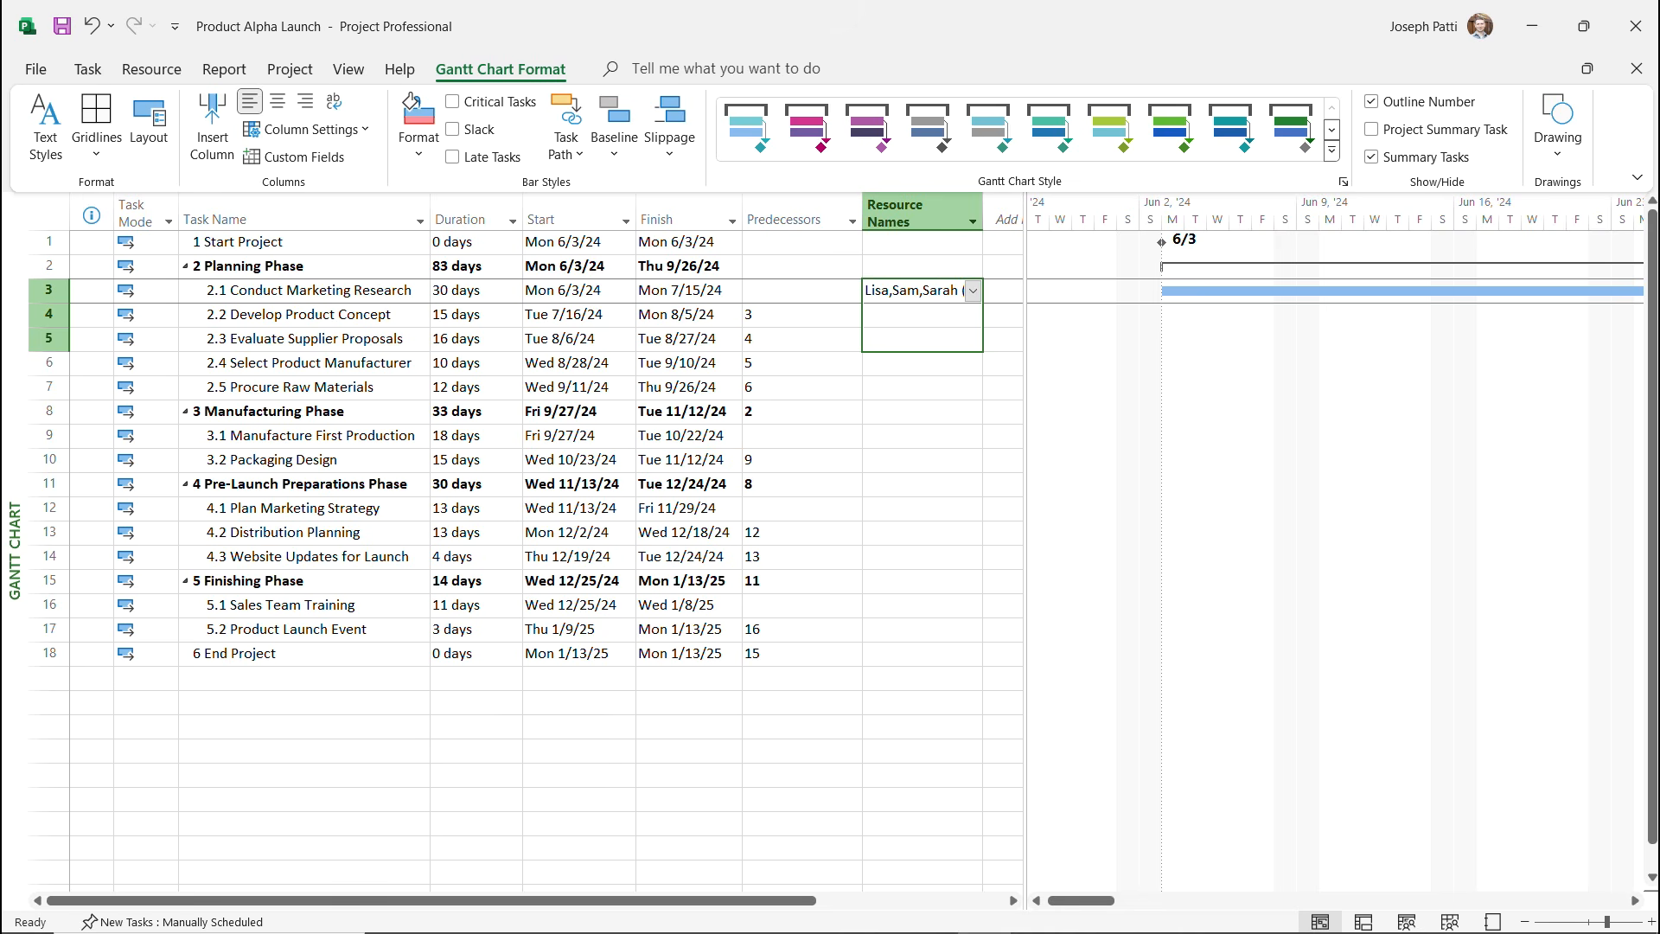
pyautogui.hotkey('shift', 'Up')
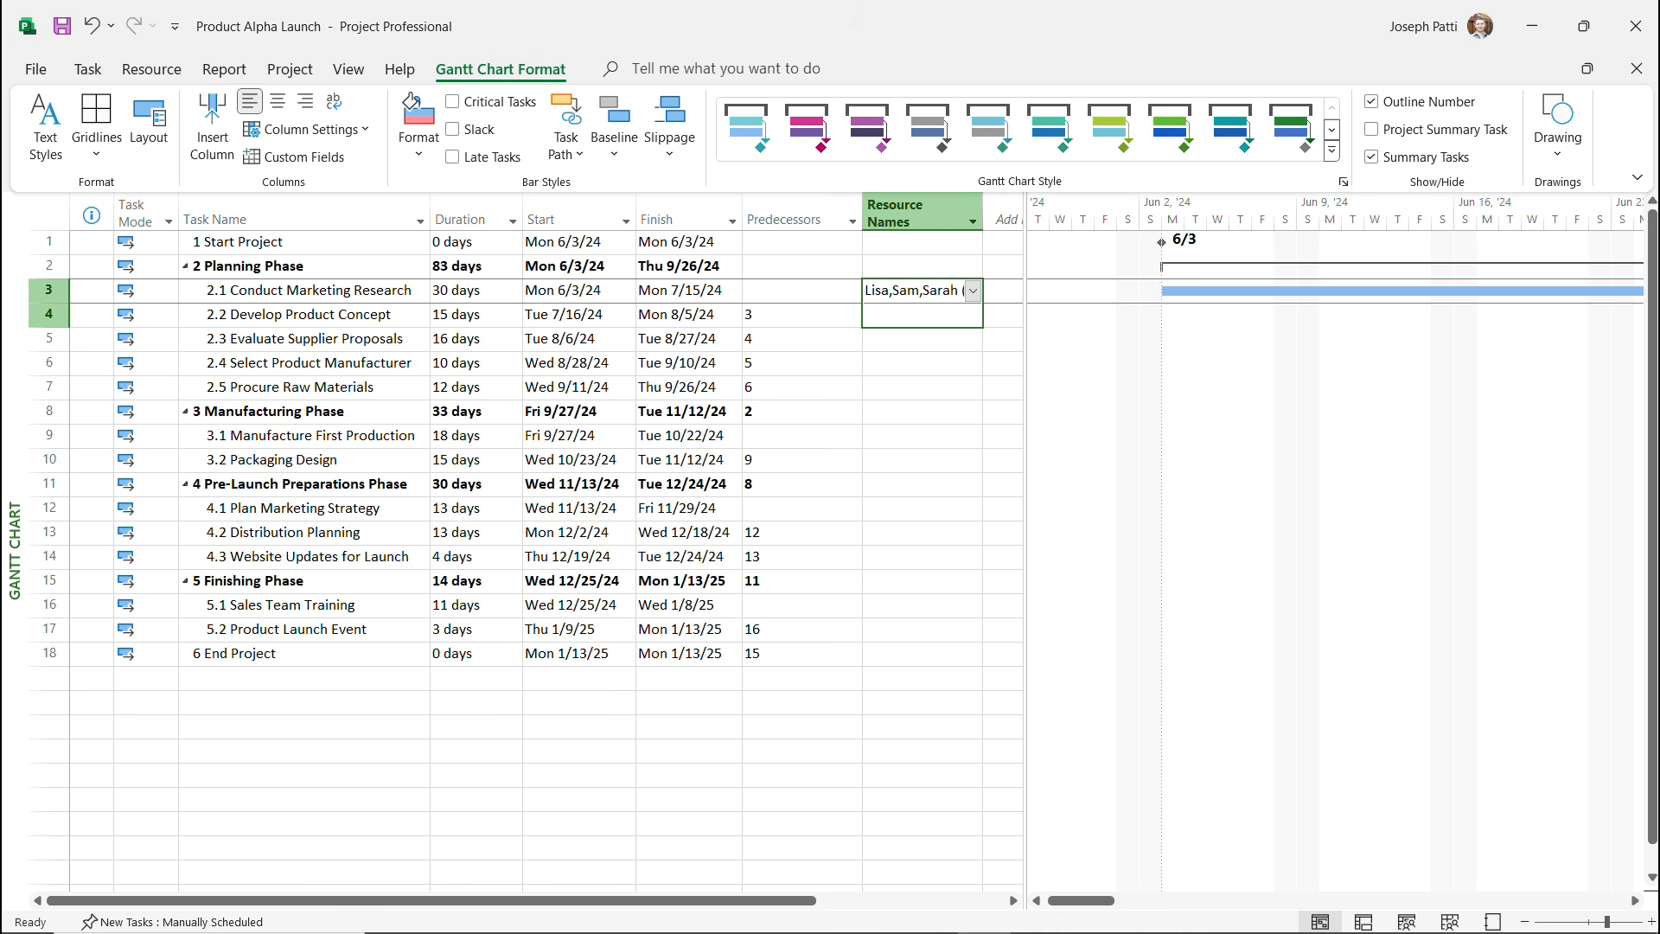
pyautogui.hotkey('ctrl', 'd')
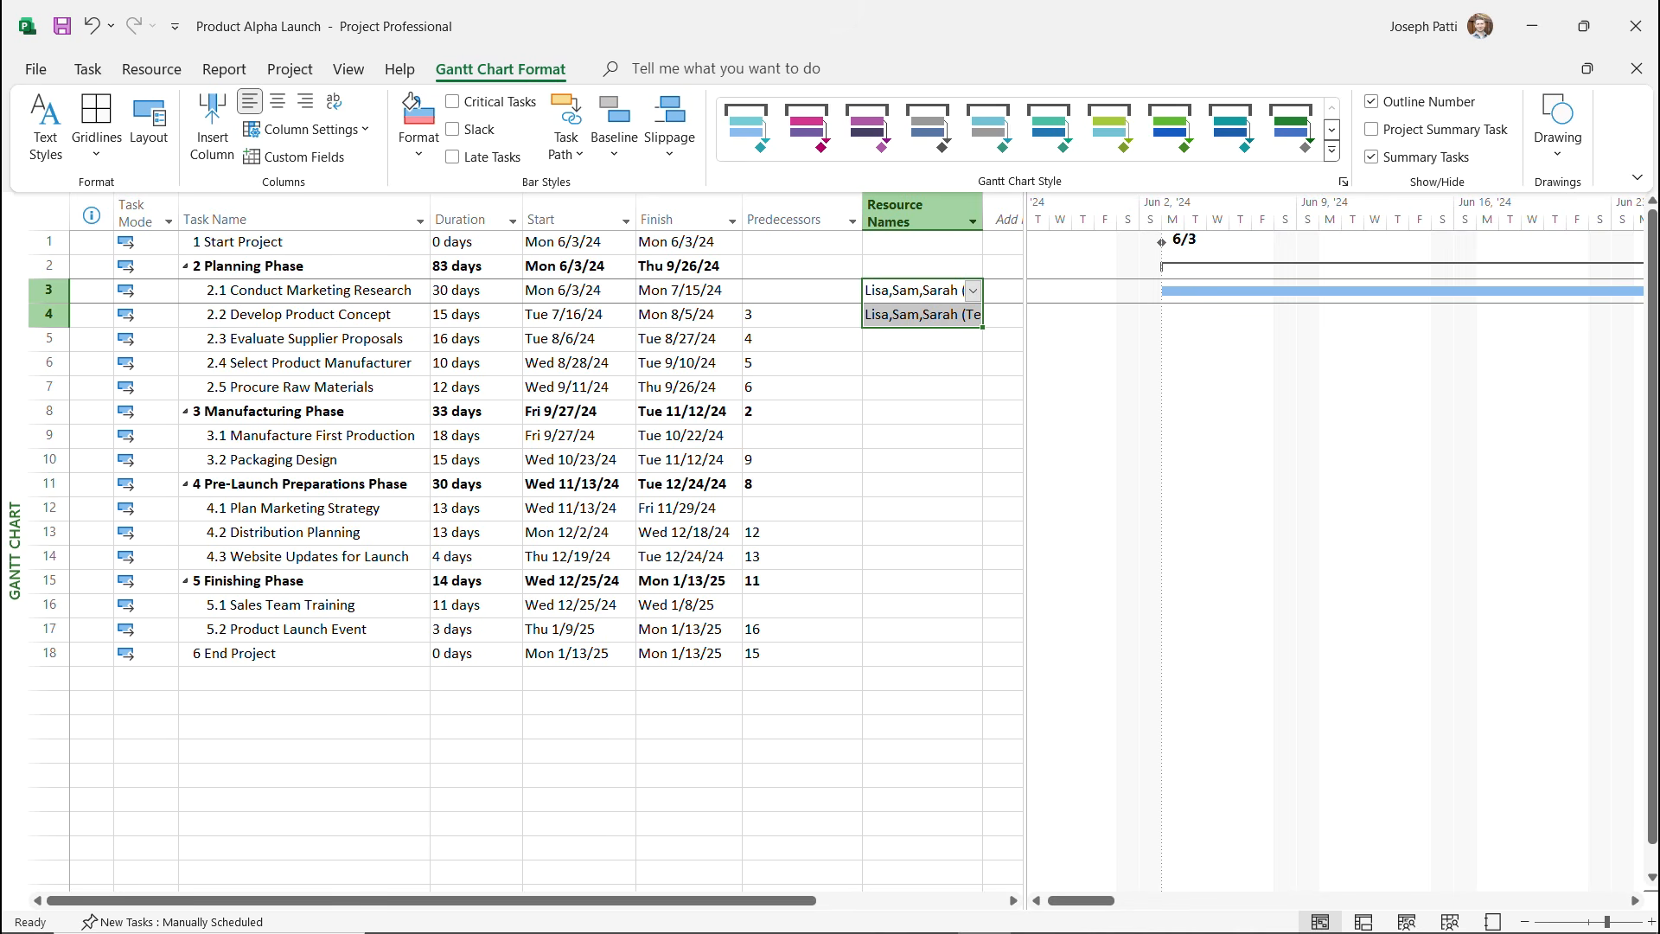
pyautogui.hotkey('shift', 'Down')
pyautogui.hotkey('ctrl', 'd')
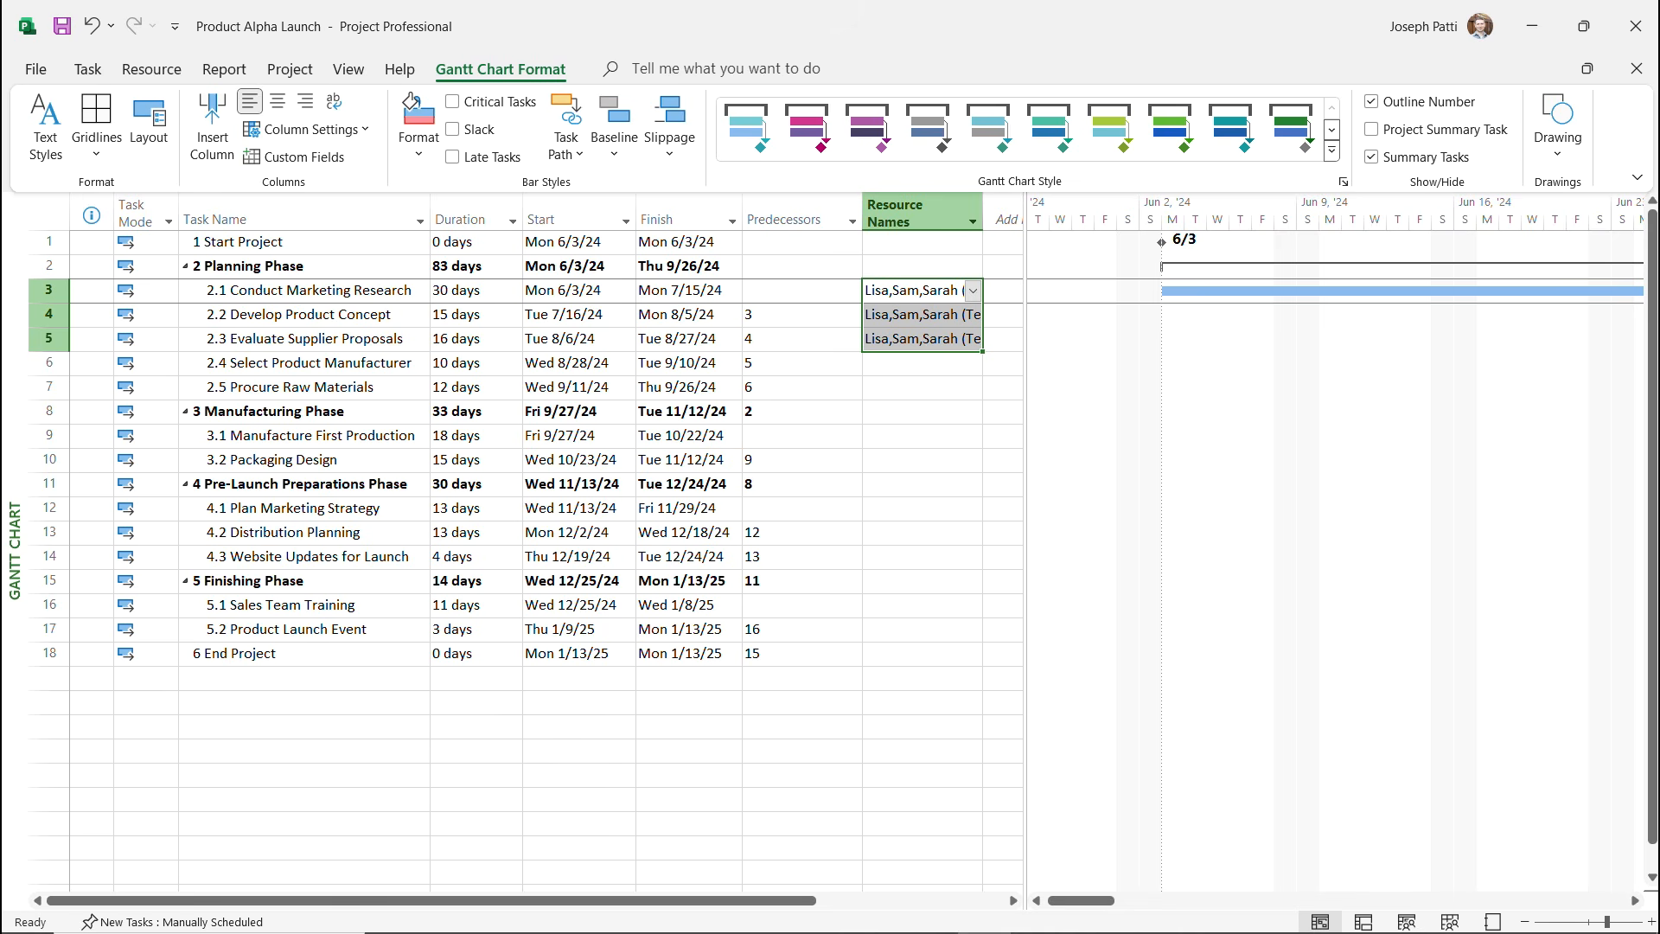
pyautogui.hotkey('shift', 'Down')
pyautogui.hotkey('ctrl', 'd')
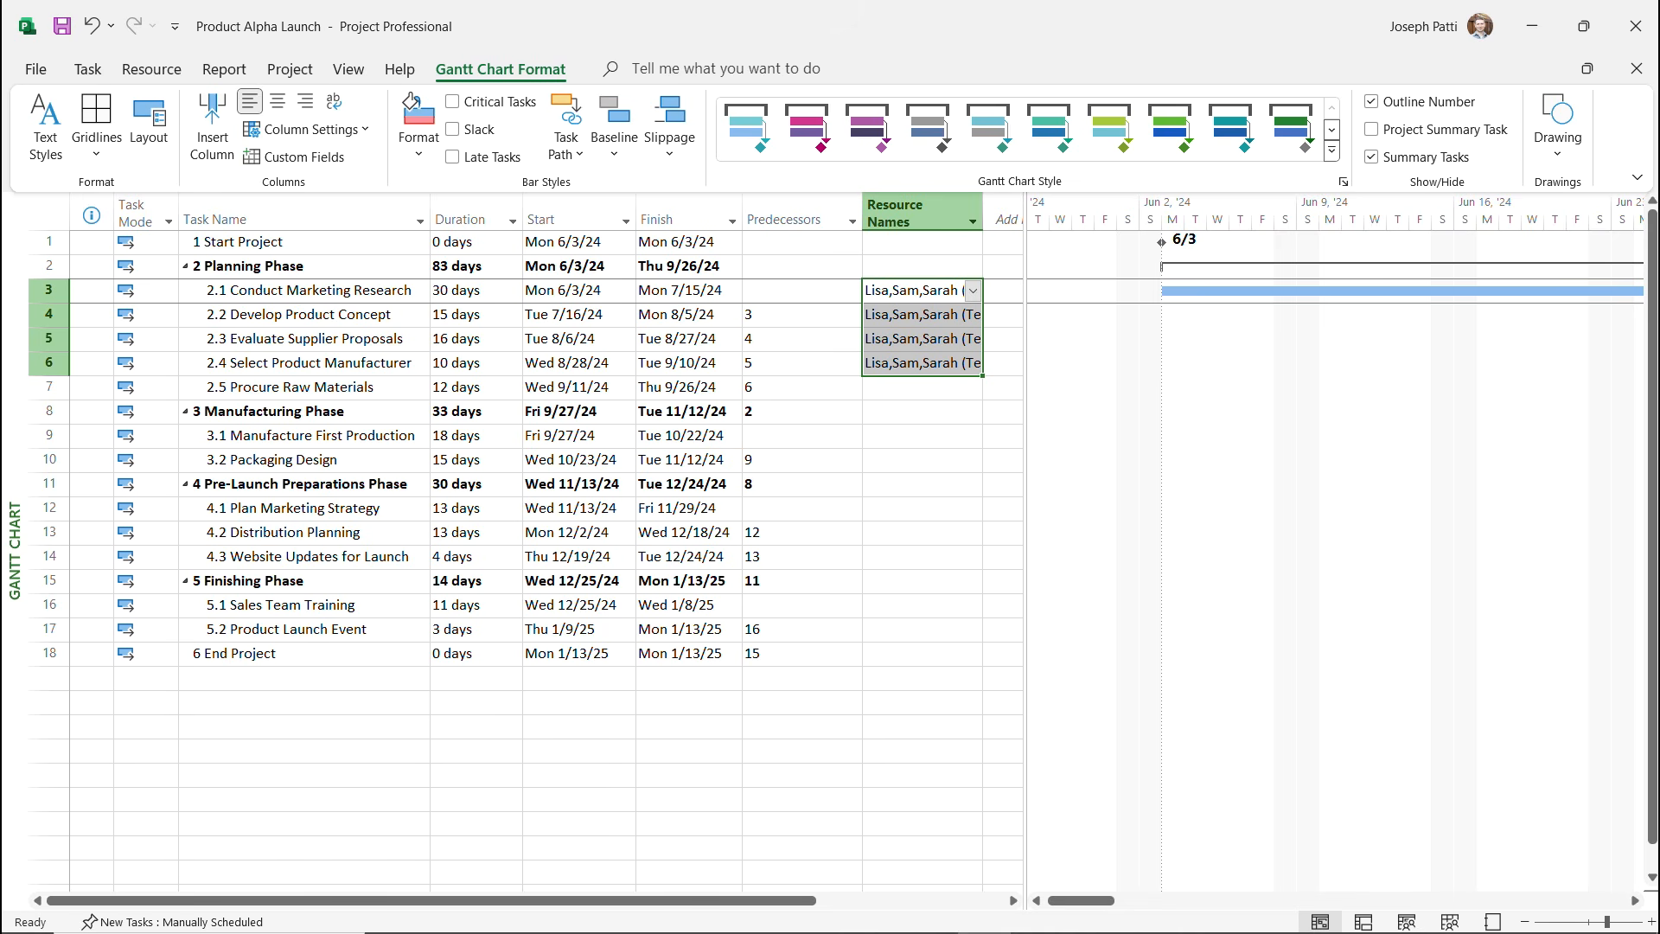
# Assign the resource from Resource Sheet row 1 to task 2.5 Procure Raw Materials.
pyautogui.click(912, 387)
pyautogui.hotkey('alt', 'Down')
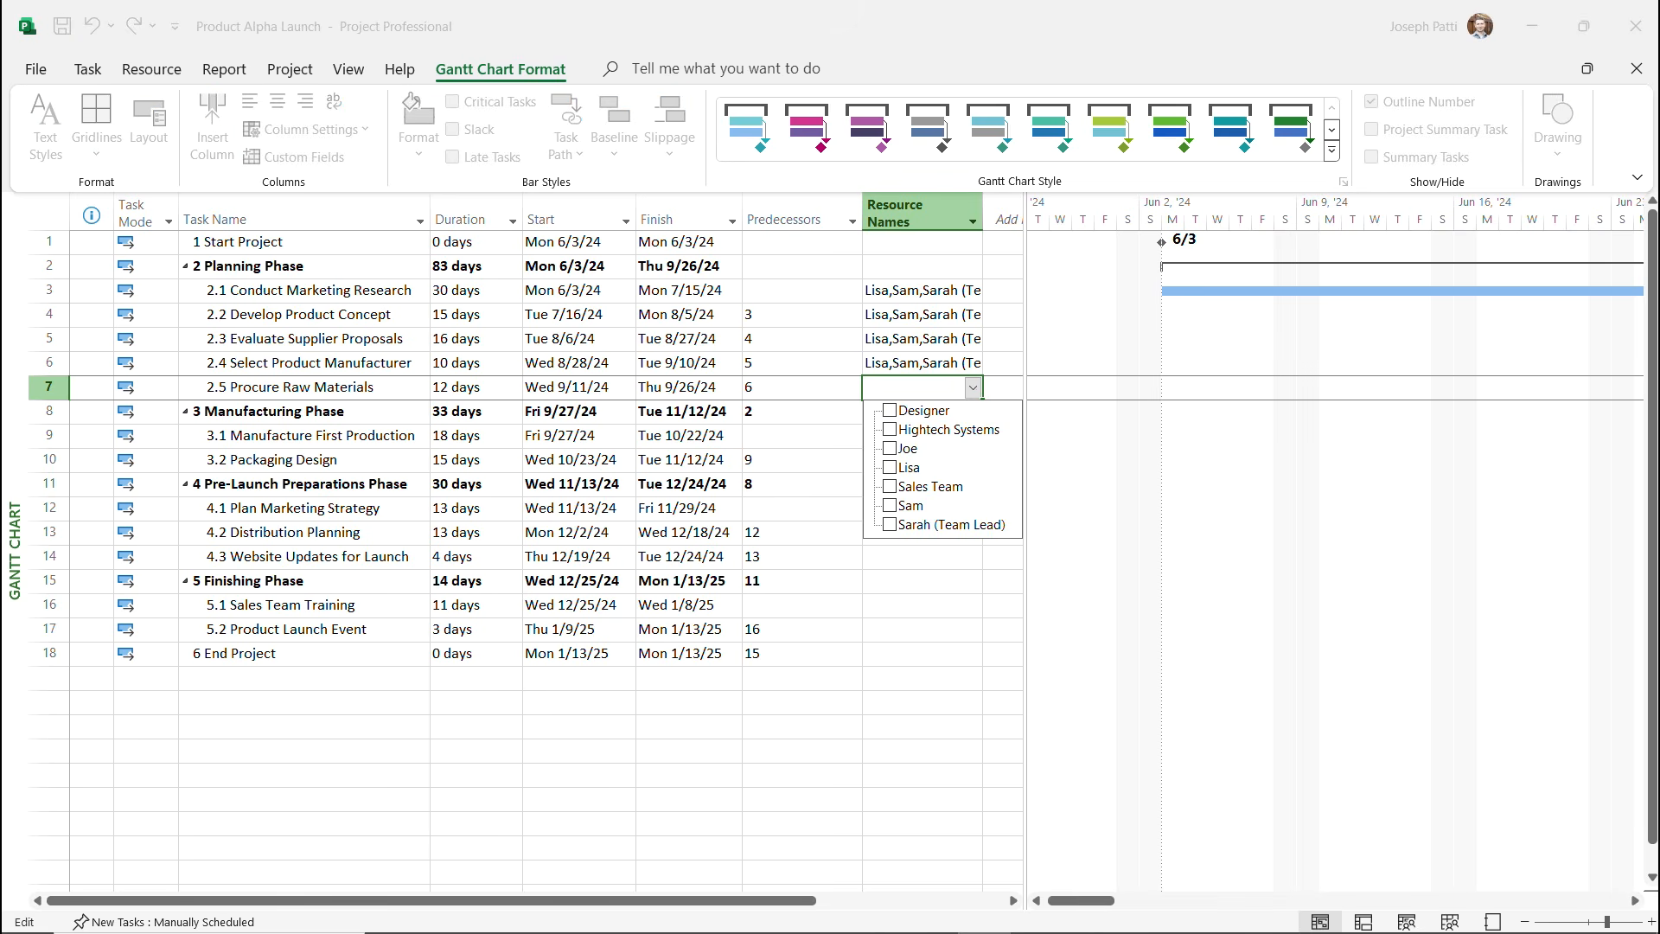
pyautogui.press('Down')
pyautogui.press('Down')
pyautogui.press('Up')
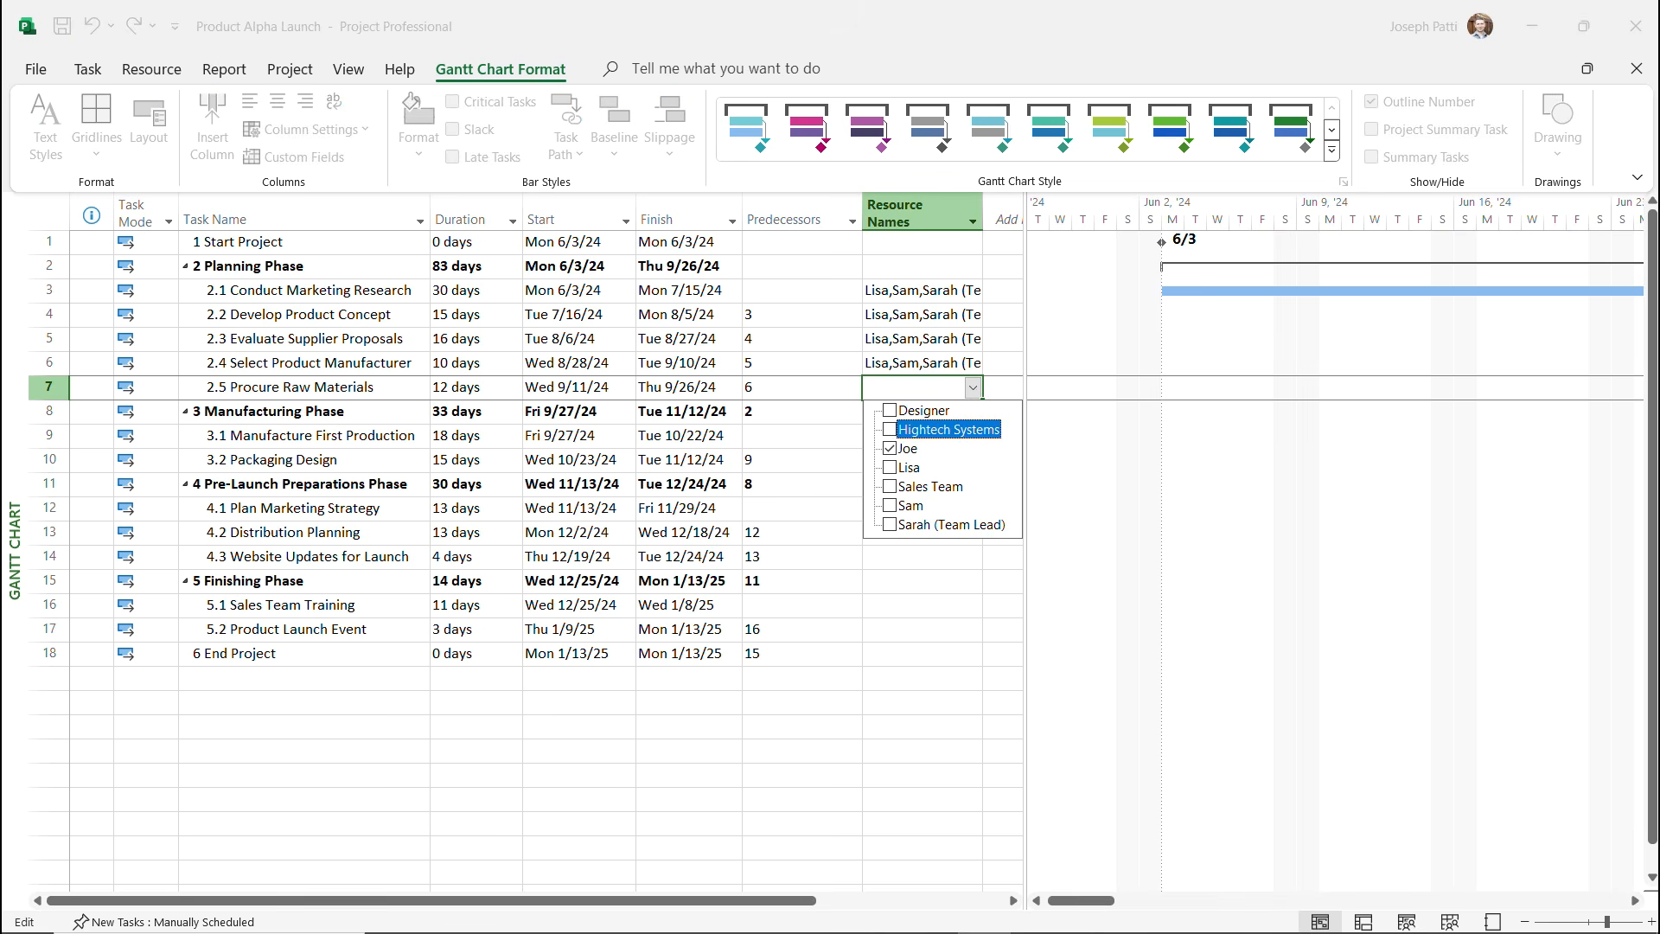
pyautogui.press('Return')
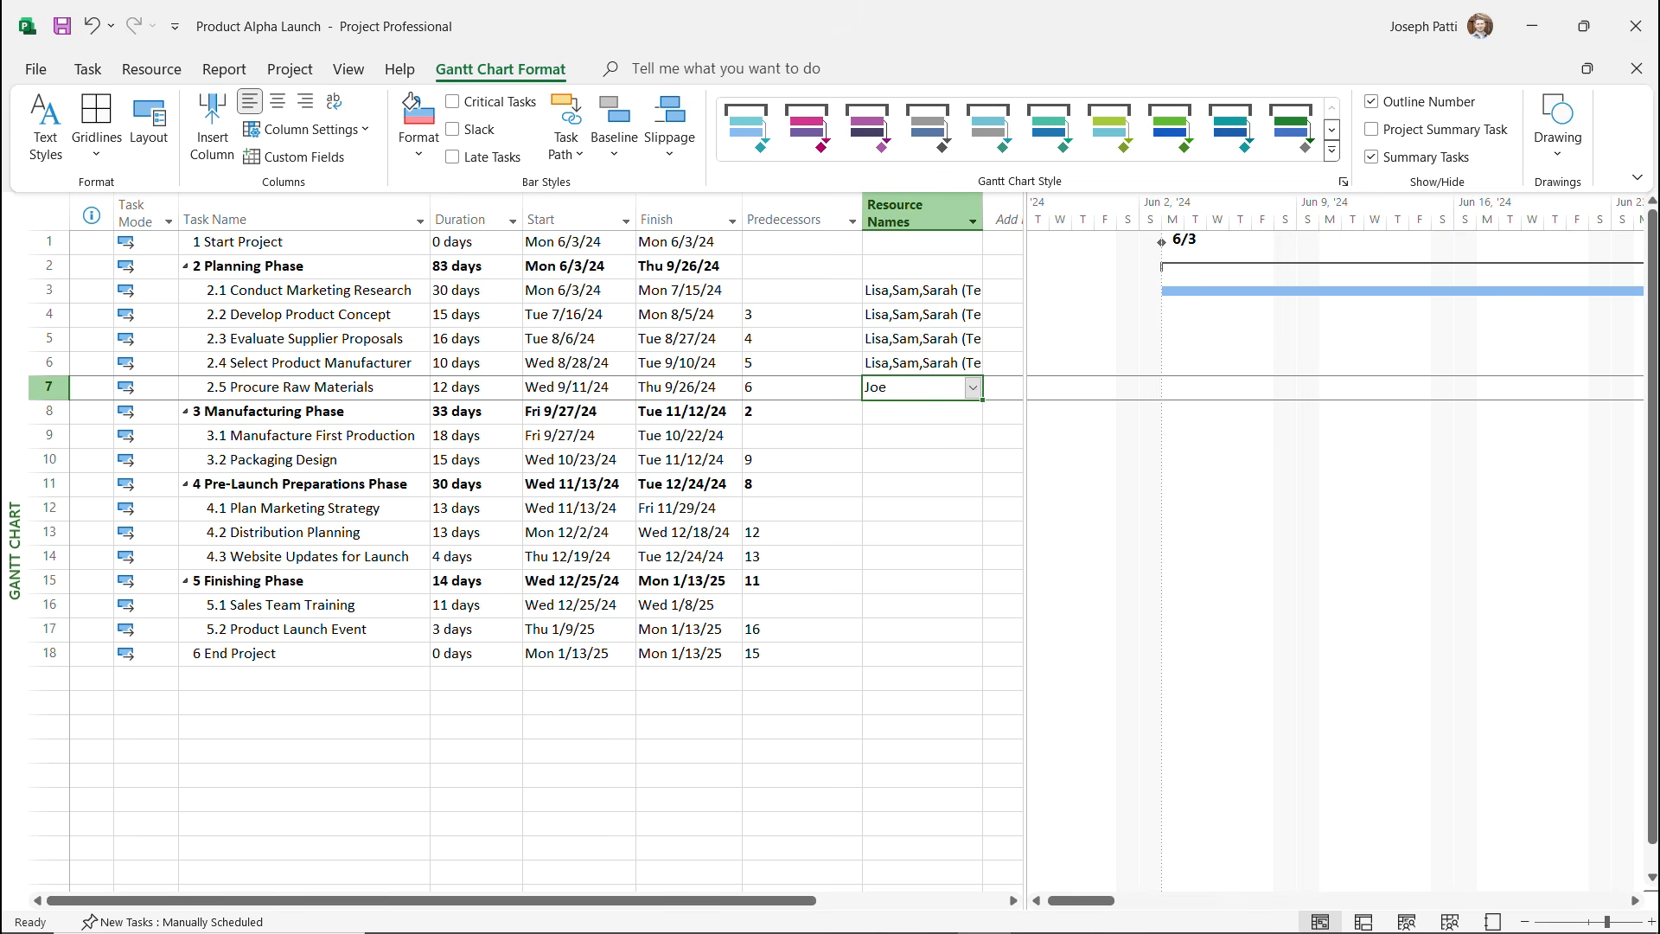
# Assign the resource from Resource Sheet row 1 and the Team Lead to task 3.1 Manufacture First Production.
pyautogui.click(913, 436)
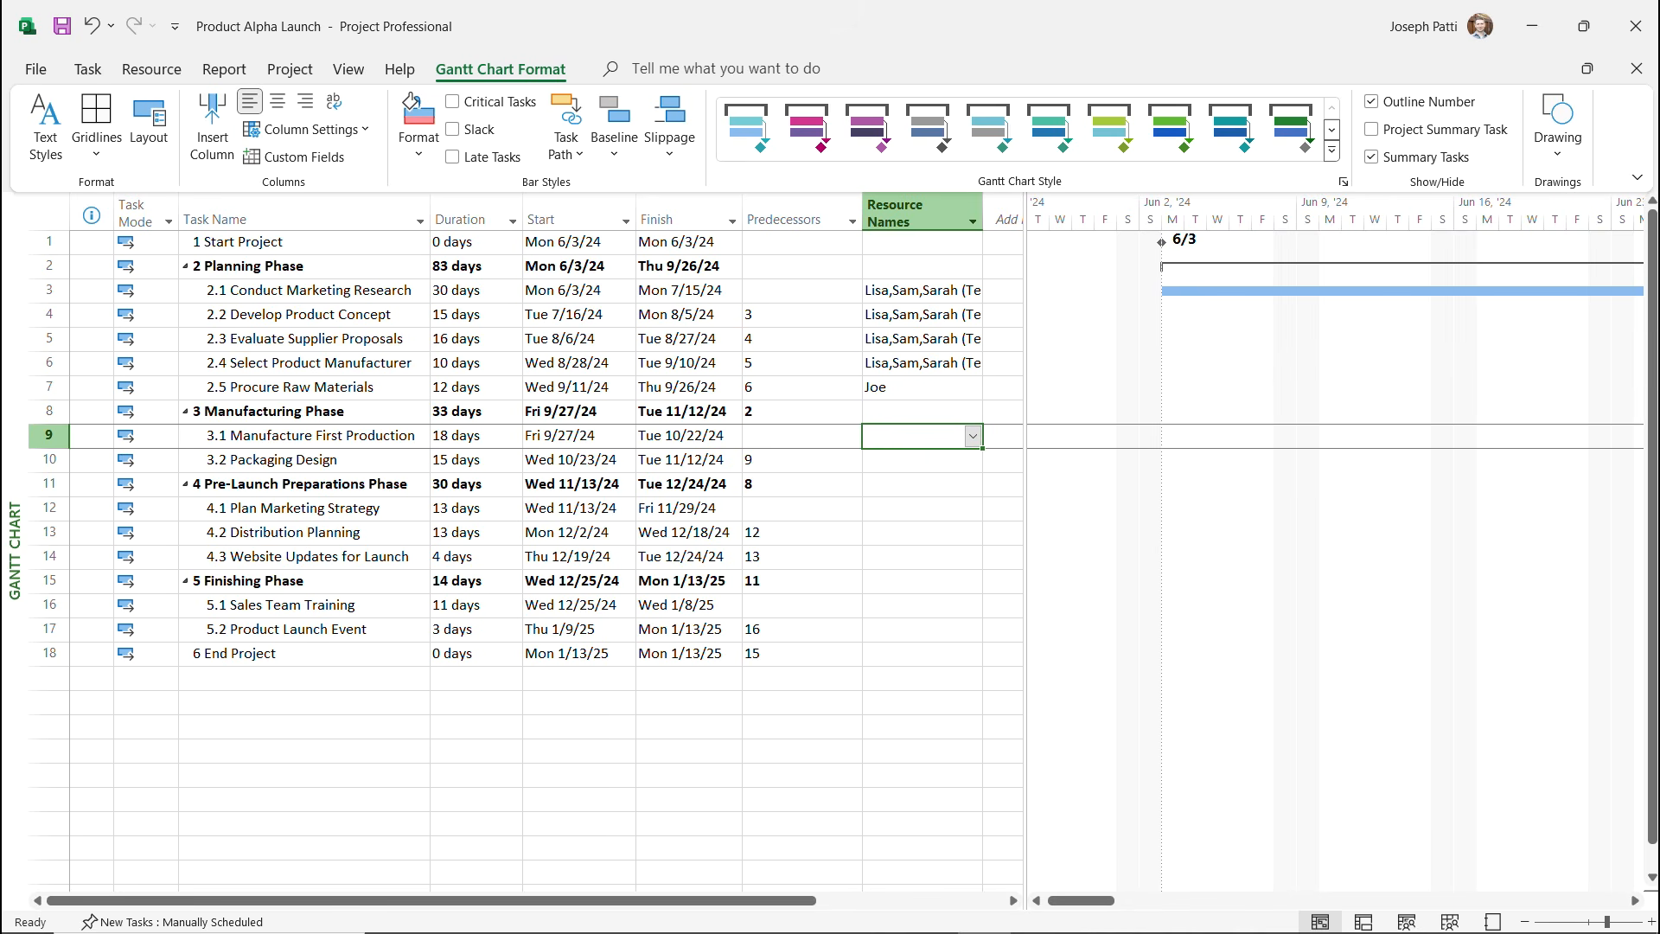
pyautogui.hotkey('alt', 'Down')
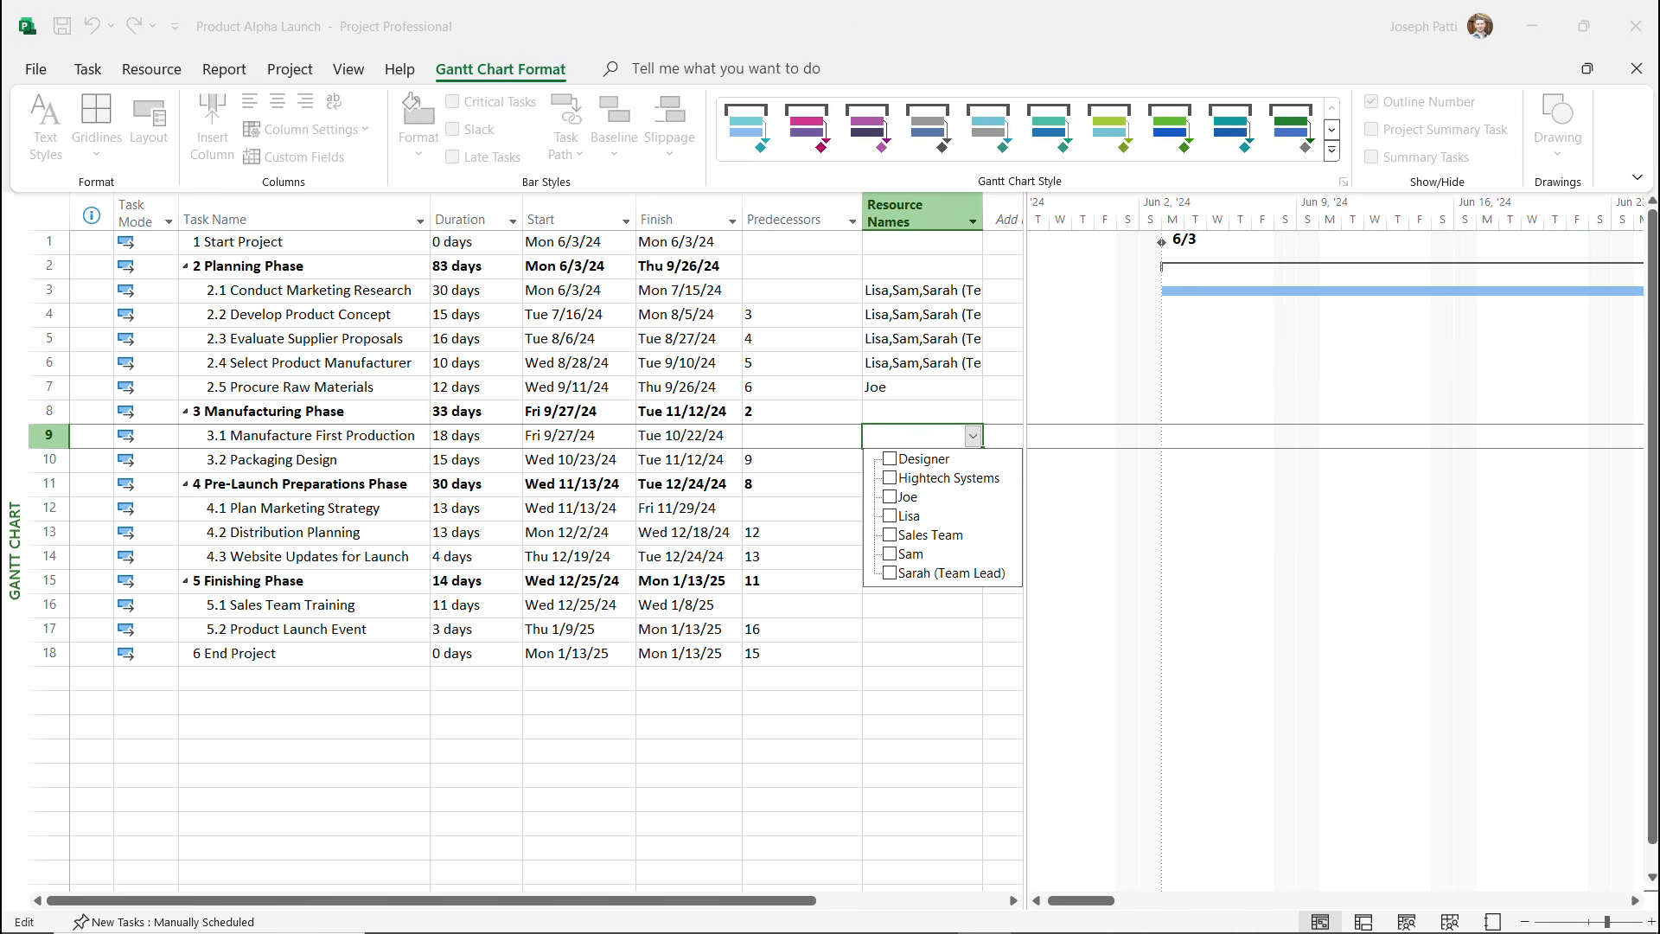
pyautogui.press('Down')
pyautogui.press('Down')
pyautogui.press('Down')
pyautogui.press('Down')
pyautogui.press('Up')
pyautogui.press('Down')
pyautogui.press('Down')
pyautogui.press('Down')
pyautogui.press('Up')
pyautogui.press('Down')
pyautogui.press('Down')
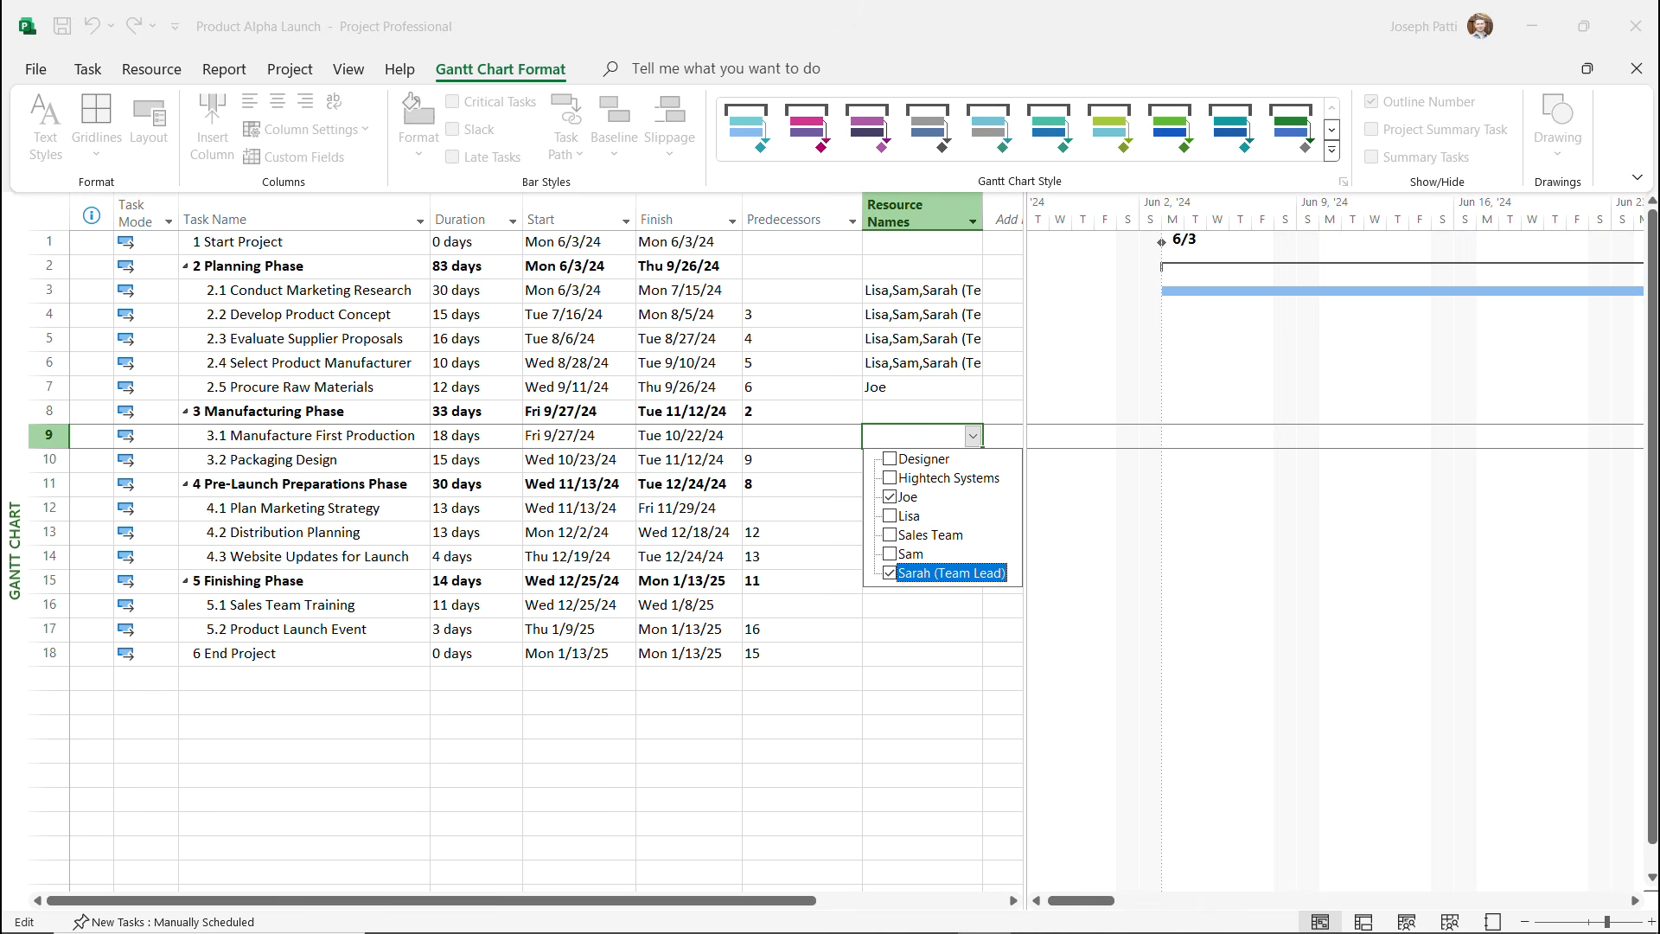
pyautogui.press('Return')
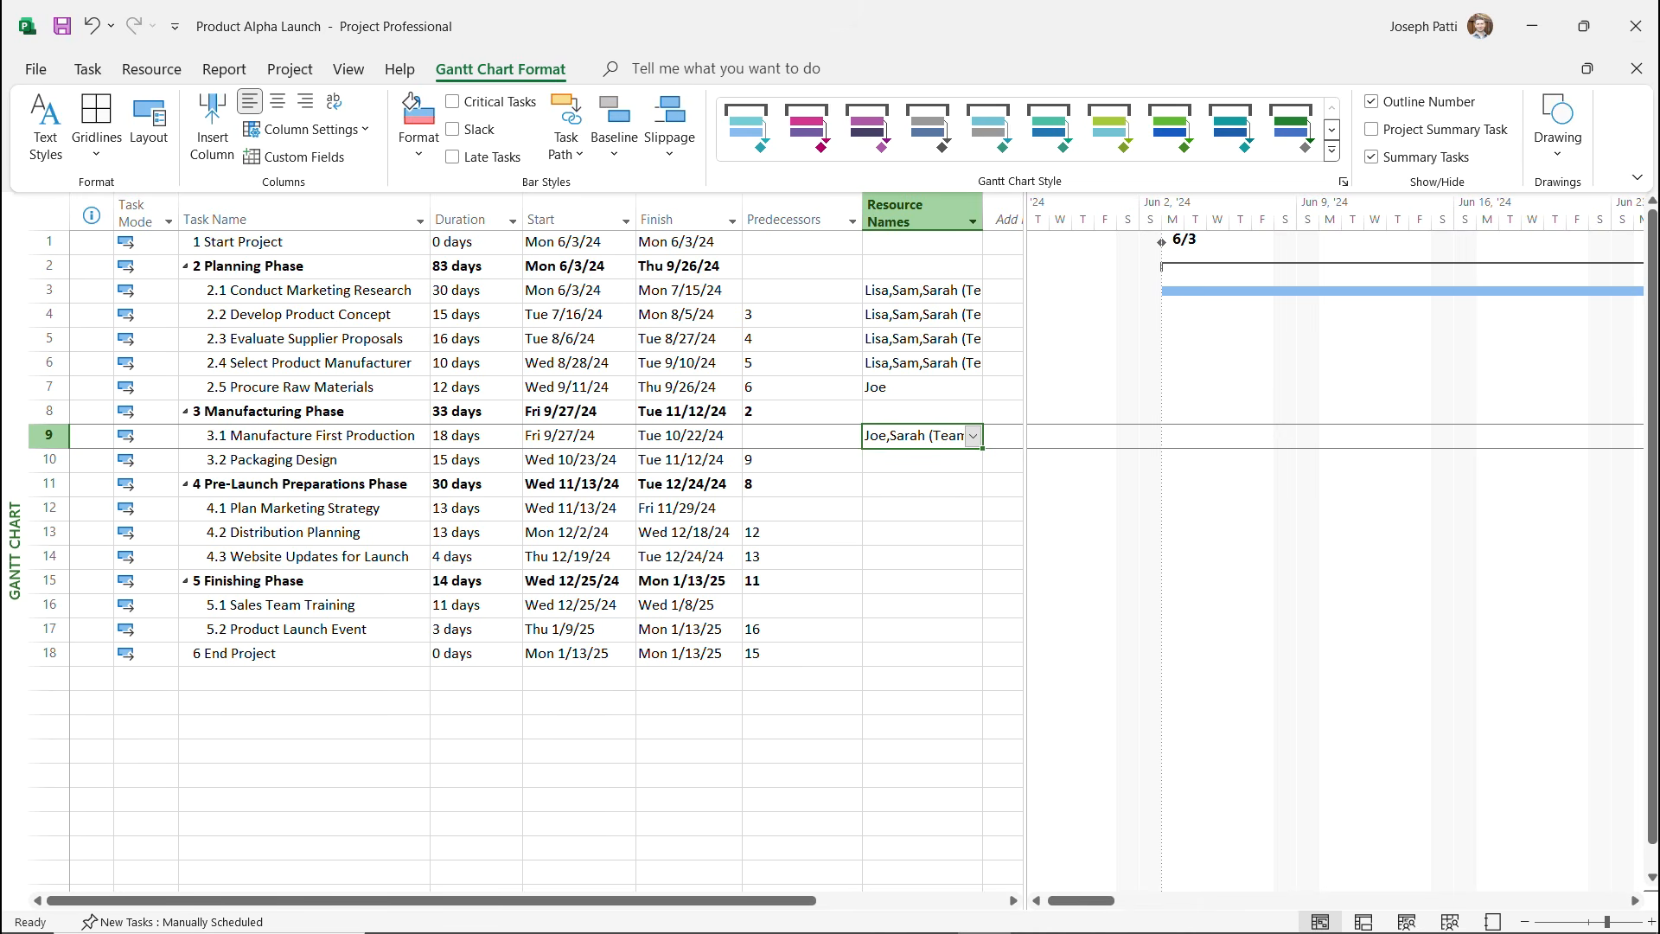
# Fill the resource assignment of task 3.1 Manufacture First Production down to task 3.2 Packaging Design.
pyautogui.hotkey('shift', 'Down')
pyautogui.hotkey('ctrl', 'd')
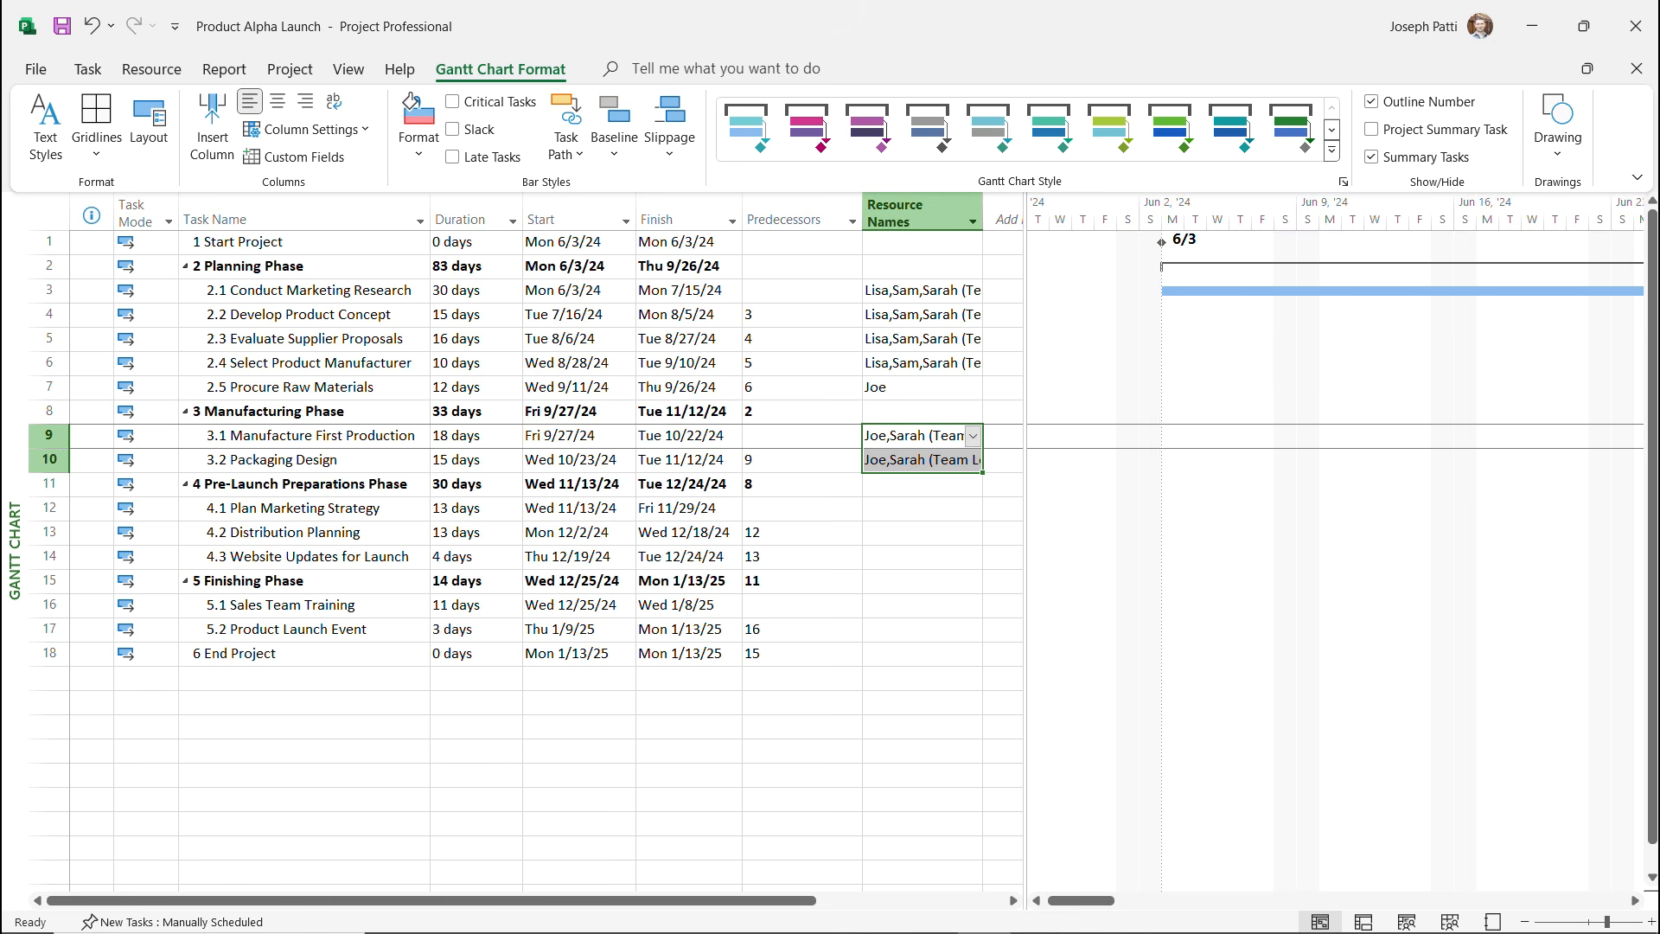
# Assign the same three resources as task 2.1 to task 4.1 Plan Marketing Strategy and fill them down to 4.2 Distribution Planning.
pyautogui.click(913, 509)
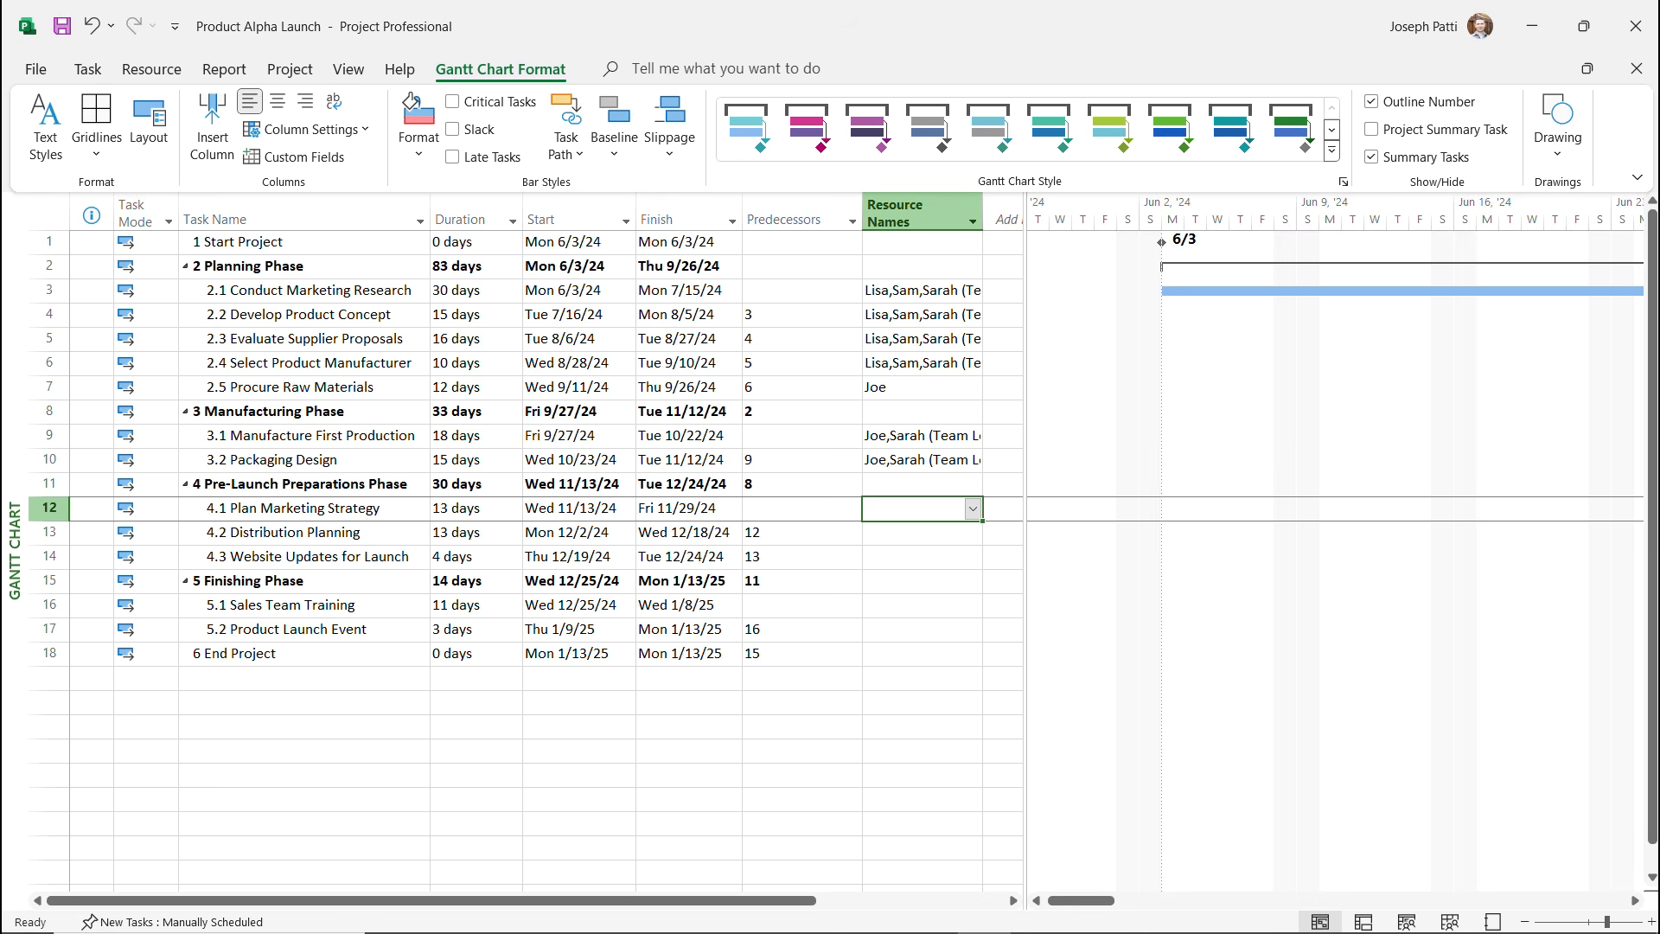
pyautogui.click(972, 508)
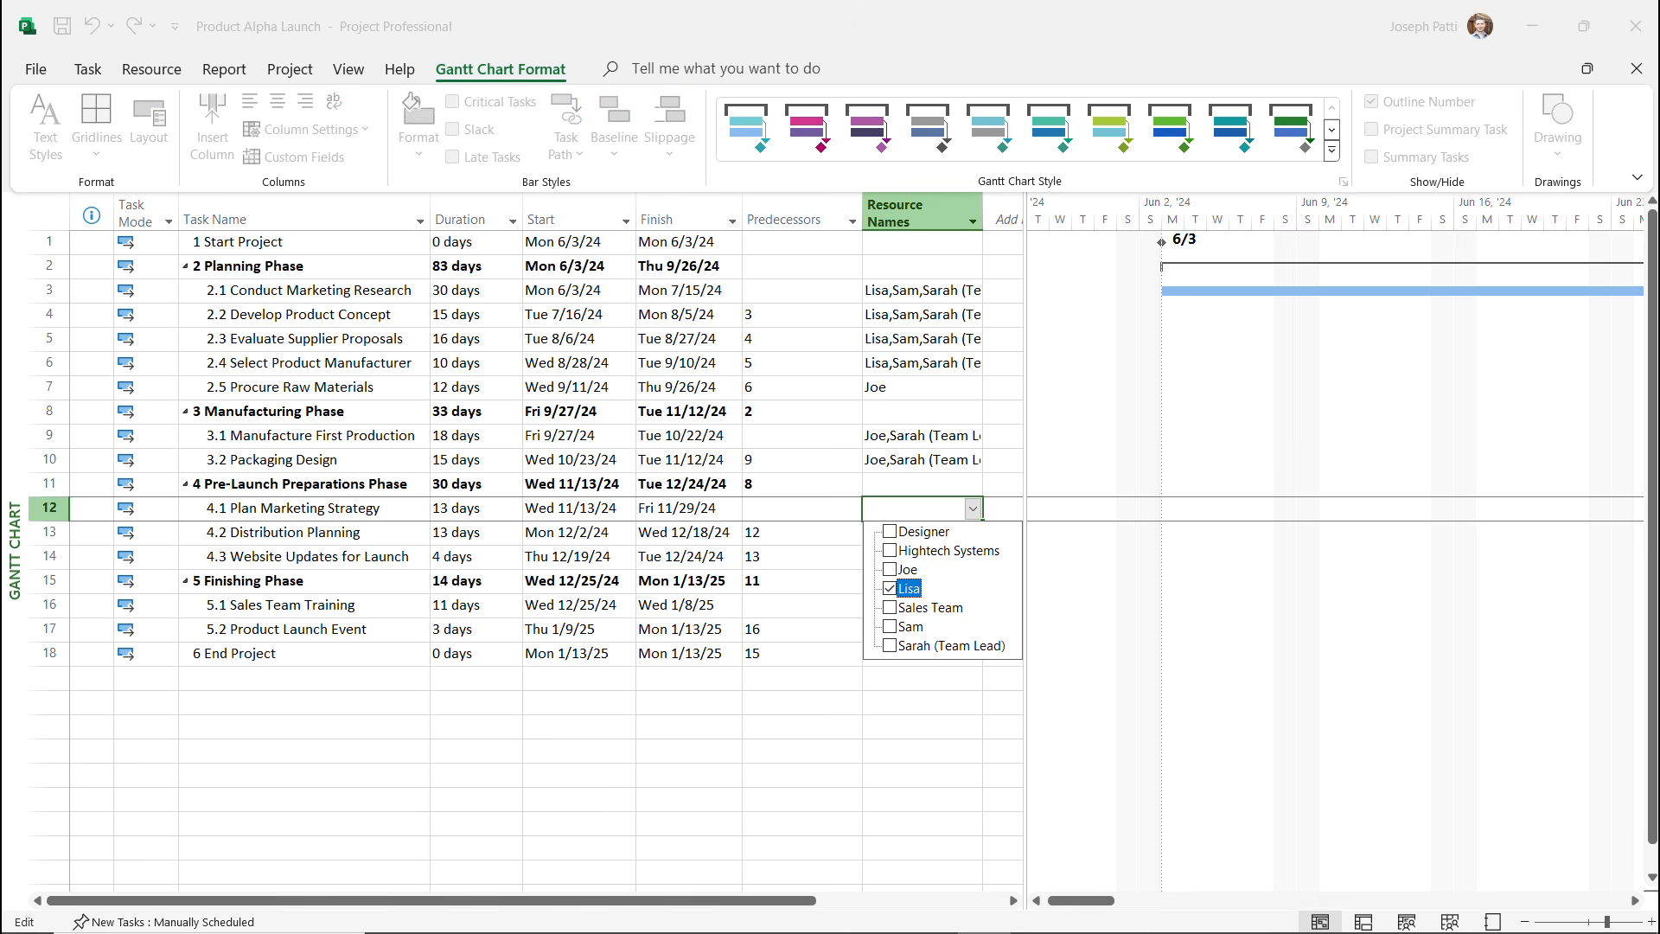
pyautogui.press('Down')
pyautogui.press('Down')
pyautogui.press('space')
pyautogui.press('Down')
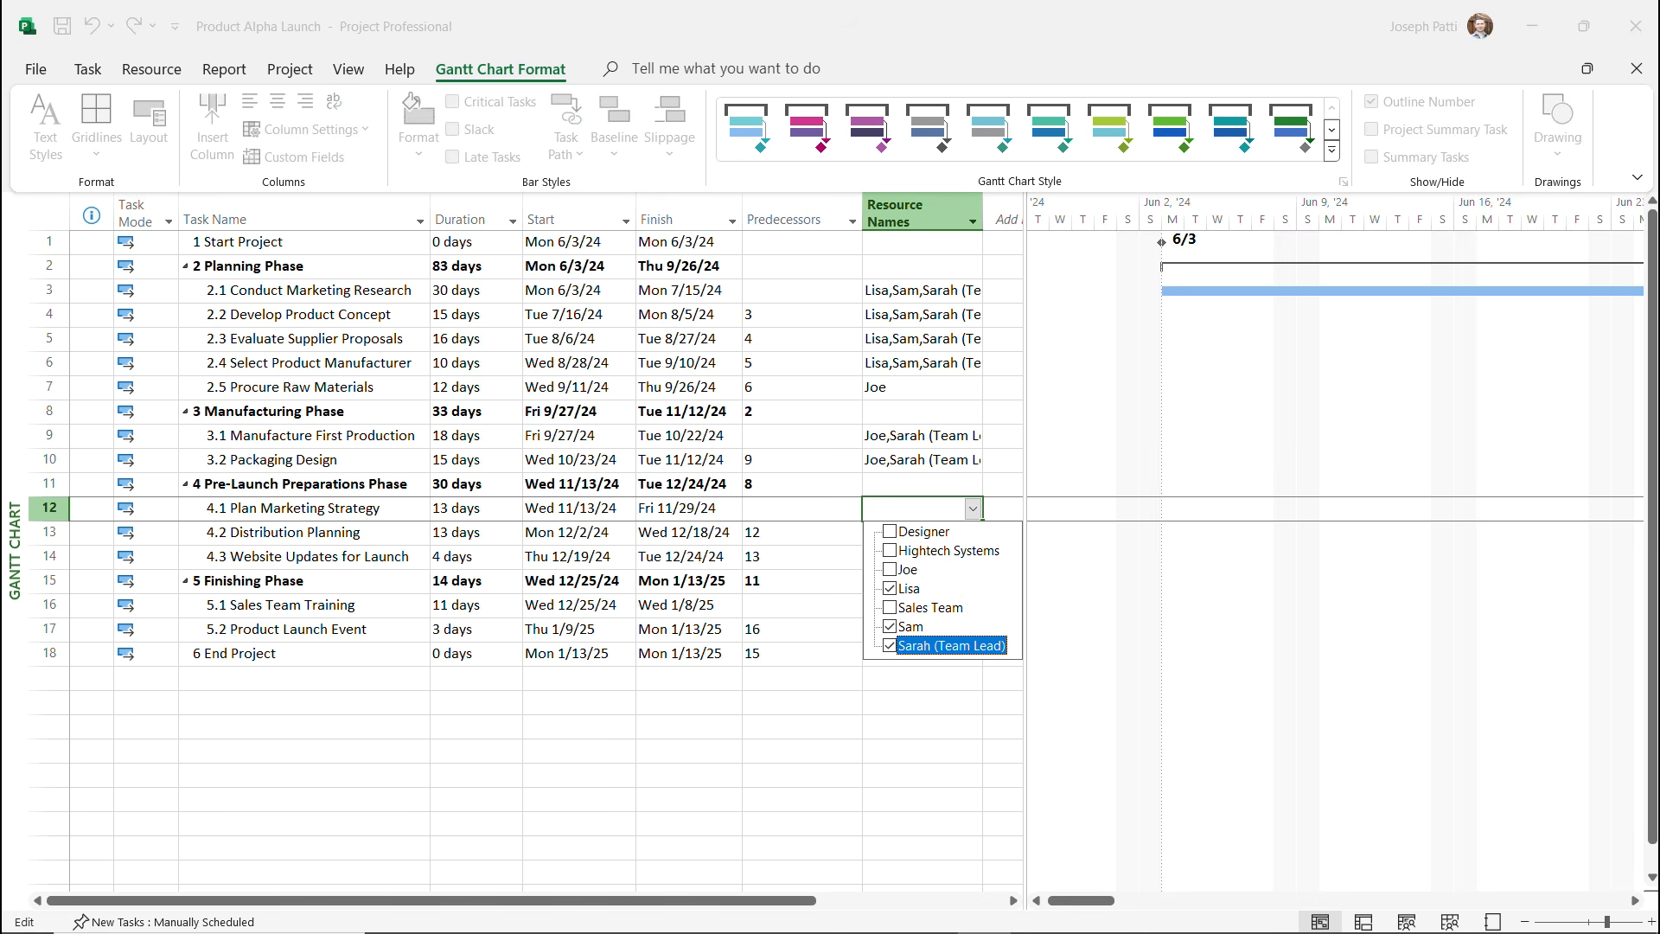
pyautogui.press('Return')
pyautogui.hotkey('shift', 'Down')
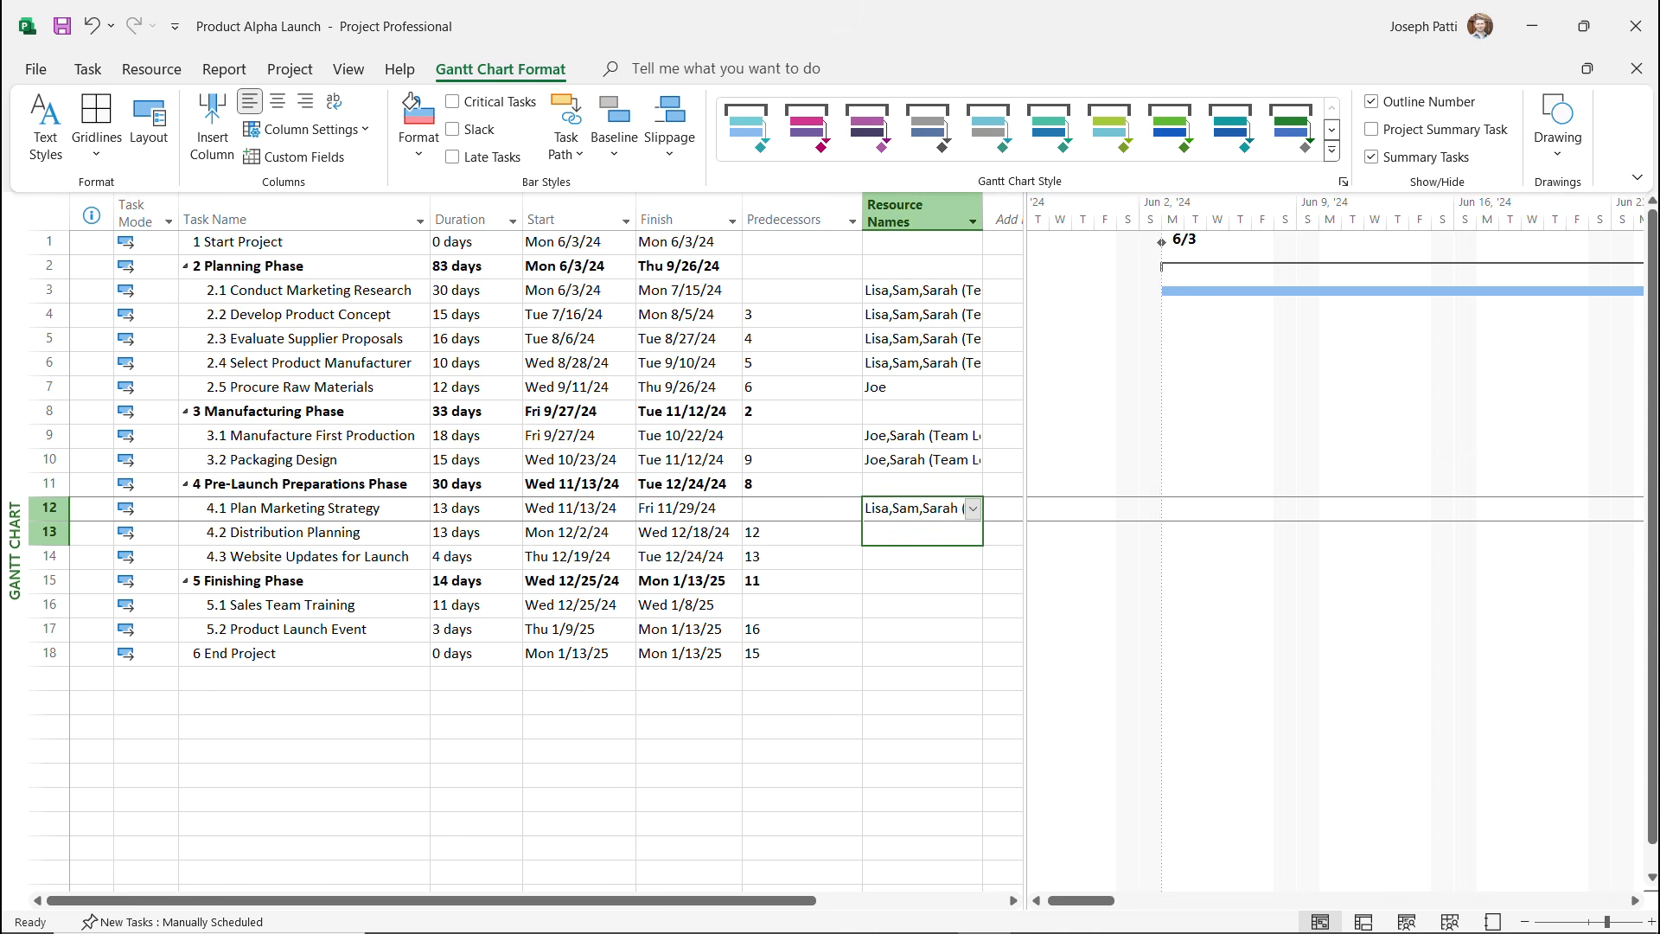
pyautogui.hotkey('ctrl', 'd')
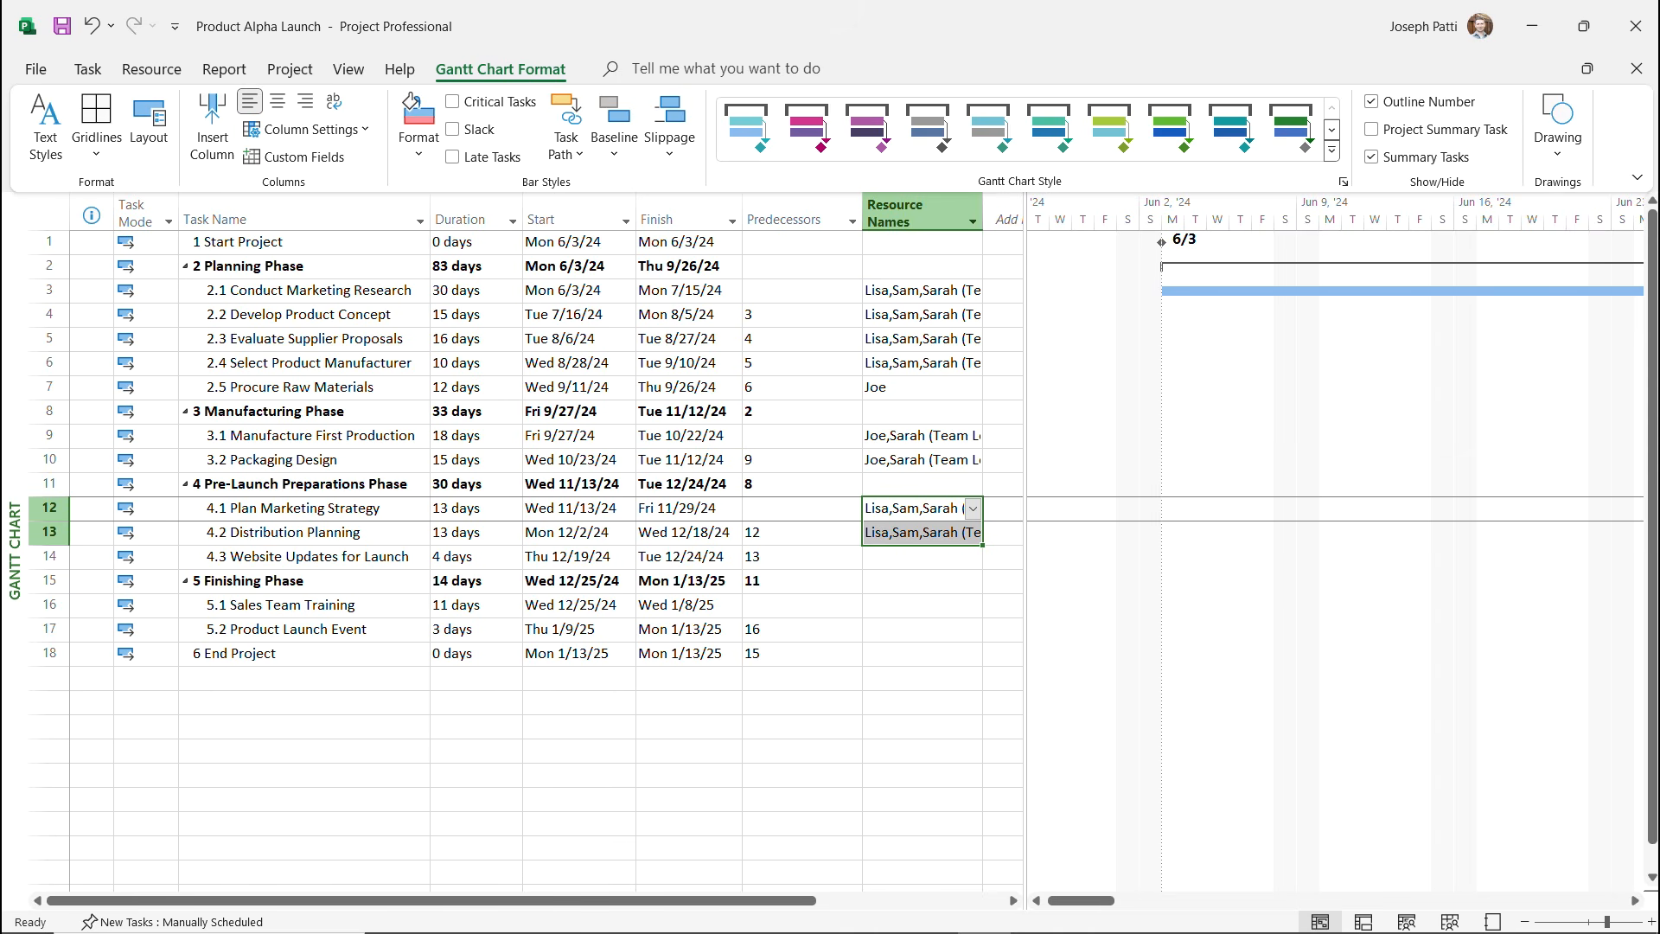
# Assign the Hightech Systems resource to task 4.3 Website Updates for Launch.
pyautogui.click(913, 556)
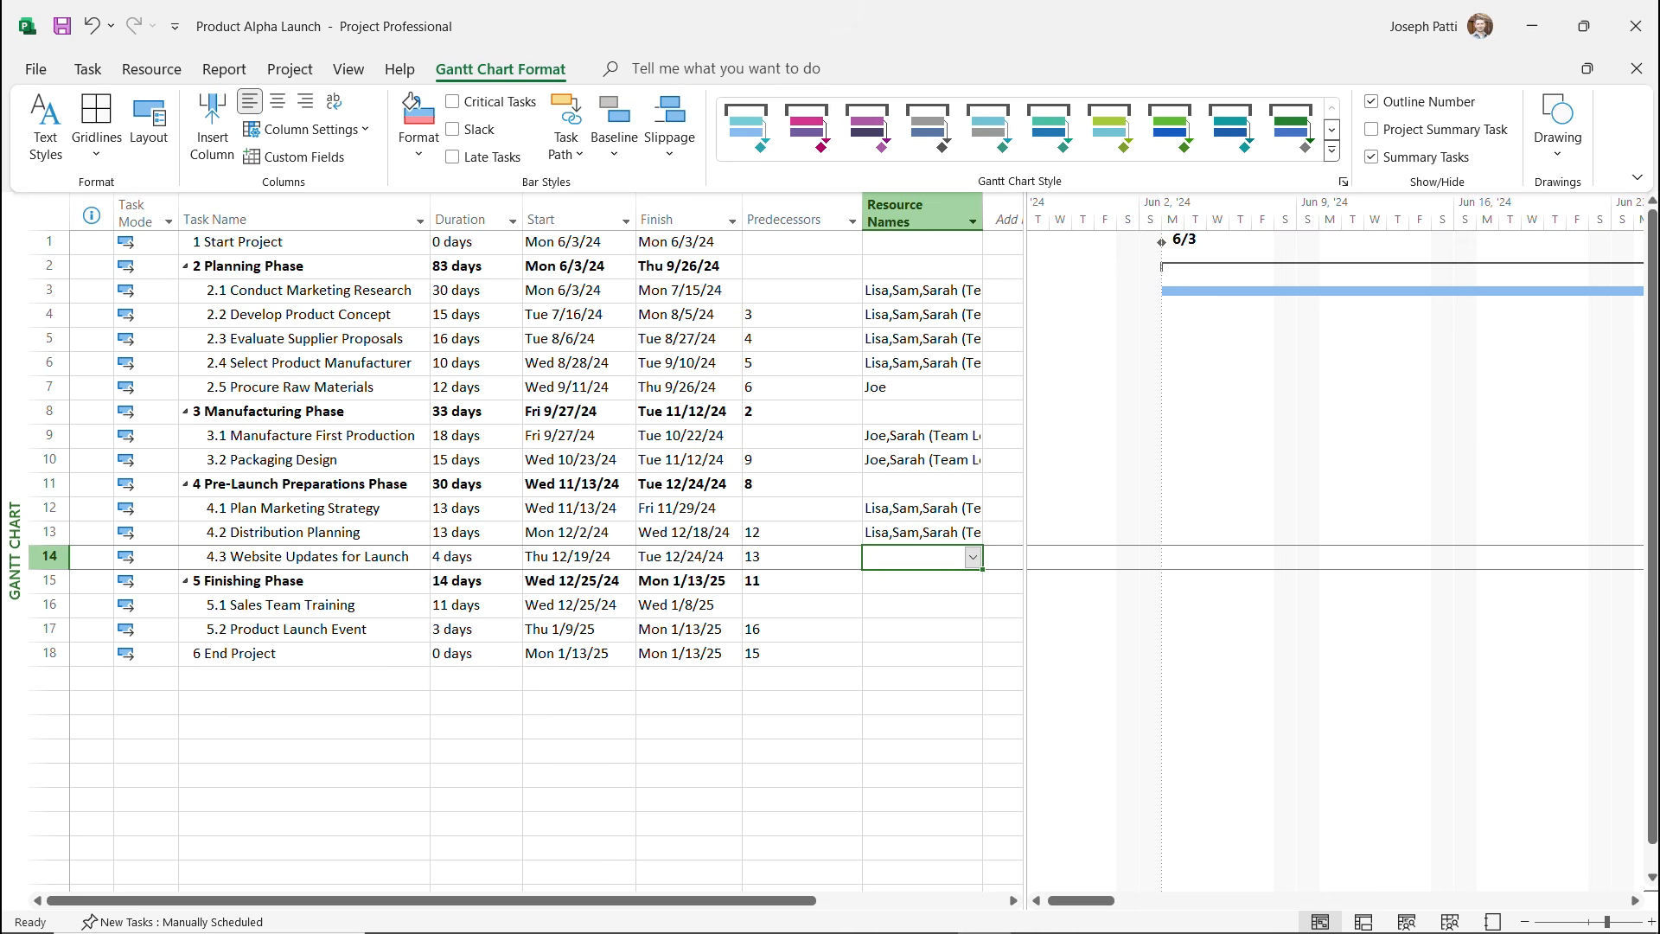
pyautogui.click(971, 557)
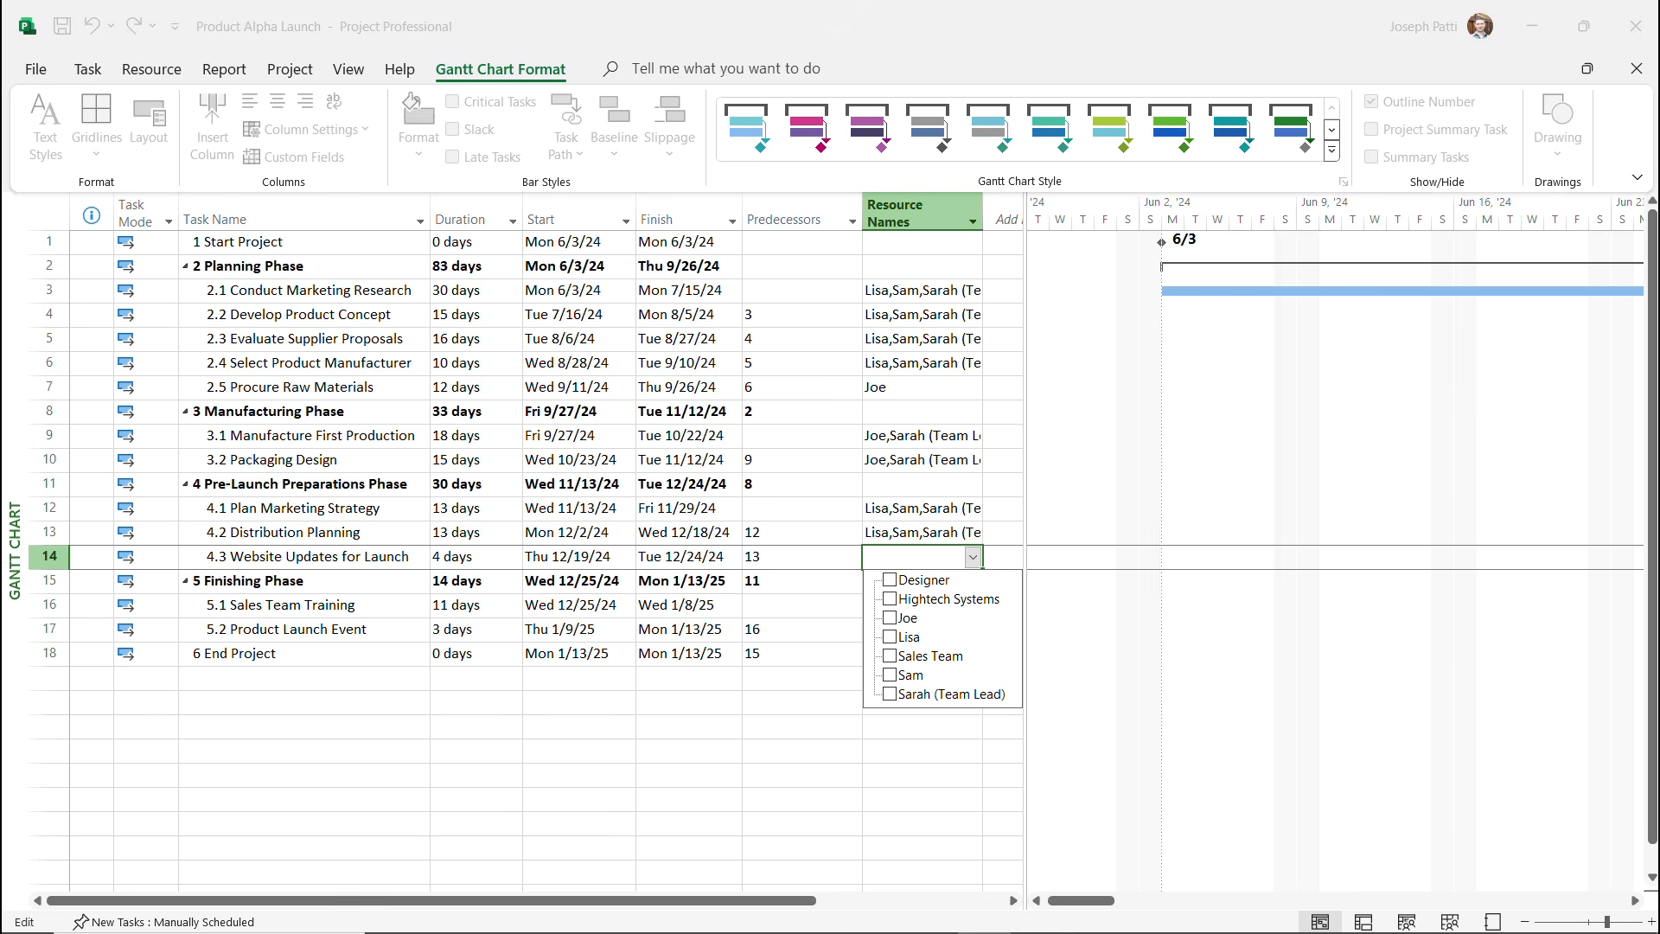
pyautogui.click(948, 598)
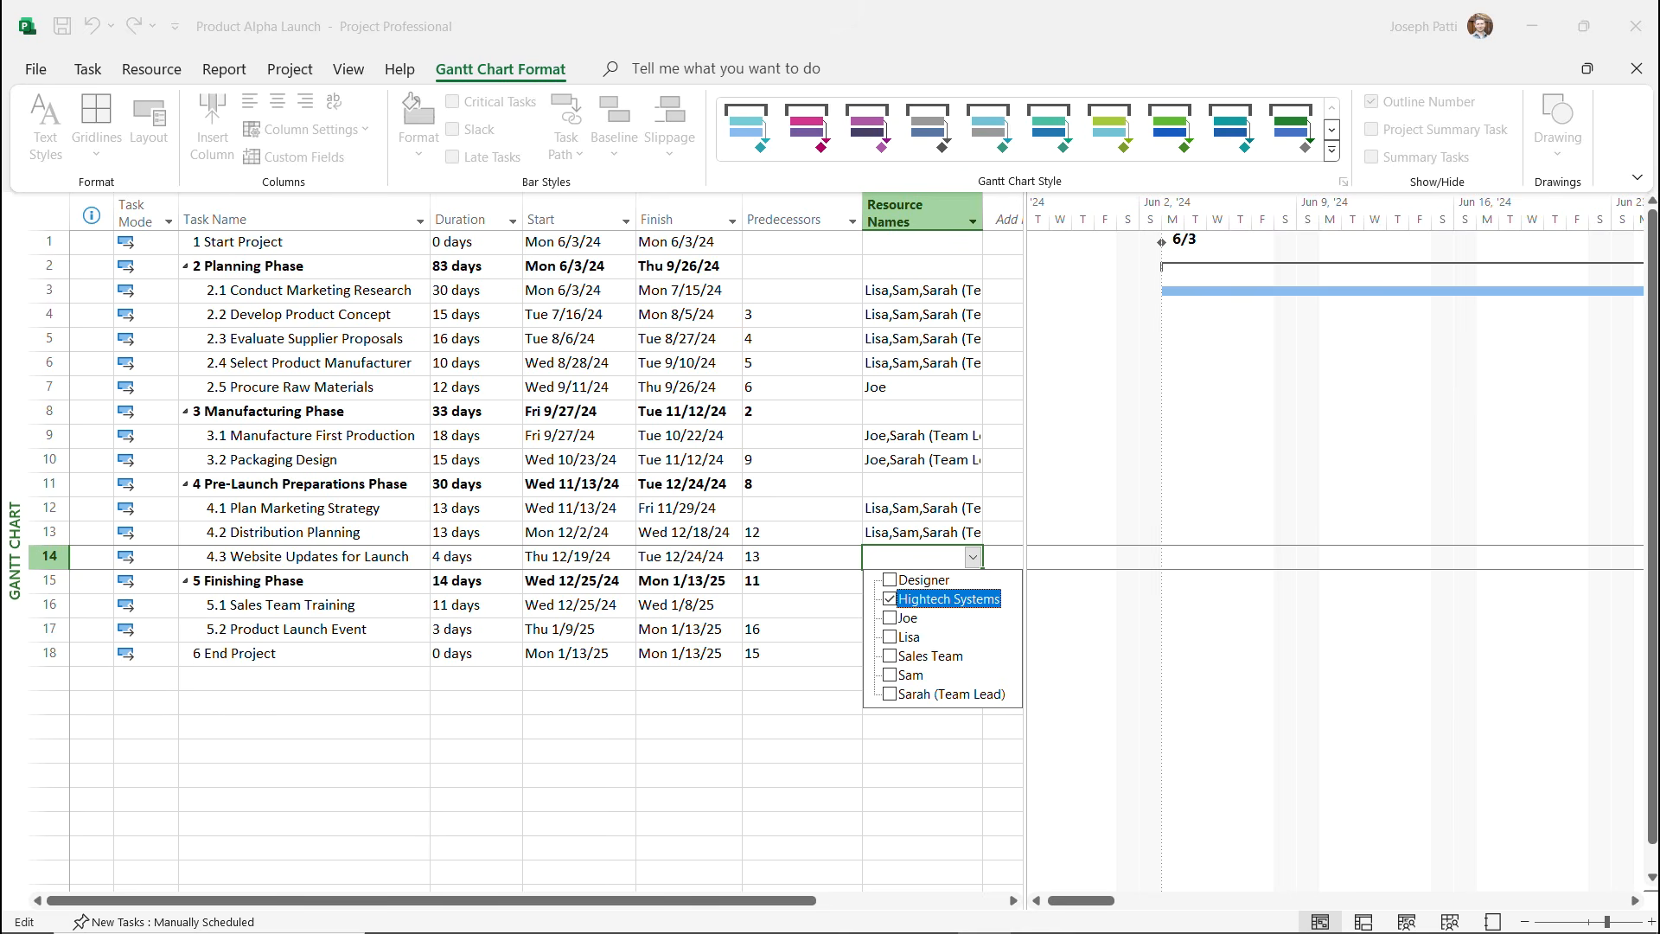
pyautogui.press('Return')
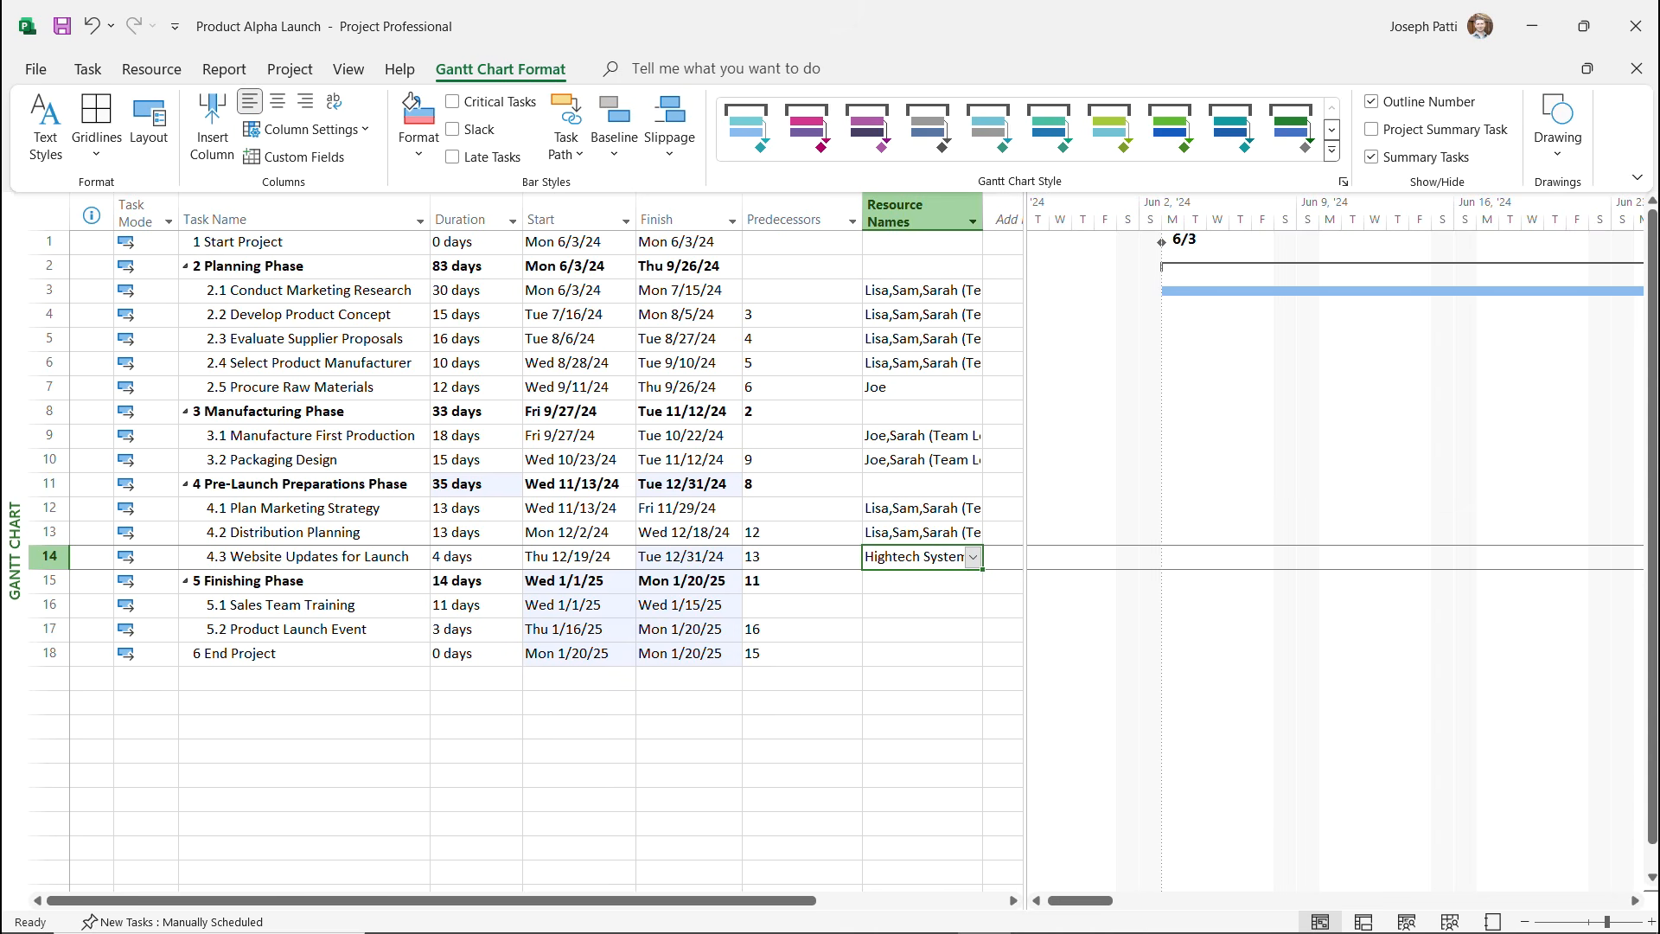
# Assign the Sales Team resource to task 5.1 Sales Team Training.
pyautogui.click(914, 604)
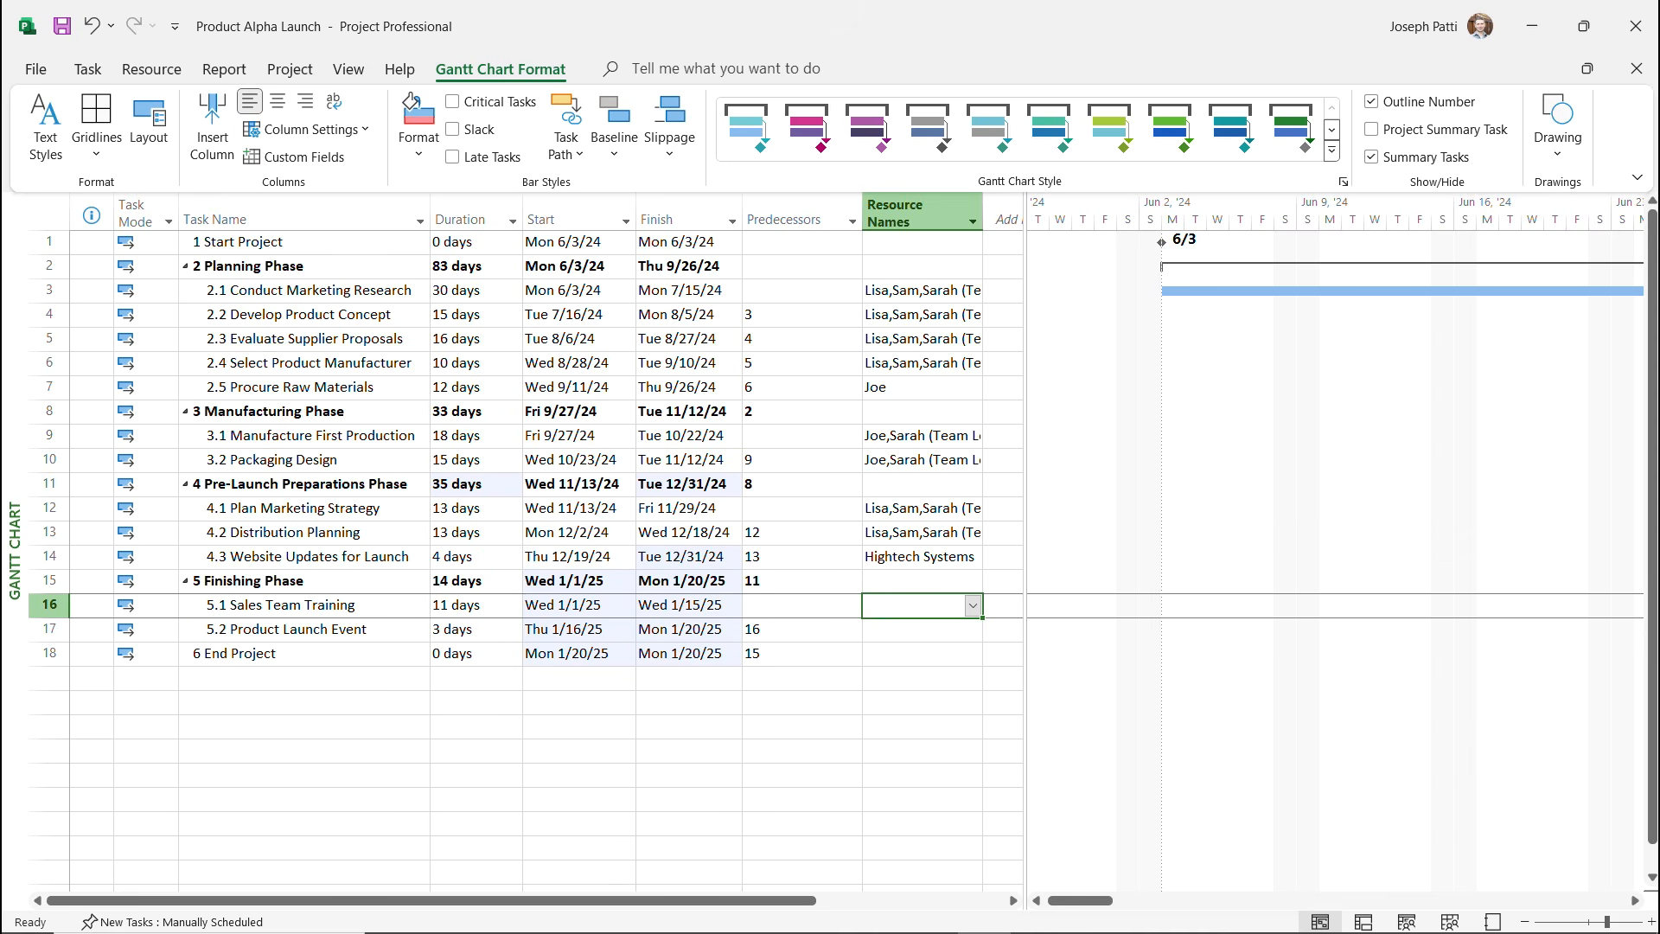
pyautogui.click(973, 606)
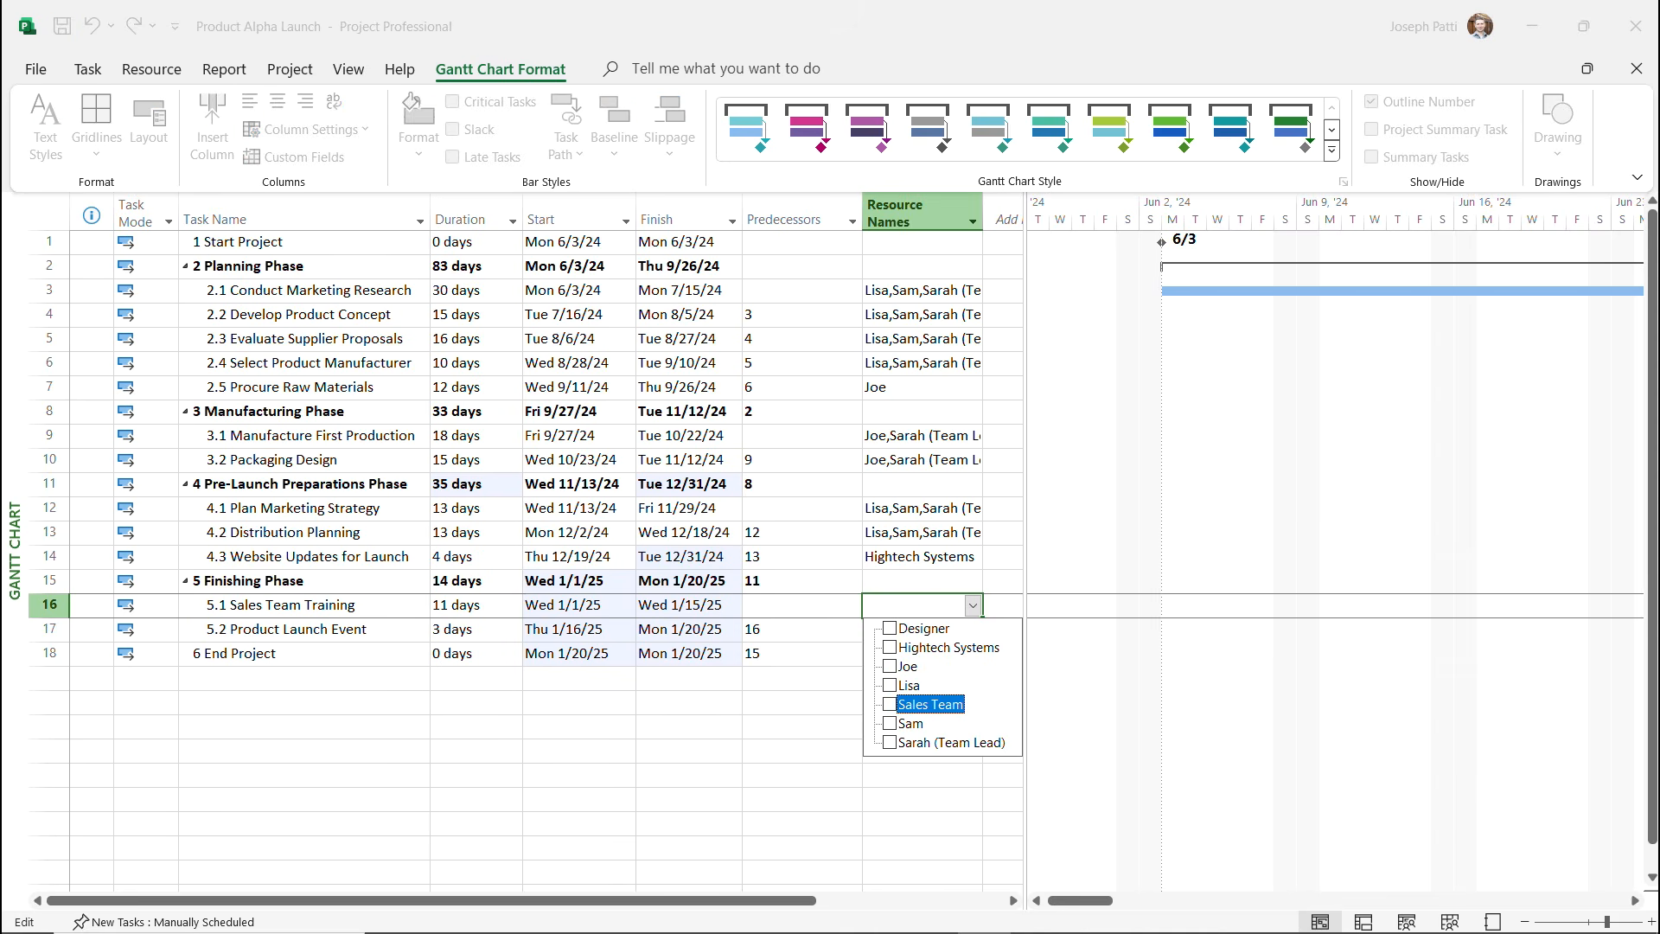
pyautogui.press('Return')
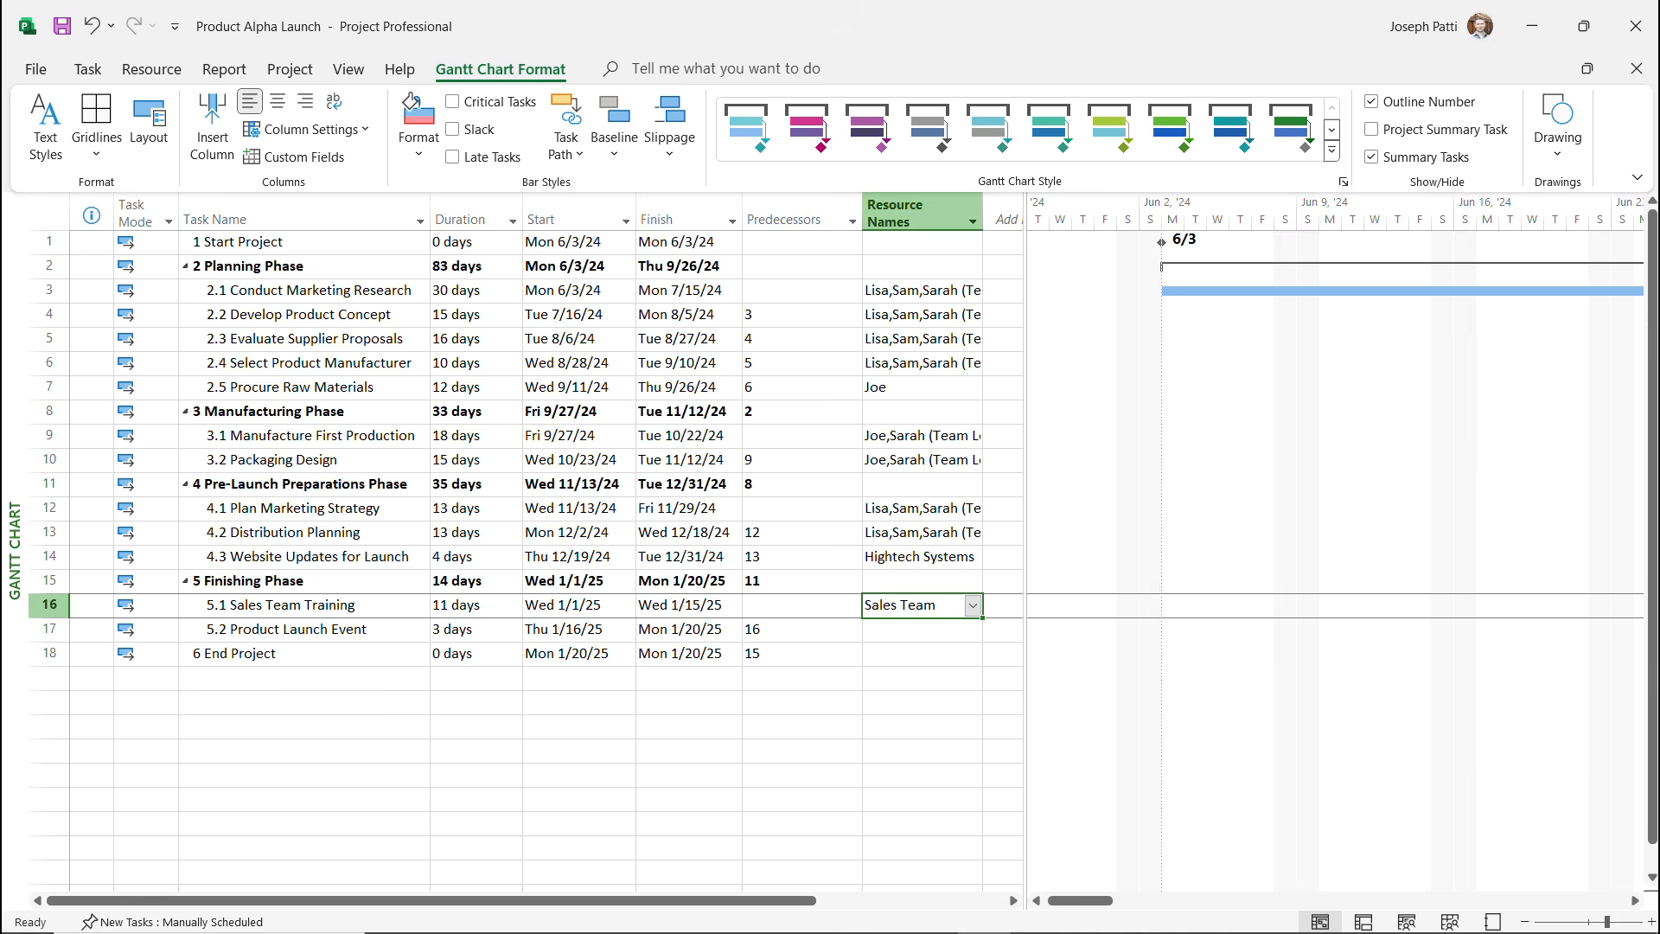
# Assign the team lead and the resource already on task 2.5 Procure Raw Materials to task 5.2 Product Launch Event.
pyautogui.hotkey('shift', 'Down')
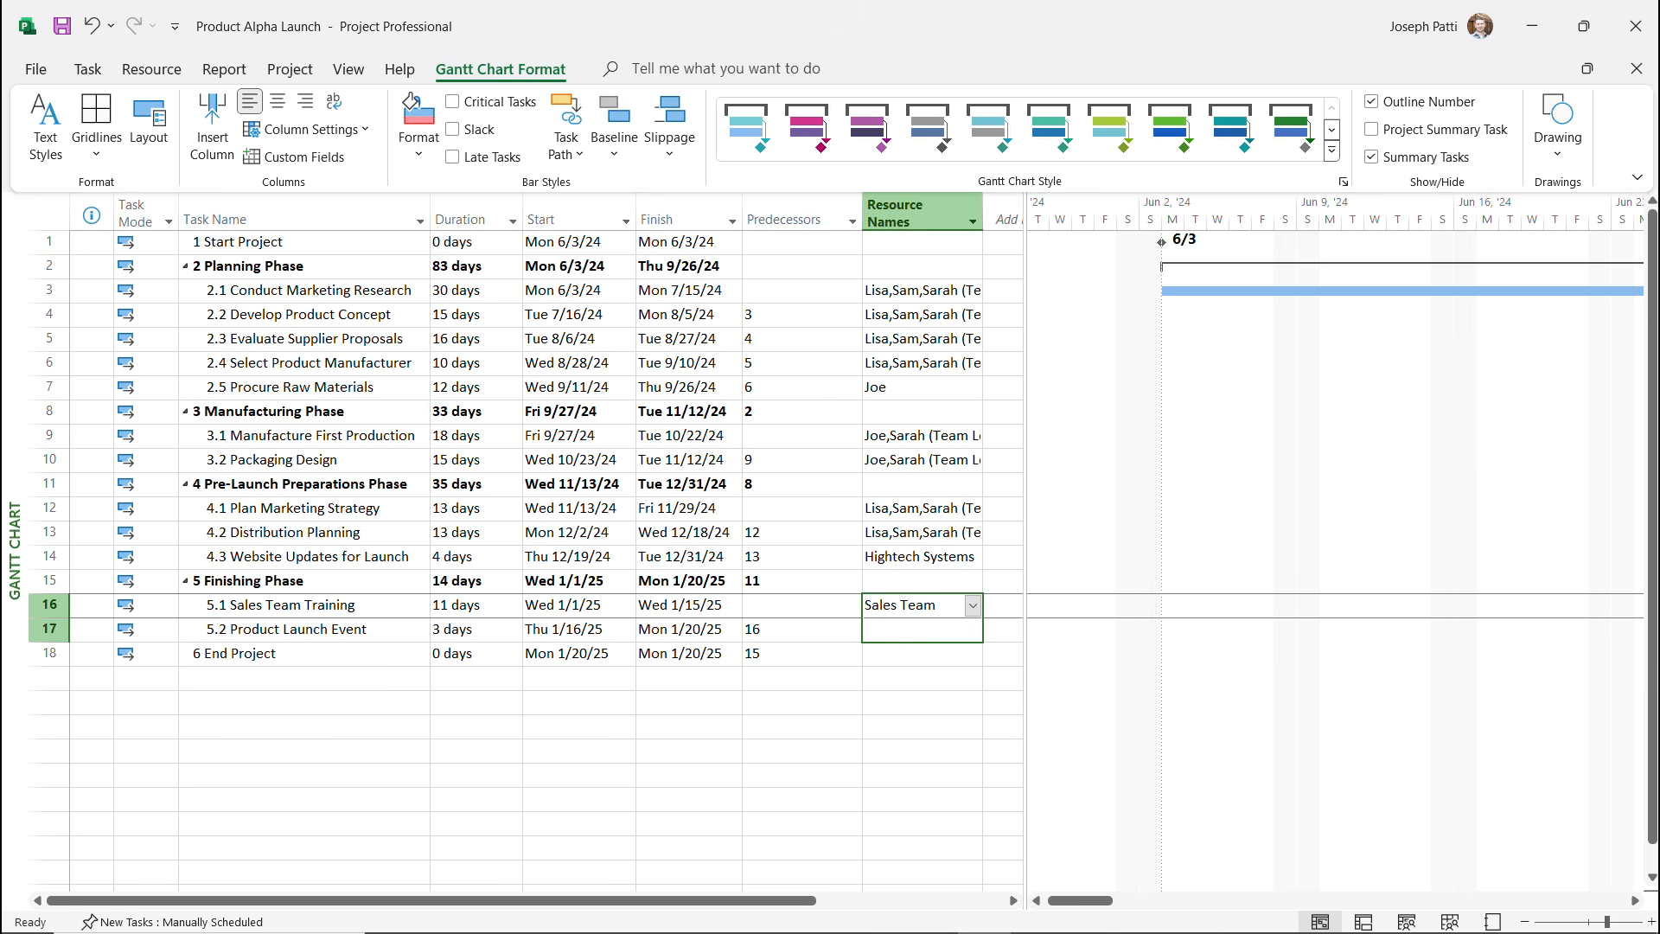
pyautogui.hotkey('shift', 'Up')
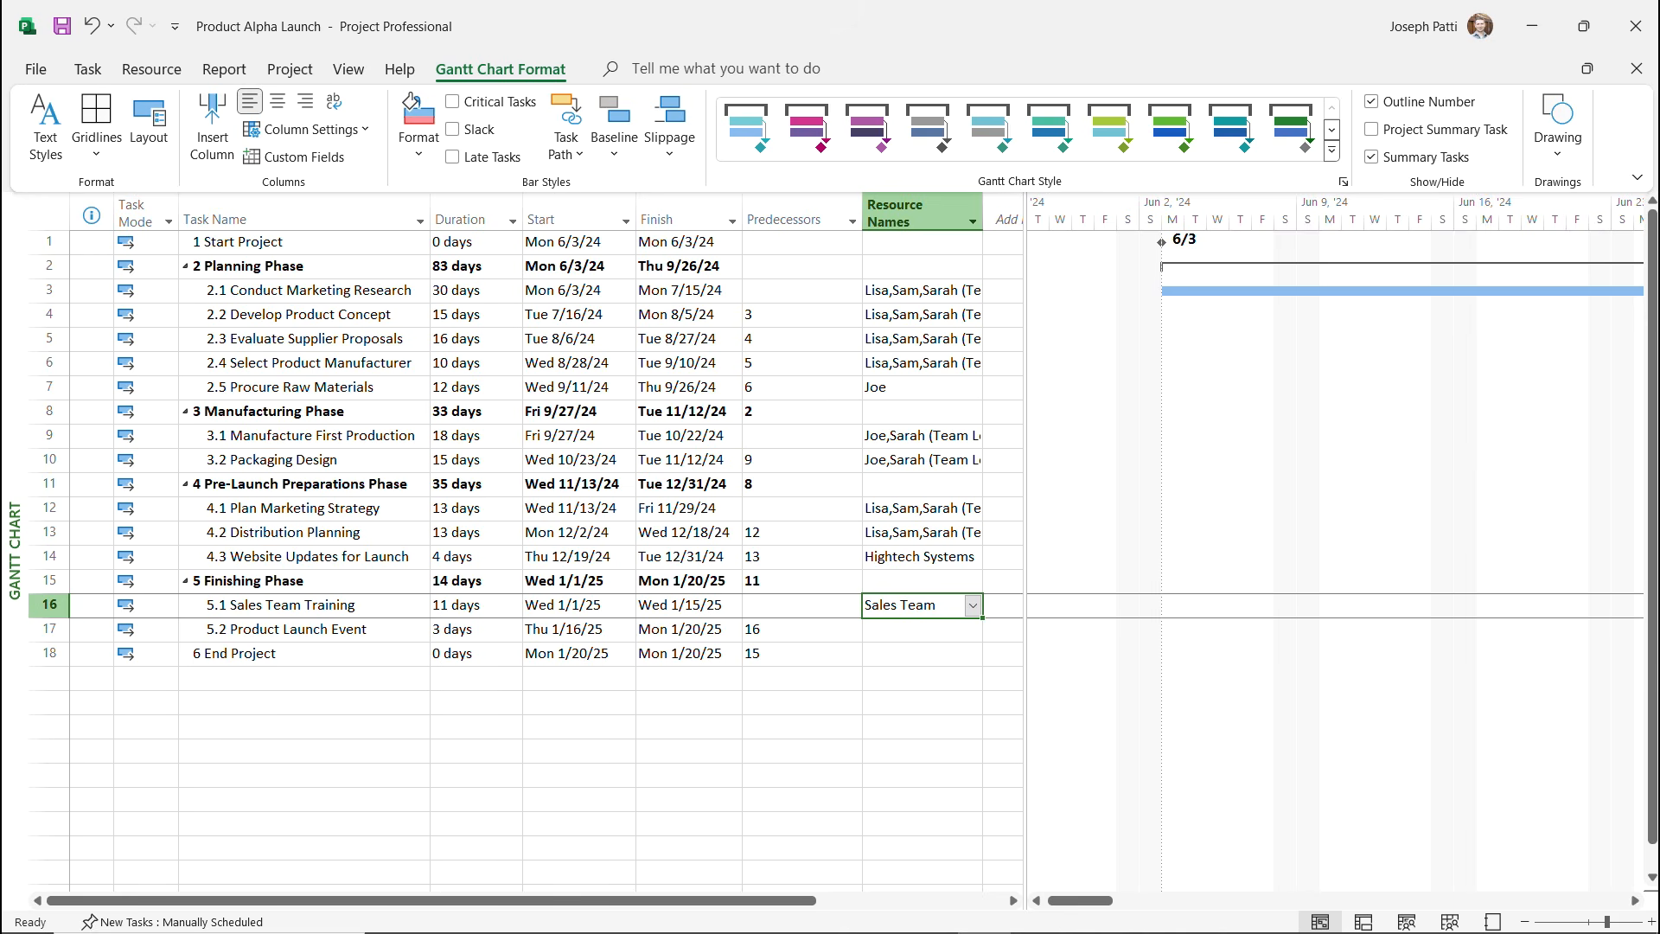
pyautogui.press('Down')
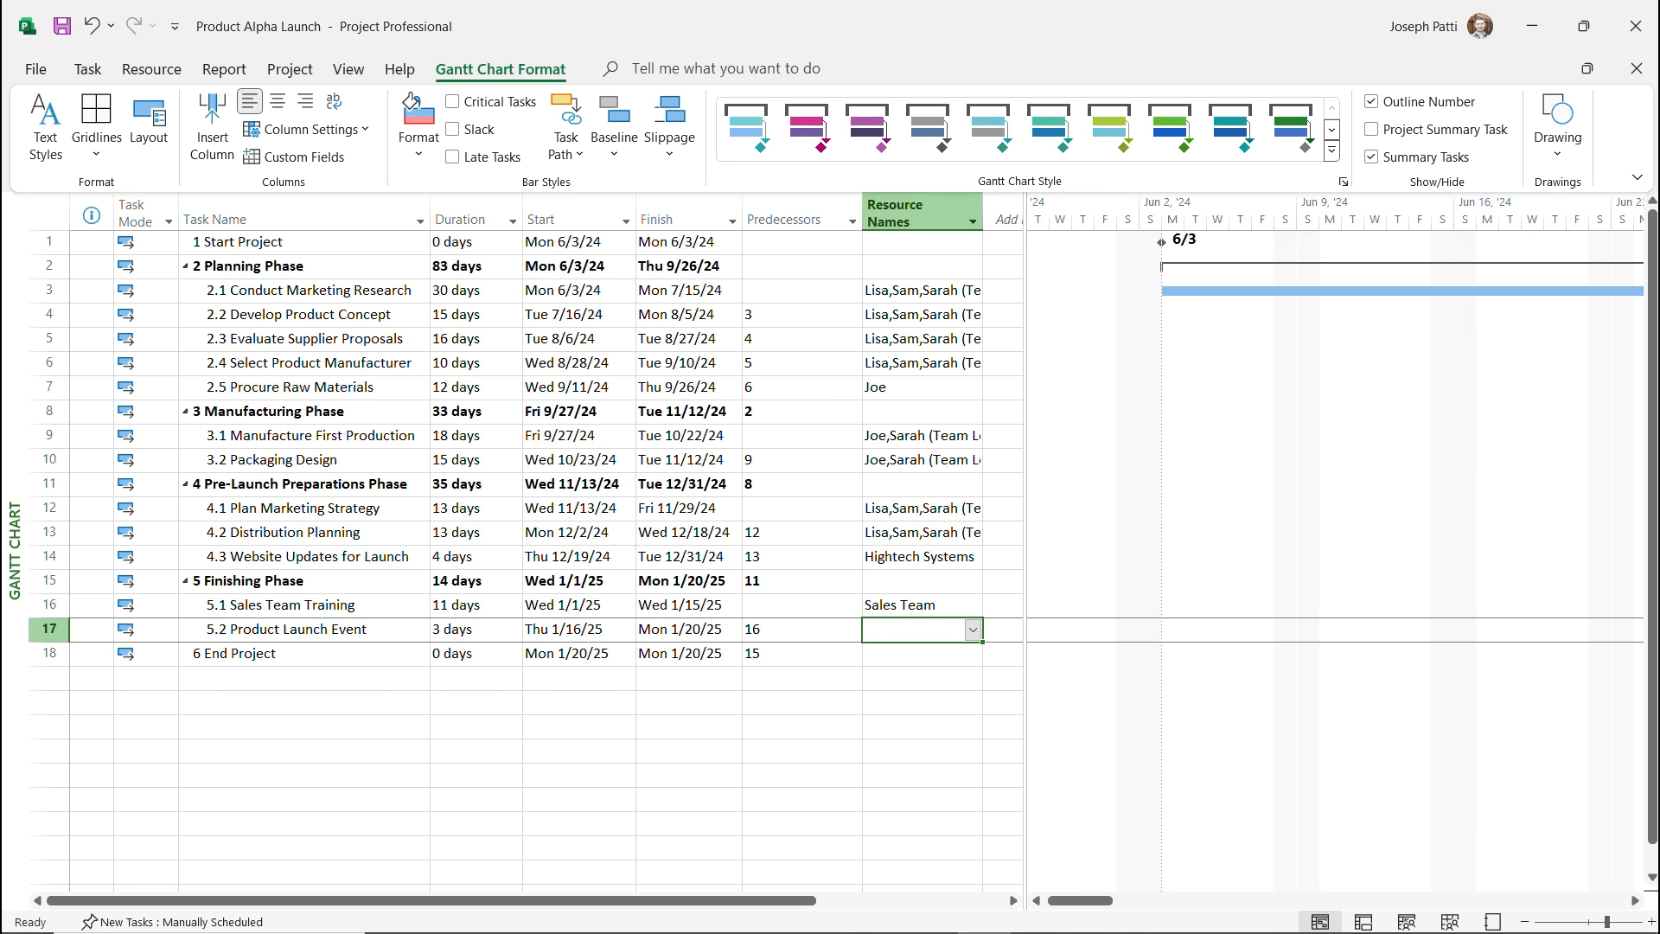
pyautogui.click(973, 629)
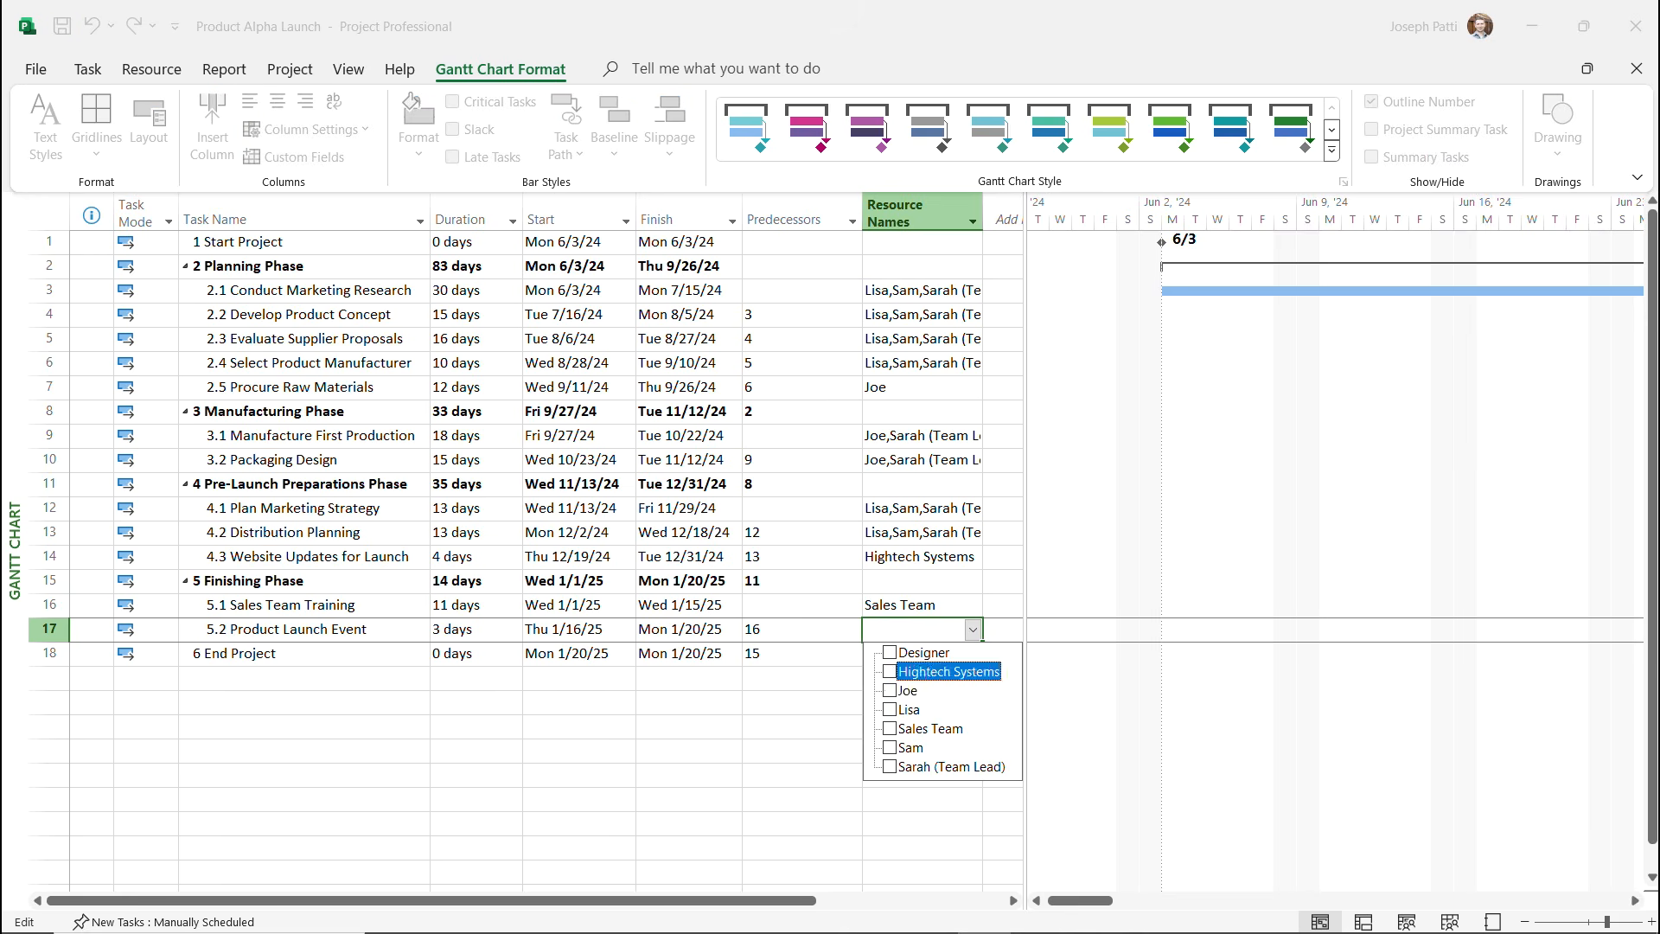
pyautogui.click(890, 690)
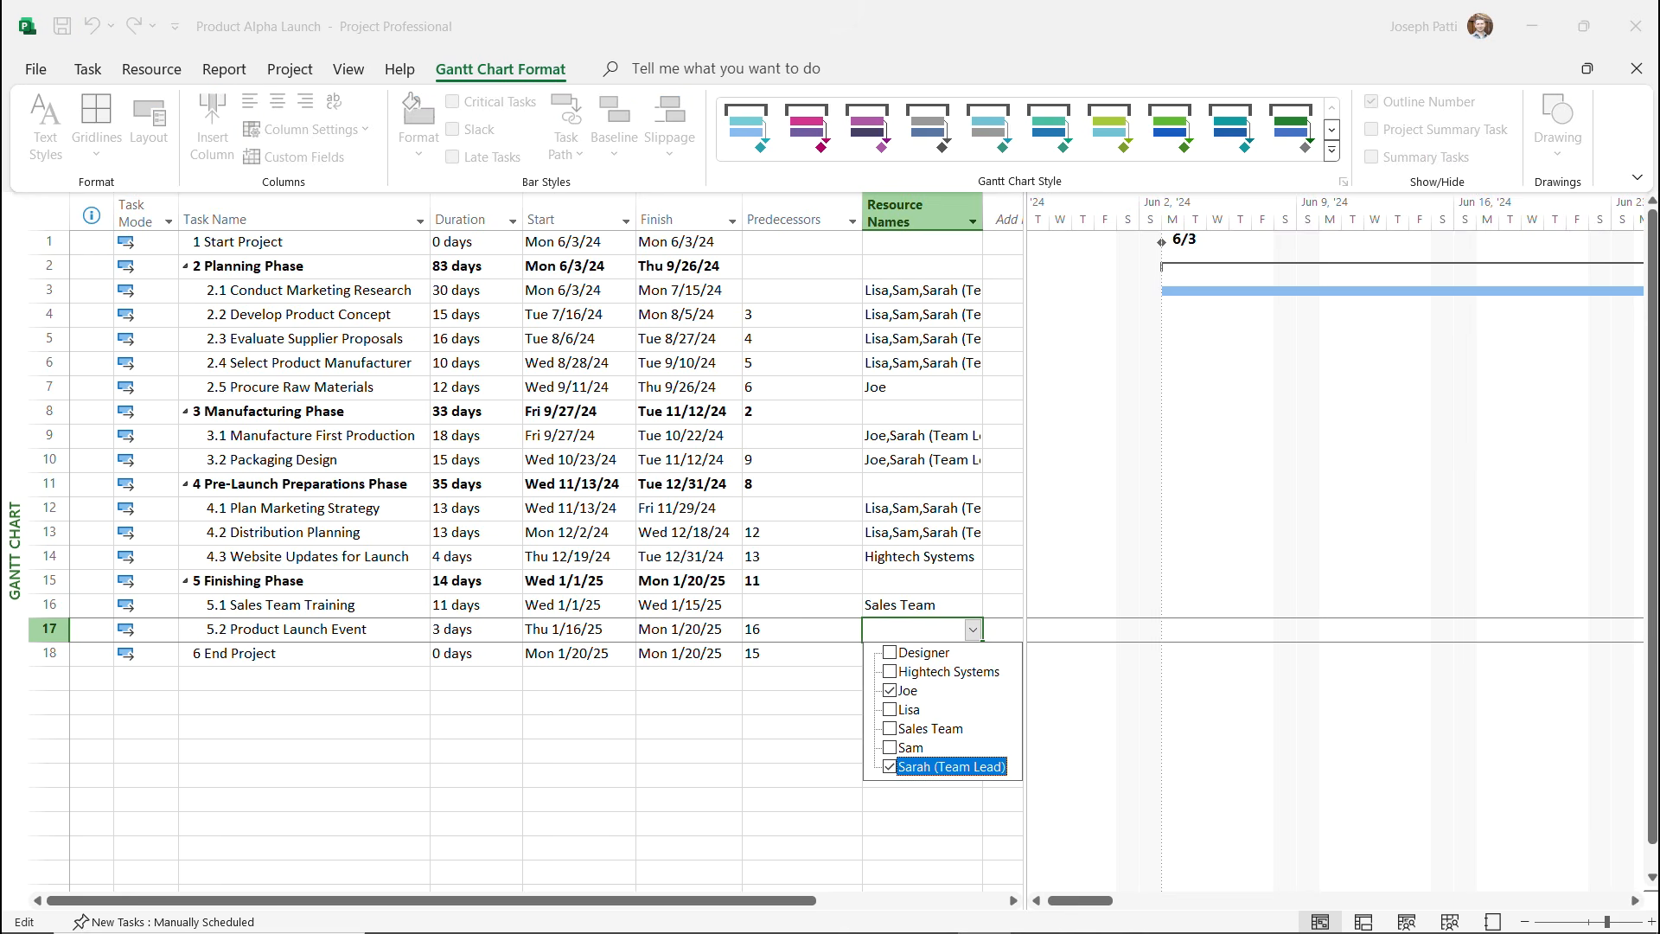
pyautogui.press('Return')
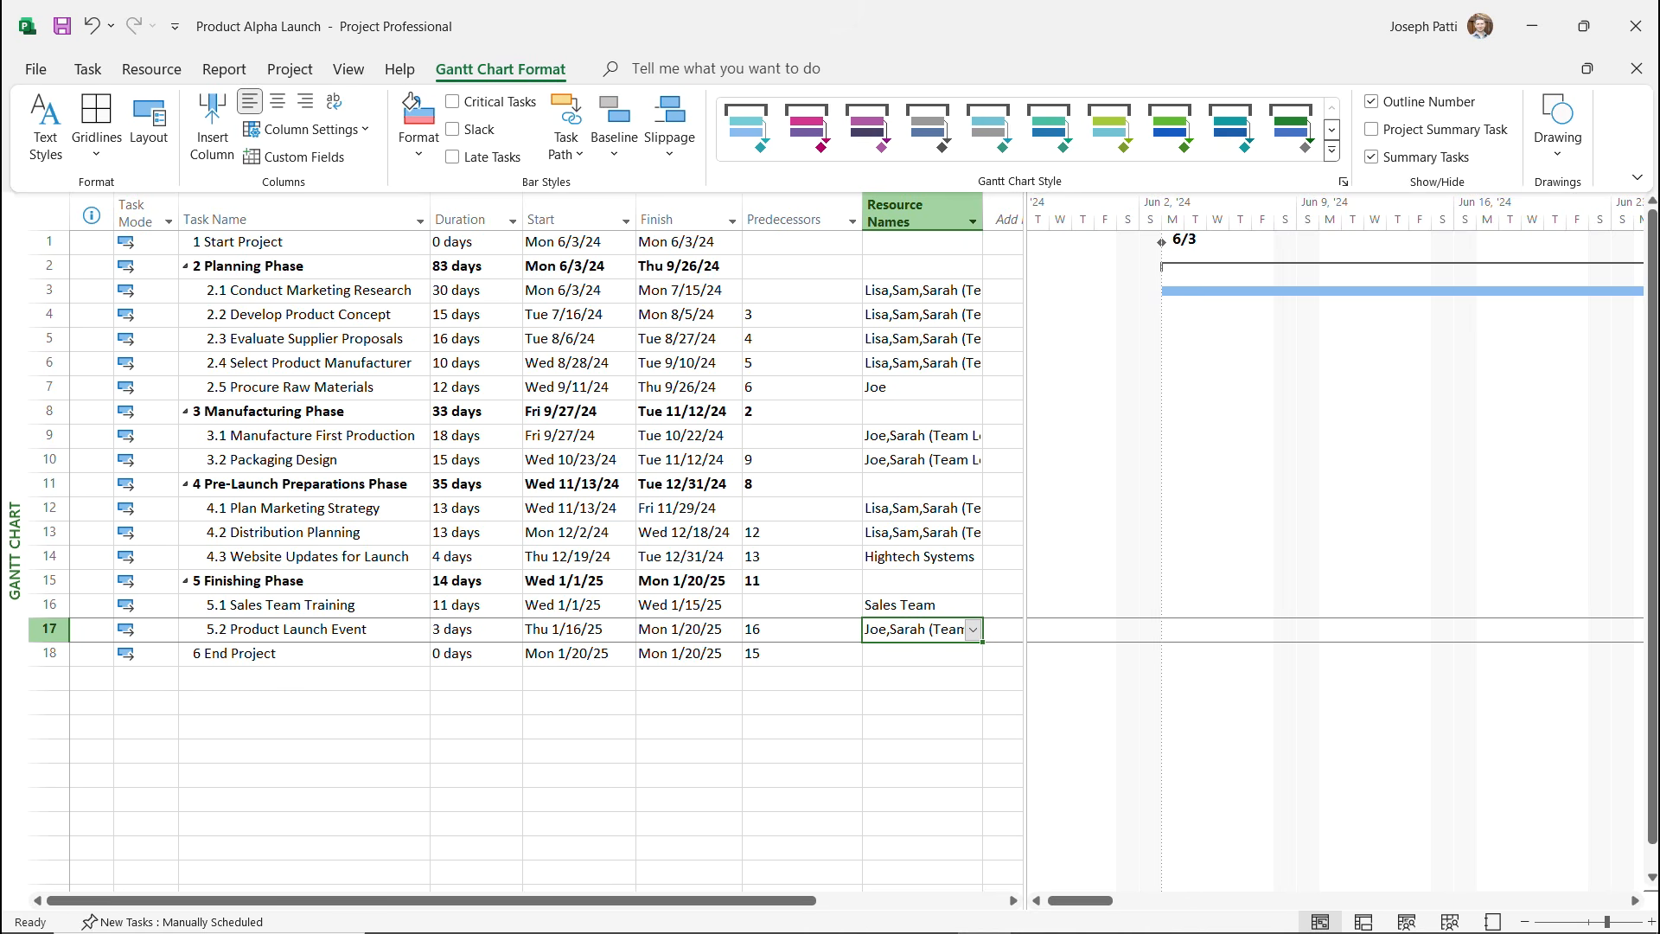
# Widen the Resource Names column and the task table so the full resource assignments fit.
pyautogui.moveTo(982, 216); pyautogui.dragTo(1004, 216)
pyautogui.doubleClick(1003, 216)
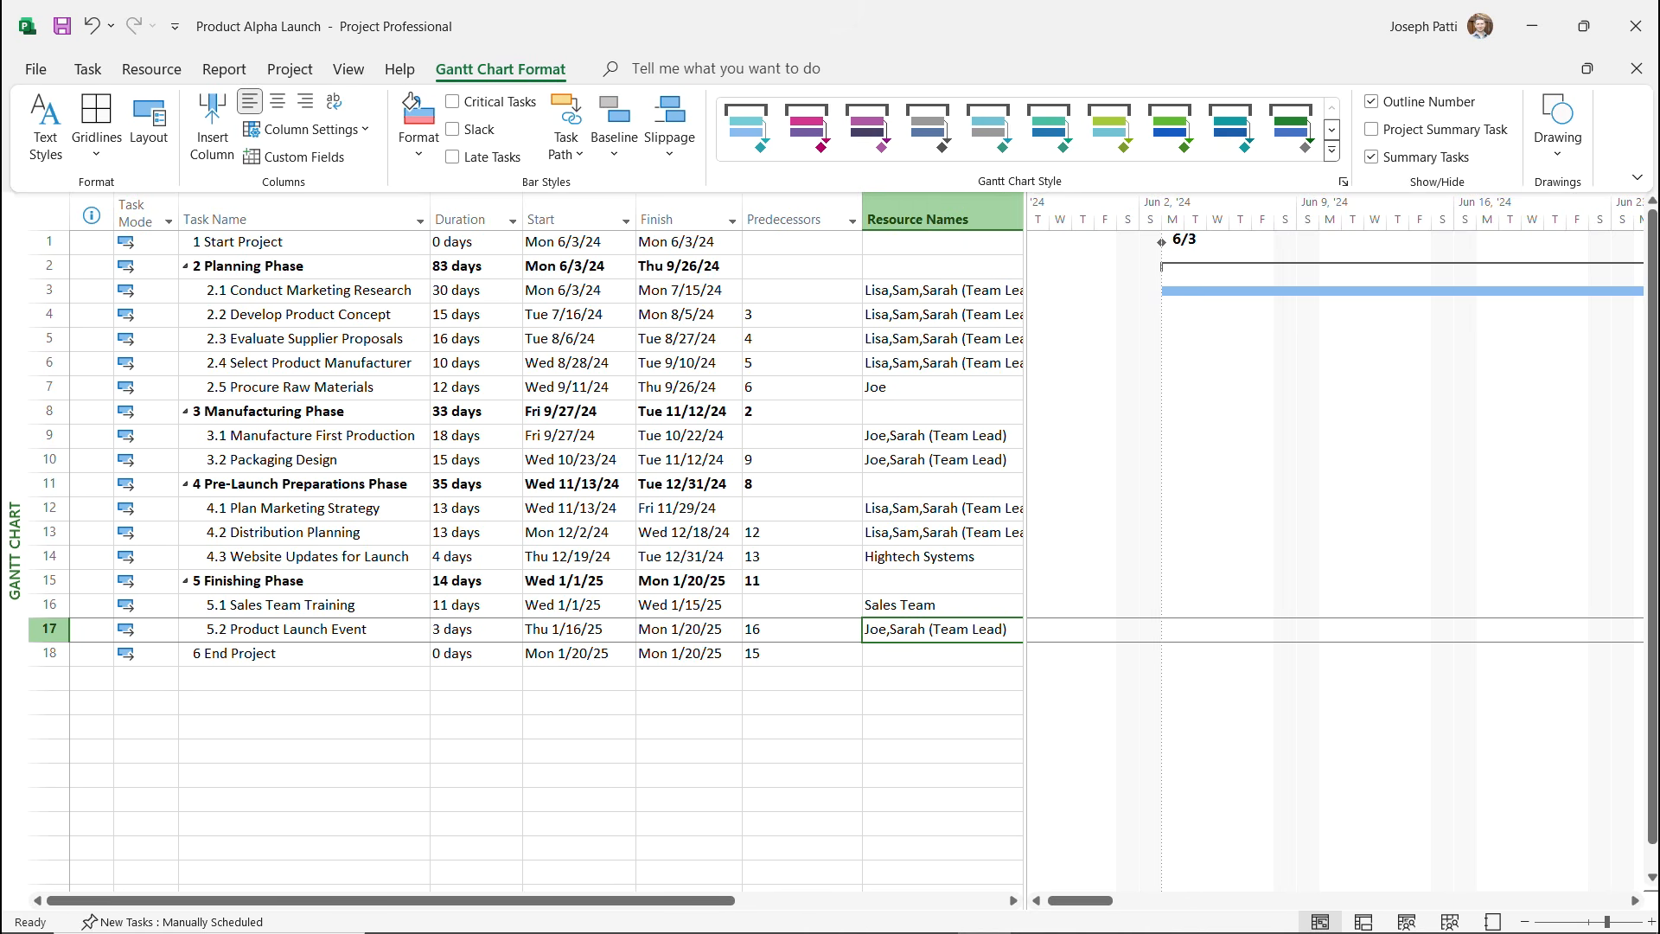
pyautogui.moveTo(1026, 216); pyautogui.dragTo(1073, 216)
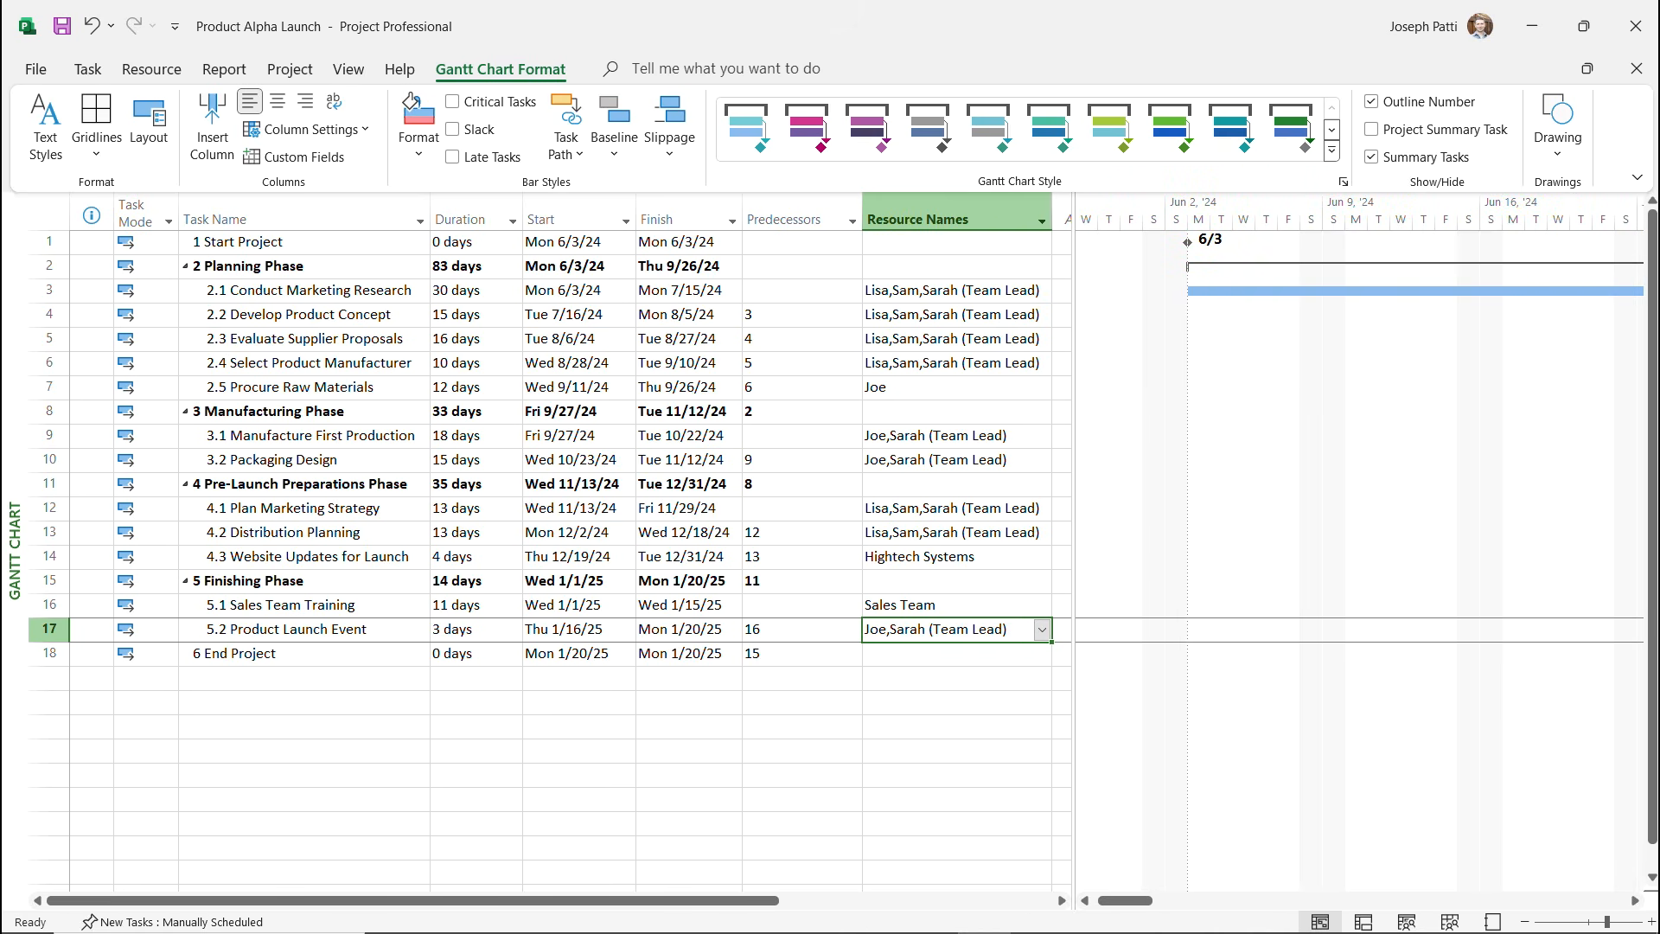
pyautogui.moveTo(1122, 900); pyautogui.dragTo(1219, 900)
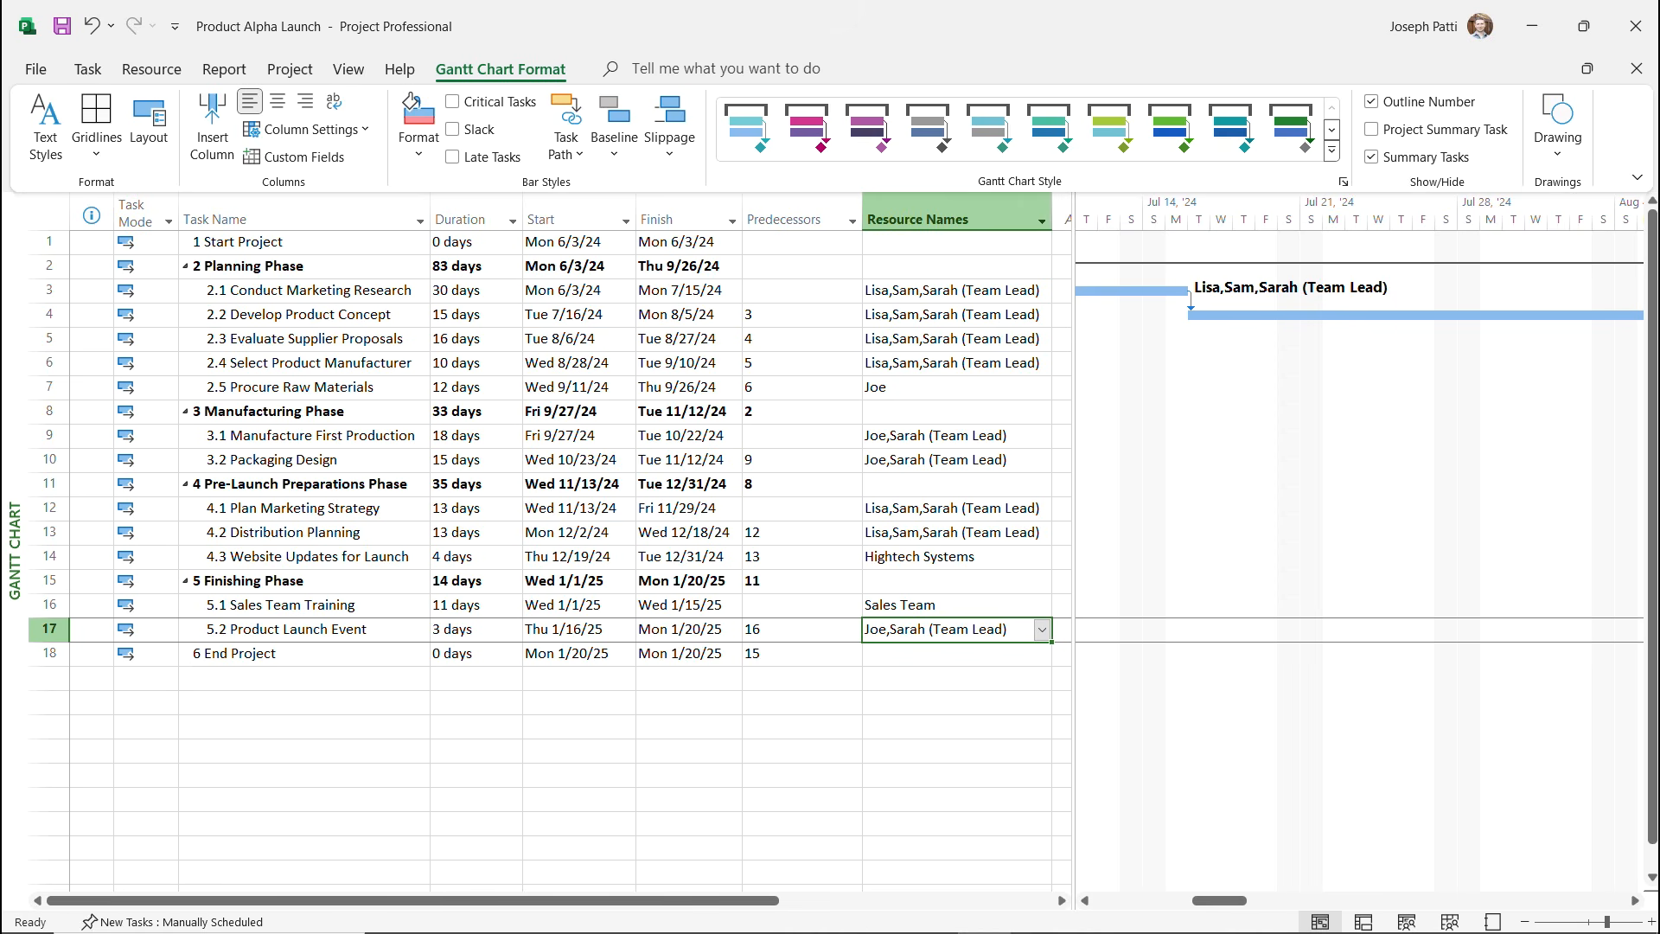
pyautogui.click(419, 129)
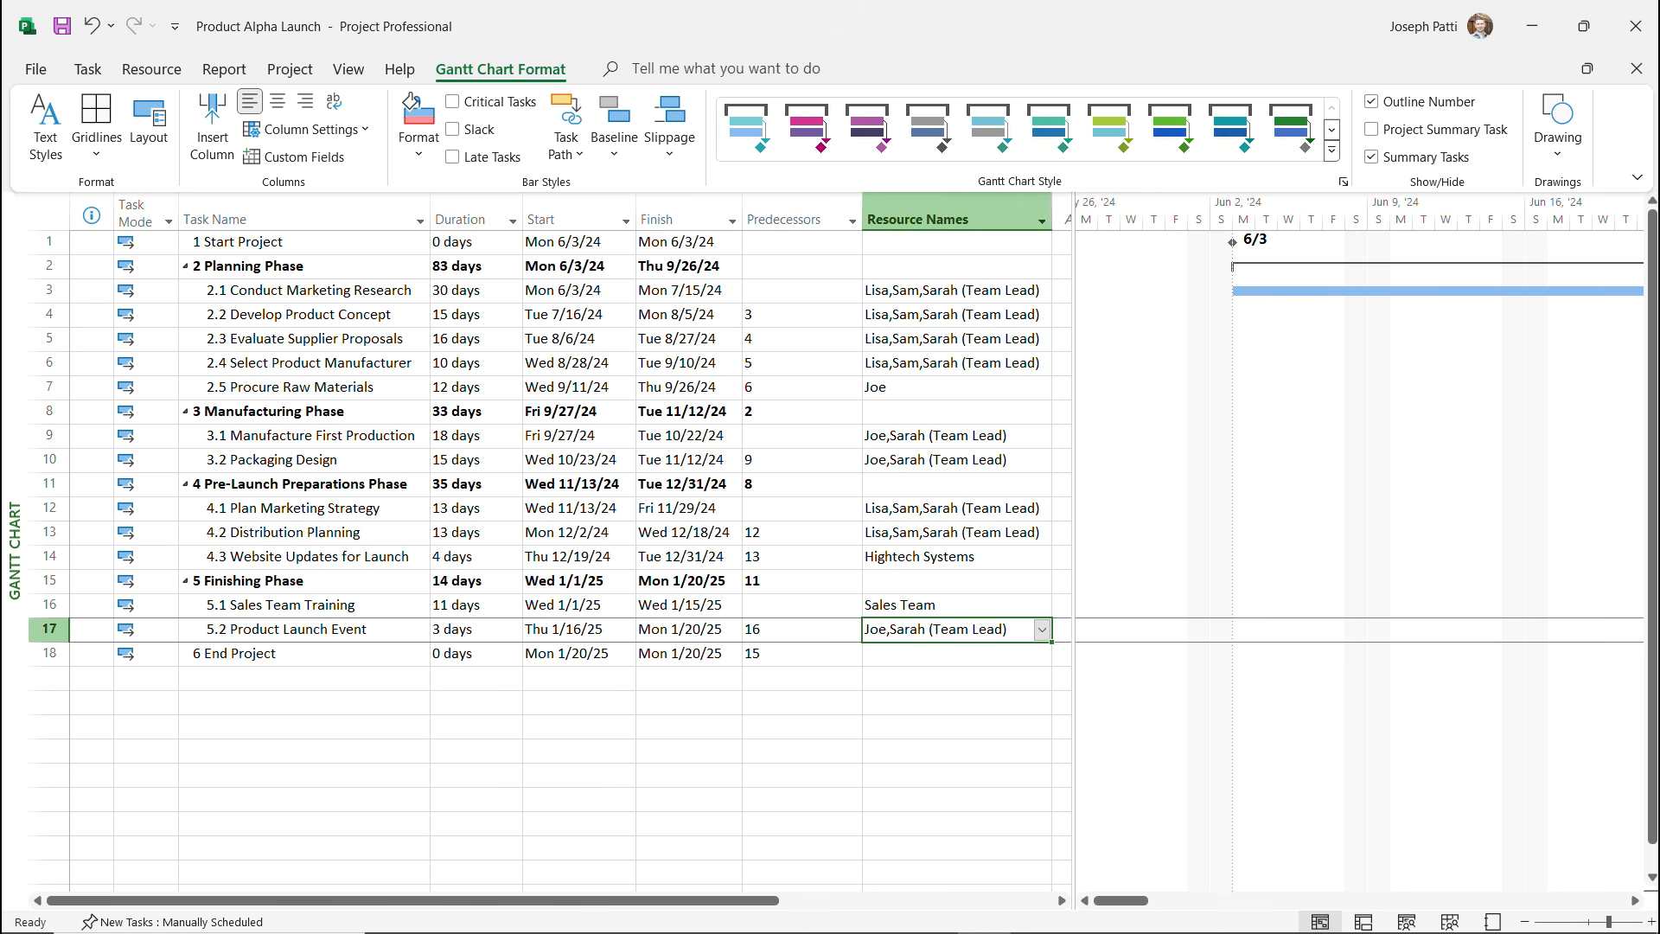
# Set the first resource's maximum units to 50% in the Resource Sheet view.
pyautogui.rightClick(14, 538)
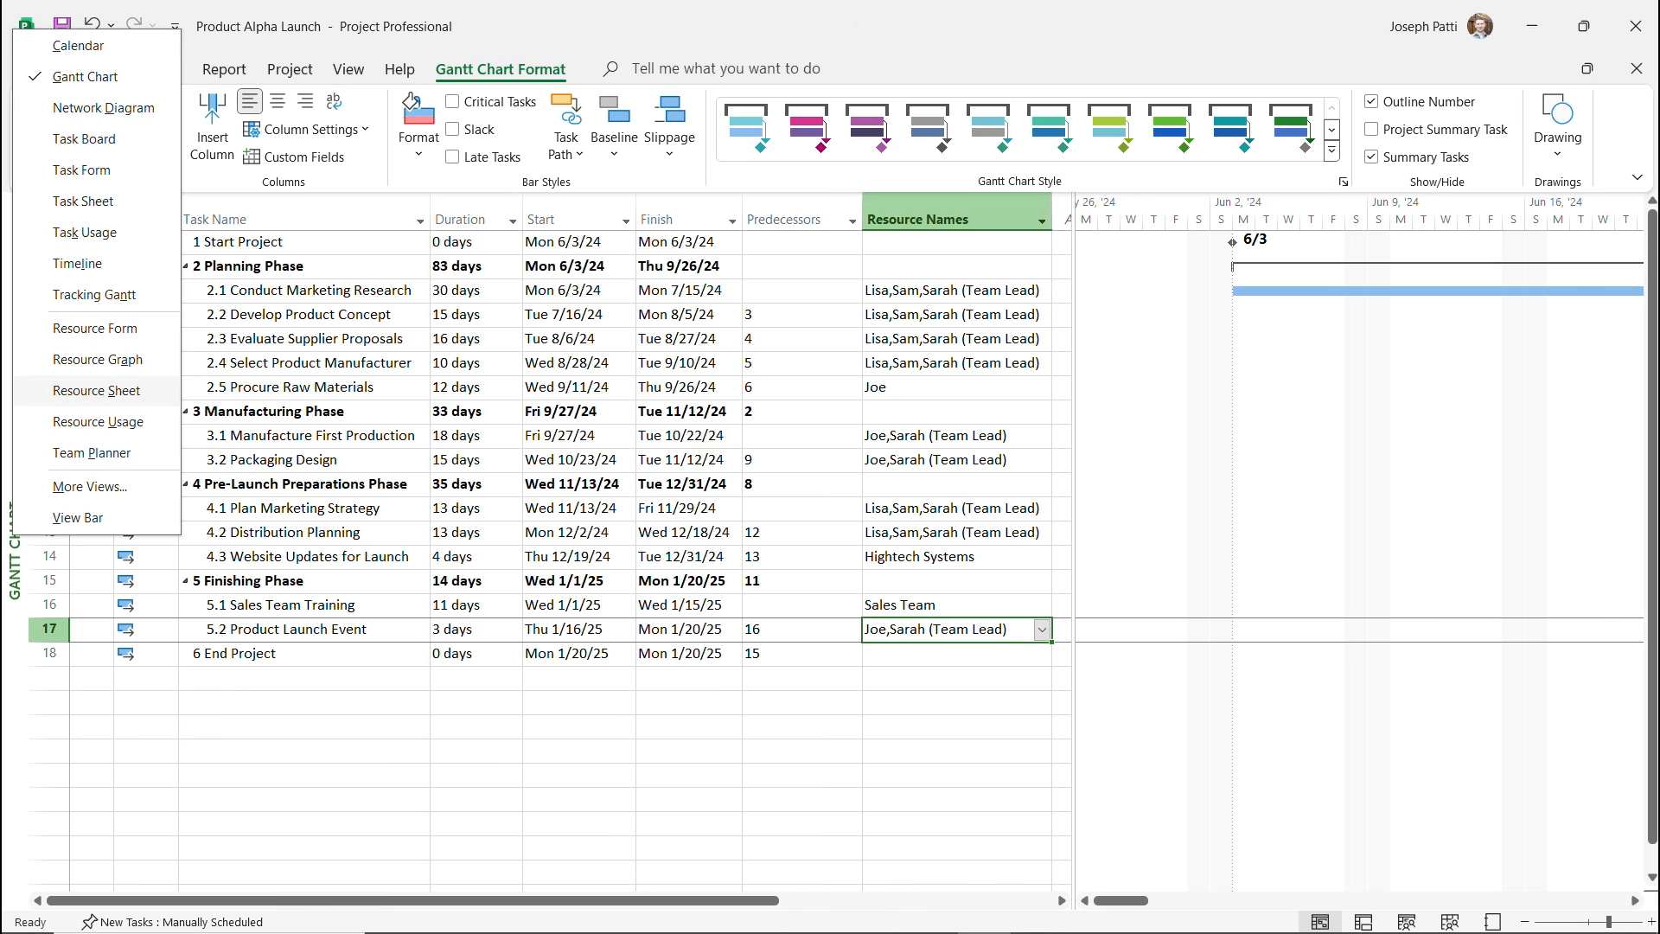
pyautogui.click(96, 389)
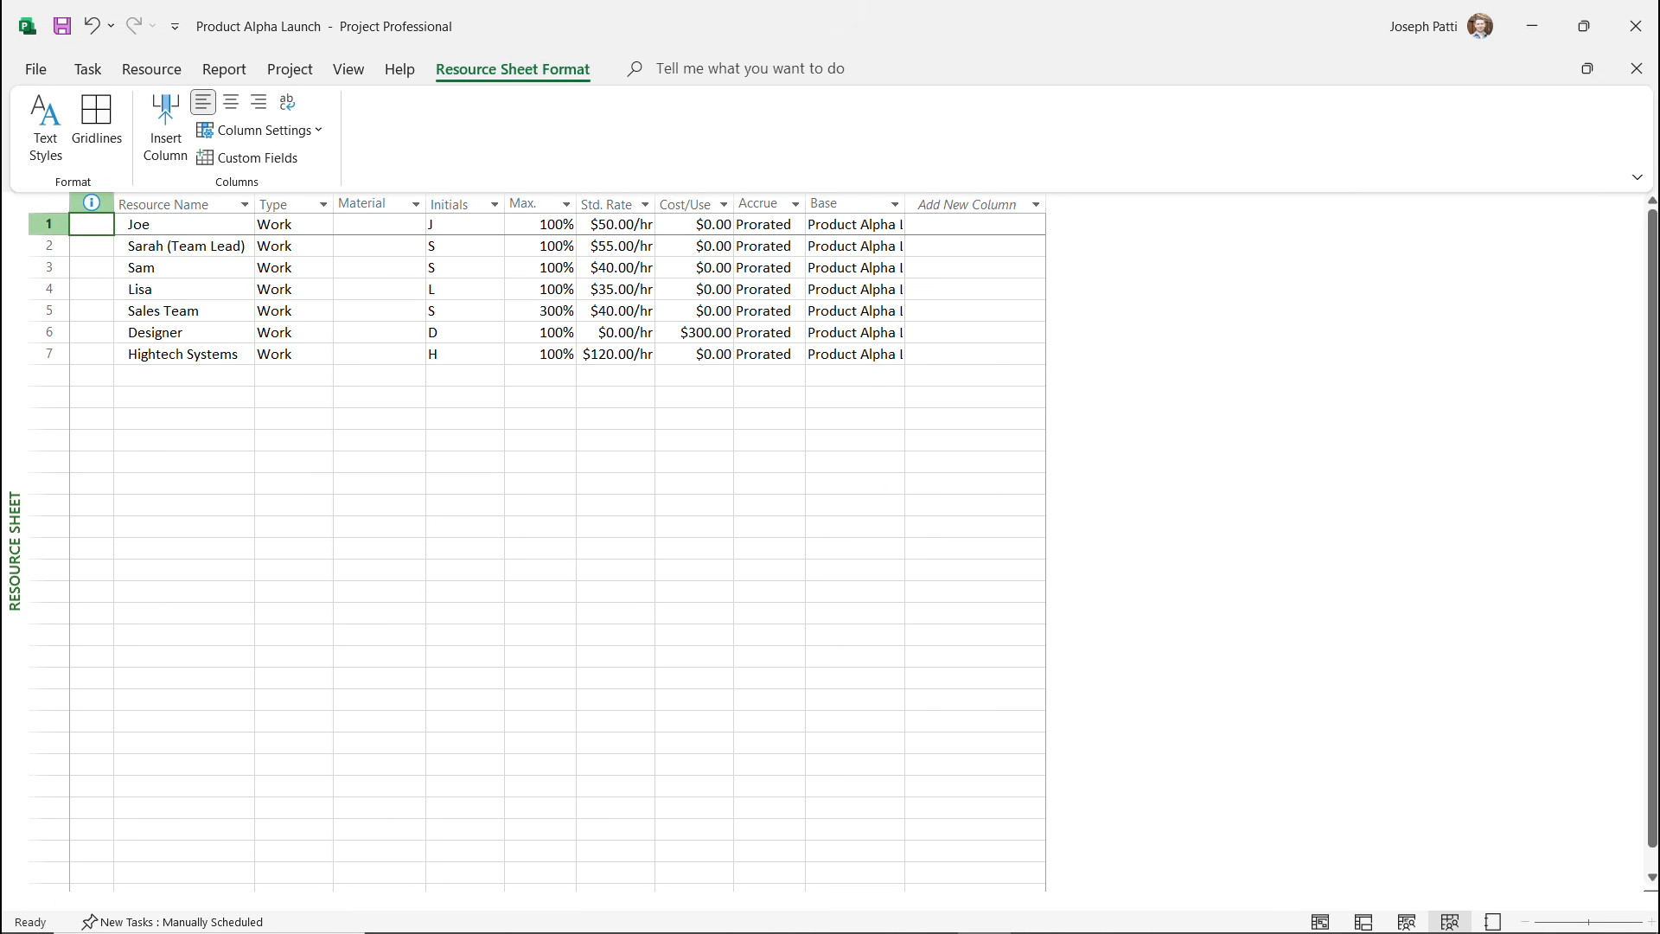
pyautogui.click(539, 224)
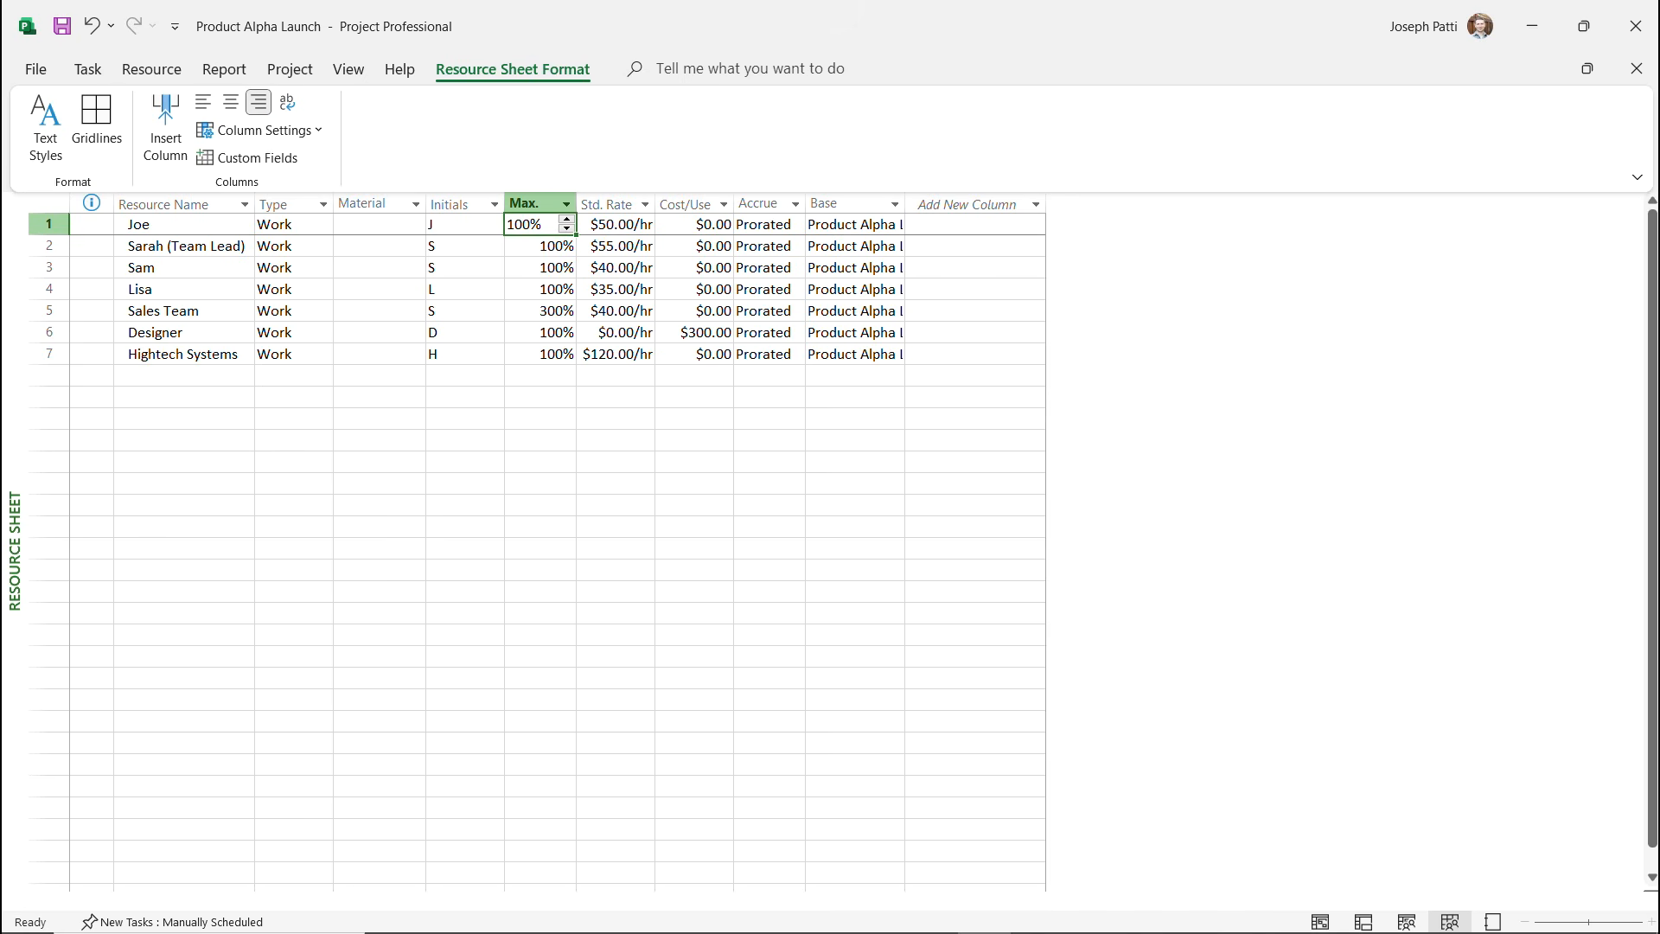
pyautogui.write('50')
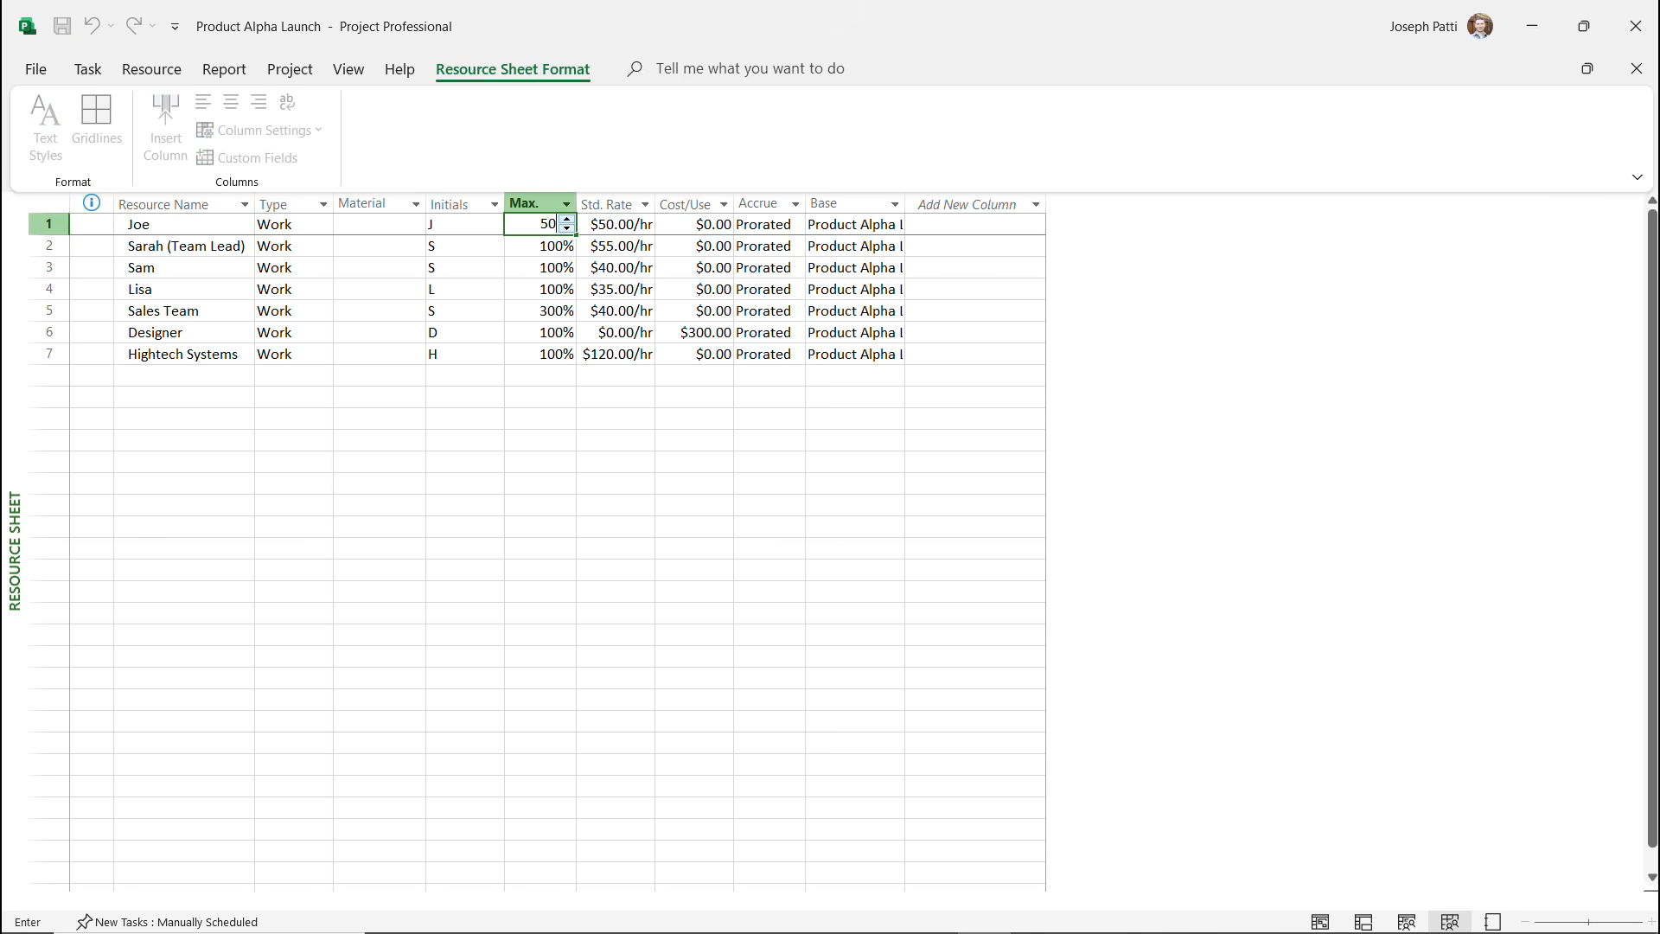
pyautogui.press('Return')
pyautogui.click(378, 375)
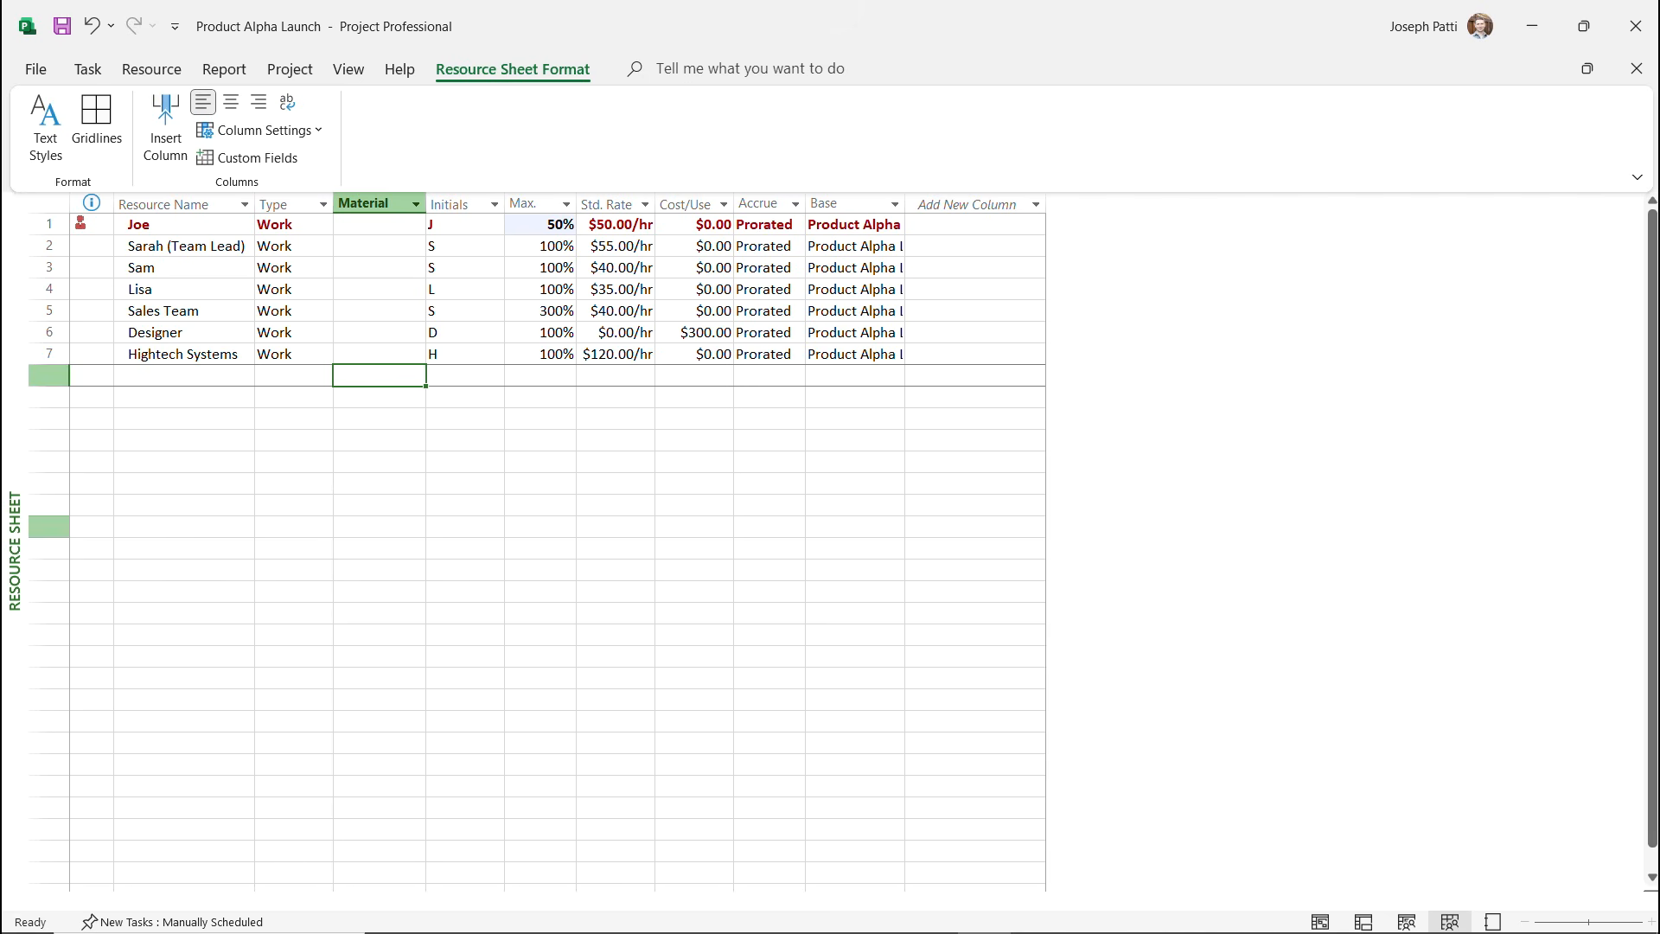
# Return to the Gantt Chart view and inspect the indicators of tasks 2.5 Procure Raw Materials and 3.1 Manufacture First Production.
pyautogui.rightClick(18, 537)
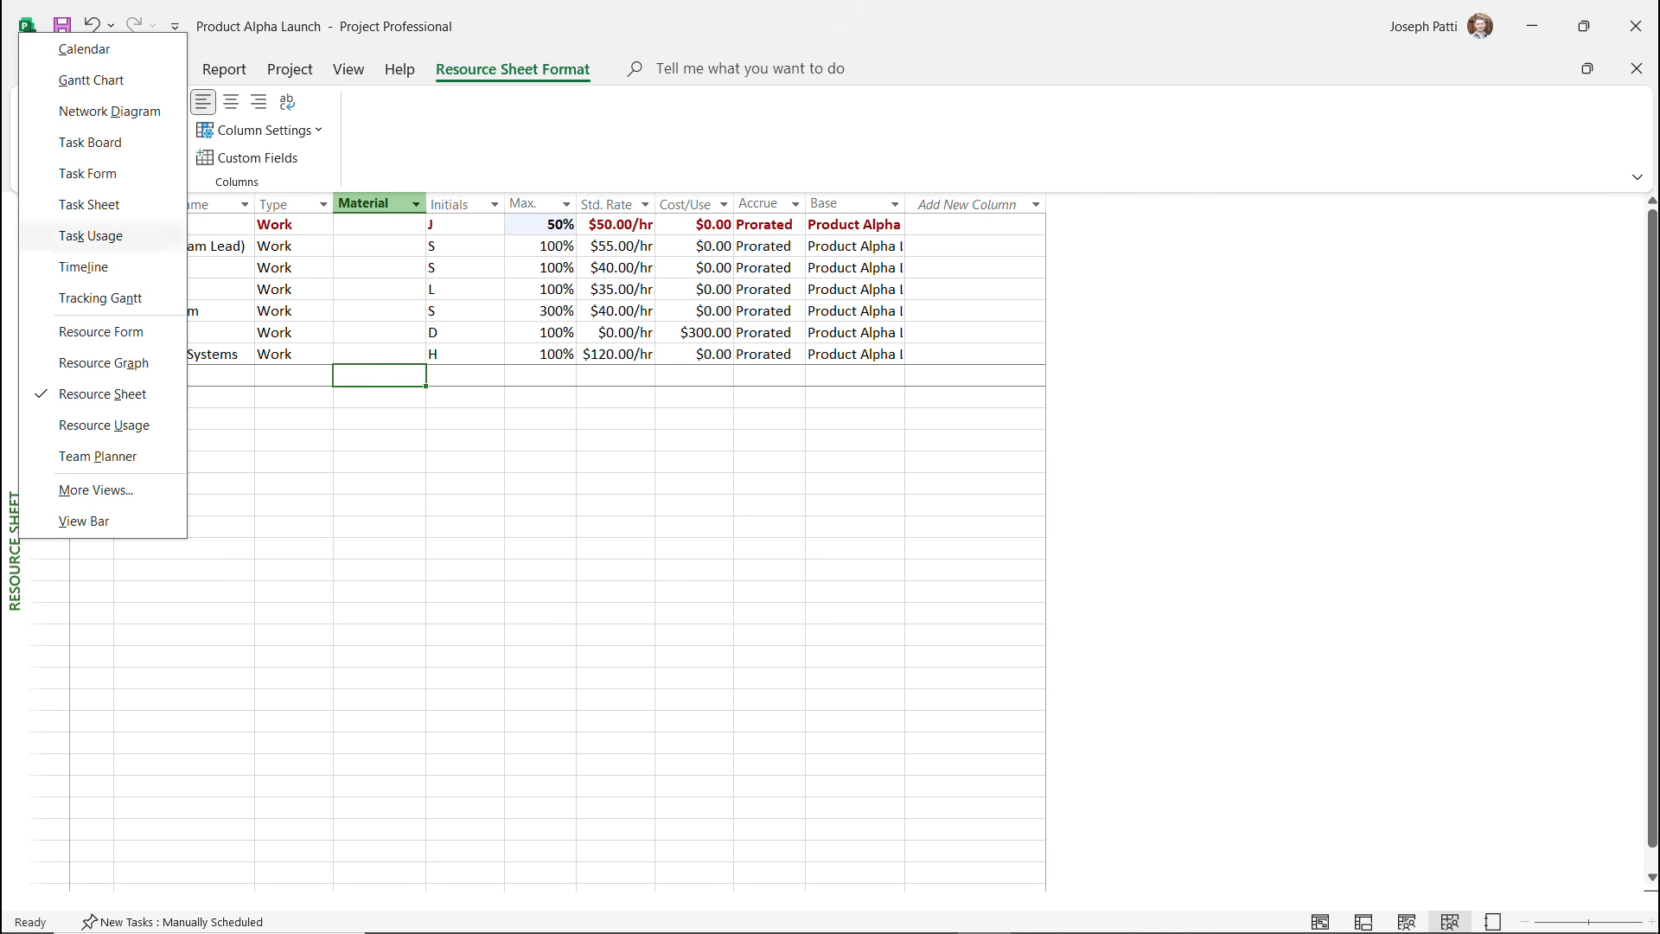
pyautogui.click(91, 79)
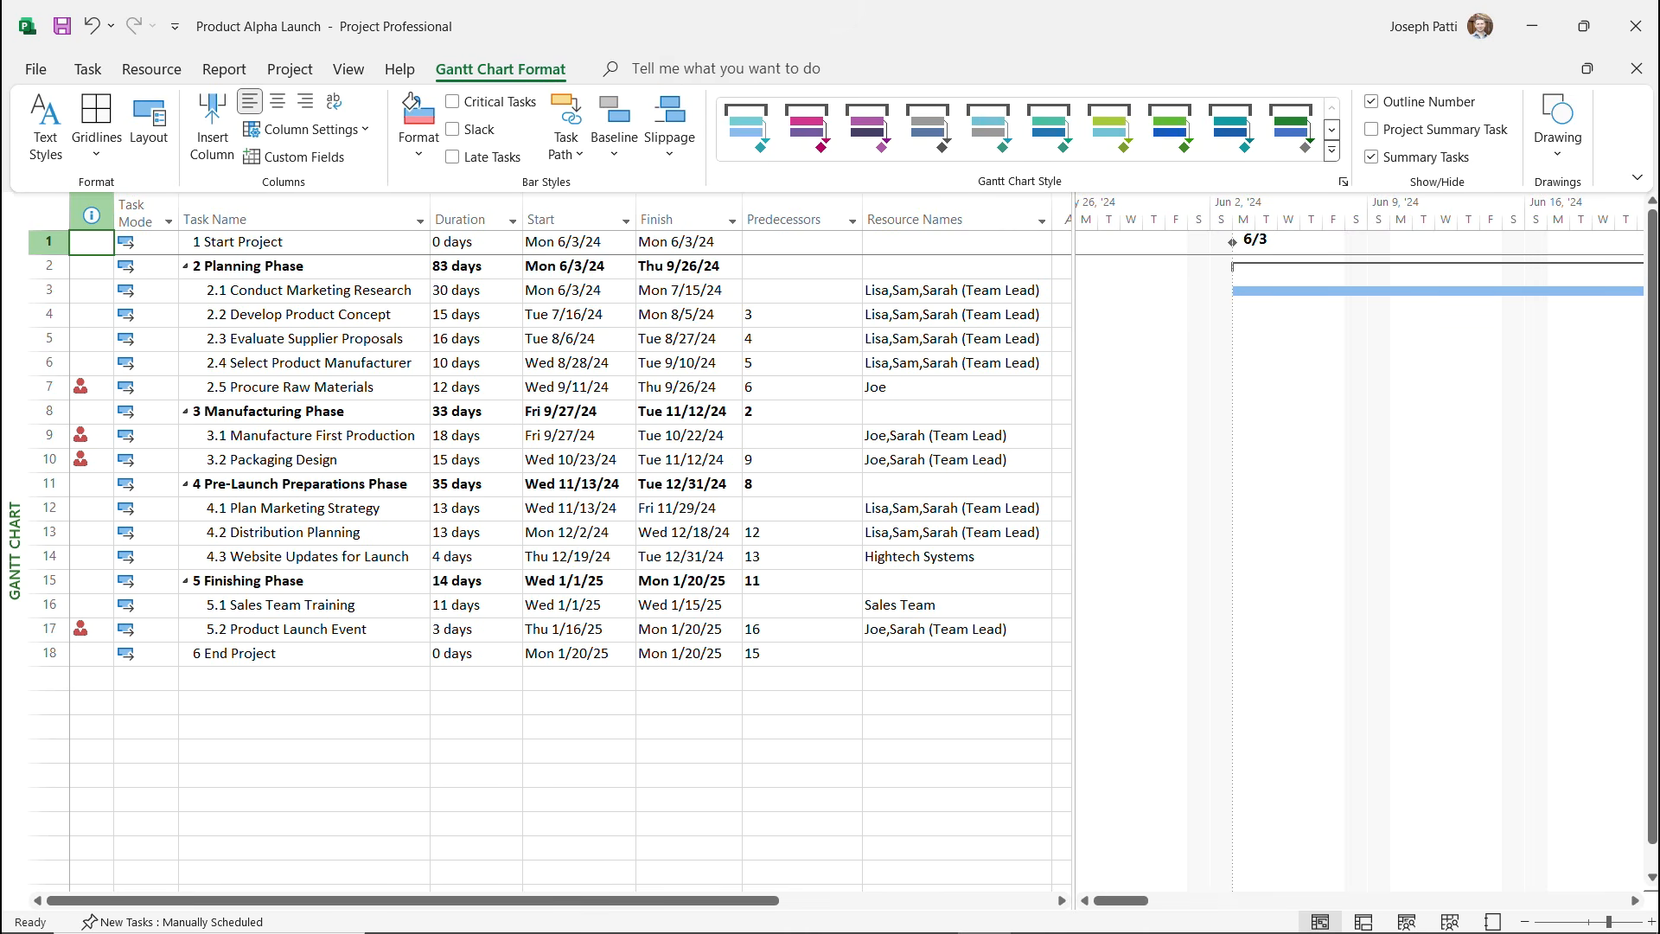
pyautogui.click(90, 386)
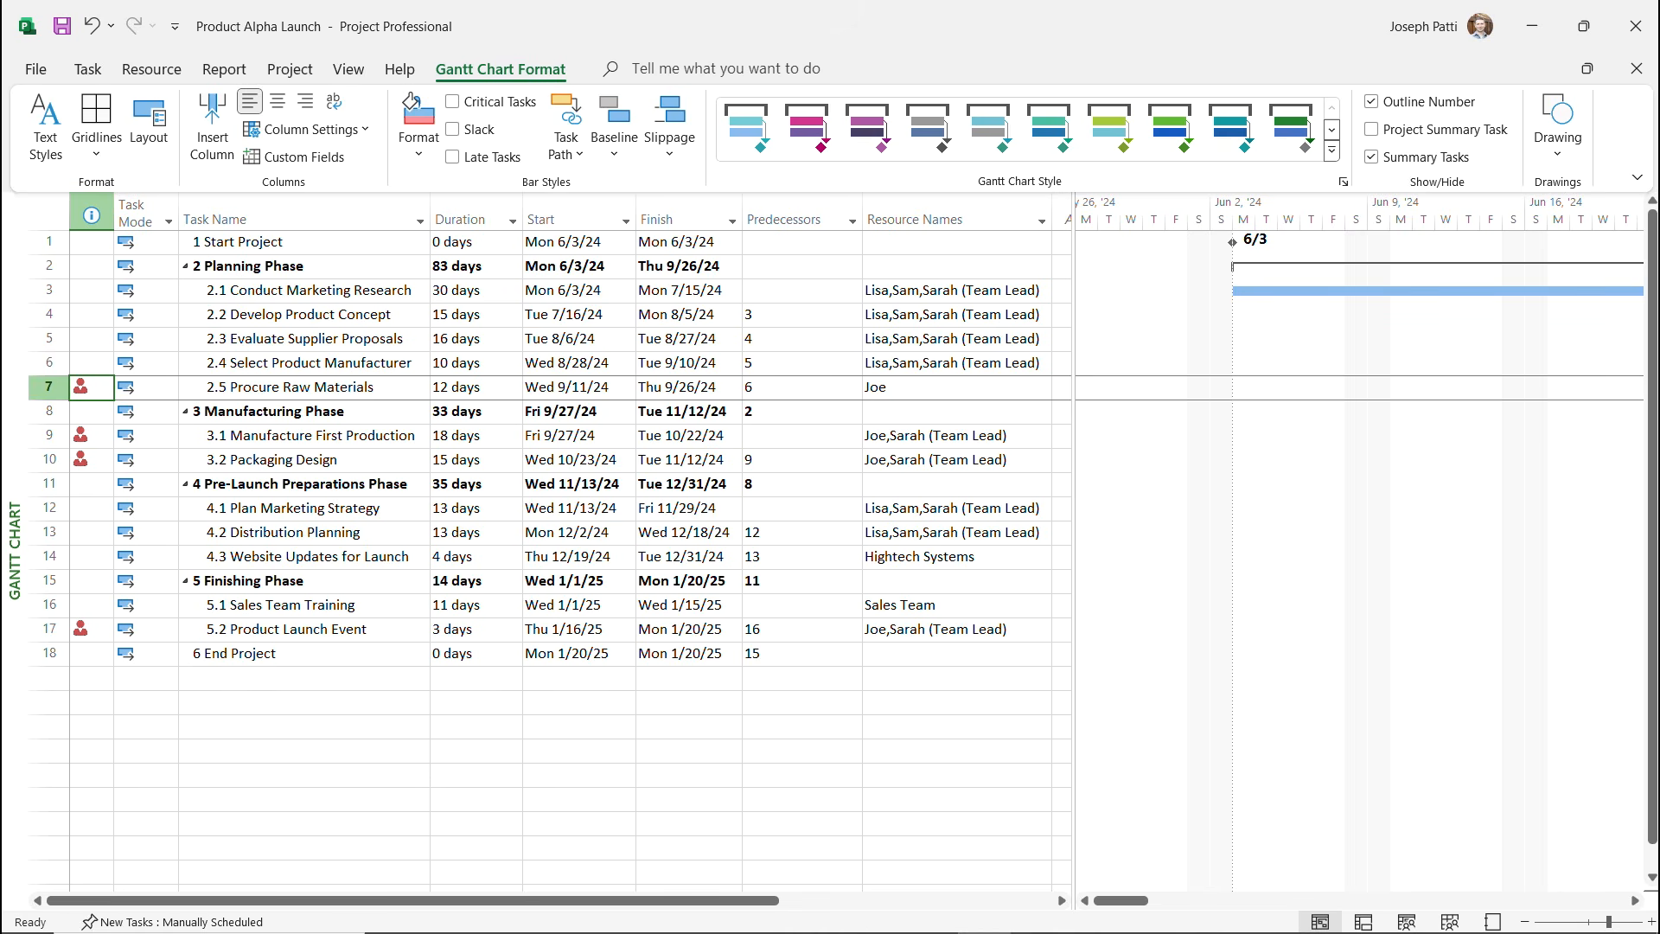
pyautogui.click(91, 435)
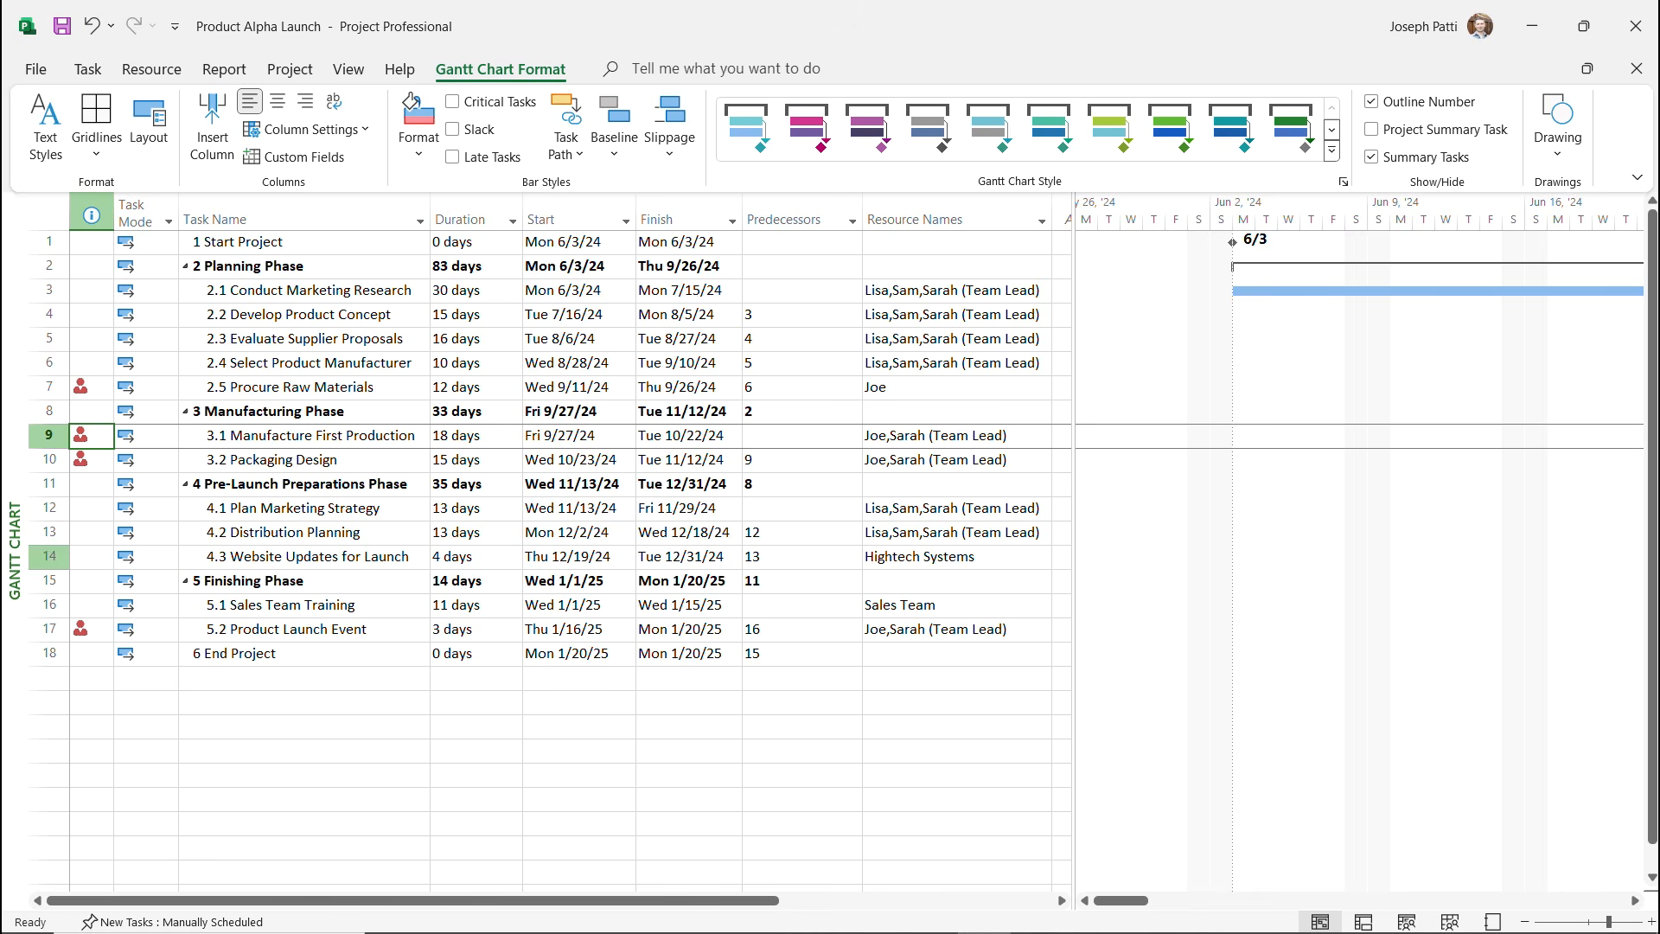
# Try 4 hours for the first resource's Procure Raw Materials work on Wednesday, September 11, 2024 in Resource Usage, and undo it.
pyautogui.rightClick(18, 547)
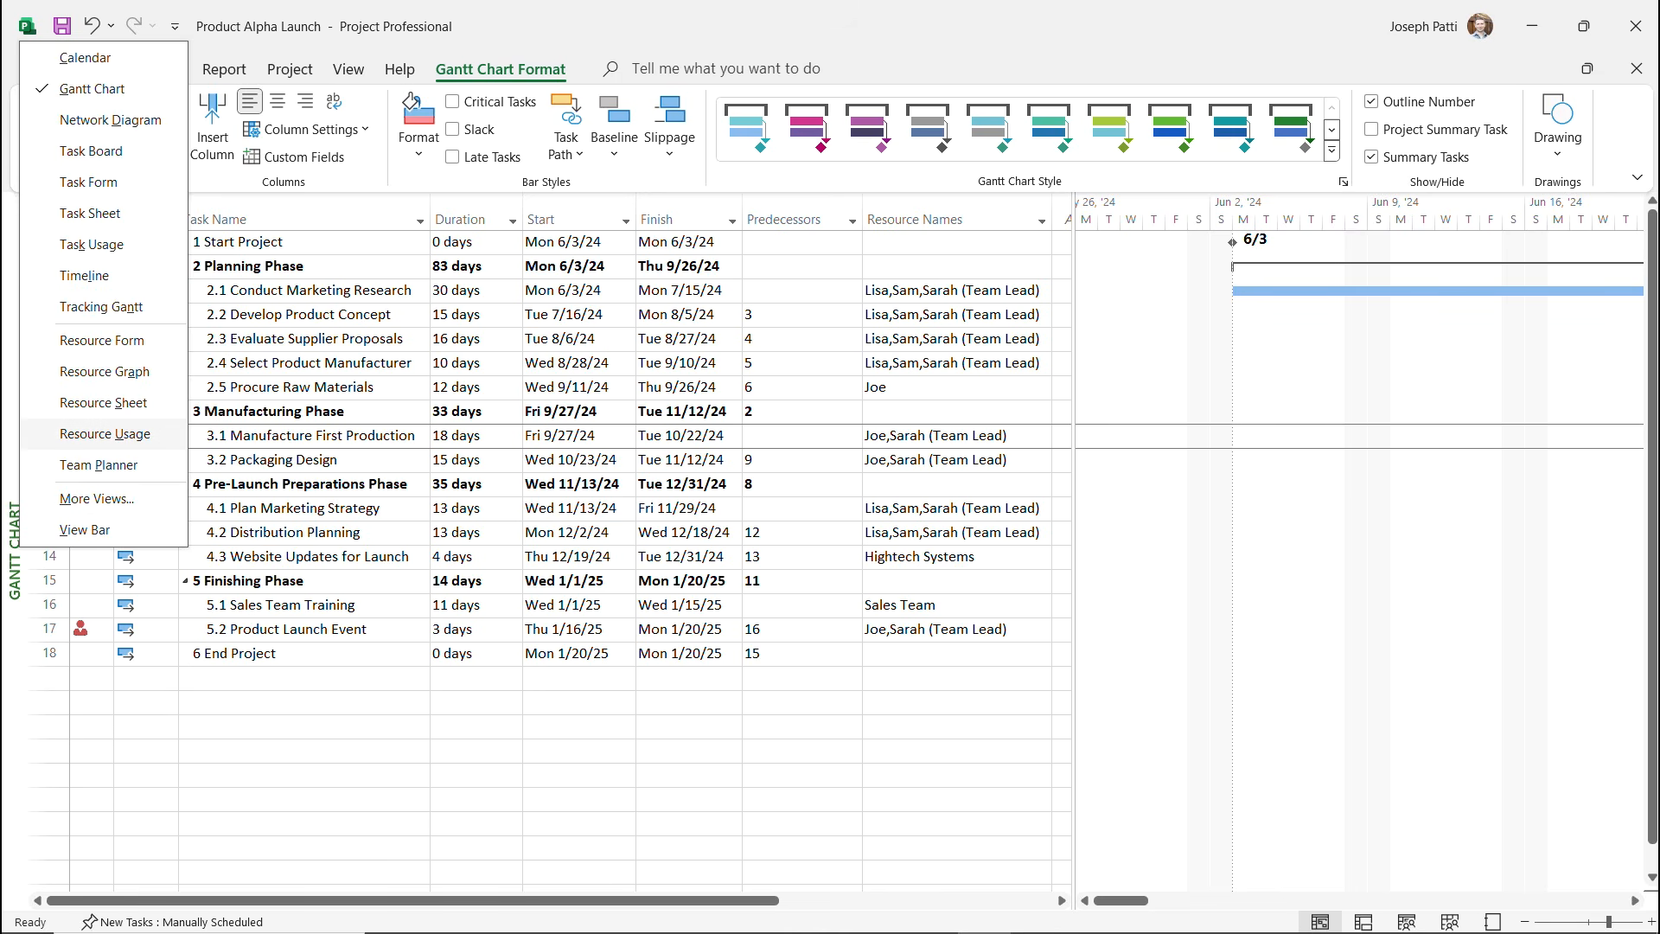
pyautogui.click(105, 433)
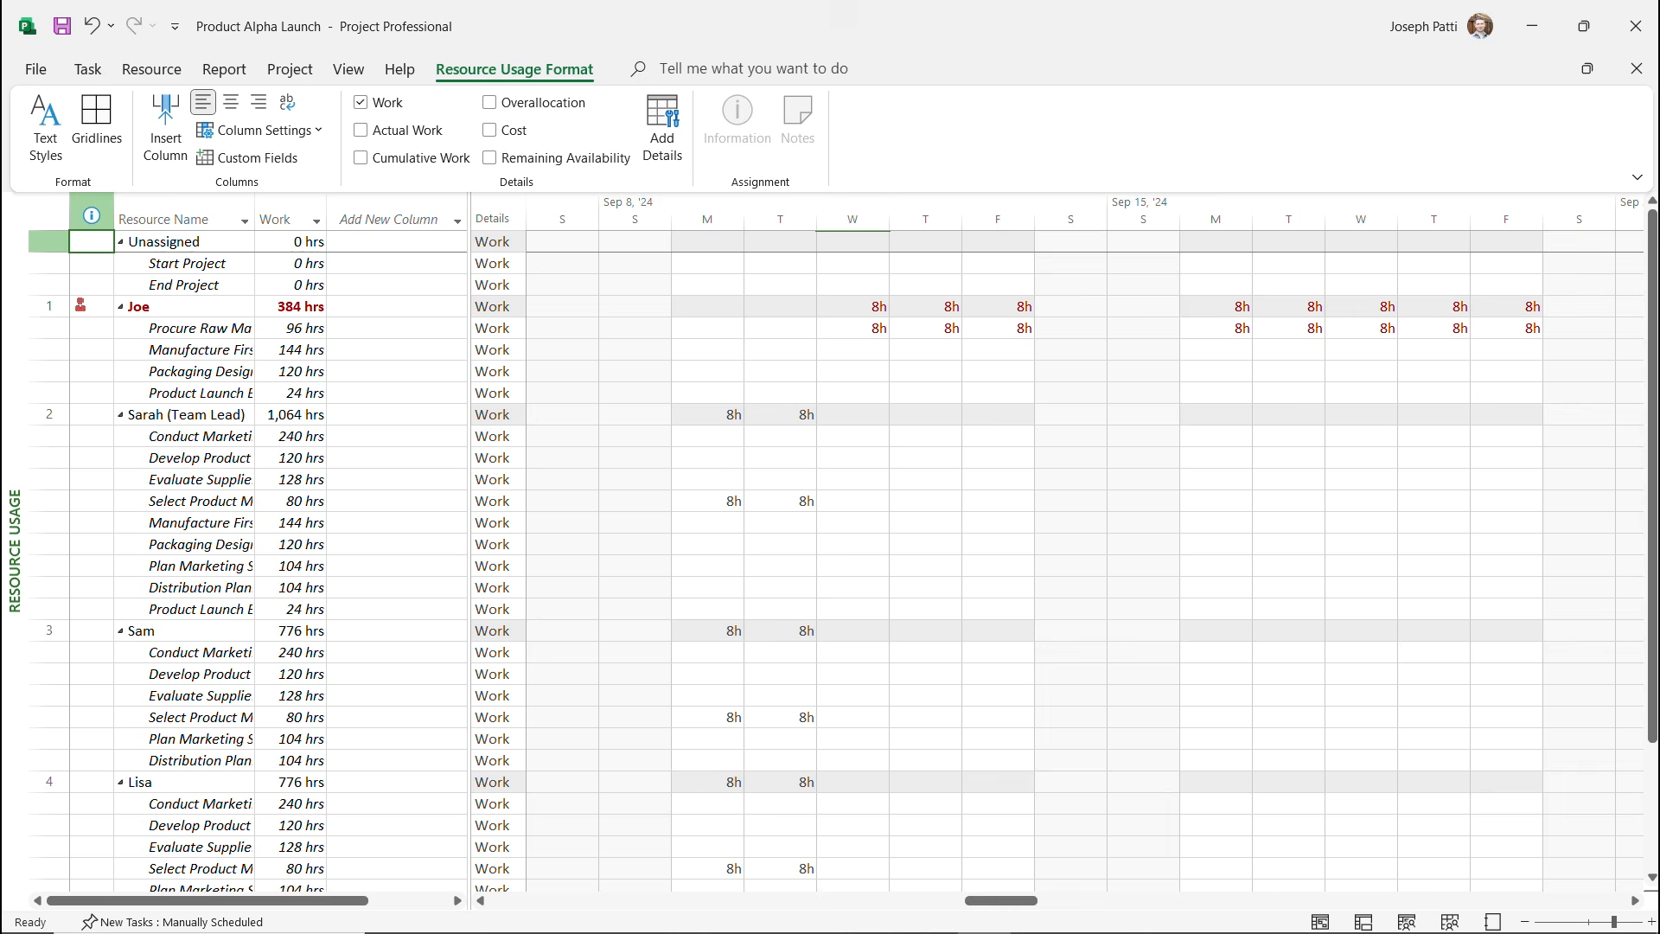
pyautogui.click(852, 328)
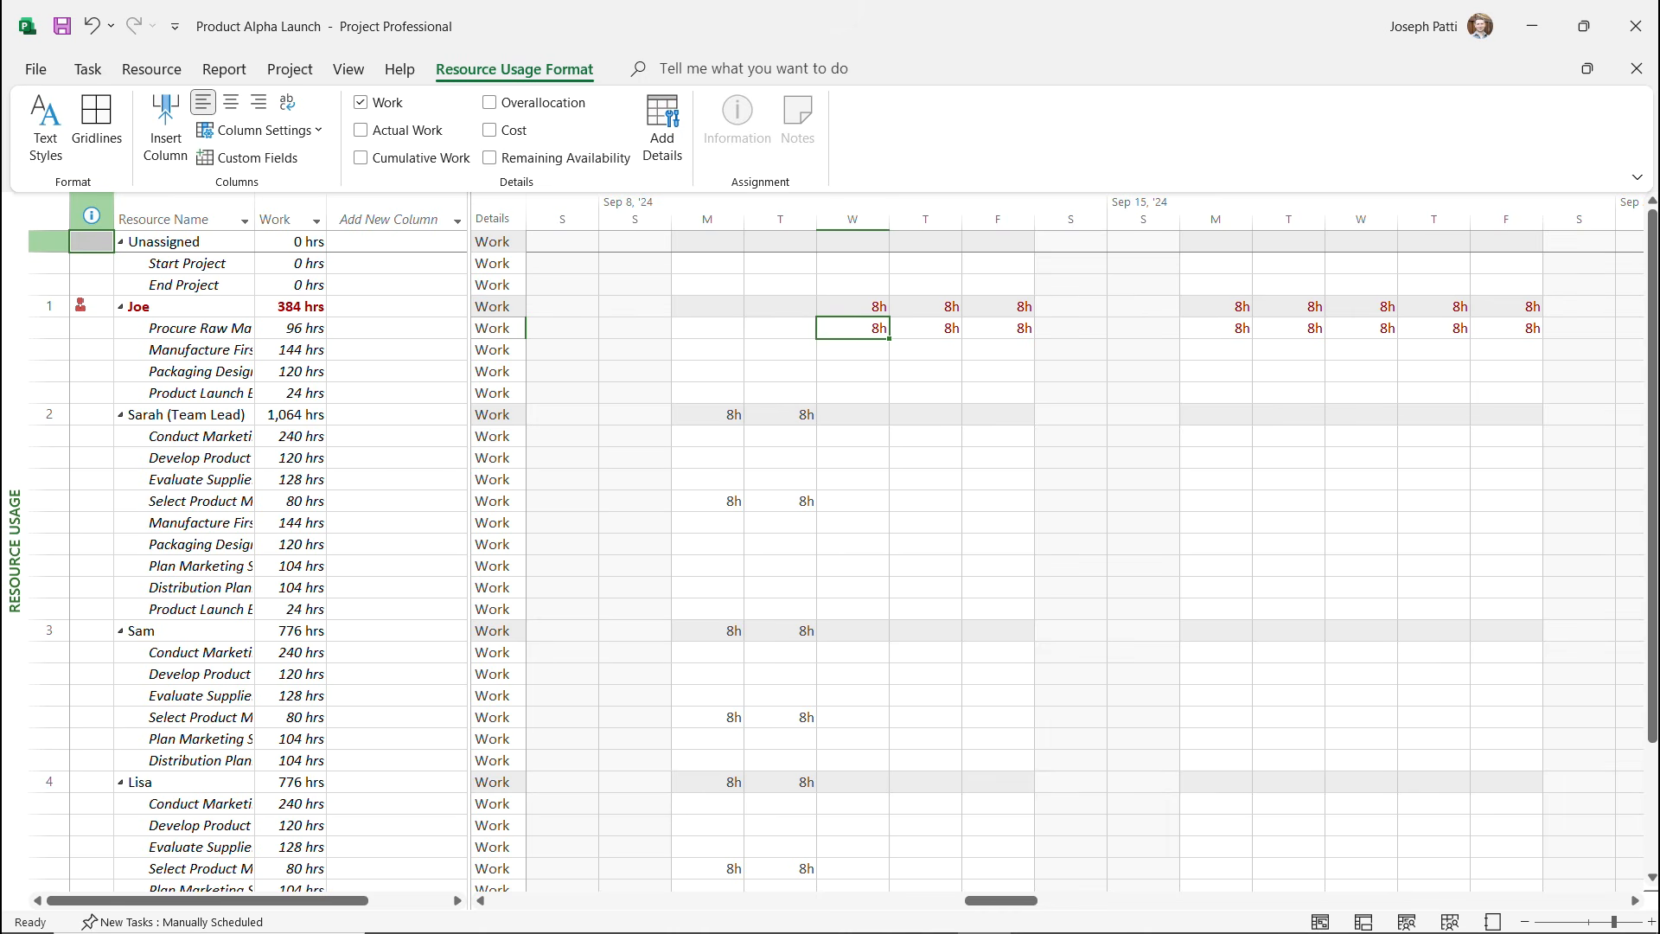
pyautogui.write('4')
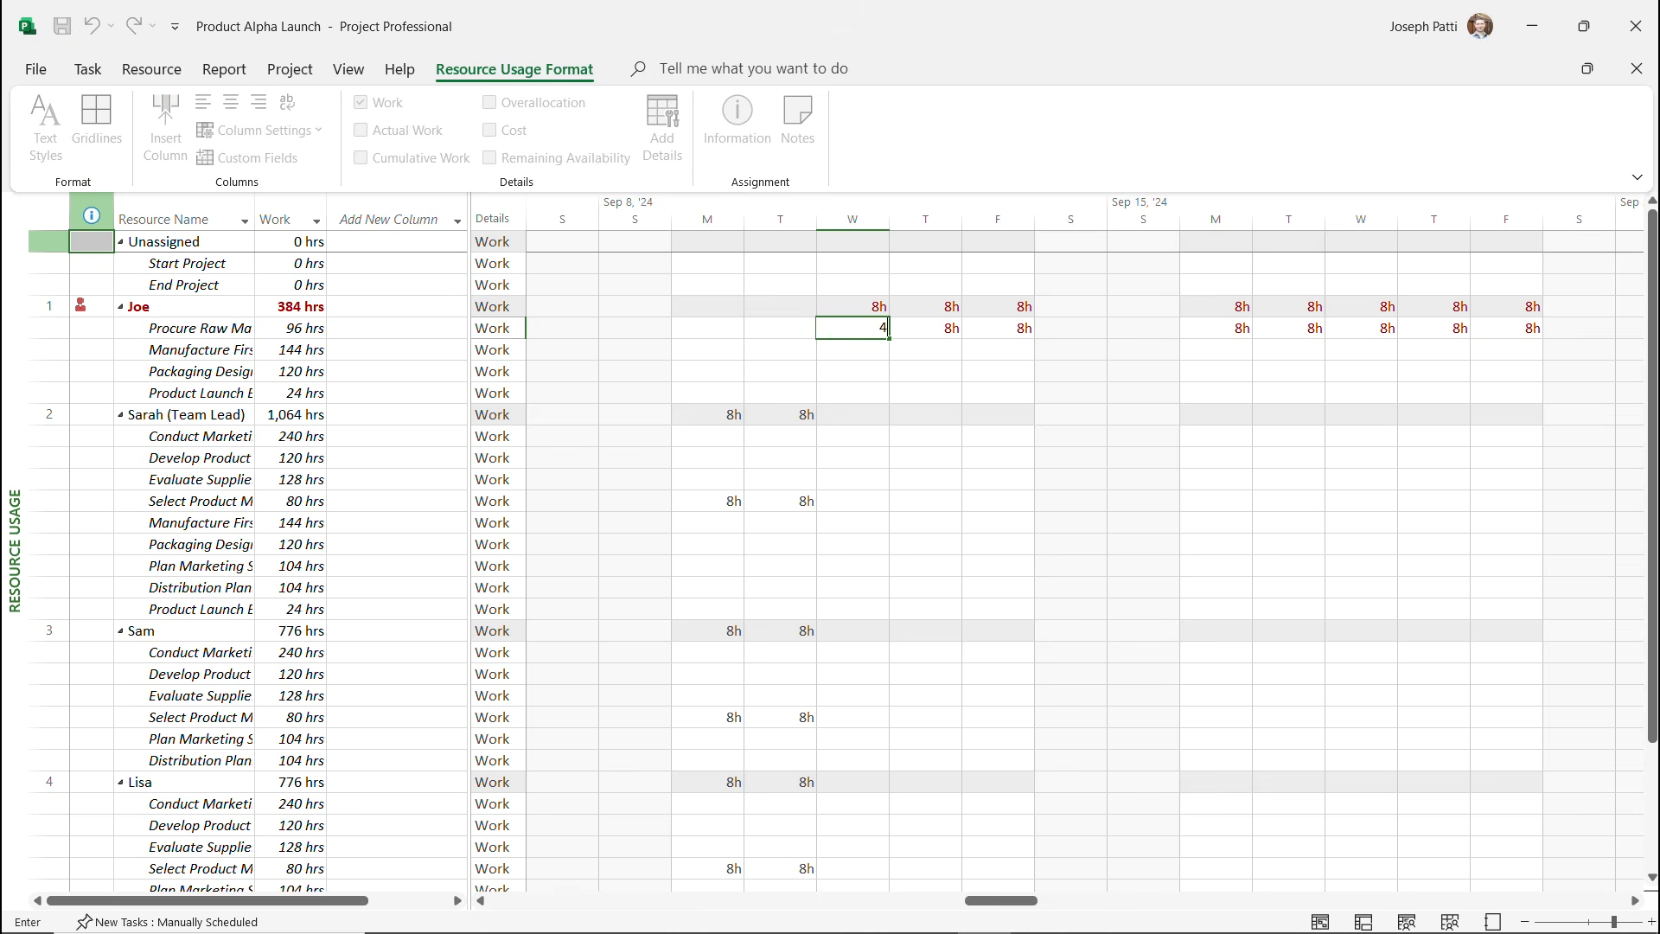
pyautogui.press('Return')
pyautogui.press('Return')
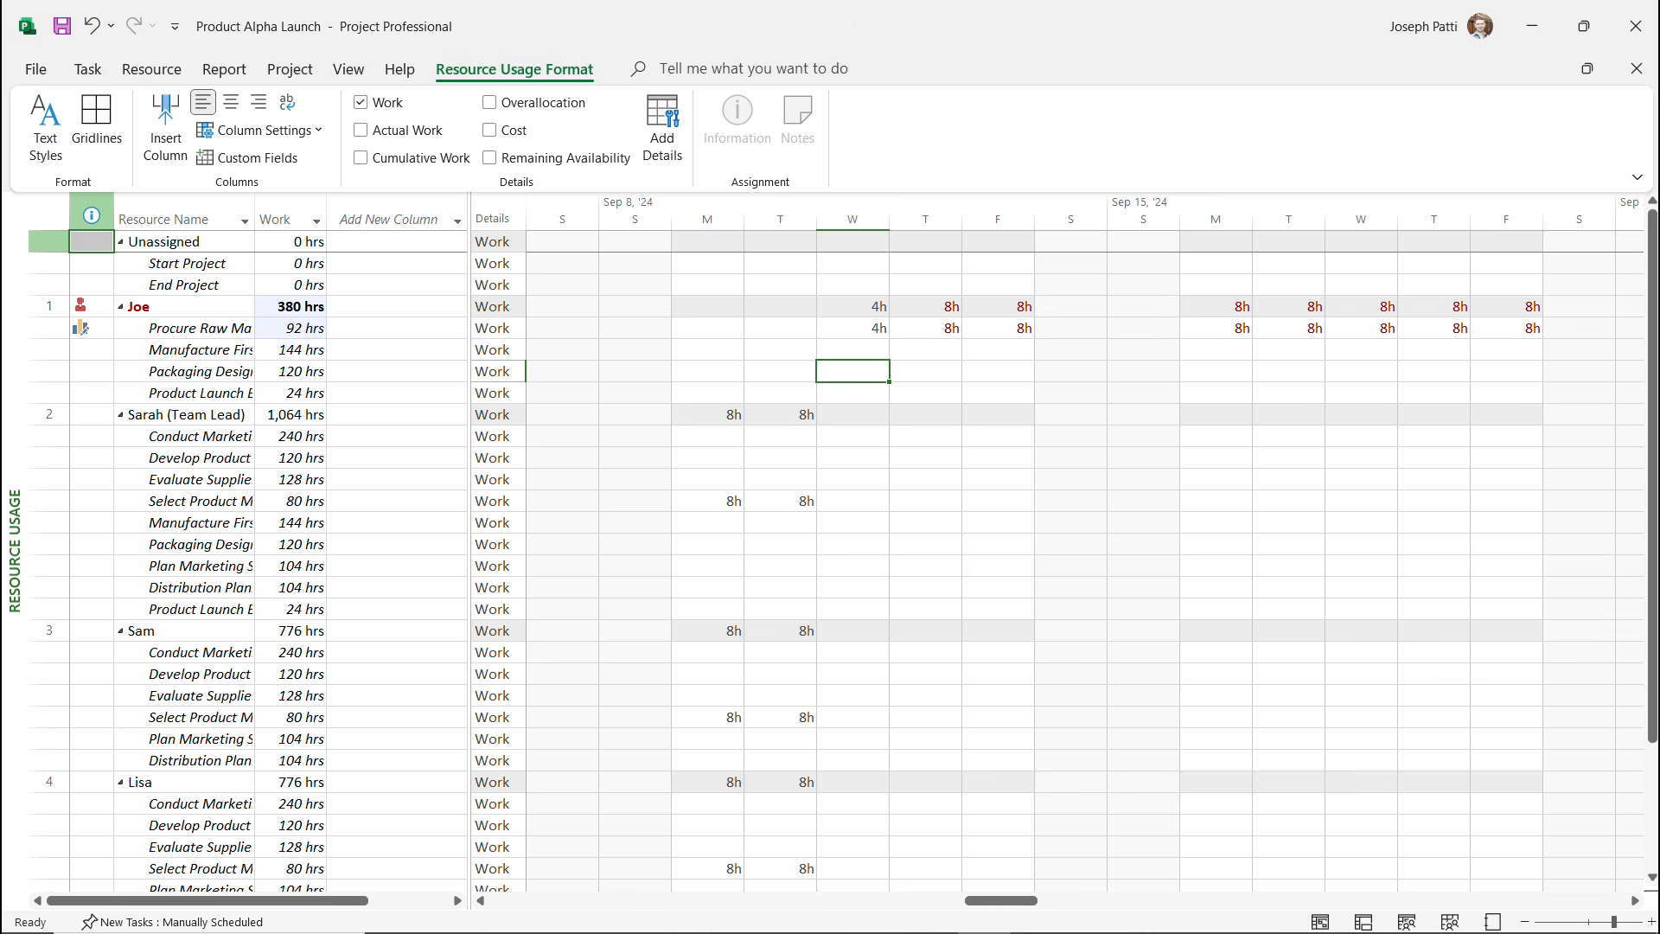
pyautogui.hotkey('ctrl', 'z')
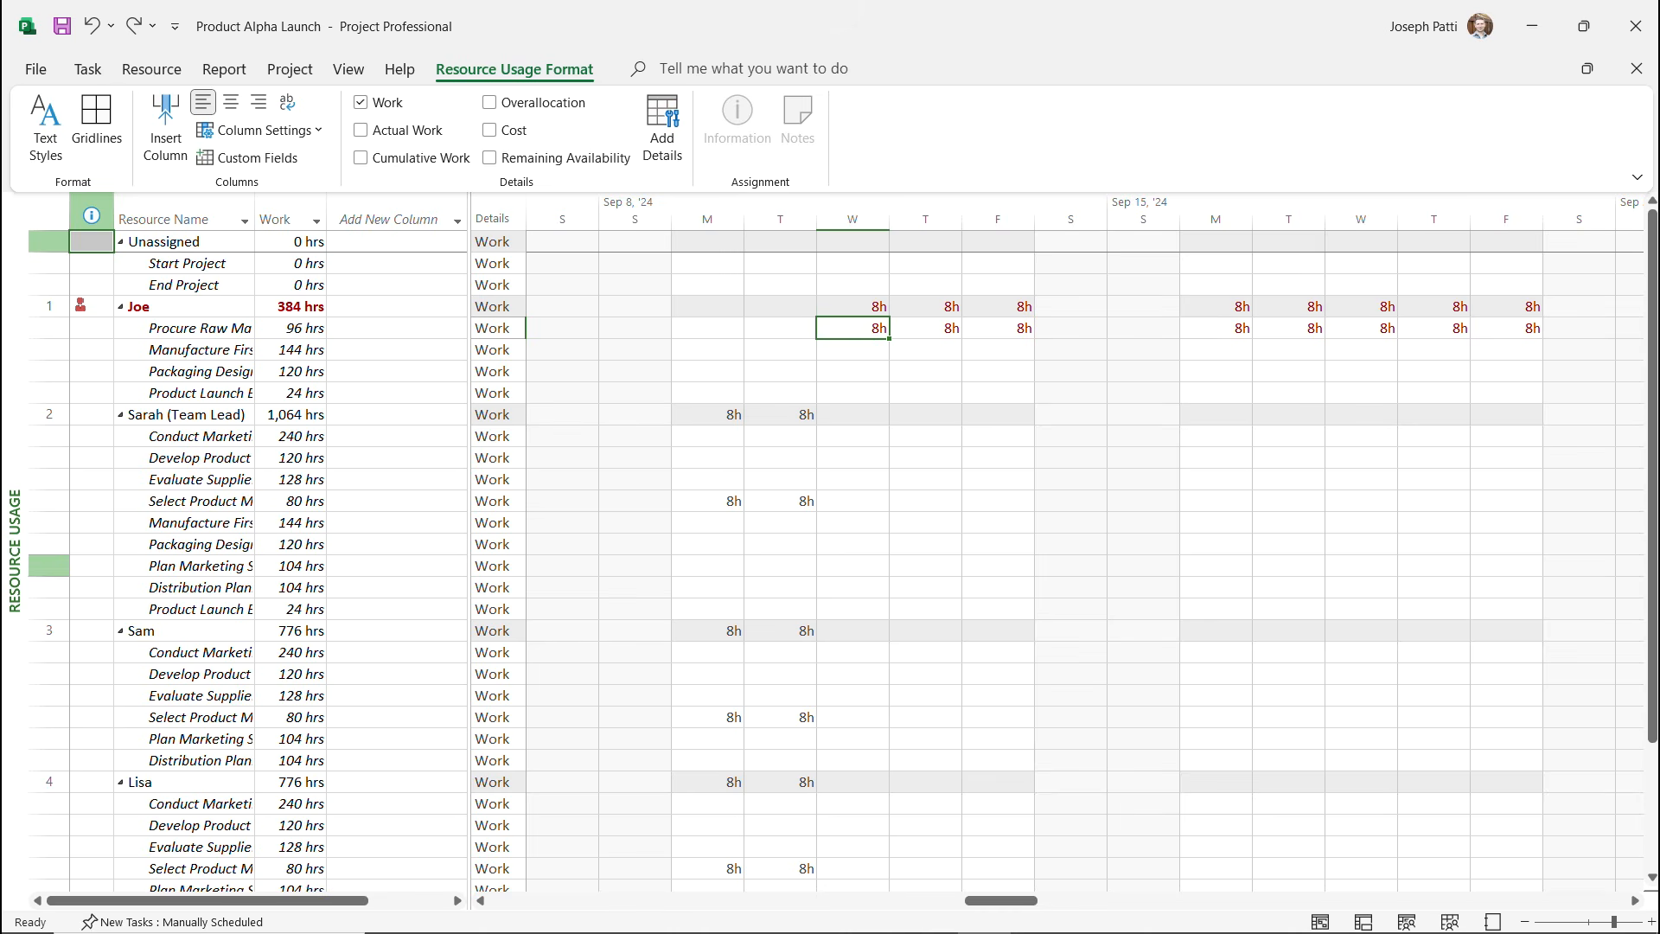
# Level all resources from the Gantt Chart view, and clear the leveling for the entire project.
pyautogui.rightClick(17, 549)
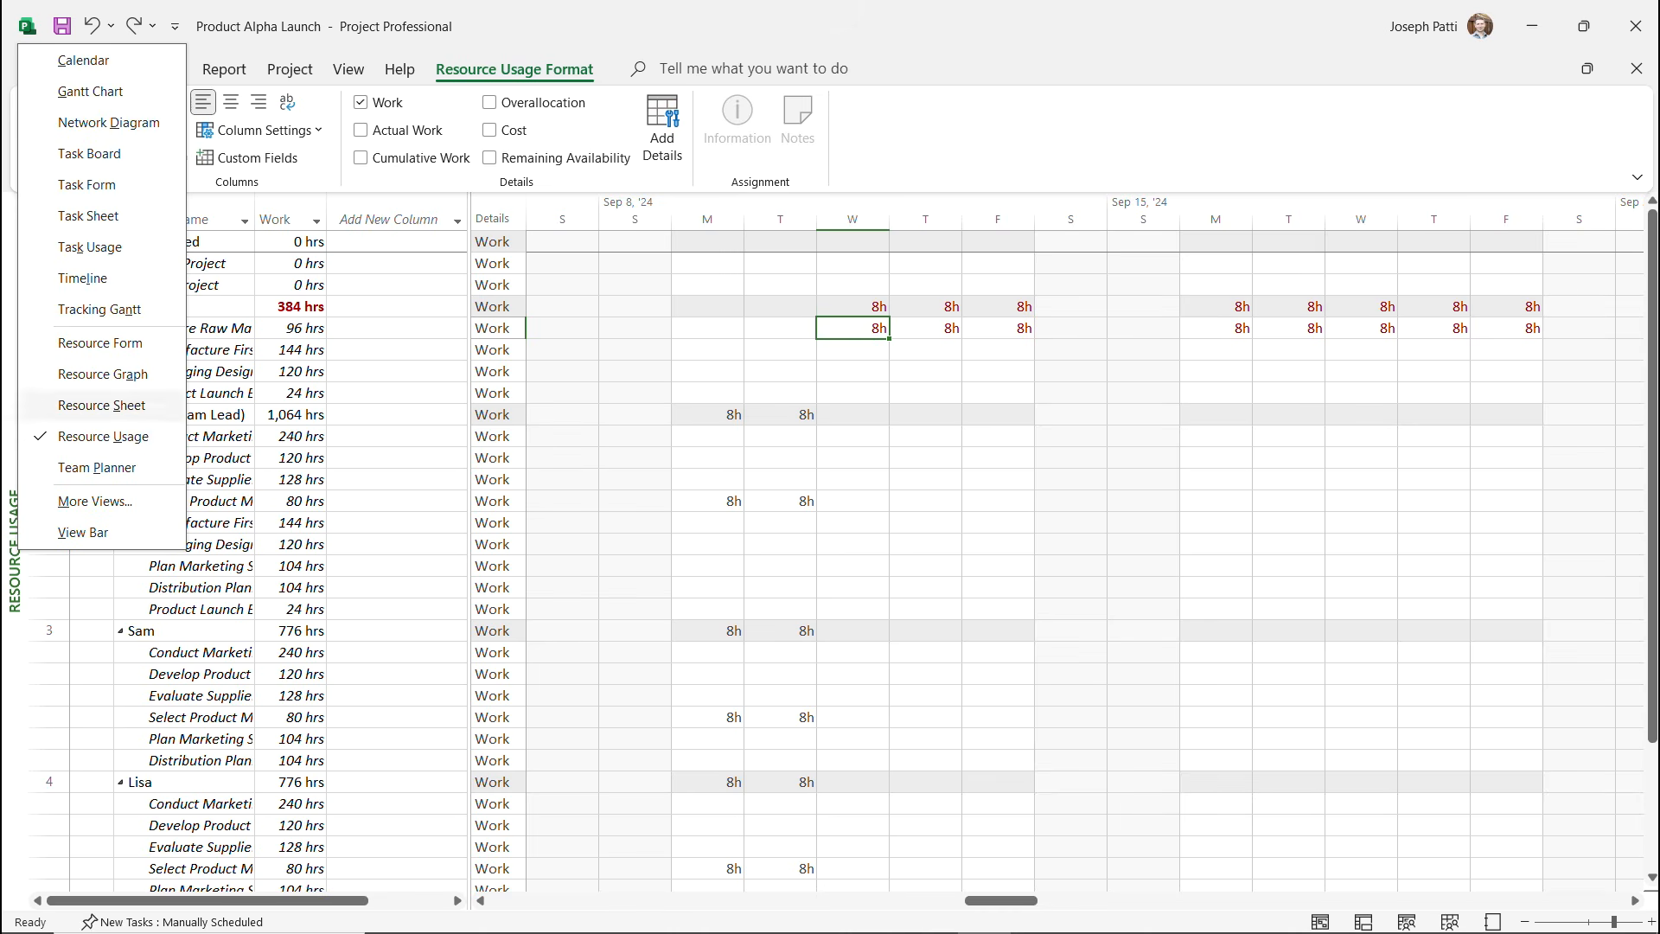
pyautogui.click(90, 91)
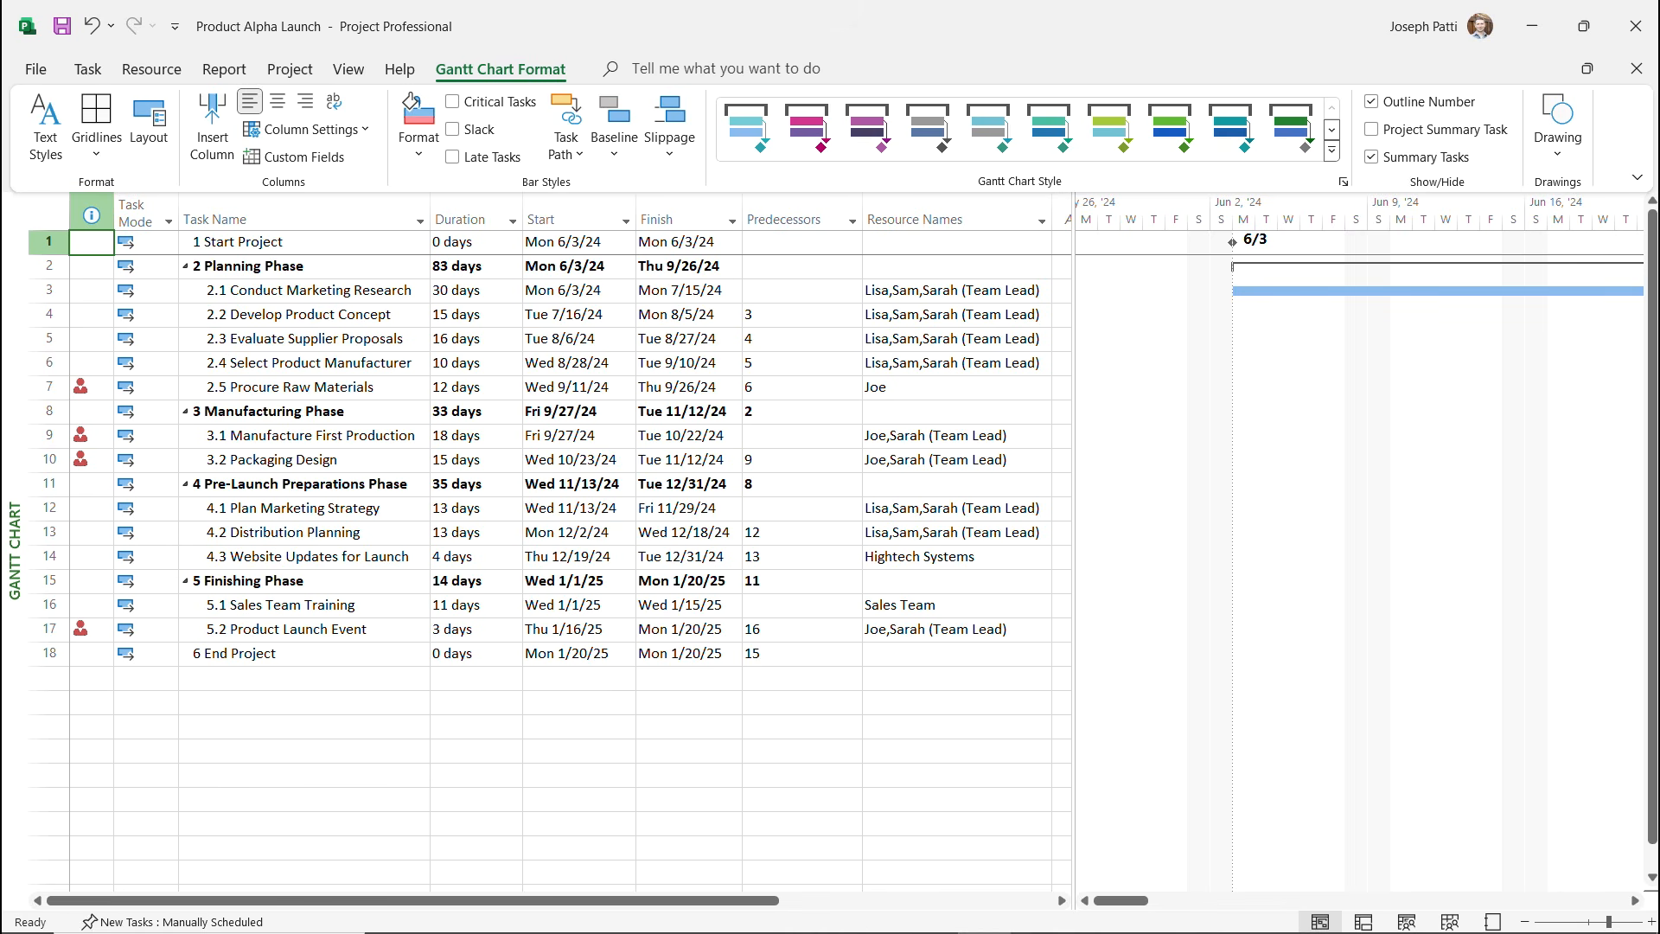
pyautogui.click(151, 70)
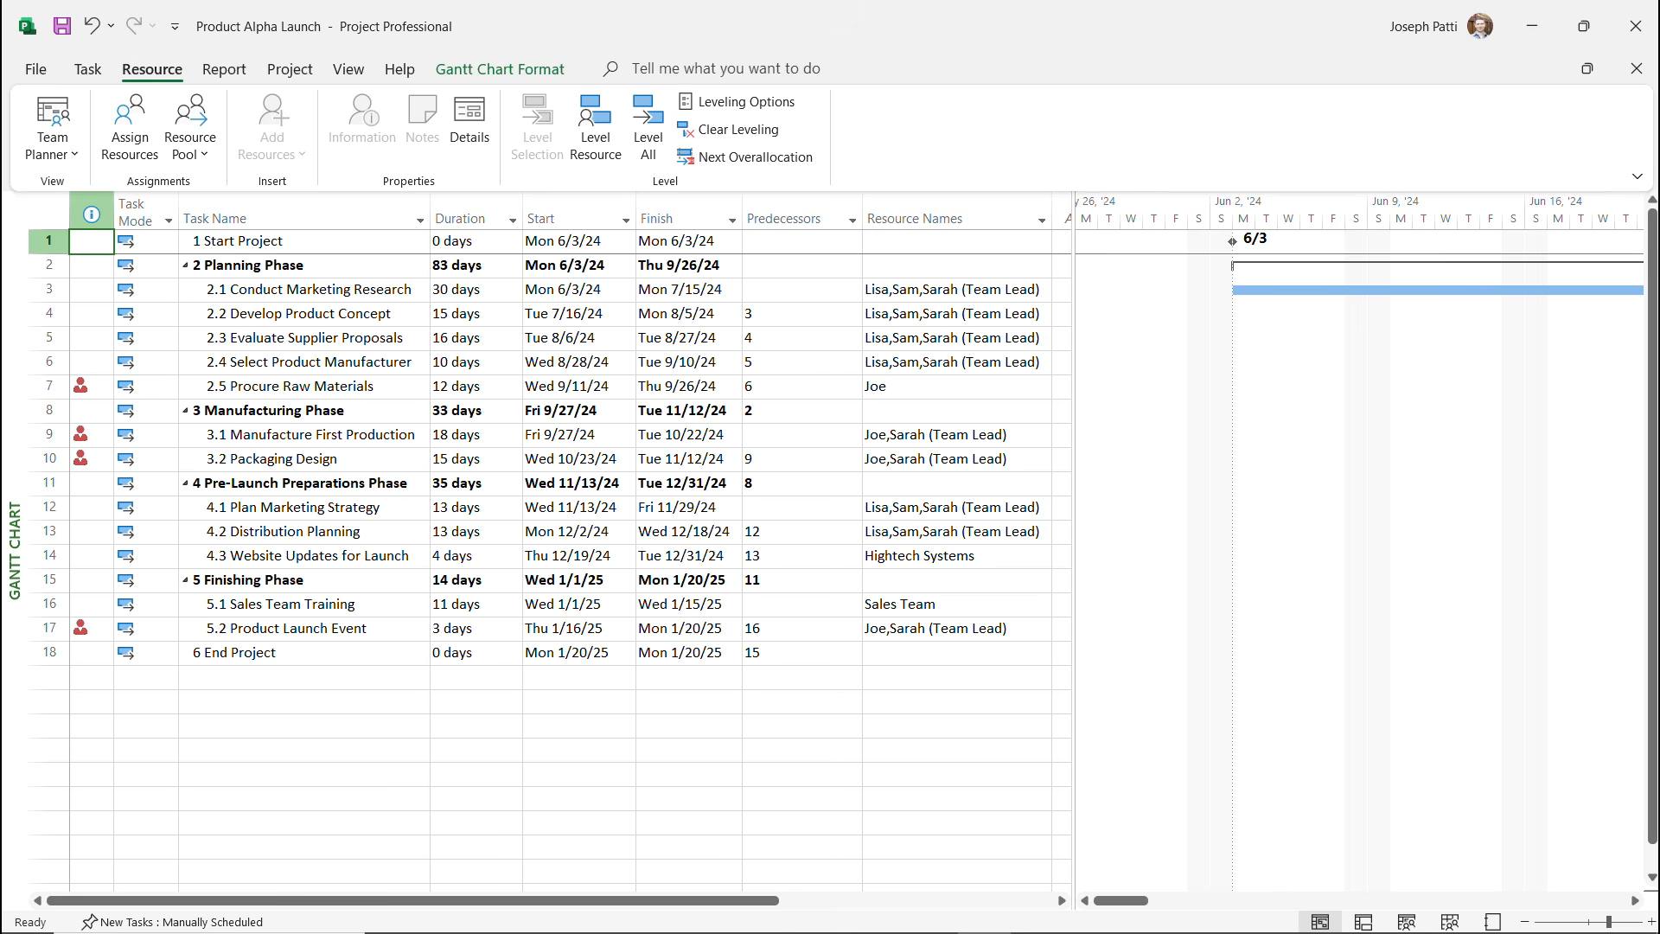
pyautogui.click(648, 129)
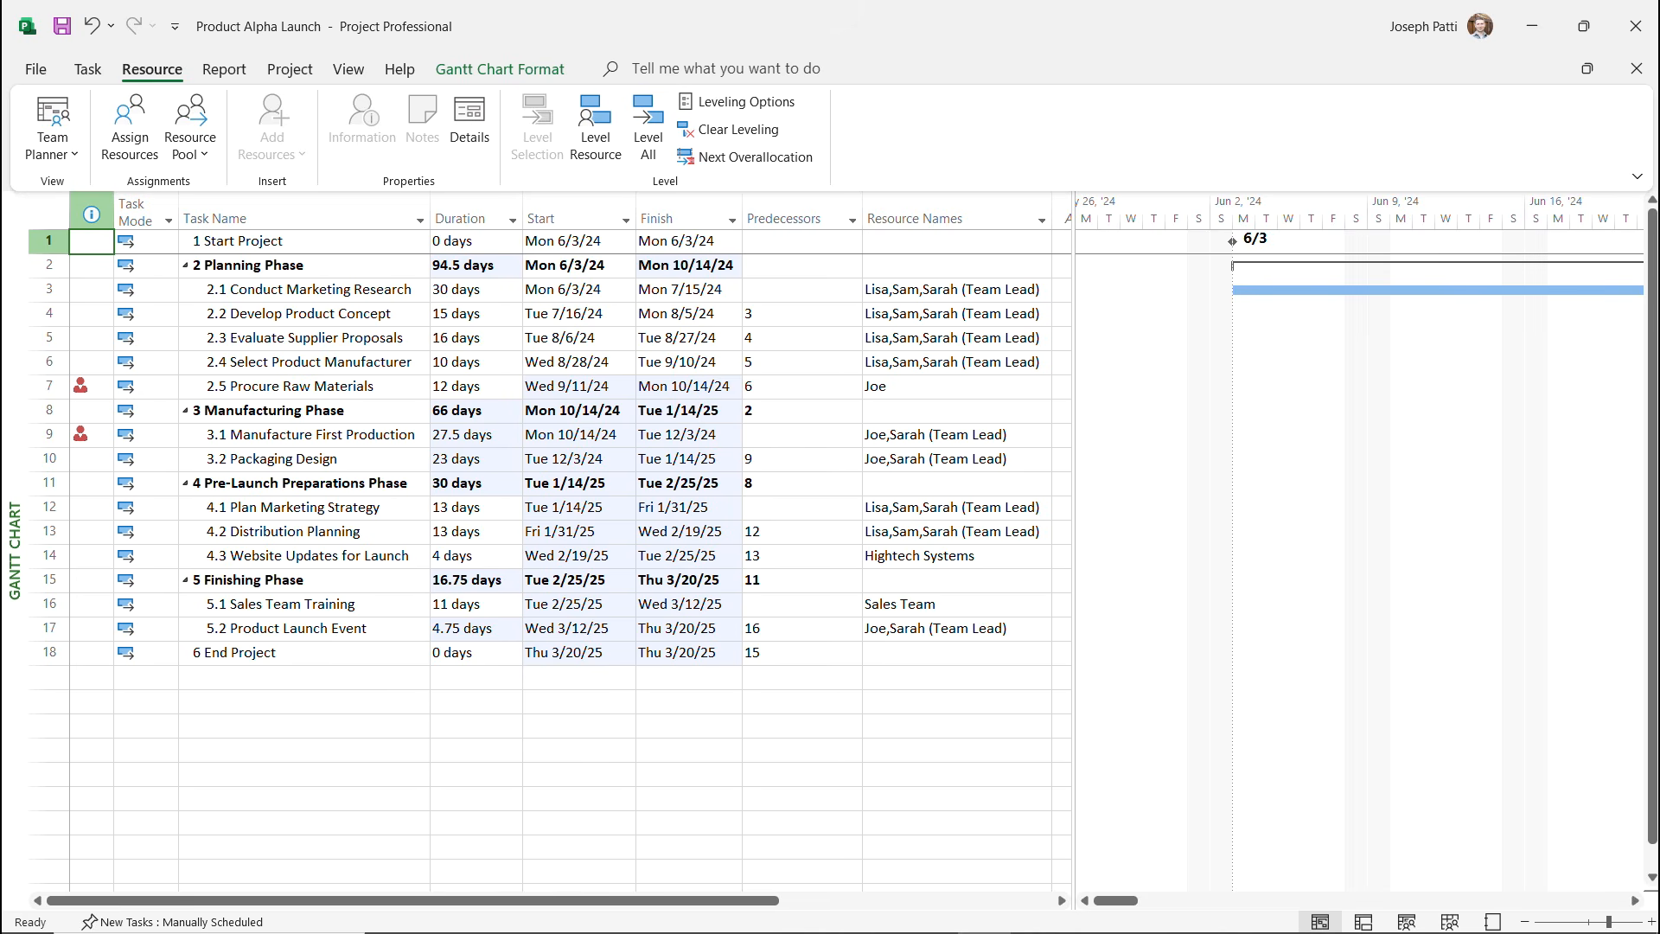
pyautogui.click(730, 128)
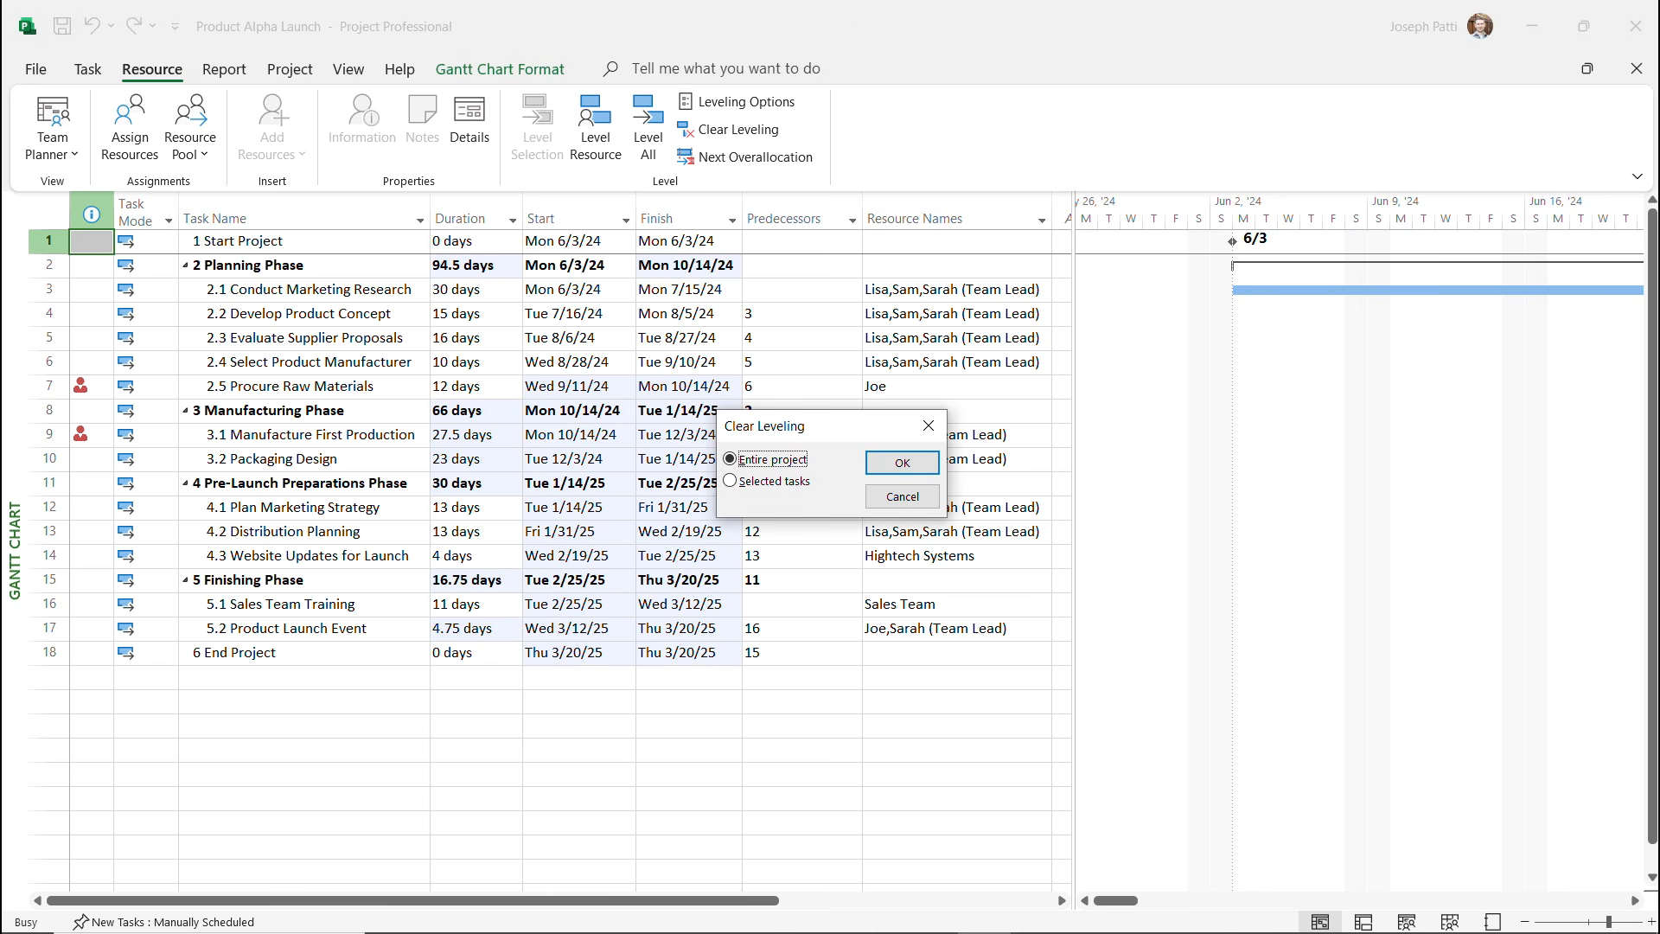
pyautogui.click(901, 463)
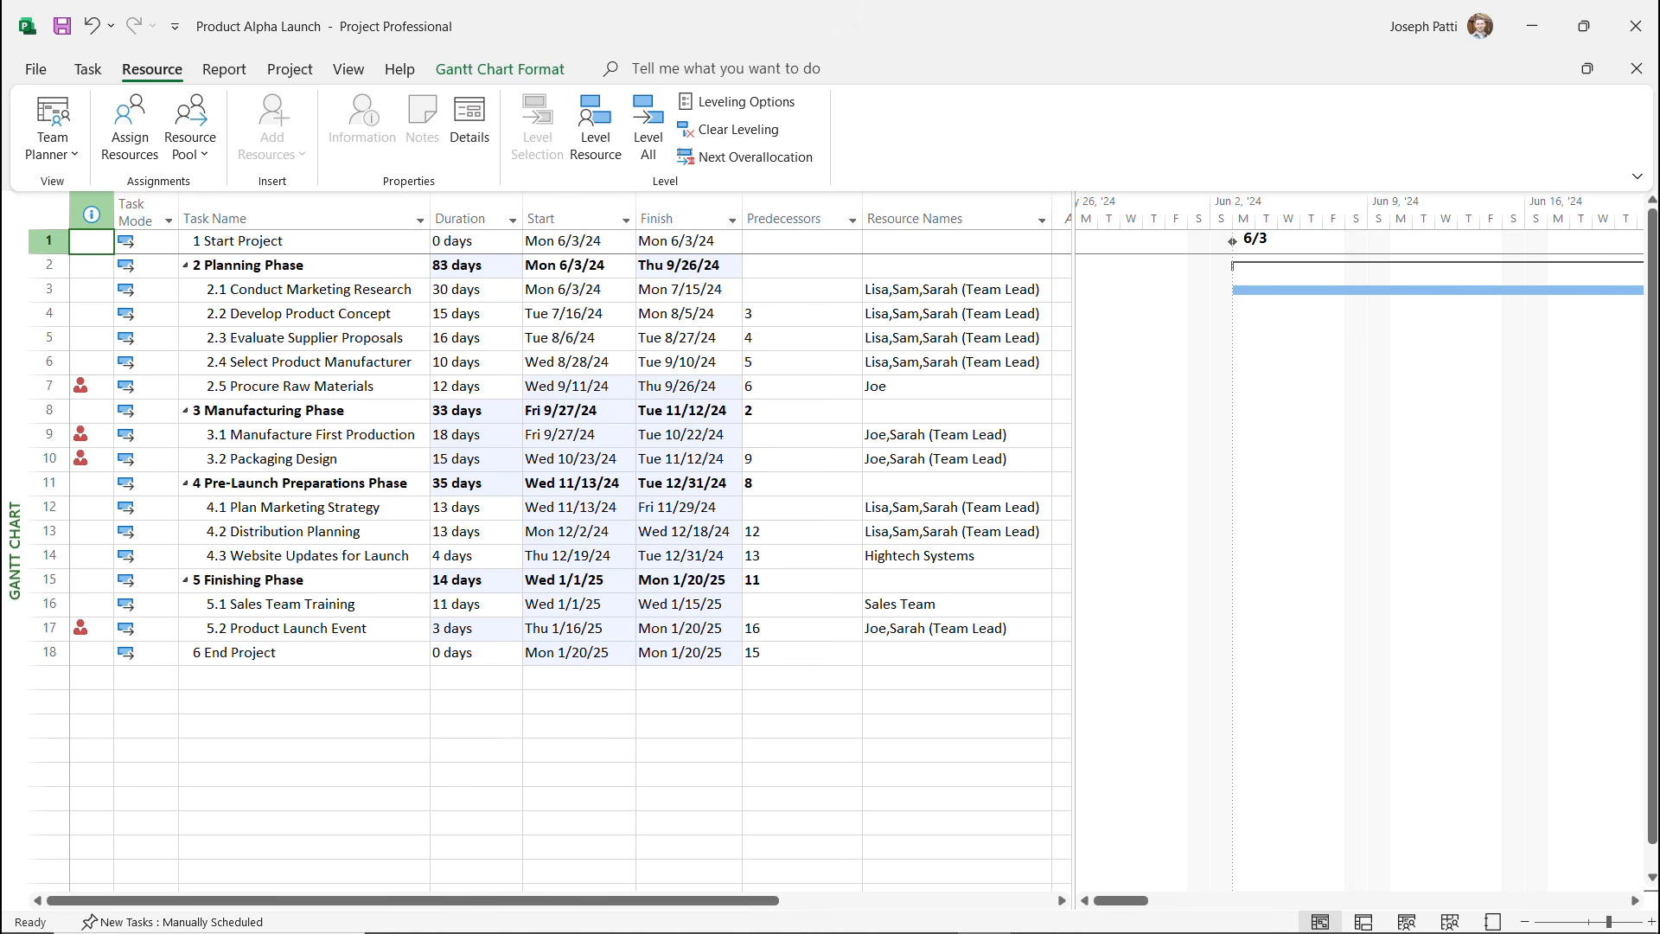
# Set the first resource's maximum units to 75% in the Resource Sheet view.
pyautogui.rightClick(15, 564)
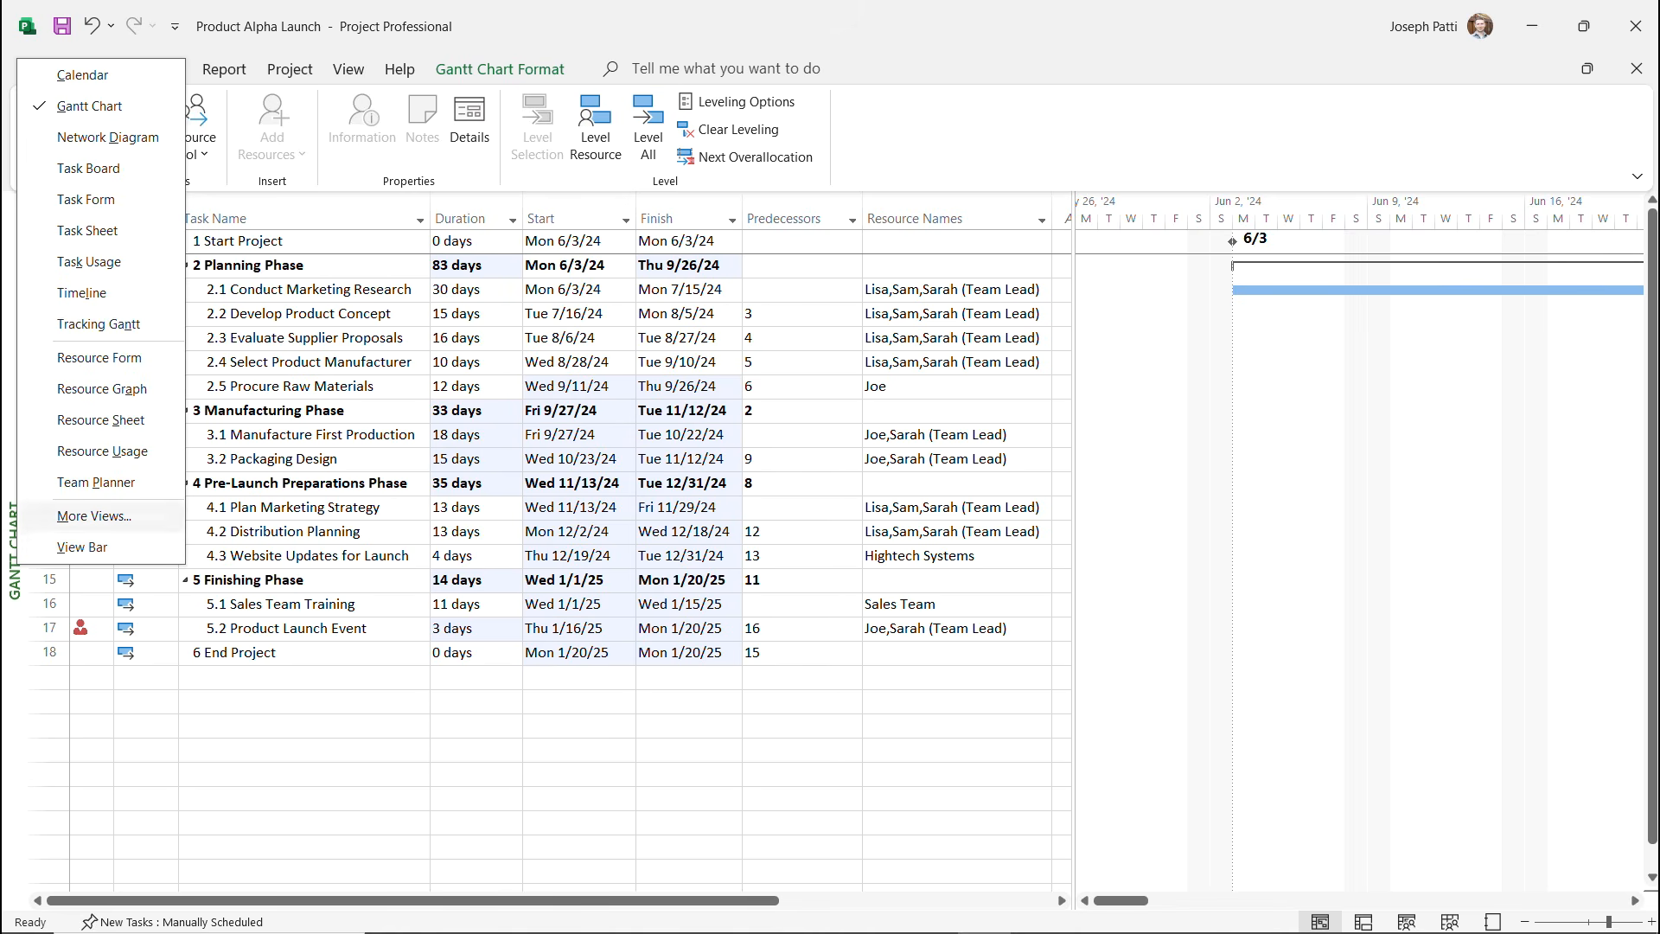
pyautogui.click(101, 419)
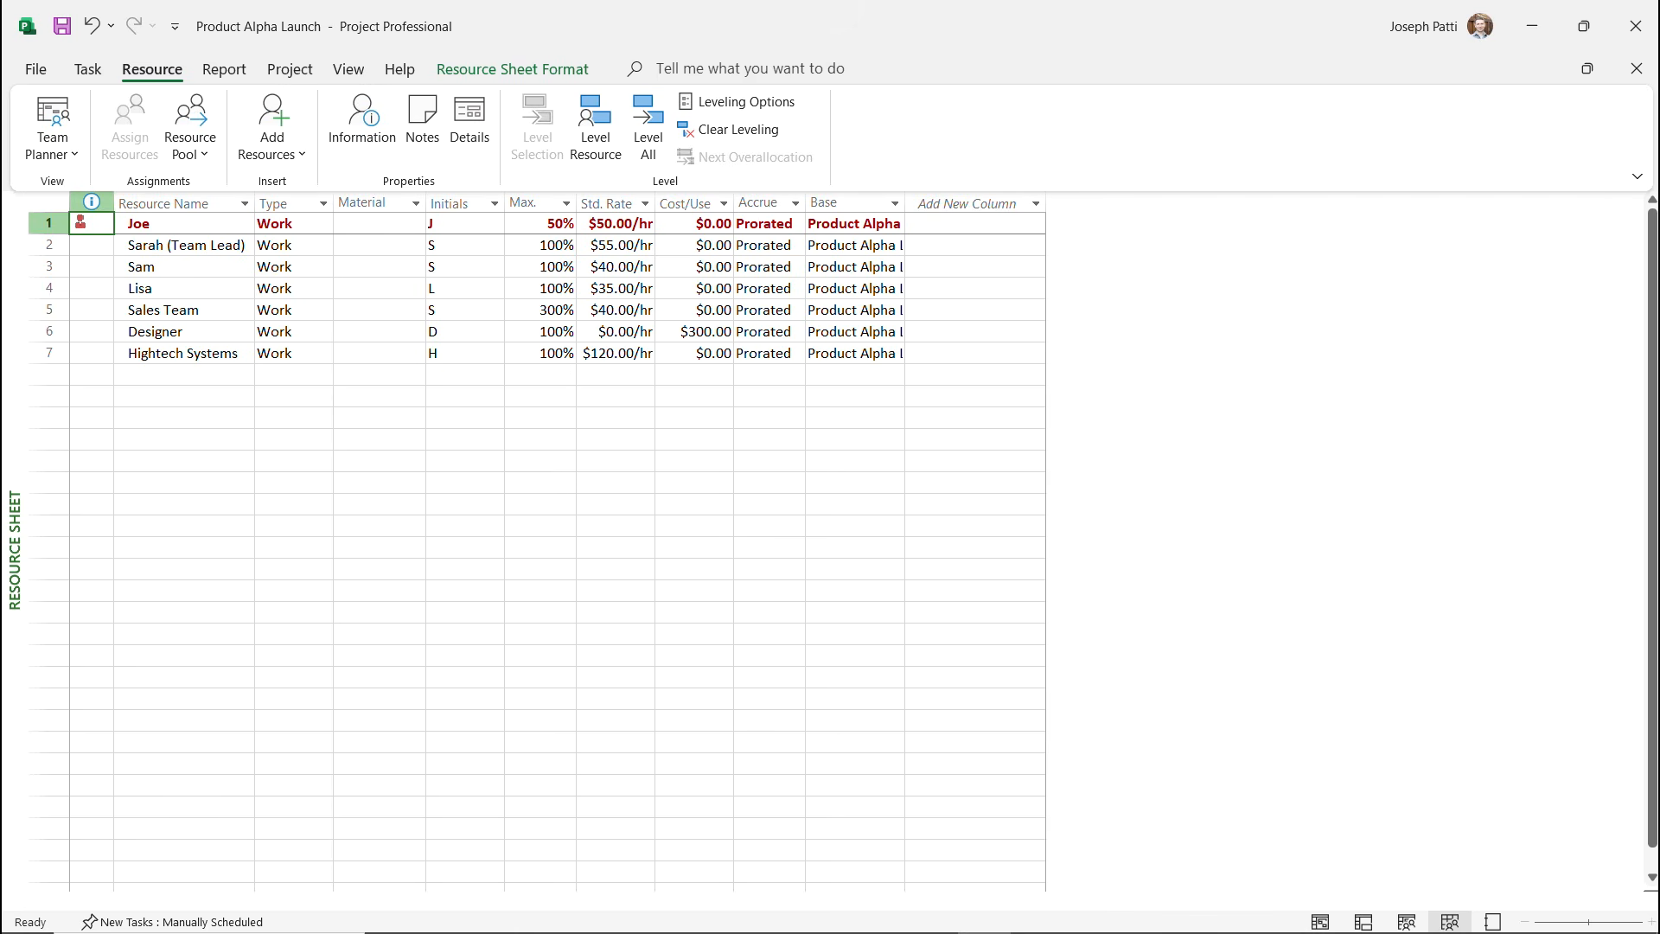
pyautogui.click(539, 223)
pyautogui.write('75')
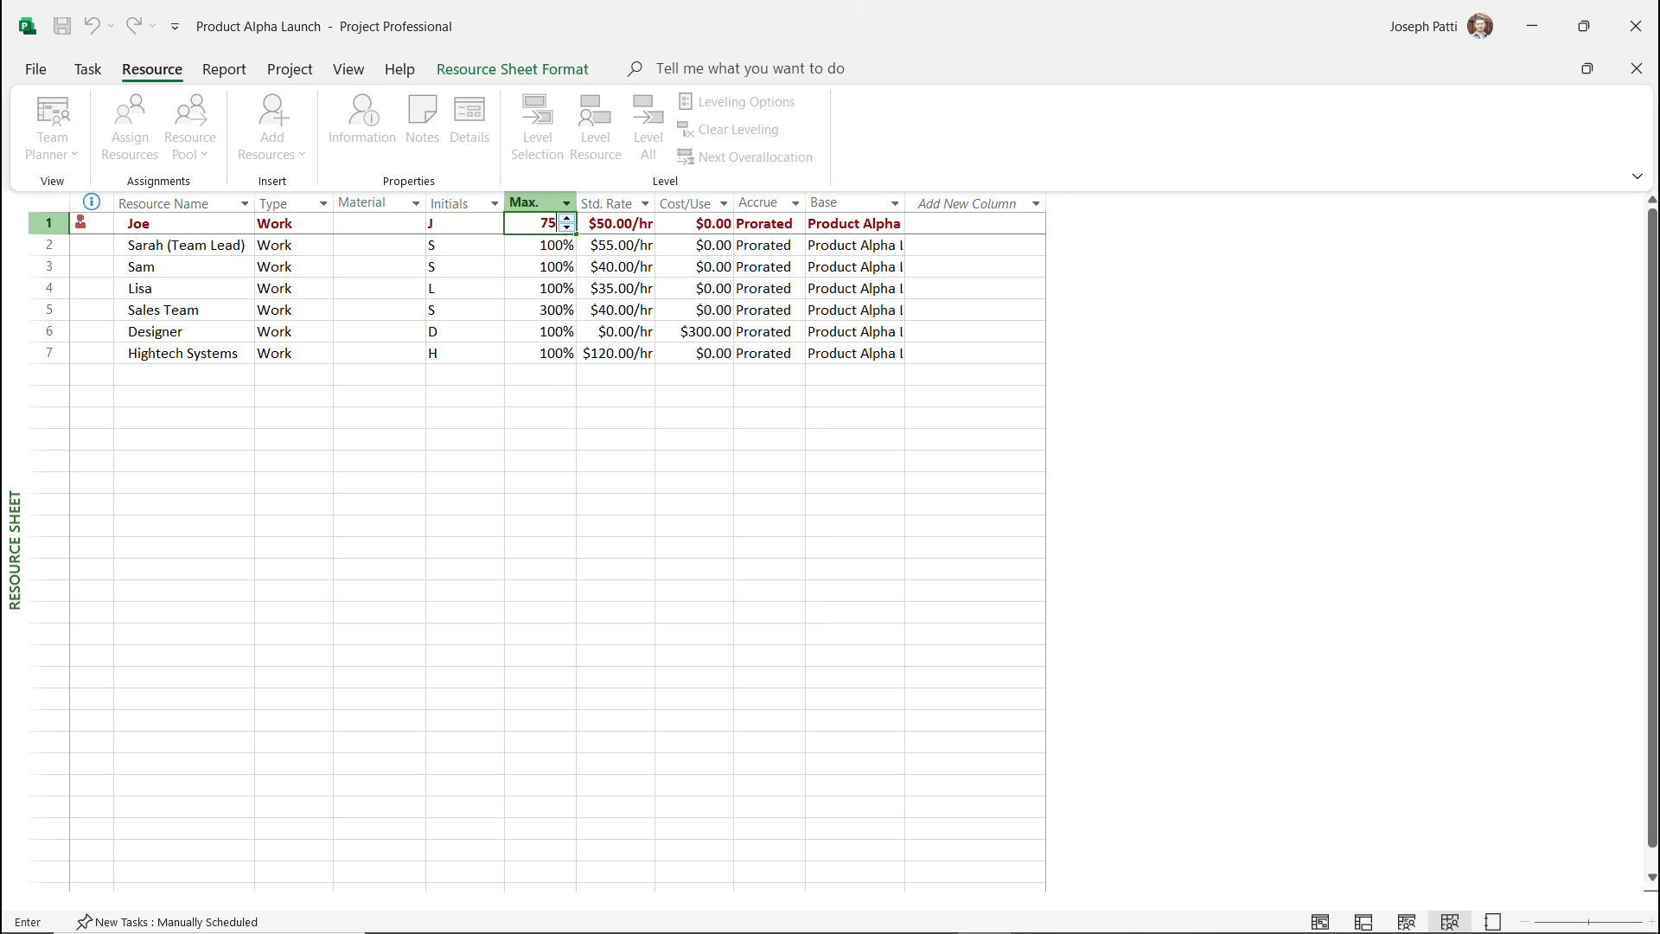
pyautogui.press('Return')
pyautogui.click(539, 439)
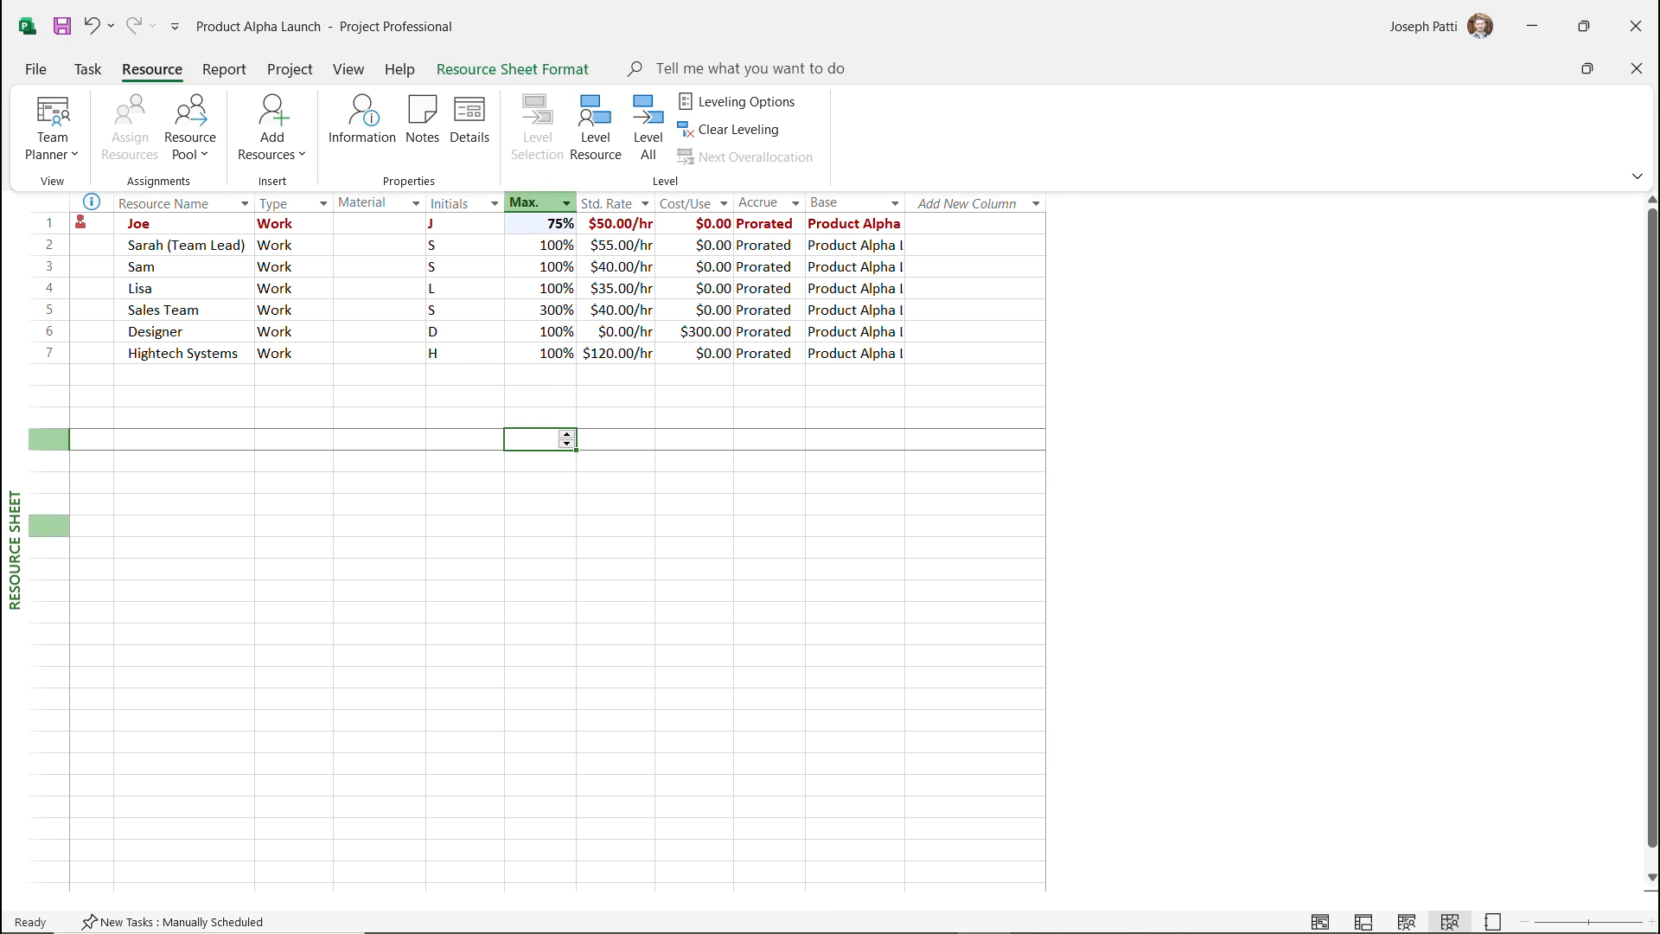
# Return to the Gantt Chart view and level all resources with the reduced maximum units.
pyautogui.rightClick(19, 539)
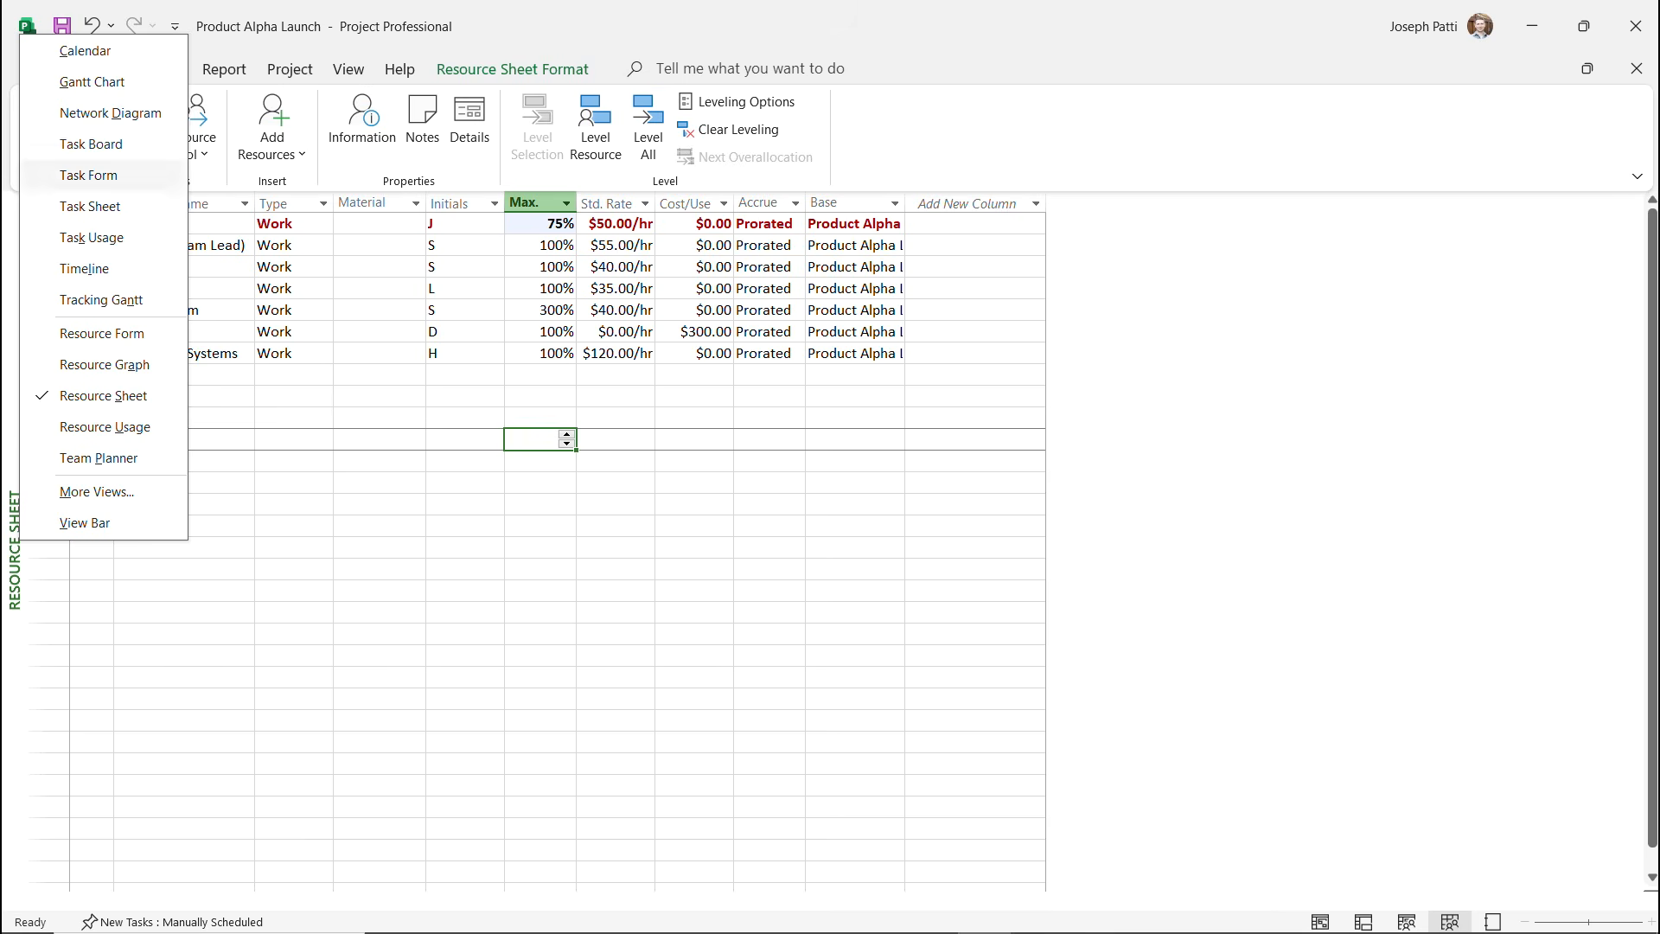
pyautogui.click(92, 82)
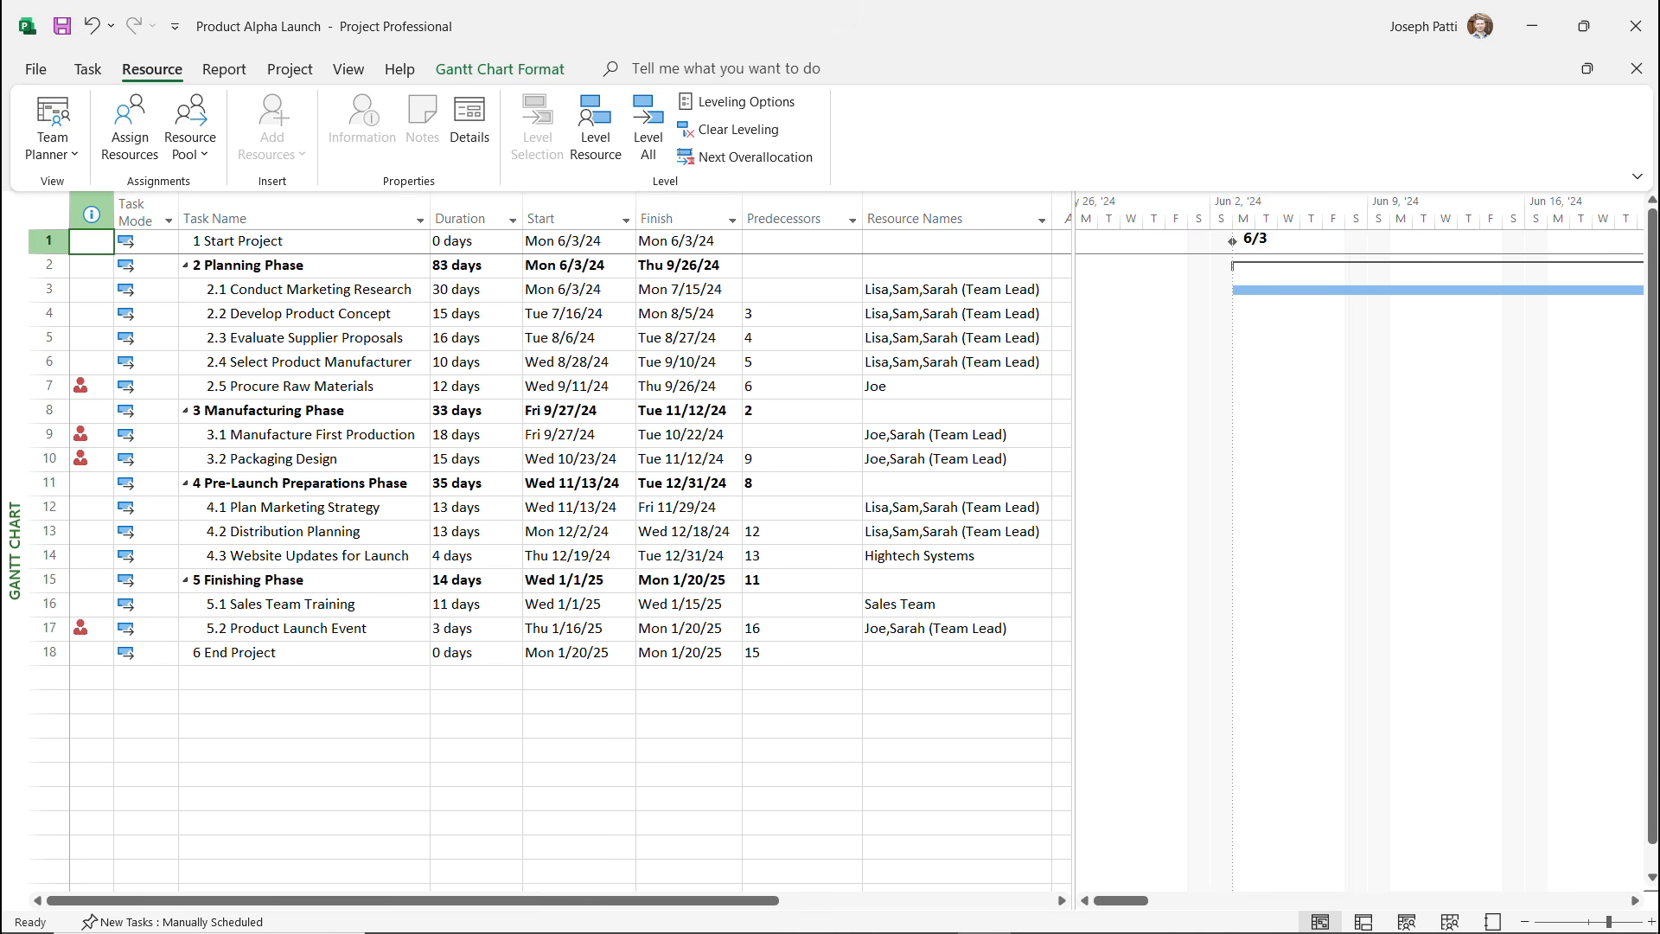
pyautogui.click(647, 130)
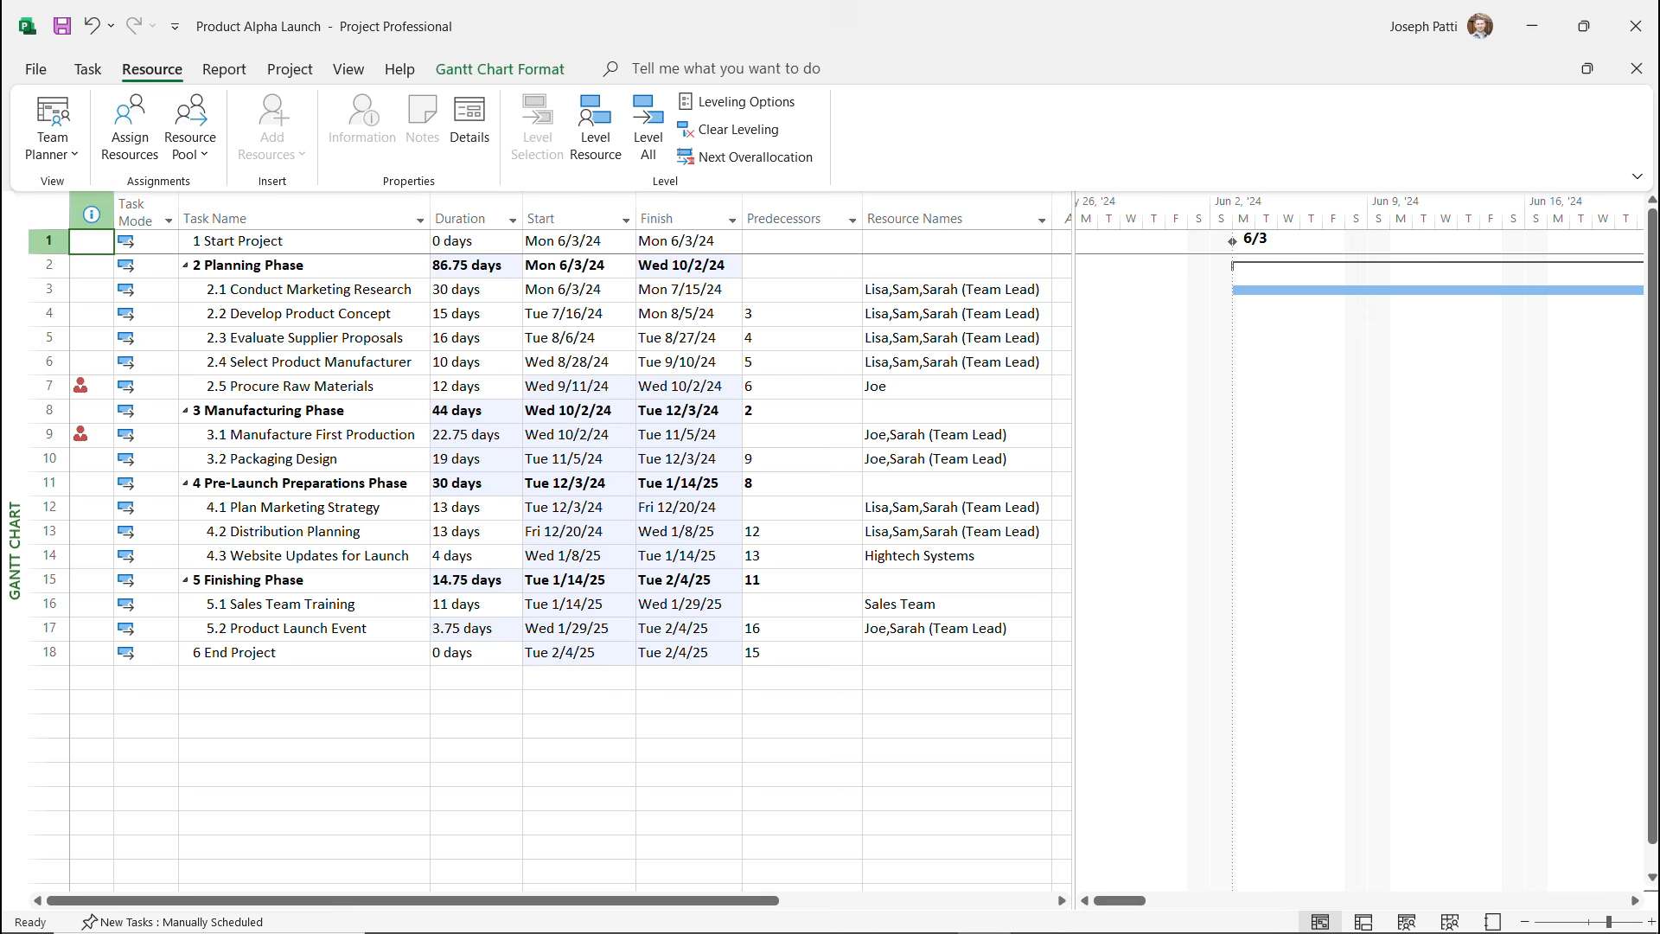
# Remove the first resource from task 3.1 Manufacture First Production, decreasing the amount of work but keeping the same duration.
pyautogui.click(947, 434)
pyautogui.click(1042, 435)
pyautogui.click(889, 496)
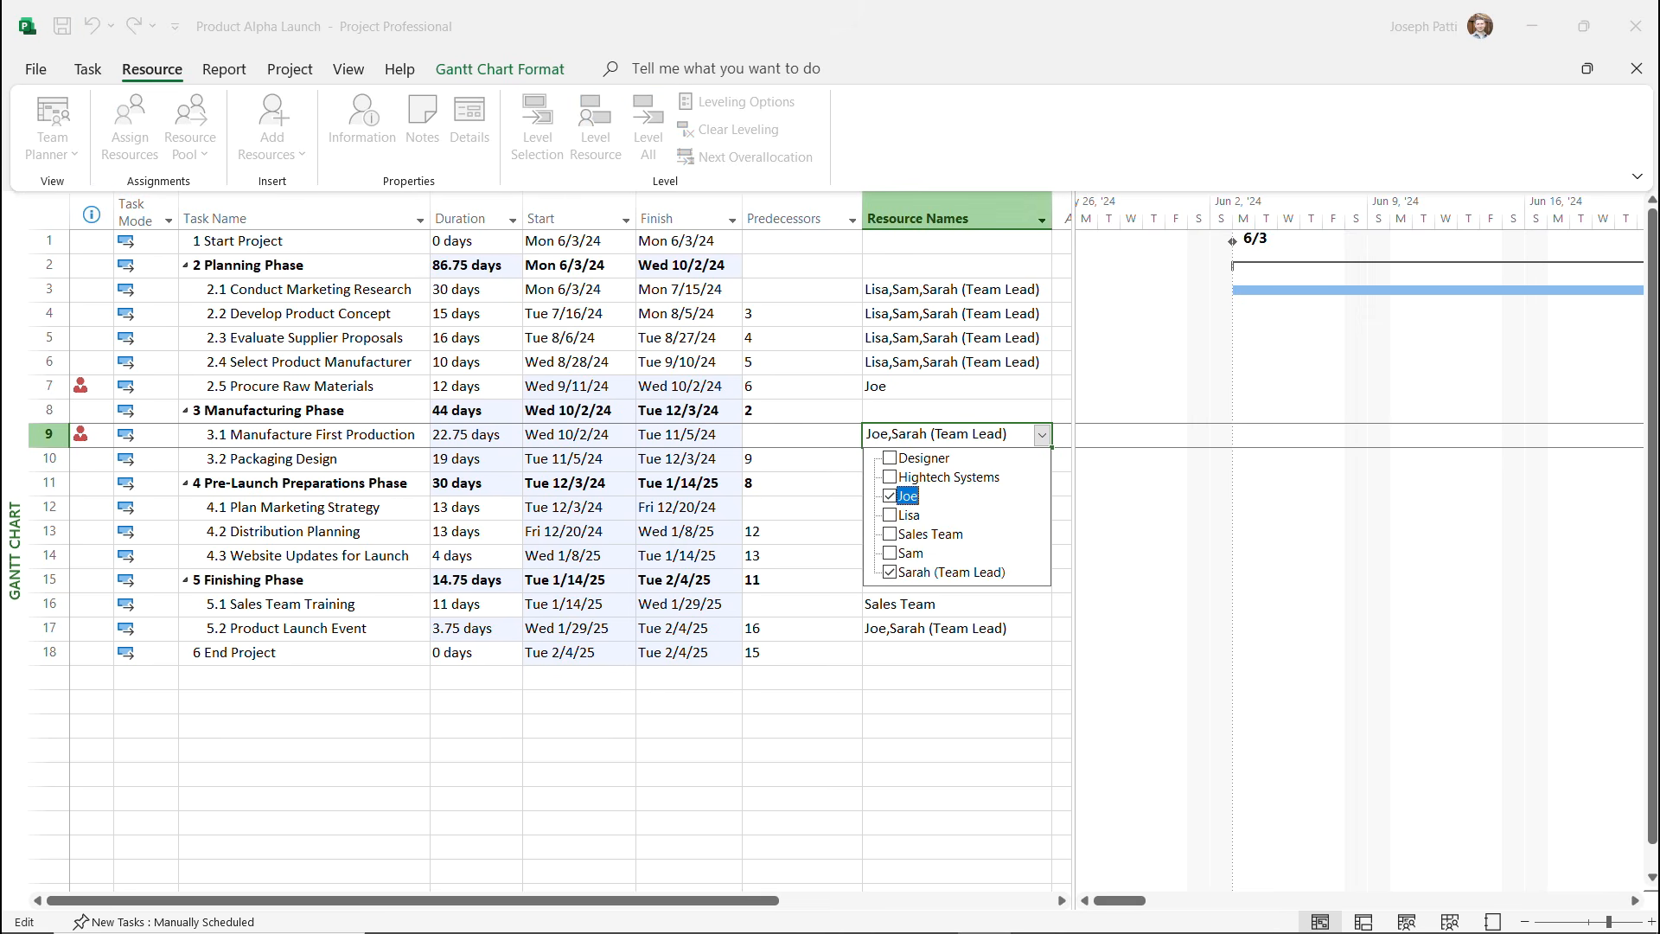
pyautogui.press('Return')
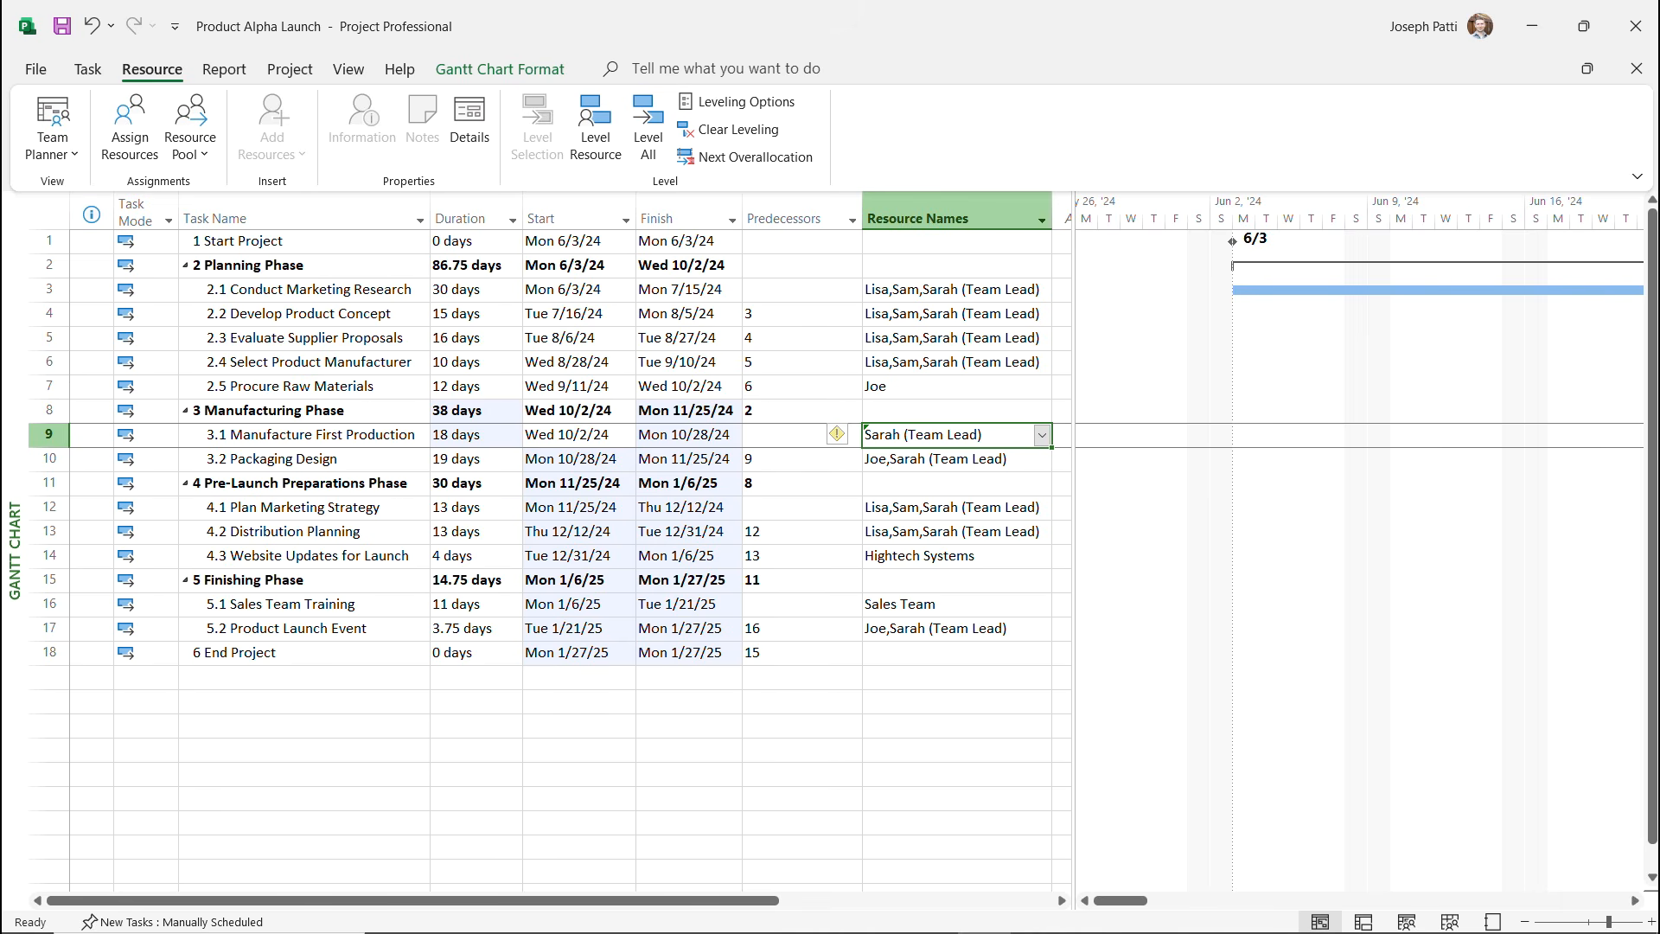
pyautogui.click(843, 434)
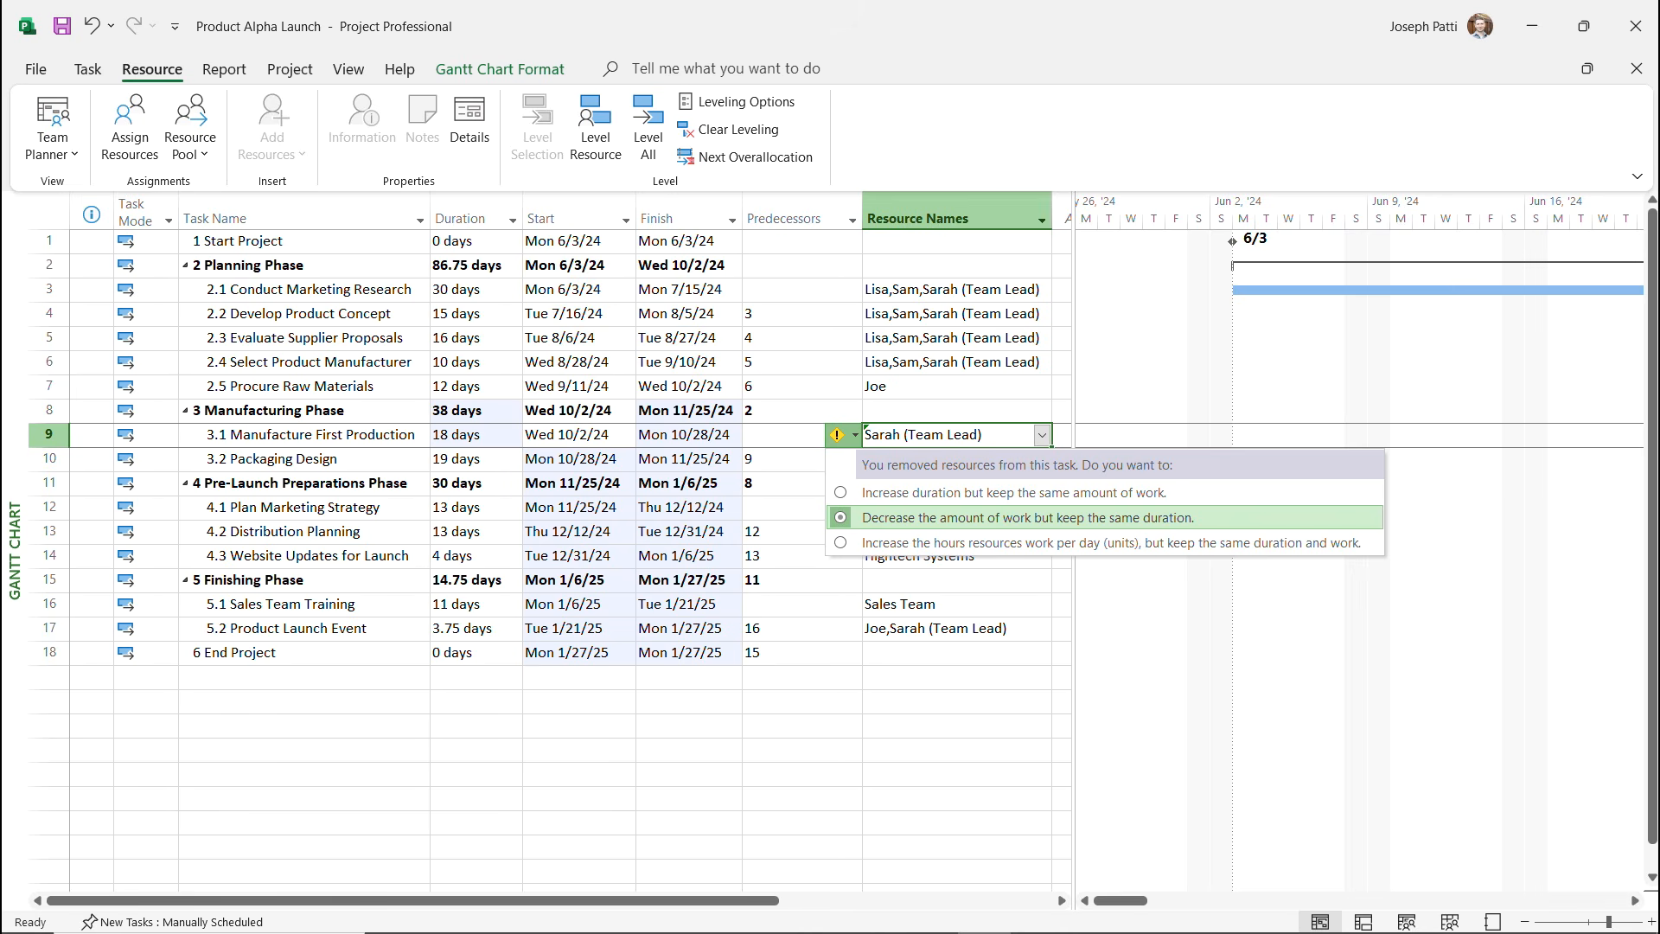
pyautogui.click(955, 701)
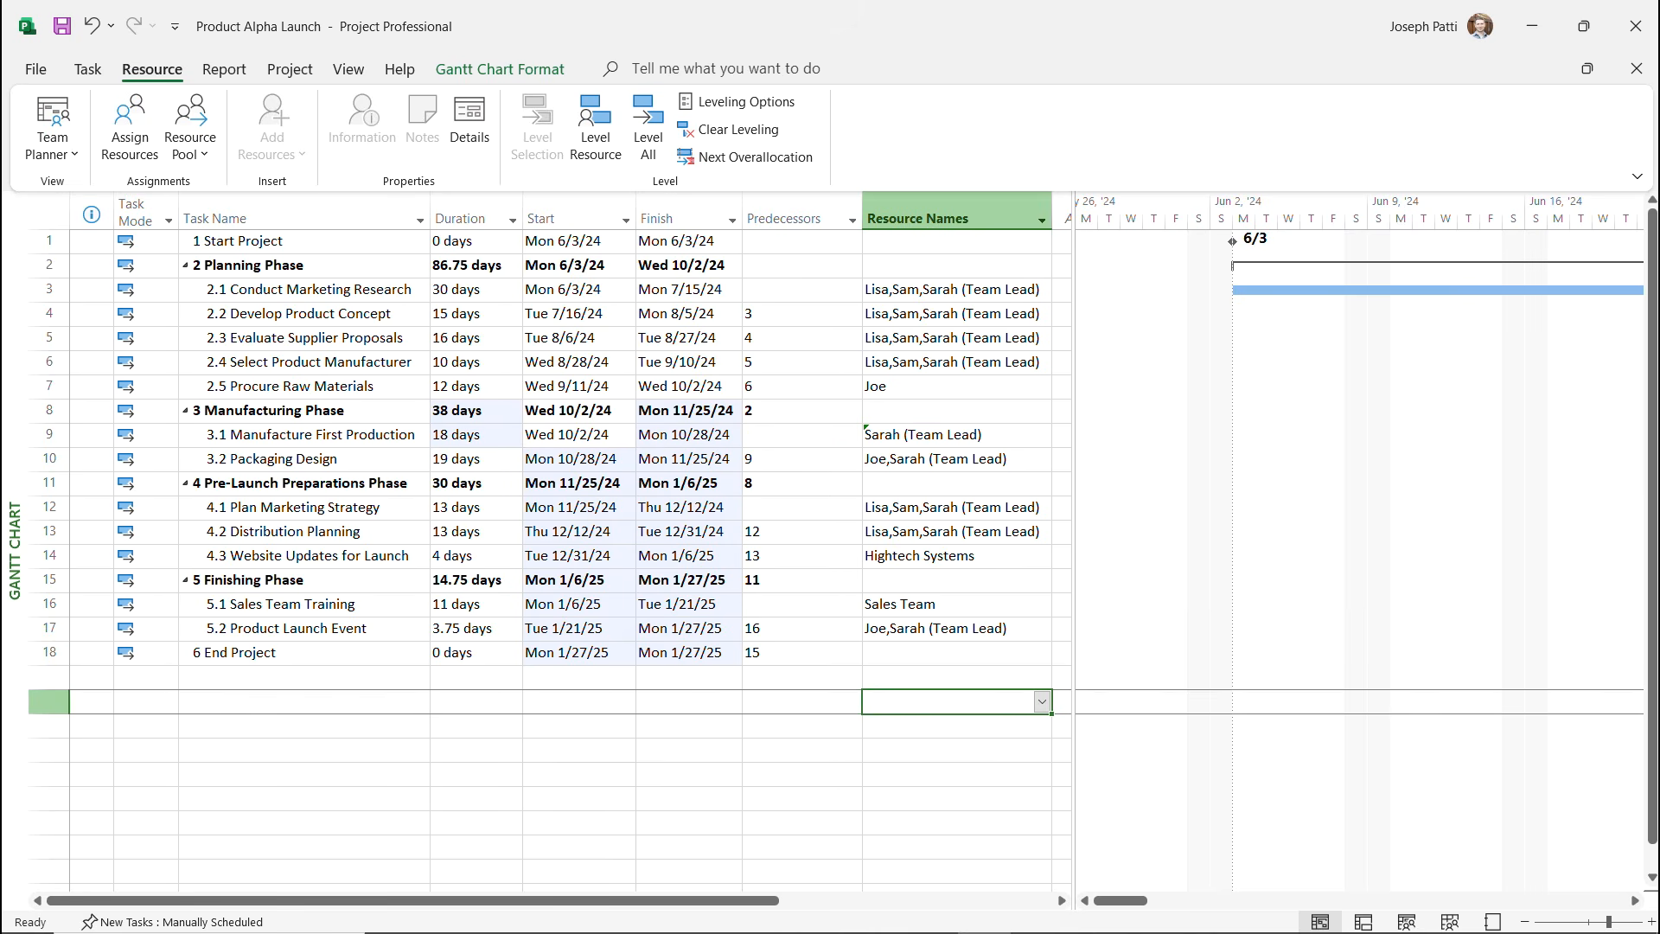
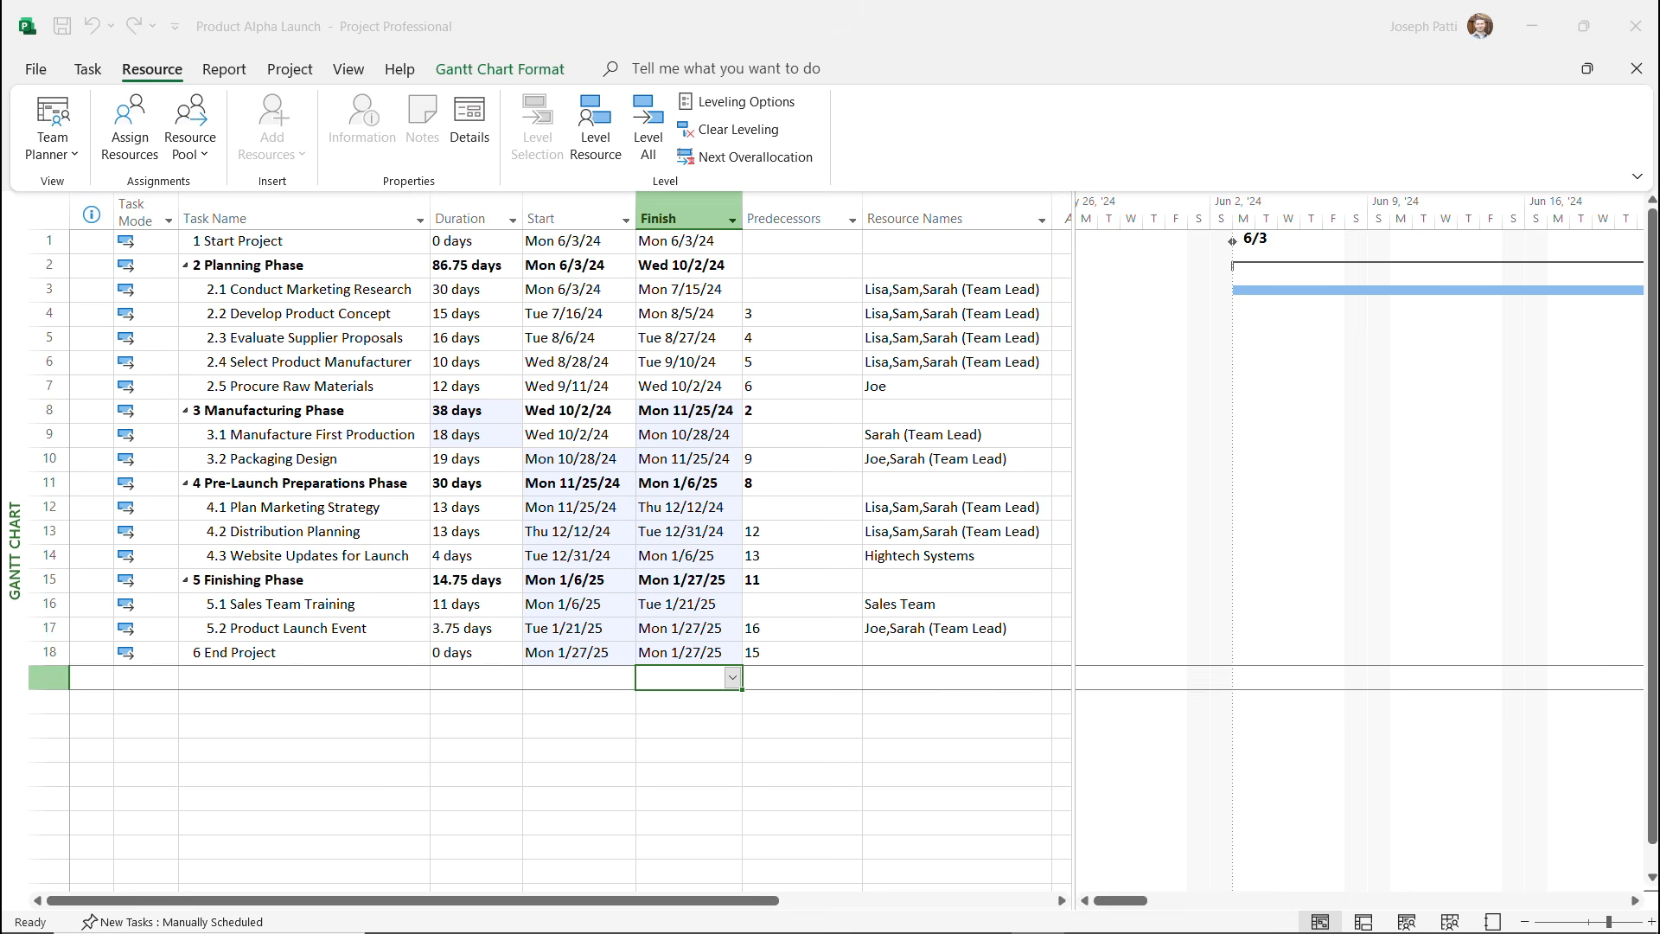
# Review tasks 2.2 Develop Product Concept, 2.3 Evaluate Supplier Proposals and 2.4 Select Product Manufacturer as candidates for a changed dependency.
pyautogui.click(303, 313)
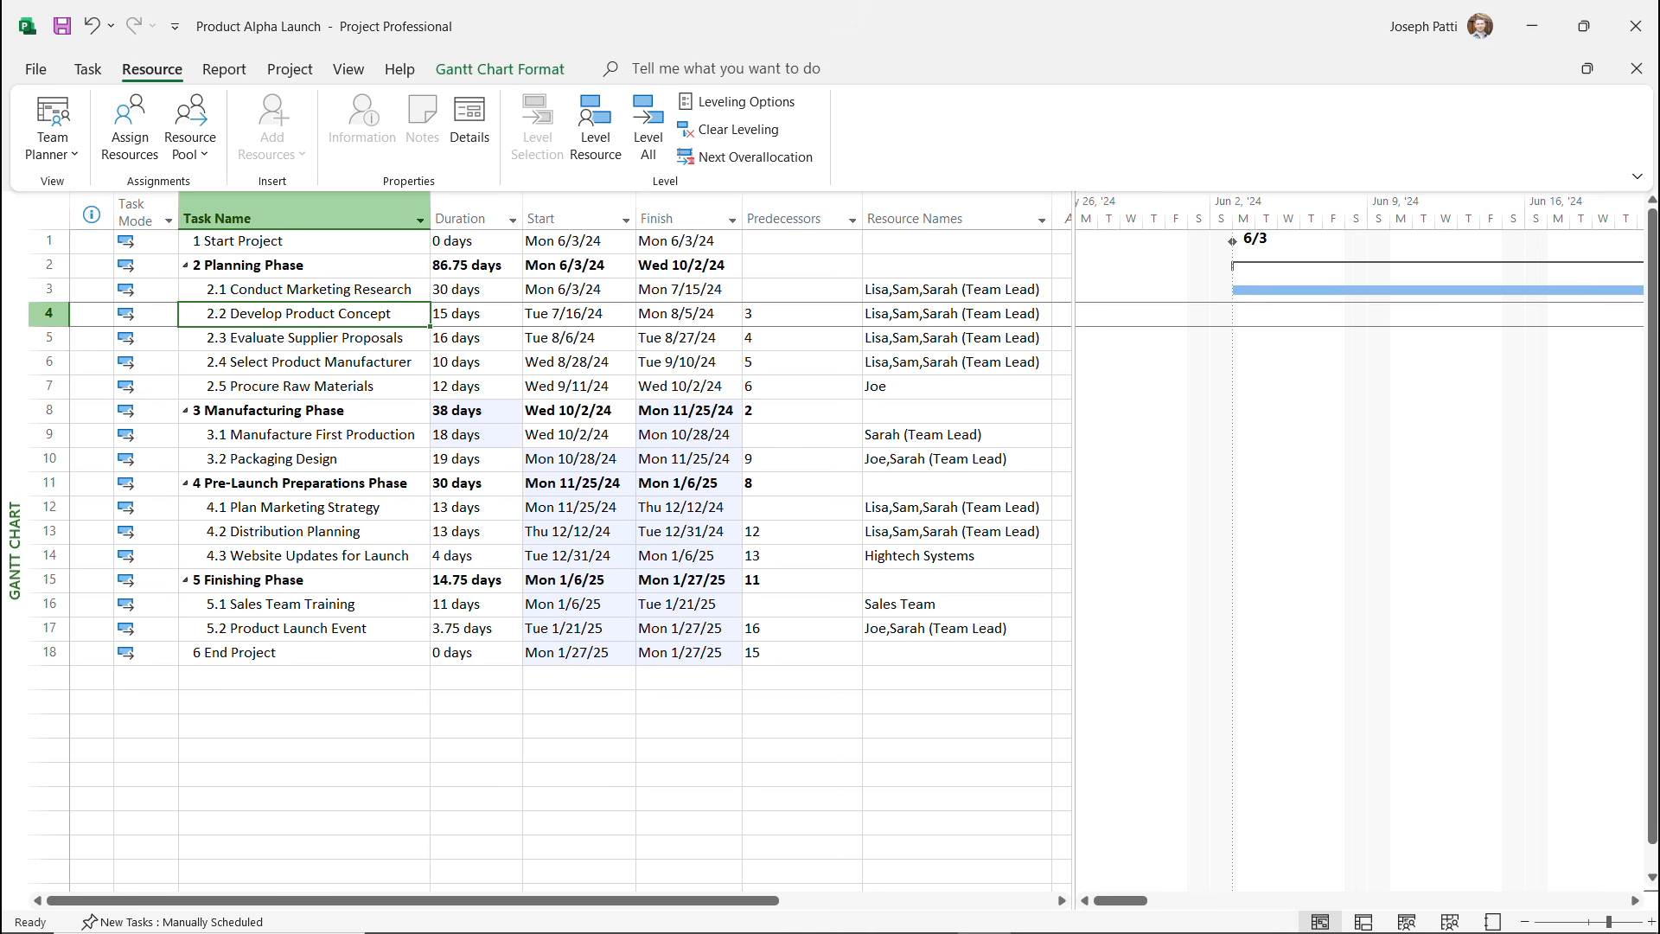
pyautogui.click(302, 337)
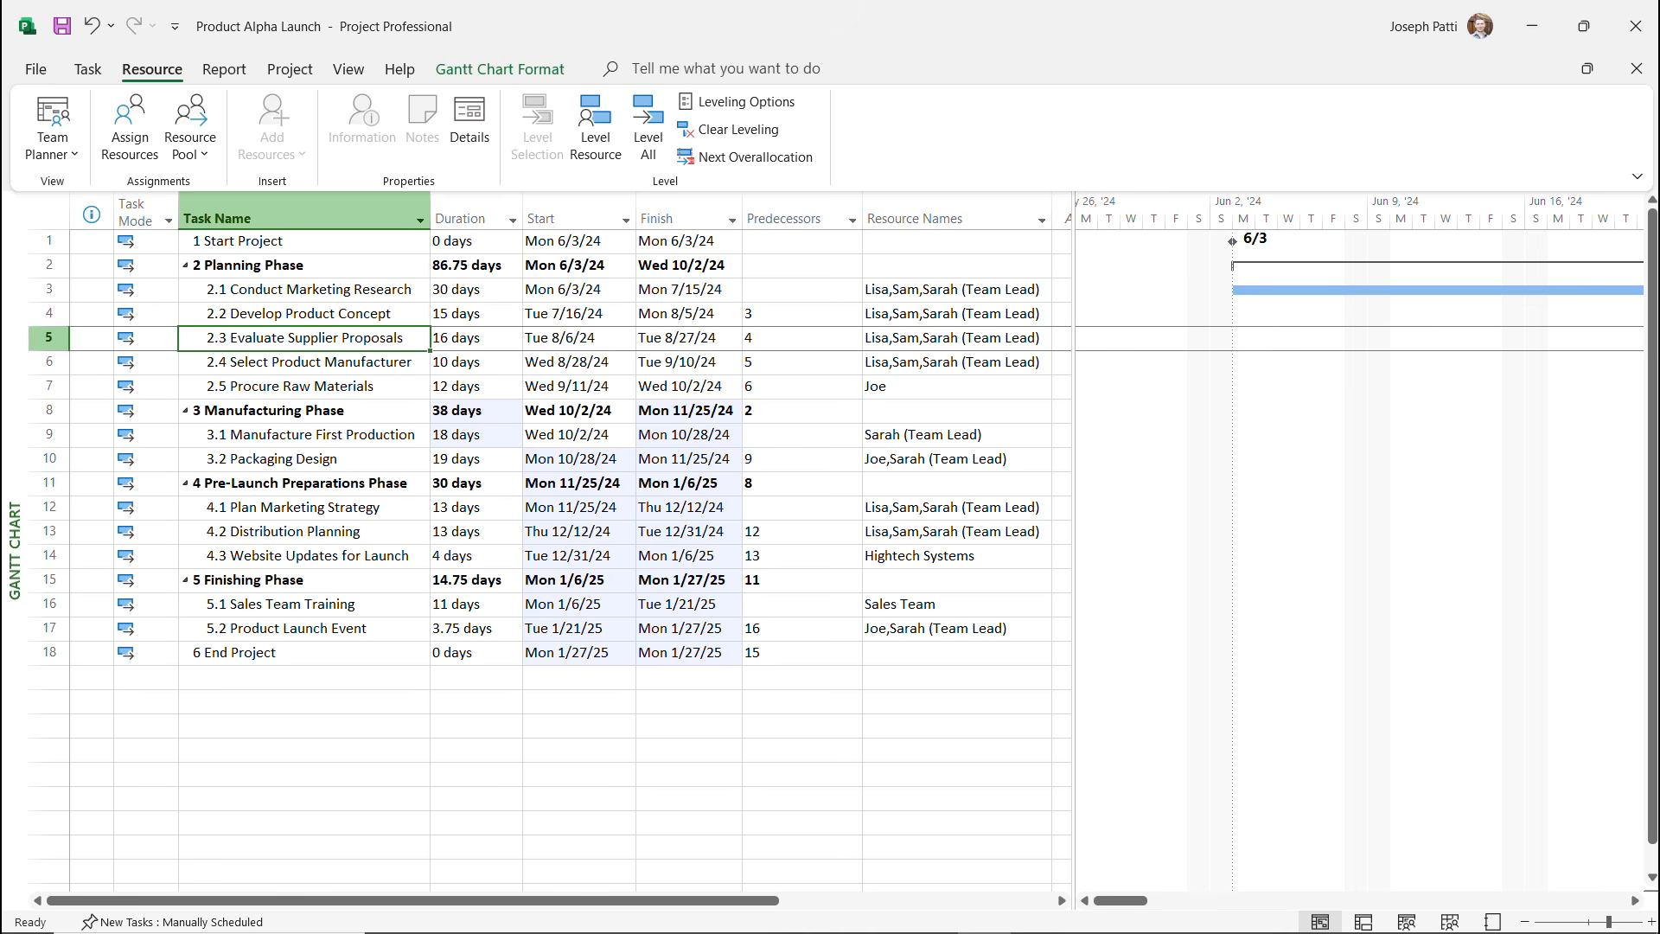
pyautogui.click(303, 362)
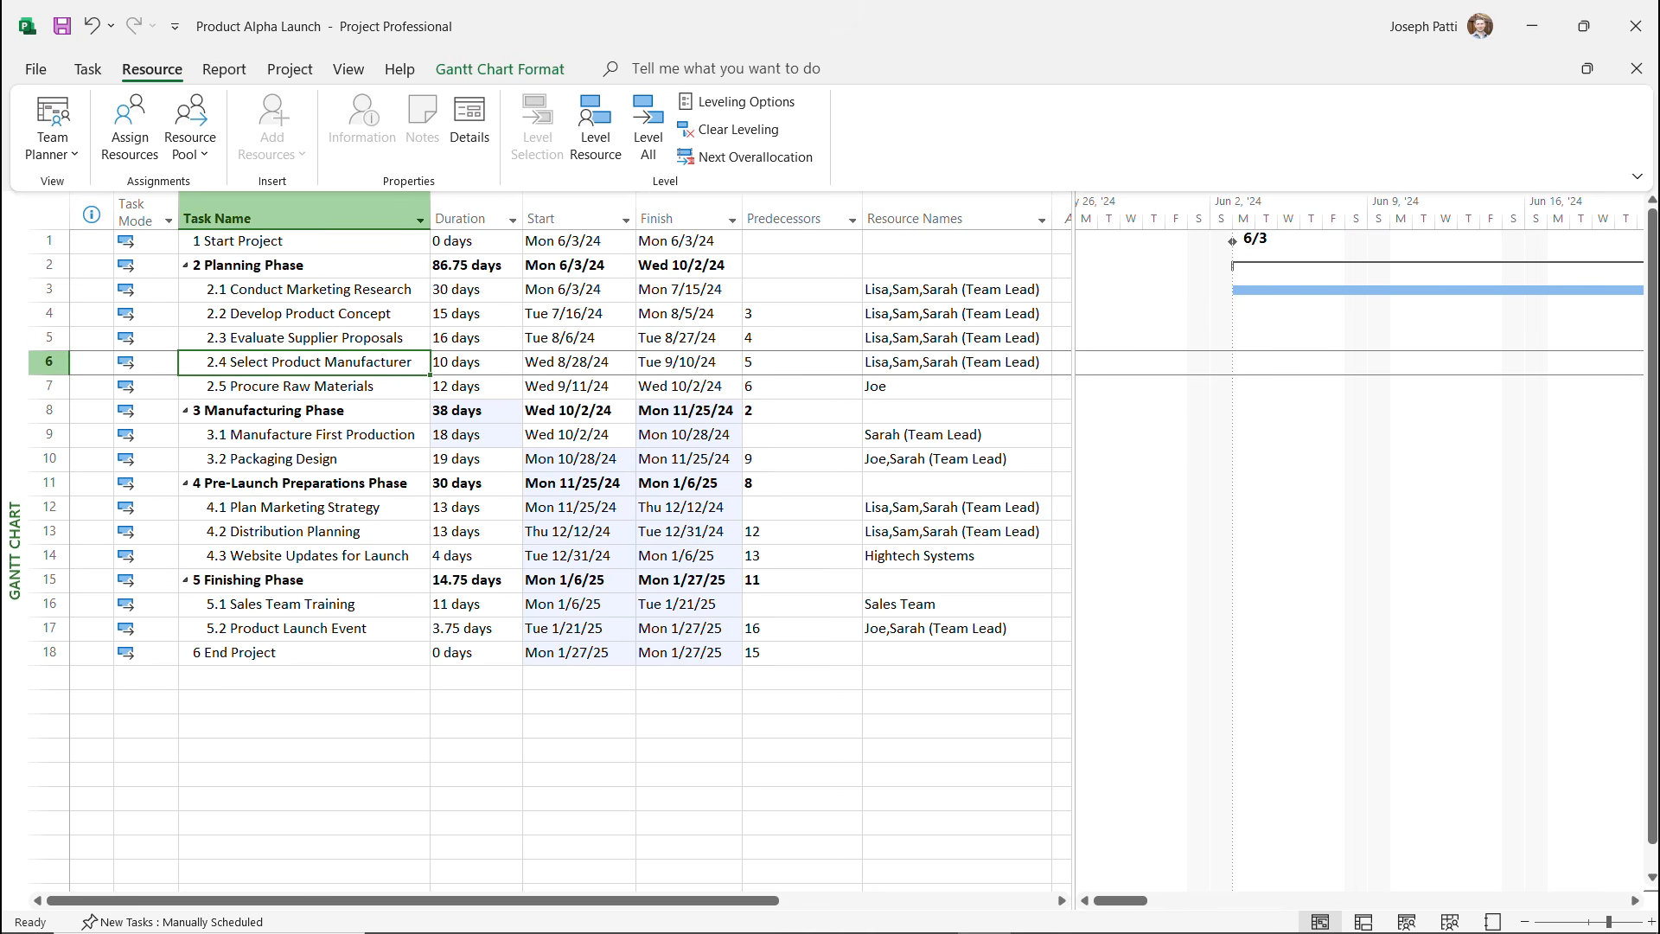
pyautogui.click(302, 337)
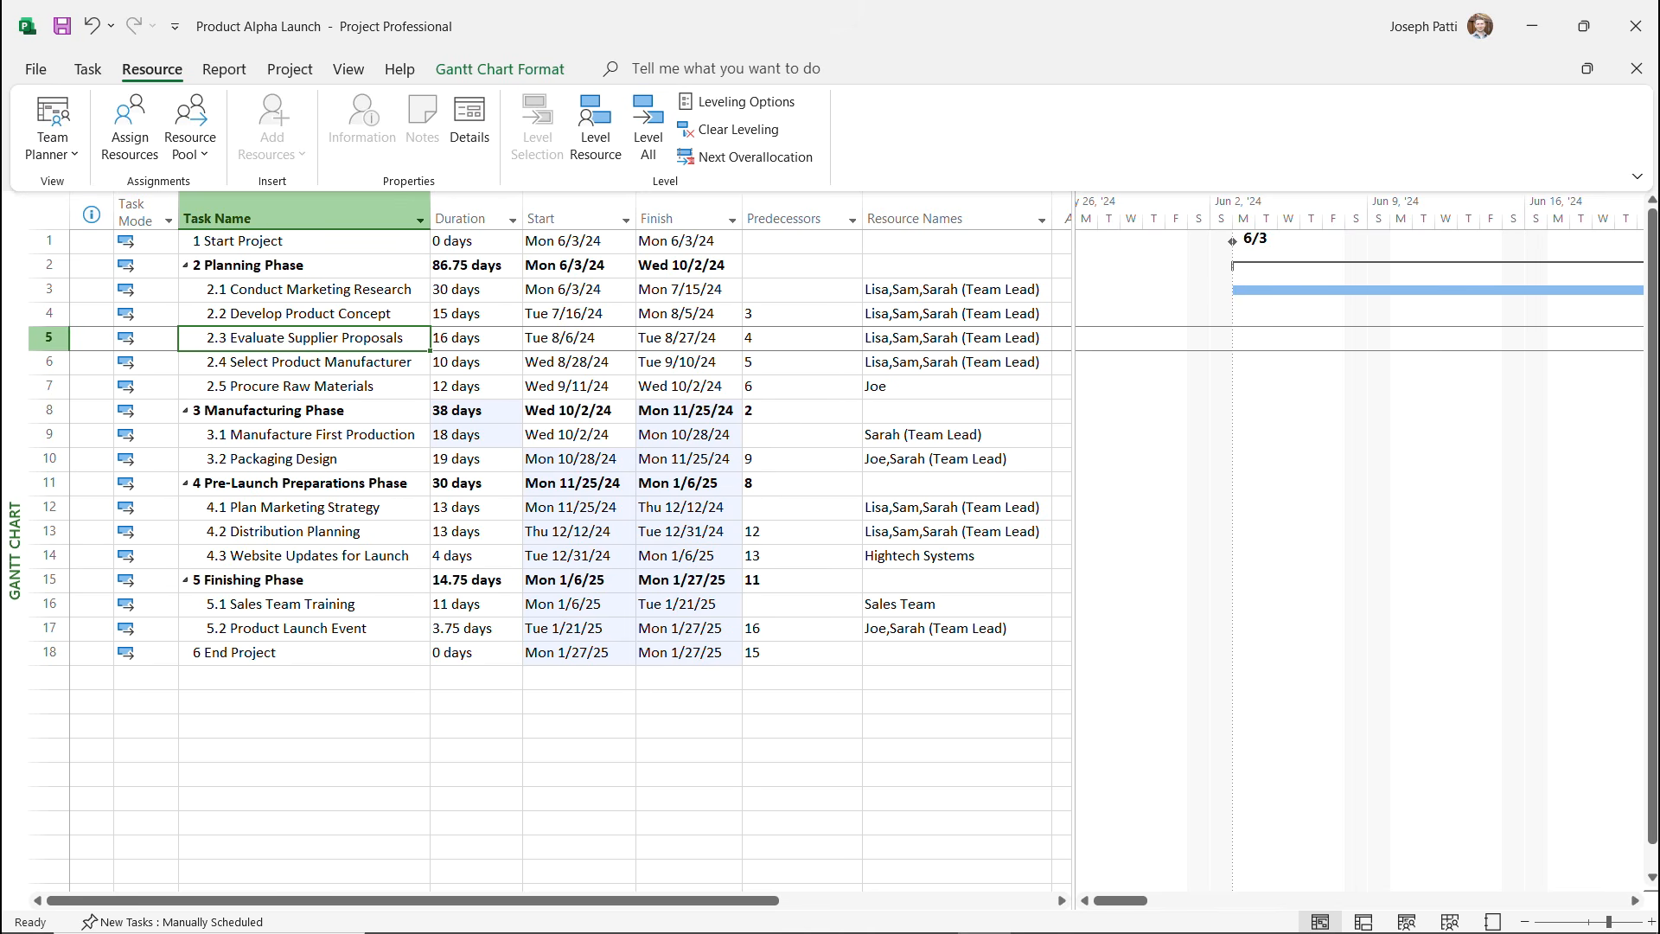
pyautogui.click(303, 361)
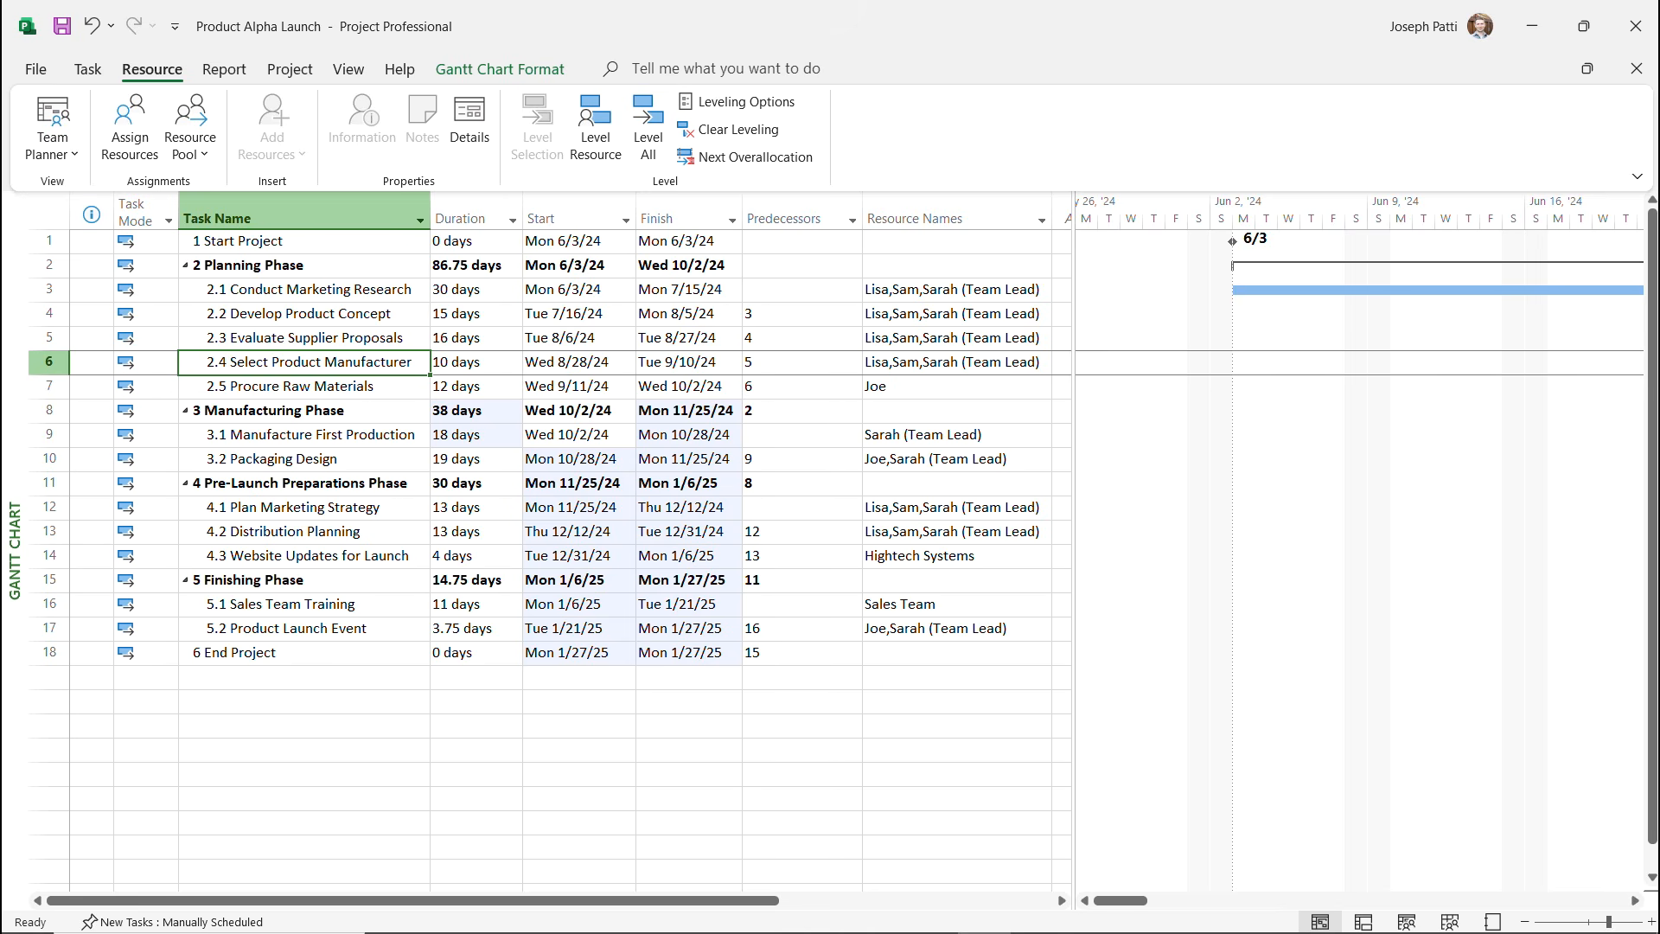
pyautogui.click(303, 337)
pyautogui.click(302, 361)
# Set the predecessor link of task 2.4 Select Product Manufacturer to Start-to-Start (SS), and level all resources.
pyautogui.doubleClick(308, 361)
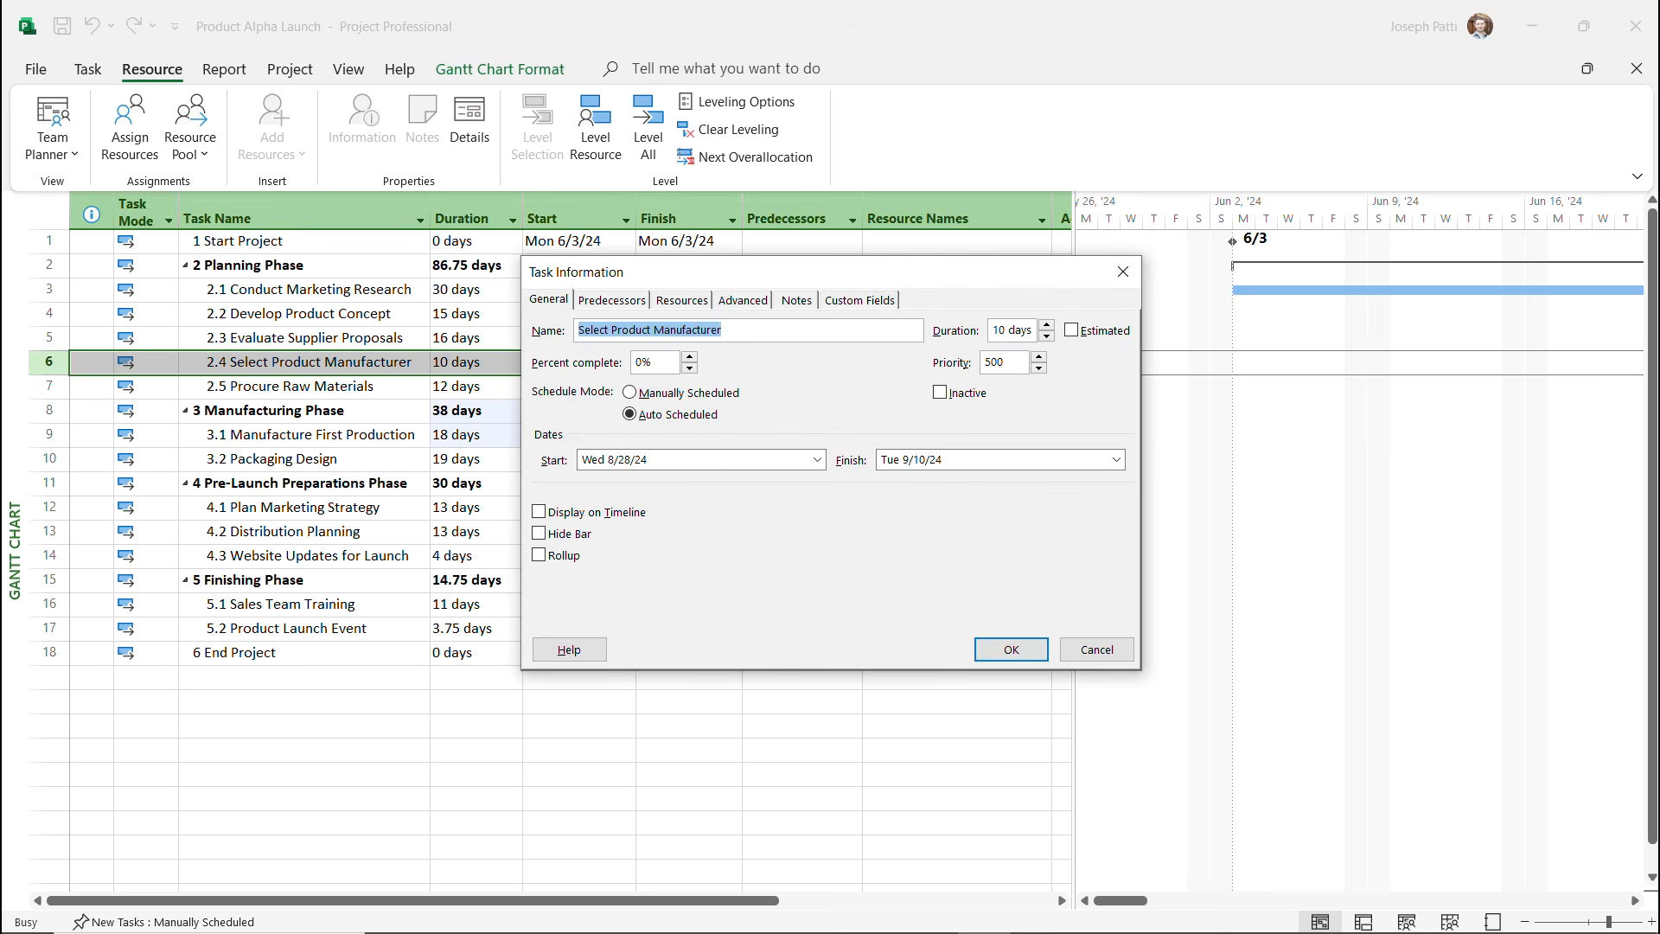
pyautogui.moveTo(726, 271); pyautogui.dragTo(667, 351)
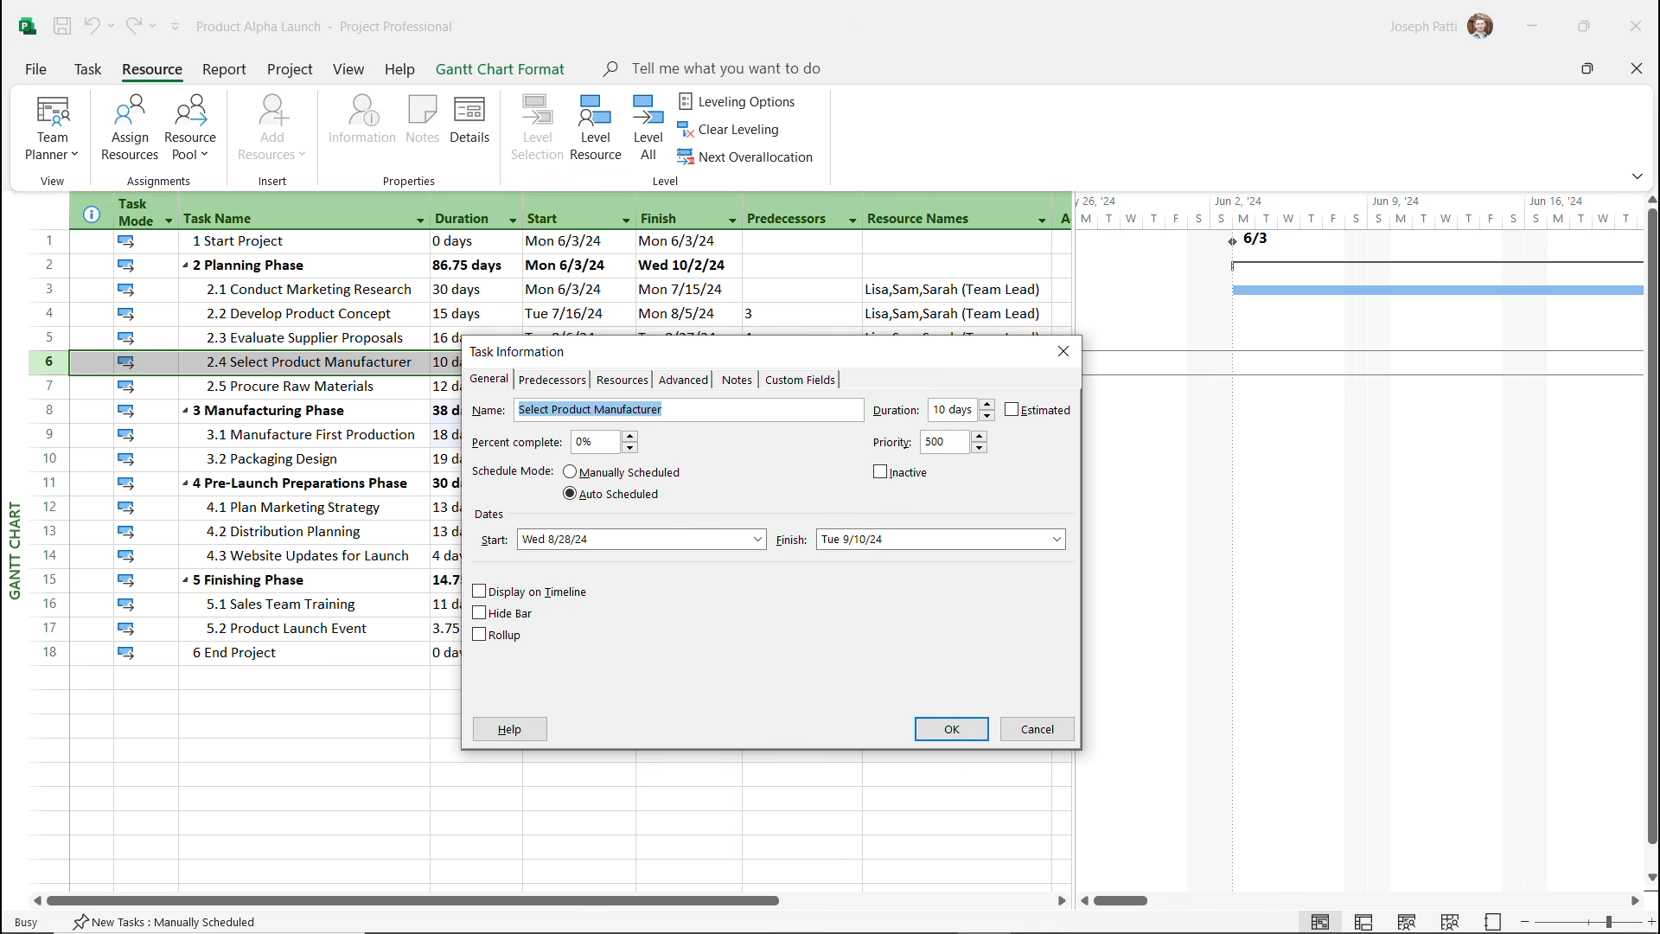
pyautogui.click(550, 379)
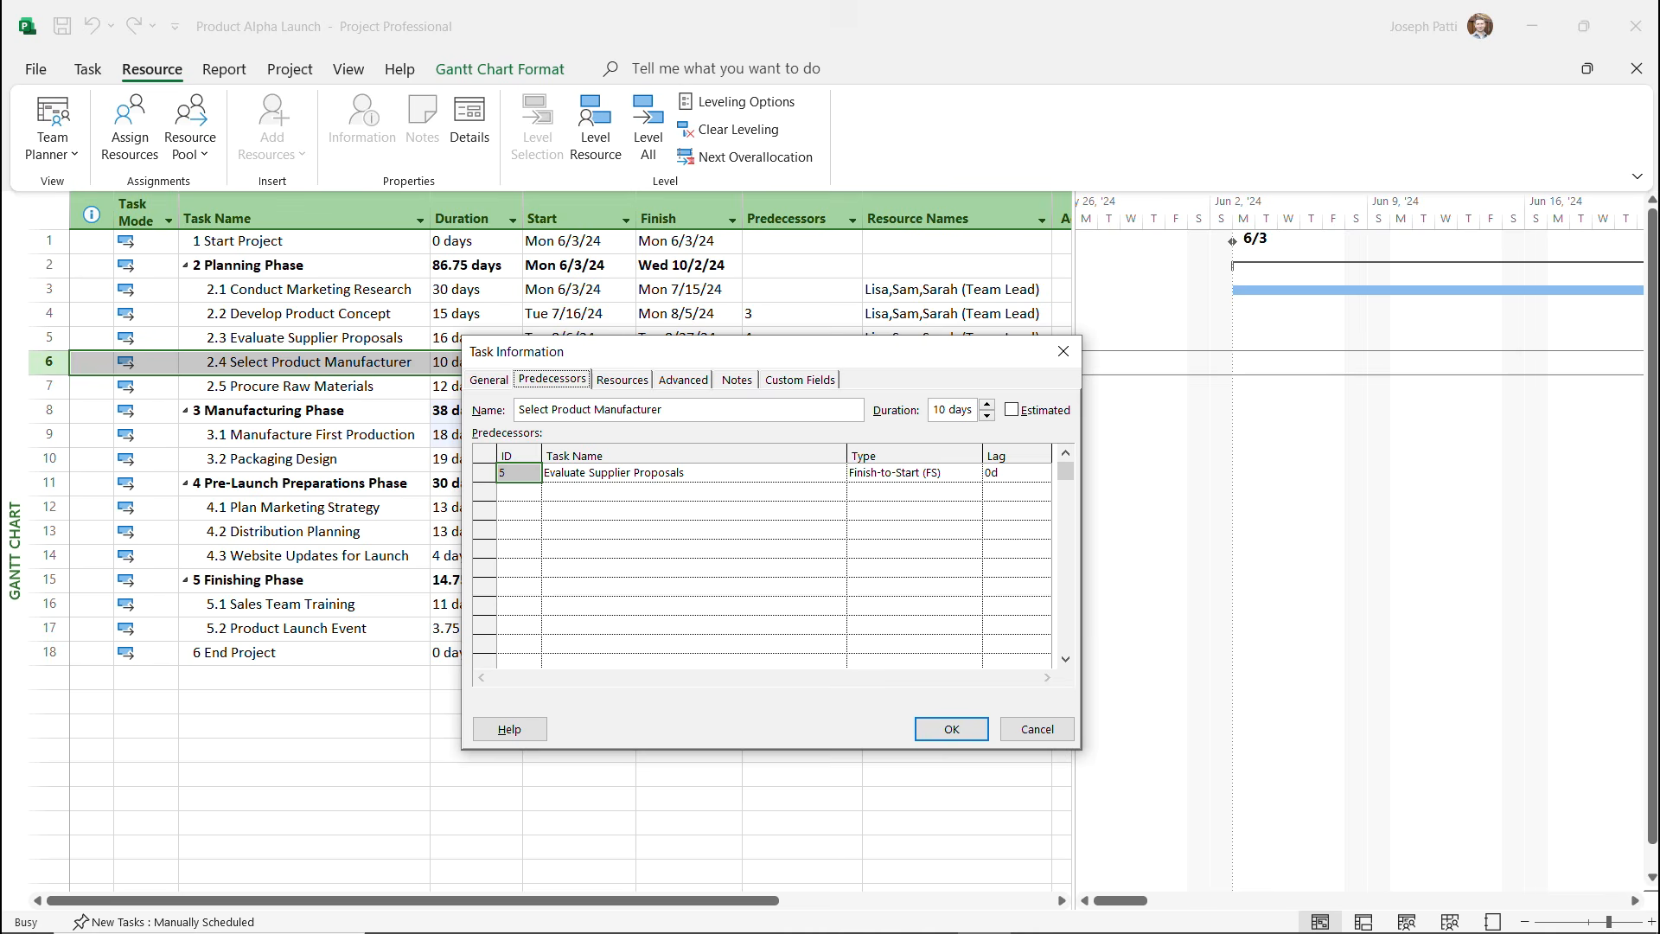
pyautogui.click(913, 472)
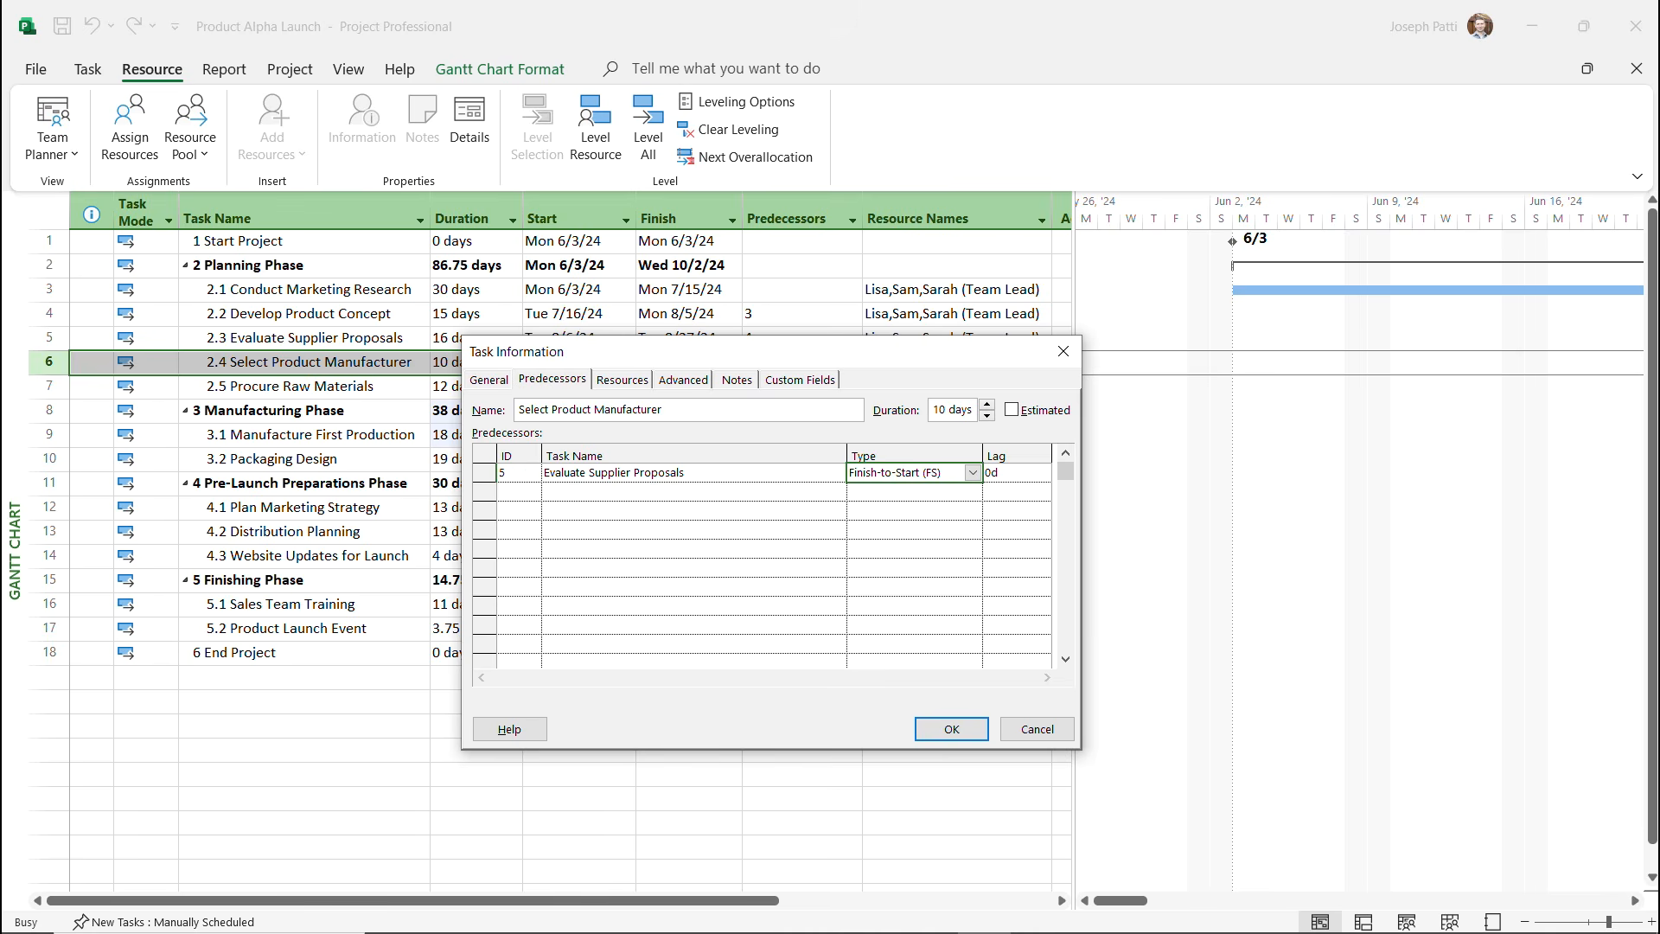
pyautogui.click(971, 472)
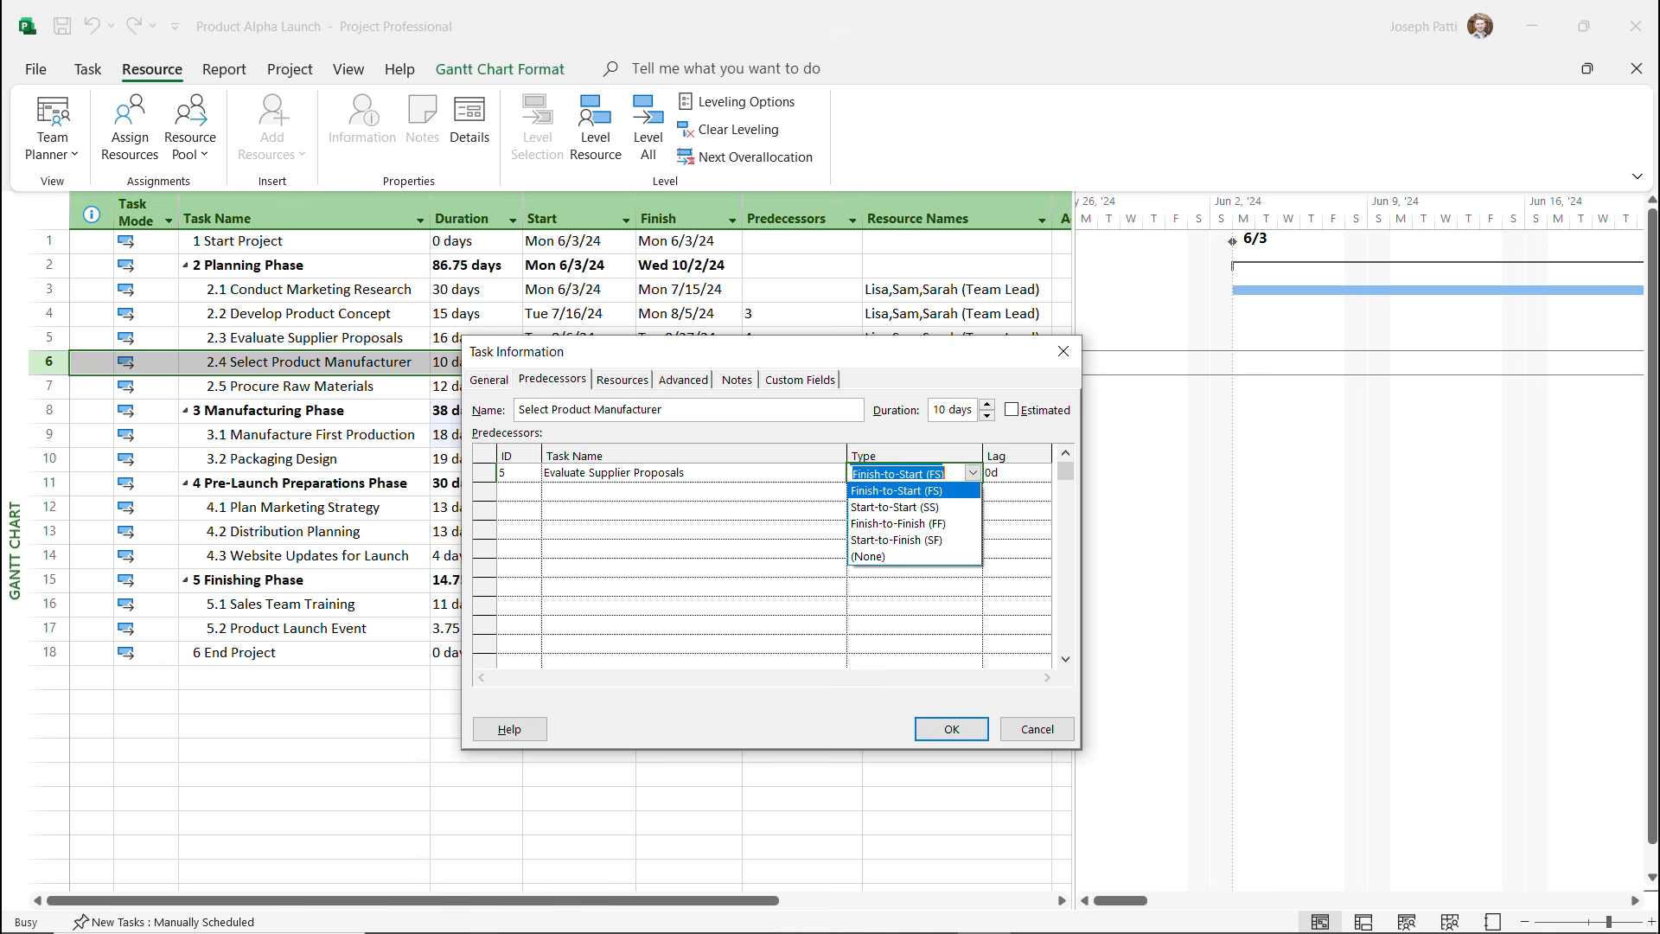
pyautogui.press('Down')
pyautogui.press('Return')
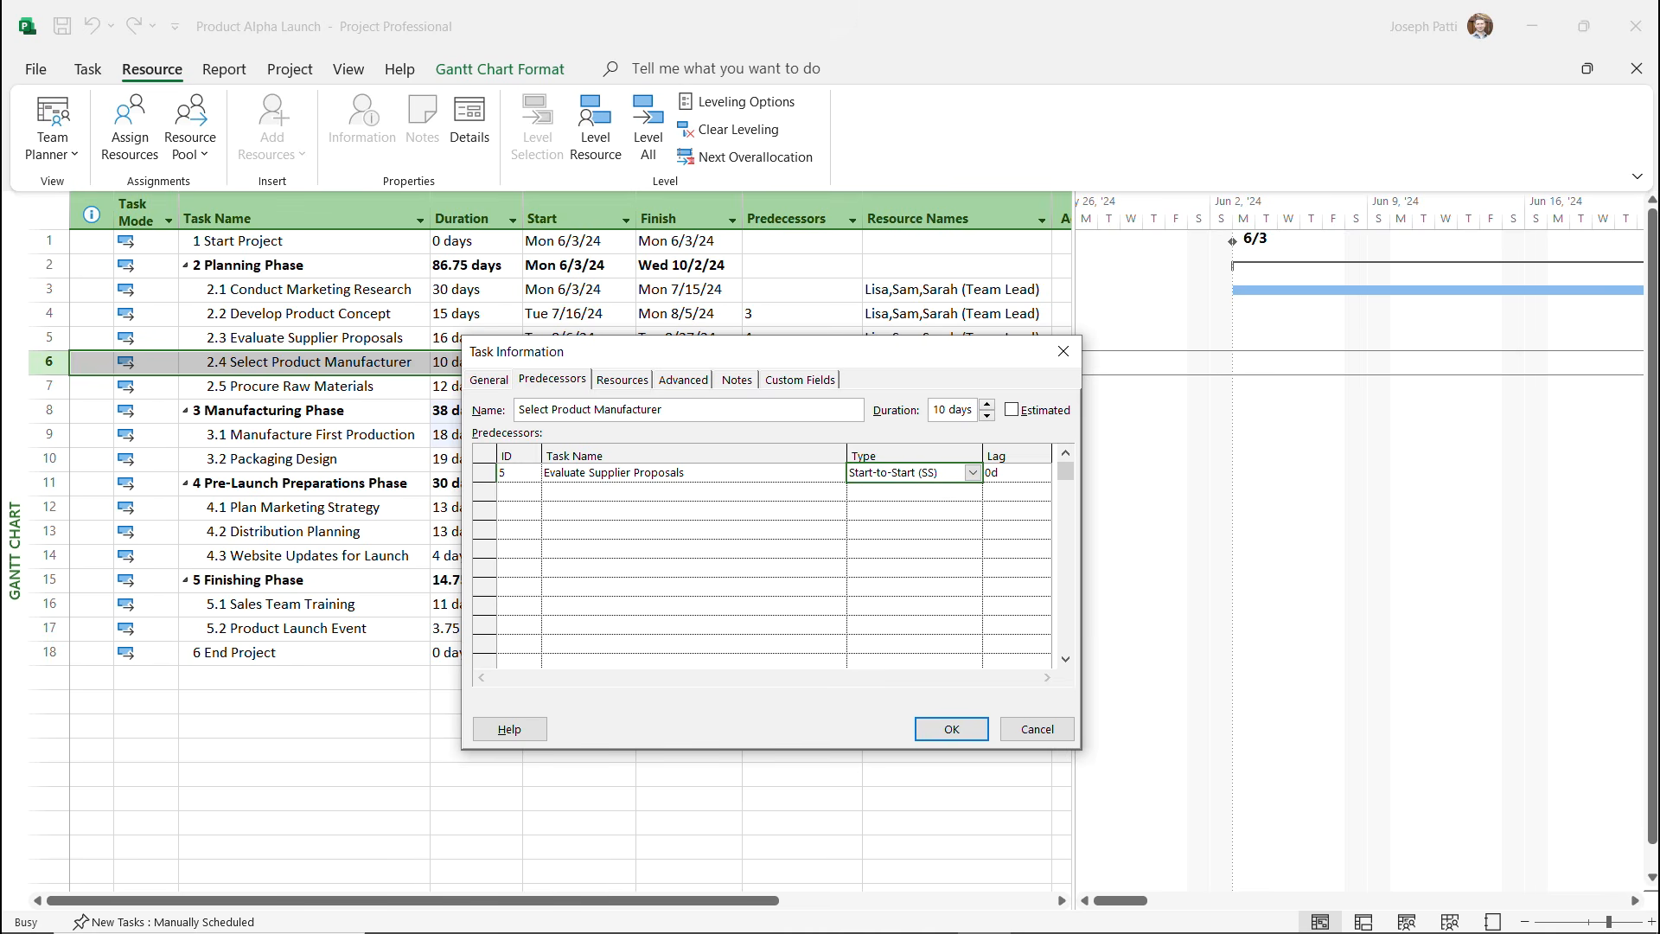
pyautogui.press('Return')
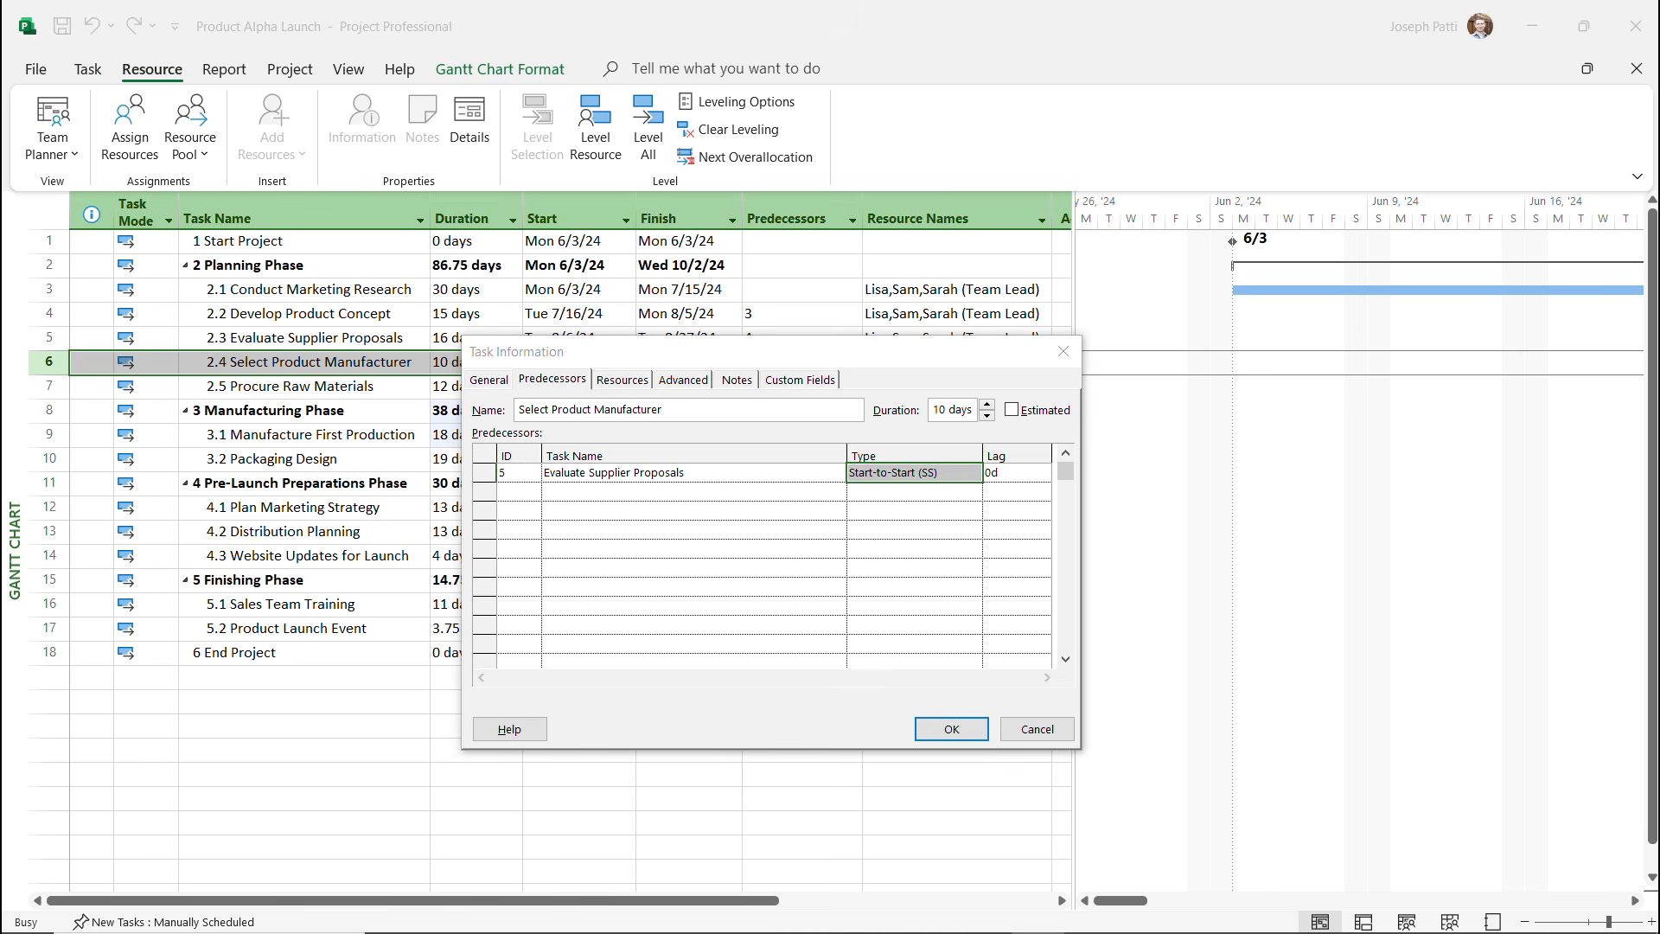
pyautogui.click(913, 472)
pyautogui.click(971, 472)
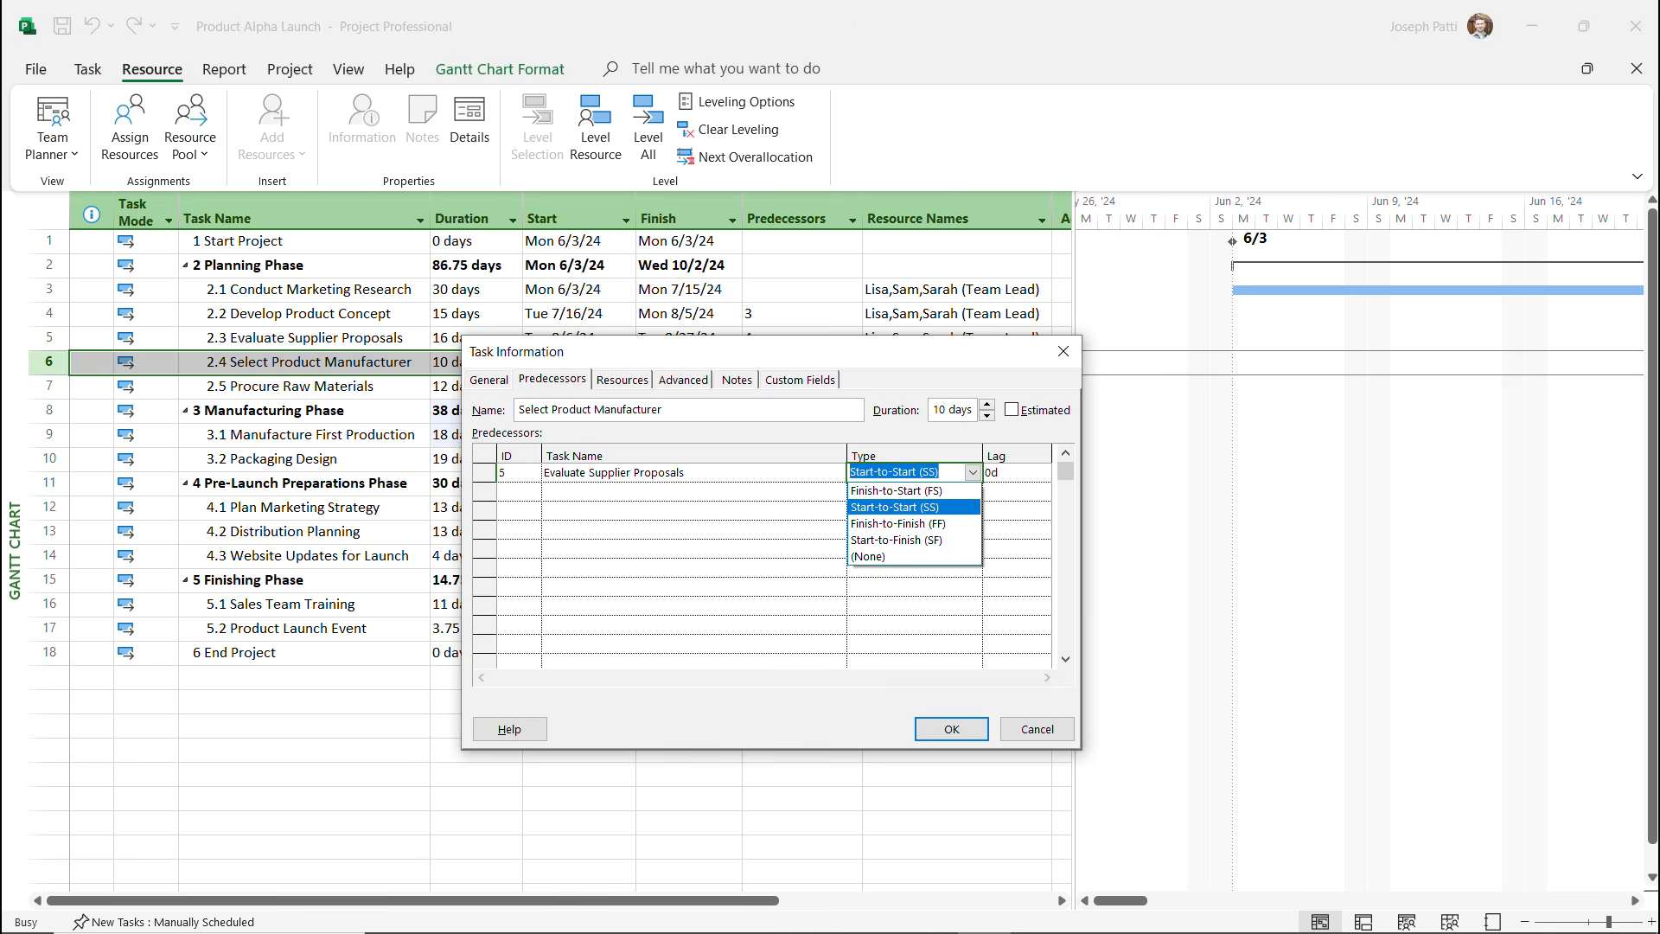
pyautogui.press('Return')
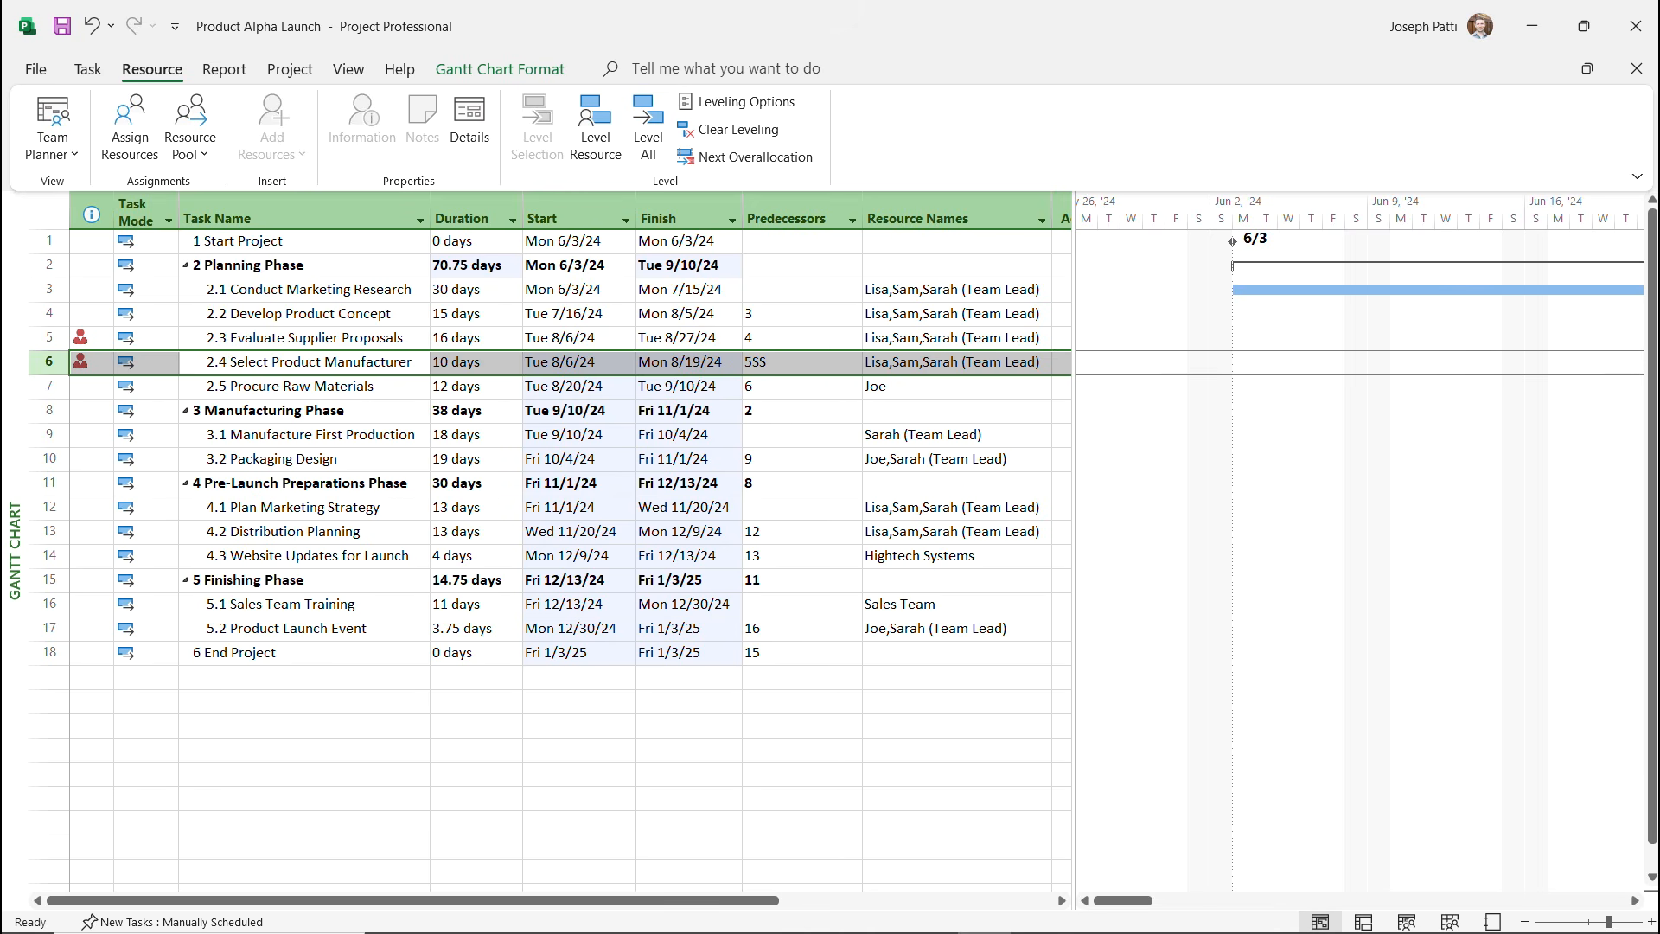
pyautogui.moveTo(81, 361)
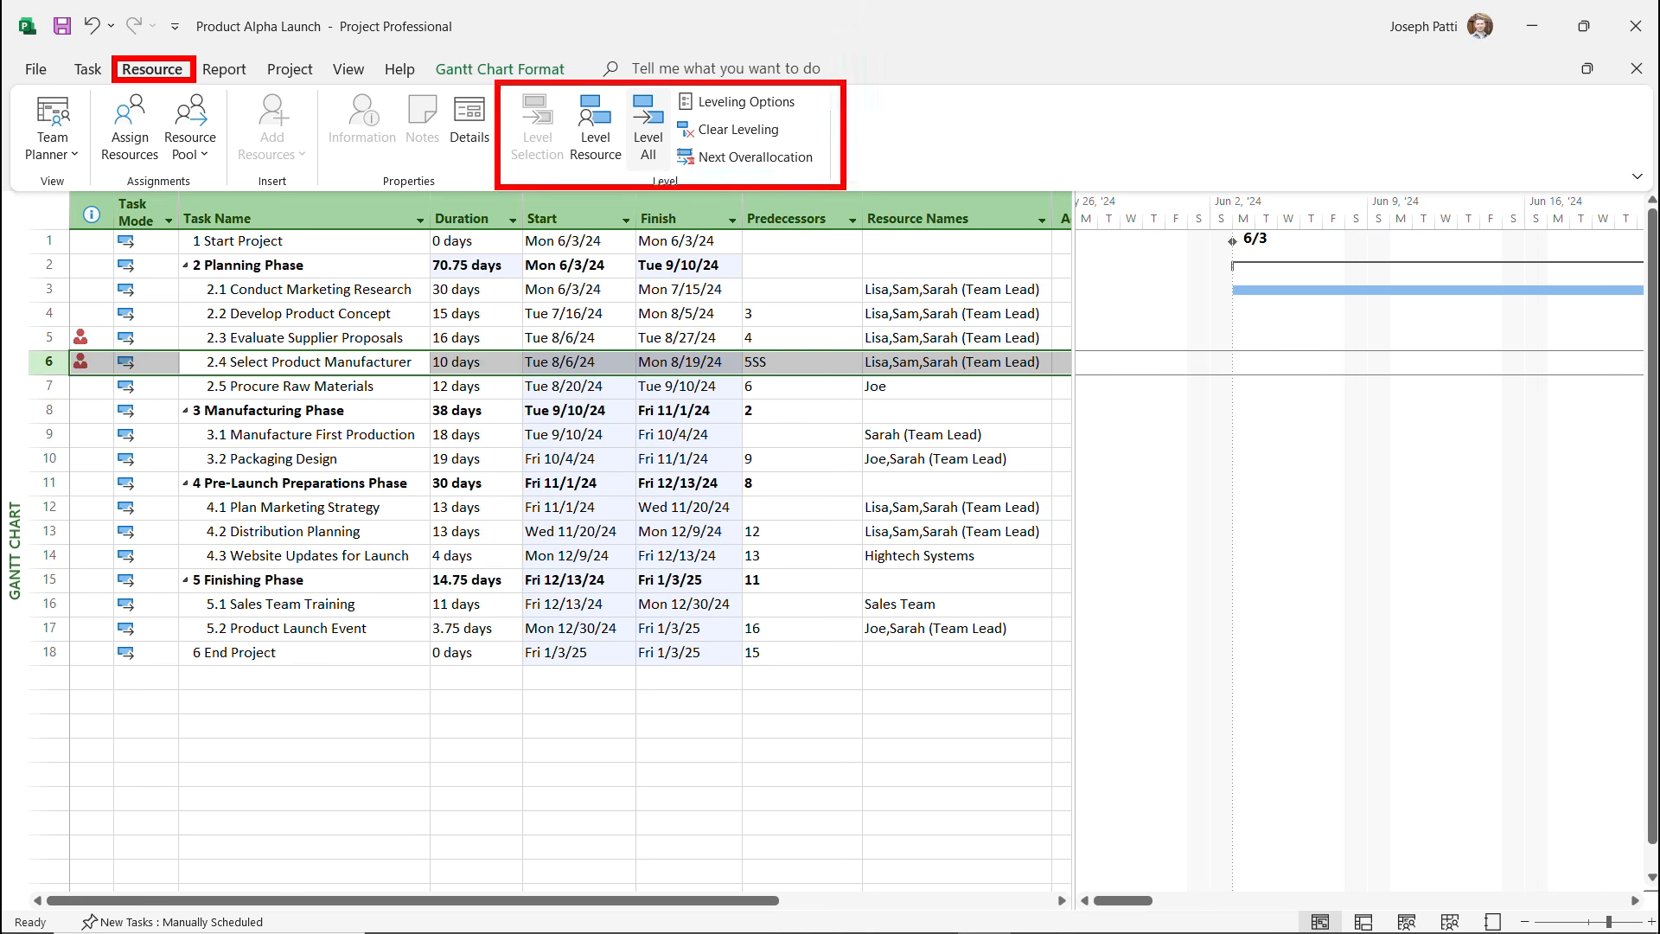
pyautogui.click(650, 138)
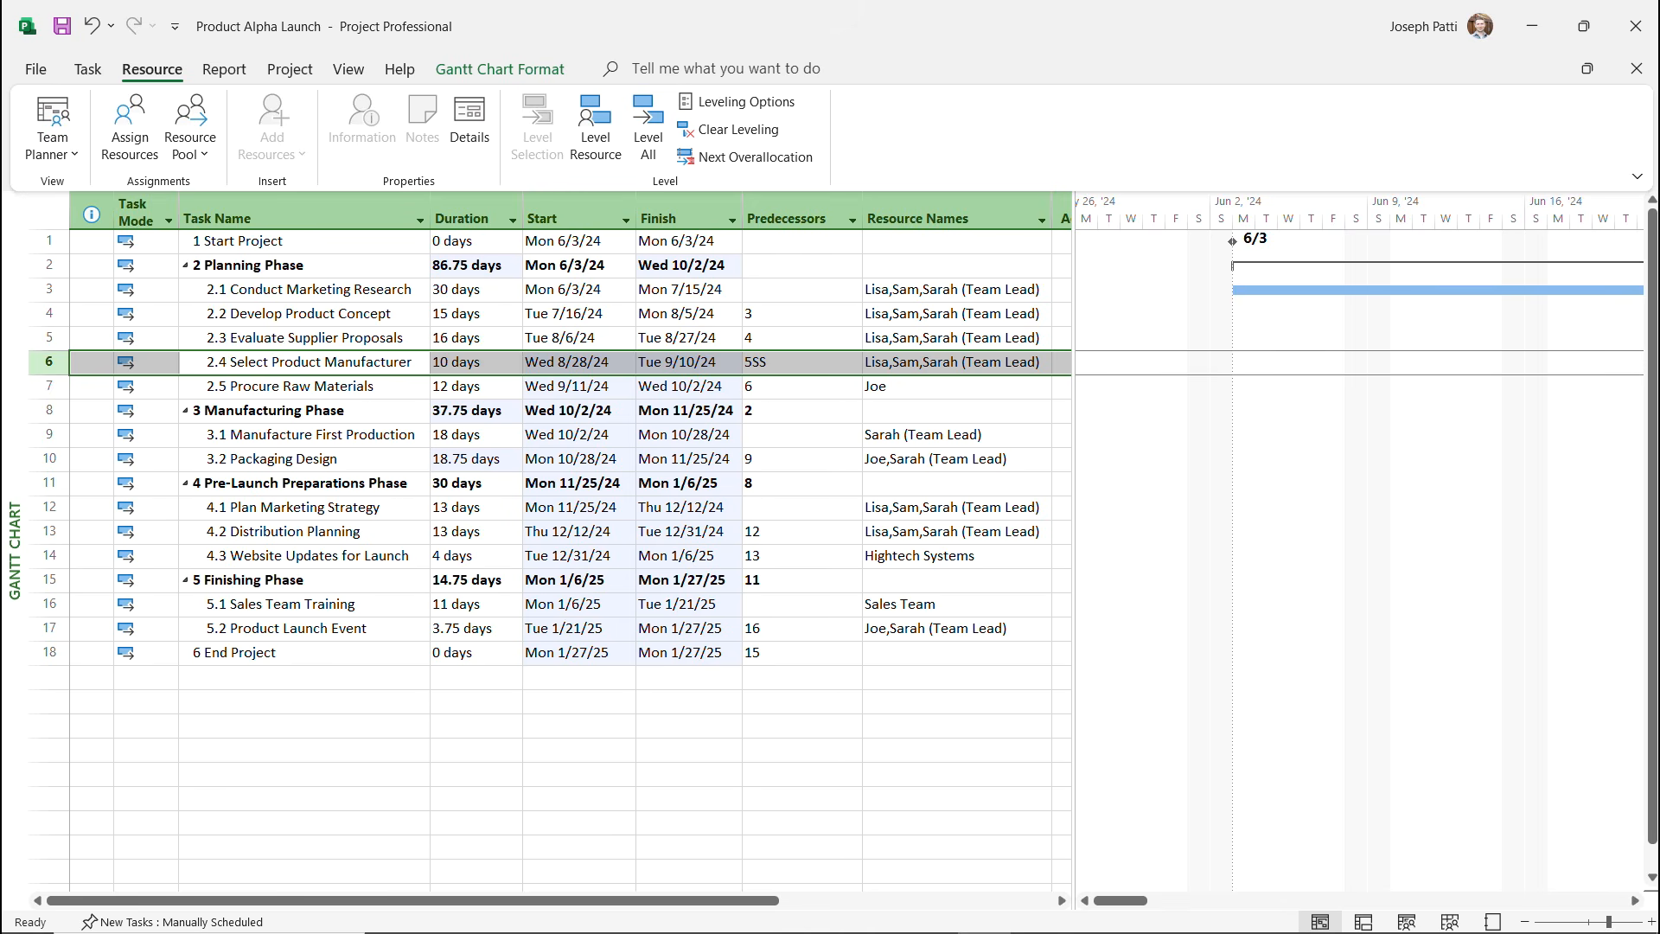
# Set the predecessor link of task 3.2 Packaging Design to Finish-to-Finish (FF), and level all resources.
pyautogui.doubleClick(303, 458)
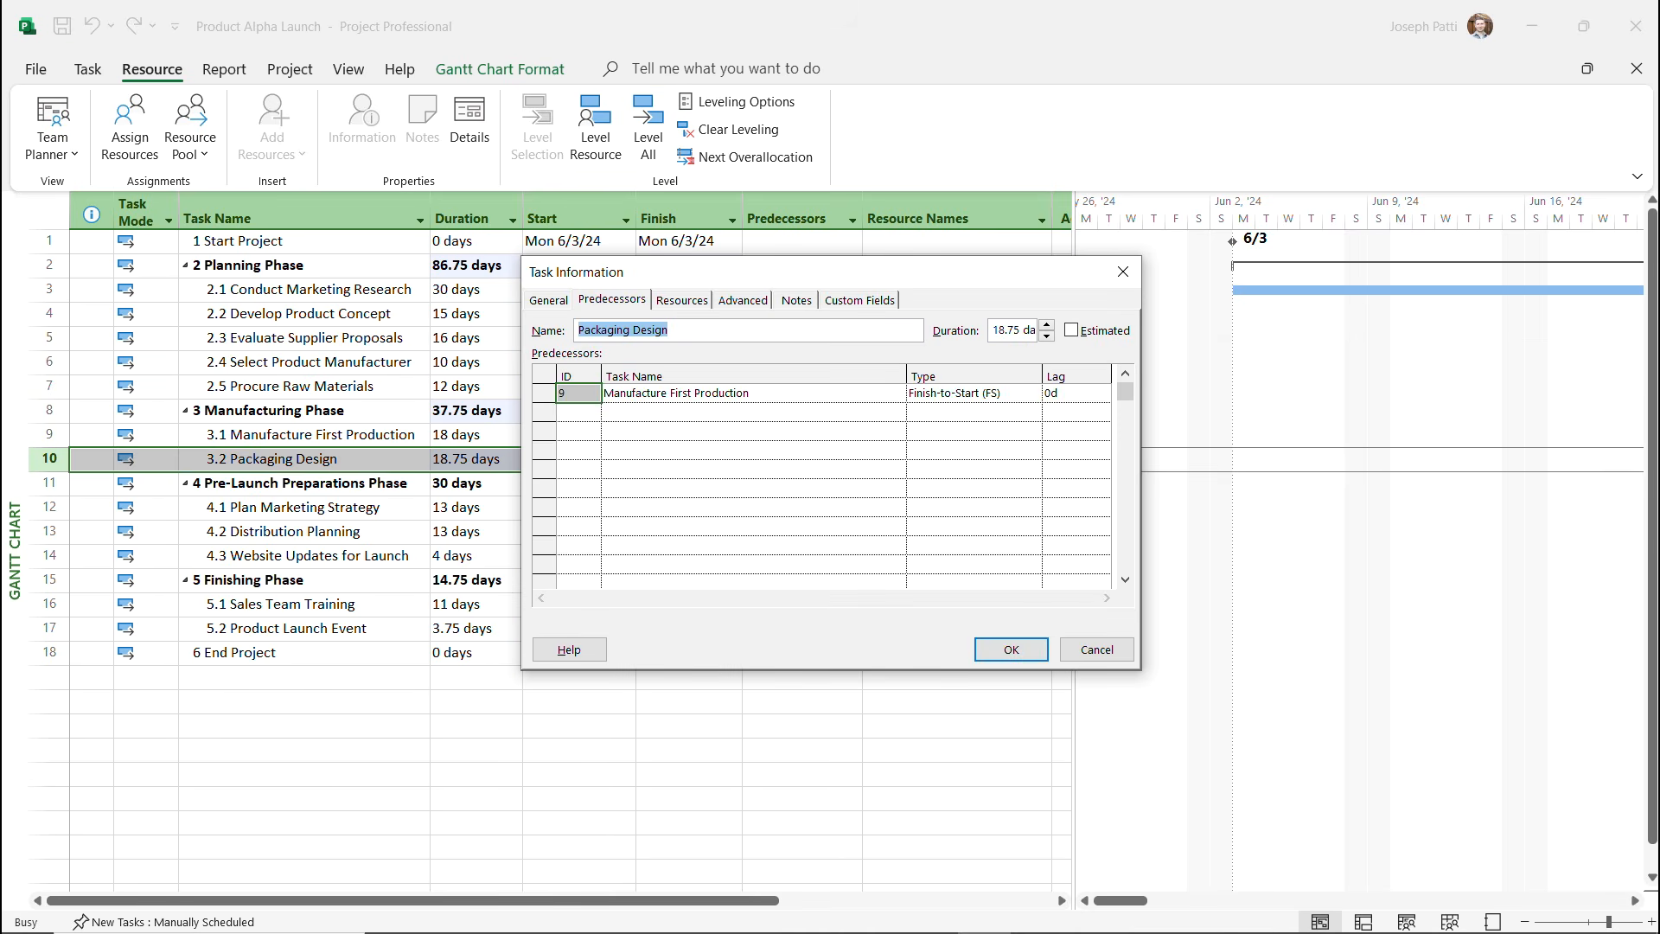
pyautogui.click(966, 392)
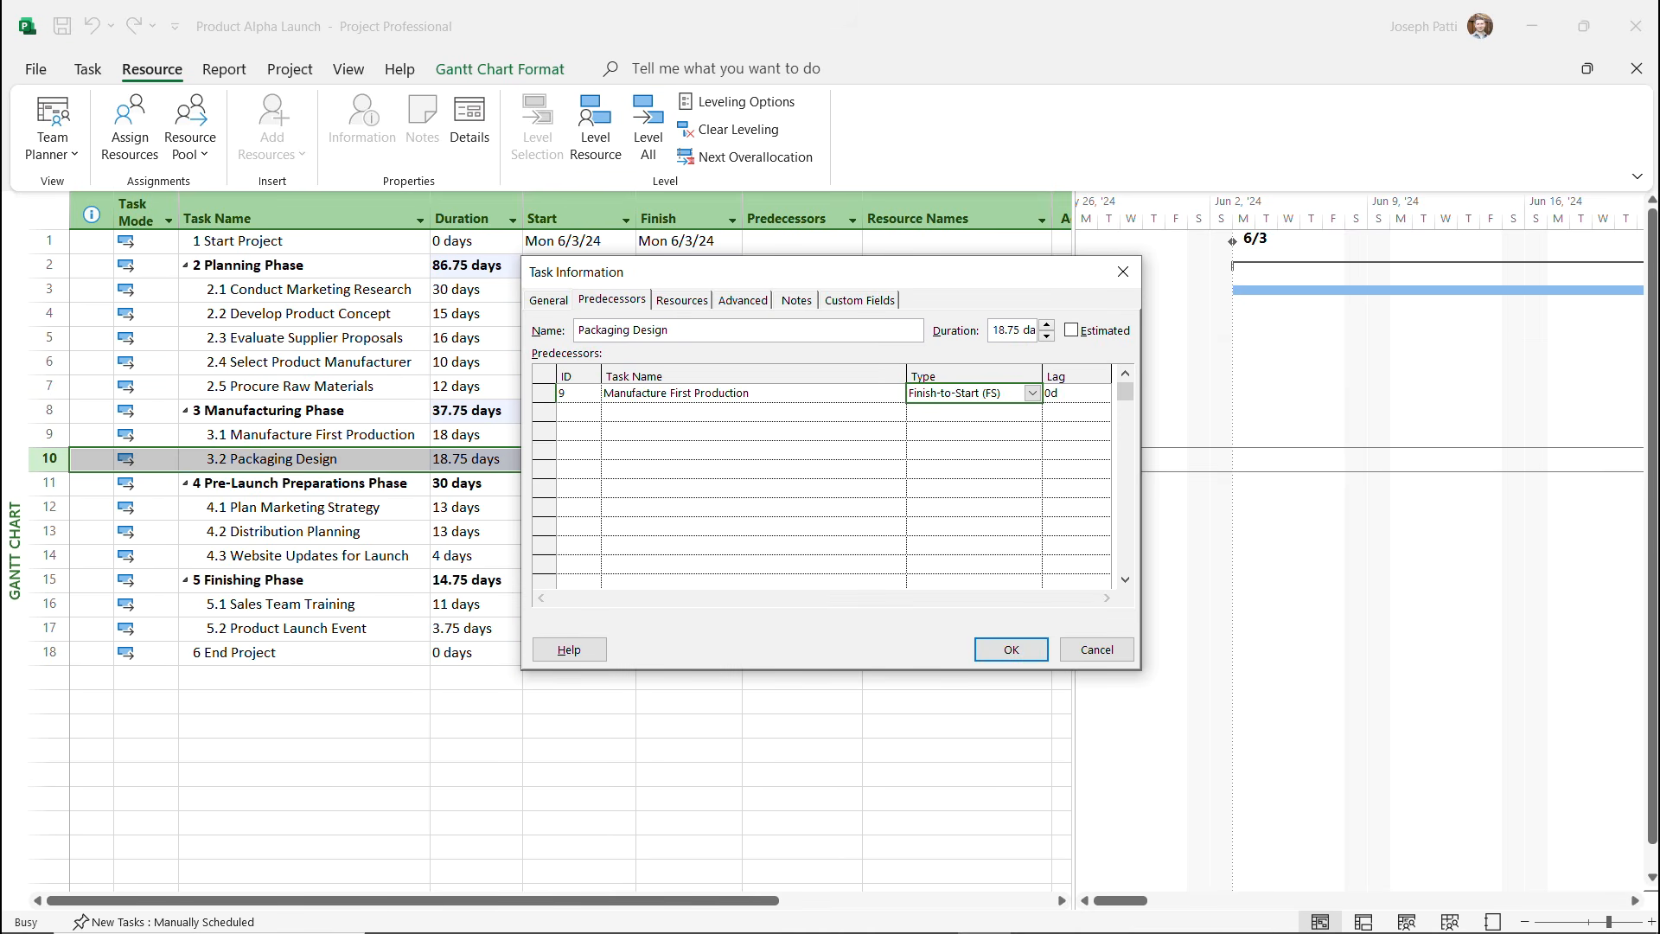
pyautogui.click(1031, 392)
pyautogui.click(968, 442)
pyautogui.click(1011, 649)
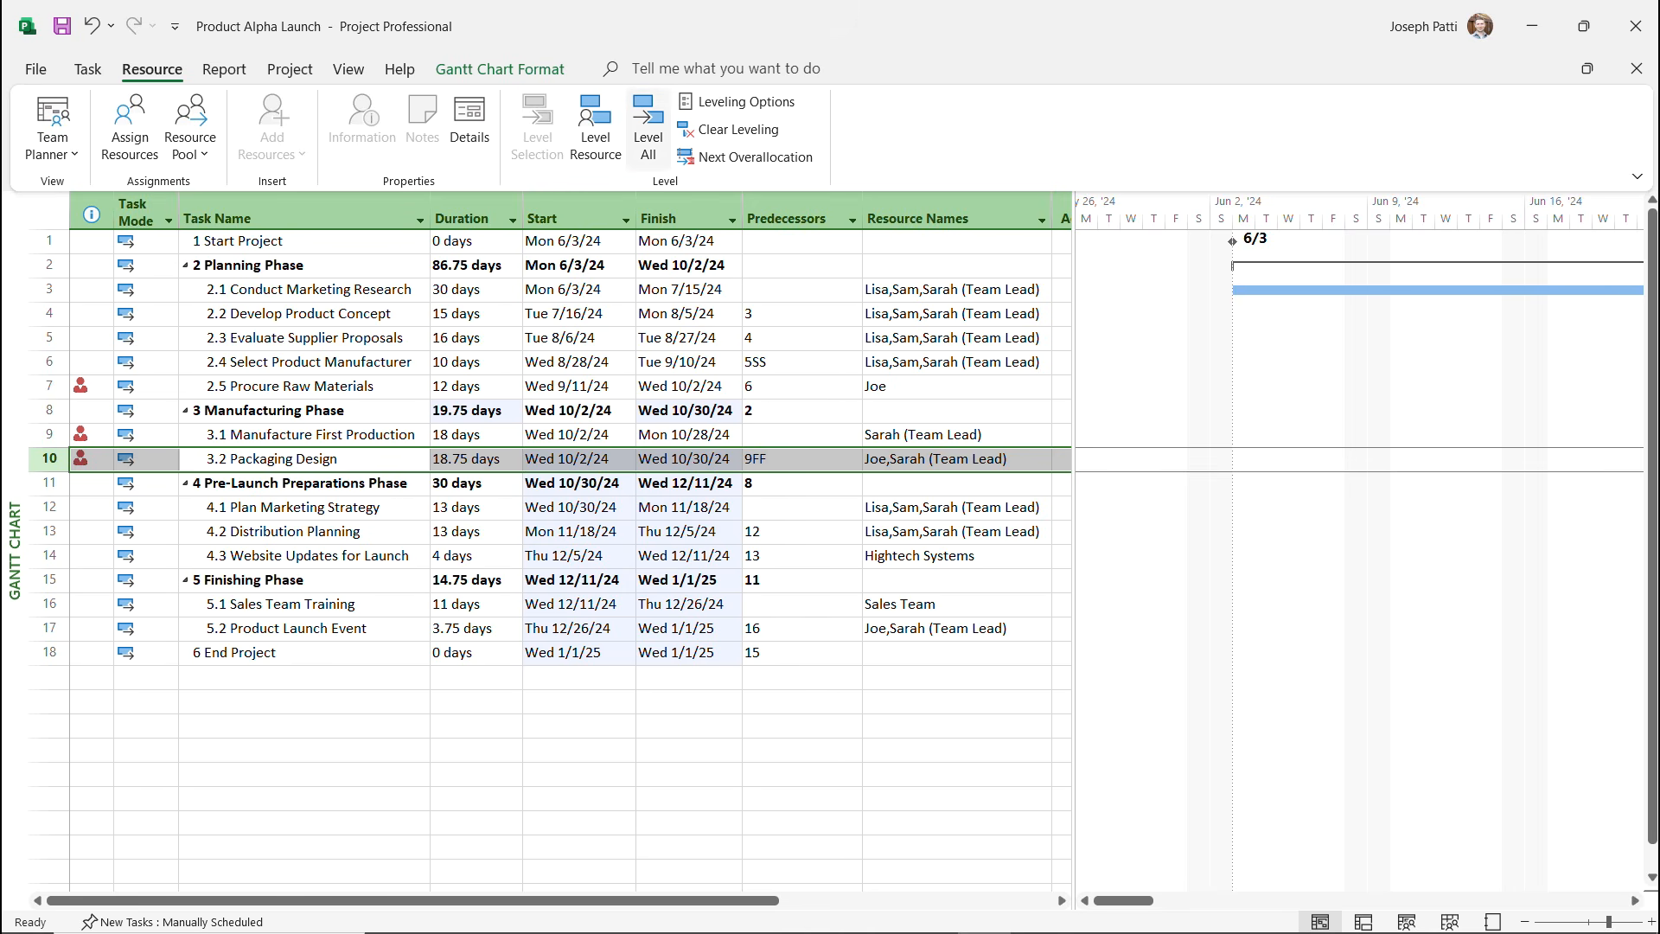
pyautogui.click(648, 130)
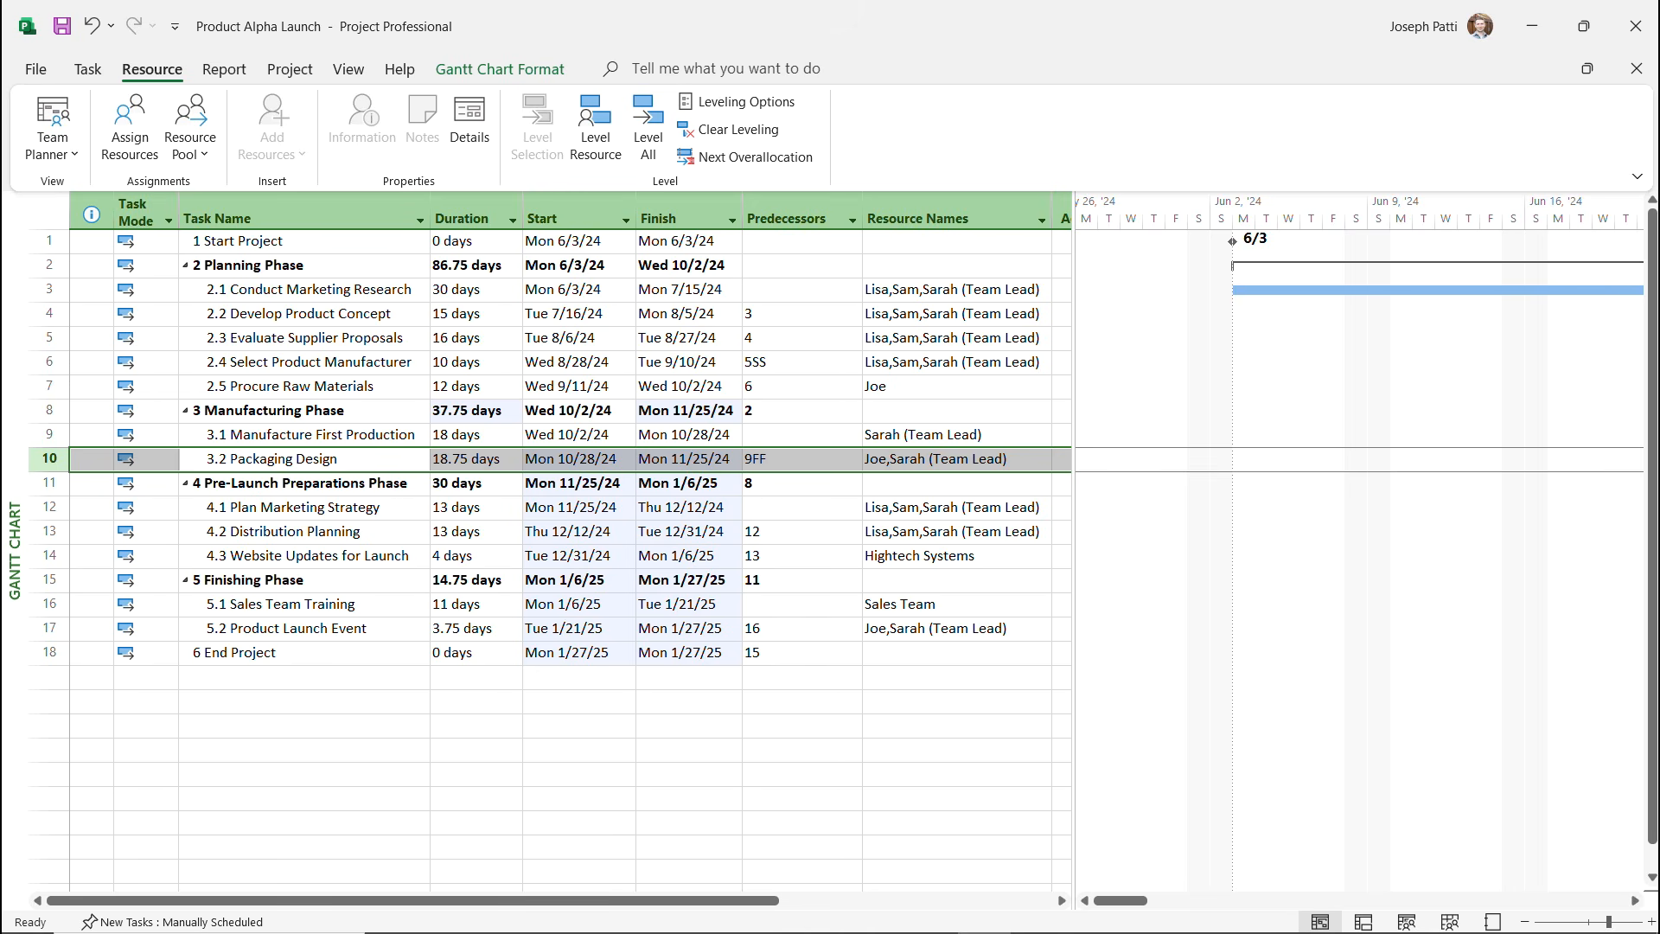
# Remove the Team Lead resource from task 2.4 Select Product Manufacturer.
pyautogui.click(955, 361)
pyautogui.click(1041, 361)
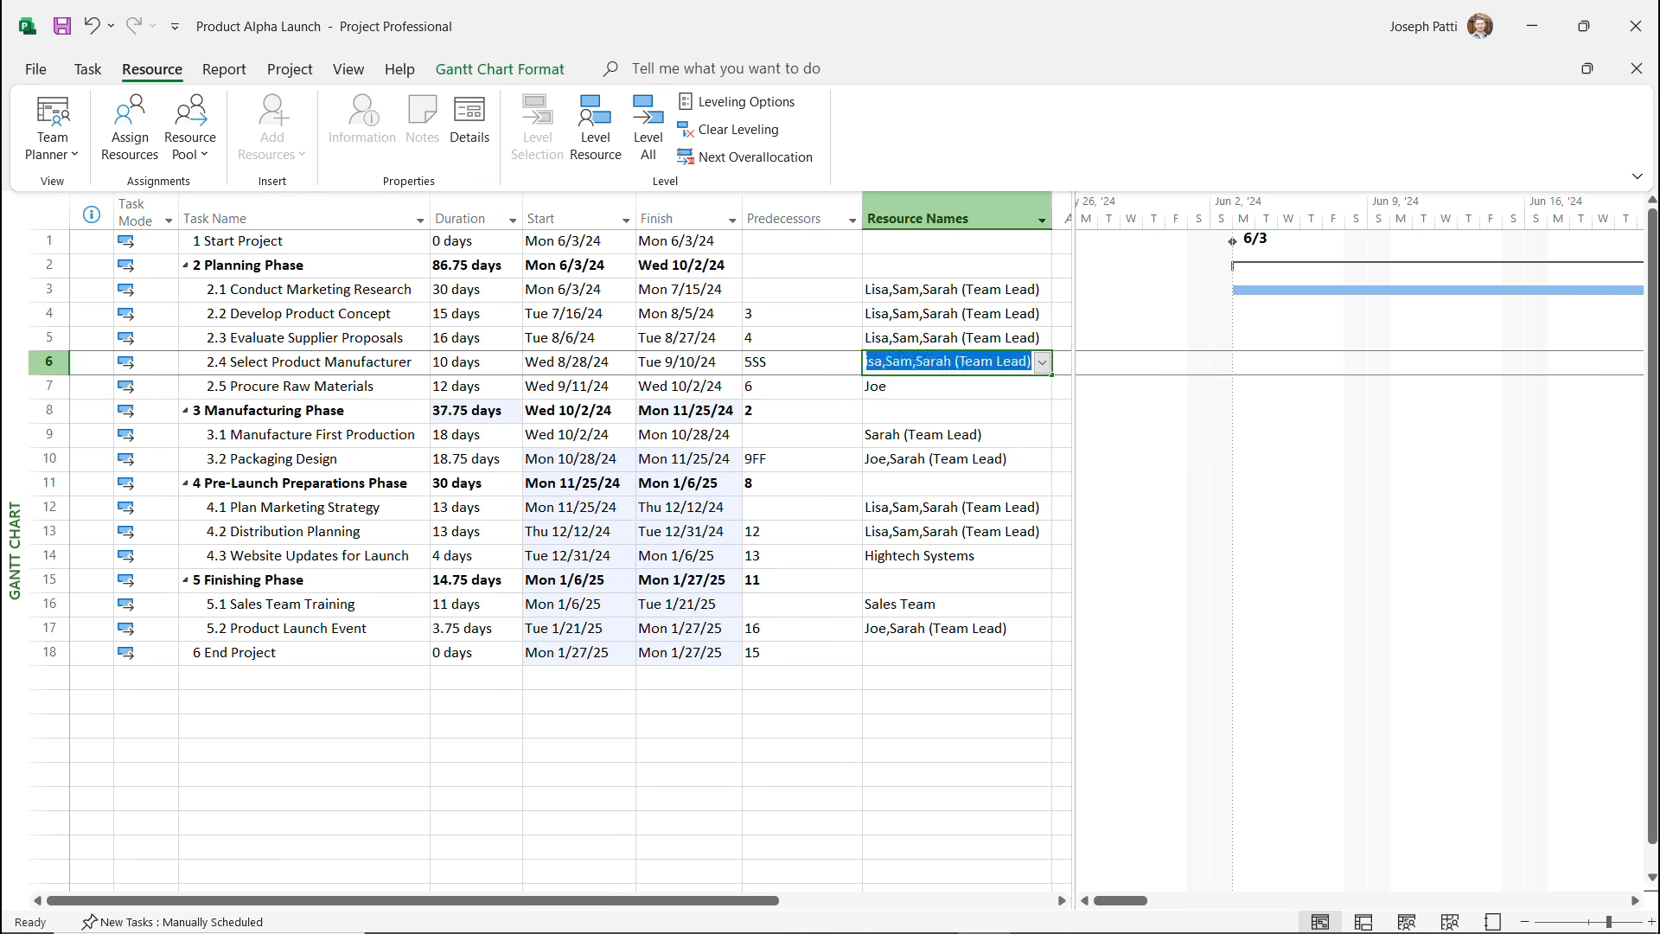
pyautogui.press('Down')
pyautogui.press('Down')
pyautogui.press('Down')
pyautogui.press('Down')
pyautogui.press('Down')
pyautogui.press('Down')
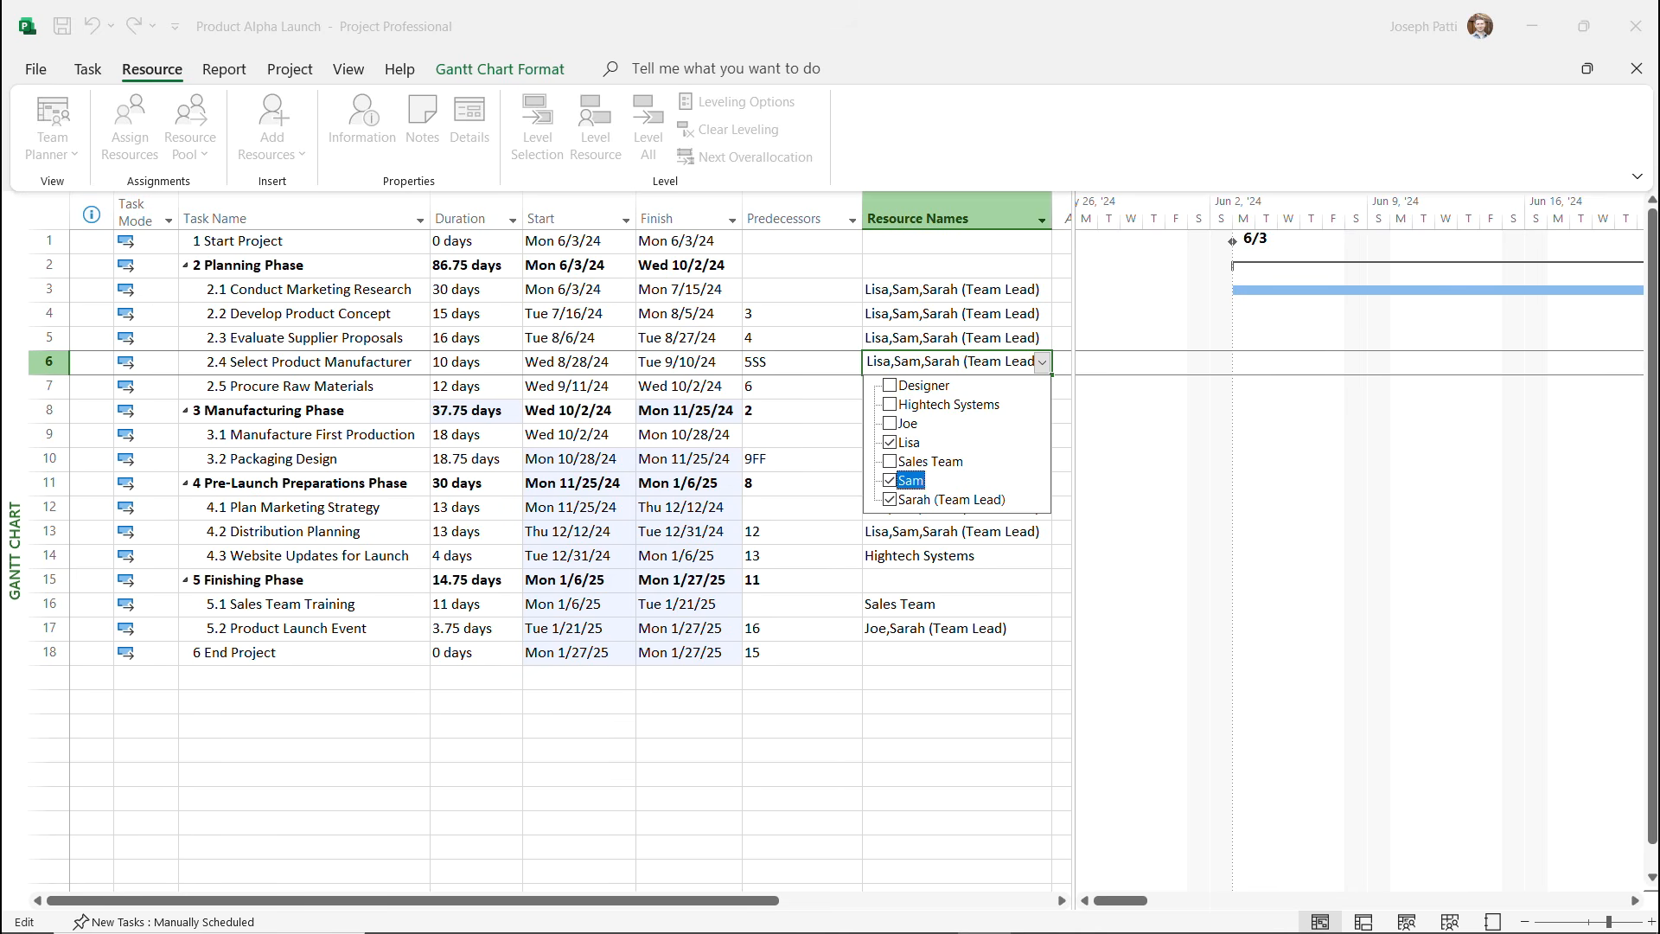
pyautogui.press('Return')
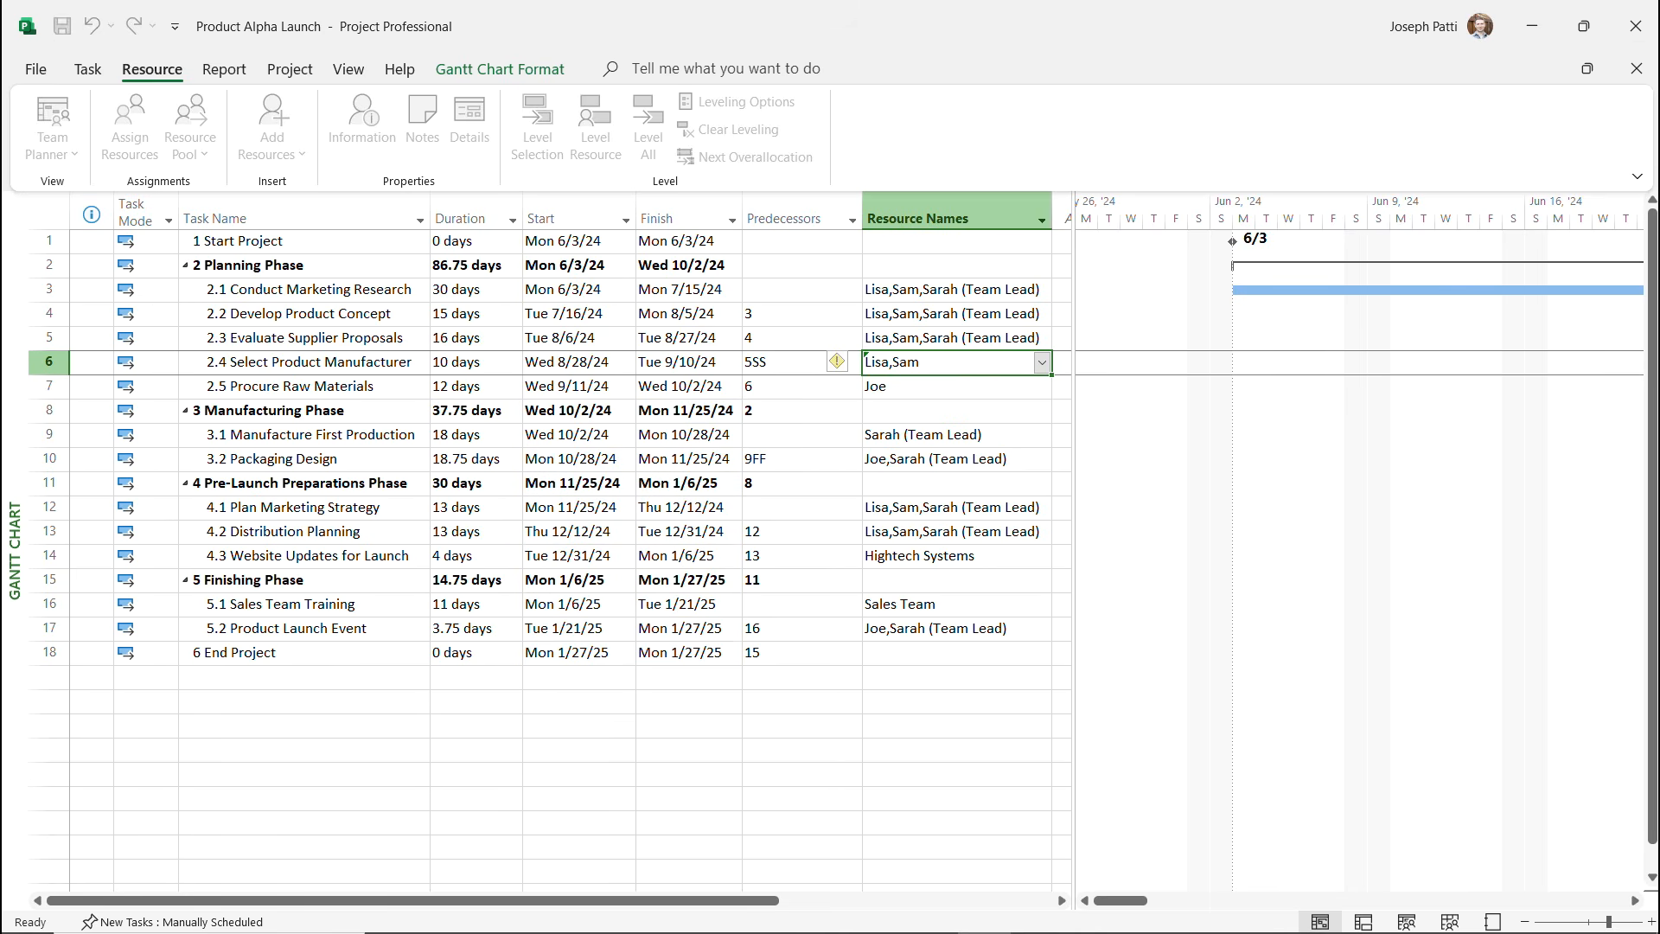
# Remove the Team Lead from task 2.3 Evaluate Supplier Proposals, decreasing the amount of work but keeping the same duration.
pyautogui.click(949, 337)
pyautogui.click(1042, 337)
pyautogui.click(888, 475)
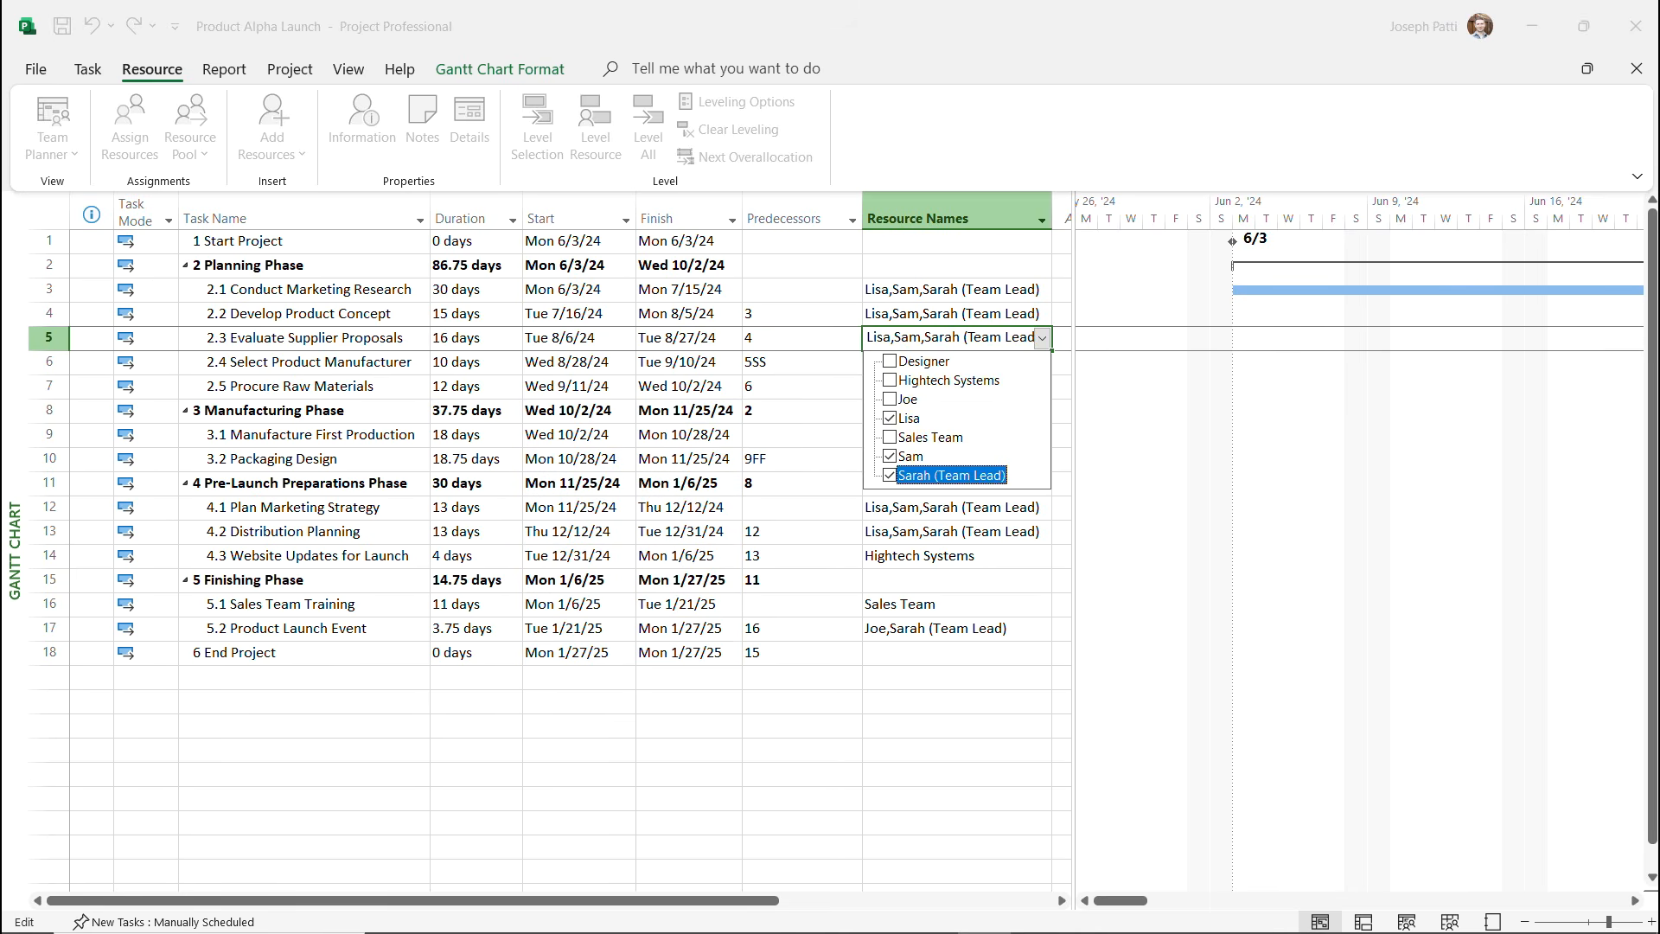
pyautogui.press('Return')
pyautogui.click(843, 338)
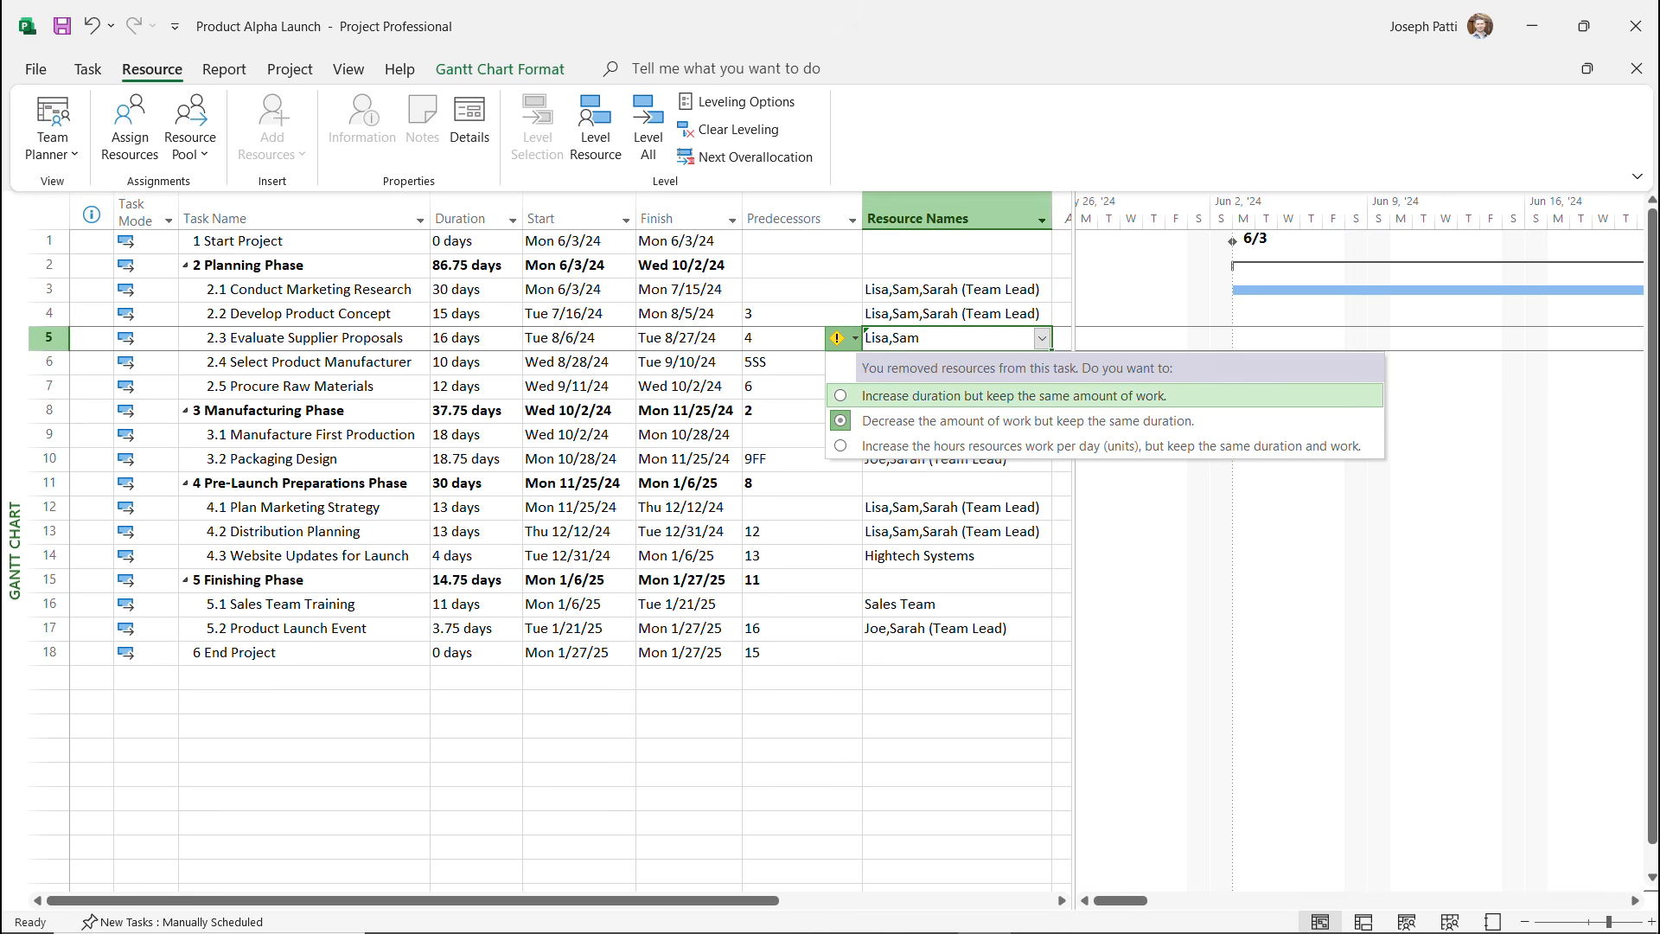
pyautogui.click(1027, 421)
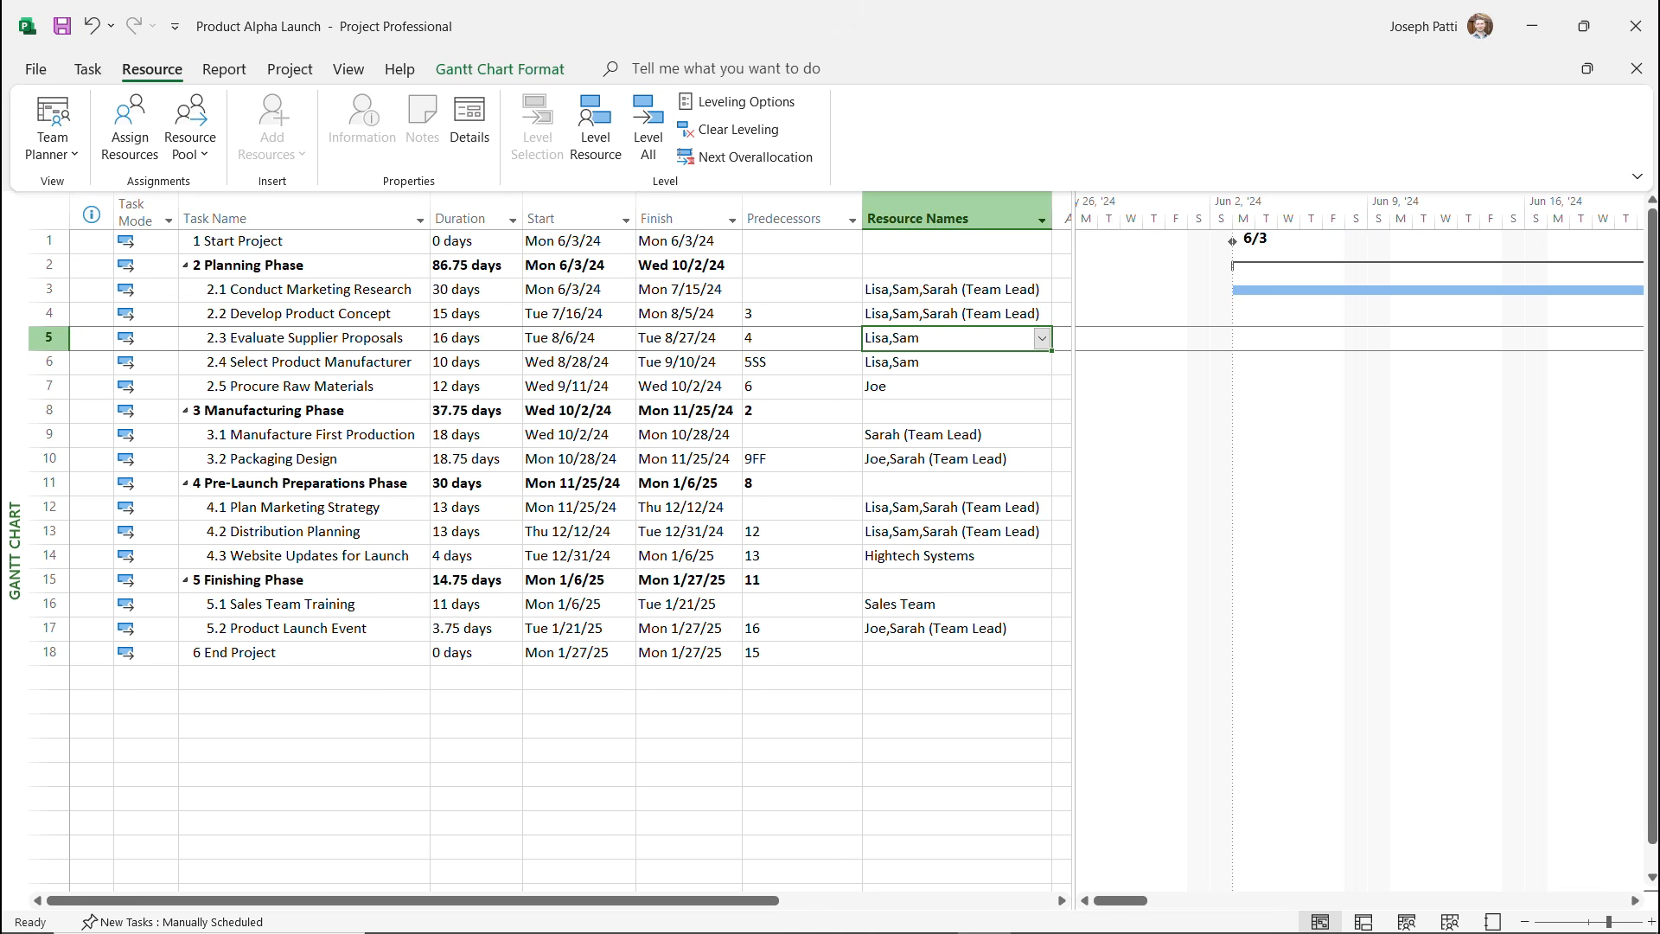
pyautogui.press('Down')
pyautogui.press('Down')
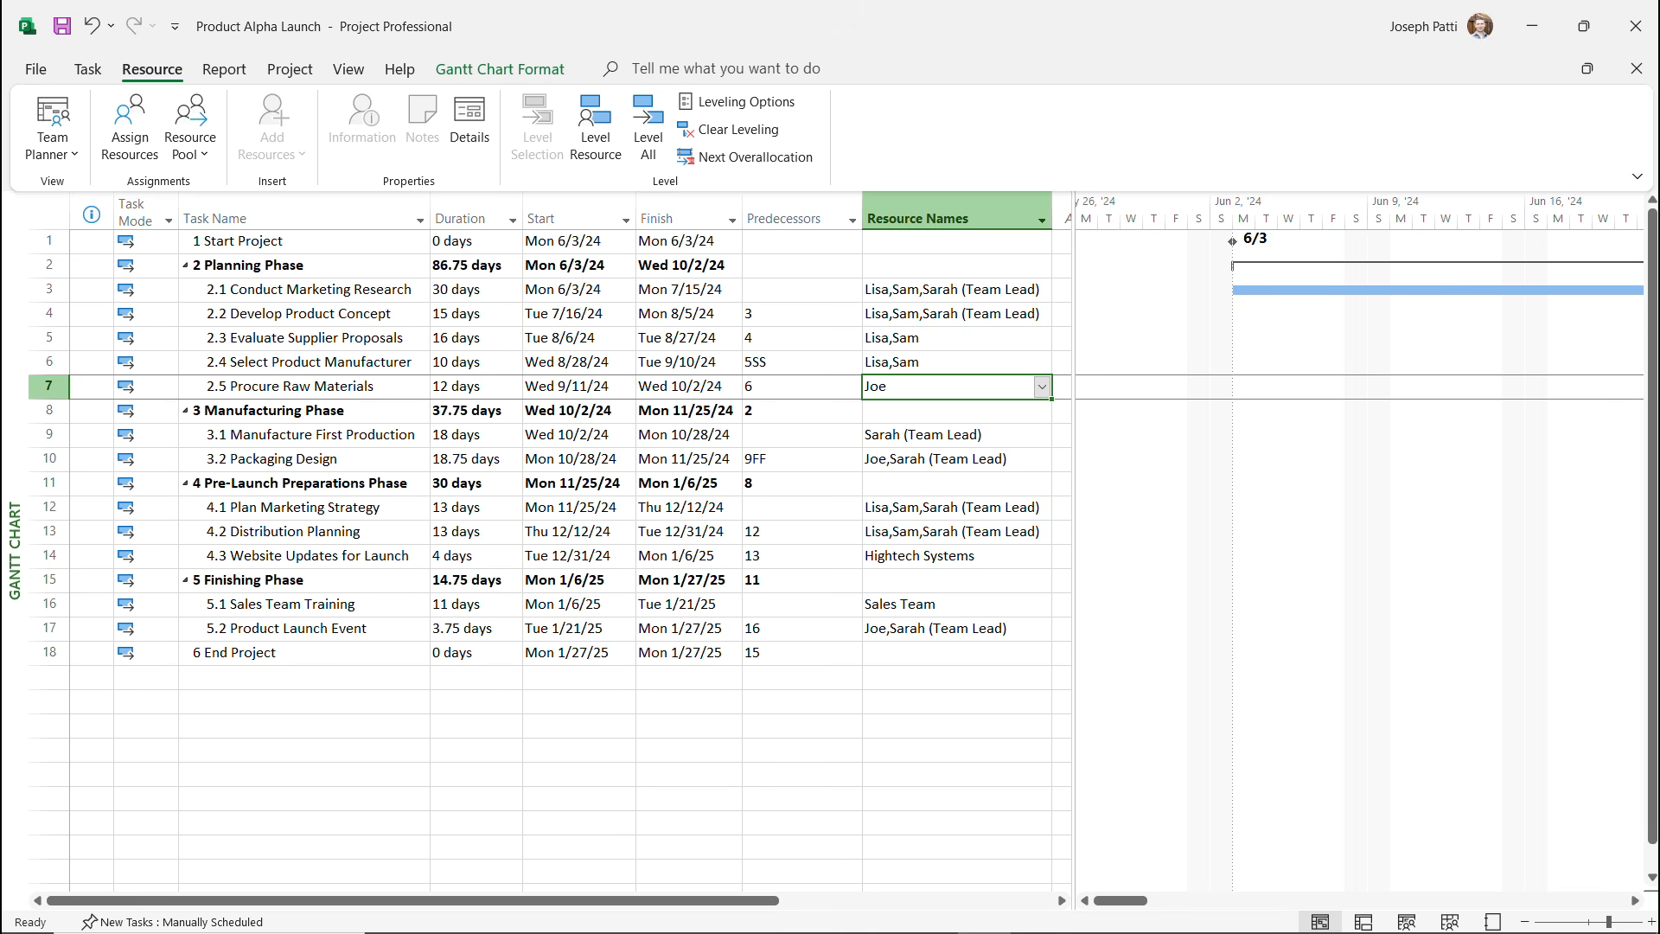
# Try changing the predecessor link of task 2.4 Select Product Manufacturer to Finish-to-Finish (FF).
pyautogui.doubleClick(49, 362)
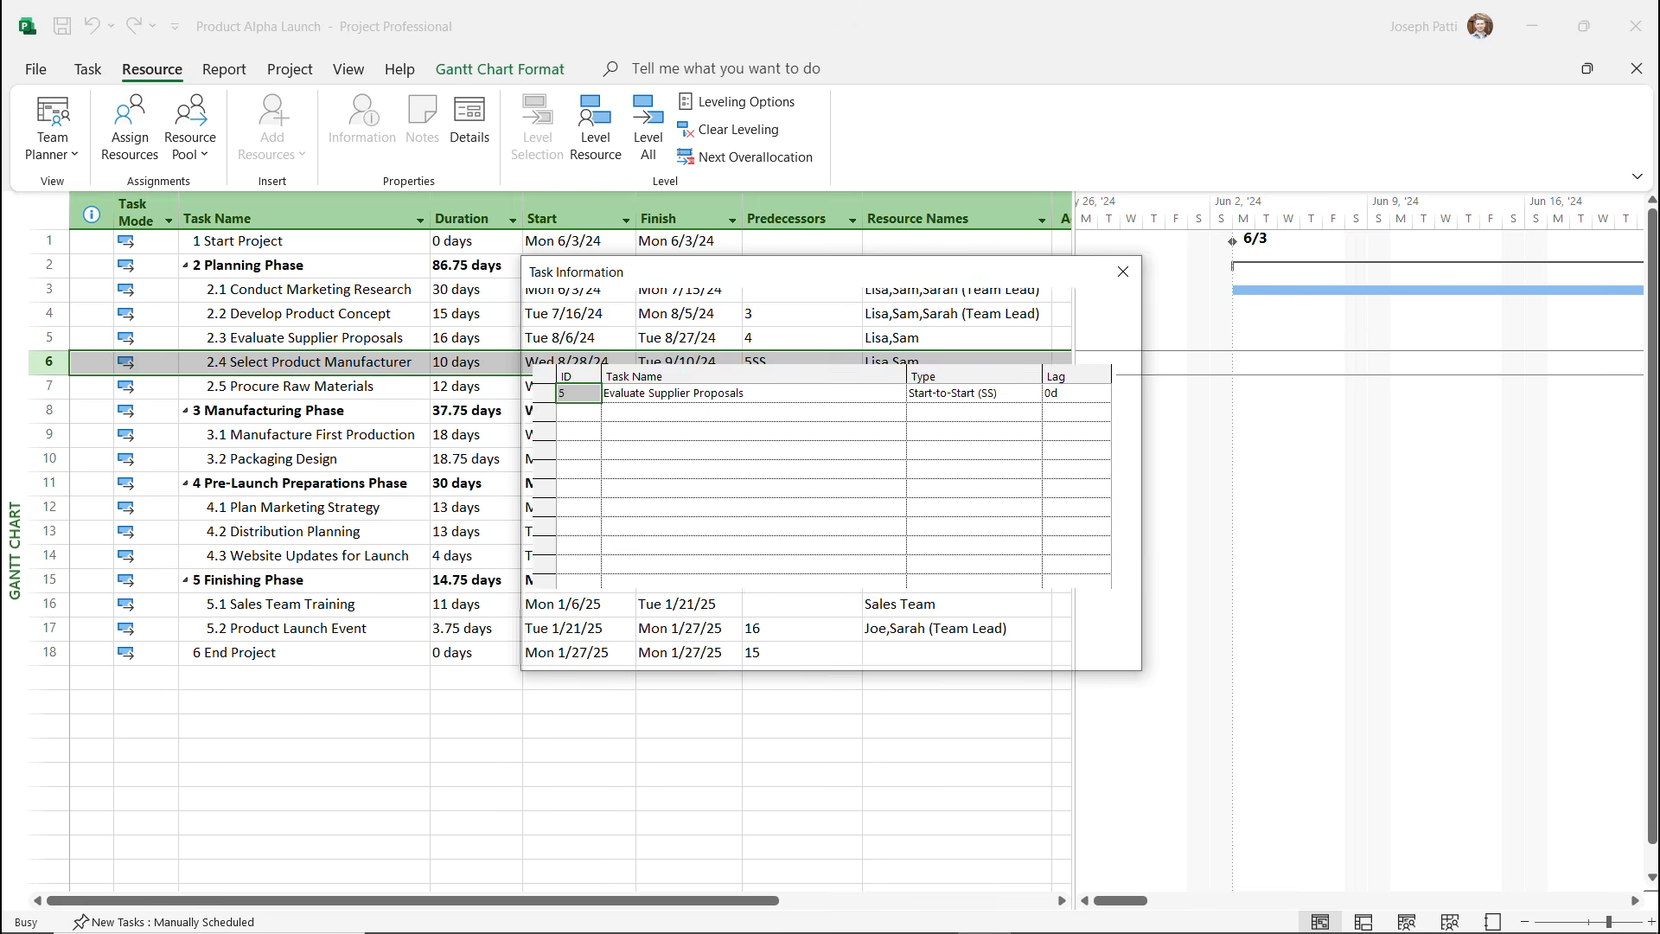
pyautogui.click(973, 393)
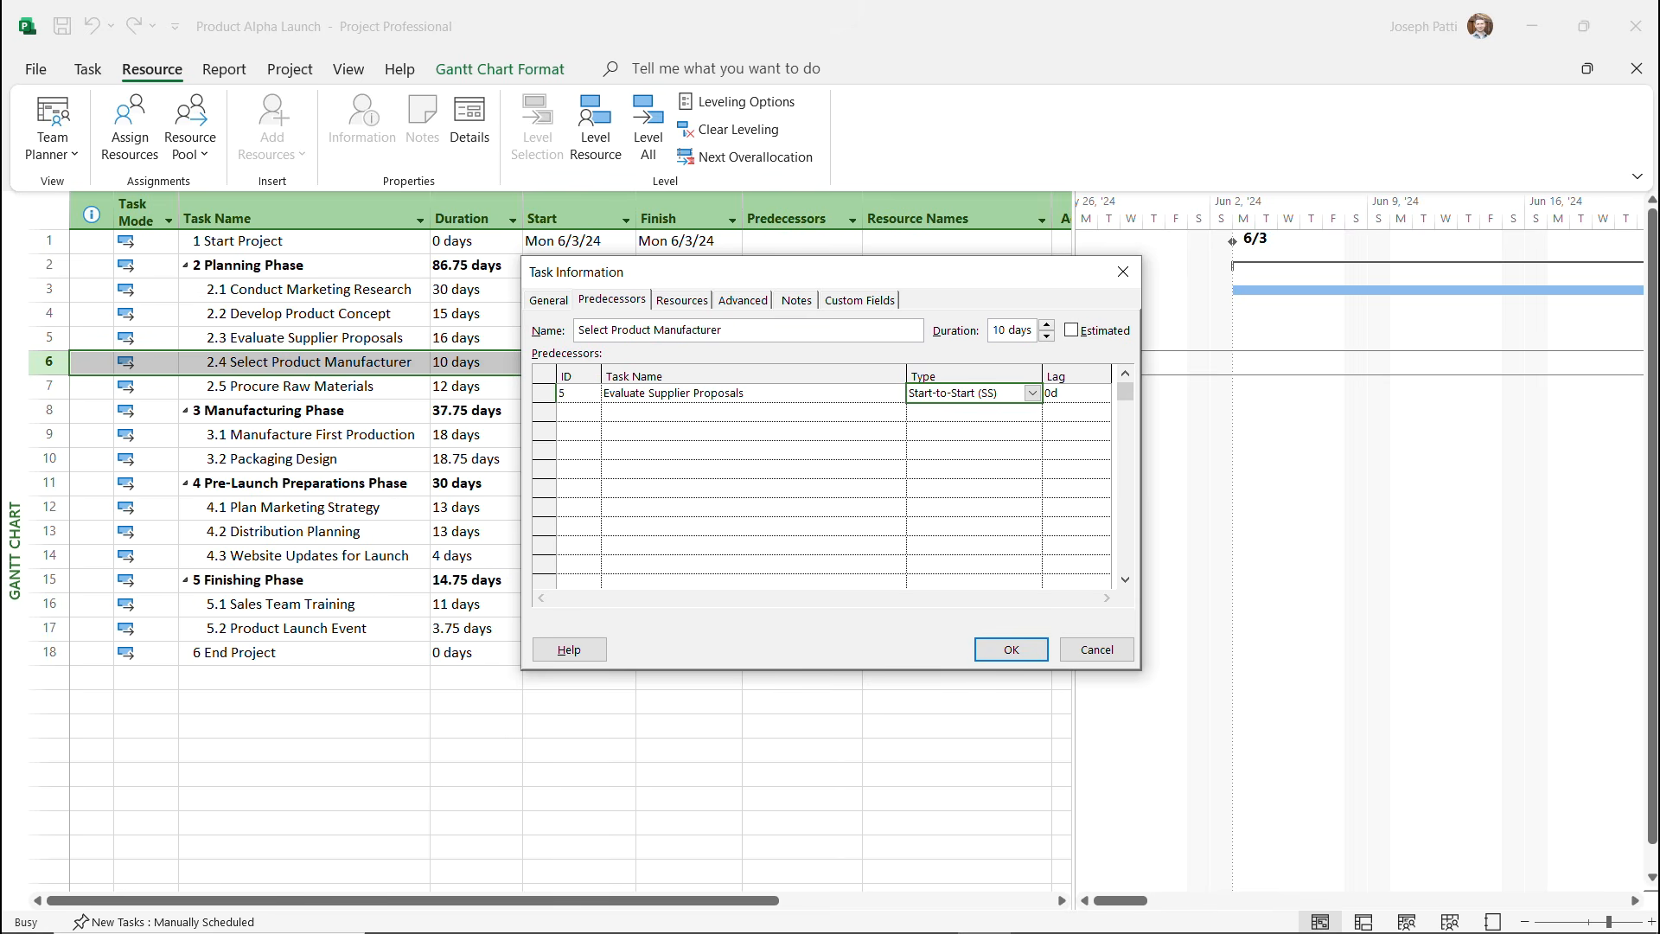
pyautogui.click(1032, 393)
pyautogui.press('Return')
pyautogui.press('Return')
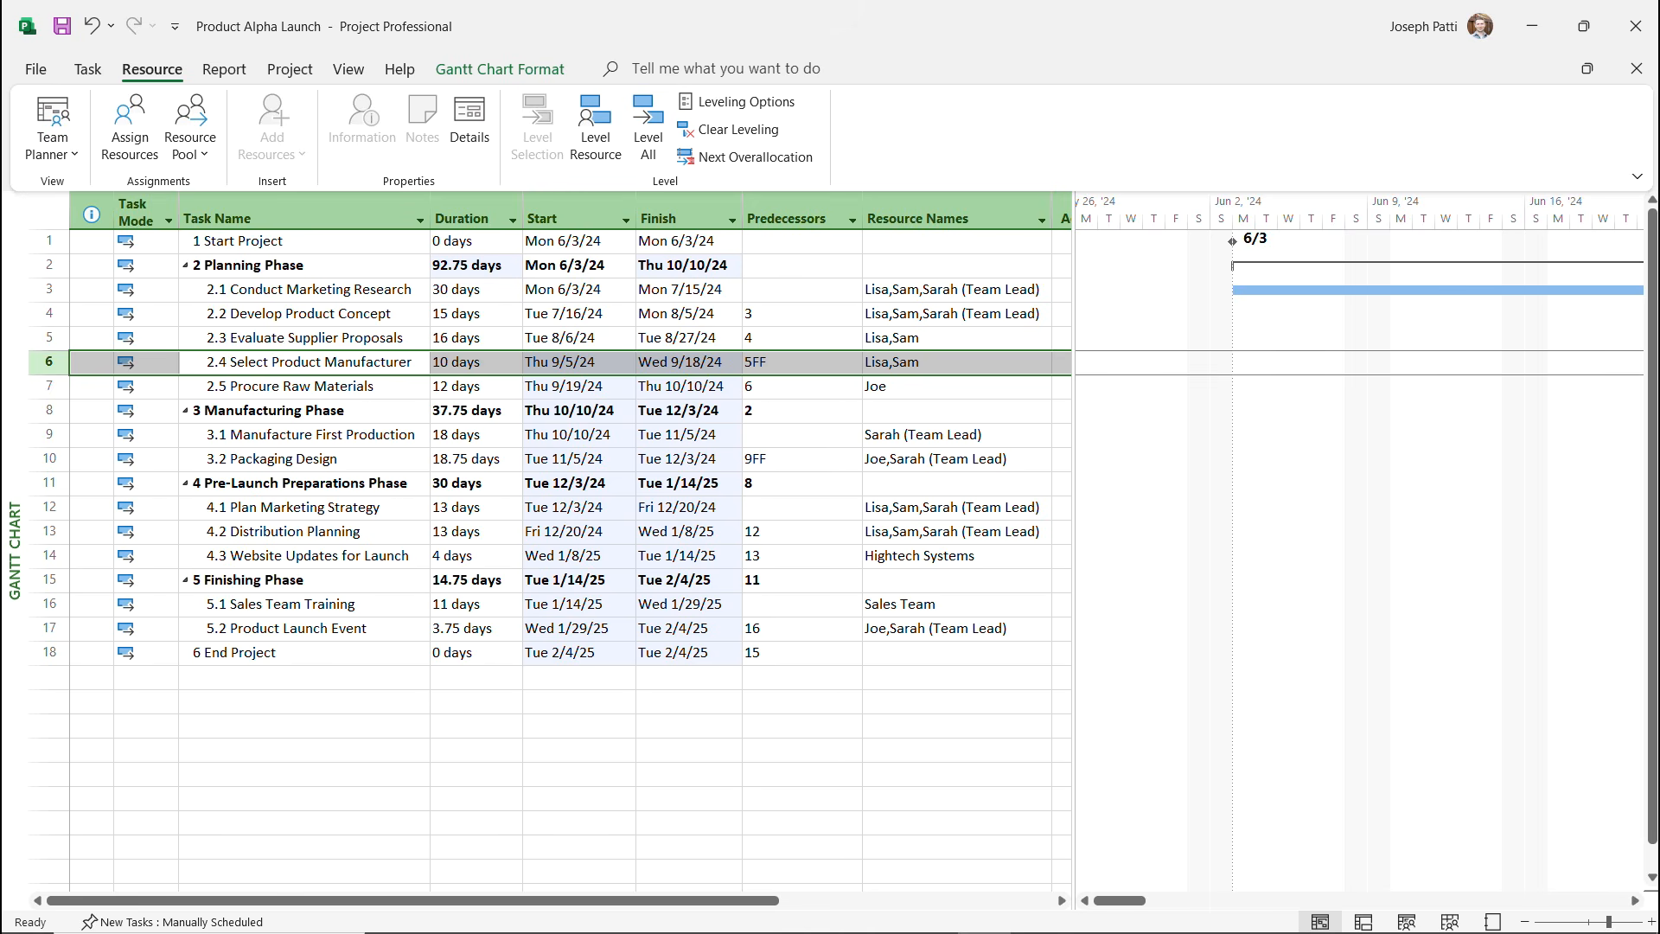
# Change the predecessor link type of task 2.4 Select Product Manufacturer back to Start-to-Start (SS).
pyautogui.doubleClick(308, 361)
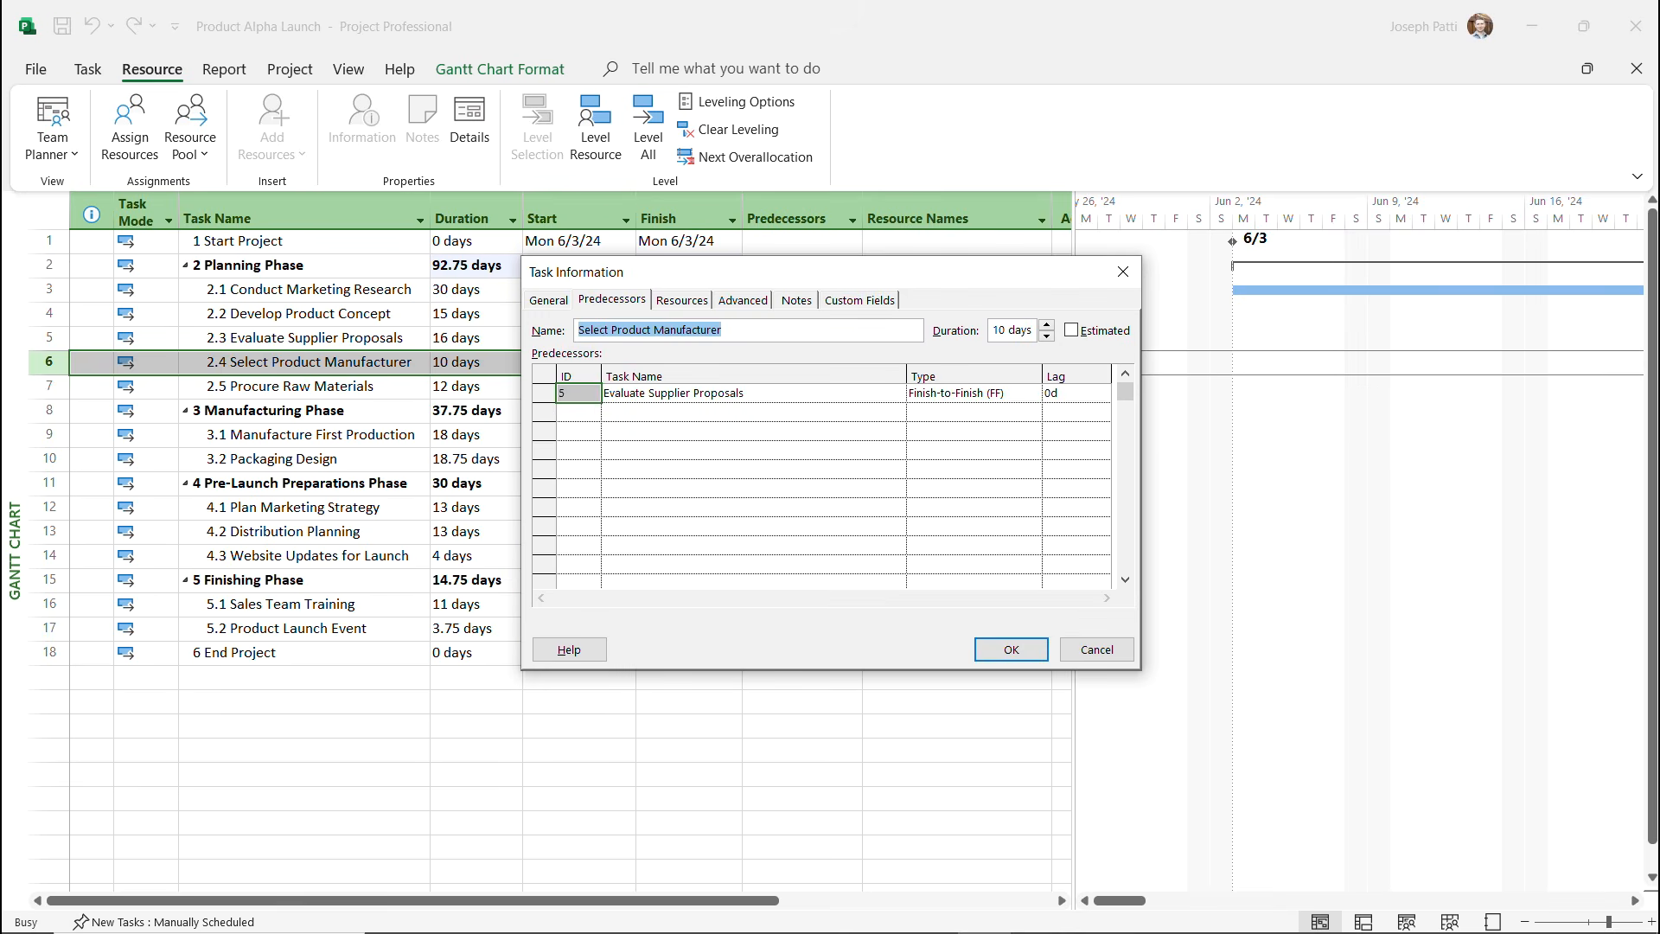
pyautogui.click(965, 392)
pyautogui.click(1032, 392)
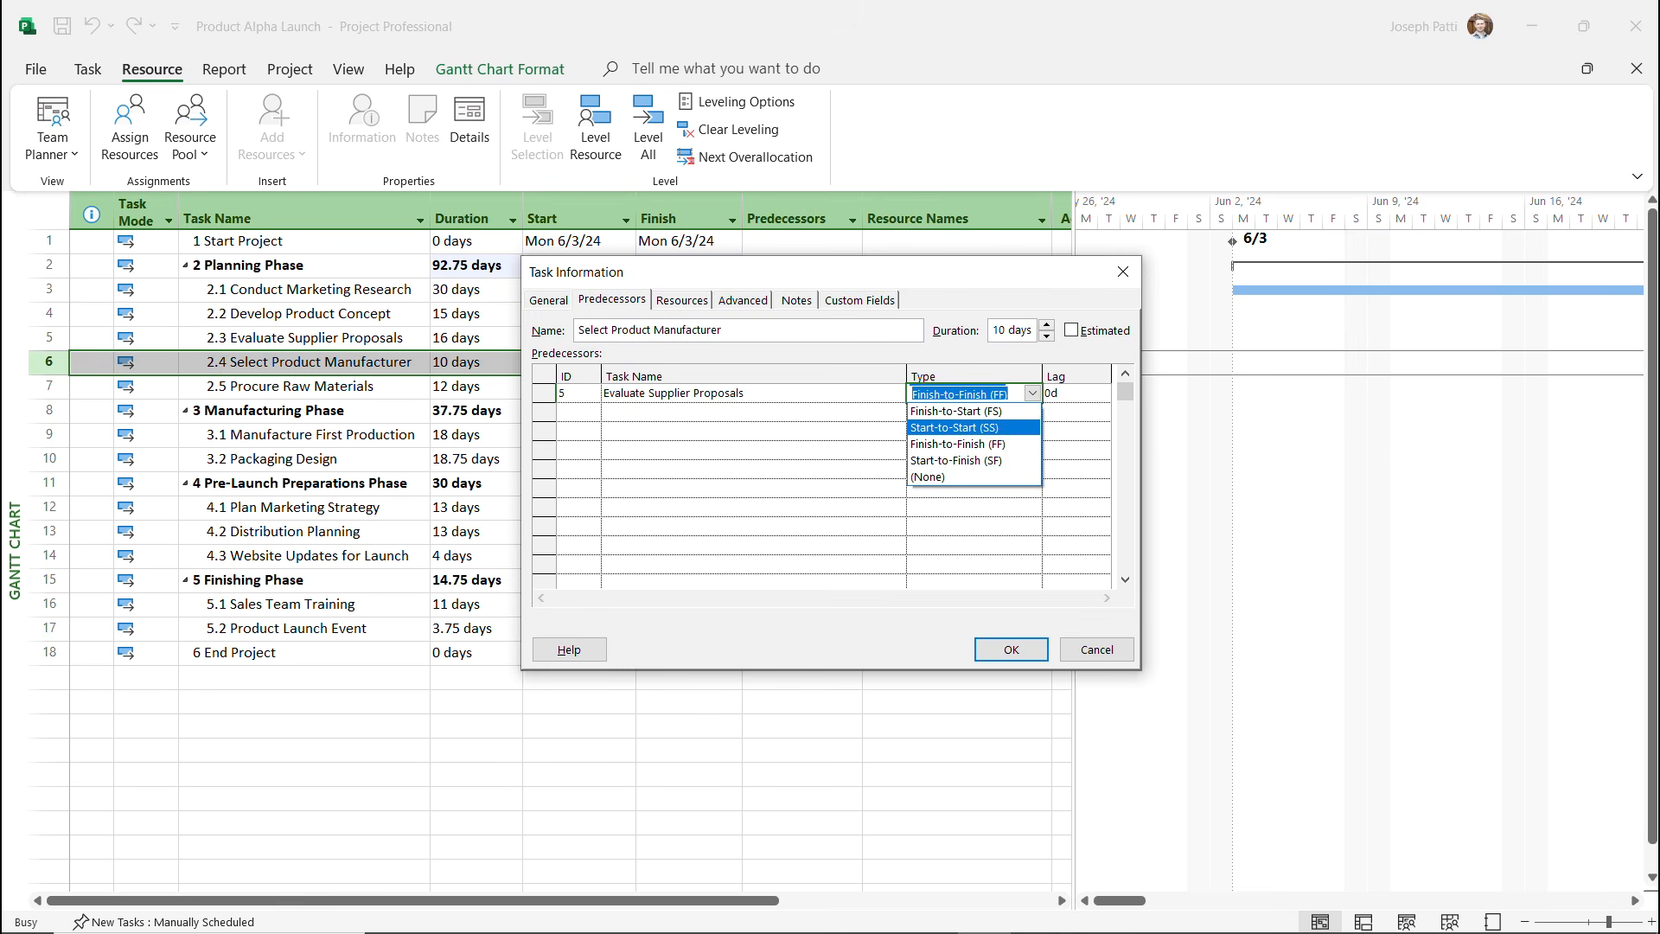
pyautogui.click(966, 428)
pyautogui.press('Return')
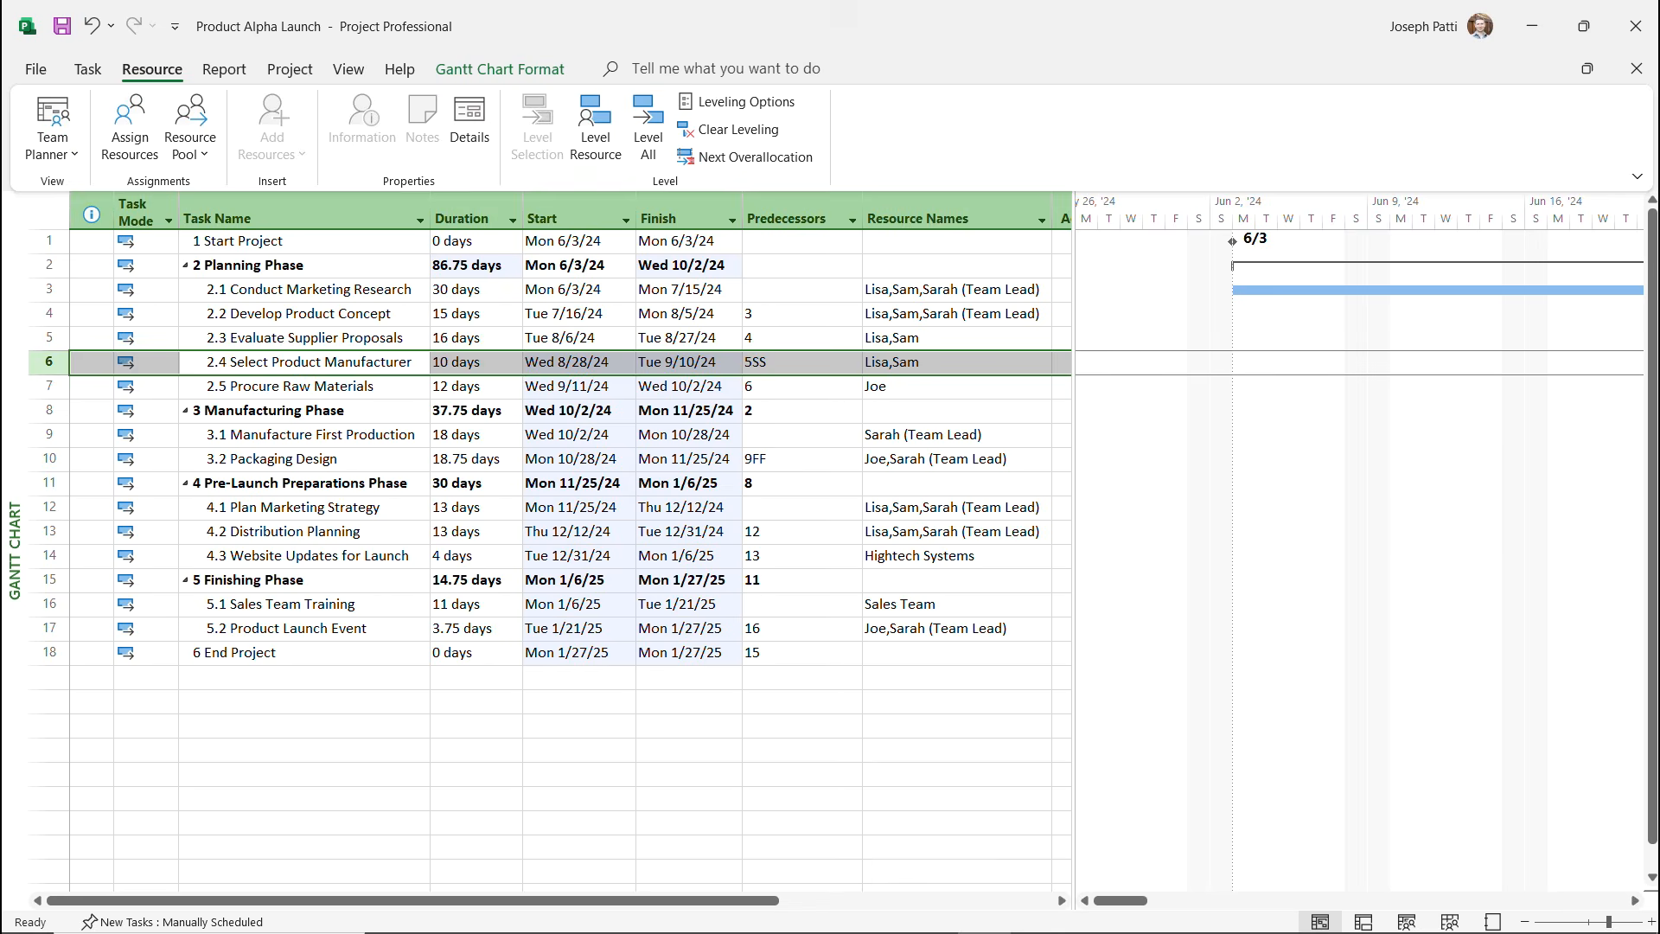
# Set the predecessor link of task 4.2 Distribution Planning to Start-to-Start (SS).
pyautogui.doubleClick(303, 530)
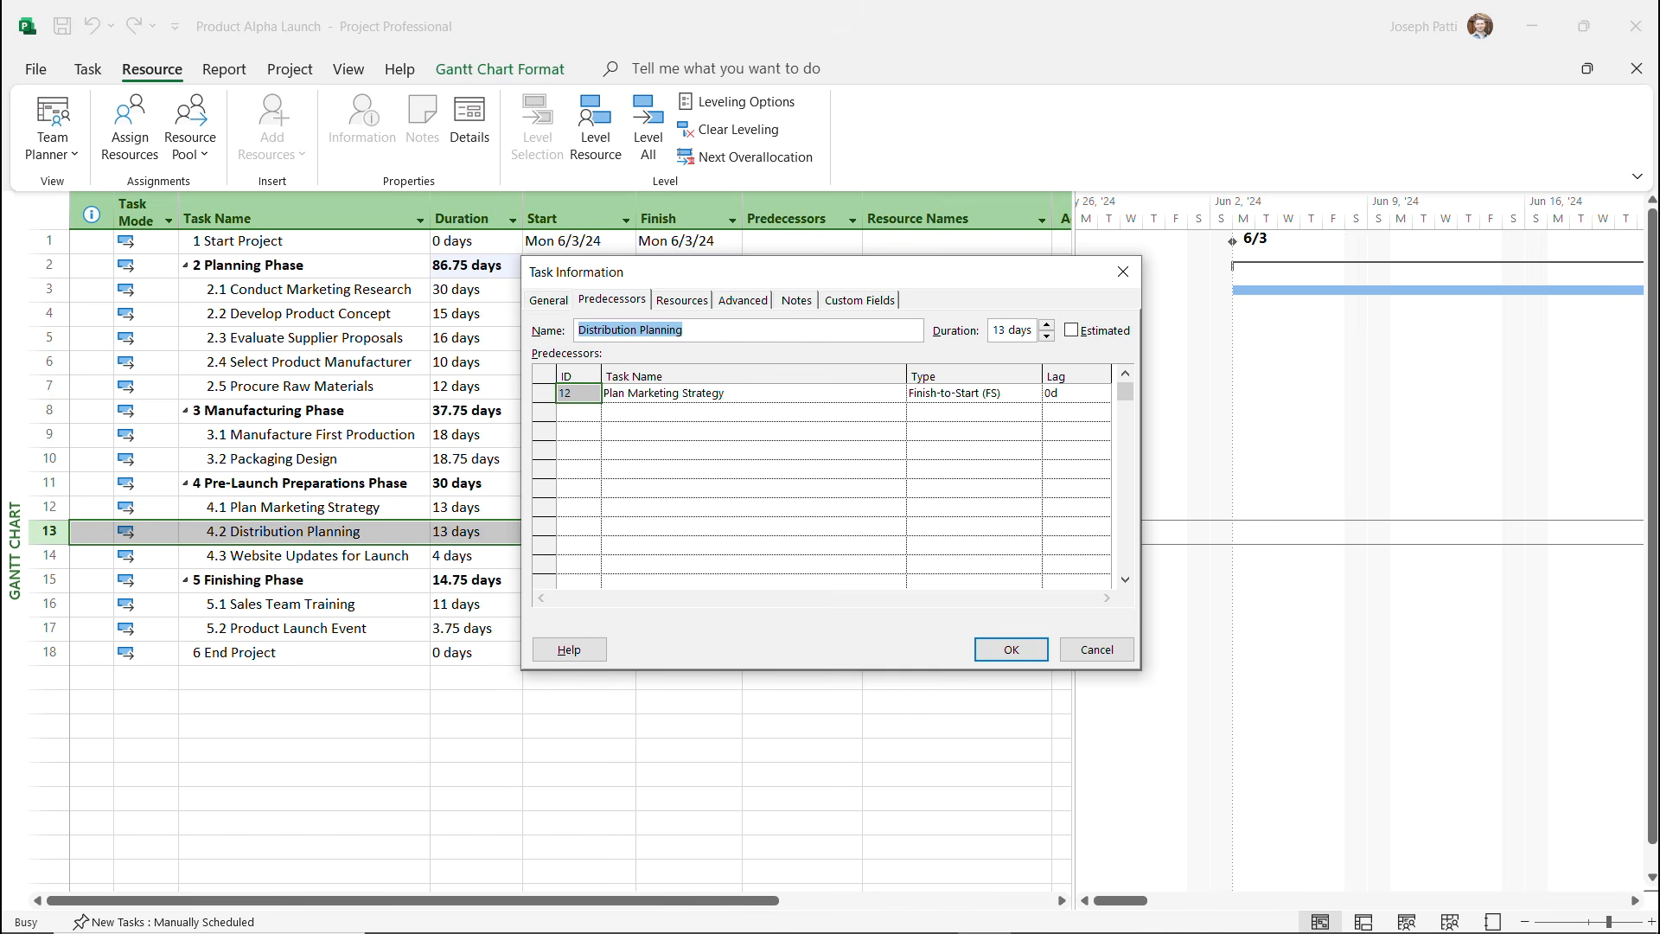
pyautogui.click(965, 393)
pyautogui.click(1031, 393)
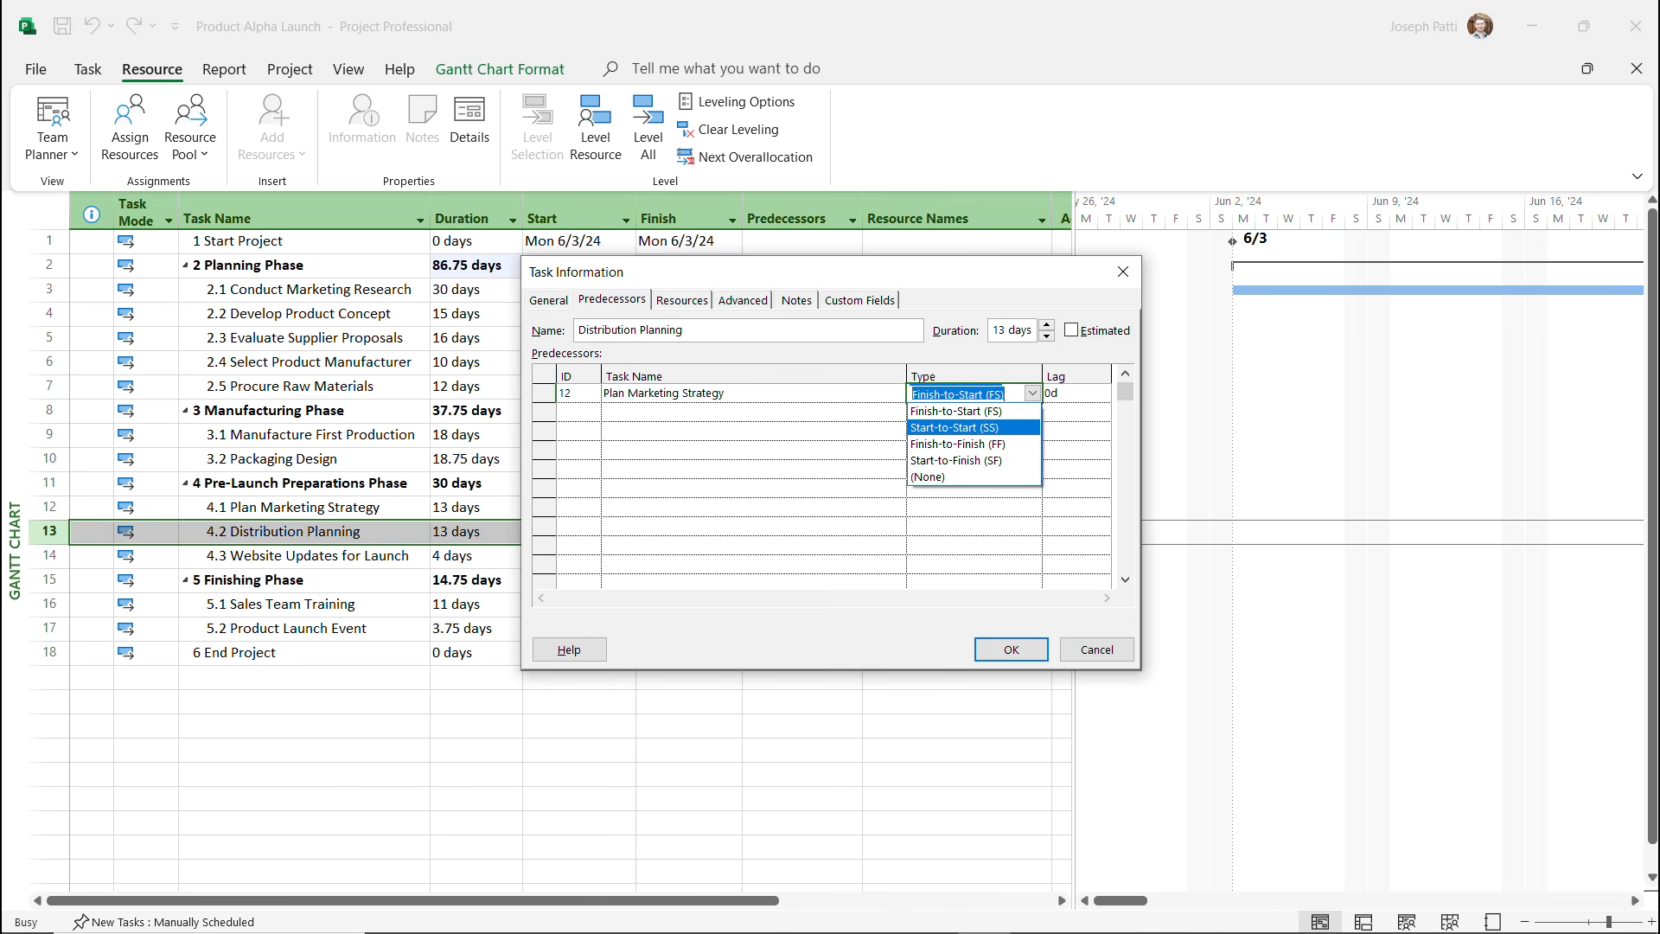
pyautogui.click(965, 428)
pyautogui.click(1009, 649)
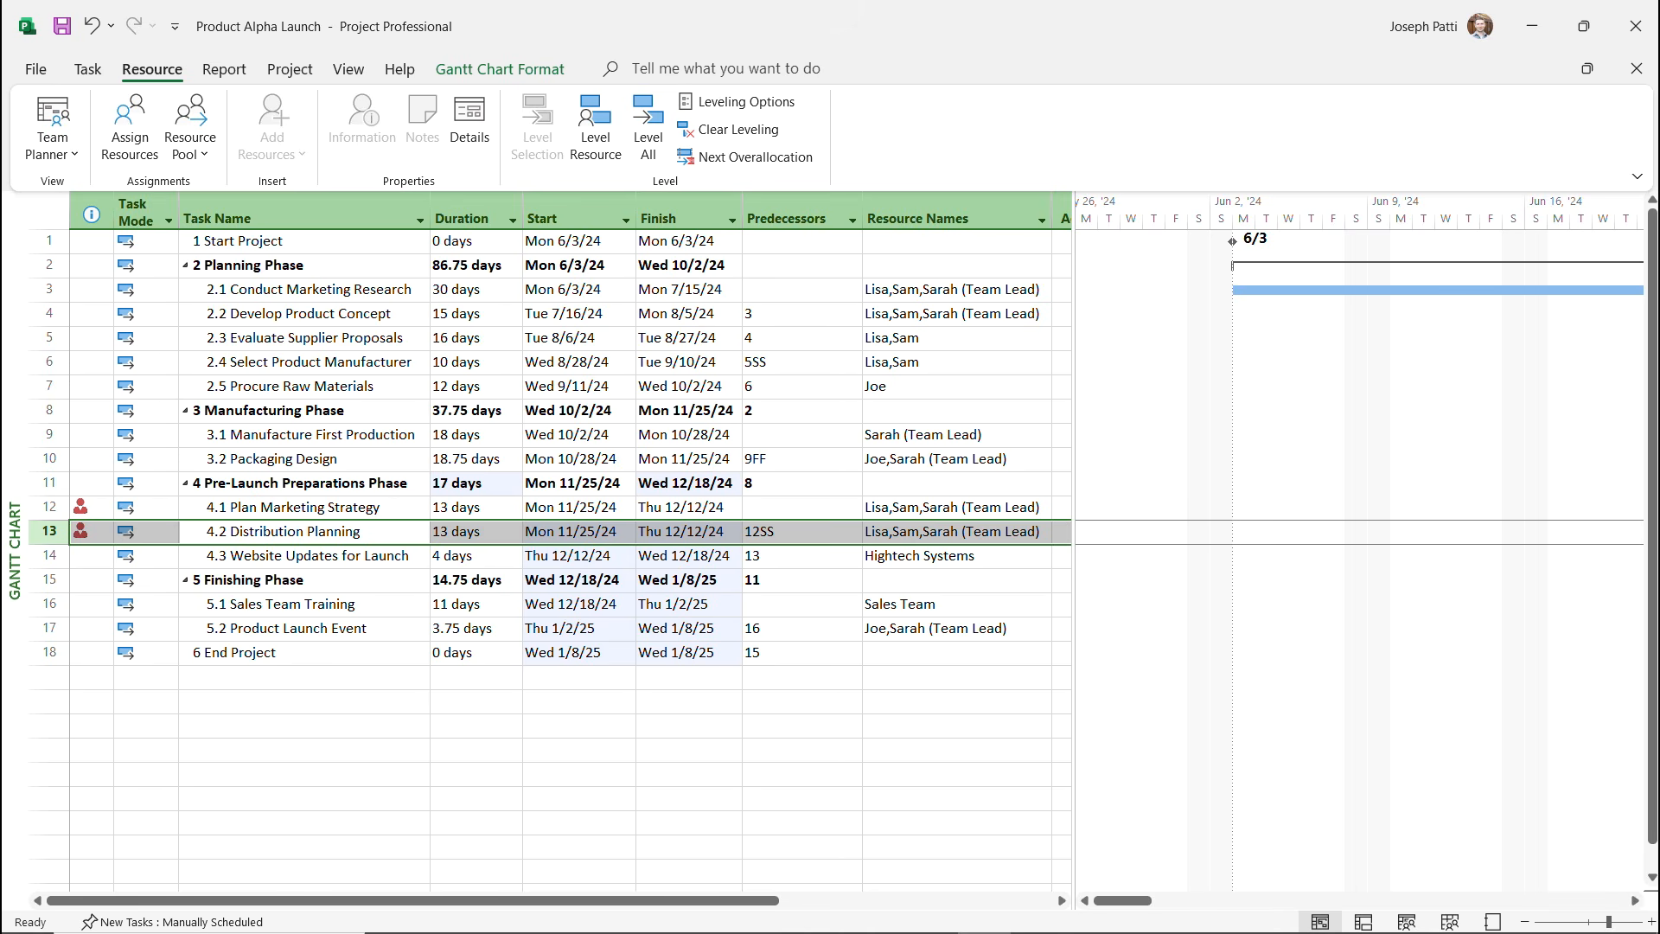
# Remove the Team Lead resource from task 4.2 Distribution Planning, keeping the other two assigned resources.
pyautogui.click(951, 531)
pyautogui.click(1041, 531)
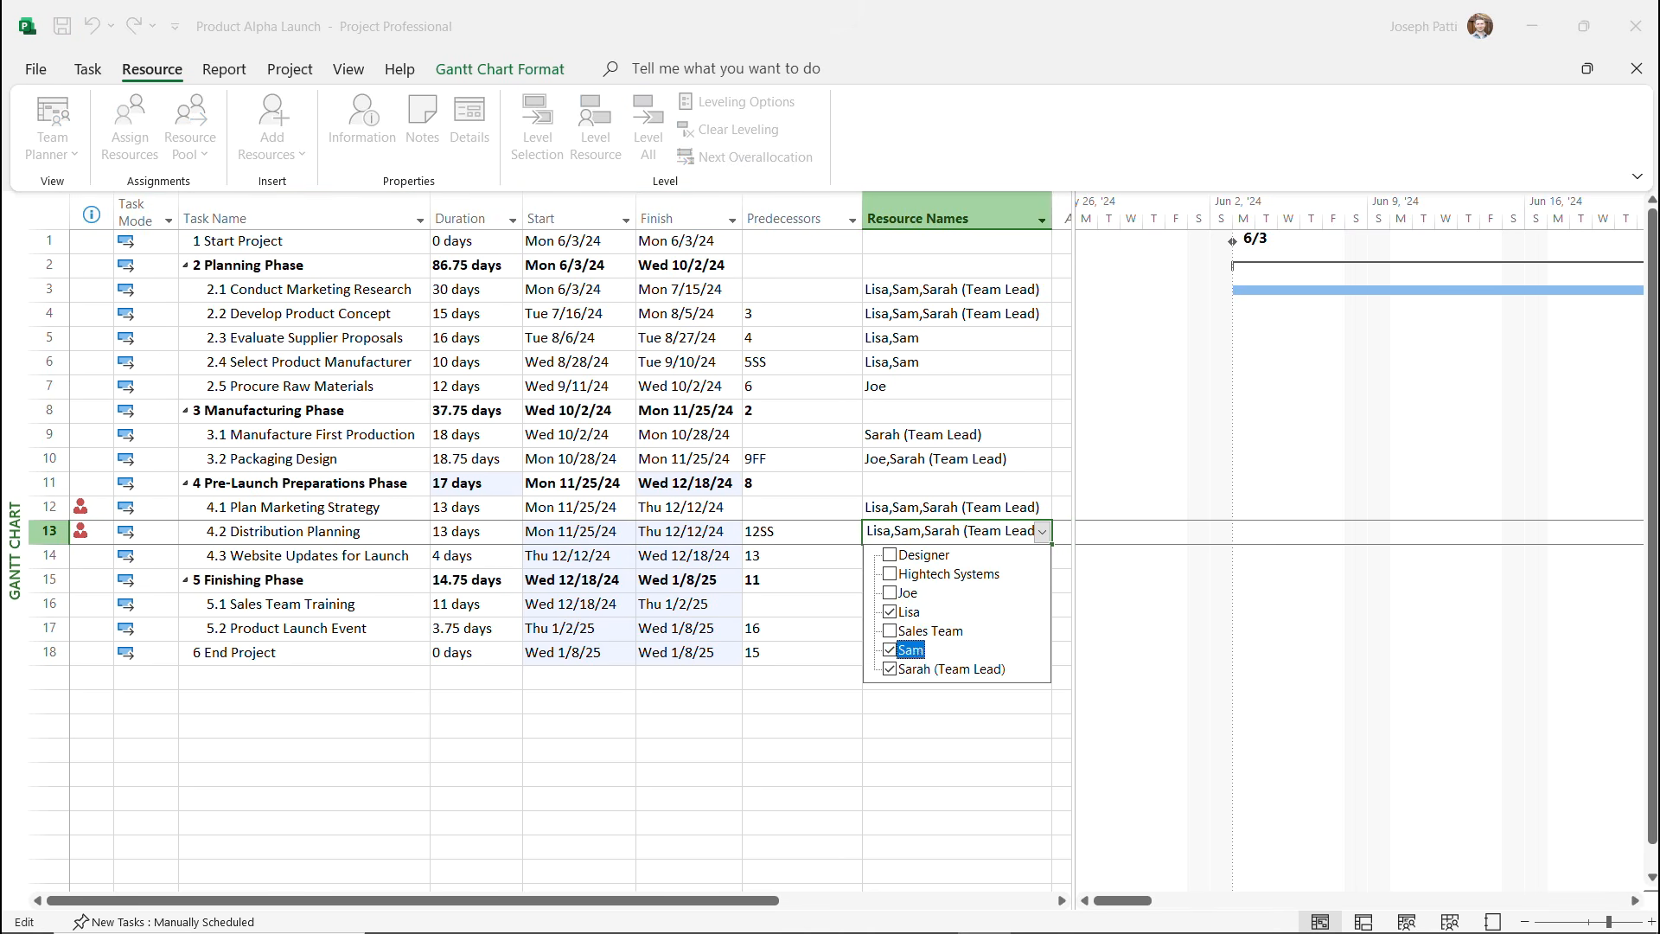
pyautogui.press('Return')
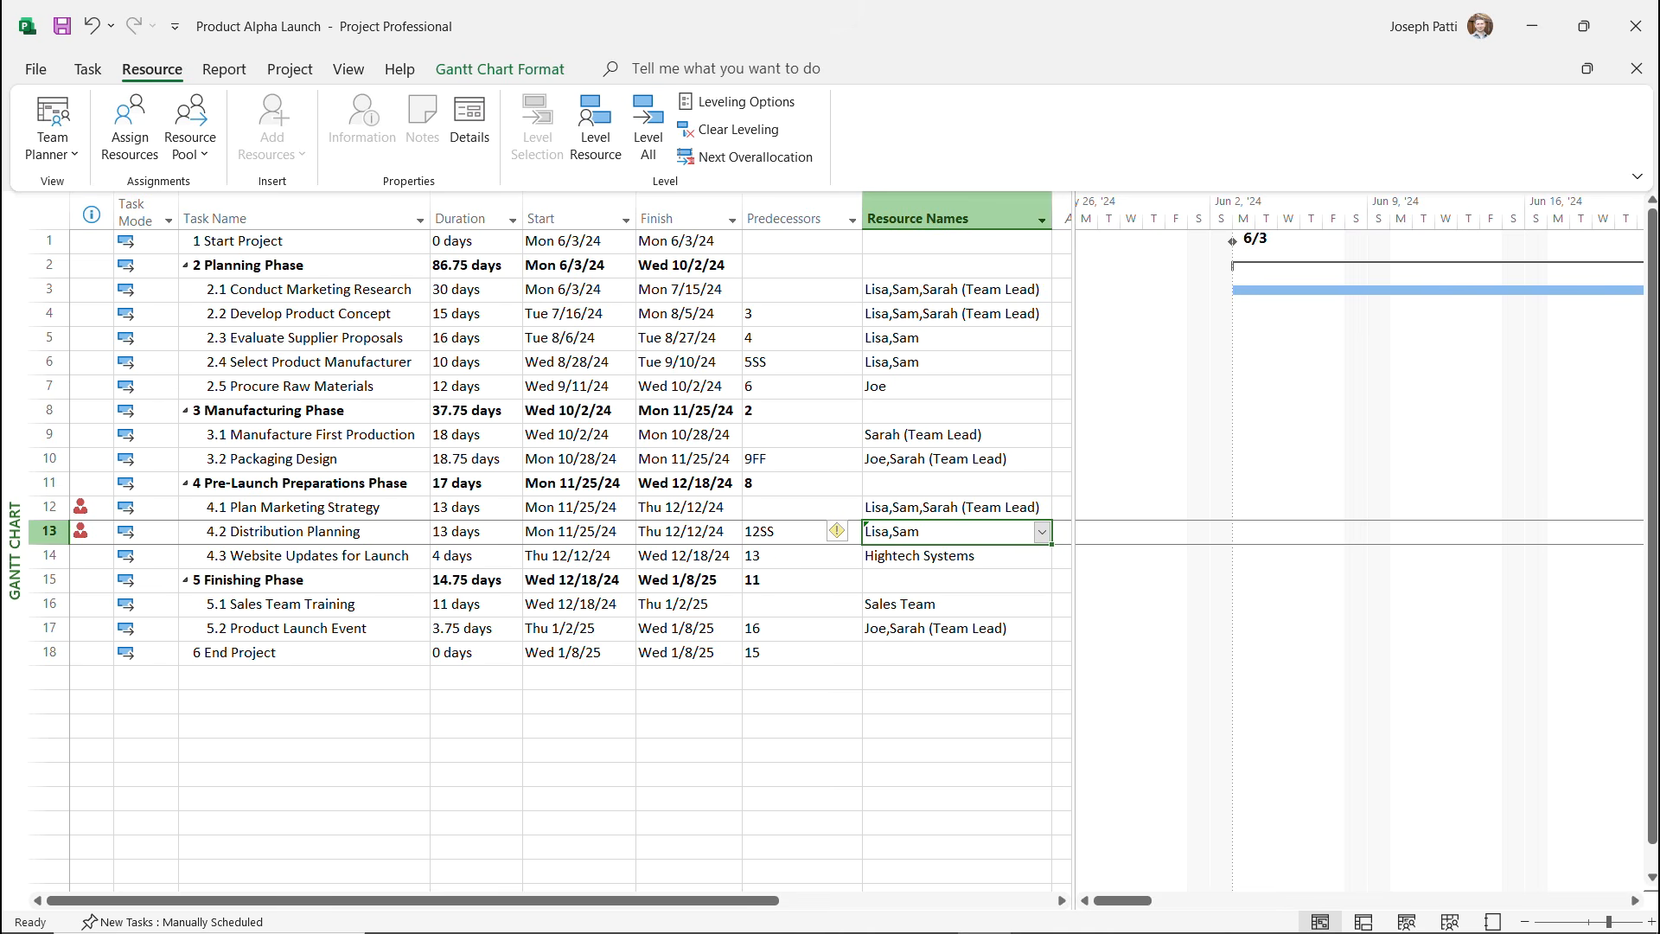
# Remove the Team Lead and the second listed resource from task 4.1 Plan Marketing Strategy, leaving only the first assigned resource.
pyautogui.click(951, 507)
pyautogui.click(1041, 507)
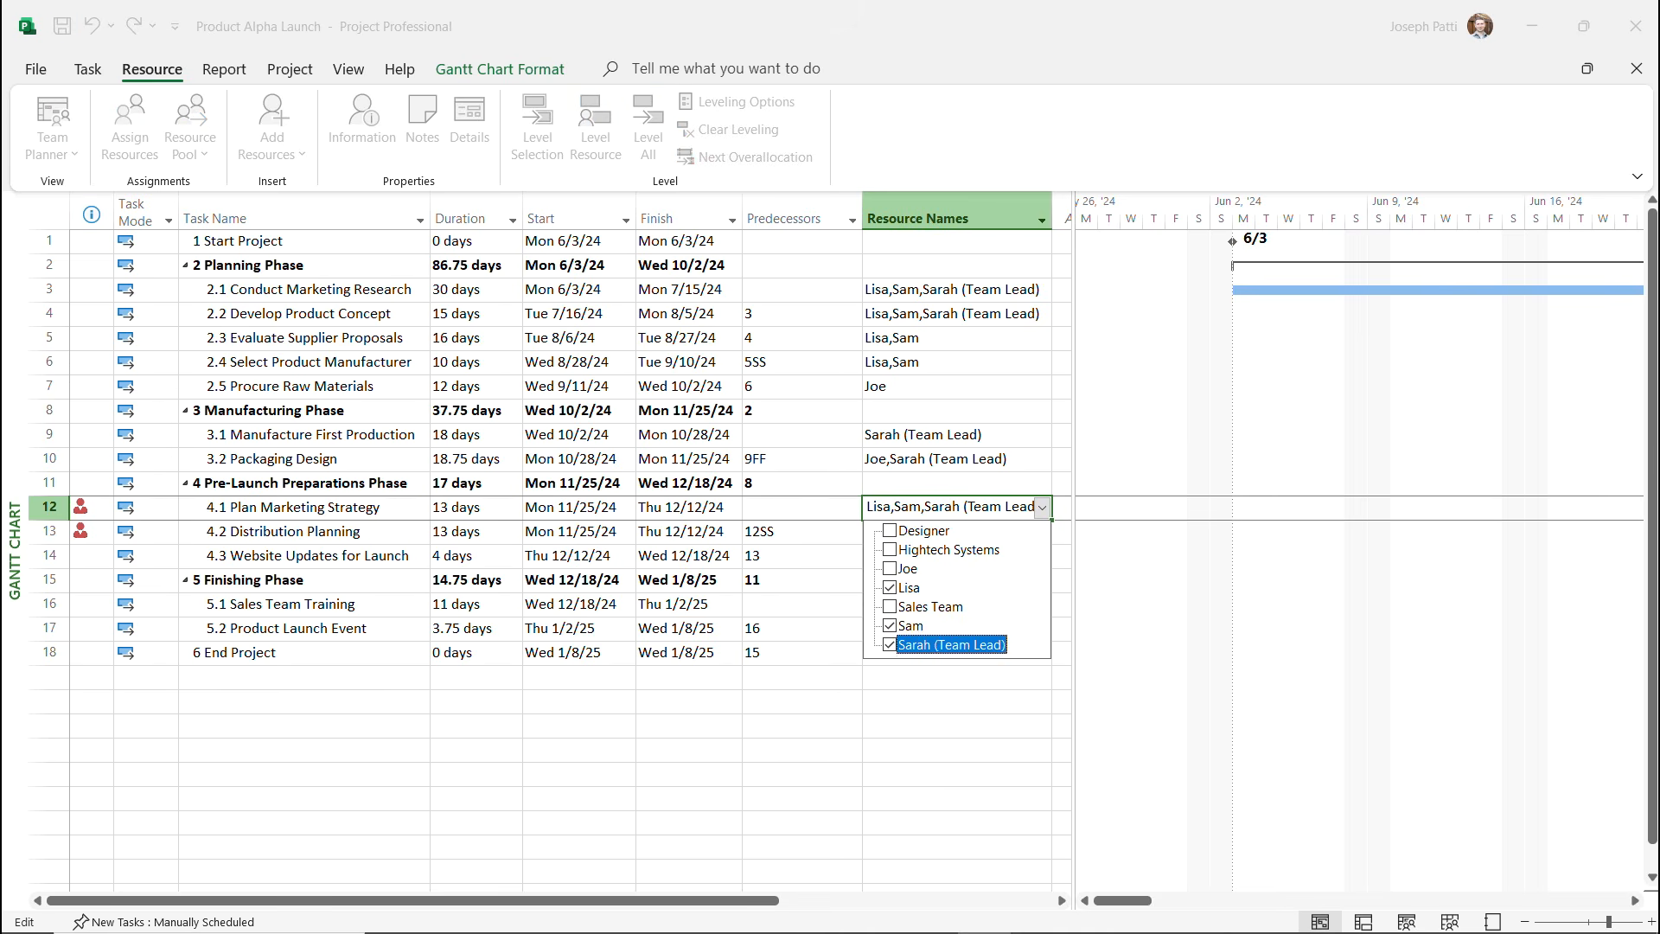
pyautogui.press('space')
pyautogui.press('Up')
pyautogui.press('Return')
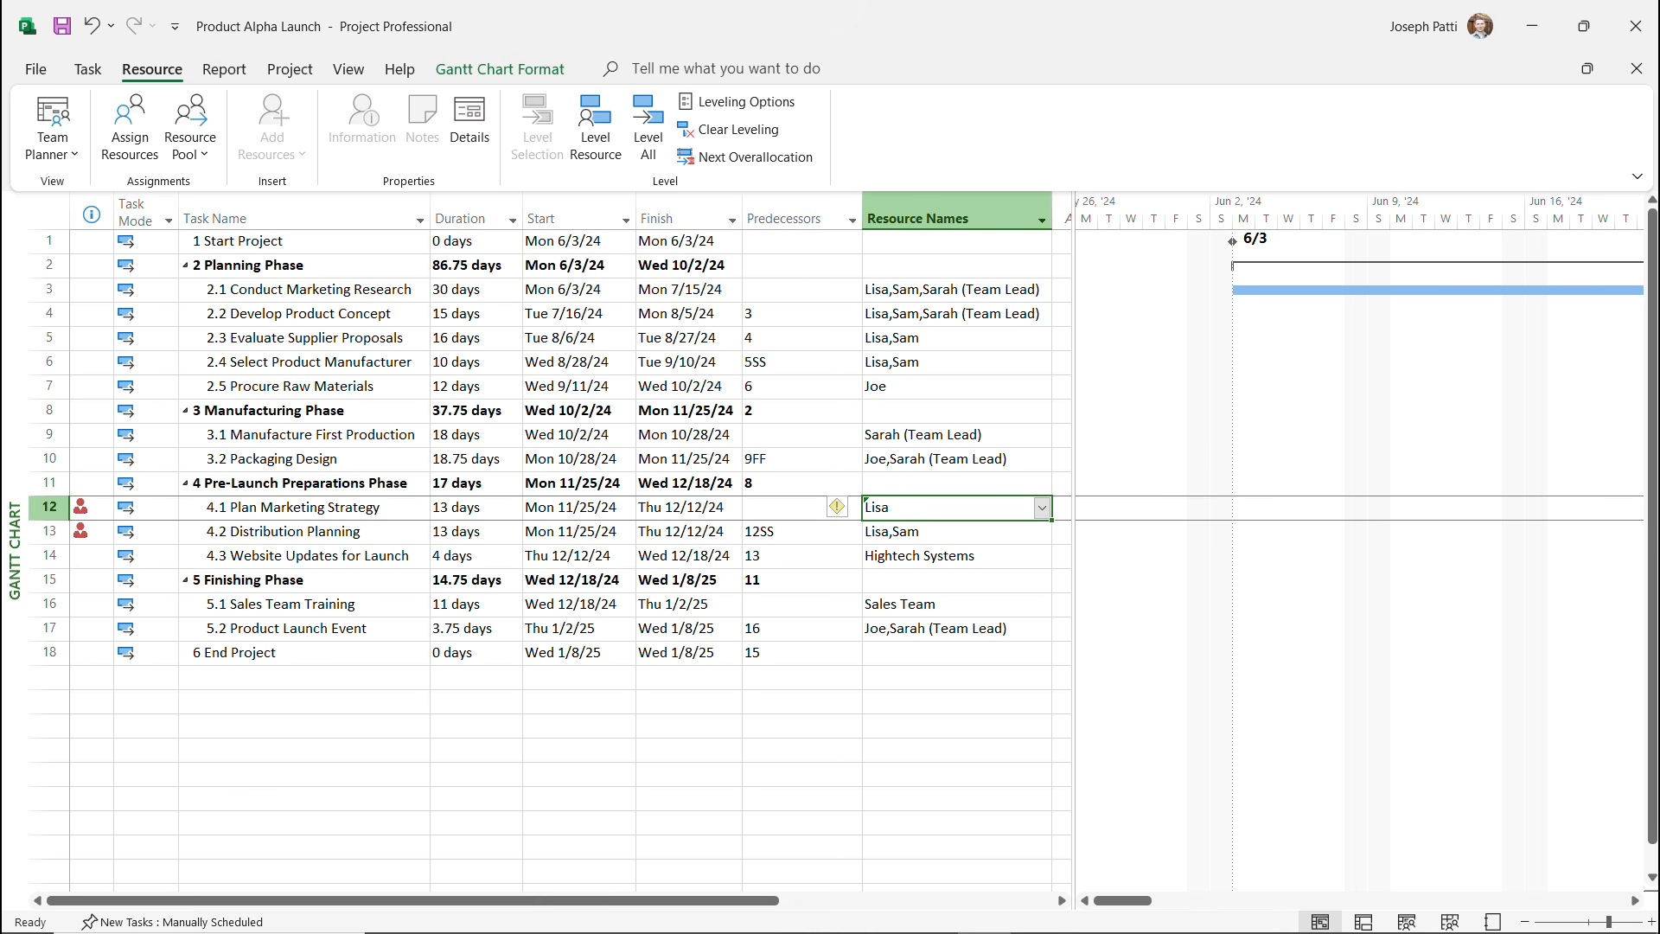
# In the Resource Sheet, set the maximum units of the first resource to 100%.
pyautogui.rightClick(15, 558)
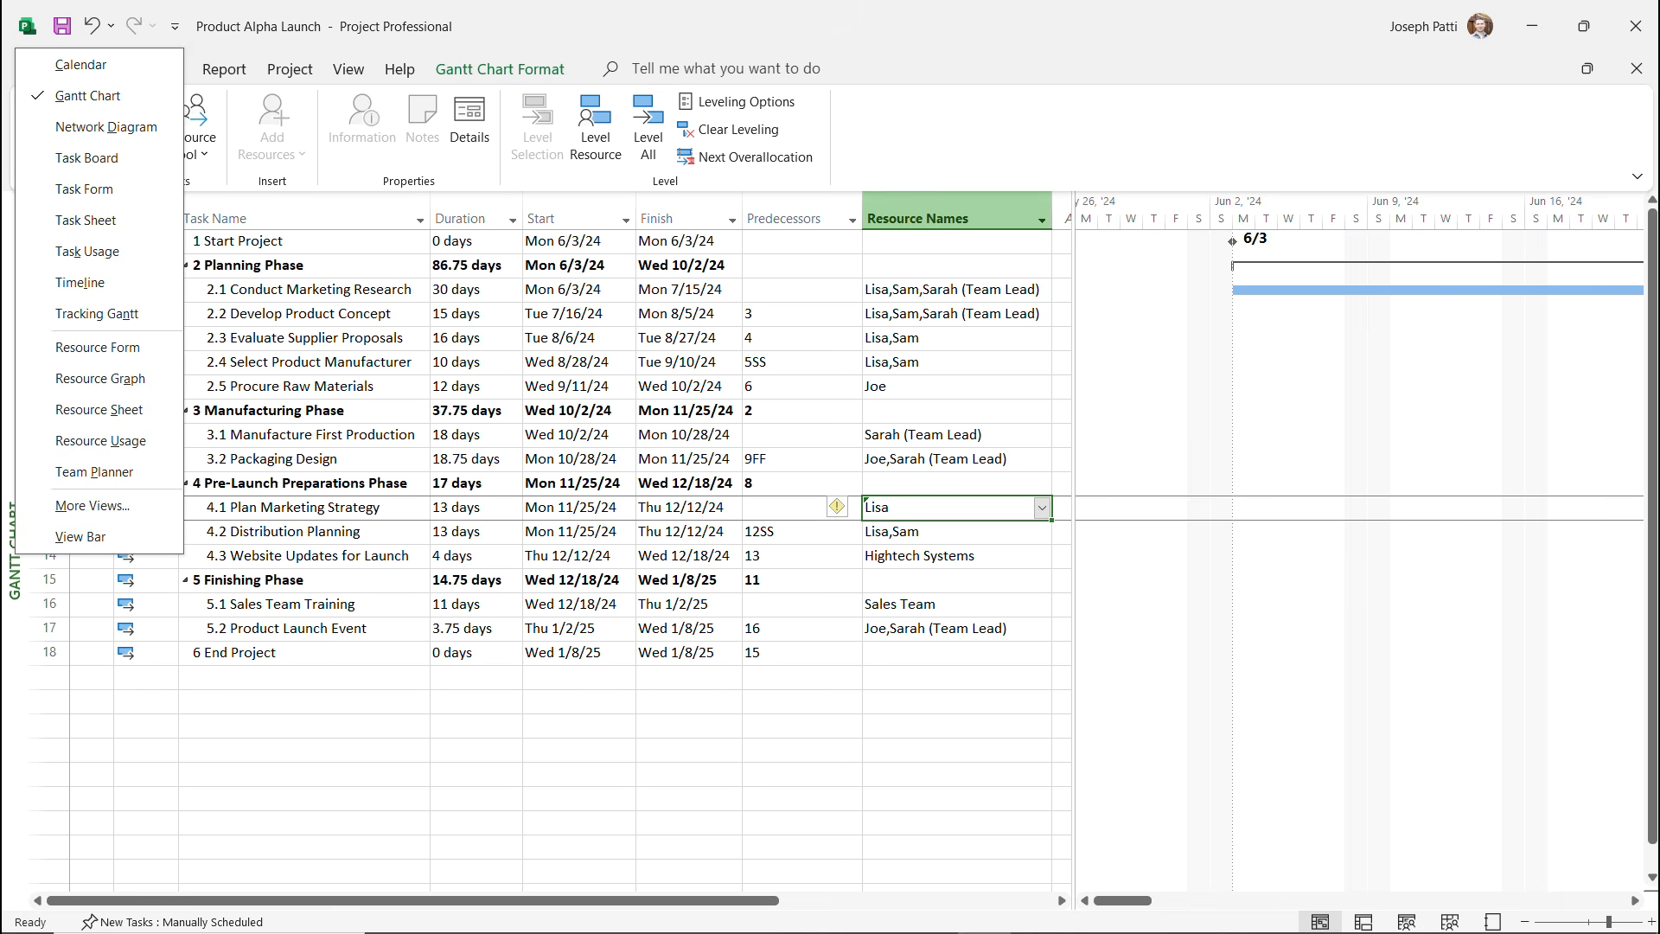
pyautogui.click(52, 408)
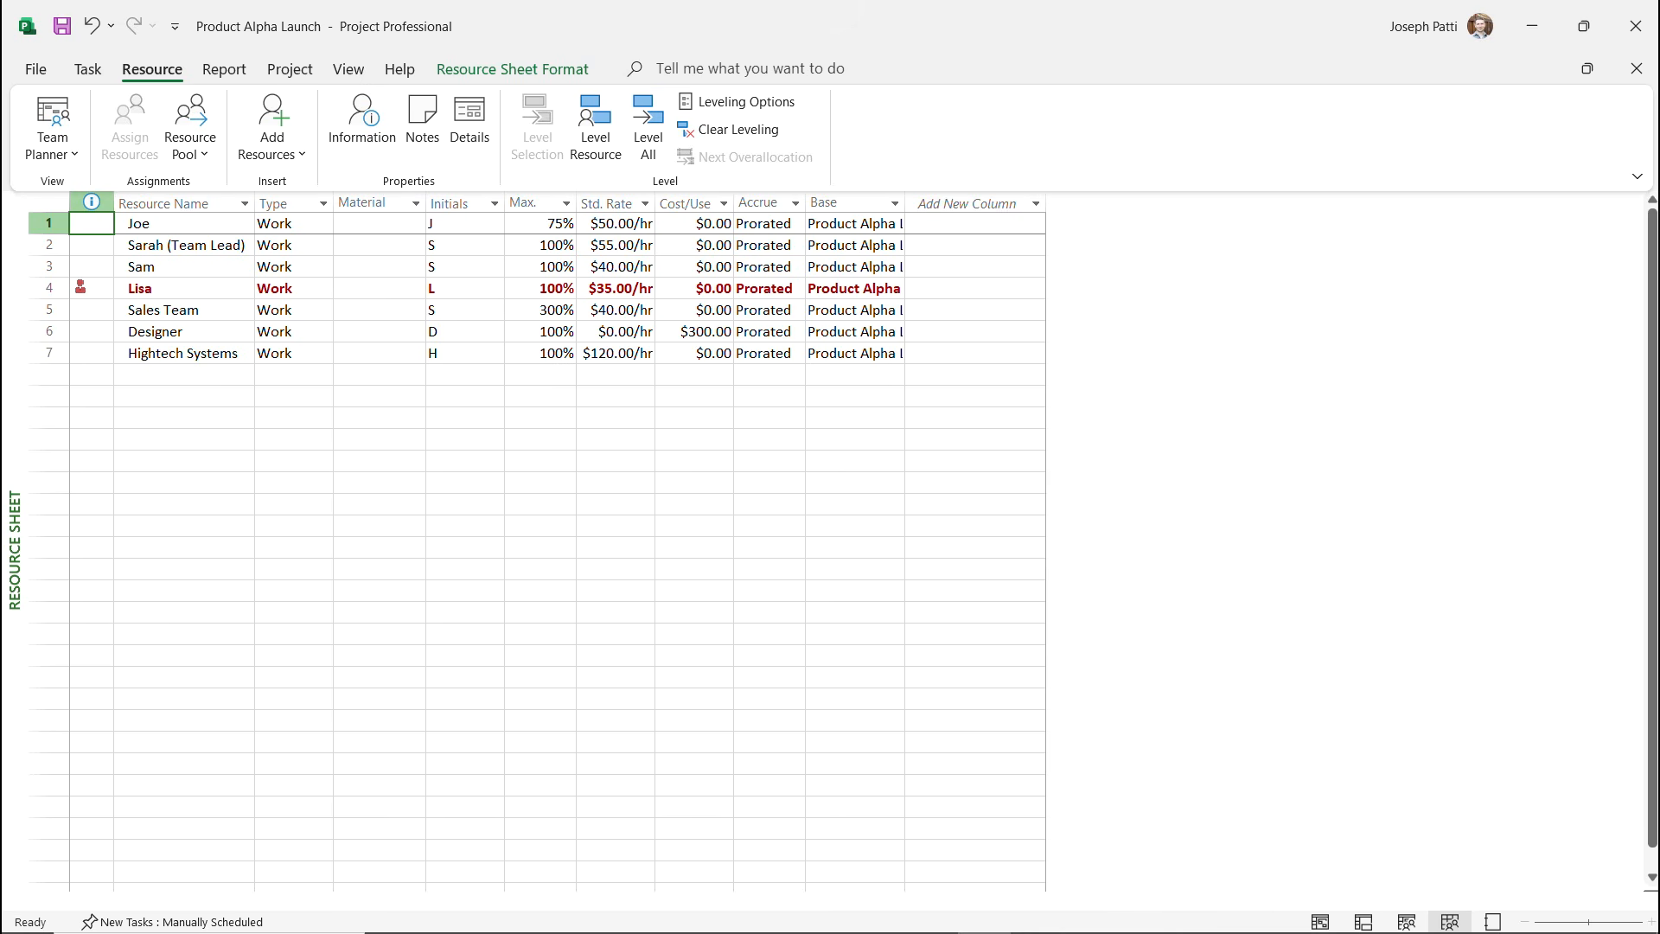
pyautogui.click(538, 223)
pyautogui.write('100')
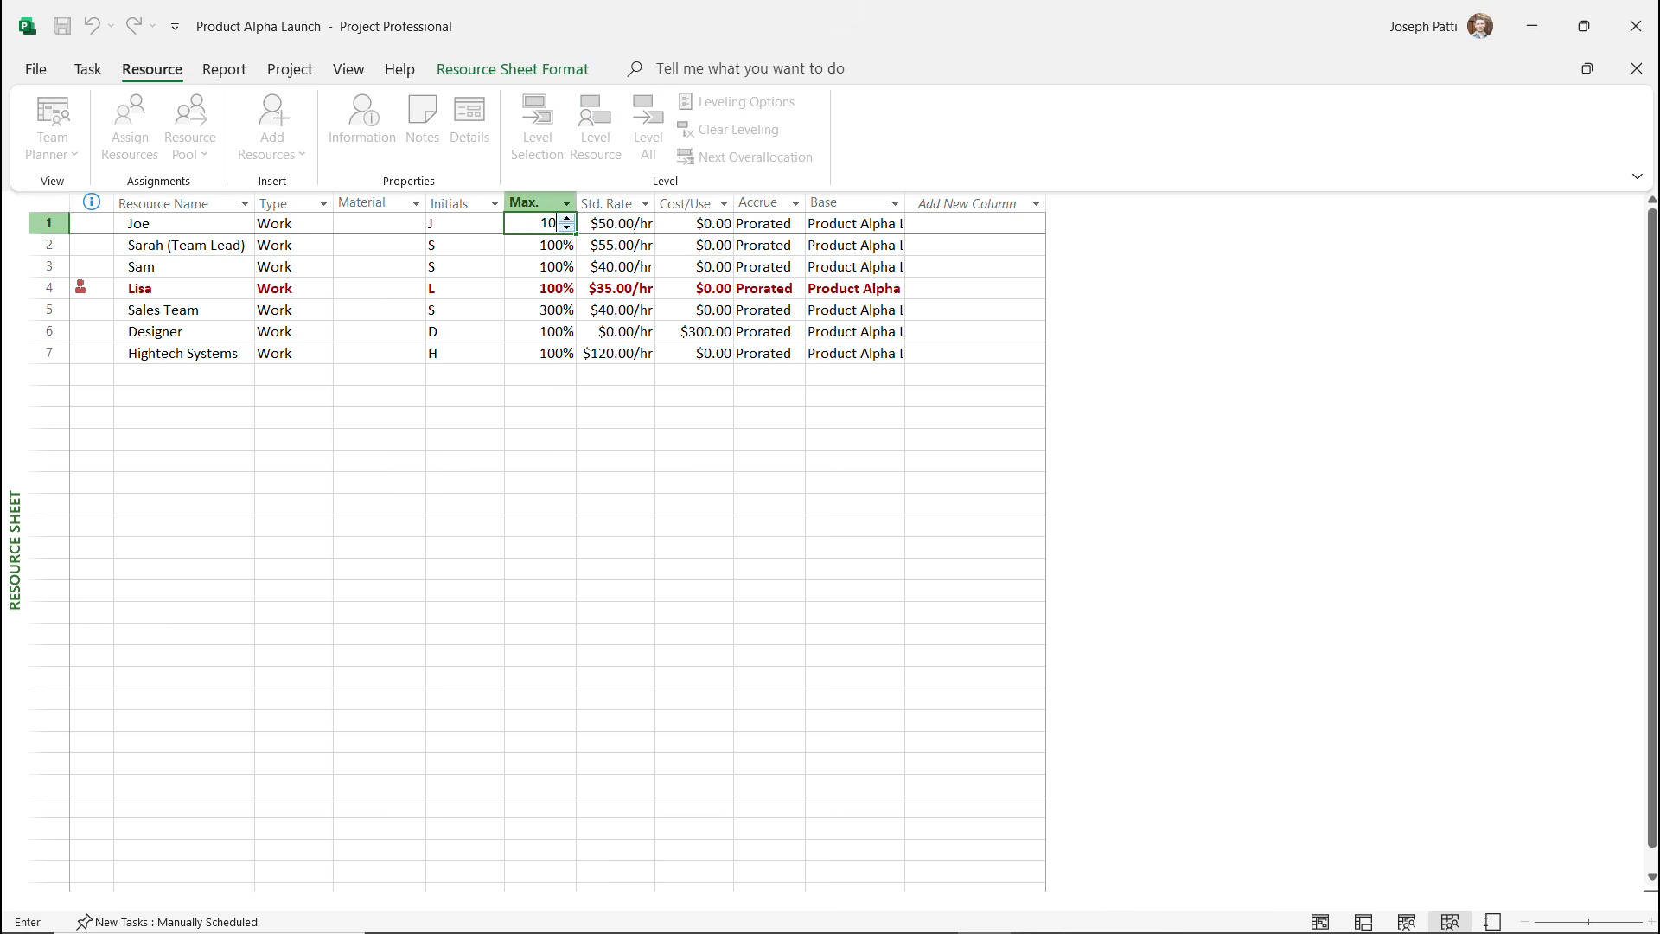
pyautogui.press('Return')
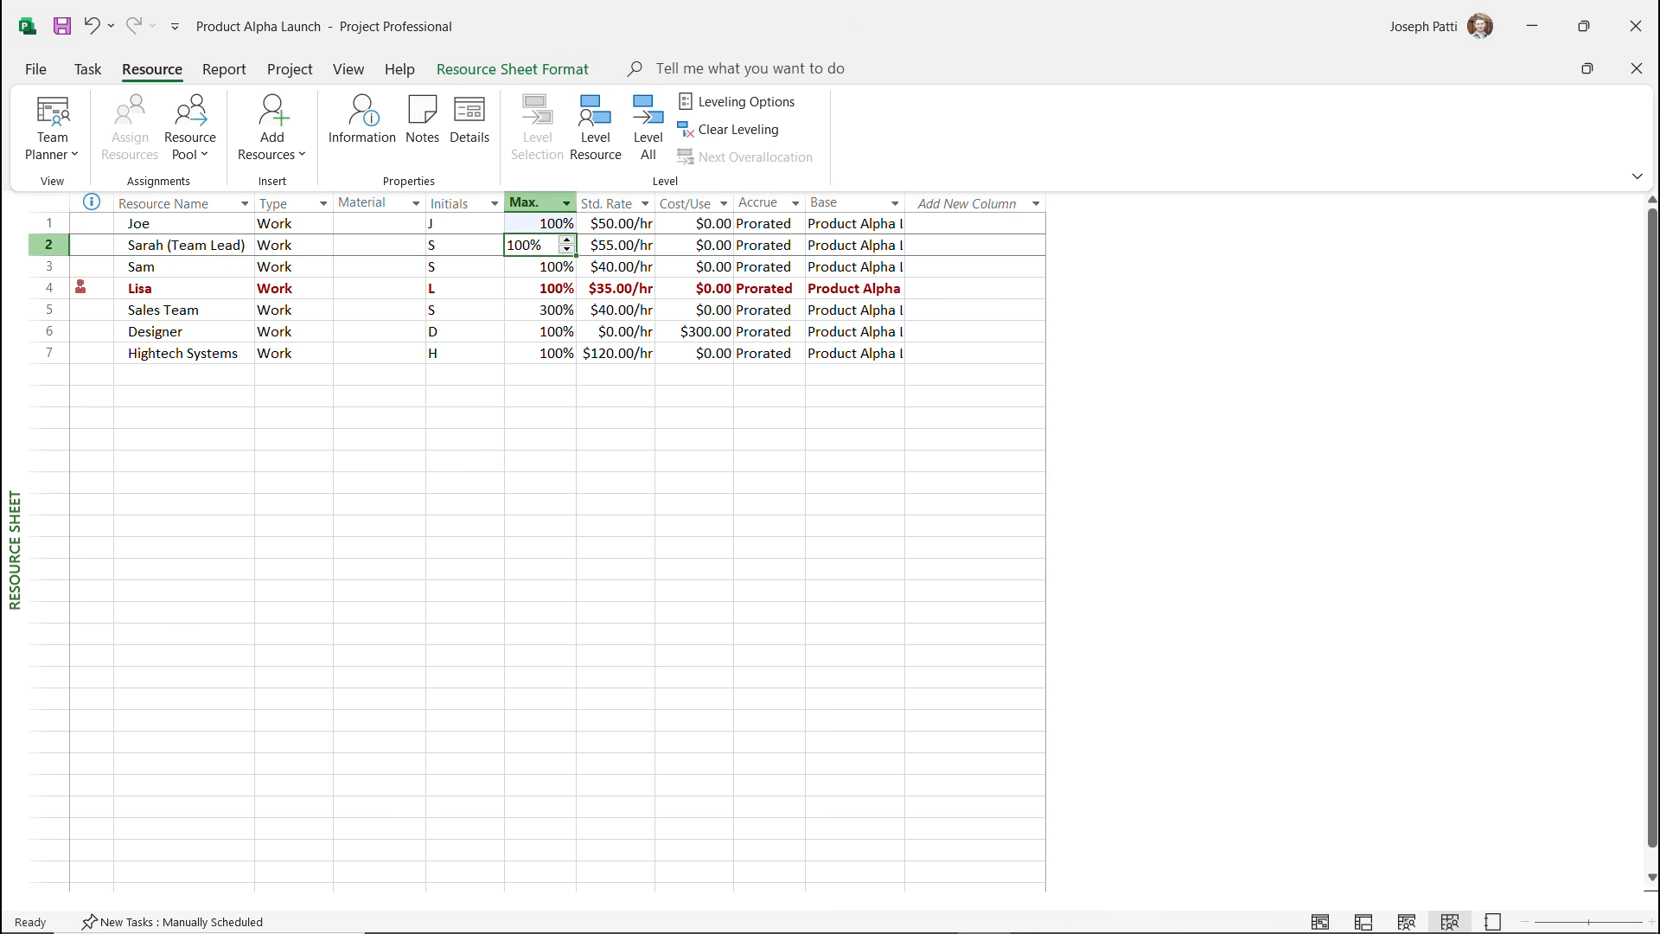
# In the Gantt Chart, replace the resource on task 4.1 Plan Marketing Strategy with the one assigned to task 2.5 Procure Raw Materials.
pyautogui.rightClick(17, 553)
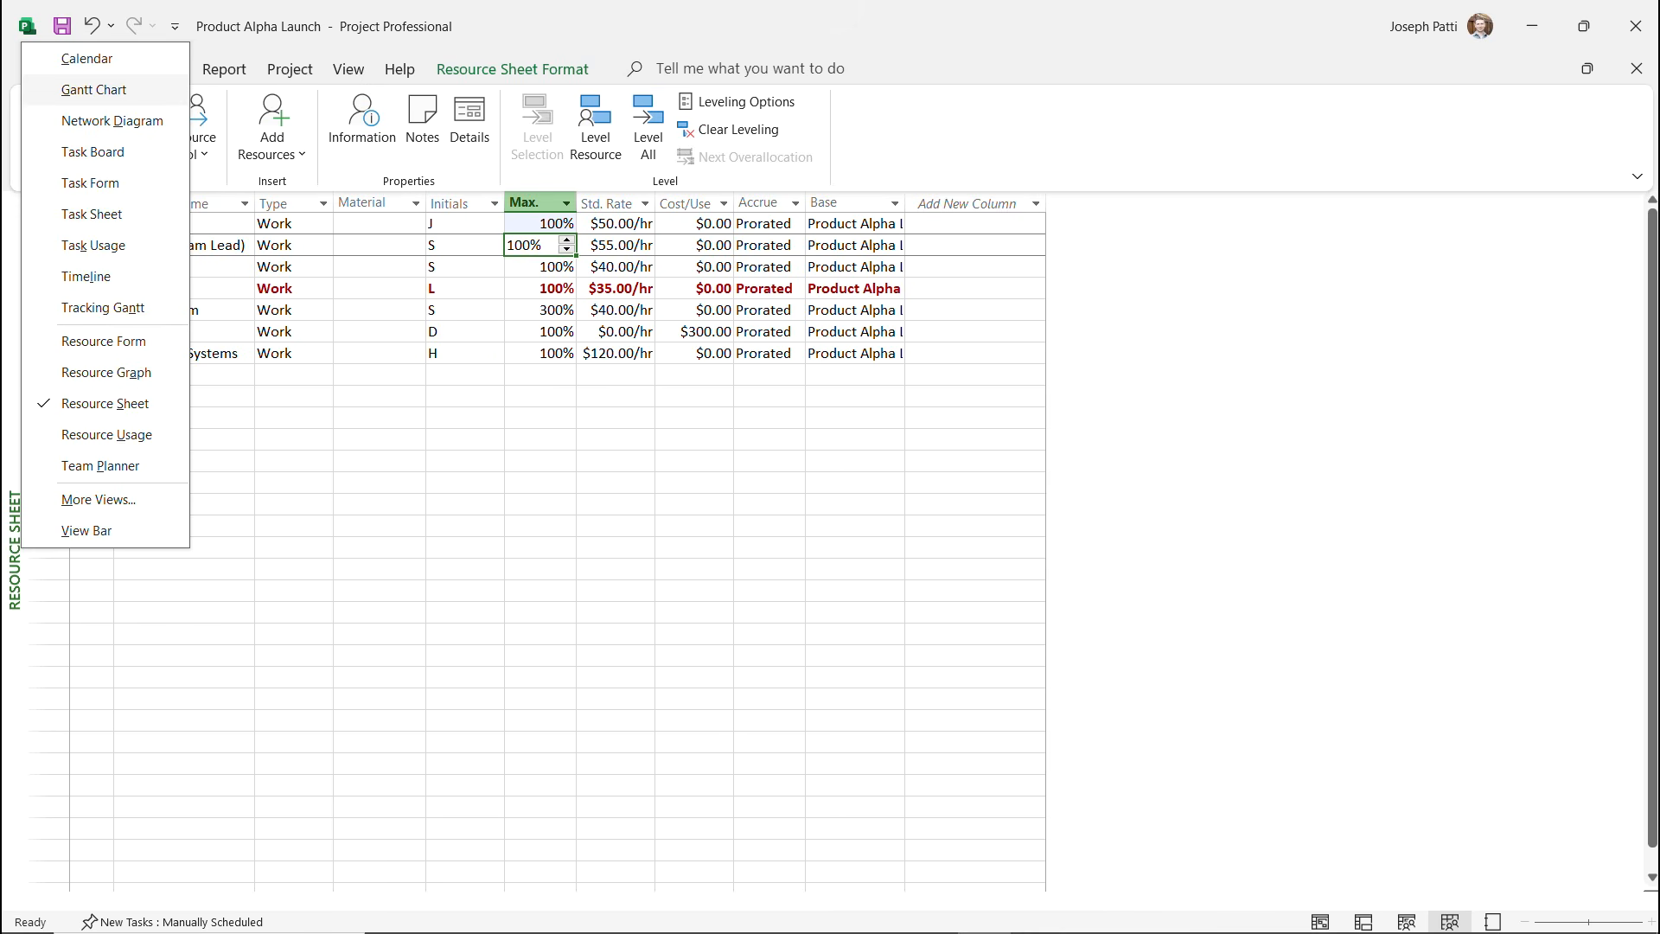
pyautogui.click(93, 89)
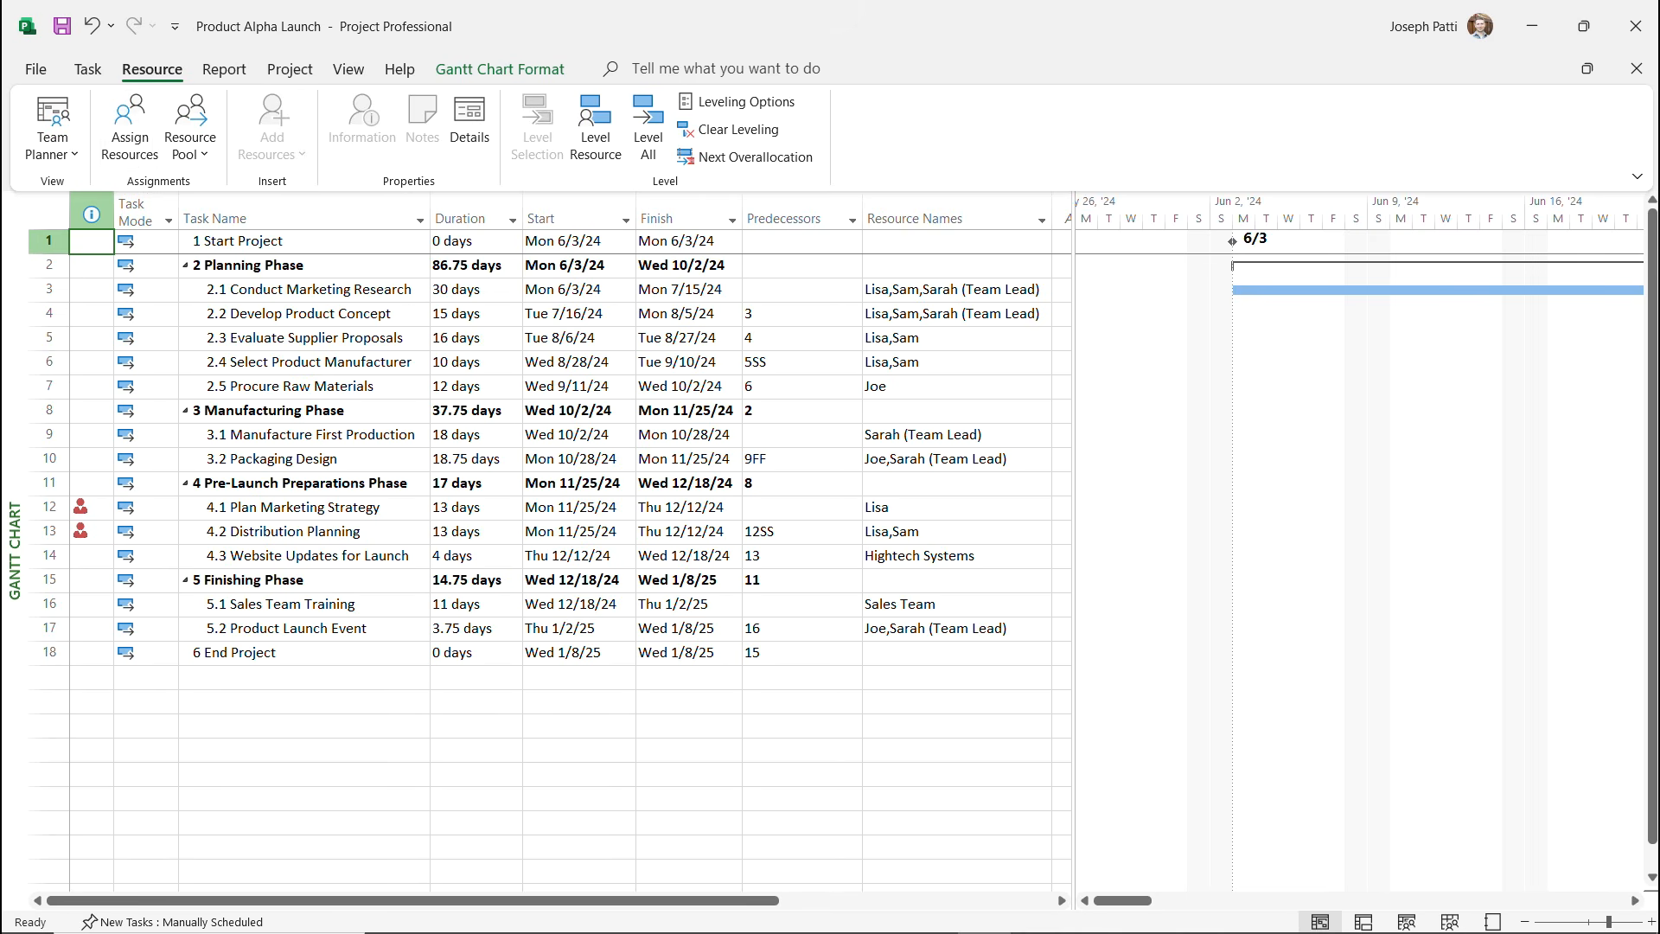
pyautogui.click(951, 506)
pyautogui.click(1041, 506)
pyautogui.click(906, 568)
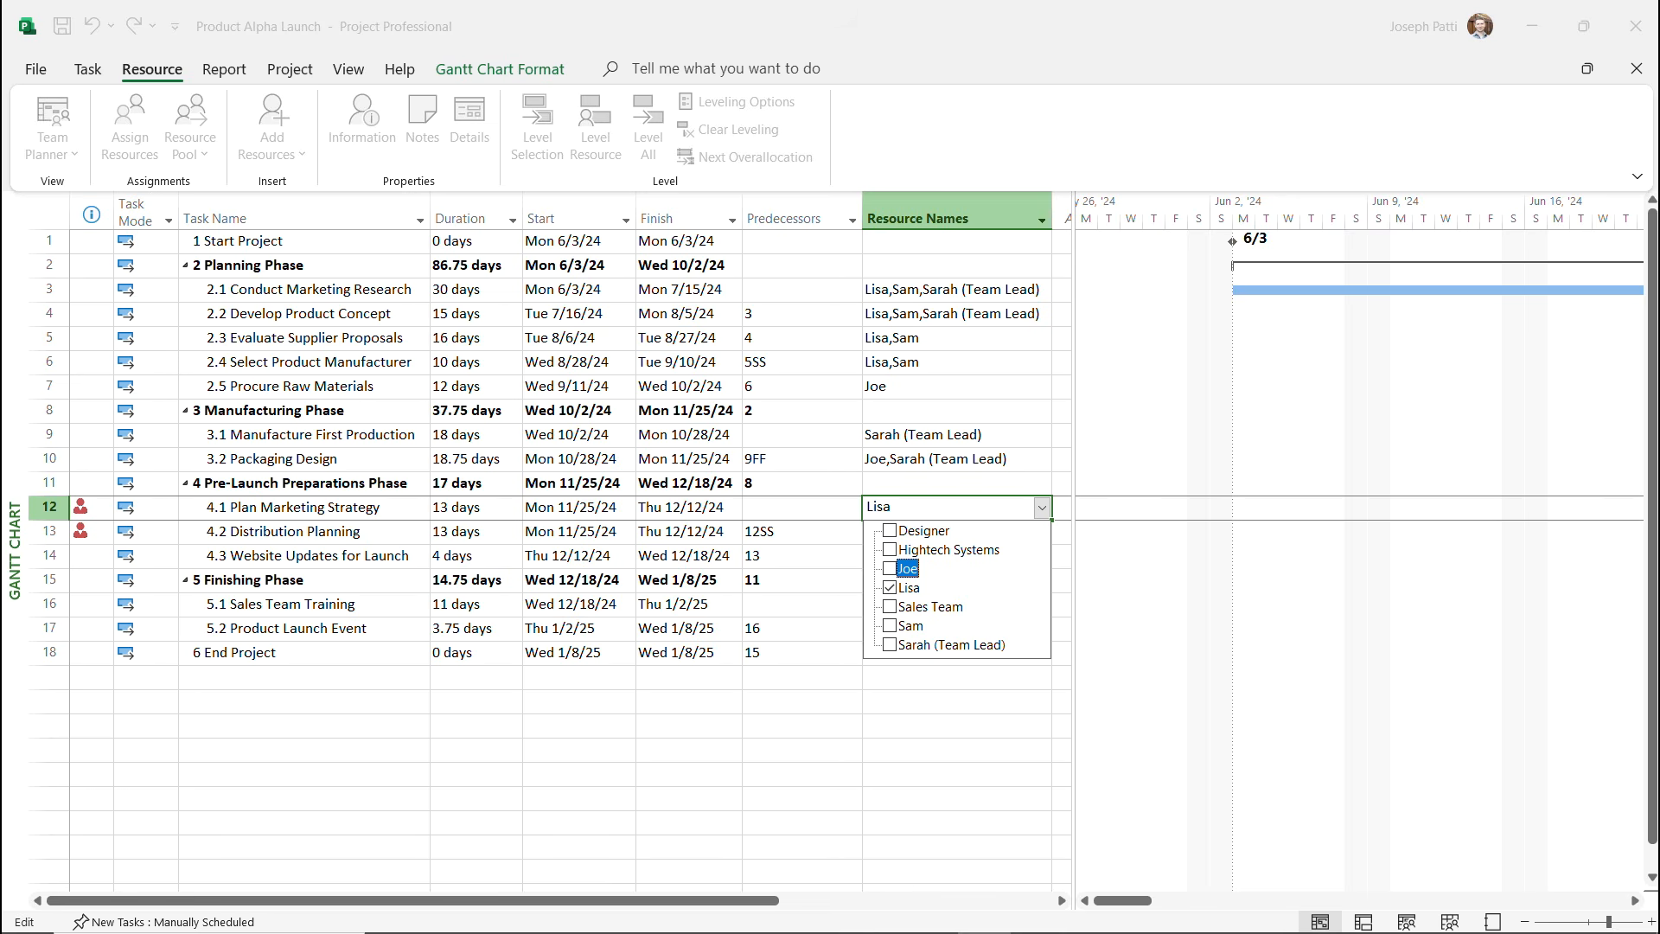
pyautogui.press('space')
pyautogui.press('Down')
pyautogui.press('Return')
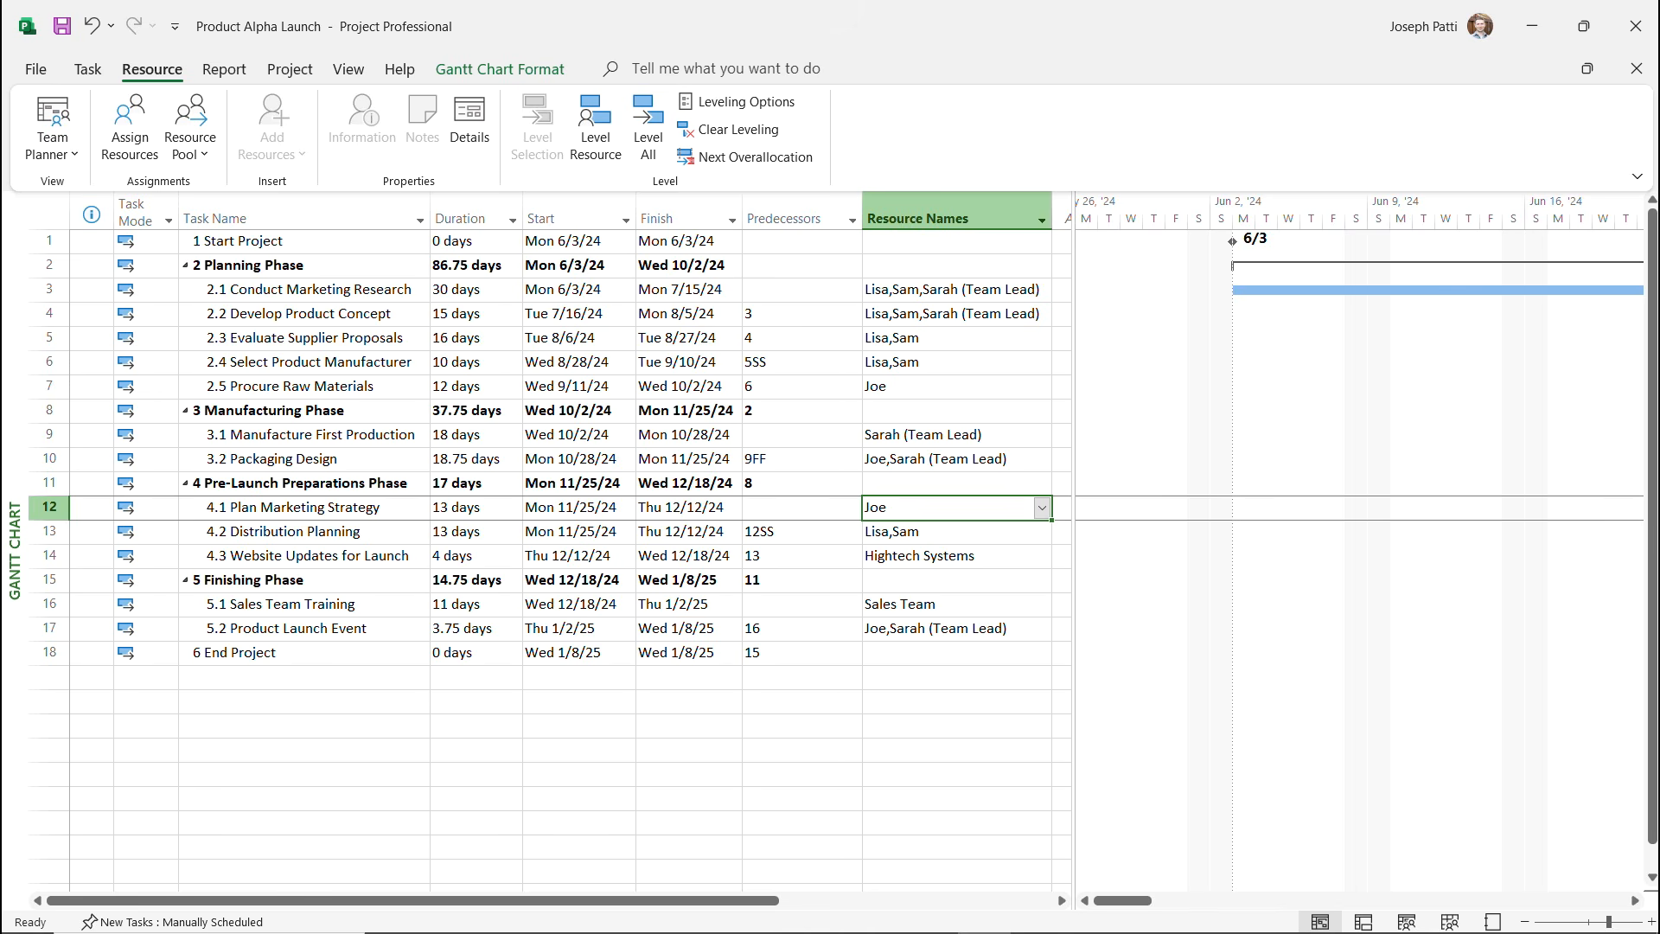
# Review the project statistics for the current duration, work and cost of Product Alpha Launch, and close them.
pyautogui.click(947, 628)
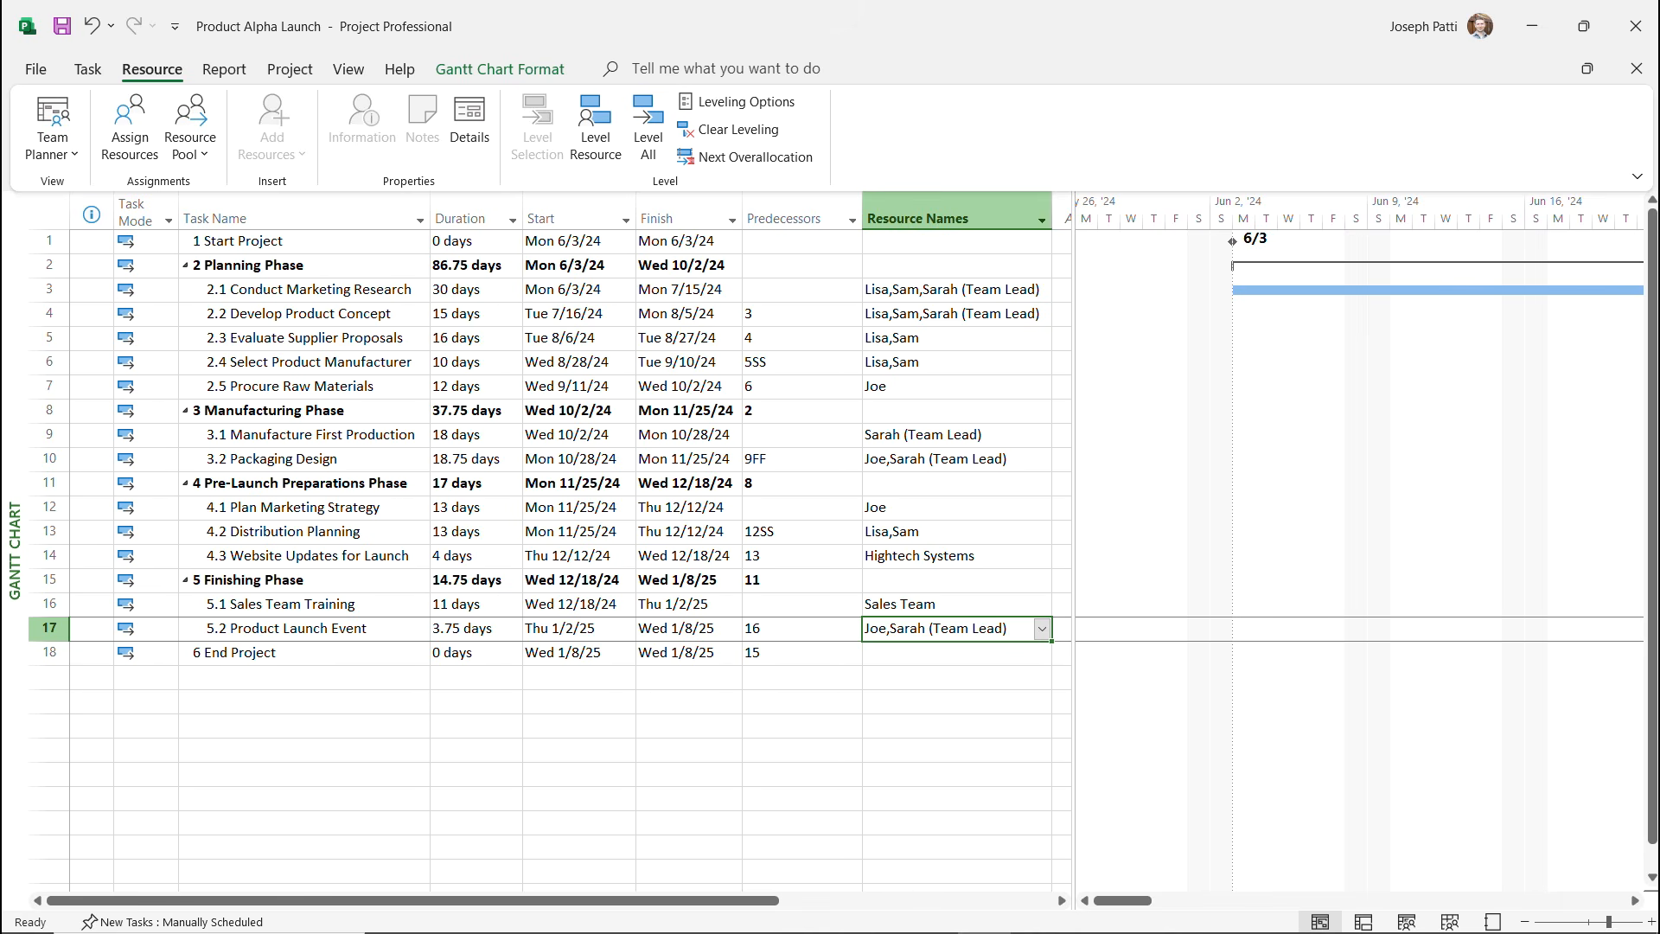
pyautogui.click(290, 69)
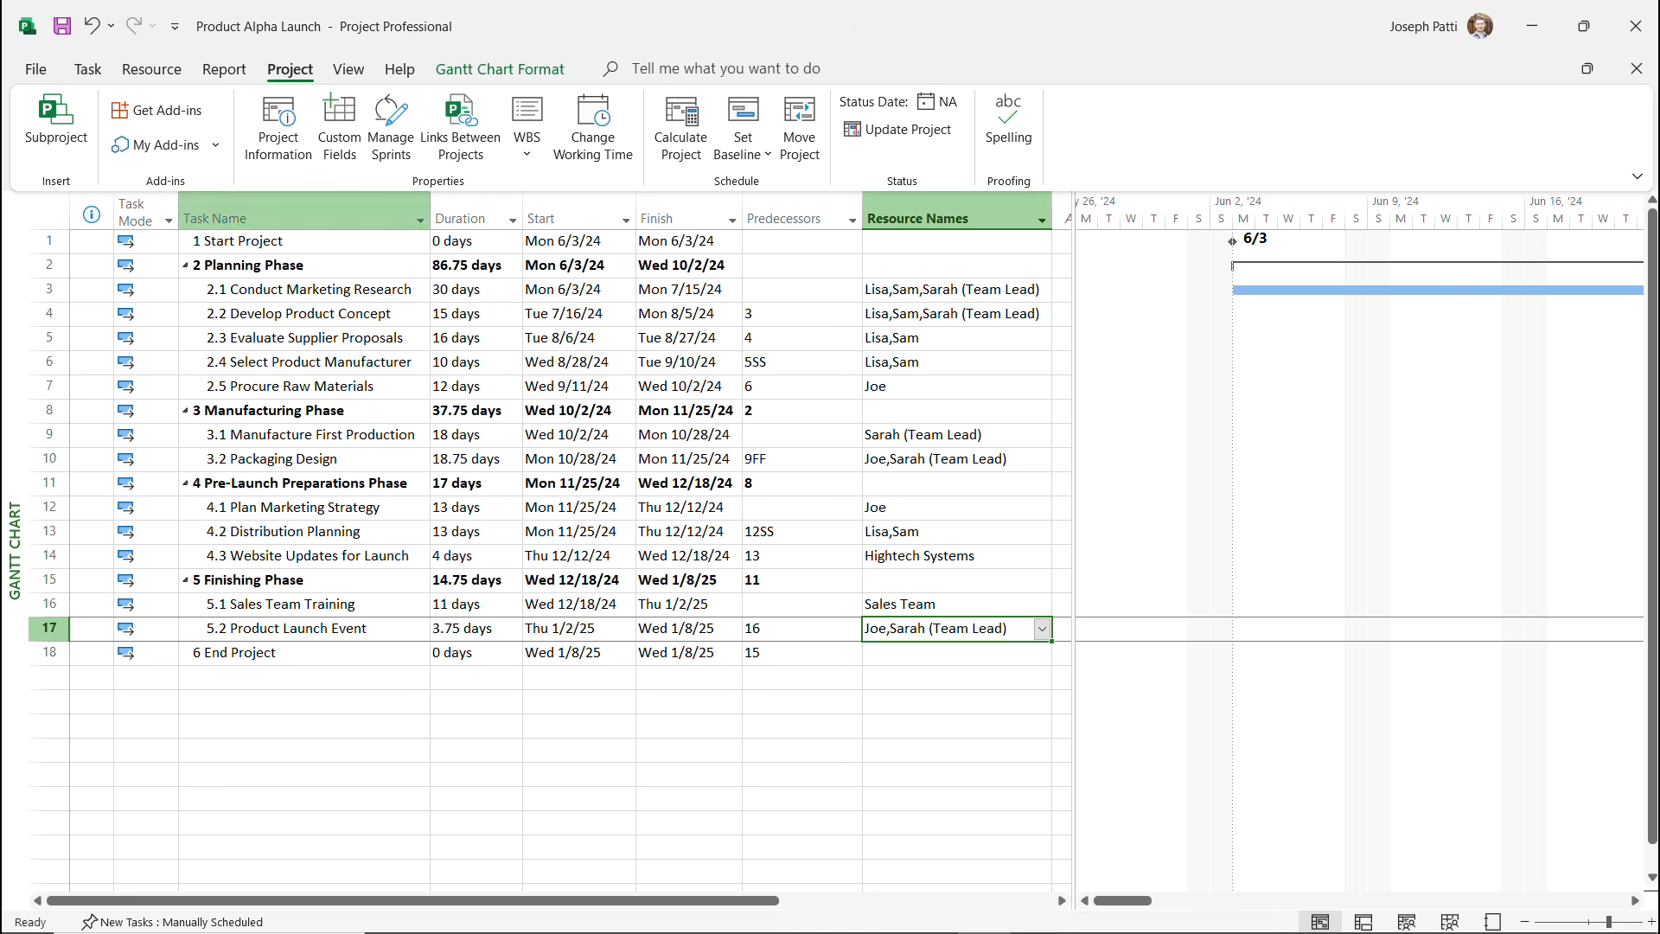
pyautogui.click(277, 129)
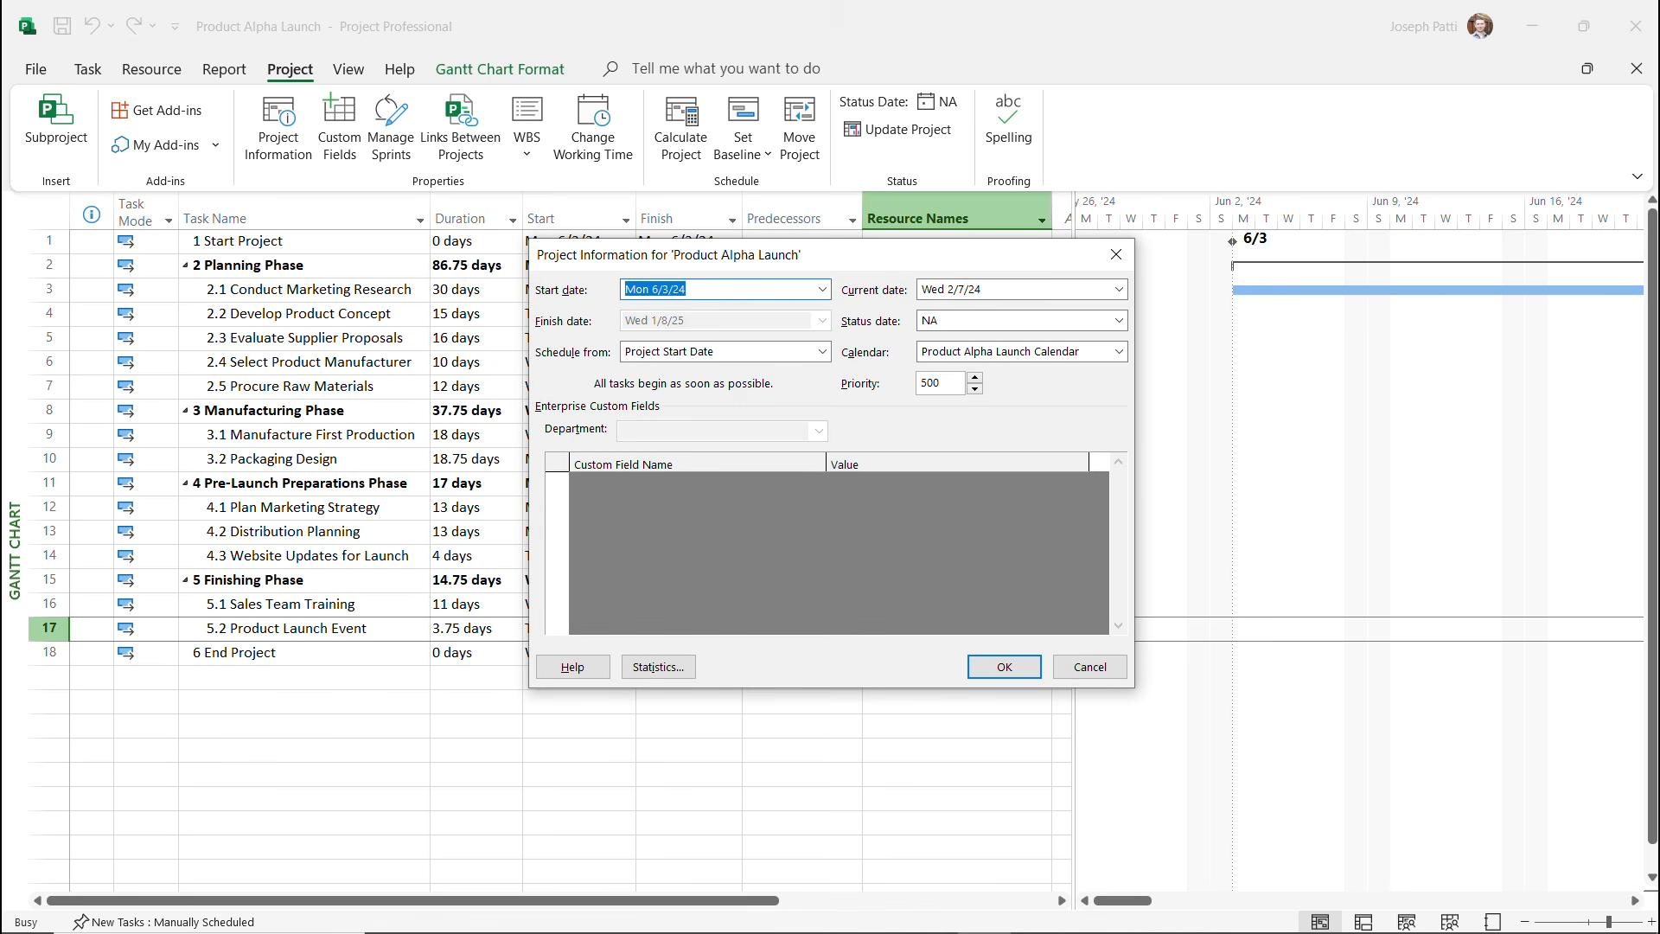
pyautogui.hotkey('alt', 'i')
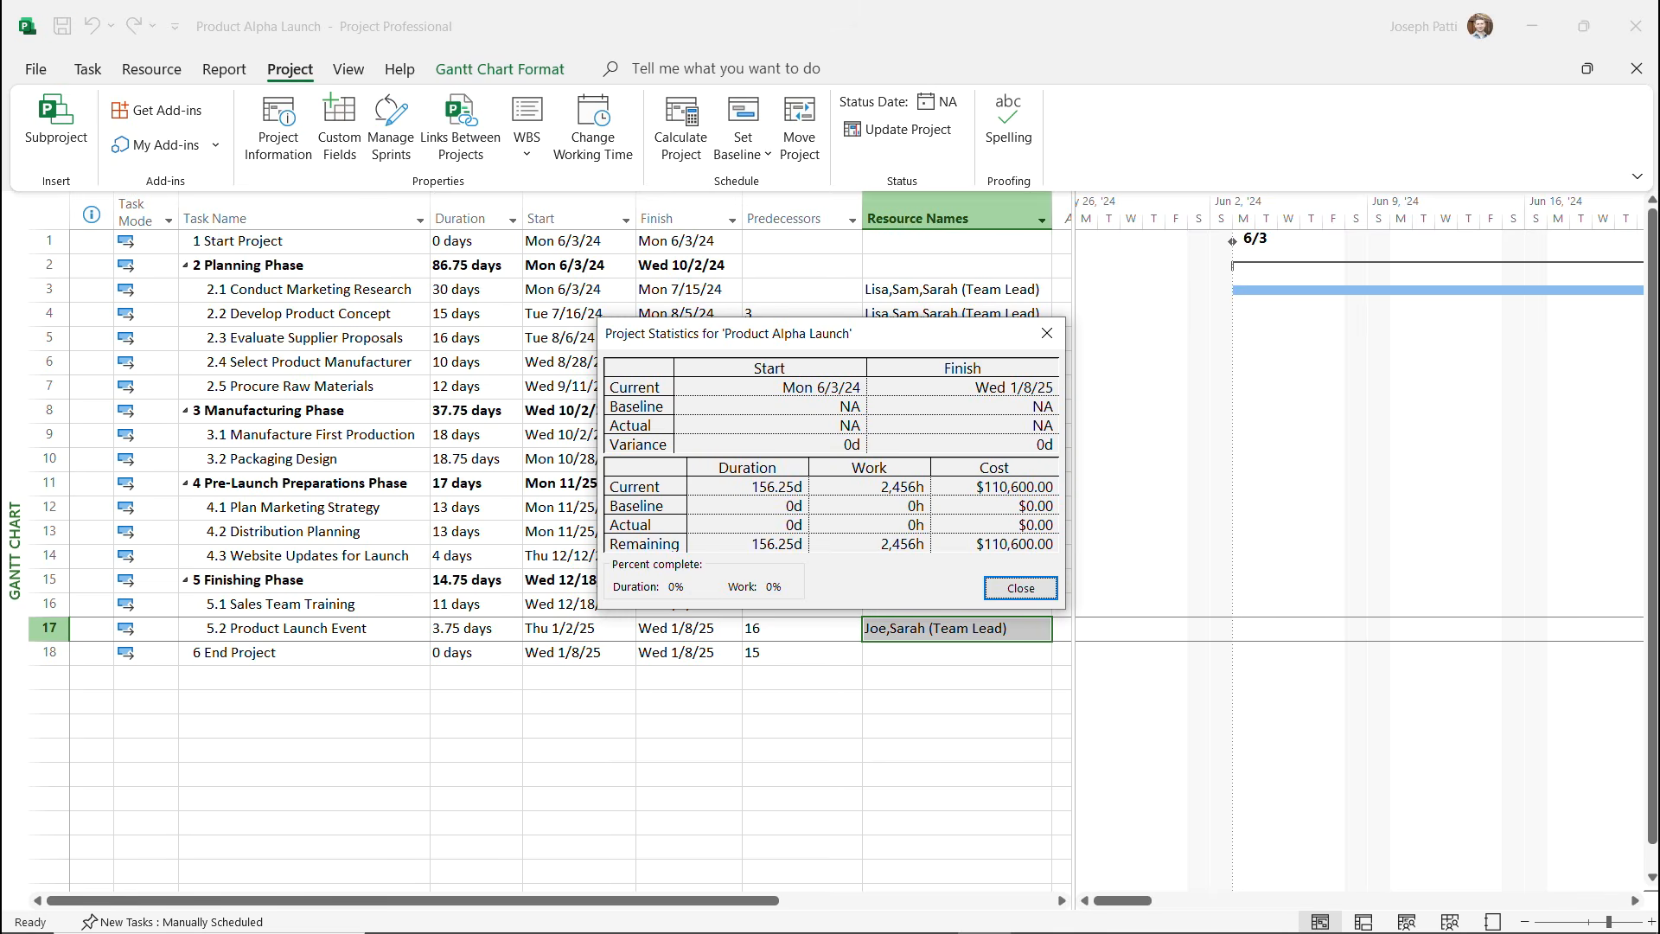
pyautogui.moveTo(702, 341); pyautogui.dragTo(570, 331)
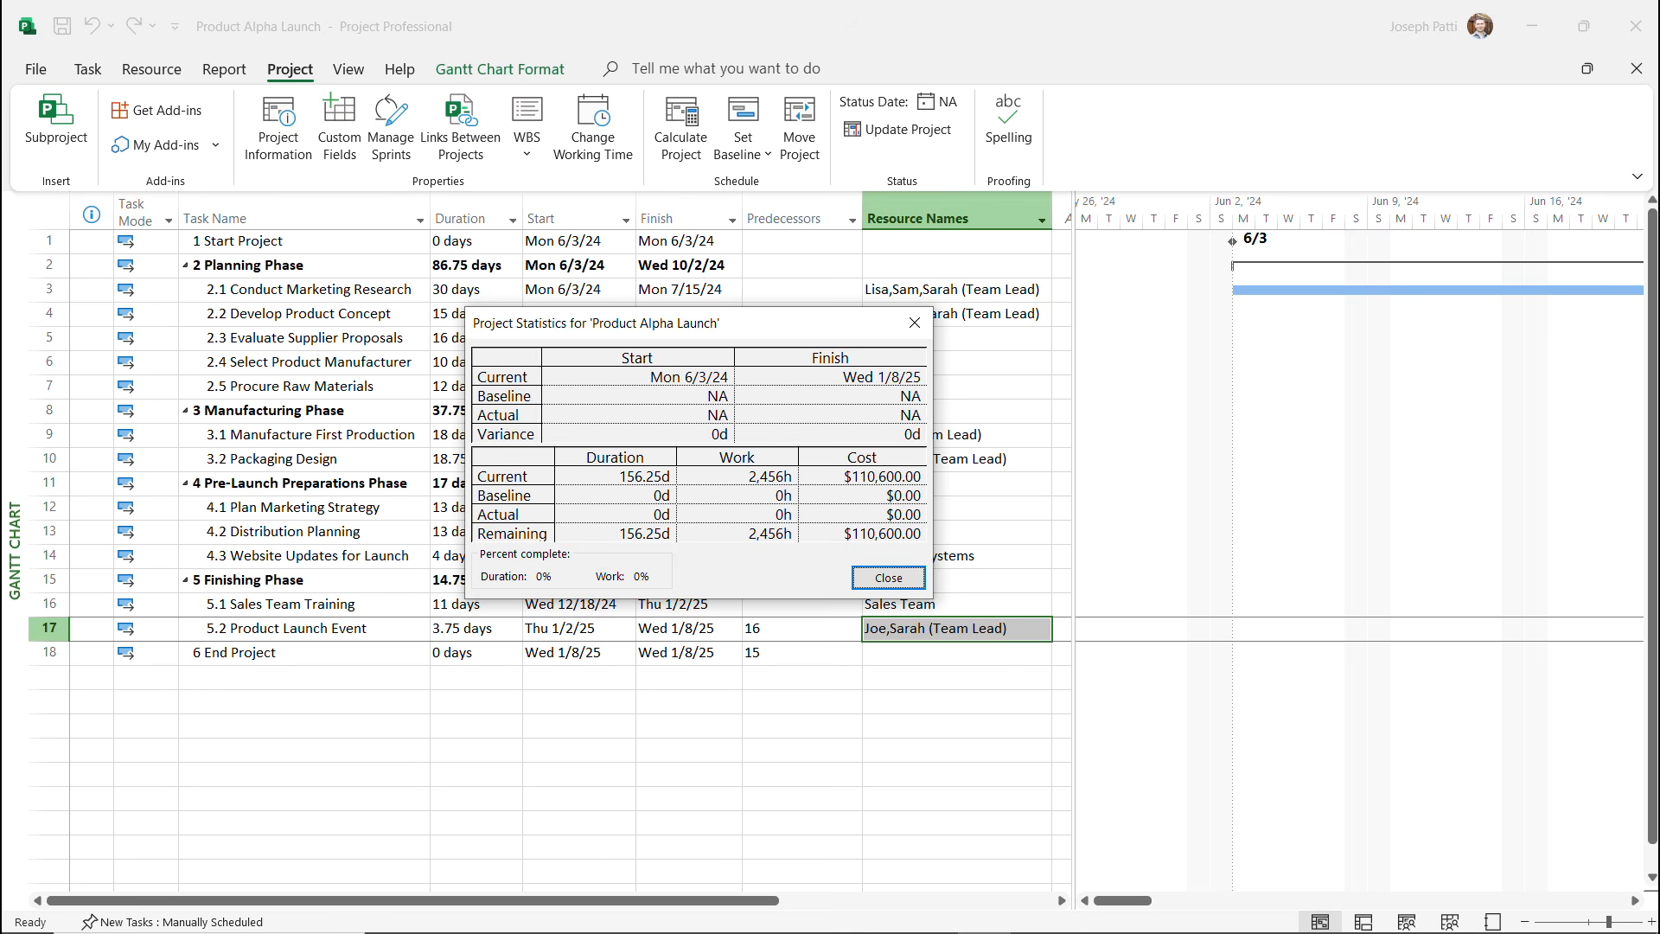
pyautogui.click(914, 323)
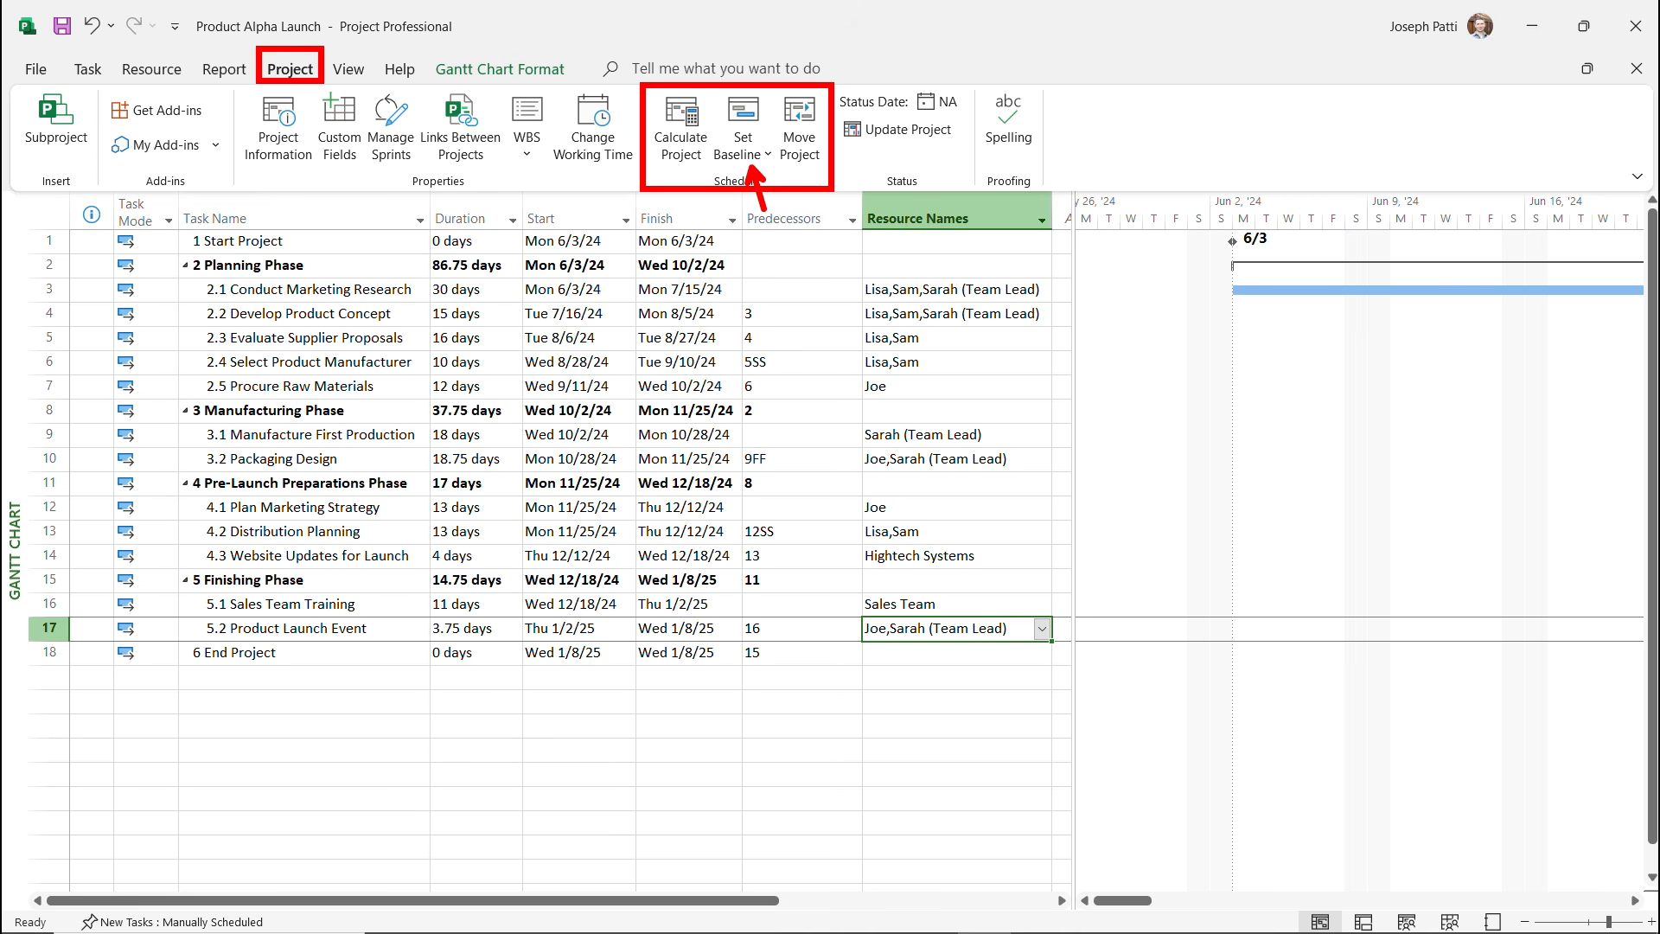
# Set the default Baseline for the entire project.
pyautogui.click(743, 138)
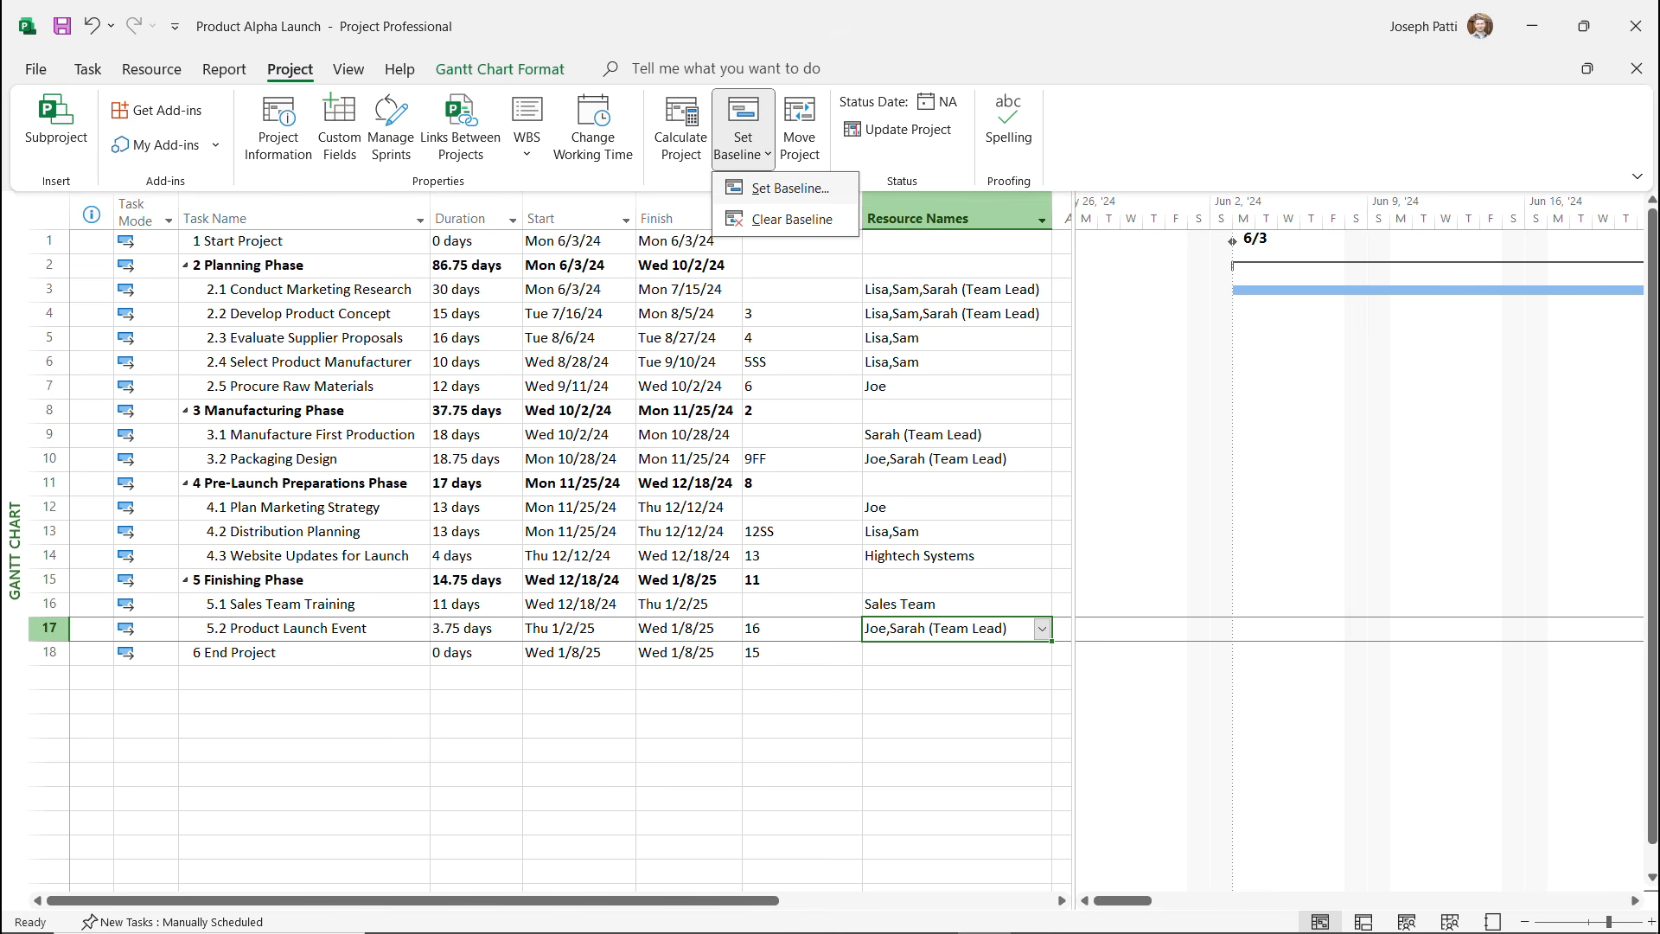
pyautogui.click(789, 187)
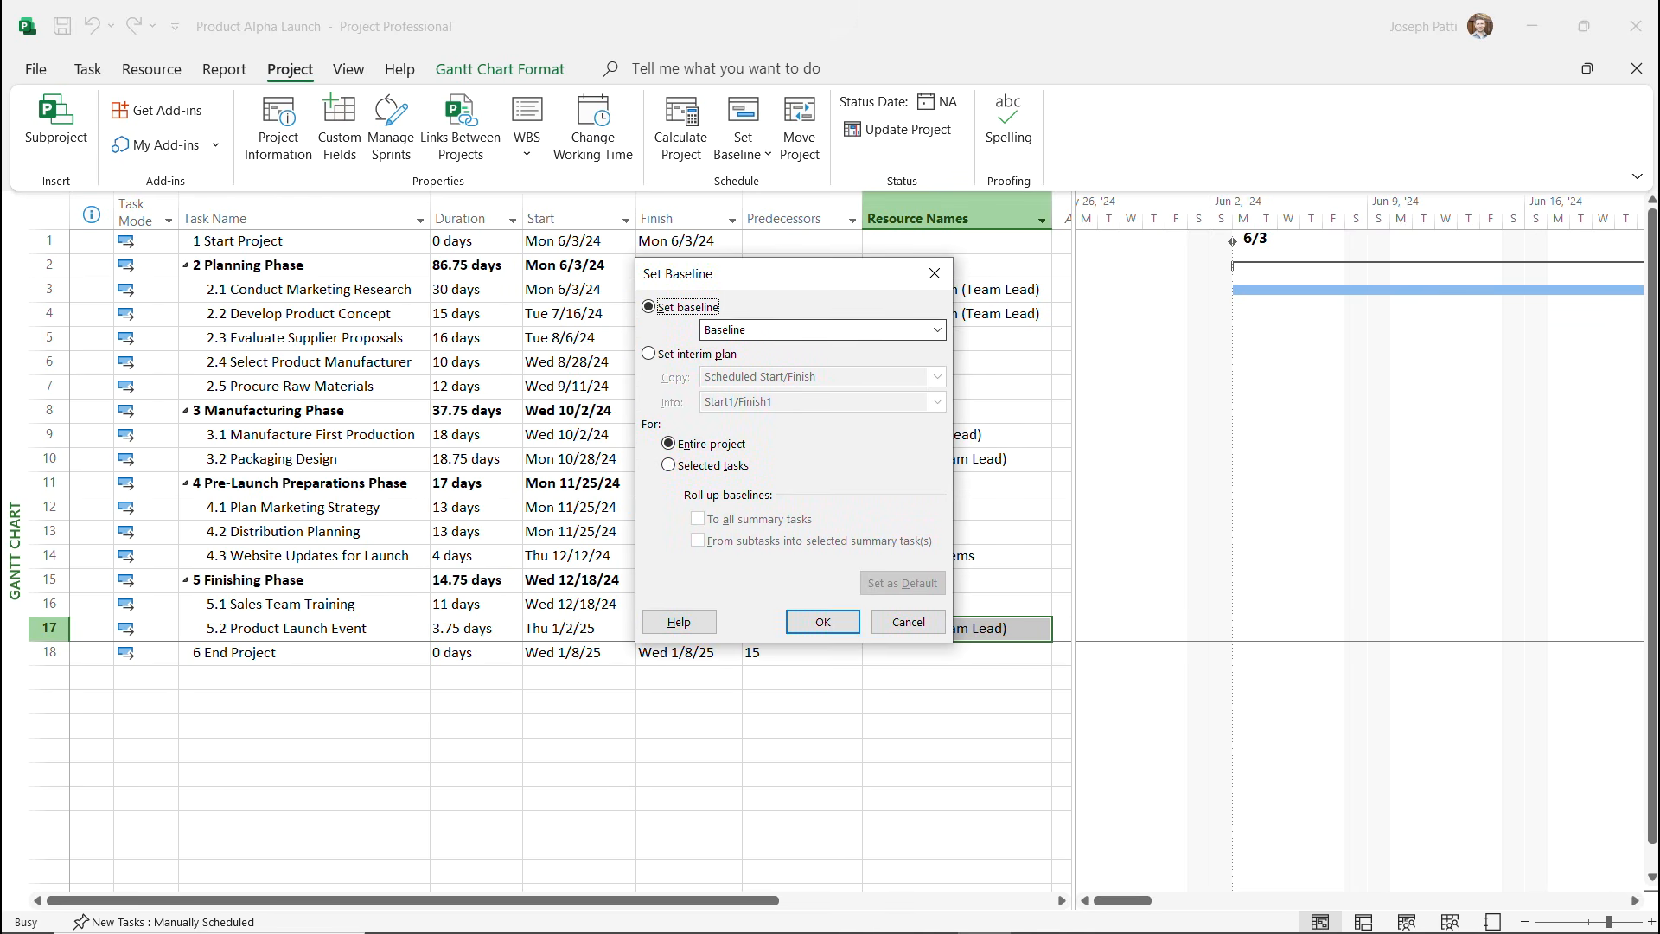
pyautogui.click(936, 330)
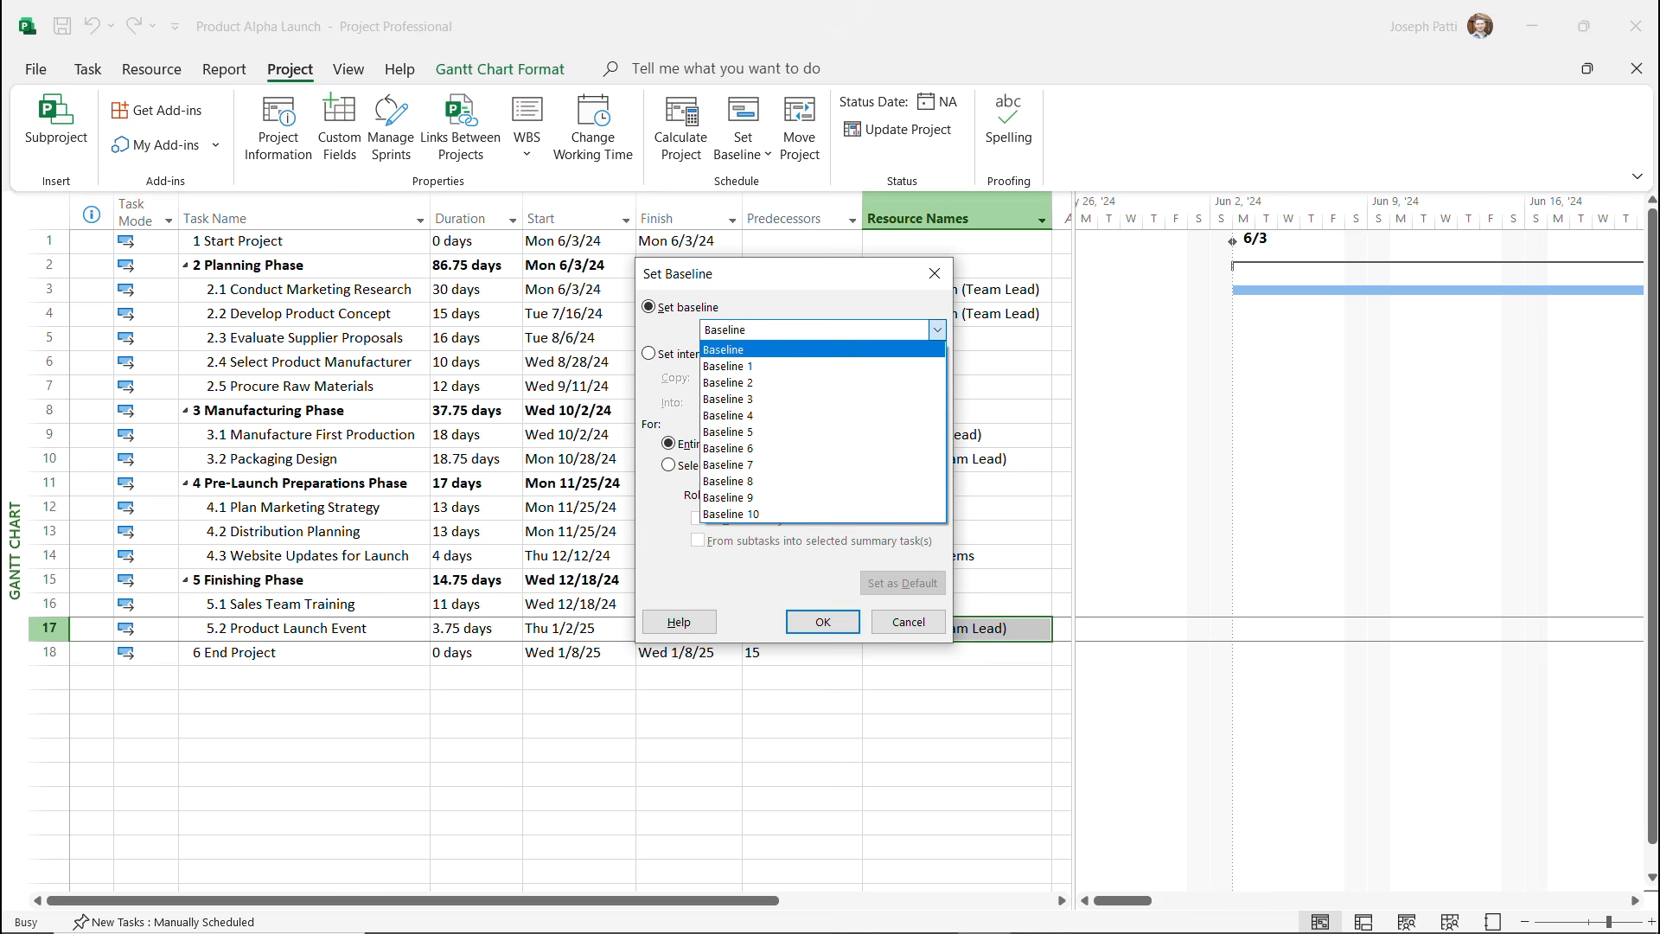
pyautogui.click(723, 349)
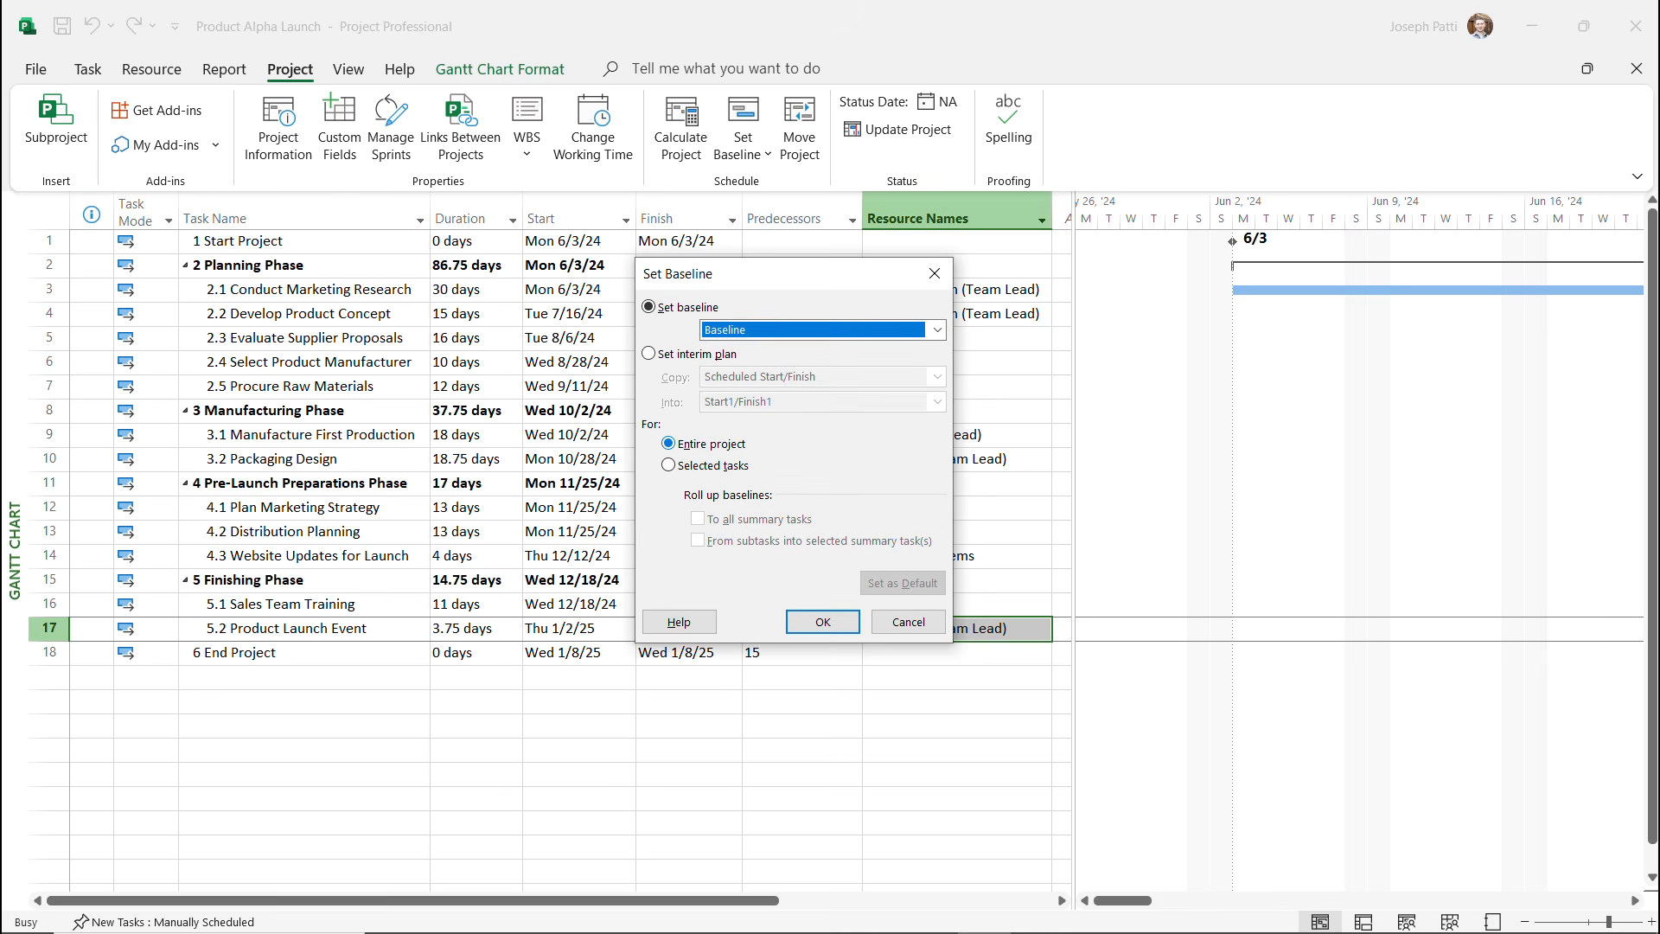
pyautogui.click(822, 621)
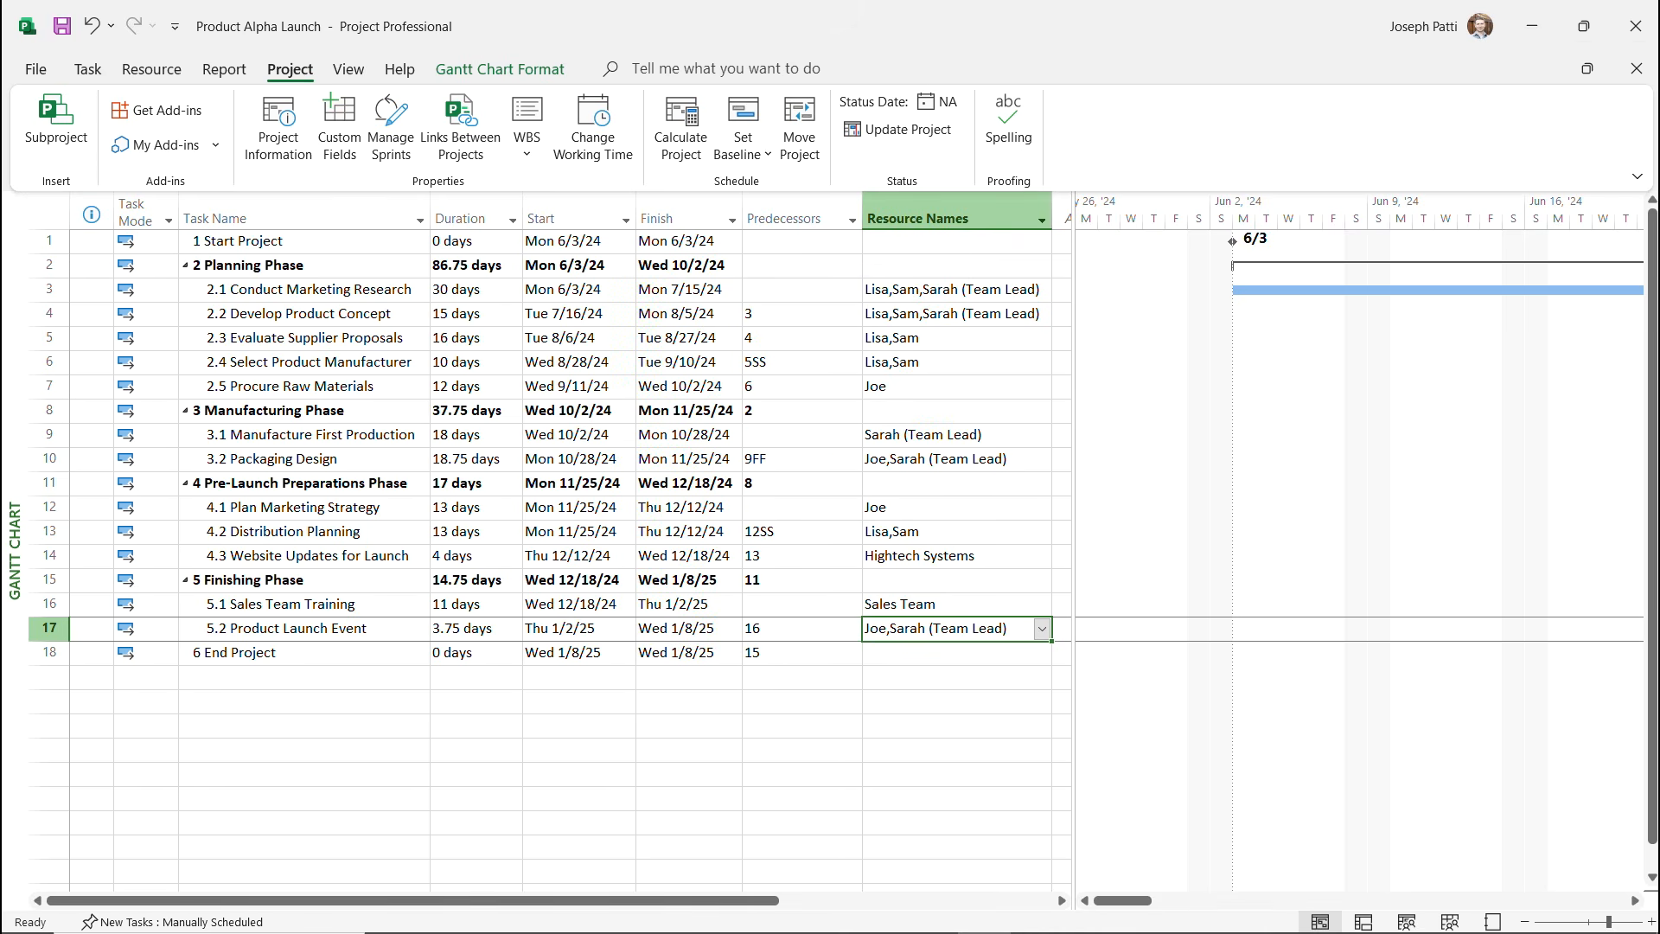
# Check the baseline dates, duration, work and cost against the current values in the project statistics.
pyautogui.click(277, 126)
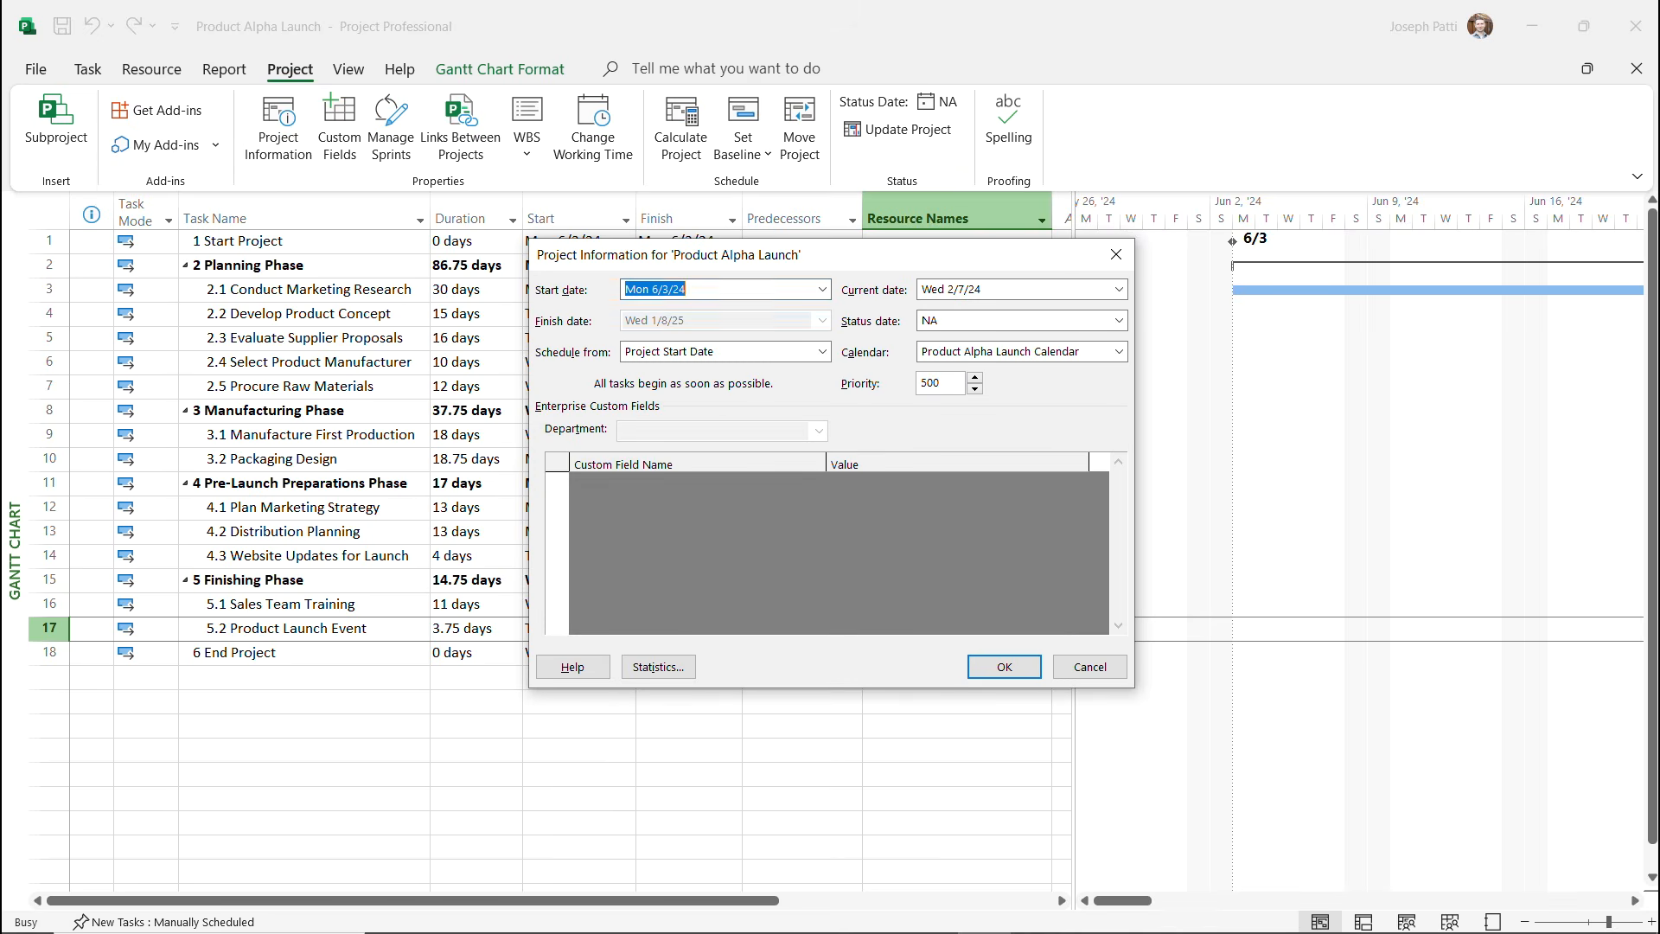
pyautogui.click(658, 666)
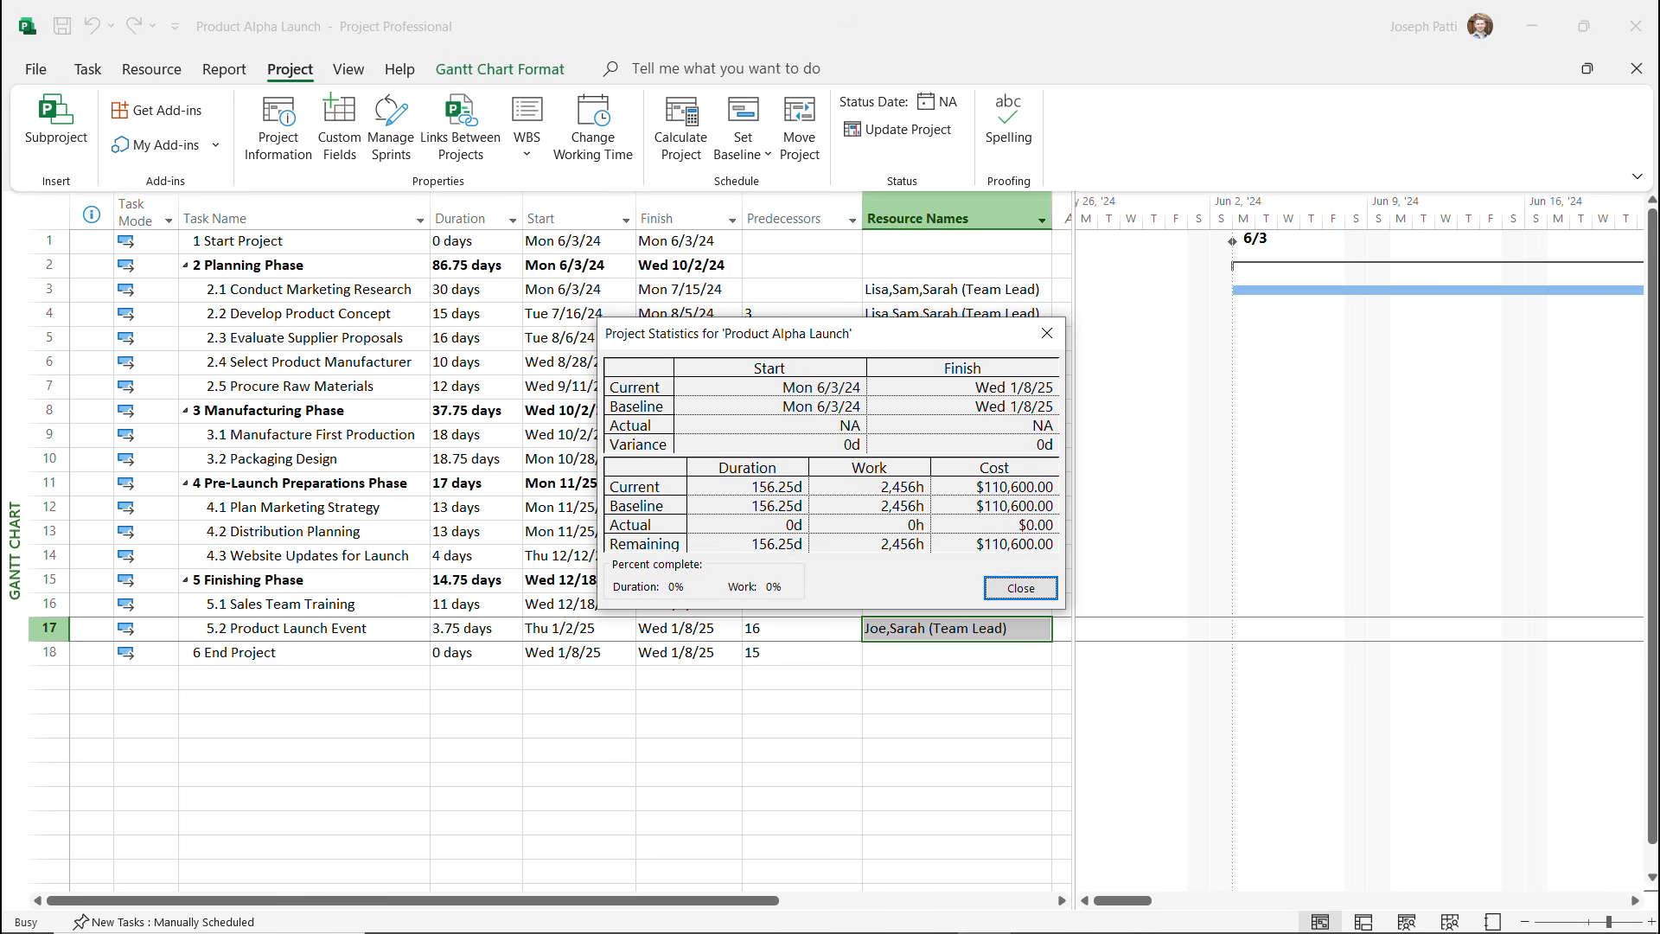
pyautogui.press('Return')
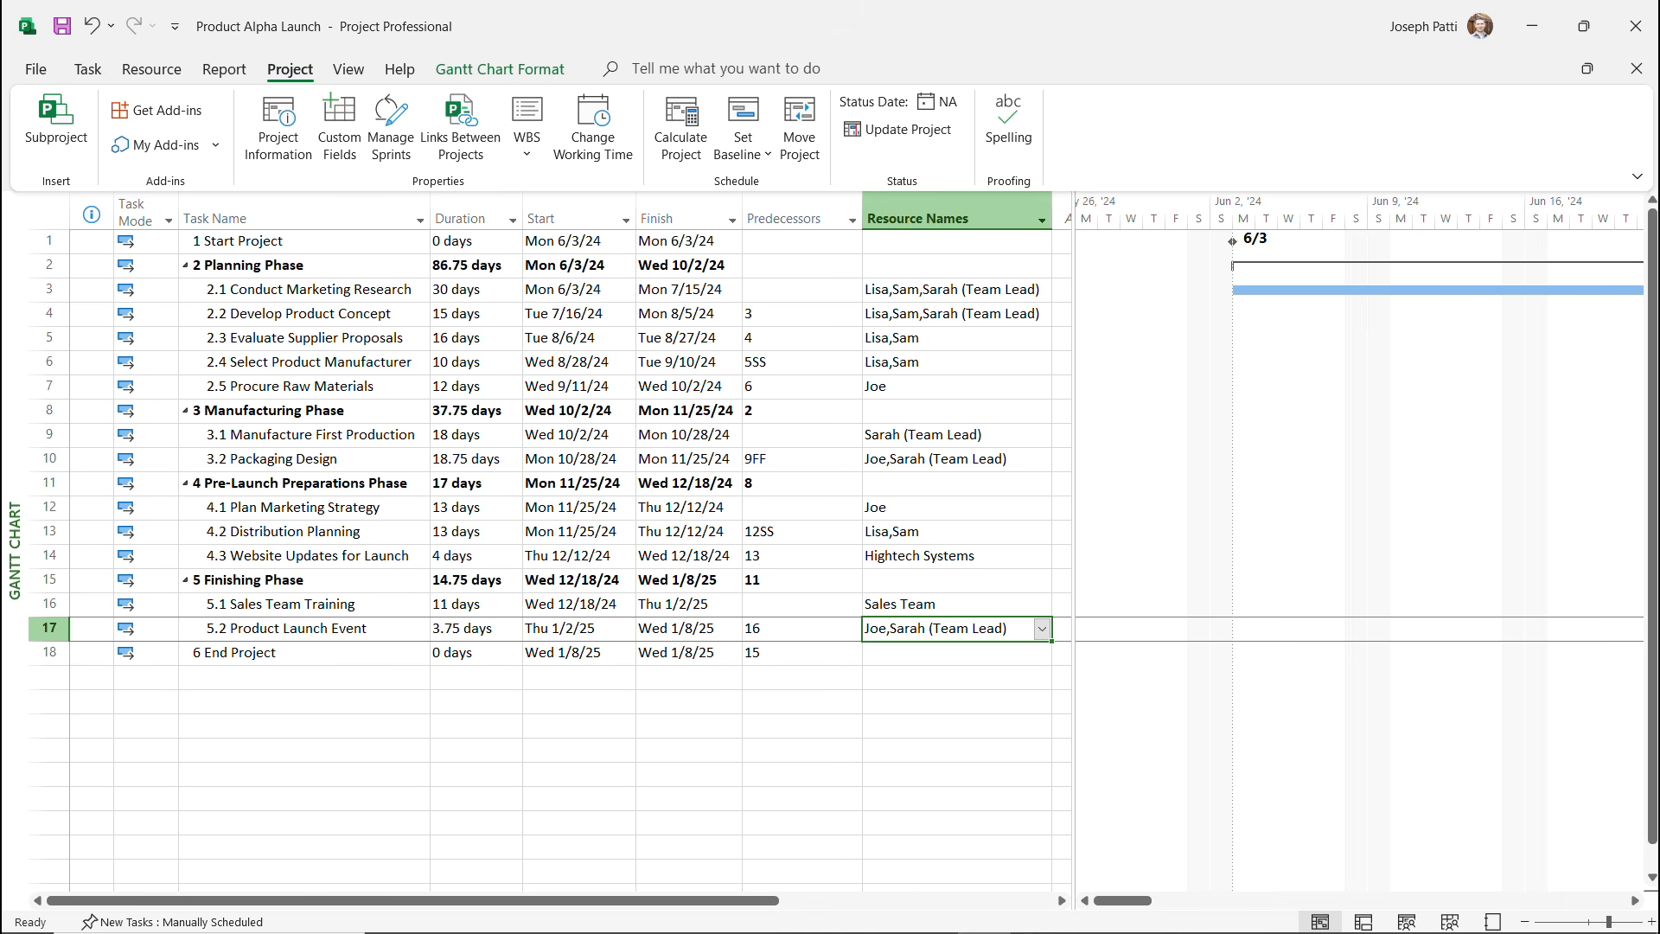
# Change the dependency of task 4.2 Distribution Planning on Plan Marketing Strategy to Finish-to-Start (FS).
pyautogui.doubleClick(49, 531)
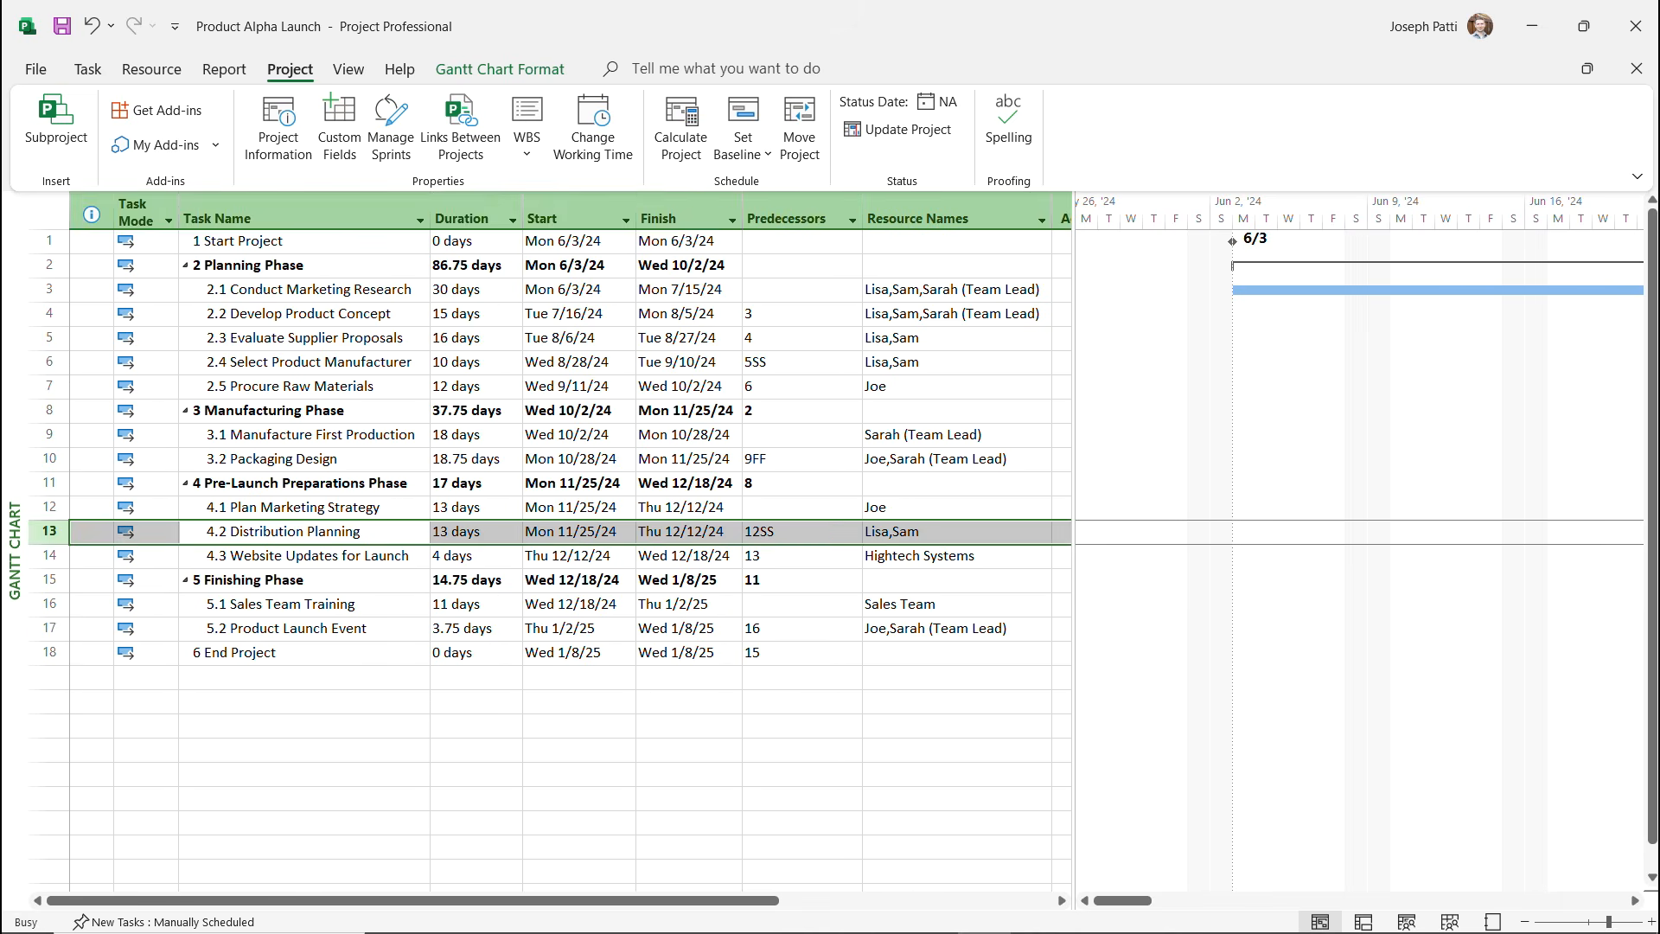
pyautogui.click(968, 393)
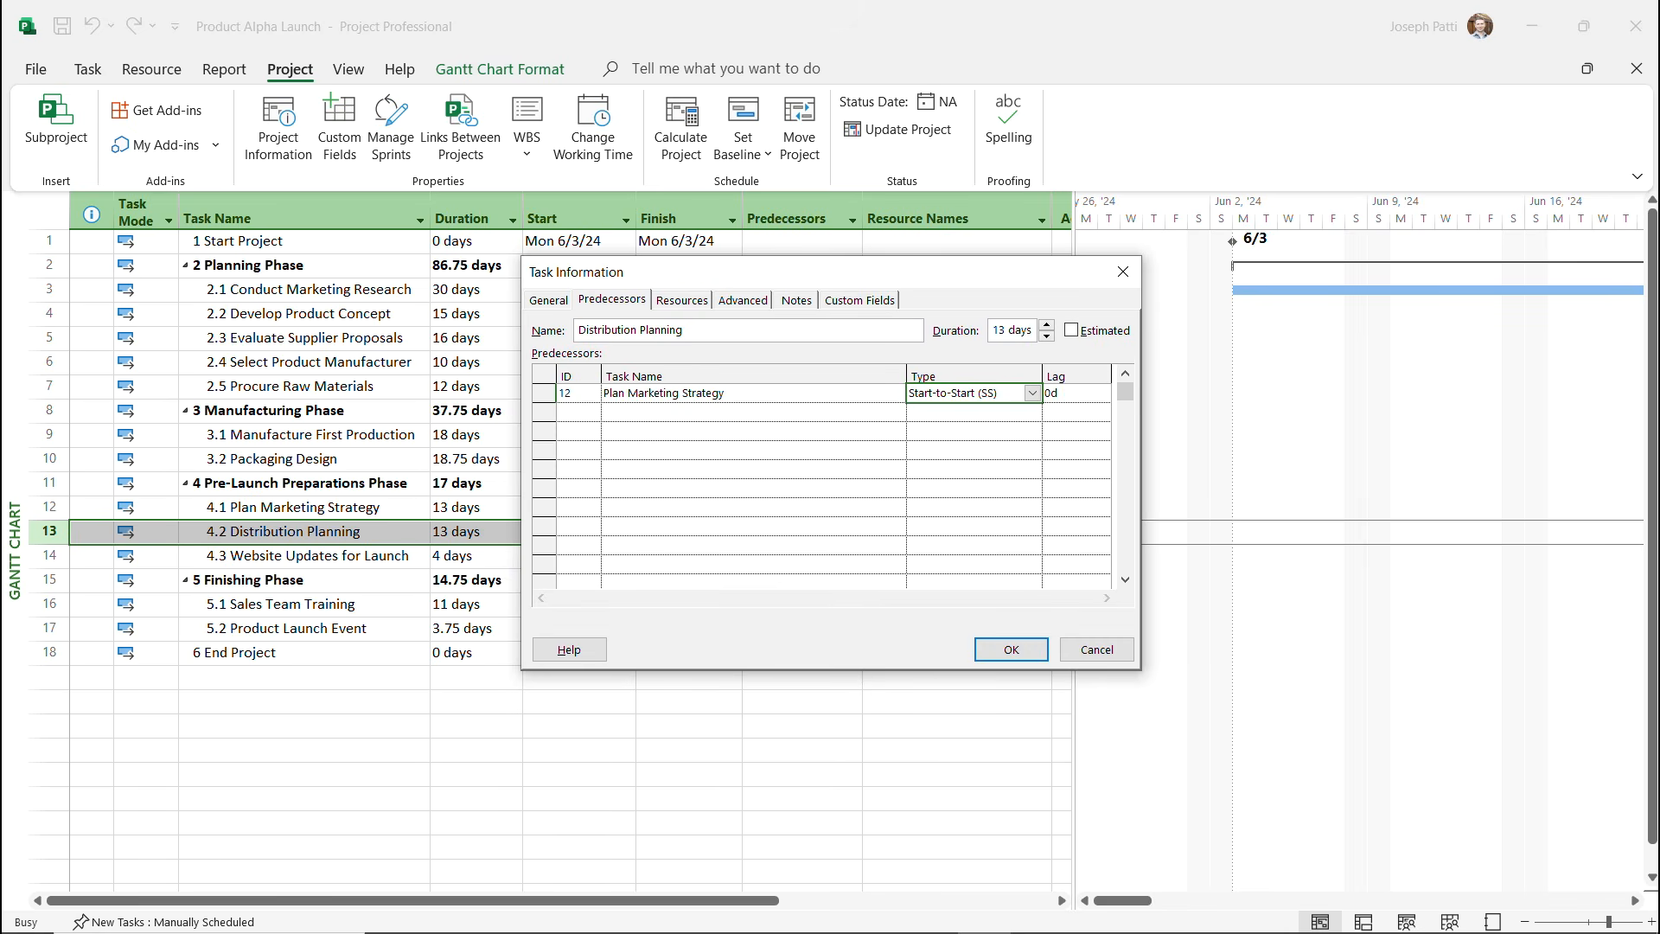
pyautogui.click(1031, 392)
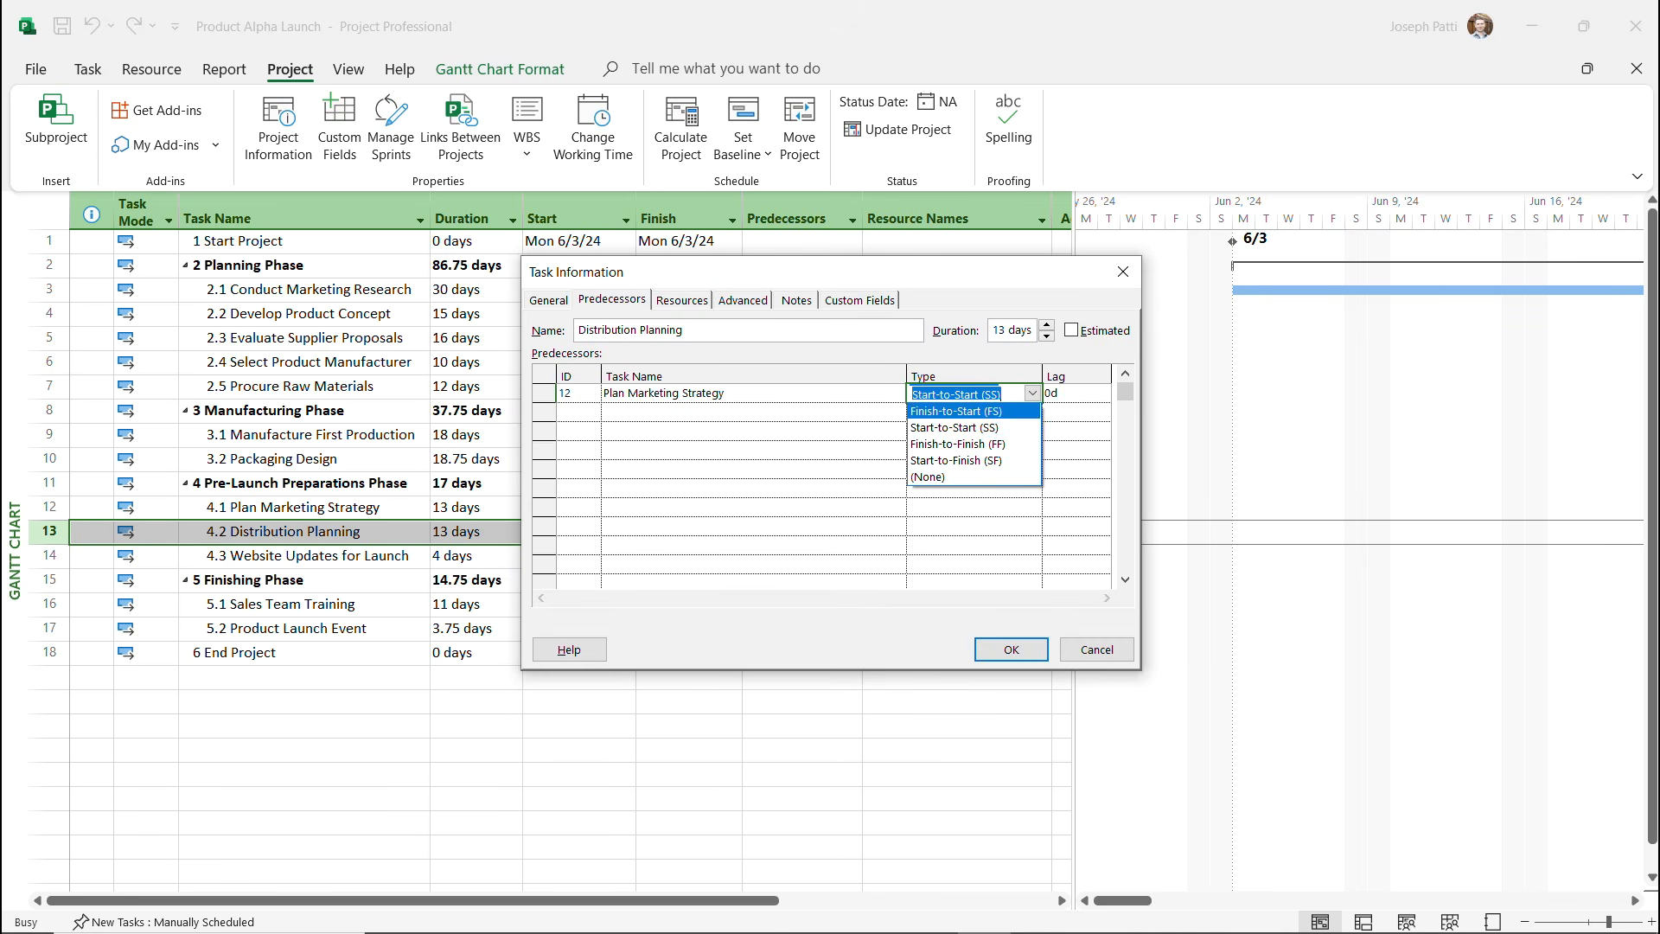
pyautogui.click(972, 410)
pyautogui.click(1011, 649)
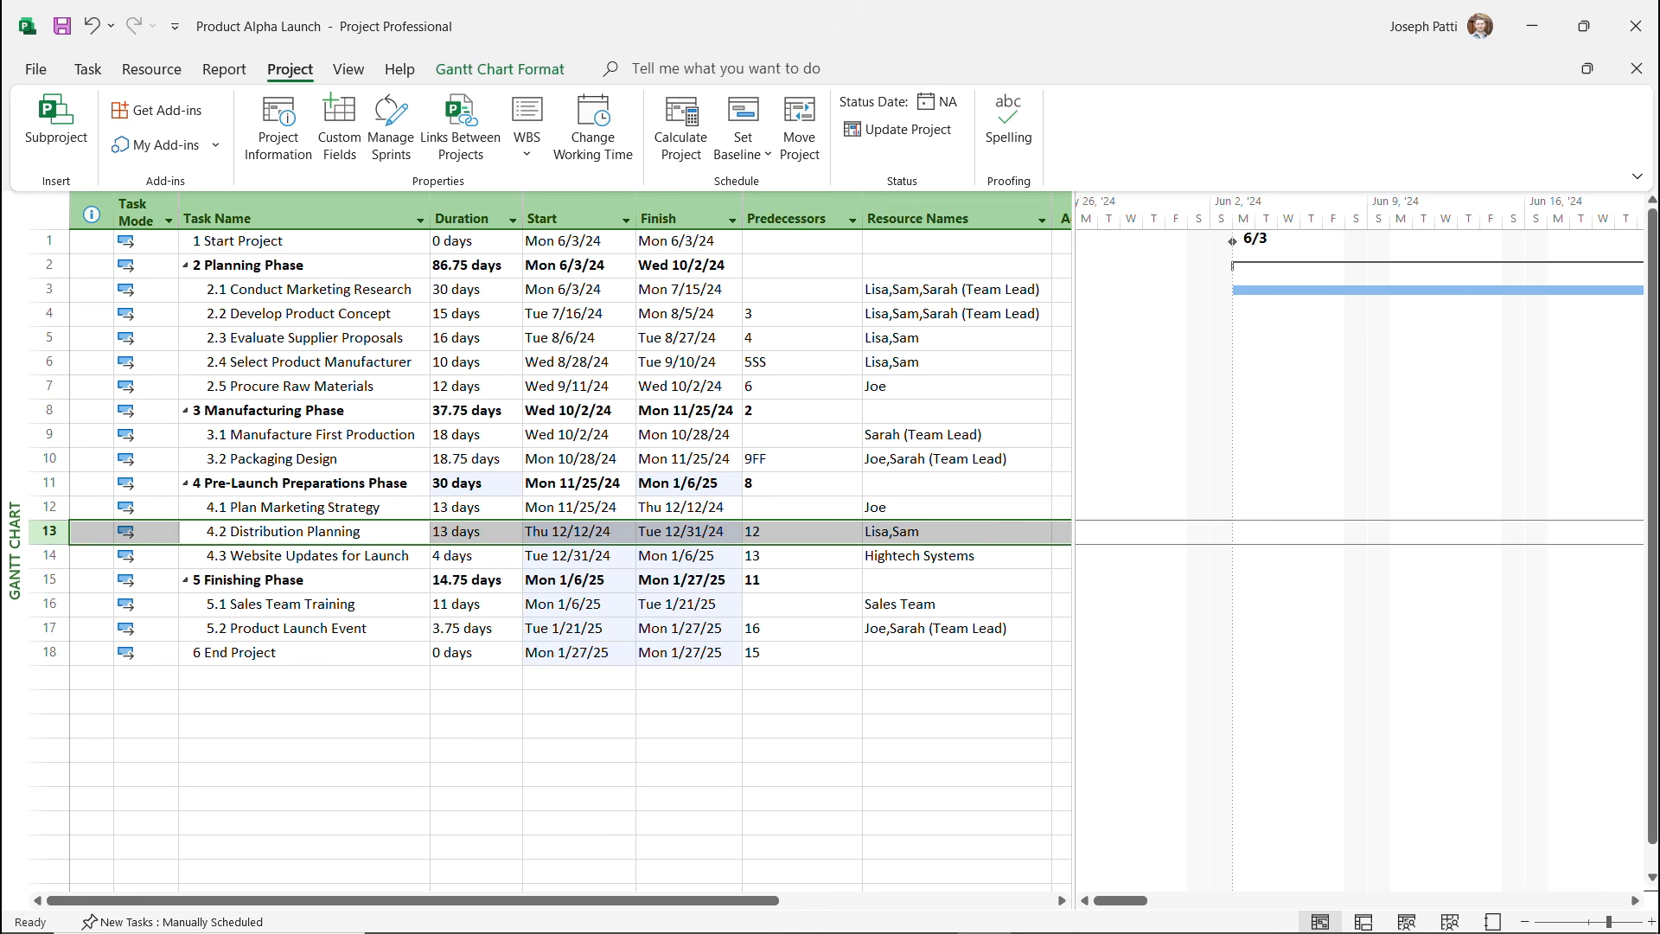
# Compare current and baseline values in the project statistics and undo the dependency type change on task 4.2 Distribution Planning.
pyautogui.click(277, 127)
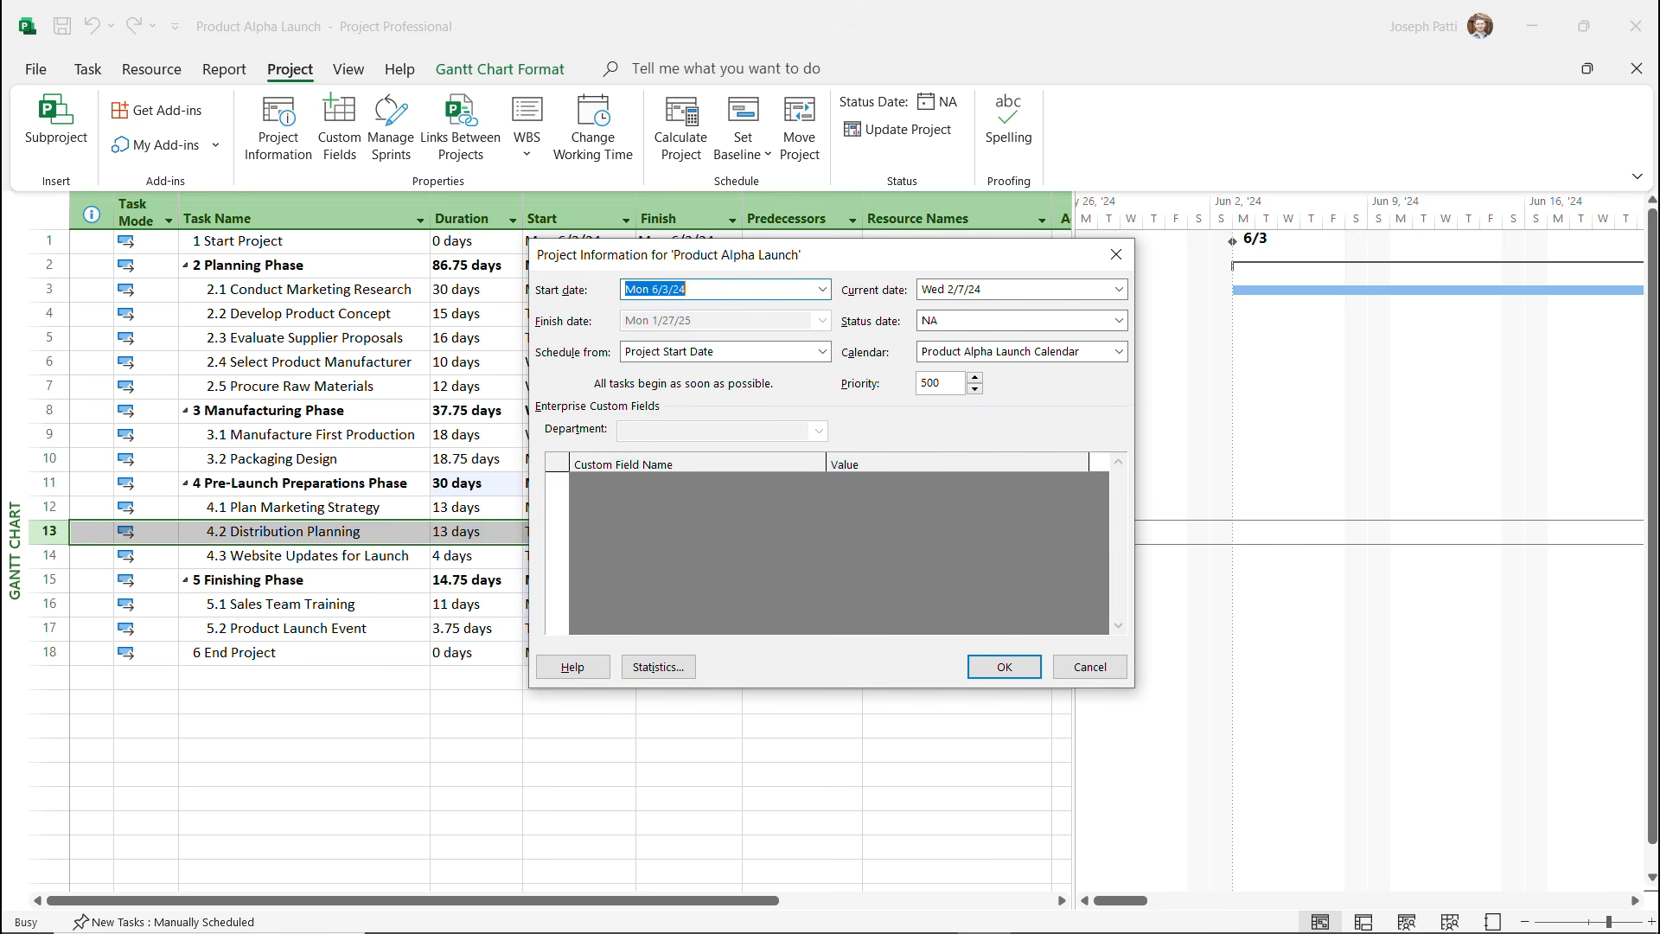
pyautogui.click(658, 666)
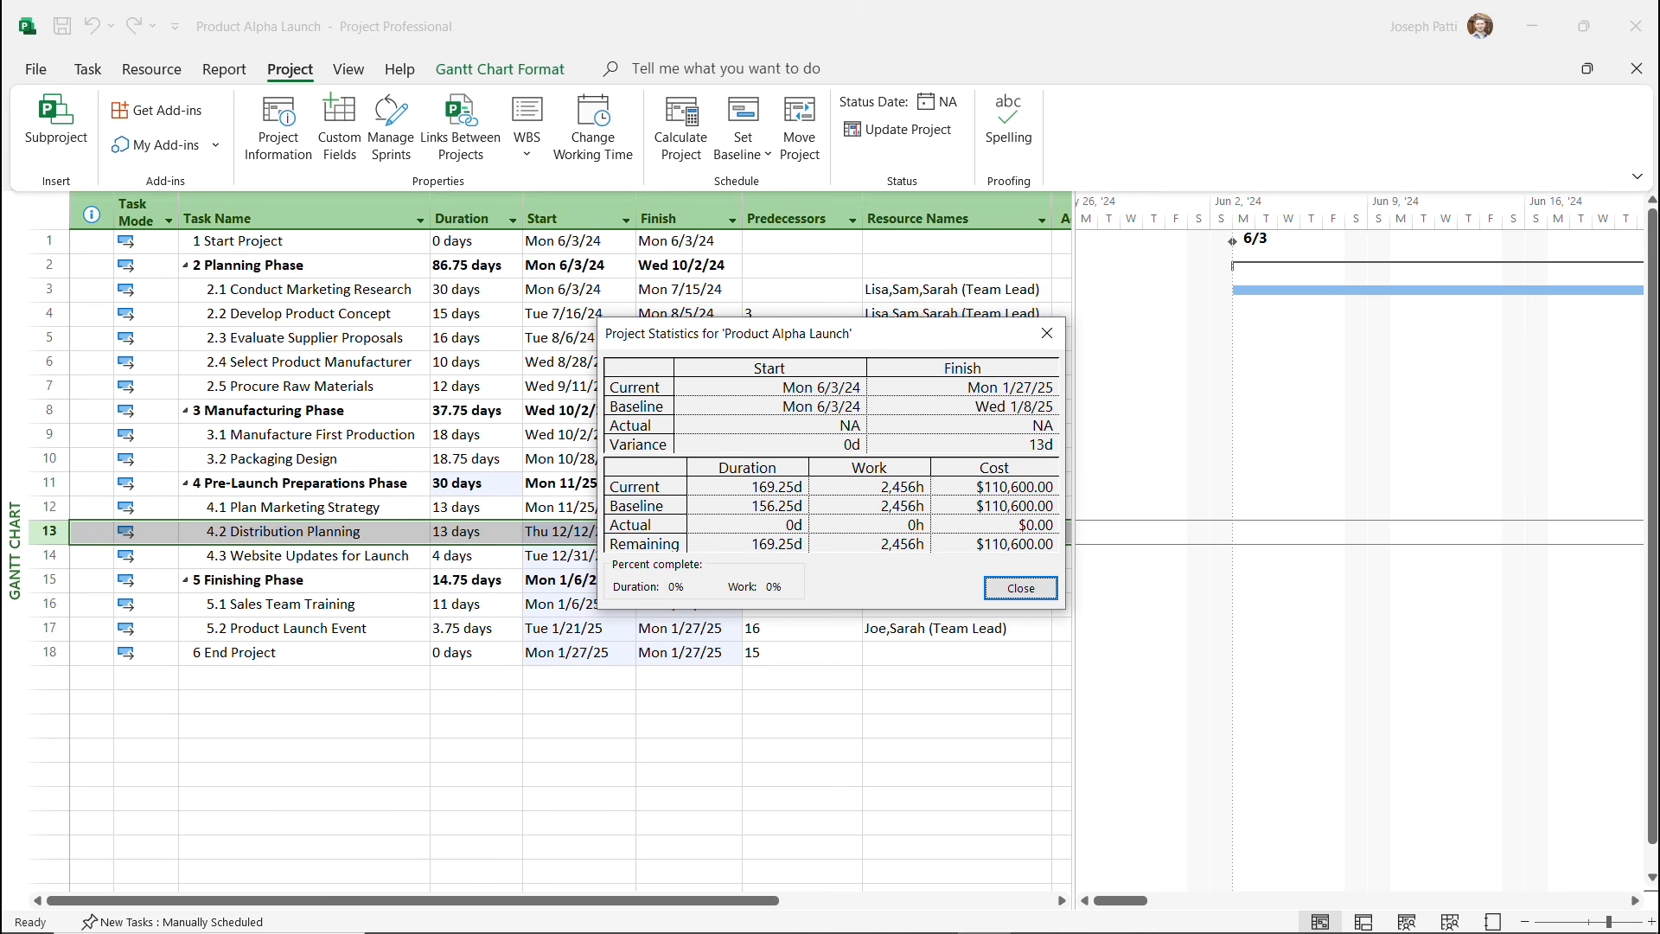
pyautogui.press('Return')
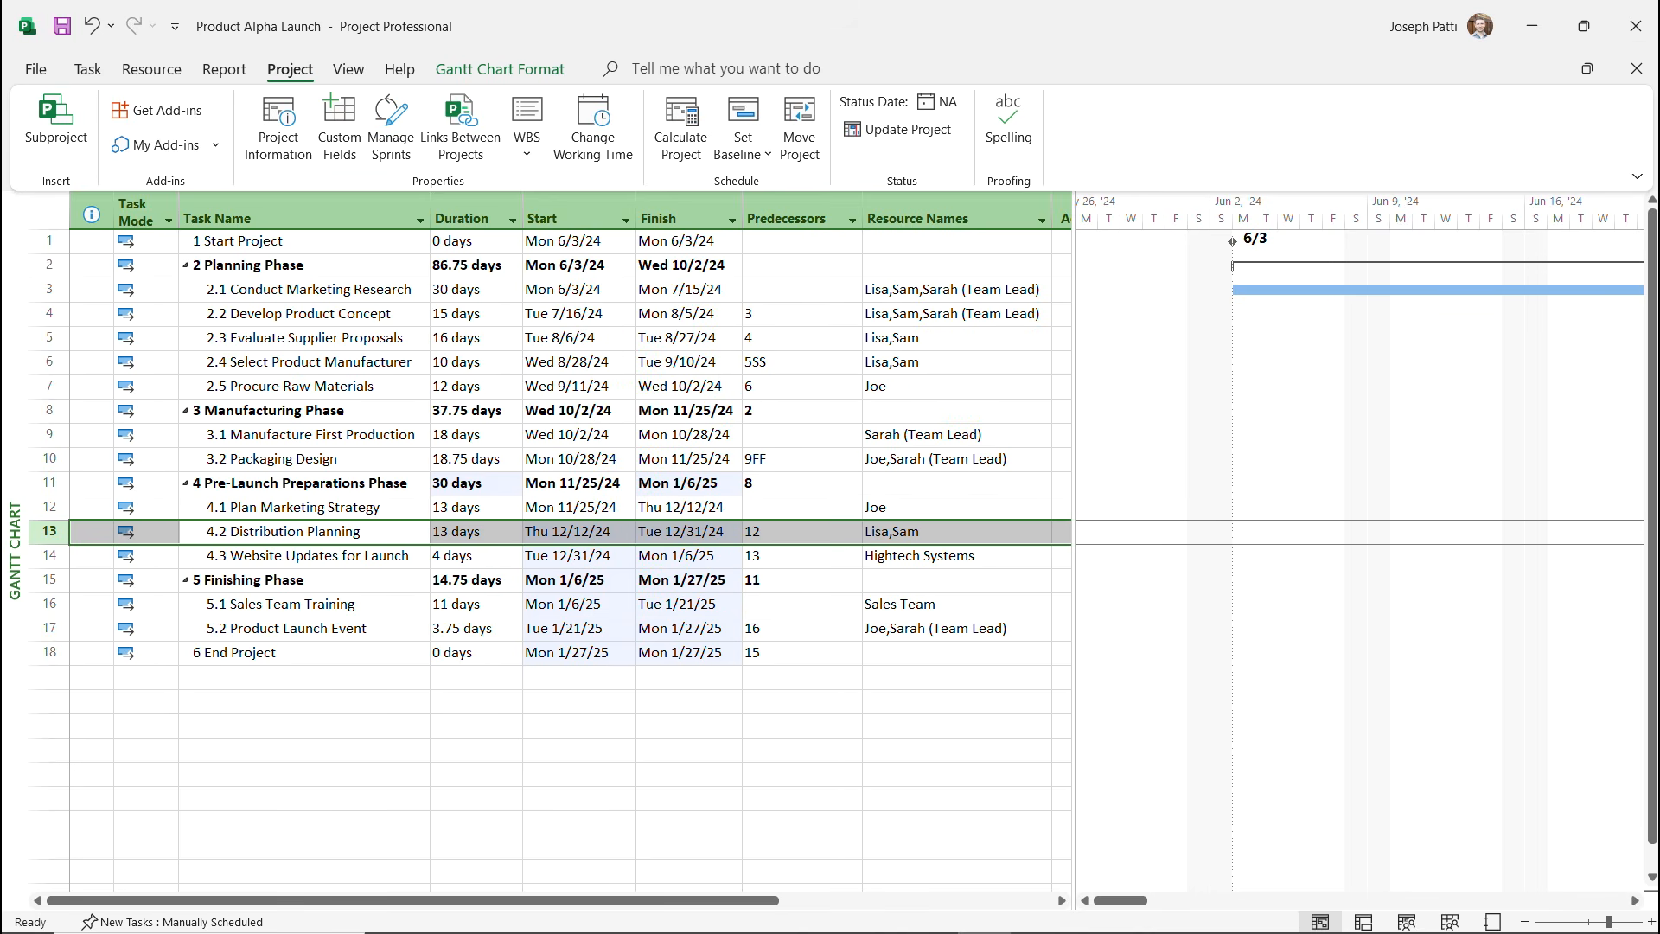
pyautogui.hotkey('ctrl', 'z')
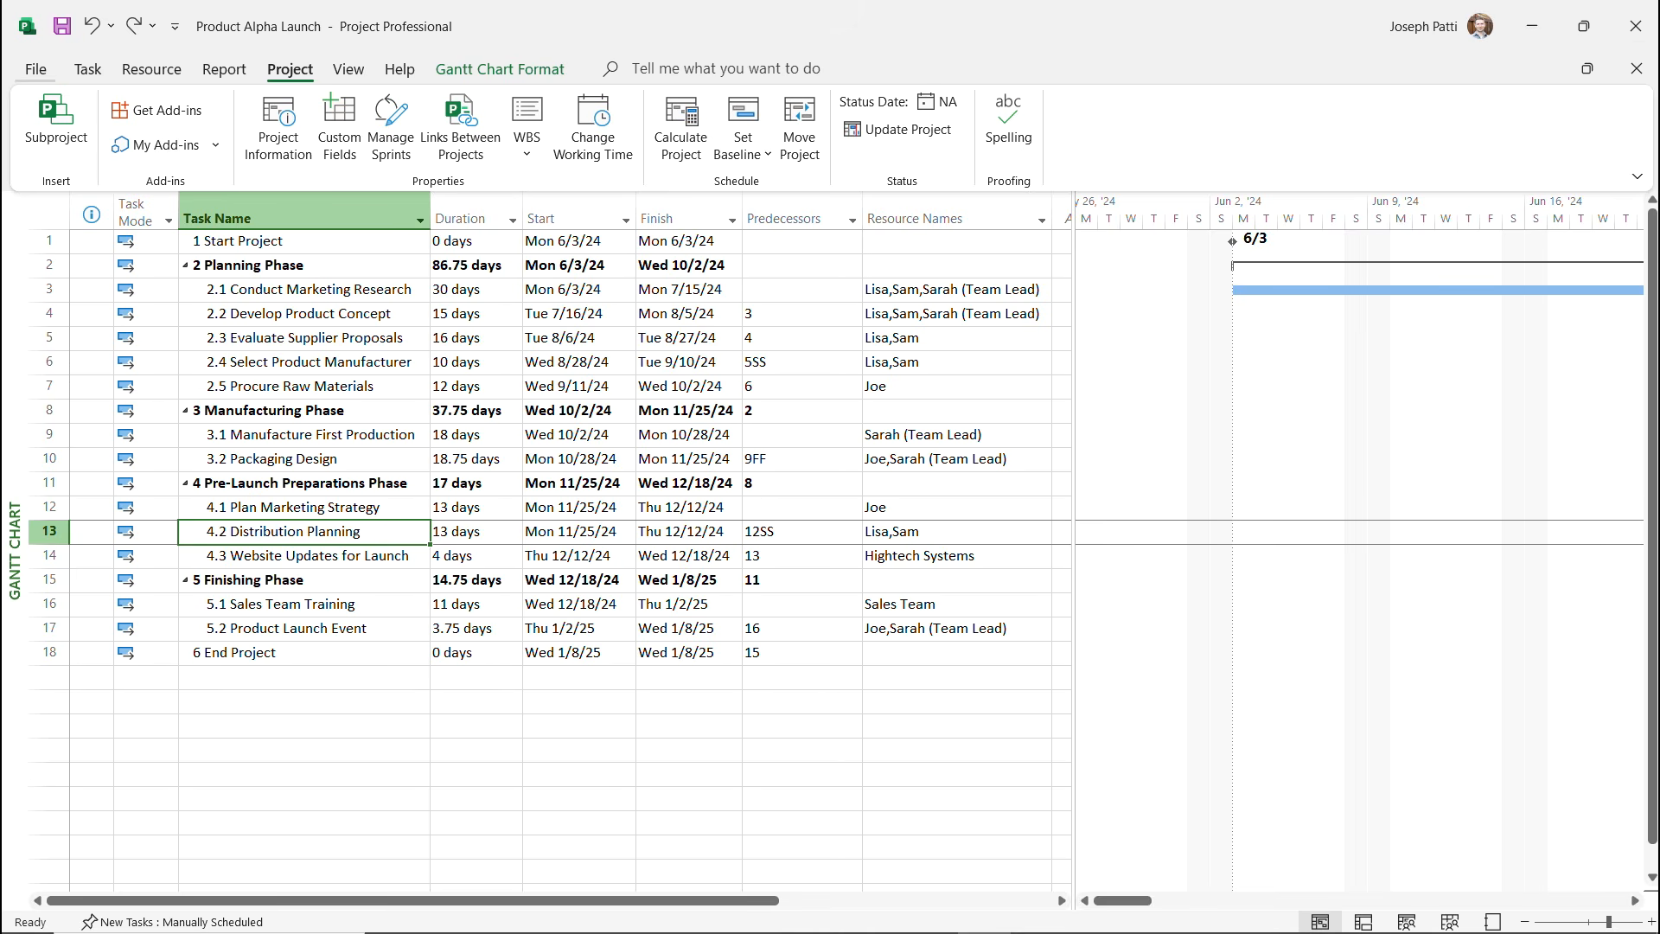
# Preview the printed pages of the Gantt Chart from first to last, and leave without printing.
pyautogui.click(35, 69)
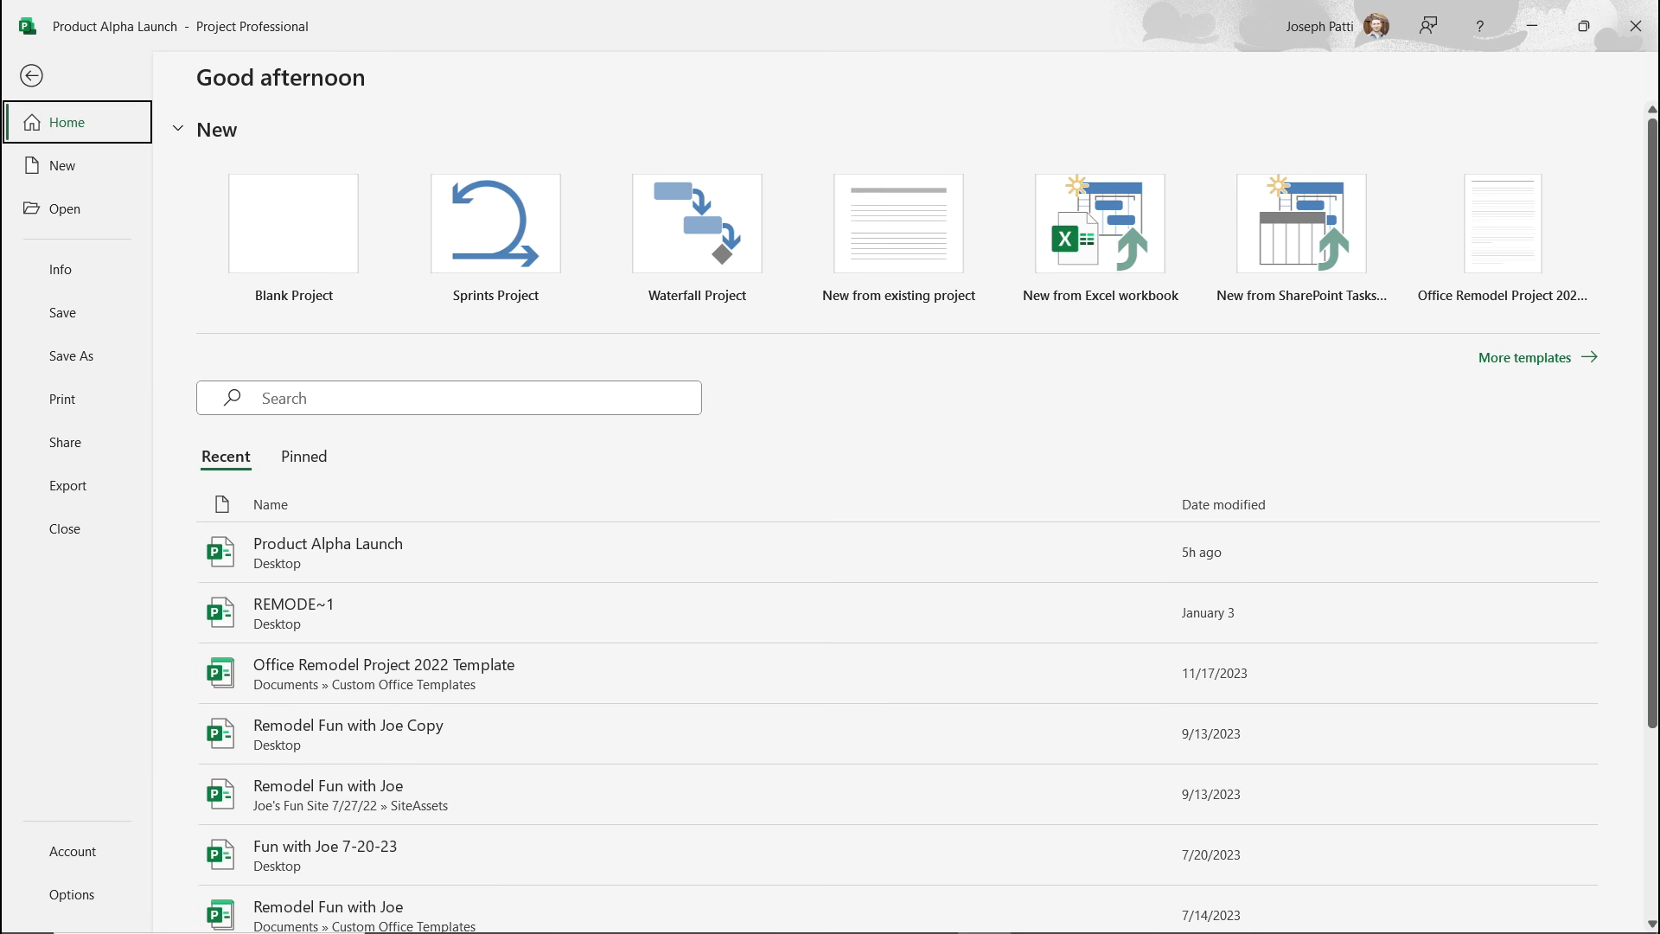
pyautogui.click(62, 399)
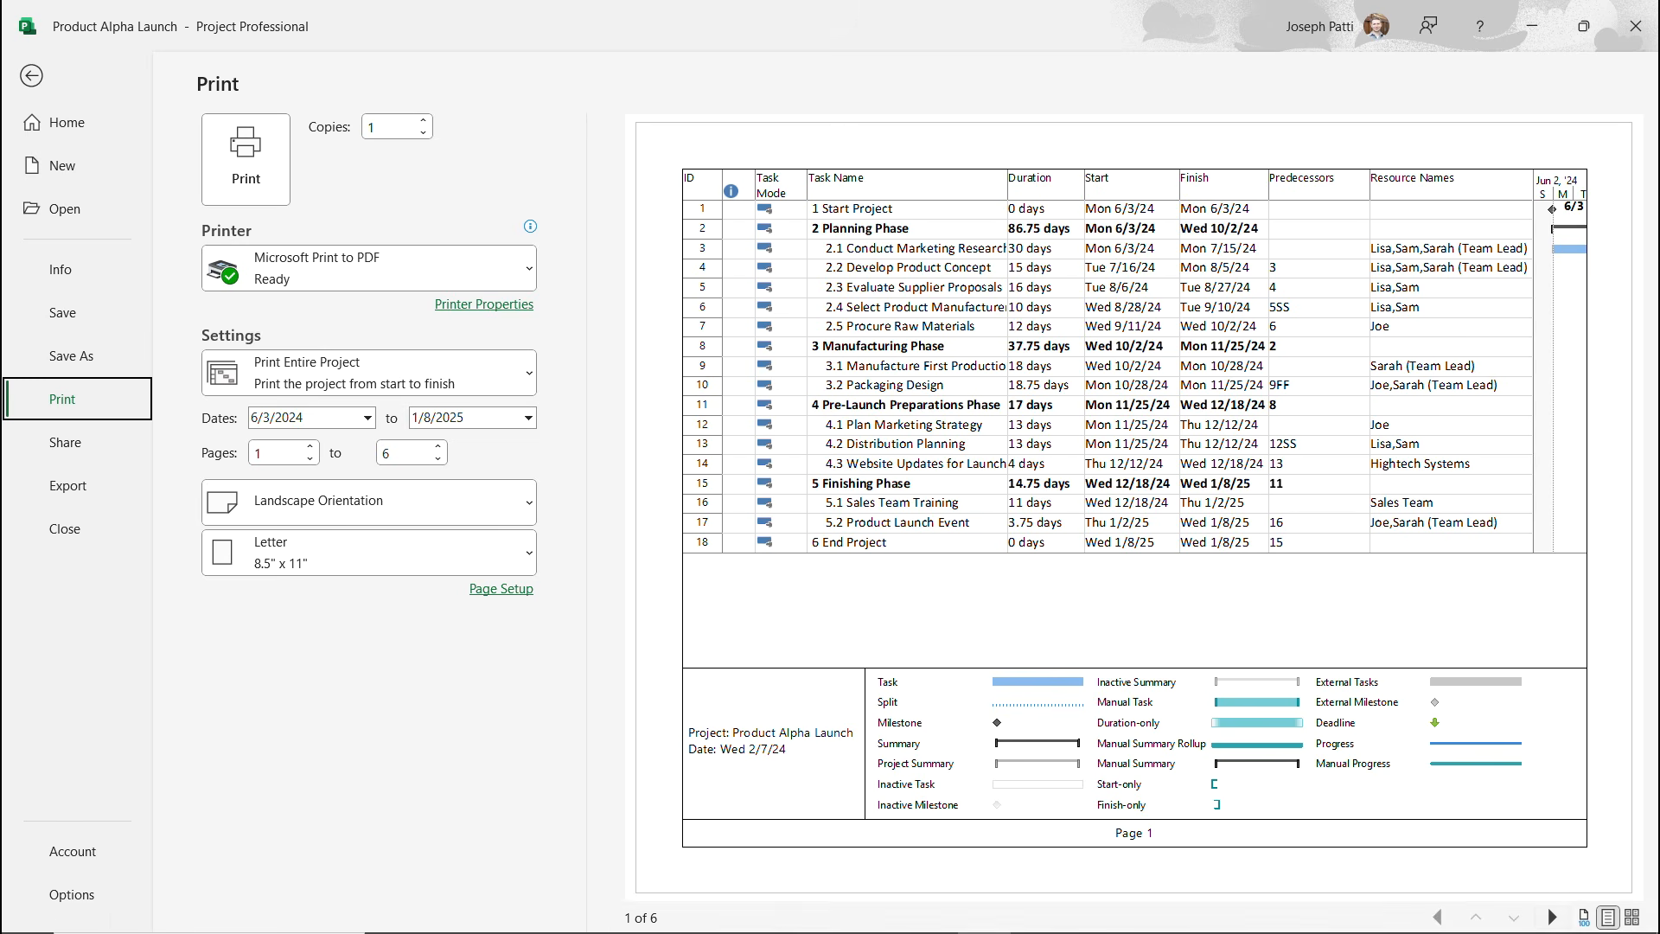
pyautogui.click(1552, 916)
pyautogui.click(1552, 917)
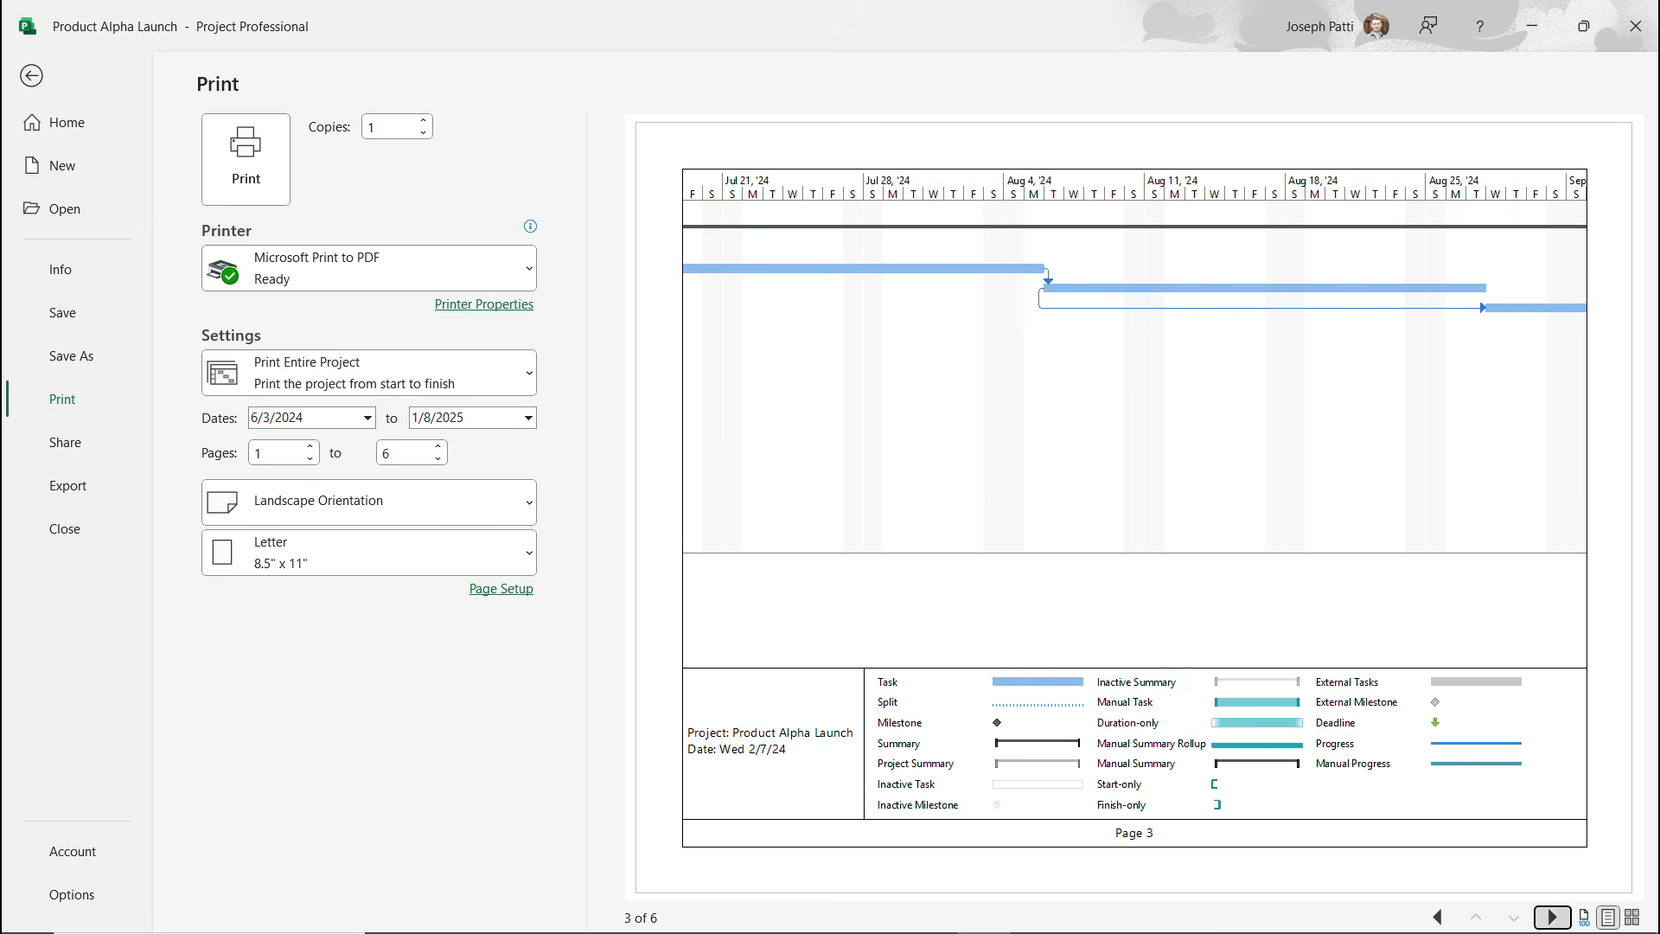
pyautogui.click(1551, 916)
pyautogui.click(1551, 916)
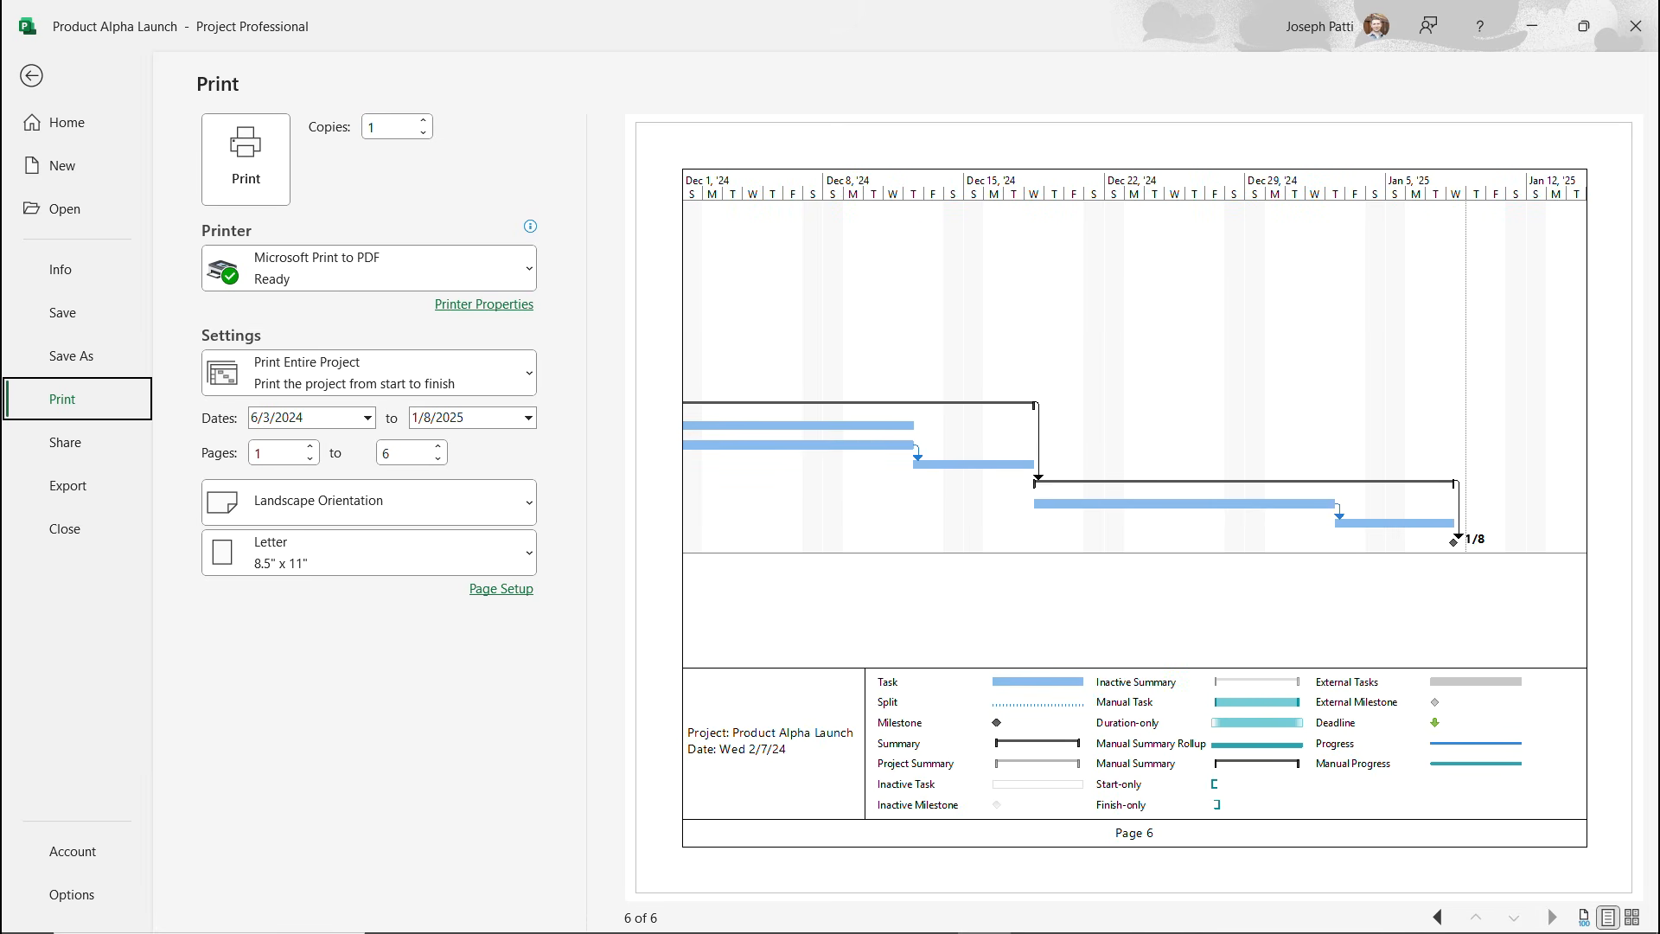
pyautogui.press('Escape')
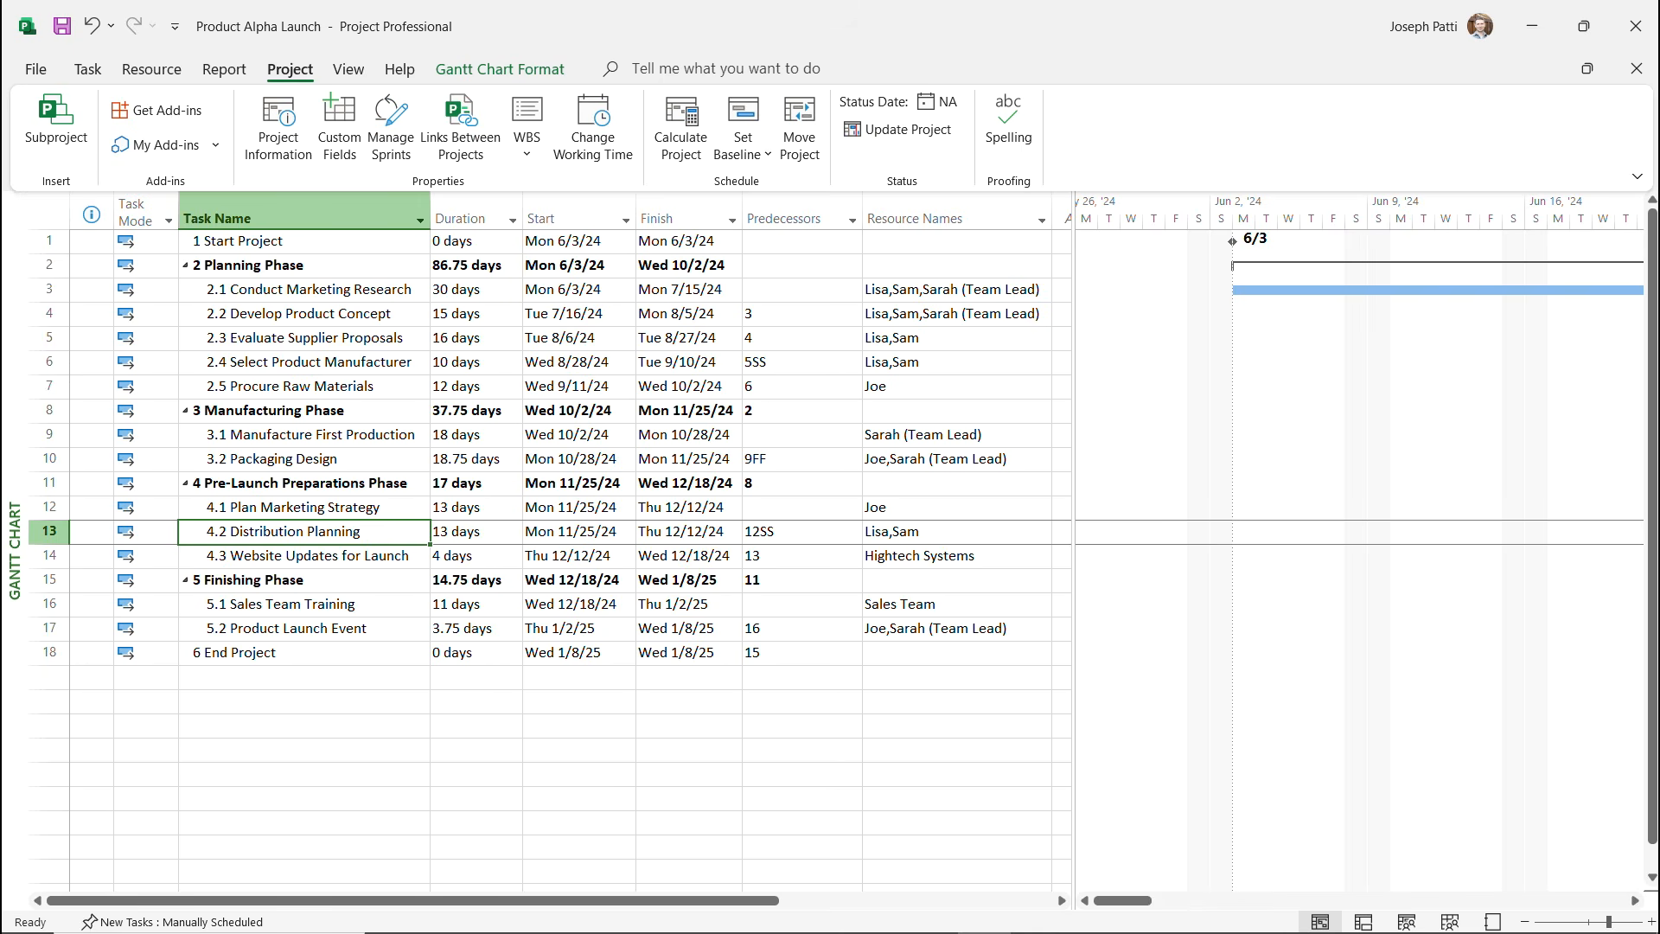
# Preview the printout of the Calendar view without printing and return to the Gantt Chart view.
pyautogui.rightClick(17, 529)
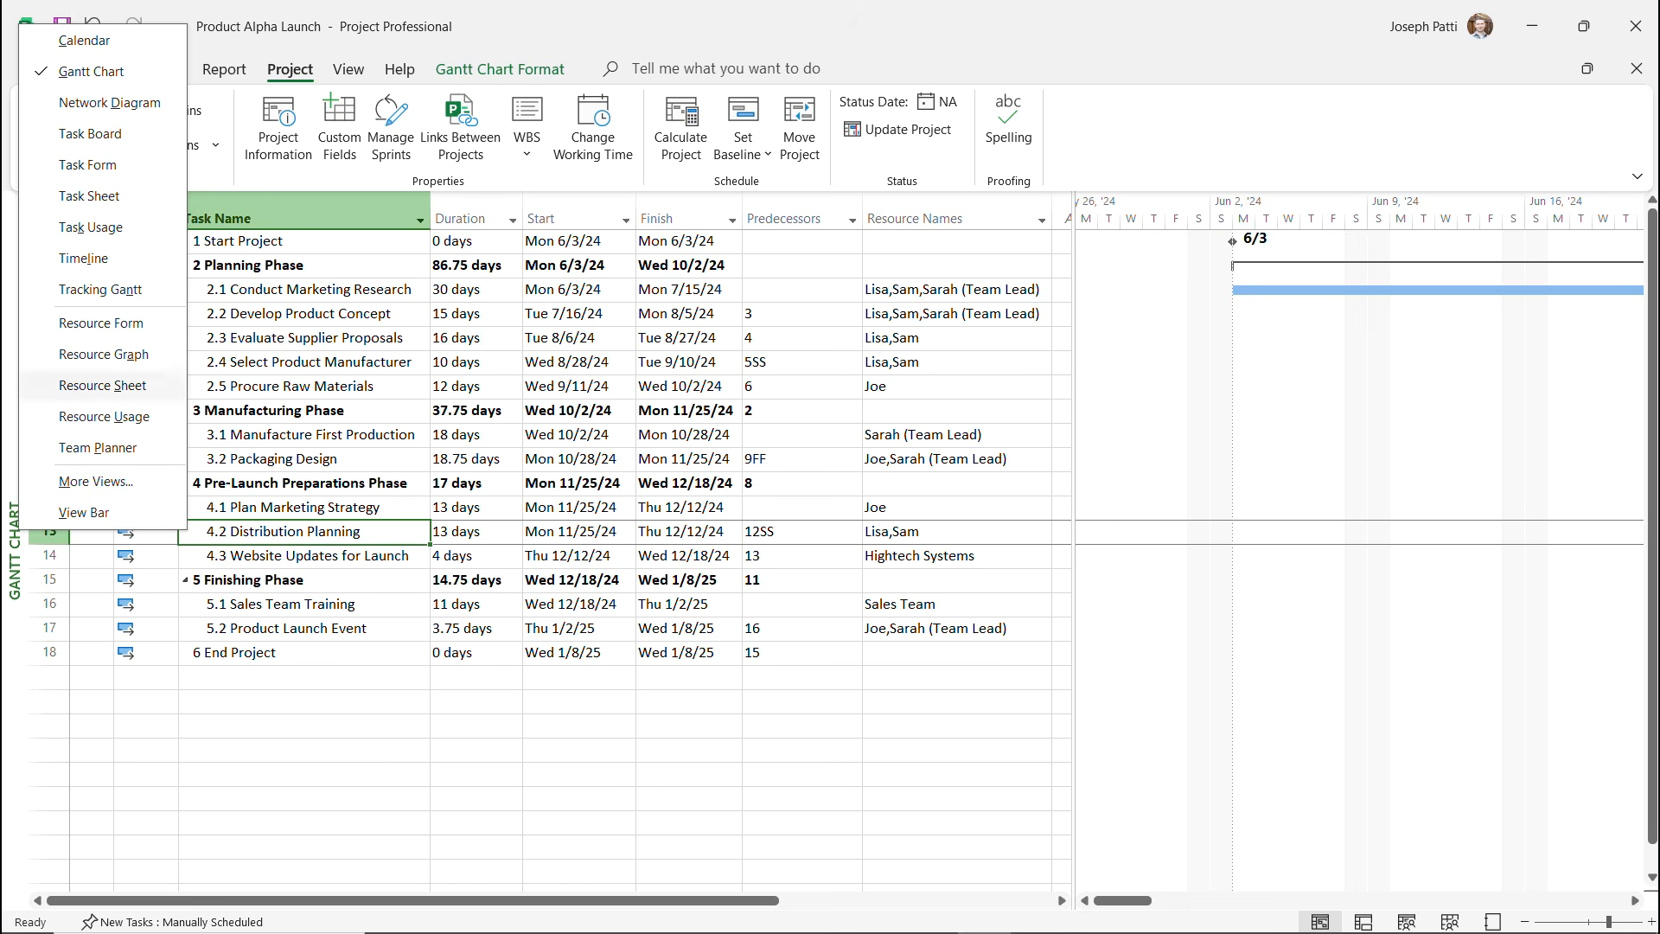
pyautogui.click(84, 41)
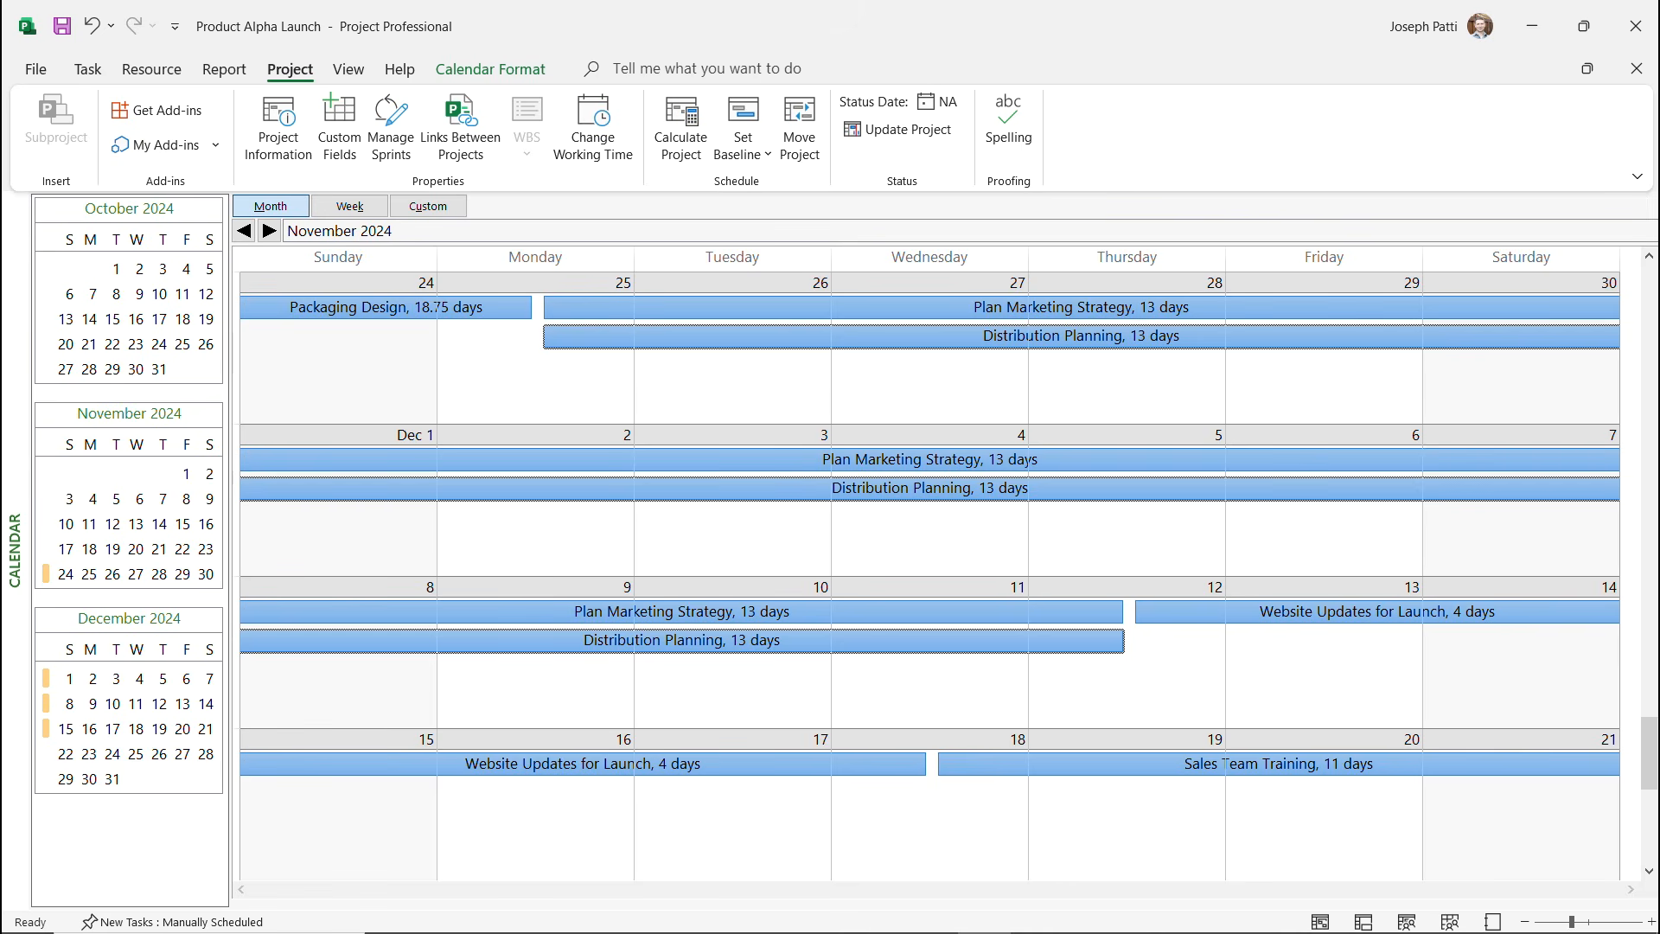
pyautogui.click(35, 68)
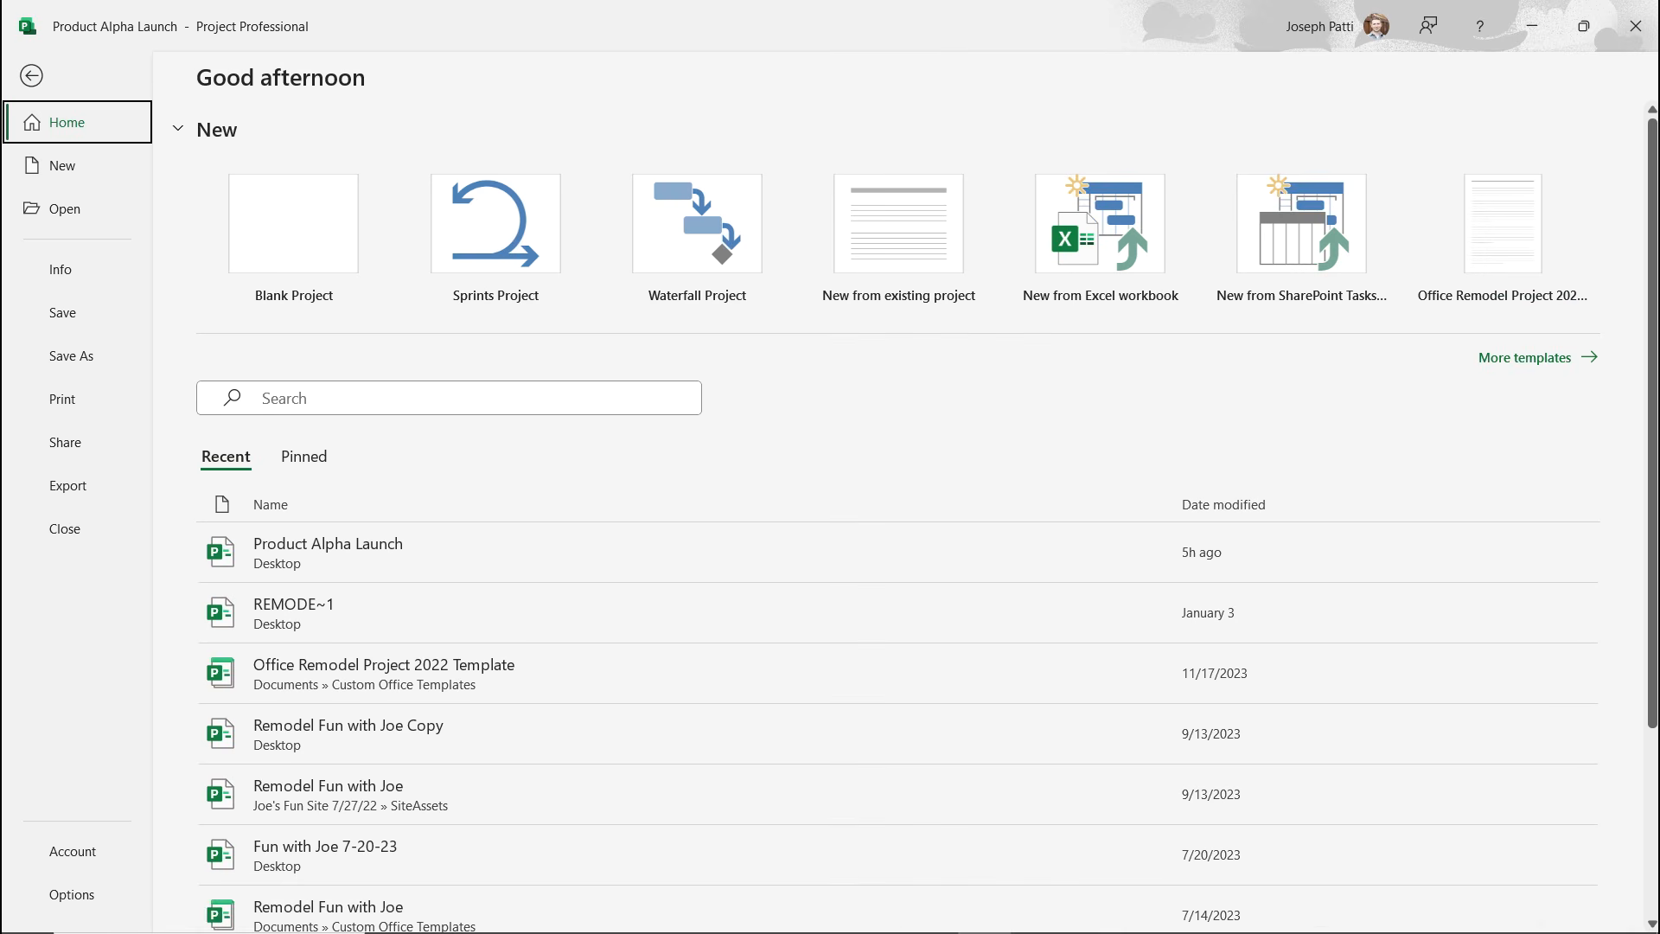
pyautogui.click(62, 399)
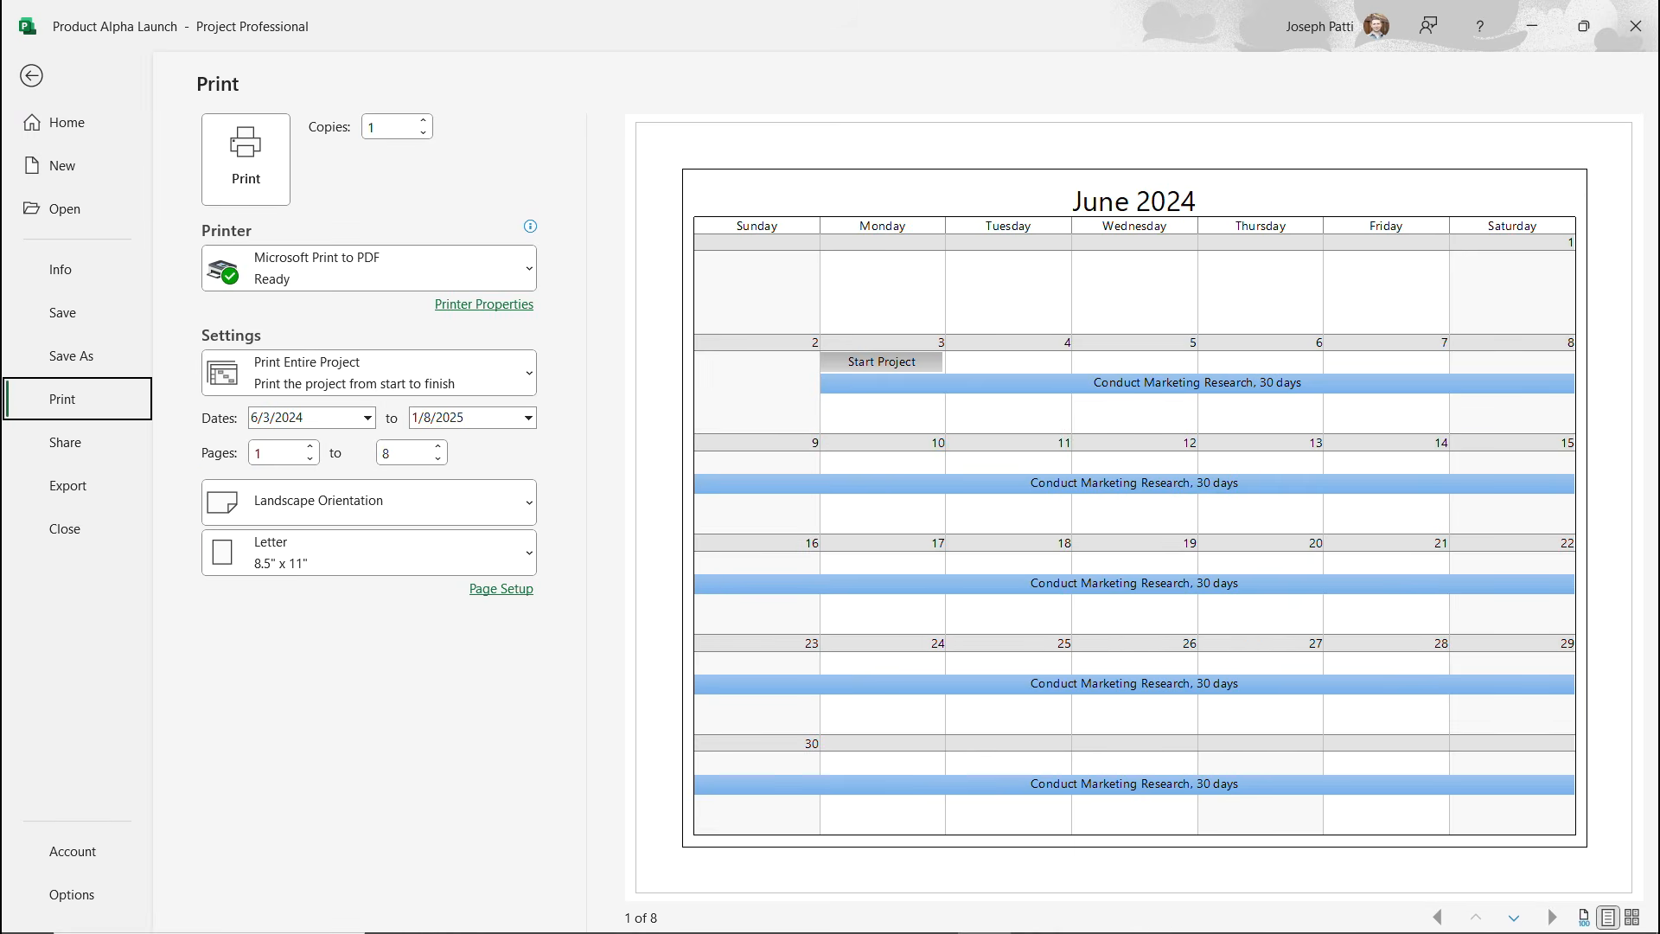
pyautogui.press('Escape')
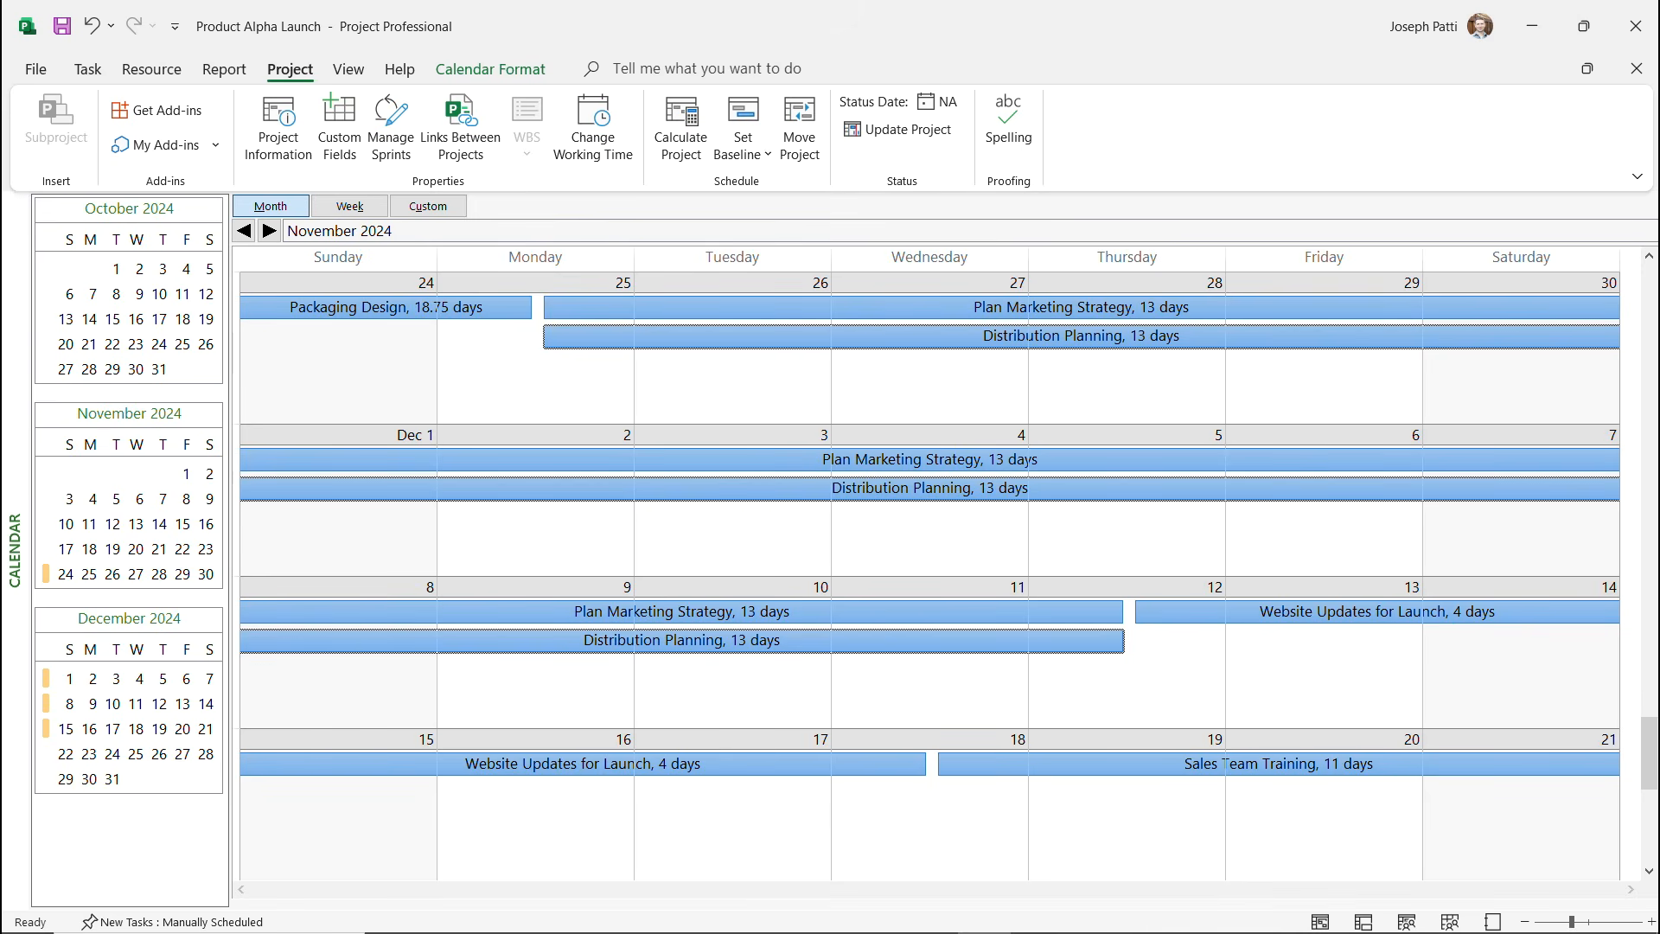
pyautogui.rightClick(13, 550)
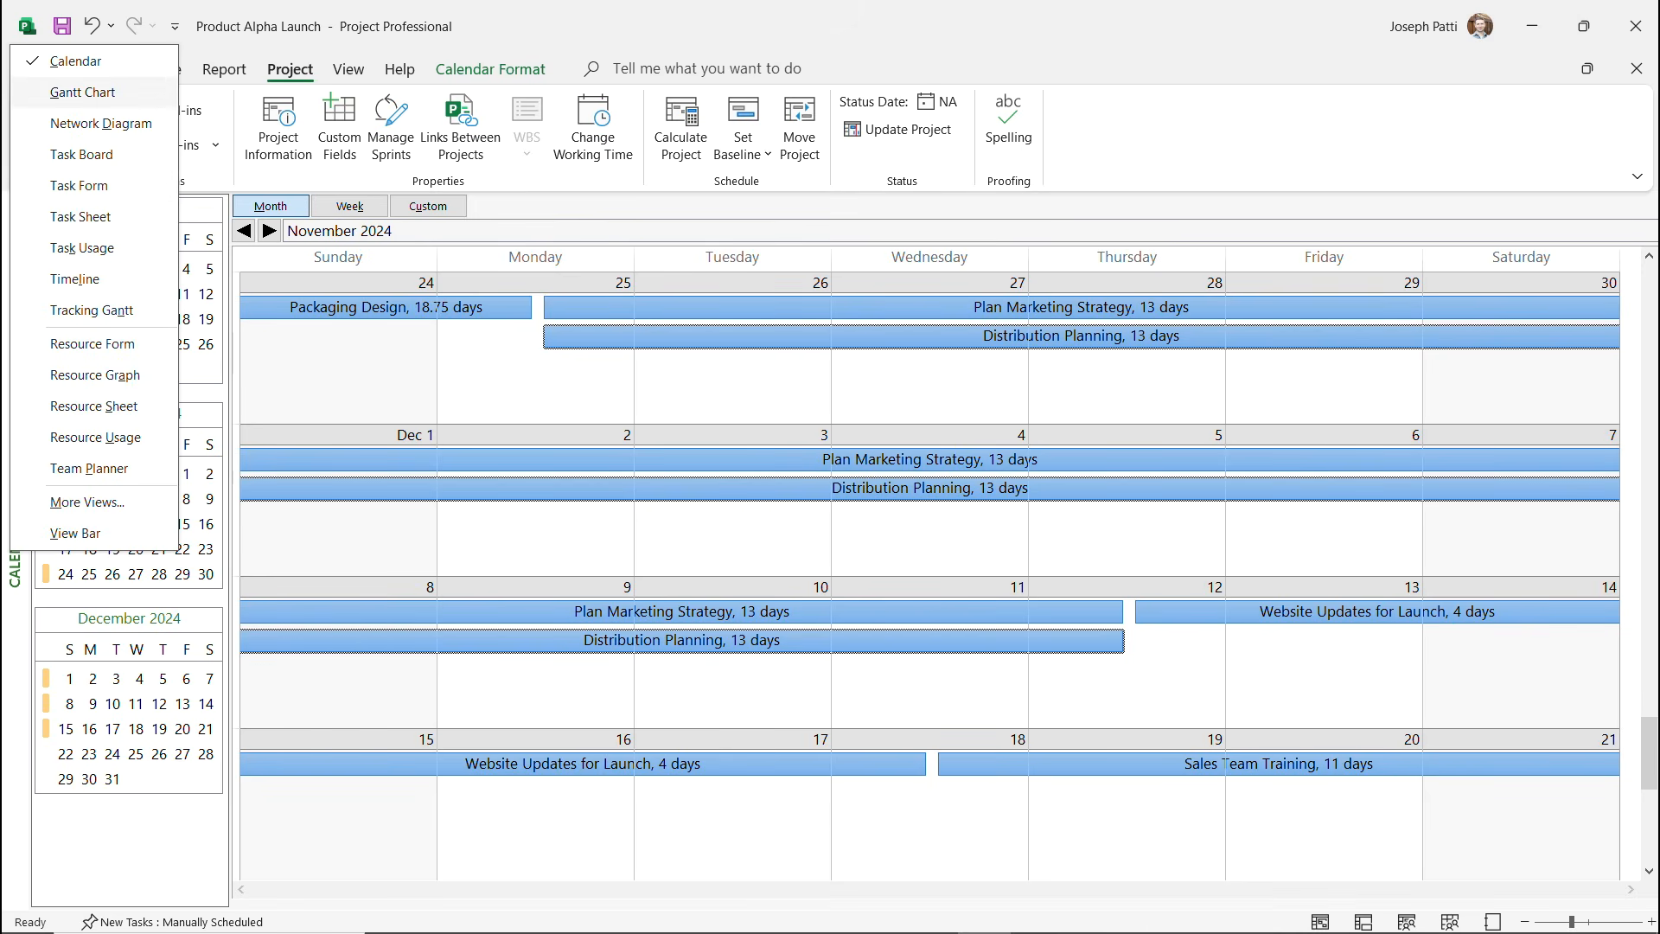
pyautogui.click(52, 92)
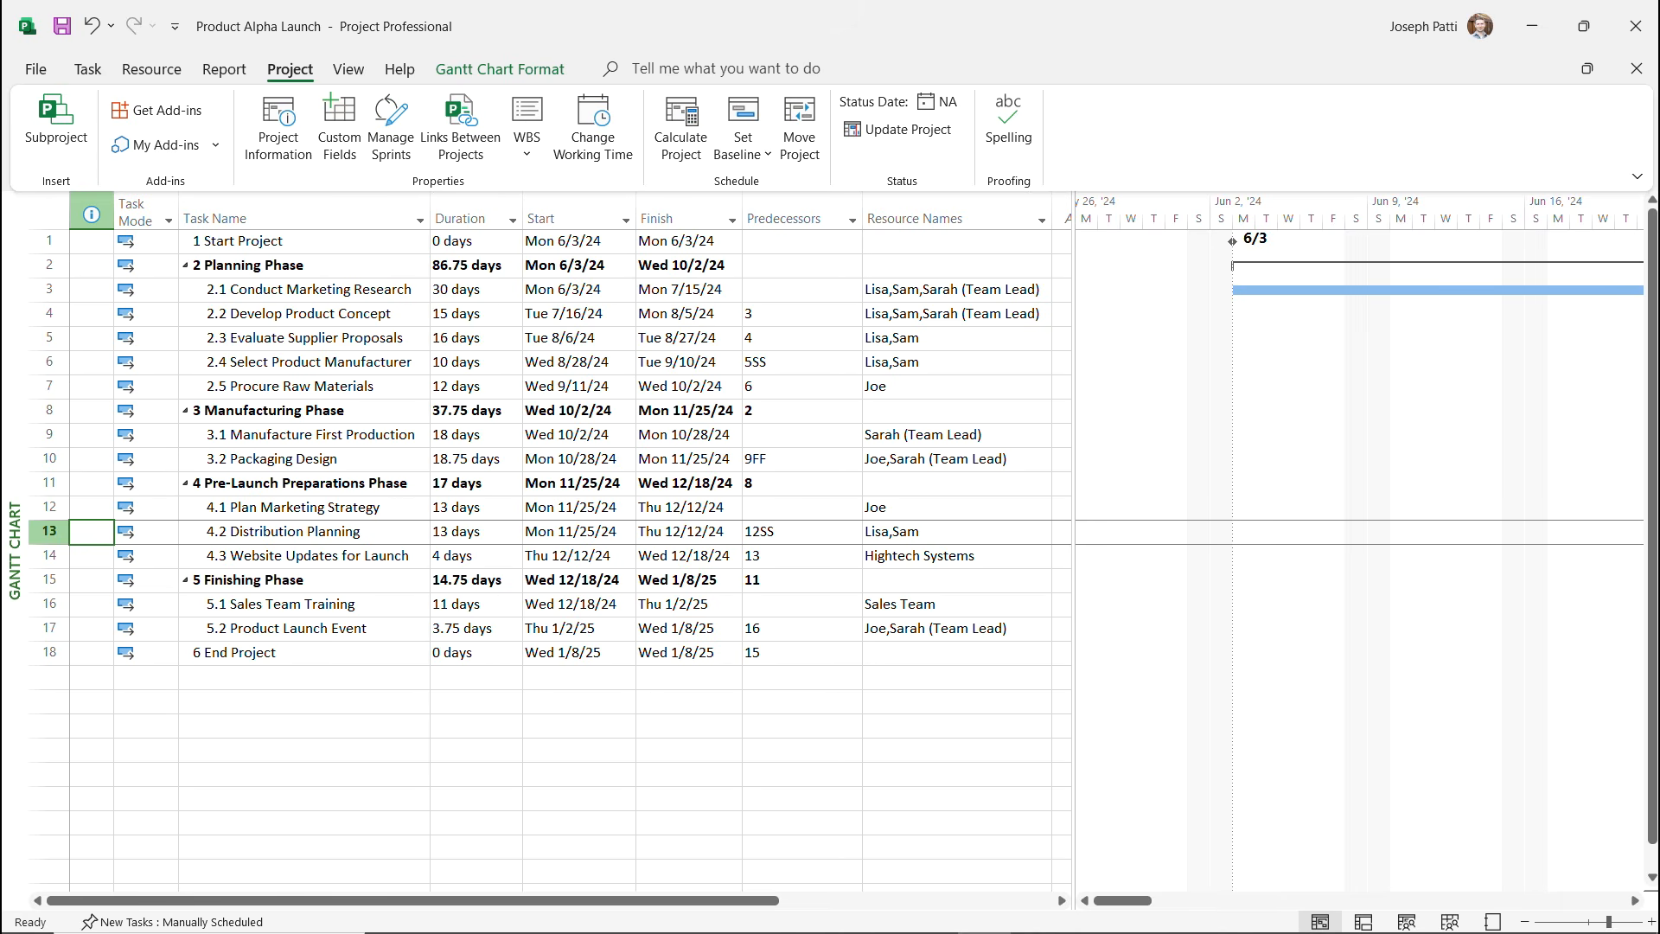
# Show the Timeline with the Gantt Chart and add the existing Planning, Manufacturing, Pre-Launch Preparations and Finishing Phase tasks to it.
pyautogui.click(348, 69)
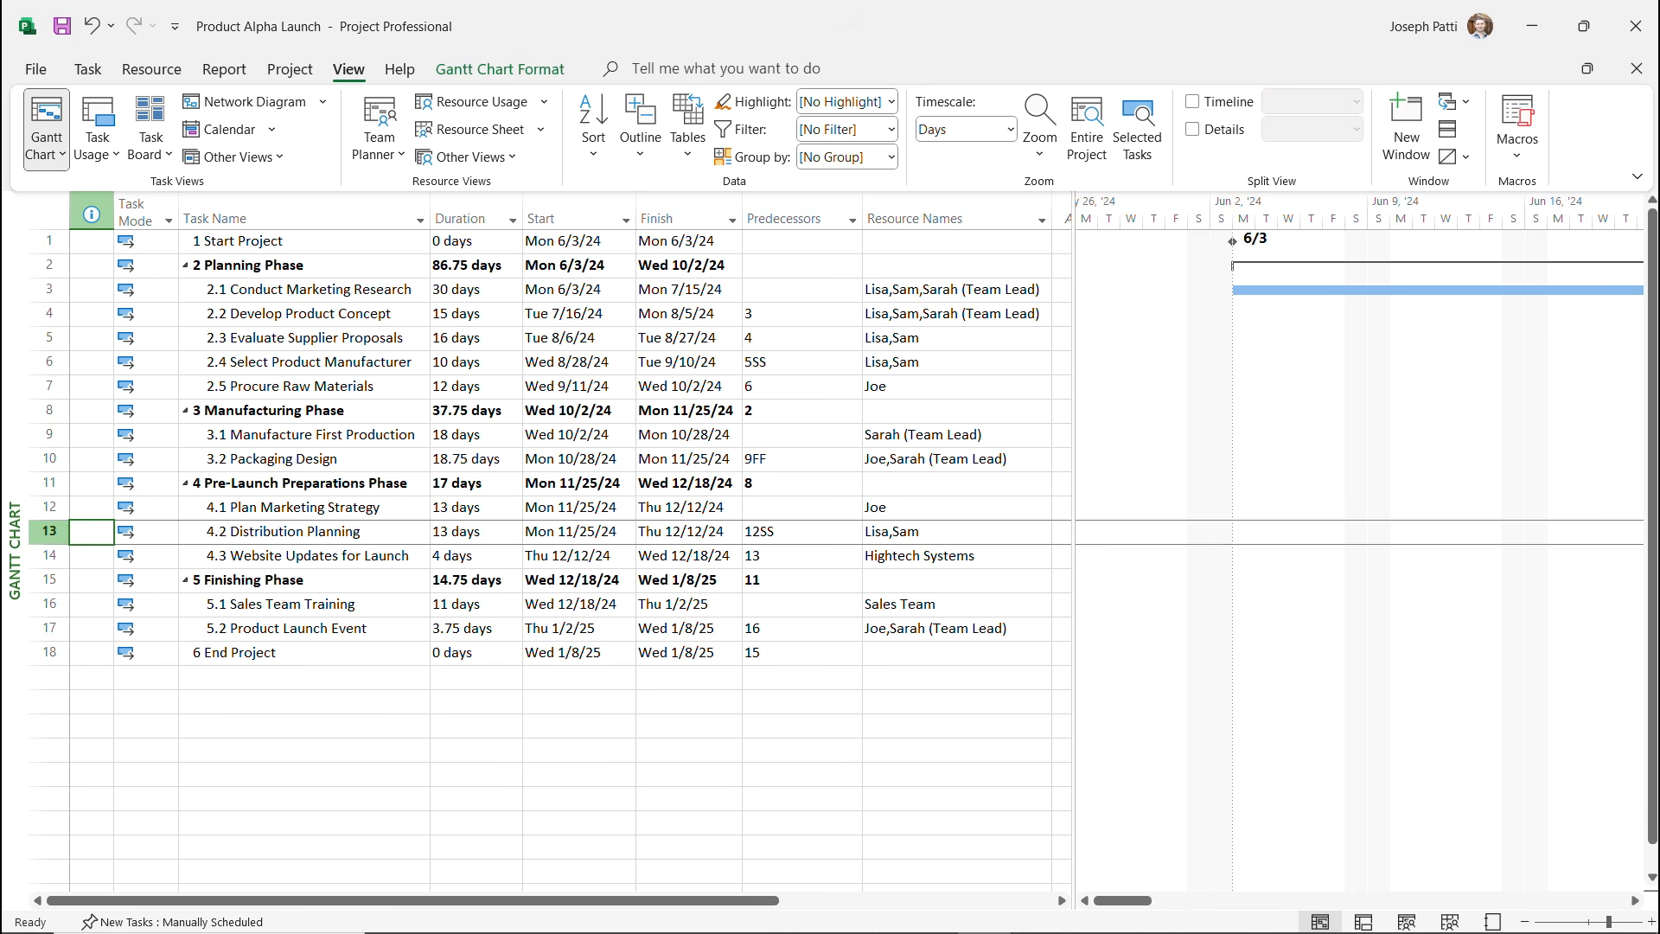
pyautogui.click(1192, 101)
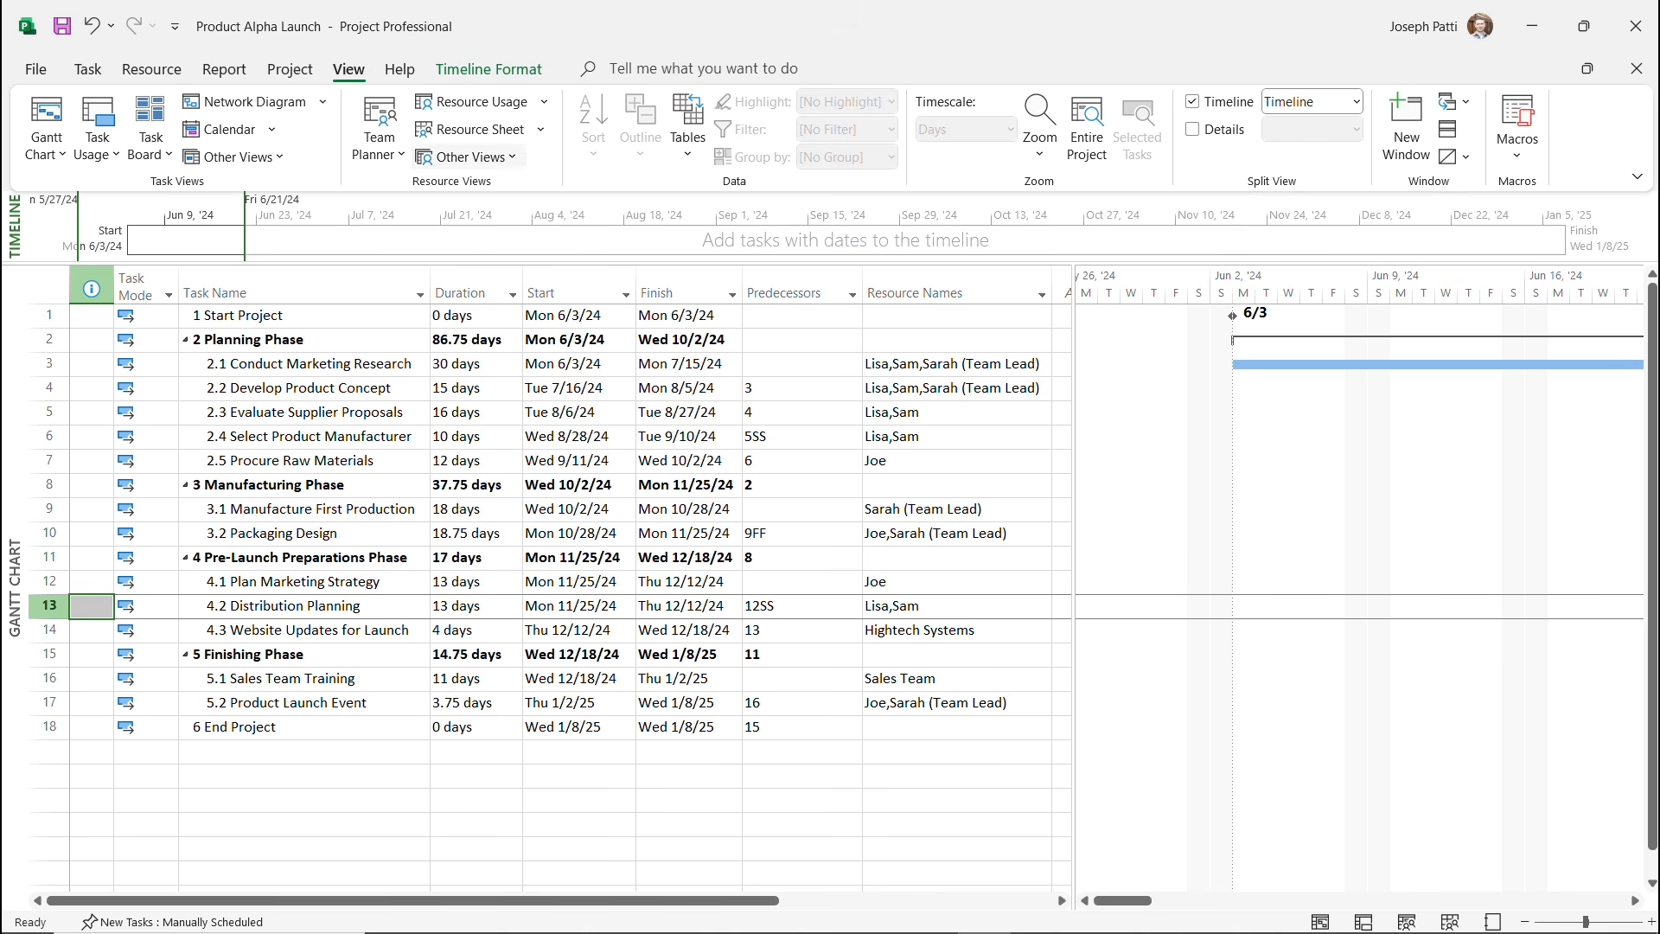
pyautogui.click(488, 69)
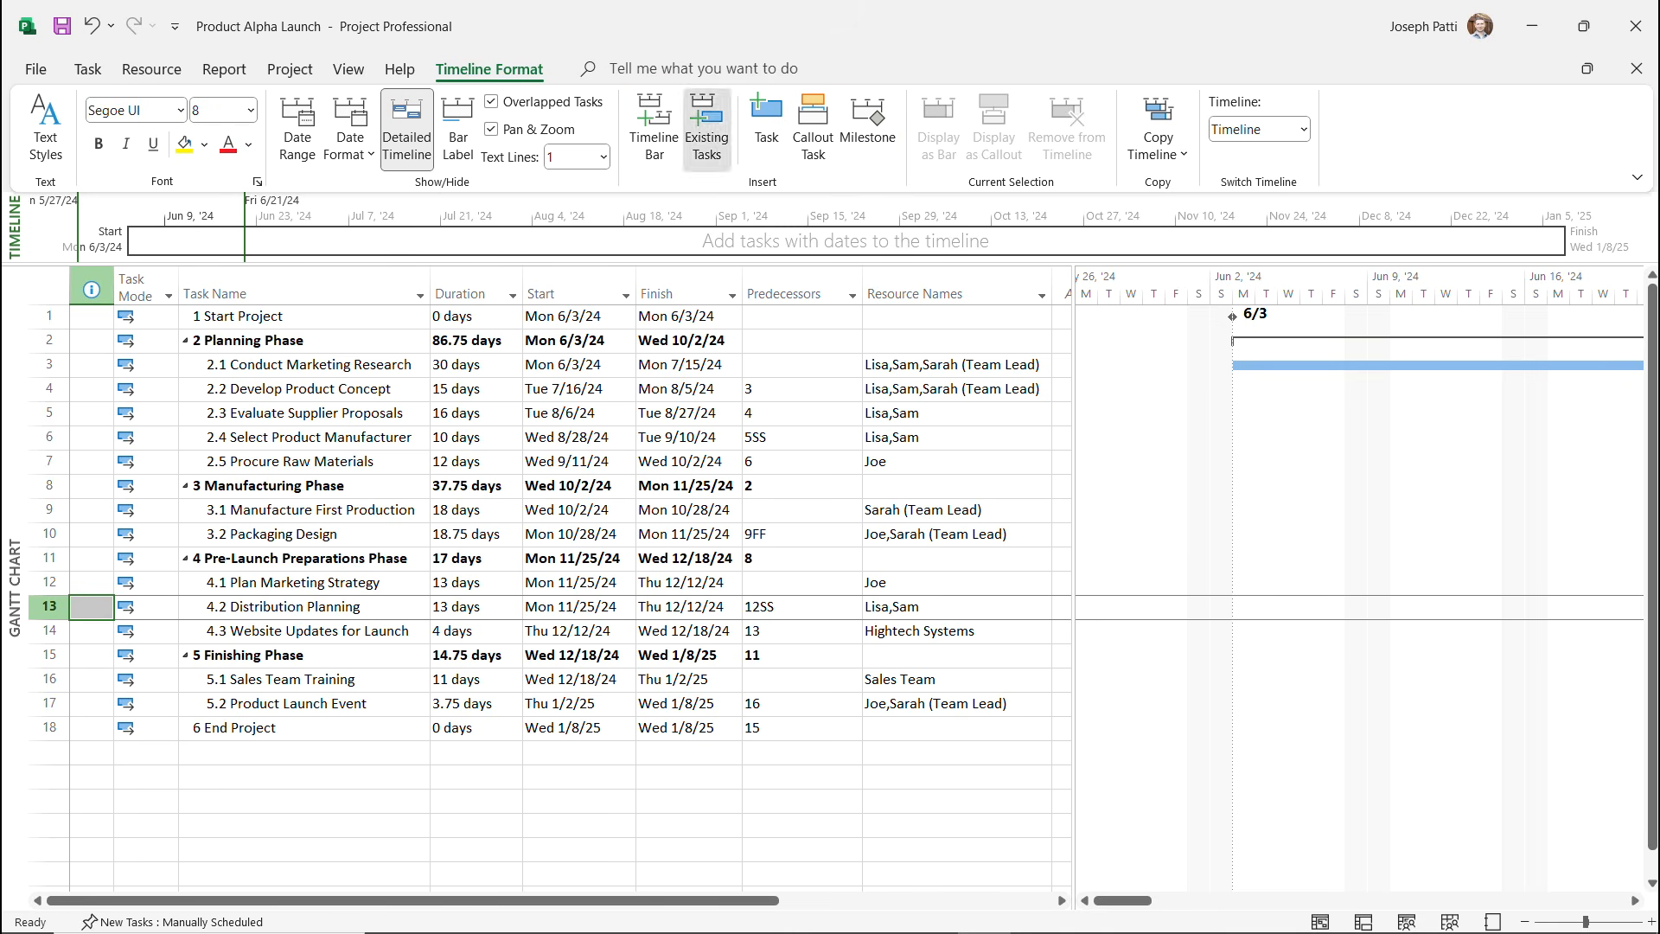
pyautogui.click(706, 126)
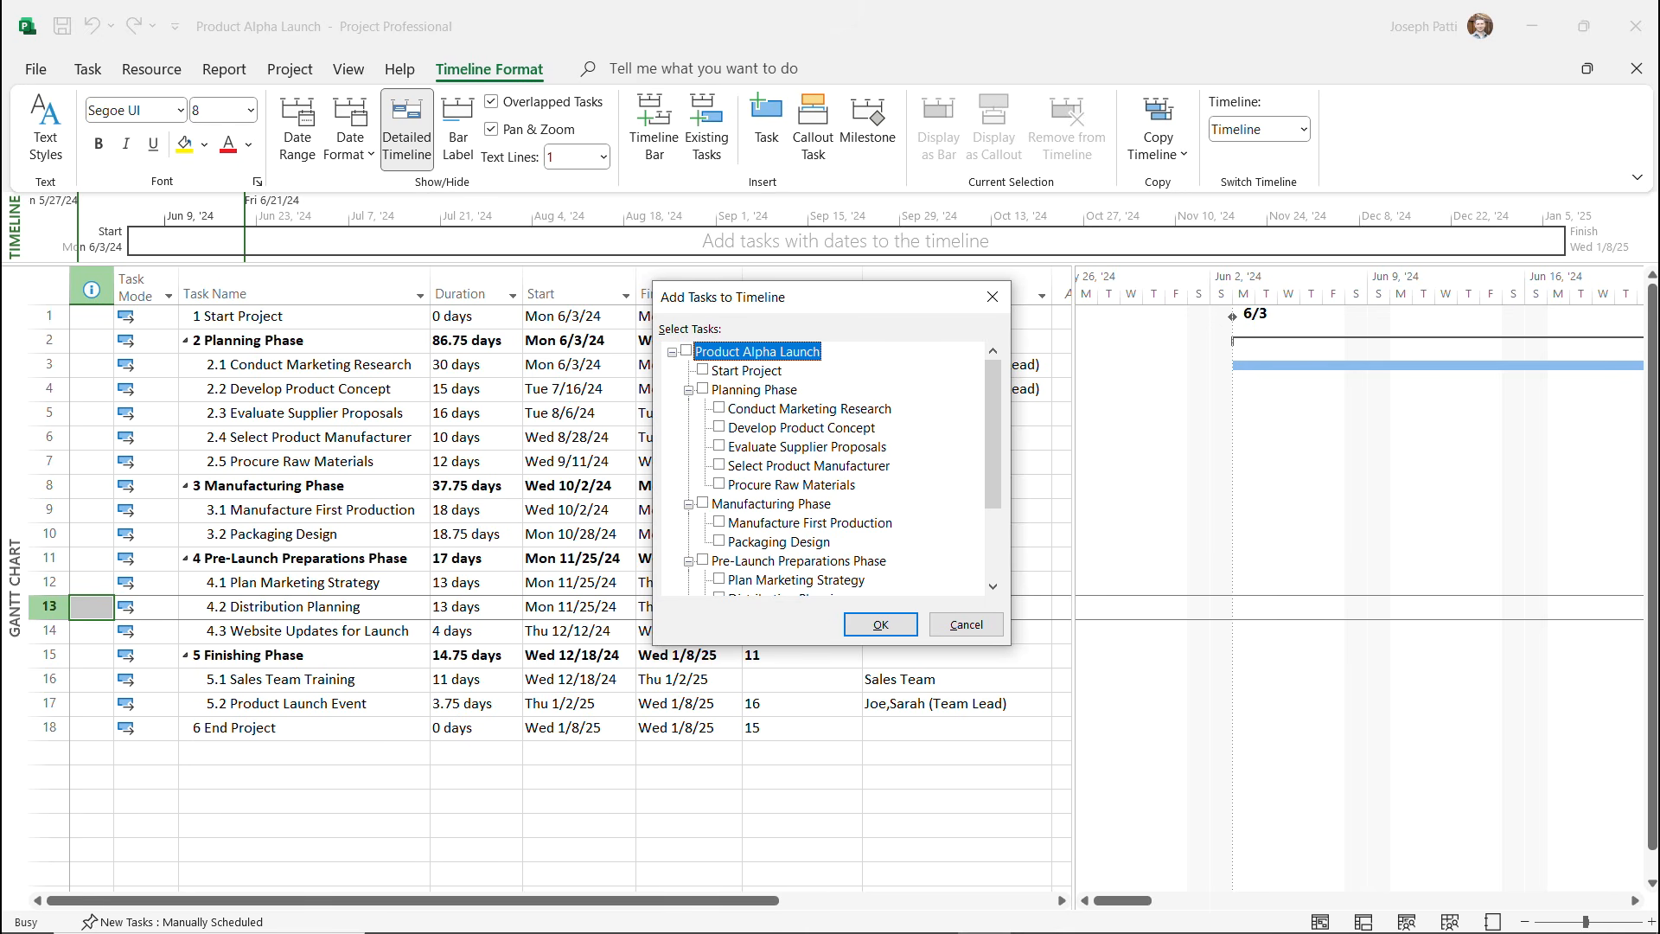
pyautogui.click(753, 389)
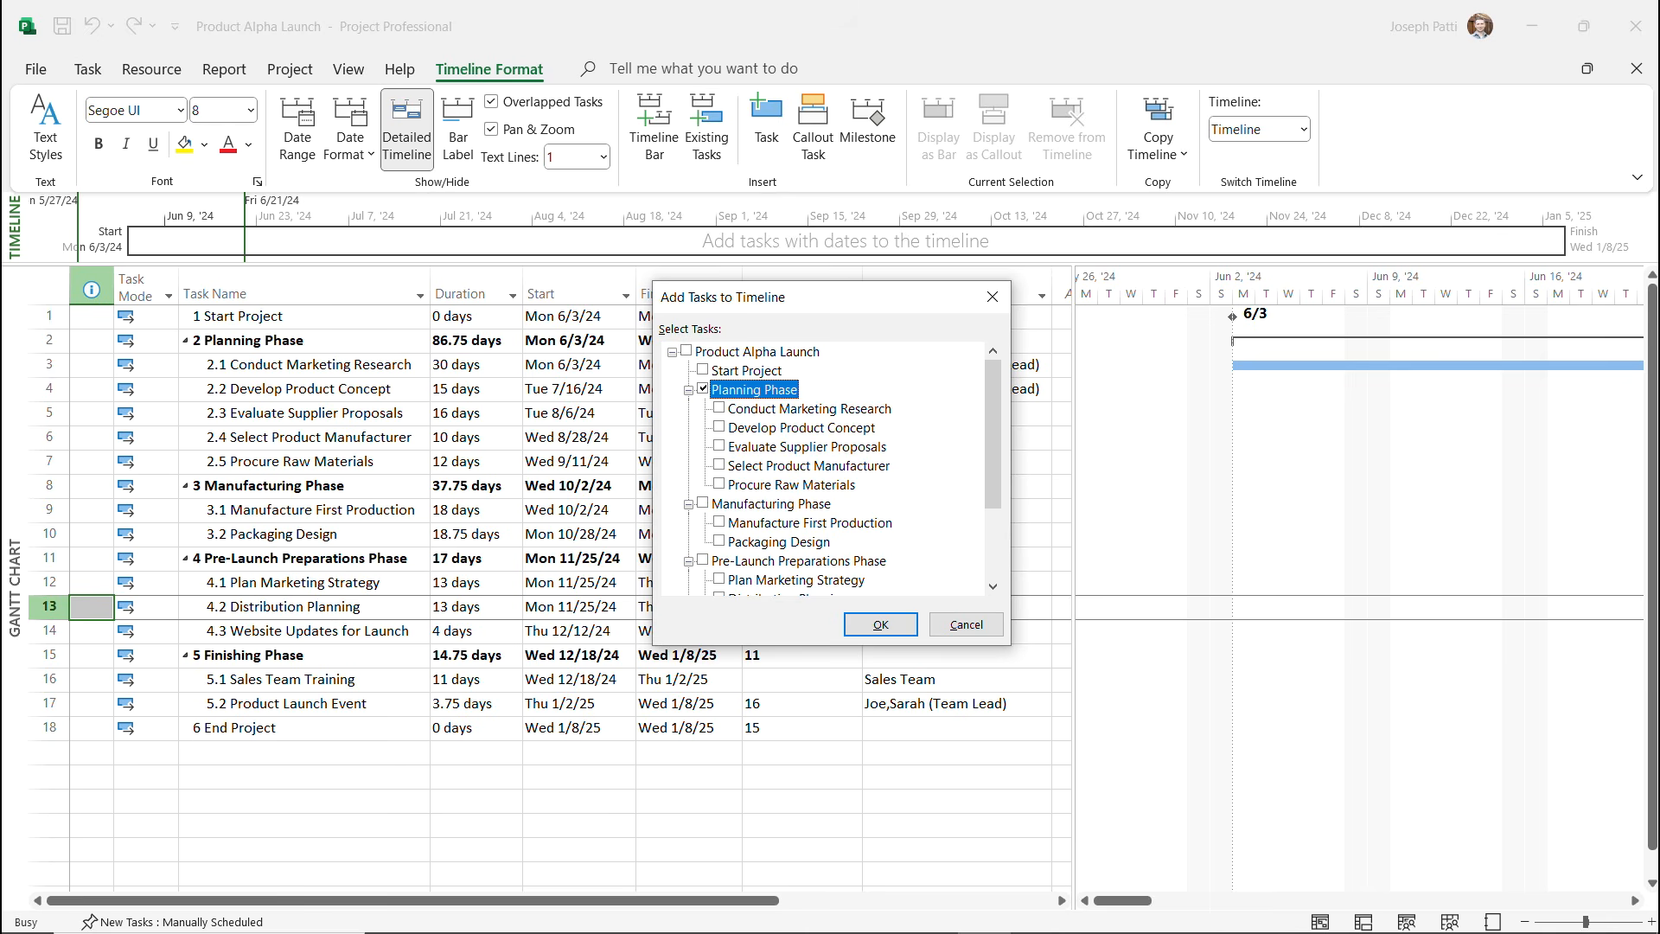
pyautogui.click(702, 503)
pyautogui.scroll(-2, 821, 468)
pyautogui.click(702, 445)
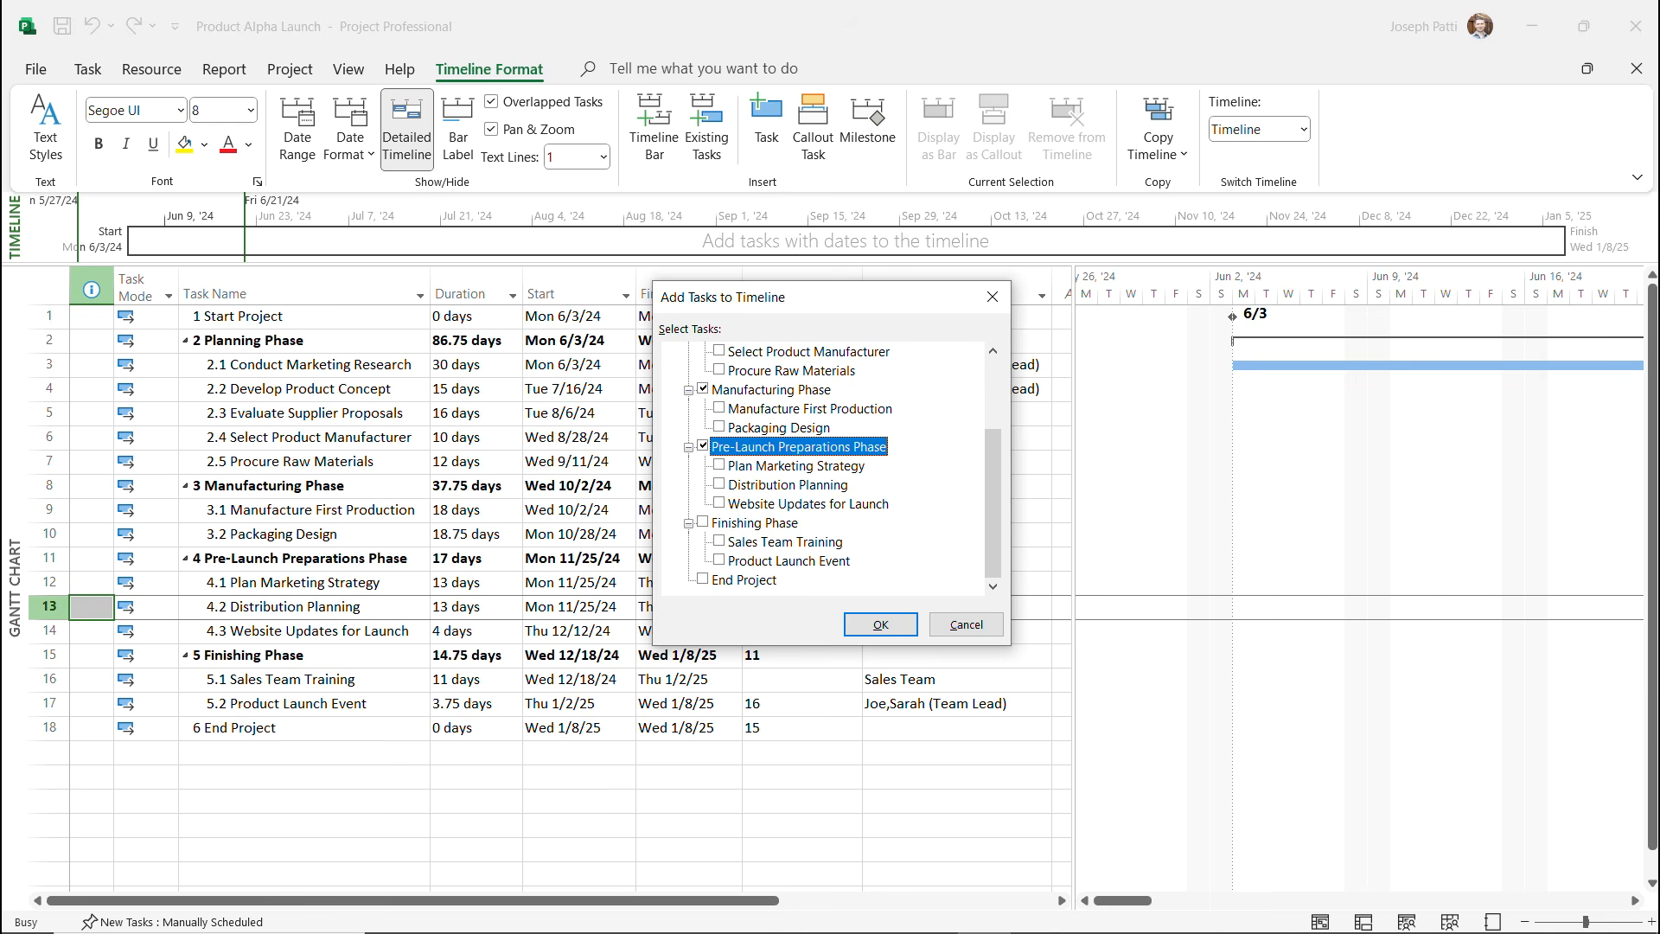
pyautogui.click(702, 522)
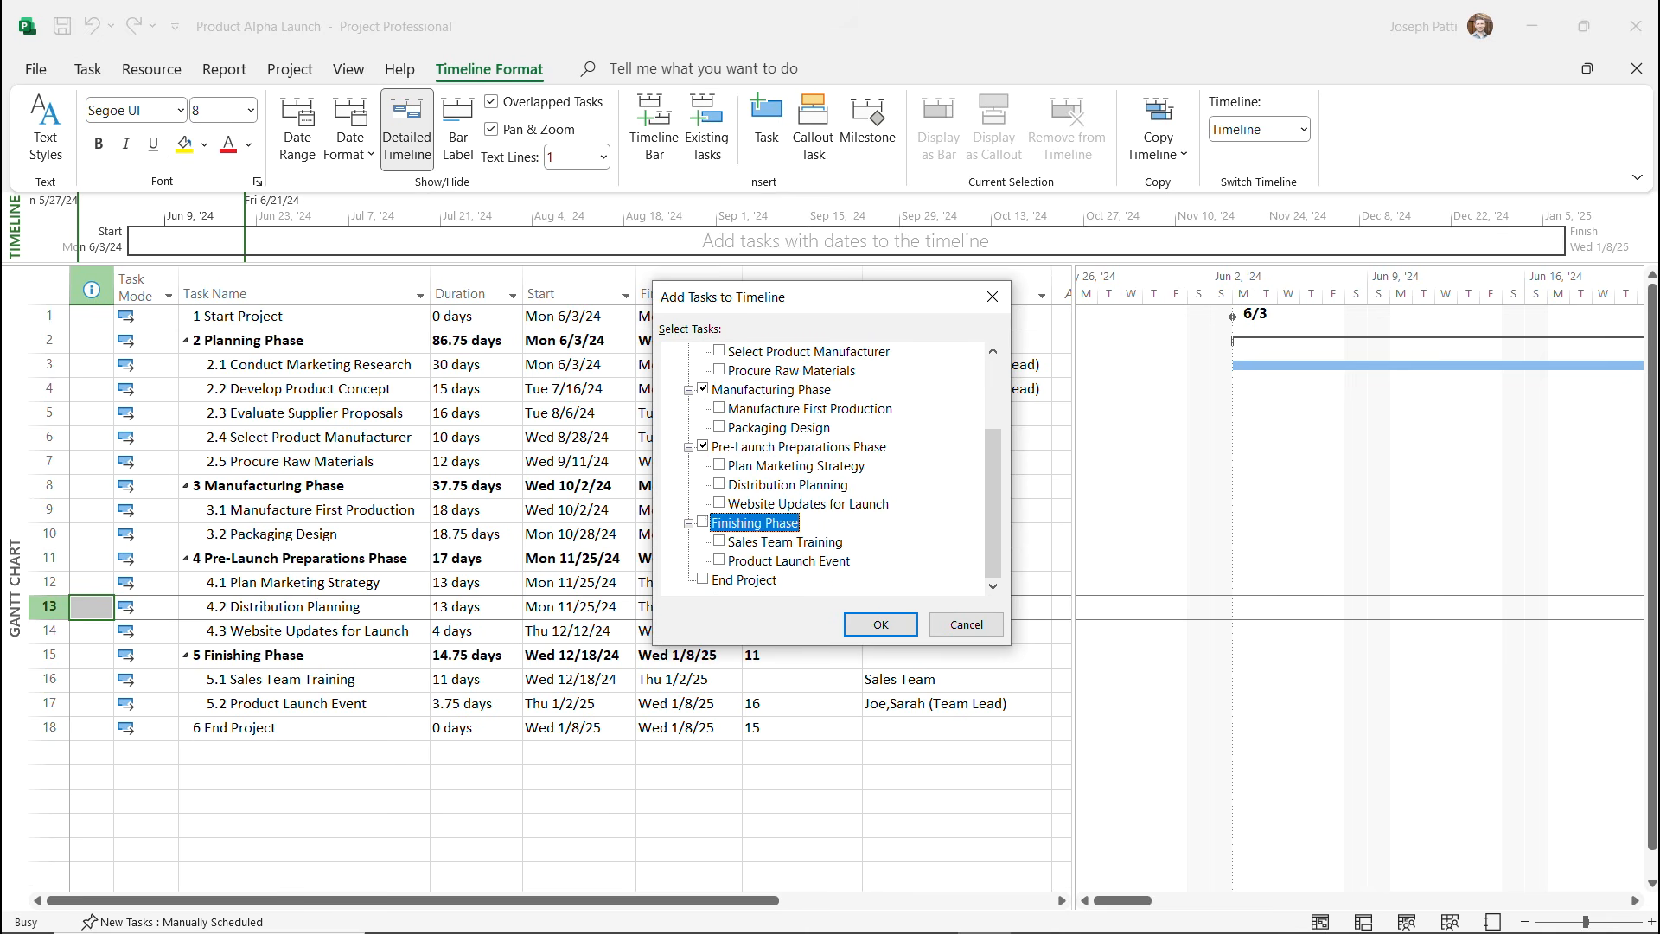
pyautogui.scroll(2, 821, 468)
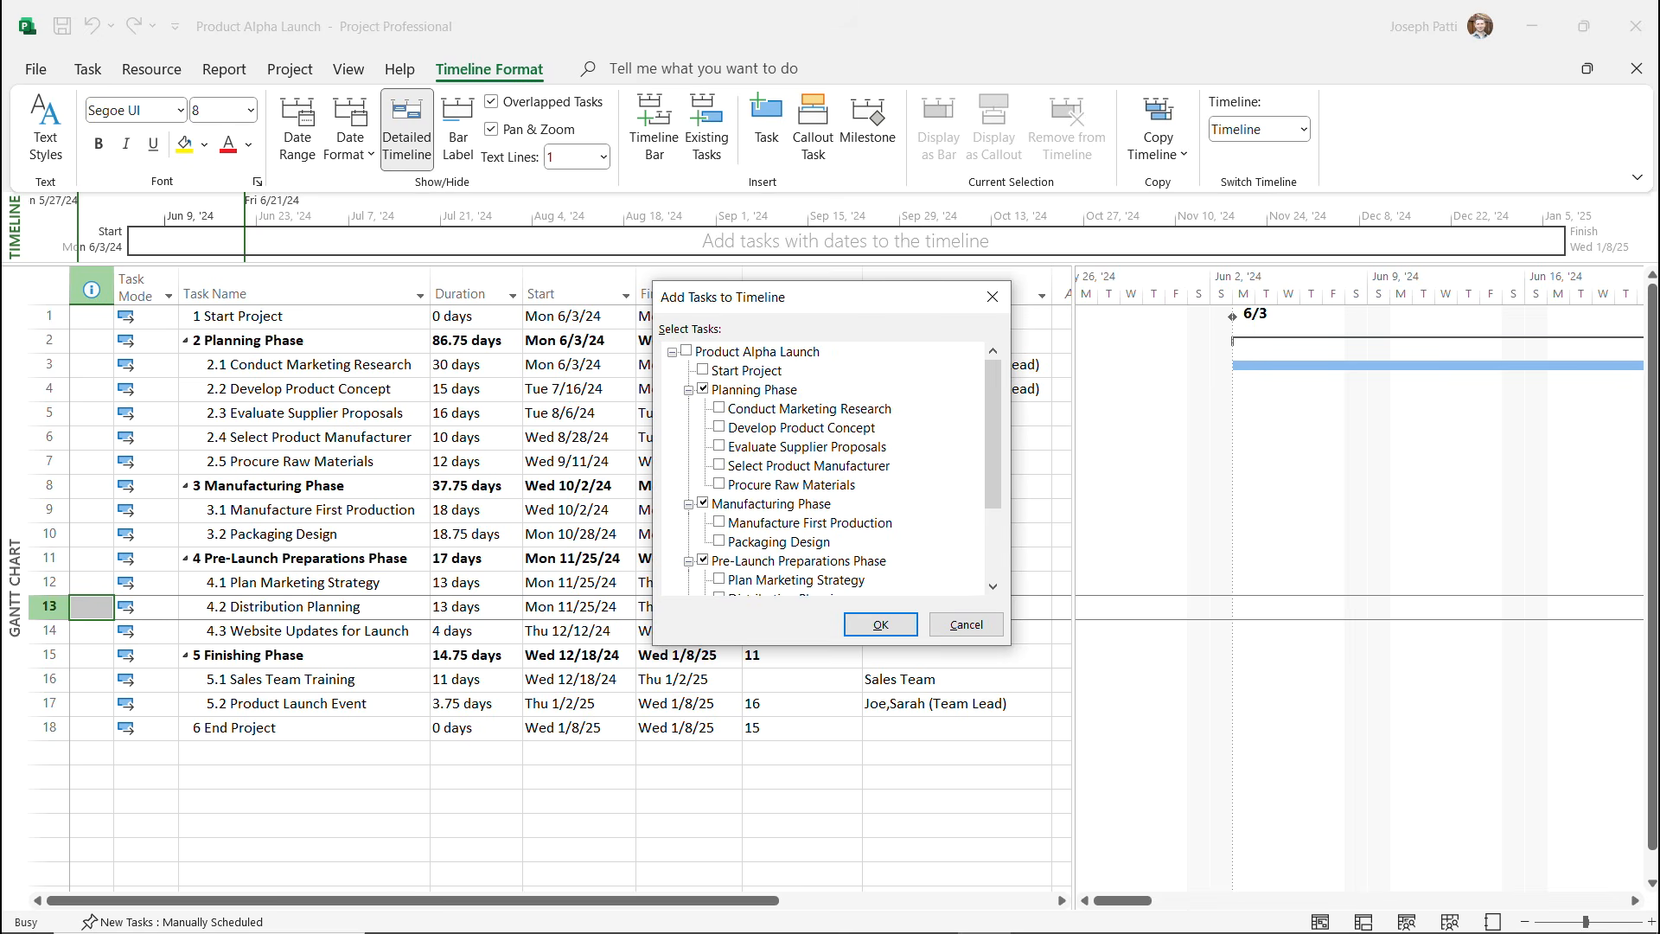
pyautogui.click(879, 623)
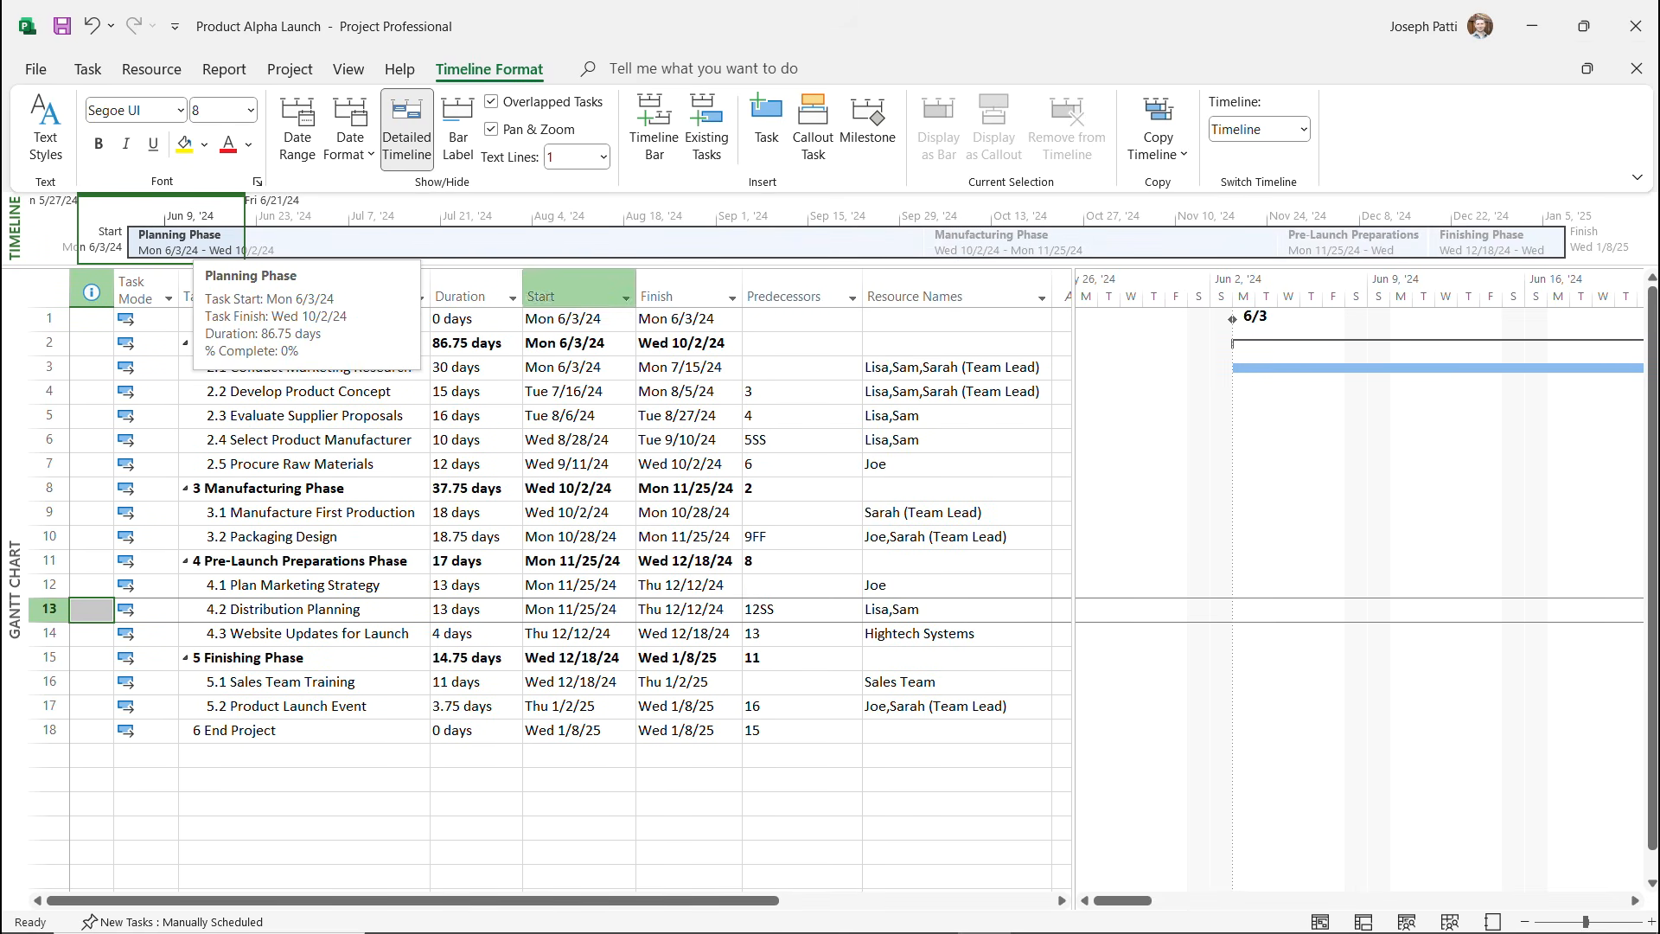
# Inspect the Planning and Manufacturing Phase bars on the timeline, and switch the detailed timeline display off and back on.
pyautogui.click(526, 242)
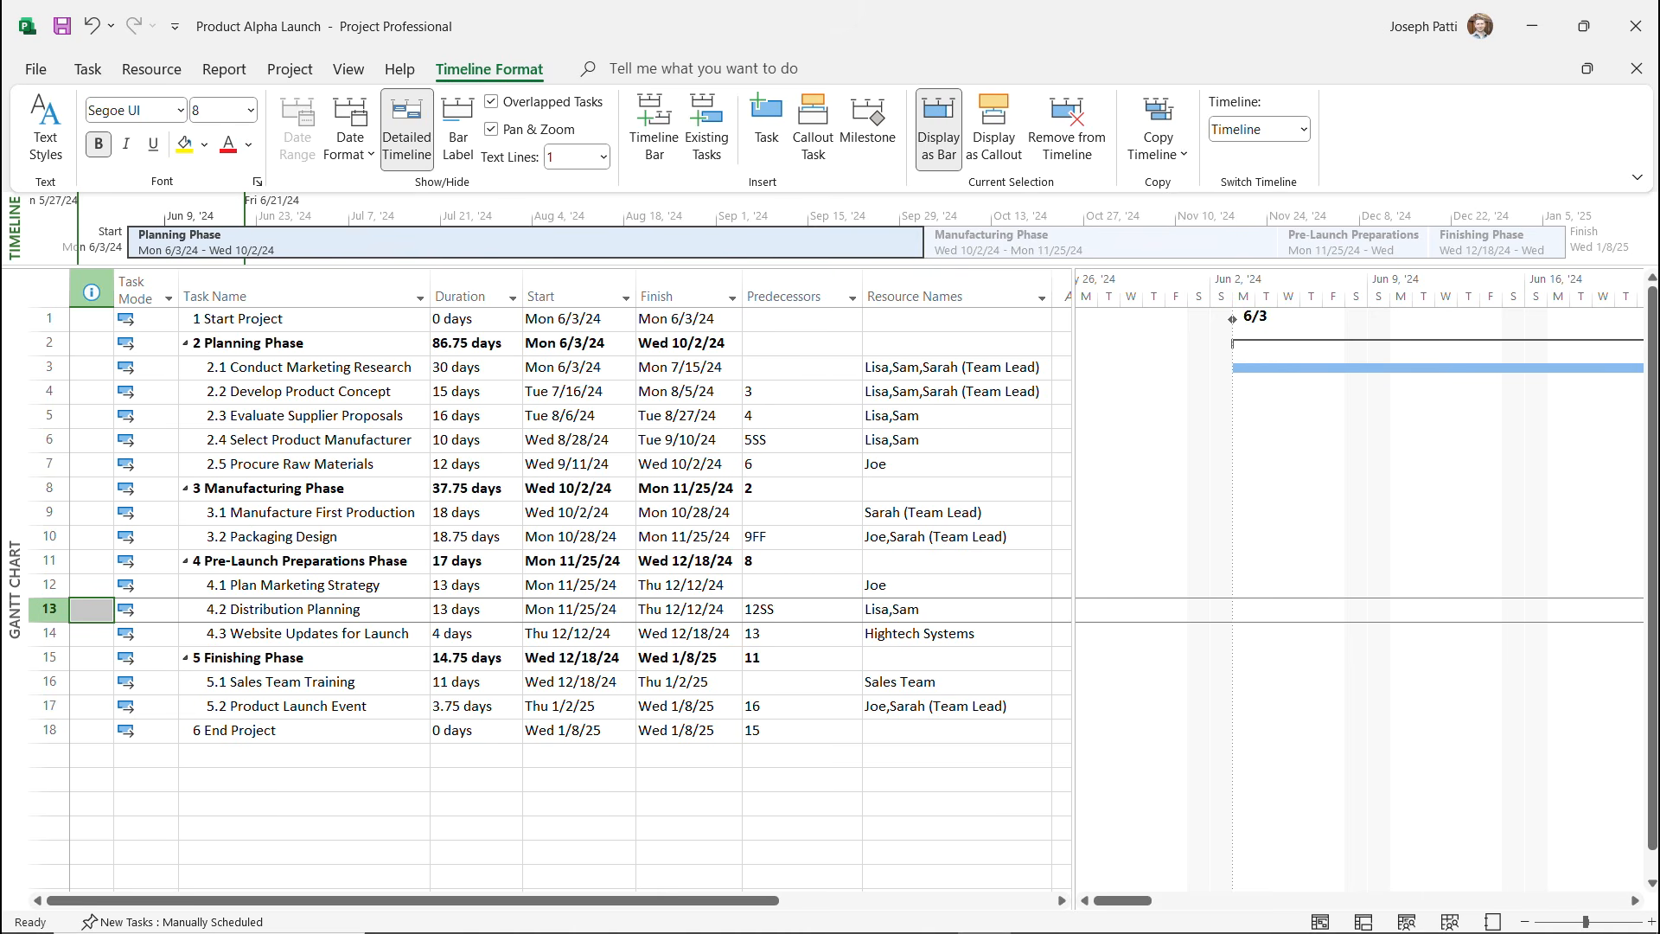
pyautogui.click(1091, 248)
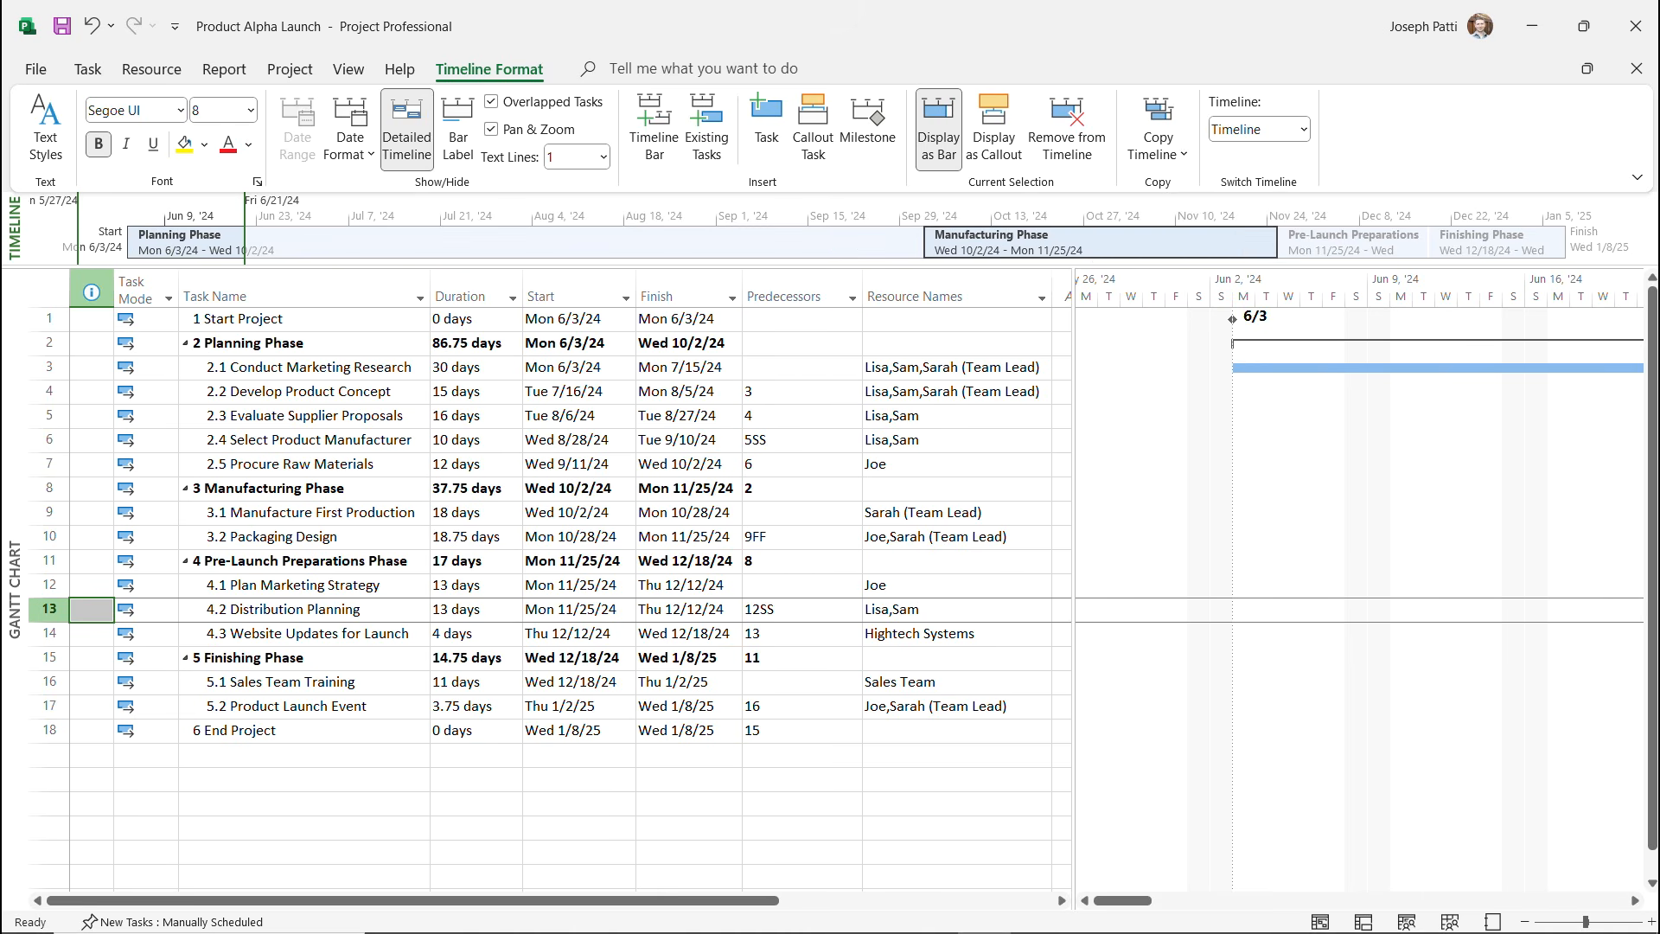
pyautogui.click(811, 246)
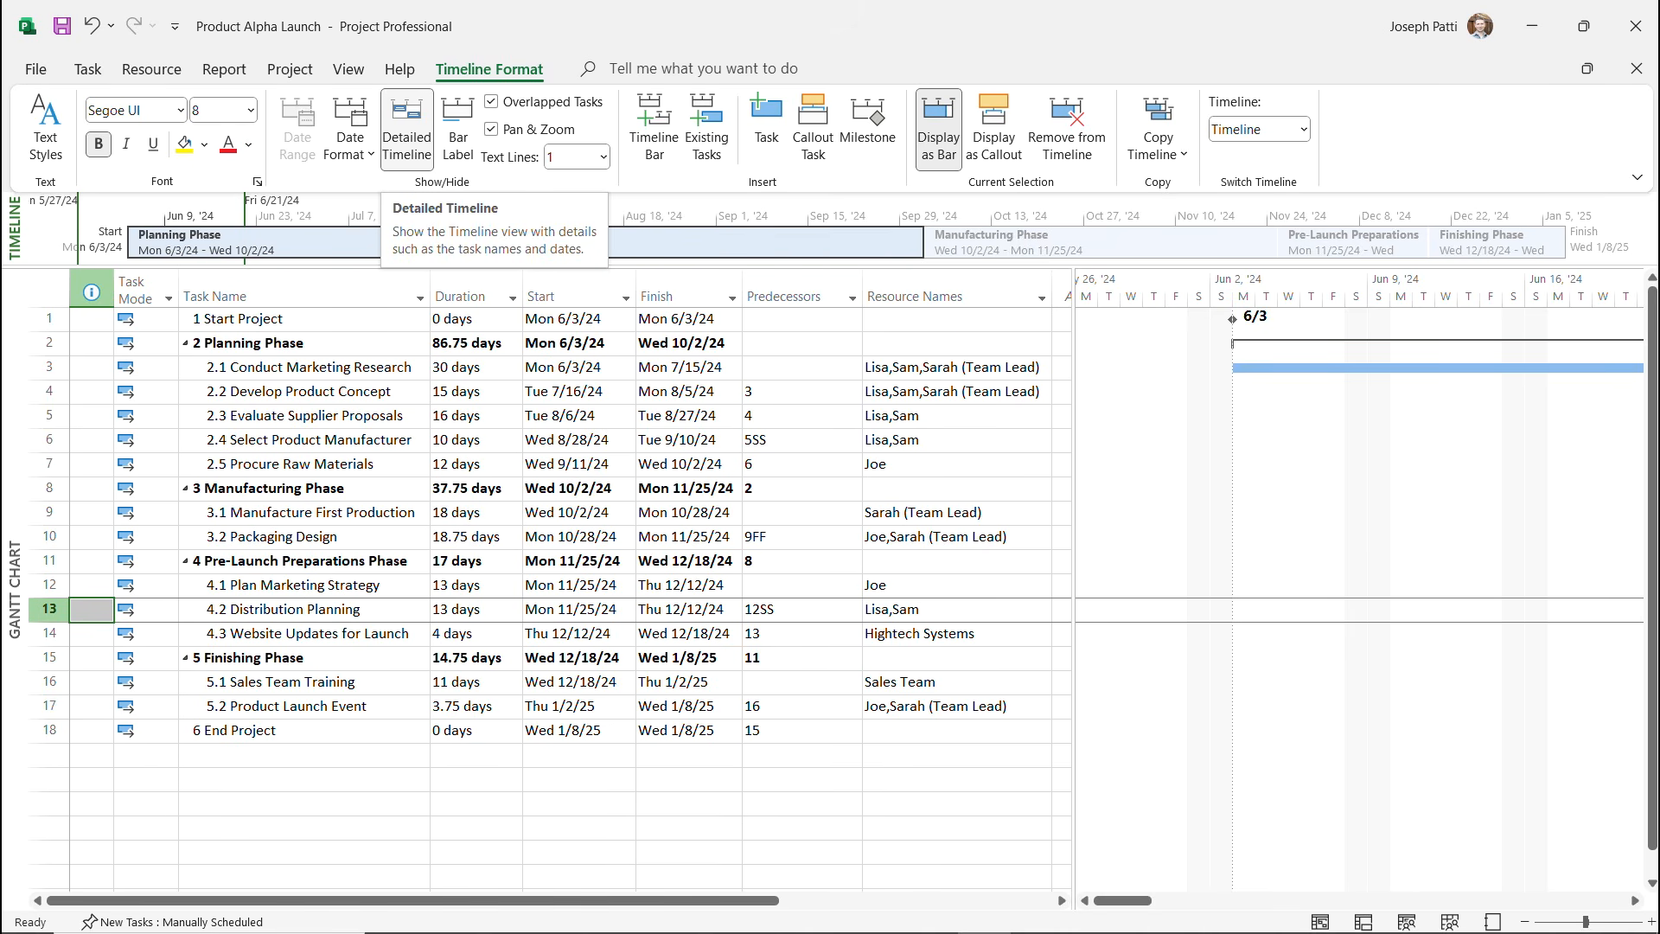
pyautogui.click(407, 130)
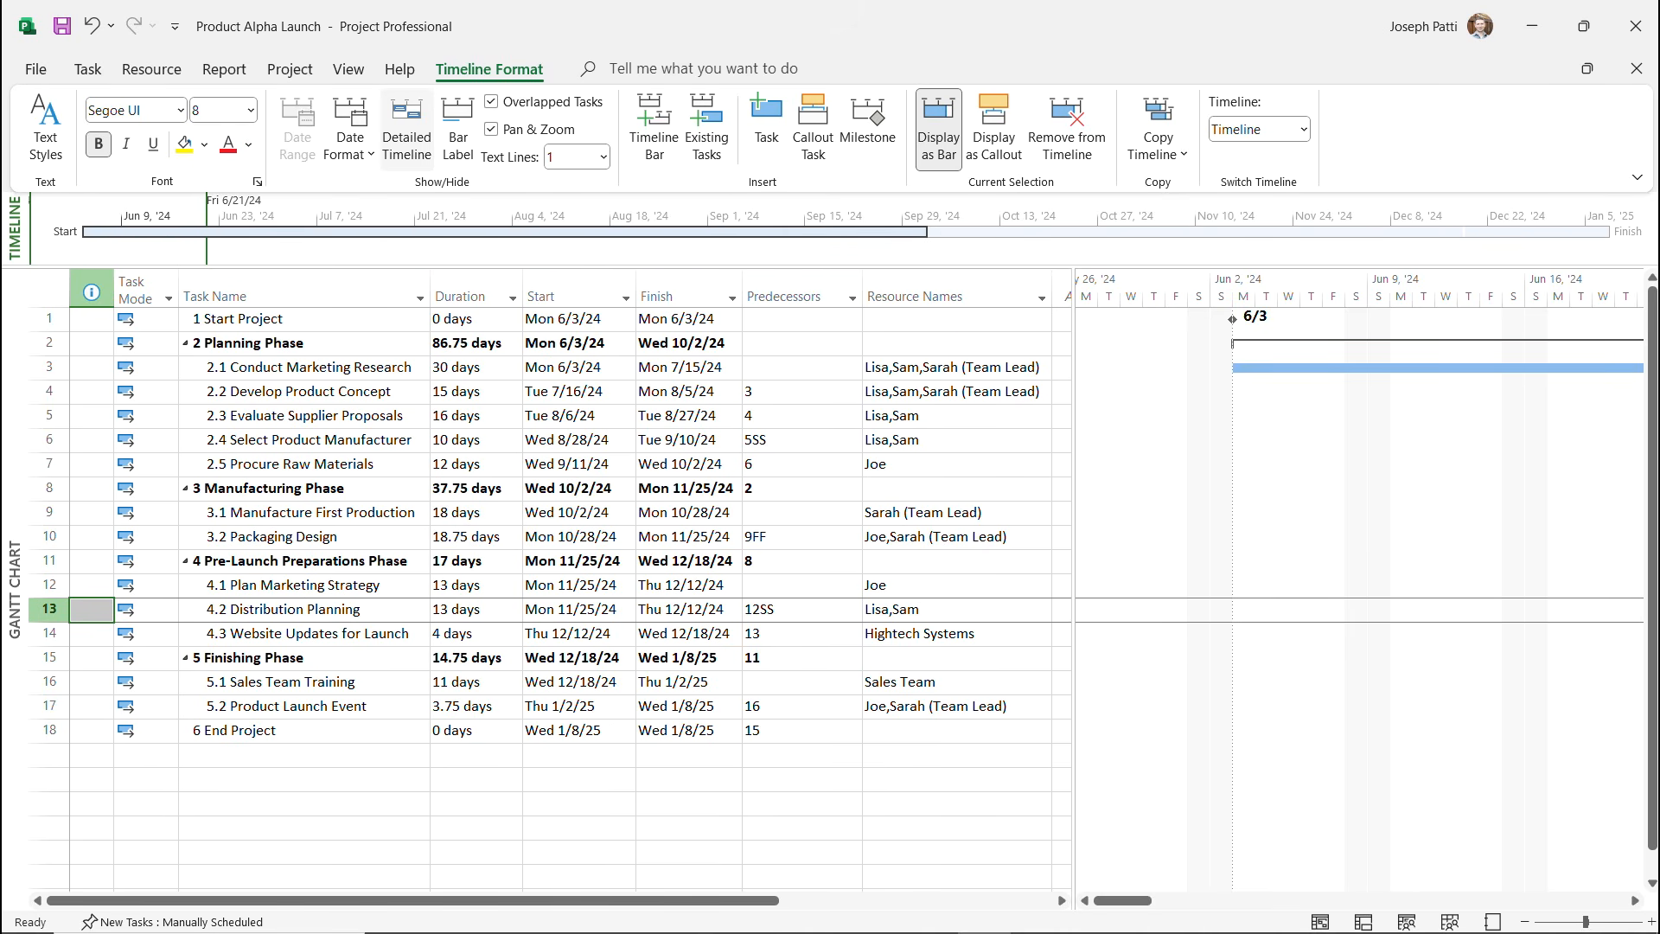
pyautogui.click(406, 129)
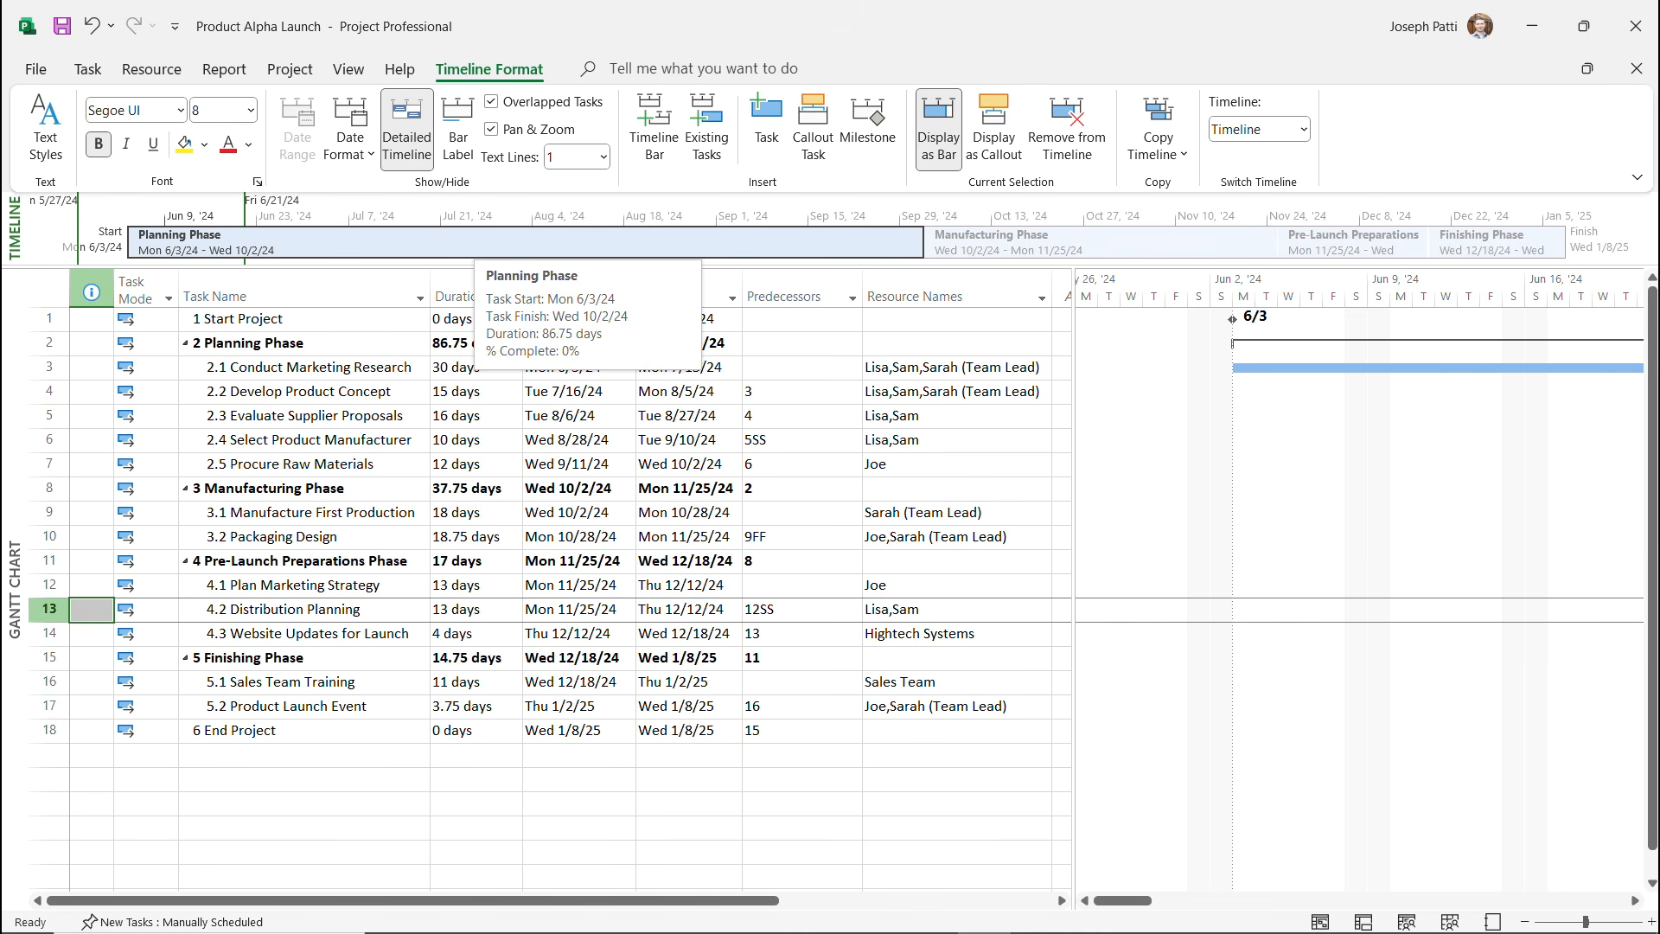
# Display the Planning, Manufacturing, Pre-Launch Preparations and Finishing Phase tasks as callouts on the timeline, discarding the blank callout task.
pyautogui.click(812, 128)
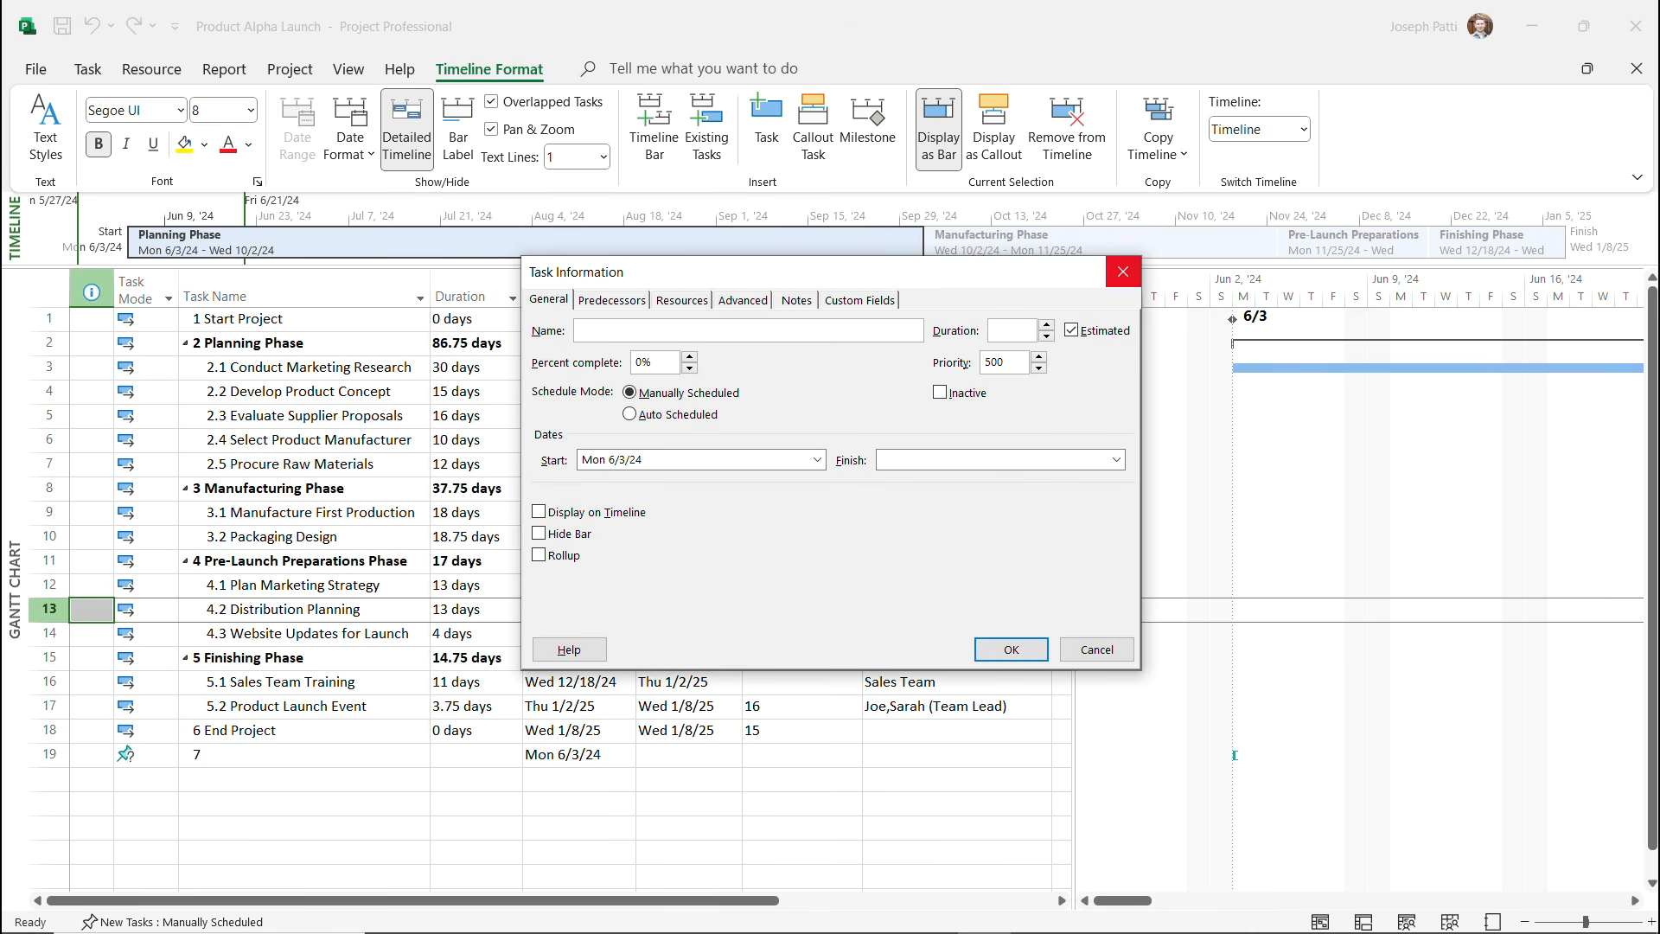
pyautogui.click(1122, 272)
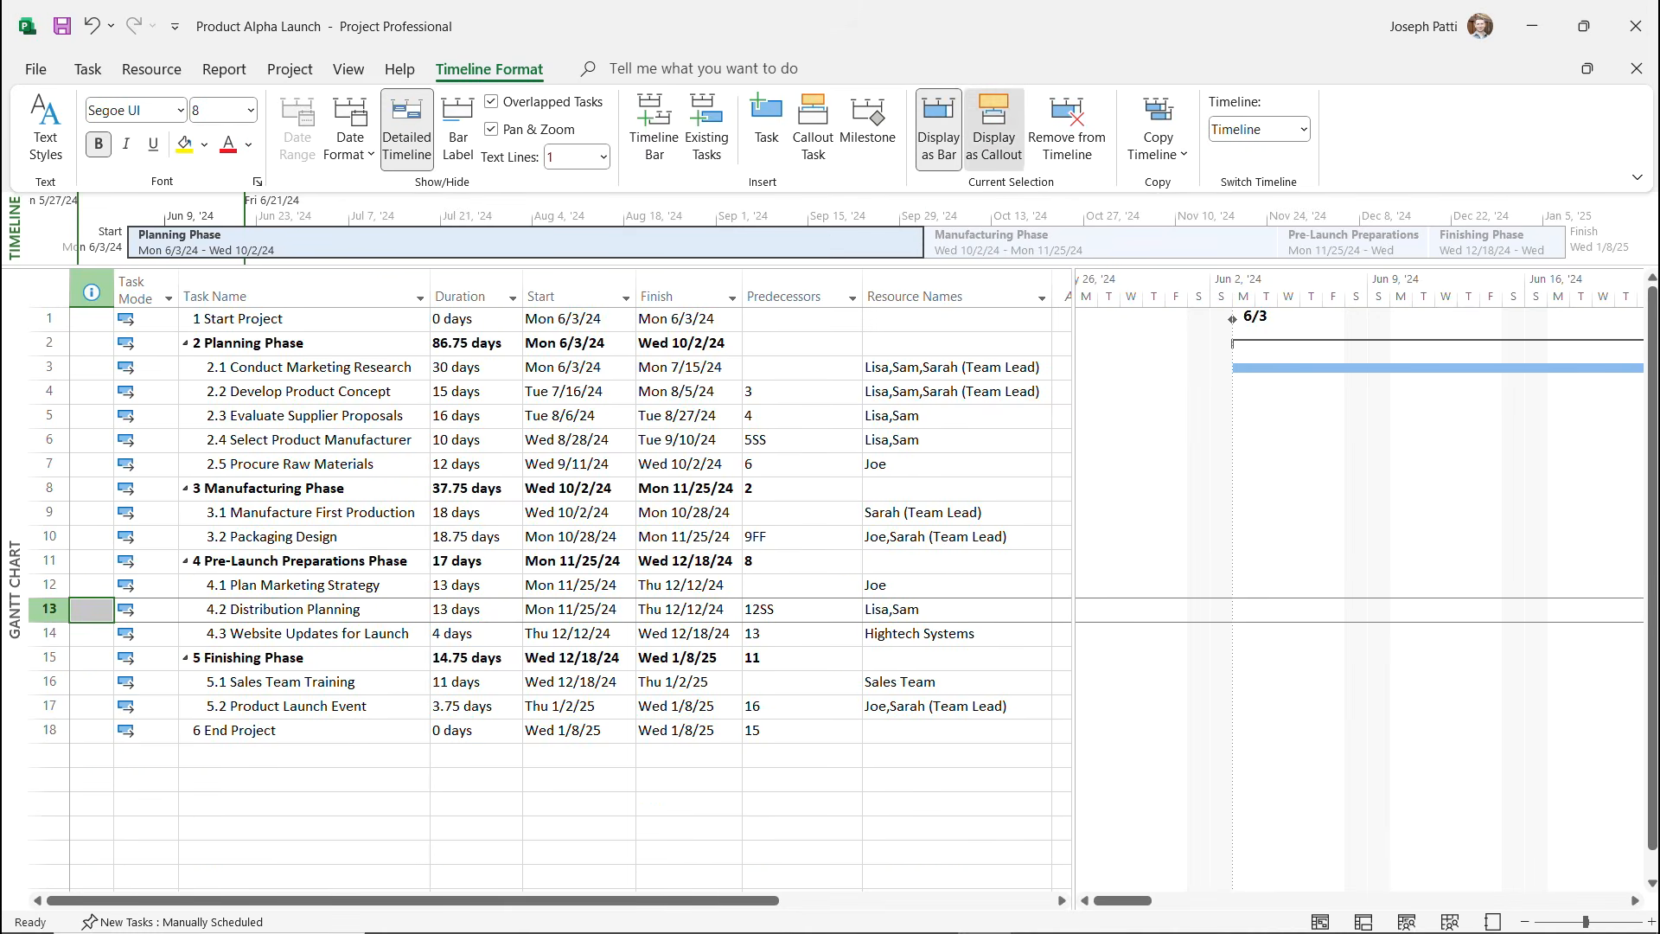
pyautogui.click(993, 104)
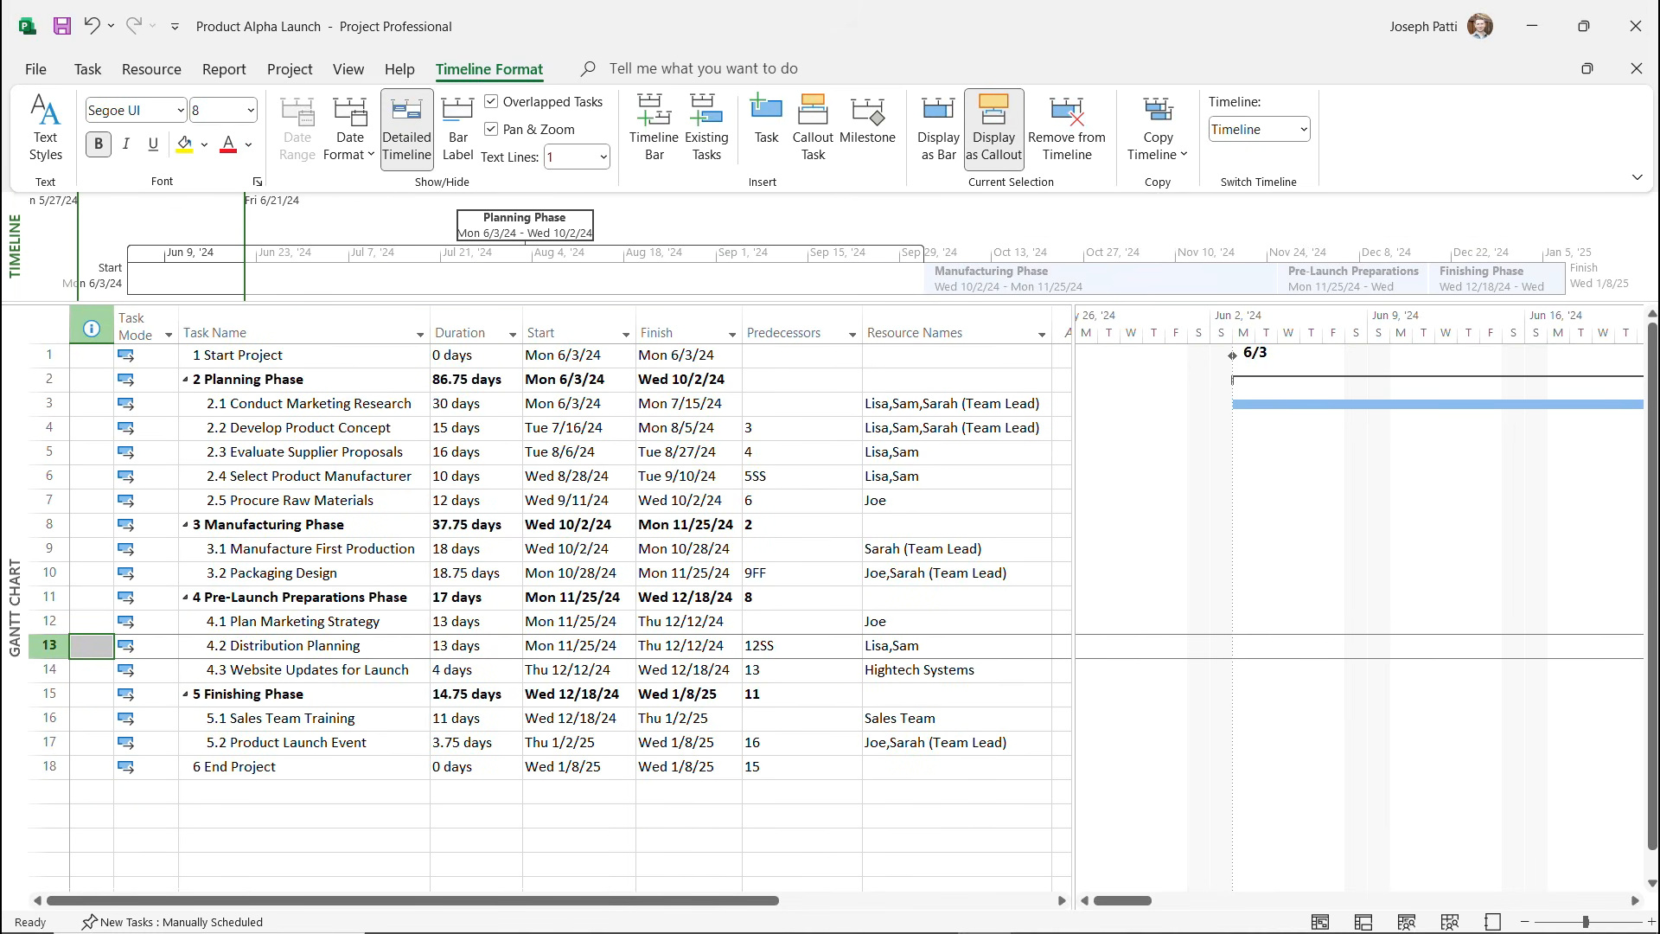
pyautogui.click(1100, 277)
pyautogui.click(993, 121)
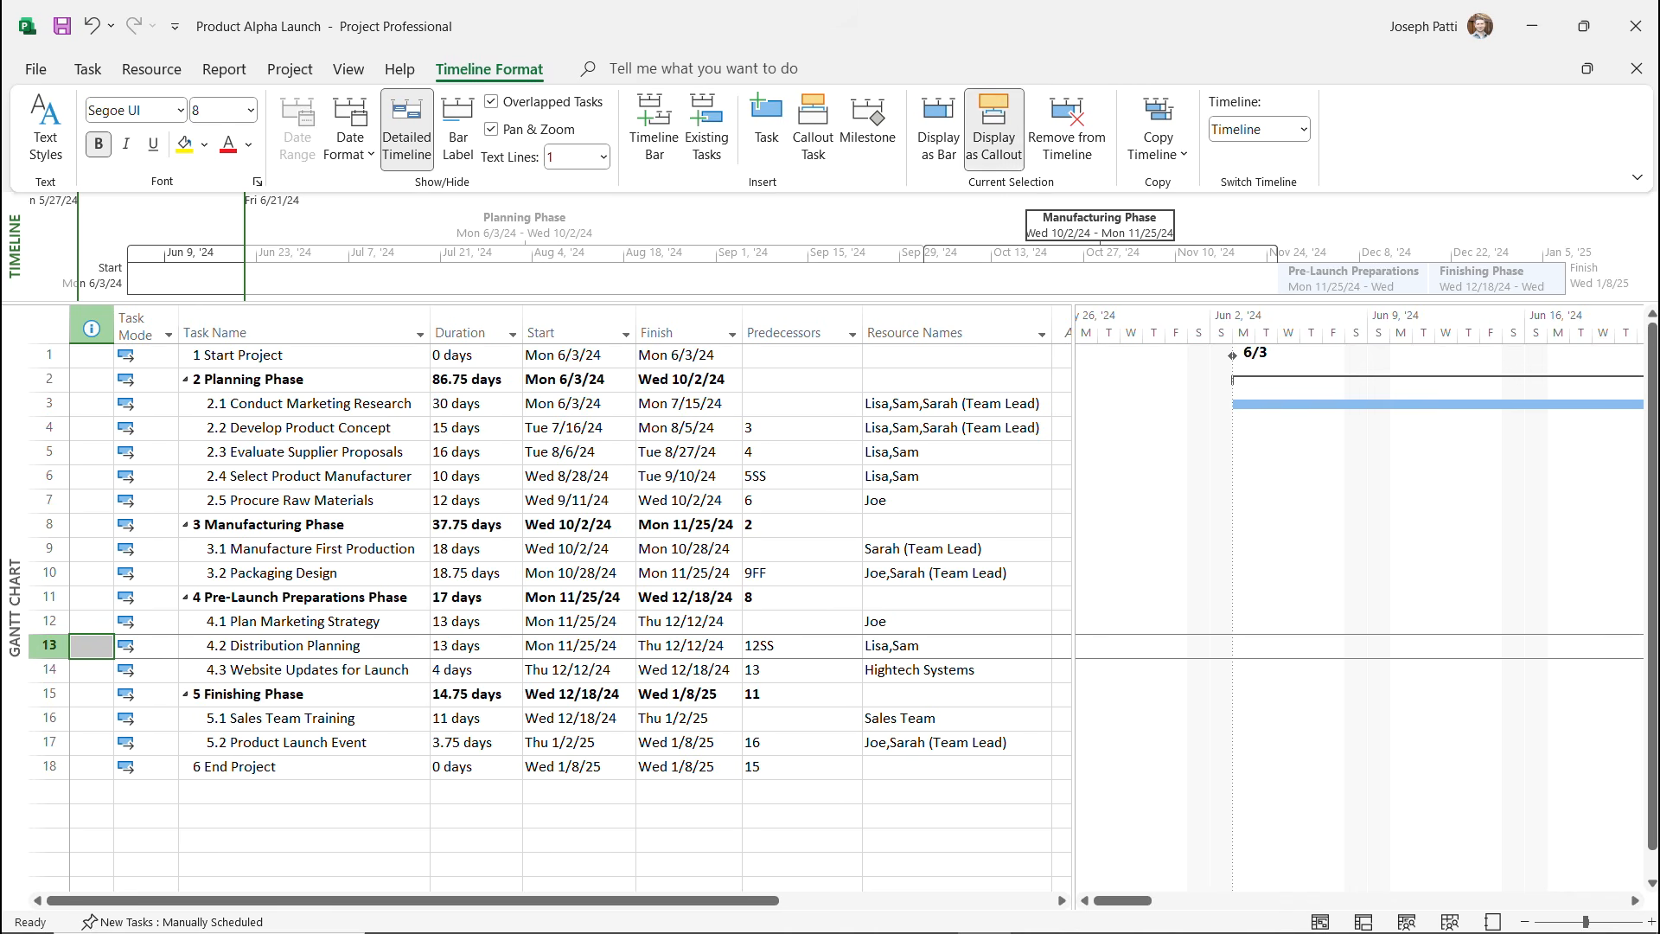
pyautogui.click(1353, 278)
pyautogui.click(993, 121)
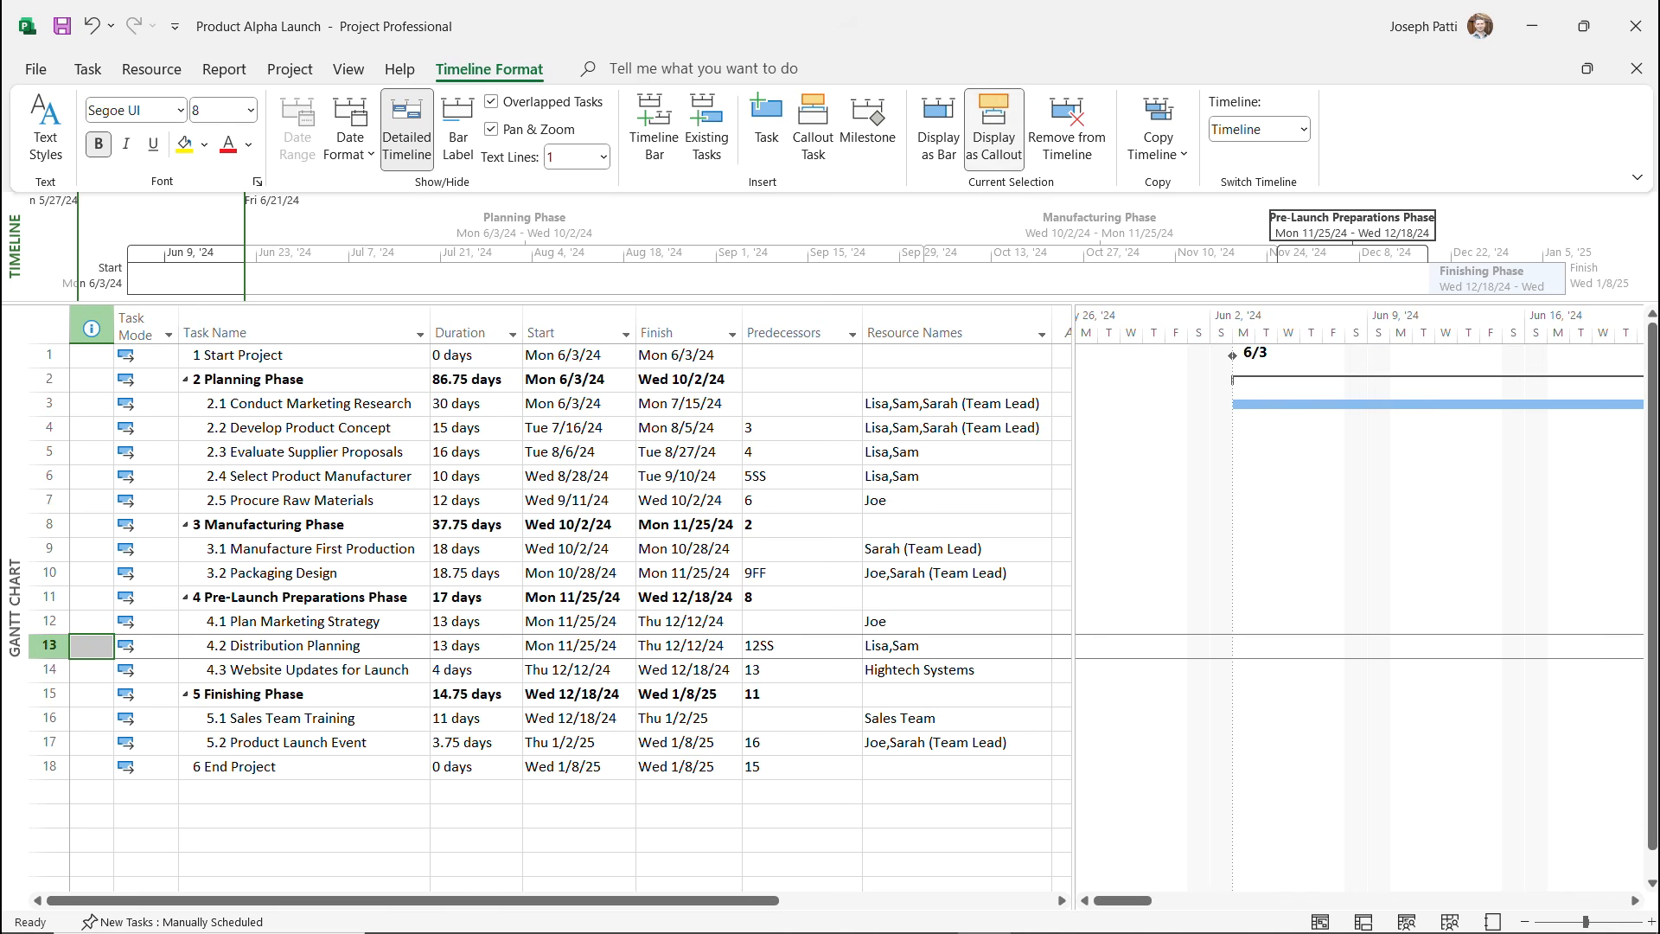
pyautogui.click(1500, 278)
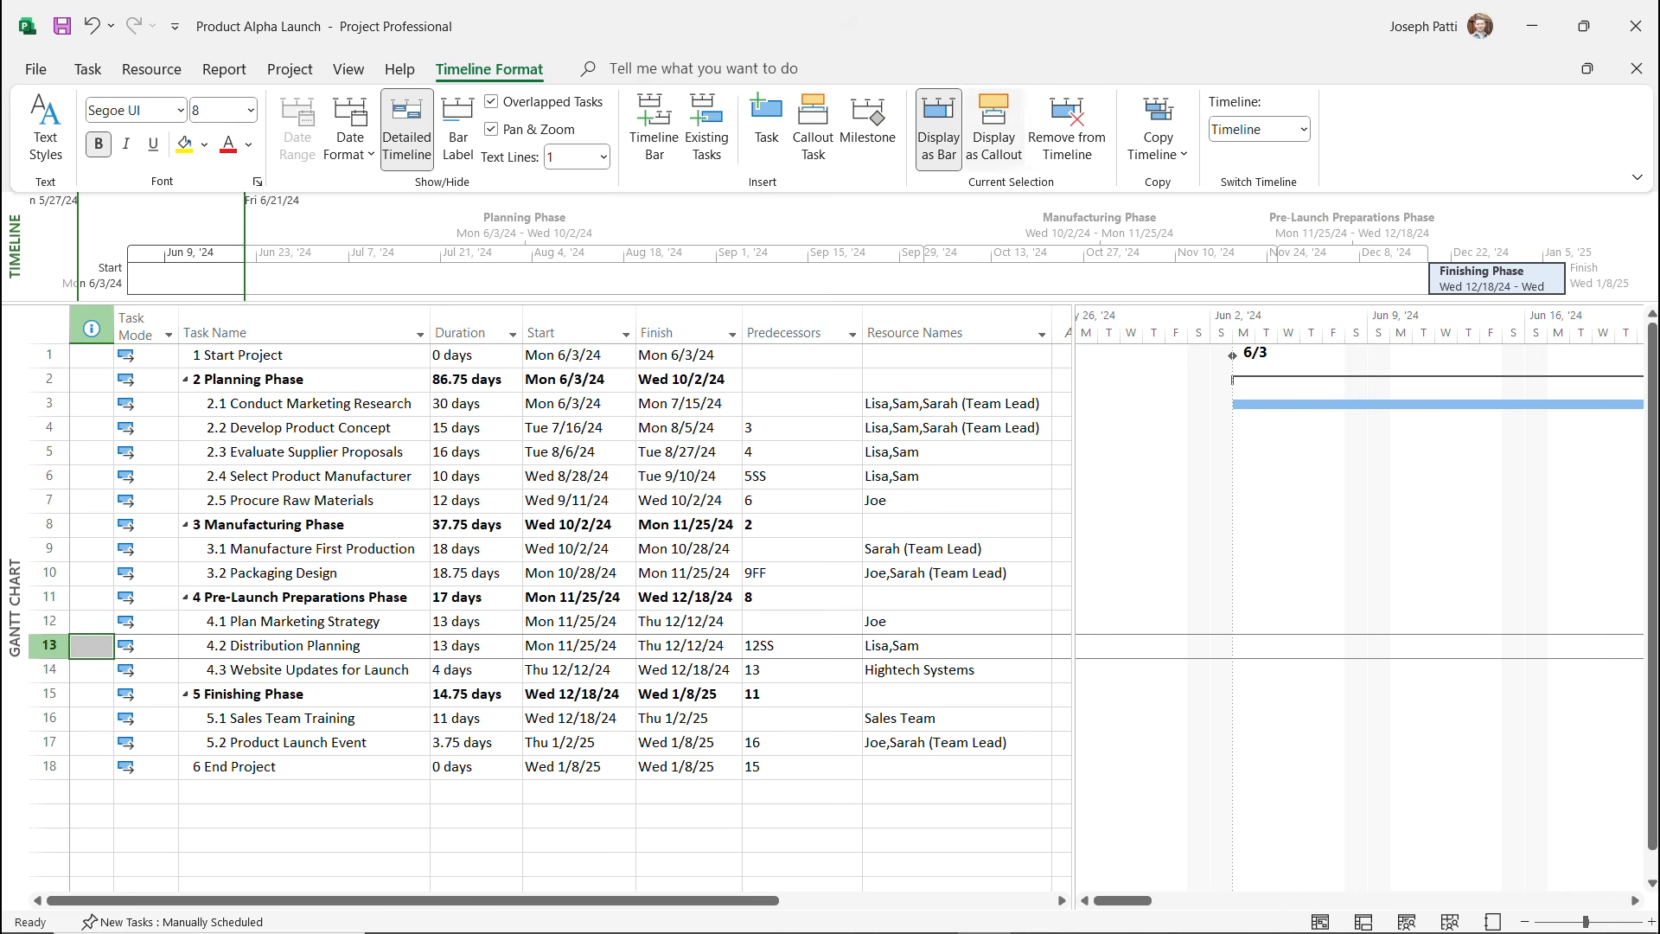
pyautogui.click(993, 121)
pyautogui.press('Escape')
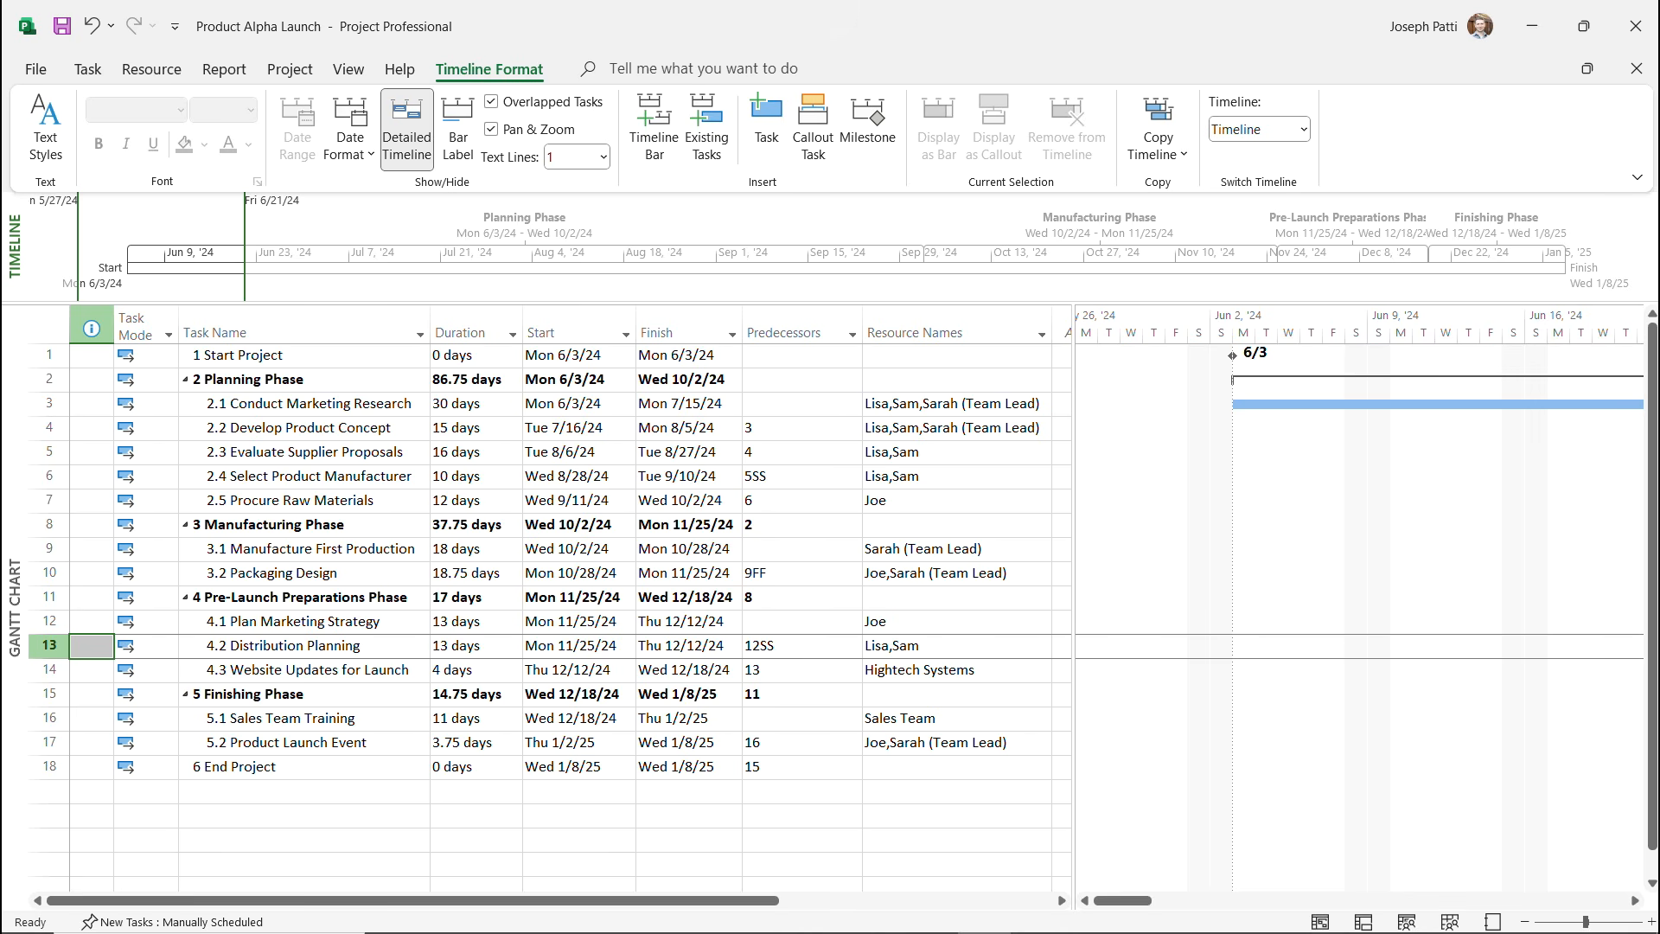
# Copy the whole timeline at full size.
pyautogui.click(1157, 138)
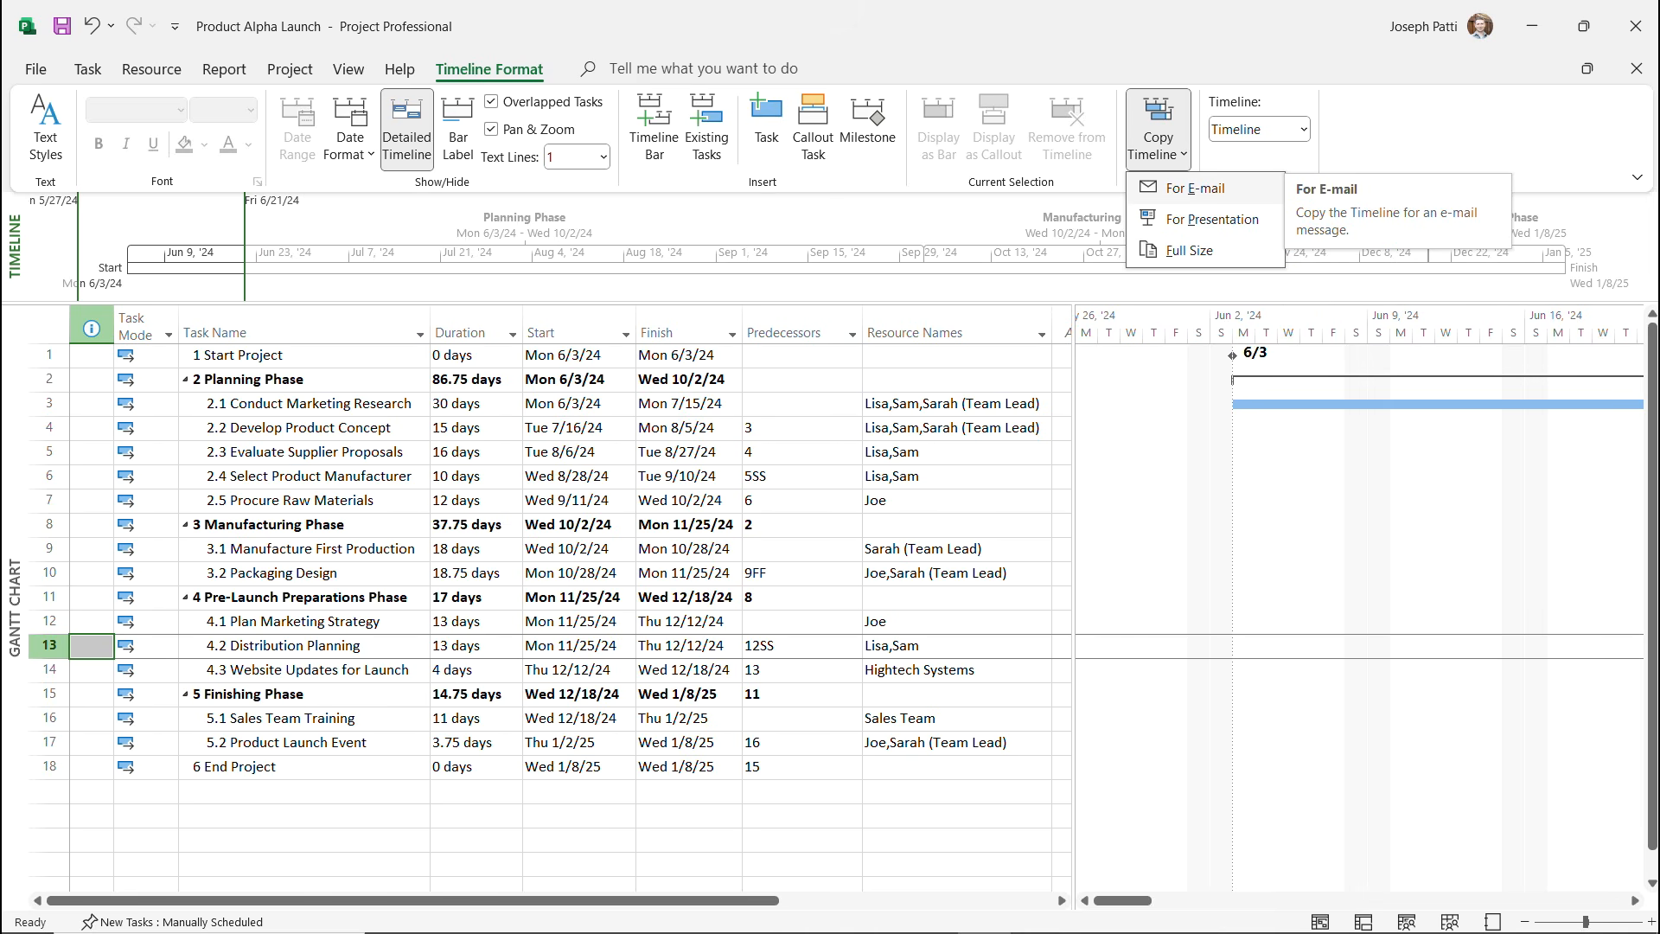
pyautogui.click(524, 225)
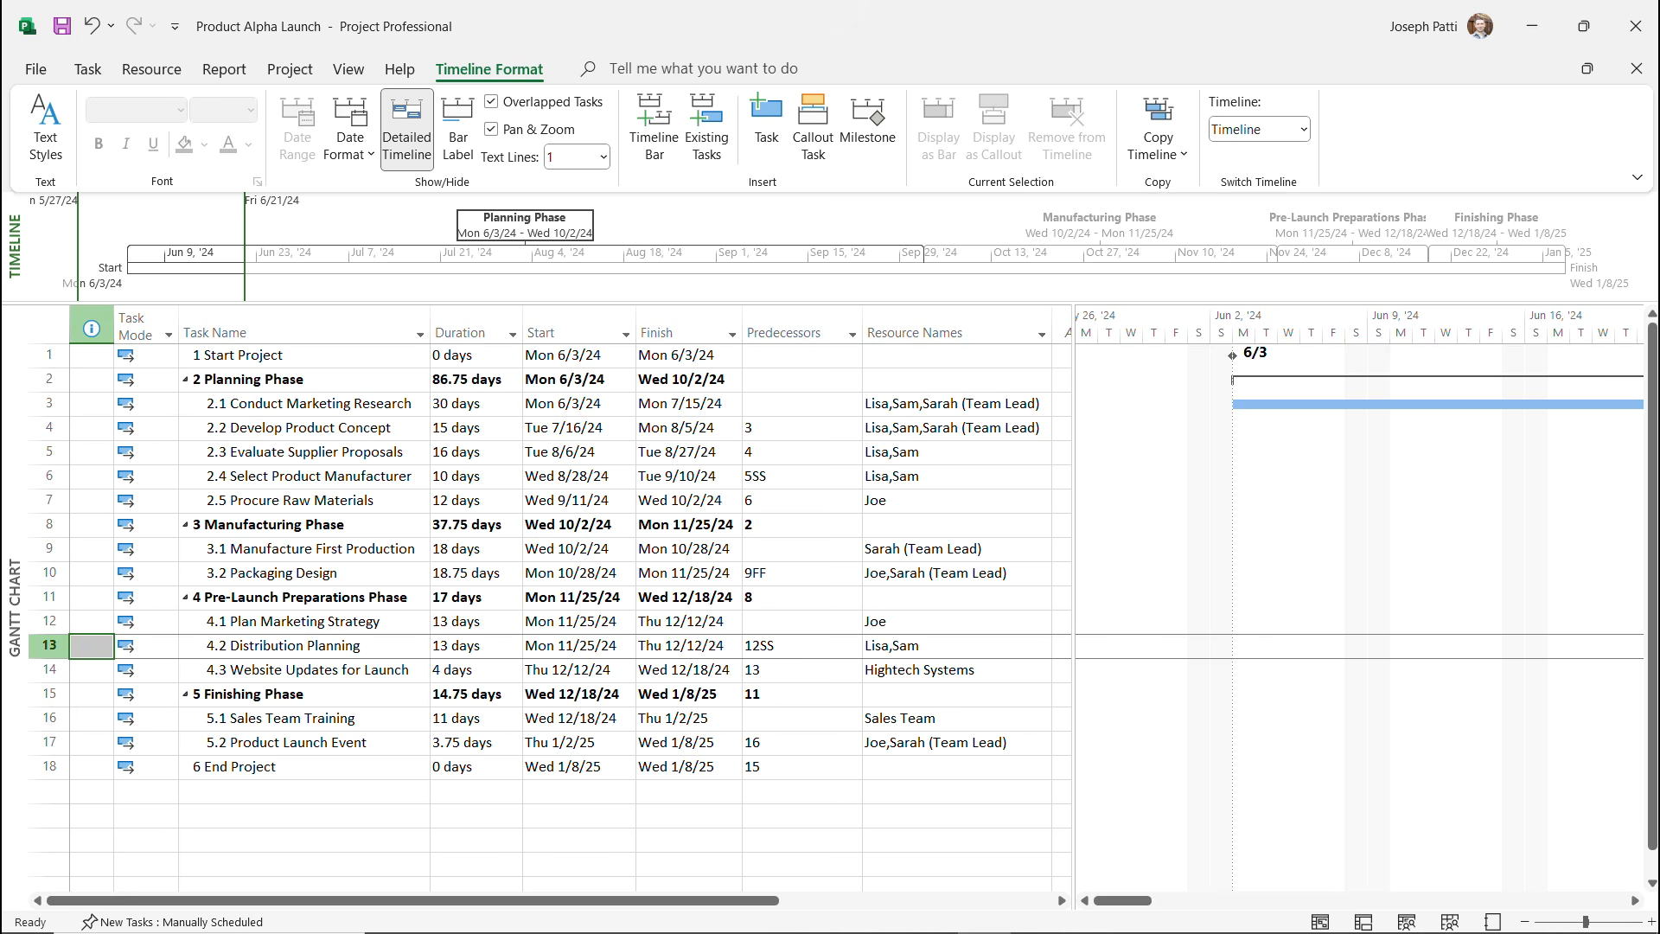
pyautogui.click(1156, 145)
pyautogui.click(1163, 249)
# Switch to Word, create a blank document and paste the copied timeline into it.
pyautogui.press('super')
pyautogui.write('word')
pyautogui.press('Return')
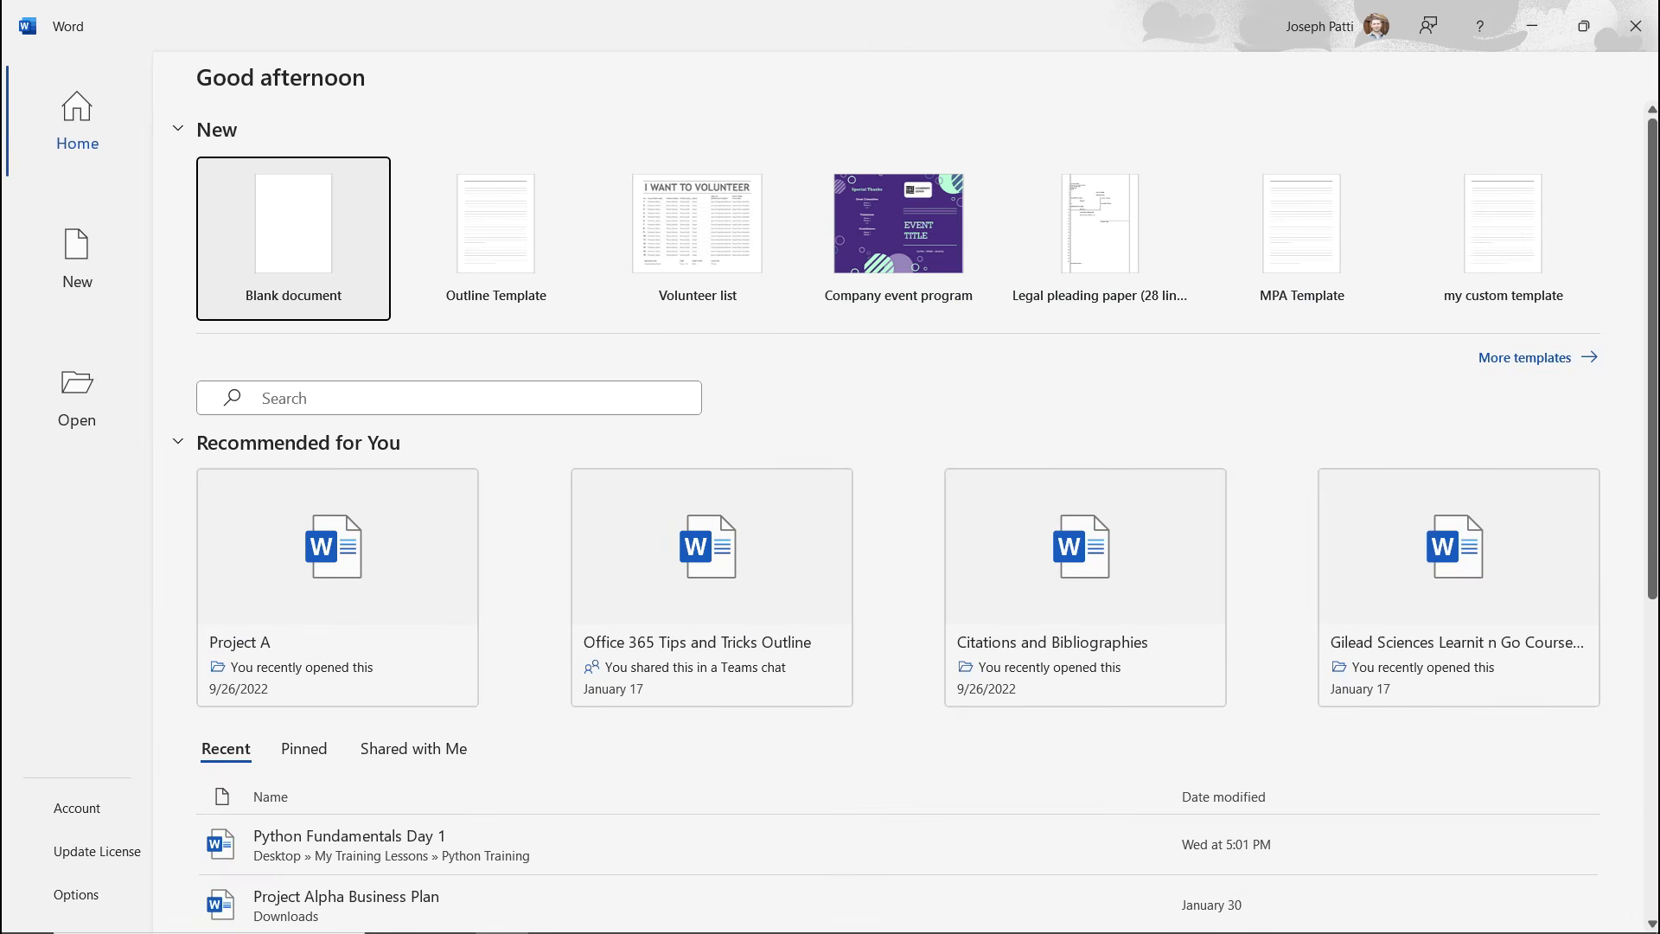
pyautogui.press('Return')
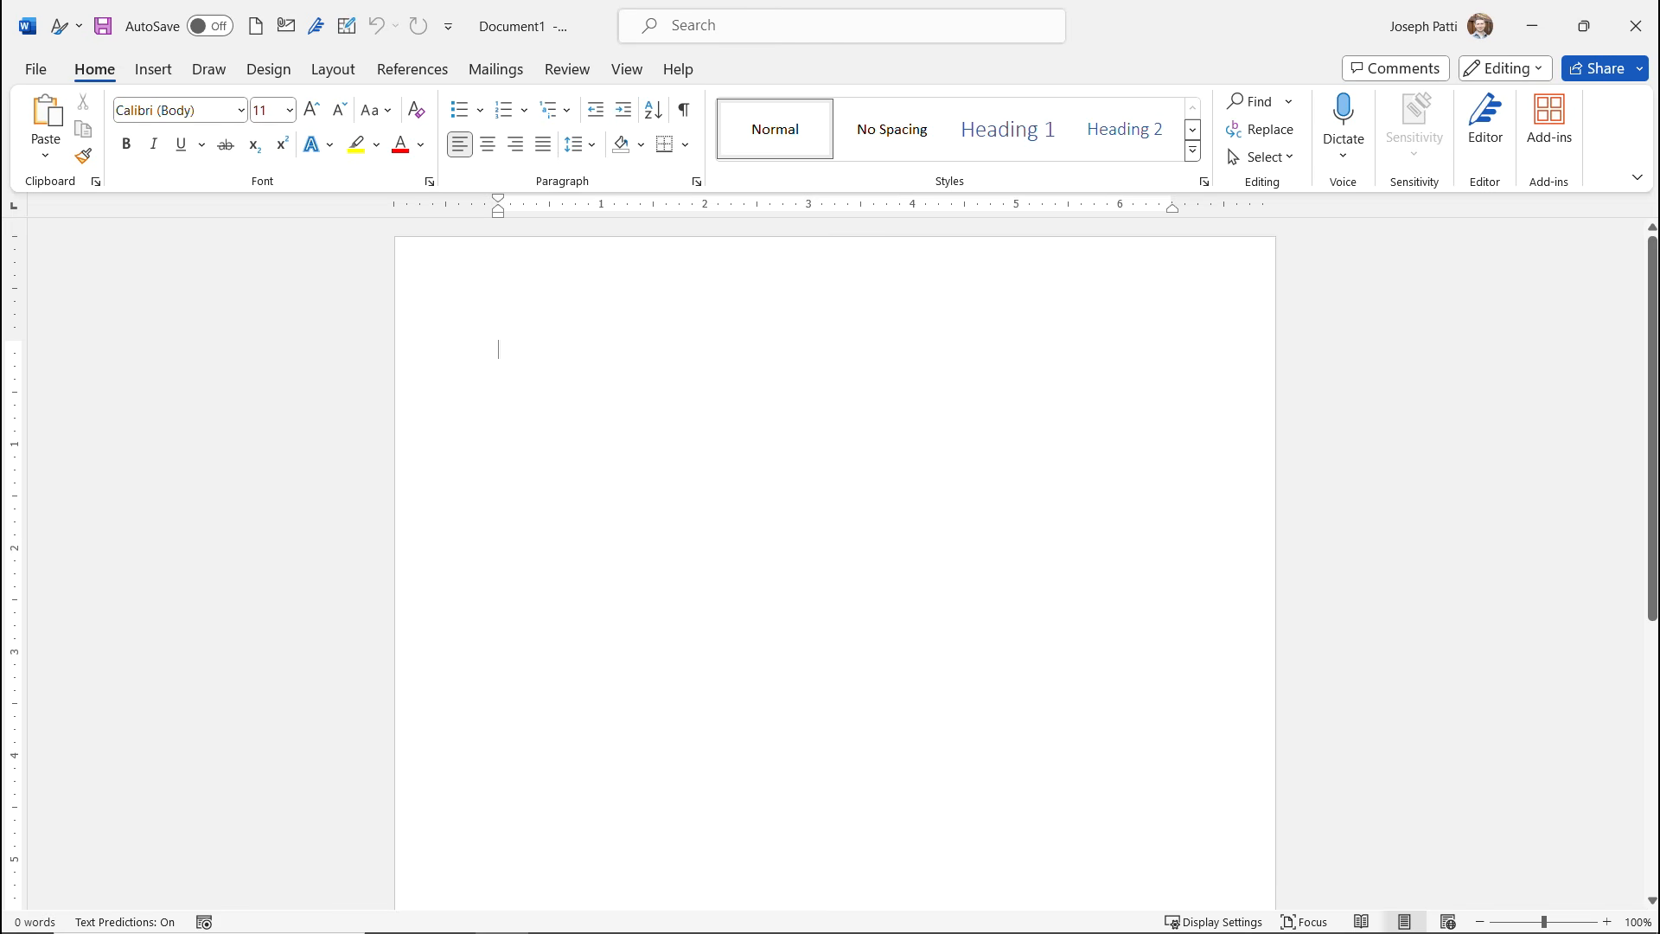
pyautogui.hotkey('ctrl', 'v')
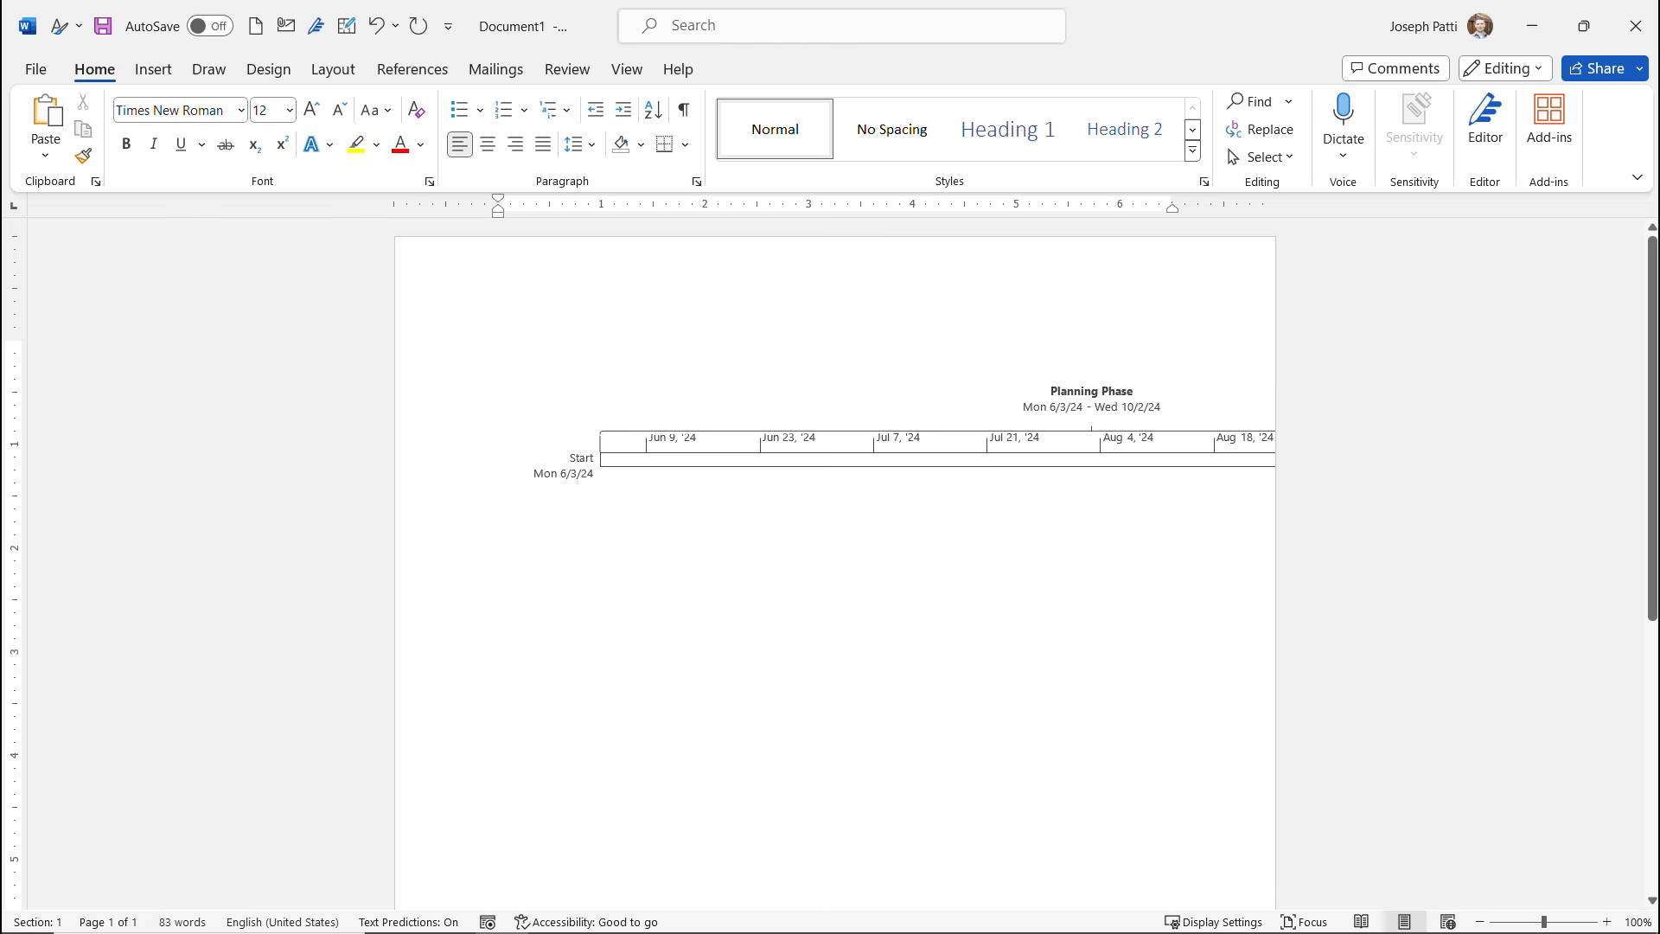
# Select the pasted timeline and change the document's page orientation to landscape.
pyautogui.click(789, 439)
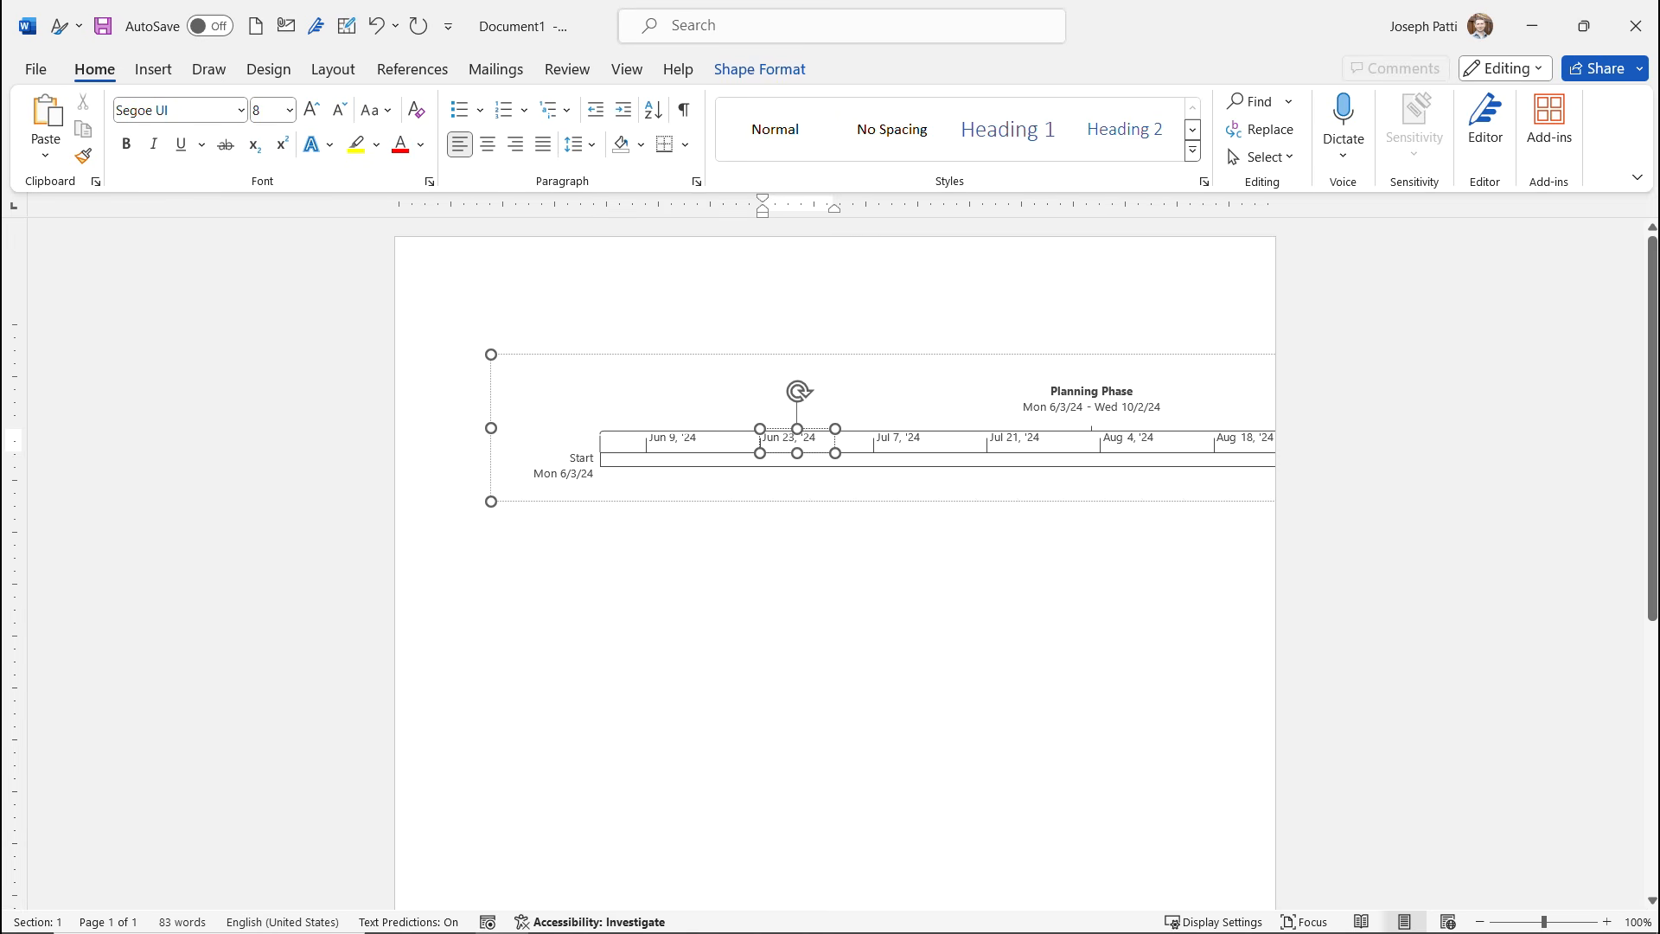
pyautogui.click(802, 389)
pyautogui.click(333, 69)
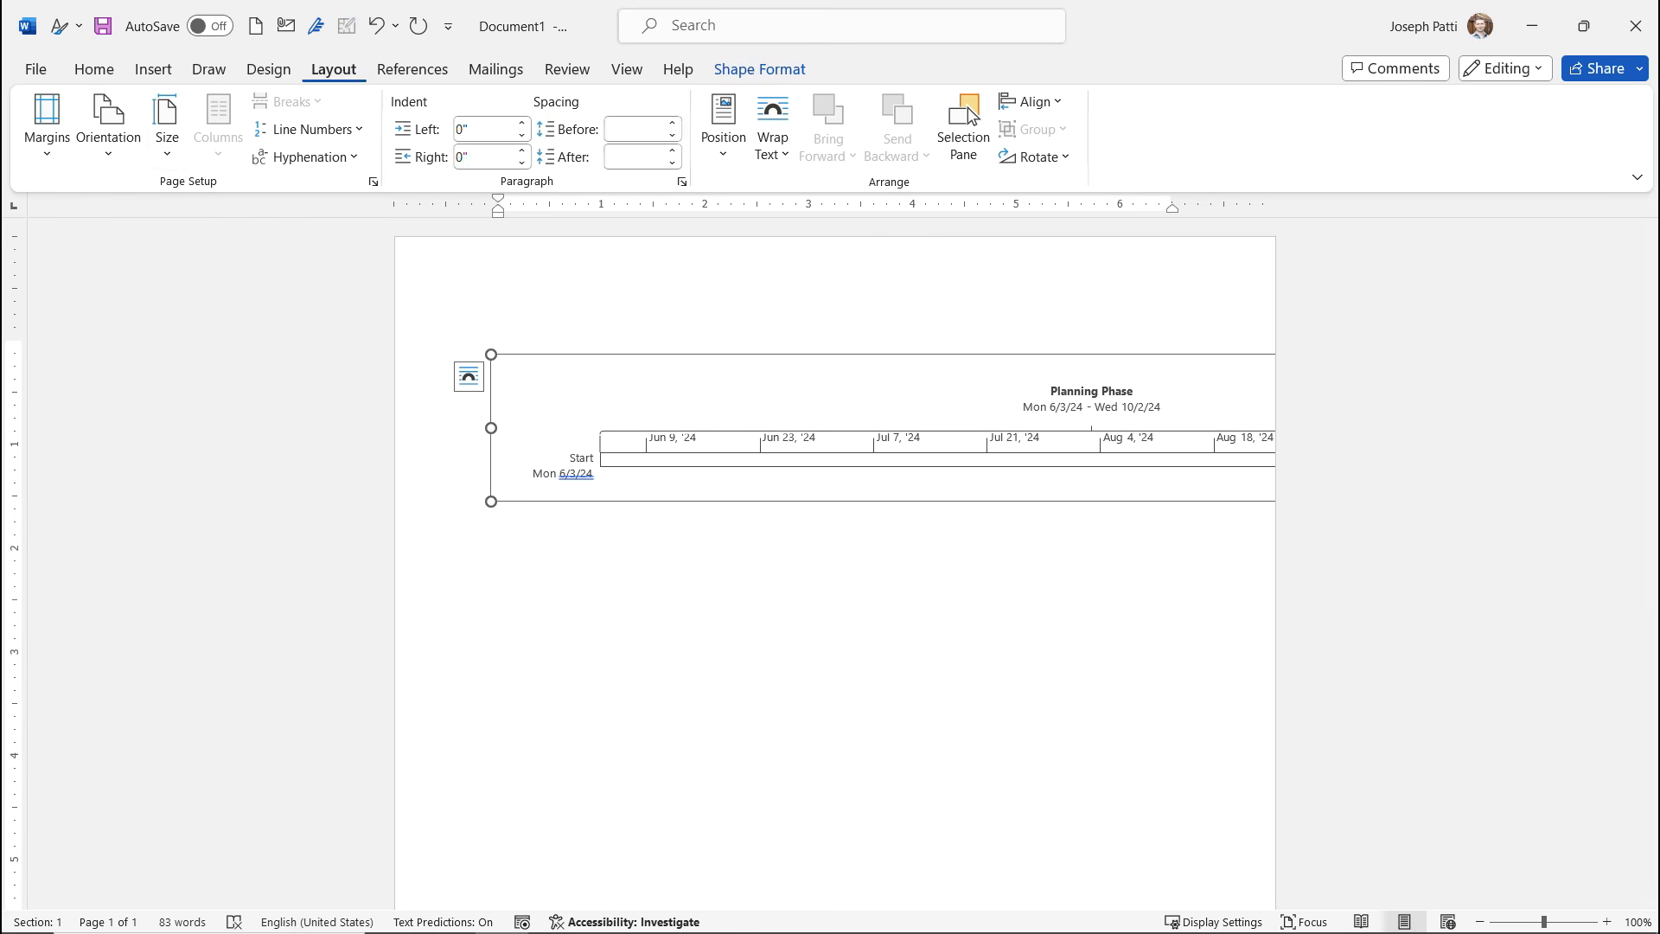
pyautogui.click(109, 130)
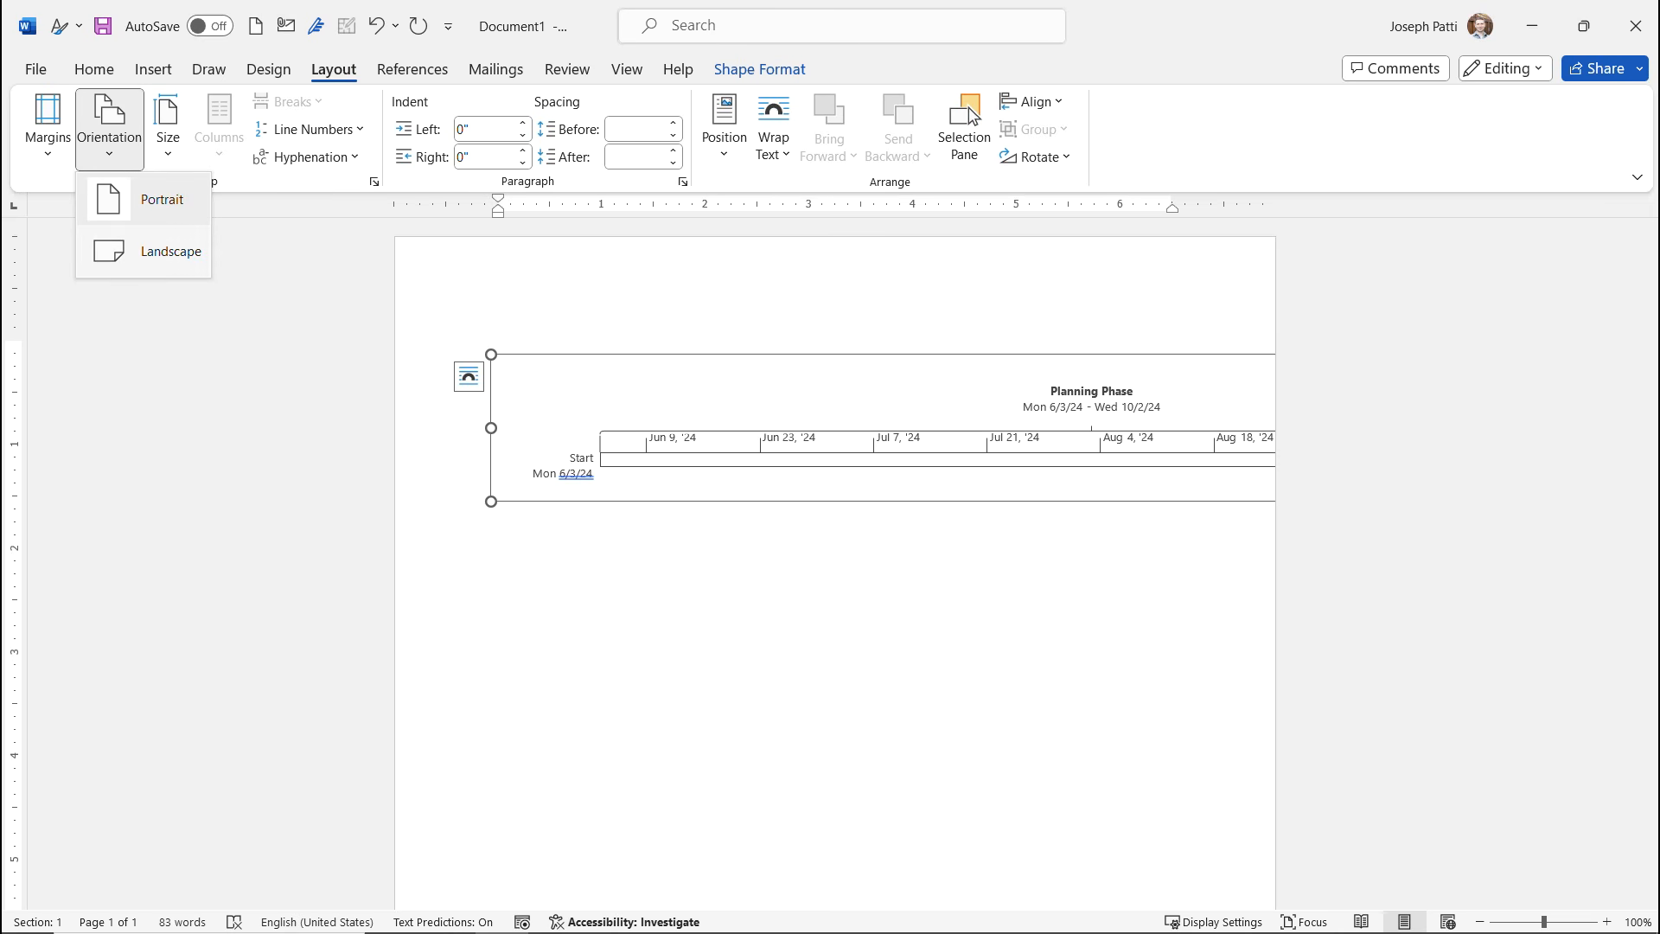
pyautogui.click(164, 250)
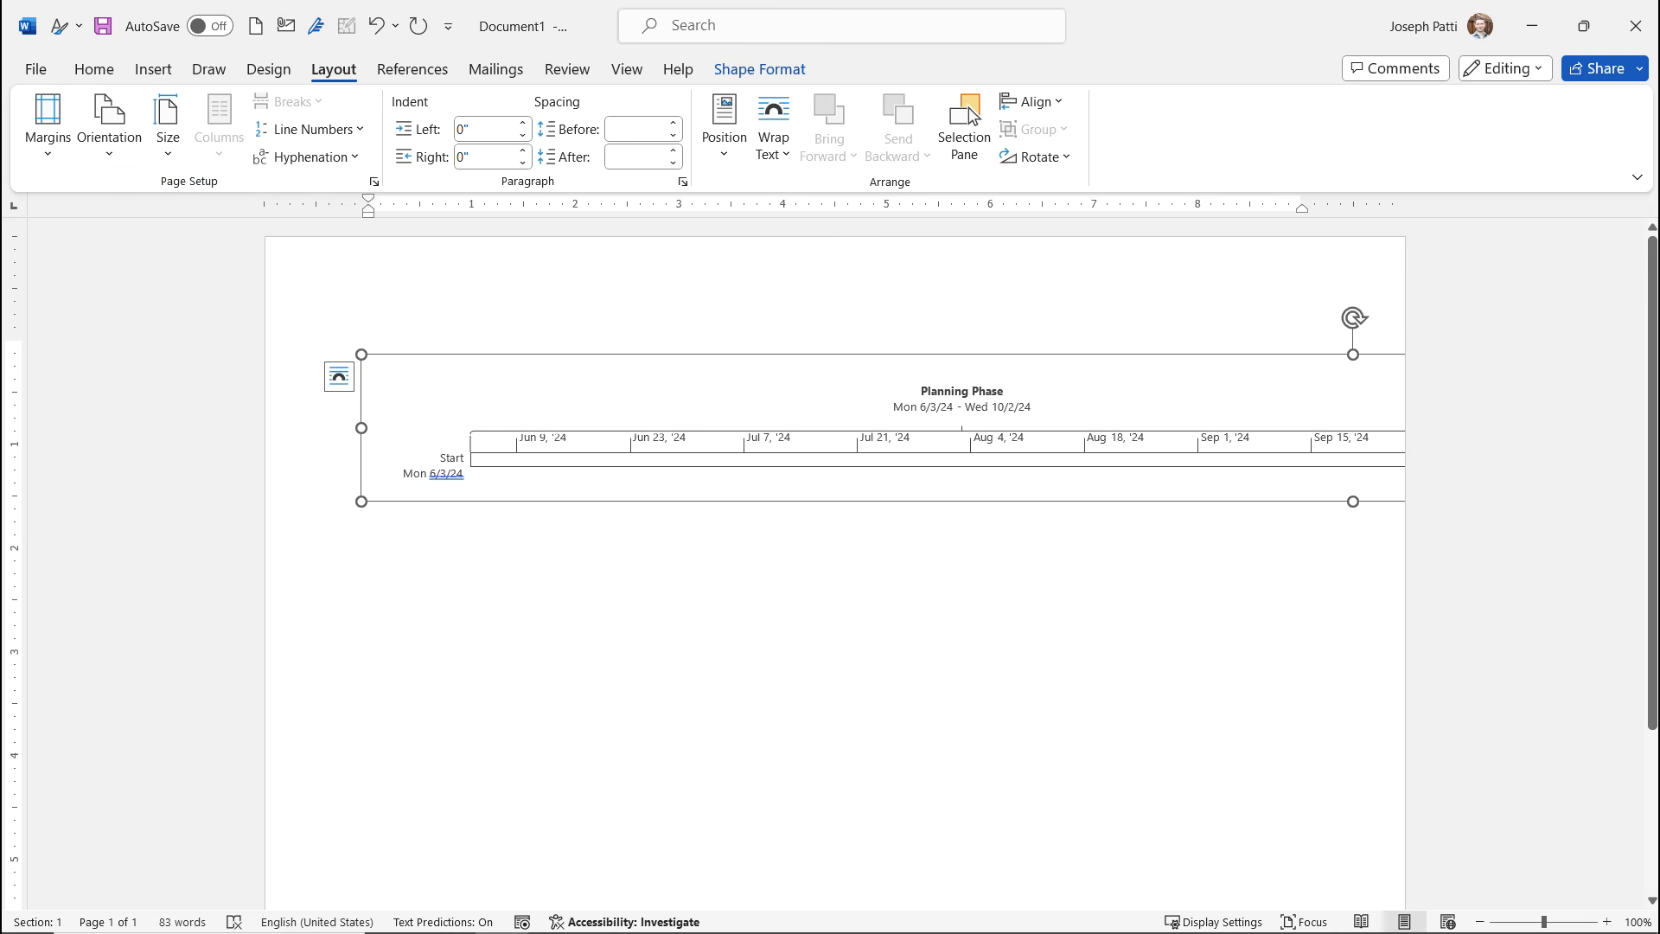
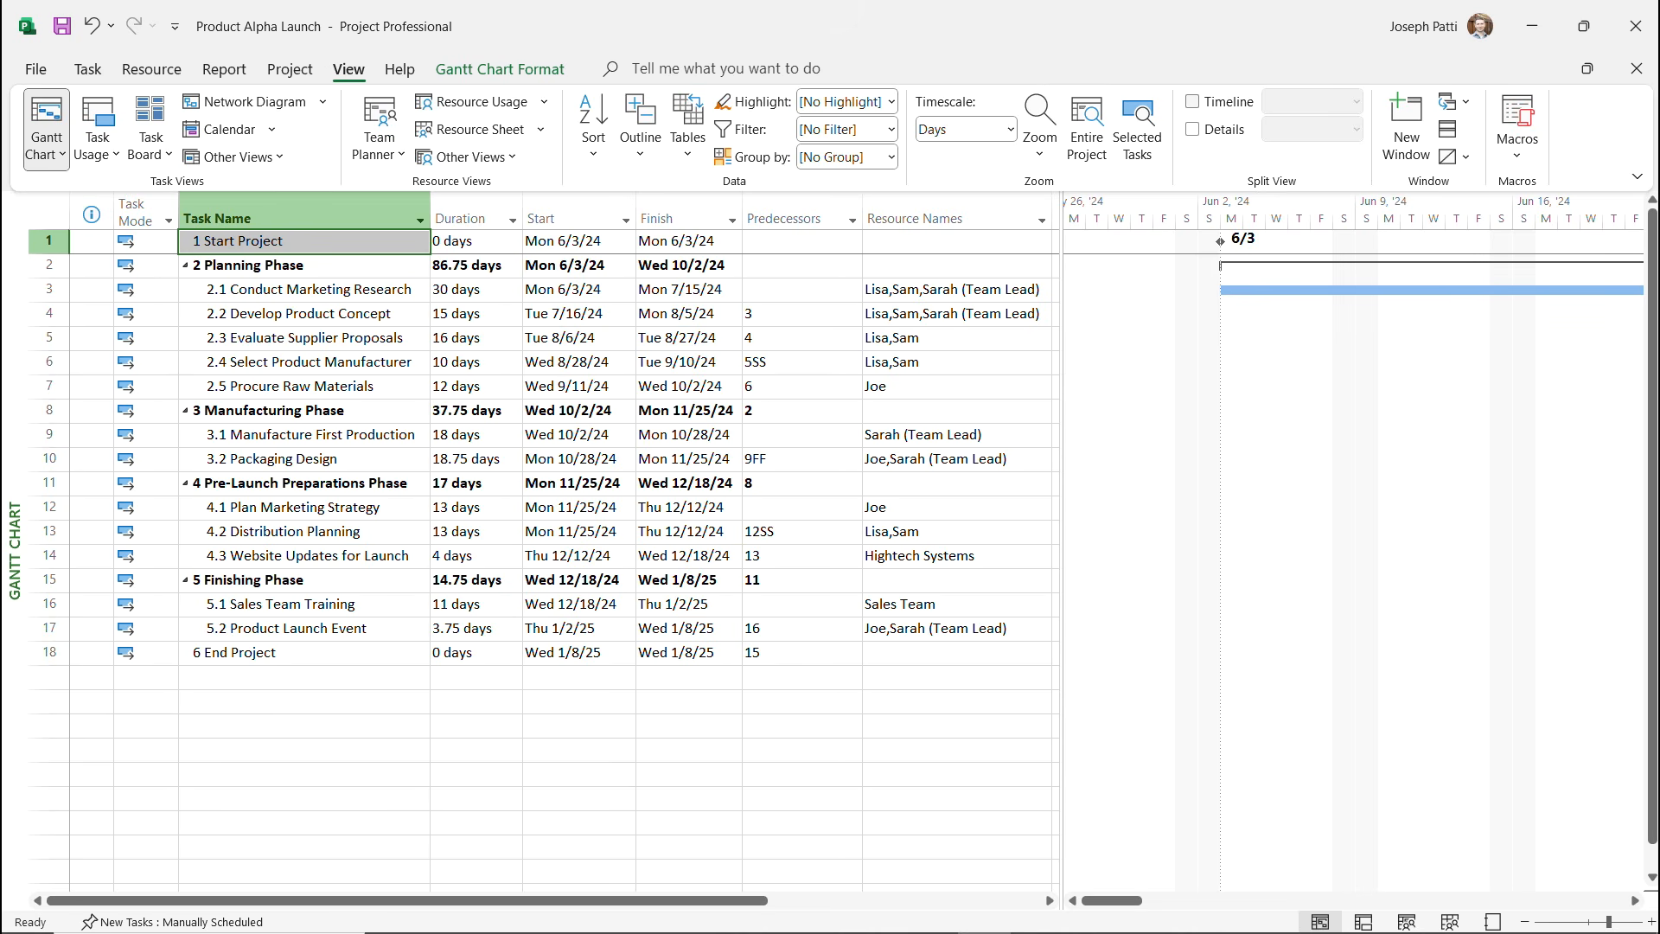
# Select the Conduct Marketing Research task in the Gantt Chart and bring up the percent-complete options.
pyautogui.click(303, 289)
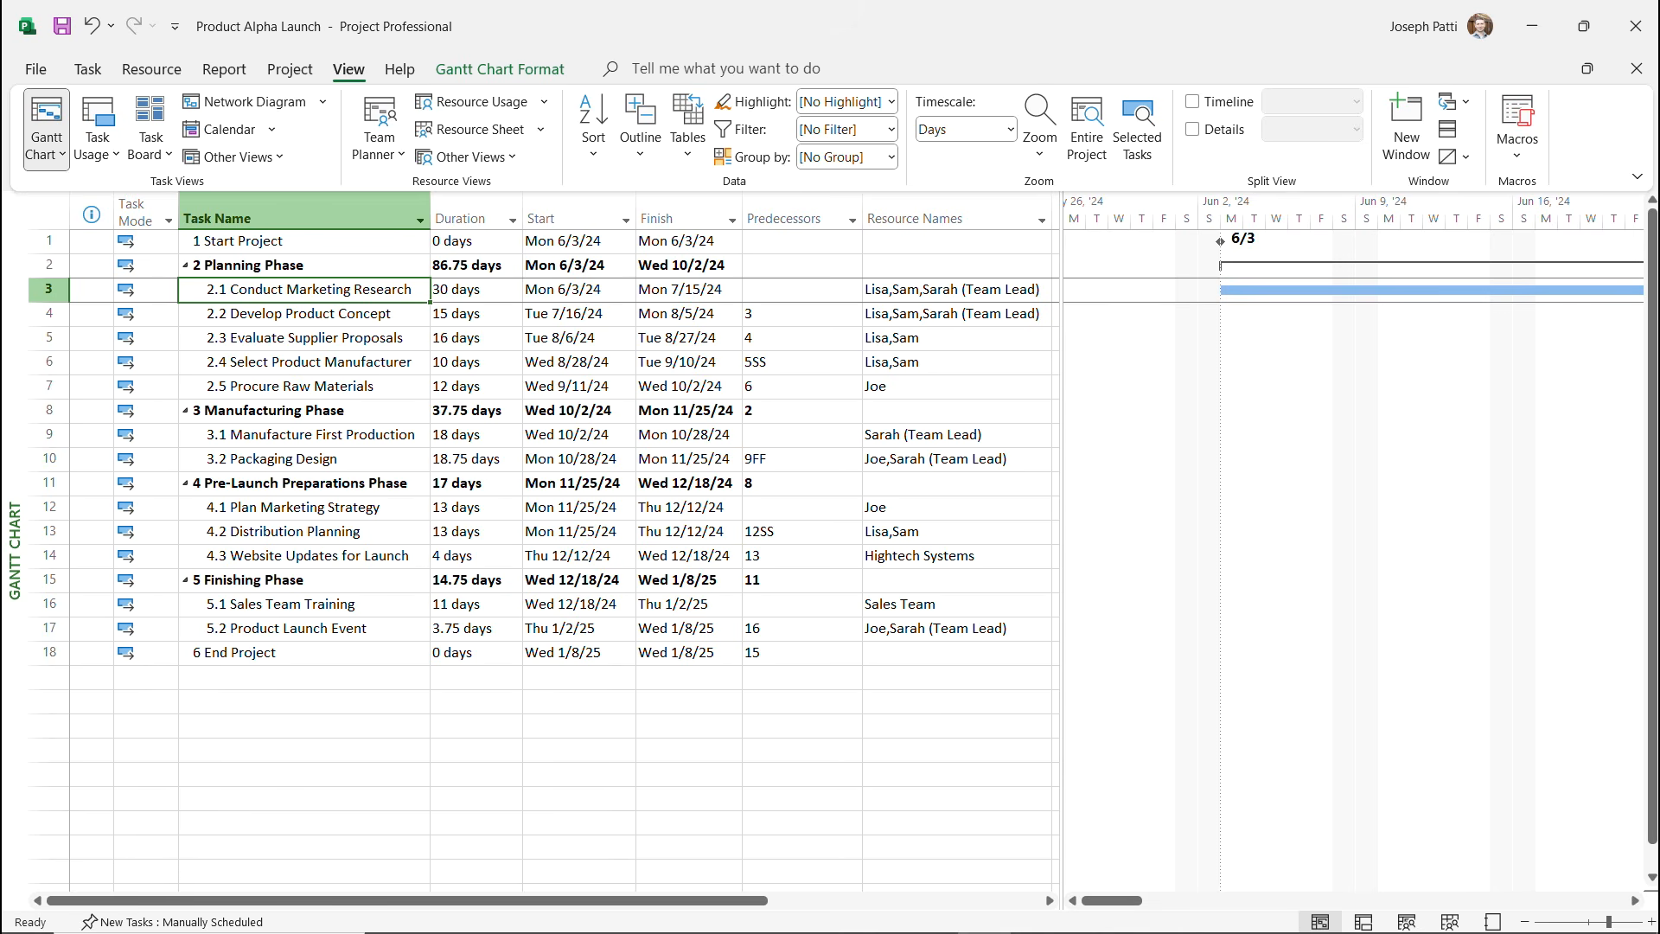
pyautogui.click(87, 69)
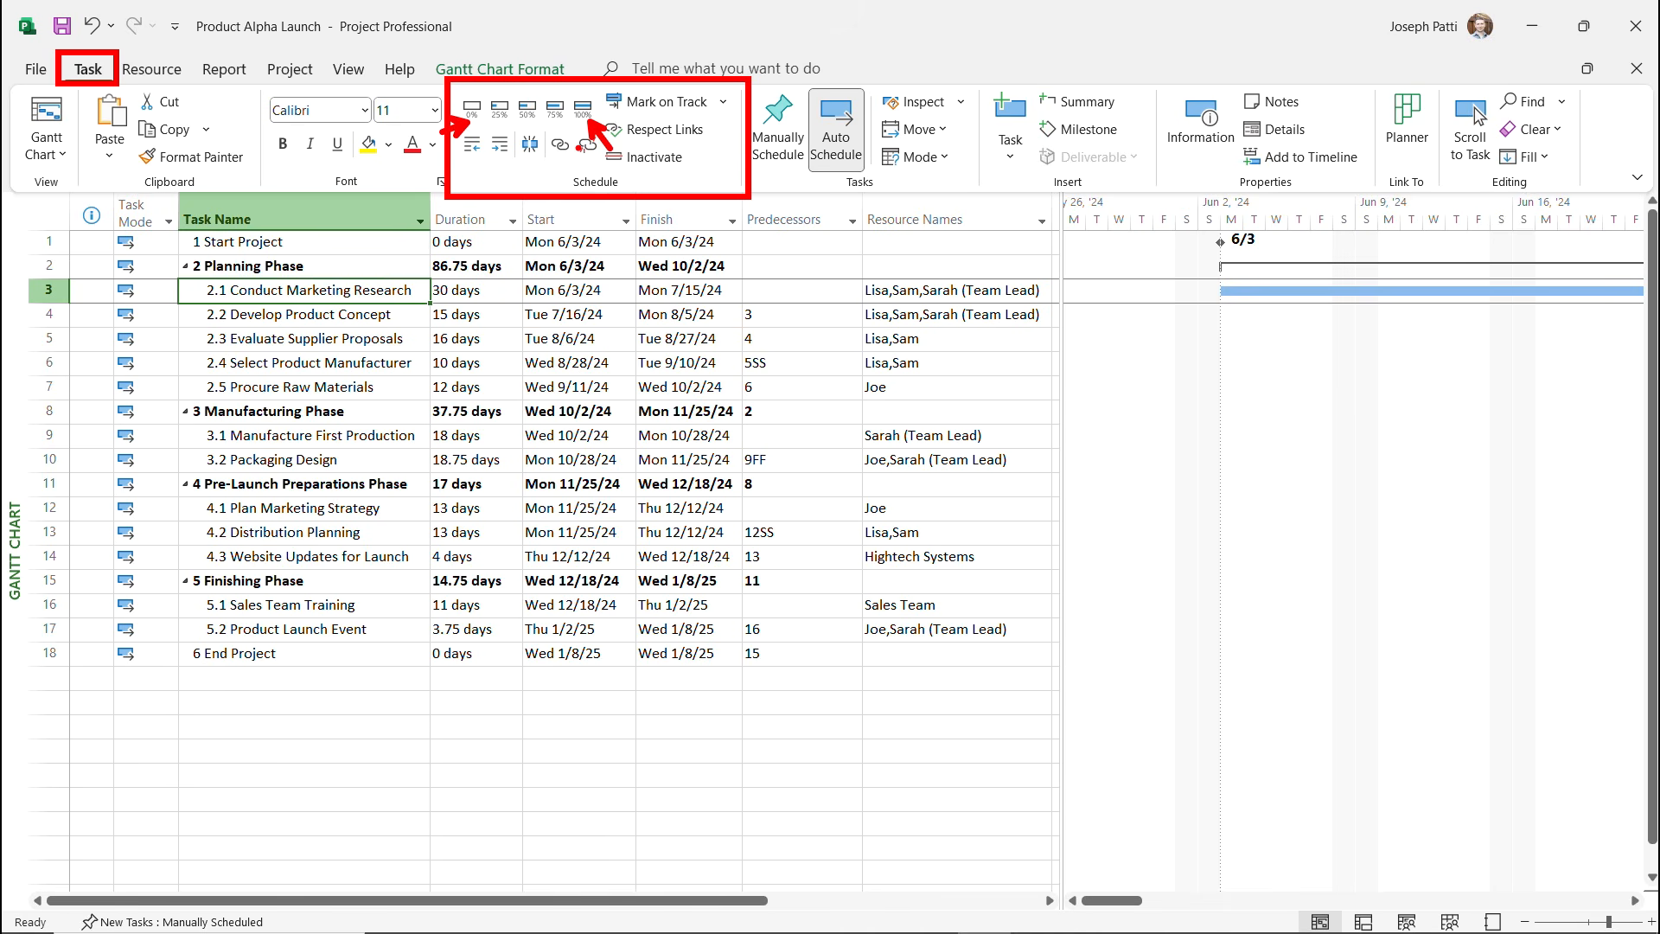
pyautogui.moveTo(489, 124); pyautogui.dragTo(558, 129)
pyautogui.press('Escape')
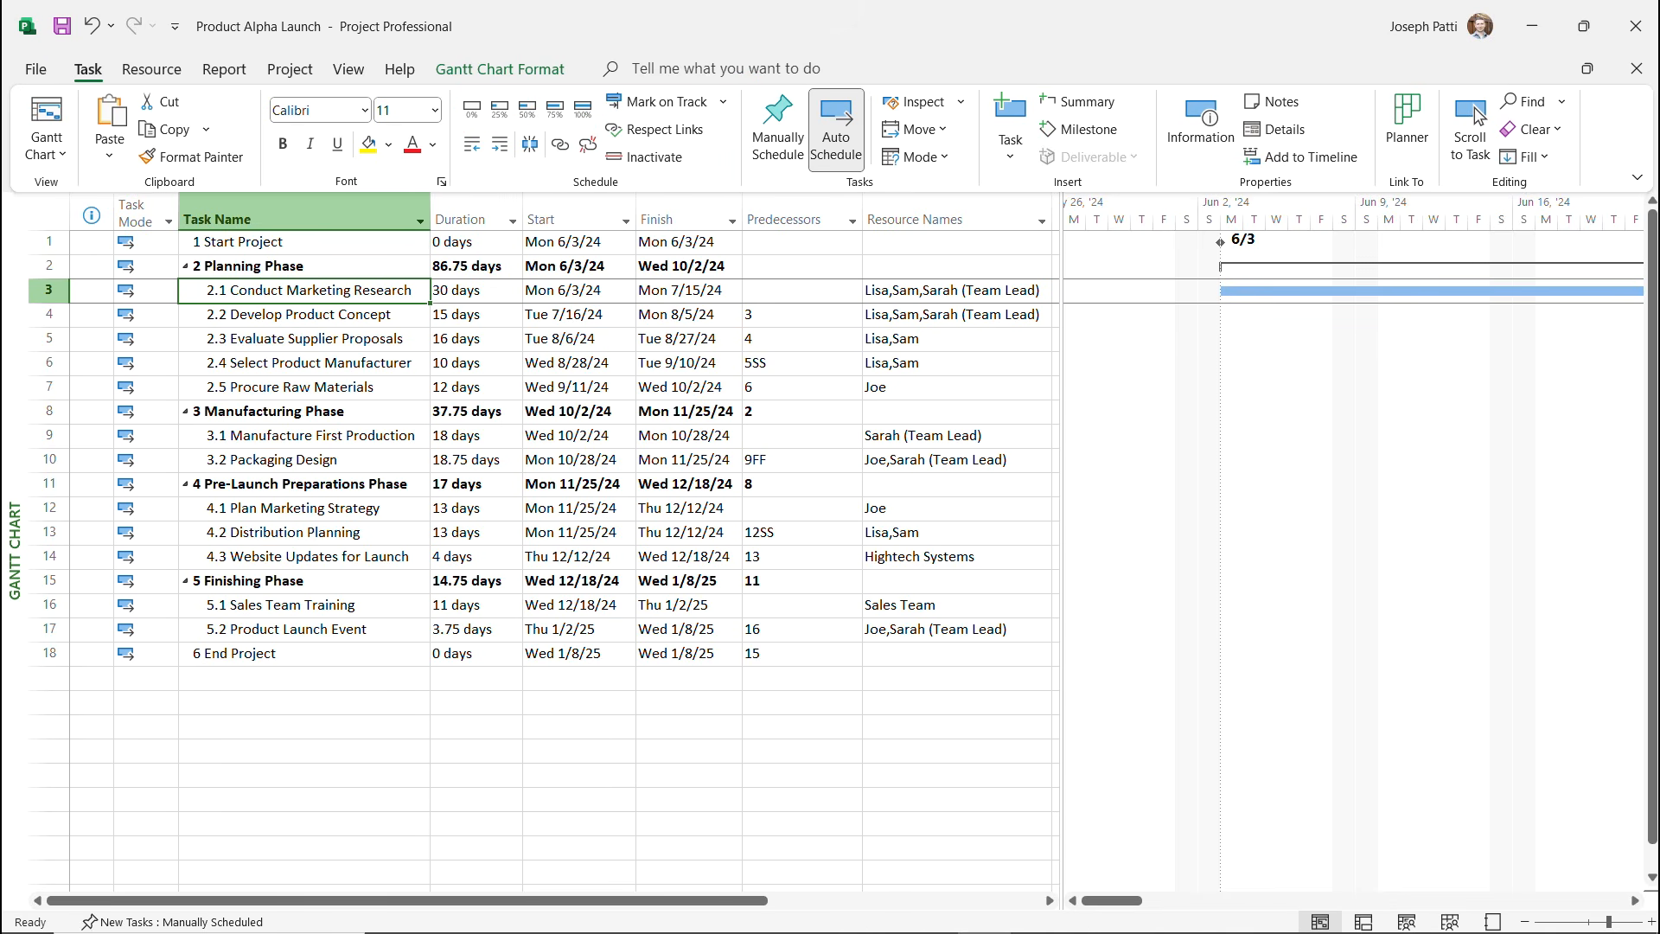
pyautogui.click(303, 314)
pyautogui.moveTo(303, 303); pyautogui.dragTo(303, 290)
pyautogui.press('Down')
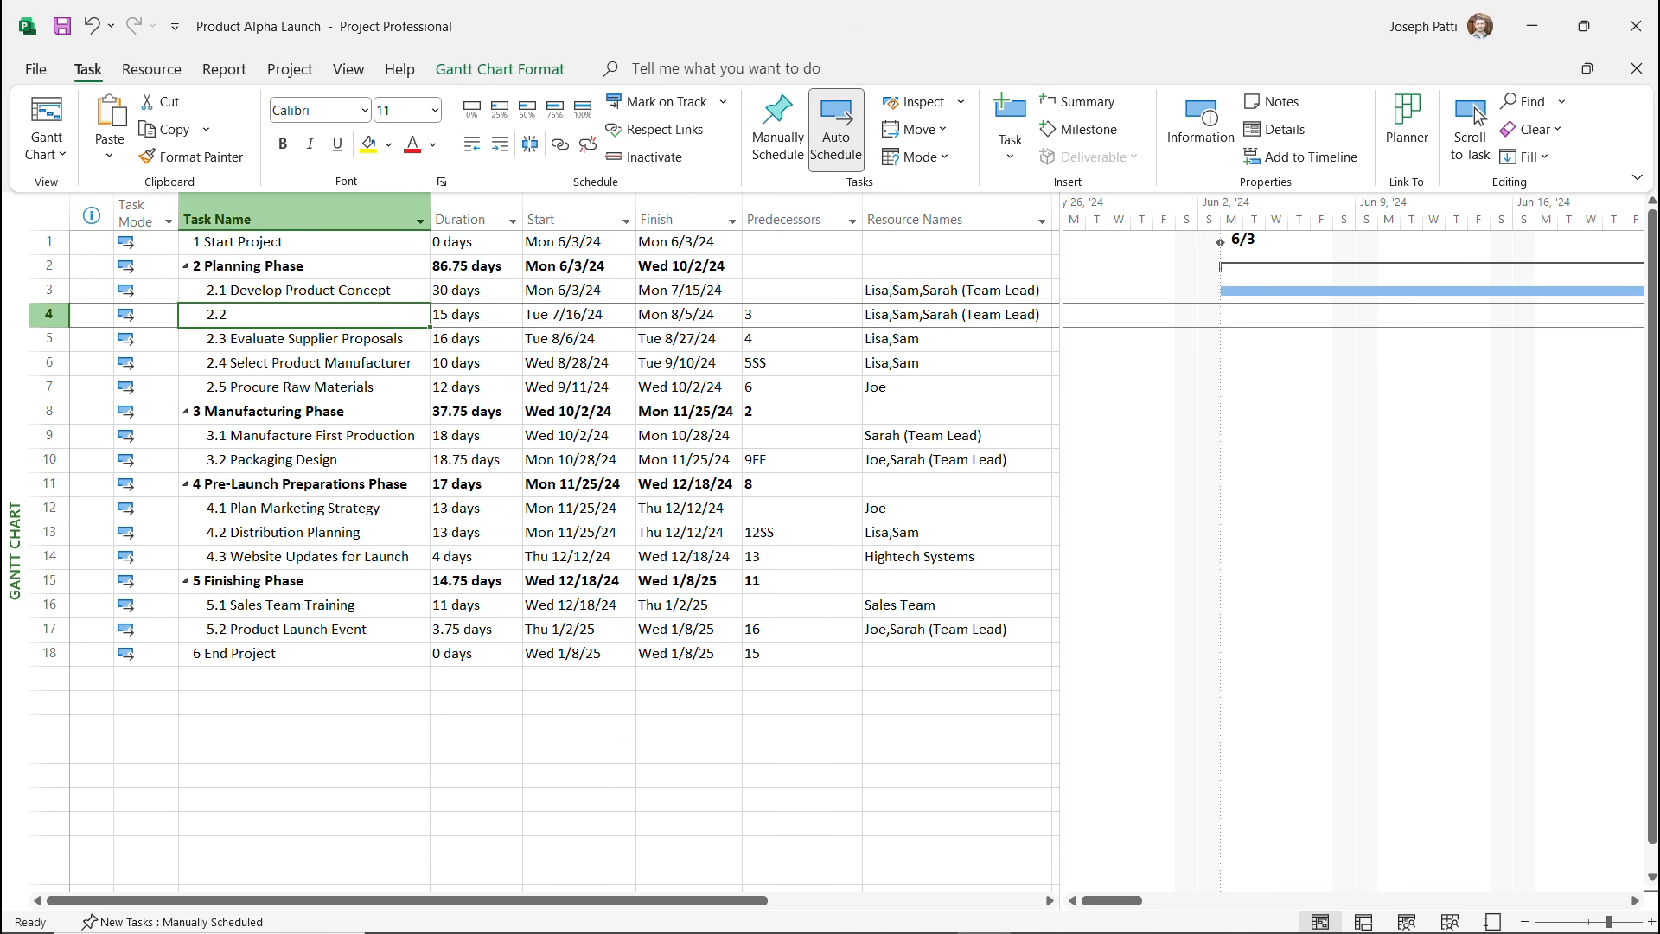
pyautogui.hotkey('ctrl', 'z')
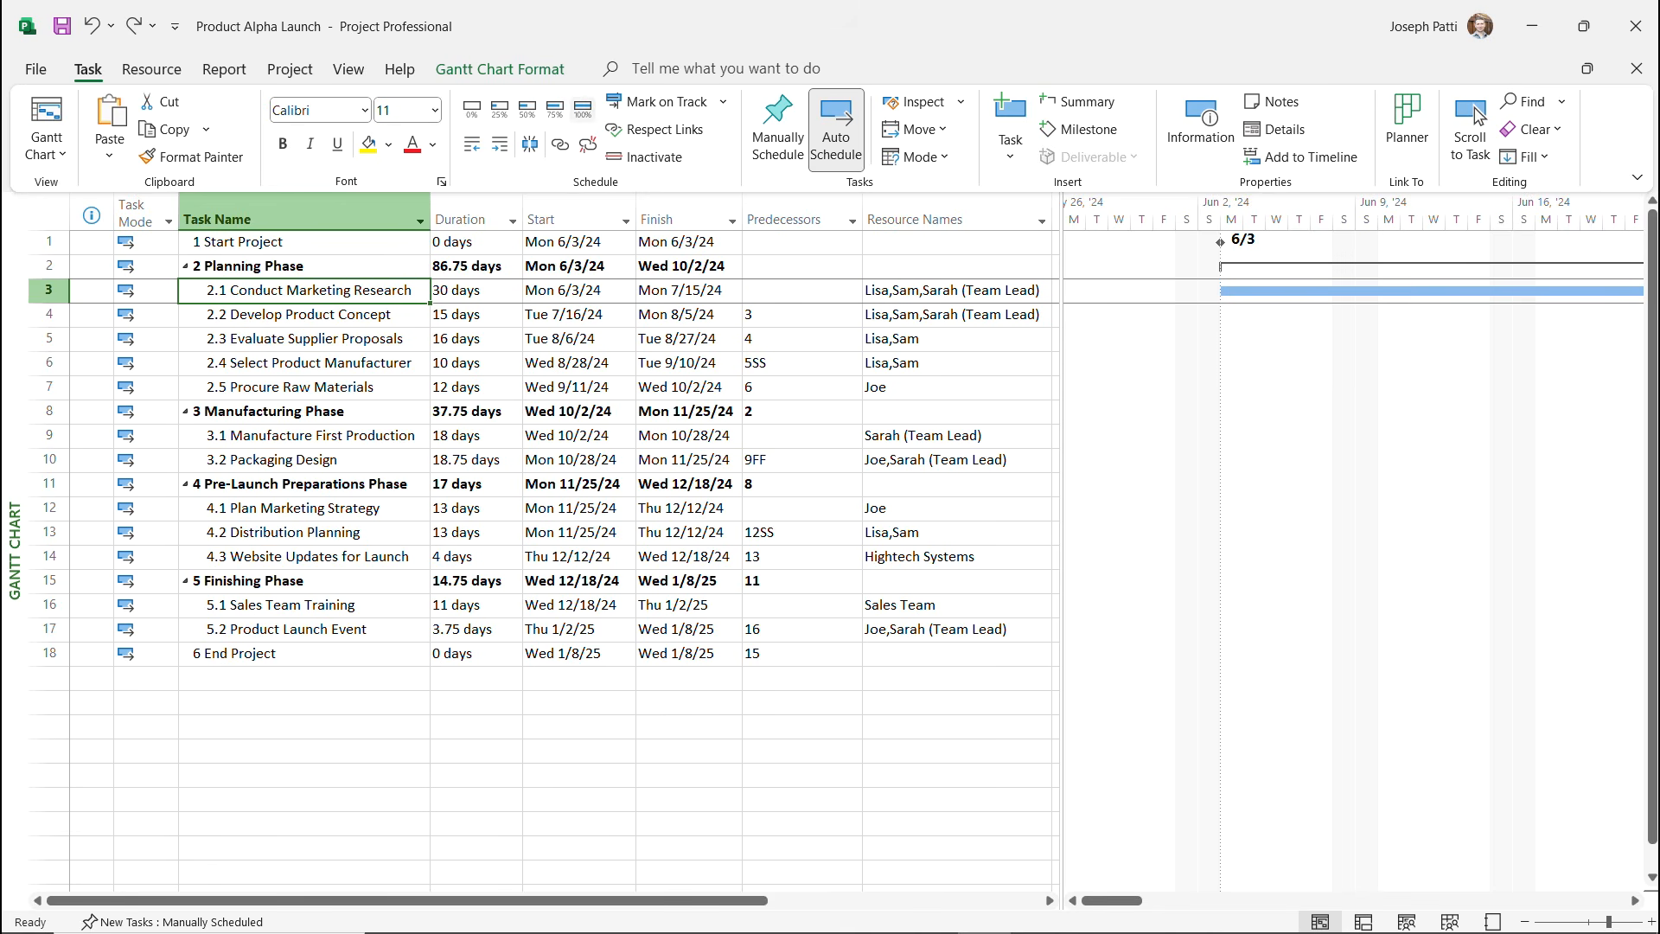
# Mark the Conduct Marketing Research task 100% complete and check its progress along the Gantt bar.
pyautogui.click(583, 110)
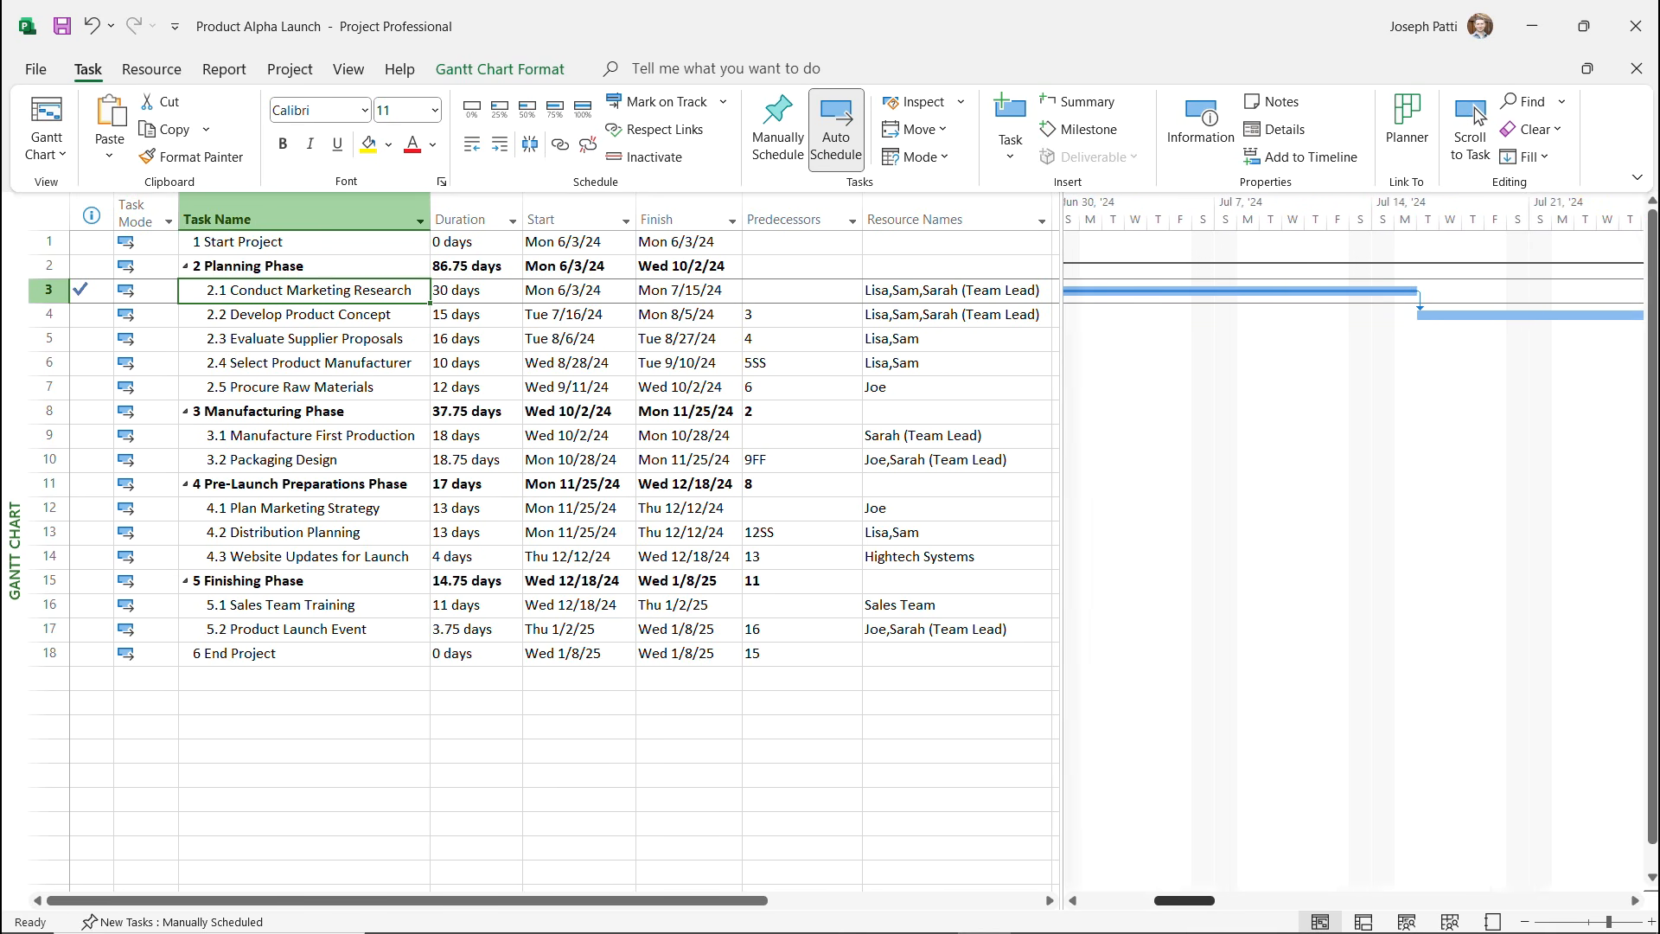
pyautogui.moveTo(1184, 900); pyautogui.dragTo(1145, 900)
pyautogui.moveTo(1060, 553); pyautogui.dragTo(606, 553)
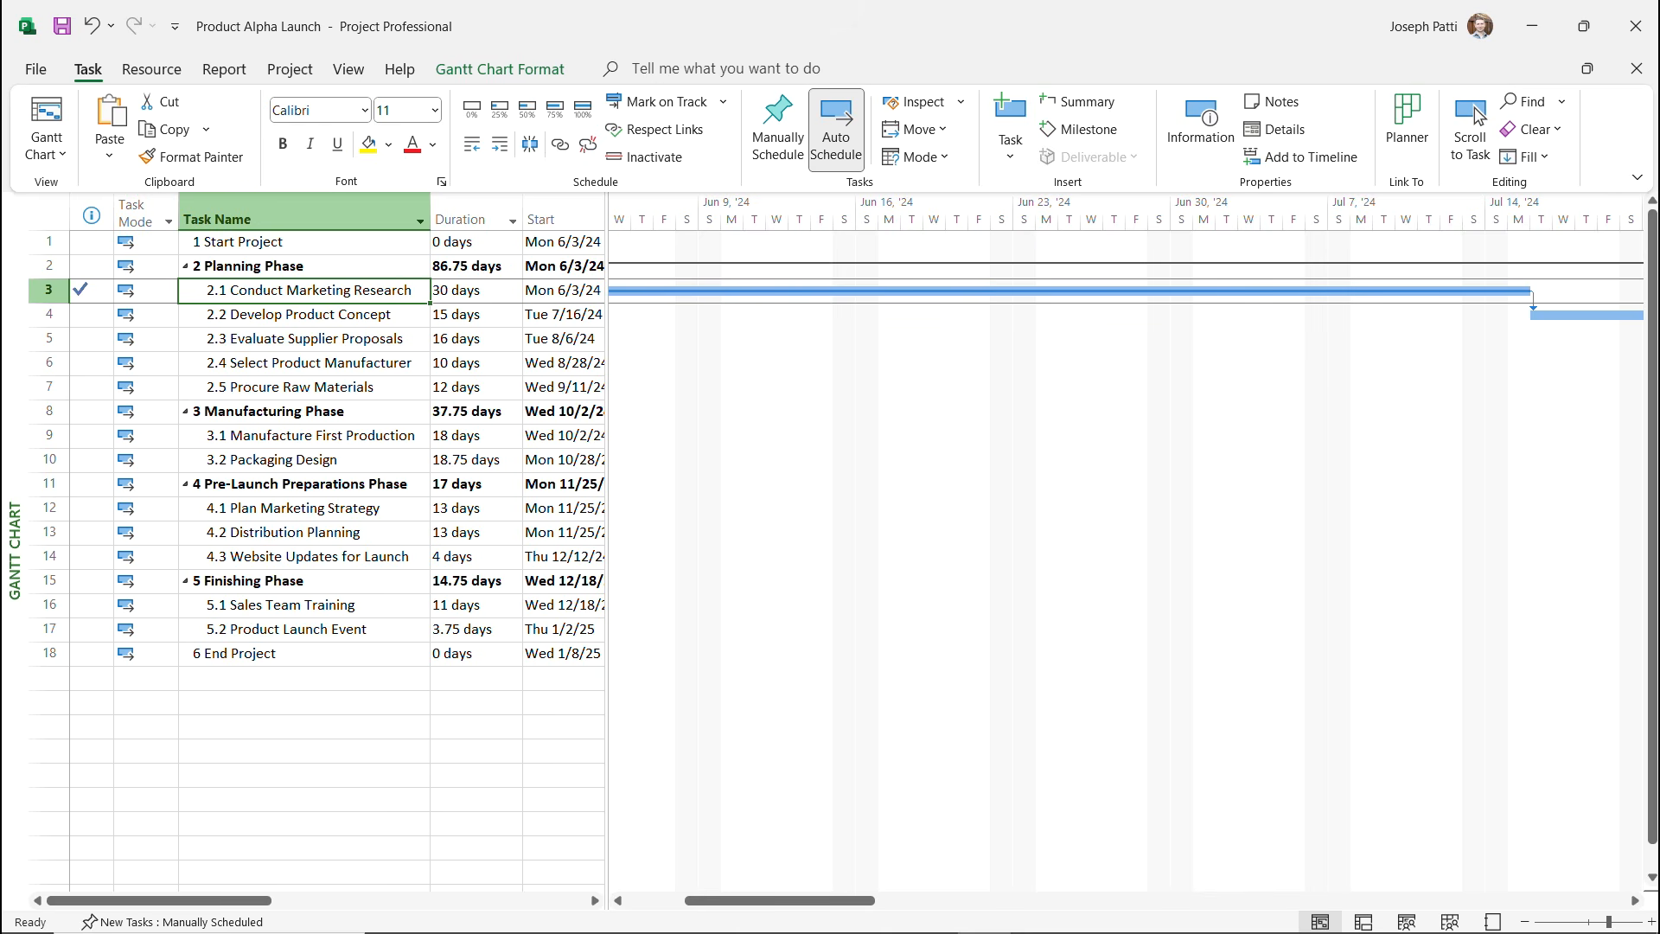
pyautogui.click(1479, 117)
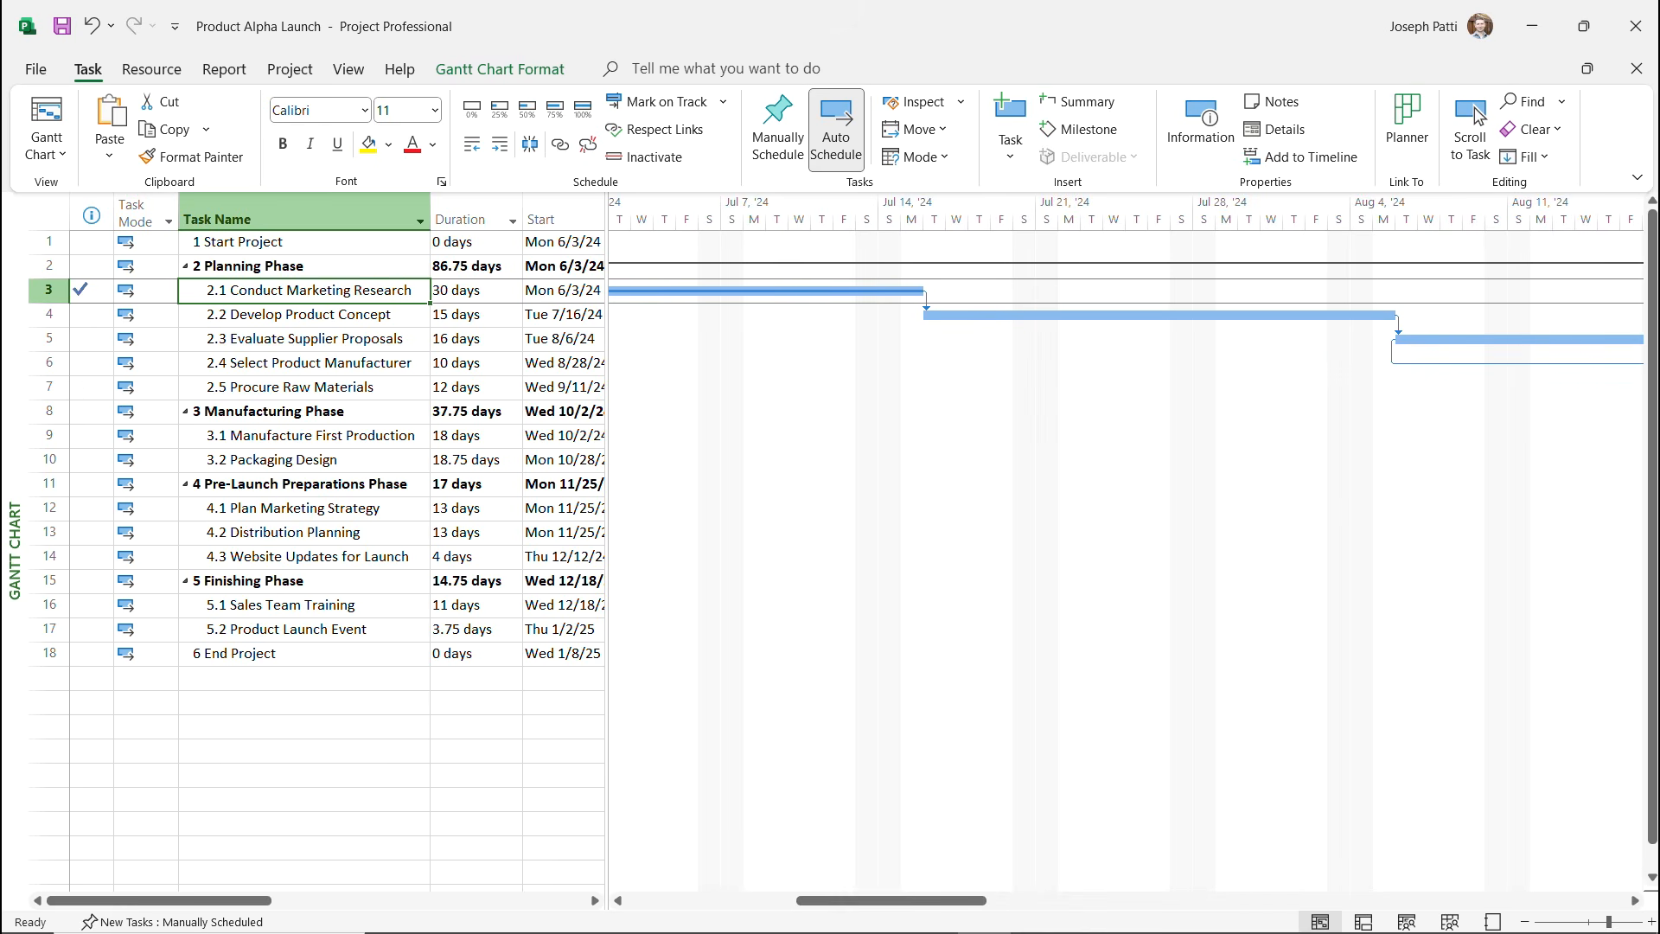
pyautogui.moveTo(607, 432); pyautogui.dragTo(982, 432)
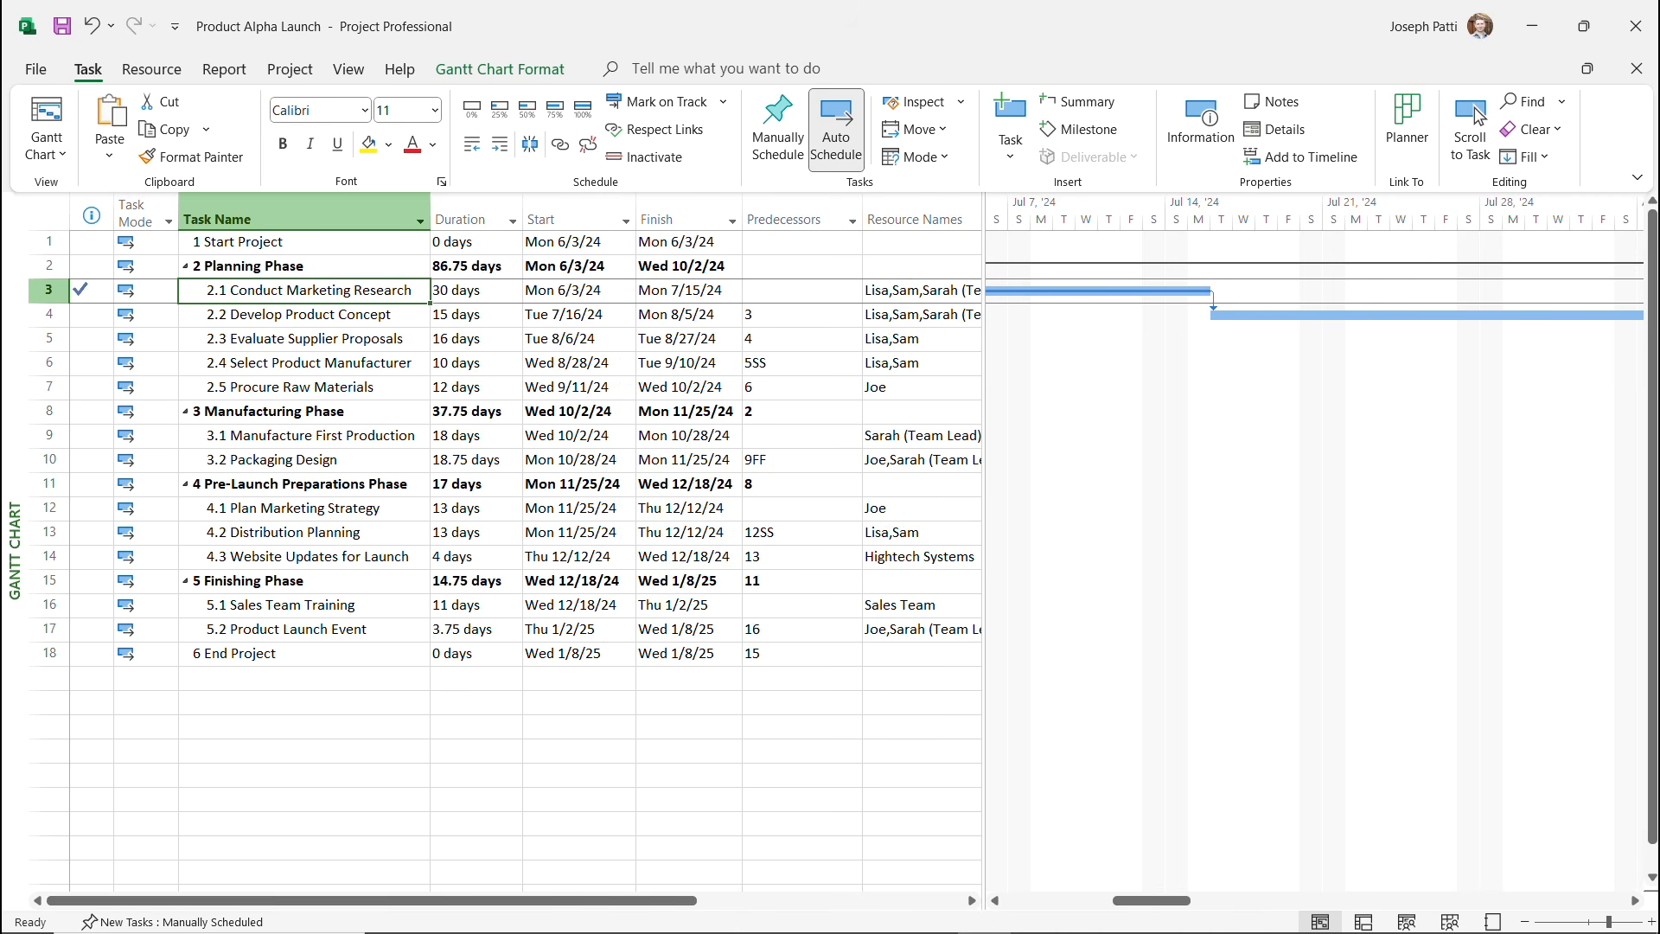
# Mark the Develop Product Concept task 50% complete and bring its Gantt bar into view.
pyautogui.press('Down')
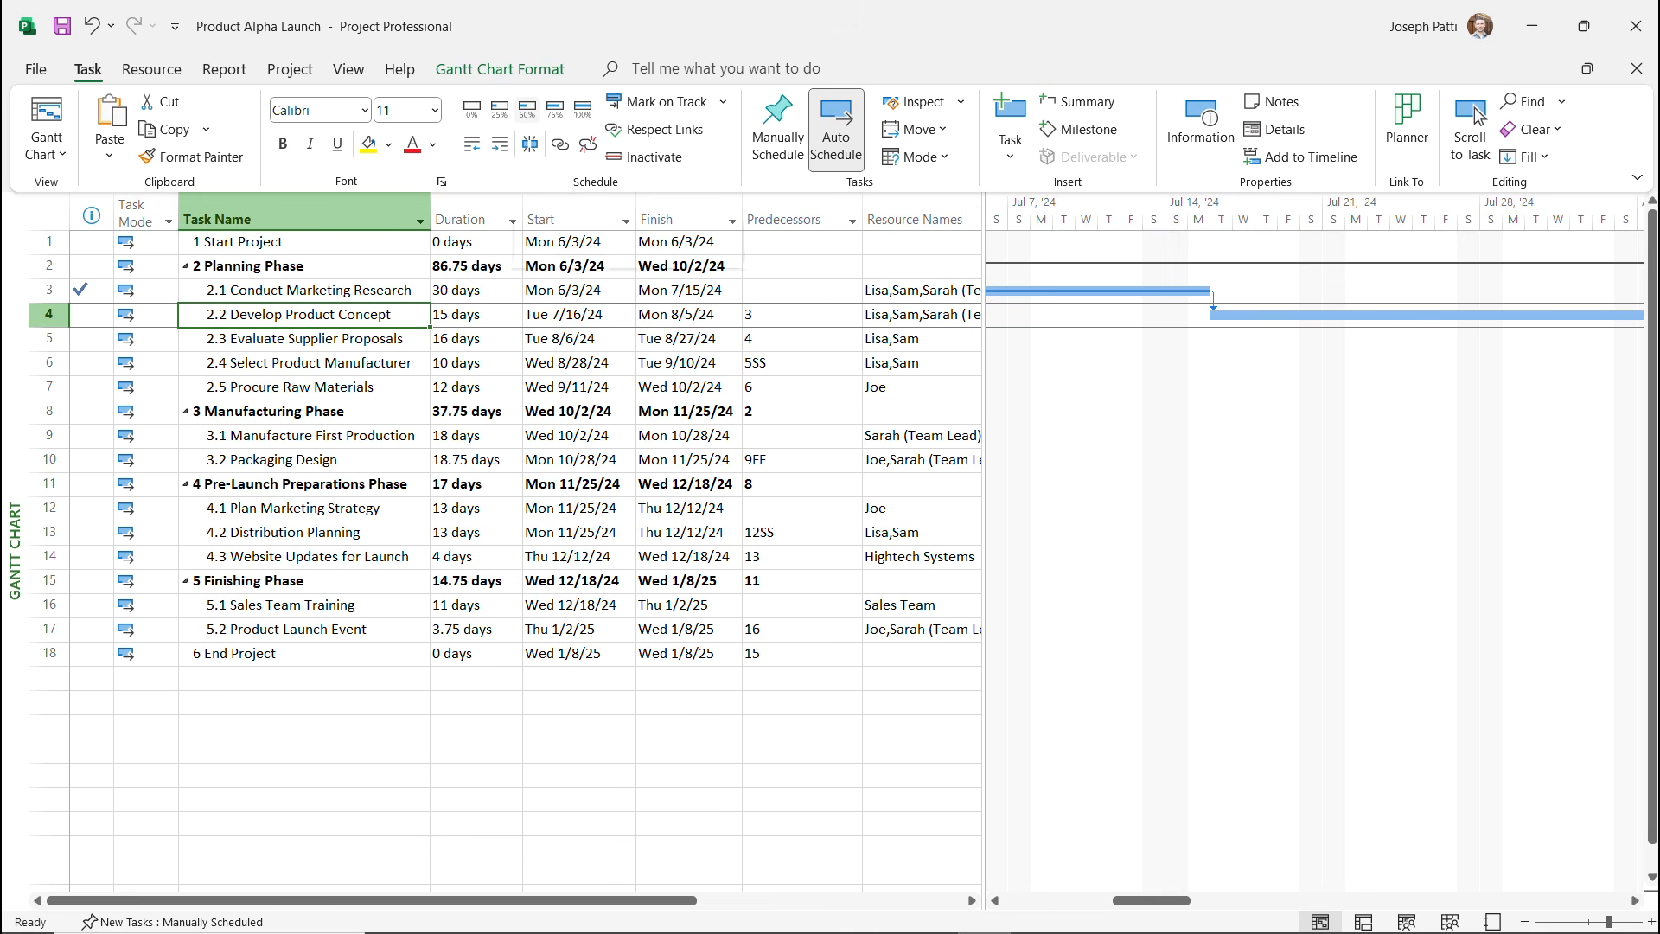
pyautogui.click(526, 109)
pyautogui.click(1478, 114)
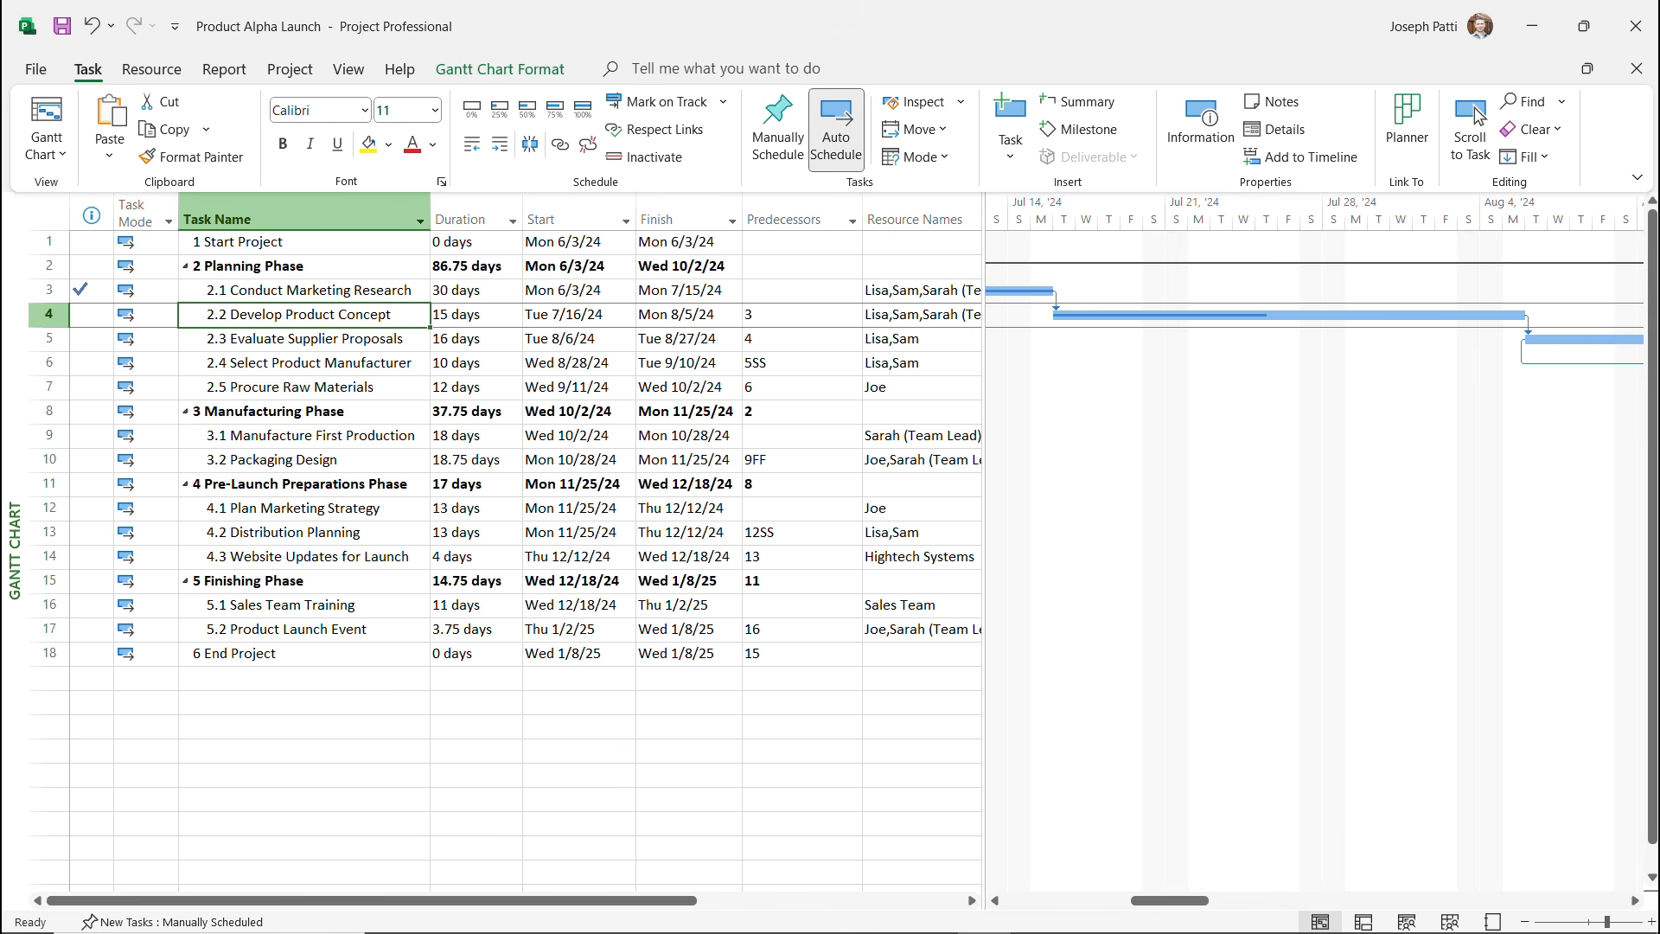
# Review the project statistics for Product Alpha Launch, comparing current, baseline, actual and remaining values, and close them.
pyautogui.click(290, 69)
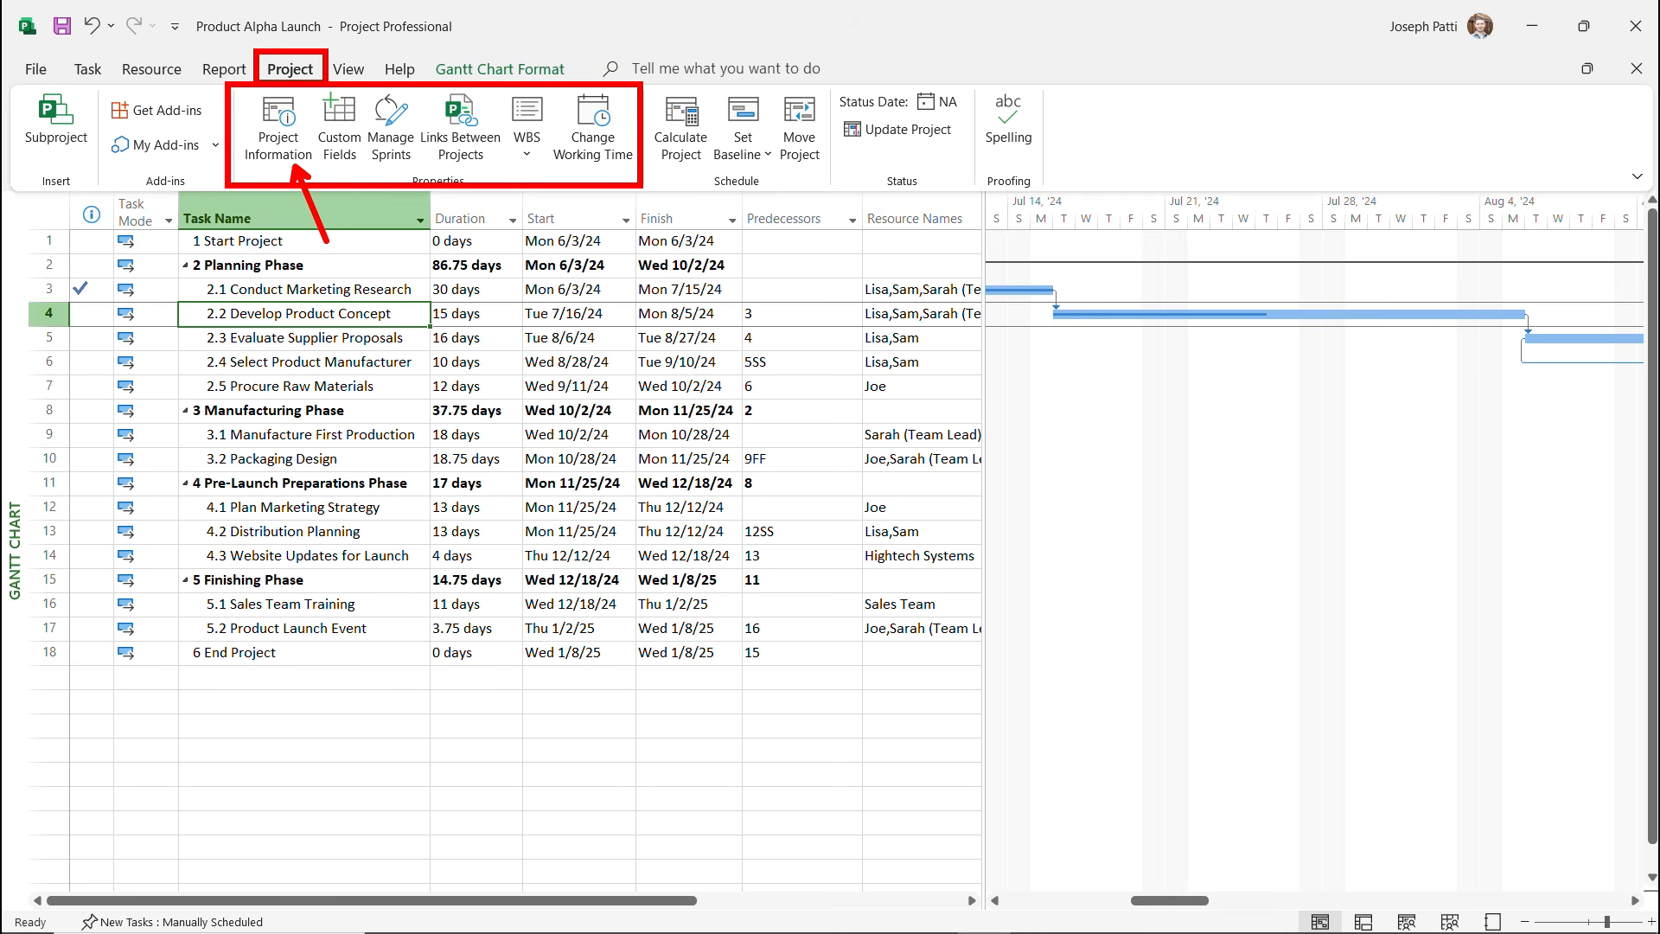
pyautogui.click(278, 125)
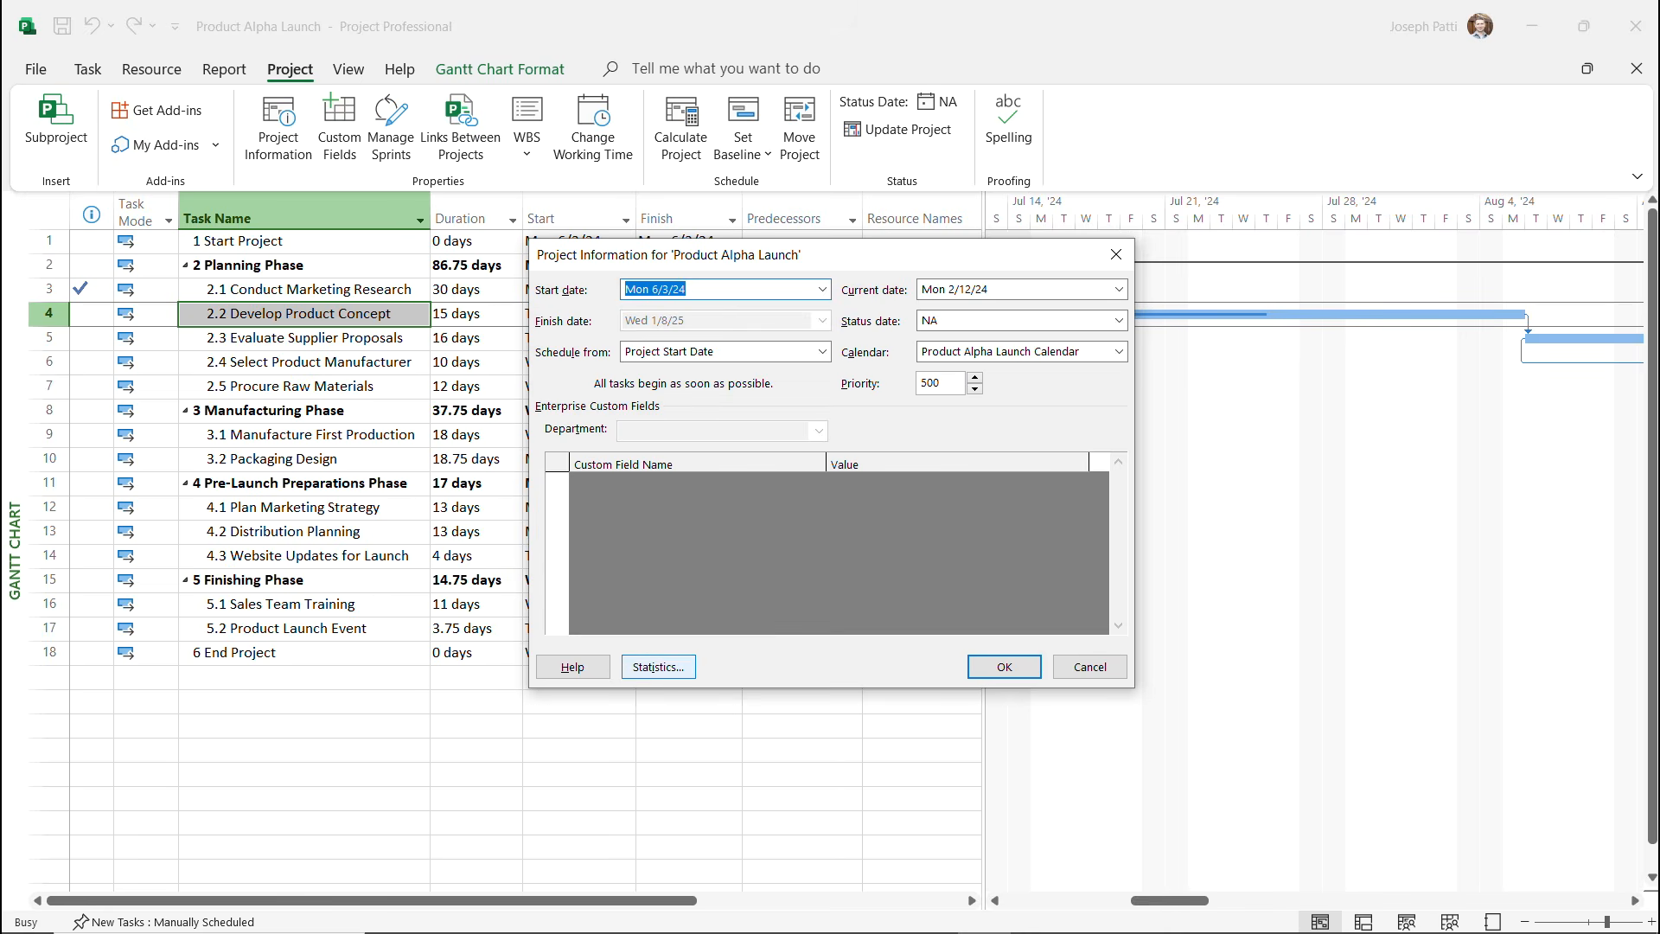
pyautogui.click(658, 665)
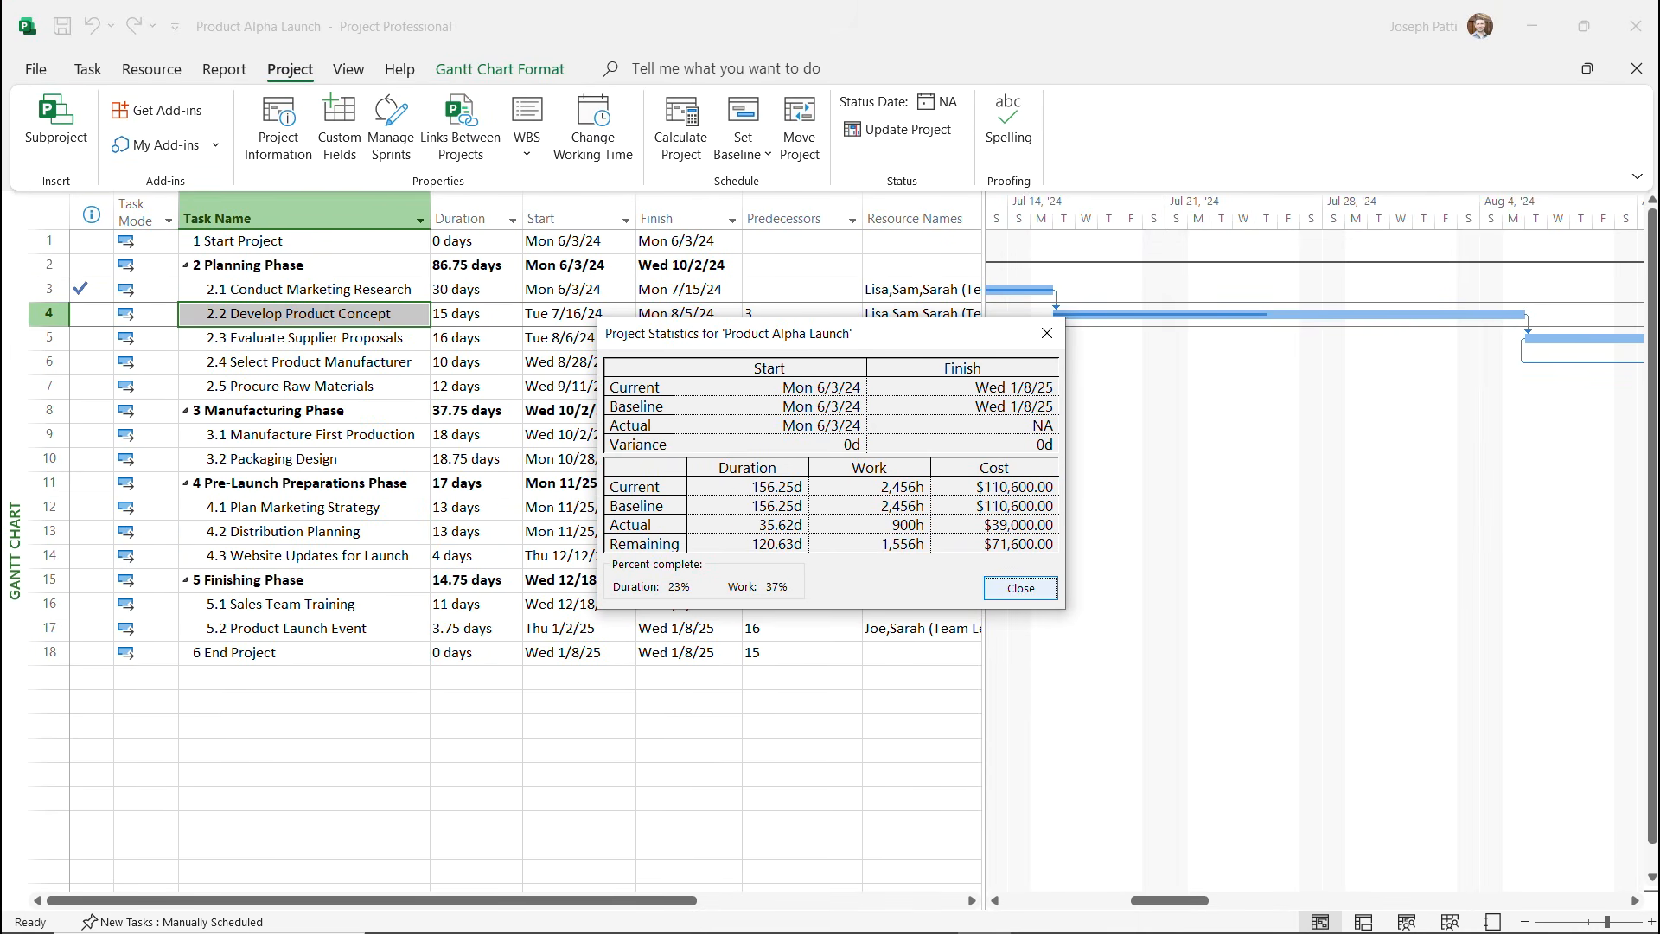
pyautogui.click(1020, 588)
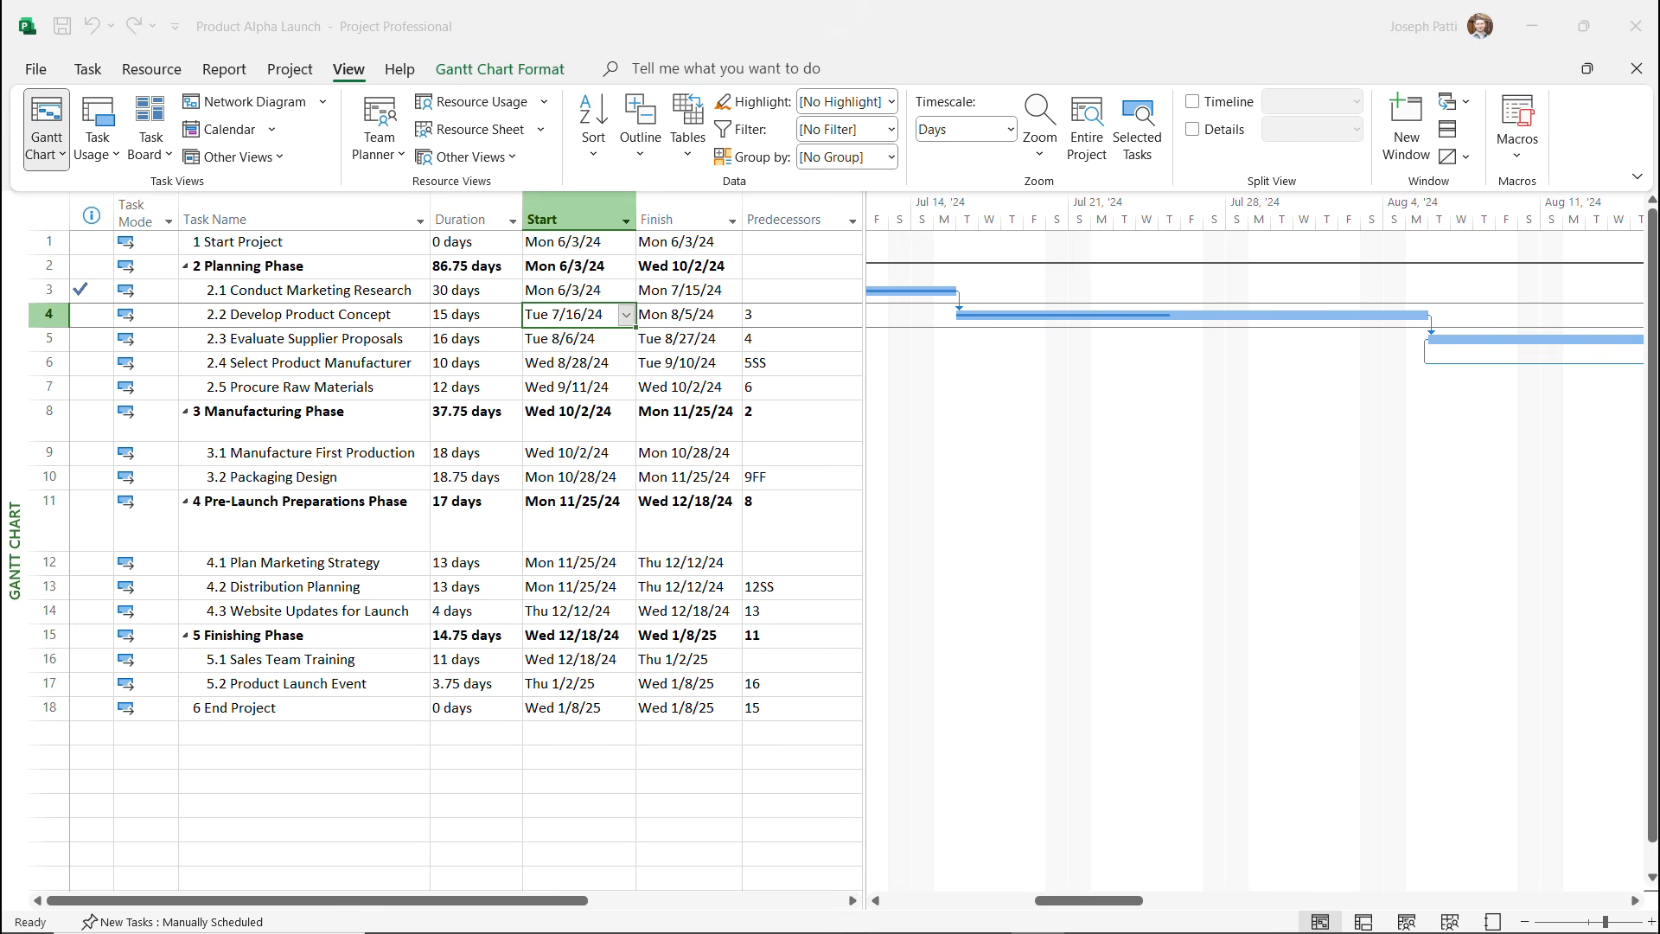
# Look through the built-in tables available for the Gantt Chart, including Tracking, without switching from the Entry table.
pyautogui.moveTo(79, 290)
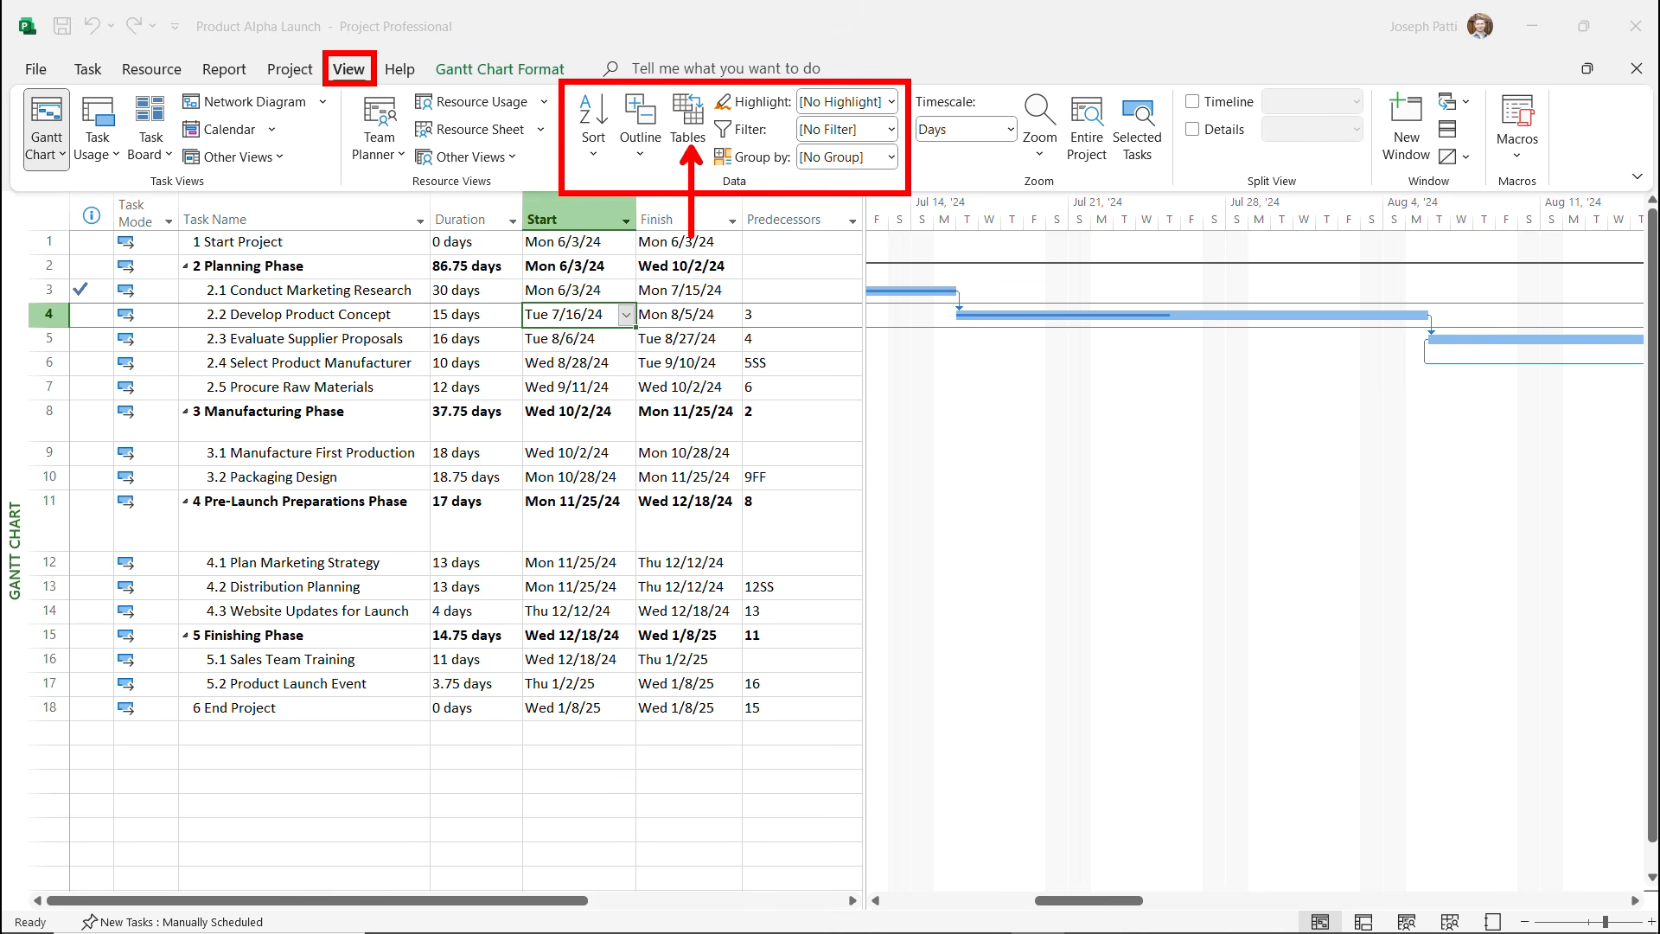
pyautogui.click(687, 128)
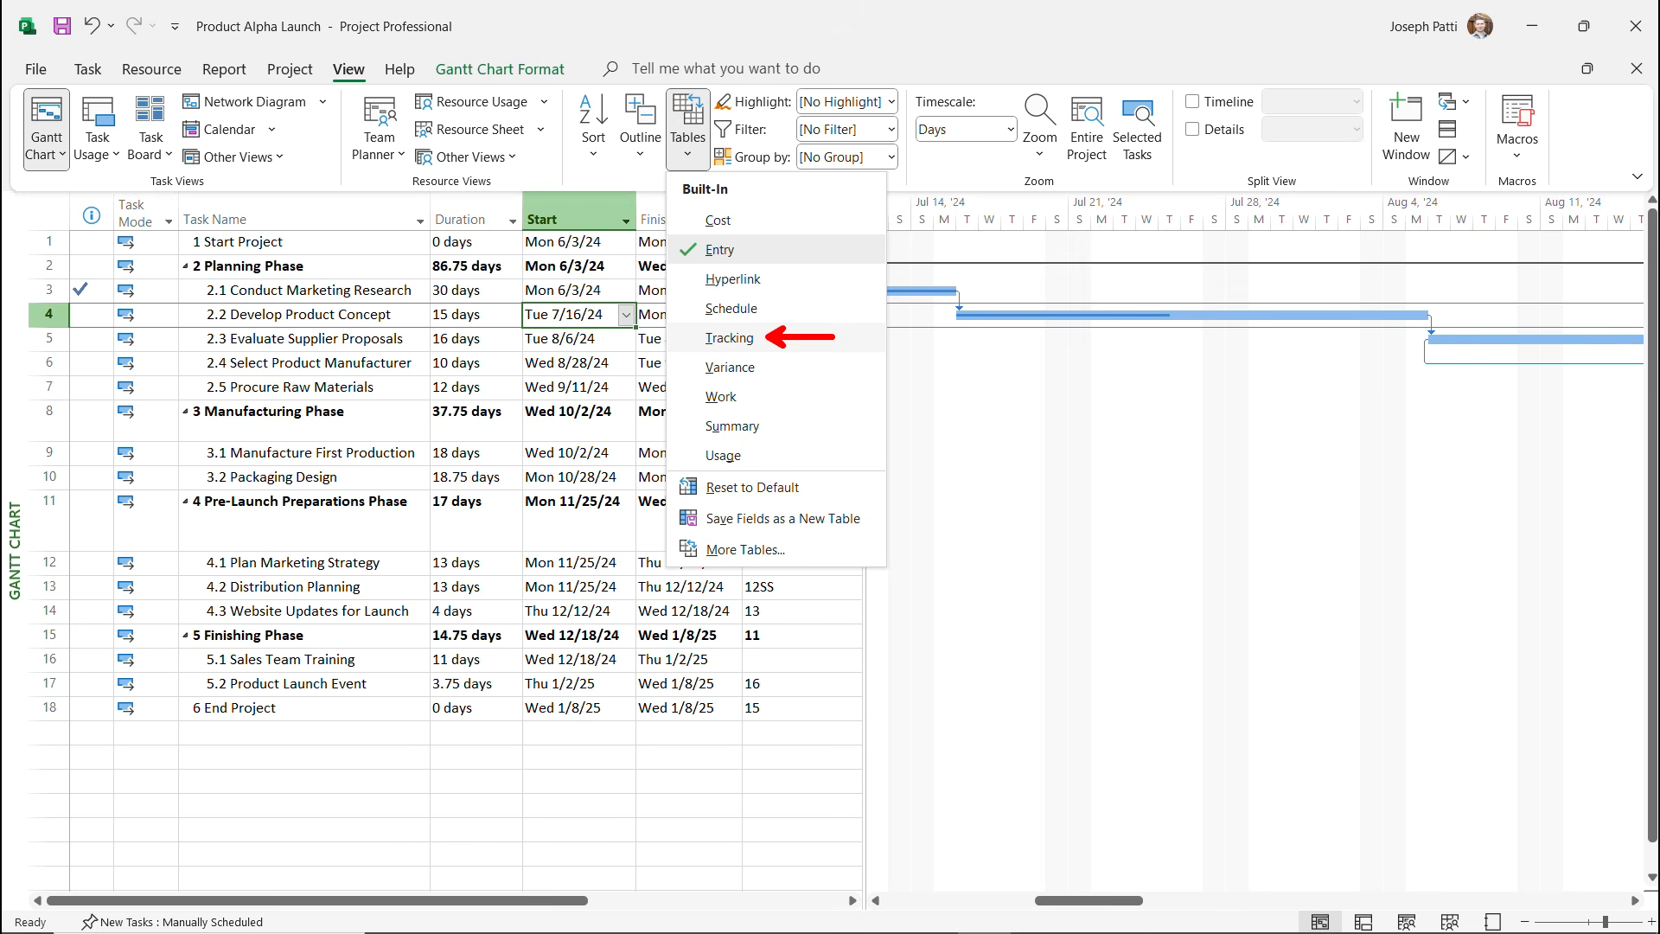
pyautogui.press('Escape')
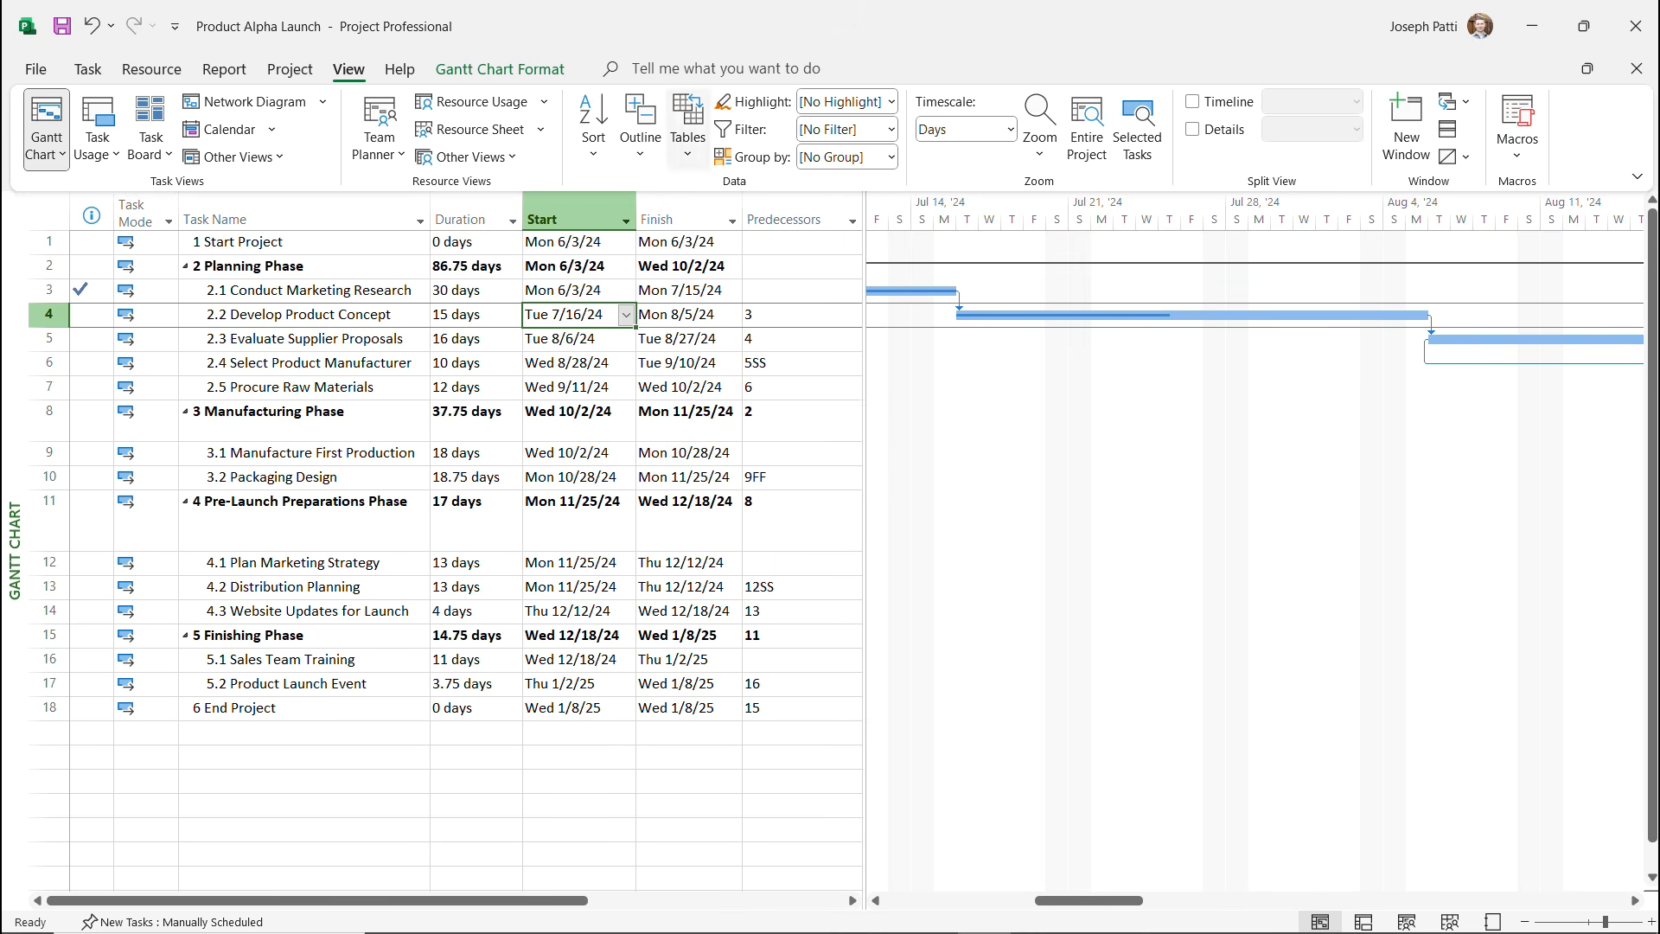
# Switch the Gantt Chart to the Tracking table and compare Develop Product Concept's percent complete with its actual and remaining durations.
pyautogui.click(688, 130)
pyautogui.click(728, 337)
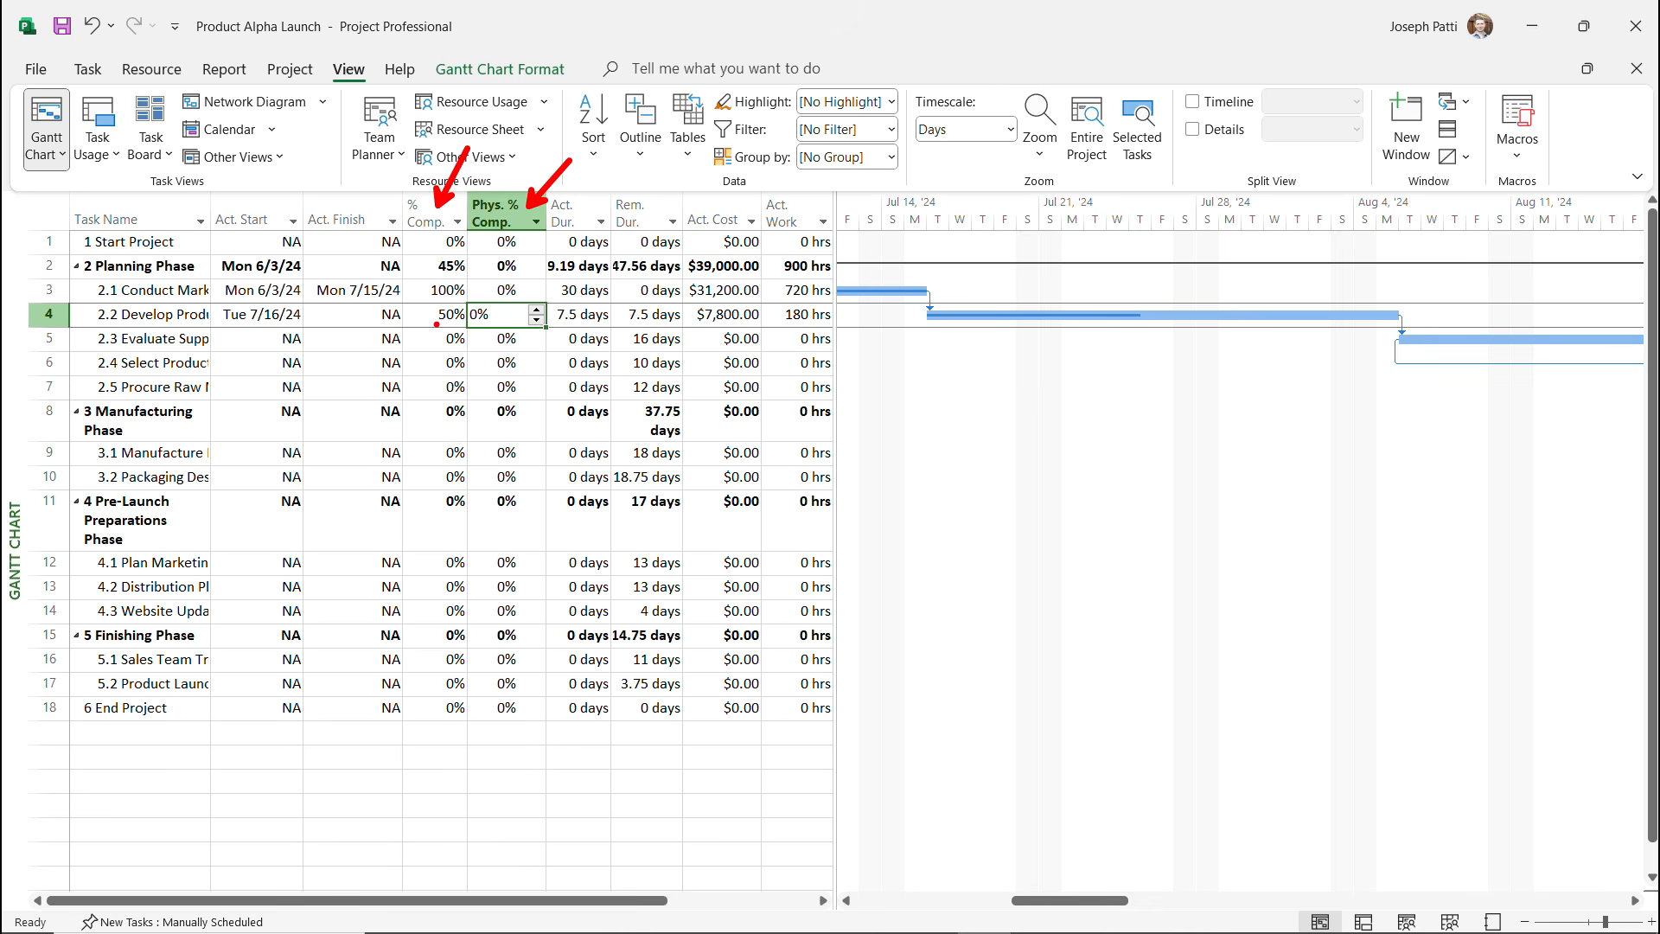
pyautogui.moveTo(436, 319); pyautogui.dragTo(367, 369)
pyautogui.moveTo(579, 326); pyautogui.dragTo(578, 378)
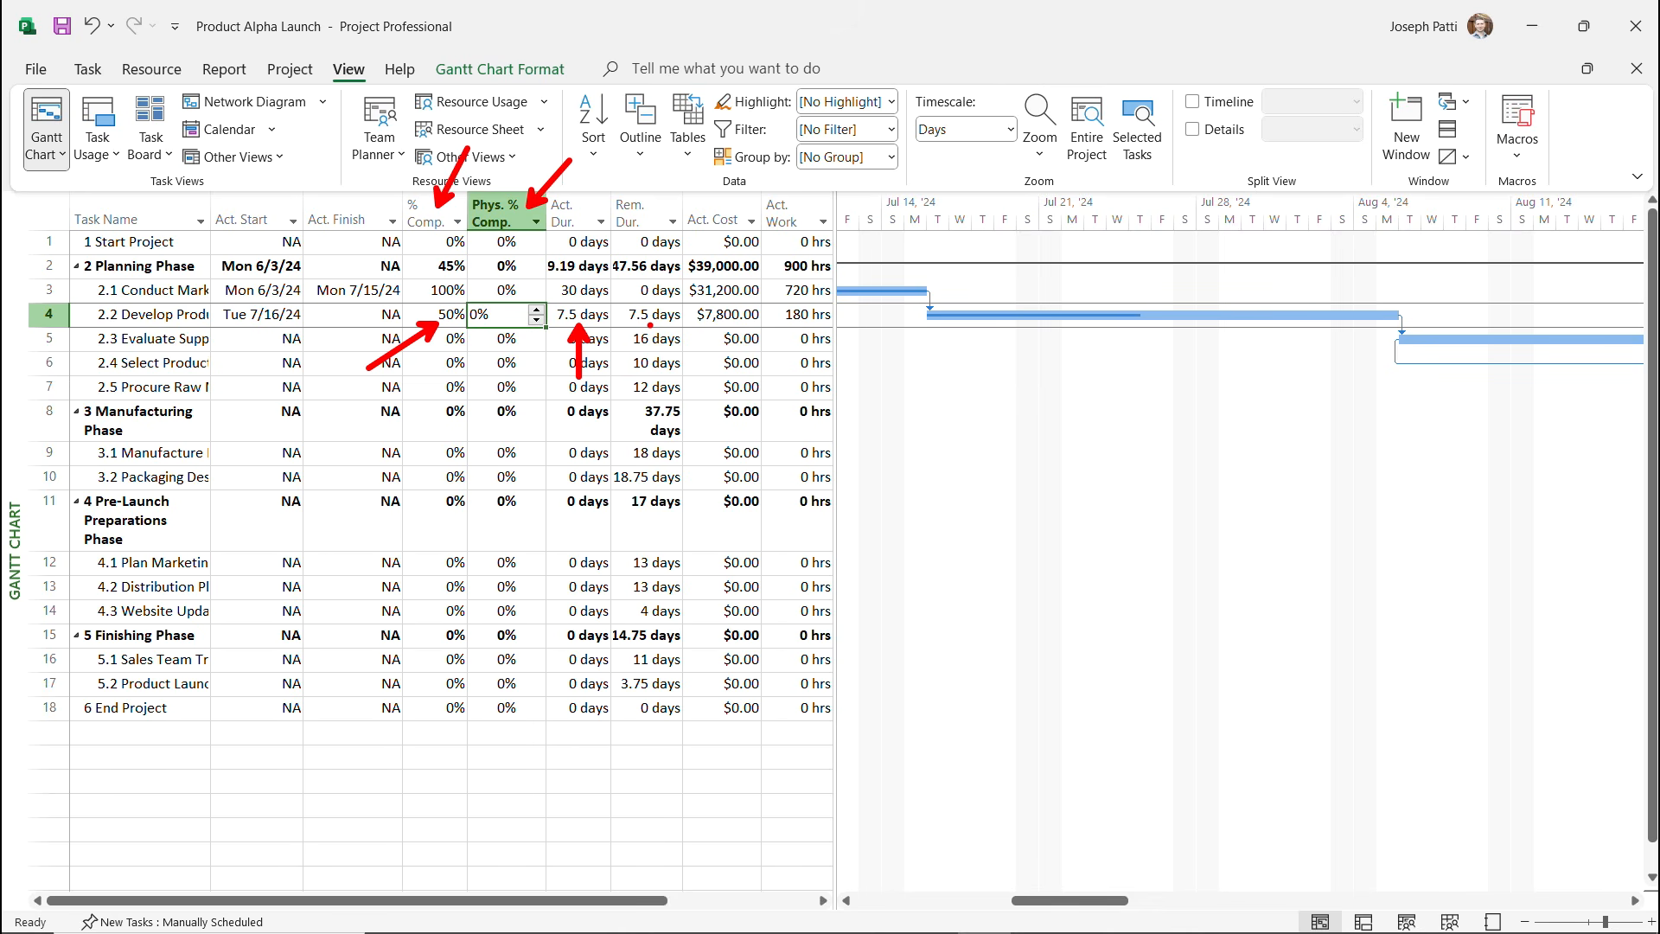
pyautogui.moveTo(649, 325); pyautogui.dragTo(655, 370)
pyautogui.moveTo(544, 294); pyautogui.dragTo(612, 332)
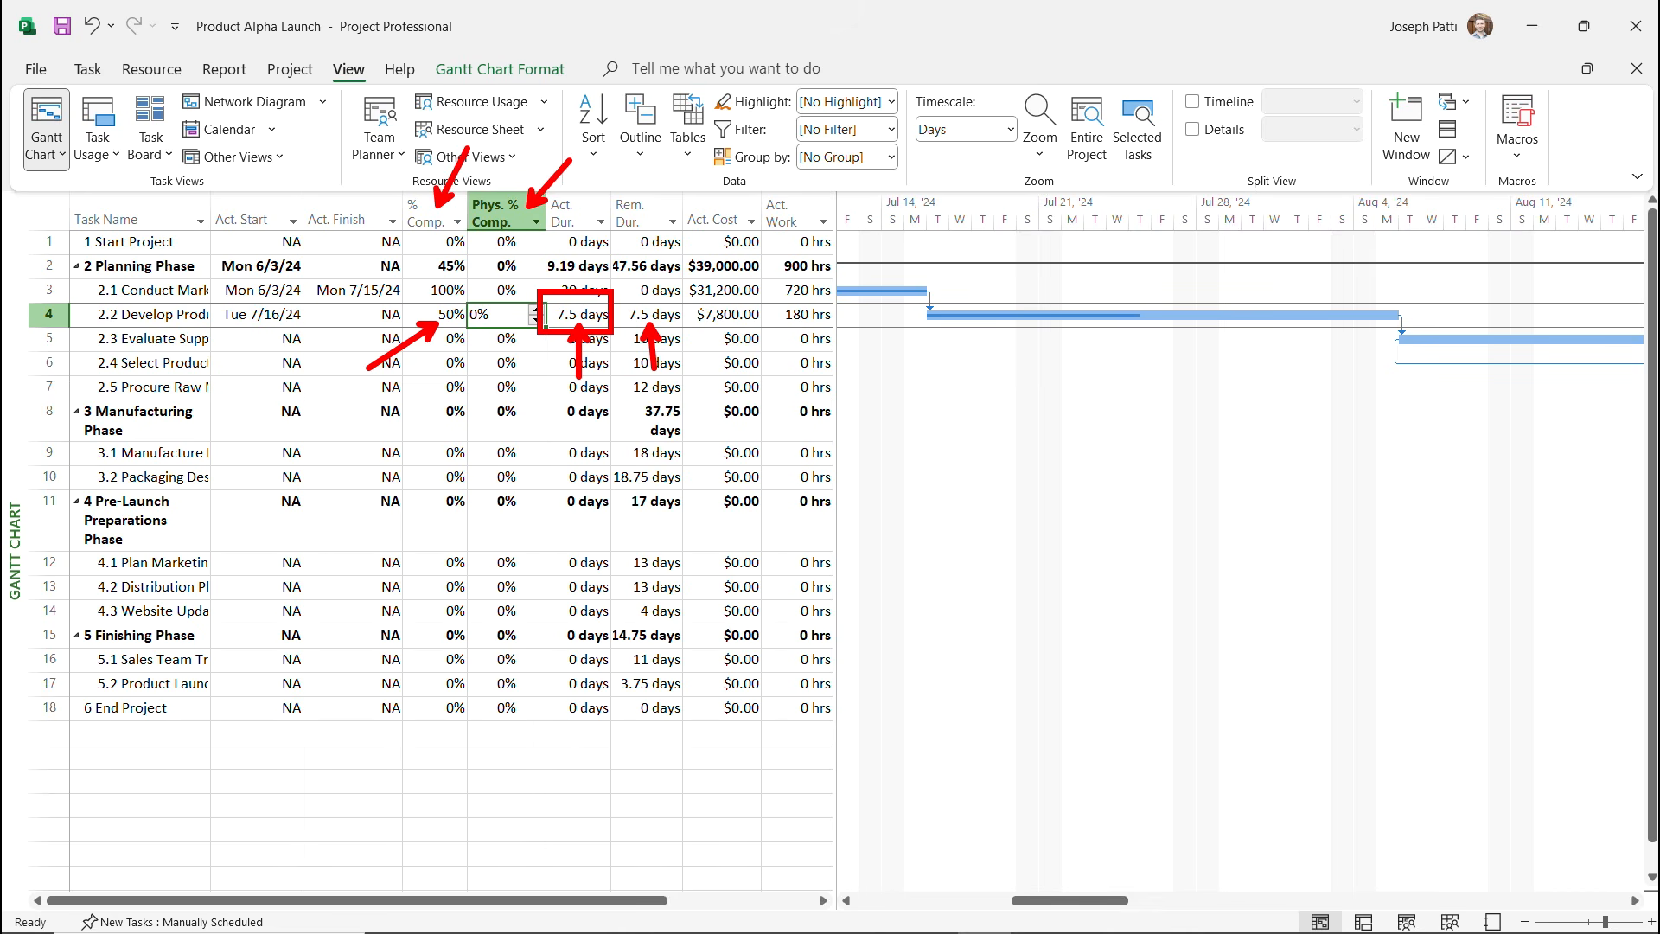
pyautogui.press('Escape')
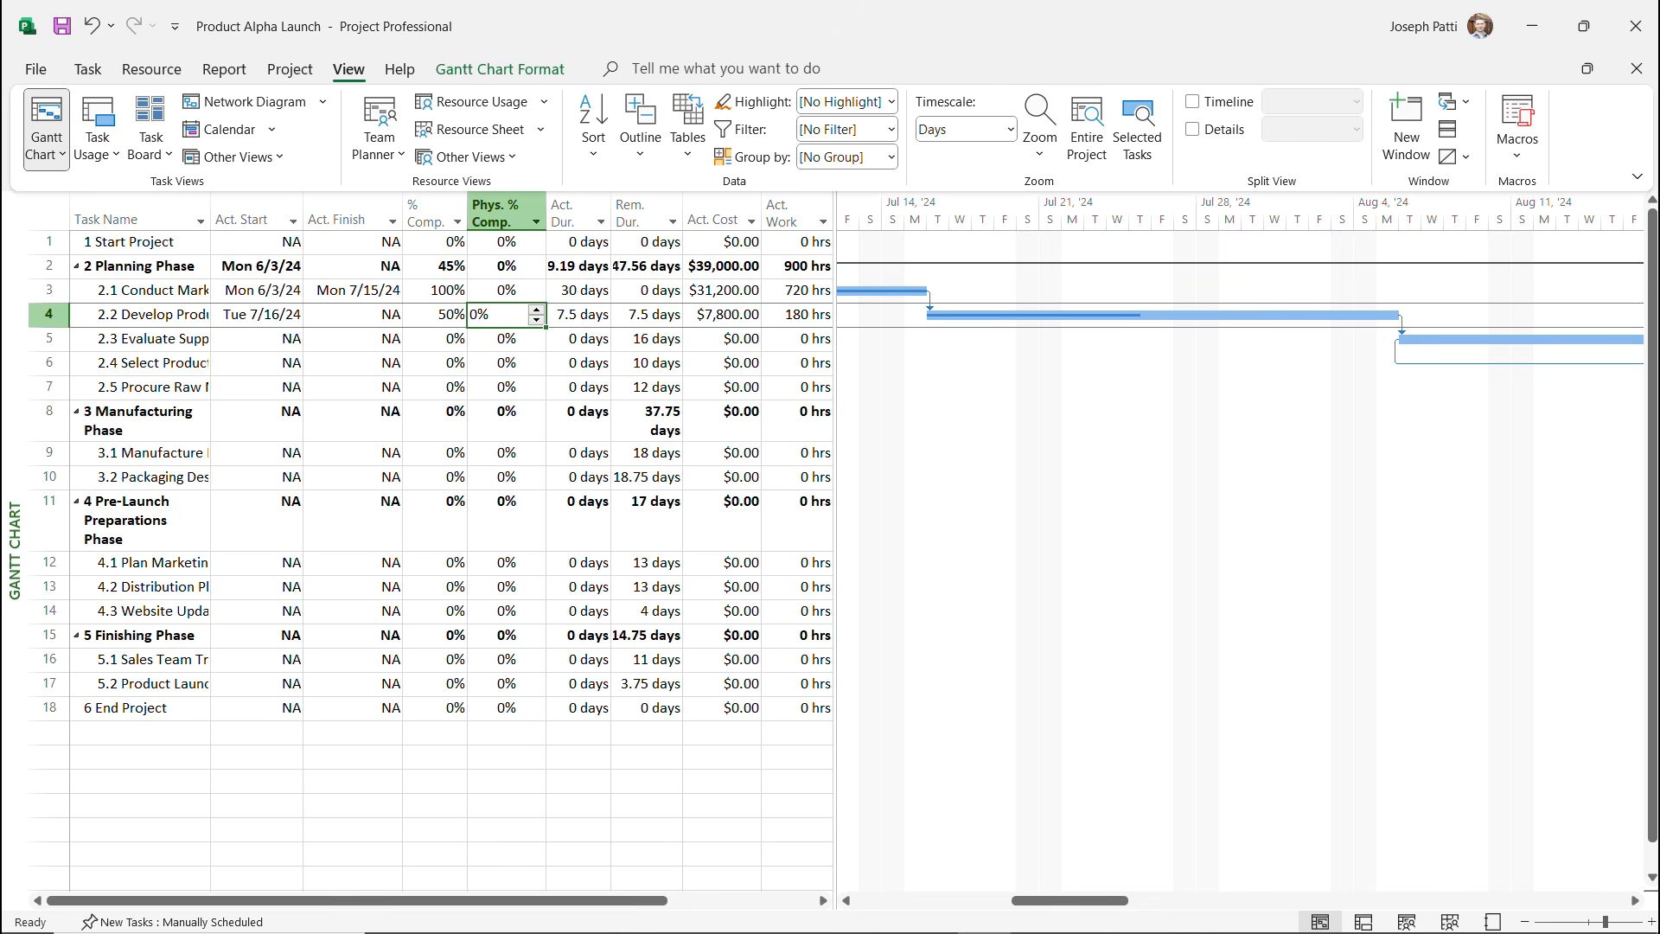
# Set the physical percent complete of the Develop Product Concept task to 35%.
pyautogui.write('35')
pyautogui.press('Return')
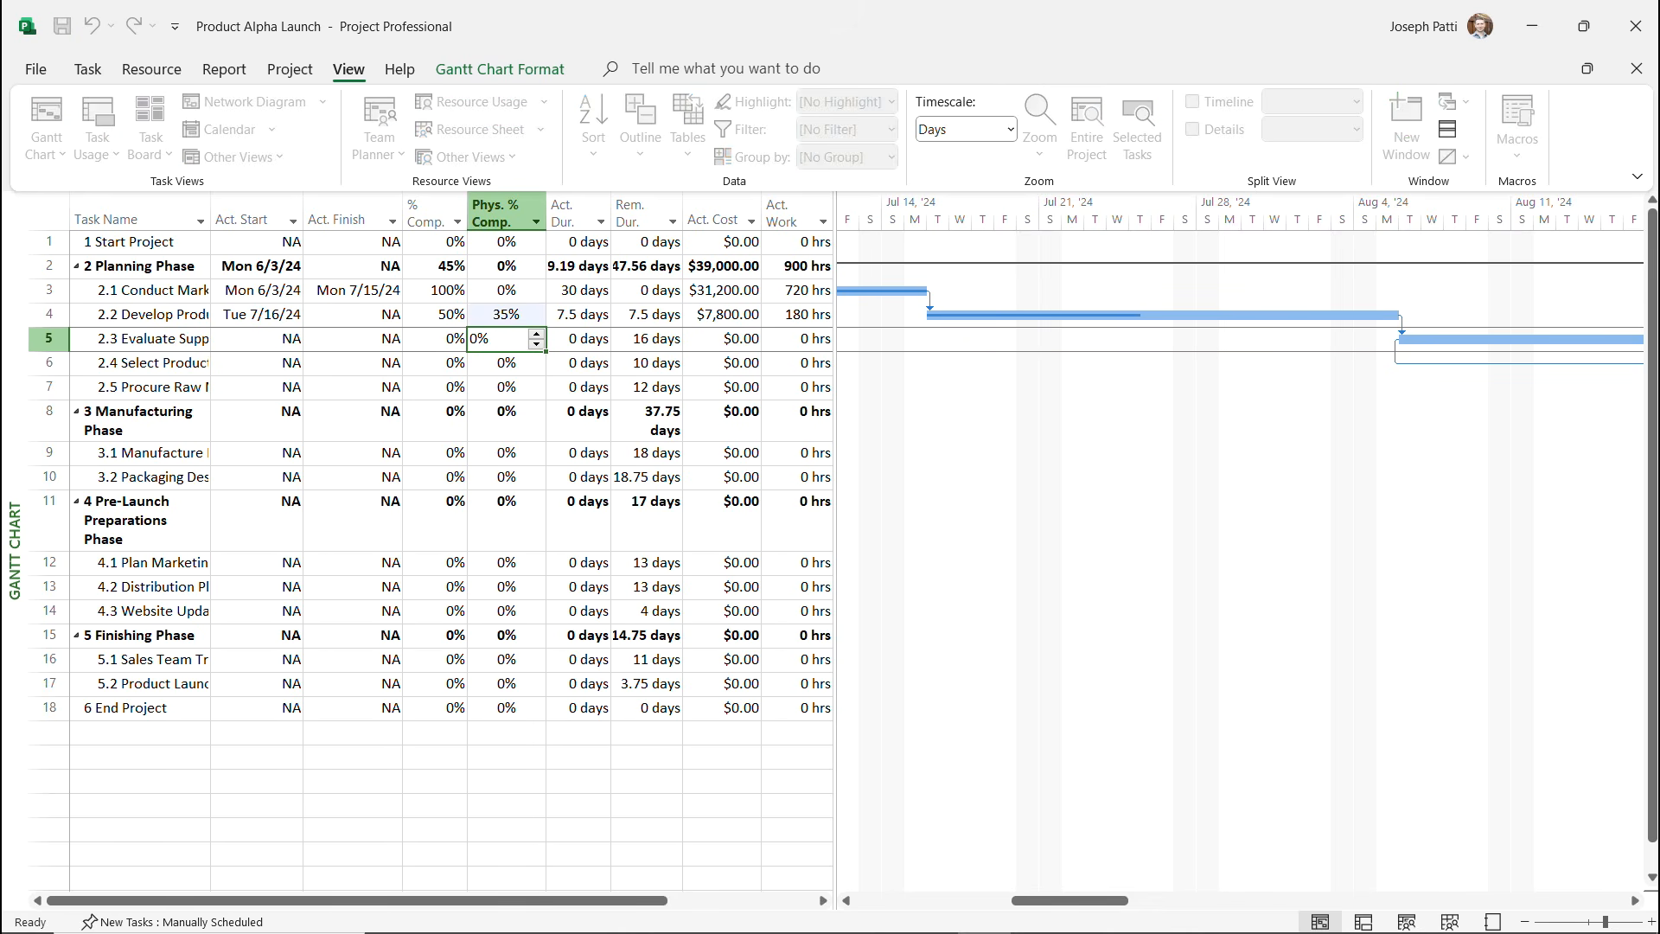
pyautogui.click(500, 314)
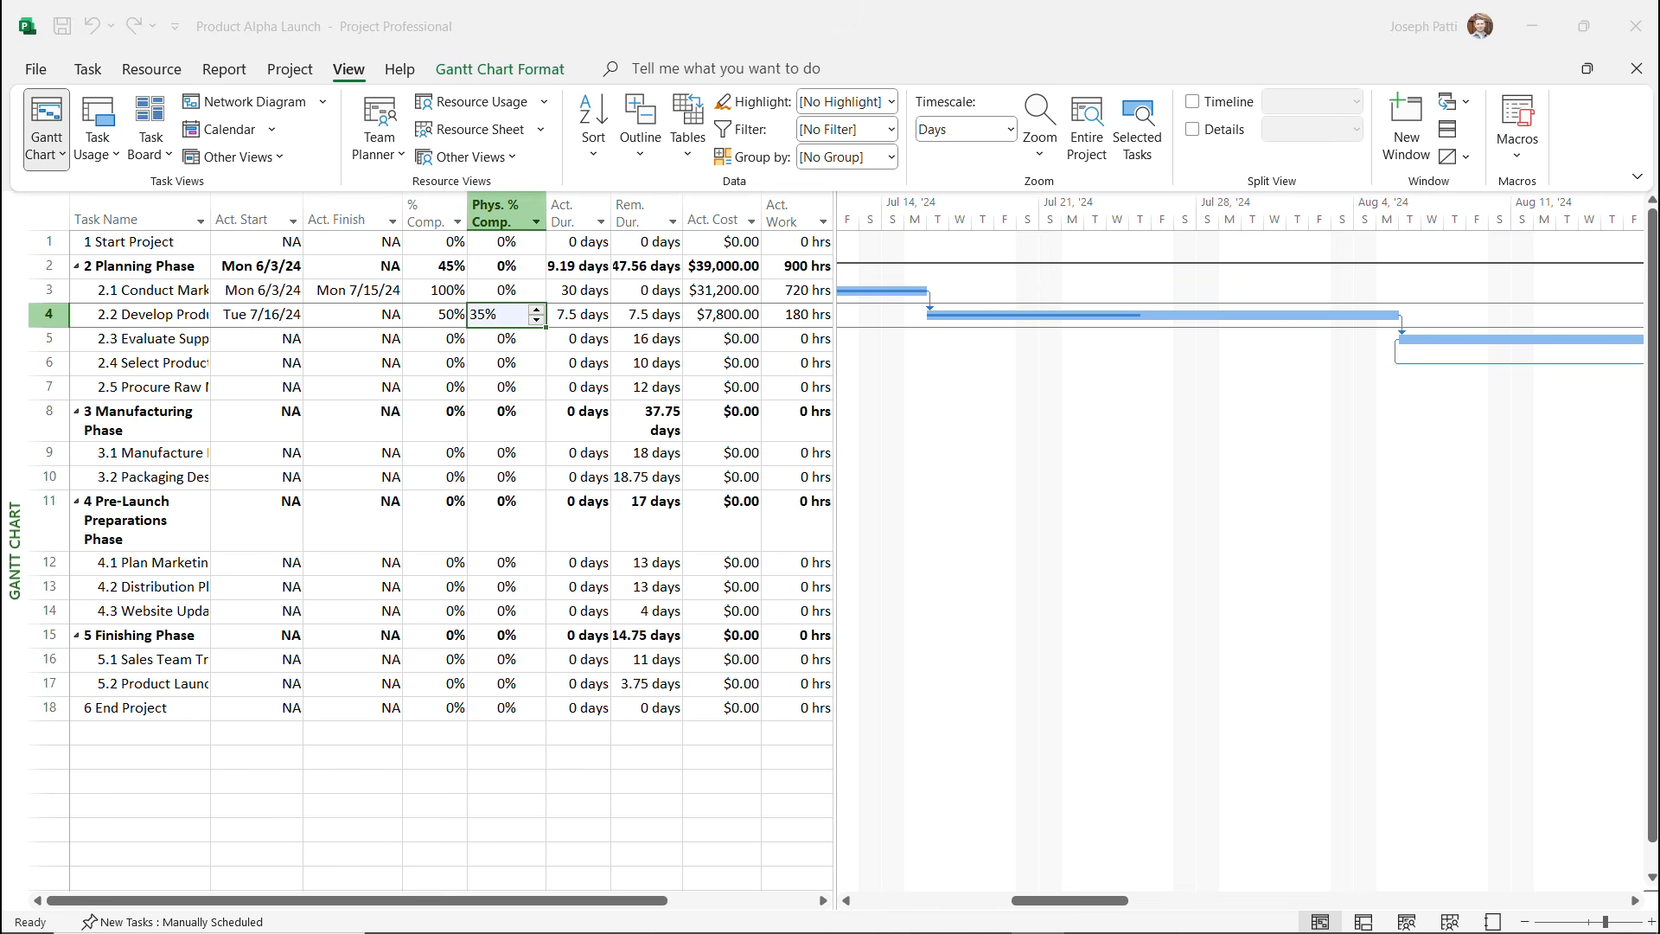
# Collapse the Manufacturing, Pre-Launch Preparations and Finishing phases so only the Planning Phase subtasks stay listed.
pyautogui.click(140, 339)
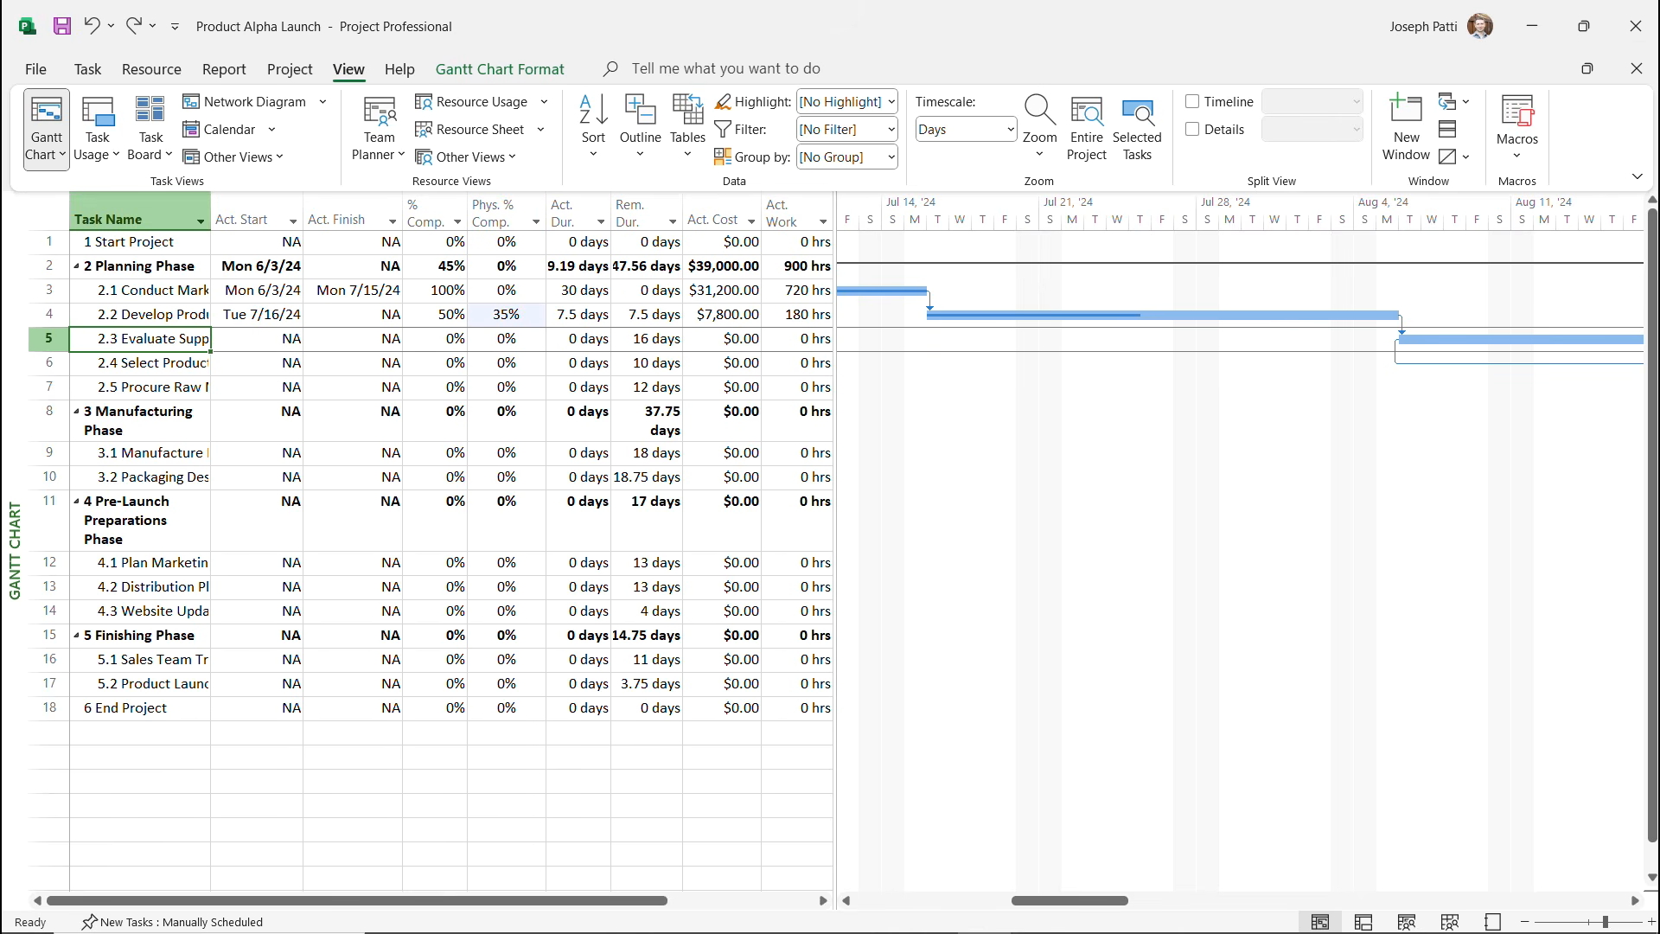
pyautogui.click(76, 412)
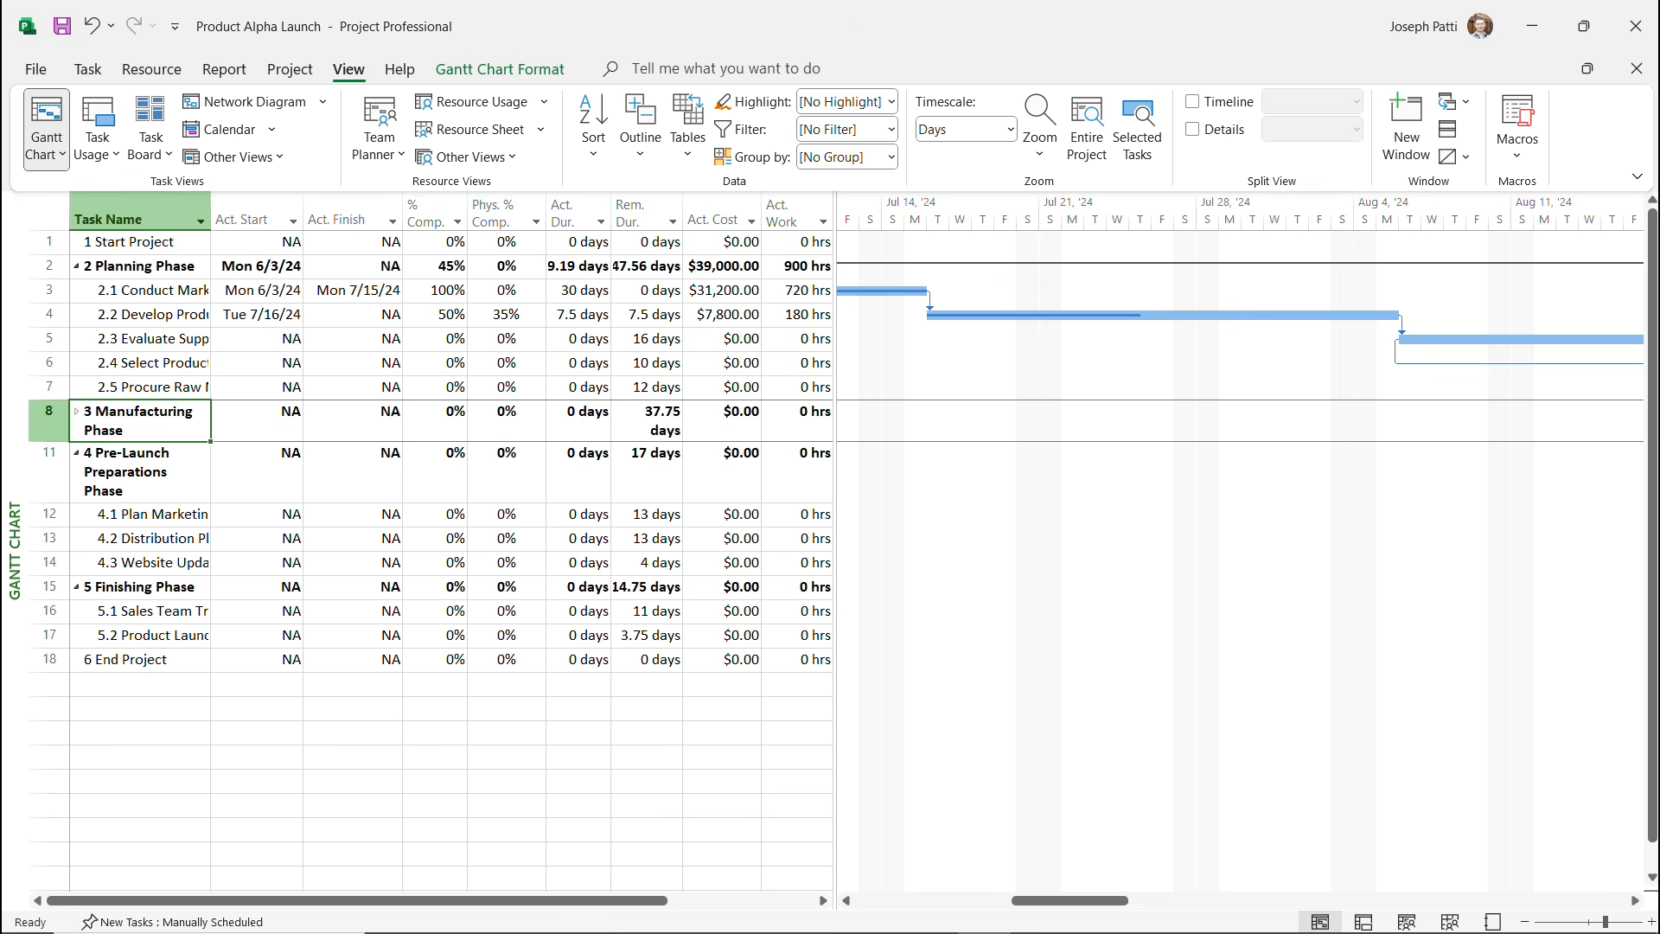
pyautogui.click(76, 452)
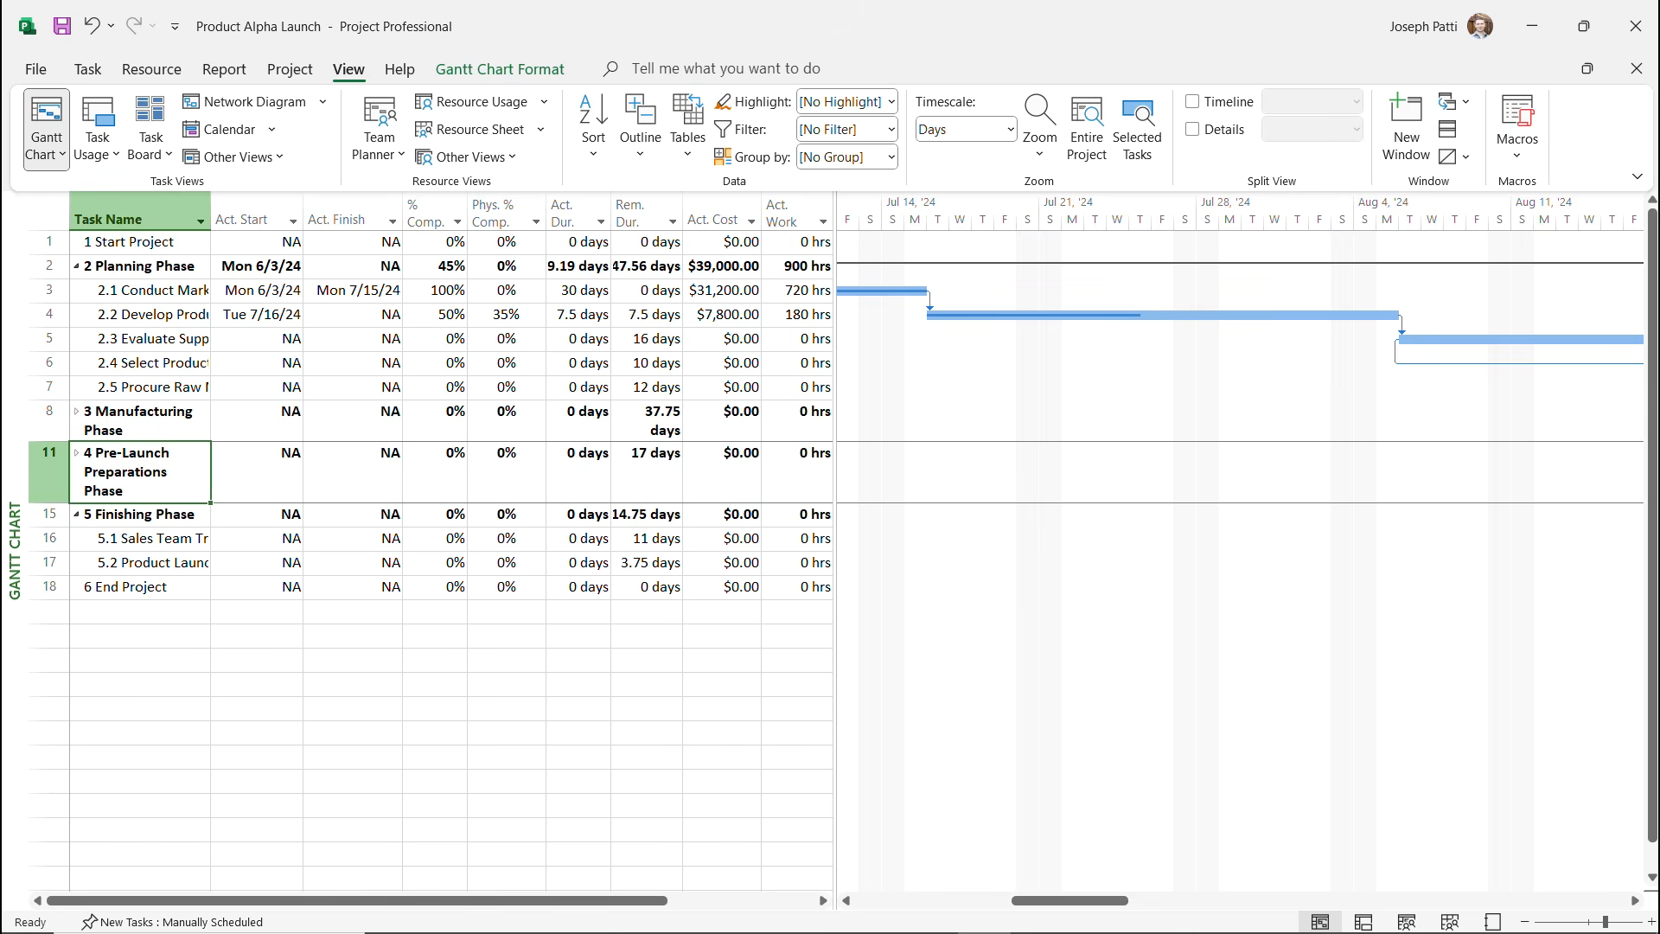
pyautogui.click(76, 514)
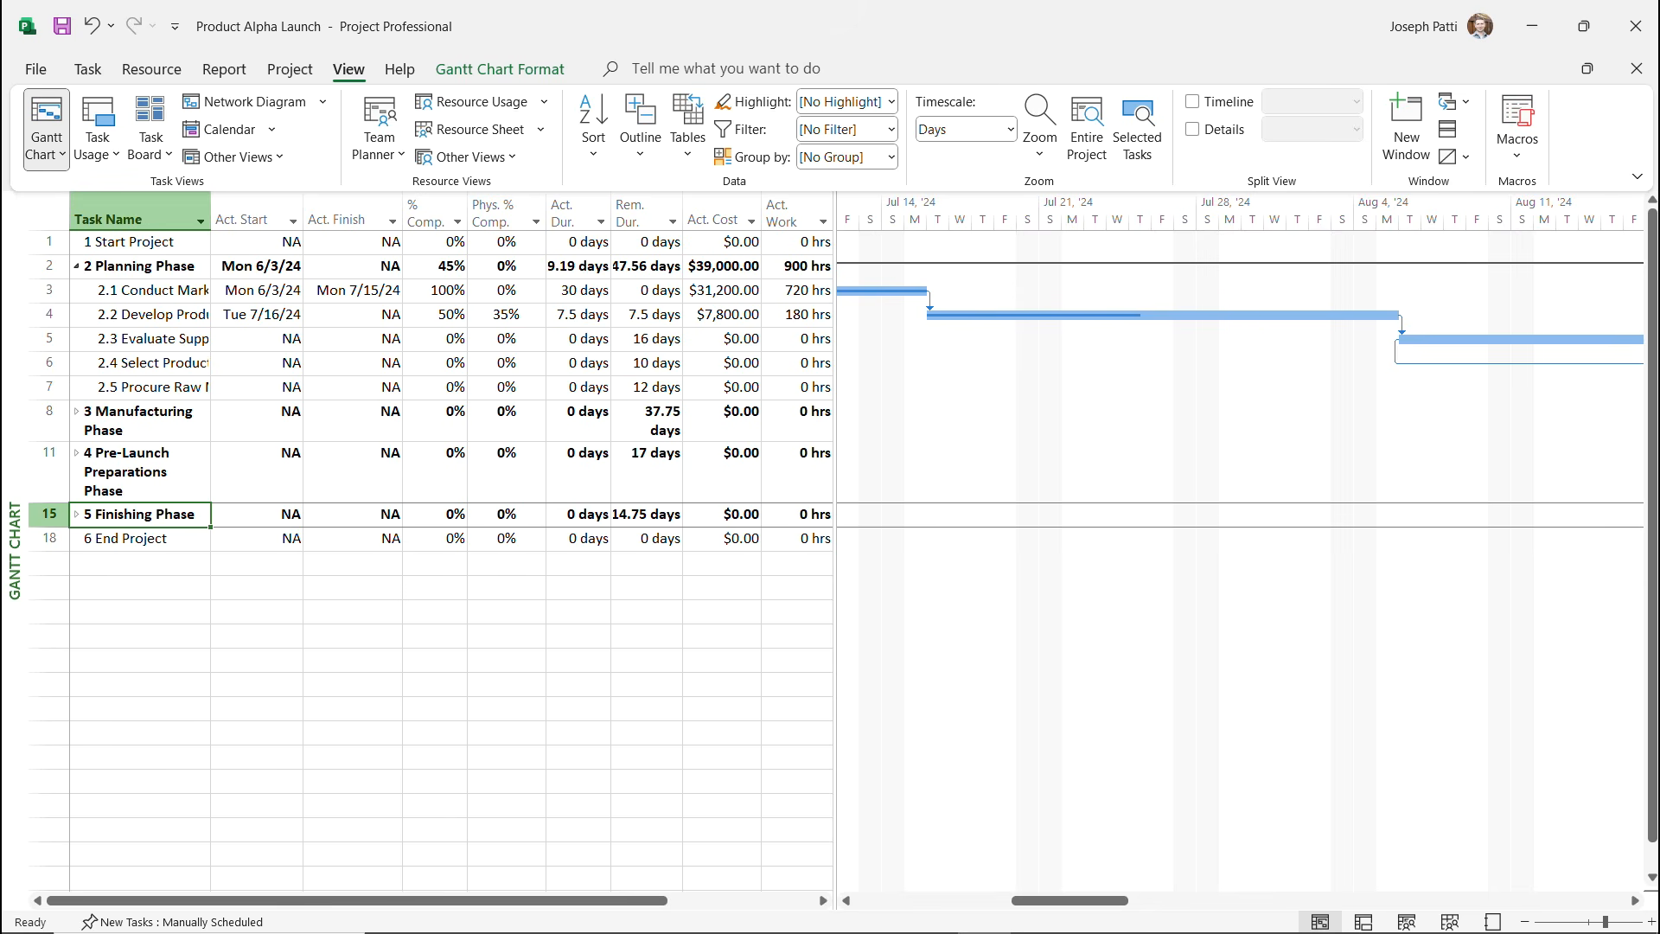
# Try 10% complete on the Evaluate Supplier Proposals task and reset it to 0%.
pyautogui.click(637, 338)
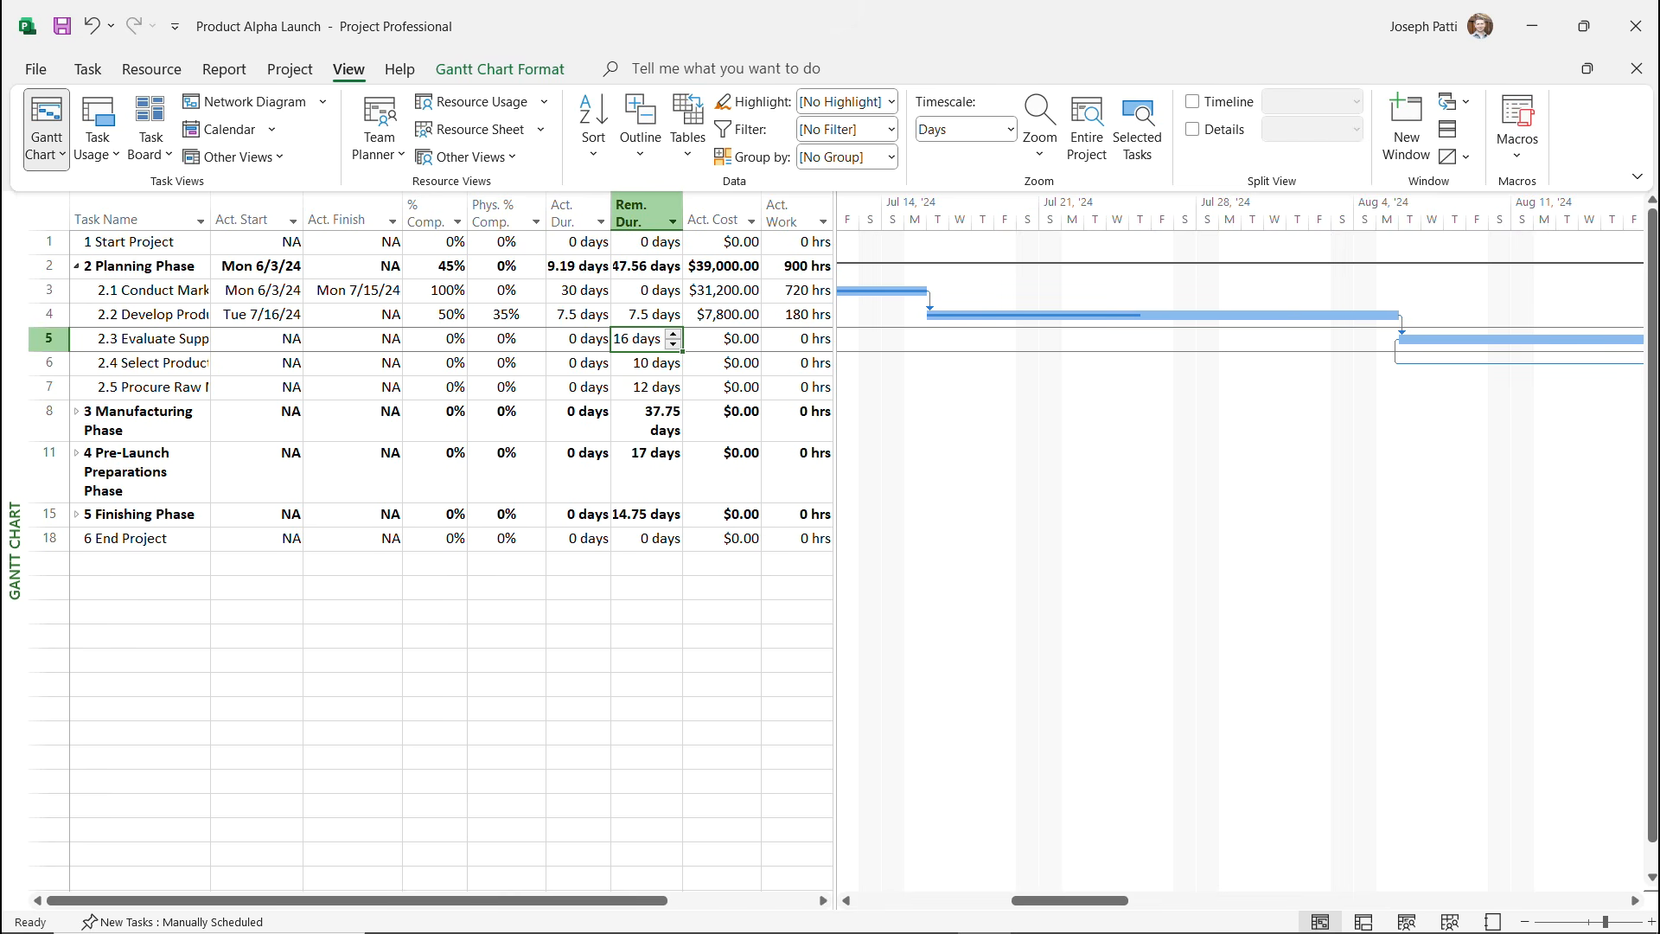
pyautogui.click(433, 339)
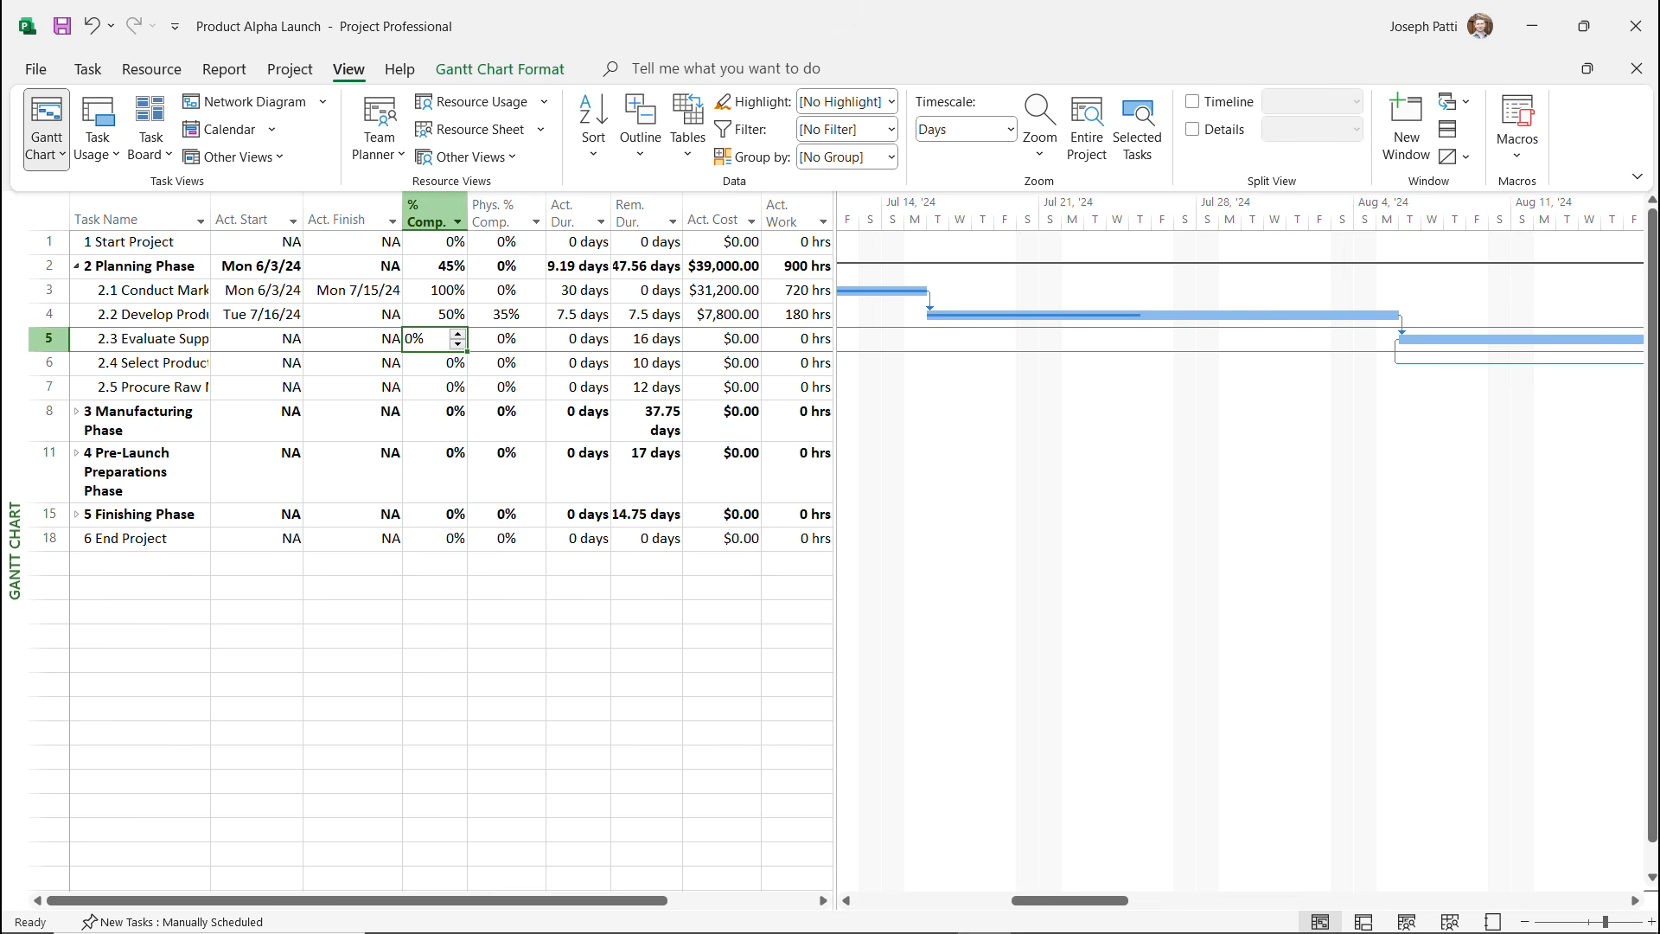
pyautogui.click(457, 334)
pyautogui.click(457, 334)
pyautogui.press('Return')
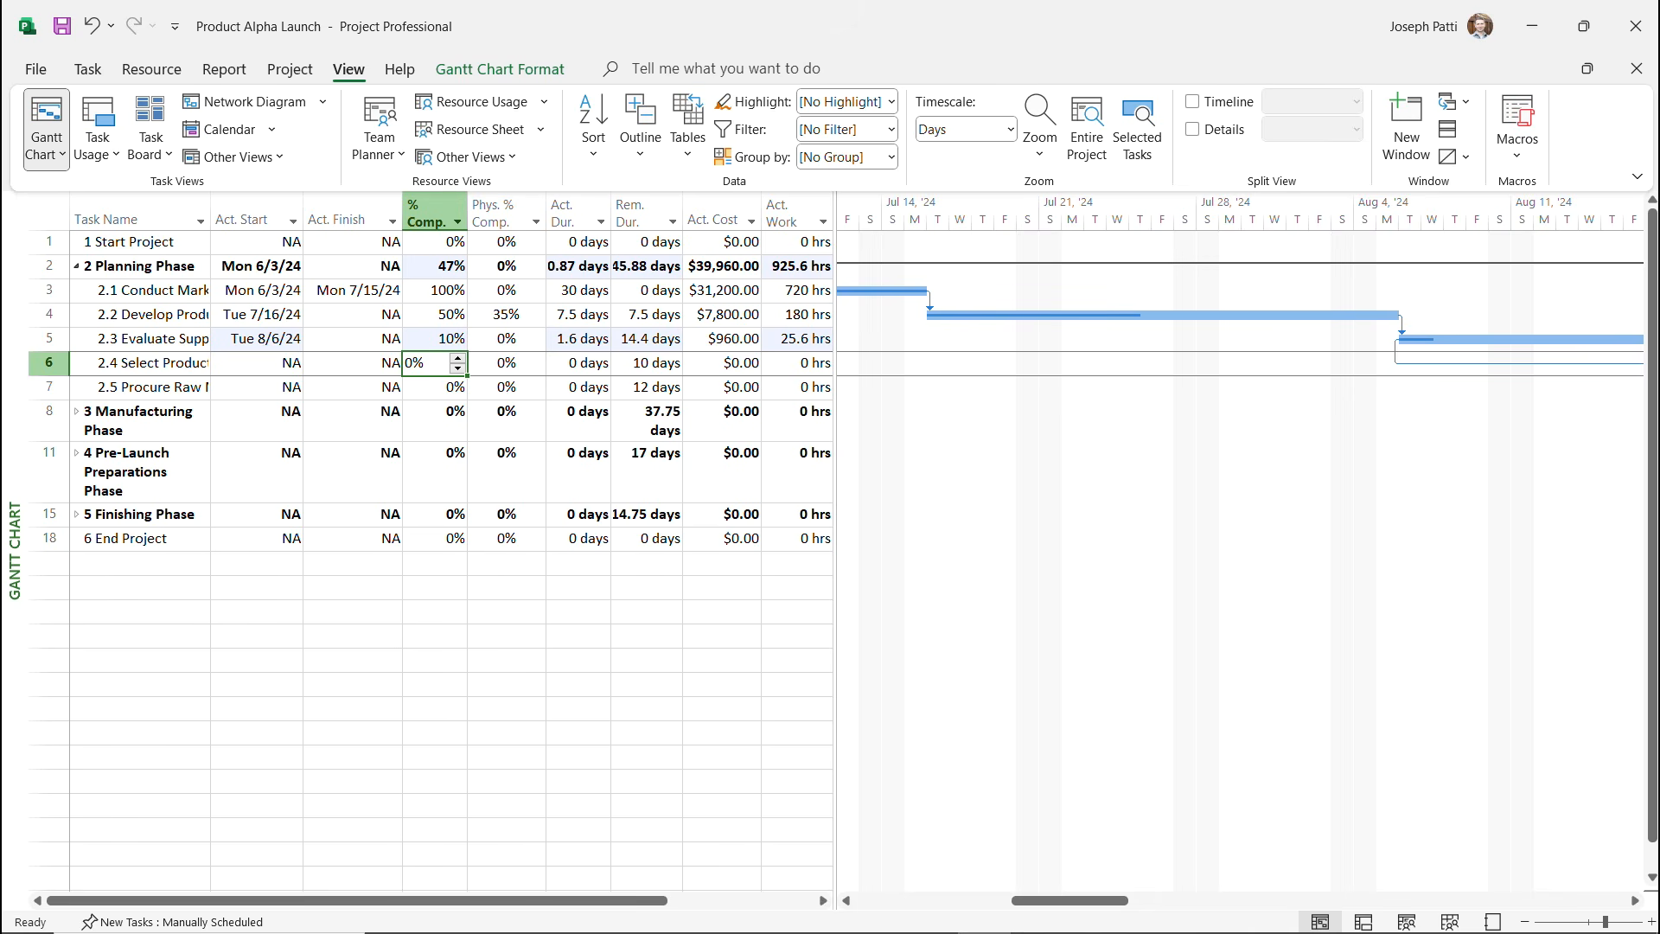
pyautogui.click(425, 338)
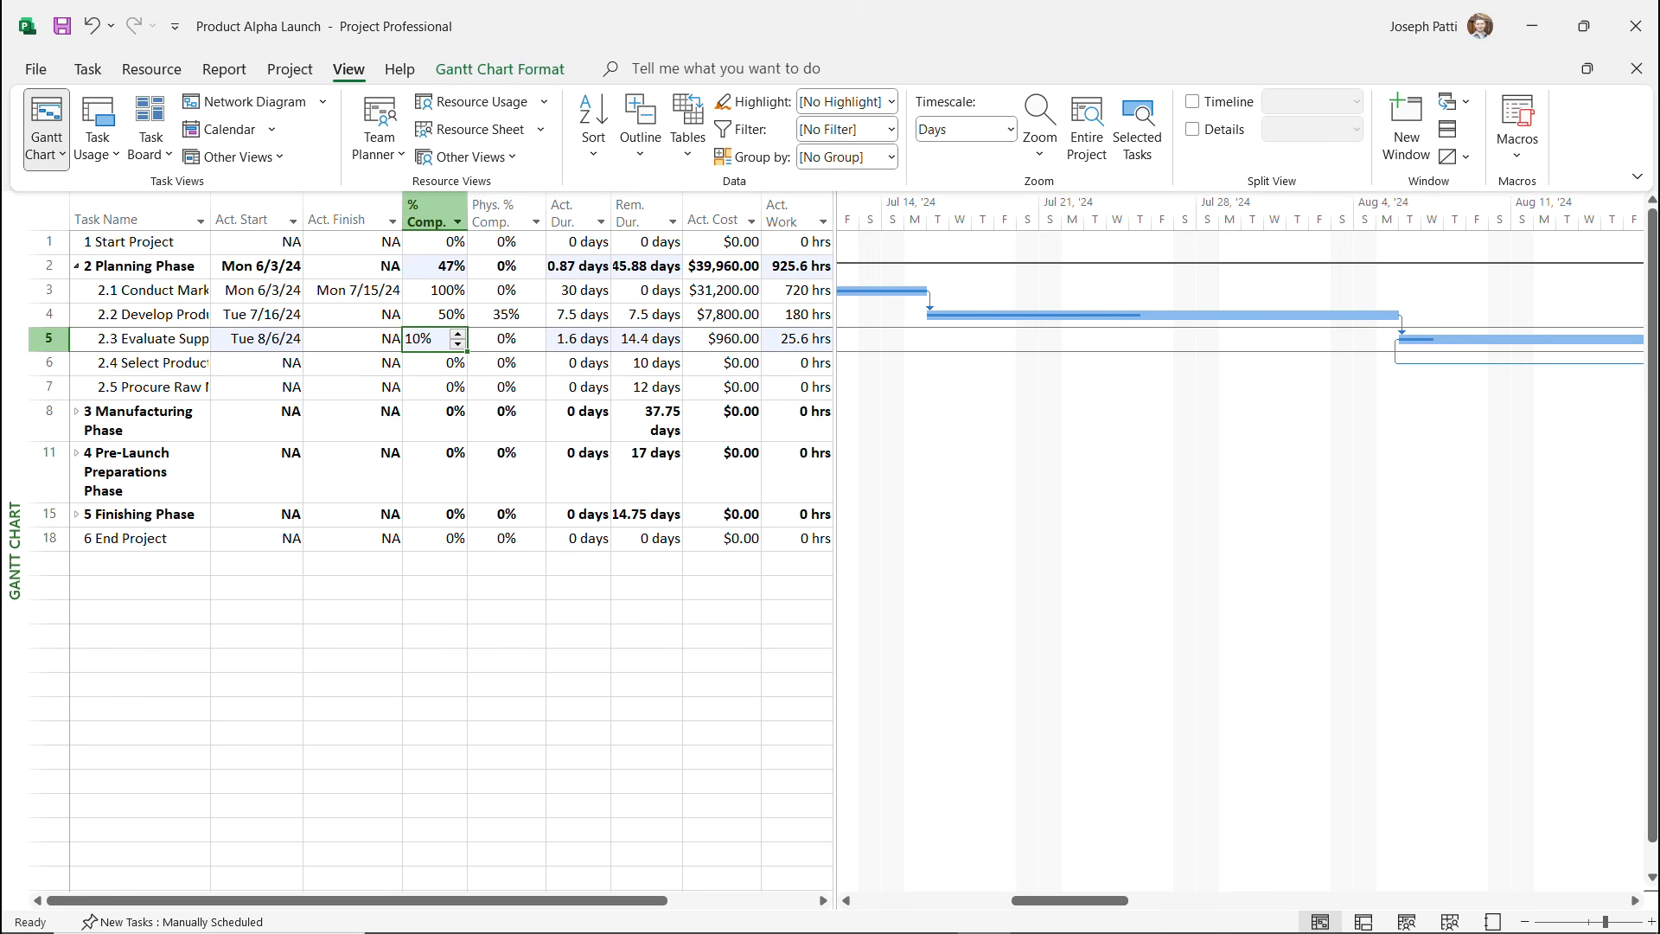
pyautogui.click(458, 343)
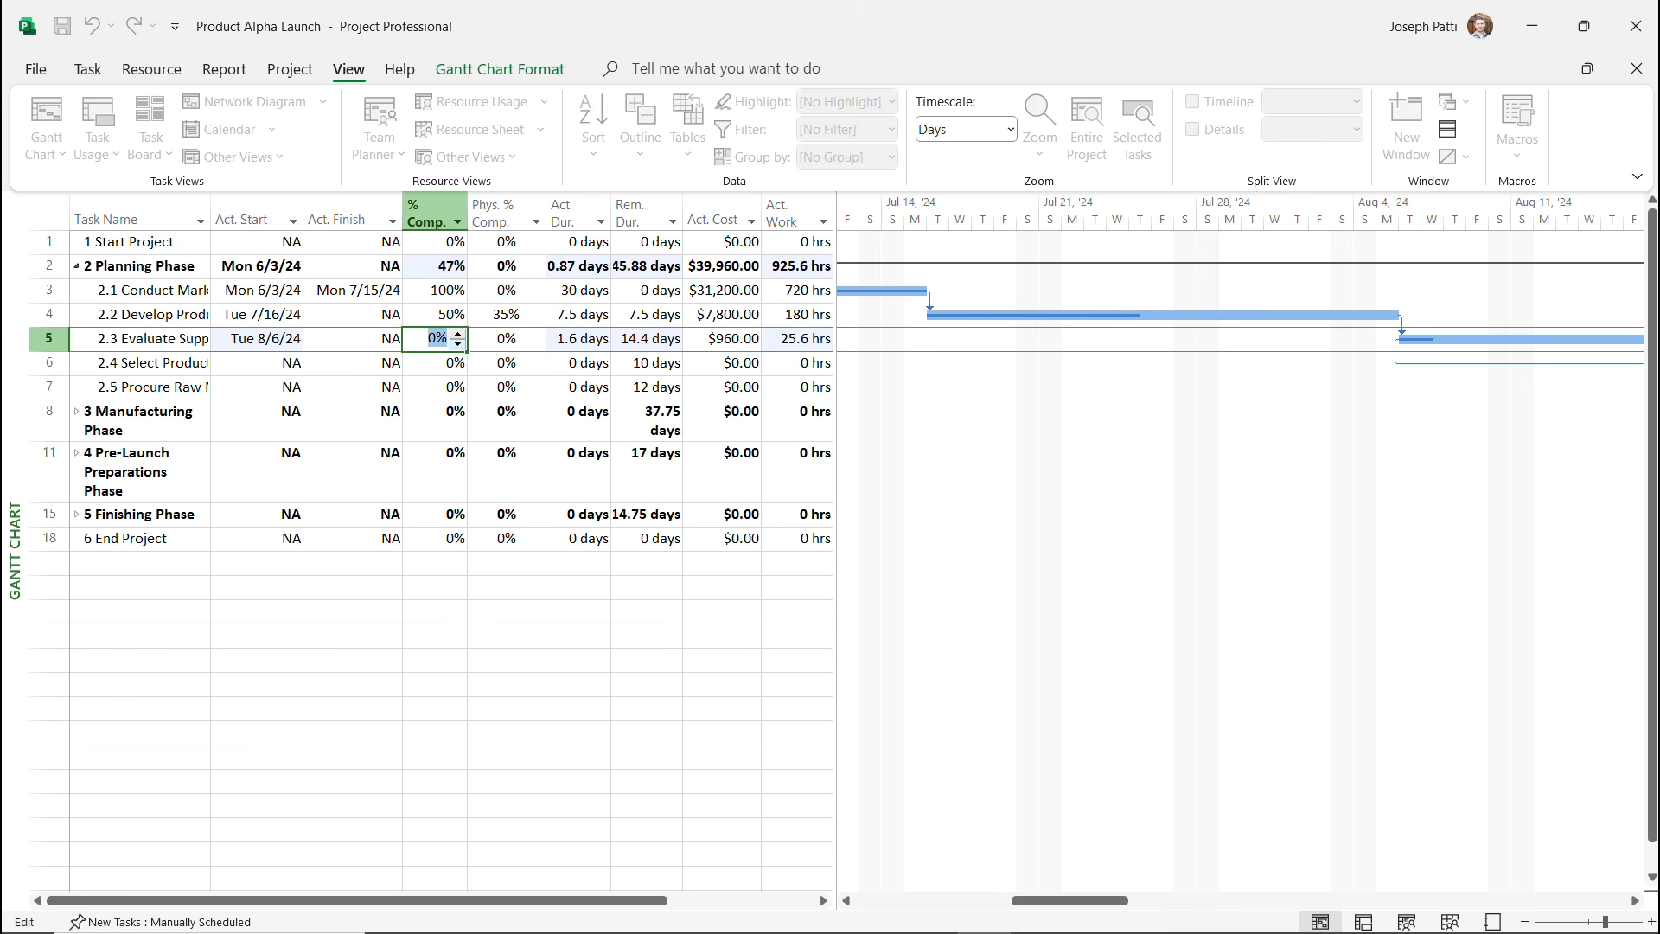
pyautogui.press('Return')
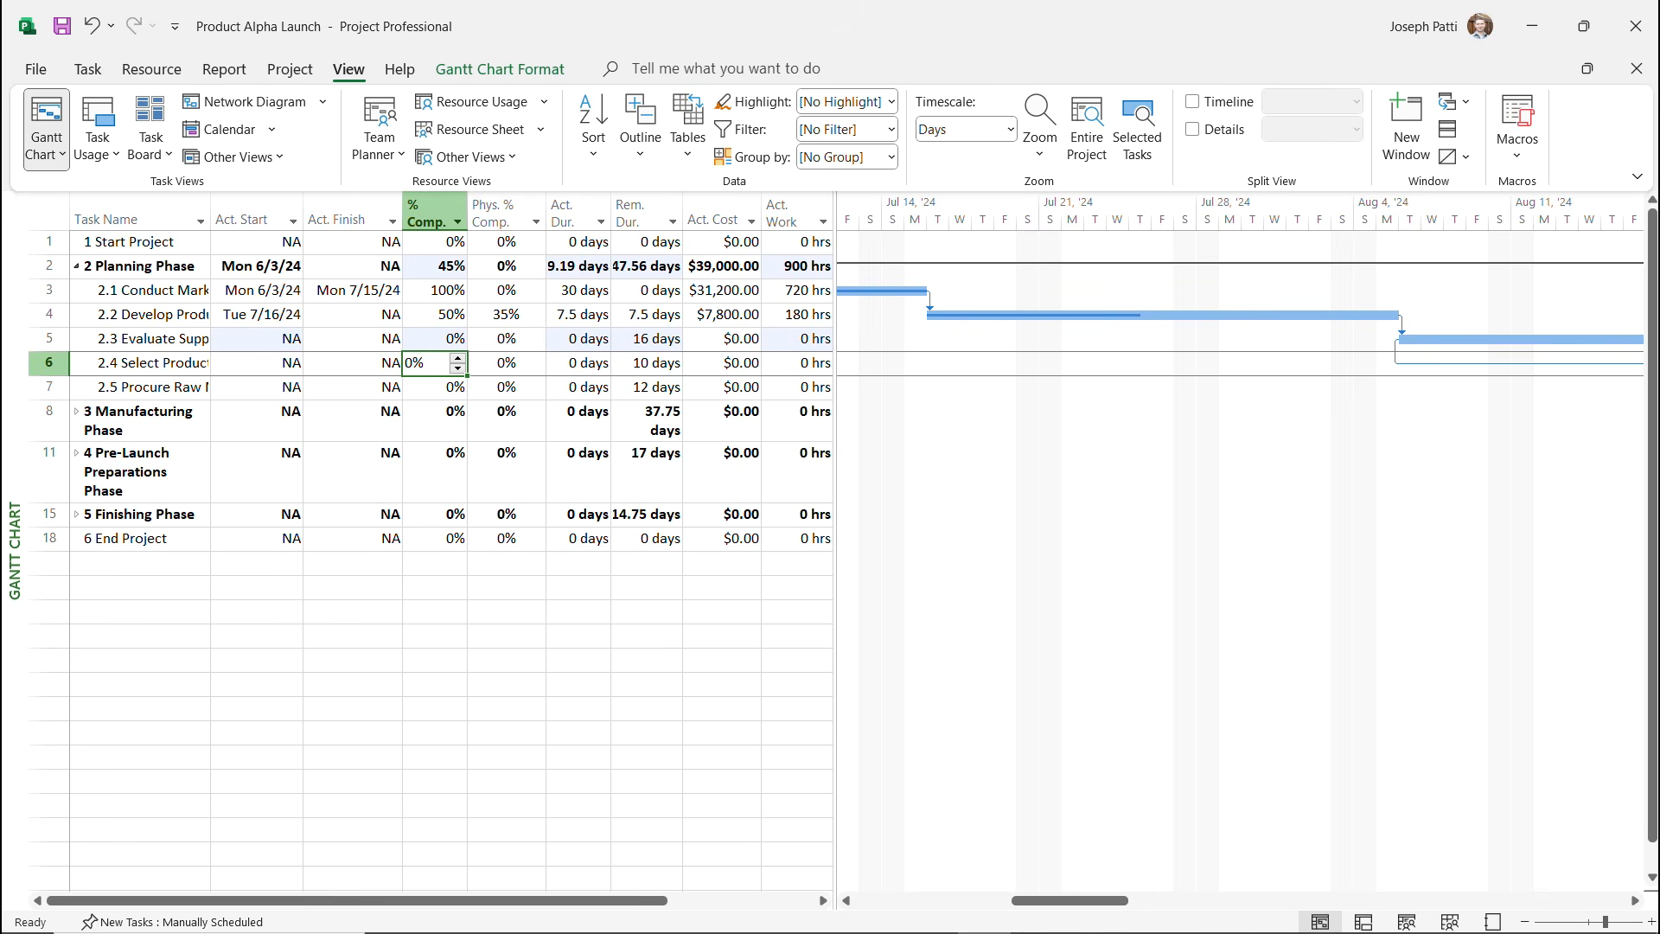
# Set the actual duration of the Evaluate Supplier Proposals task to 14 days.
pyautogui.click(577, 338)
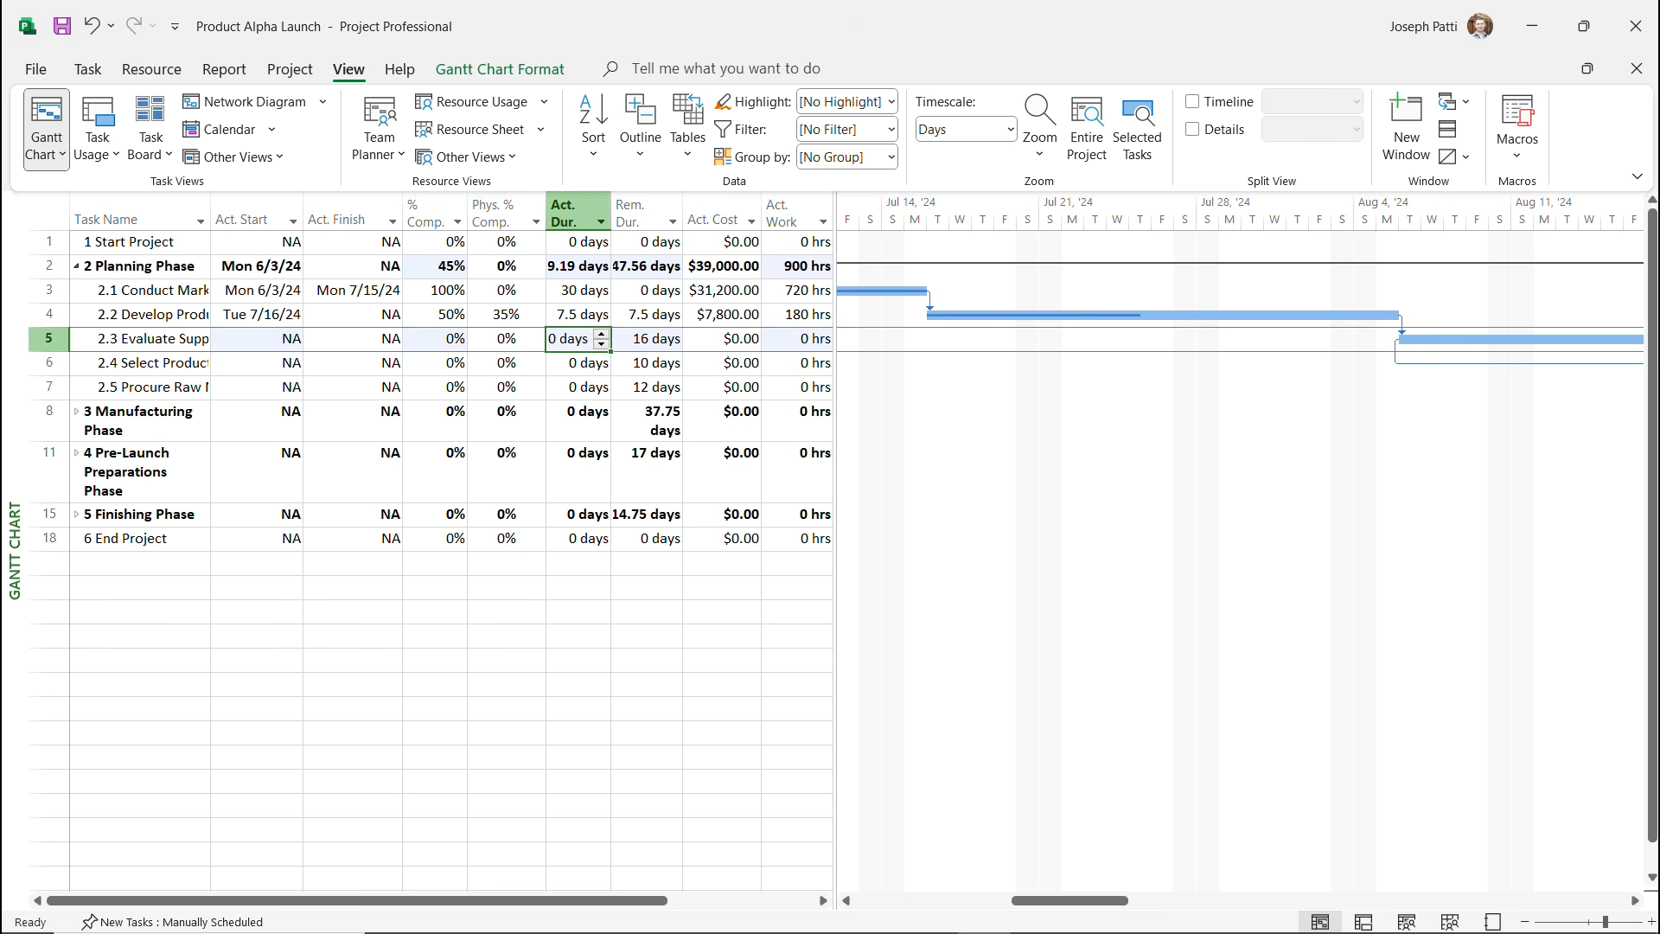
pyautogui.click(600, 333)
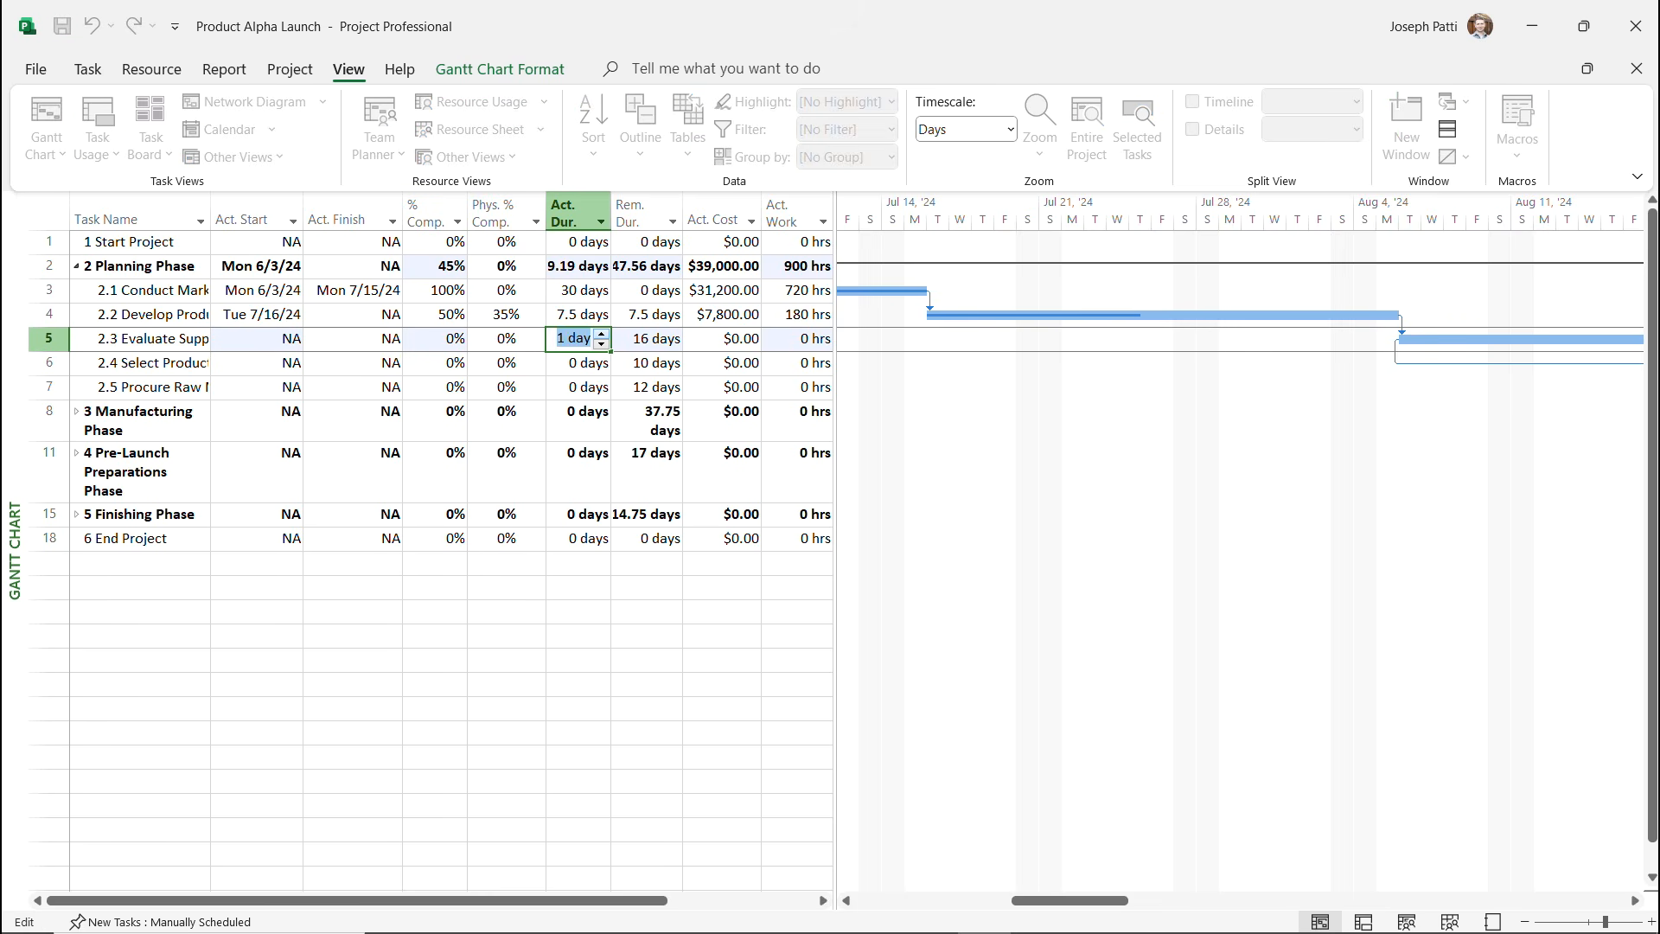
pyautogui.click(601, 333)
pyautogui.click(601, 333)
pyautogui.click(601, 333)
pyautogui.click(601, 332)
pyautogui.click(601, 333)
pyautogui.click(506, 338)
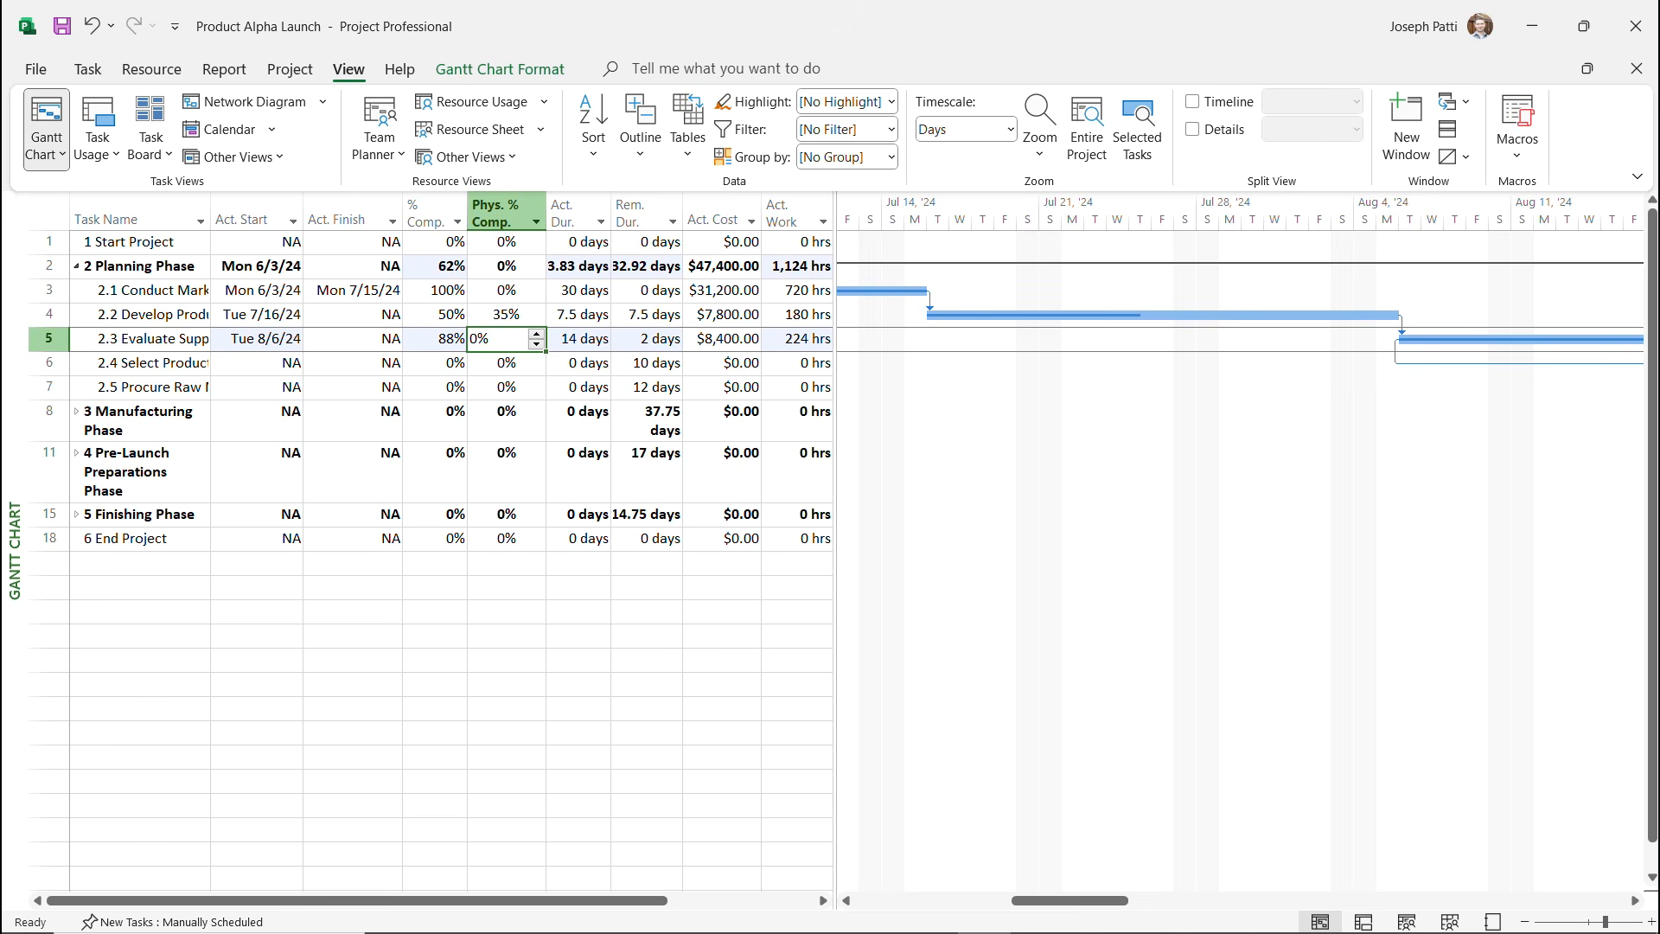
# Set the remaining duration of the Evaluate Supplier Proposals task to 0 days.
pyautogui.click(637, 338)
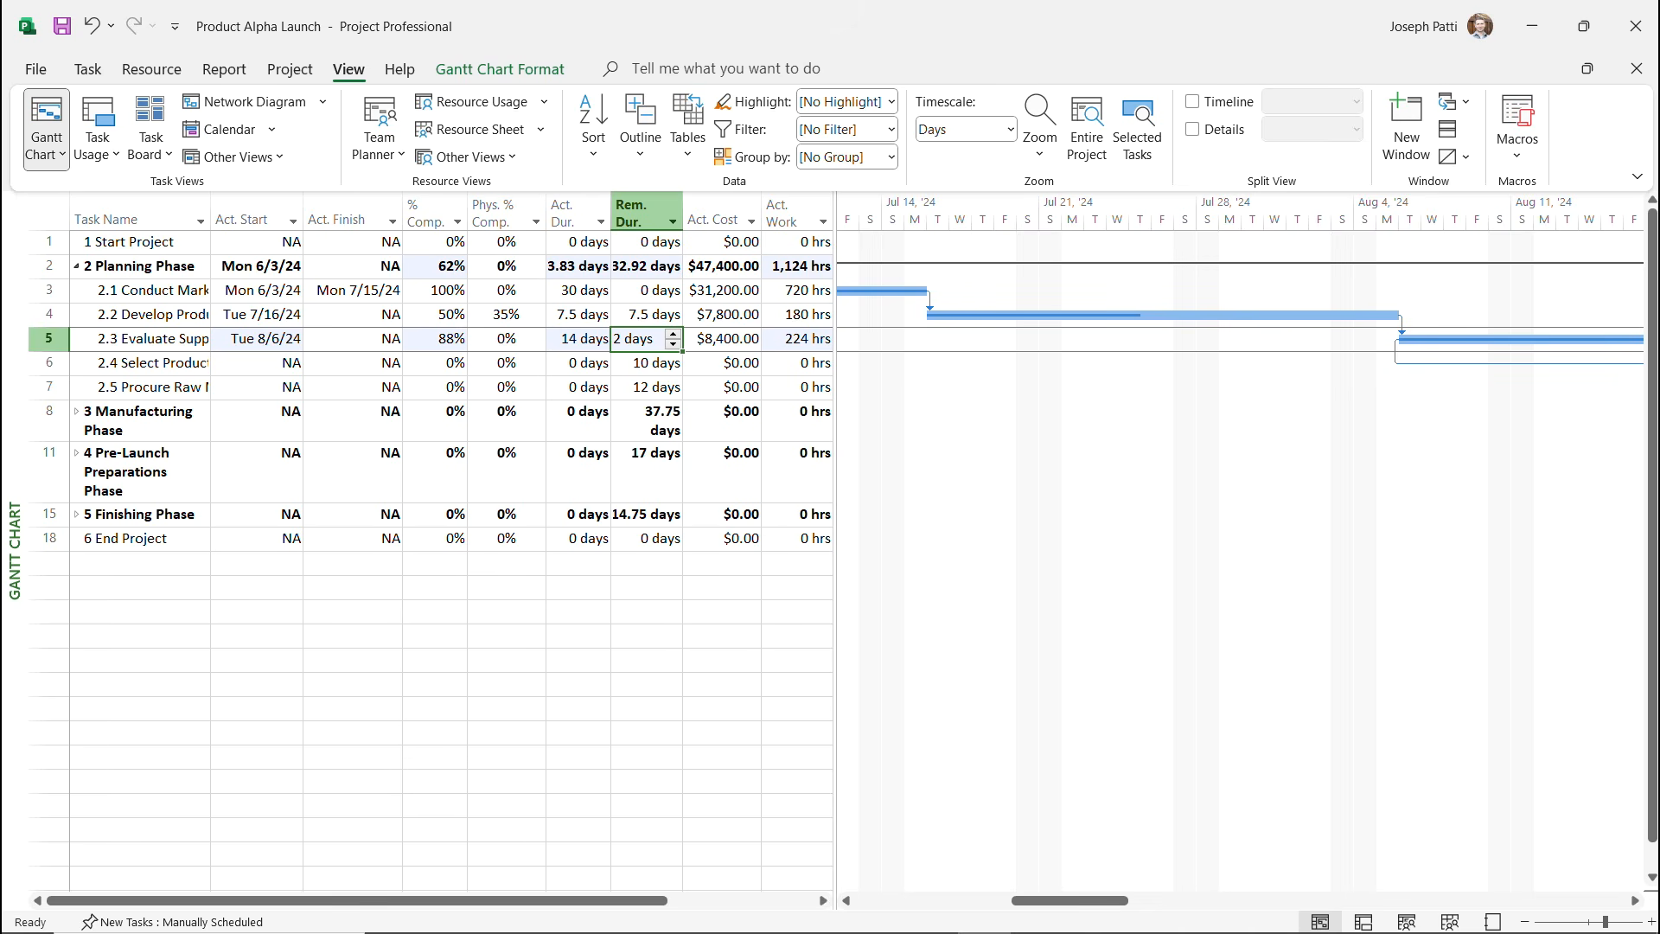
pyautogui.write('0')
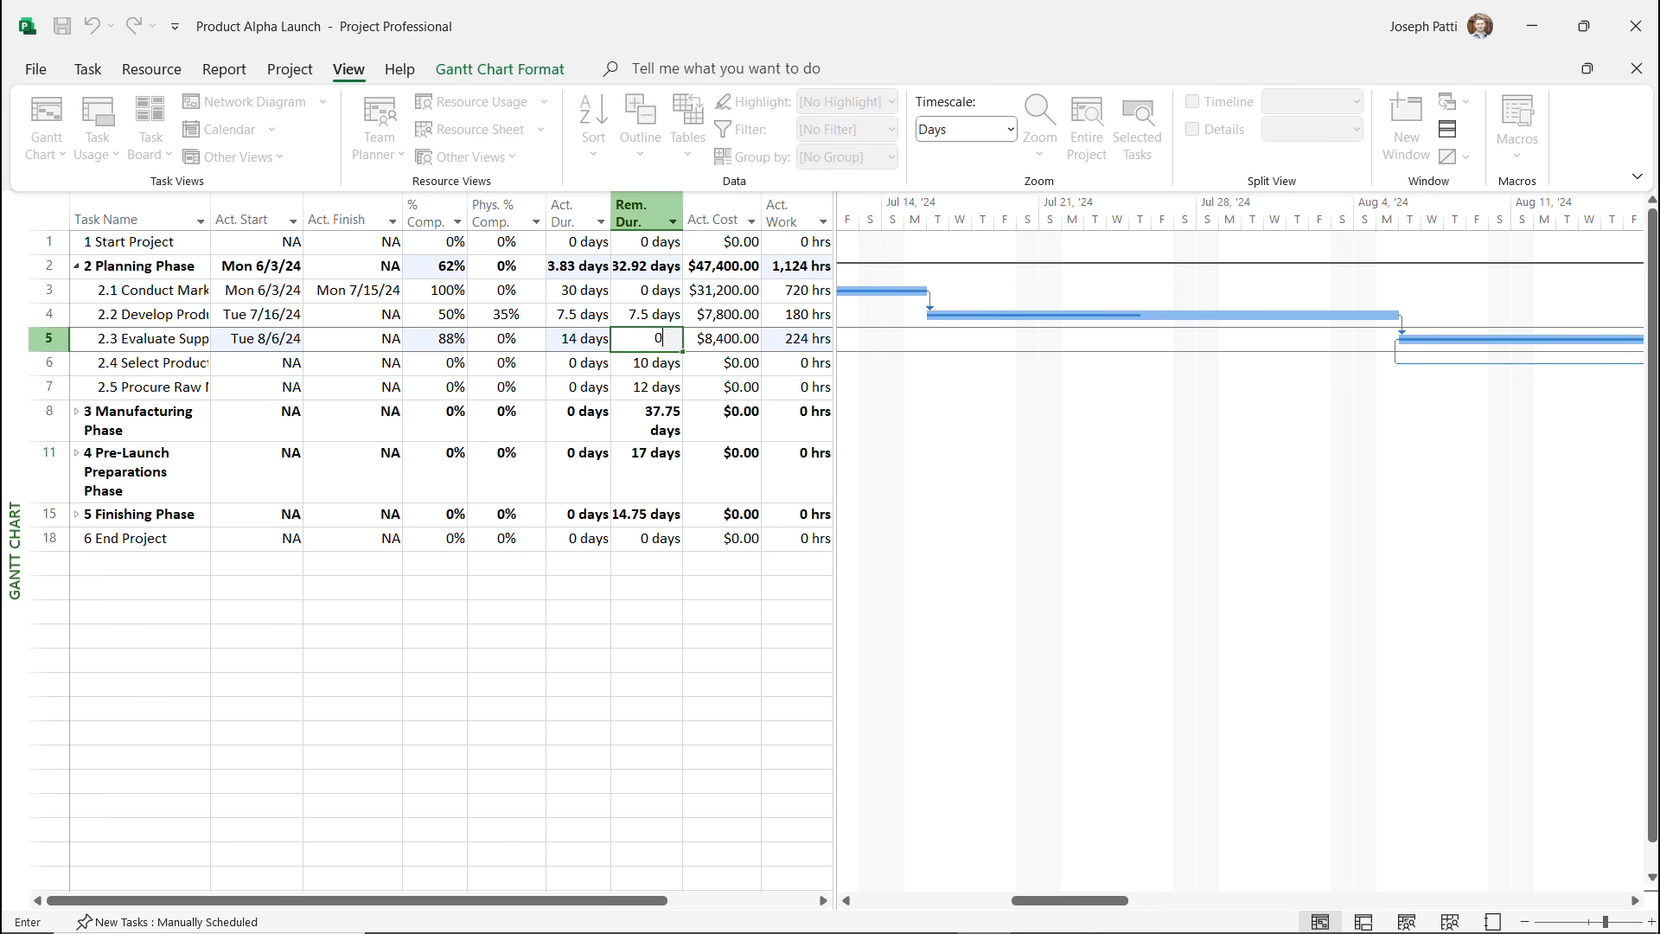
pyautogui.press('Return')
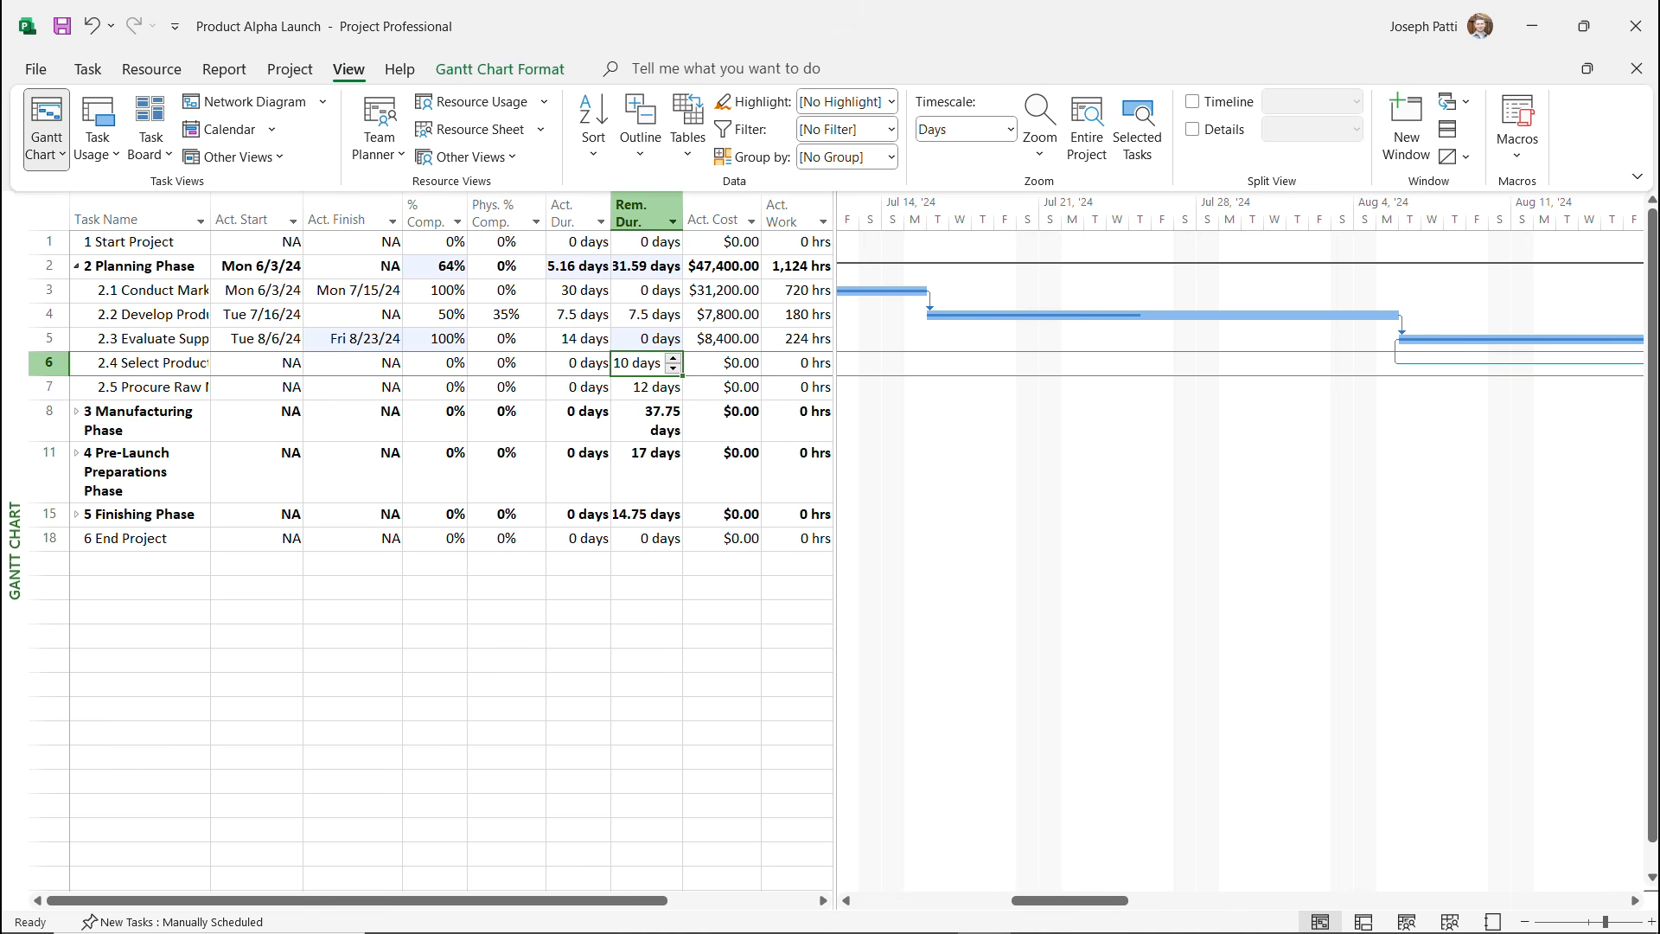
# Review the Product Alpha Launch project statistics, comparing current, baseline and actual duration, work and cost, and close them.
pyautogui.click(290, 69)
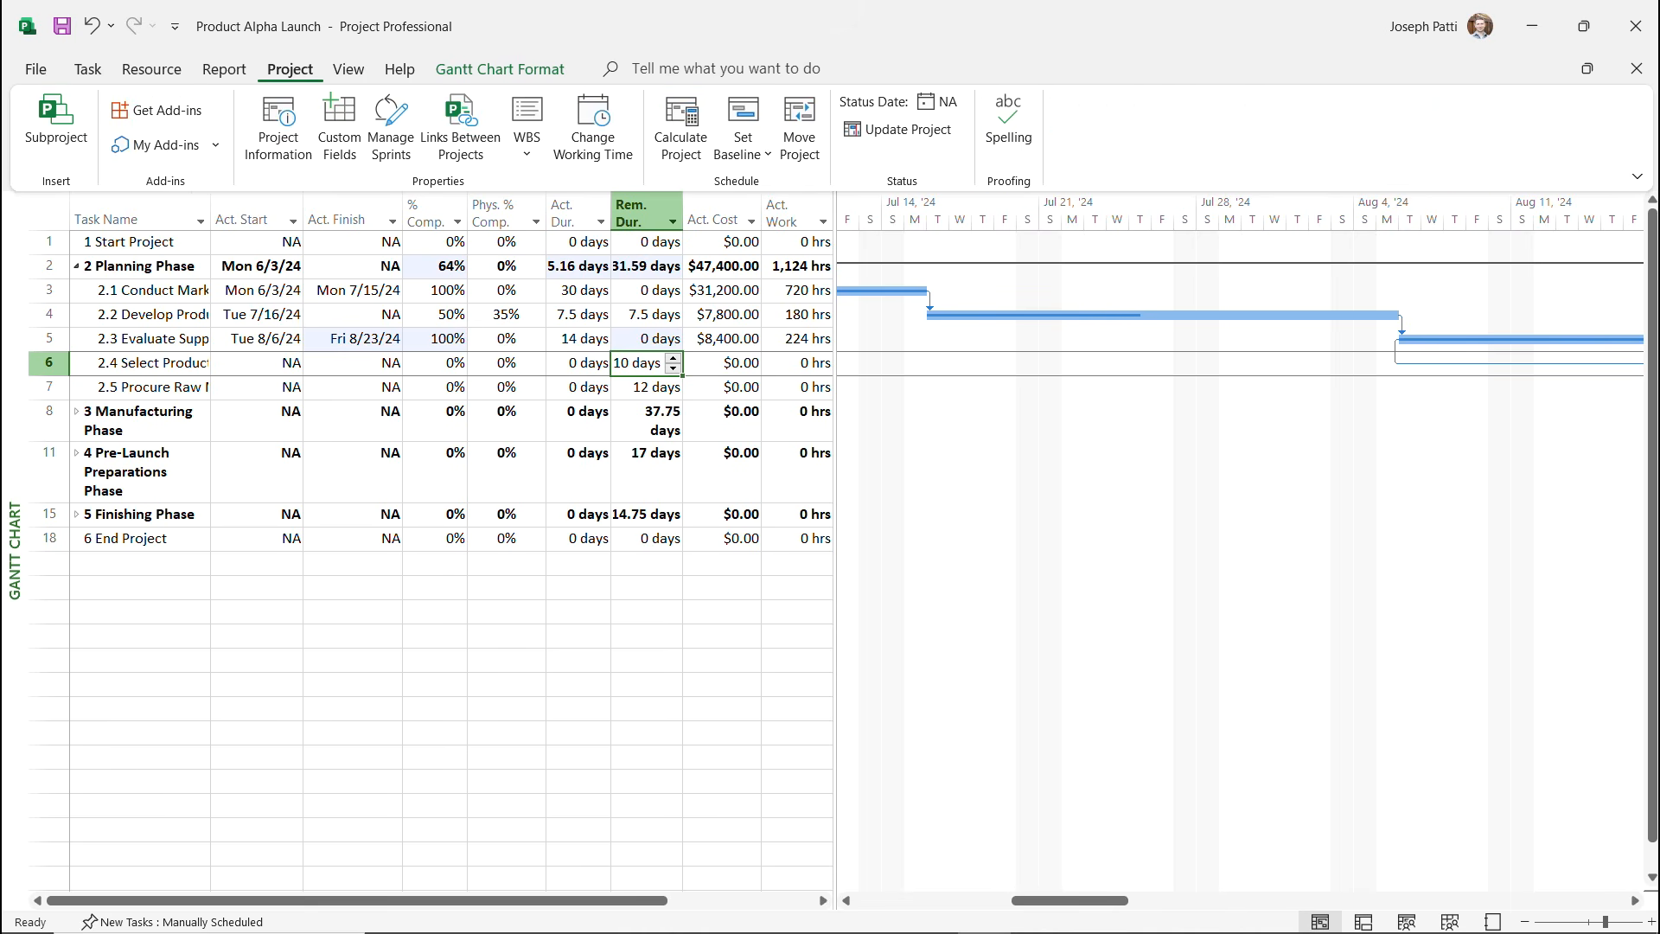
pyautogui.click(277, 125)
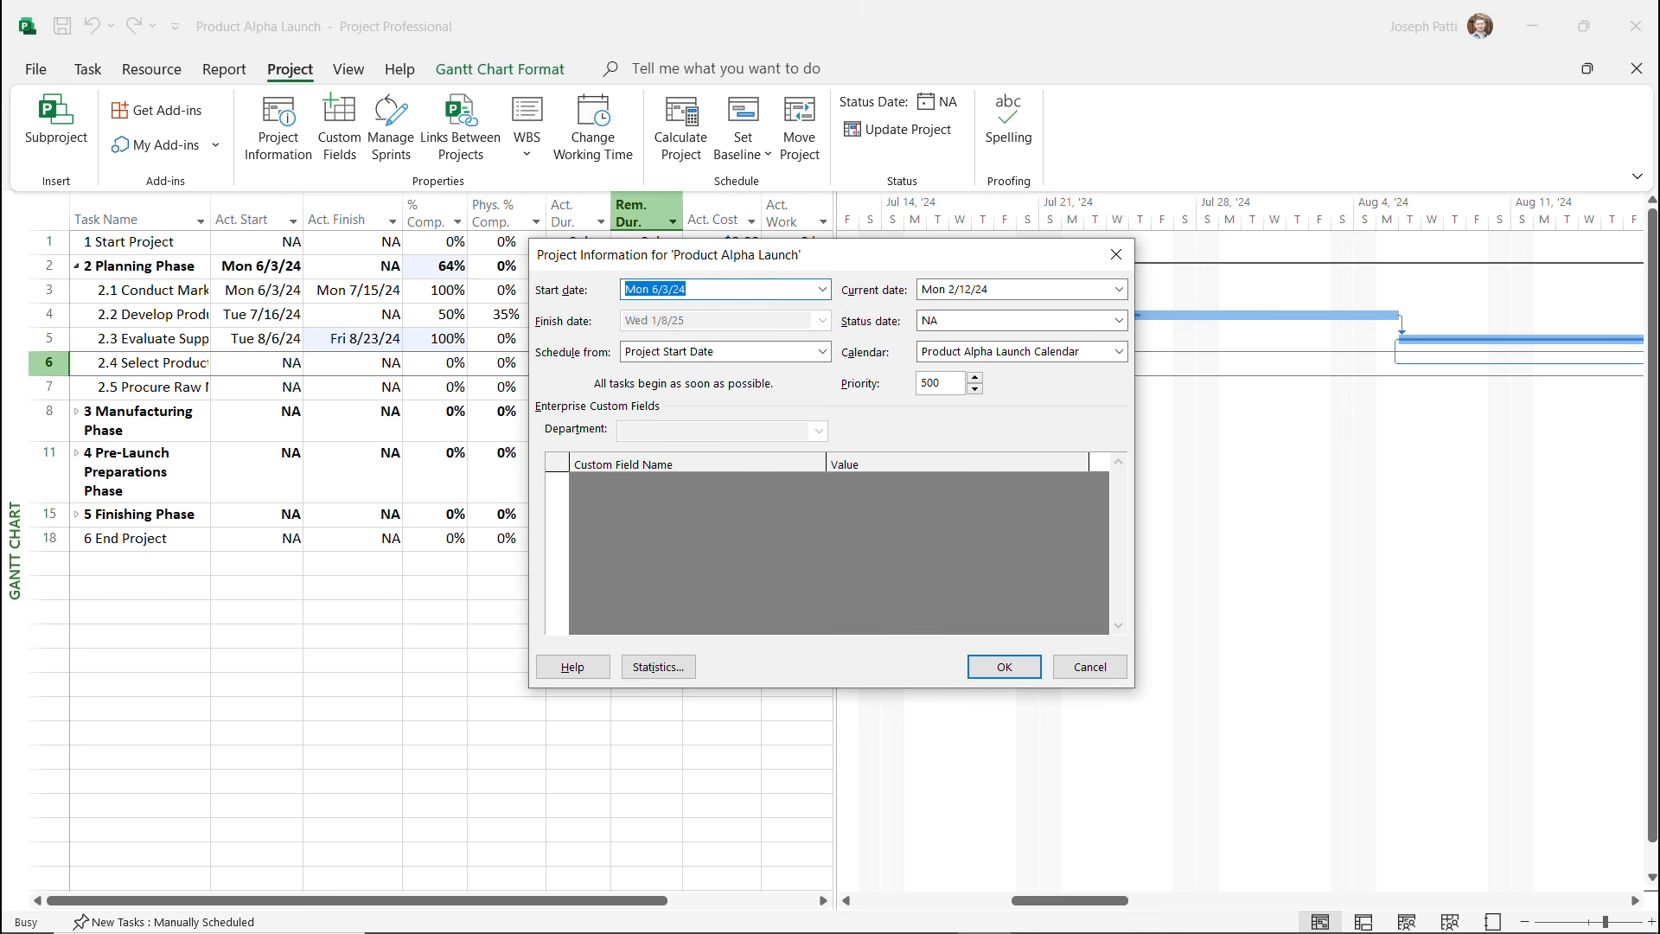
pyautogui.click(658, 667)
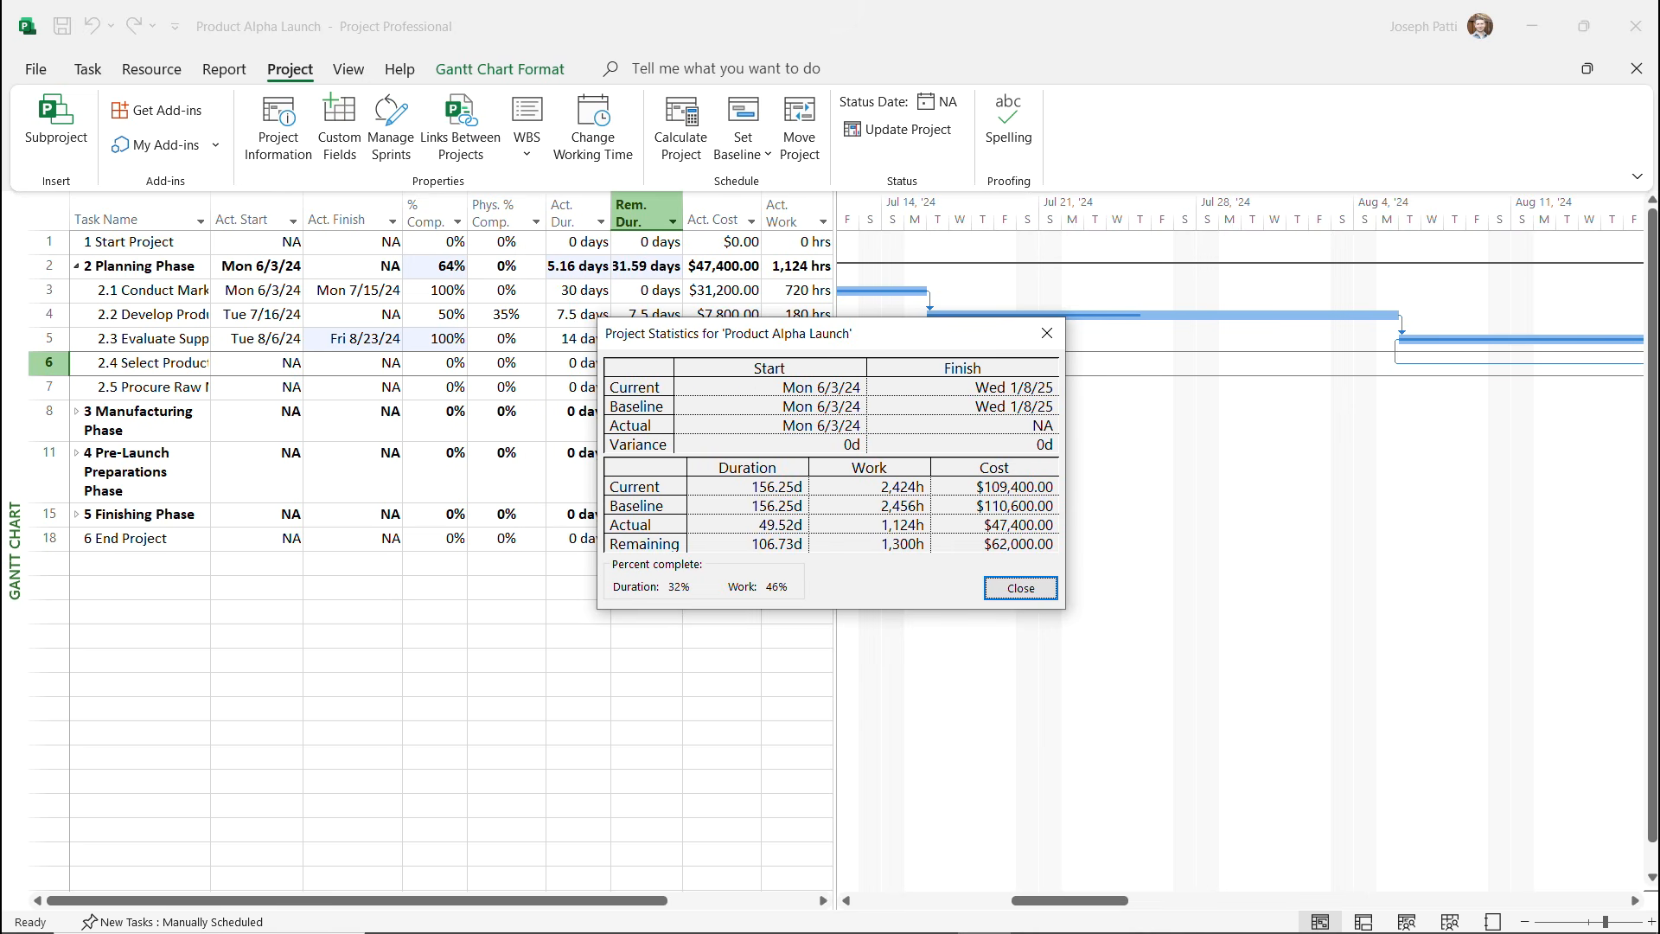
pyautogui.moveTo(778, 333); pyautogui.dragTo(457, 259)
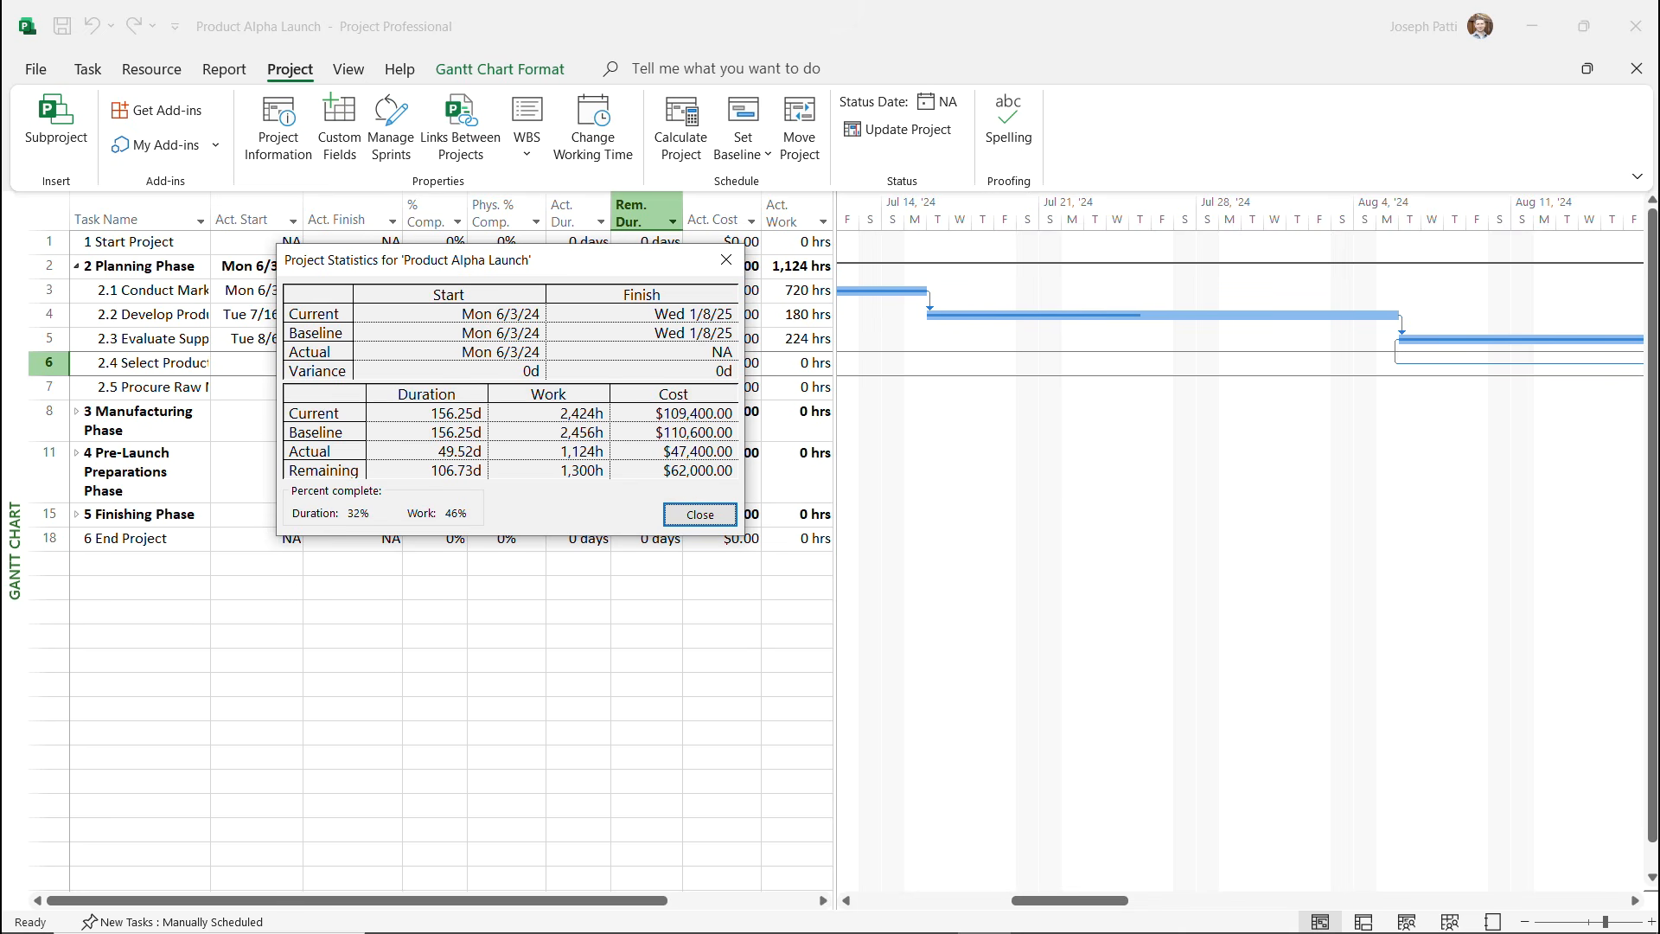
pyautogui.click(726, 260)
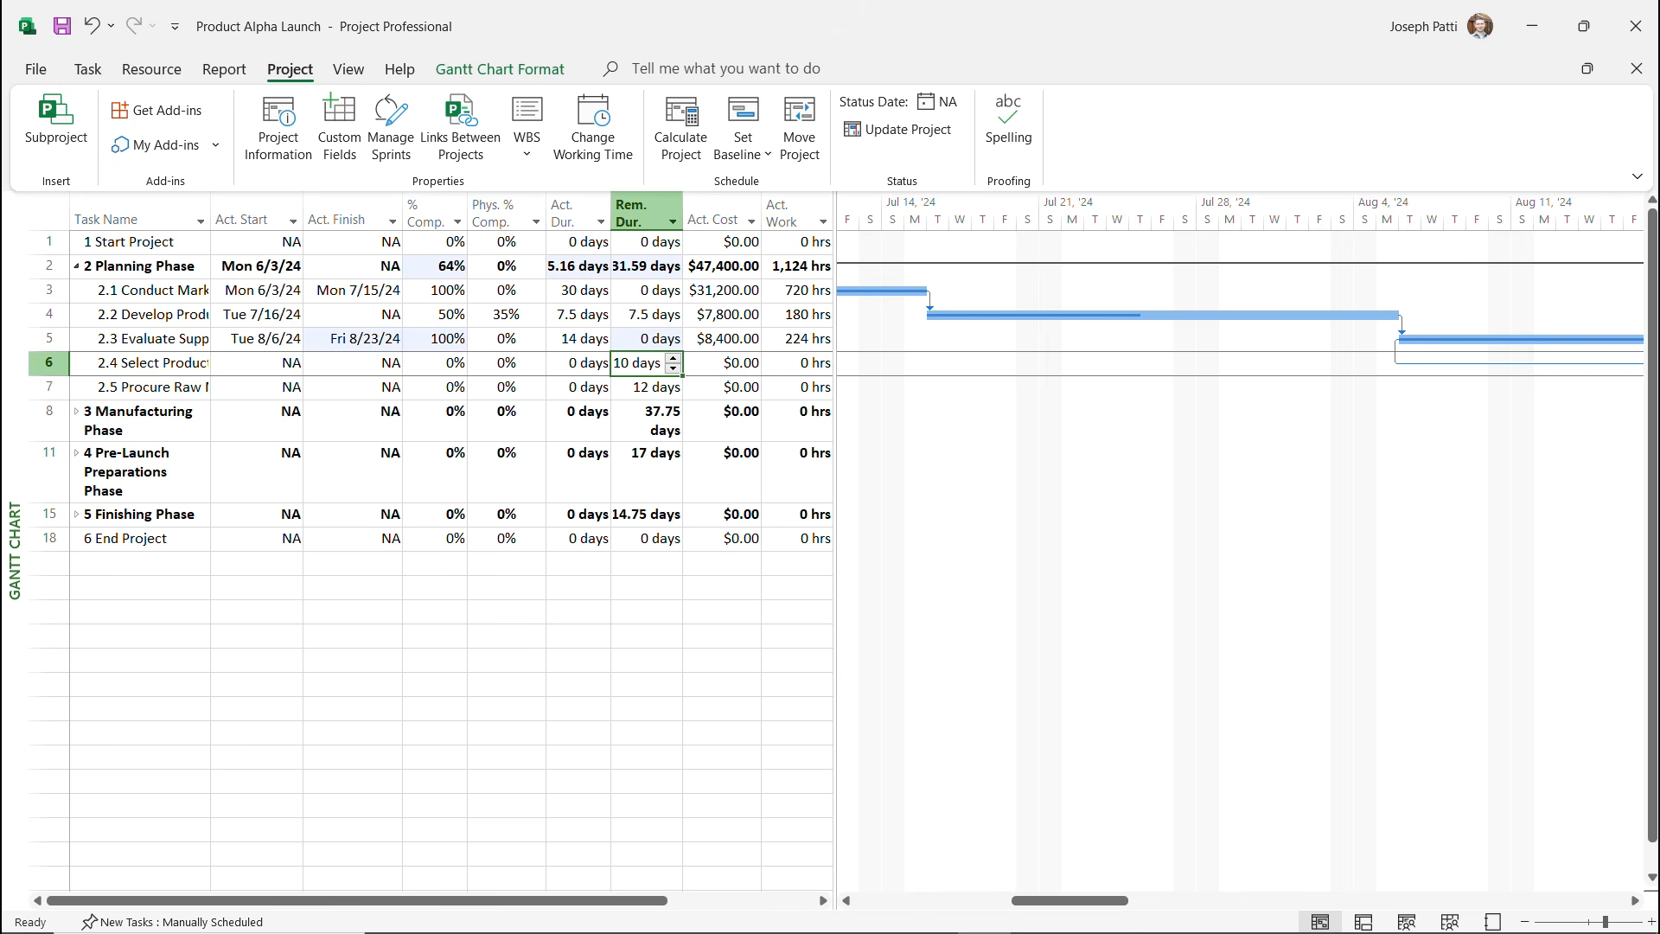
# Mark the Select Product Manufacturer task 50% complete in the Tracking table.
pyautogui.click(434, 363)
pyautogui.write('50')
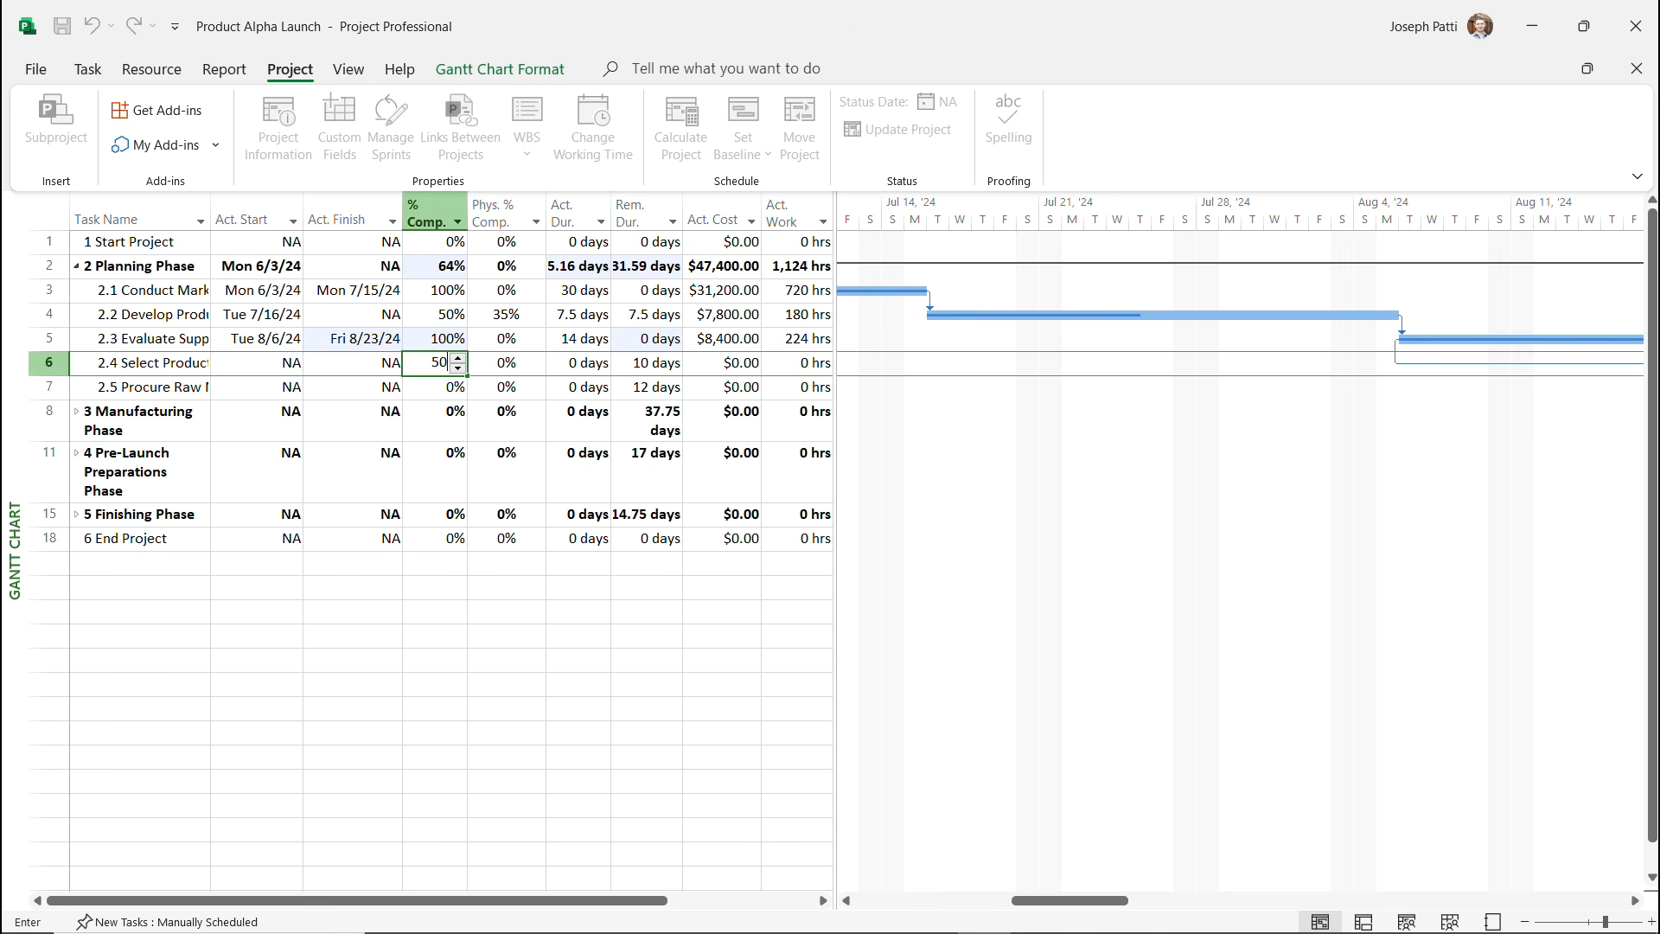
pyautogui.press('Return')
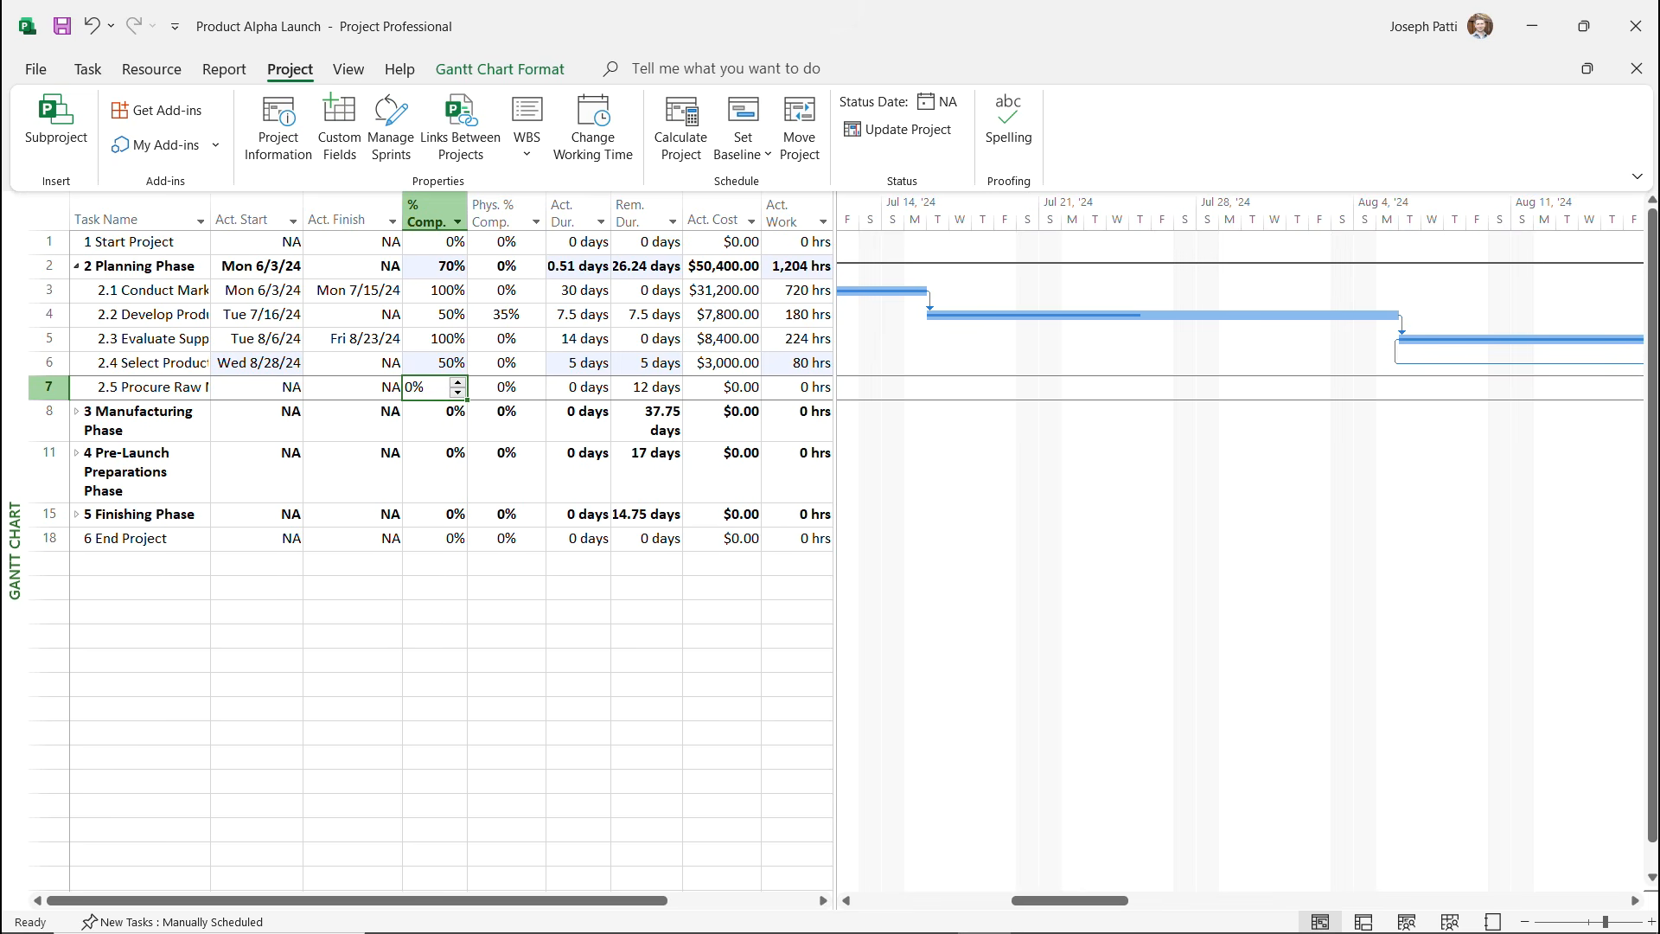
# Give the Select Product Manufacturer task an actual duration of 8 days and a remaining duration of 0 days.
pyautogui.click(578, 362)
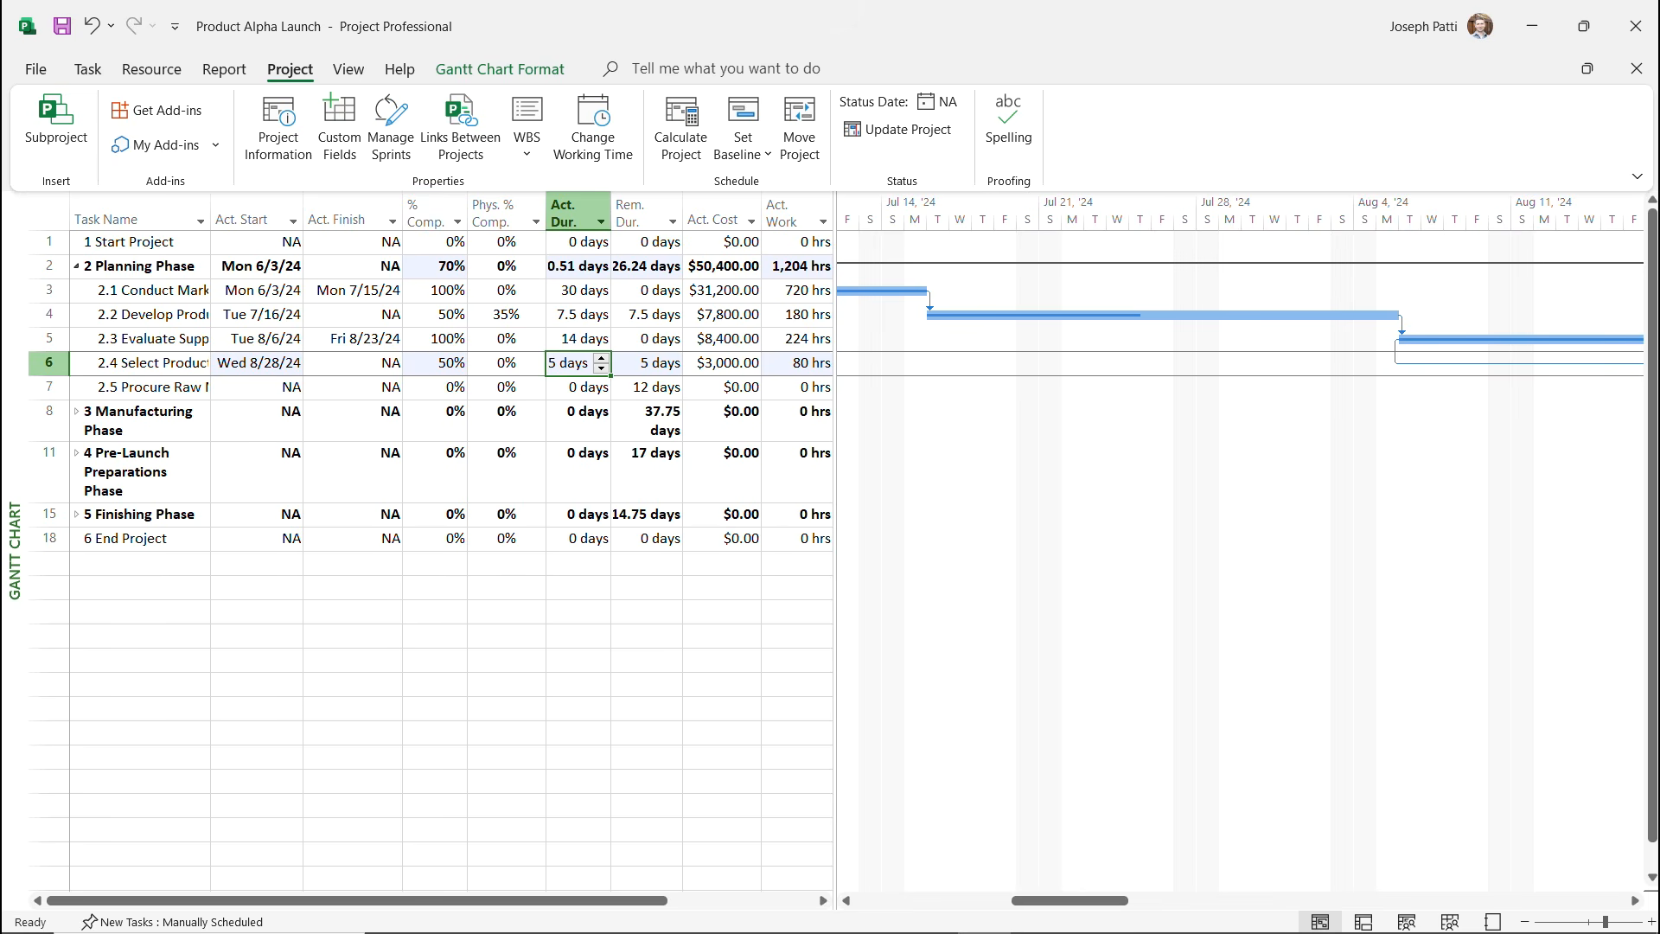
pyautogui.write('8')
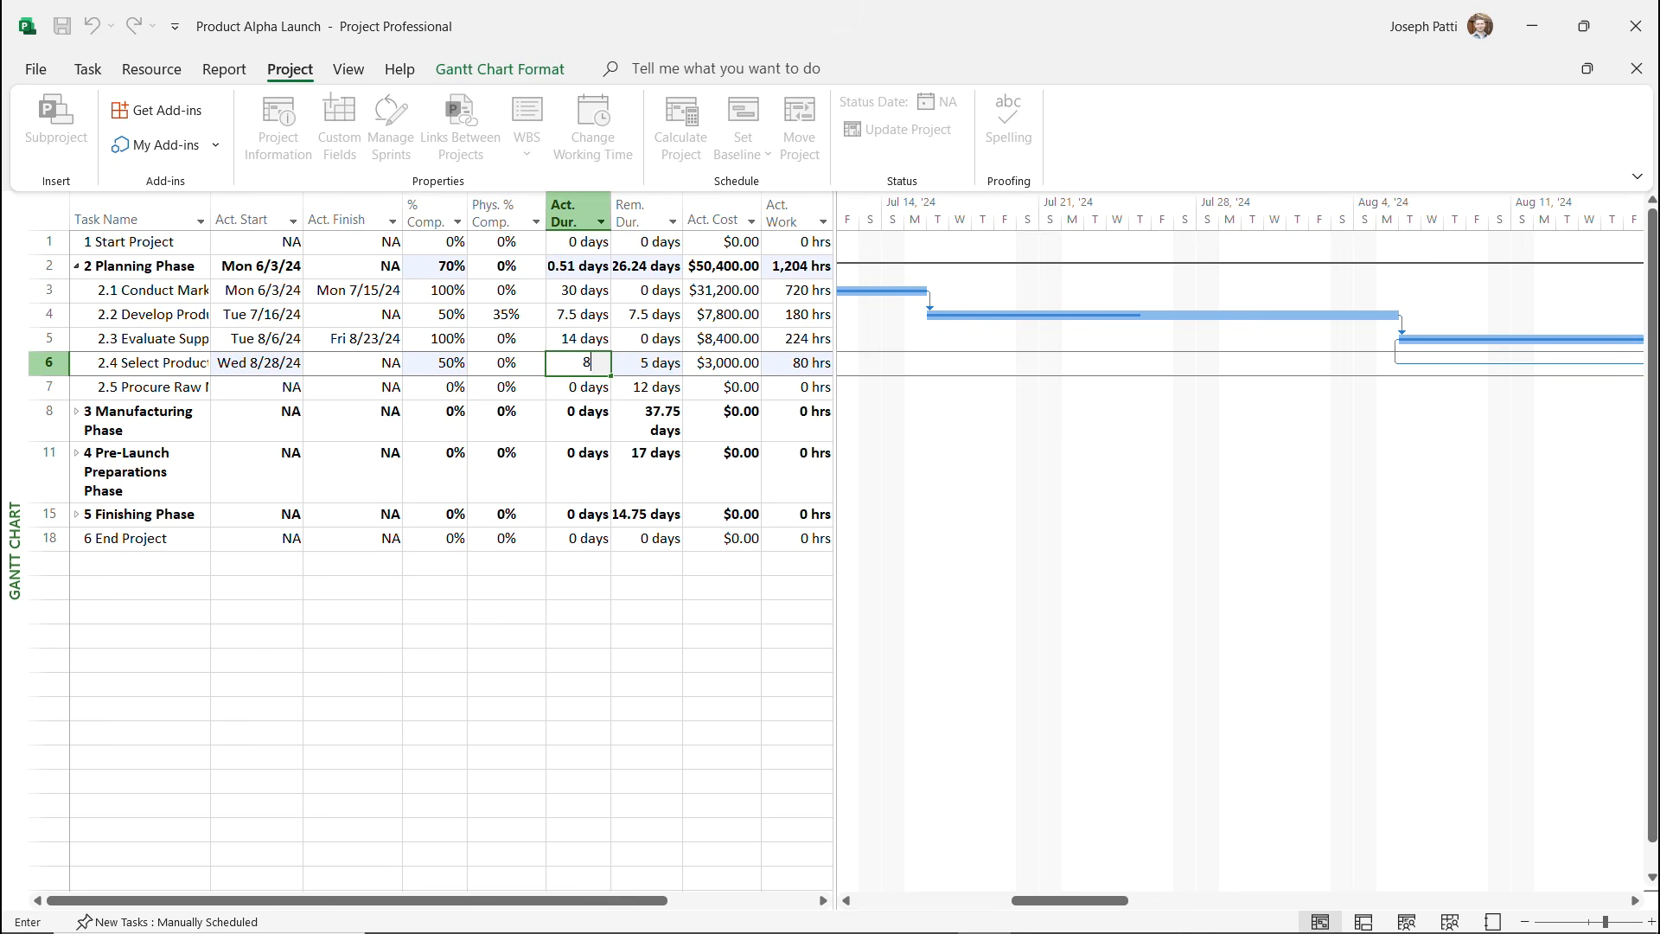
pyautogui.press('Tab')
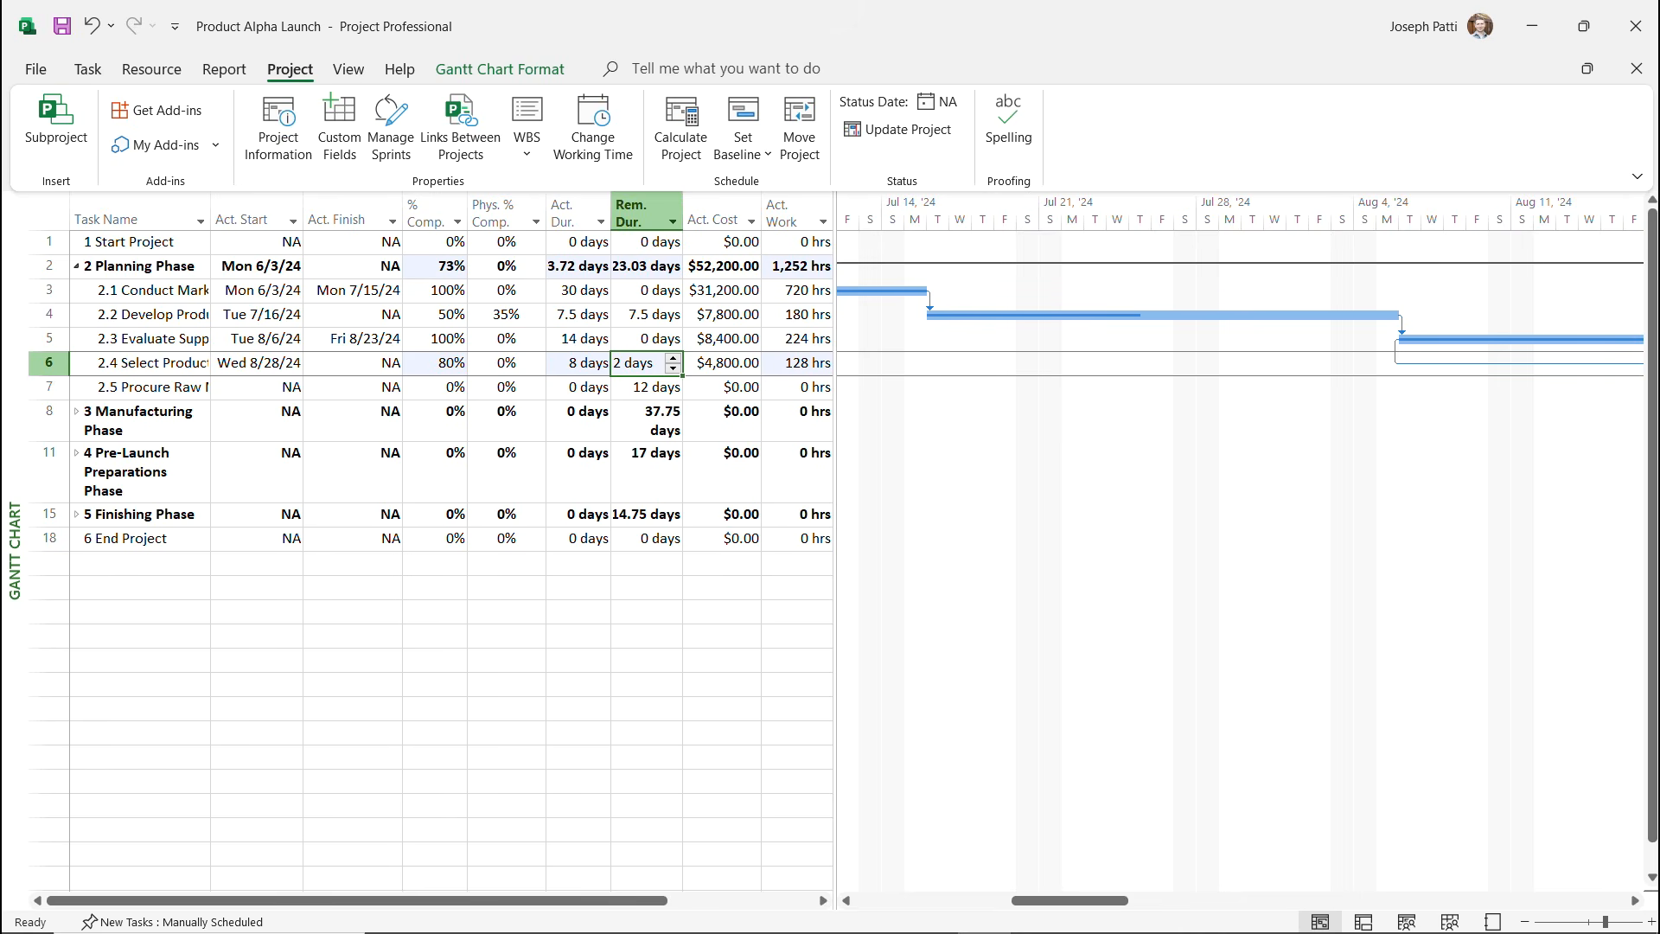
pyautogui.write('0')
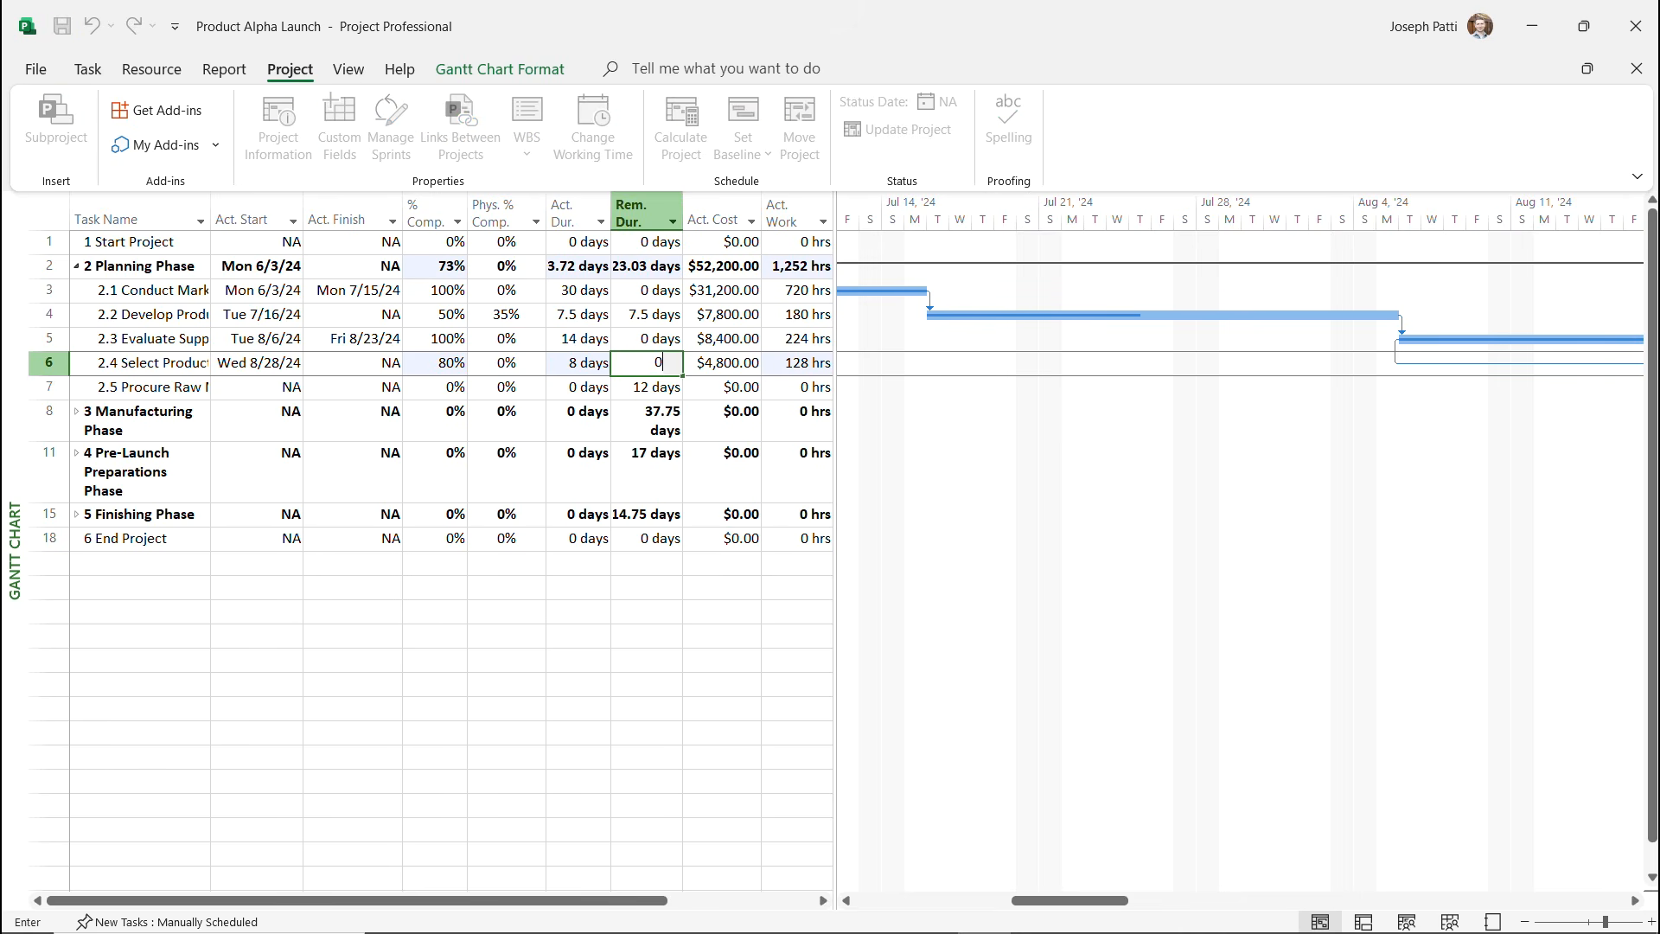
pyautogui.press('Return')
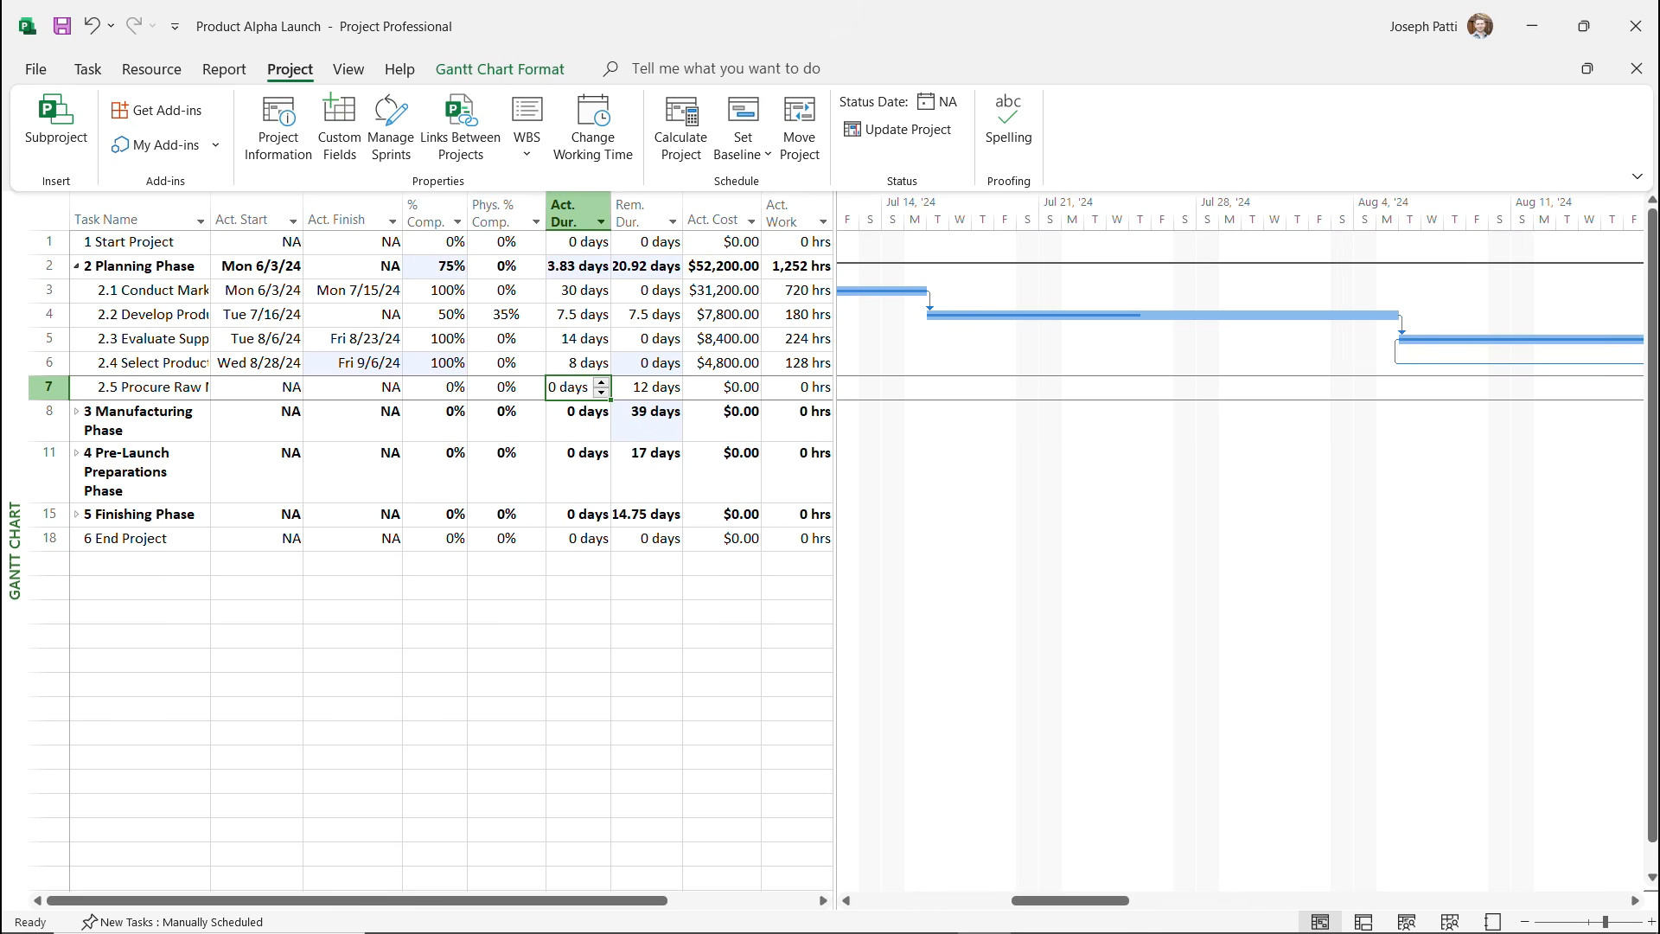
# Check the Product Alpha Launch project statistics for current, baseline and actual figures after the latest task update, and close them.
pyautogui.click(278, 125)
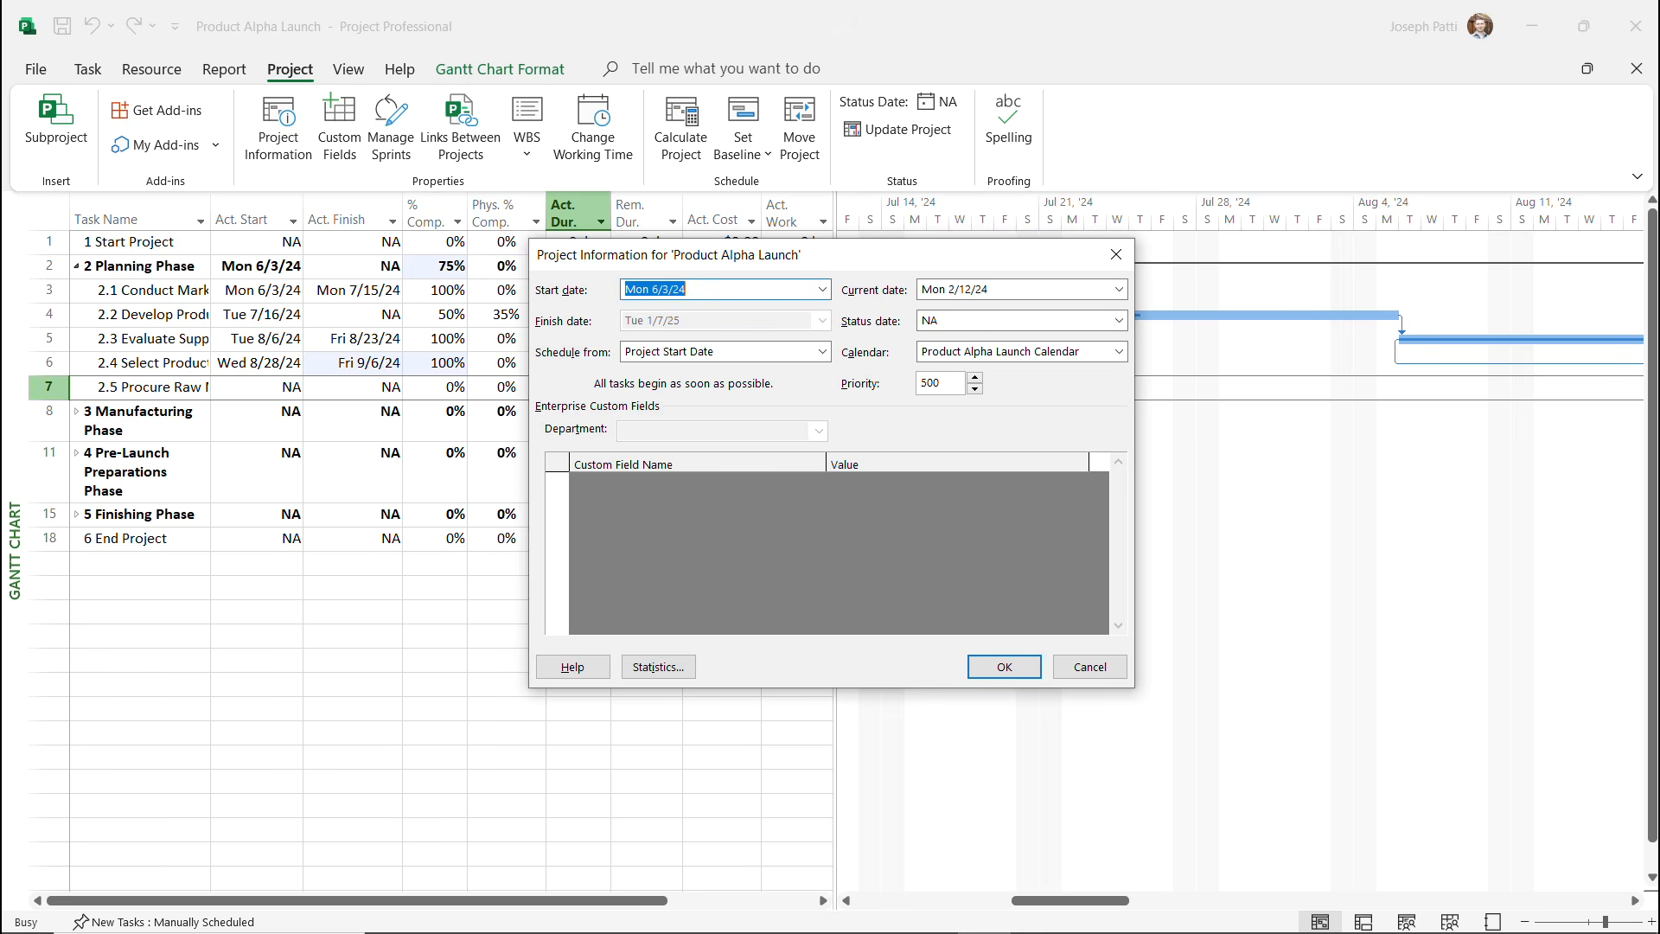
pyautogui.click(658, 667)
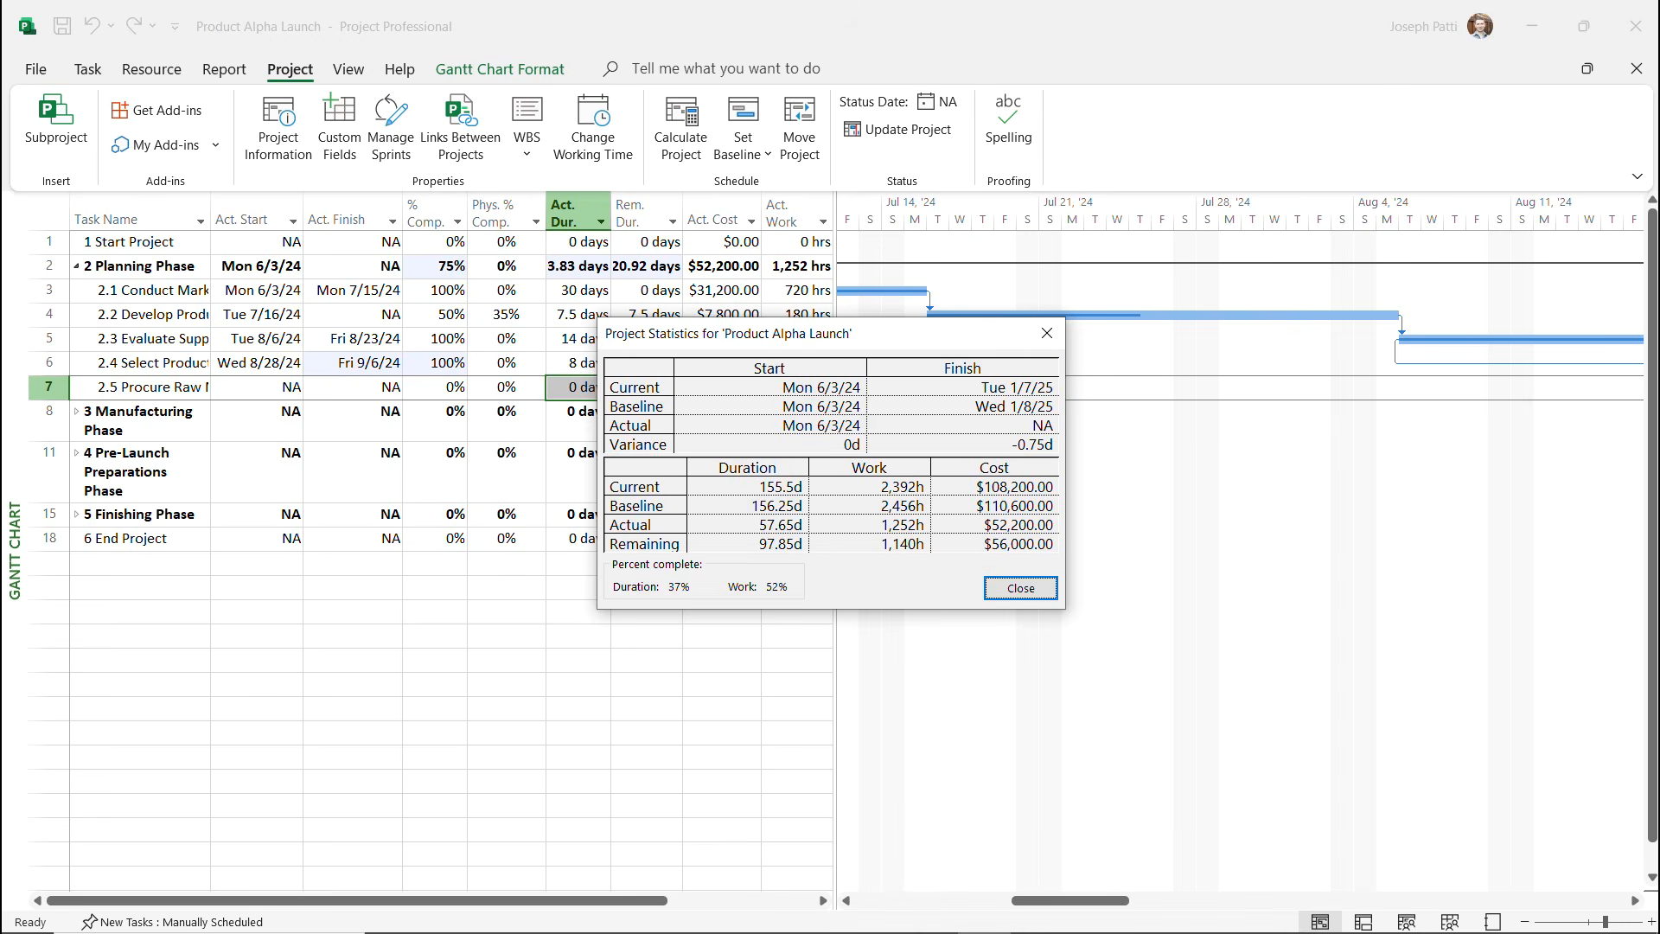
pyautogui.click(1030, 254)
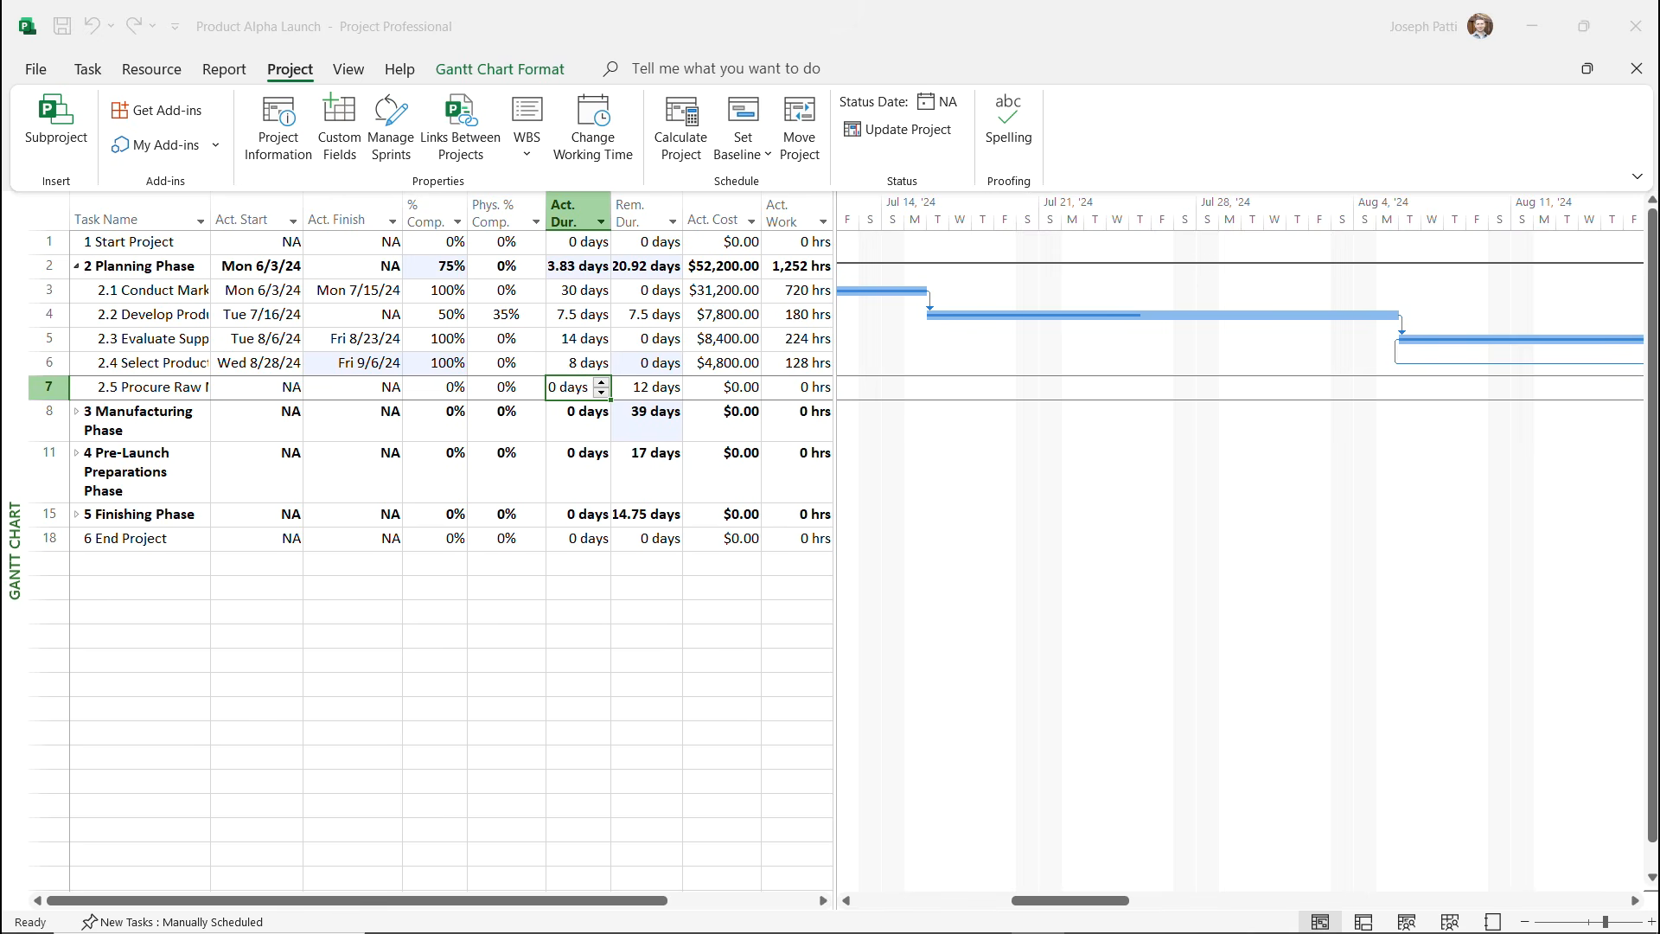
# Copy the Tracking task table as a new table definition named "Tracking With my Baseline Values".
pyautogui.click(348, 69)
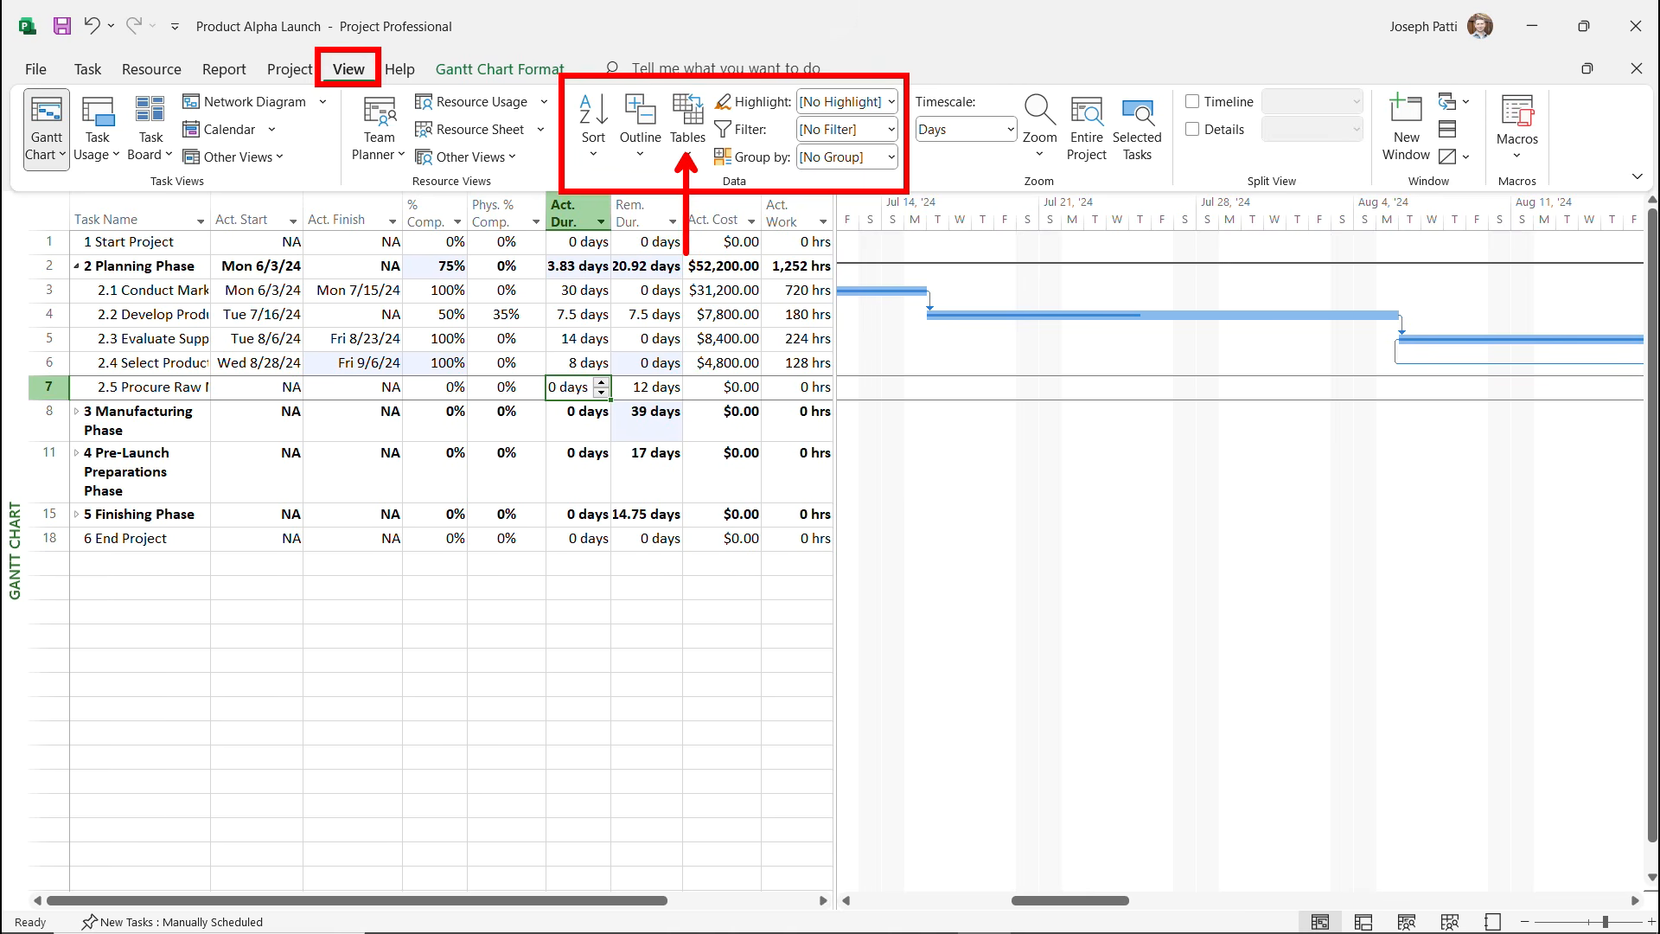
pyautogui.click(687, 130)
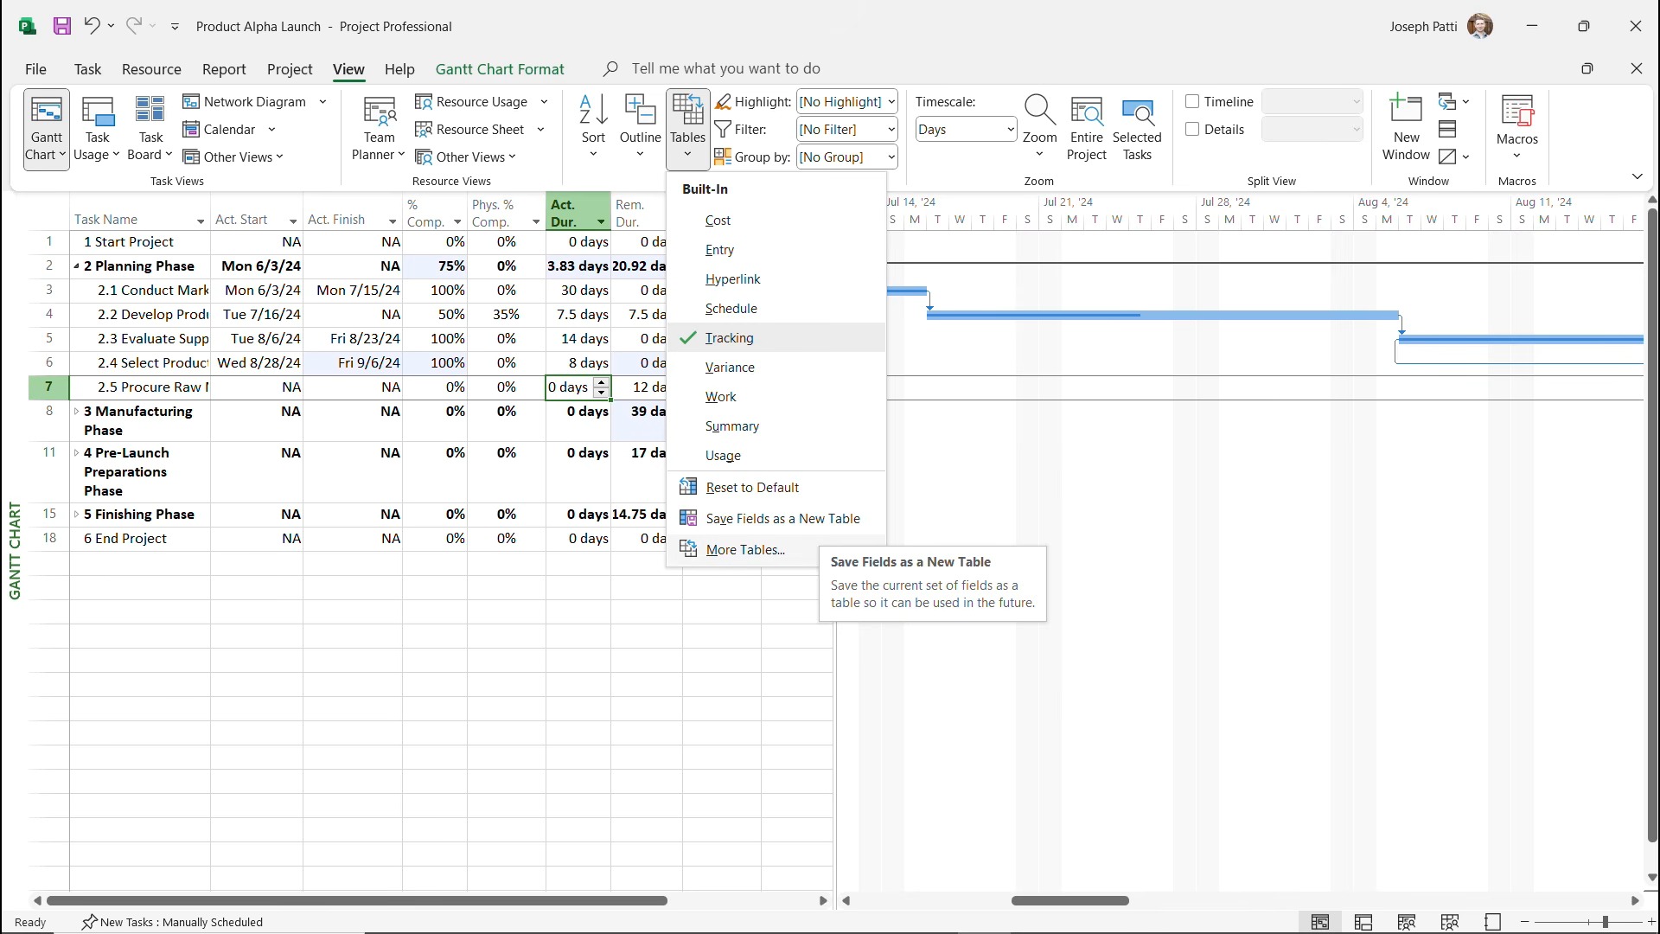
pyautogui.click(743, 549)
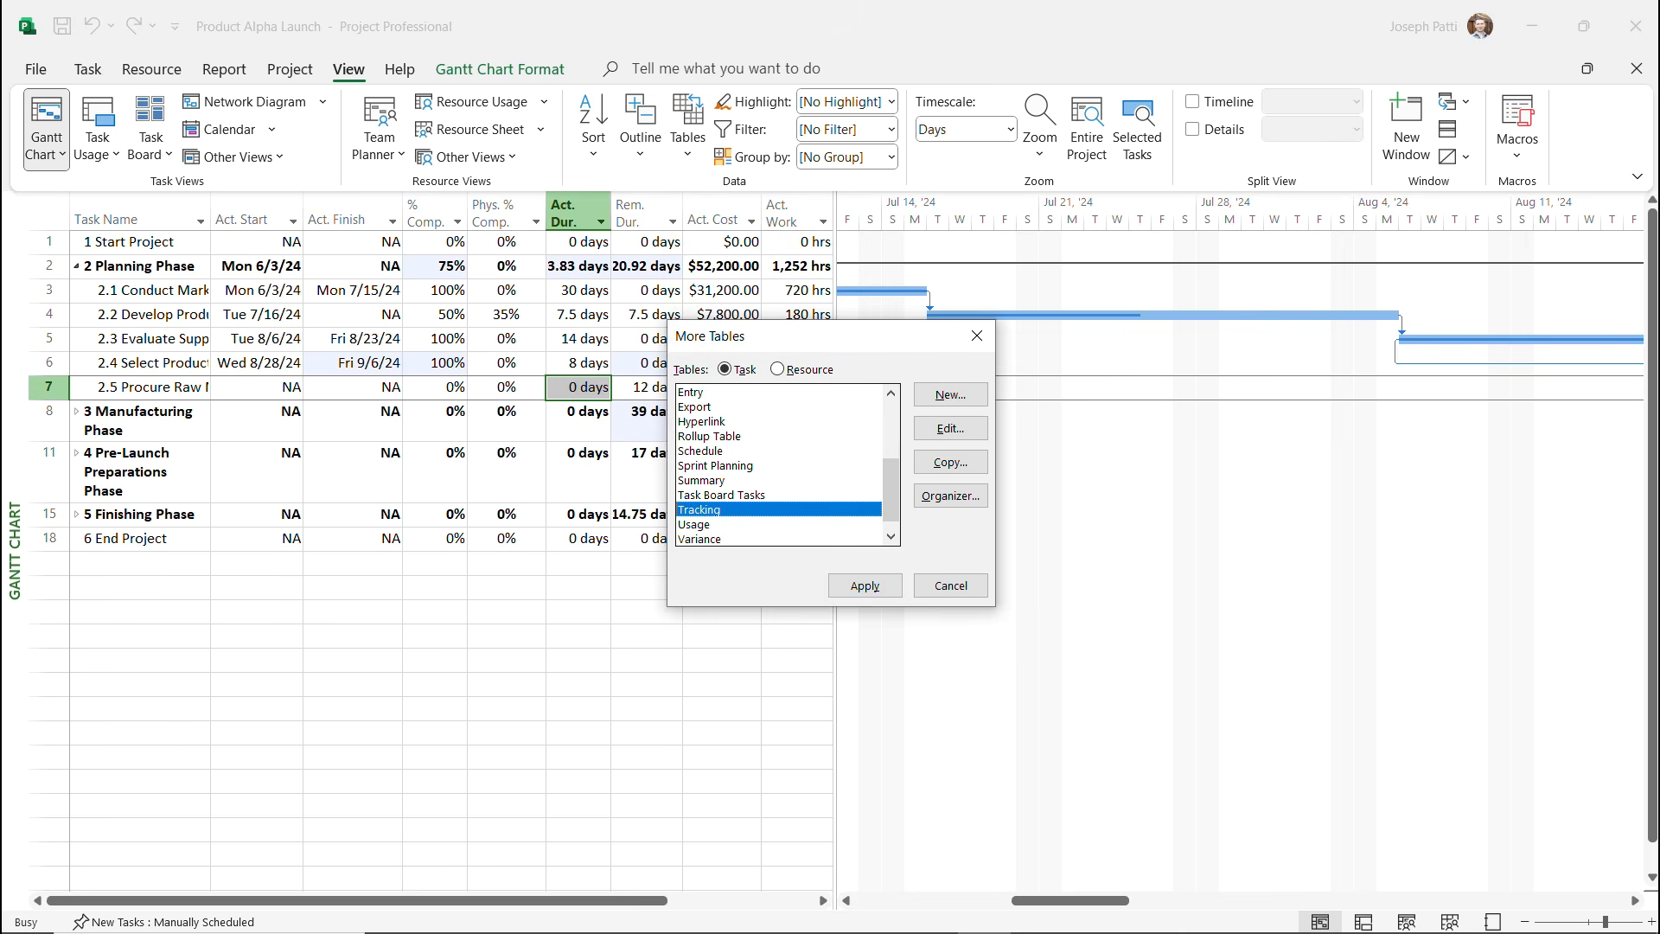
pyautogui.moveTo(795, 337); pyautogui.dragTo(629, 275)
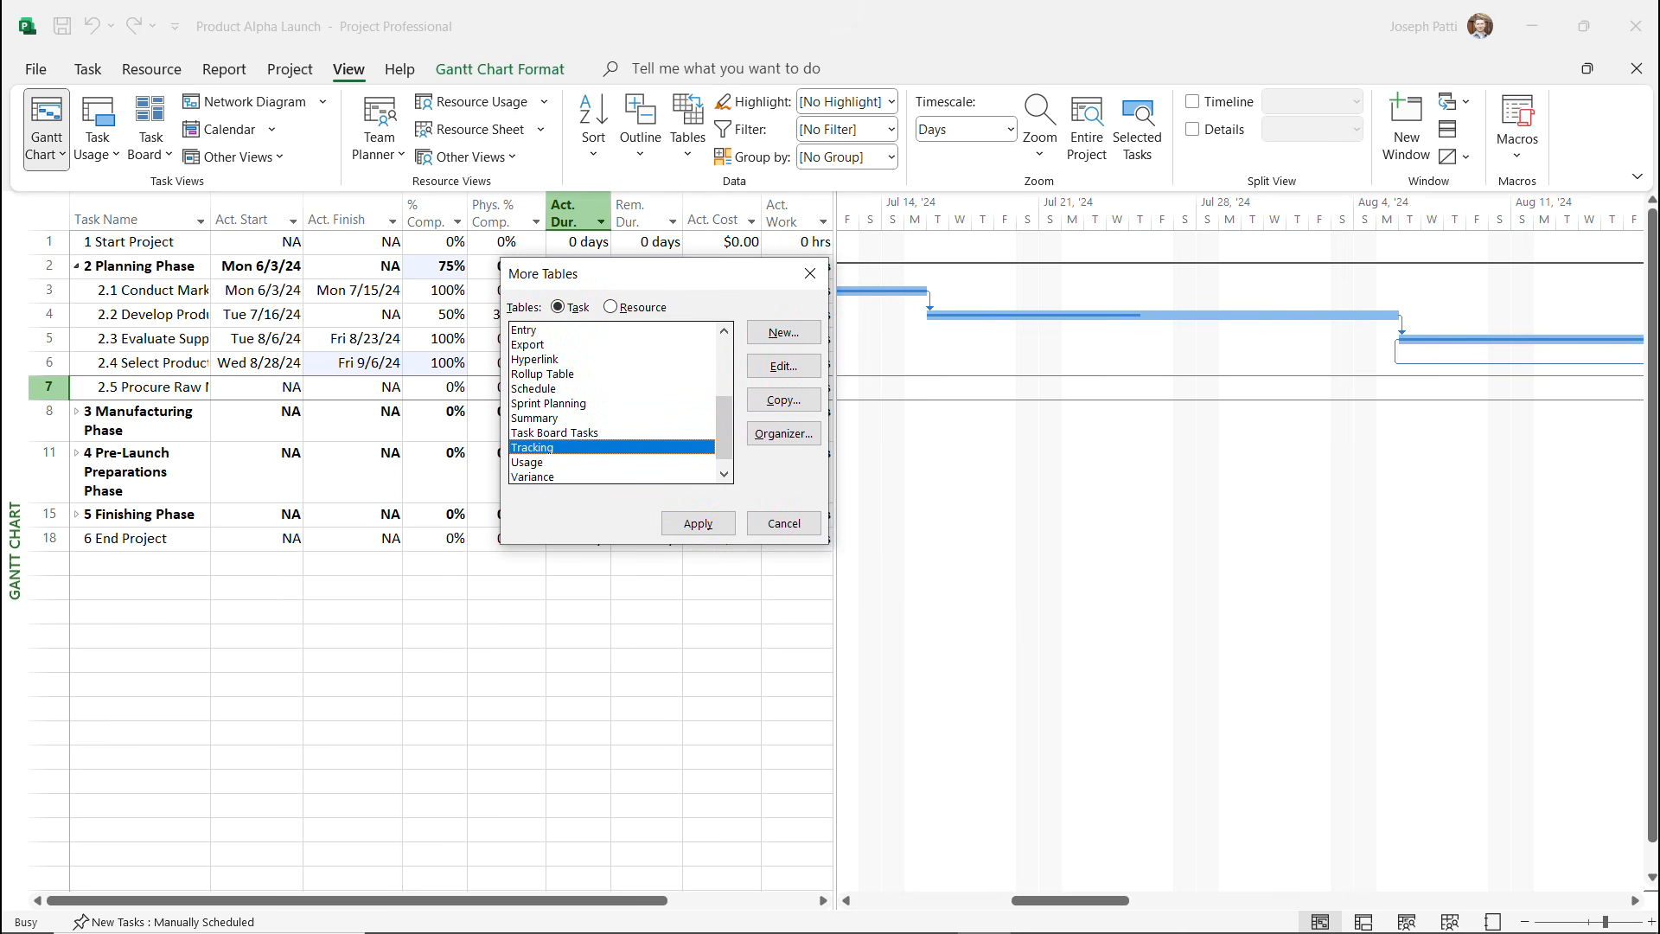
pyautogui.moveTo(723, 428); pyautogui.dragTo(723, 372)
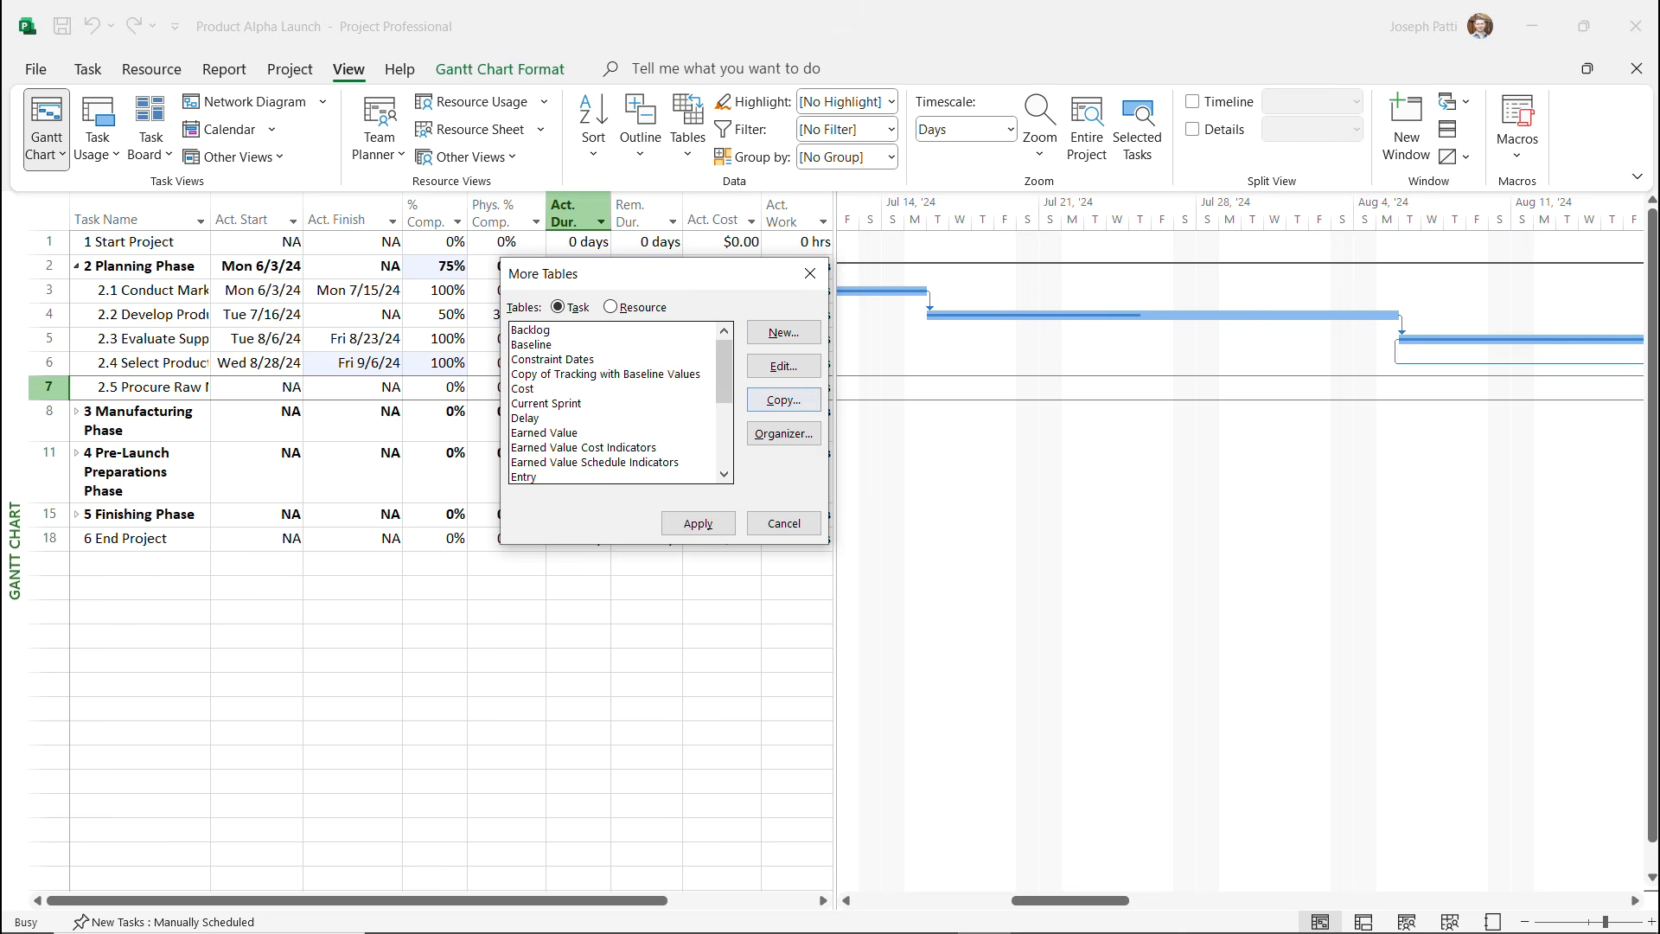
pyautogui.moveTo(724, 371); pyautogui.dragTo(724, 433)
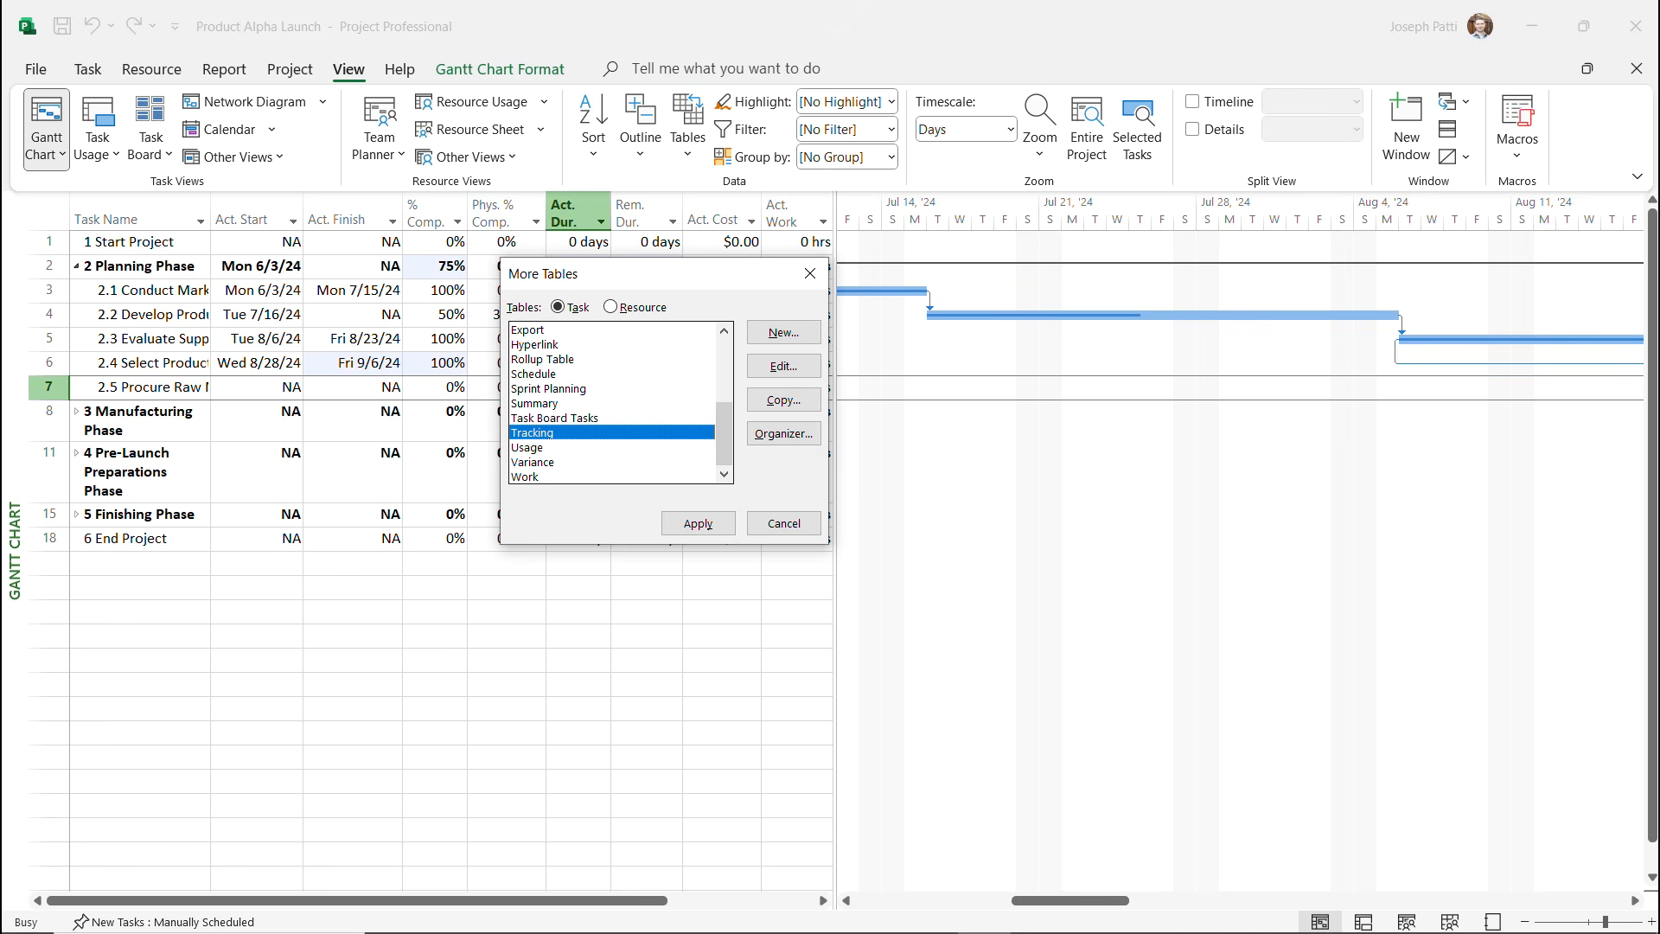
pyautogui.click(784, 399)
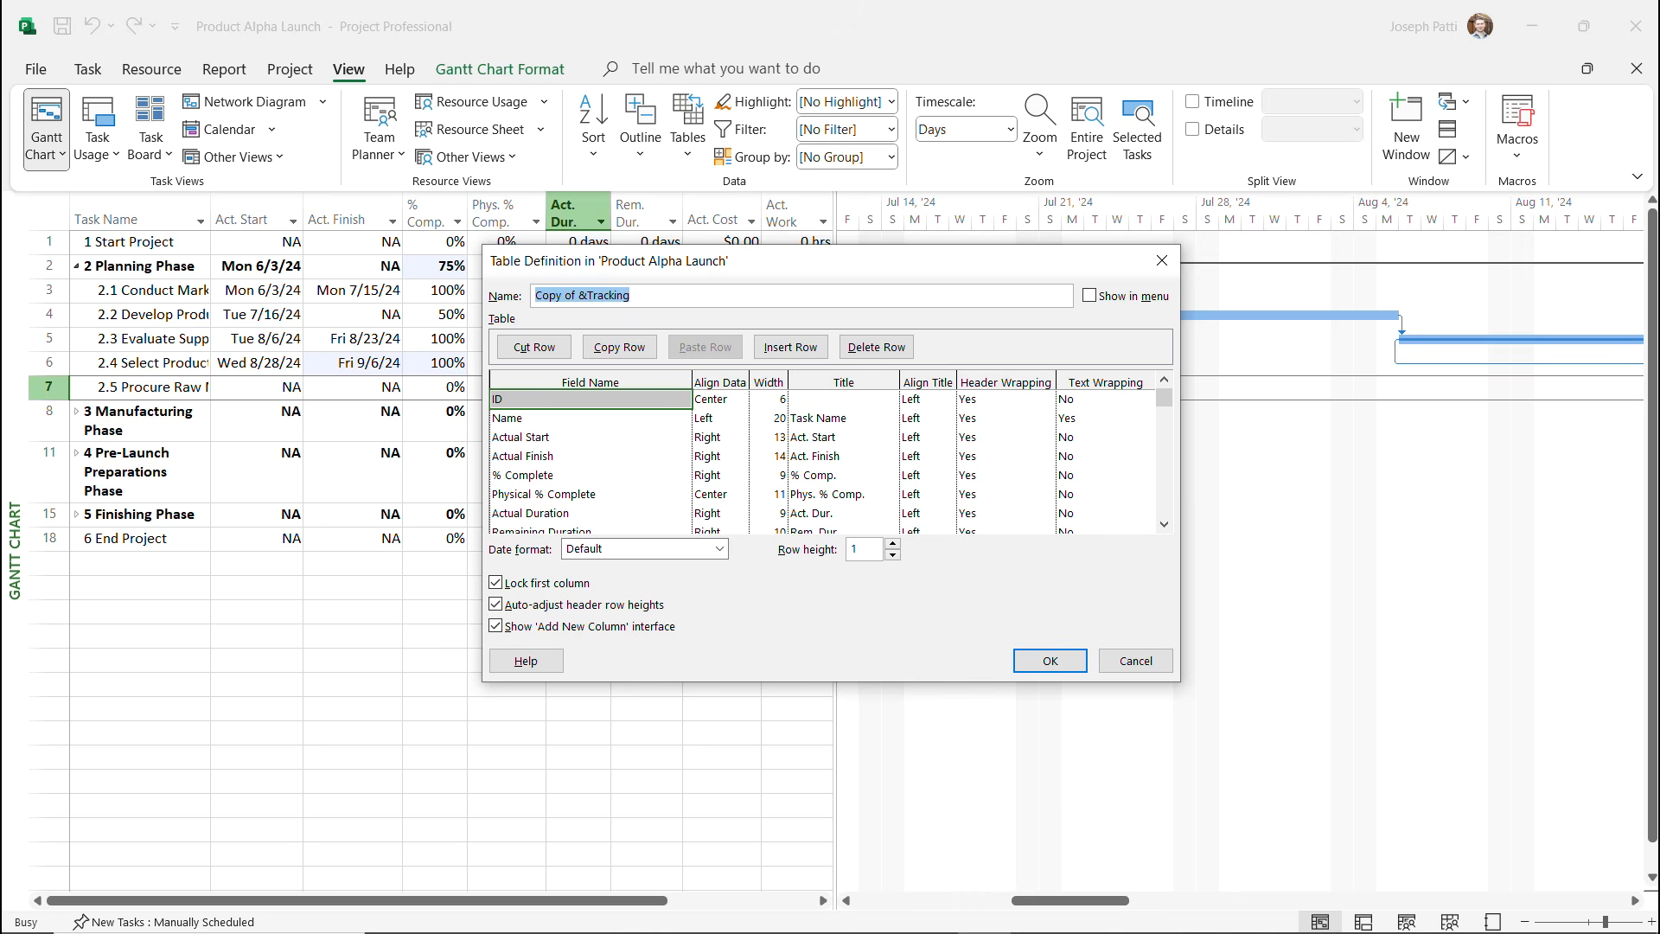
pyautogui.write('Tr')
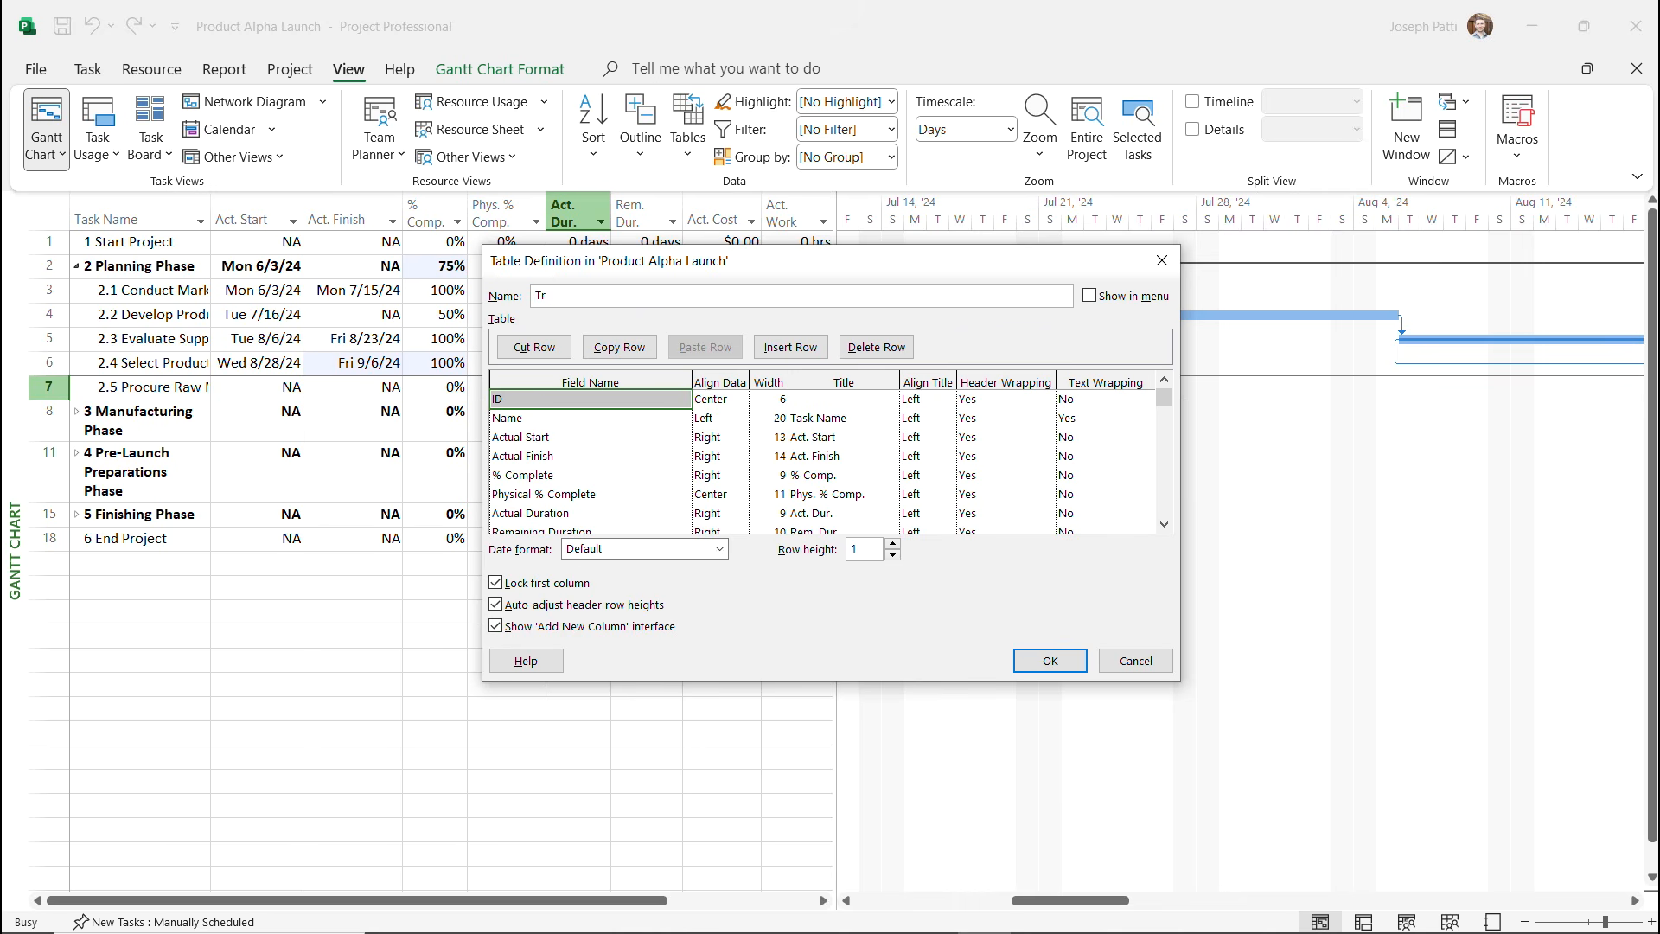
pyautogui.write('acking With my Baseline Values')
# Remove the Actual Cost and Actual Work fields from the new table definition.
pyautogui.moveTo(1163, 397); pyautogui.dragTo(1163, 399)
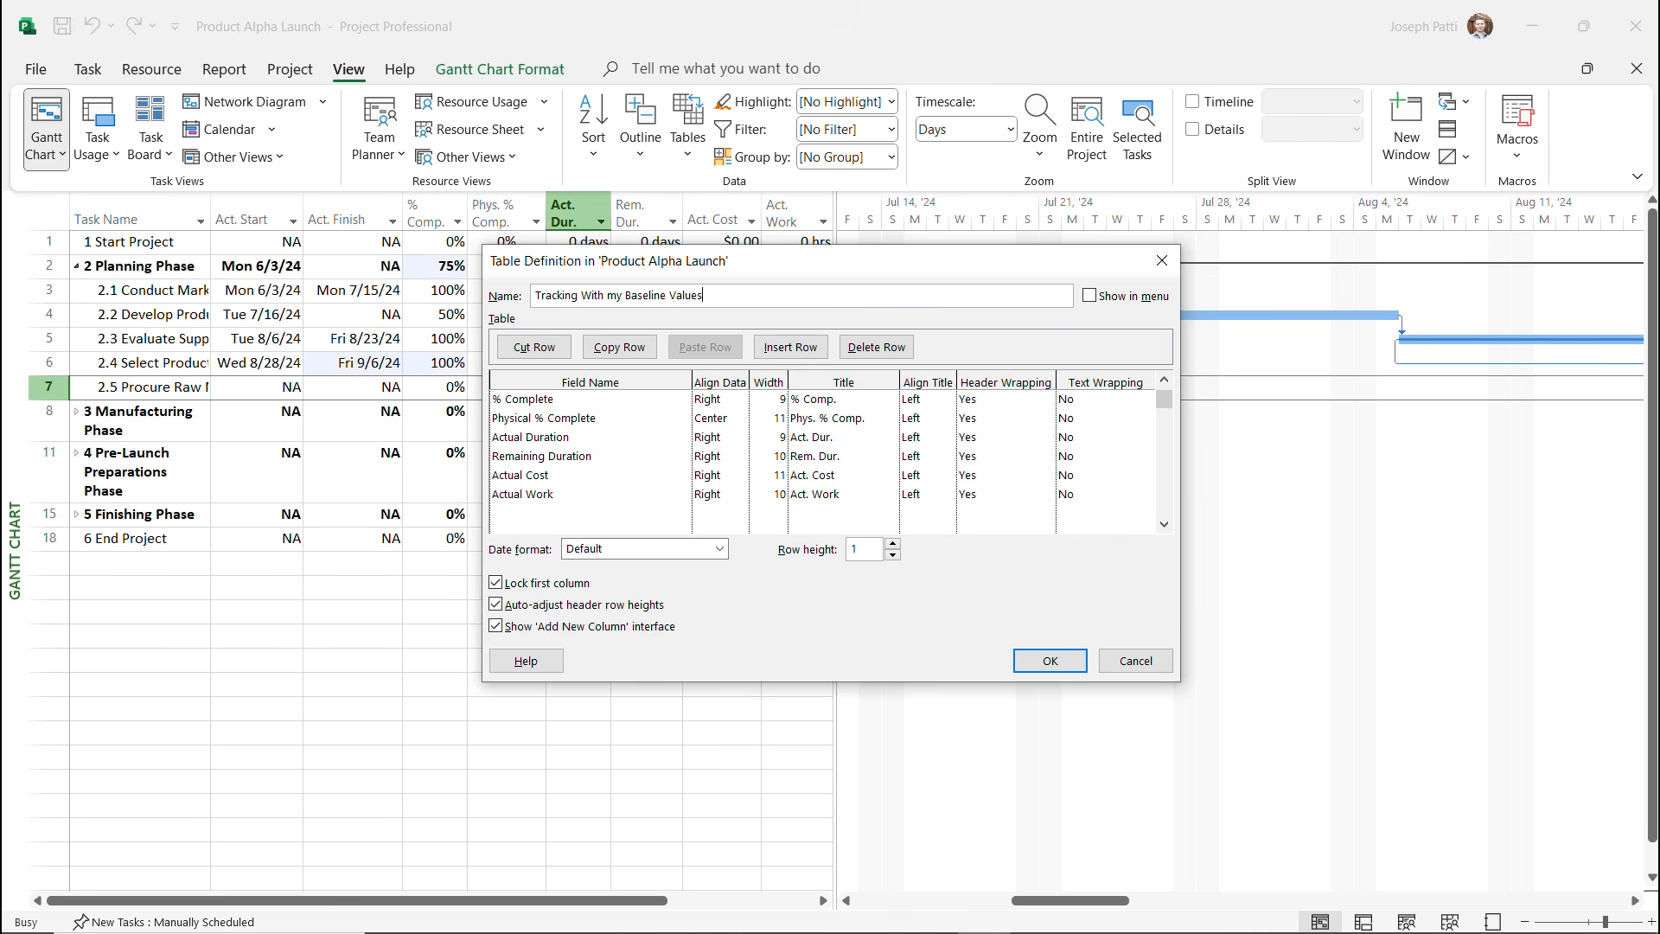
pyautogui.click(591, 493)
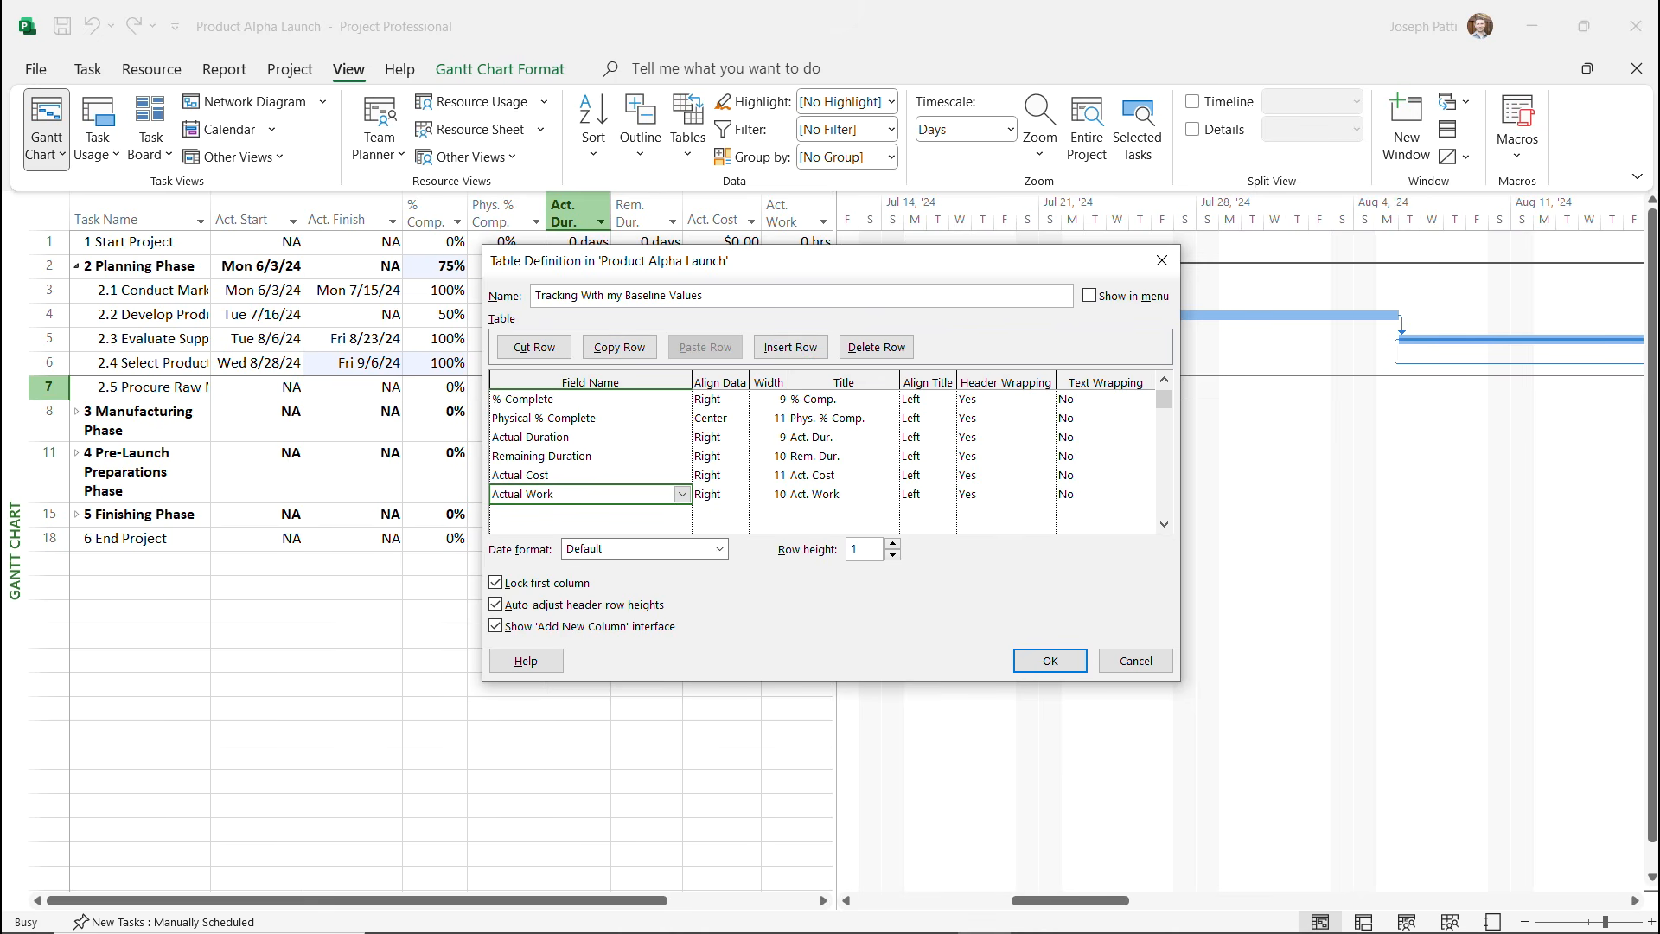
pyautogui.click(591, 475)
pyautogui.press('Delete')
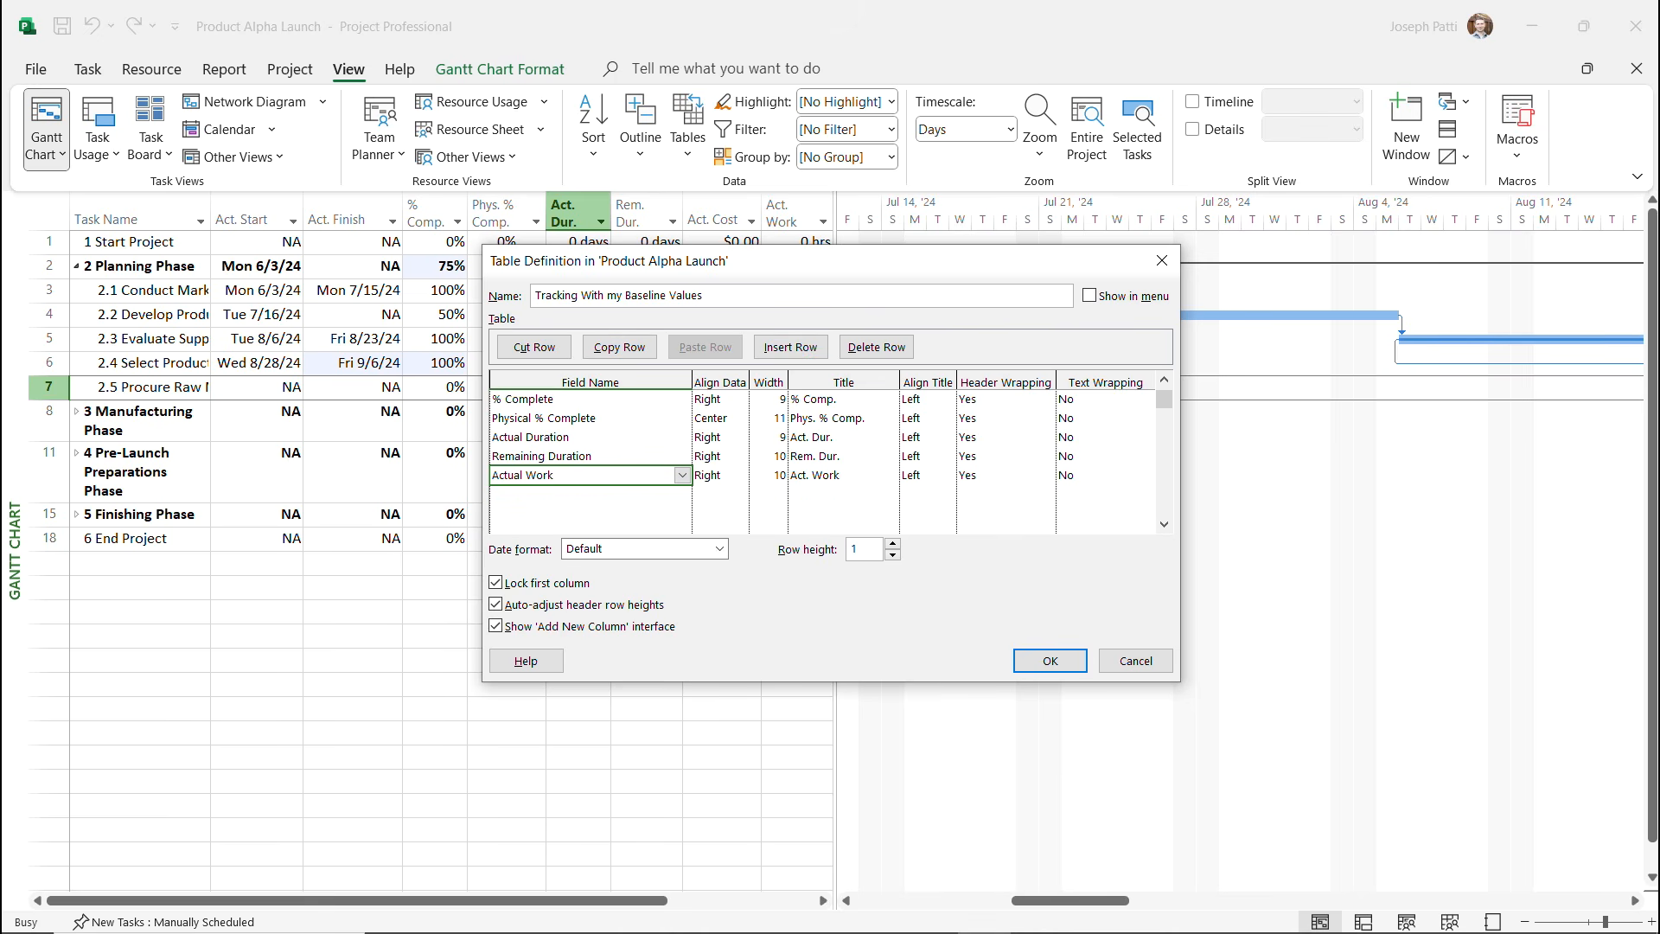
pyautogui.press('Up')
pyautogui.press('Down')
pyautogui.press('Delete')
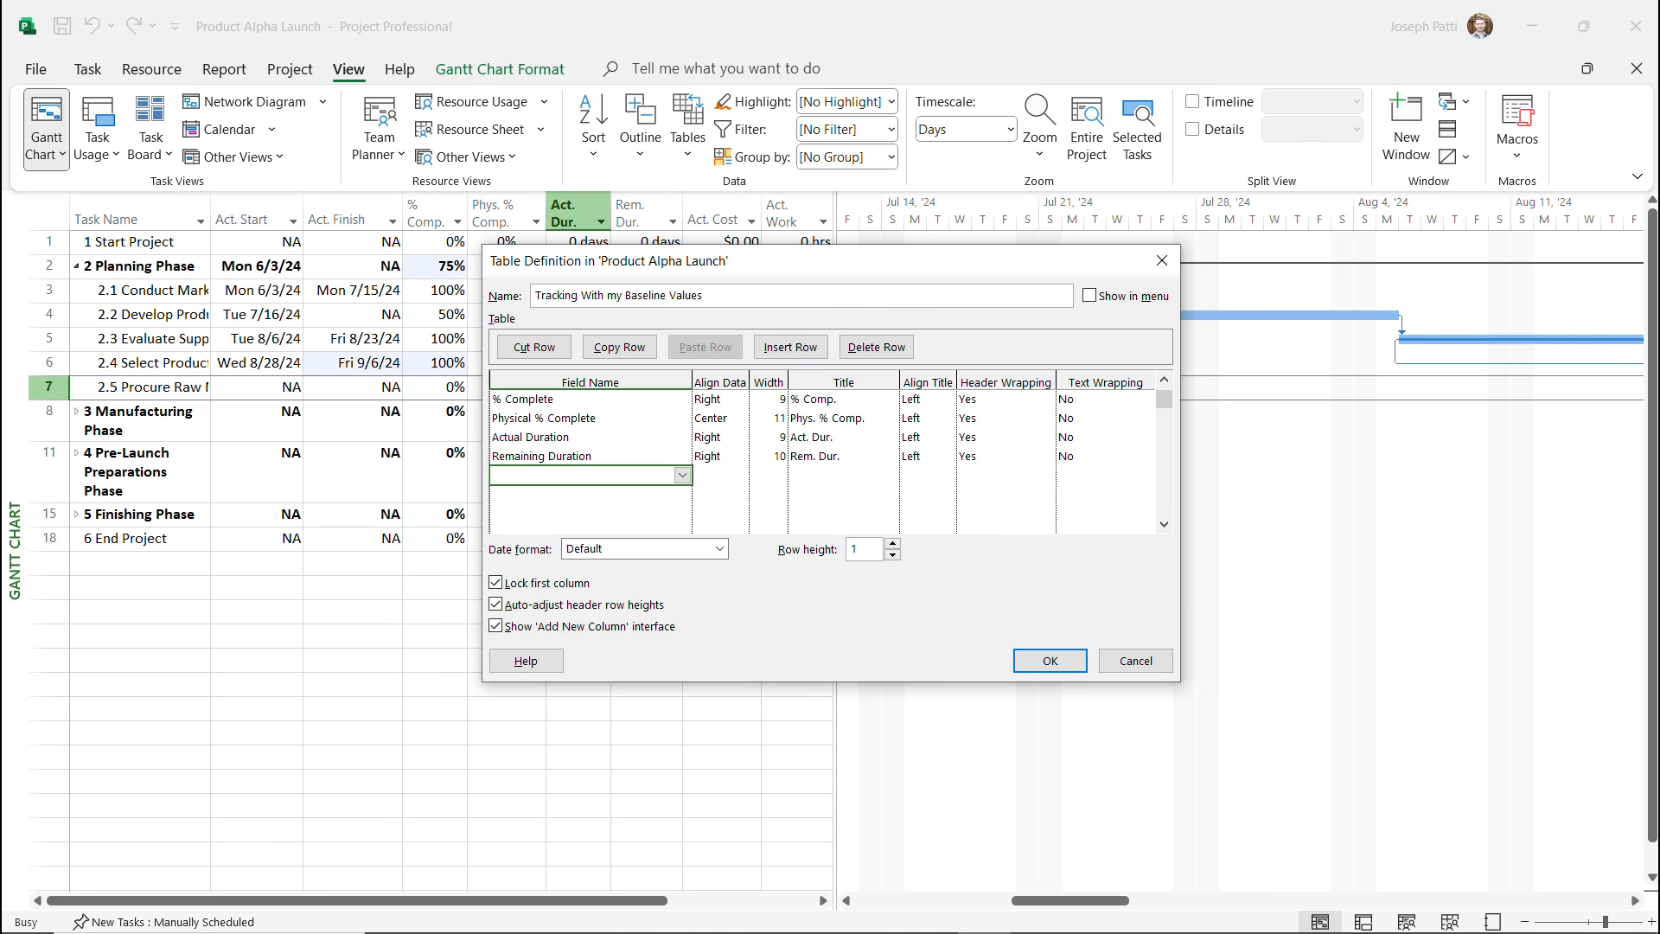
# Insert a Baseline Start field between Actual Start and Actual Finish in the table definition.
pyautogui.click(1164, 379)
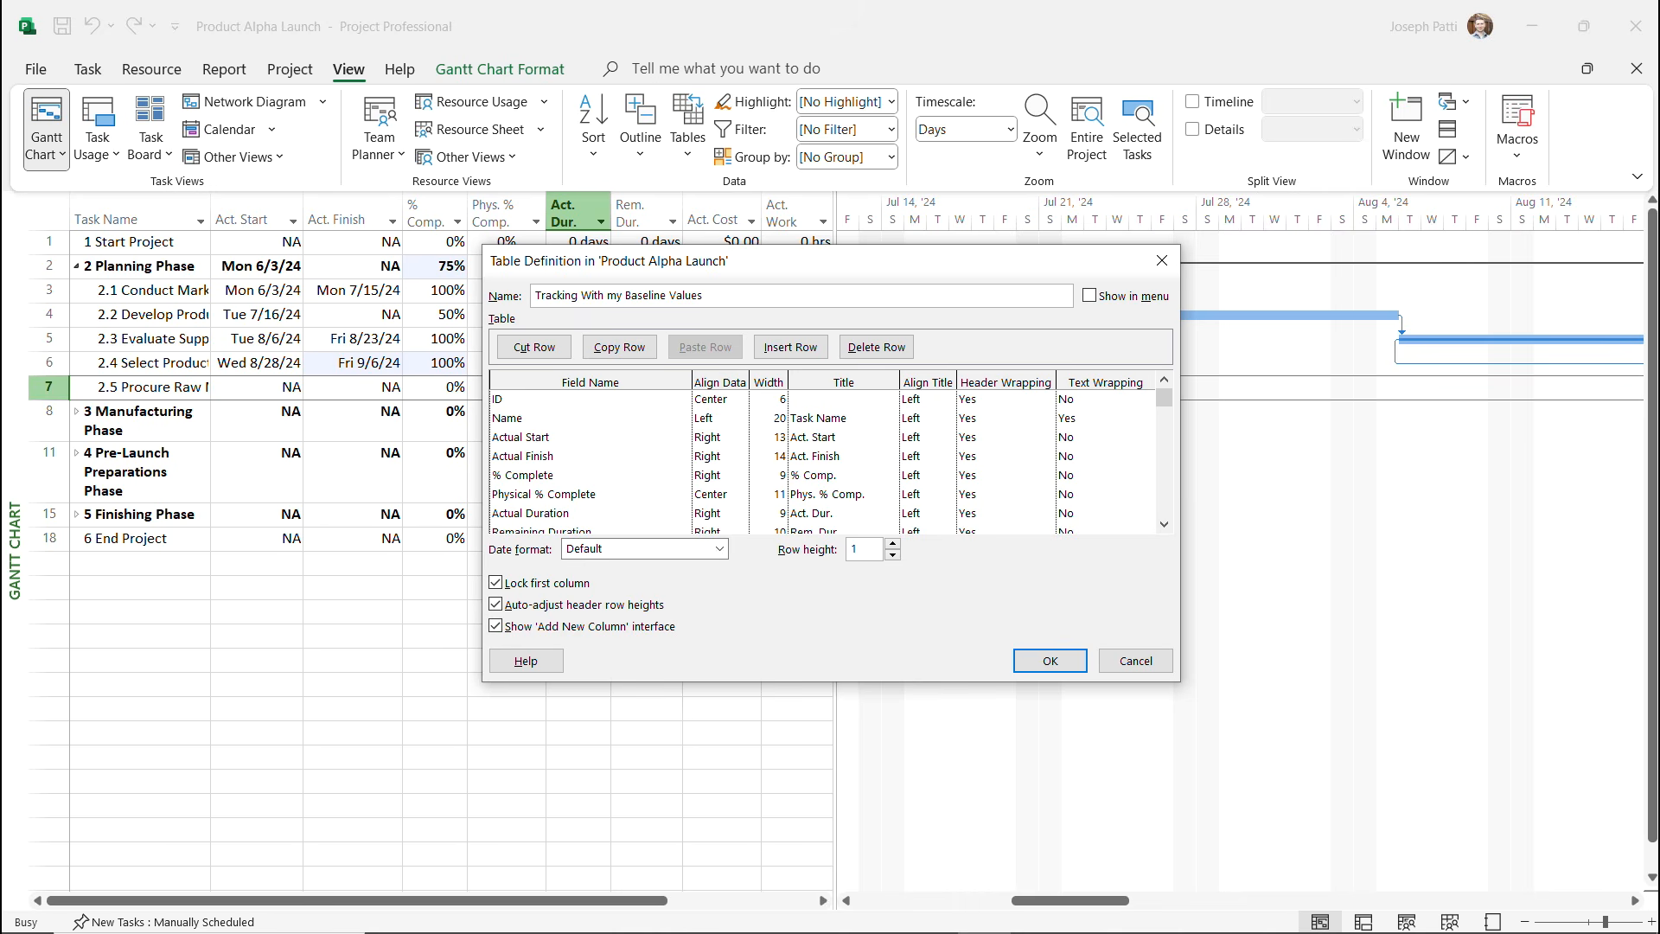
pyautogui.click(580, 456)
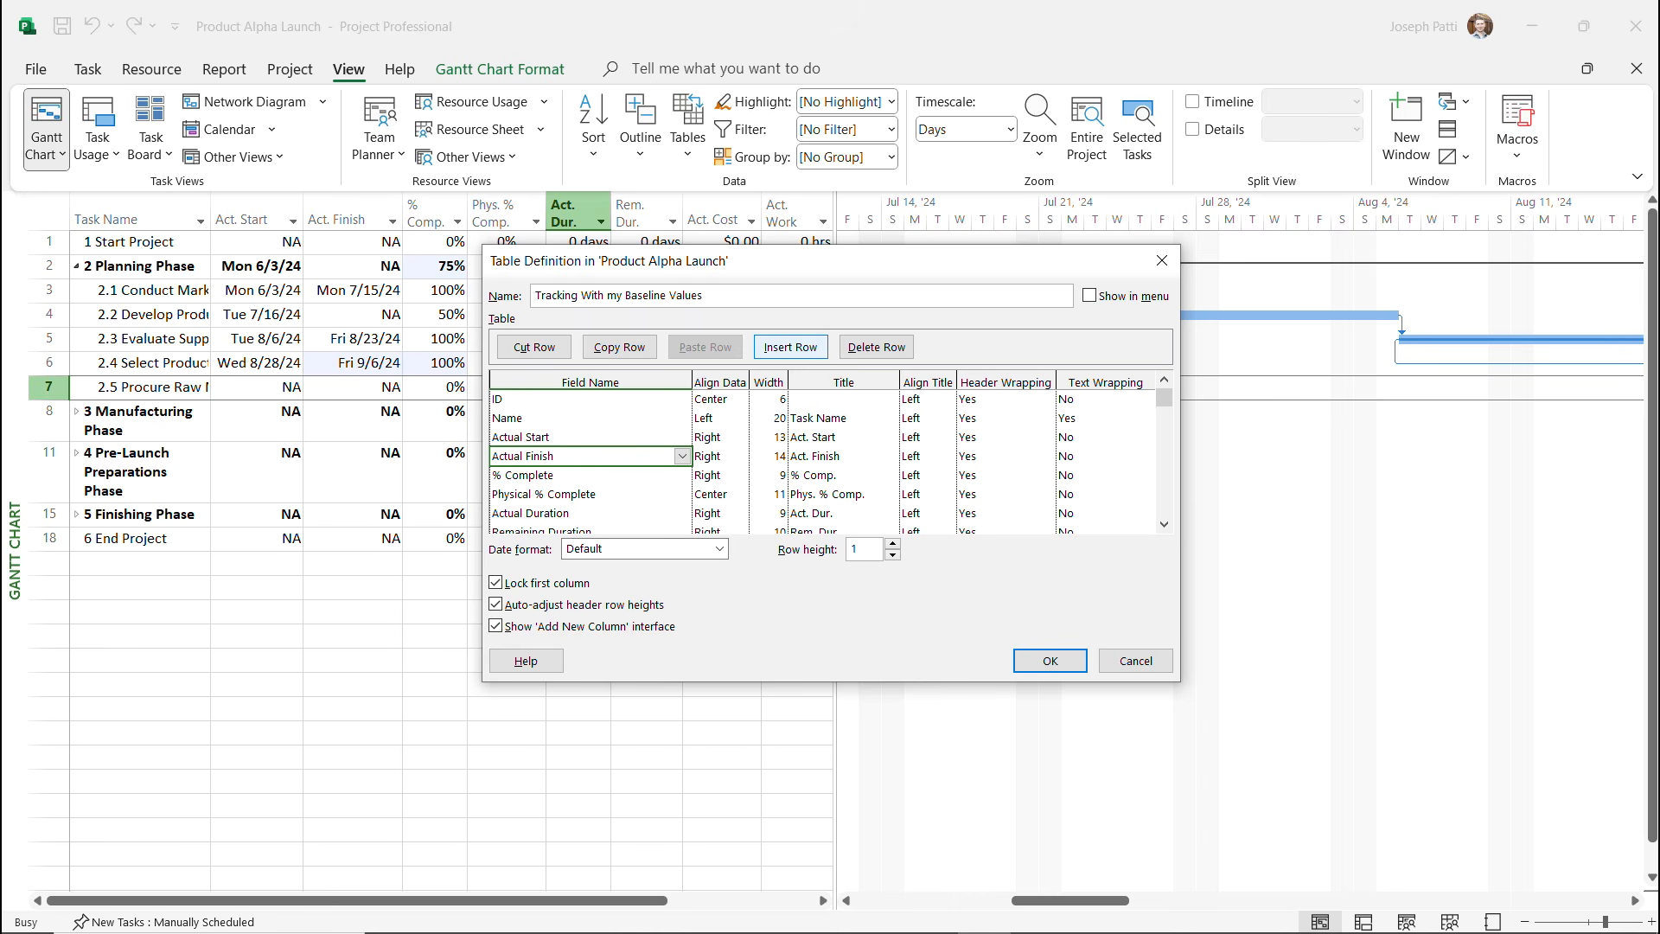
pyautogui.click(790, 347)
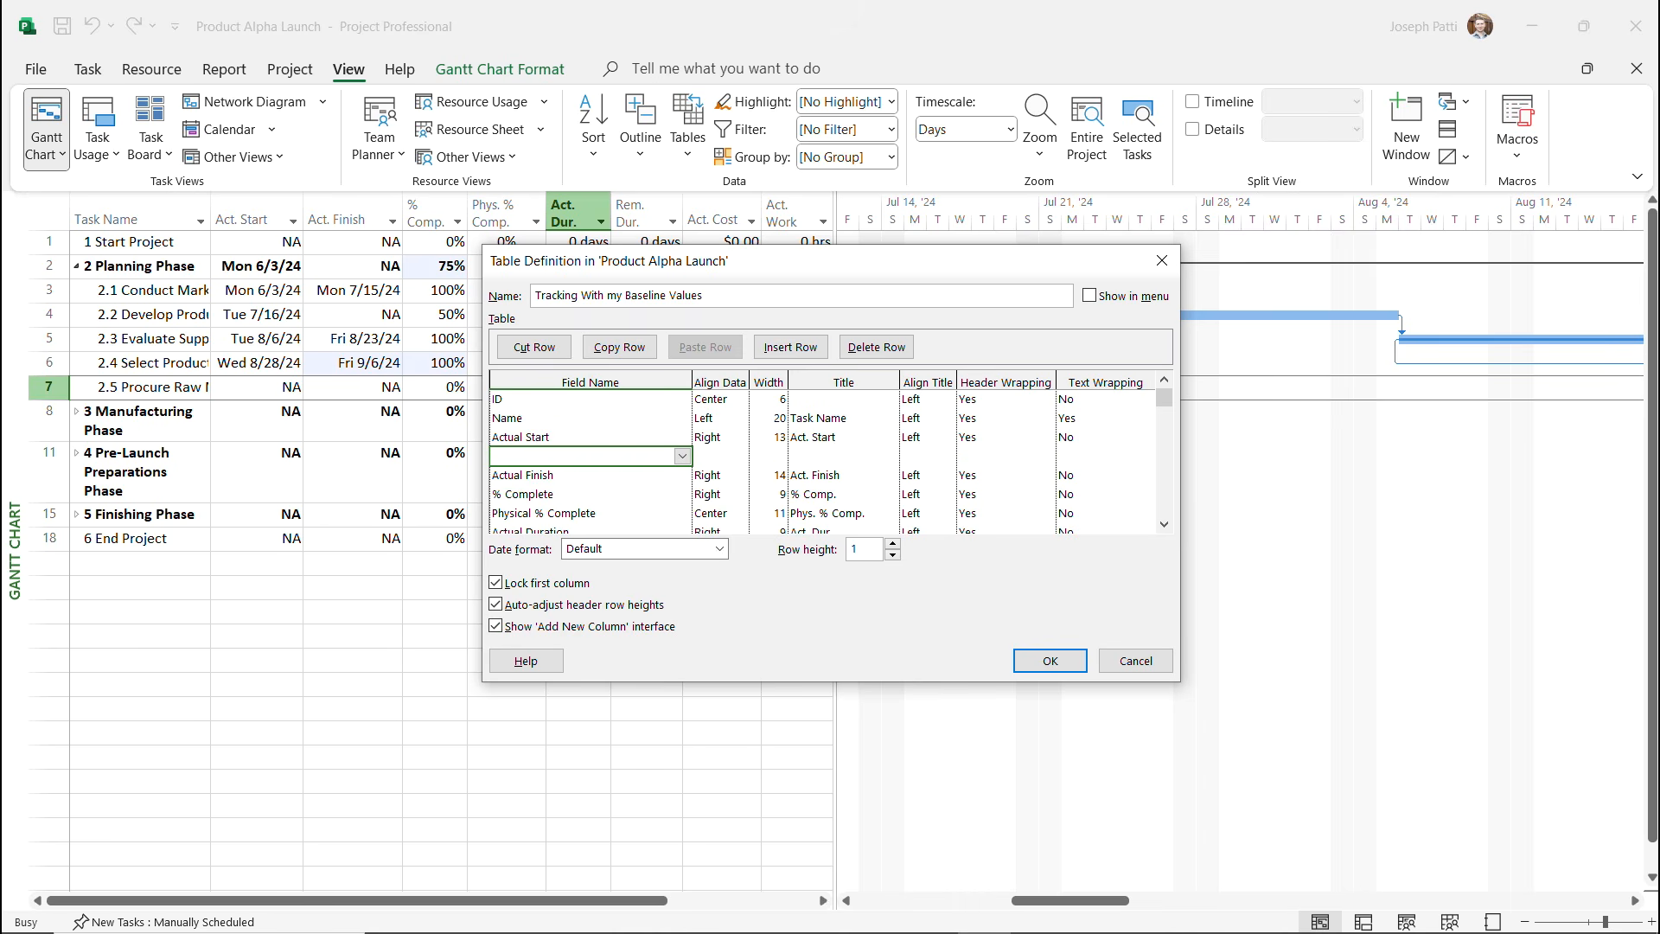
pyautogui.click(682, 455)
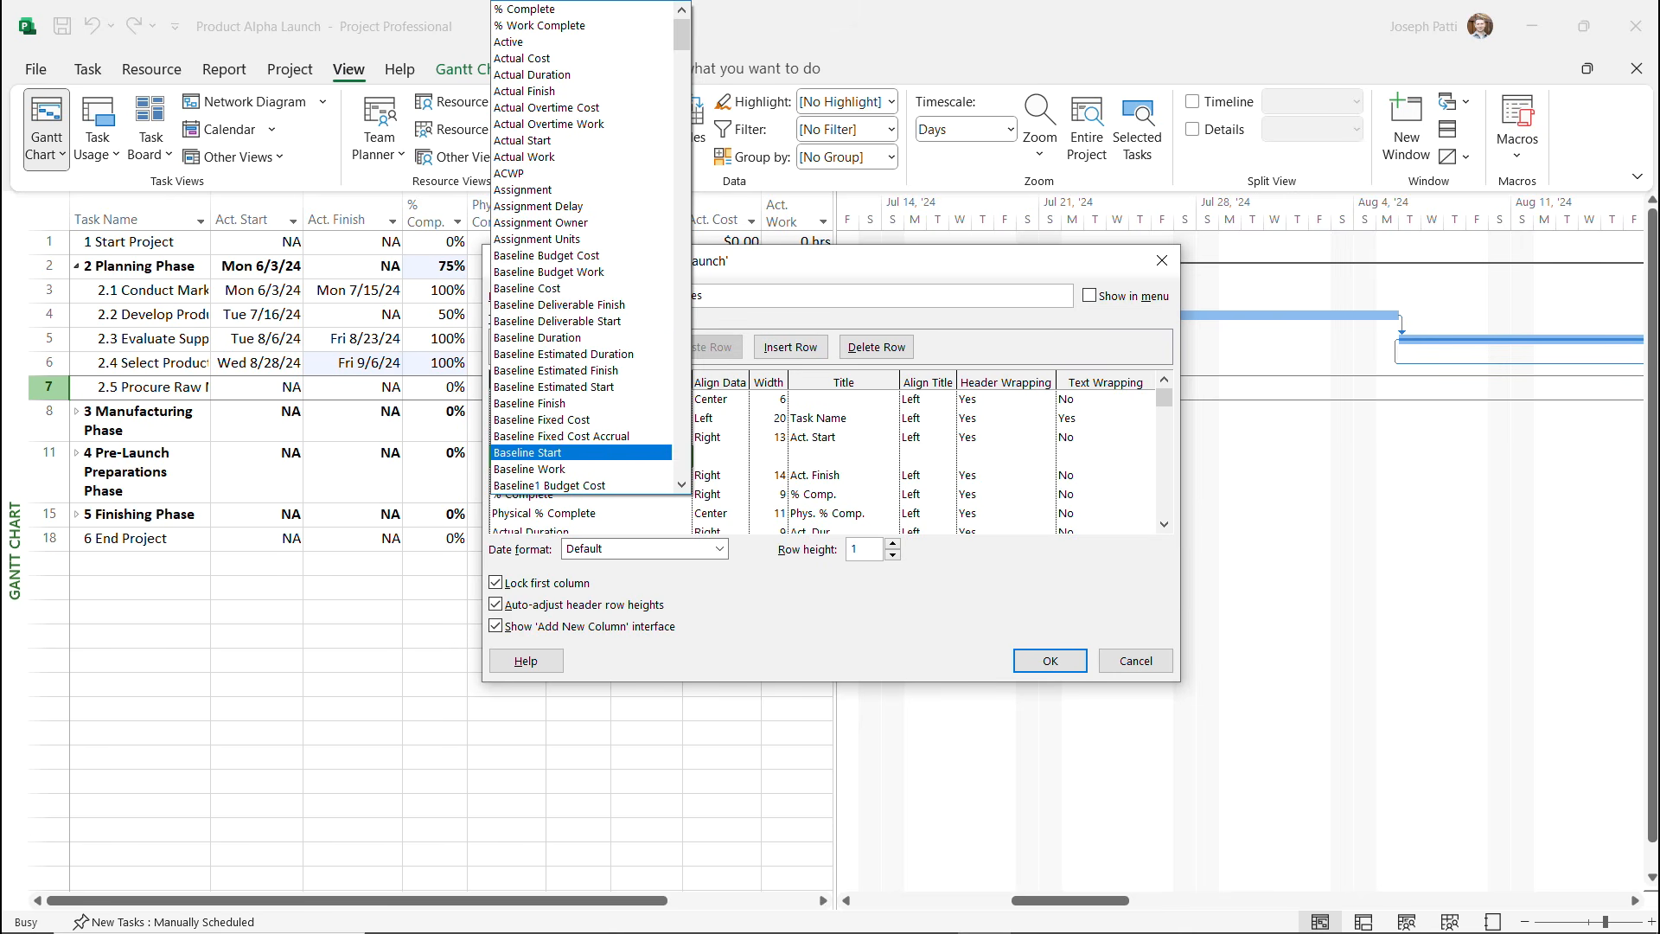
pyautogui.click(580, 452)
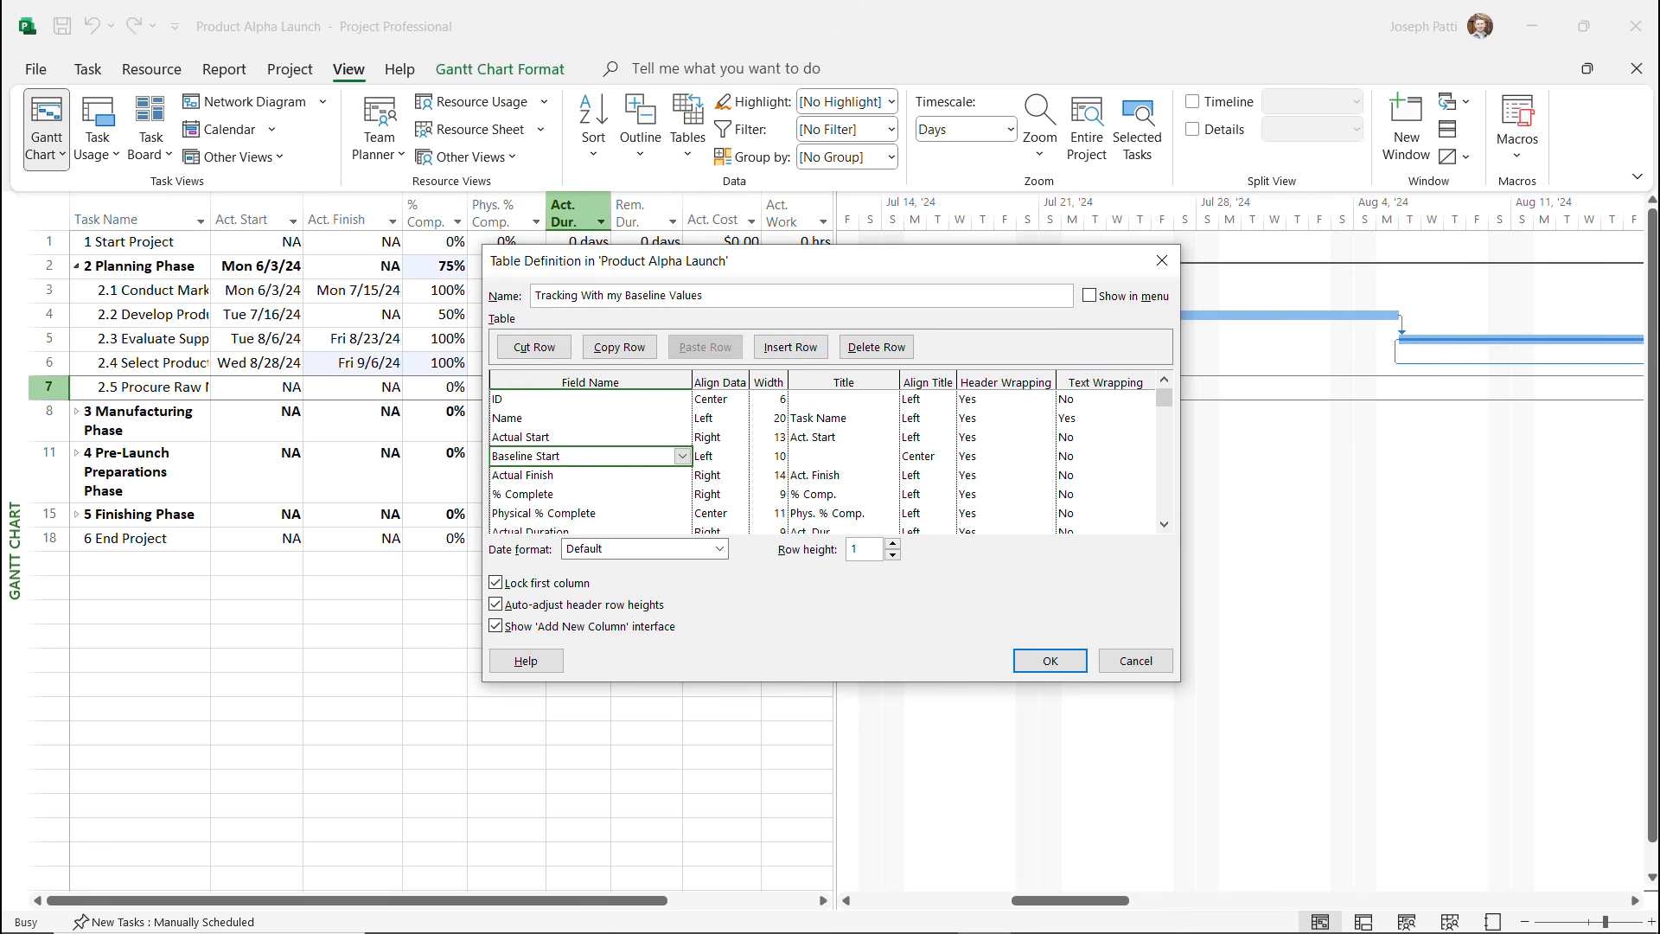
# Insert a Baseline Finish field between Actual Finish and % Complete in the table definition.
pyautogui.click(581, 493)
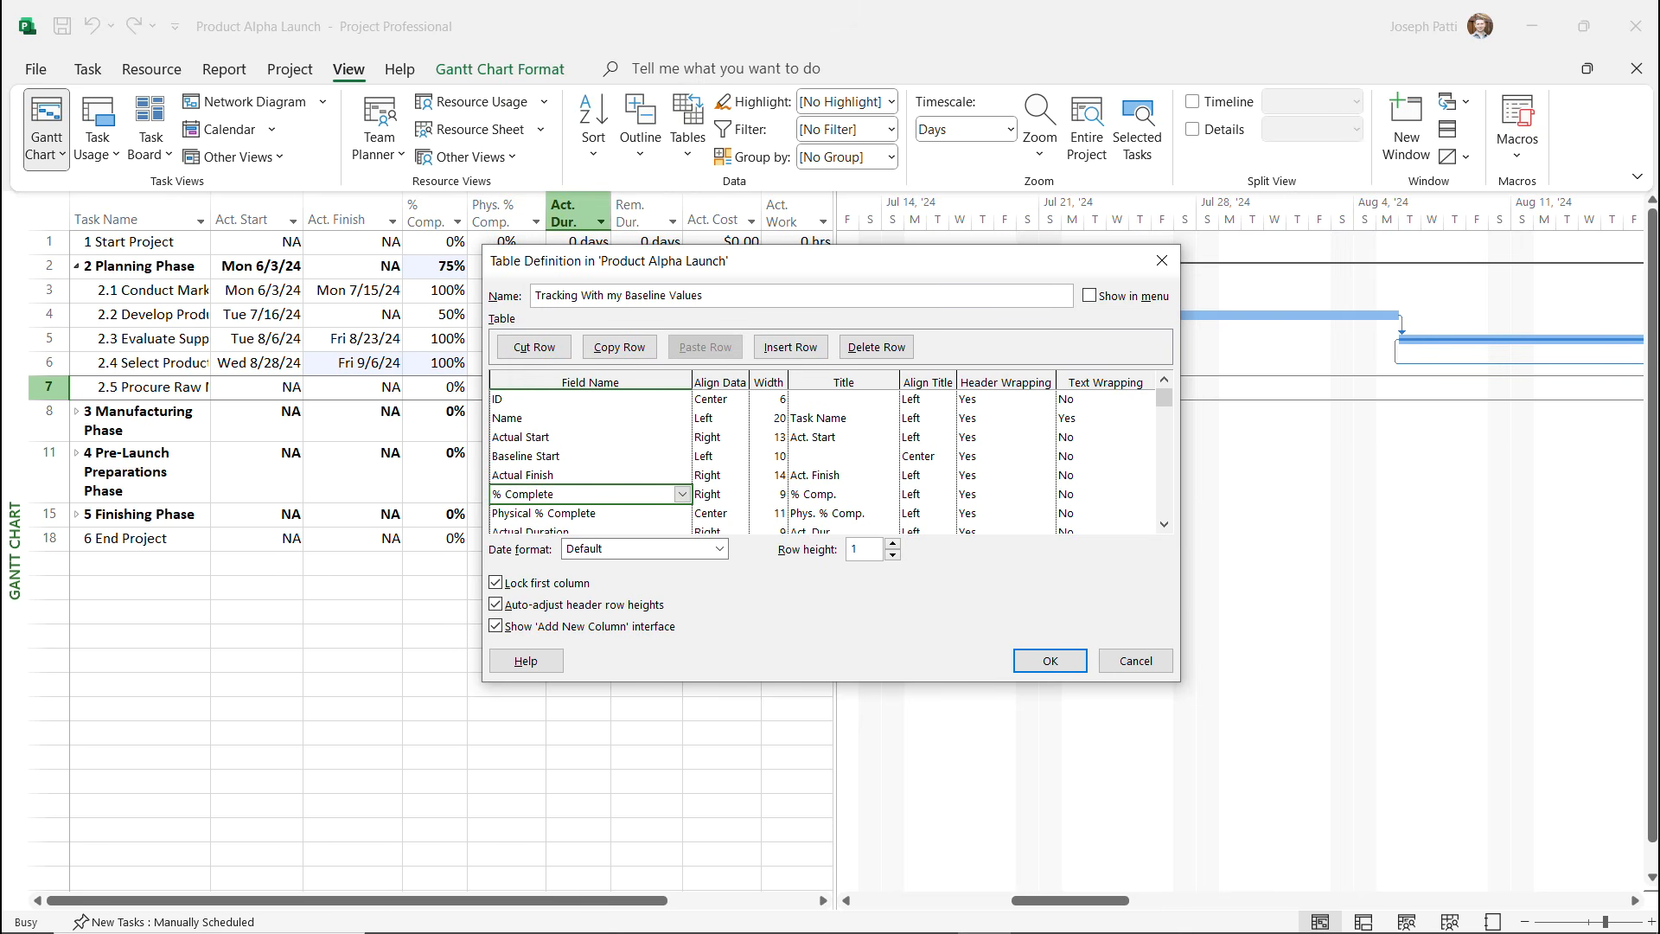
pyautogui.click(790, 346)
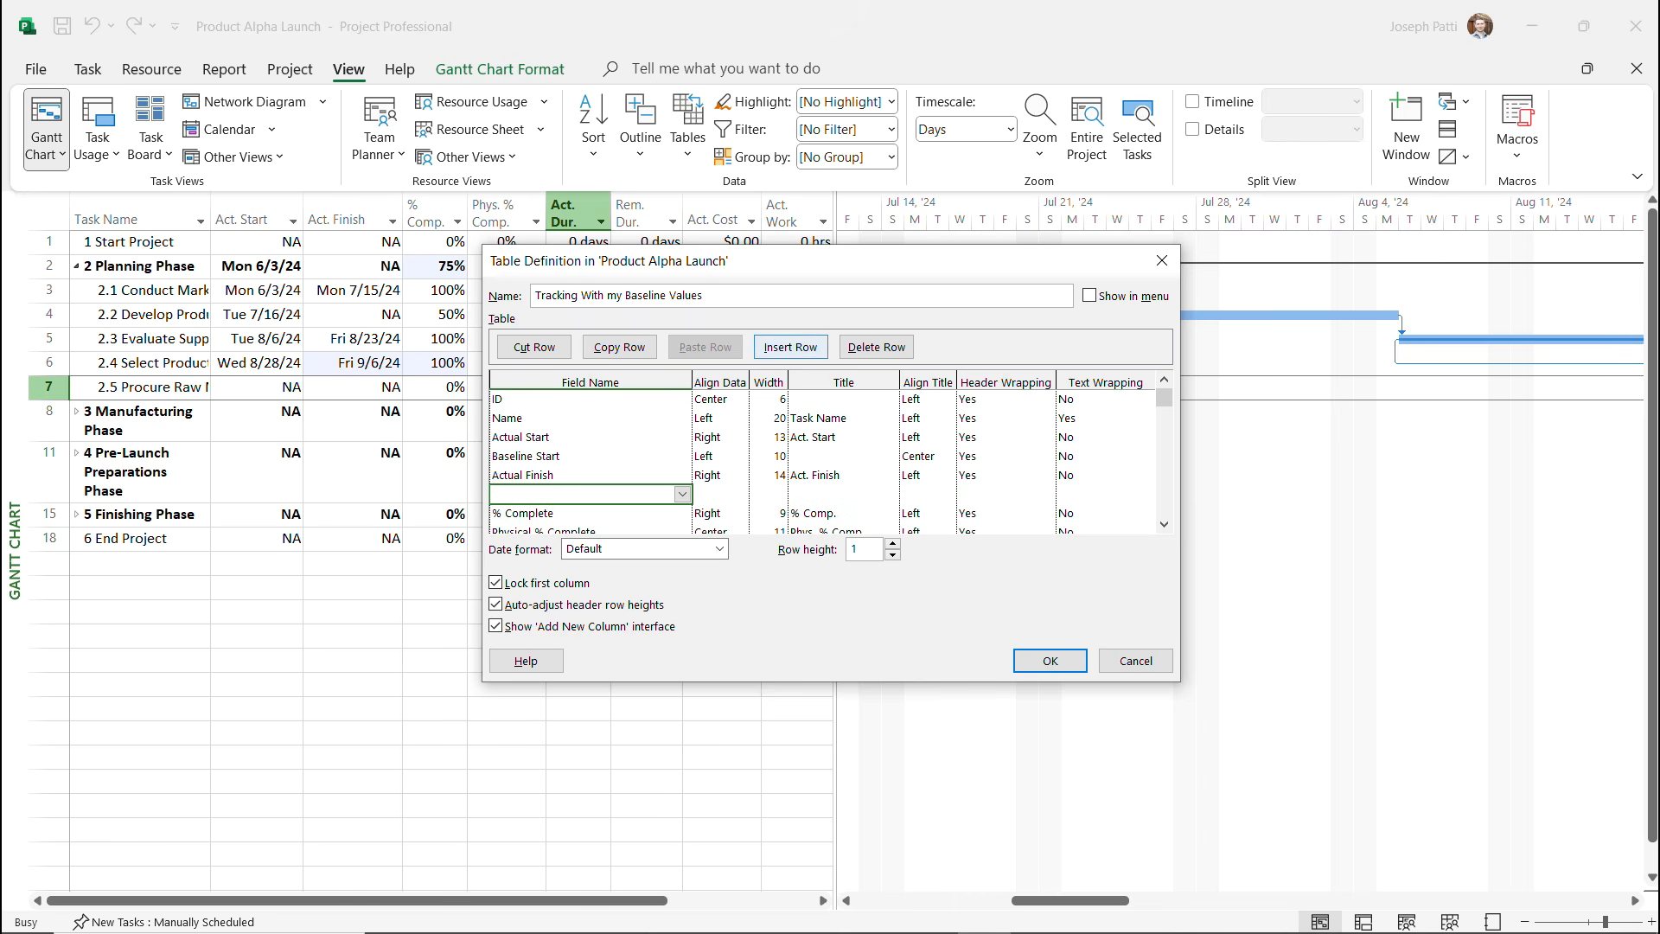
pyautogui.click(682, 493)
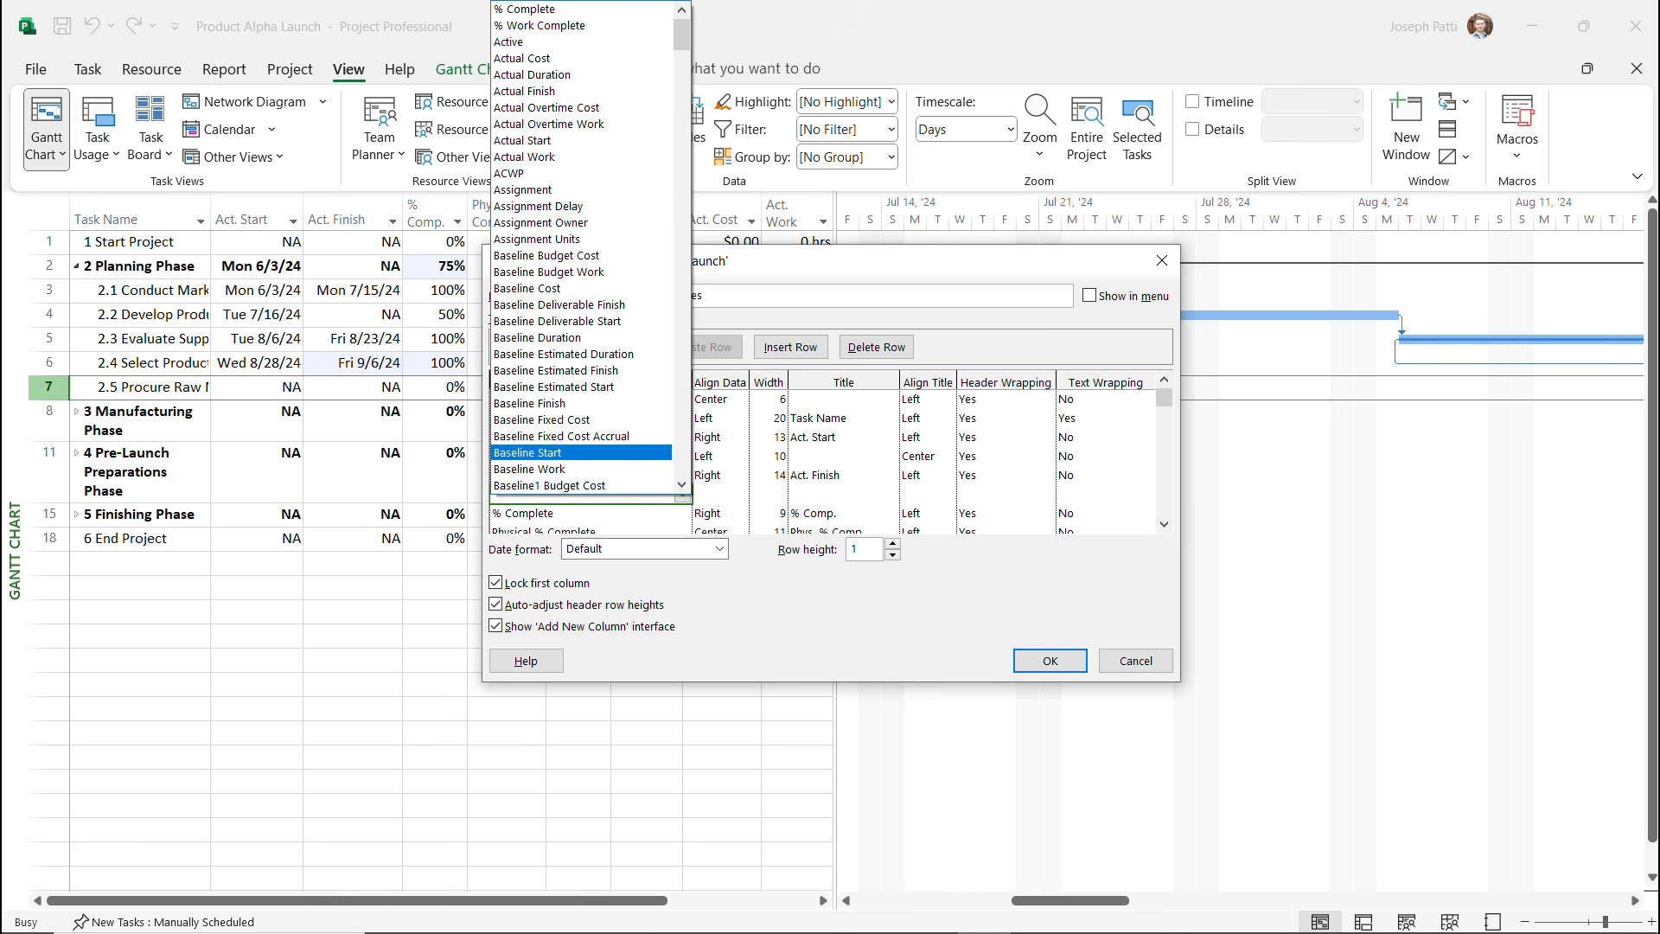
pyautogui.press('Up')
pyautogui.press('Up')
pyautogui.press('Up')
pyautogui.press('Return')
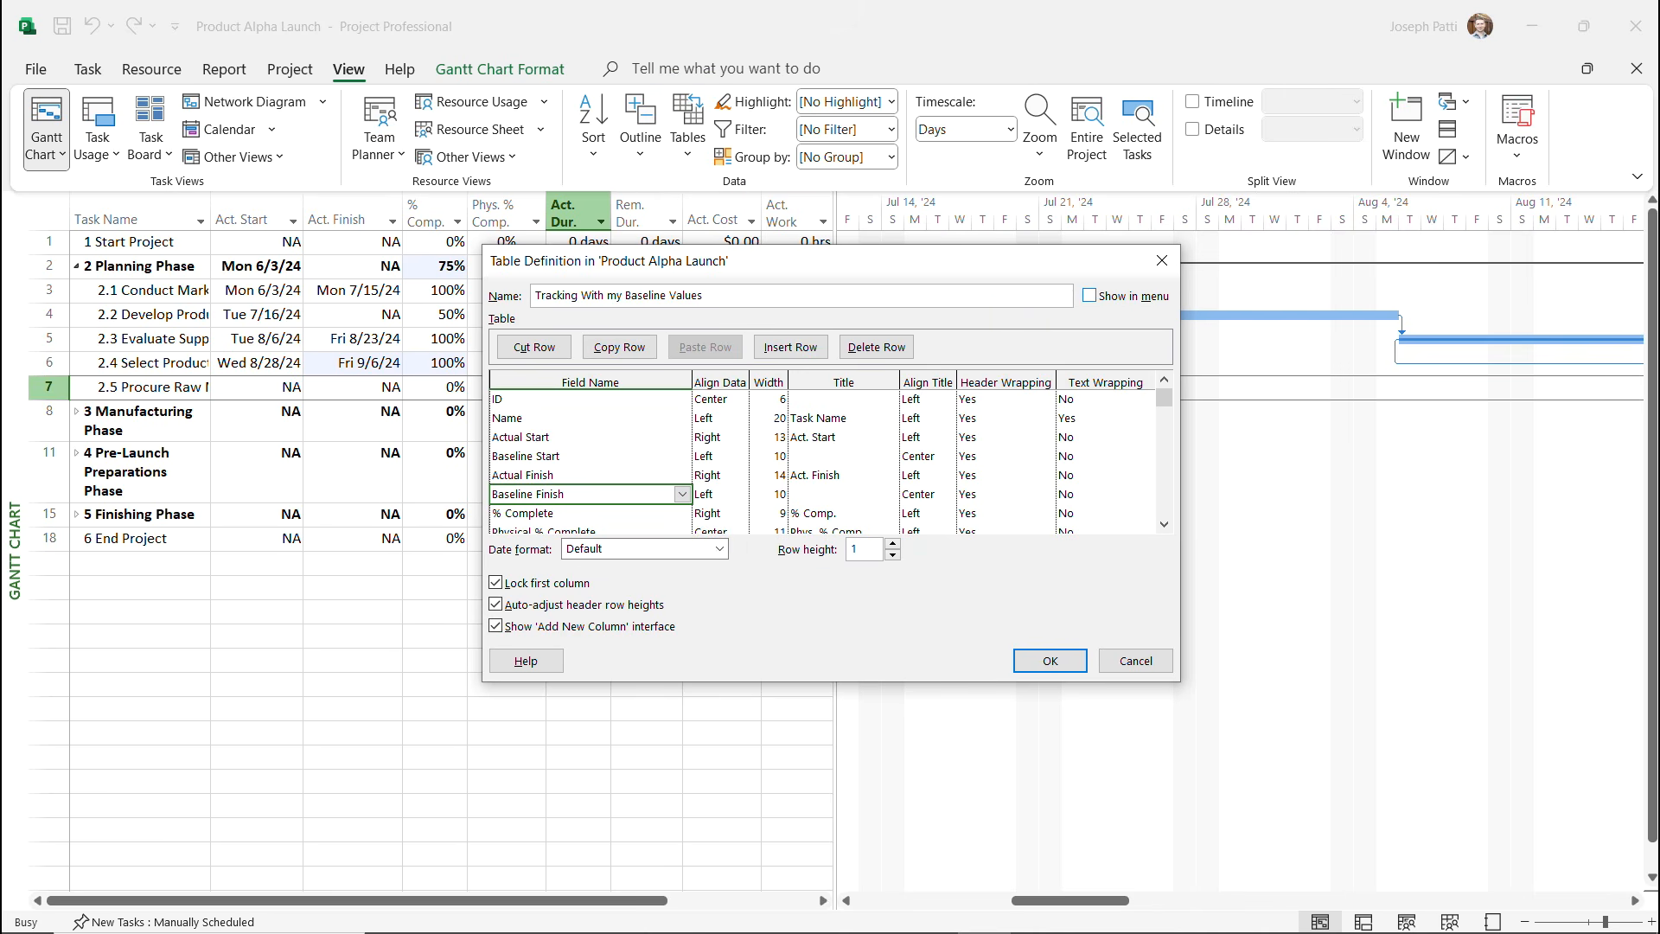
# Set the new table to show in the menu, save its definition and close the list of tables.
pyautogui.click(1089, 296)
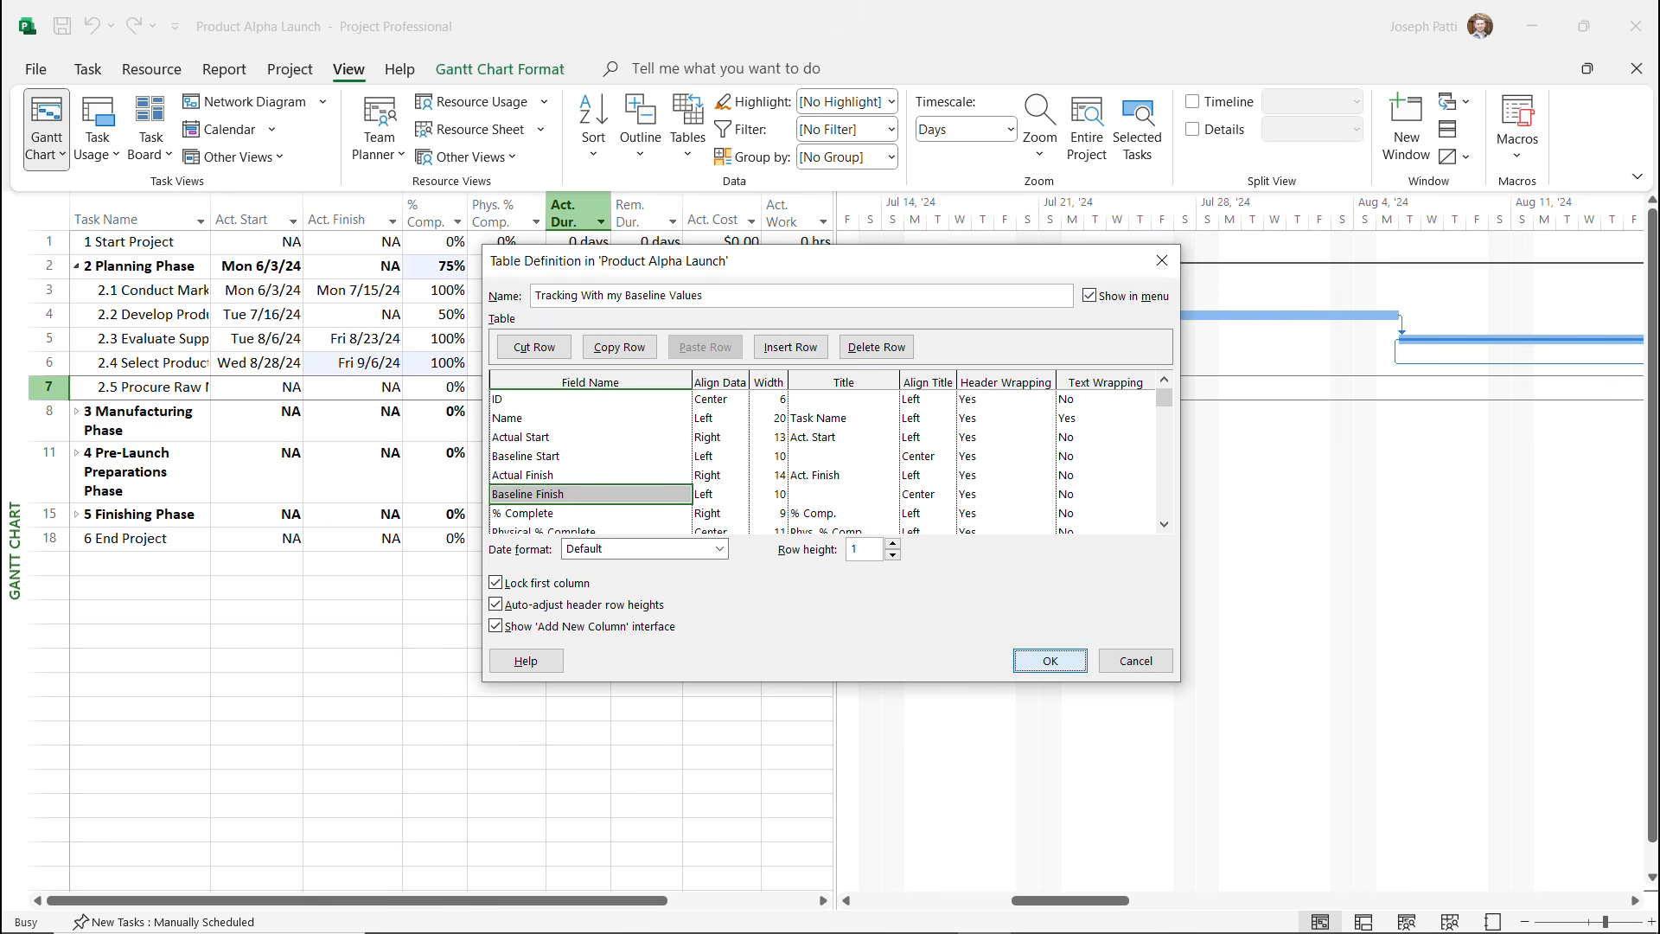
pyautogui.press('Return')
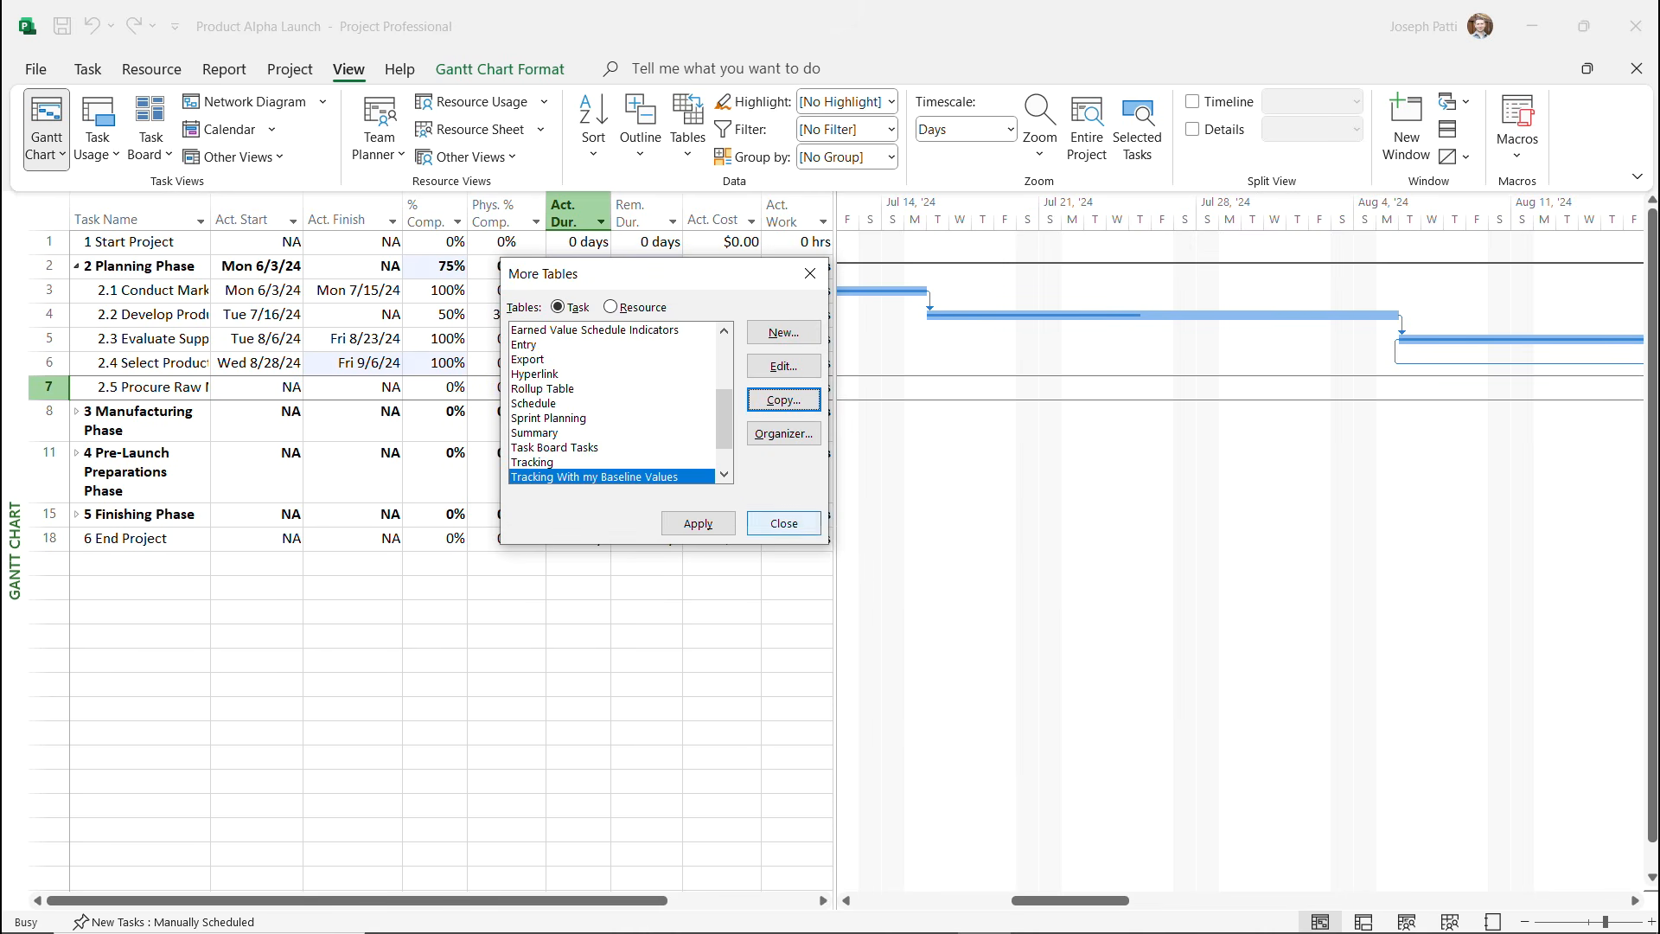
pyautogui.click(784, 523)
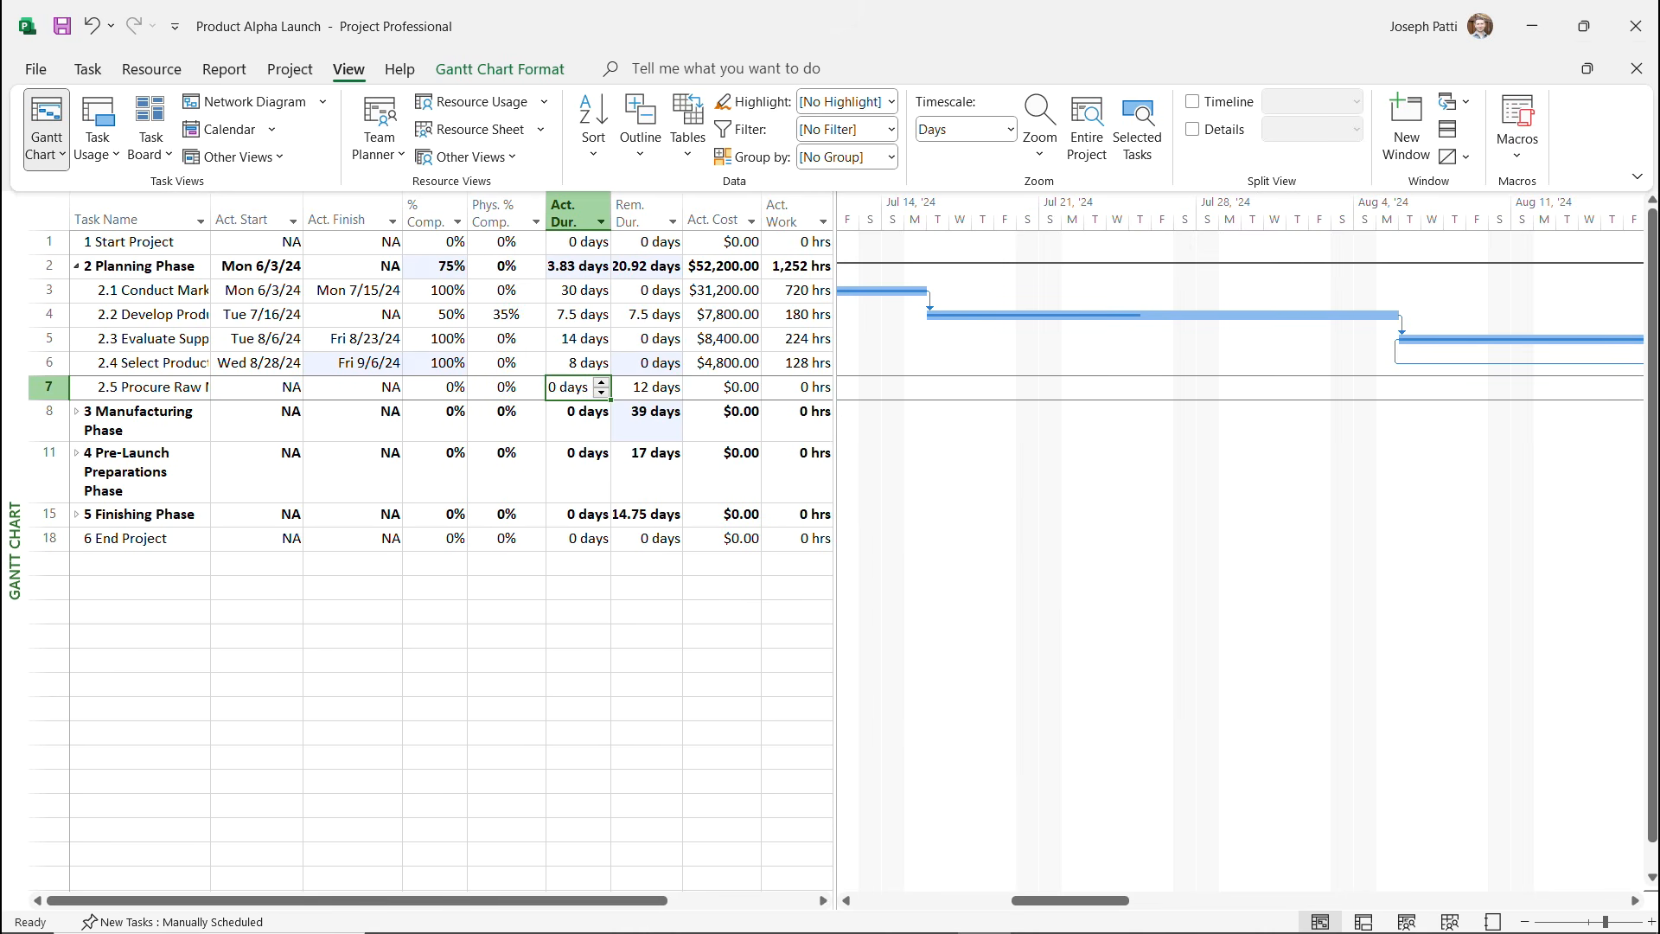
# Switch the Gantt Chart to the Tracking With my Baseline Values table and widen the Act. Start, Baseline Start and Baseline Finish columns.
pyautogui.click(687, 138)
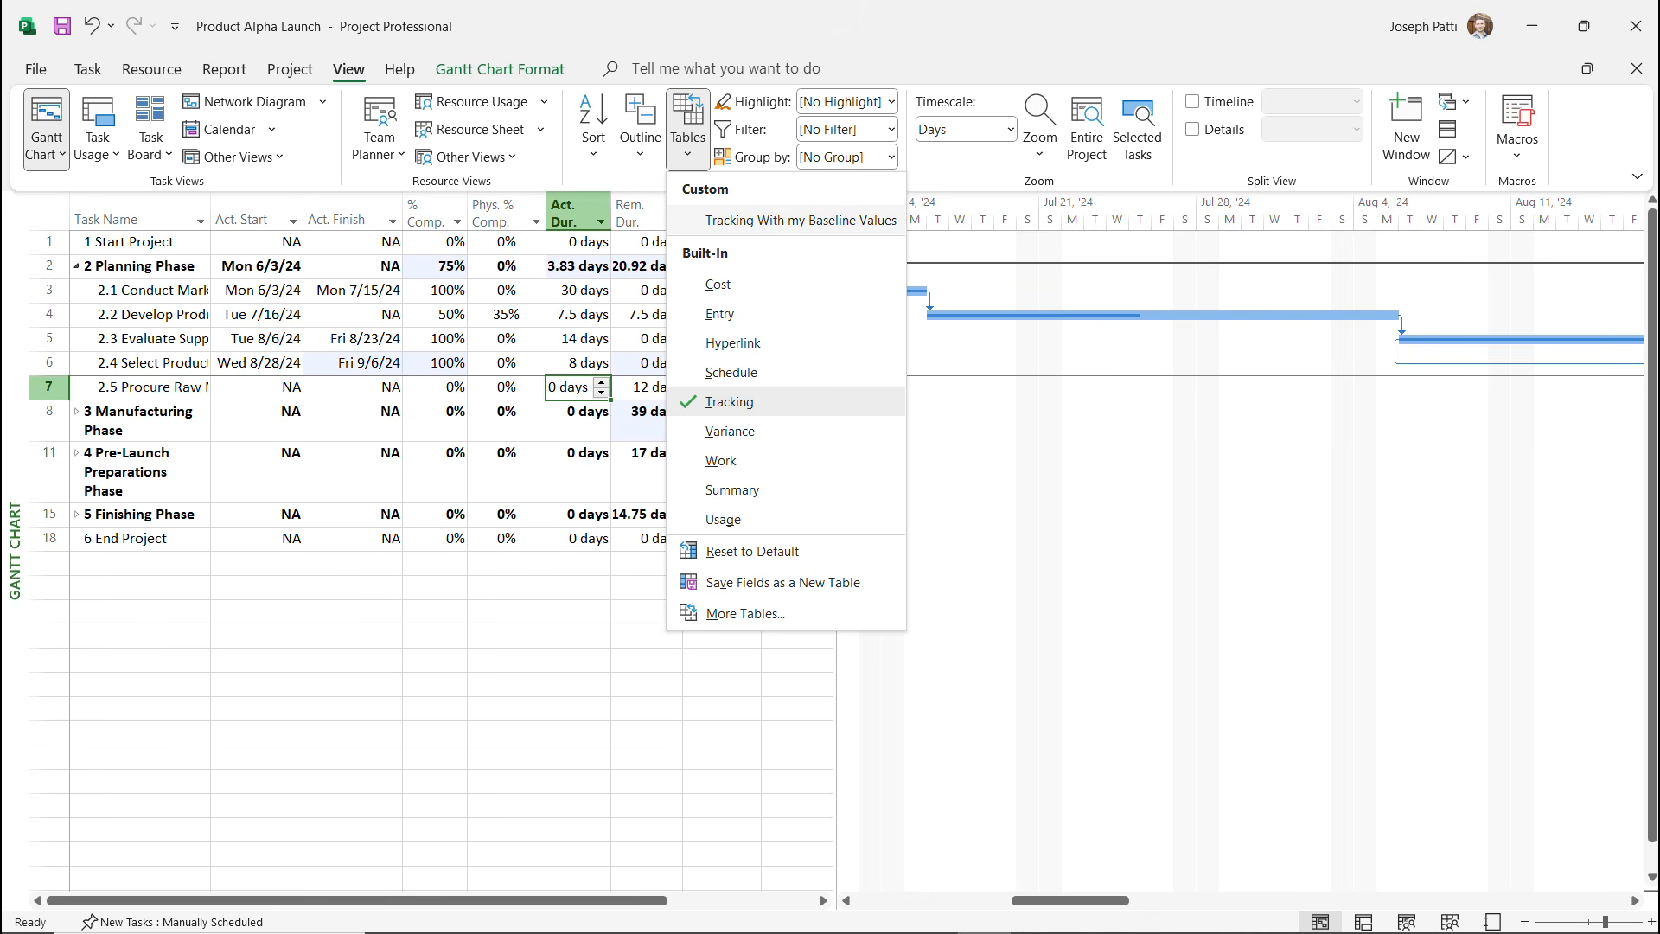
pyautogui.click(801, 220)
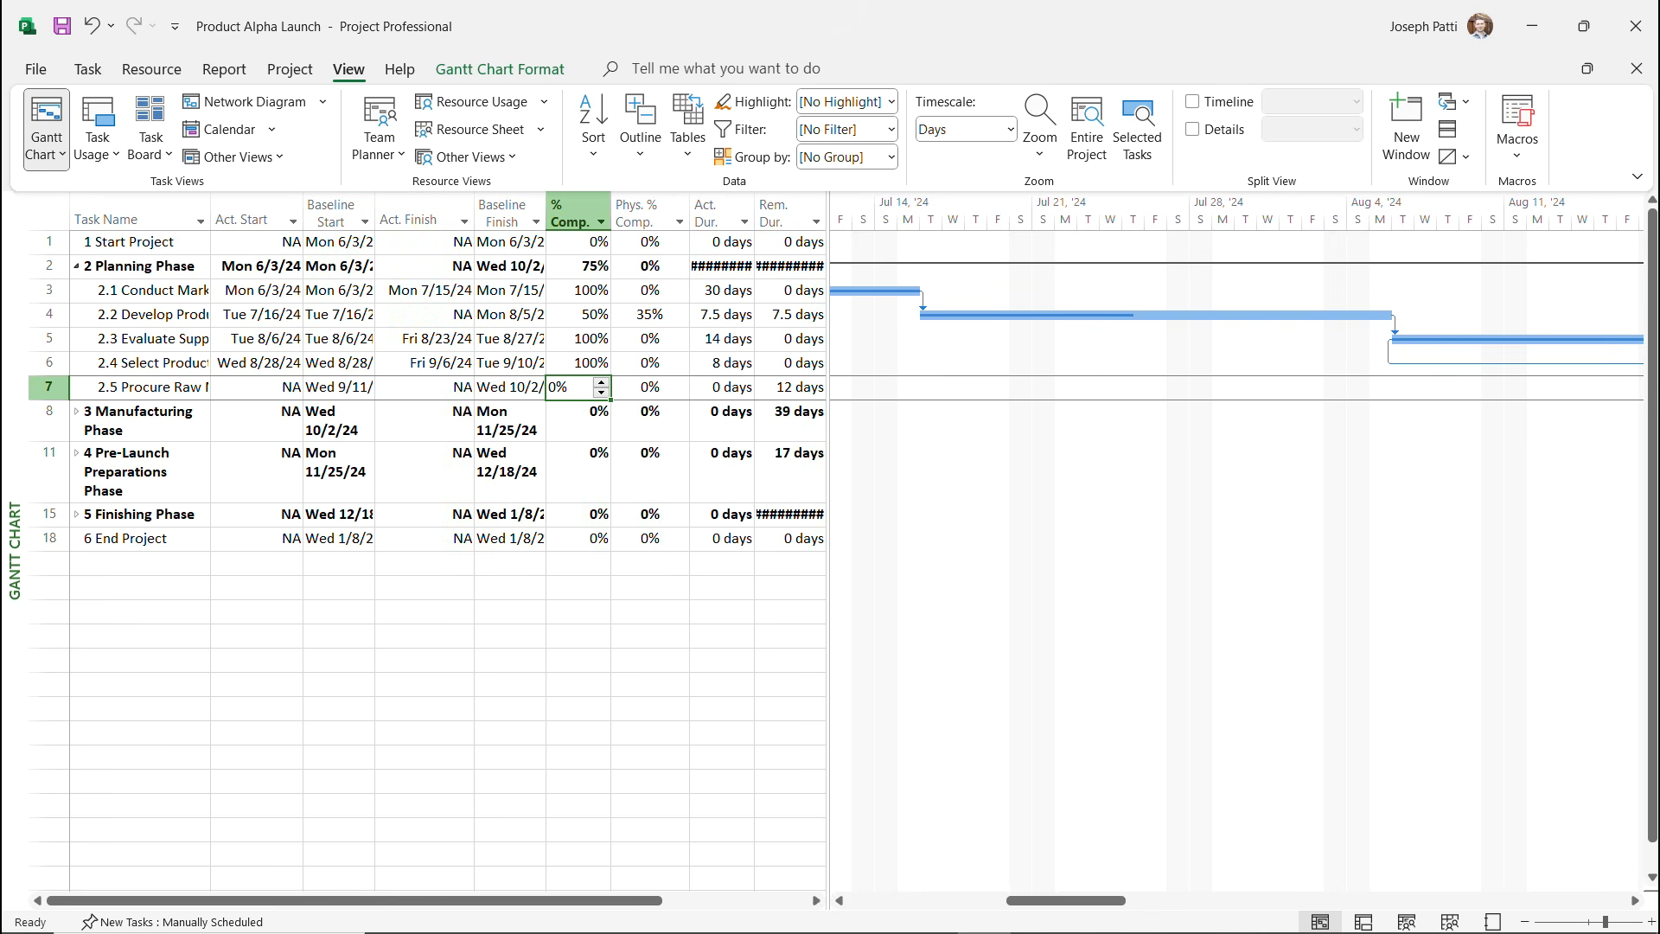
pyautogui.moveTo(303, 212); pyautogui.dragTo(309, 212)
pyautogui.doubleClick(381, 212)
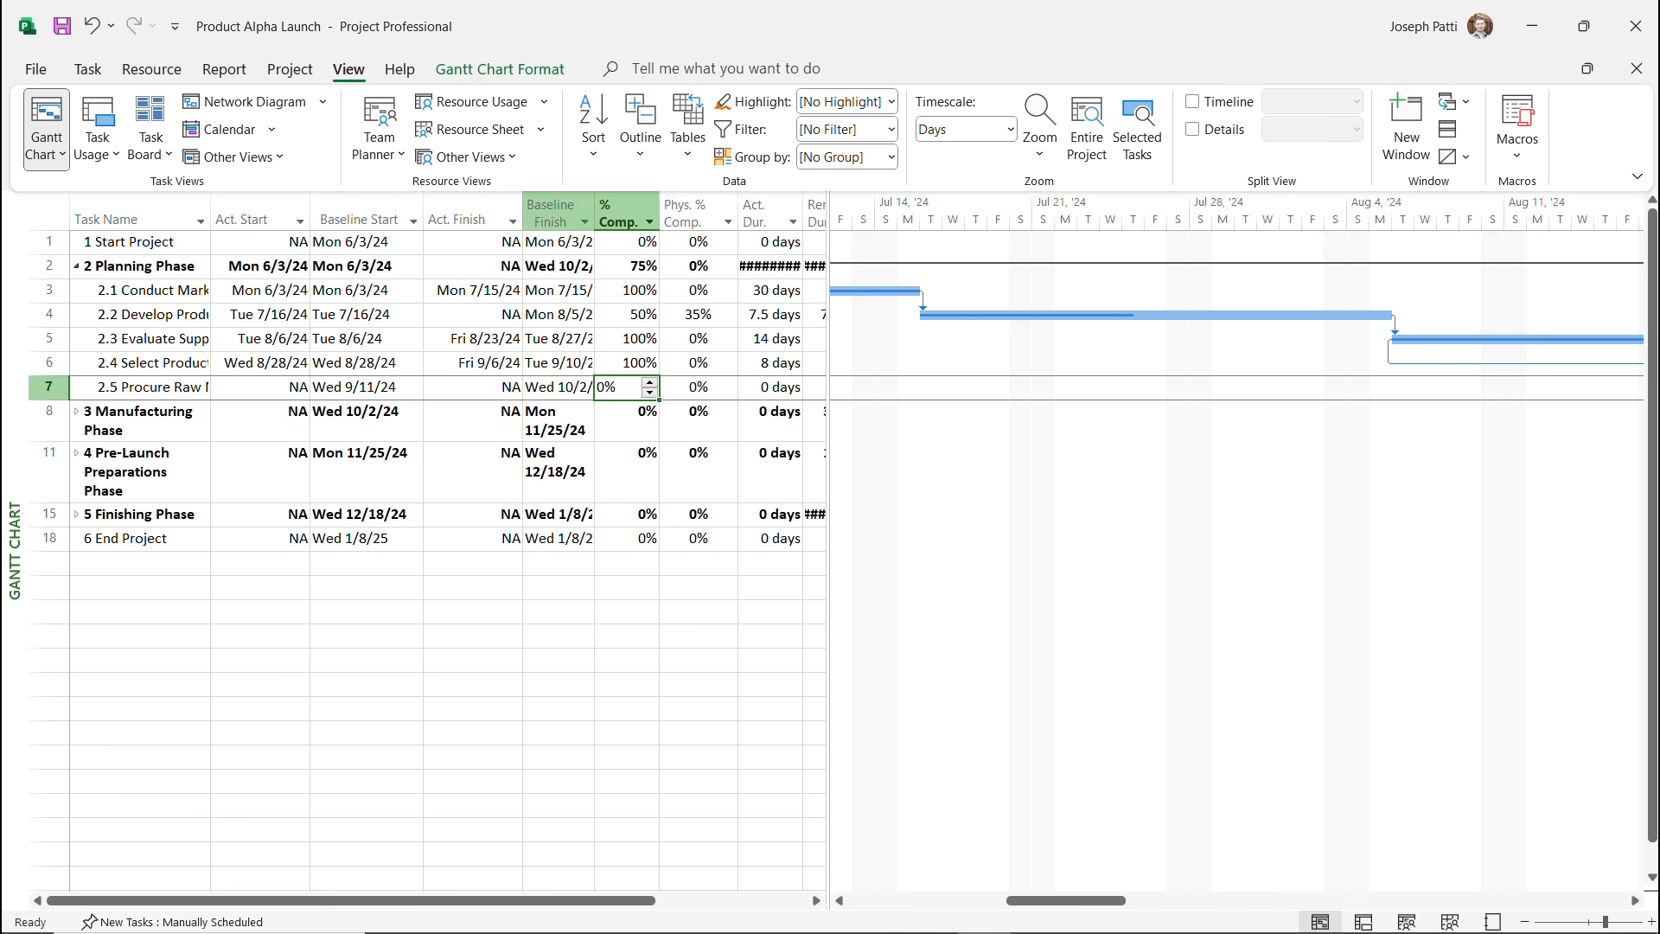
pyautogui.doubleClick(594, 212)
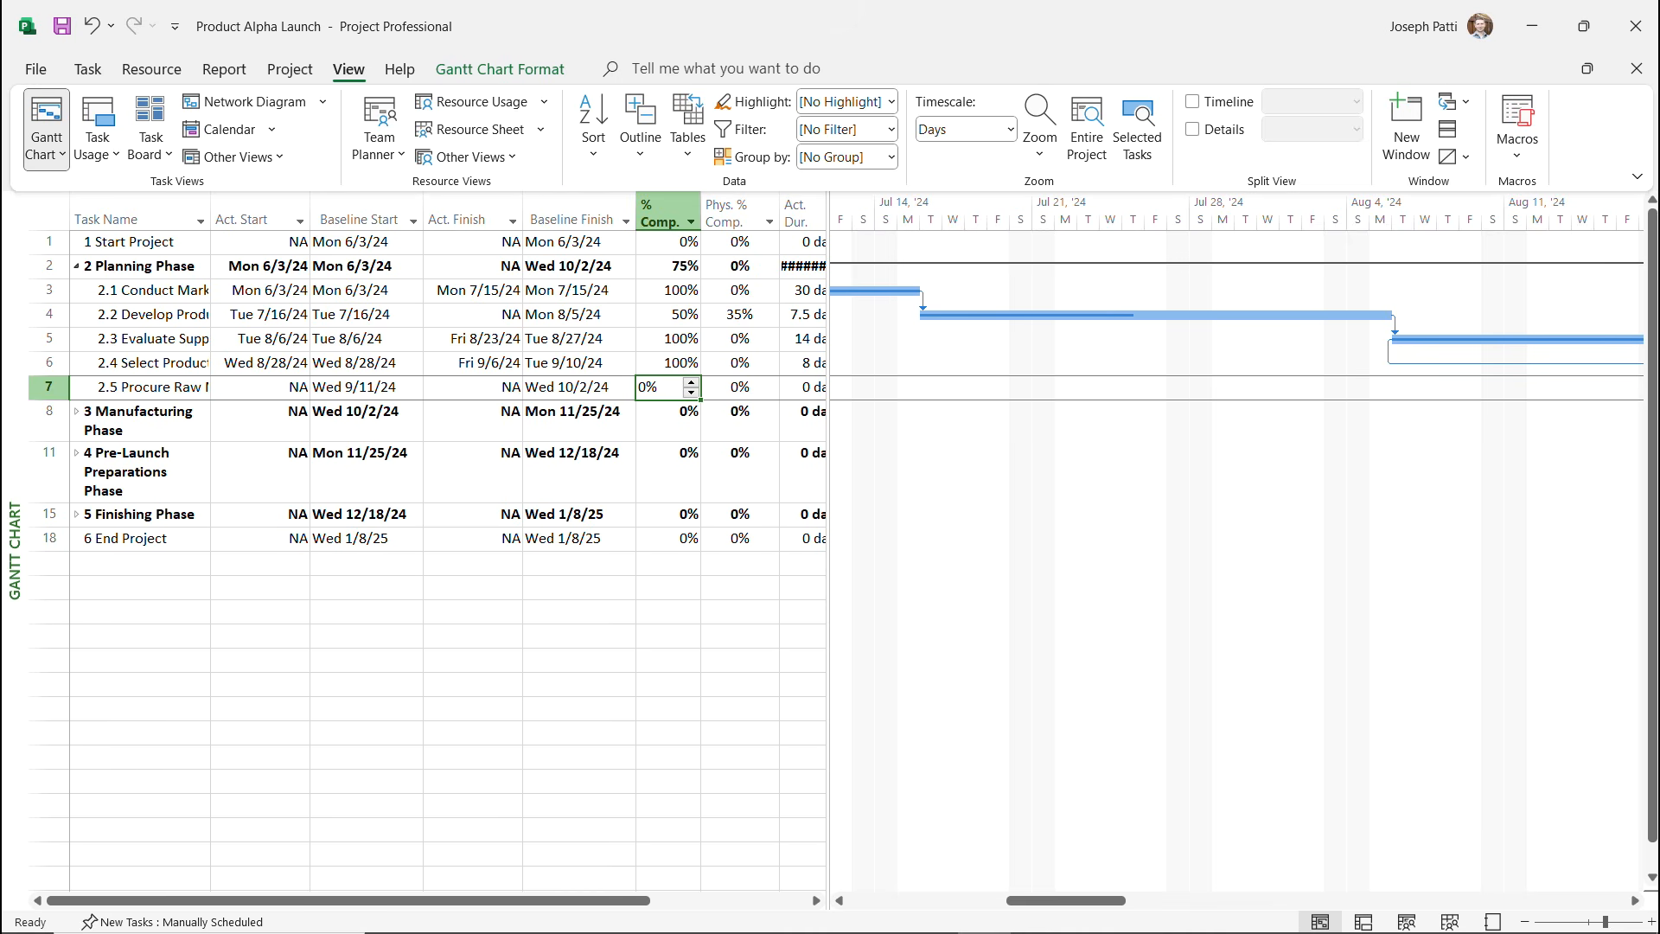
# Compare the actual and baseline finish dates of the Evaluate Supplier Proposals and Select Product Manufacturer tasks.
pyautogui.click(463, 338)
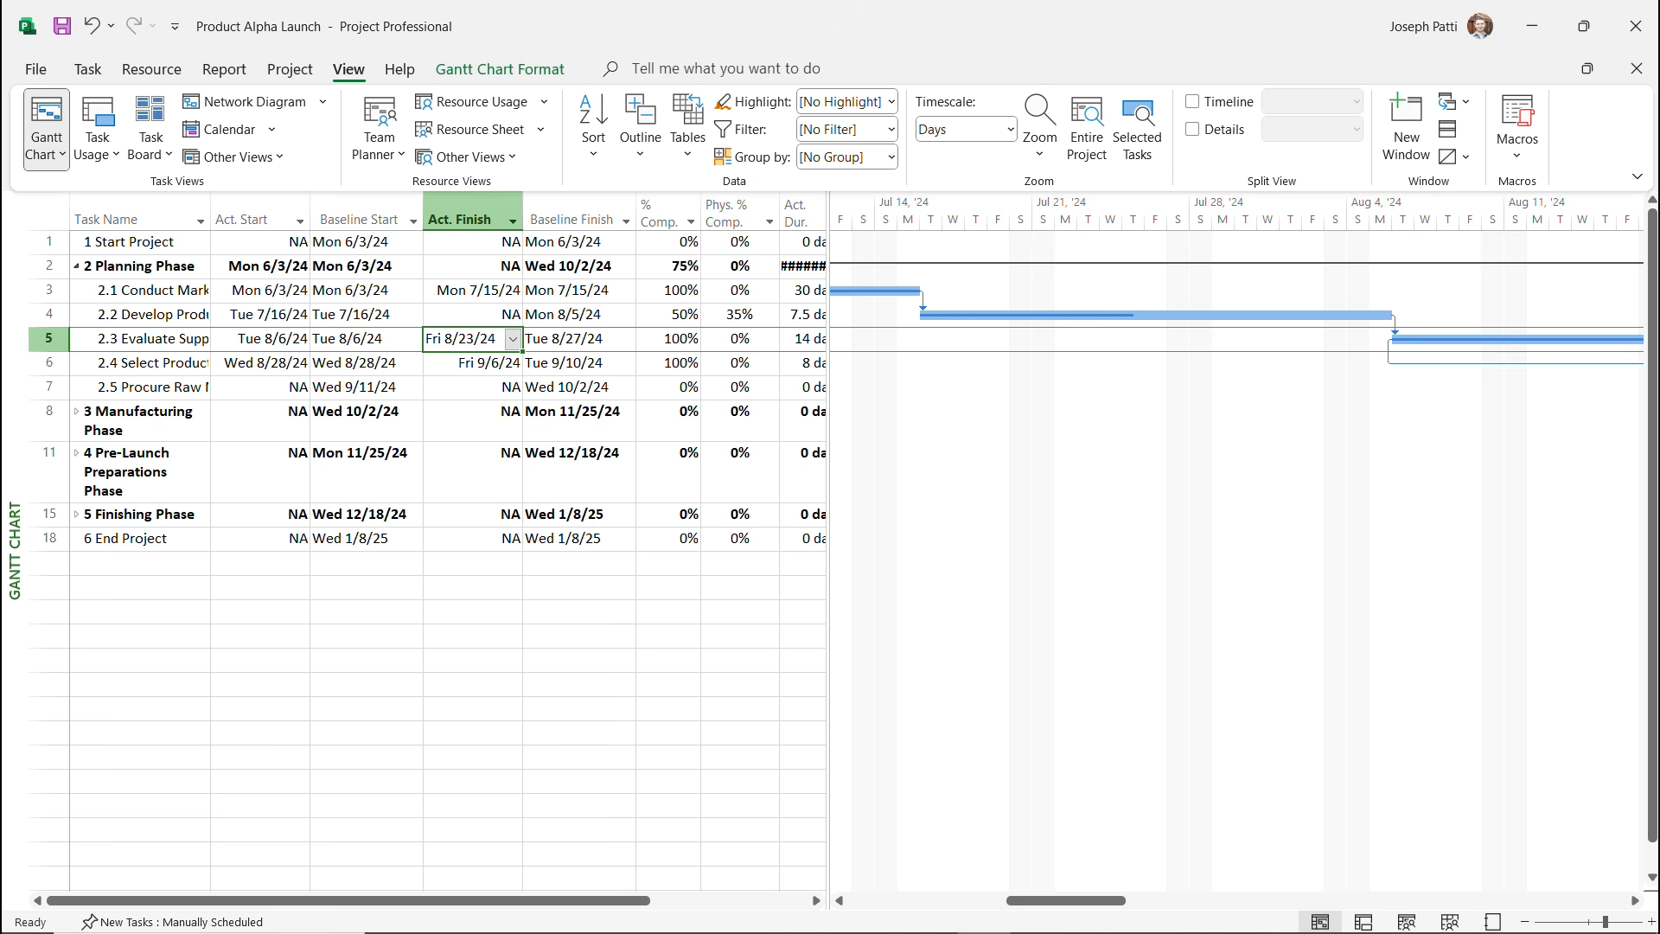
pyautogui.click(570, 338)
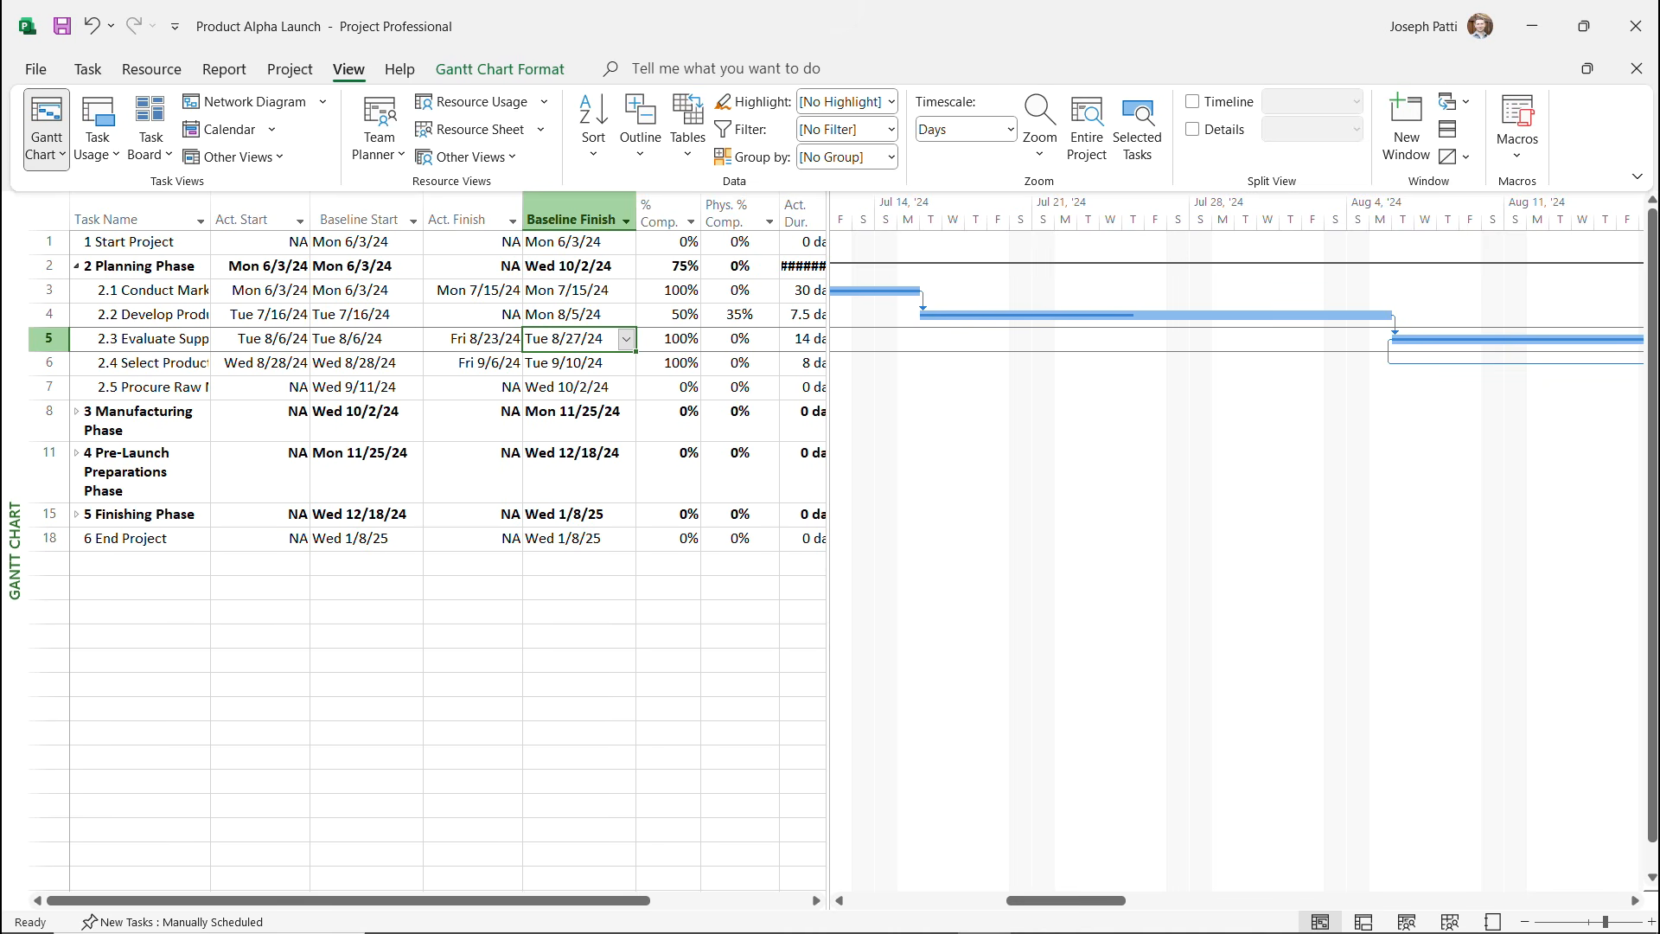
pyautogui.click(571, 362)
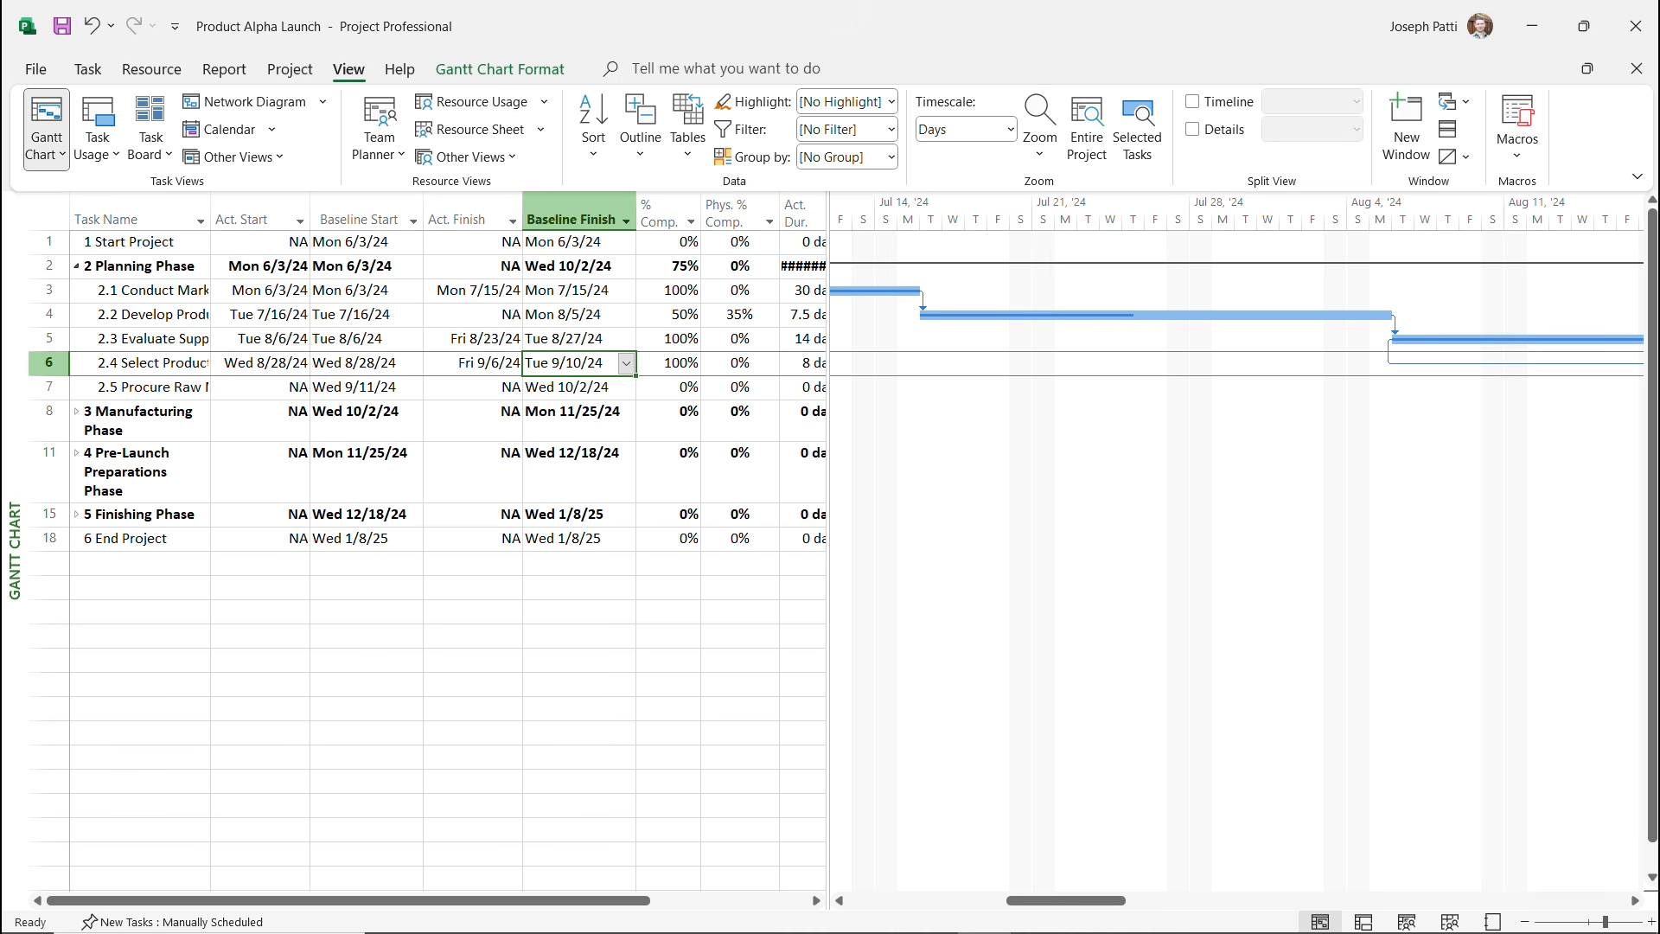
pyautogui.click(472, 362)
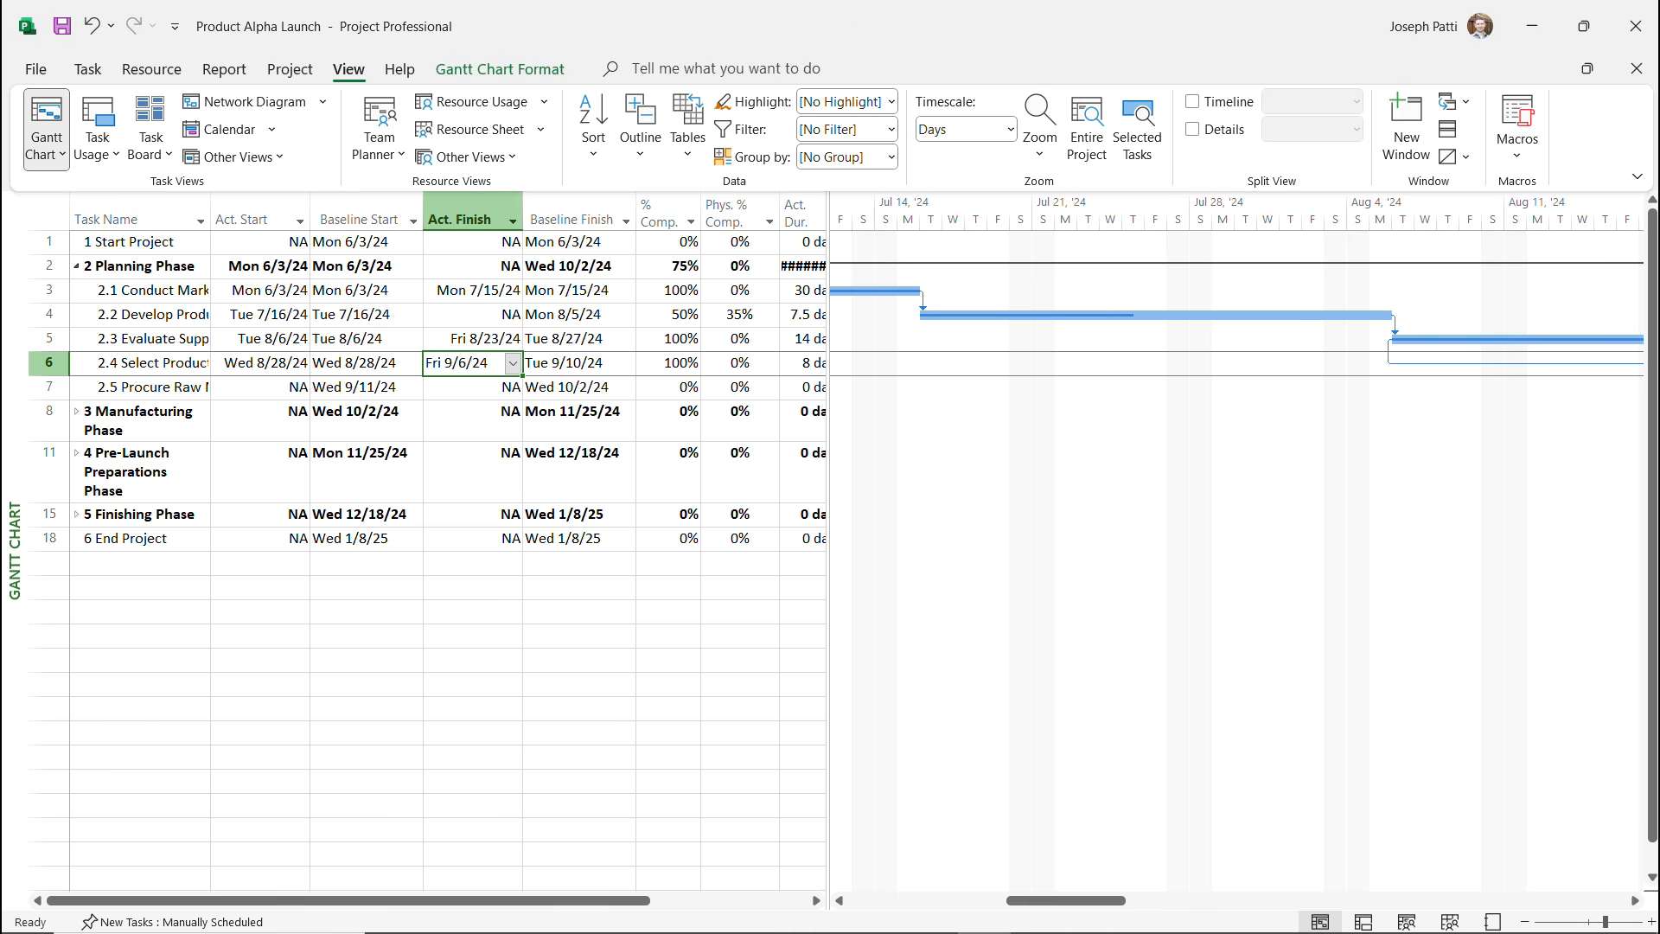
# Add a Baseline Cost column after the Remaining Duration column in the tracking table.
pyautogui.moveTo(348, 900); pyautogui.dragTo(427, 900)
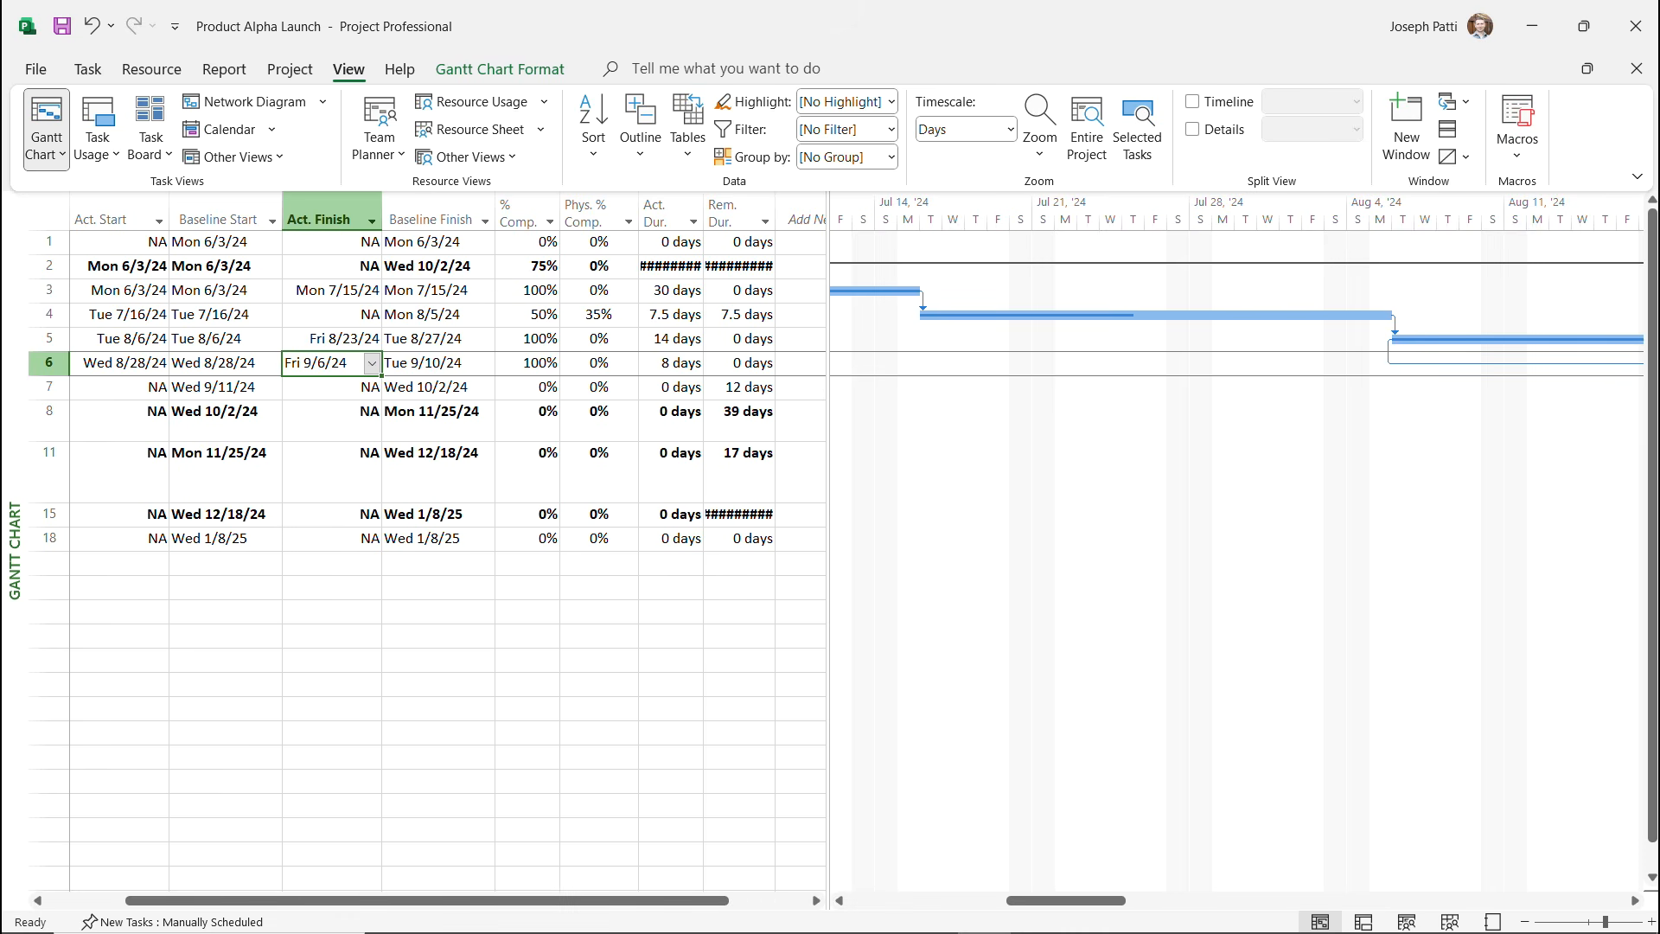
pyautogui.click(815, 900)
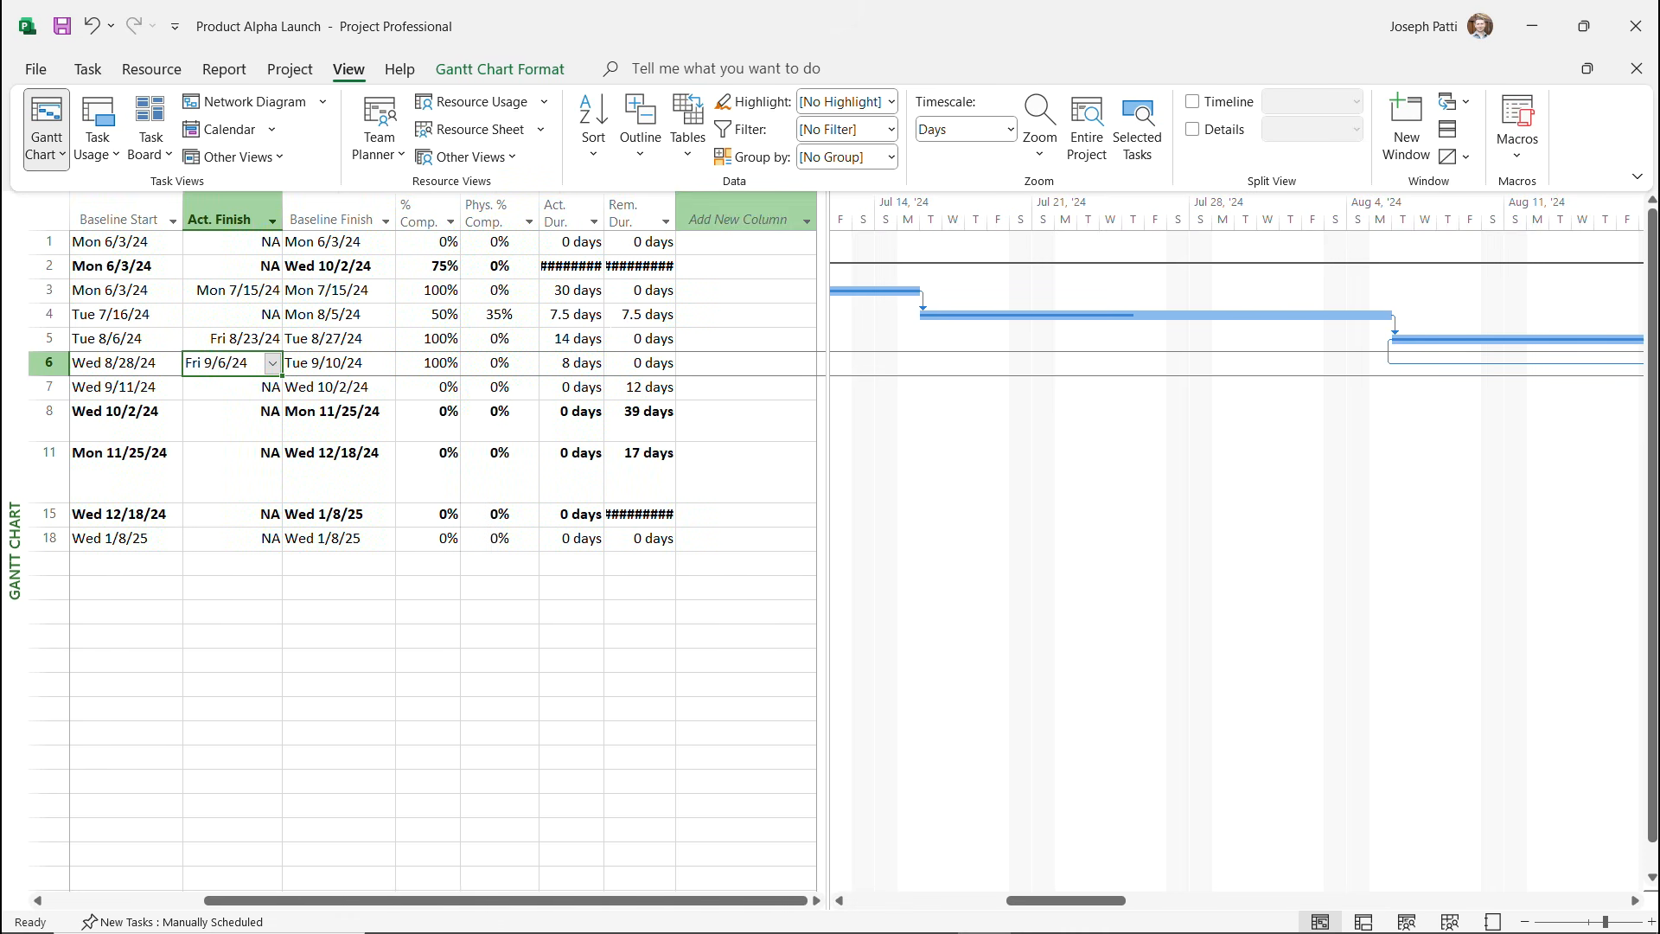
pyautogui.click(745, 210)
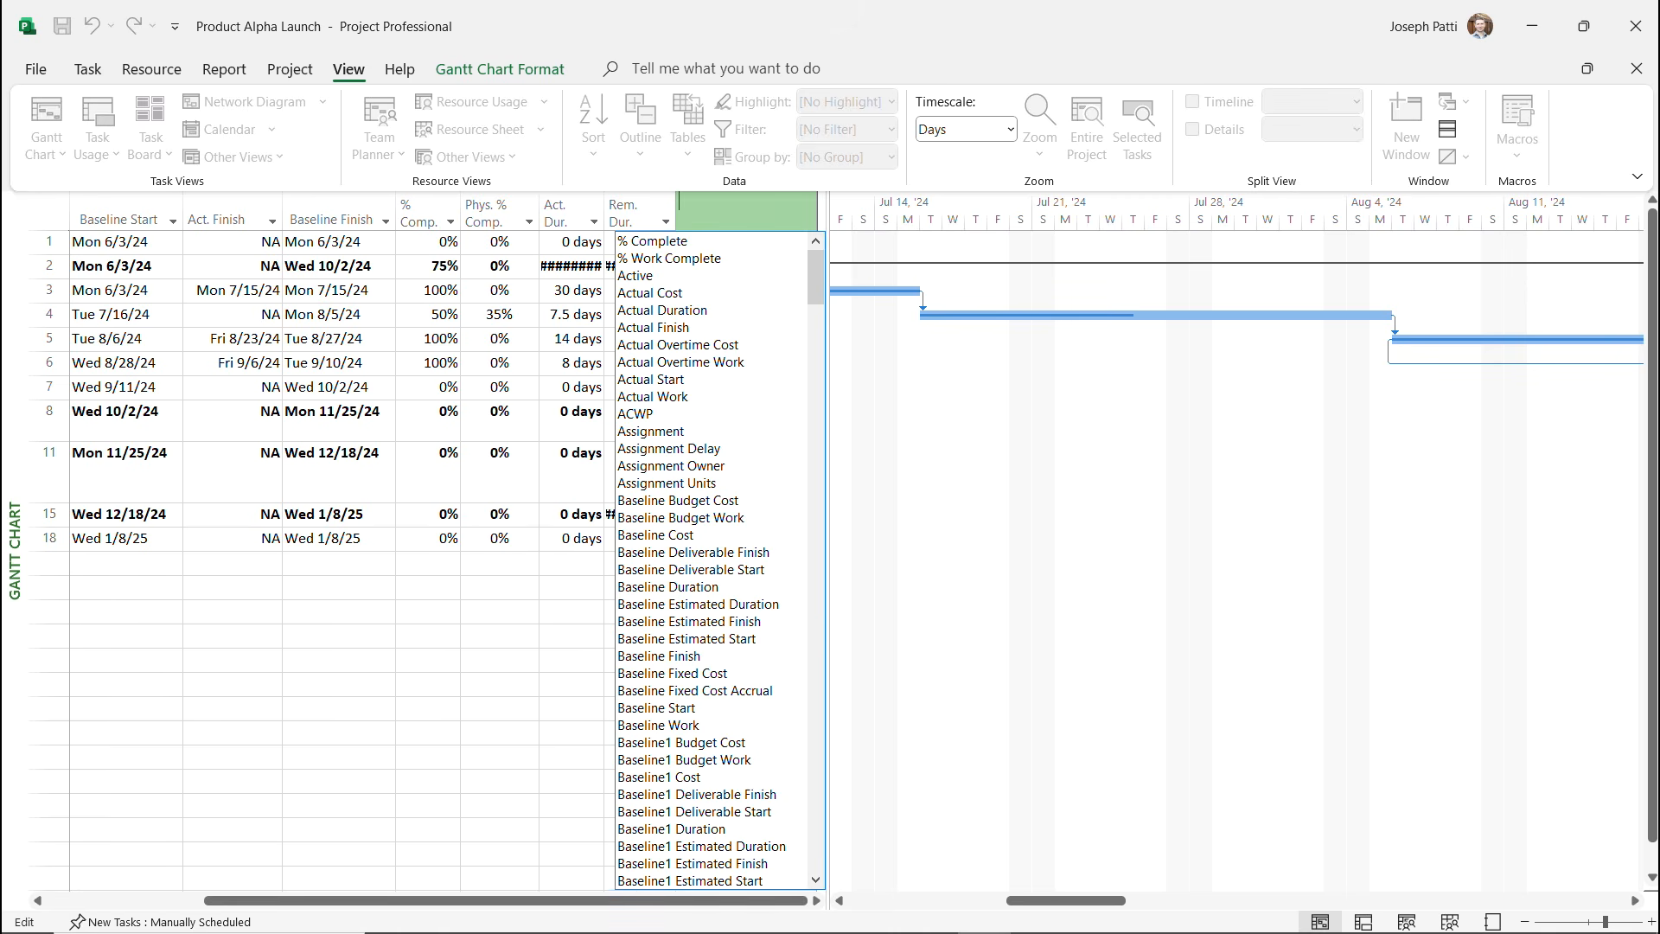
pyautogui.click(654, 534)
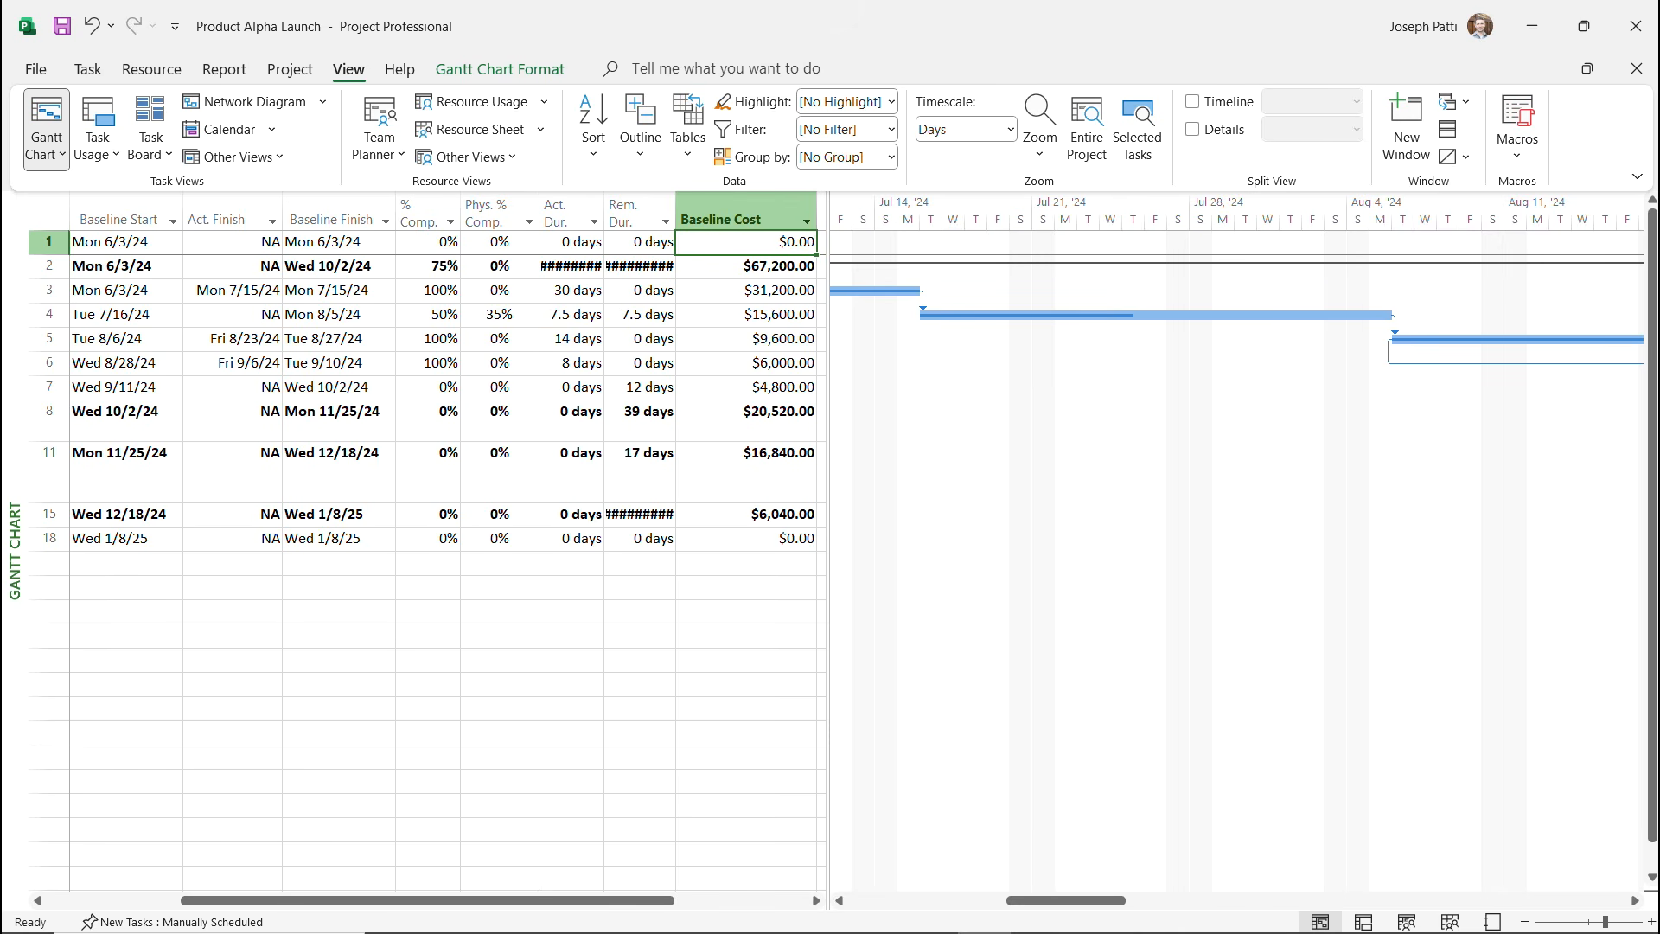
# Copy the Tracking With my Baseline Values table from Product Alpha Launch to Global.MPT with the Organizer, replacing the existing version.
pyautogui.click(687, 129)
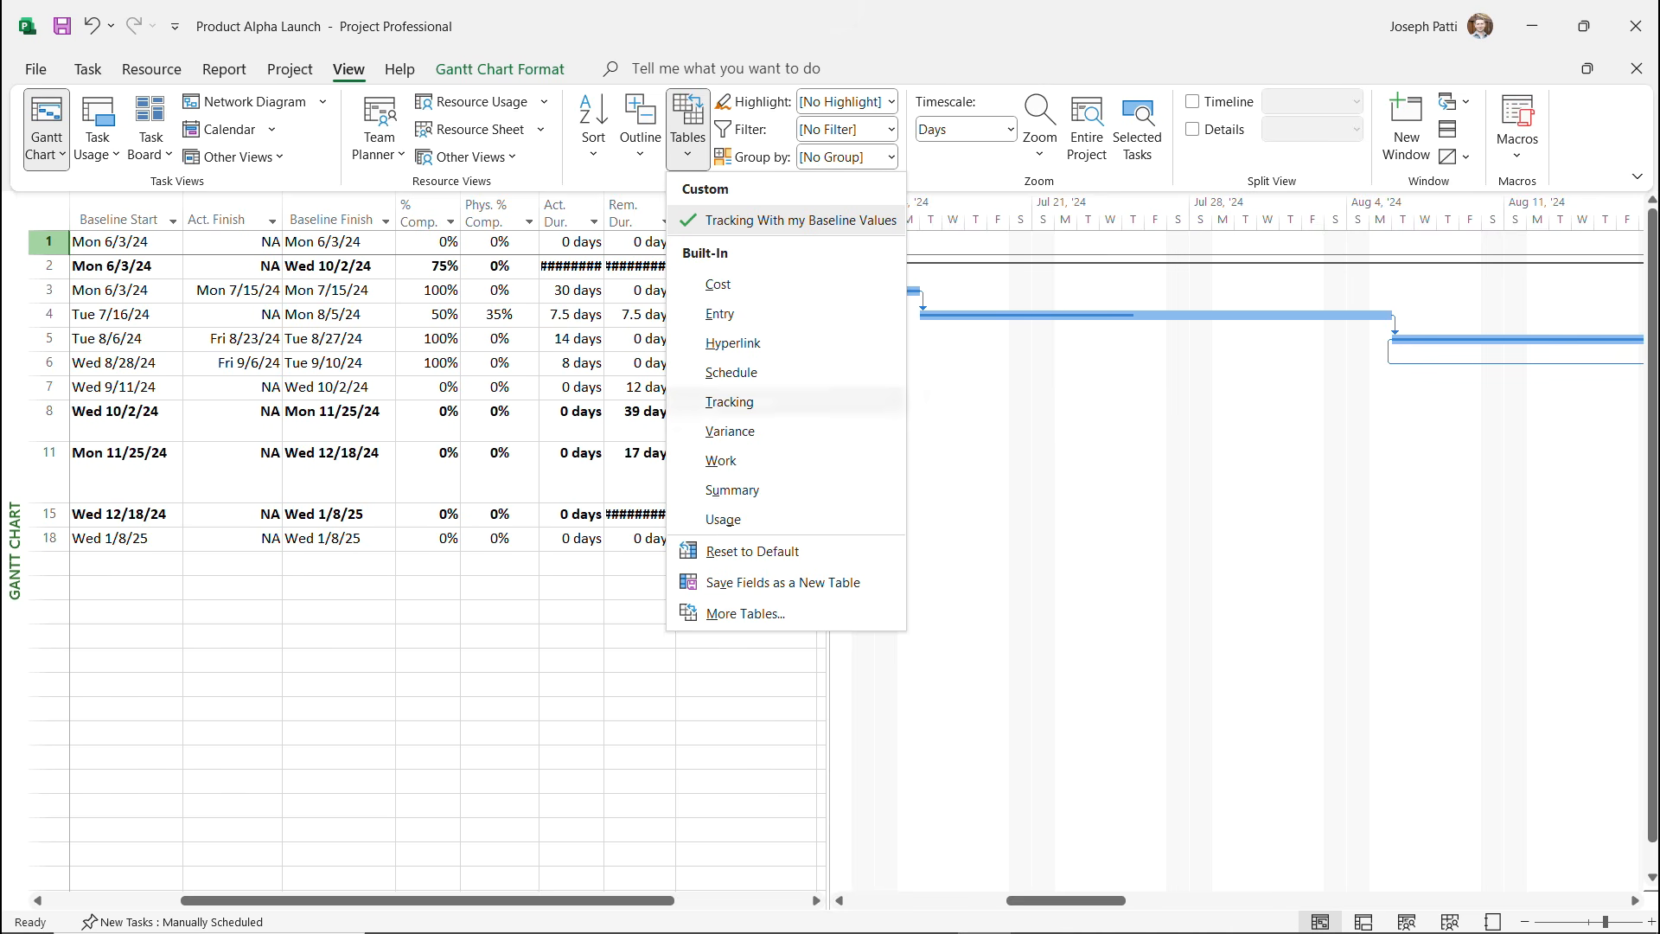
pyautogui.click(745, 612)
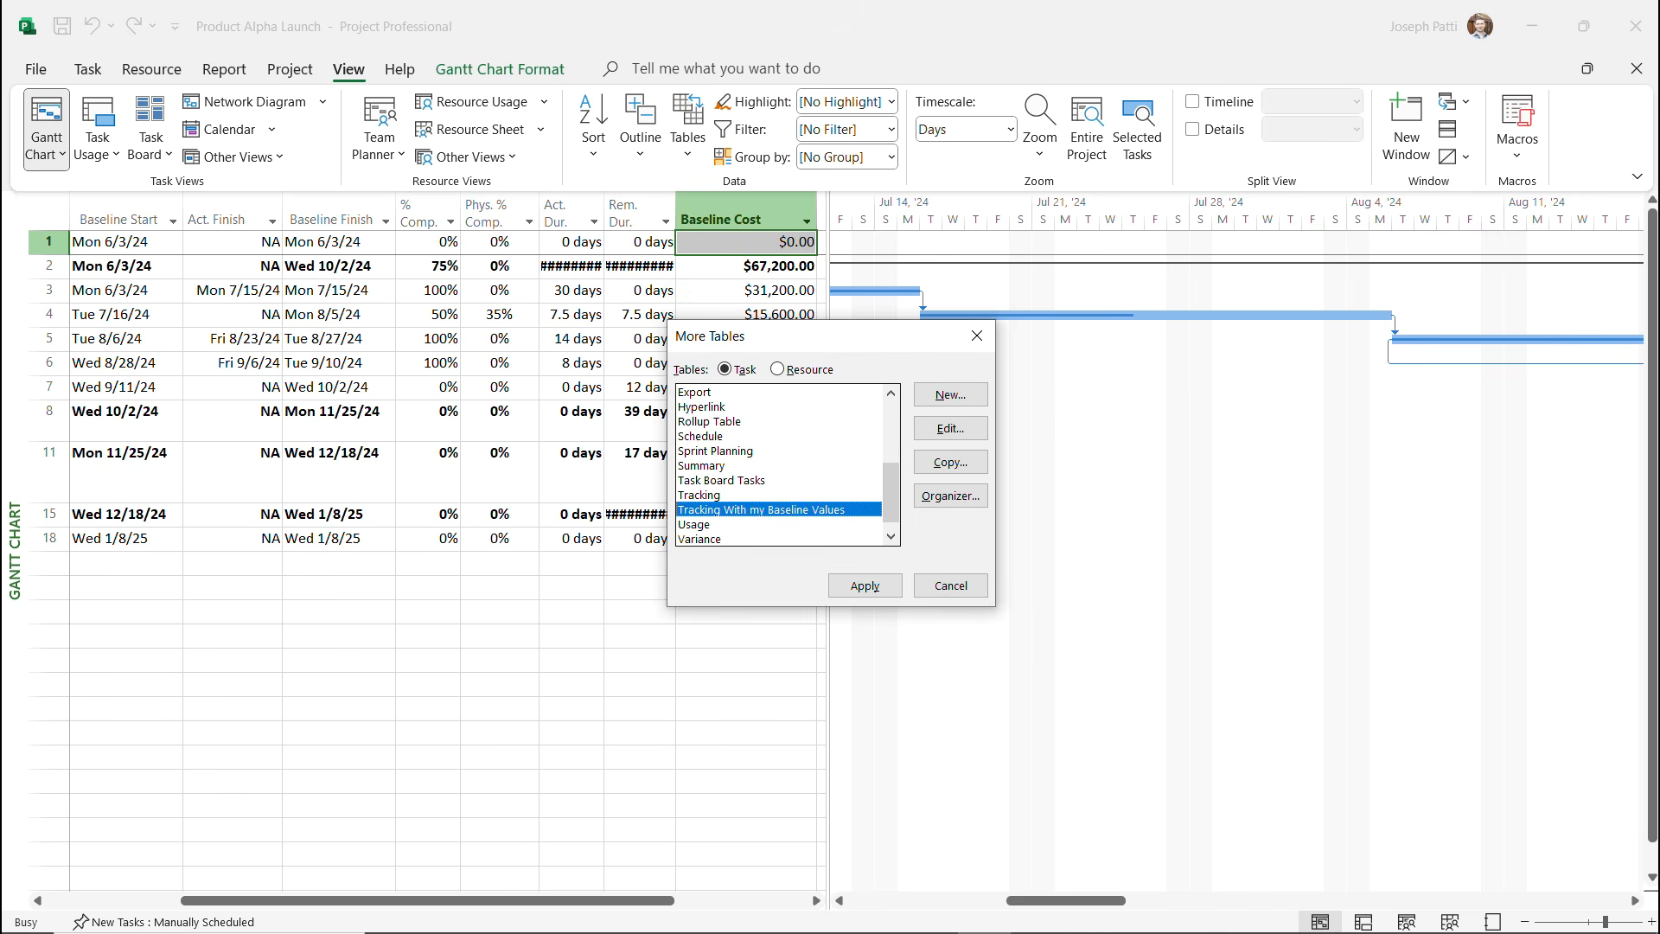
pyautogui.moveTo(858, 344); pyautogui.dragTo(655, 338)
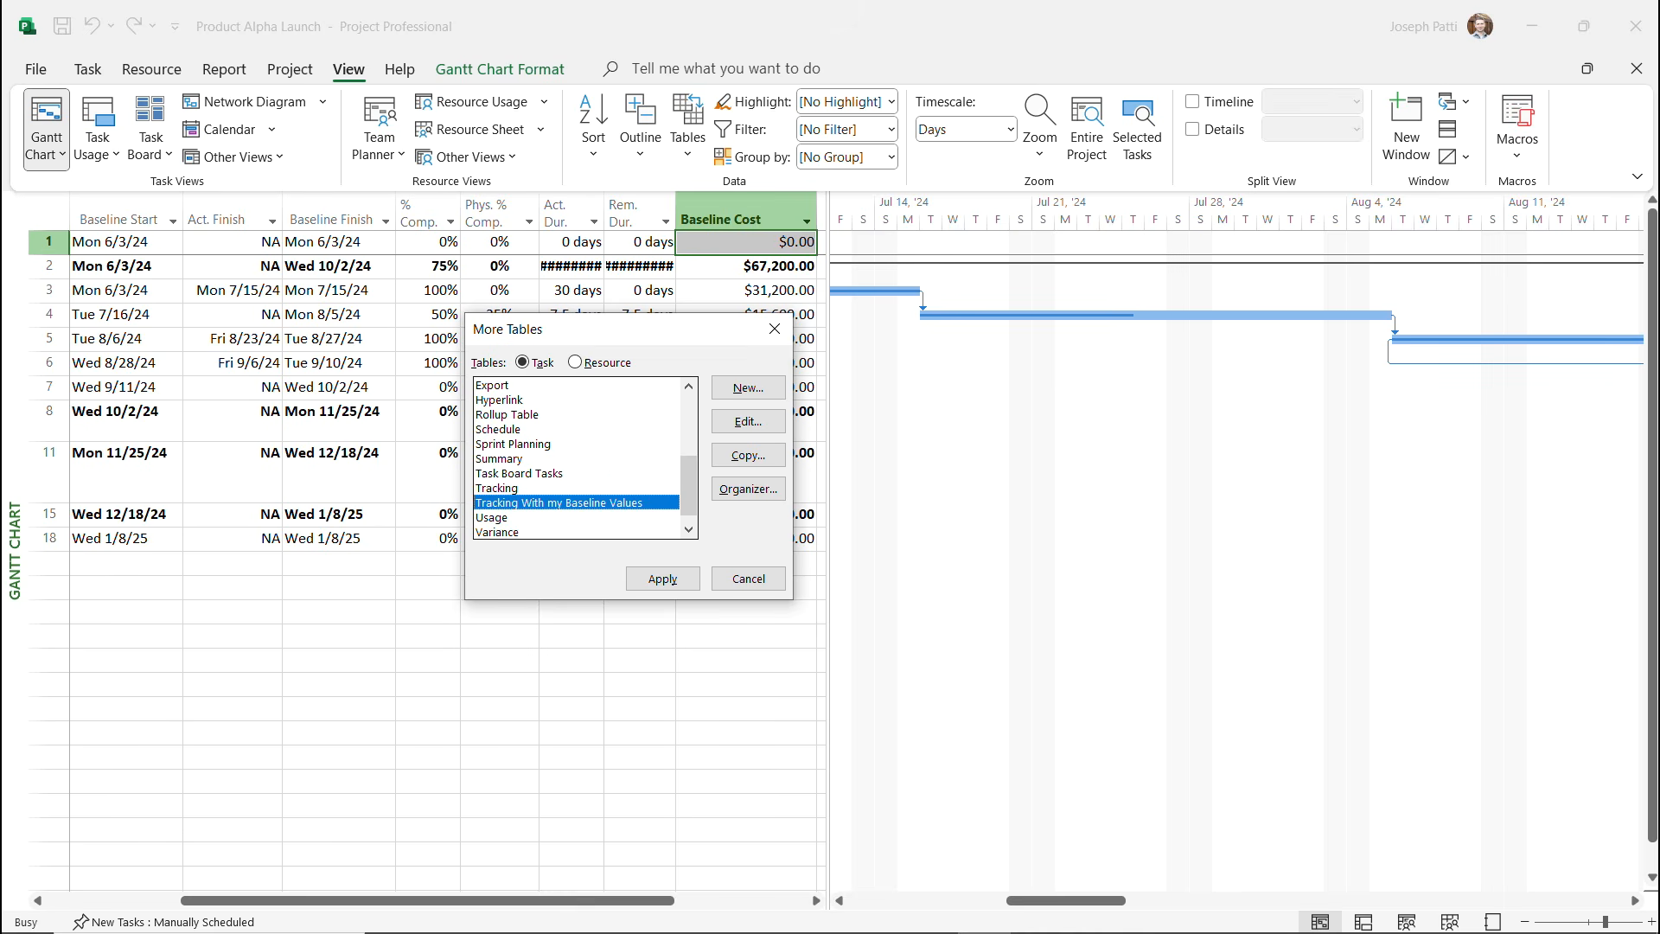
pyautogui.click(747, 488)
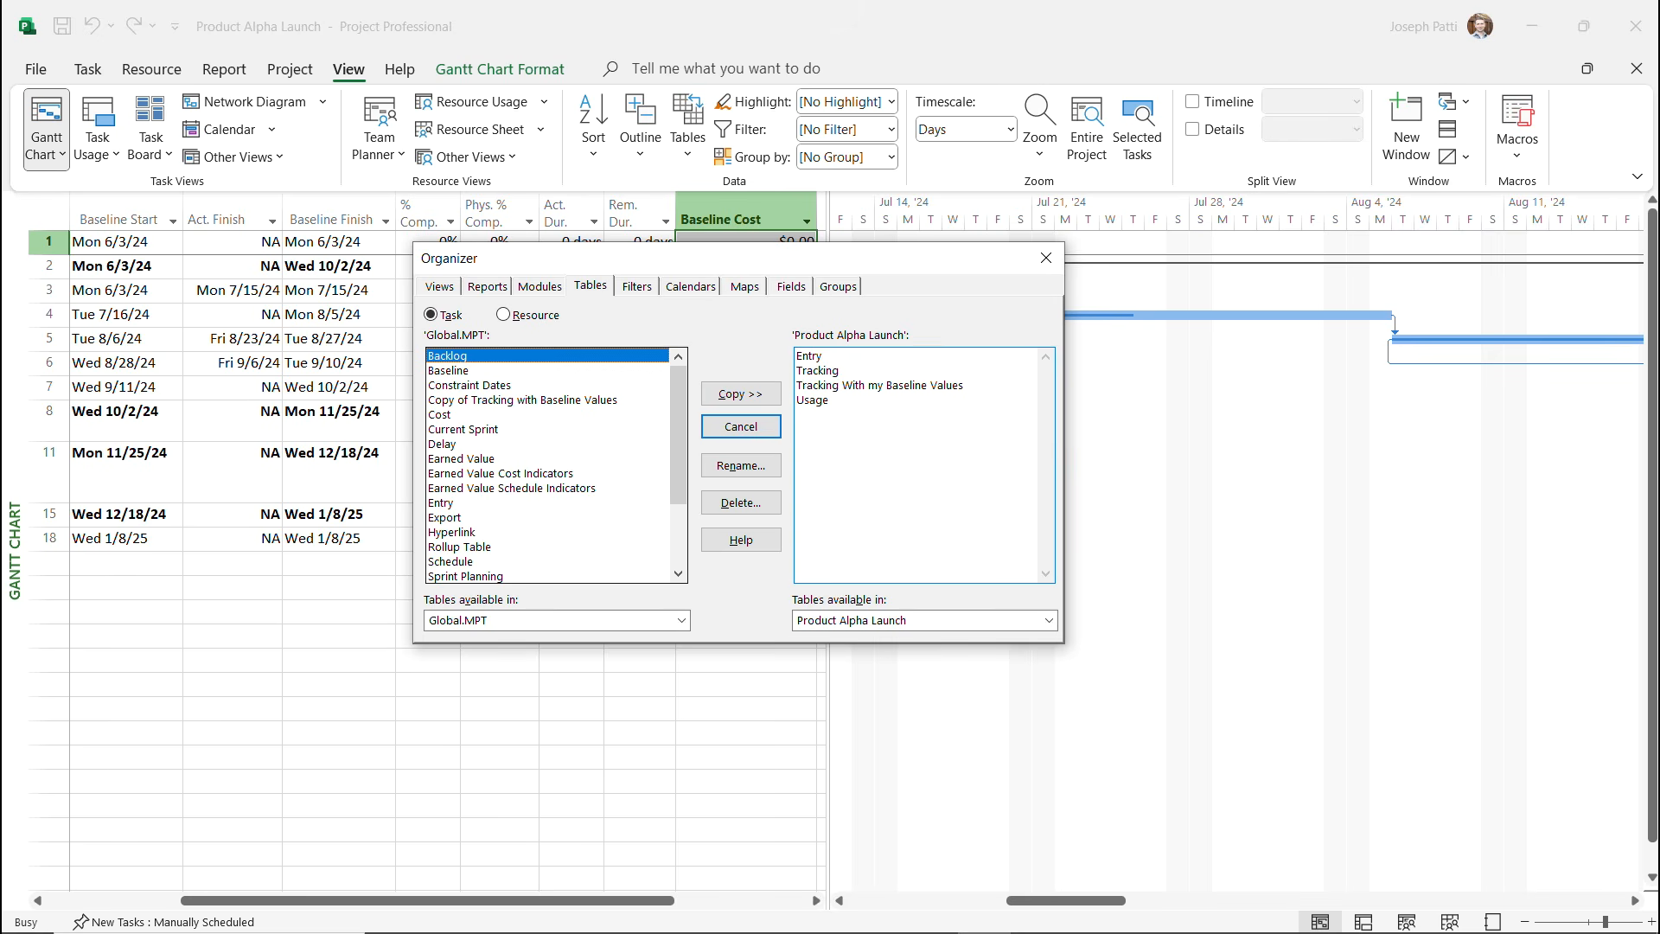
pyautogui.click(879, 385)
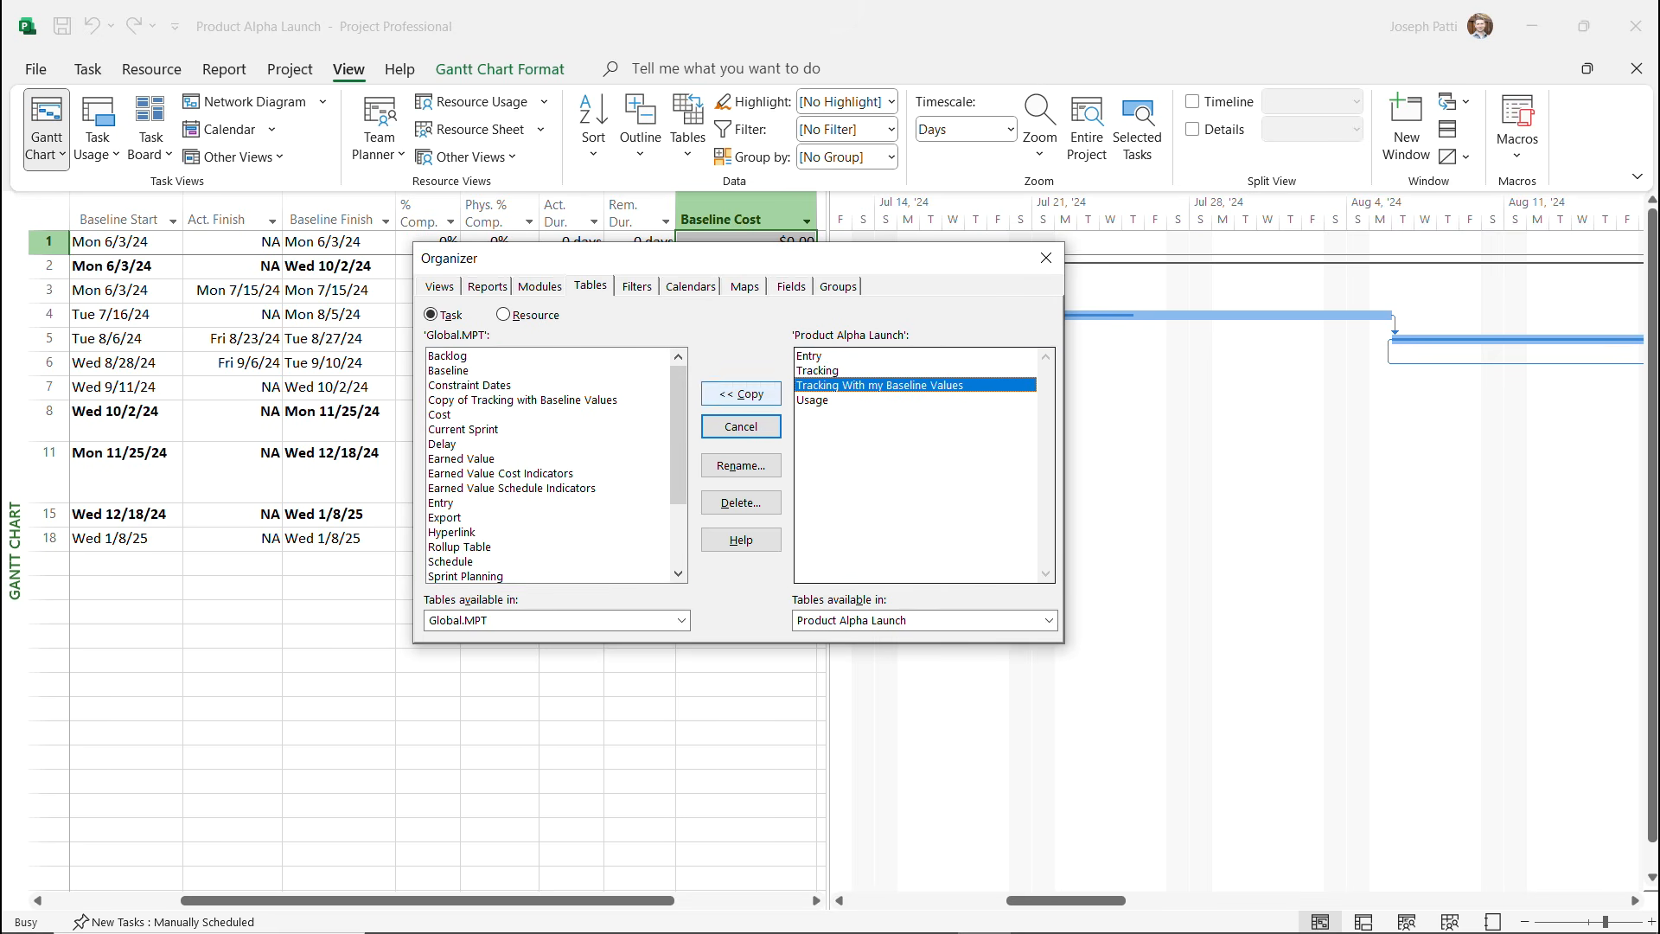
pyautogui.click(740, 393)
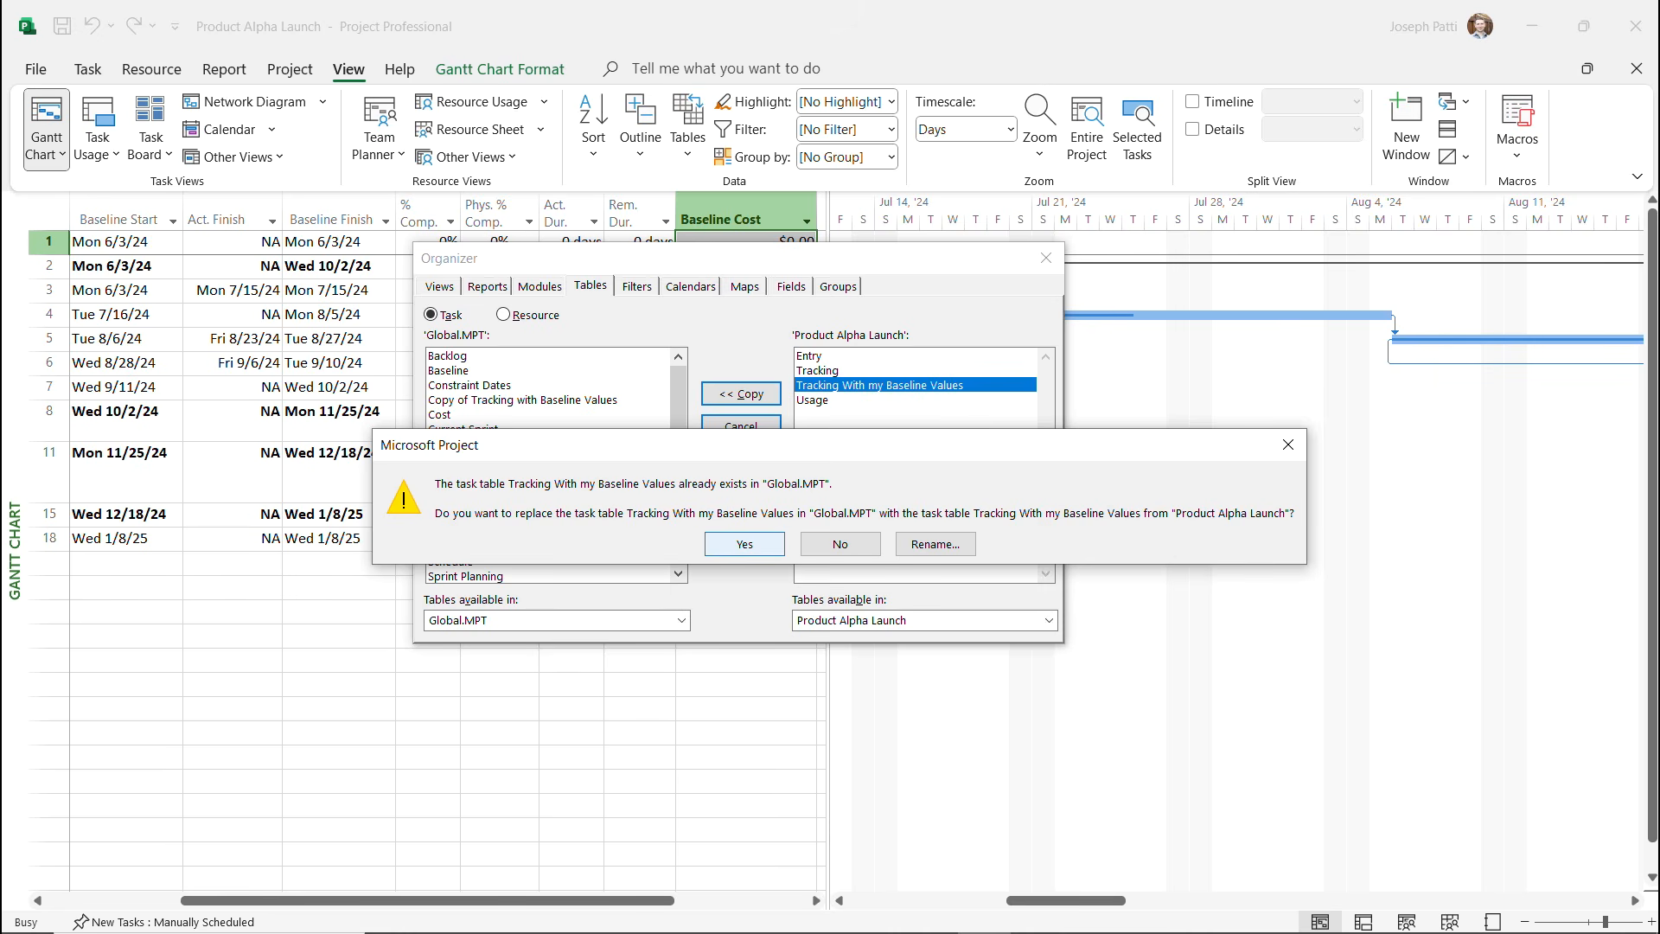
pyautogui.press('Return')
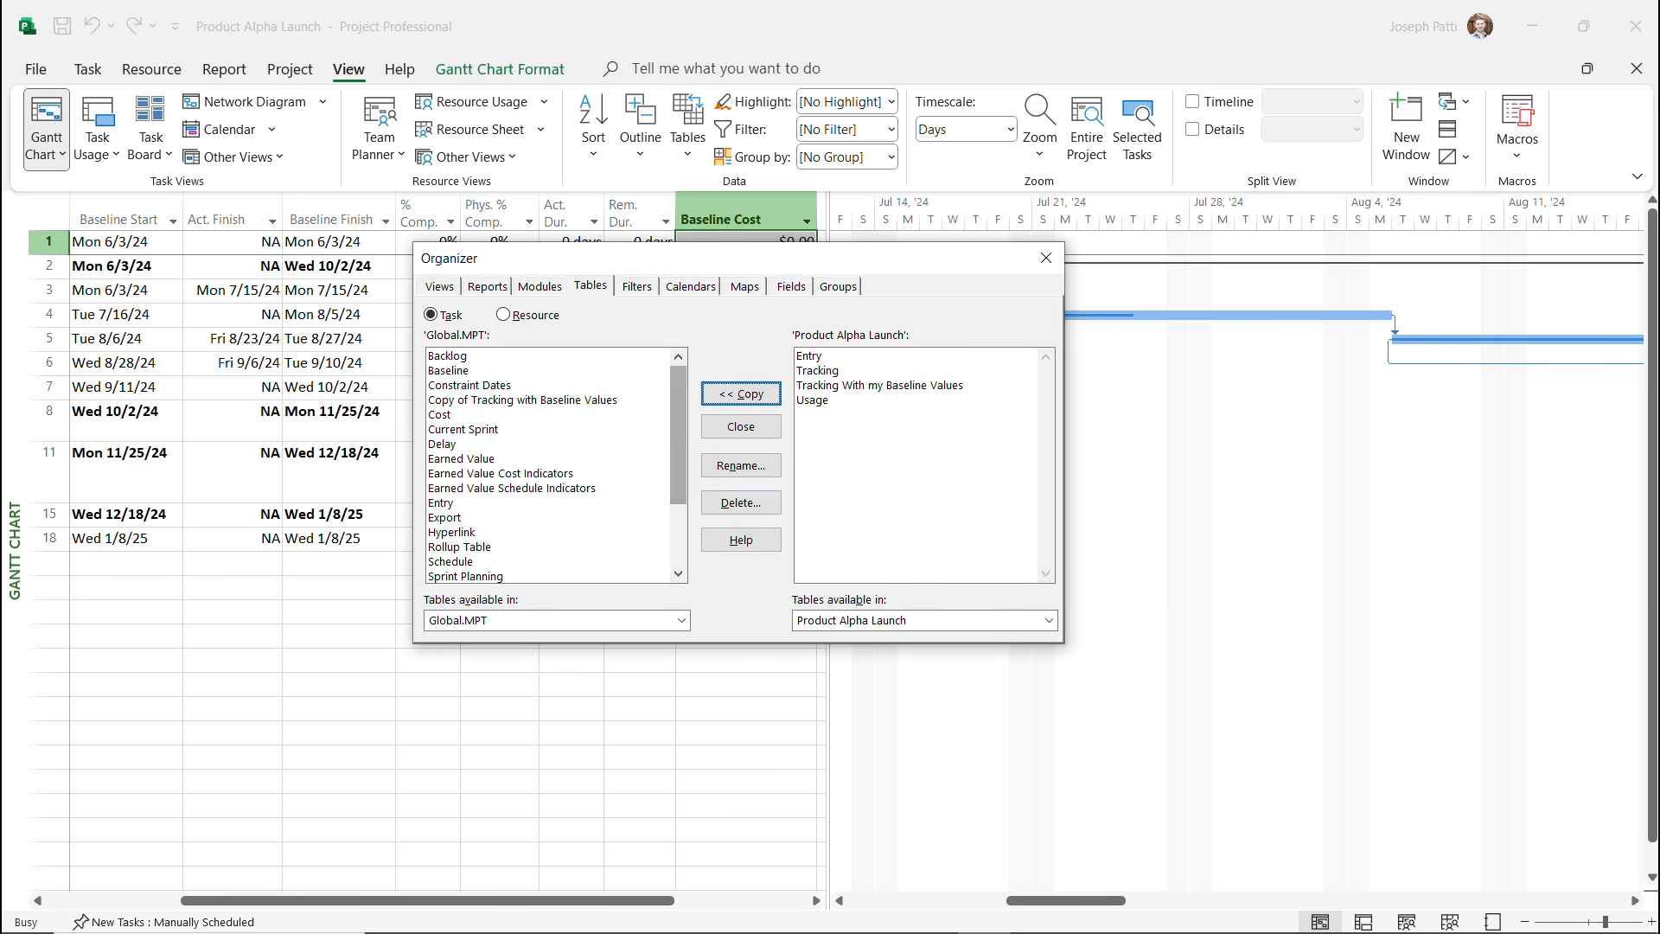
pyautogui.scroll(-3, 553, 465)
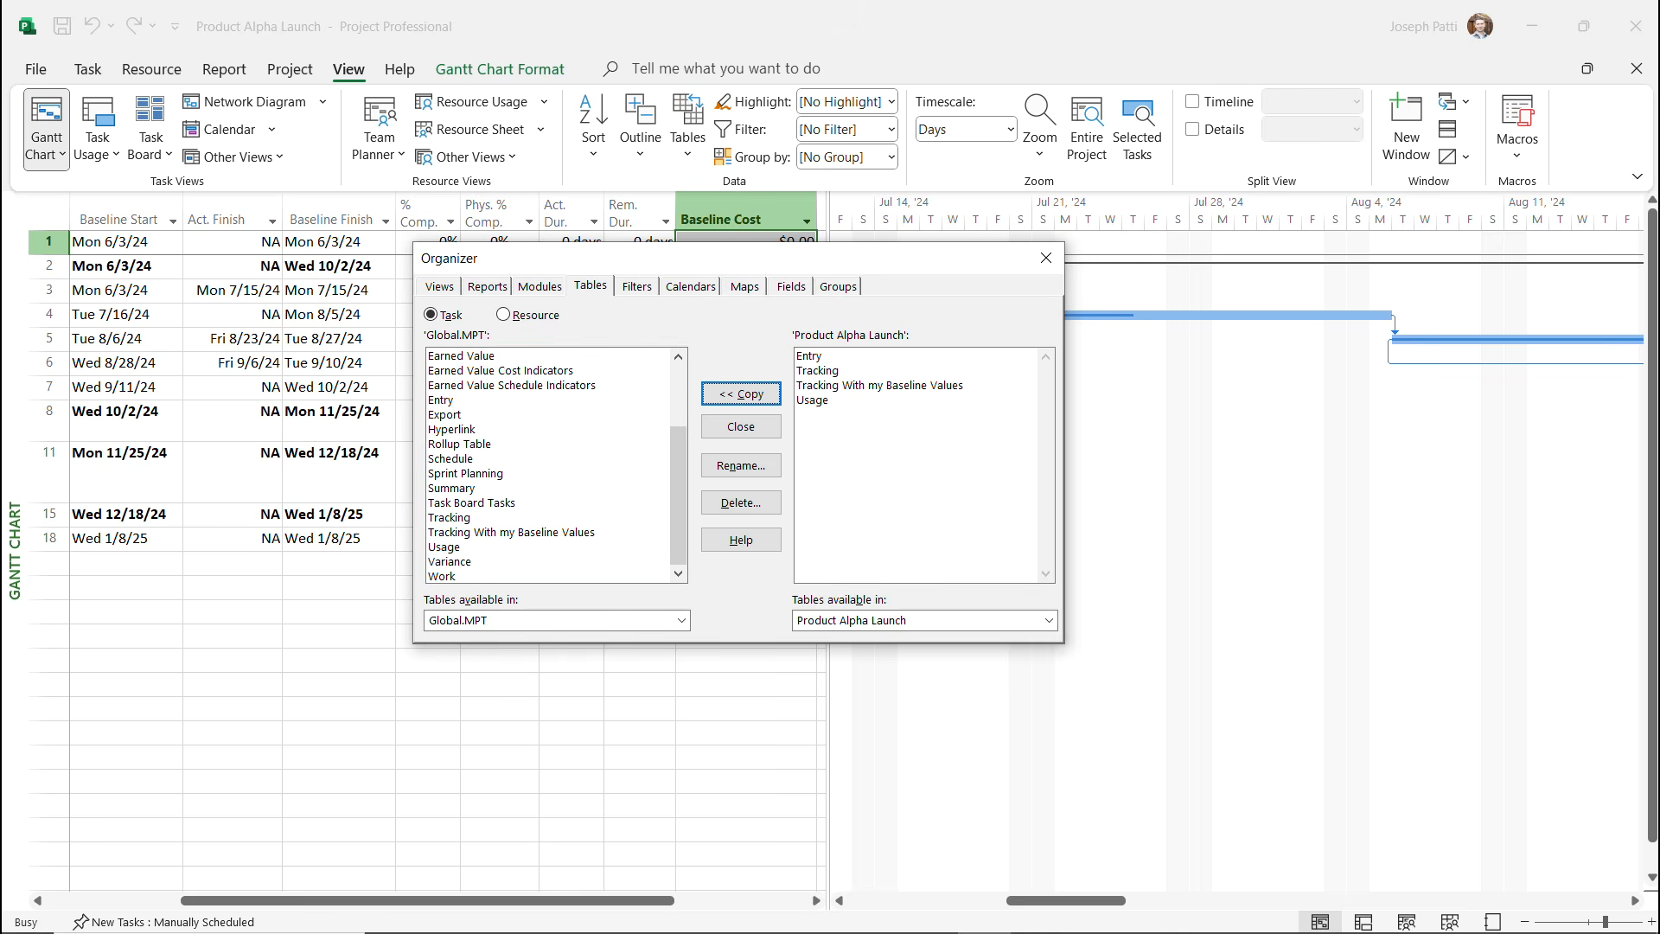
pyautogui.click(1045, 257)
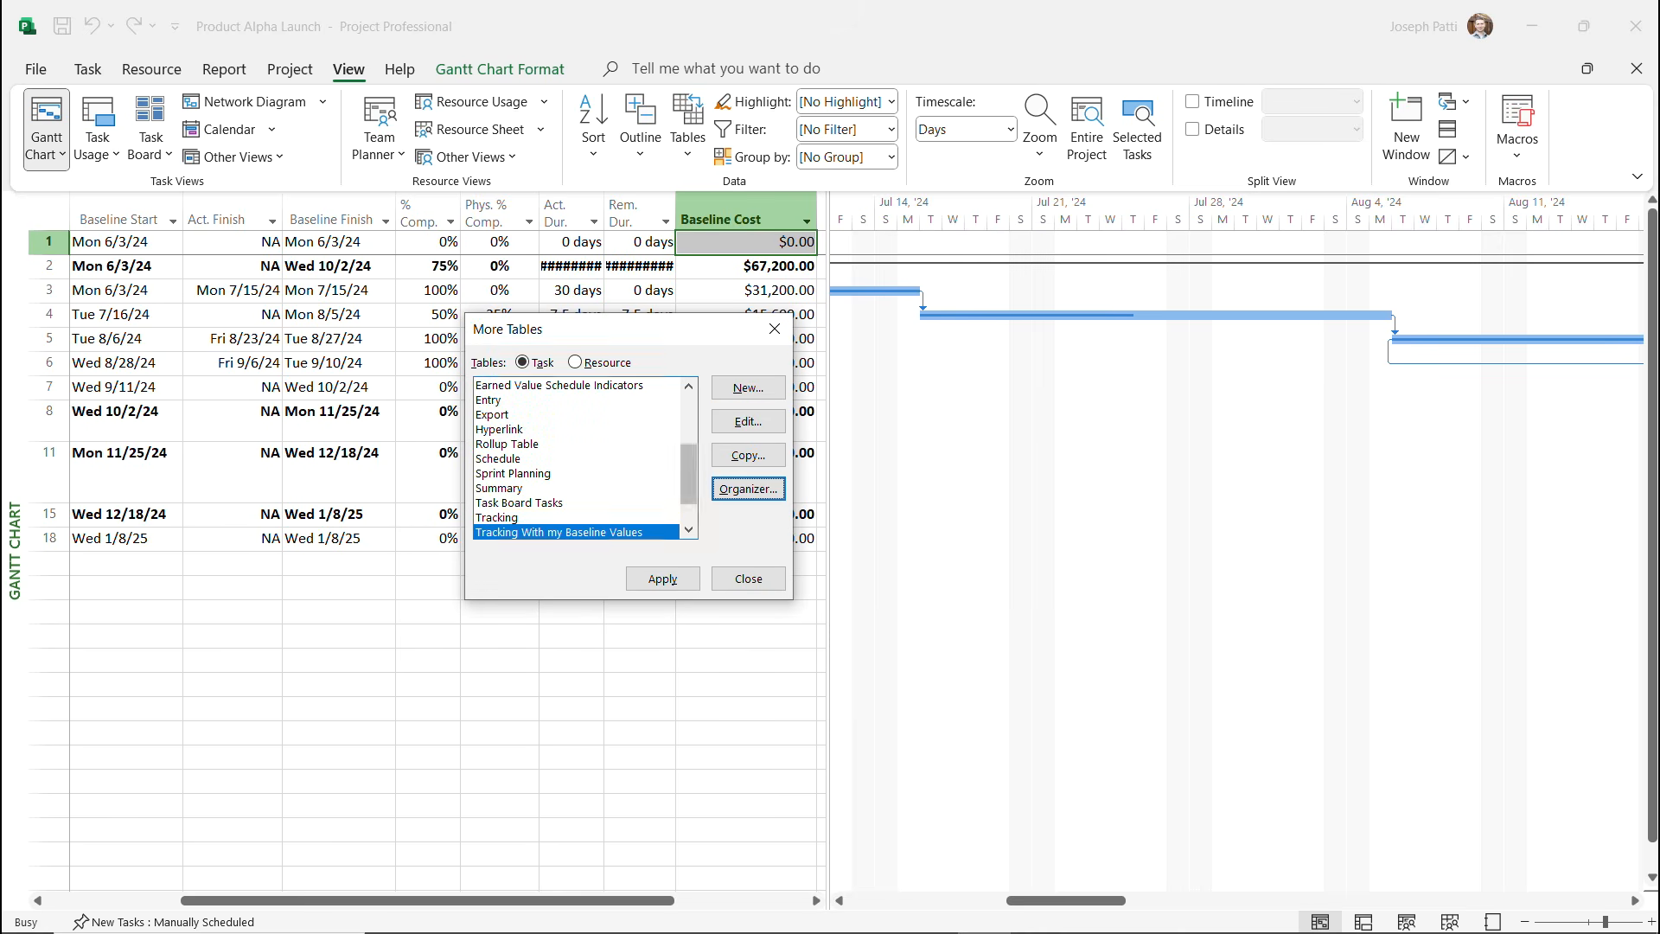
pyautogui.click(747, 387)
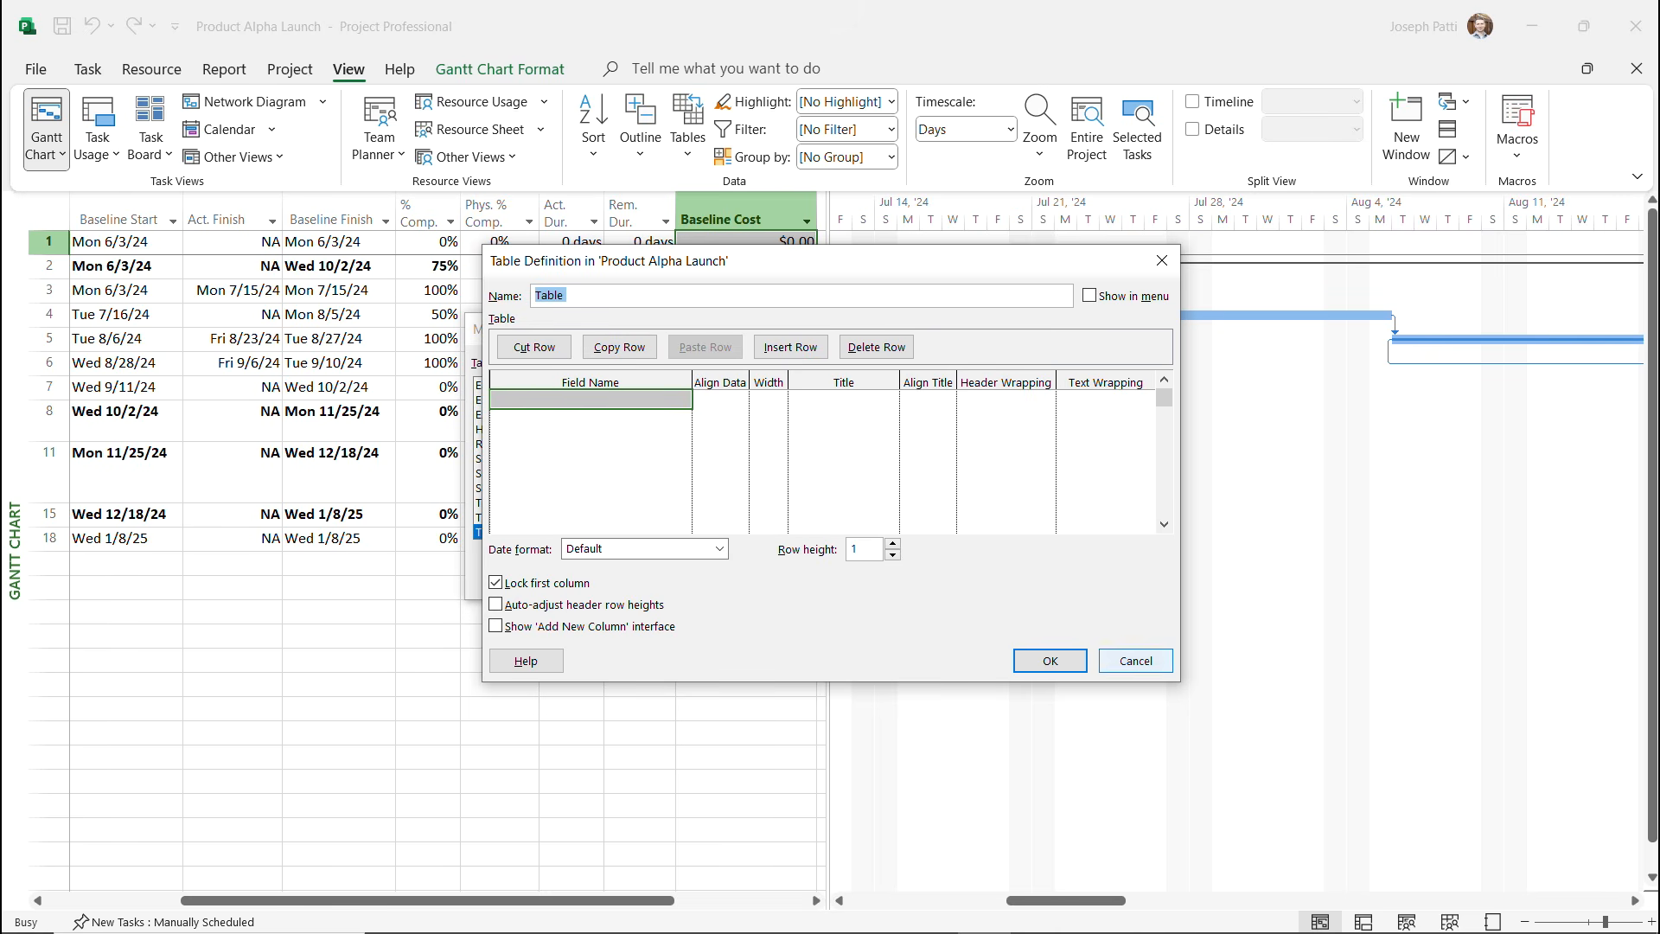
pyautogui.click(1135, 660)
pyautogui.press('Escape')
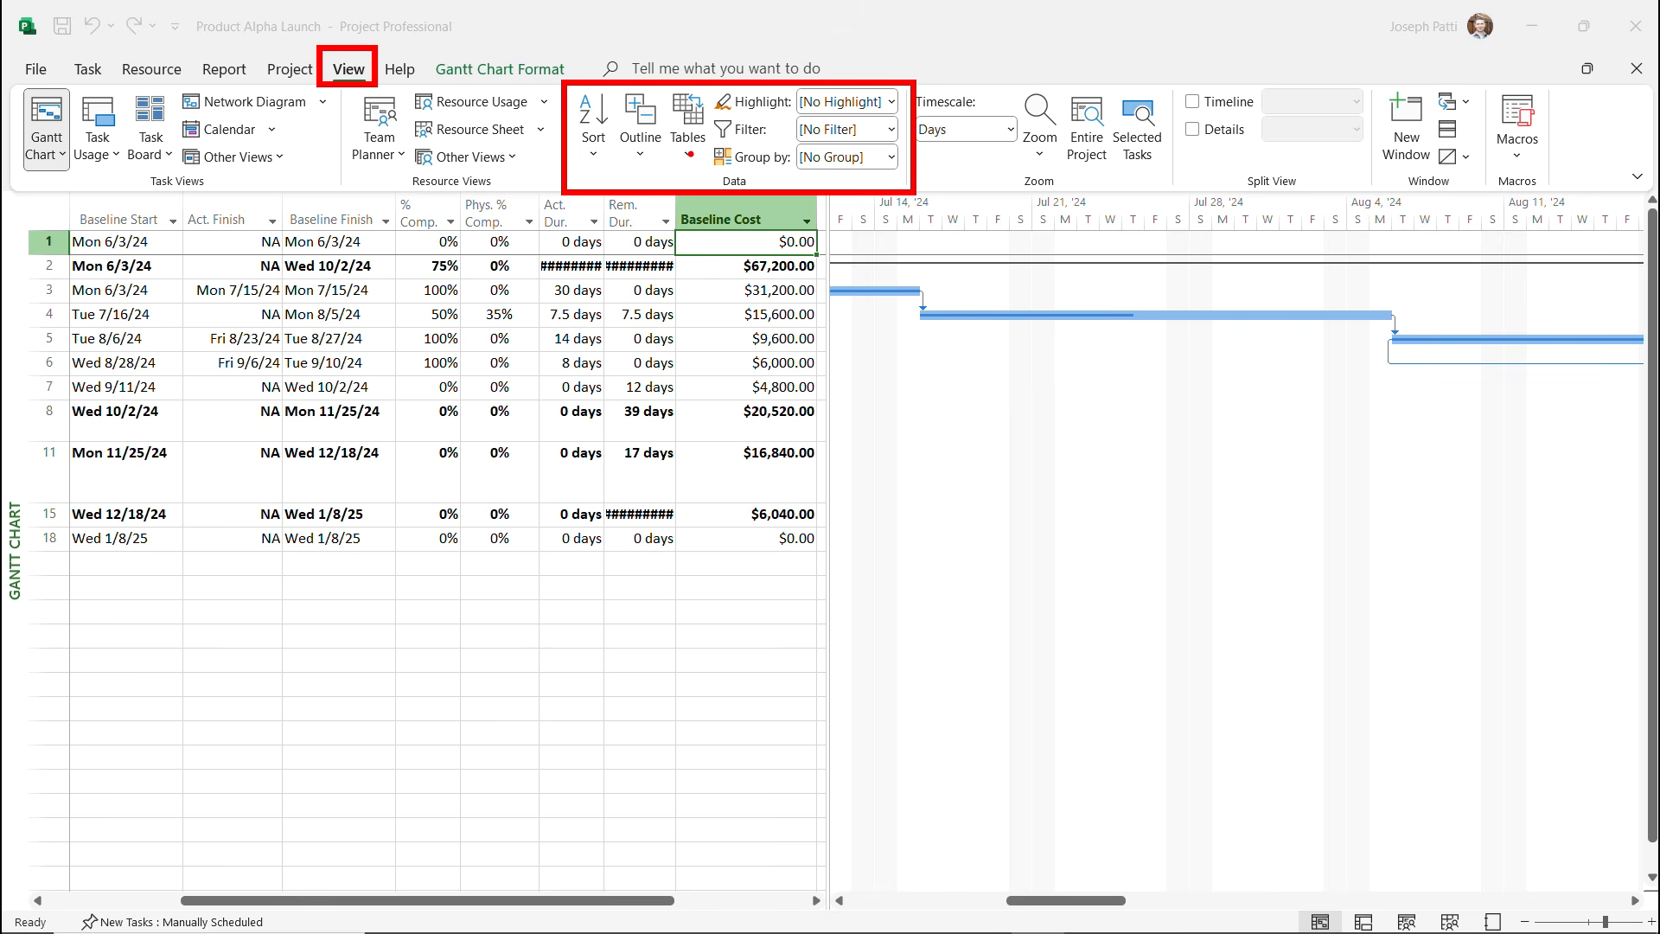
# Switch the Gantt Chart to the Entry table and widen the table area to include the Resource Names column.
pyautogui.click(689, 125)
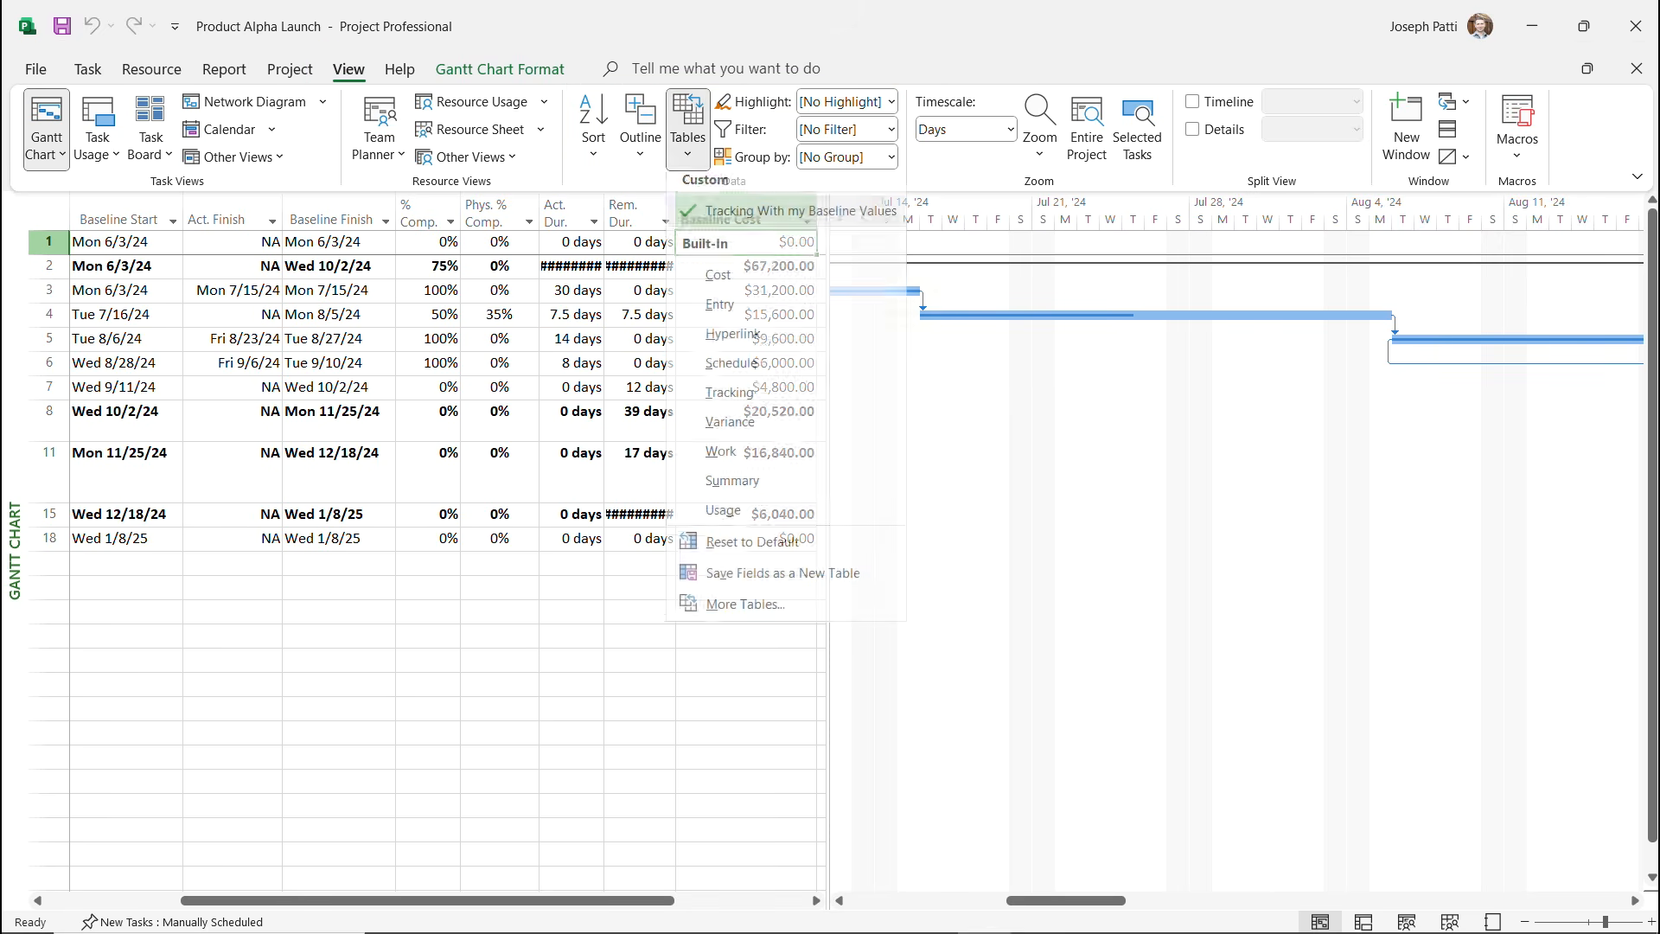
pyautogui.click(719, 313)
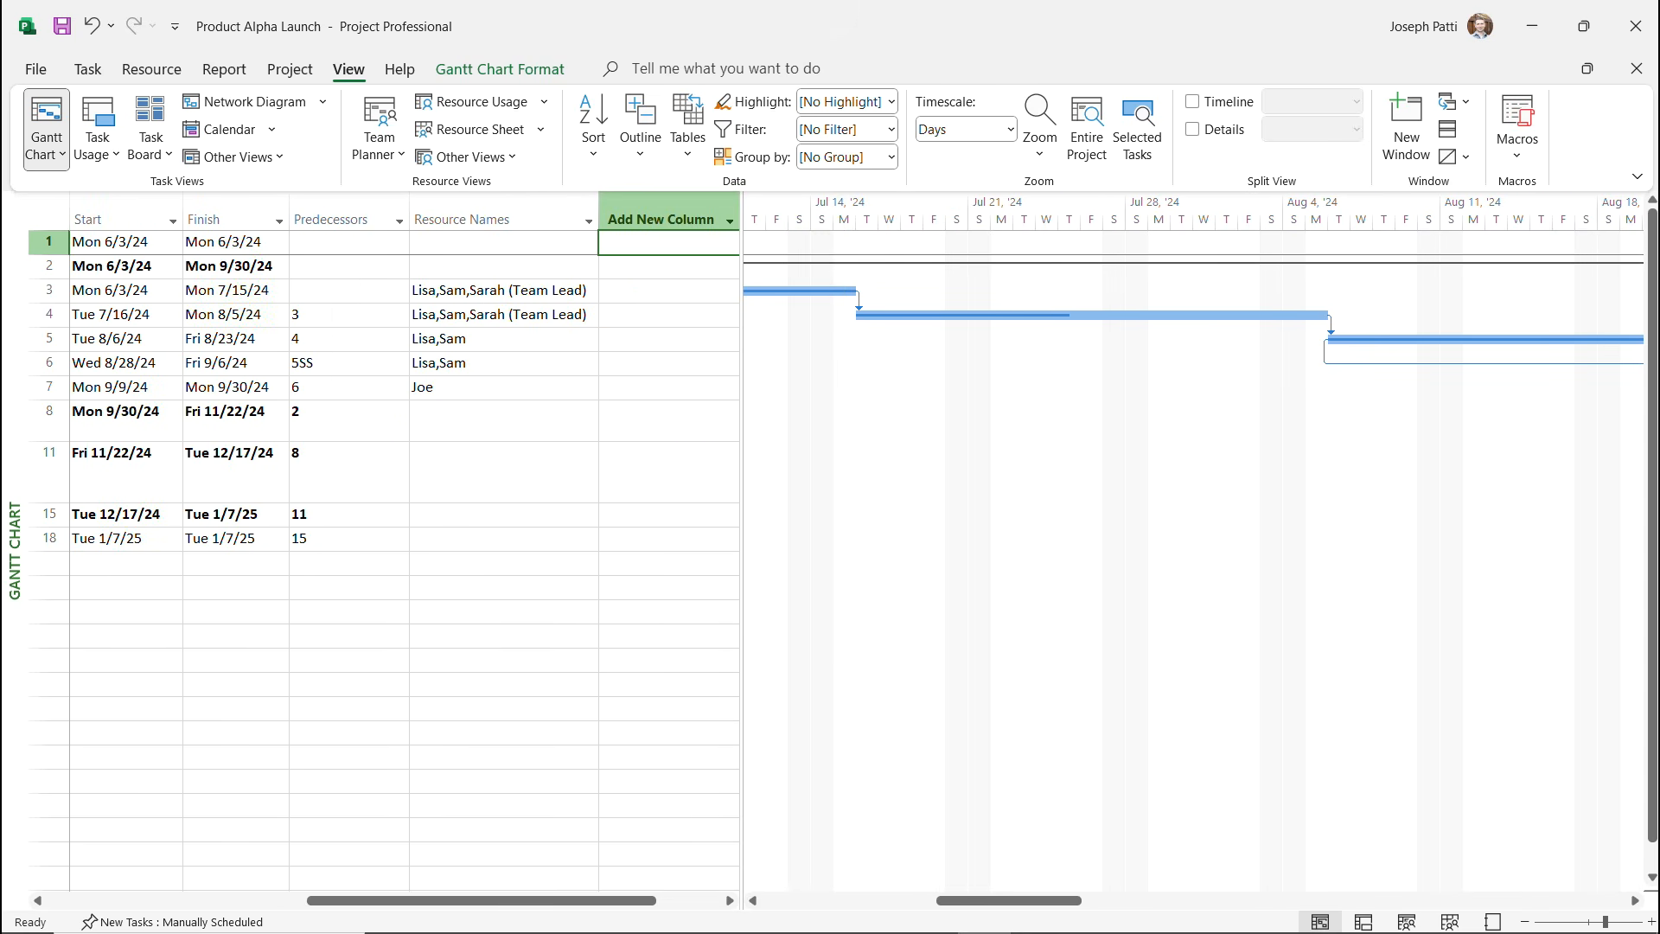
pyautogui.moveTo(482, 899); pyautogui.dragTo(222, 900)
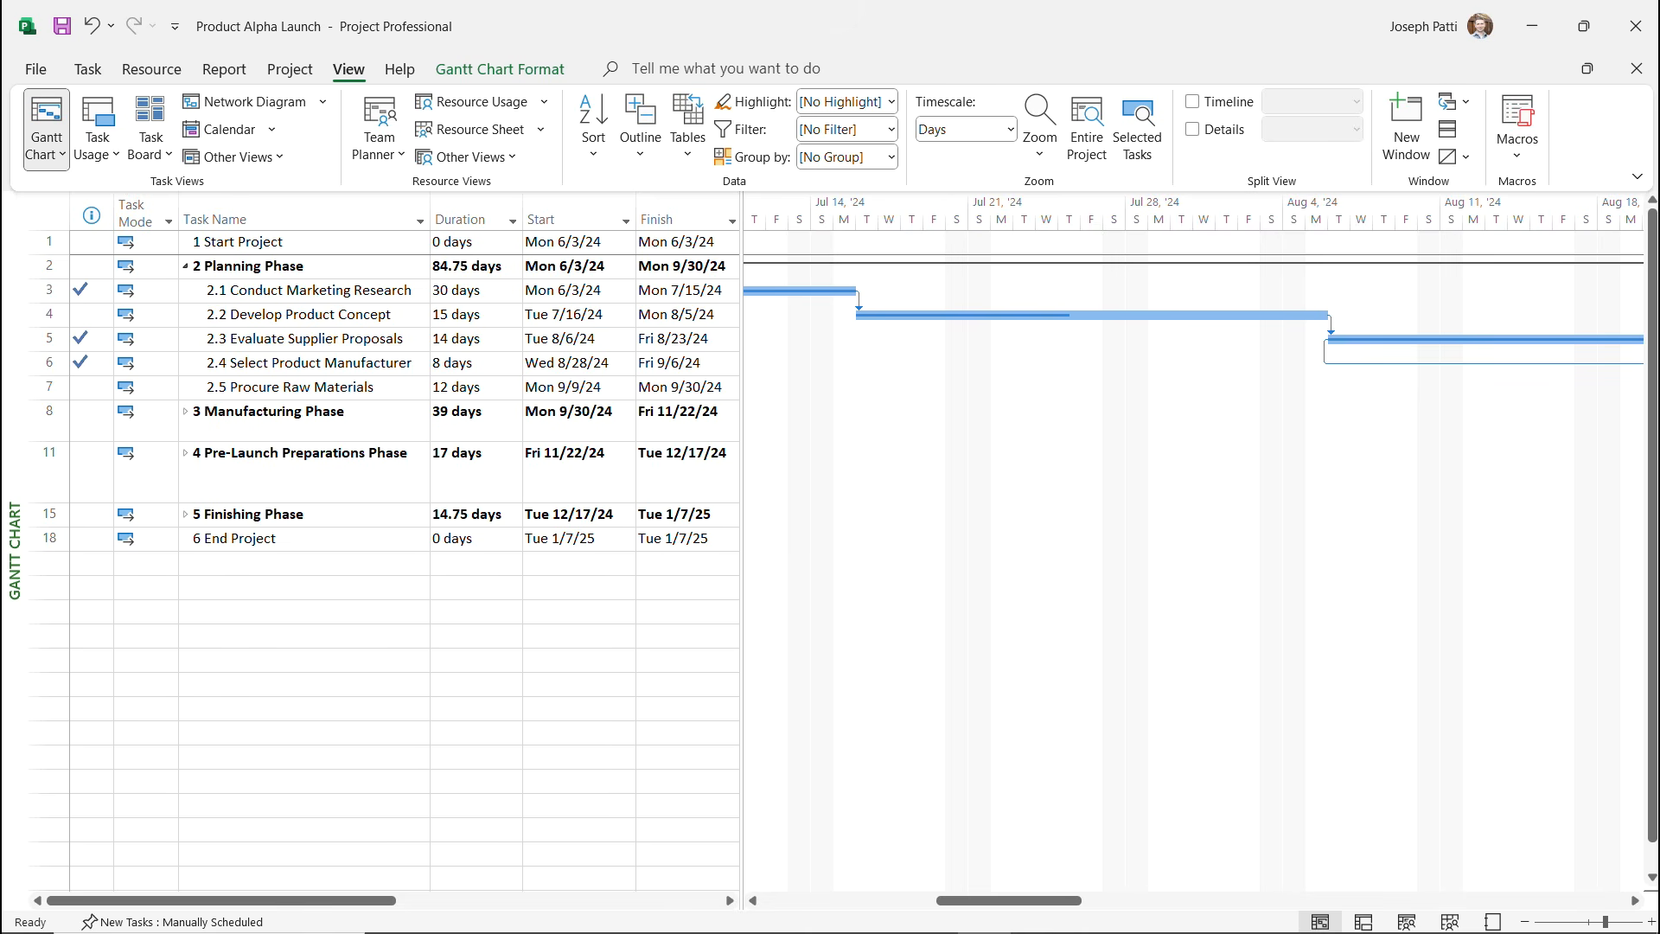
pyautogui.moveTo(742, 605); pyautogui.dragTo(1054, 605)
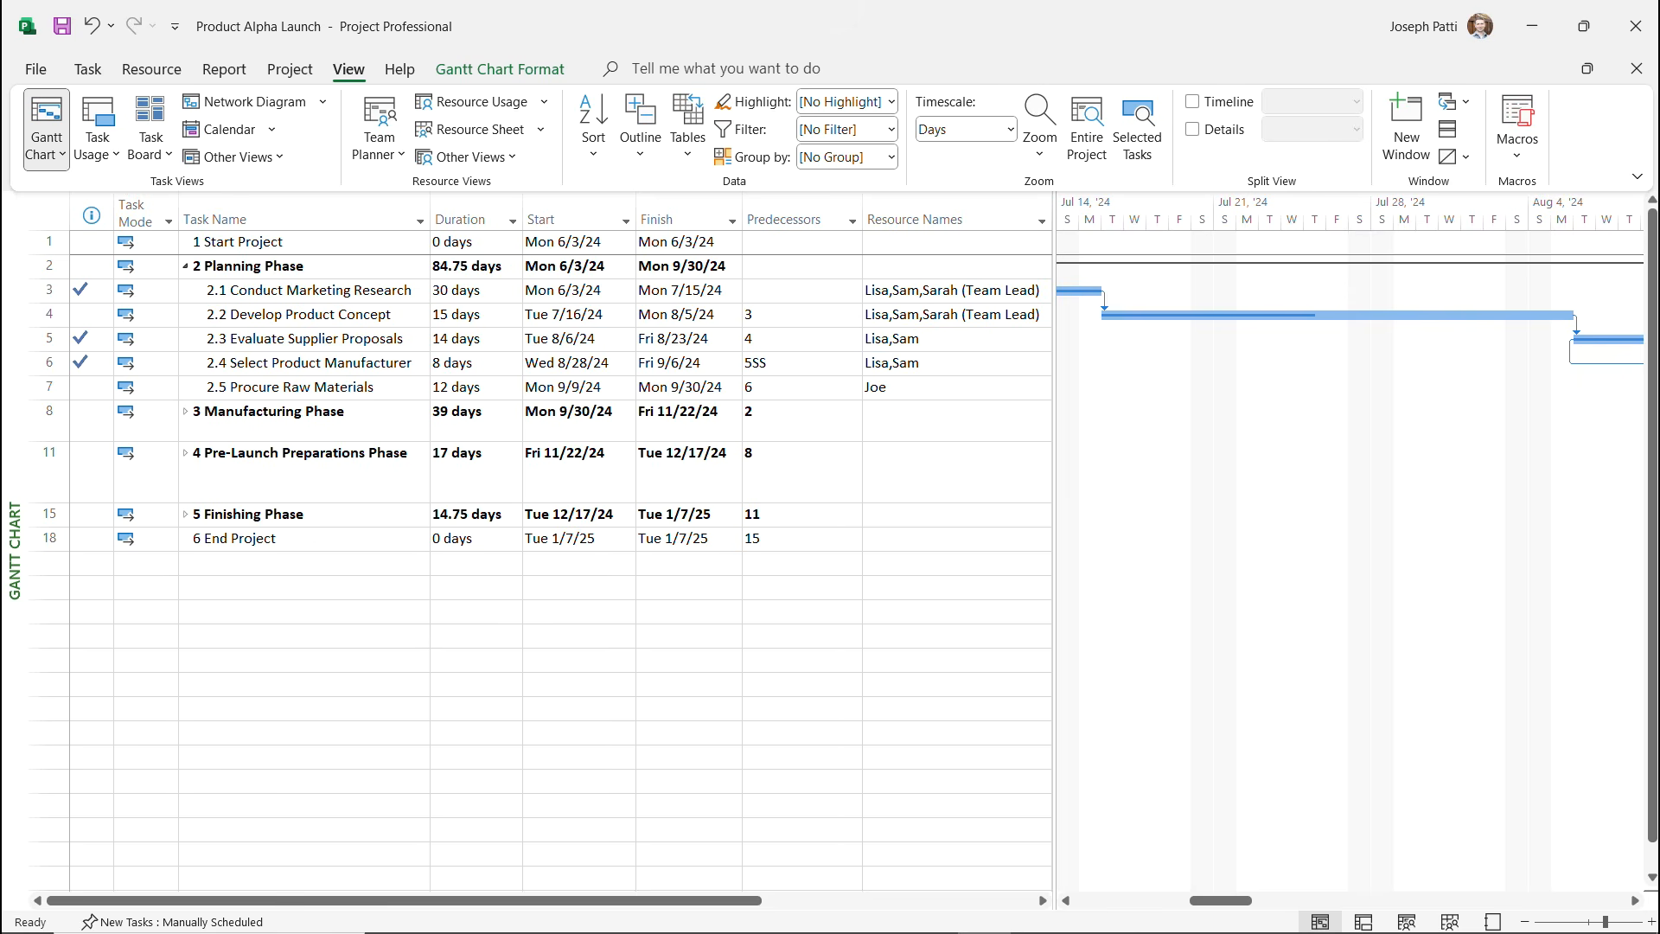
pyautogui.click(569, 242)
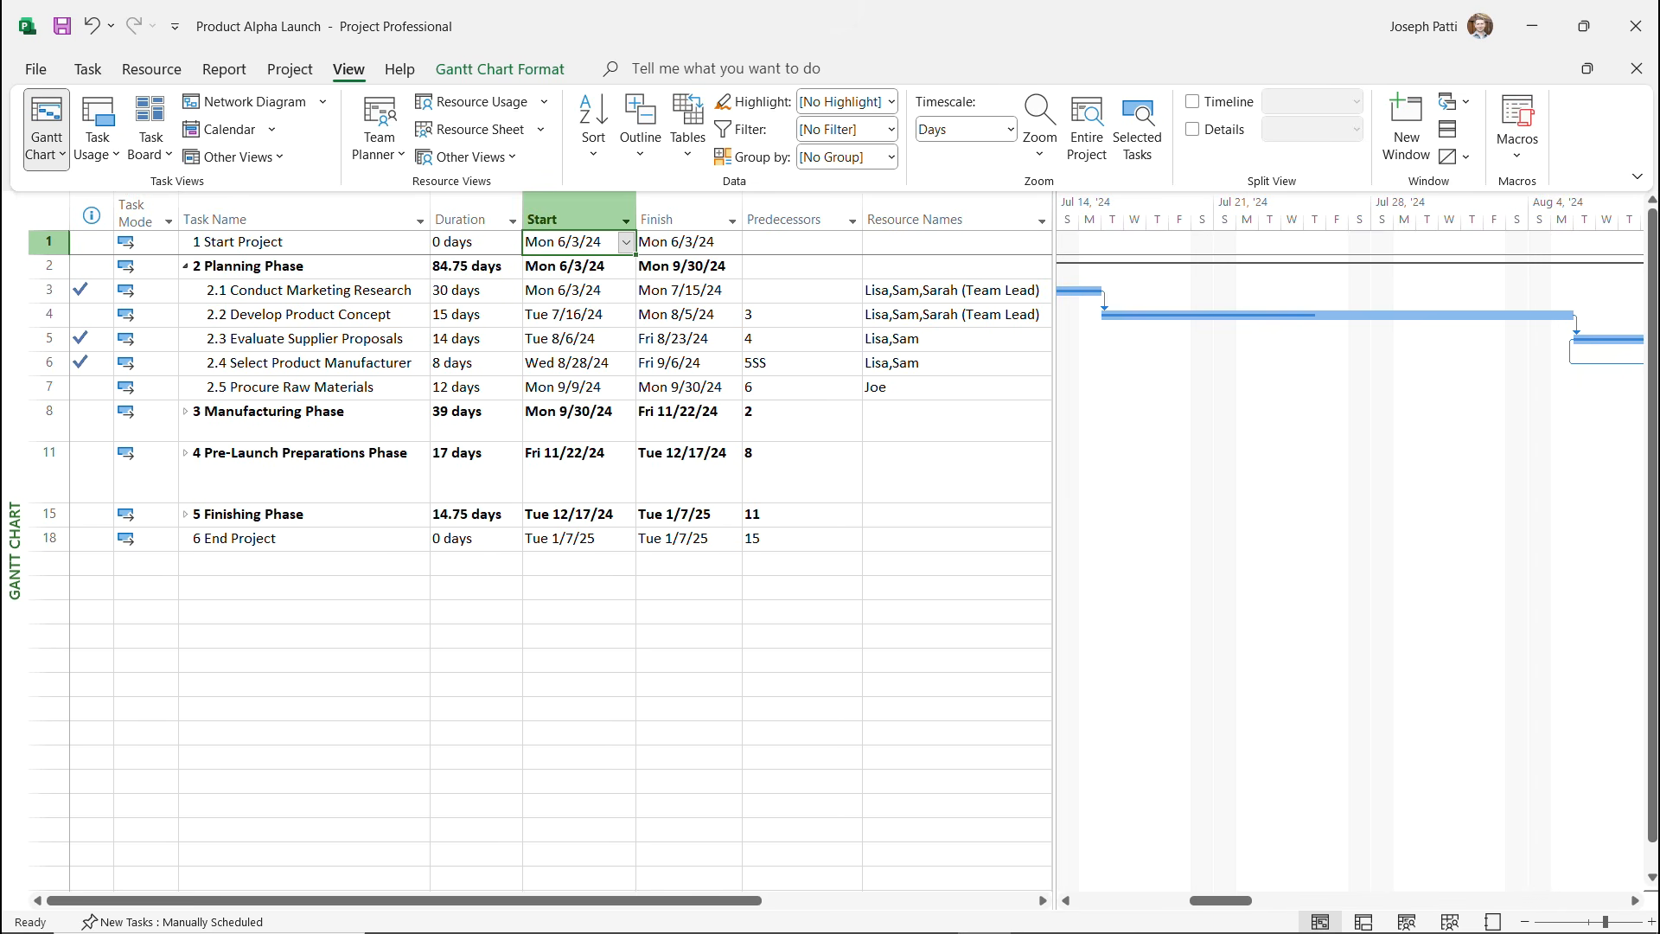
pyautogui.click(289, 70)
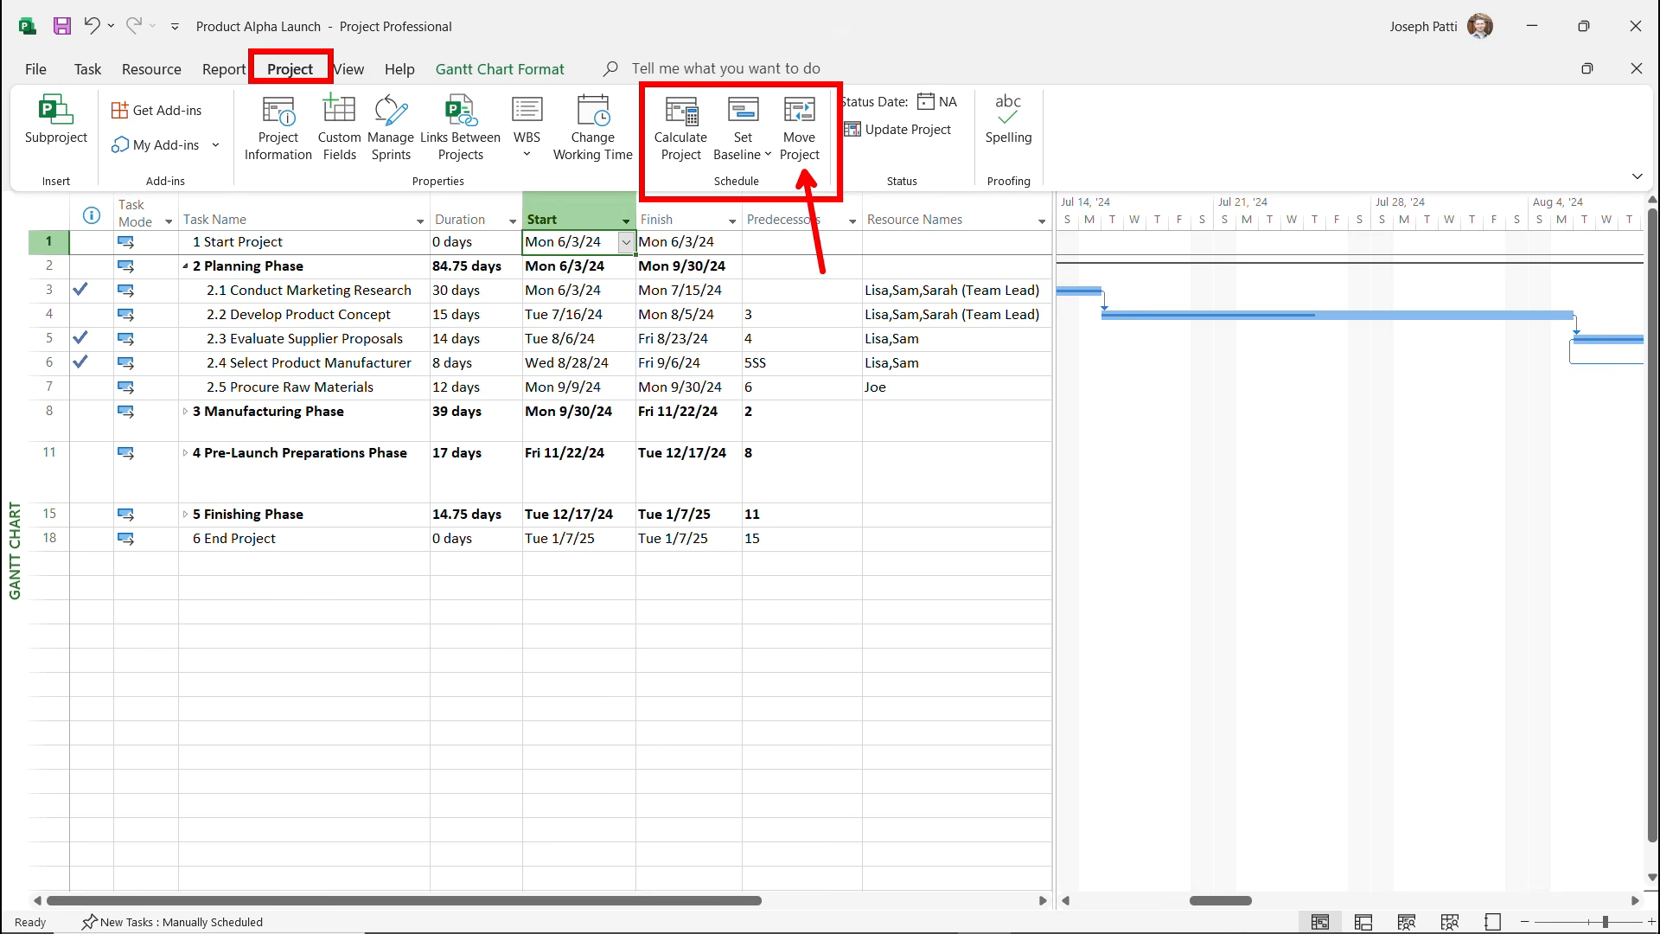
pyautogui.click(798, 127)
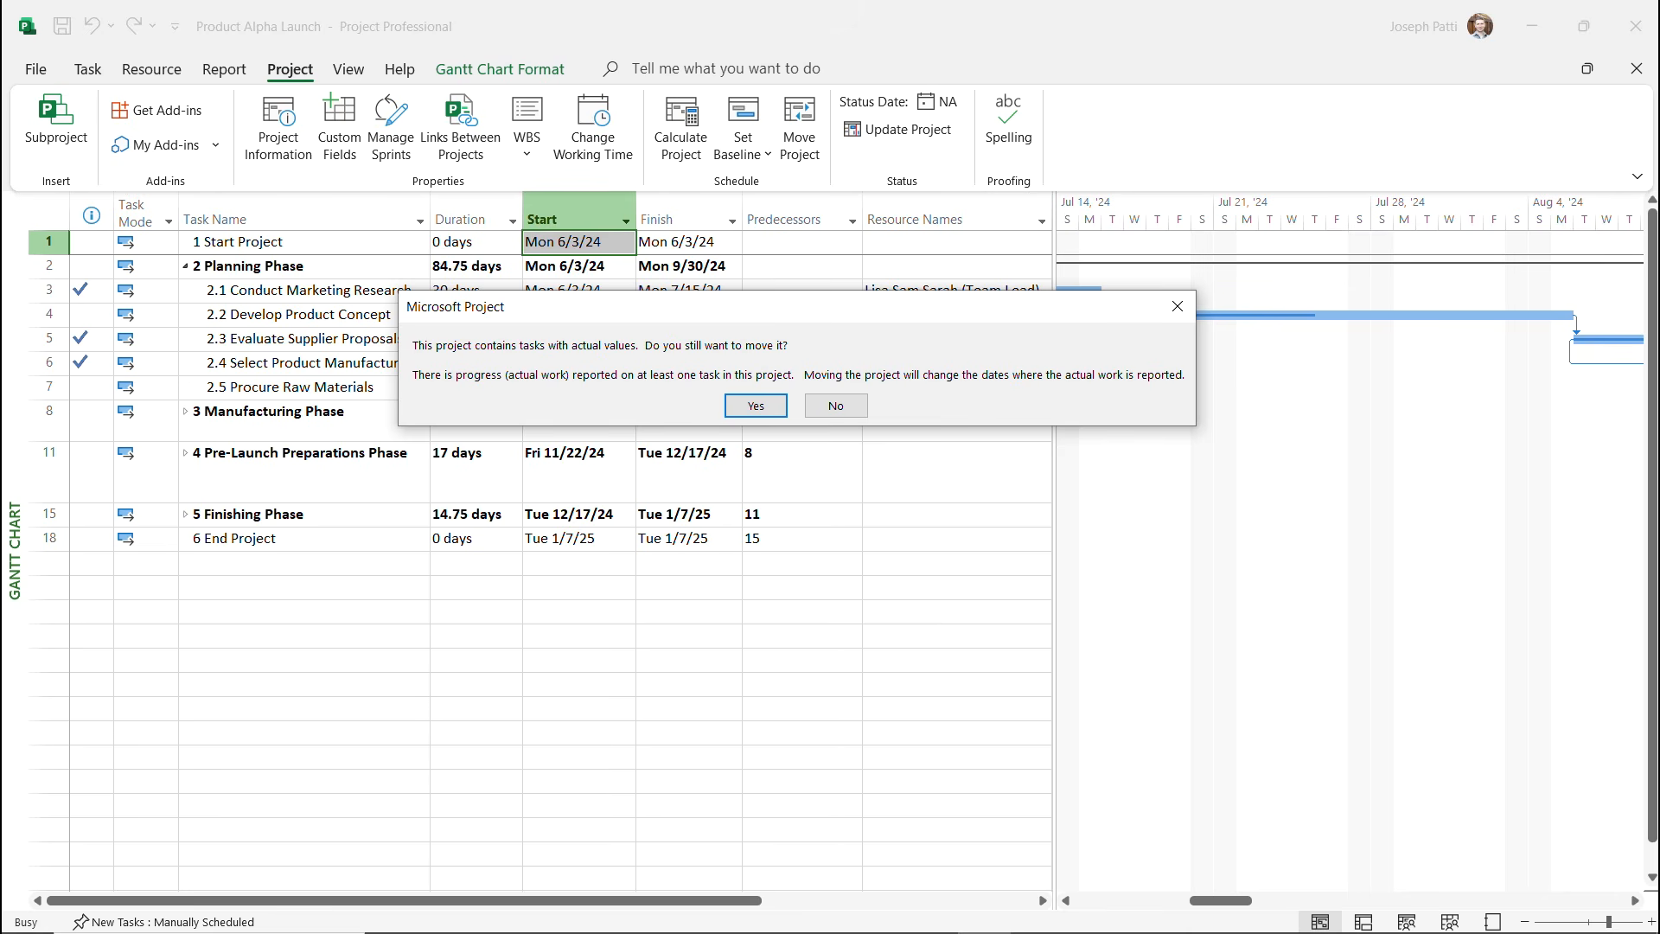
pyautogui.moveTo(616, 317); pyautogui.dragTo(592, 494)
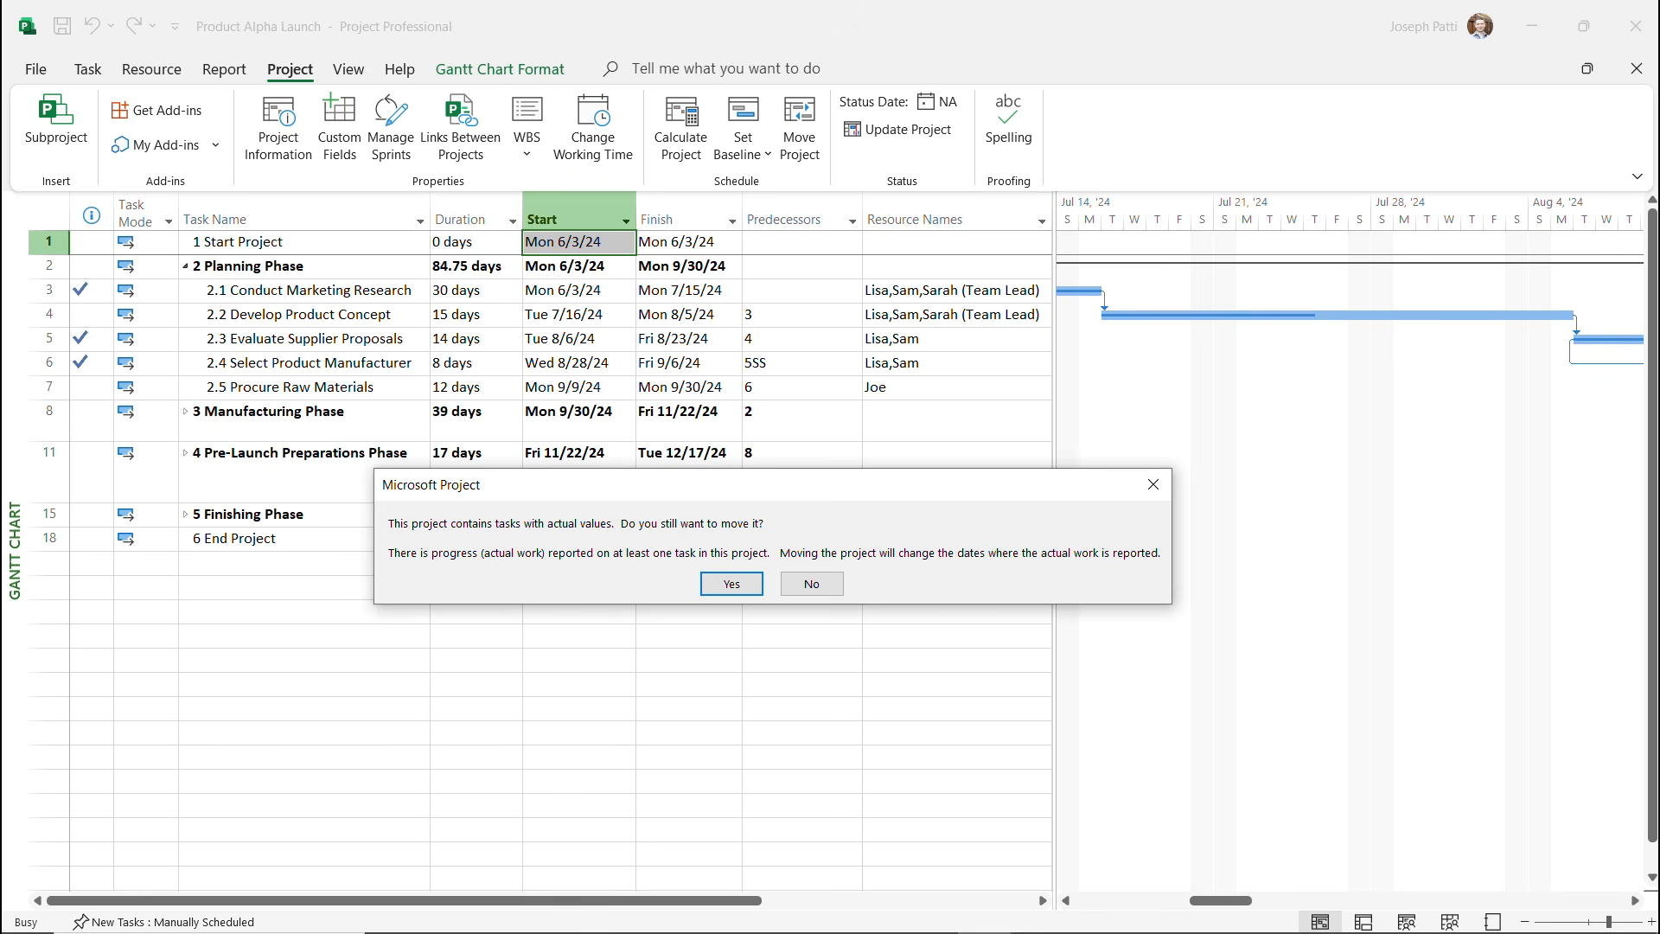
pyautogui.click(1152, 485)
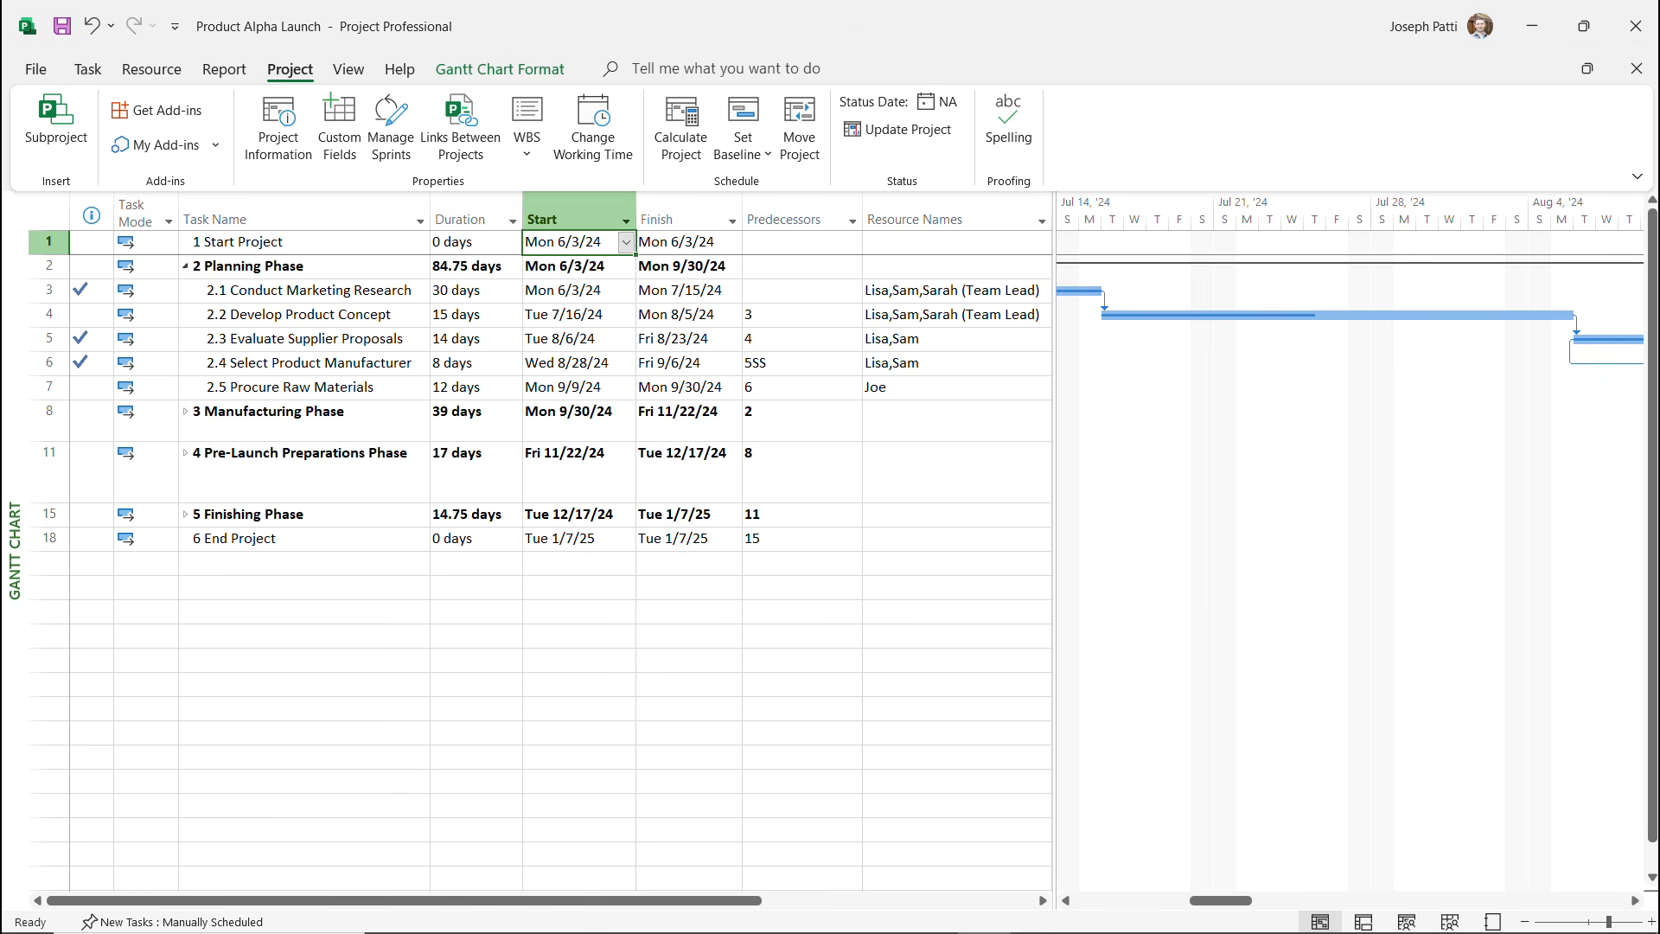
# Mark the five Planning Phase subtasks, from Conduct Marketing Research to Procure Raw Materials, as 0% complete.
pyautogui.moveTo(303, 290); pyautogui.dragTo(302, 387)
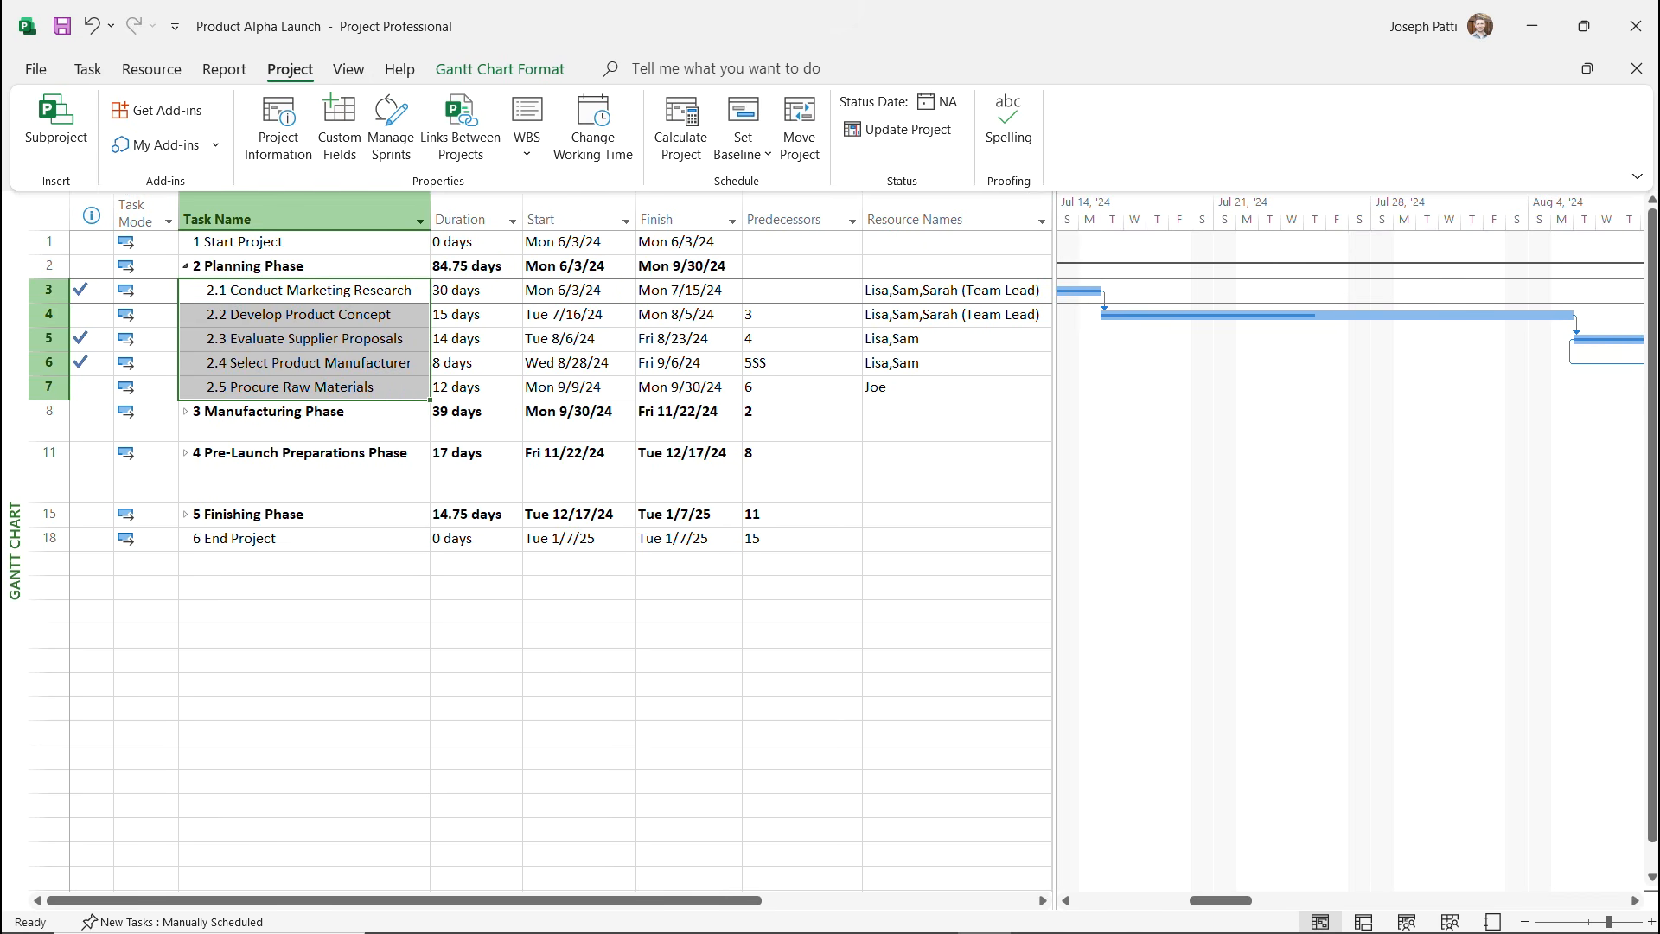
pyautogui.click(87, 68)
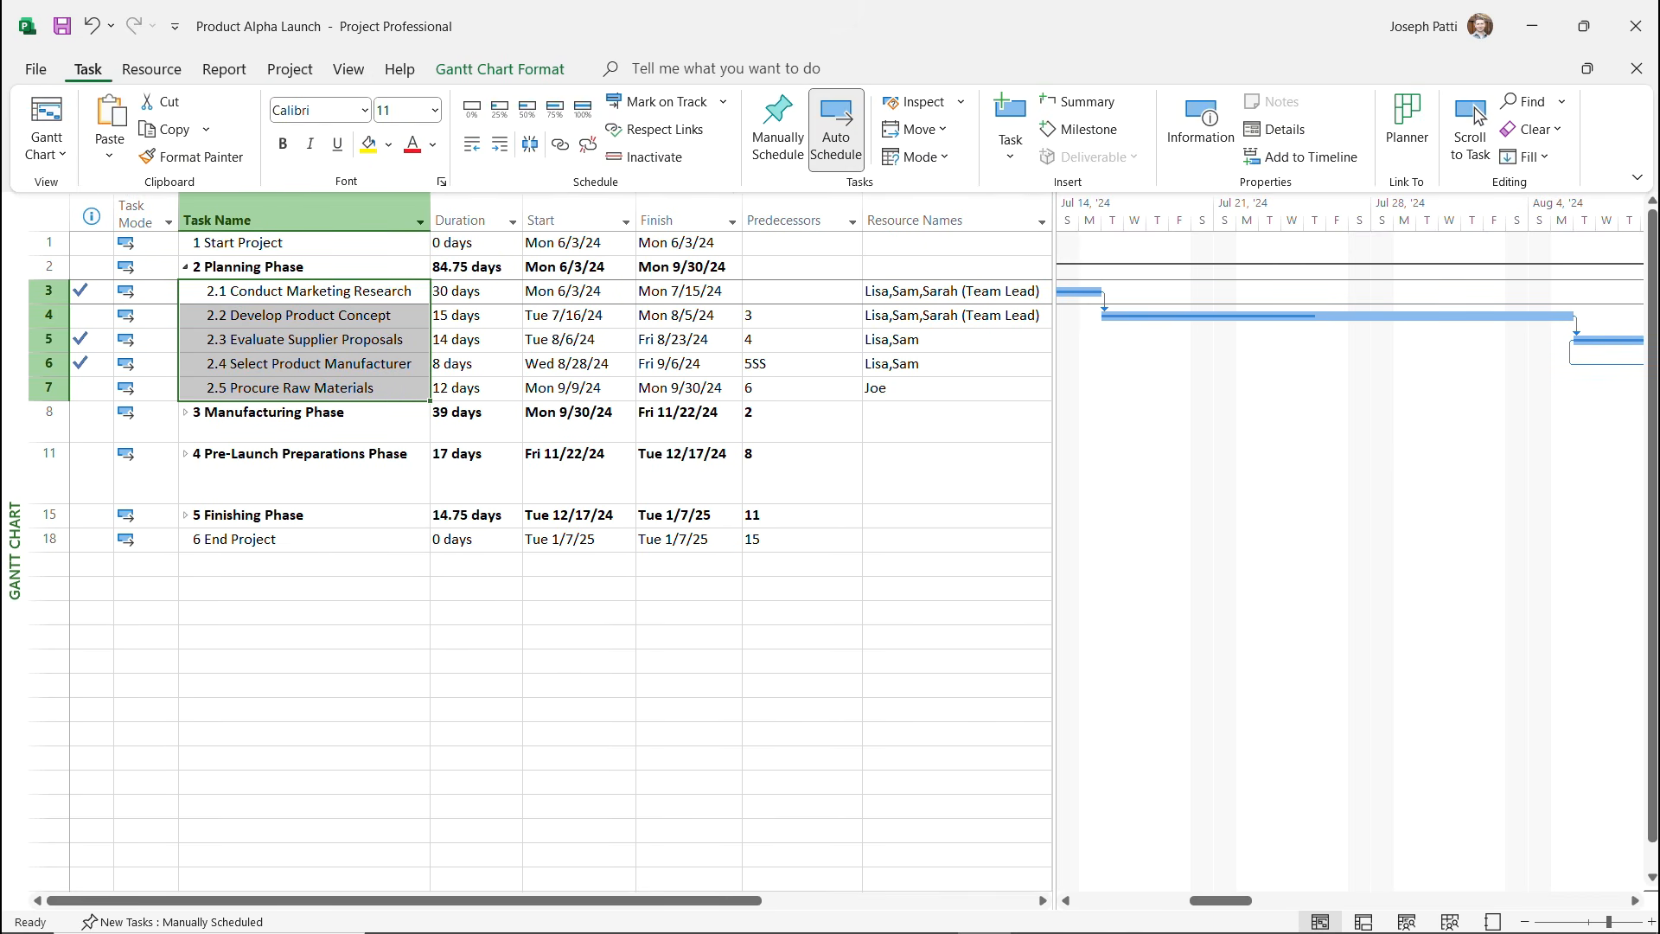
pyautogui.click(471, 109)
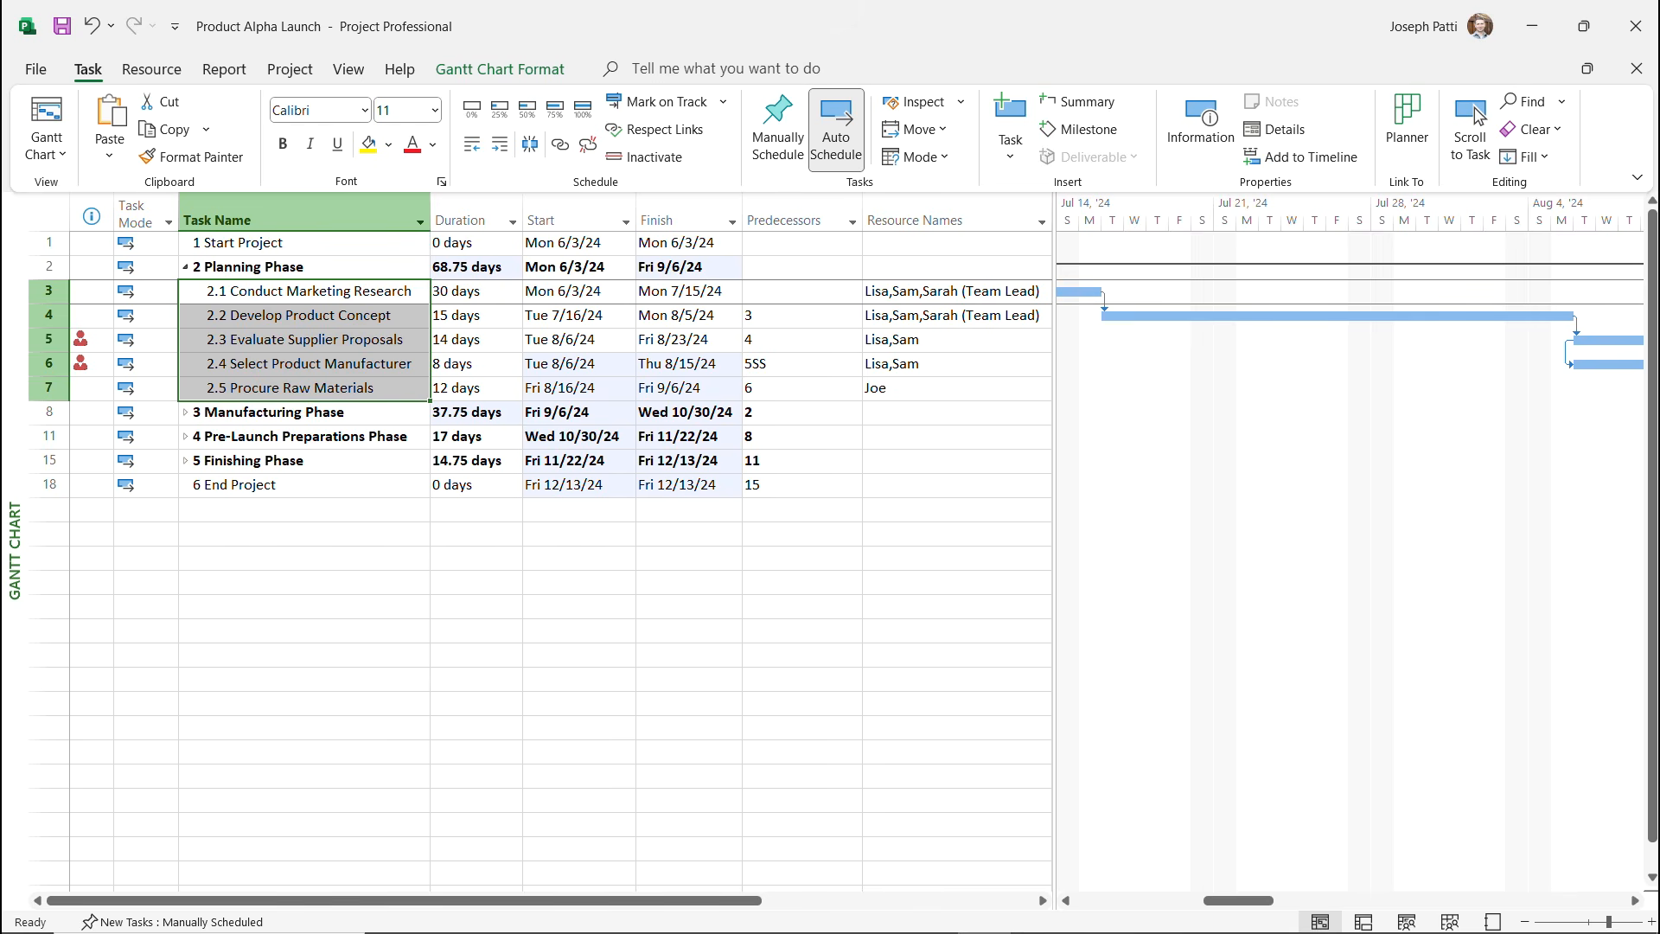
# Set the duration of Evaluate Supplier Proposals to 16 days and of Develop Product Concept to 14 days.
pyautogui.click(469, 339)
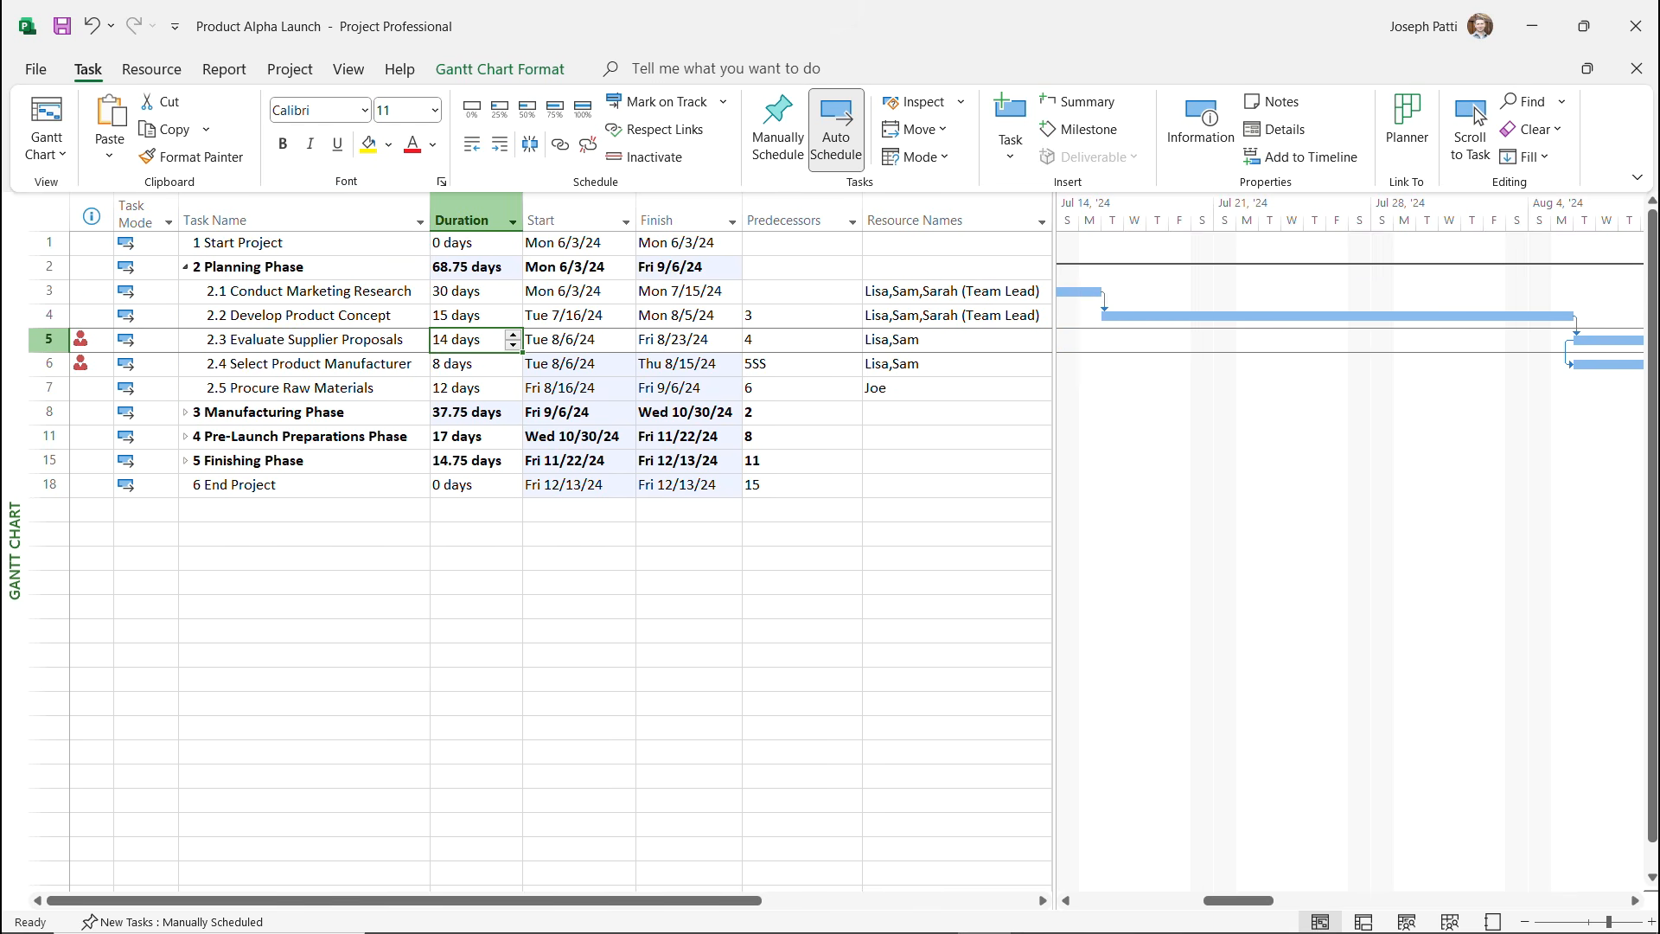
pyautogui.write('16')
pyautogui.press('Return')
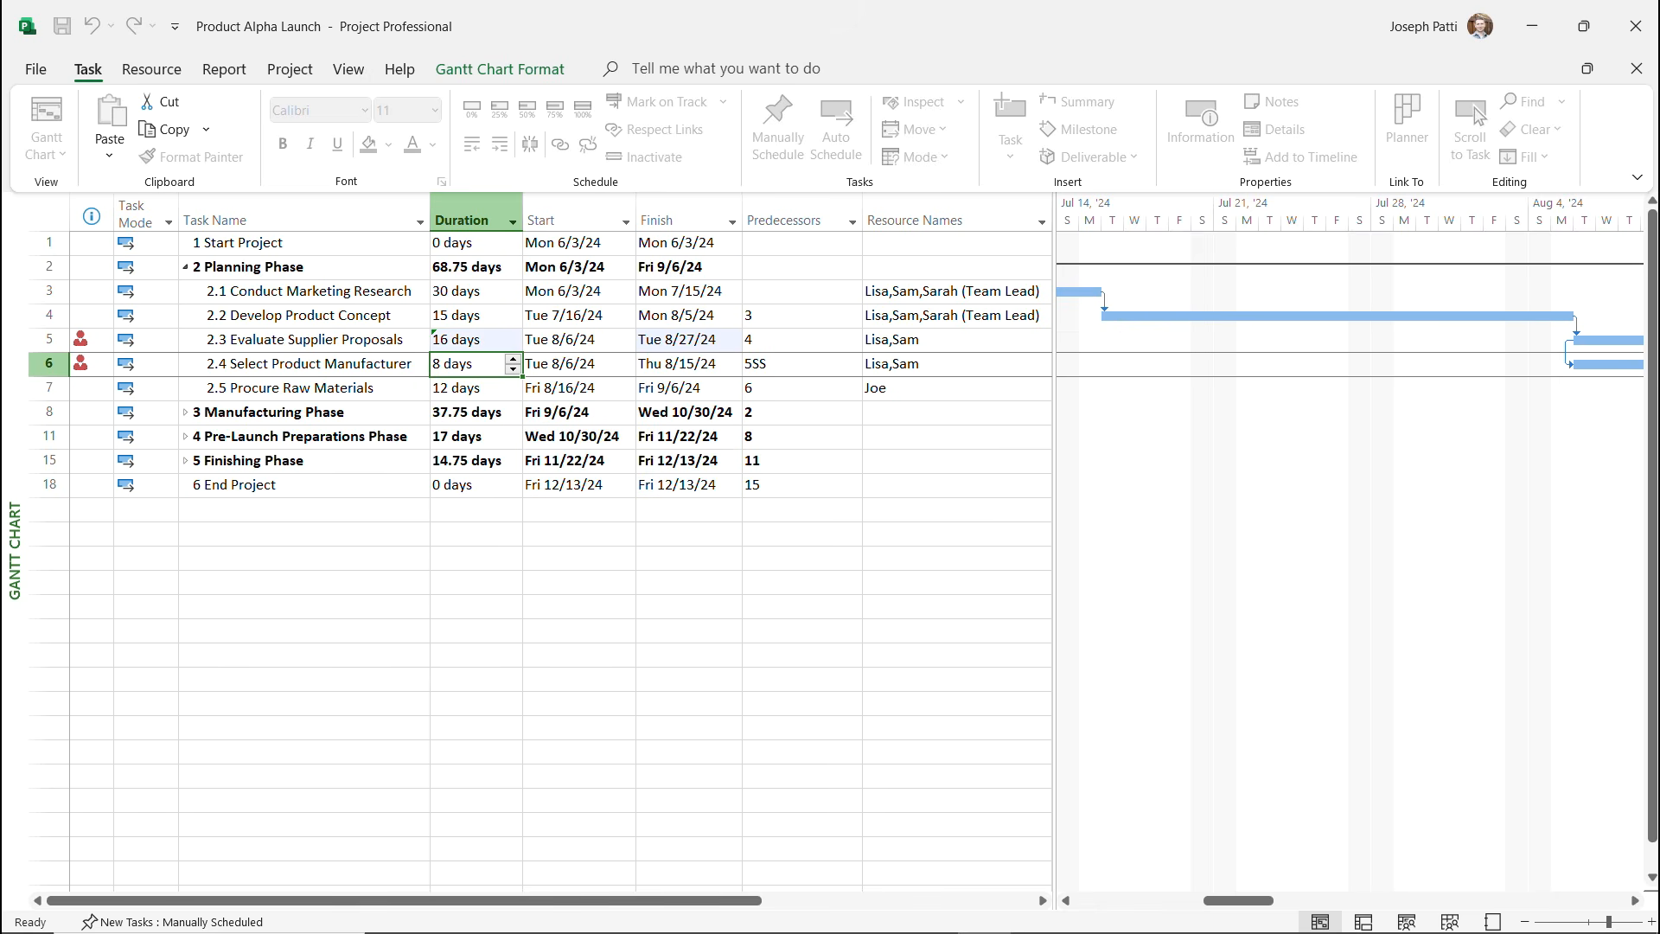
pyautogui.press('Up')
pyautogui.press('Up')
pyautogui.write('14')
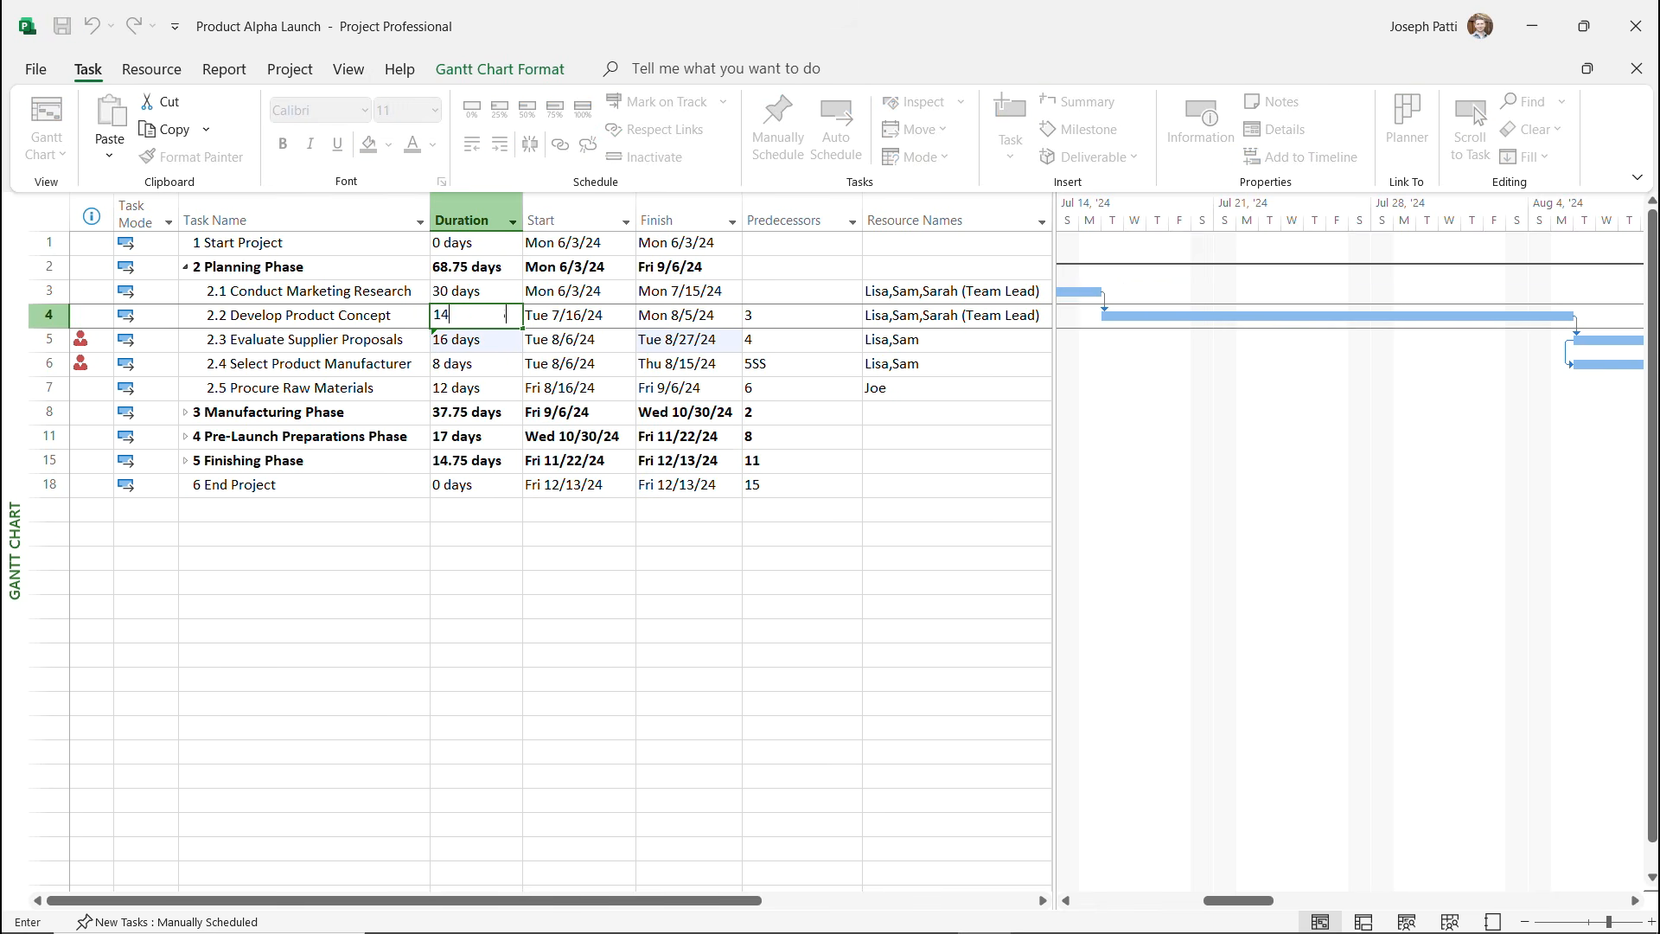
pyautogui.press('Return')
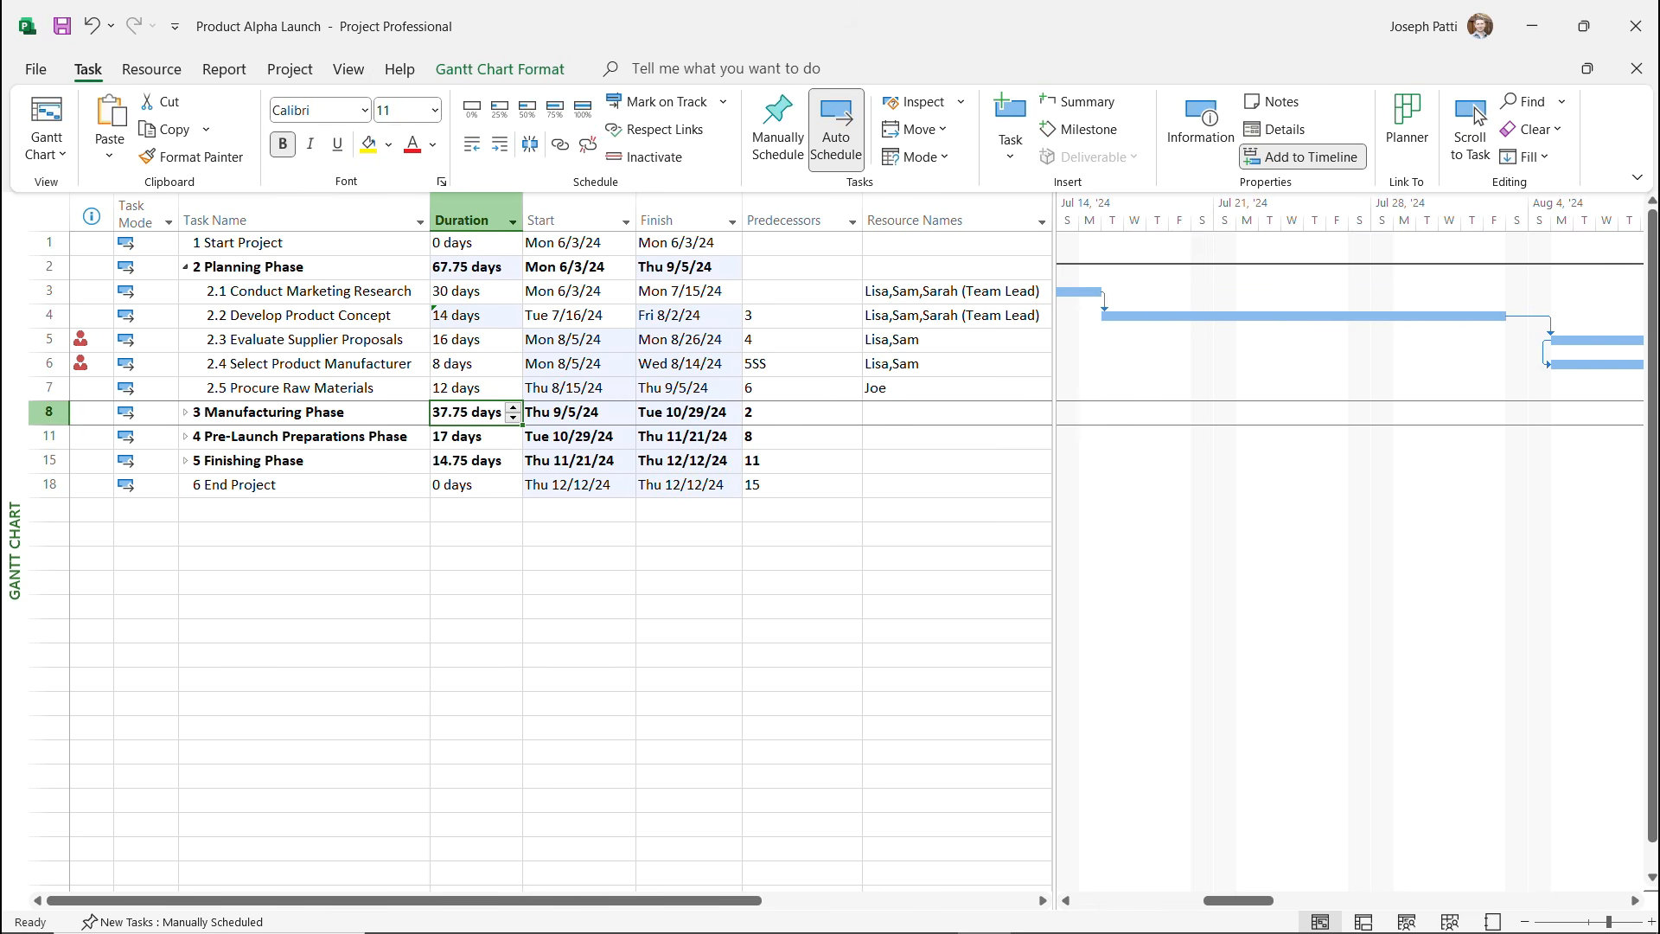
# Undo the duration changes and the 0% progress setting on the Planning Phase subtasks.
pyautogui.hotkey('ctrl', 'z')
pyautogui.hotkey('ctrl', 'z')
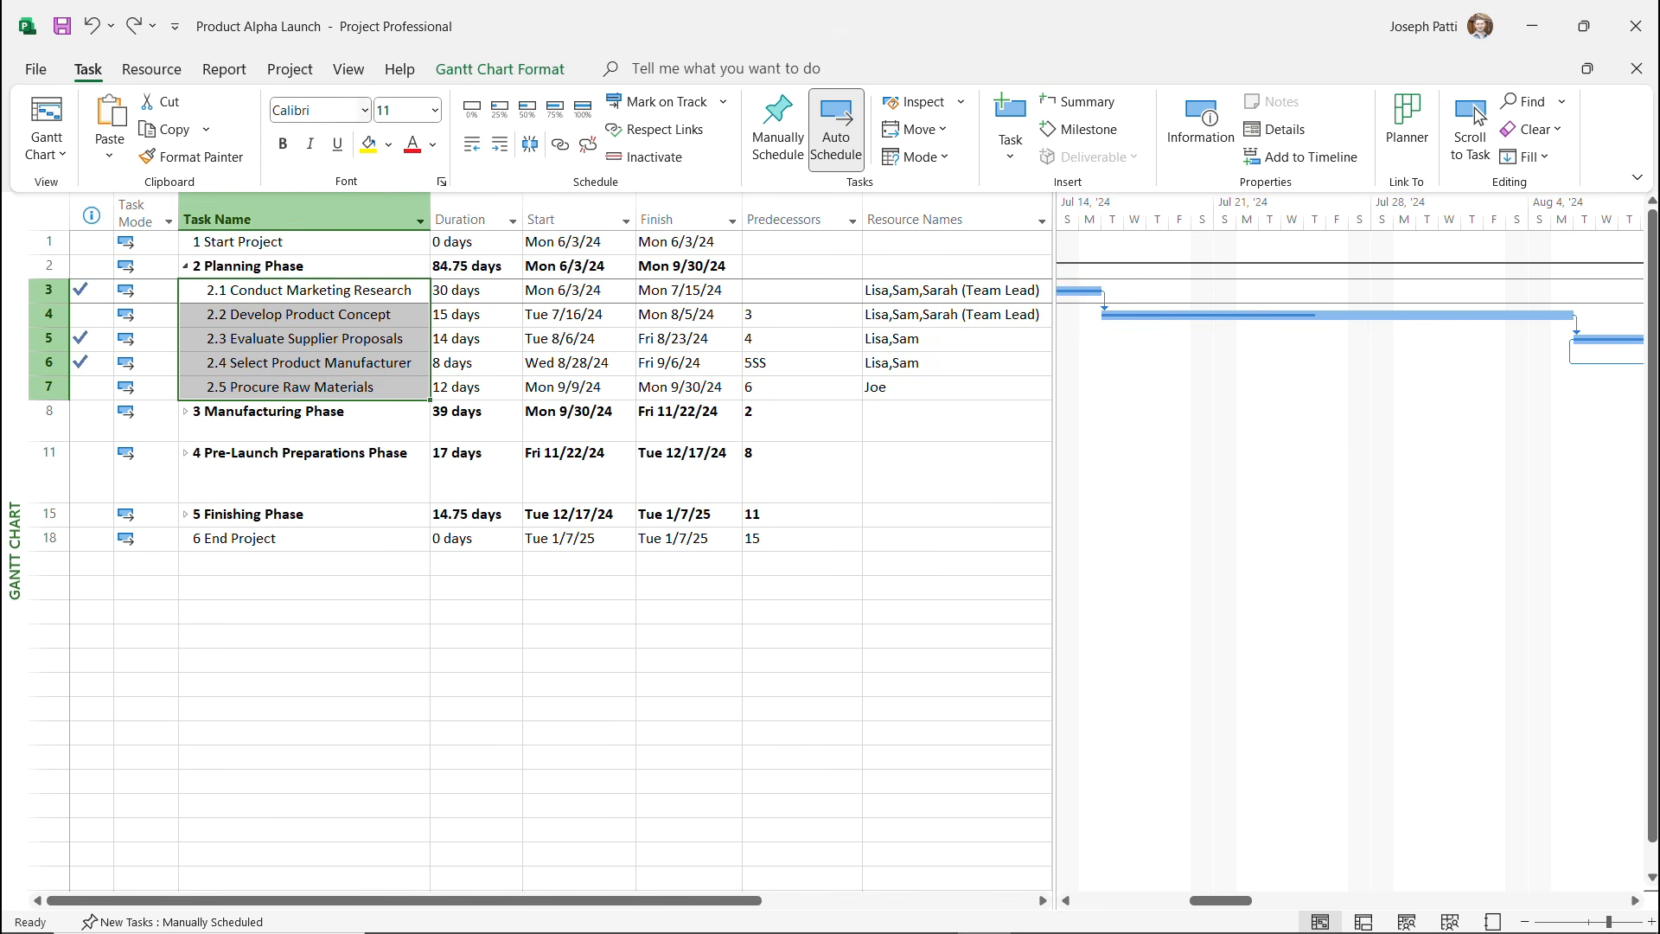
# Move the whole project, including its deadlines, to a new start date of Mon 5/20/2024 despite the reported actual work.
pyautogui.click(289, 69)
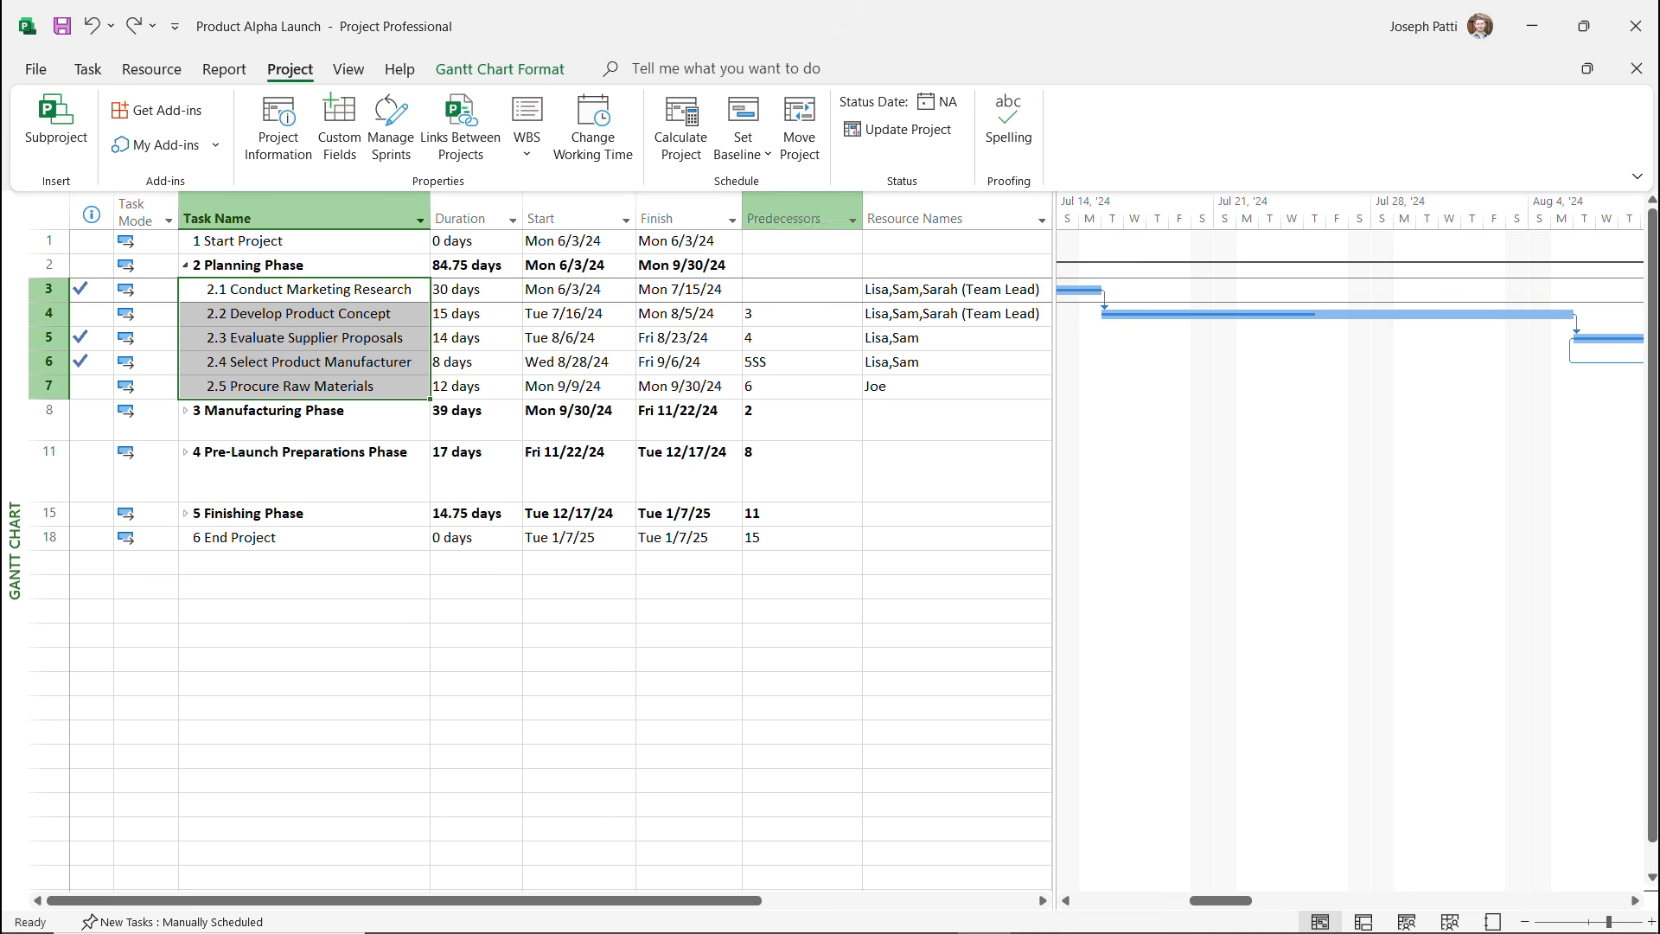
pyautogui.click(799, 129)
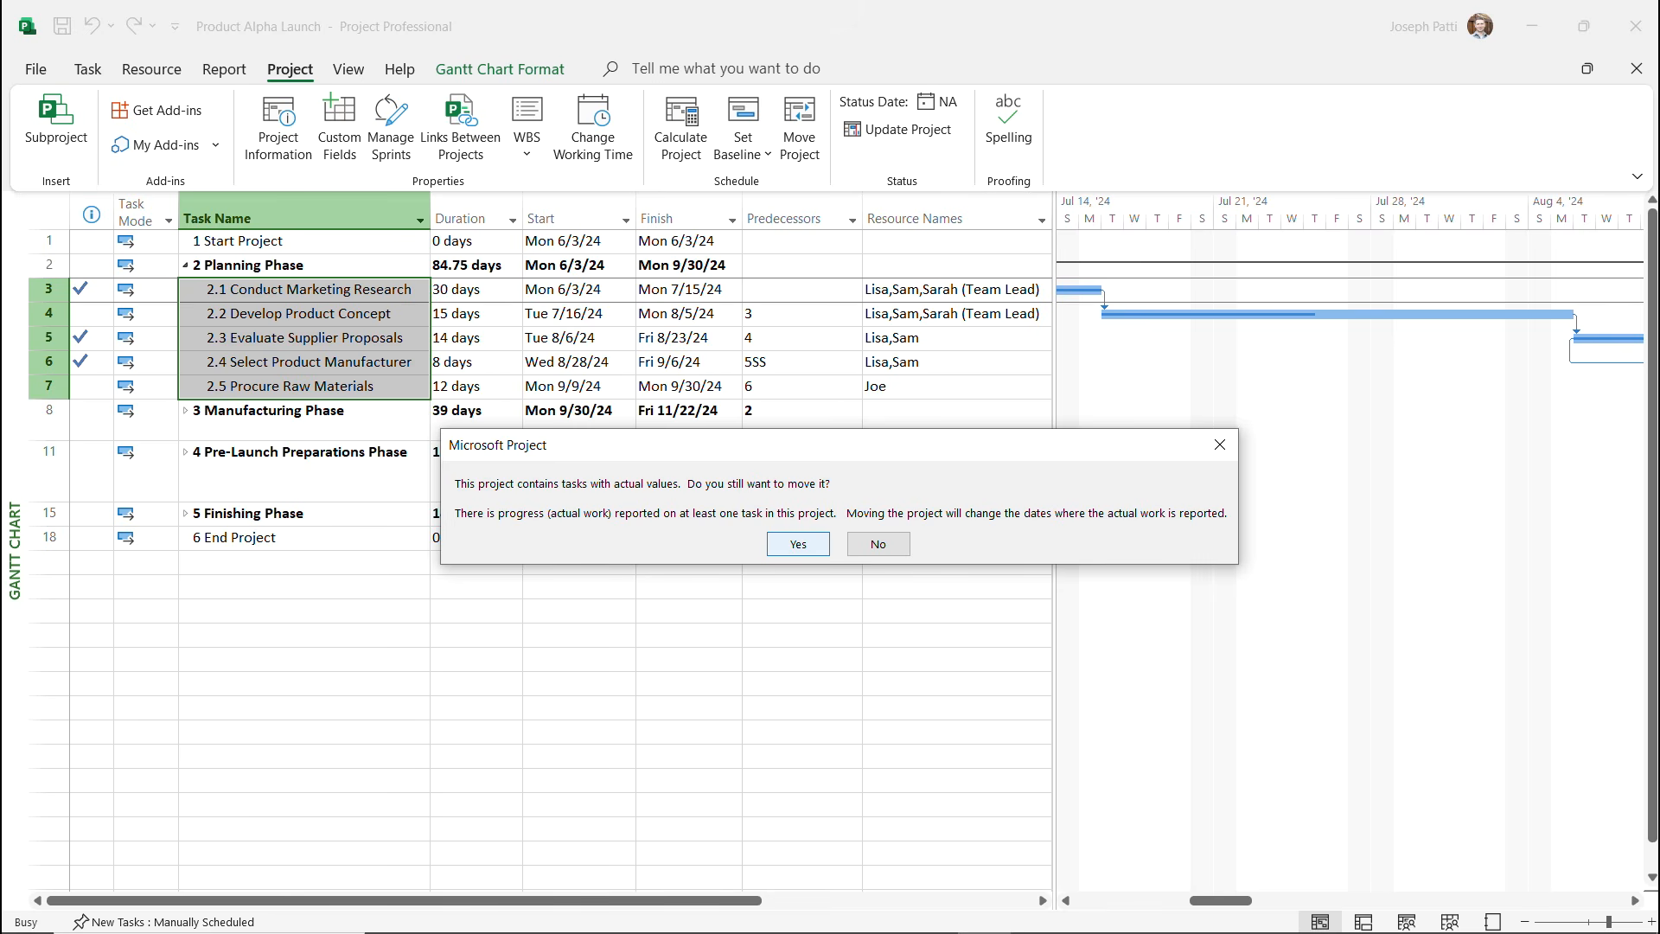
pyautogui.press('Return')
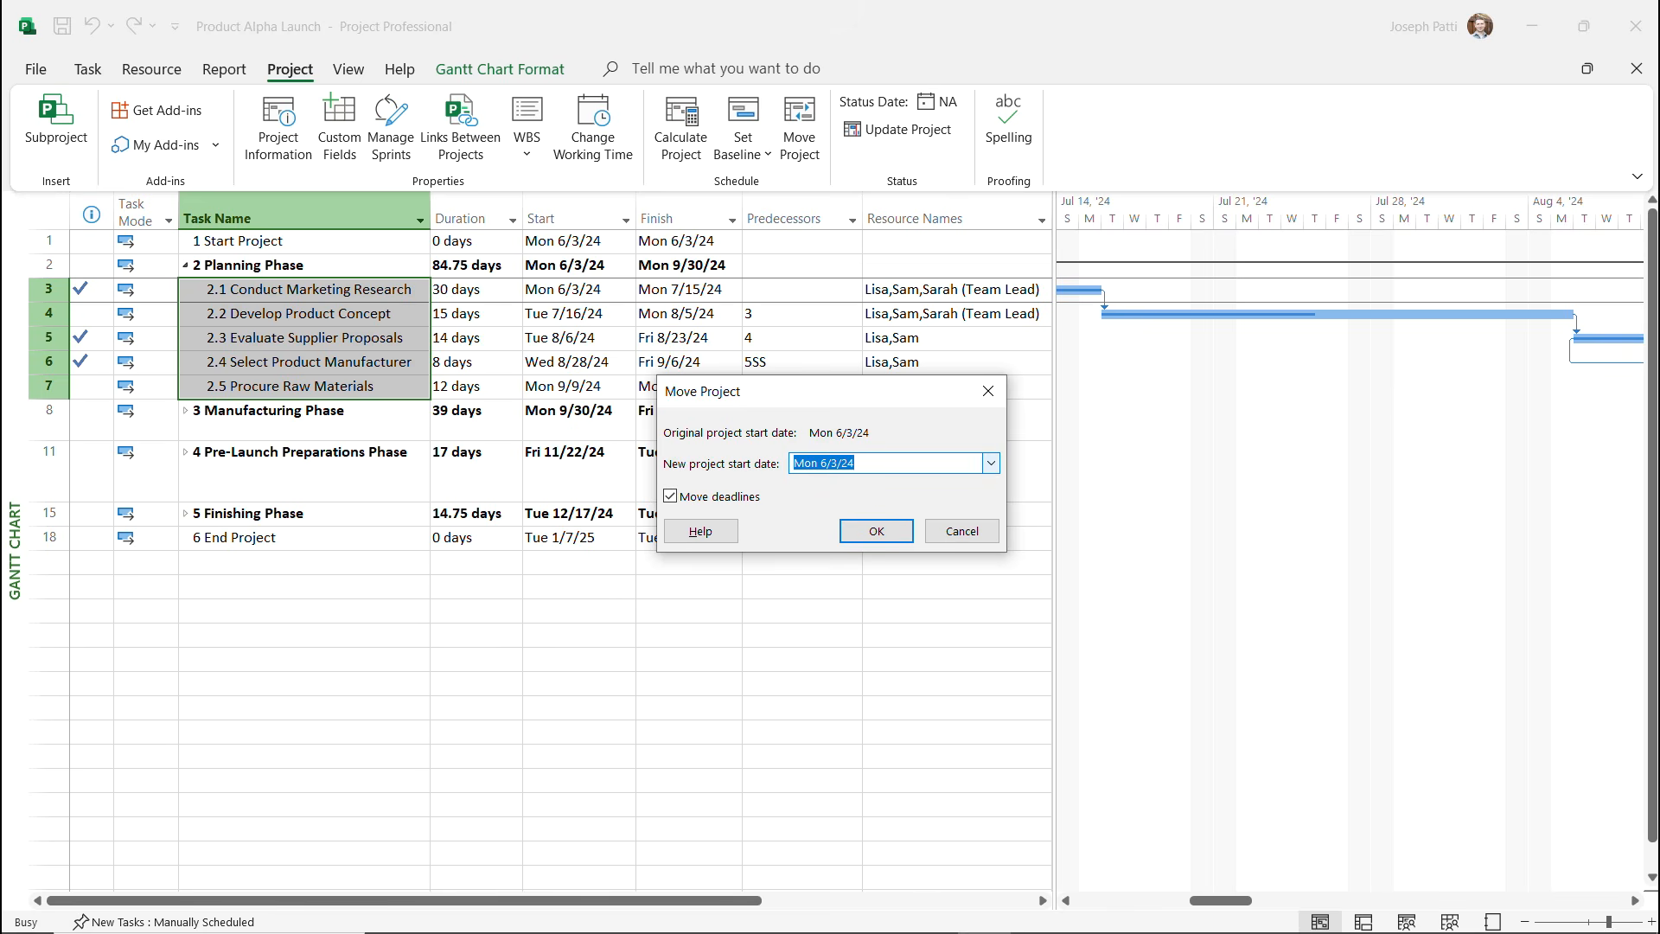
pyautogui.click(991, 463)
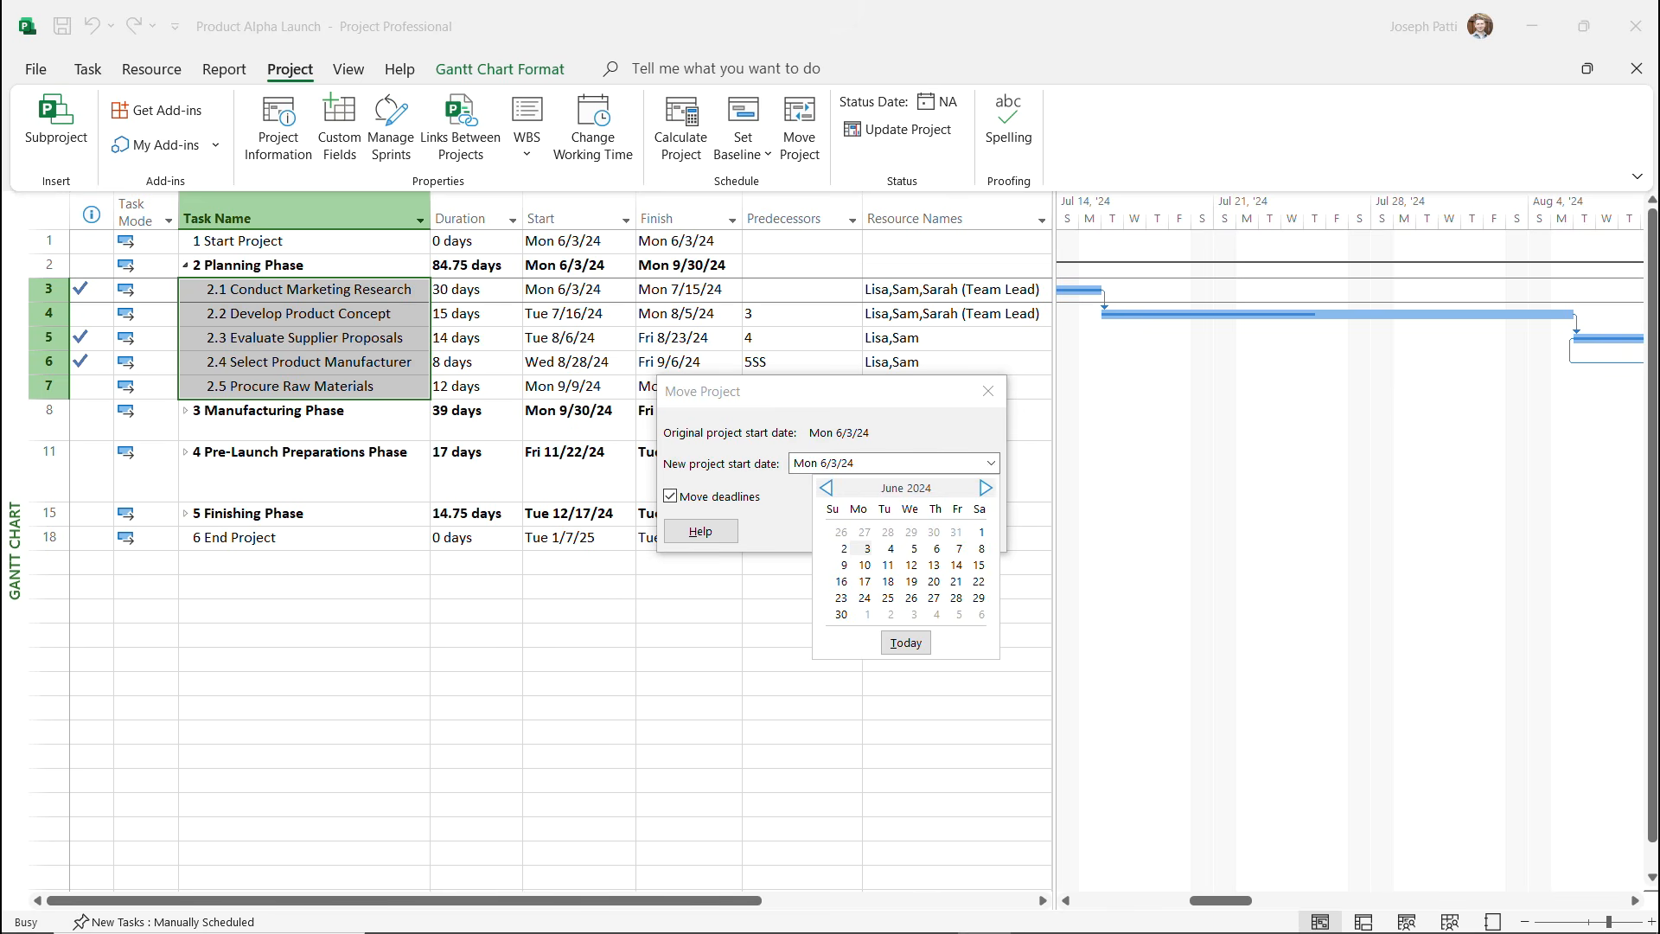
pyautogui.click(825, 487)
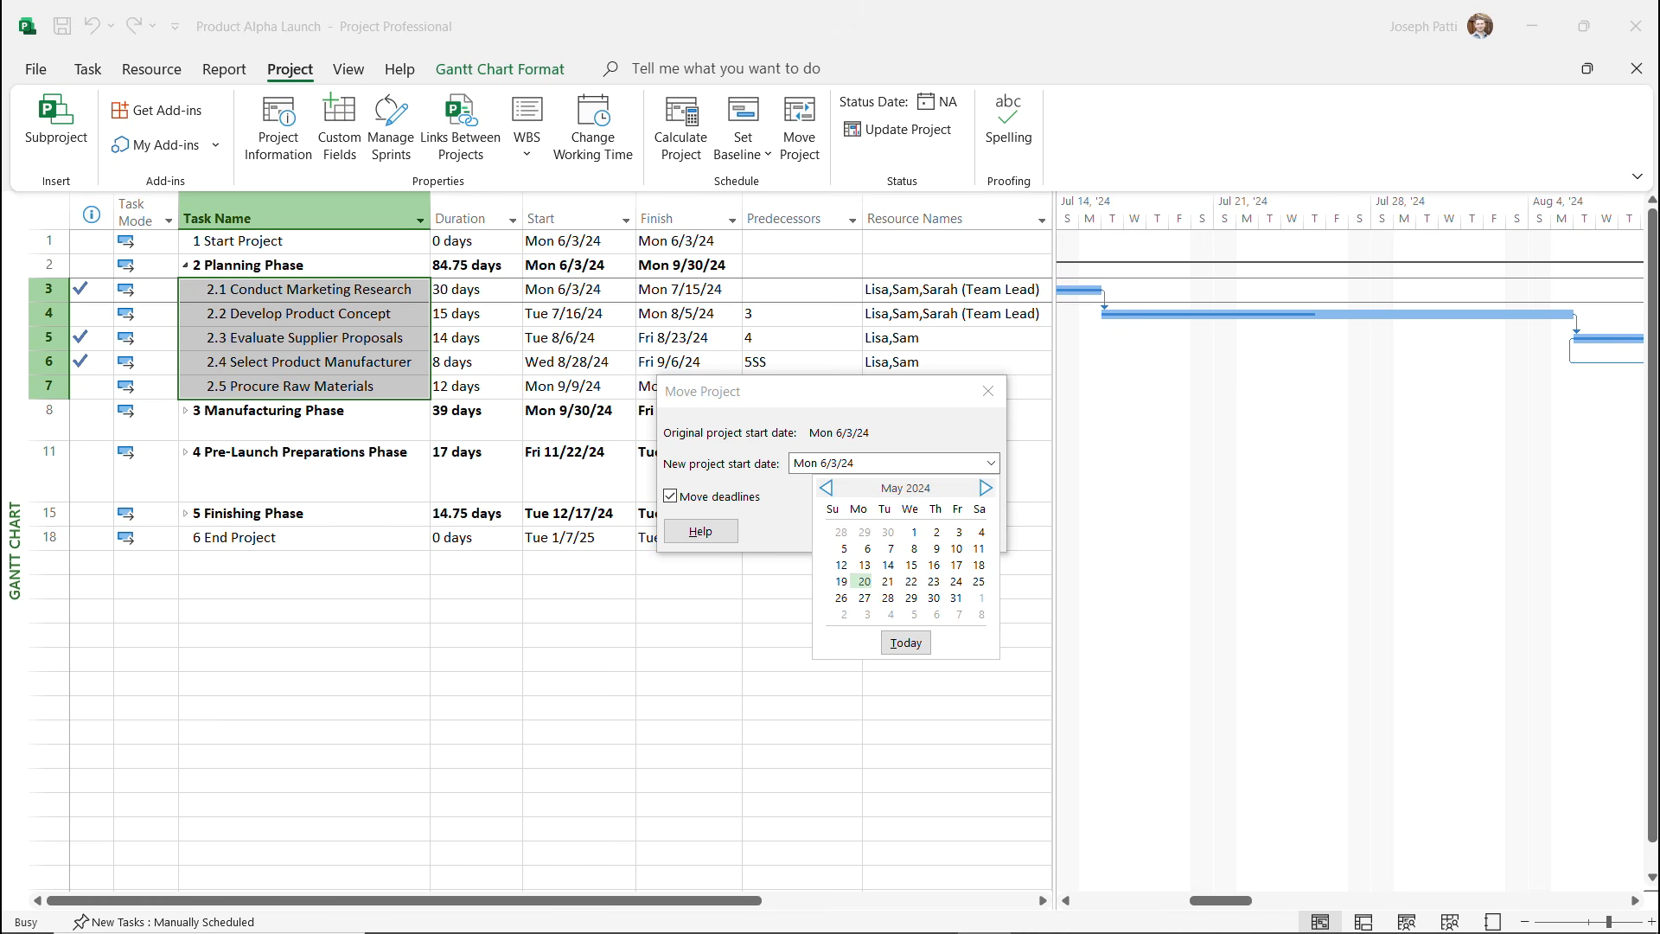
pyautogui.click(863, 581)
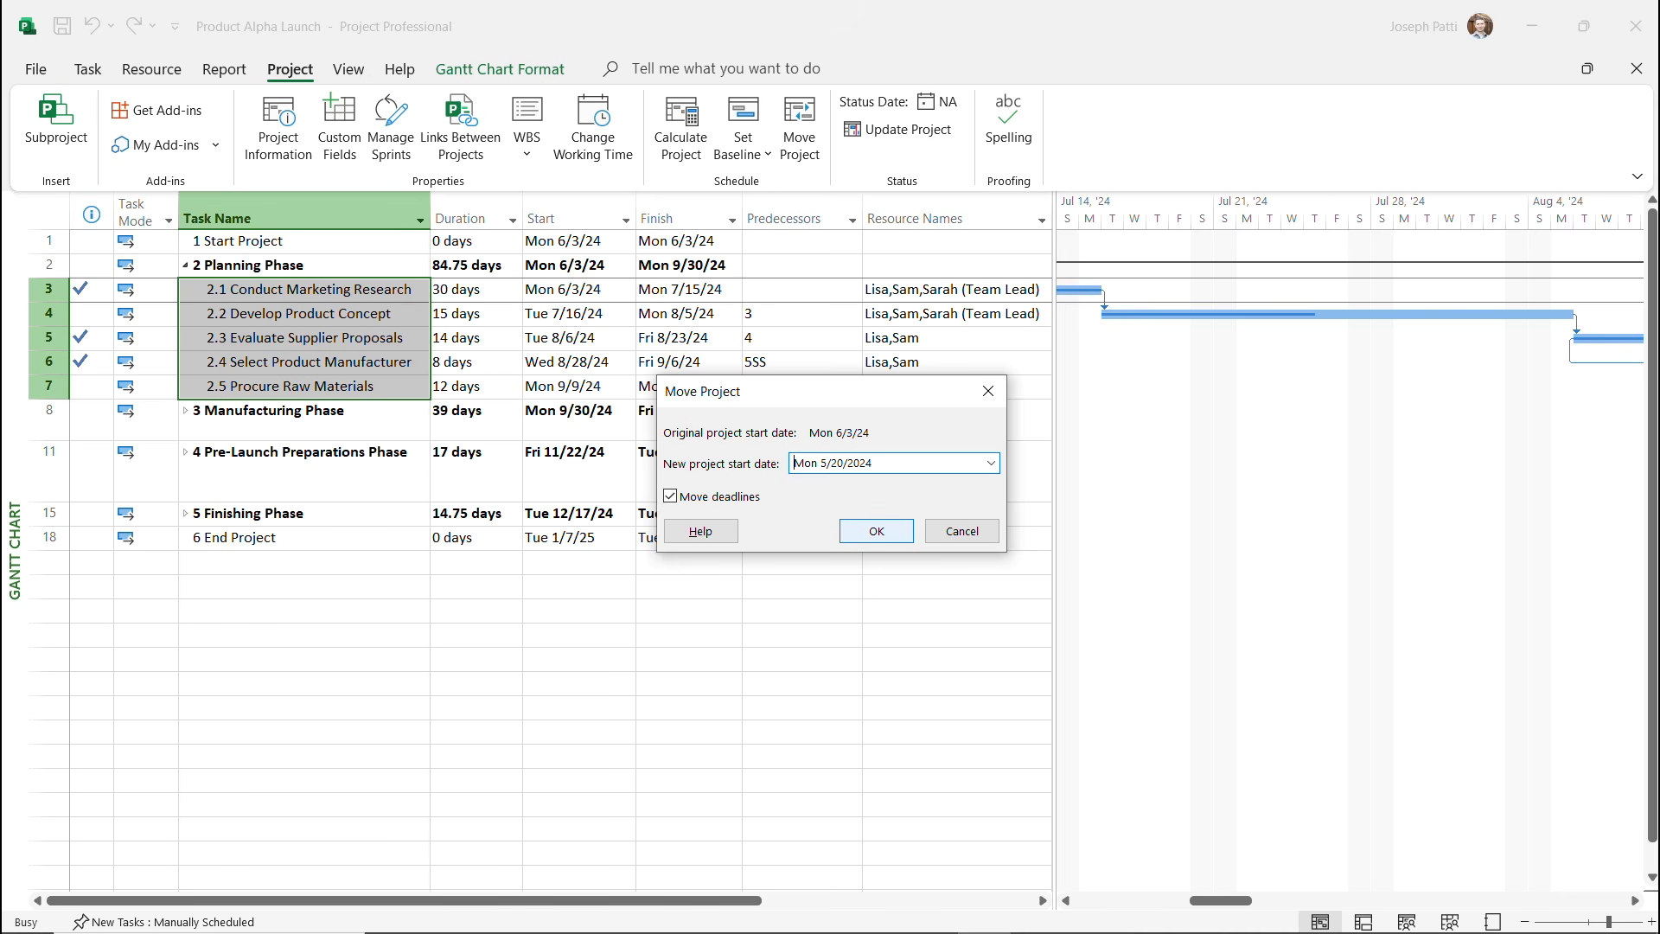
pyautogui.press('Return')
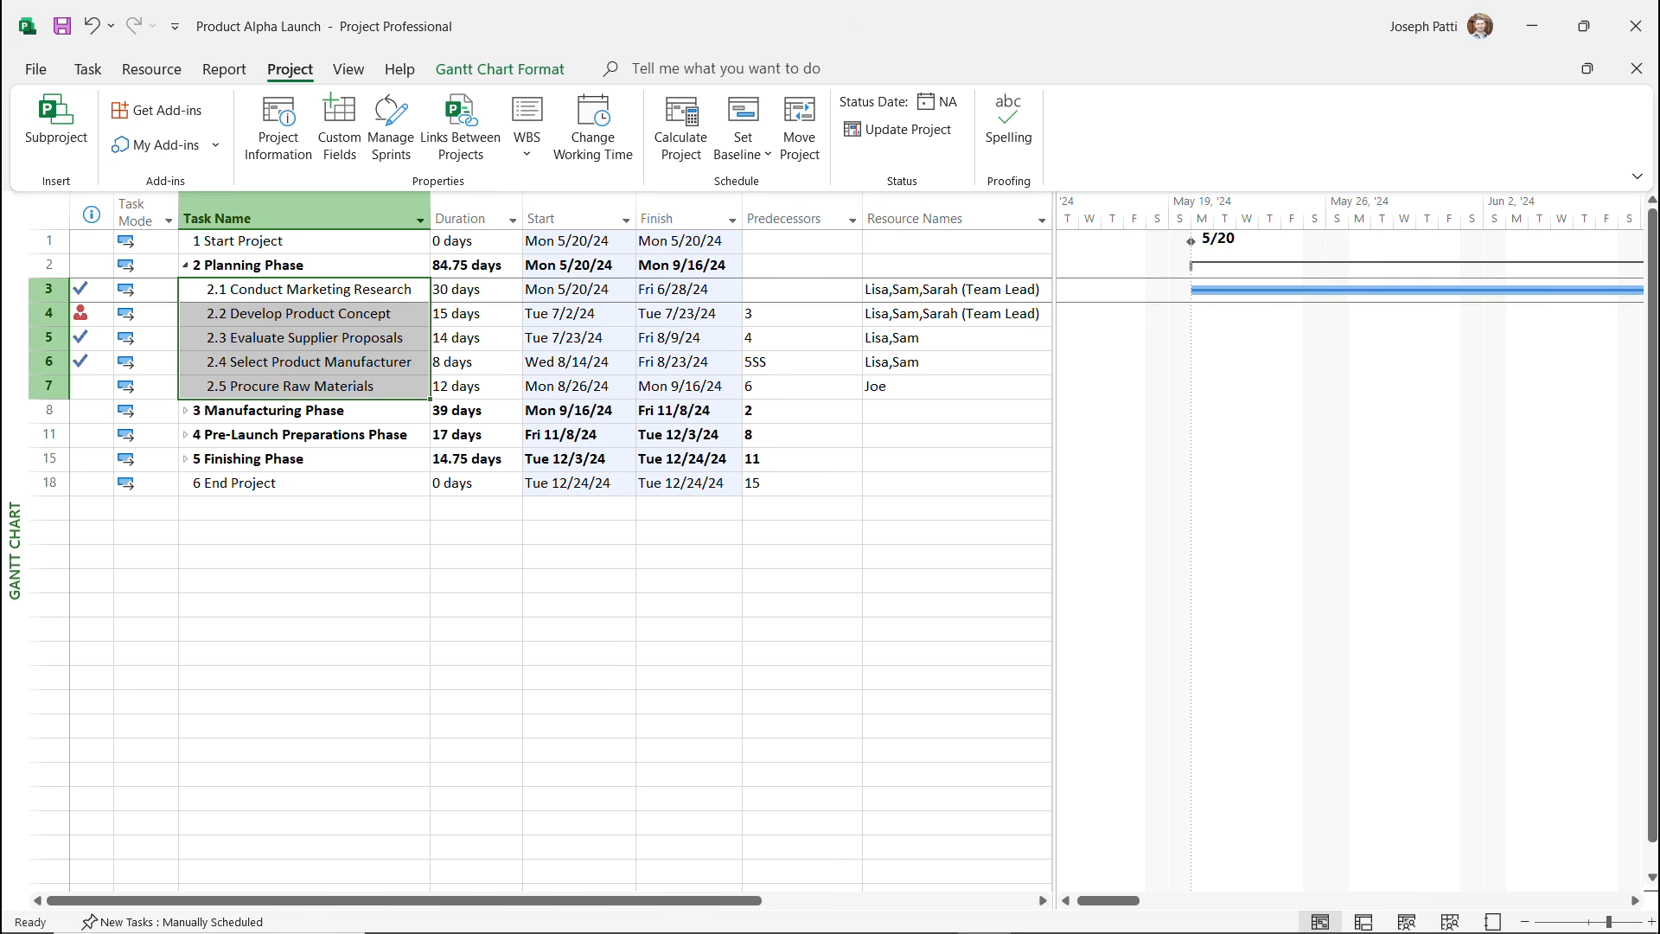
# Examine the finish date of End Project and the overallocation indicator on the Develop Product Concept task.
pyautogui.click(680, 482)
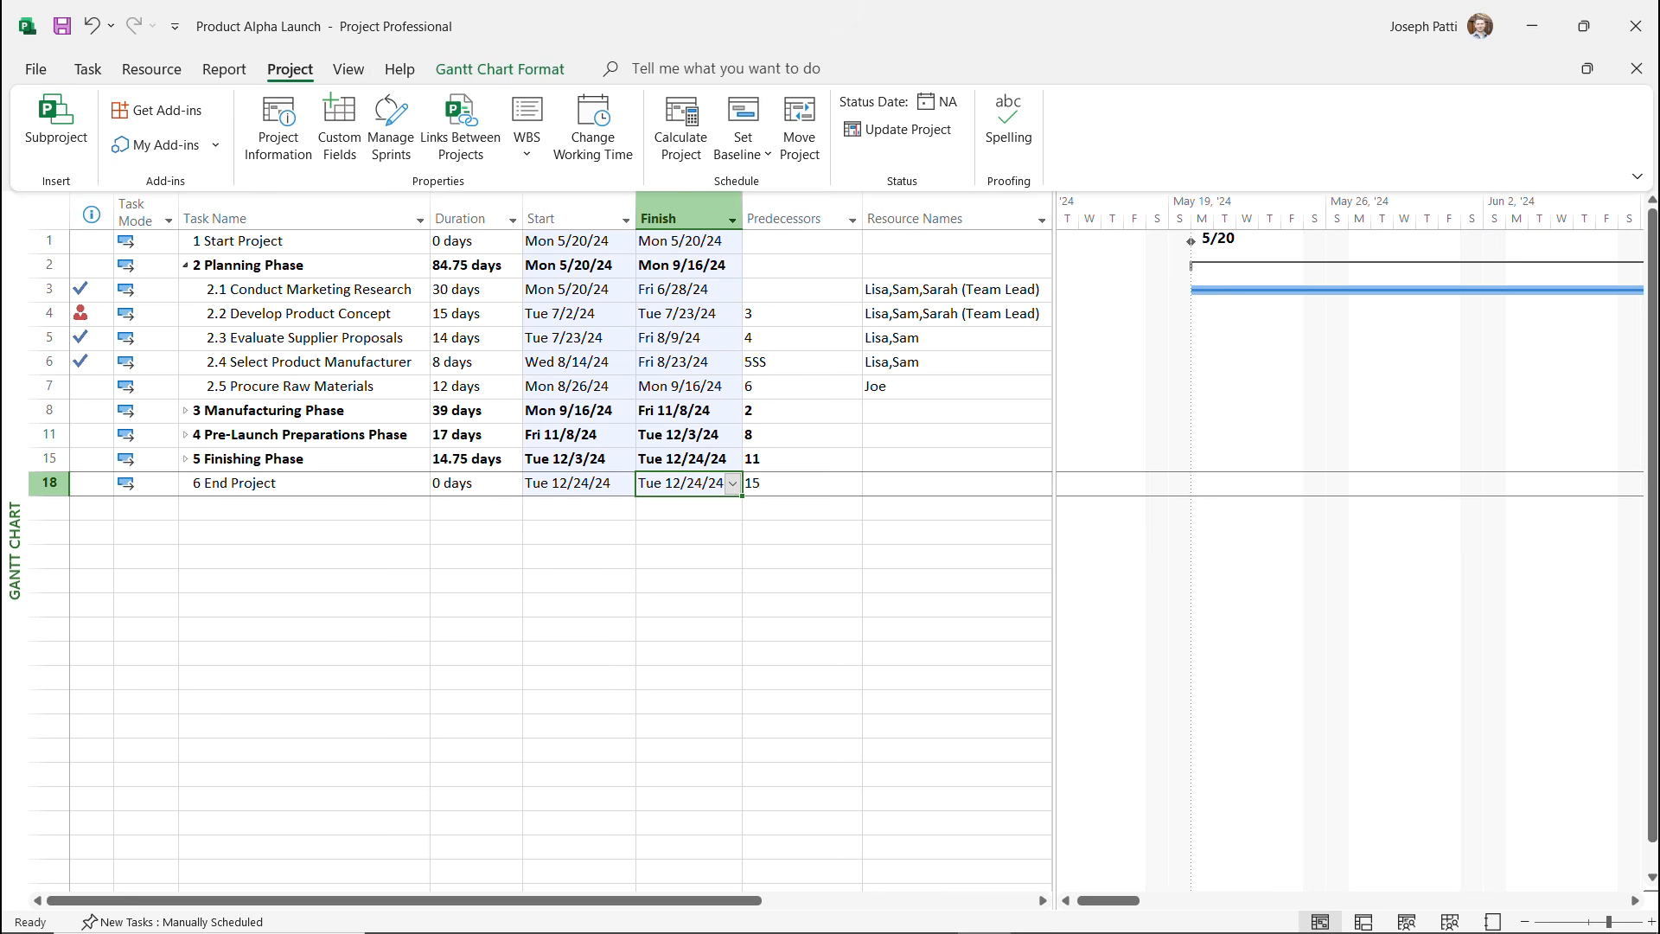
pyautogui.click(80, 313)
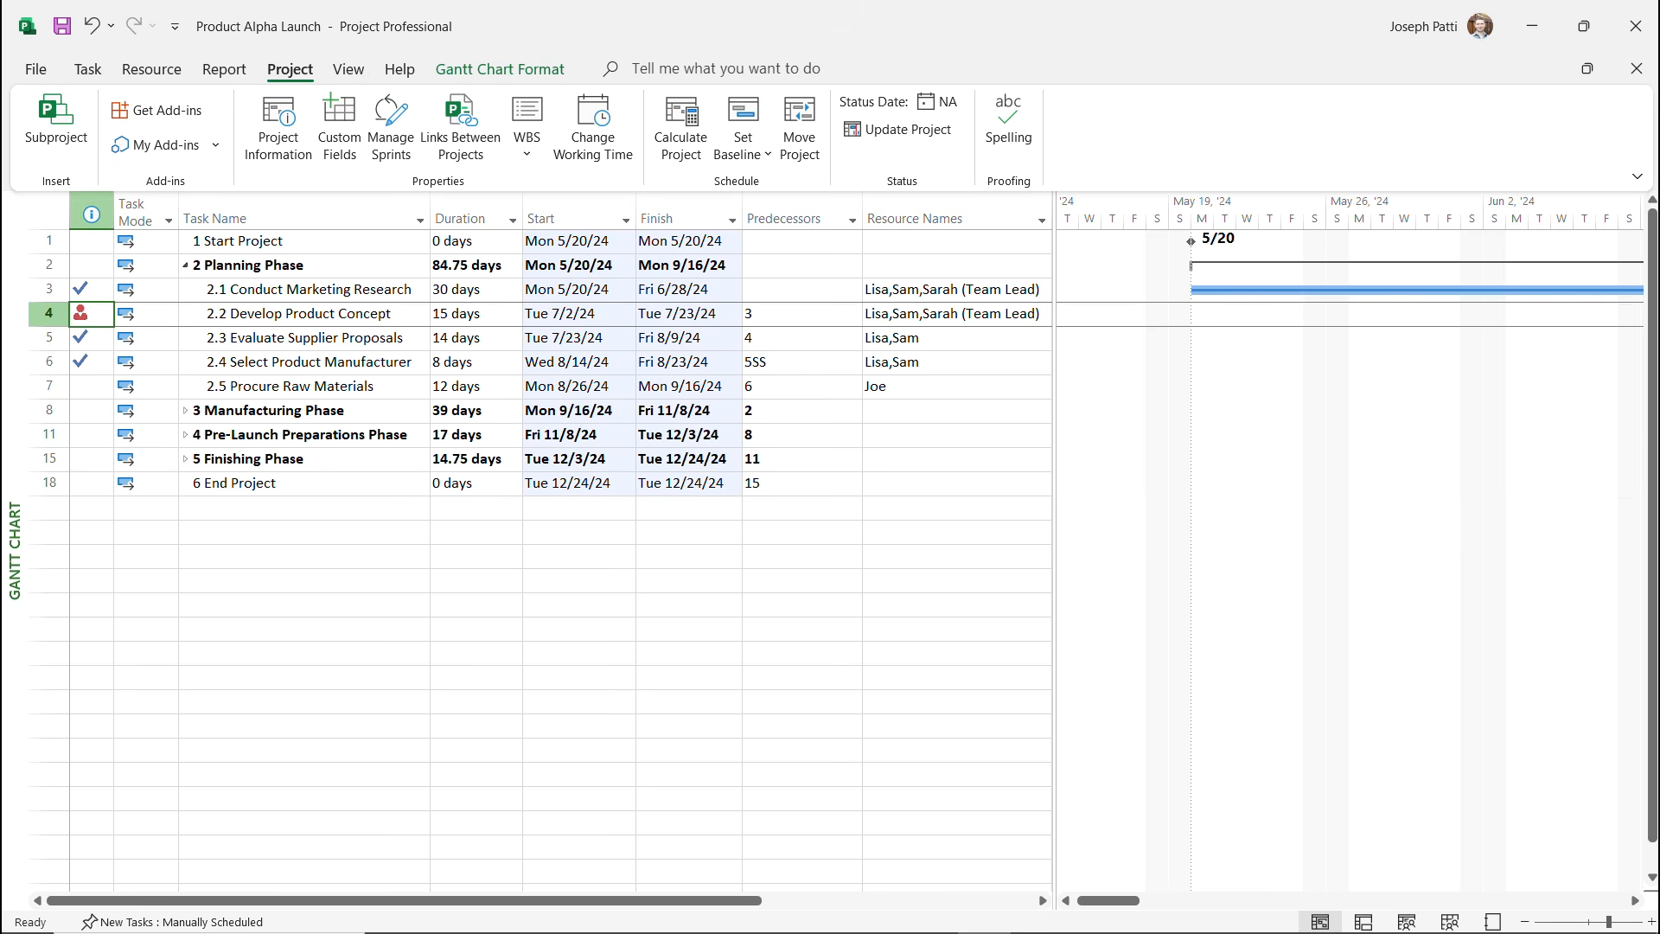
pyautogui.moveTo(80, 313)
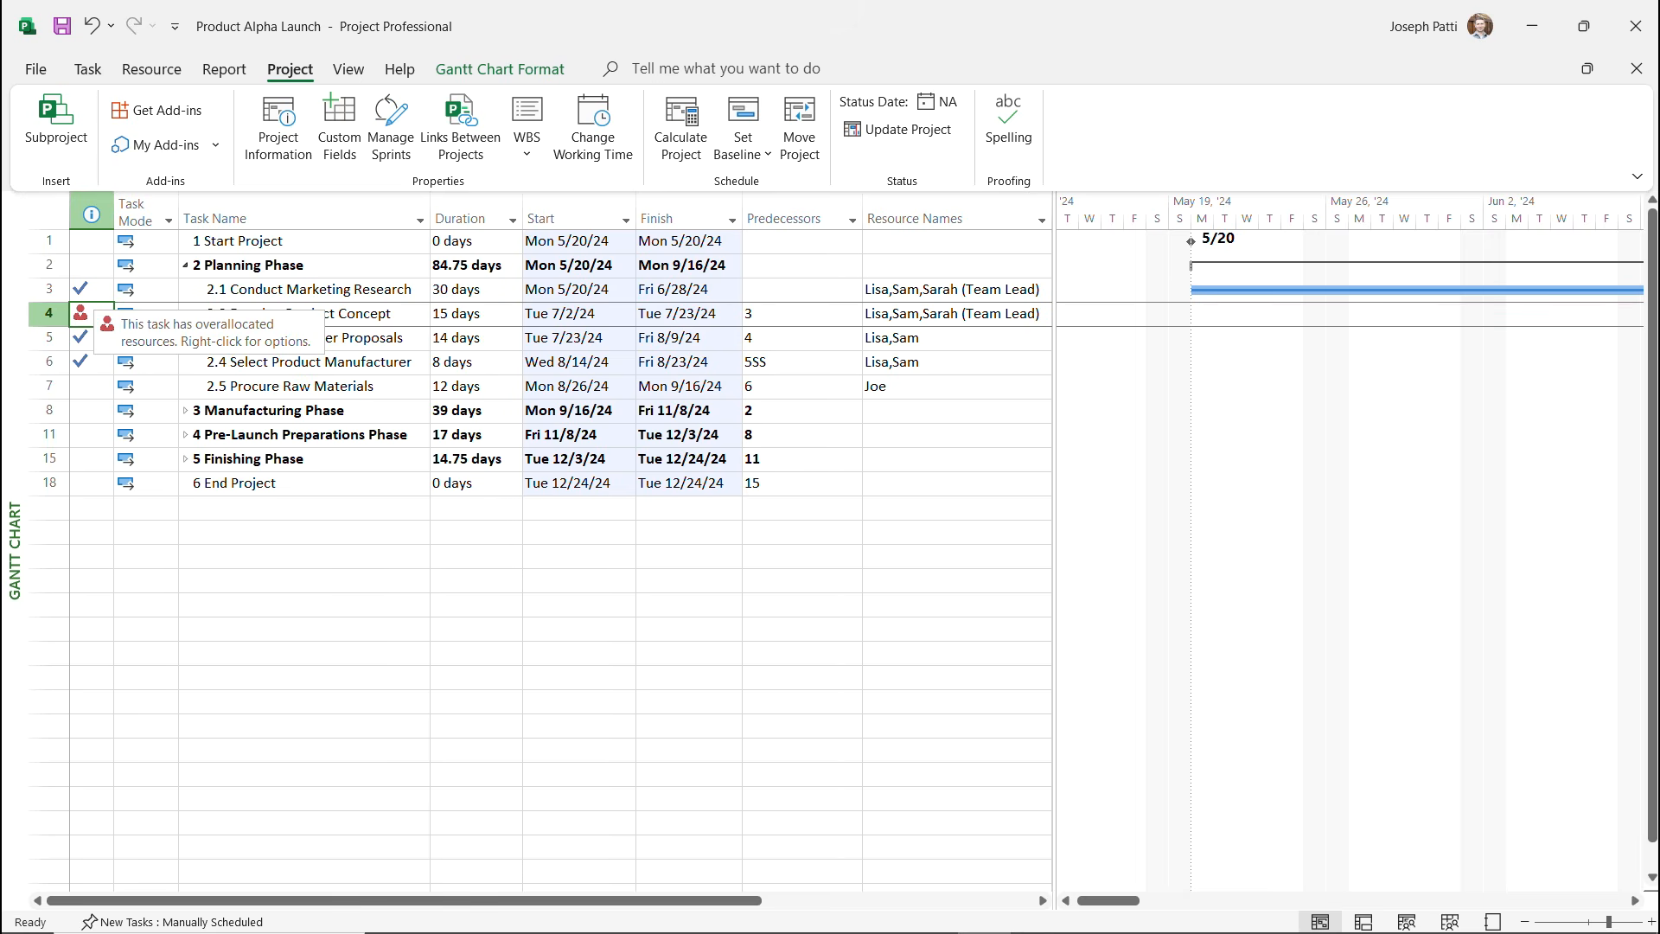
pyautogui.click(297, 313)
# Expand the Manufacturing, Pre-Launch Preparations and Finishing phases to show all their subtasks.
pyautogui.click(87, 69)
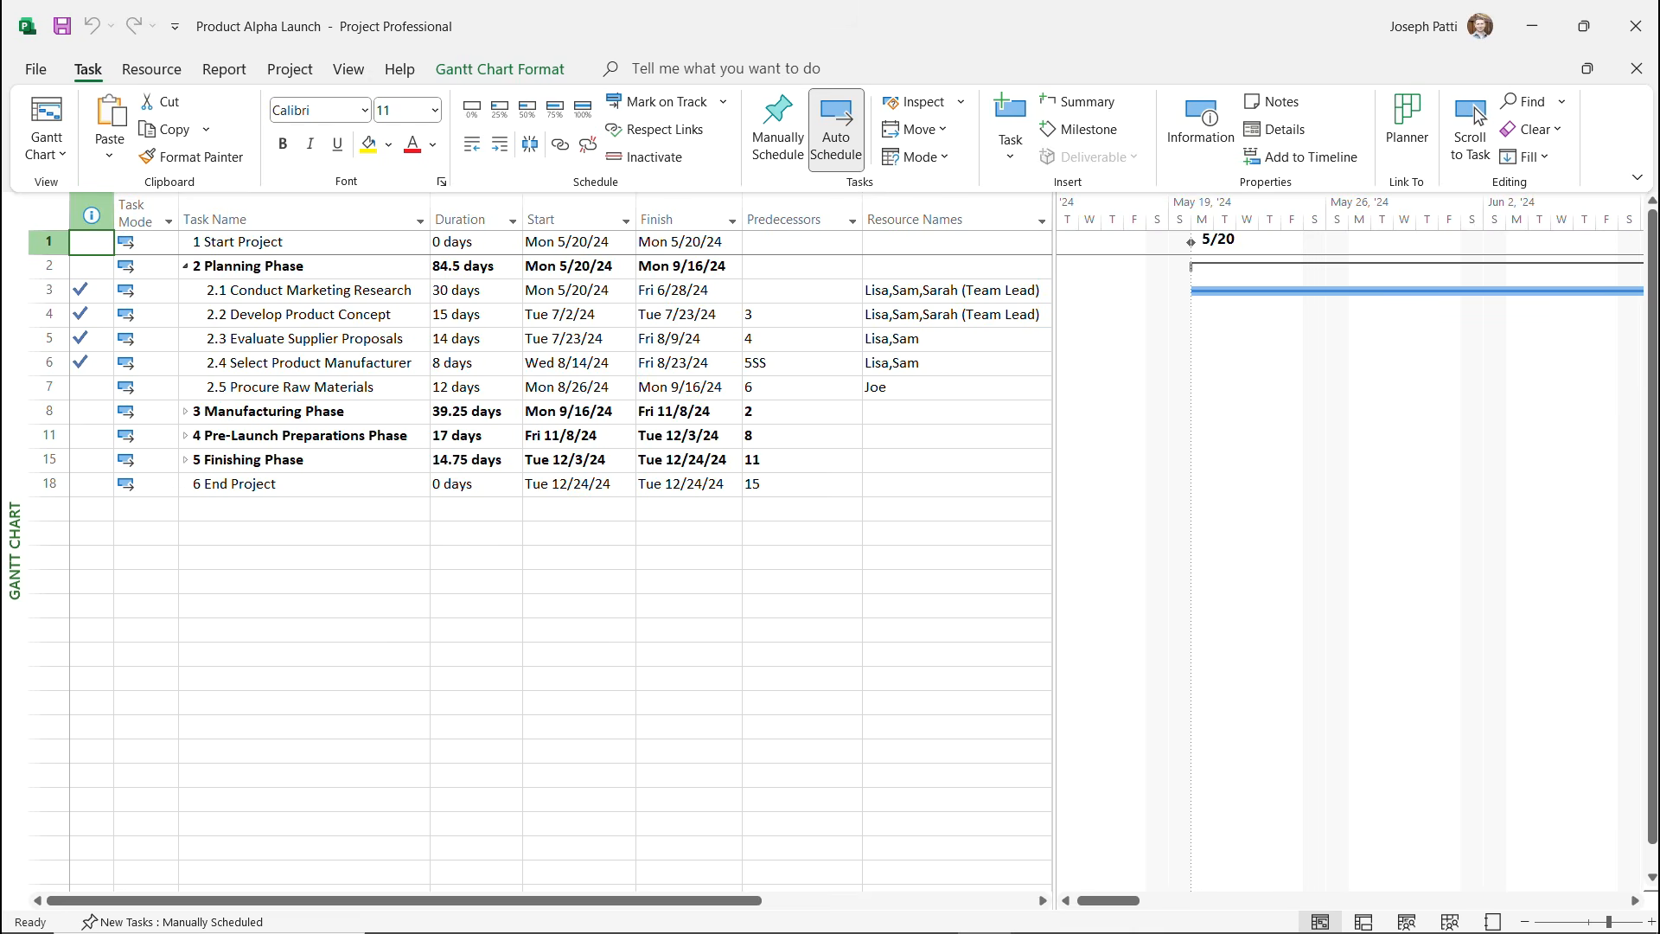
pyautogui.click(184, 410)
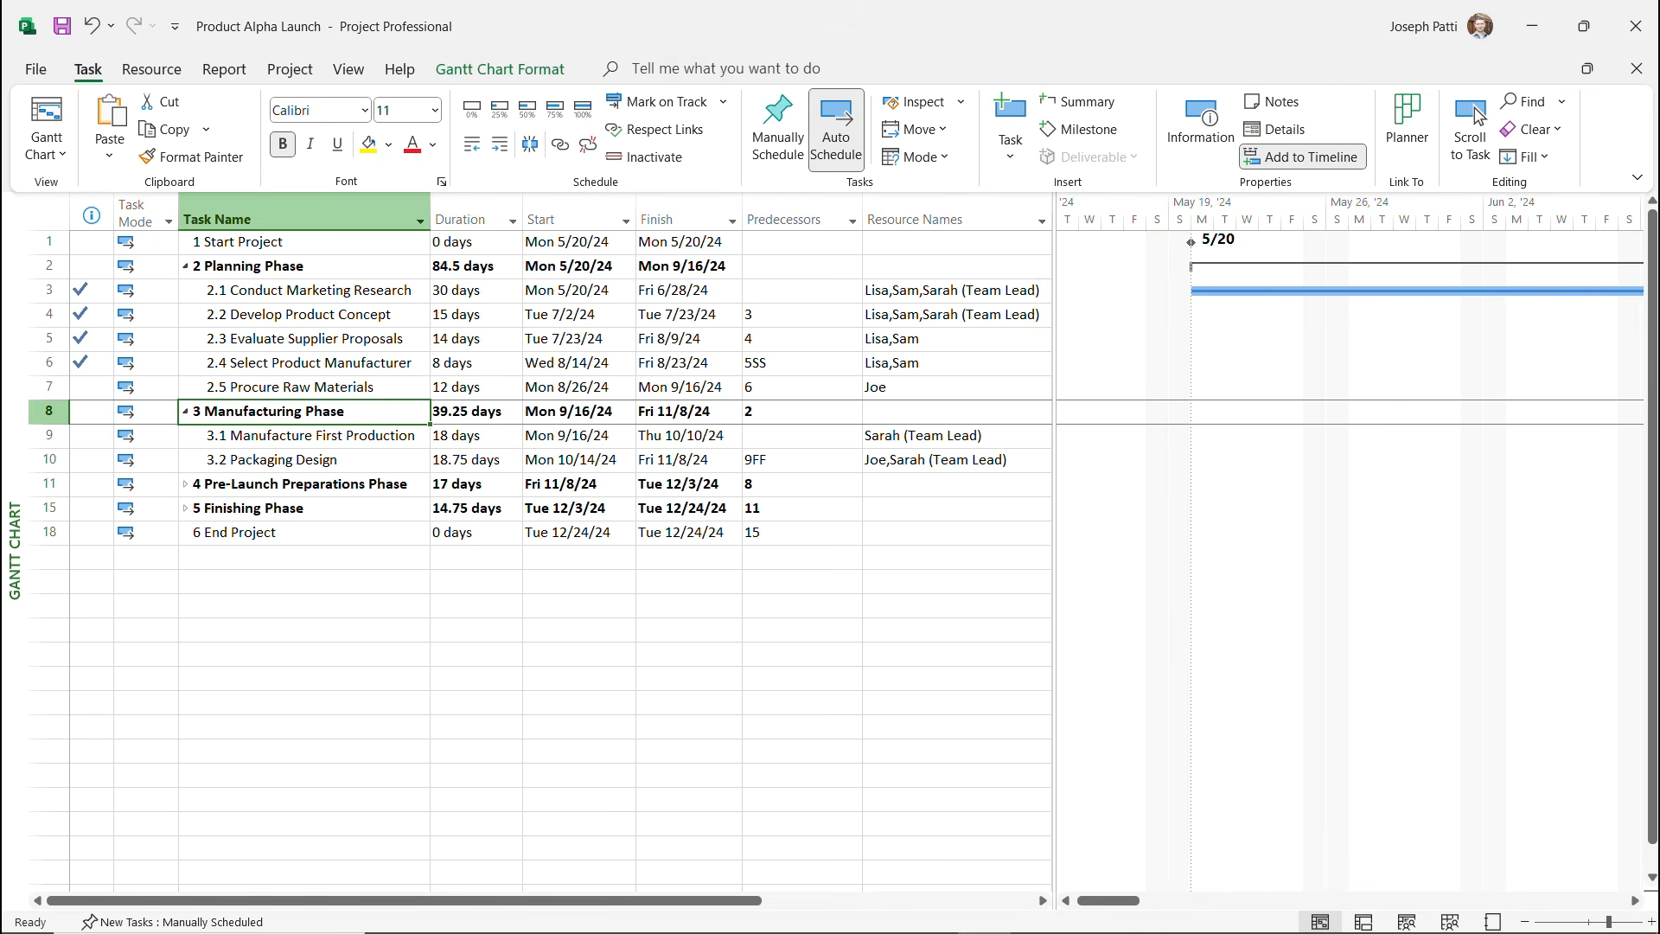
pyautogui.click(185, 483)
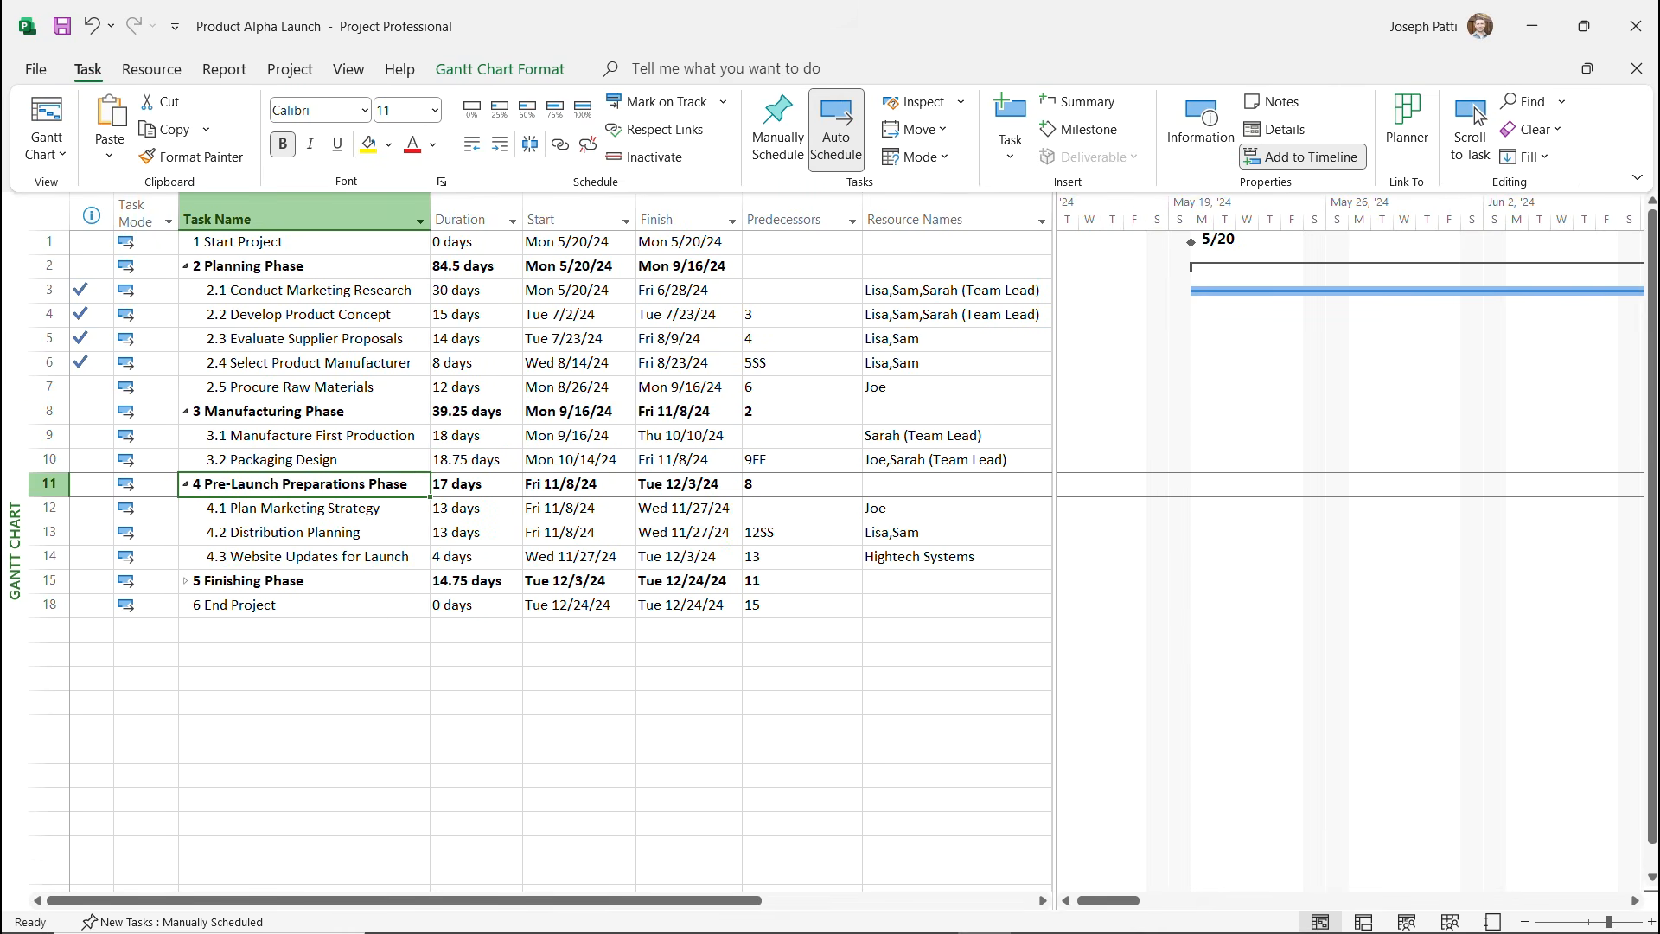
pyautogui.click(185, 580)
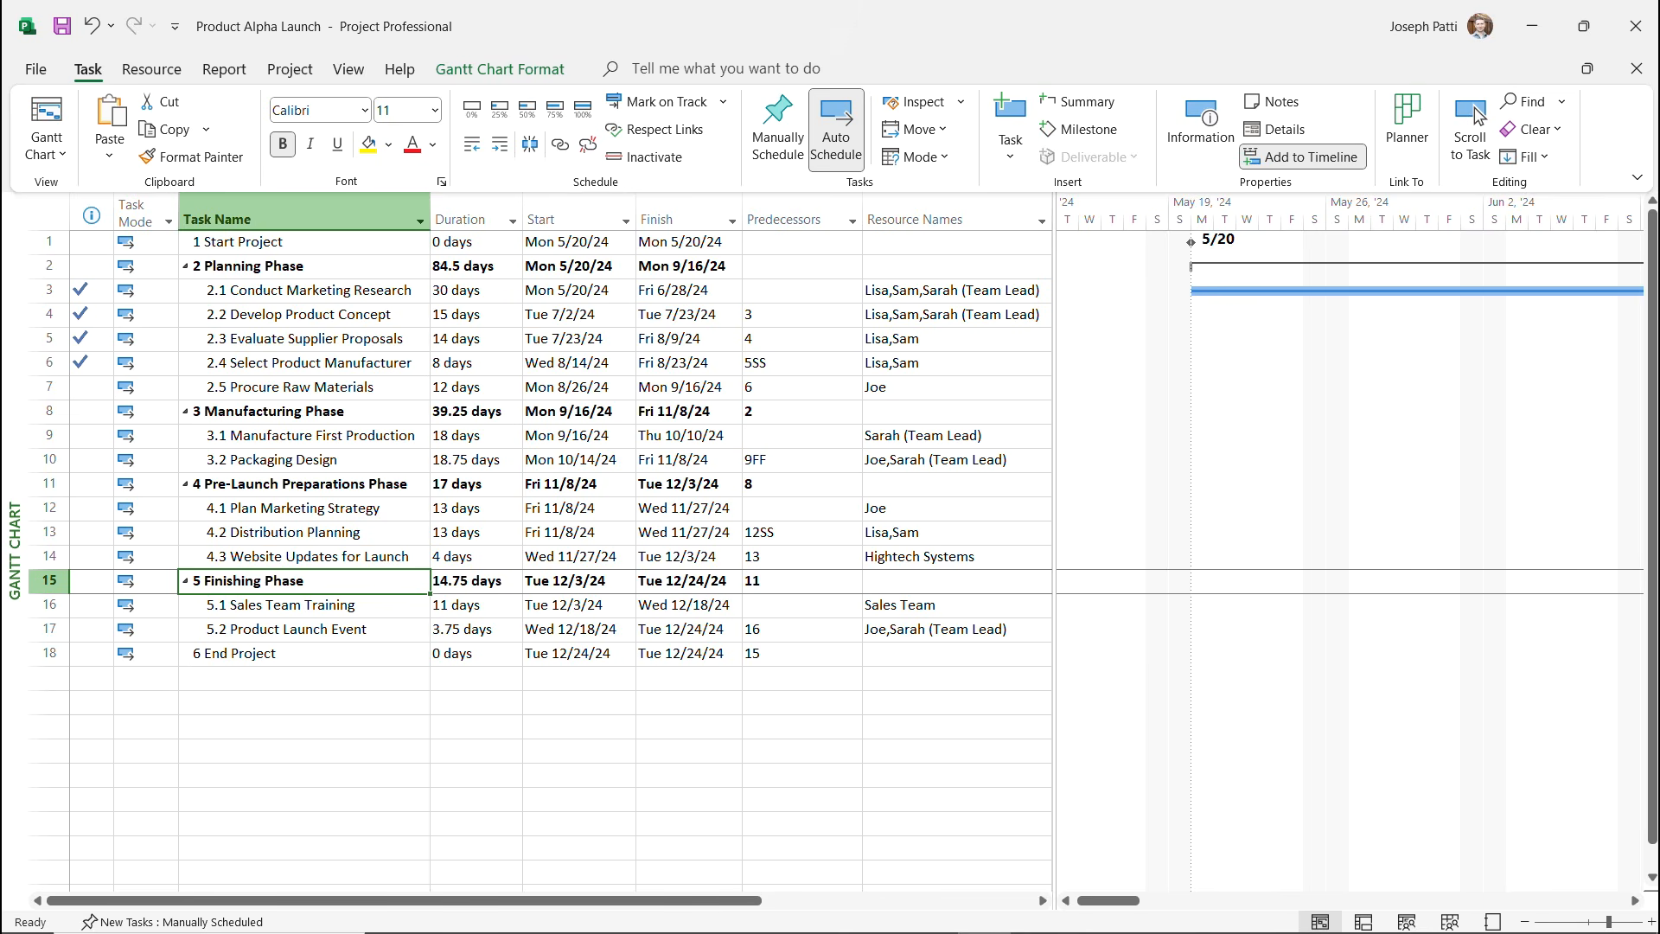
# Filter the task list with the built-in Incomplete Tasks filter.
pyautogui.click(349, 70)
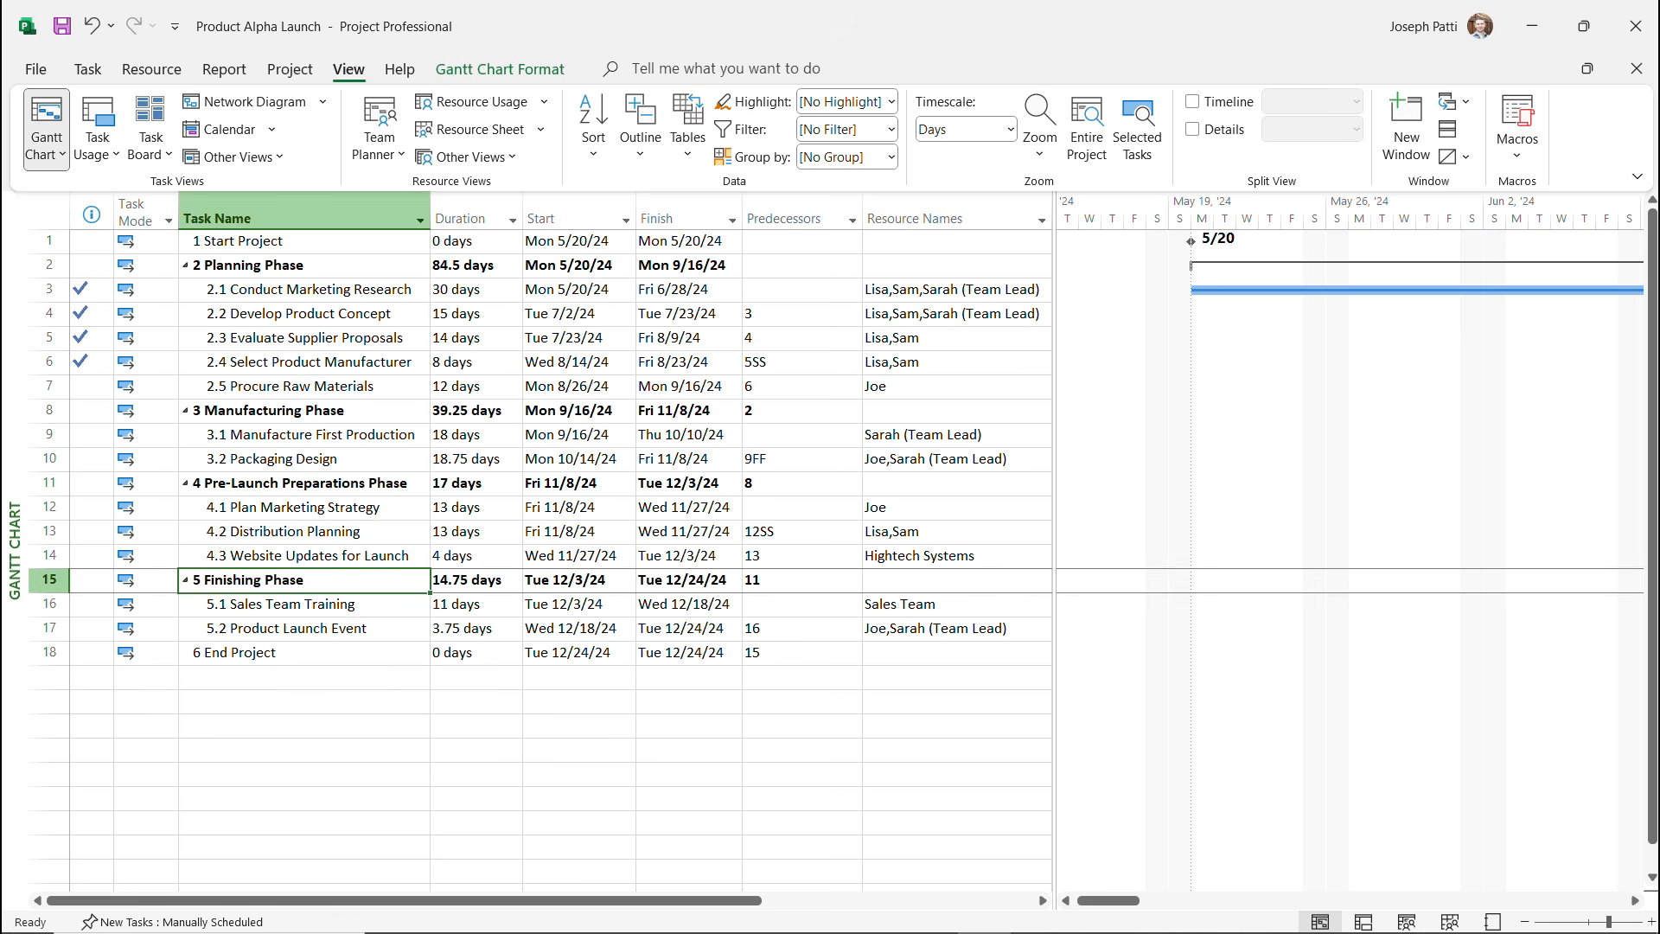
pyautogui.click(420, 219)
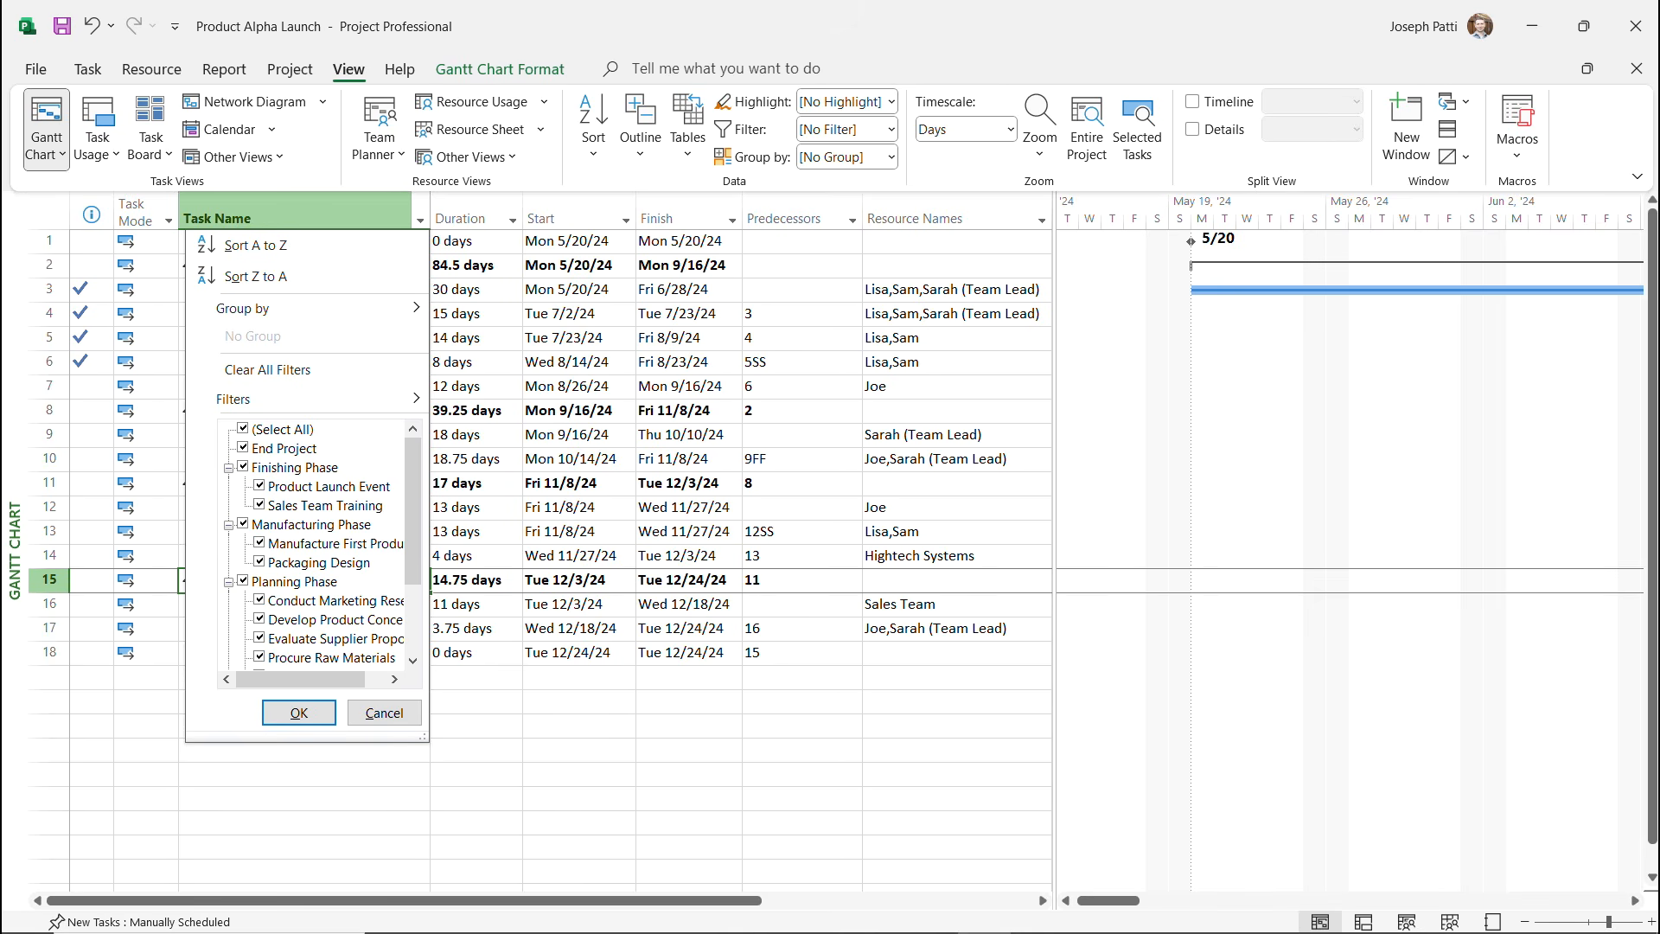
pyautogui.click(890, 129)
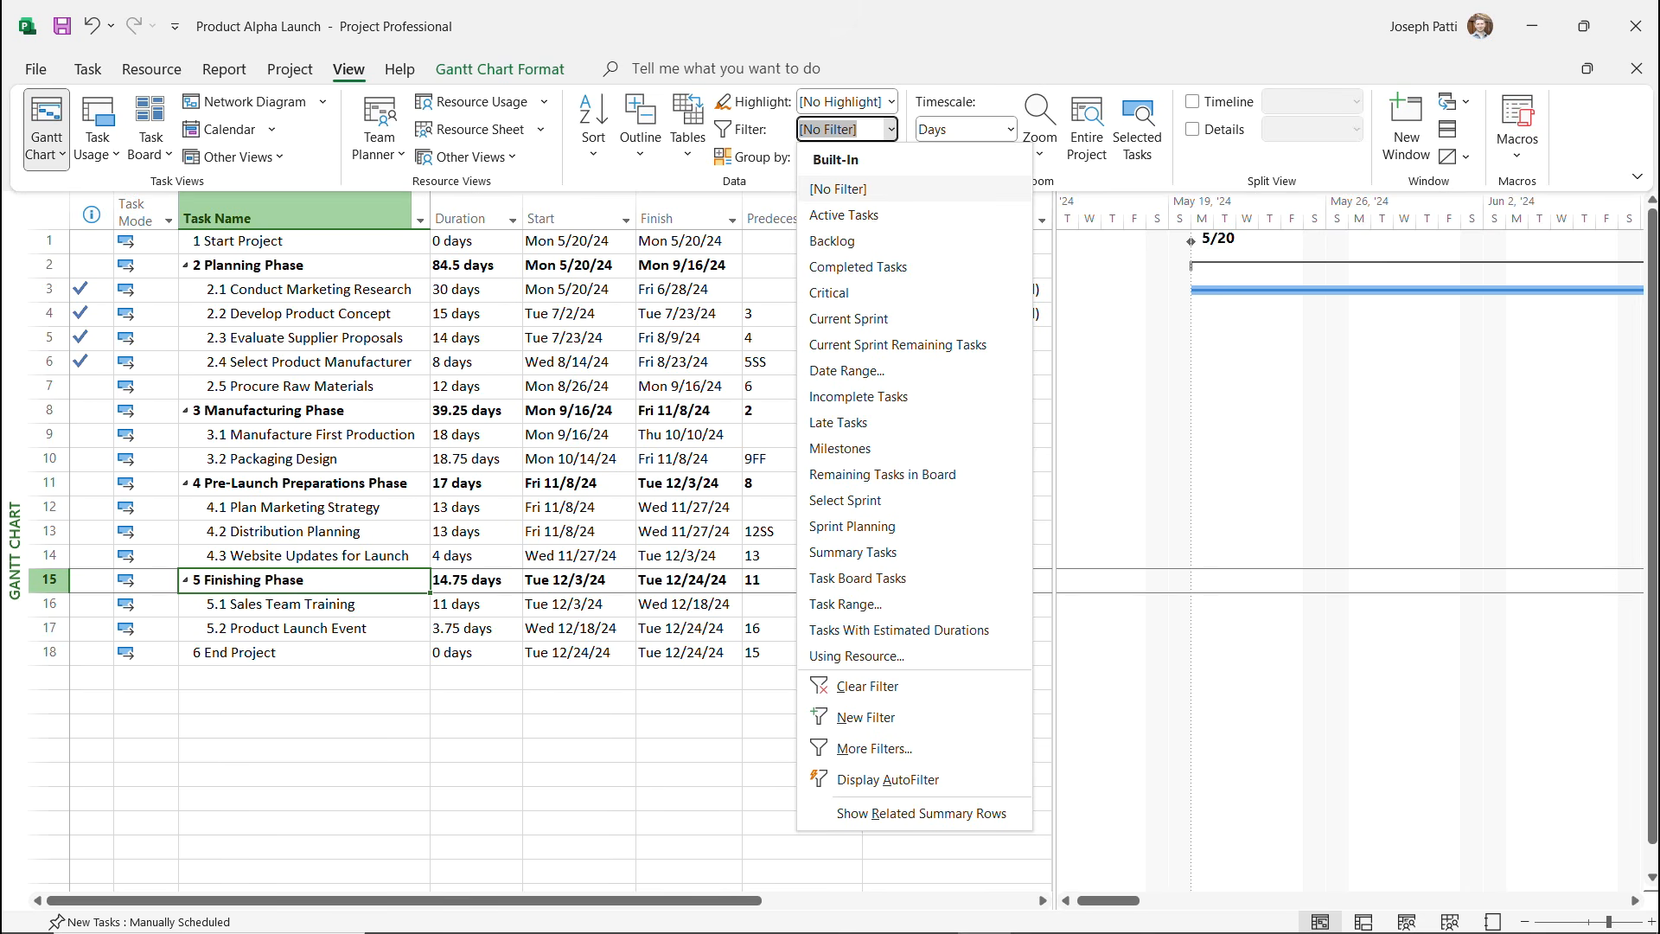
pyautogui.click(857, 396)
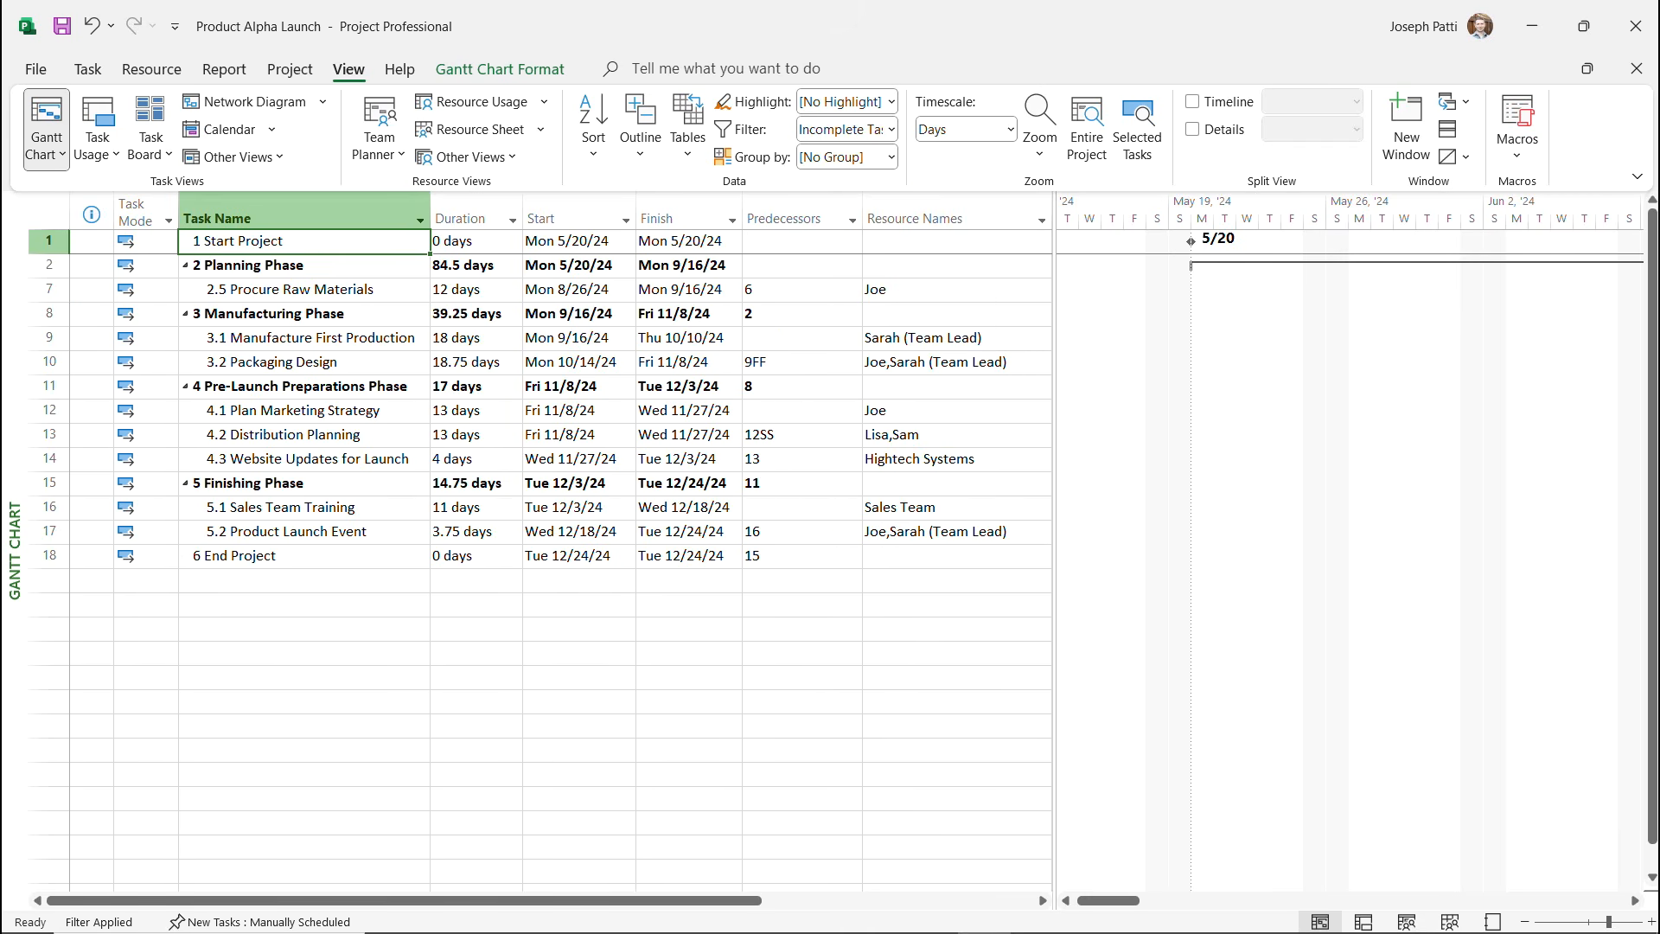
# Mark the Procure Raw Materials task and the Start Project milestone as 100% complete.
pyautogui.click(303, 289)
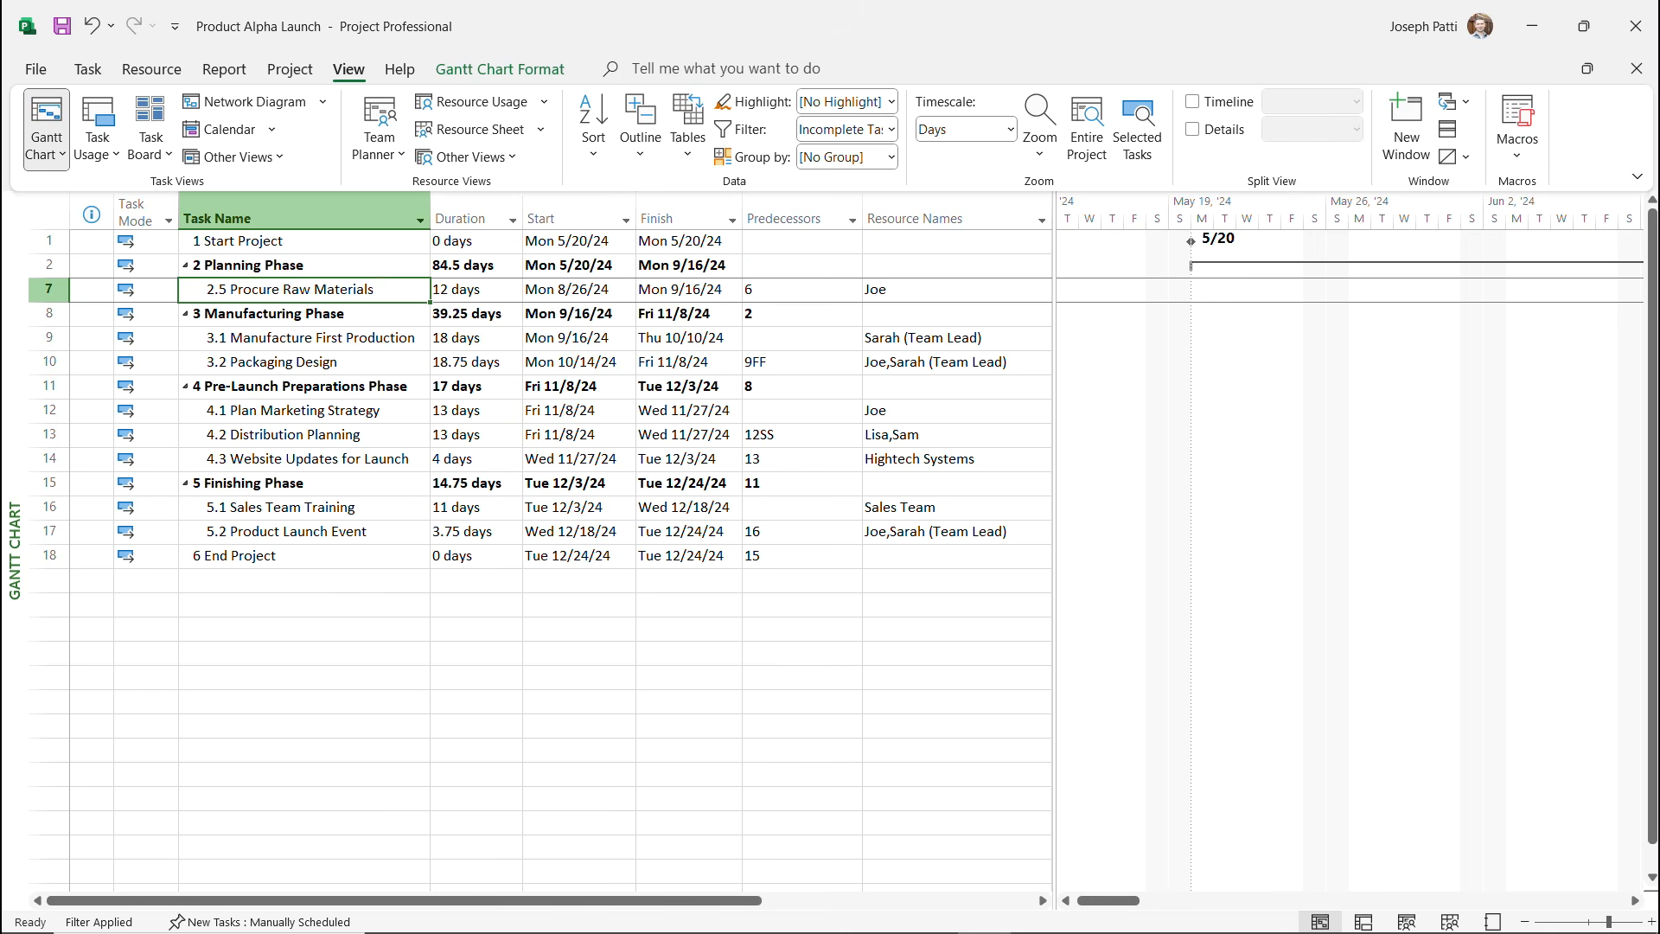
pyautogui.click(87, 68)
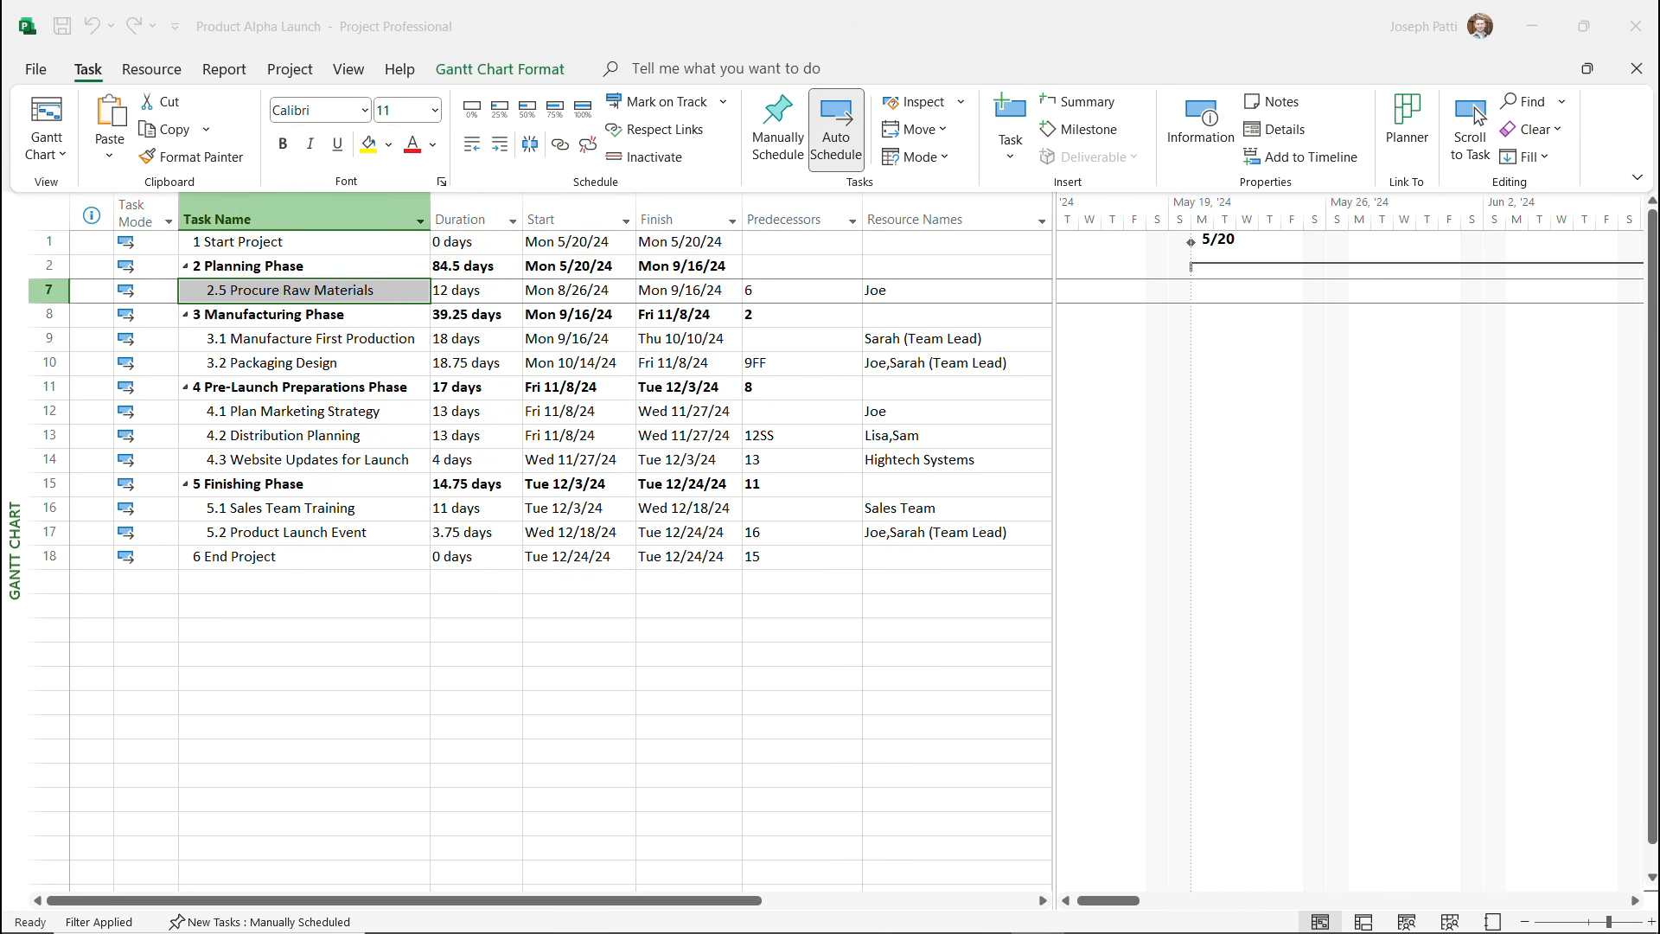
pyautogui.click(582, 109)
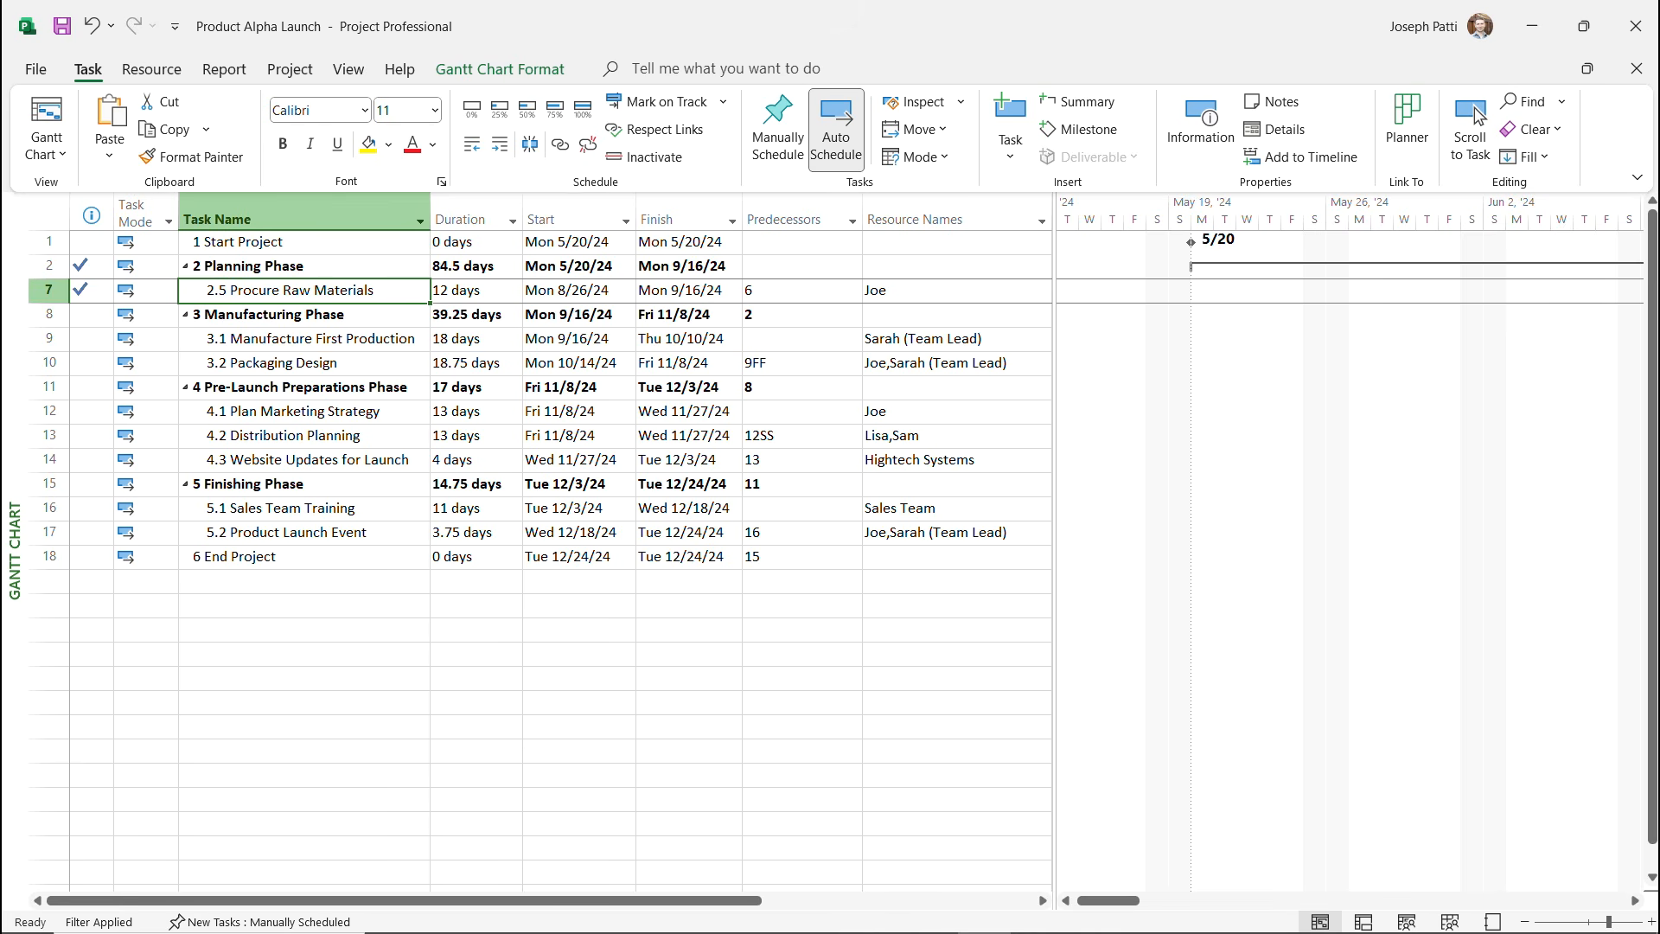
pyautogui.hotkey('ctrl', 'Up')
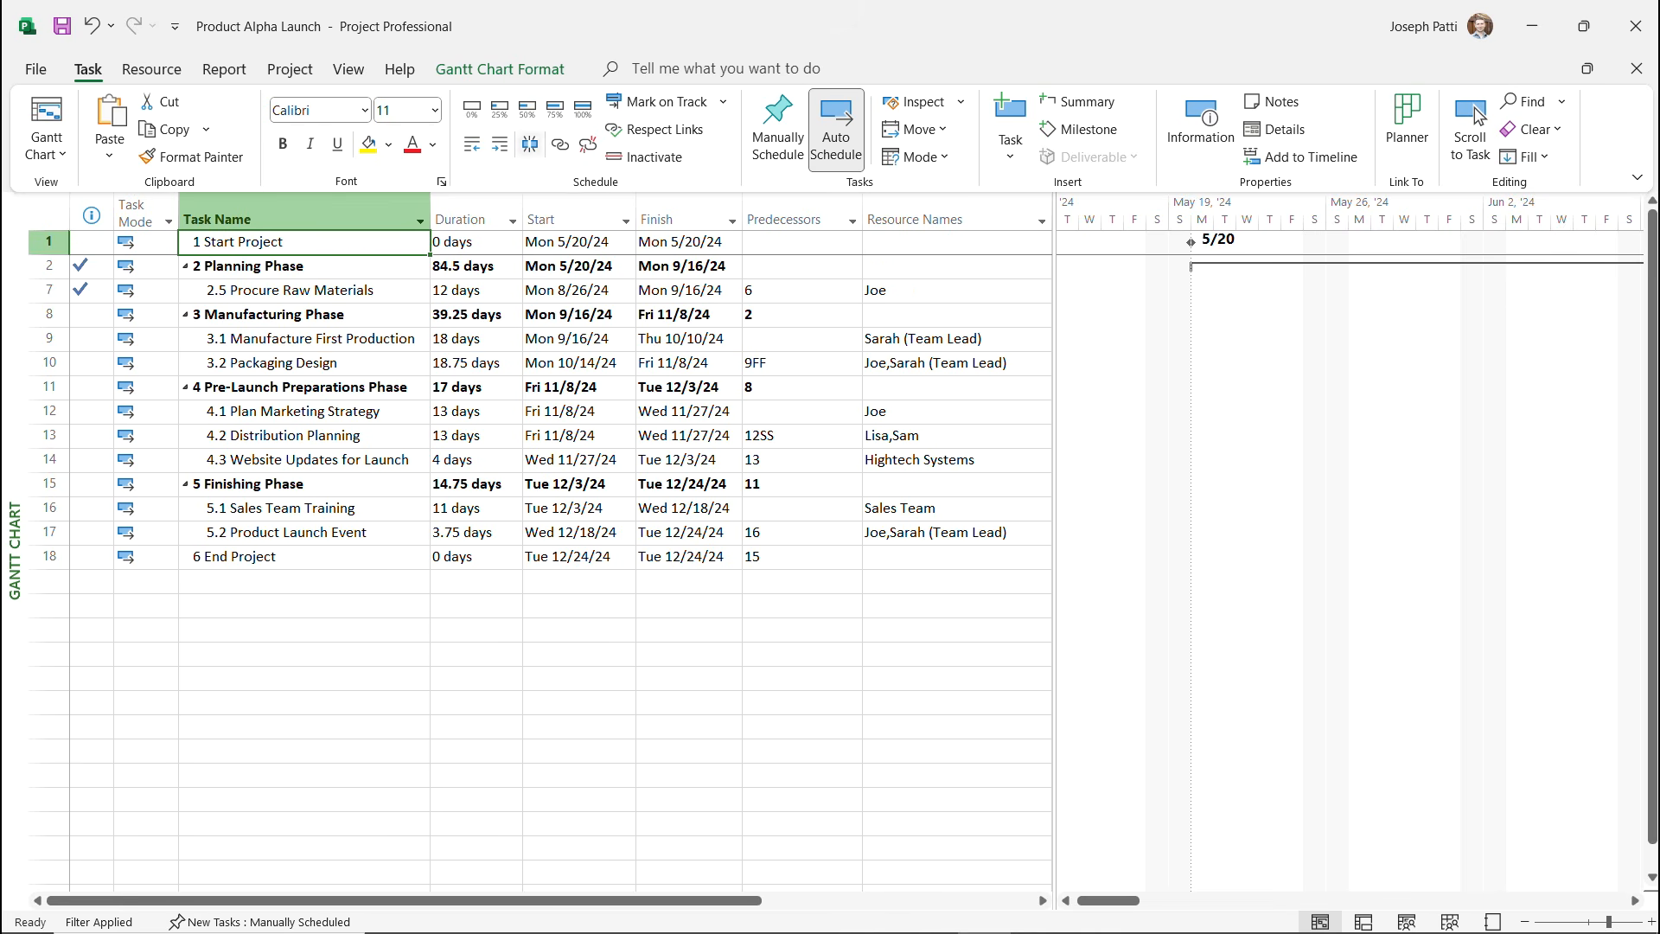
pyautogui.click(583, 108)
# Reapply the Incomplete Tasks filter to refresh the filtered task list.
pyautogui.click(347, 69)
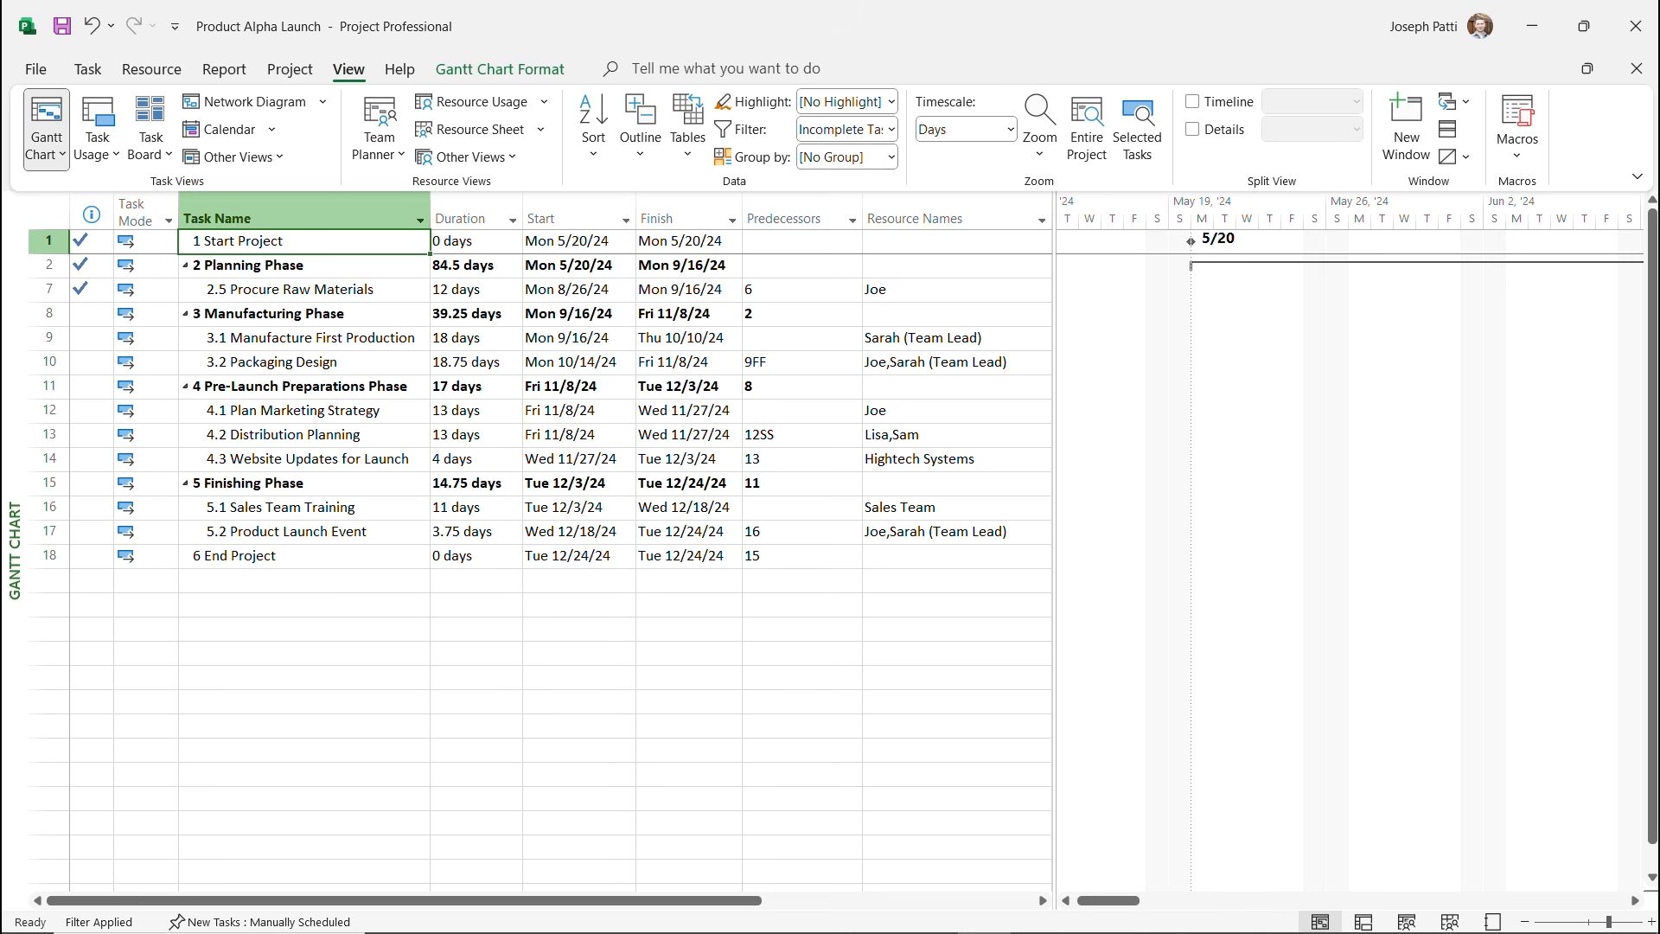
pyautogui.click(890, 128)
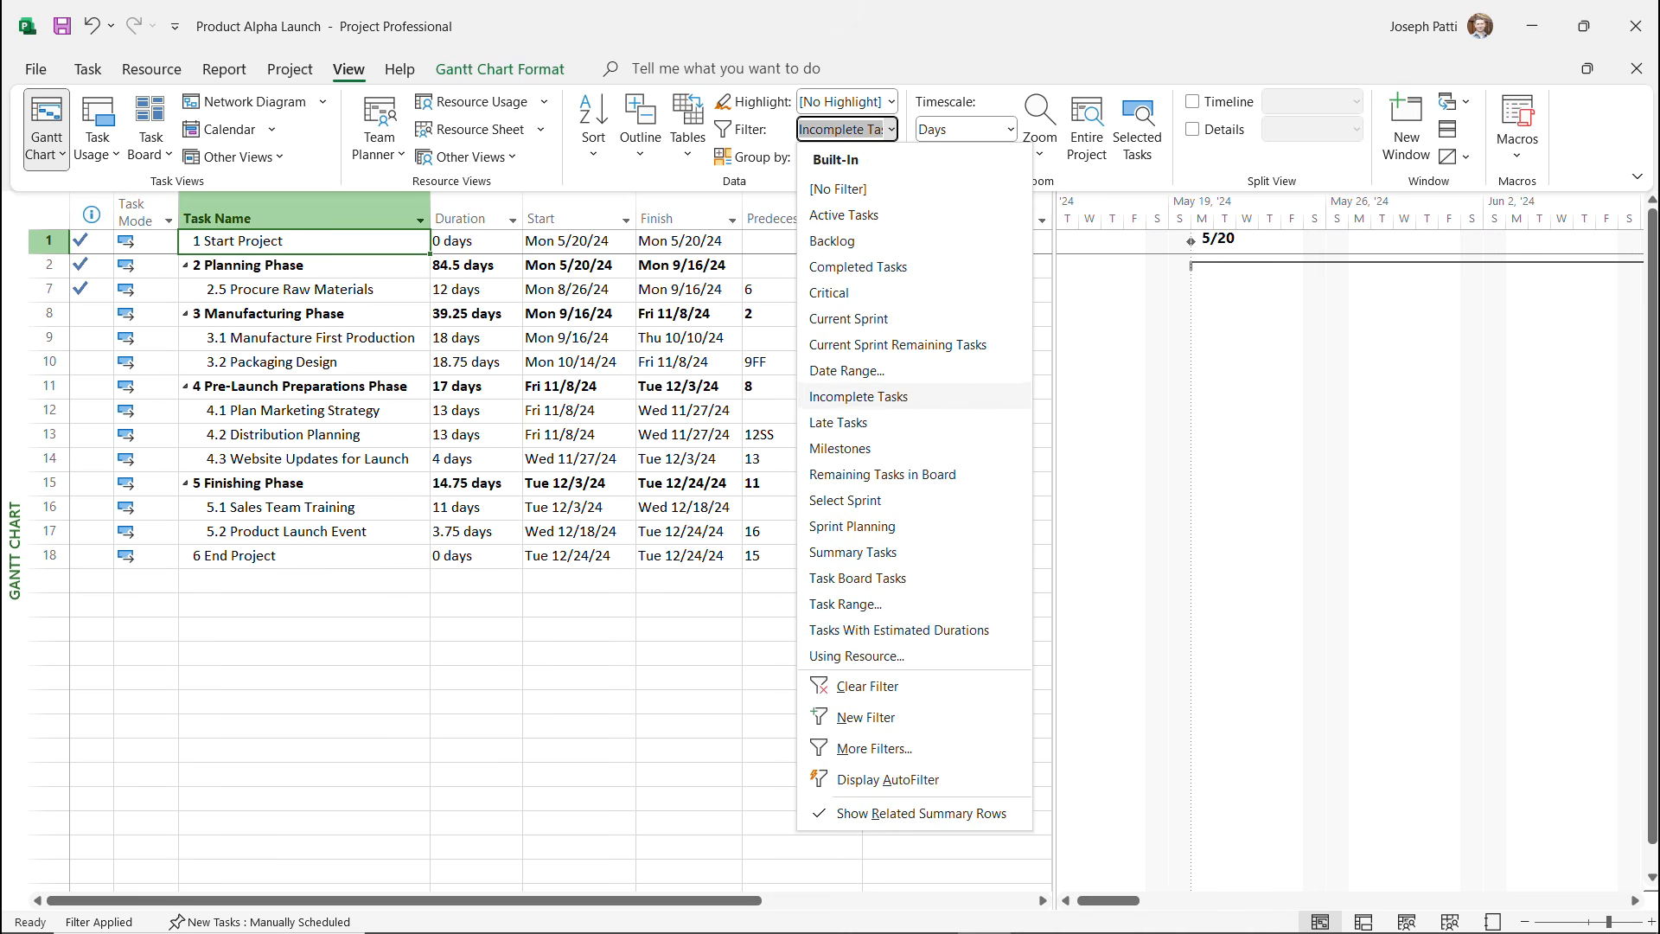
pyautogui.click(857, 396)
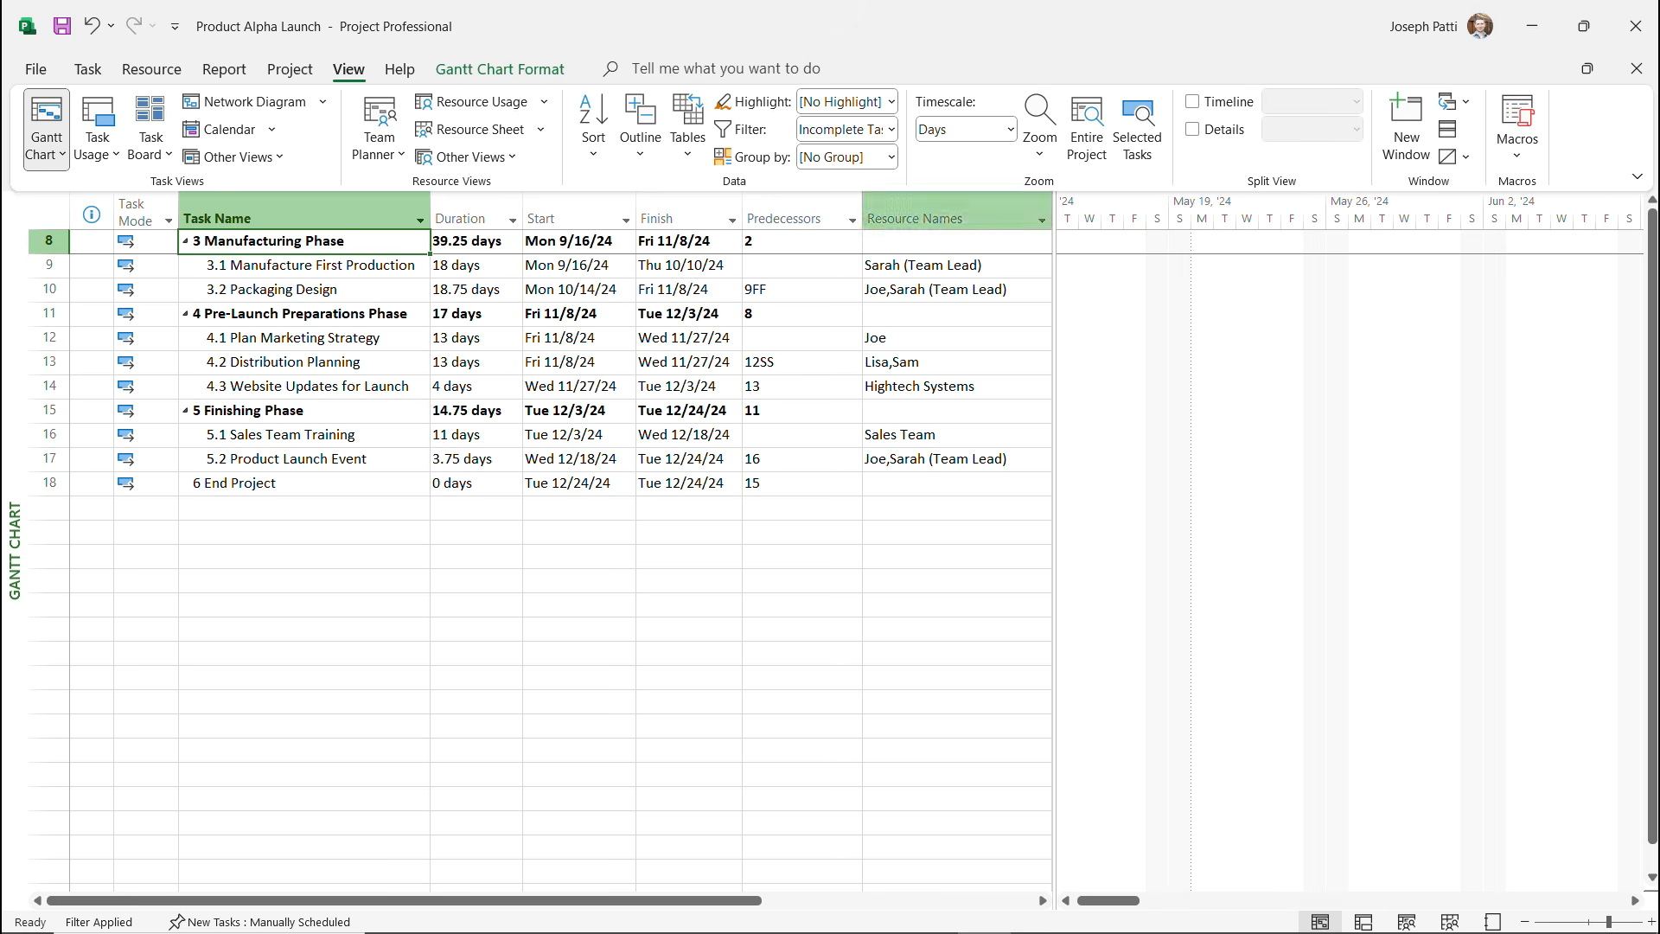
# Set the task list back to No Filter.
pyautogui.click(890, 129)
pyautogui.press('Up')
pyautogui.press('Up')
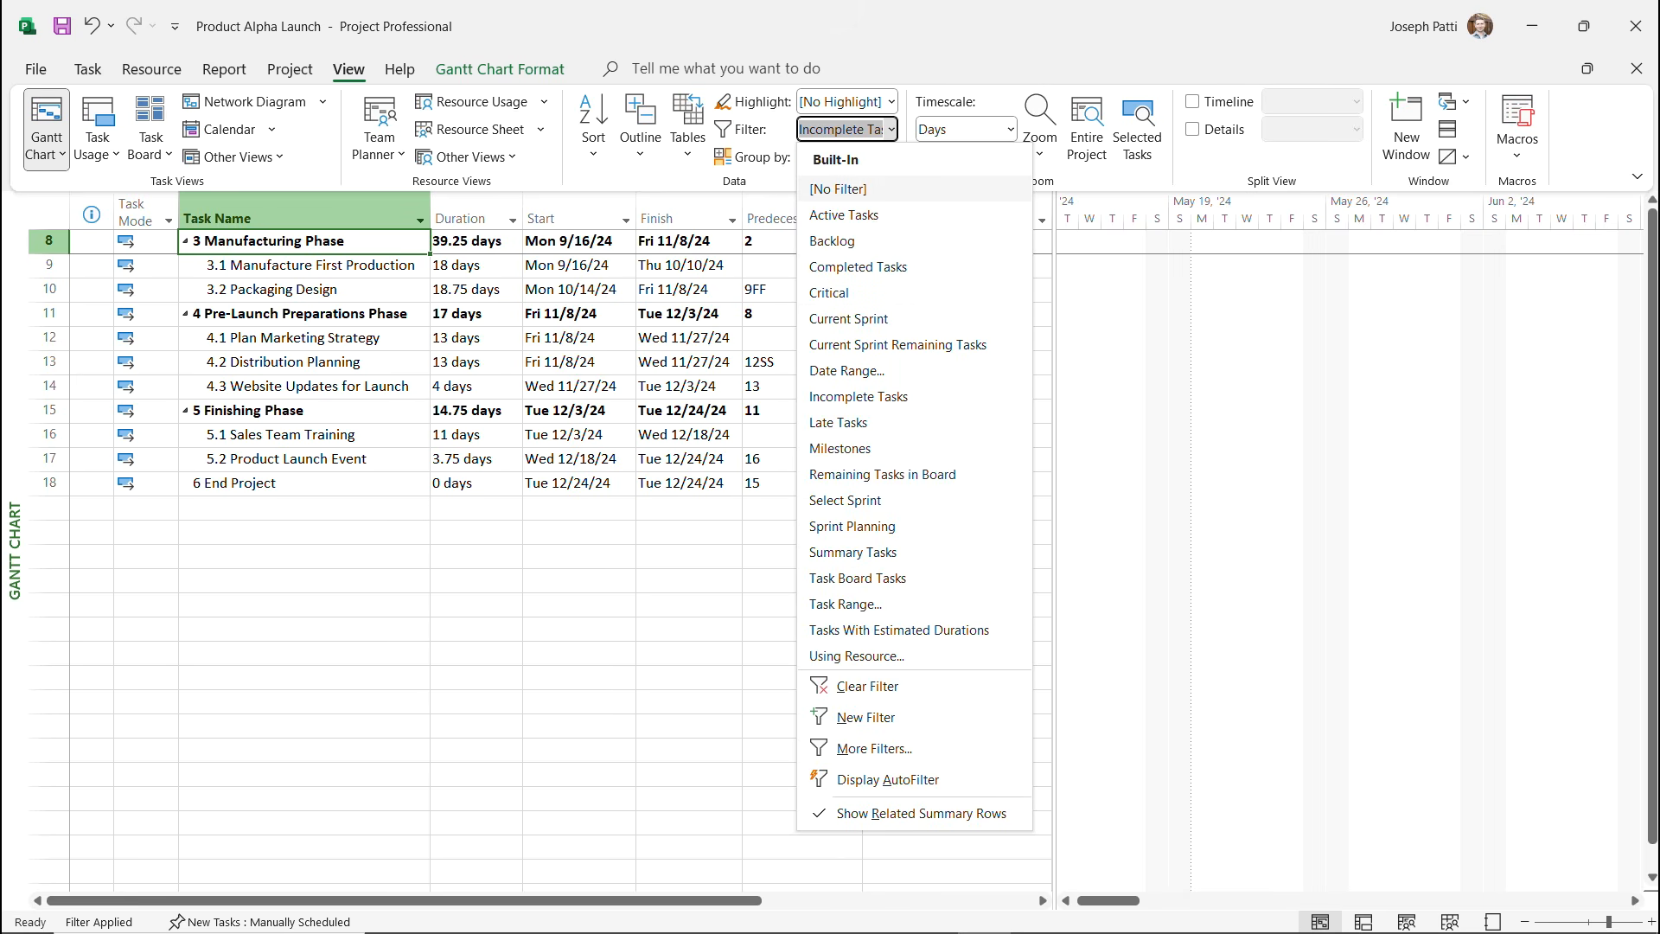
pyautogui.press('Return')
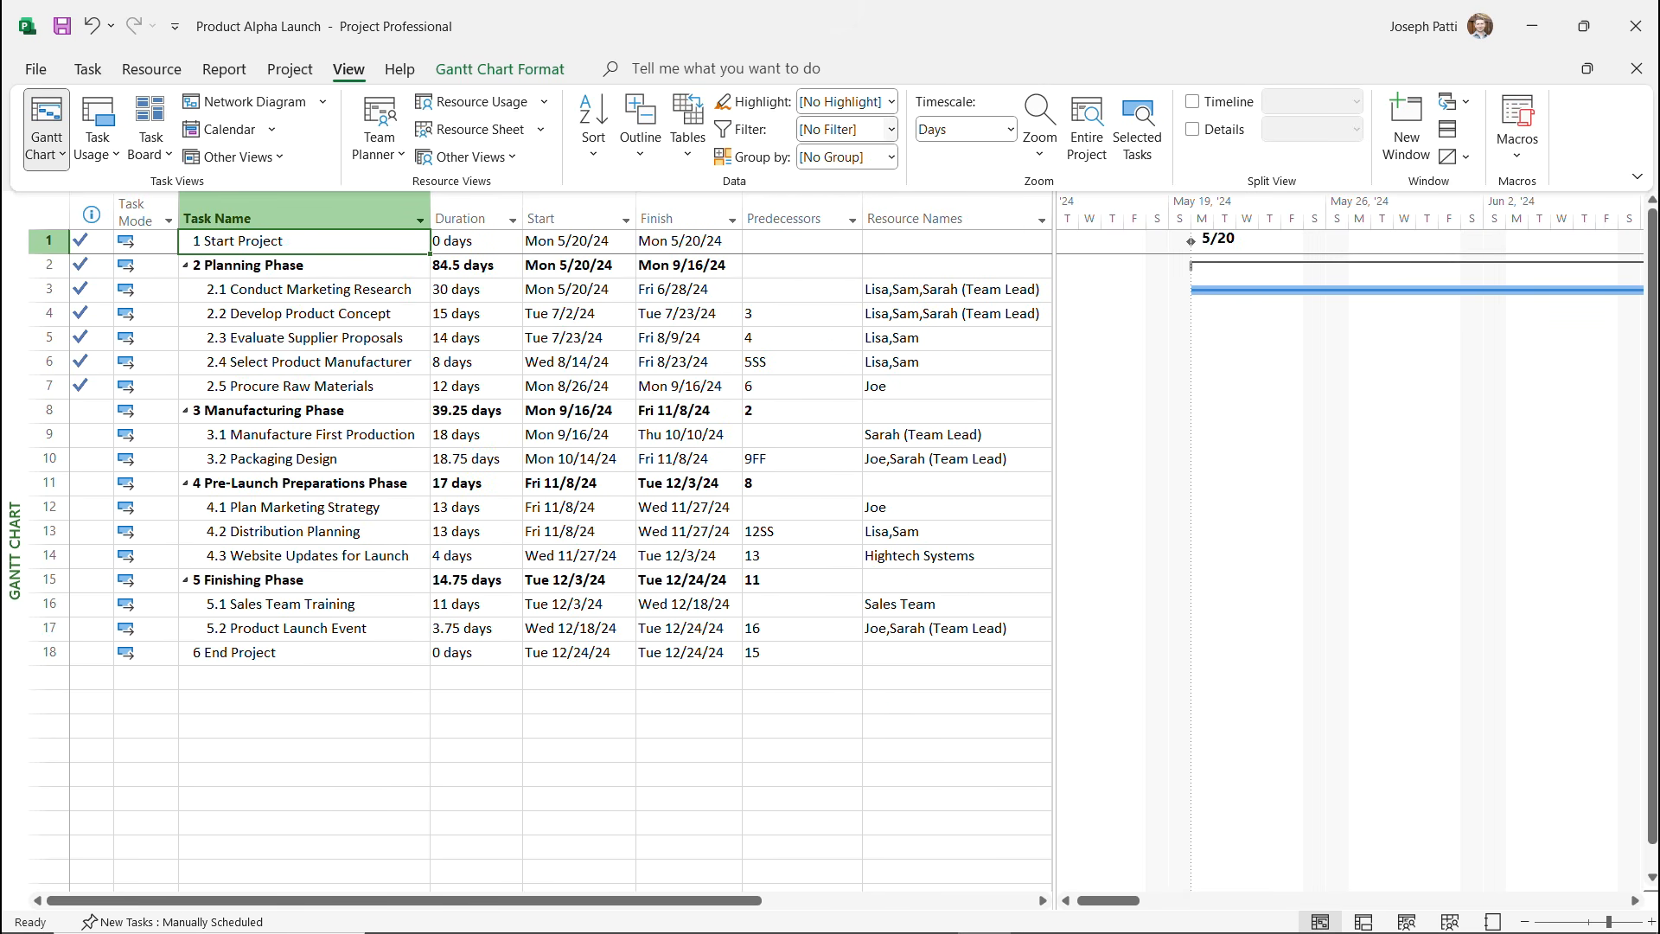
# Turn off the AutoFilter display for the table's column headings.
pyautogui.click(890, 128)
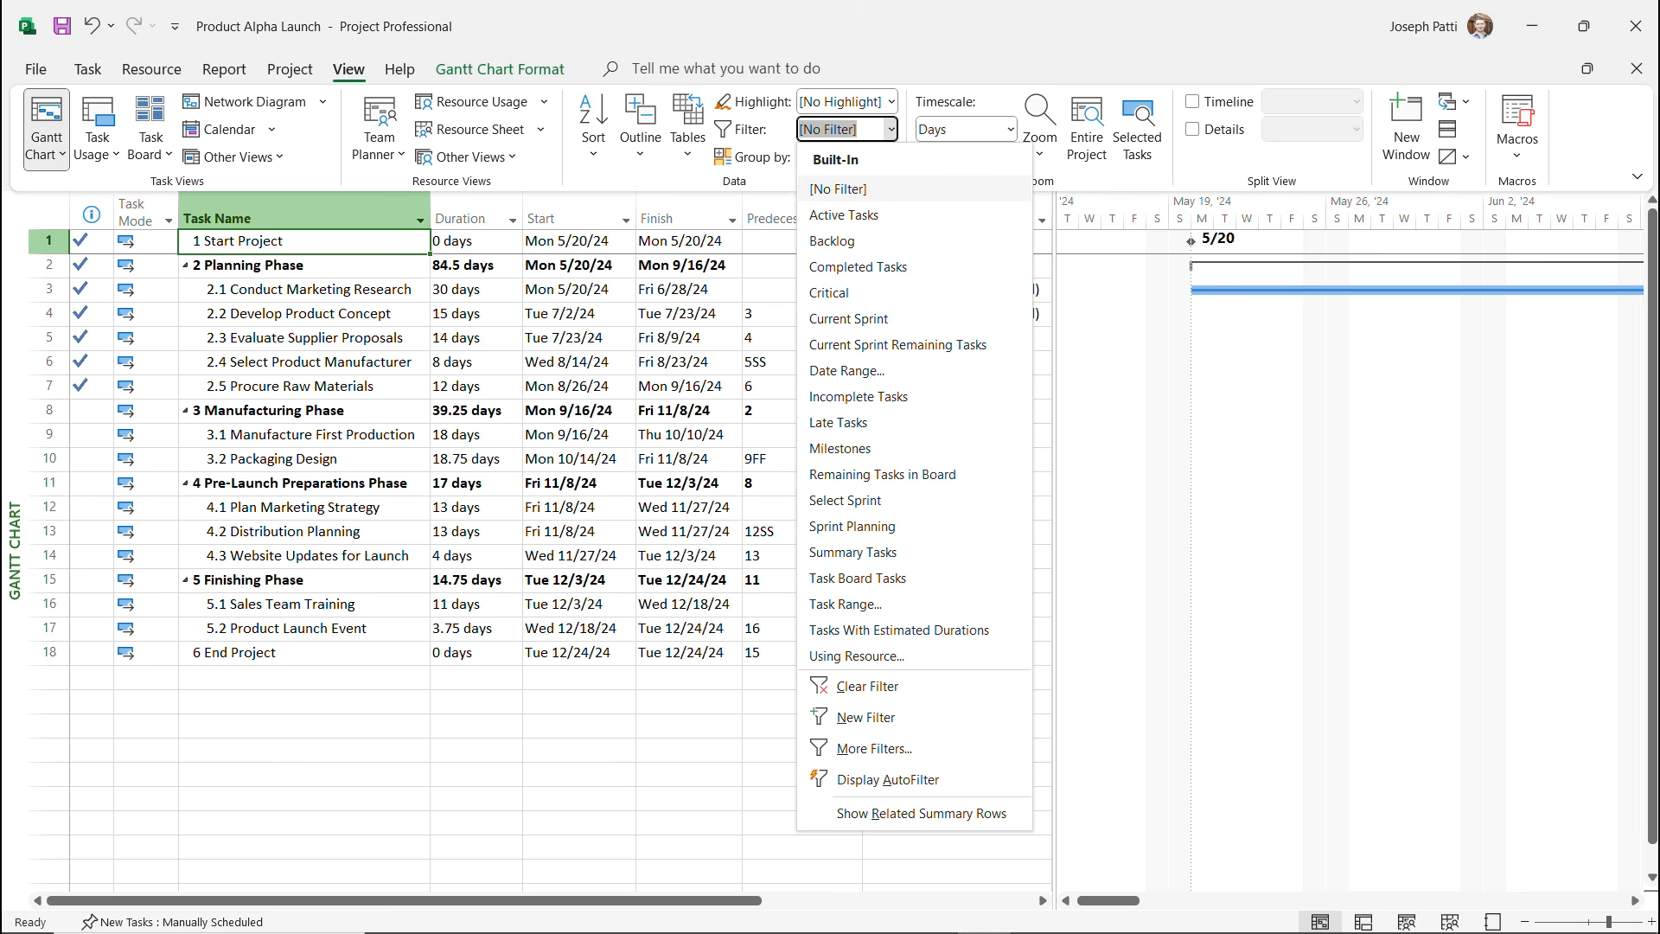
pyautogui.press('Down')
pyautogui.press('Down')
pyautogui.press('Down')
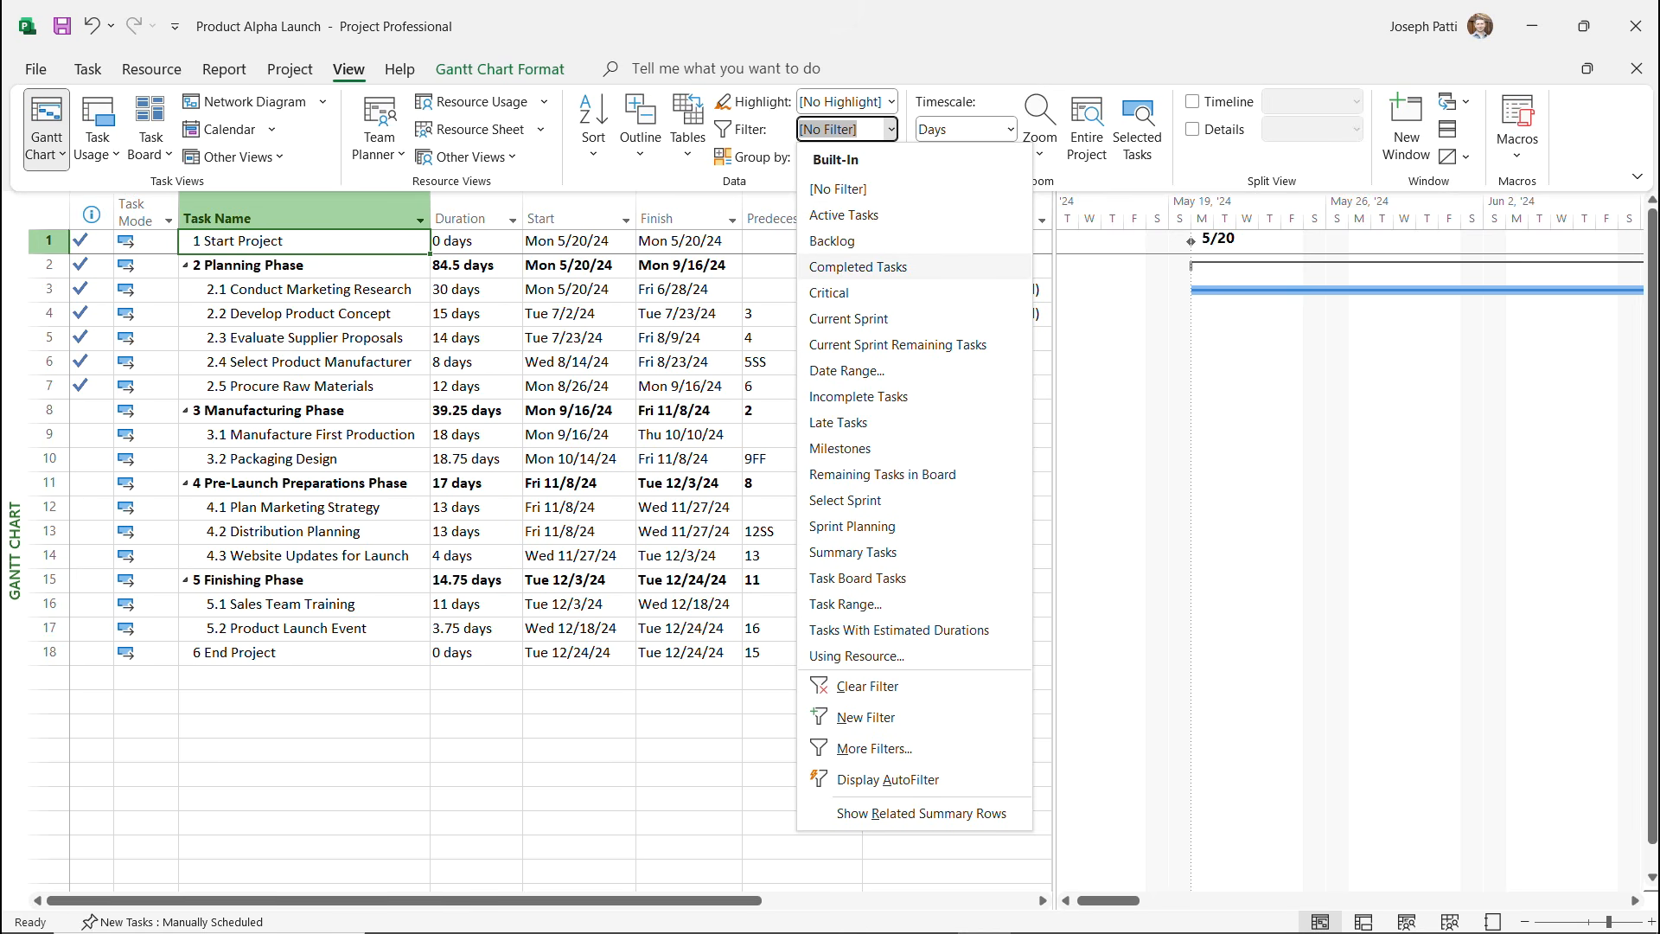
pyautogui.press('Down')
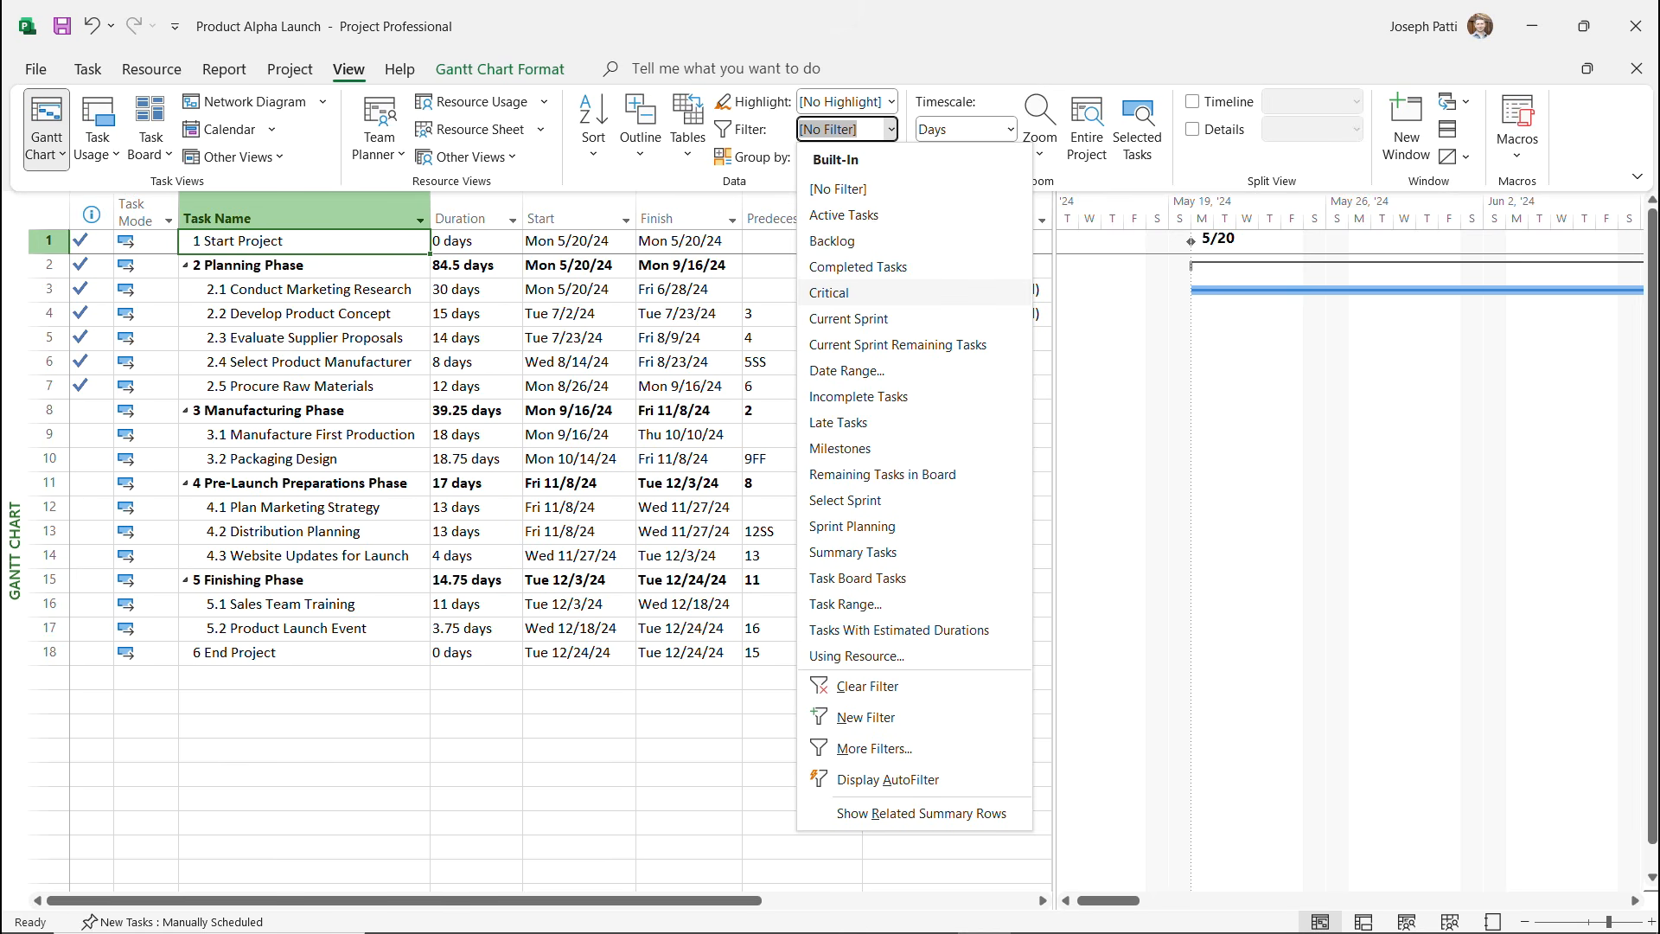
pyautogui.press('Down')
pyautogui.press('Down')
pyautogui.press('Down')
pyautogui.press('Down')
pyautogui.press('Down')
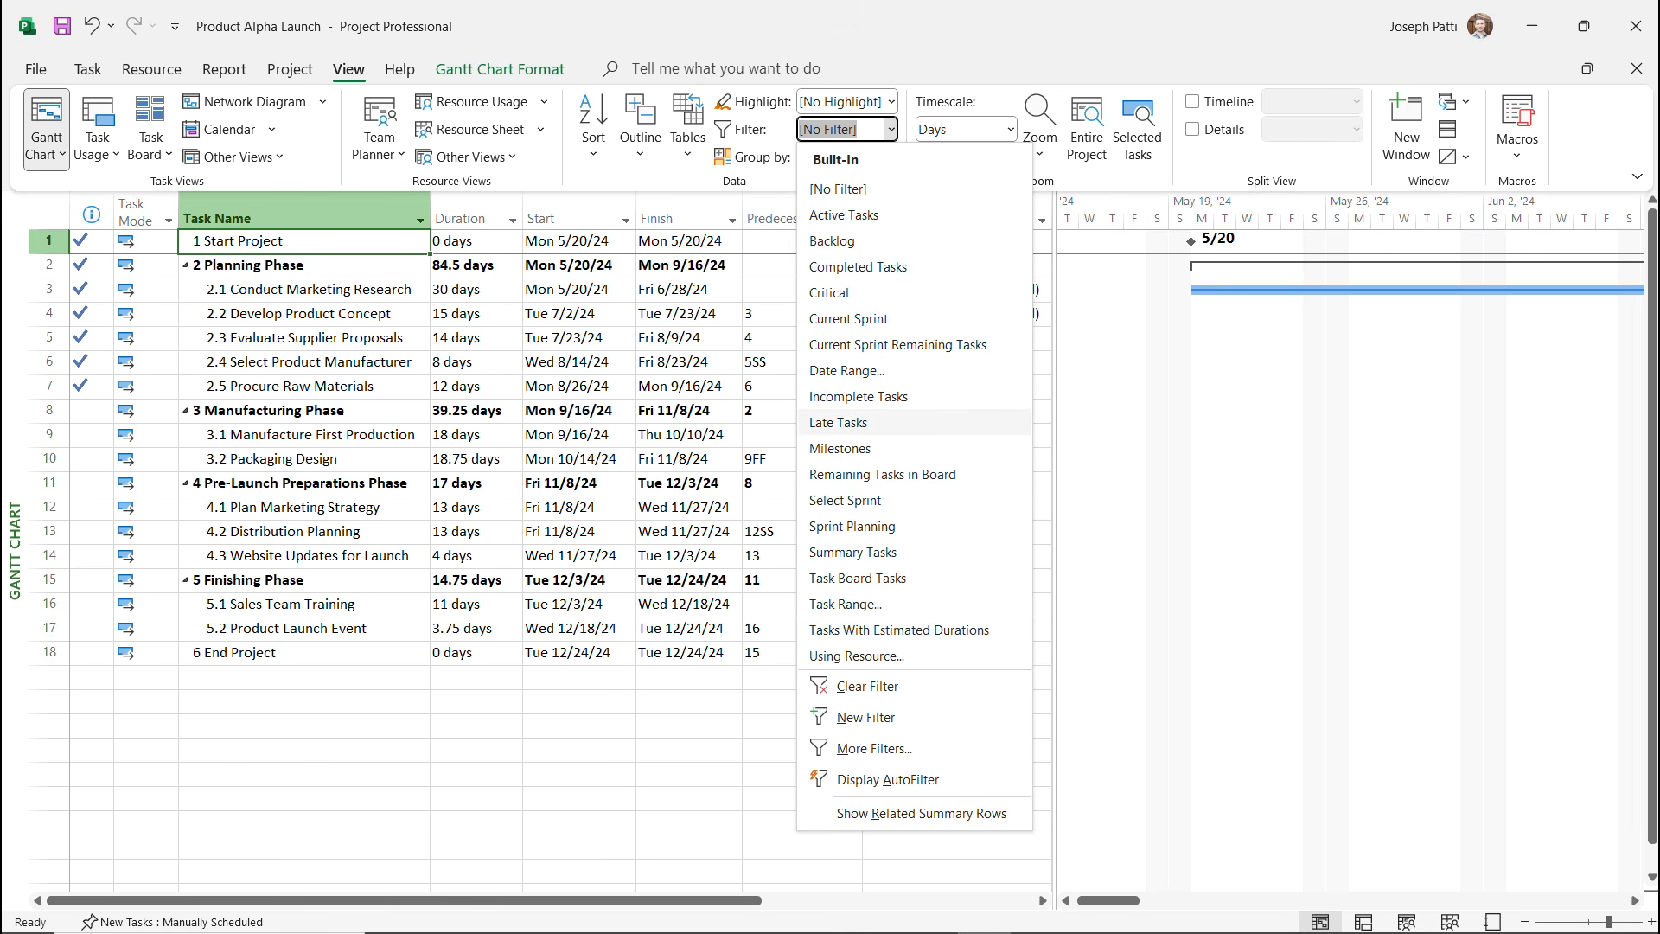
pyautogui.press('Down')
pyautogui.press('Down')
pyautogui.press('Down')
pyautogui.press('Down')
pyautogui.press('Down')
pyautogui.press('Down')
pyautogui.press('Down')
pyautogui.press('Down')
pyautogui.press('Down')
pyautogui.press('Down')
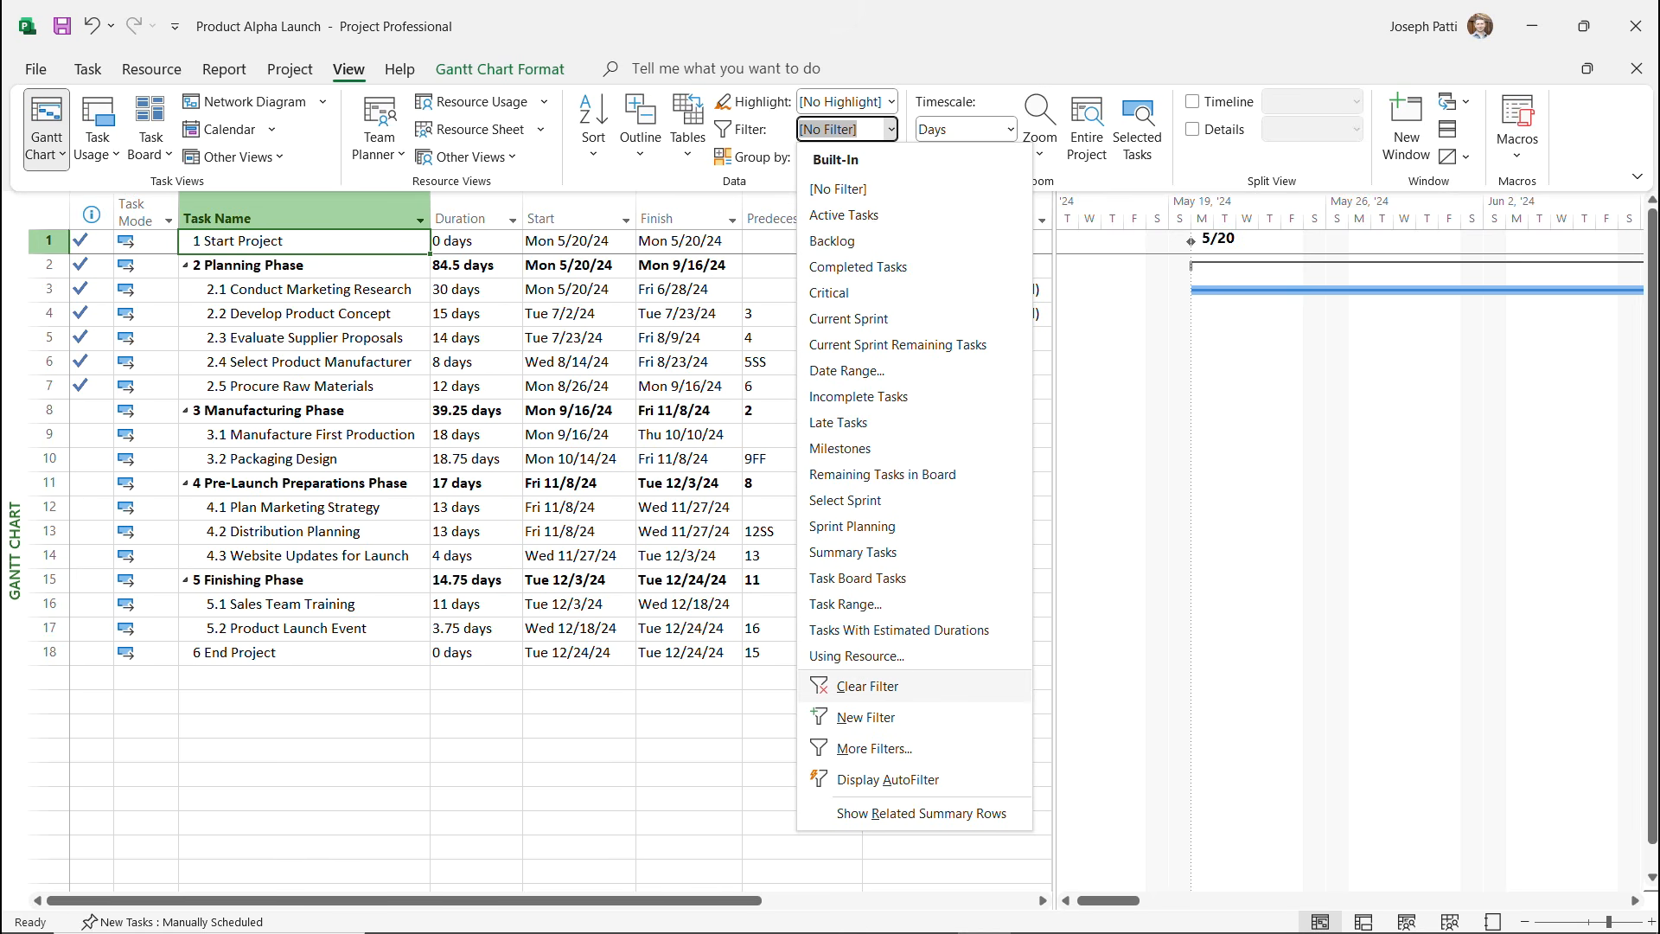
pyautogui.press('Down')
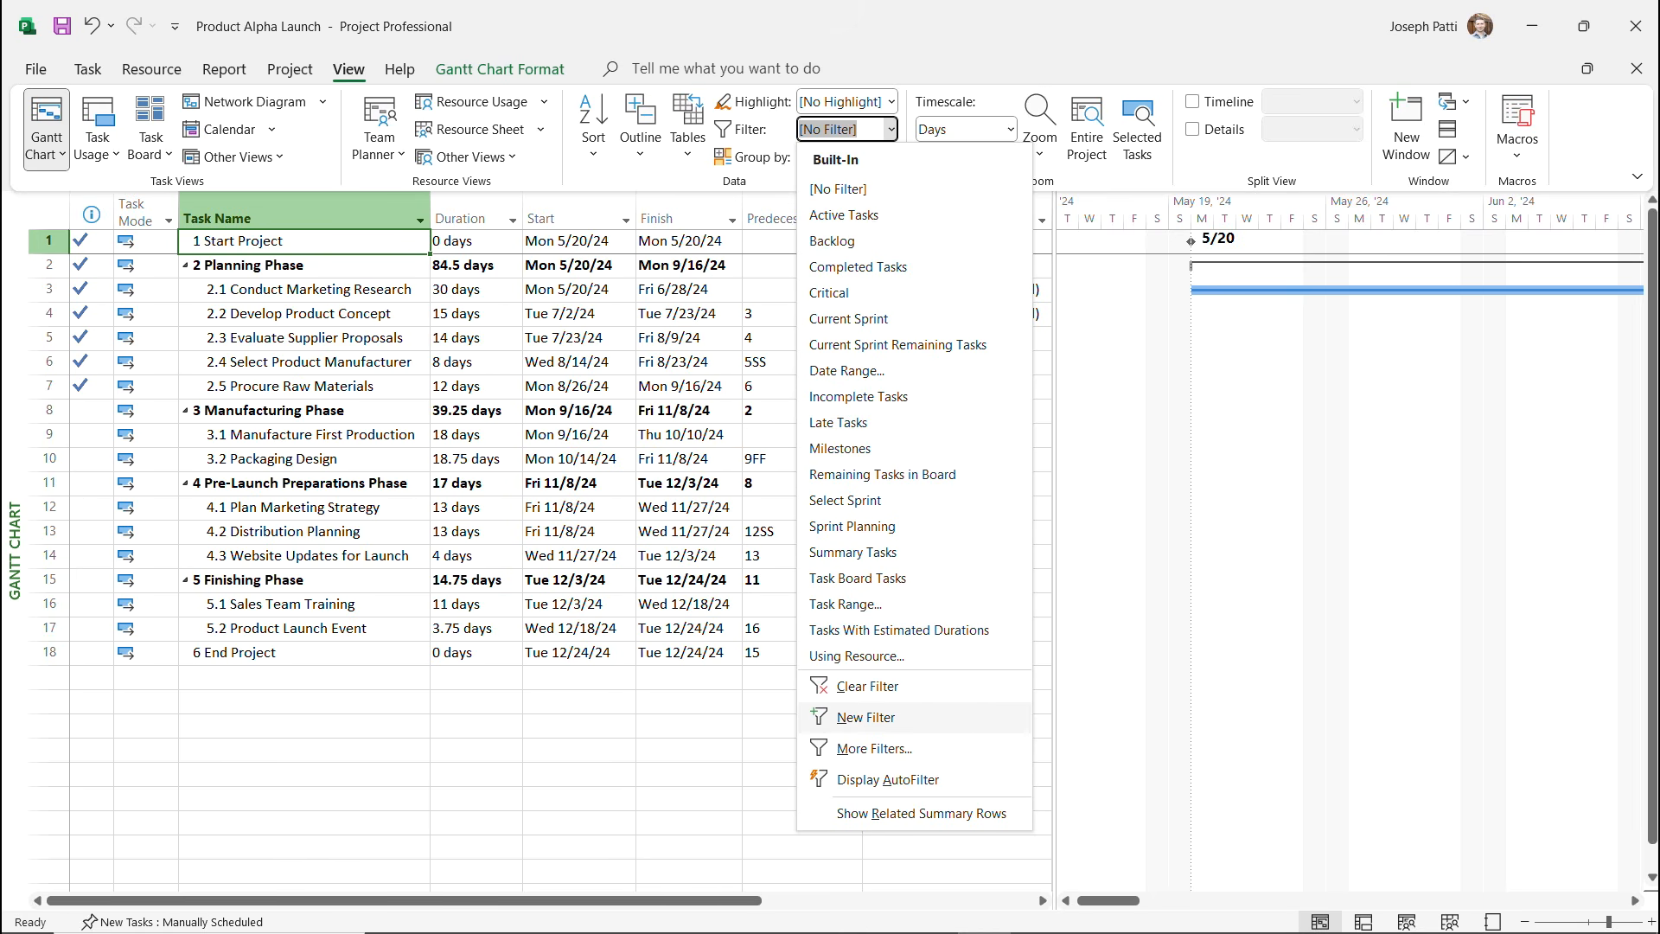
pyautogui.press('Down')
pyautogui.press('Down')
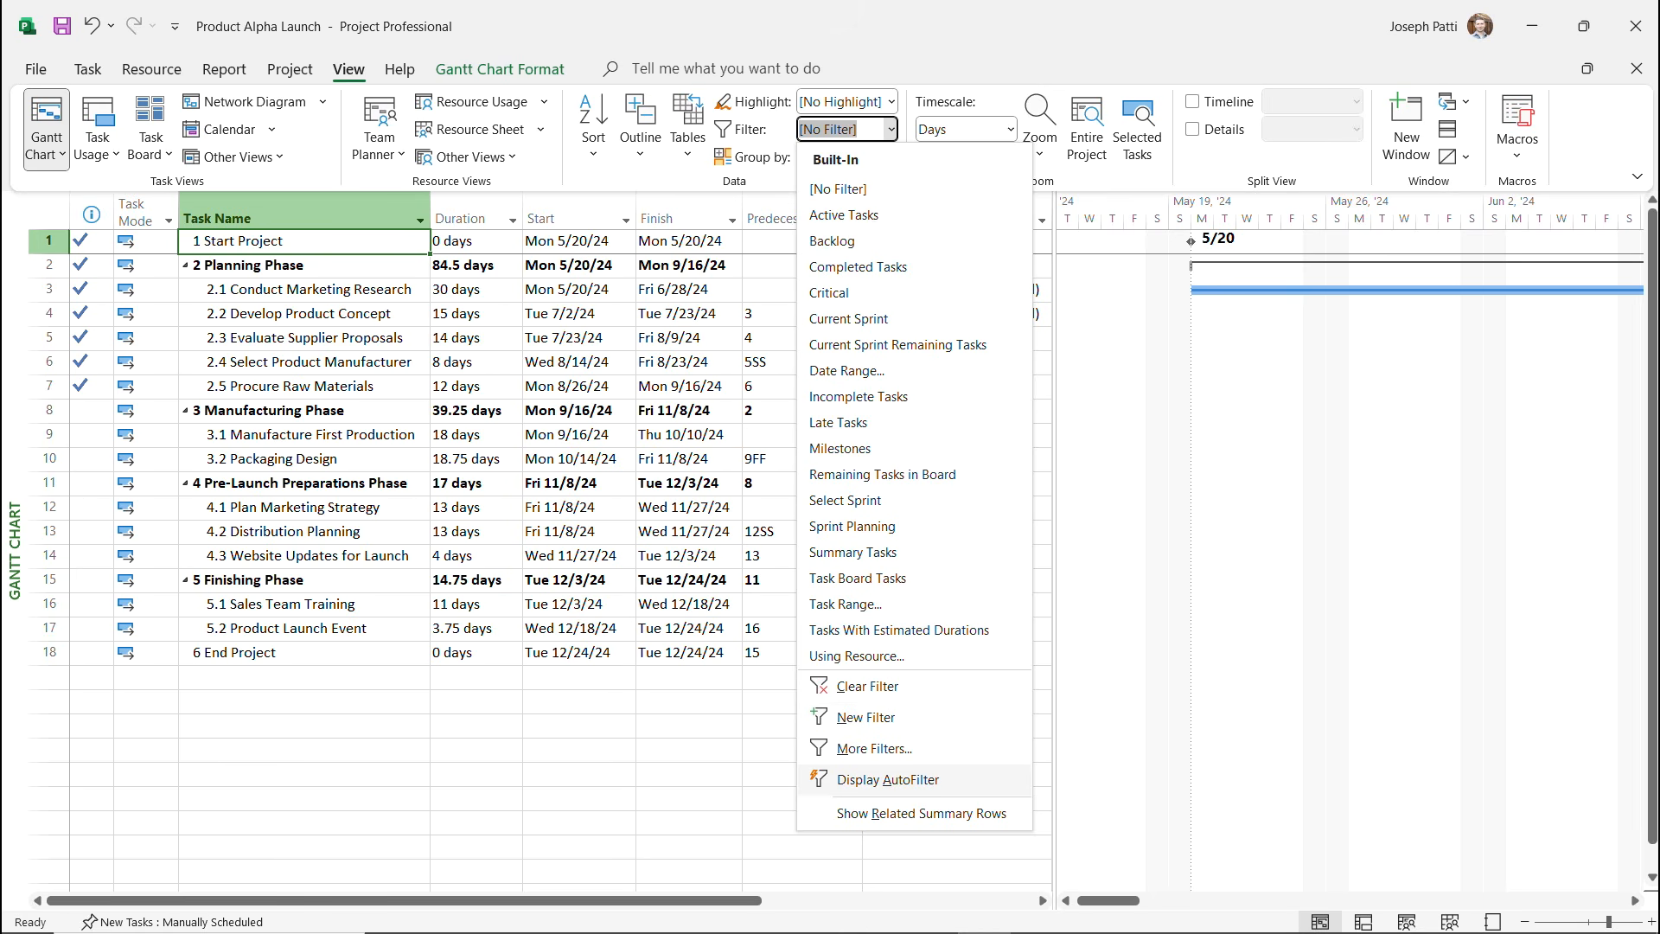
pyautogui.press('Return')
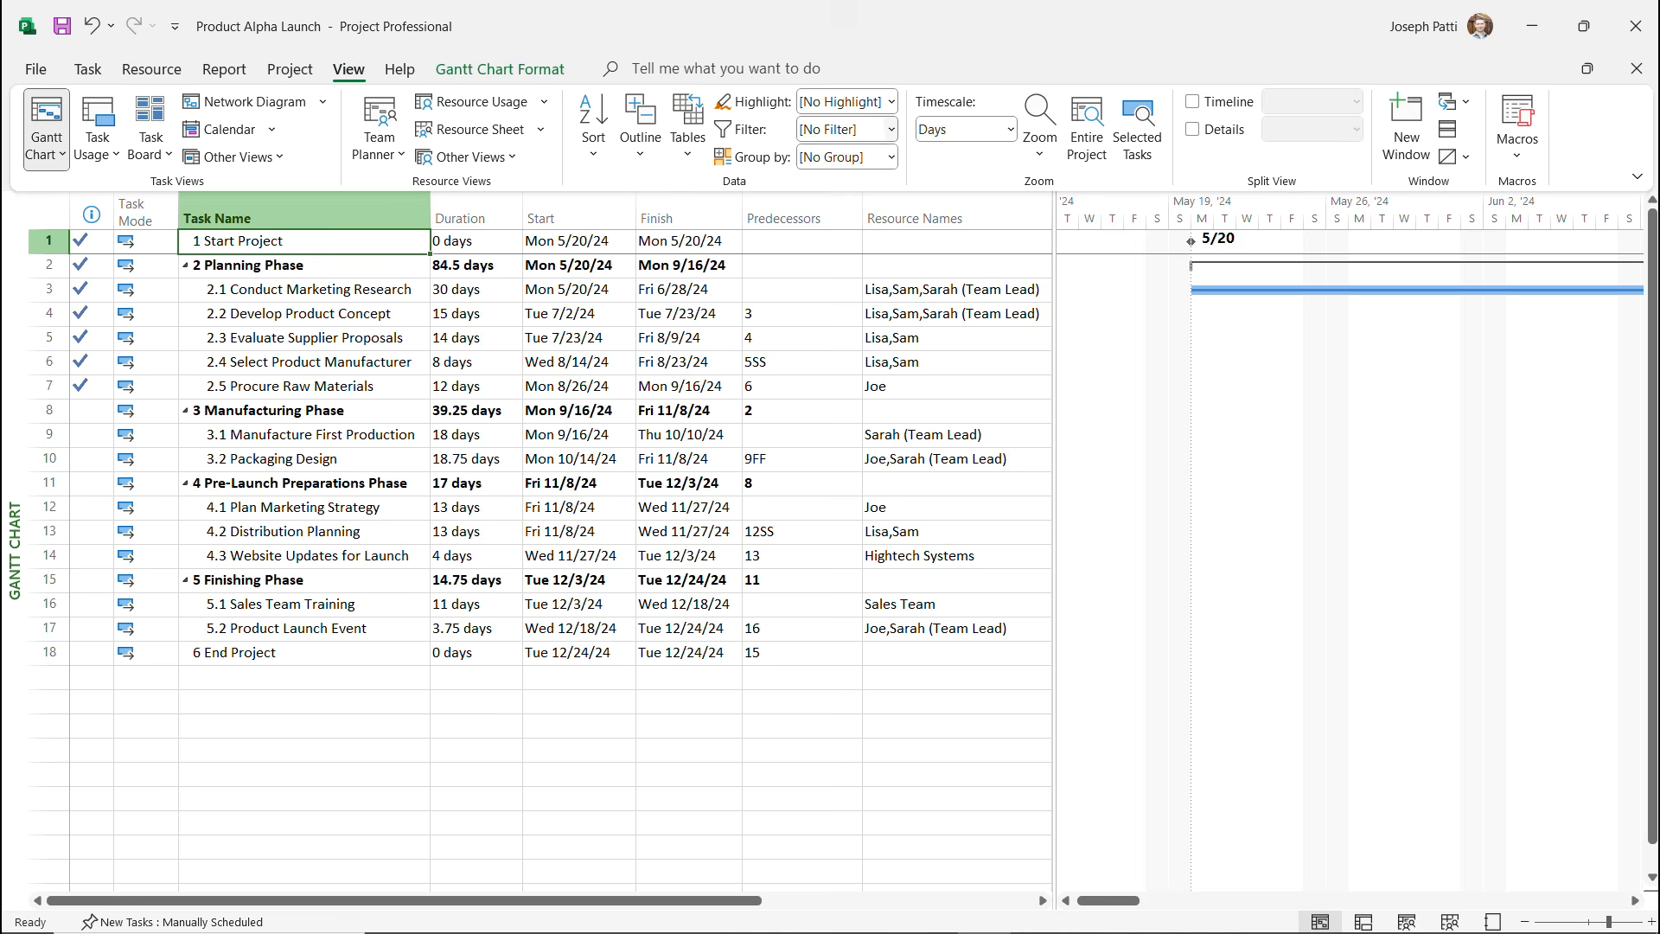
# Turn on the AutoFilter display for the task table's column headings.
pyautogui.click(890, 129)
pyautogui.press('Down')
pyautogui.press('Down')
pyautogui.press('Down')
pyautogui.press('Return')
# Filter the Resource Names column to show only the resource assigned to Procure Raw Materials.
pyautogui.click(1040, 219)
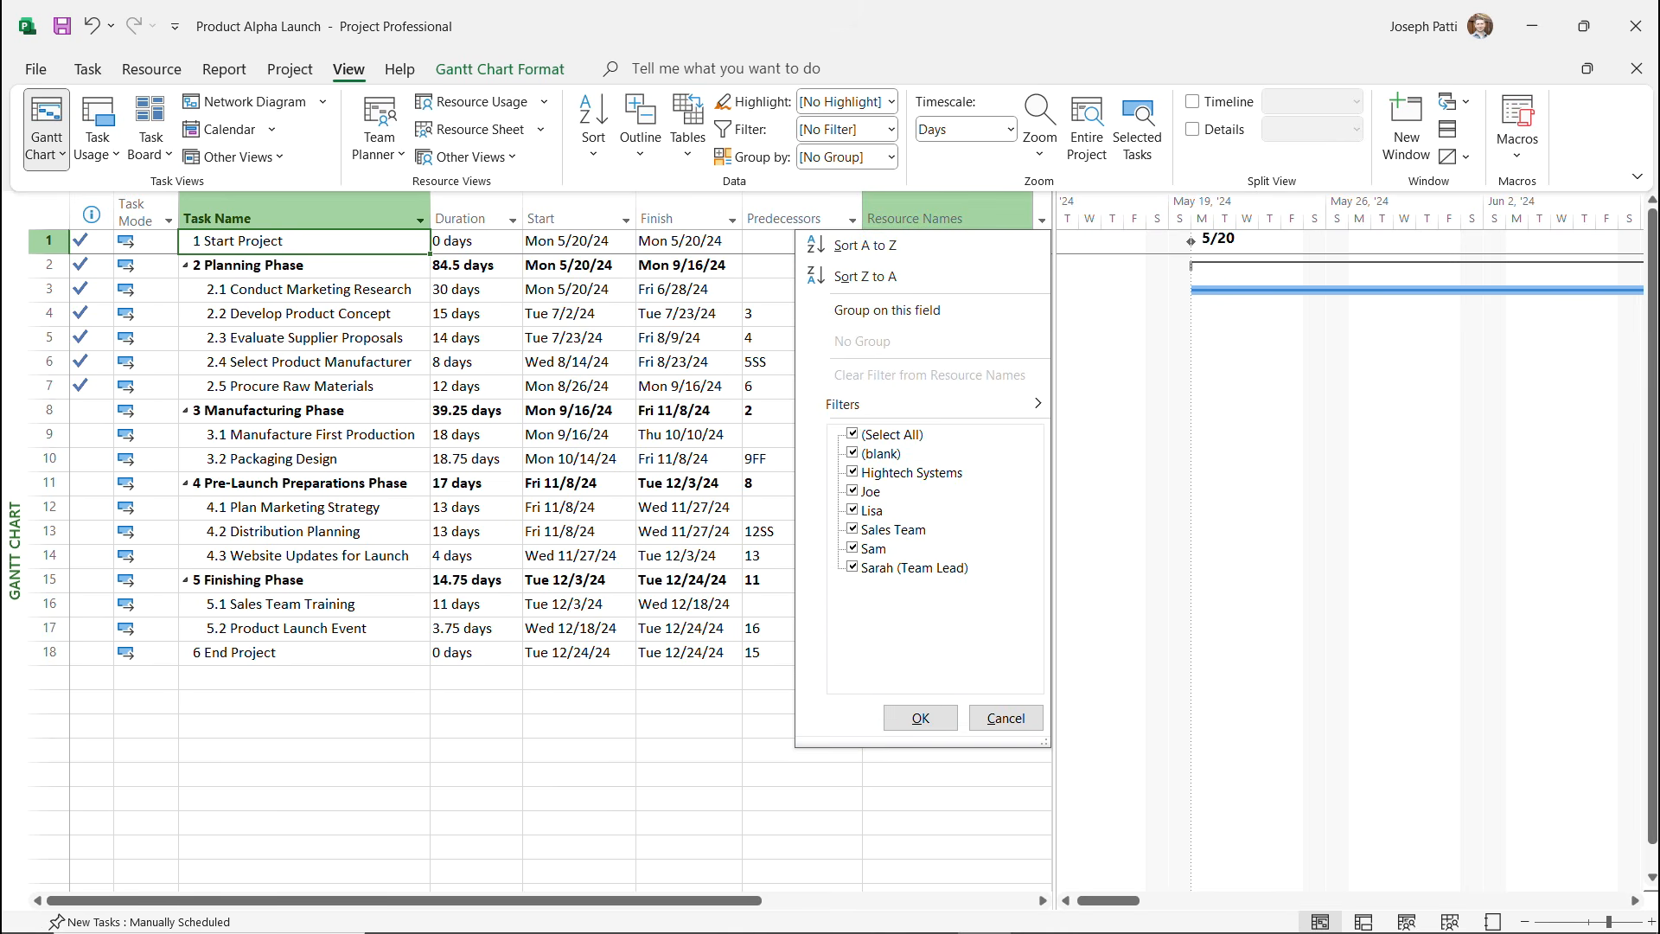
pyautogui.click(852, 434)
pyautogui.click(852, 491)
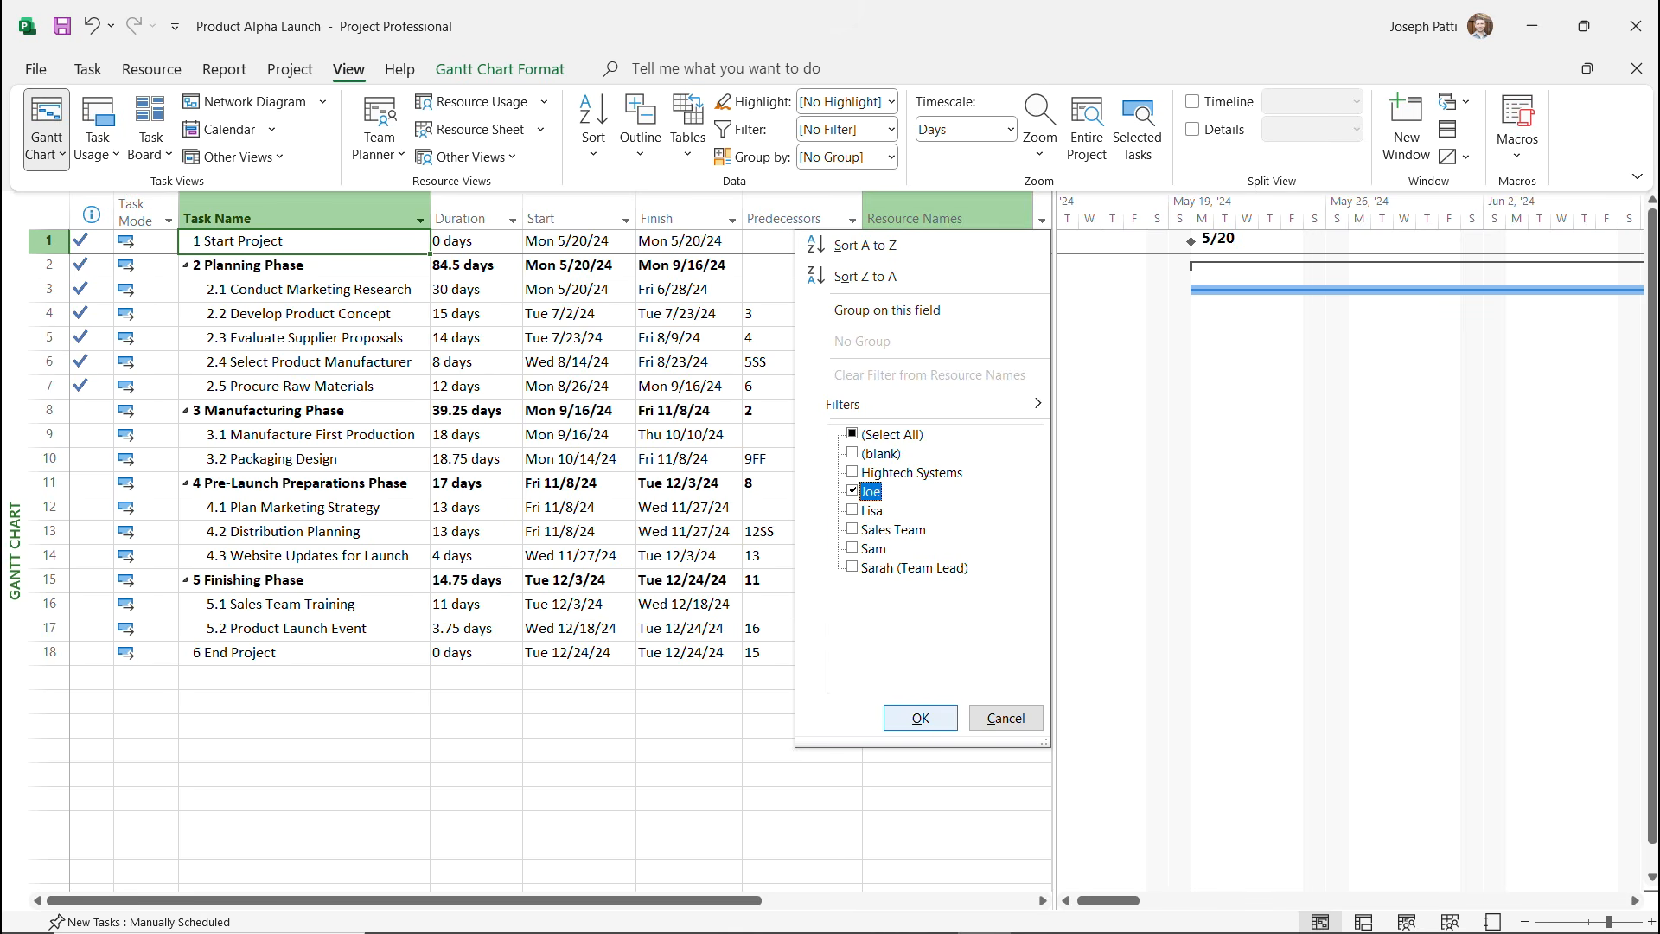
pyautogui.press('Return')
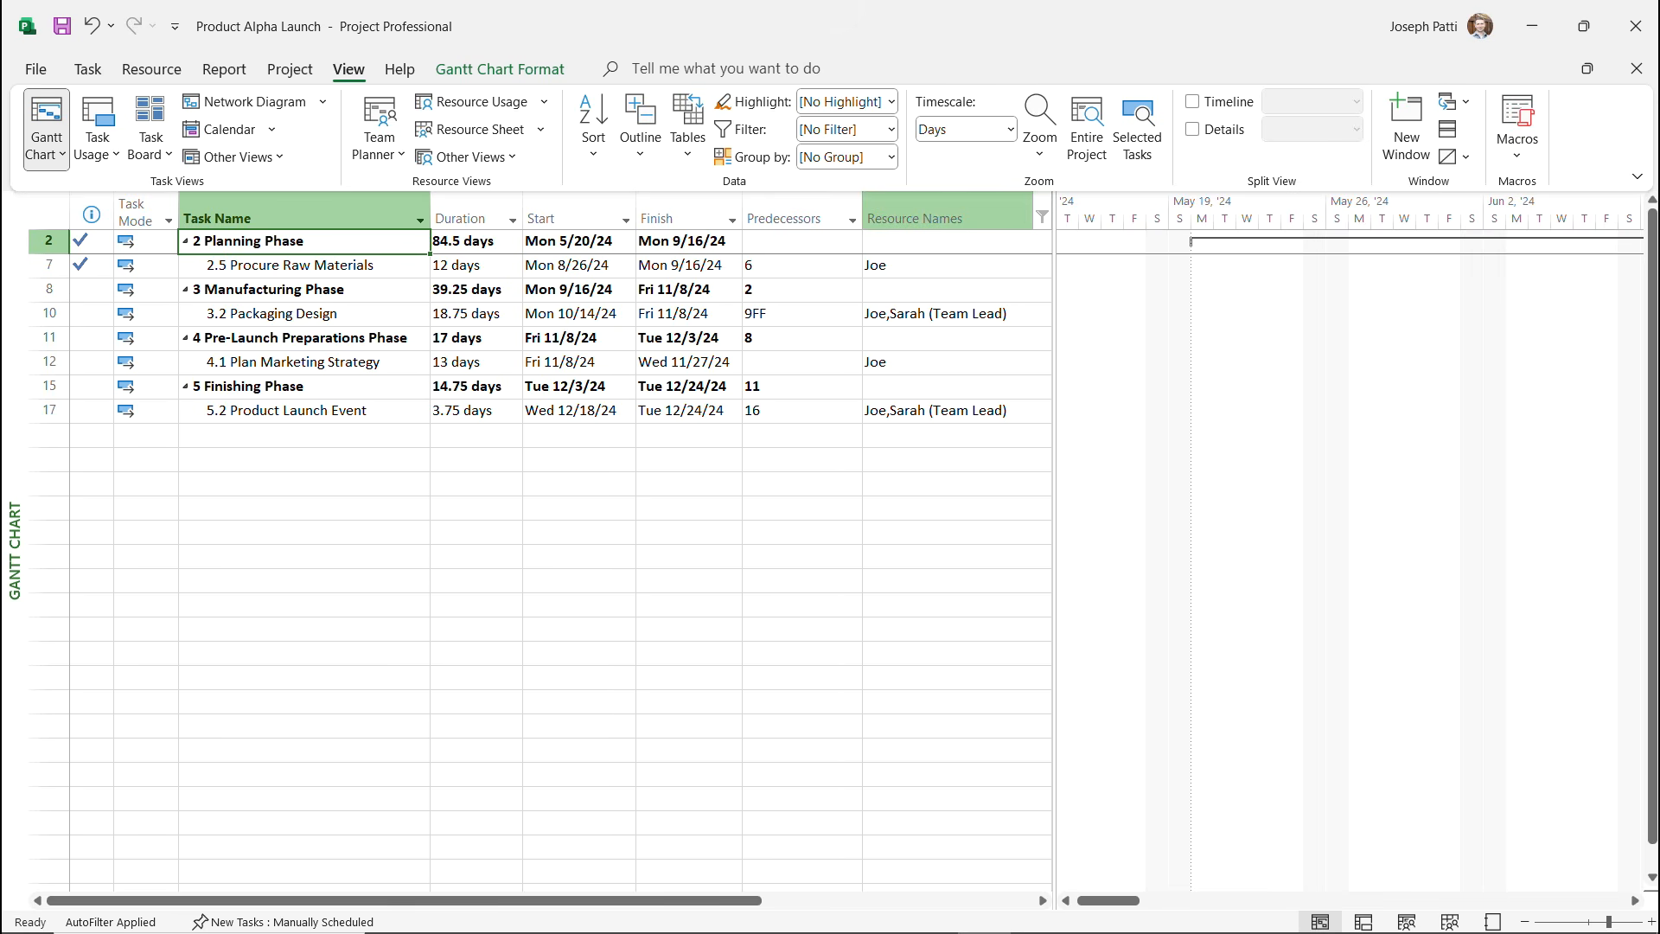
# Clear the Resource Names filter from the task list and check the column's filter choices.
pyautogui.click(1041, 217)
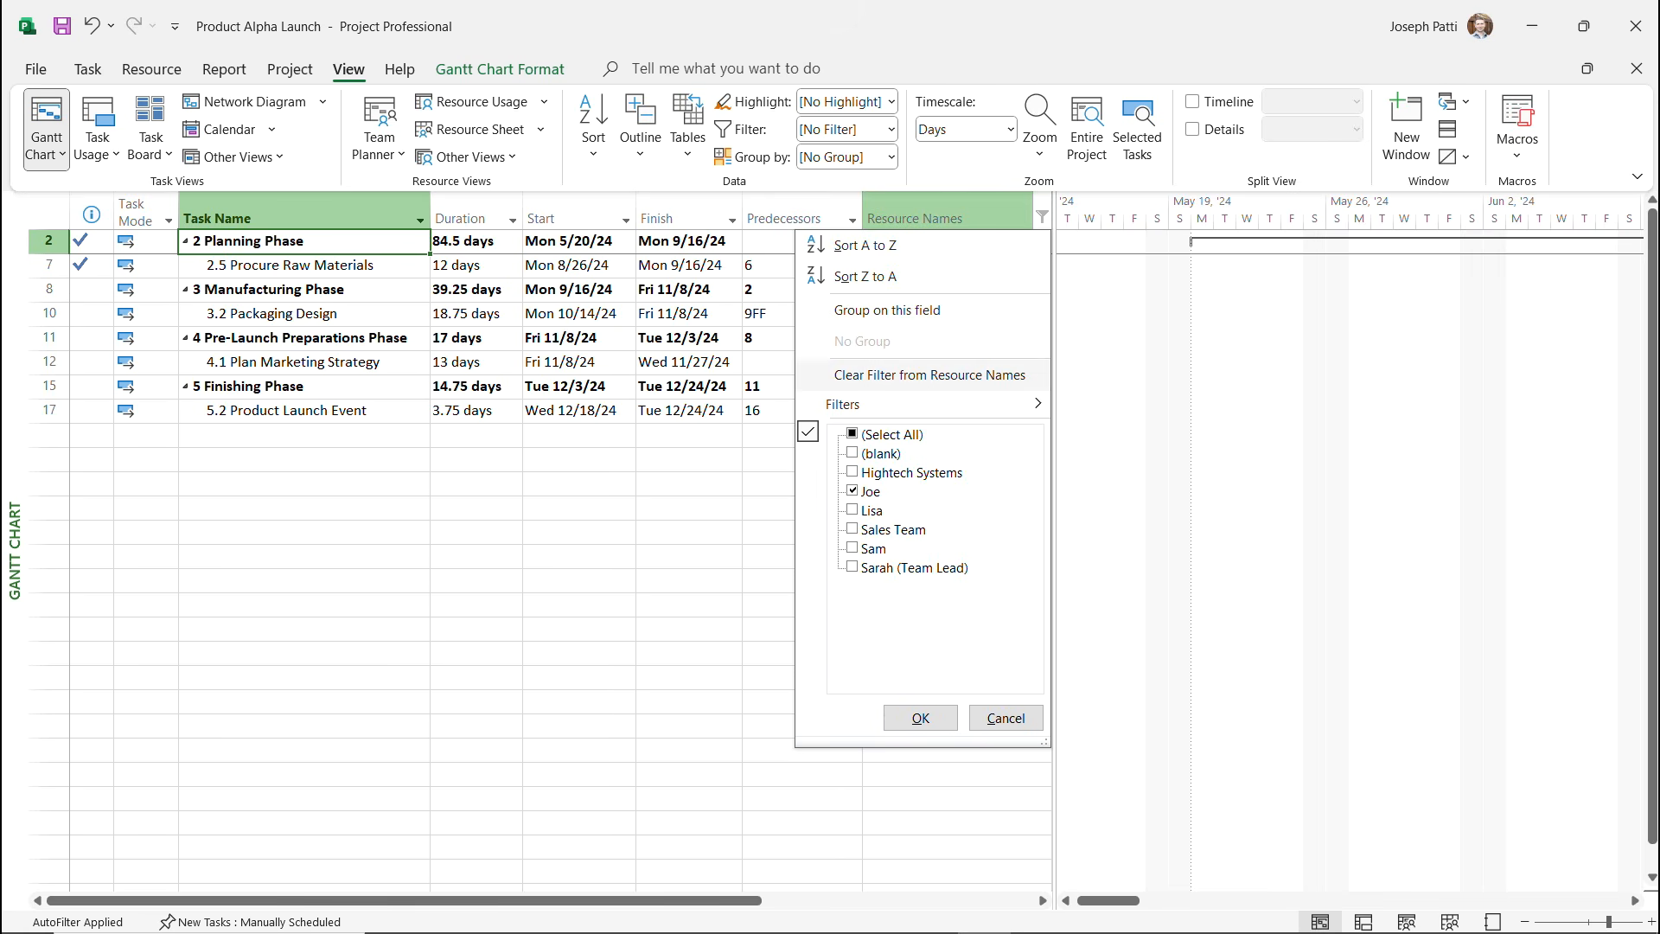
pyautogui.click(889, 129)
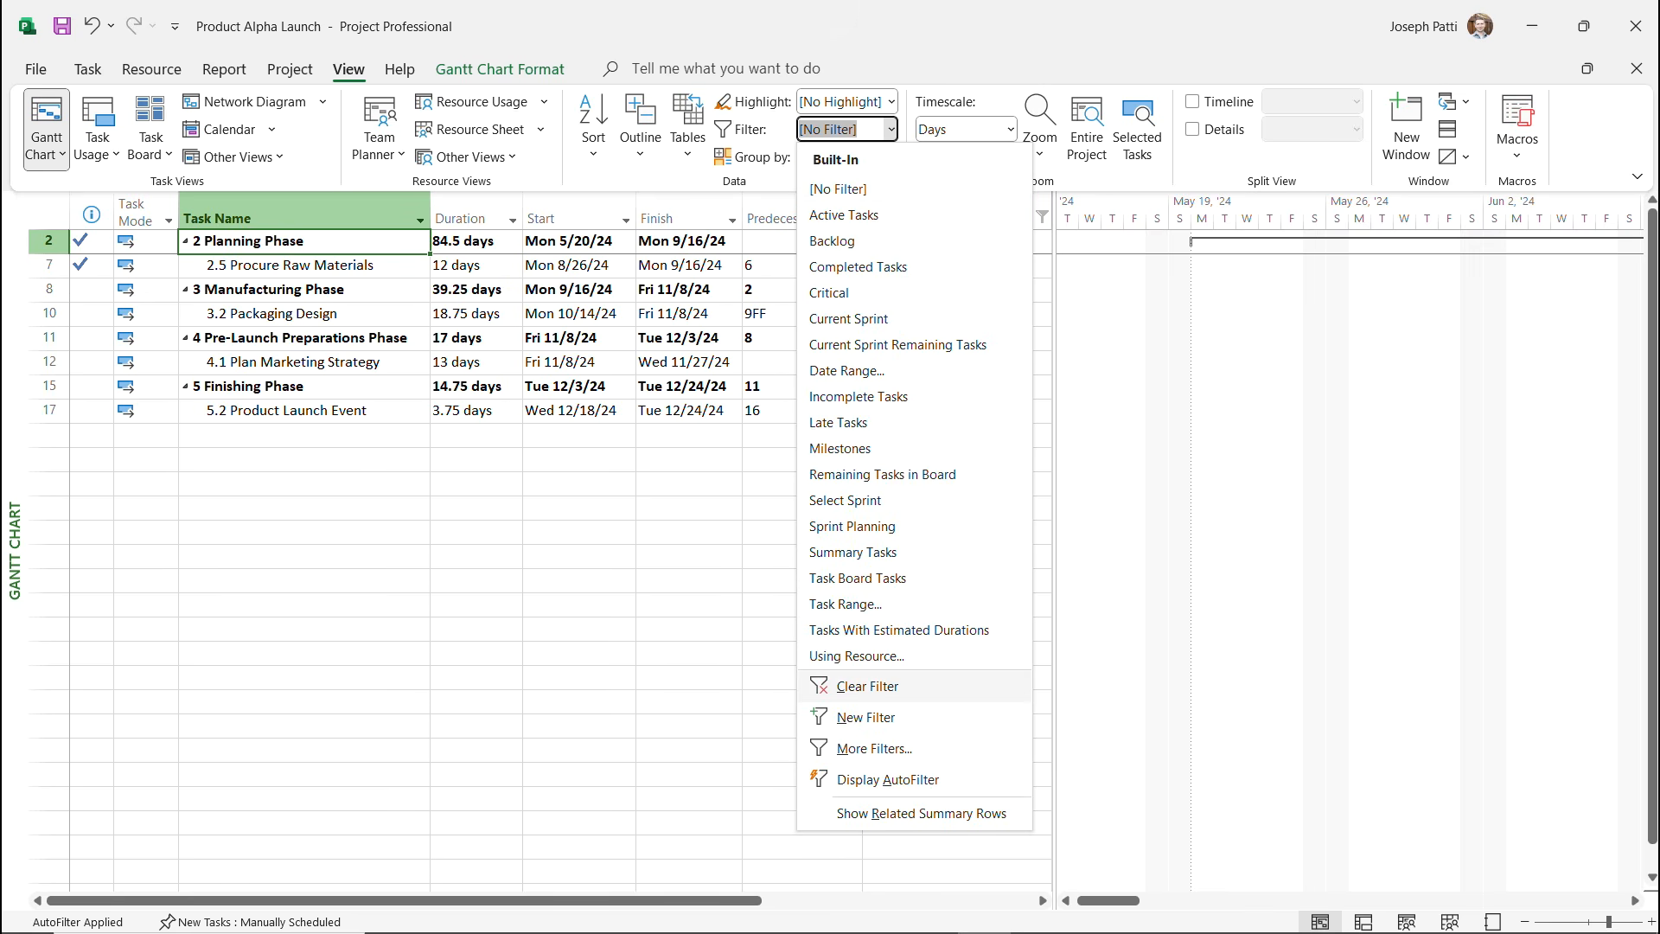
pyautogui.click(867, 685)
pyautogui.click(890, 129)
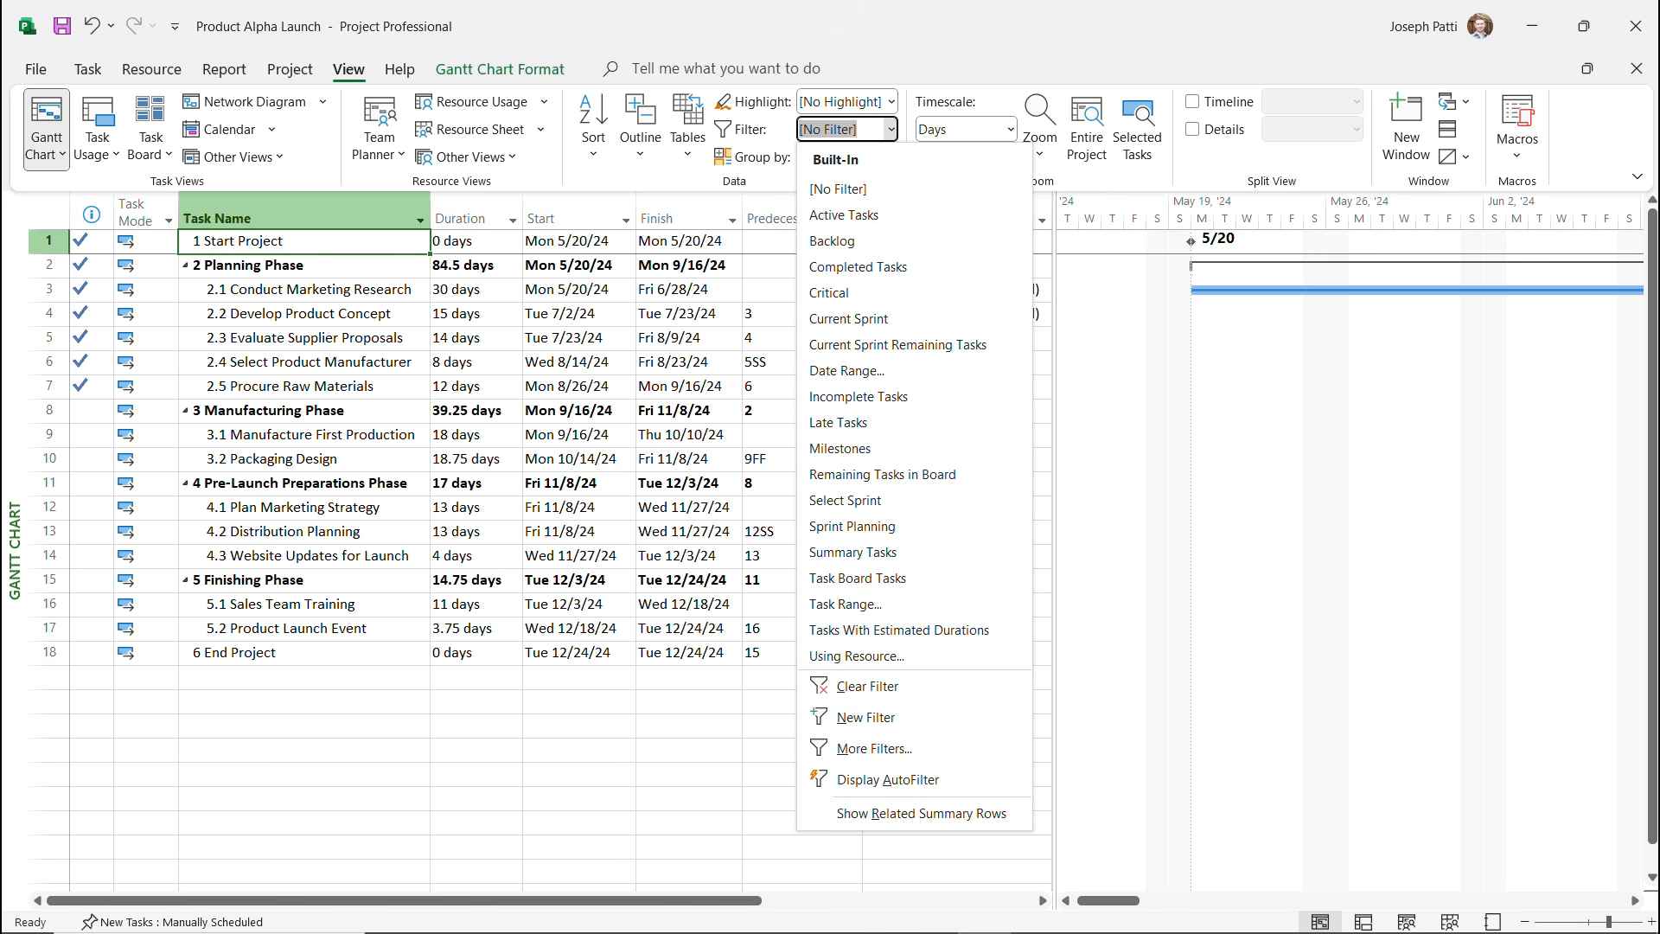
pyautogui.click(867, 685)
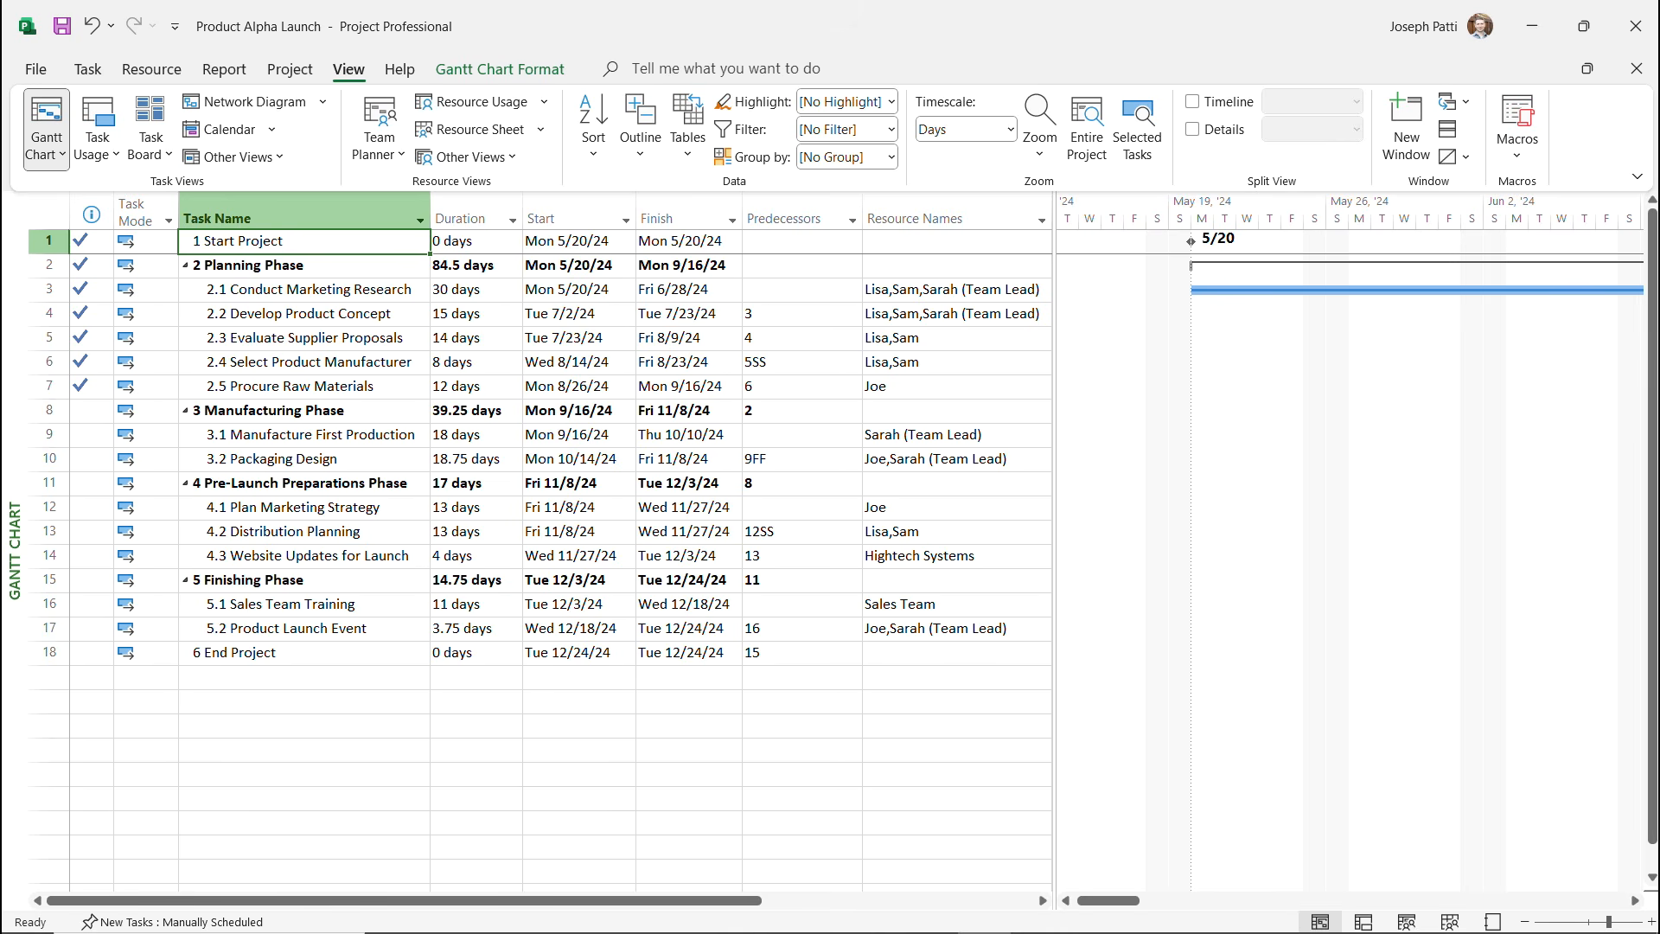
pyautogui.click(1041, 220)
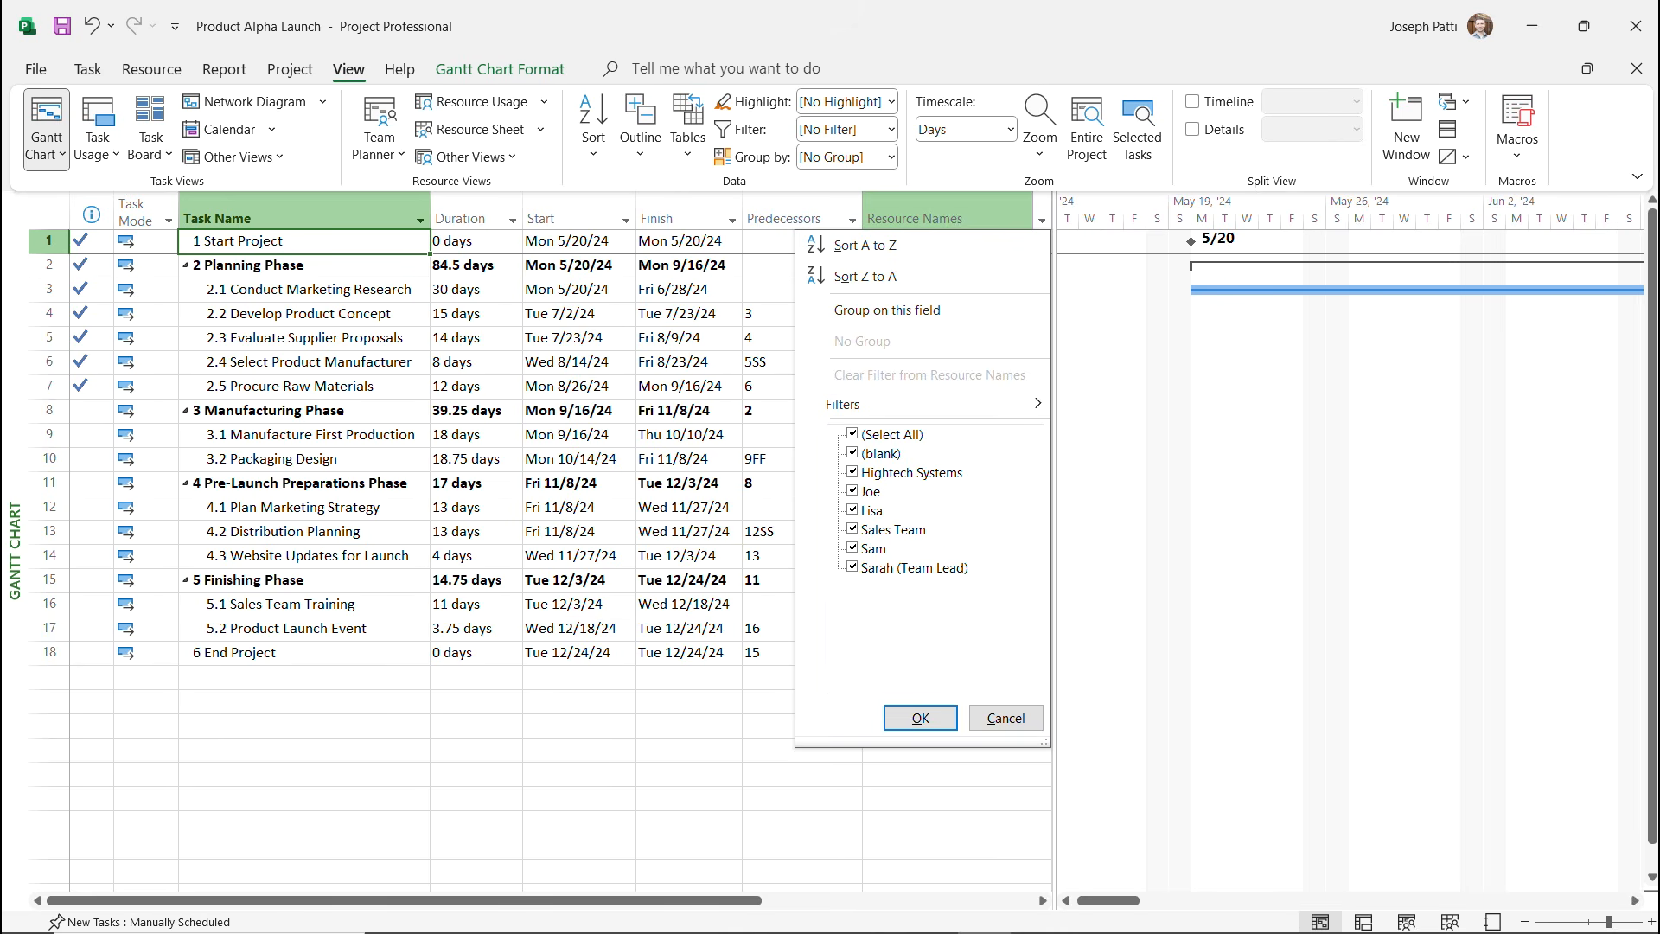
# Start a new custom task filter and set the field of its first condition to Duration.
pyautogui.click(890, 129)
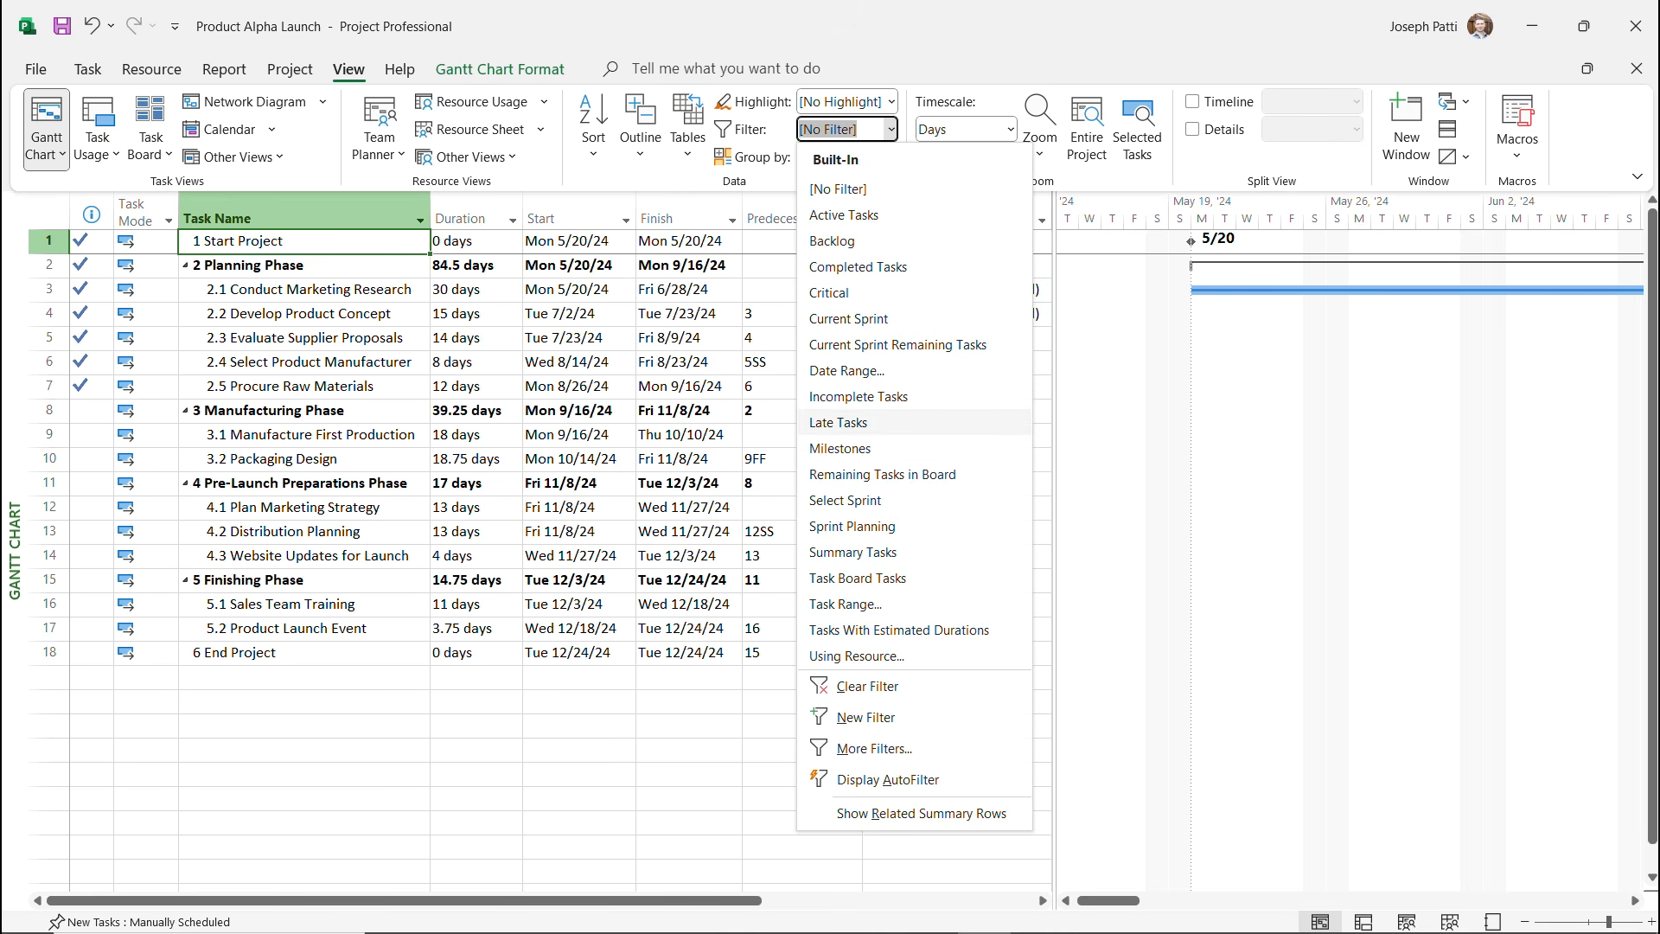
pyautogui.click(865, 716)
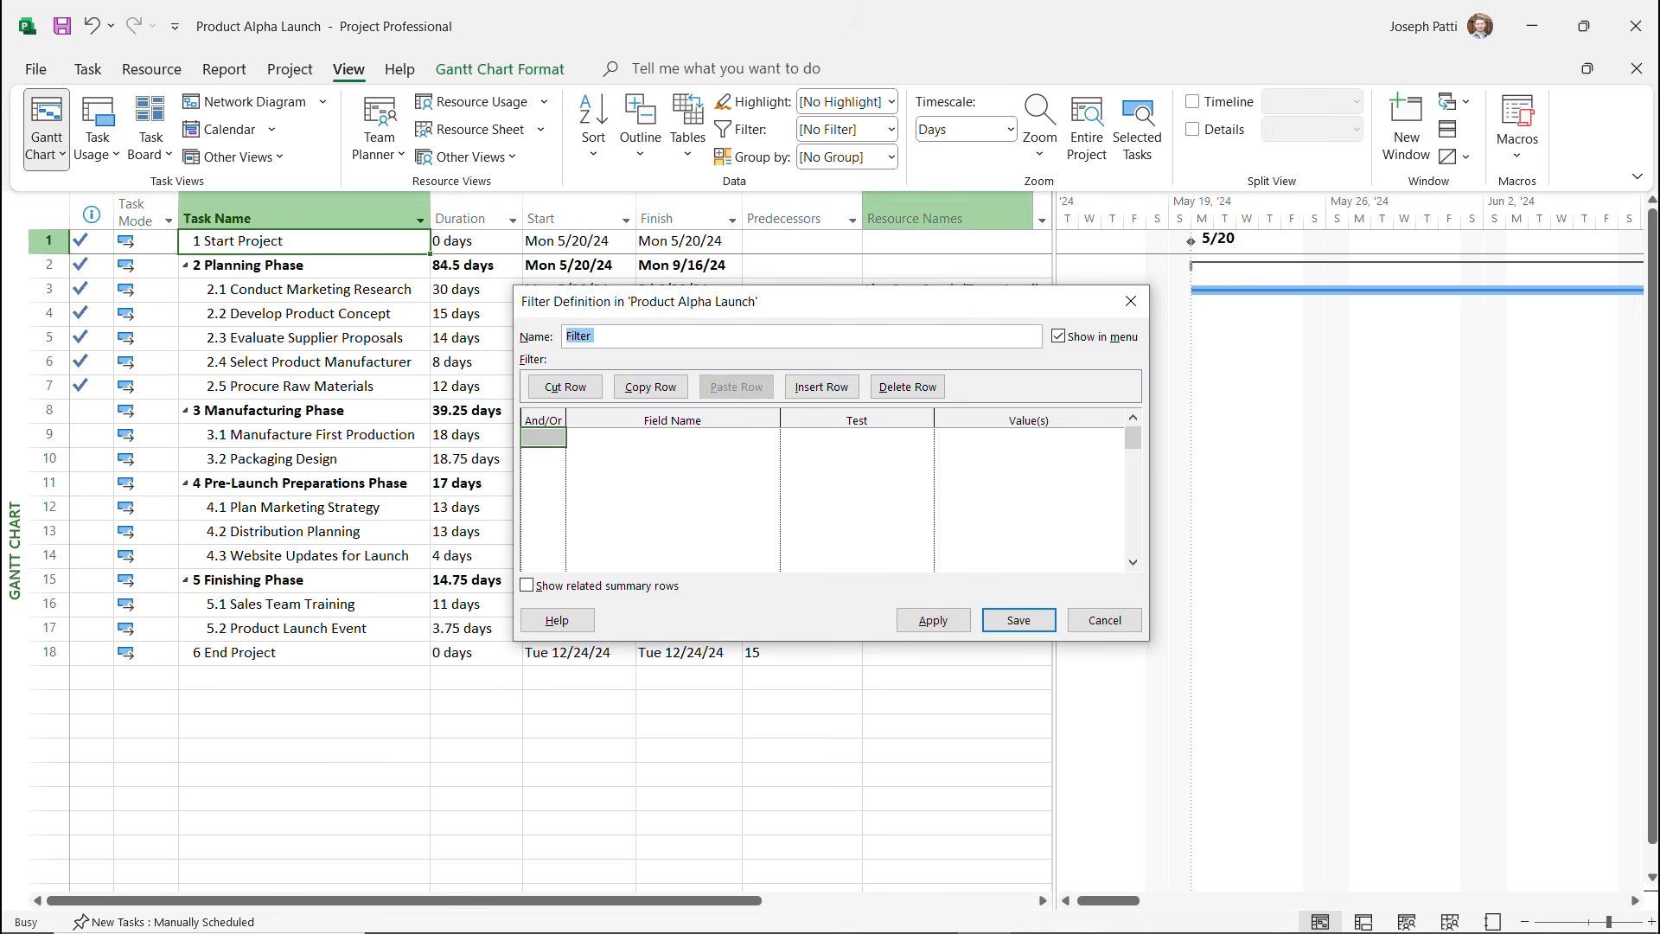
pyautogui.click(671, 437)
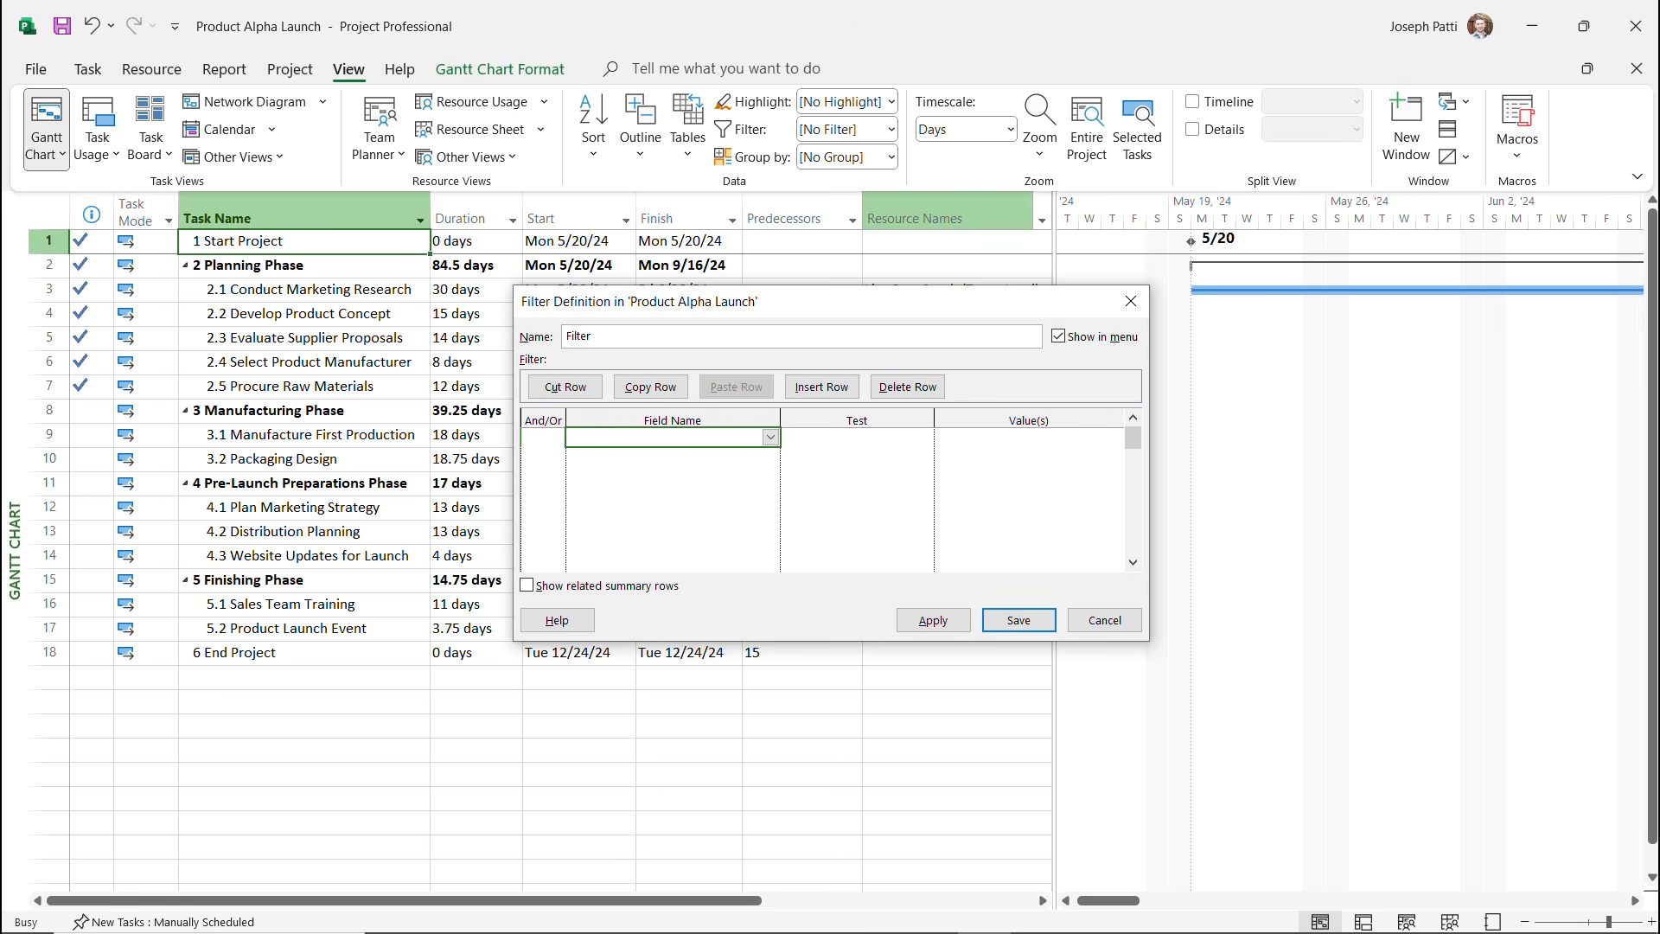
pyautogui.click(855, 436)
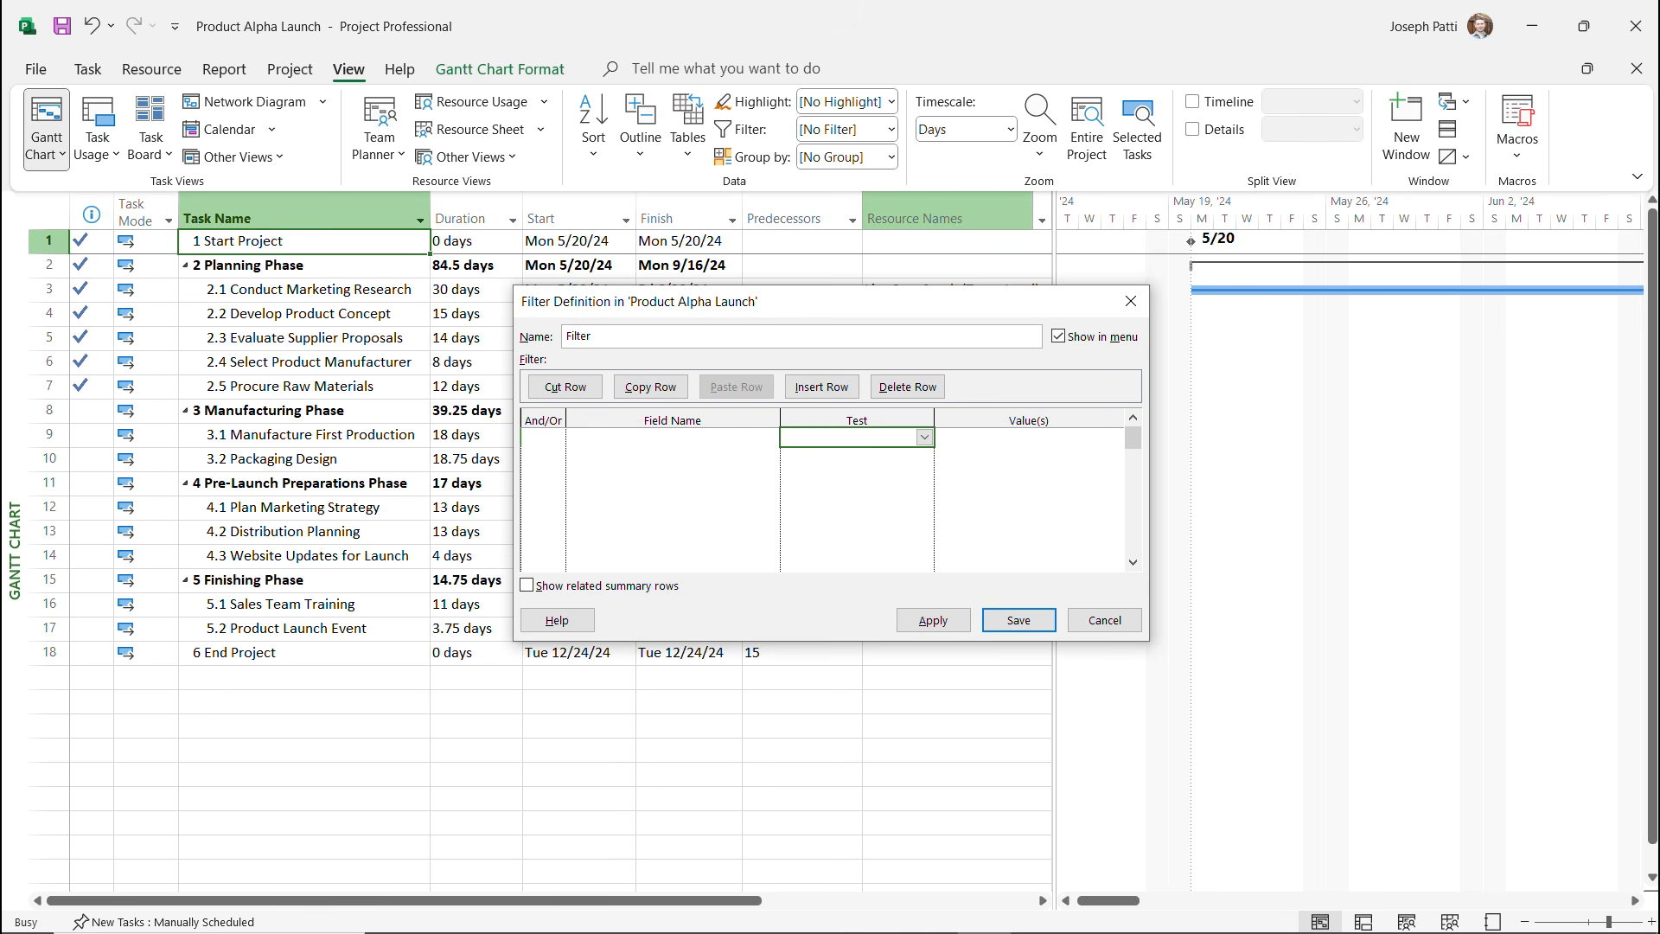
pyautogui.click(1028, 437)
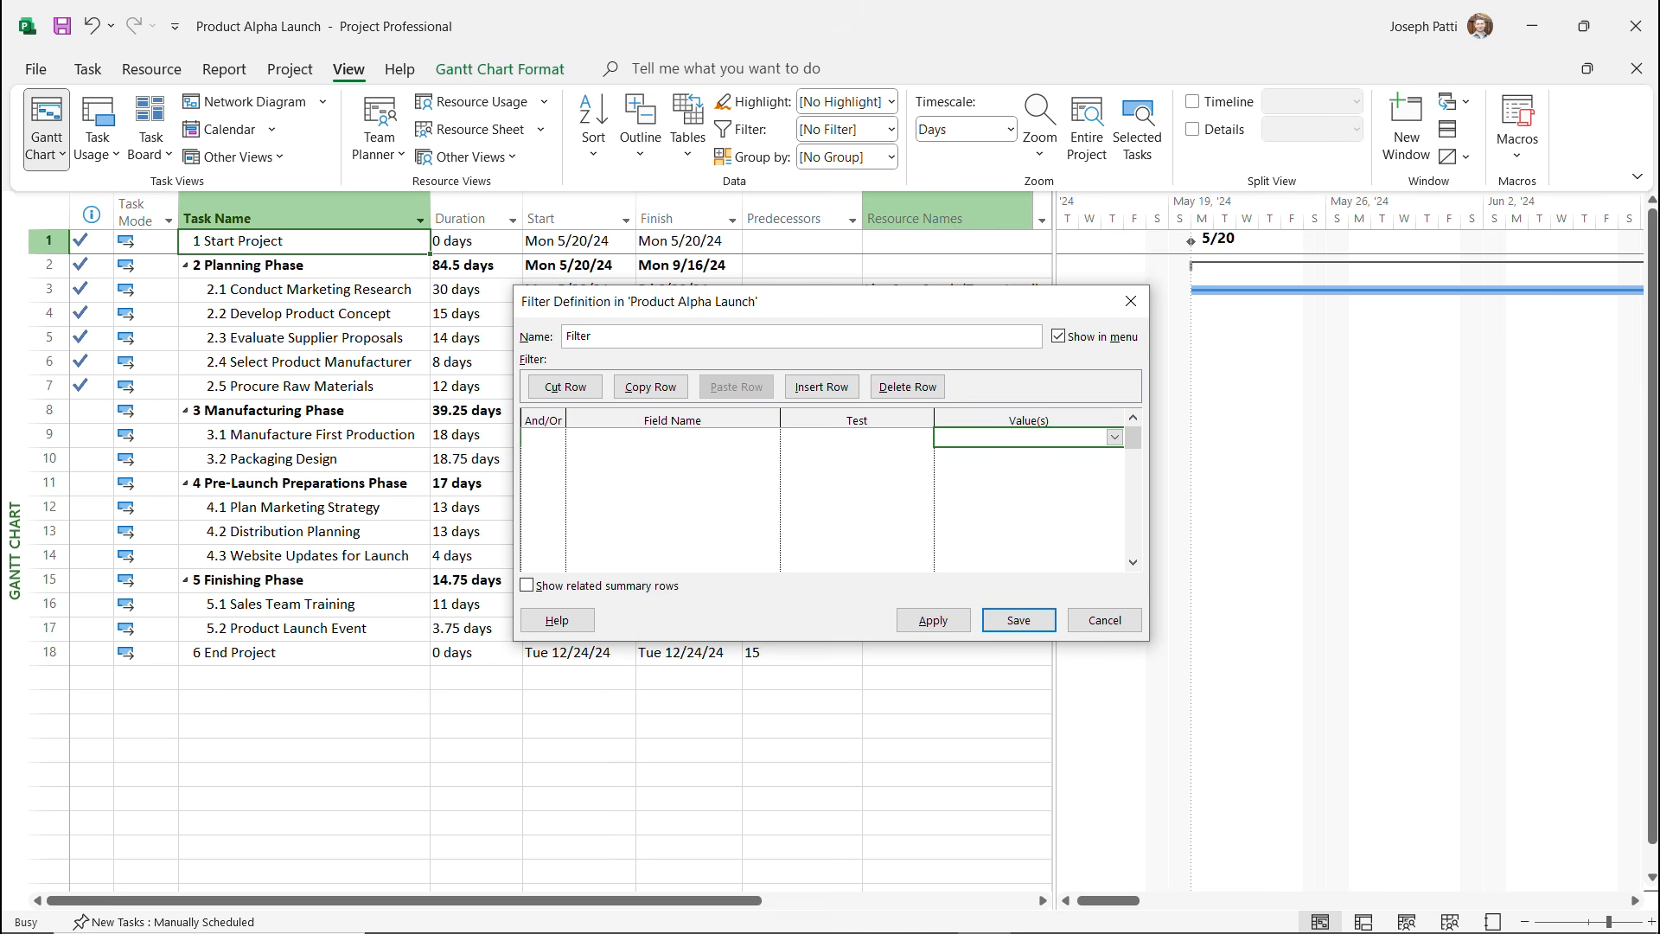
pyautogui.click(672, 436)
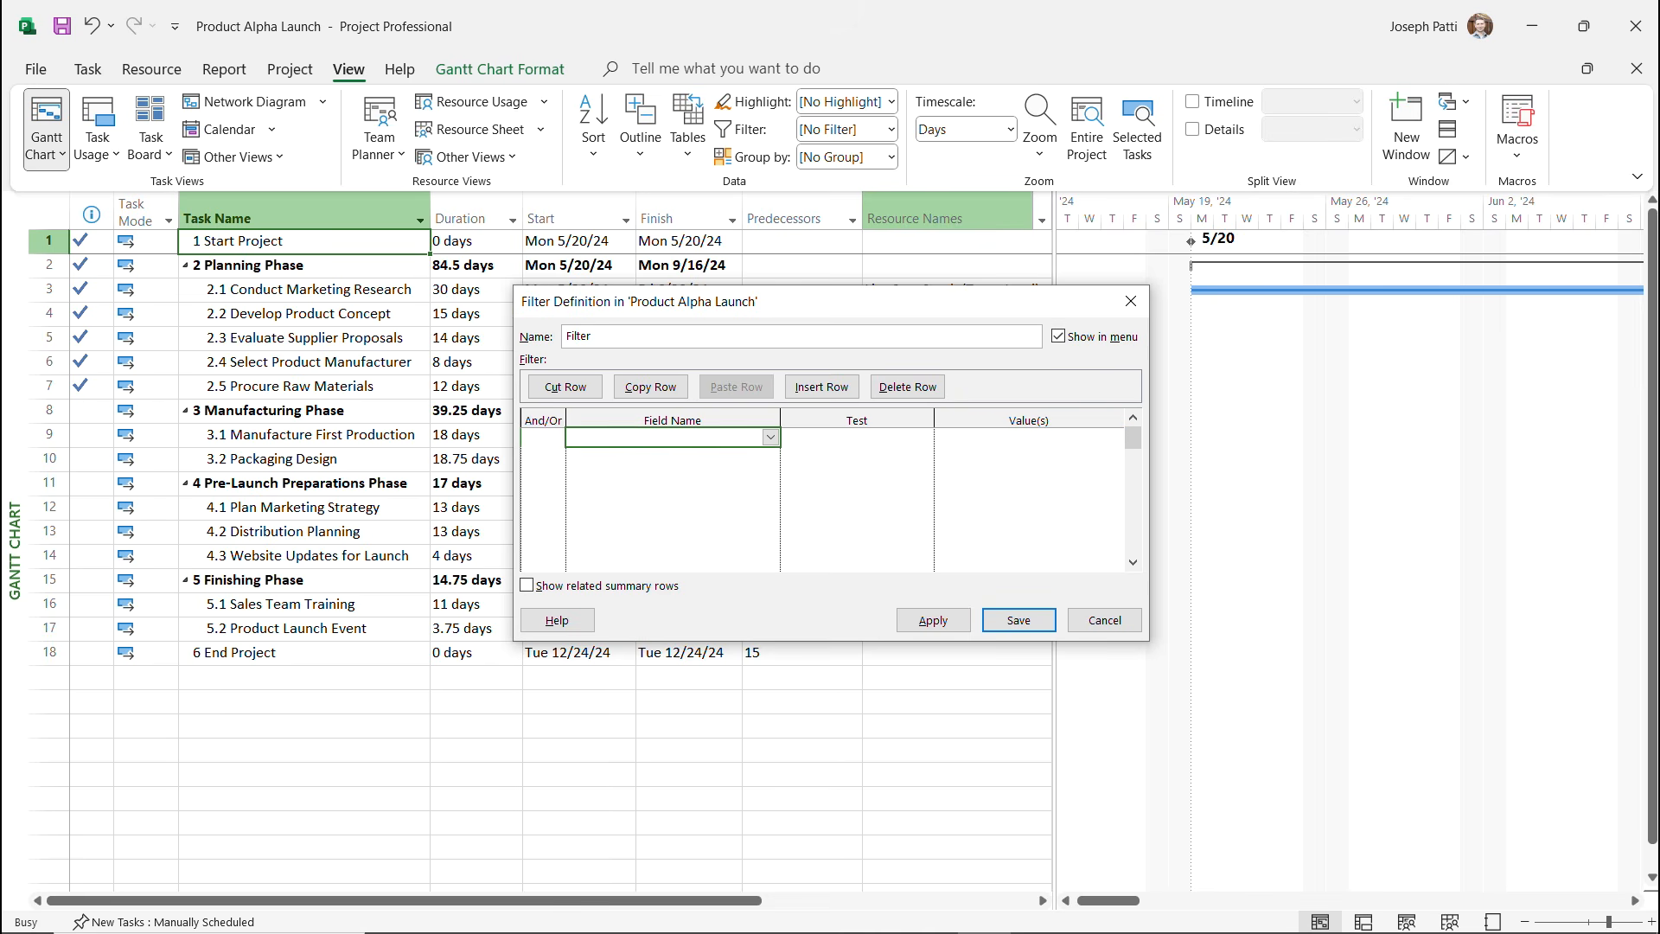
pyautogui.click(770, 437)
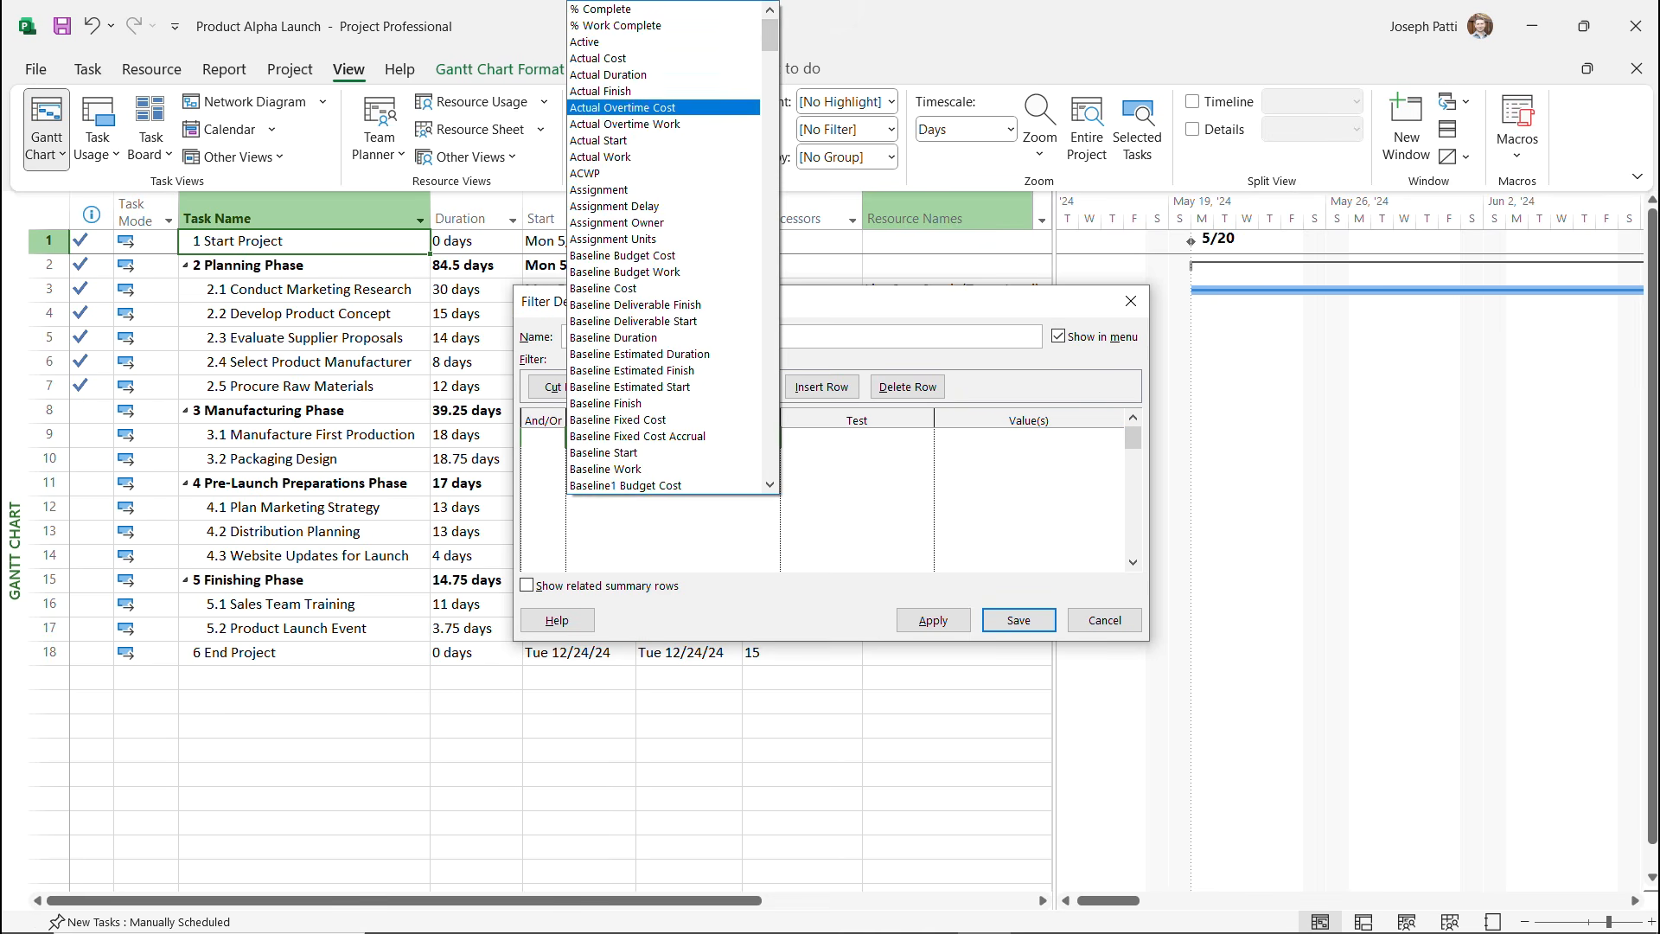
pyautogui.scroll(-3, 663, 179)
pyautogui.scroll(-20, 663, 403)
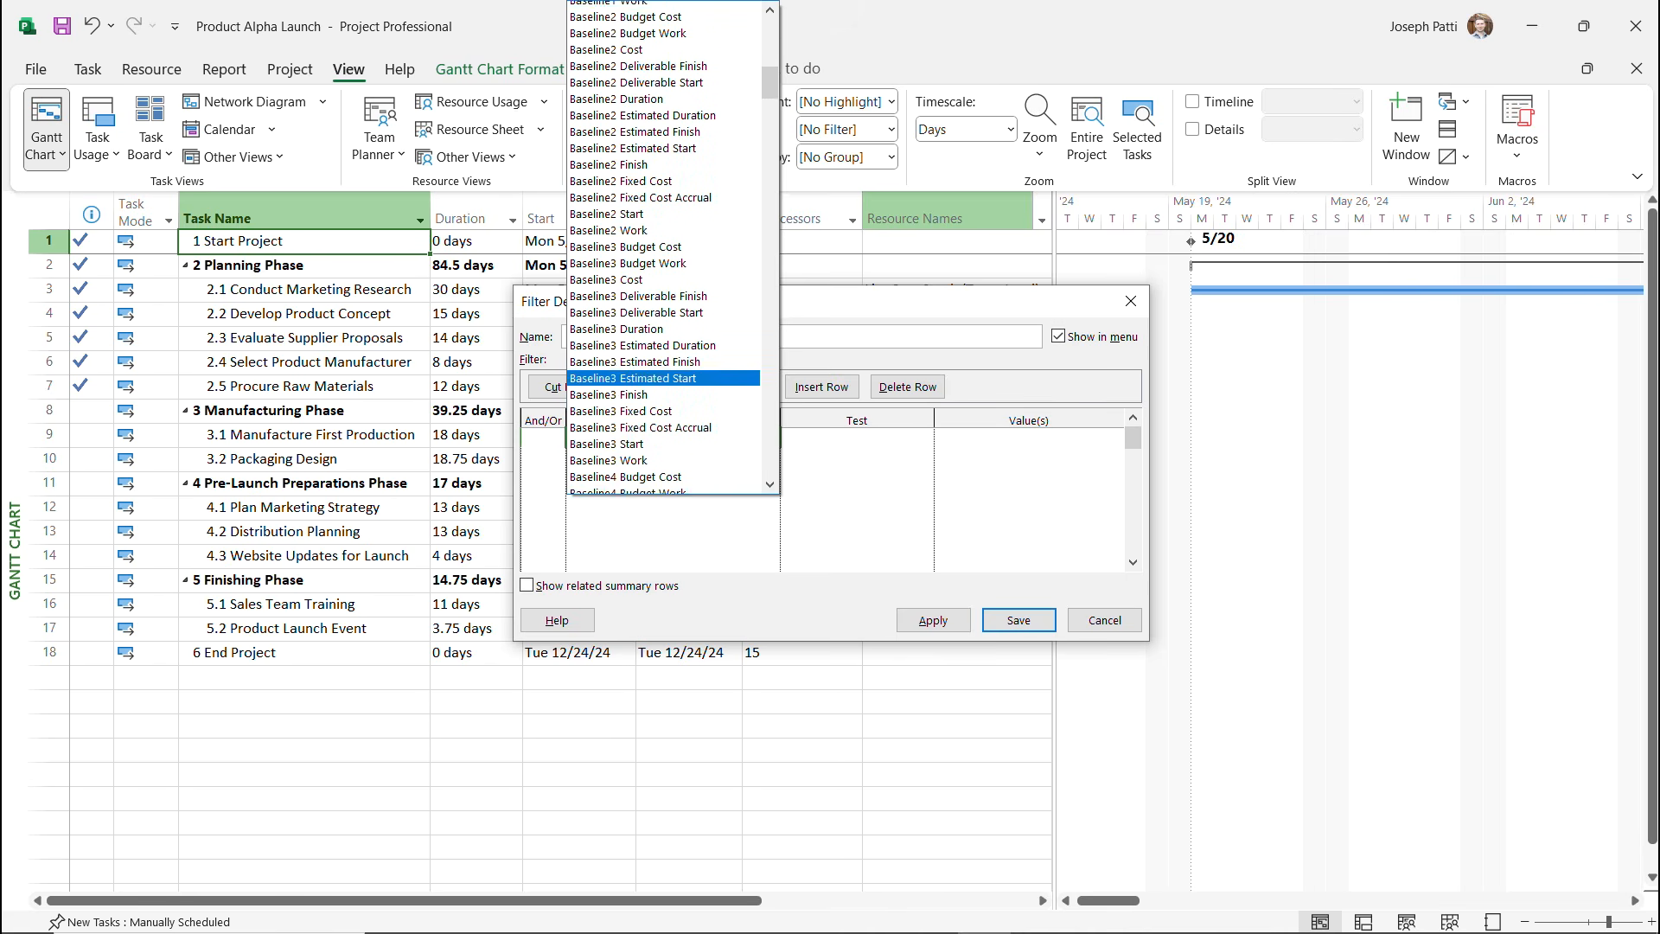
pyautogui.scroll(-20, 663, 402)
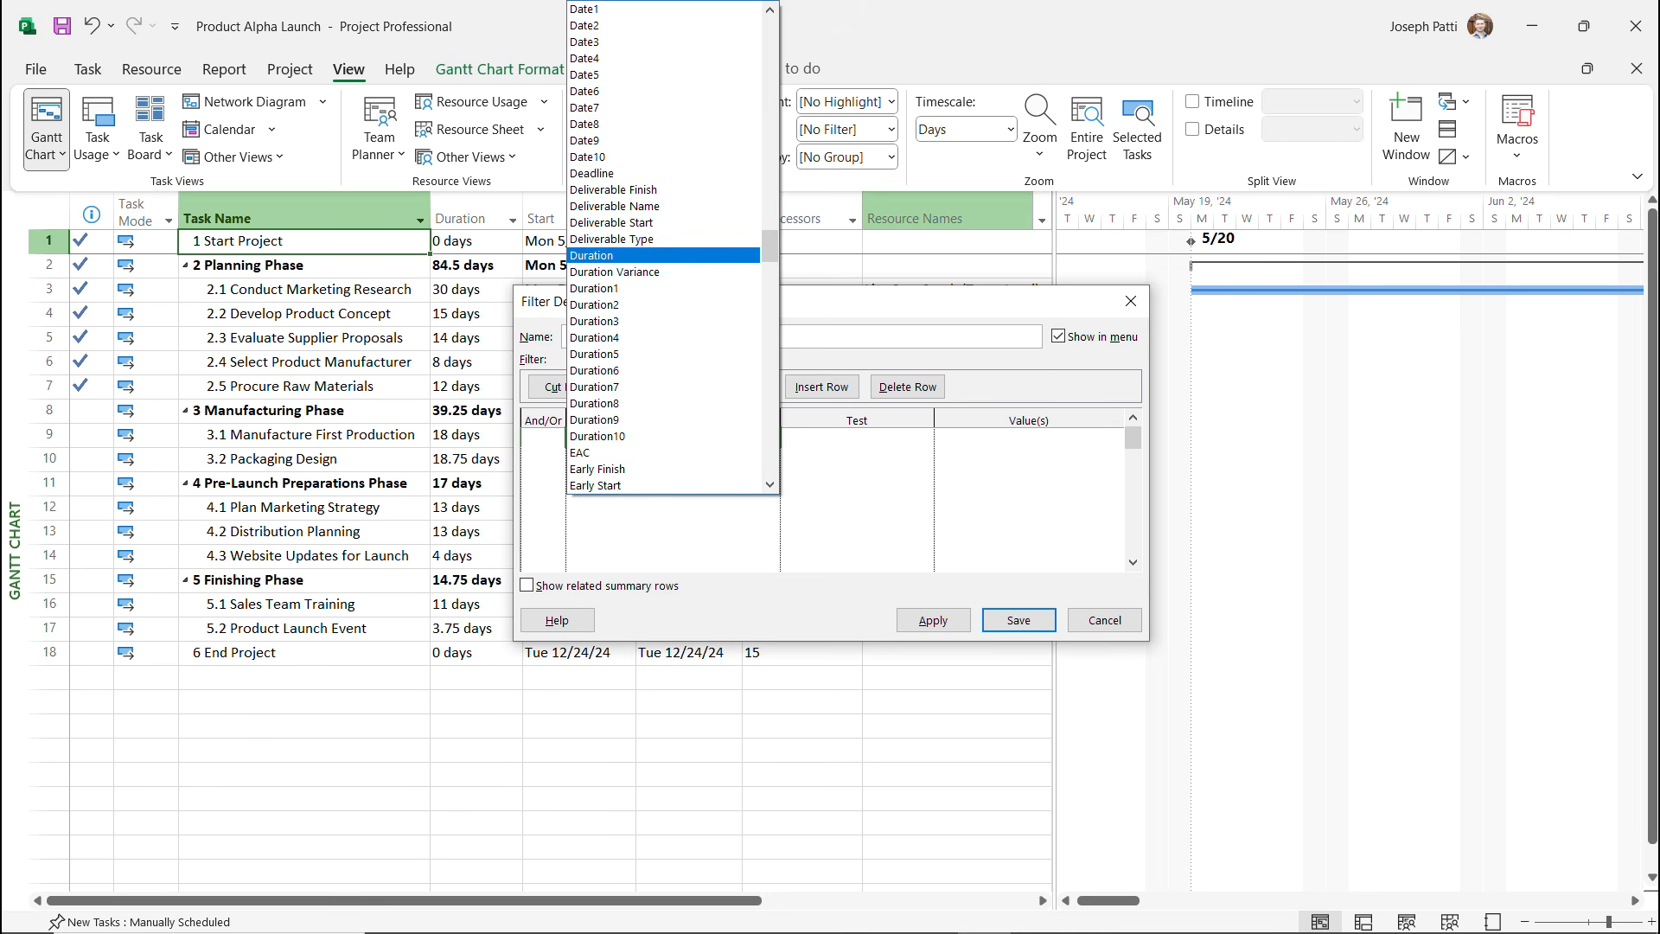
pyautogui.click(663, 255)
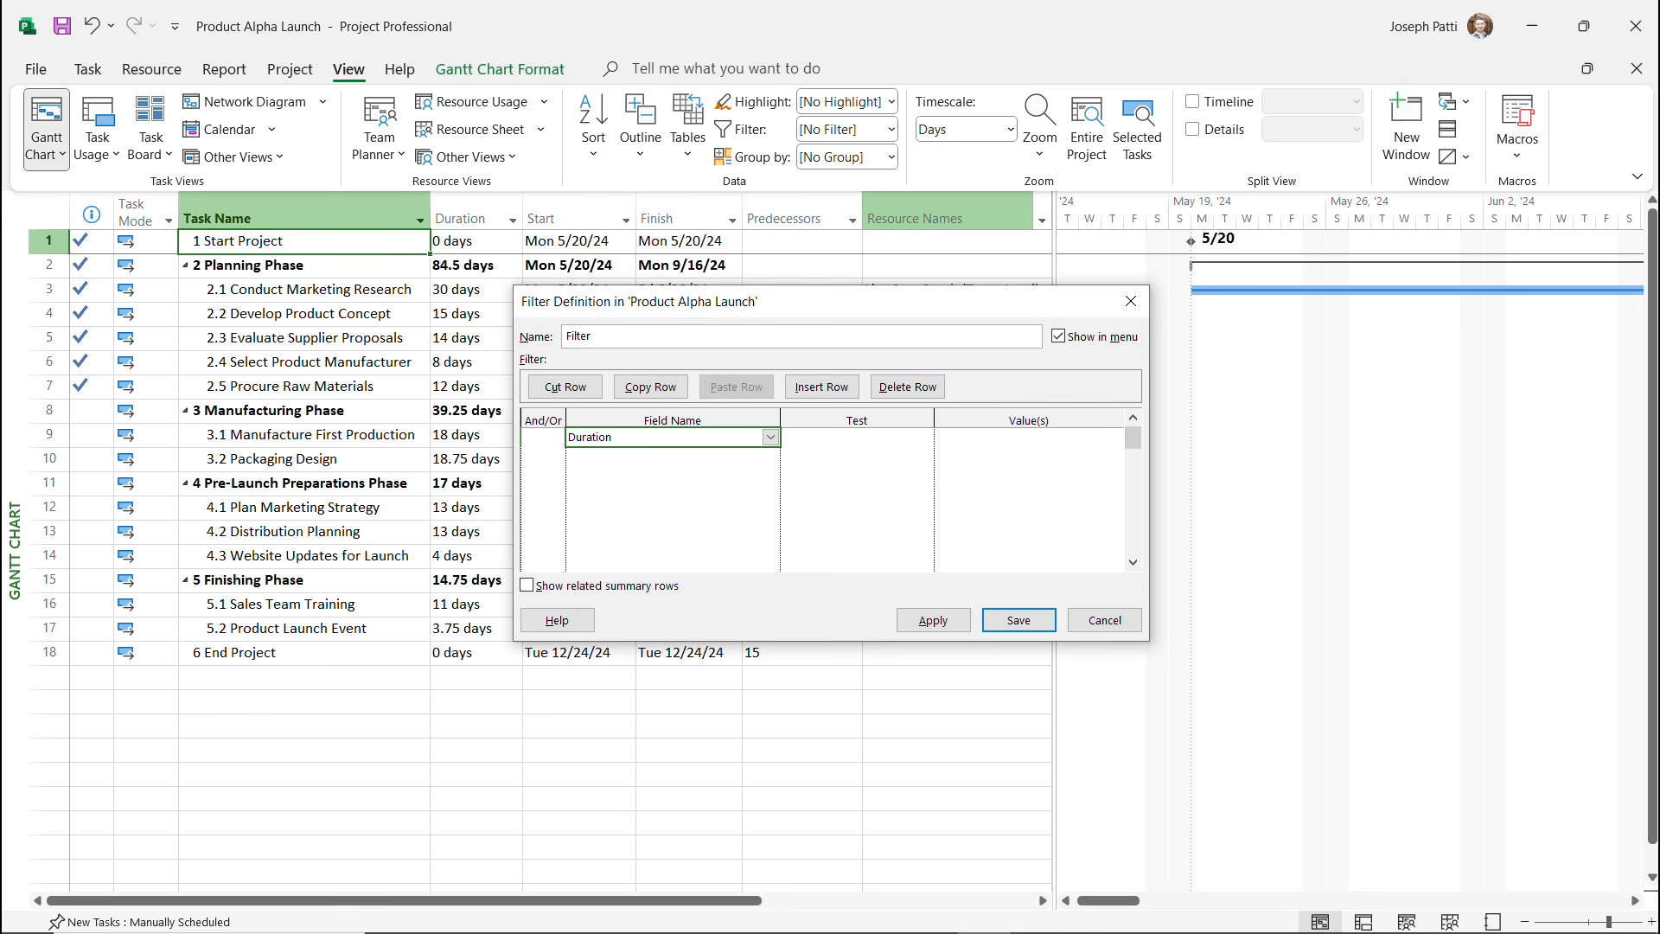
# Set the Duration condition's test to equals with a value of 13.
pyautogui.click(856, 437)
pyautogui.click(923, 436)
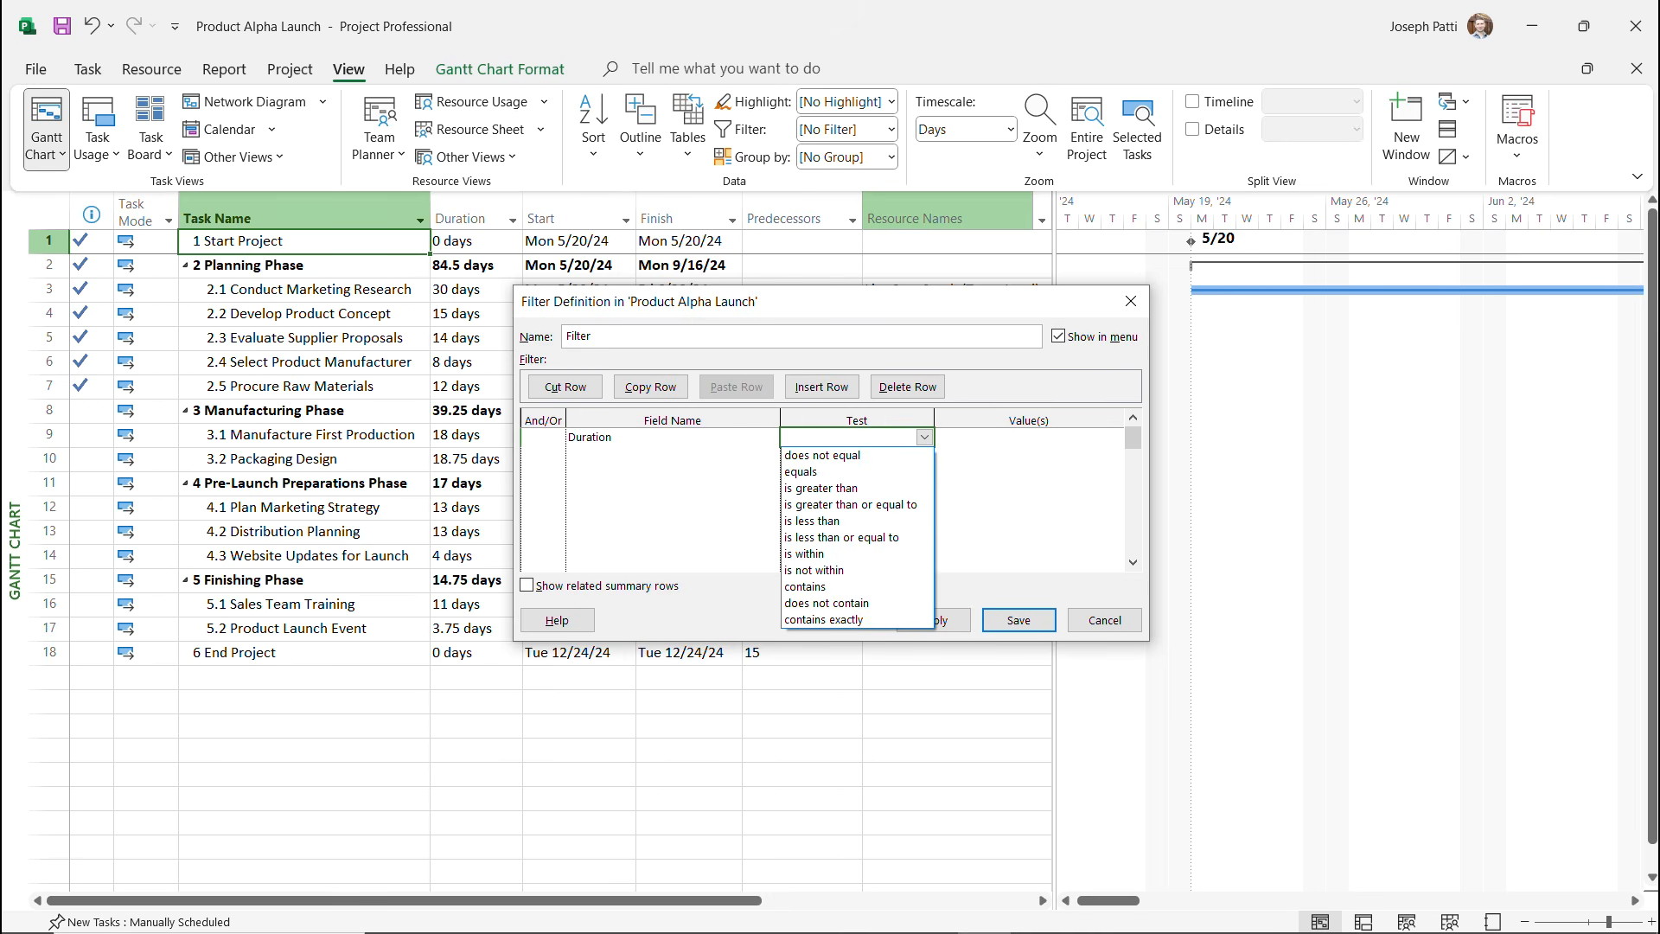
pyautogui.click(856, 471)
pyautogui.click(1028, 437)
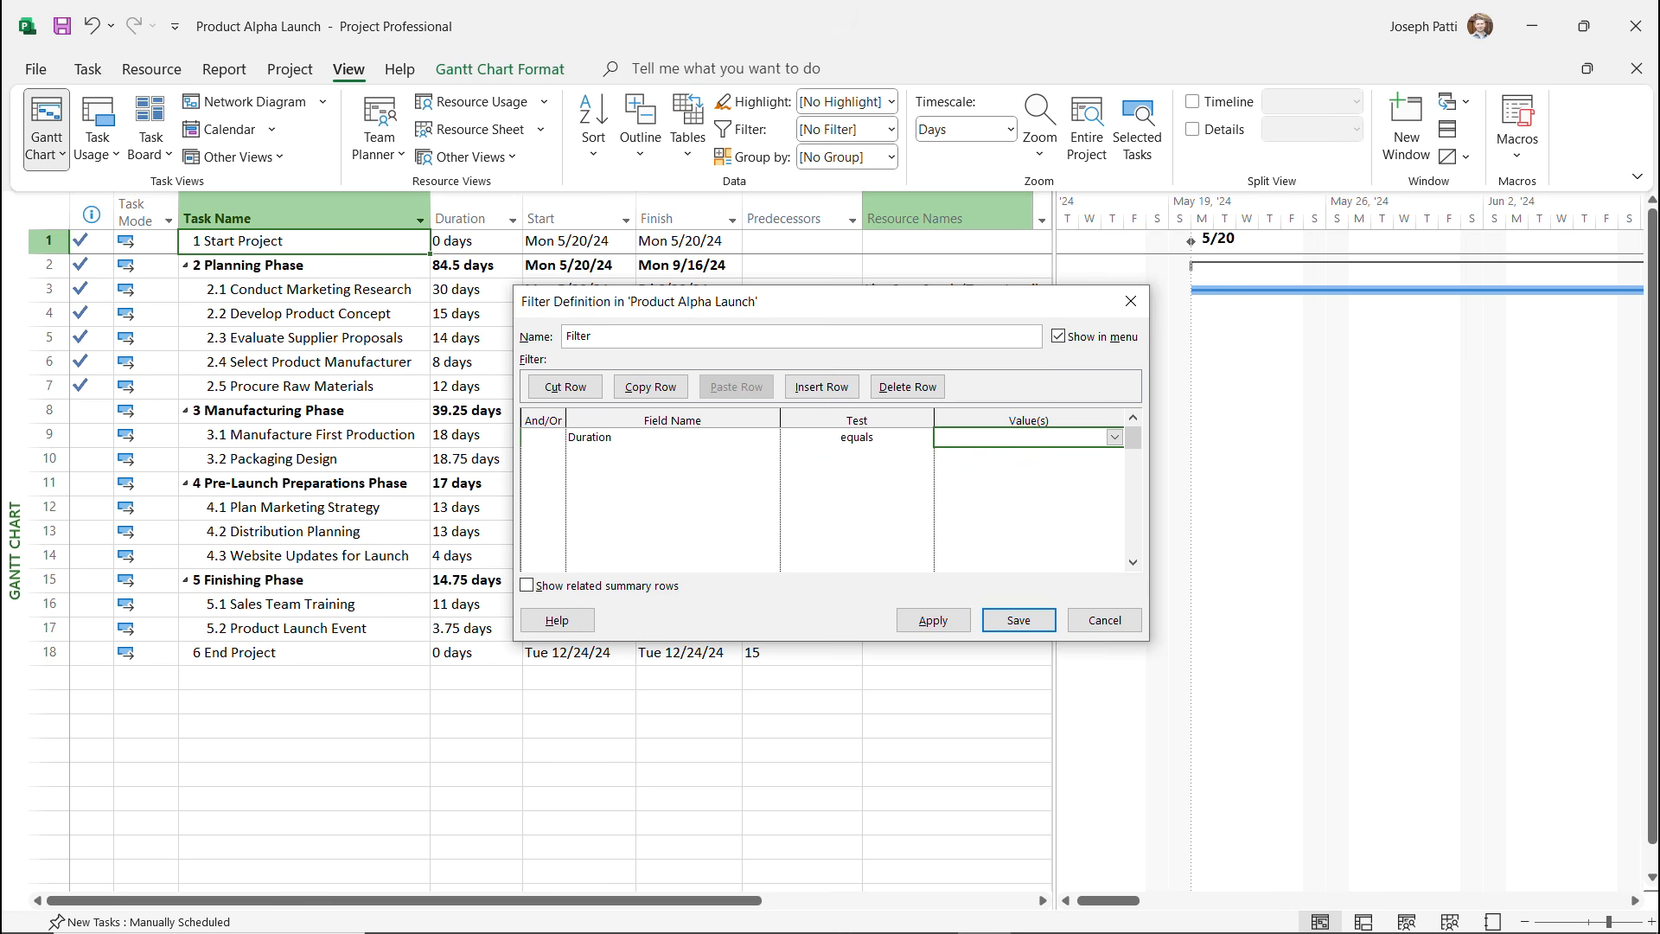
pyautogui.write('13')
# Name the custom filter "13 days duration" and apply it to the task list.
pyautogui.doubleClick(579, 335)
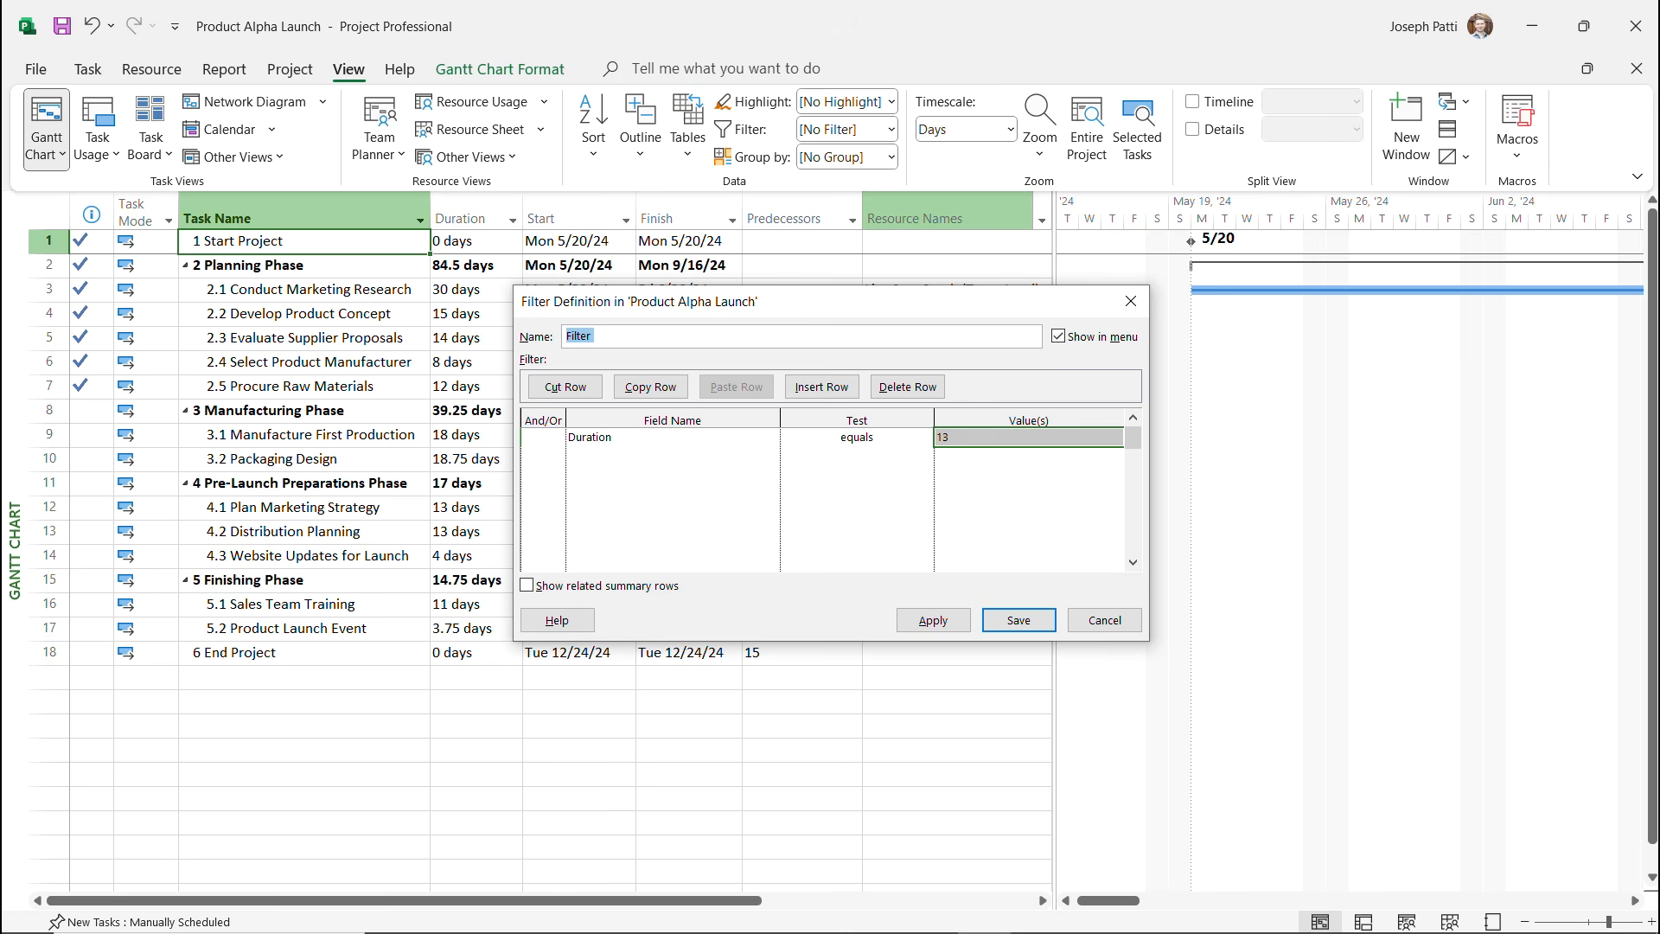
pyautogui.write('13 days duration')
pyautogui.click(933, 620)
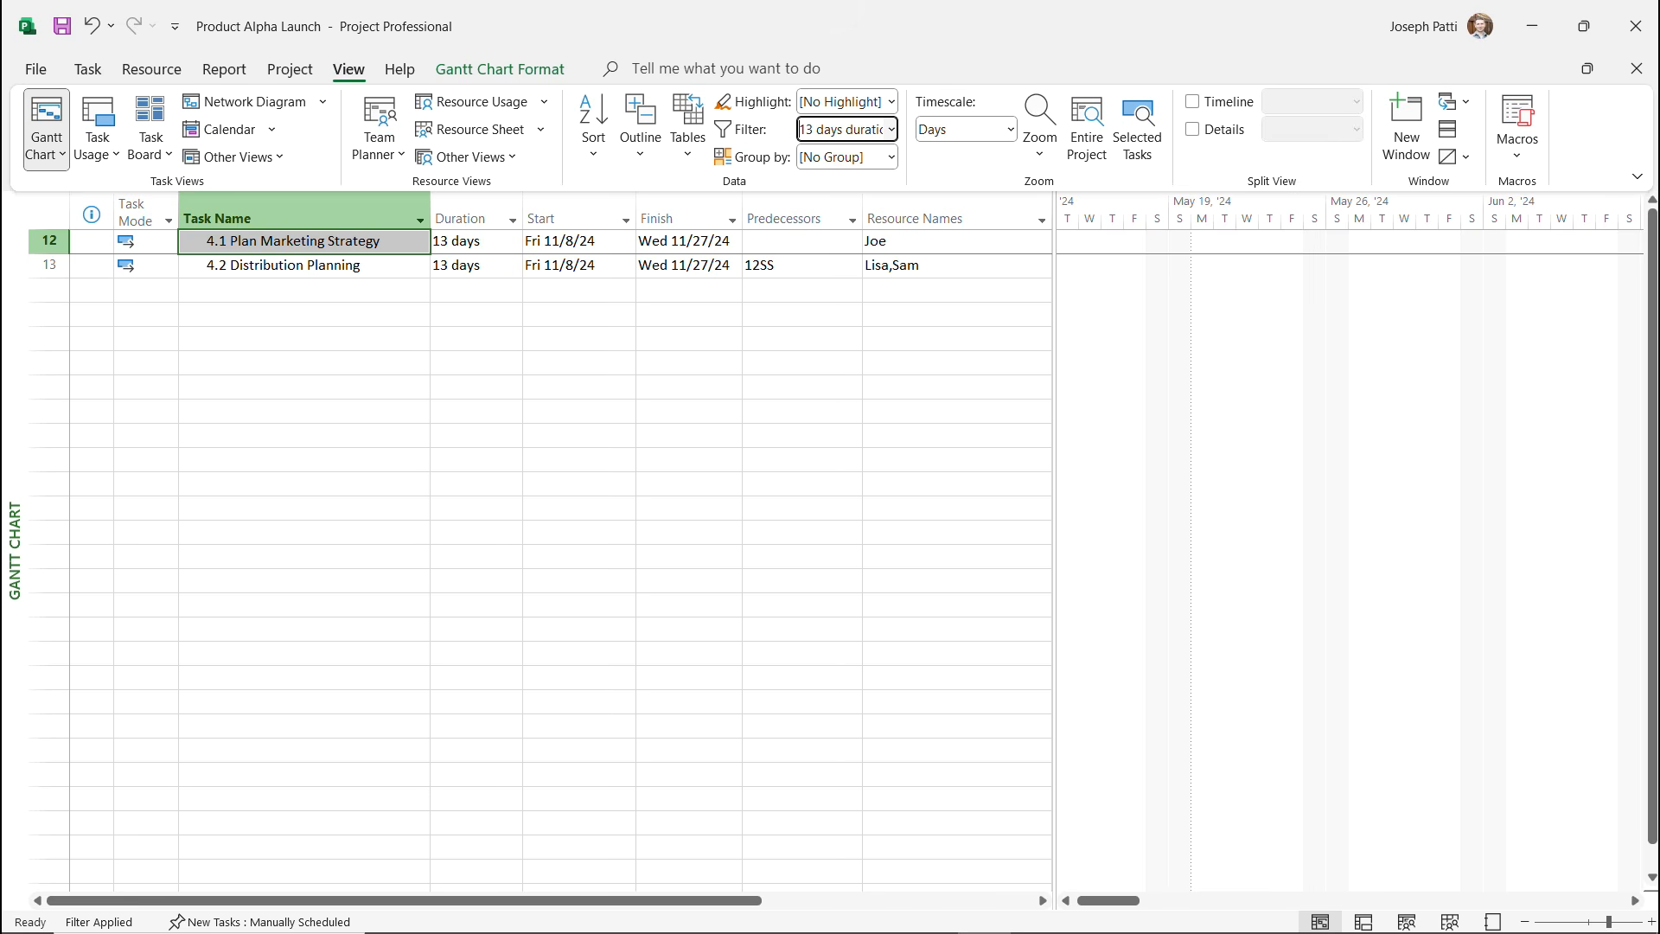
# Switch the task list between No Filter and the custom 13 days duration filter, ending with No Filter.
pyautogui.click(890, 129)
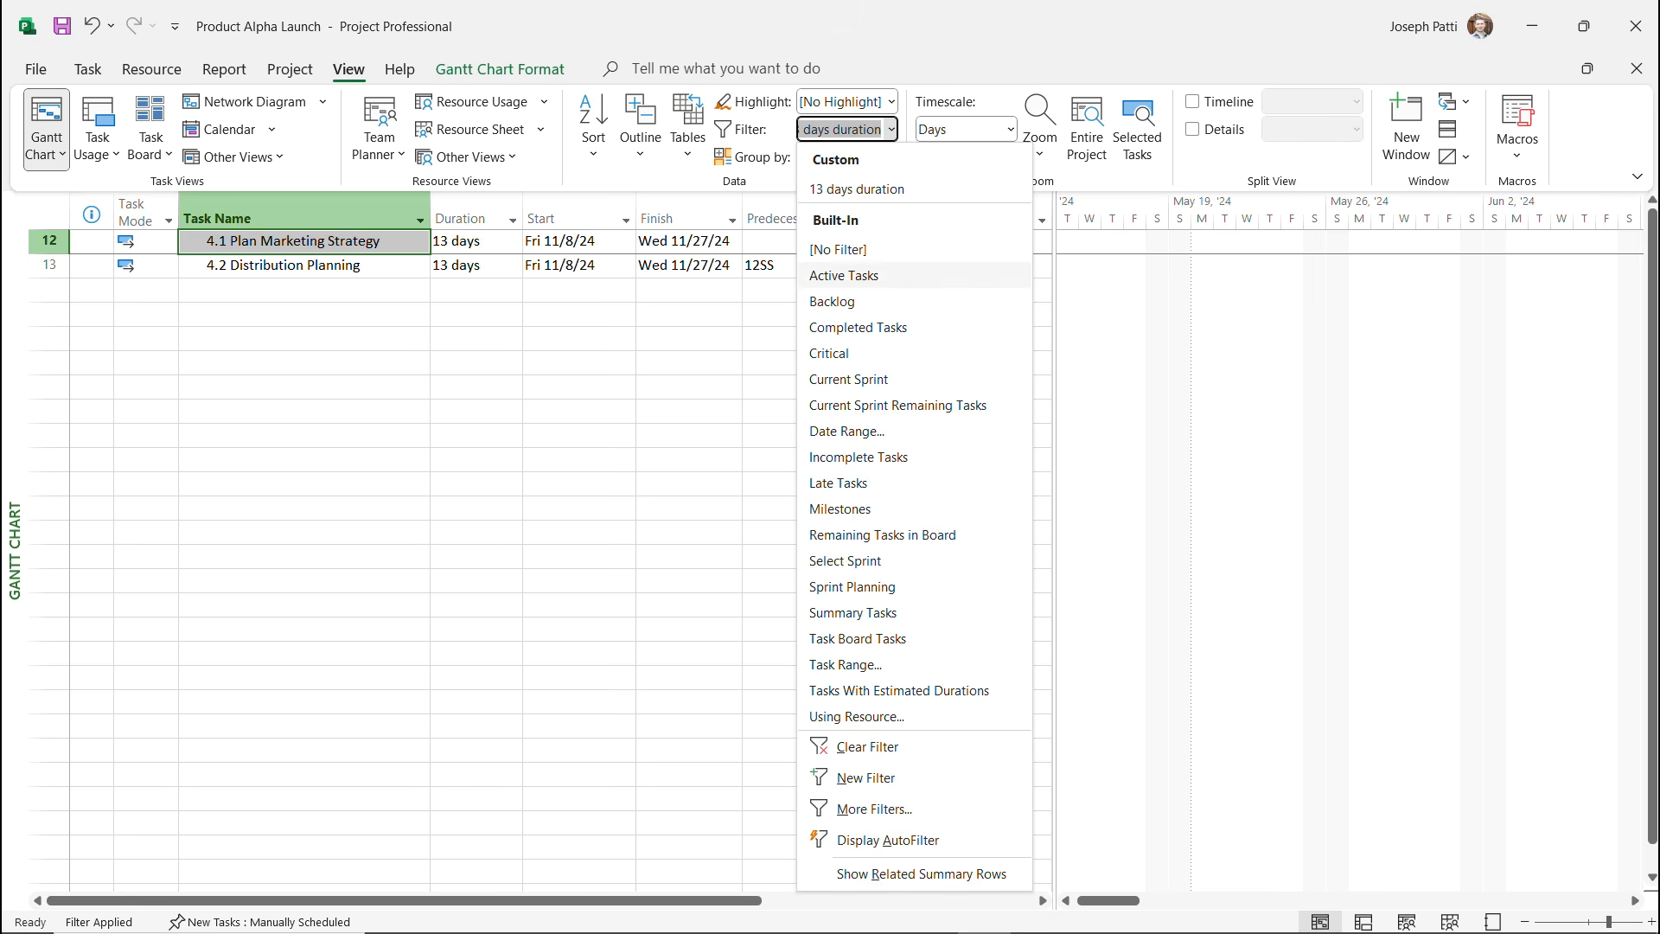
pyautogui.click(838, 249)
pyautogui.click(890, 129)
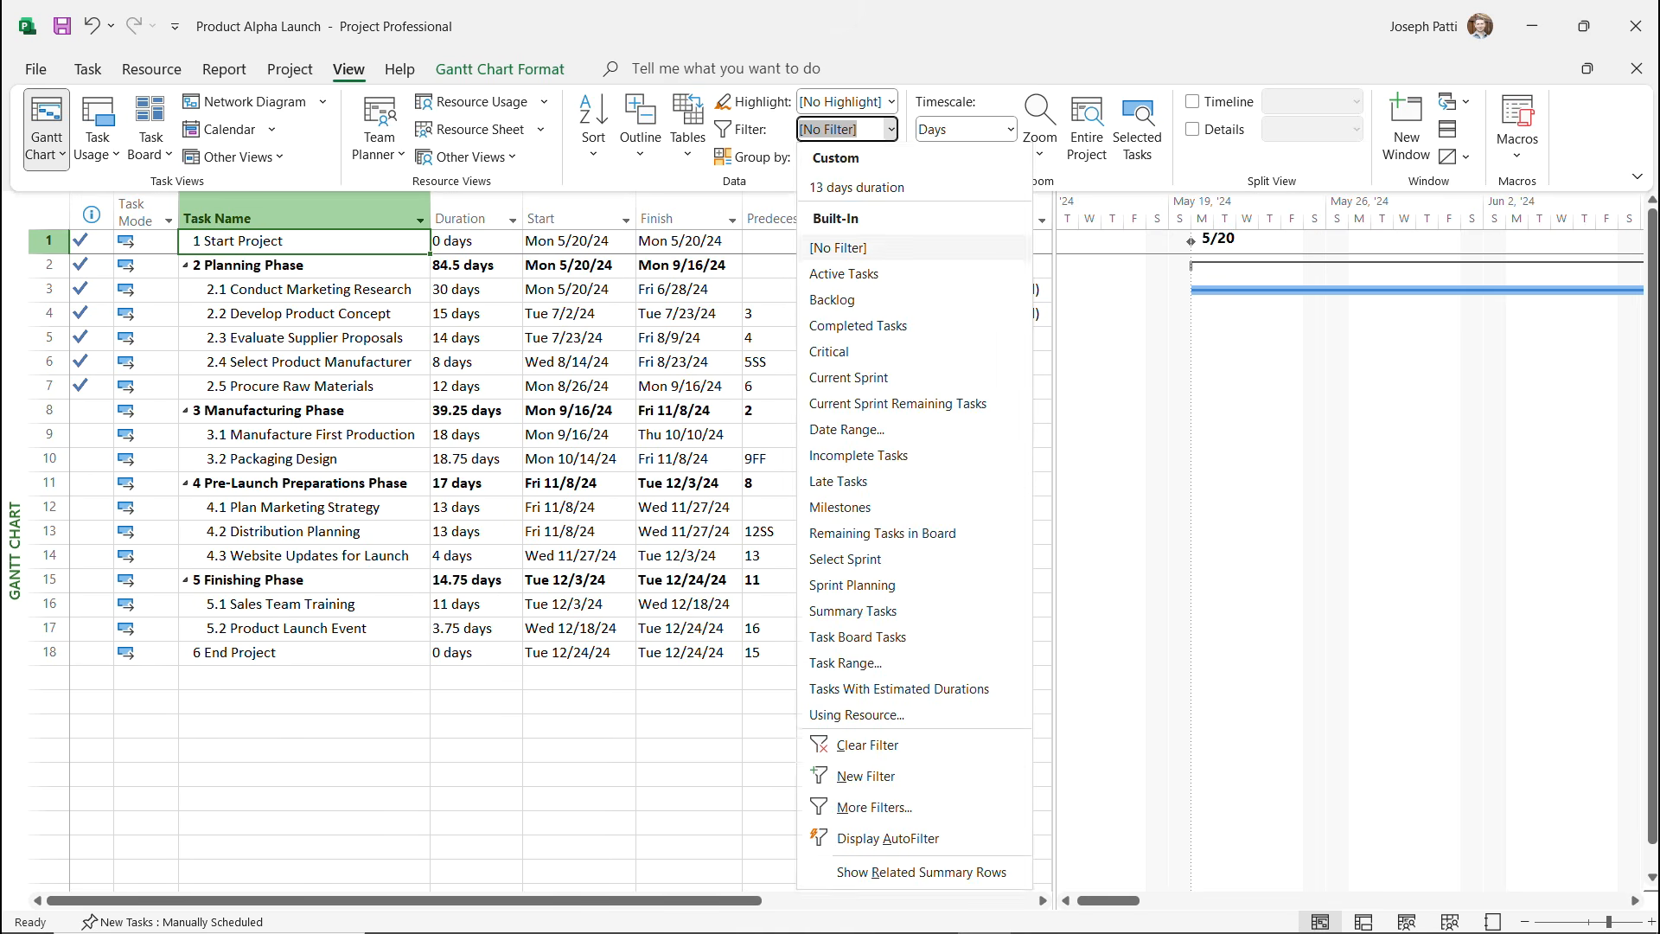
pyautogui.click(838, 187)
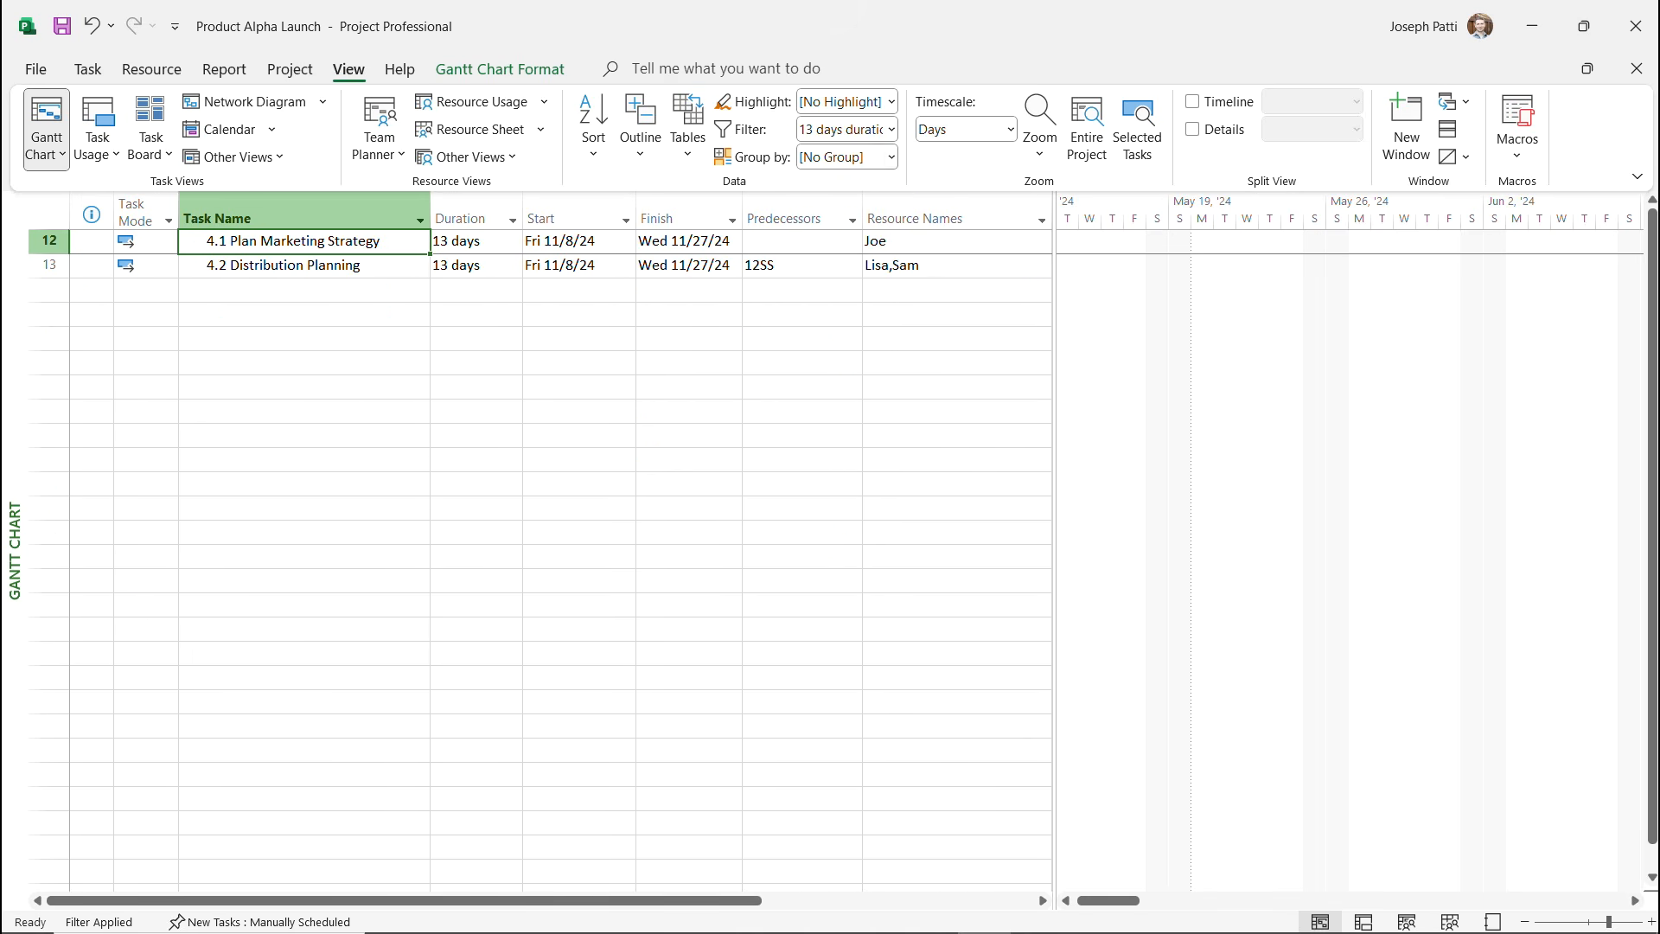
pyautogui.click(890, 129)
pyautogui.click(838, 249)
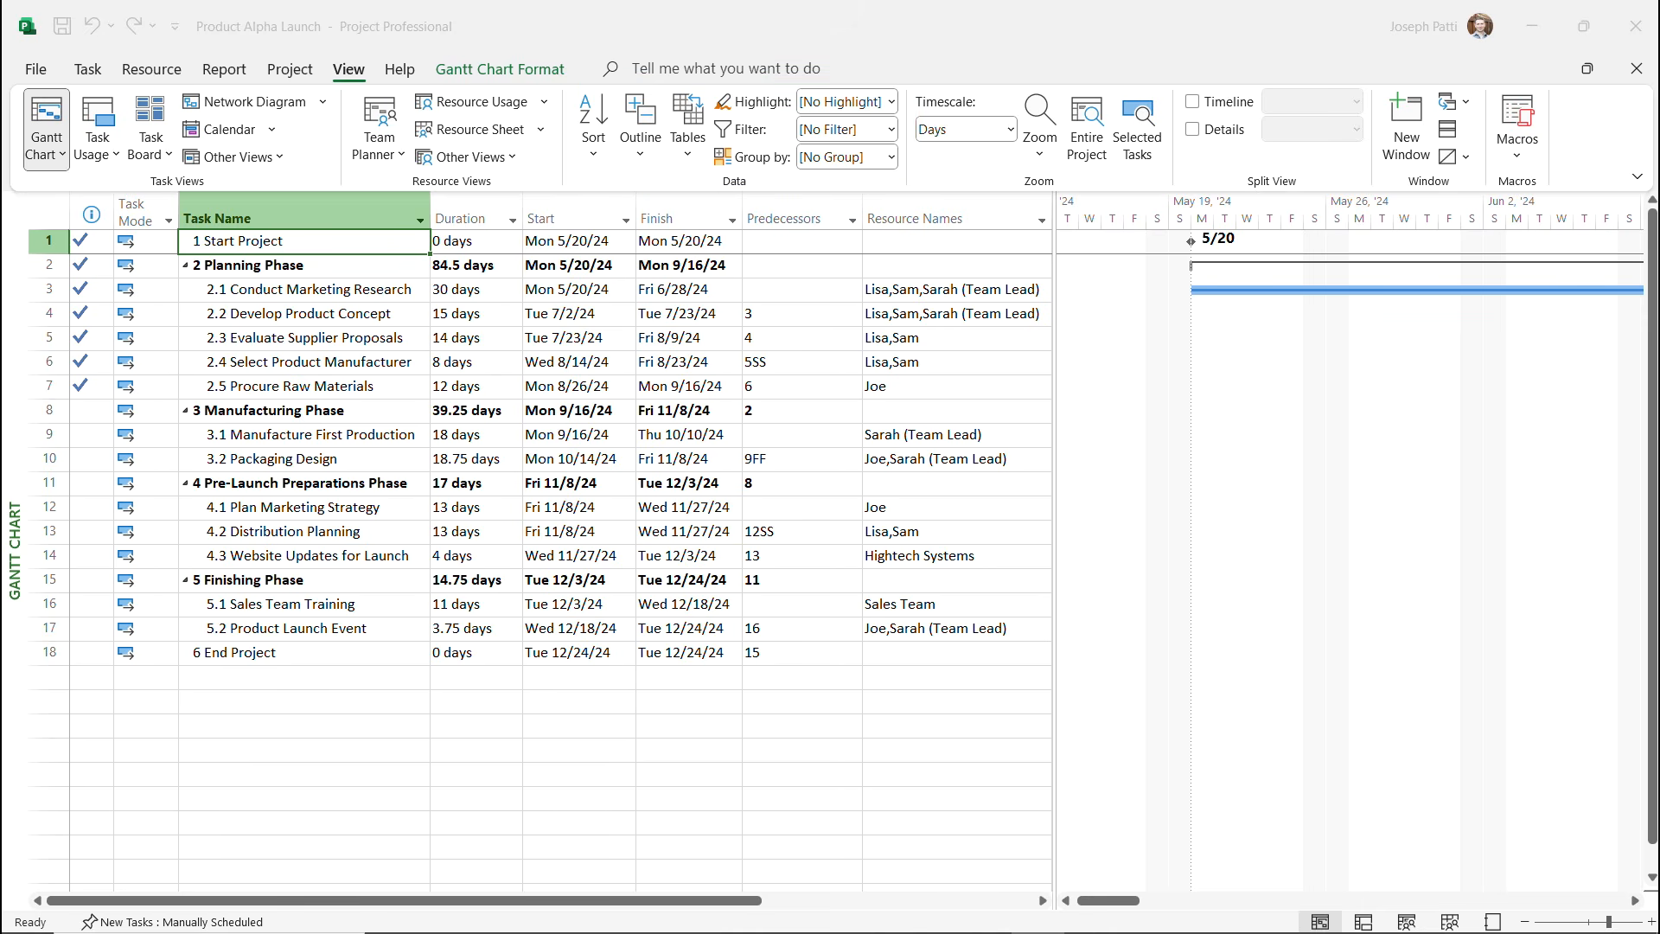
# Highlight the incomplete tasks in the task list, and switch the highlight to Completed Tasks.
pyautogui.click(891, 101)
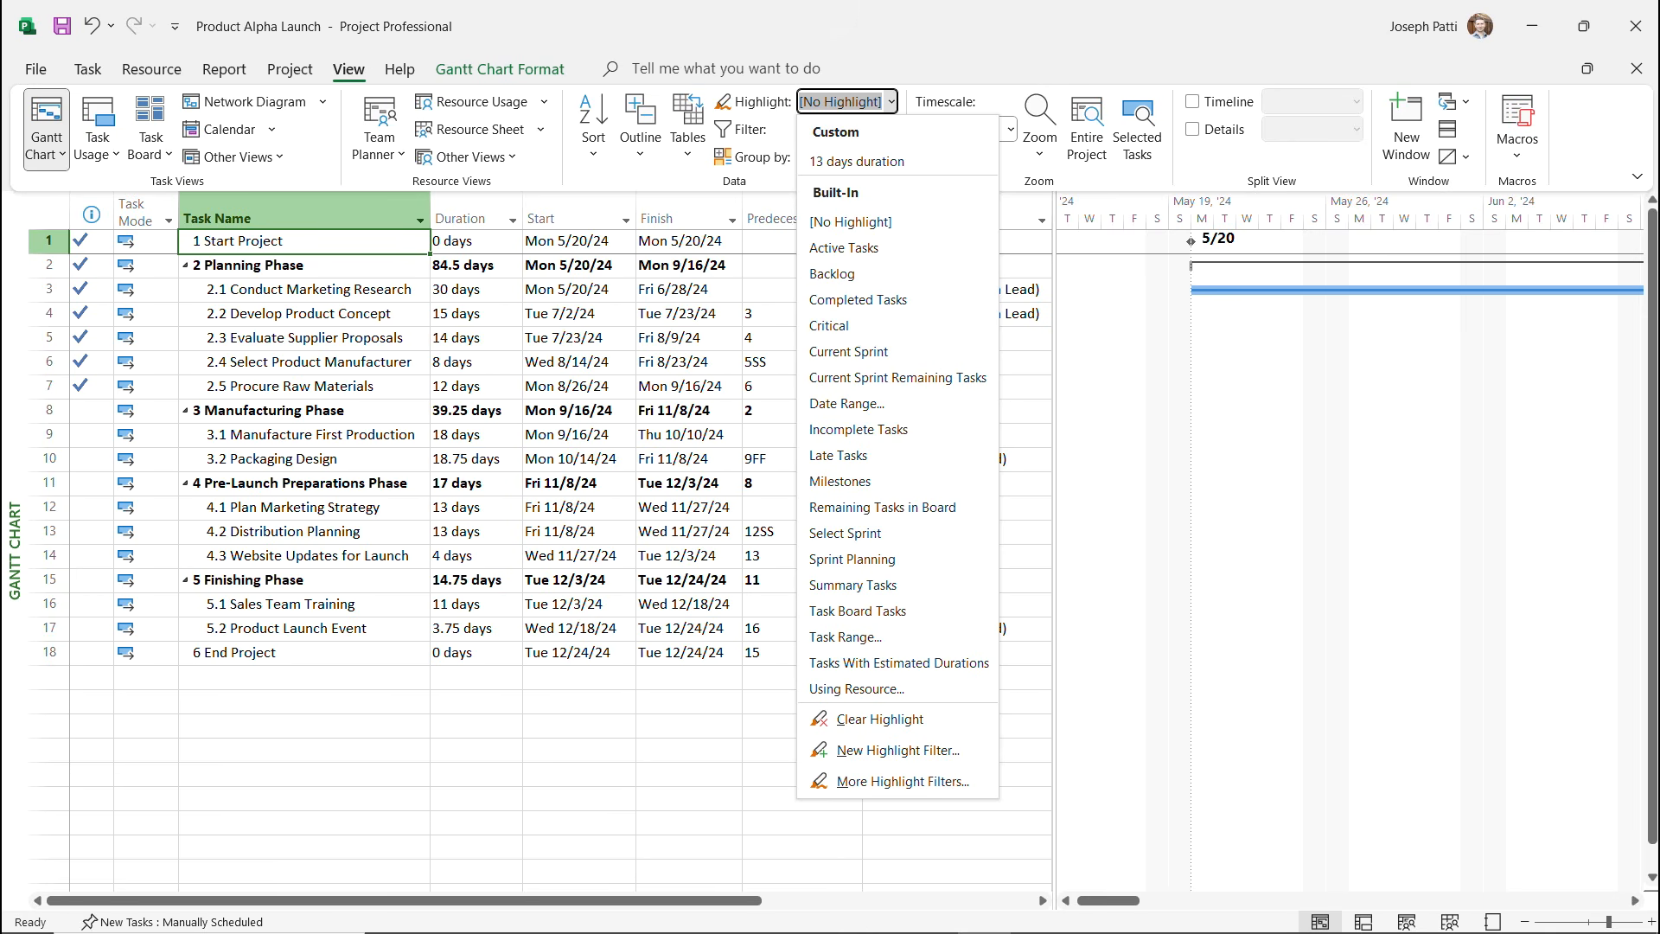
pyautogui.click(858, 429)
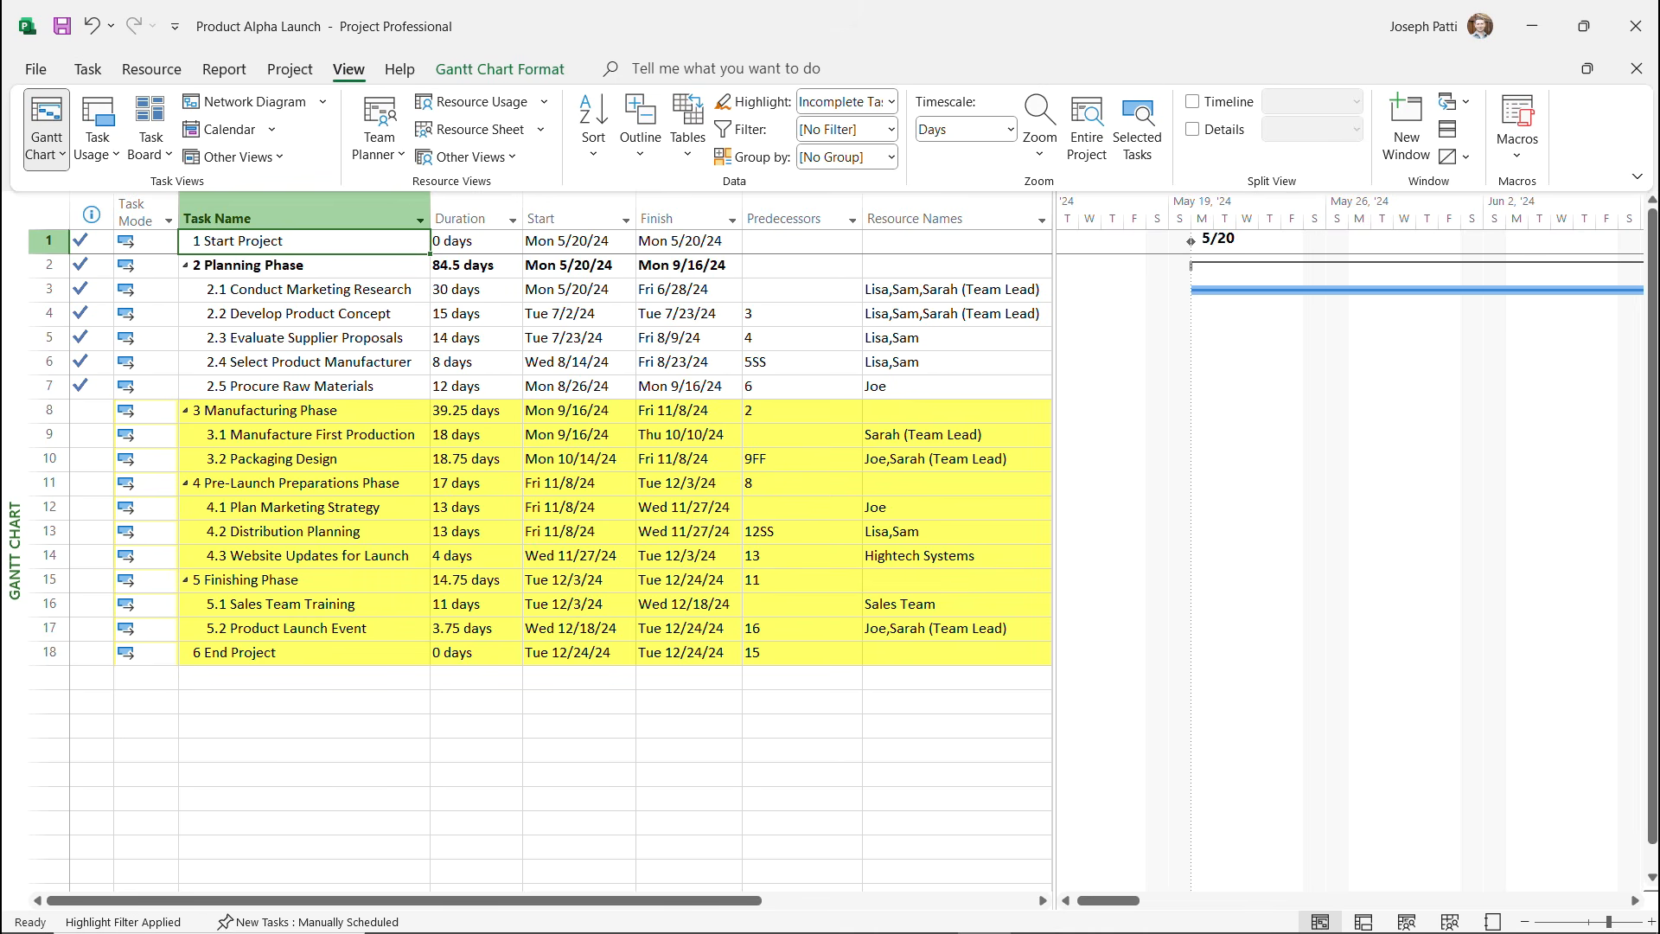
pyautogui.click(890, 102)
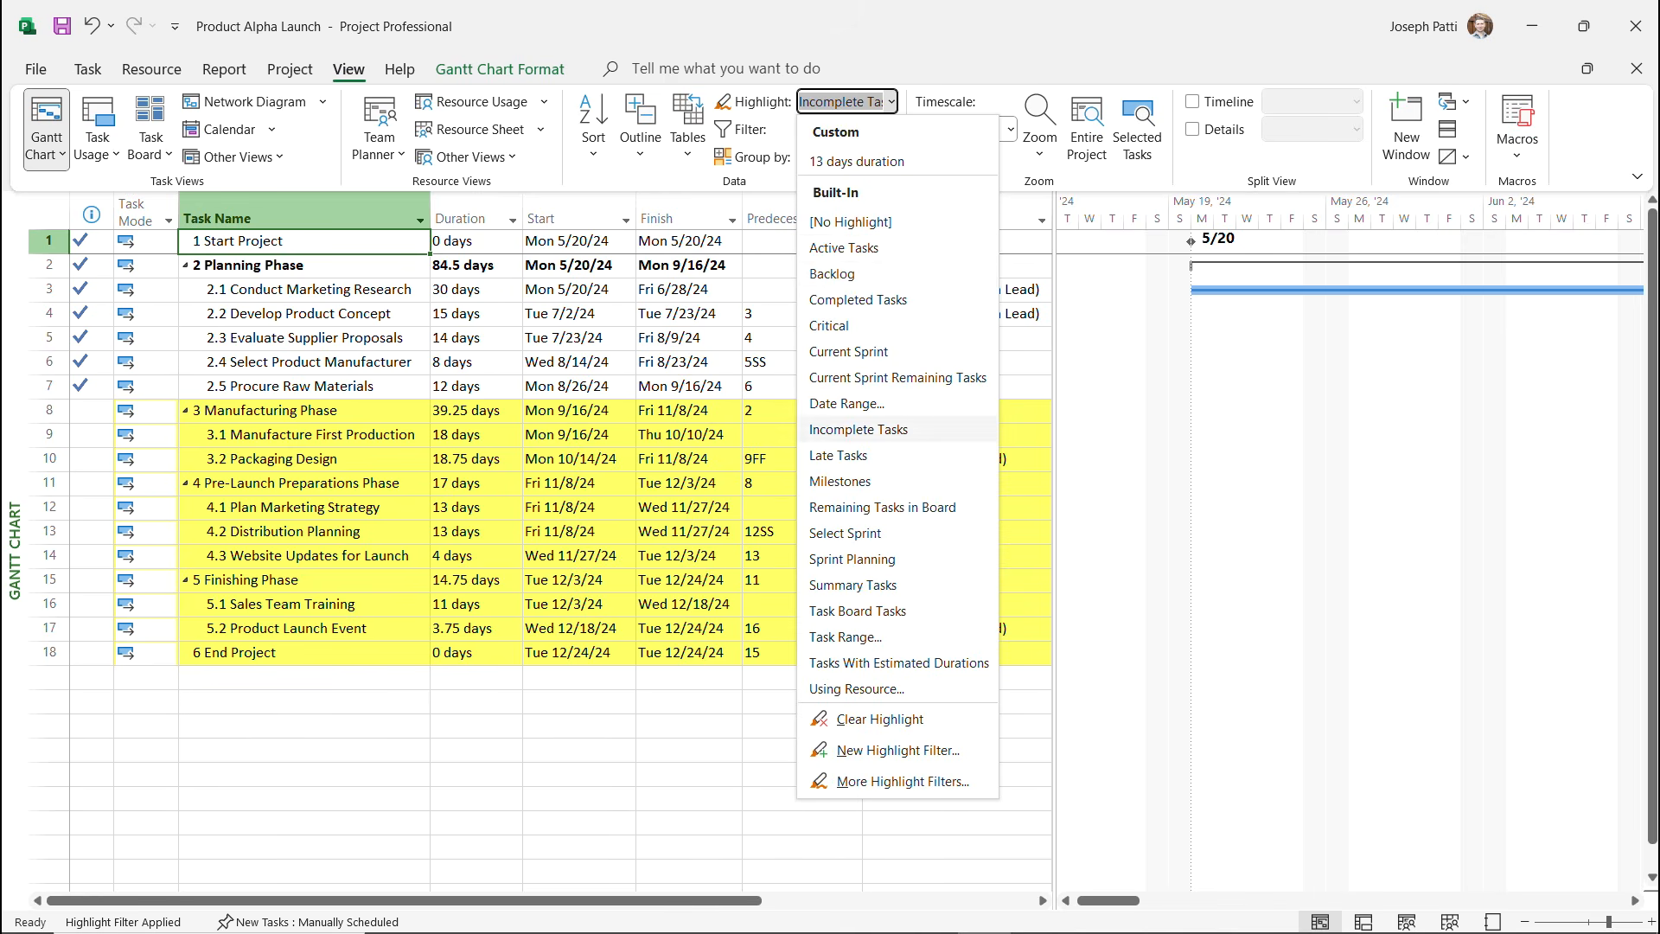
pyautogui.click(856, 299)
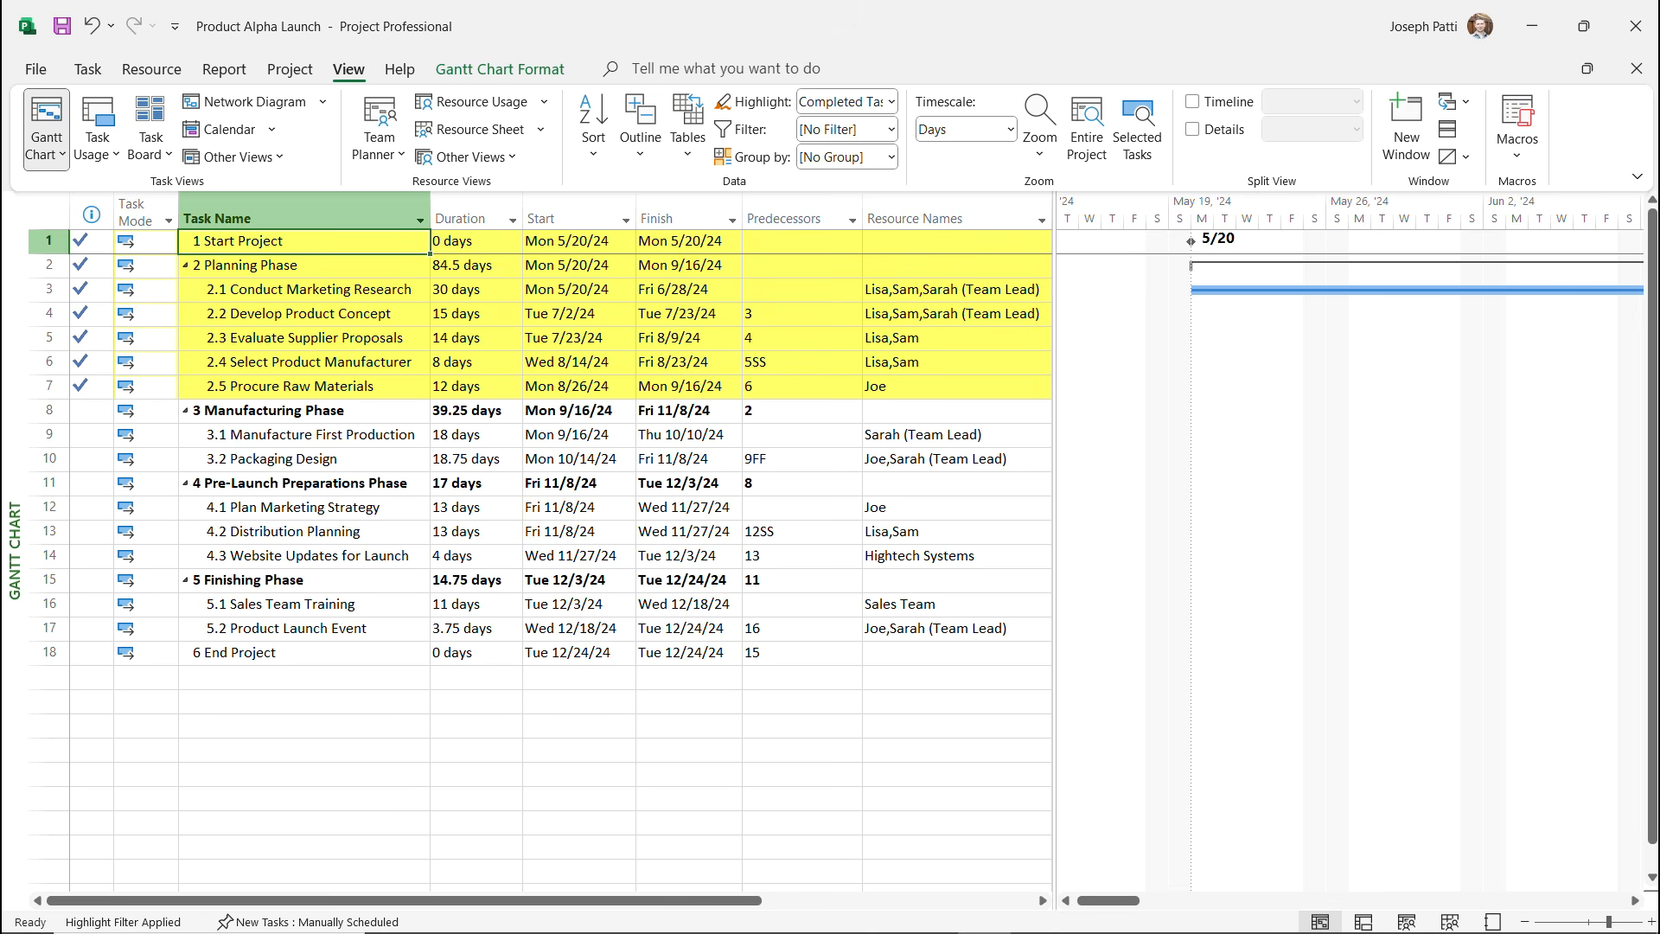
pyautogui.click(891, 101)
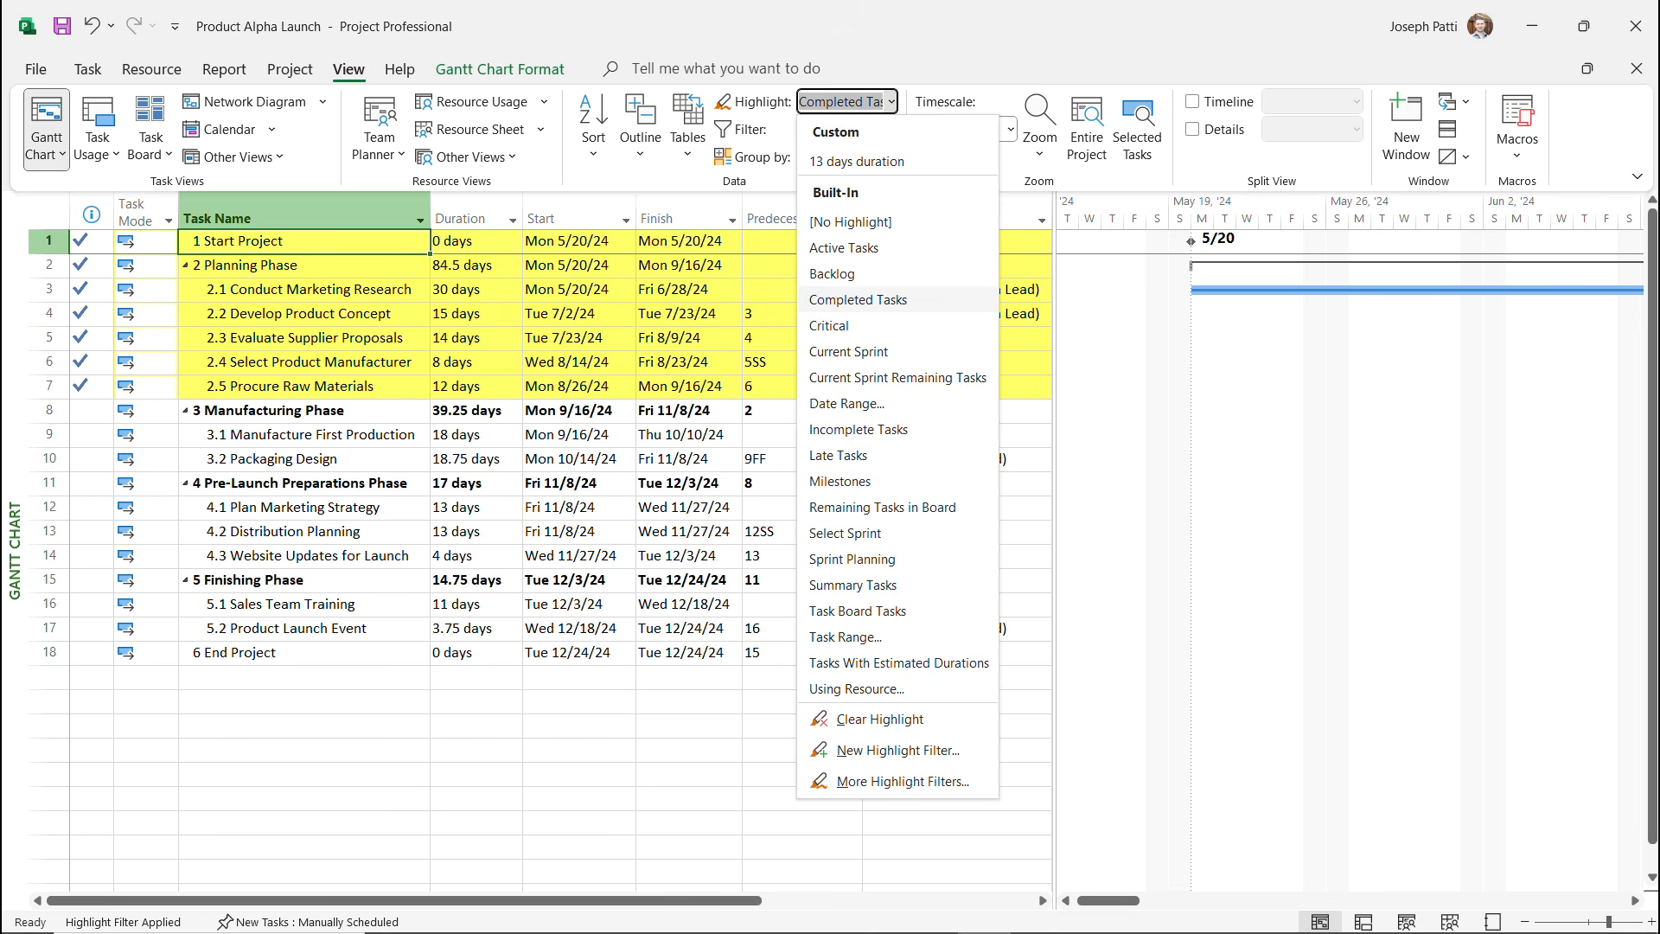
pyautogui.click(897, 749)
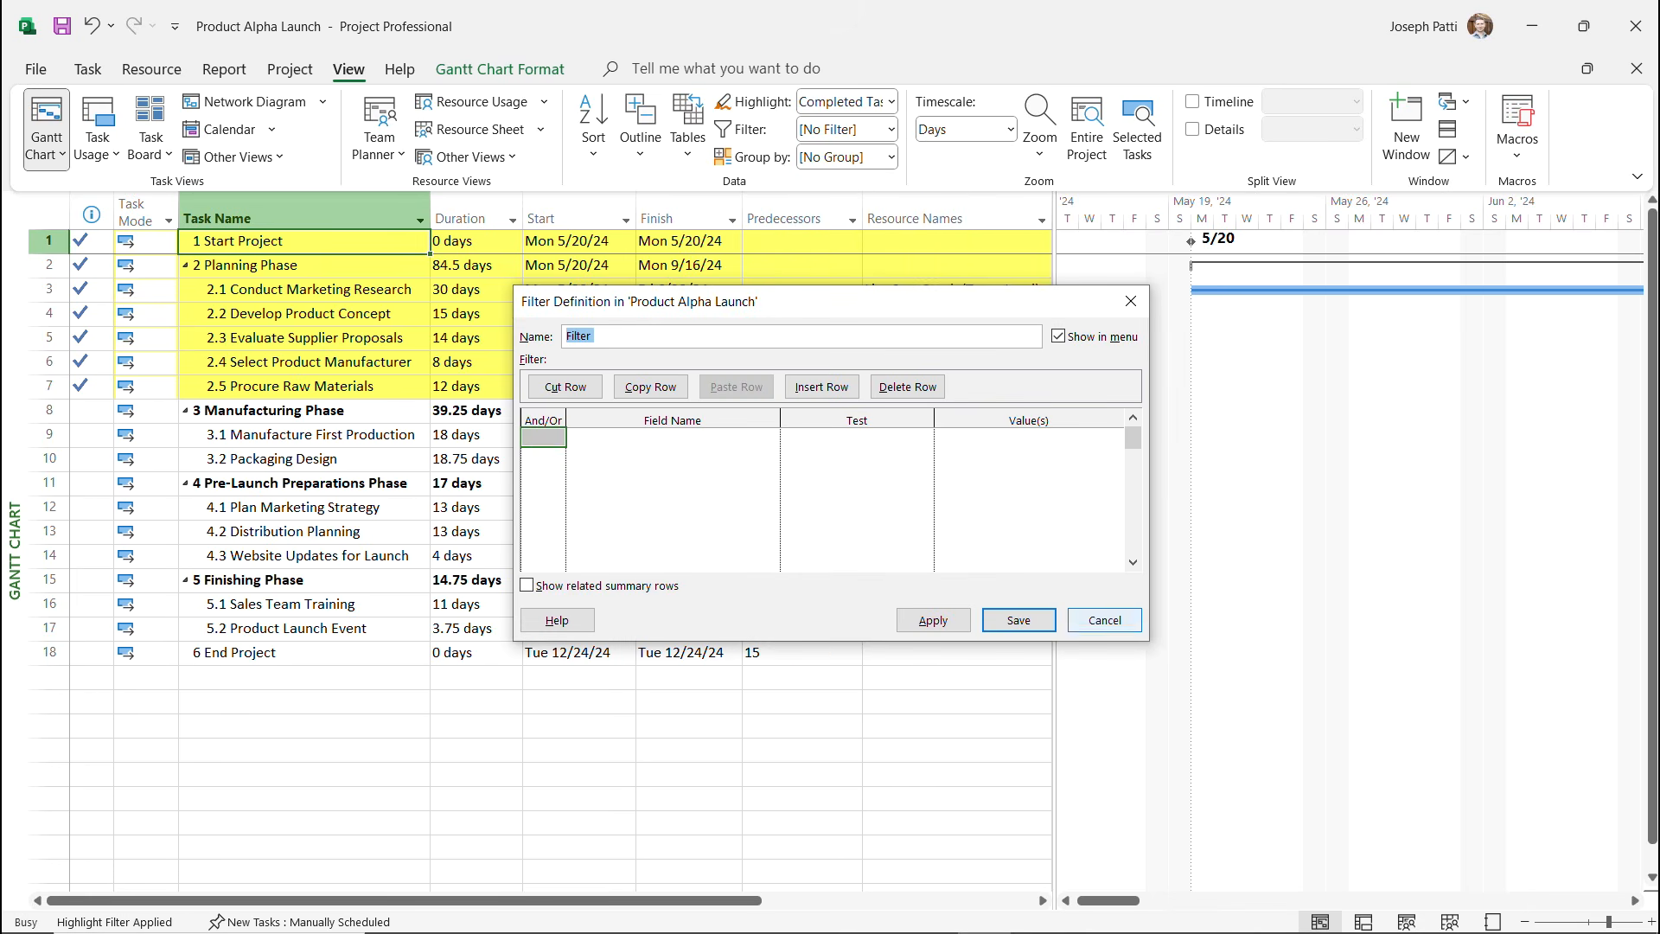
pyautogui.click(1103, 619)
# Highlight the tasks that match the custom 13 days duration filter.
pyautogui.click(889, 102)
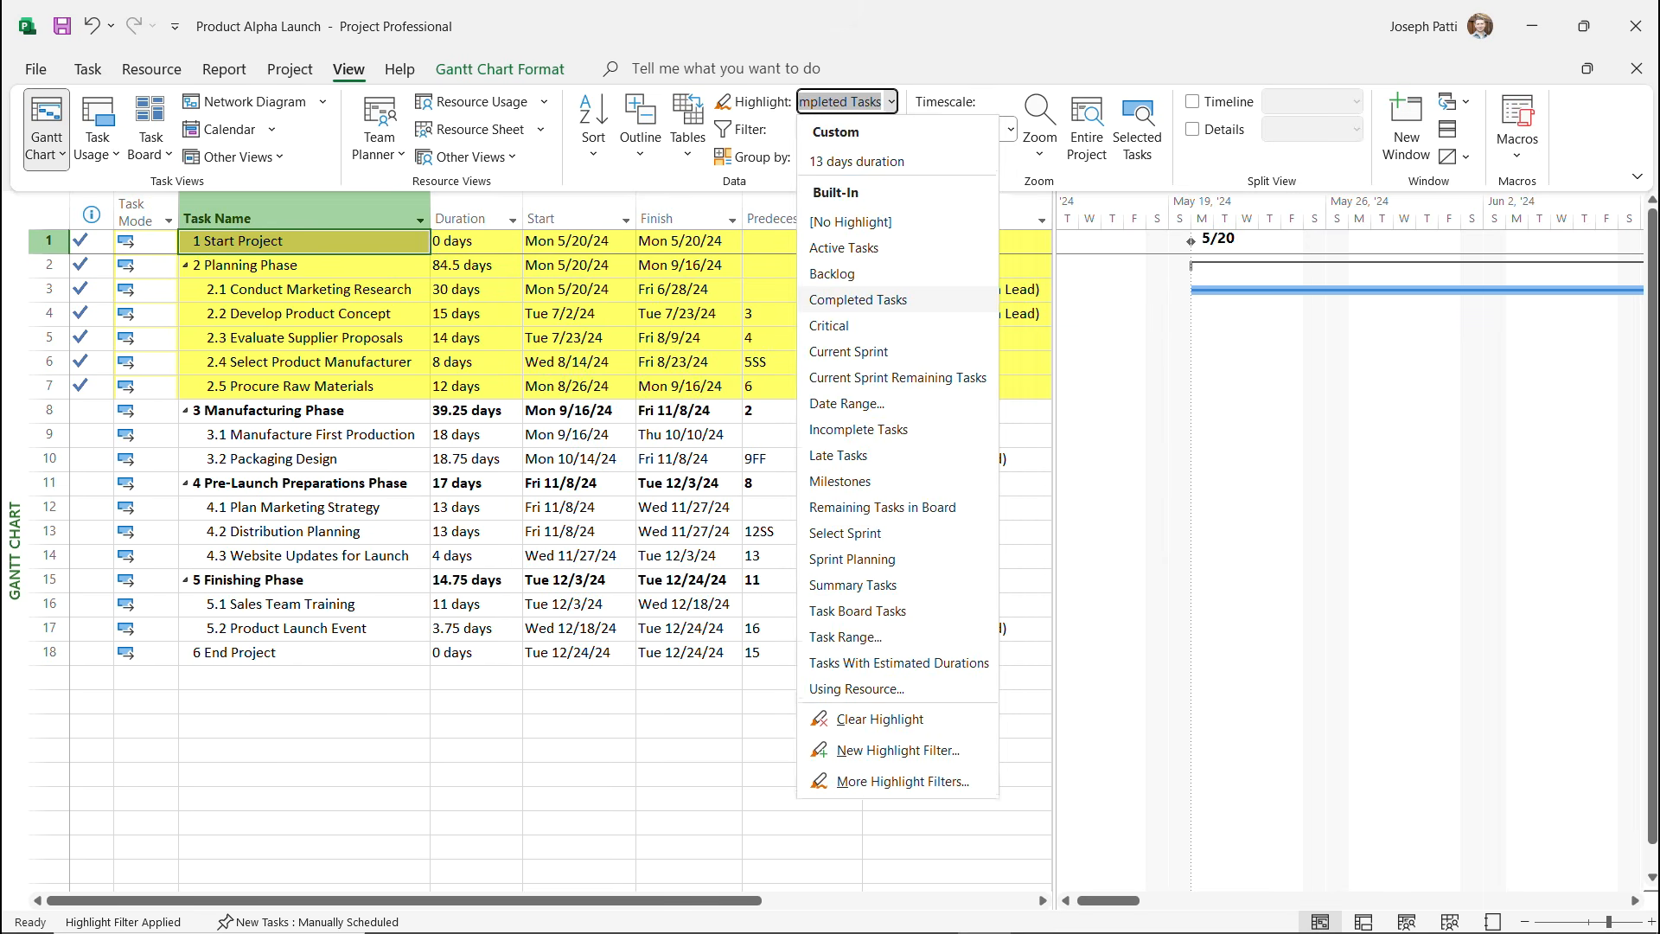
pyautogui.press('Return')
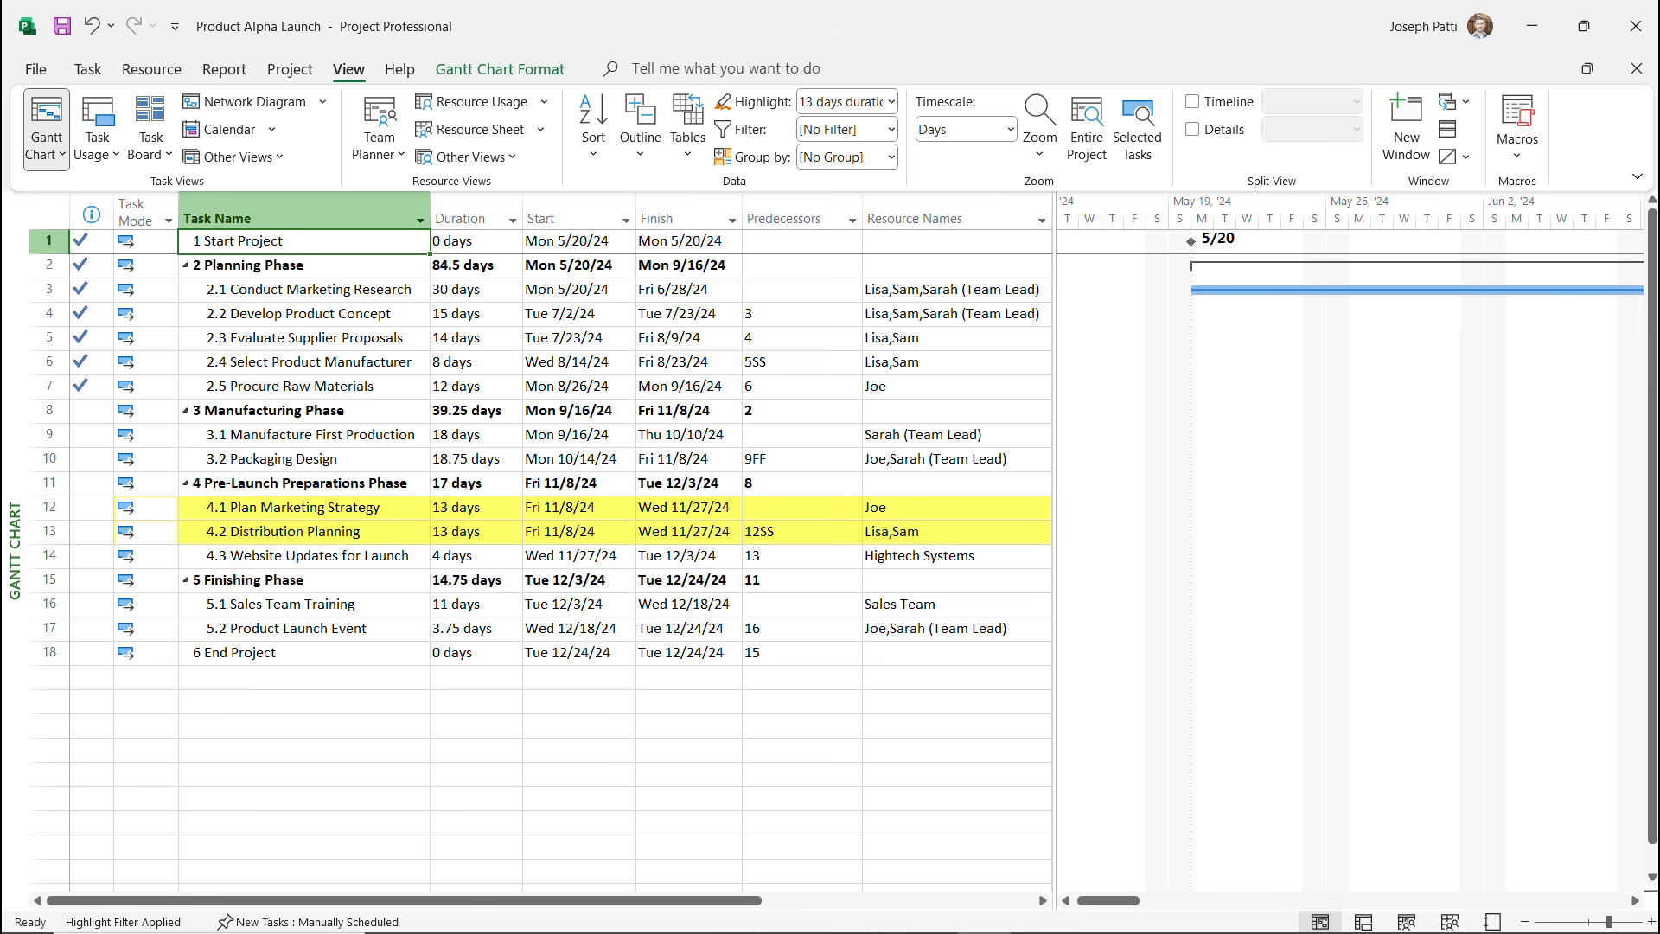
# Remove the 13 days duration highlight from the task list by setting it to No Highlight.
pyautogui.click(890, 101)
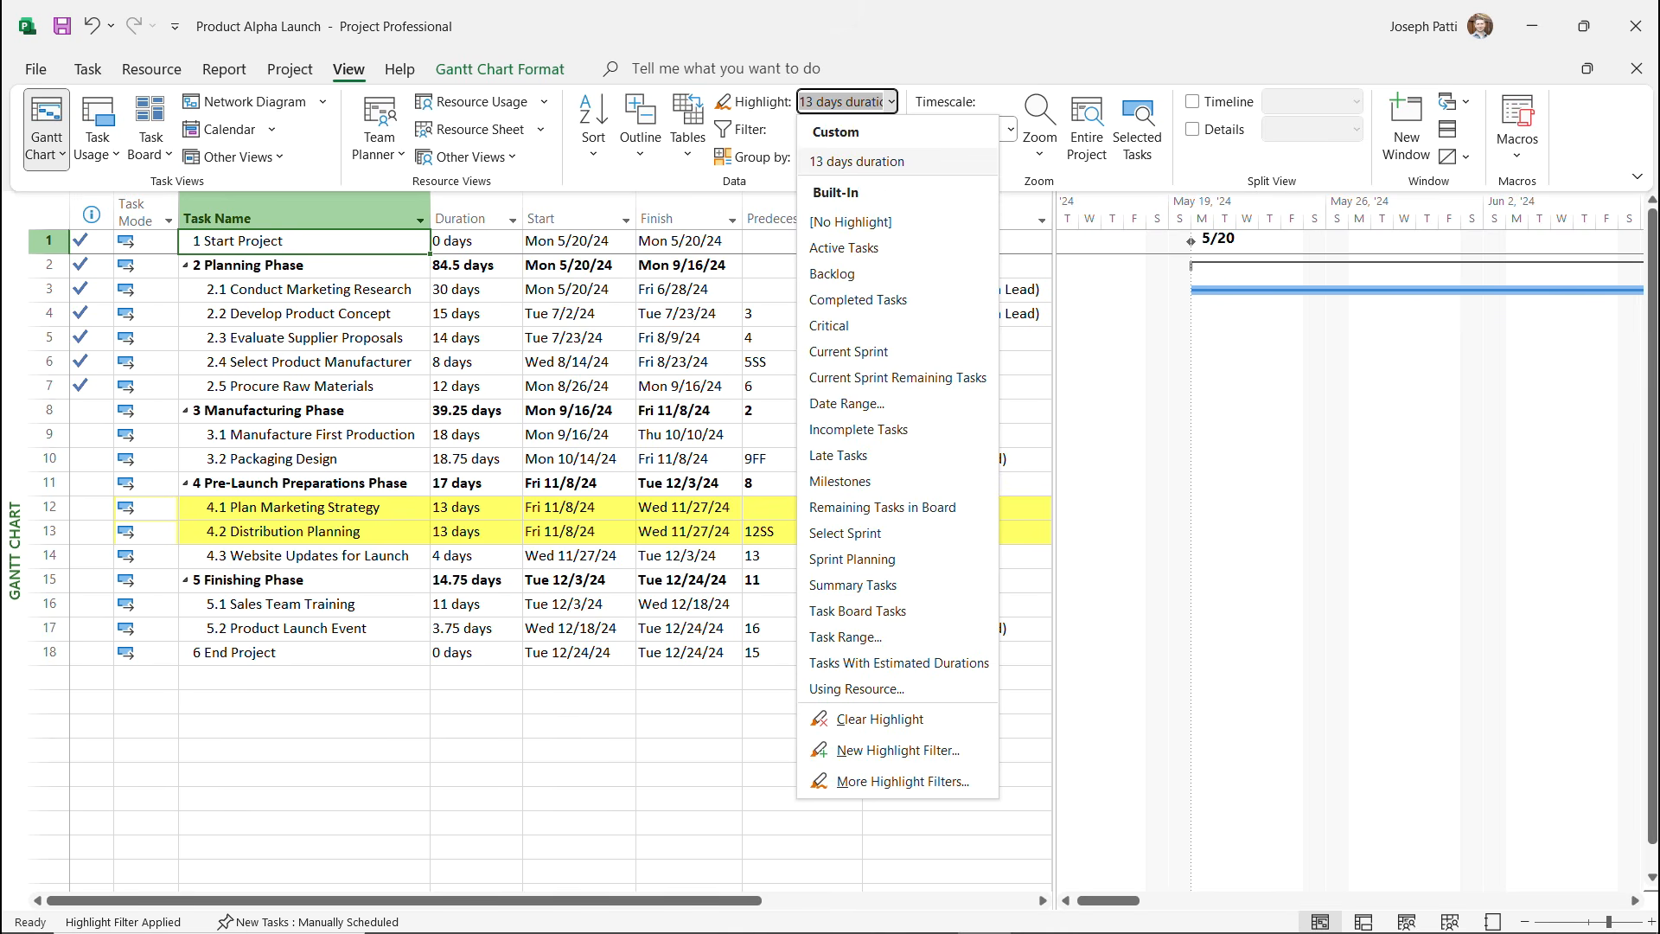
pyautogui.press('Down')
pyautogui.press('Return')
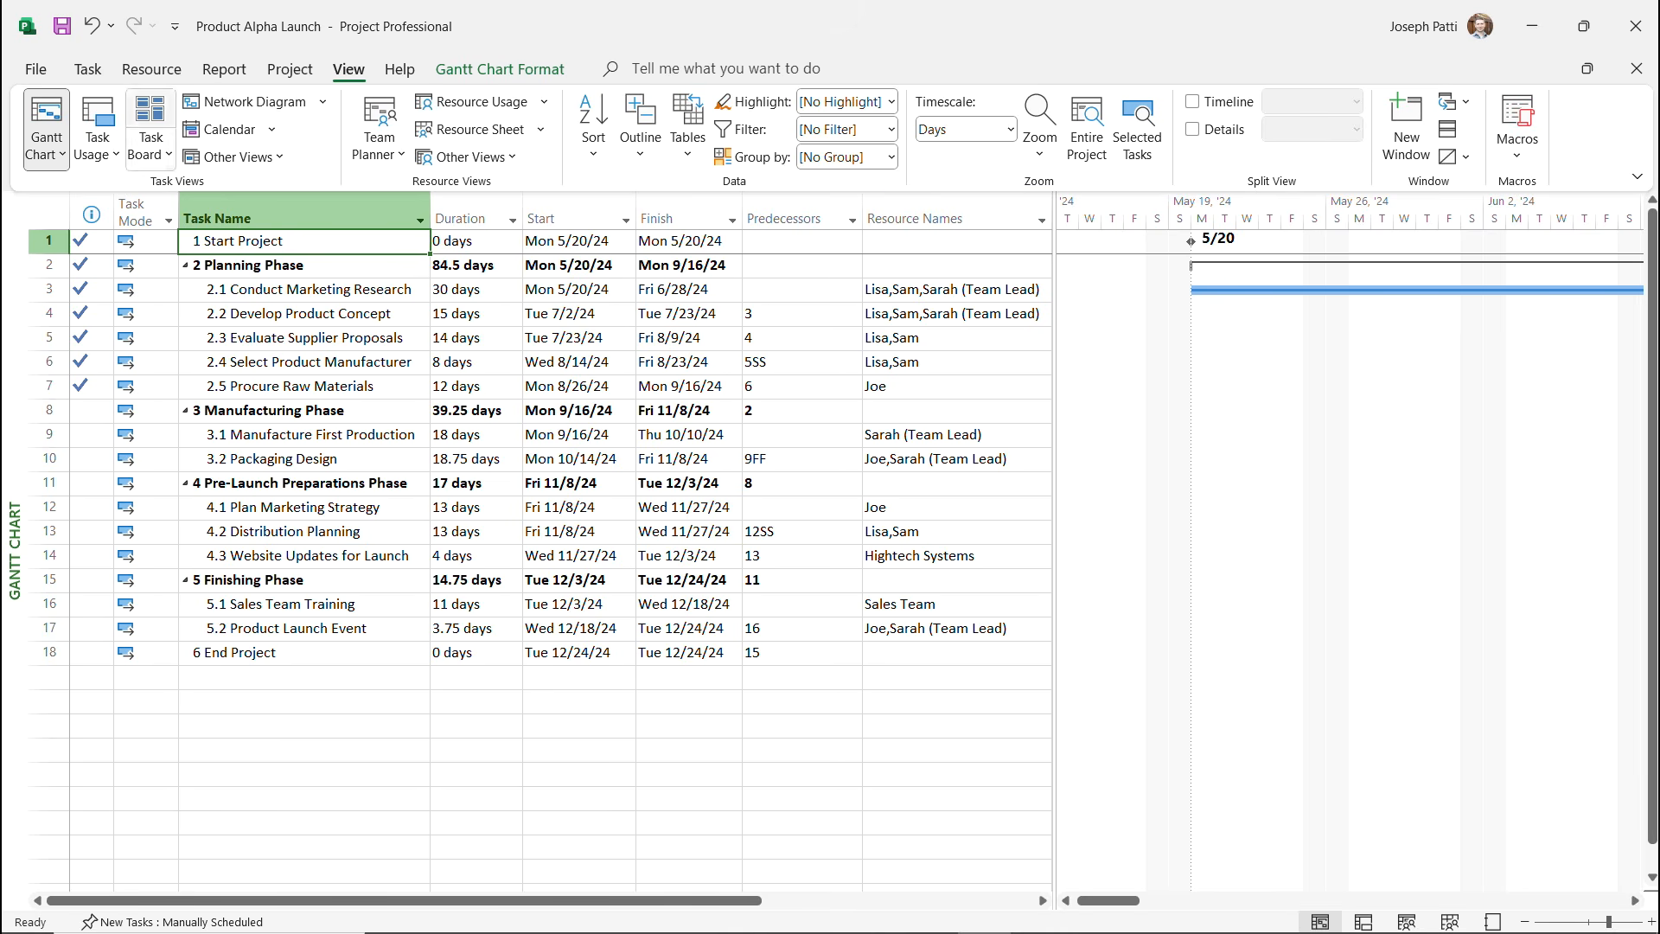
# Fill the Planning Phase rows (tasks 2 to 2.5) with light blue and the Manufacturing Phase rows (tasks 3 to 3.2) with red.
pyautogui.click(87, 68)
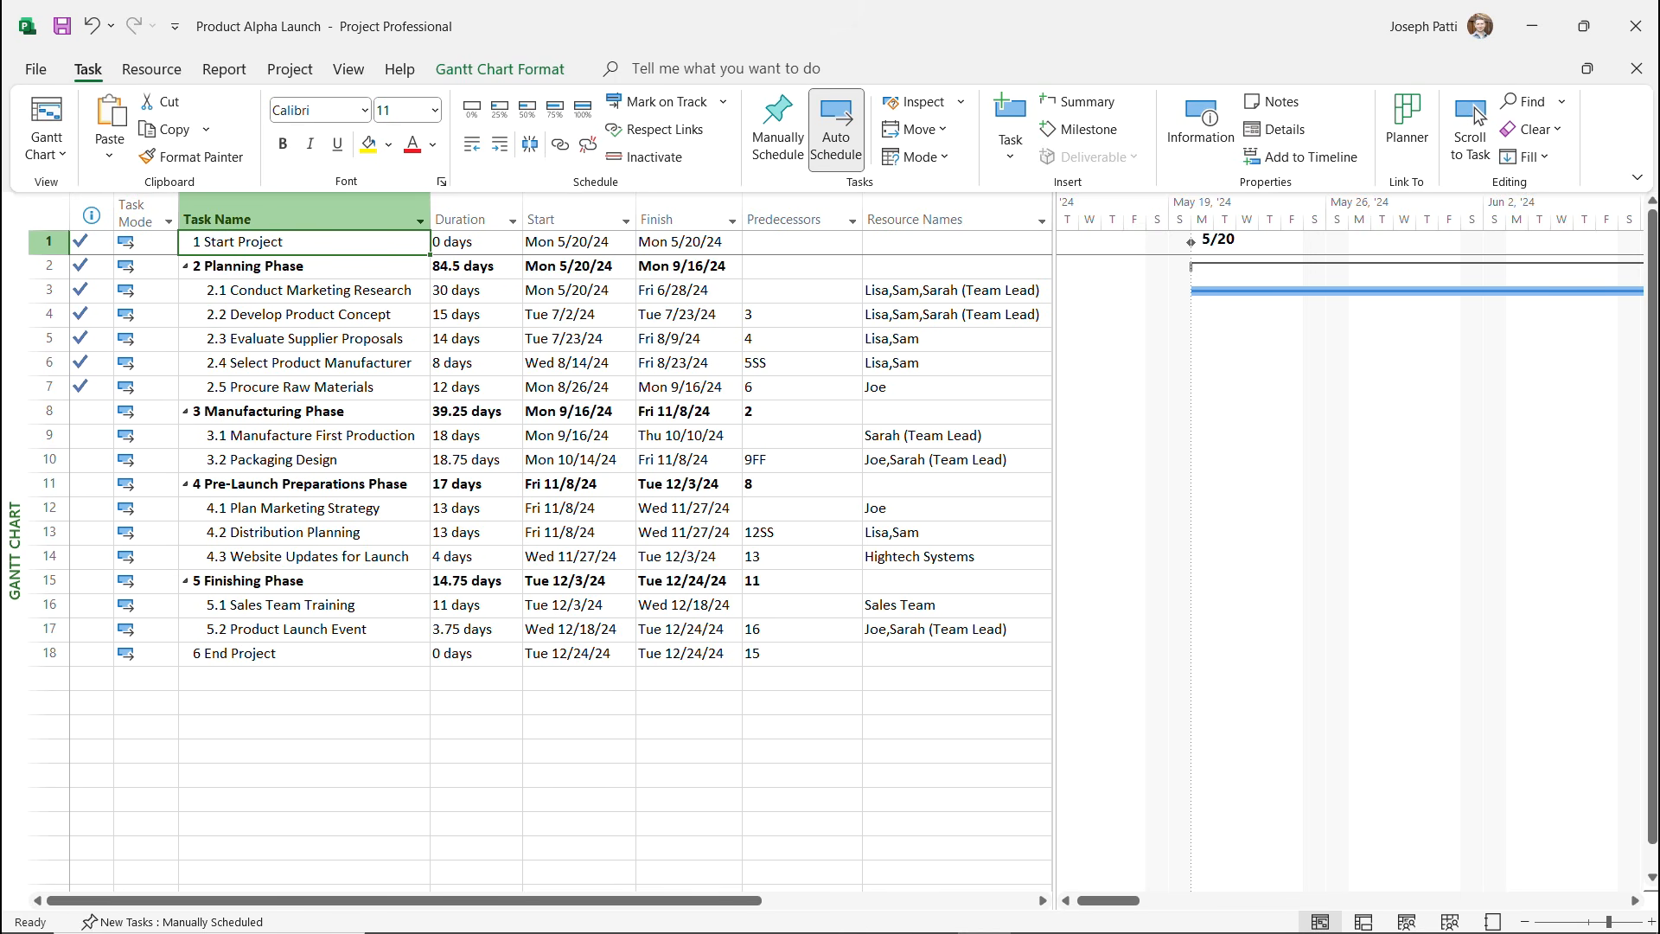
pyautogui.moveTo(302, 265); pyautogui.dragTo(951, 387)
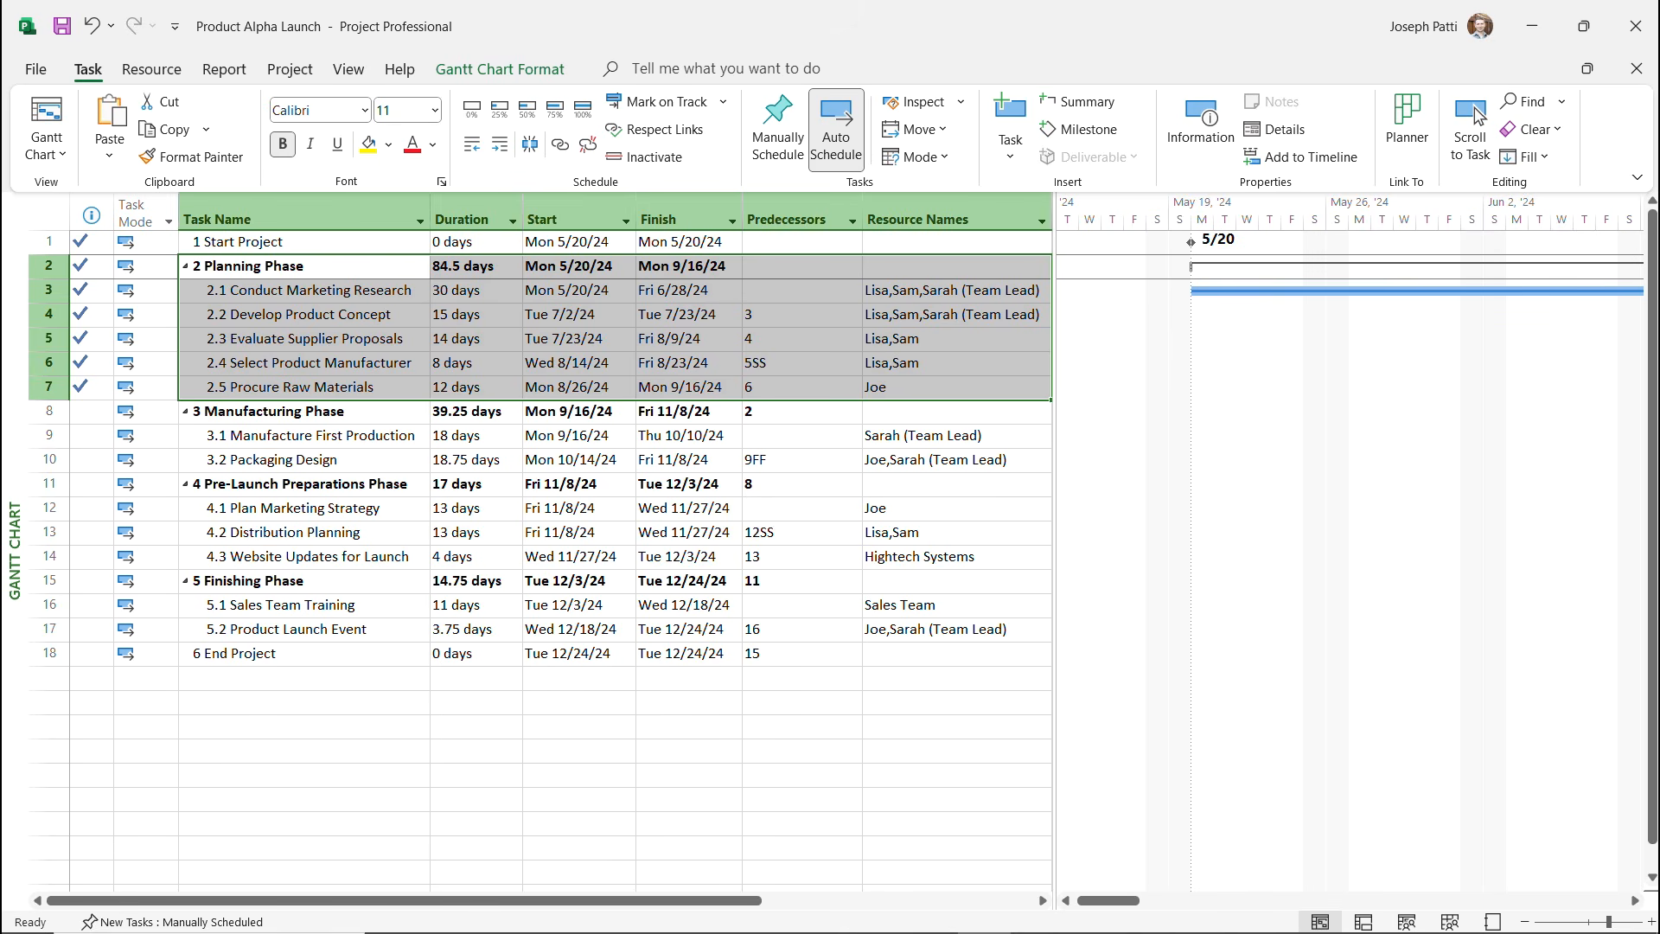
pyautogui.click(388, 145)
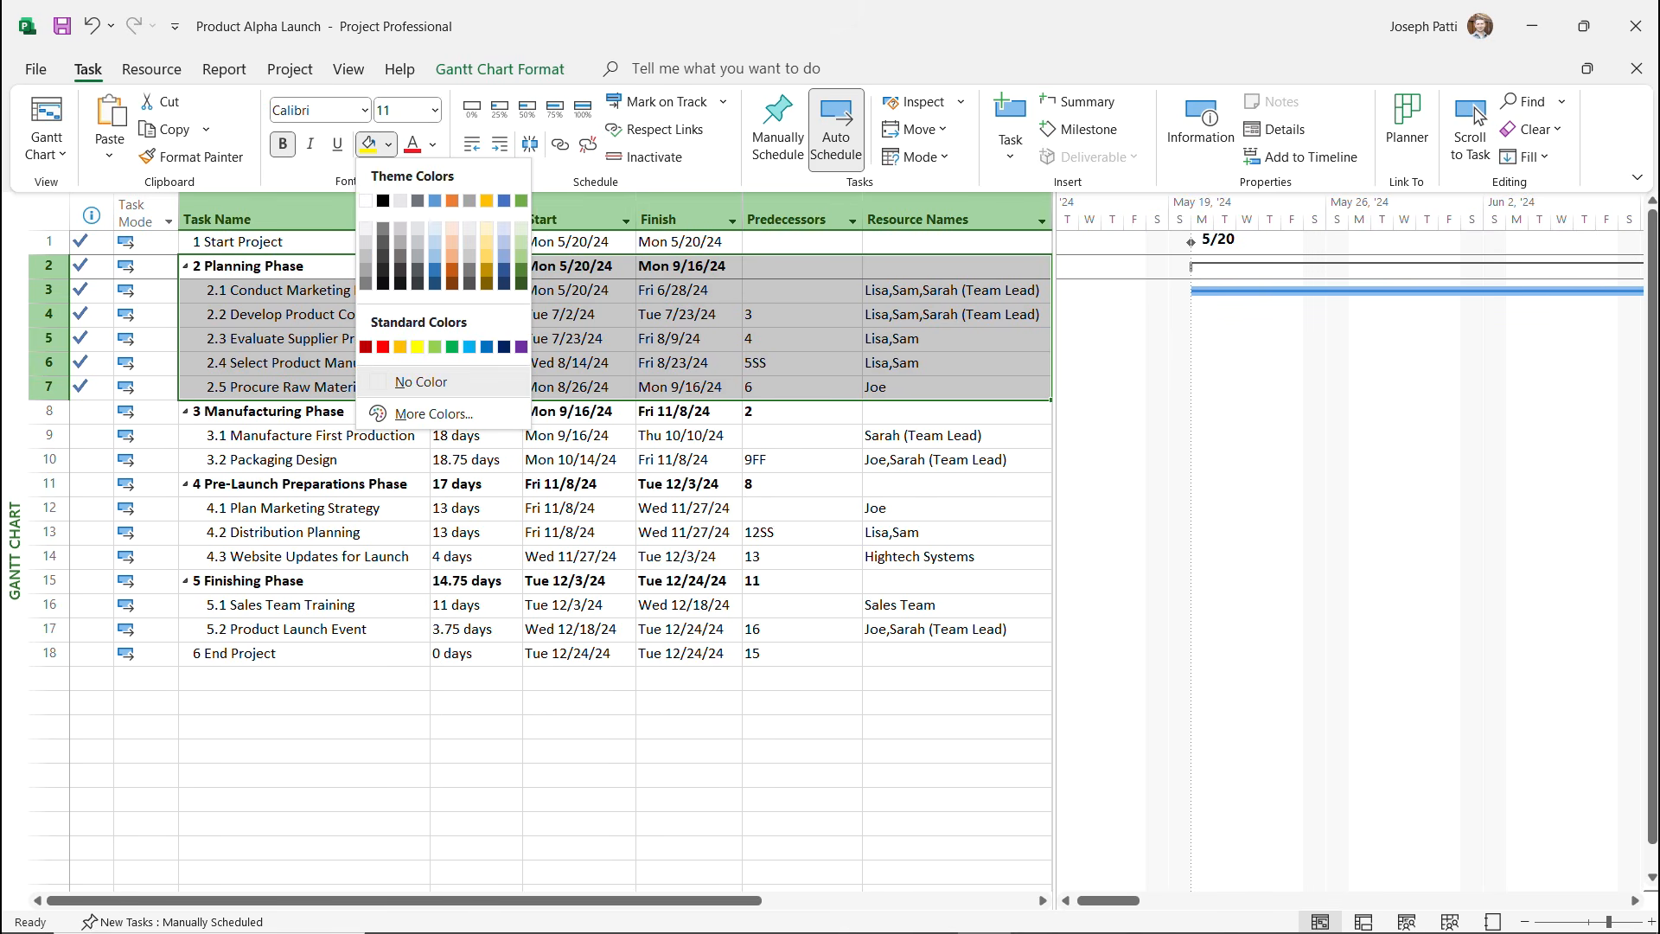
pyautogui.press('Return')
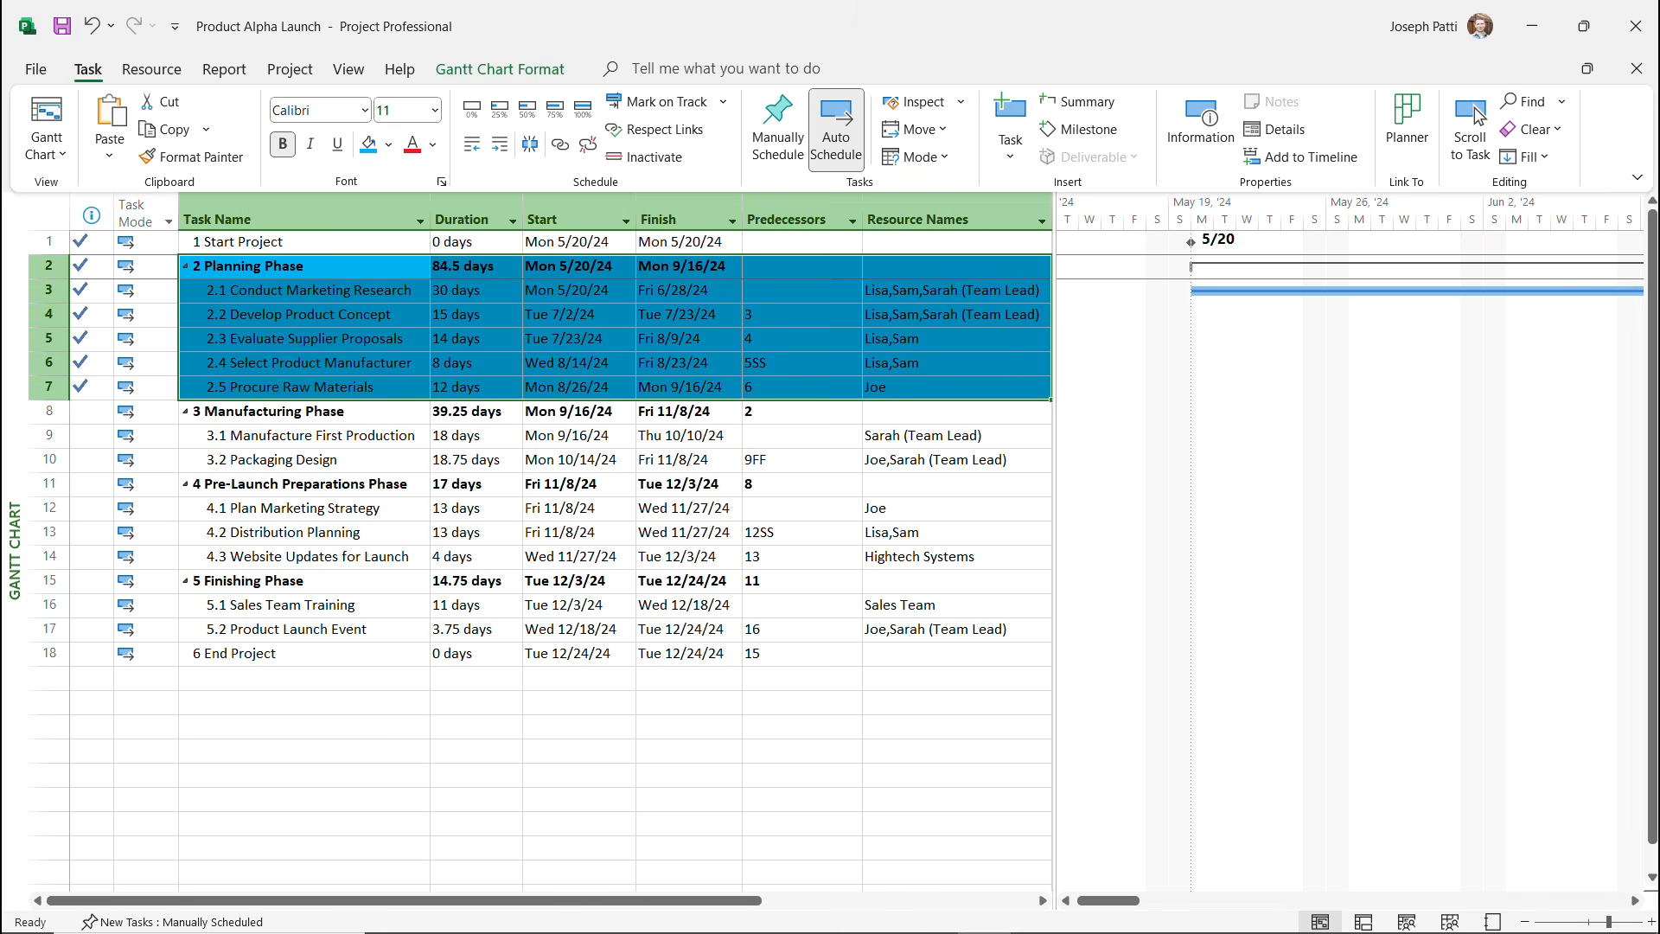
pyautogui.moveTo(302, 411); pyautogui.dragTo(951, 459)
pyautogui.click(388, 144)
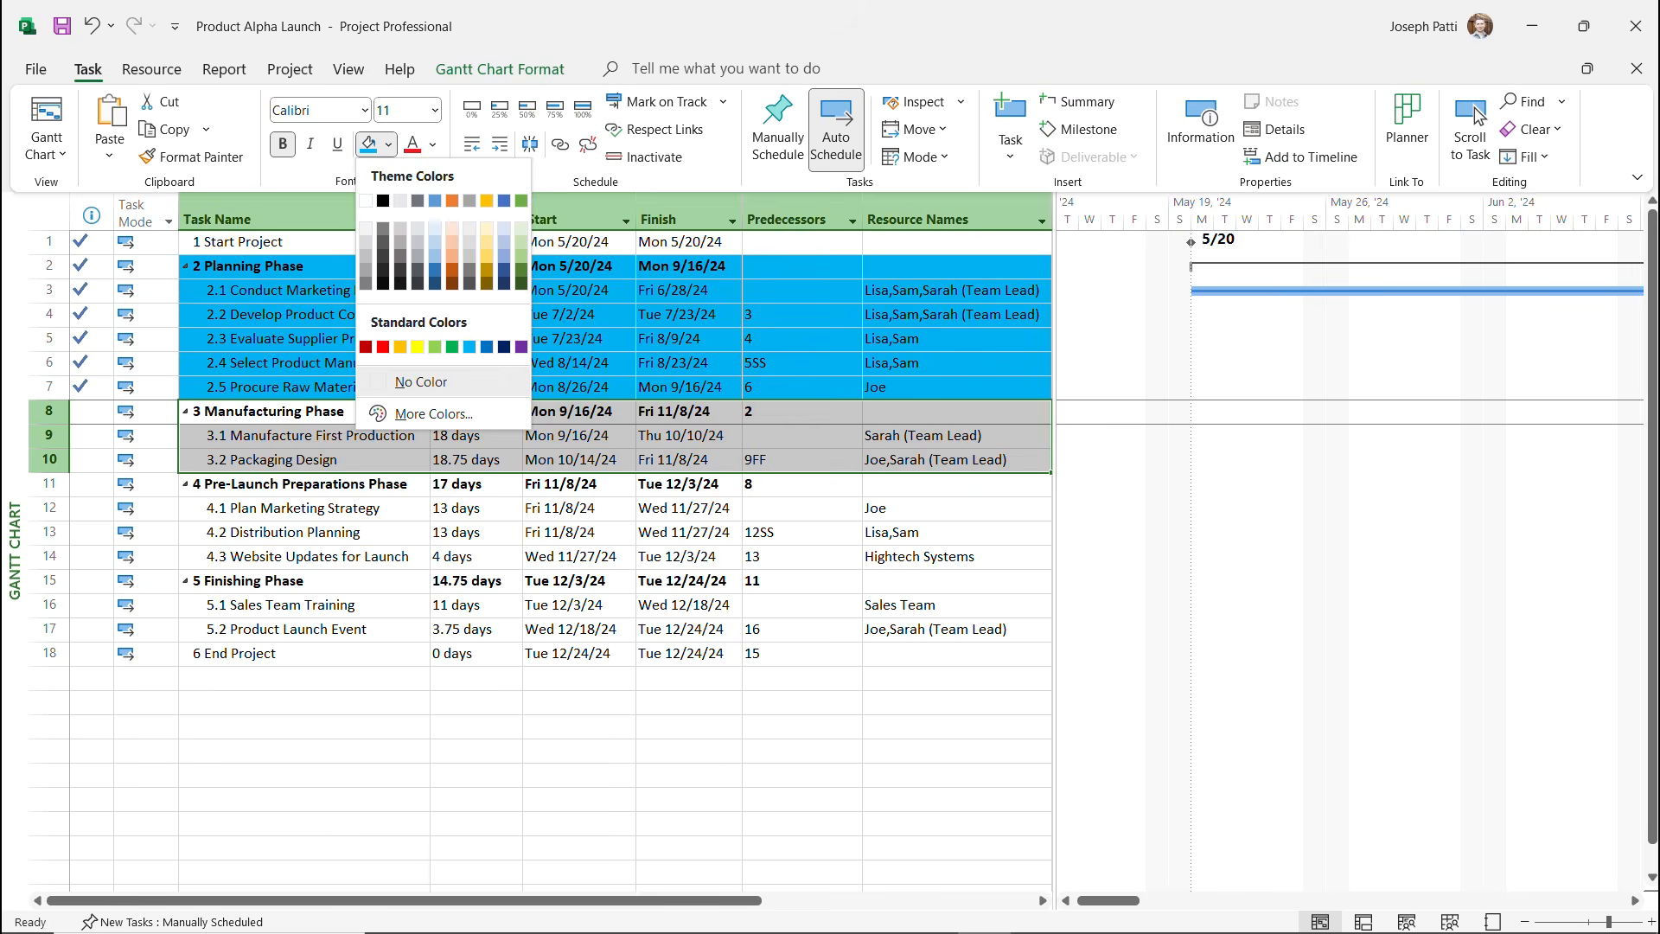
pyautogui.click(384, 347)
# Fill the Pre-Launch Preparations Phase rows (tasks 4 to 4.3) with green and the Finishing Phase rows (tasks 5 to 5.2) with orange.
pyautogui.moveTo(302, 484); pyautogui.dragTo(951, 556)
pyautogui.click(388, 144)
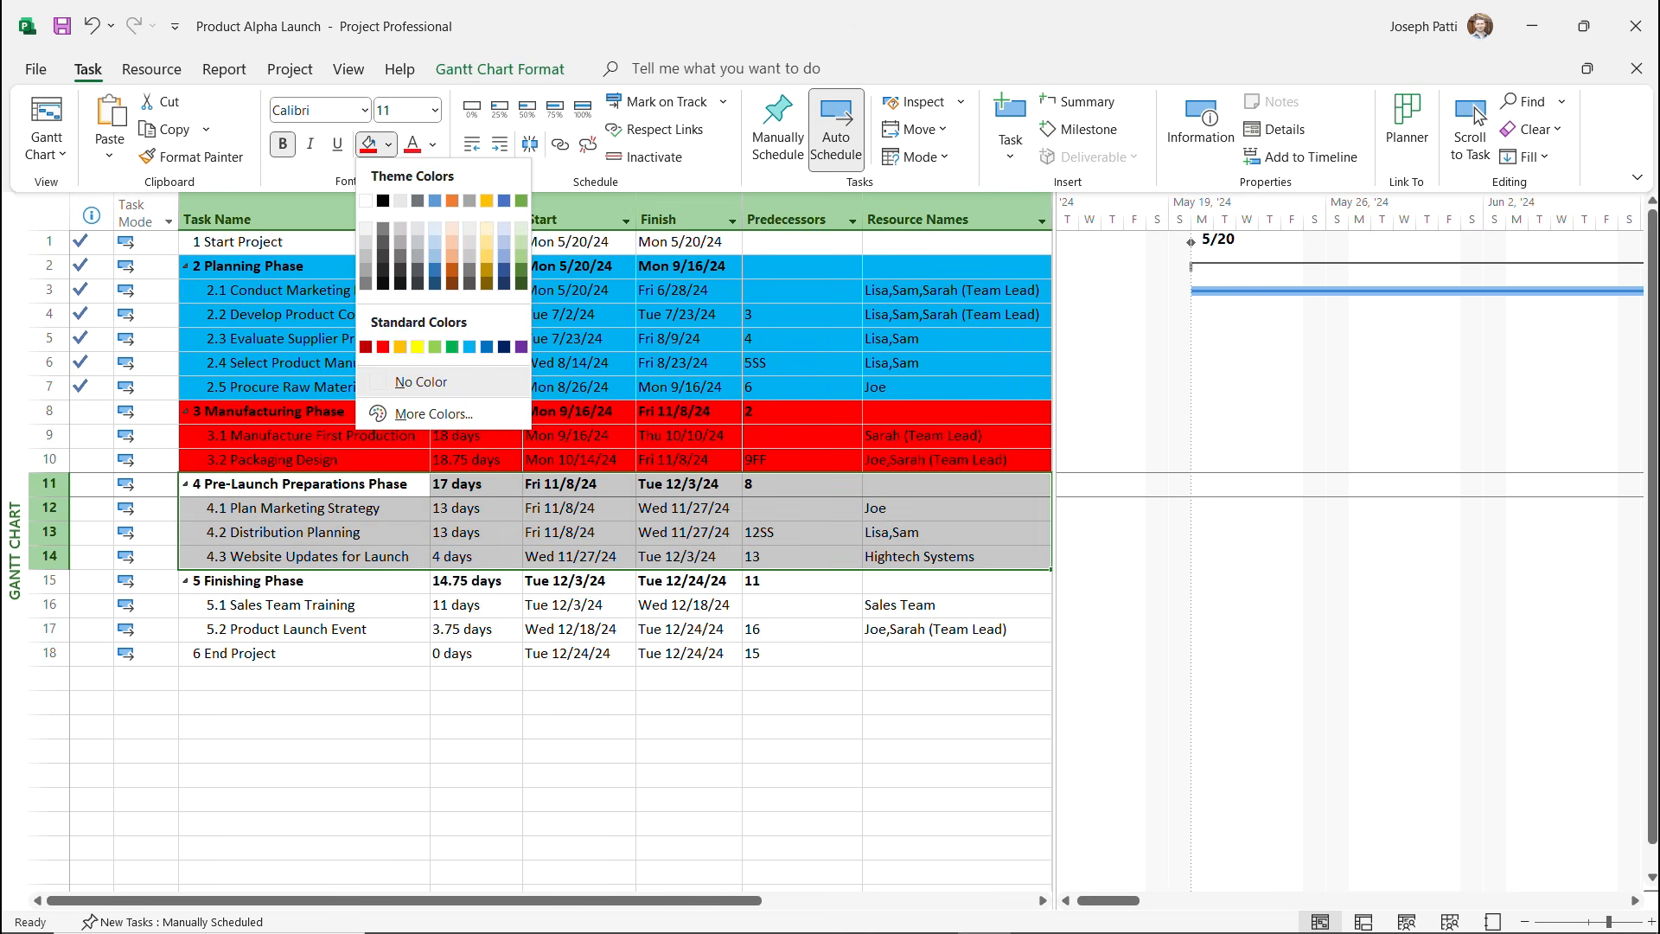
pyautogui.click(452, 348)
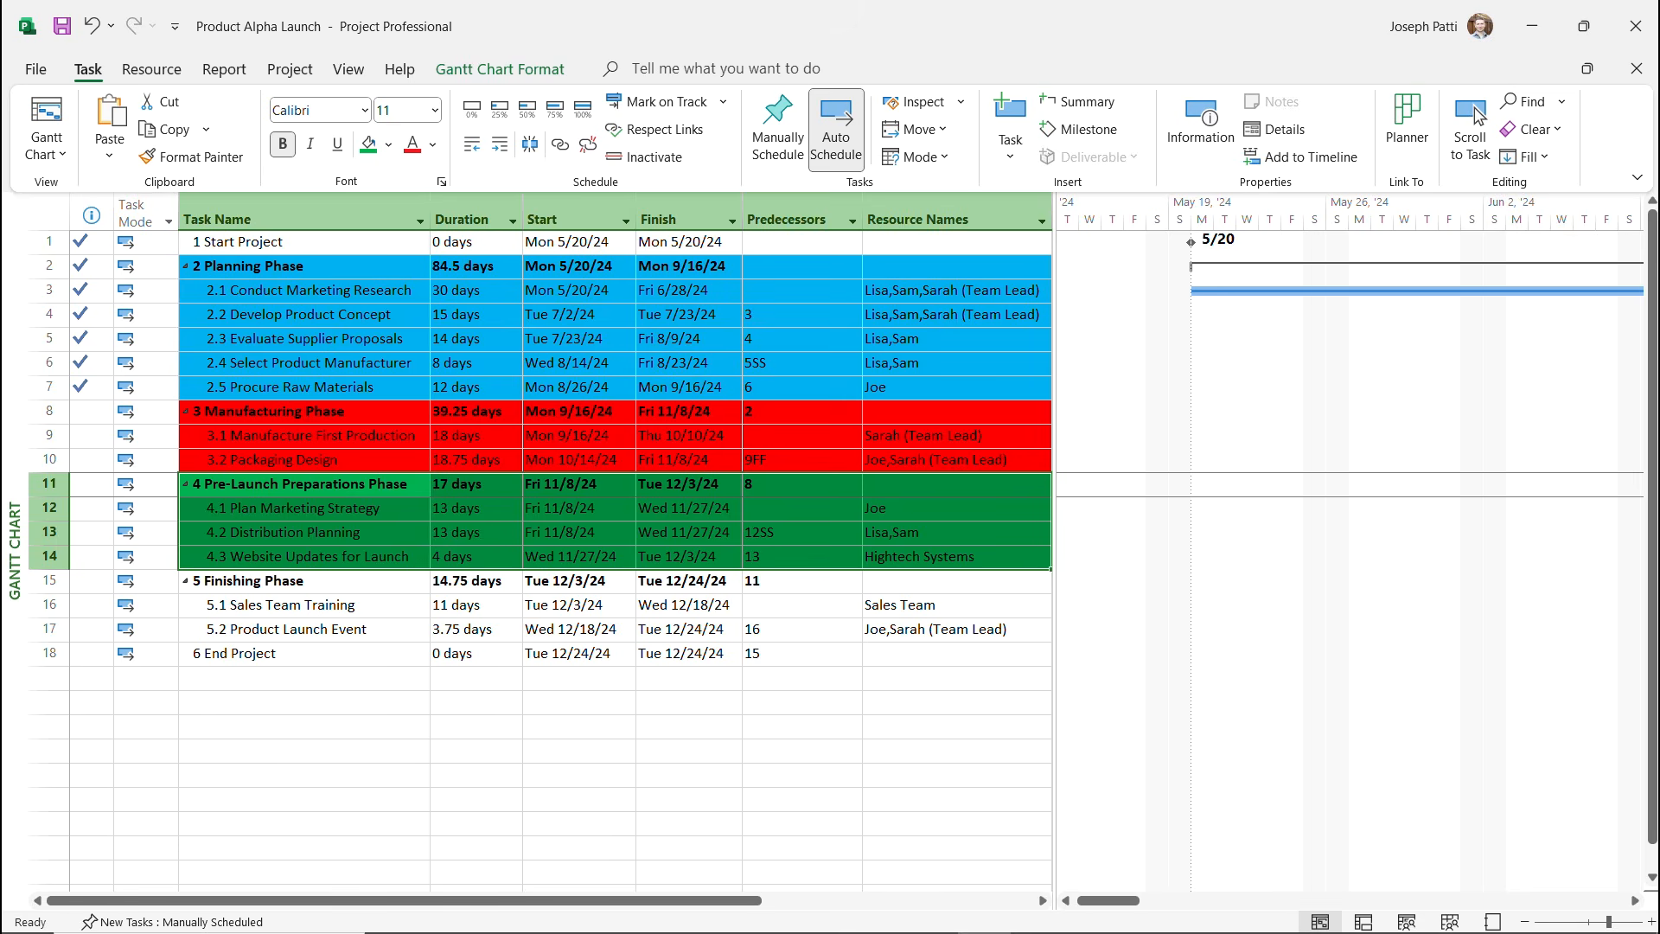
pyautogui.moveTo(302, 580); pyautogui.dragTo(950, 628)
pyautogui.click(388, 145)
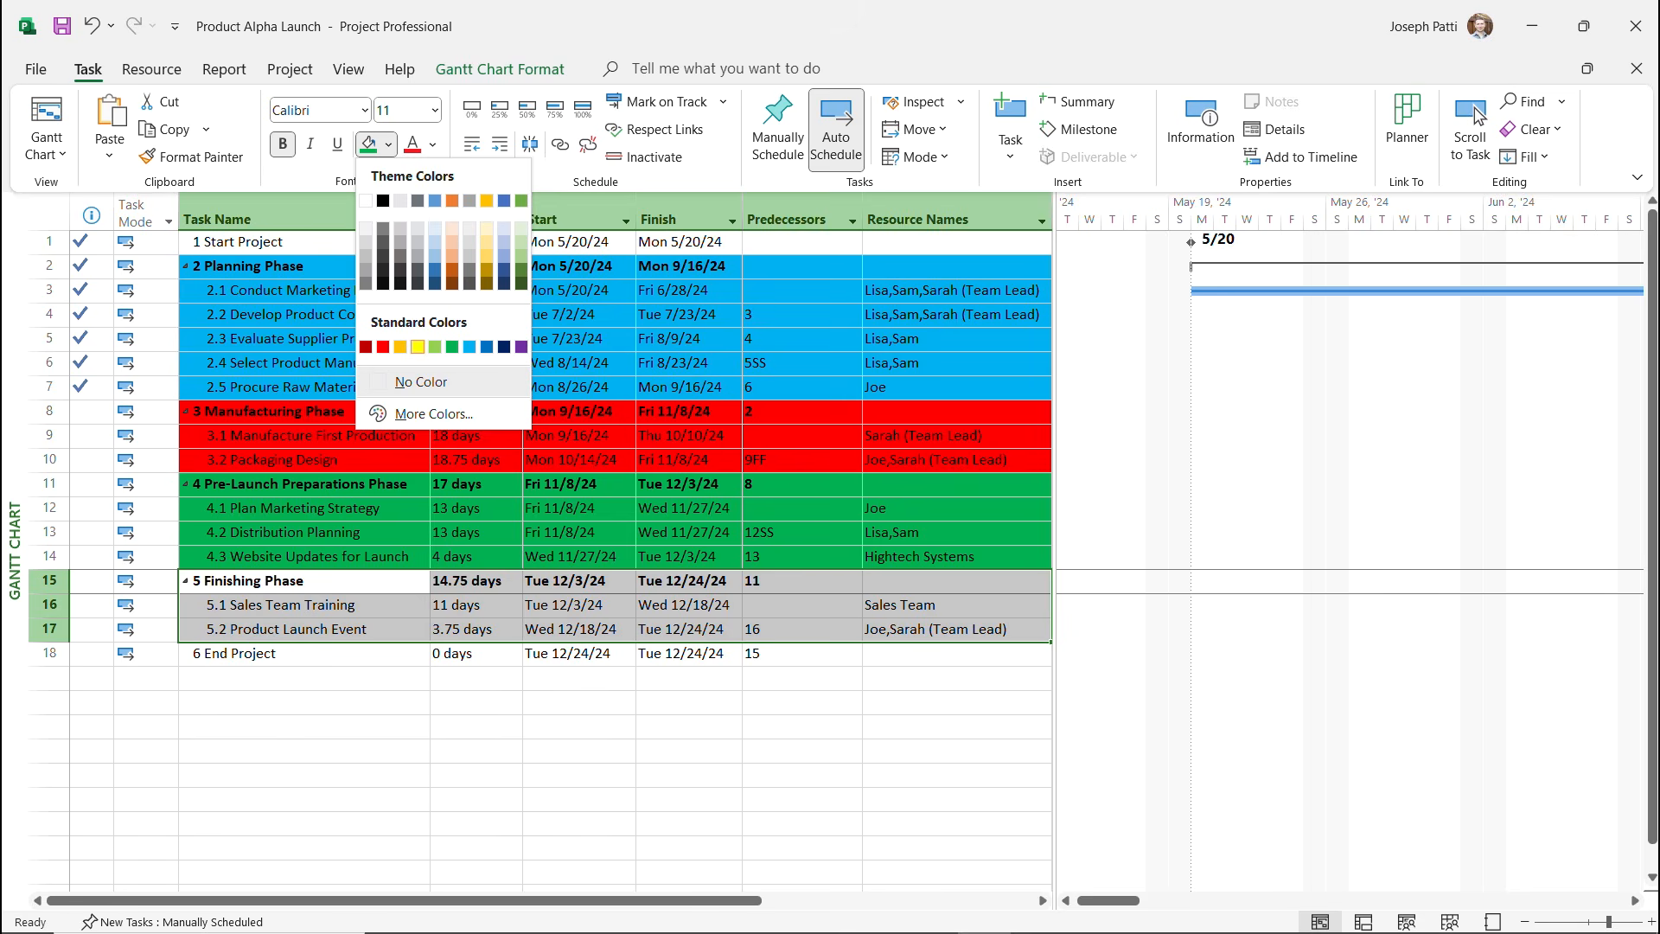
pyautogui.press('Left')
pyautogui.press('Return')
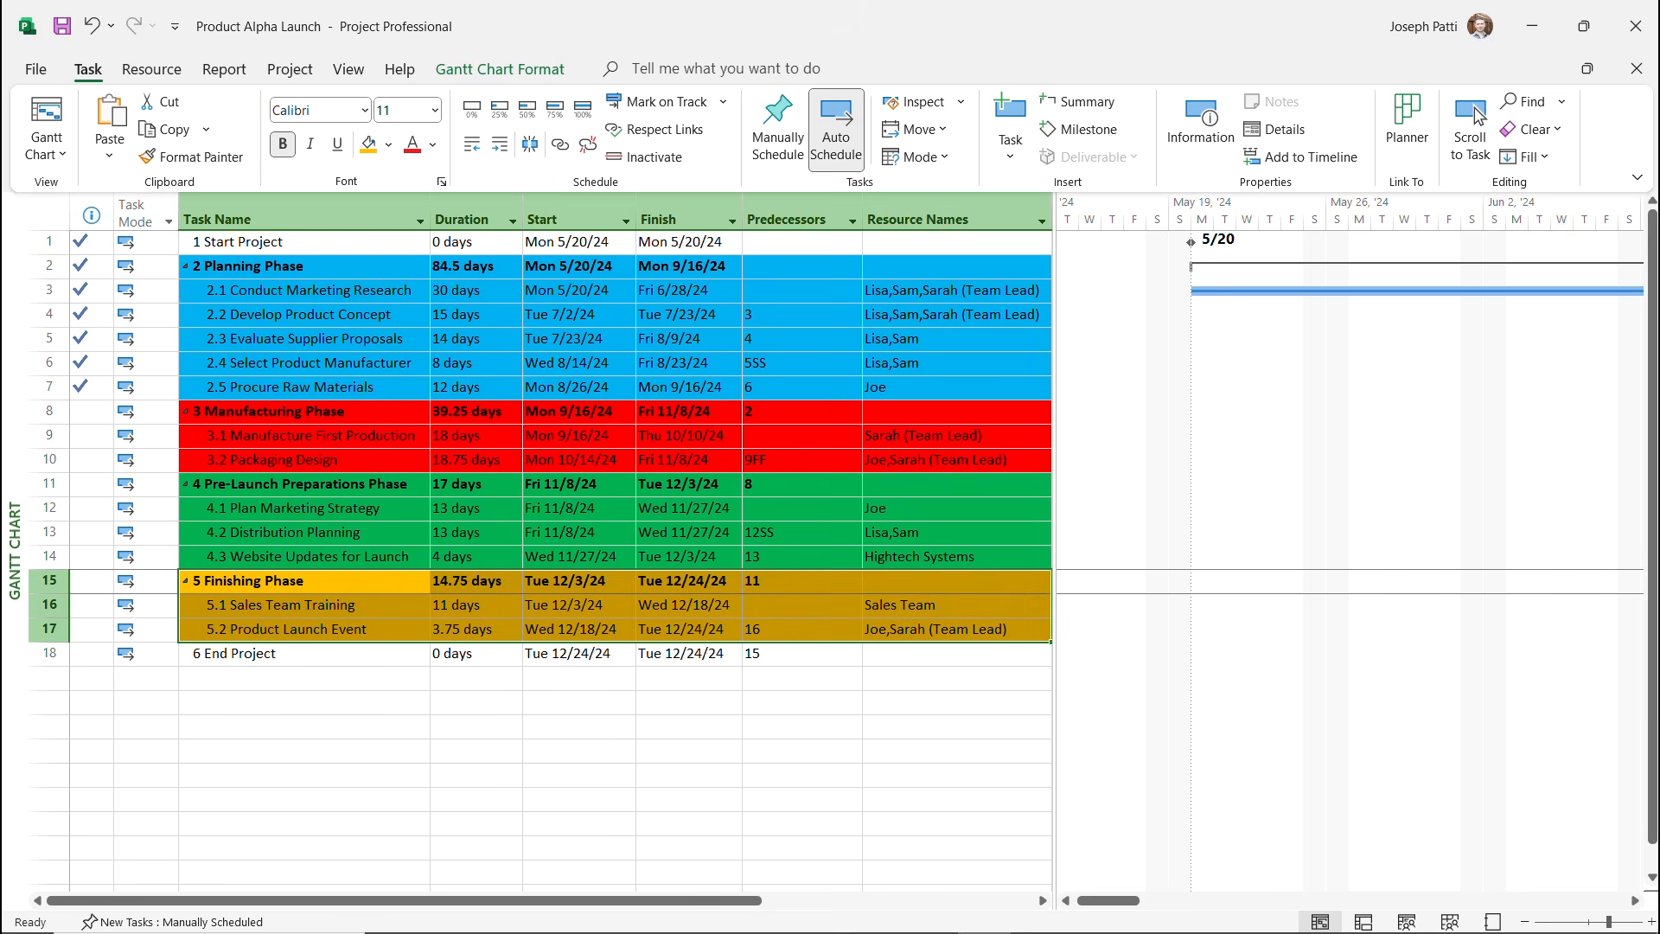
# Clear the Finishing Phase selection and widen the task table until the Add New Column heading is fully exposed.
pyautogui.click(304, 751)
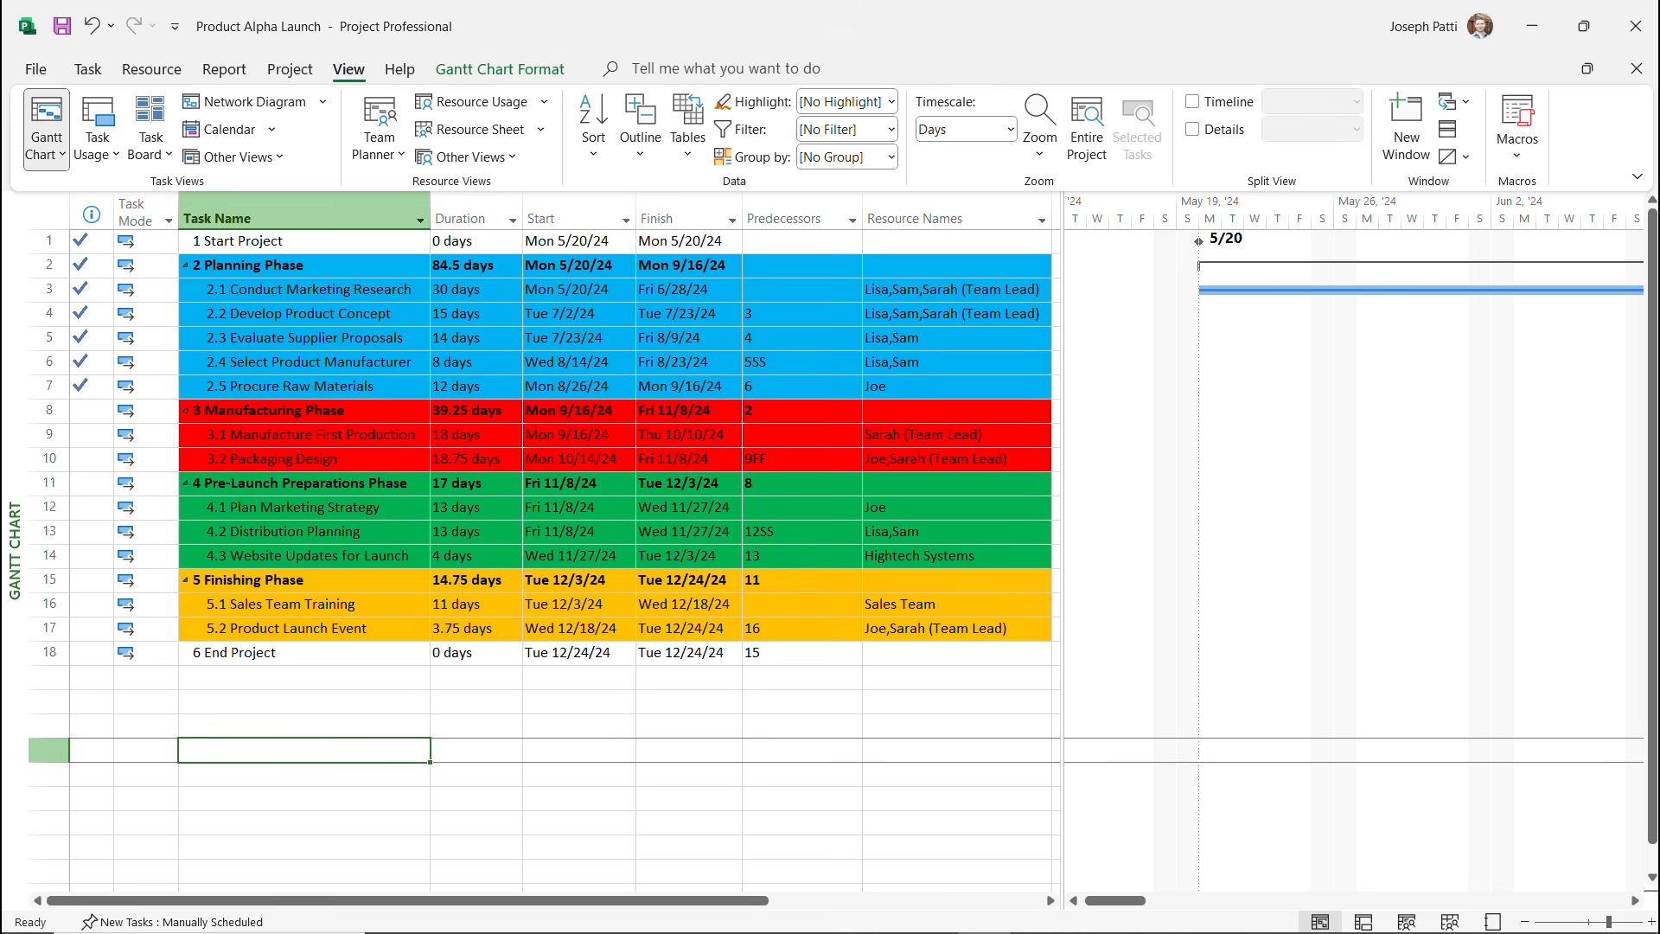
pyautogui.moveTo(1062, 605); pyautogui.dragTo(851, 605)
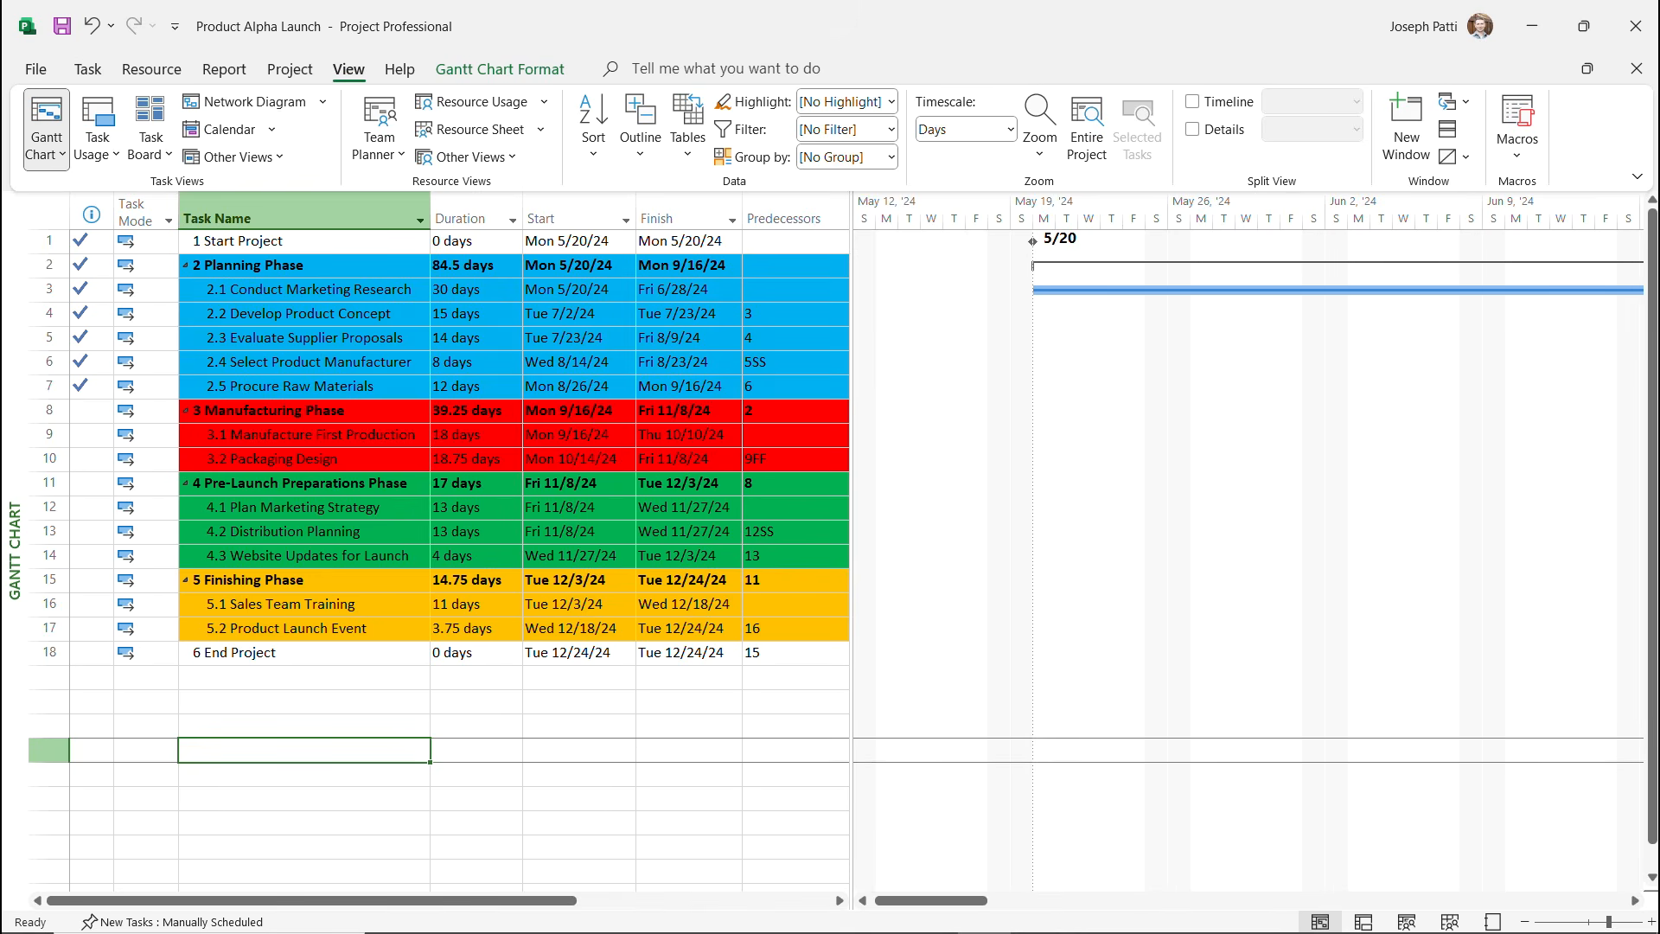
pyautogui.moveTo(931, 899)
pyautogui.mouseDown()
pyautogui.moveTo(1235, 900)
pyautogui.moveTo(928, 900)
pyautogui.mouseUp()
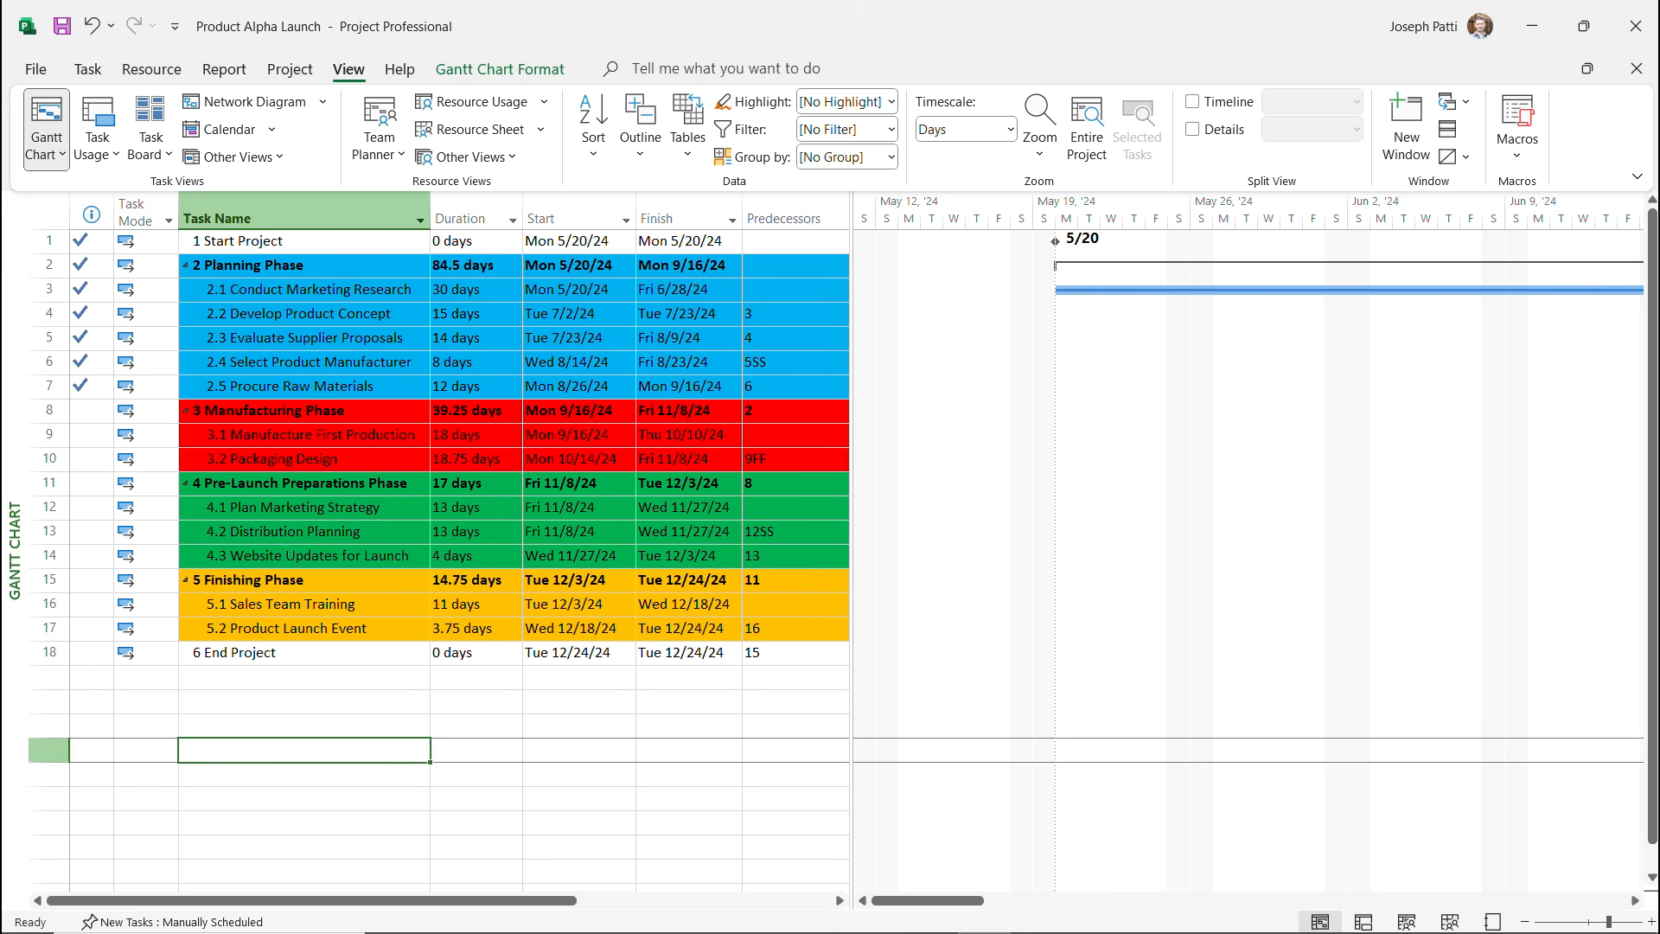
pyautogui.moveTo(851, 605); pyautogui.dragTo(1434, 606)
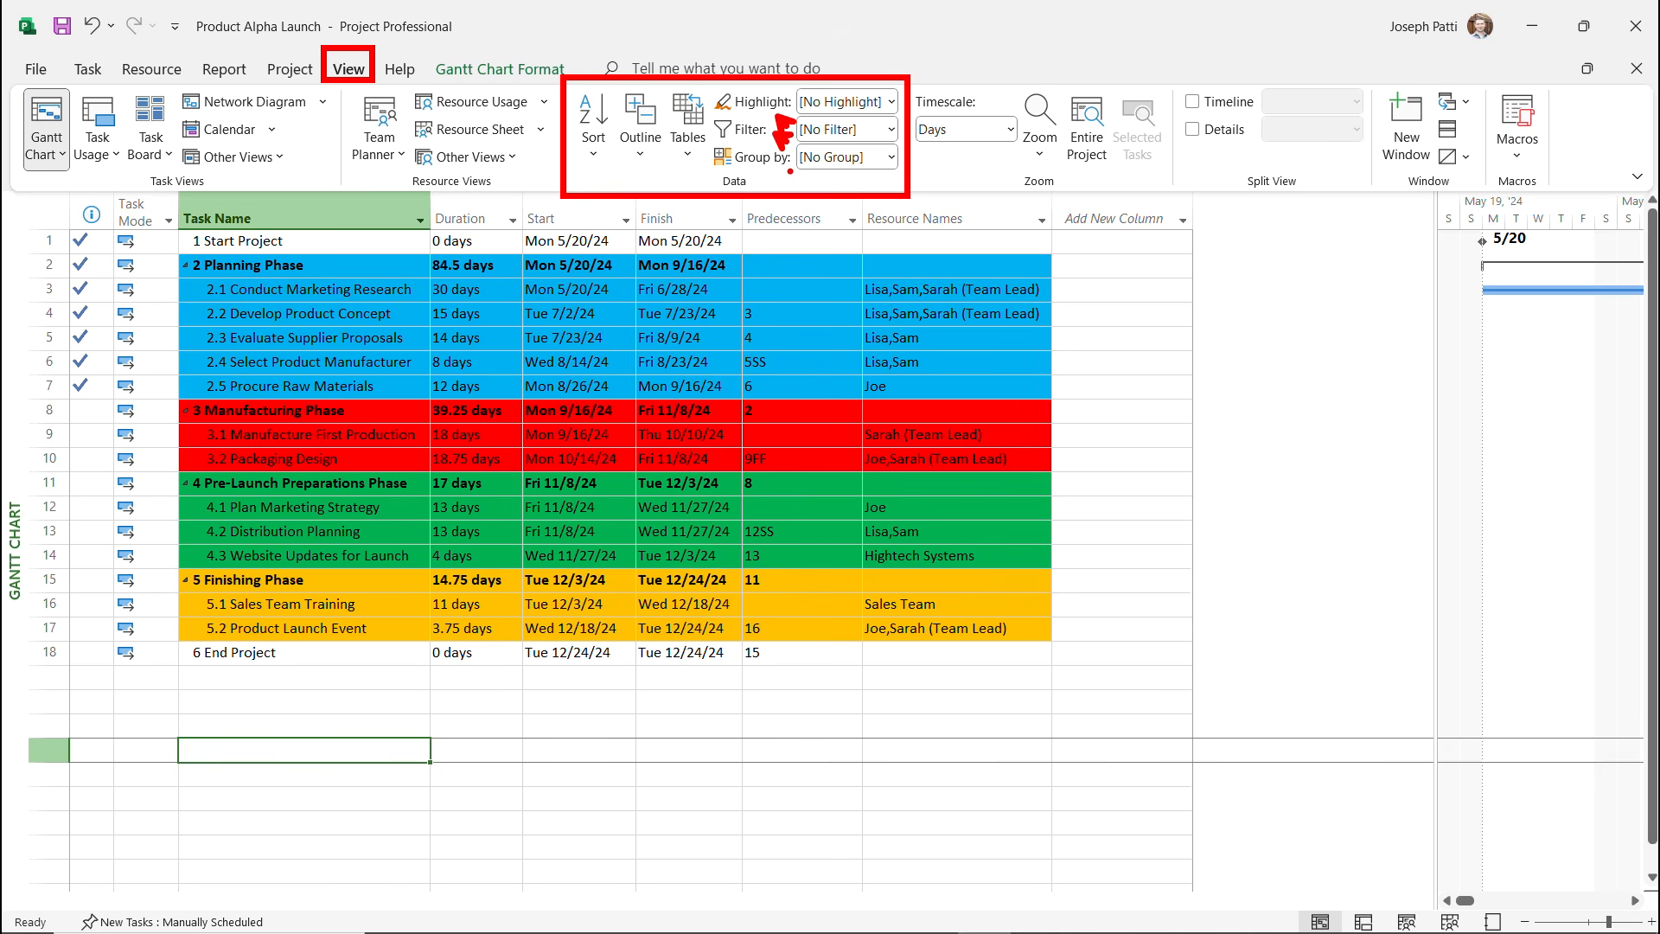
# Group the tasks by Duration, review the grouped list, and return it to No Group.
pyautogui.click(890, 157)
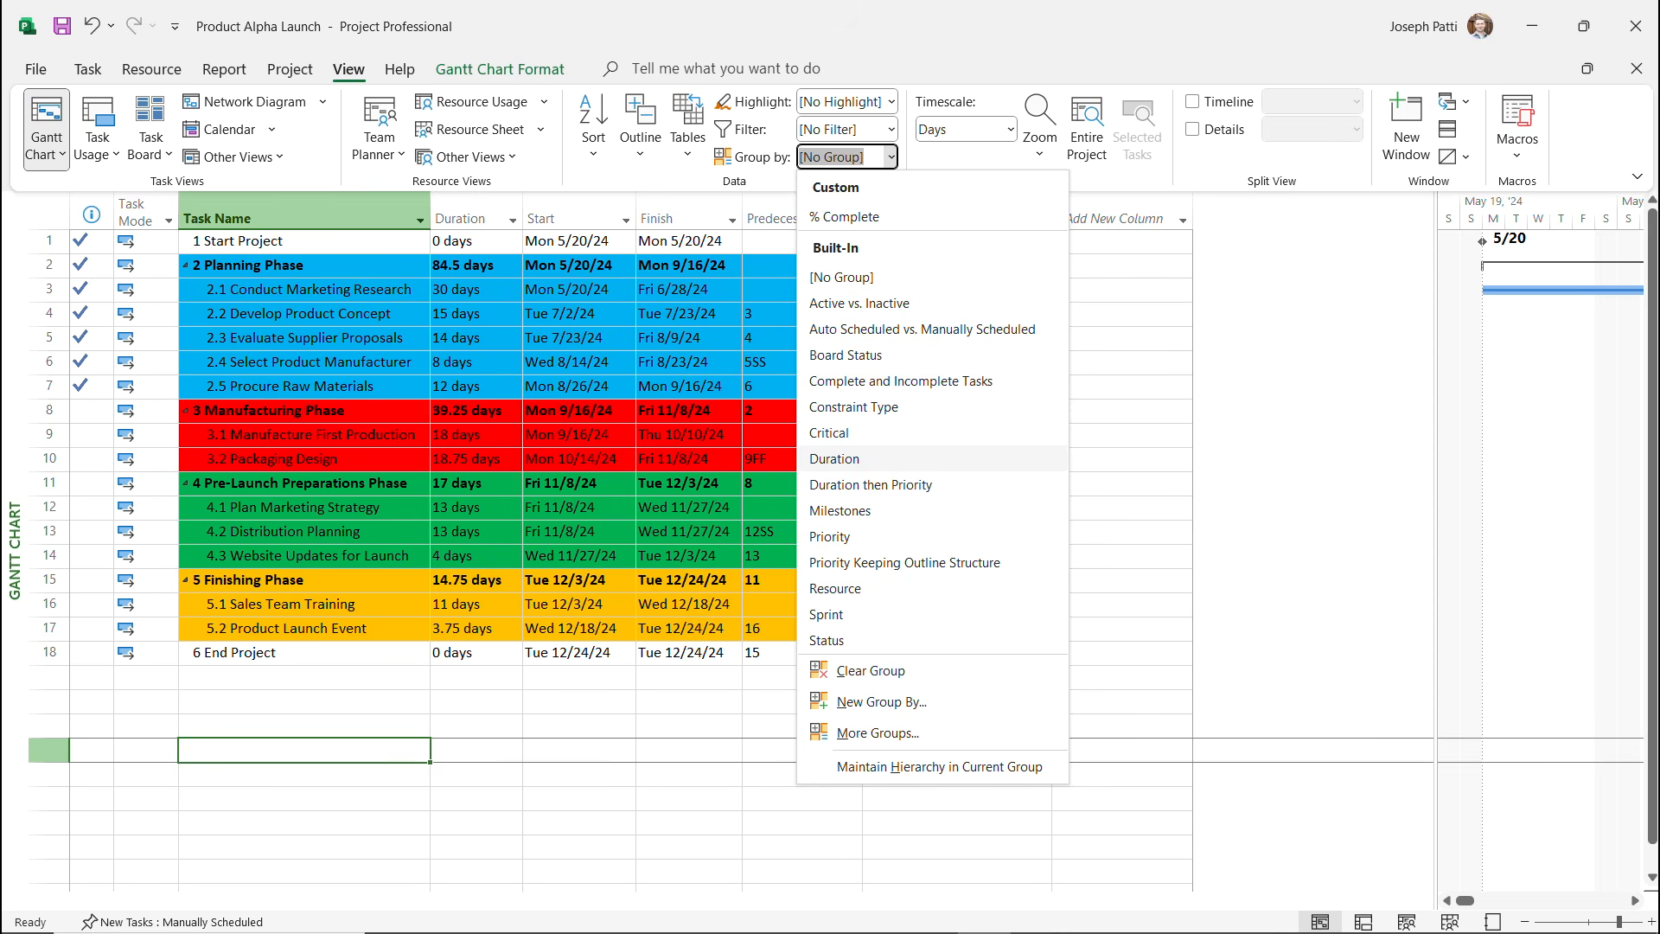
pyautogui.click(834, 458)
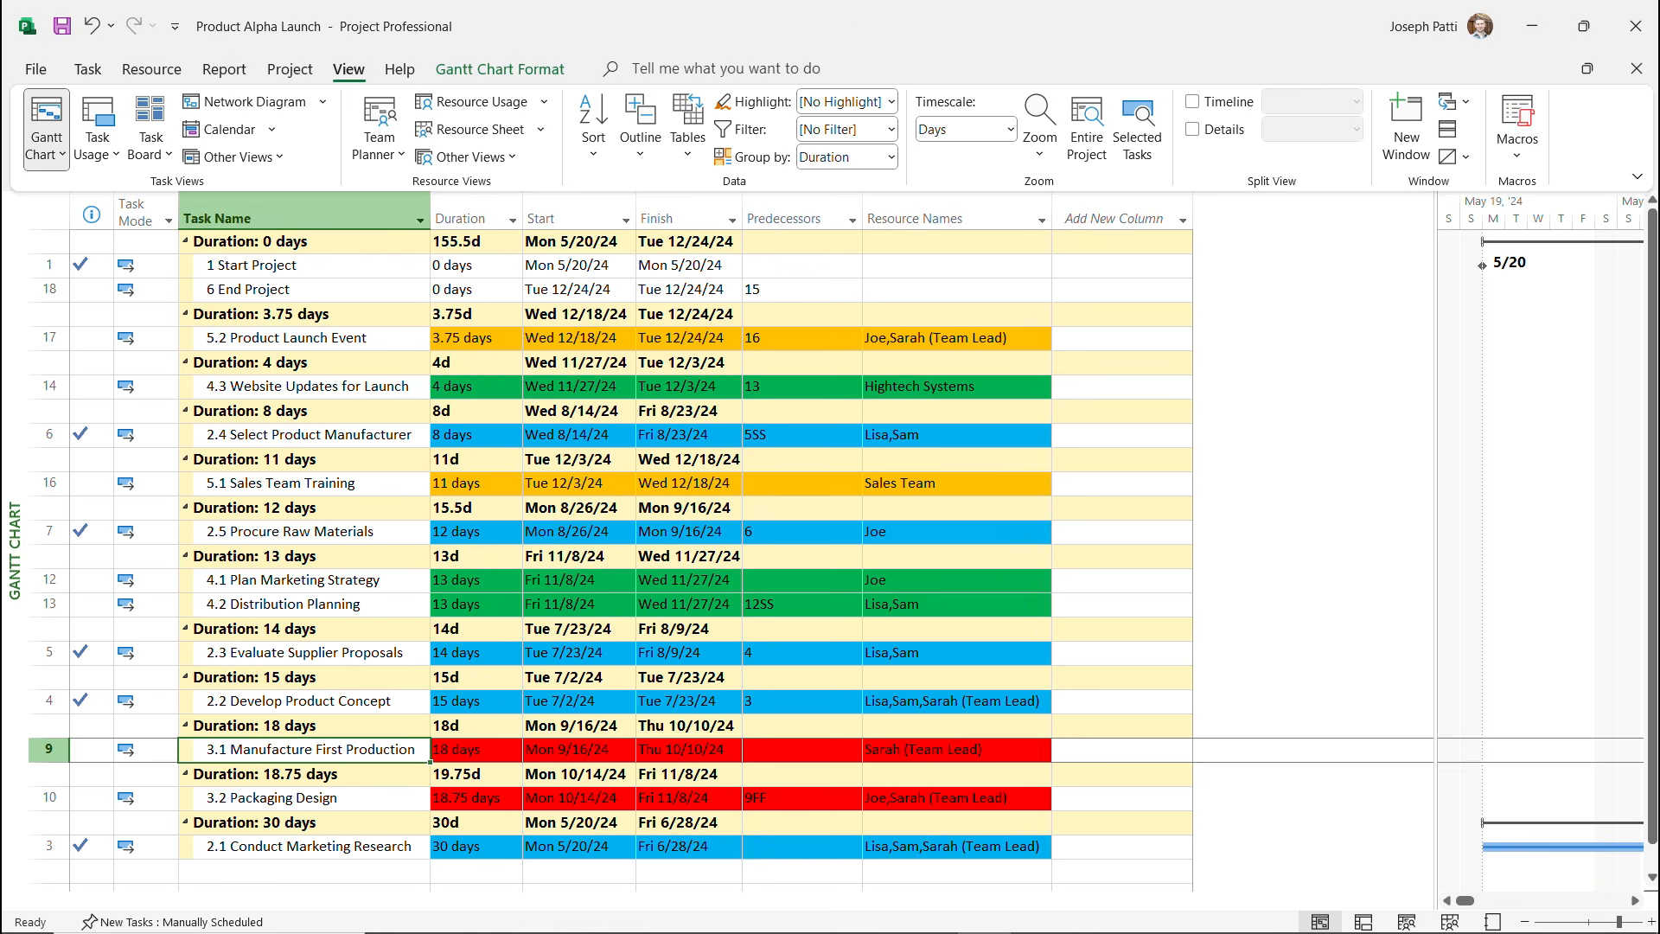
pyautogui.scroll(-2, 683, 545)
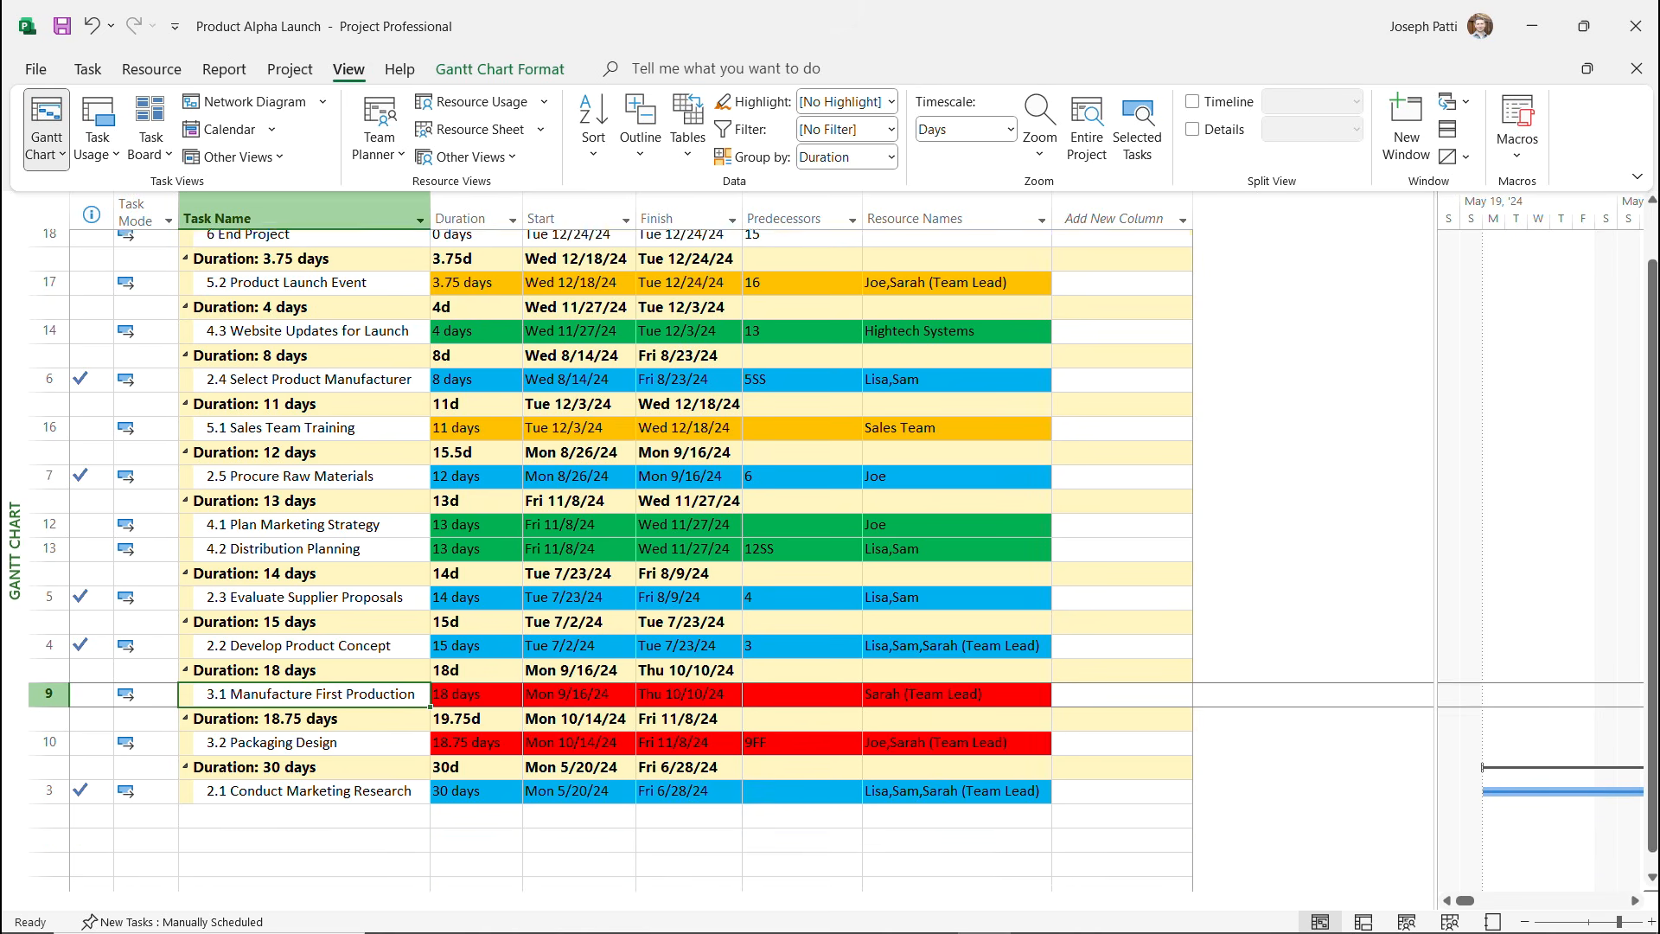
pyautogui.scroll(2, 683, 545)
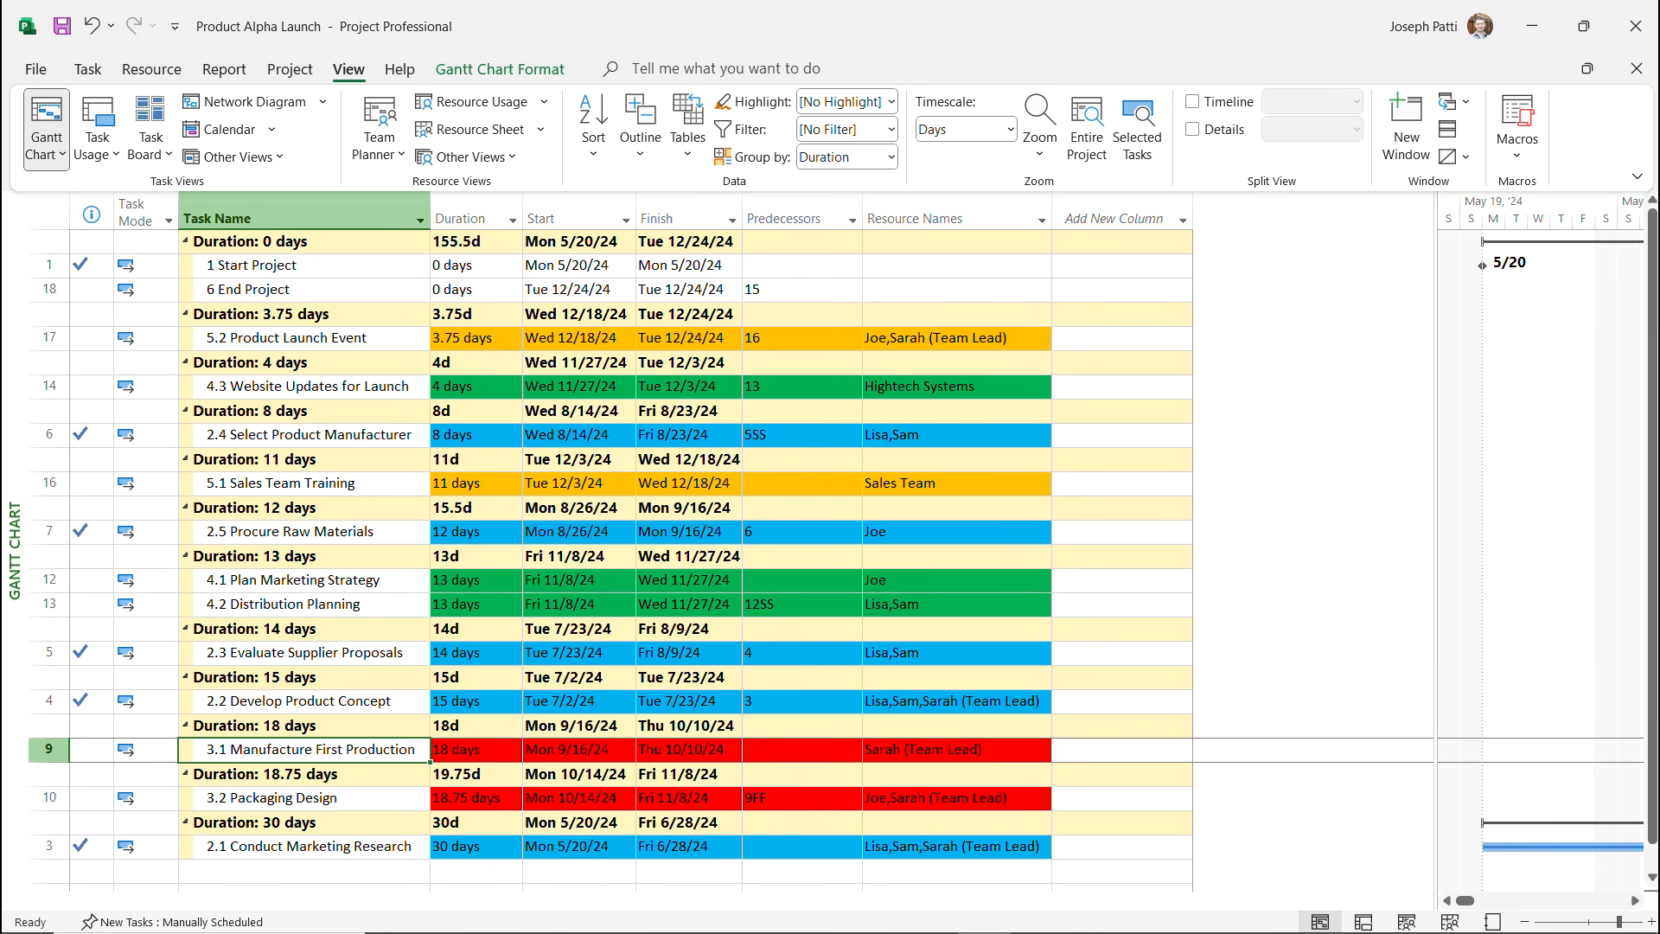
pyautogui.moveTo(1438, 553); pyautogui.dragTo(1075, 553)
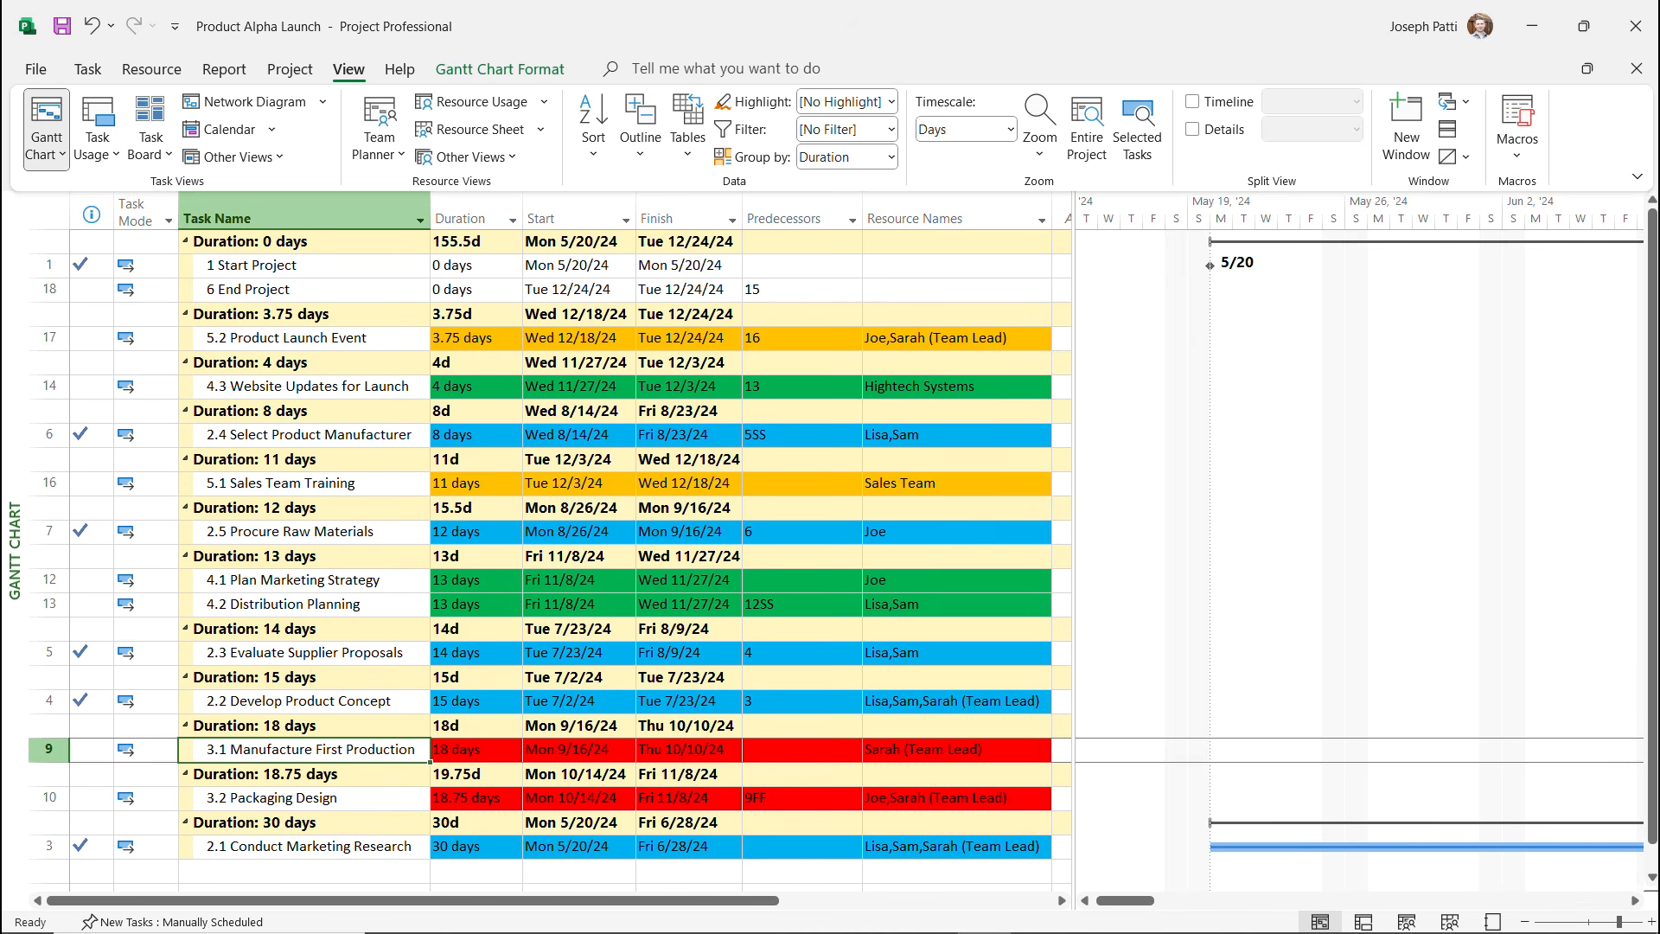
pyautogui.moveTo(1124, 900)
pyautogui.mouseDown()
pyautogui.moveTo(1597, 900)
pyautogui.moveTo(1122, 900)
pyautogui.mouseUp()
pyautogui.moveTo(1073, 519); pyautogui.dragTo(1505, 519)
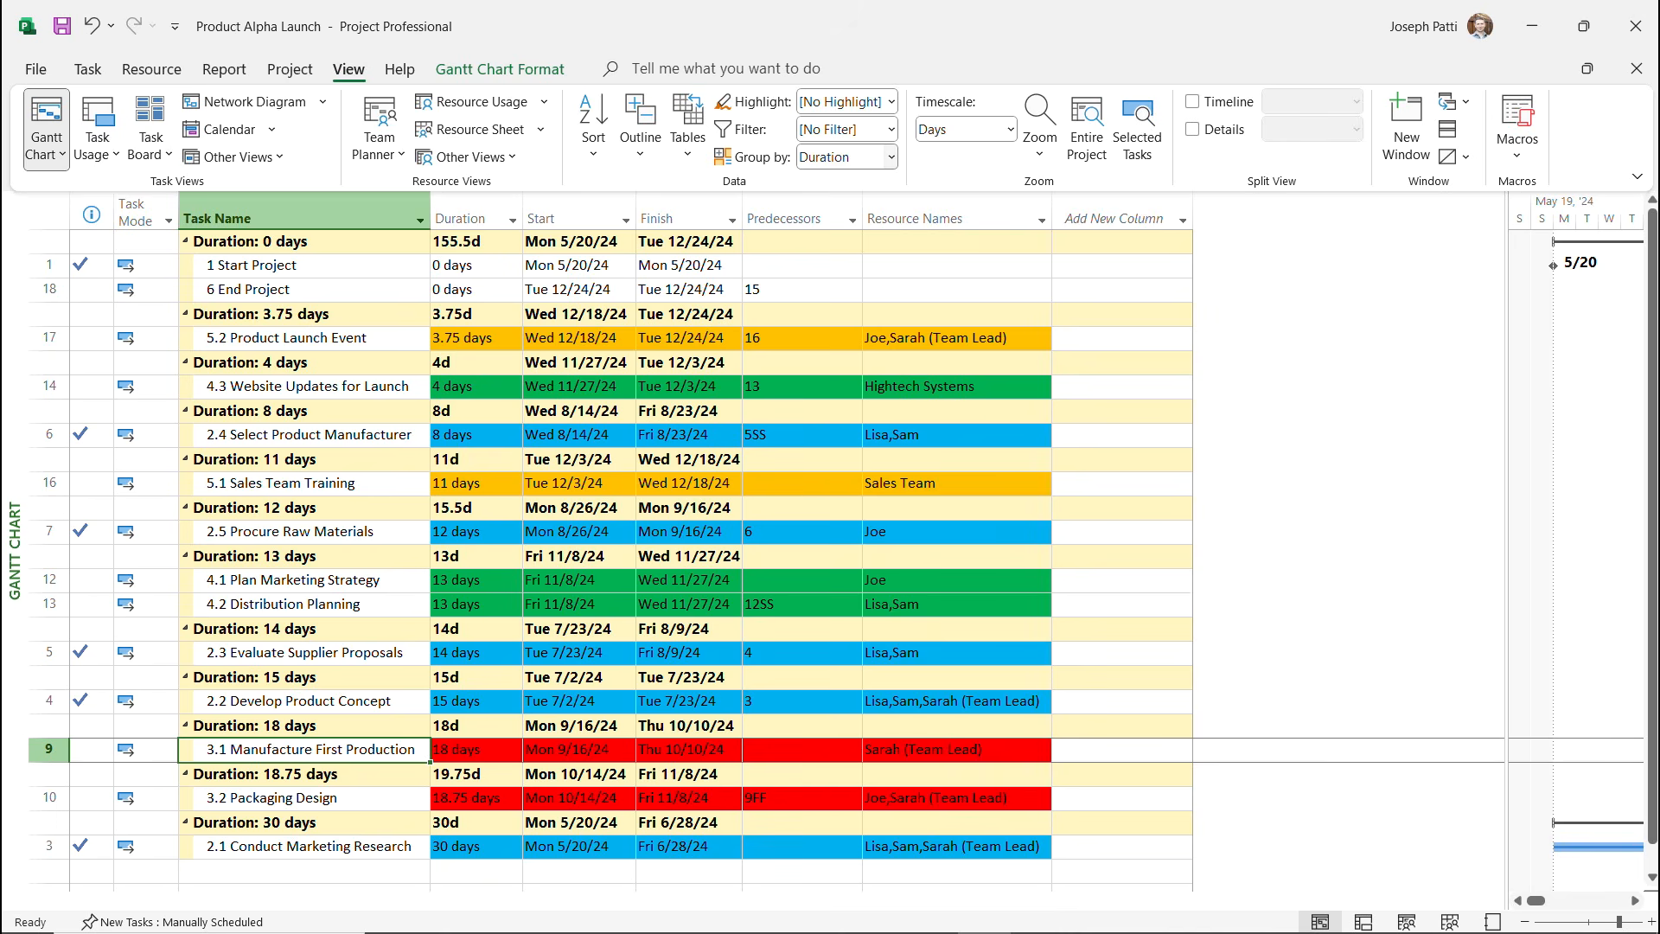
pyautogui.click(890, 156)
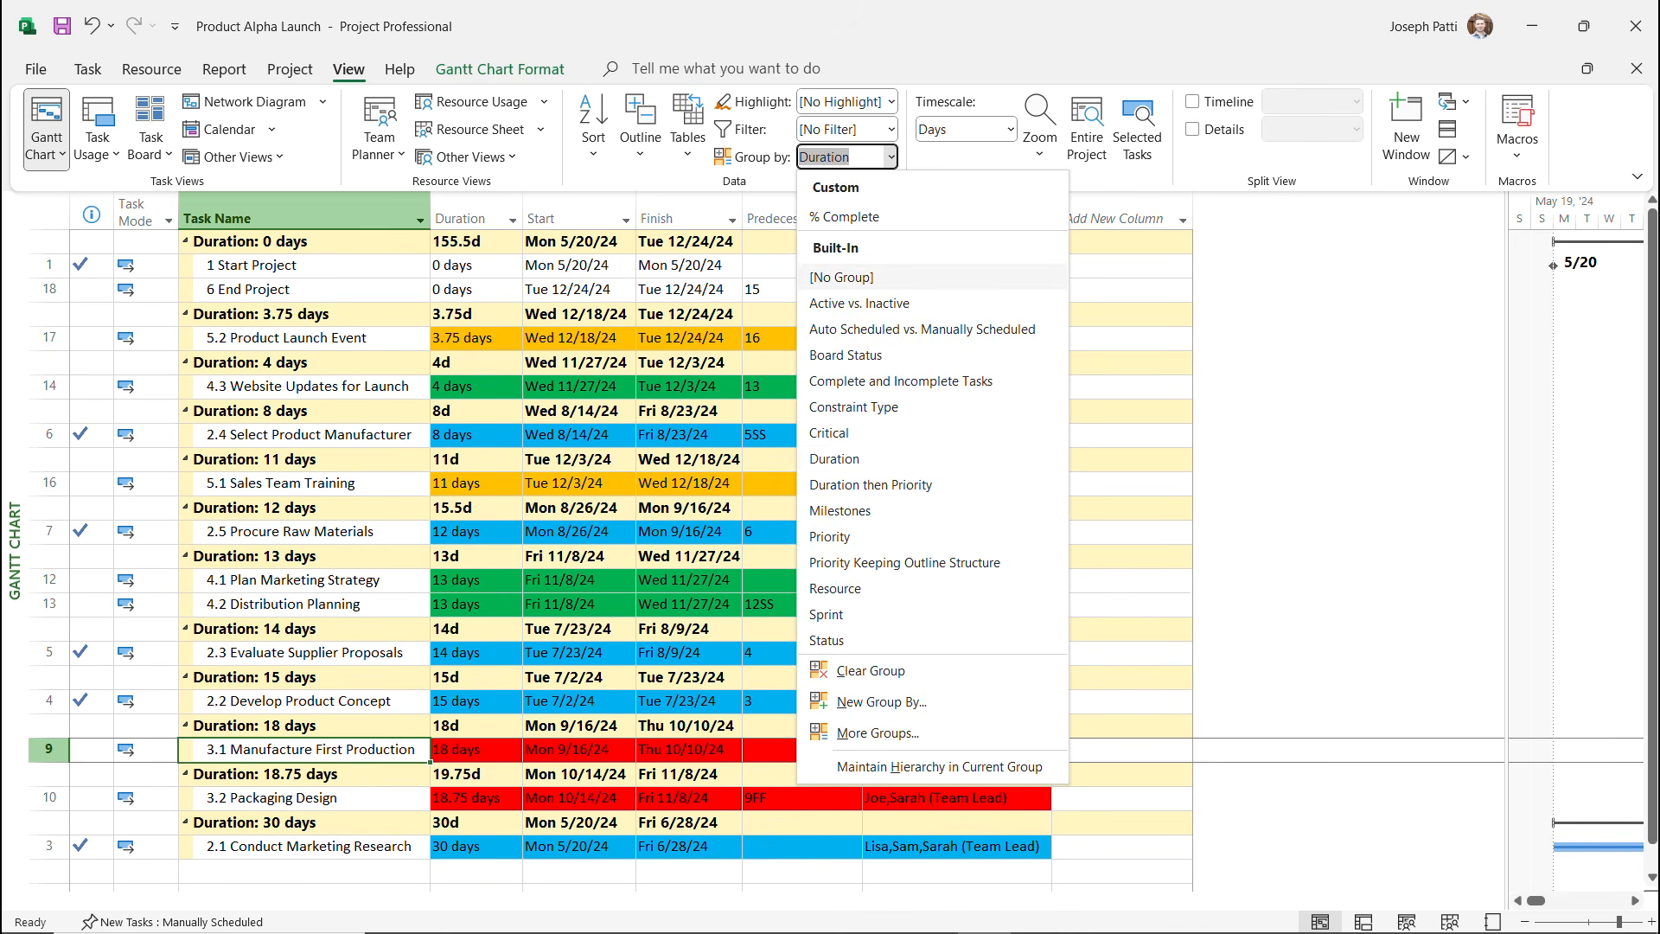
pyautogui.click(841, 276)
# Group the tasks by Resource and return the list to No Group.
pyautogui.click(890, 157)
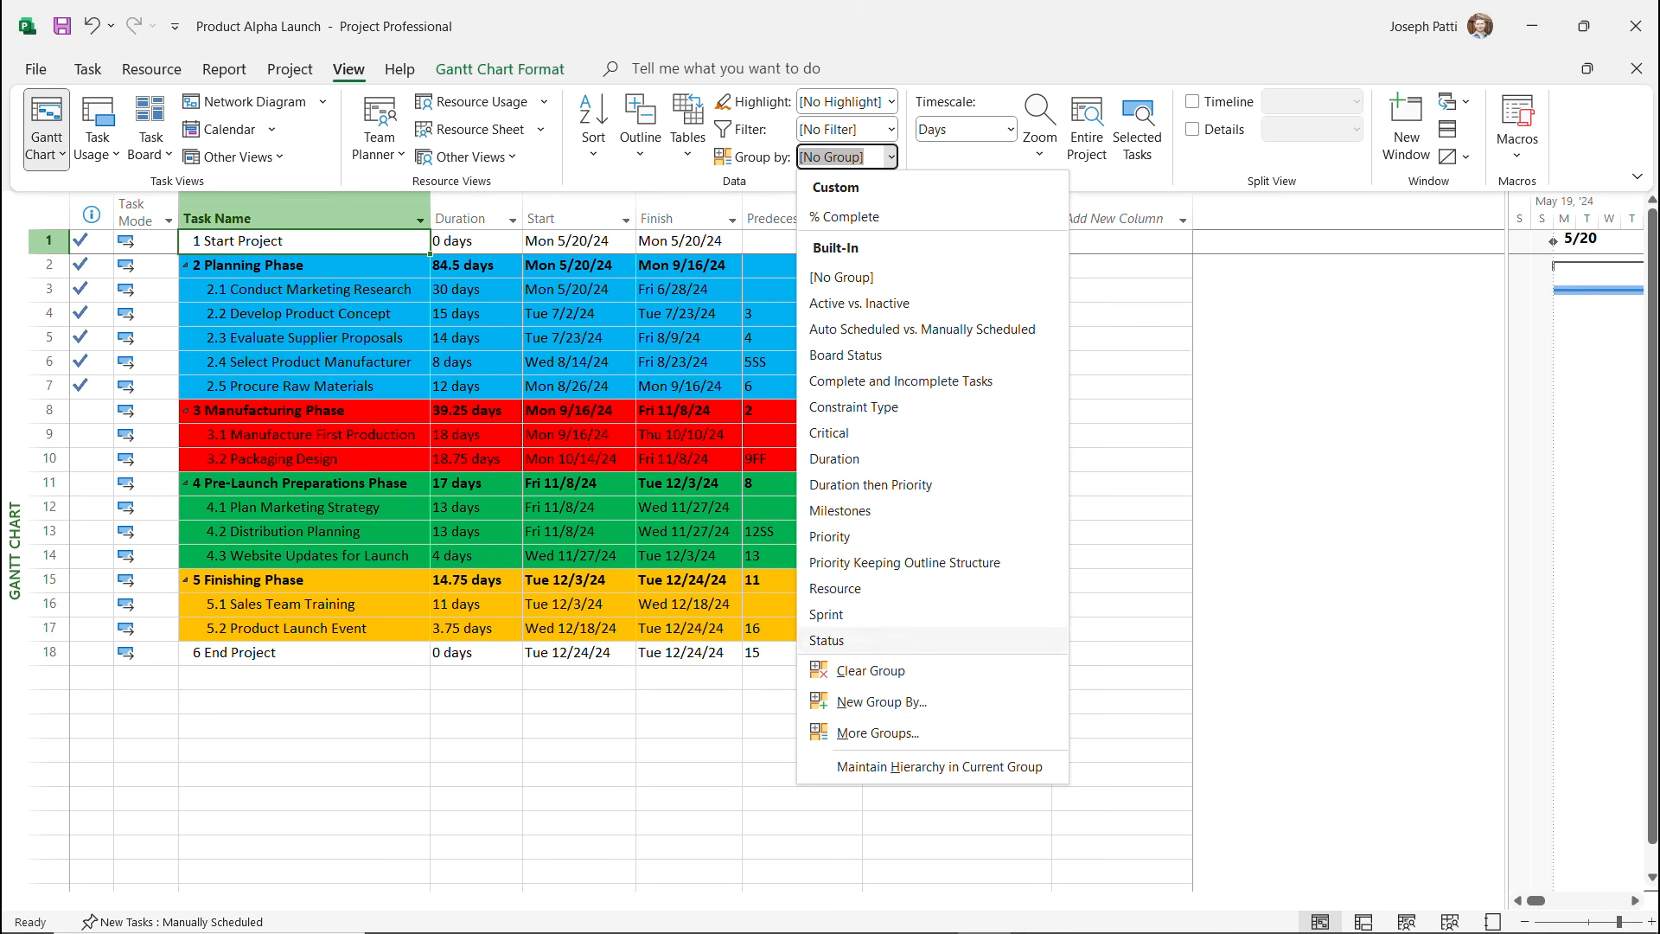
pyautogui.click(835, 588)
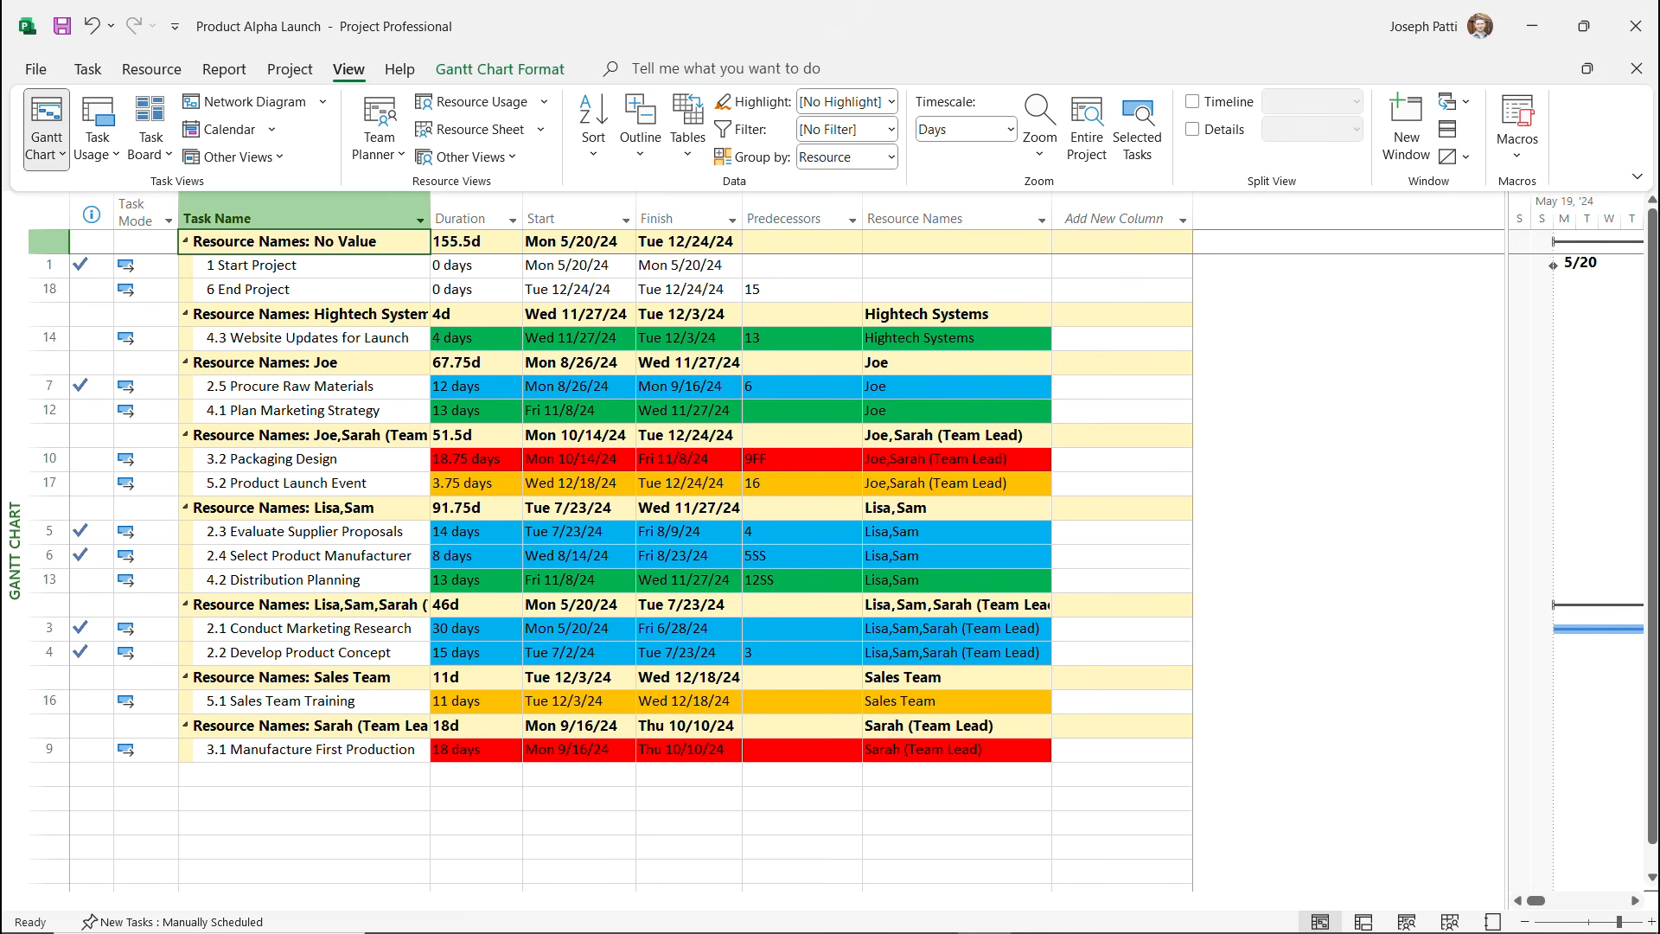
pyautogui.click(890, 156)
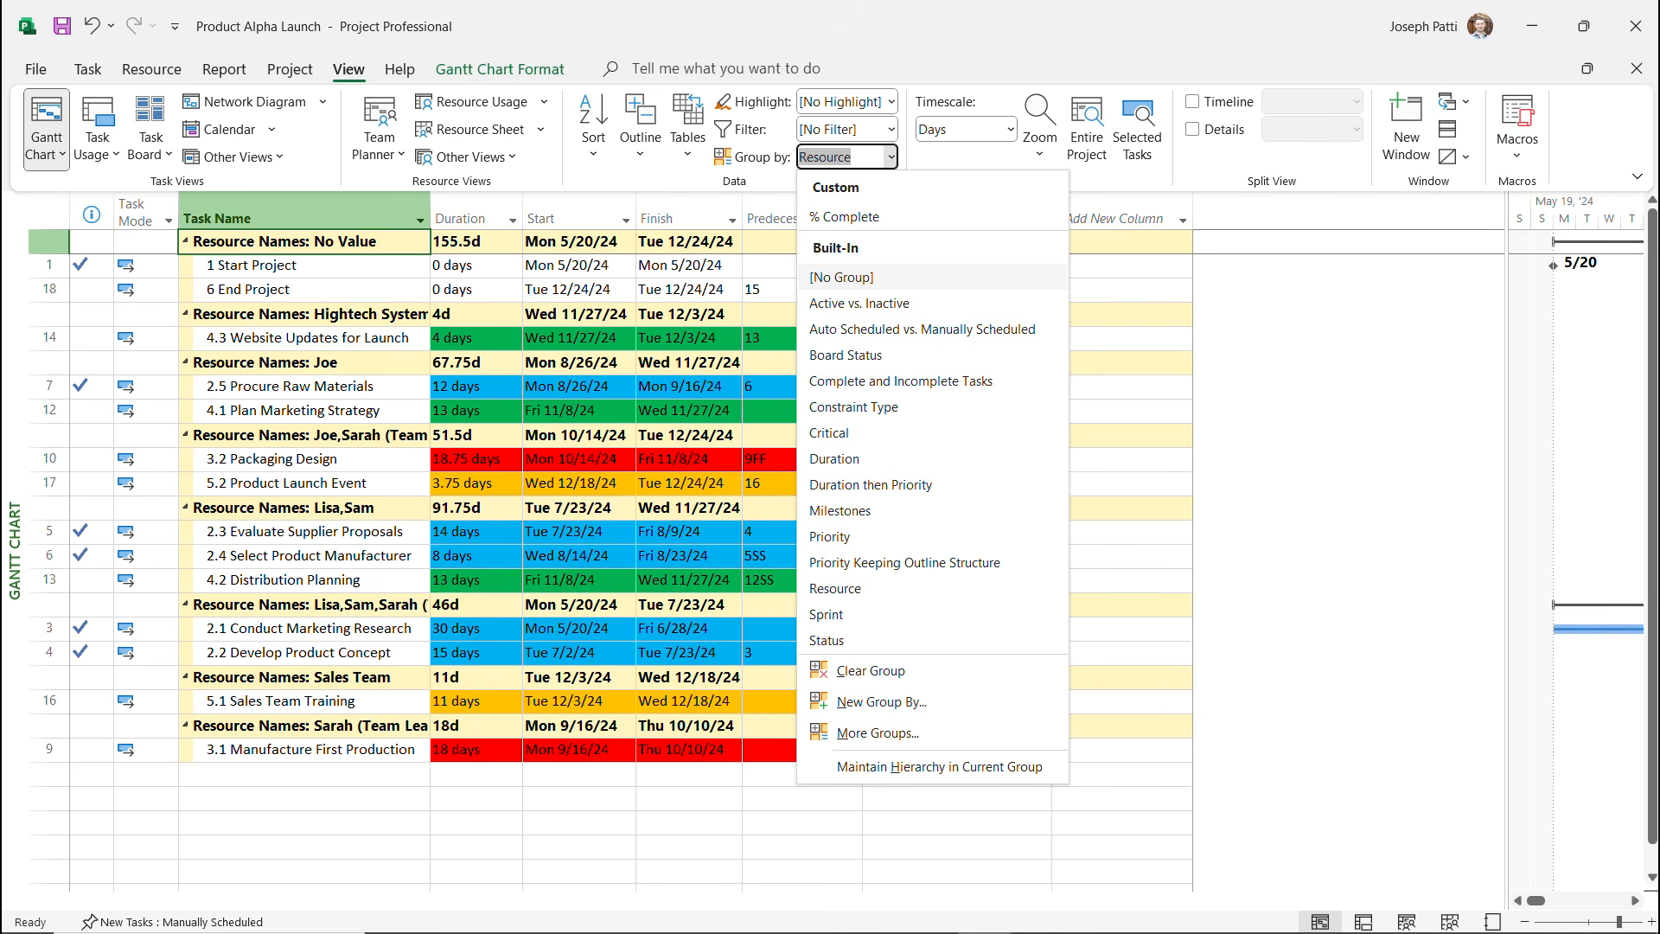
pyautogui.click(834, 277)
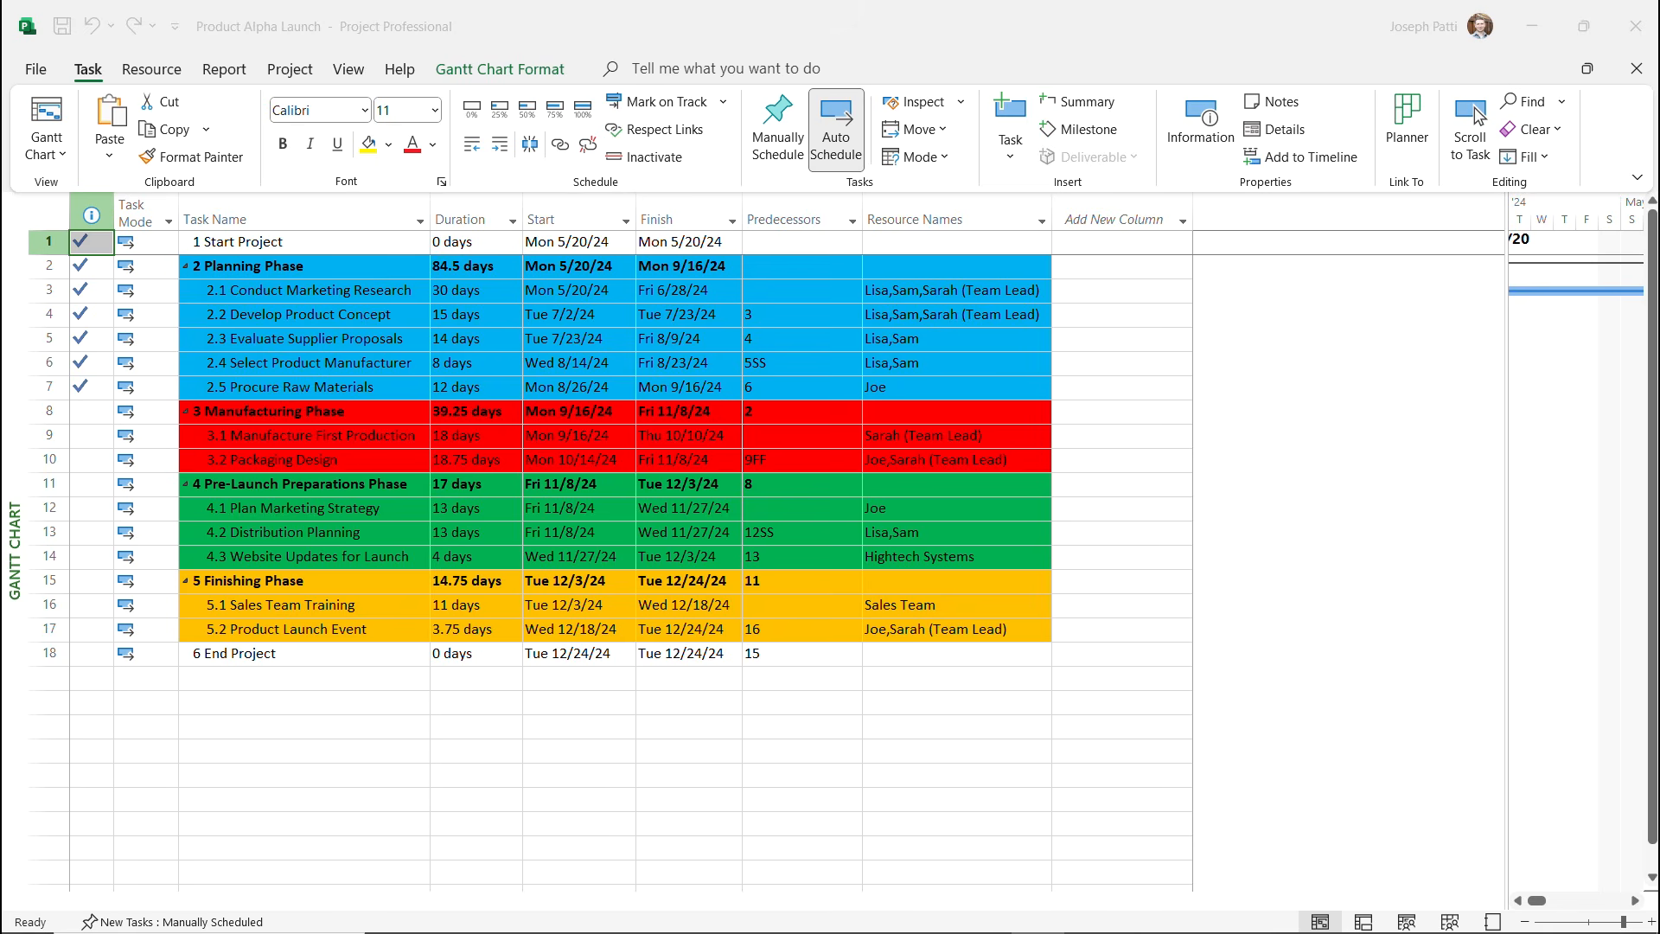
# Open the Overallocated Resources report for the project.
pyautogui.click(224, 69)
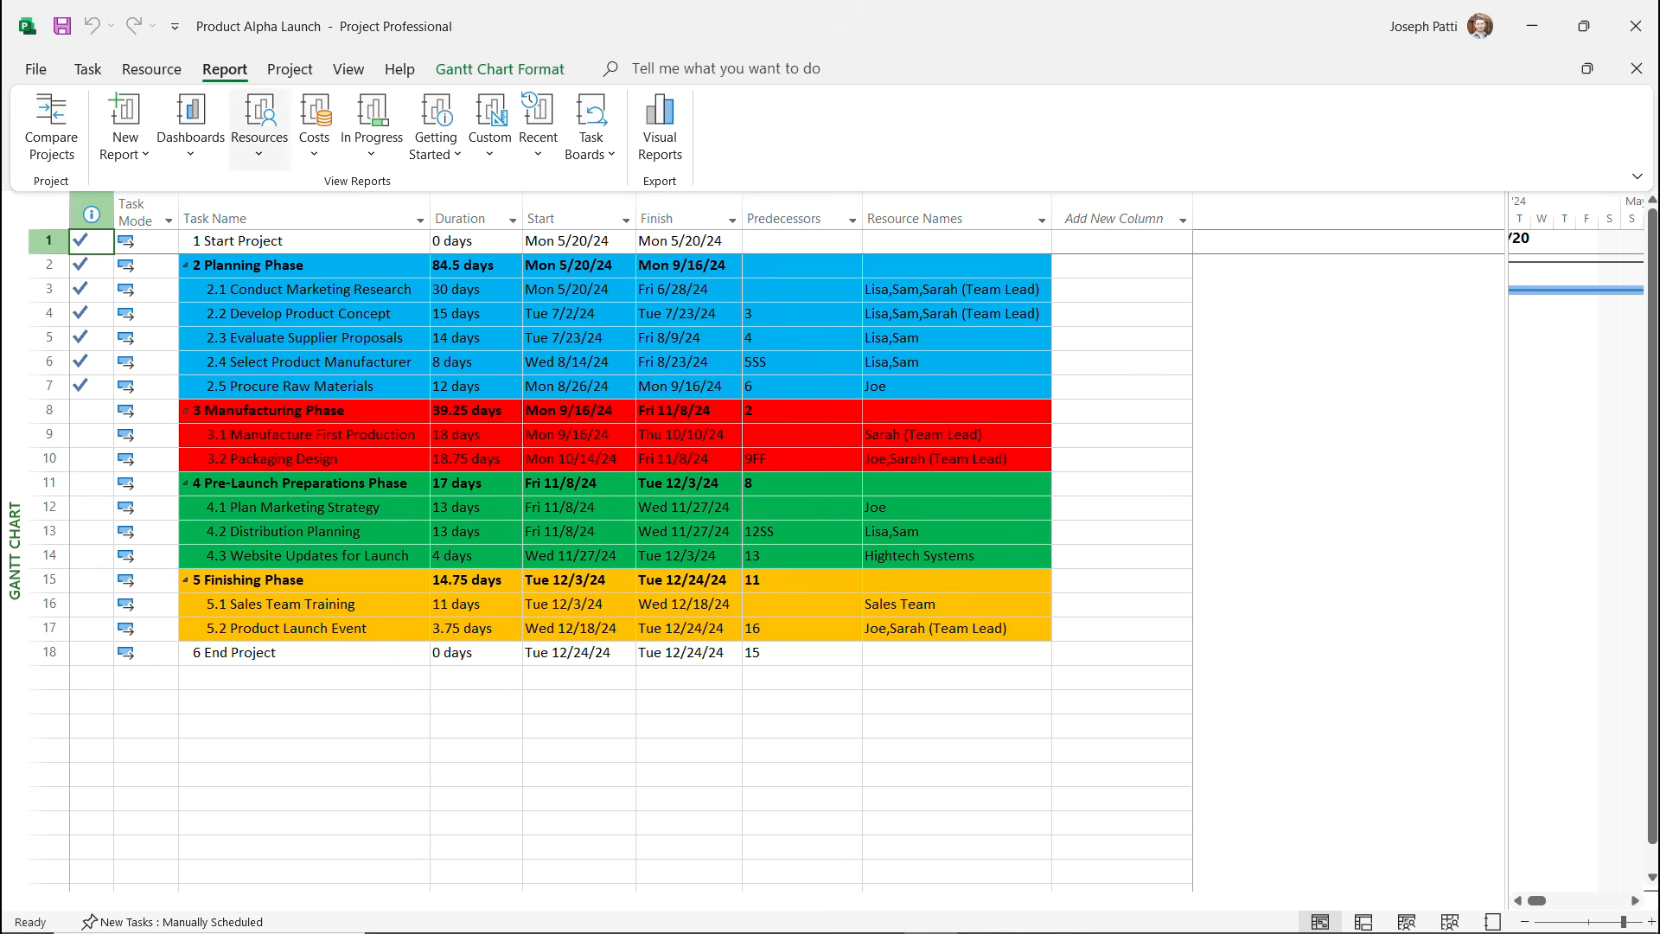
pyautogui.click(259, 130)
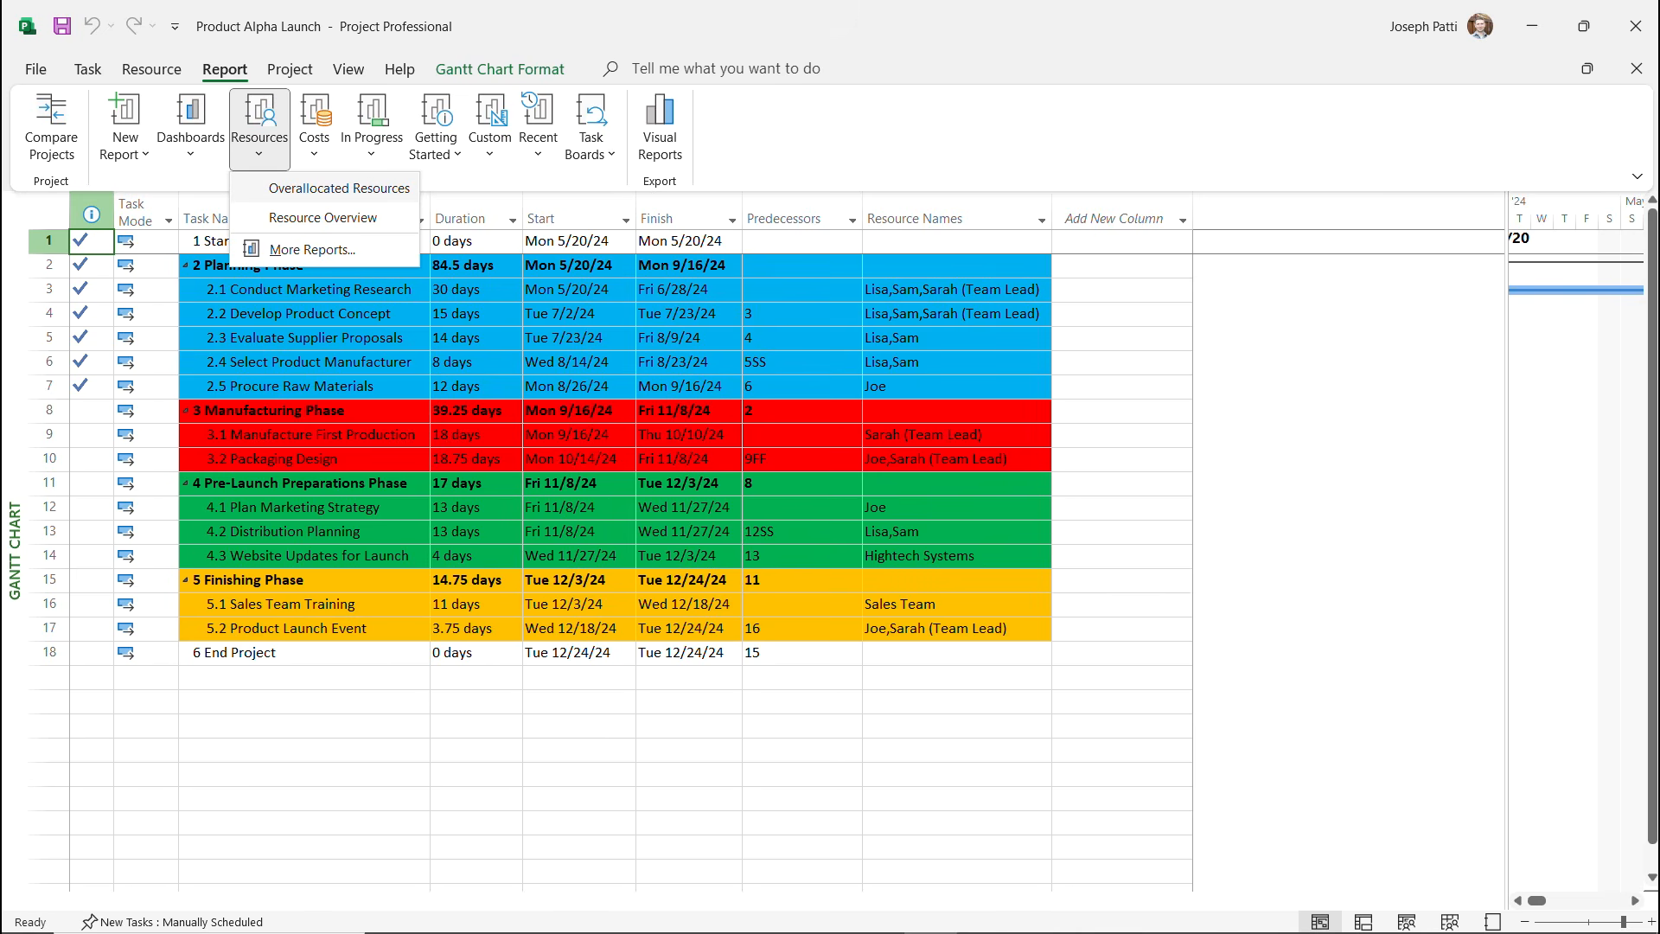
pyautogui.click(339, 187)
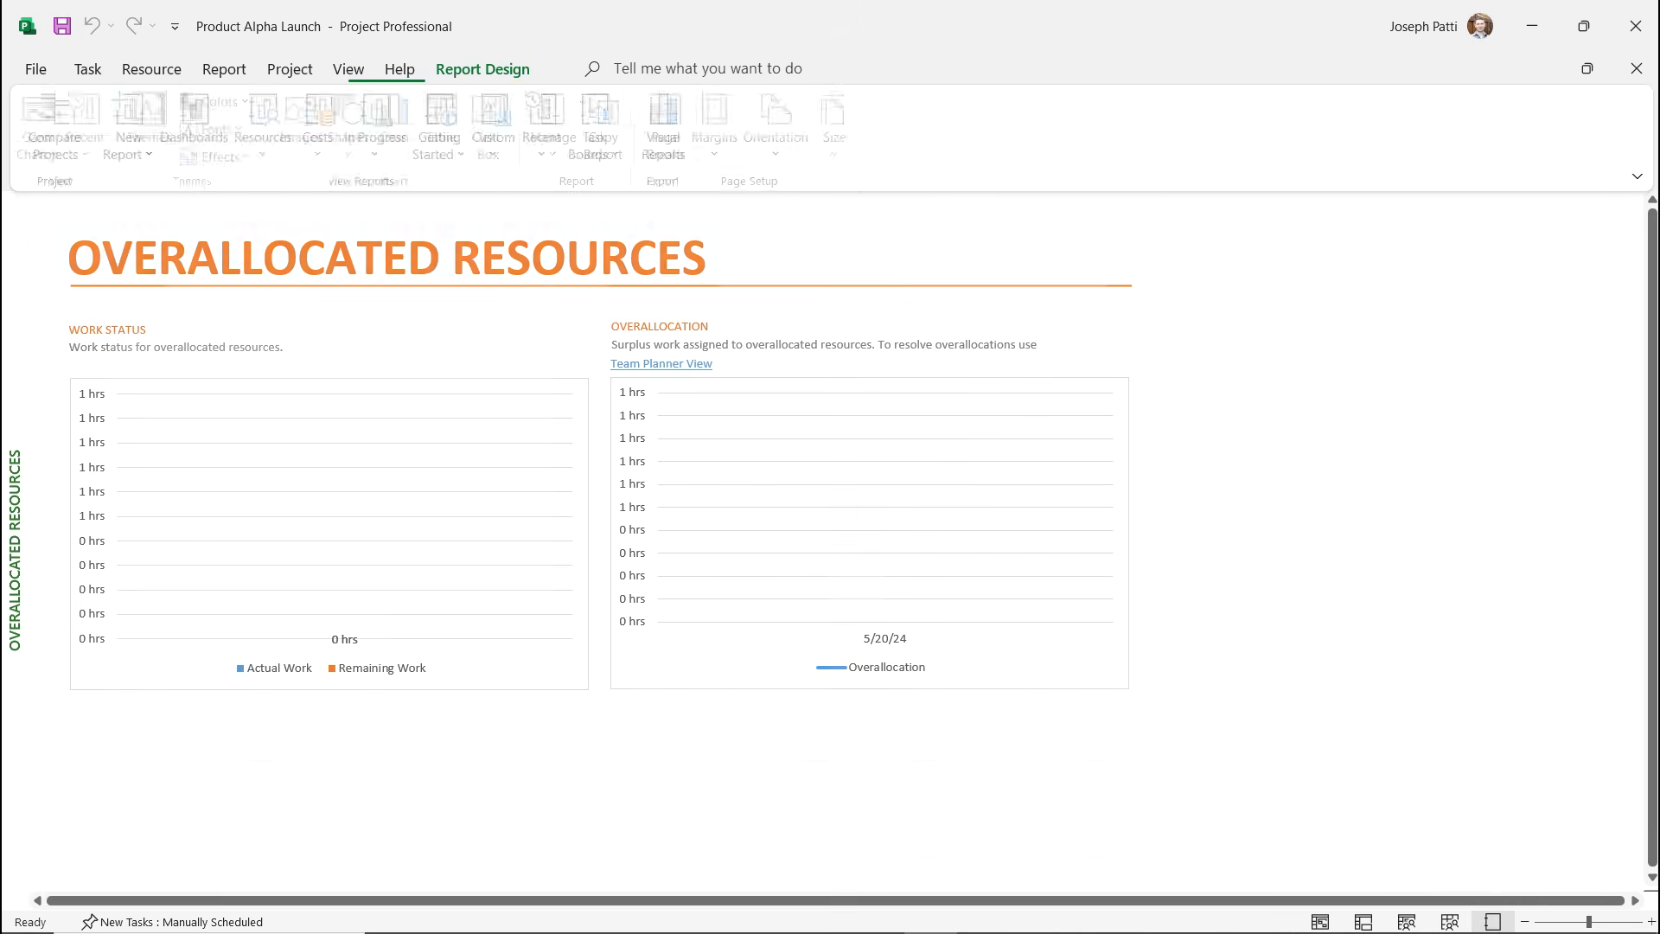
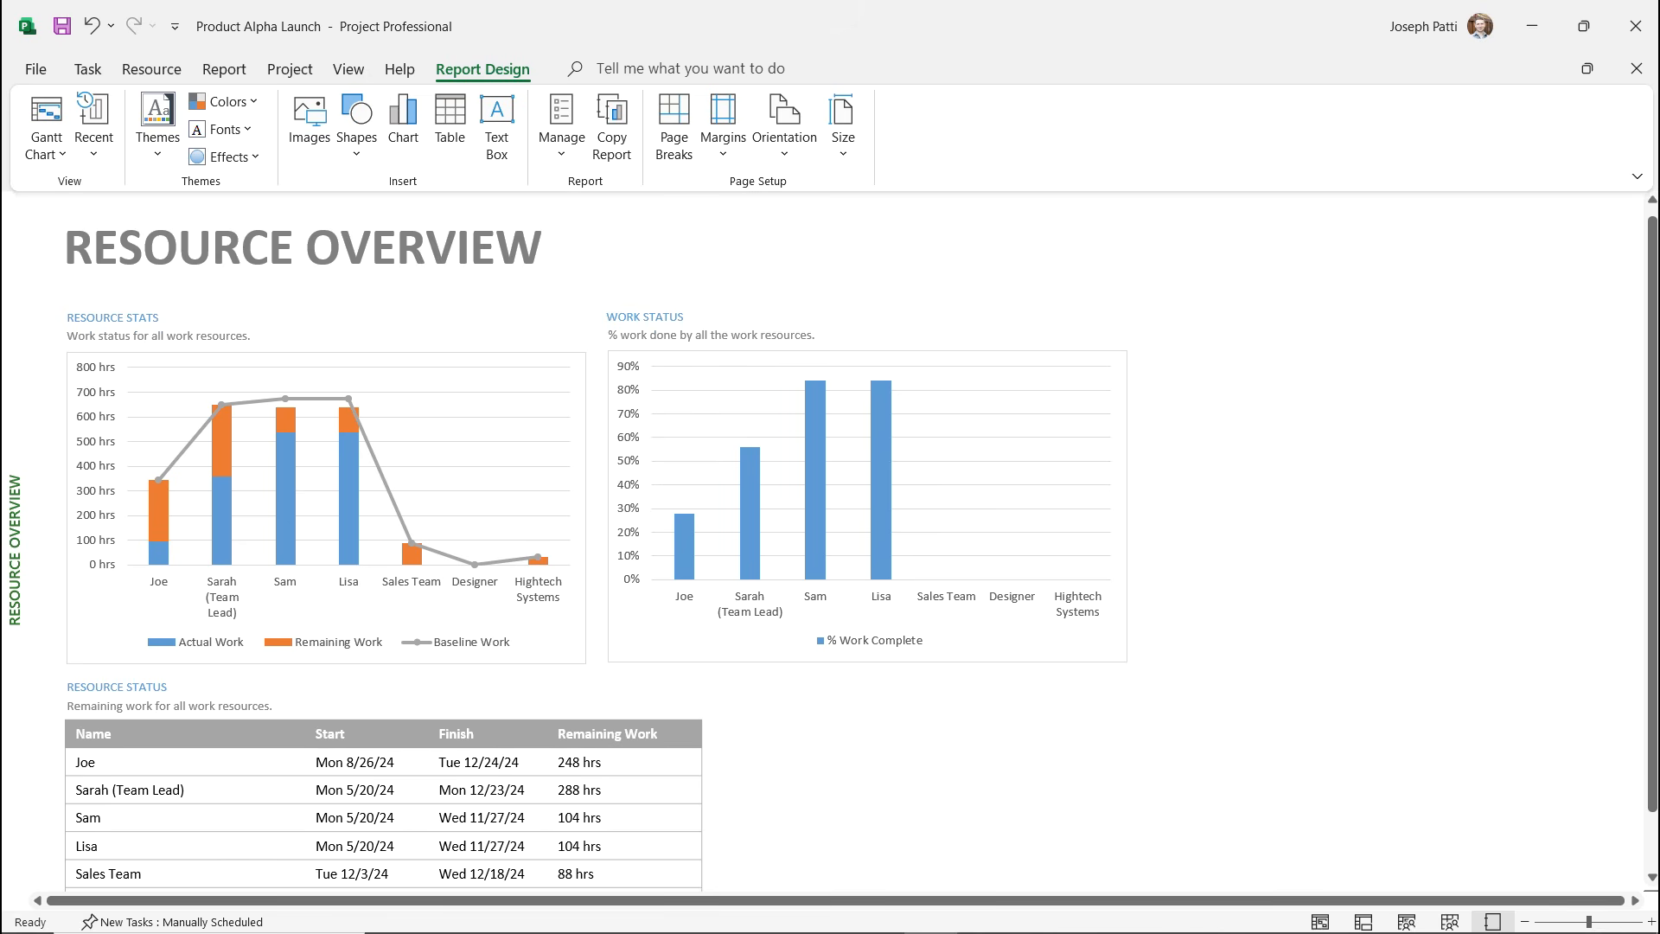
# View the Resource Stats chart's field list in the Resource Overview report at a wider size, and close it.
pyautogui.click(326, 507)
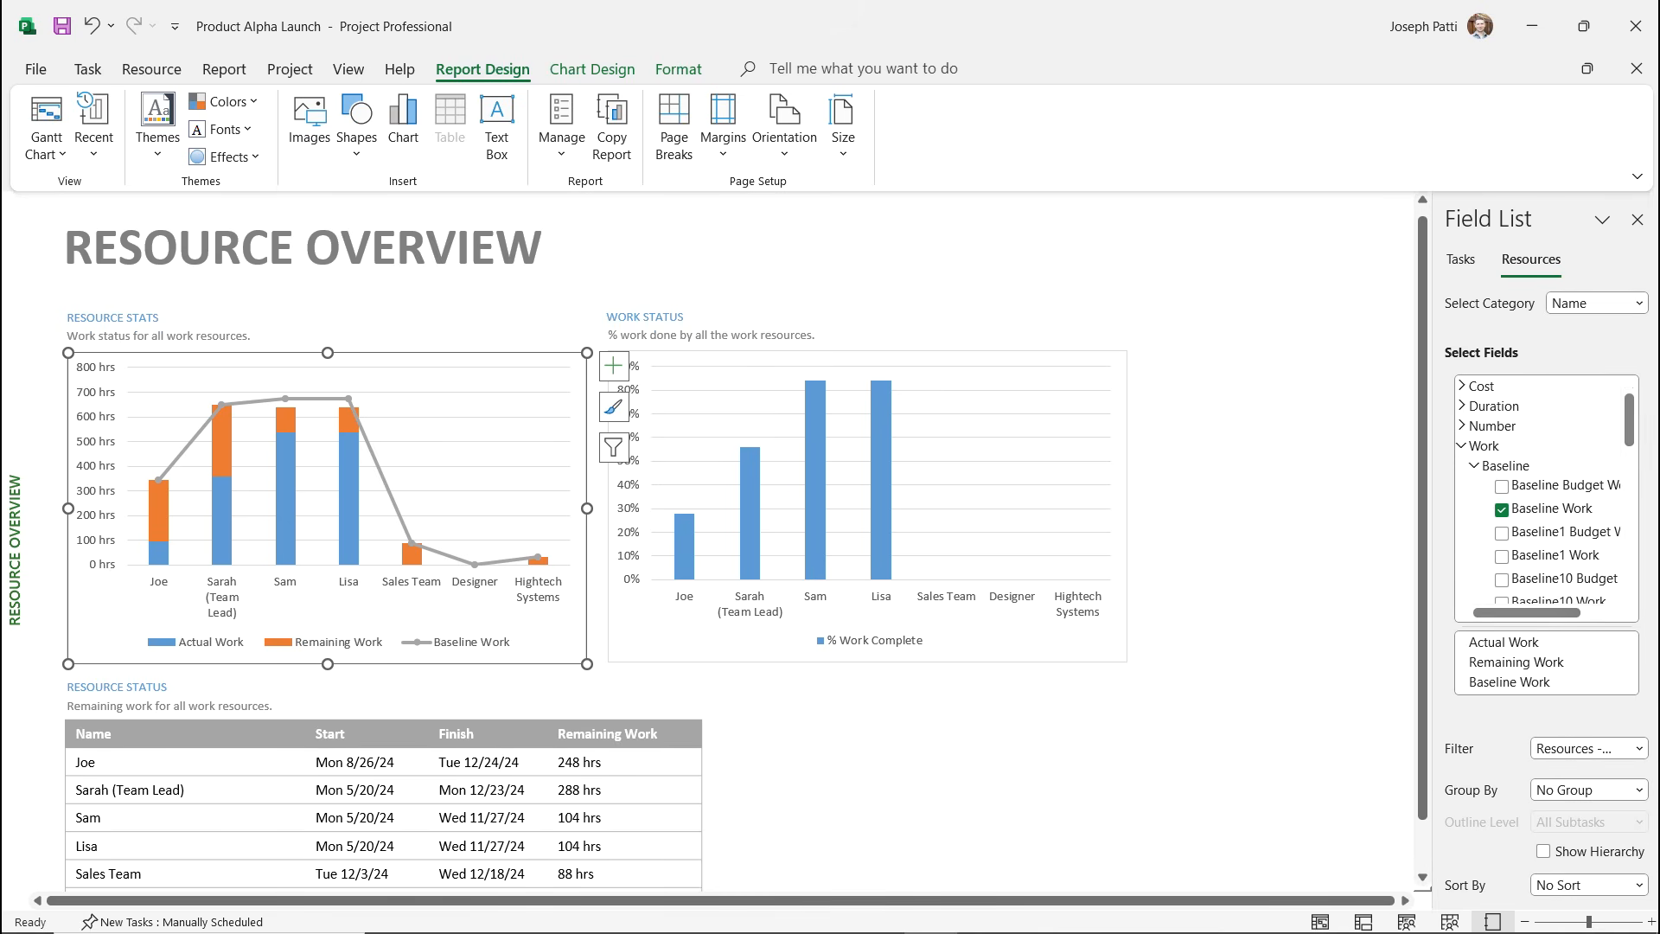
pyautogui.moveTo(1431, 518); pyautogui.dragTo(1241, 518)
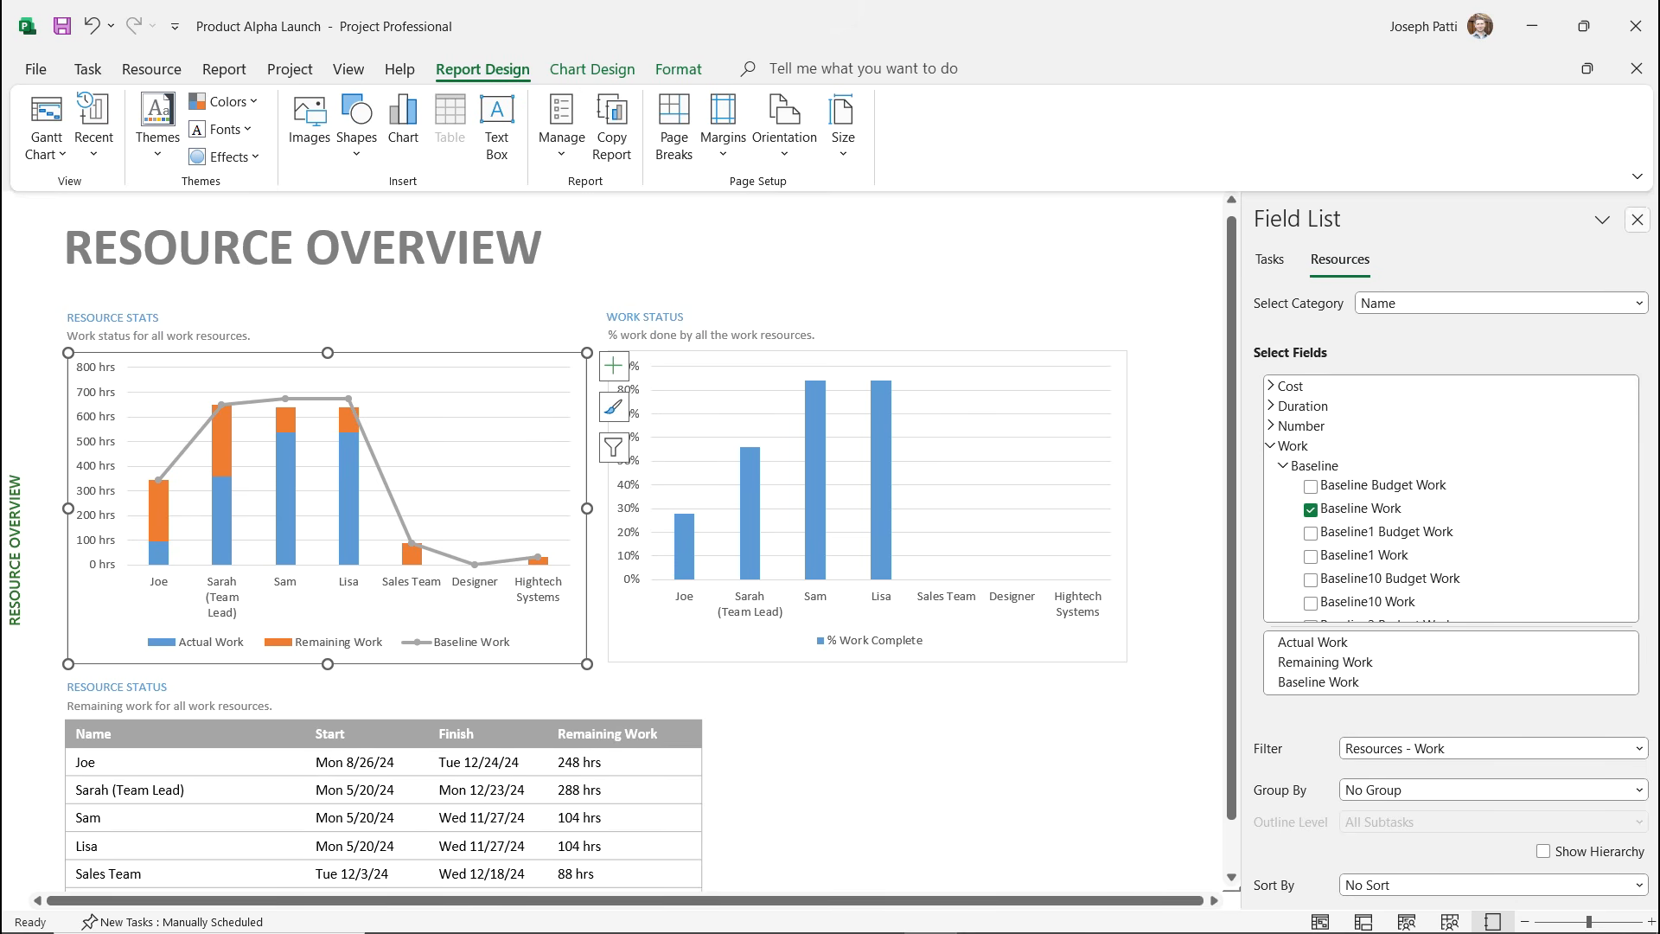
pyautogui.click(1637, 220)
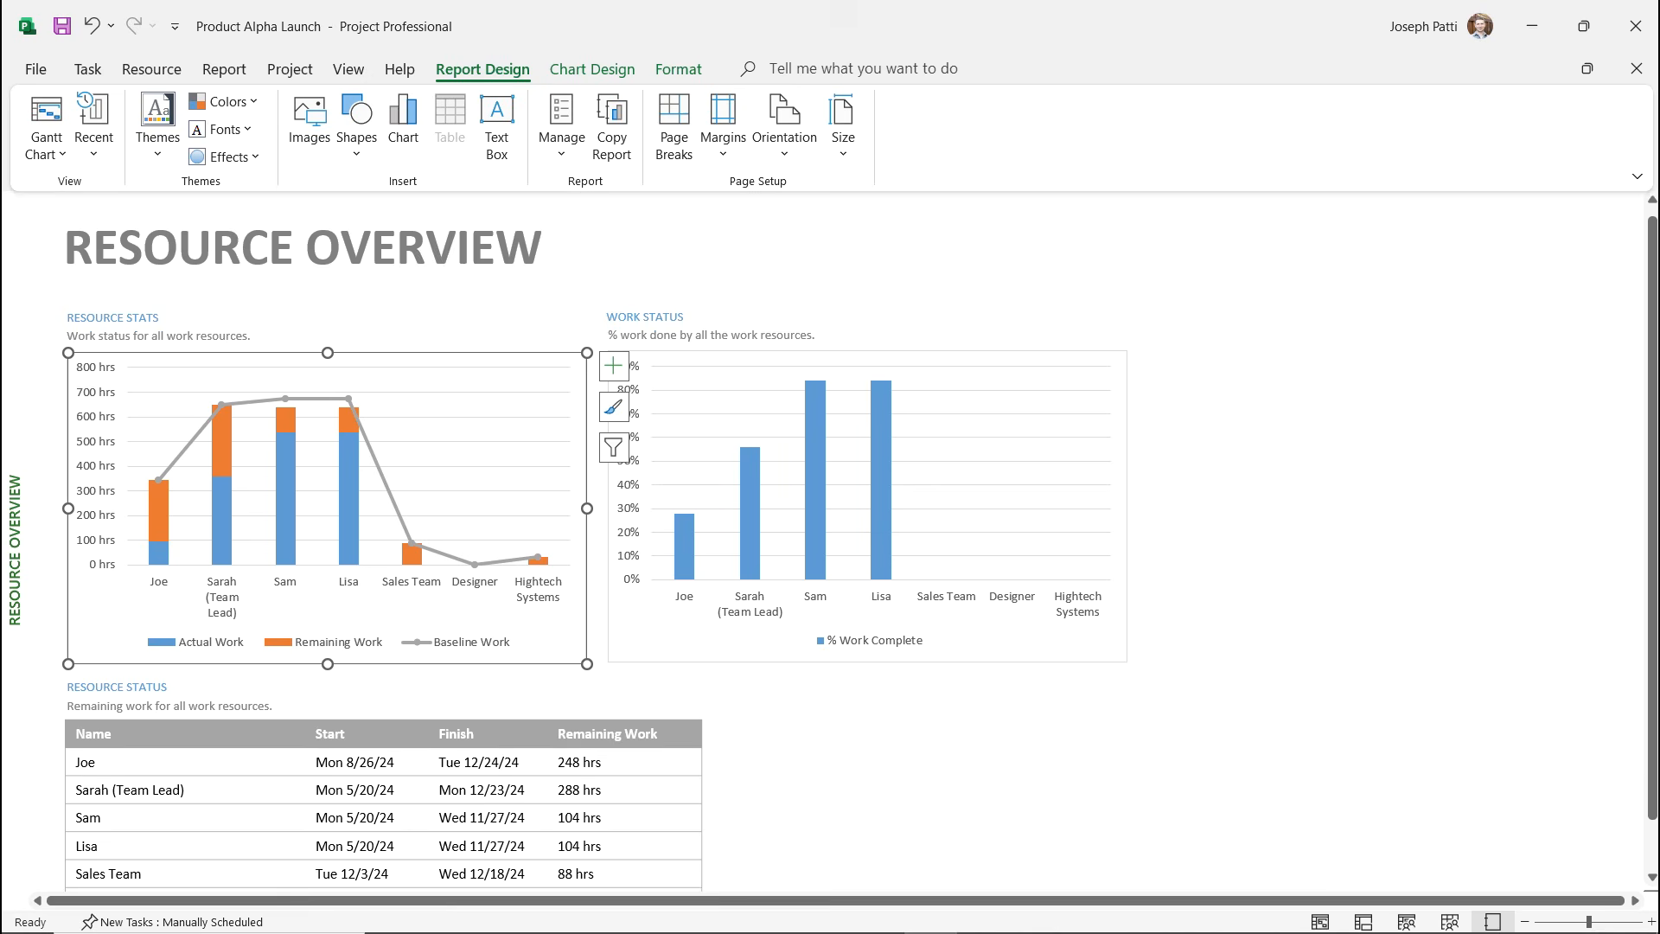
# Open the Cost Overruns report and examine its task and resource cost variance charts and tables.
pyautogui.click(224, 69)
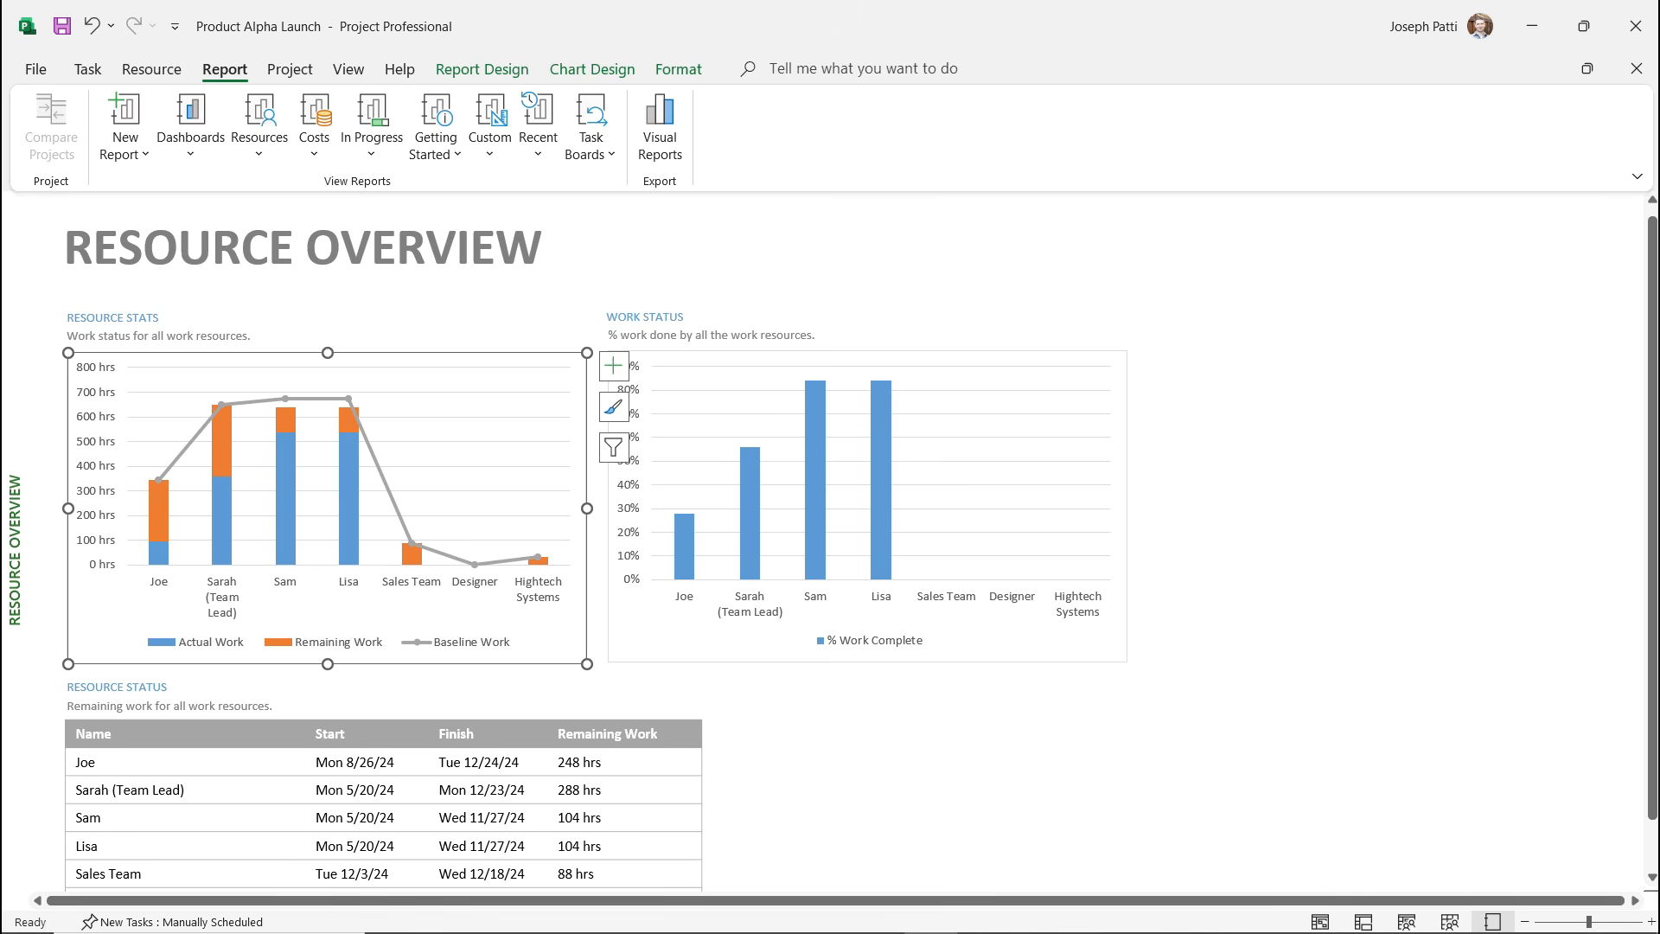
pyautogui.click(314, 130)
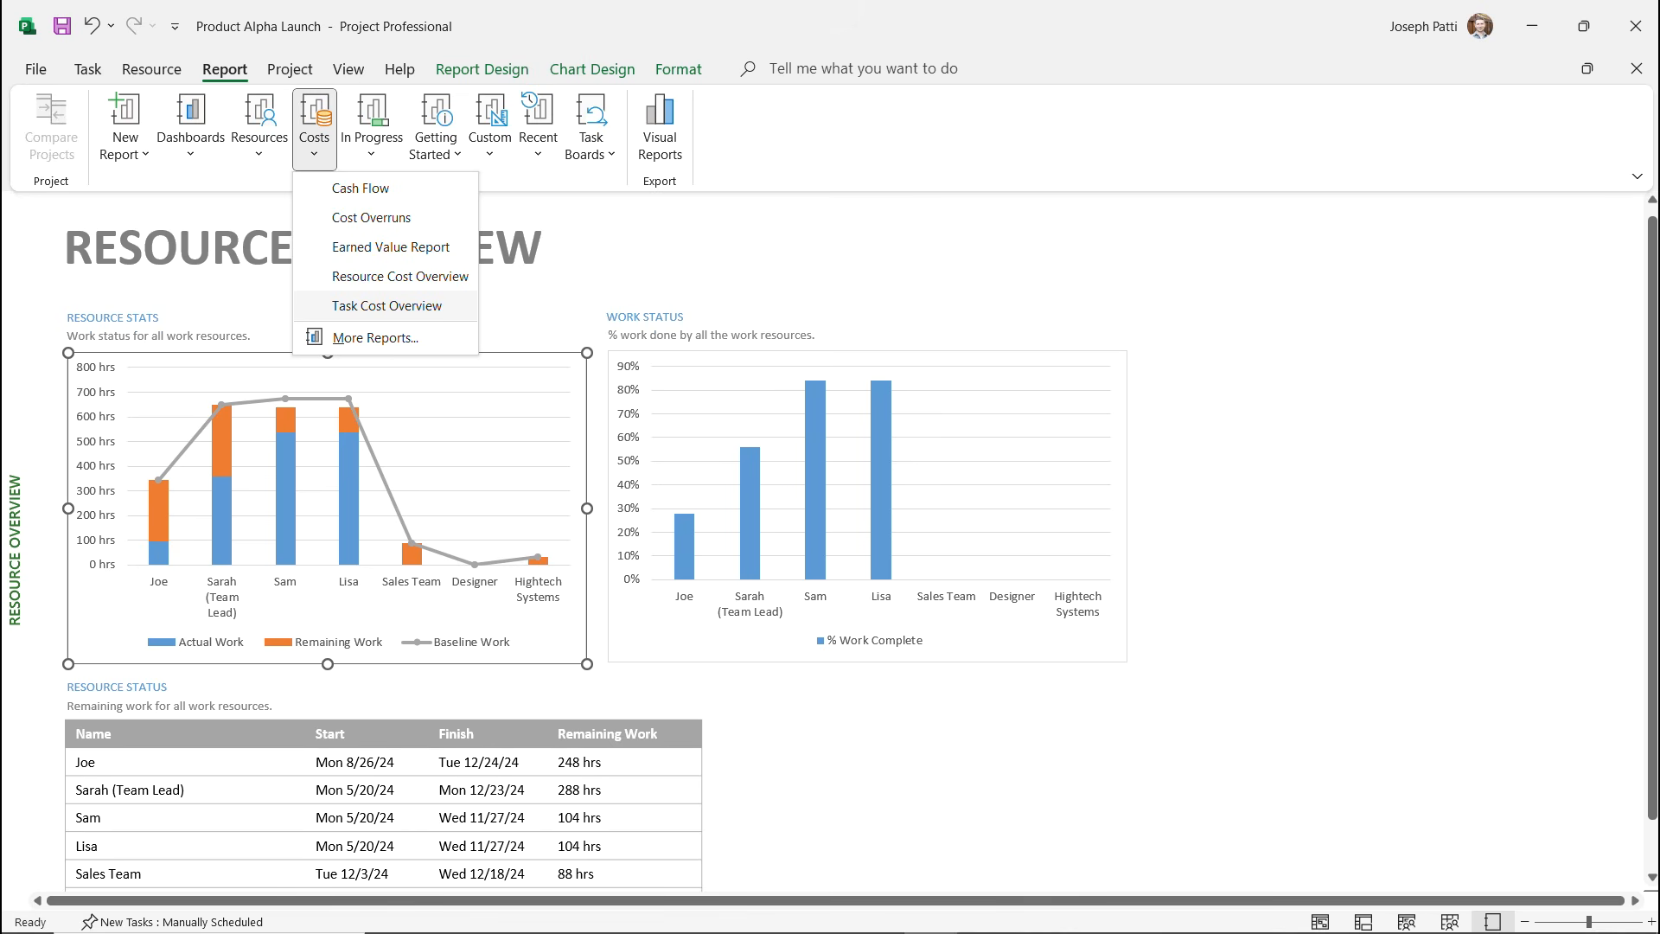
pyautogui.click(370, 217)
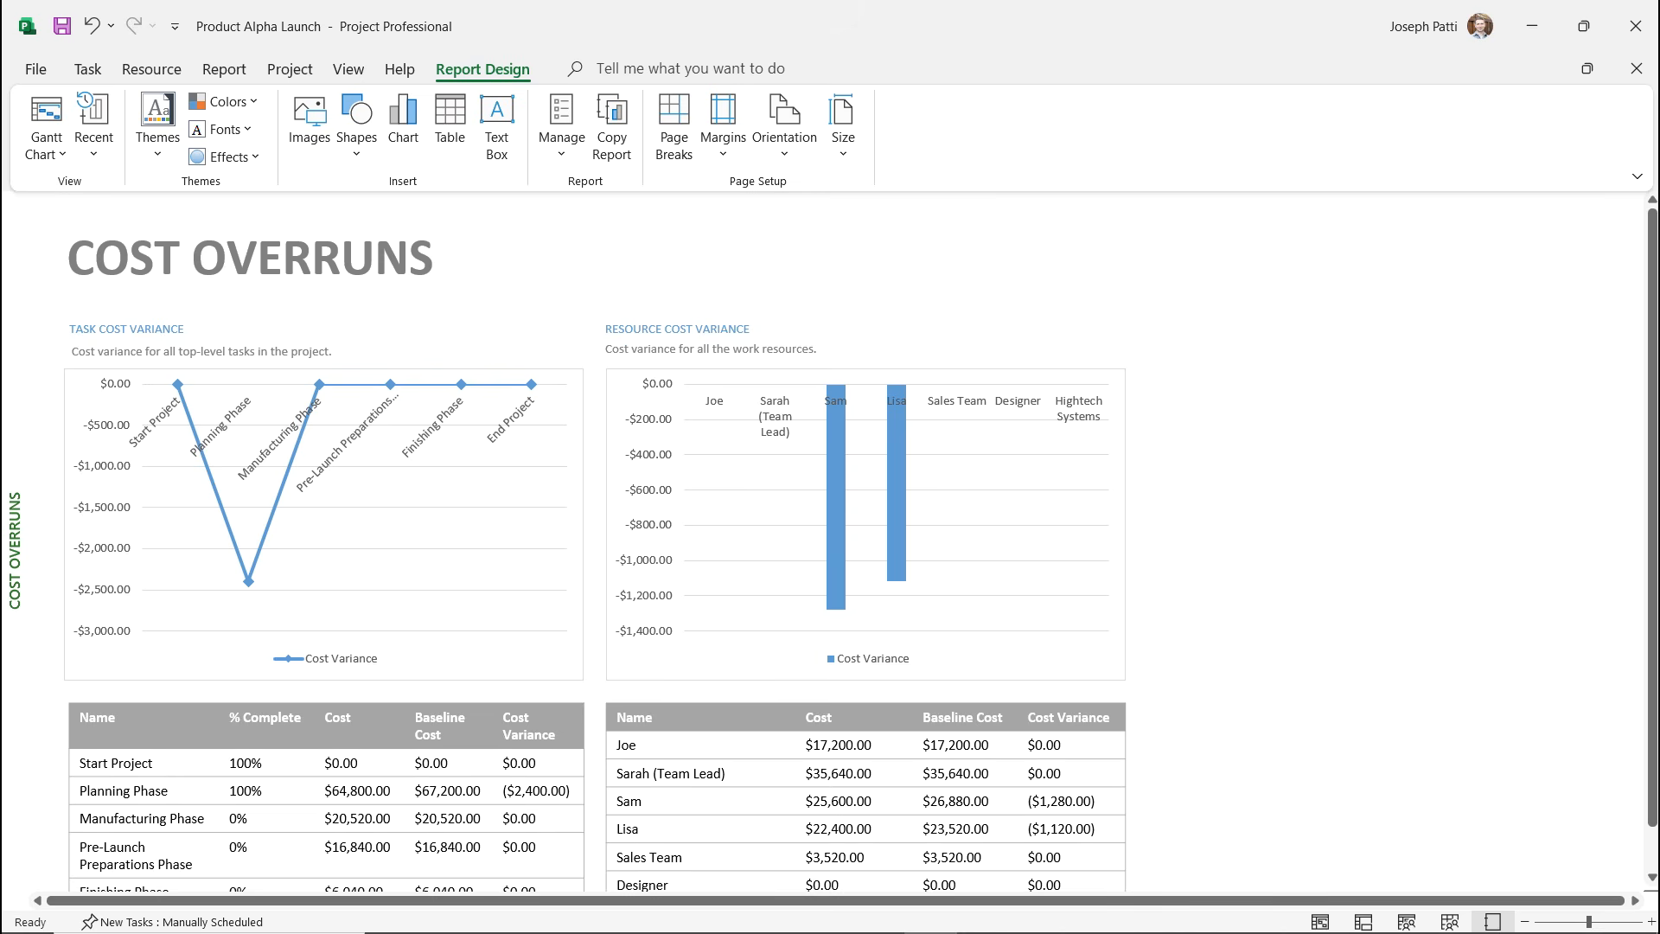
pyautogui.scroll(-1, 830, 541)
pyautogui.scroll(1, 830, 542)
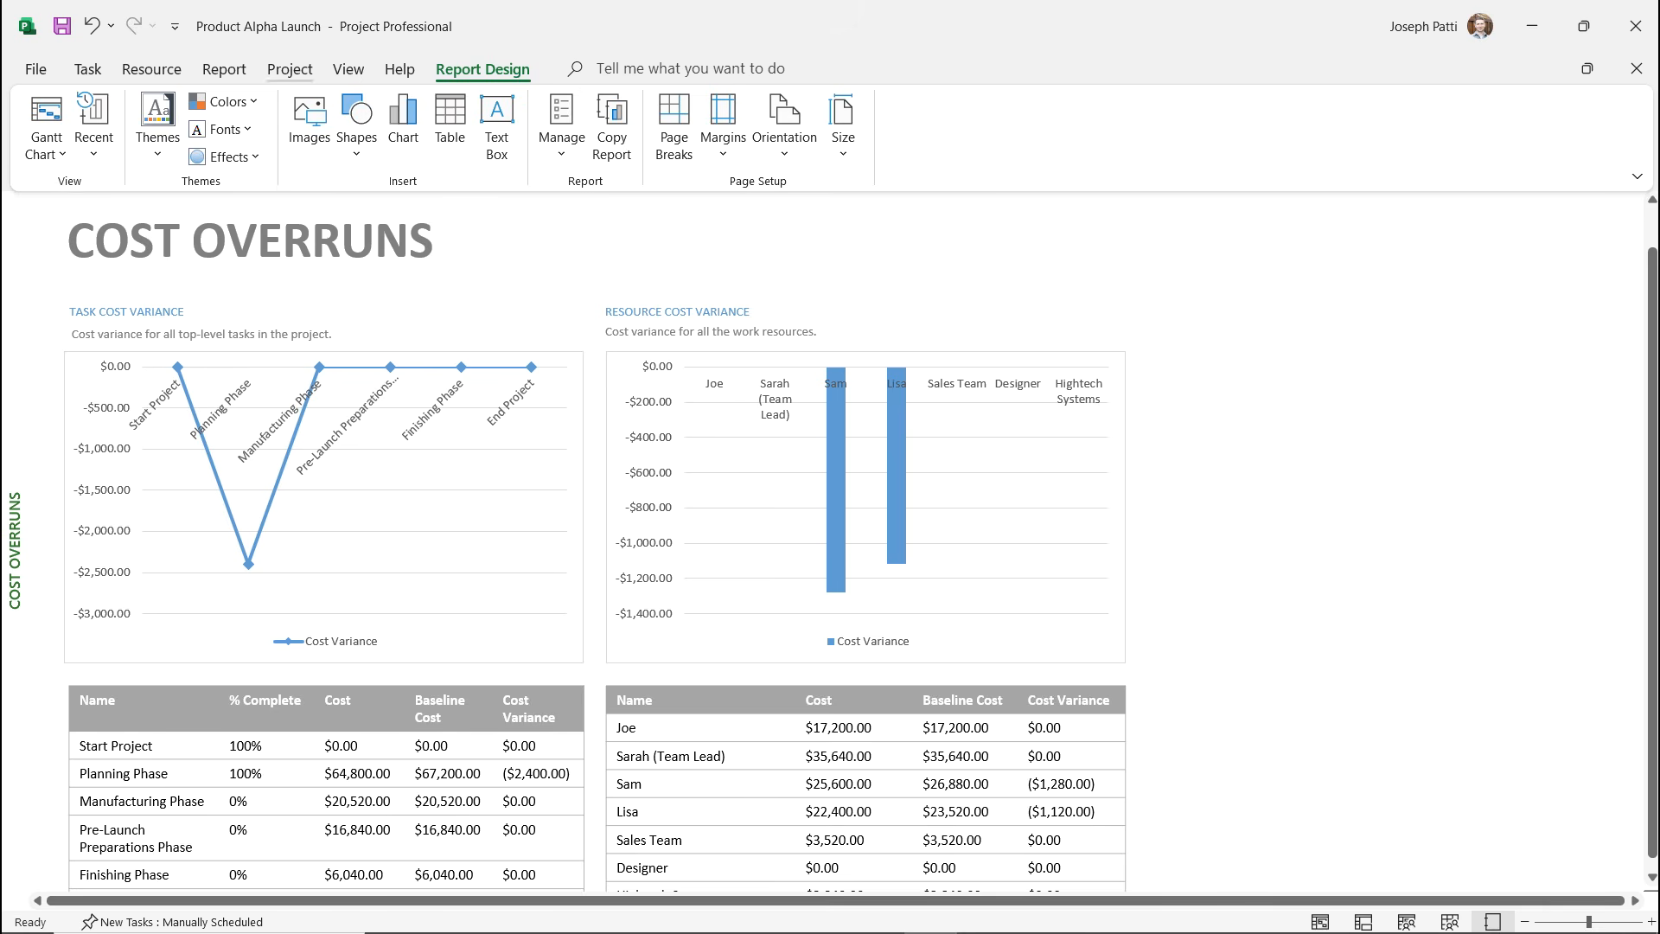
# Open the Cash Flow cost report.
pyautogui.click(224, 69)
pyautogui.click(314, 143)
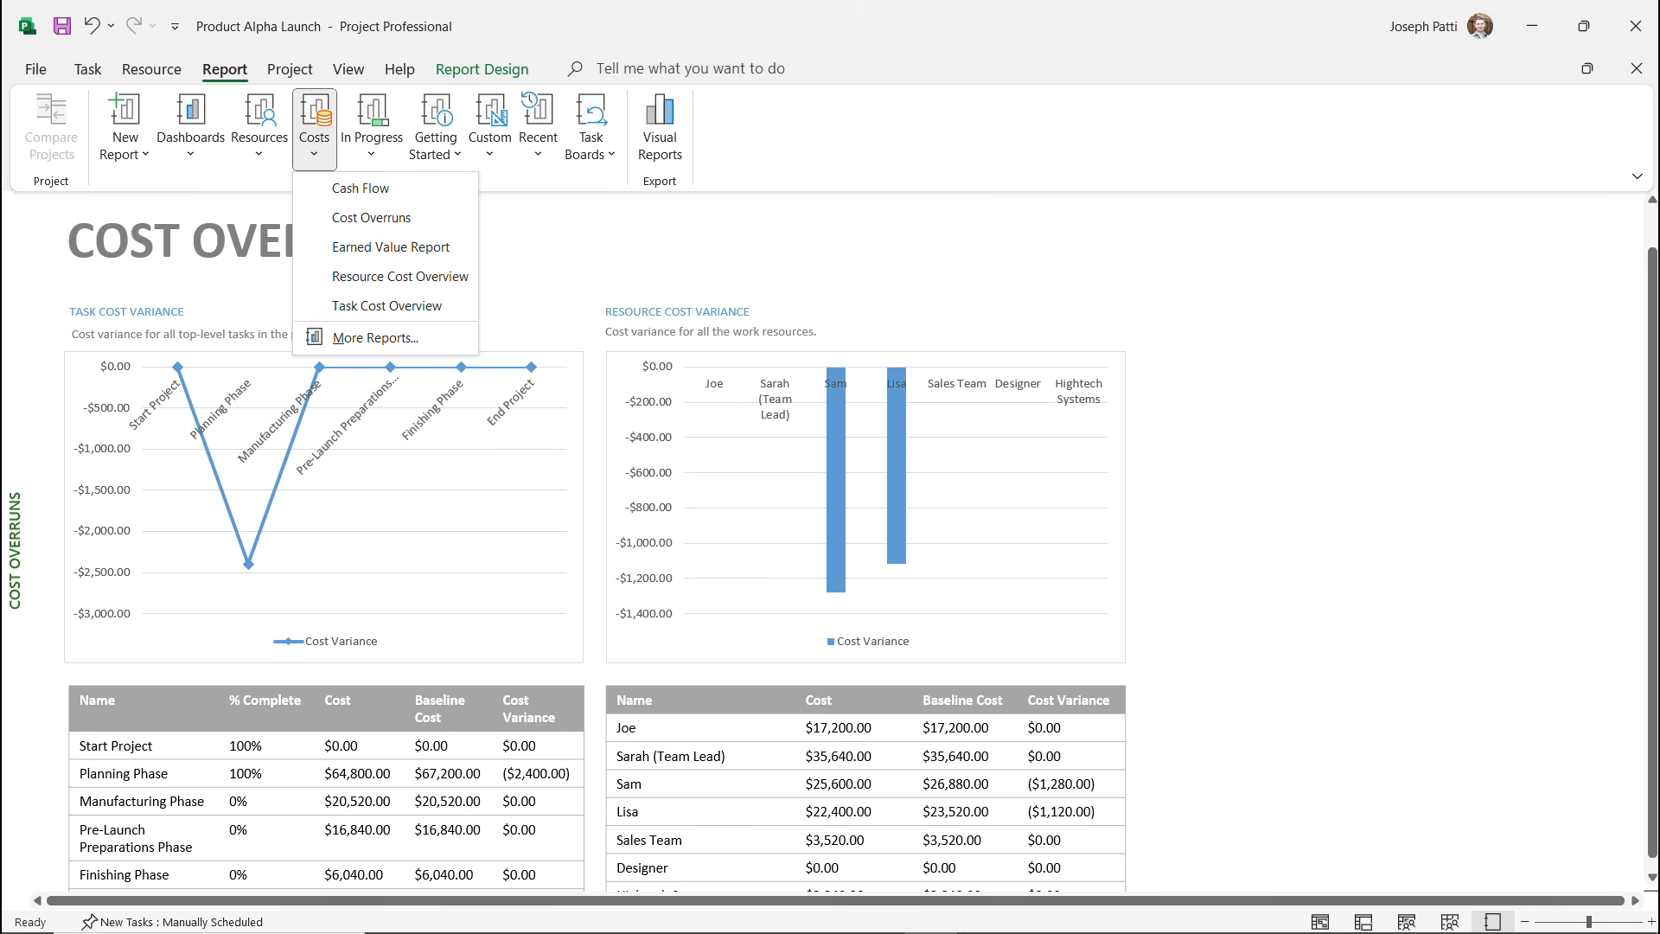
pyautogui.click(361, 188)
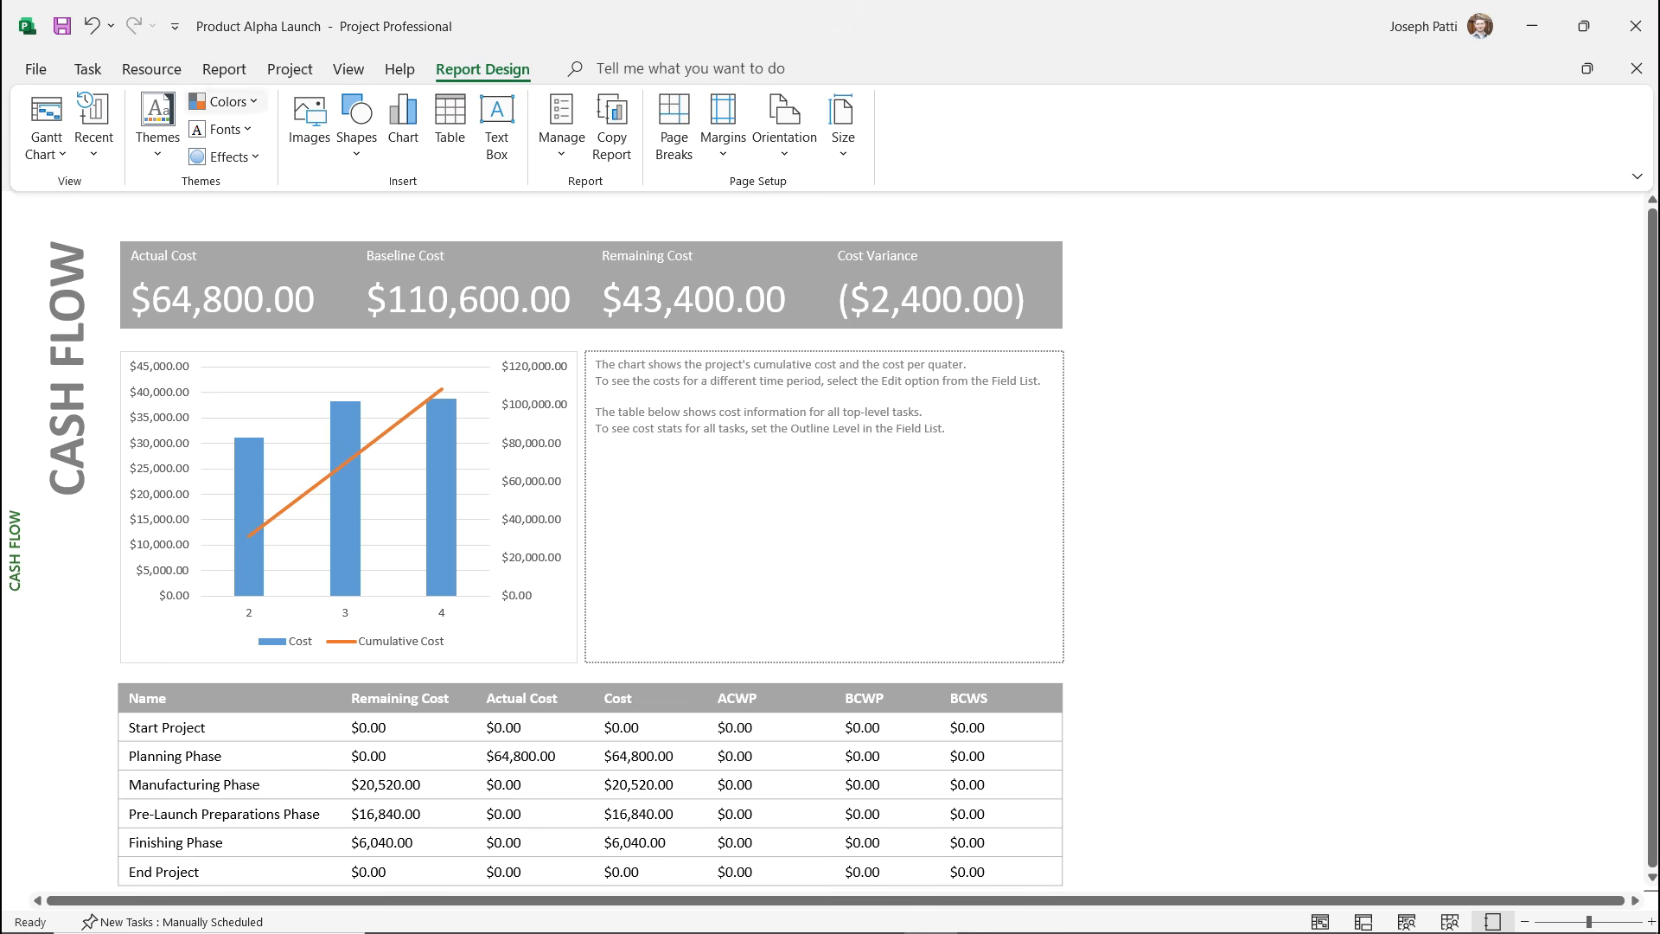
# Open the Earned Value Report from the cost reports.
pyautogui.click(224, 68)
pyautogui.click(314, 129)
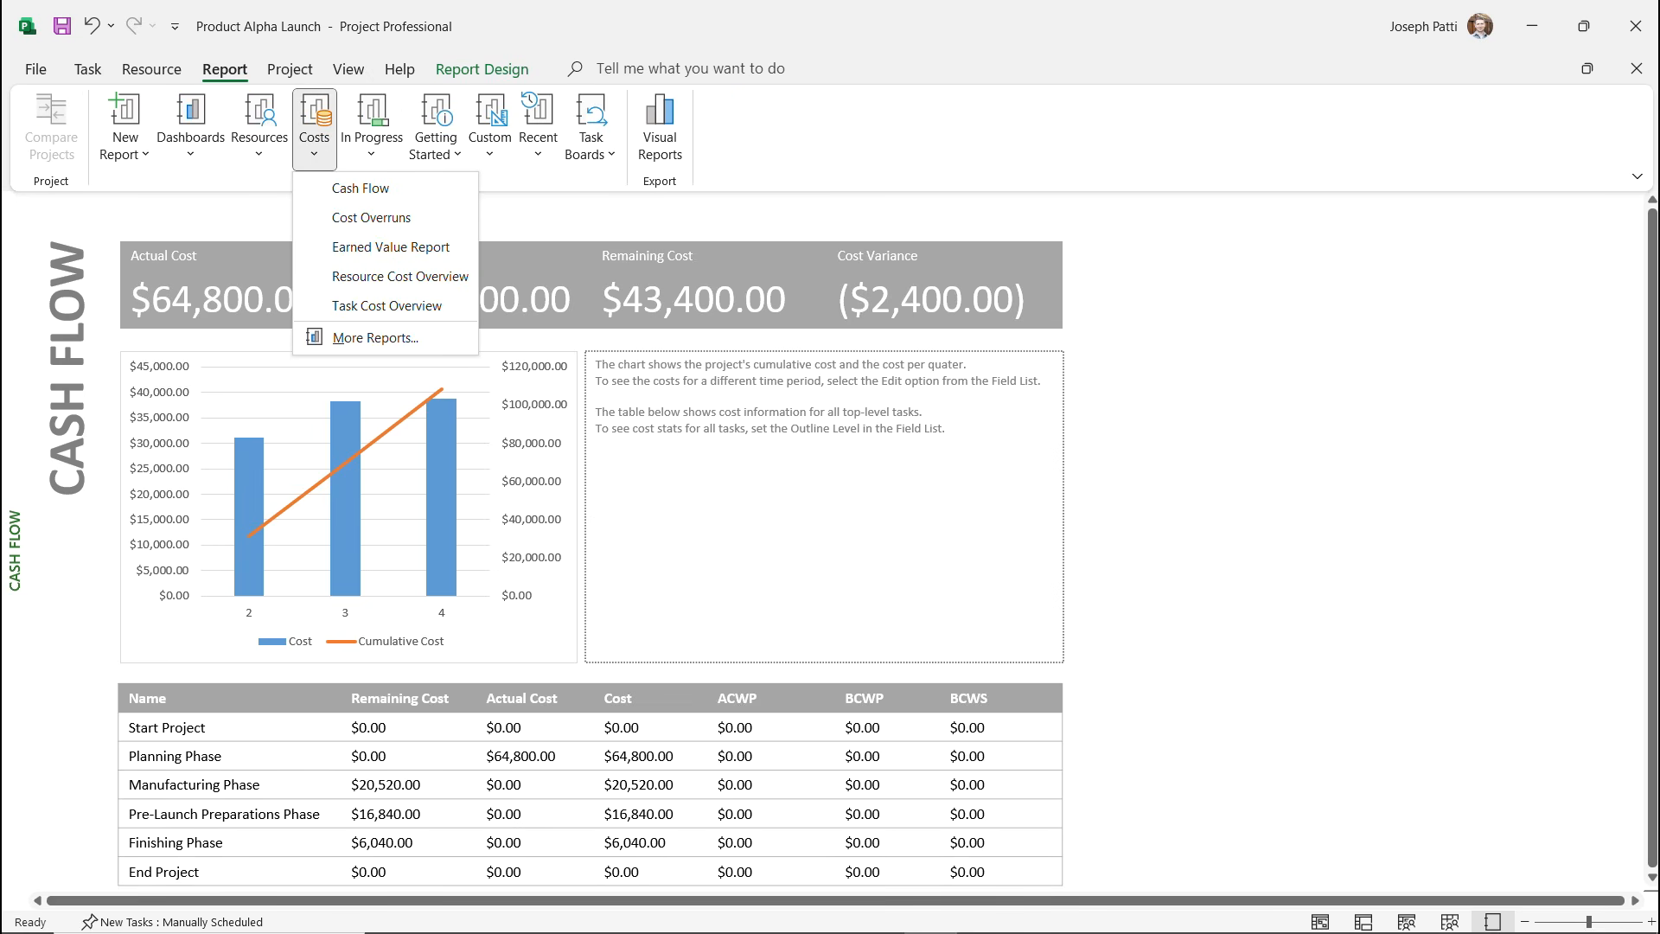
pyautogui.click(389, 244)
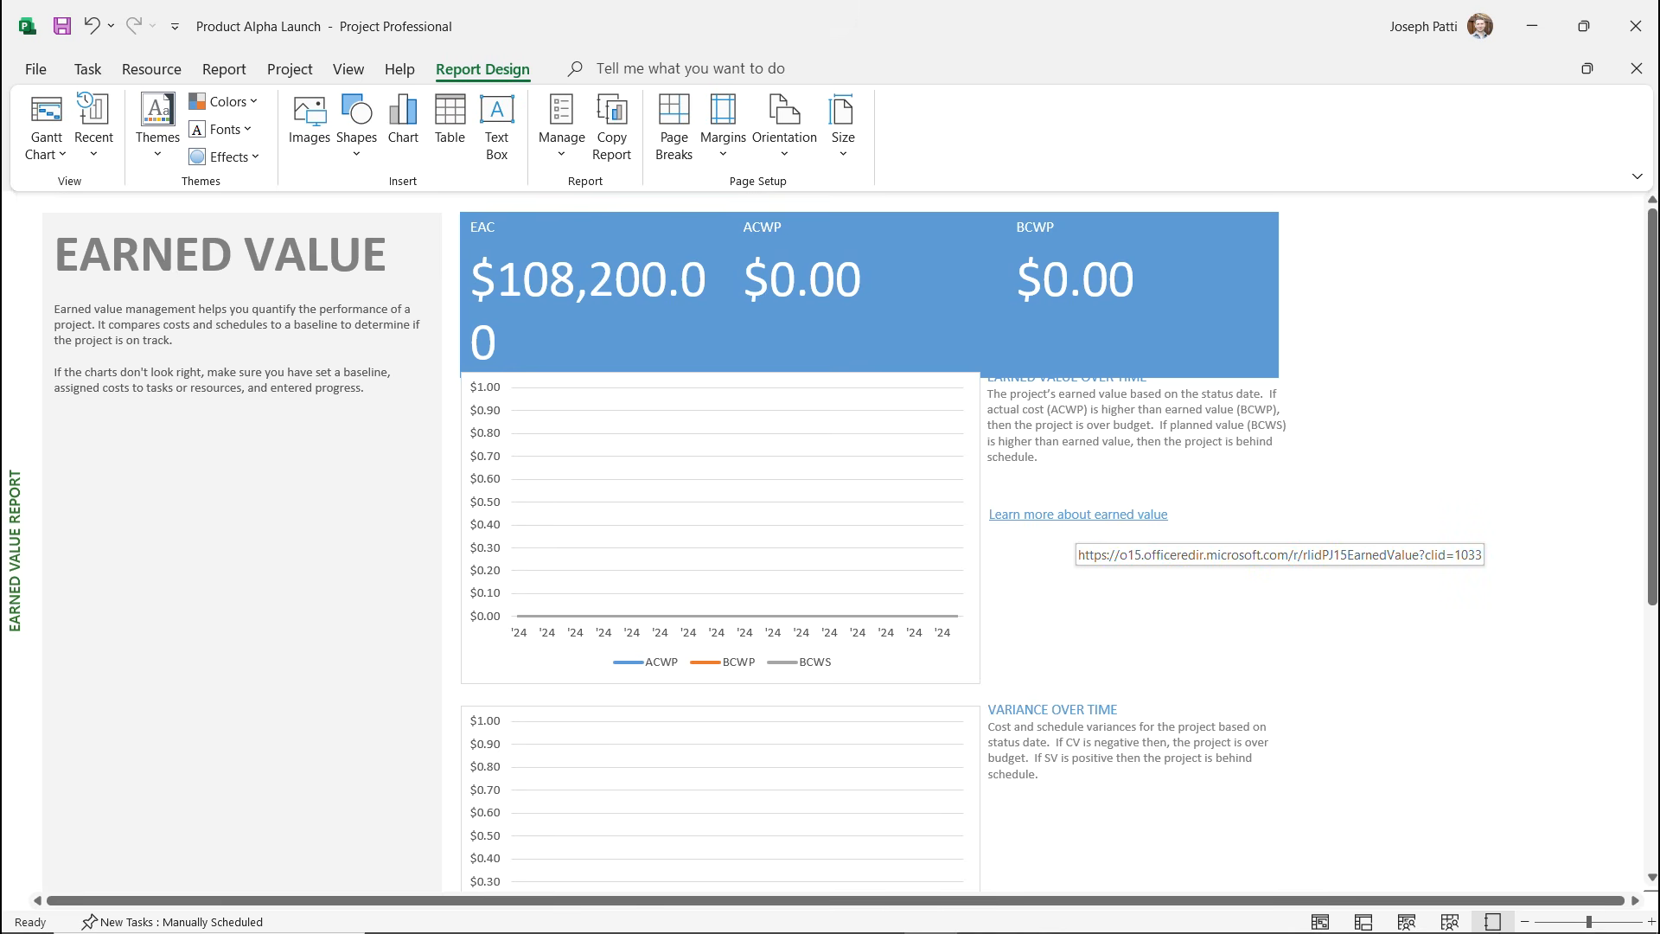
# Open the Resource Cost Overview report.
pyautogui.click(224, 69)
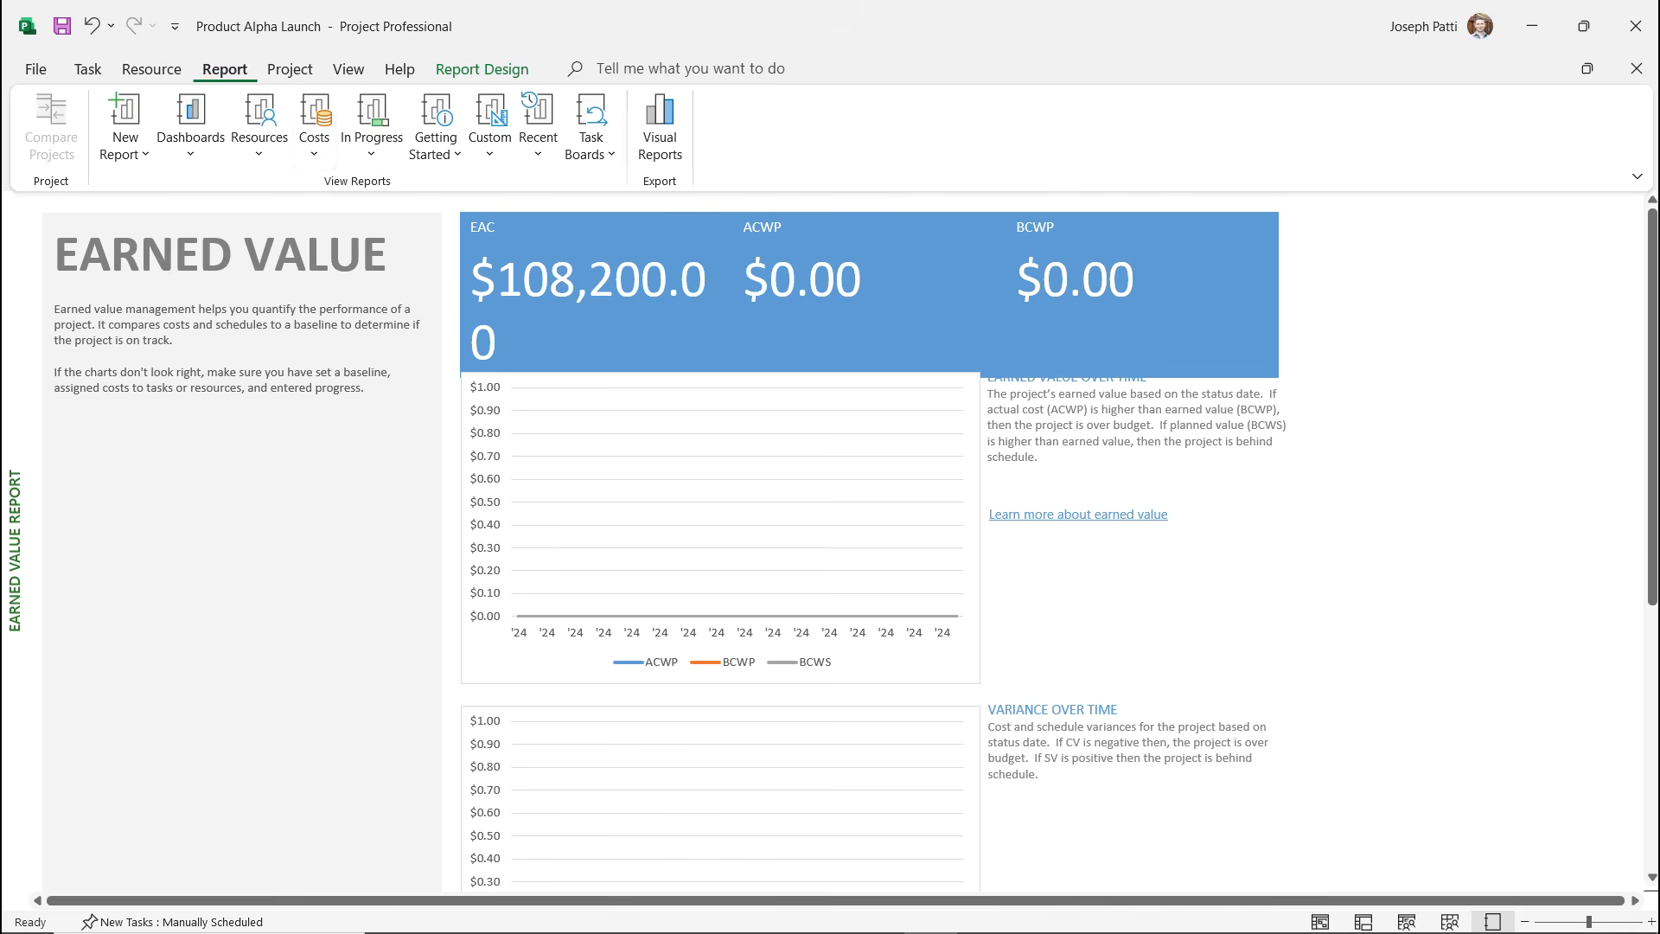
pyautogui.click(313, 130)
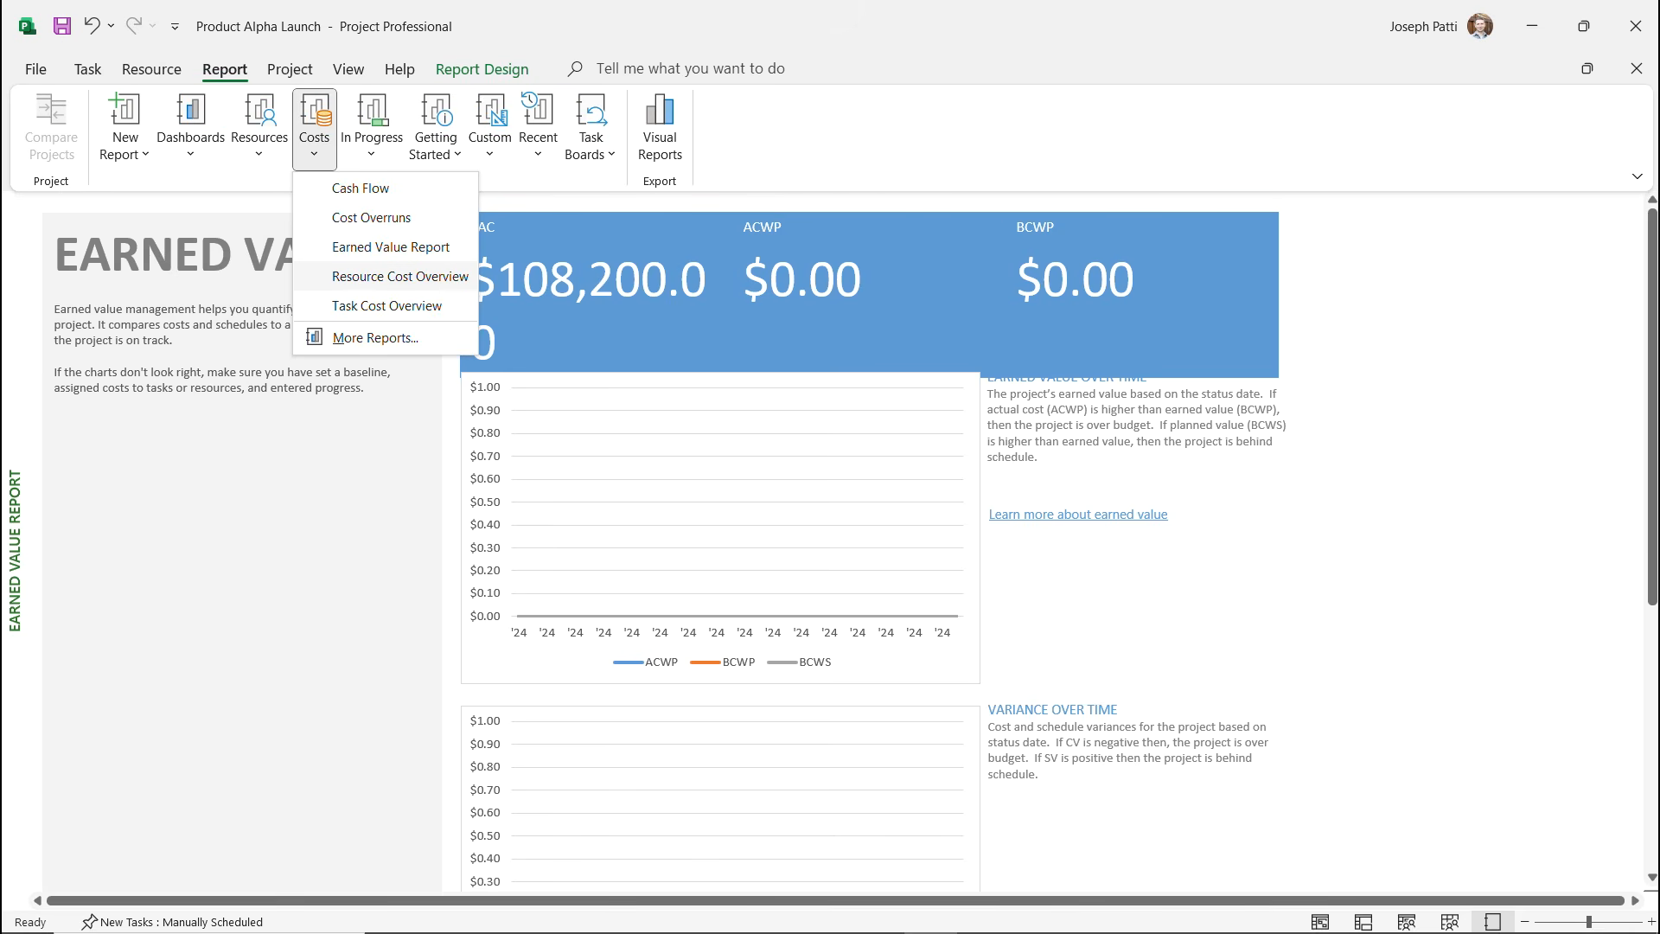
pyautogui.click(400, 275)
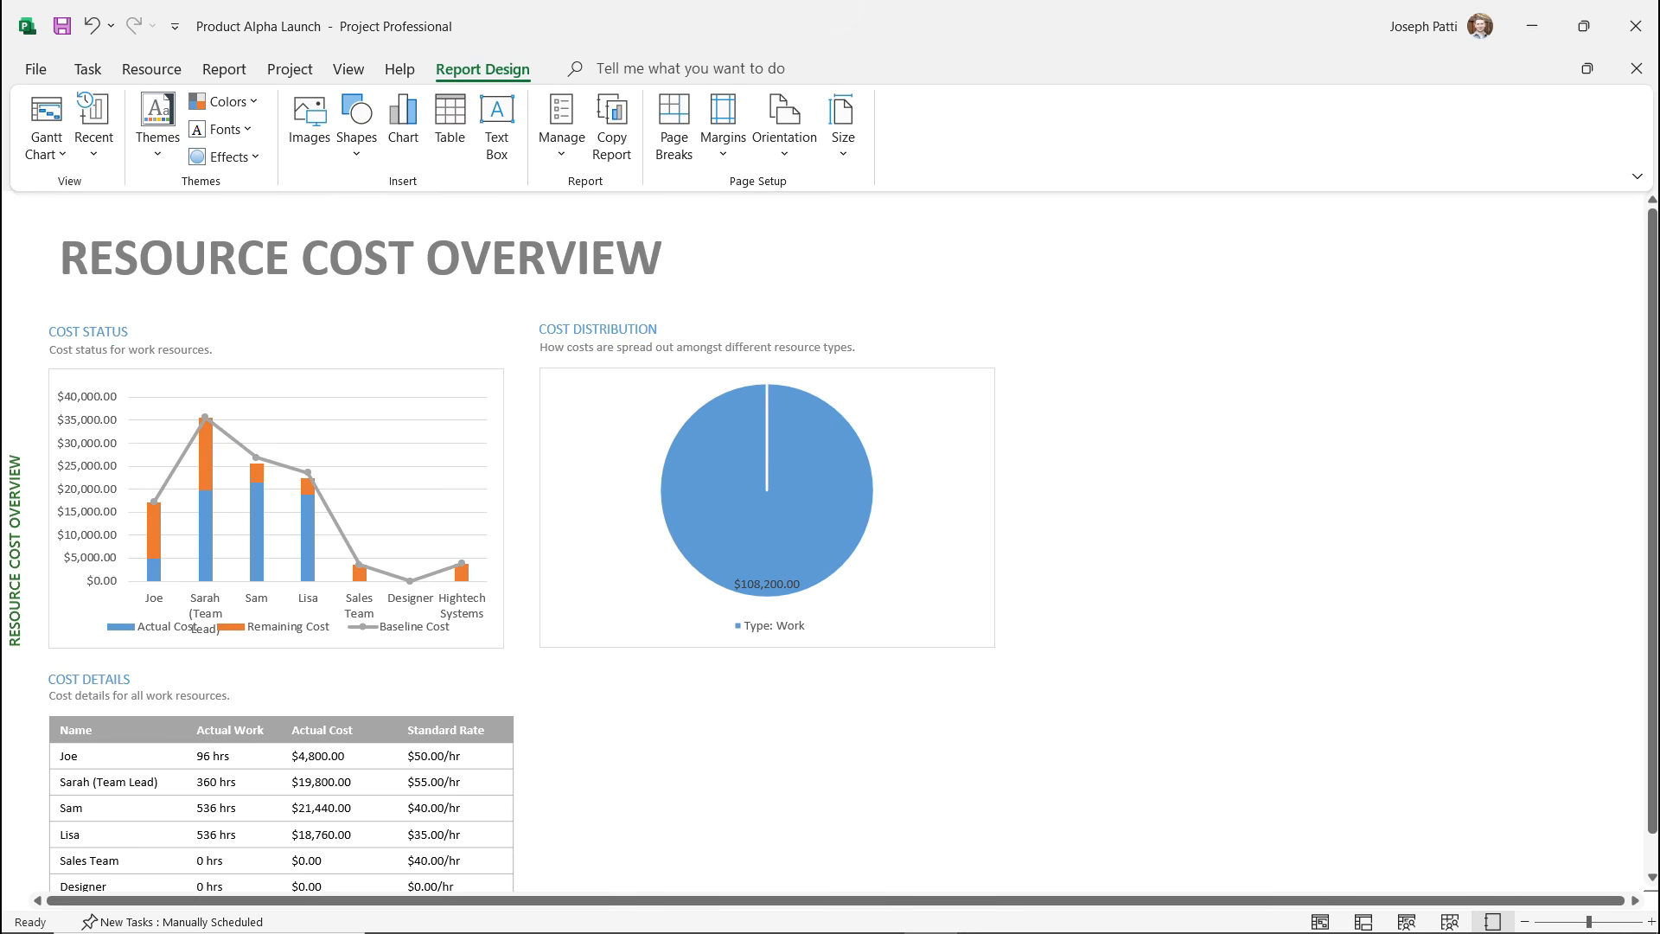
# Open the Task Cost Overview report and examine its cost status, distribution and details down to the last top-level task.
pyautogui.click(224, 69)
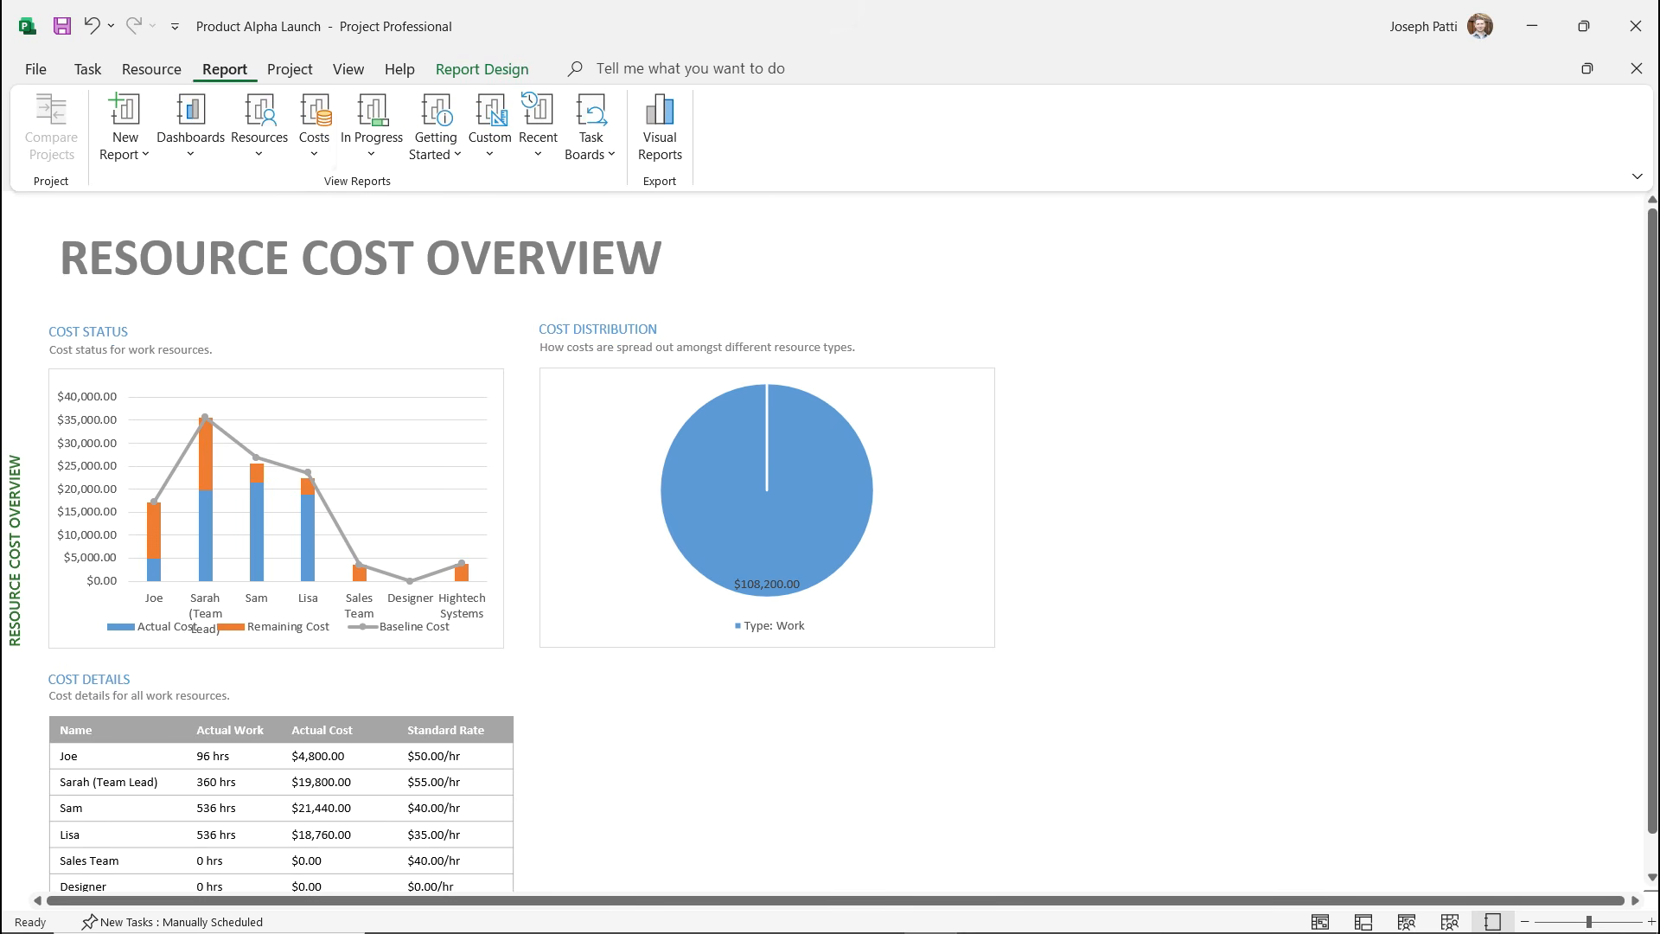
pyautogui.click(314, 130)
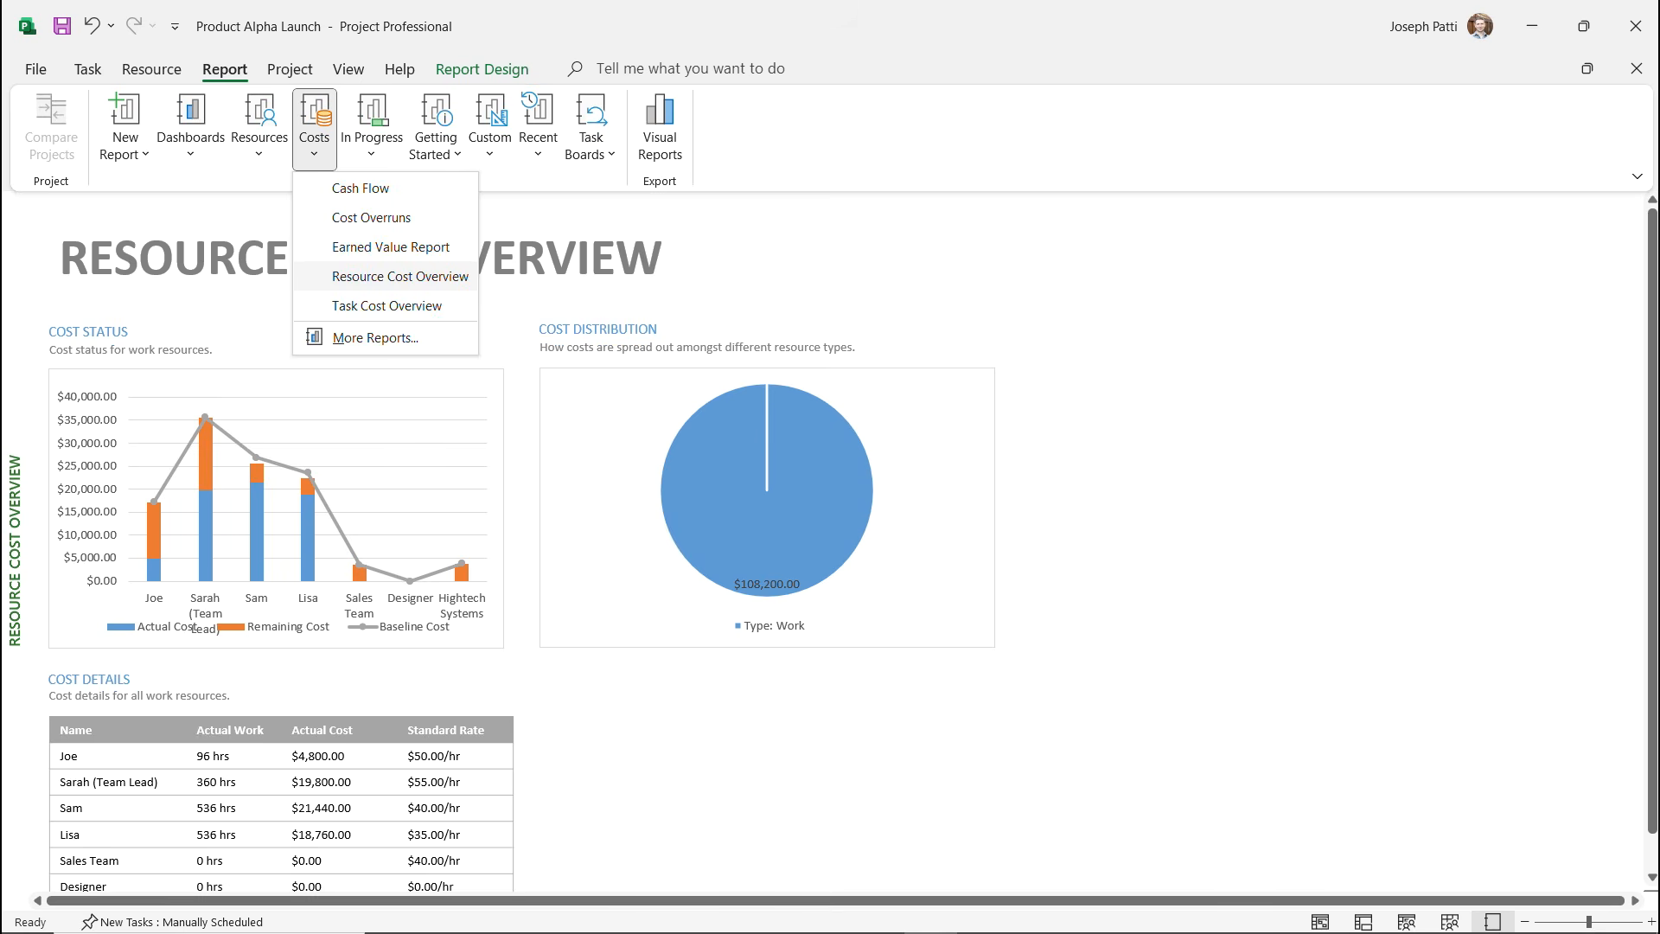
pyautogui.click(386, 305)
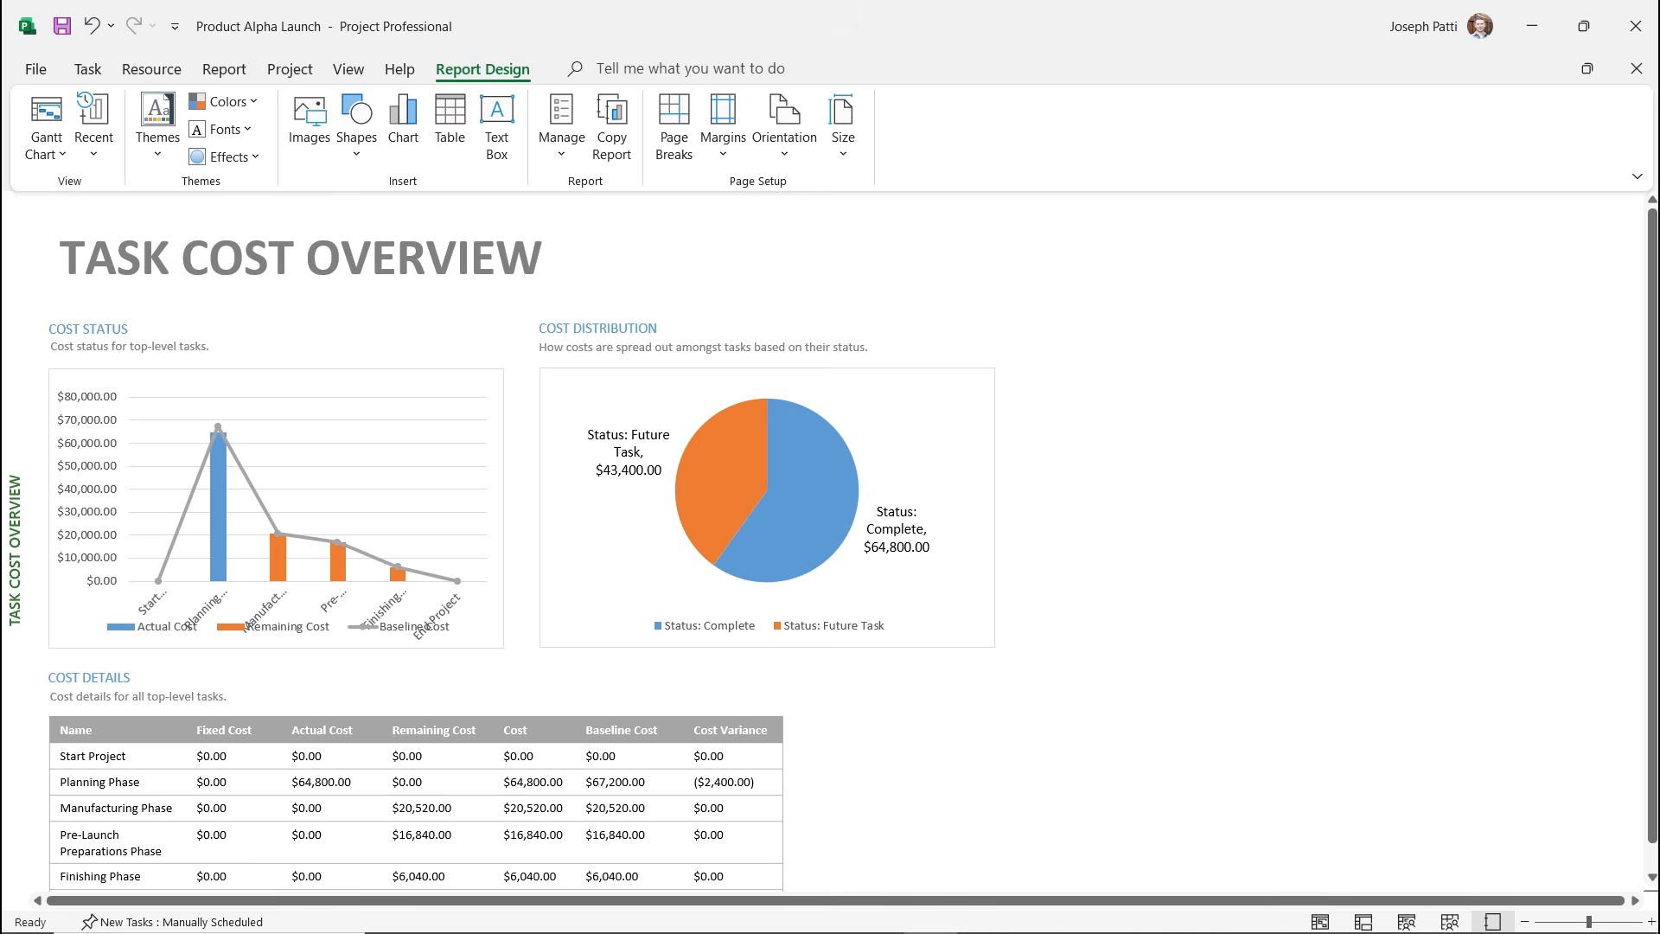
pyautogui.moveTo(1651, 526); pyautogui.dragTo(1651, 558)
# Open the Critical Tasks report from the in-progress reports.
pyautogui.click(224, 69)
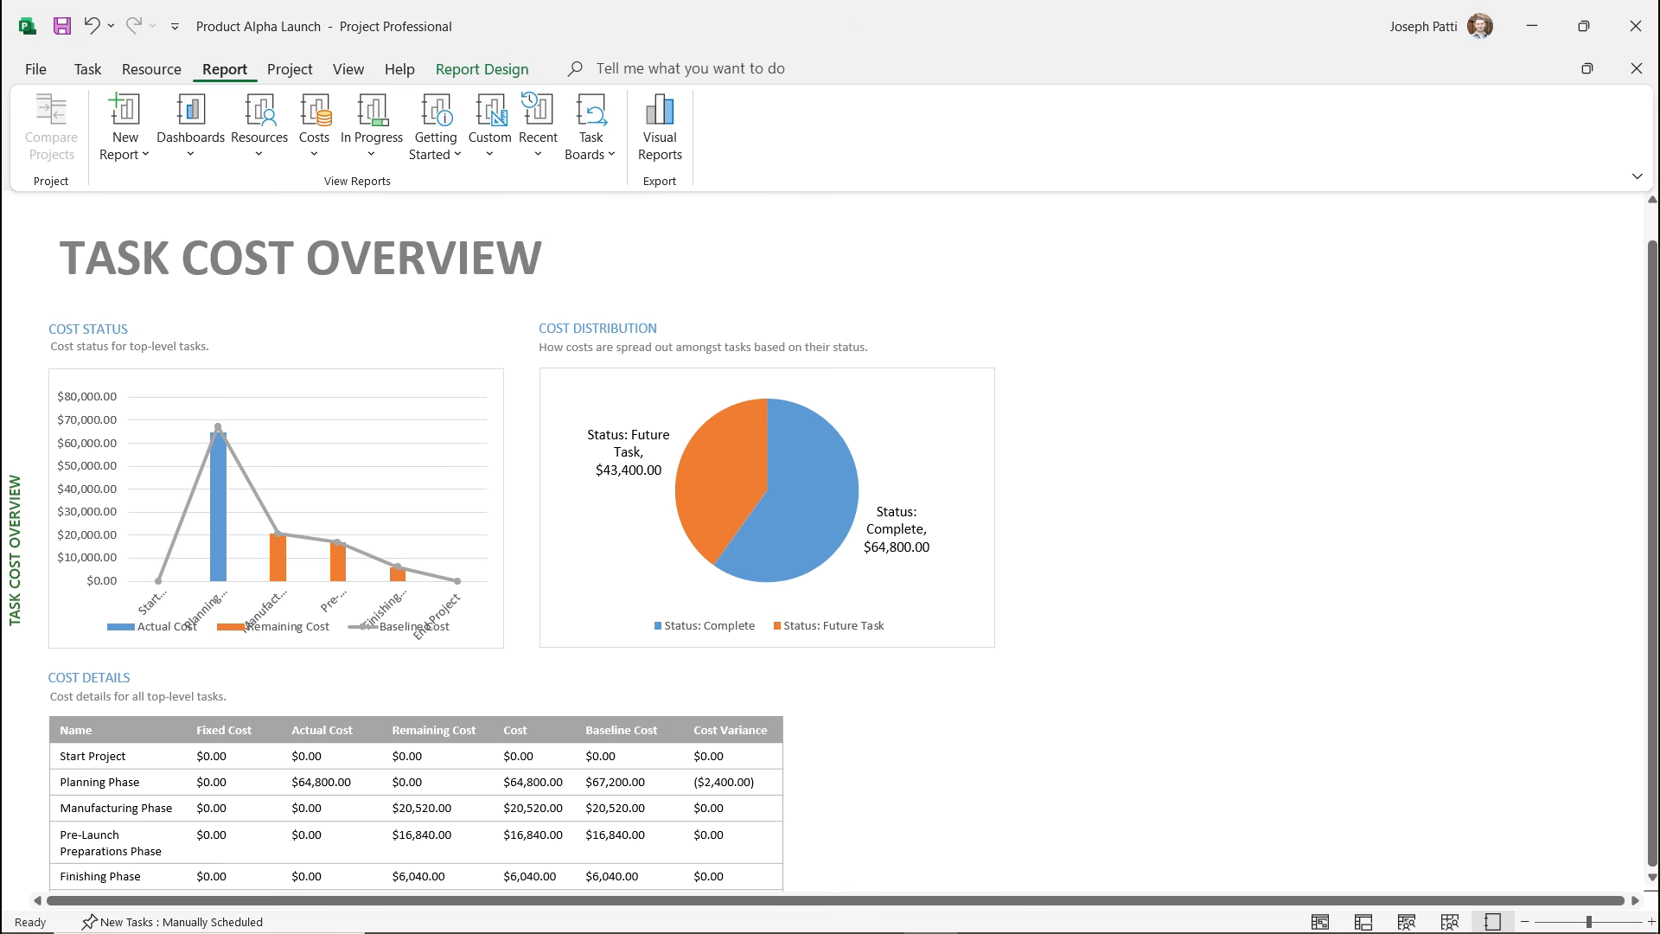
pyautogui.click(372, 129)
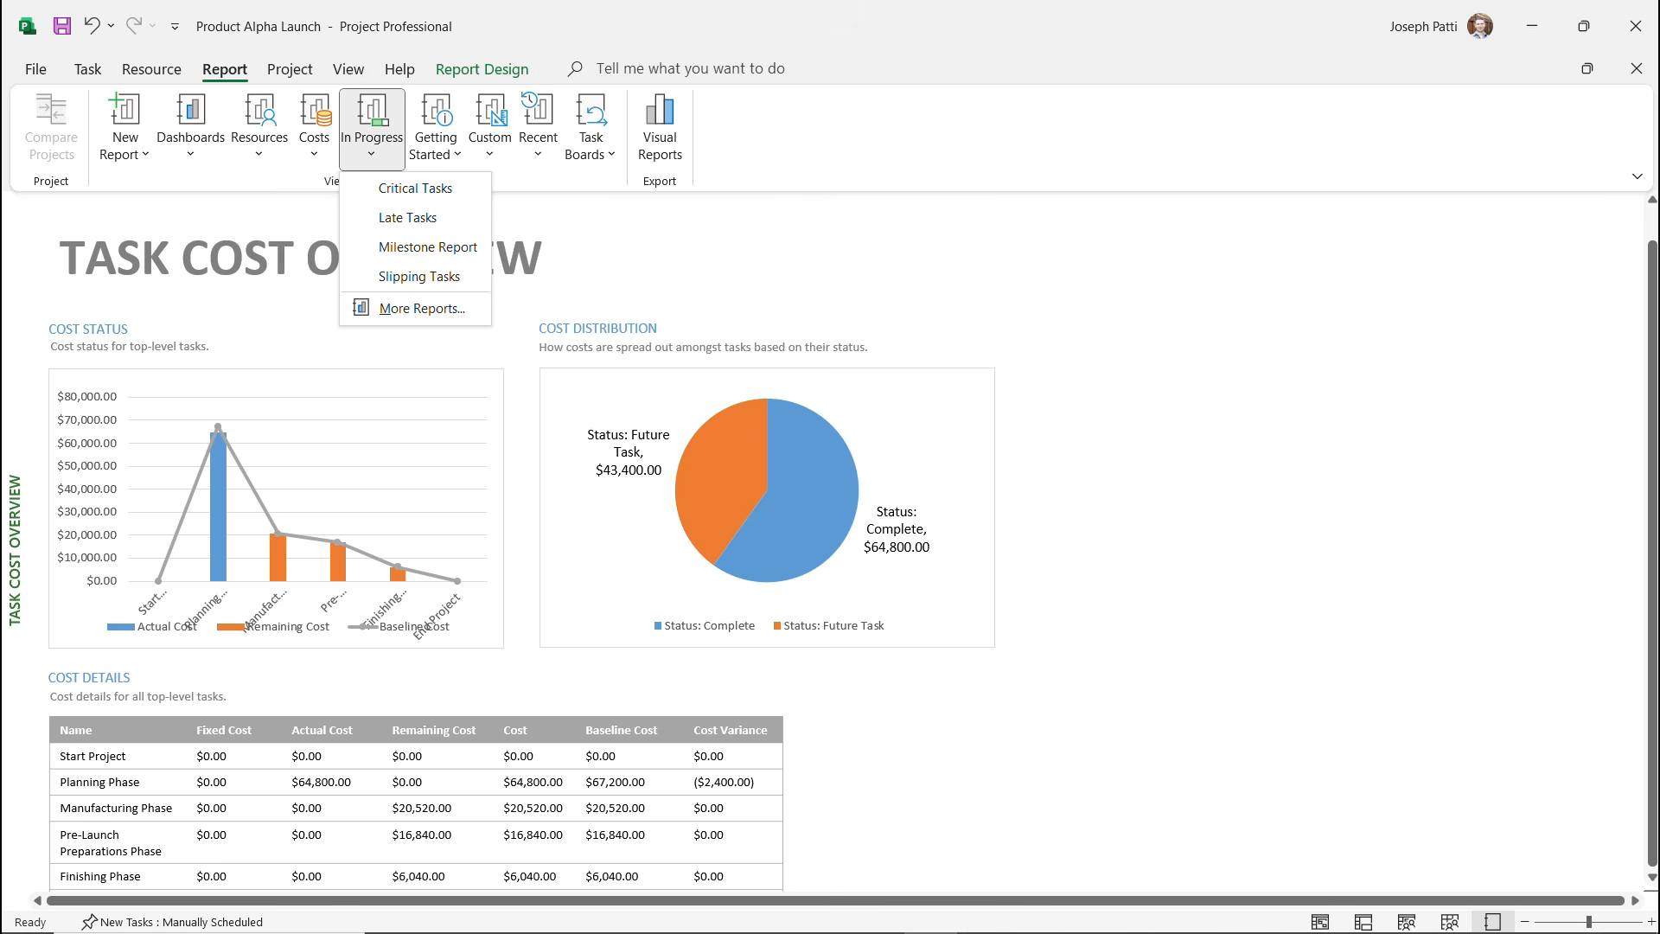
pyautogui.click(414, 188)
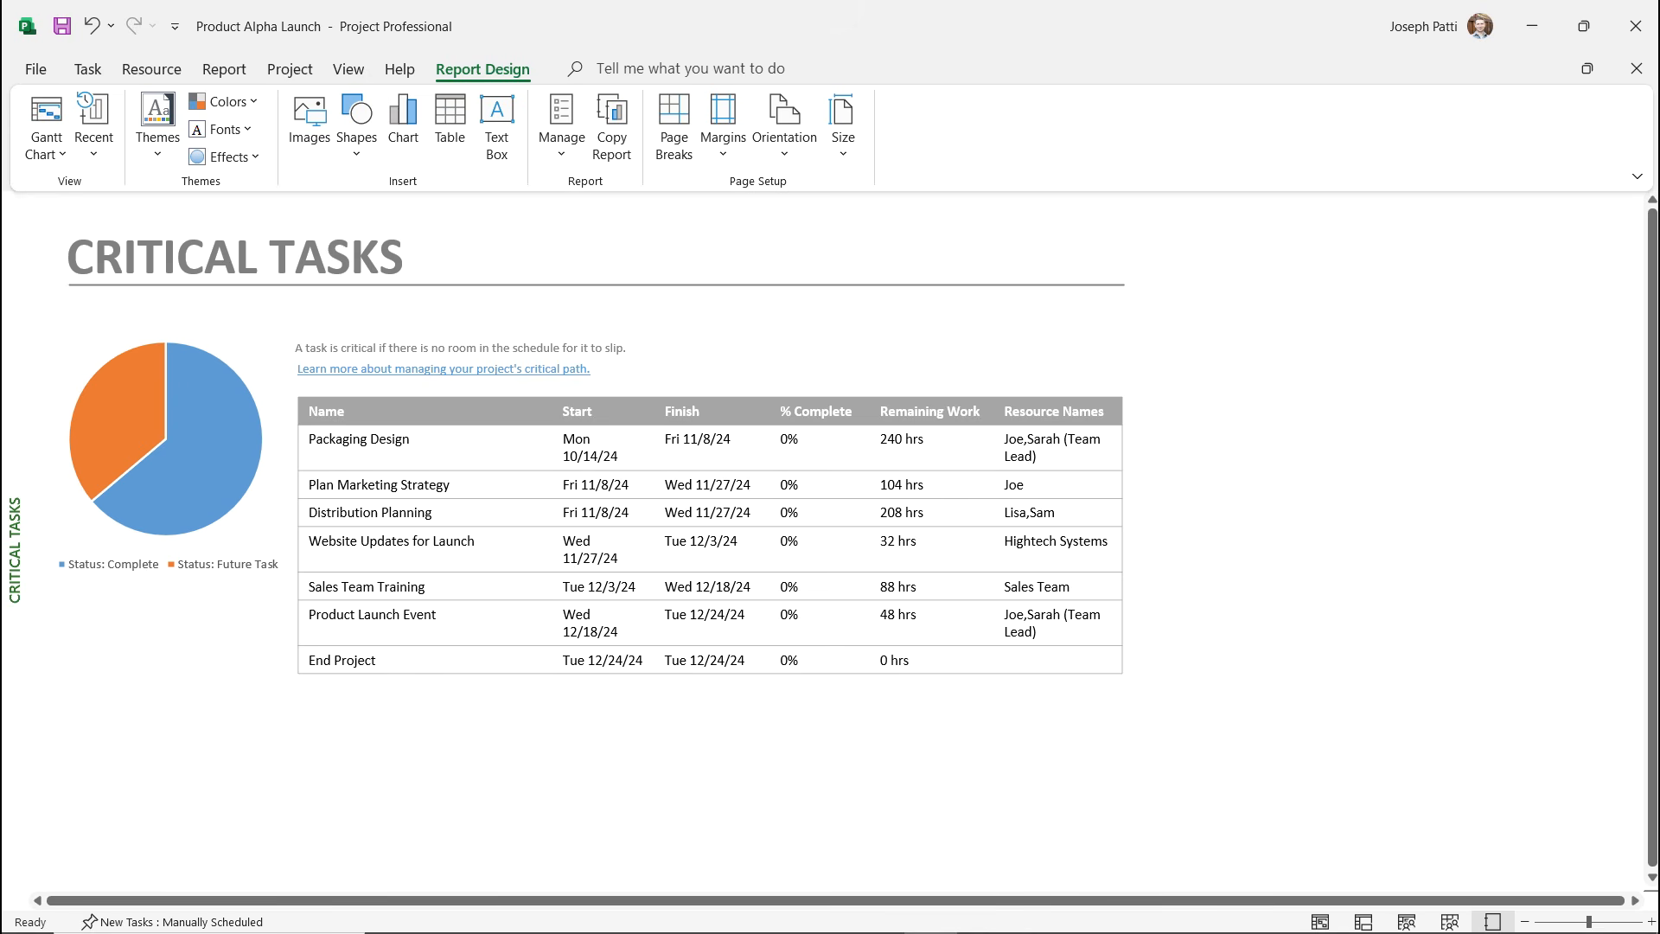
# Open the Late Tasks report from the in-progress reports.
pyautogui.click(223, 68)
pyautogui.click(372, 138)
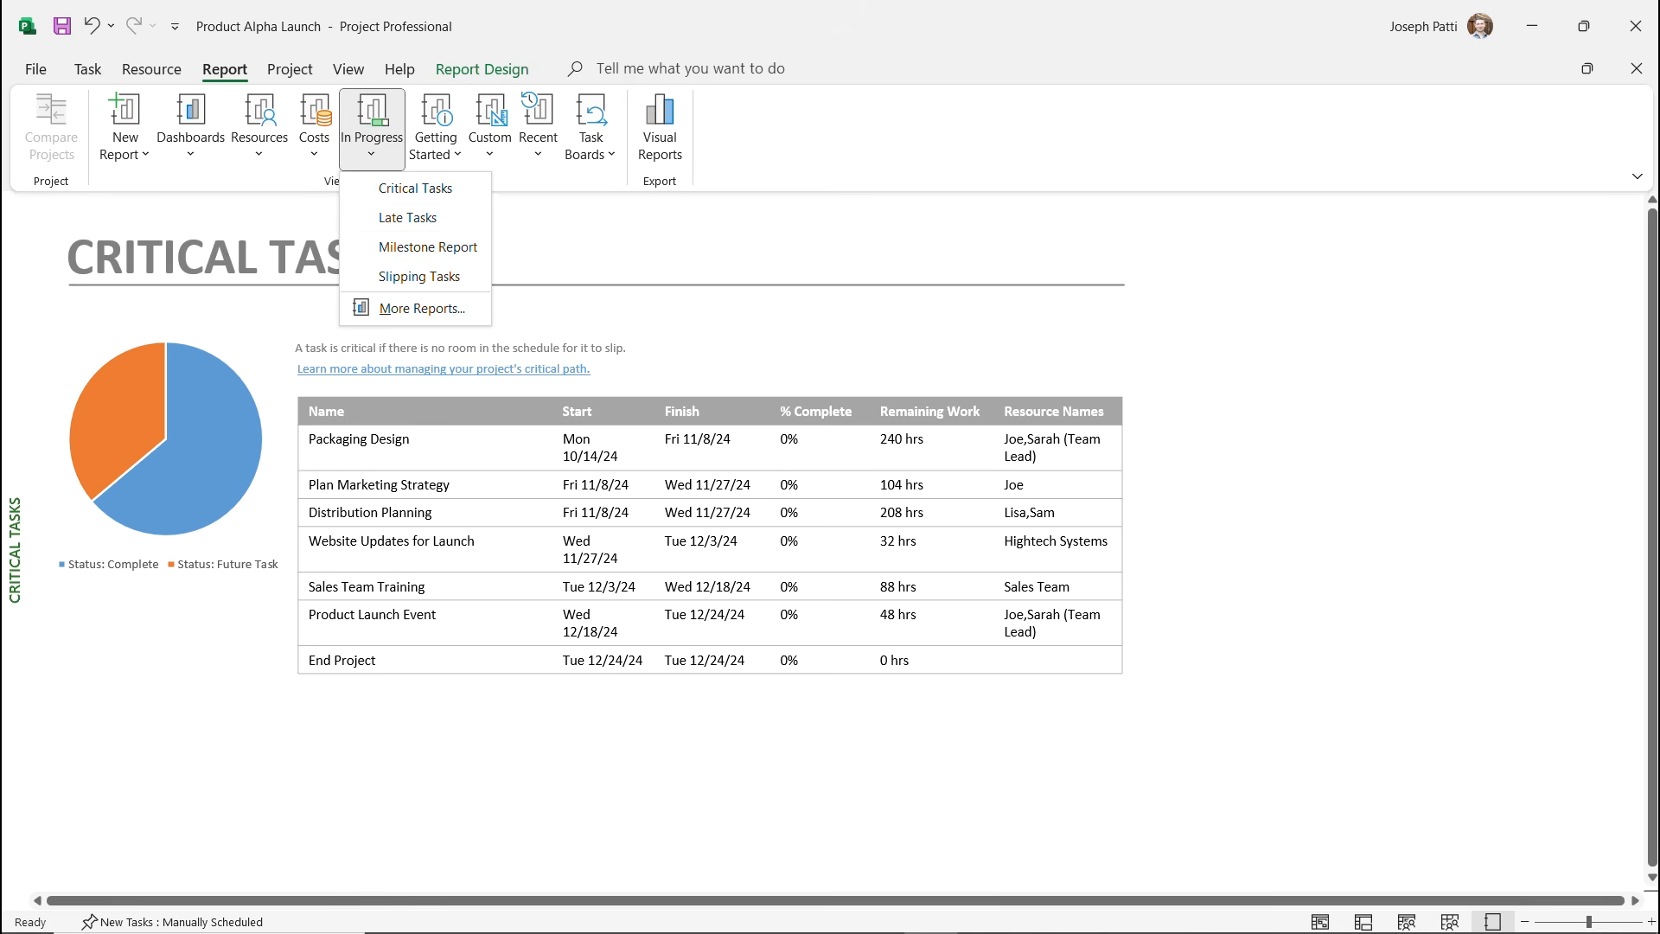
pyautogui.click(407, 217)
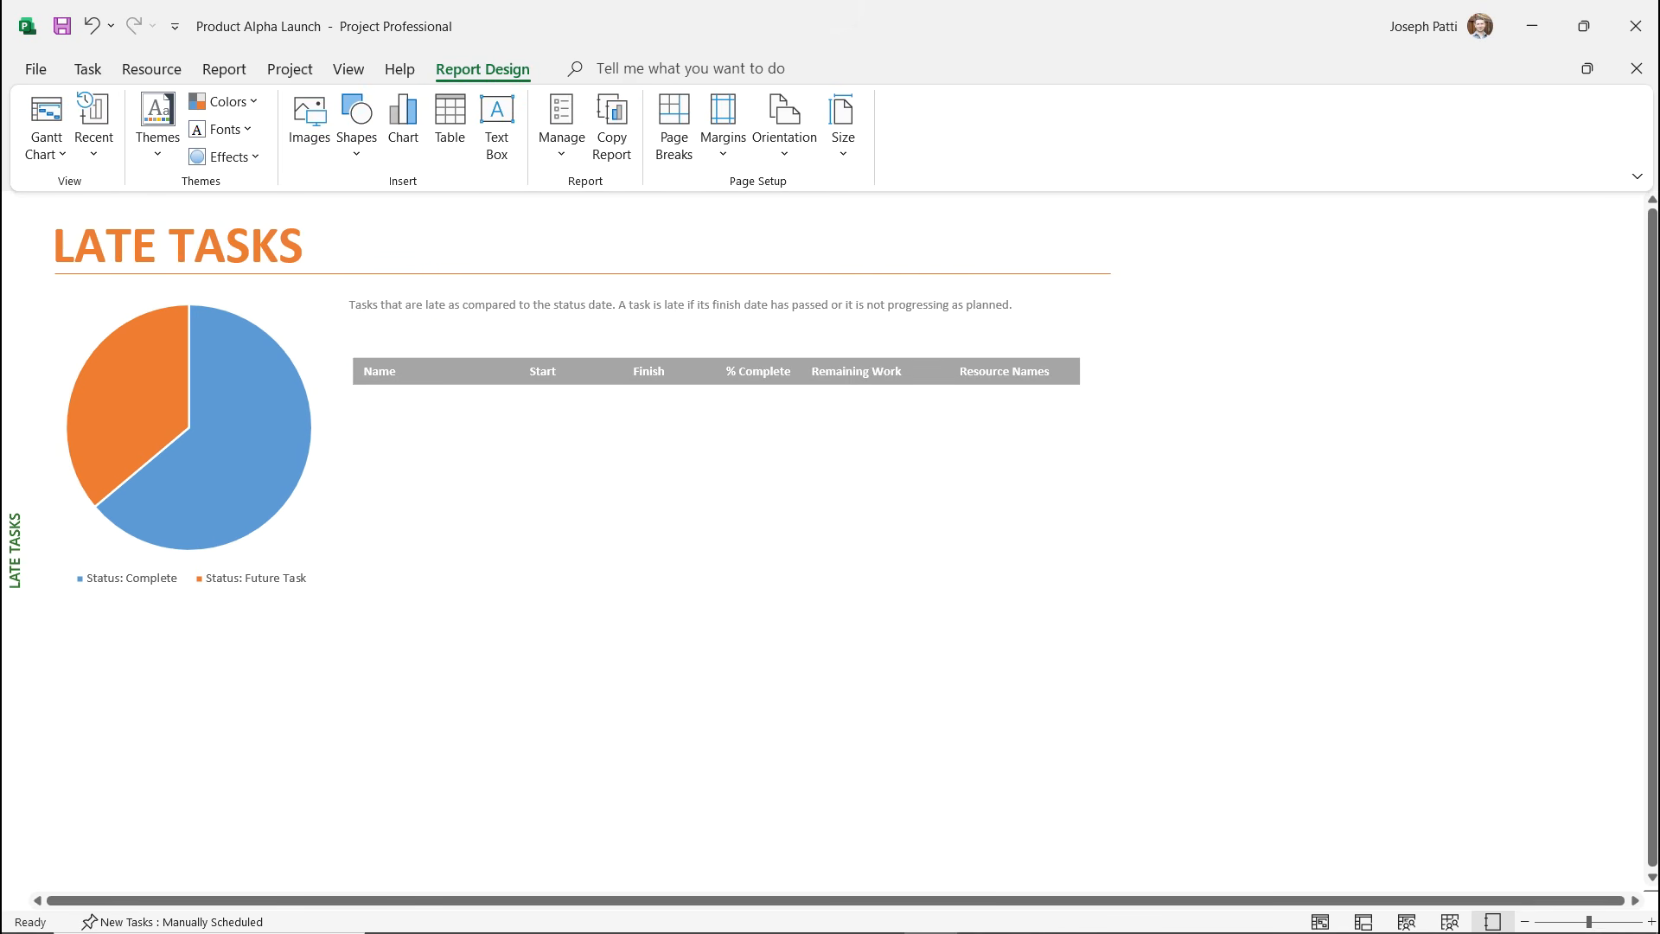
# Open the Milestone Report to view late, upcoming and completed milestones.
pyautogui.click(224, 68)
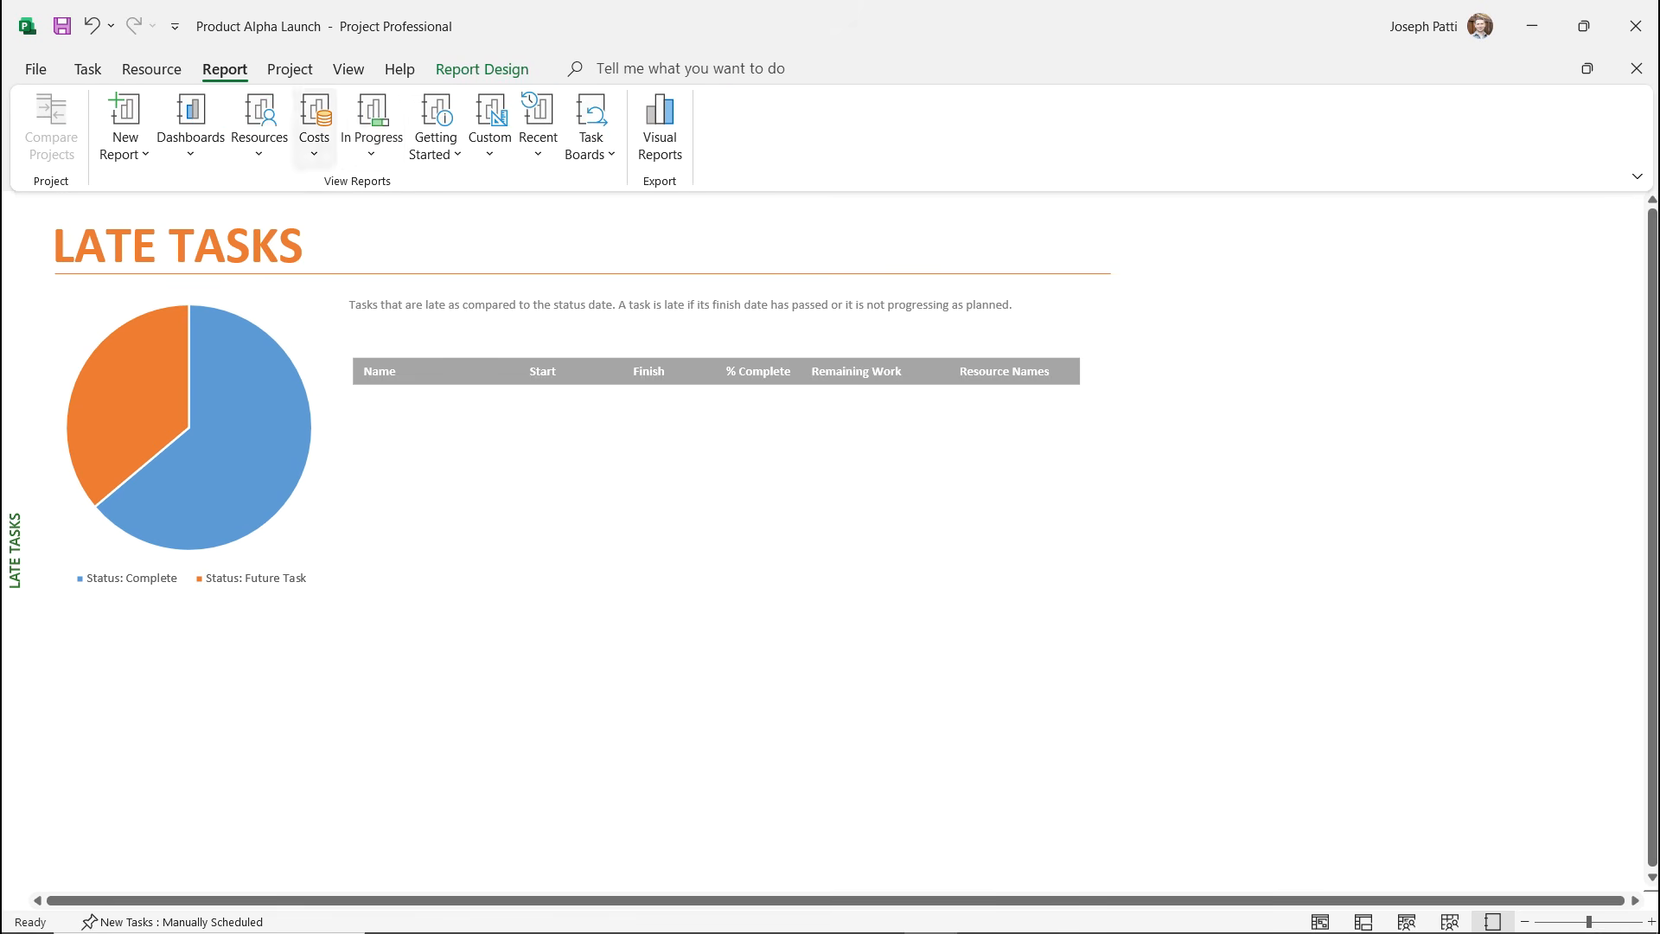
pyautogui.click(372, 138)
pyautogui.click(428, 244)
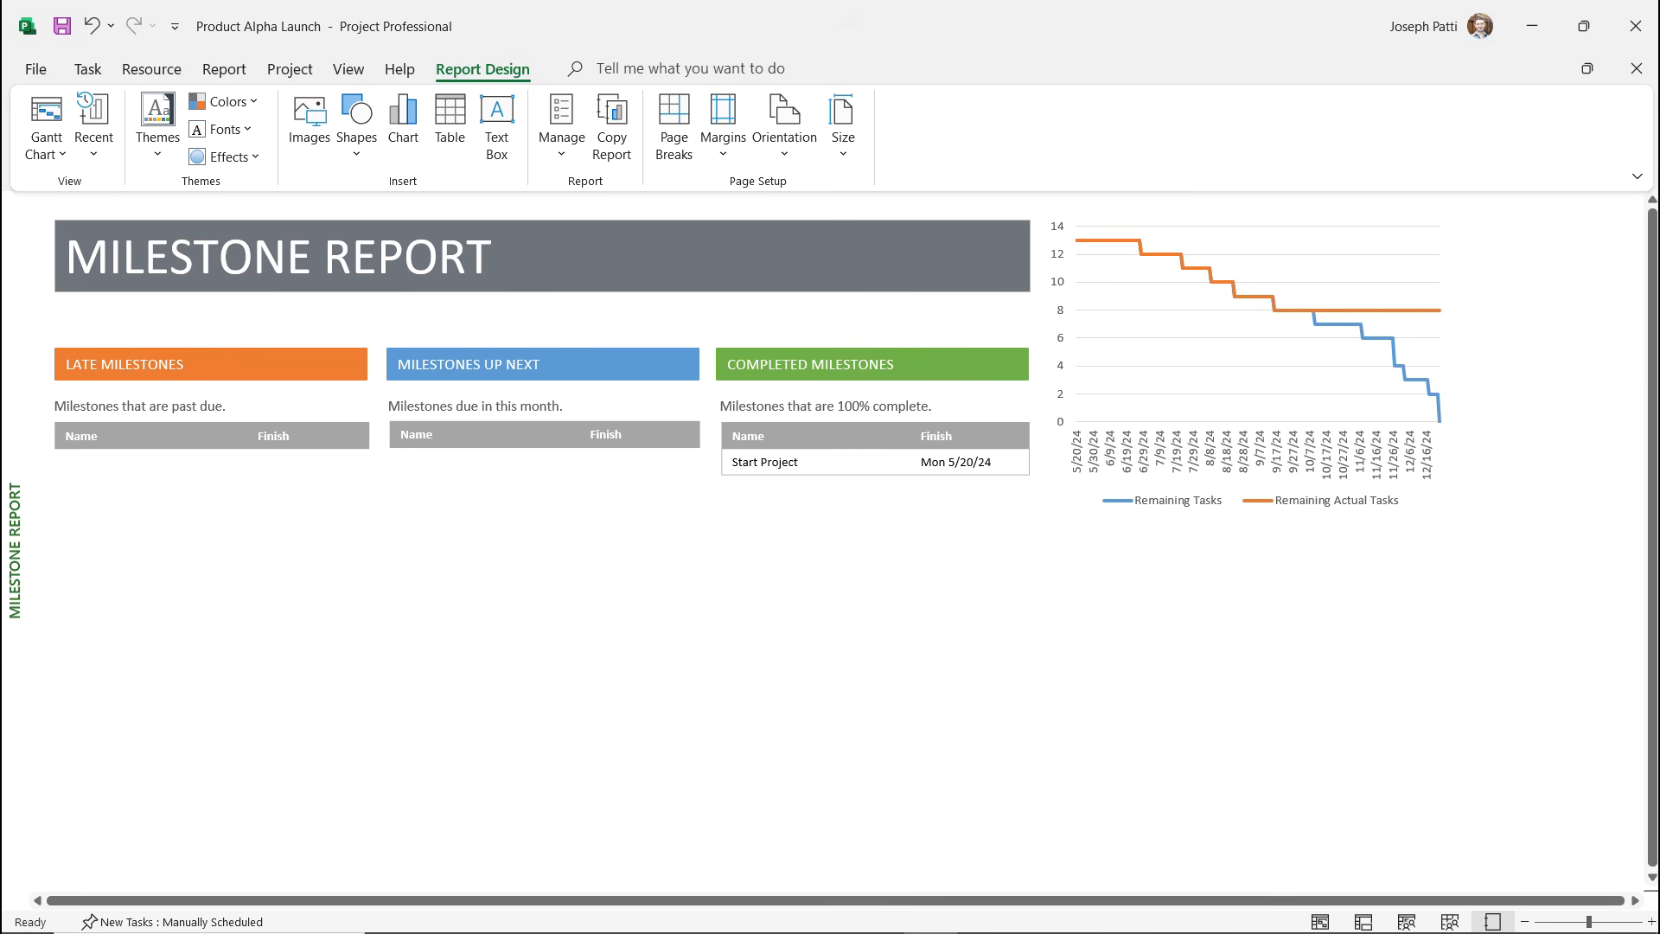
# Open the Slipping Tasks report from the in-progress reports.
pyautogui.click(224, 69)
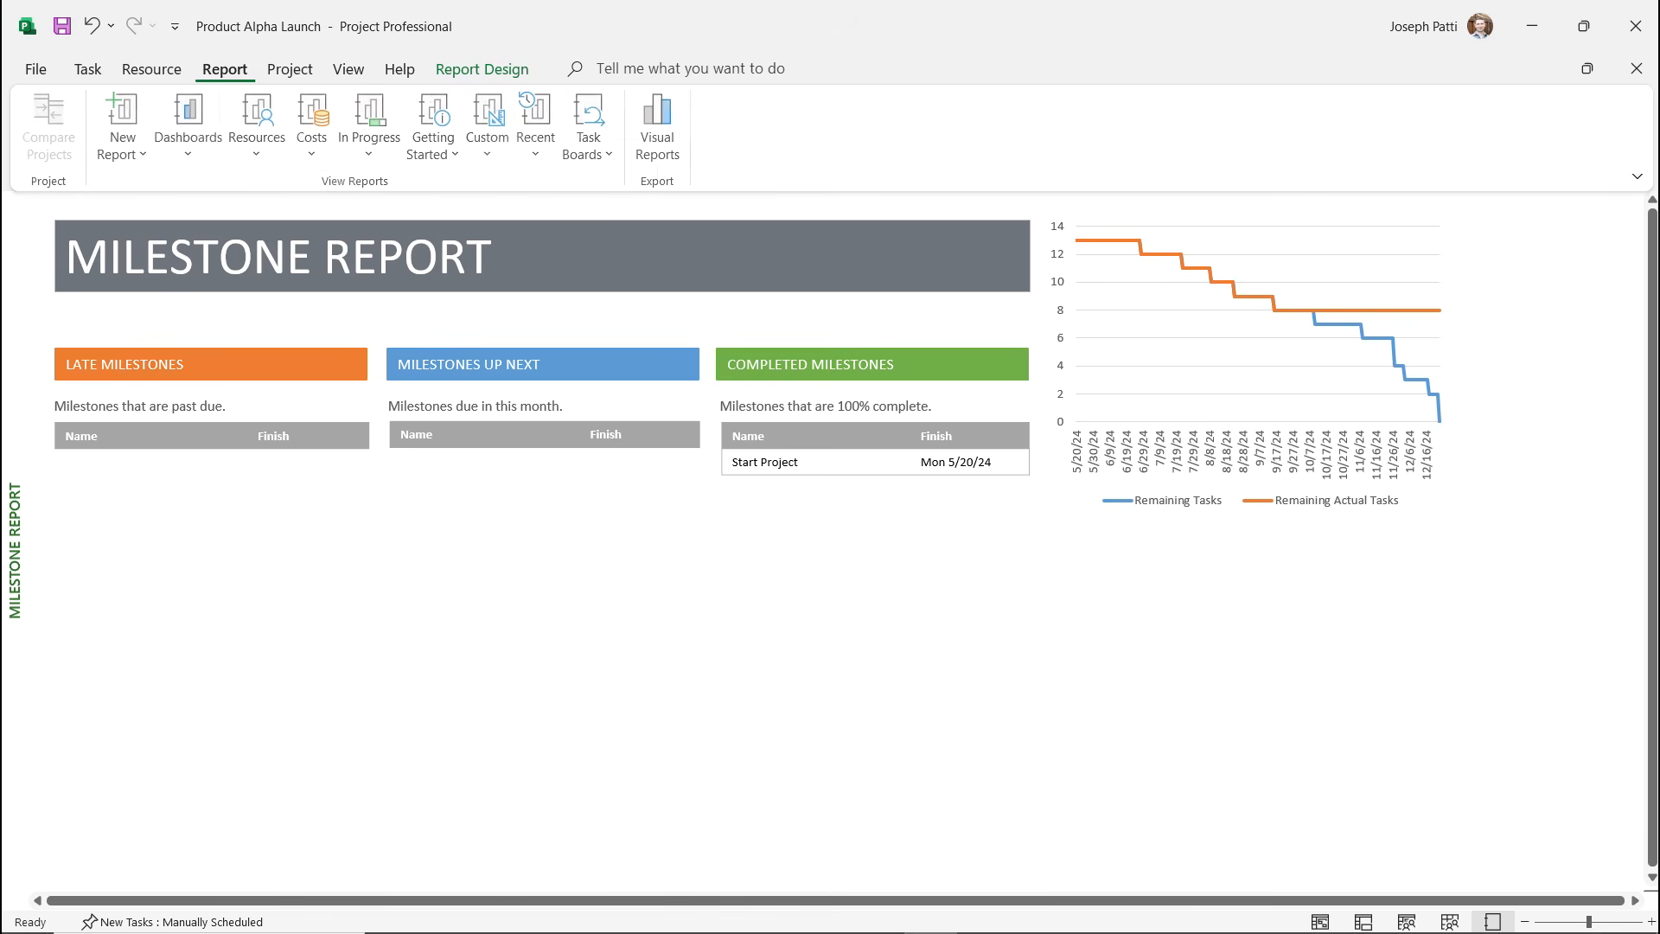
pyautogui.click(372, 129)
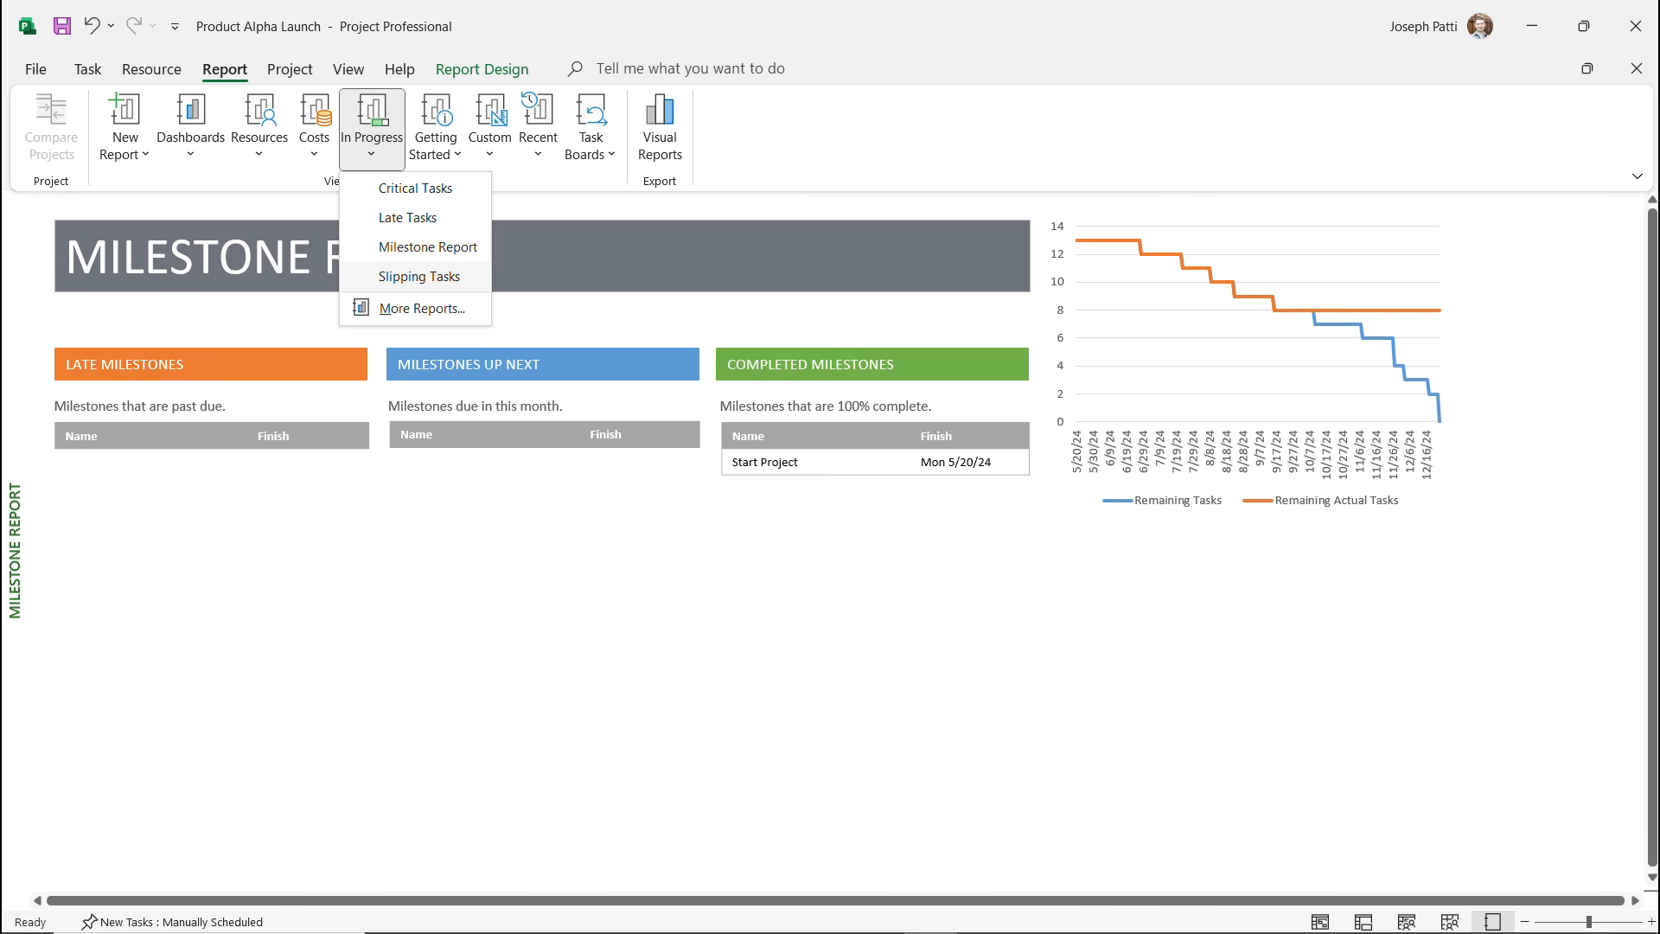
pyautogui.click(420, 276)
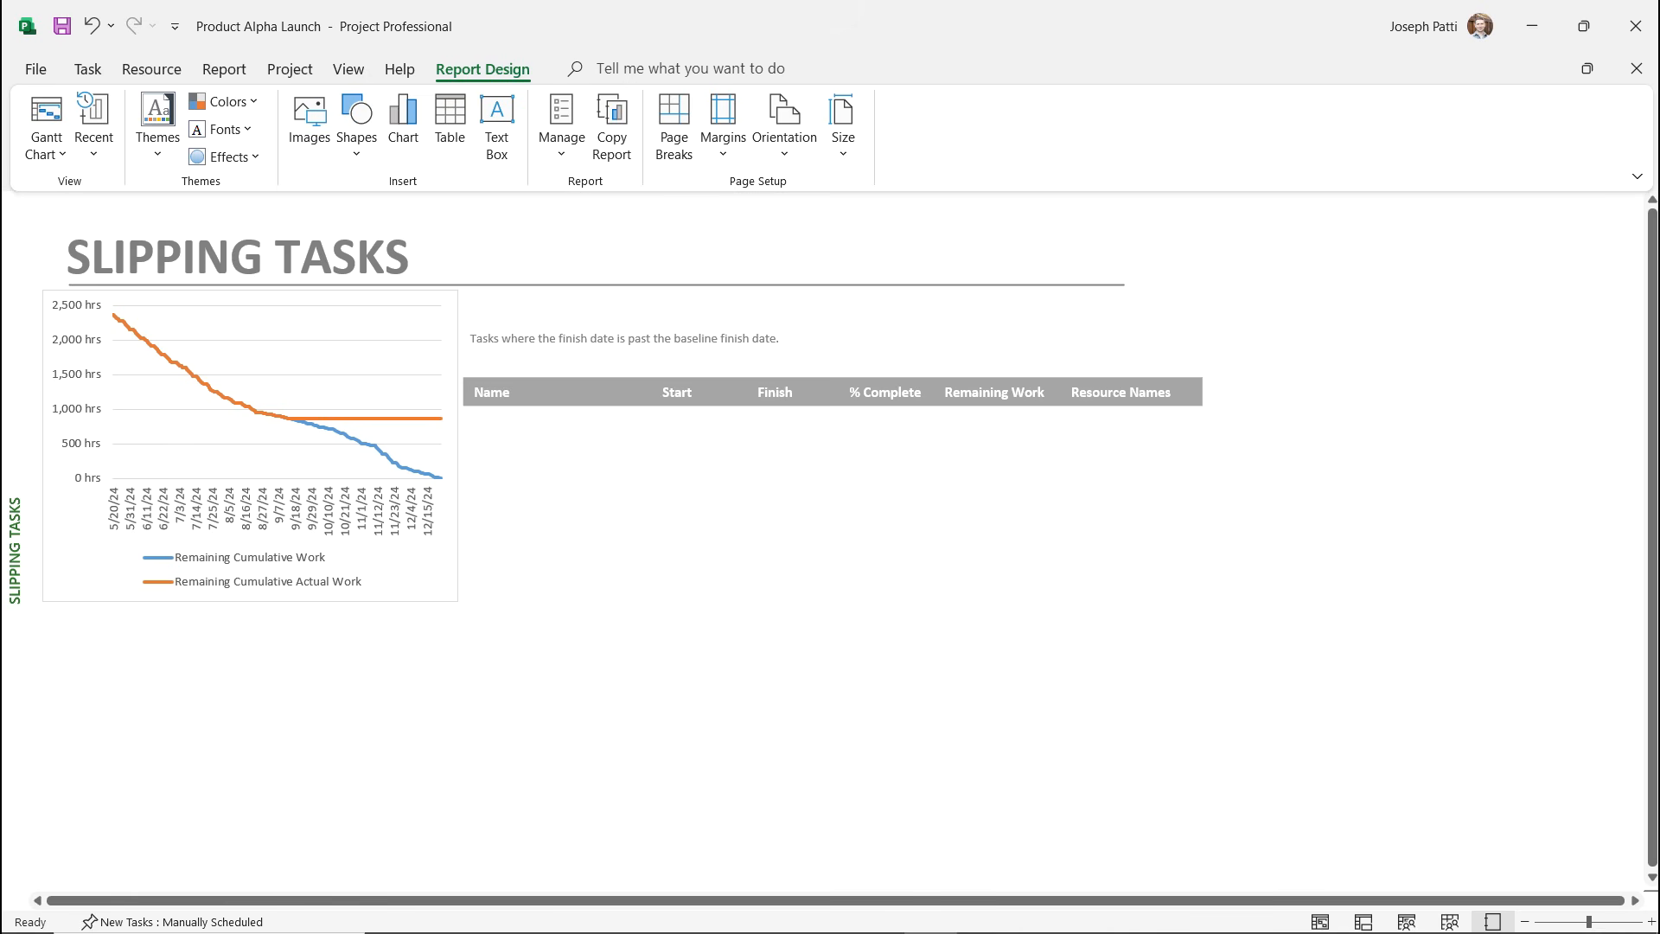
# Open the Get started with Project report and look through its Organize Tasks, Create Reports and Share with your Team pages.
pyautogui.click(224, 69)
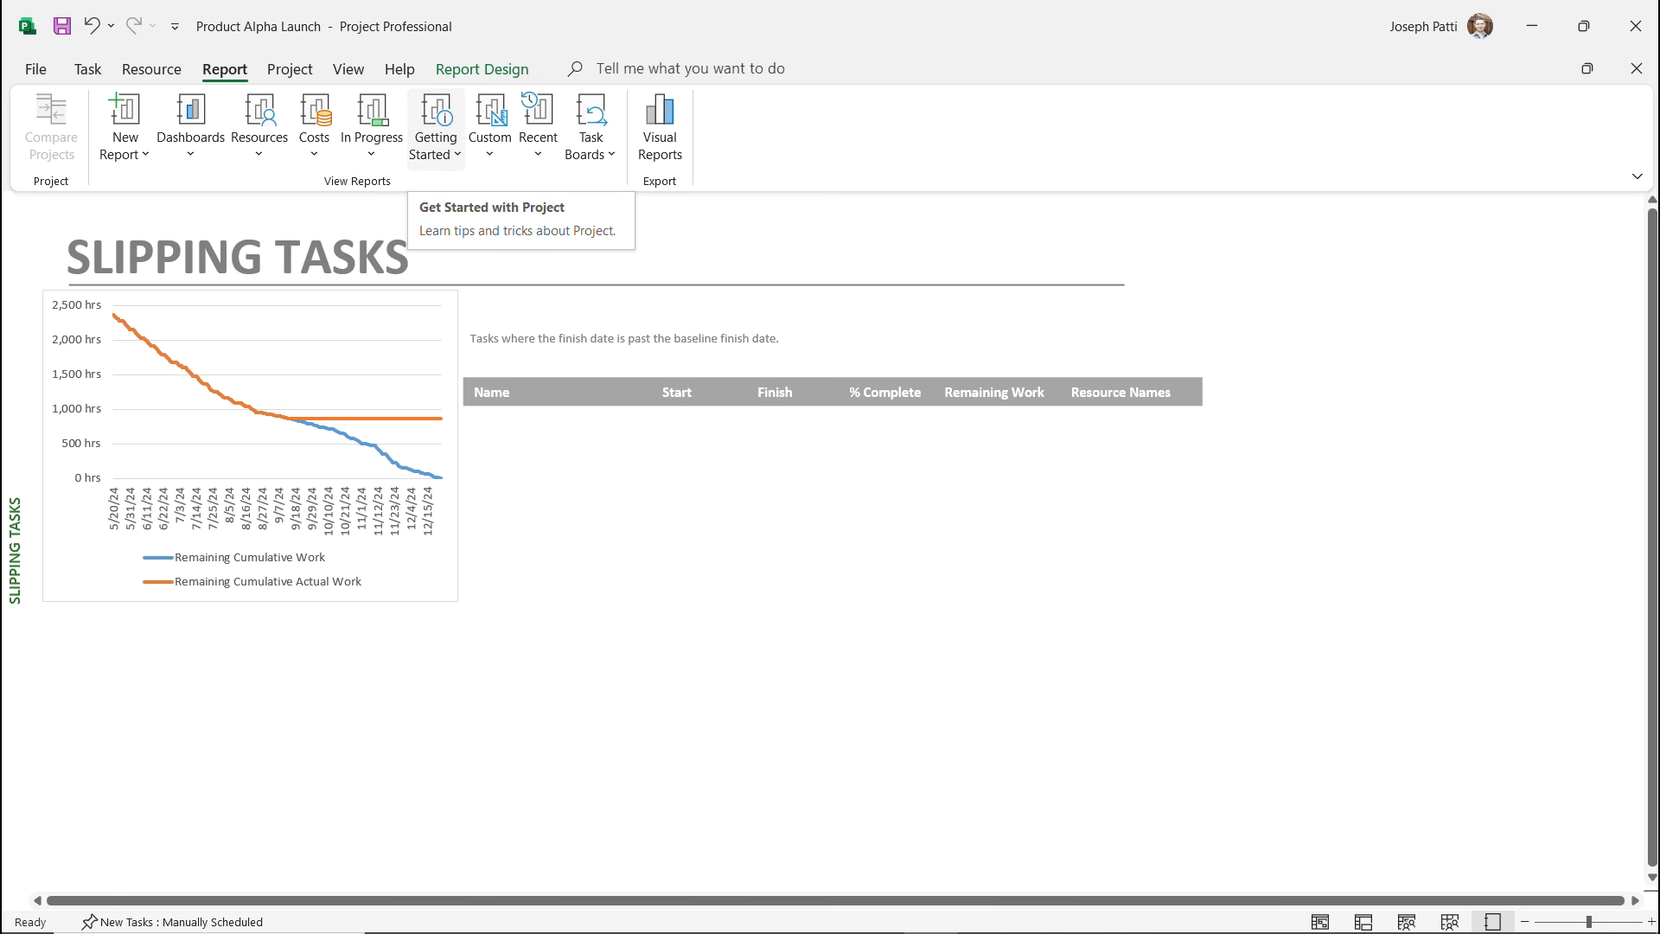
pyautogui.click(436, 129)
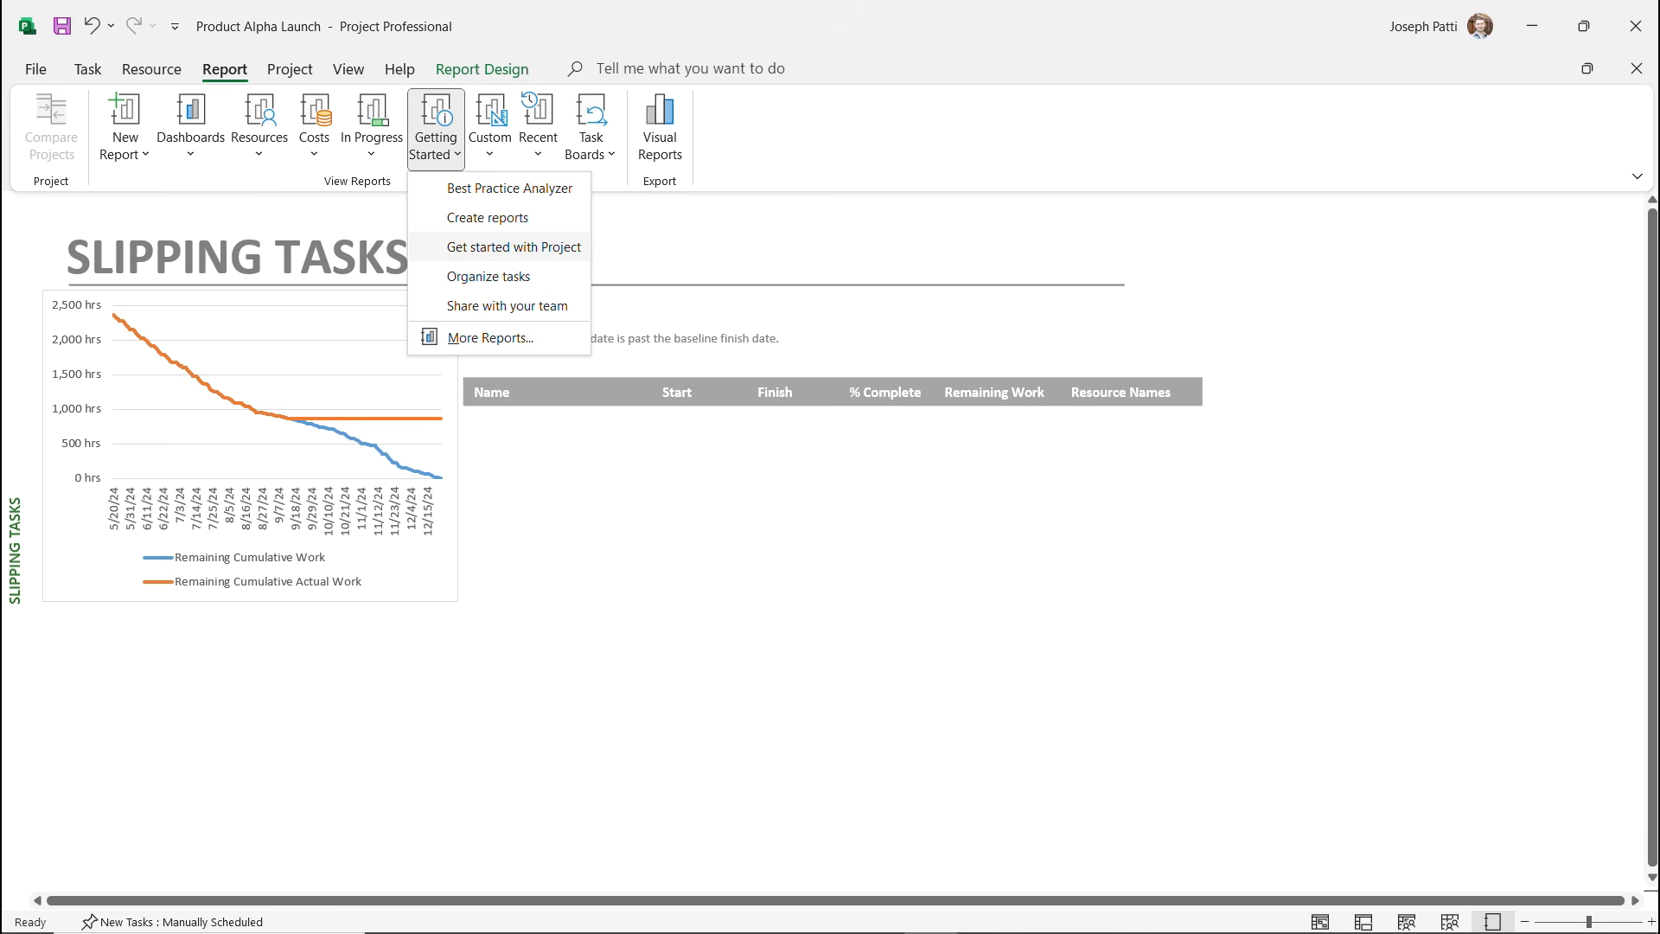
pyautogui.click(514, 247)
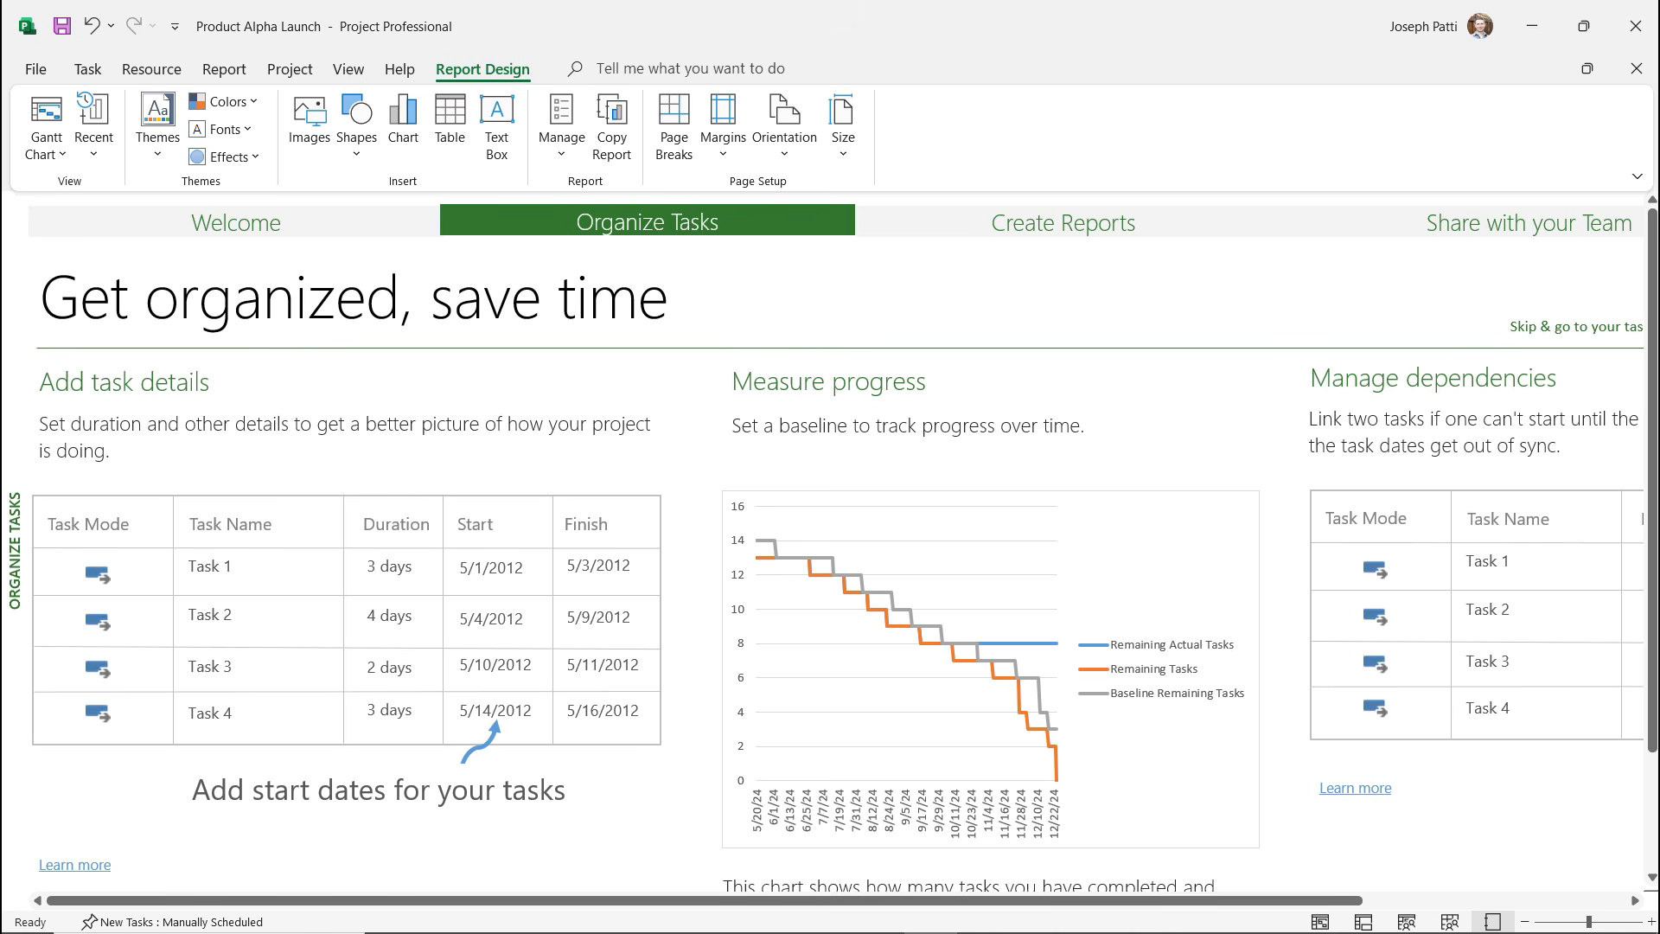
pyautogui.click(1062, 223)
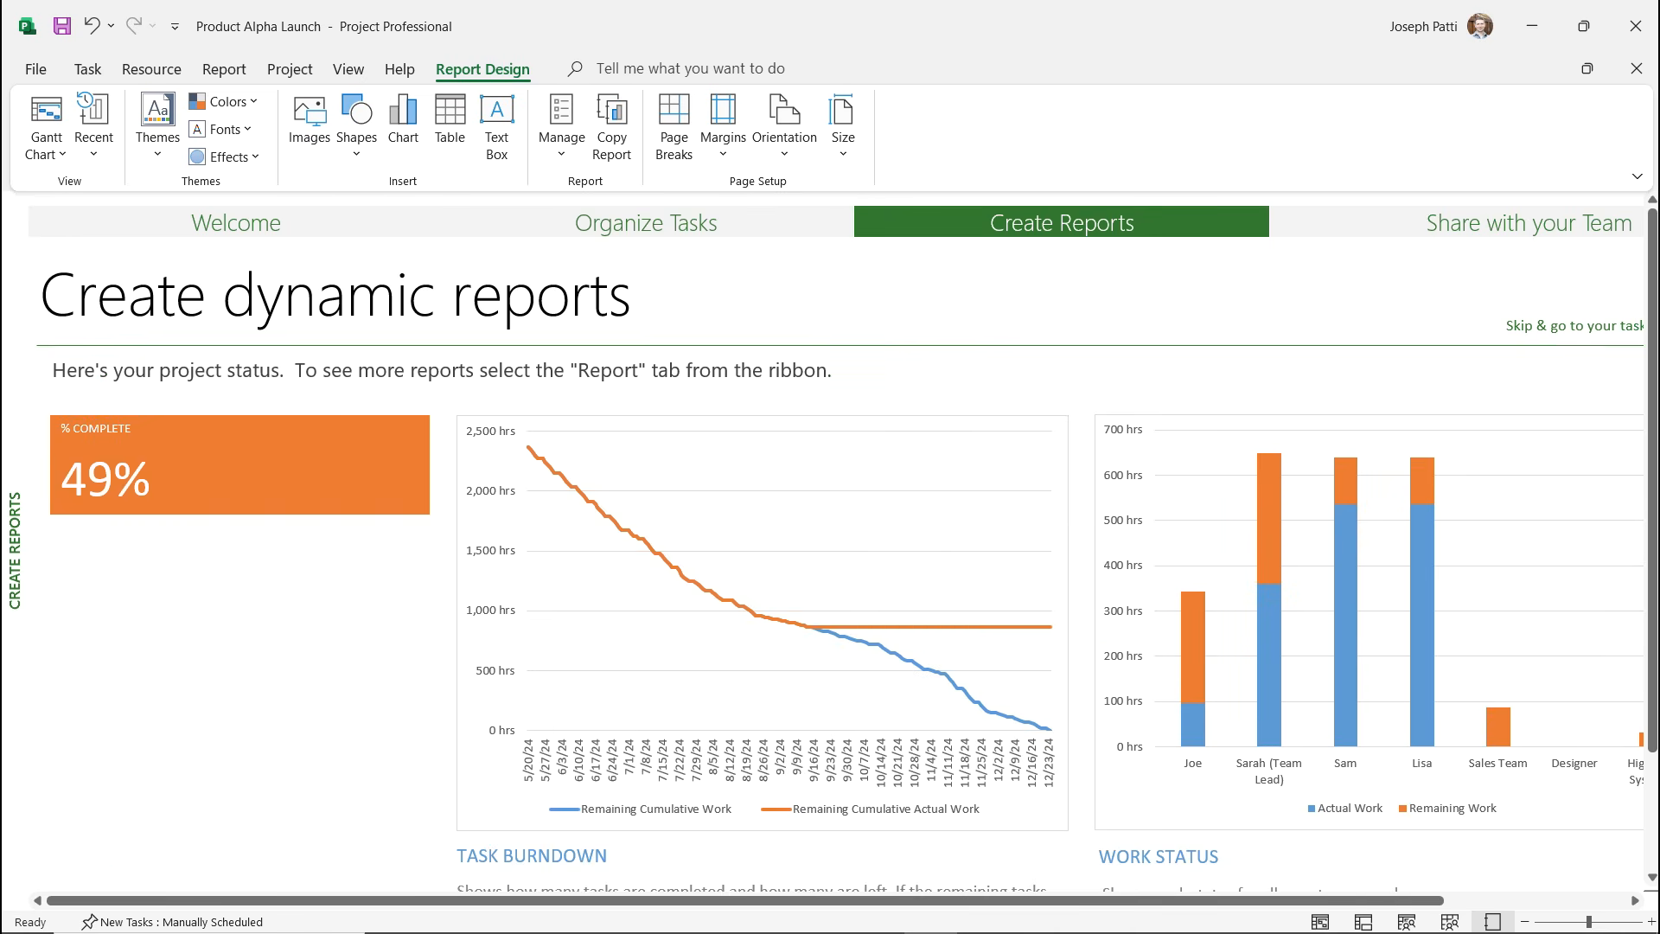
pyautogui.click(1528, 223)
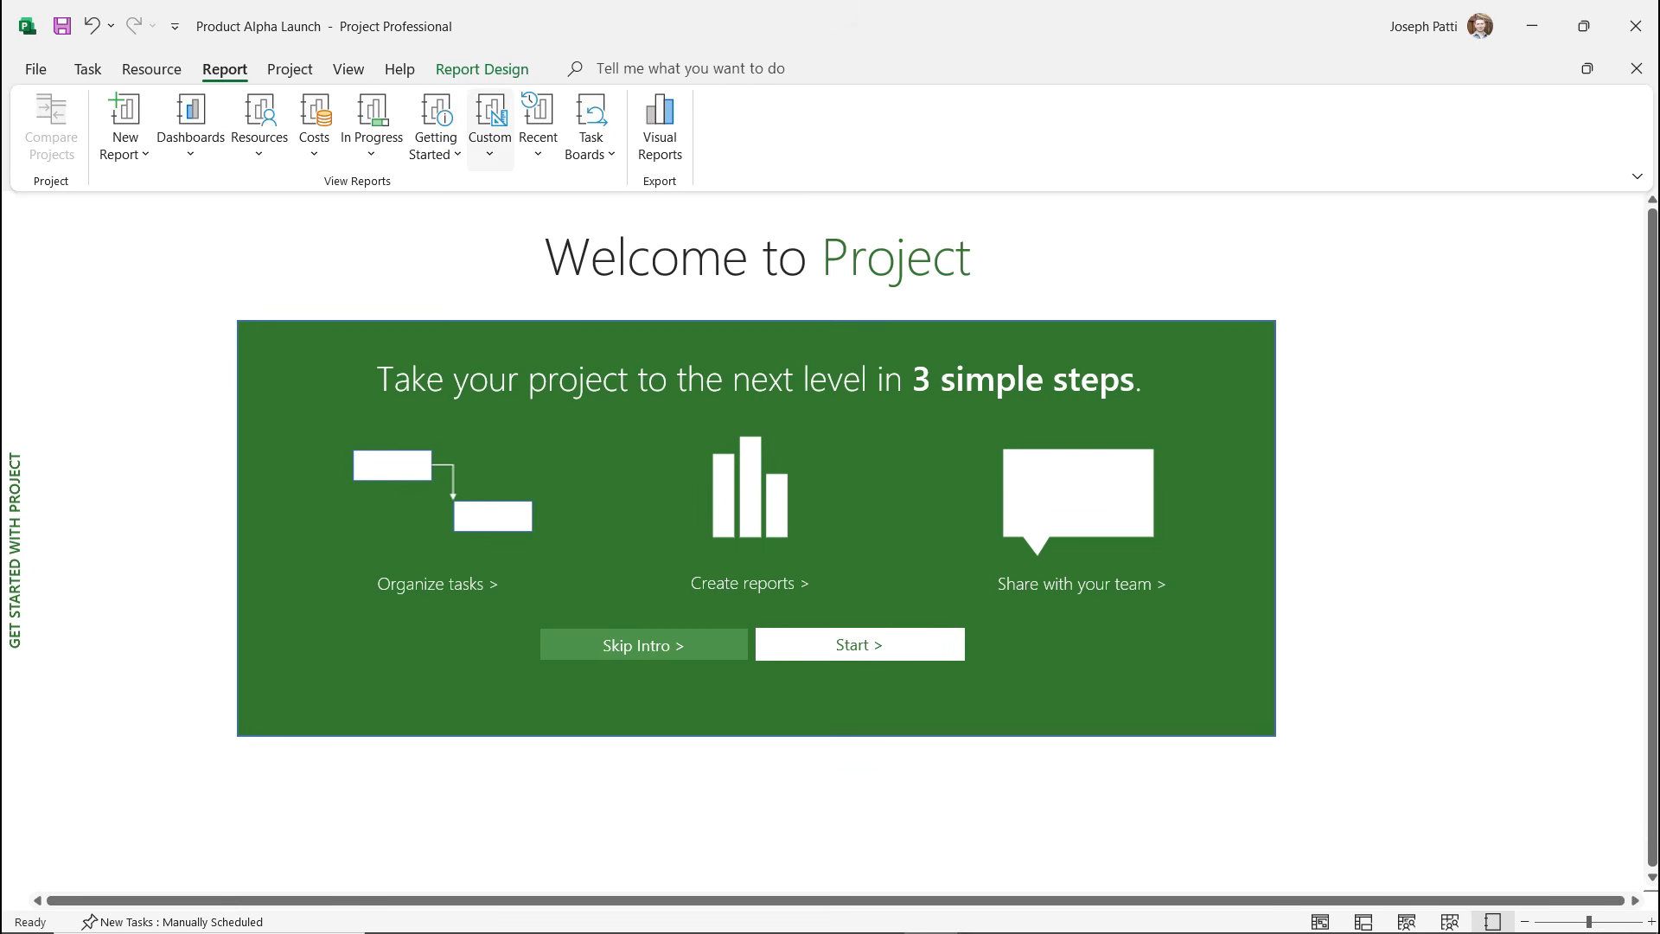
pyautogui.click(436, 129)
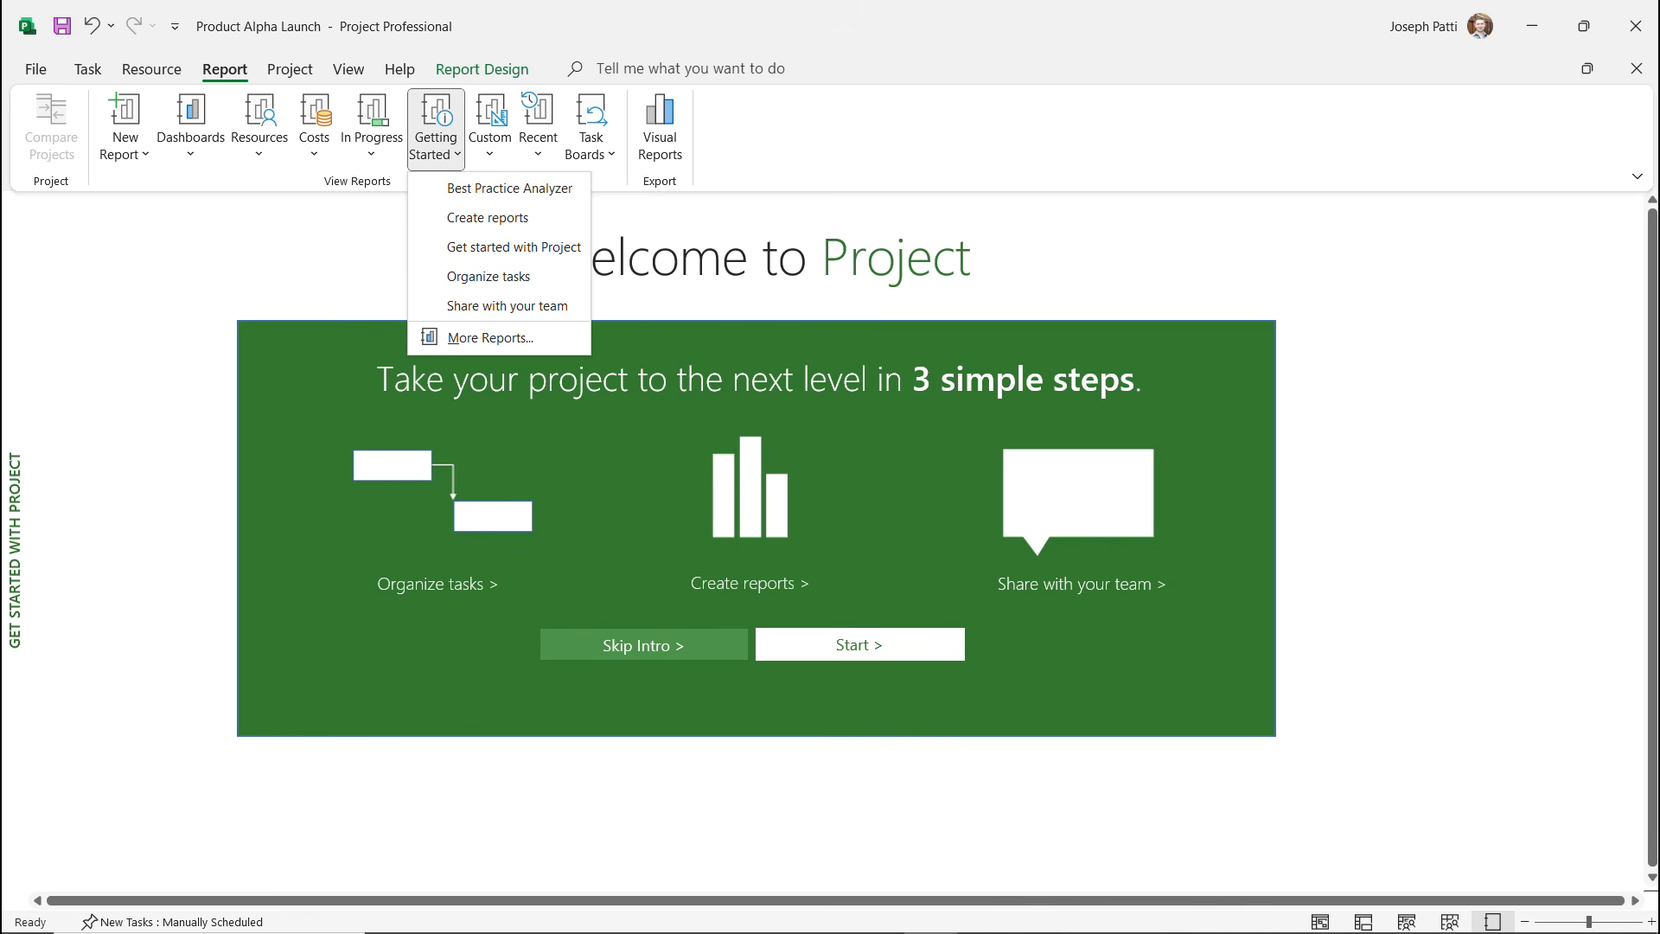
pyautogui.press('Escape')
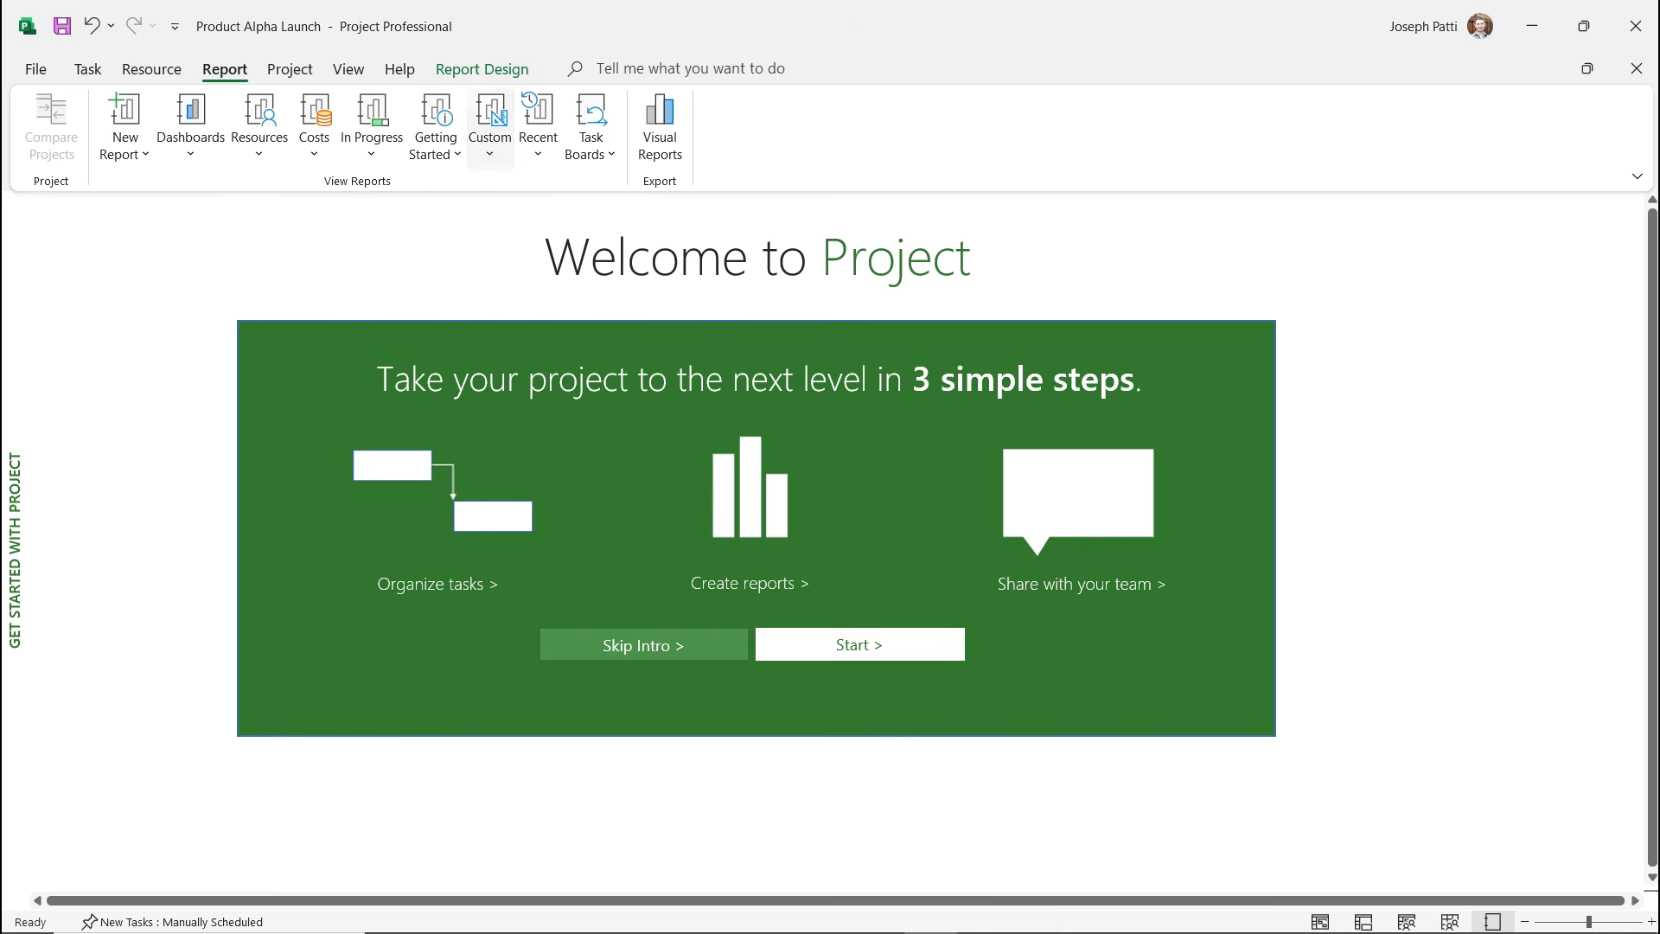
pyautogui.click(489, 129)
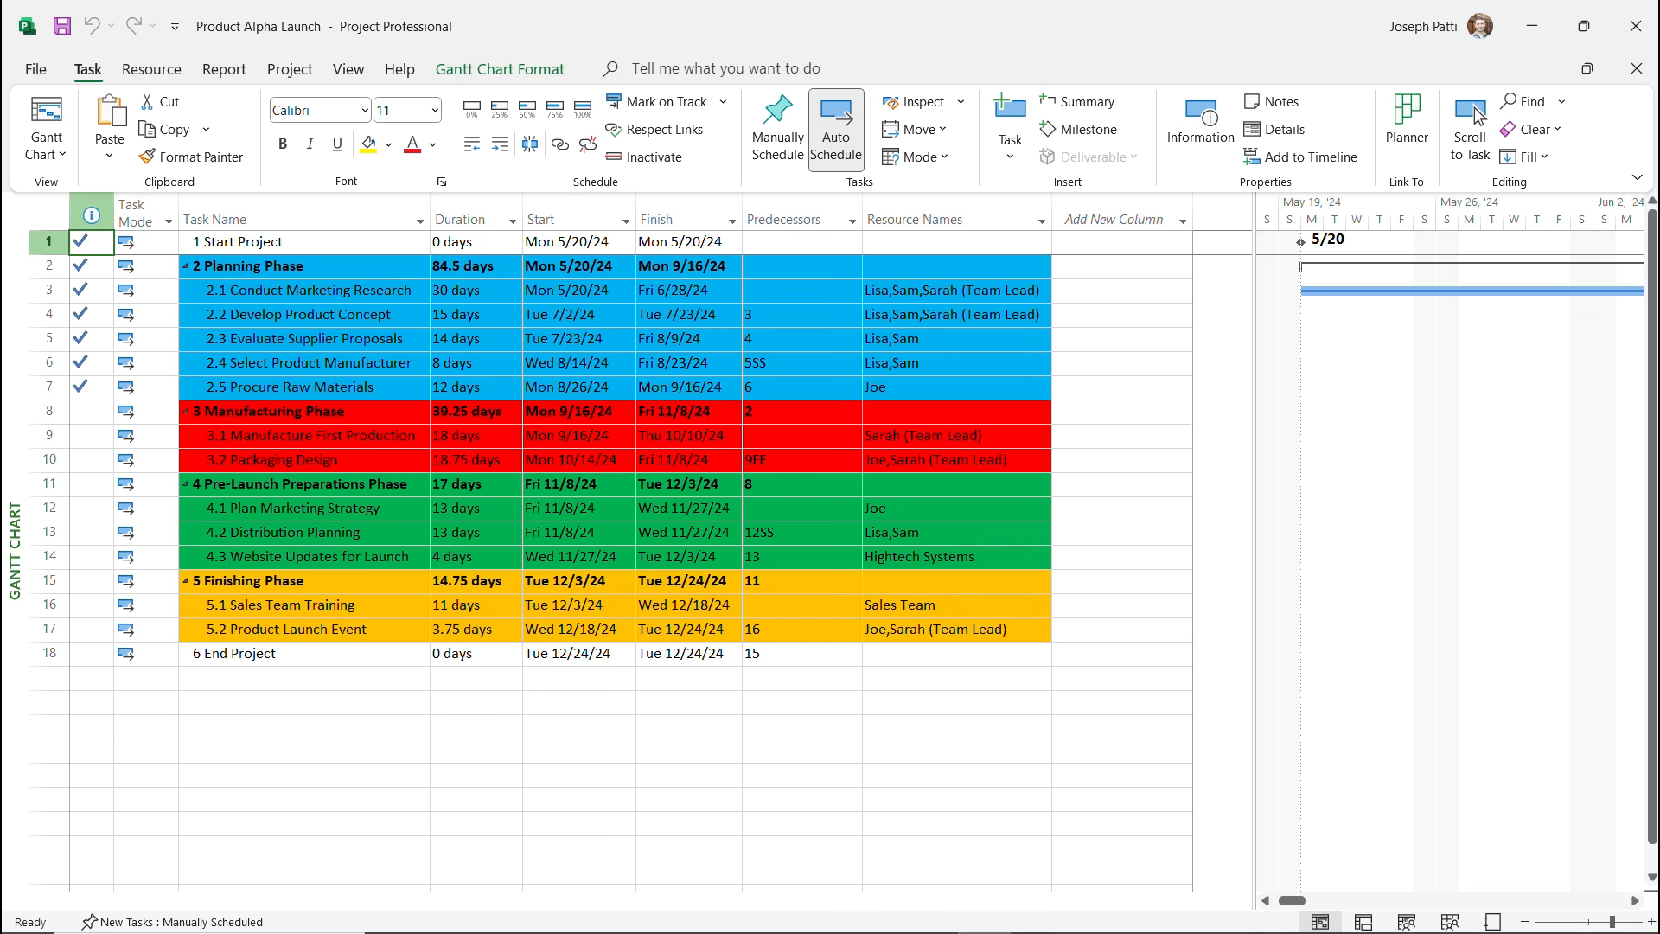
# Open the Milestone Report from the in-progress reports for customization.
pyautogui.click(224, 70)
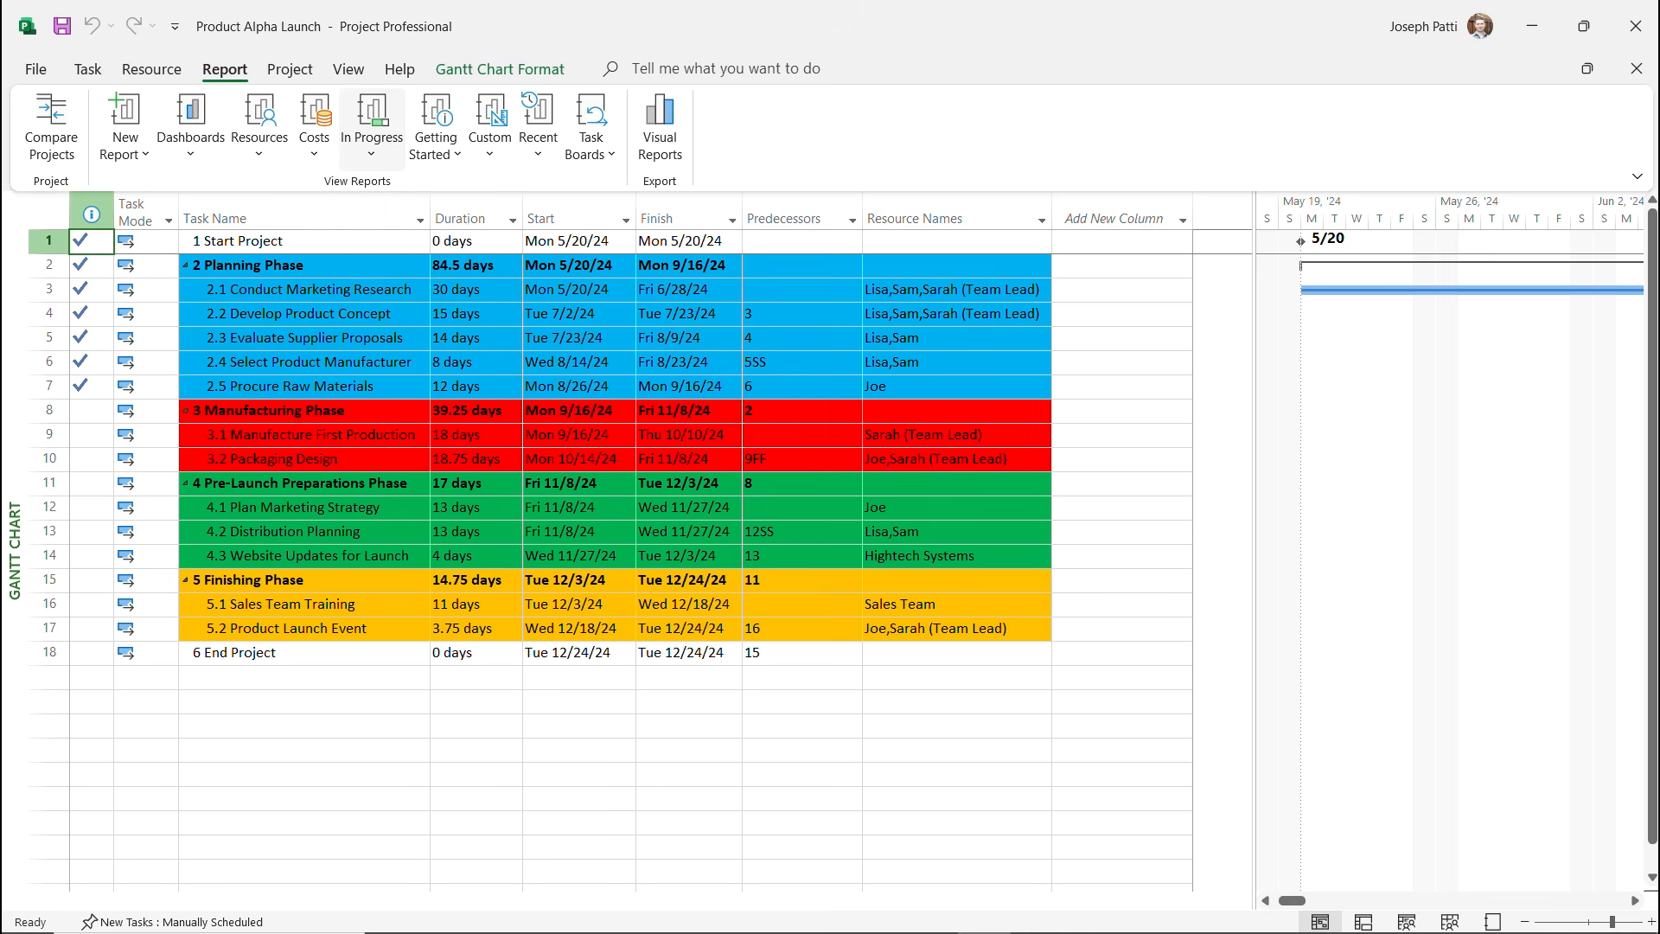
pyautogui.click(372, 143)
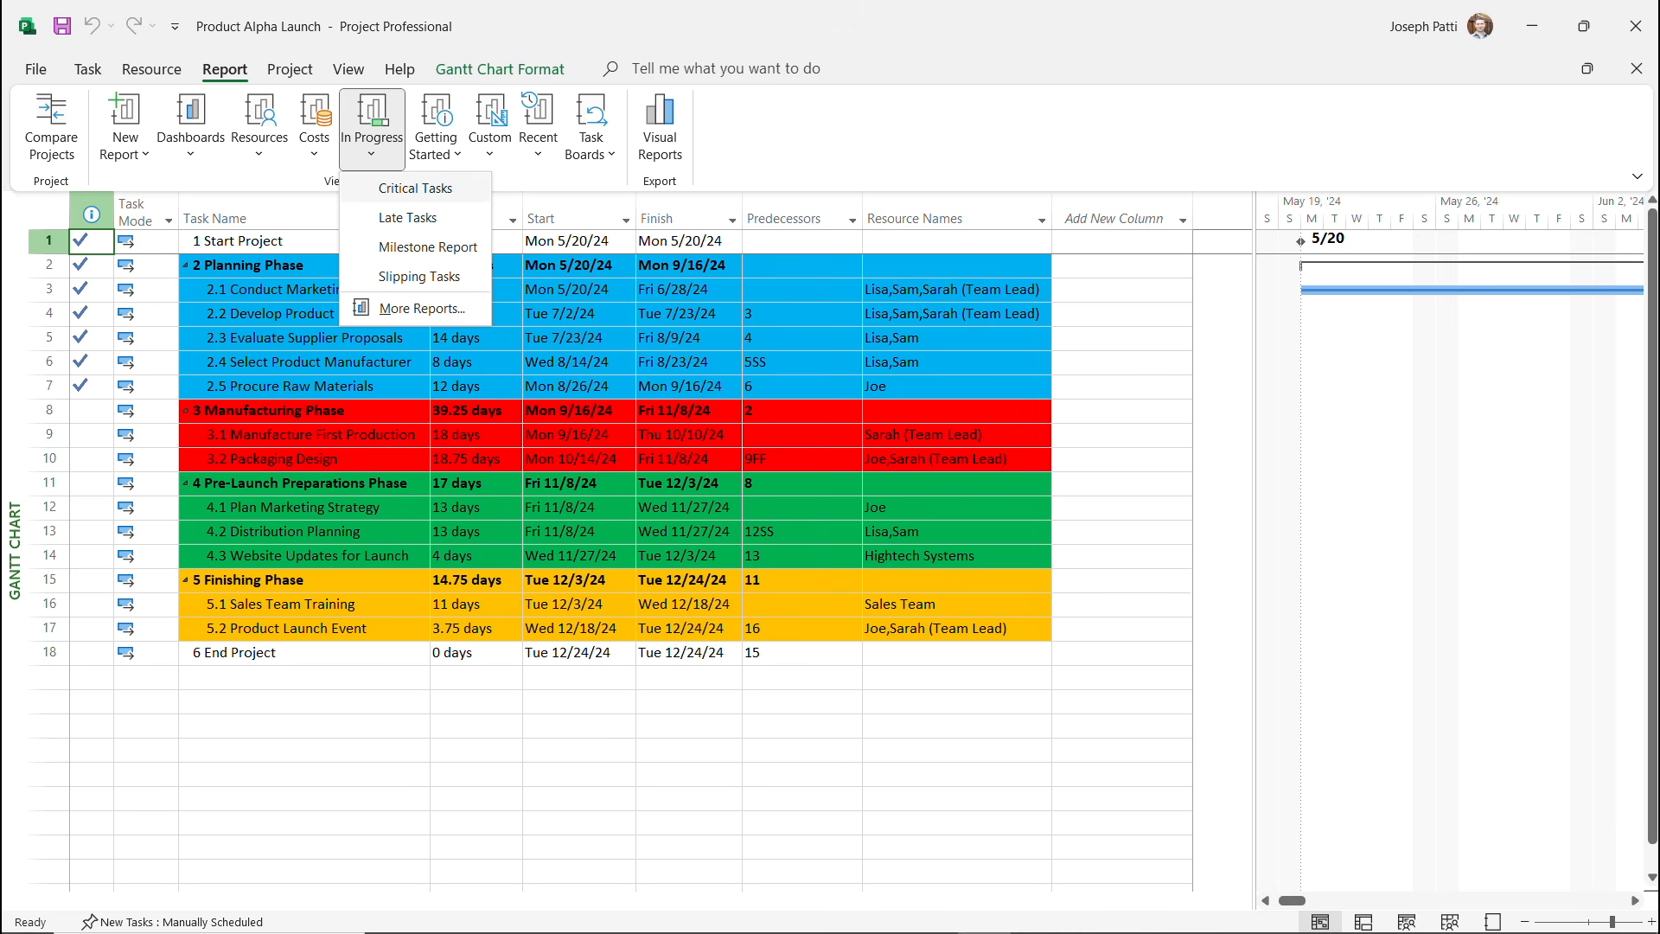
pyautogui.click(428, 247)
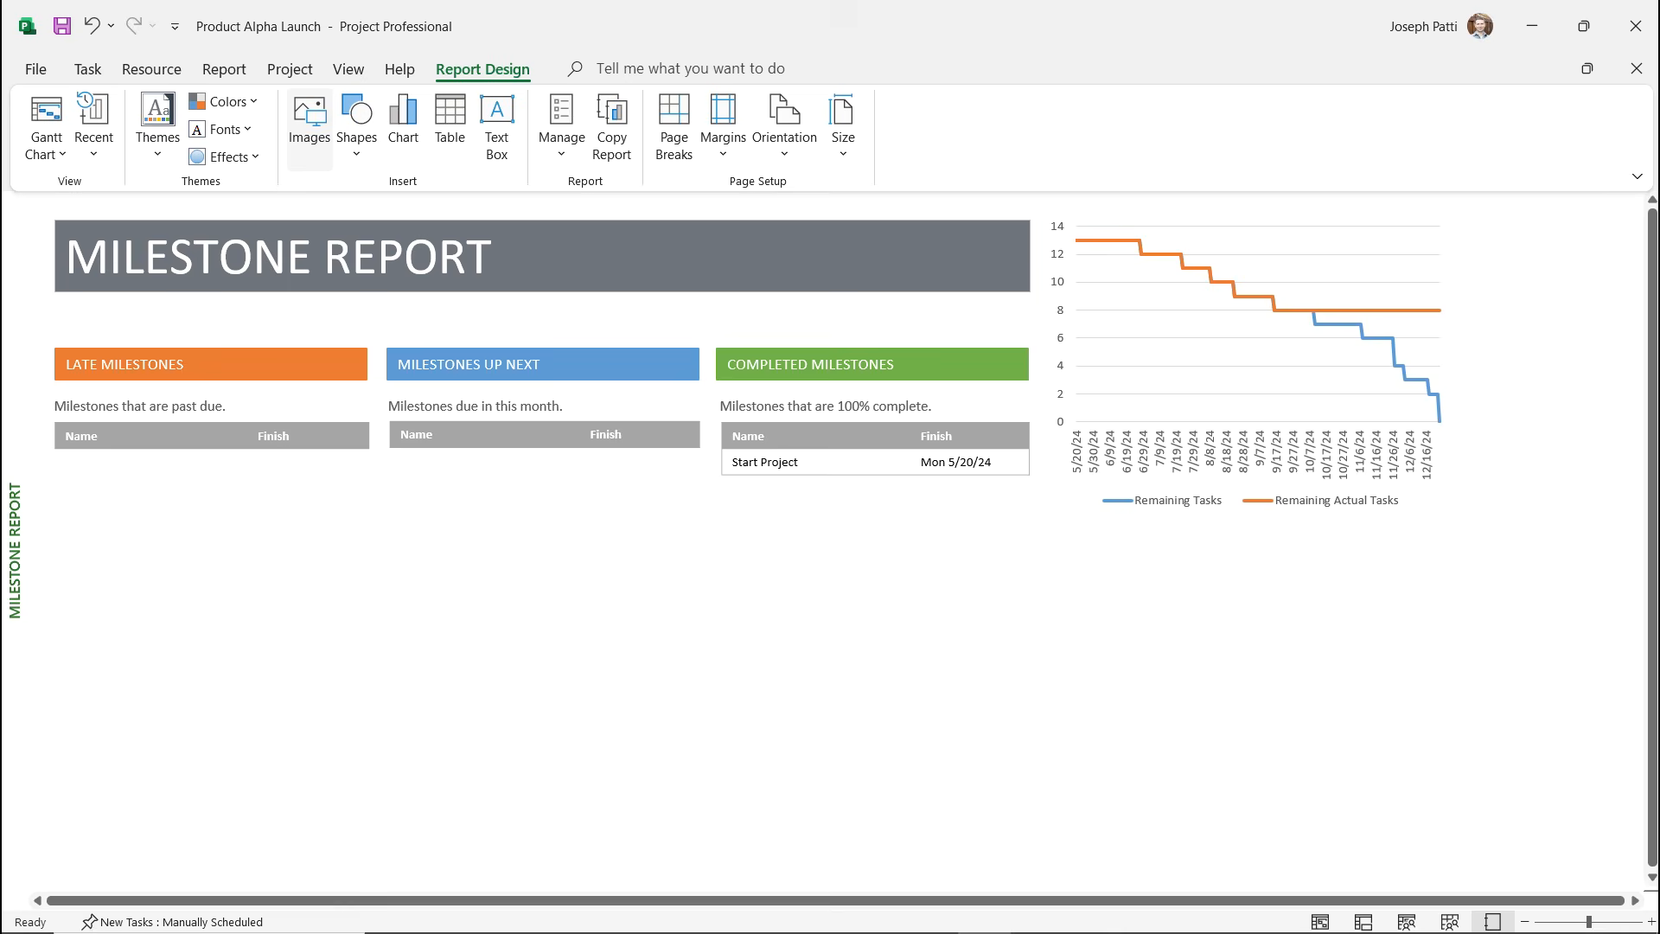
# Insert the "learnit logo" picture into the Milestone Report and place it below the remaining tasks line chart.
pyautogui.click(308, 121)
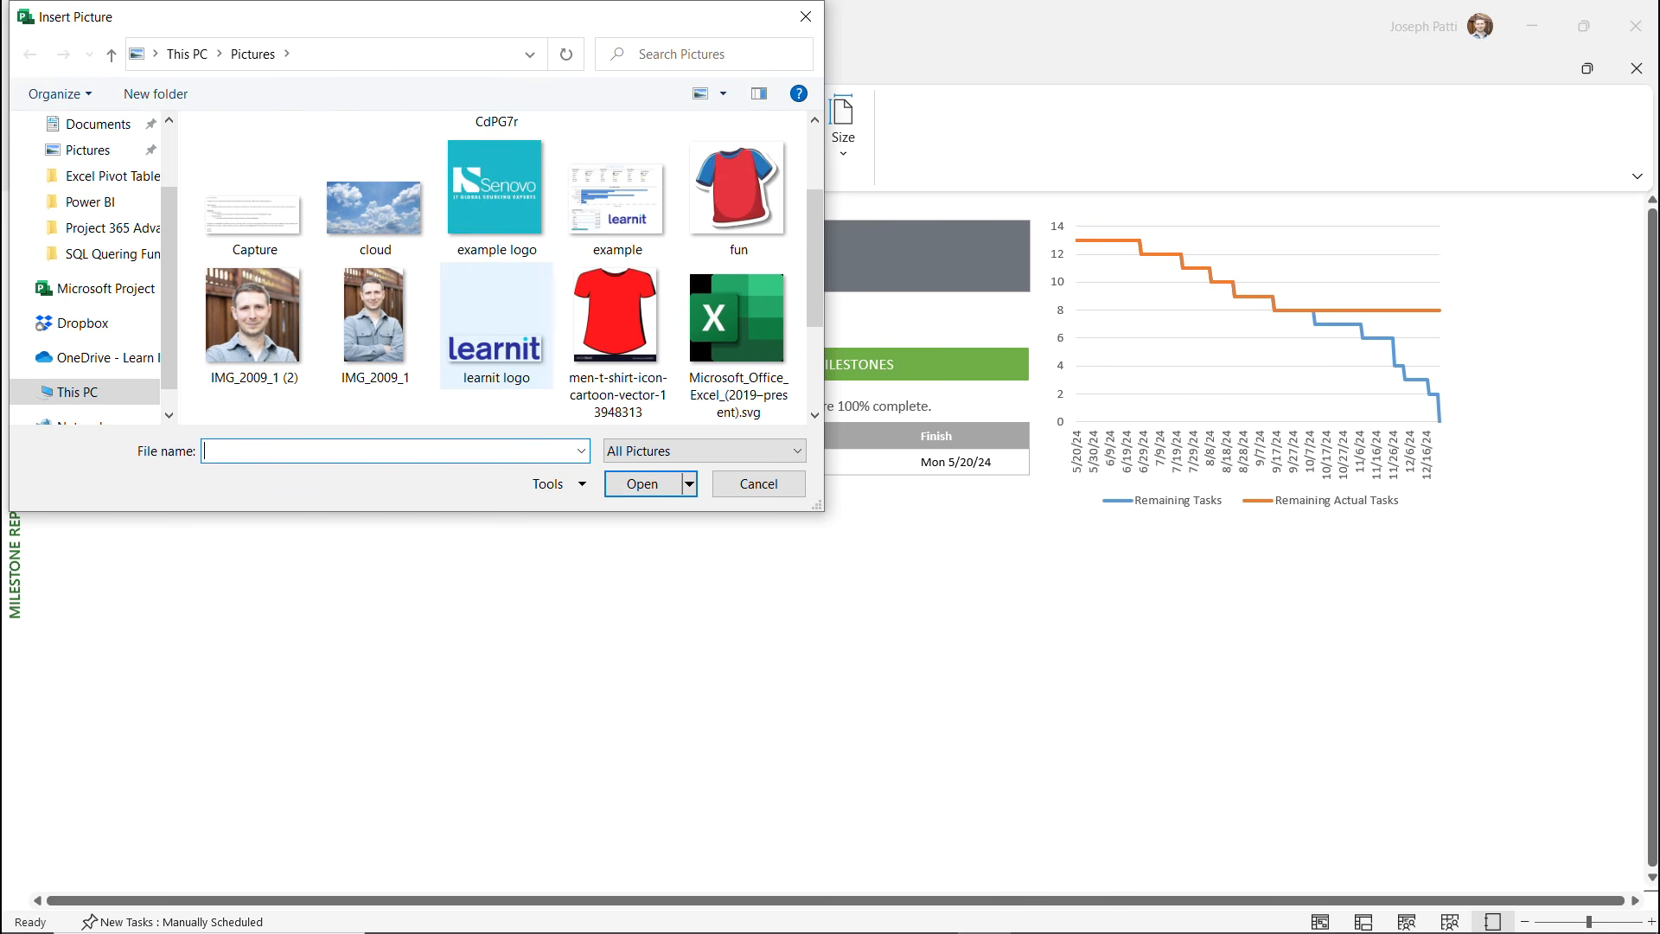
pyautogui.scroll(-2, 496, 324)
pyautogui.click(496, 172)
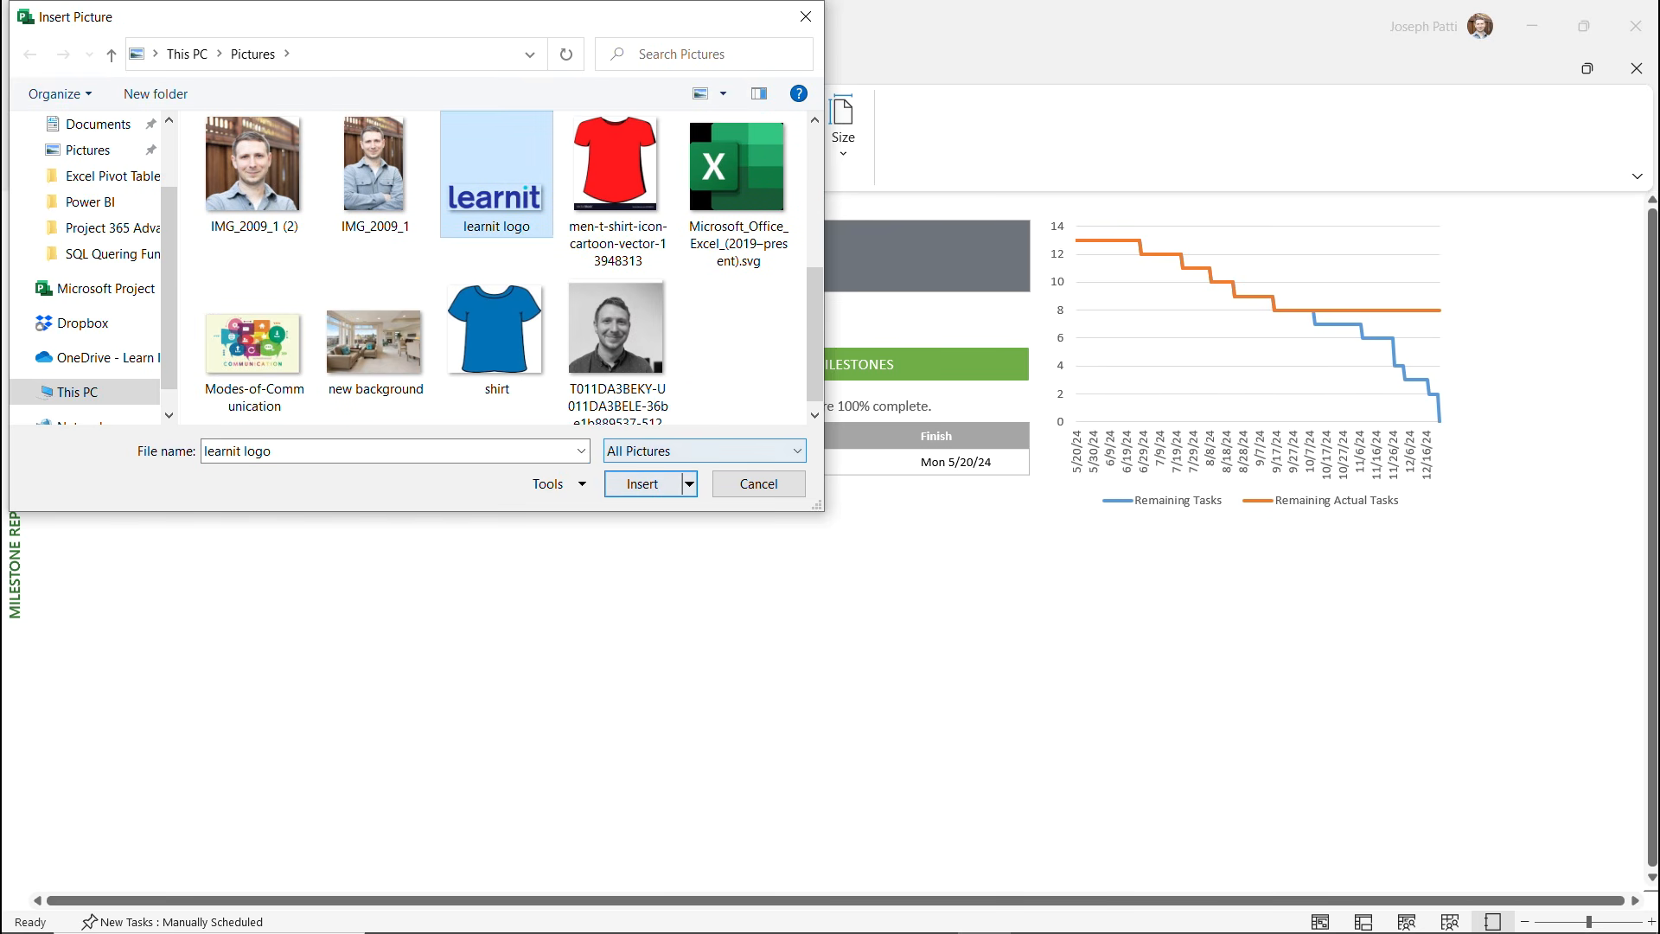
pyautogui.click(642, 484)
pyautogui.moveTo(837, 542); pyautogui.dragTo(1275, 628)
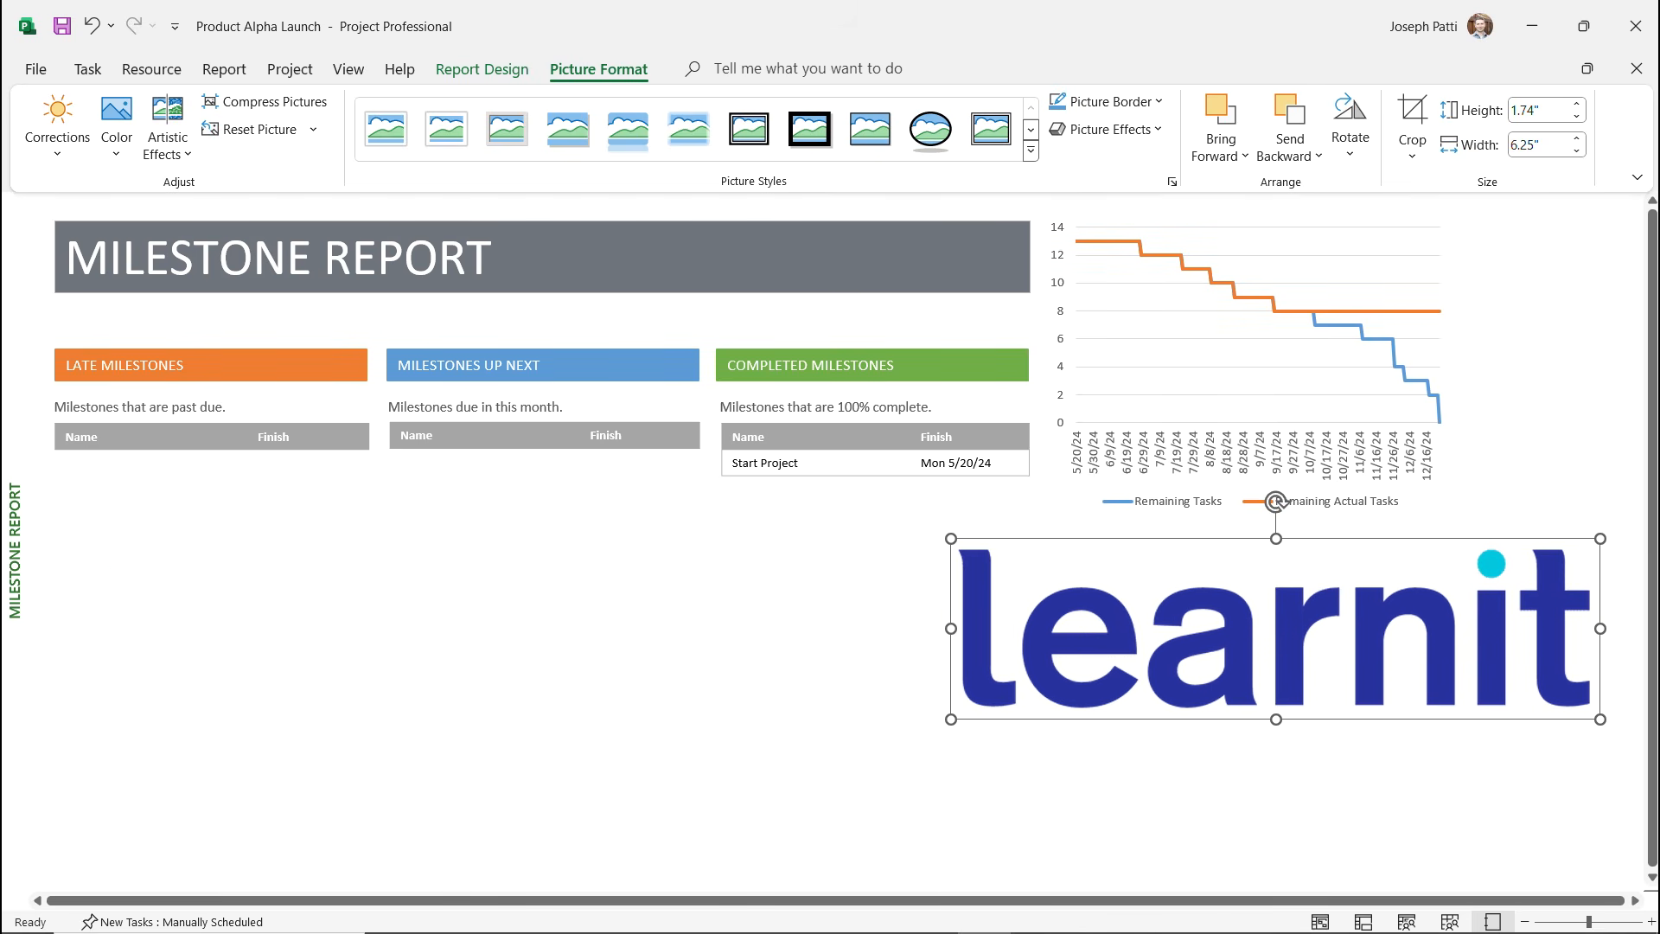
pyautogui.press('Escape')
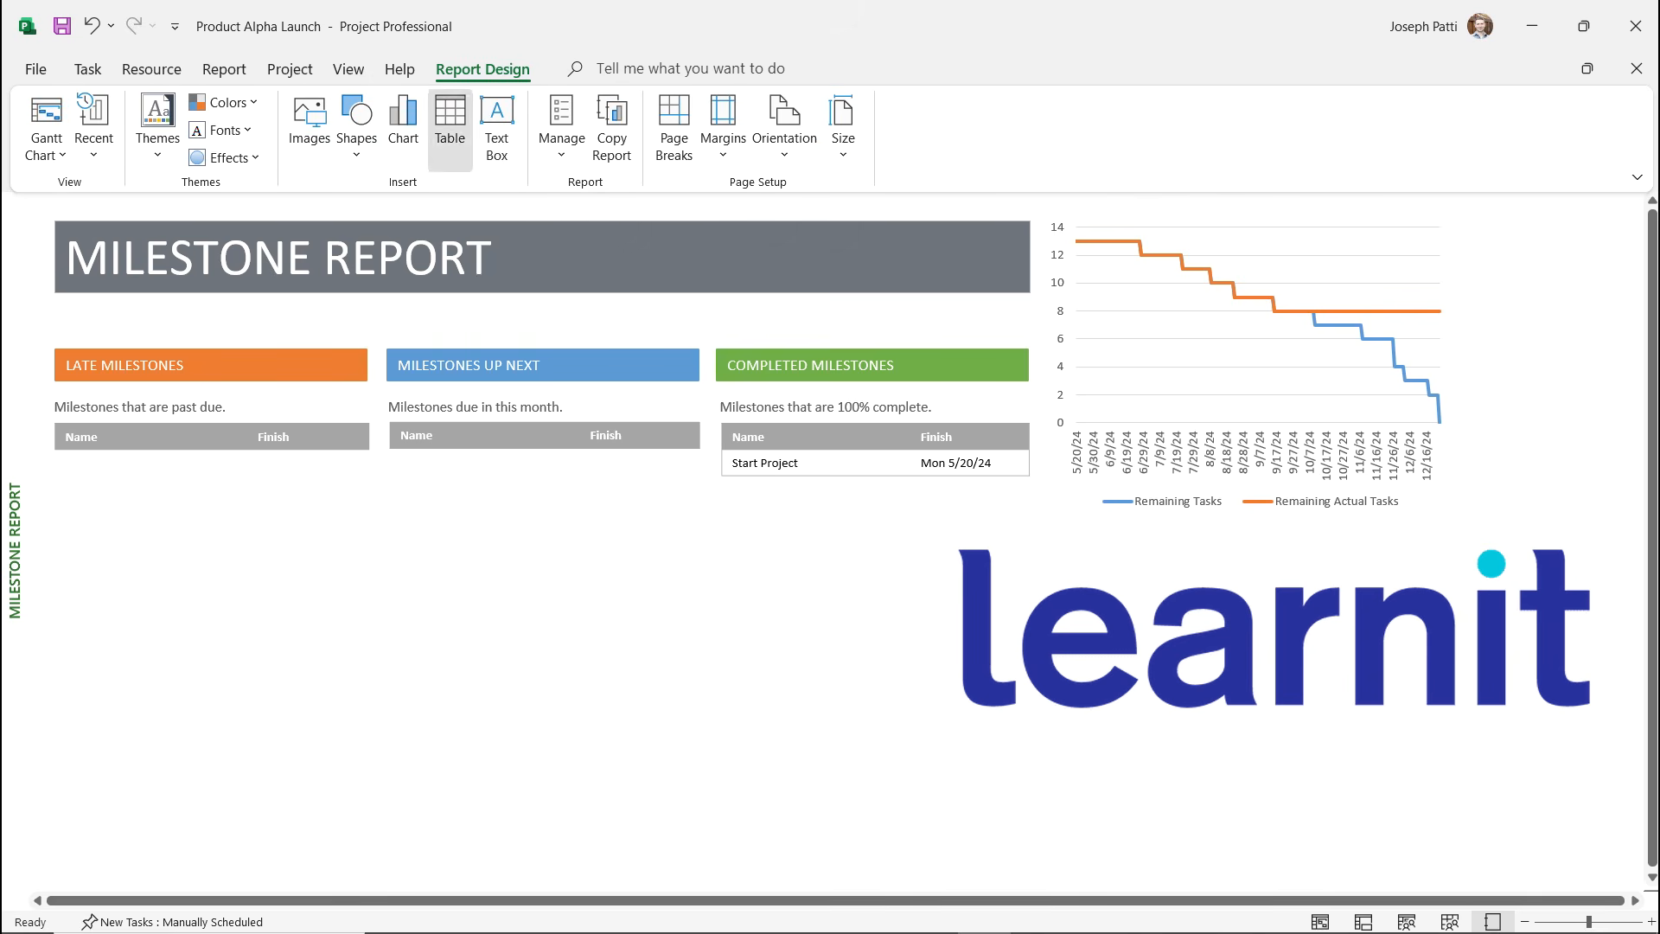
# Insert a table into the Milestone Report and move it below the late and upcoming milestone tables, clear of the logo.
pyautogui.click(449, 126)
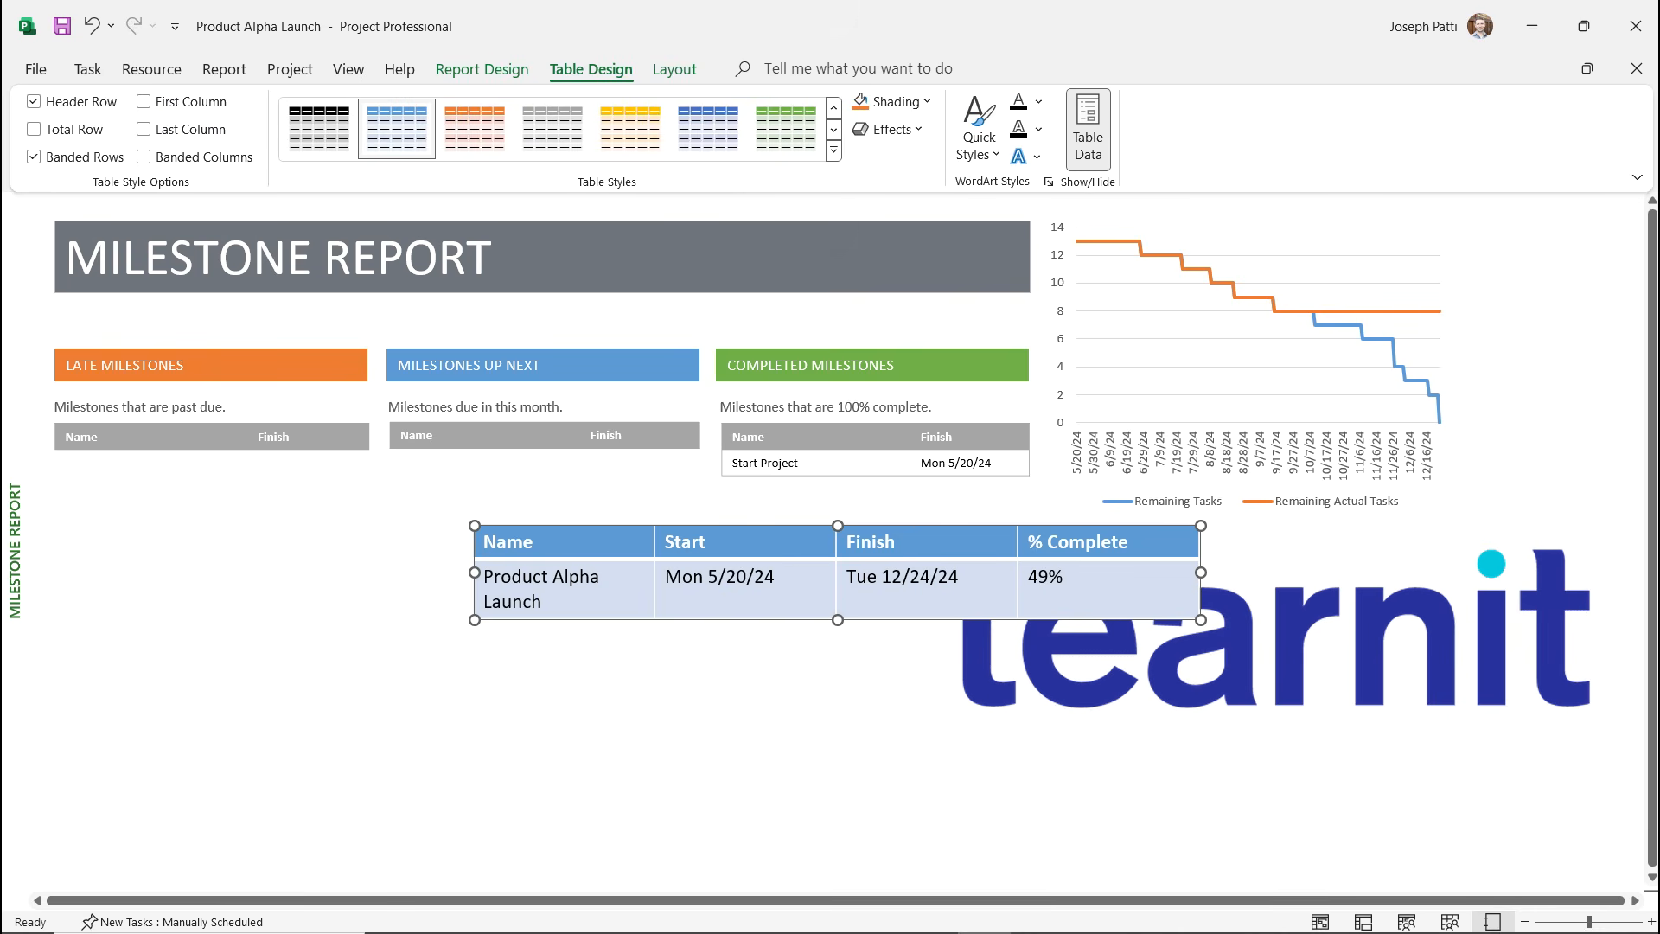
pyautogui.moveTo(657, 525); pyautogui.dragTo(251, 514)
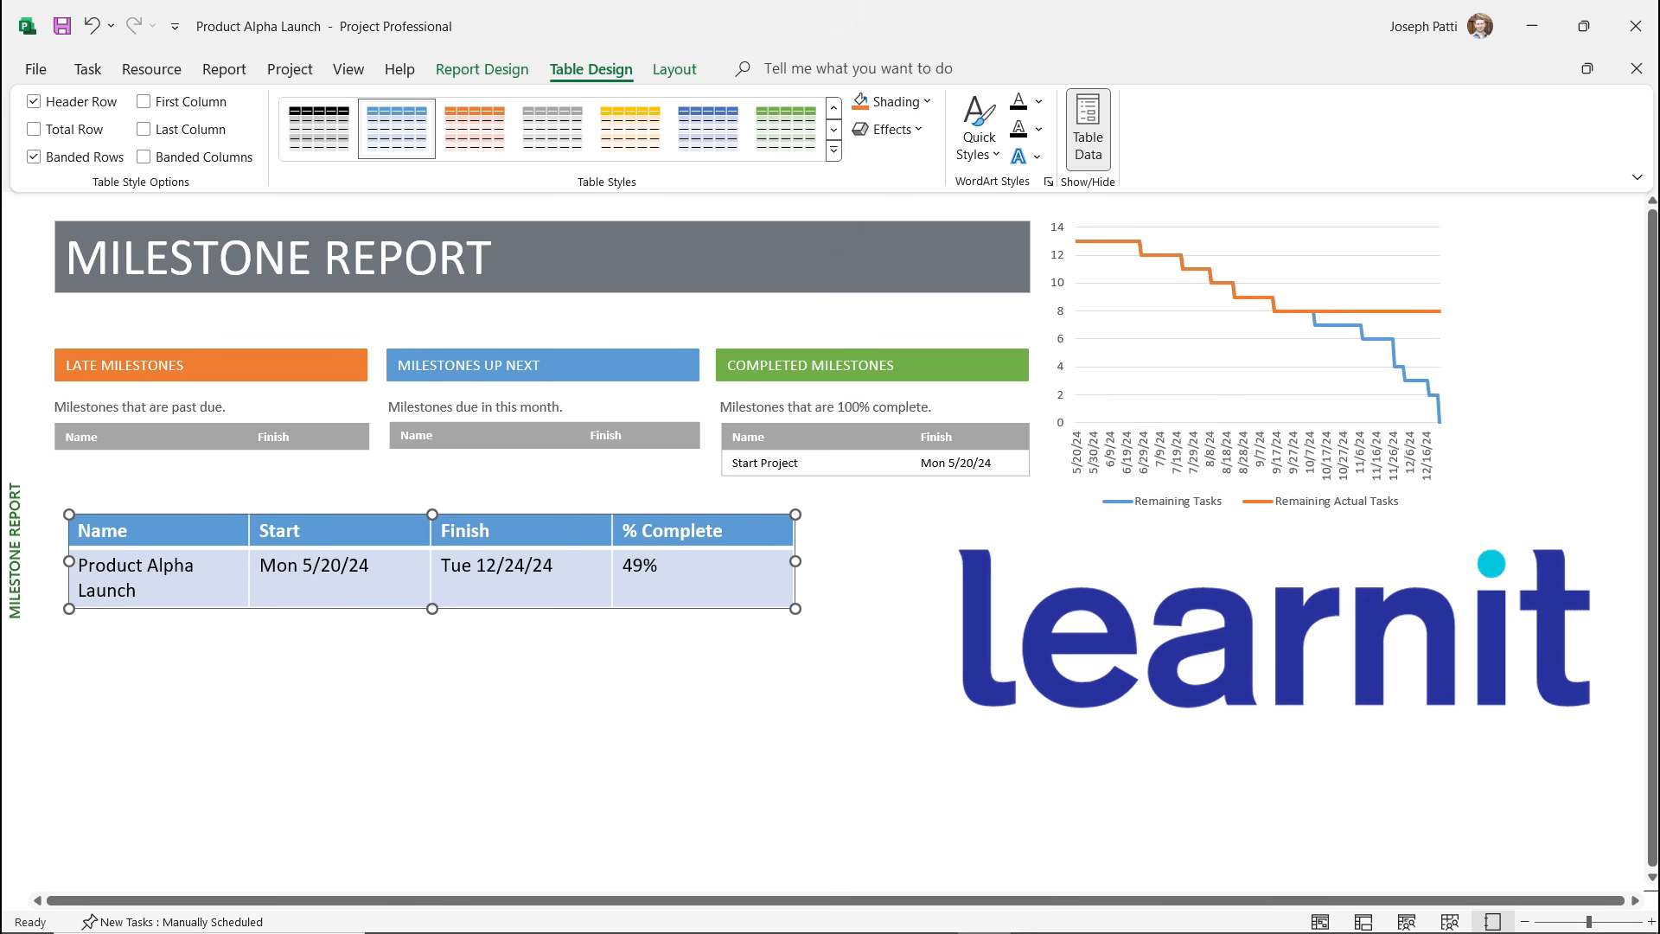
# Add the % Work Complete field to the new table in the Milestone Report.
pyautogui.click(674, 69)
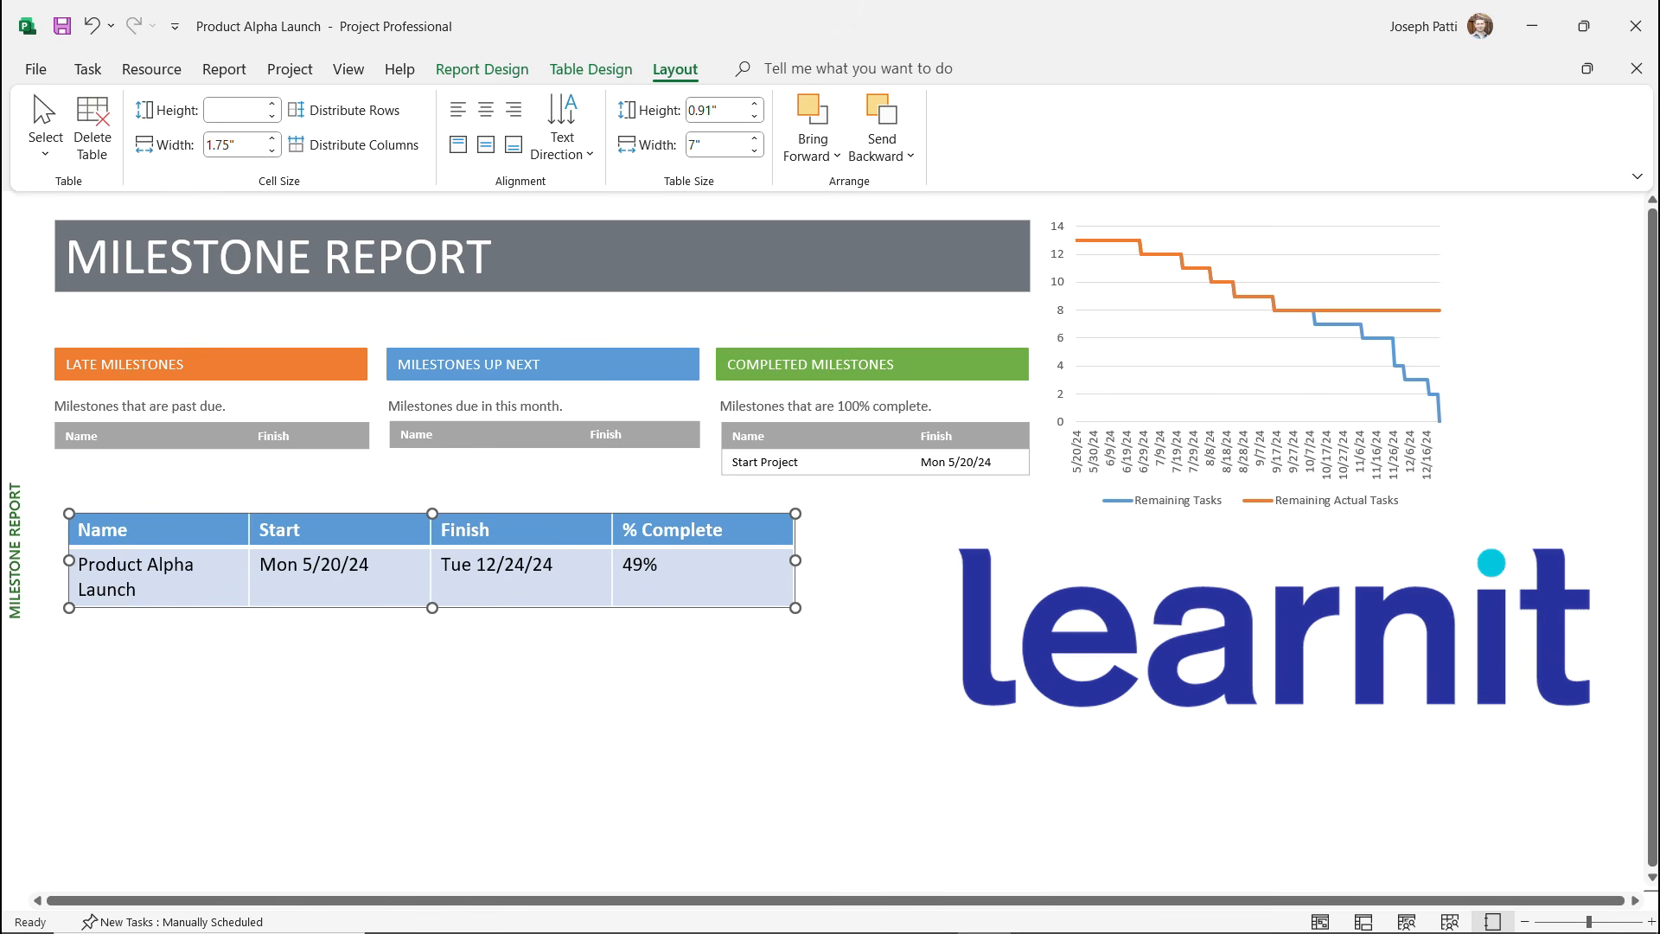
pyautogui.click(591, 69)
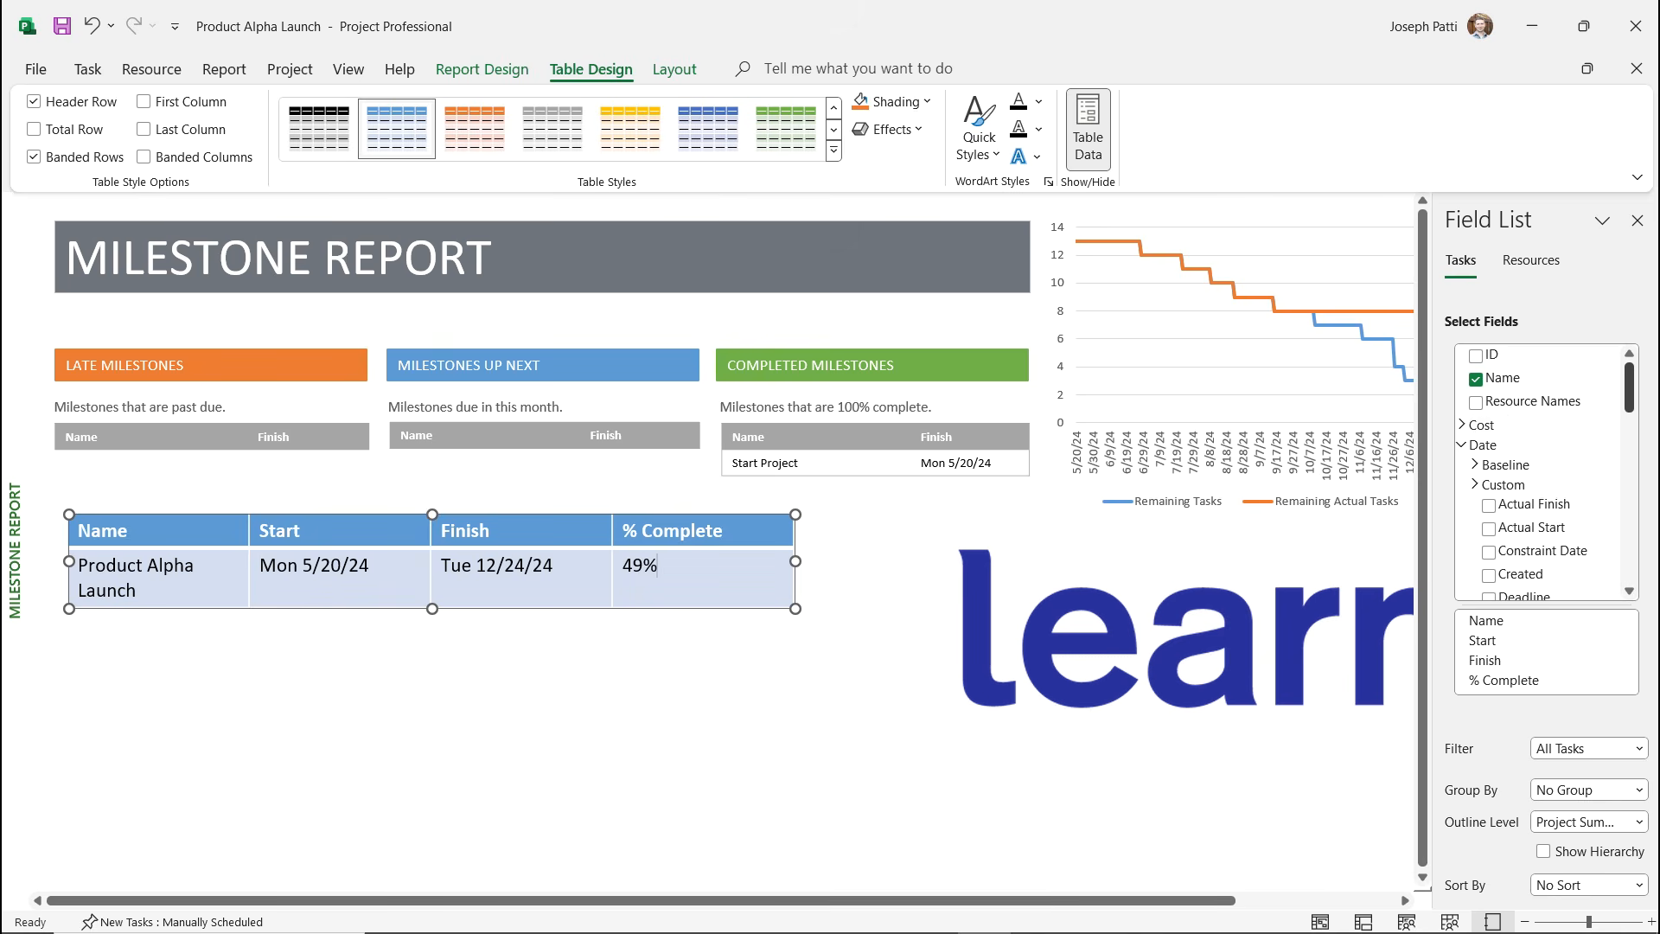
pyautogui.scroll(-5, 1543, 471)
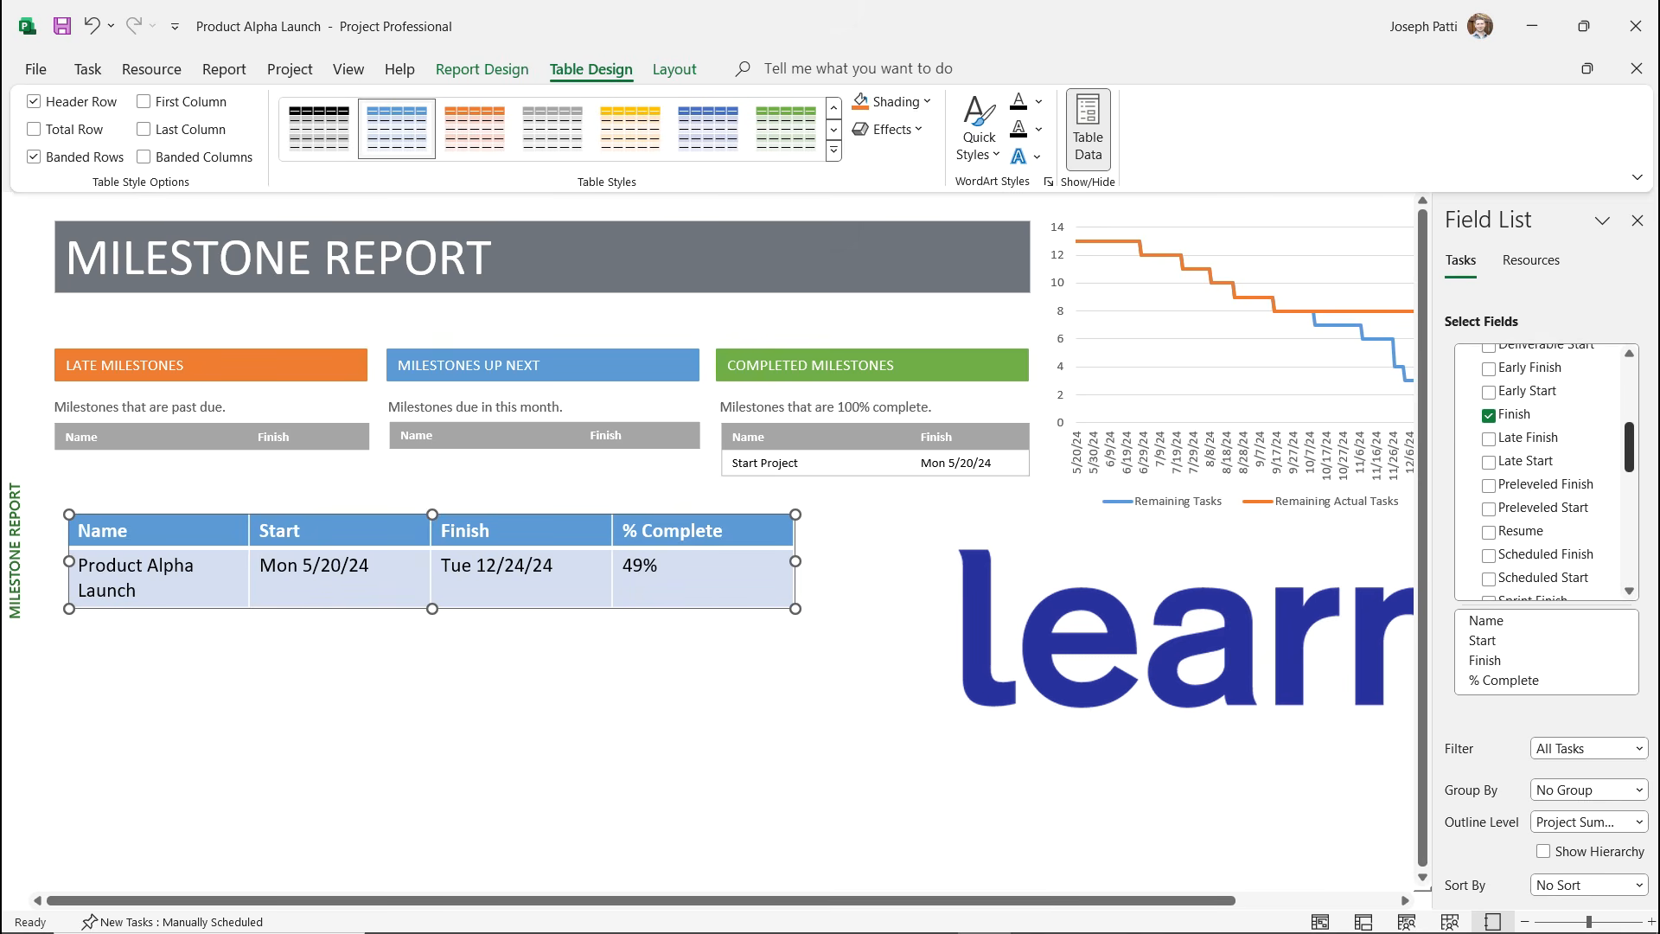
pyautogui.scroll(-4, 1543, 471)
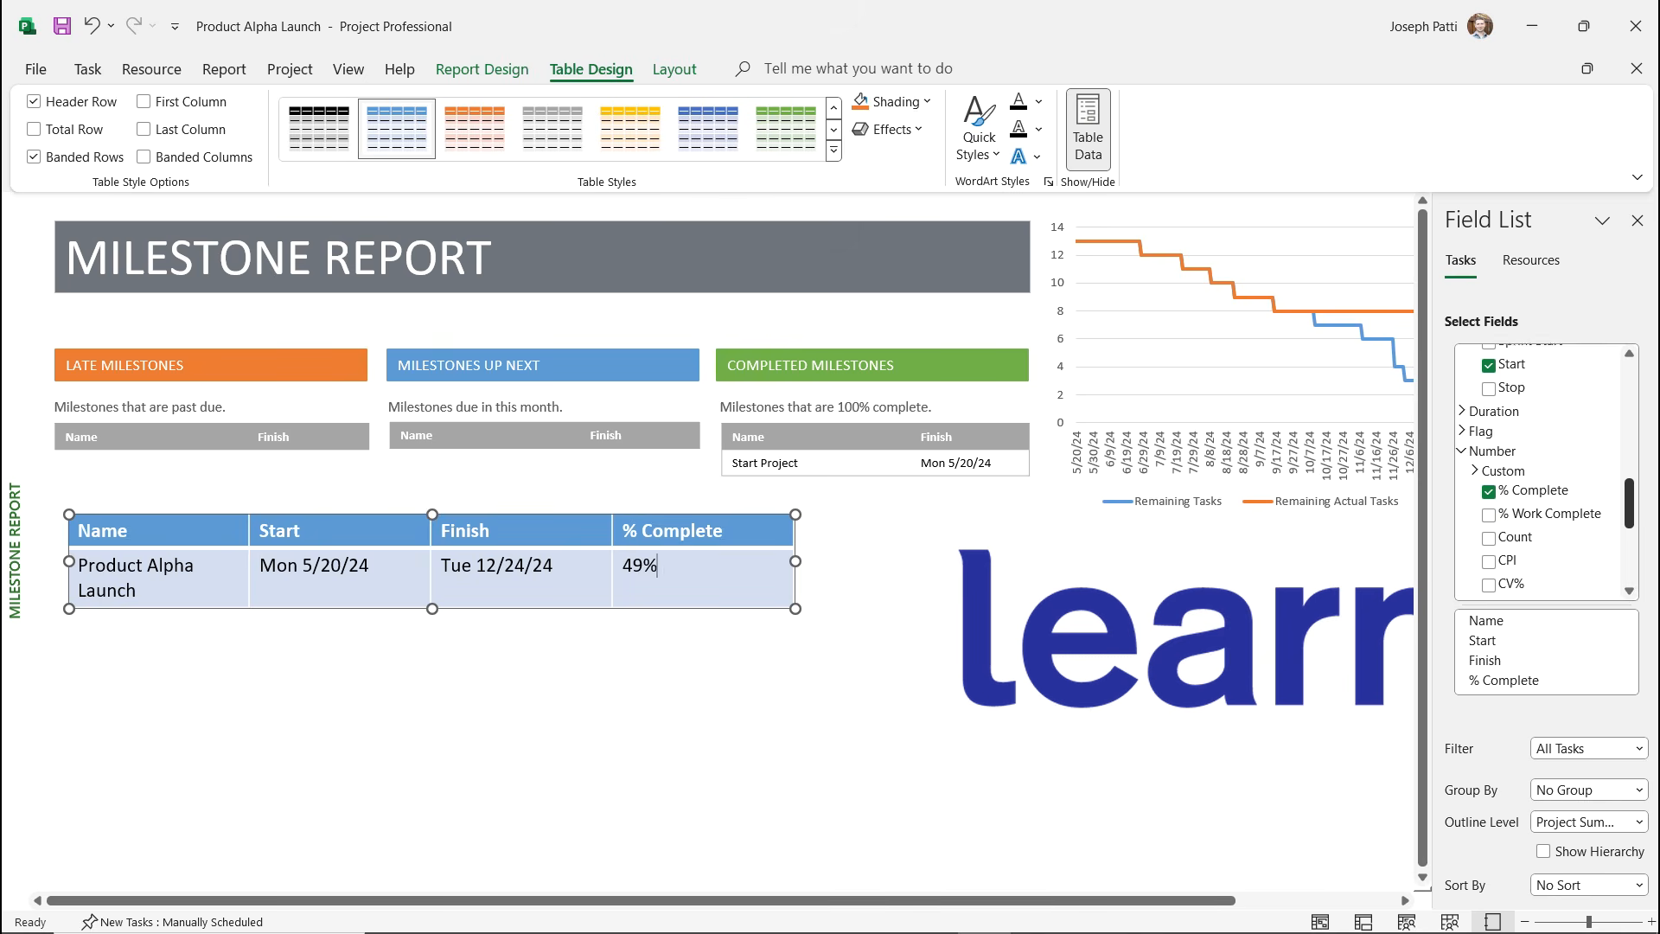
pyautogui.scroll(-2, 1543, 471)
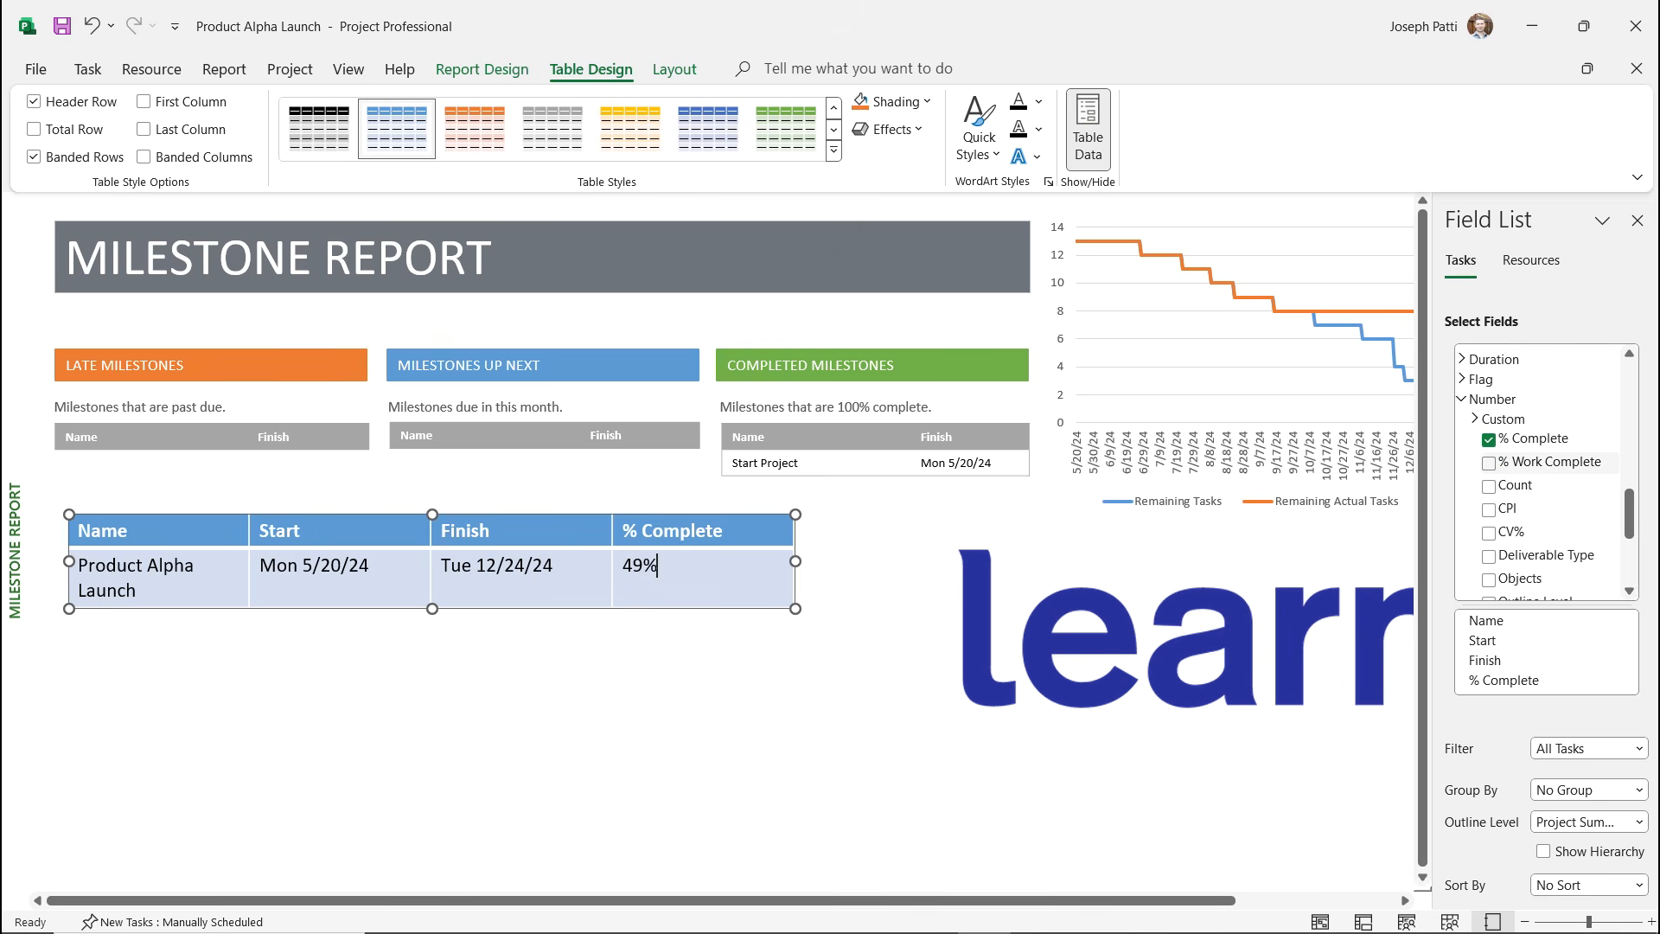
pyautogui.click(1488, 462)
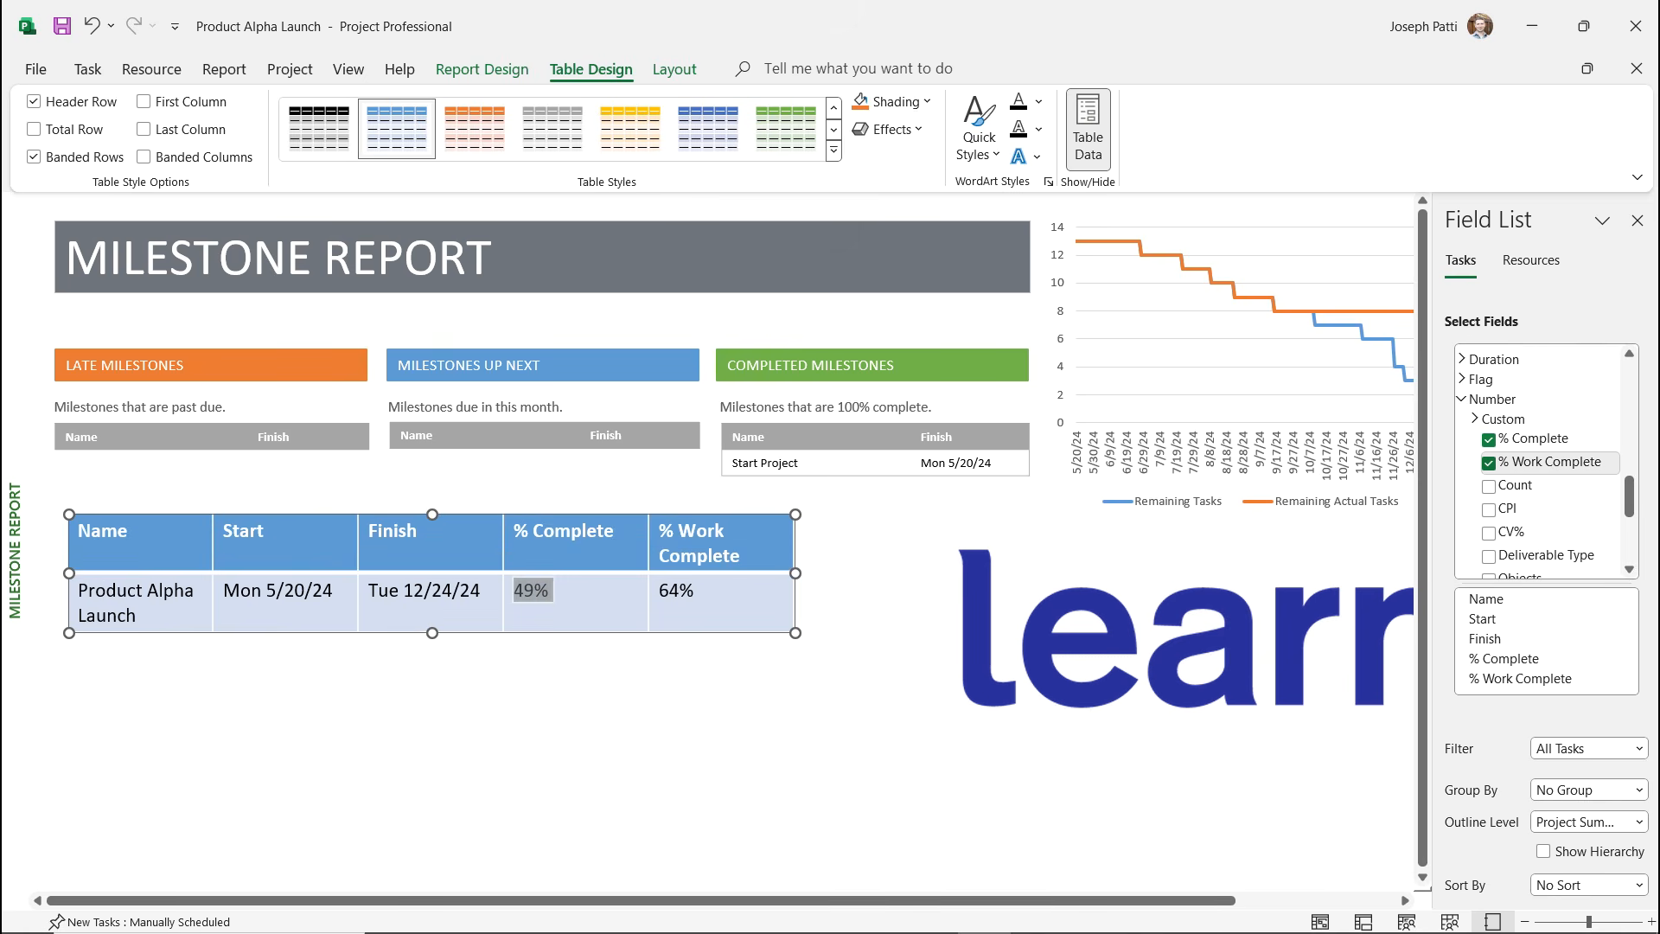
# Add the Status field from the Other Fields group to the table.
pyautogui.scroll(-5, 1543, 471)
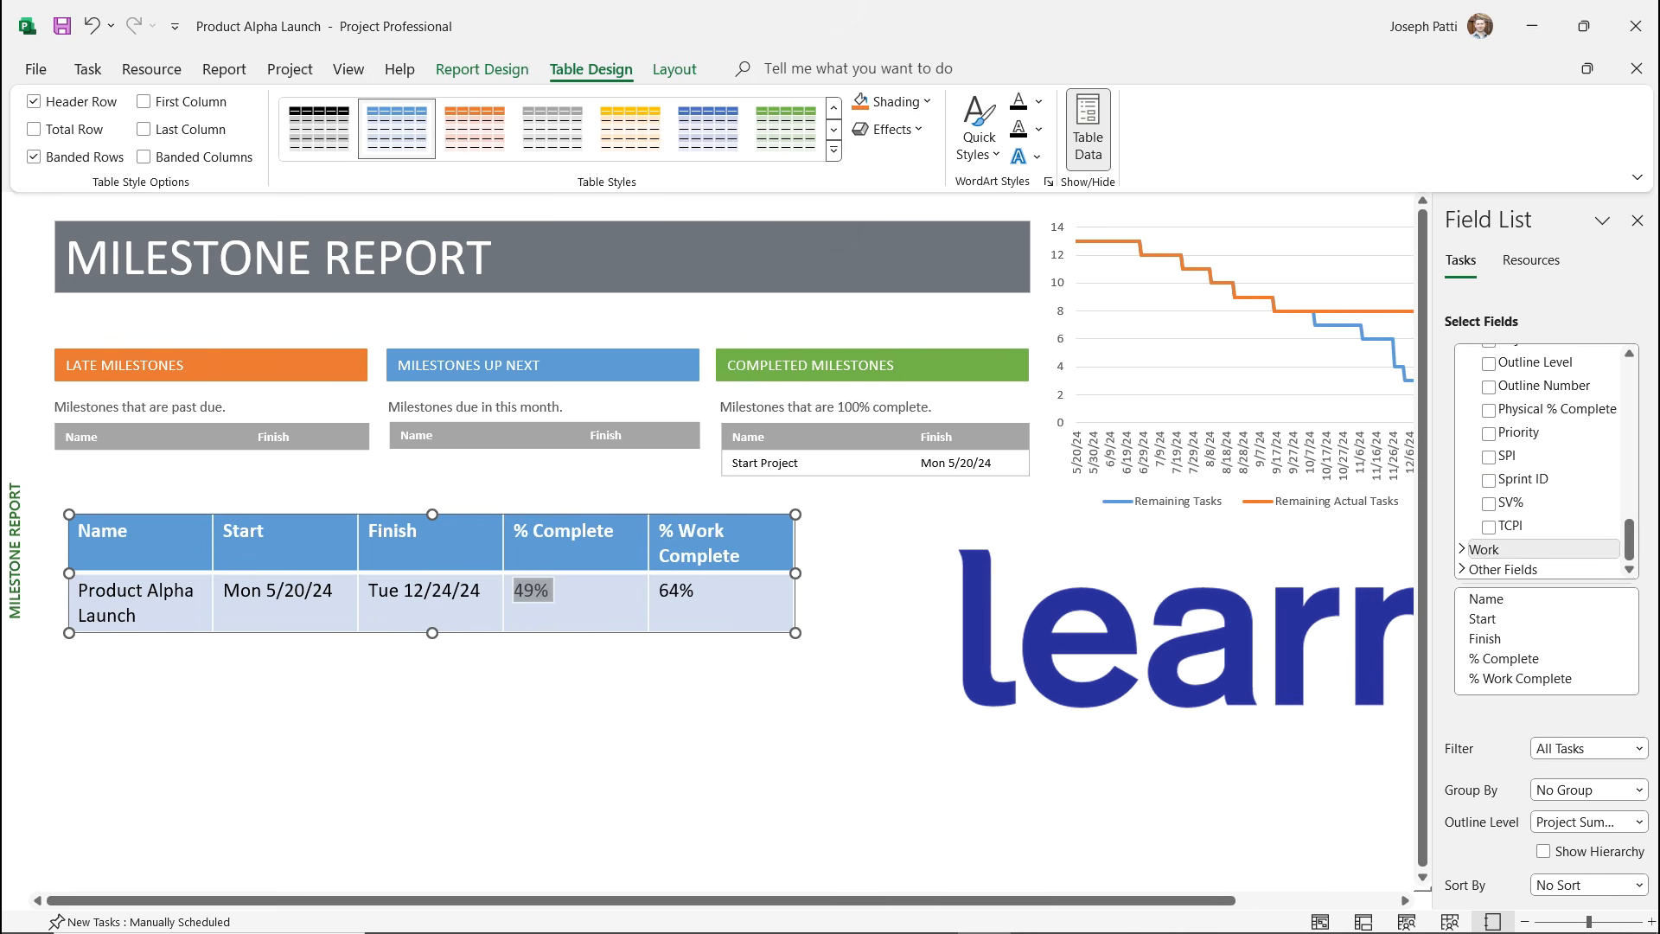
pyautogui.click(1483, 549)
pyautogui.scroll(-1, 1543, 450)
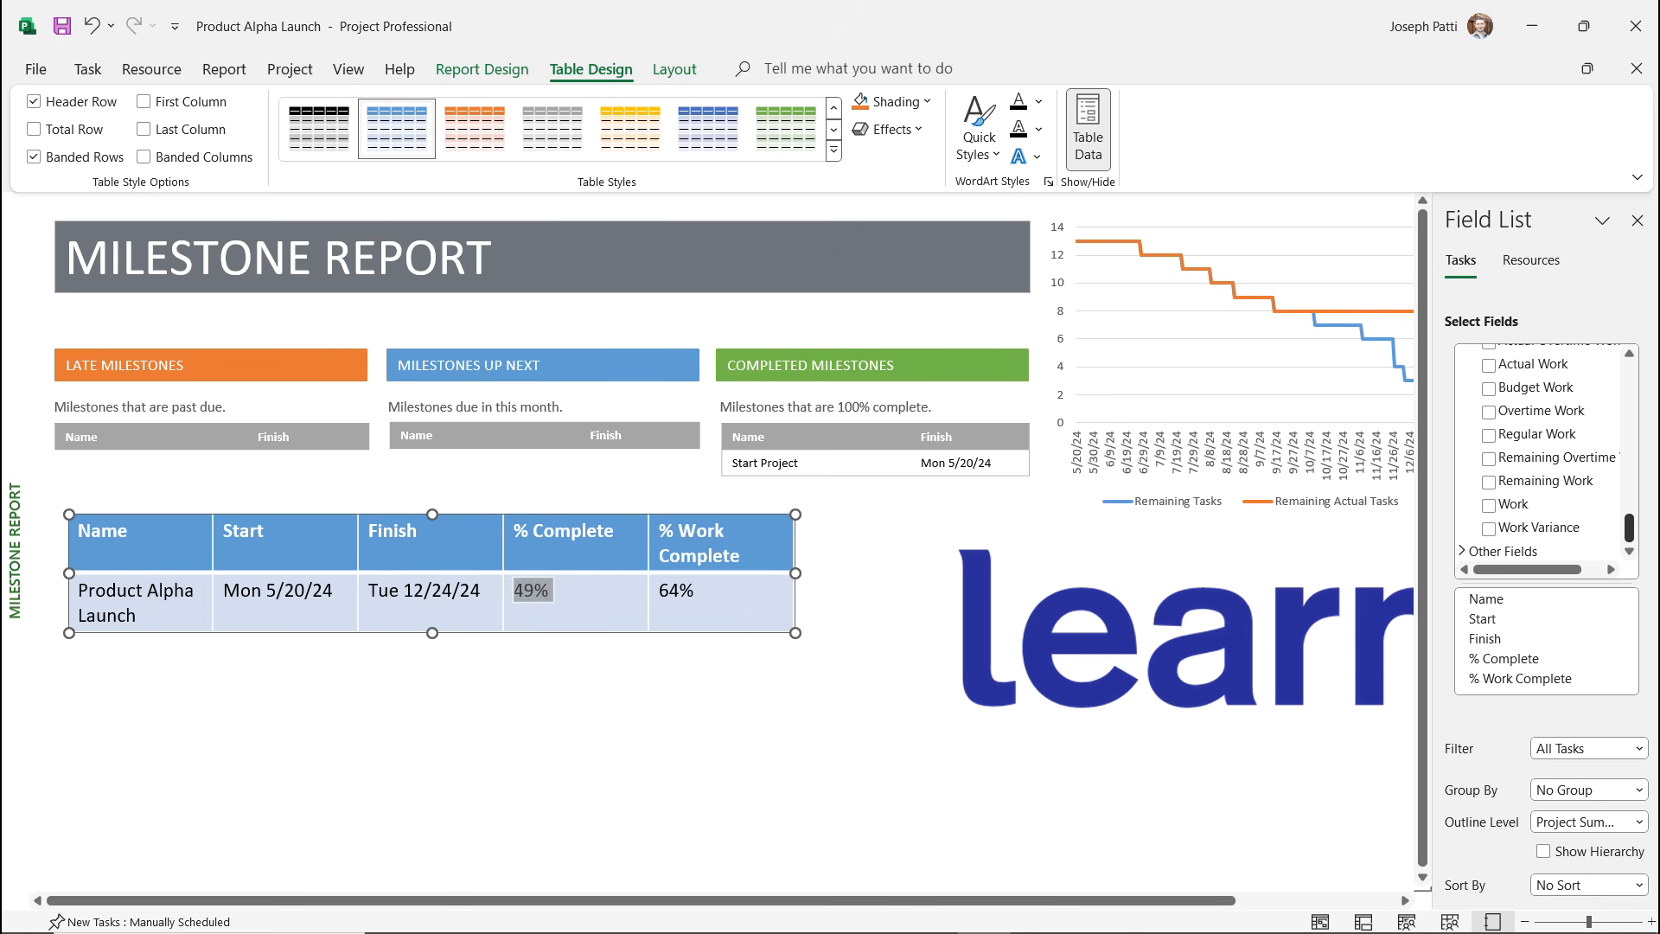
pyautogui.click(1461, 550)
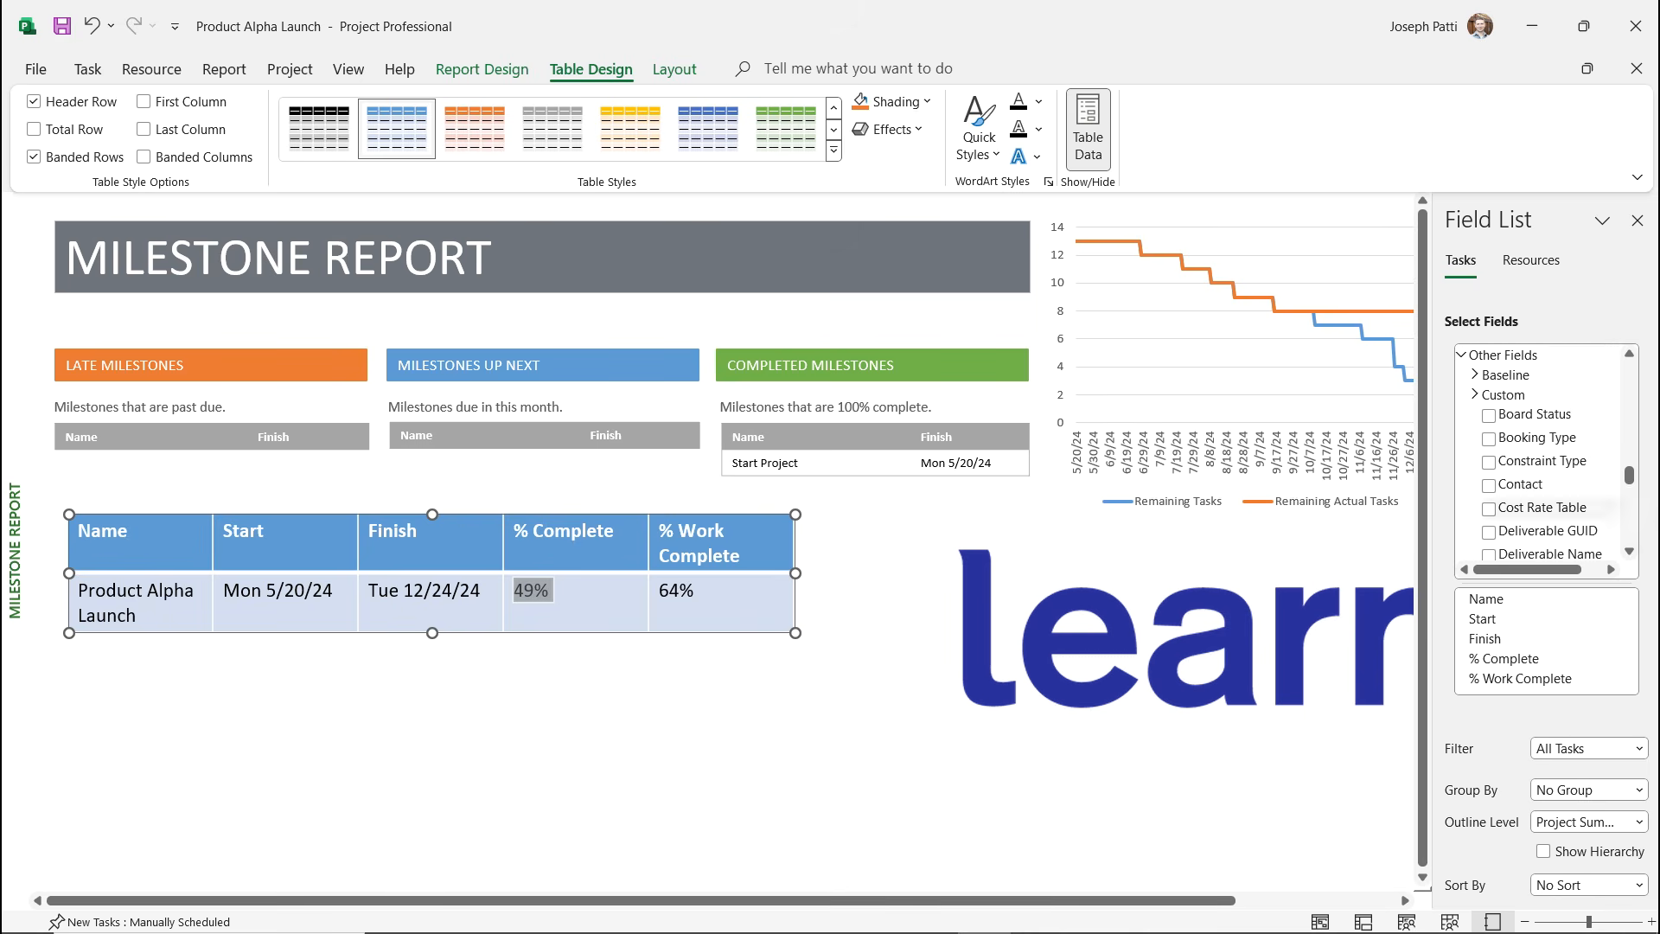
pyautogui.scroll(-15, 1548, 449)
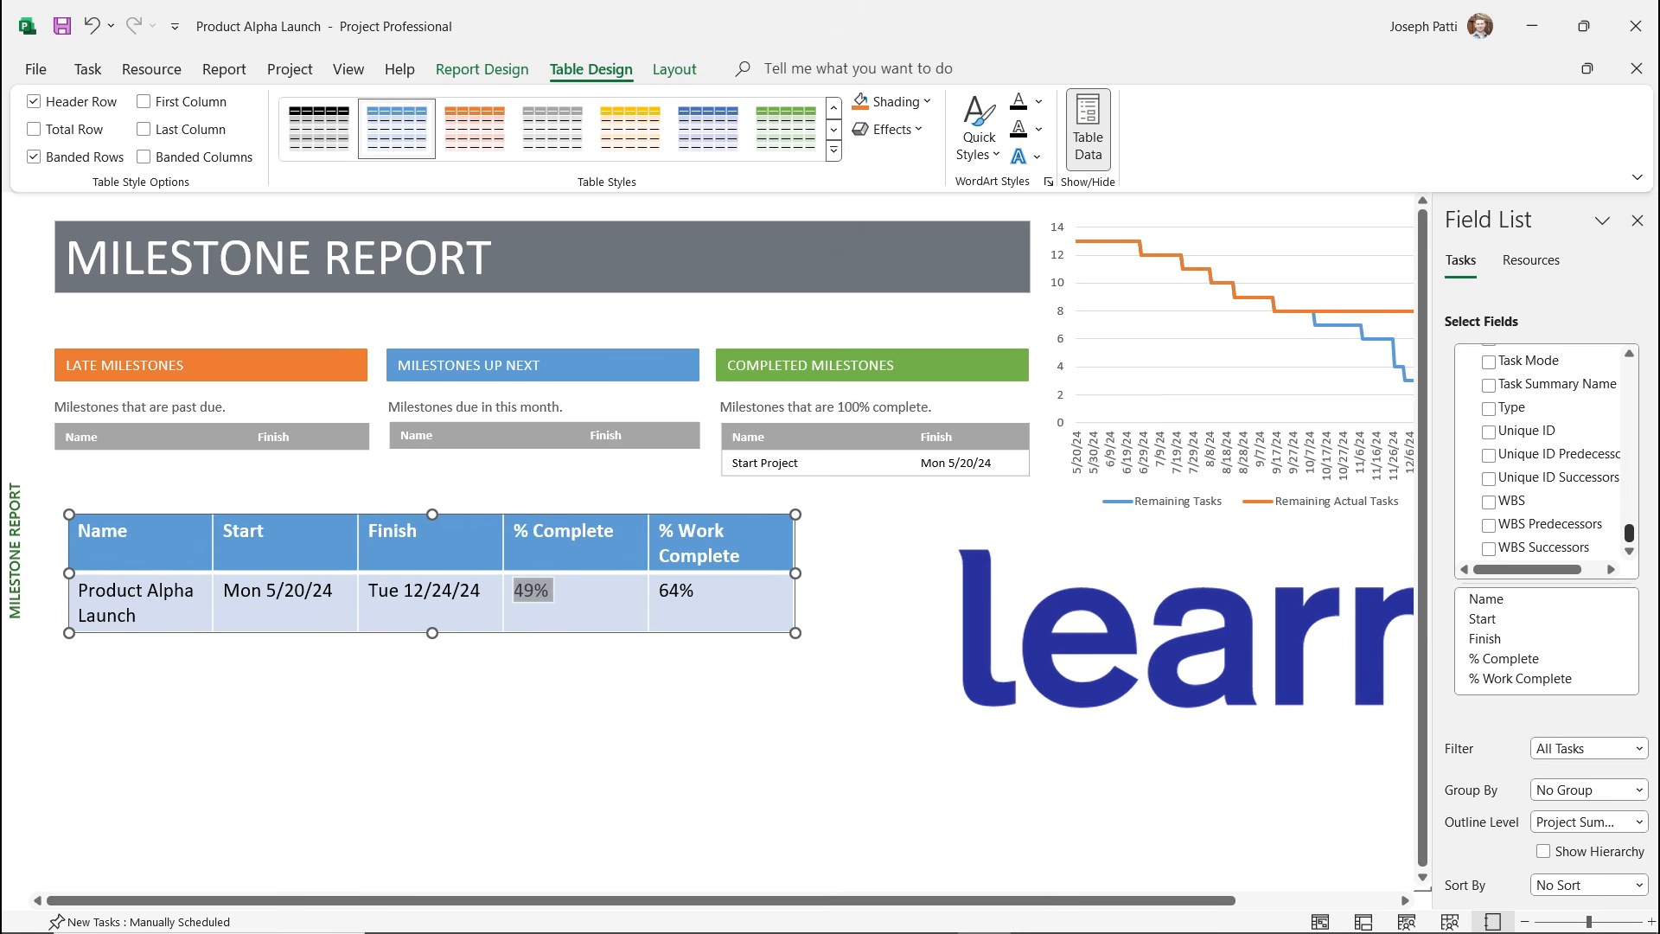
pyautogui.scroll(4, 1543, 449)
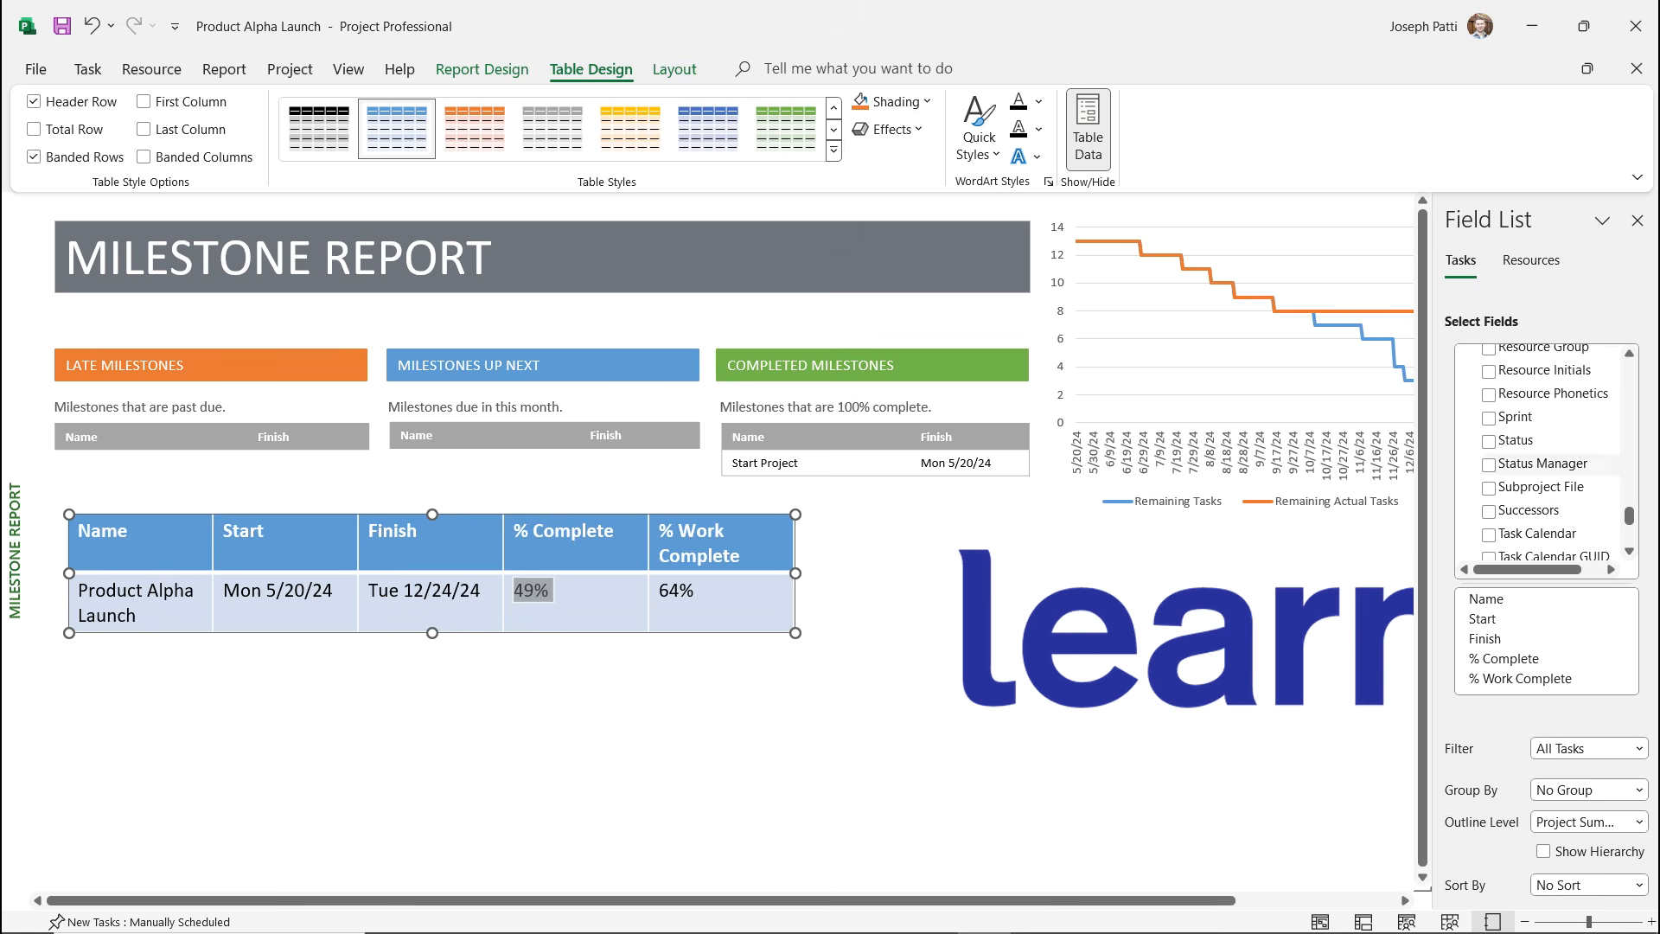
pyautogui.click(1488, 441)
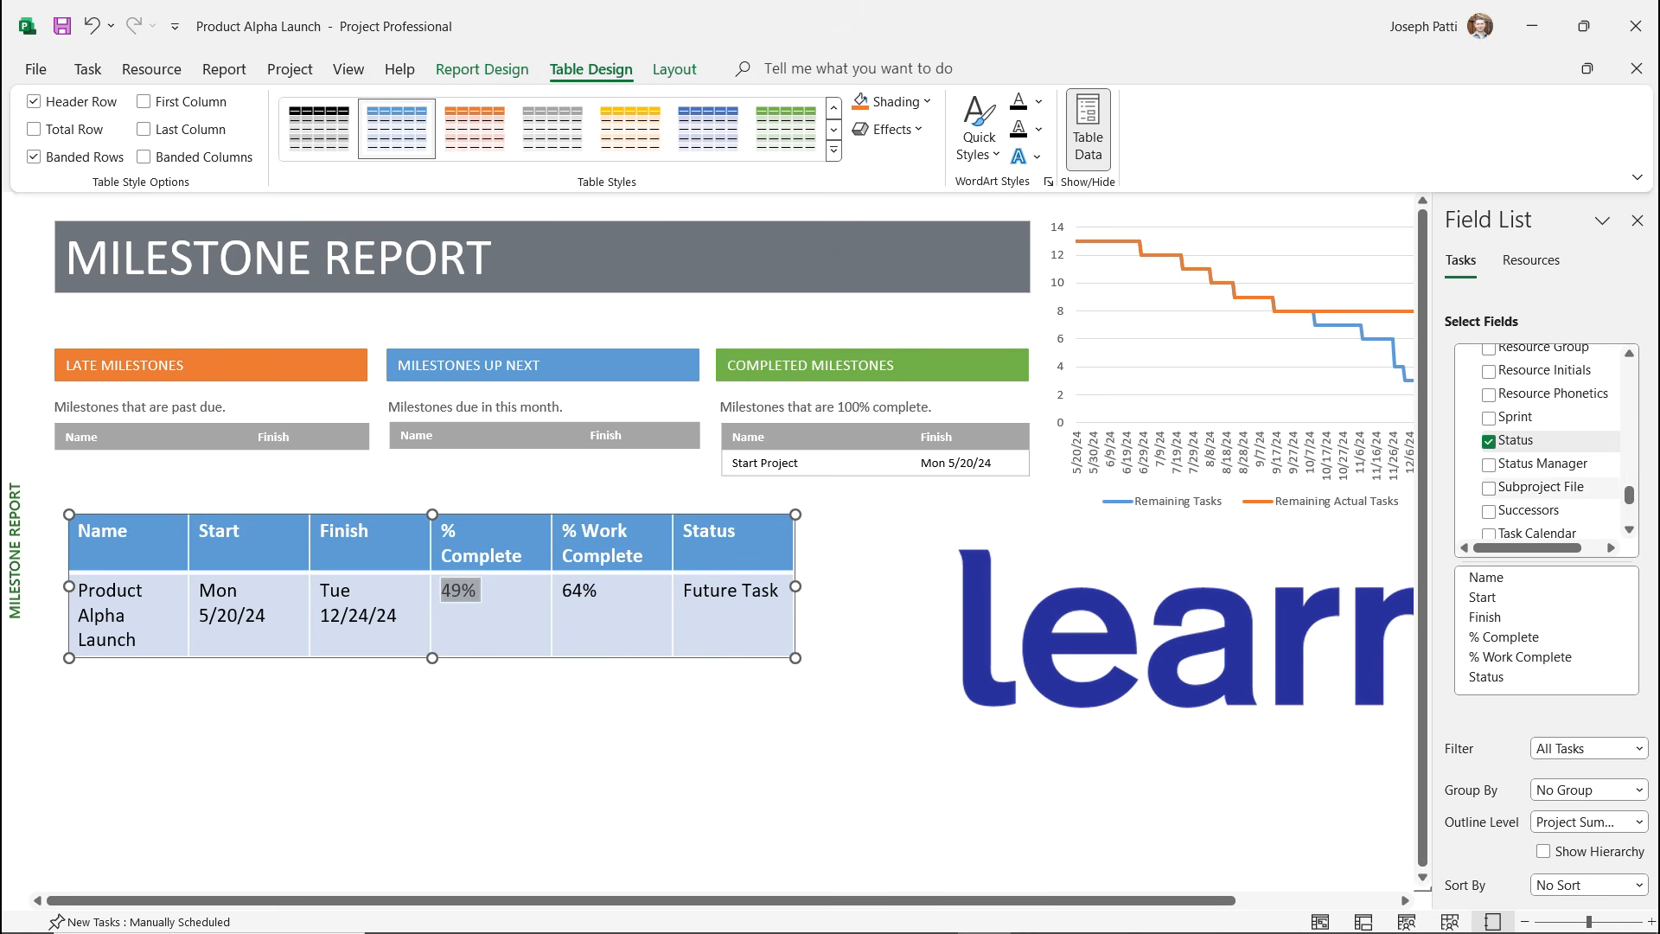
# Add the Actual Cost field from the Cost group to the table.
pyautogui.scroll(15, 1539, 441)
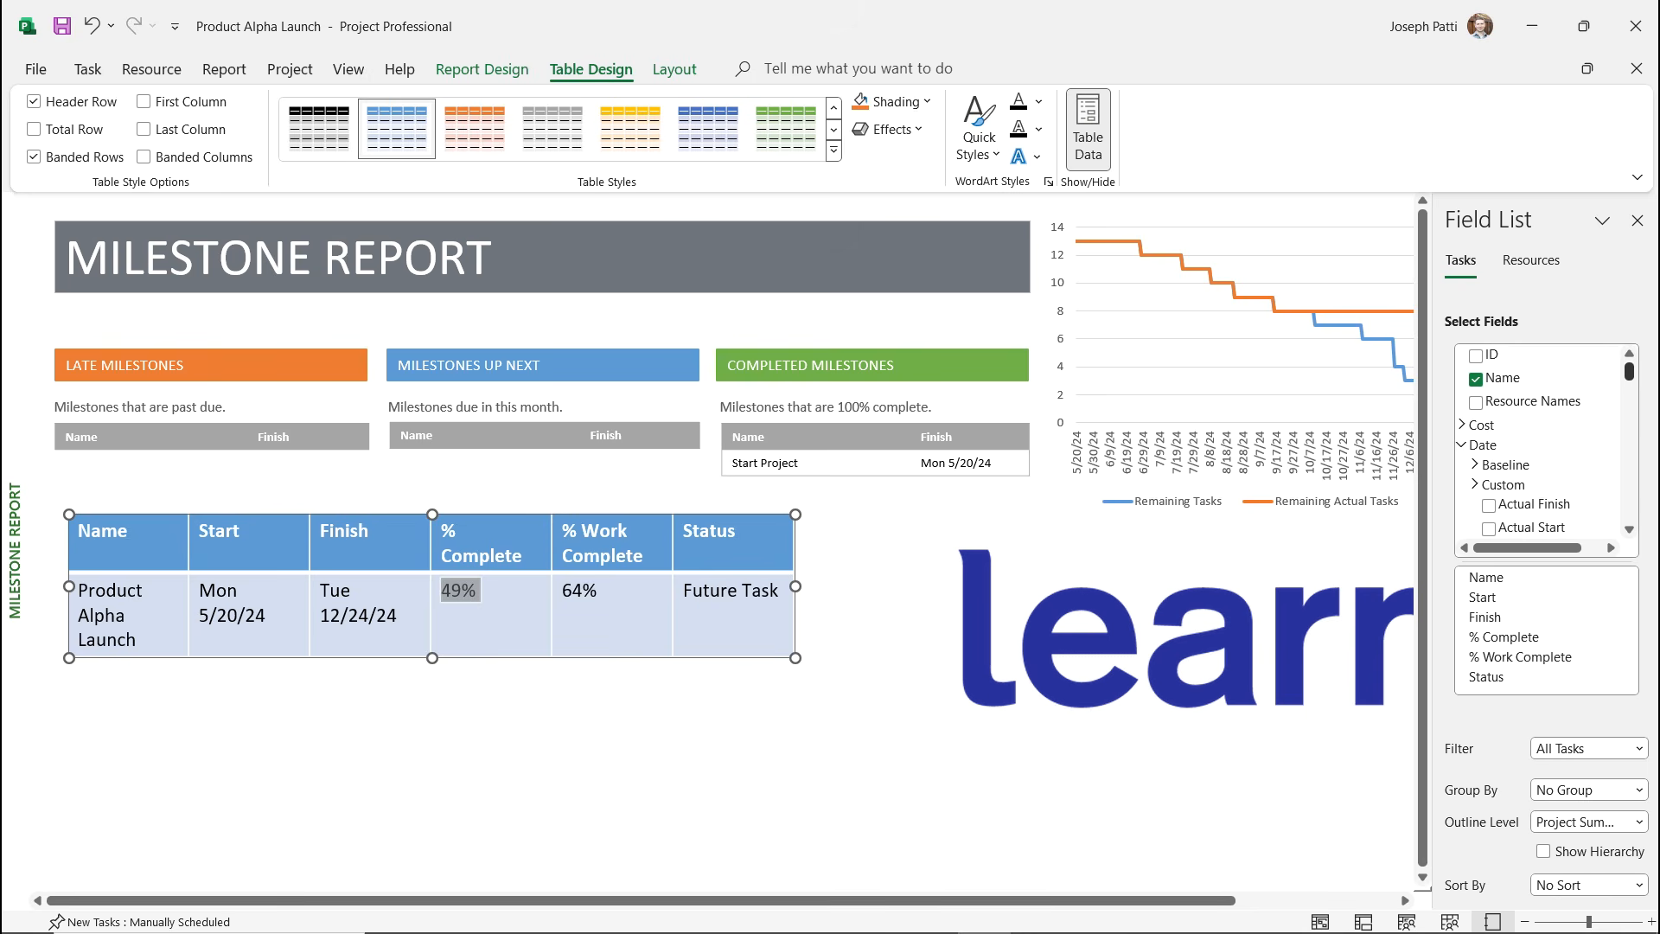
pyautogui.click(1481, 424)
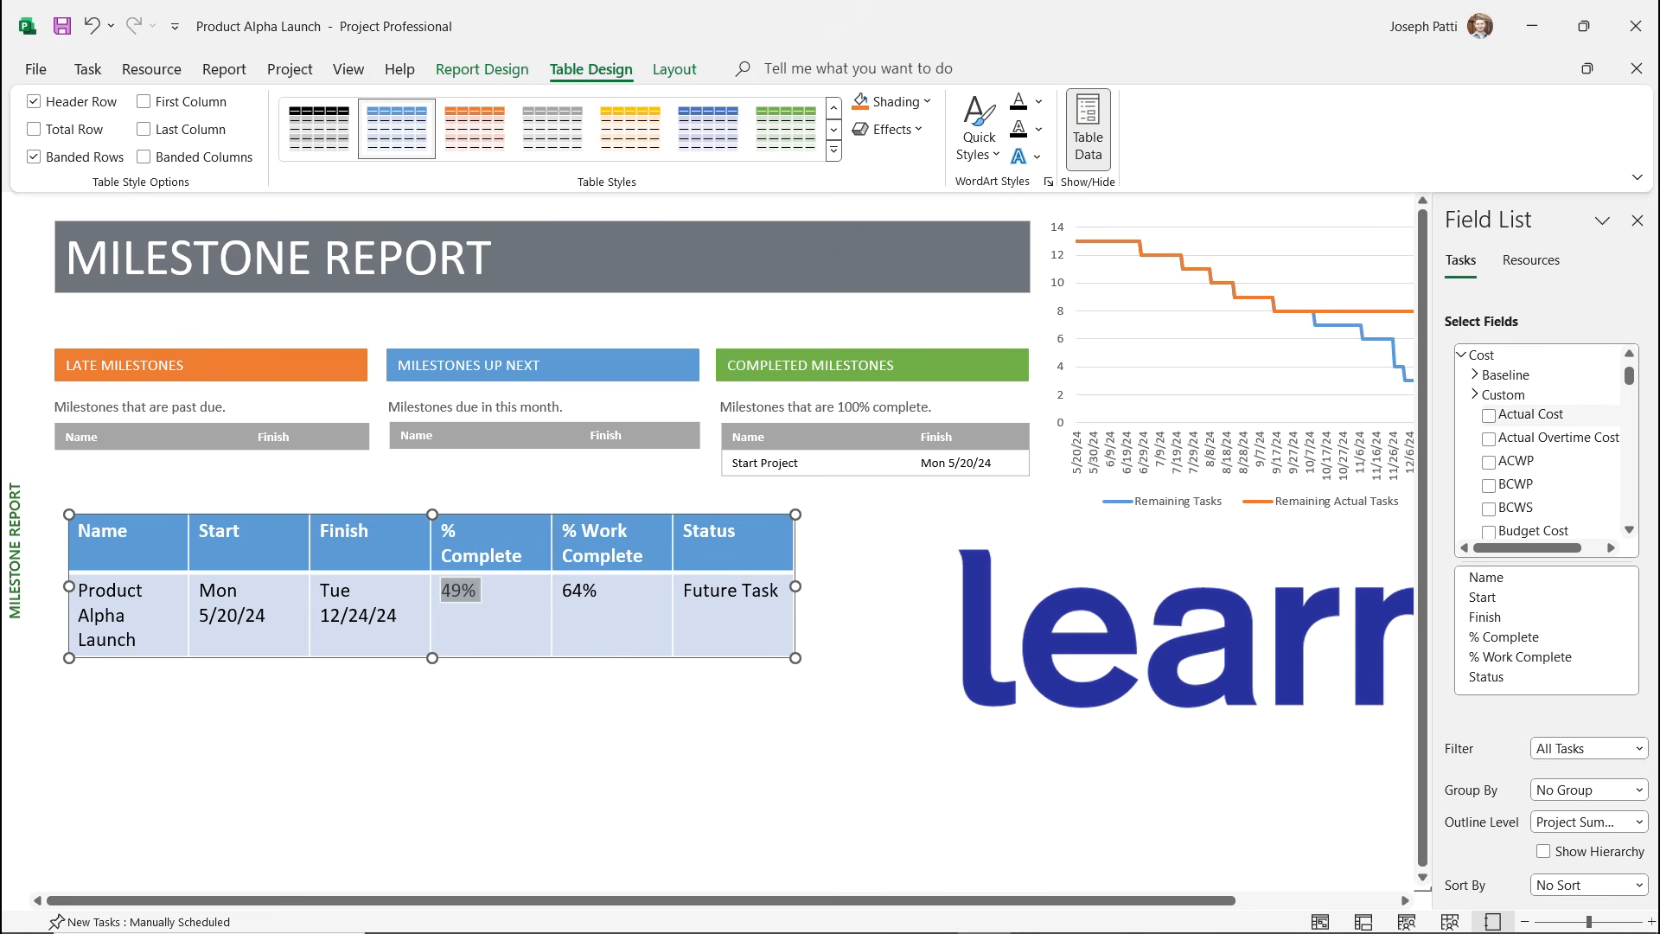
pyautogui.click(1489, 415)
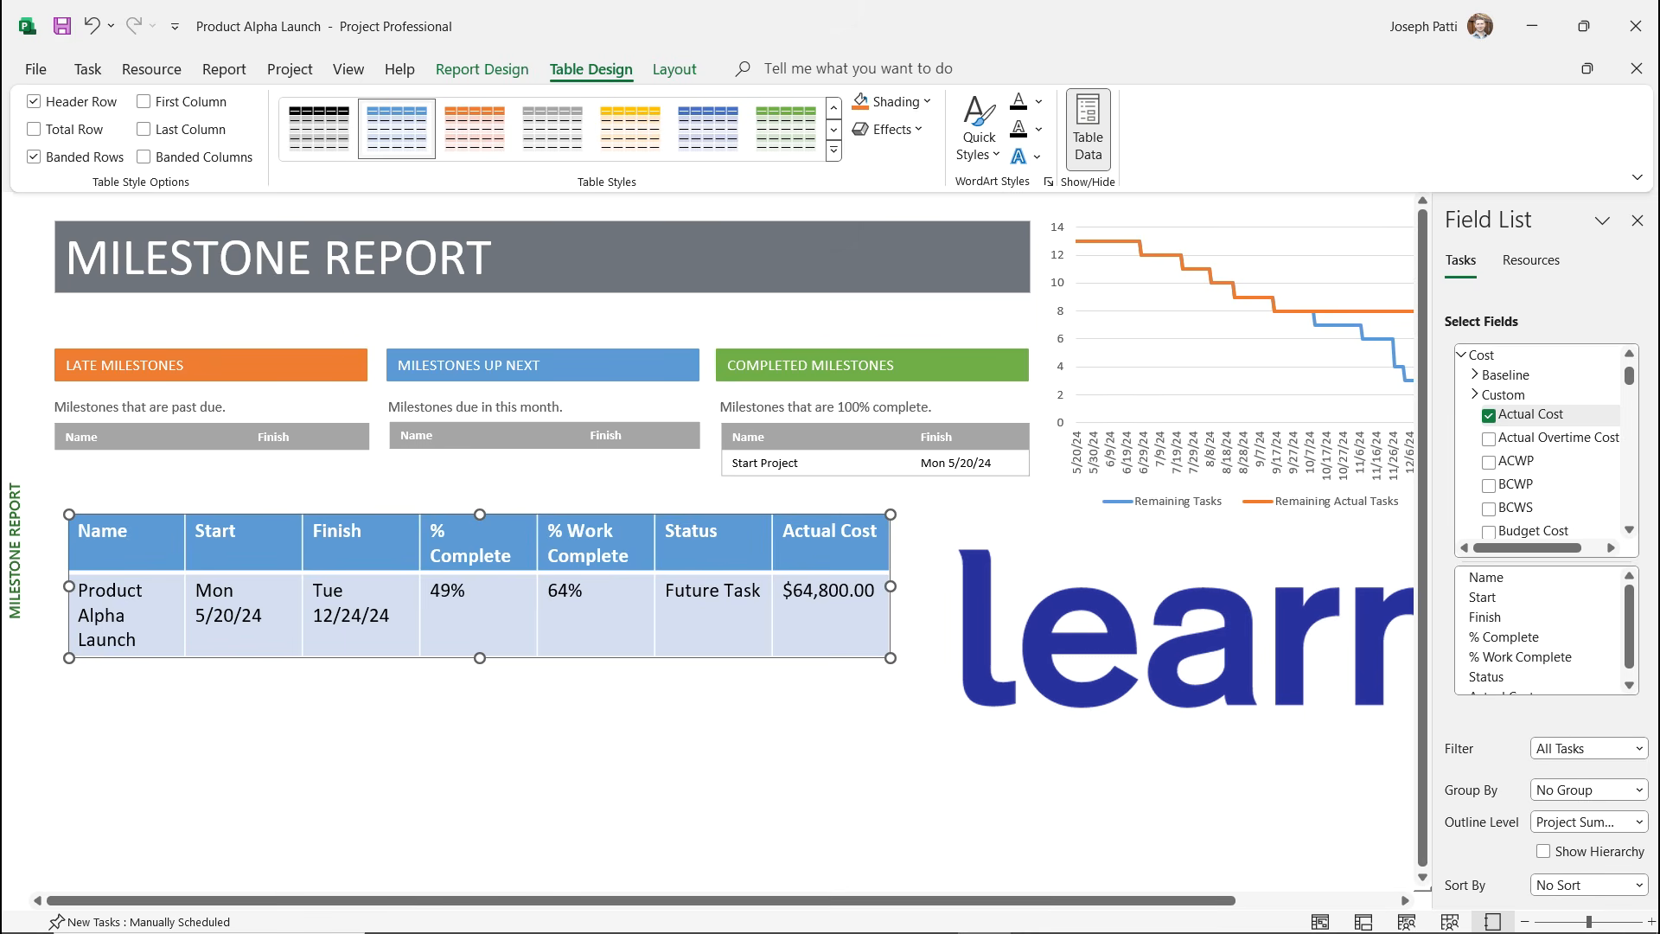
# Set the table's outline level to All Subtasks and look through the listed tasks.
pyautogui.click(1639, 822)
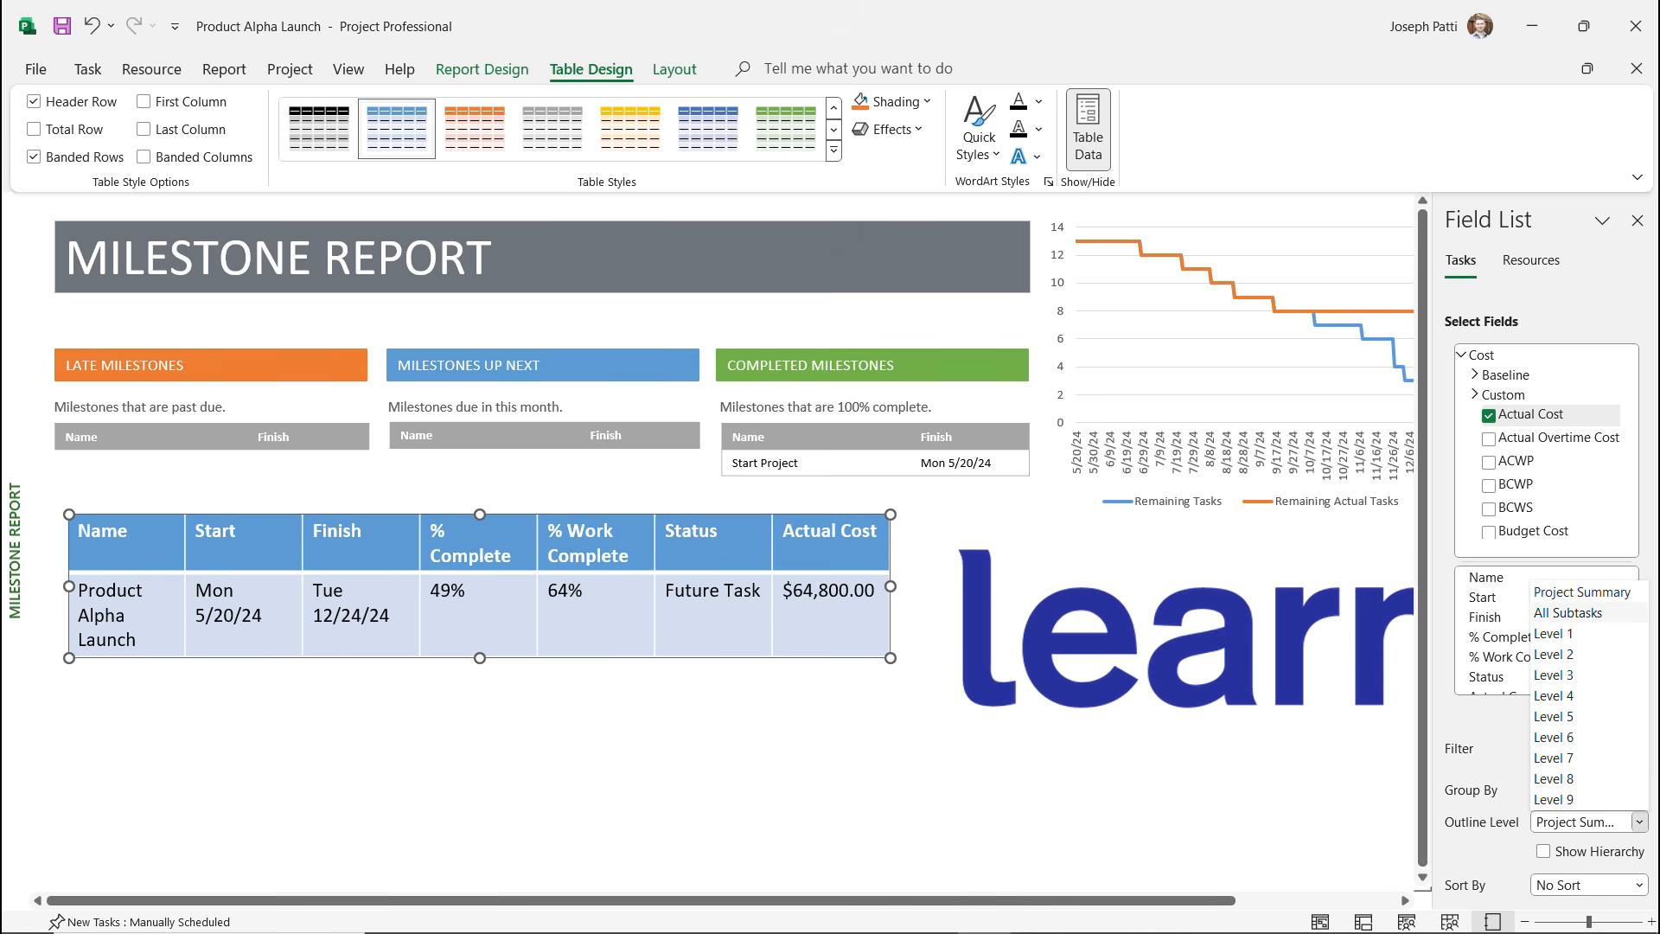
pyautogui.click(1567, 612)
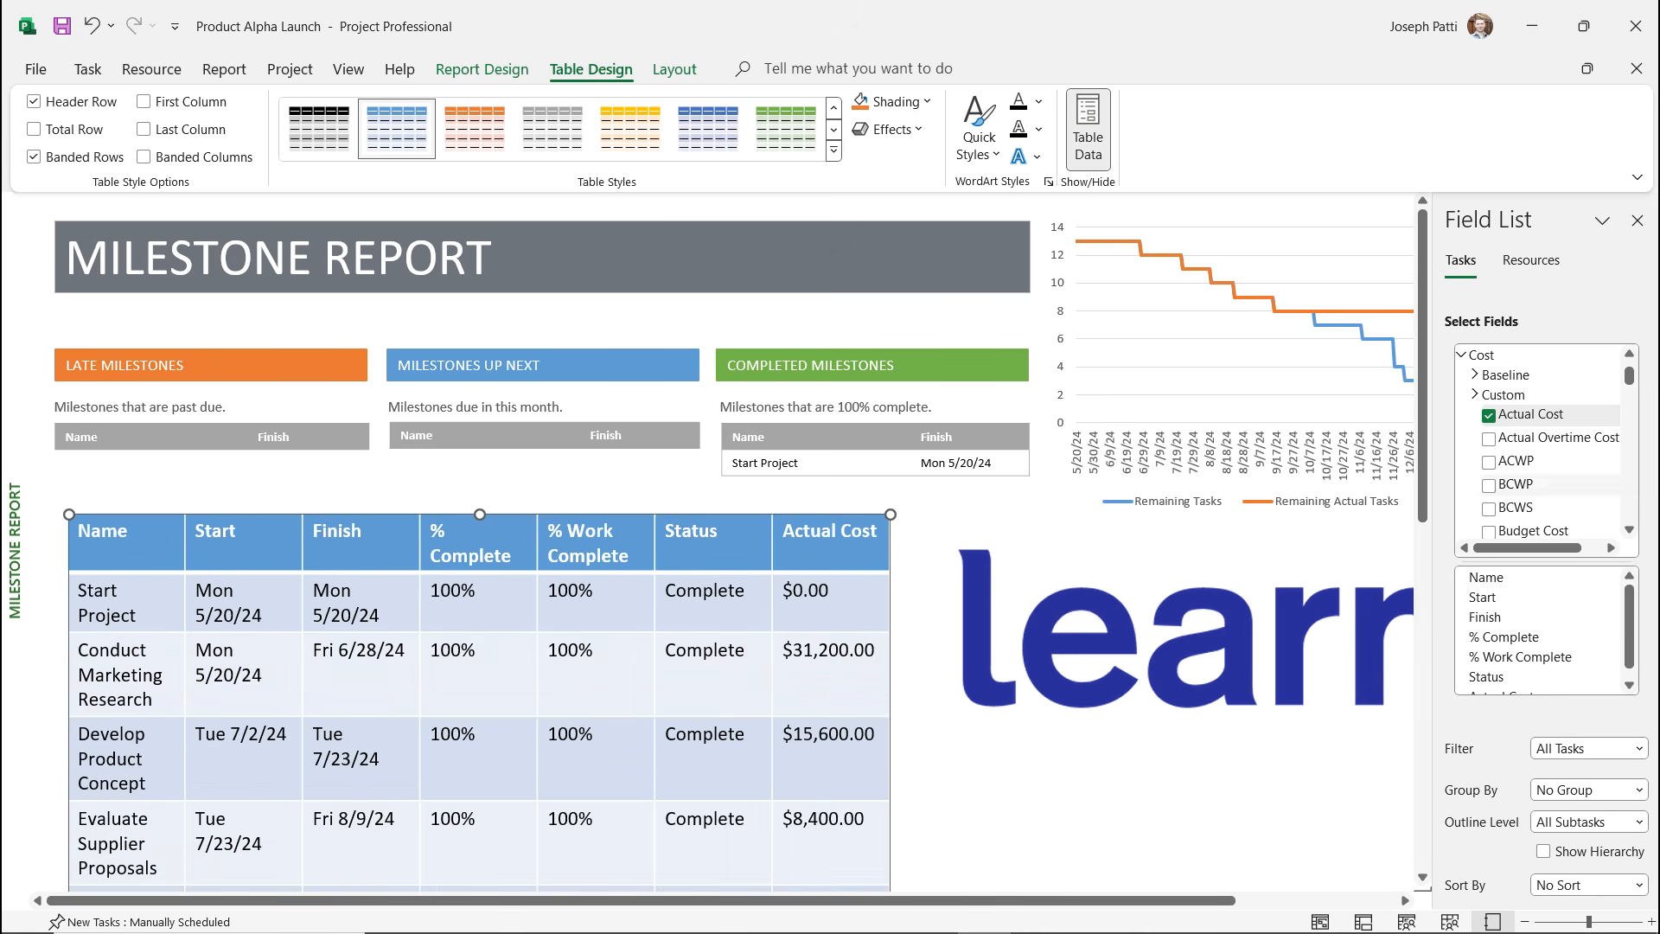
pyautogui.scroll(-1, 742, 540)
pyautogui.scroll(-8, 480, 540)
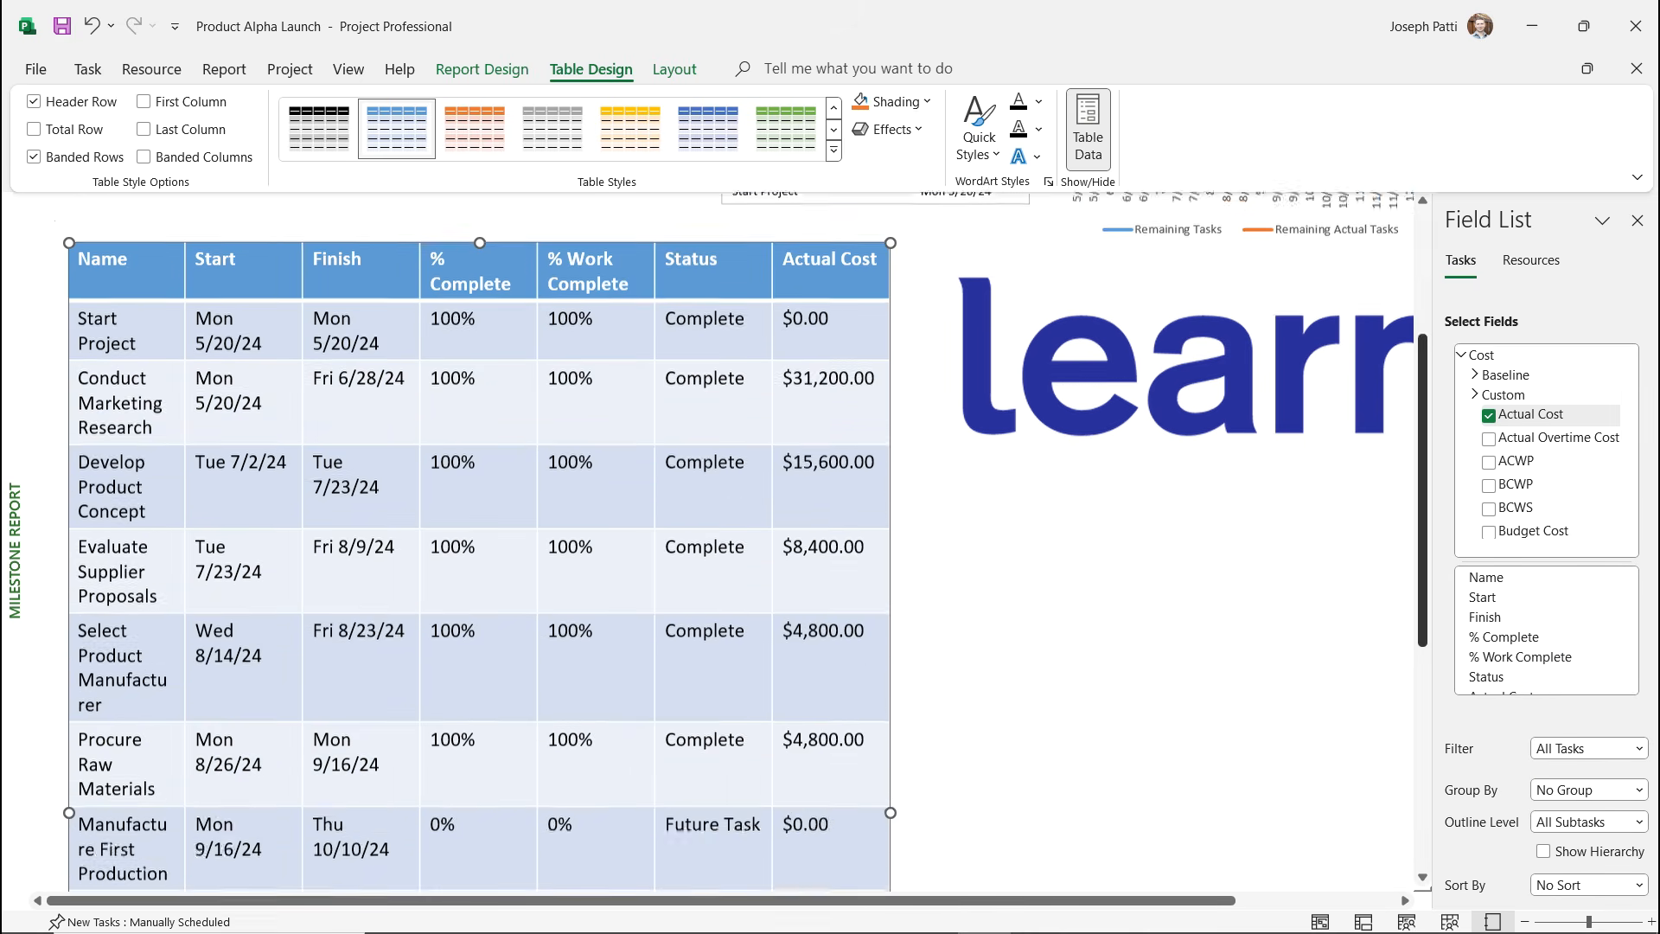
pyautogui.scroll(3, 479, 540)
pyautogui.scroll(10, 479, 540)
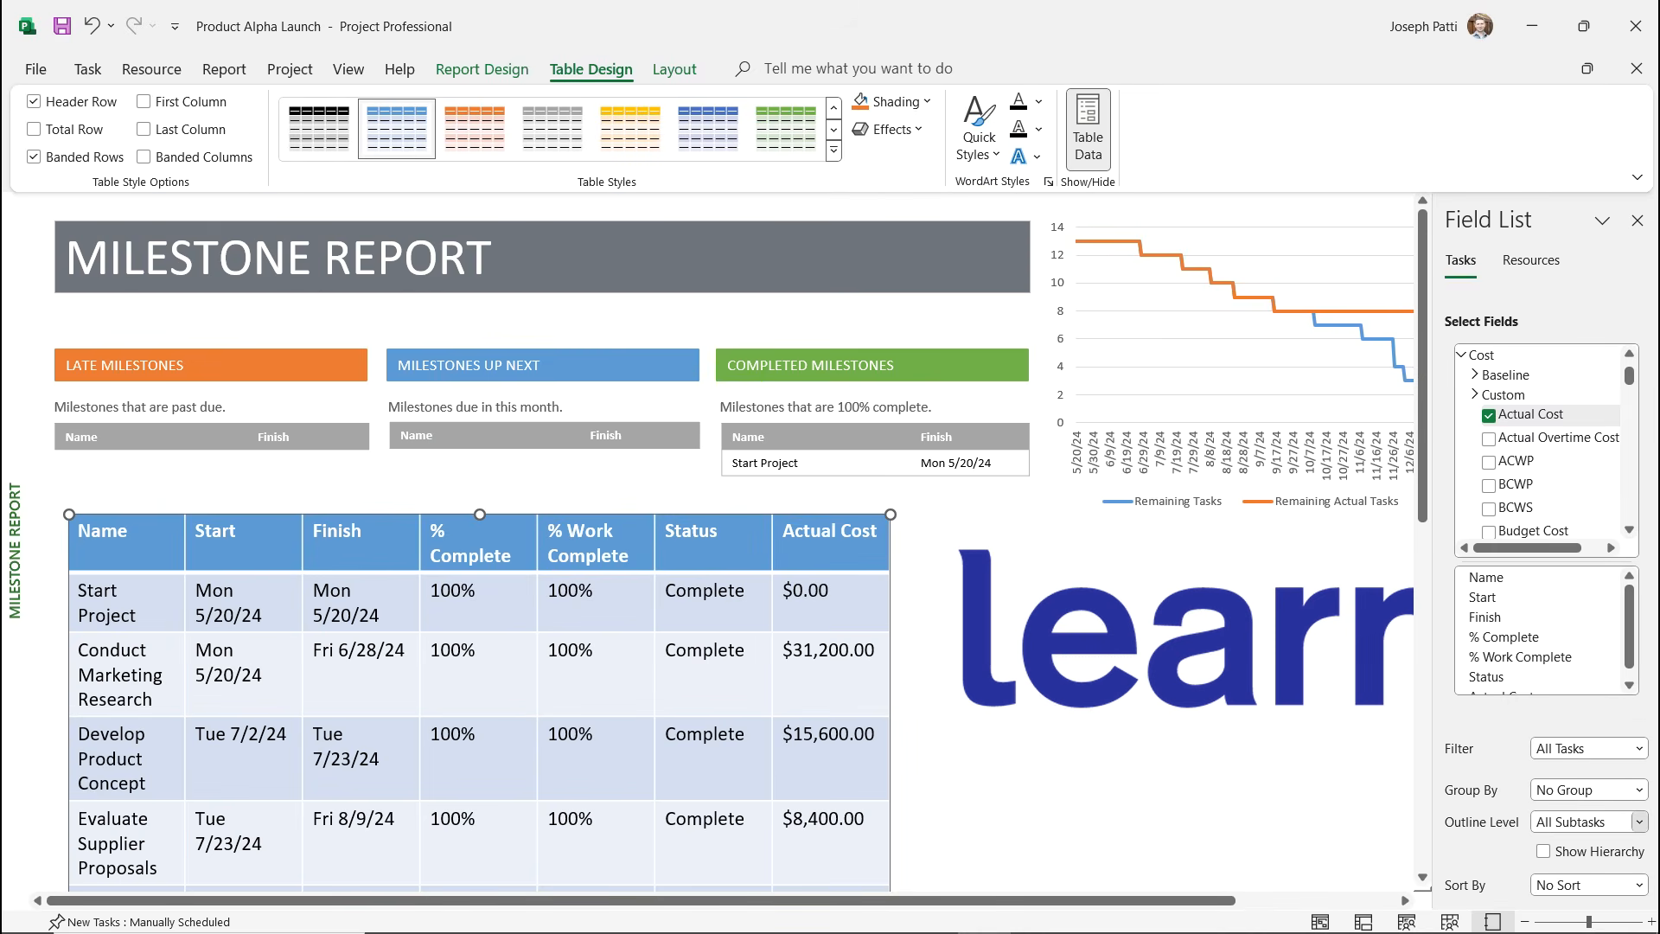
# Try outline levels Level 1 and Level 2 for the table.
pyautogui.click(1638, 821)
pyautogui.click(1547, 632)
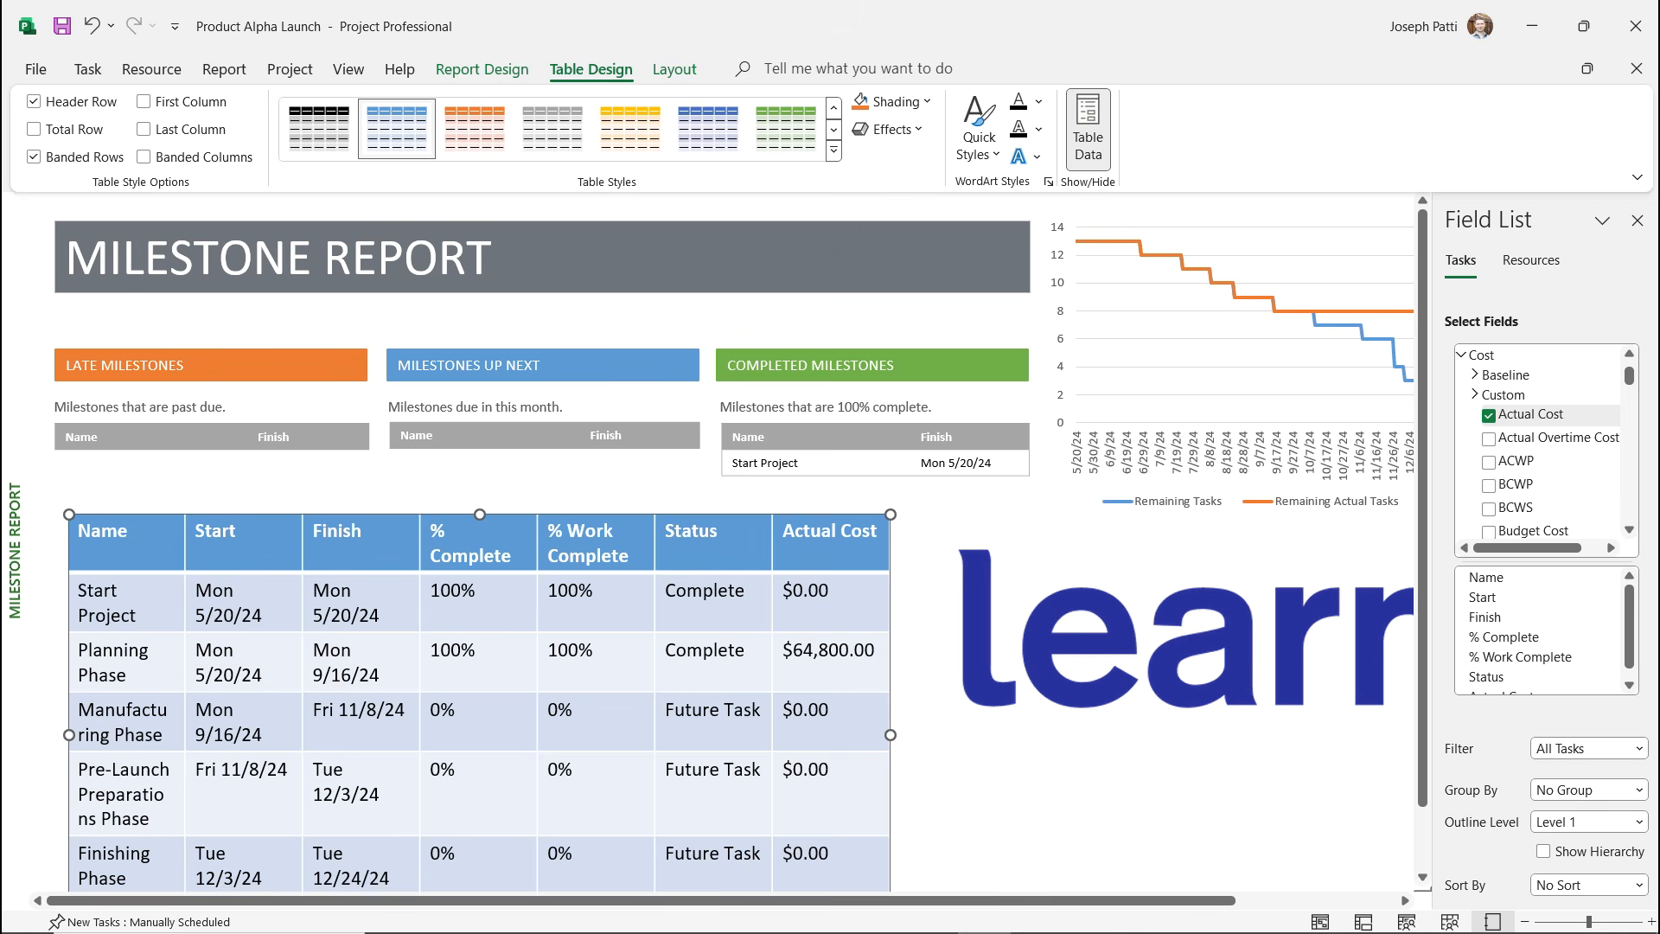
pyautogui.click(1638, 822)
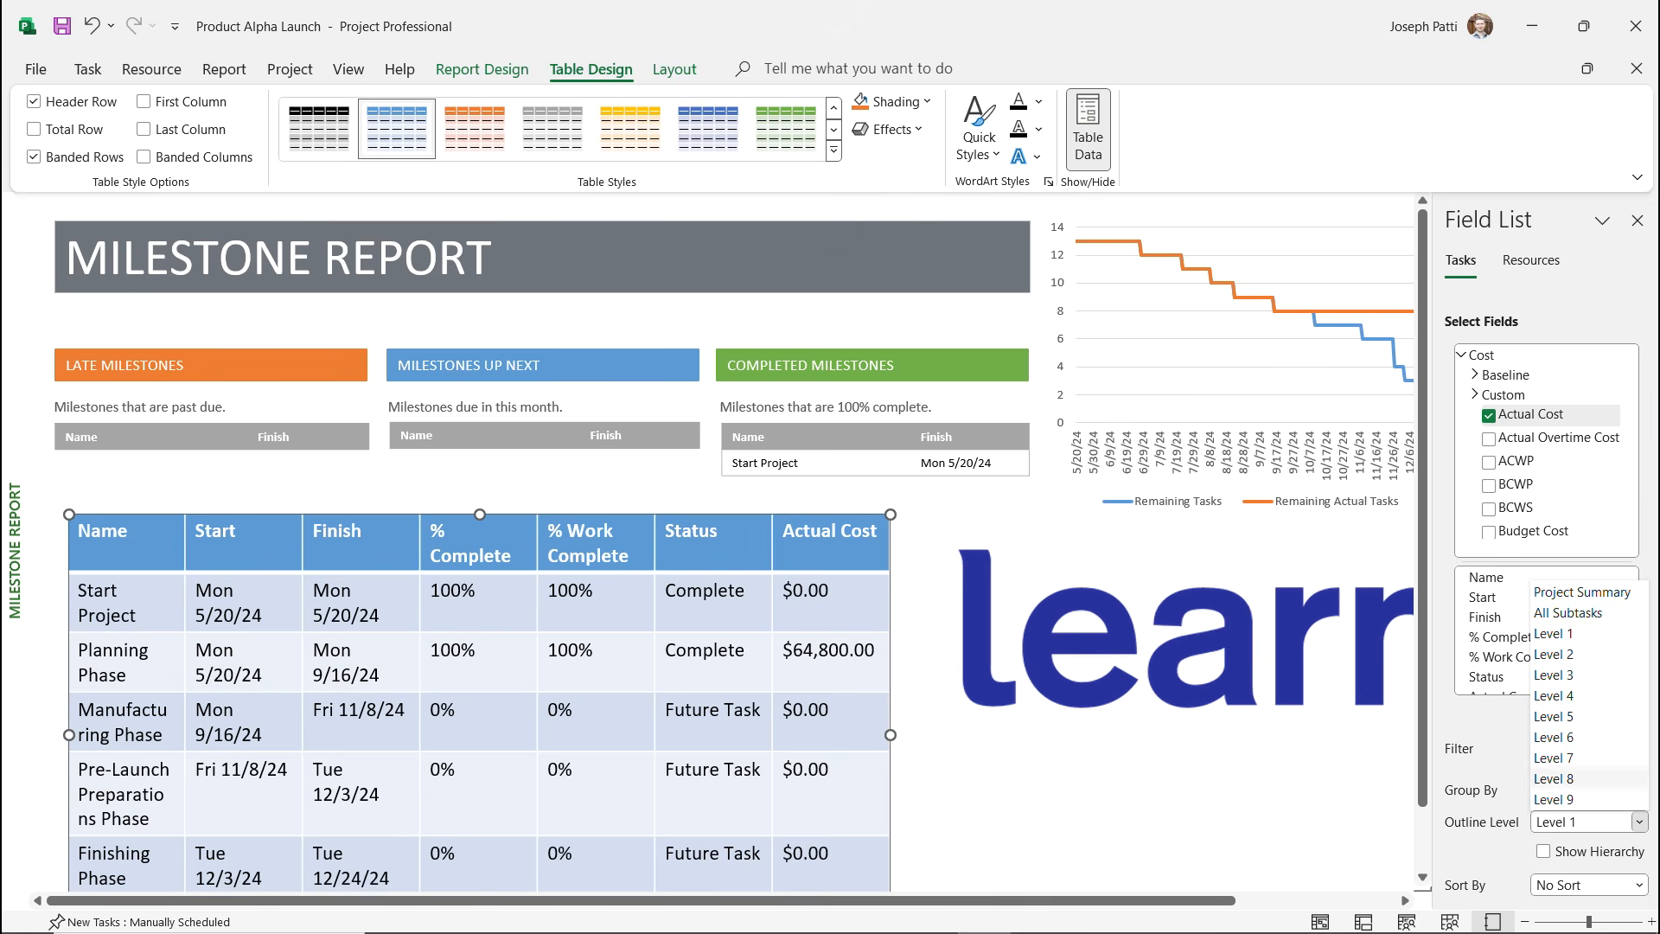
pyautogui.click(1548, 654)
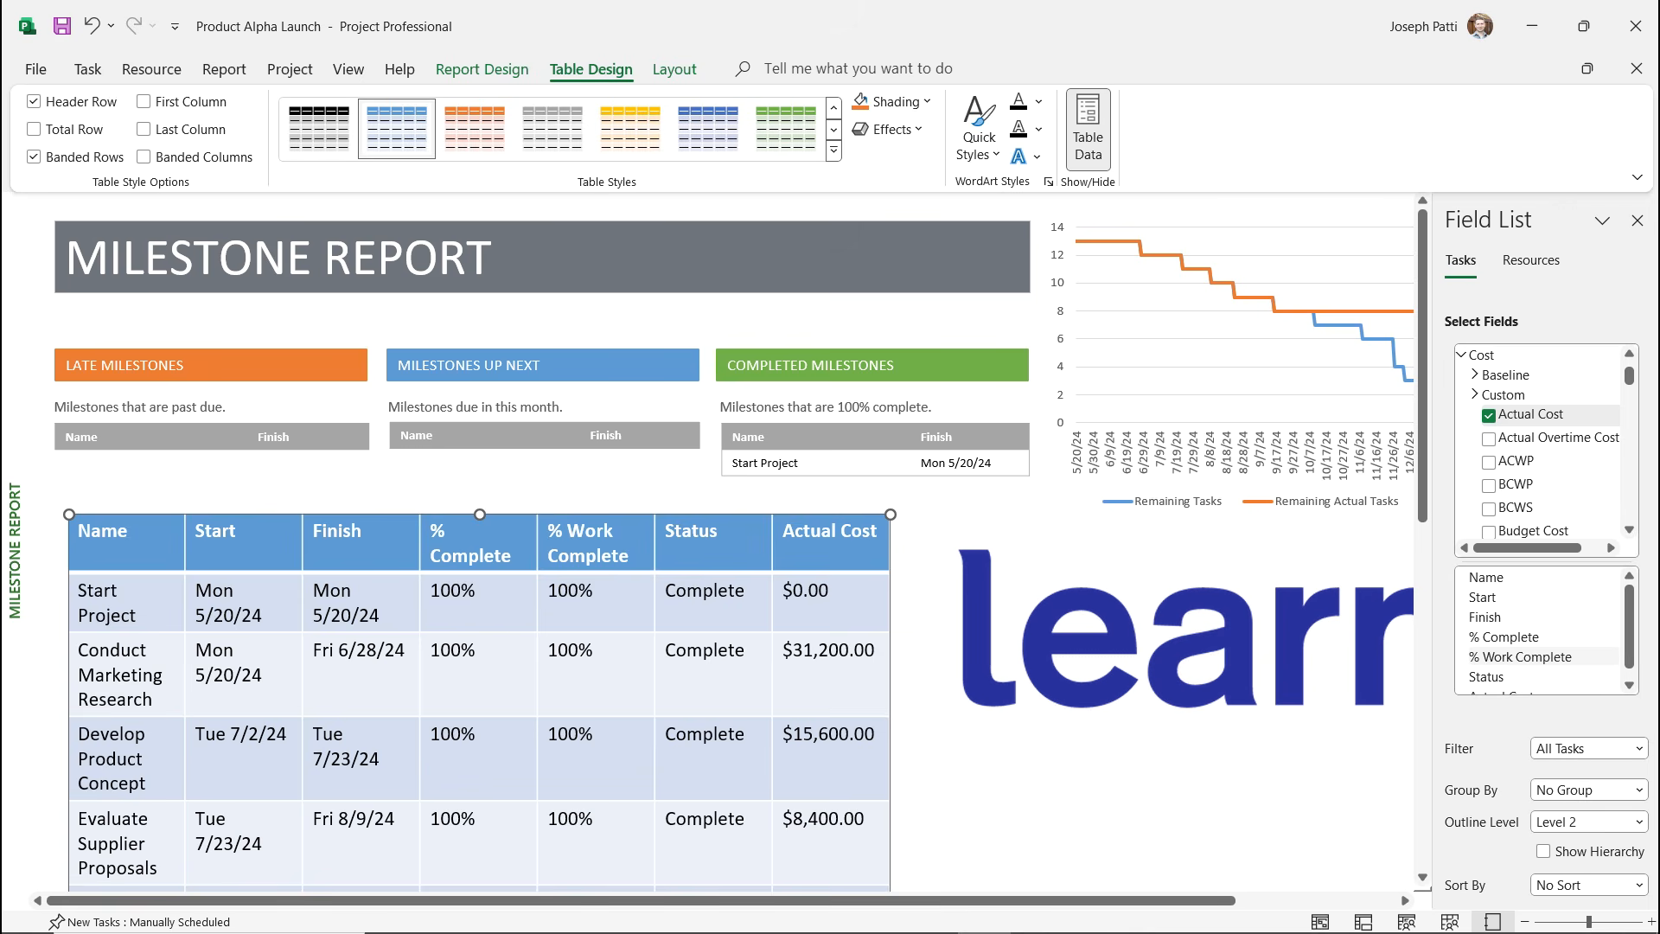
# Set the table's outline level to Level 3, look through its rows to the end, and deselect the table.
pyautogui.click(1638, 821)
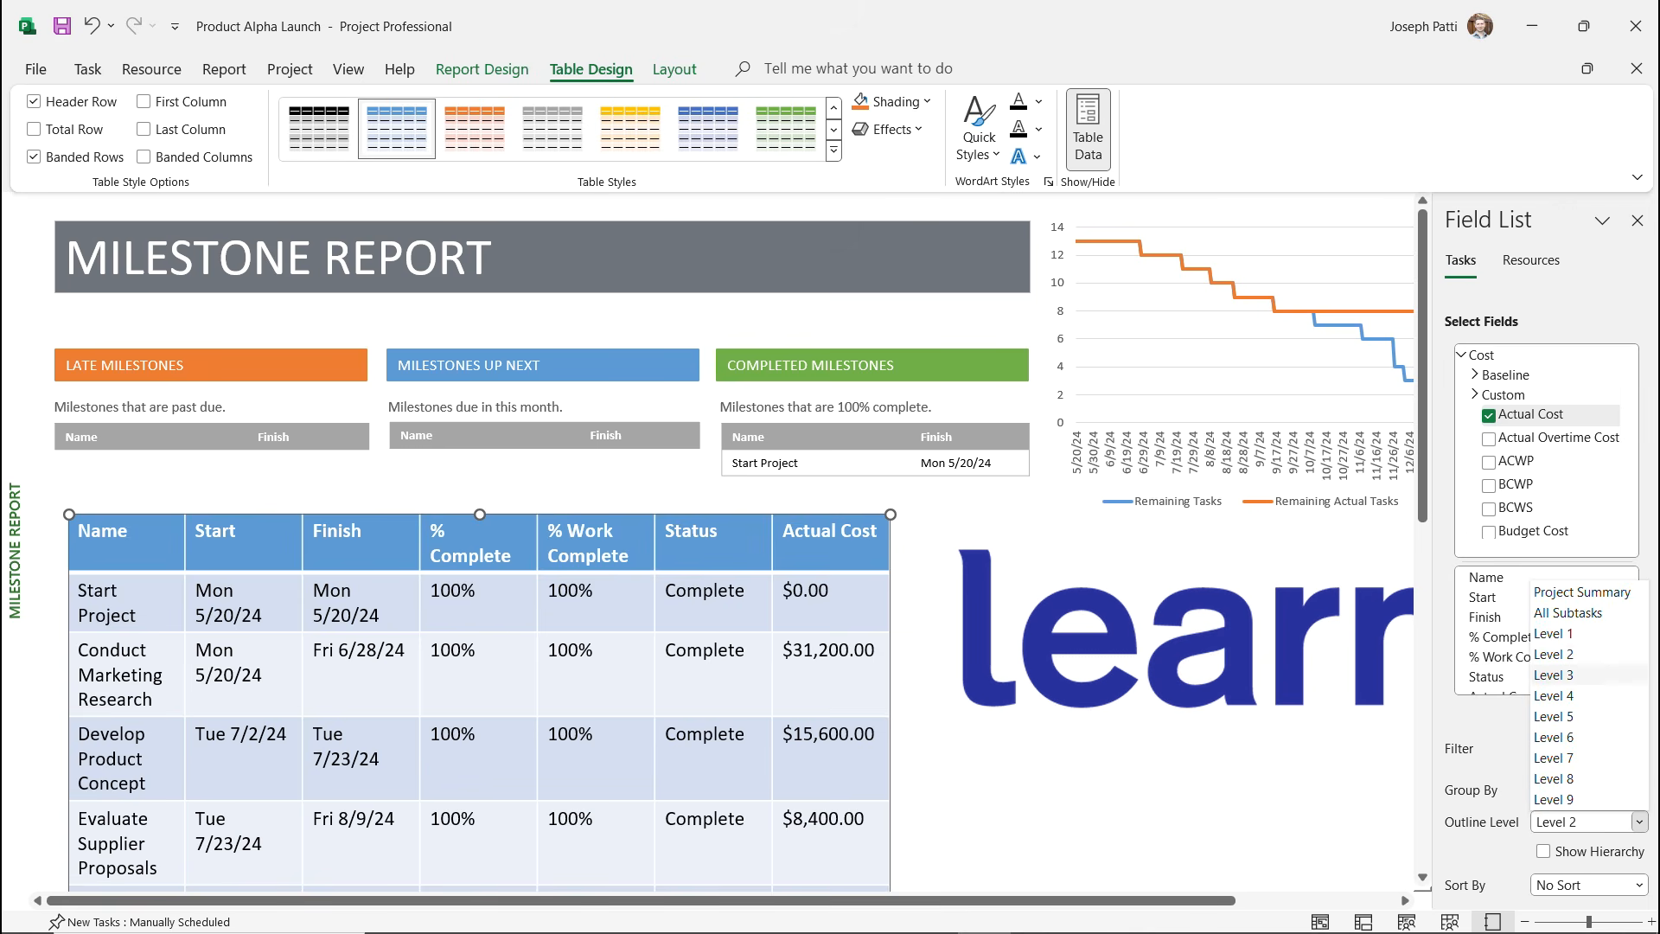
pyautogui.click(1556, 676)
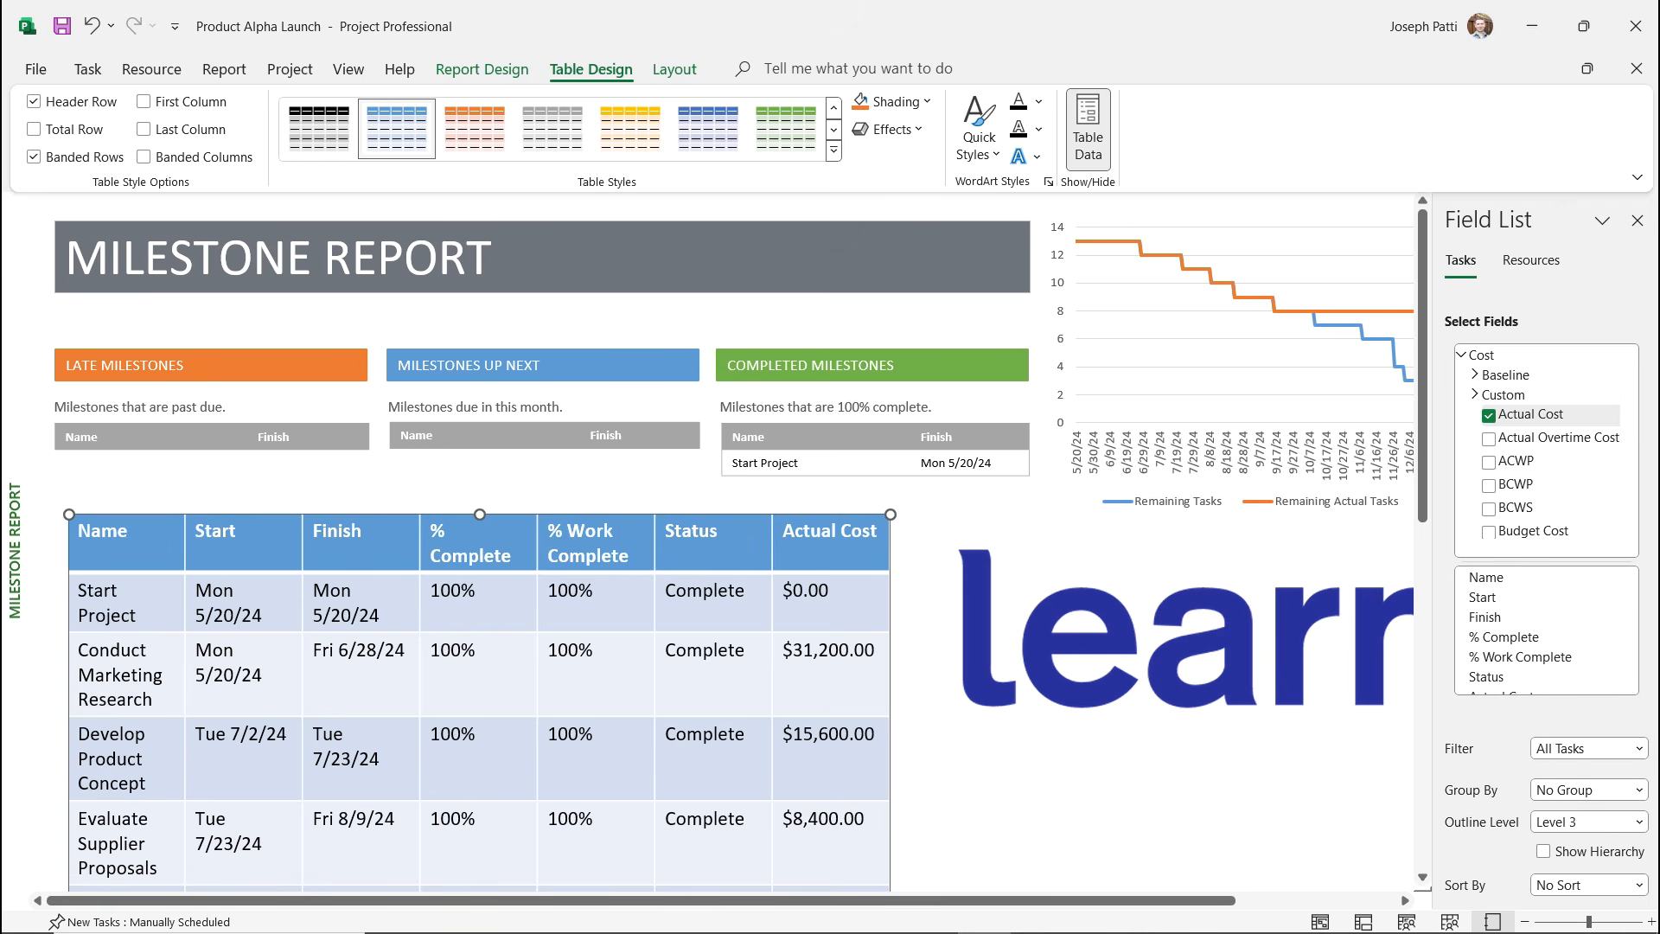
pyautogui.scroll(-10, 709, 545)
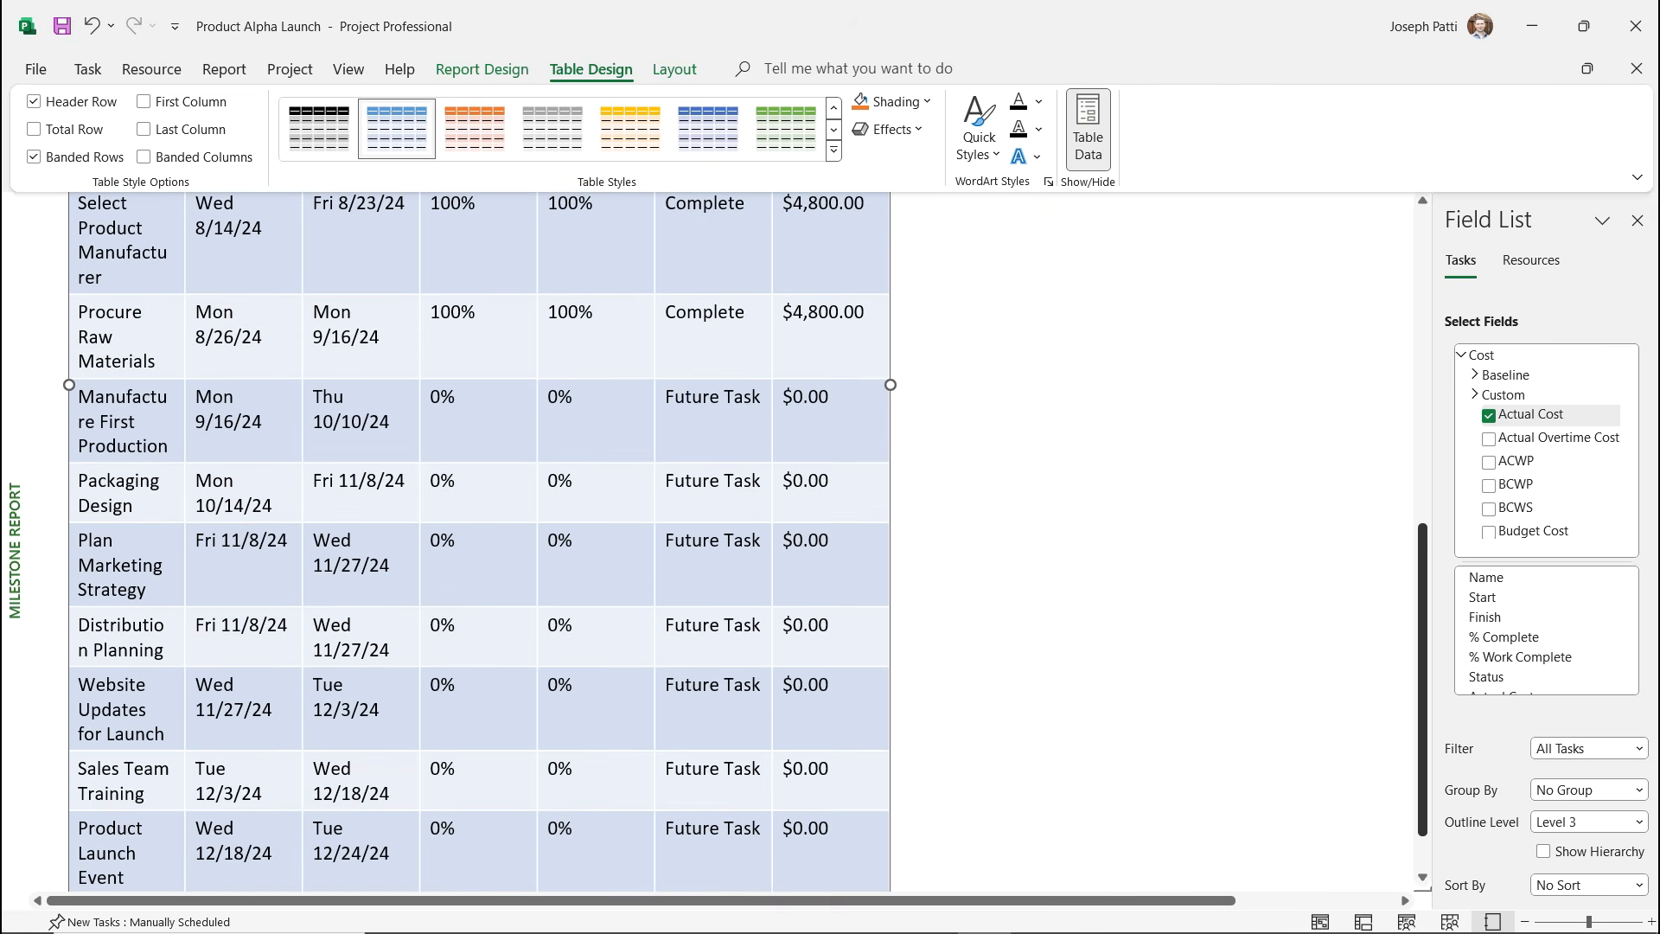
pyautogui.scroll(-1, 709, 544)
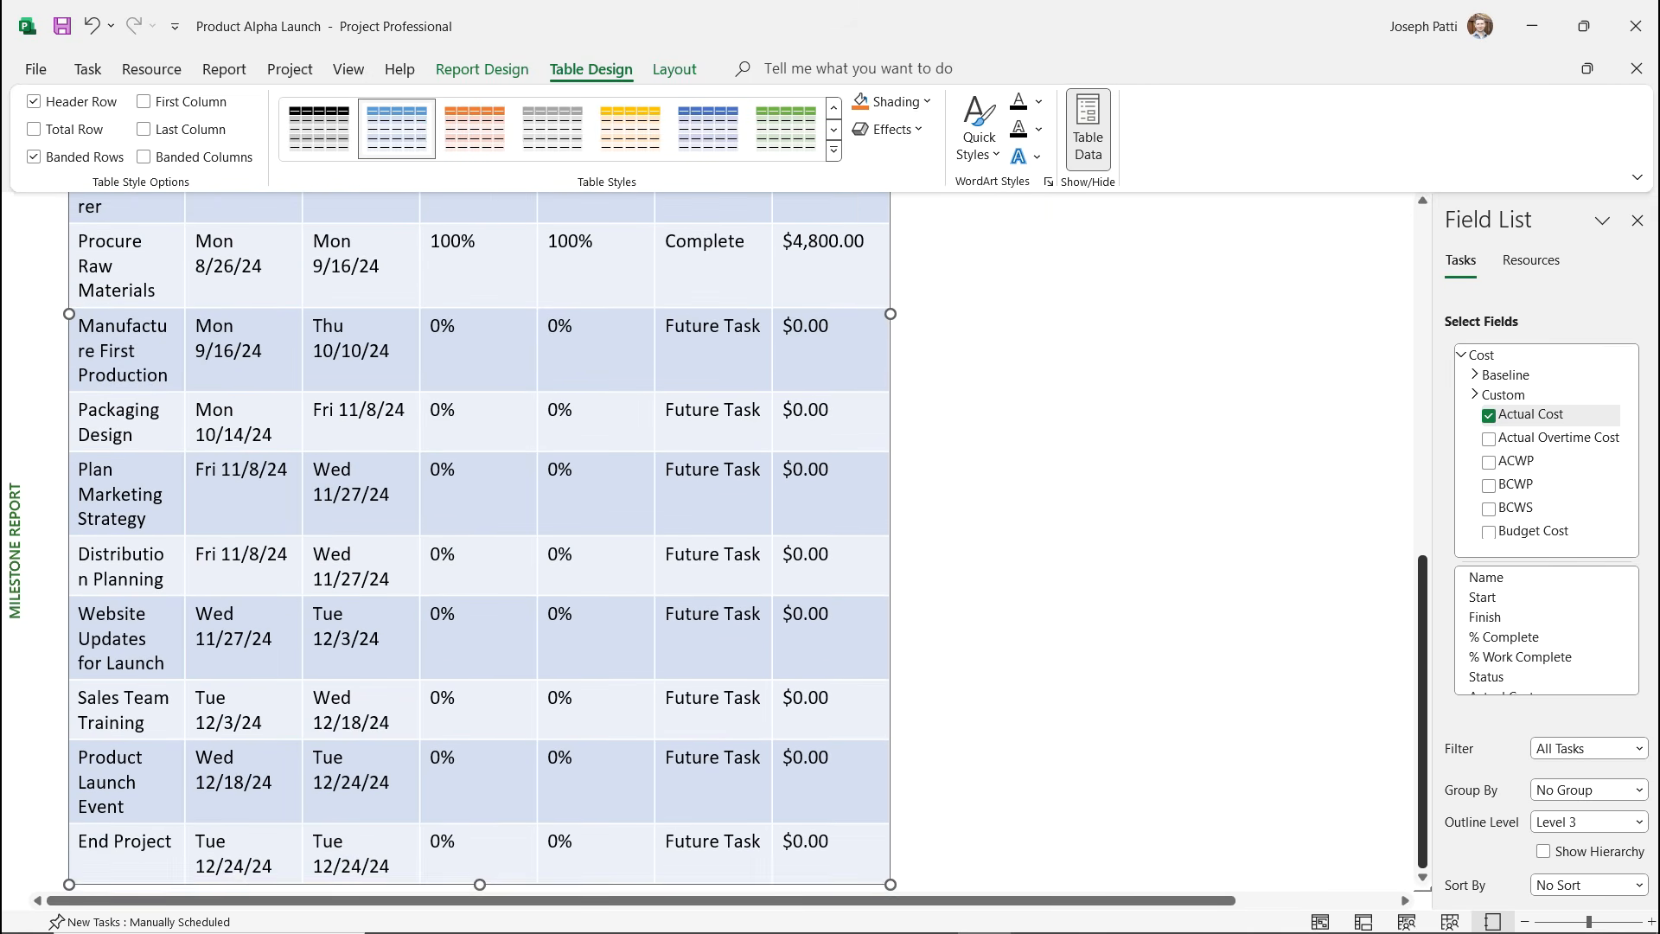
pyautogui.scroll(12, 709, 544)
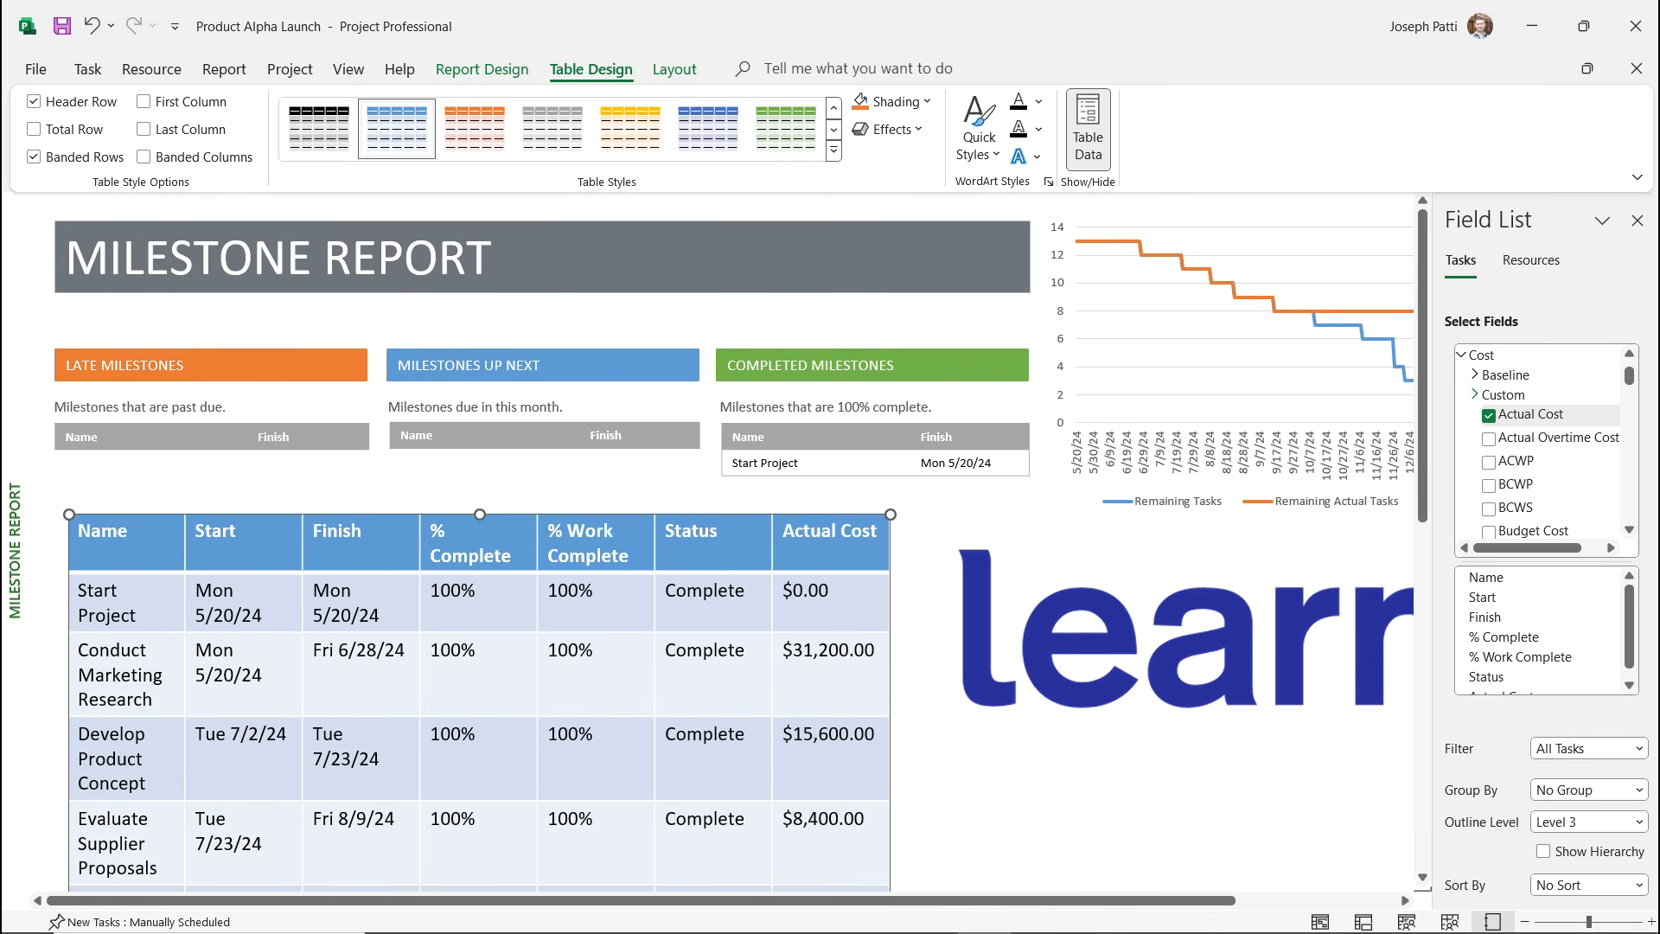
pyautogui.press('Escape')
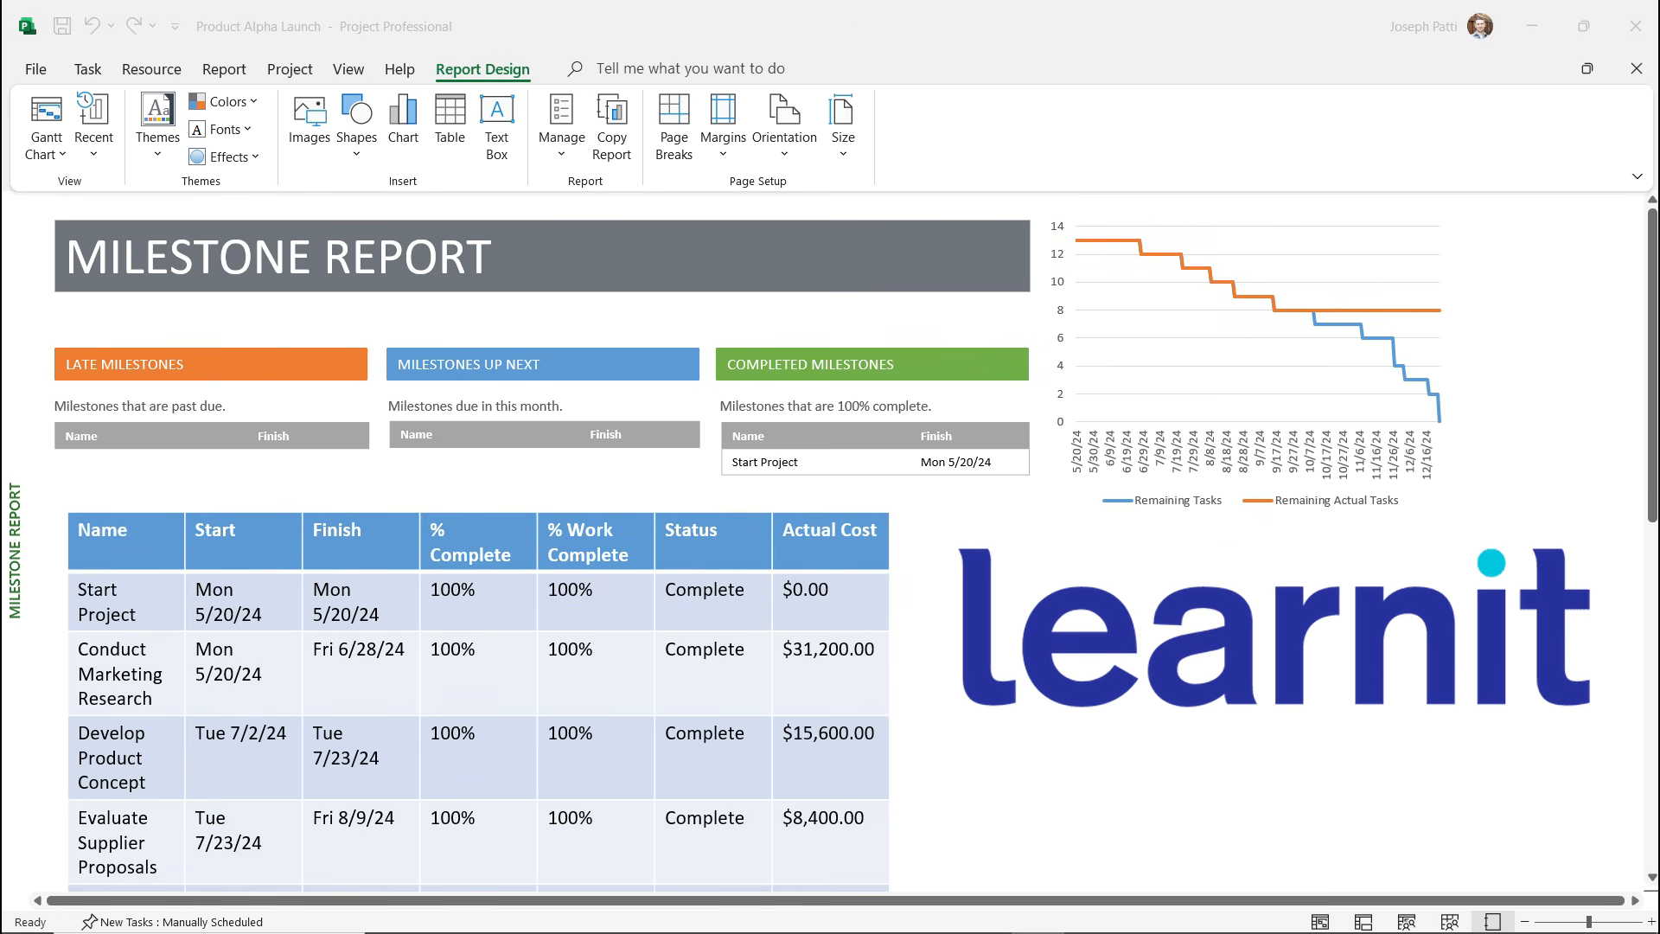
# Check which reports are listed in the In Progress and Custom report groups.
pyautogui.click(224, 69)
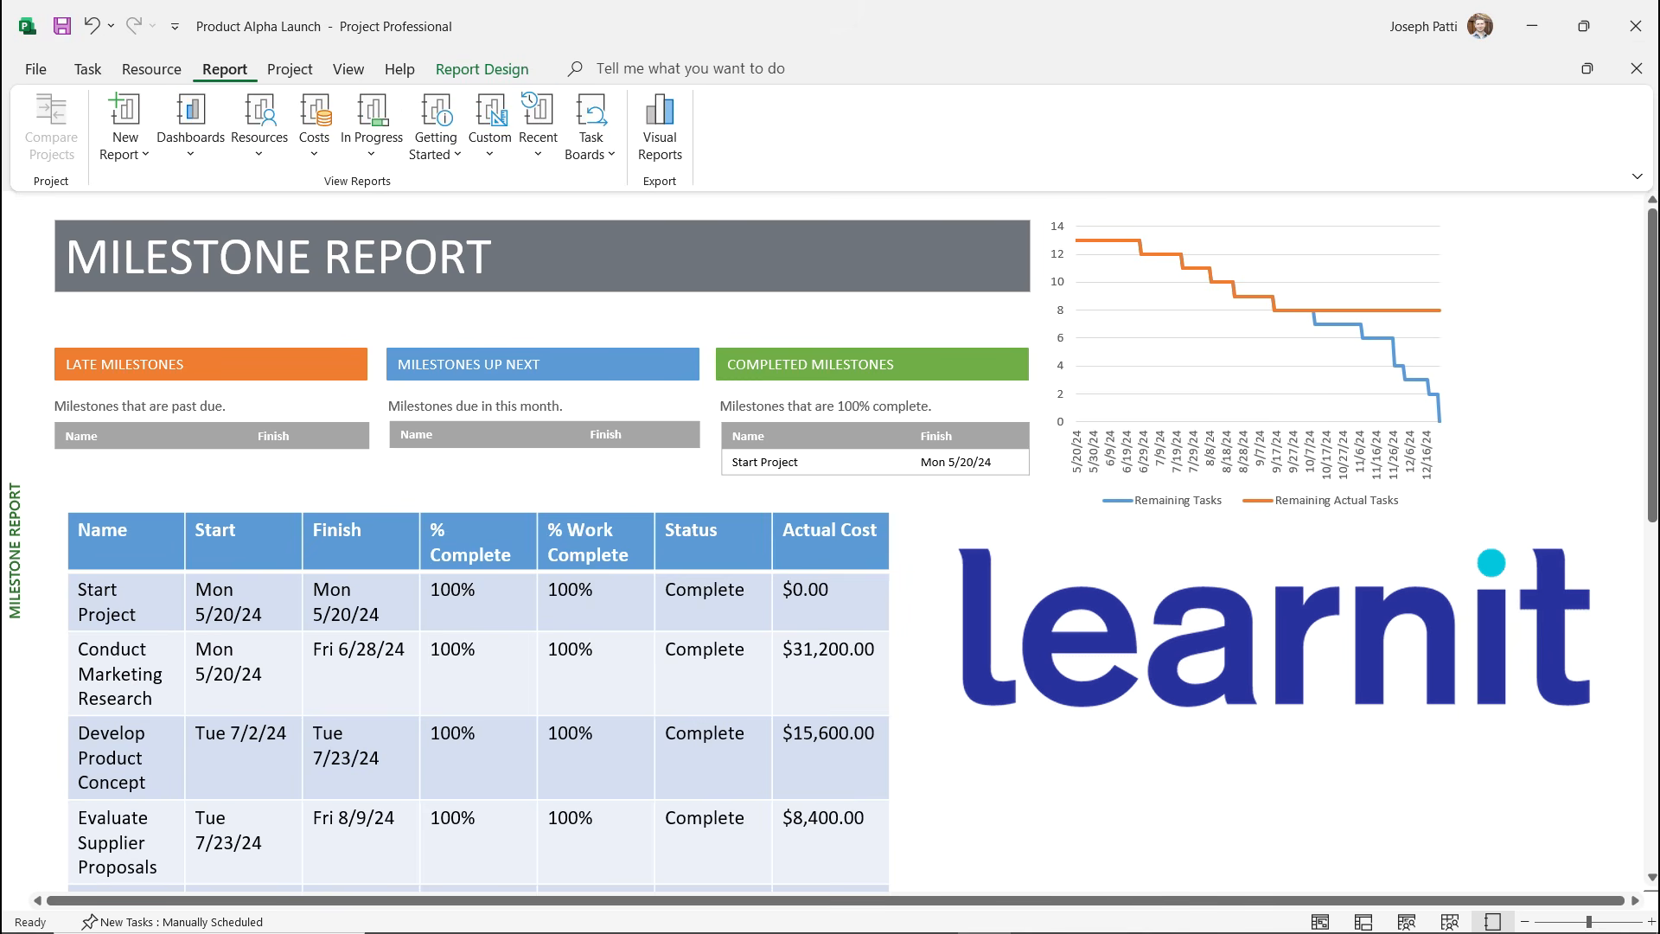
pyautogui.click(371, 130)
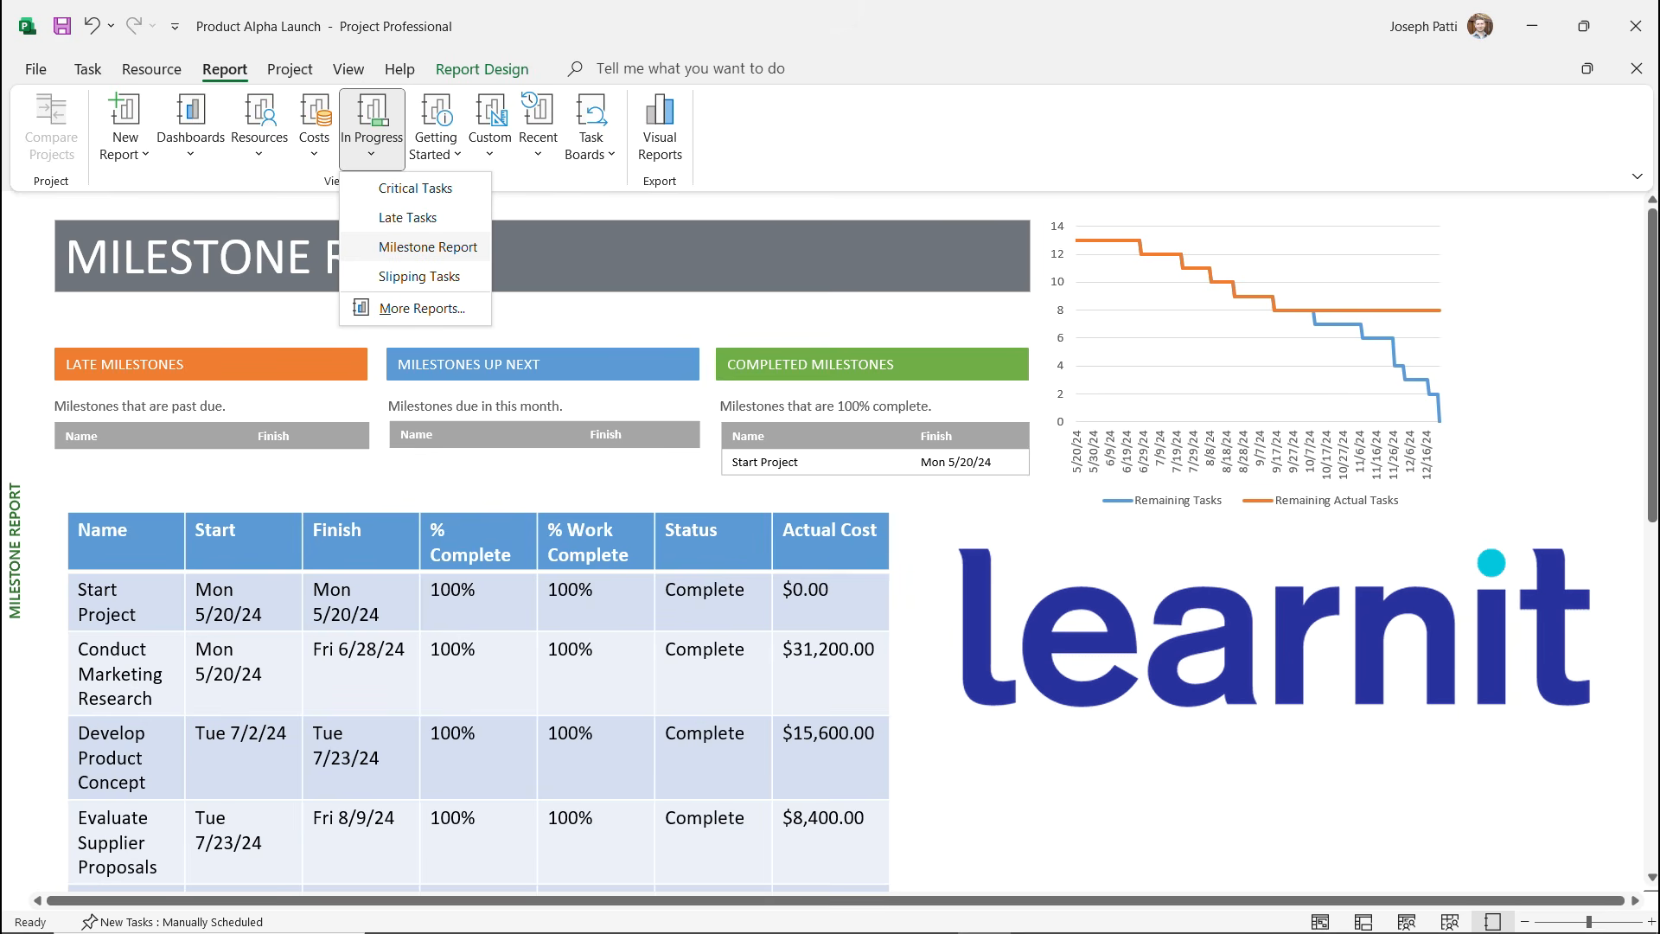
pyautogui.click(489, 130)
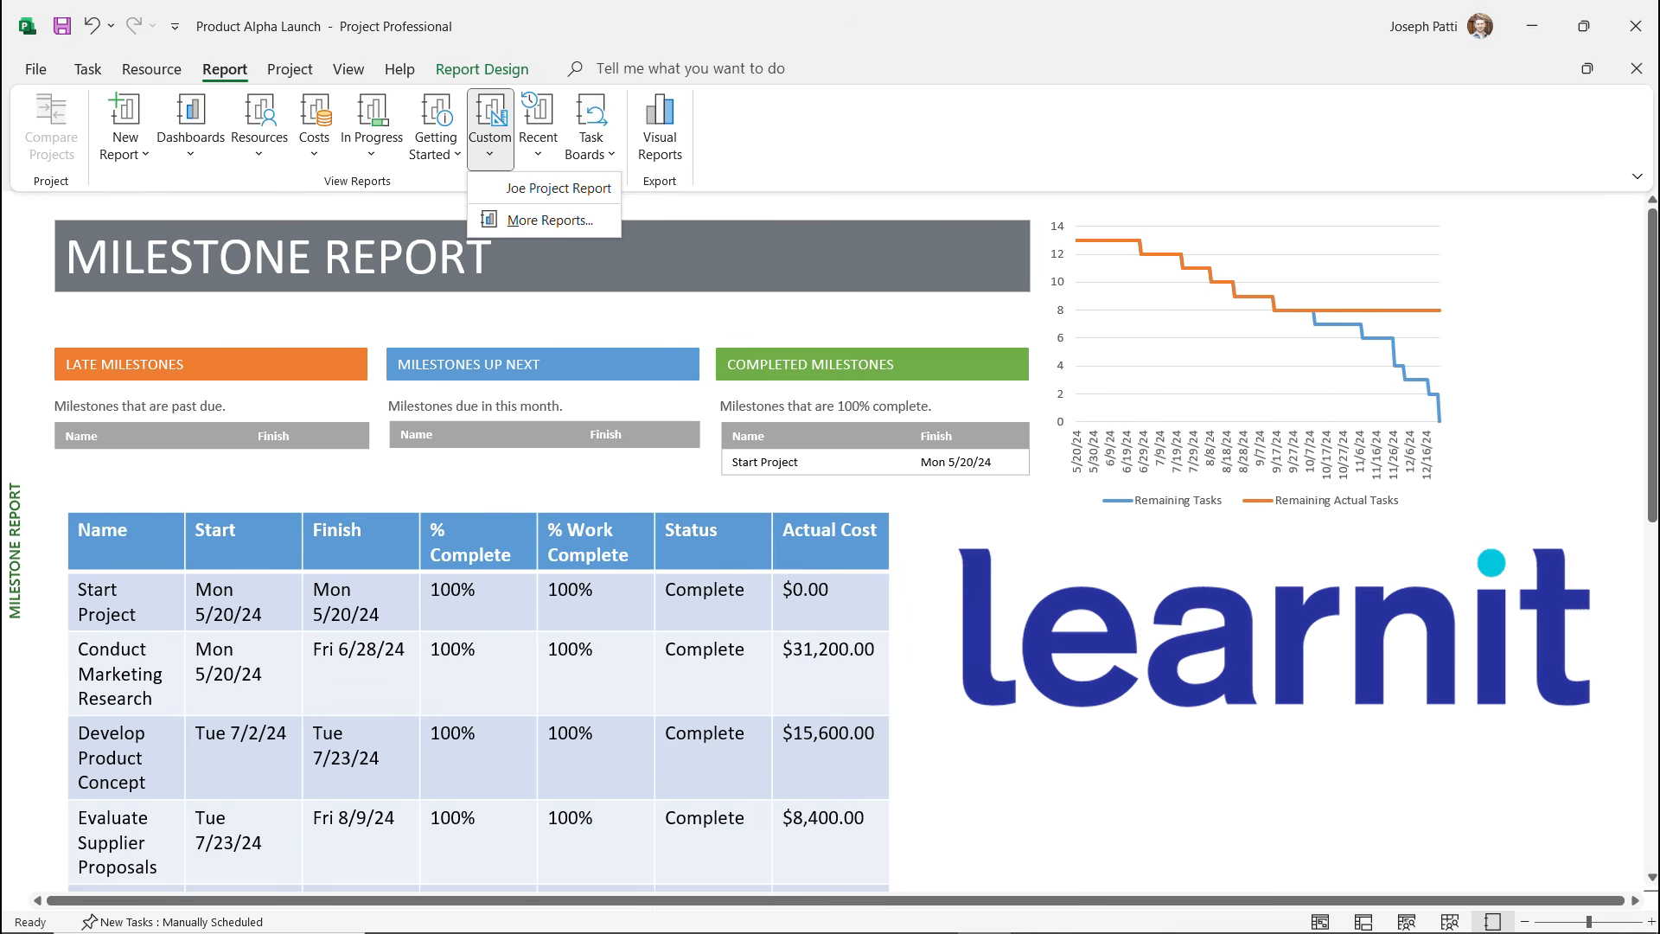
# Create a new blank report named with the owner's first name followed by "Main Report", leaving out the apostrophe.
pyautogui.click(125, 128)
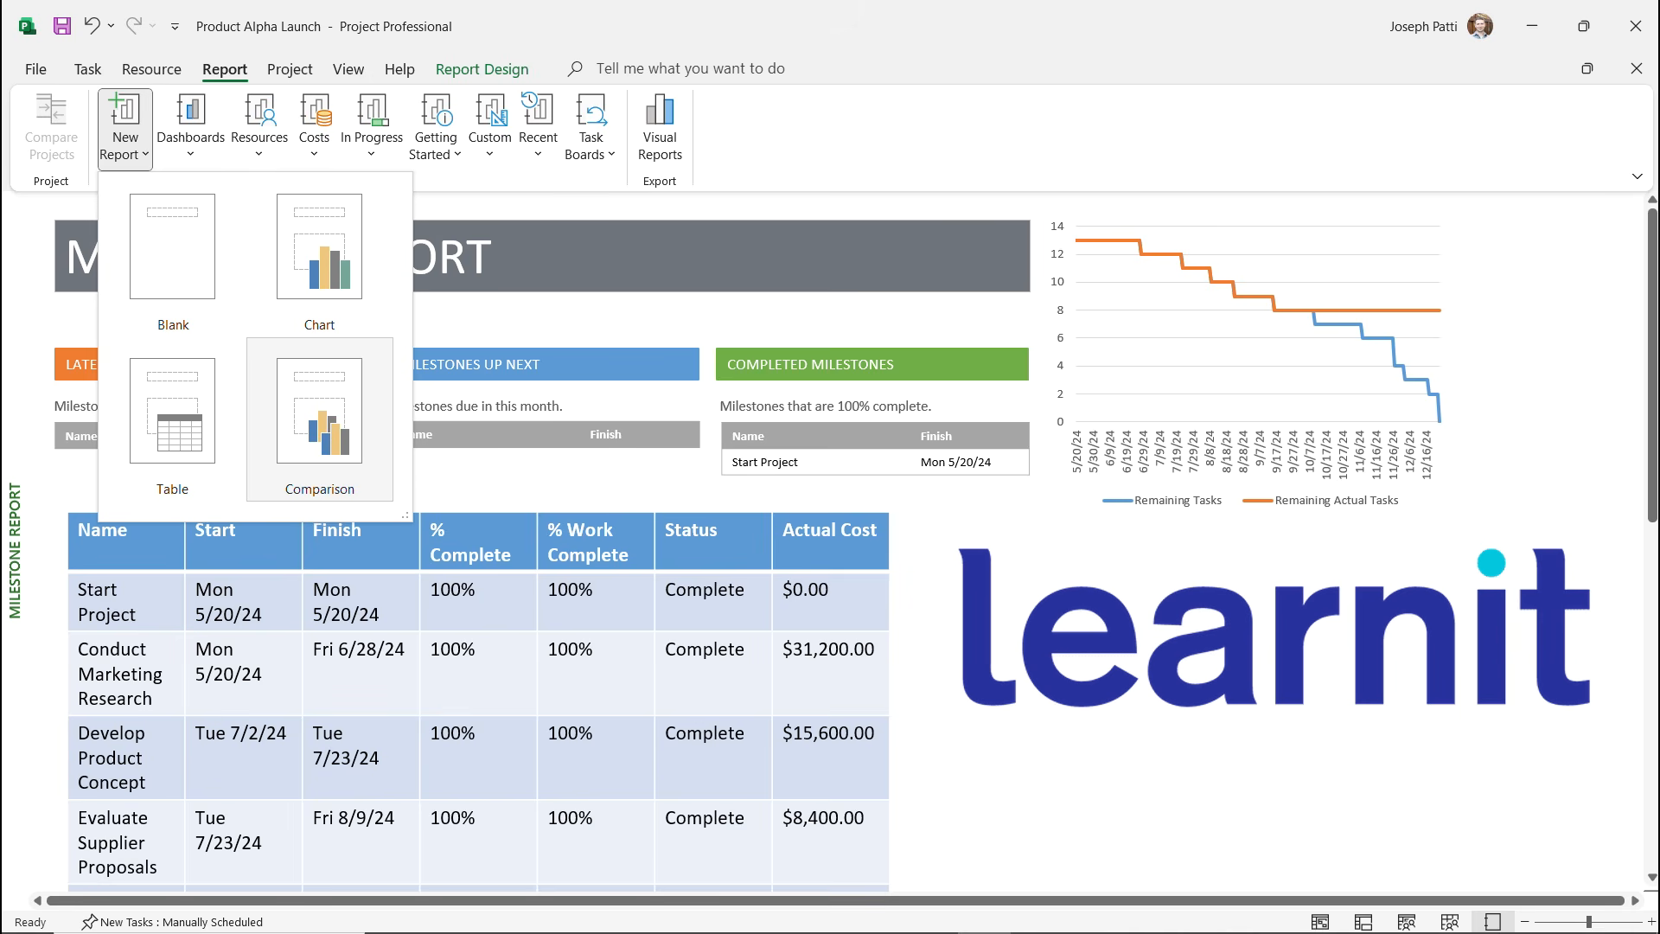
pyautogui.click(319, 415)
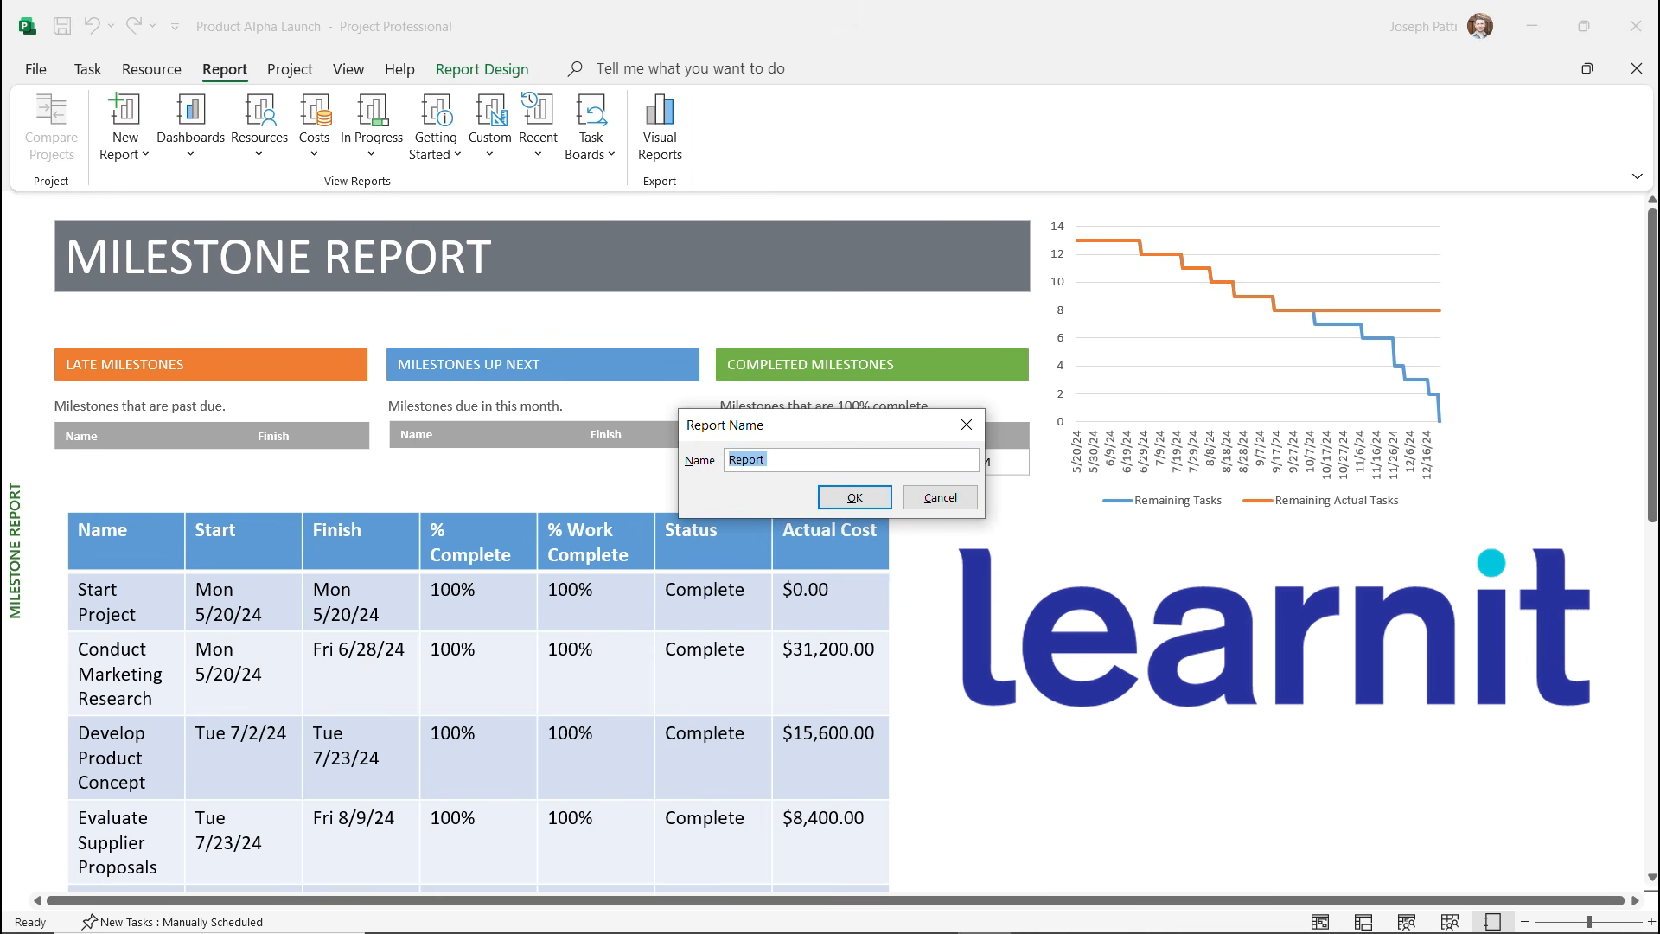
pyautogui.write("Joe's Main Report")
pyautogui.press('Return')
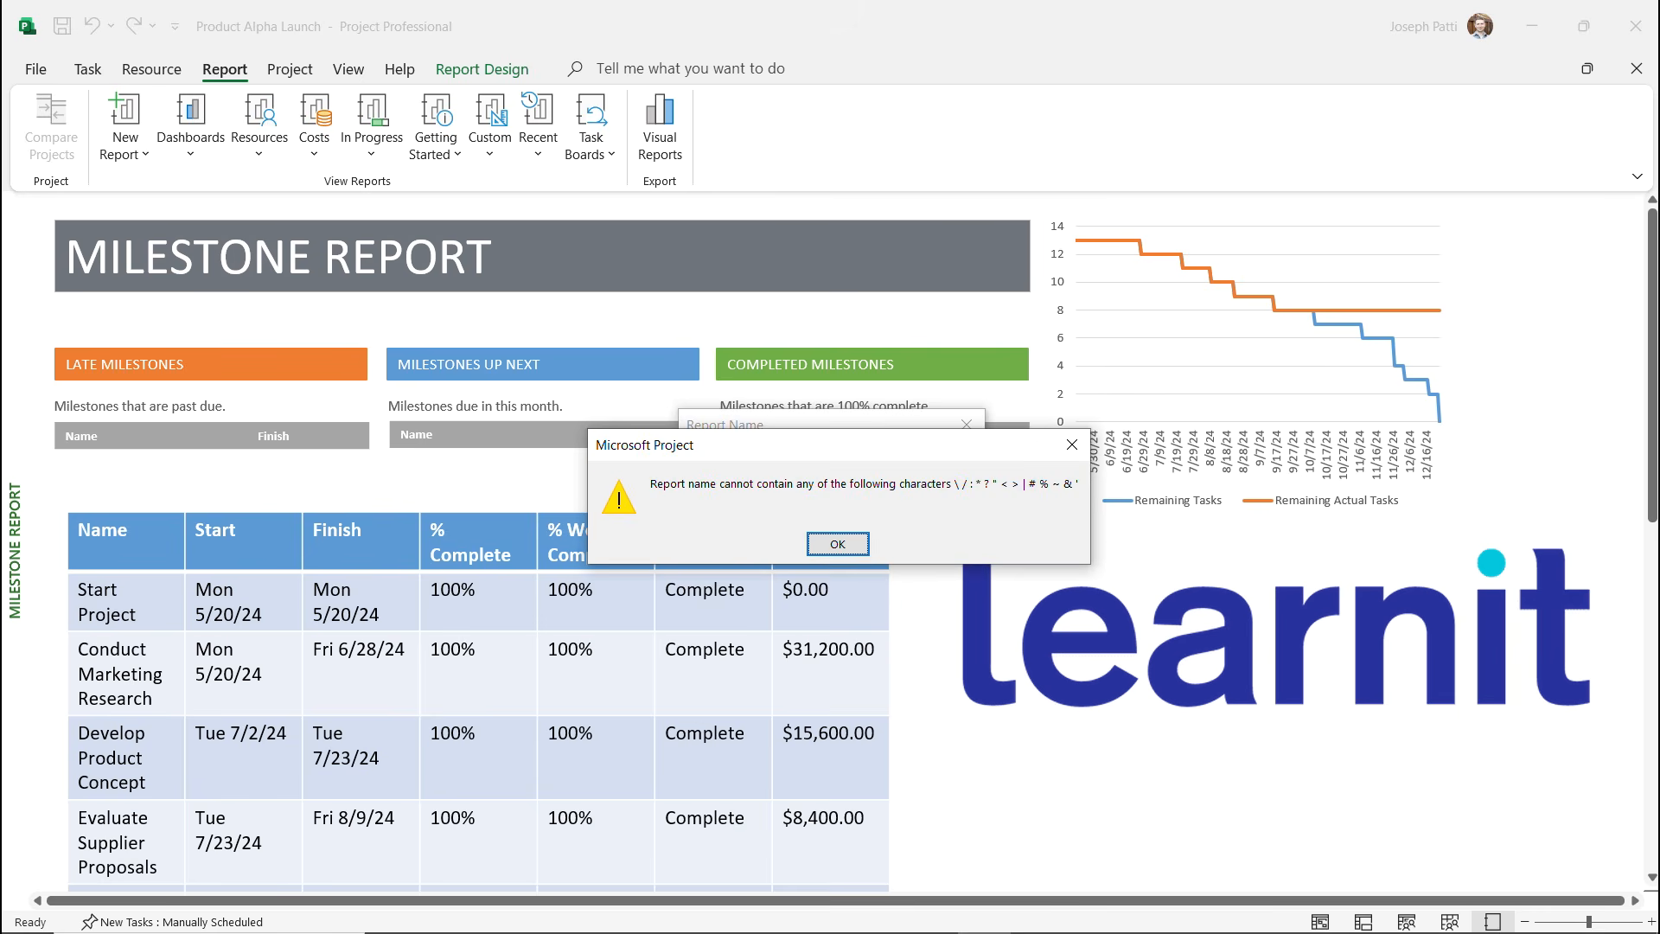
pyautogui.press('Return')
pyautogui.click(749, 459)
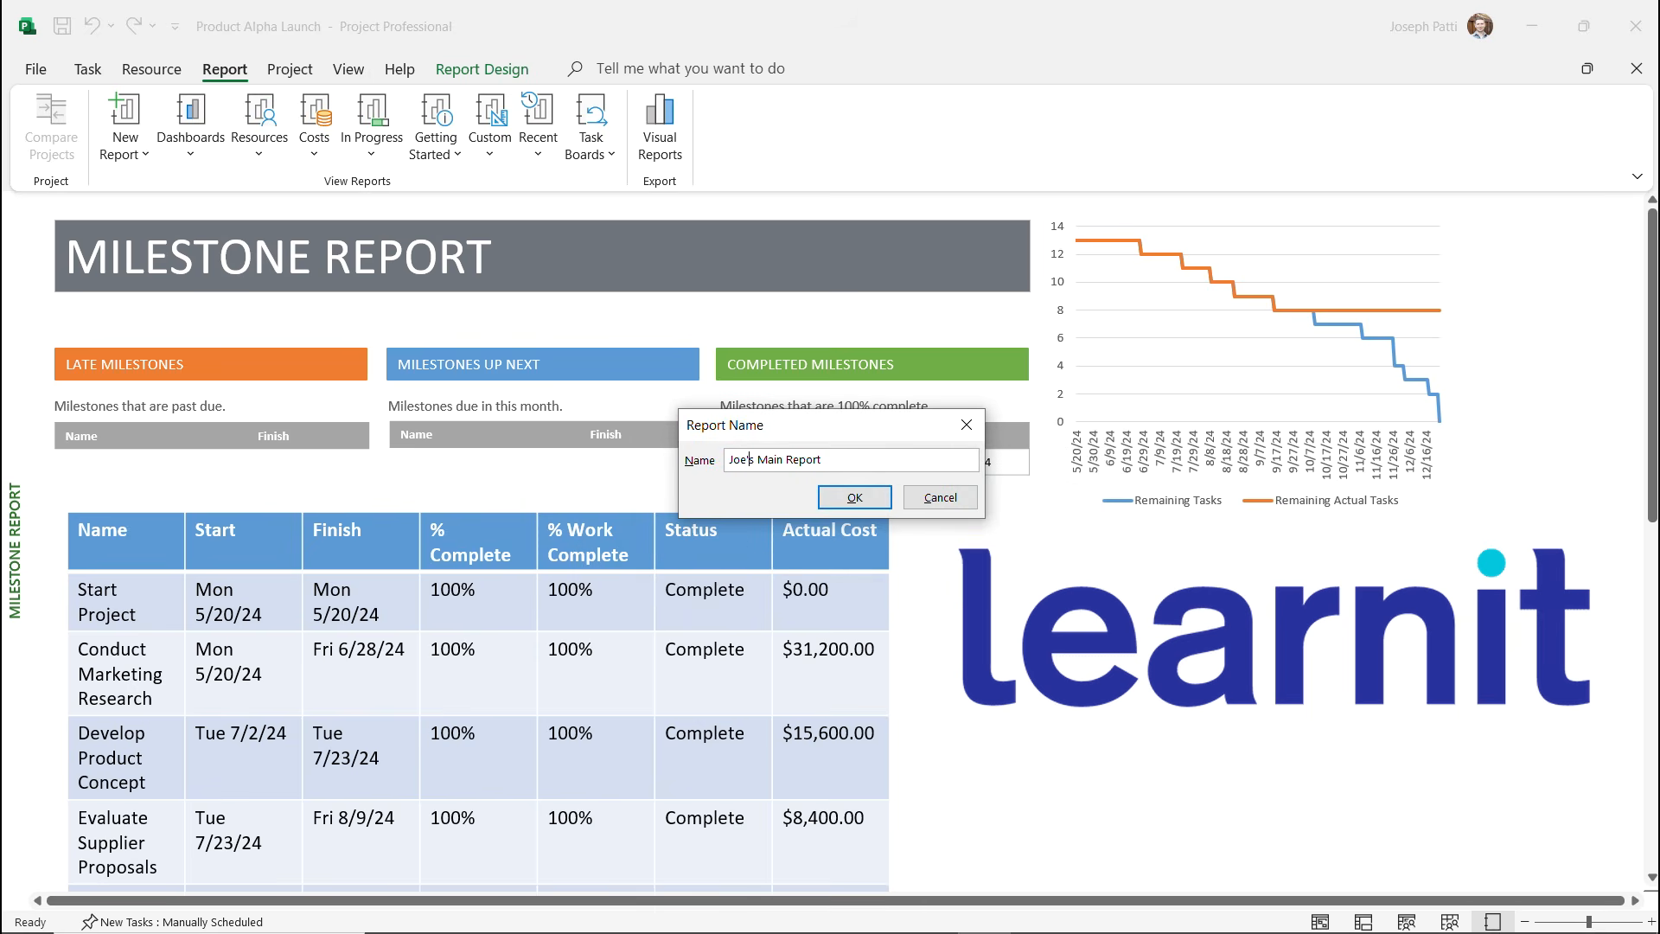
pyautogui.press('Delete')
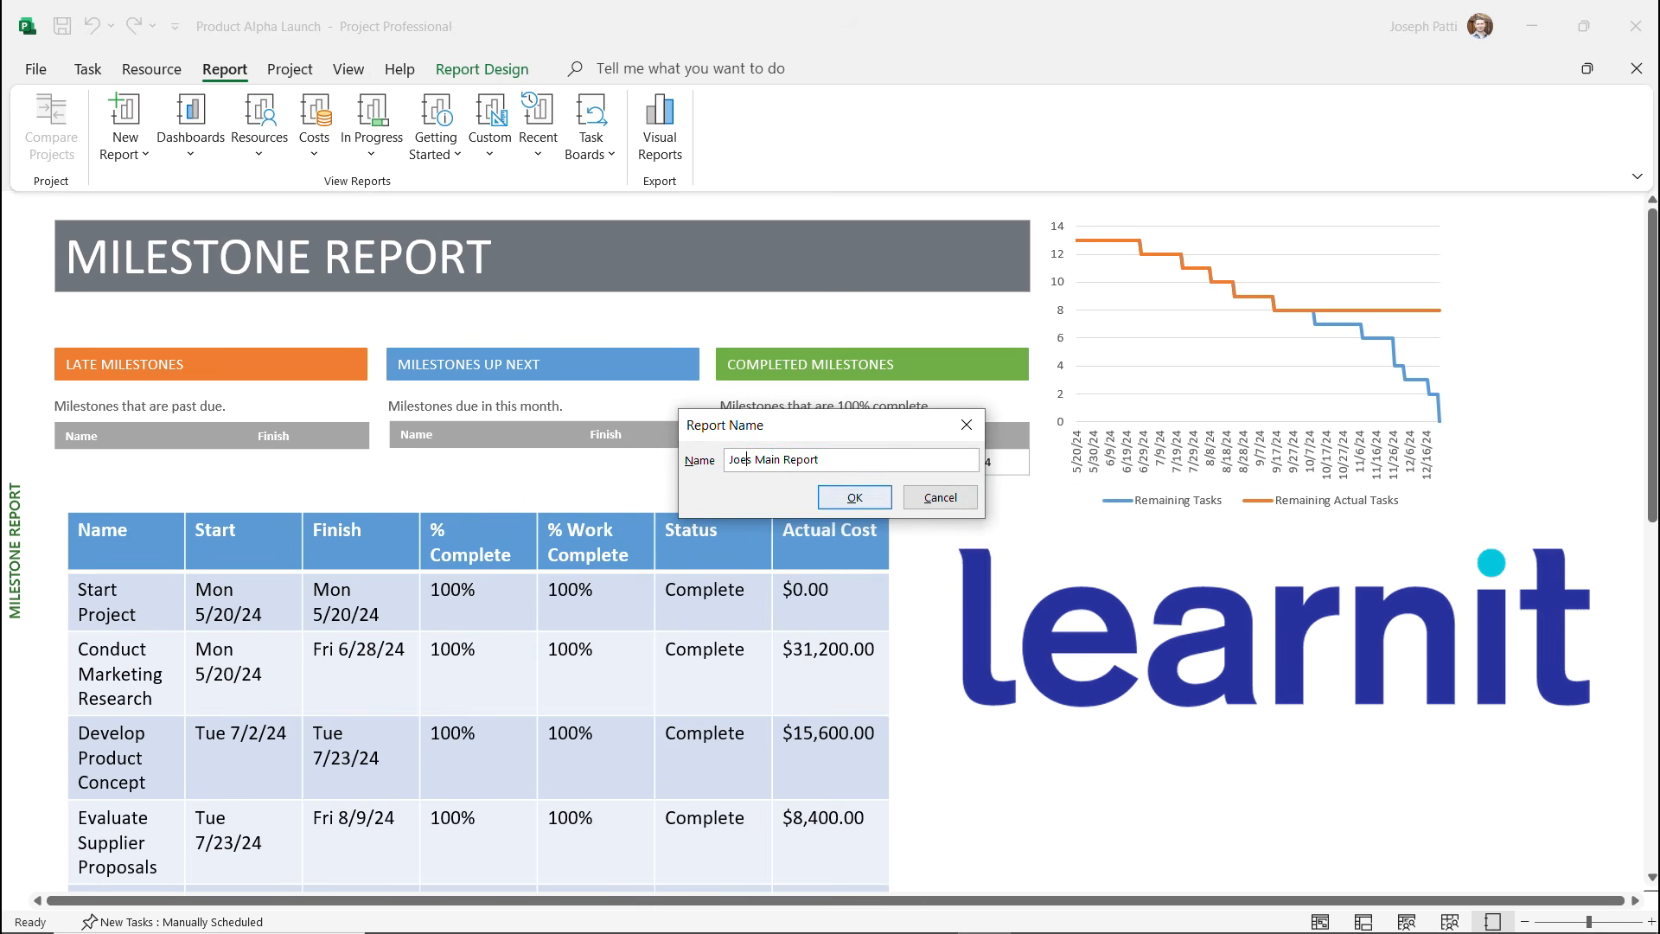
pyautogui.press('BackSpace')
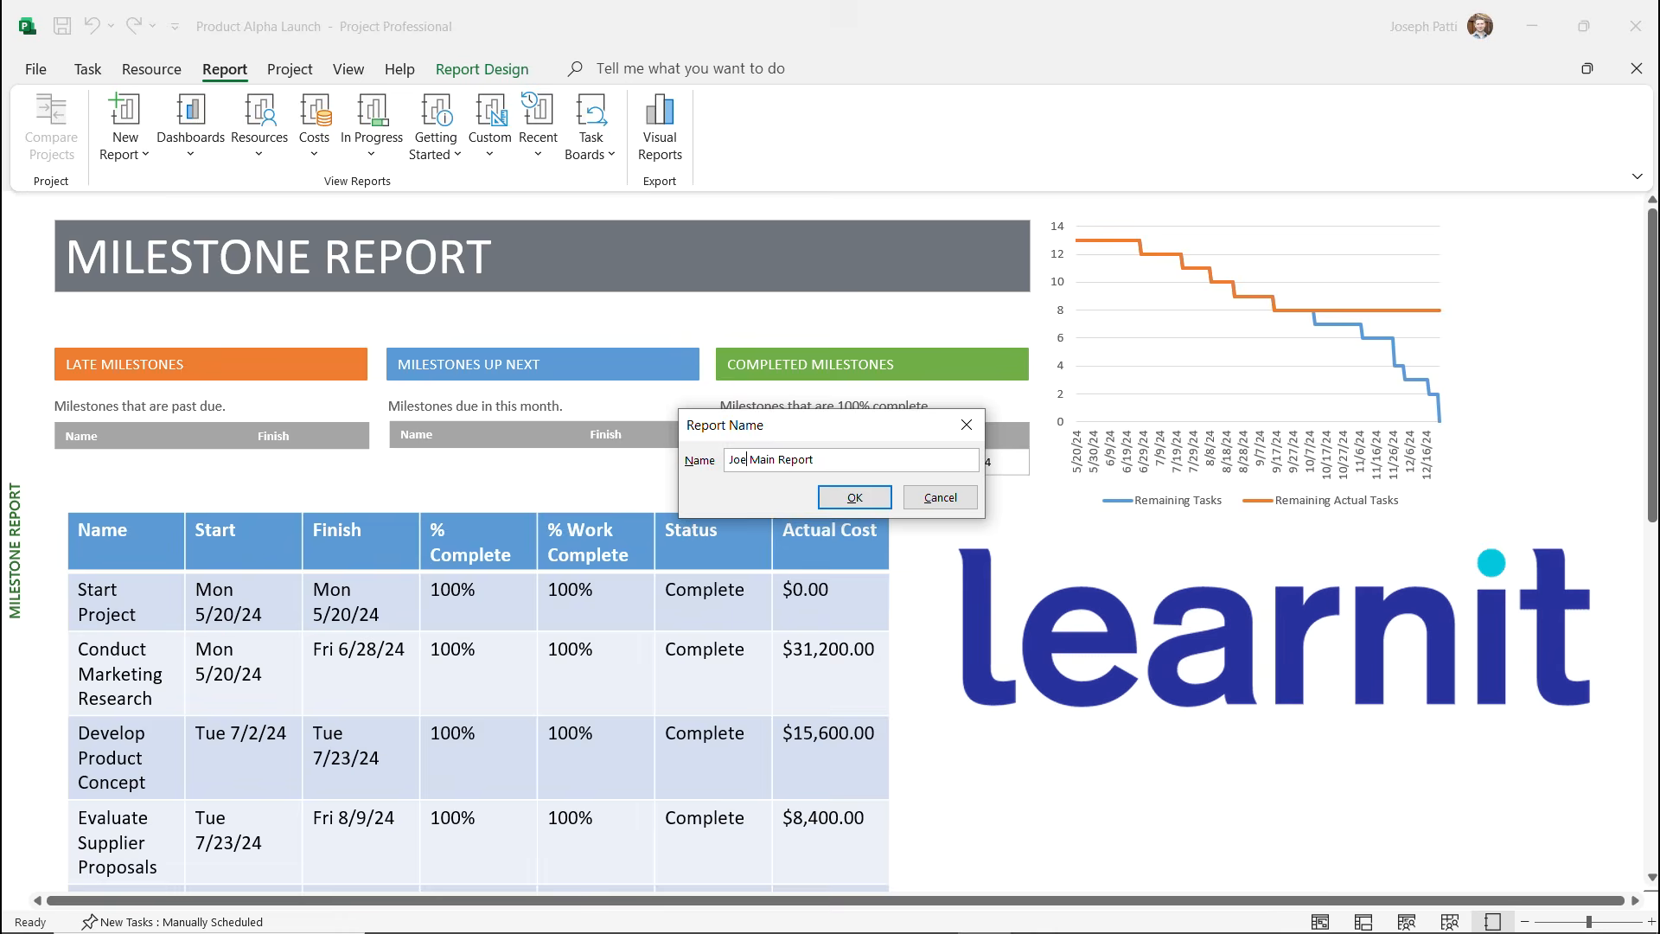
pyautogui.press('Return')
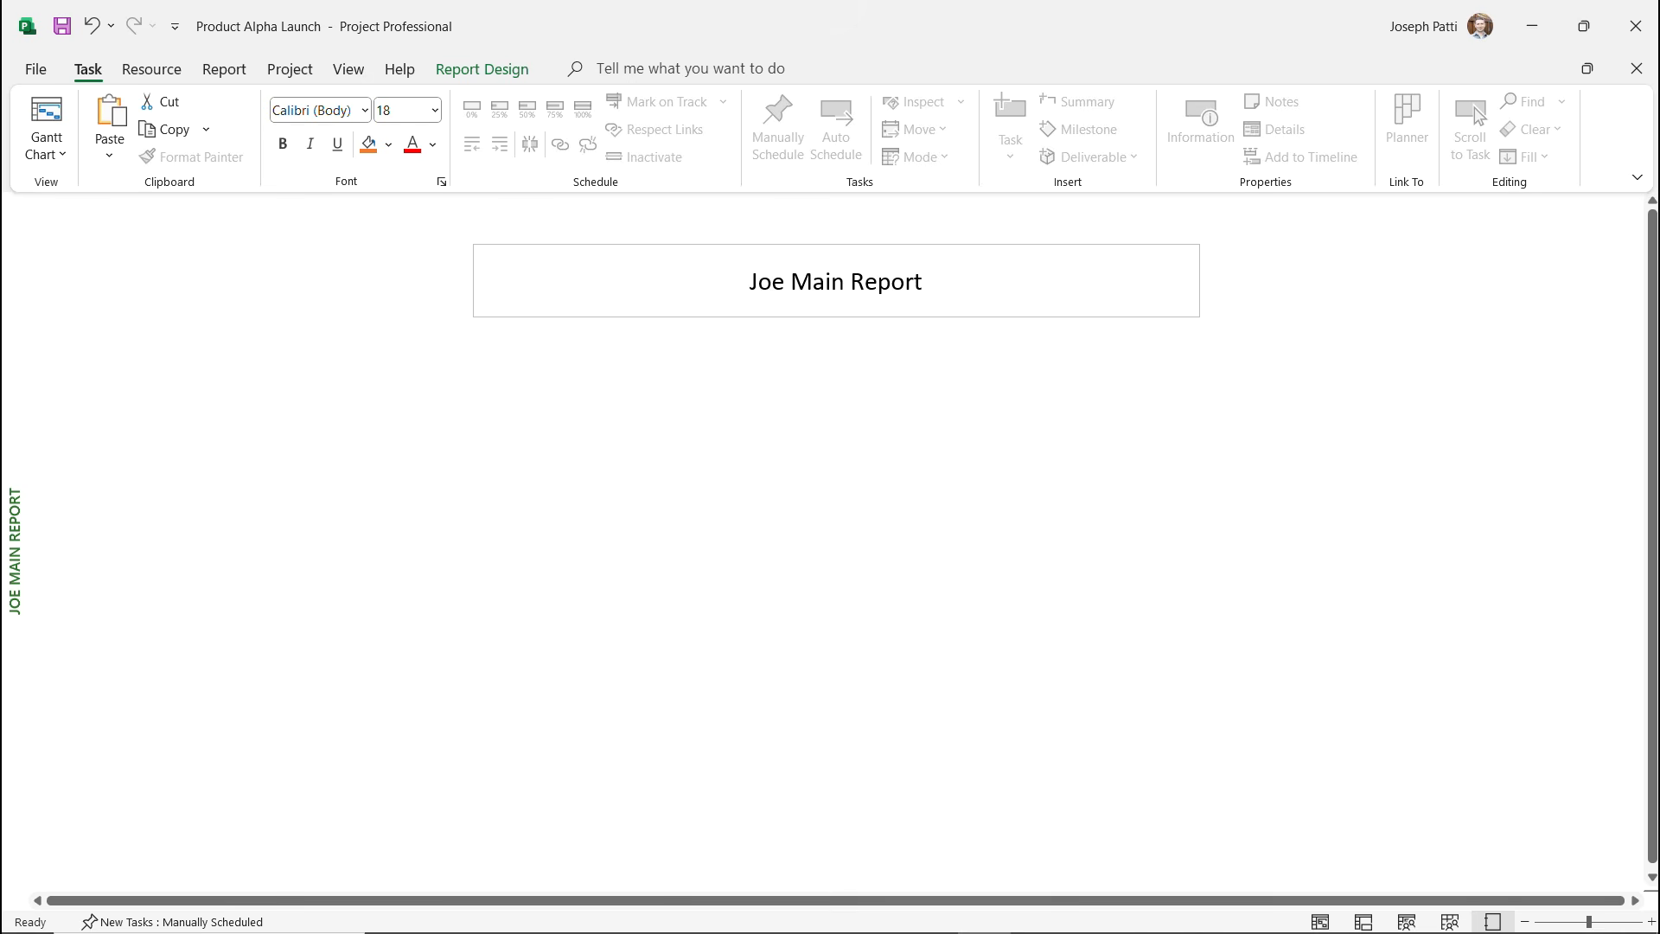
# Edit the report's title text by adding 's after the first name to make it possessive.
pyautogui.click(843, 281)
pyautogui.click(784, 281)
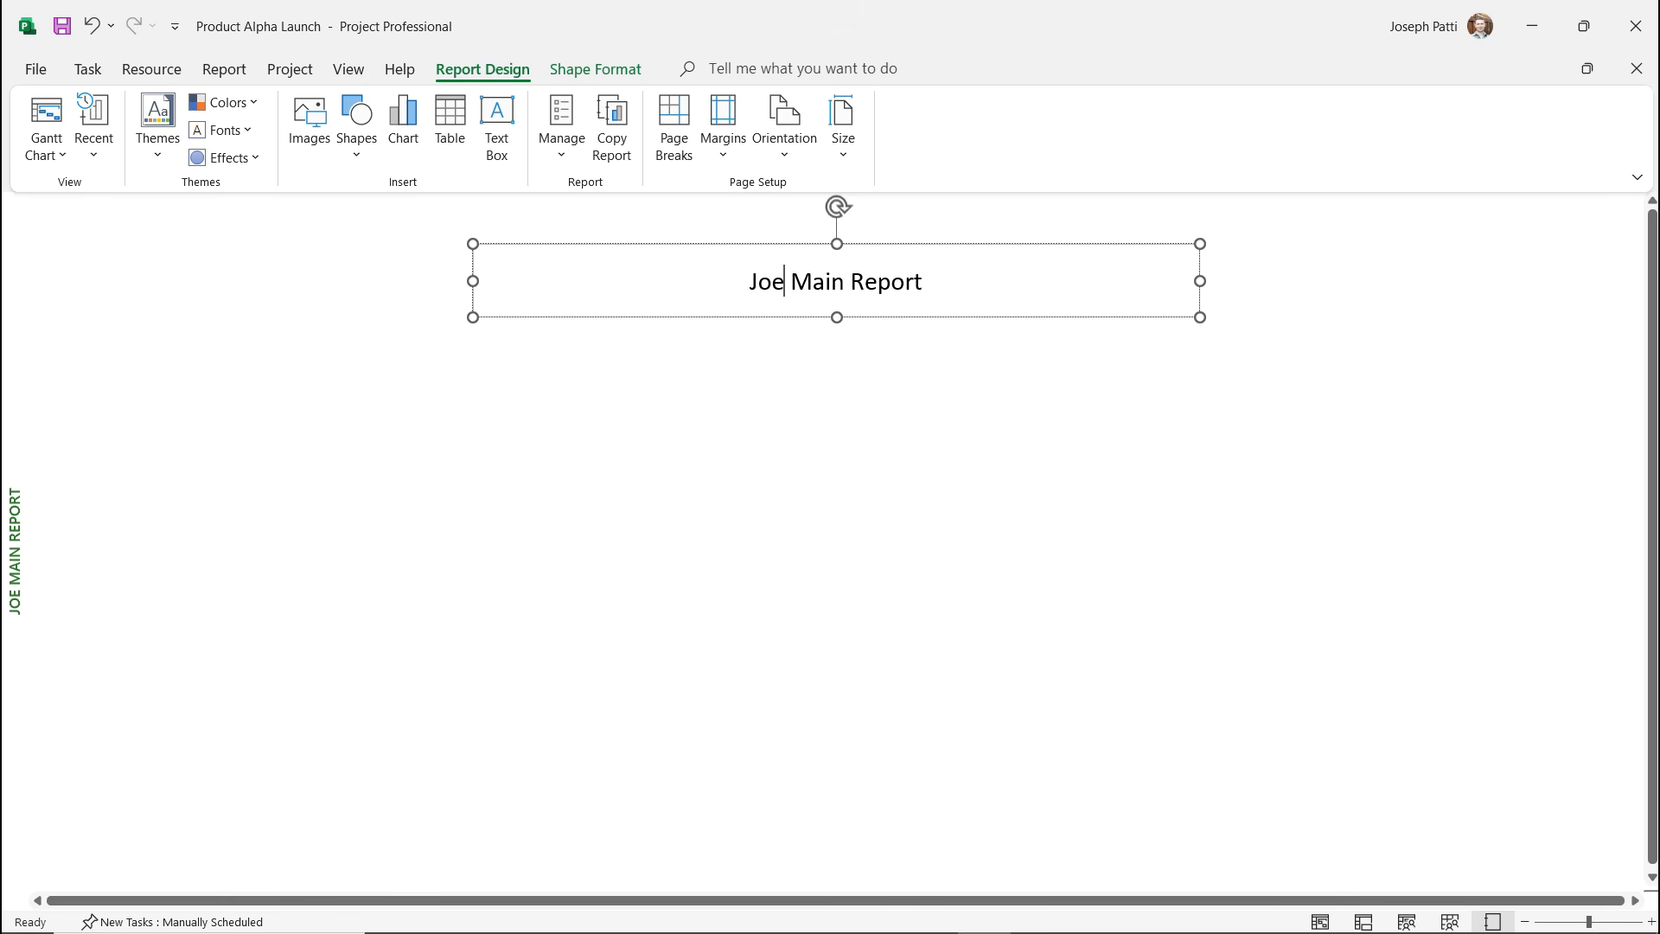
pyautogui.press('Escape')
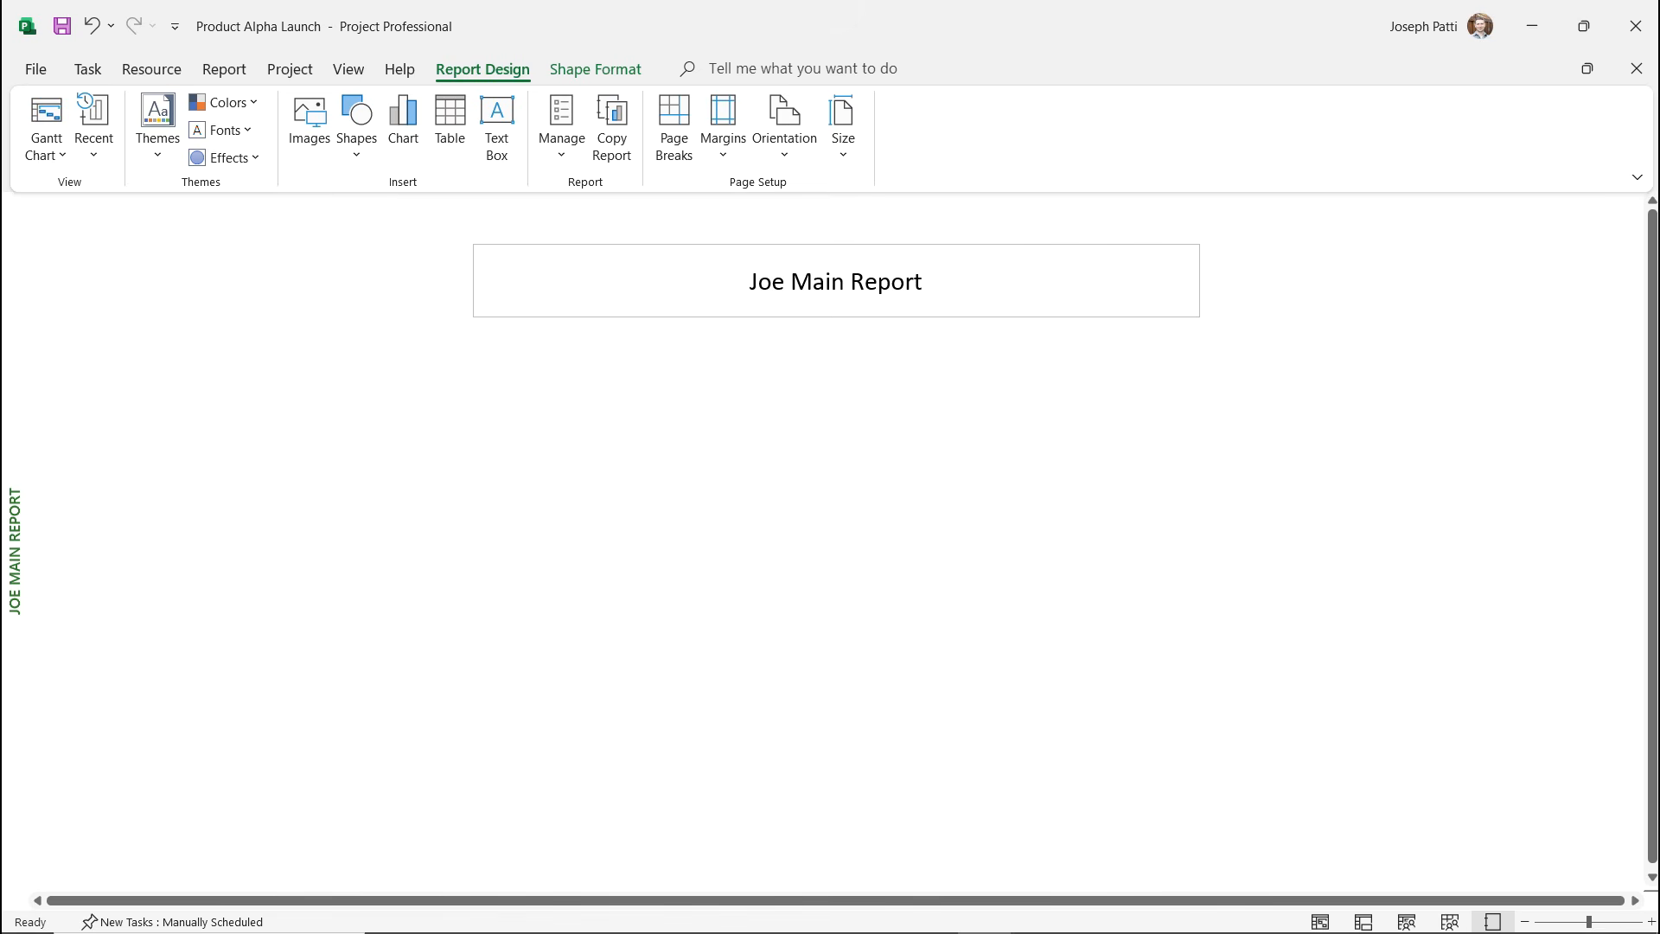
pyautogui.click(784, 281)
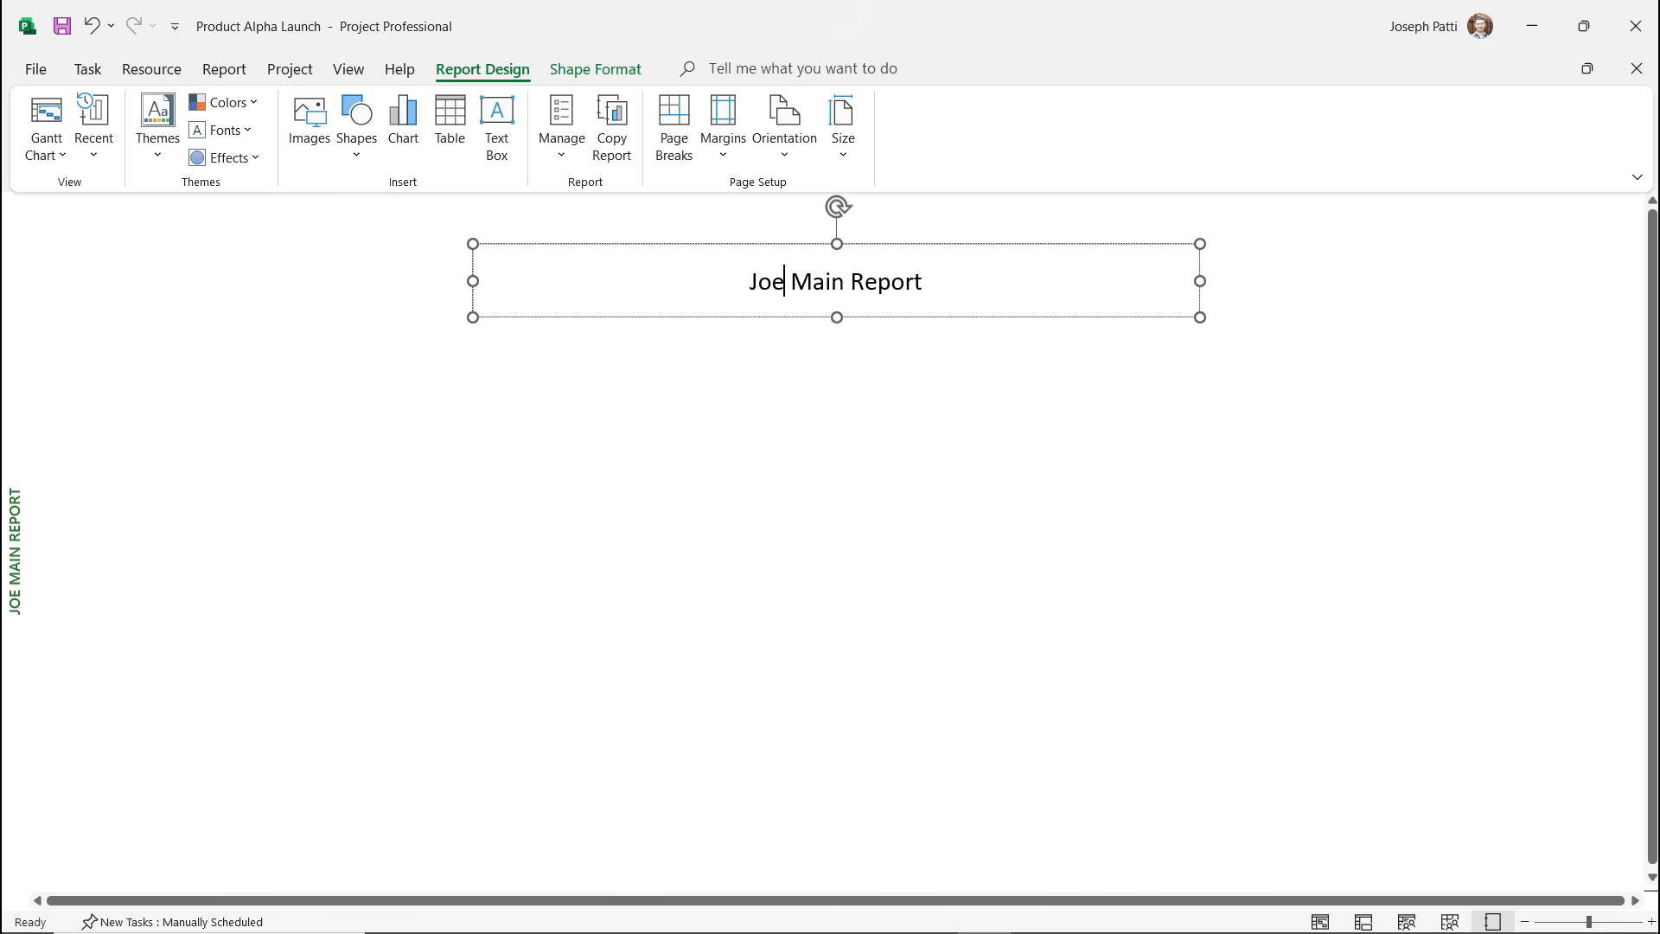
pyautogui.rightClick(786, 284)
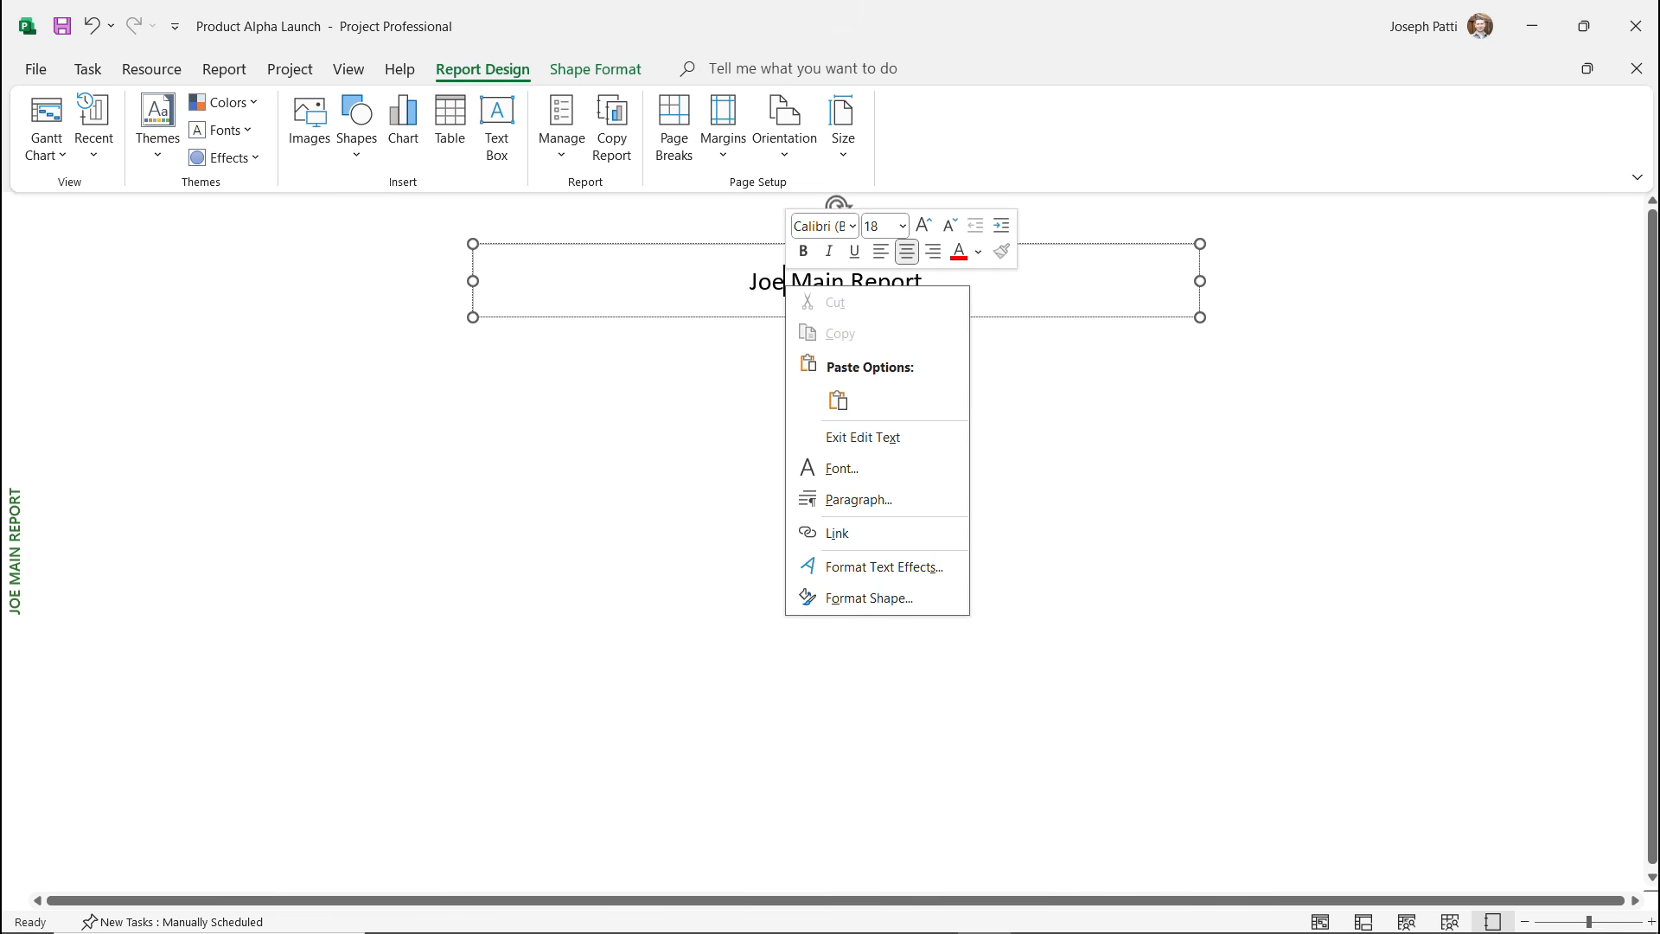
pyautogui.click(862, 436)
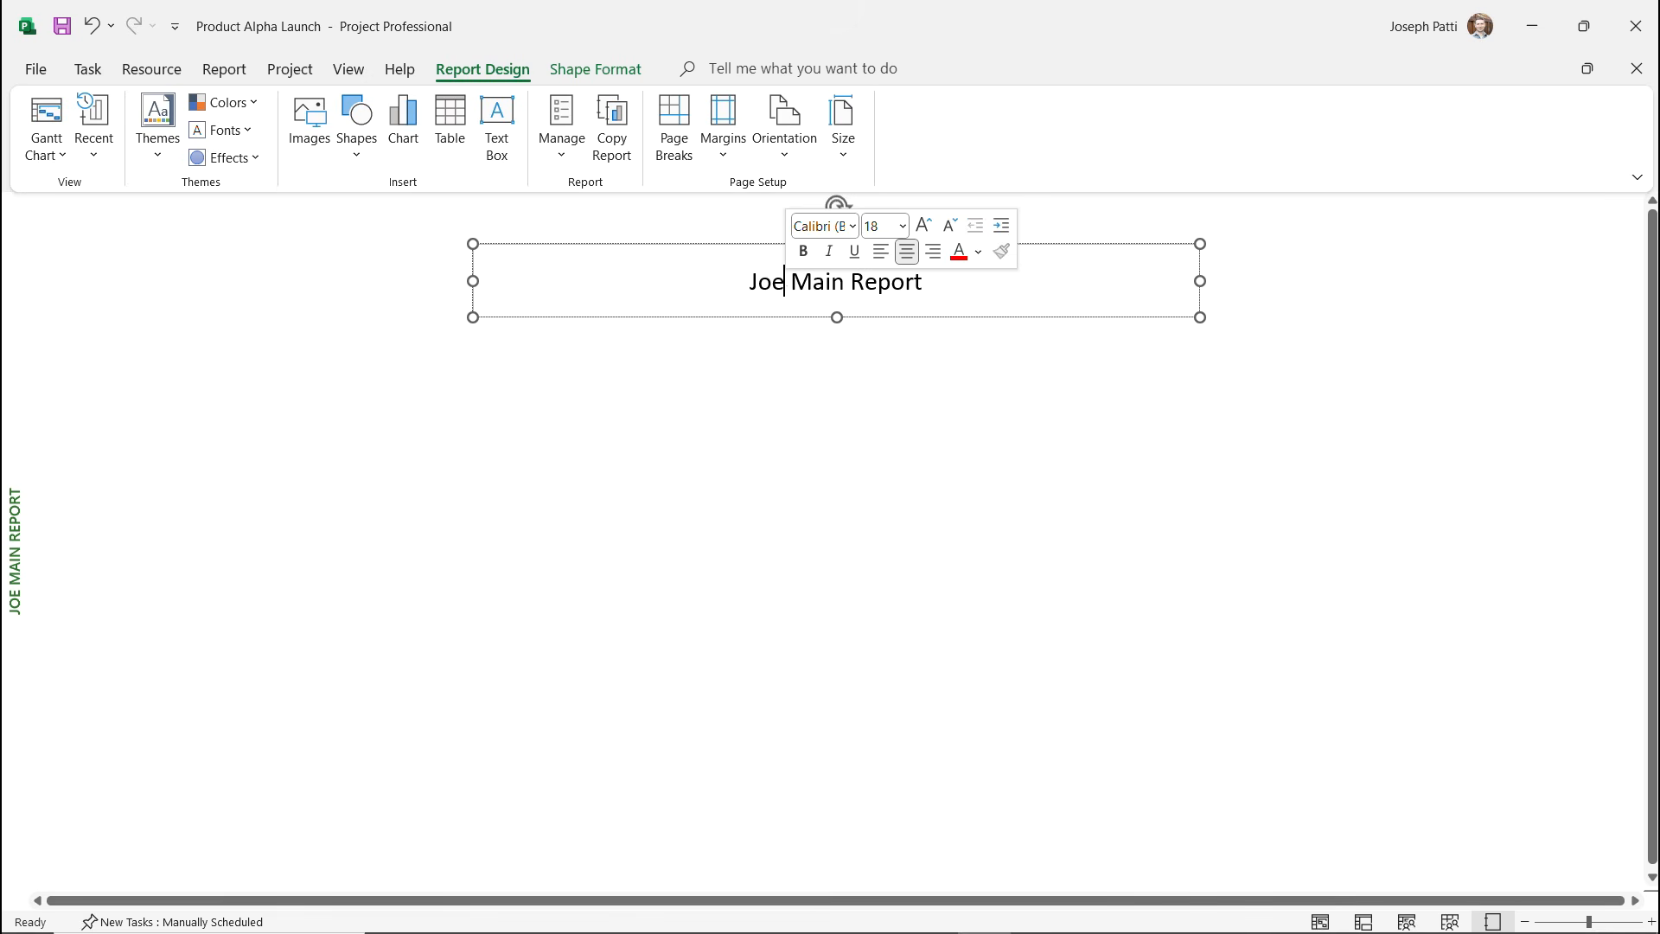
pyautogui.click(771, 281)
pyautogui.press('Right')
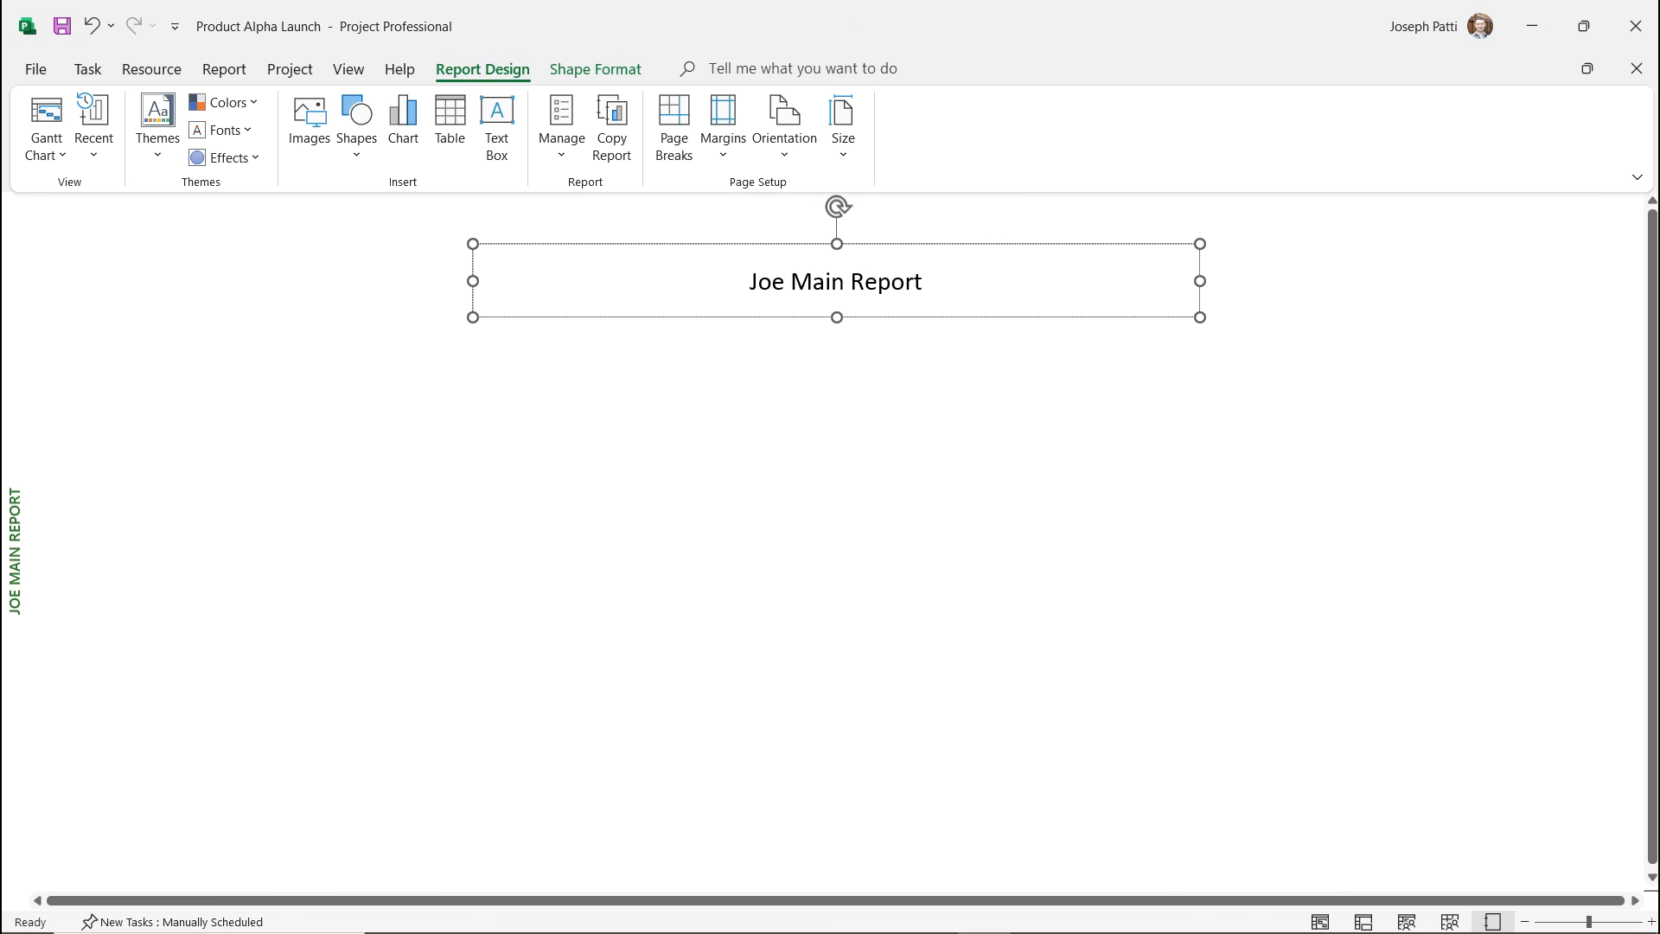
pyautogui.write("'s")
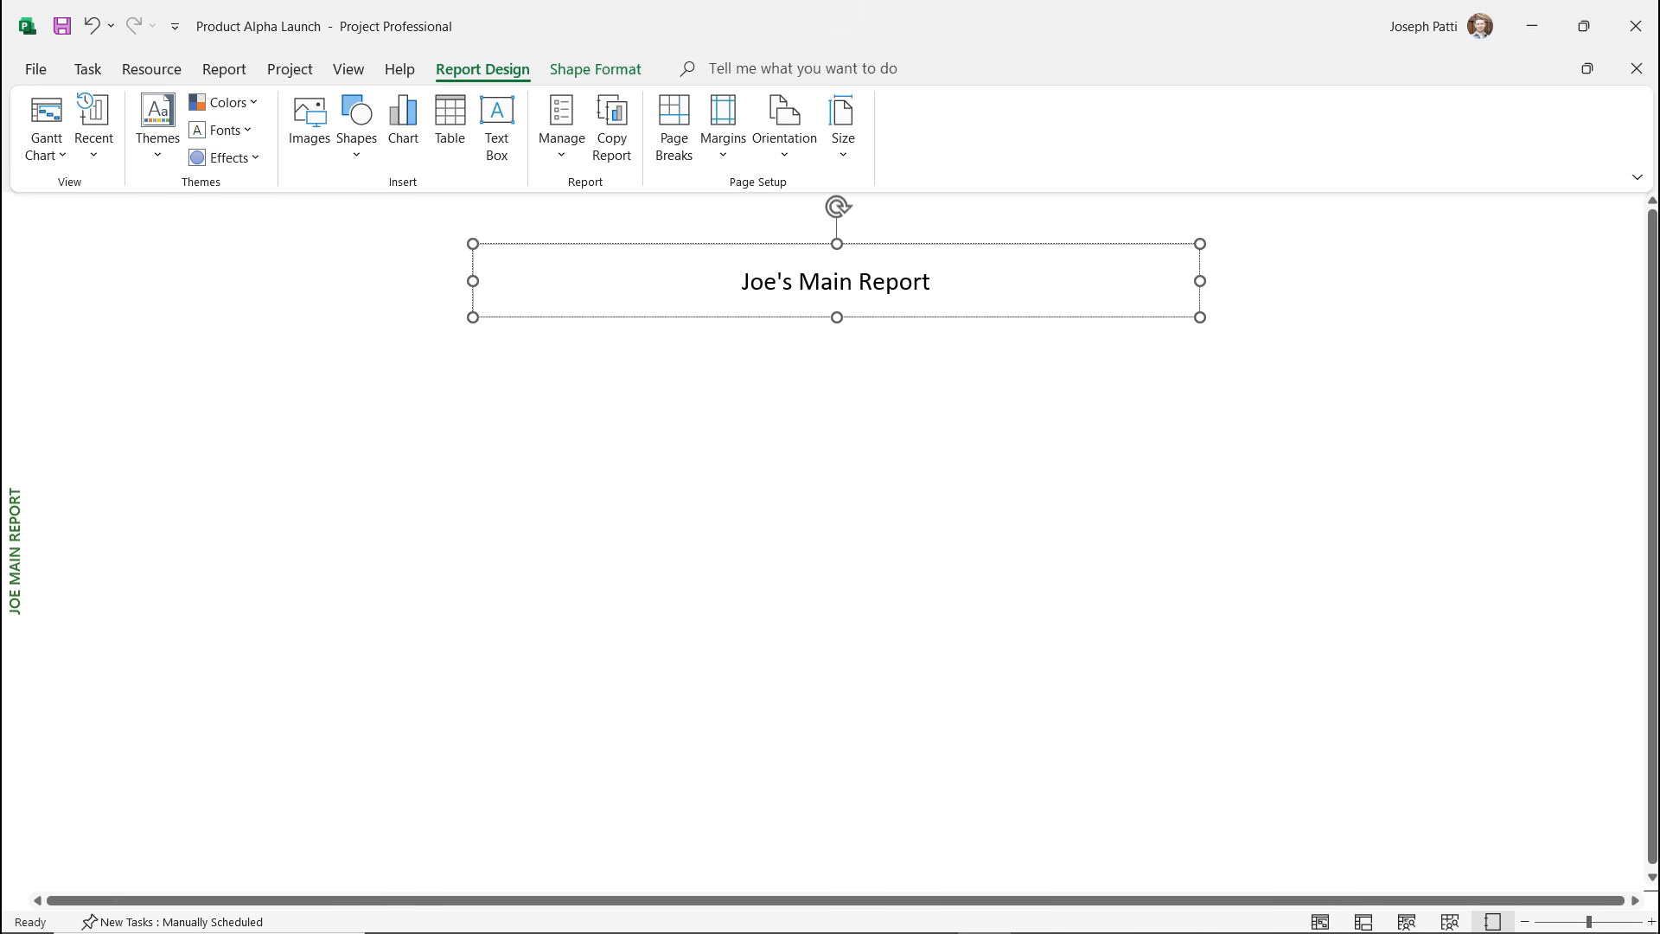
pyautogui.rightClick(779, 275)
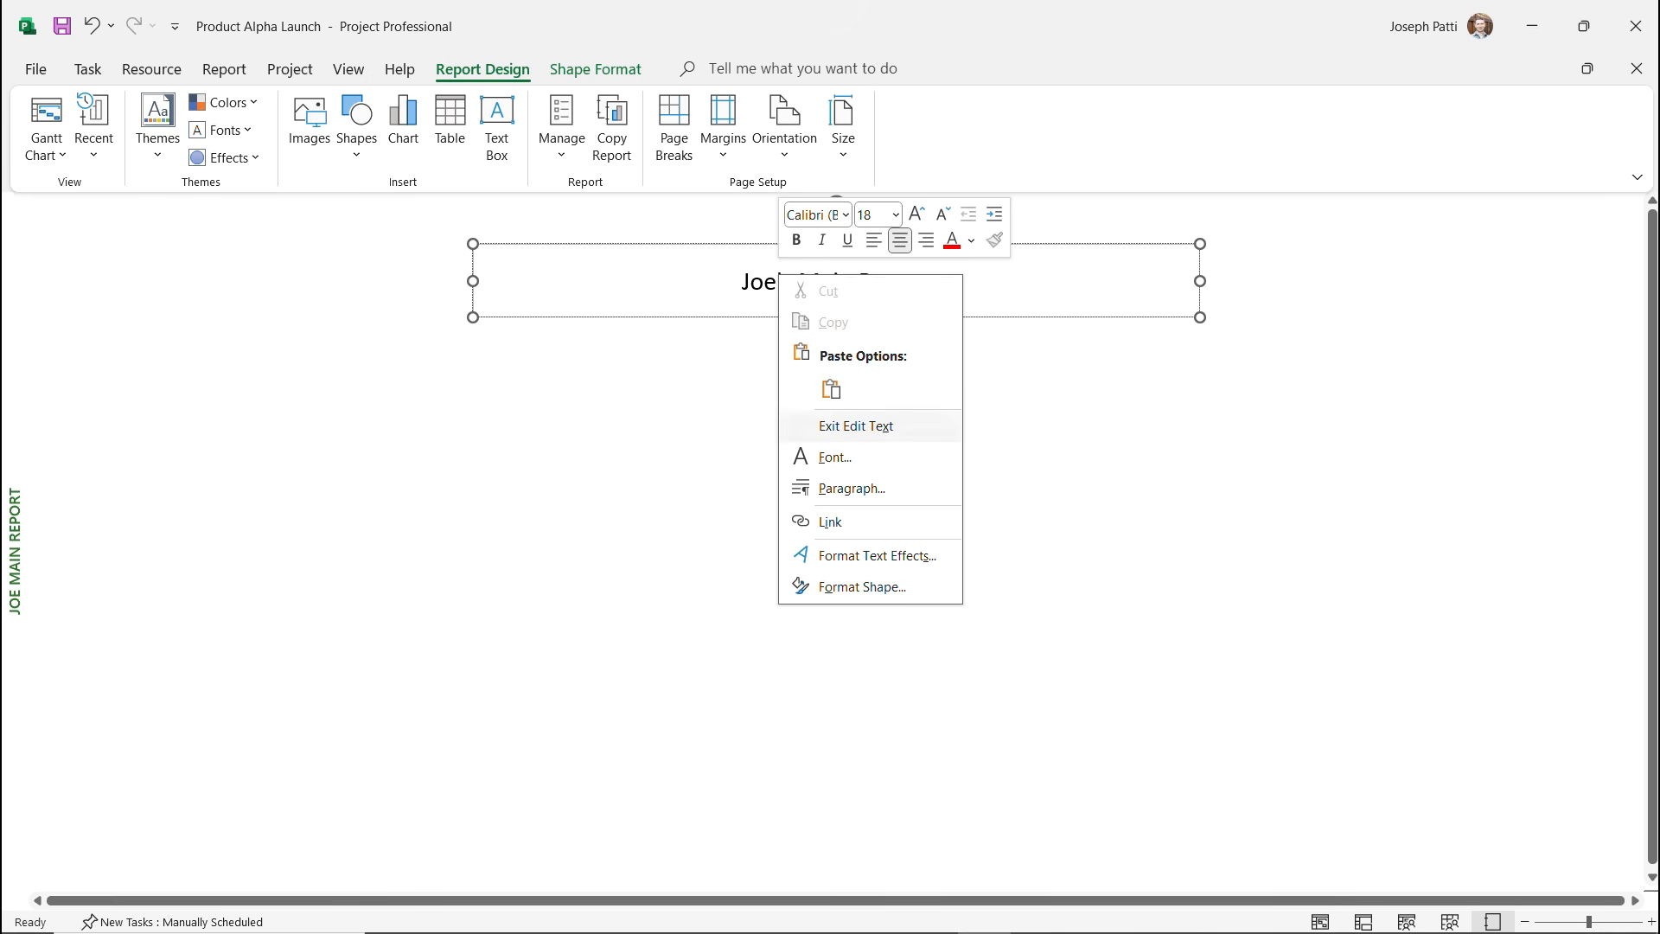
pyautogui.click(856, 425)
pyautogui.click(792, 281)
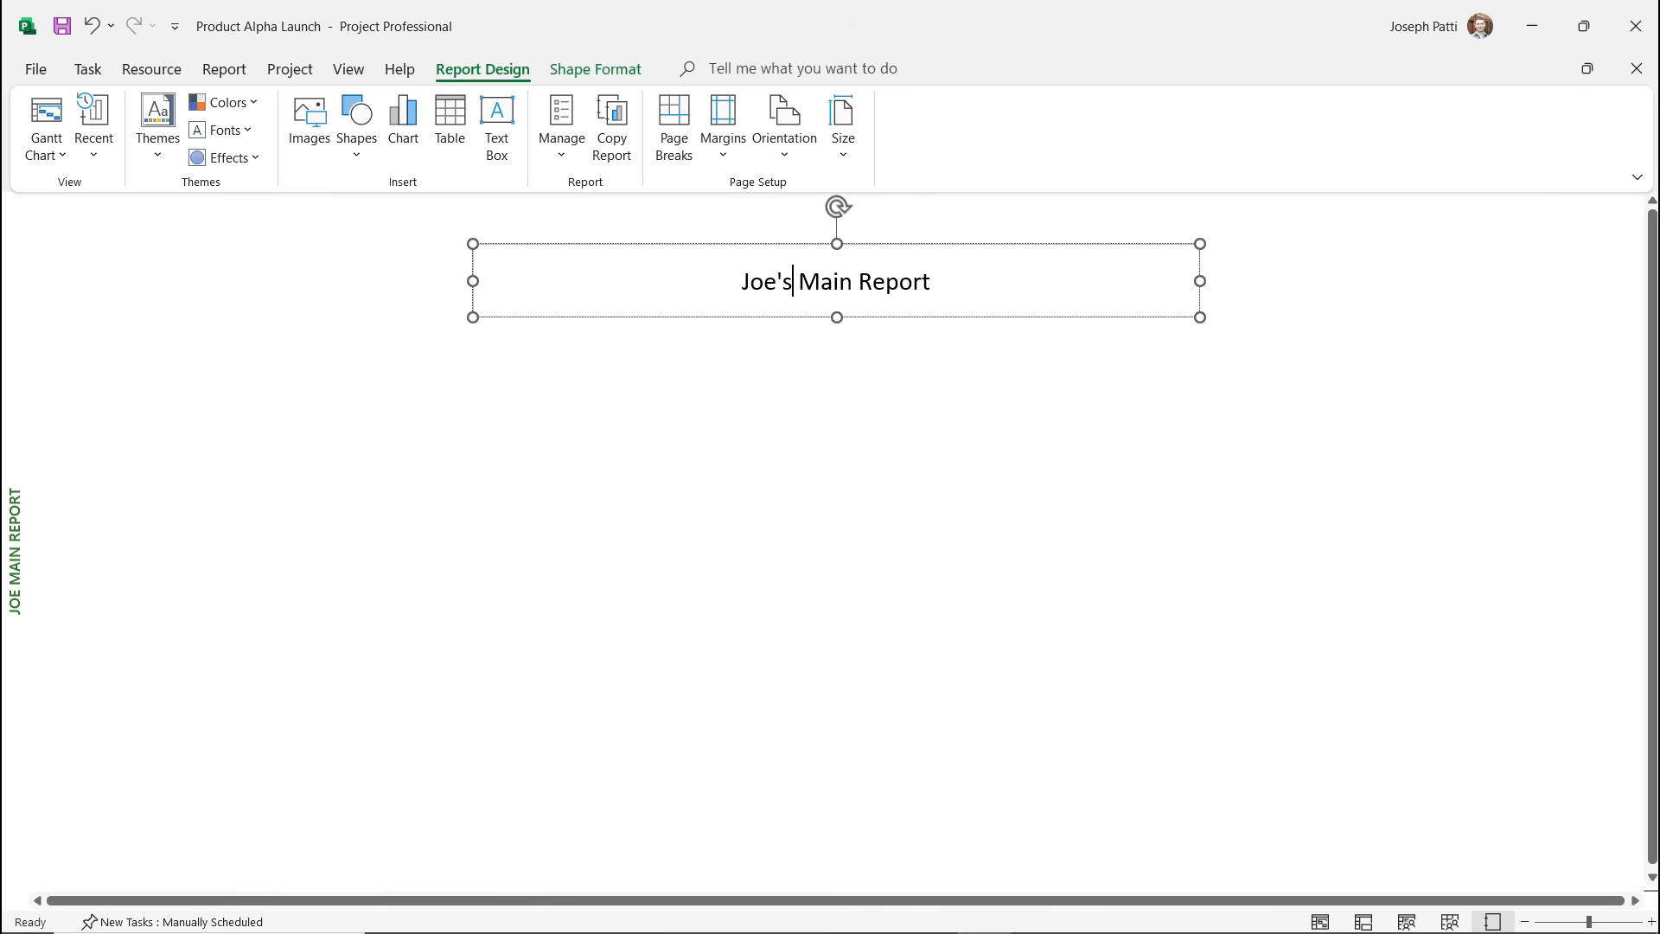
pyautogui.write('kjfklsjfls')
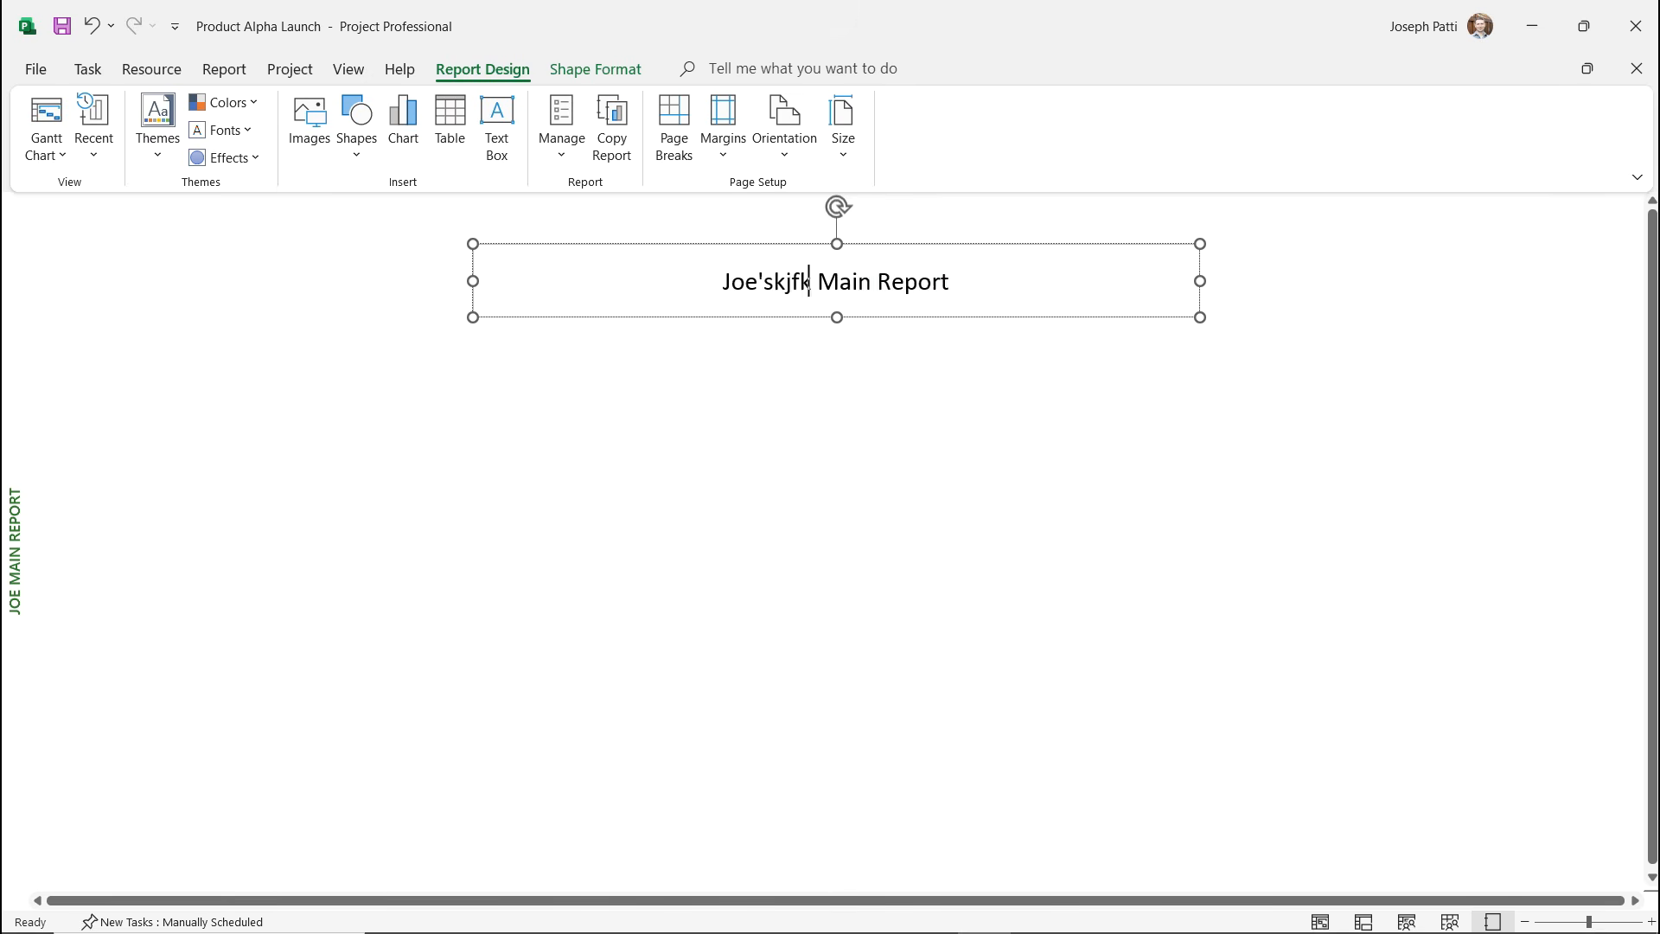
pyautogui.press('BackSpace')
pyautogui.press('BackSpace')
pyautogui.press('BackSpace')
pyautogui.press('BackSpace')
pyautogui.press('BackSpace')
pyautogui.press('BackSpace')
pyautogui.press('BackSpace')
pyautogui.press('BackSpace')
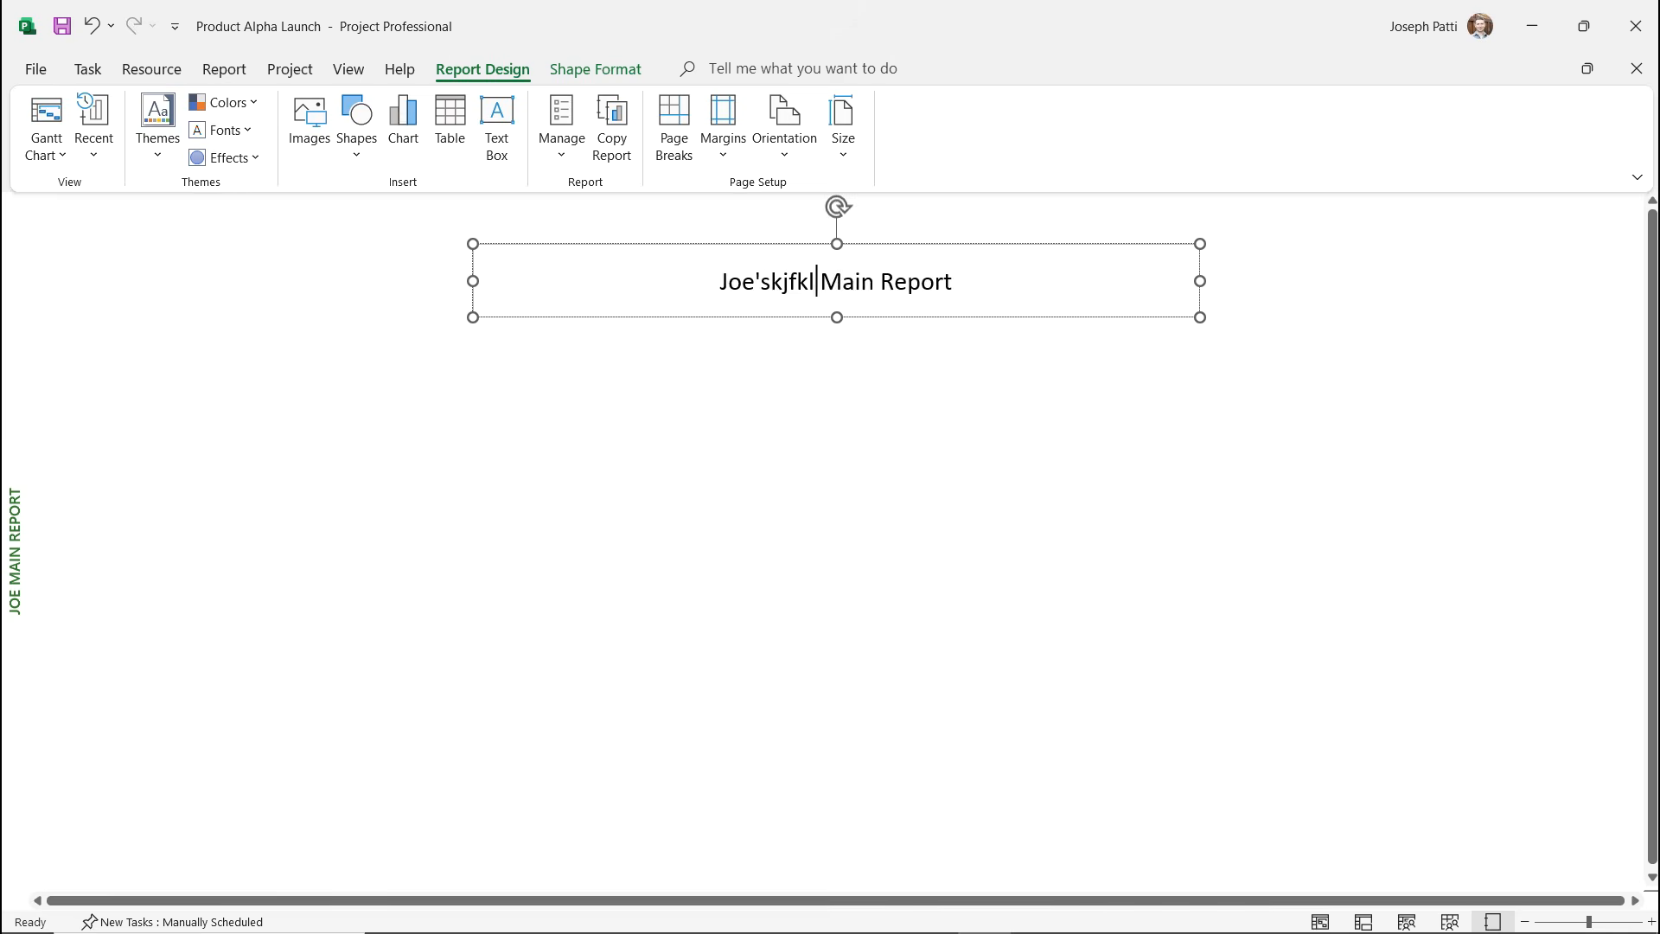
pyautogui.press('BackSpace')
pyautogui.press('BackSpace')
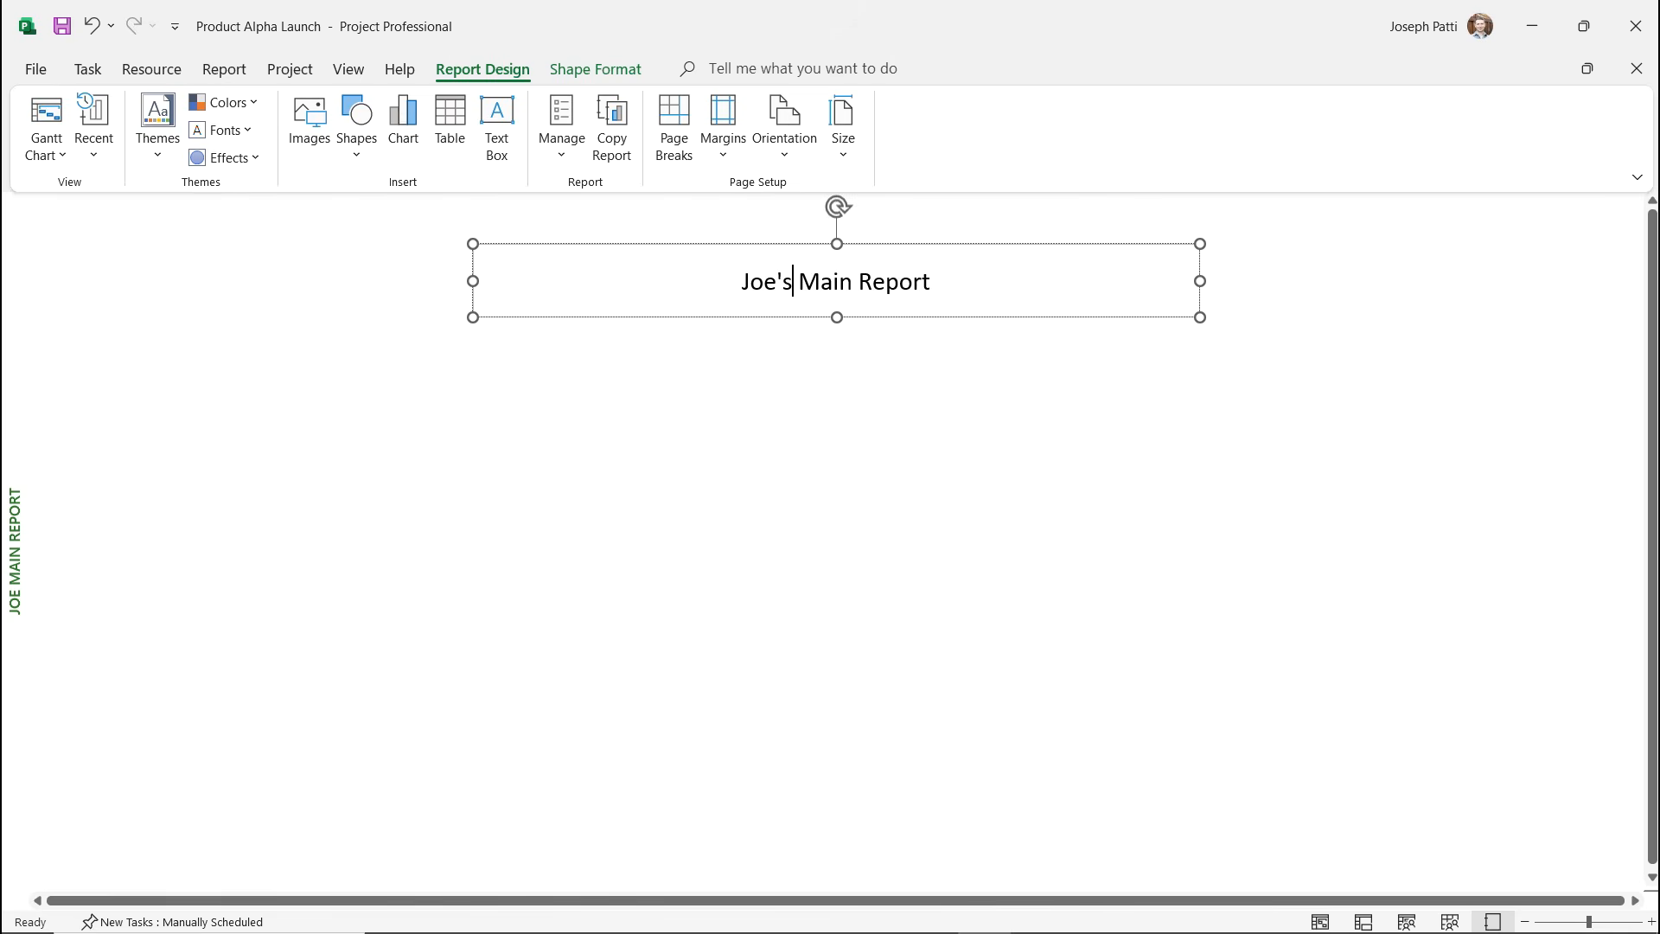
# Move the title box slightly higher on the report page and deselect it.
pyautogui.press('Escape')
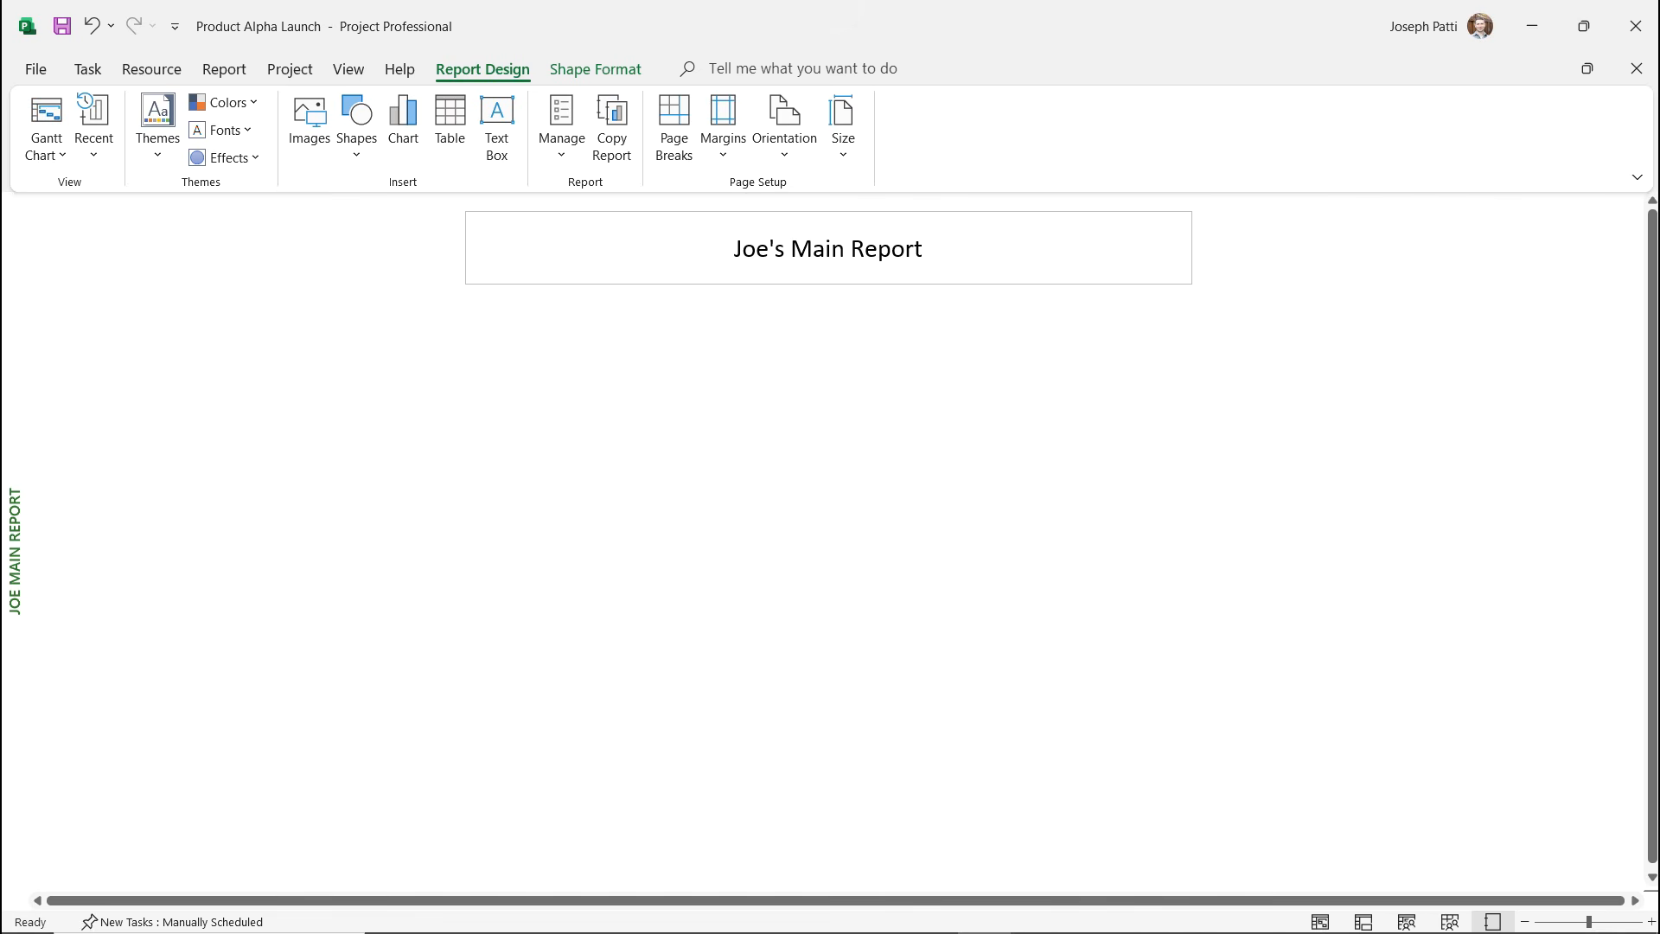
pyautogui.press('Escape')
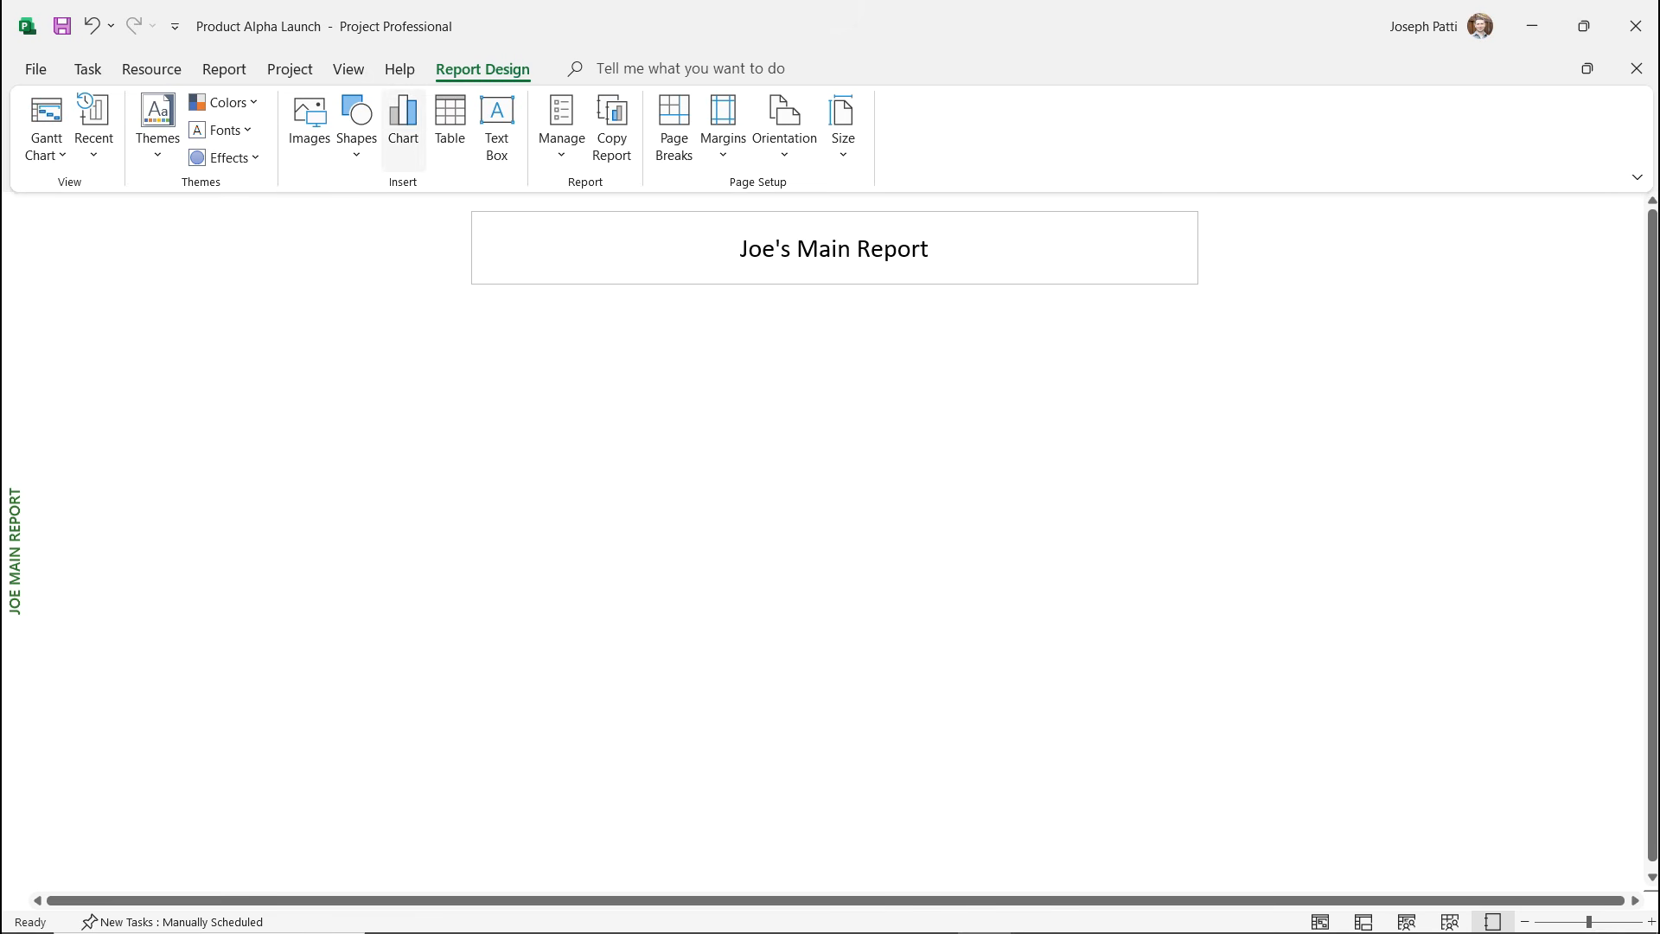
# Insert a table into the report and add the Resource Names field and the Cost field from the Cost group.
pyautogui.click(450, 125)
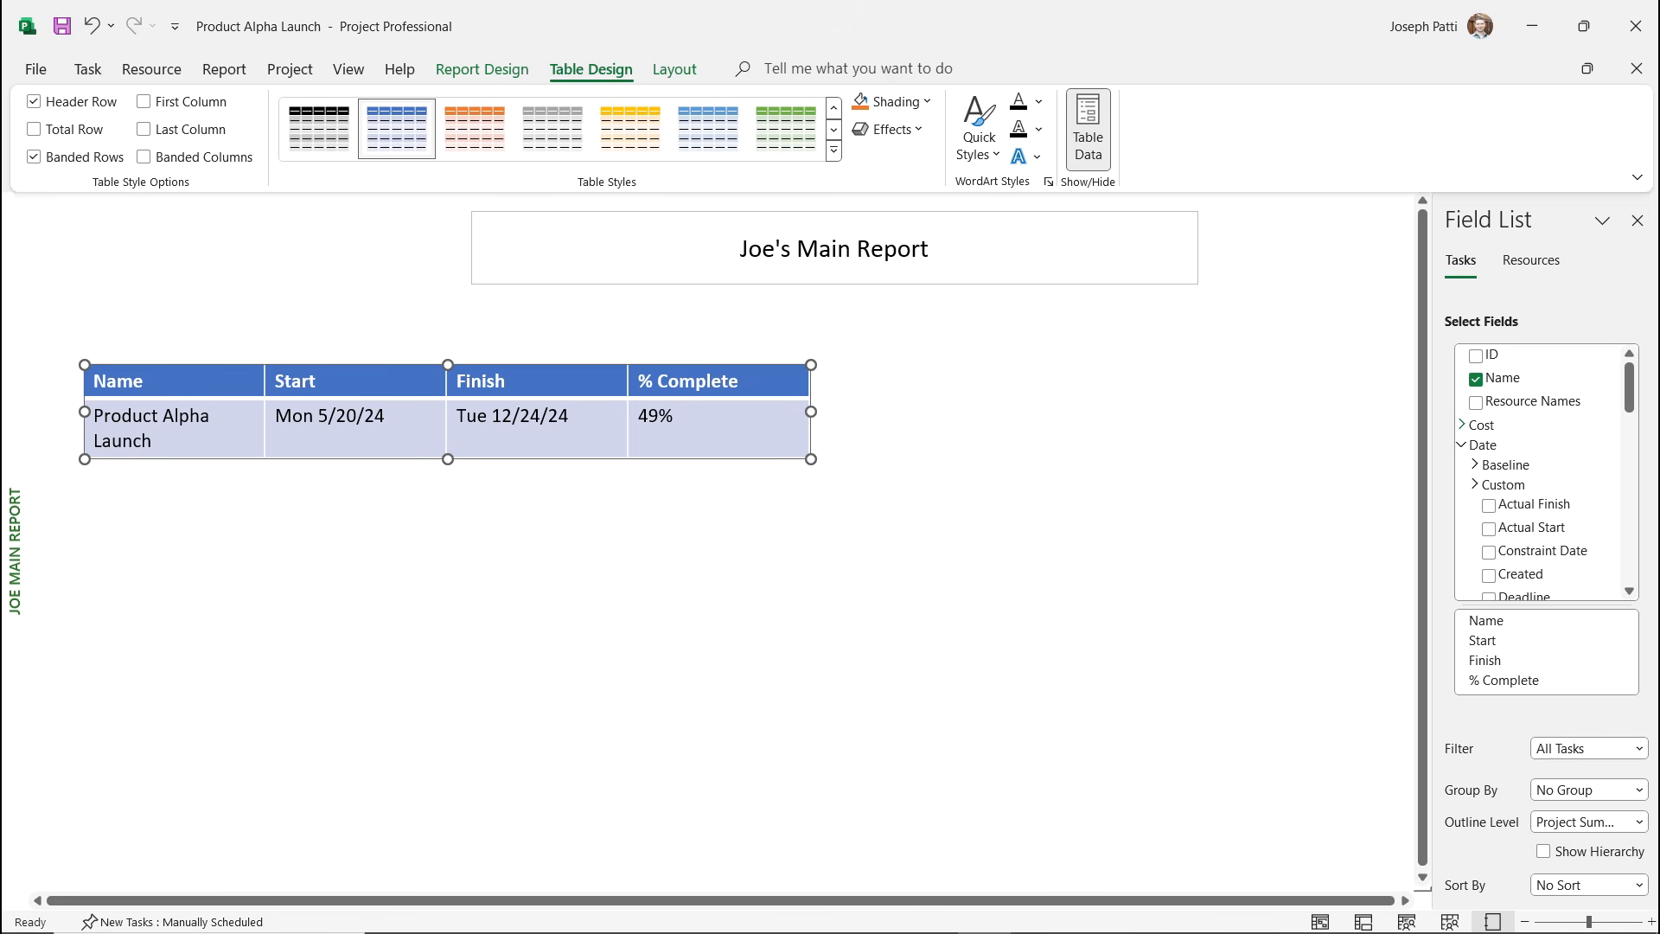
pyautogui.click(1475, 402)
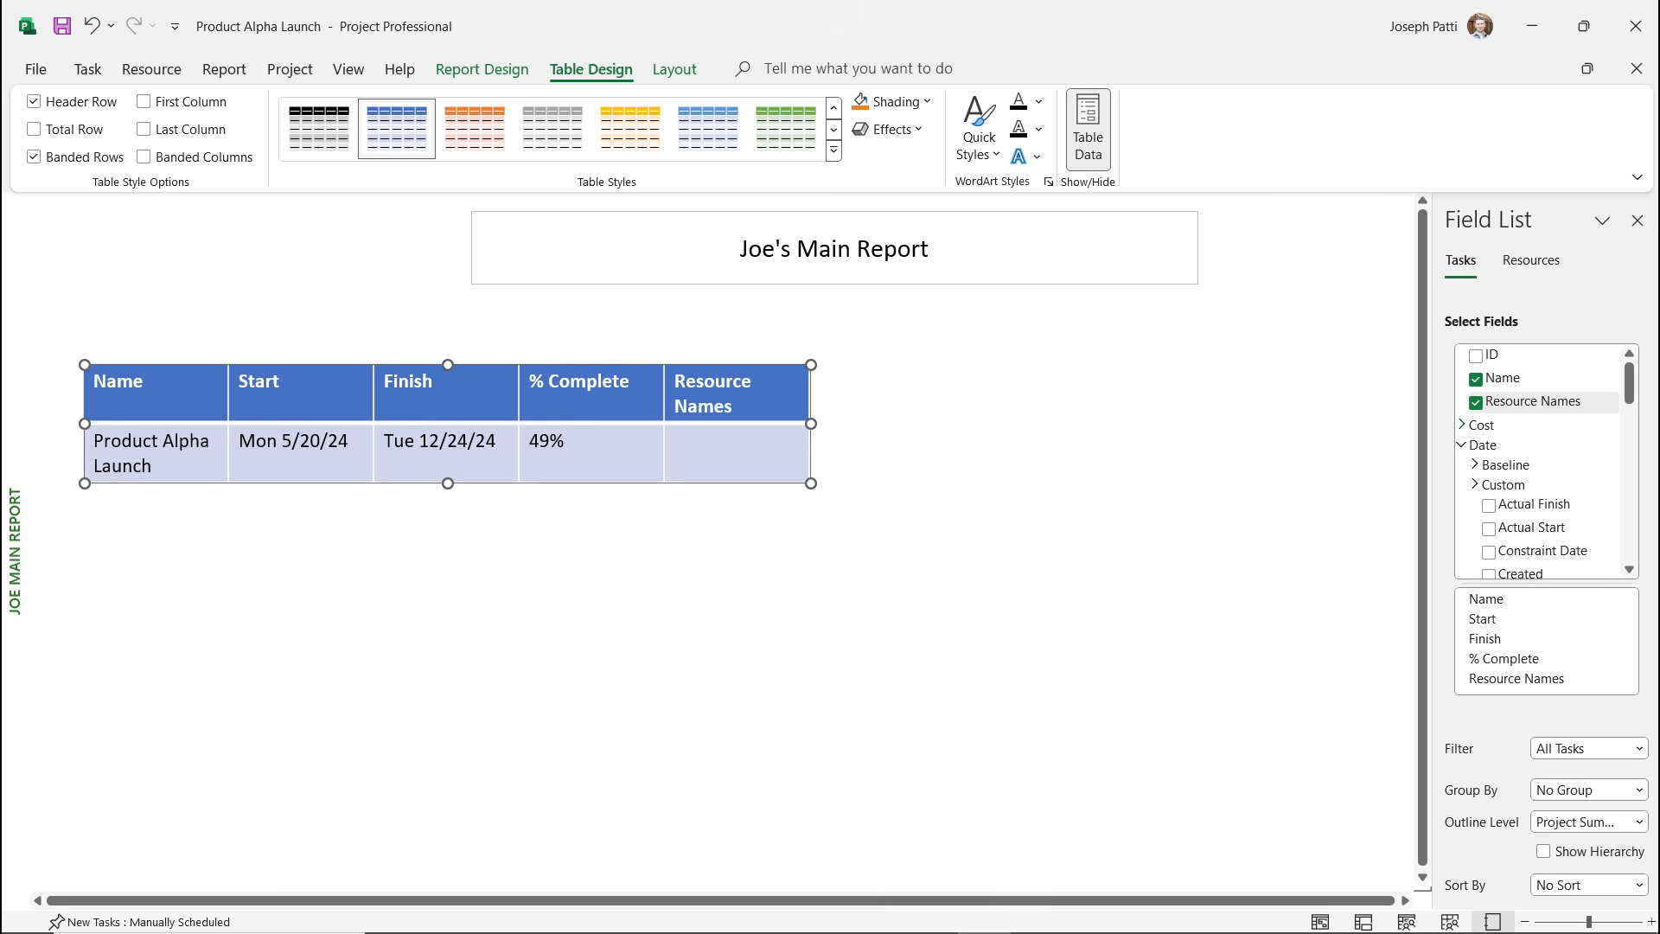
pyautogui.click(1460, 425)
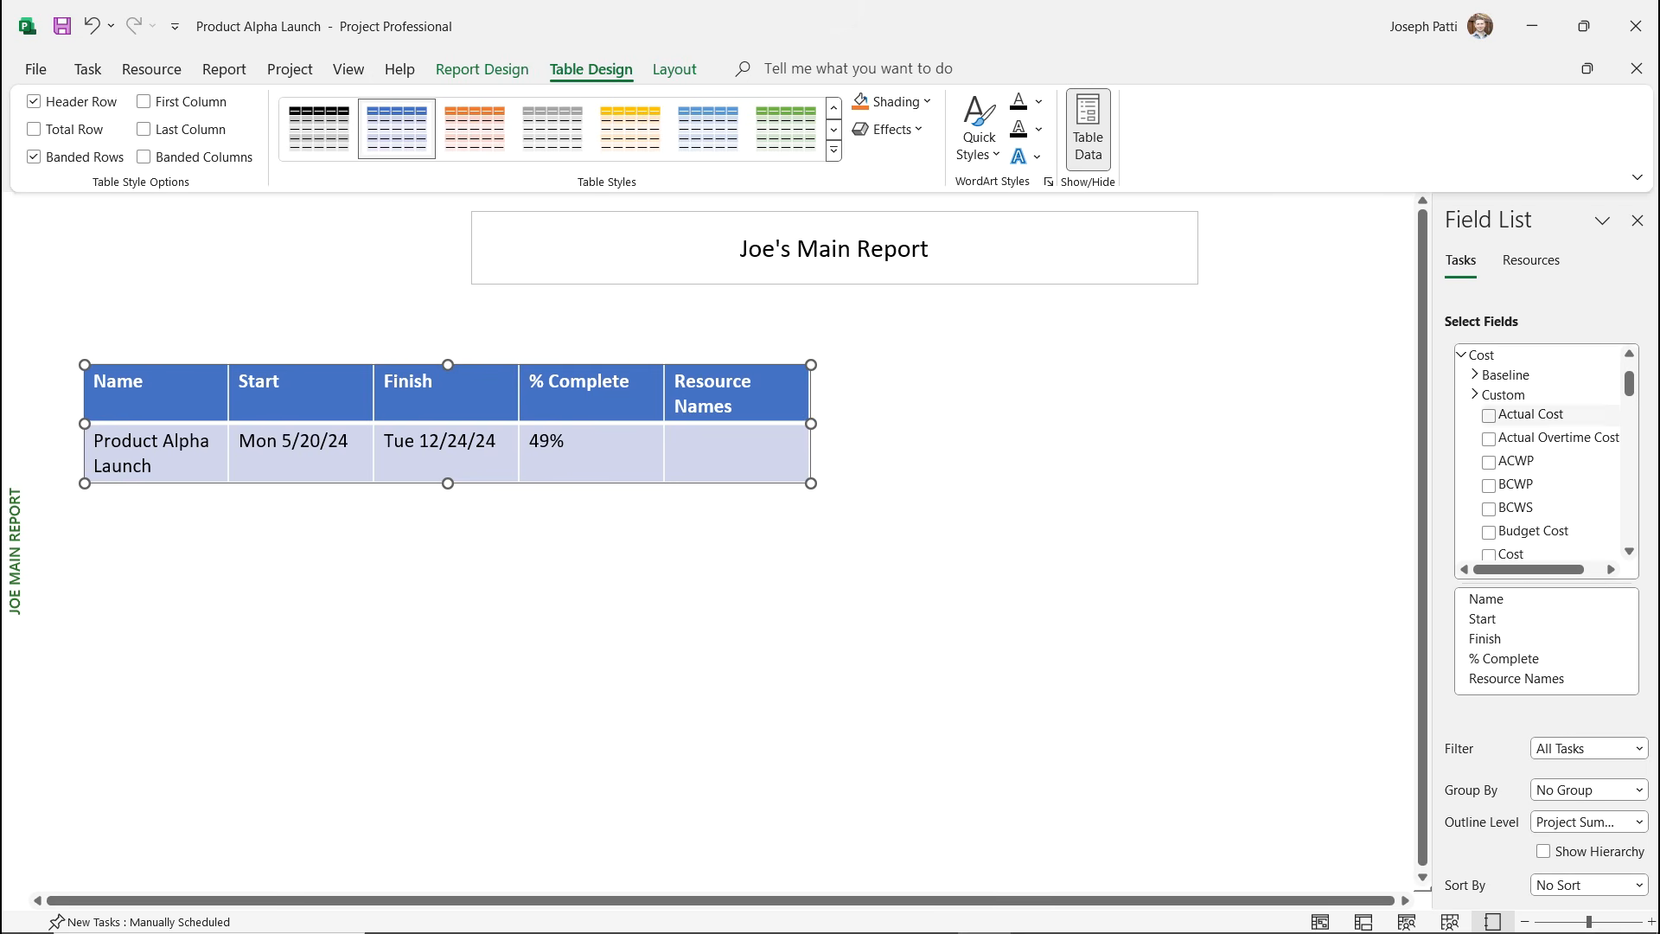
pyautogui.click(1489, 555)
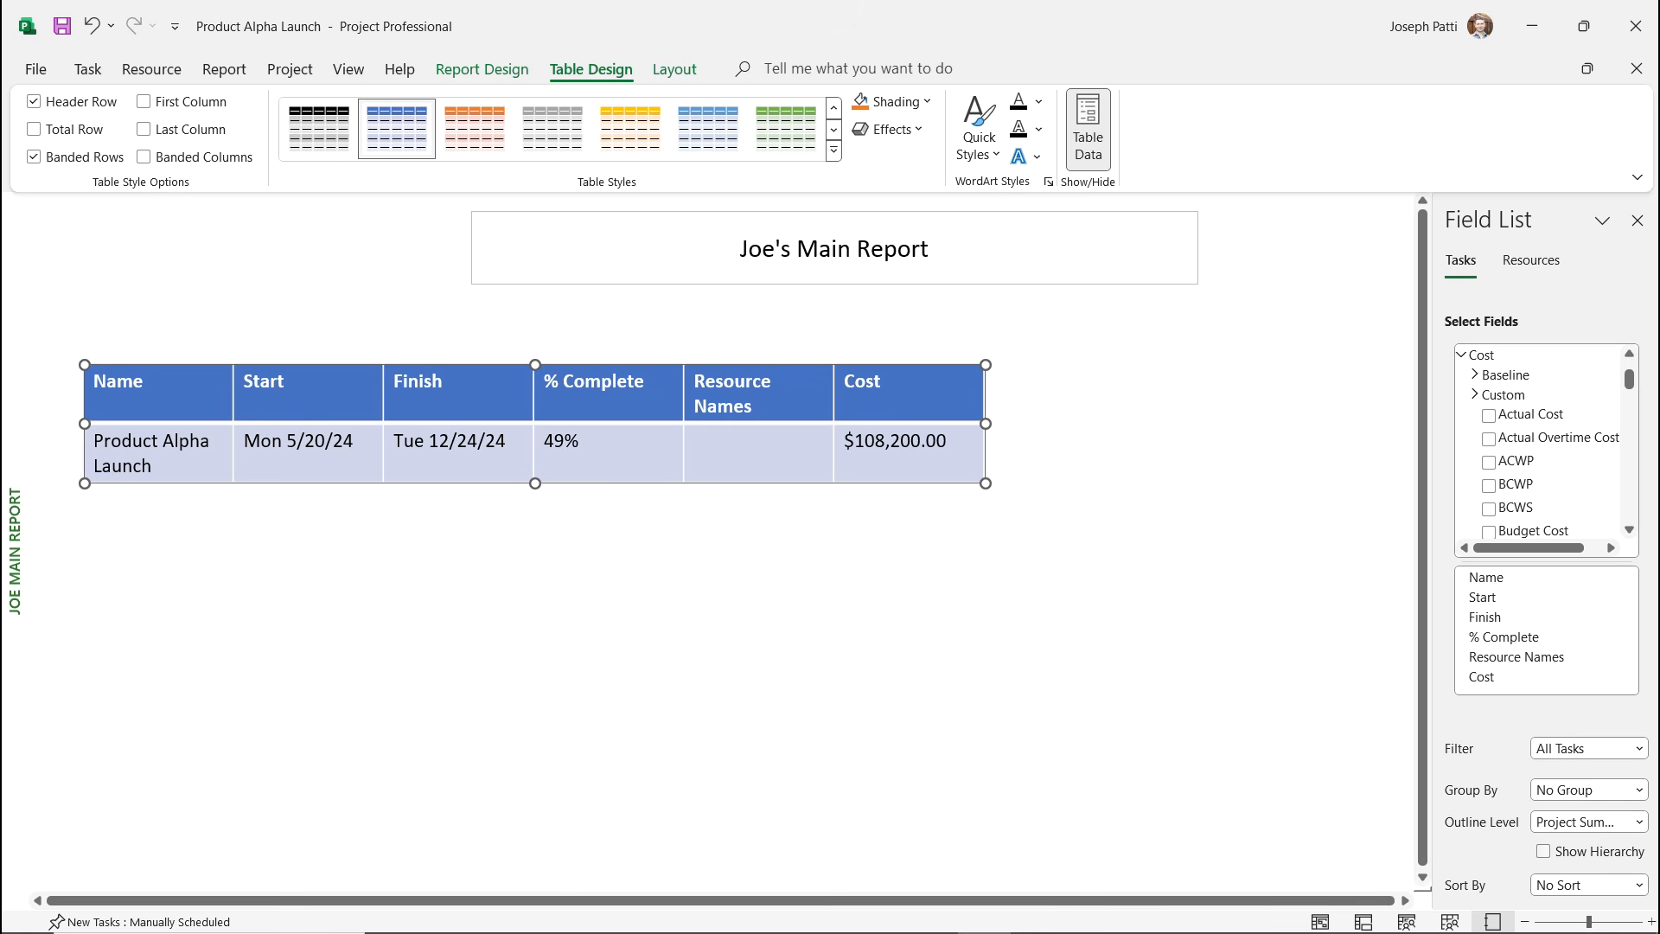
# Set the table's outline level to All Subtasks and its filter to Completed Tasks.
pyautogui.click(1638, 822)
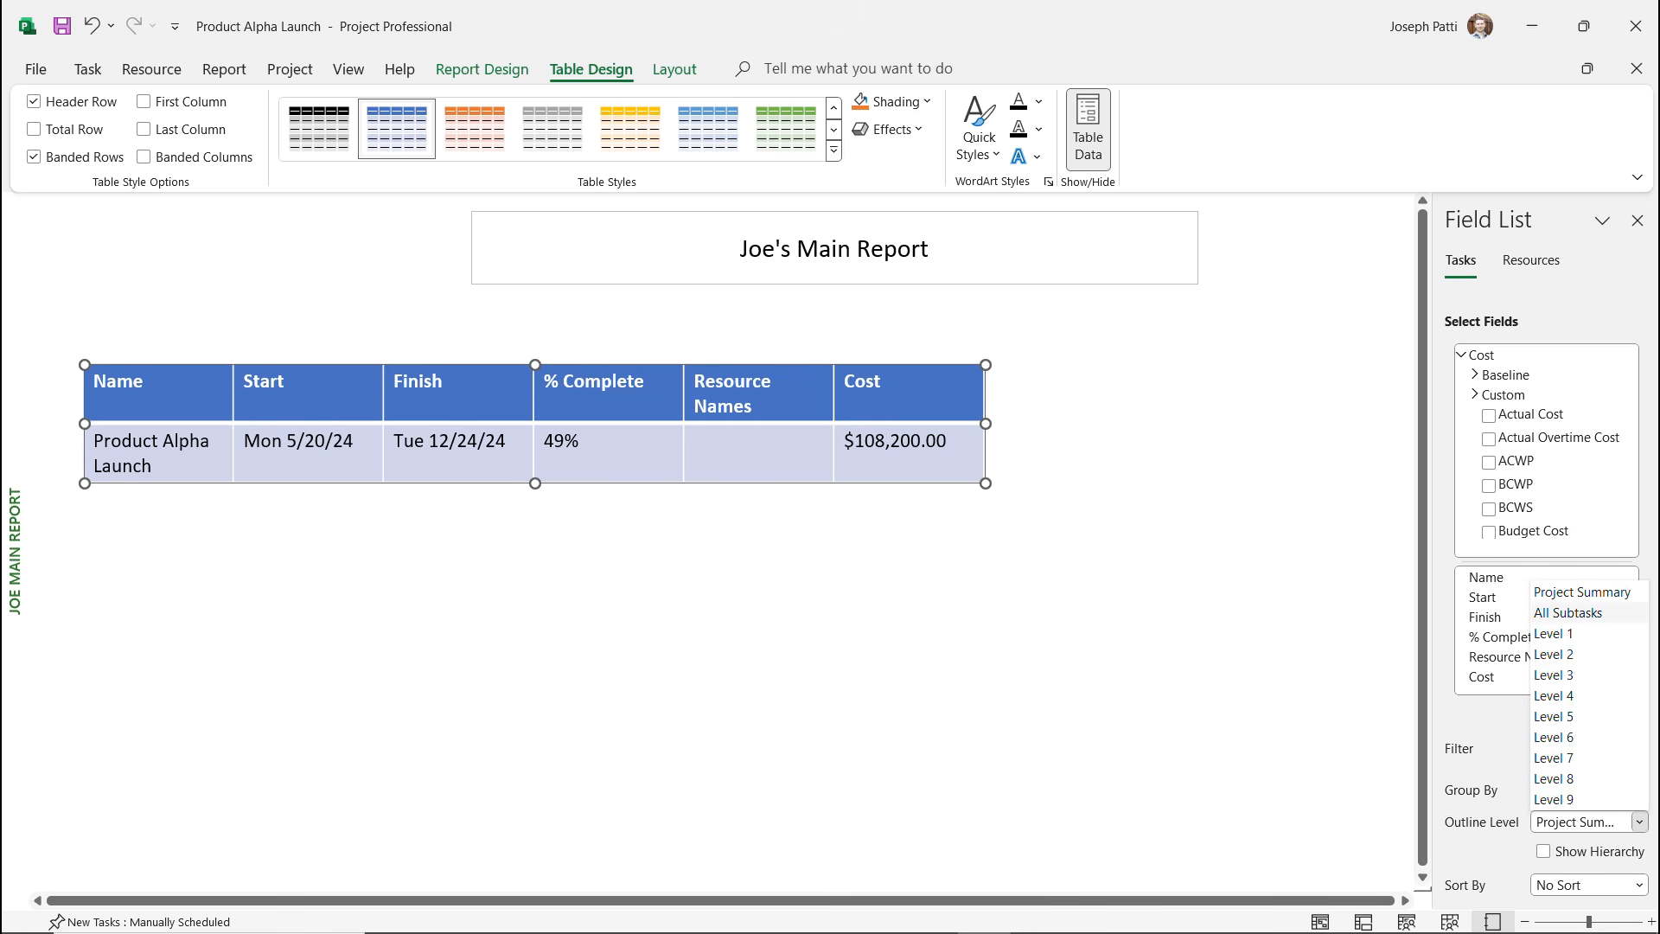
pyautogui.click(1567, 612)
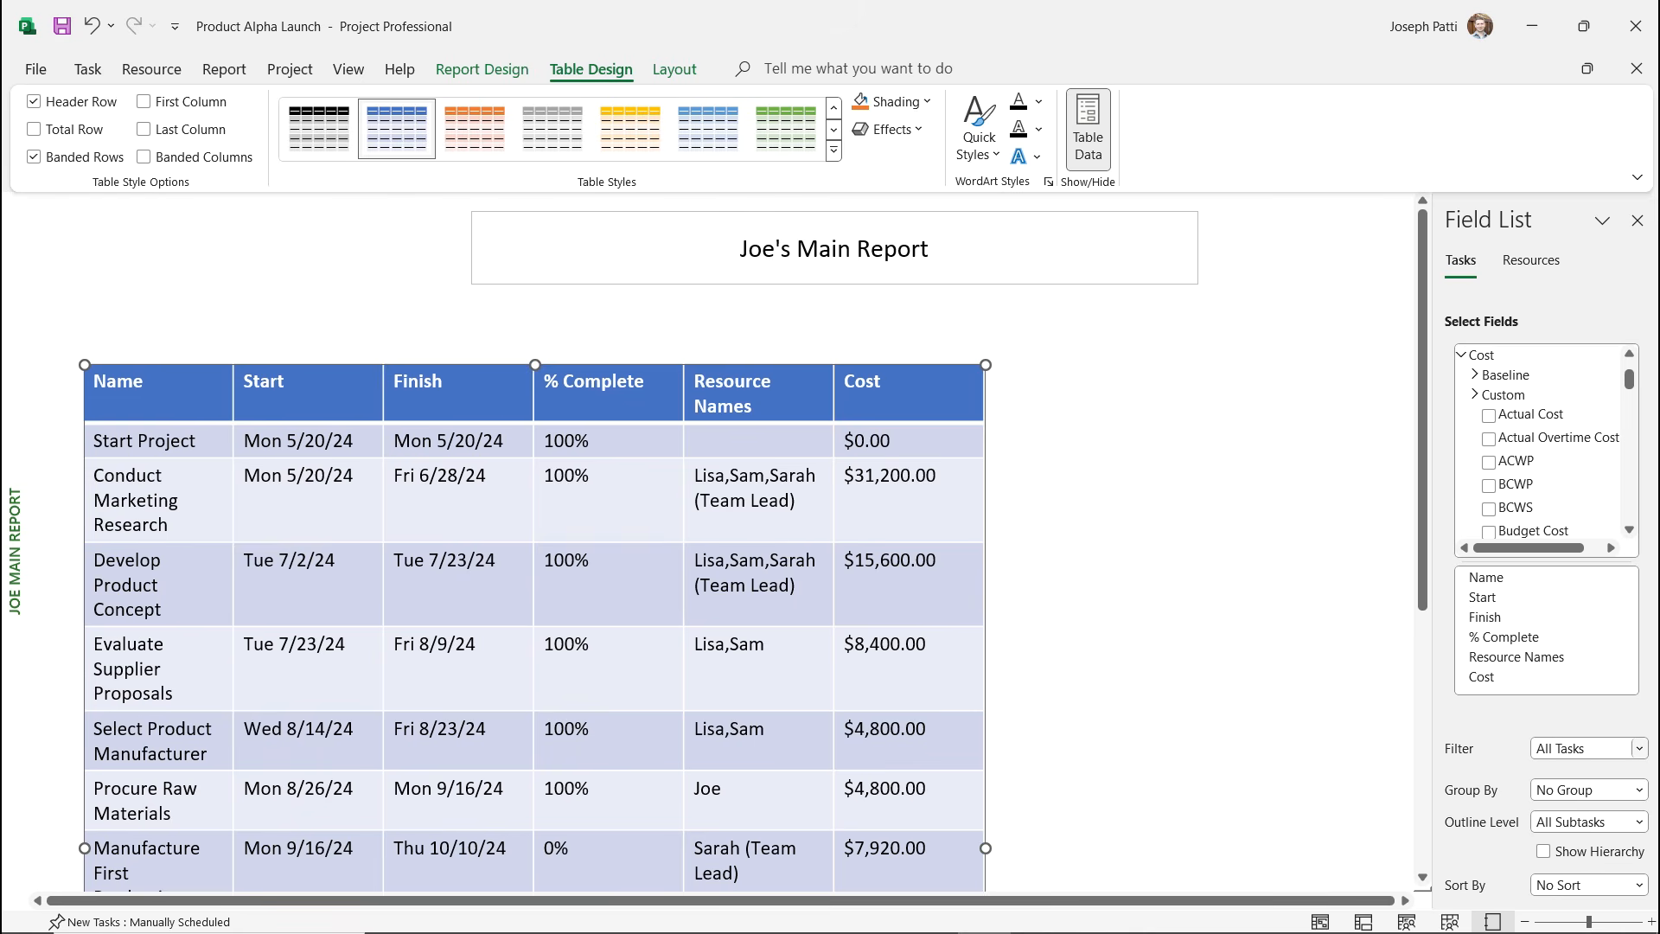
pyautogui.click(1638, 748)
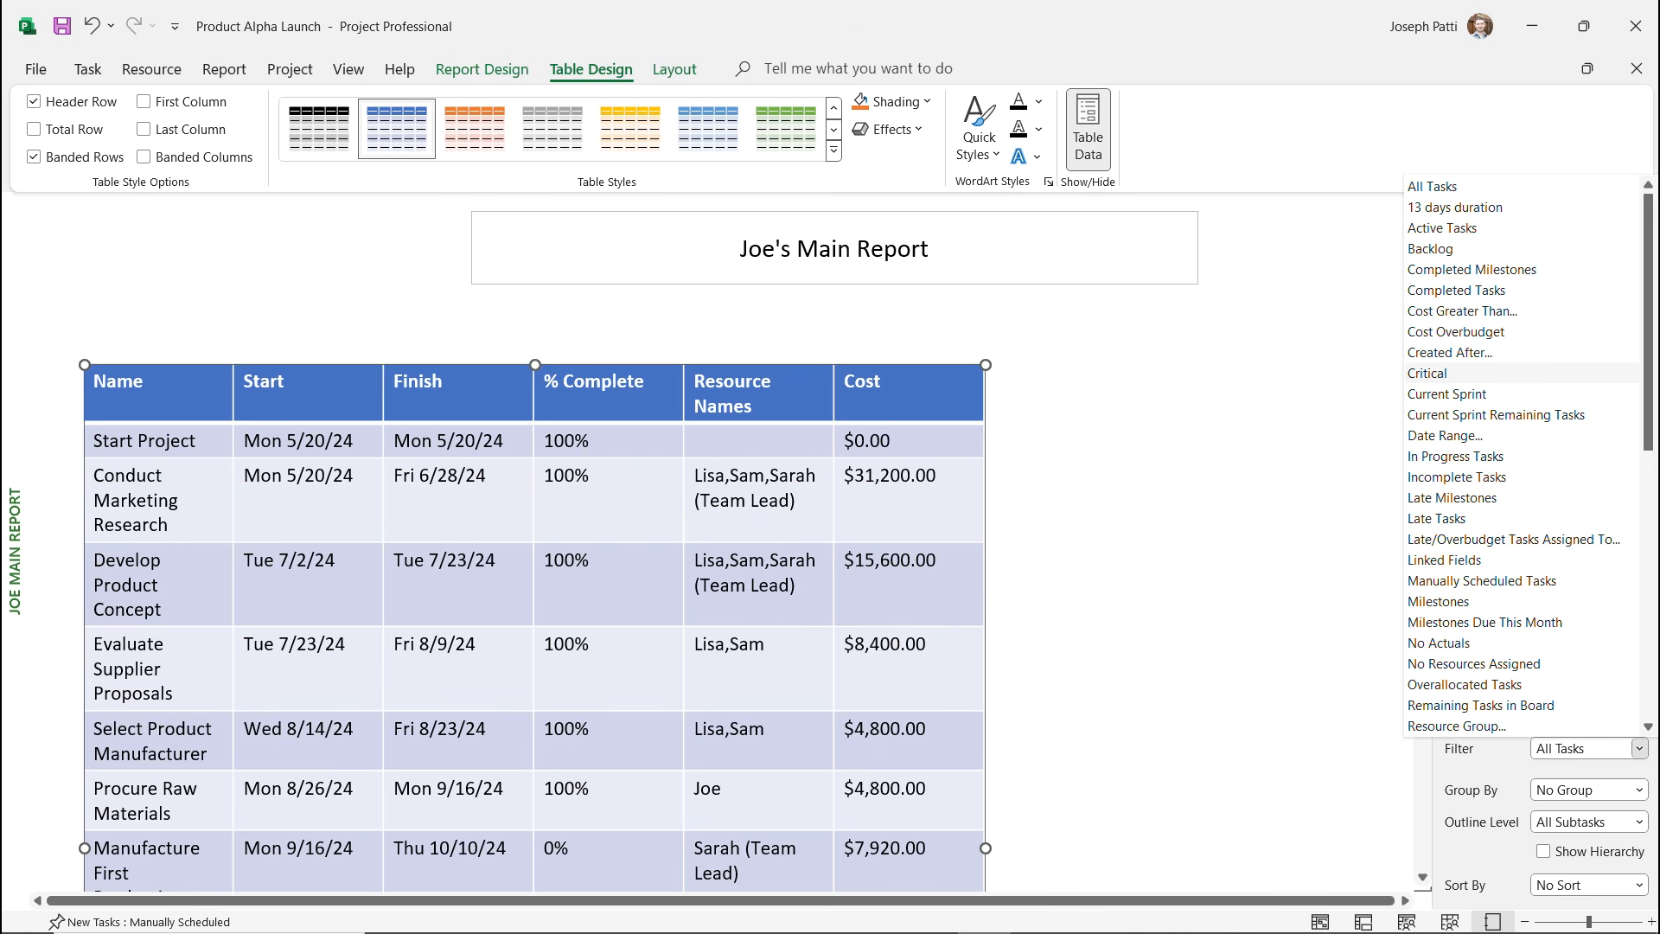
pyautogui.click(1456, 289)
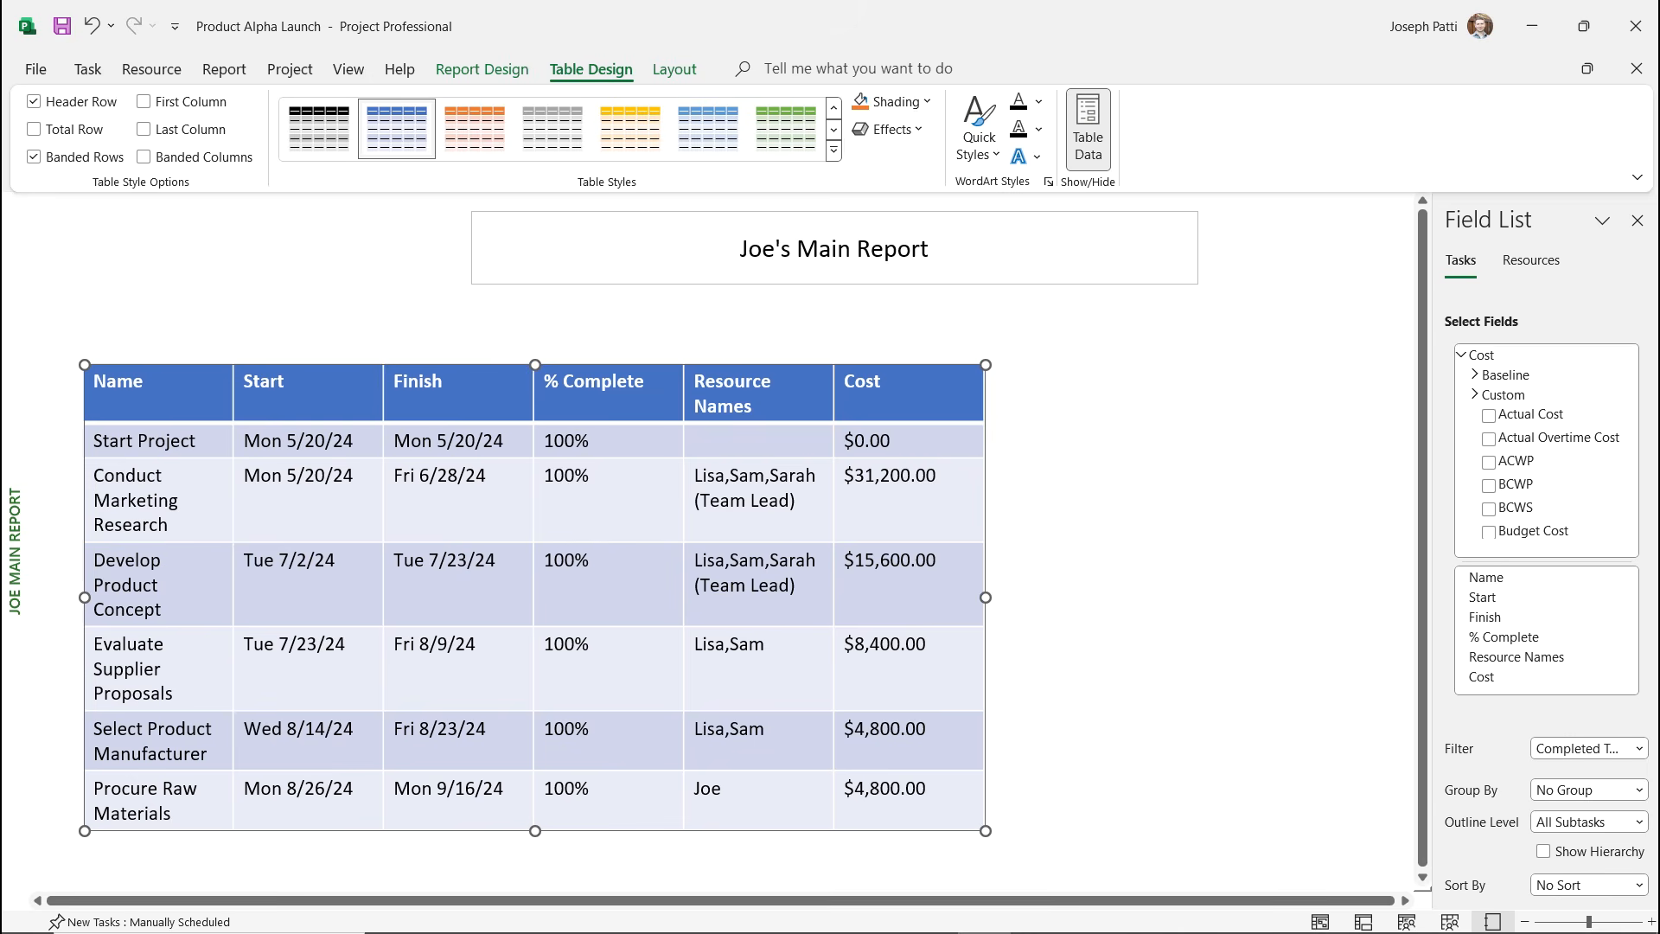
# Shift the task table slightly toward the page's left edge and deselect it.
pyautogui.press('Left')
pyautogui.press('Left')
pyautogui.press('Left')
pyautogui.press('Left')
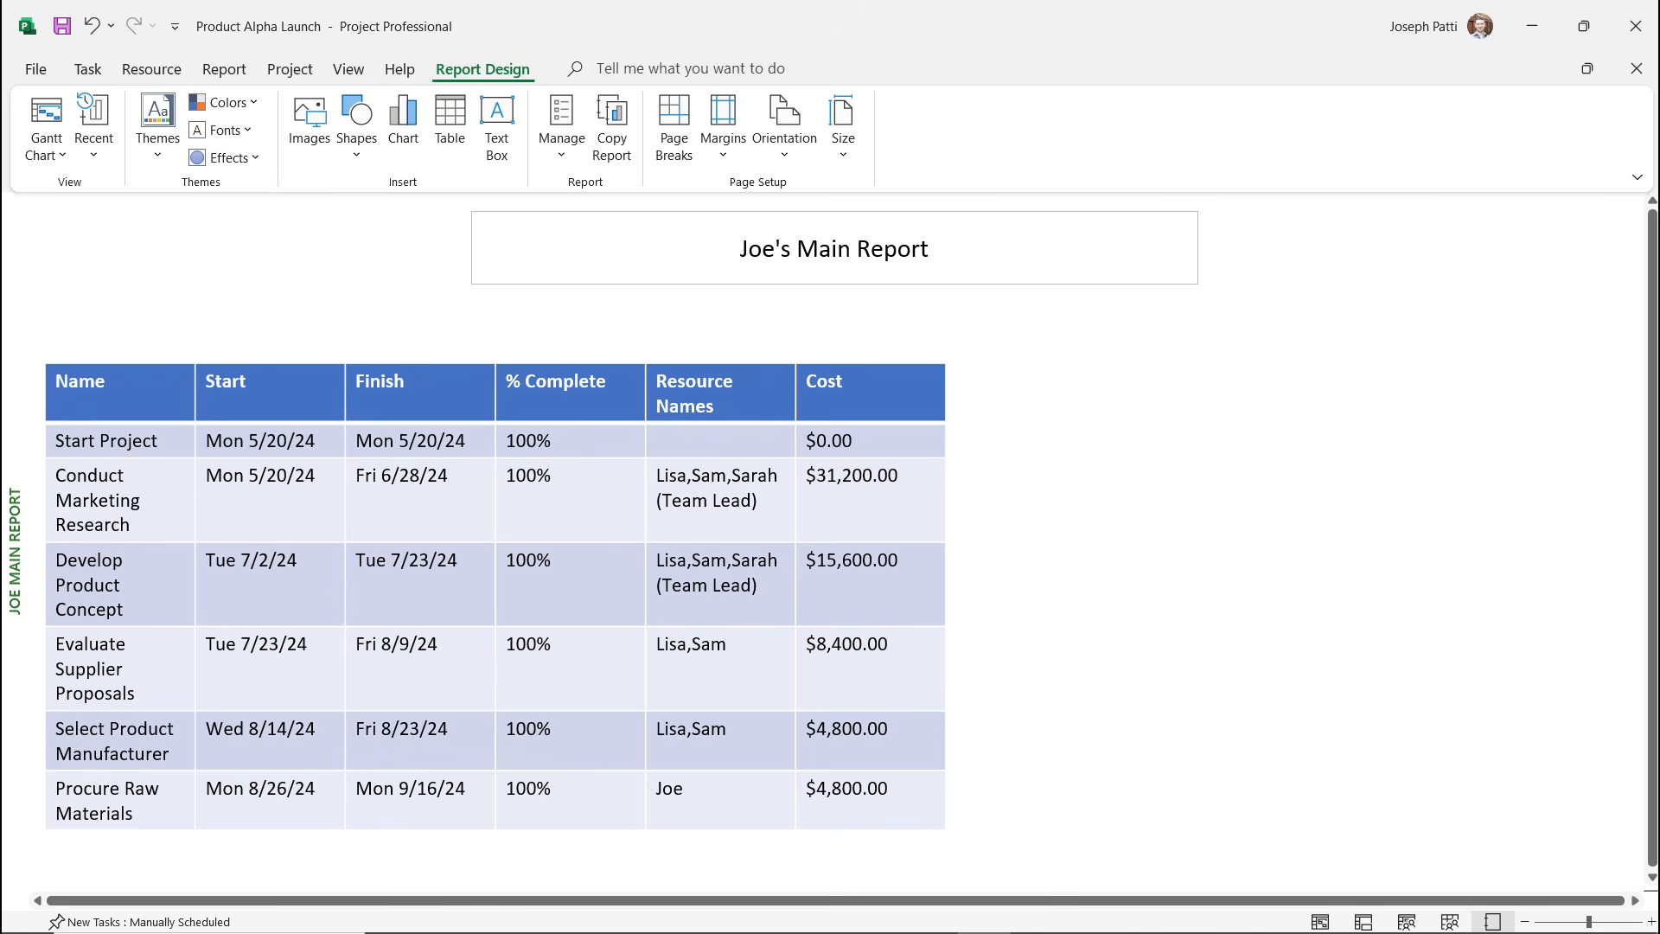
# Insert a pie chart into the report and plot the Actual Work field in place of the Work field.
pyautogui.click(403, 121)
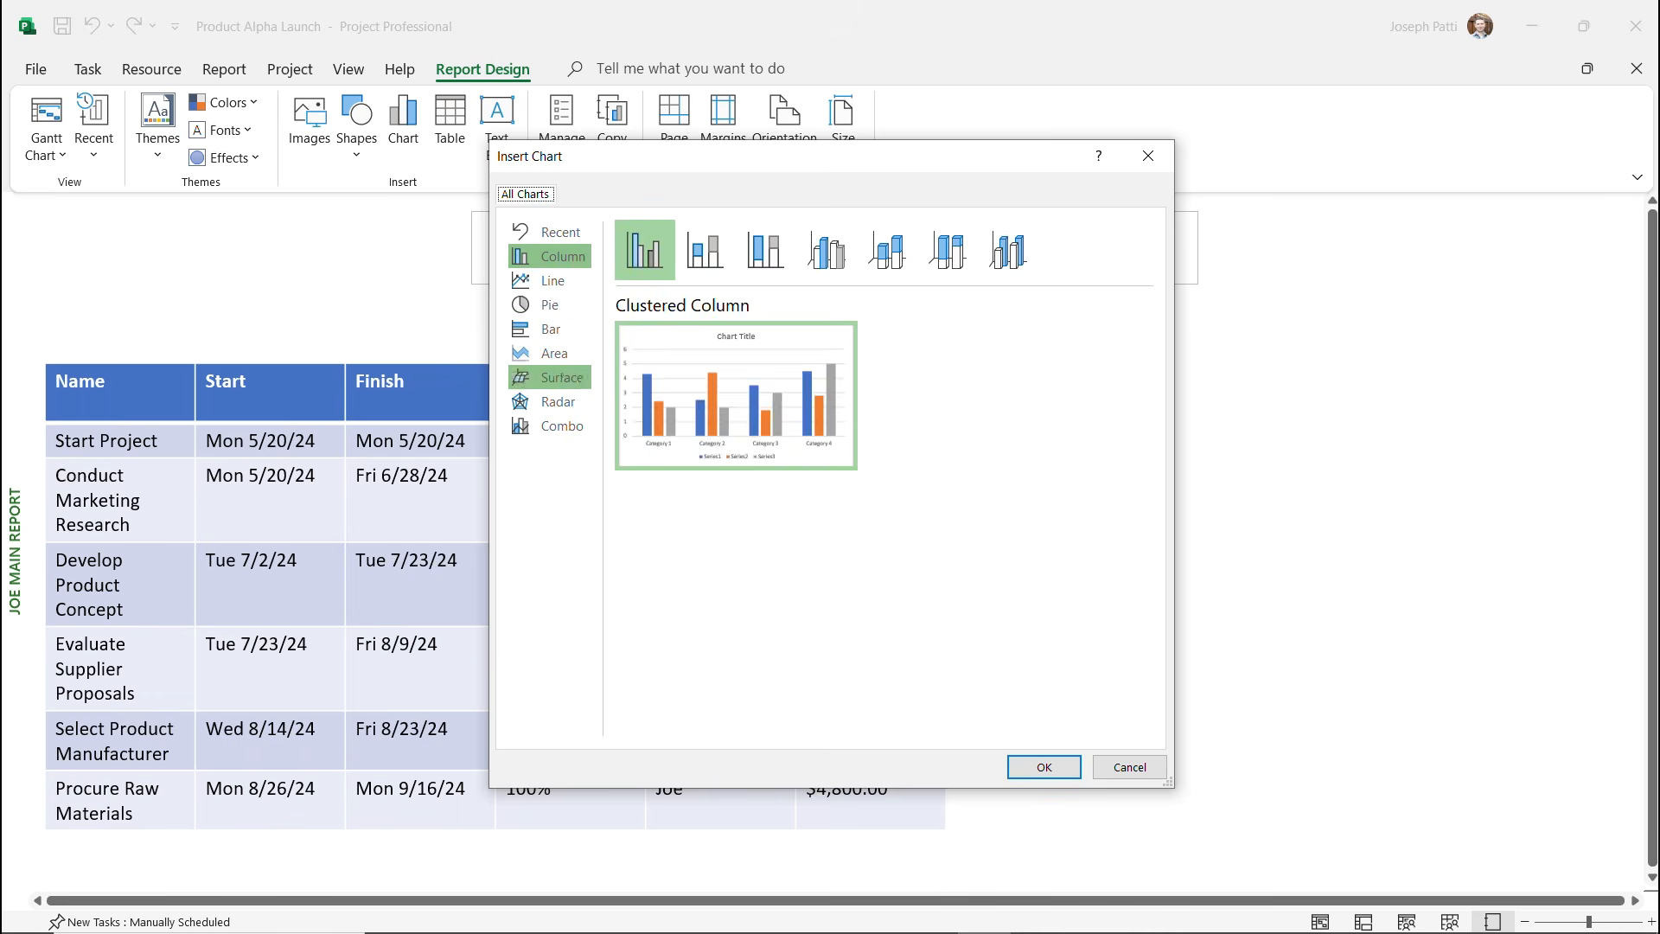
pyautogui.click(550, 304)
pyautogui.moveTo(735, 395)
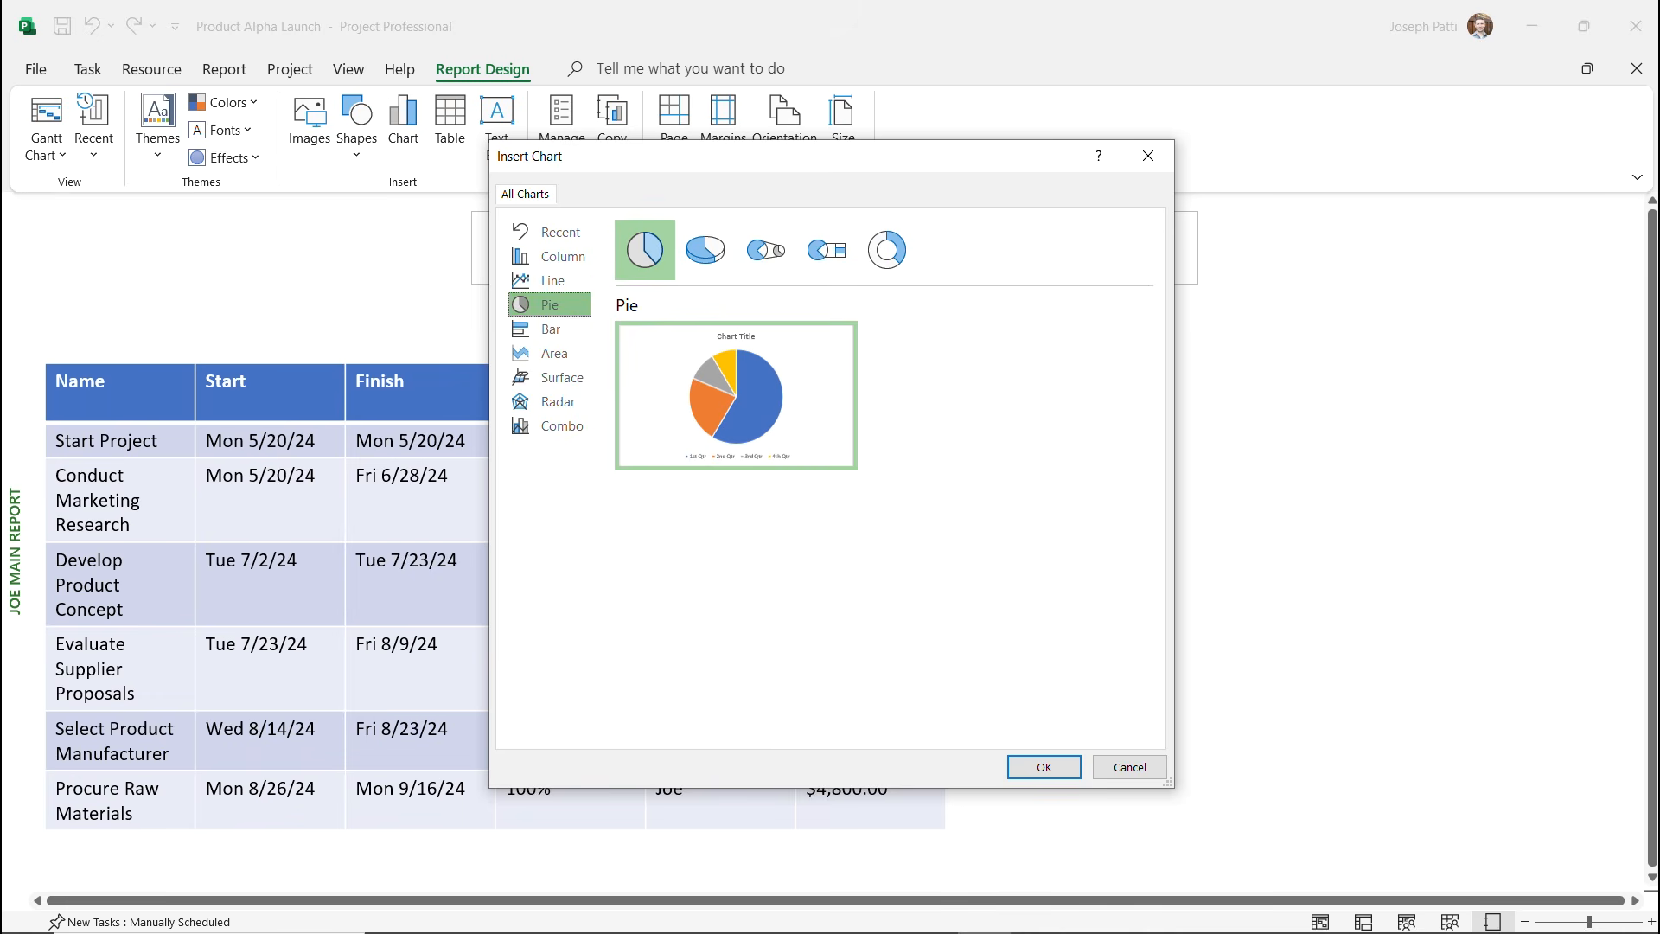
pyautogui.click(1044, 767)
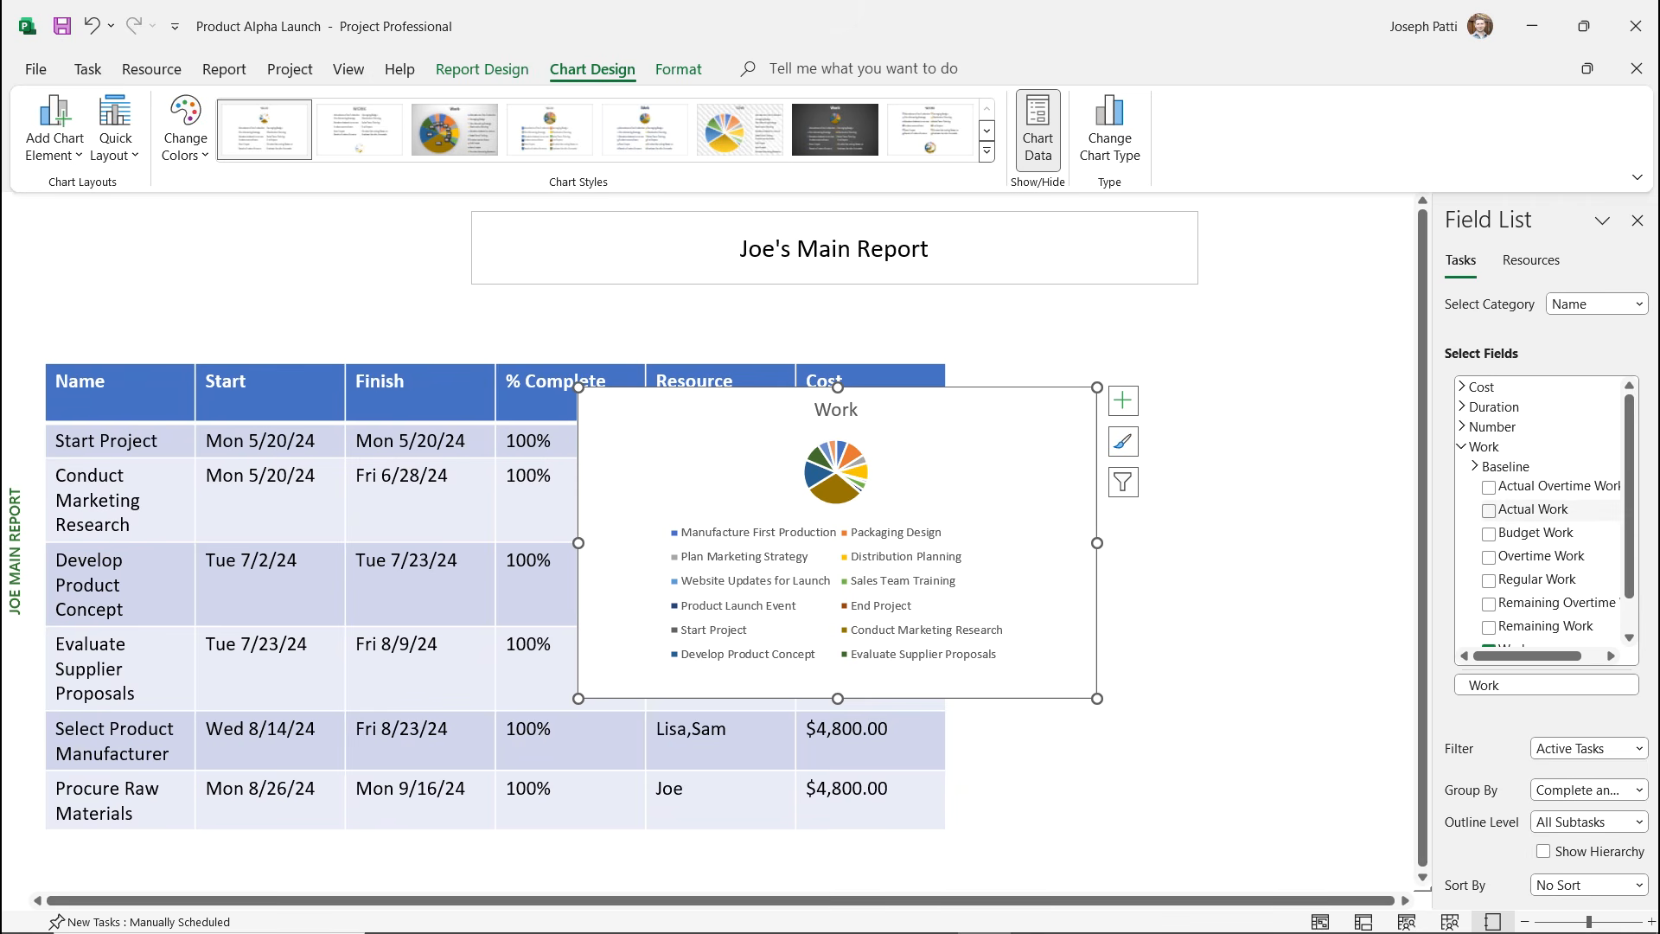
pyautogui.click(1488, 510)
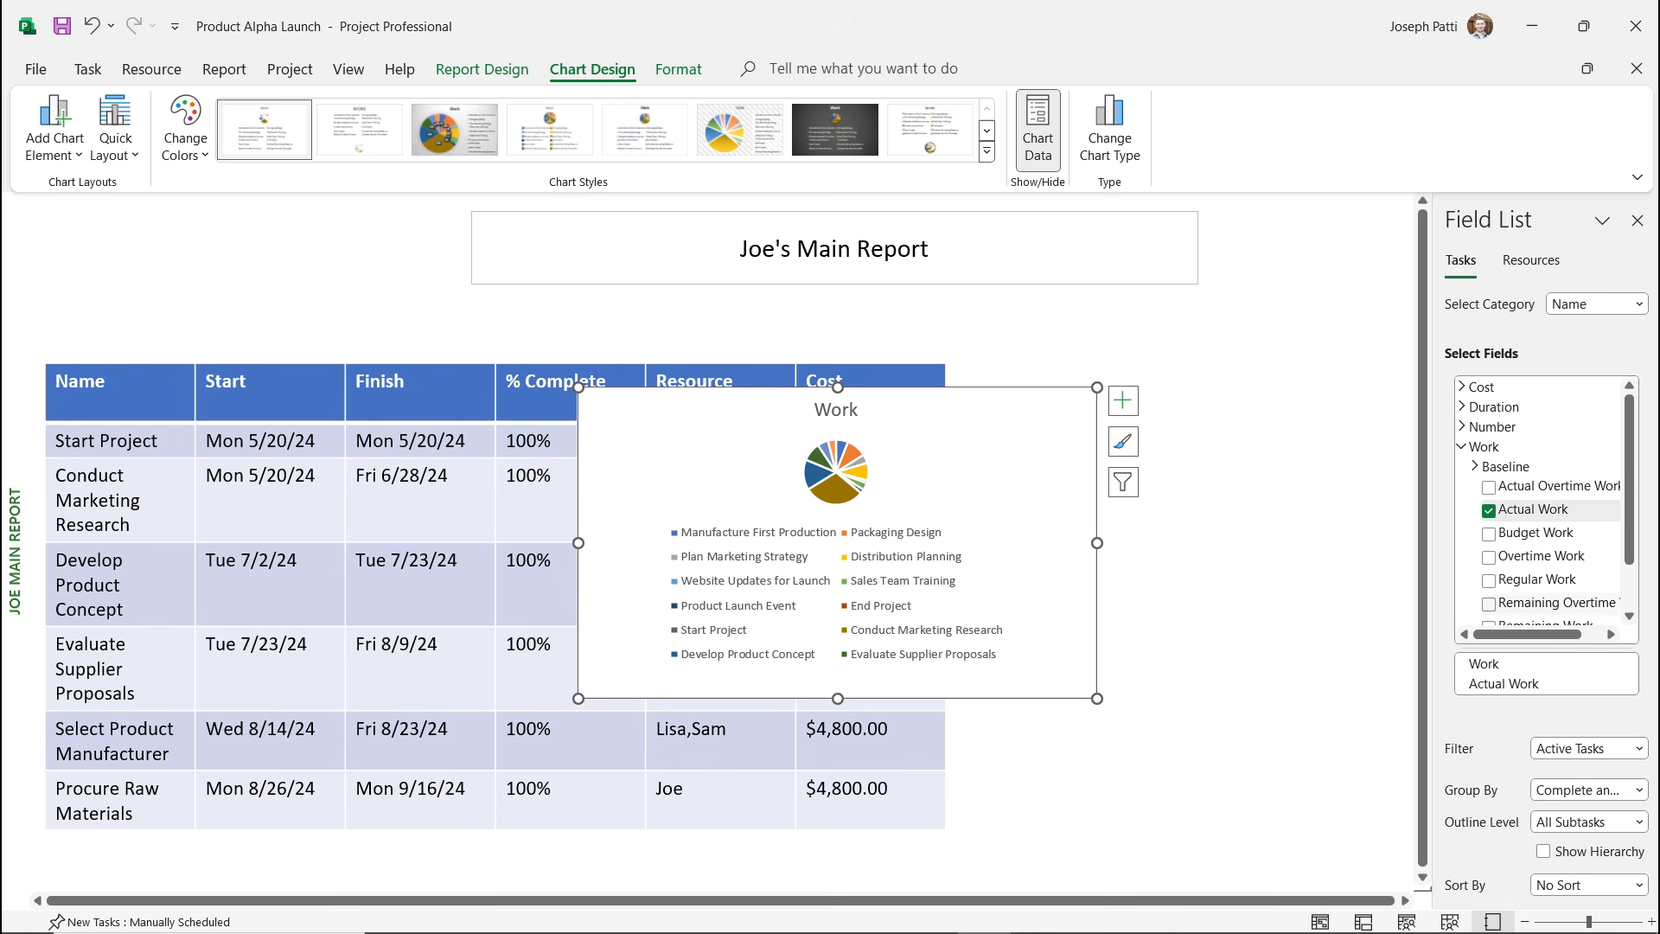
pyautogui.scroll(-1, 1538, 518)
pyautogui.click(1488, 612)
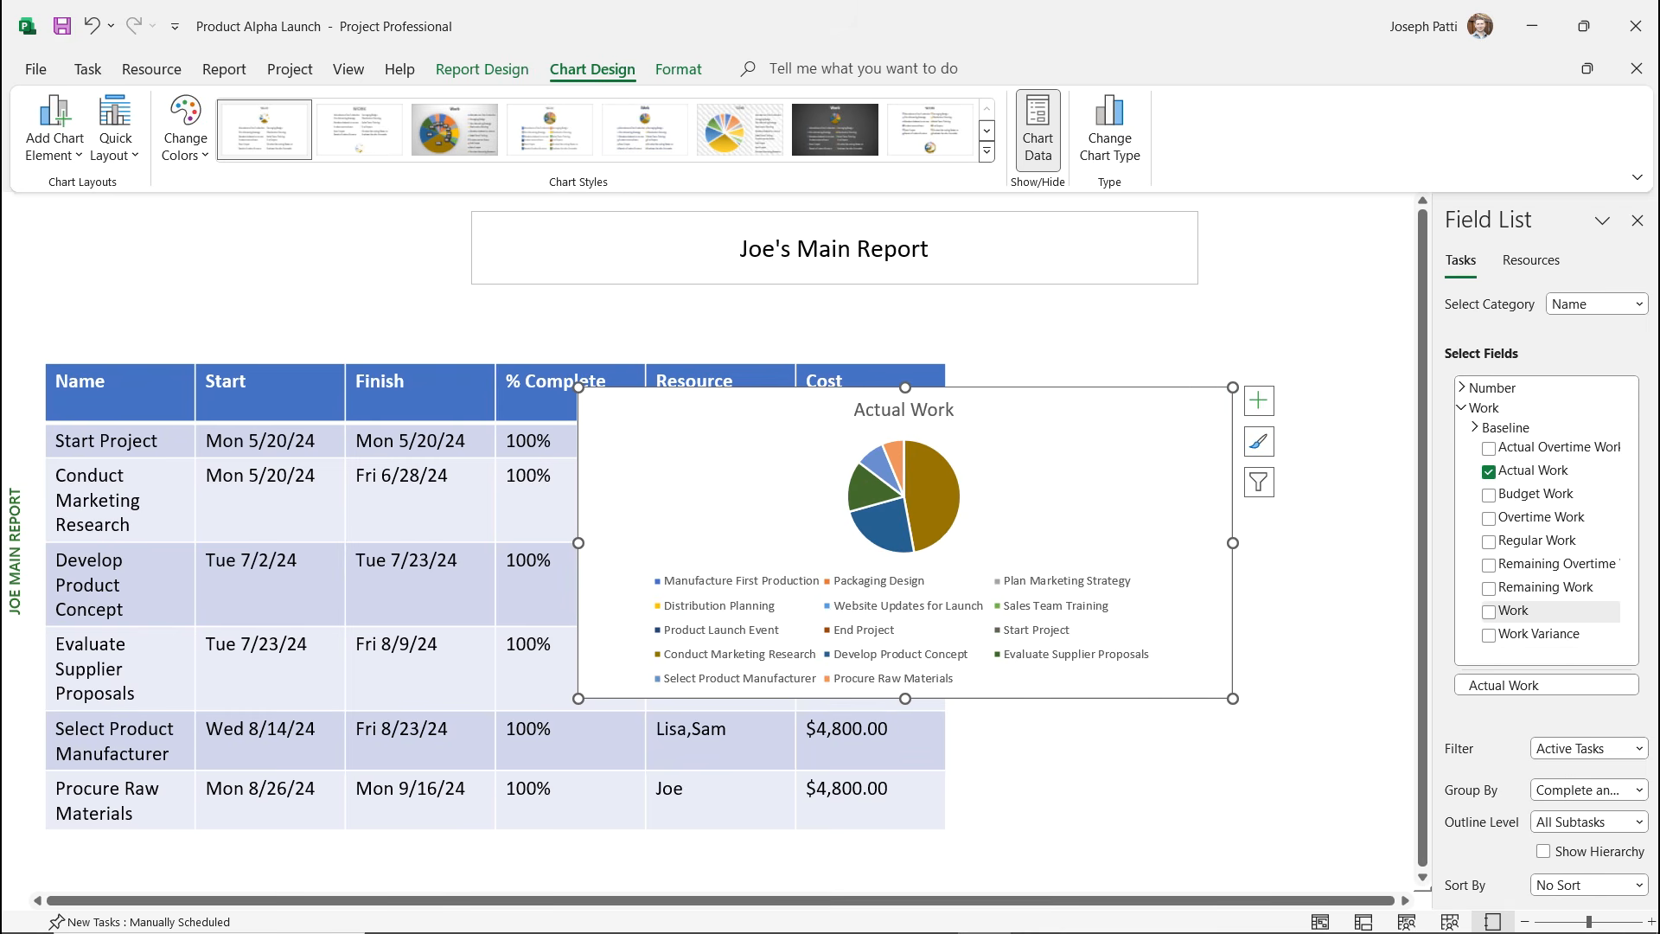
# Enlarge the Actual Work pie chart to about the table's height, place it directly beside the table, and deselect it.
pyautogui.moveTo(1233, 698); pyautogui.dragTo(1187, 855)
pyautogui.moveTo(1080, 432); pyautogui.dragTo(1425, 407)
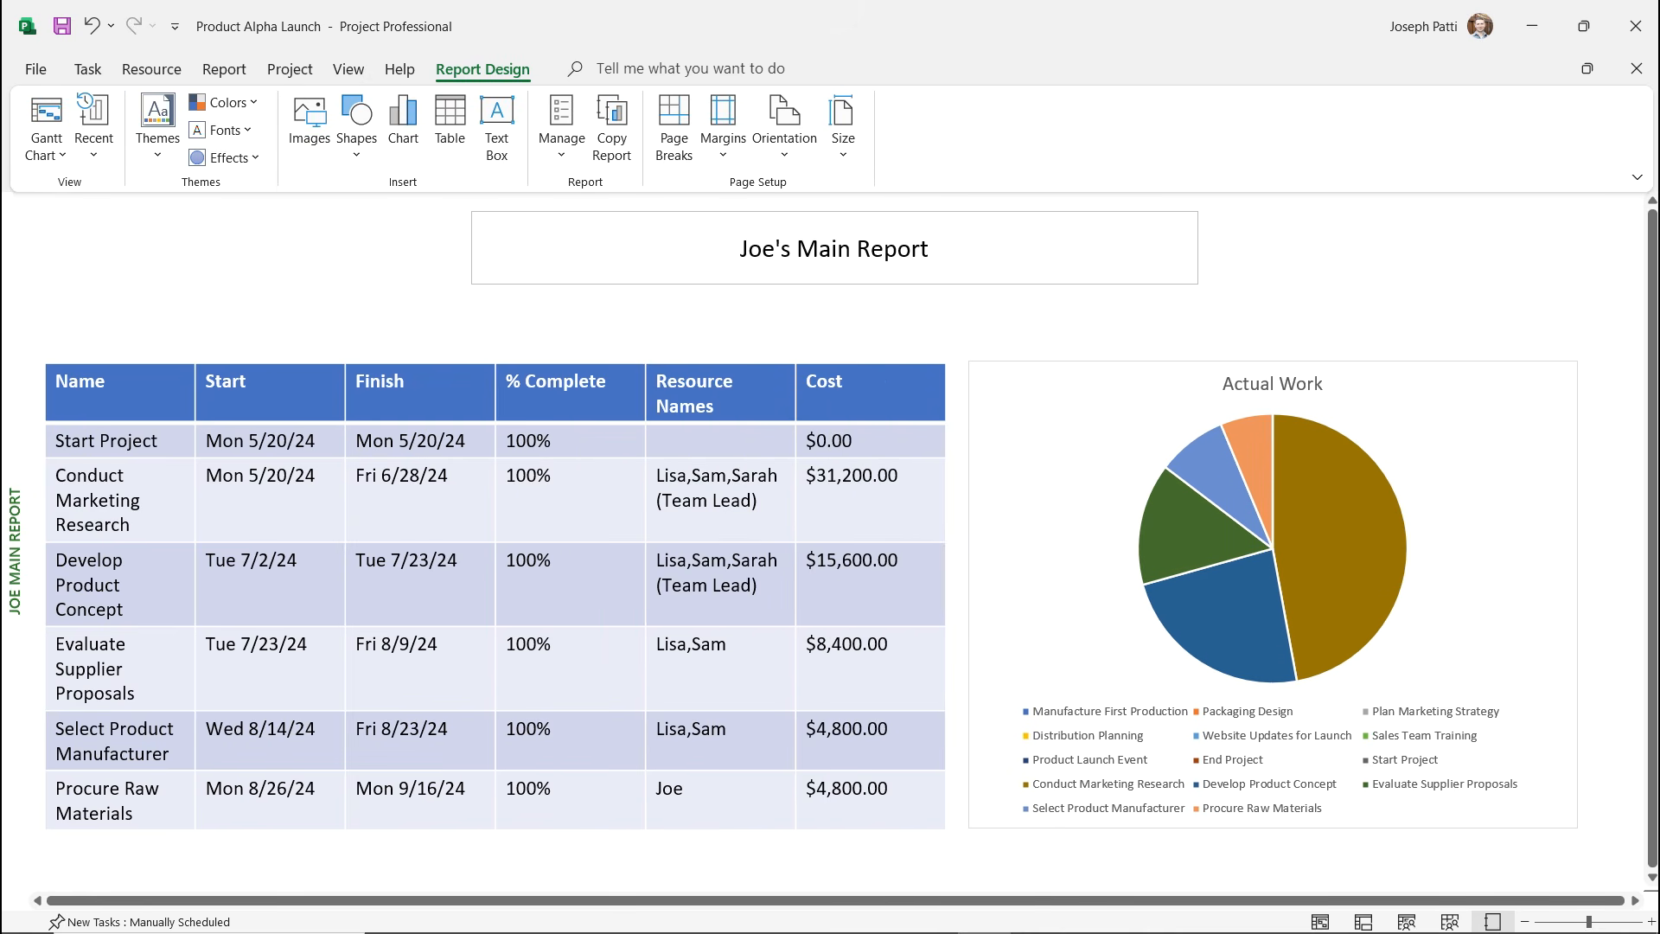
pyautogui.click(1469, 432)
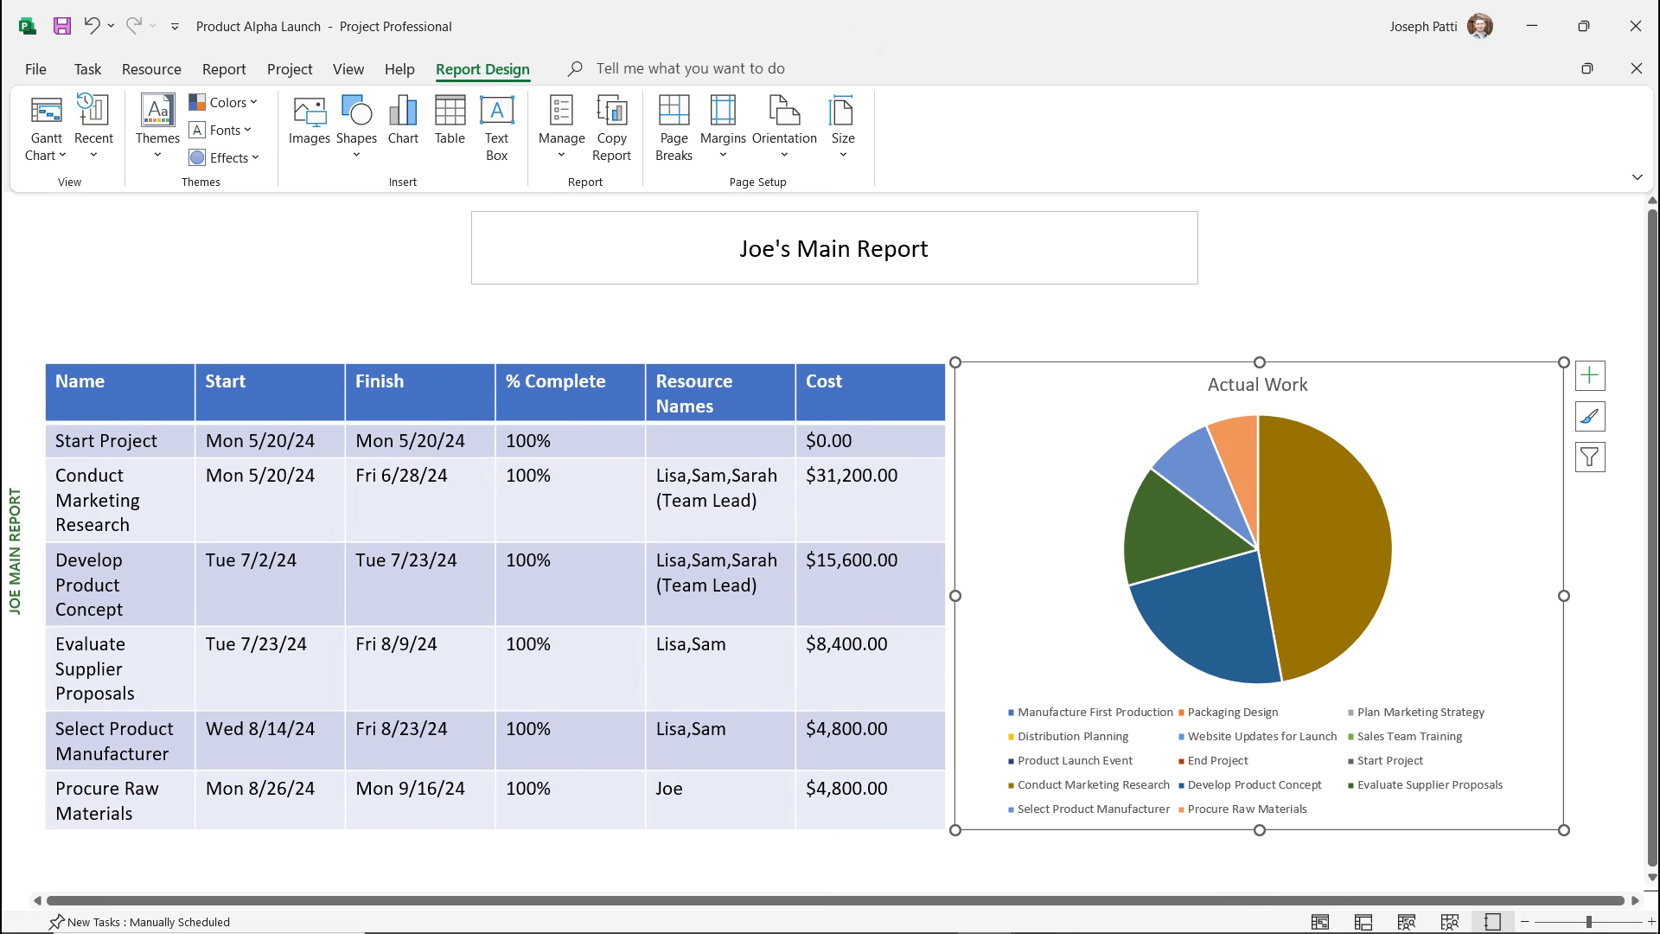
pyautogui.press('Escape')
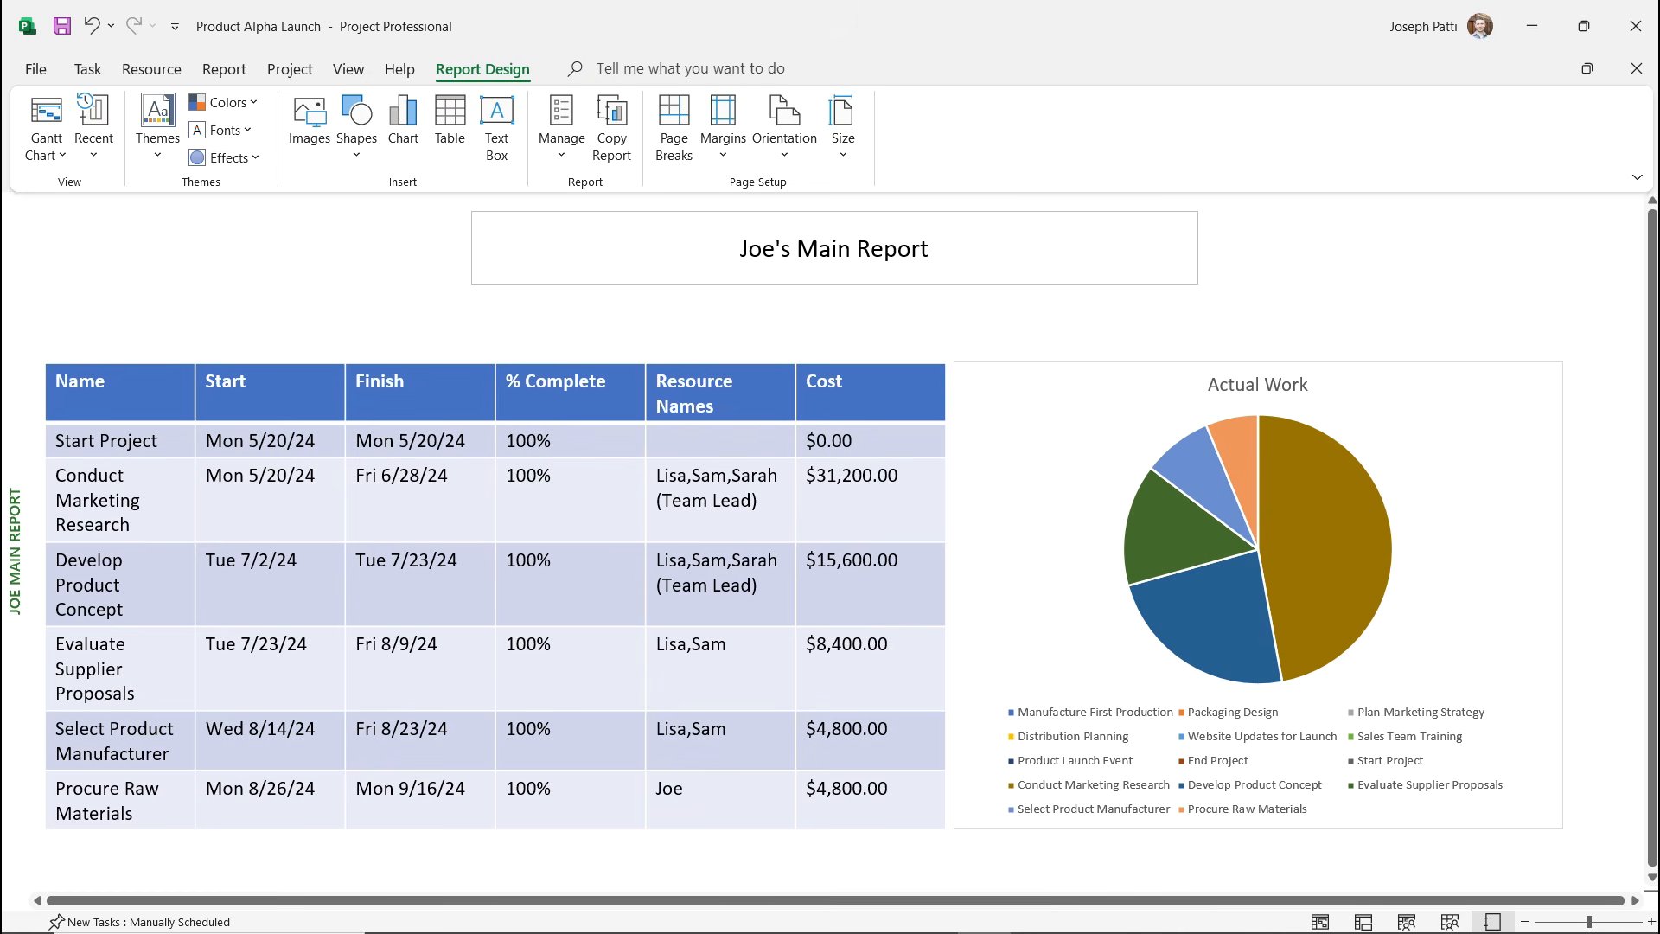
# Insert the "learnit logo" picture, resize it to about 0.9" by 3.23", and place it beside the title above the pie chart.
pyautogui.click(309, 130)
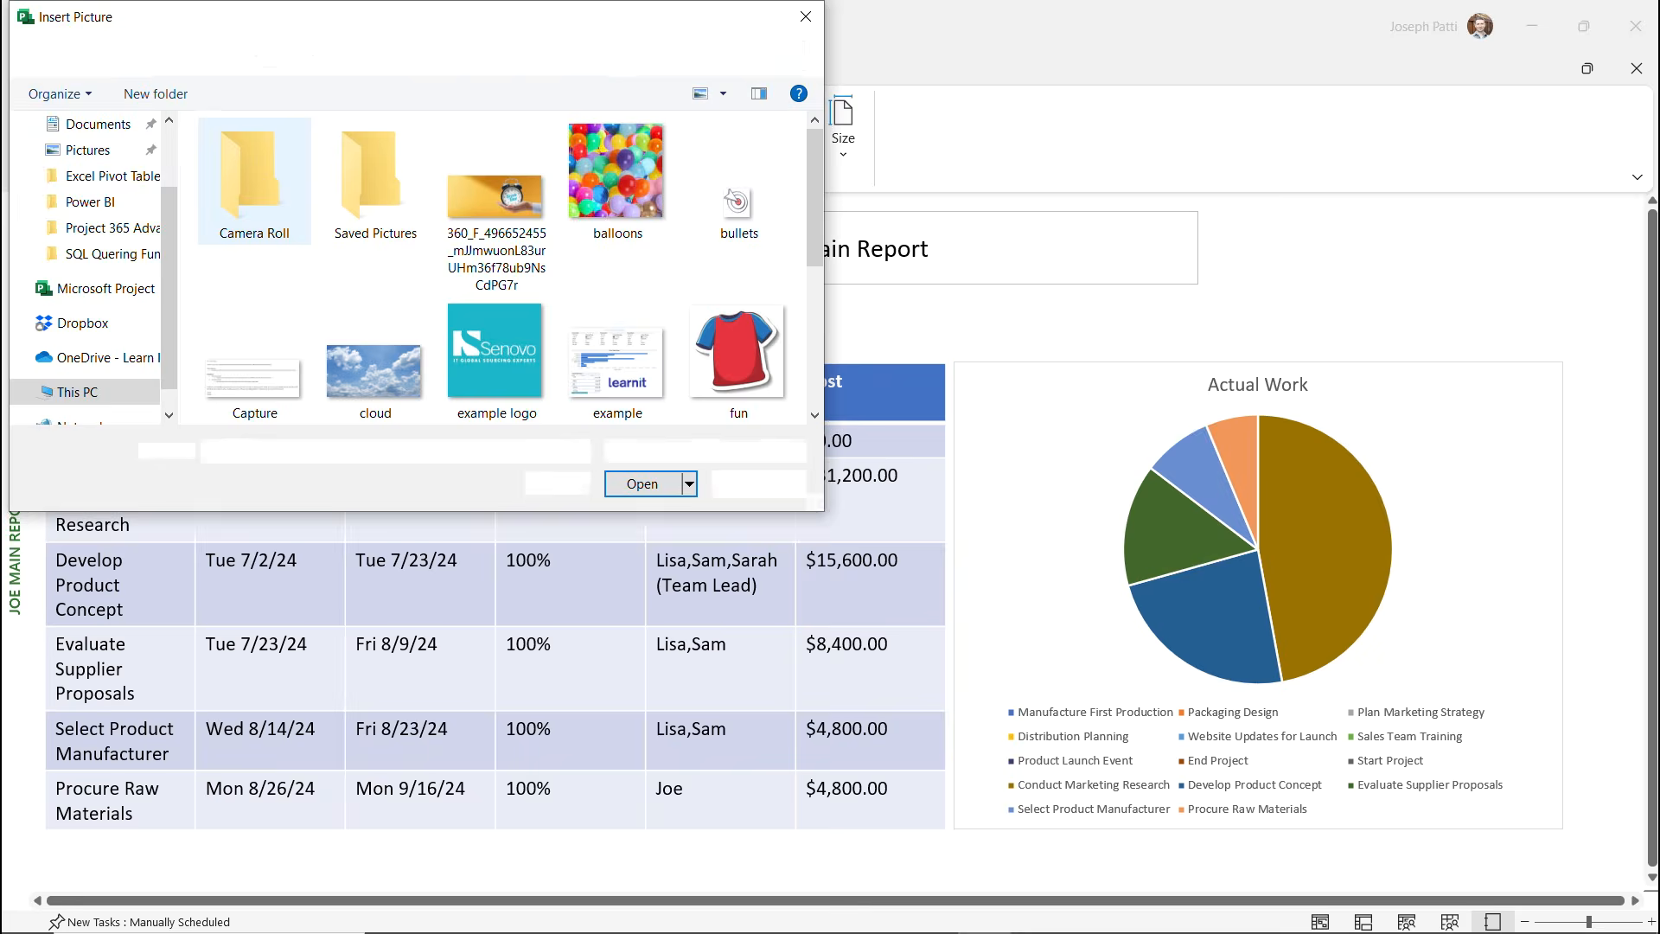
pyautogui.scroll(-3, 700, 162)
pyautogui.click(496, 169)
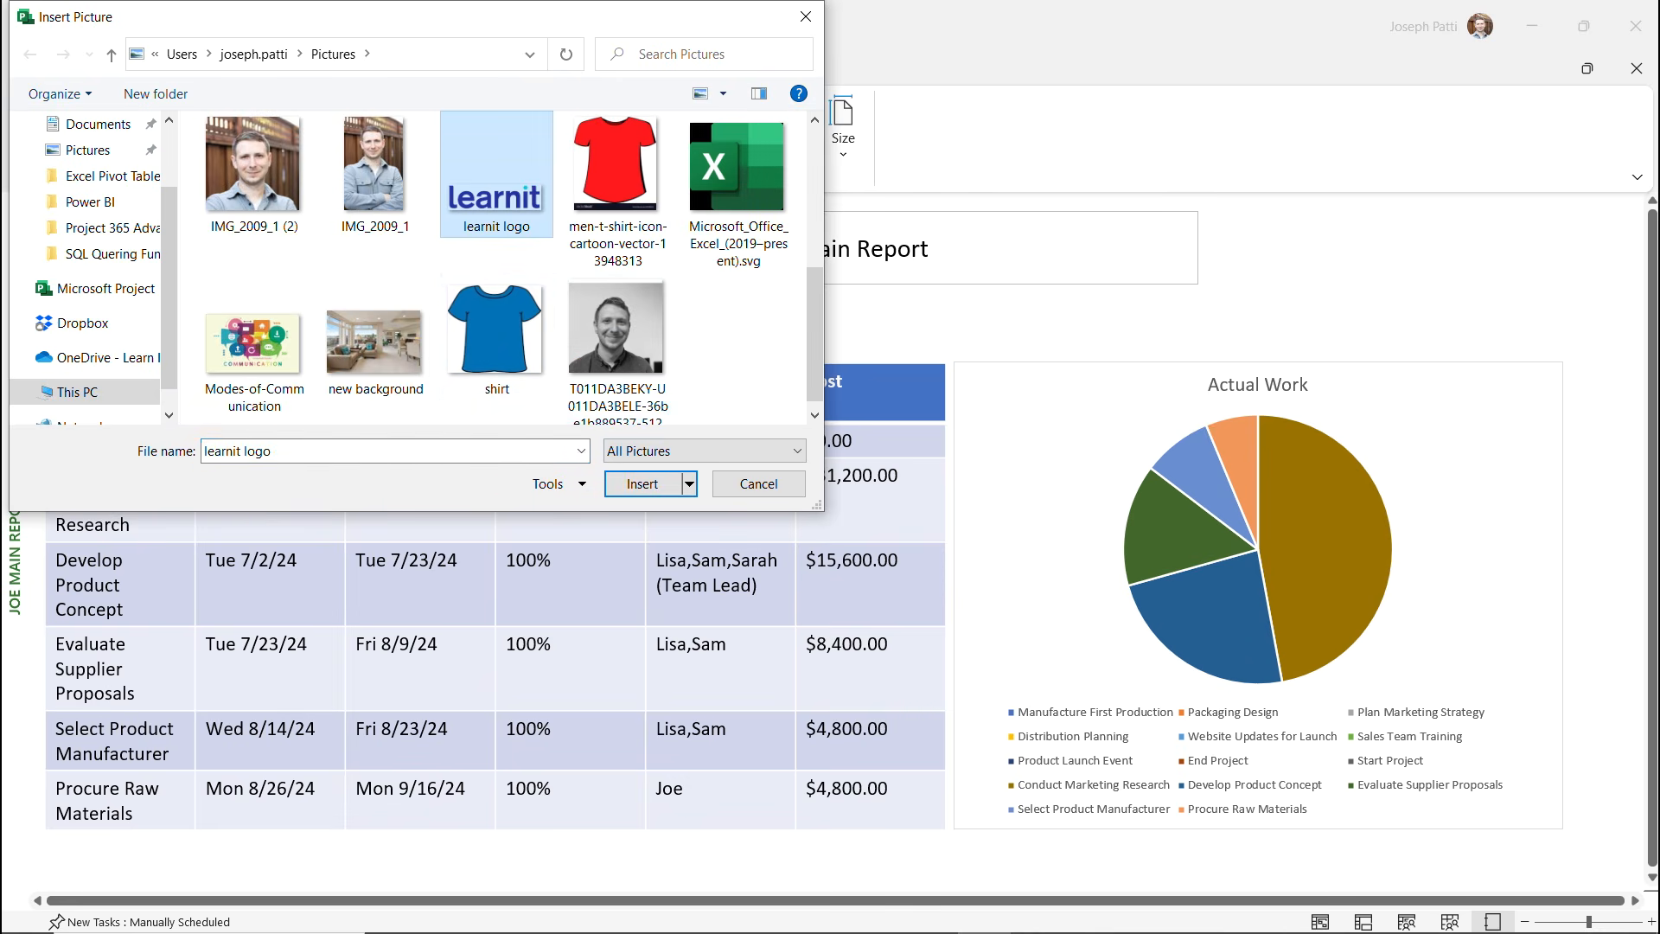
pyautogui.click(642, 483)
pyautogui.moveTo(511, 451); pyautogui.dragTo(825, 540)
pyautogui.moveTo(992, 586); pyautogui.dragTo(1410, 255)
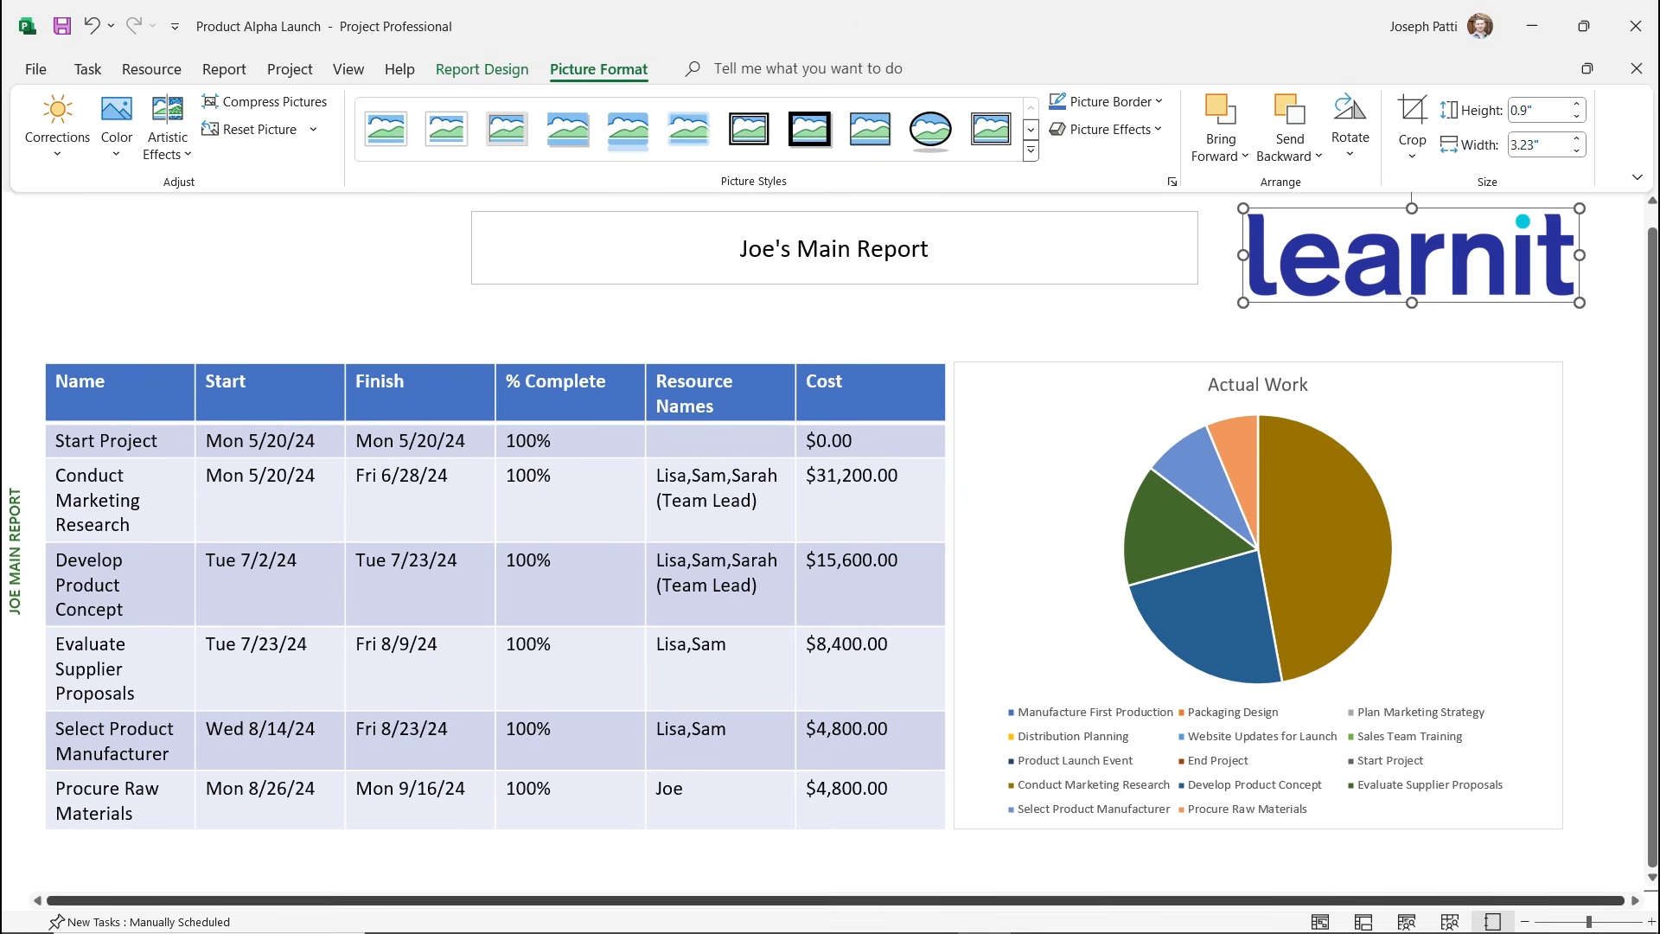
pyautogui.press('Escape')
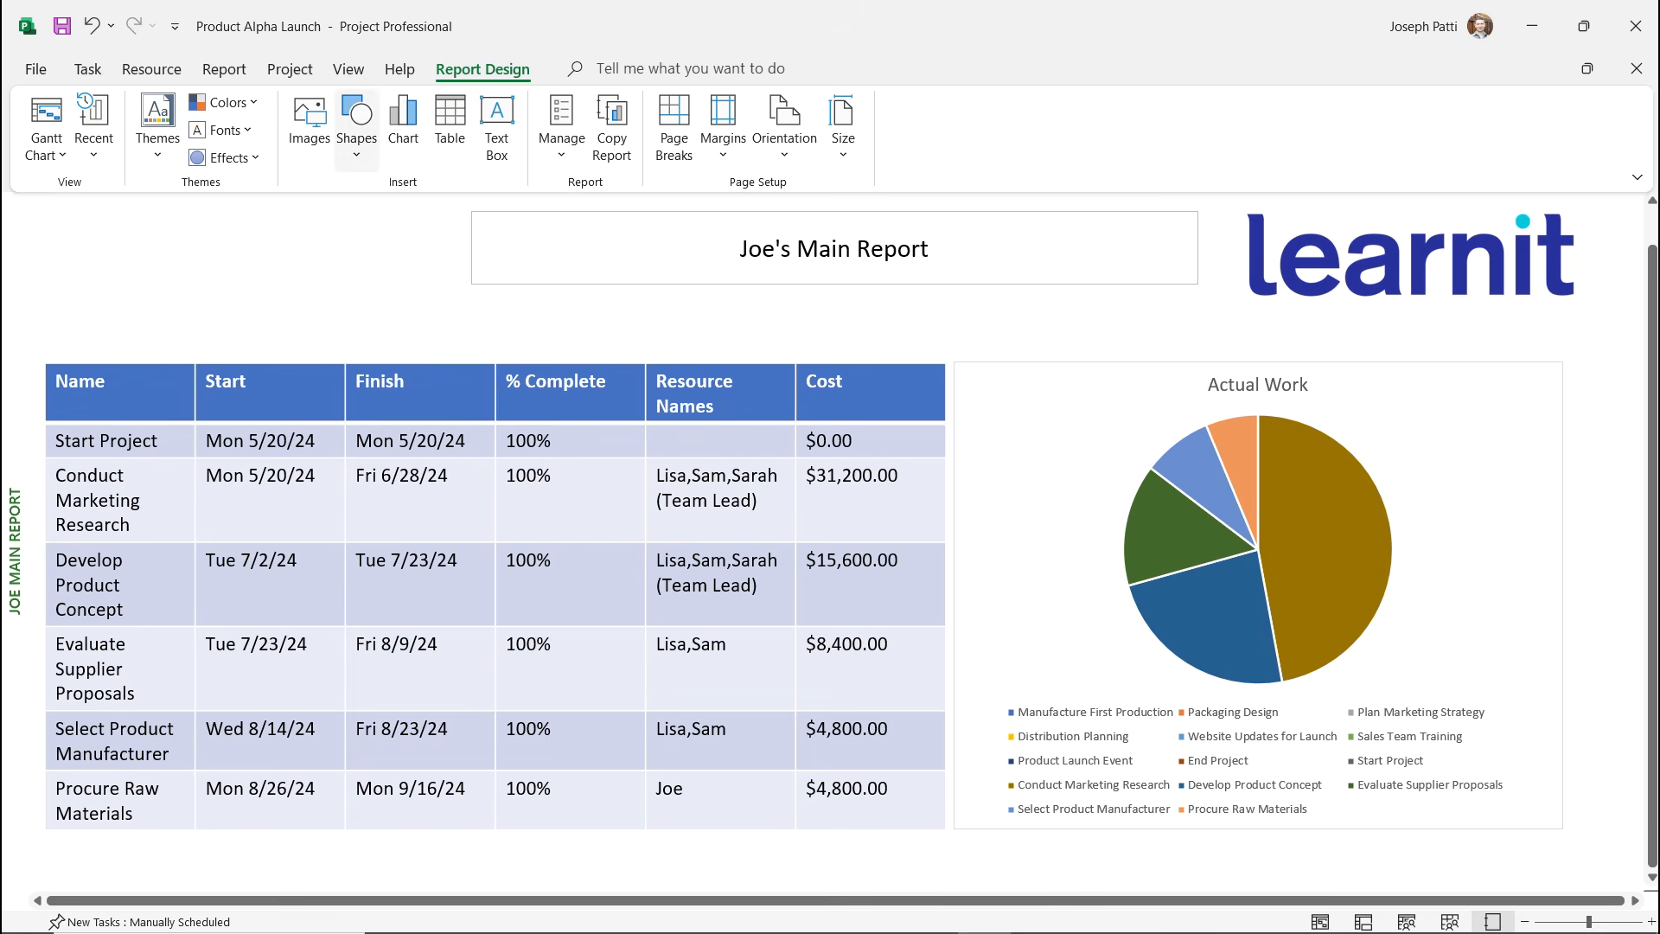
# Draw a five-point star about 1.66" high and 1.91" wide, and position it above the table before the title box.
pyautogui.click(357, 130)
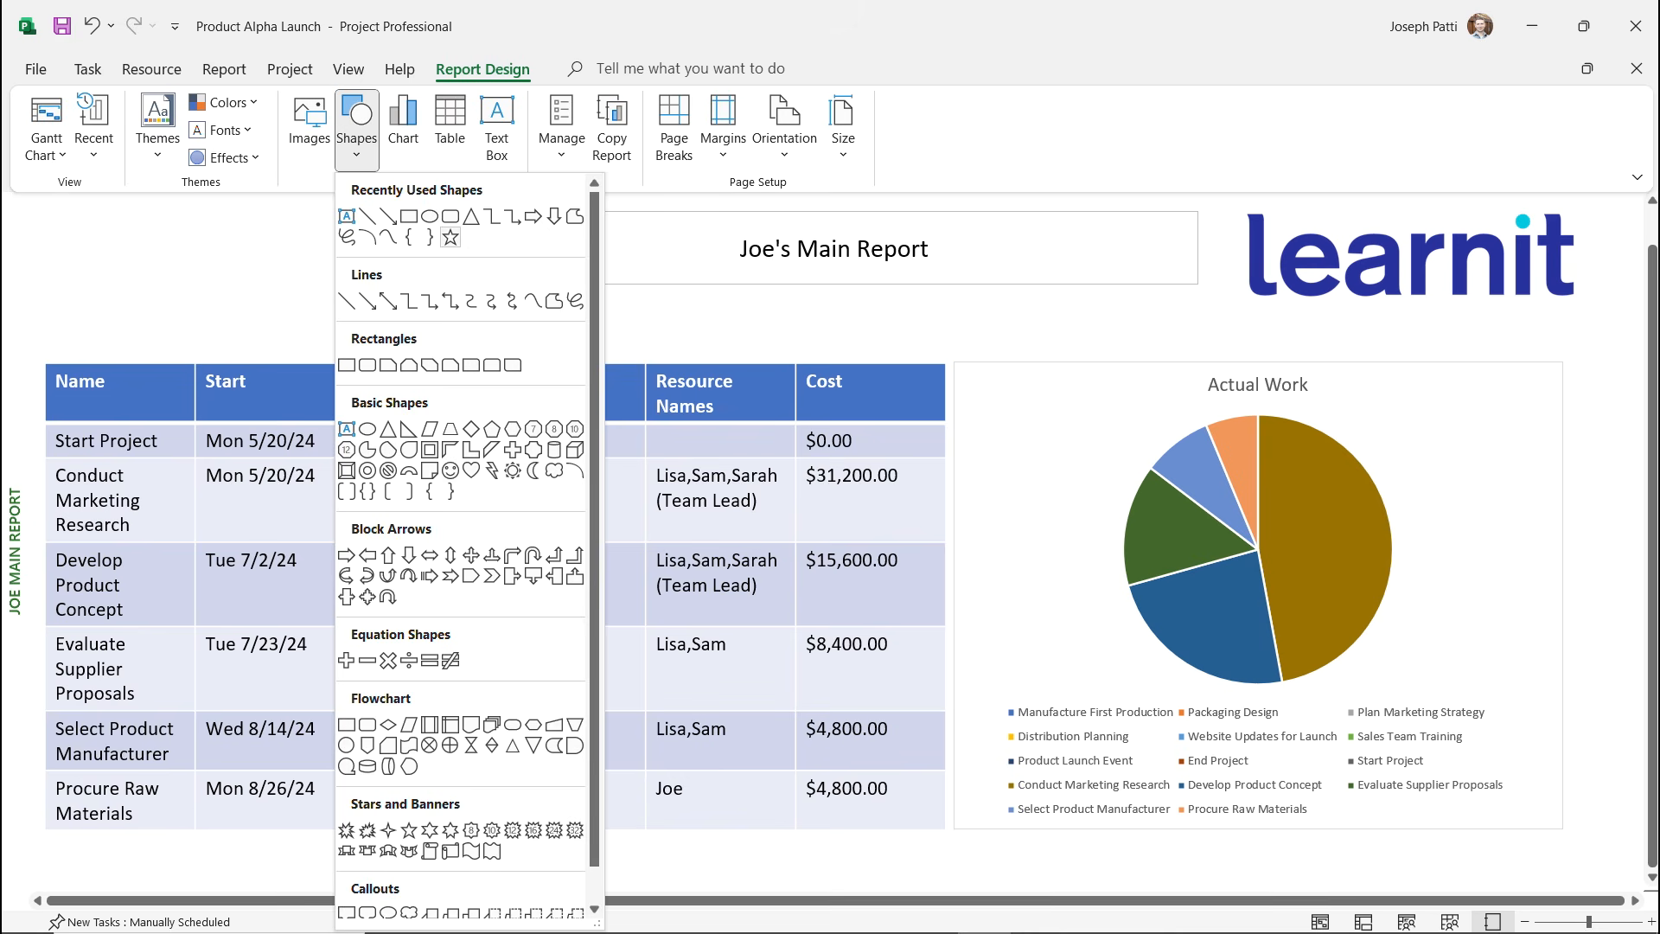
pyautogui.click(449, 237)
pyautogui.moveTo(150, 249); pyautogui.dragTo(353, 426)
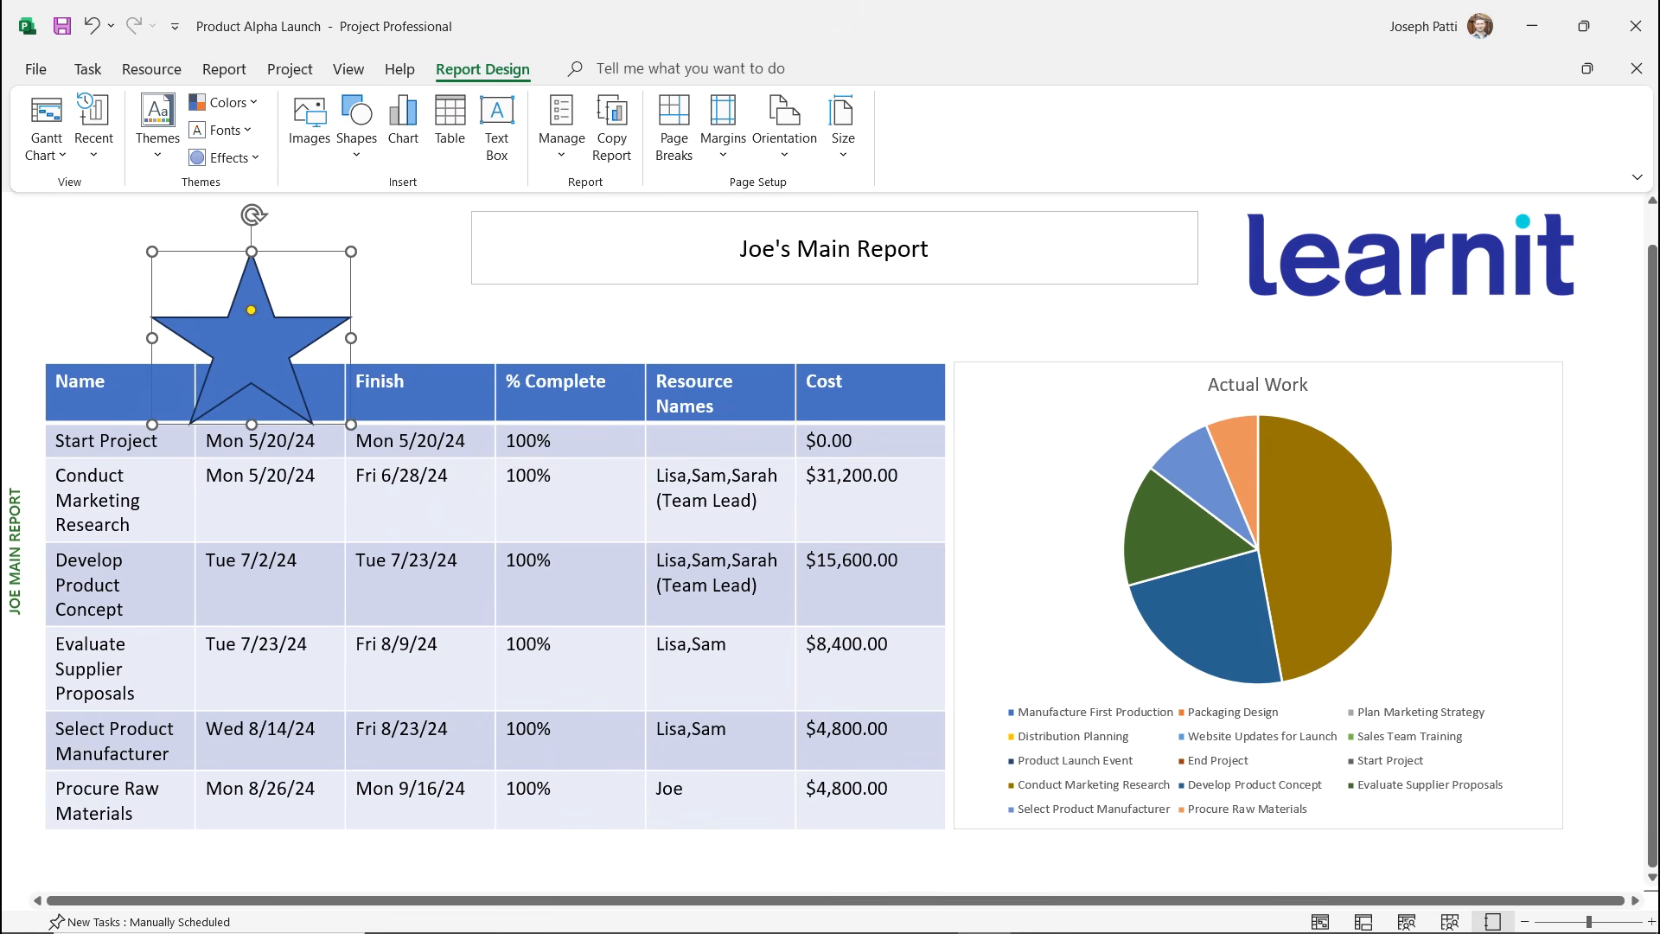
pyautogui.moveTo(252, 344); pyautogui.dragTo(288, 284)
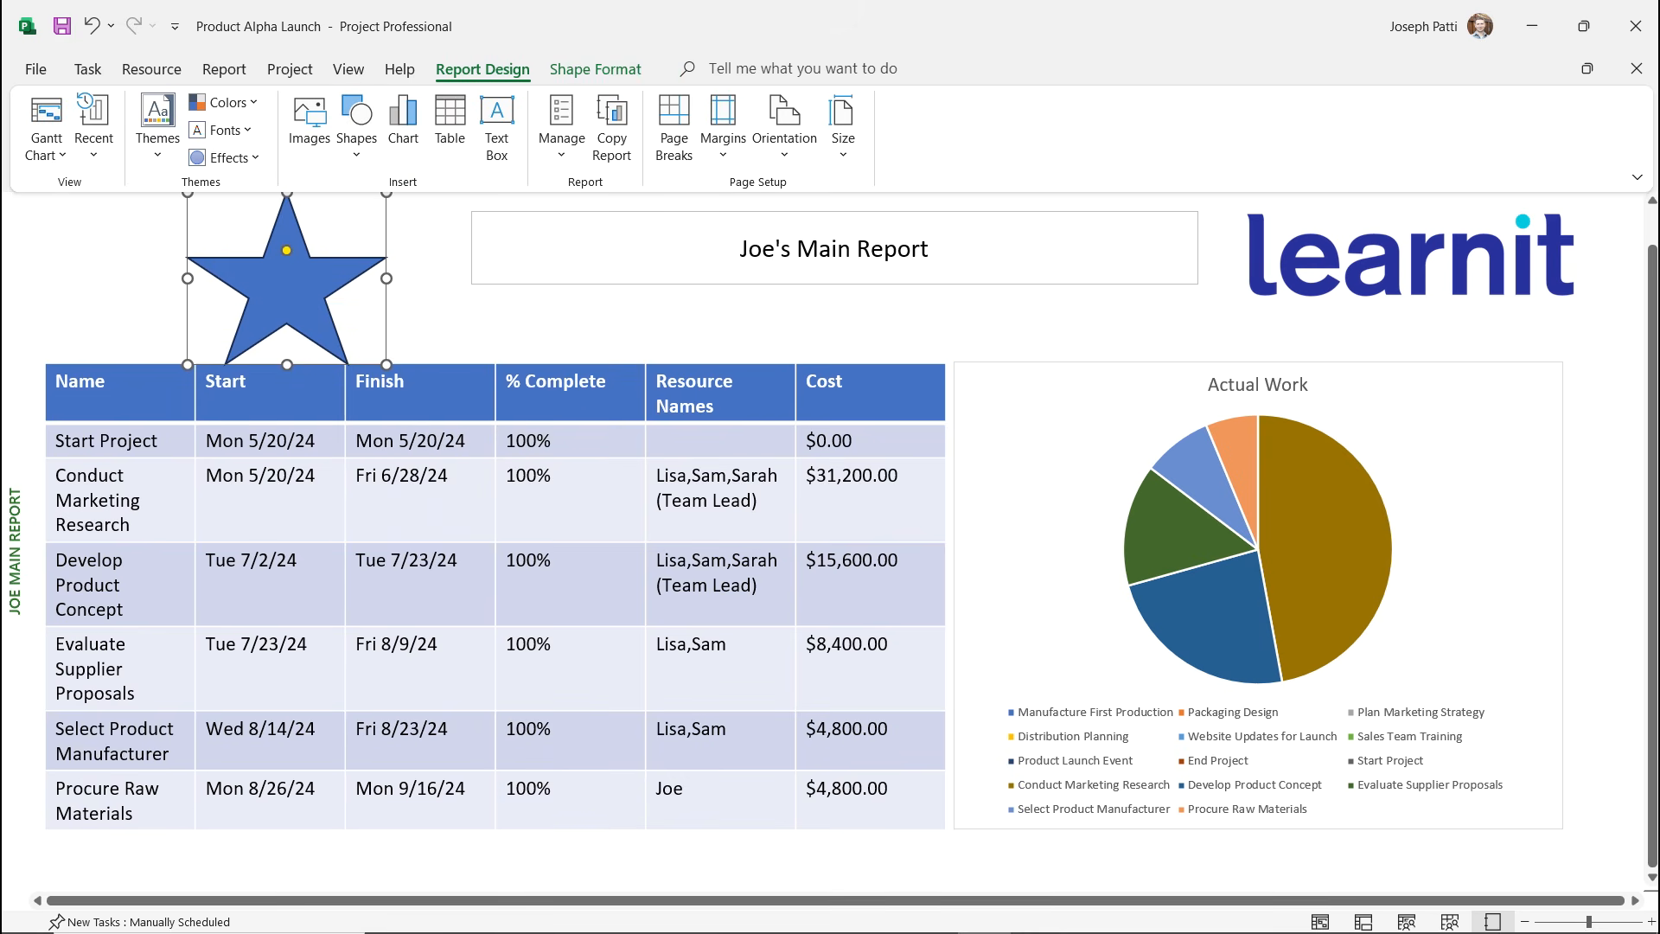
pyautogui.click(378, 382)
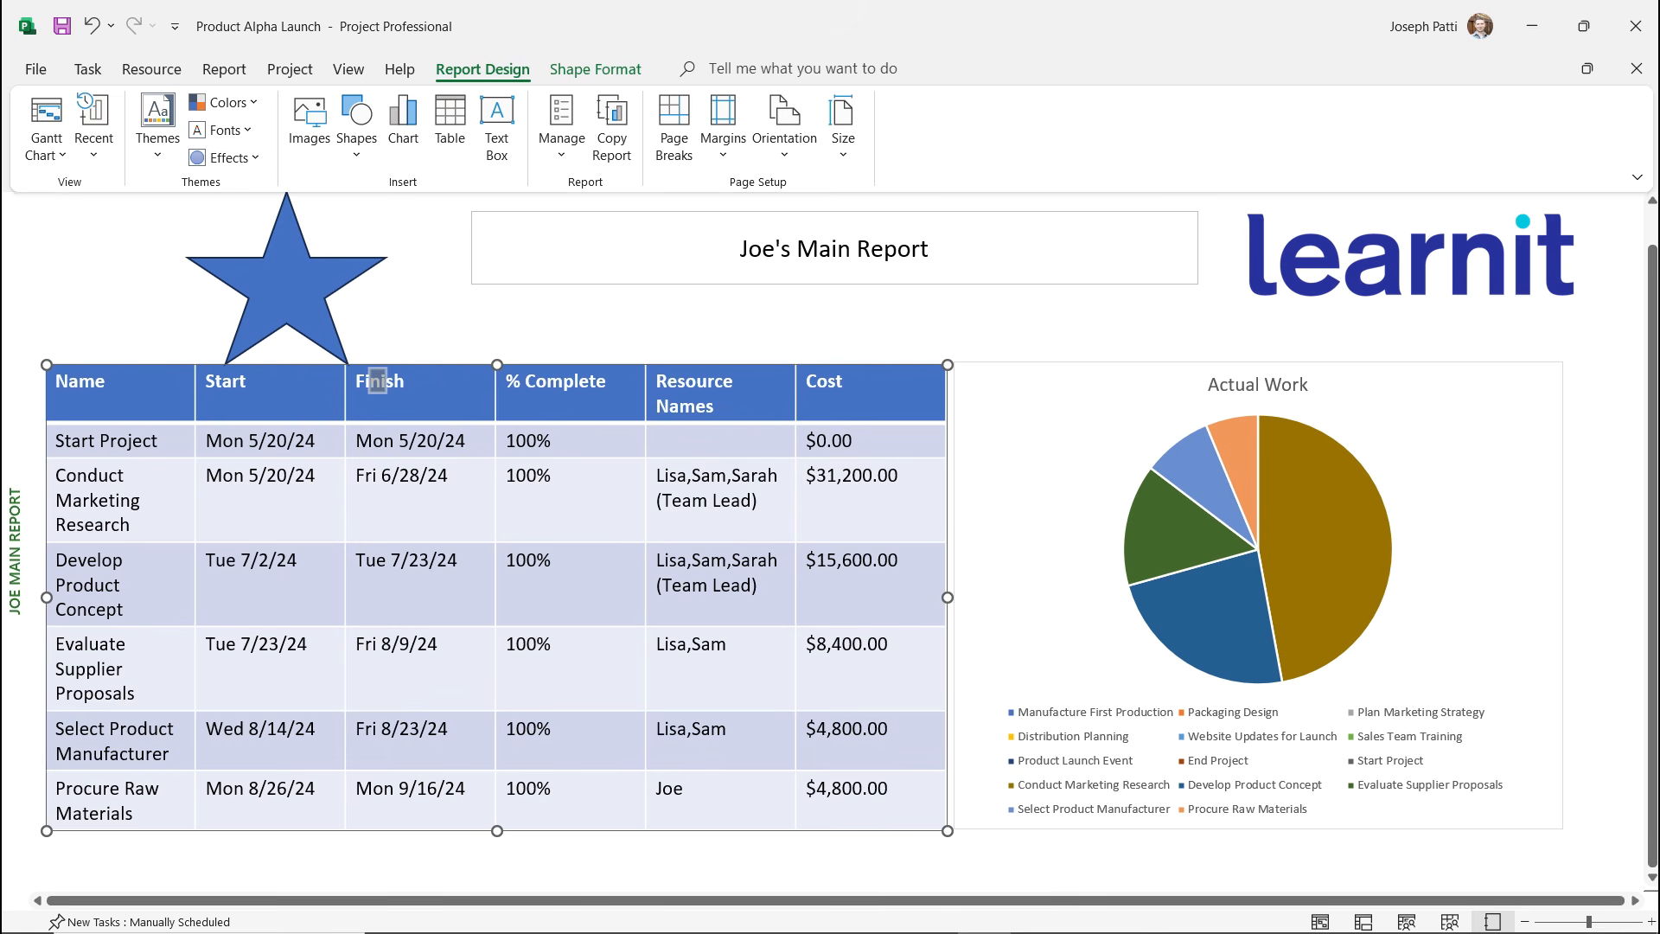
pyautogui.click(287, 289)
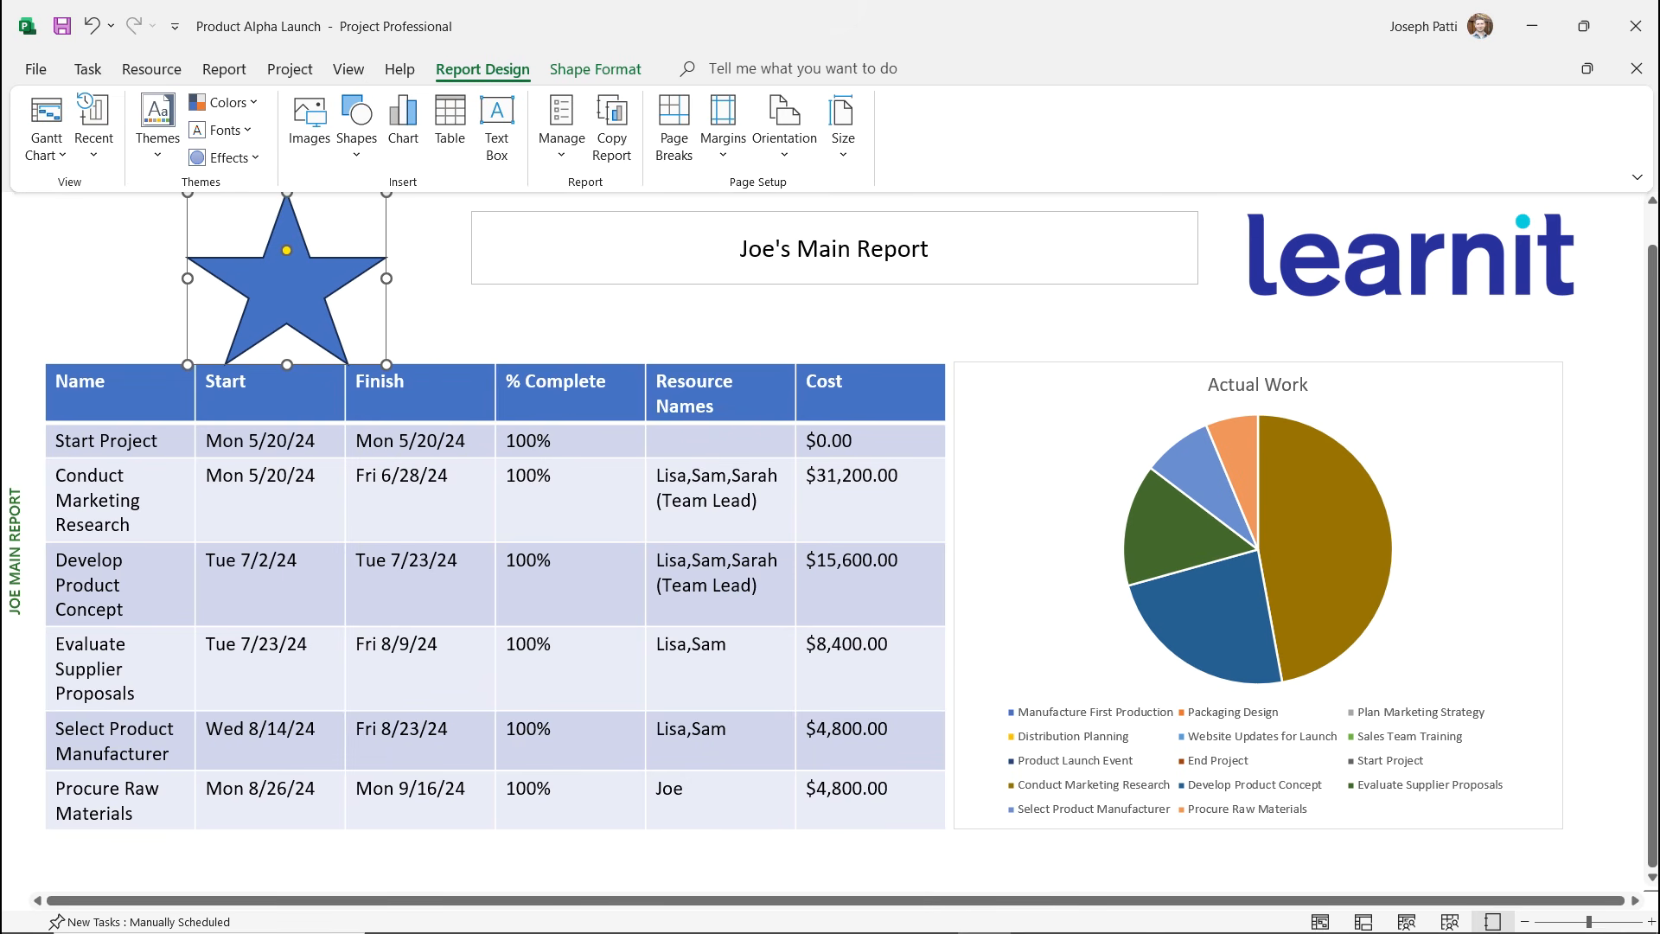
pyautogui.moveTo(286, 290)
pyautogui.mouseDown()
pyautogui.moveTo(359, 372)
pyautogui.moveTo(358, 290)
pyautogui.moveTo(287, 296)
pyautogui.mouseUp()
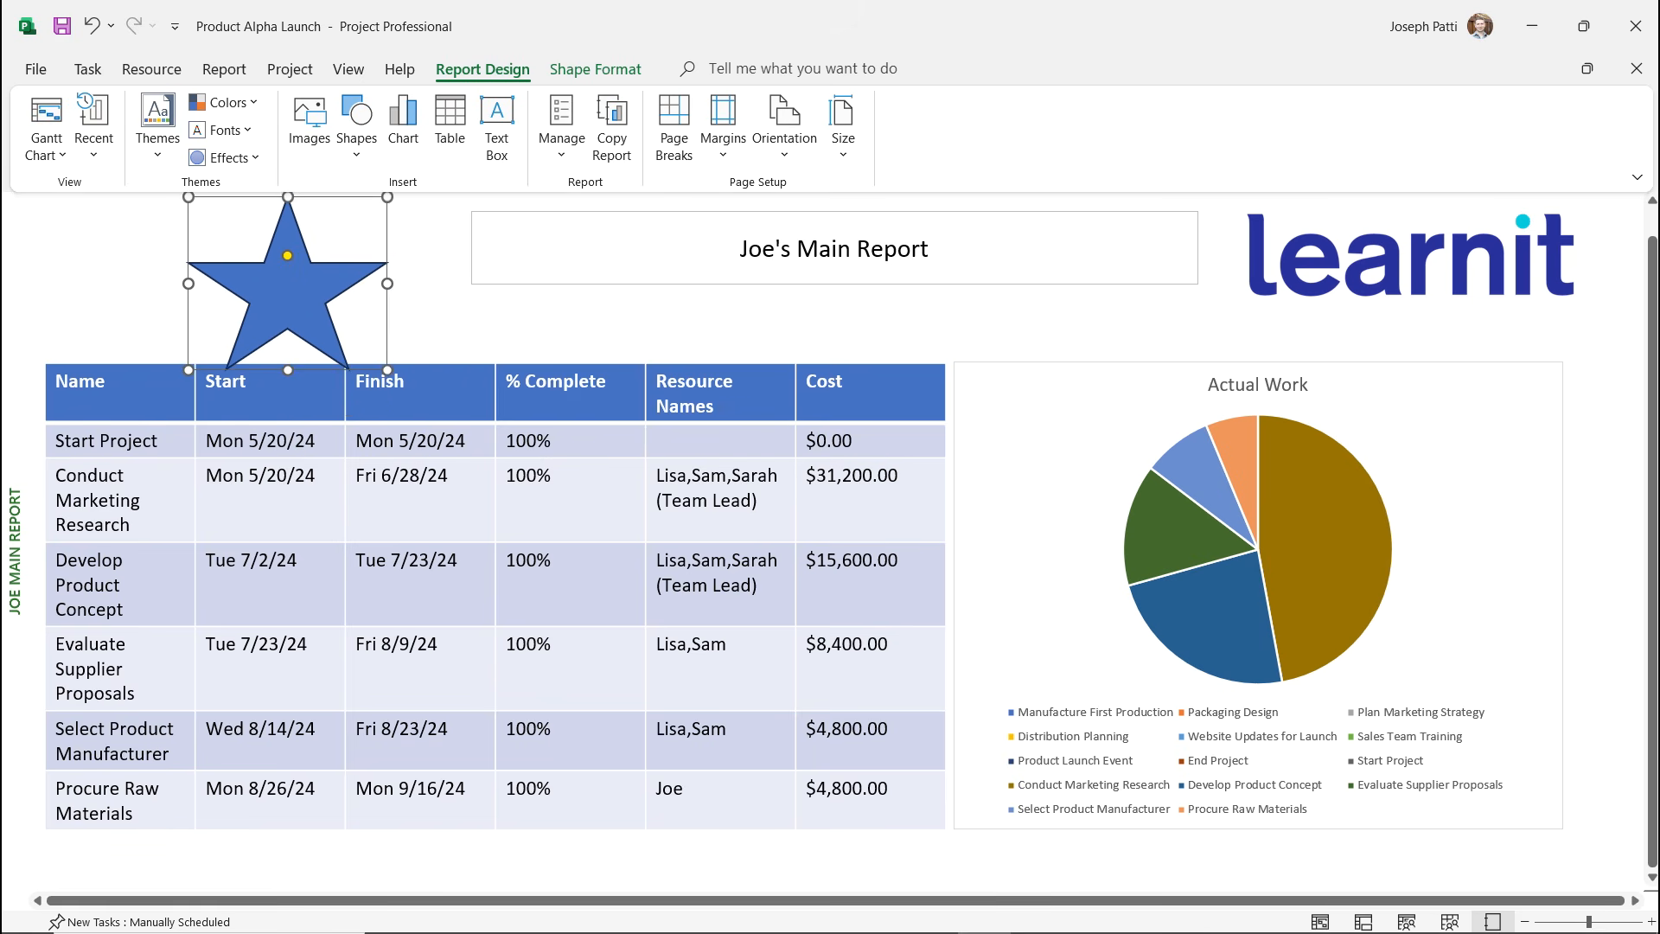
# Shift the star slightly toward the page's left edge and fill it with standard yellow.
pyautogui.rightClick(388, 278)
pyautogui.press('Escape')
pyautogui.press('Escape')
pyautogui.click(287, 294)
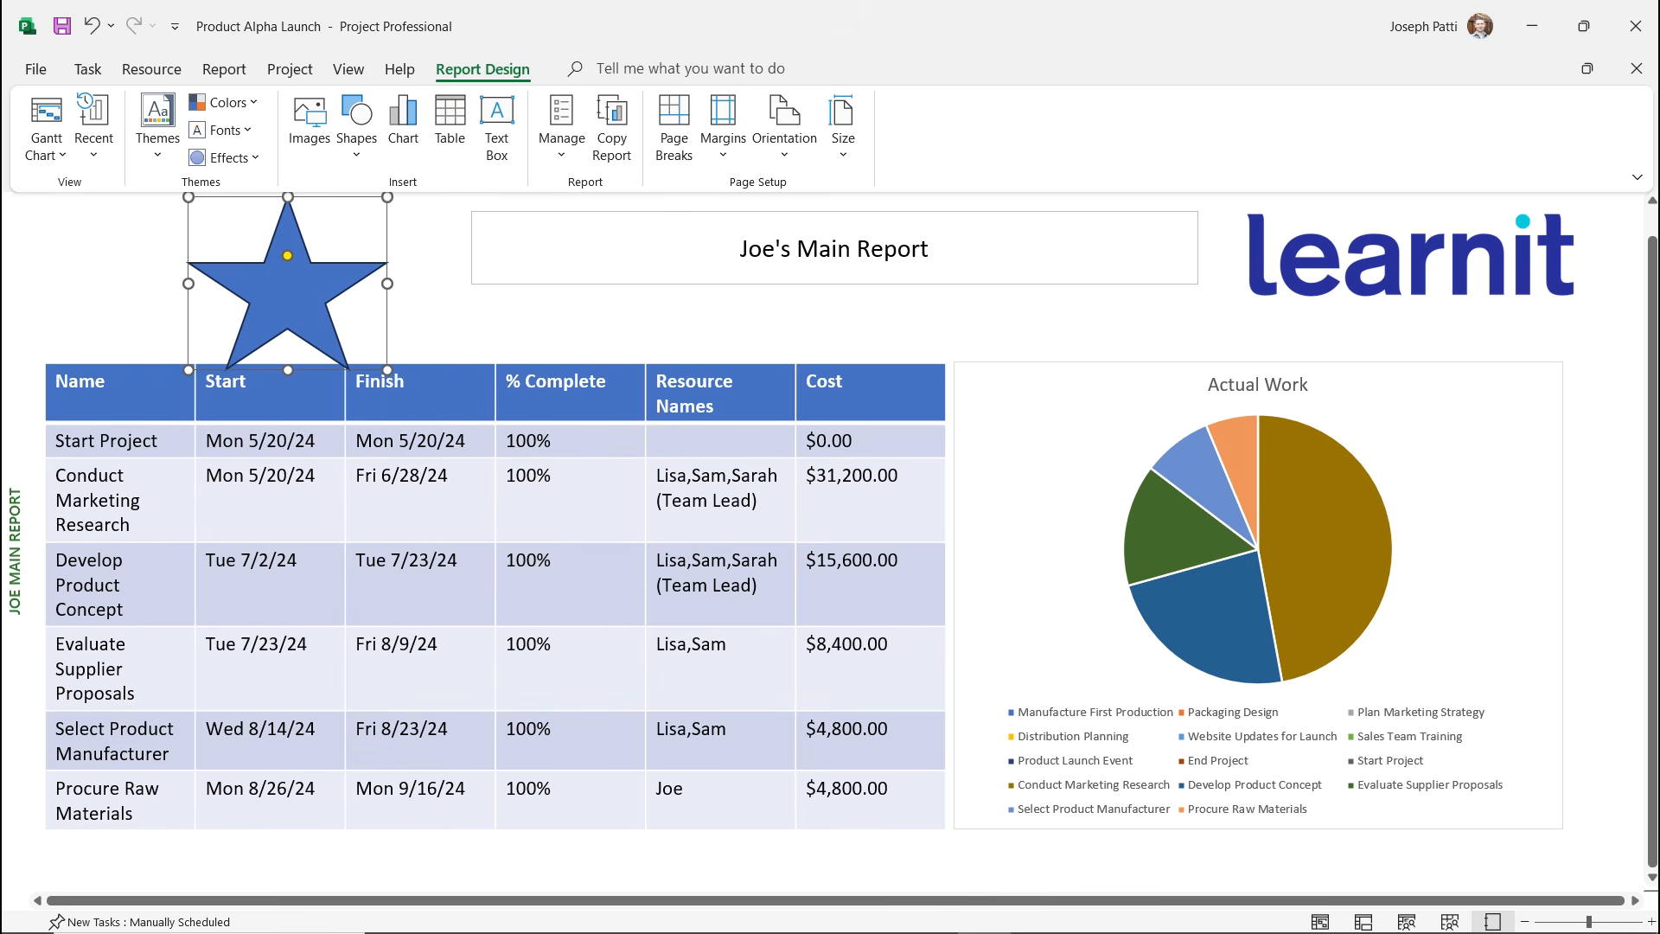
pyautogui.moveTo(287, 294); pyautogui.dragTo(277, 293)
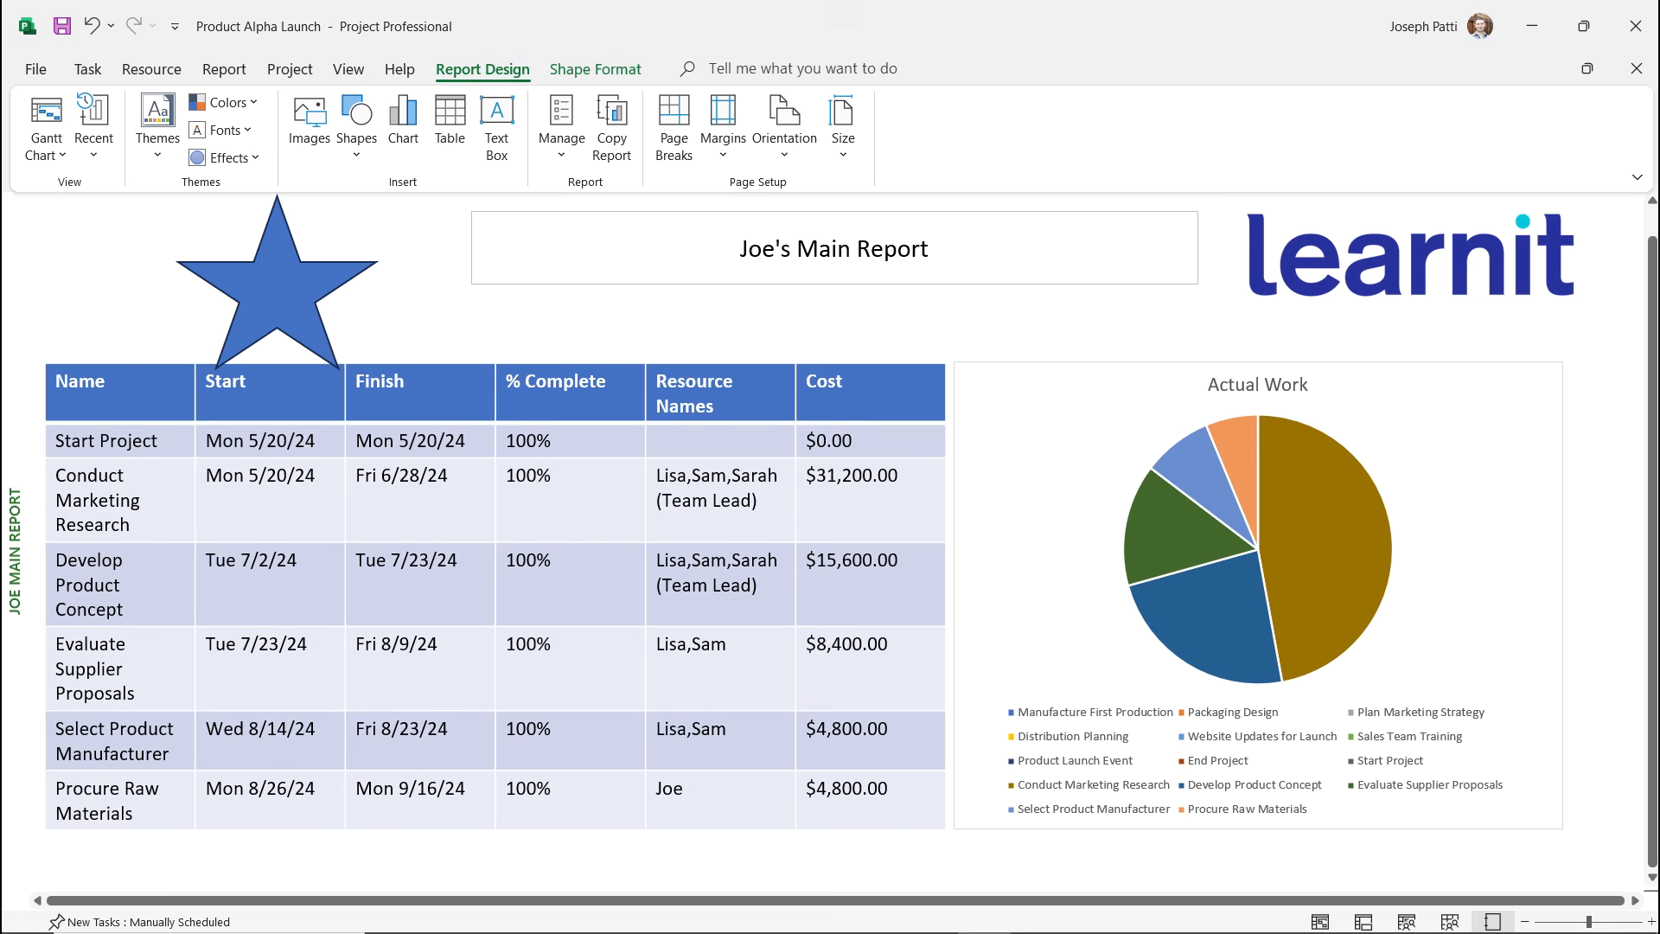
pyautogui.rightClick(303, 238)
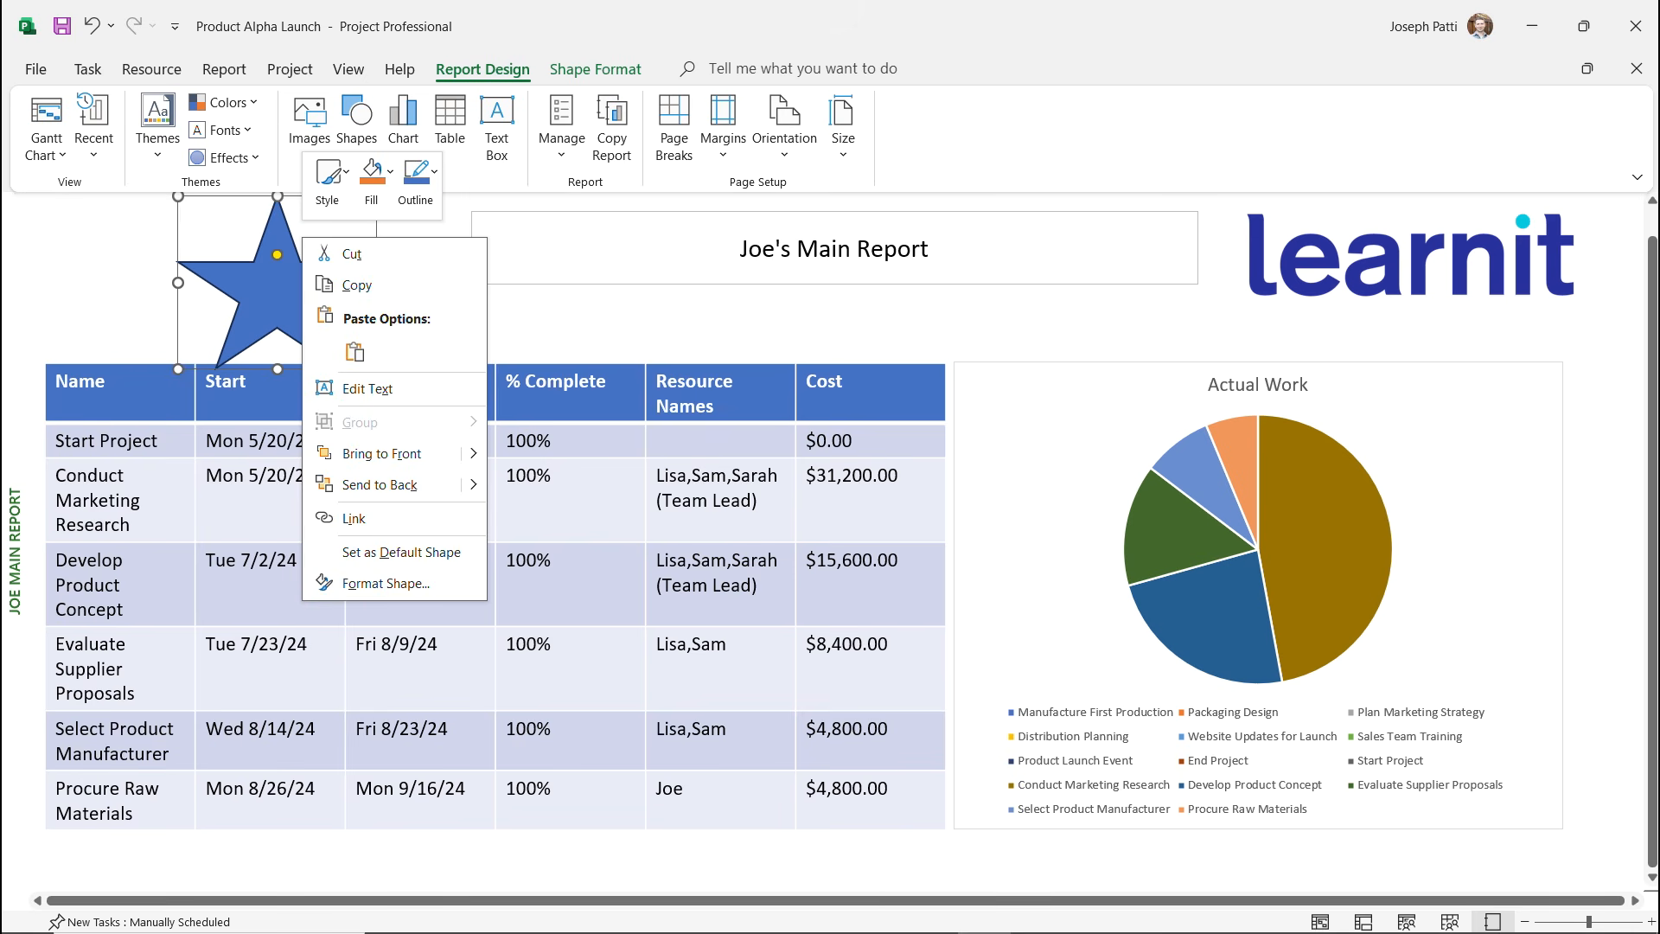
pyautogui.click(372, 183)
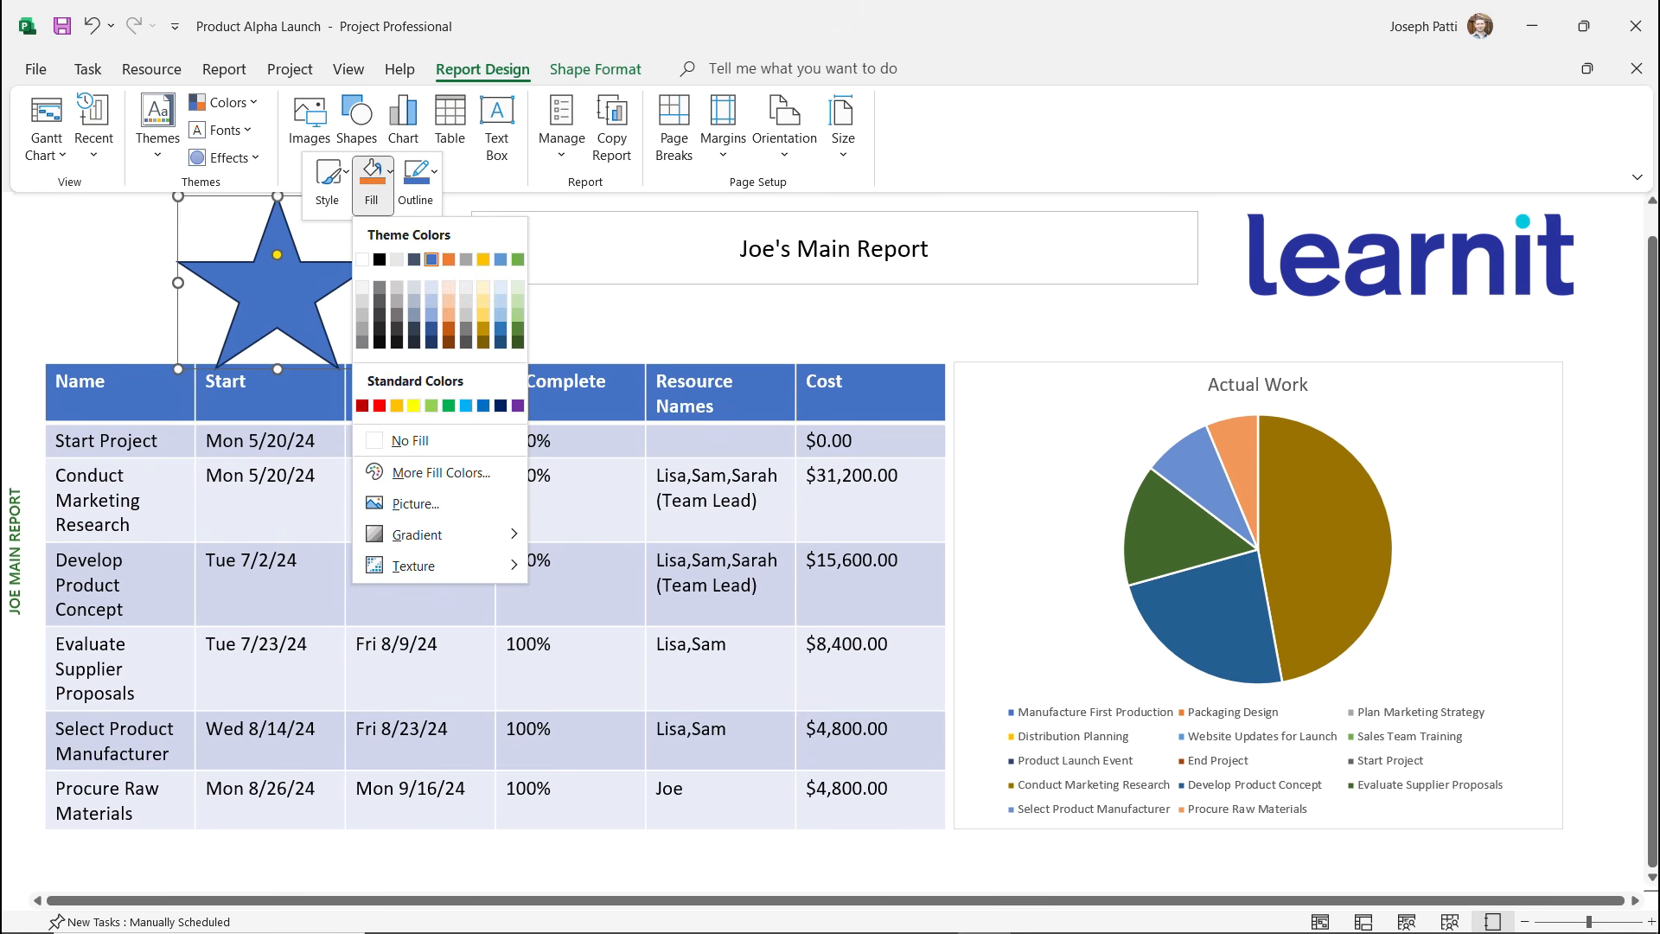
pyautogui.click(414, 405)
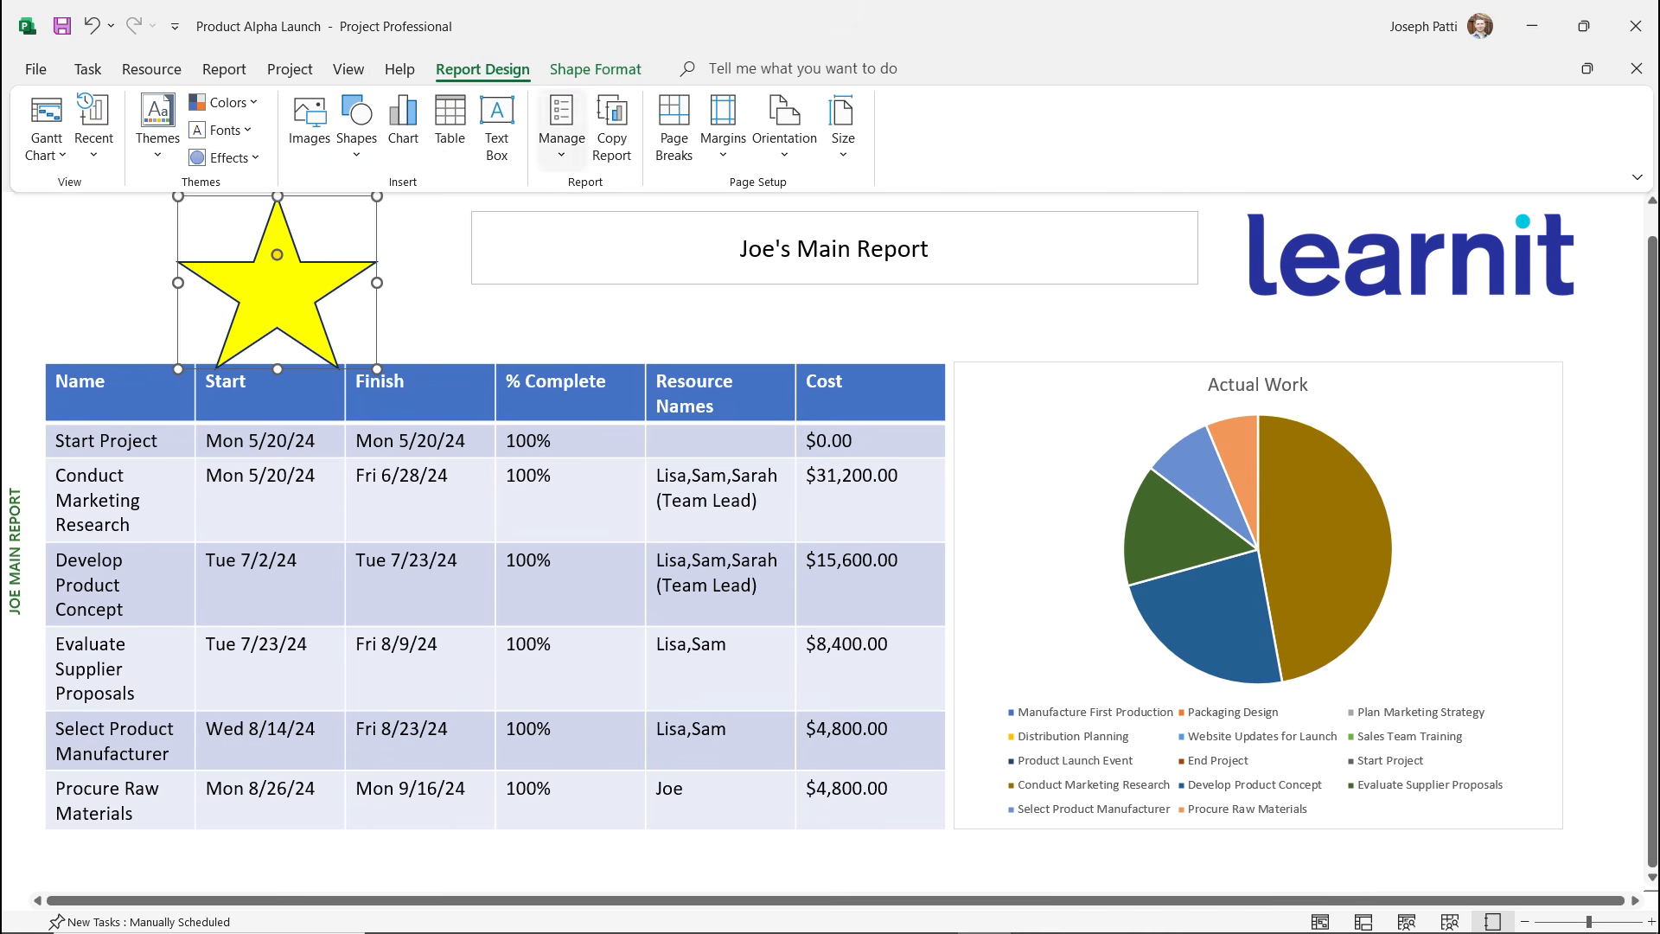
# Set the star's height to 1.4" and width to 1.5", and move it closer to the title box, clear of the table.
pyautogui.click(595, 69)
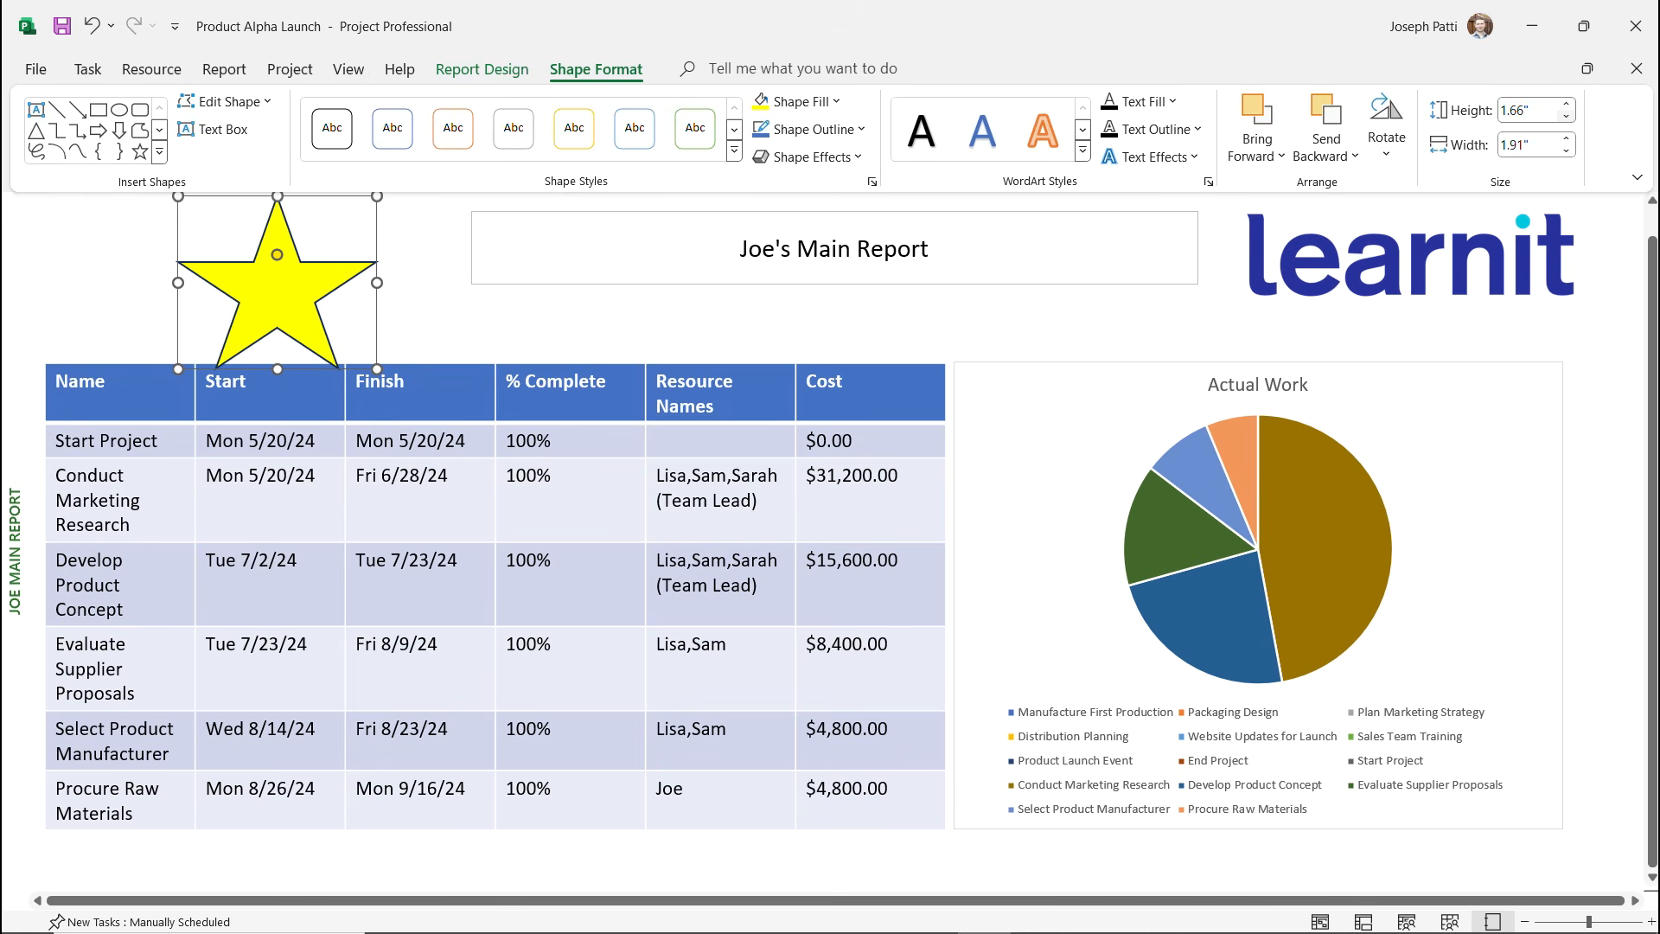
pyautogui.click(1565, 116)
pyautogui.click(1565, 116)
pyautogui.click(1565, 116)
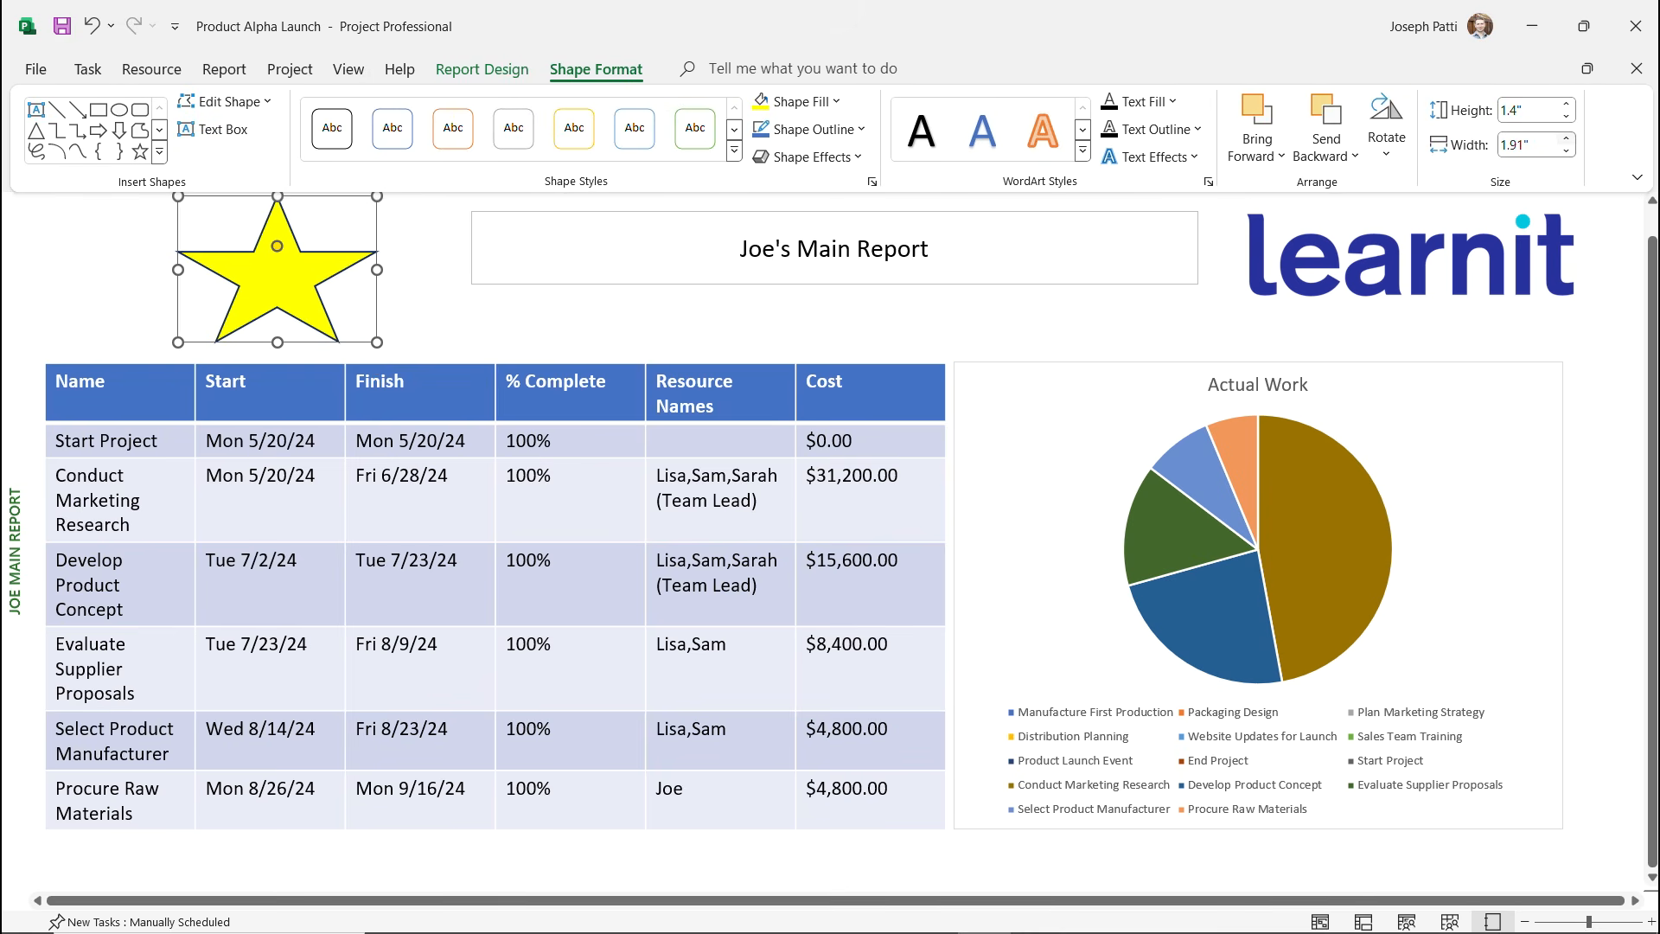
pyautogui.click(1565, 150)
pyautogui.click(1565, 150)
pyautogui.click(1566, 150)
pyautogui.click(1565, 150)
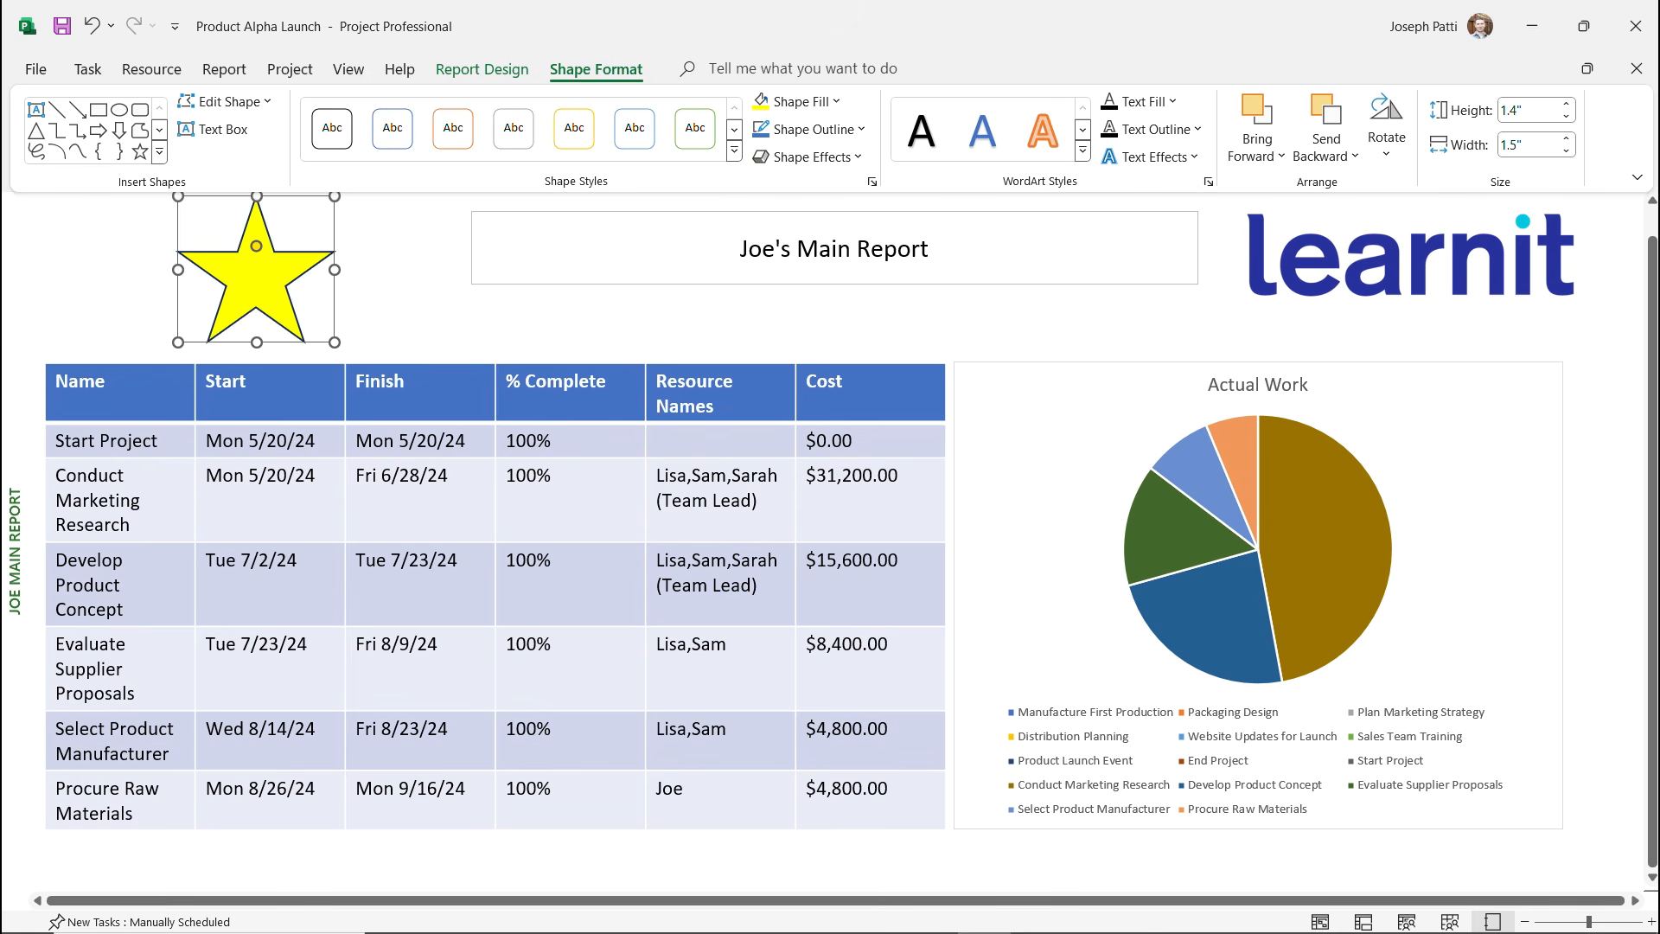
pyautogui.moveTo(256, 269); pyautogui.dragTo(346, 264)
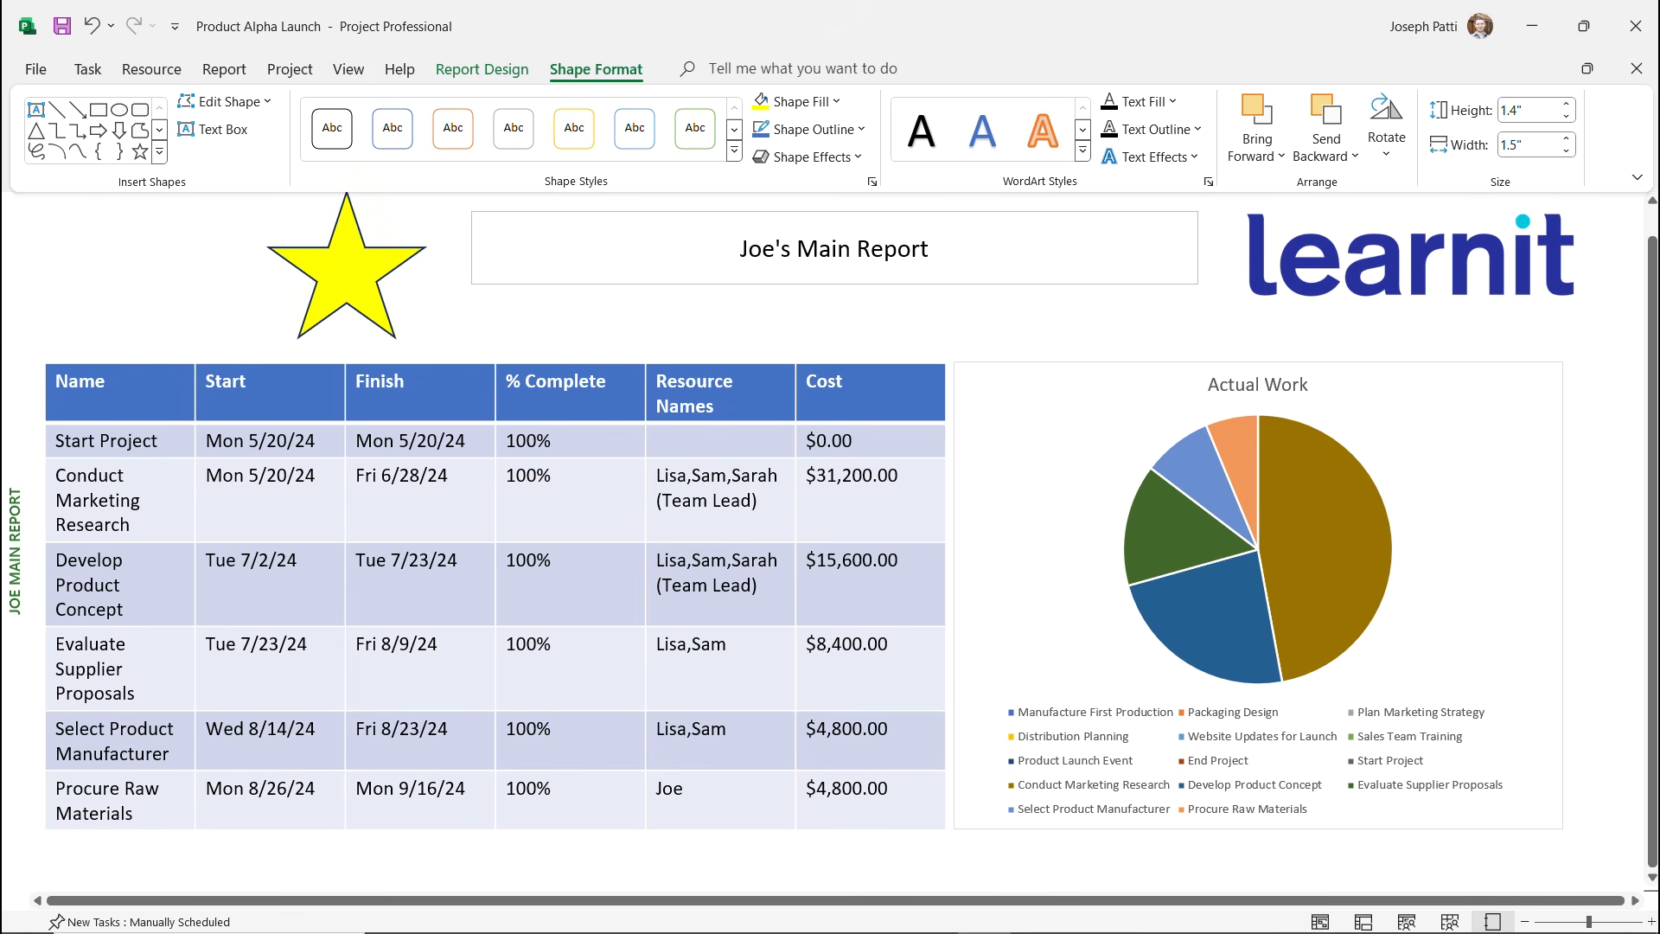
pyautogui.press('Left')
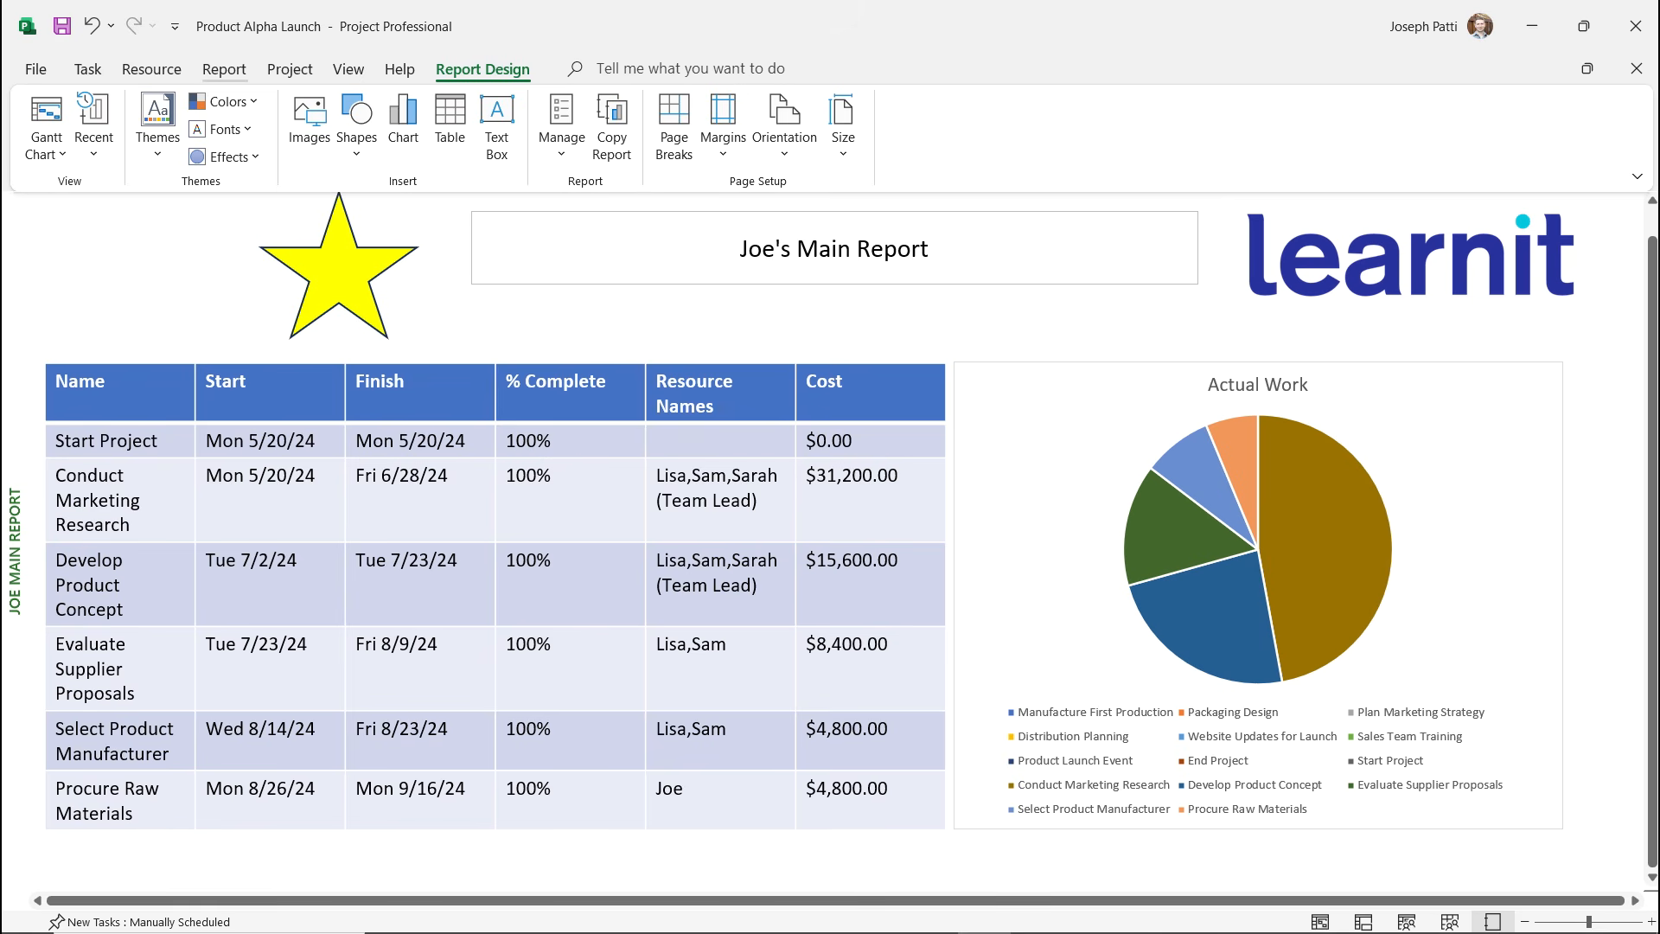
# Open the newly built main report from the project's custom reports.
pyautogui.click(224, 70)
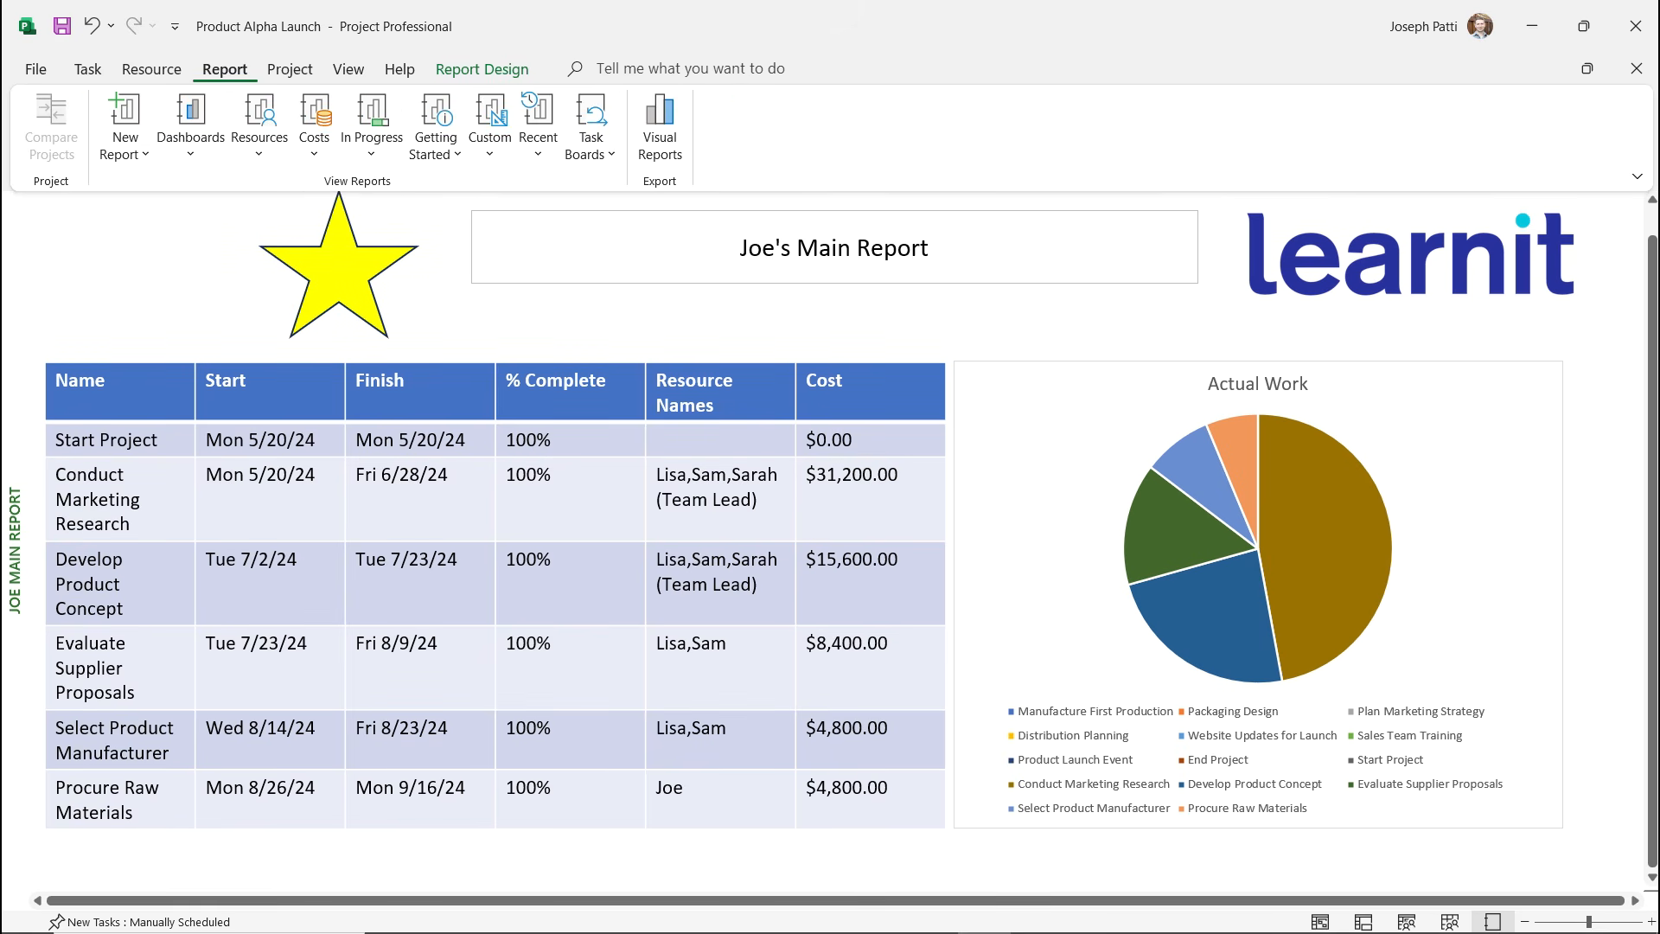
pyautogui.click(490, 142)
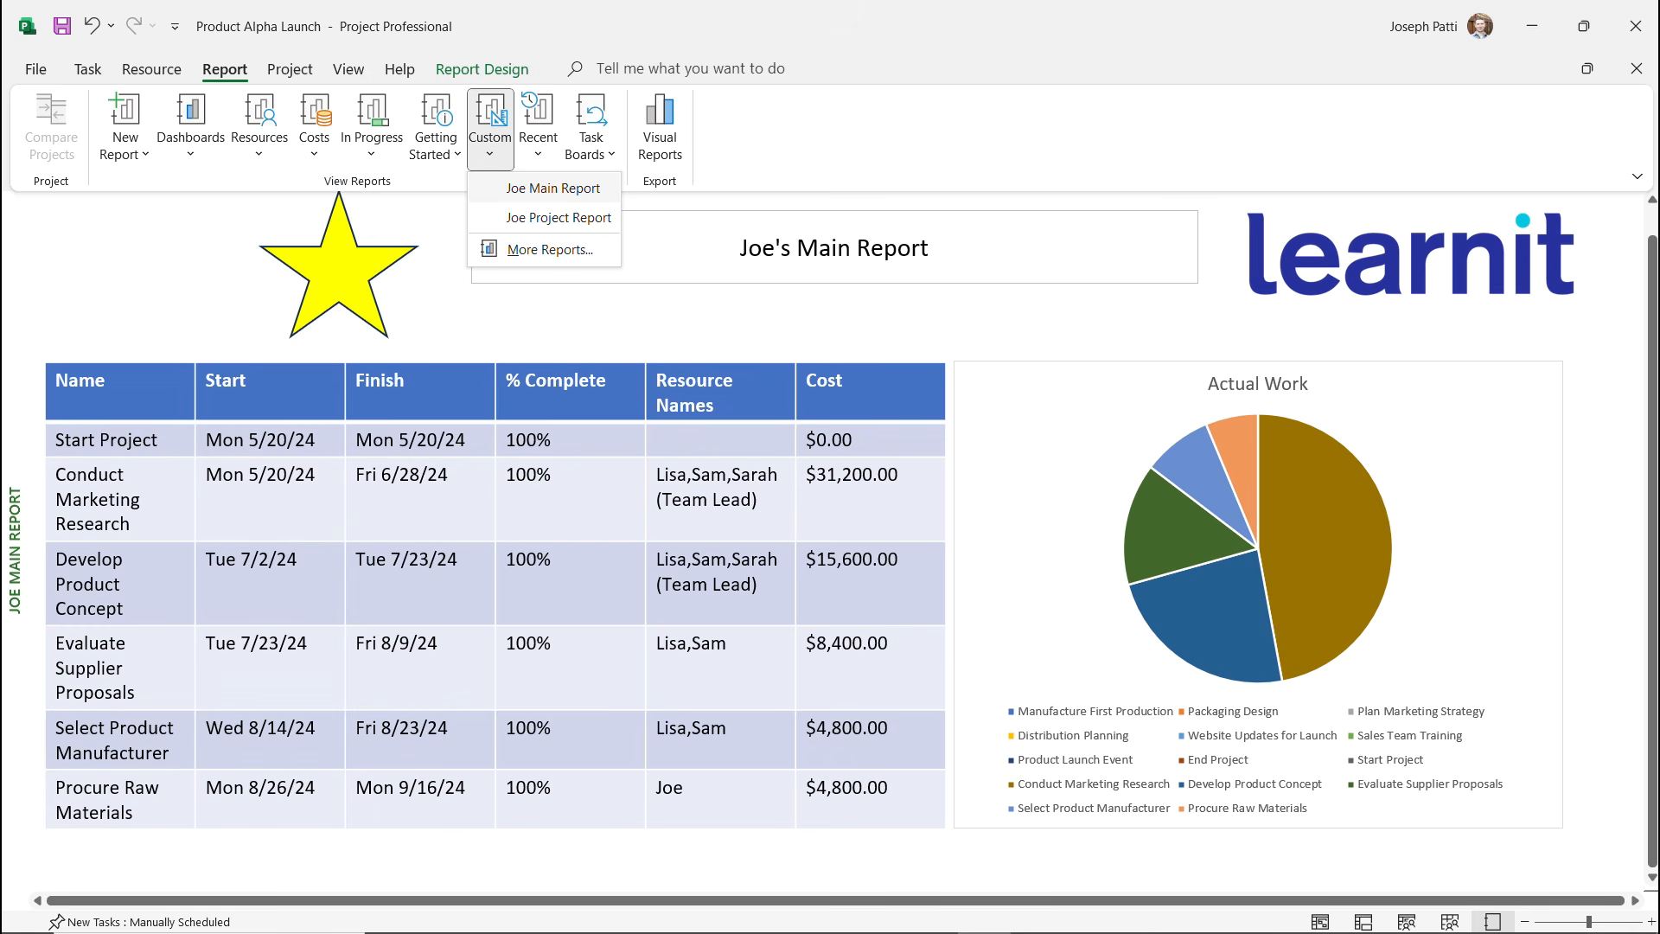
pyautogui.click(553, 188)
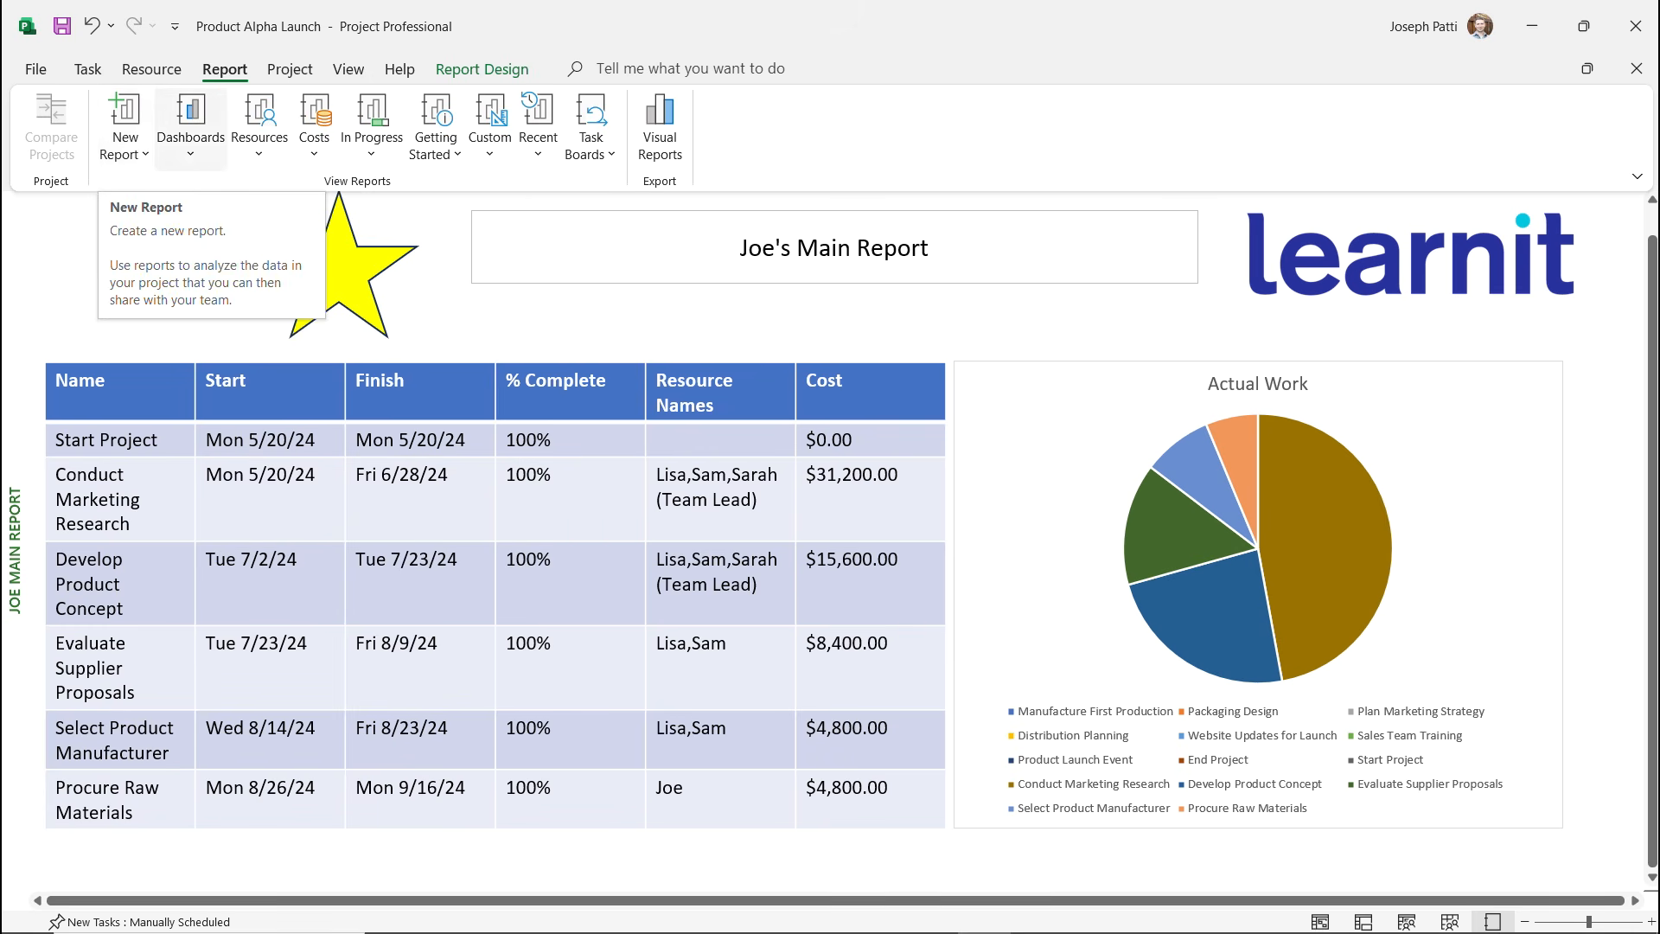
# Check the available new report layouts, and open the custom project report for comparison.
pyautogui.click(490, 129)
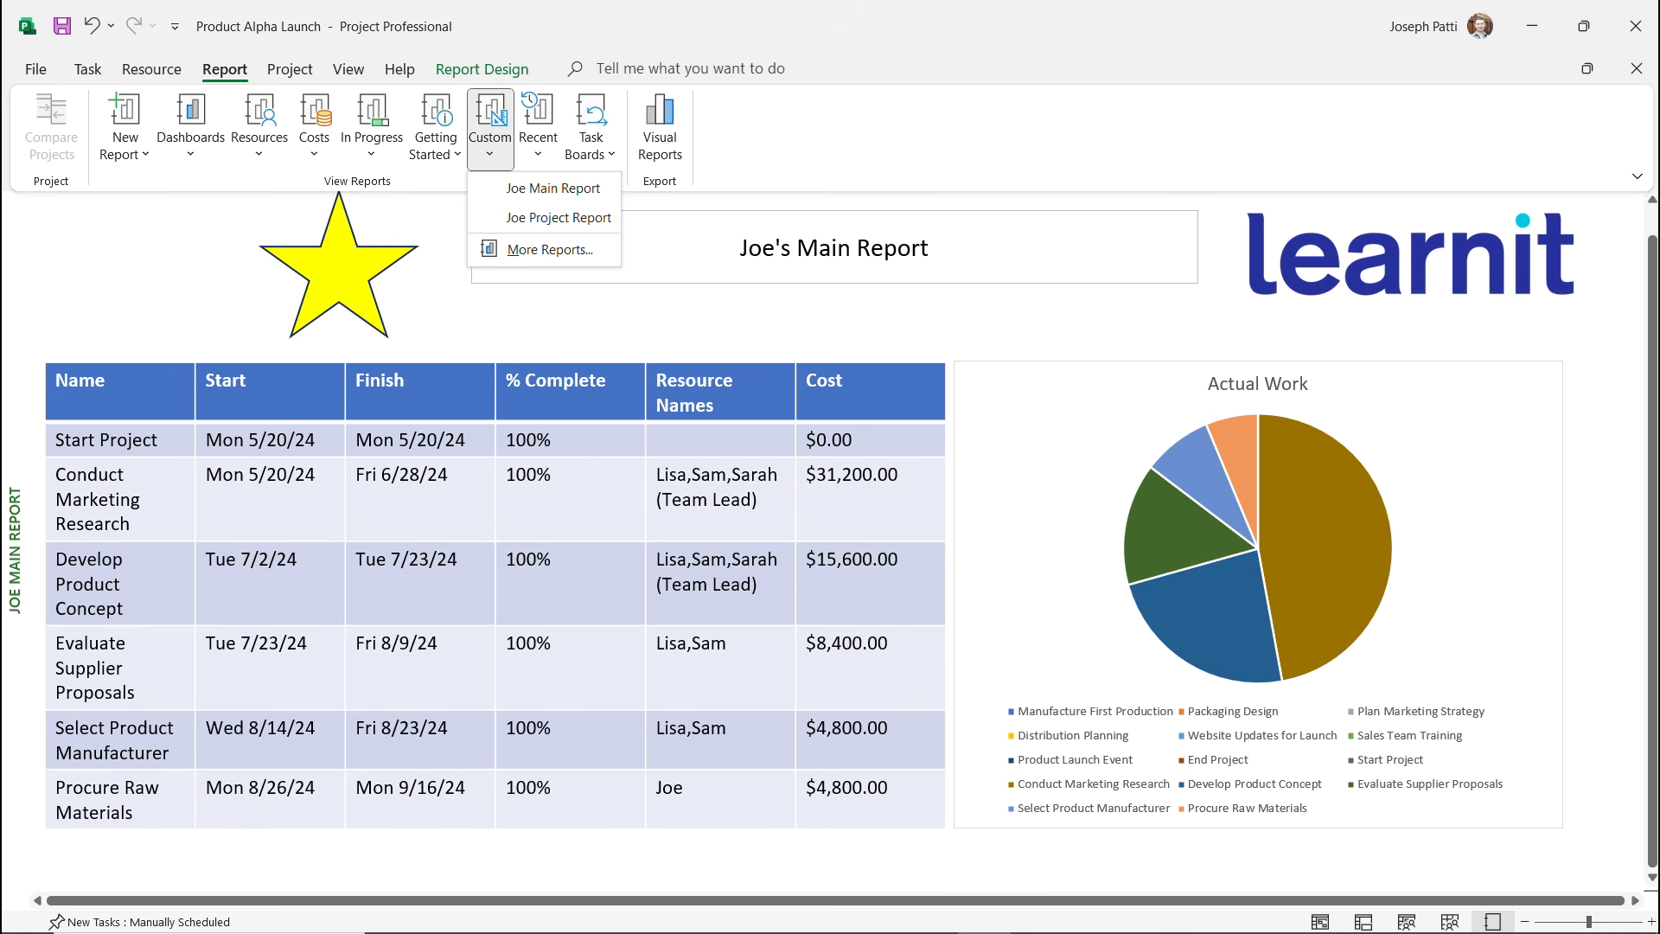
pyautogui.click(125, 129)
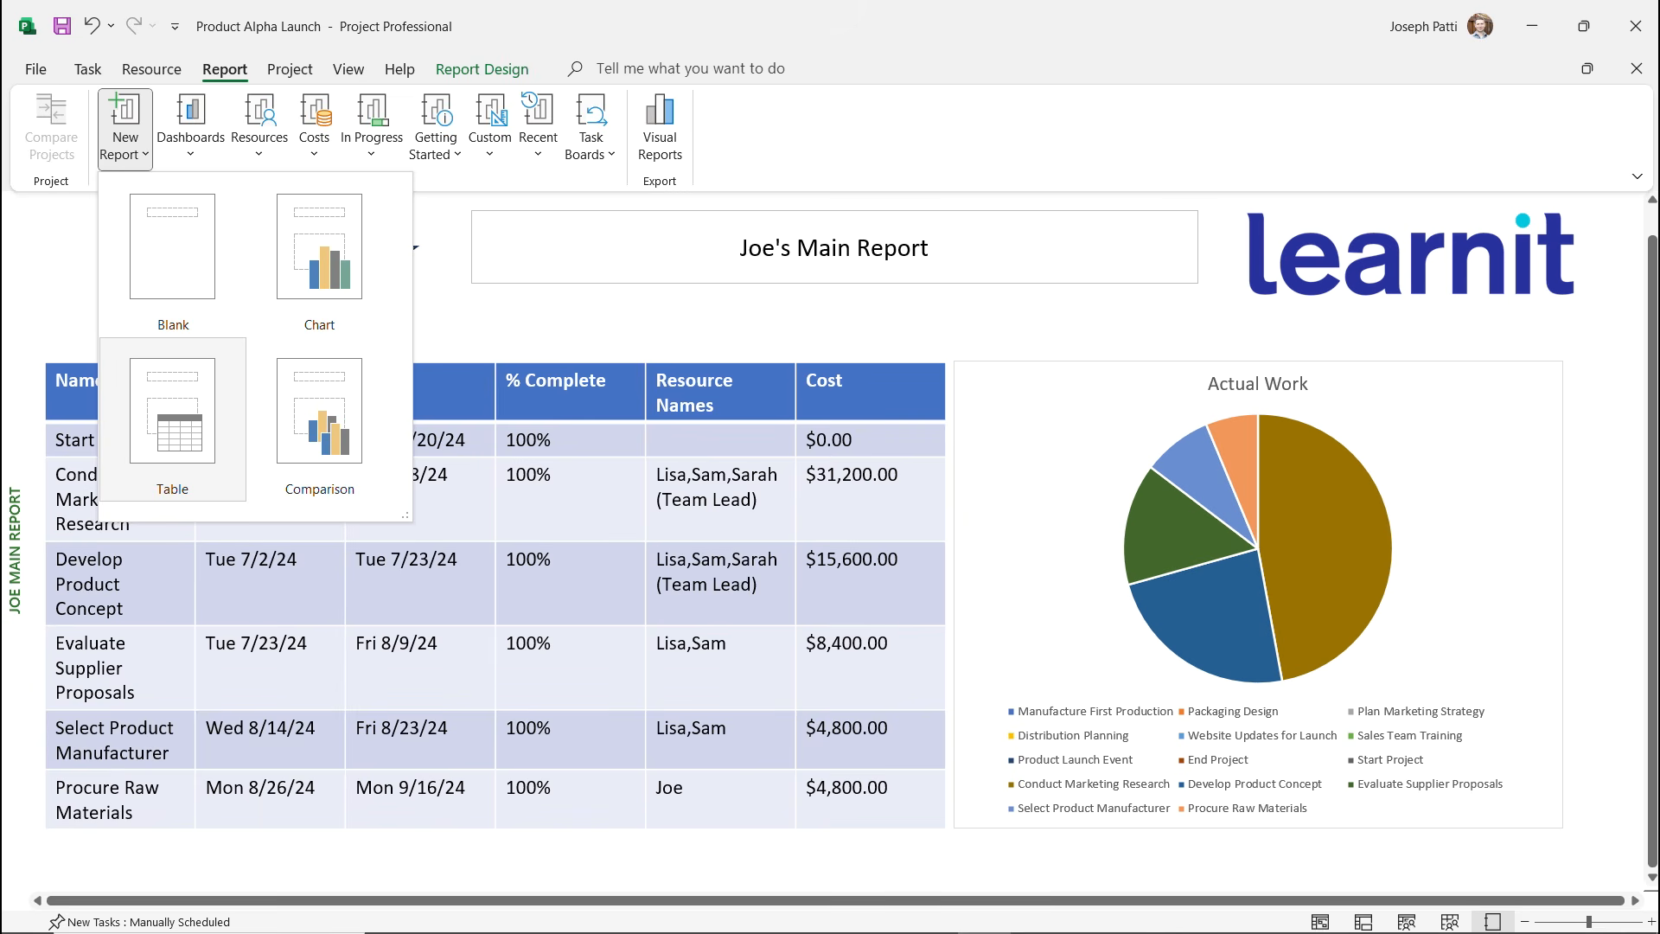
pyautogui.click(490, 130)
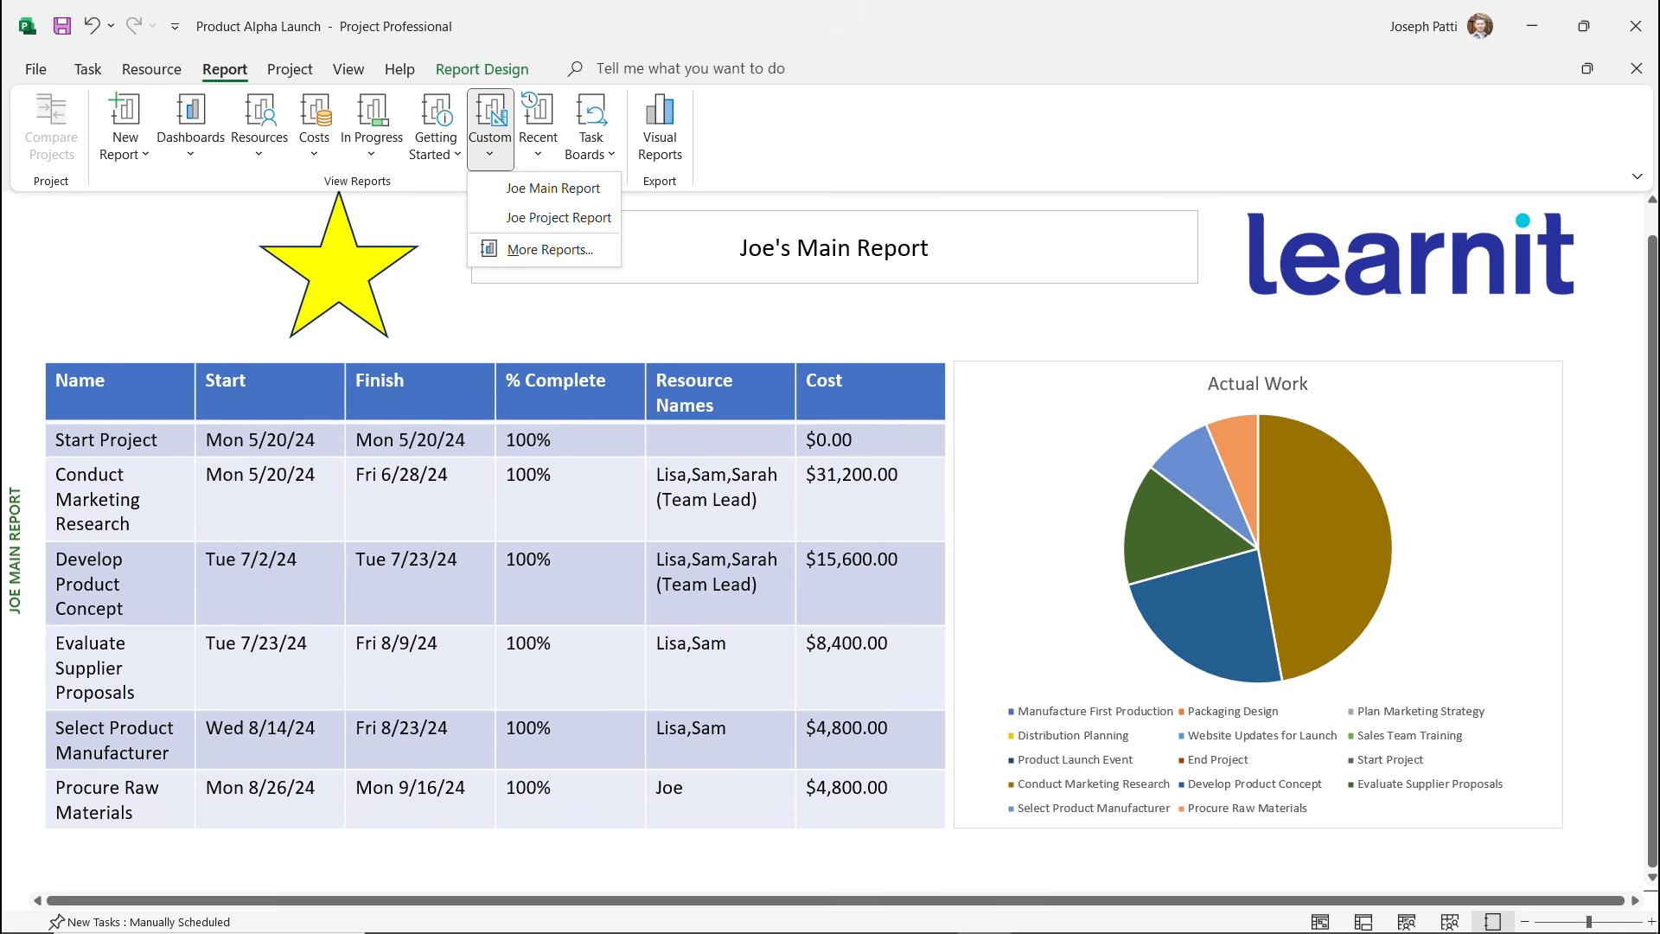
pyautogui.click(558, 217)
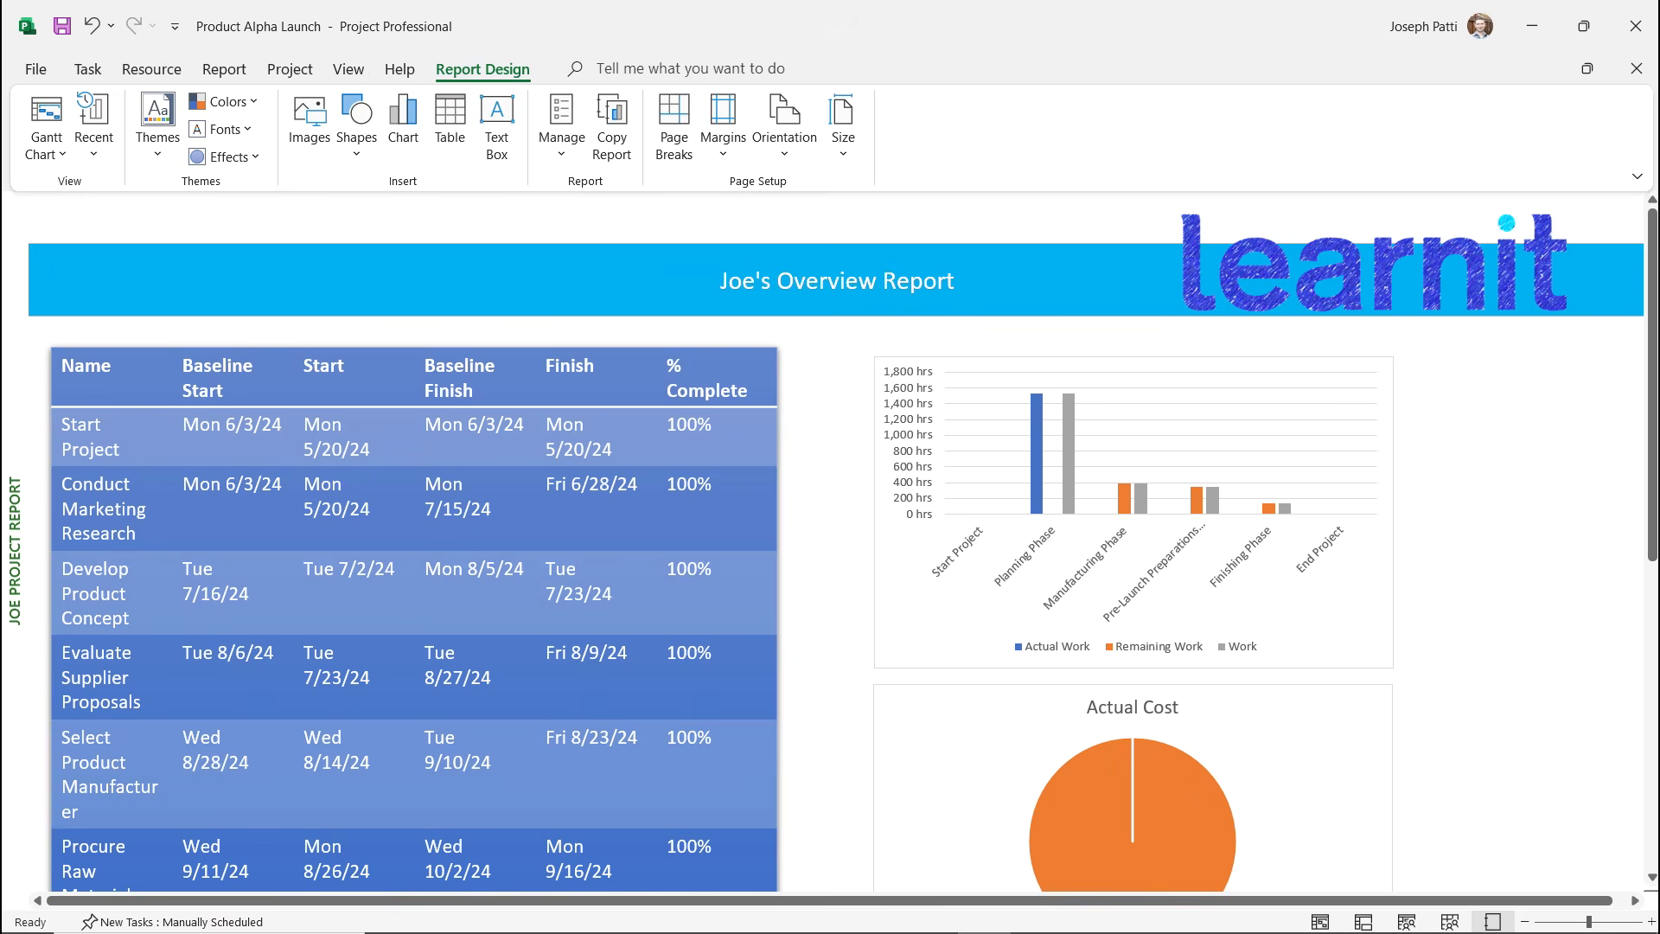
# Look over the custom project report's table and charts, and reopen the custom main report.
pyautogui.scroll(-2, 843, 542)
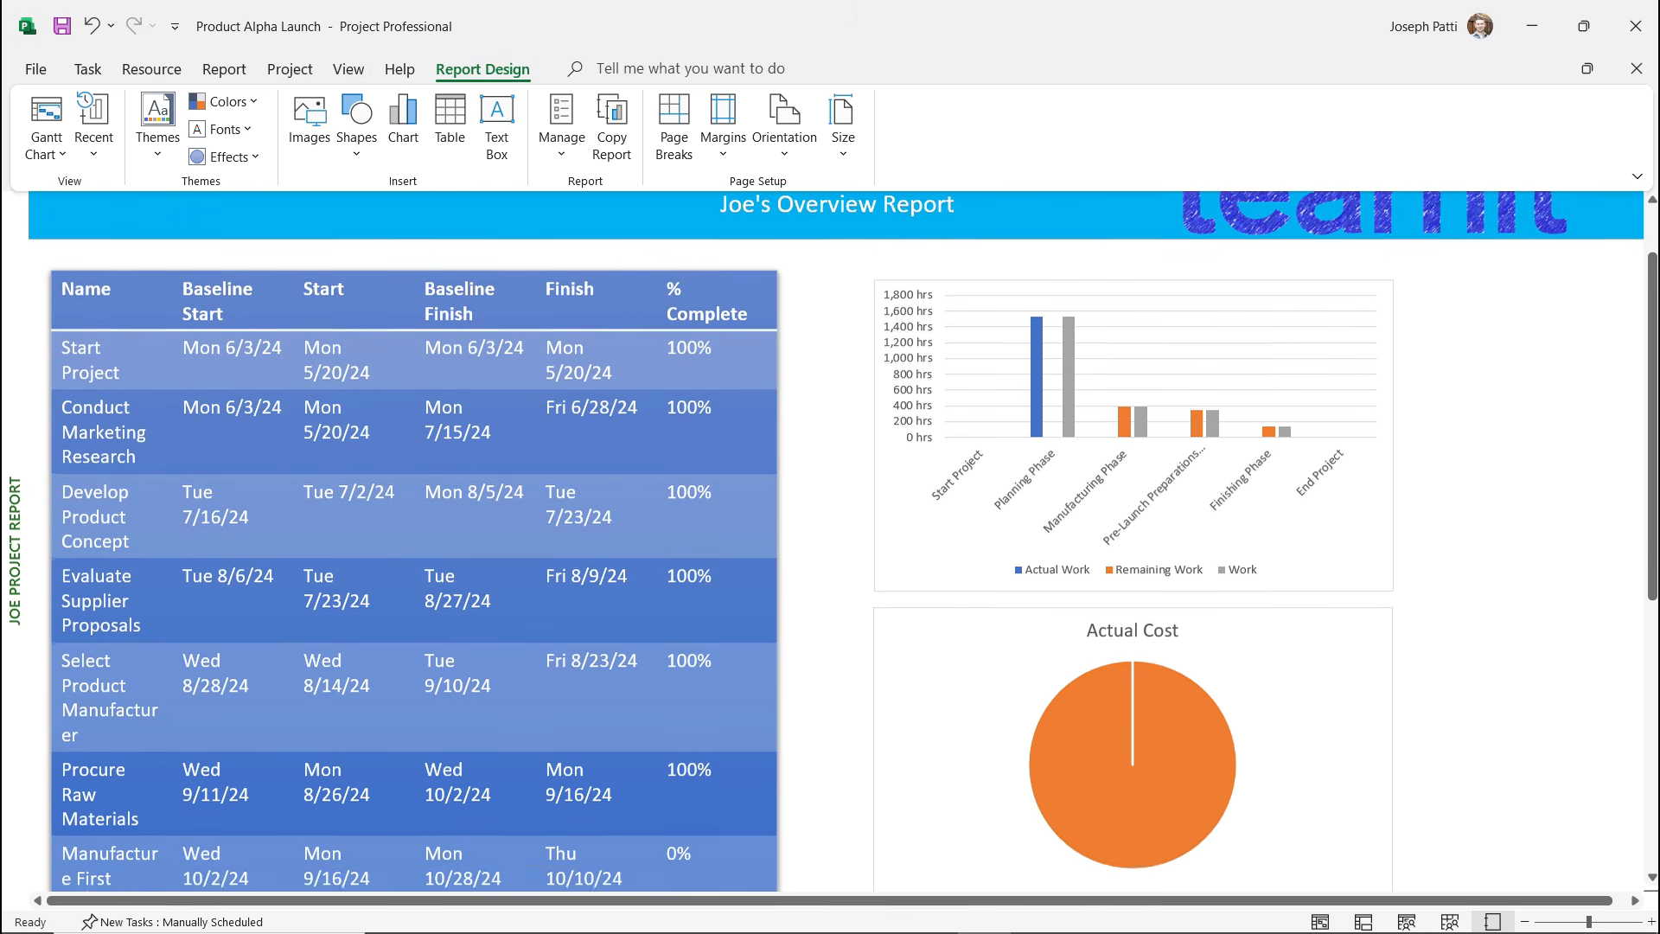
pyautogui.scroll(2, 843, 542)
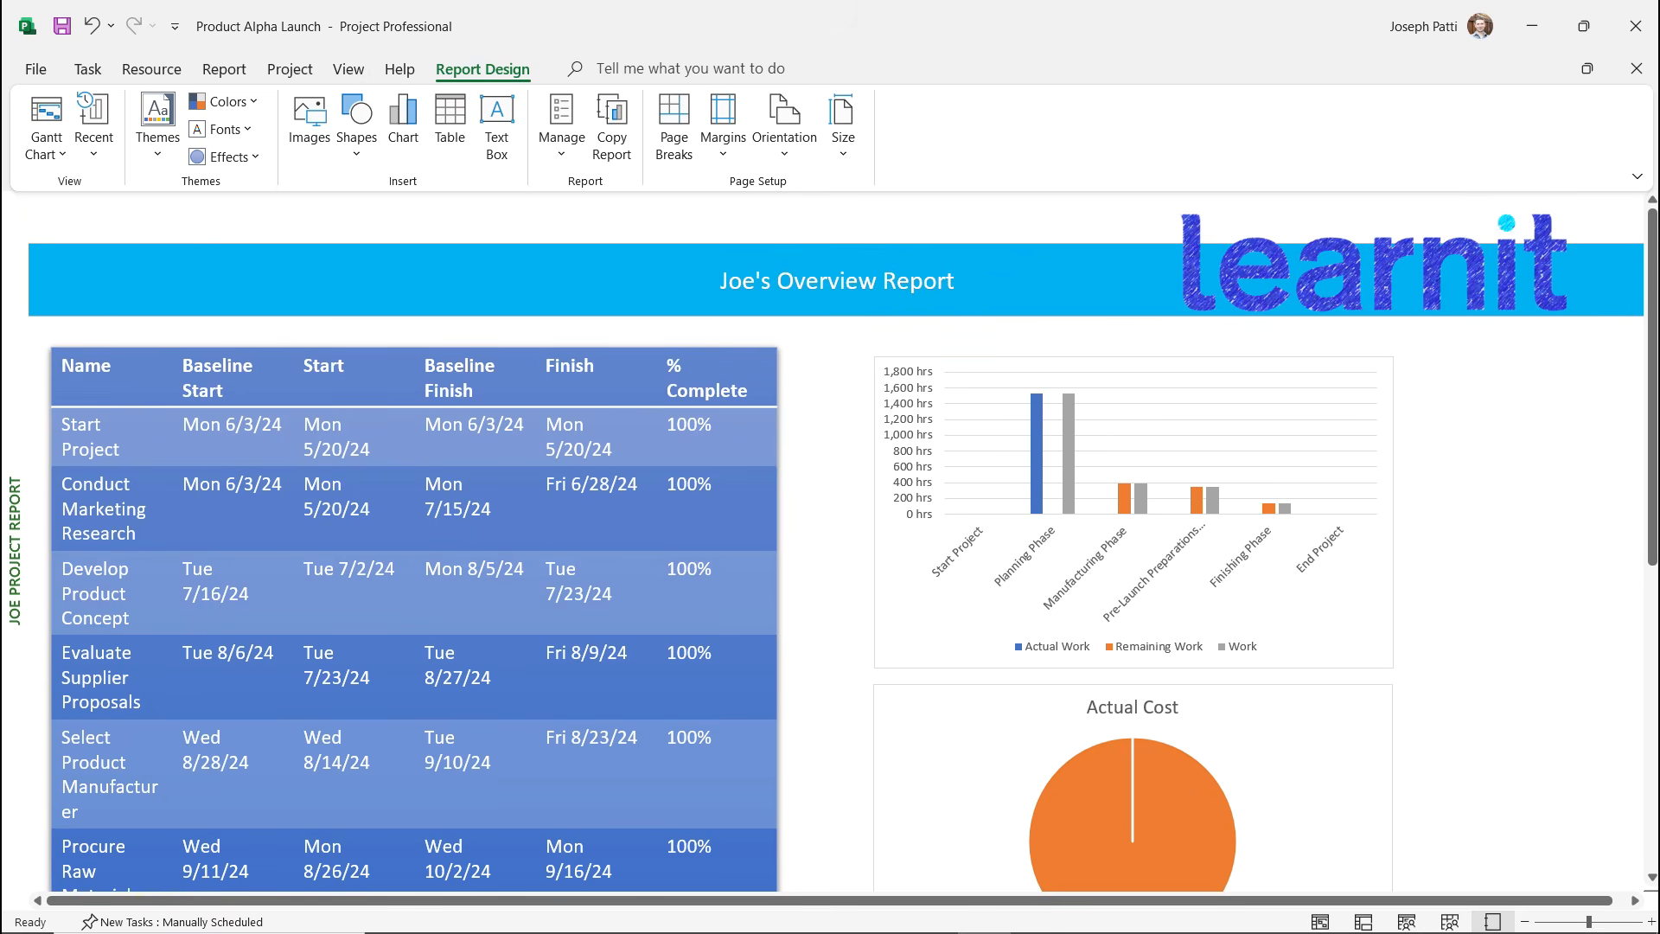
pyautogui.click(224, 69)
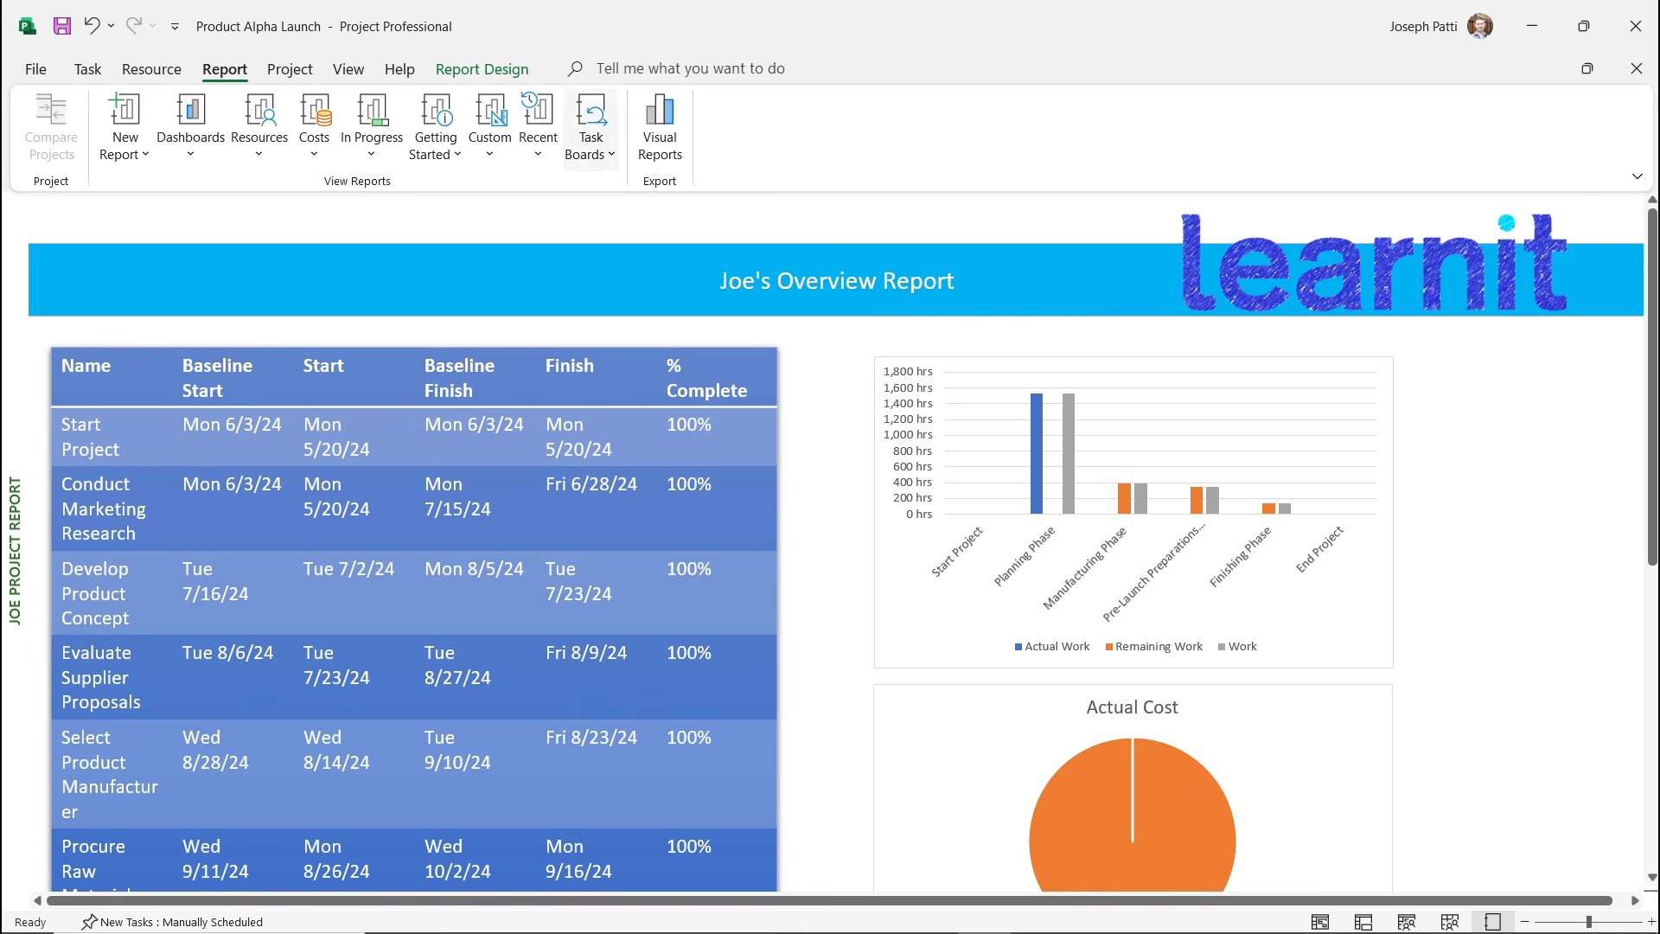
pyautogui.click(490, 130)
pyautogui.click(489, 130)
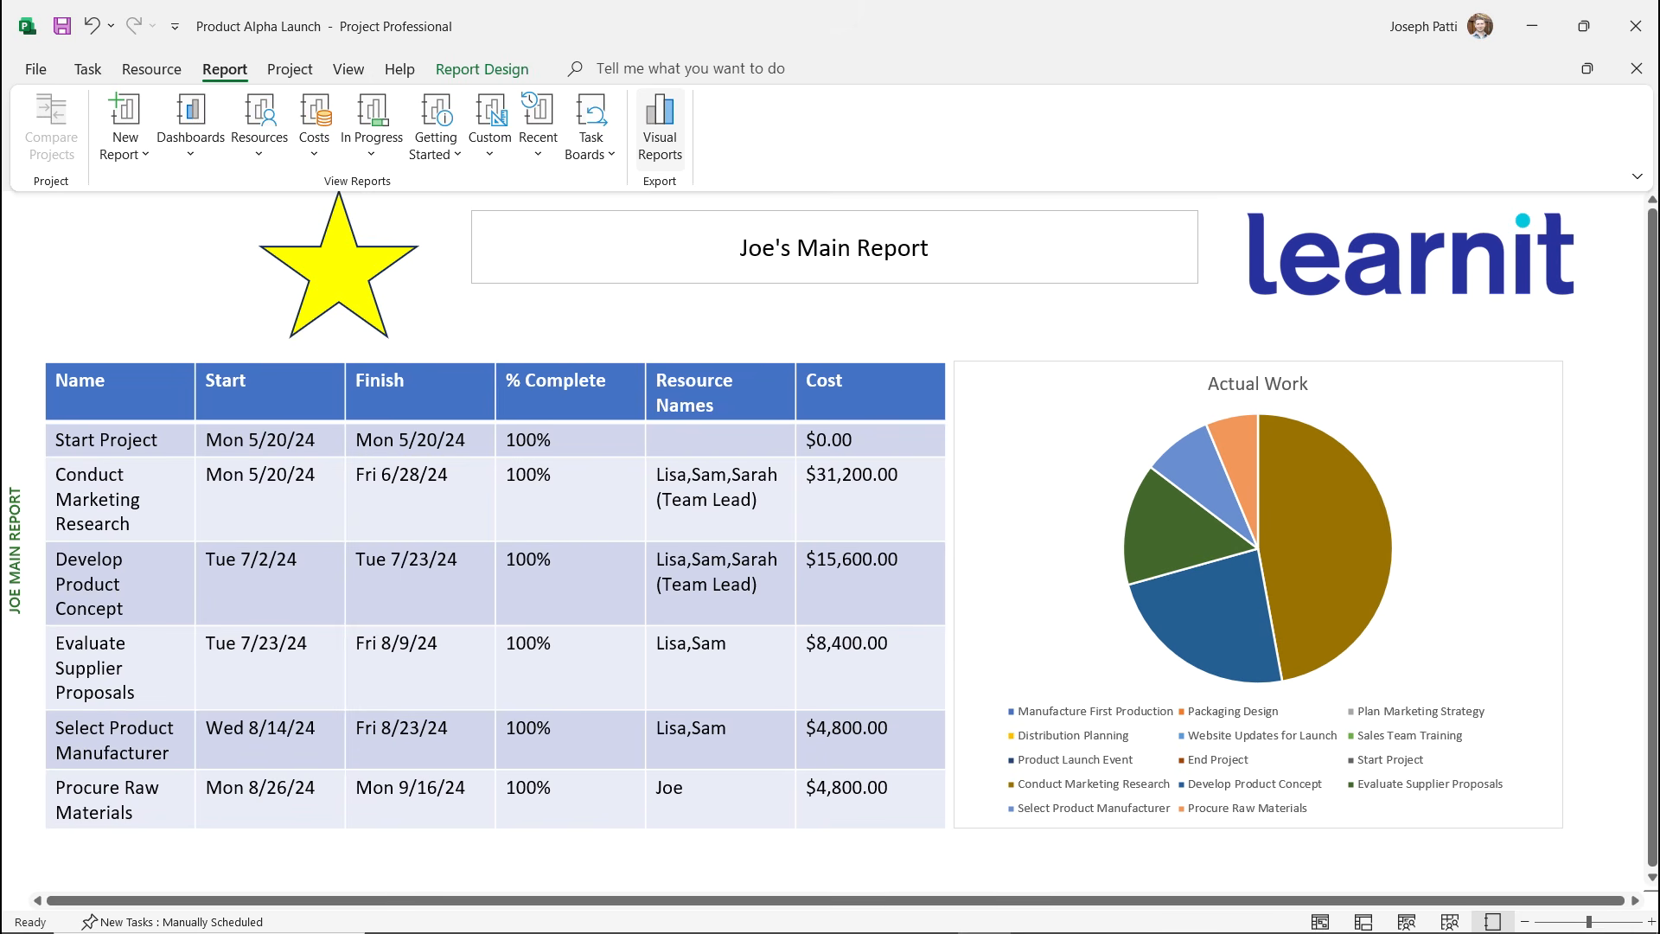
# Open the Visual Reports templates, compare the Excel and Visio lists, and preview the Visio critical tasks and resource availability samples.
pyautogui.click(659, 121)
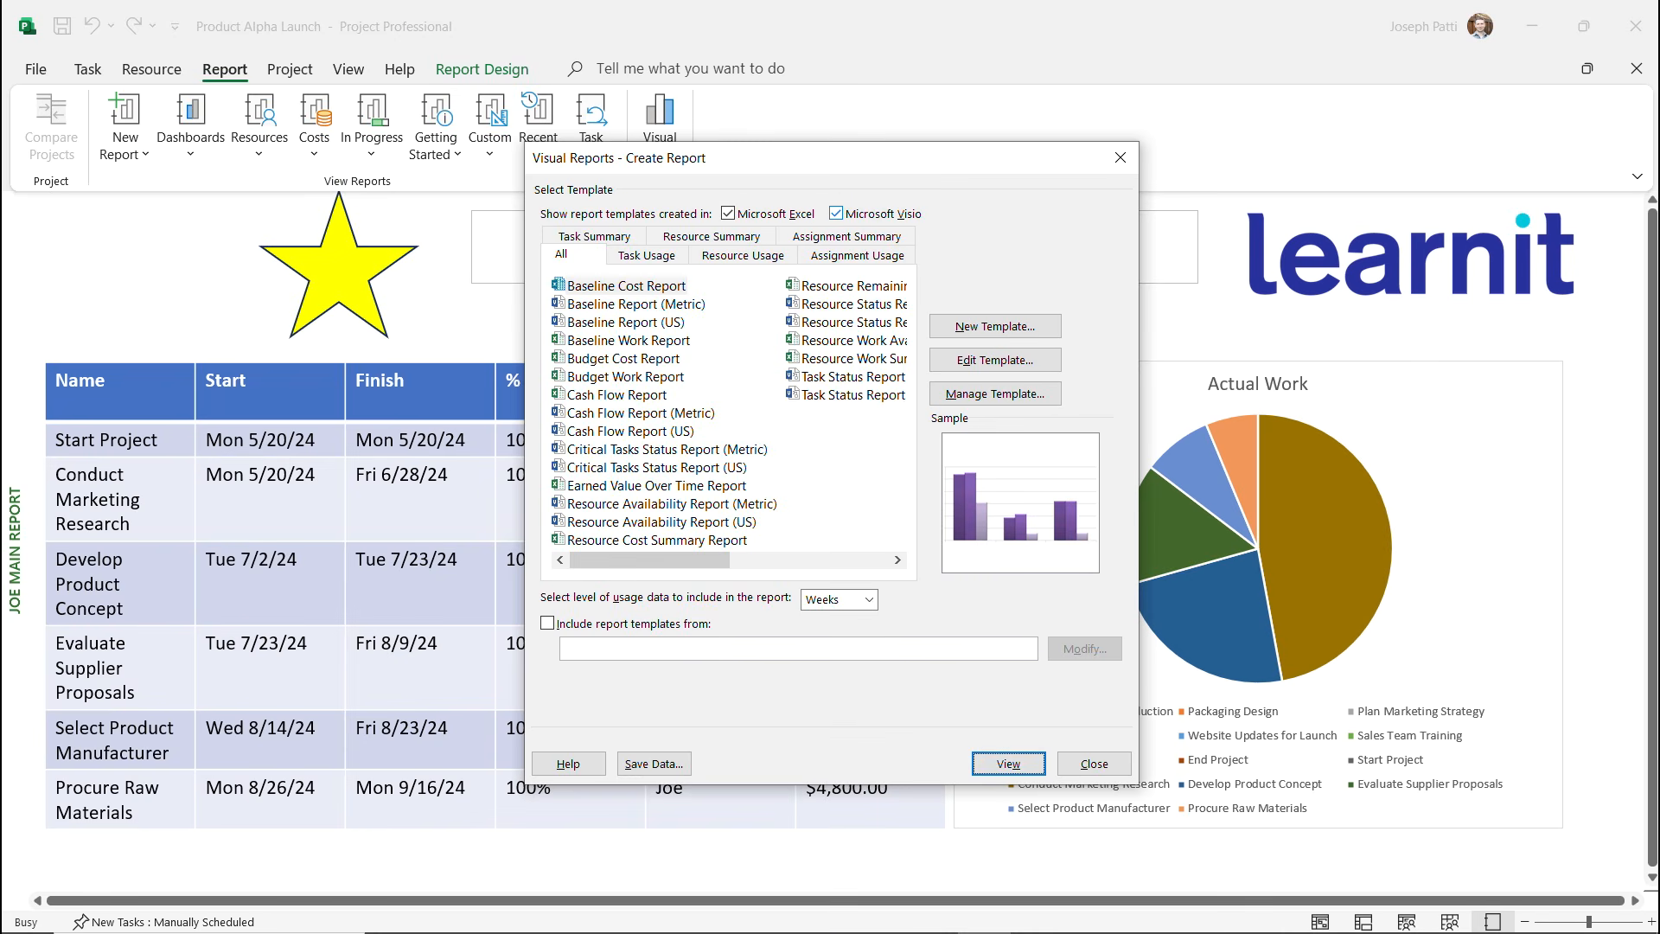
pyautogui.click(835, 213)
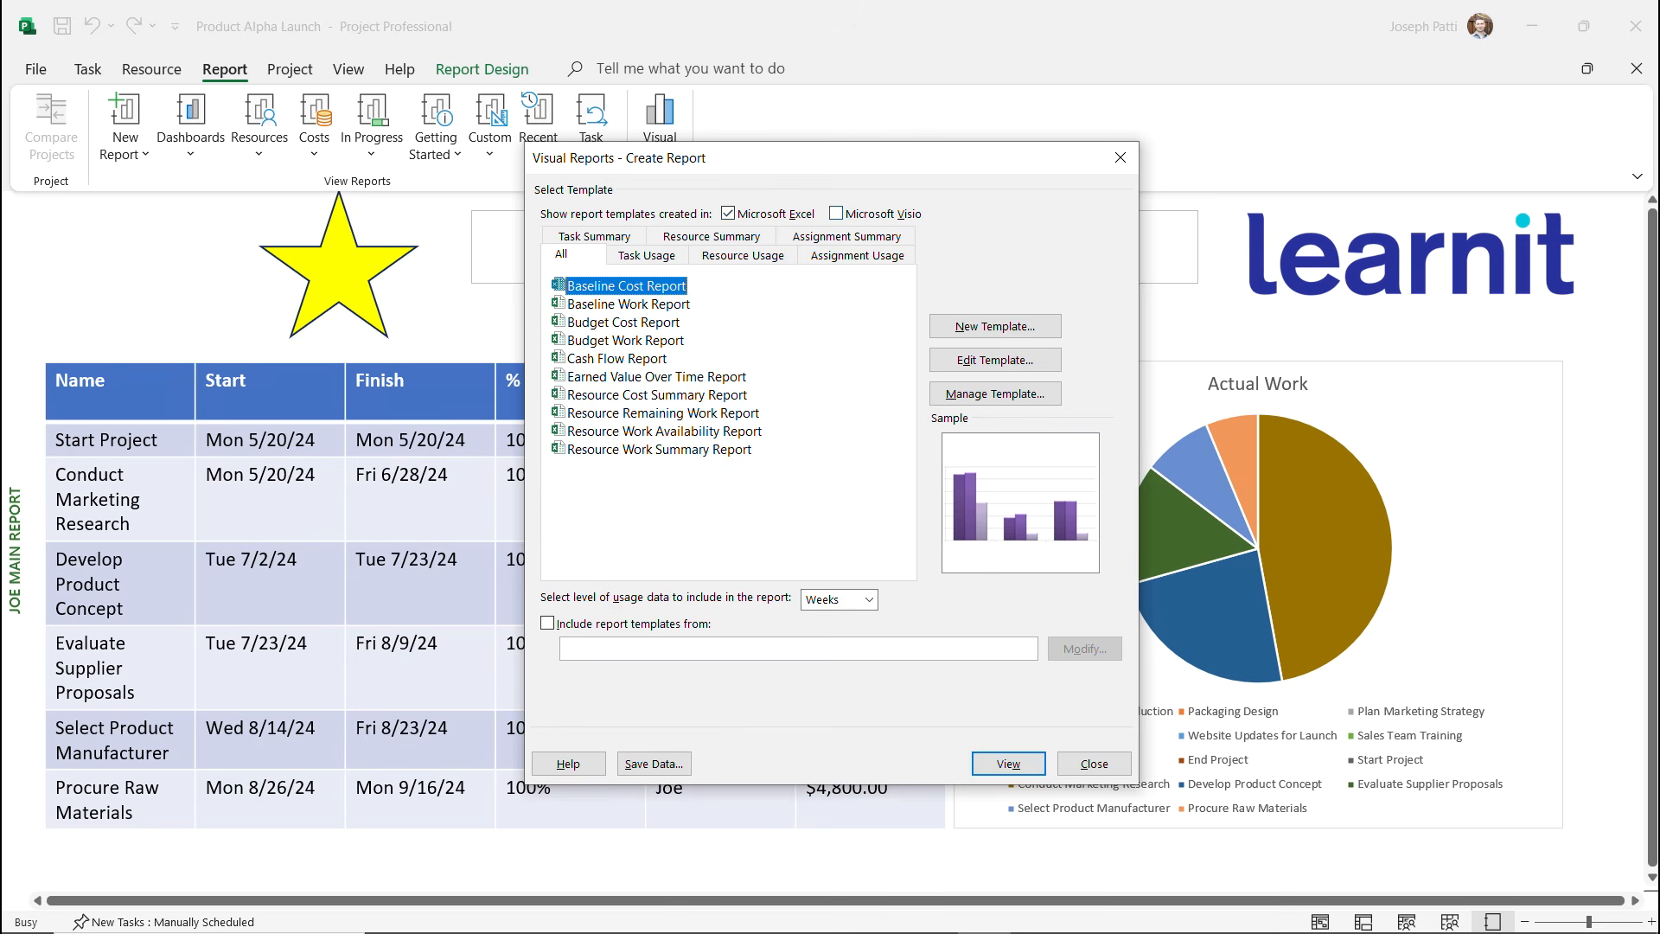
pyautogui.click(835, 213)
pyautogui.click(728, 214)
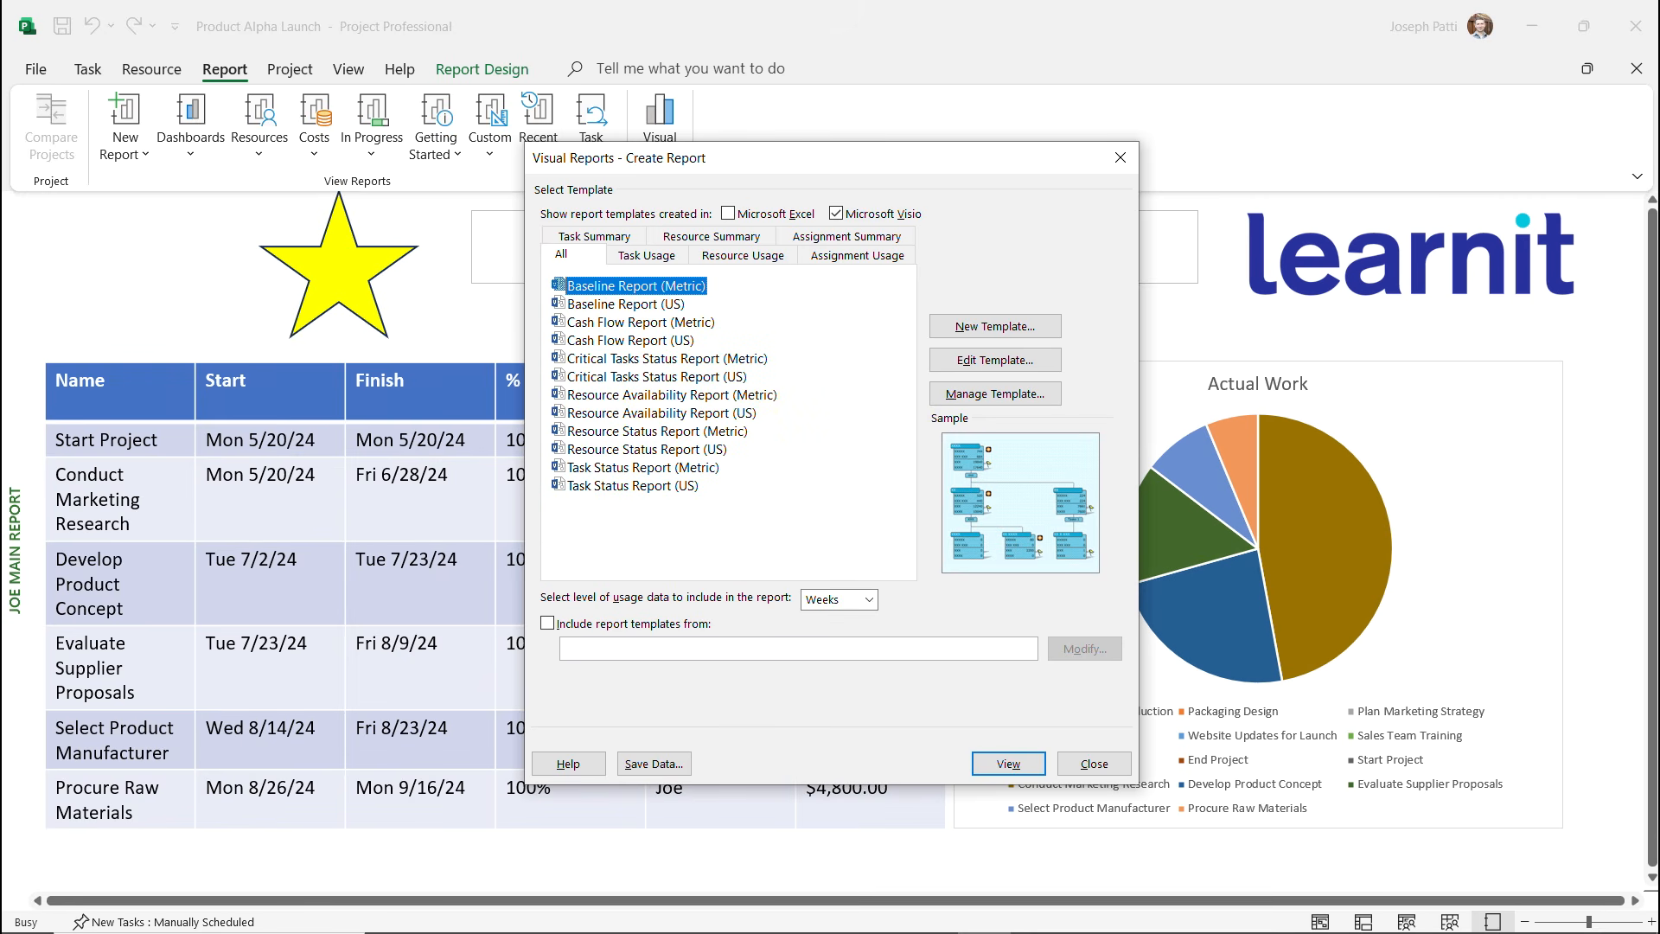
pyautogui.click(625, 303)
pyautogui.click(666, 358)
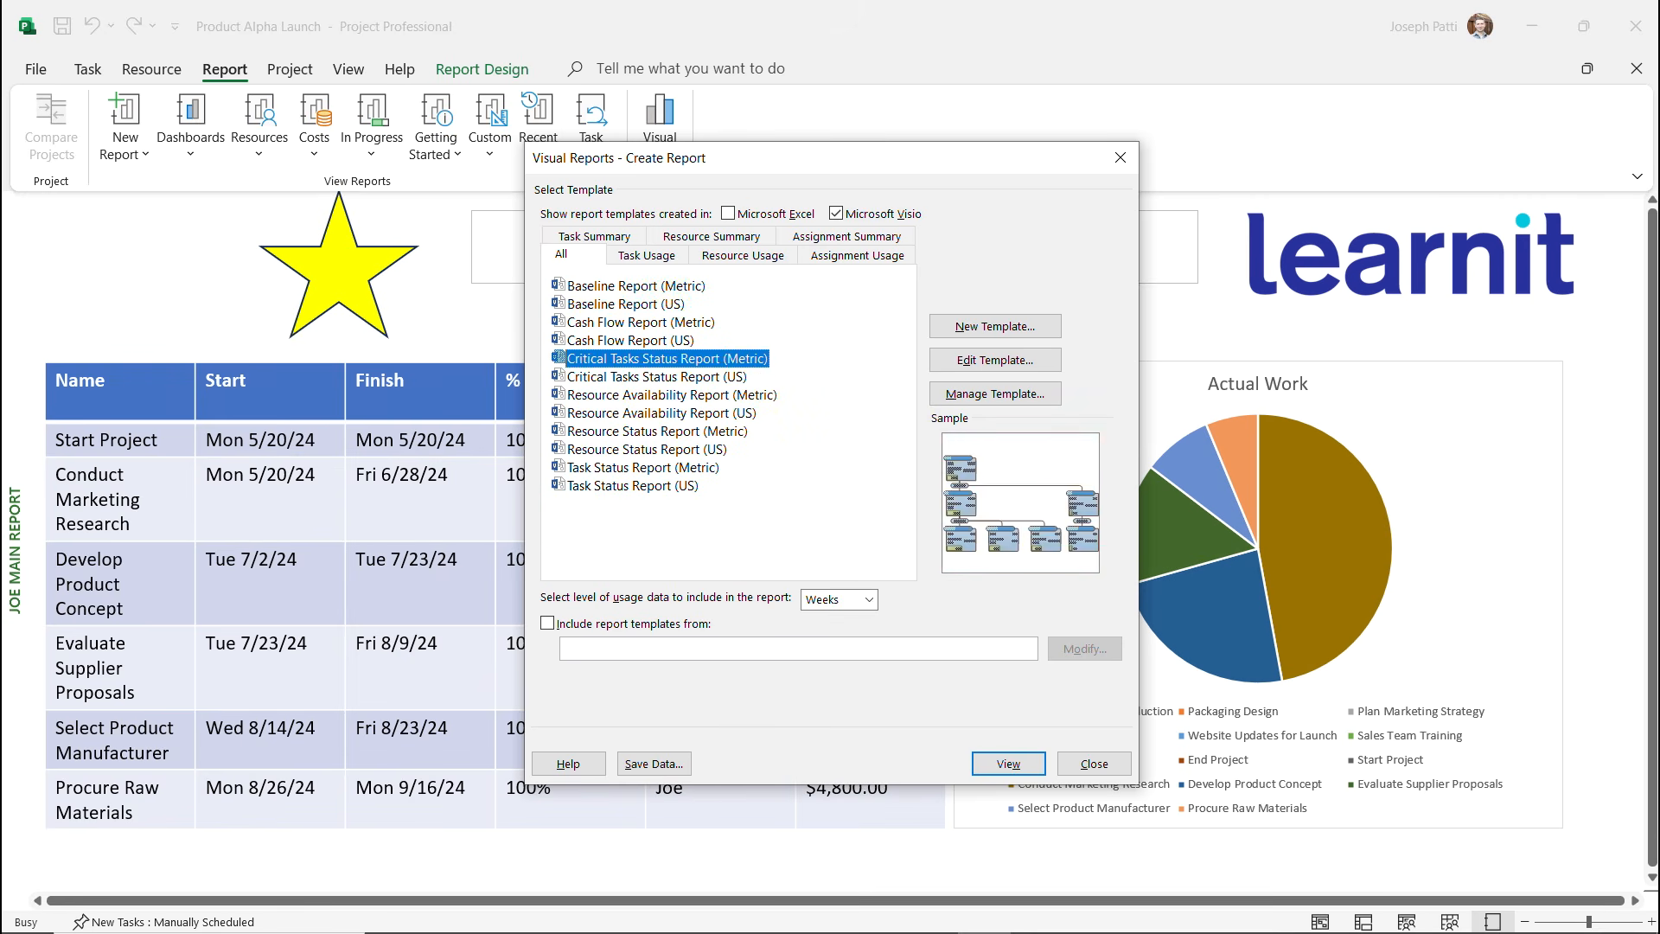
pyautogui.click(671, 394)
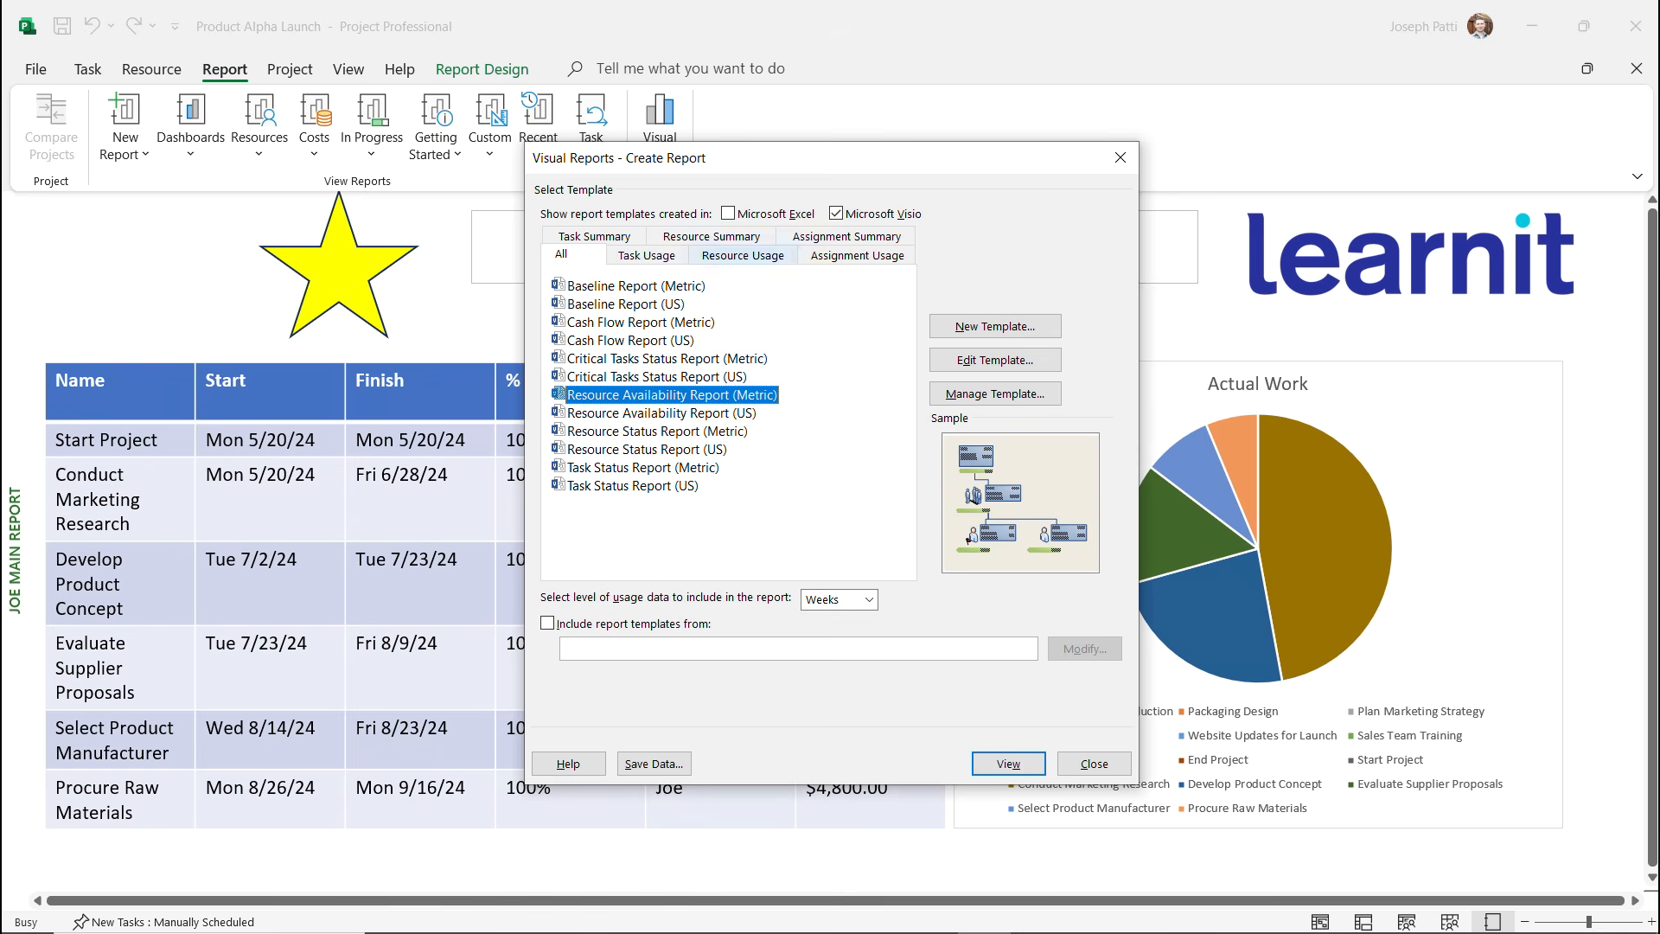
# Show only Microsoft Excel templates with weekly usage data, and generate the Baseline Cost Report in a maximized Excel window.
pyautogui.click(835, 212)
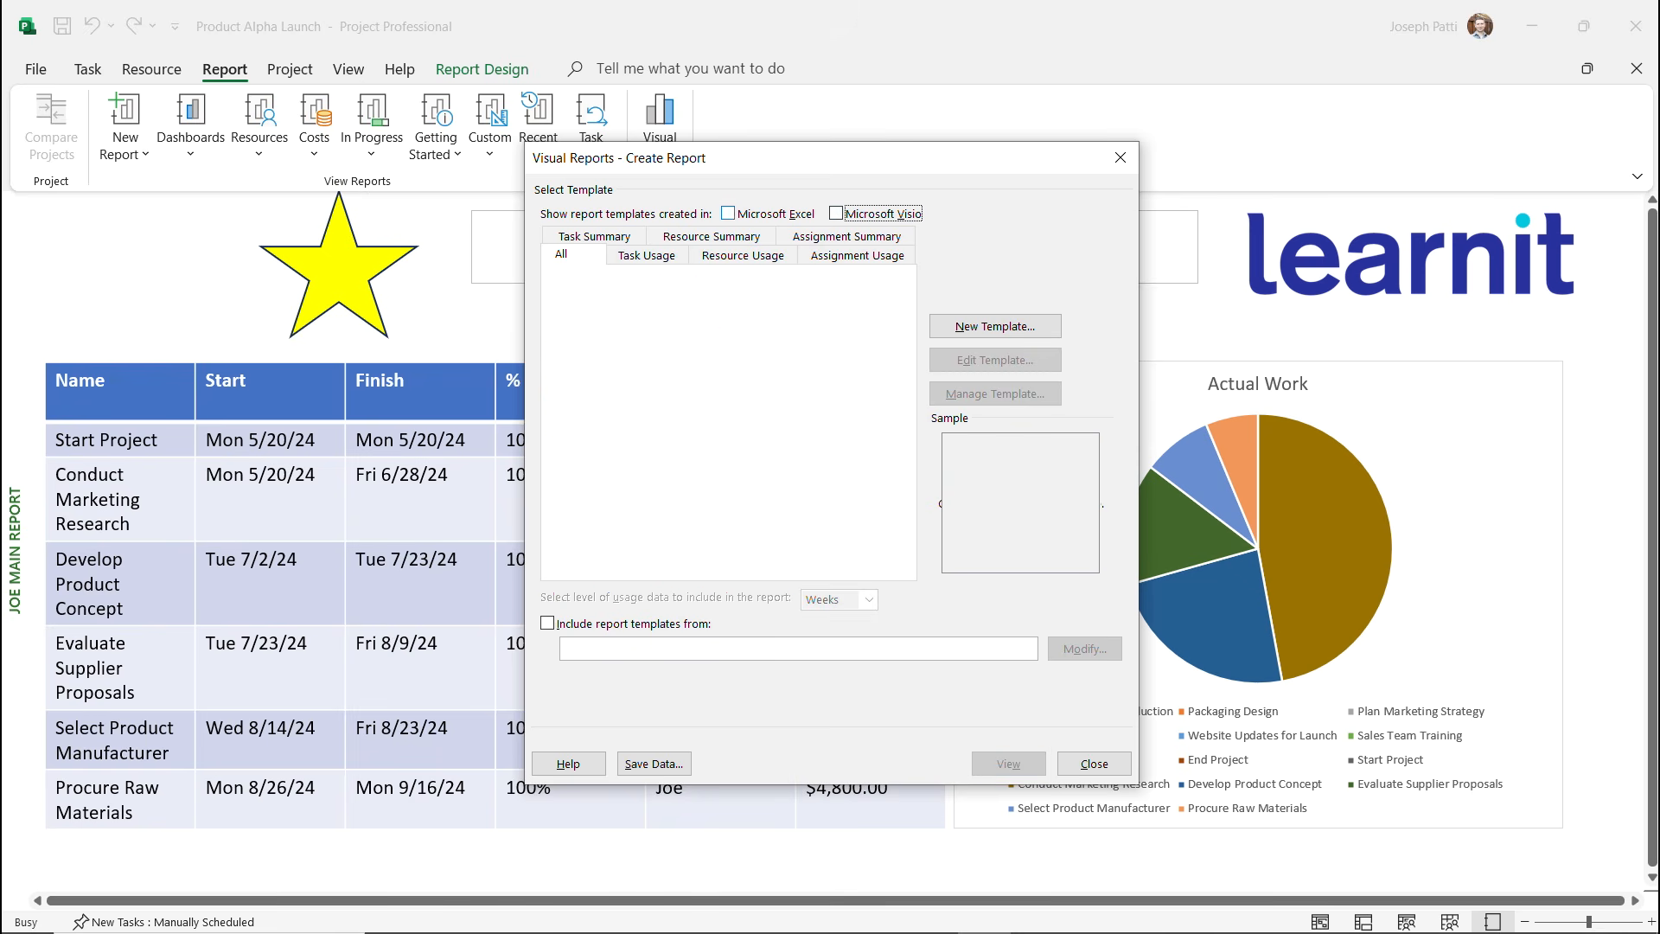
pyautogui.click(728, 213)
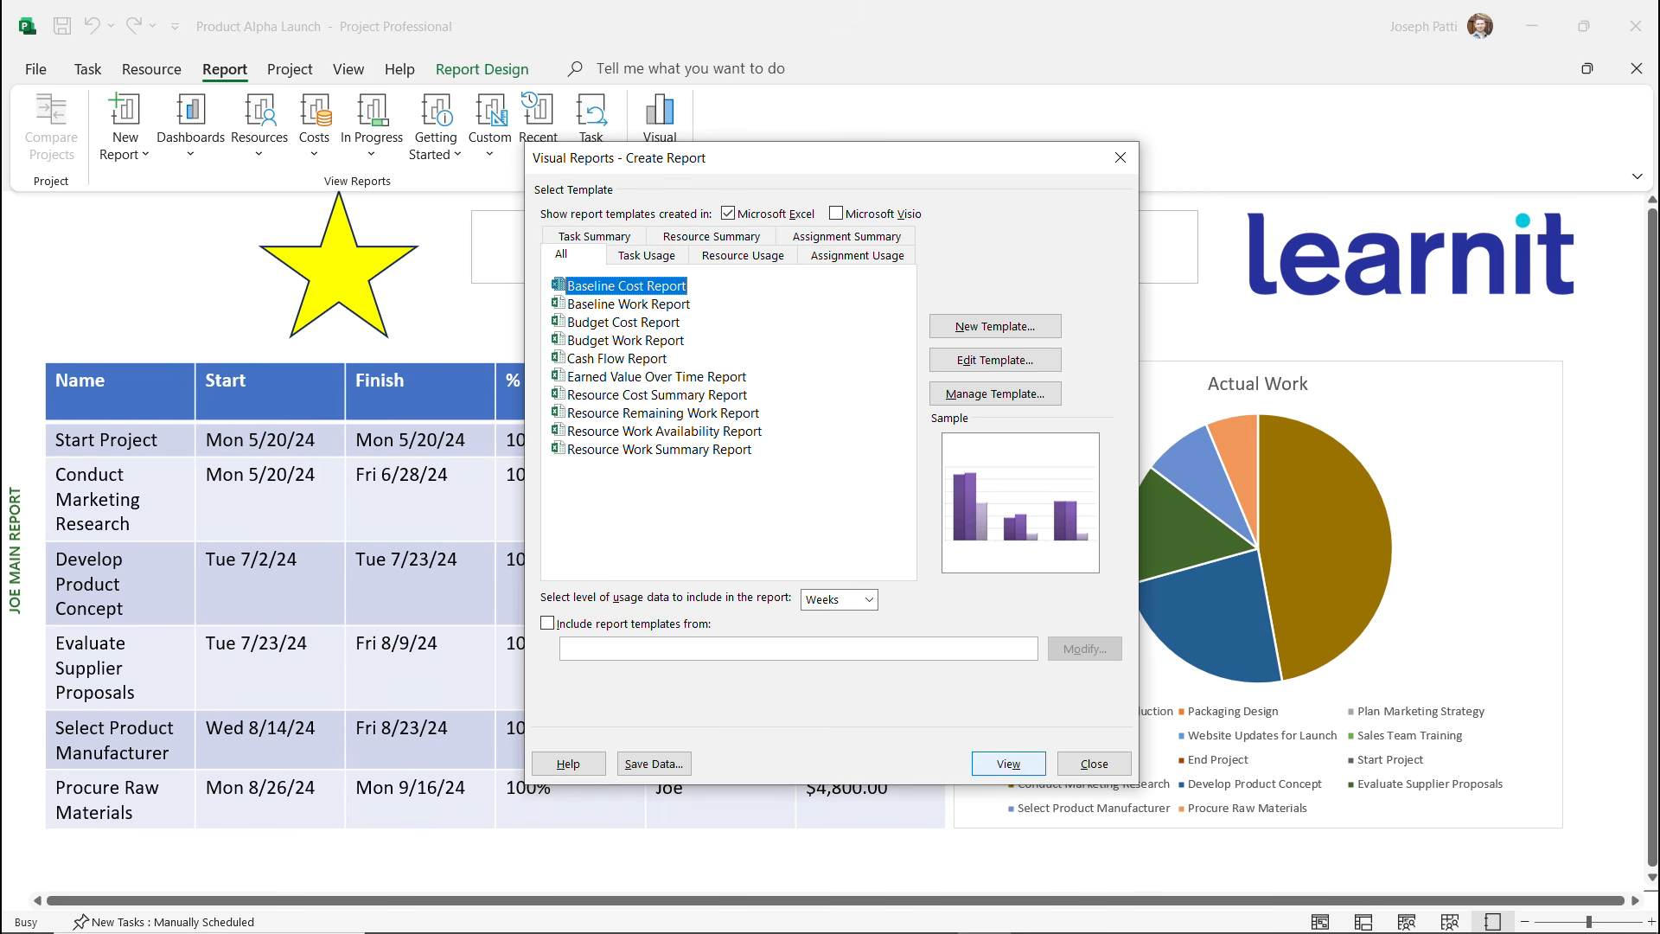
pyautogui.click(1008, 763)
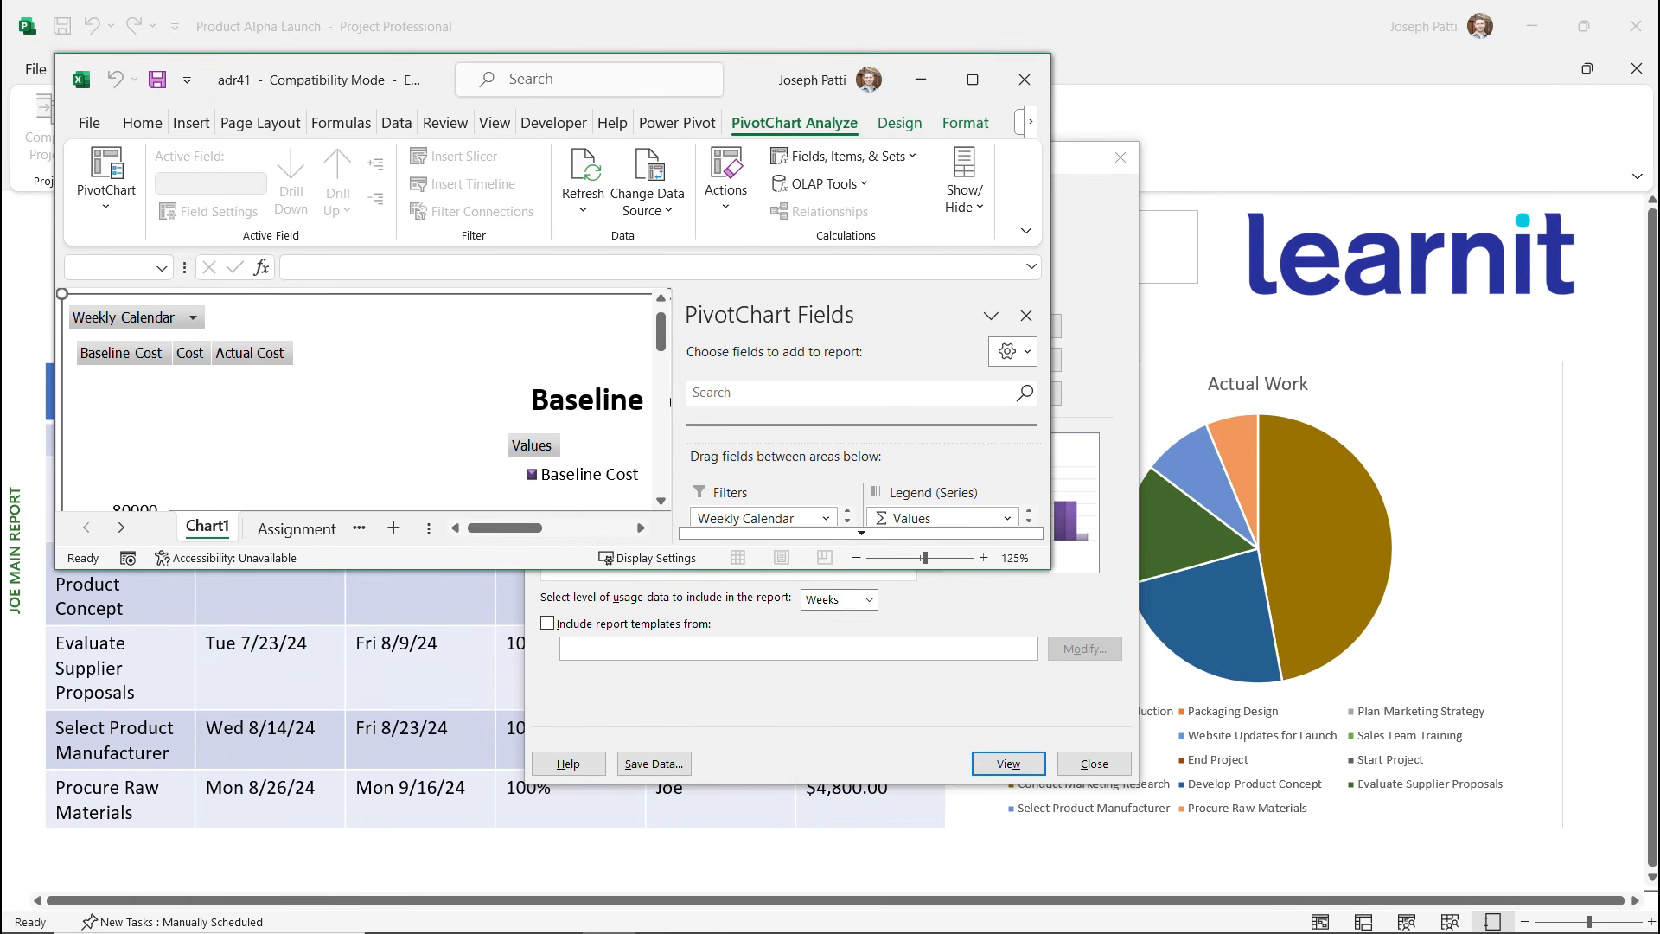
pyautogui.click(971, 79)
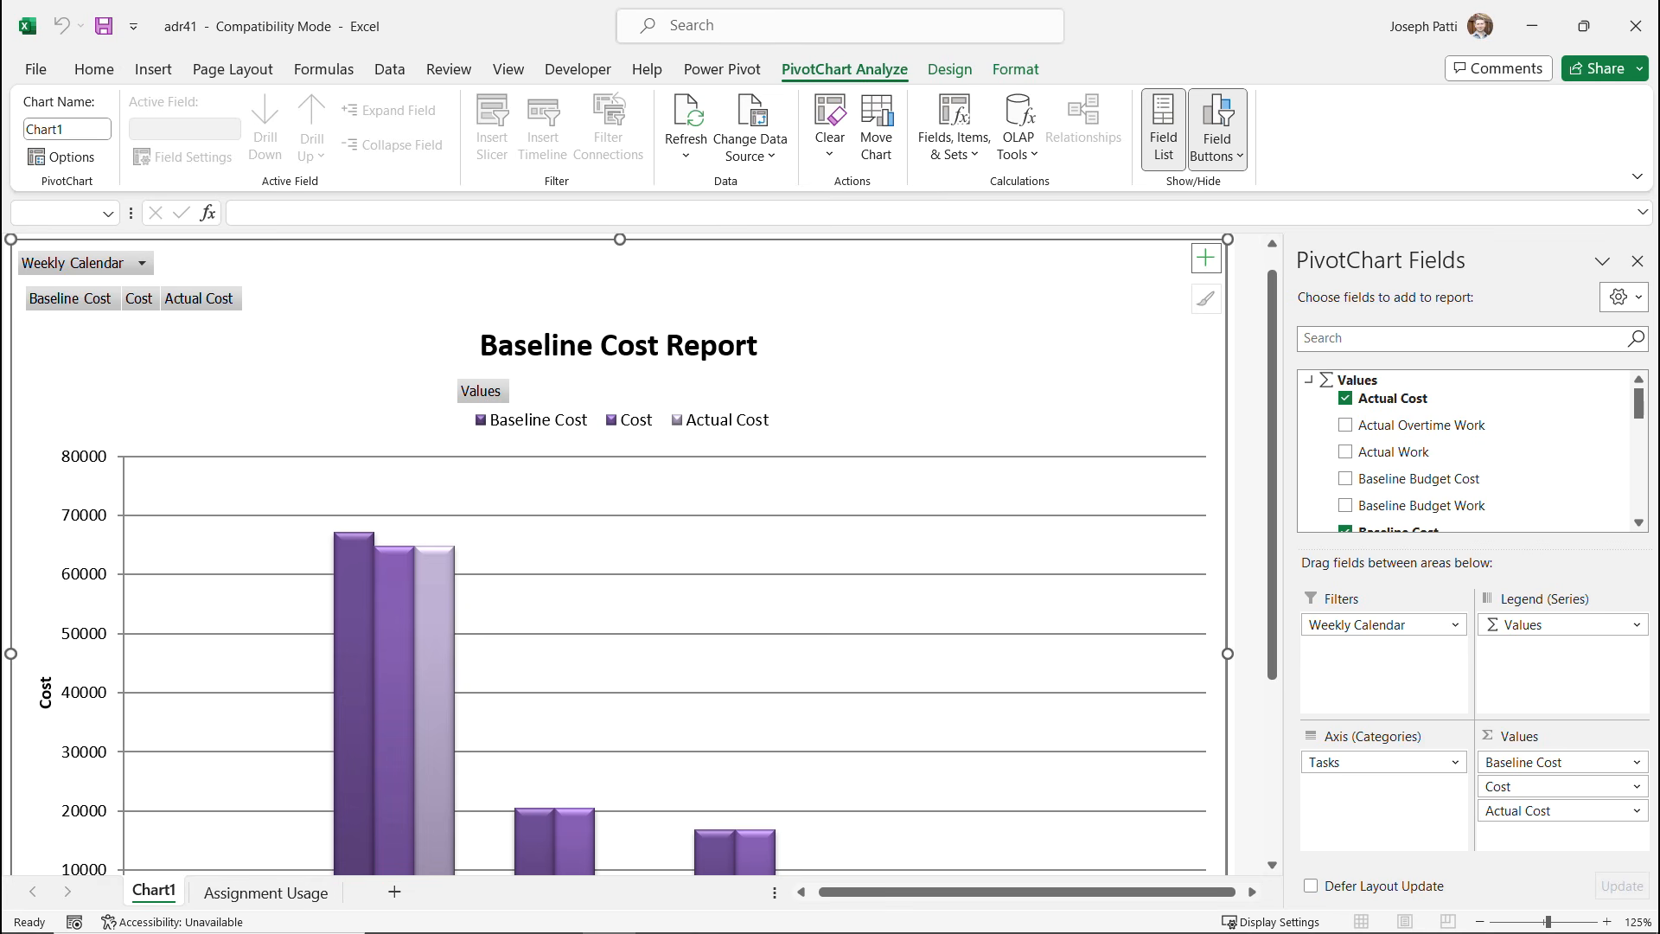
# Filter the Baseline Cost Report chart's Weekly Calendar to the year 2024.
pyautogui.click(86, 263)
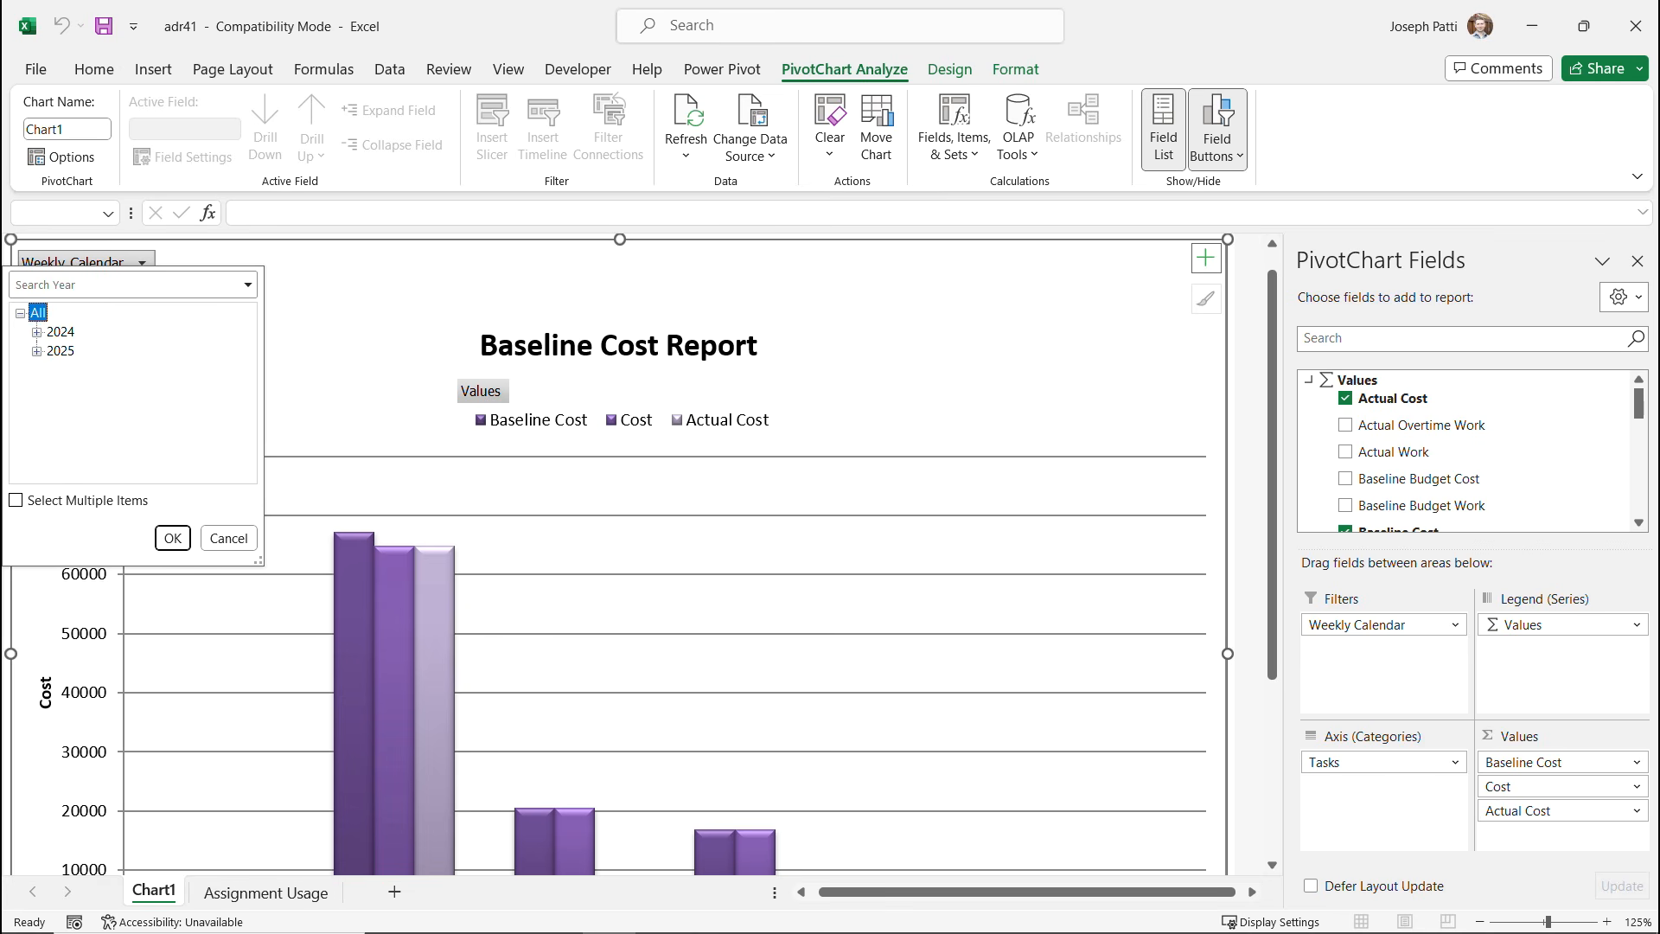
pyautogui.click(61, 332)
pyautogui.click(173, 538)
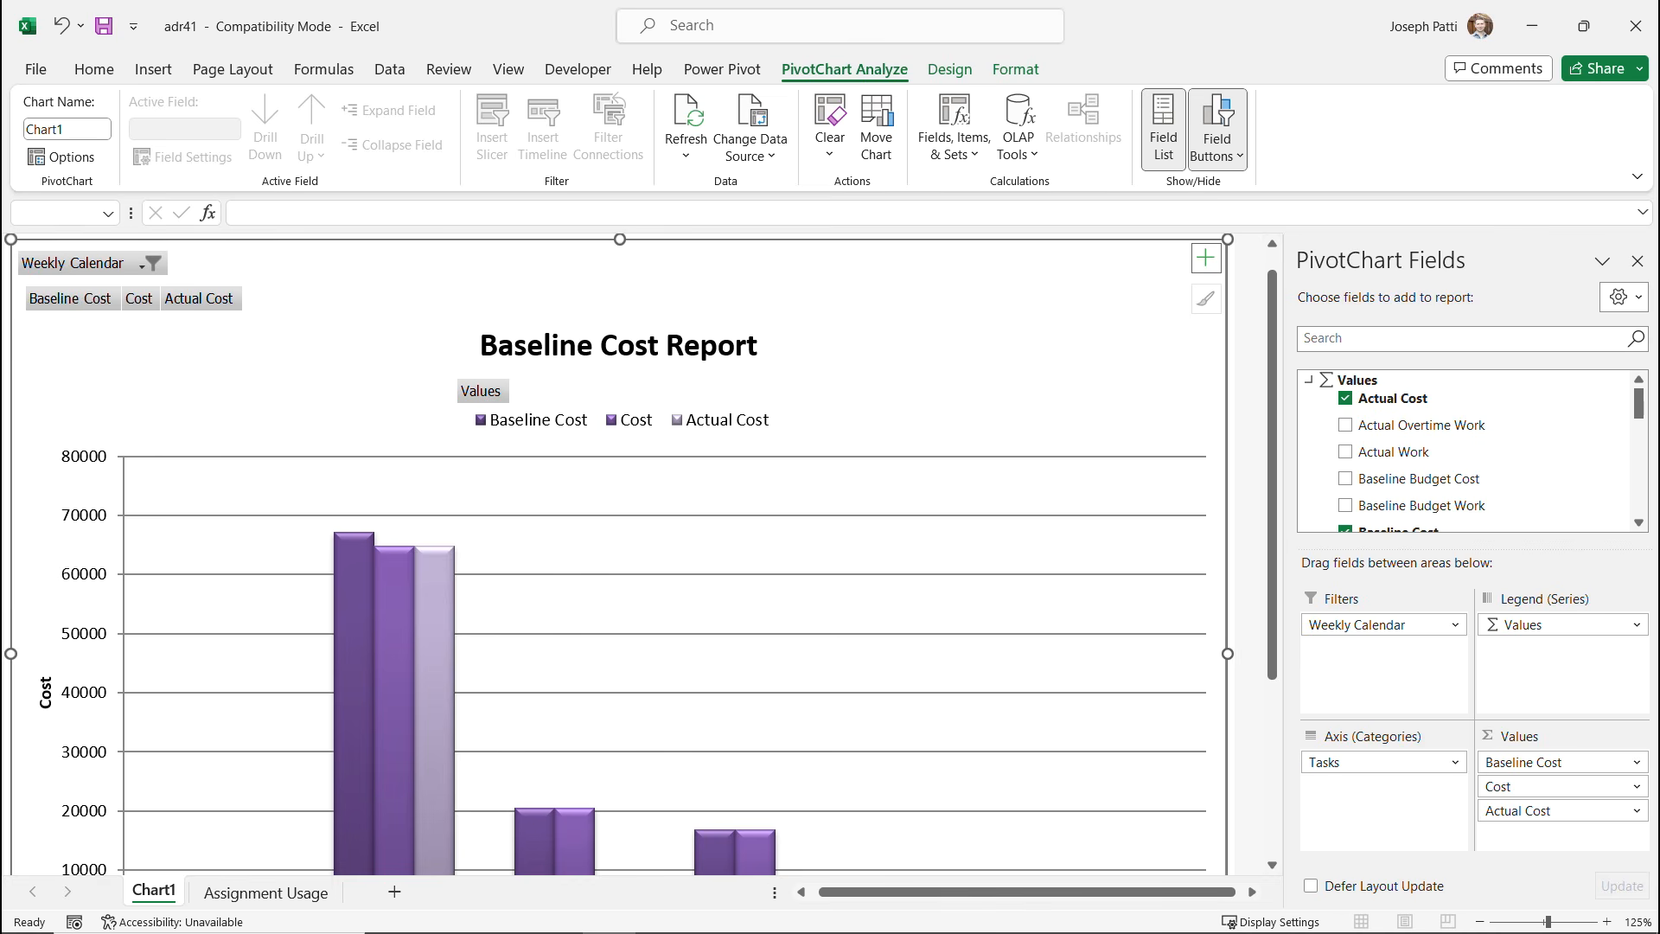
# Narrow the chart's Weekly Calendar filter to Week 21 in Q2 of 2024.
pyautogui.click(153, 262)
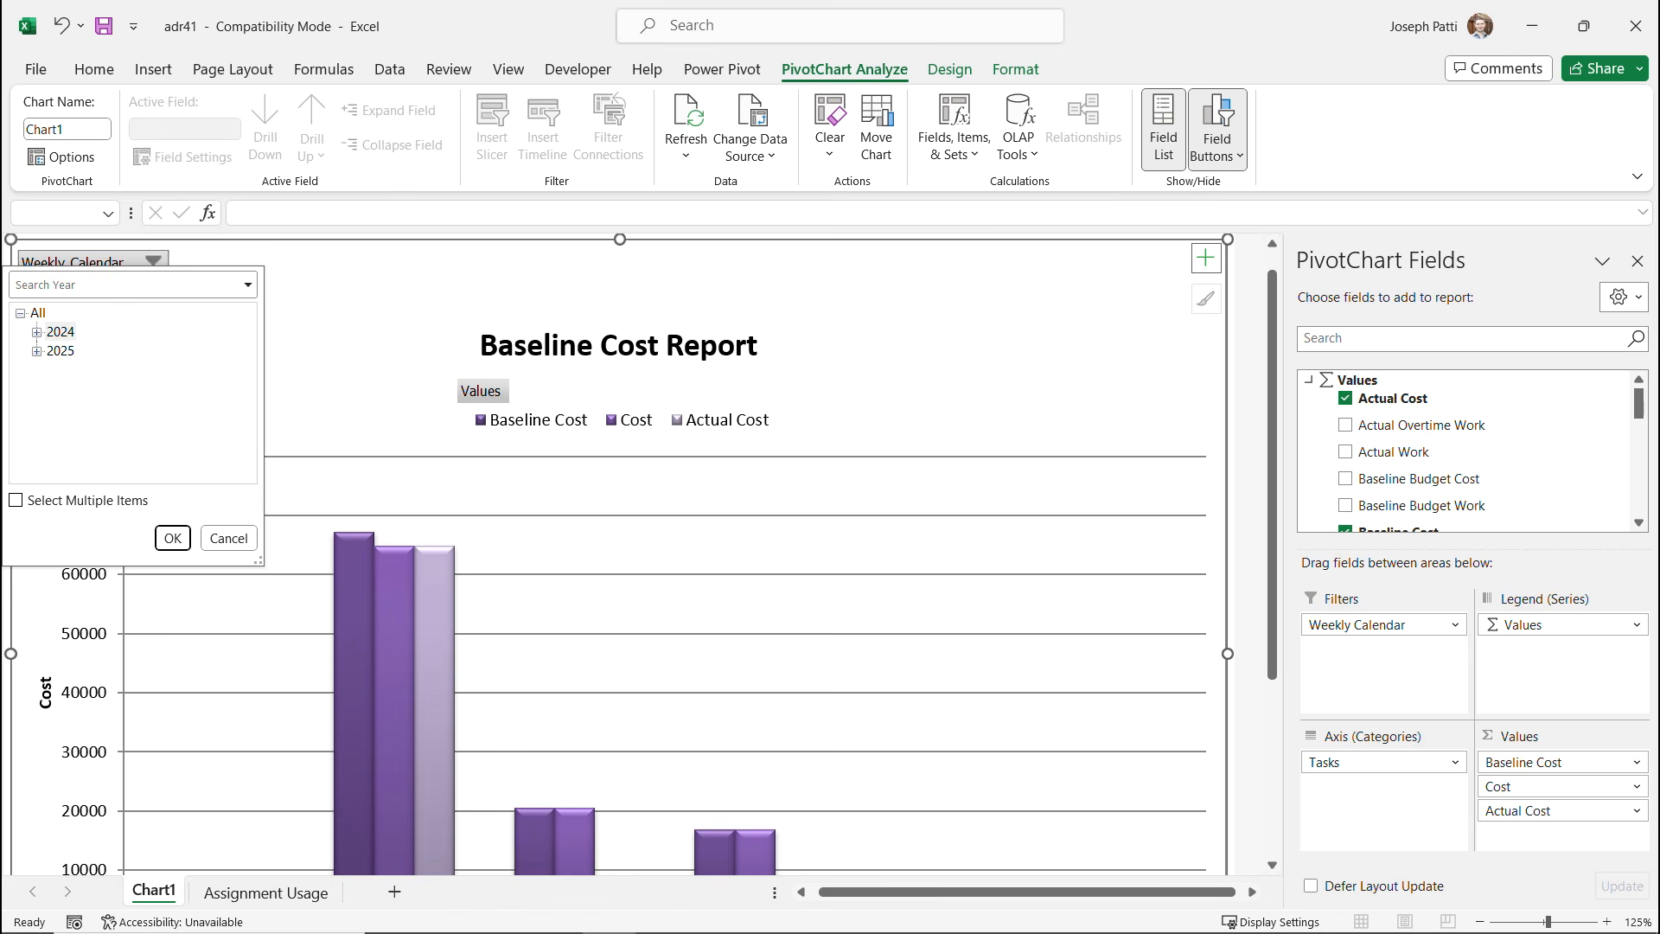
pyautogui.click(37, 312)
pyautogui.click(37, 331)
pyautogui.click(53, 350)
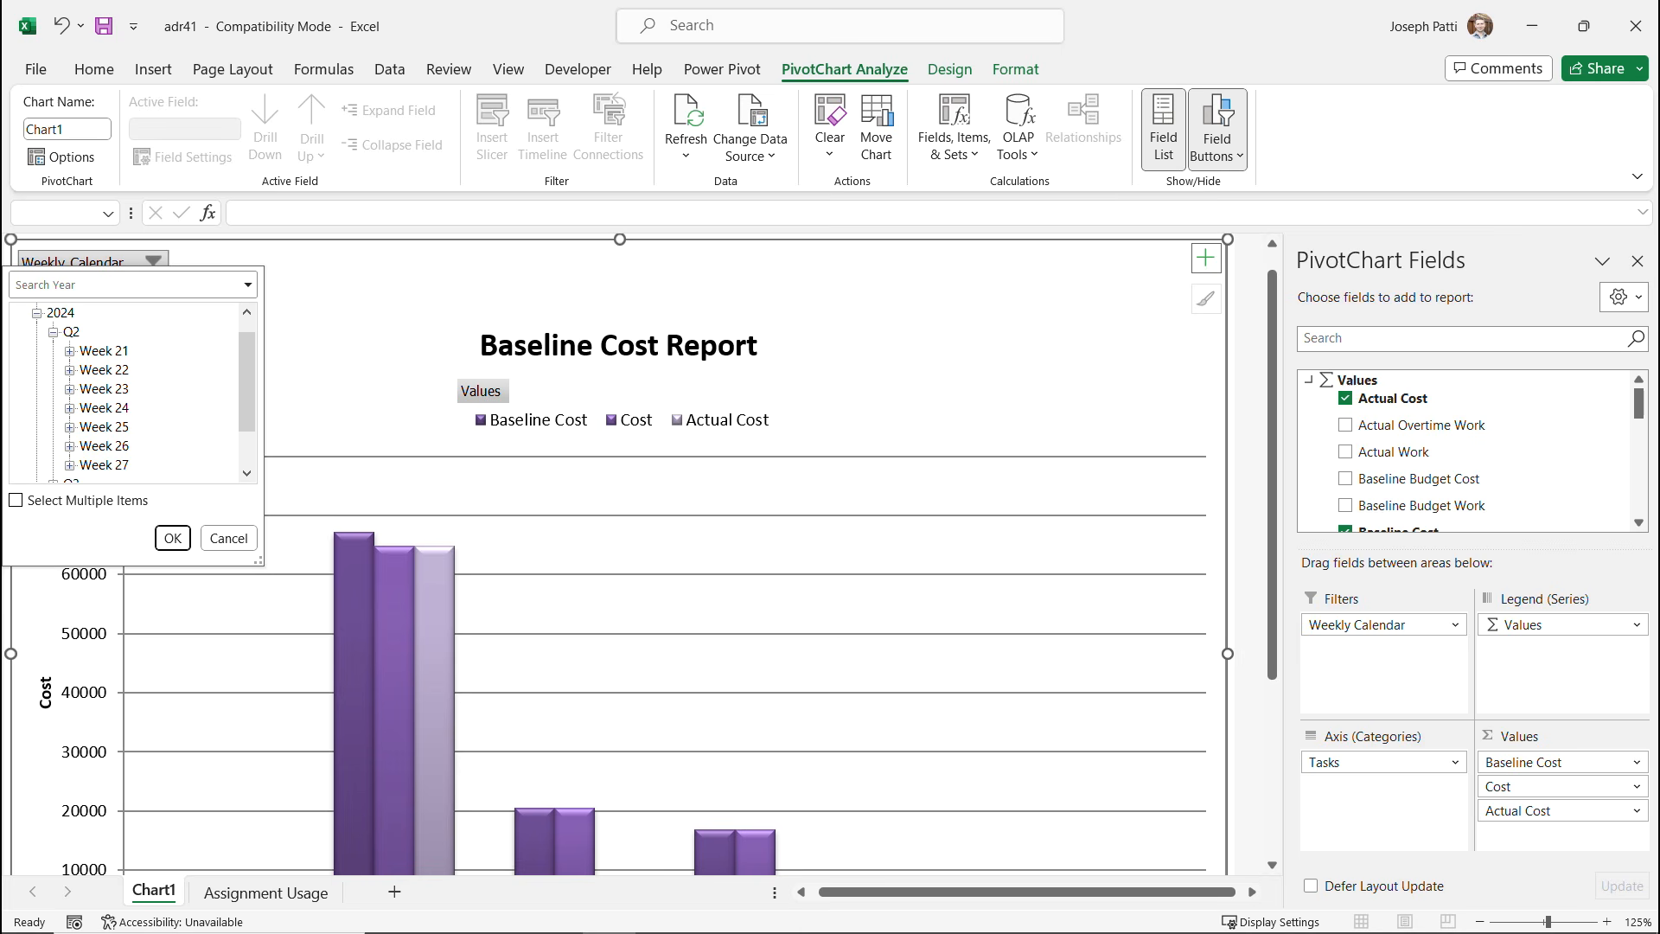
pyautogui.click(69, 351)
pyautogui.click(104, 351)
pyautogui.click(173, 538)
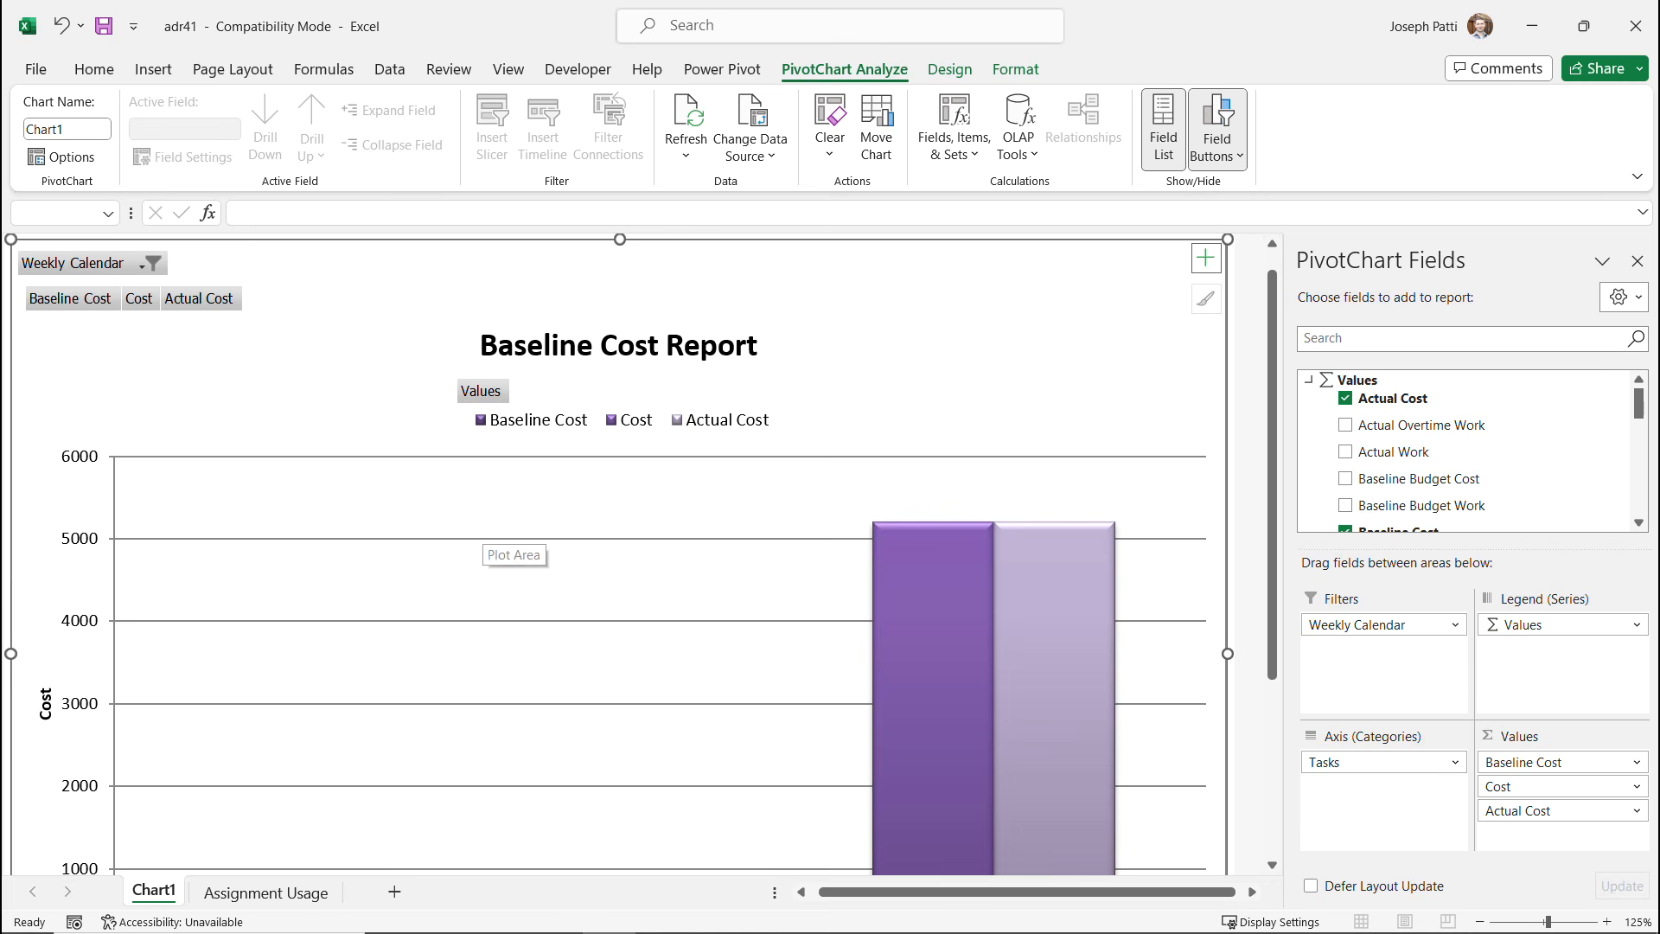
# Reset the chart's Weekly Calendar filter to All.
pyautogui.click(151, 263)
pyautogui.scroll(1, 128, 380)
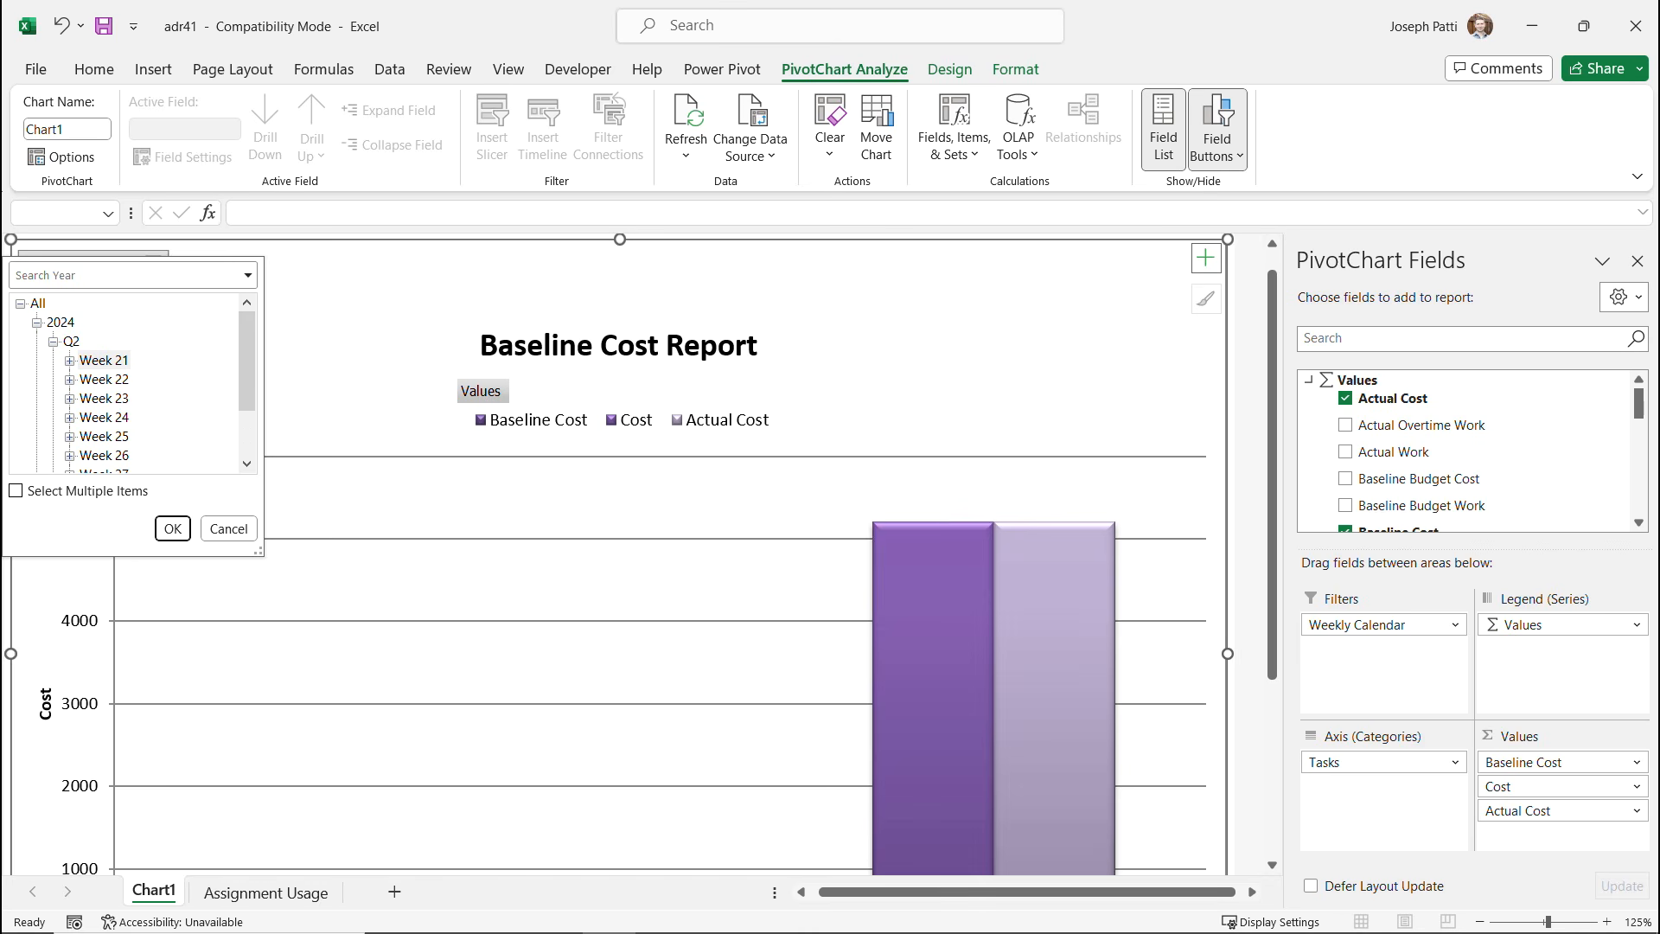
pyautogui.click(38, 302)
pyautogui.click(173, 528)
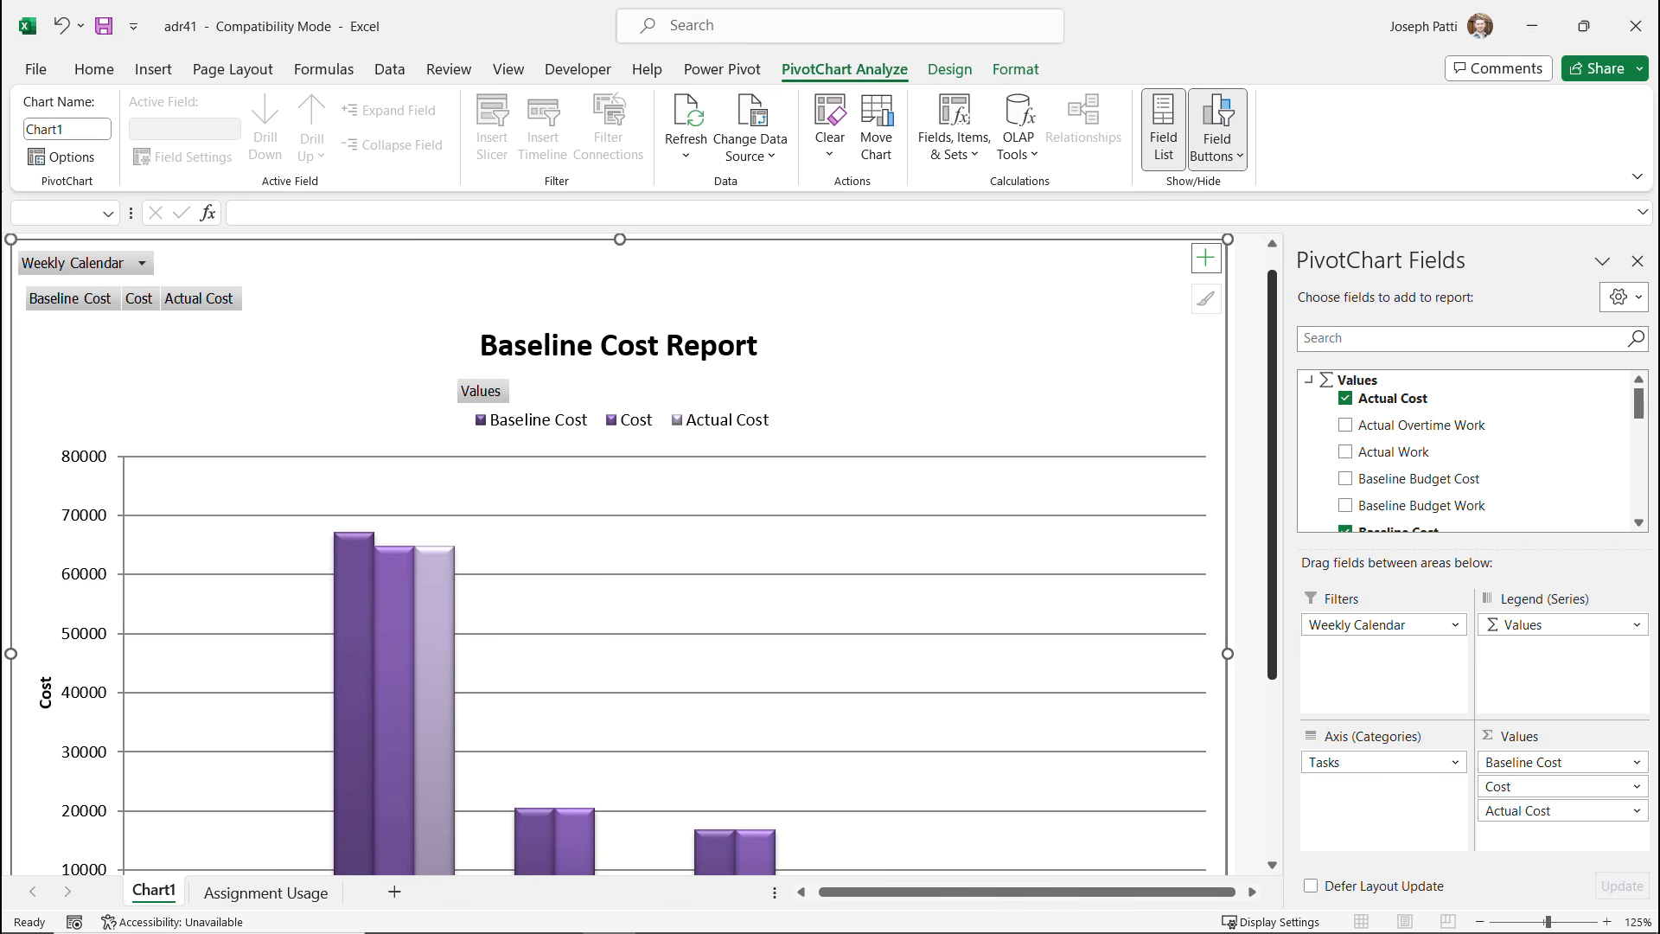
# Examine the baseline cost, cost and actual cost bars for the Planning, Manufacturing and Pre-Launch Preparations phases.
pyautogui.scroll(-3, 177, 548)
pyautogui.moveTo(361, 374)
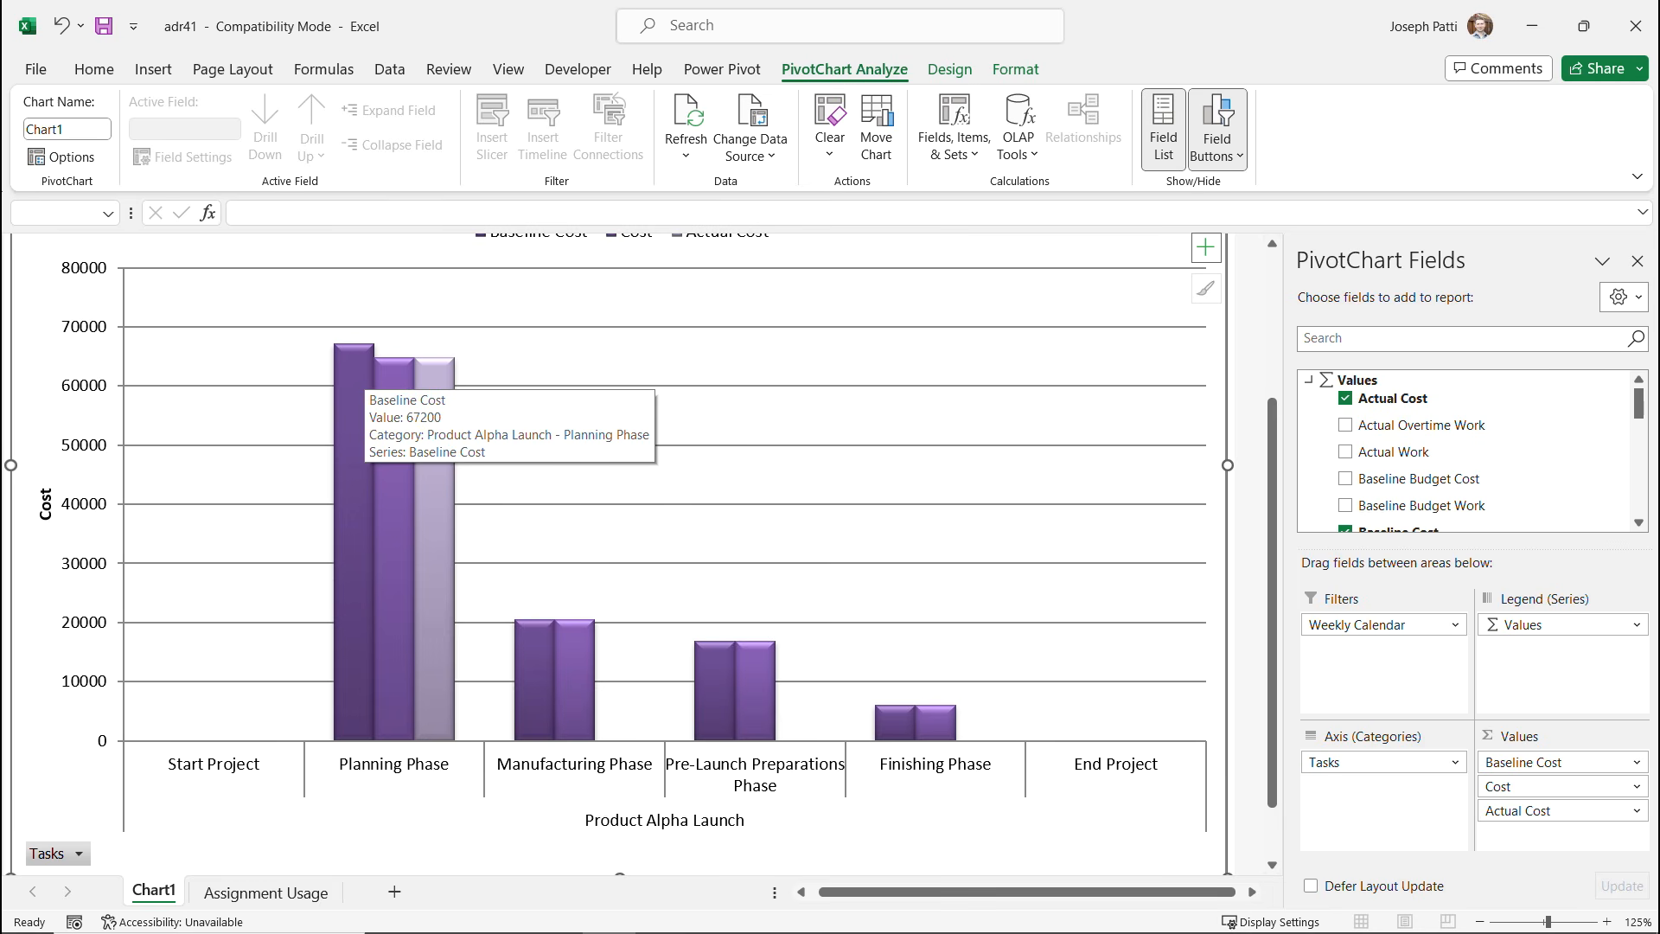
pyautogui.moveTo(398, 574)
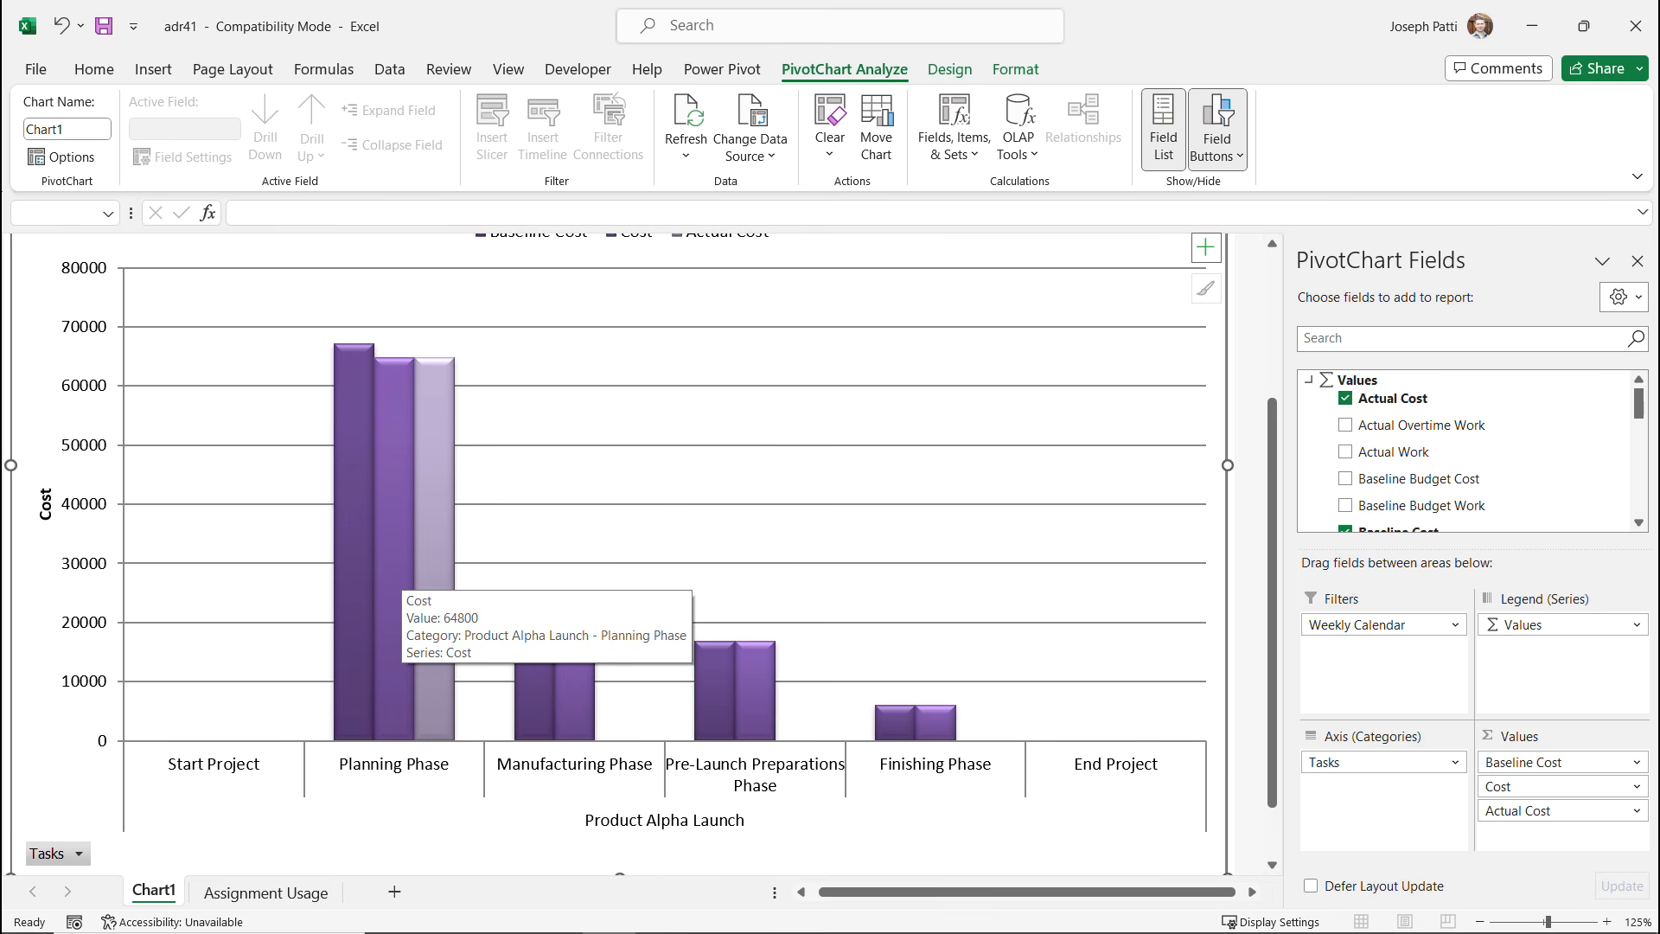
pyautogui.moveTo(449, 475)
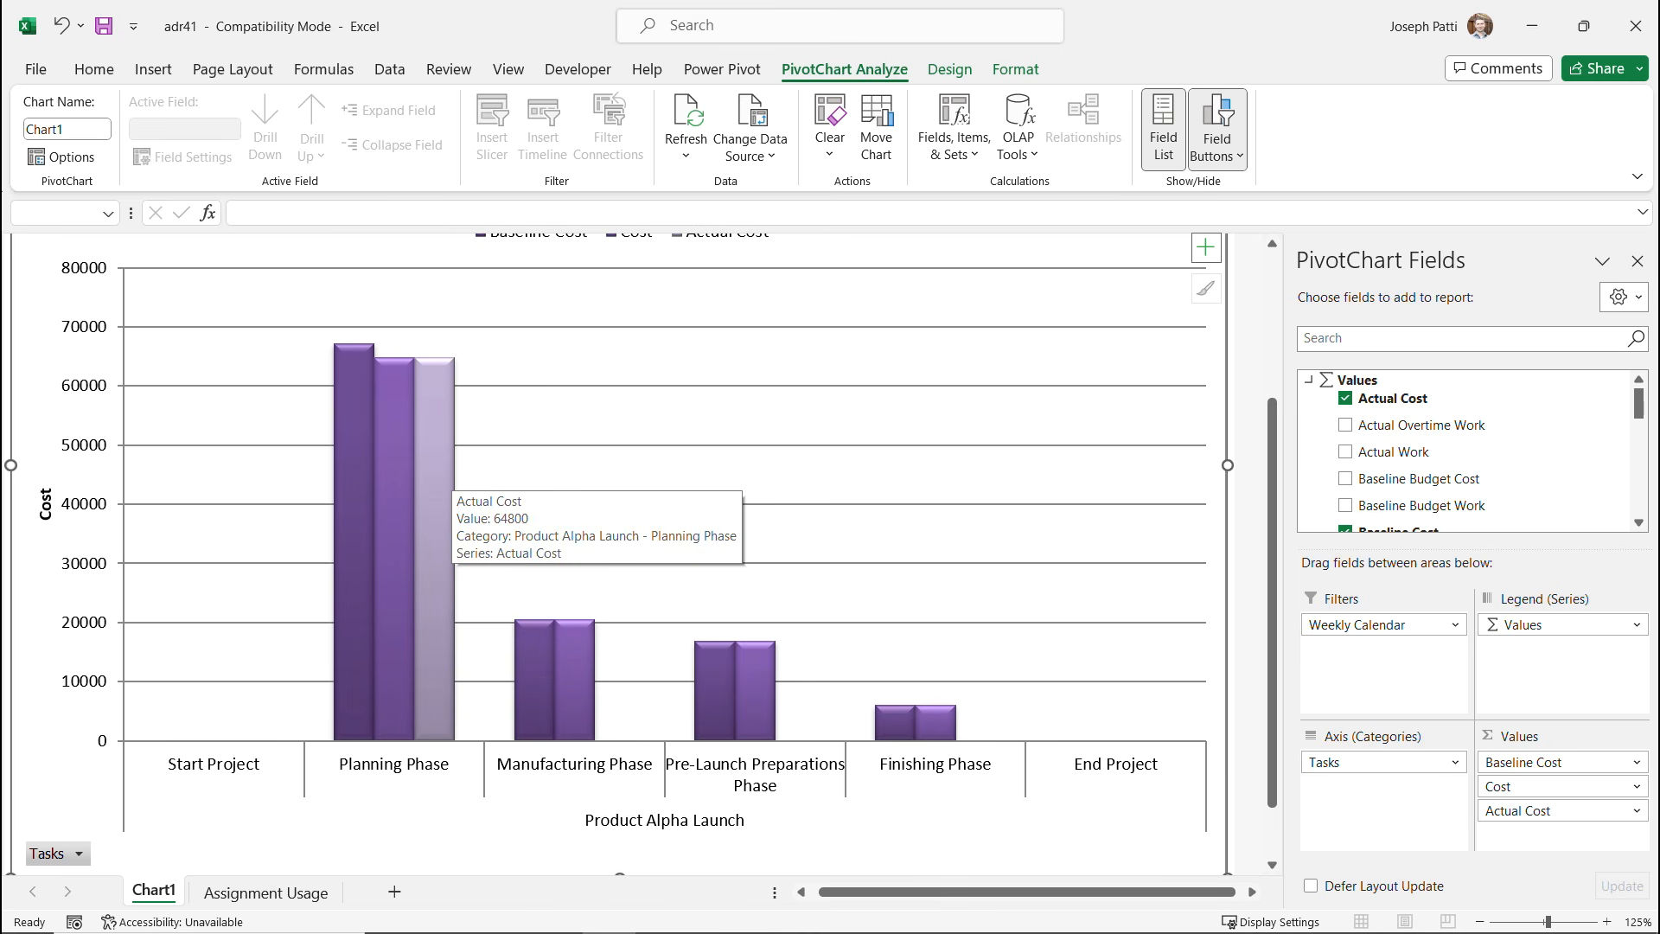
pyautogui.moveTo(342, 421)
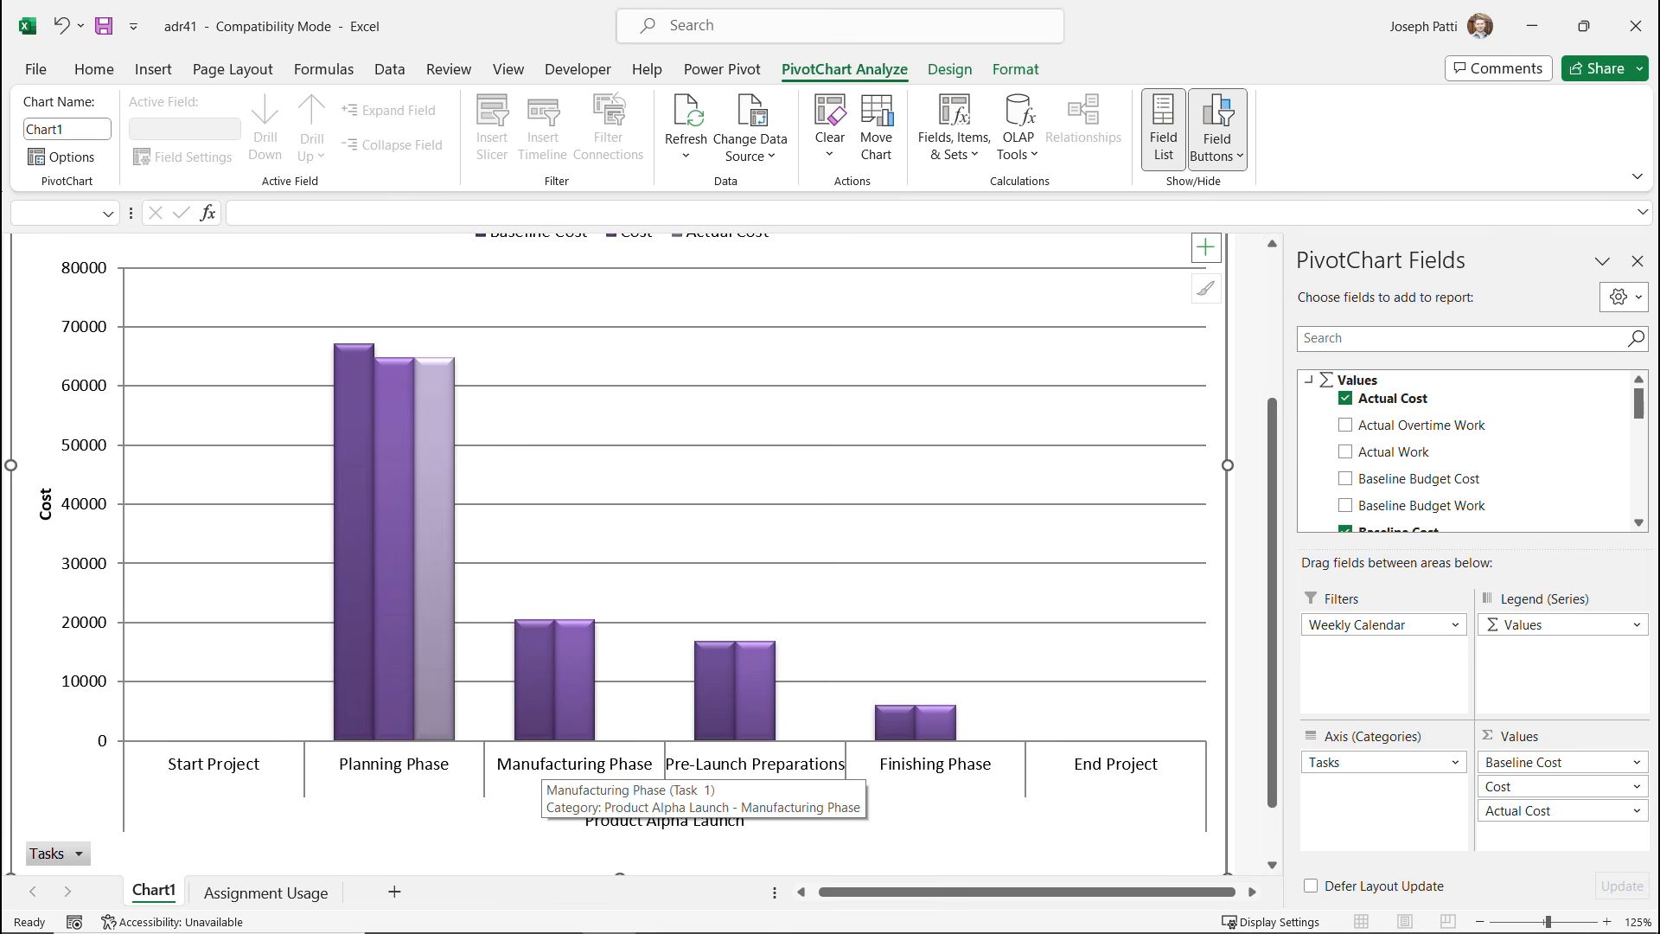
pyautogui.moveTo(739, 691)
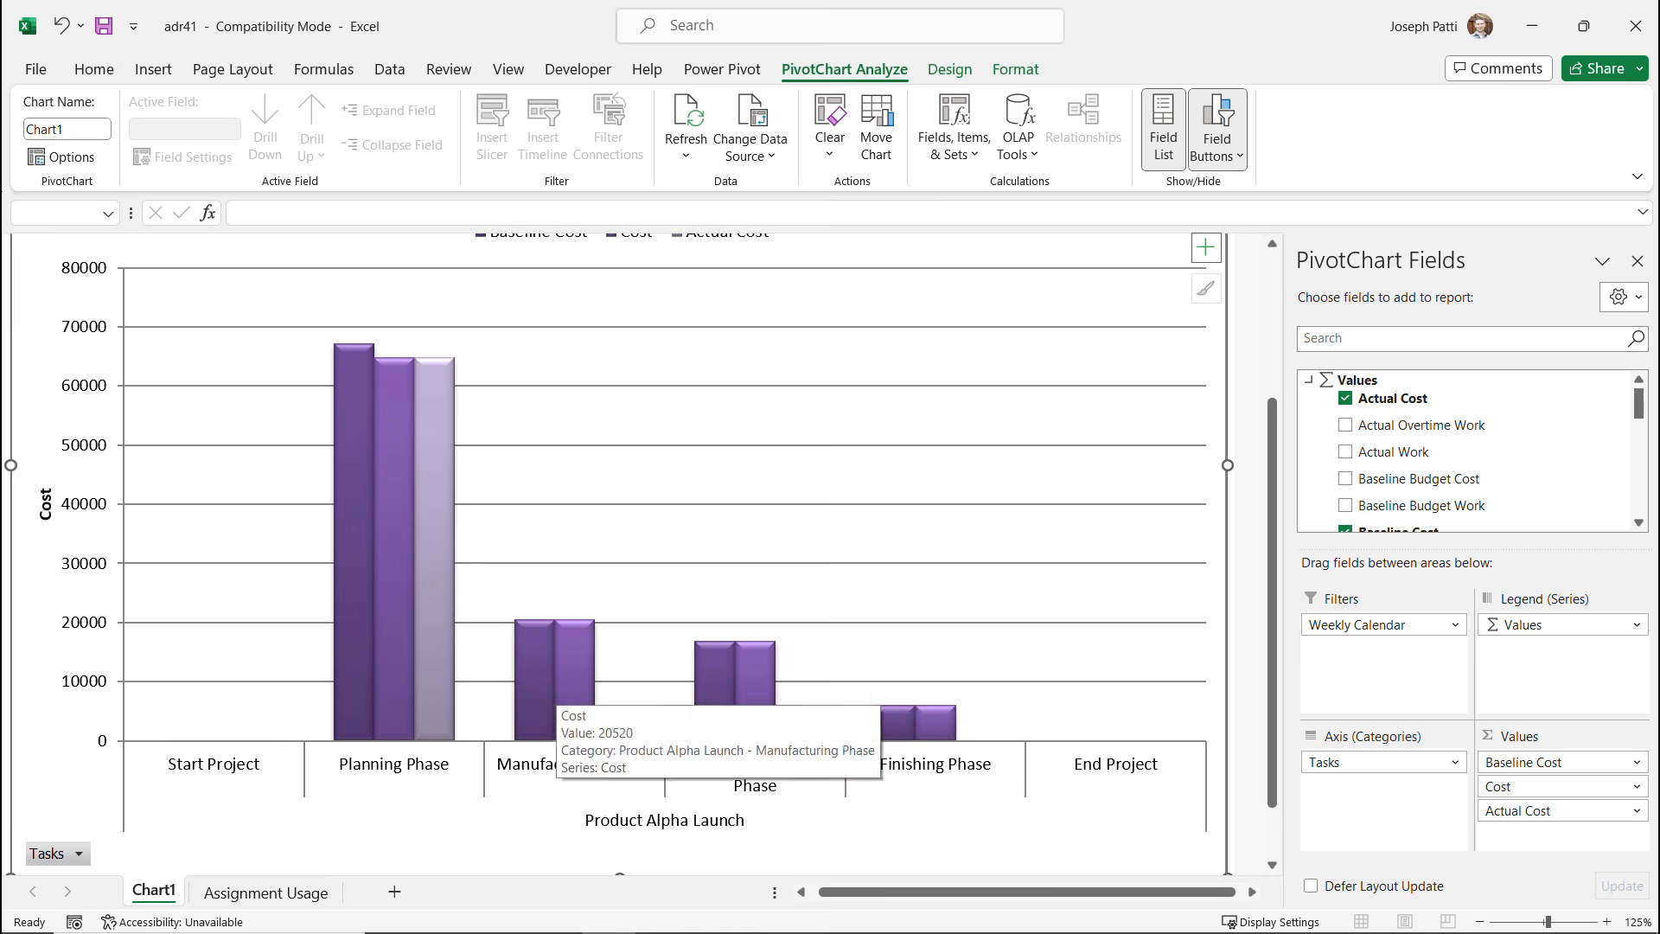
pyautogui.scroll(-1, 668, 635)
pyautogui.scroll(4, 670, 644)
pyautogui.scroll(-4, 670, 644)
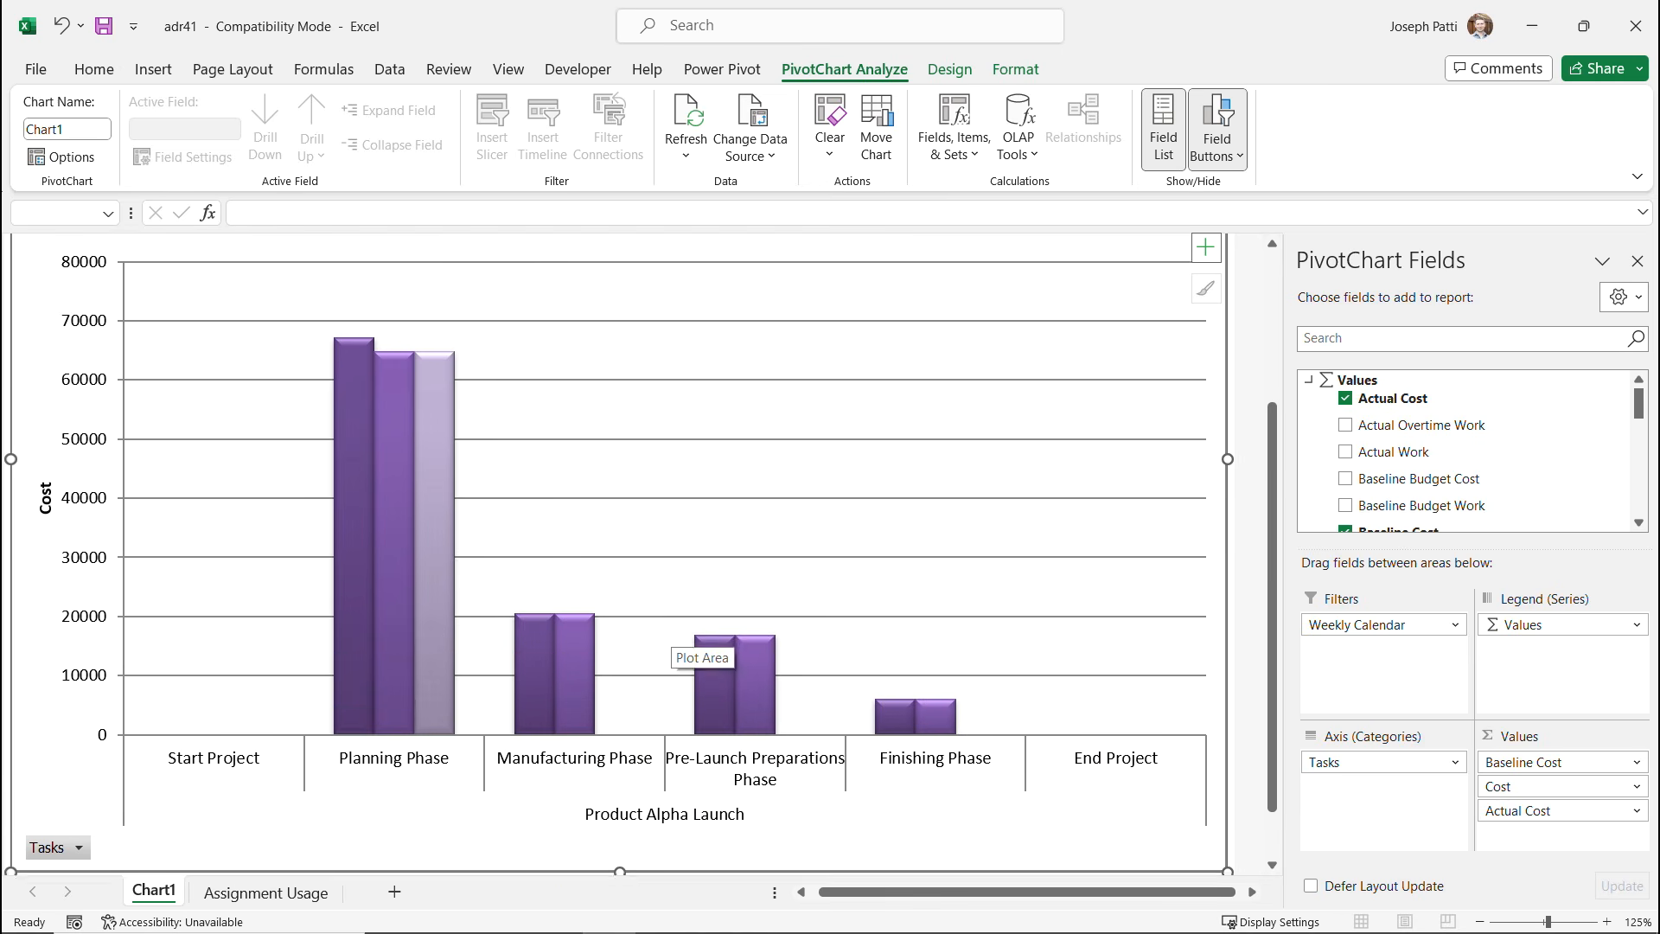
# Filter the chart's Tasks field to show only Conduct Marketing Research within the Planning Phase of Product Alpha Launch.
pyautogui.click(78, 803)
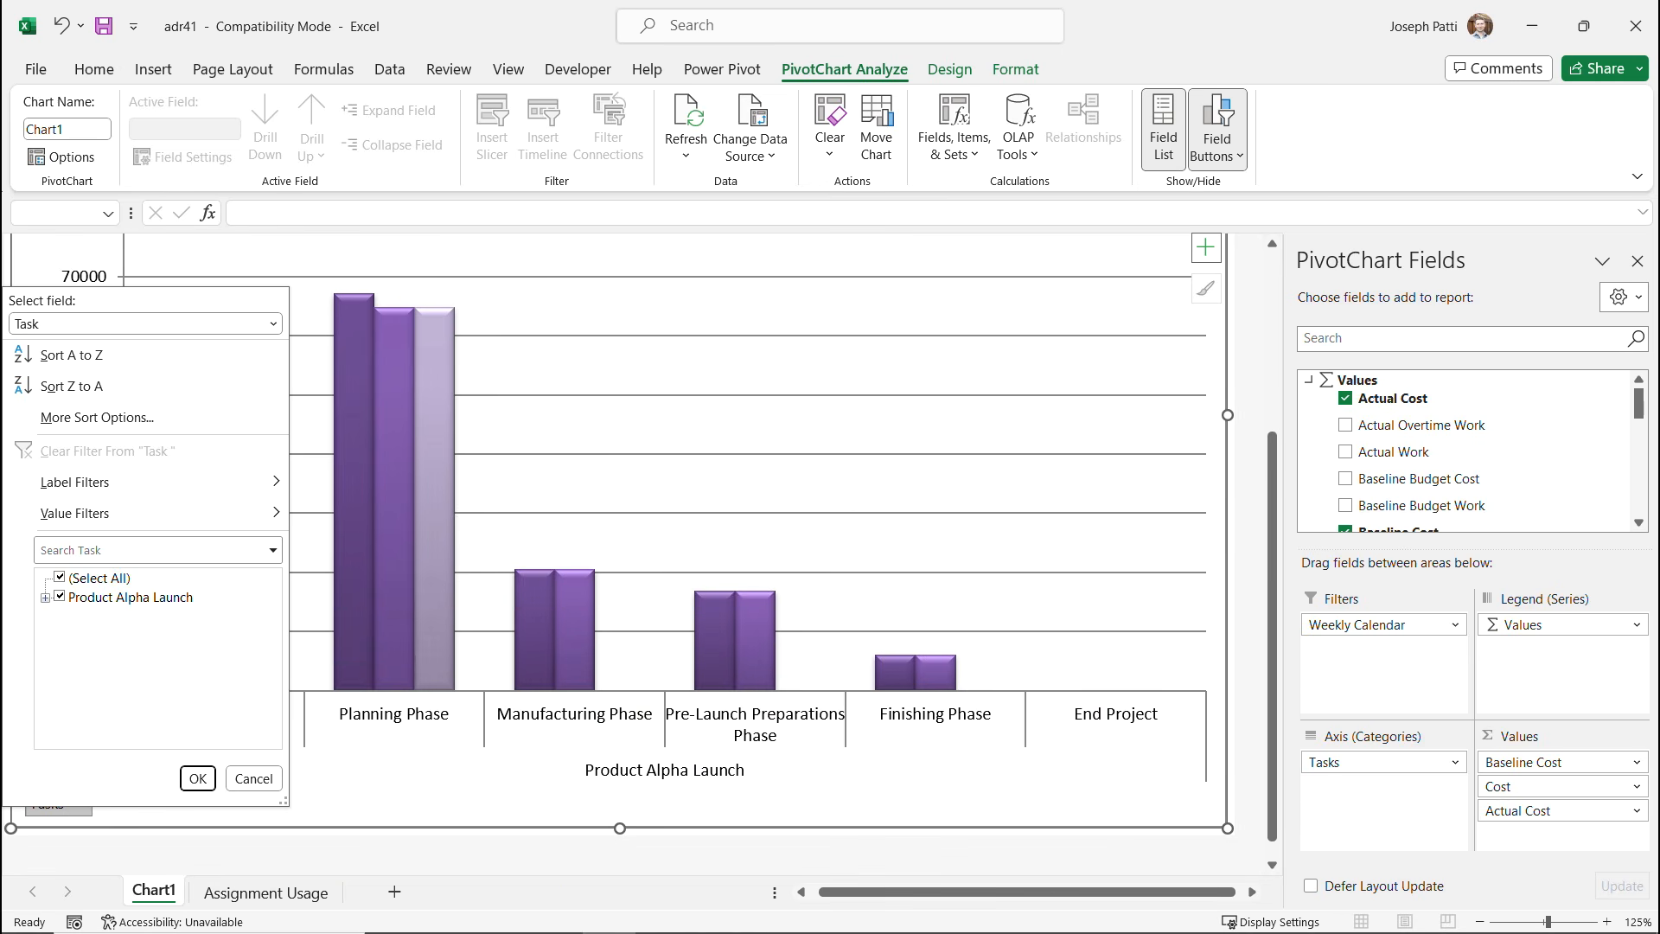
pyautogui.click(45, 597)
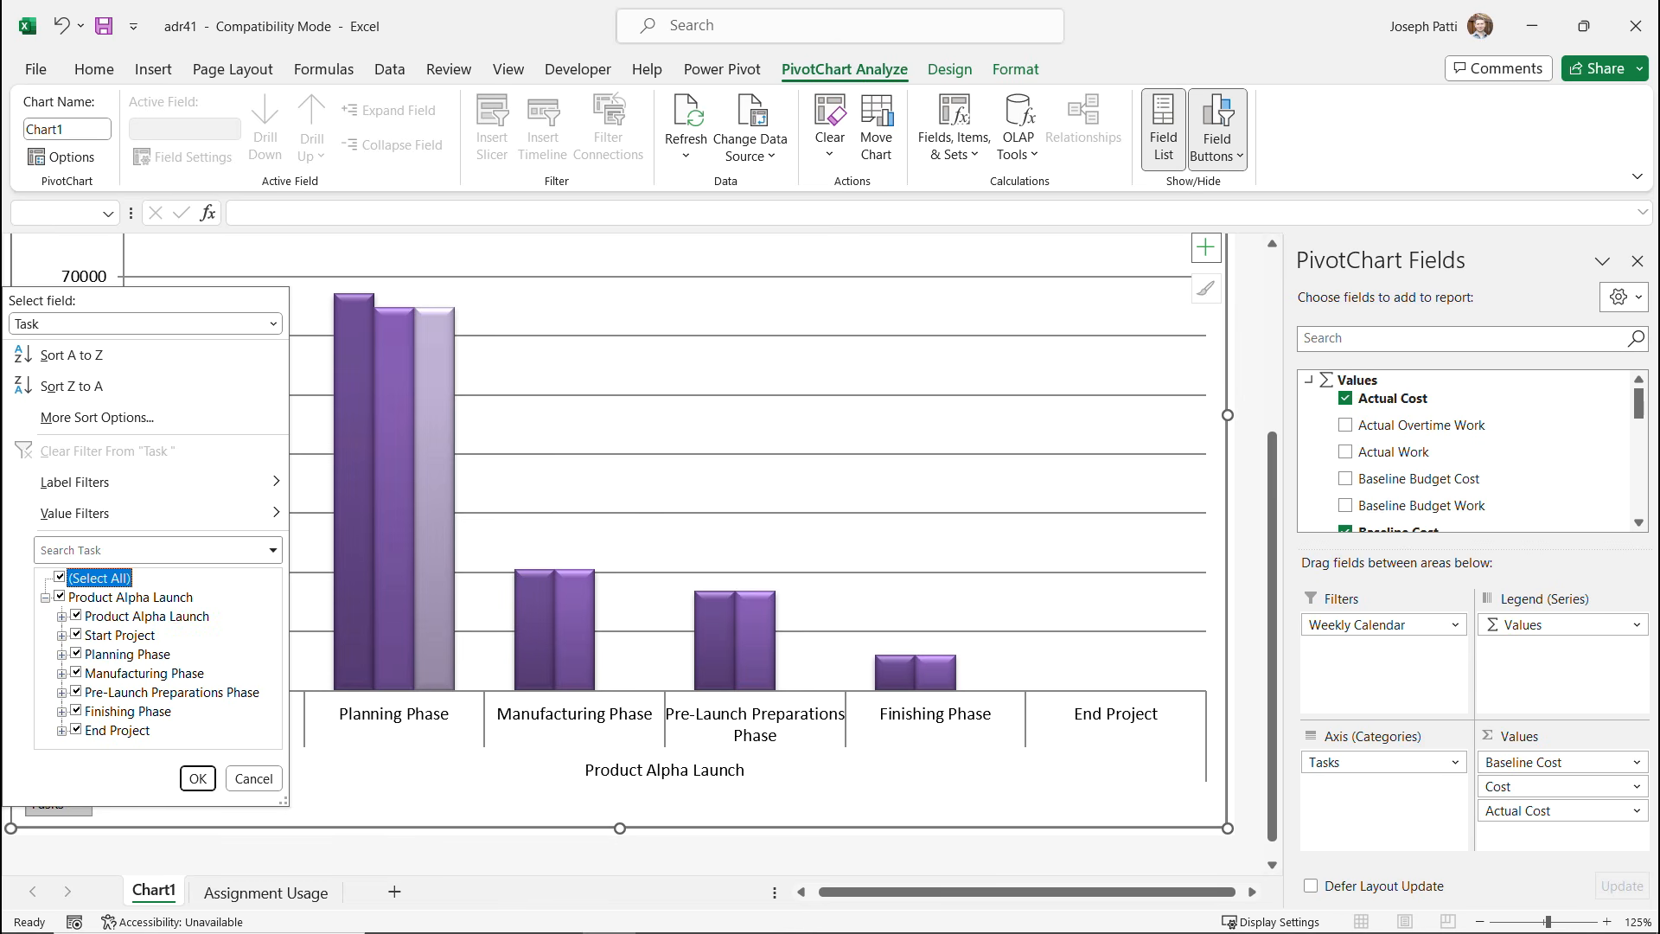
pyautogui.click(59, 596)
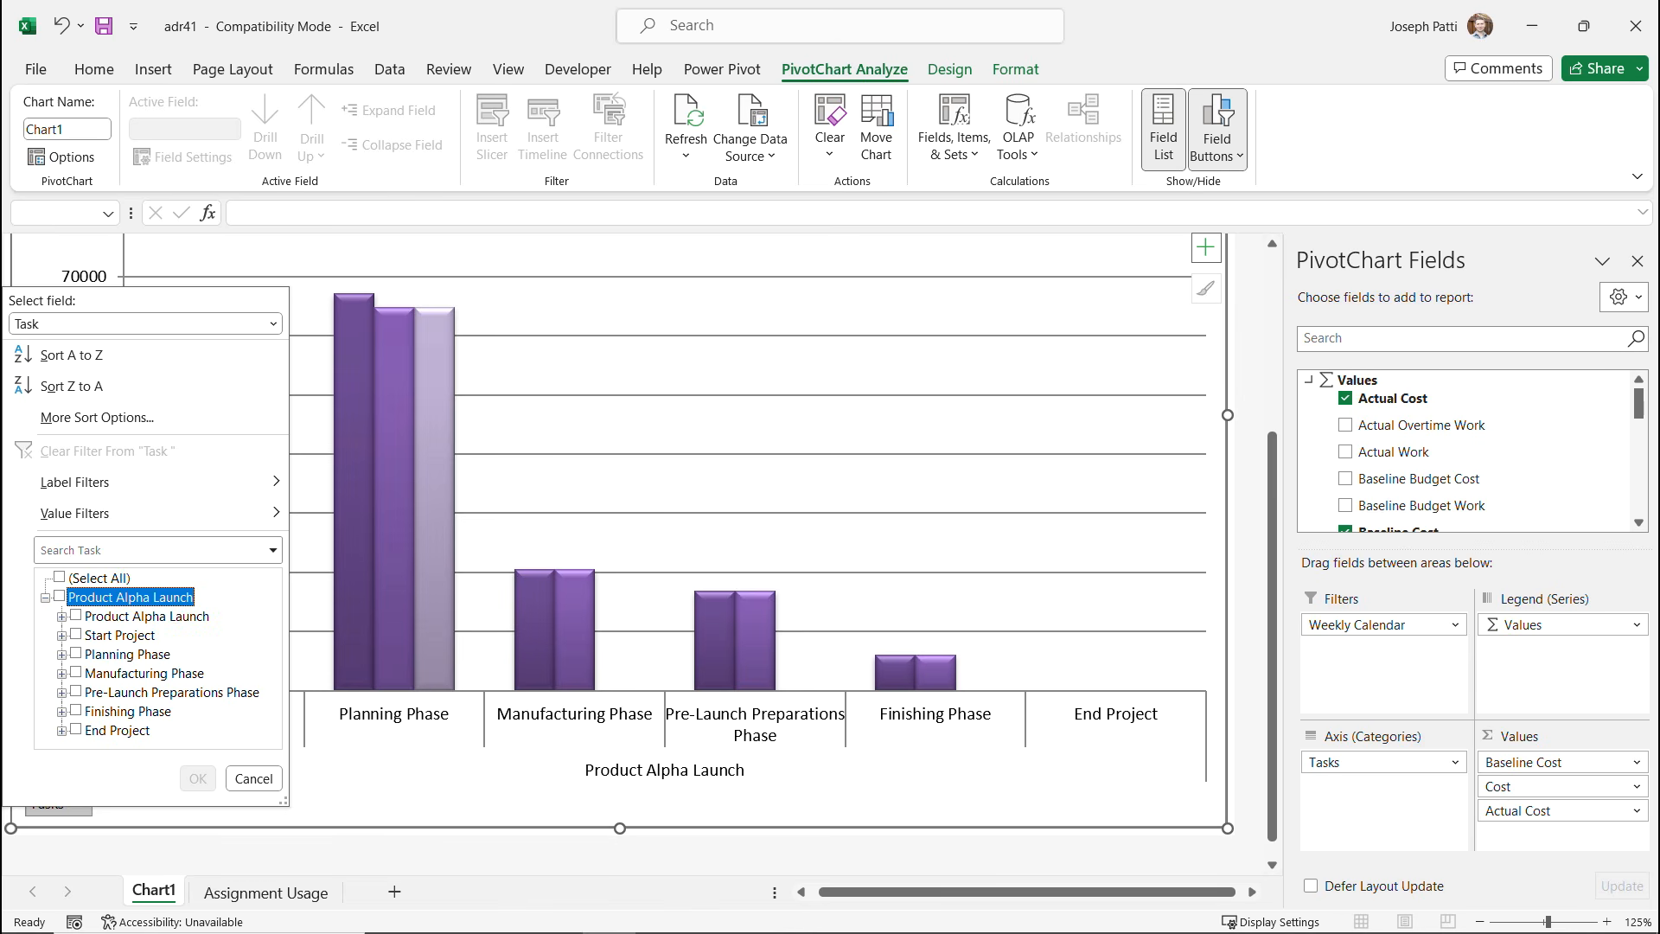
pyautogui.click(75, 653)
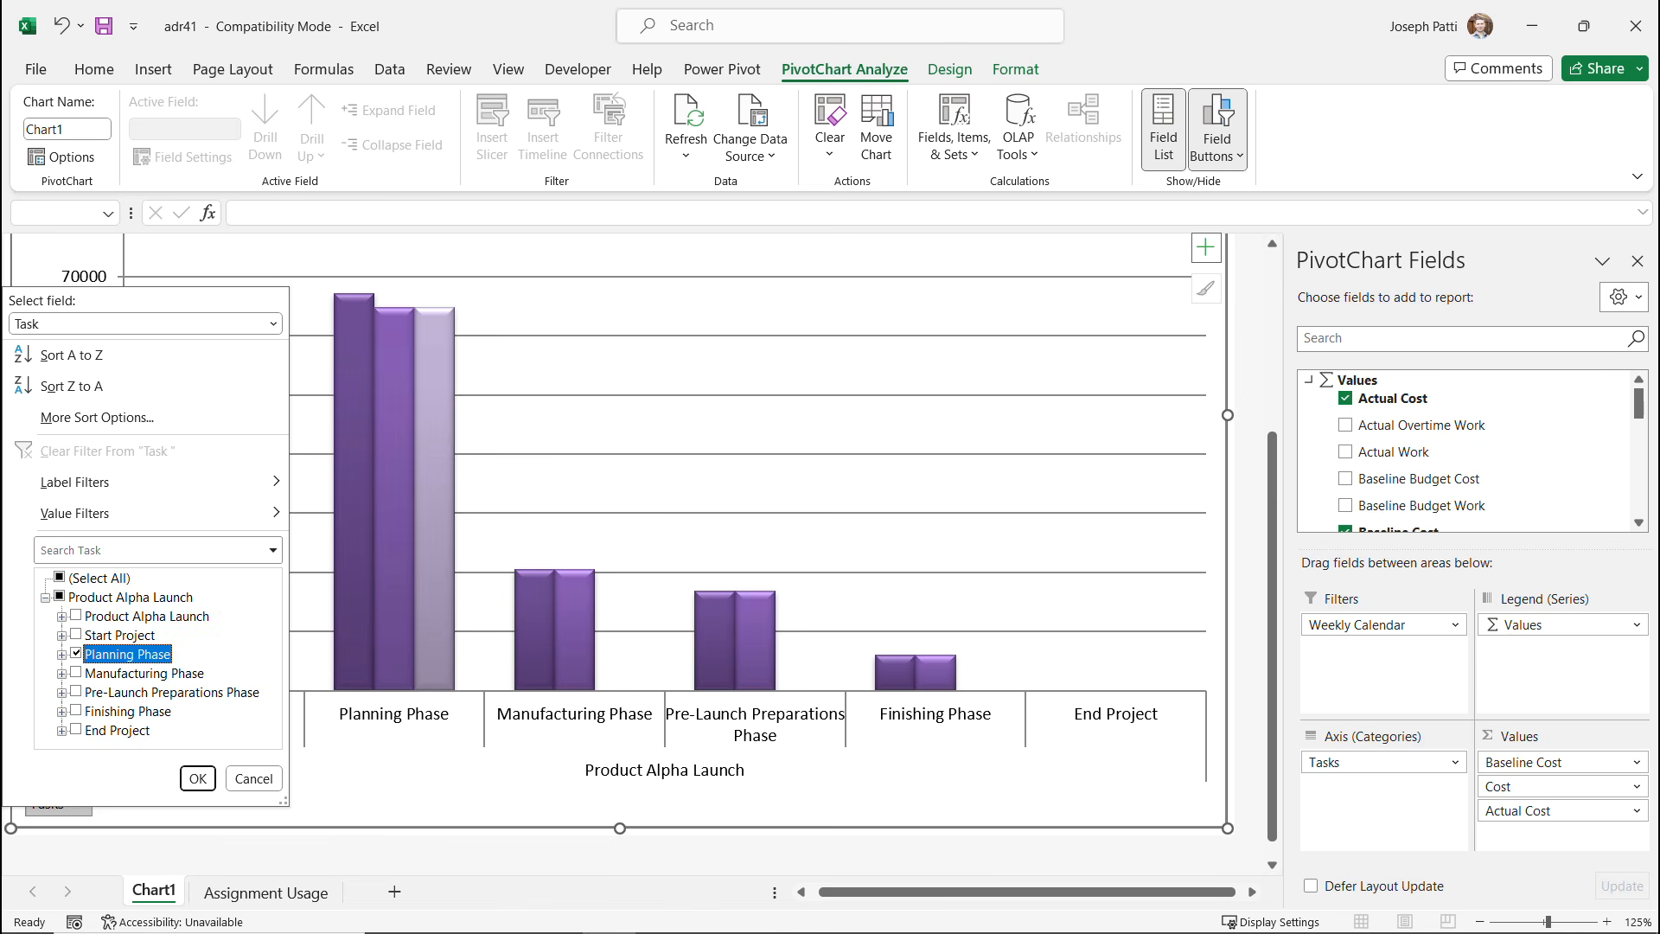
pyautogui.click(61, 653)
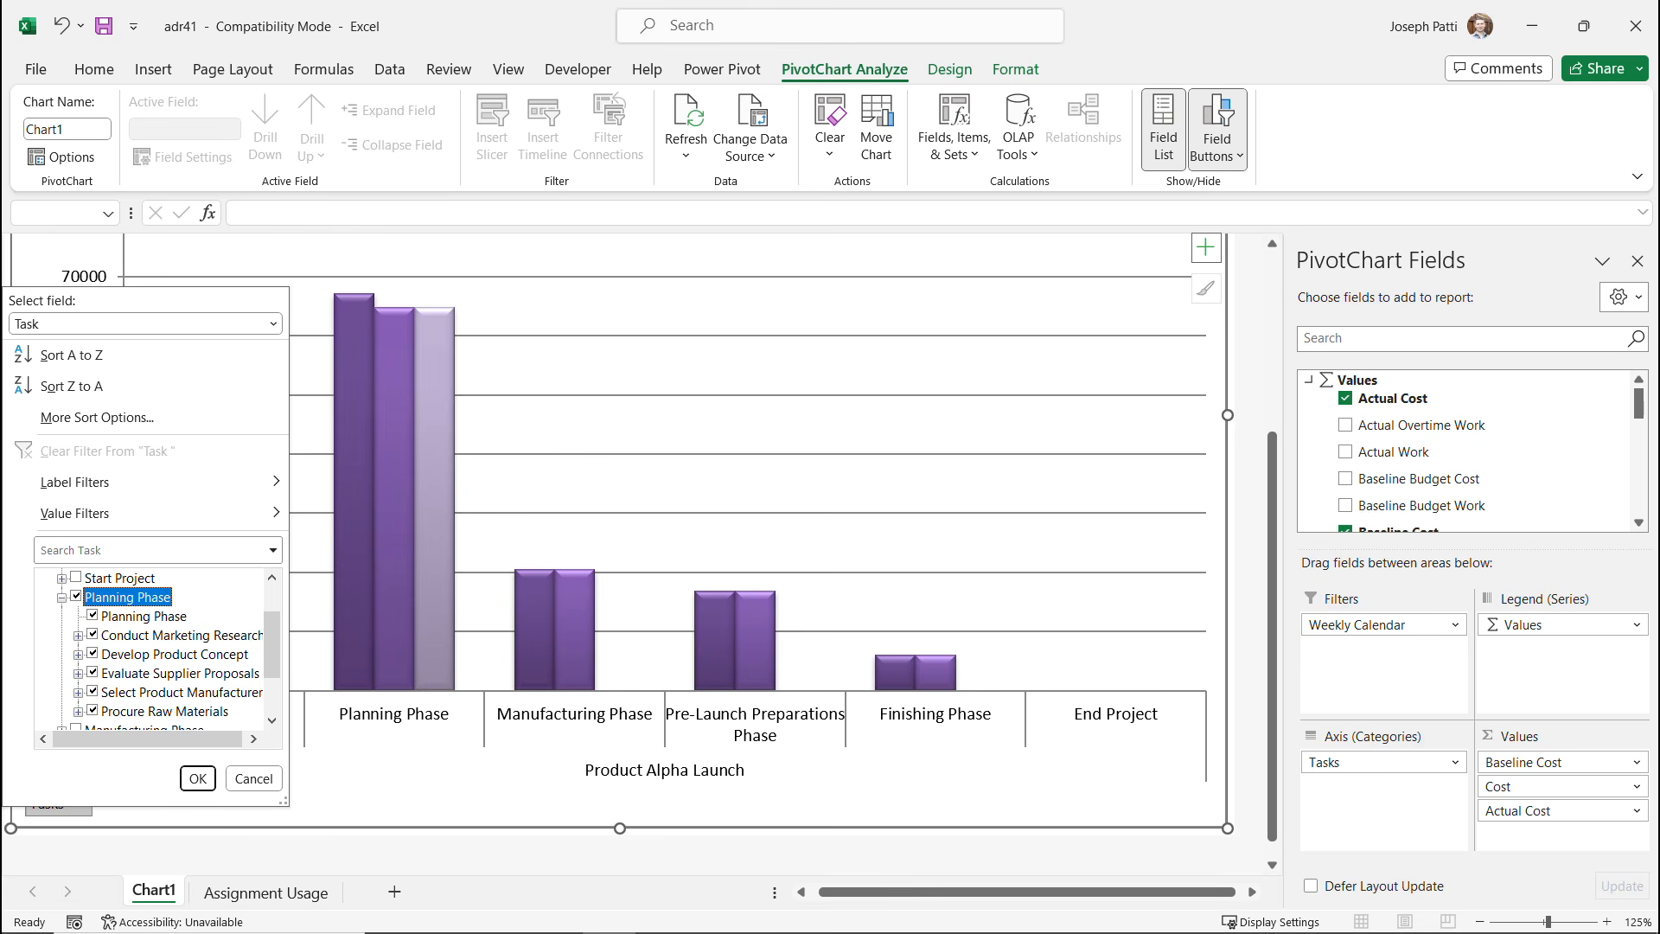
pyautogui.click(142, 616)
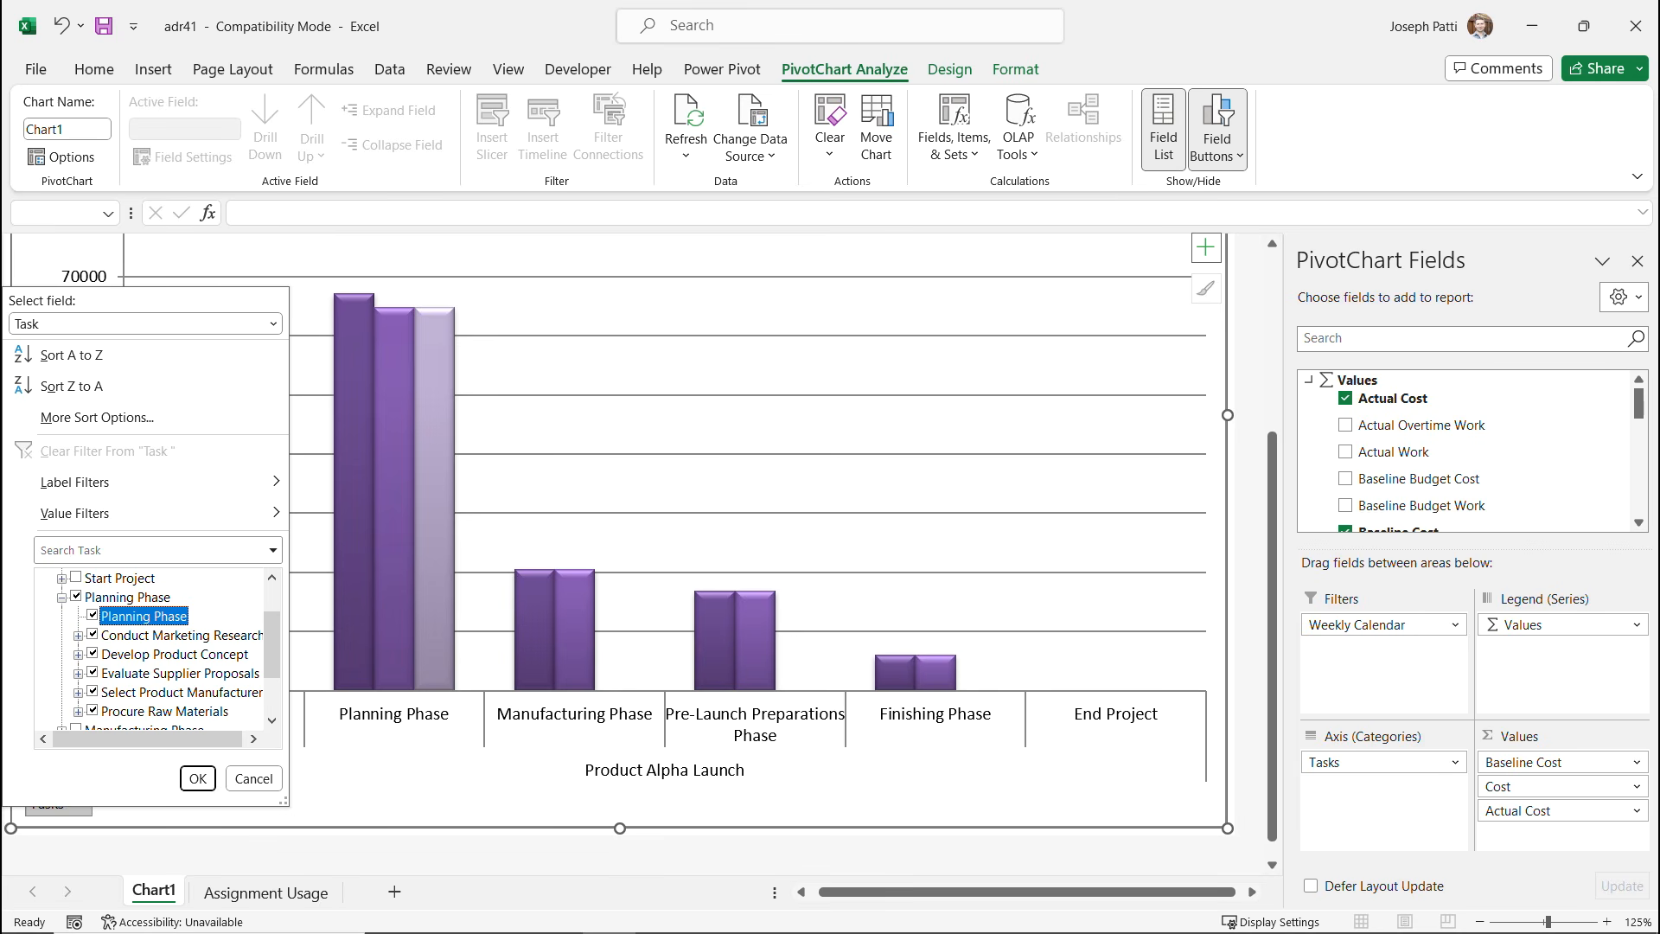
pyautogui.click(76, 597)
pyautogui.click(91, 634)
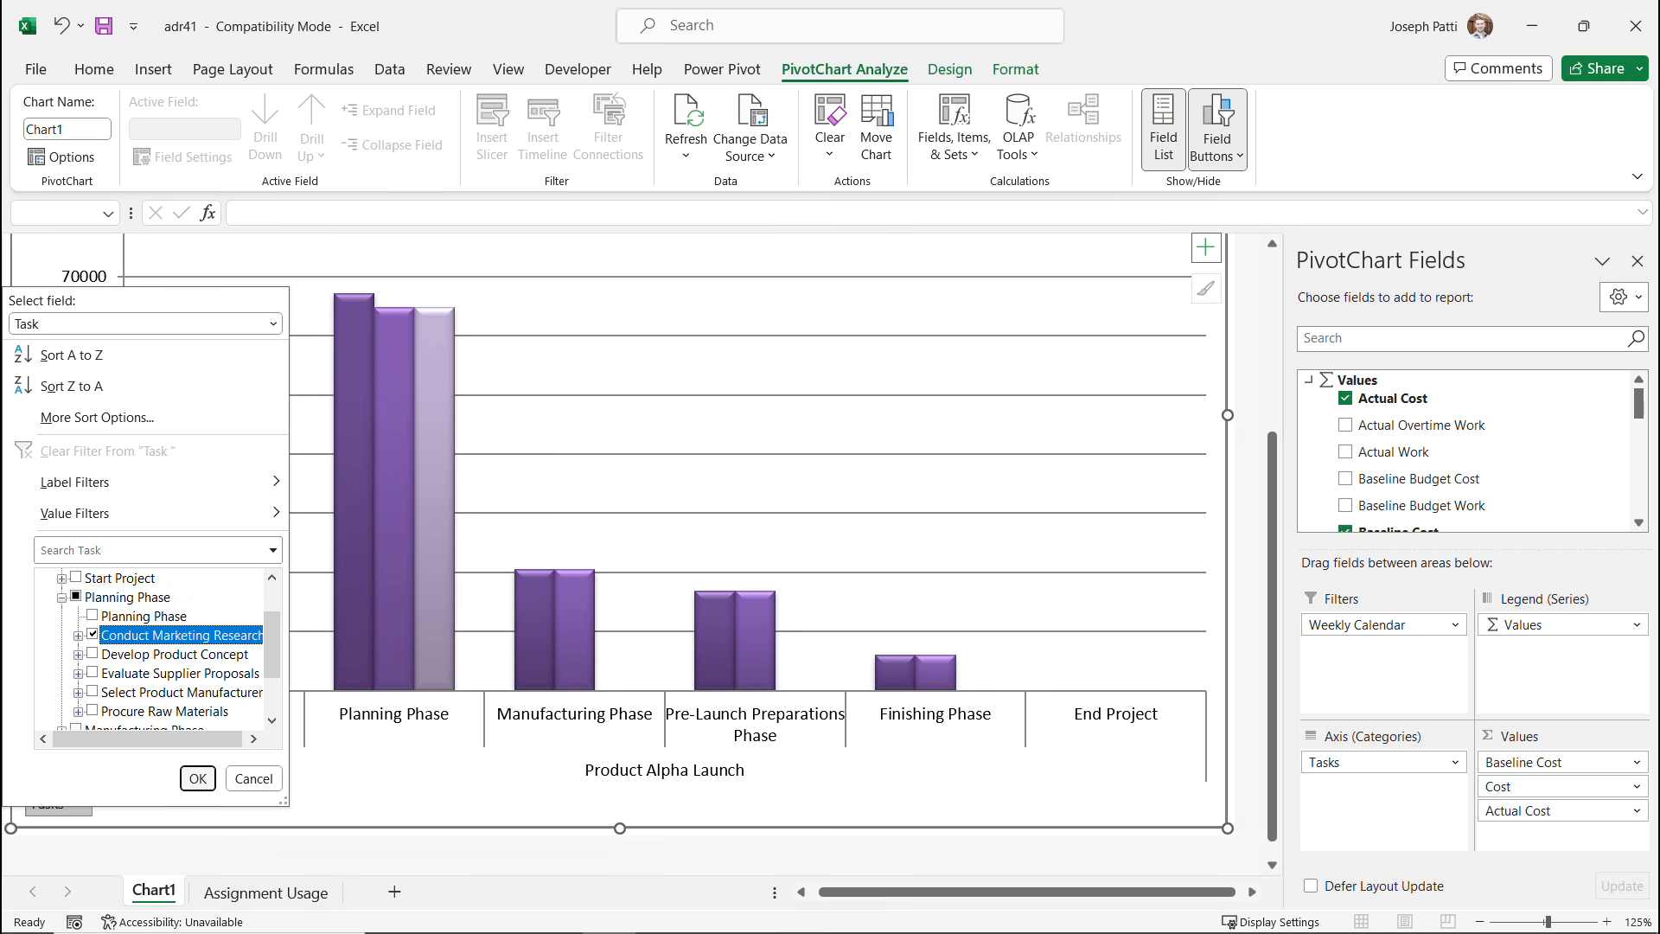
pyautogui.click(198, 778)
pyautogui.scroll(3, 198, 778)
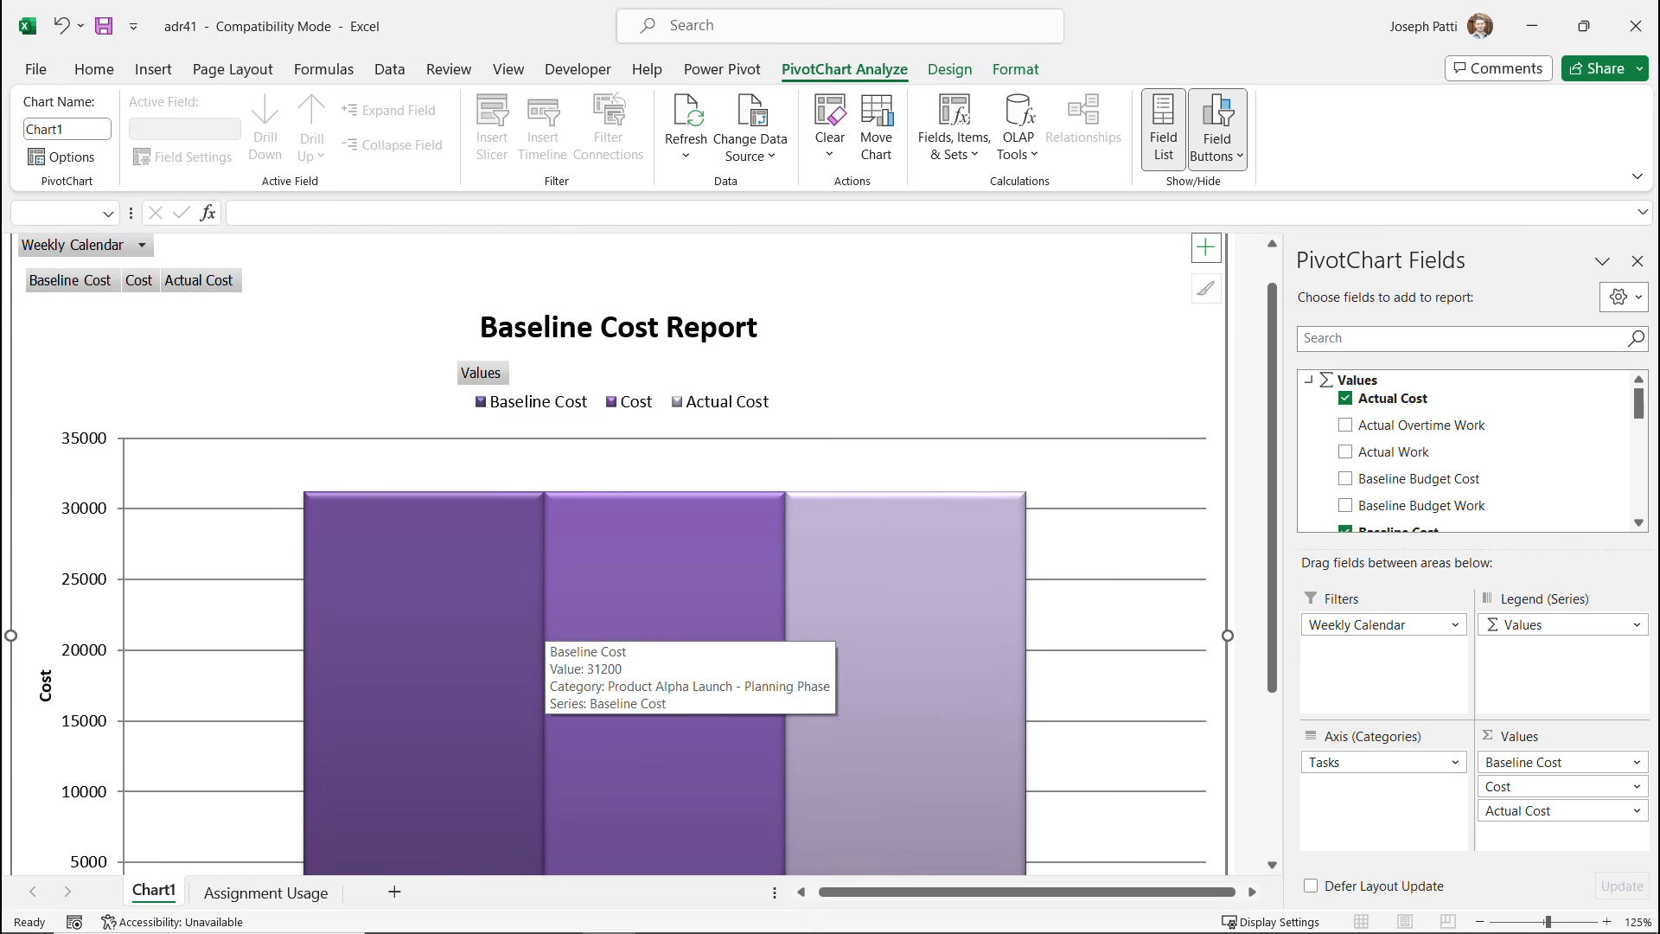
pyautogui.scroll(1, 536, 635)
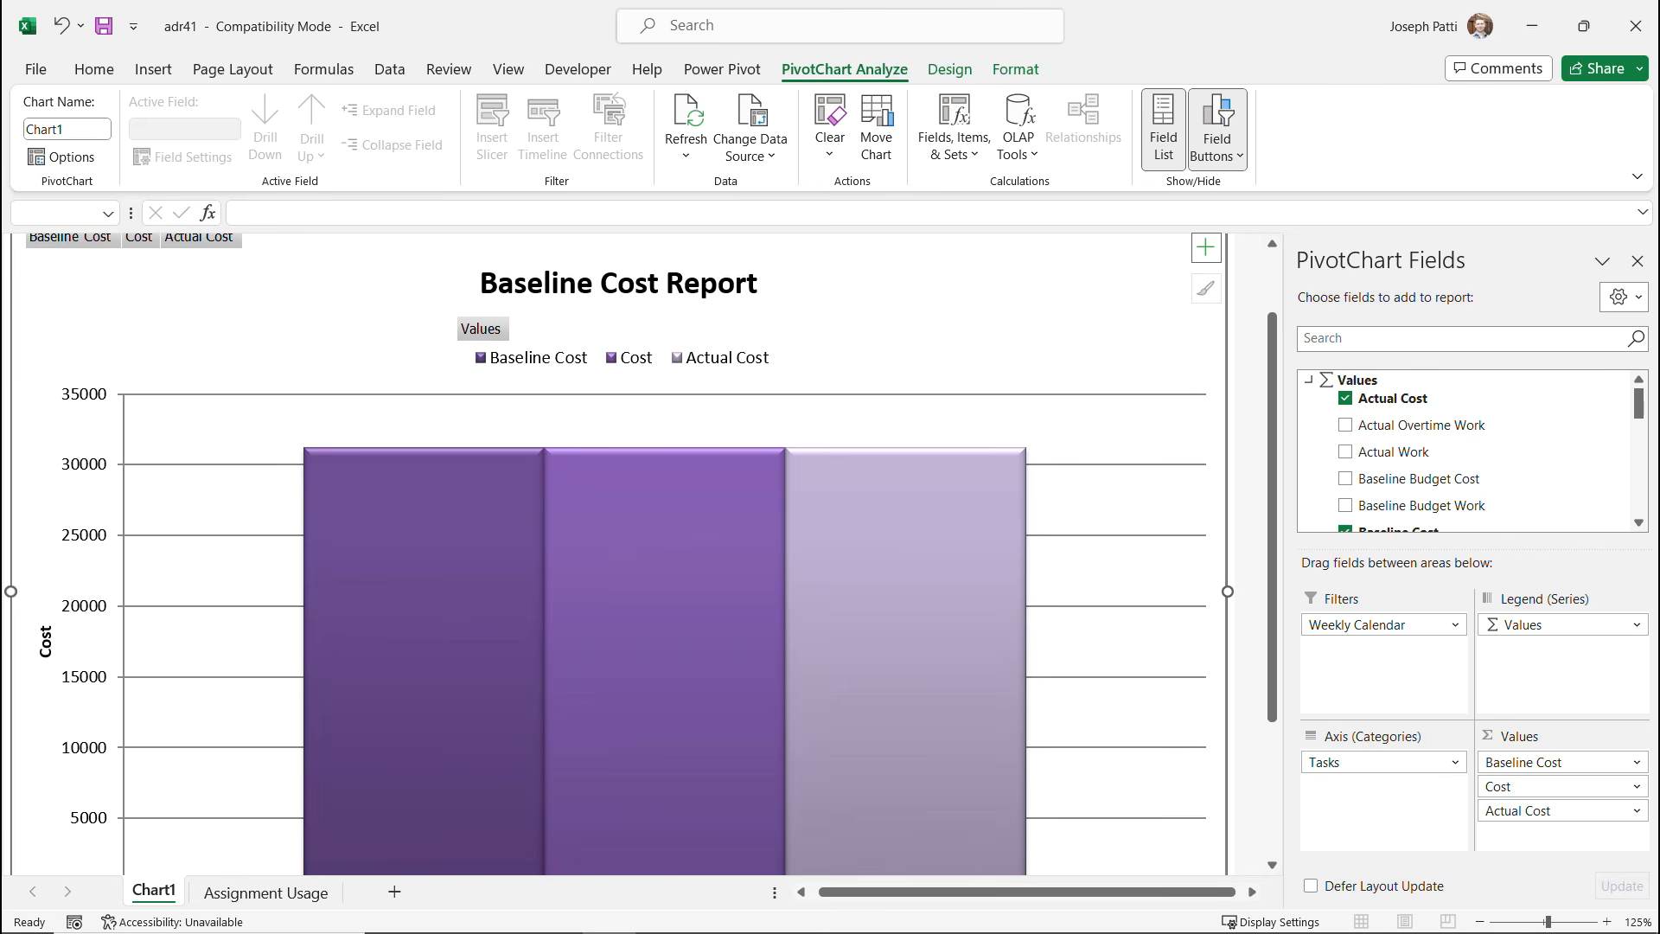
# Switch to Microsoft Project and view the Burndown dashboard report of Product Alpha Launch.
pyautogui.moveTo(878, 515)
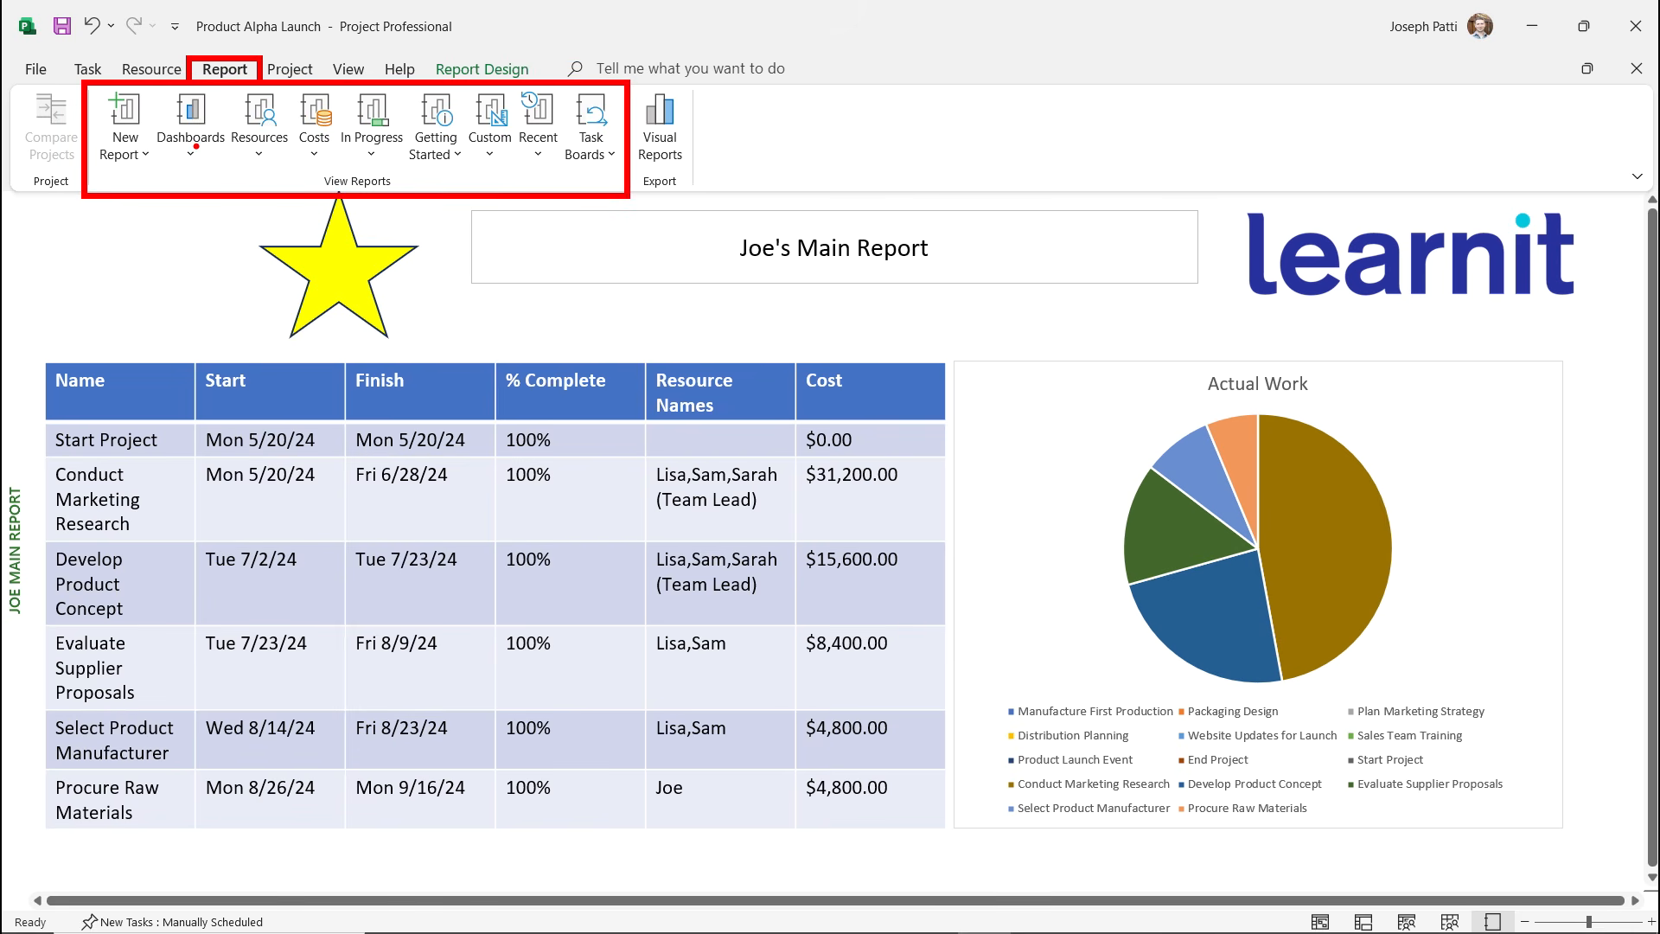
pyautogui.click(190, 136)
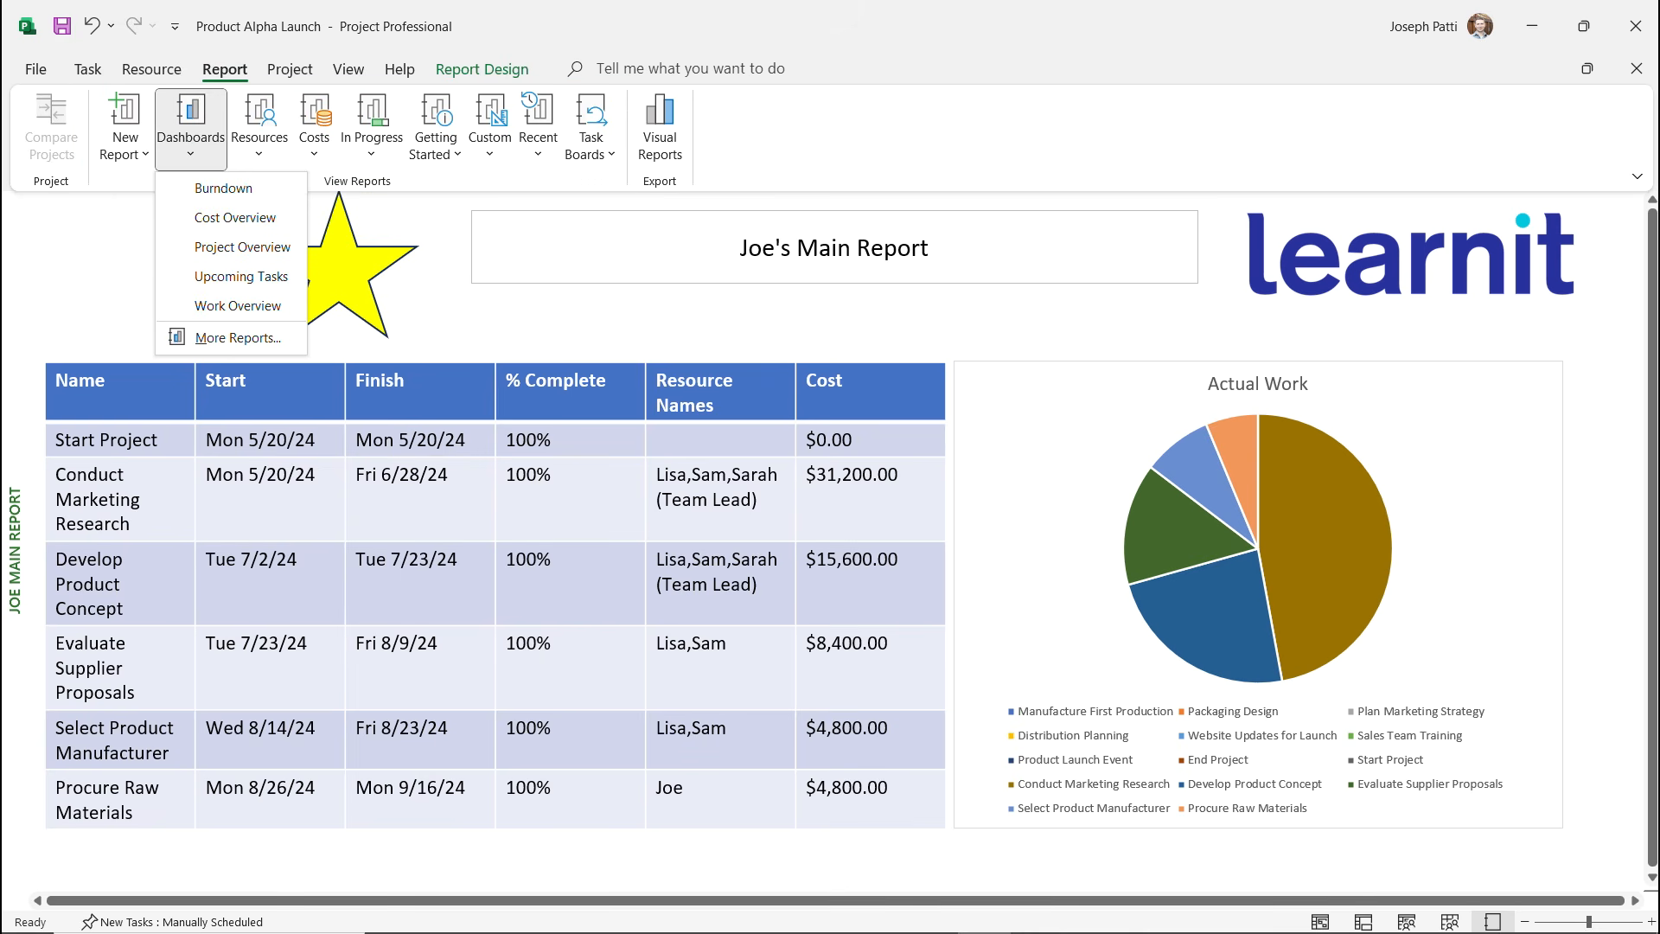
pyautogui.click(223, 188)
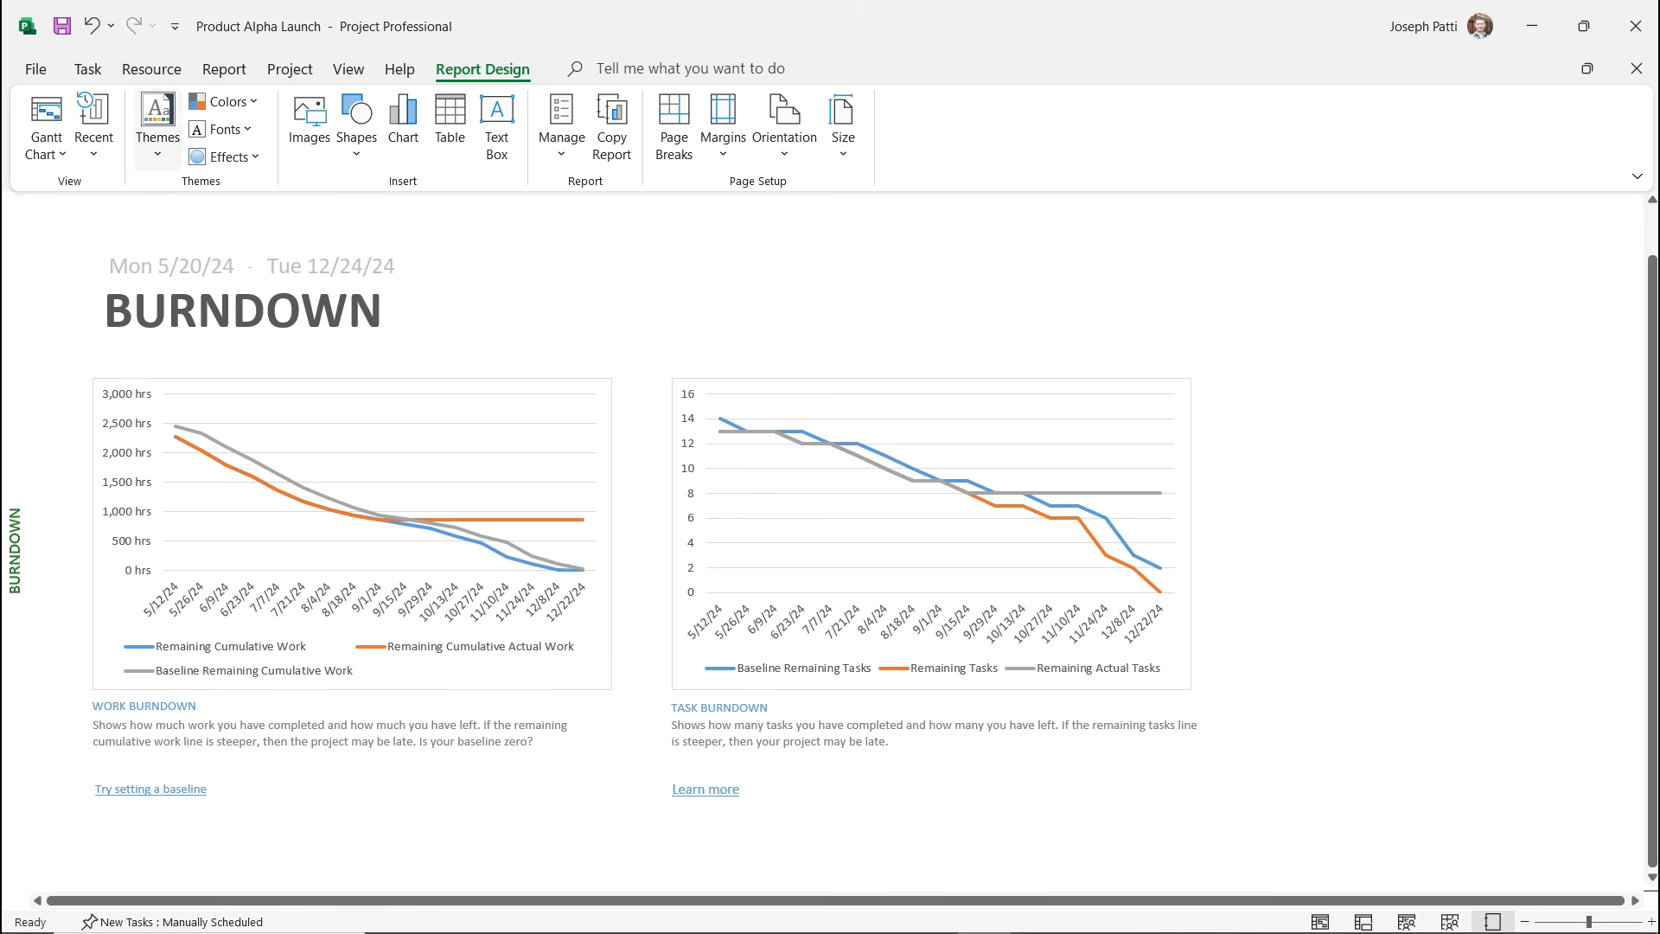
# View the Cost Overview dashboard report, including its cost status table and chart for the top-level tasks.
pyautogui.click(223, 69)
pyautogui.click(242, 129)
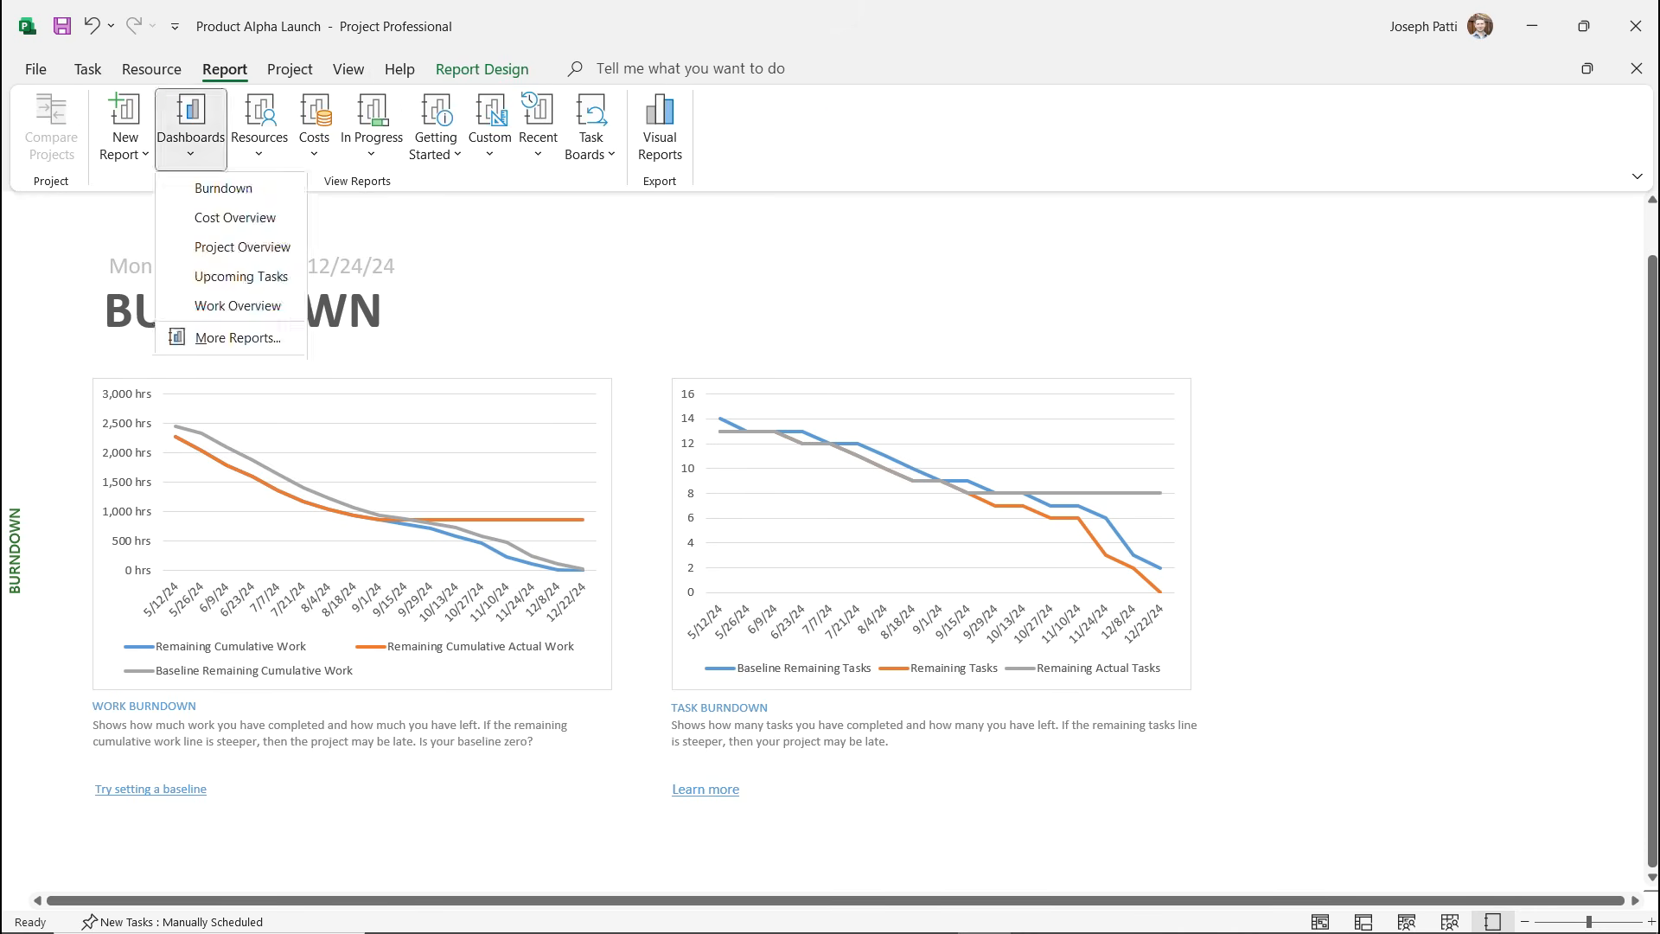
pyautogui.click(229, 215)
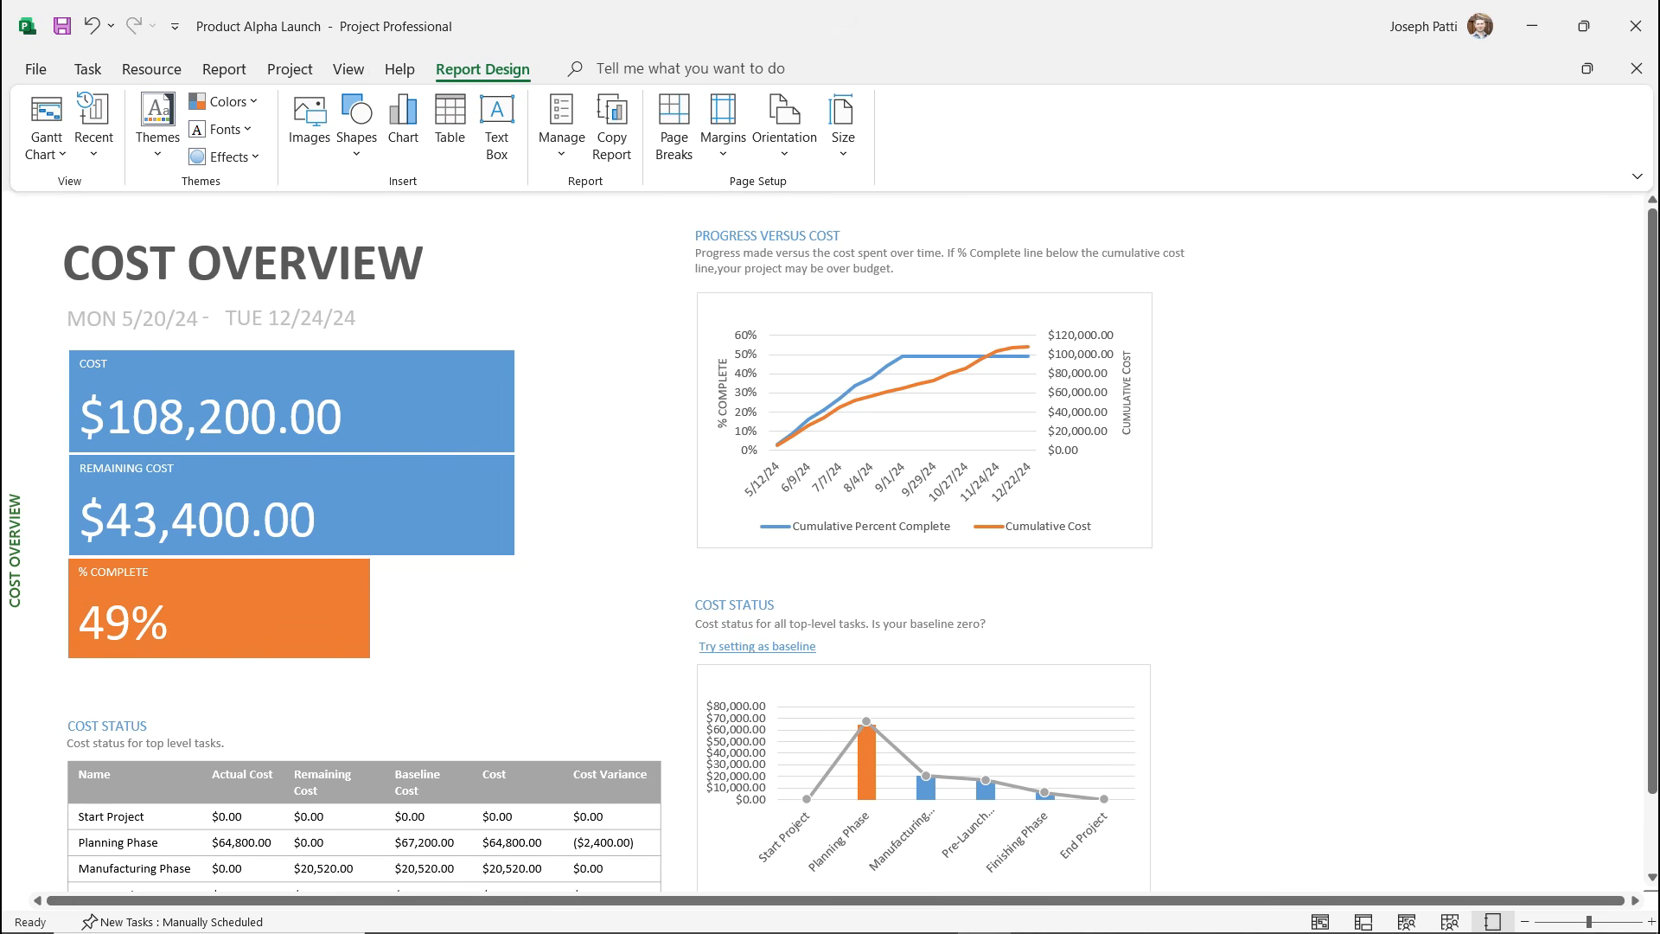
pyautogui.scroll(-2, 830, 542)
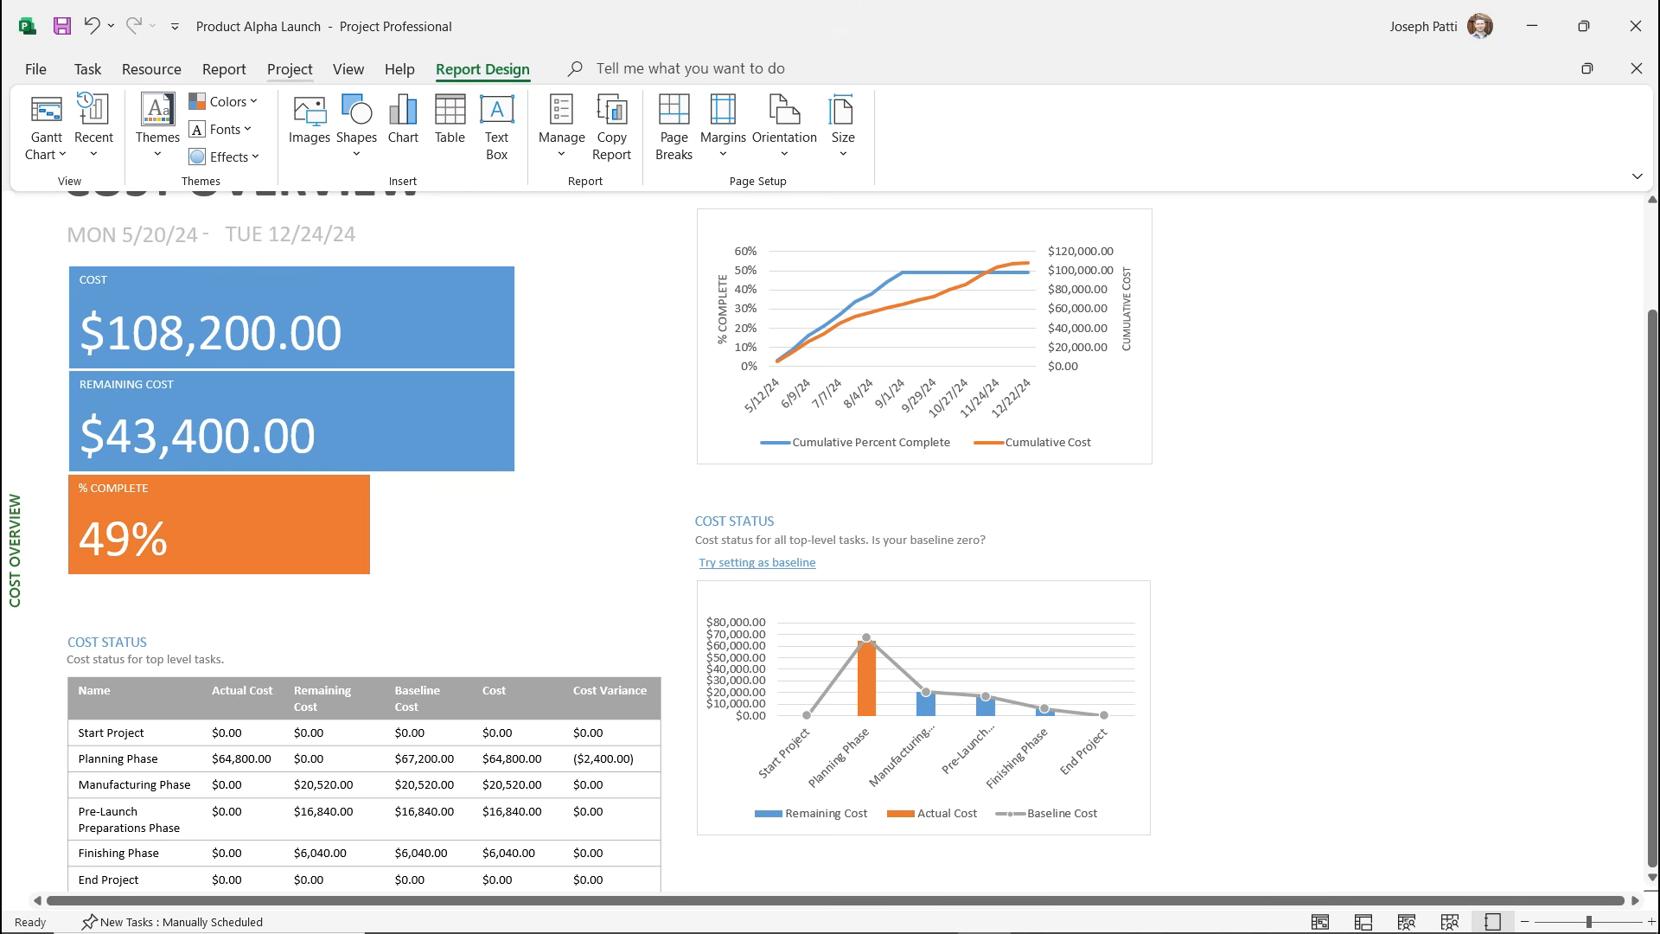
# View the Project Overview dashboard report with its % complete chart, milestones due and late tasks.
pyautogui.click(289, 69)
pyautogui.click(224, 69)
pyautogui.click(190, 121)
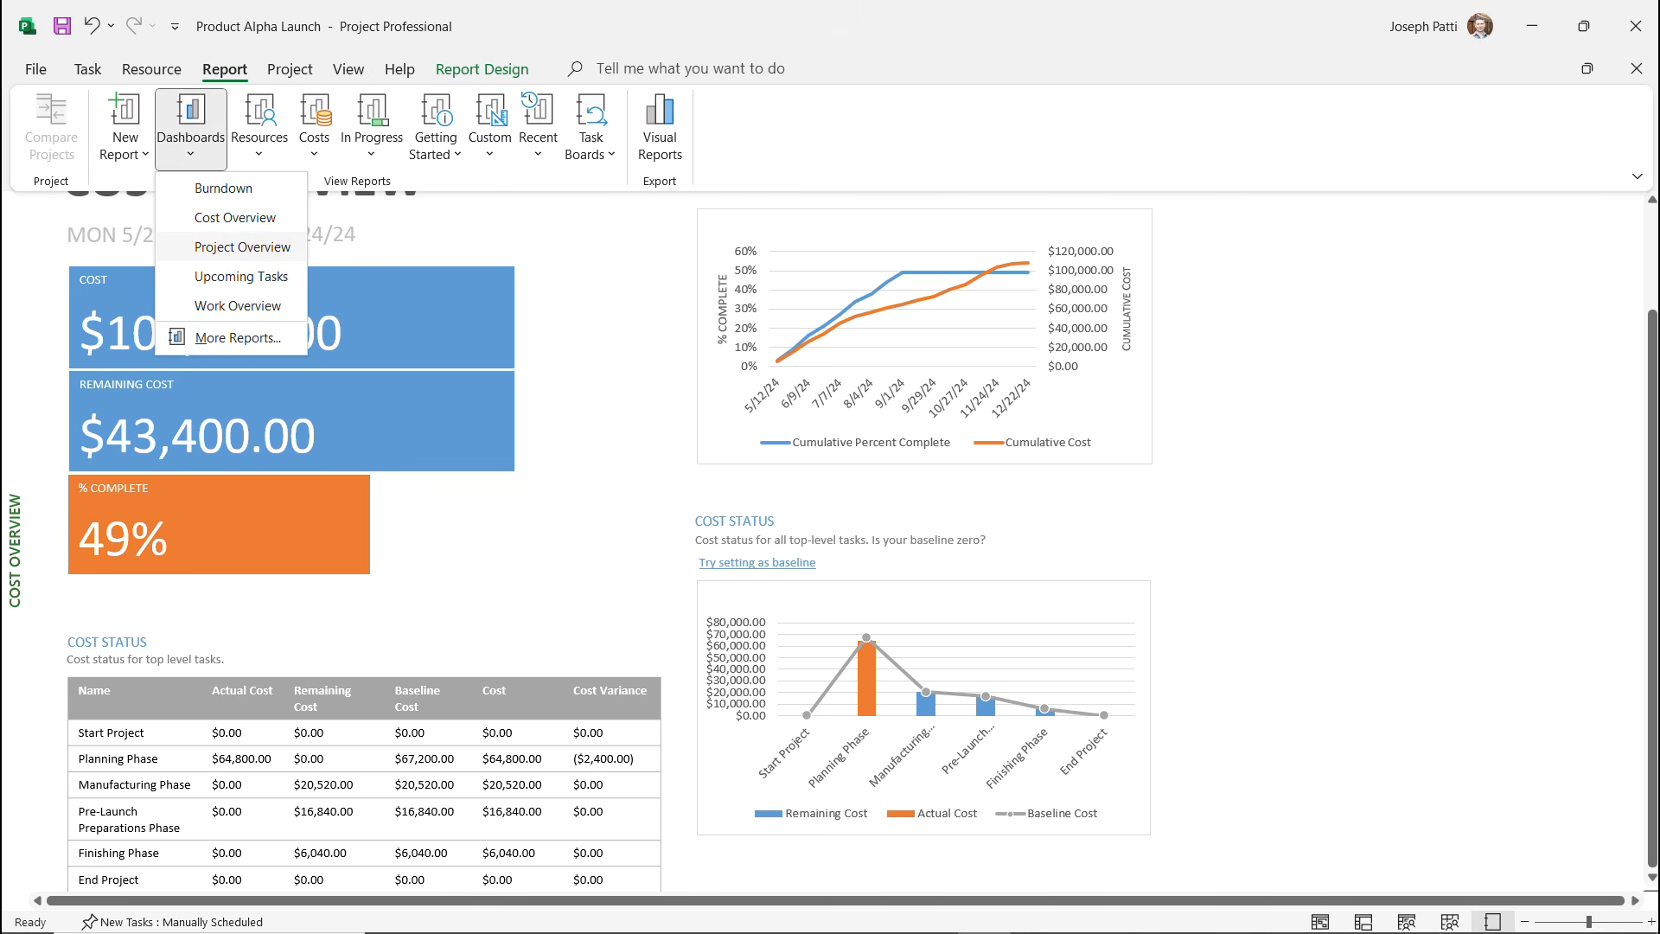
pyautogui.click(233, 246)
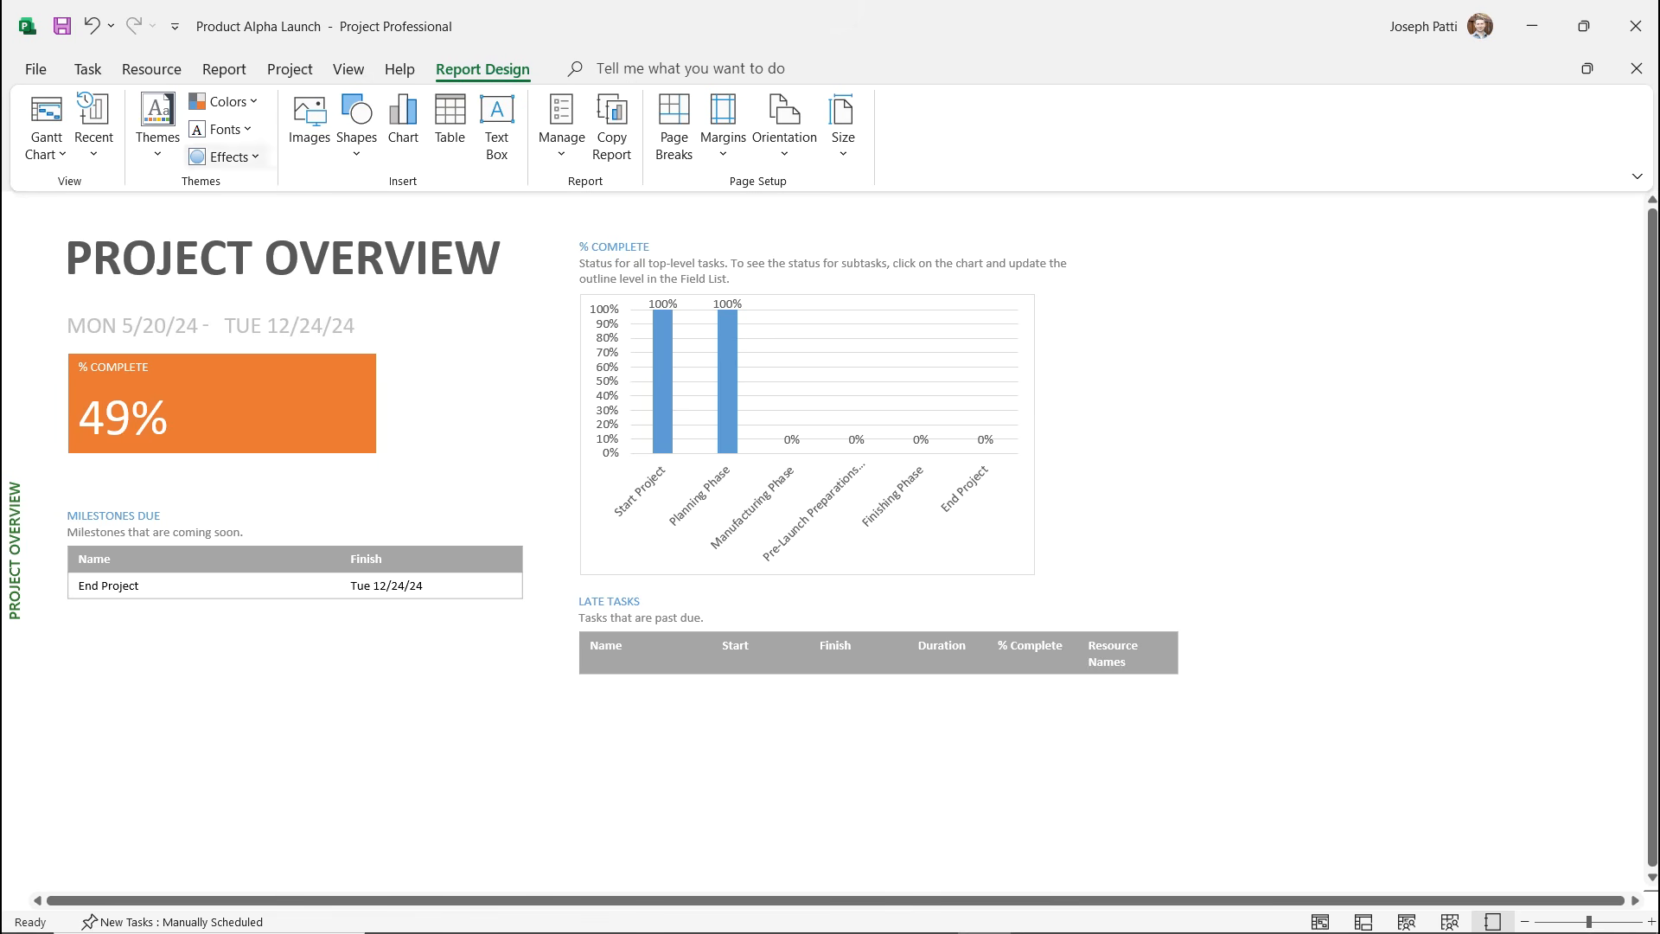
# View the Upcoming Tasks dashboard report, followed by the Work Overview dashboard report.
pyautogui.click(224, 69)
pyautogui.click(190, 127)
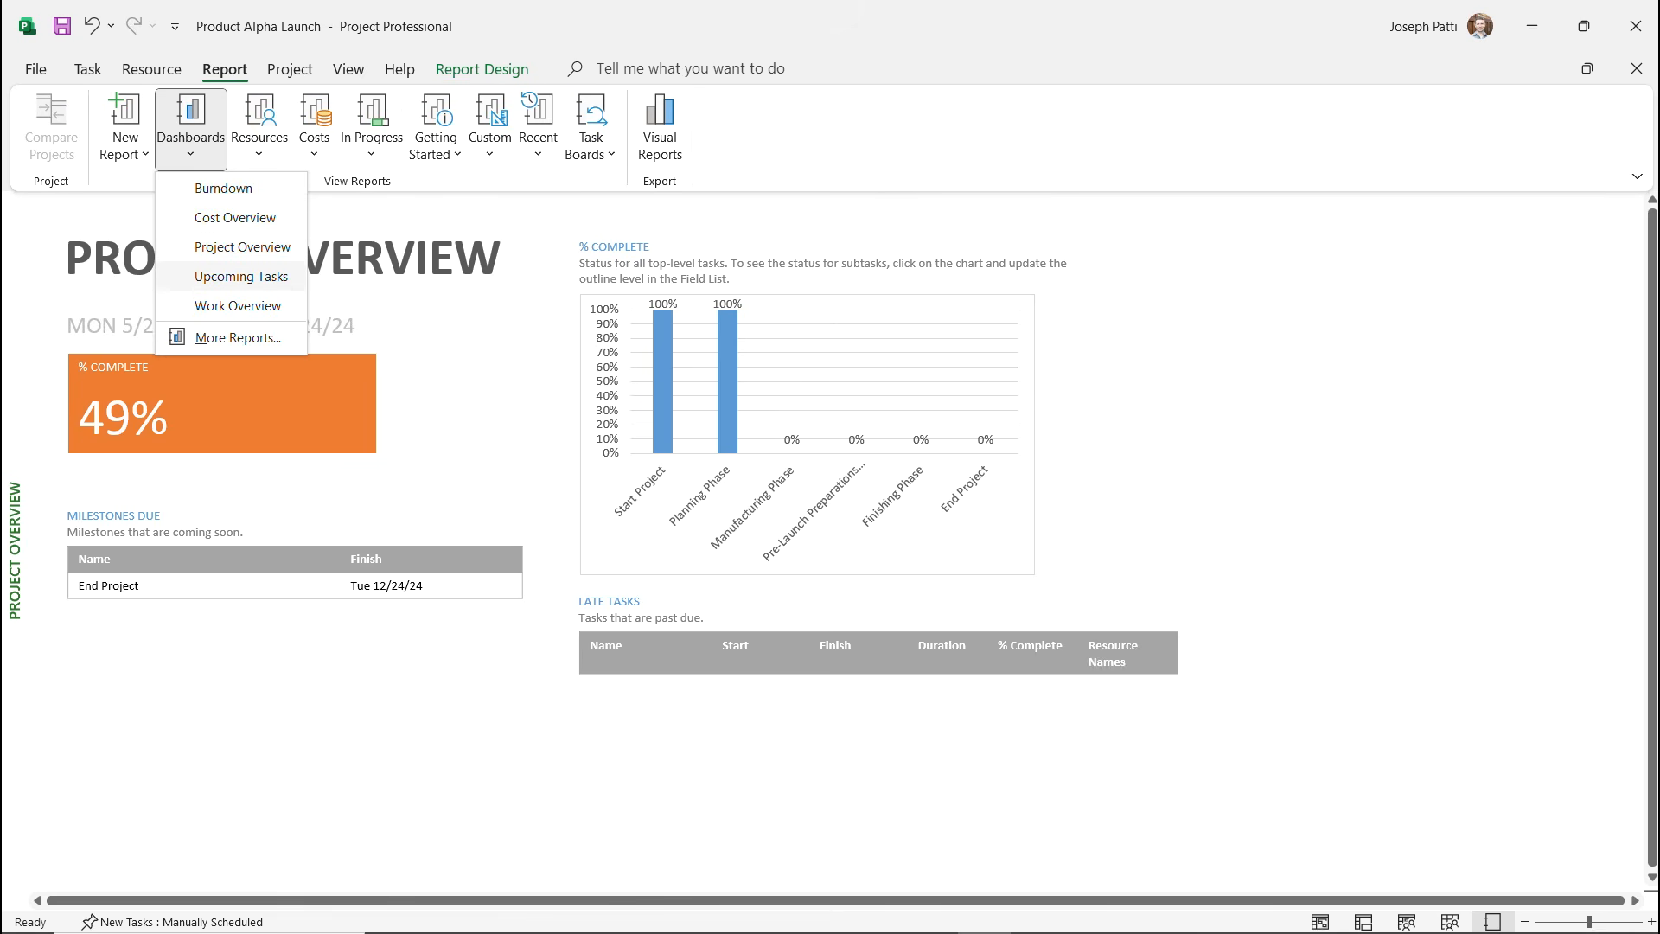
pyautogui.click(241, 276)
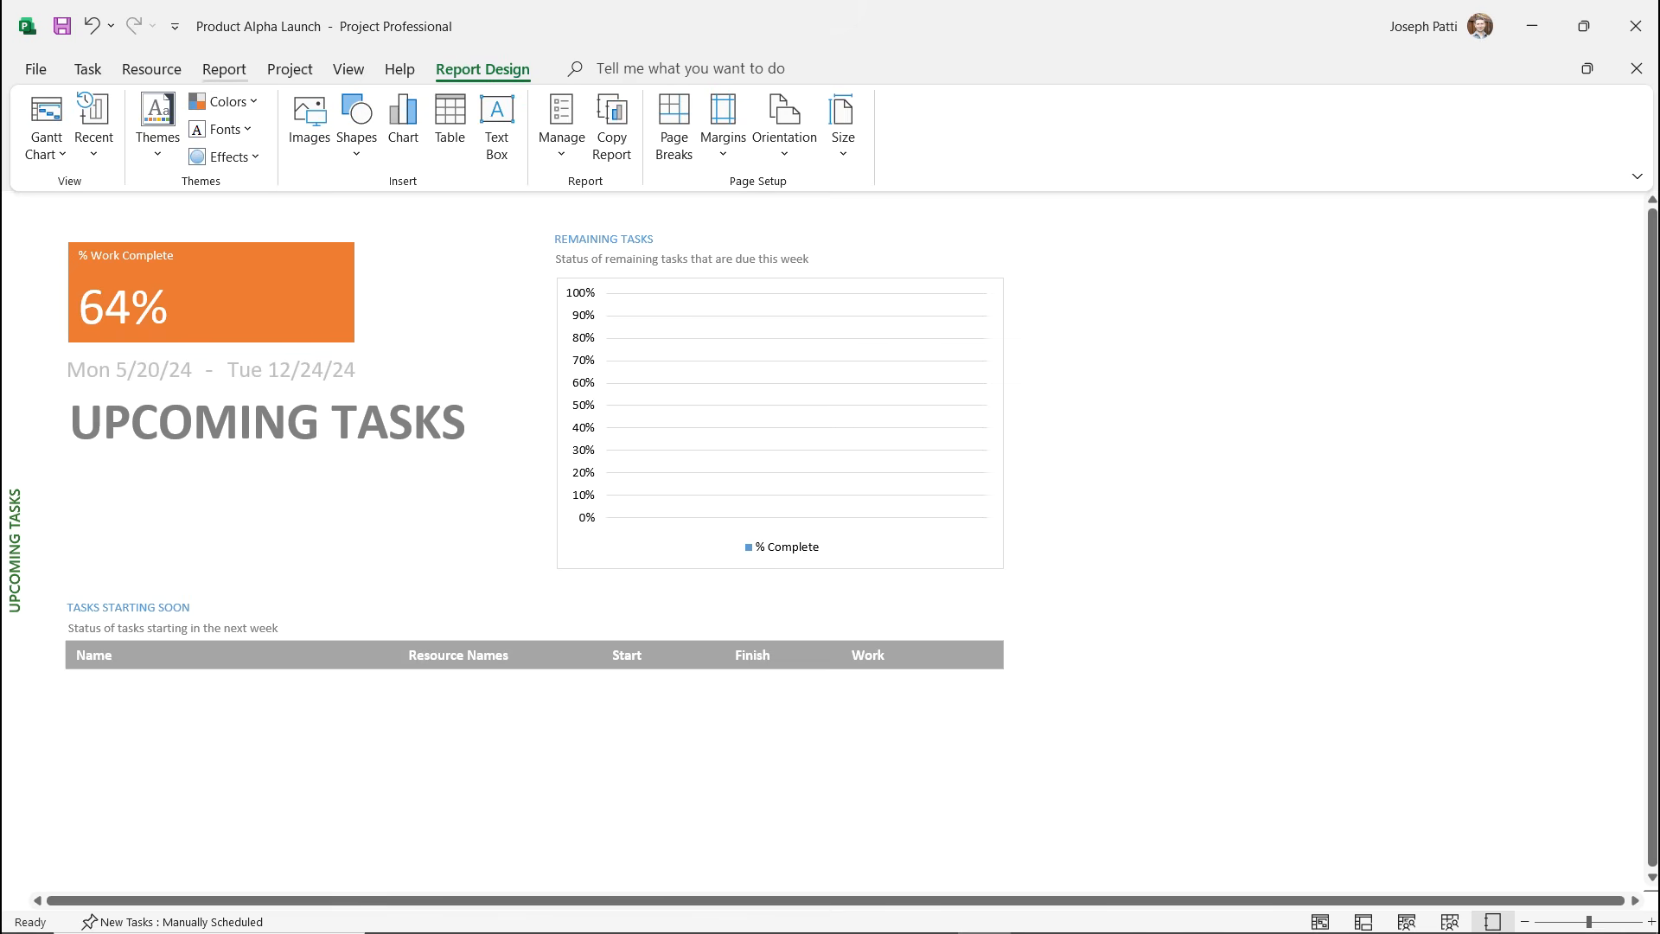
pyautogui.click(224, 69)
pyautogui.click(190, 129)
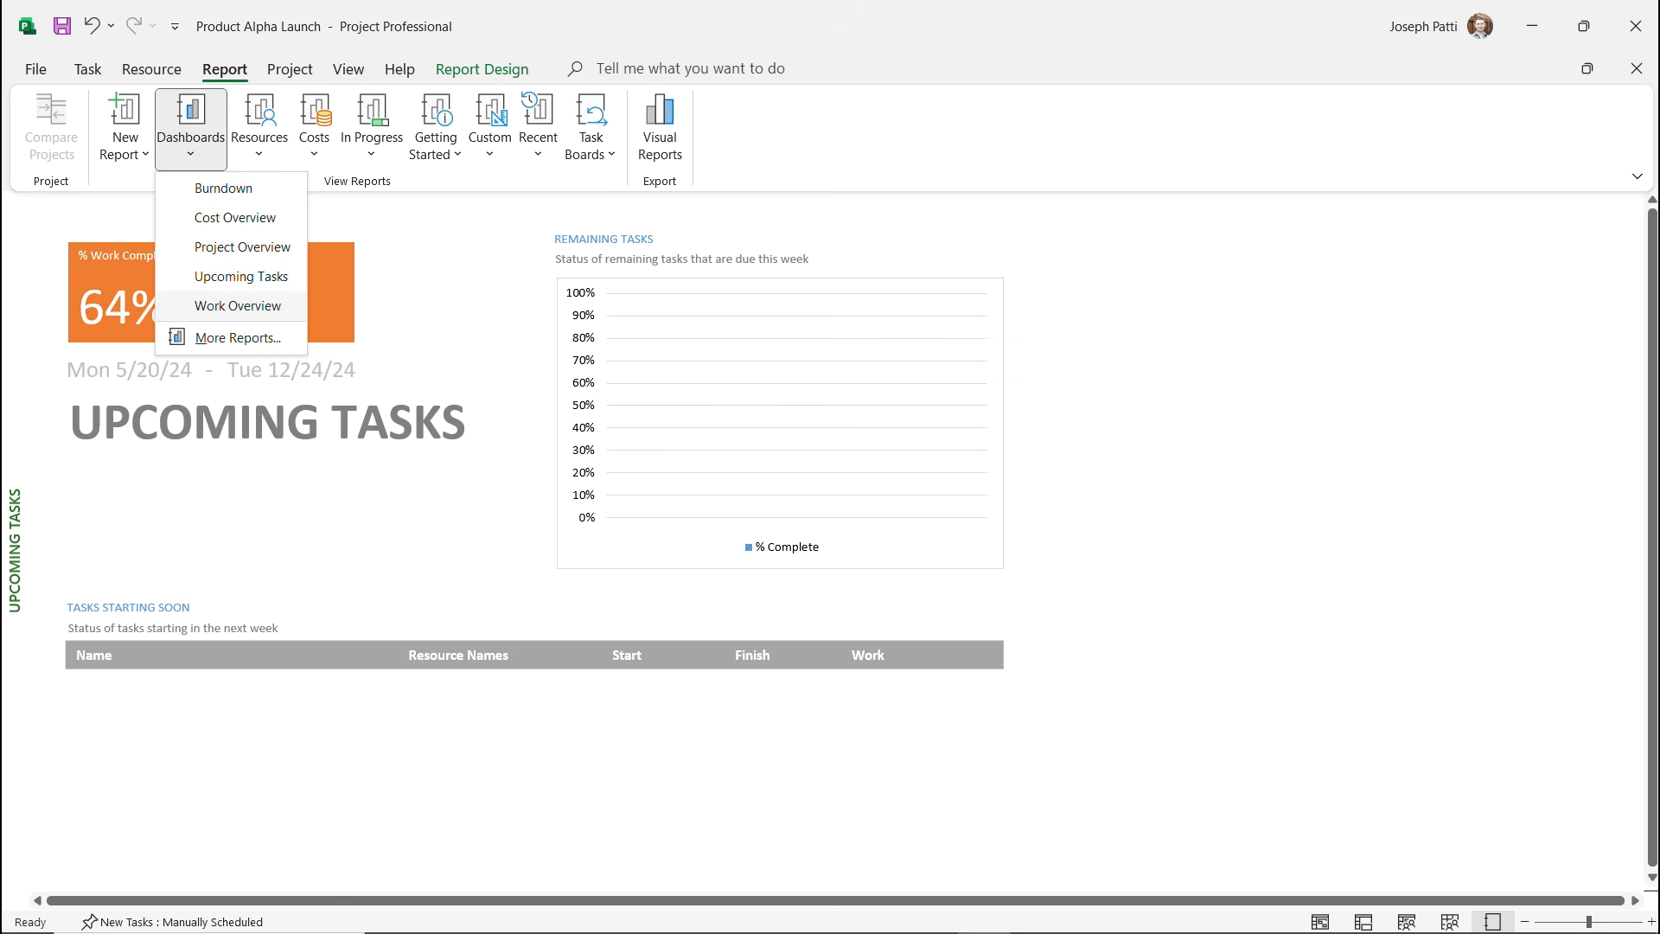
pyautogui.click(237, 305)
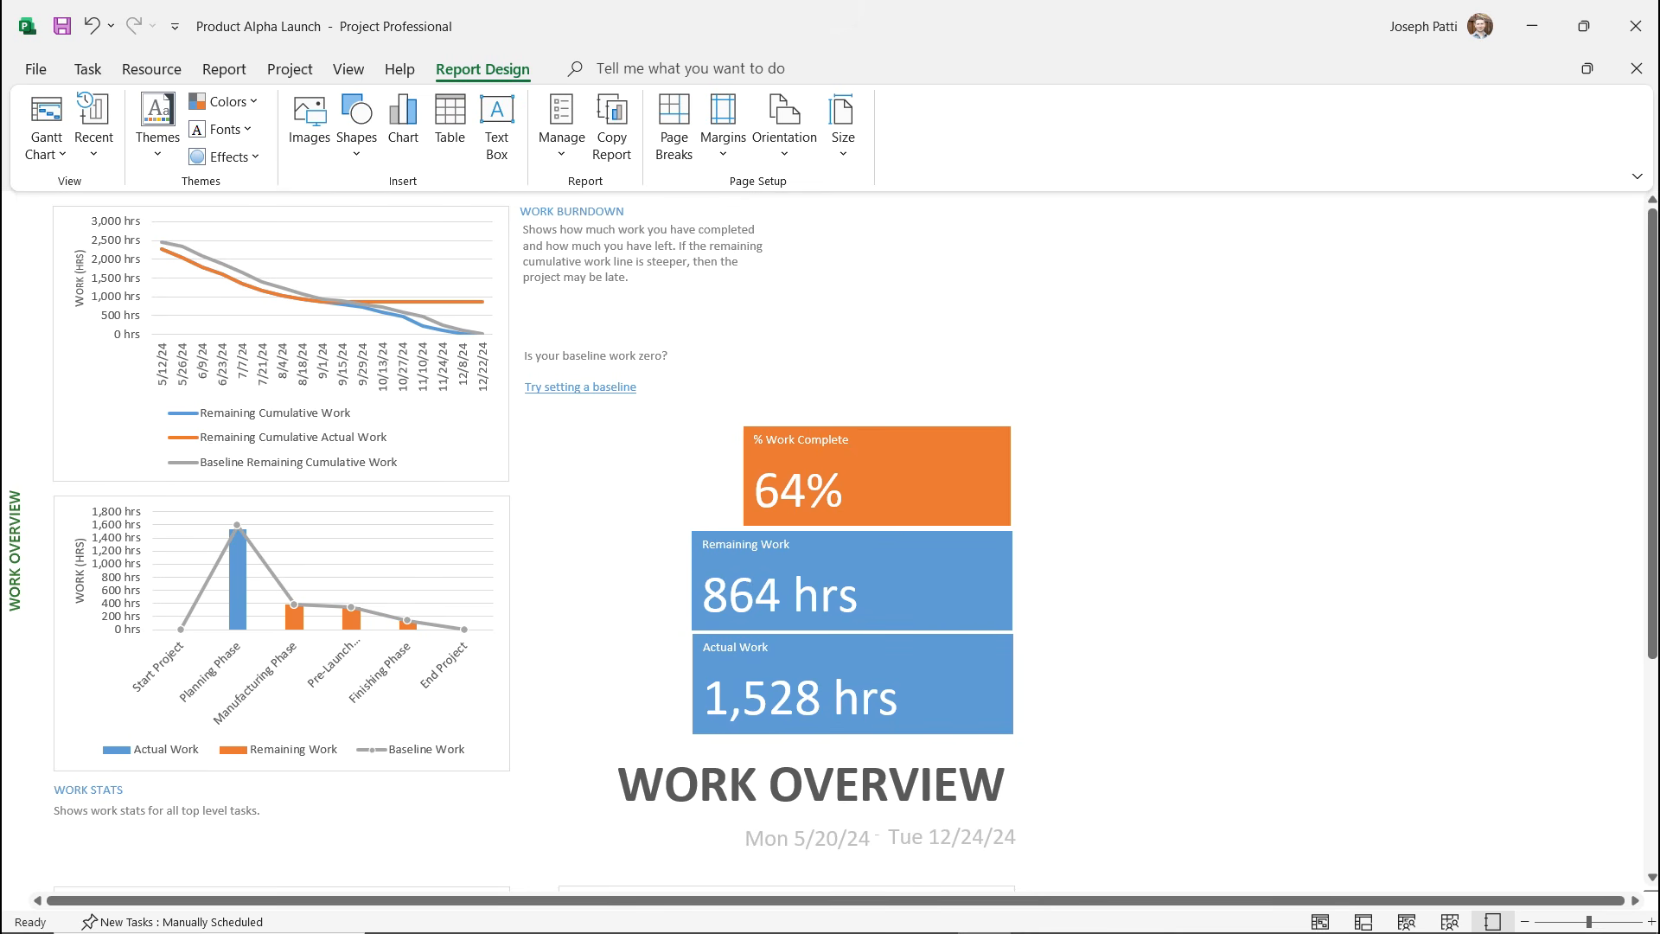
pyautogui.click(224, 69)
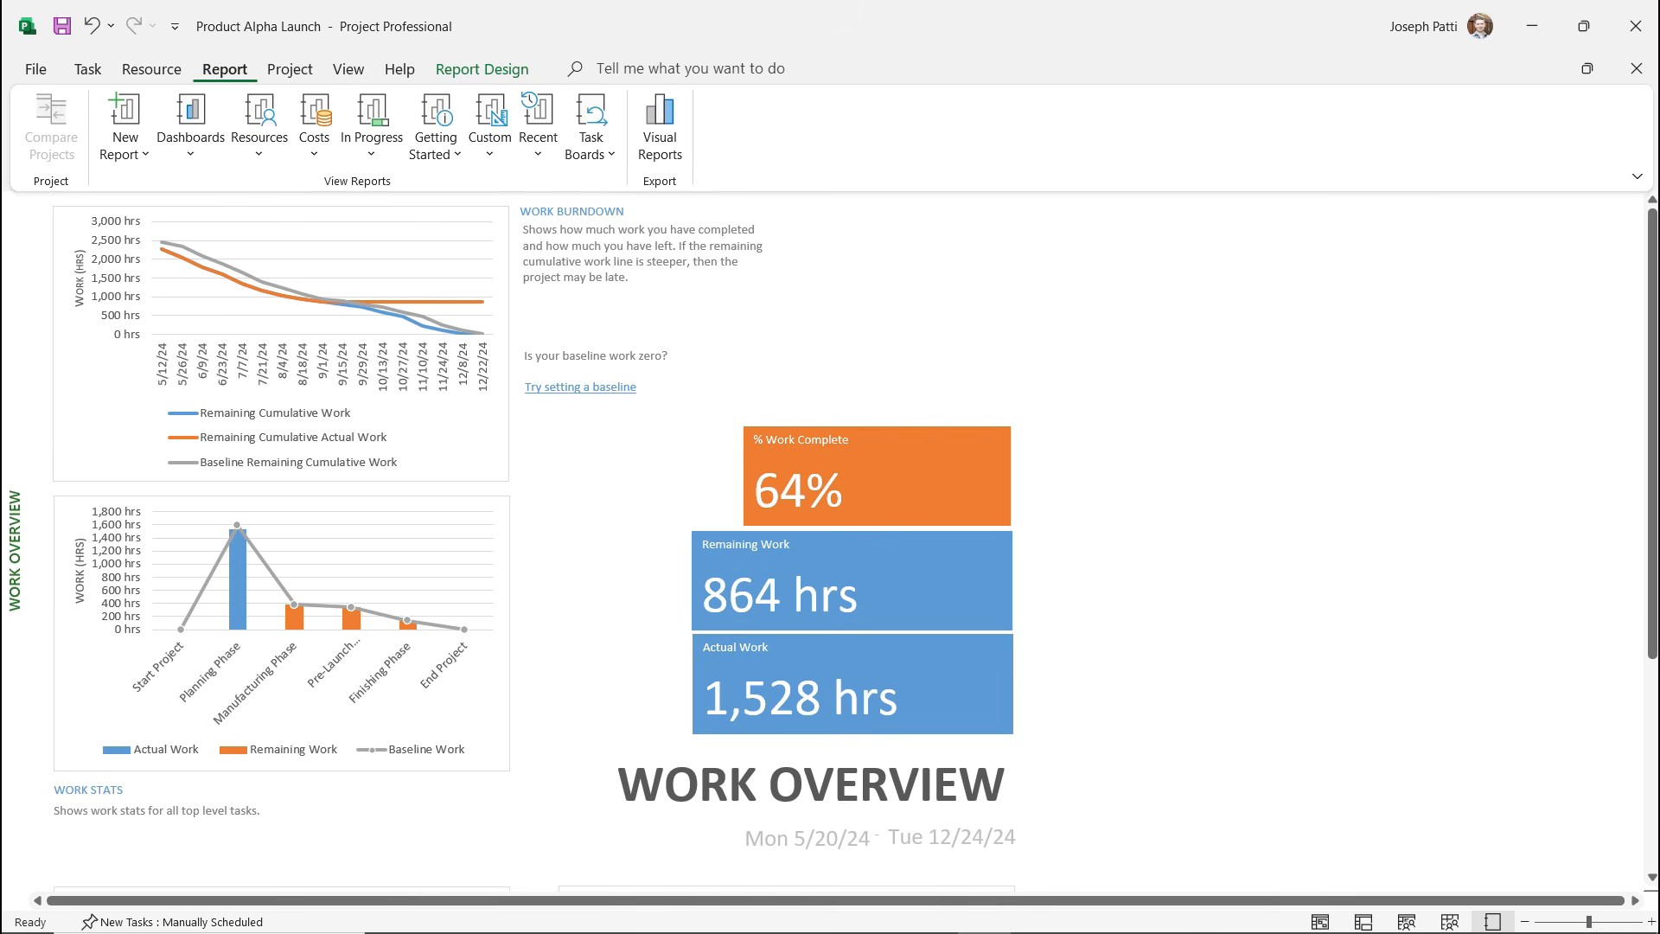
pyautogui.click(190, 130)
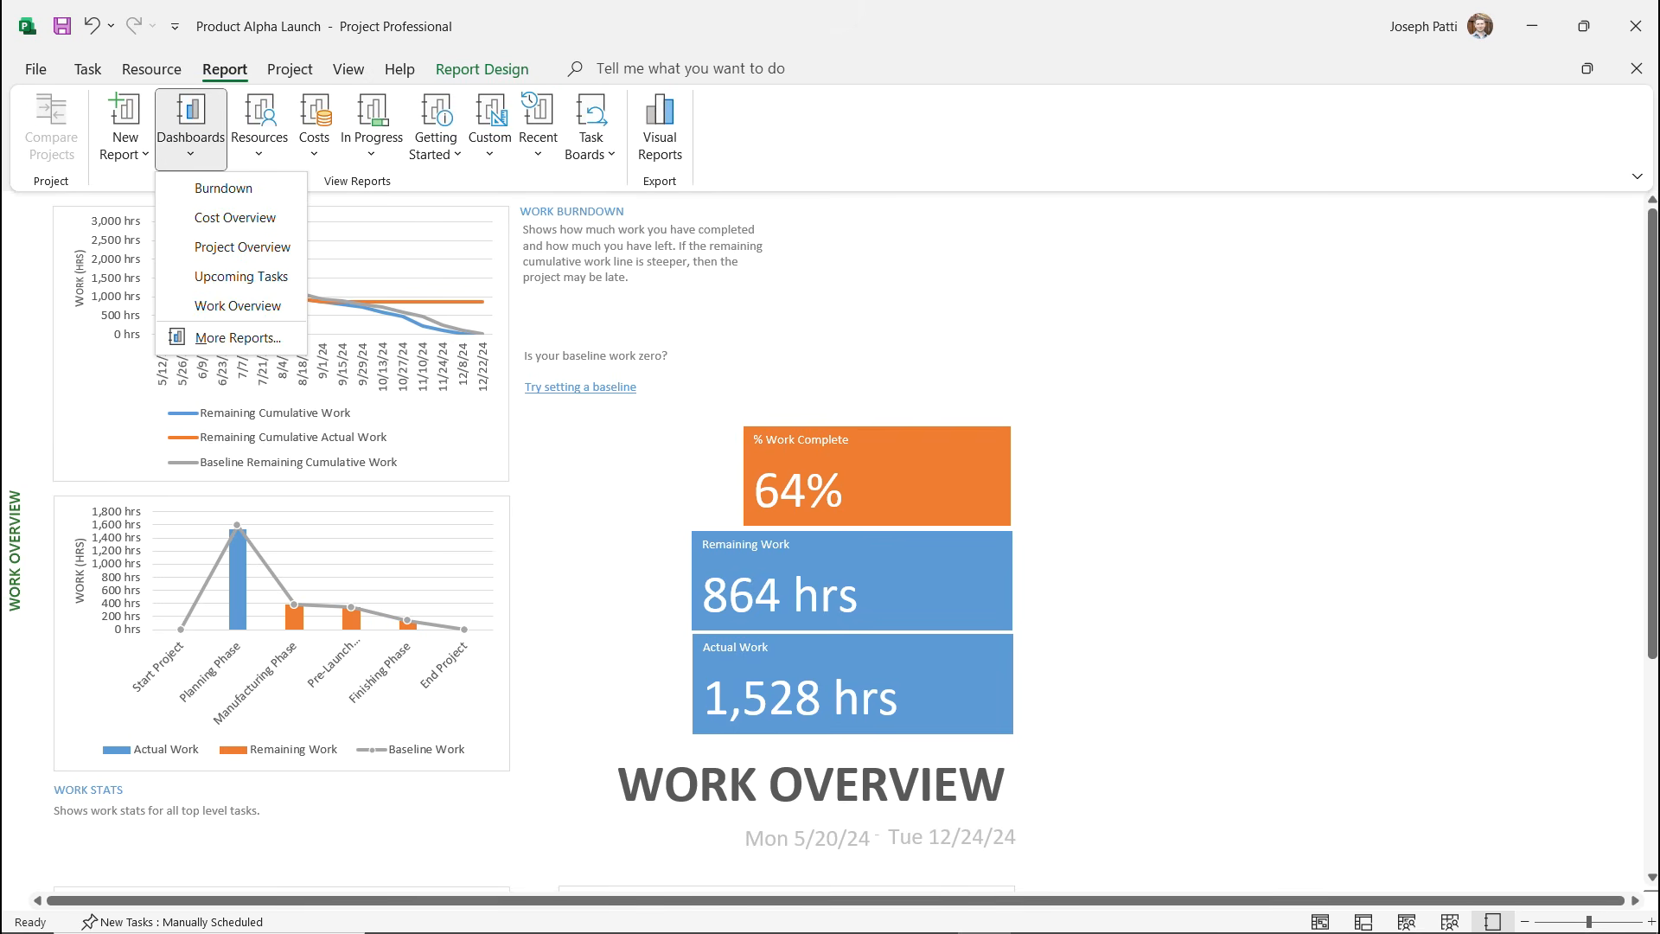
pyautogui.click(124, 128)
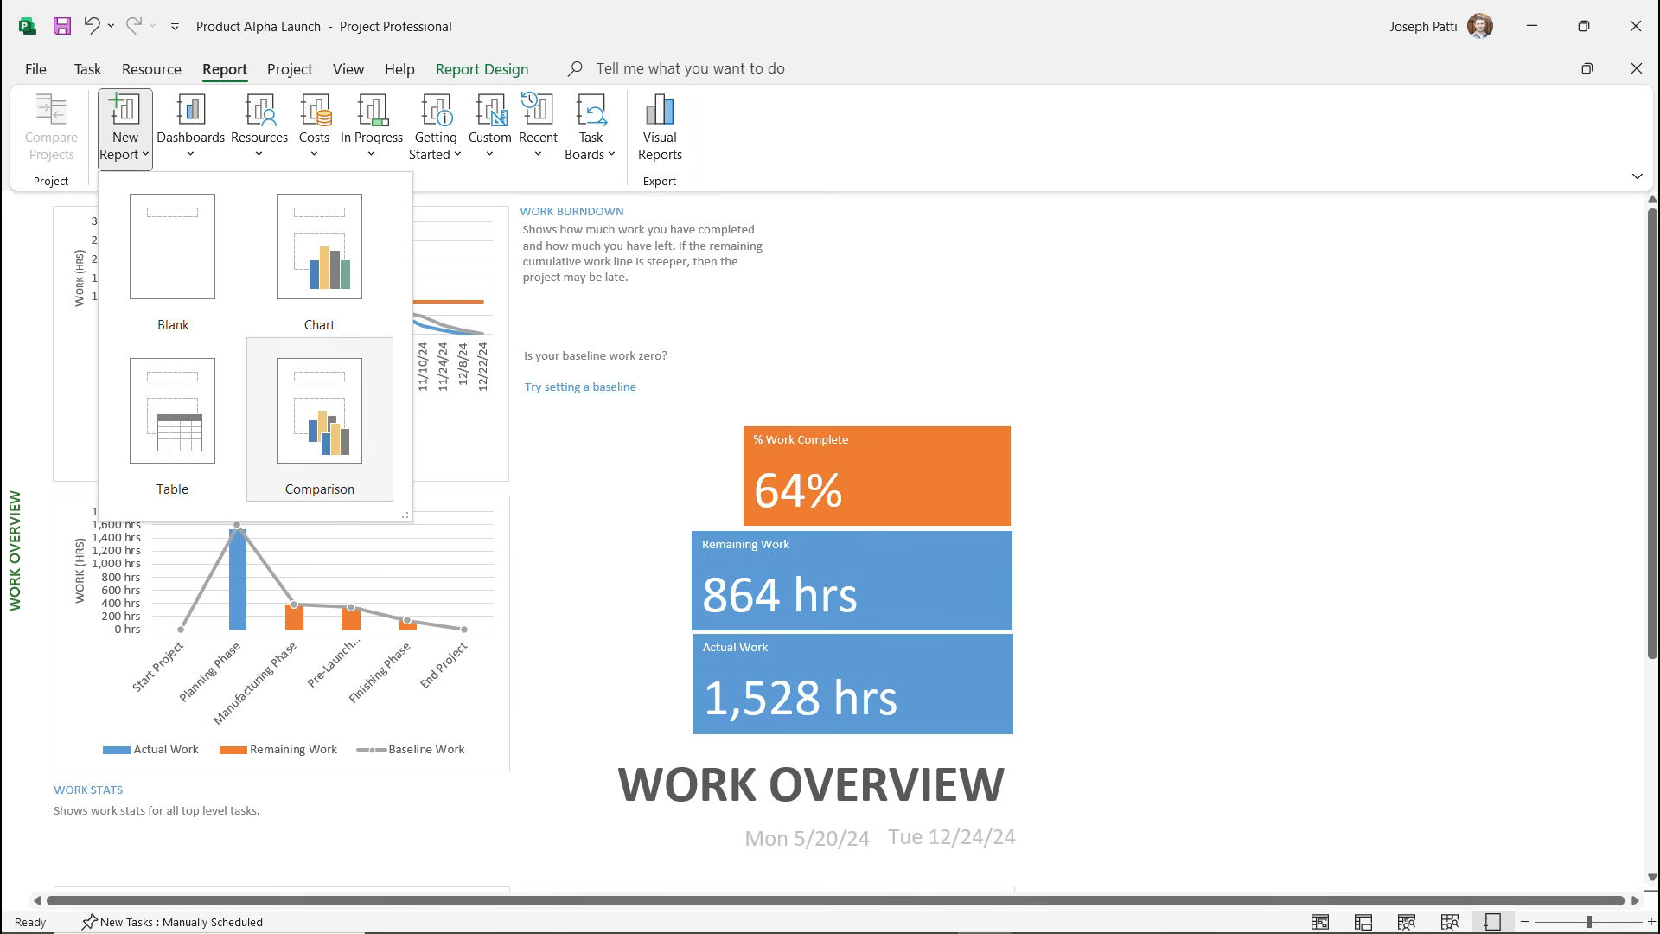
pyautogui.click(490, 128)
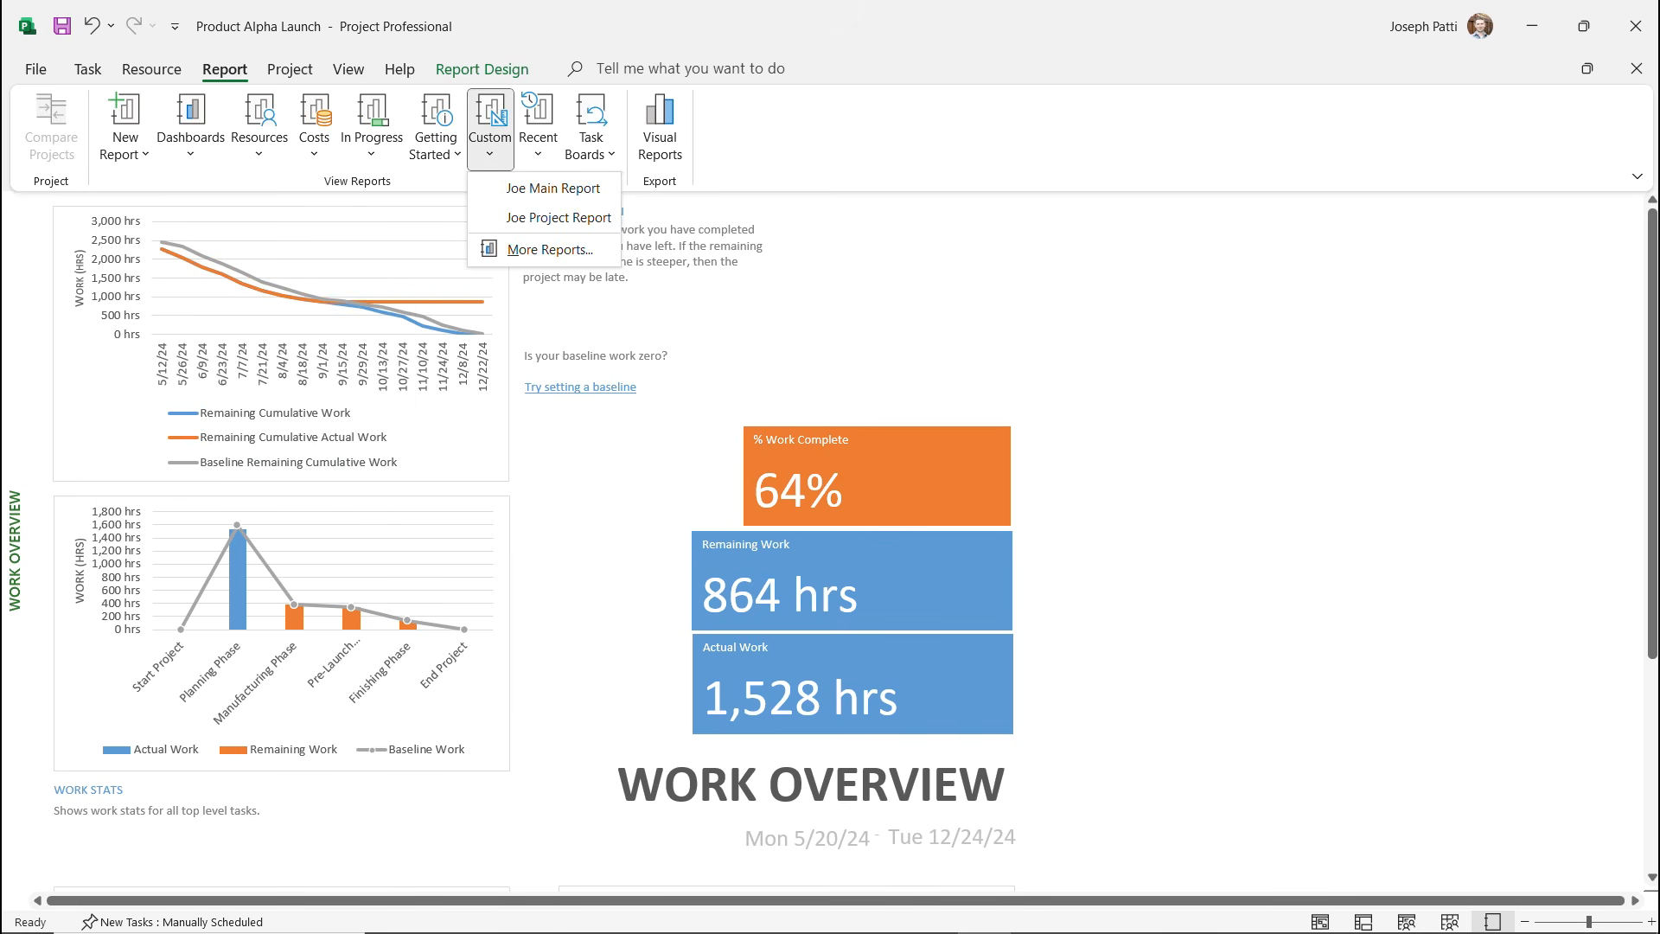
# Reopen the Upcoming Tasks dashboard report and go back to the Project Overview report.
pyautogui.click(190, 128)
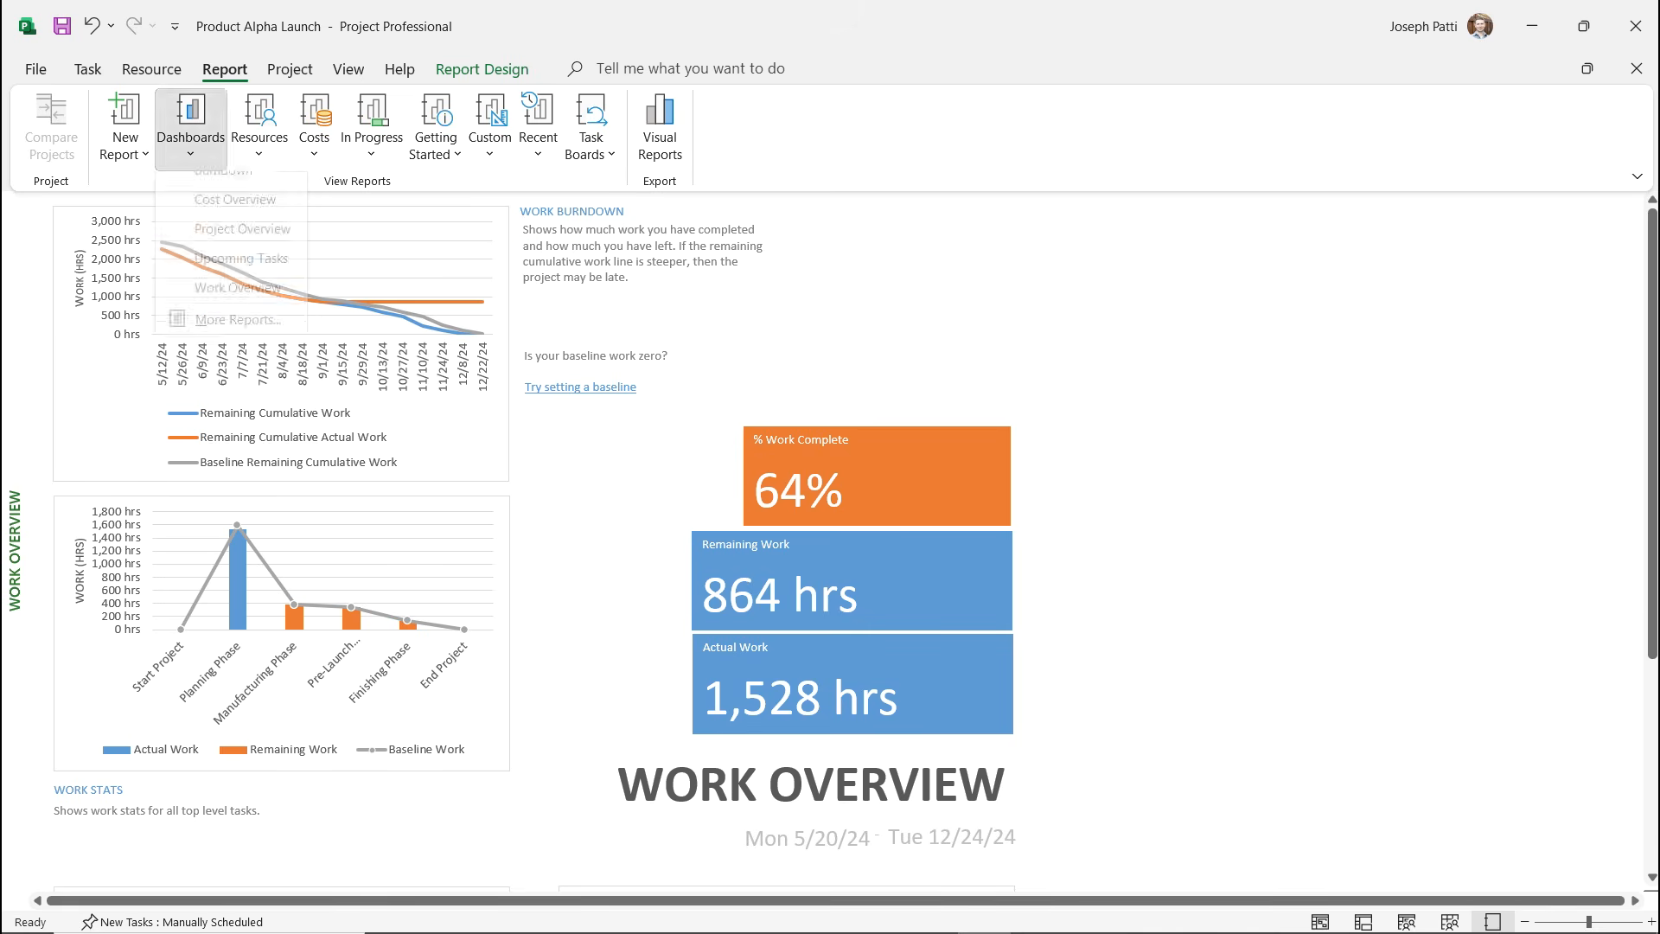
pyautogui.click(242, 276)
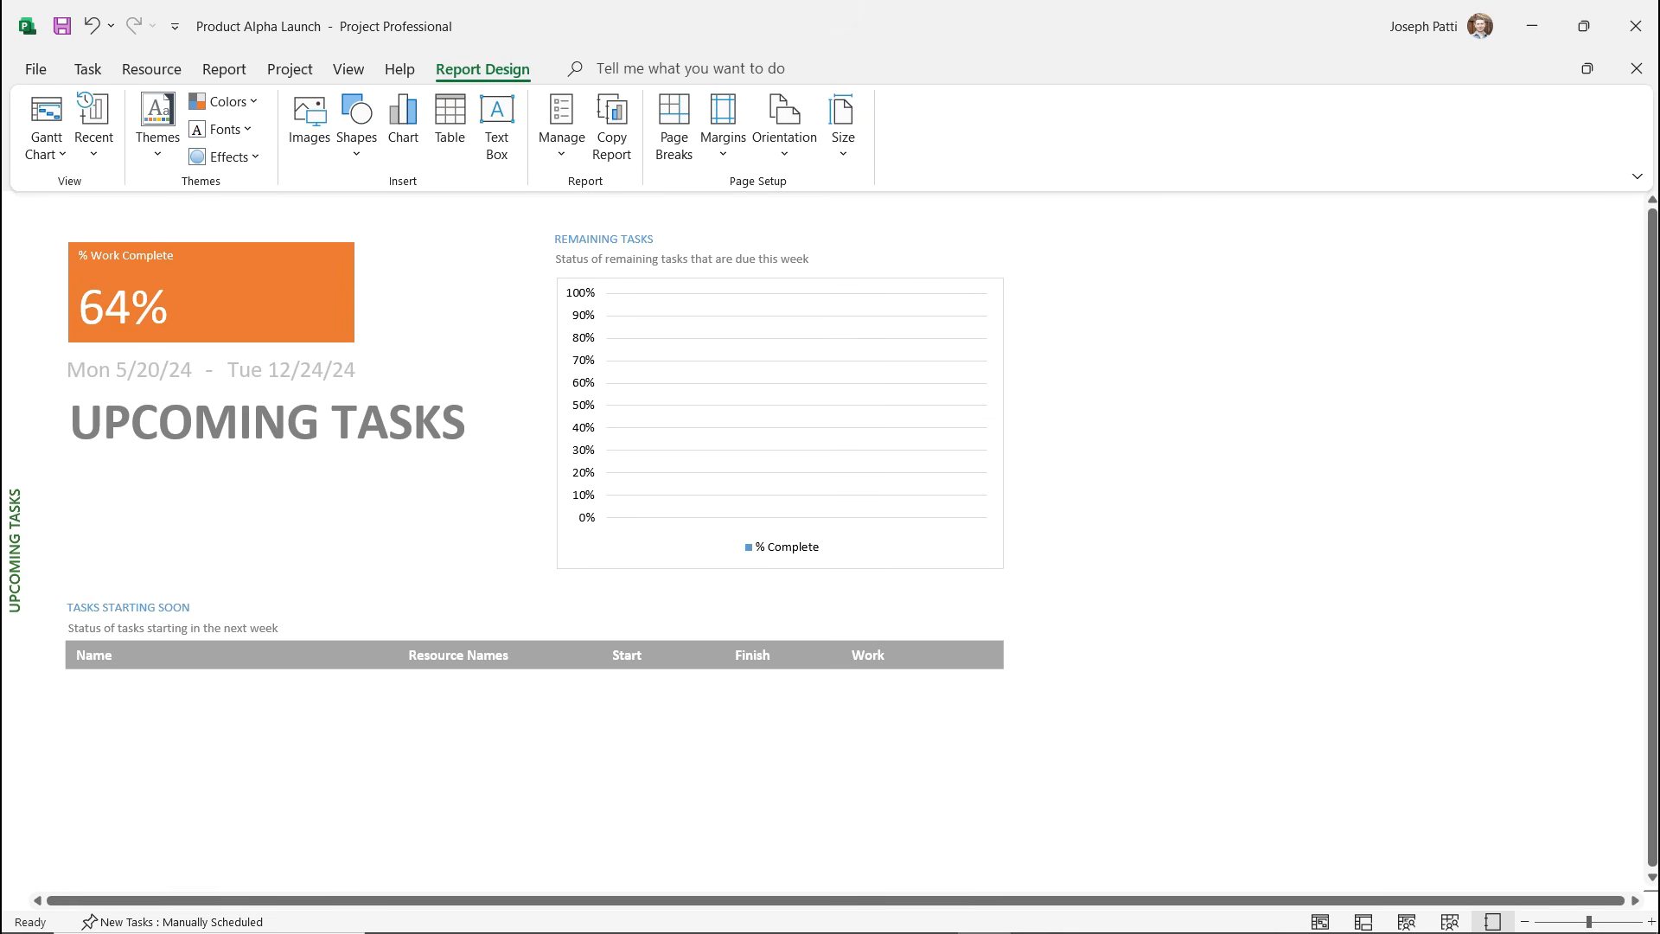
pyautogui.click(223, 69)
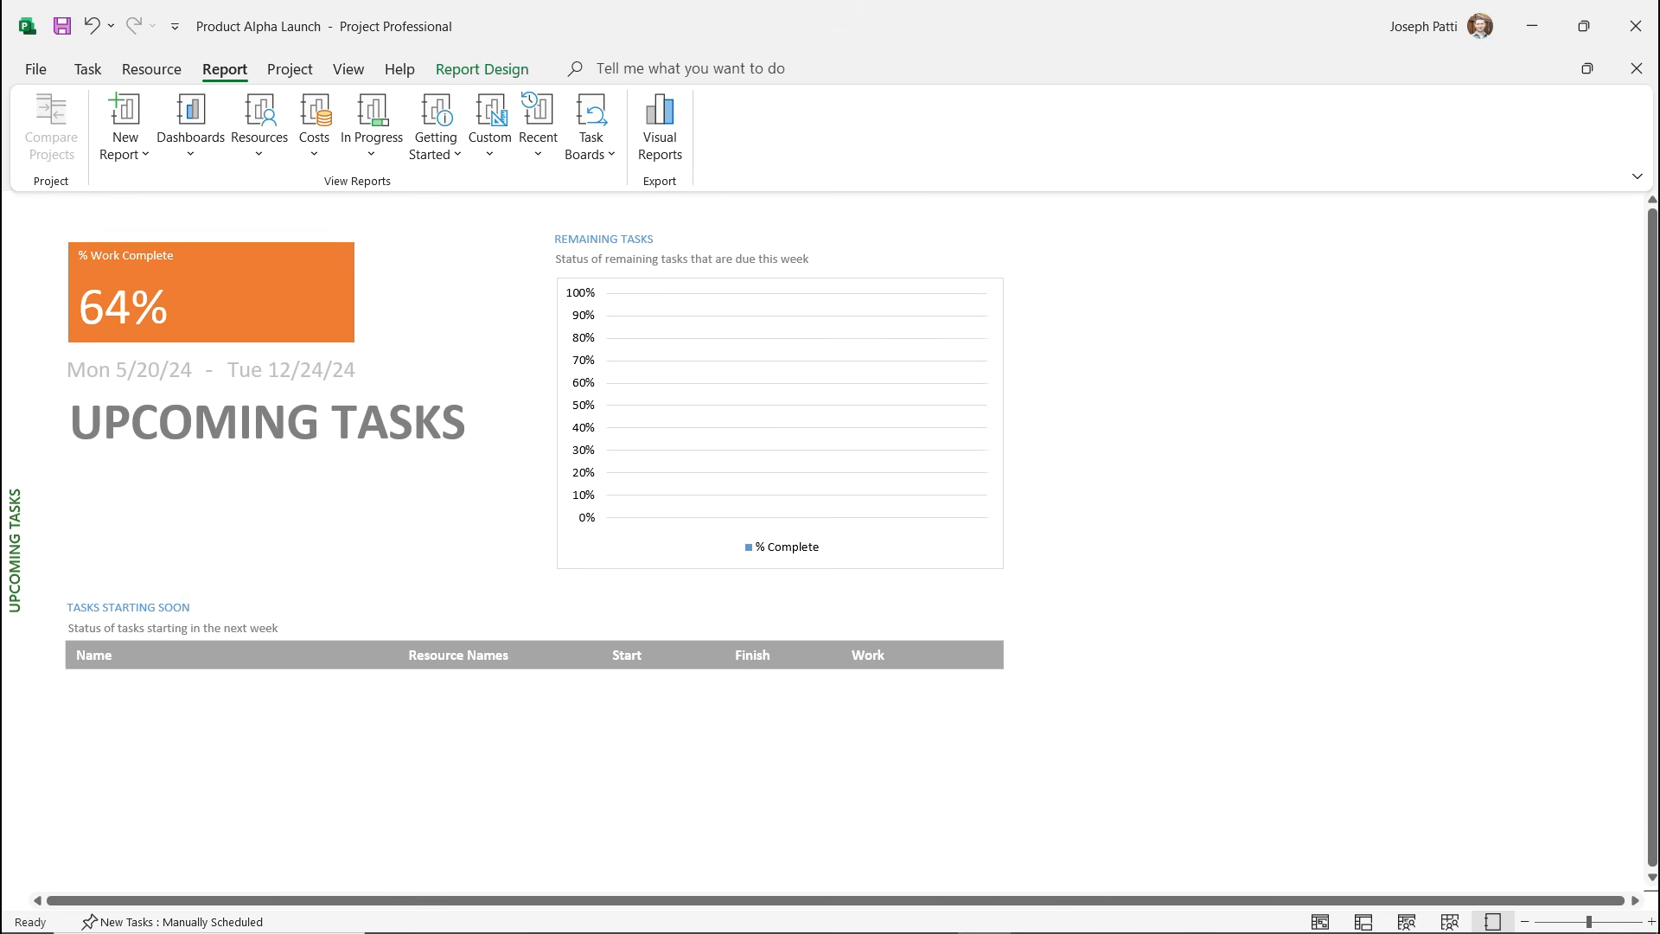
pyautogui.click(190, 128)
pyautogui.click(242, 246)
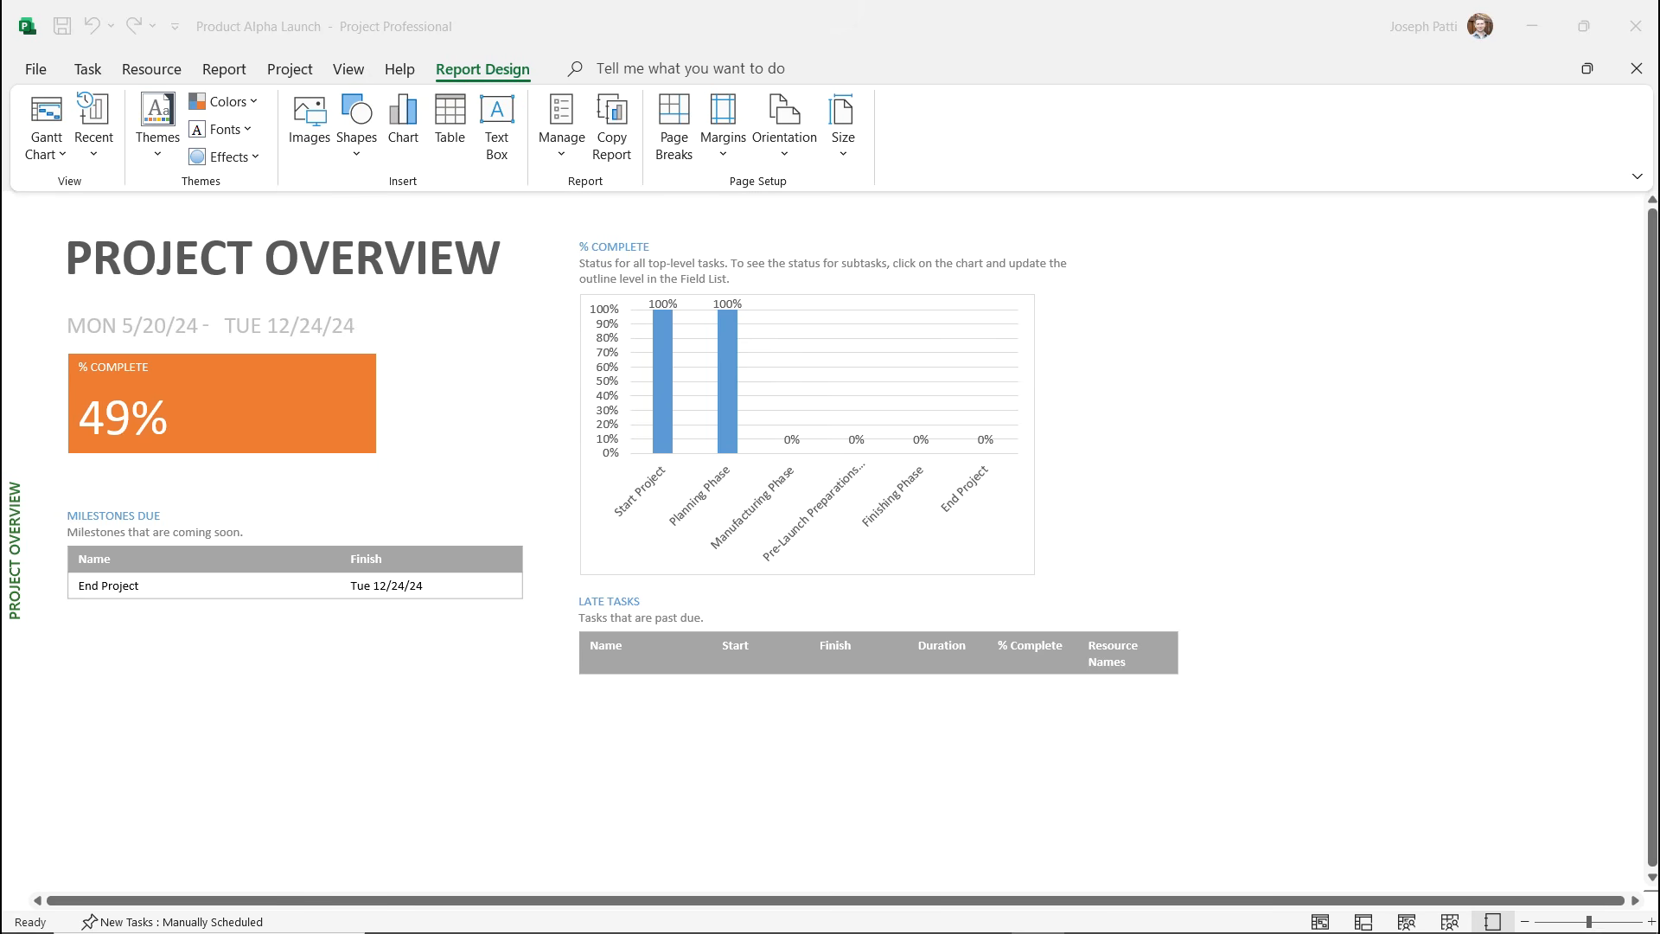
# Return to the Gantt Chart view, save the Product Alpha Launch project and close Project.
pyautogui.click(46, 112)
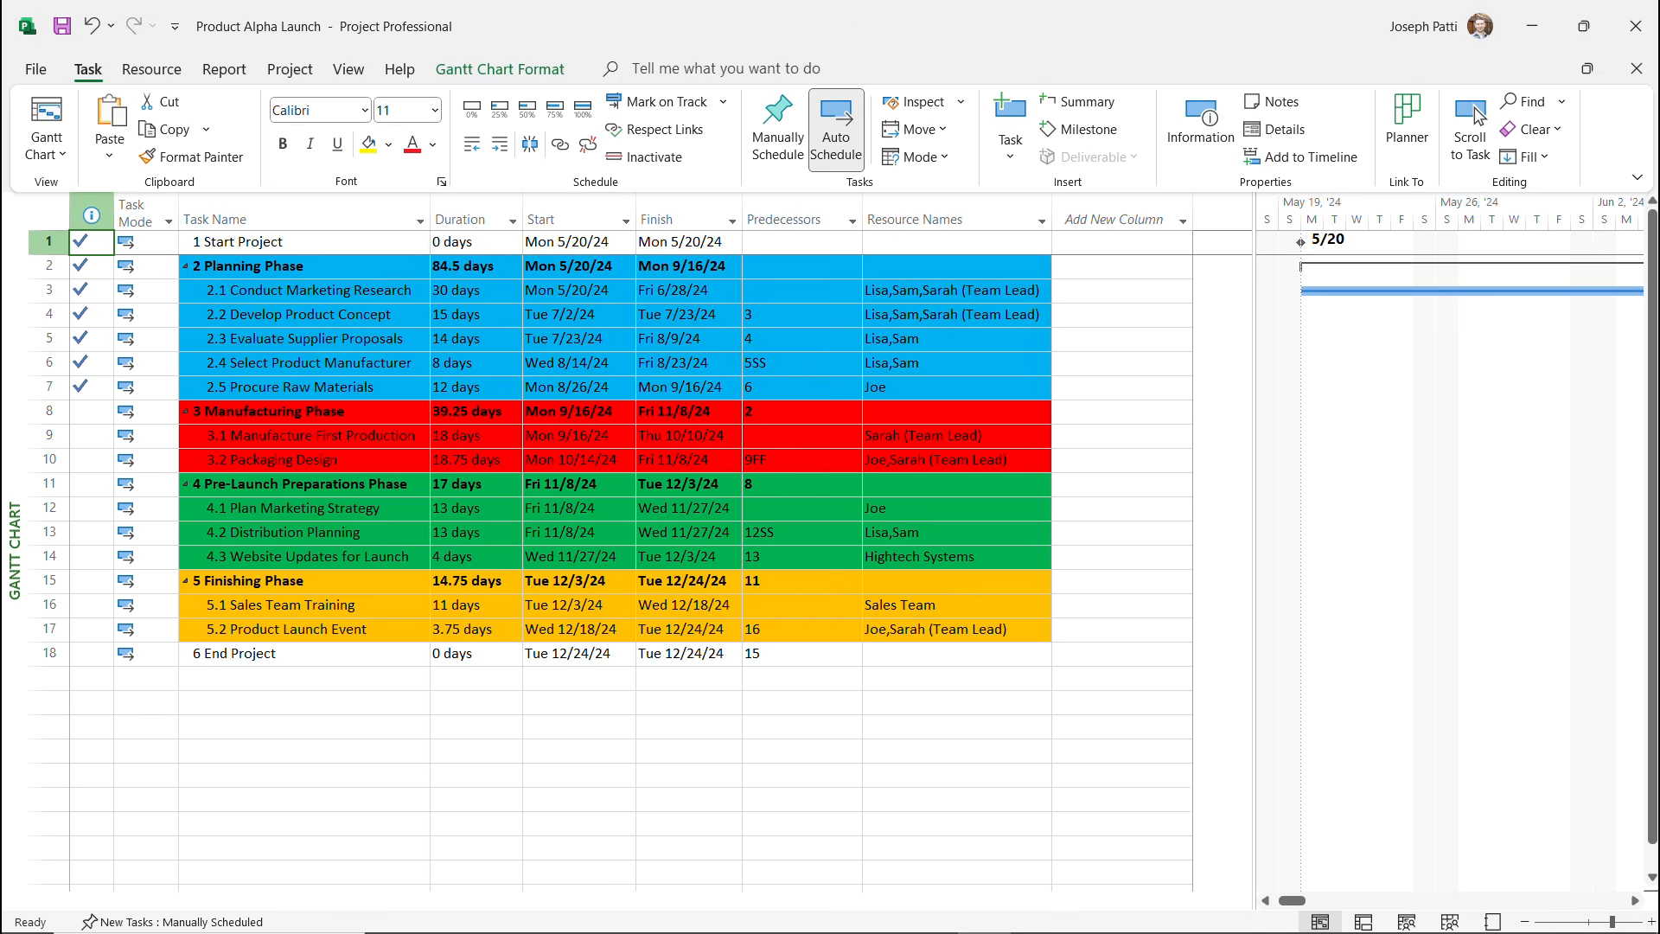
pyautogui.hotkey('ctrl', 's')
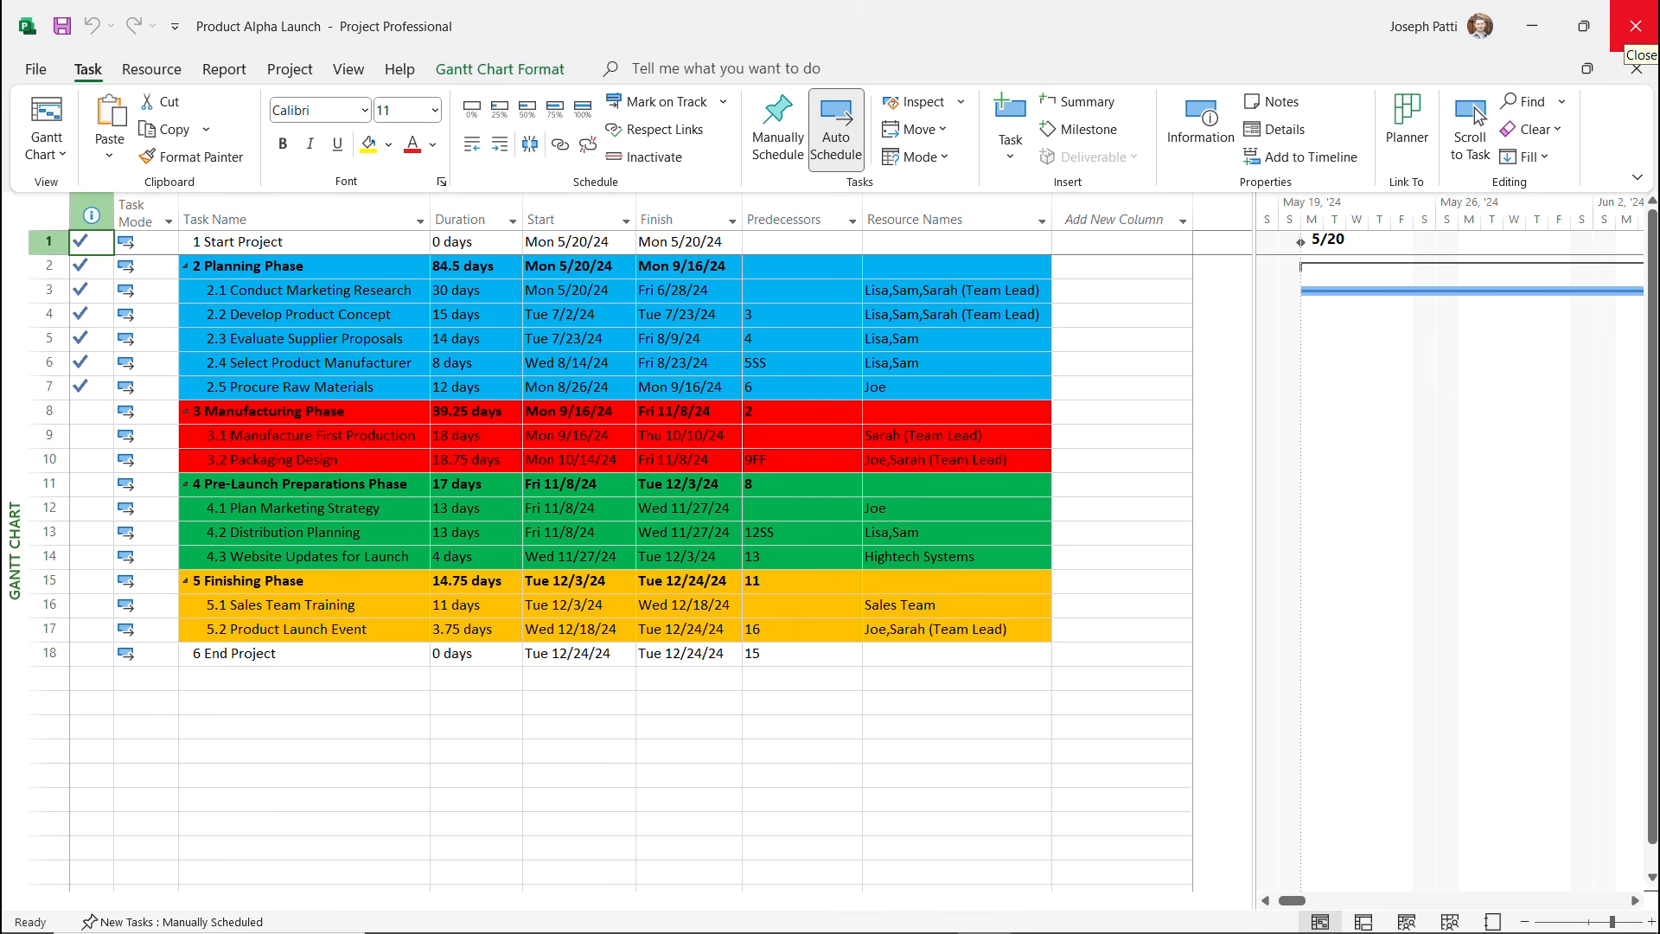
pyautogui.click(1635, 25)
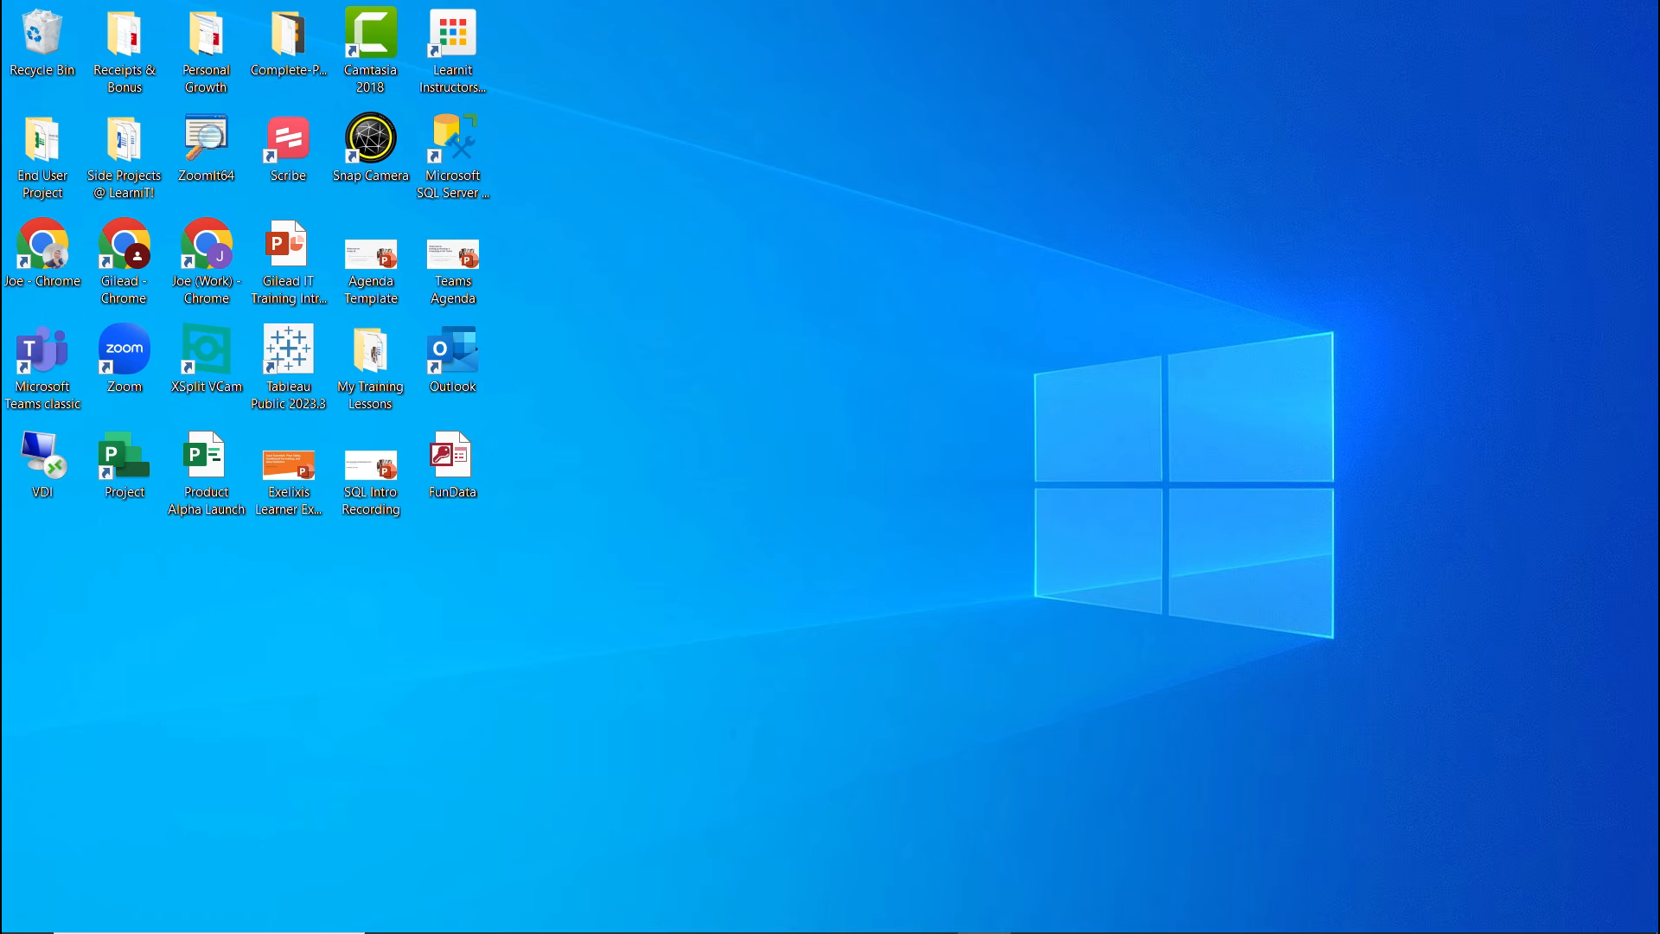
# Launch Project again from the desktop and create a new blank project.
pyautogui.doubleClick(124, 463)
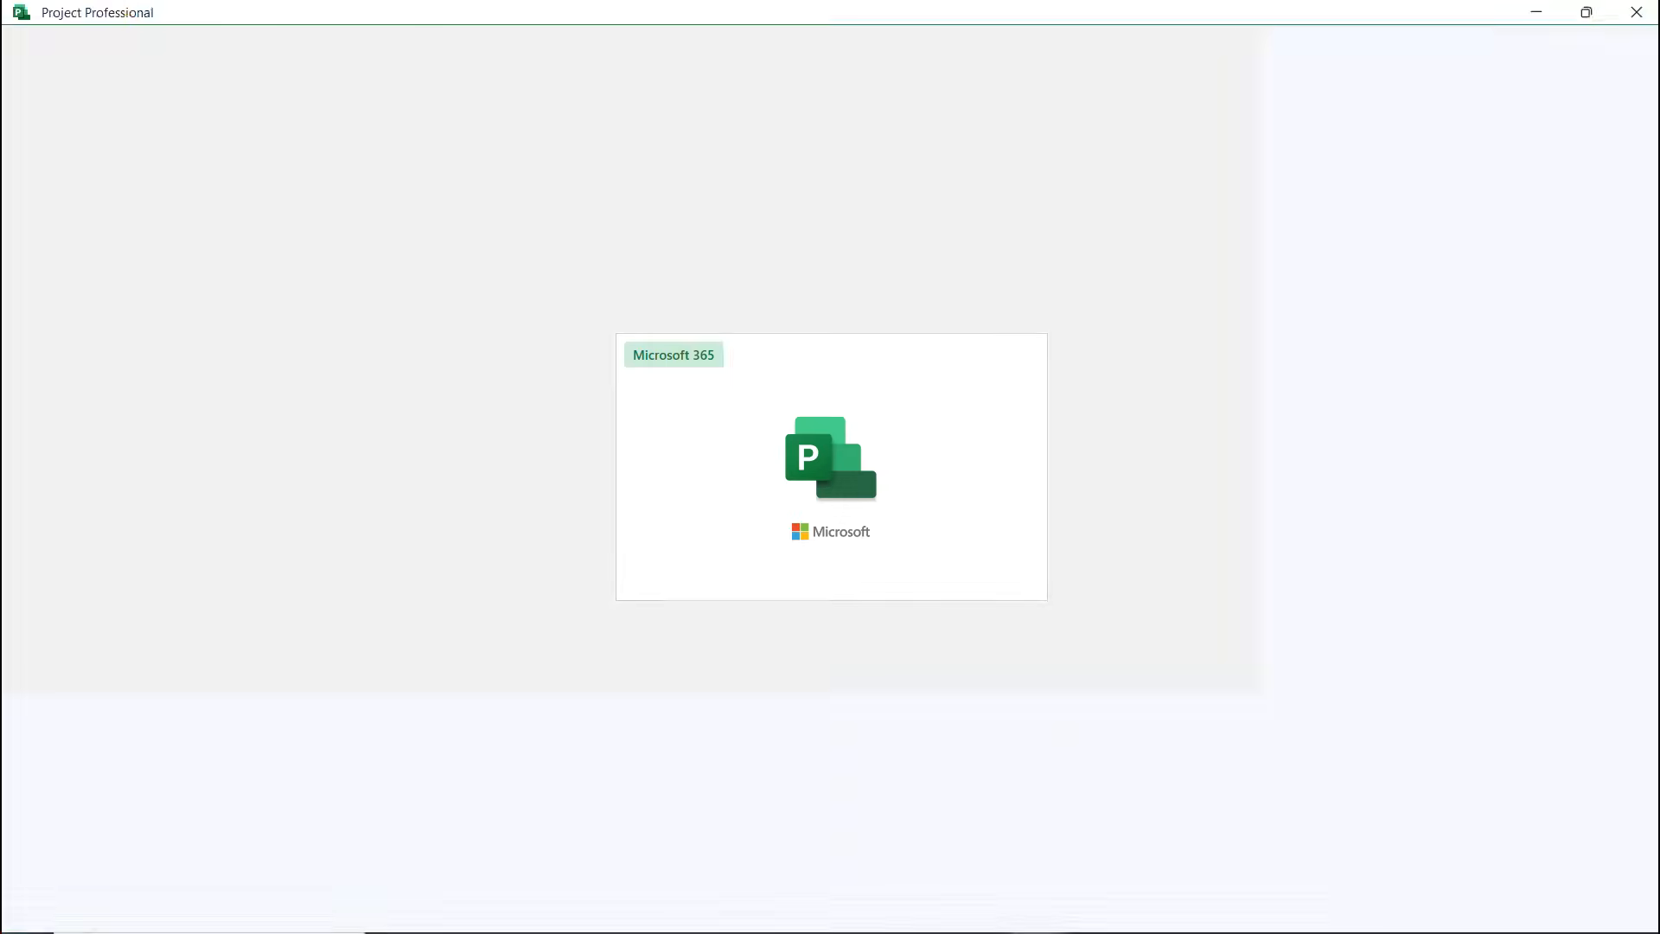
pyautogui.click(951, 443)
pyautogui.press('Return')
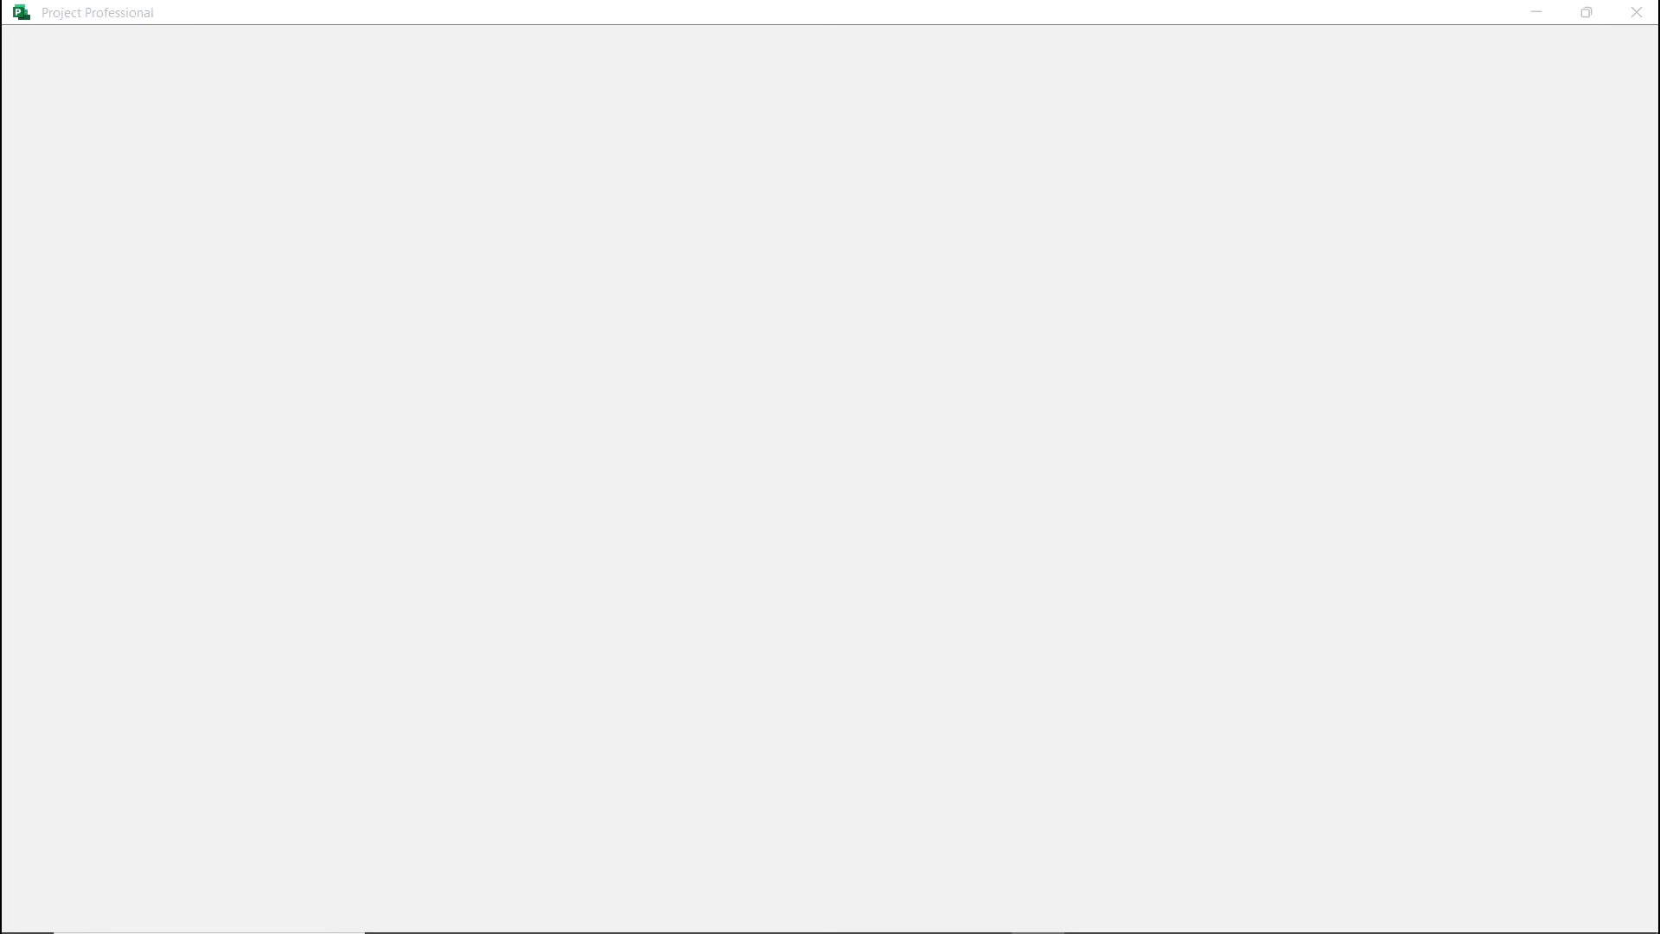
pyautogui.press('Return')
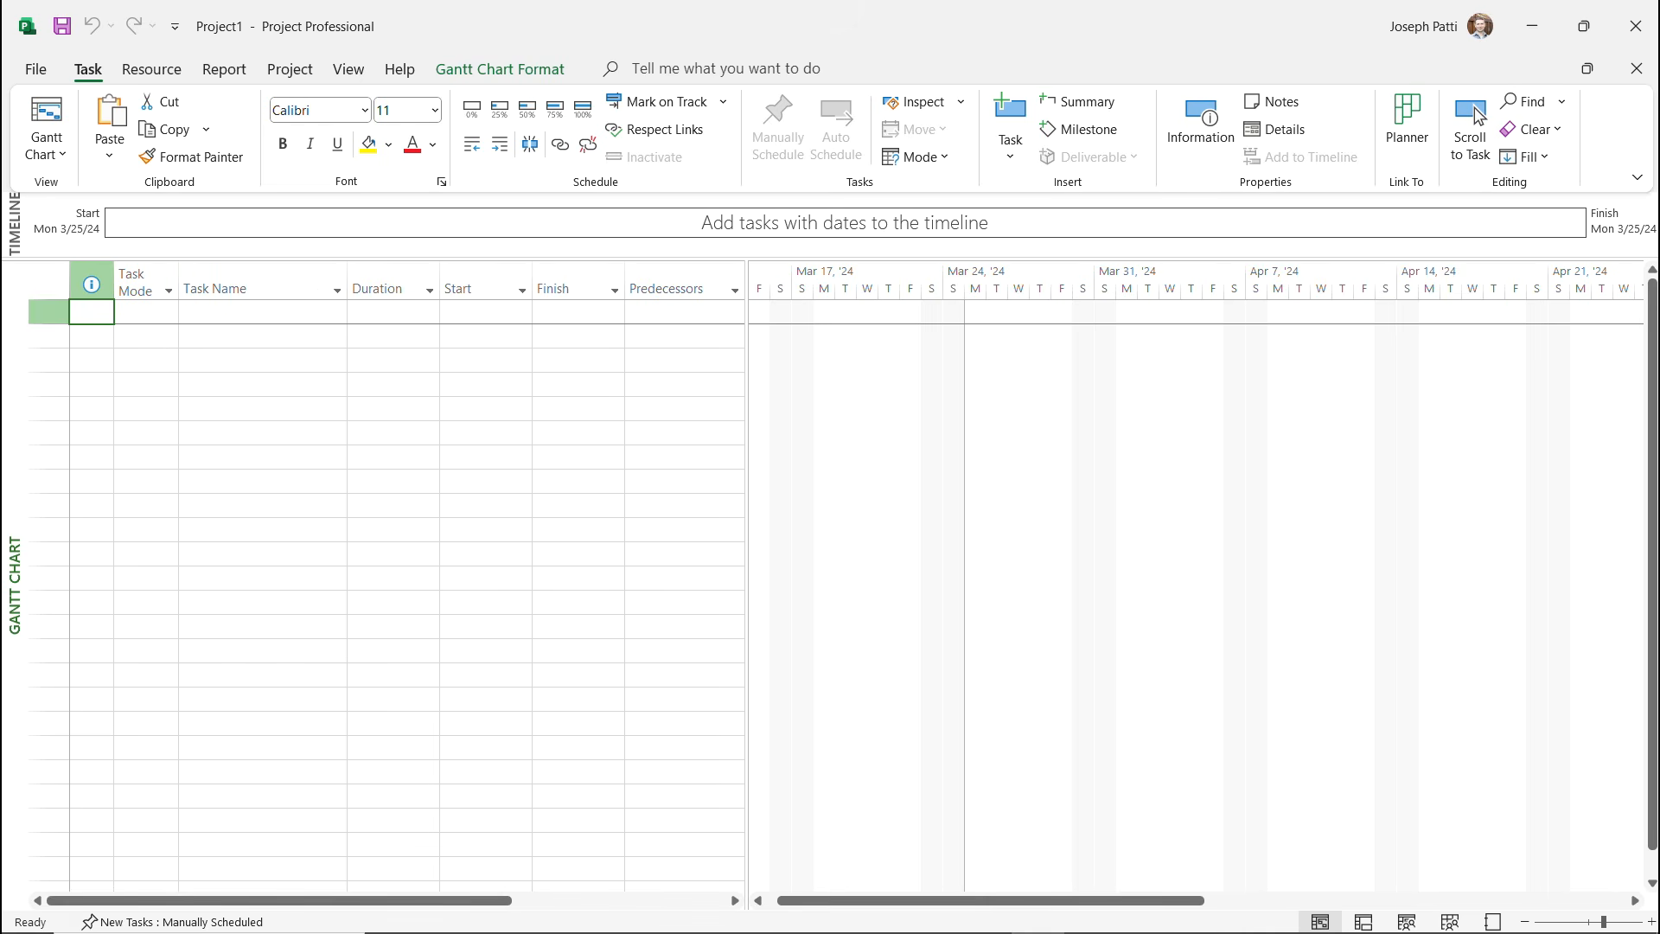
# Enter a first task named Start Milestone with a duration of 0 days.
pyautogui.press('Right')
pyautogui.press('Right')
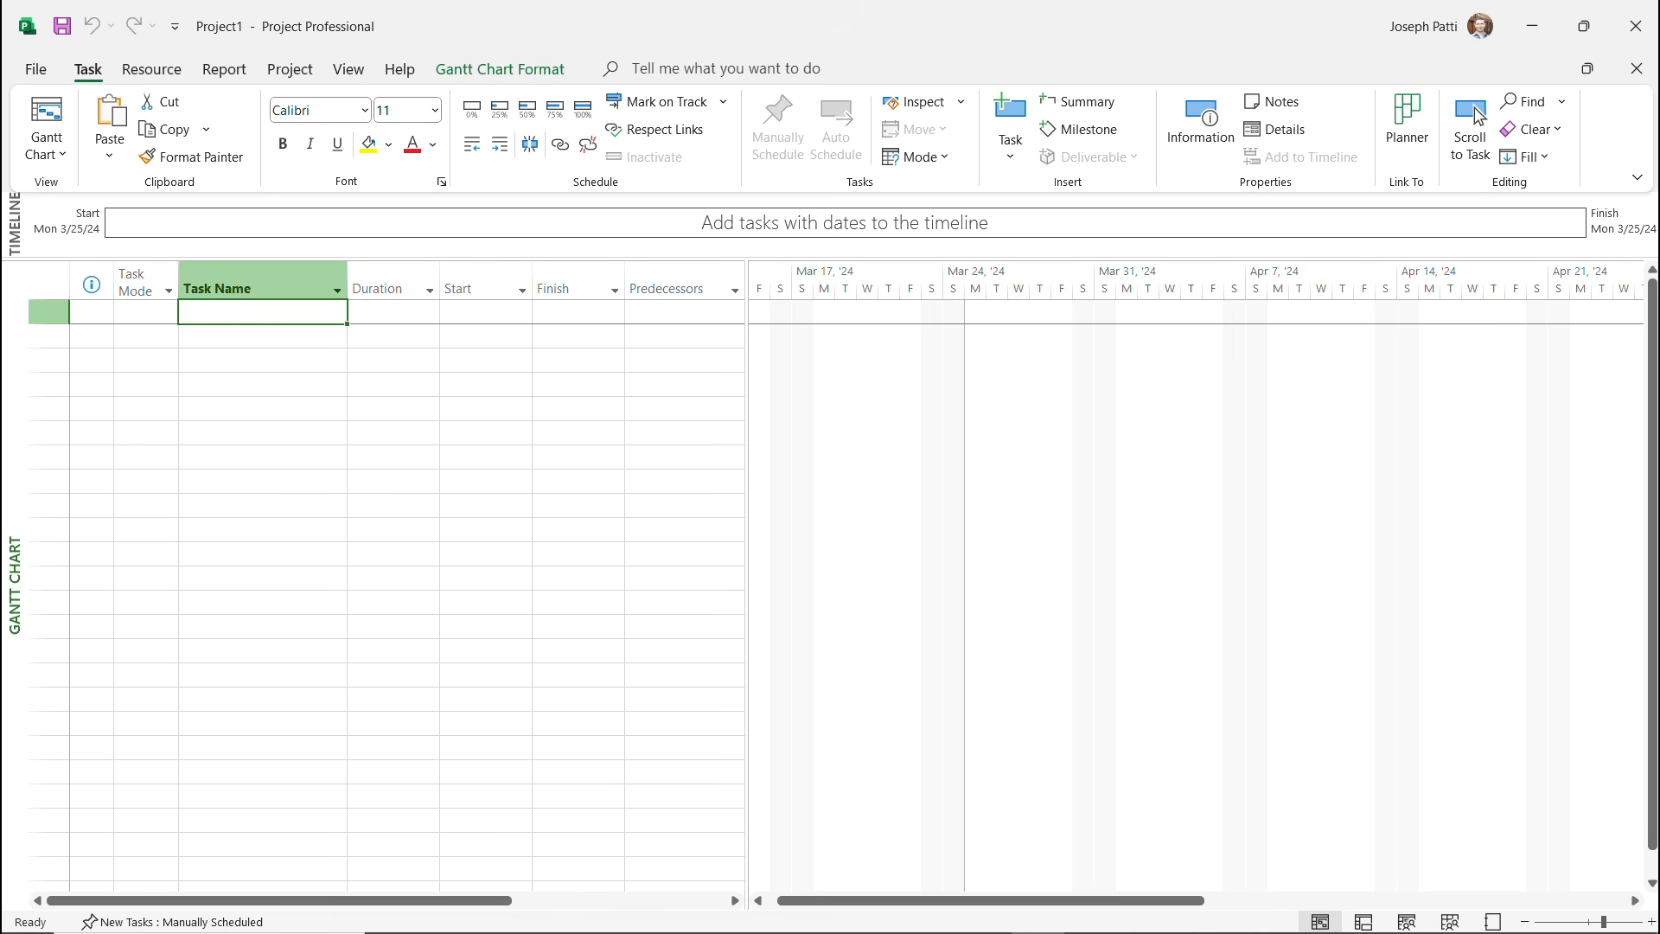
pyautogui.write('Start')
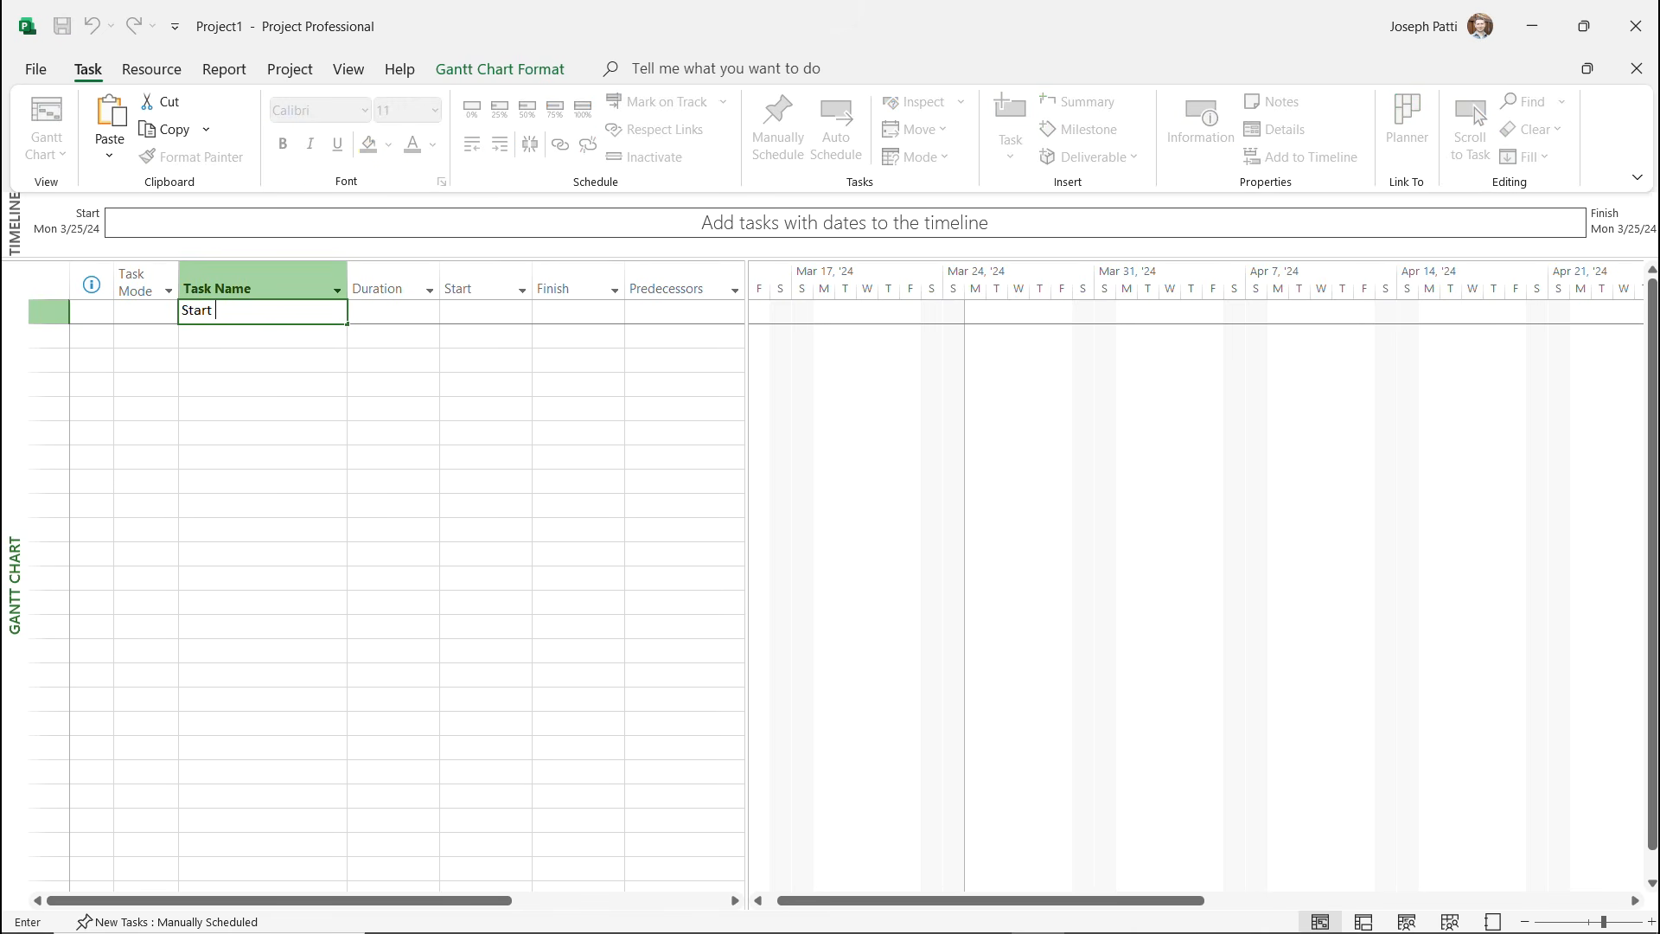
pyautogui.write(' Milestone')
pyautogui.press('Tab')
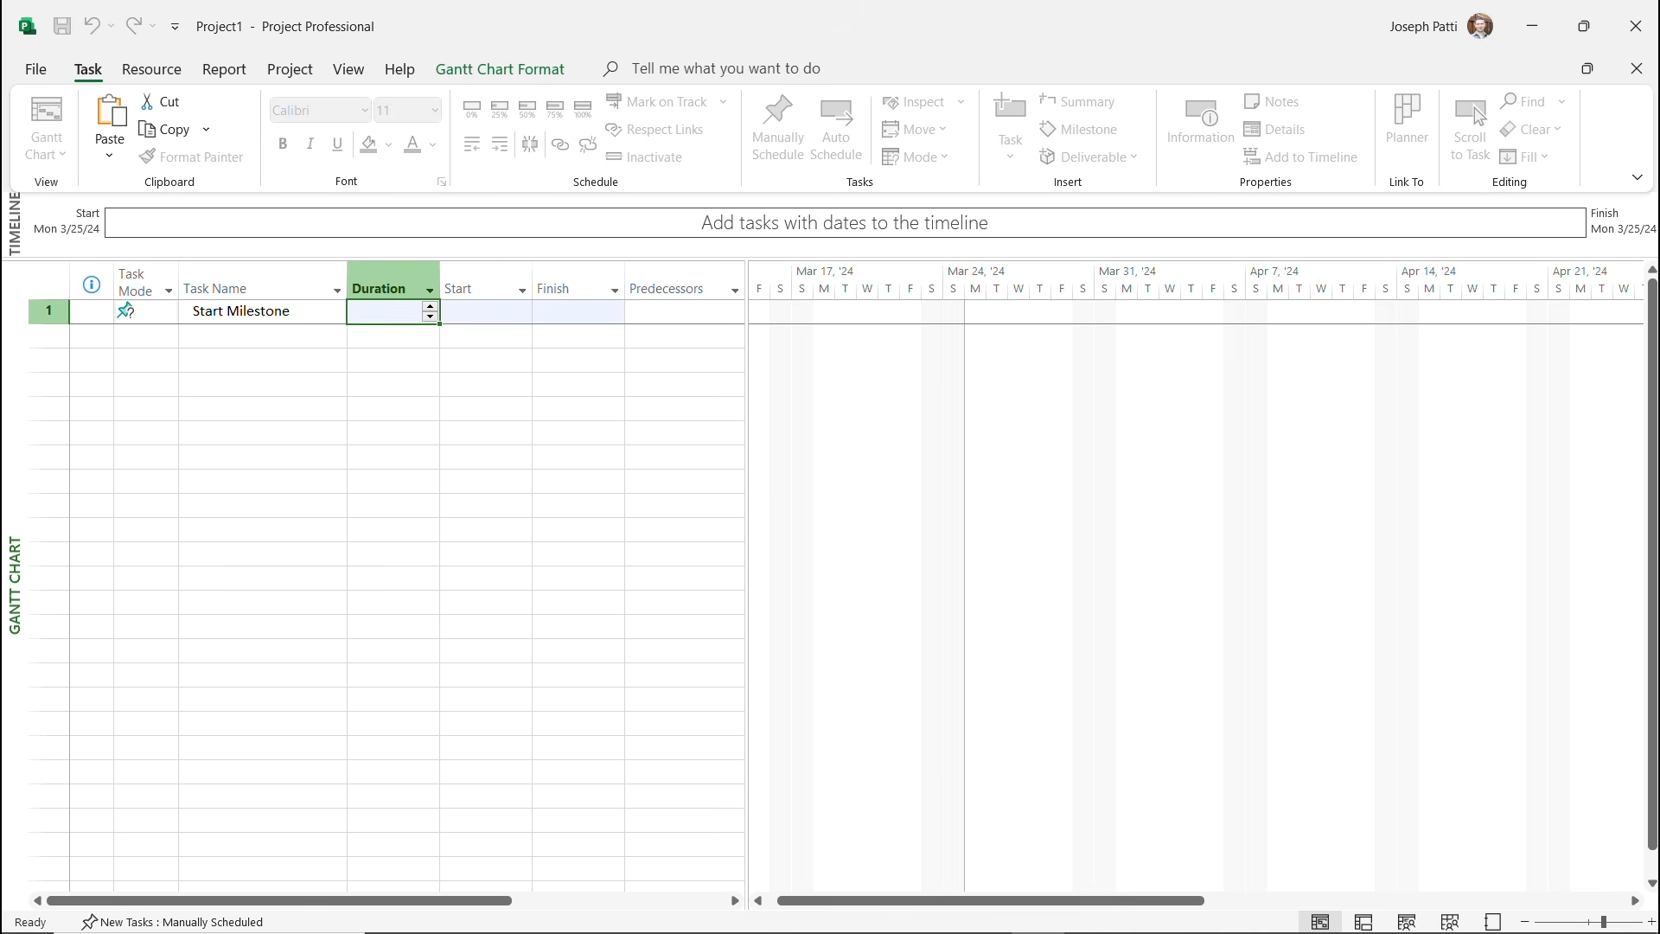
pyautogui.write('0')
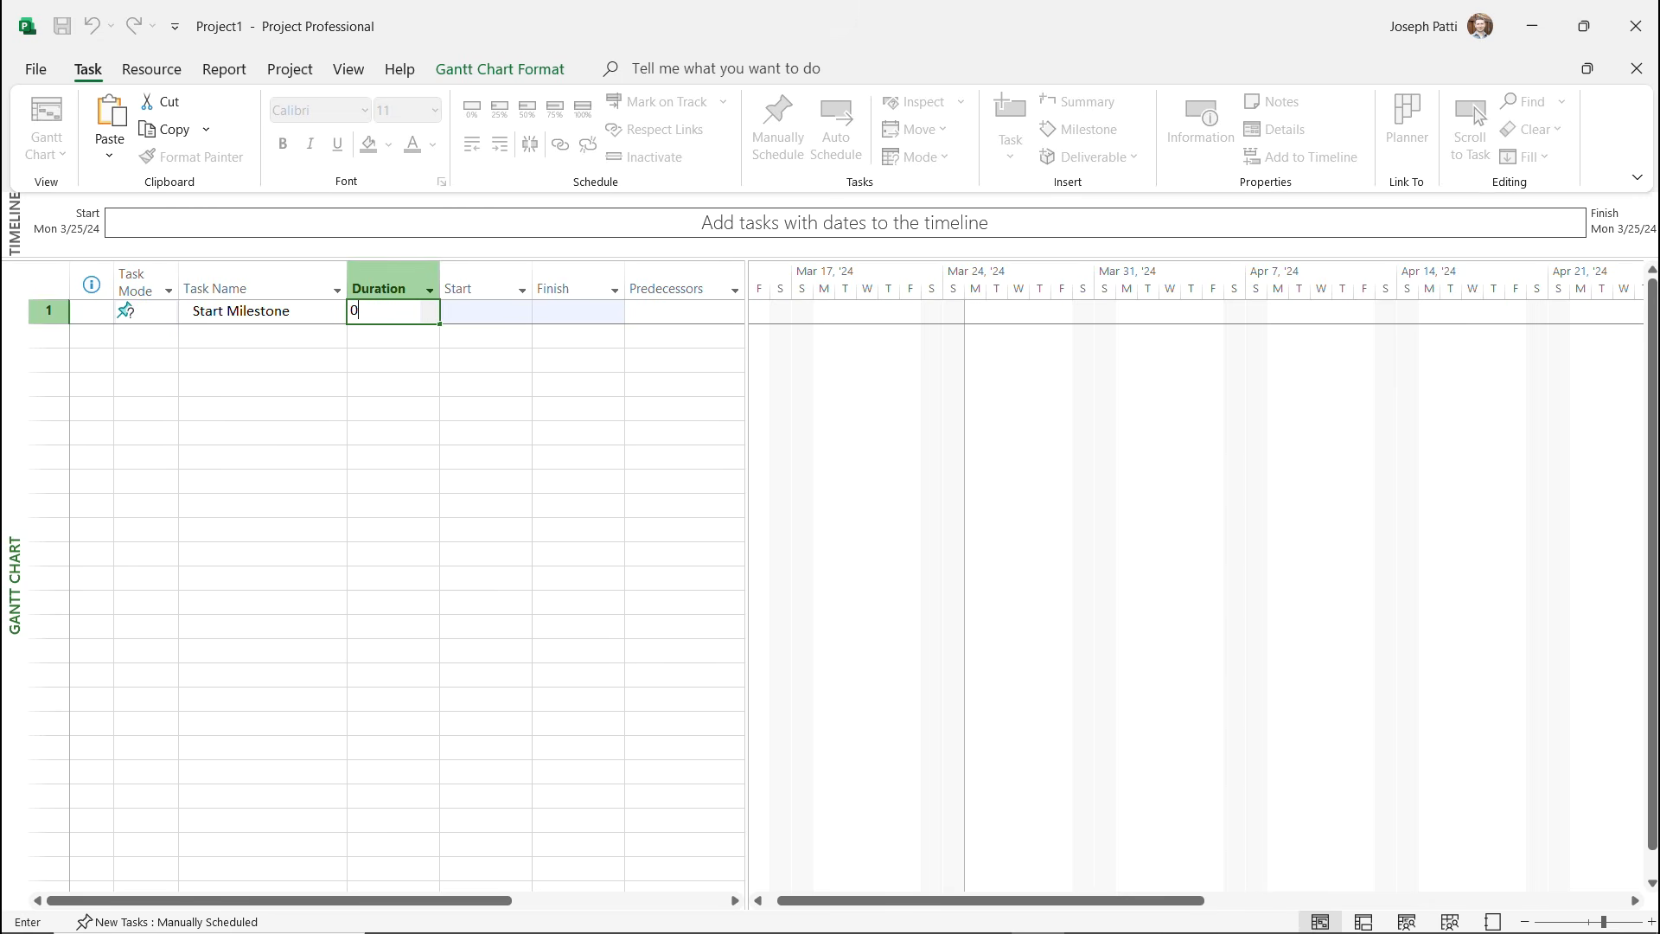
pyautogui.press('Return')
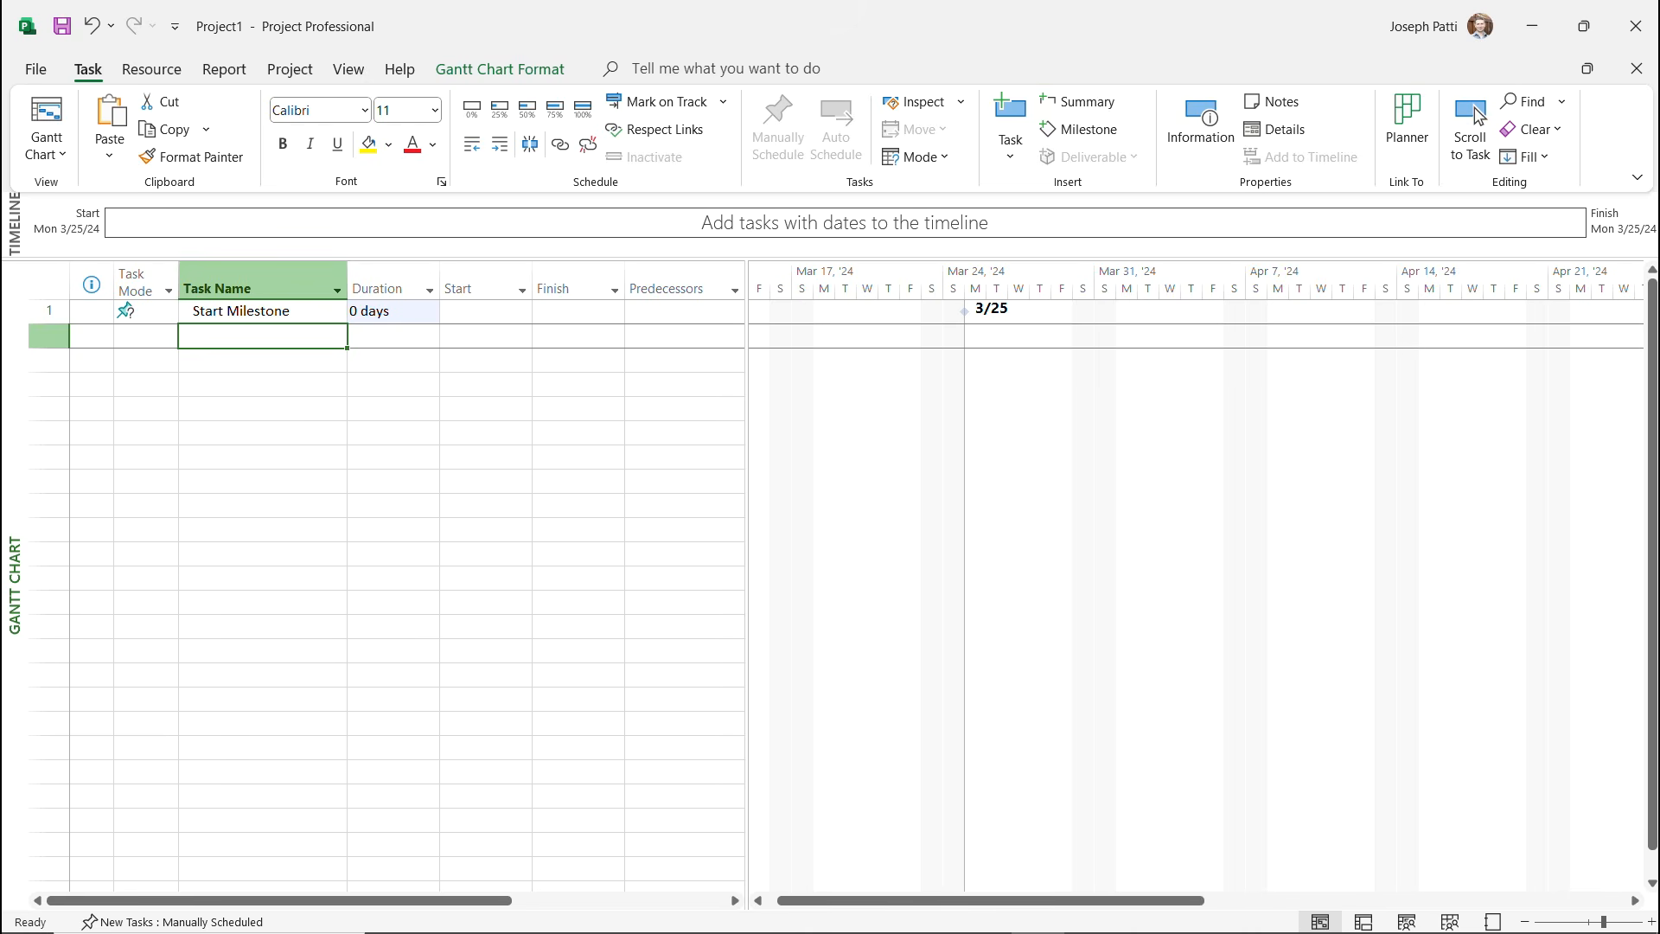
# Add a task named Summary Task 1 below Start Milestone and fill its name down into the next three rows.
pyautogui.write('Summary Tas')
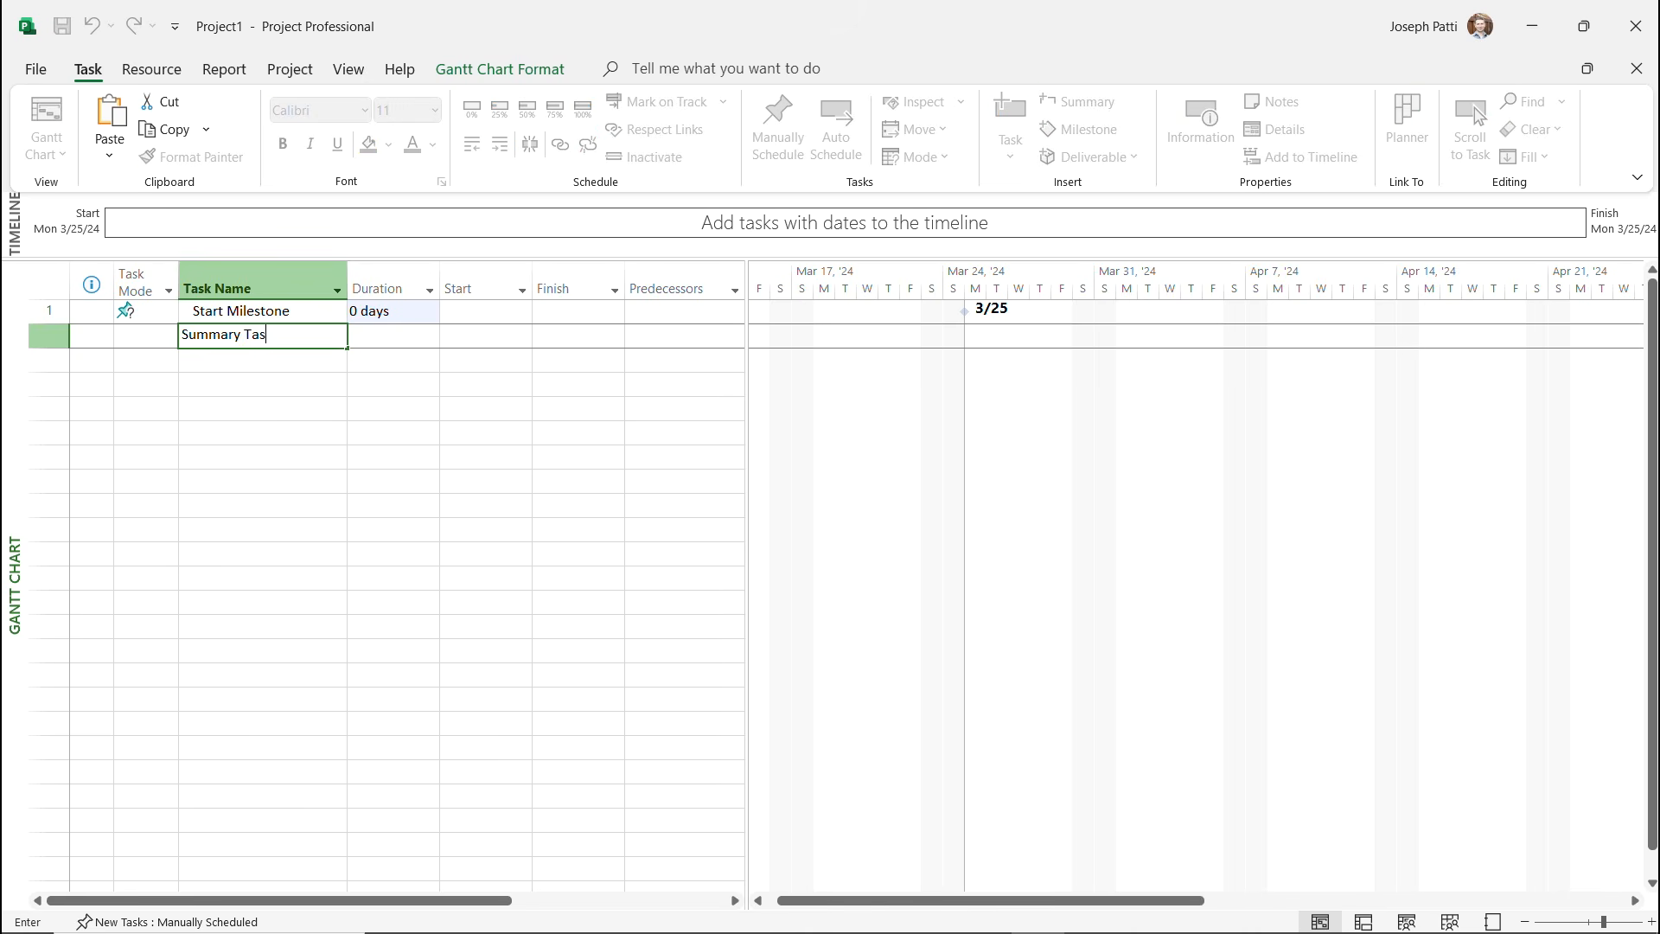
pyautogui.write('k 1')
pyautogui.press('Return')
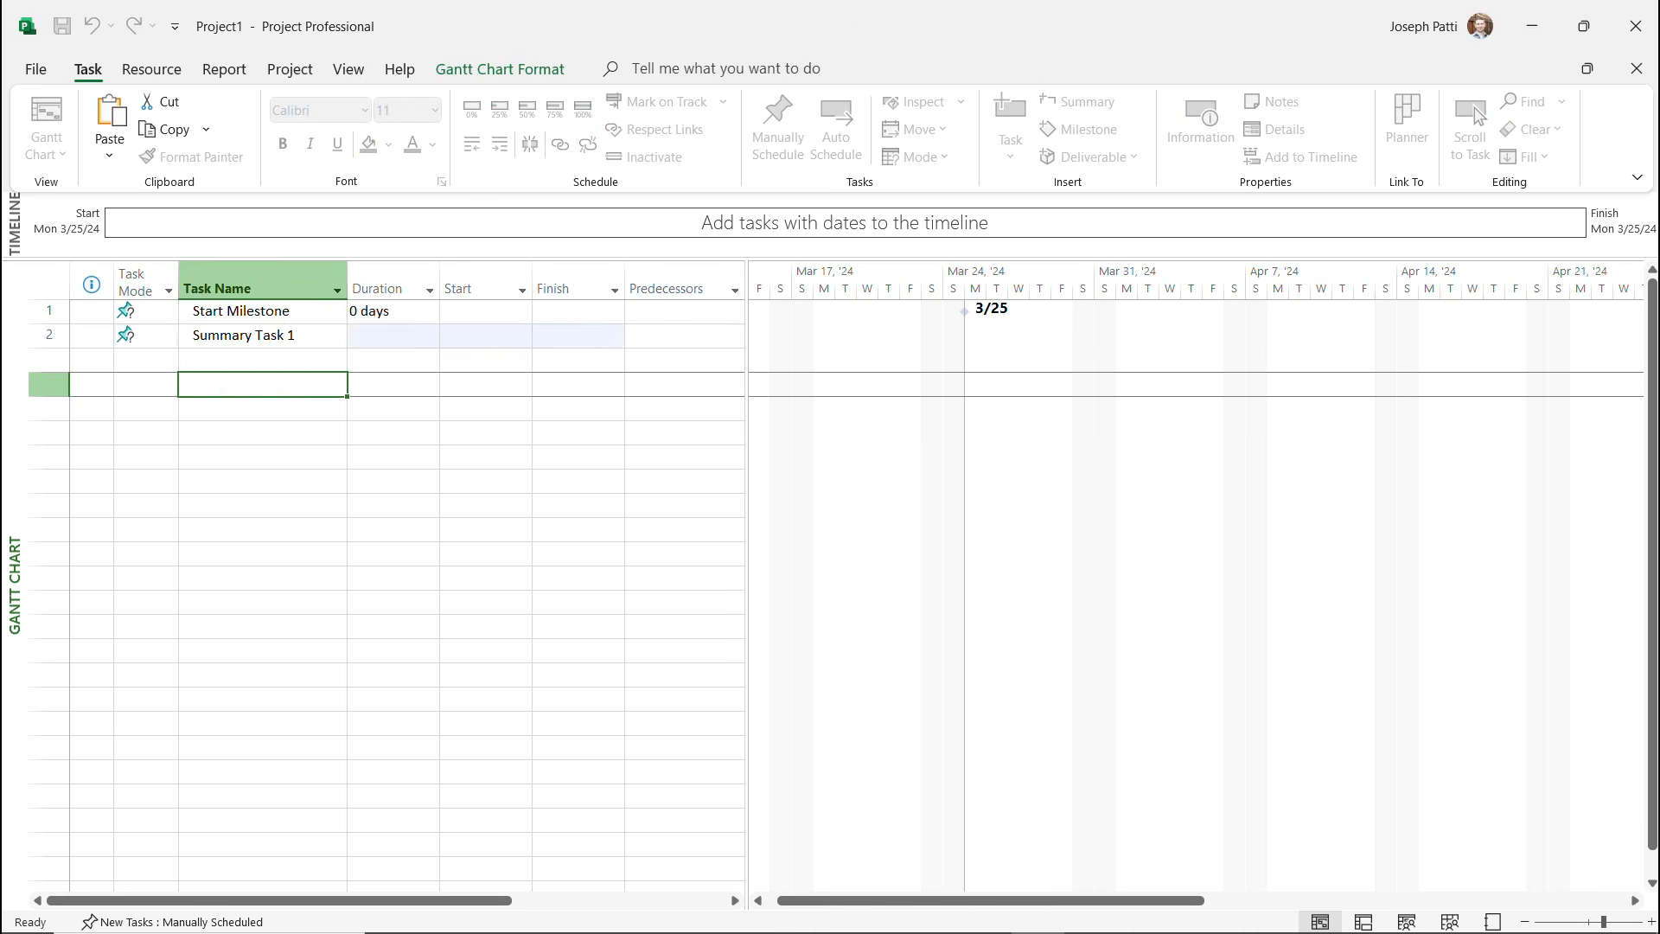
pyautogui.press('Up')
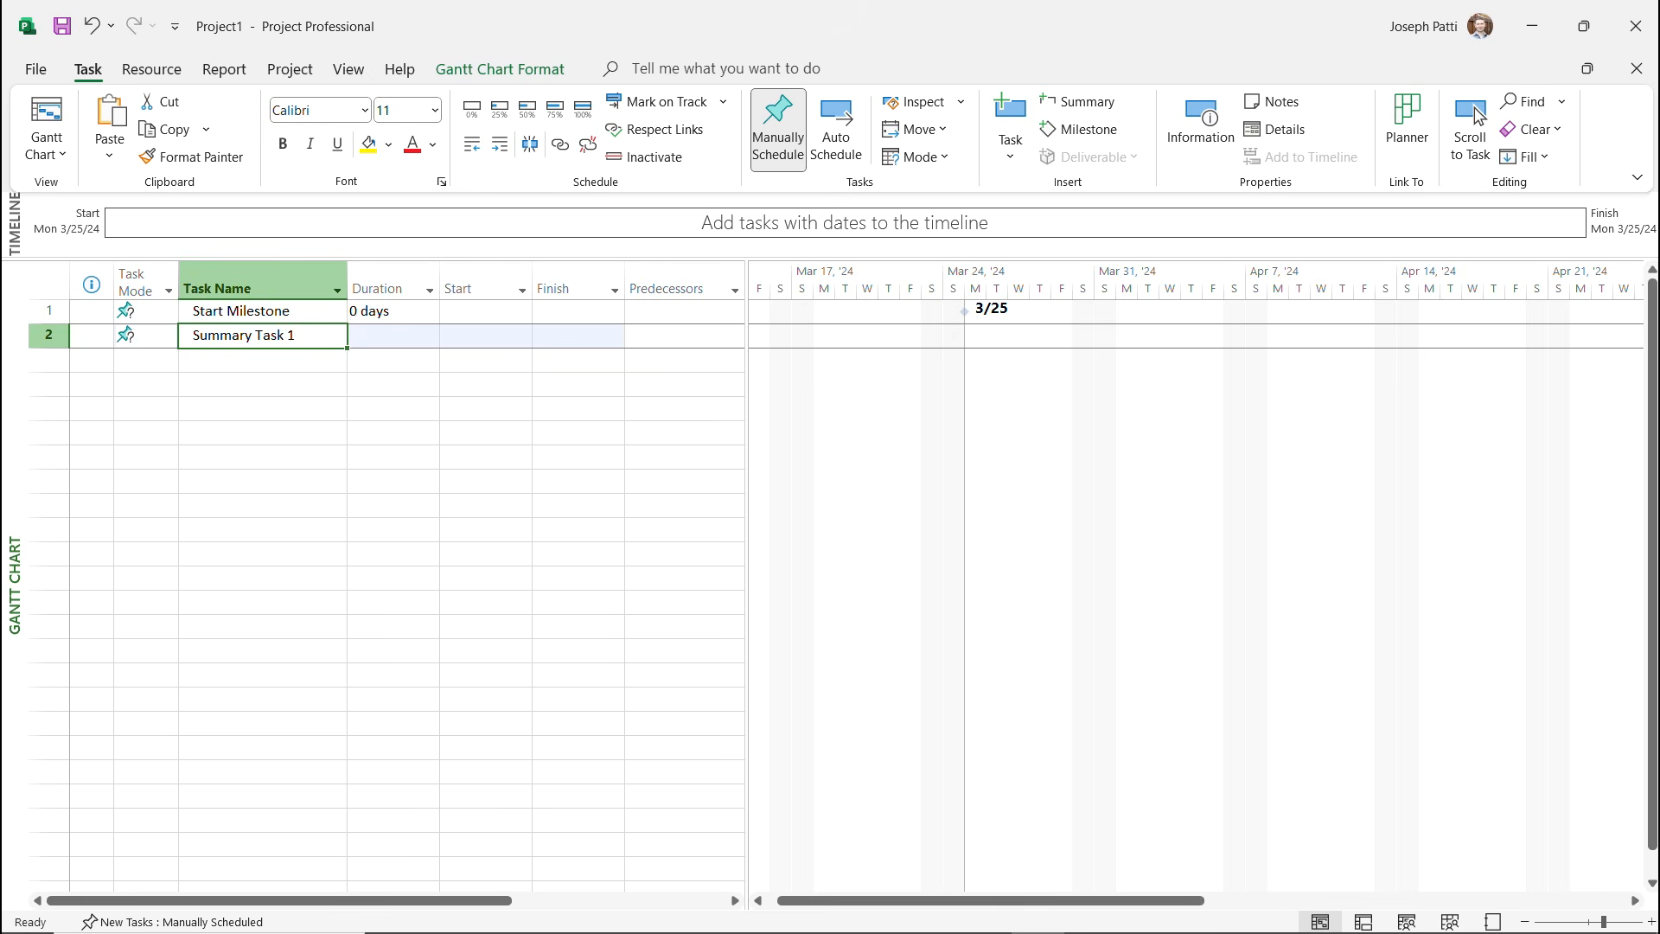
pyautogui.hotkey('shift', 'Down')
pyautogui.hotkey('shift', 'Down')
pyautogui.hotkey('shift', 'Down')
pyautogui.hotkey('ctrl', 'd')
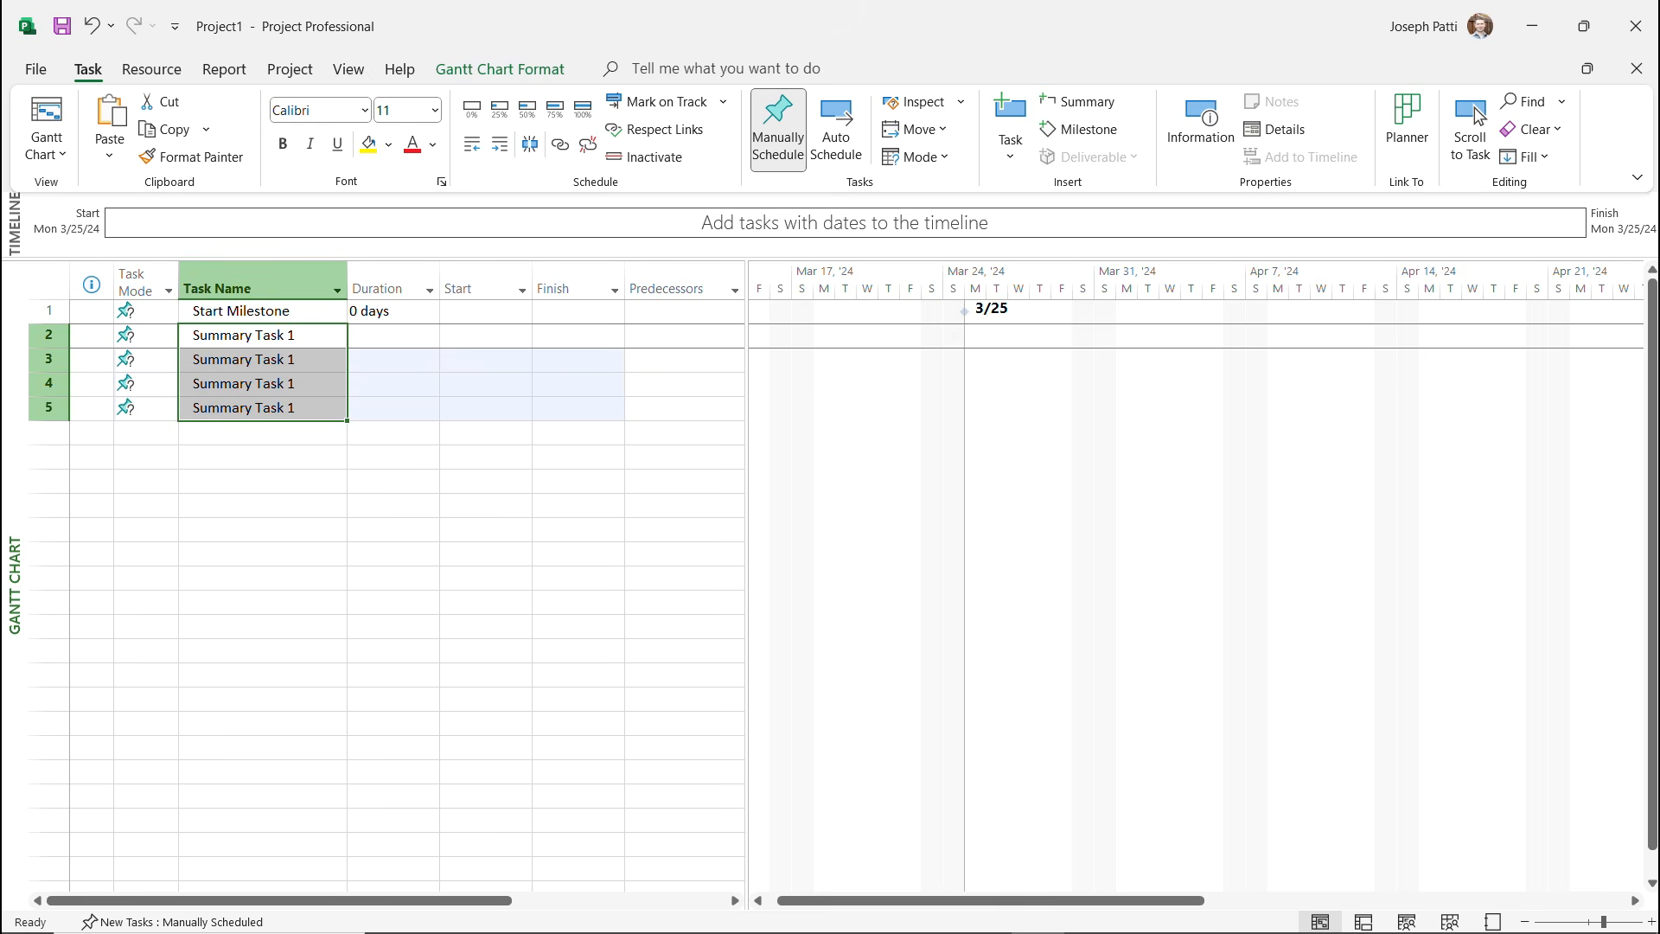
# Rename the duplicate Summary Task 1 in row 3 as Summary Task 2.
pyautogui.hotkey('shift', 'Up')
pyautogui.hotkey('shift', 'Up')
pyautogui.hotkey('shift', 'Up')
pyautogui.press('F2')
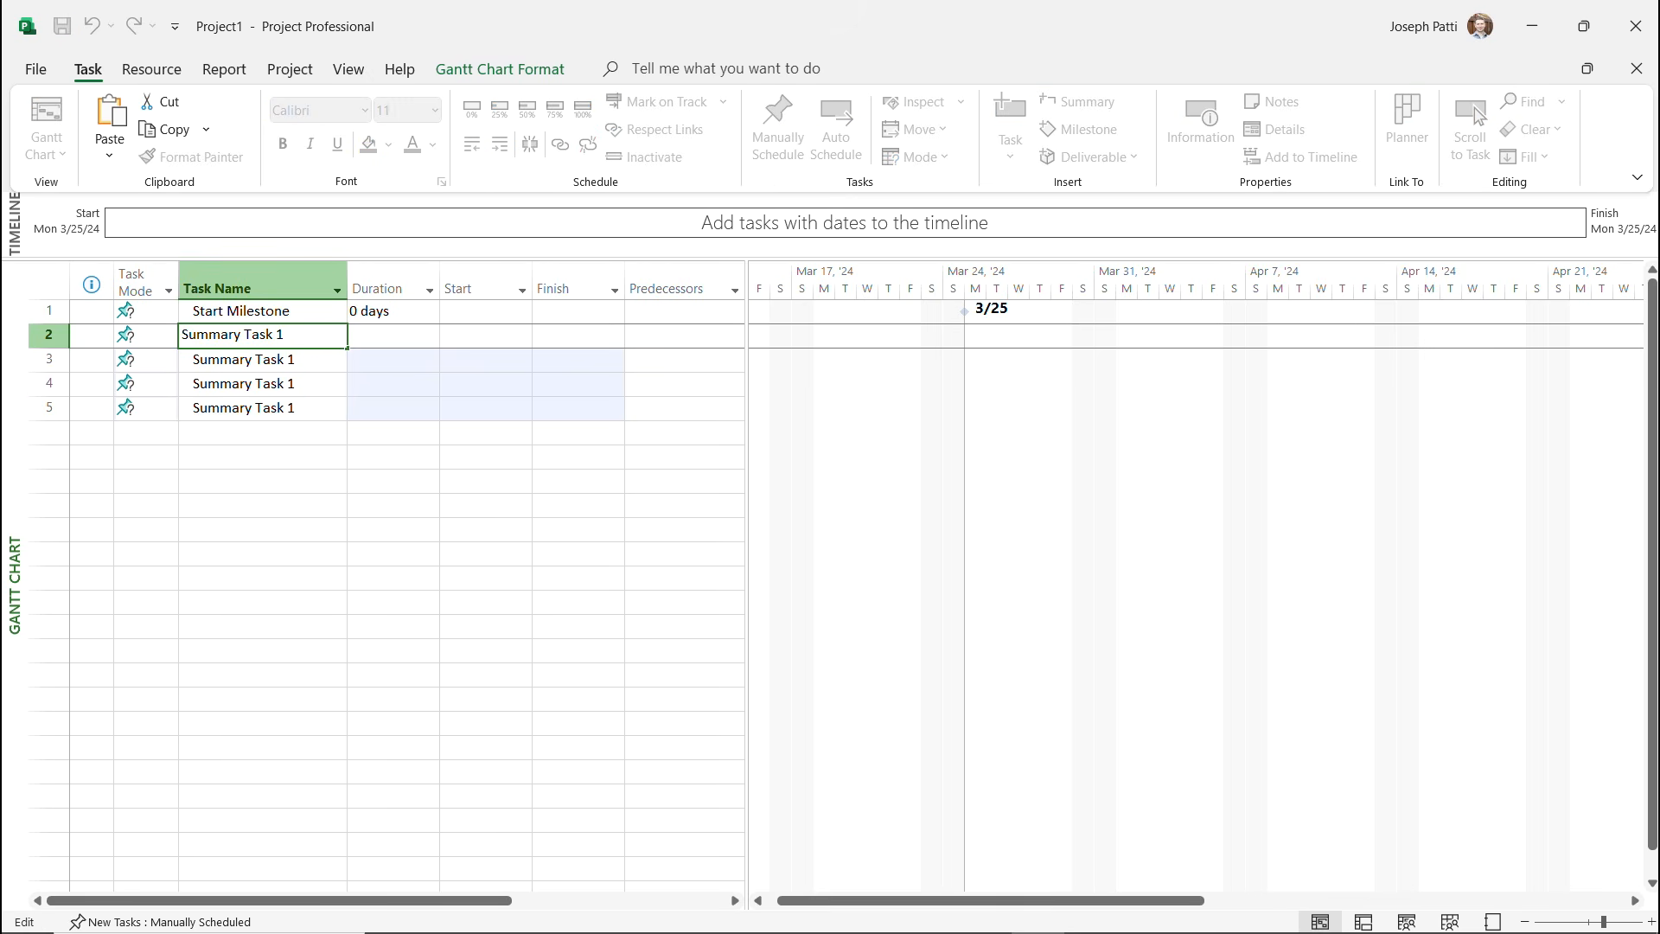
pyautogui.click(262, 383)
pyautogui.click(262, 335)
pyautogui.press('Down')
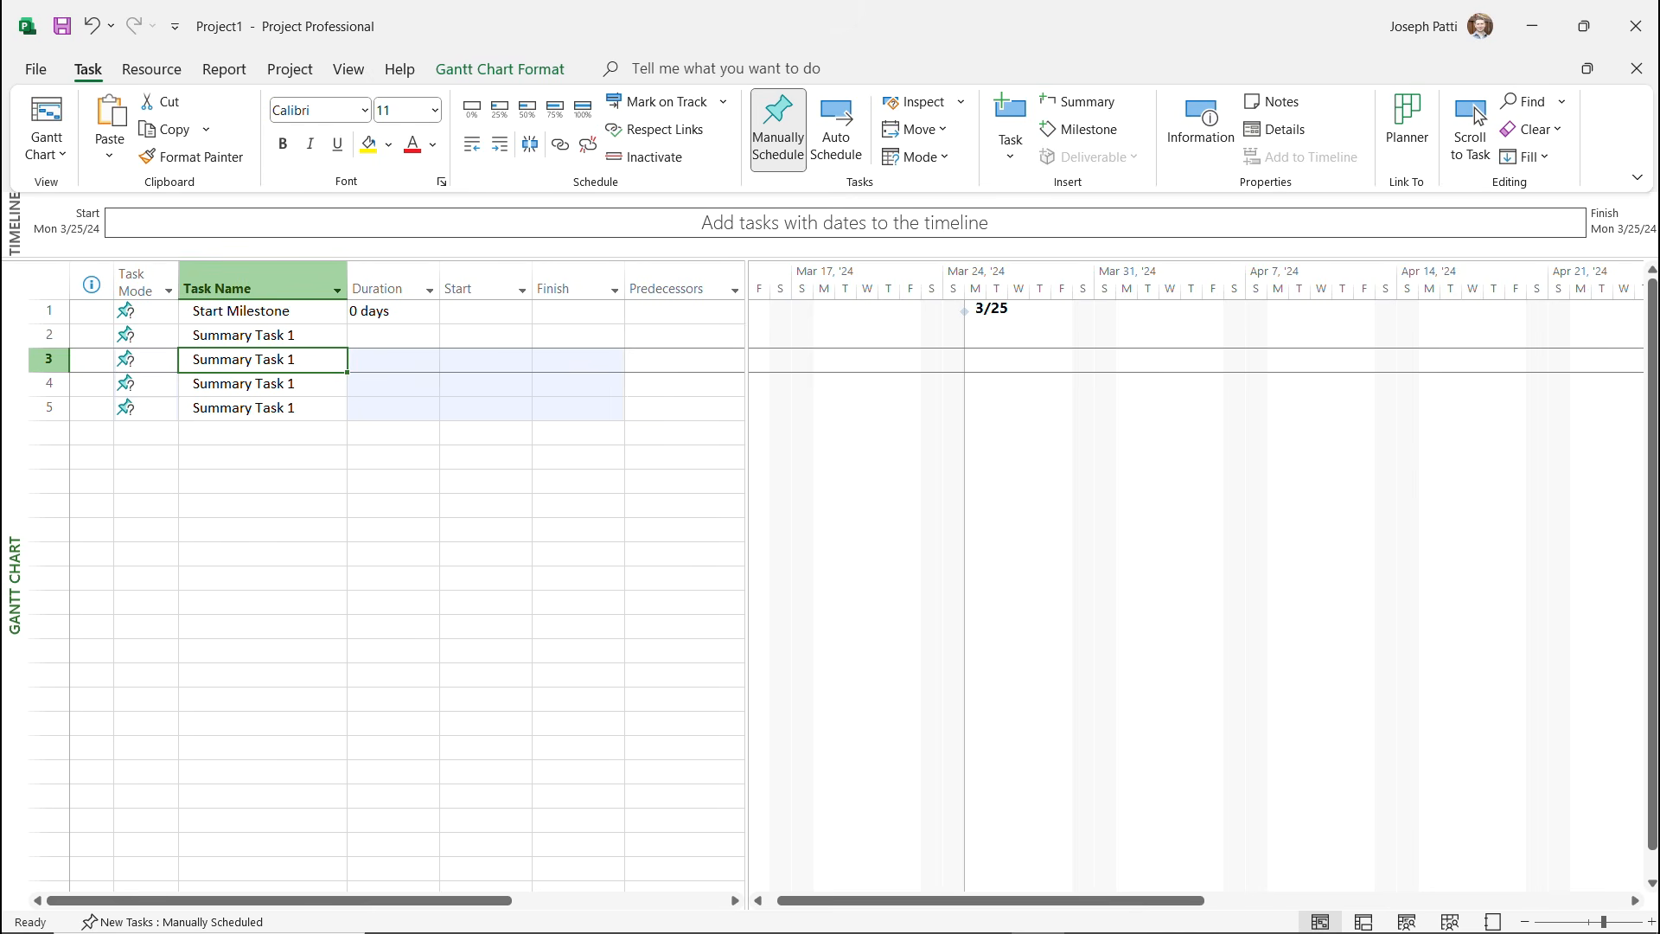
pyautogui.press('F2')
pyautogui.press('BackSpace')
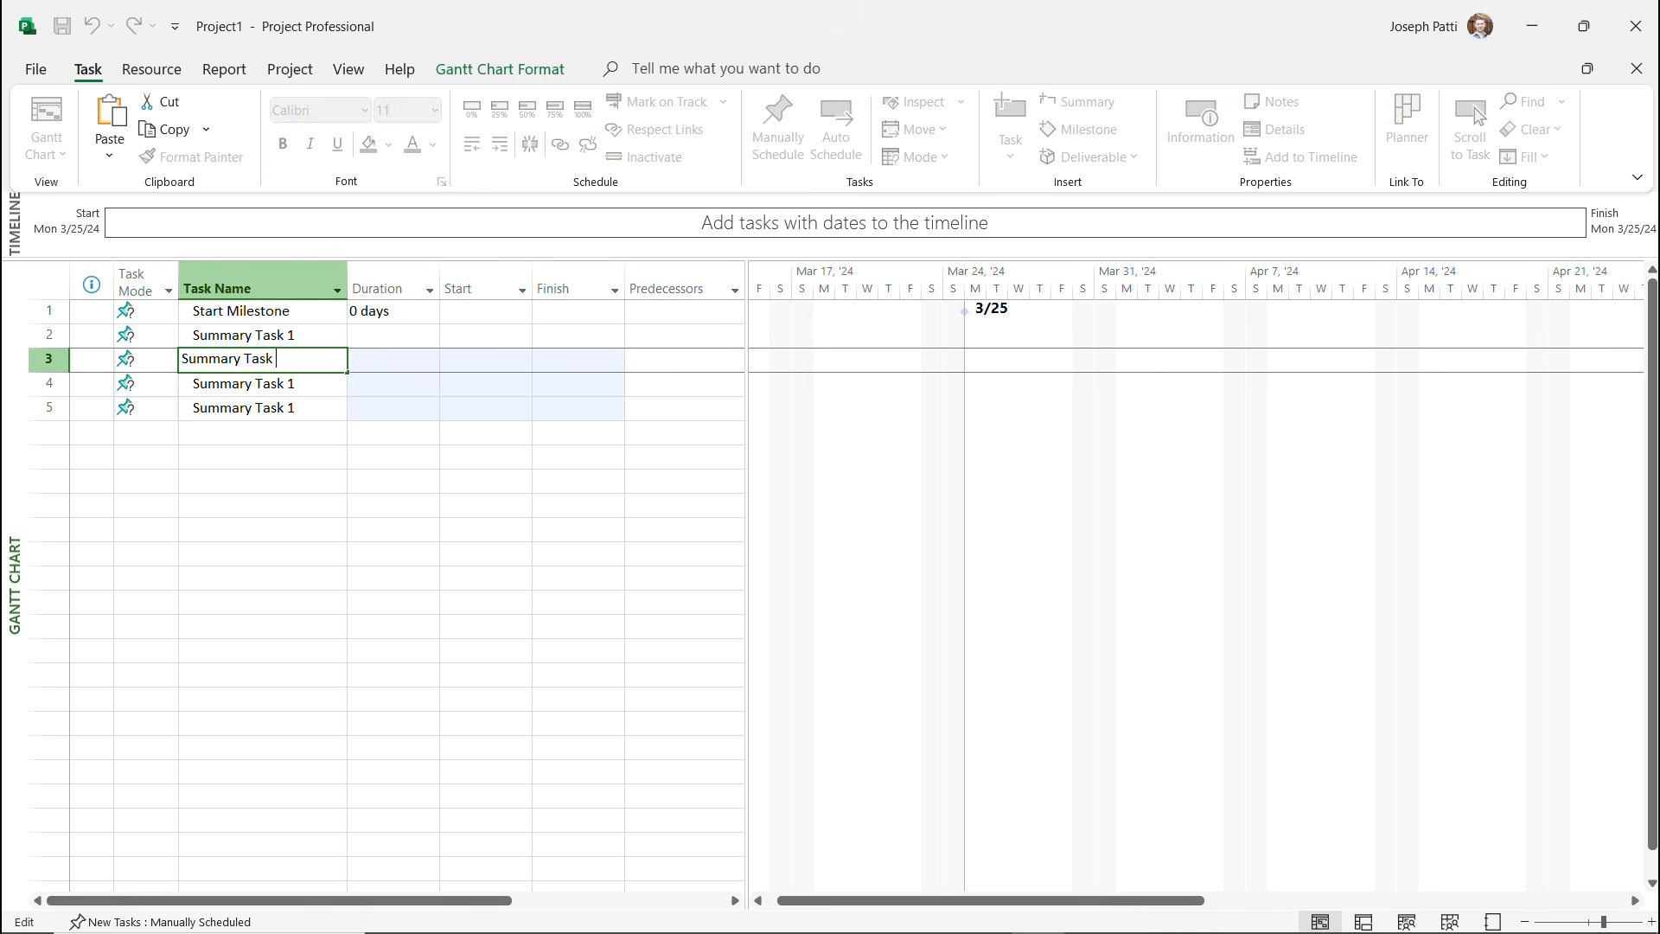
pyautogui.write('2')
pyautogui.press('Return')
# Fill the Summary Task 1 and Summary Task 2 names down over rows 4 and 5, and refill row 4 with Summary Task 2.
pyautogui.hotkey('shift', 'Up')
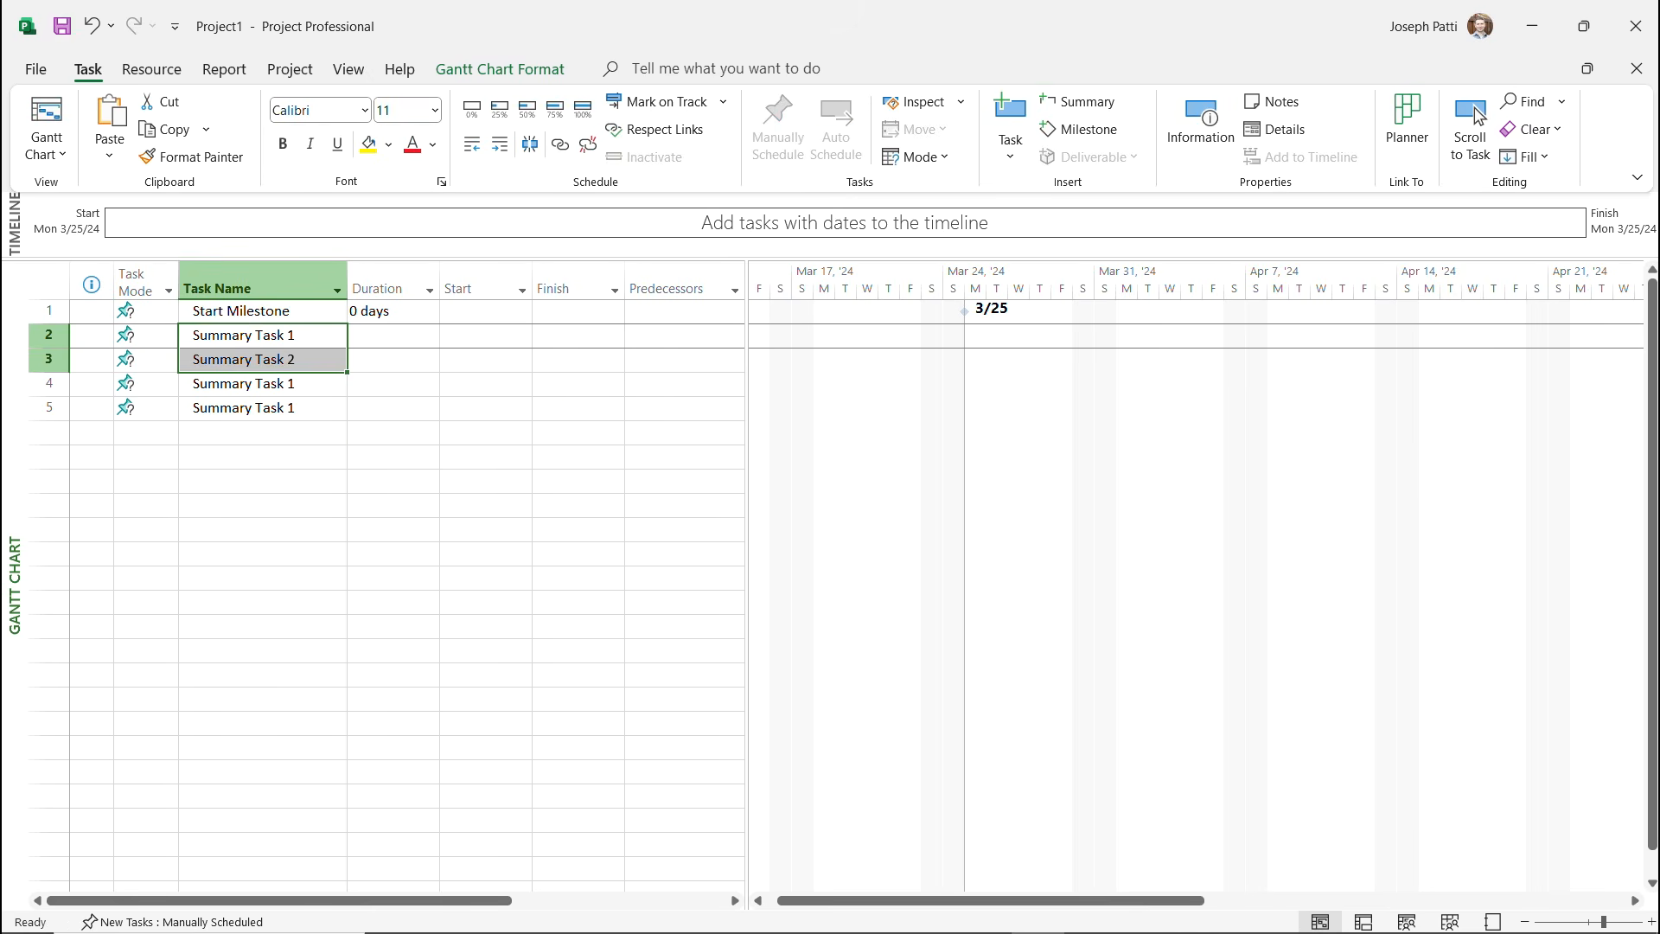
pyautogui.moveTo(347, 372); pyautogui.dragTo(346, 415)
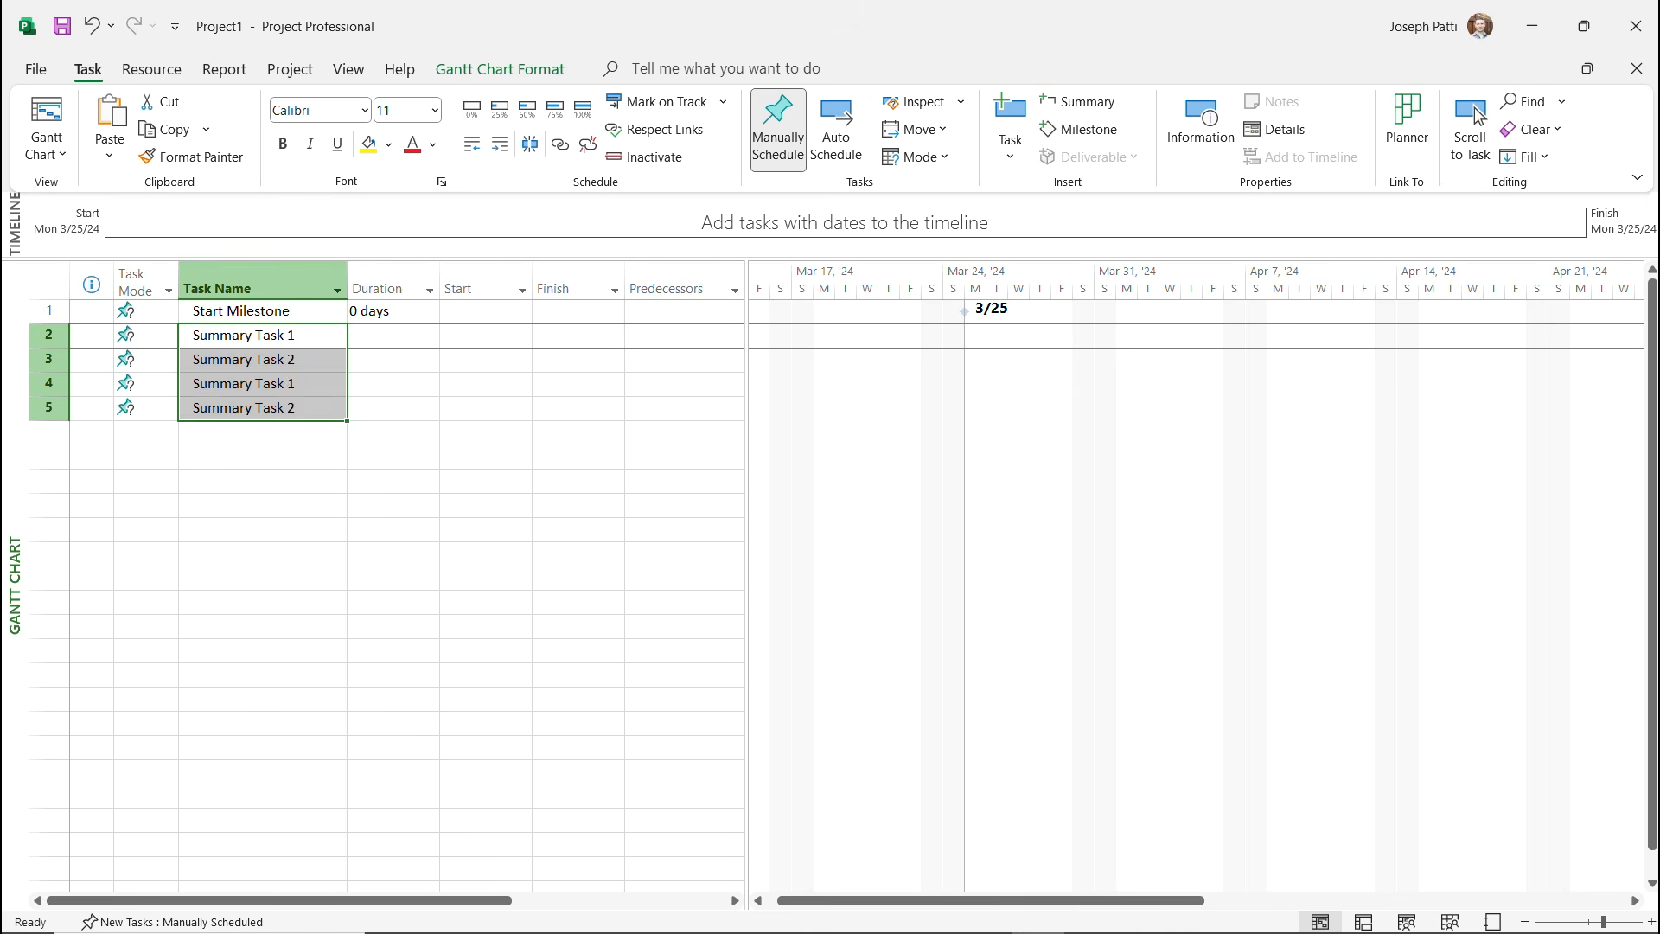
pyautogui.click(261, 383)
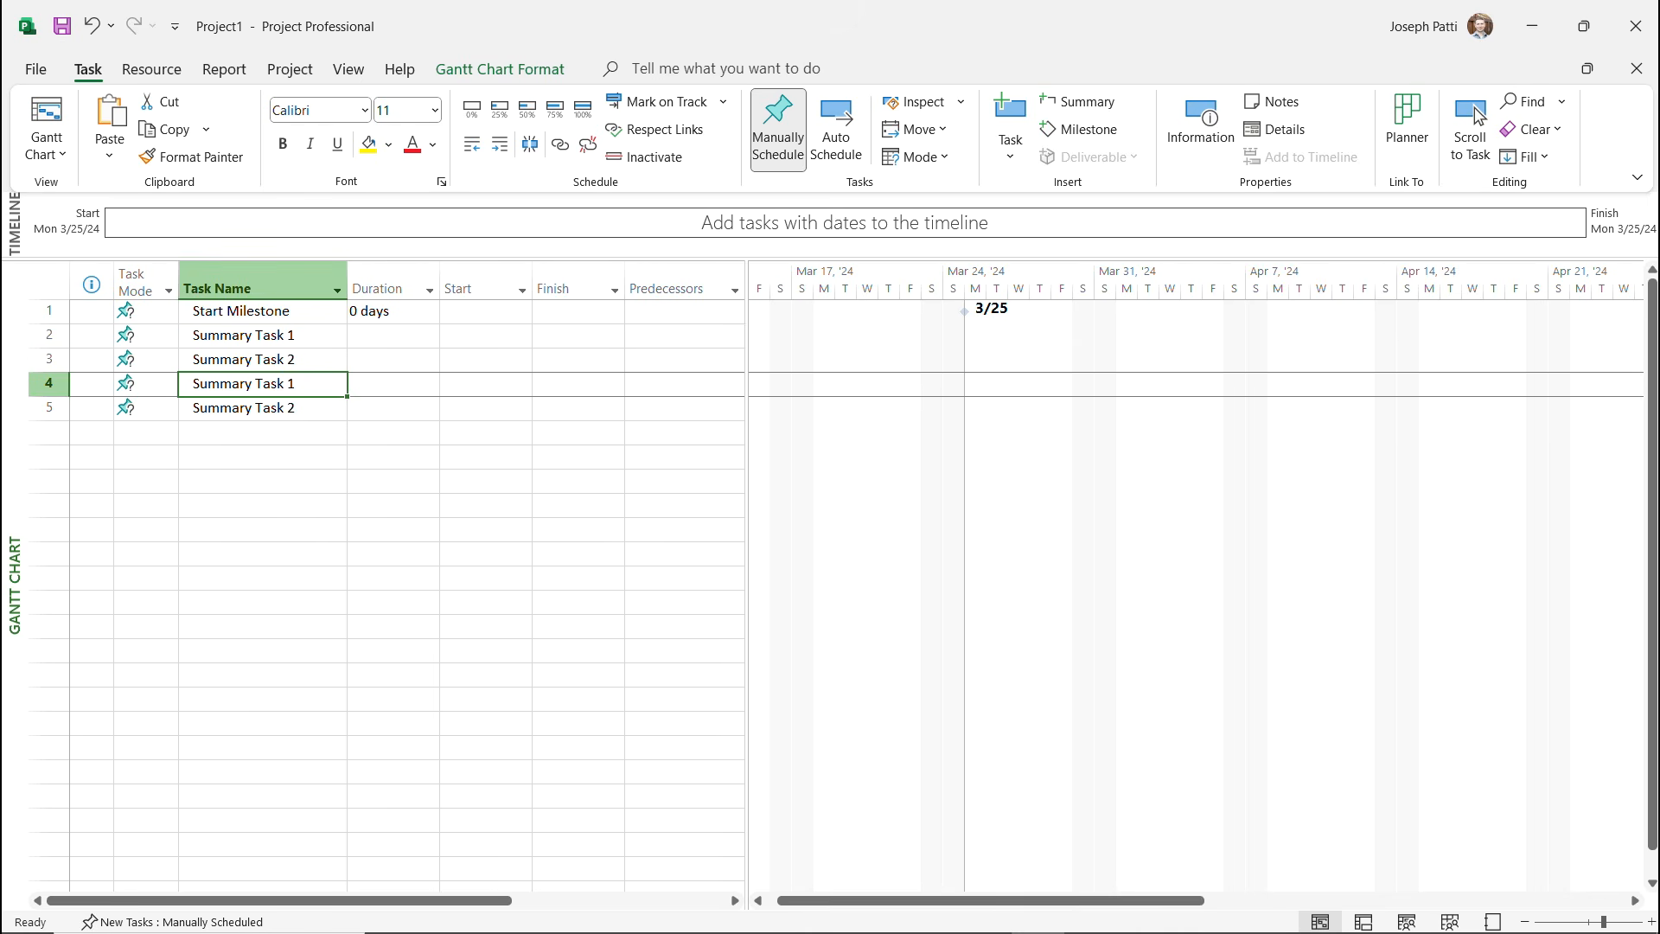
pyautogui.write('3')
pyautogui.press('BackSpace')
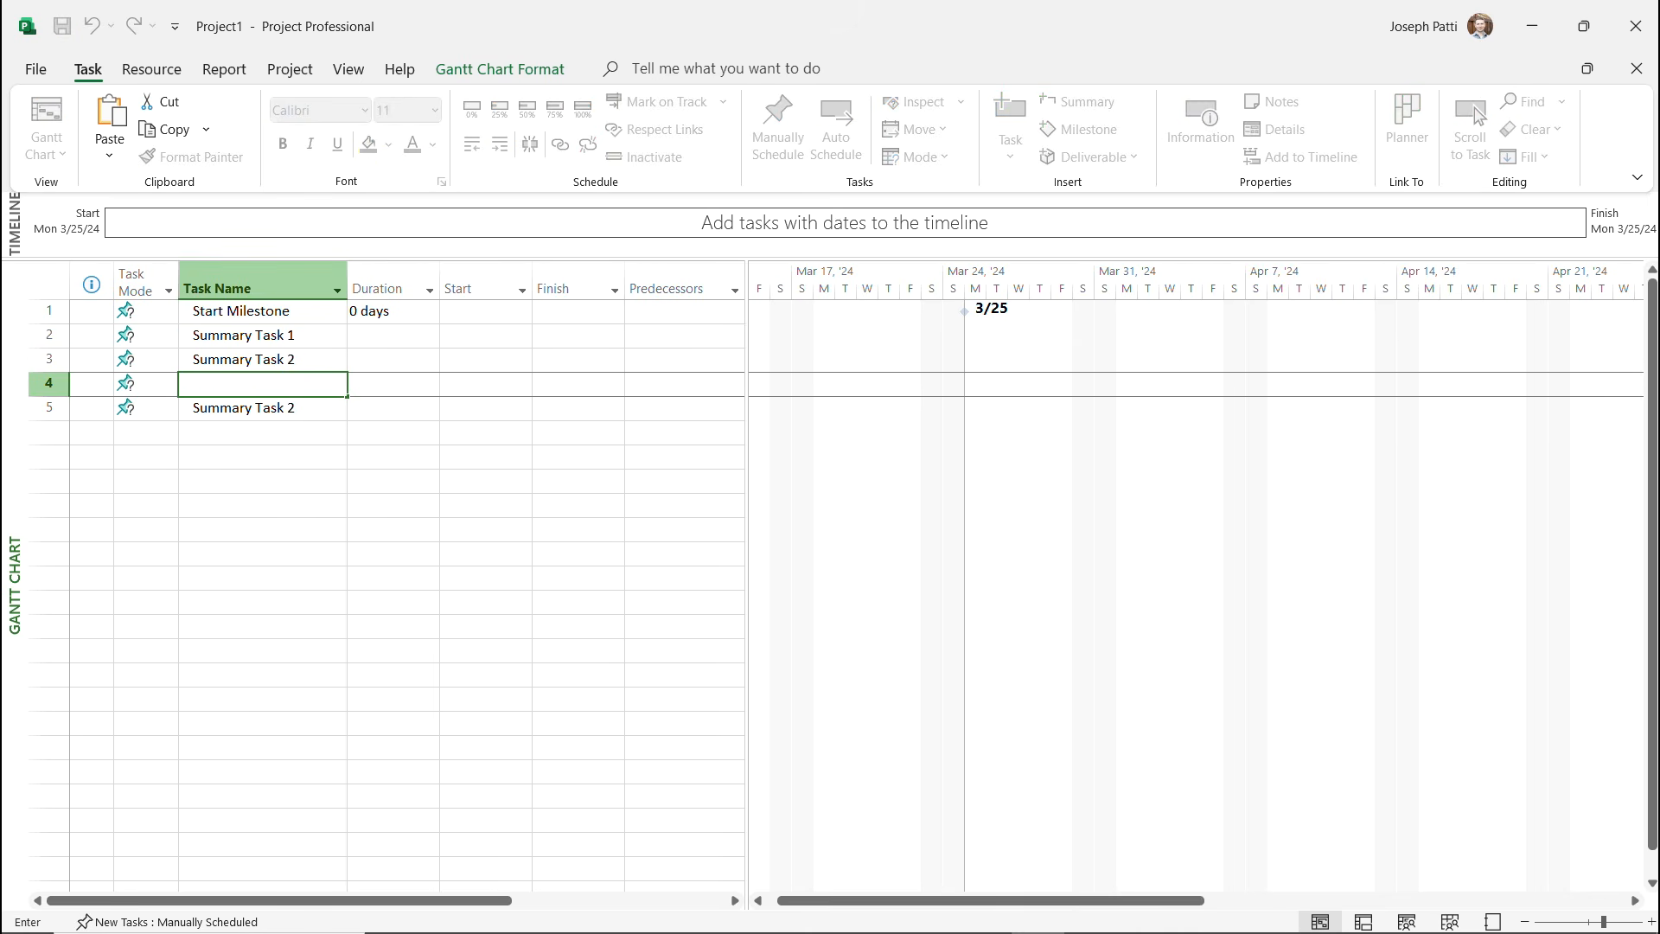
pyautogui.press('Up')
pyautogui.hotkey('shift', 'Down')
pyautogui.hotkey('ctrl', 'd')
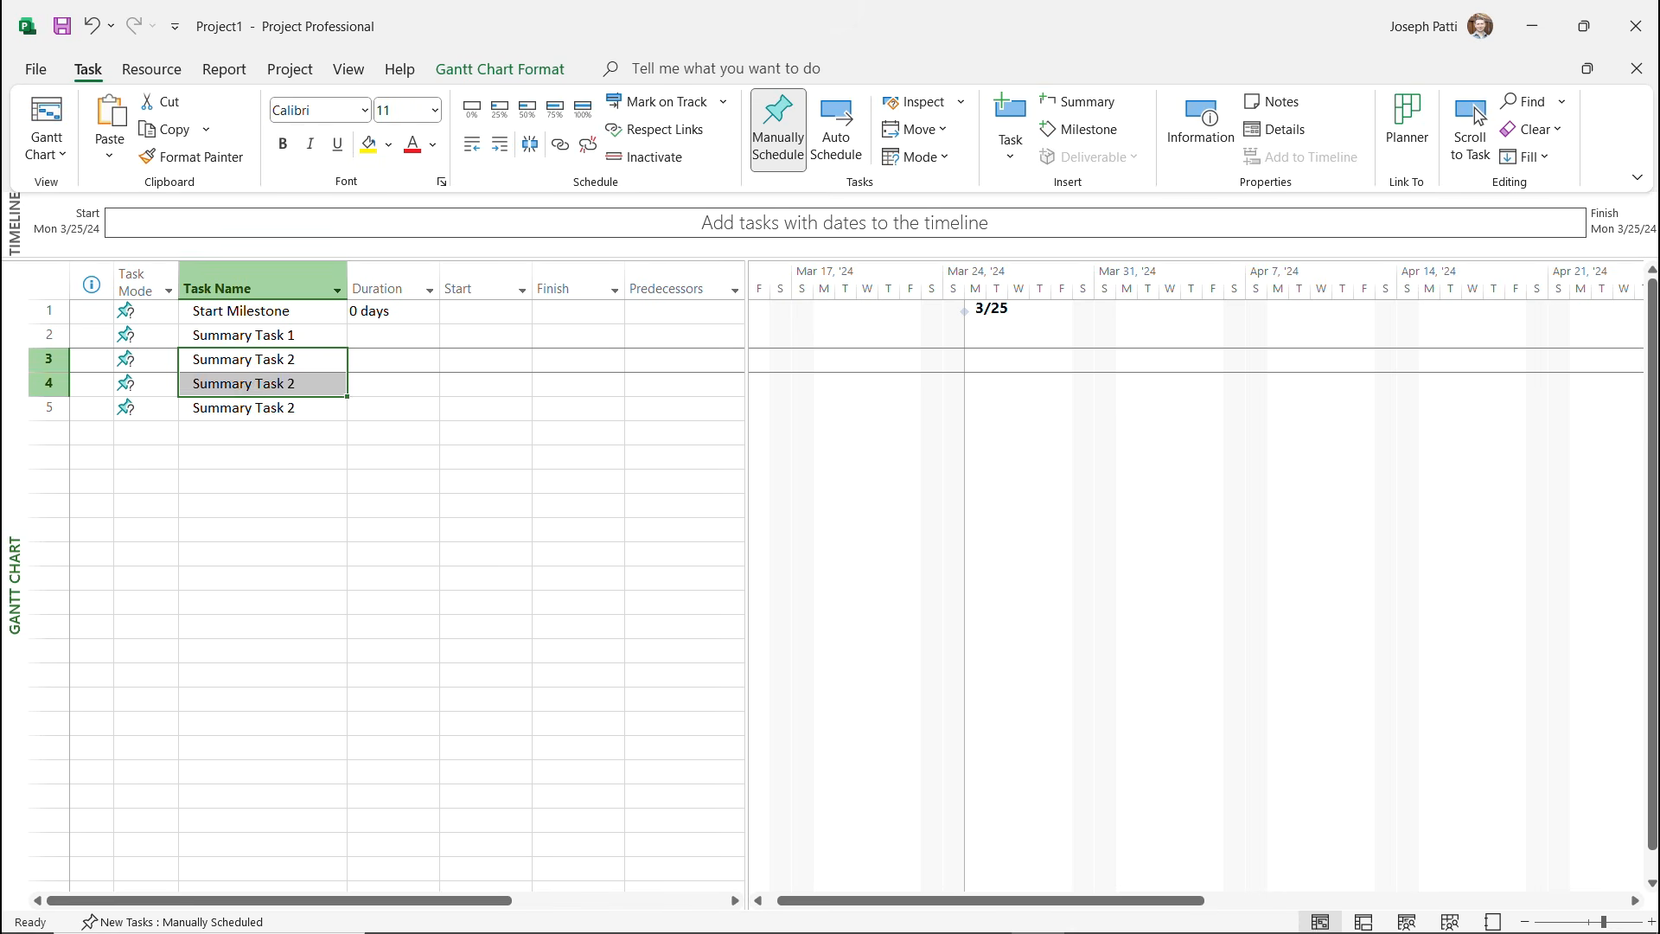
# Rename the tasks in rows 4 and 5 as Summary Task 3 and Summary Task 4.
pyautogui.press('Down')
pyautogui.press('F2')
pyautogui.press('BackSpace')
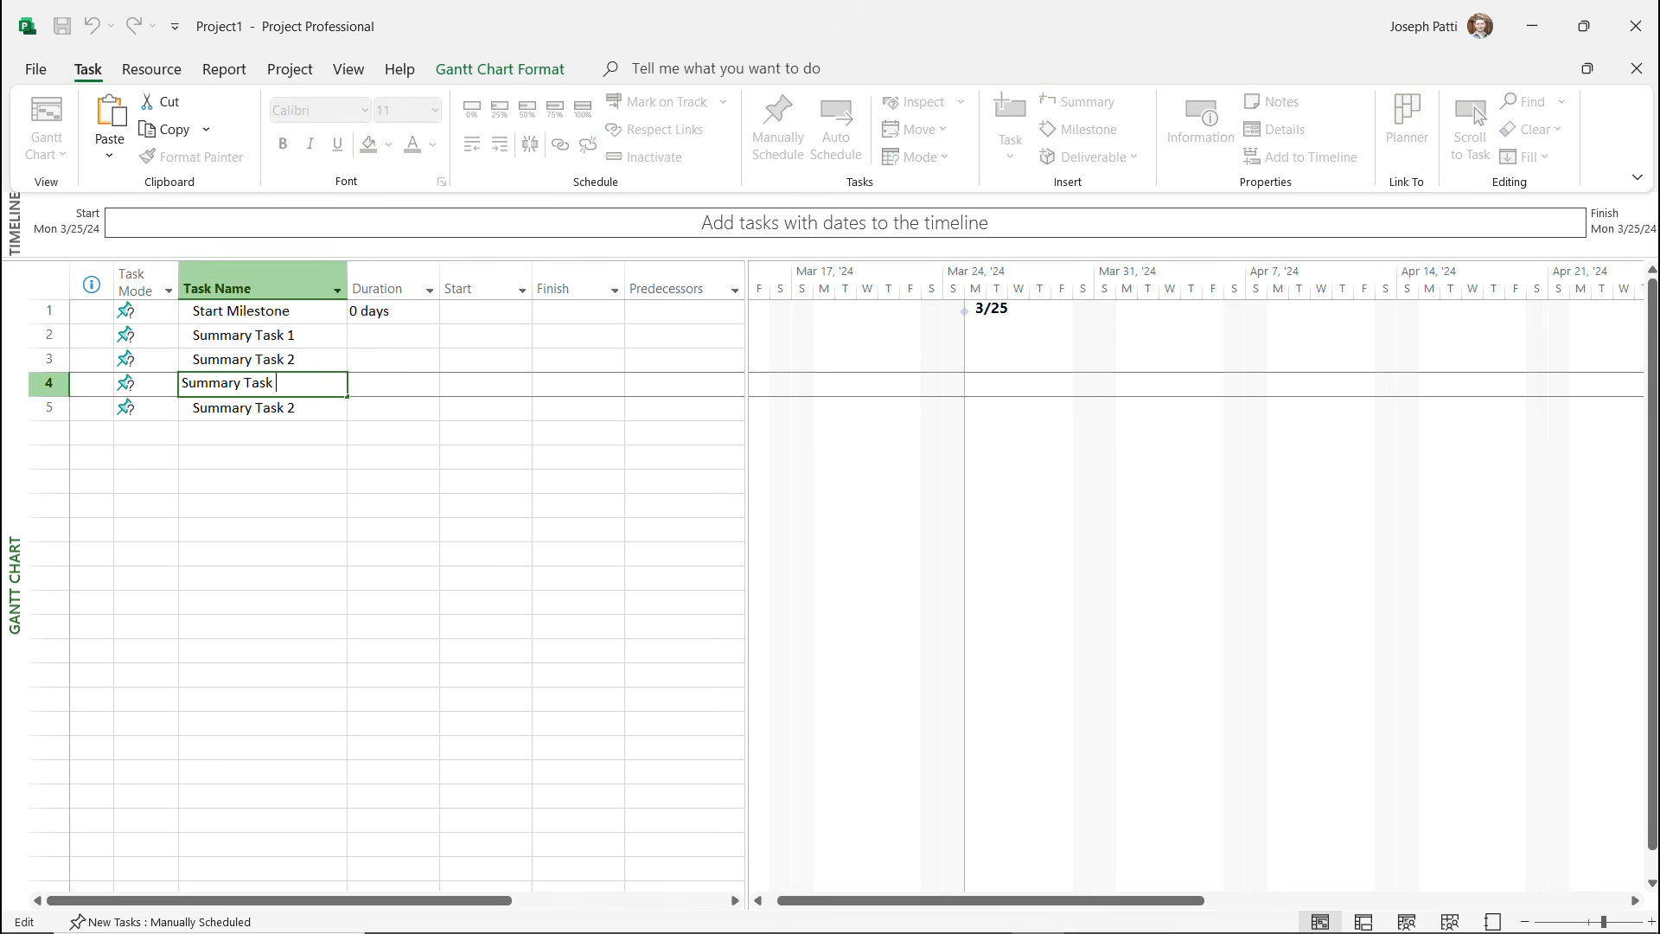
pyautogui.write('3')
pyautogui.press('Return')
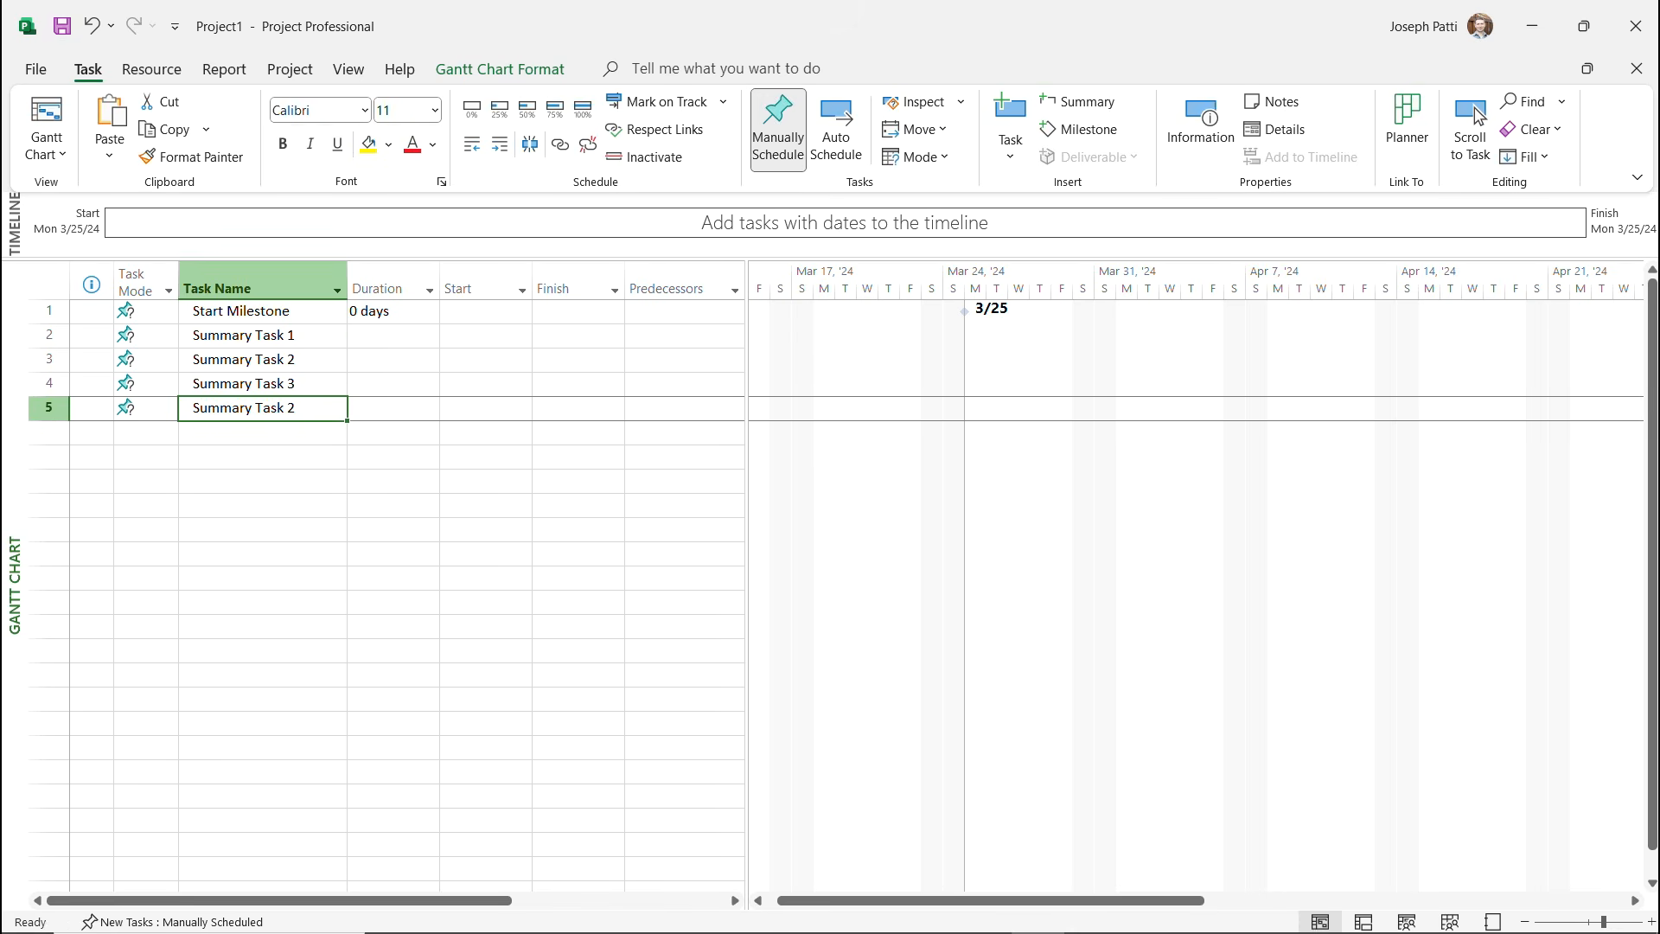
pyautogui.press('F2')
pyautogui.press('BackSpace')
pyautogui.write('4')
pyautogui.press('Return')
pyautogui.press('Return')
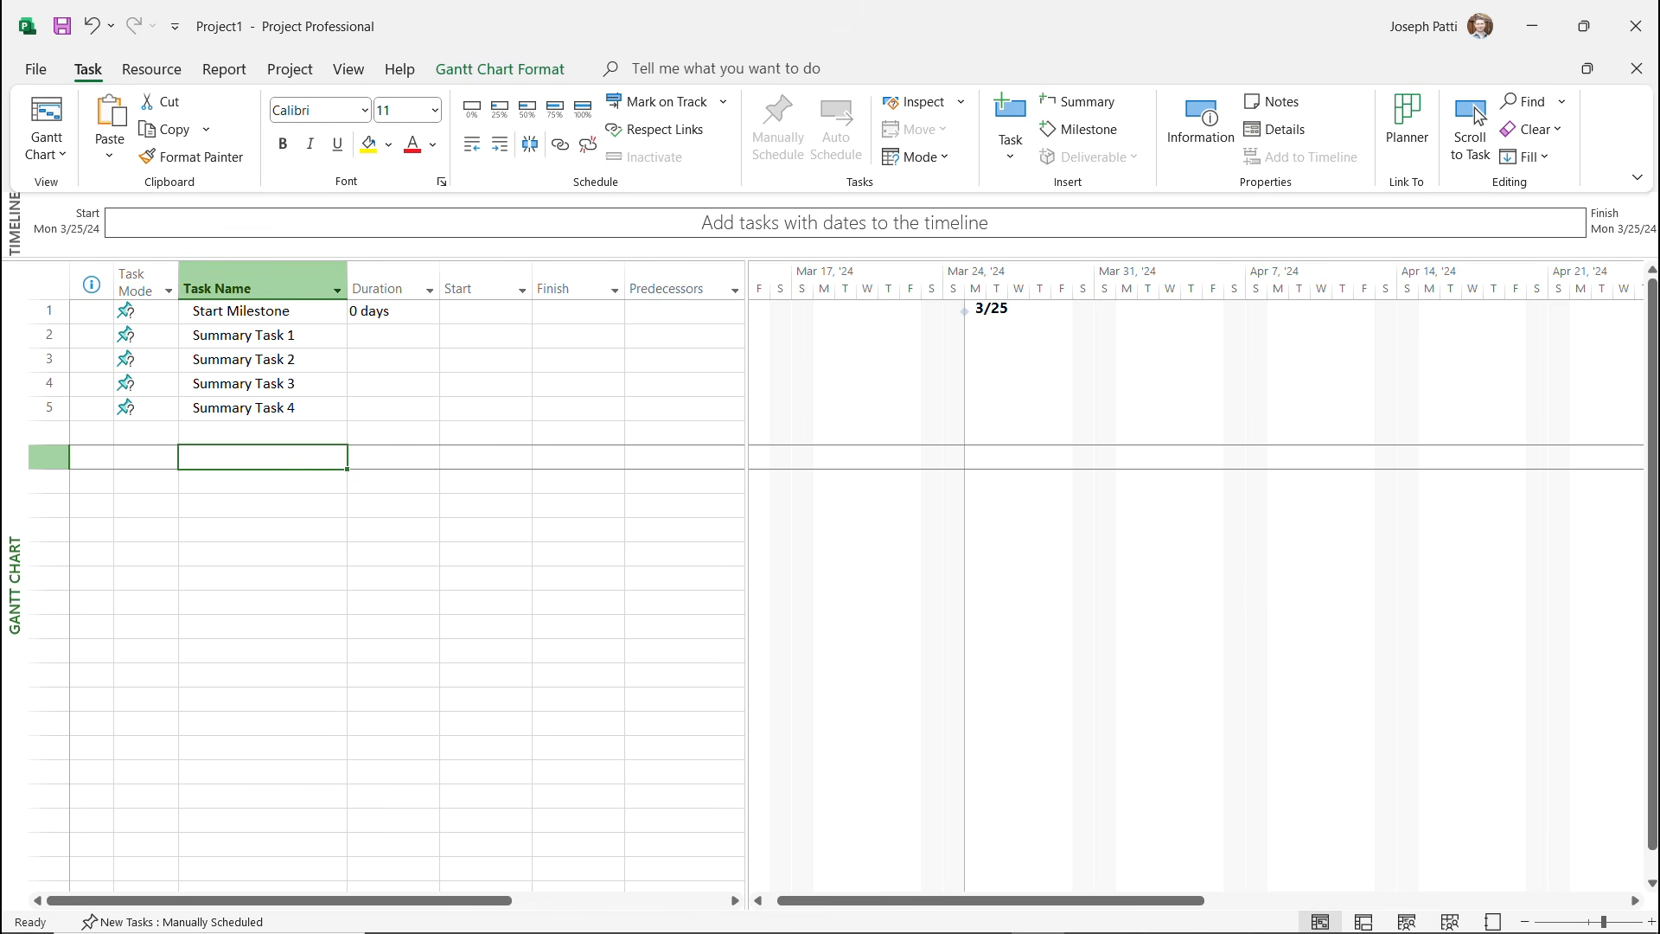
# Insert two new blank tasks between Summary Task 1 and Summary Task 2.
pyautogui.click(48, 358)
pyautogui.rightClick(50, 360)
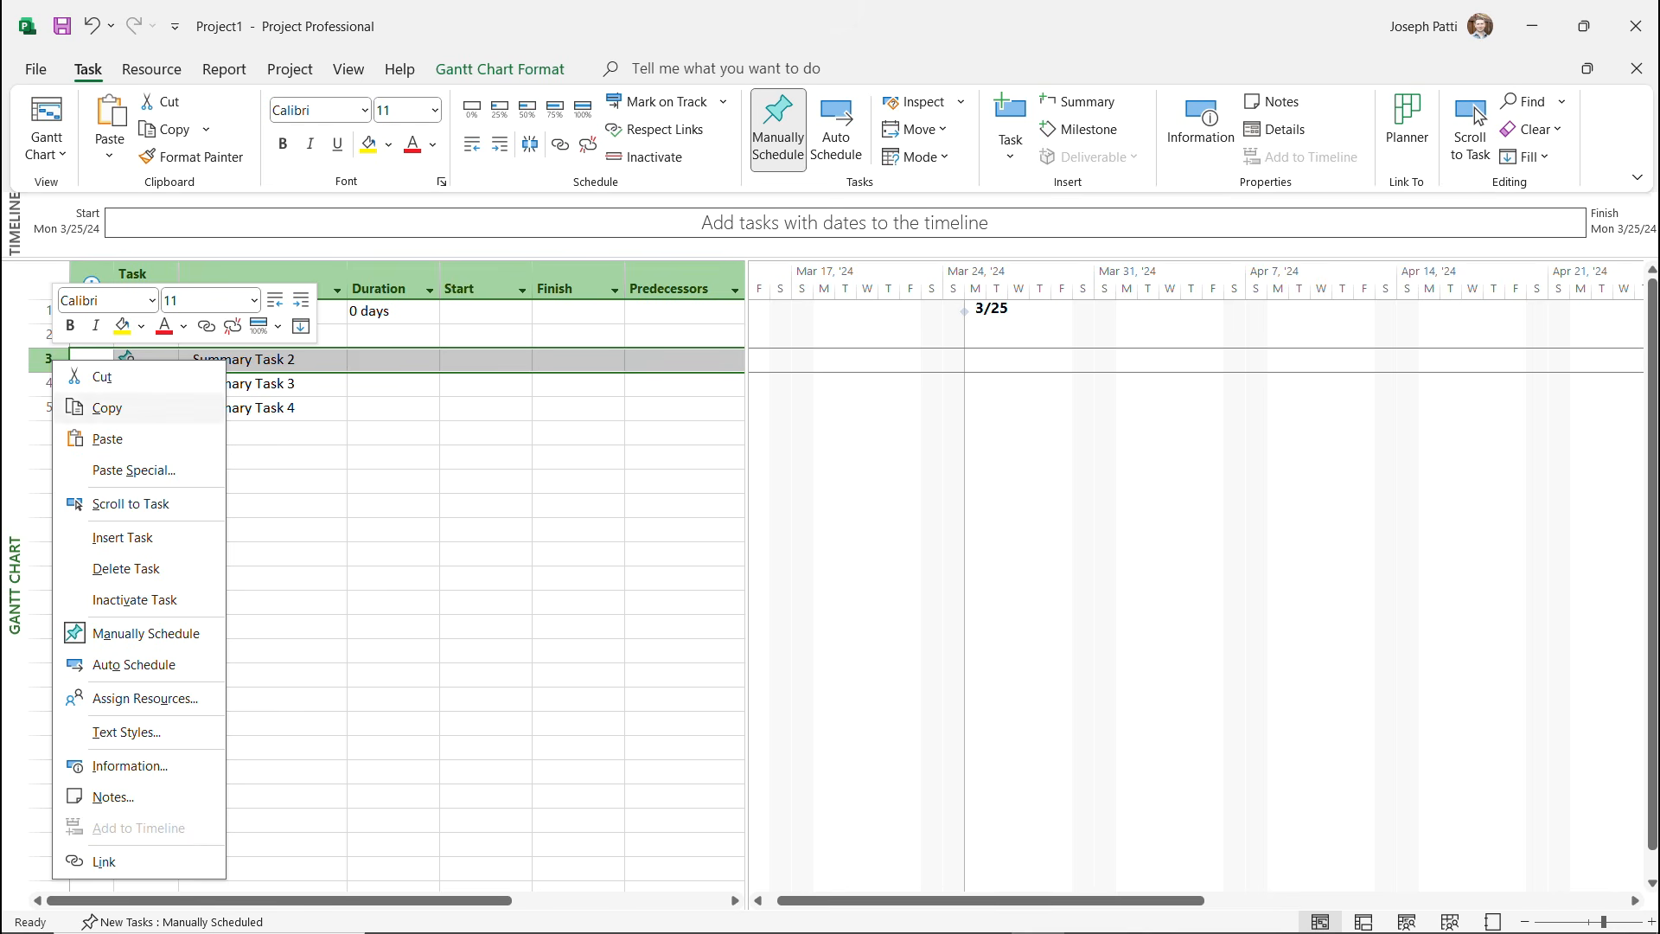
pyautogui.press('Down')
pyautogui.press('Down')
pyautogui.press('Down')
pyautogui.press('Down')
pyautogui.press('Return')
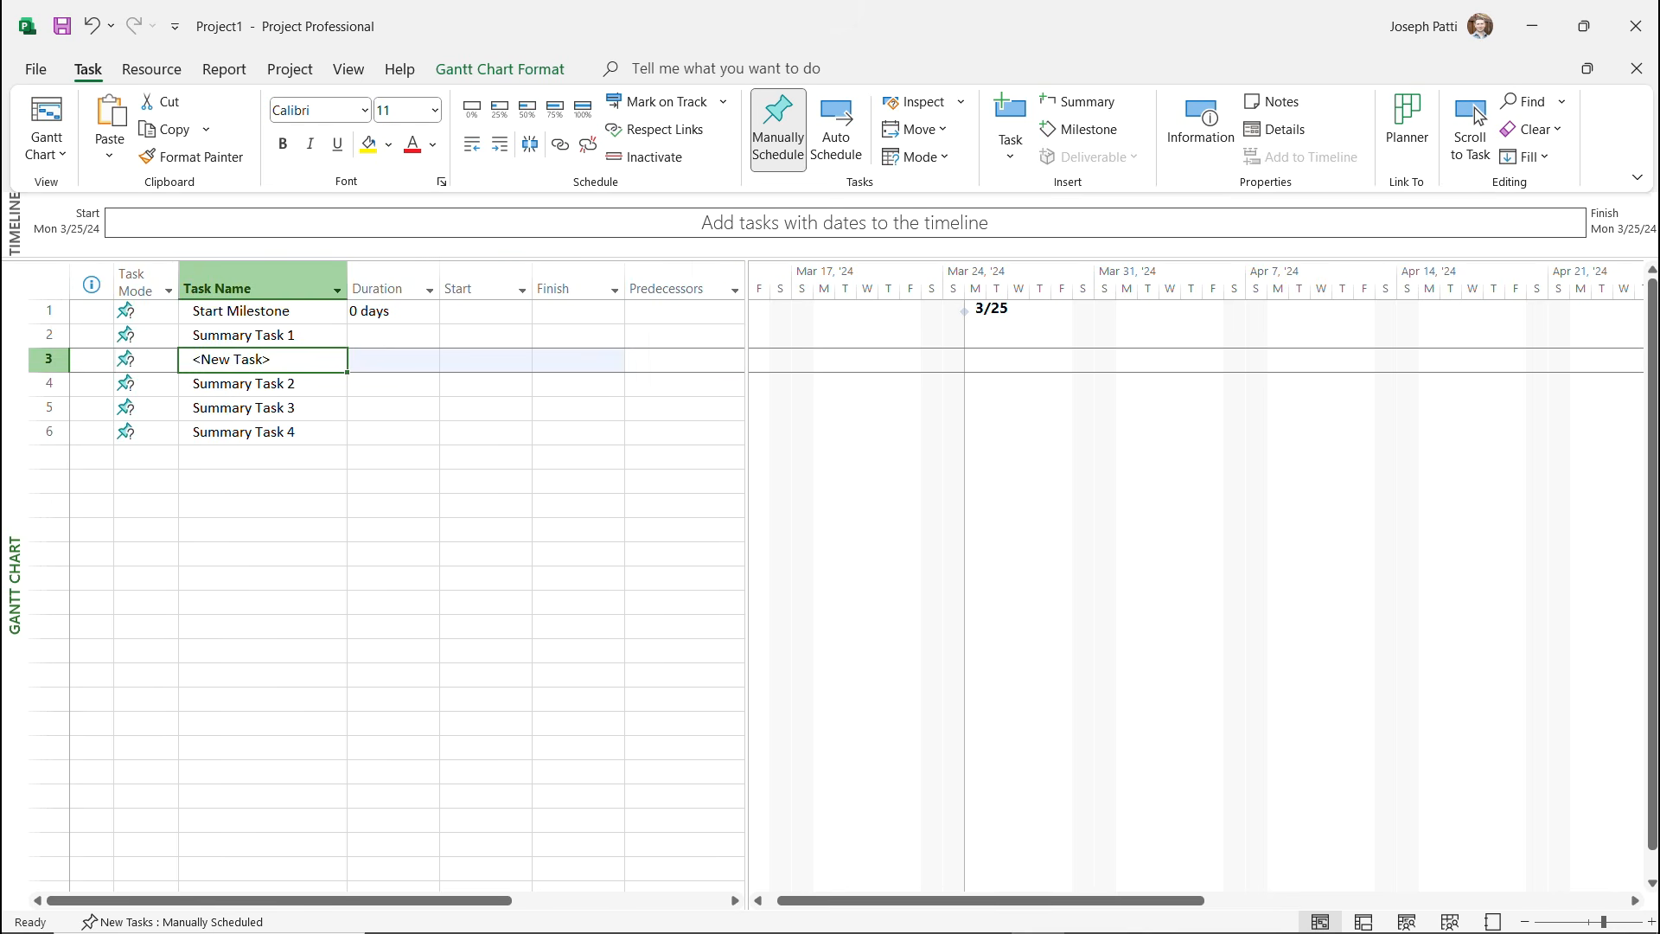
pyautogui.rightClick(55, 384)
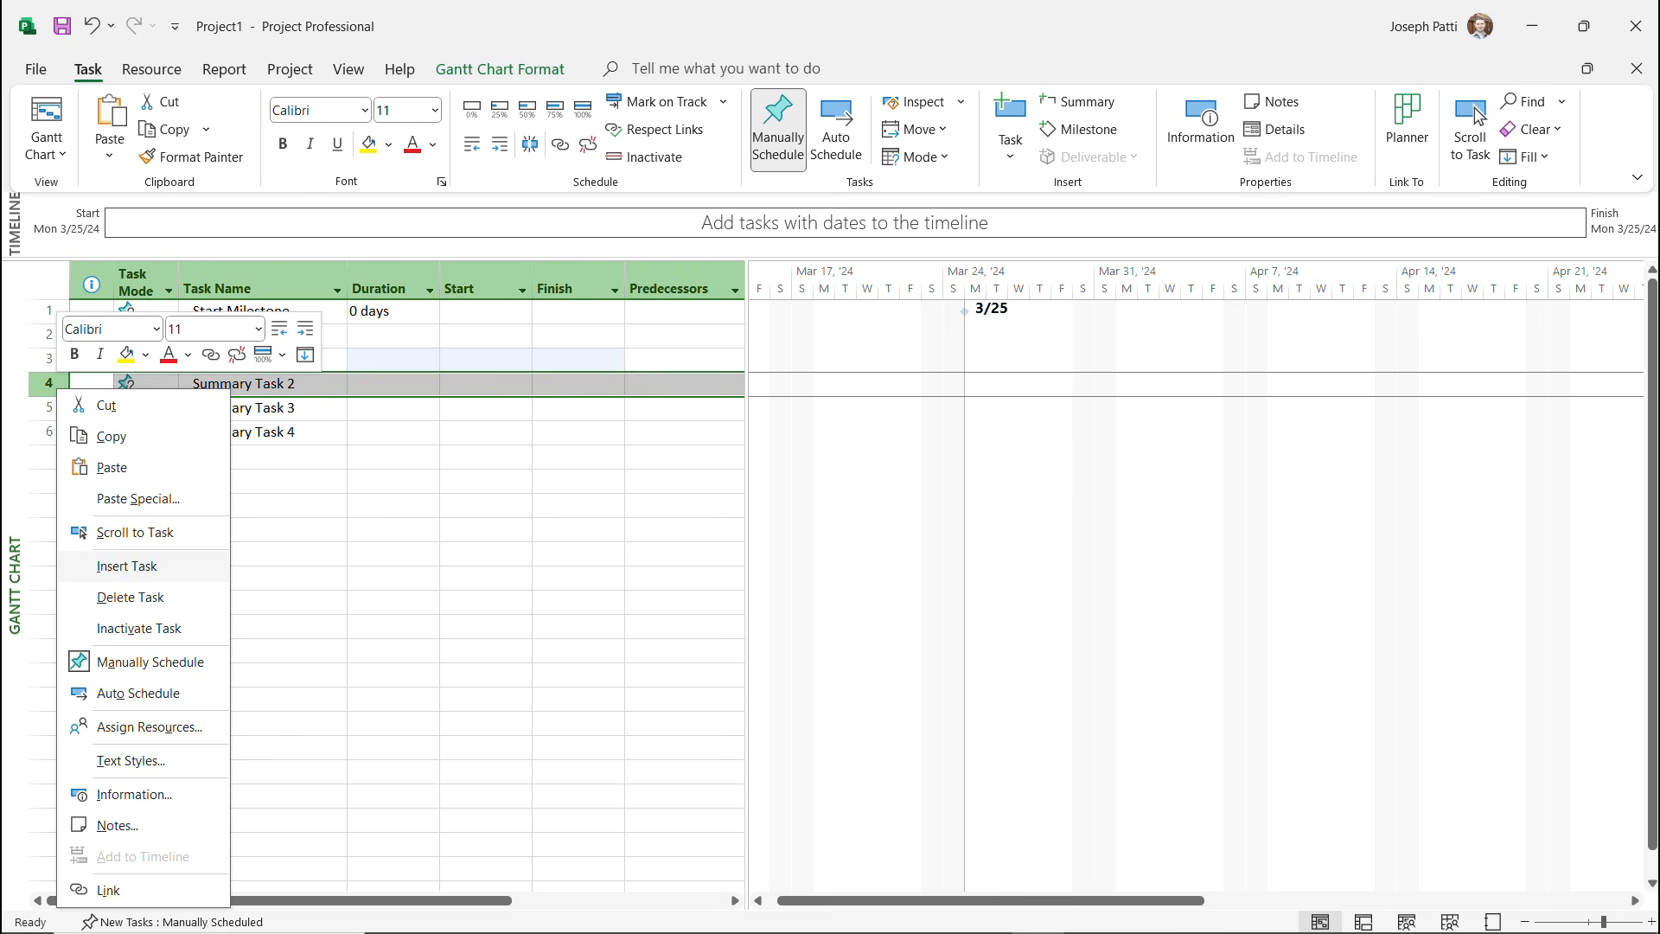
pyautogui.press('Return')
# Fill the <New Task> name from row 3 down through row 6.
pyautogui.press('Up')
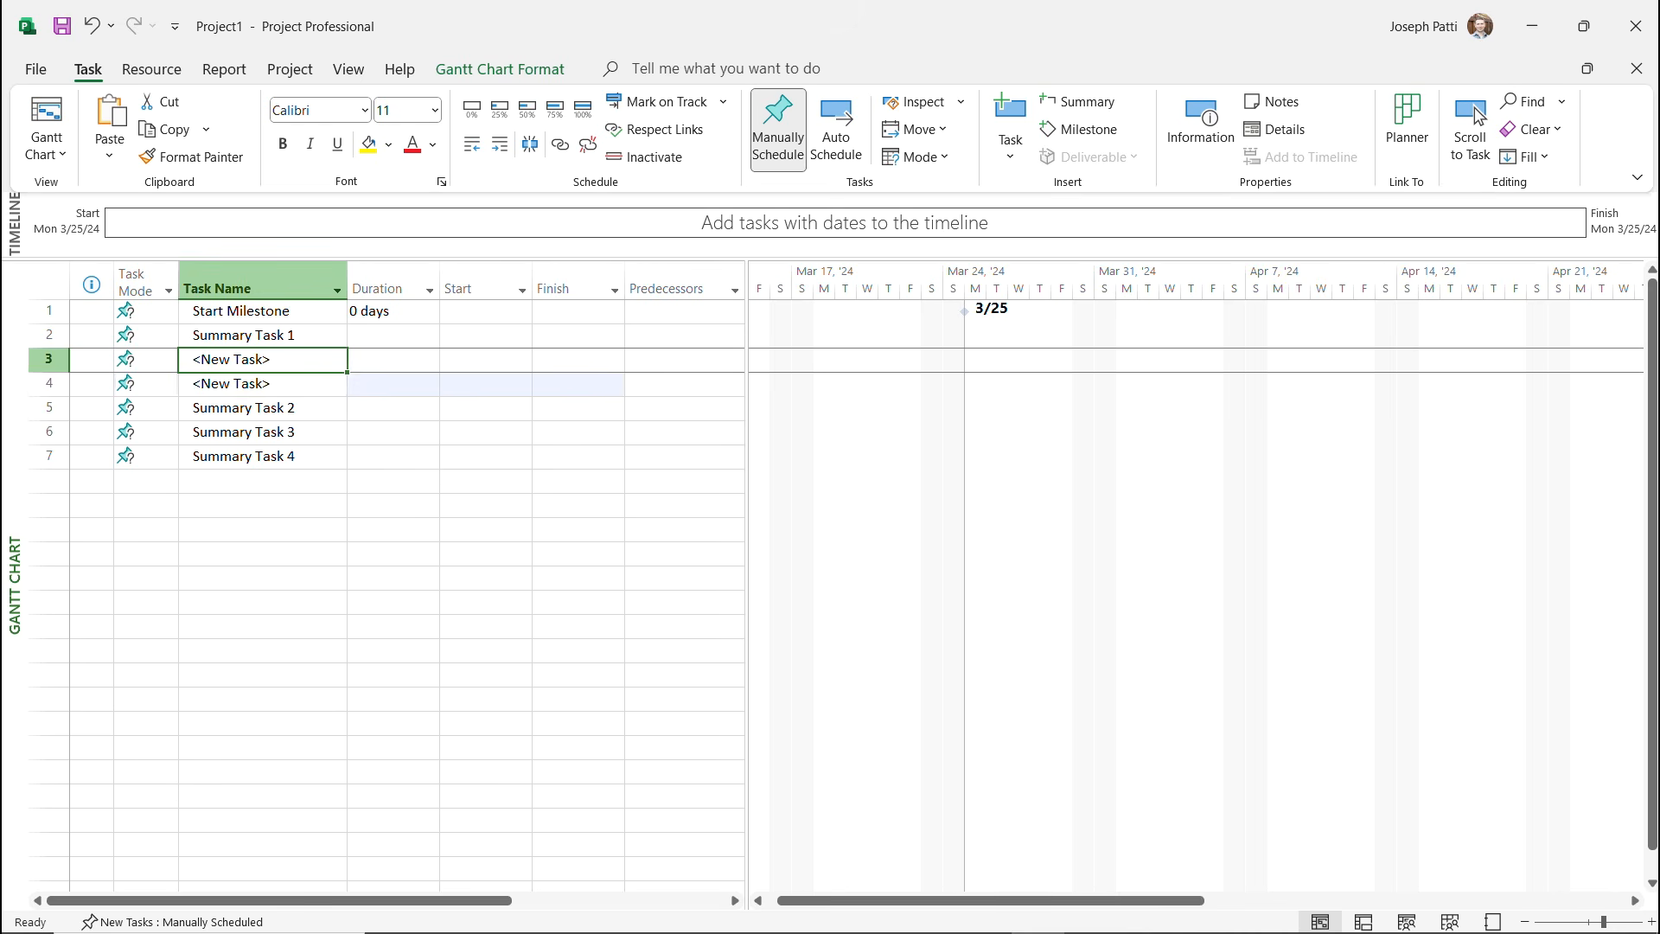
pyautogui.hotkey('shift', 'Down')
pyautogui.hotkey('shift', 'Down')
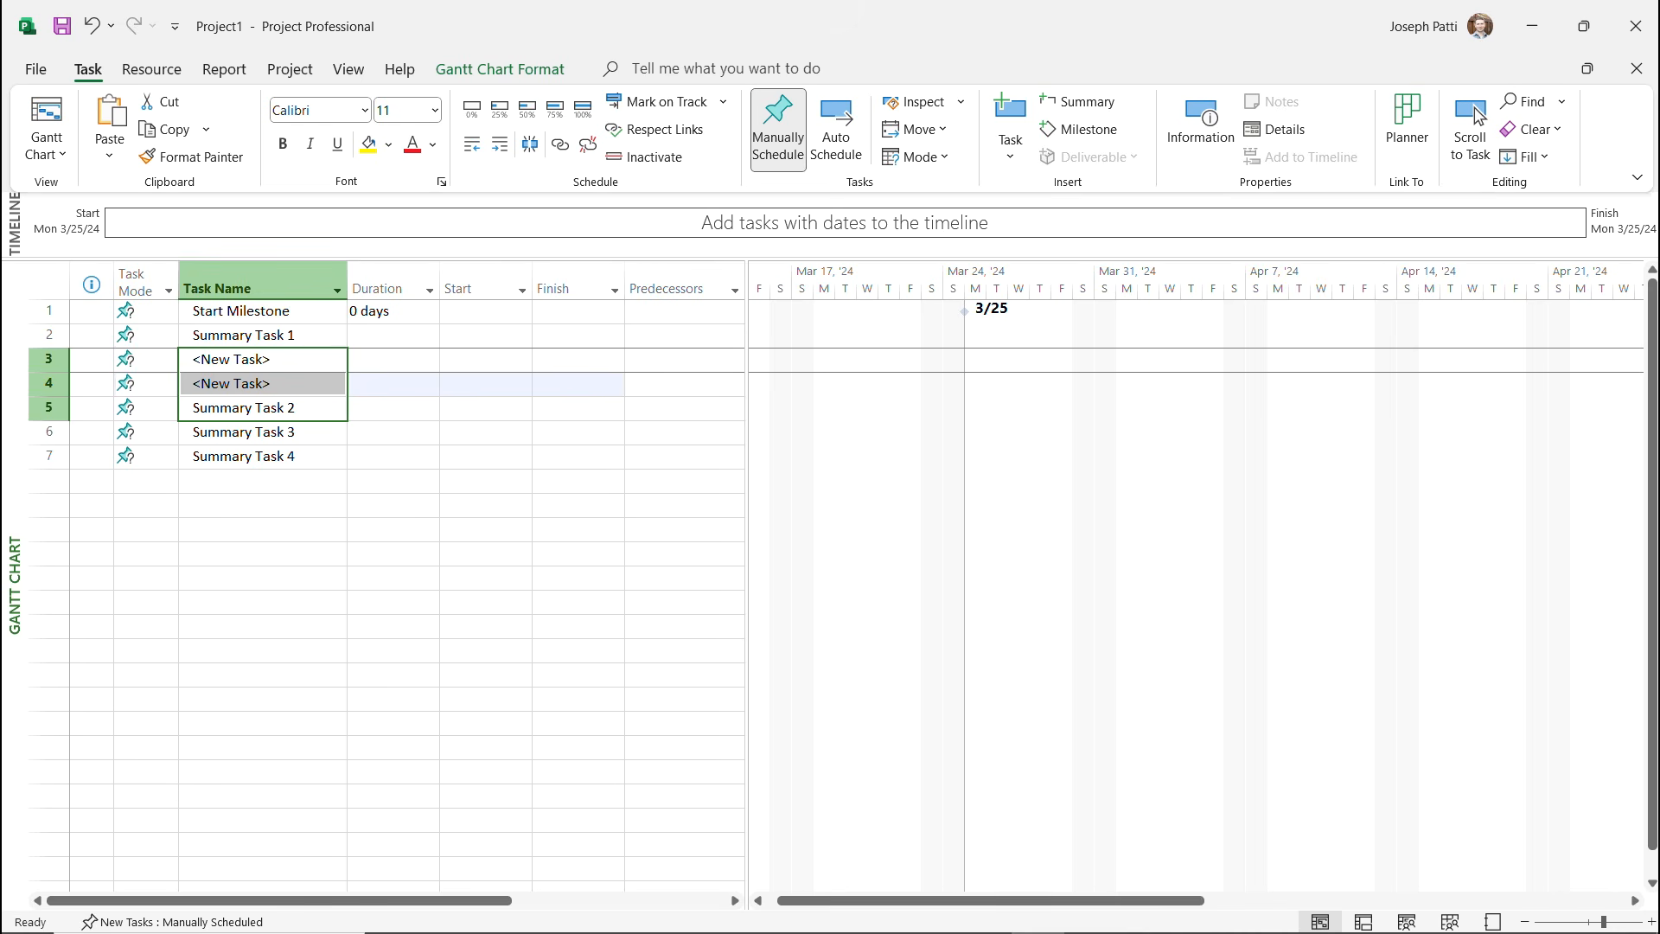
pyautogui.hotkey('shift', 'Down')
pyautogui.hotkey('ctrl', 'd')
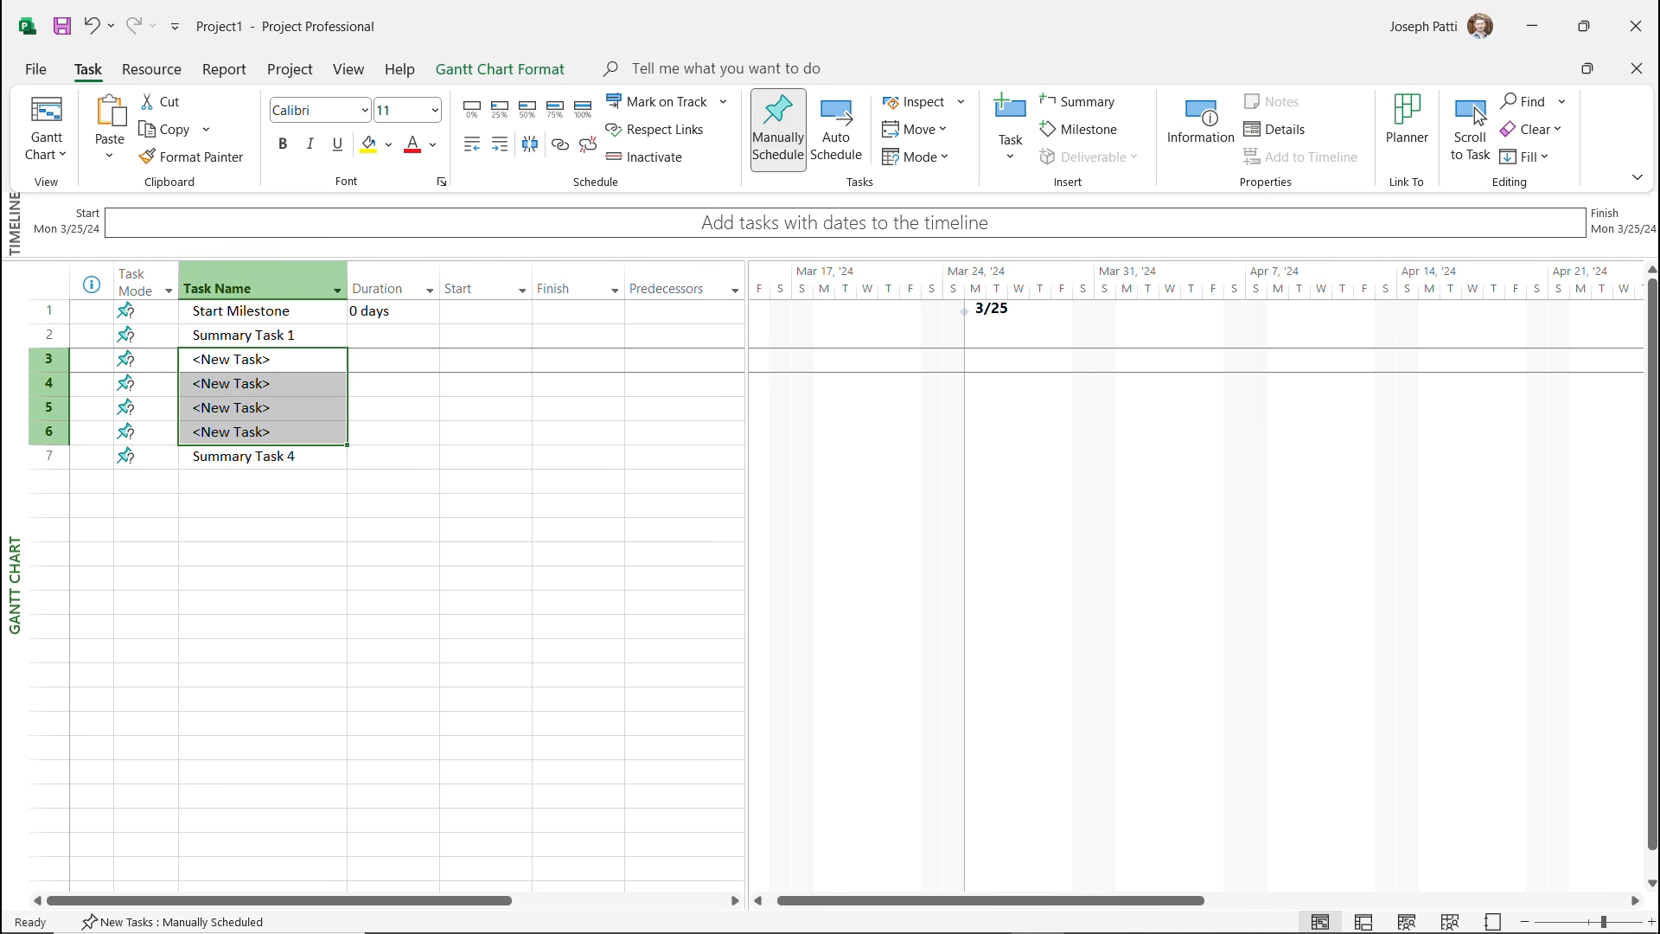
# Copy the names of Summary Task 1 and its four new tasks, and paste the block starting at rows 7, 12 and 17.
pyautogui.press('Down')
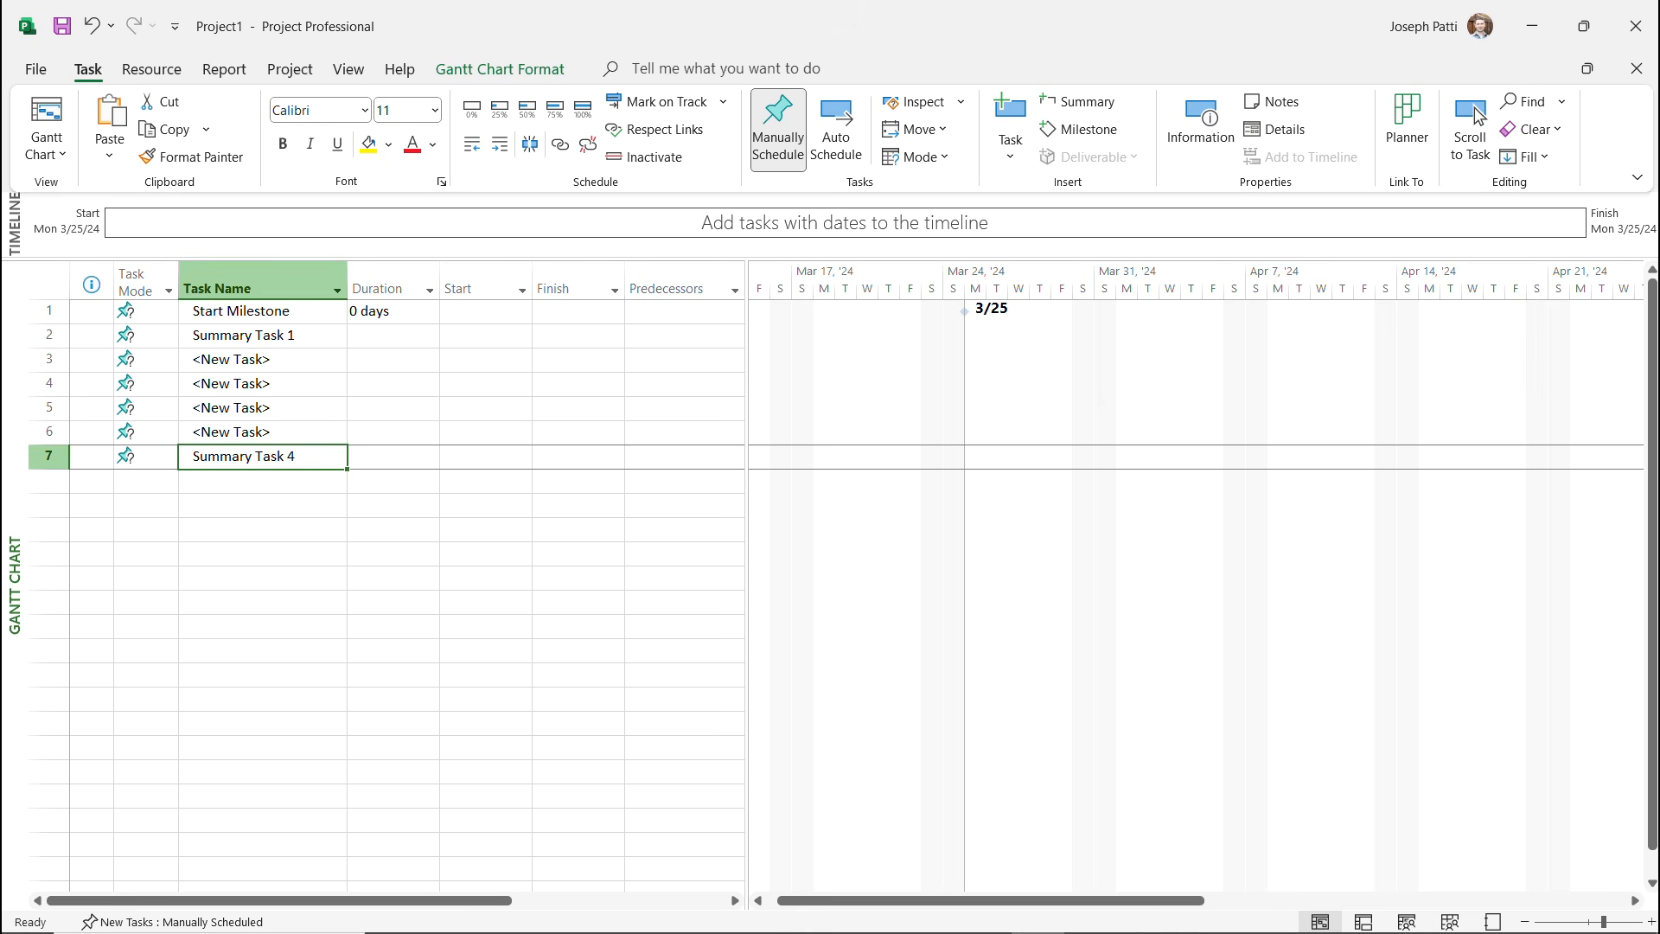
pyautogui.press('Up')
pyautogui.press('Up')
pyautogui.press('Up')
pyautogui.press('Up')
pyautogui.press('Up')
pyautogui.hotkey('shift', 'Down')
pyautogui.hotkey('shift', 'Down')
pyautogui.hotkey('shift', 'Down')
pyautogui.hotkey('shift', 'Down')
pyautogui.hotkey('ctrl', 'c')
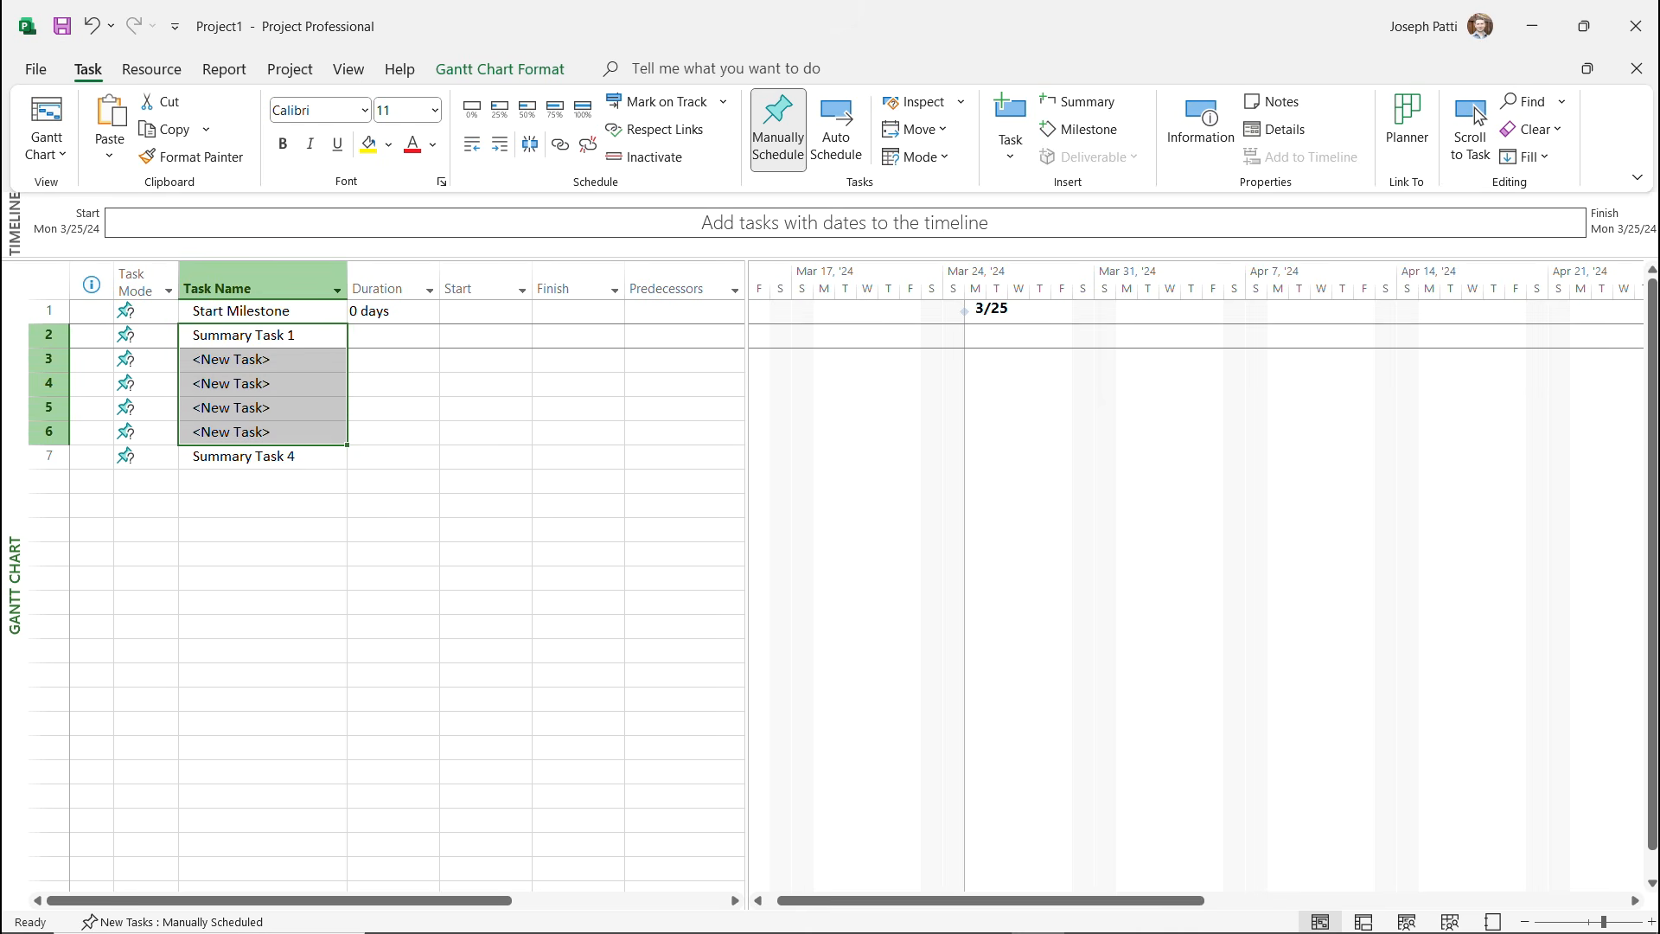
pyautogui.press('Down')
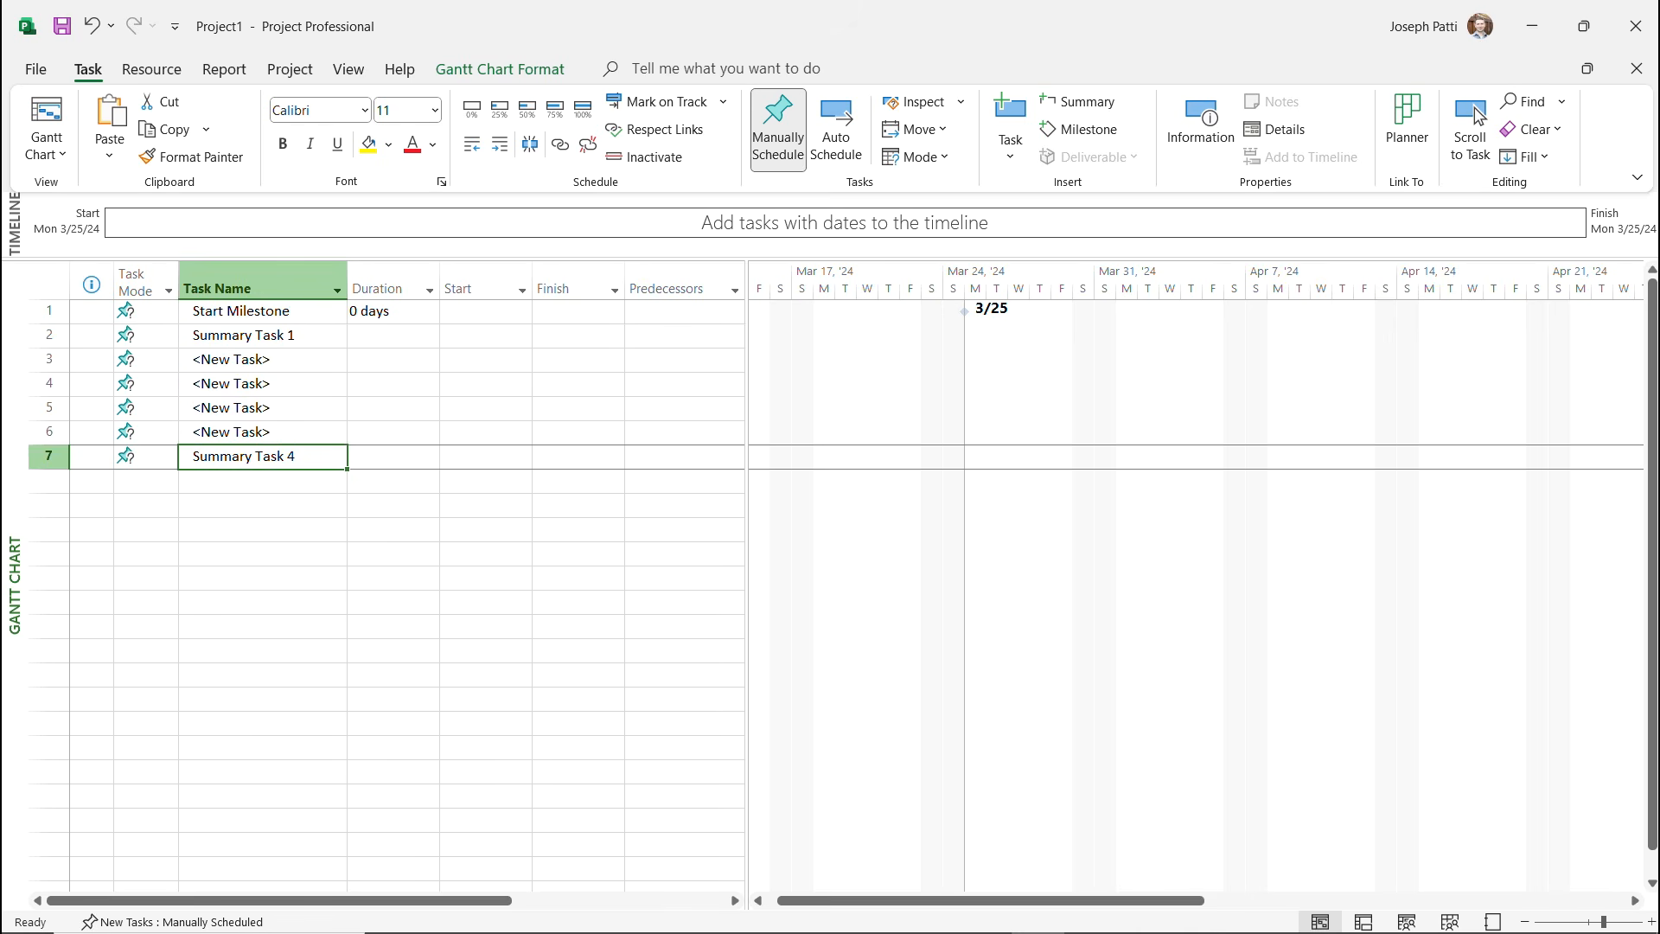
pyautogui.hotkey('ctrl', 'v')
pyautogui.press('Down')
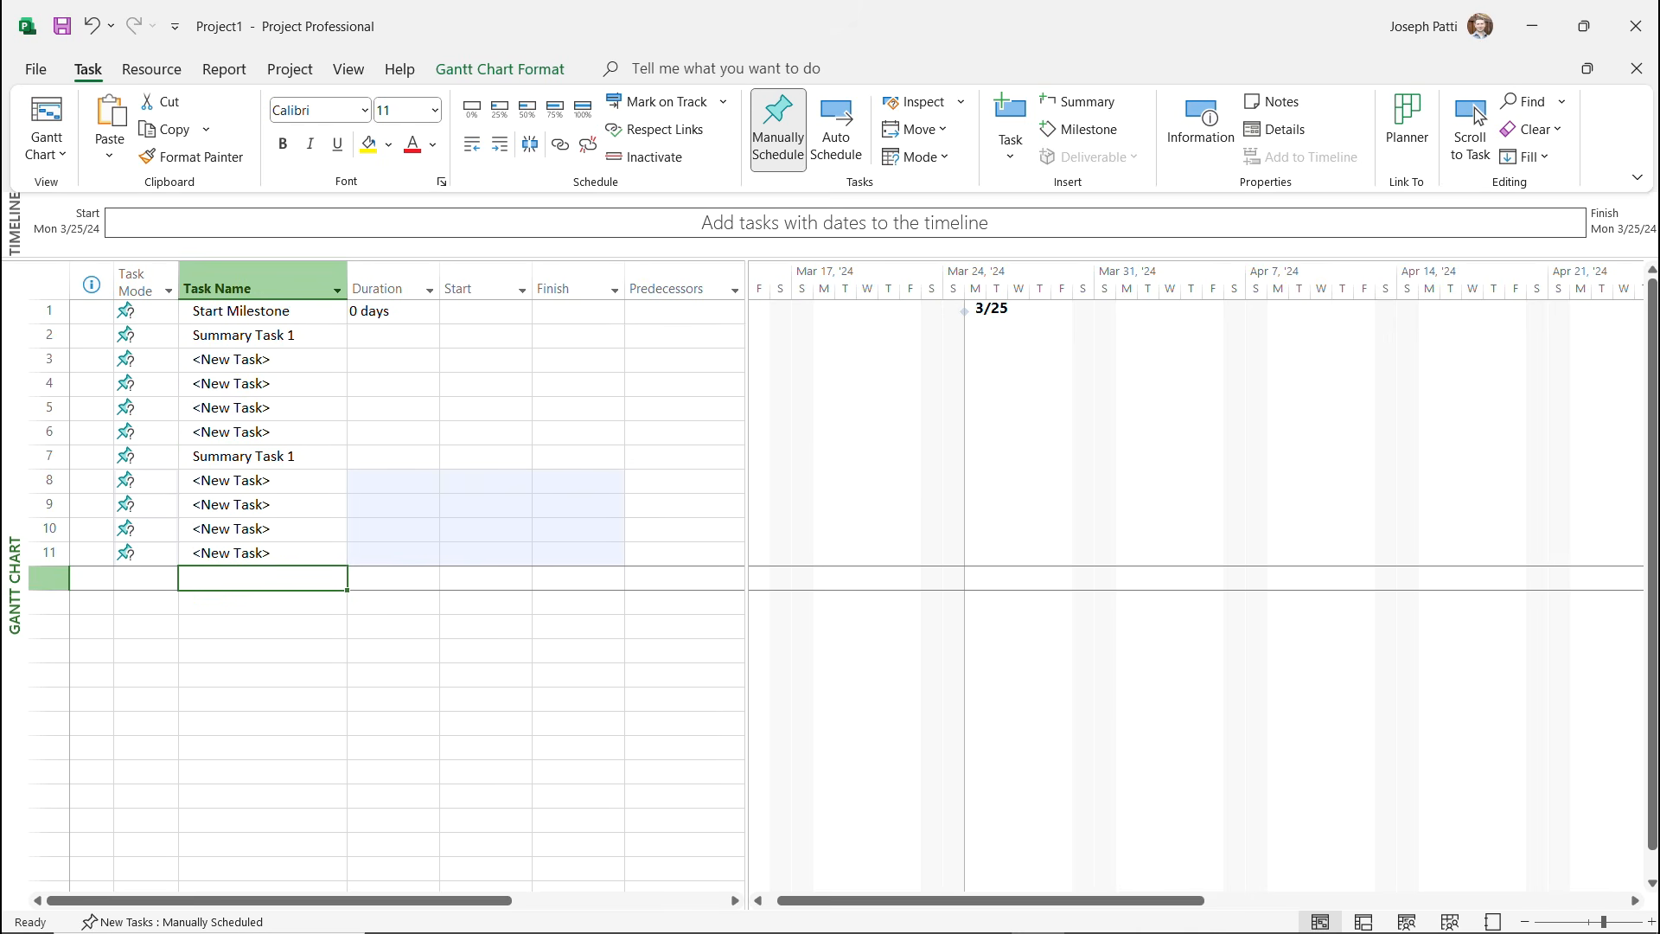
pyautogui.hotkey('ctrl', 'v')
pyautogui.press('Down')
pyautogui.hotkey('ctrl', 'v')
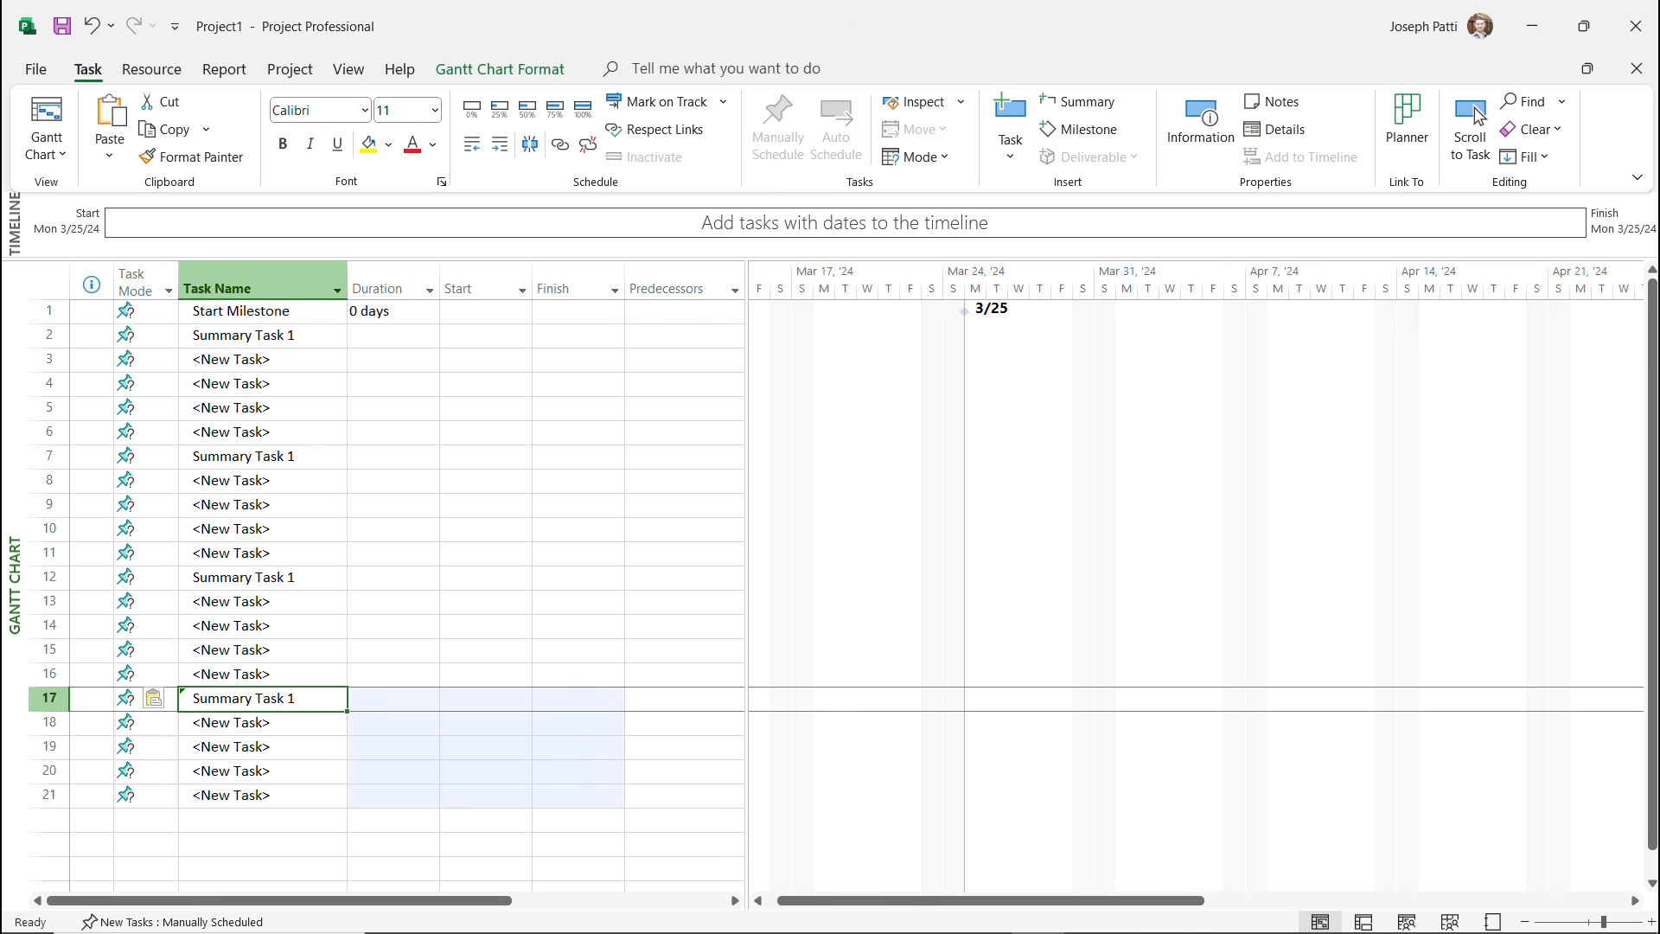
# Rename the copied summary task in row 7 as Summary Task 2.
pyautogui.click(262, 456)
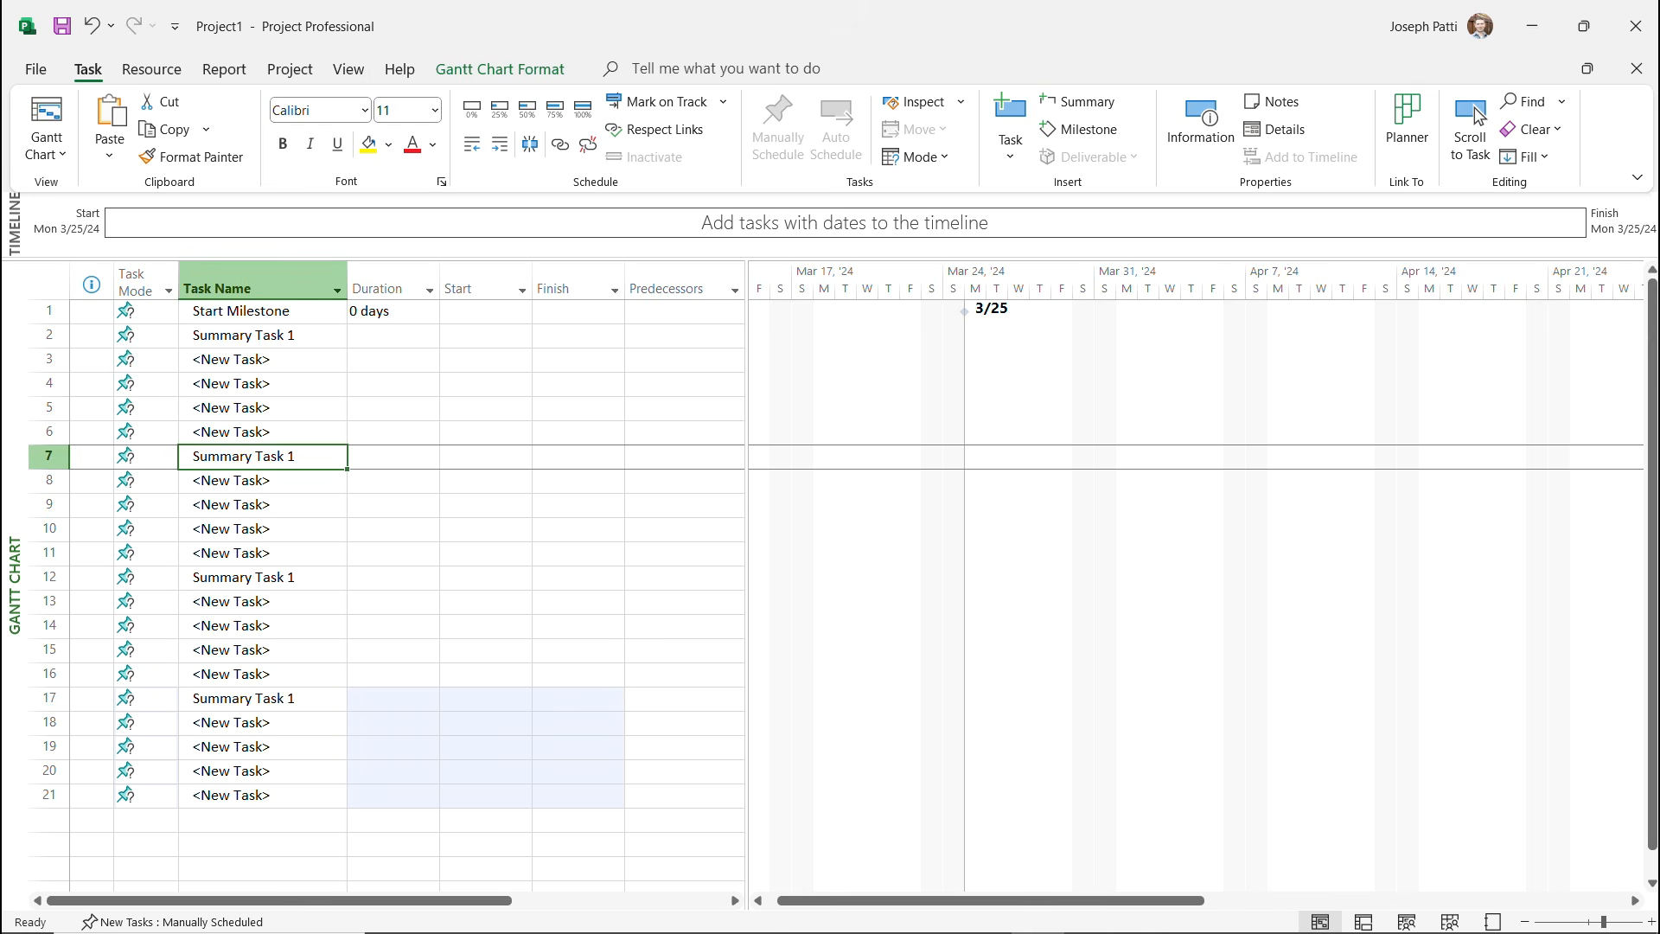
pyautogui.press('F2')
pyautogui.press('BackSpace')
pyautogui.write('2')
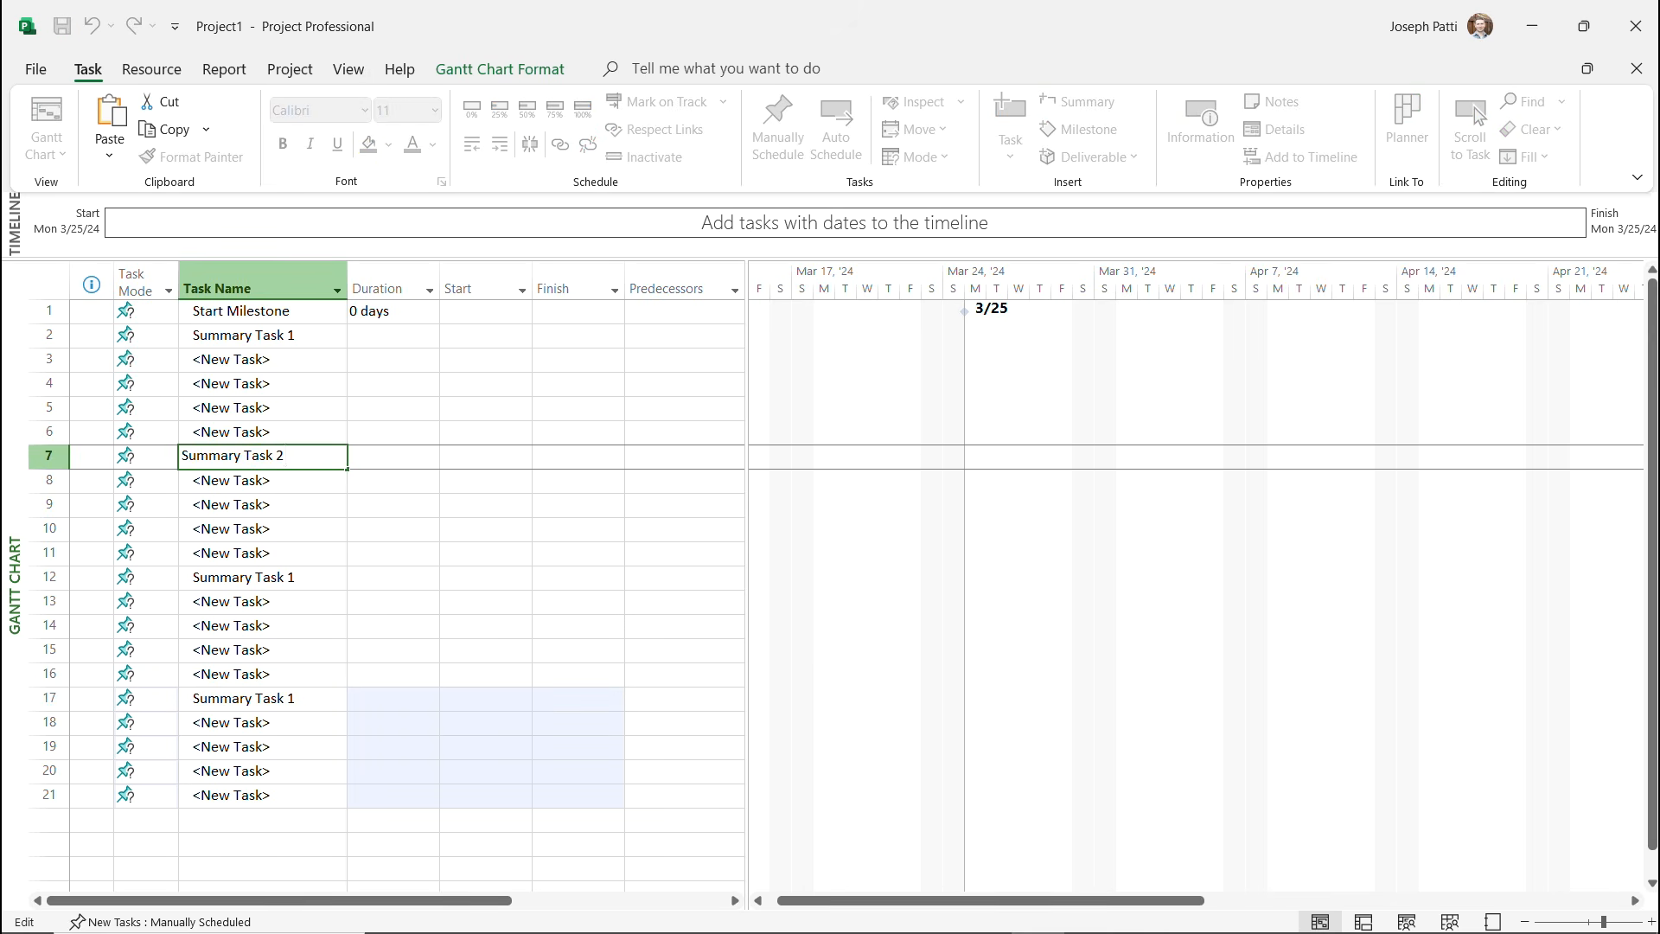
pyautogui.press('Return')
# Rename the copied summary task in row 12 as Summary Task 3.
pyautogui.press('Down')
pyautogui.press('Down')
pyautogui.press('Down')
pyautogui.press('Down')
pyautogui.press('F2')
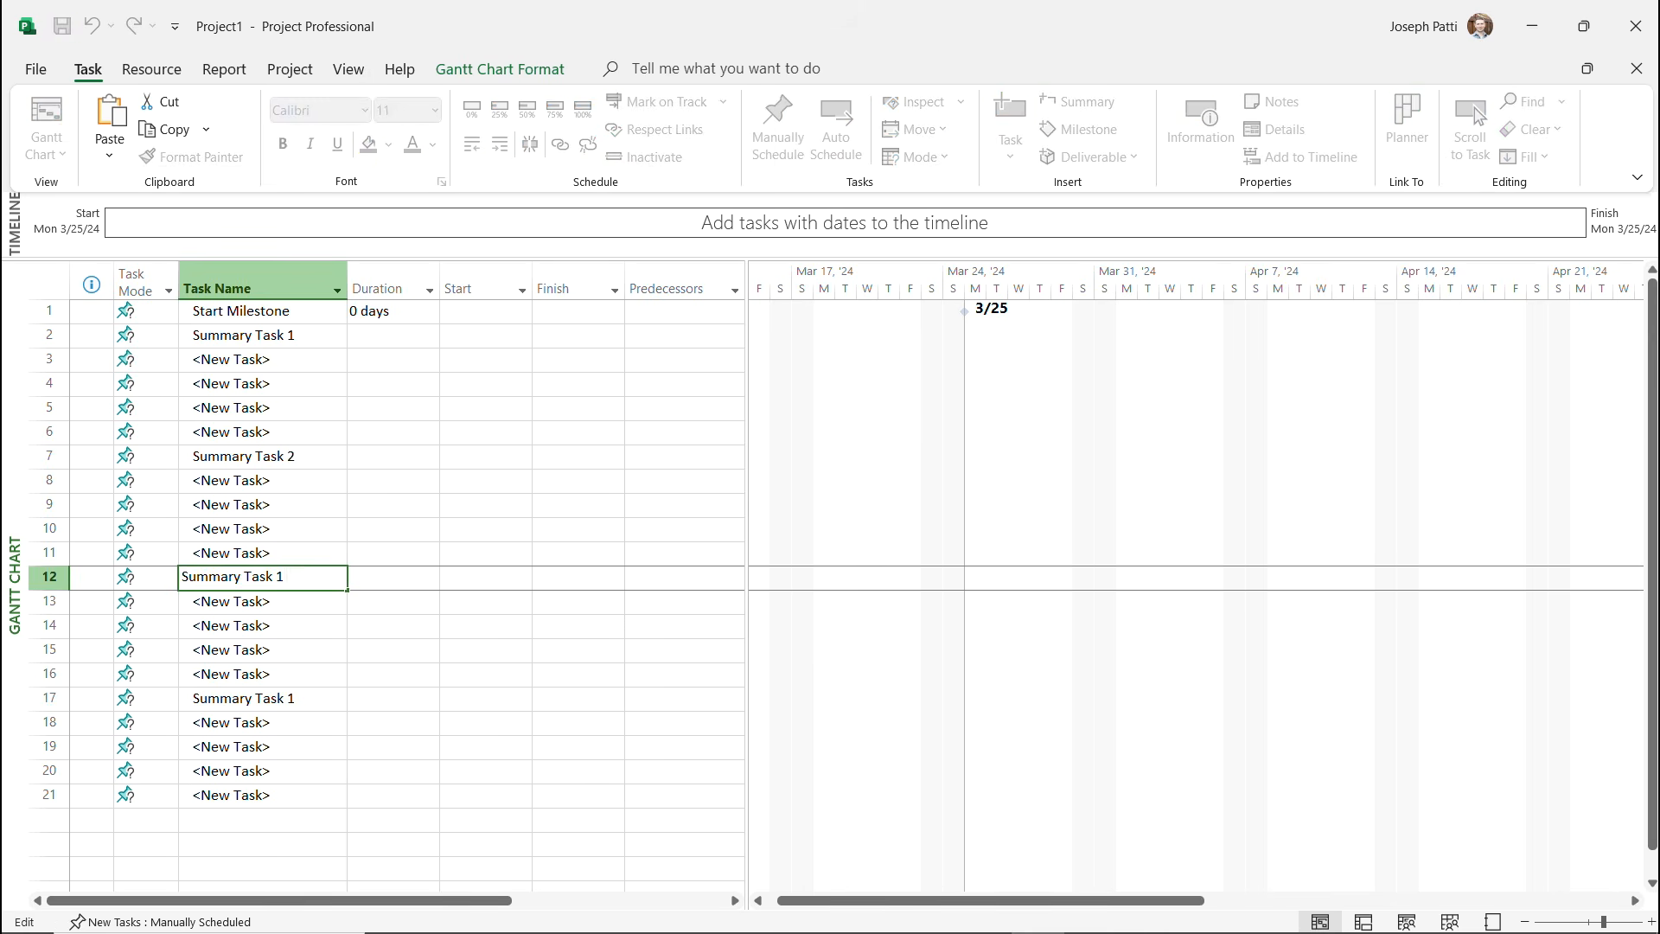
pyautogui.press('BackSpace')
pyautogui.write('3')
pyautogui.press('Return')
# Rename the copied summary task in row 17 as Summary Task 4.
pyautogui.press('Down')
pyautogui.press('Down')
pyautogui.press('Down')
pyautogui.press('Down')
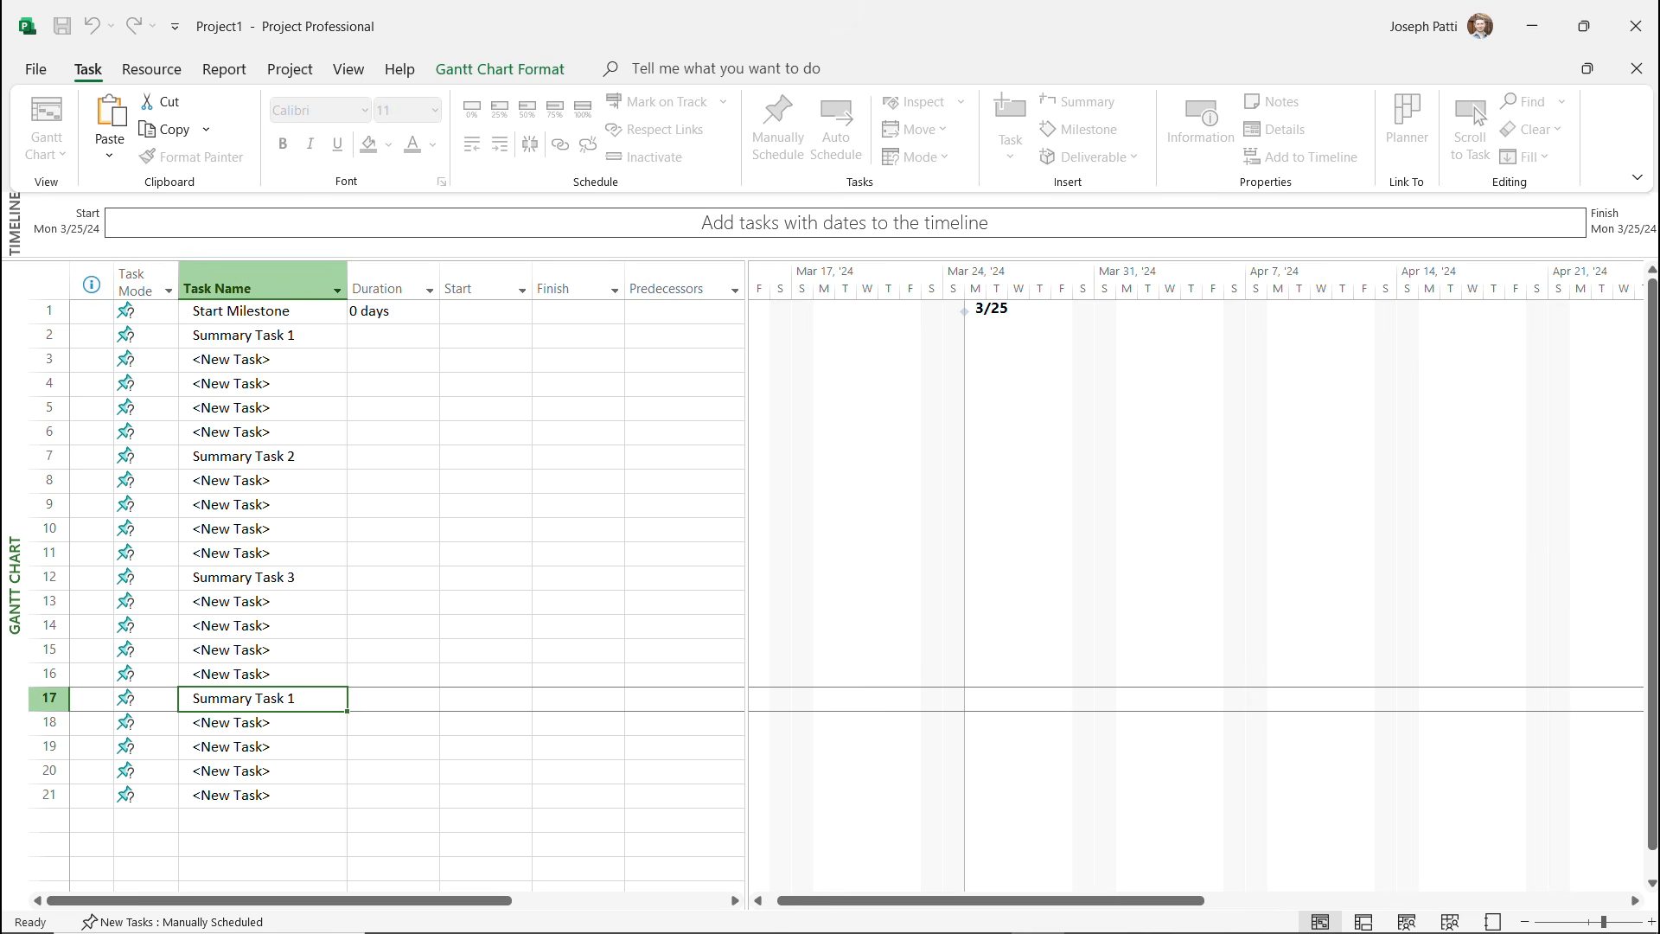
pyautogui.press('F2')
pyautogui.press('BackSpace')
pyautogui.write('4')
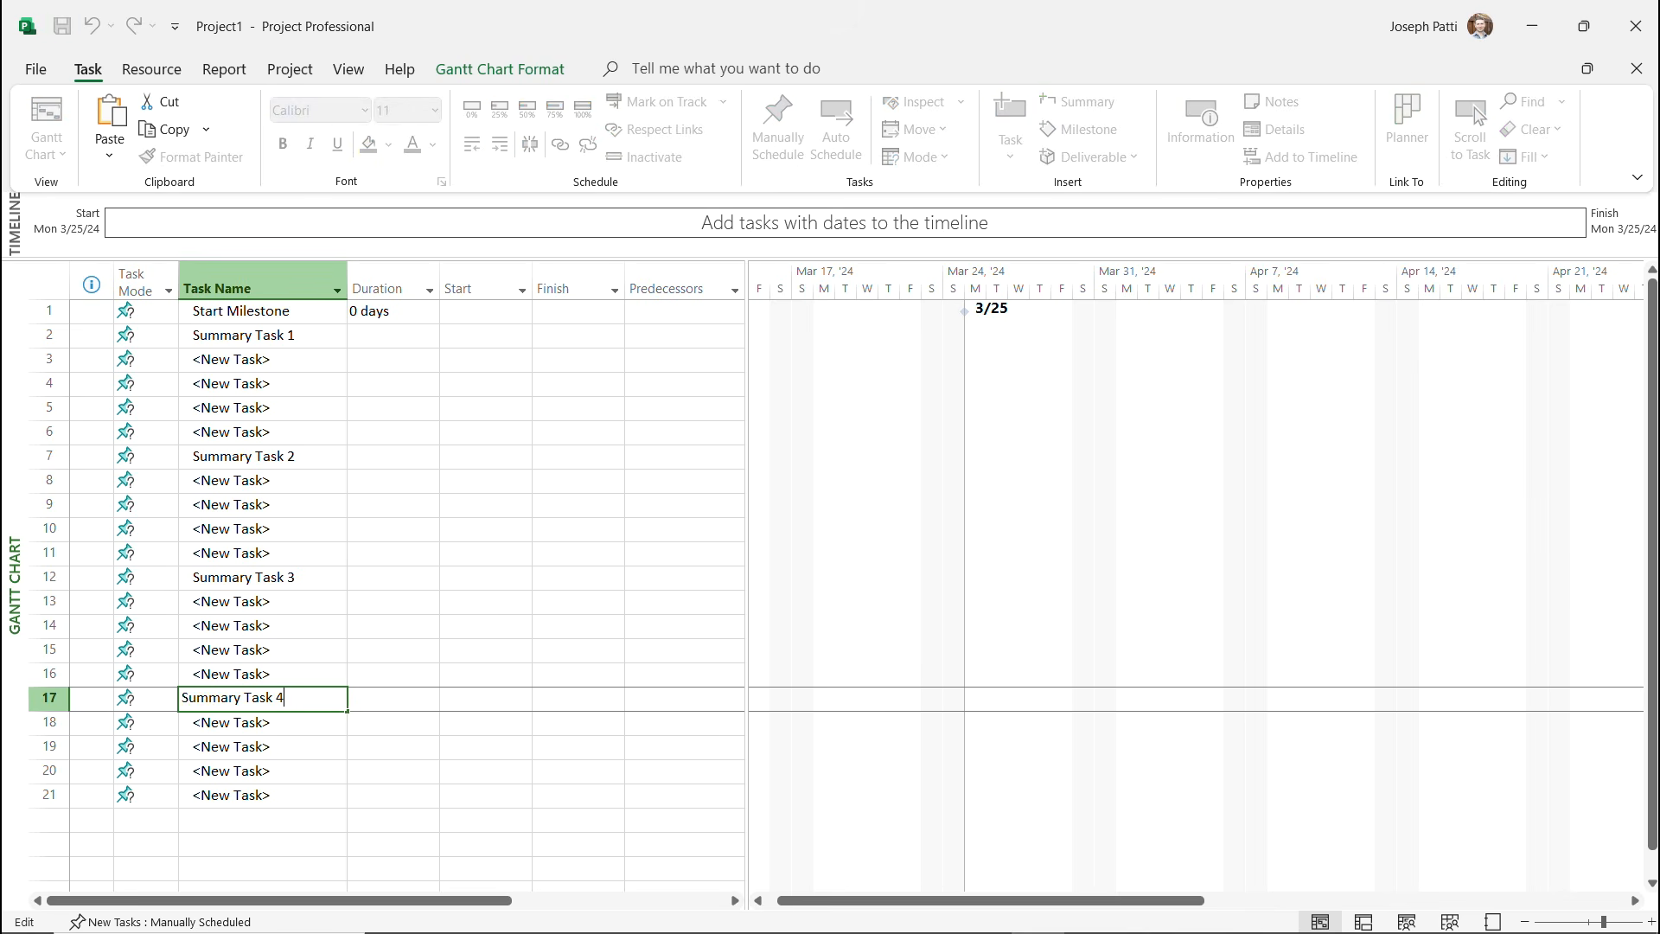
# Name the first two new tasks under Summary Task 1 Subtask 1 and Subtask 2.
pyautogui.press('Up')
pyautogui.press('Up')
pyautogui.press('Up')
pyautogui.press('Up')
pyautogui.press('Up')
pyautogui.press('Up')
pyautogui.press('Up')
pyautogui.press('Up')
pyautogui.press('Up')
pyautogui.press('Up')
pyautogui.press('Up')
pyautogui.press('Up')
pyautogui.press('Up')
pyautogui.press('Up')
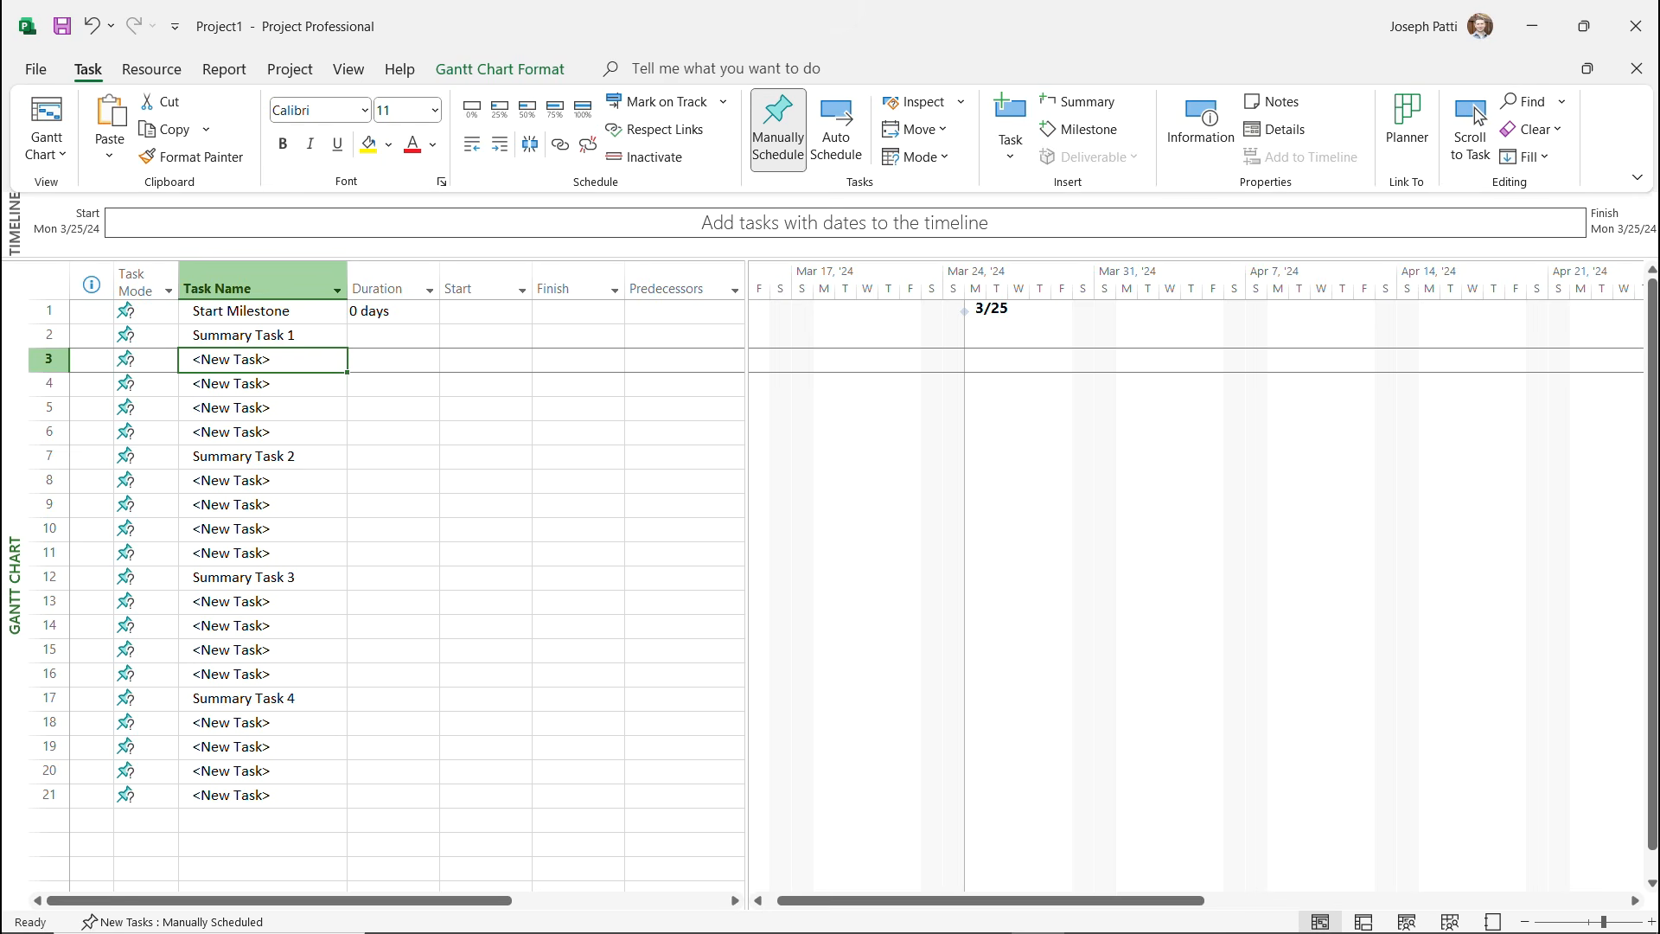
pyautogui.write('Sub')
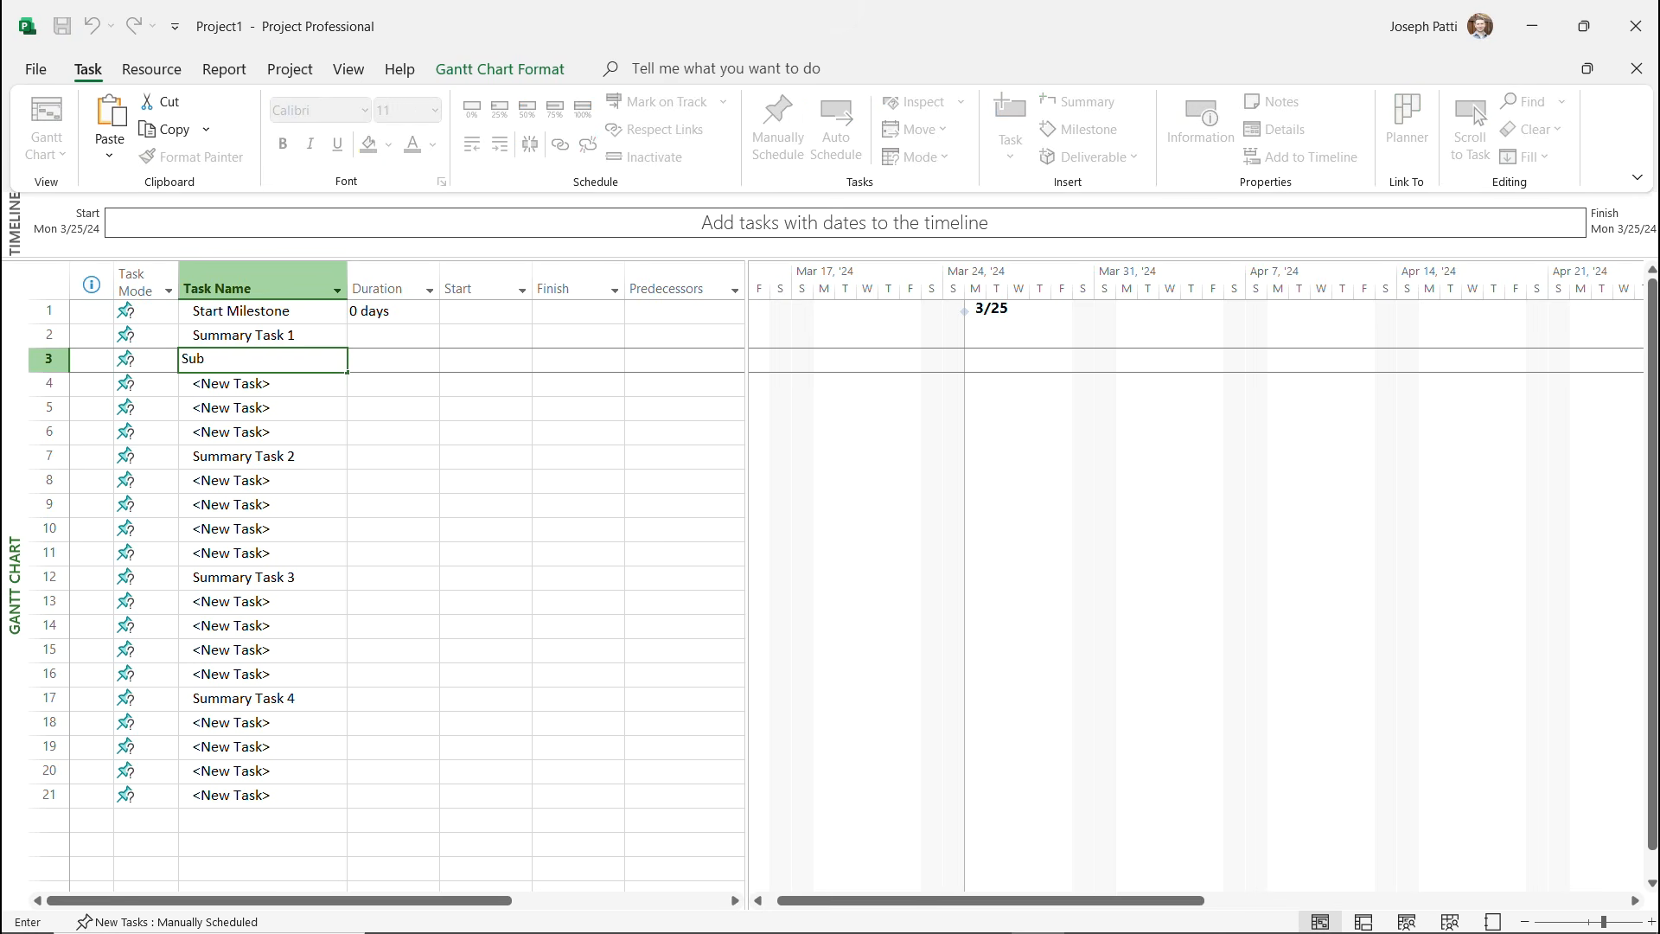
pyautogui.write('task 1')
pyautogui.press('Return')
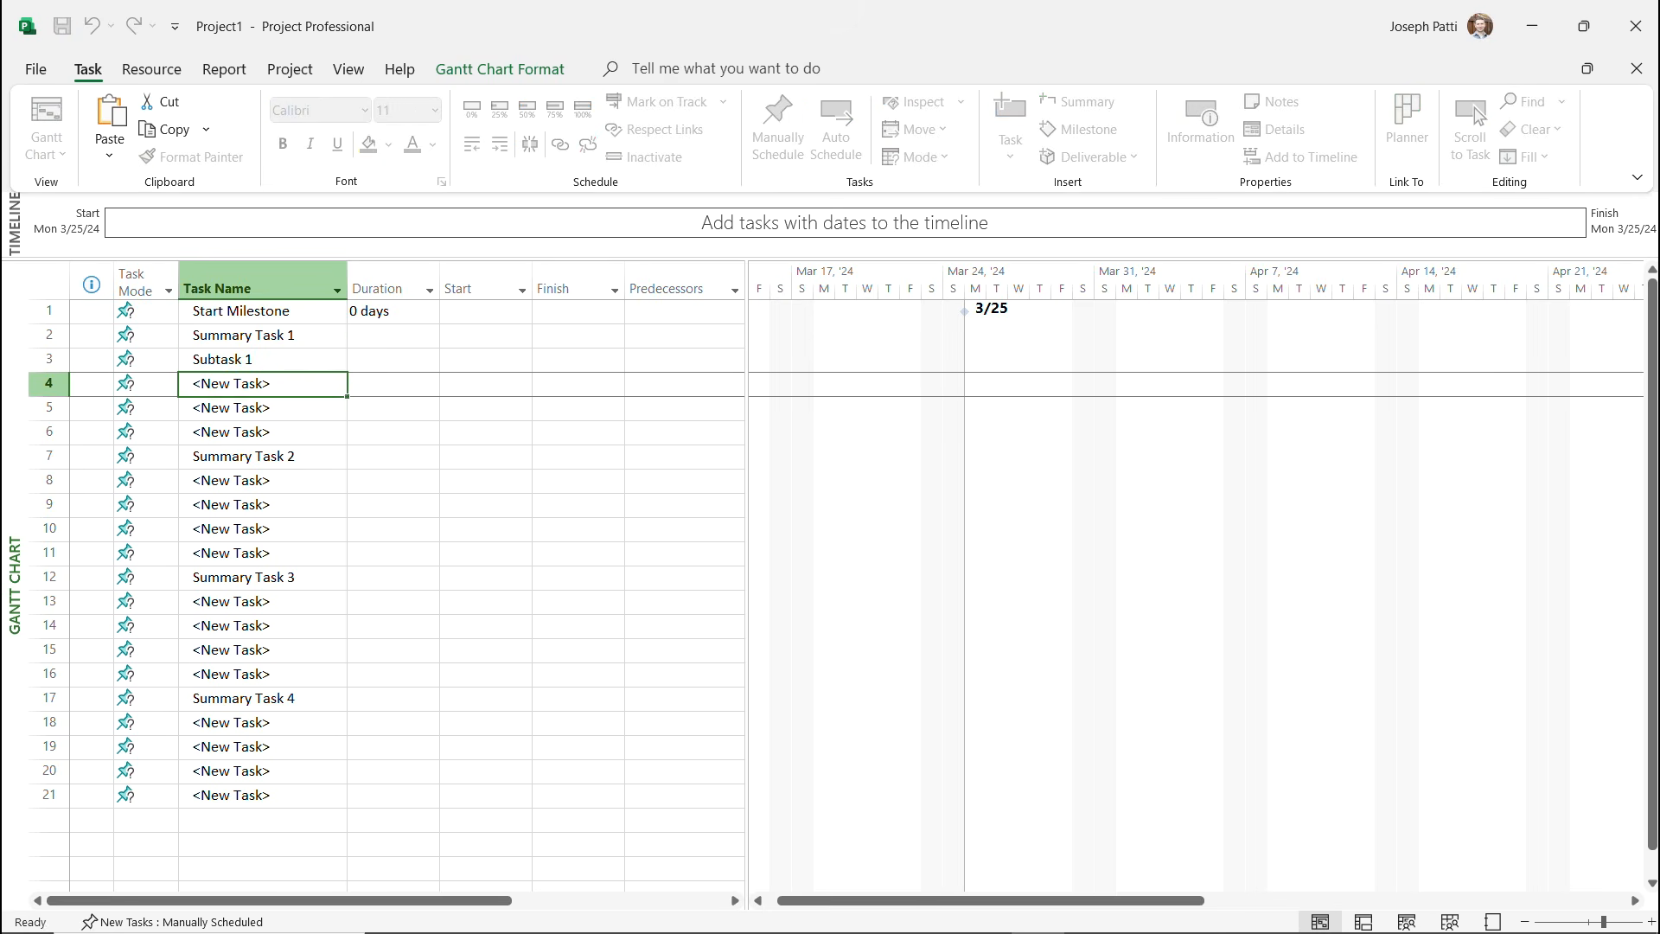
pyautogui.write('Subtash')
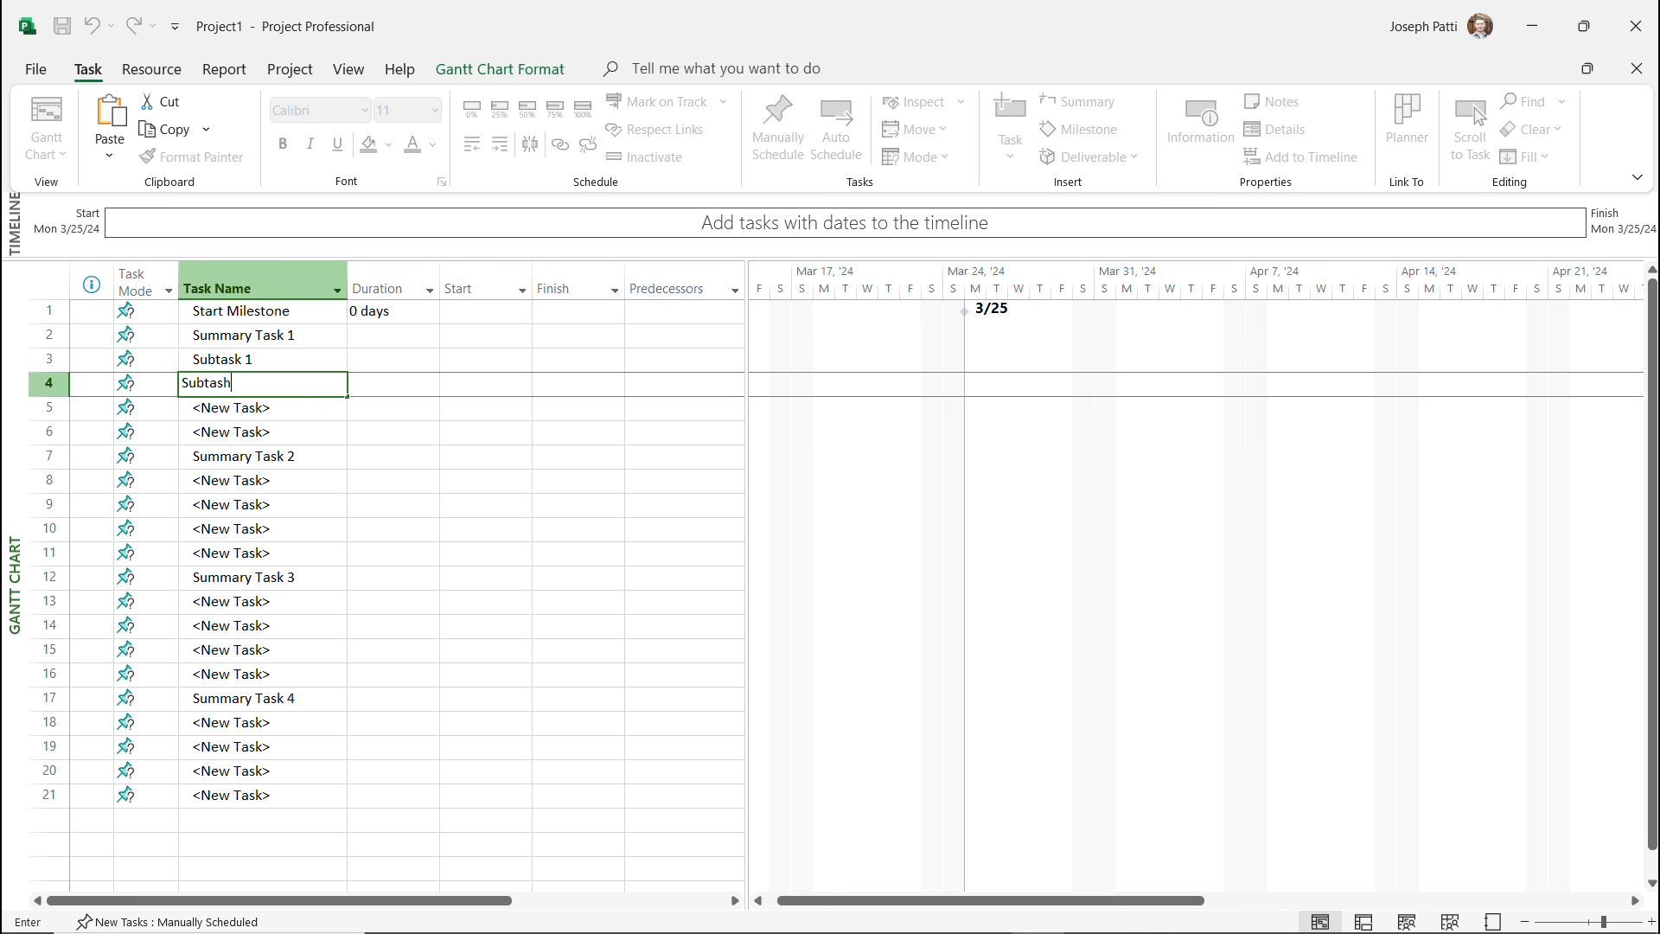
pyautogui.press('BackSpace')
pyautogui.write('k 2')
pyautogui.press('Return')
# Name the remaining two new tasks under Summary Task 1 Subtask 3 and Subtask 4.
pyautogui.write('Subtask 3')
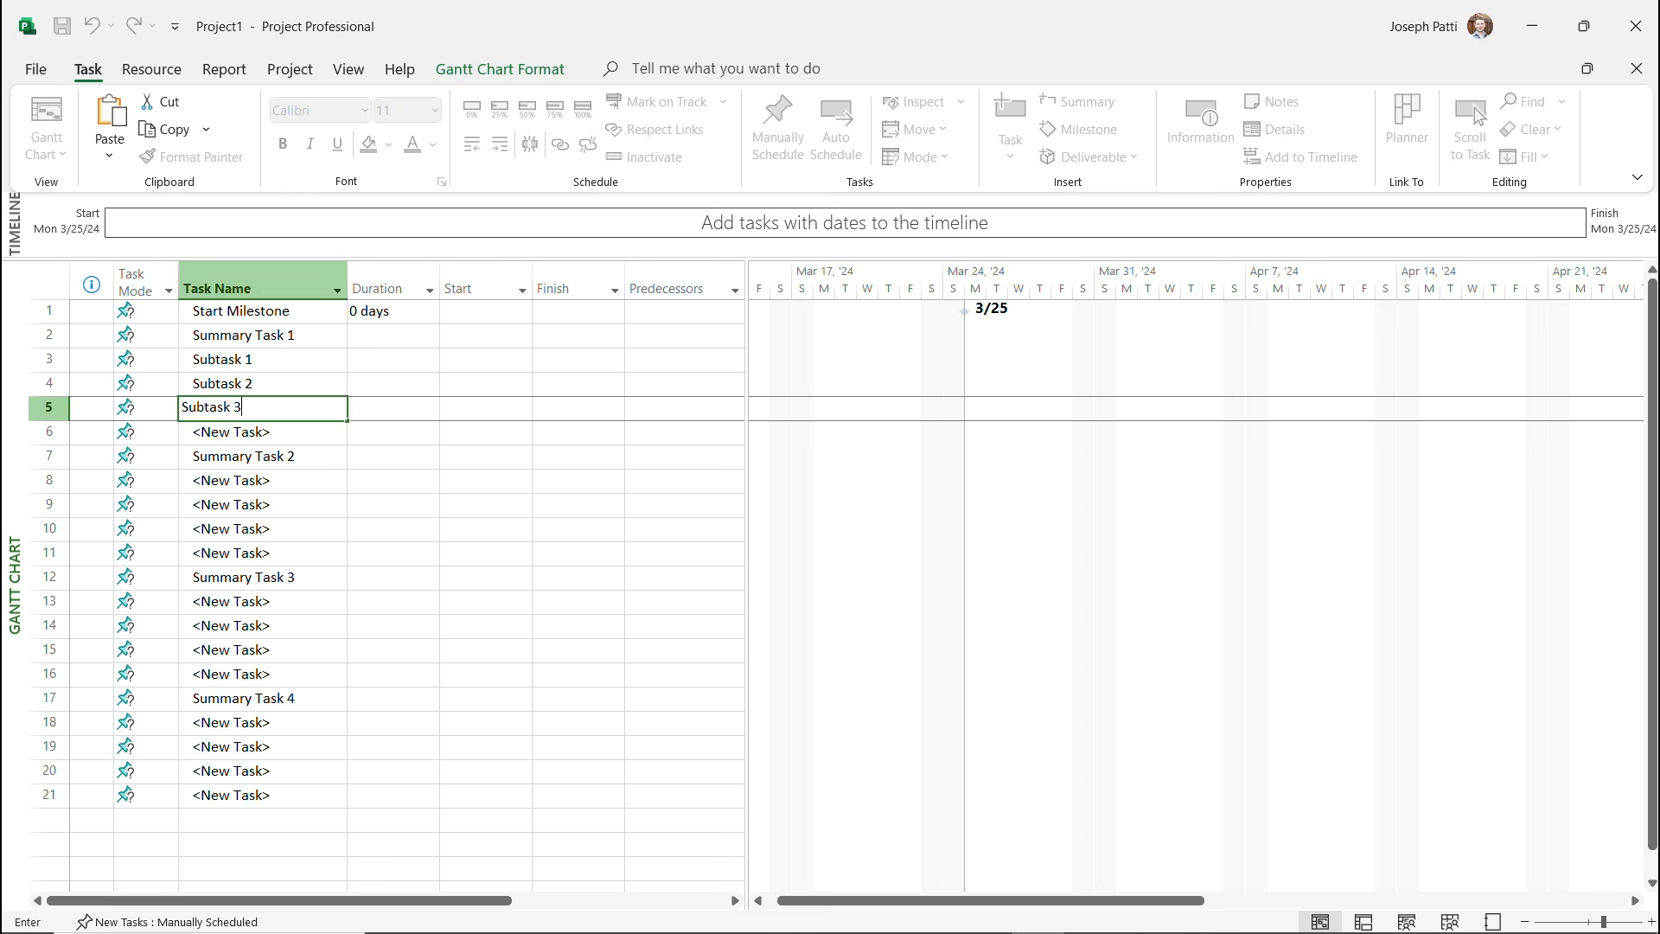
pyautogui.press('Return')
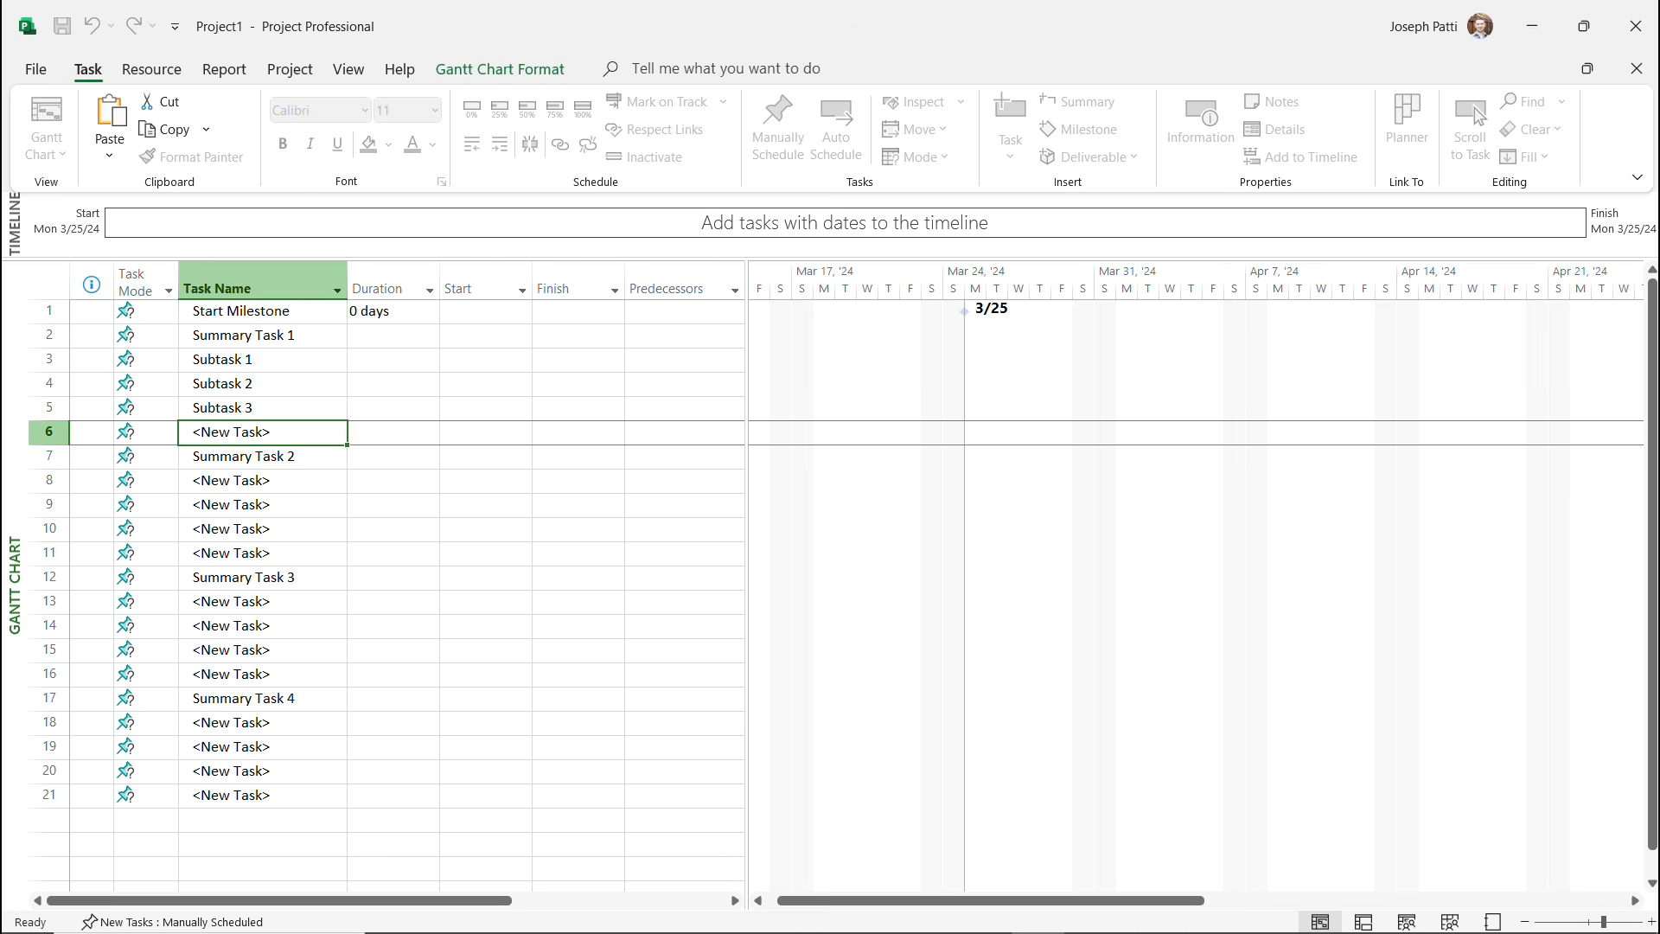
pyautogui.write('Subtask ')
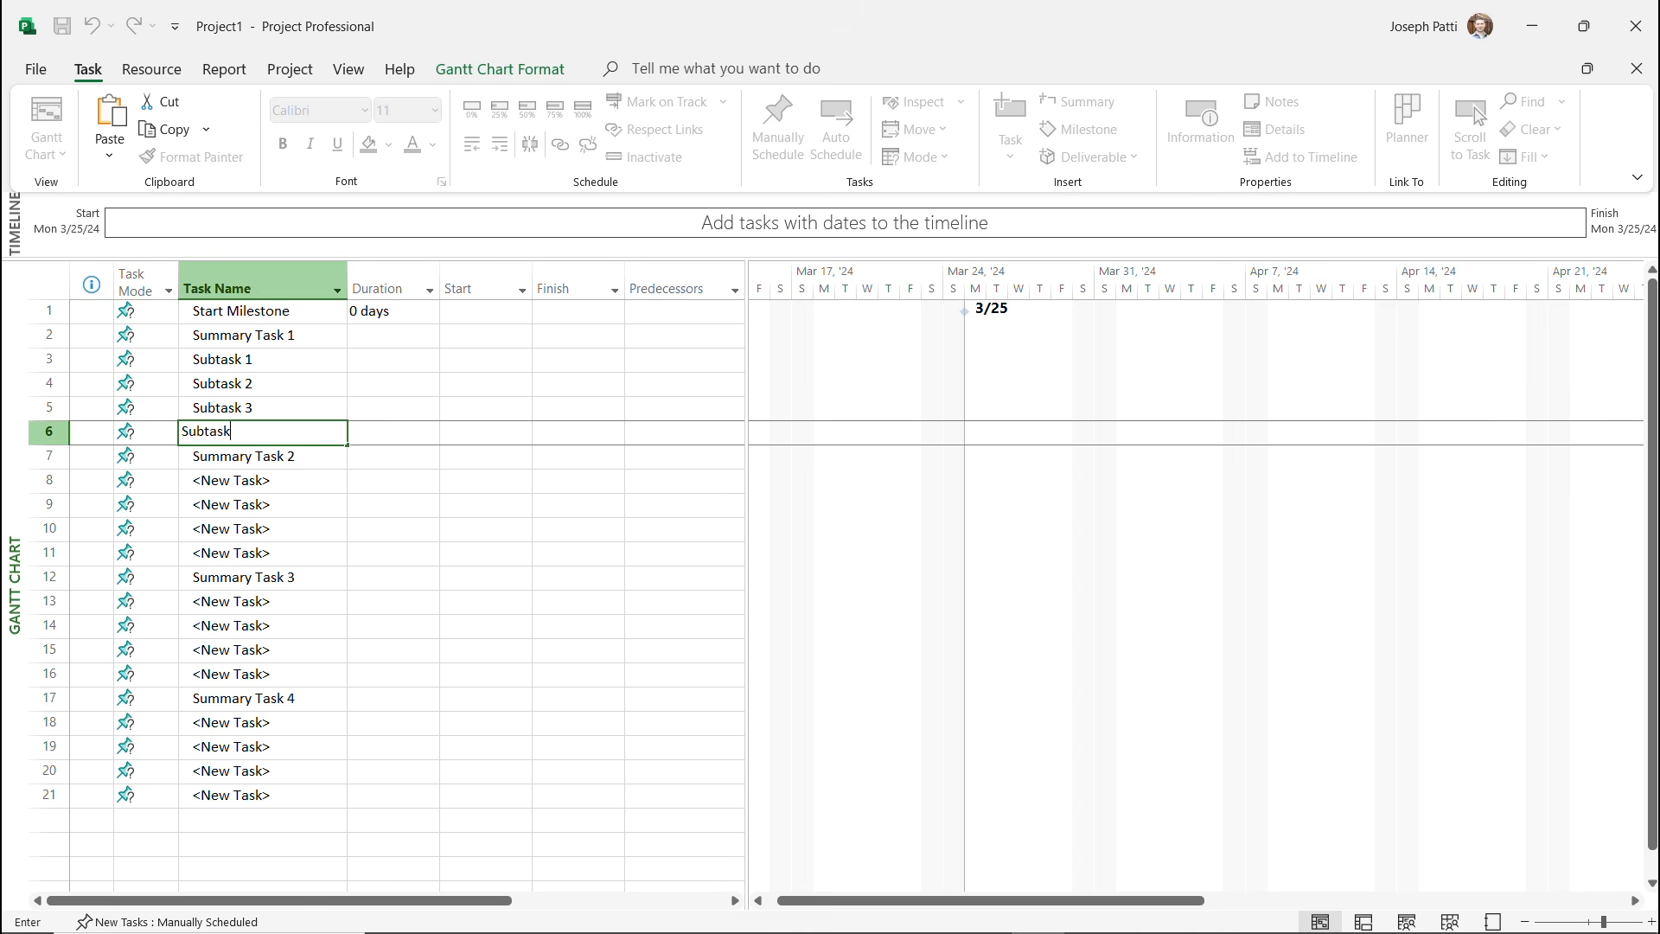
pyautogui.write('4')
pyautogui.press('Return')
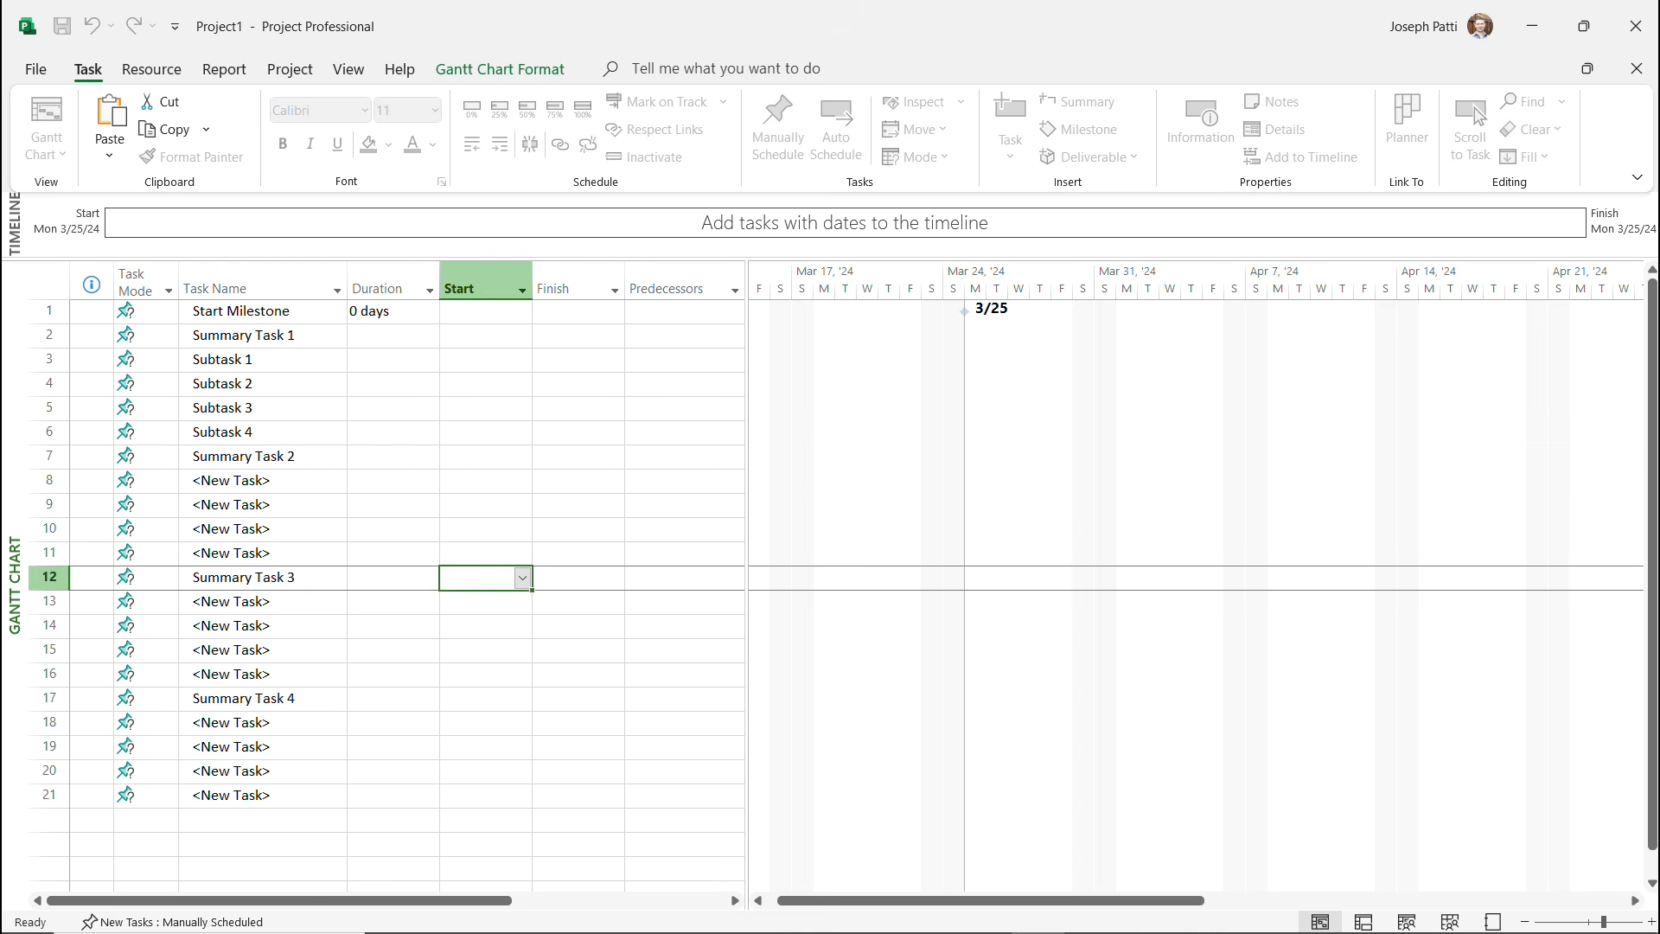
# Copy the names Subtask 1 to Subtask 4 from under Summary Task 1 onto the four new tasks under Summary Task 2.
pyautogui.press('Up')
pyautogui.press('Up')
pyautogui.press('Up')
pyautogui.press('Up')
pyautogui.hotkey('shift', 'Down')
pyautogui.hotkey('shift', 'Down')
pyautogui.hotkey('shift', 'Down')
pyautogui.hotkey('ctrl', 'c')
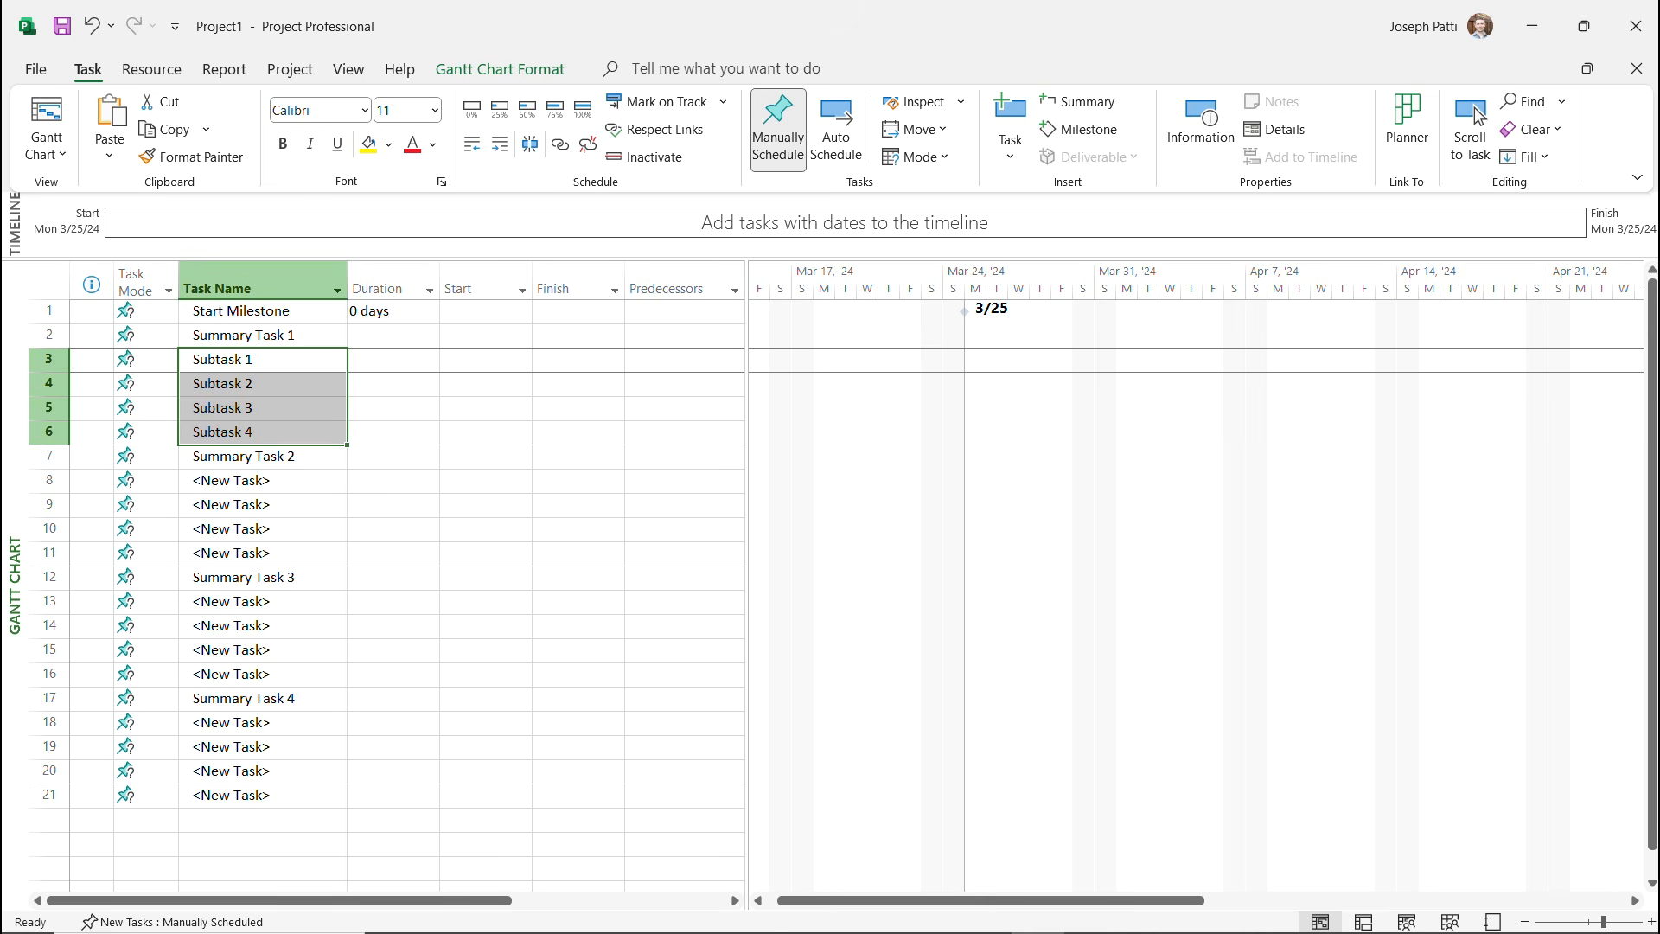
pyautogui.click(262, 480)
pyautogui.hotkey('ctrl', 'v')
# Paste the same four subtask names over the new tasks under Summary Task 3 and Summary Task 4.
pyautogui.press('Down')
pyautogui.press('Down')
pyautogui.press('Down')
pyautogui.press('Down')
pyautogui.press('Down')
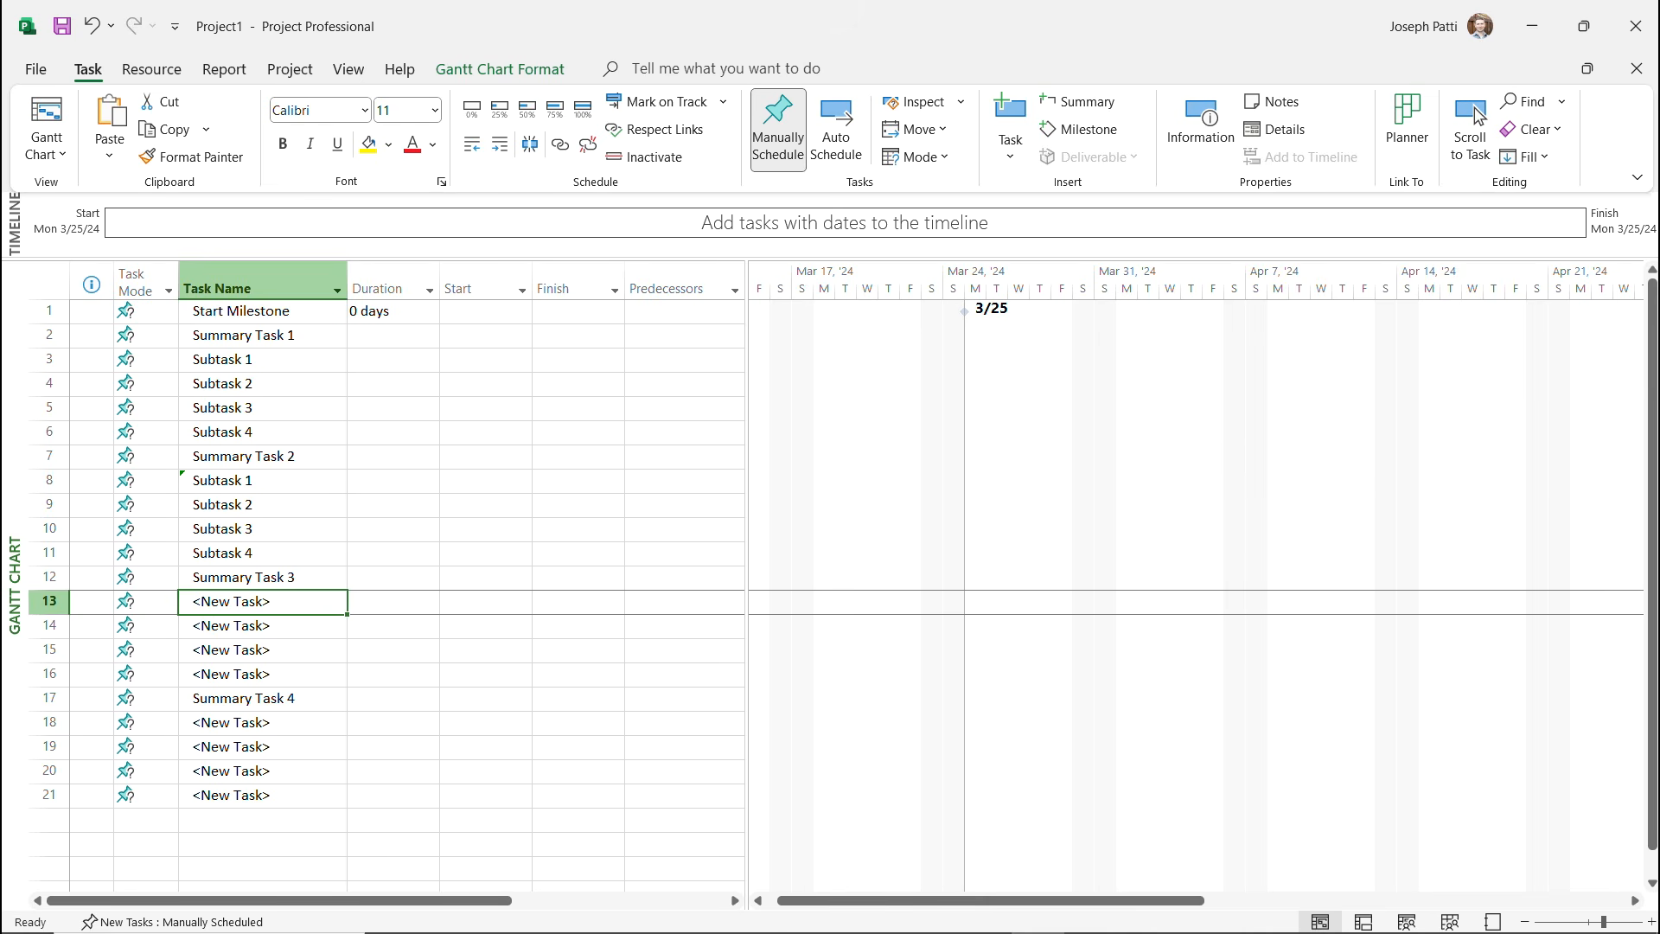
pyautogui.hotkey('ctrl', 'v')
pyautogui.press('Down')
pyautogui.press('Down')
pyautogui.press('Down')
pyautogui.press('Down')
pyautogui.press('Down')
pyautogui.hotkey('ctrl', 'v')
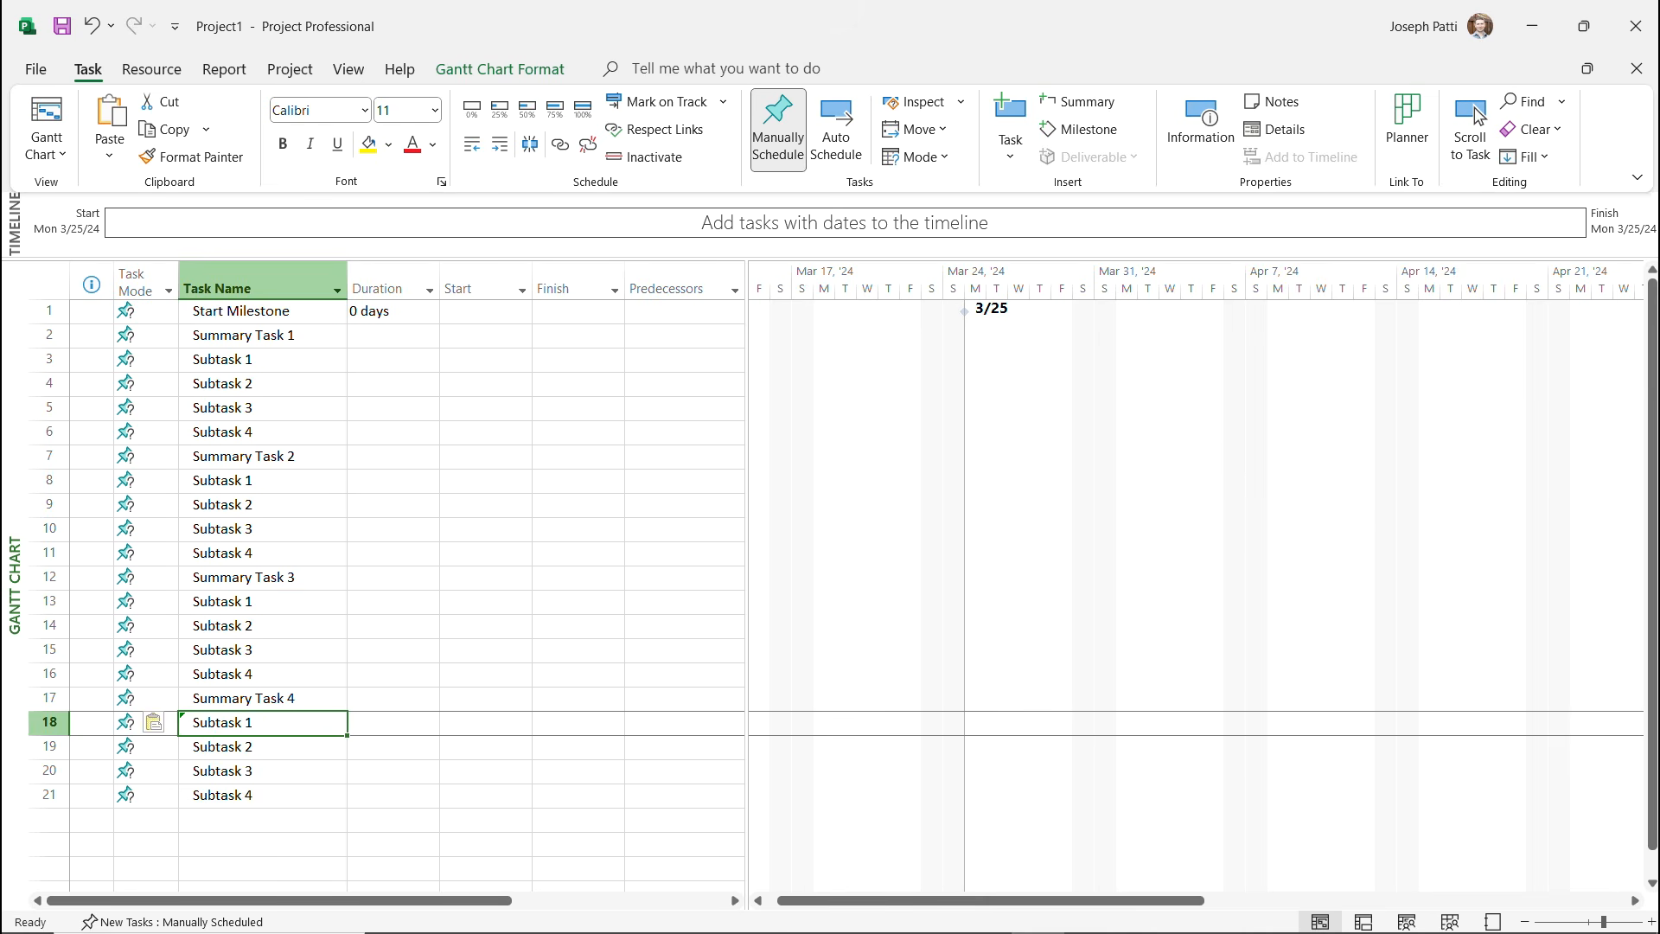
pyautogui.press('Down')
pyautogui.press('Down')
pyautogui.press('Down')
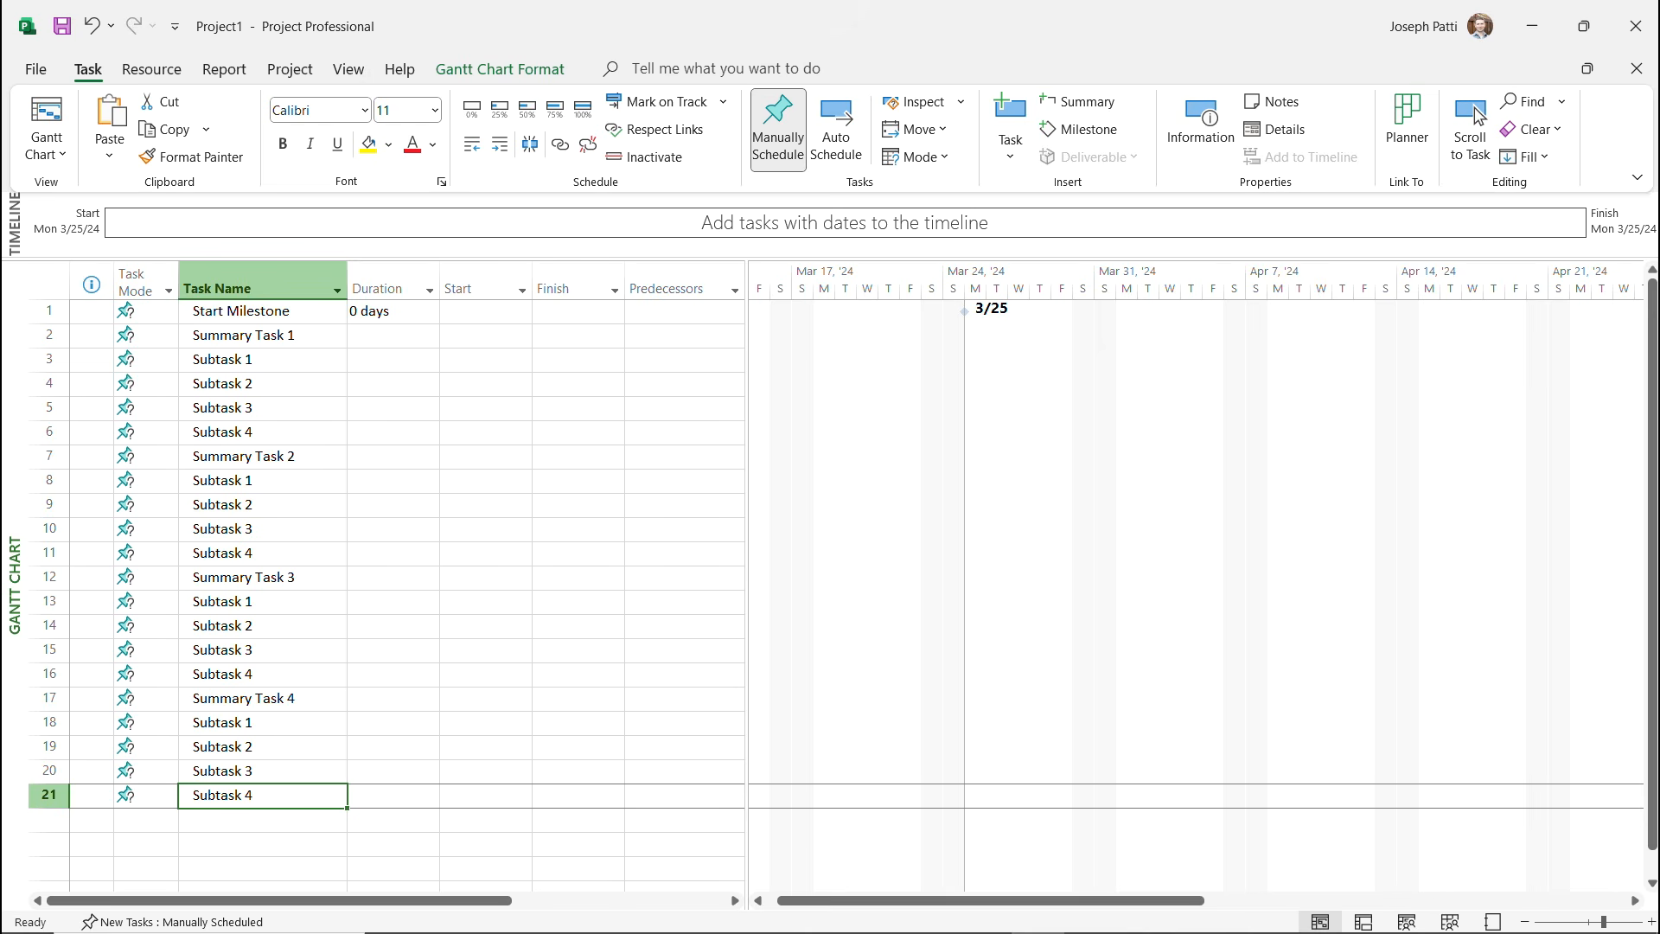
# Indent Subtask 1 to Subtask 4 in rows 3 to 6 beneath Summary Task 1.
pyautogui.moveTo(259, 358); pyautogui.dragTo(259, 431)
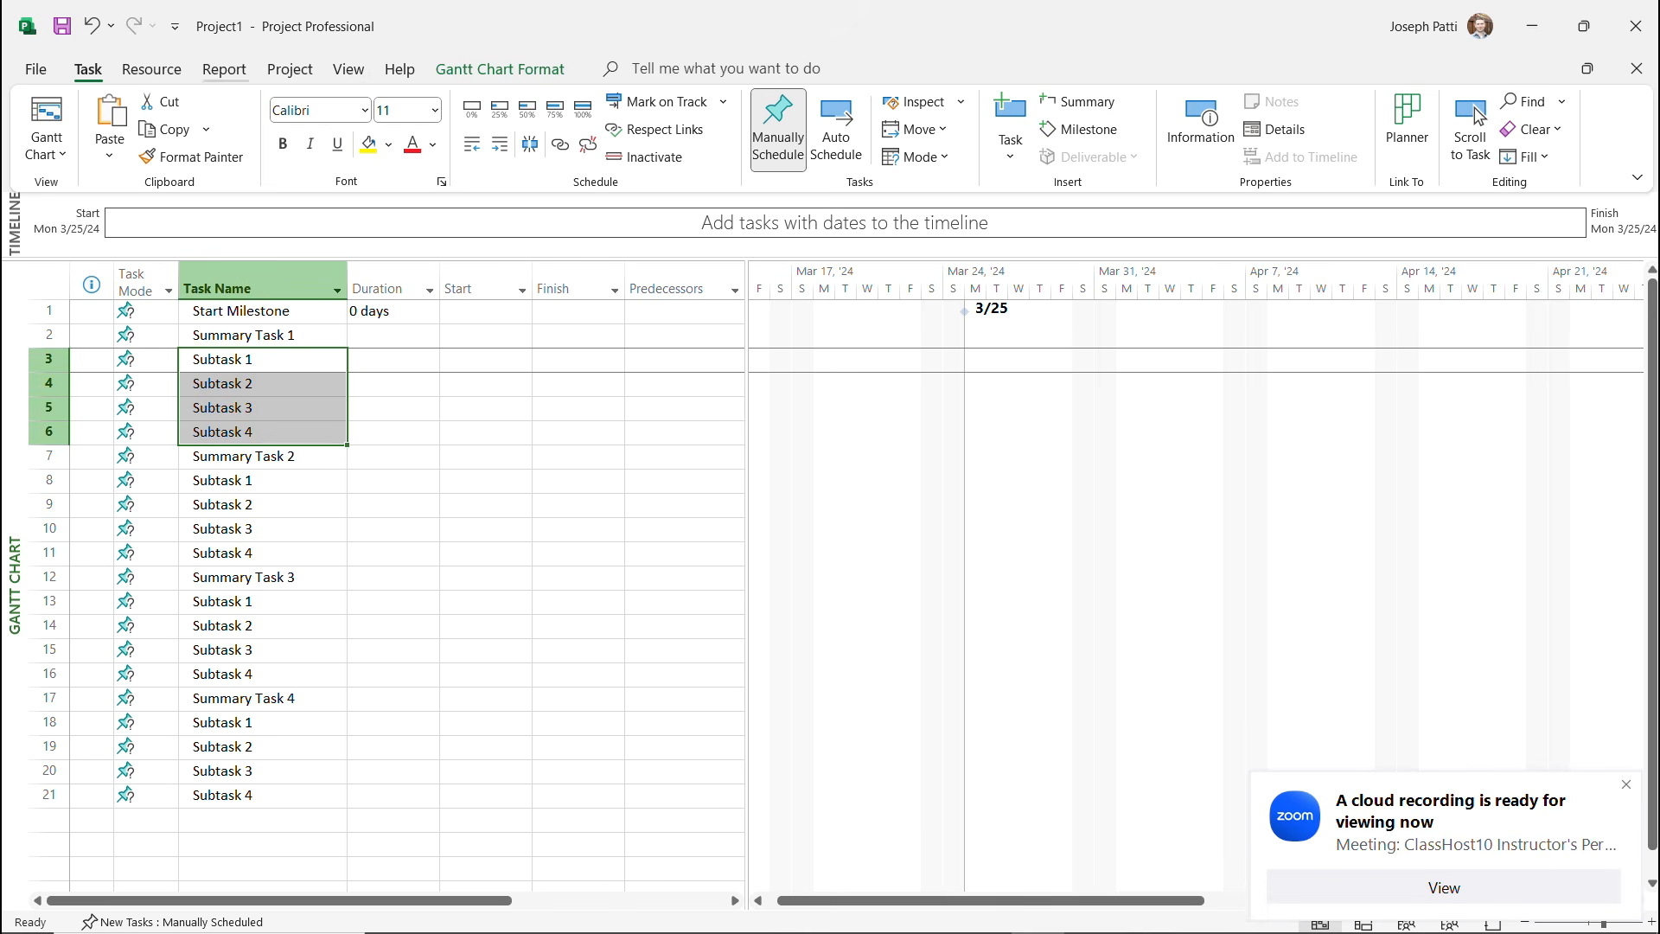
pyautogui.click(224, 69)
pyautogui.click(290, 69)
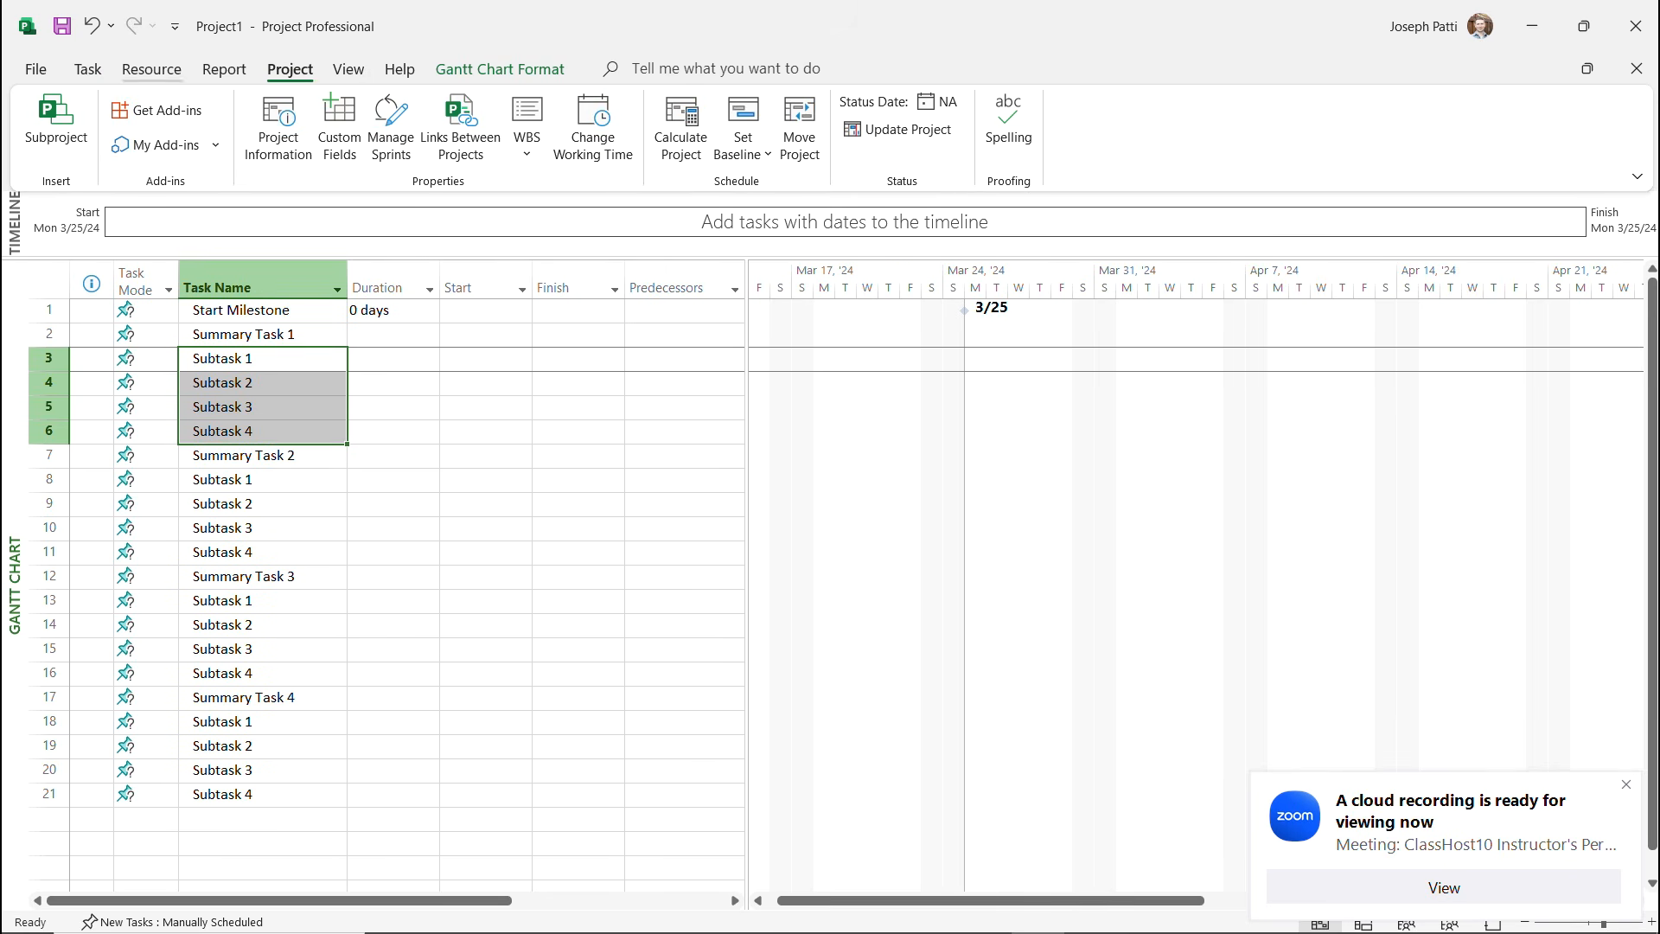
pyautogui.click(87, 69)
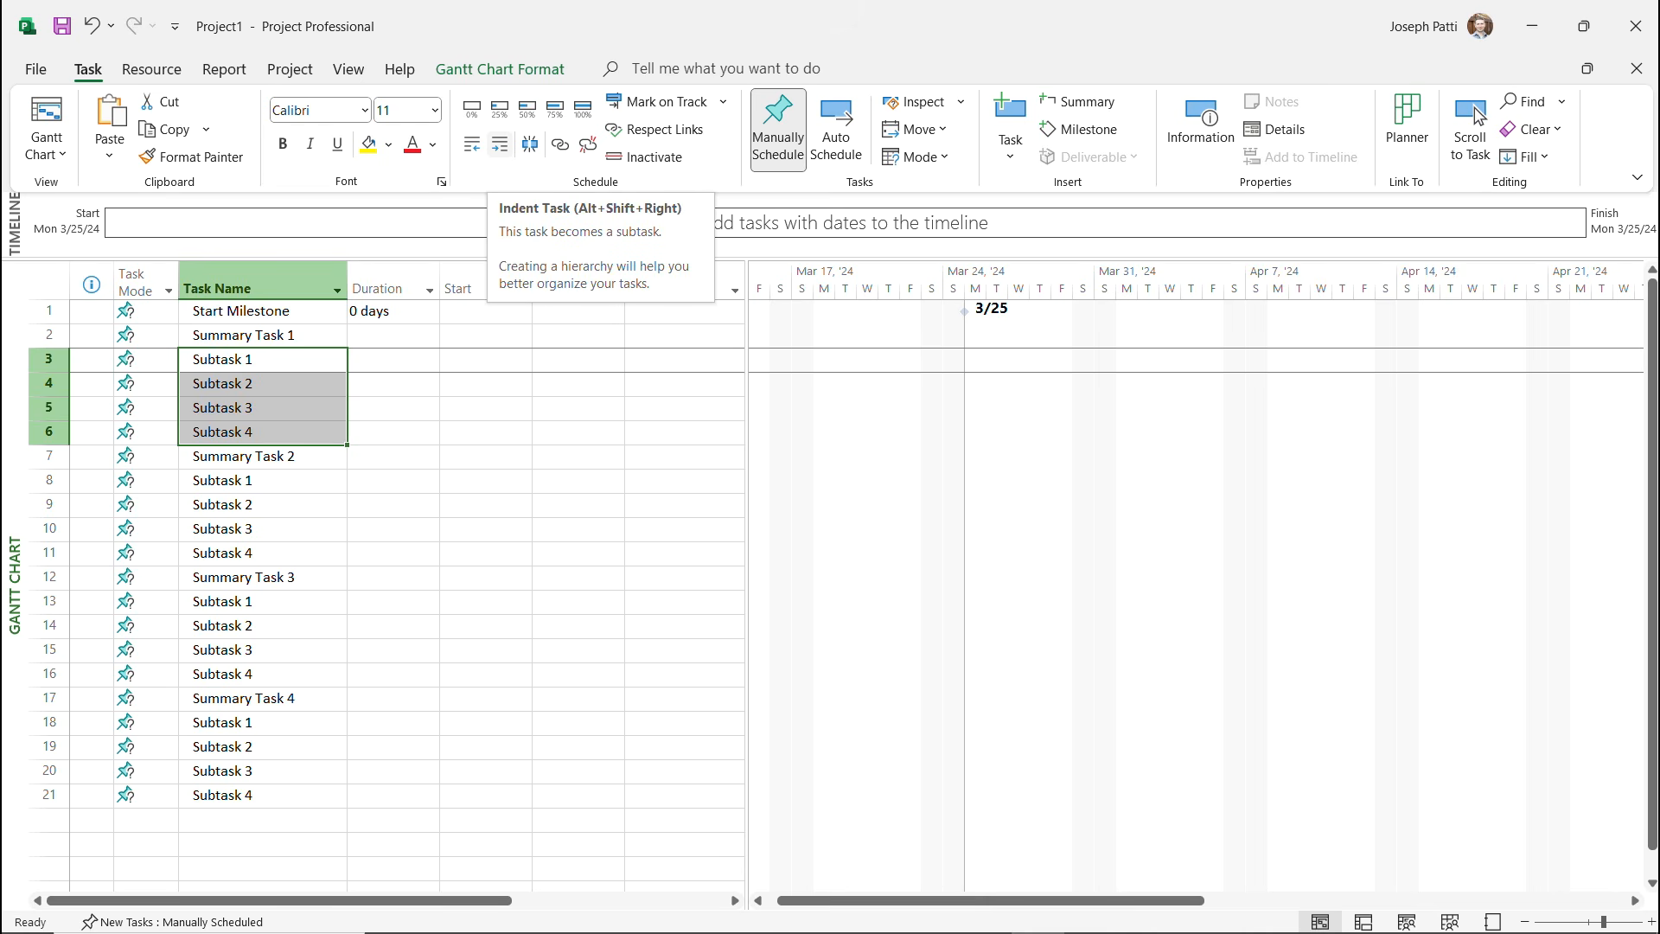
pyautogui.click(500, 144)
# Indent the four subtasks that follow each of Summary Task 2, Summary Task 3 and Summary Task 4 beneath their summary task.
pyautogui.click(262, 480)
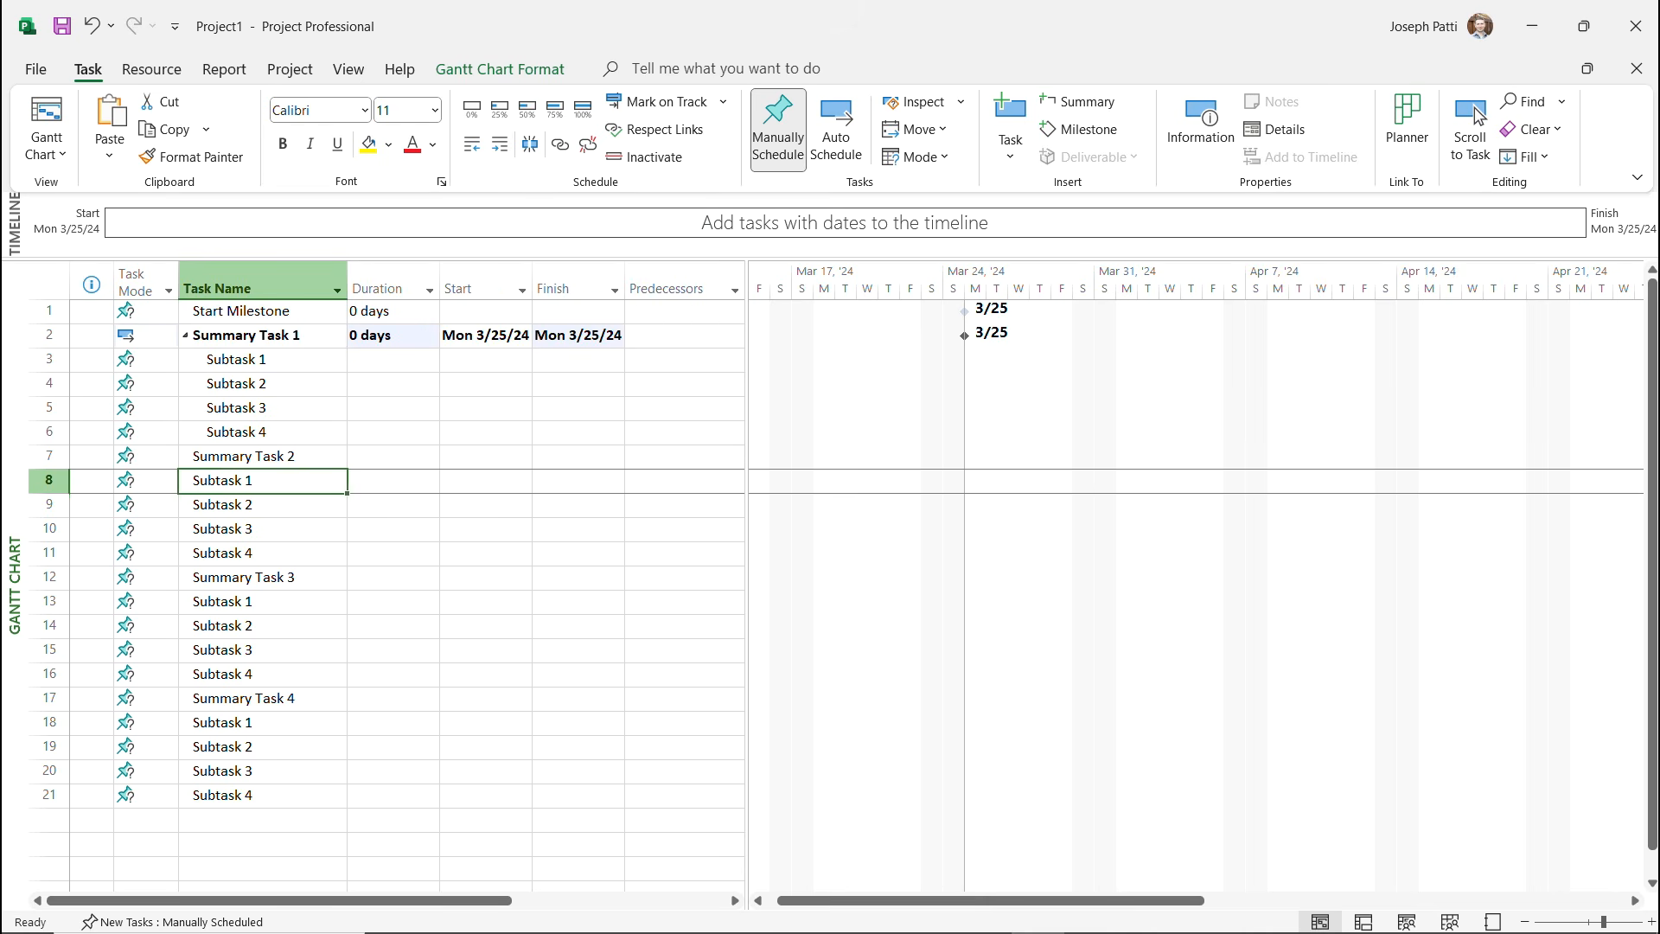
pyautogui.keyDown('shift'); pyautogui.click(262, 553); pyautogui.keyUp('shift')
pyautogui.click(499, 144)
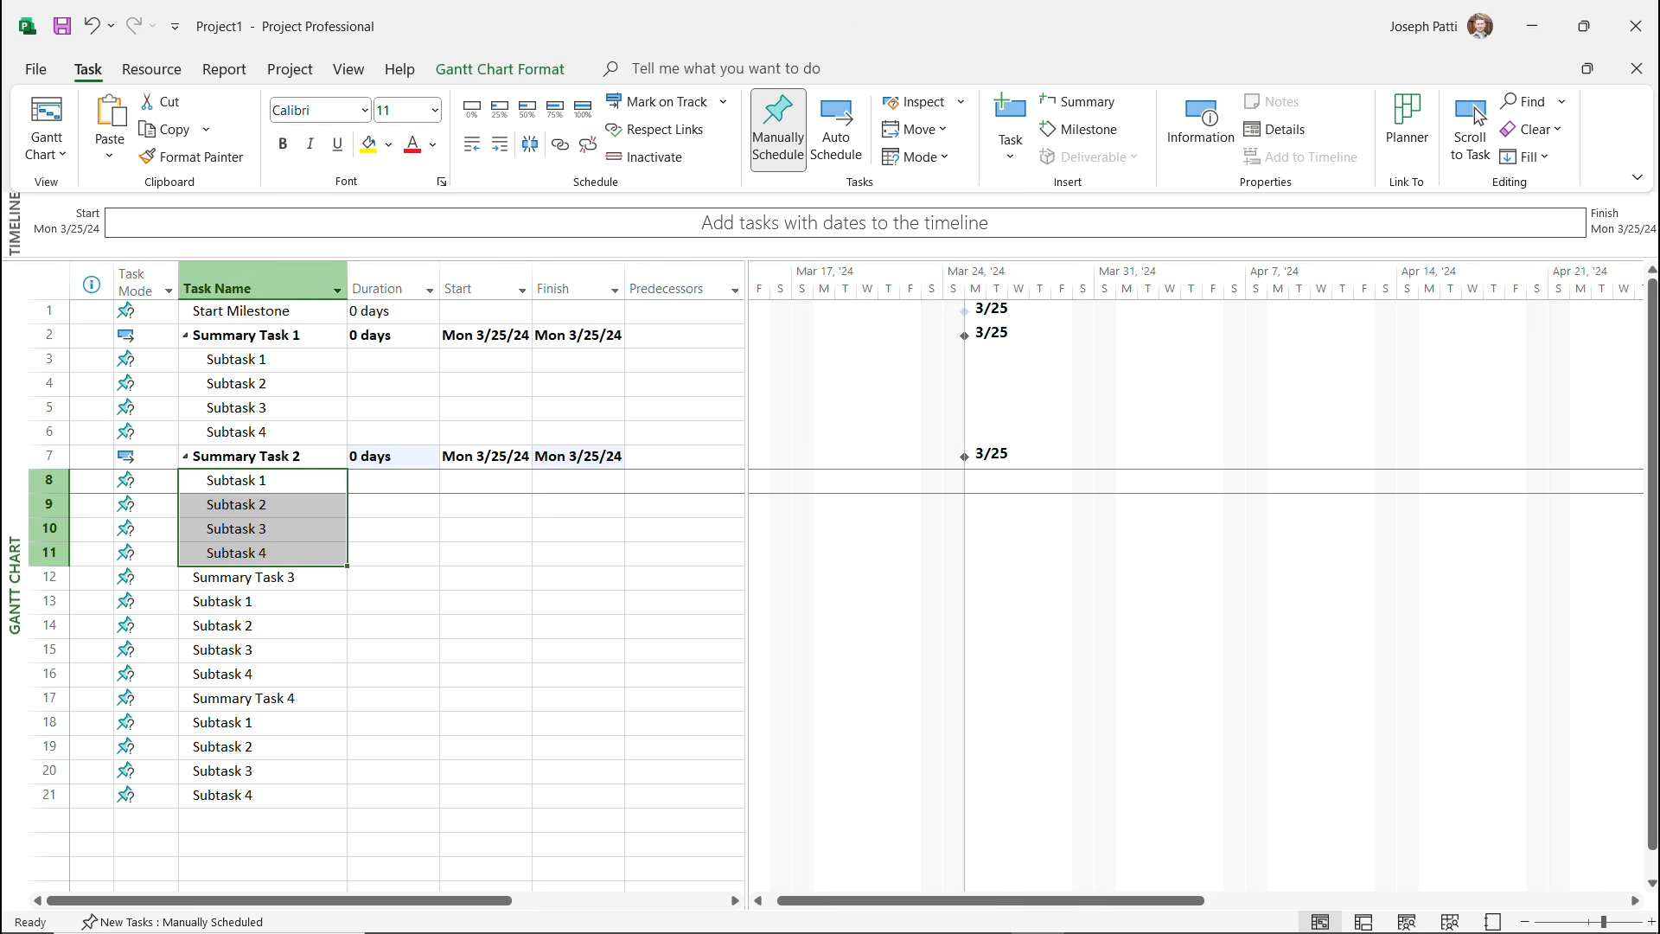
pyautogui.click(262, 601)
pyautogui.keyDown('shift'); pyautogui.click(262, 673); pyautogui.keyUp('shift')
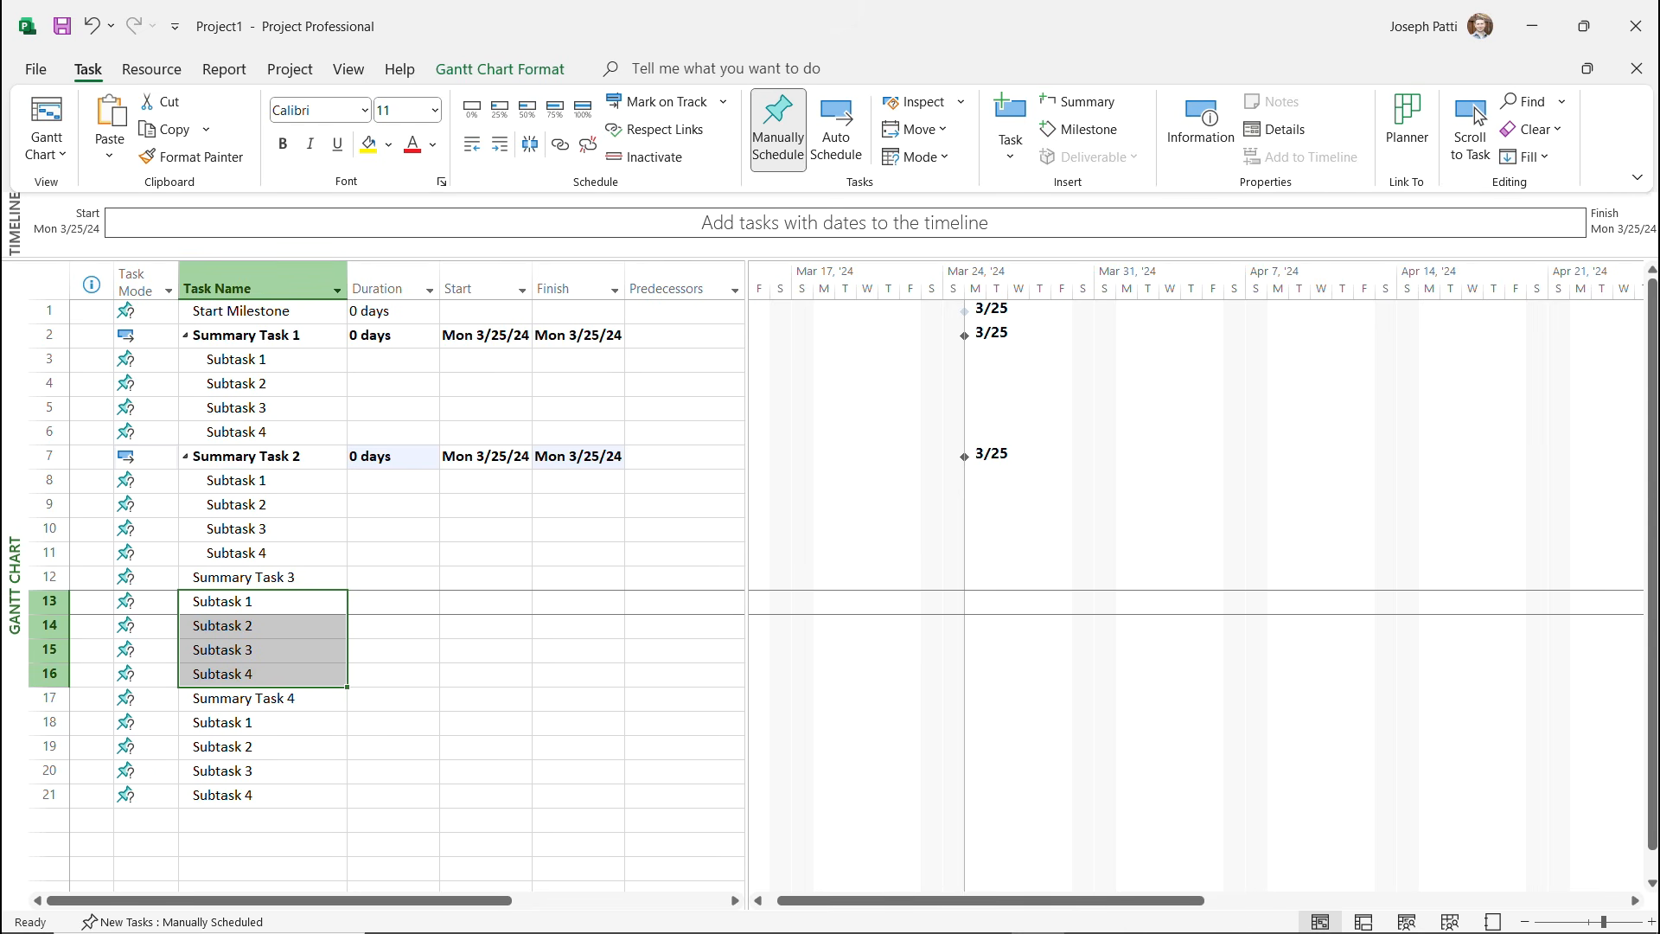
pyautogui.click(499, 145)
pyautogui.moveTo(262, 722); pyautogui.dragTo(262, 795)
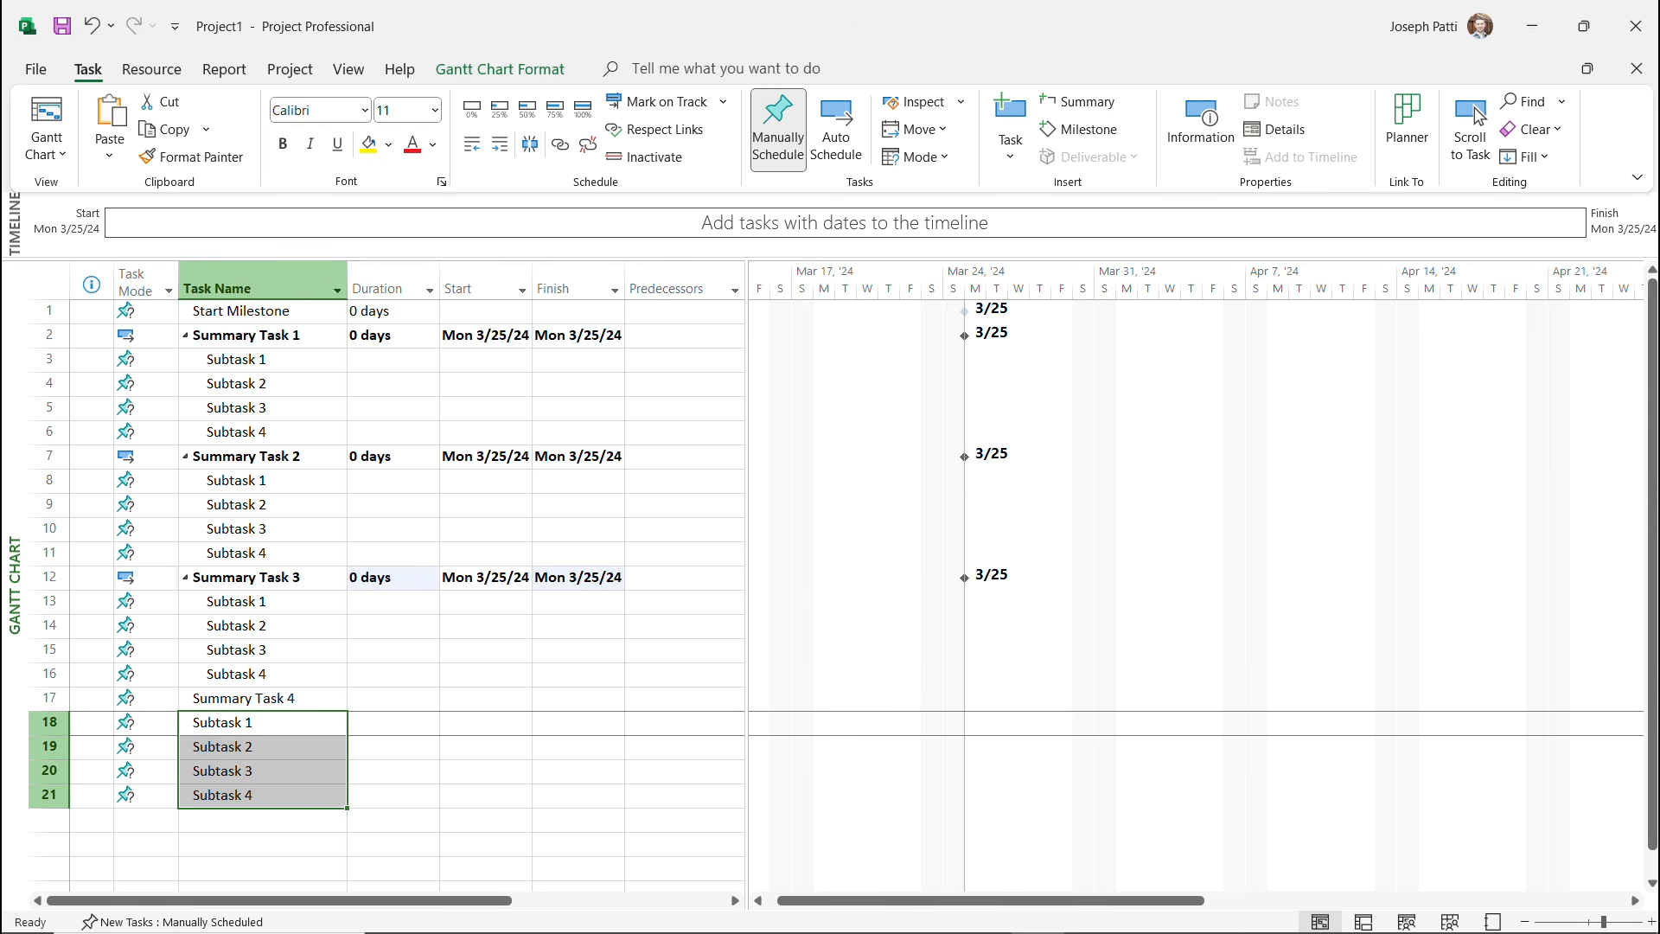
pyautogui.click(499, 144)
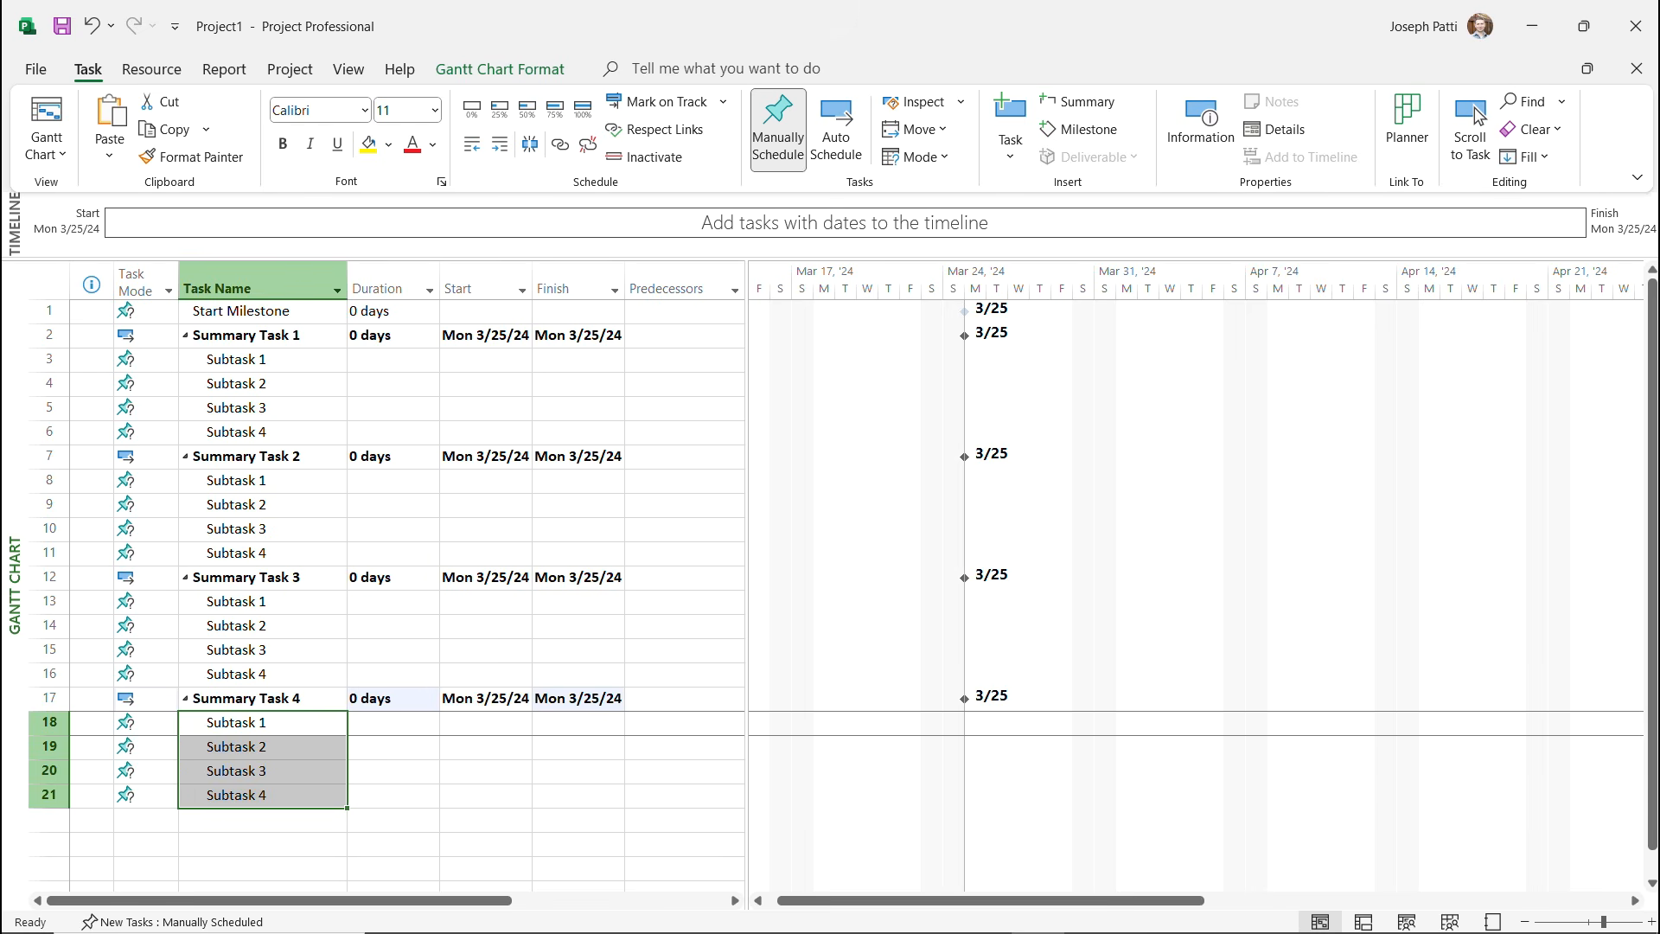
# Add a task named End Milestone in row 22 with a duration of 0 days.
pyautogui.click(262, 819)
pyautogui.write('E')
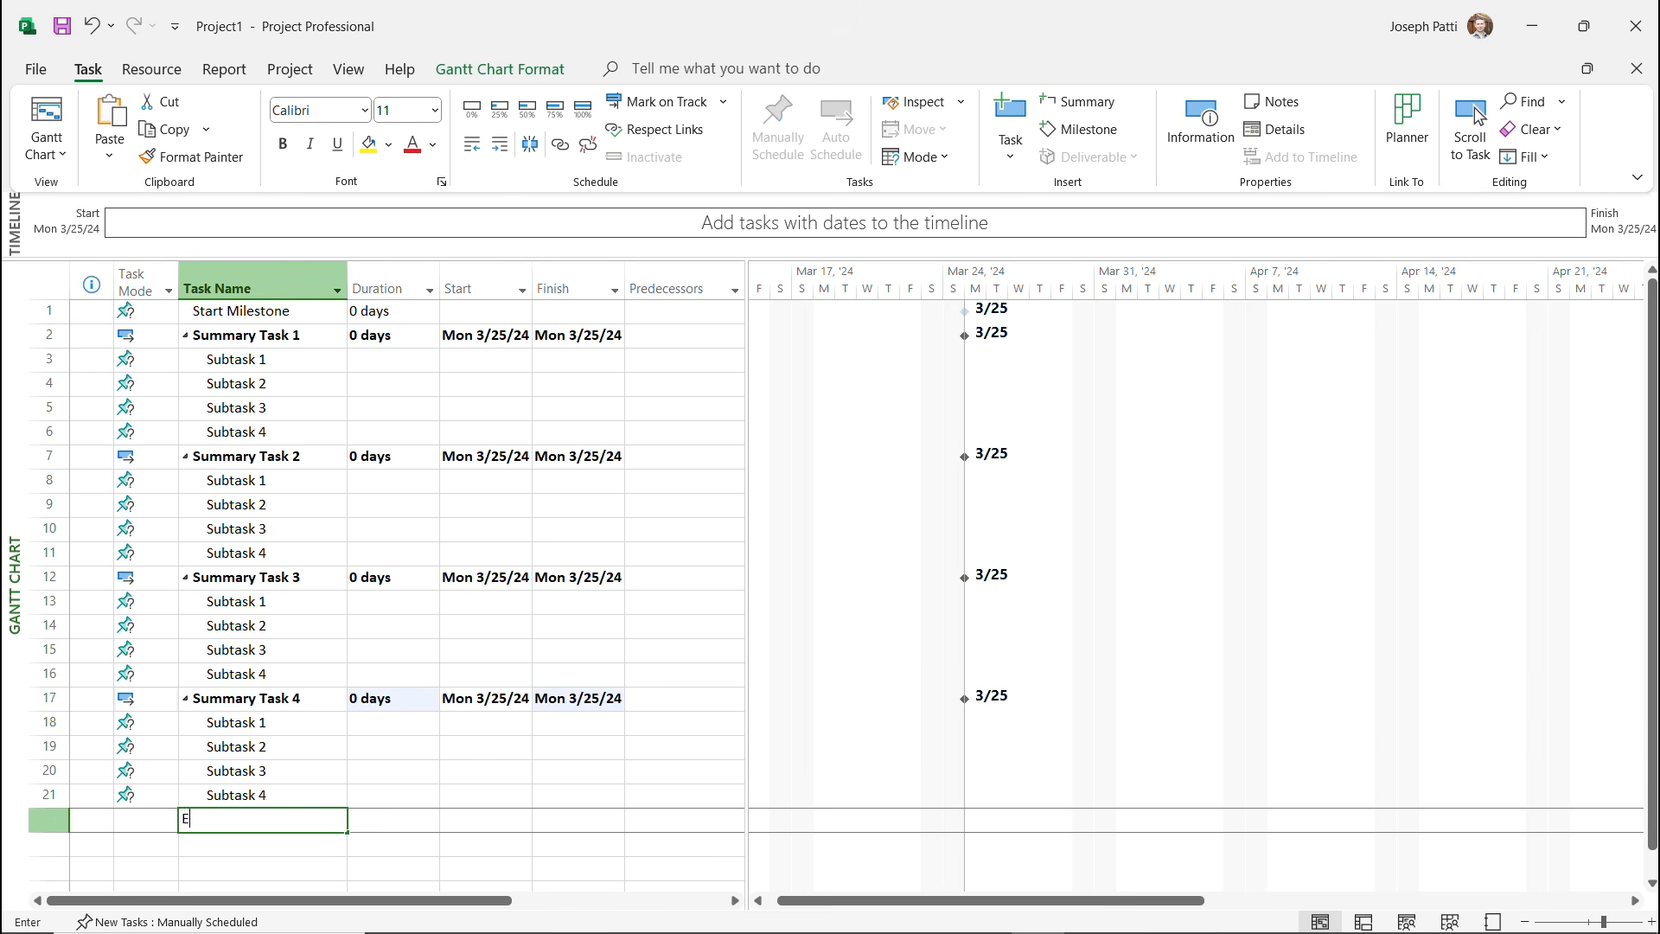
pyautogui.write('nd Milstone')
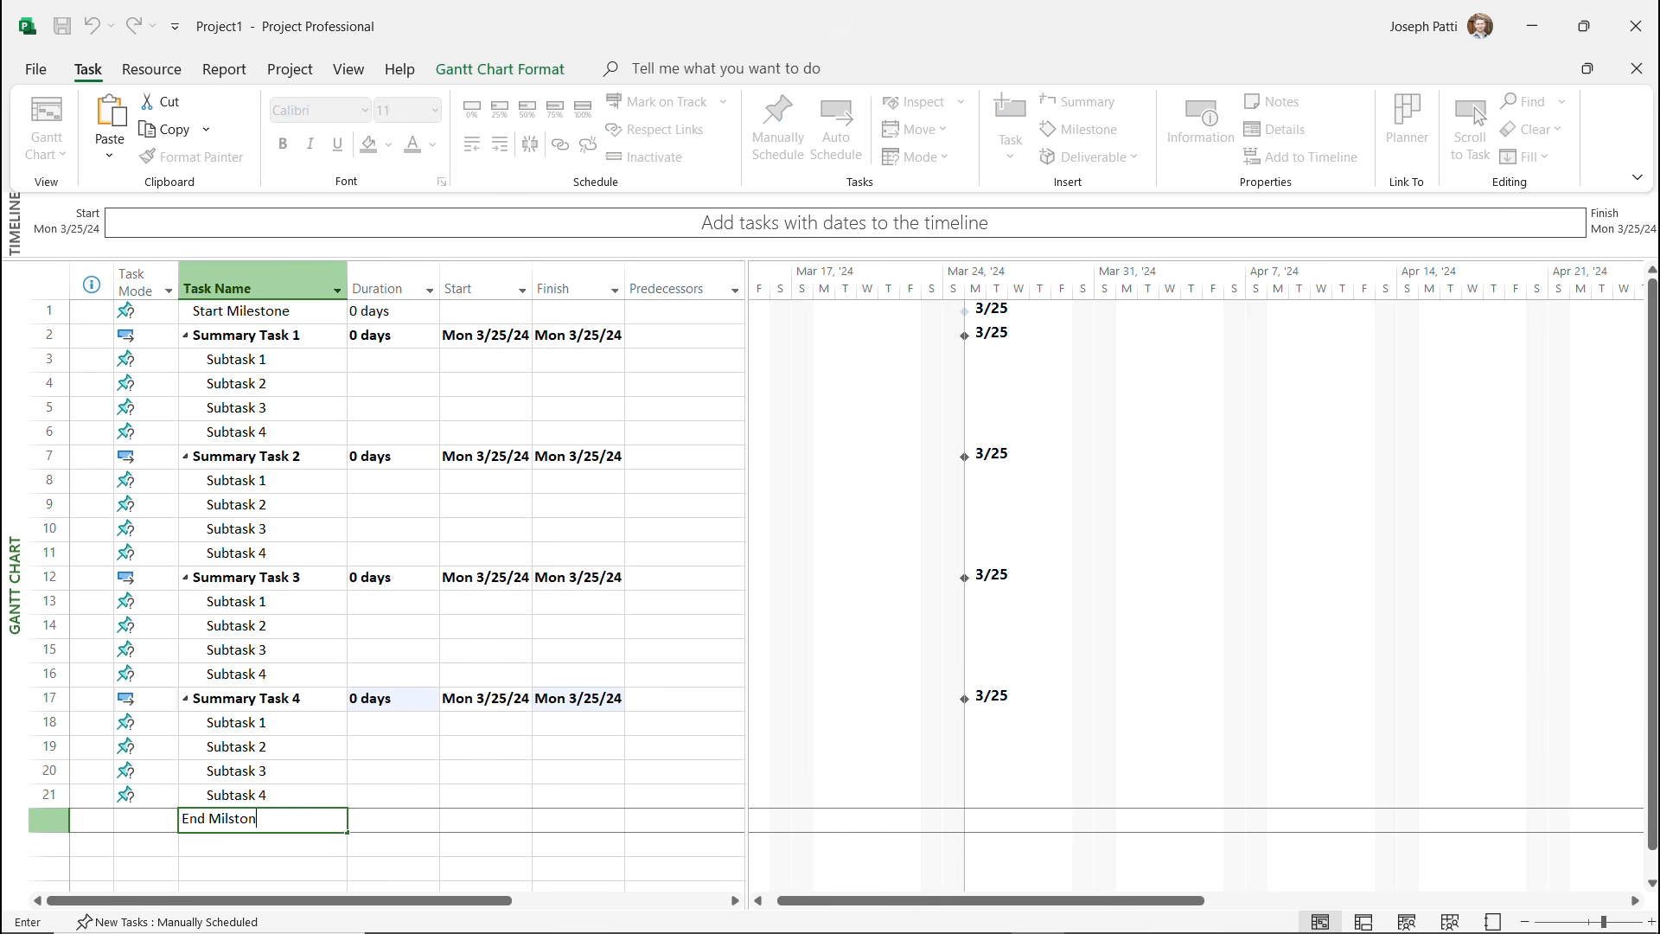
pyautogui.press('BackSpace')
pyautogui.press('BackSpace')
pyautogui.press('BackSpace')
pyautogui.press('BackSpace')
pyautogui.press('BackSpace')
pyautogui.write('estone')
pyautogui.press('Tab')
pyautogui.write('0')
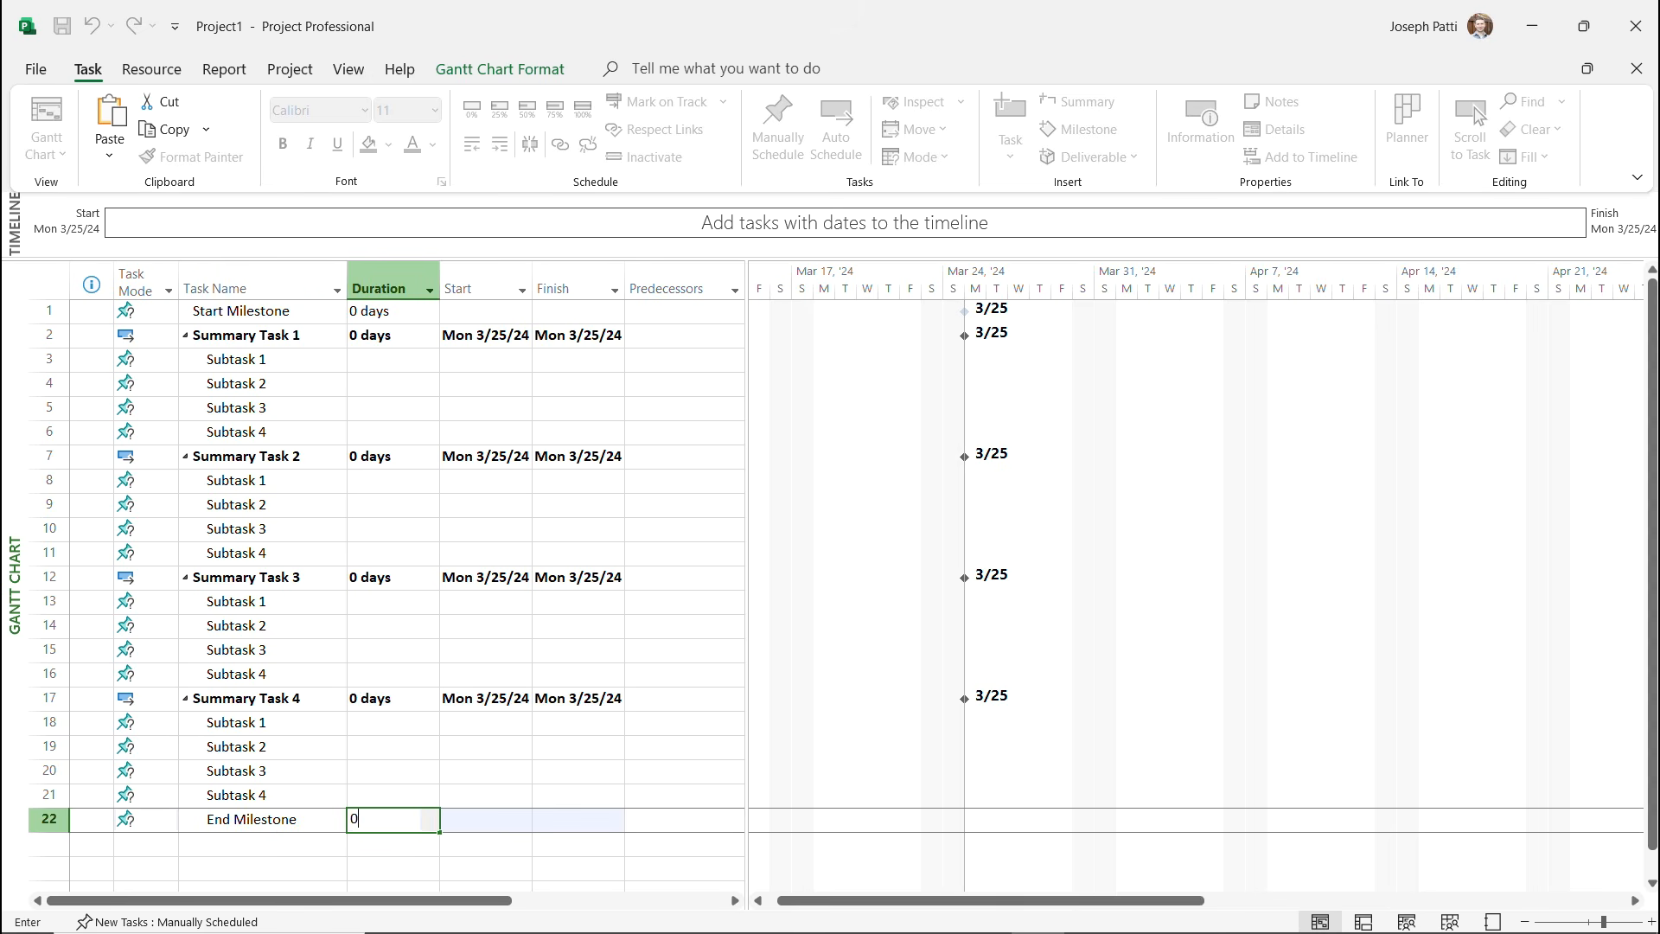
# Set the durations of Subtasks 1 to 4 under Summary Task 1 to 5, 10, 15 and 20 days.
pyautogui.click(385, 431)
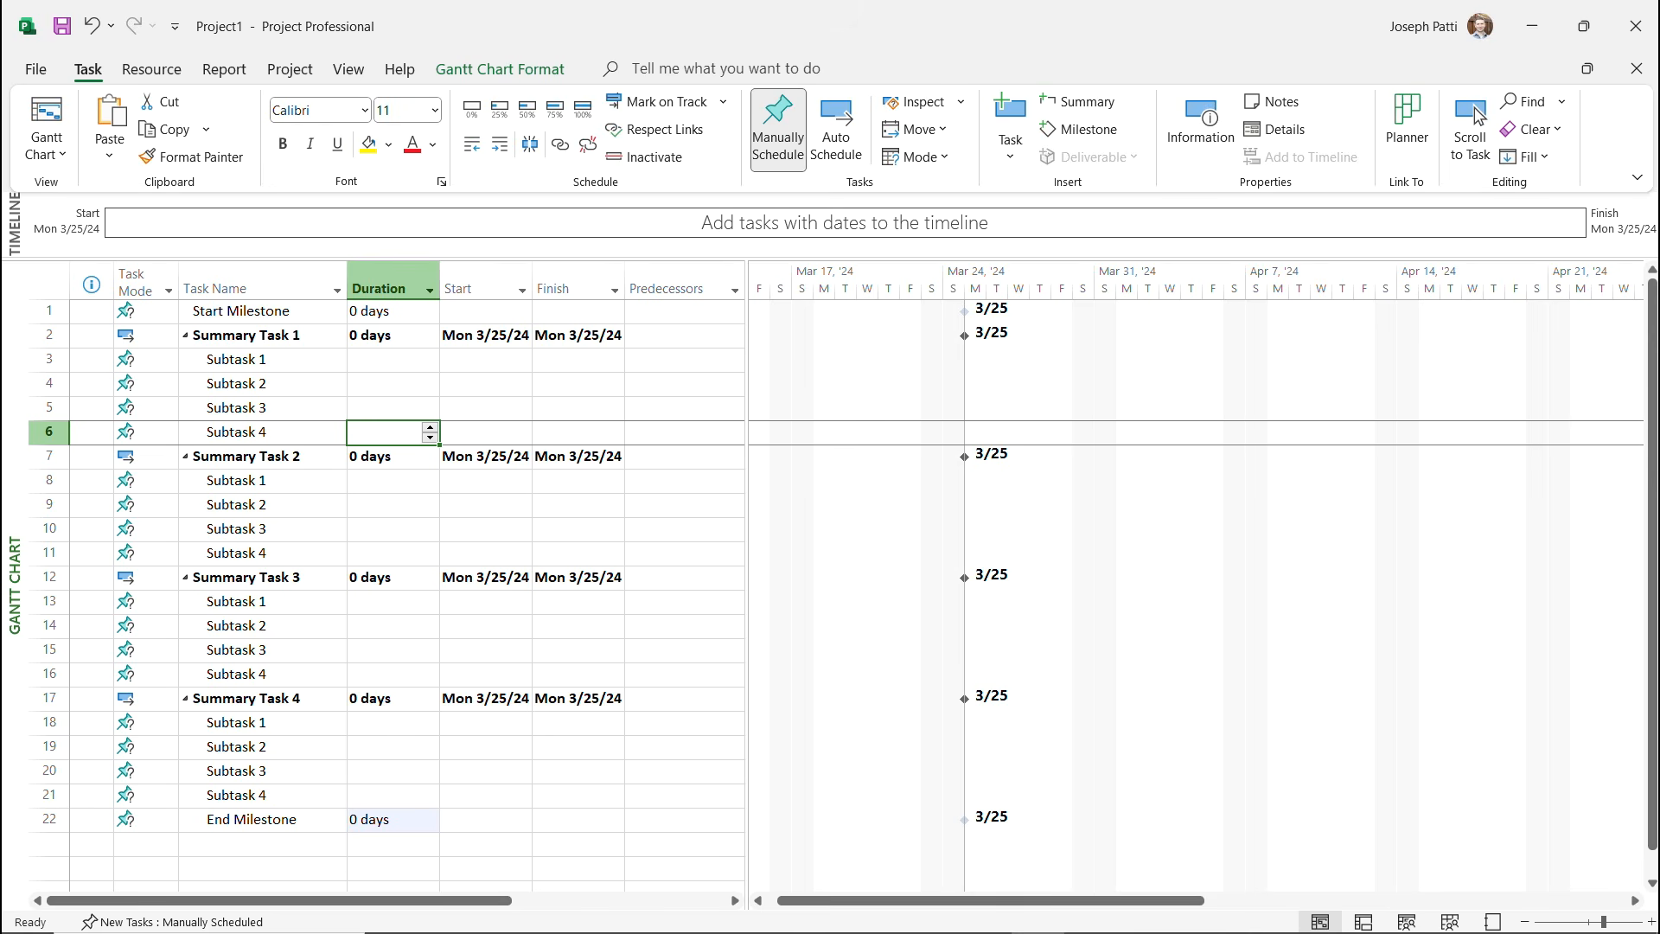
pyautogui.press('Up')
pyautogui.press('Up')
pyautogui.press('Up')
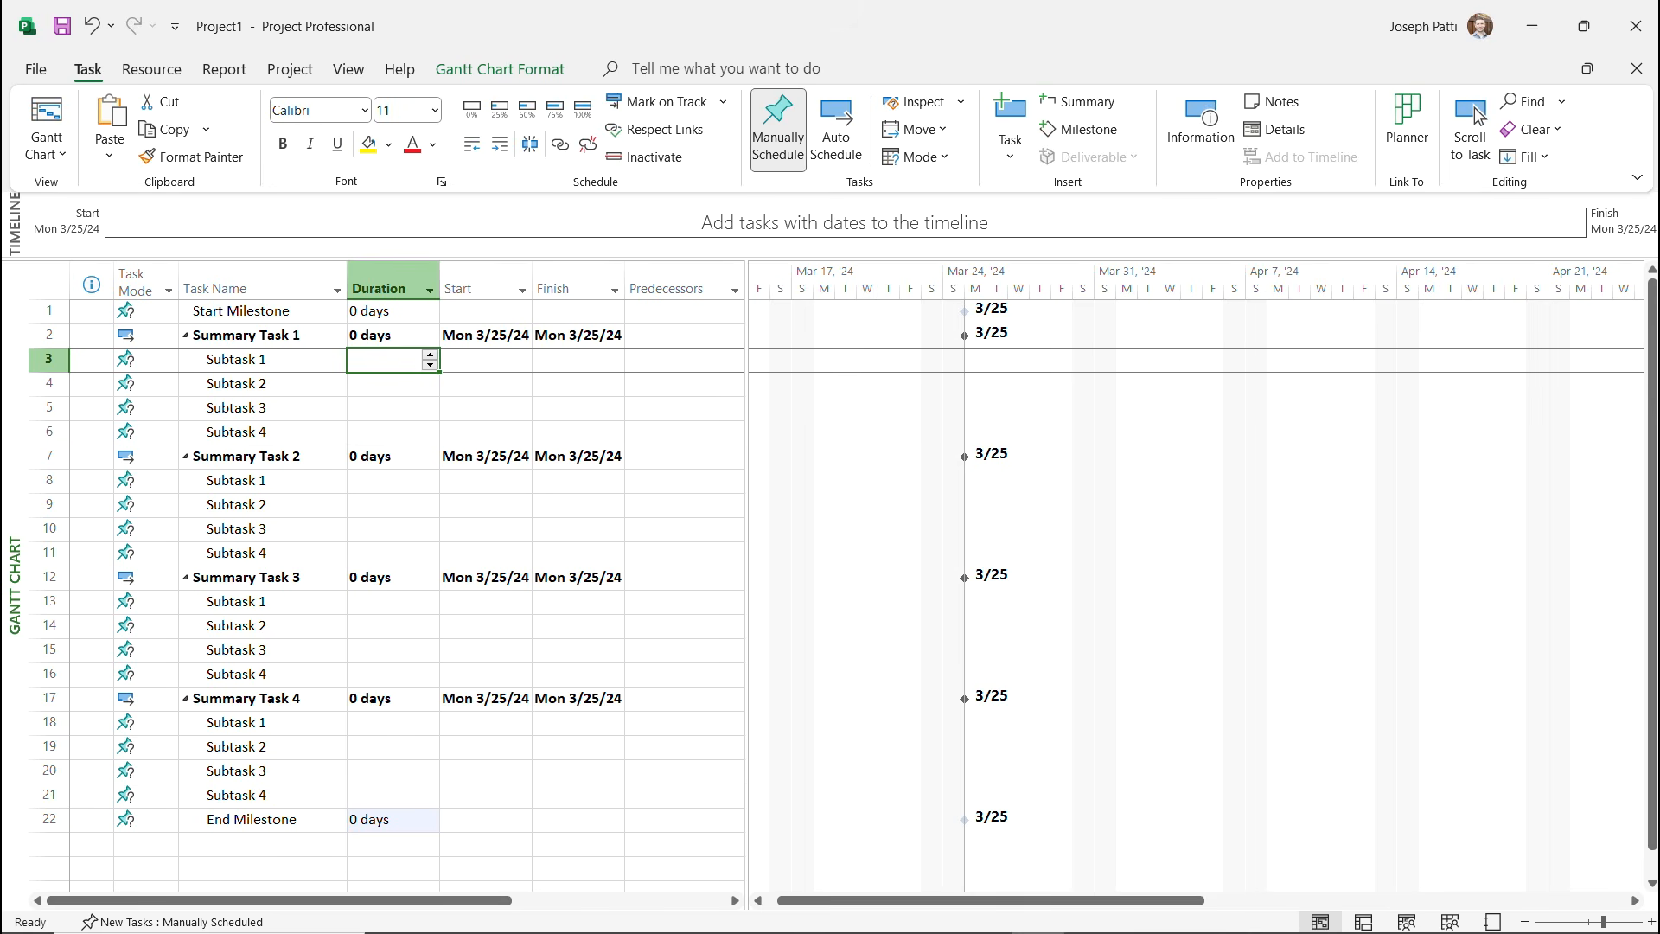
pyautogui.write('5')
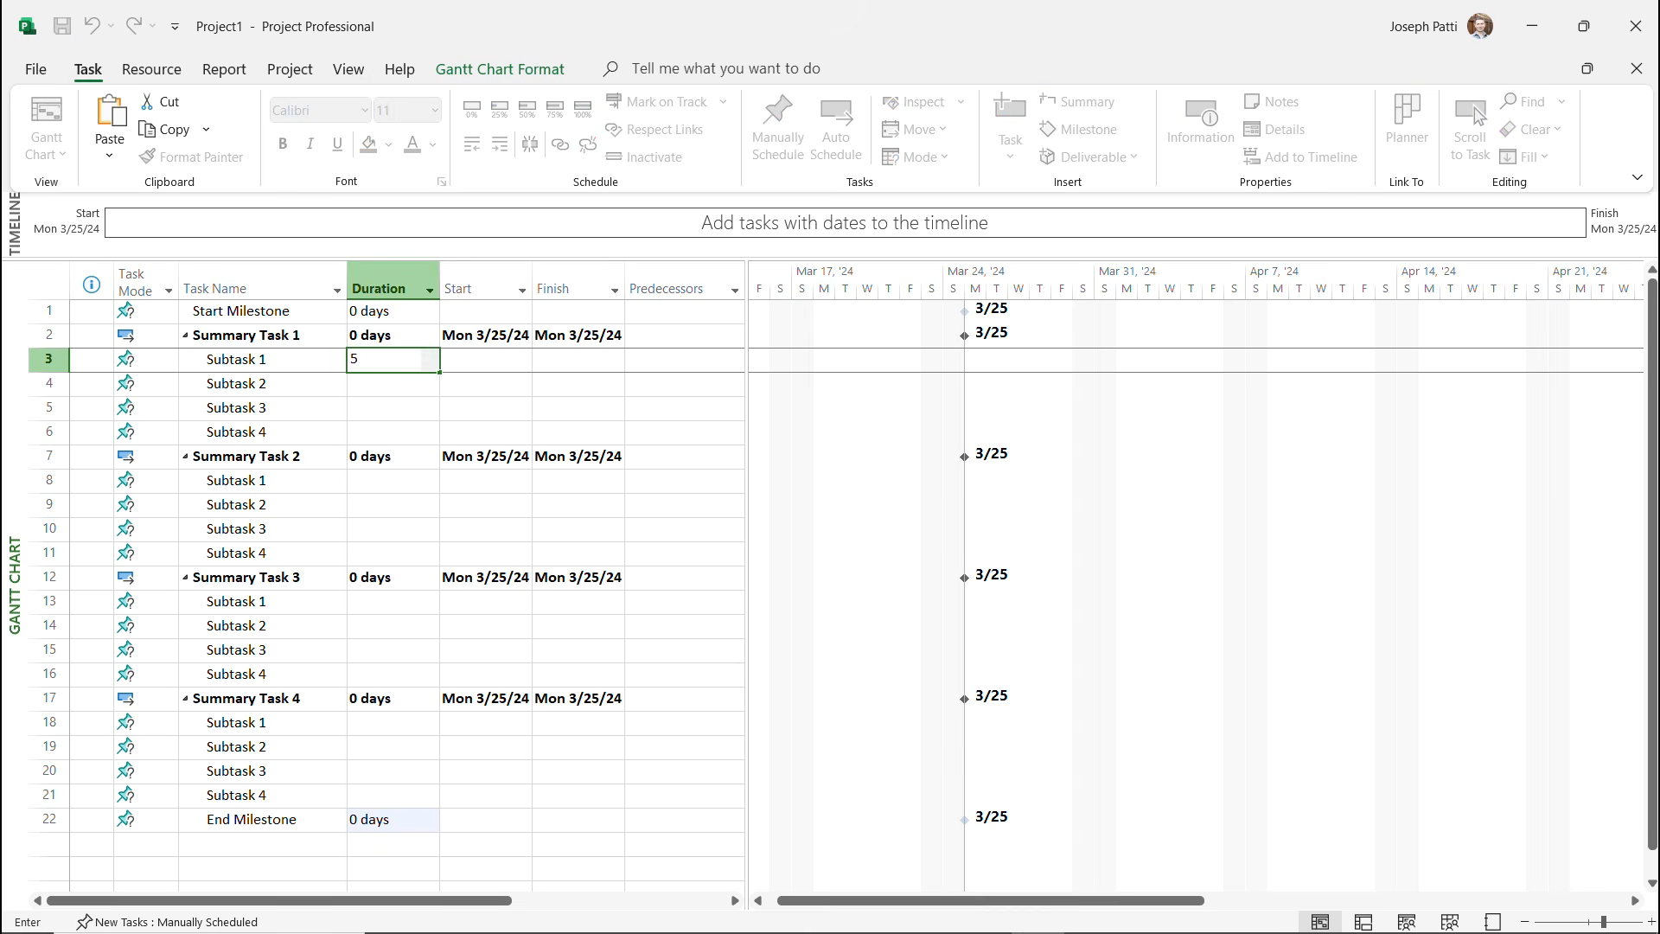
pyautogui.press('Return')
pyautogui.write('10')
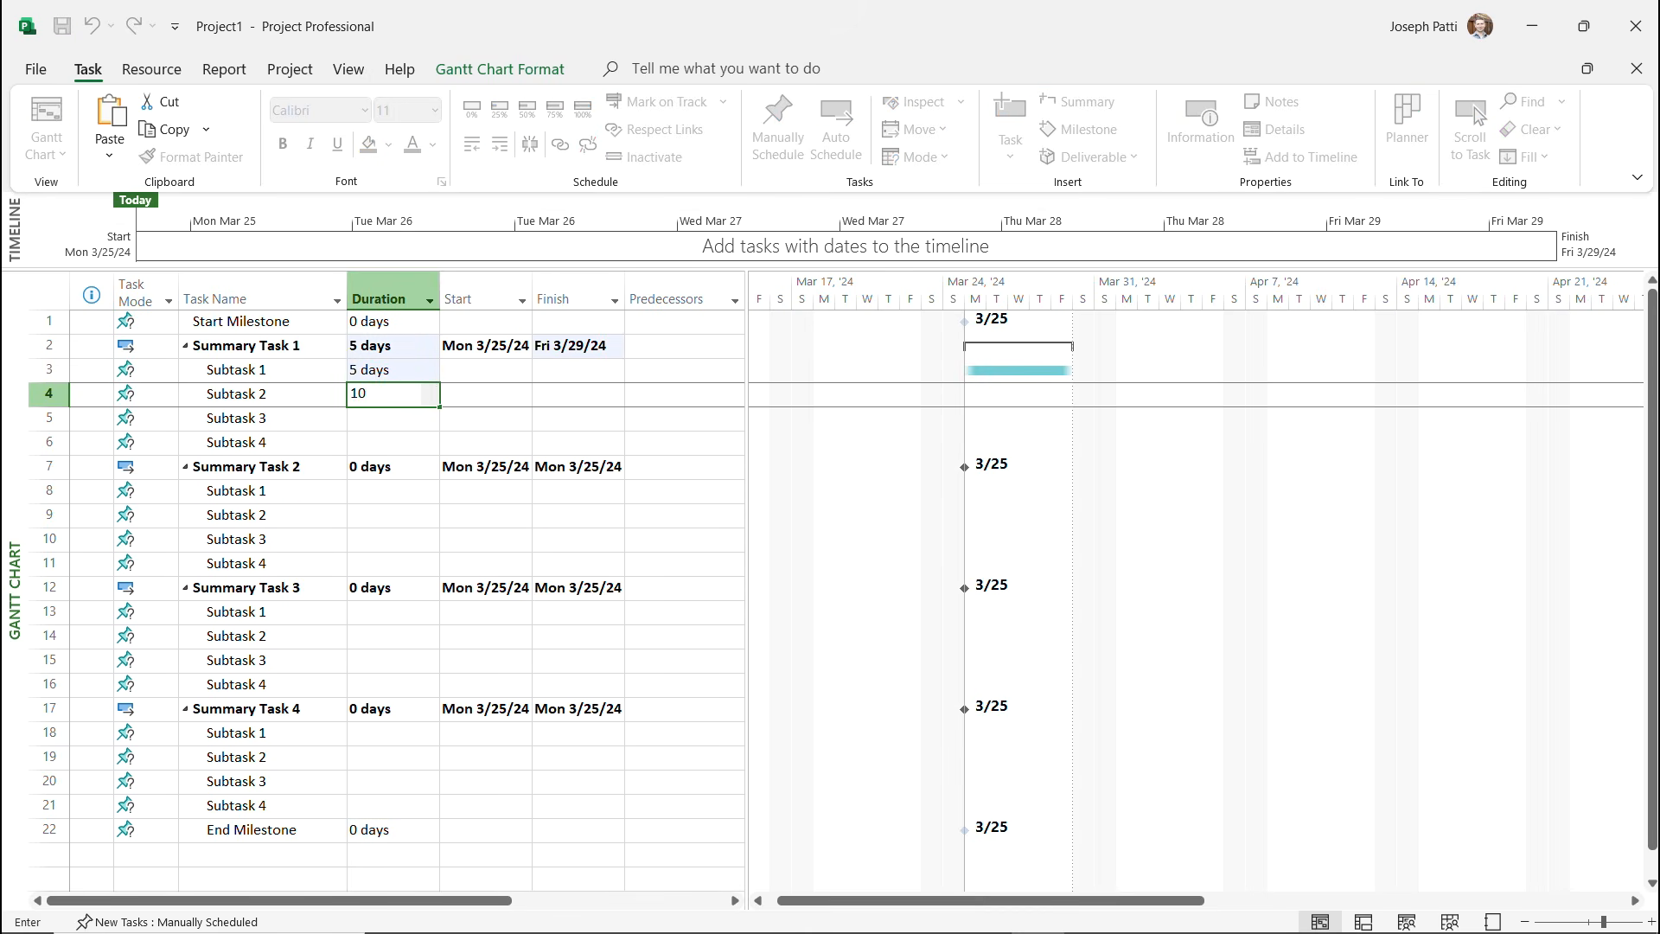
pyautogui.press('Return')
pyautogui.write('15')
pyautogui.press('Return')
pyautogui.write('20')
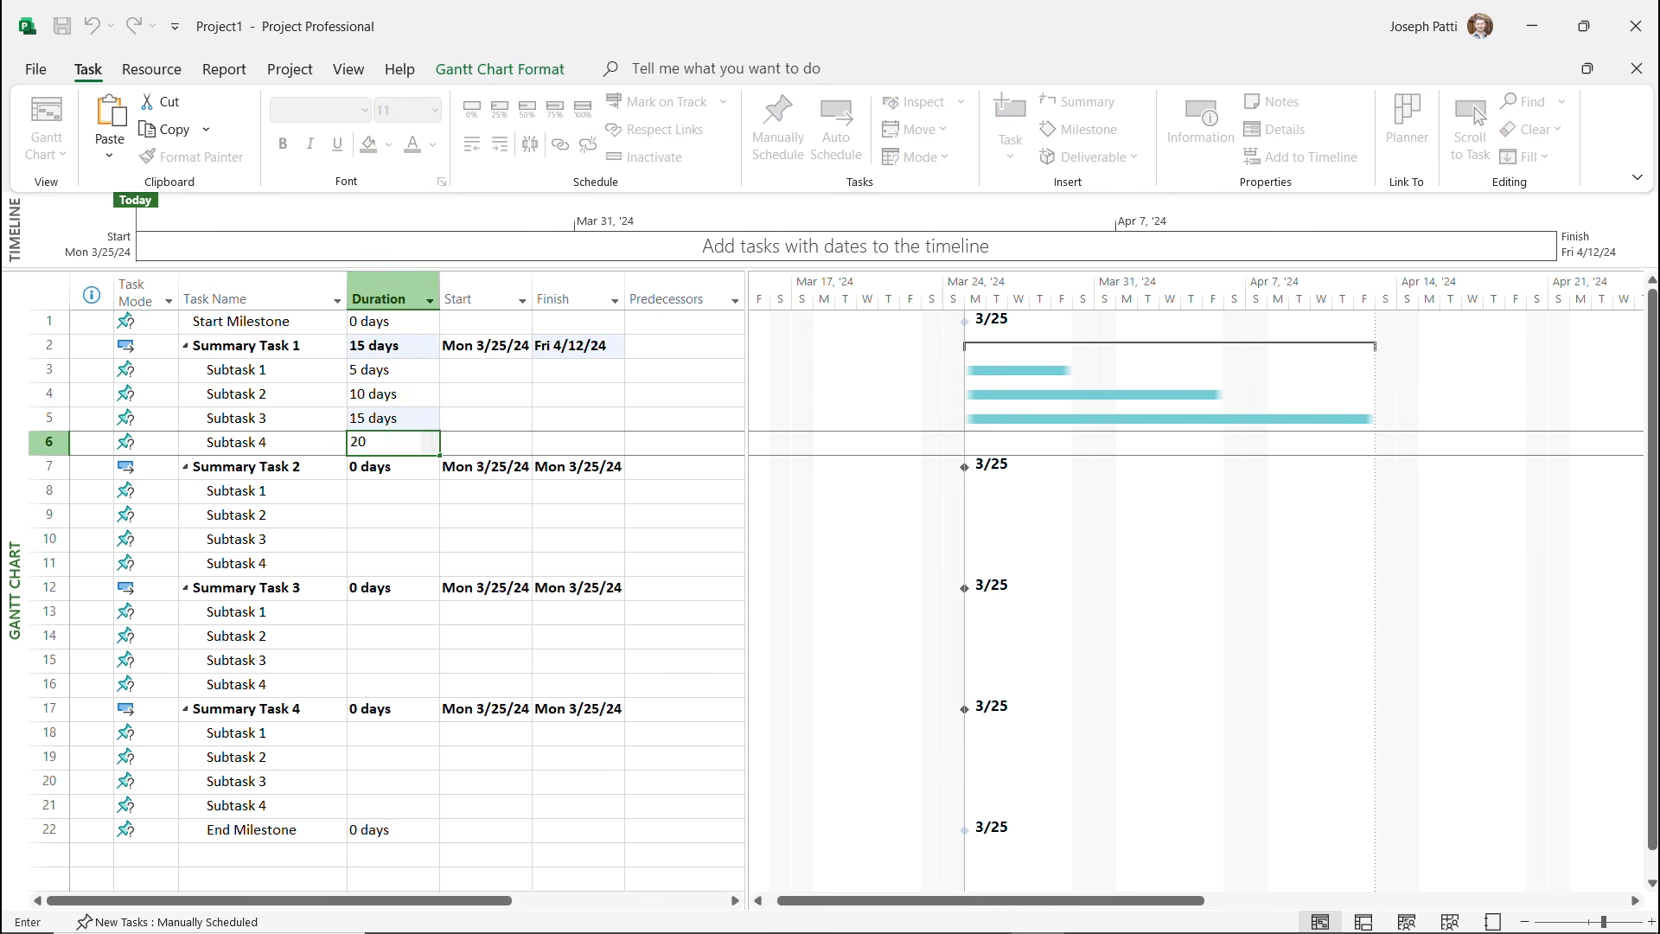
pyautogui.press('Up')
# Copy the four subtask durations of Summary Task 1 to the subtasks of Summary Task 2.
pyautogui.press('Up')
pyautogui.press('Up')
pyautogui.press('Right')
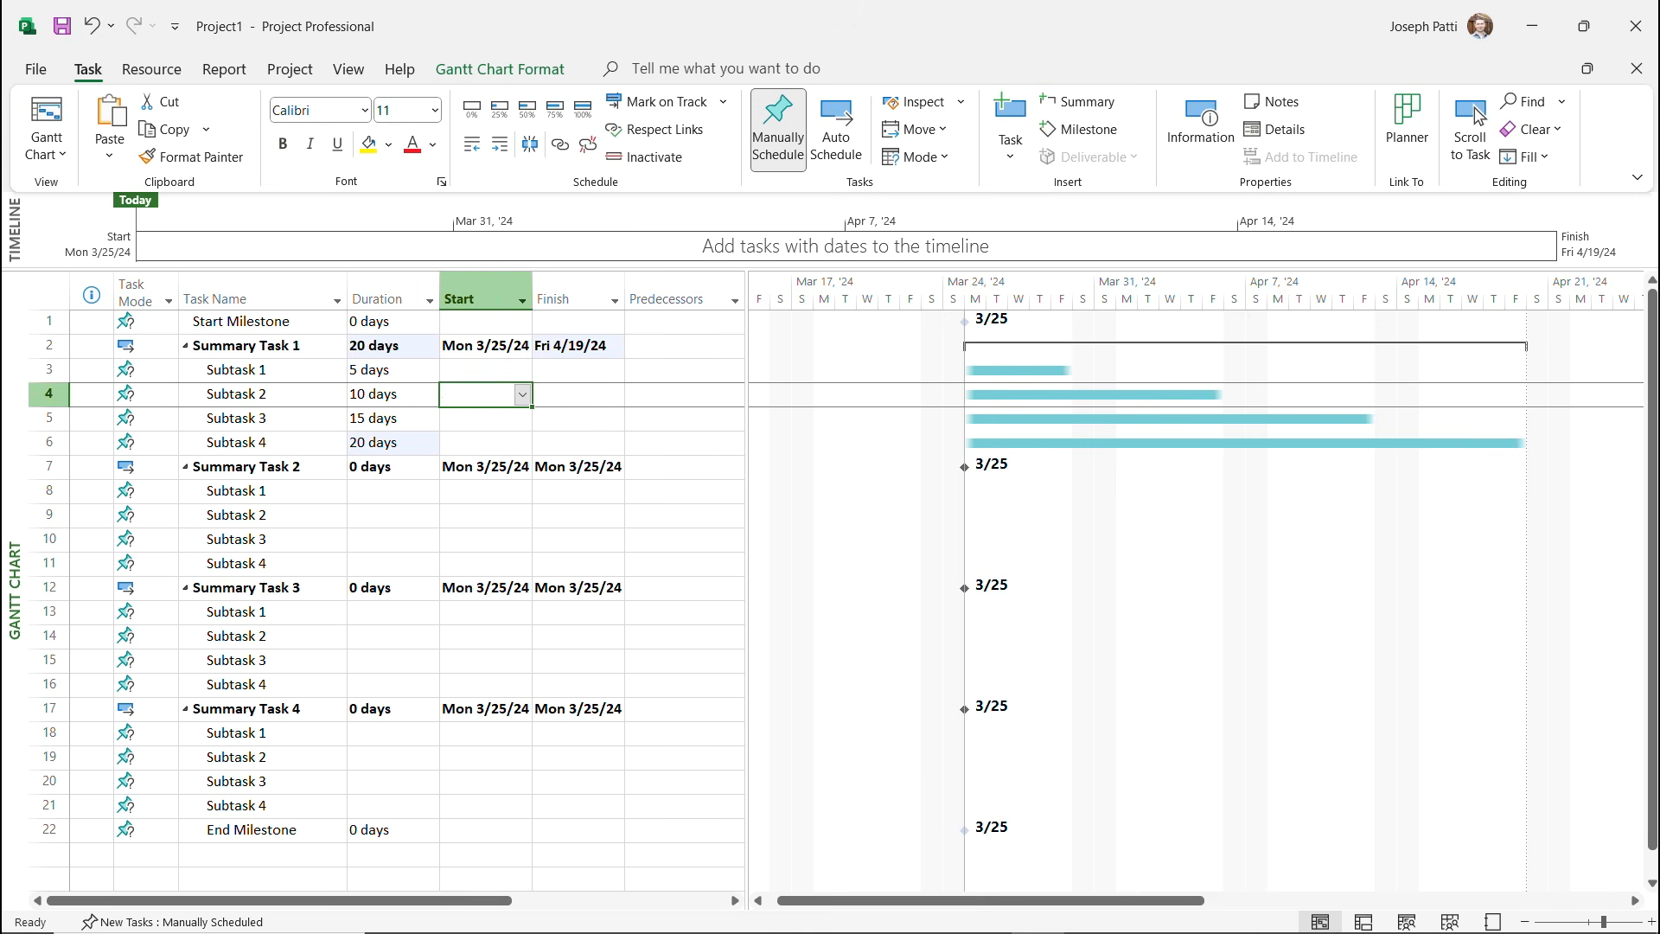
pyautogui.press('Left')
pyautogui.hotkey('shift', 'Down')
pyautogui.hotkey('shift', 'Down')
pyautogui.hotkey('shift', 'Down')
pyautogui.hotkey('ctrl', 'c')
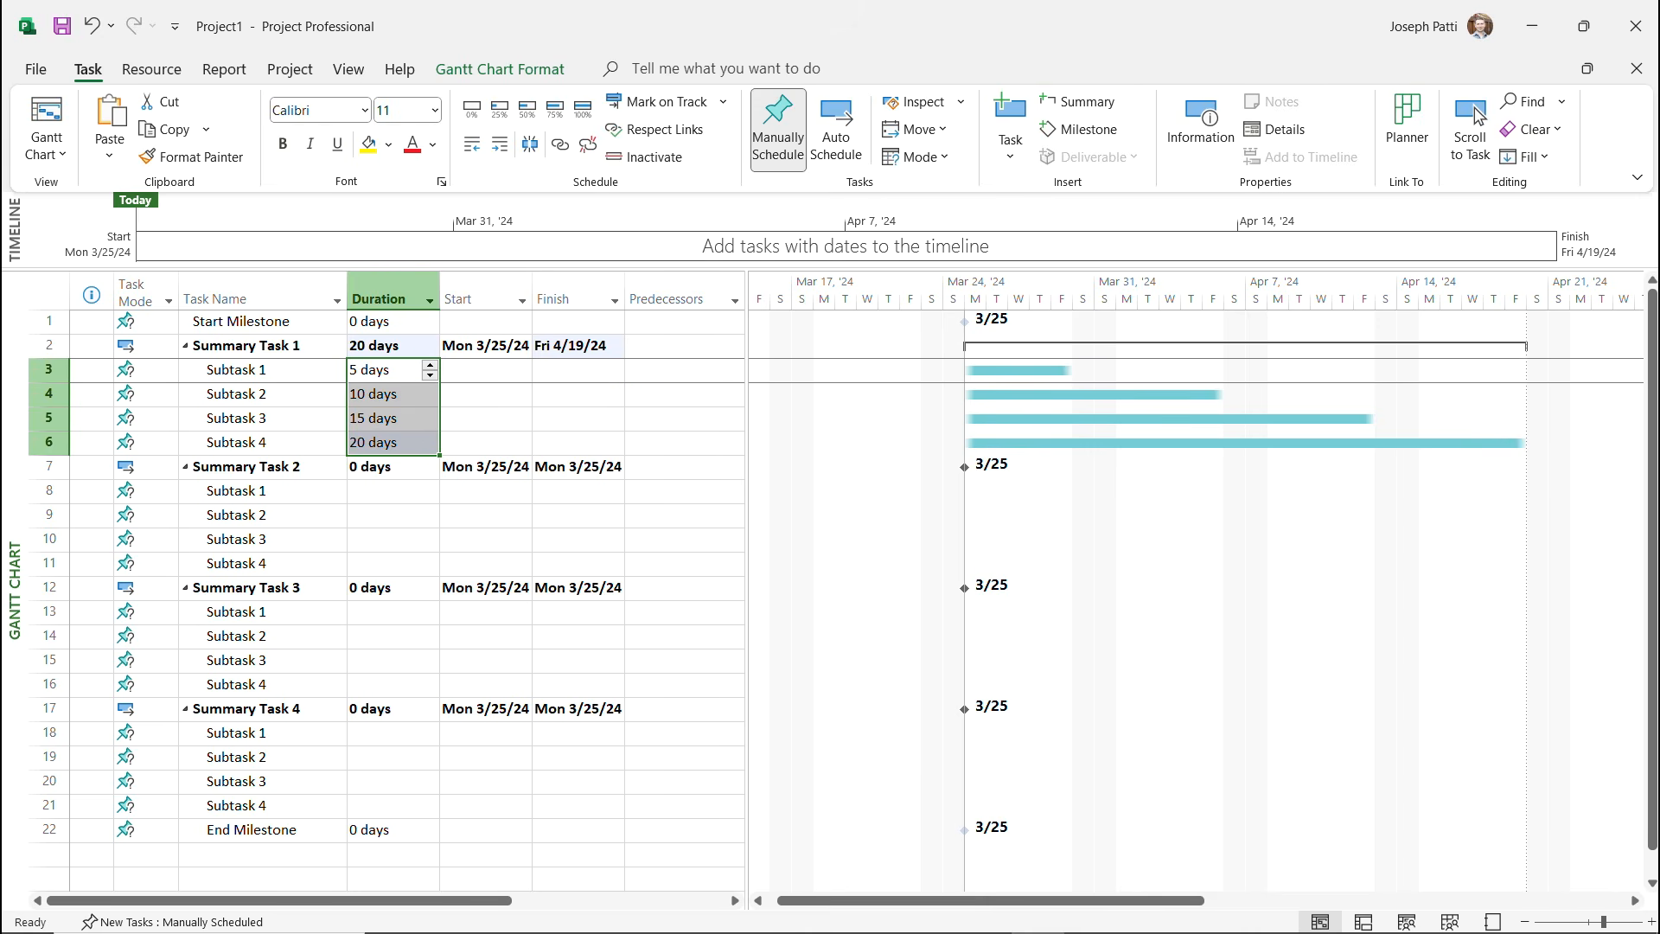
pyautogui.press('Down')
pyautogui.press('Down')
pyautogui.press('Down')
pyautogui.press('Down')
pyautogui.press('Down')
pyautogui.hotkey('ctrl', 'v')
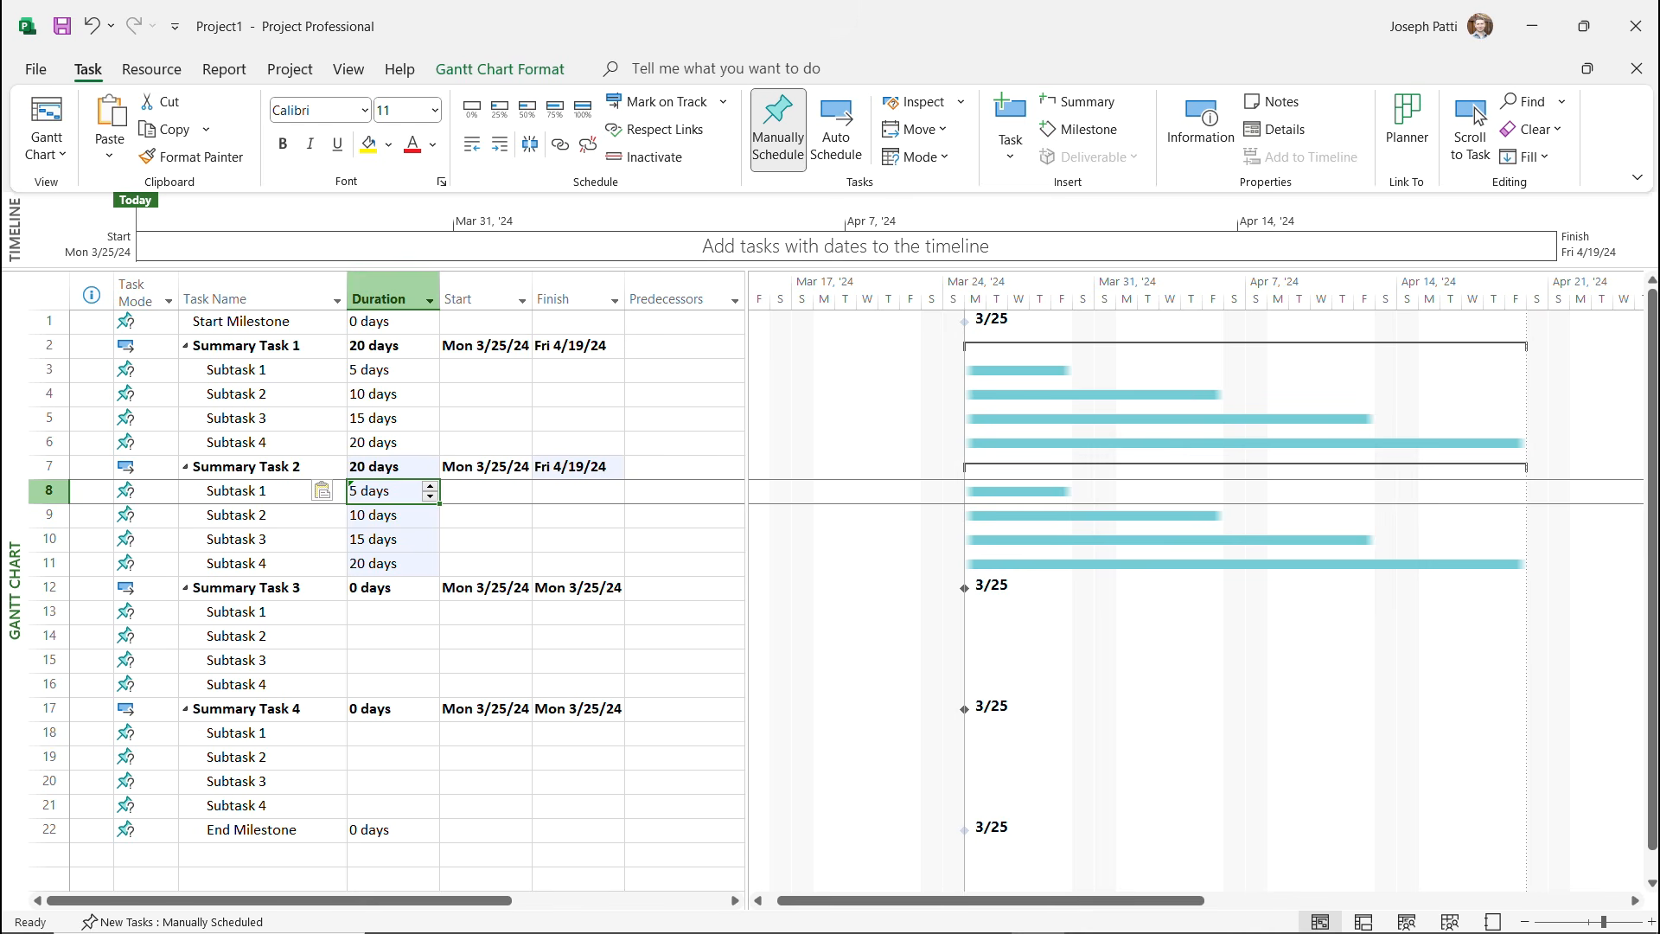
# Paste the same four durations onto the subtasks of Summary Task 3 and Summary Task 4.
pyautogui.press('Down')
pyautogui.press('Down')
pyautogui.press('Down')
pyautogui.press('Down')
pyautogui.press('Down')
pyautogui.click(386, 732)
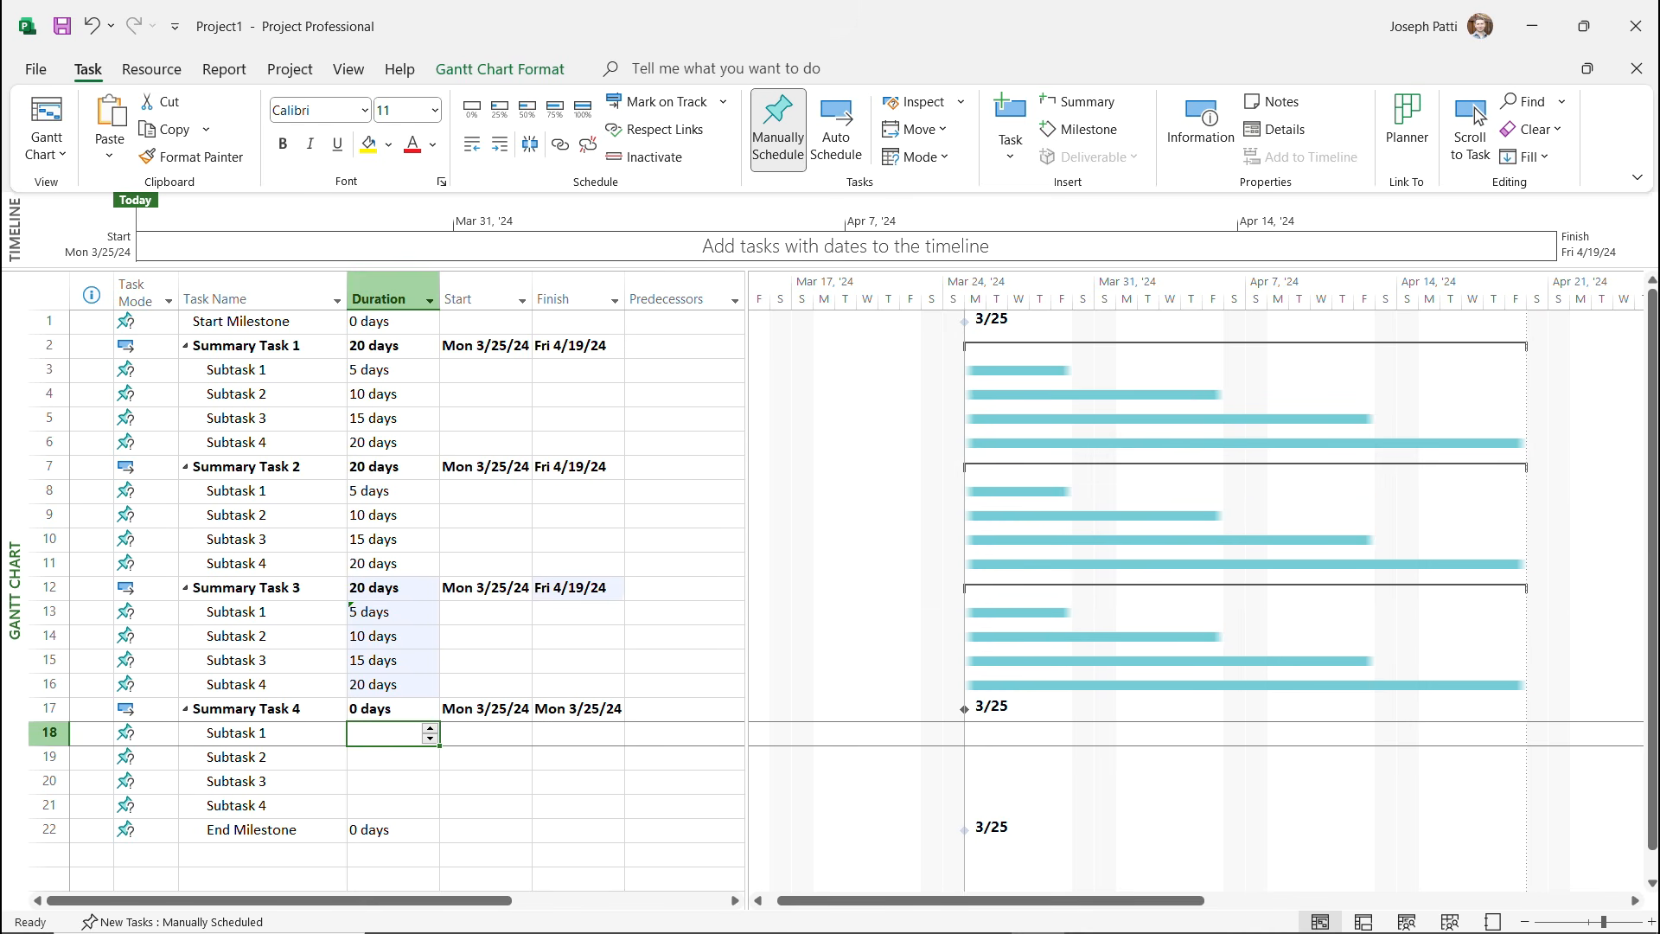
pyautogui.hotkey('ctrl', 'v')
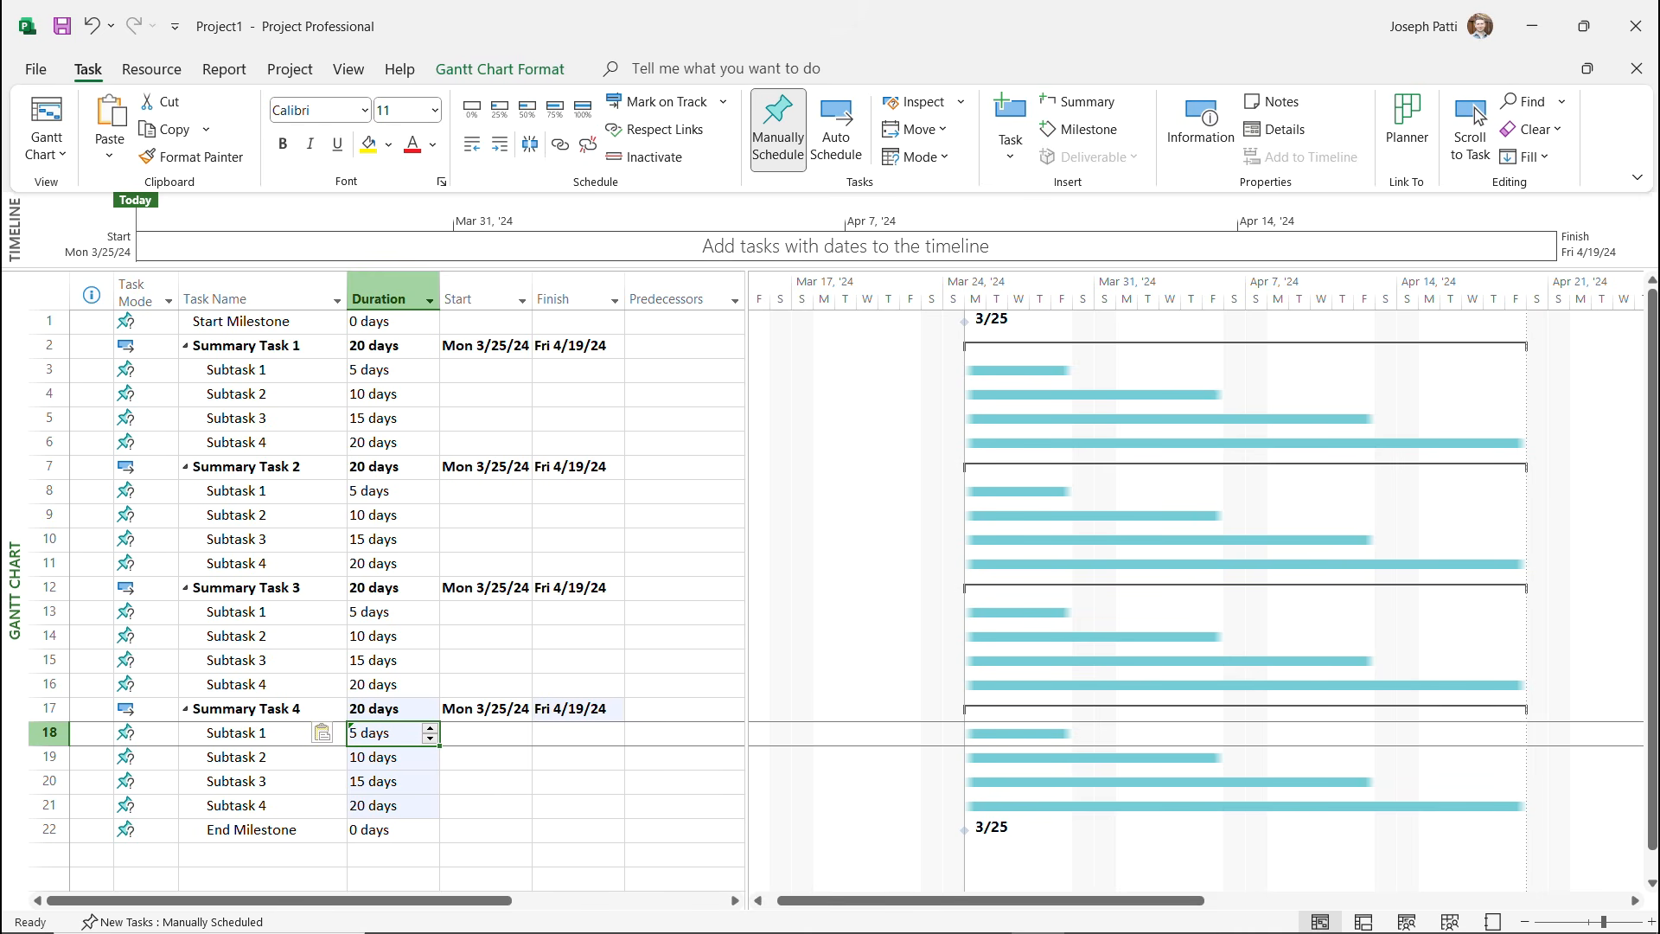
# Switch all tasks from Start Milestone to End Milestone to Auto Schedule.
pyautogui.moveTo(262, 320); pyautogui.dragTo(262, 829)
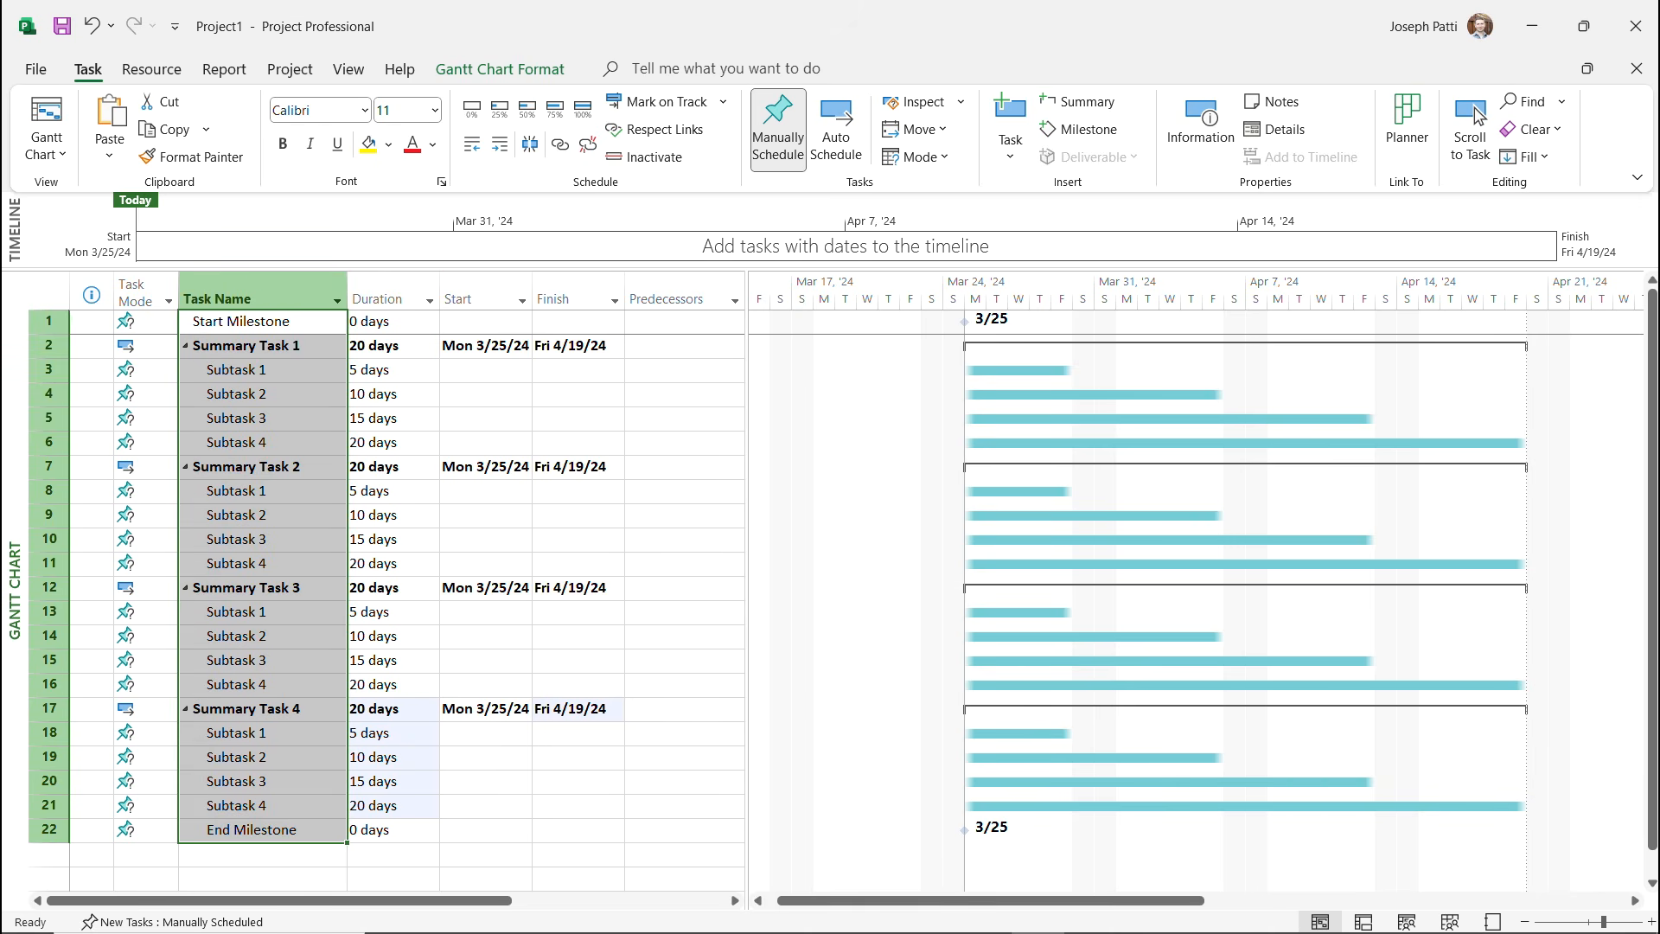
pyautogui.click(835, 129)
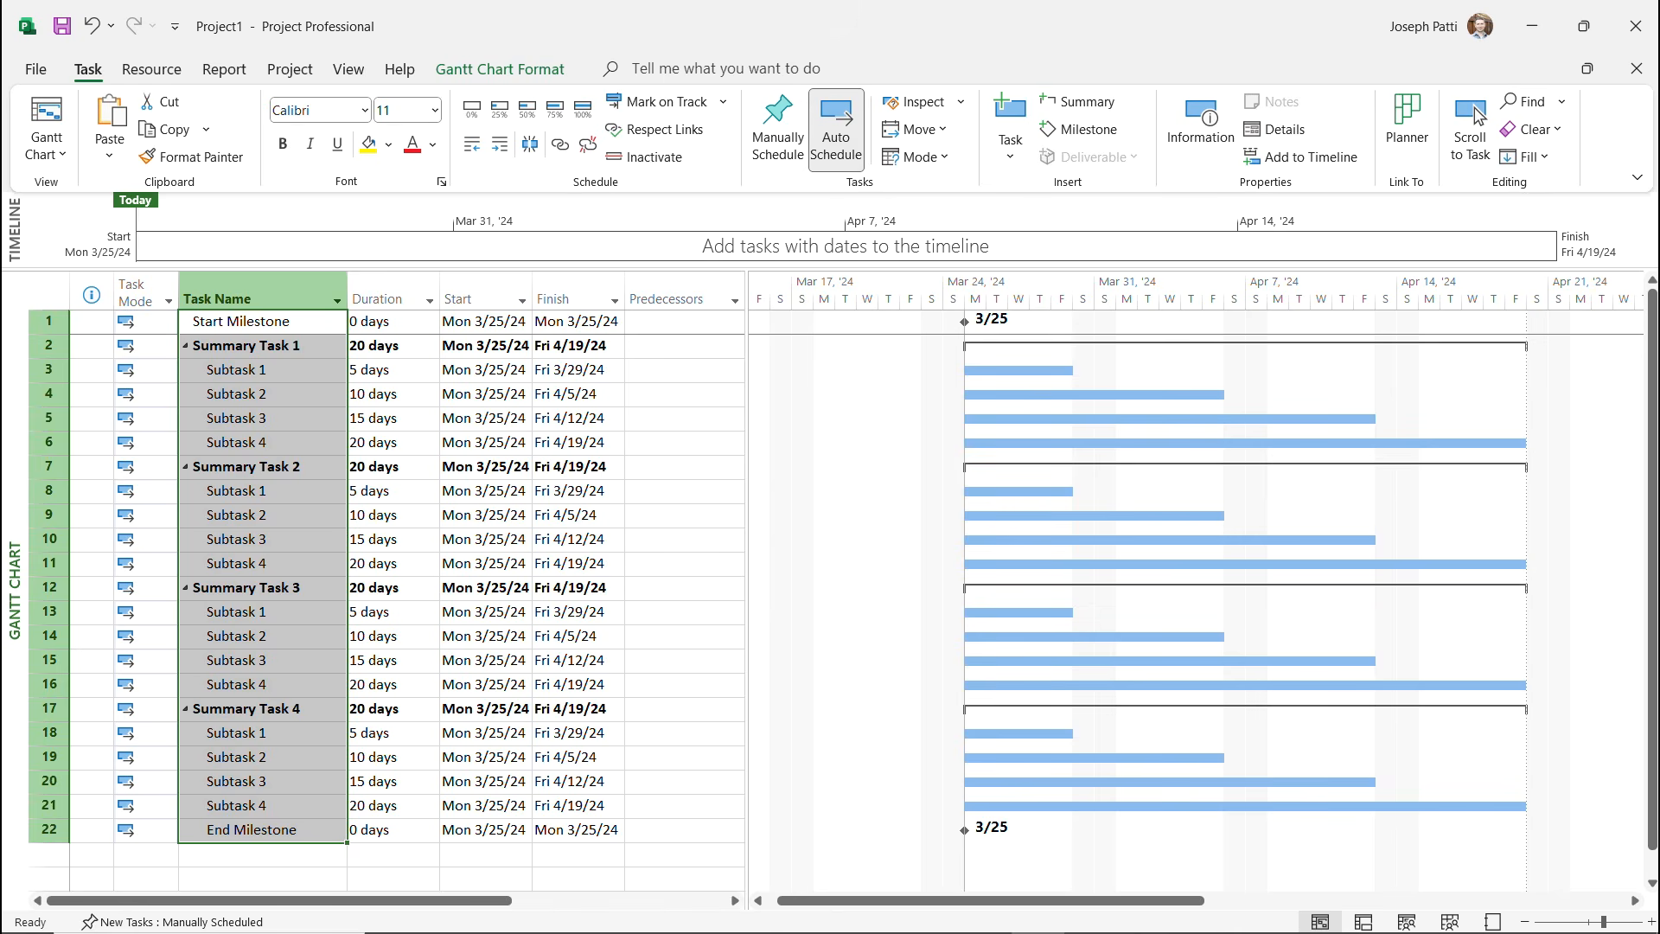
pyautogui.click(385, 418)
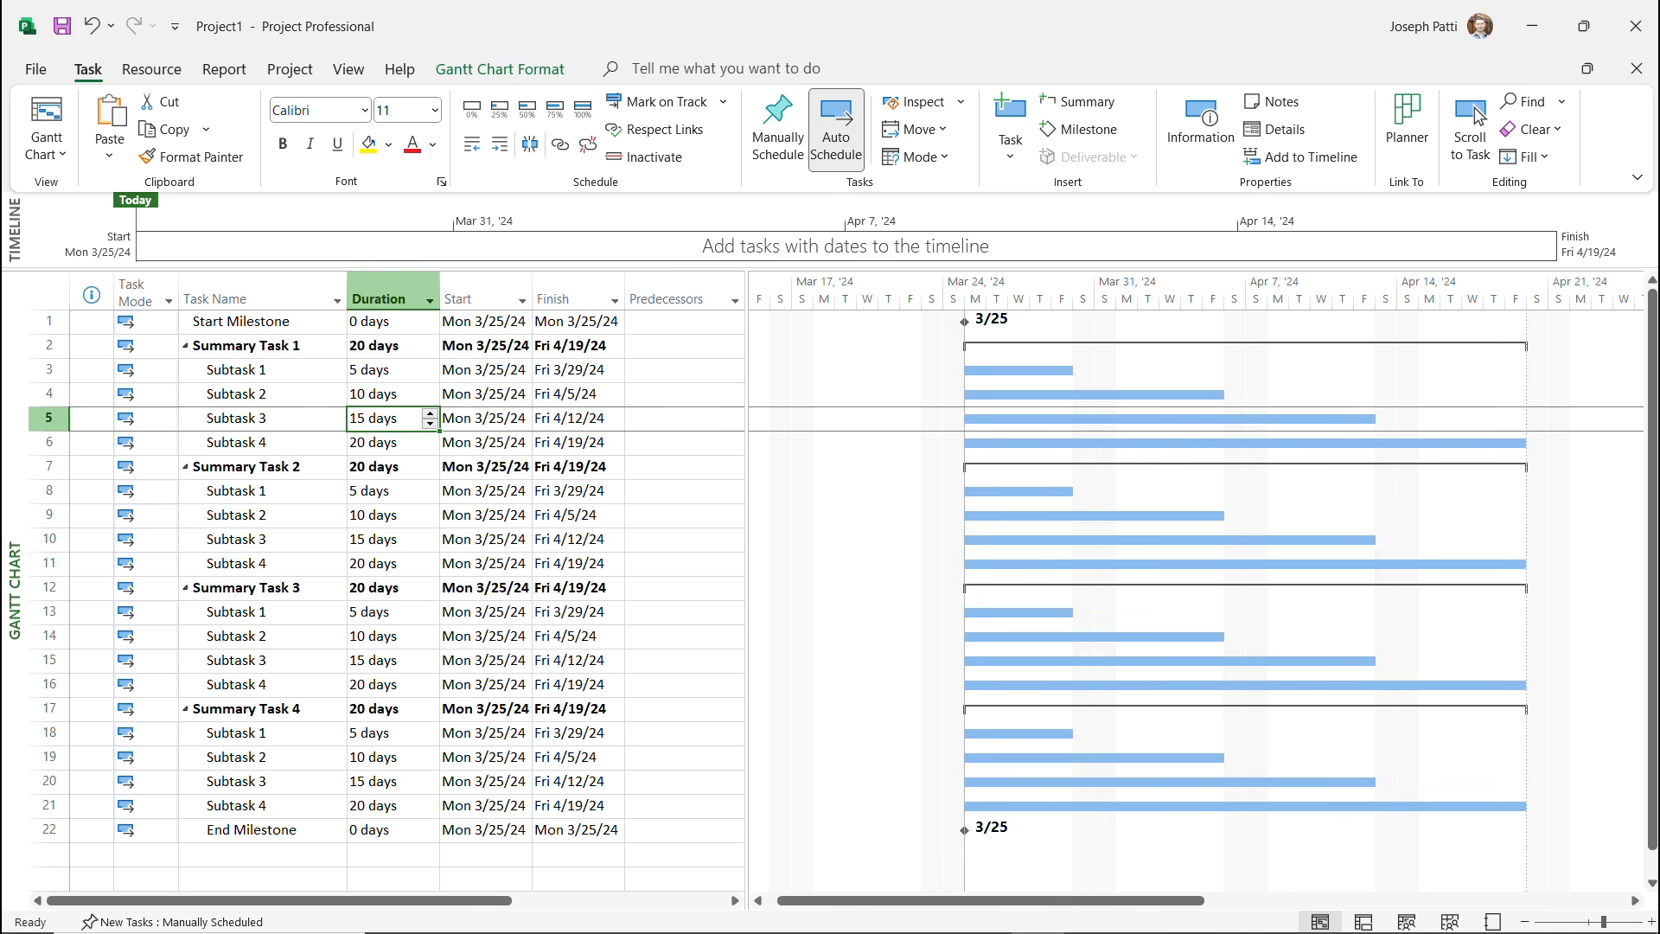
# Link the four subtasks of Summary Task 1 in sequence, and do the same for those of Summary Task 2.
pyautogui.moveTo(262, 369); pyautogui.dragTo(262, 442)
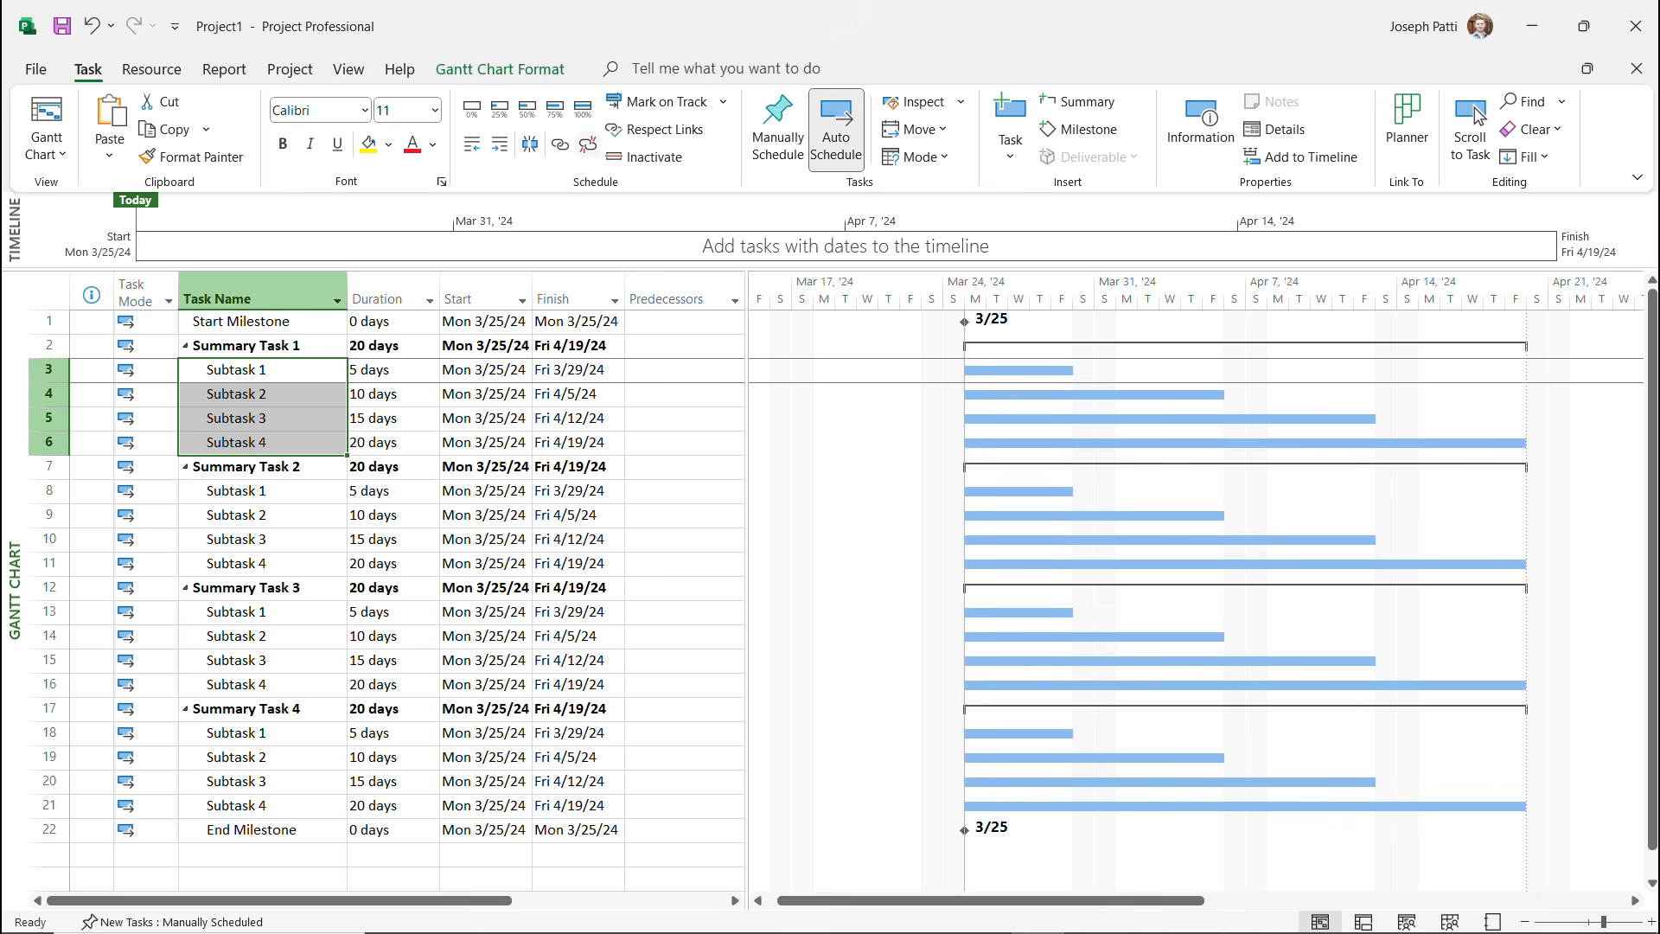
pyautogui.hotkey('ctrl', 'F2')
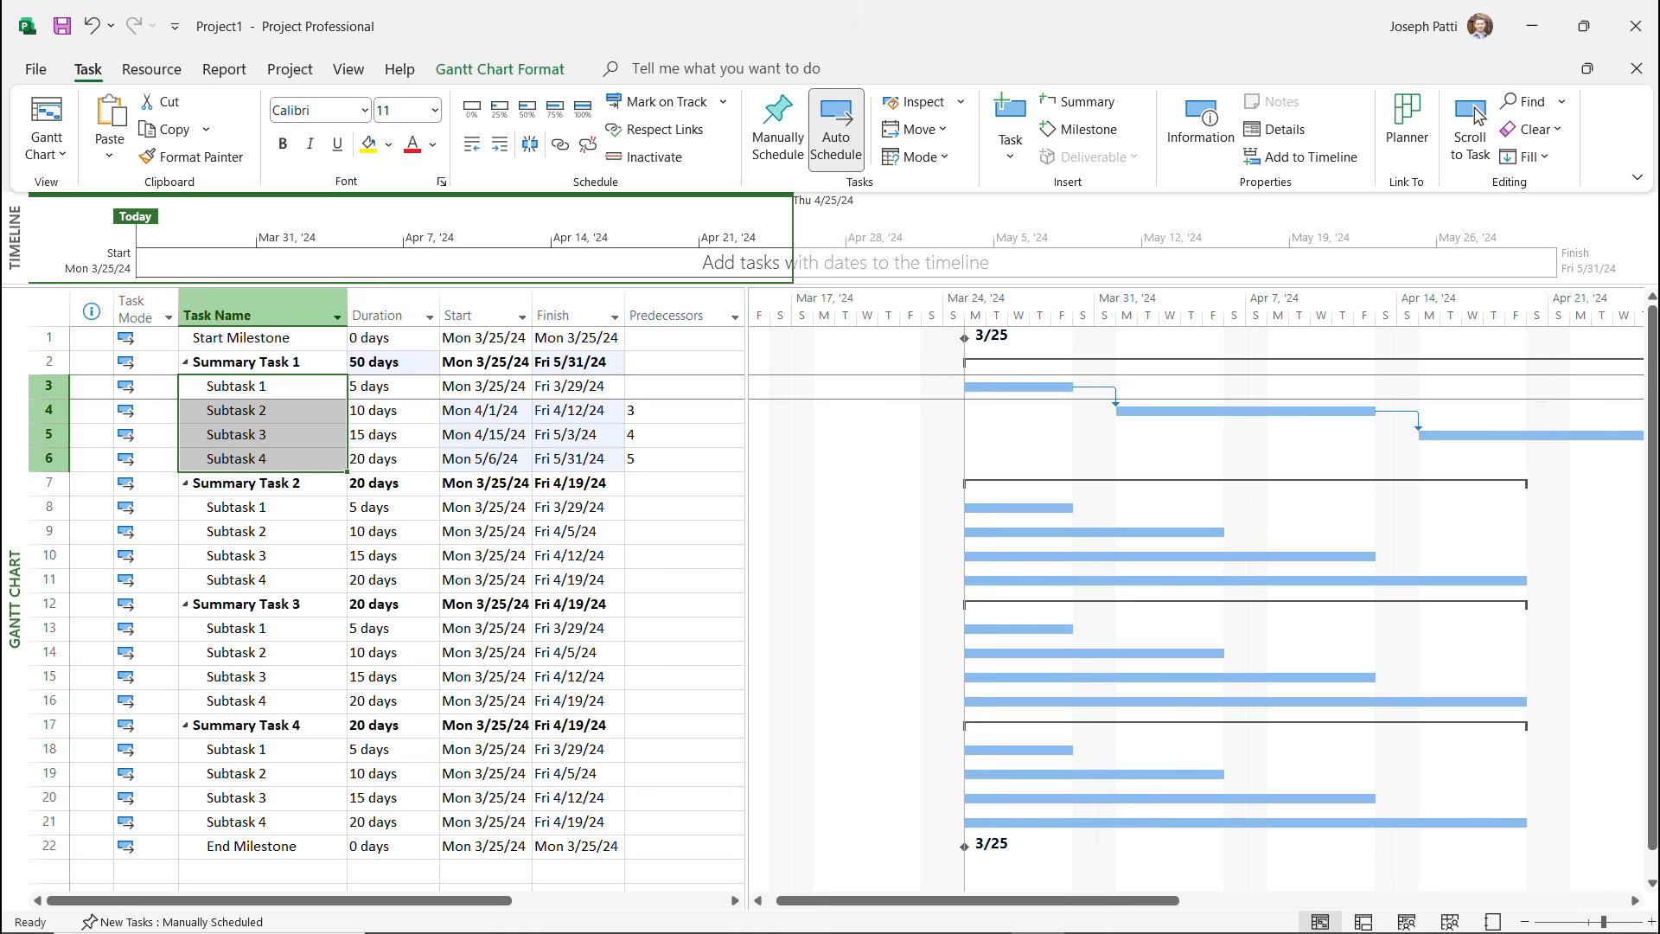
pyautogui.press('Down')
pyautogui.press('Down')
pyautogui.press('Down')
pyautogui.press('Down')
pyautogui.press('Down')
pyautogui.hotkey('shift', 'Down')
pyautogui.hotkey('shift', 'Down')
pyautogui.hotkey('shift', 'Down')
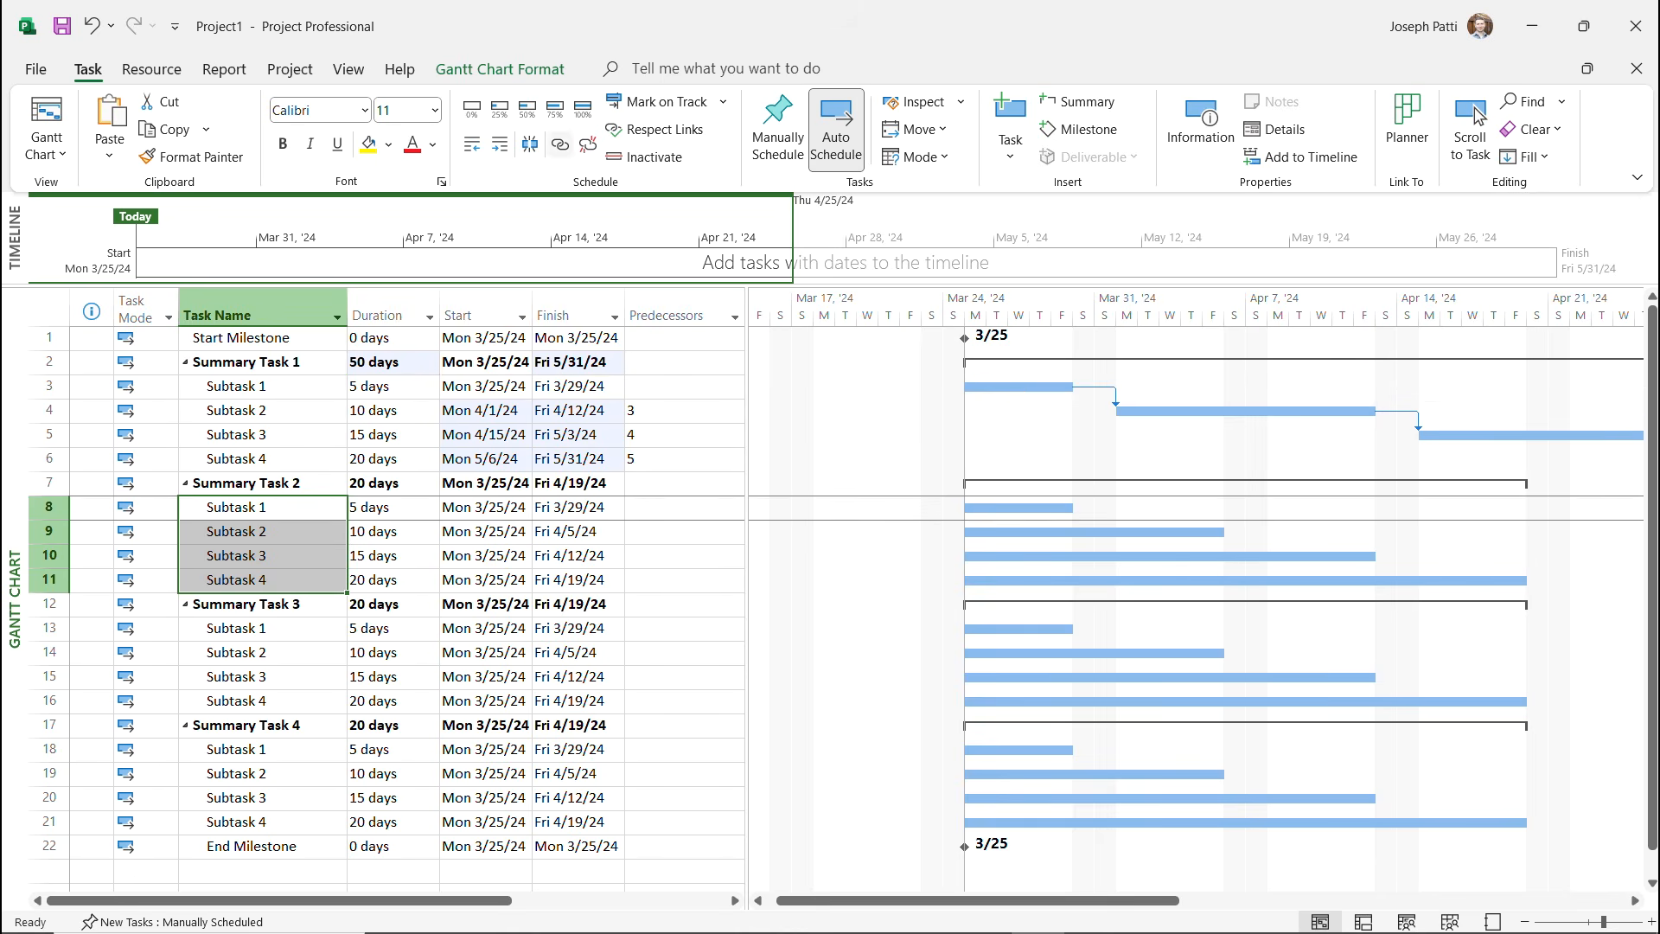
pyautogui.hotkey('ctrl', 'F2')
# Link the four subtasks of Summary Task 3 in sequence.
pyautogui.press('Down')
pyautogui.press('Down')
pyautogui.press('Down')
pyautogui.press('Down')
pyautogui.press('Down')
pyautogui.hotkey('shift', 'Down')
pyautogui.hotkey('shift', 'Down')
pyautogui.hotkey('shift', 'Down')
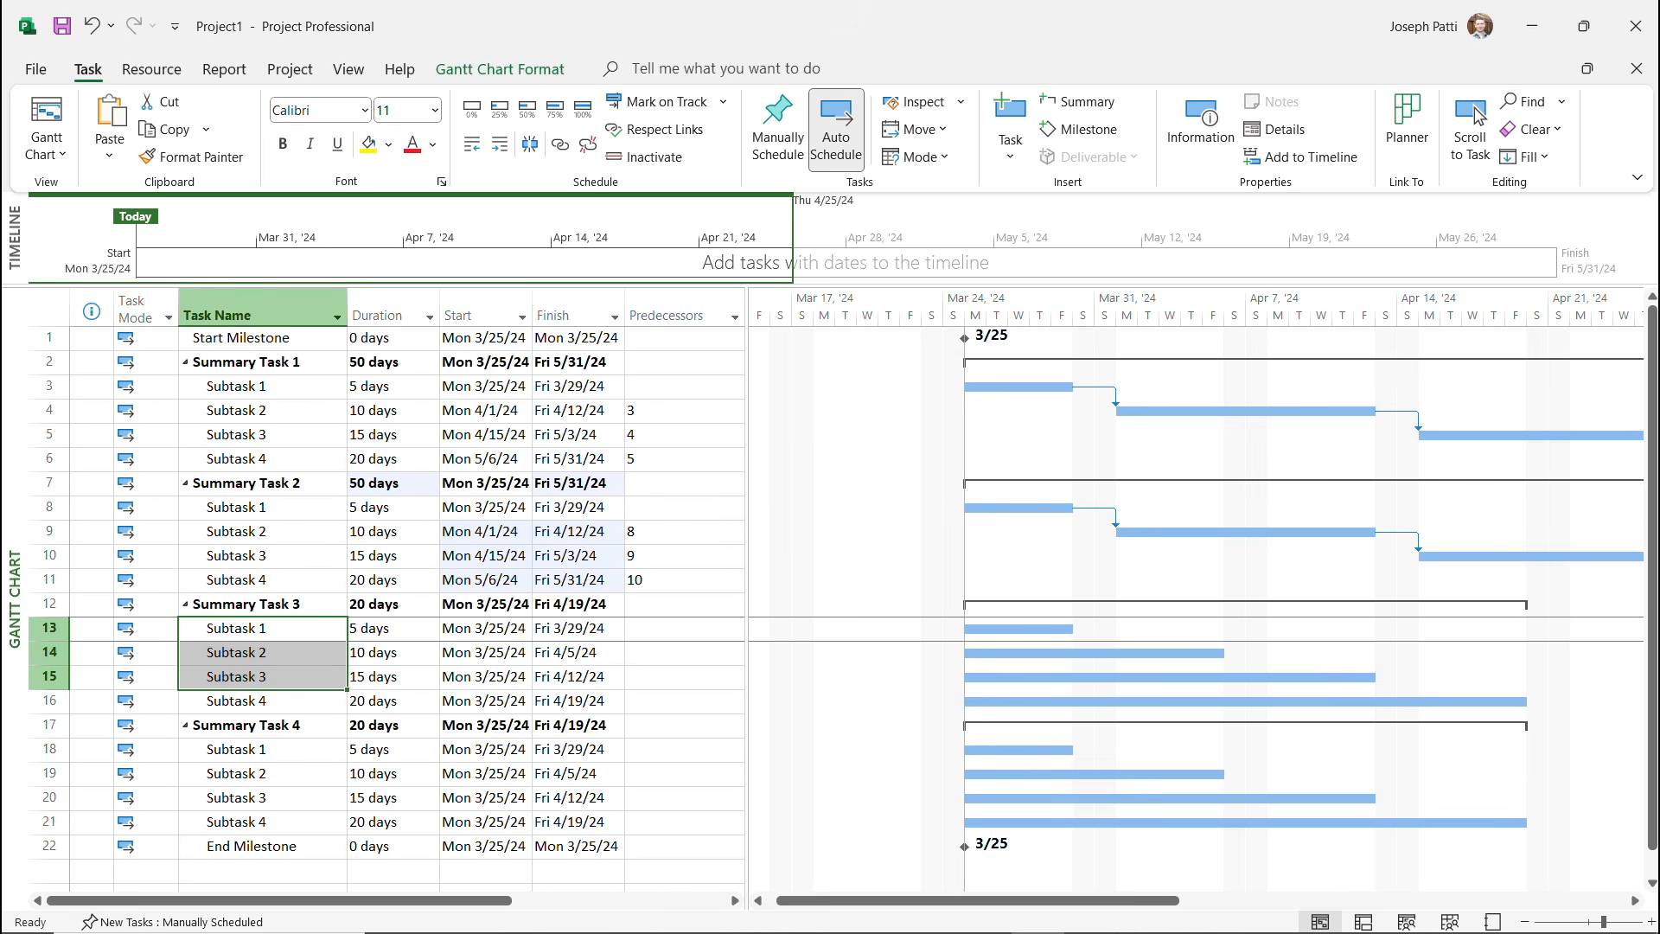
pyautogui.hotkey('ctrl', 'F2')
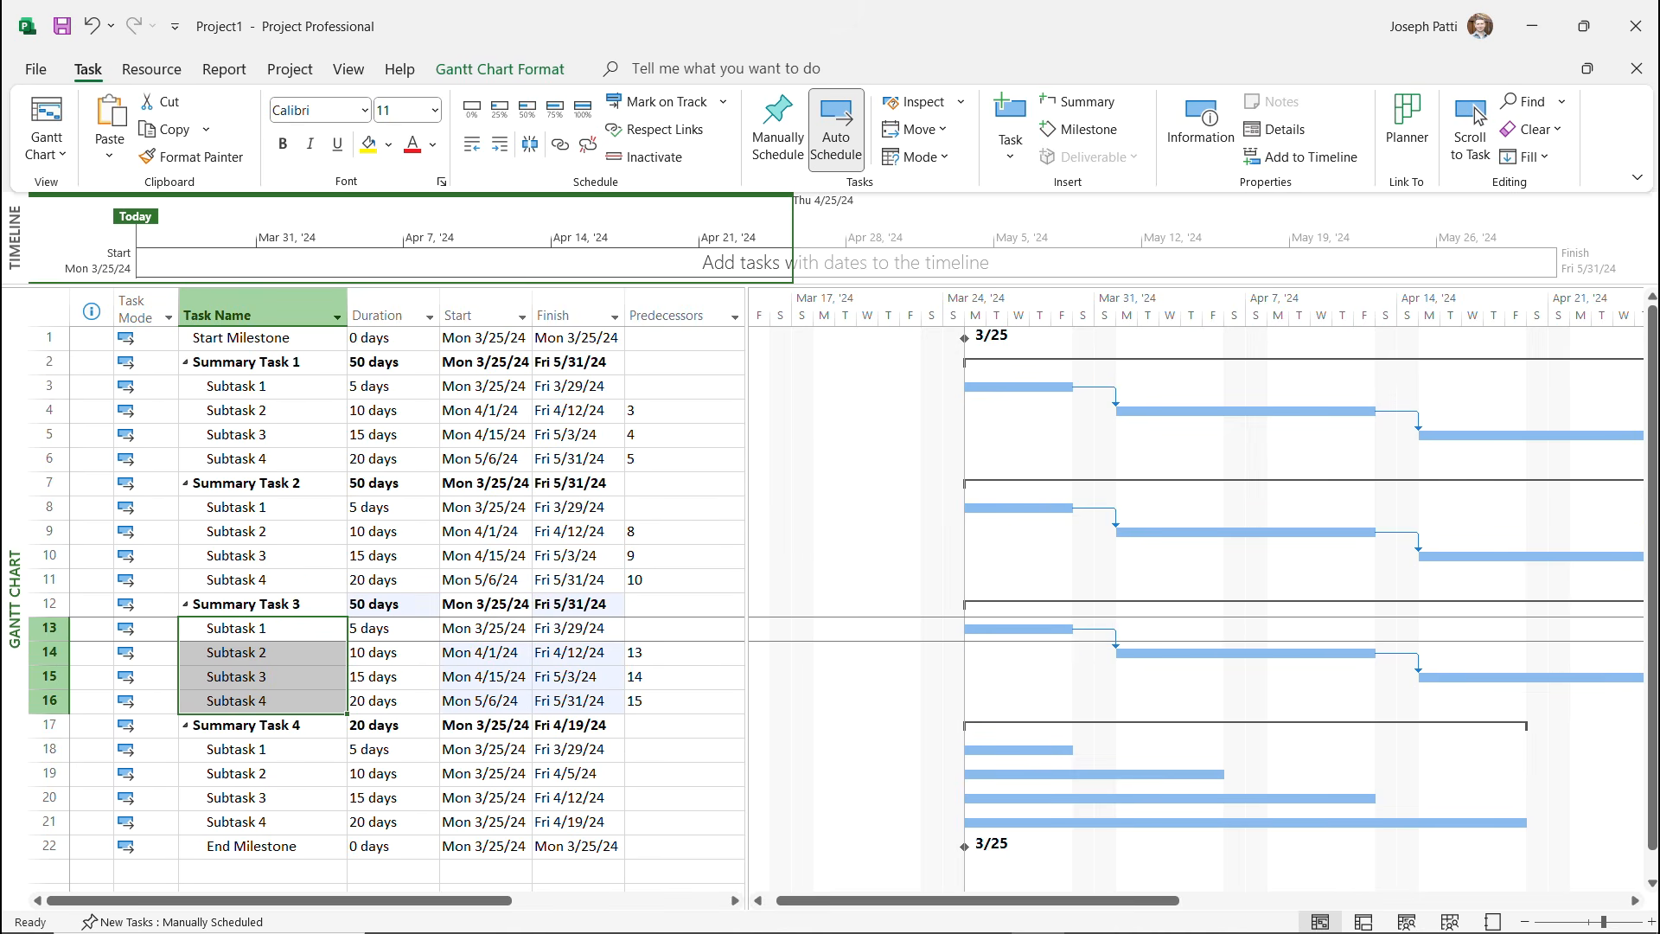
# Link the four subtasks of Summary Task 4 in sequence.
pyautogui.press('Down')
pyautogui.press('Down')
pyautogui.press('Down')
pyautogui.press('Down')
pyautogui.press('Down')
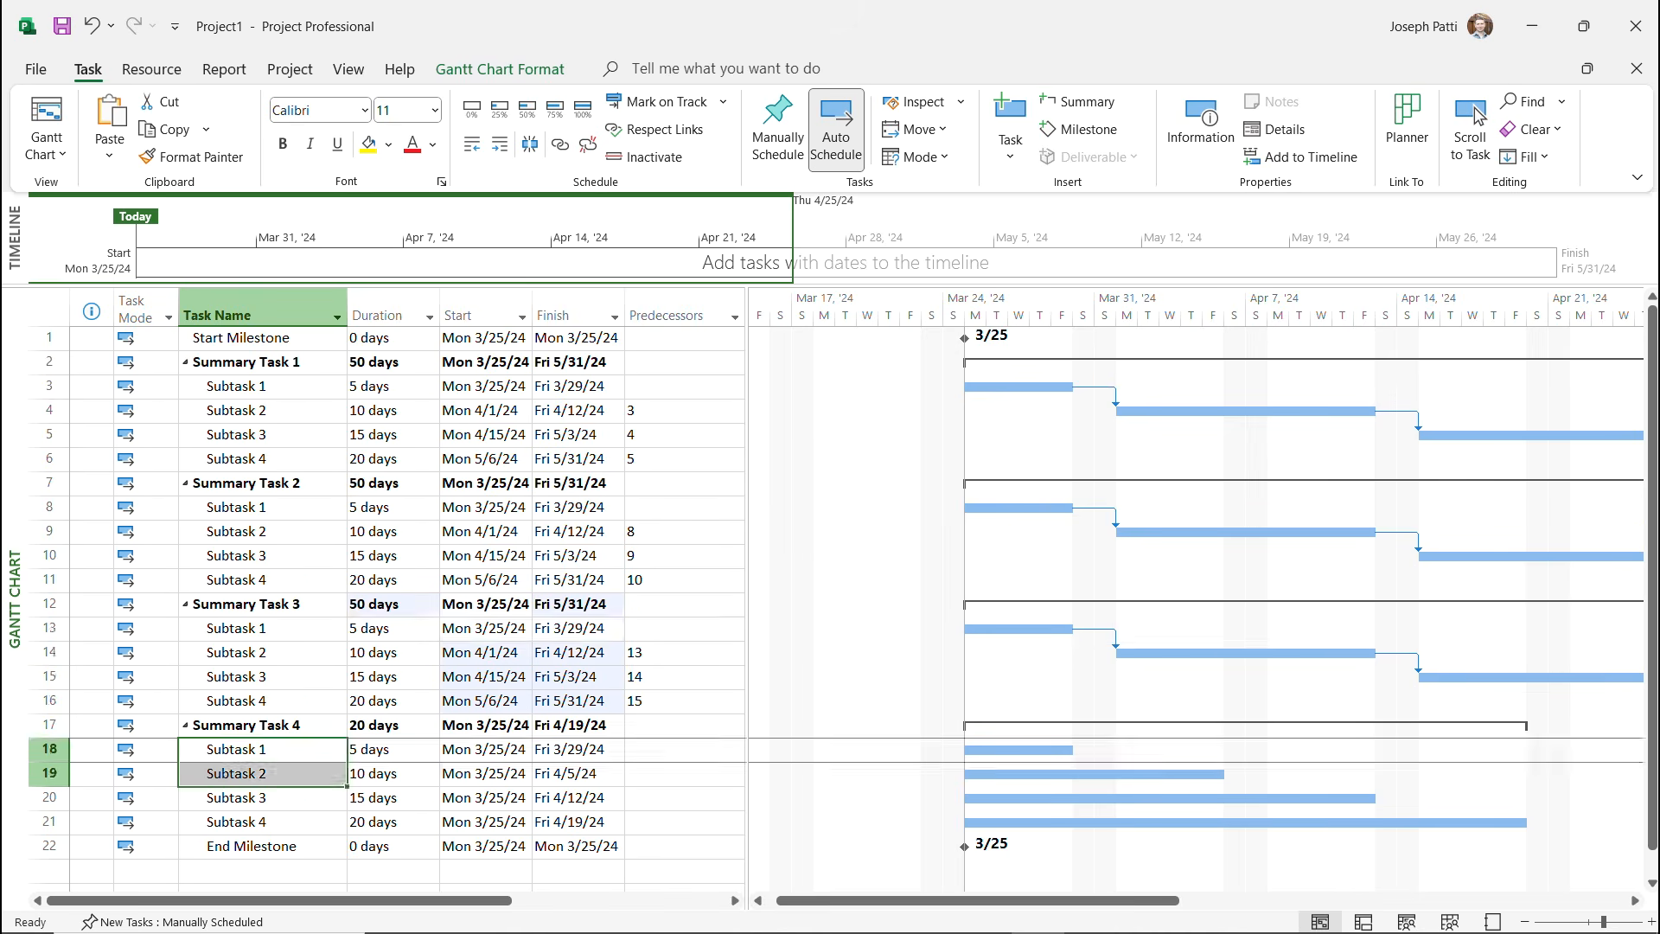
pyautogui.hotkey('shift', 'Down')
pyautogui.hotkey('shift', 'Down')
pyautogui.hotkey('shift', 'Down')
pyautogui.hotkey('ctrl', 'F2')
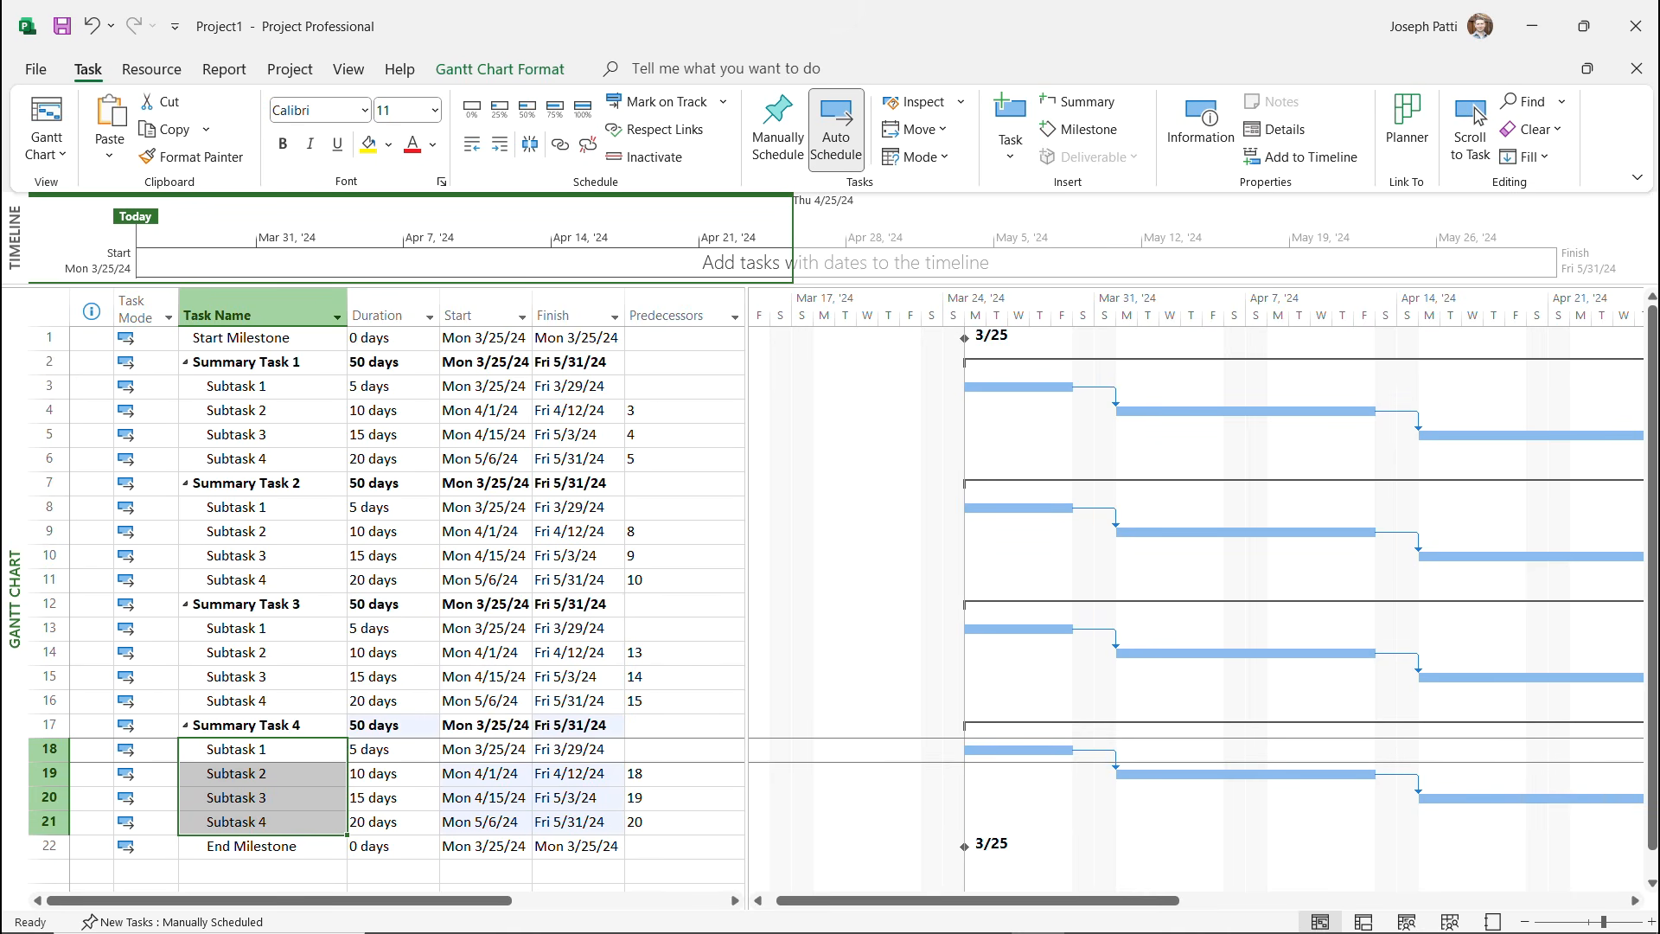
# Link Summary Tasks 1 through 4 and the End Milestone in sequence.
pyautogui.click(262, 361)
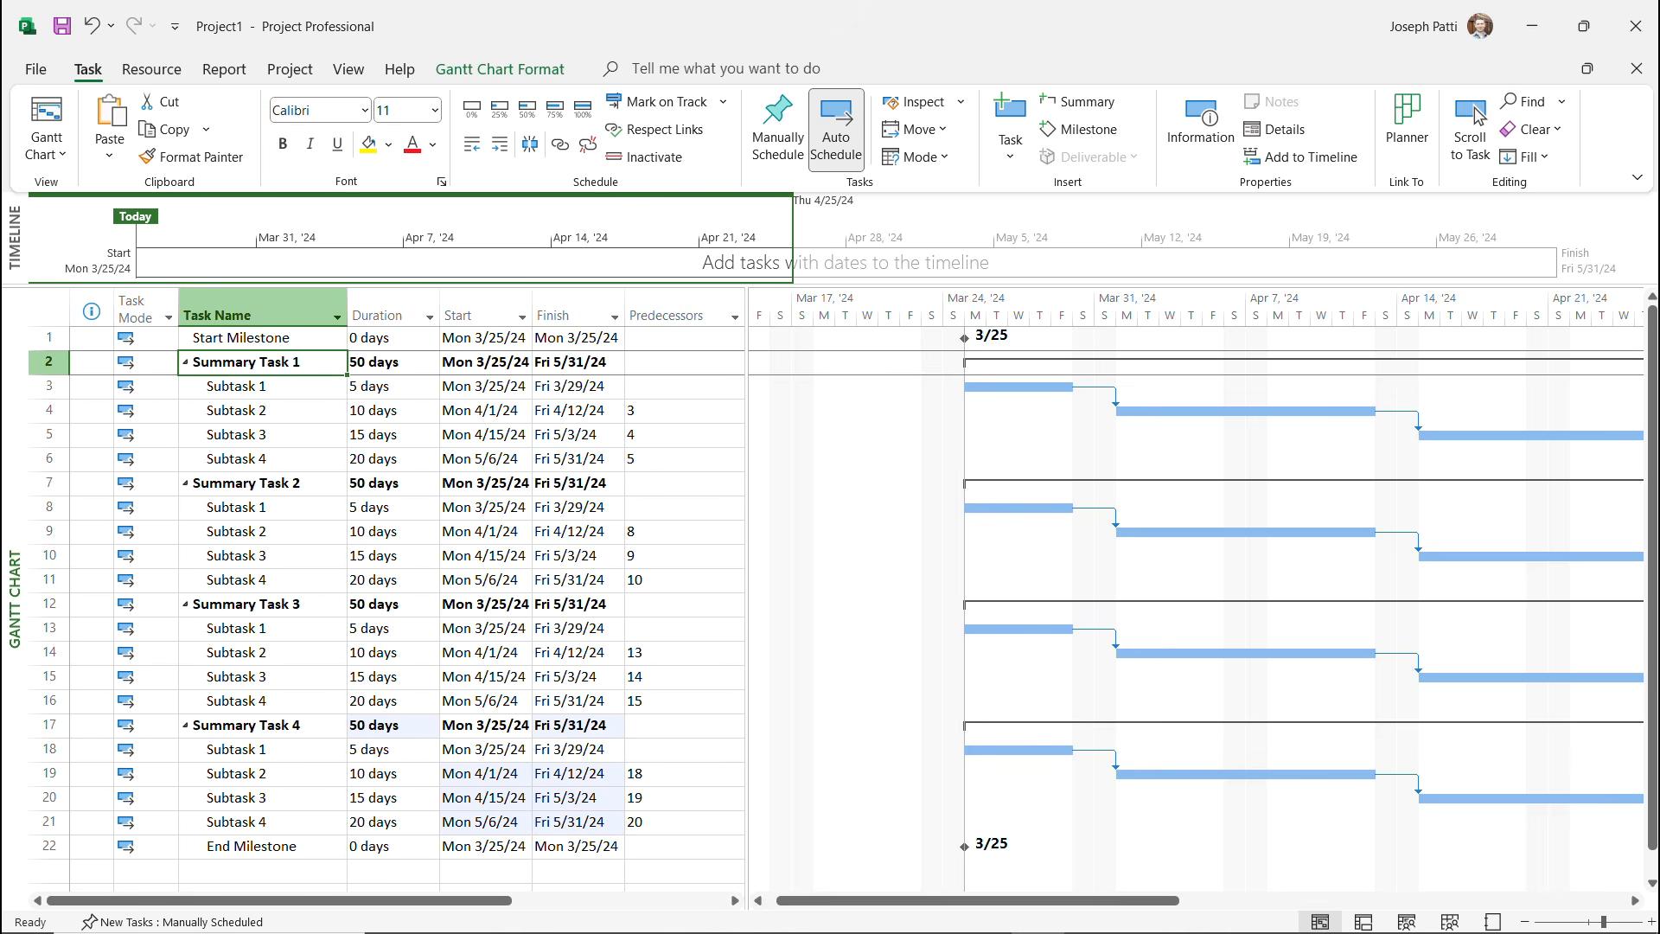
pyautogui.keyDown('ctrl'); pyautogui.click(262, 483); pyautogui.keyUp('ctrl')
pyautogui.keyDown('ctrl'); pyautogui.click(262, 603); pyautogui.keyUp('ctrl')
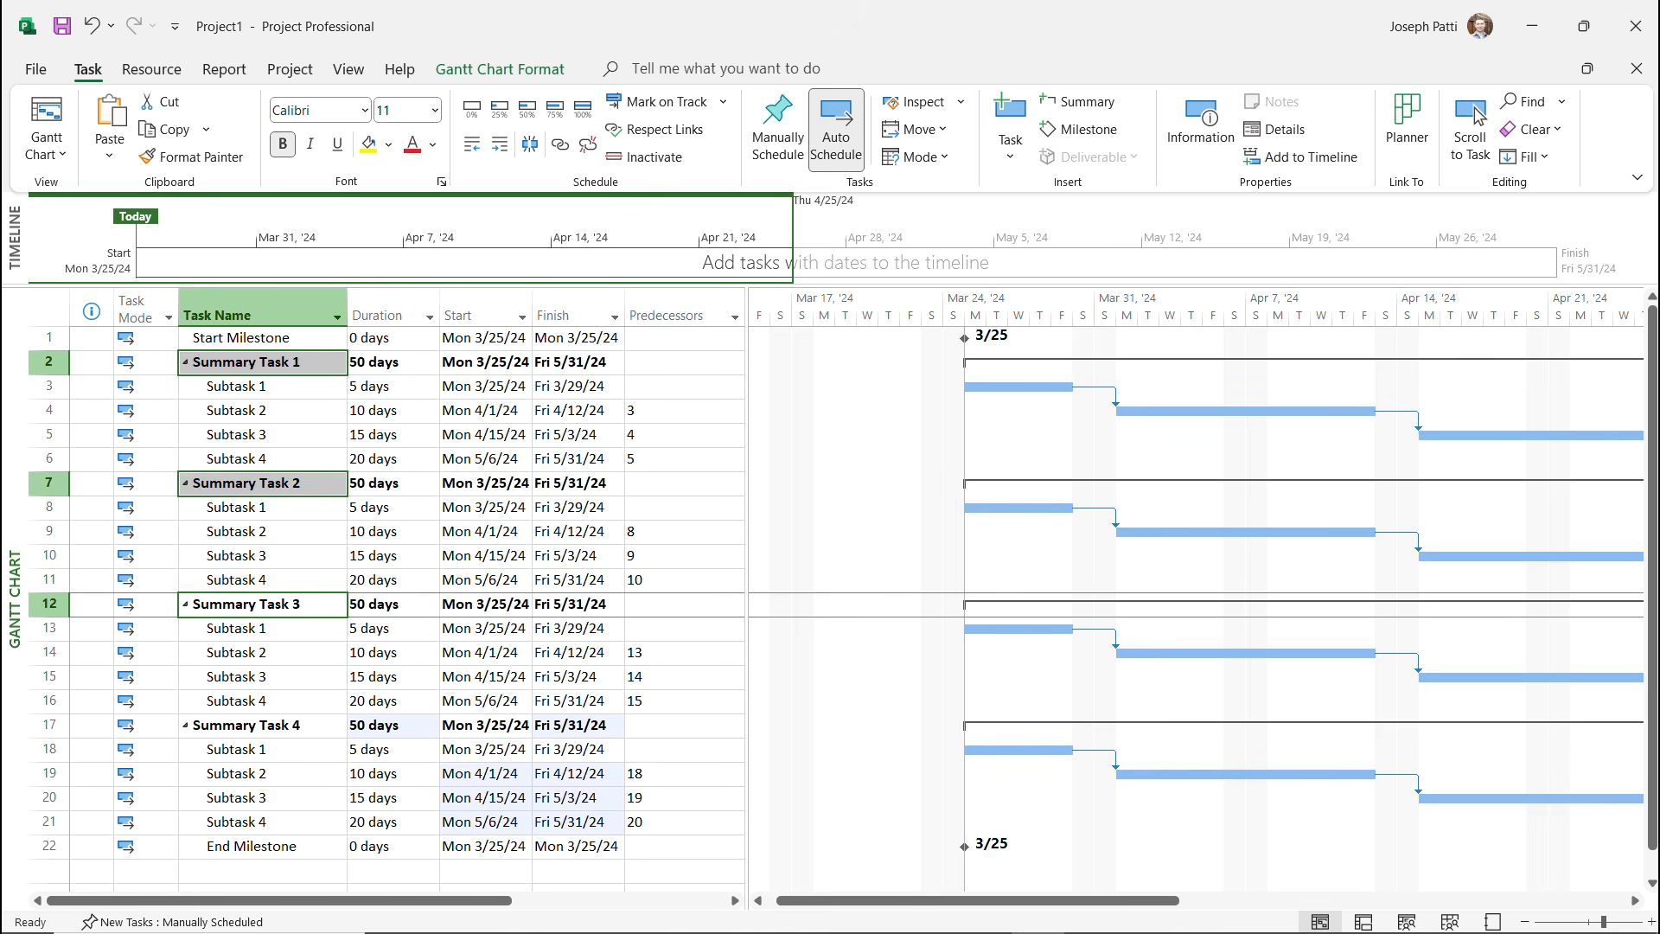
pyautogui.keyDown('ctrl'); pyautogui.click(262, 724); pyautogui.keyUp('ctrl')
pyautogui.keyDown('ctrl'); pyautogui.click(262, 846); pyautogui.keyUp('ctrl')
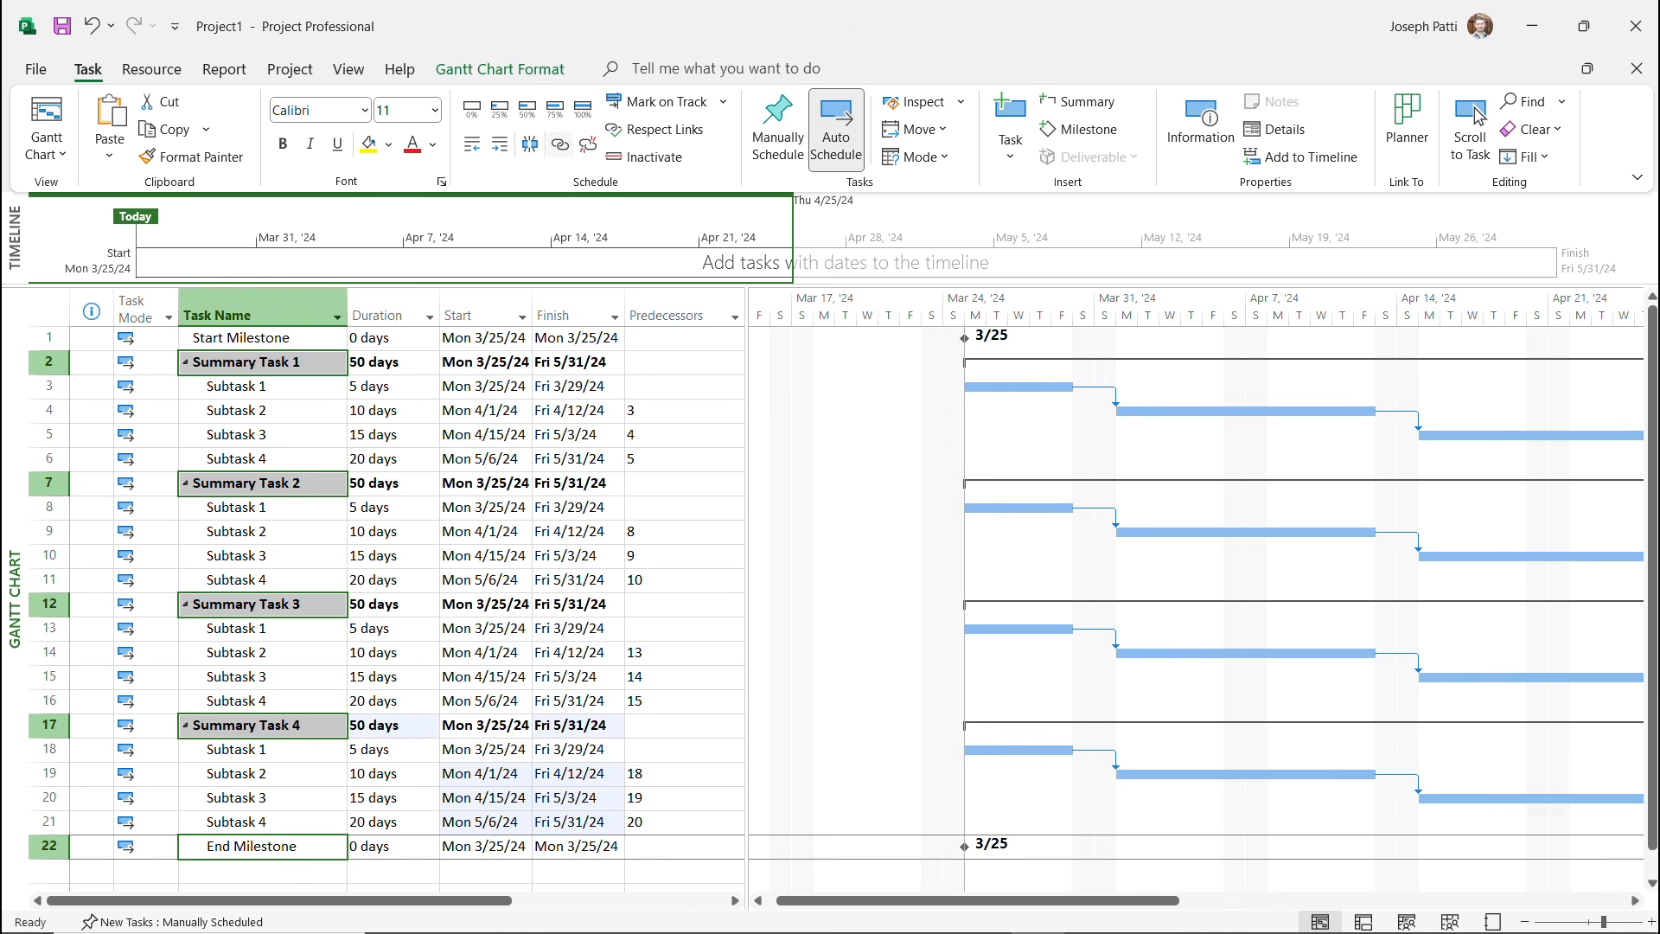
pyautogui.click(560, 144)
pyautogui.scroll(-3, 387, 605)
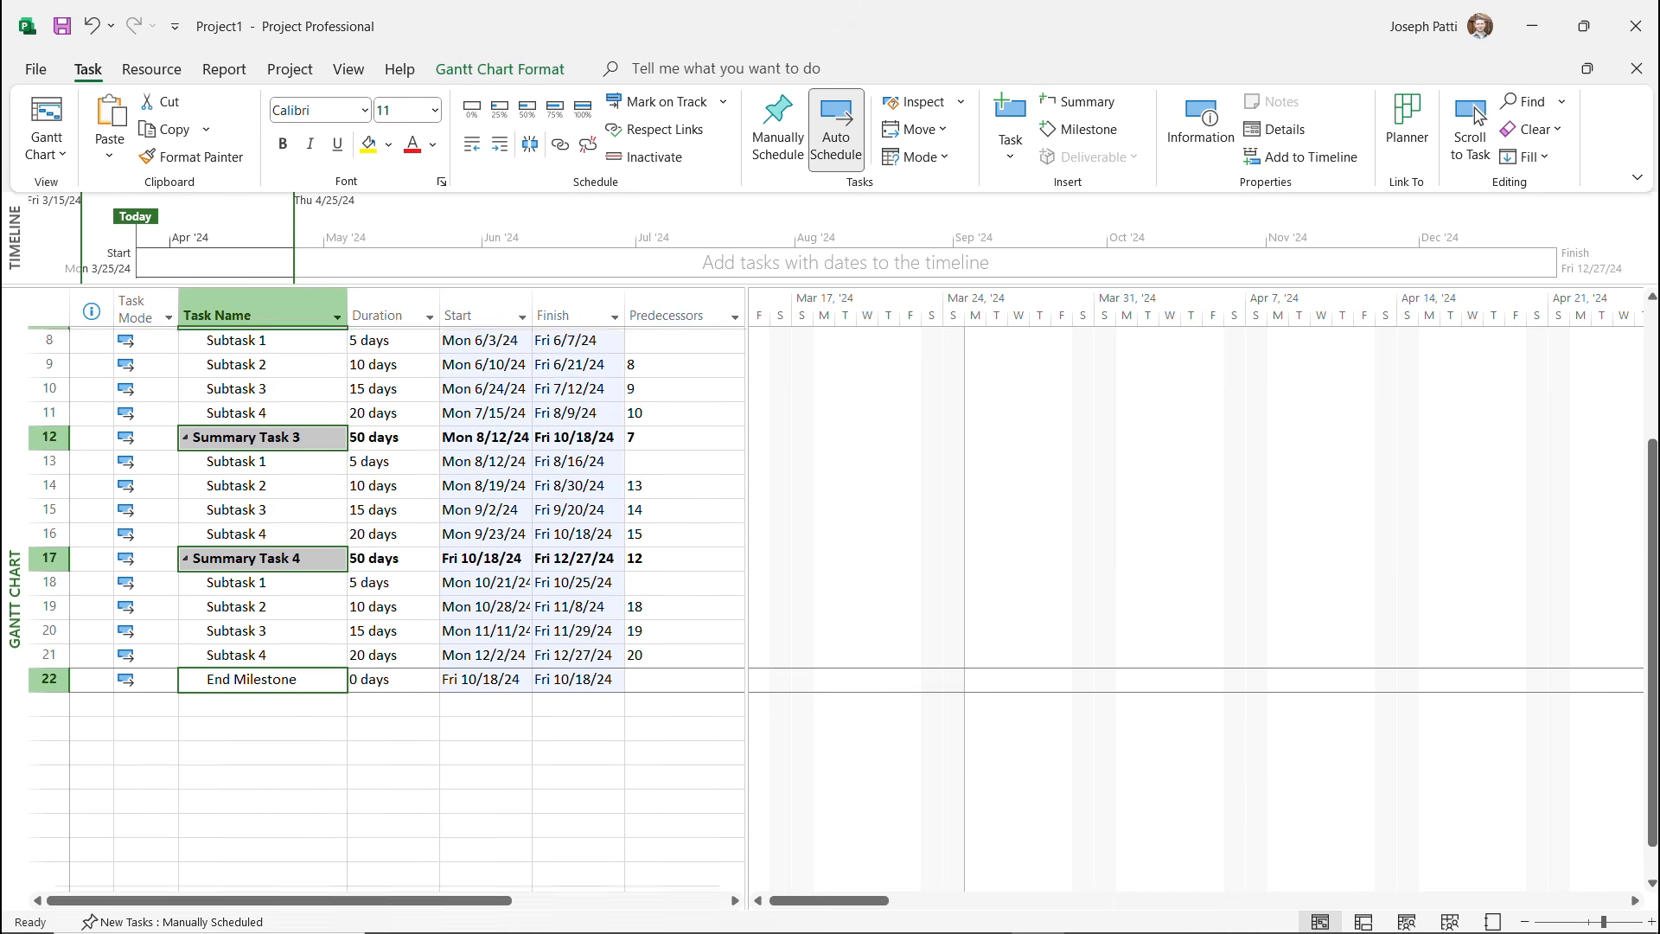
pyautogui.scroll(-1, 386, 605)
pyautogui.scroll(3, 386, 605)
pyautogui.click(386, 627)
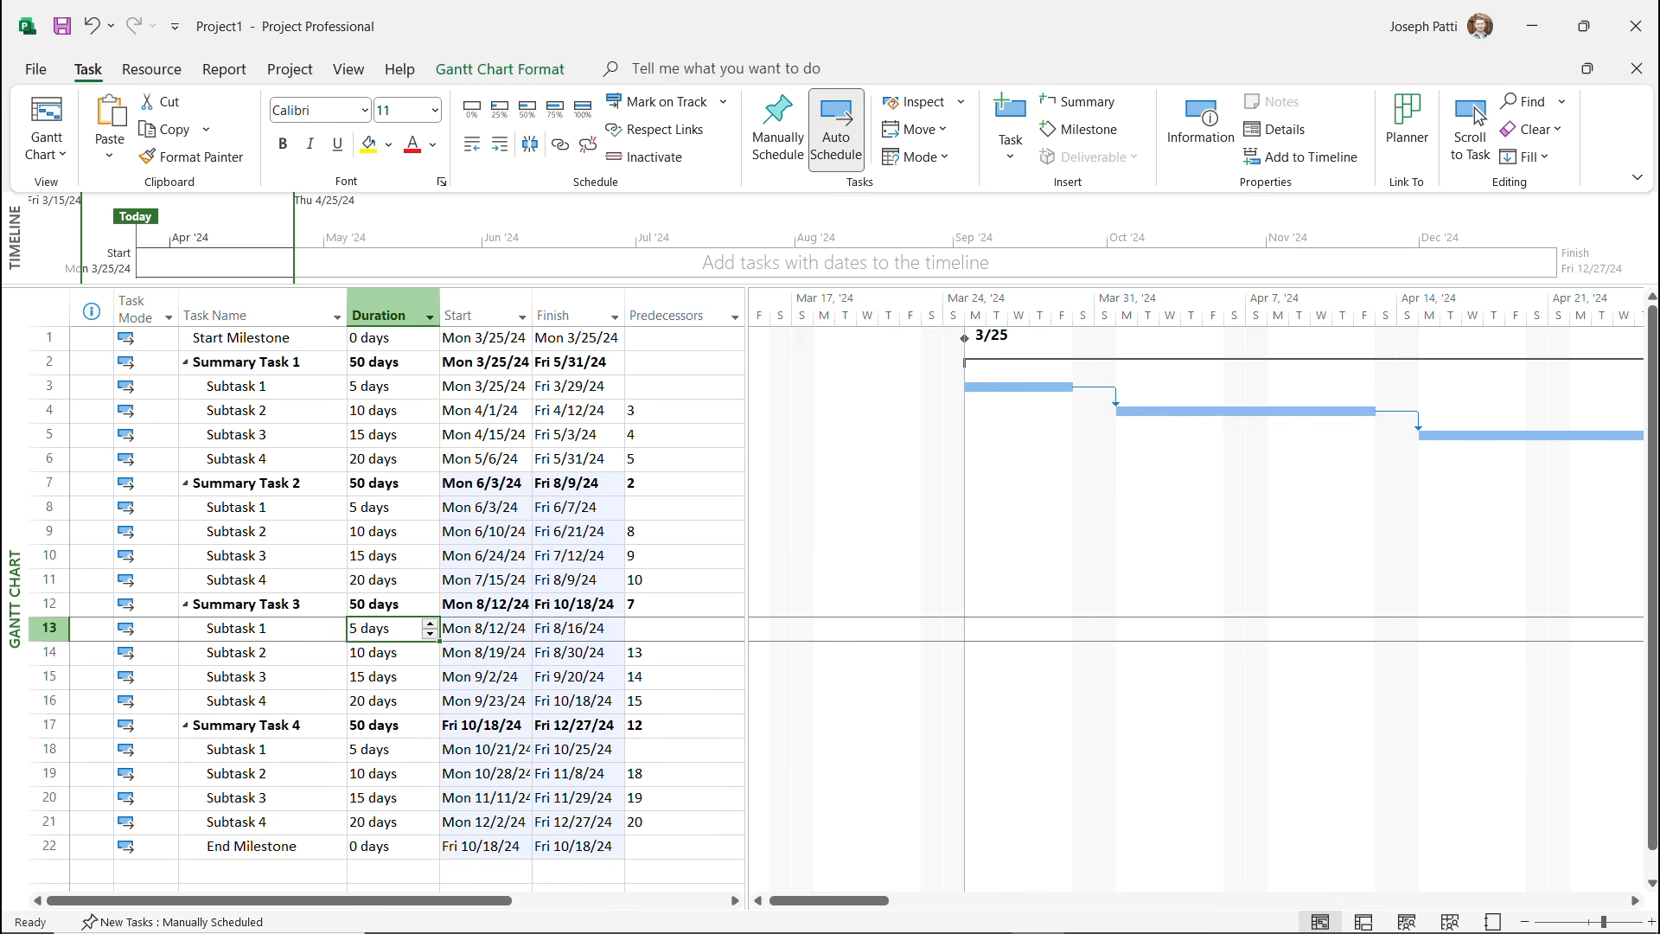
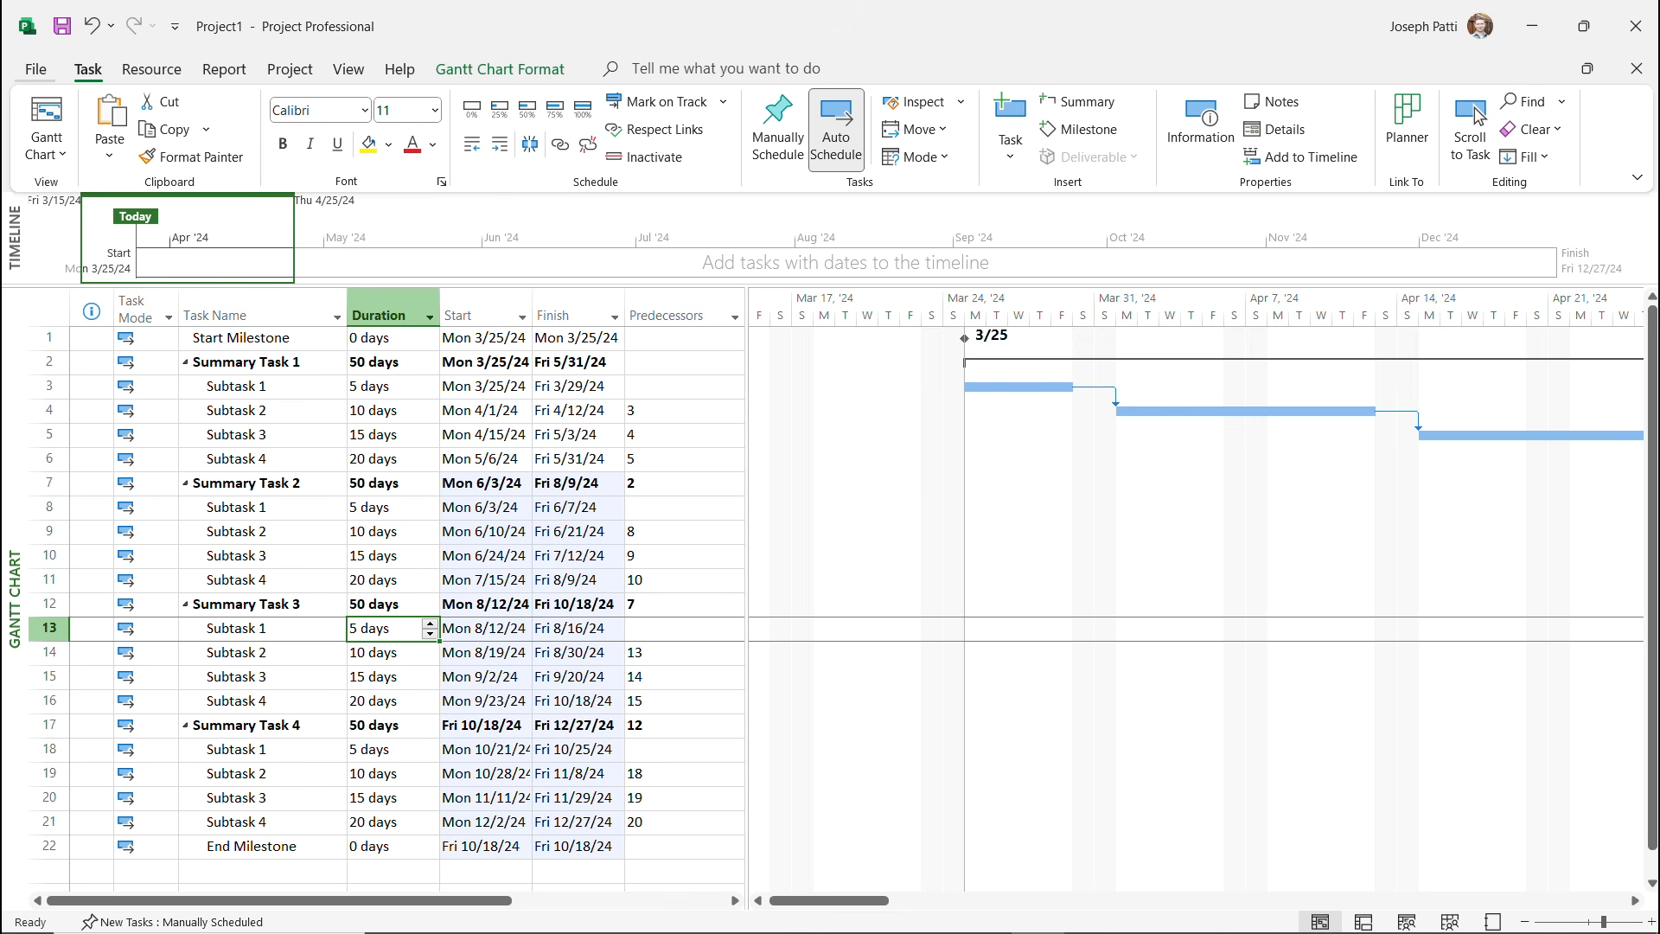
# Save the project as a Project Template named Company Project Template in the Custom Office Templates folder, without removing any data items.
pyautogui.click(36, 68)
pyautogui.click(71, 355)
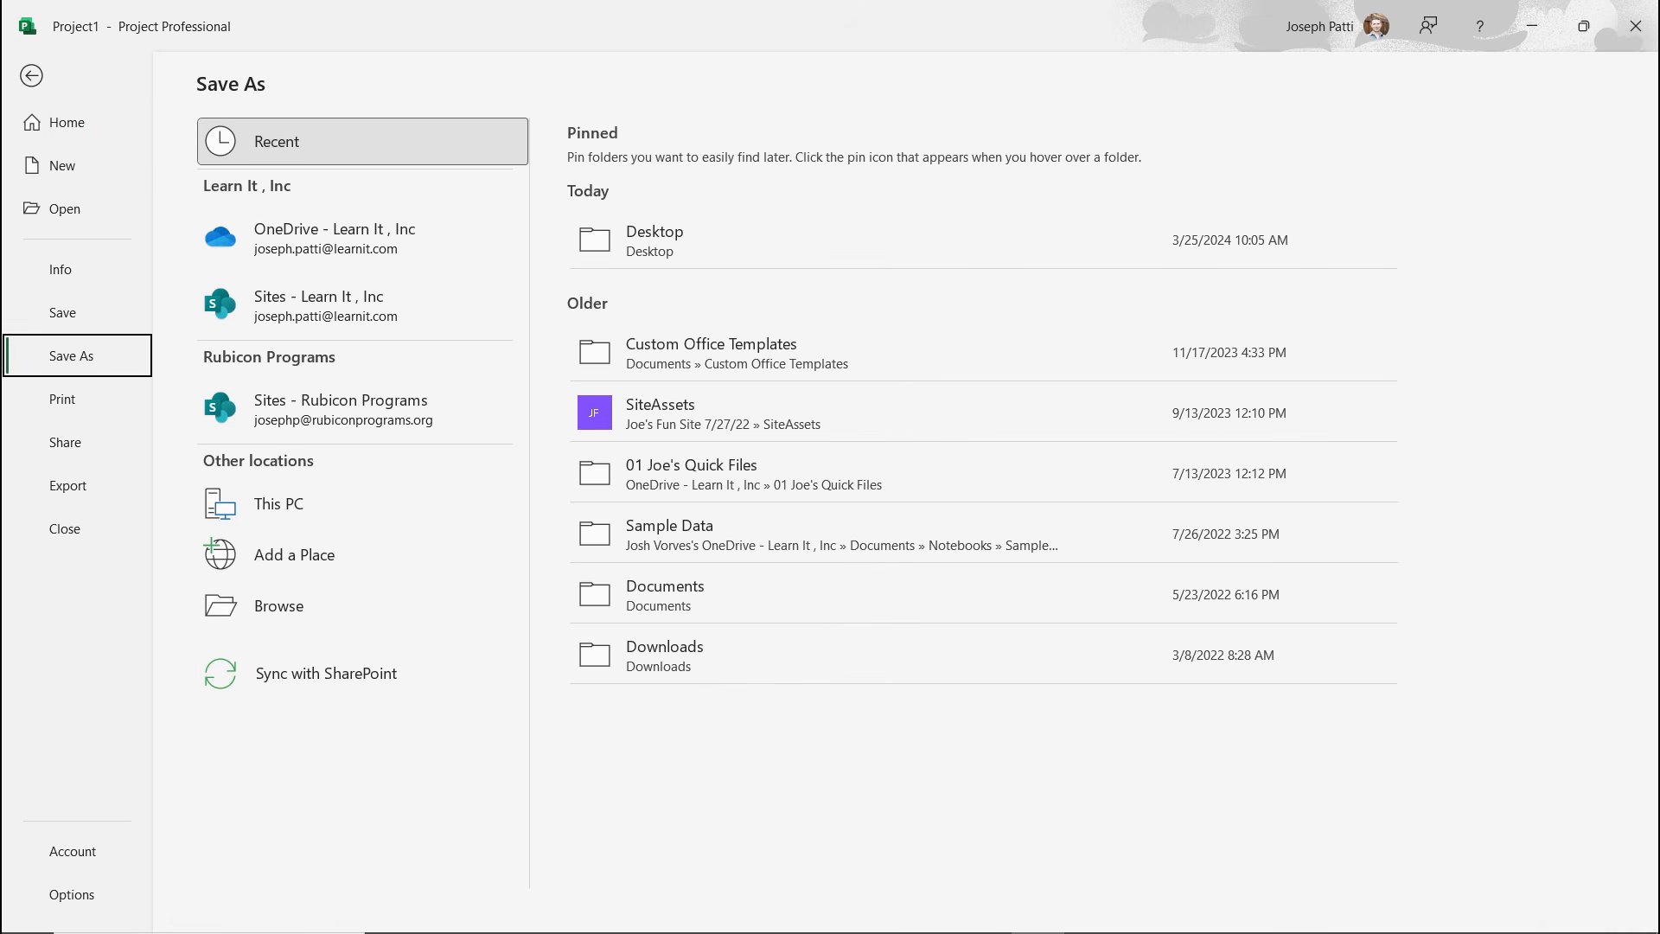
pyautogui.click(279, 605)
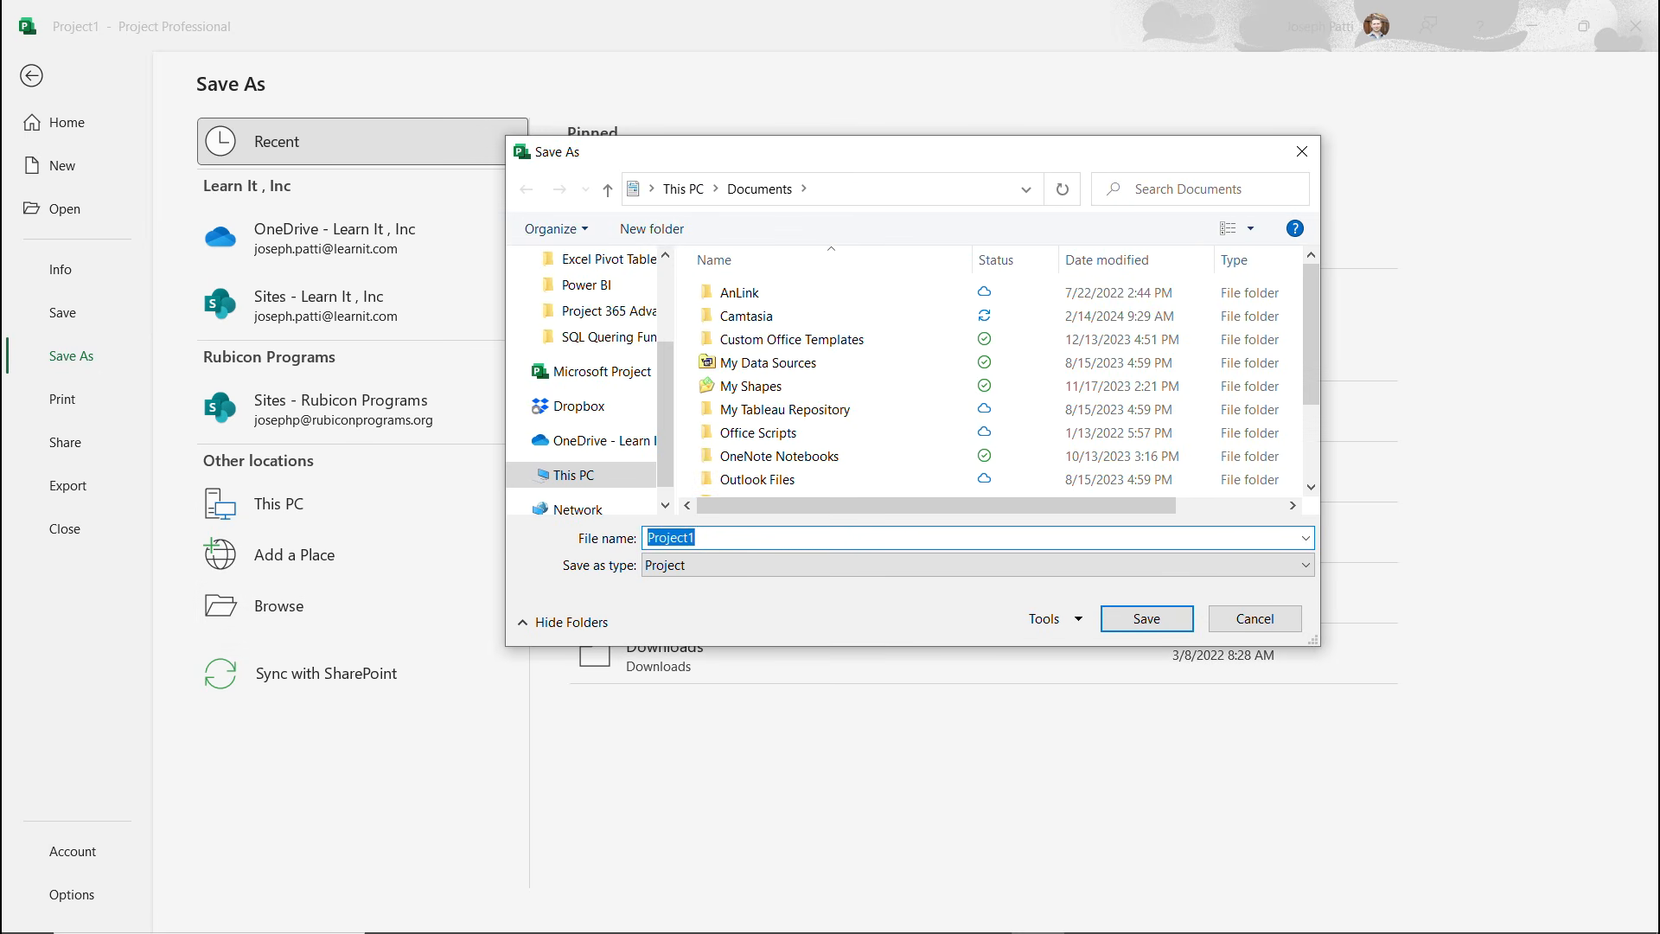
pyautogui.click(801, 564)
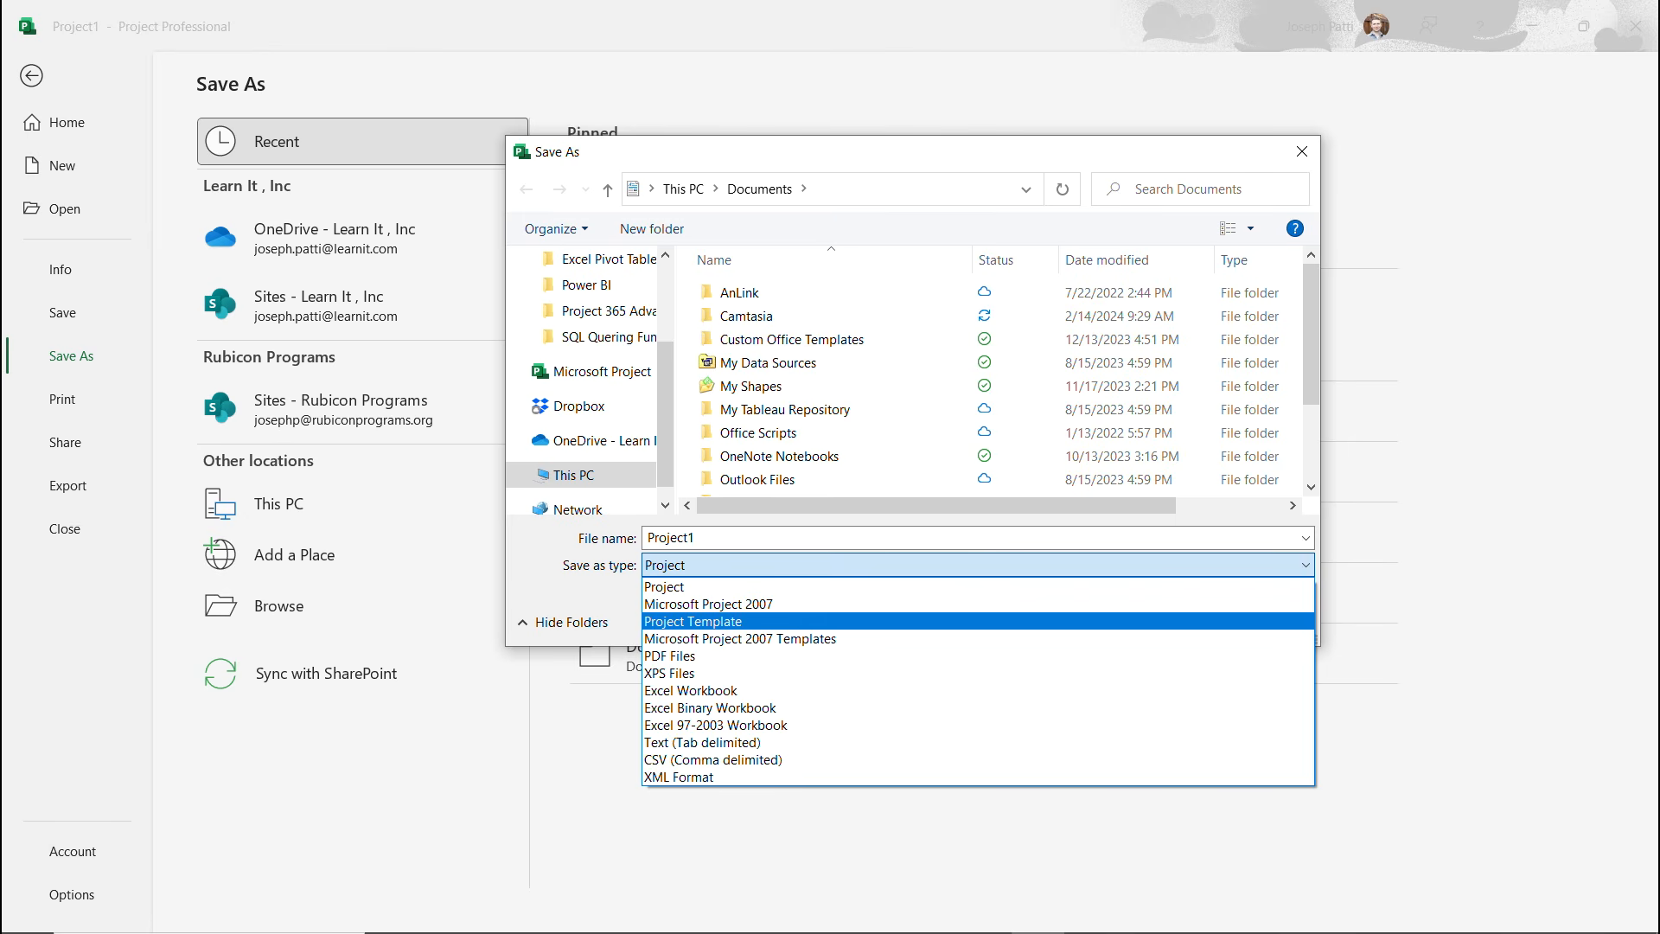
pyautogui.press('Return')
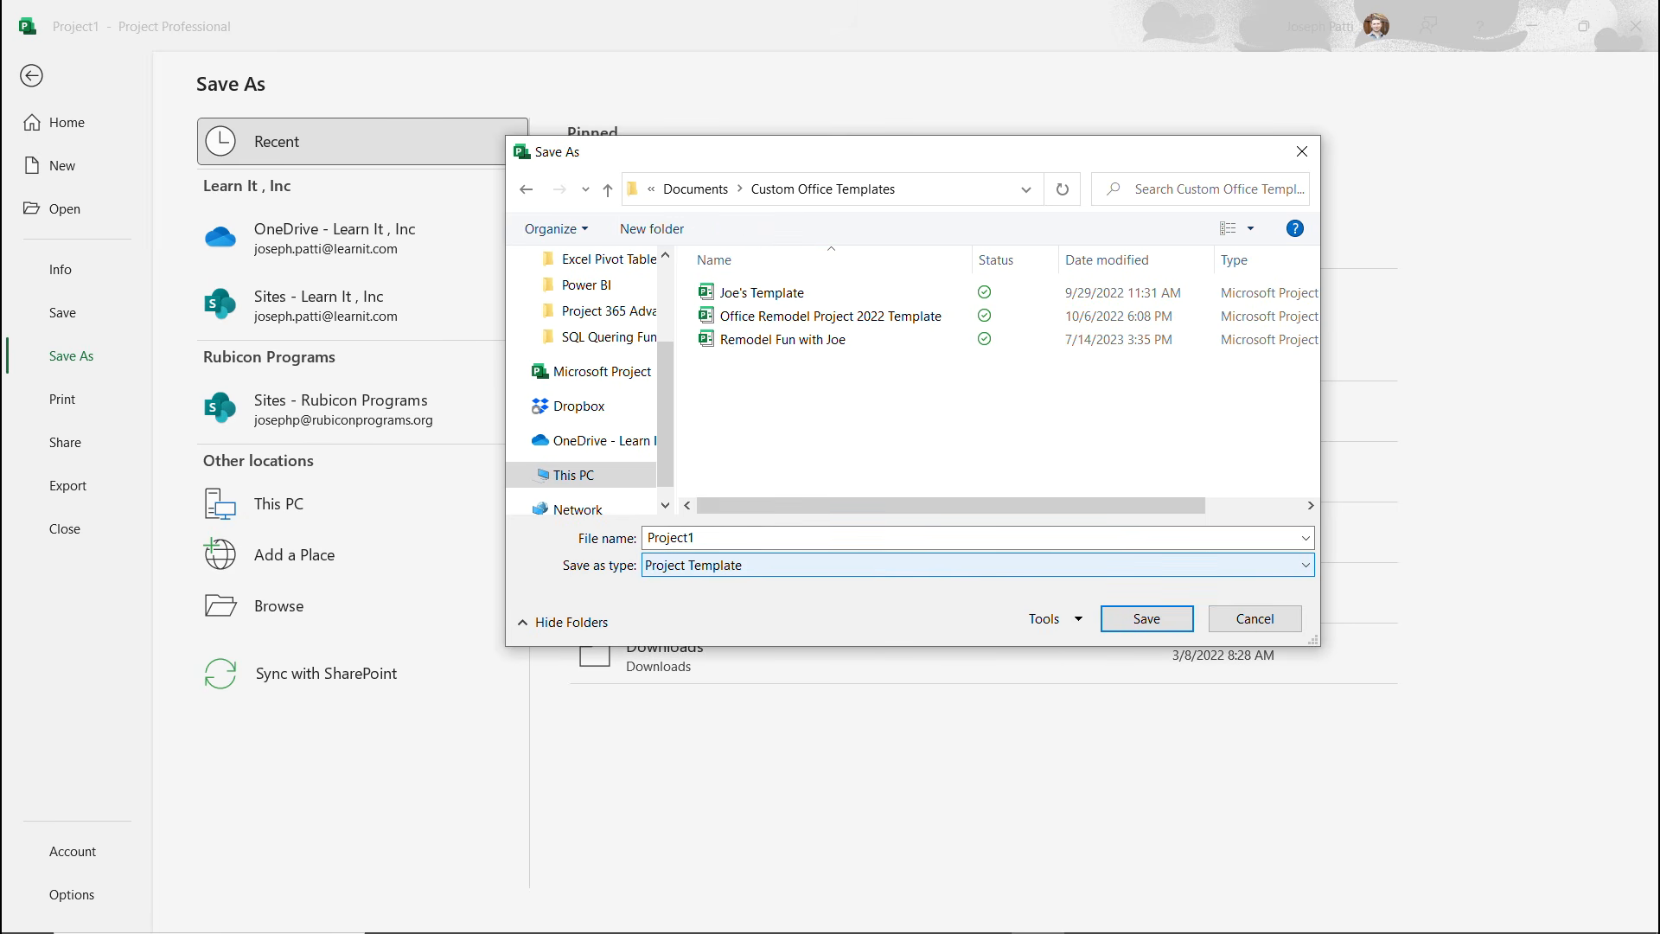
pyautogui.click(670, 537)
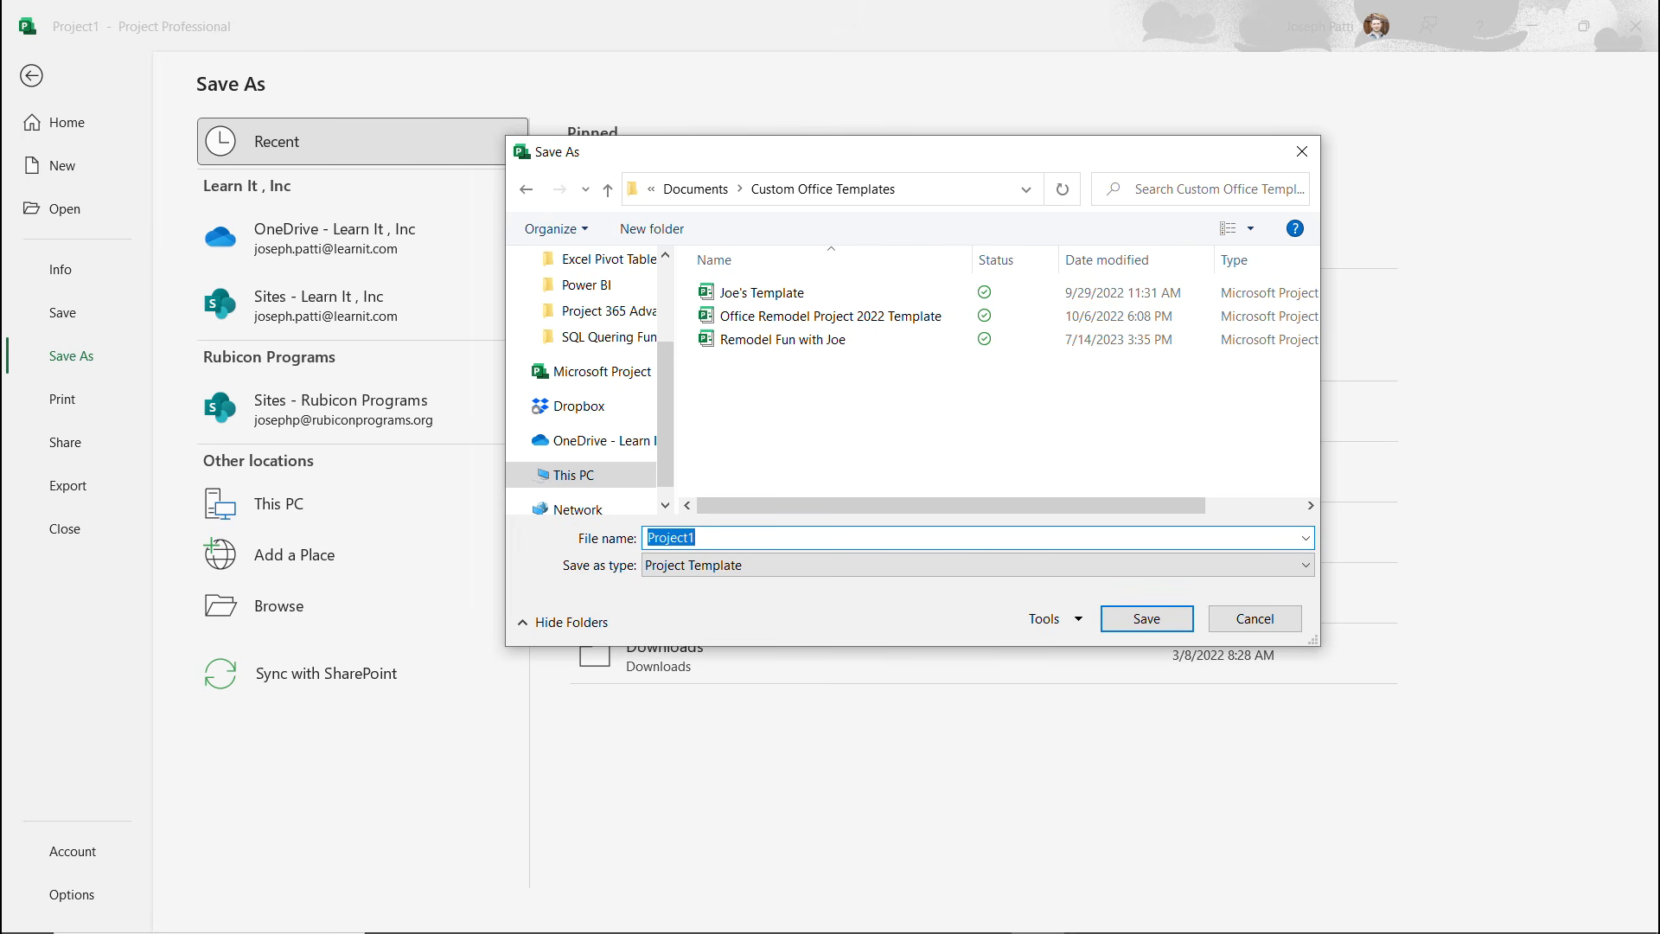
pyautogui.write('Company Project Template')
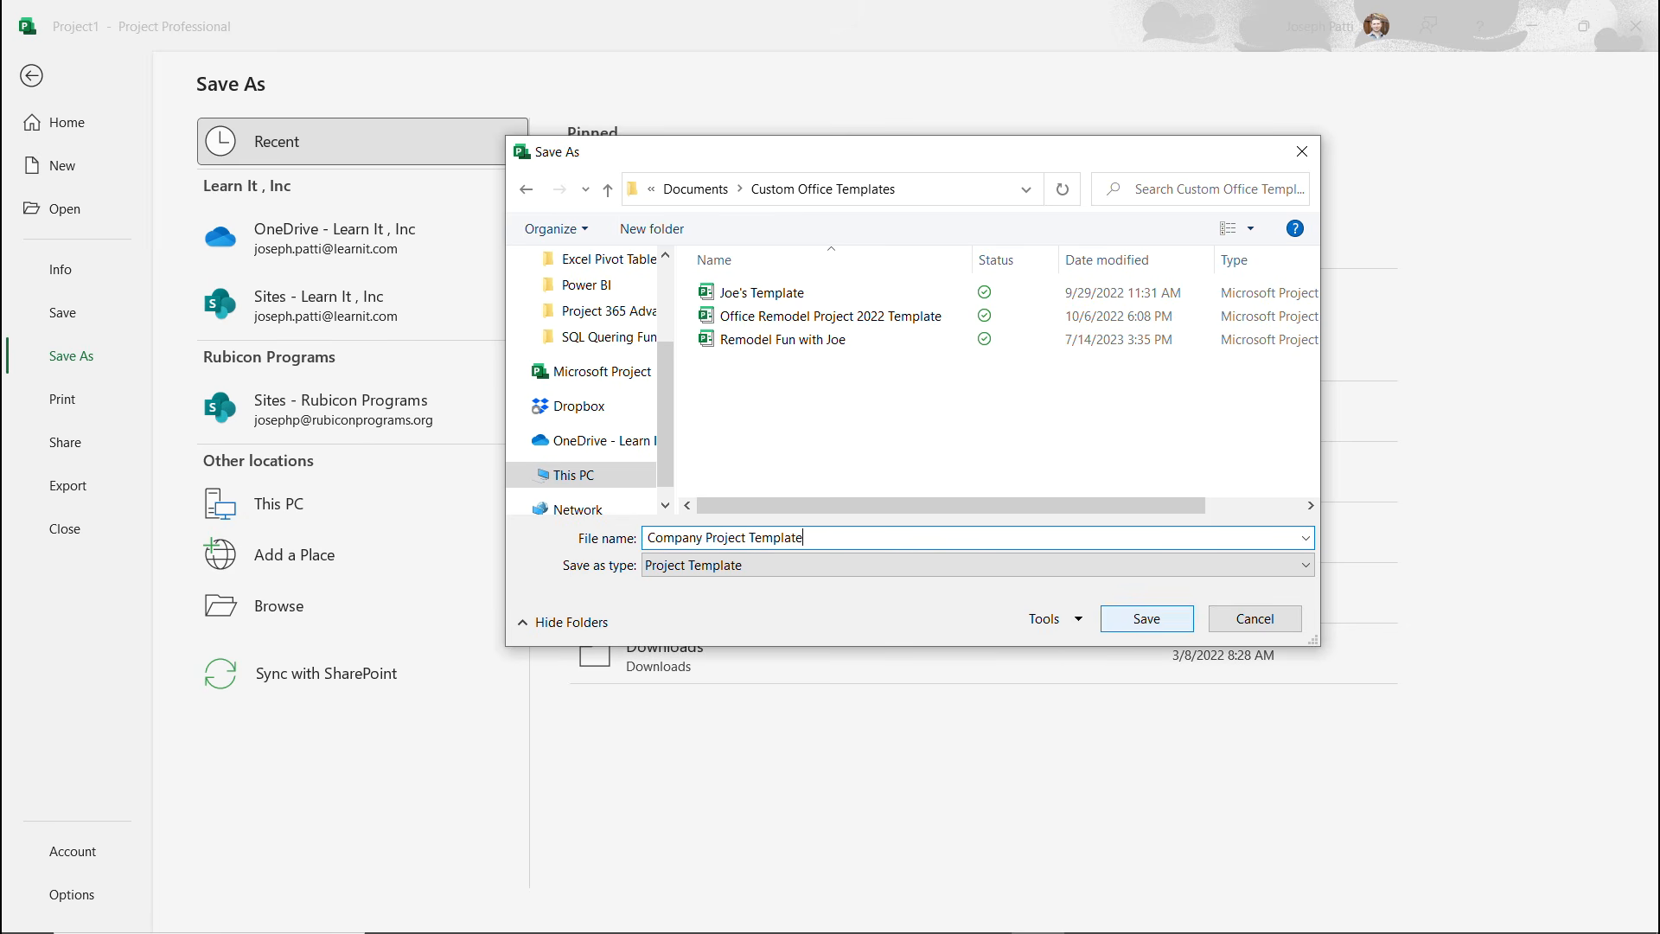
pyautogui.press('Return')
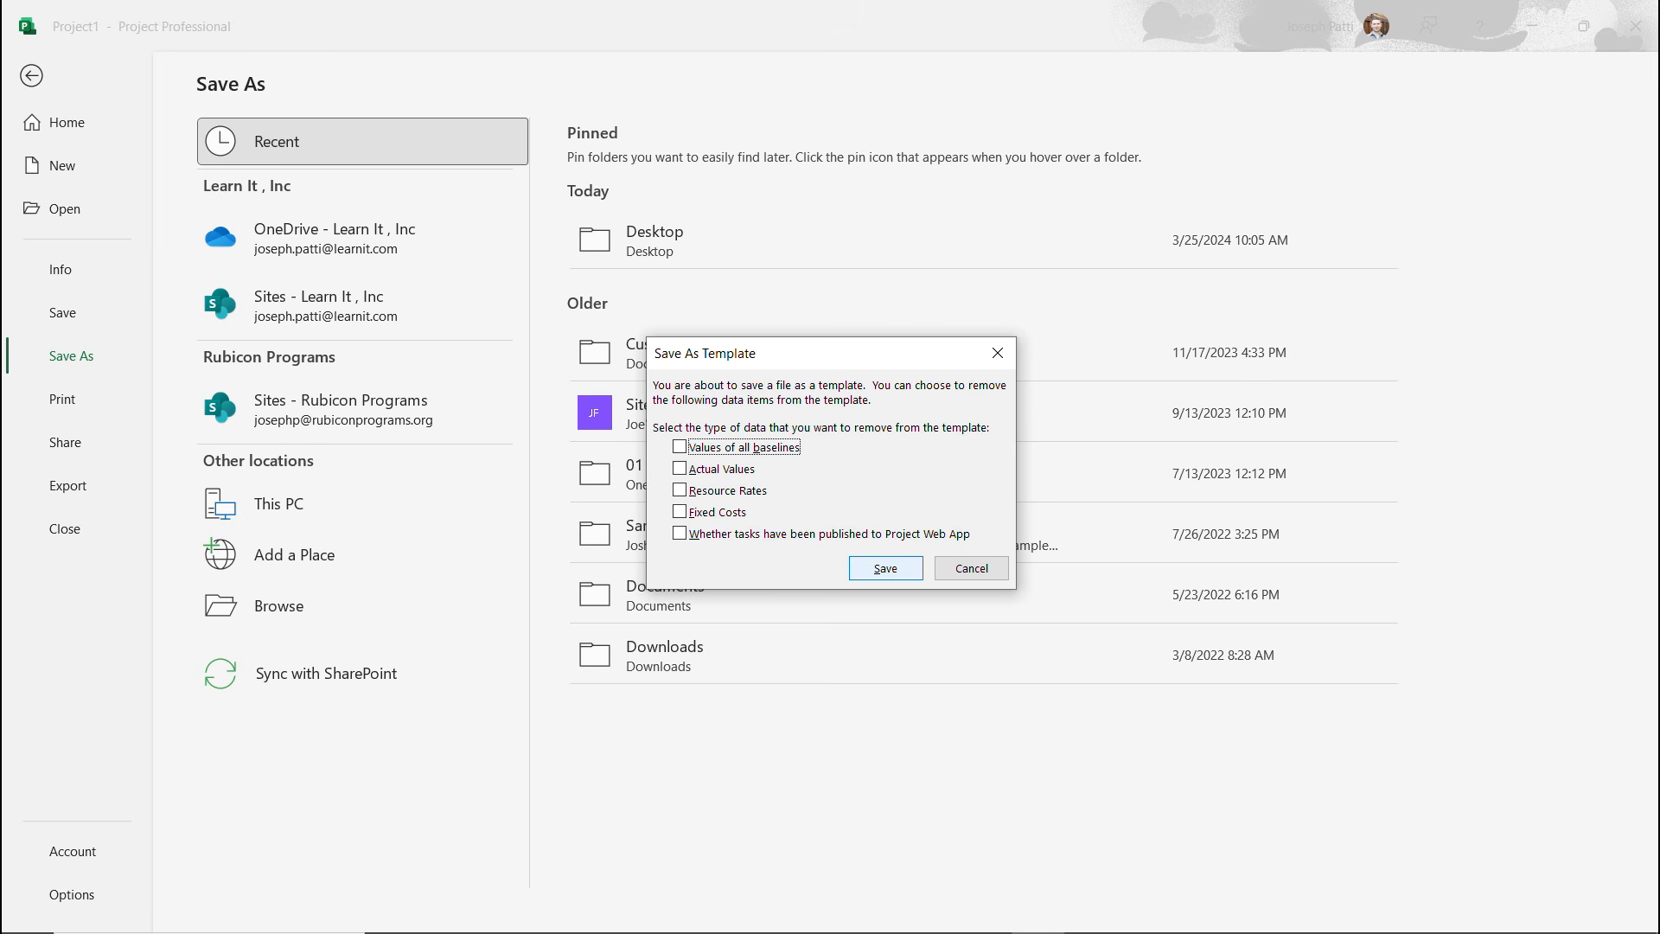
pyautogui.click(885, 568)
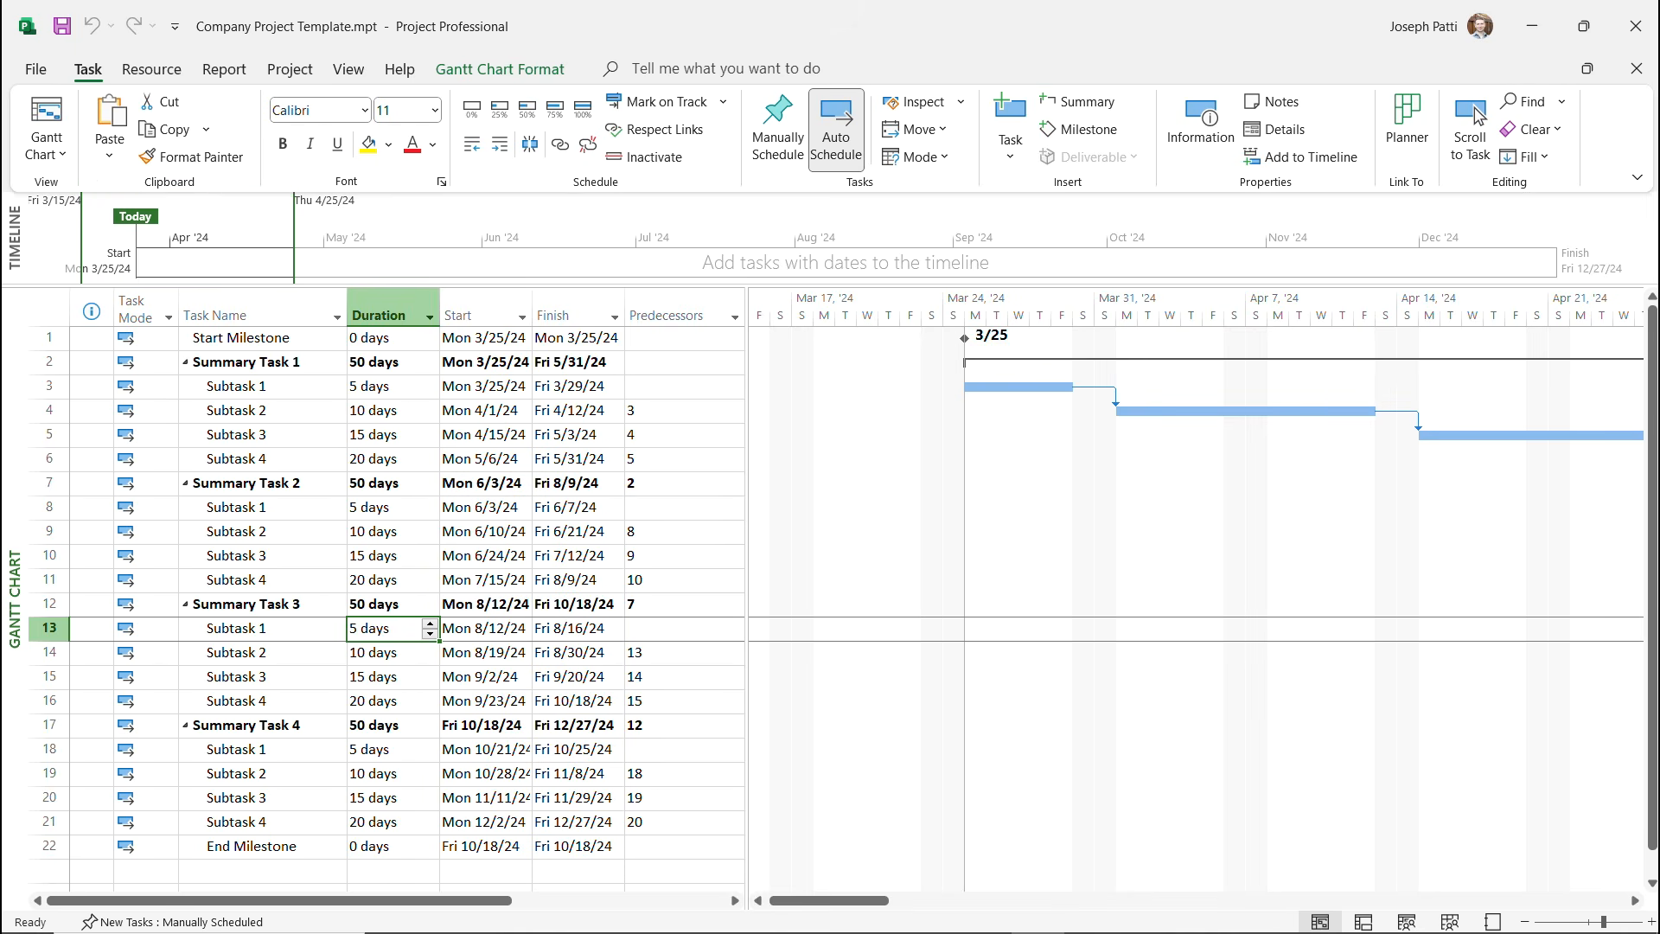
# Close Project, start it again from the desktop and log in with a profile chosen in the Login dialog.
pyautogui.click(1634, 26)
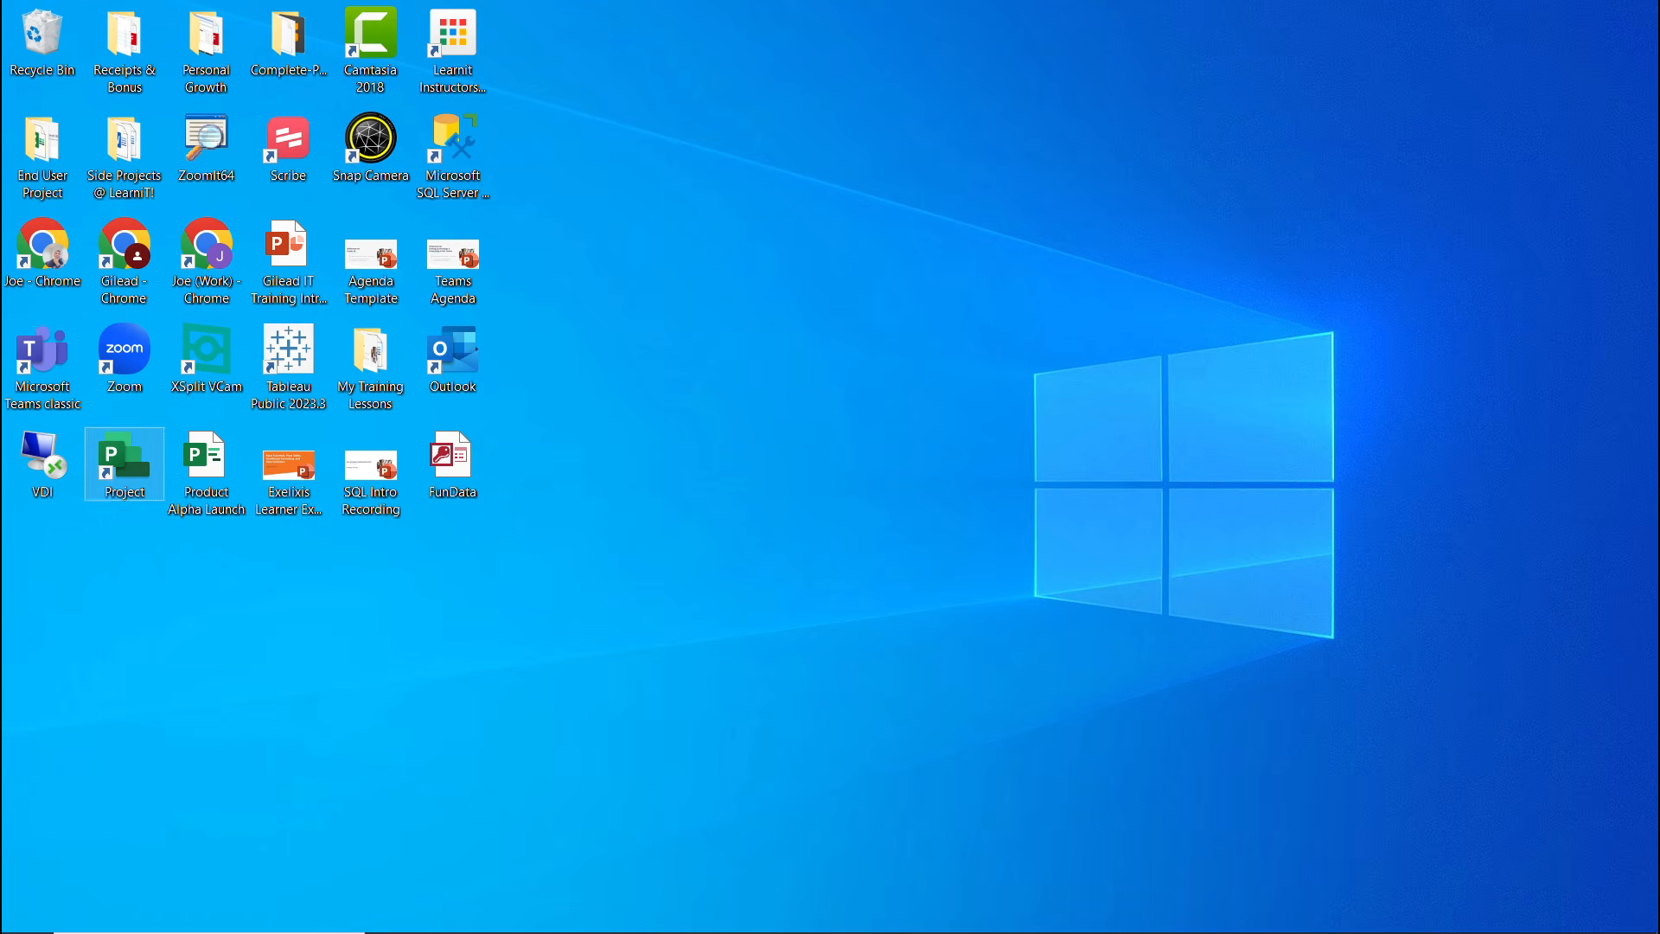
pyautogui.doubleClick(124, 464)
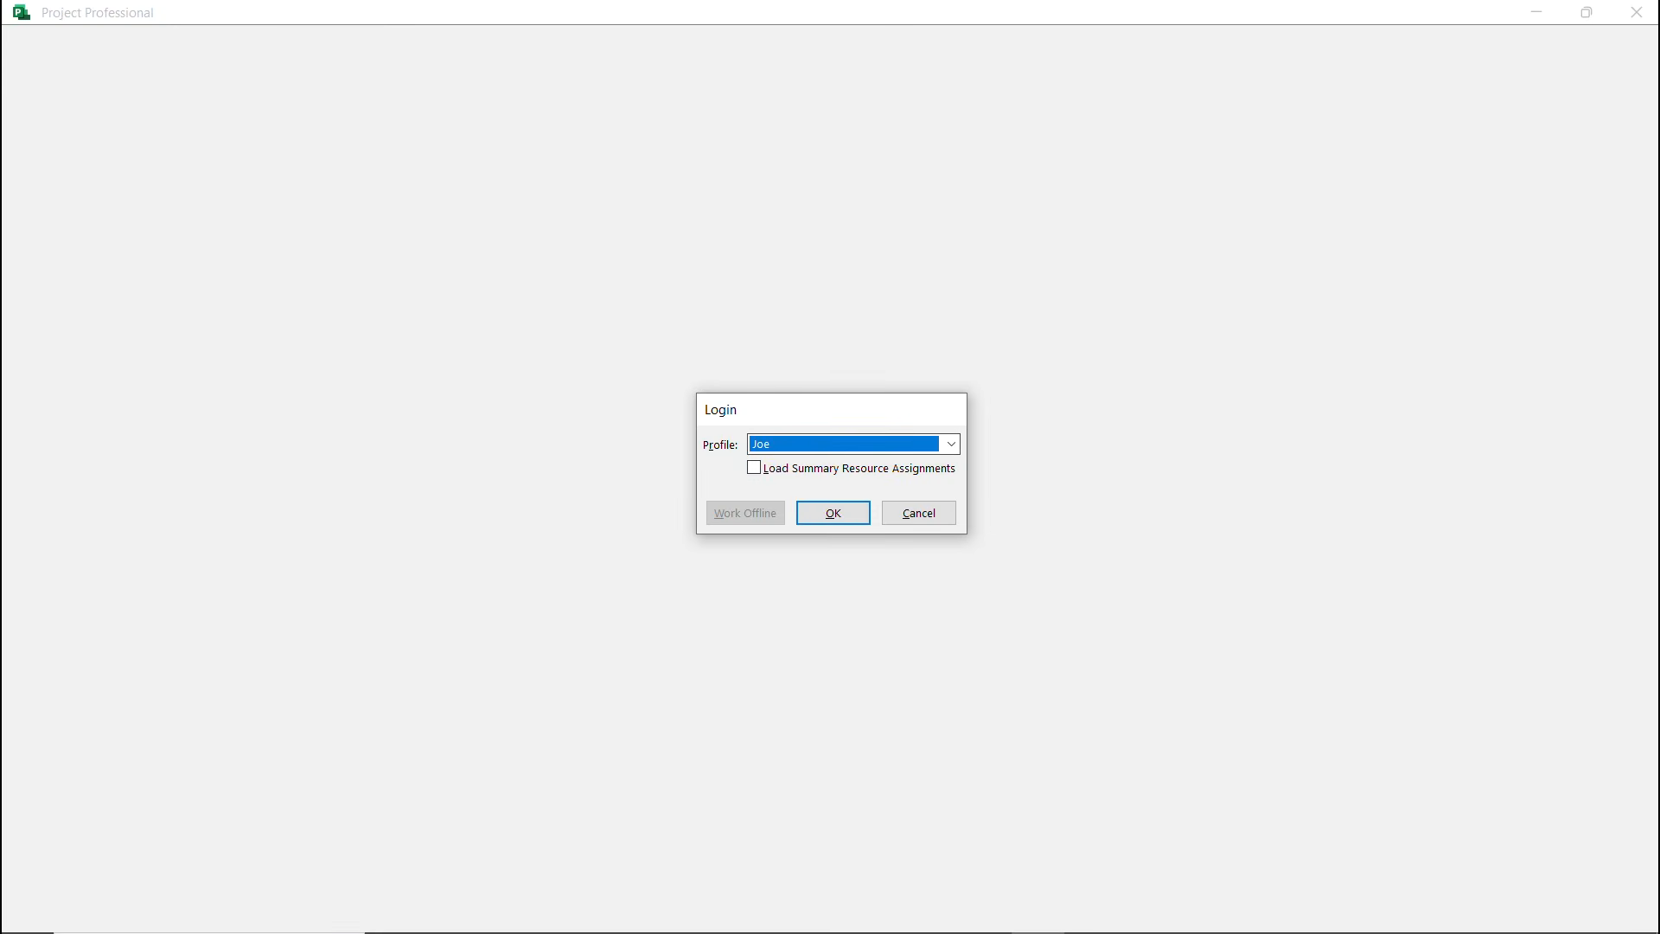
pyautogui.click(950, 443)
pyautogui.click(843, 463)
pyautogui.click(832, 513)
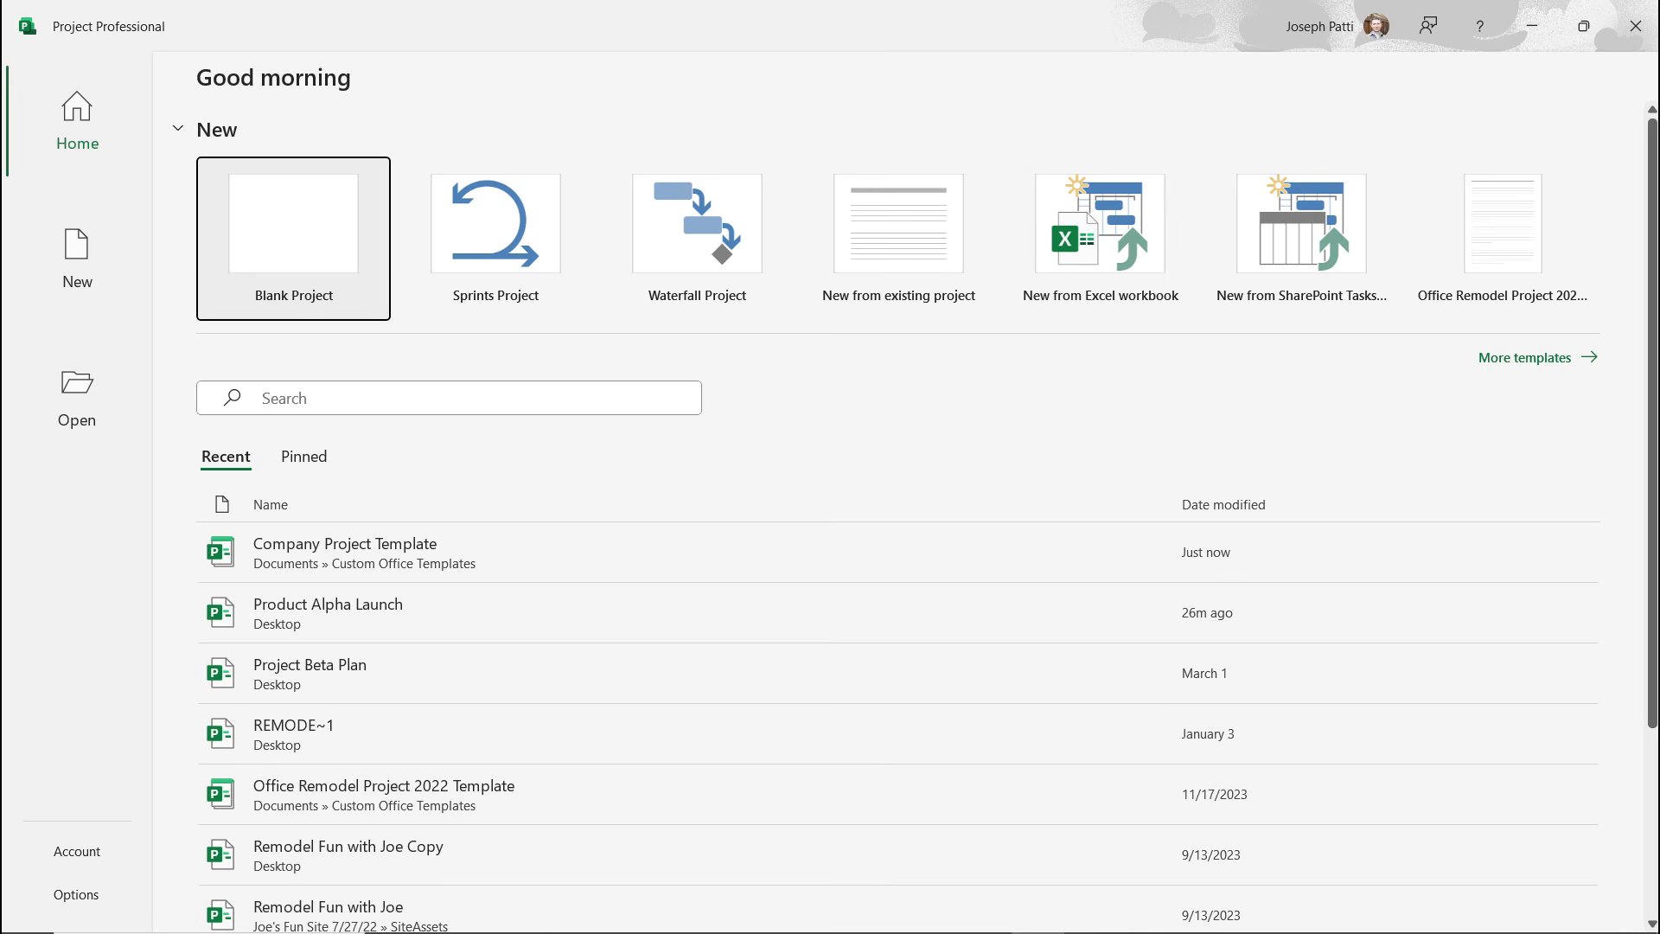
pyautogui.hotkey('ctrl', '1')
pyautogui.click(1455, 362)
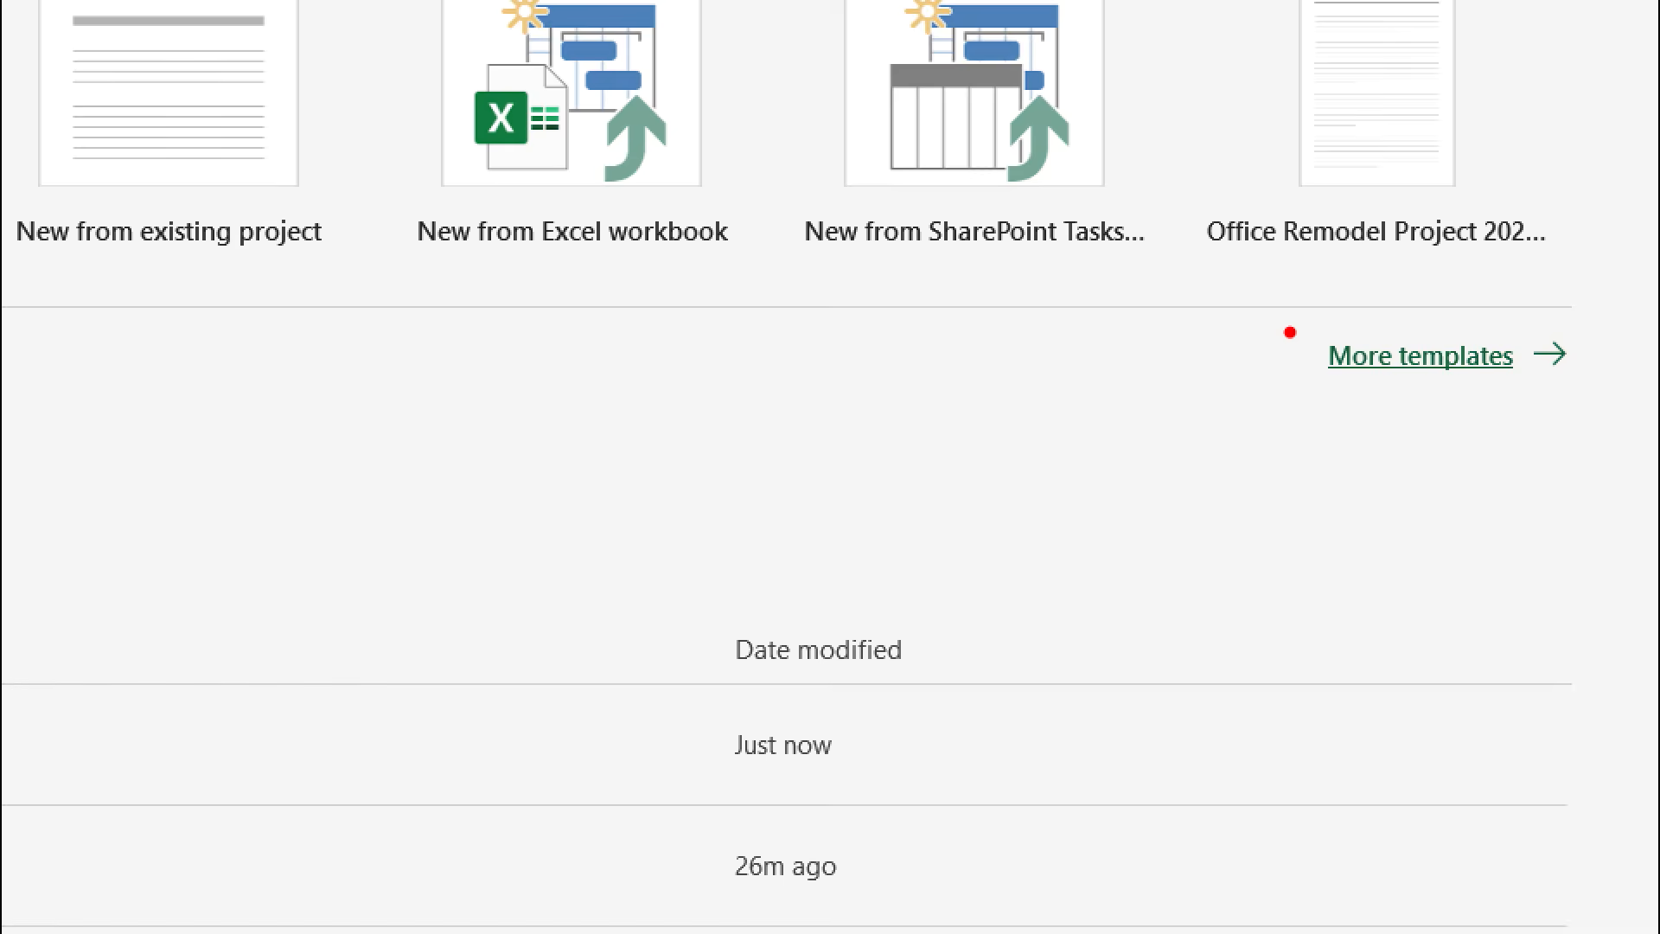
pyautogui.moveTo(1275, 319); pyautogui.dragTo(1579, 397)
pyautogui.press('Escape')
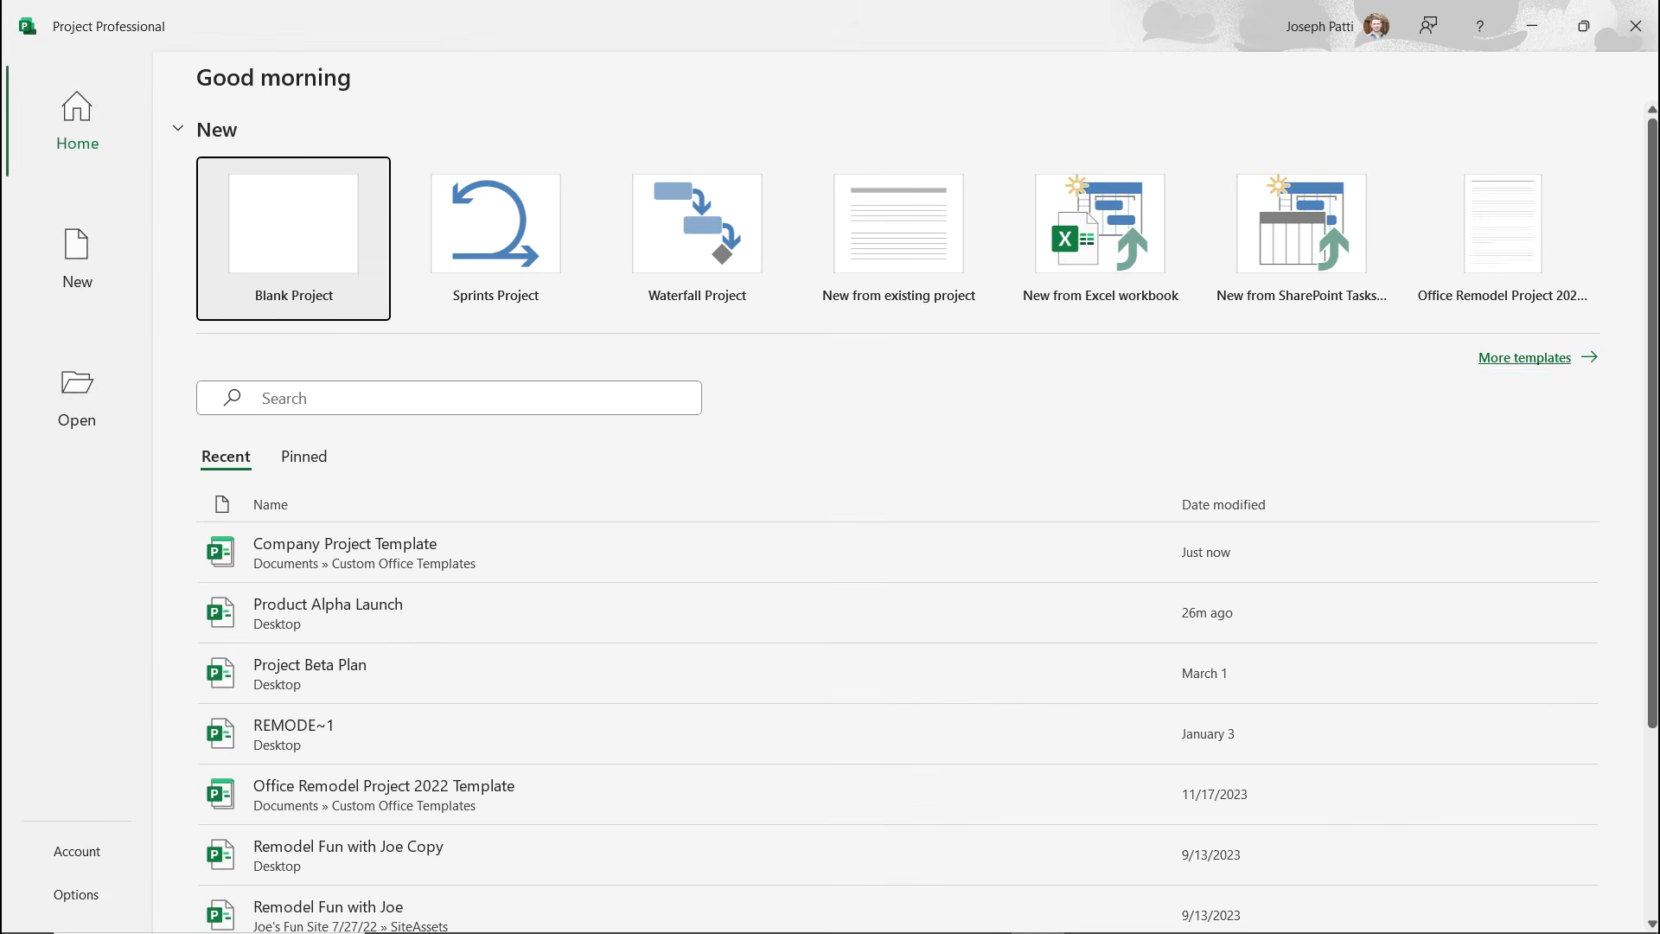
# Create a new project from the personal Company Project Template with Today as the start date.
pyautogui.click(1426, 356)
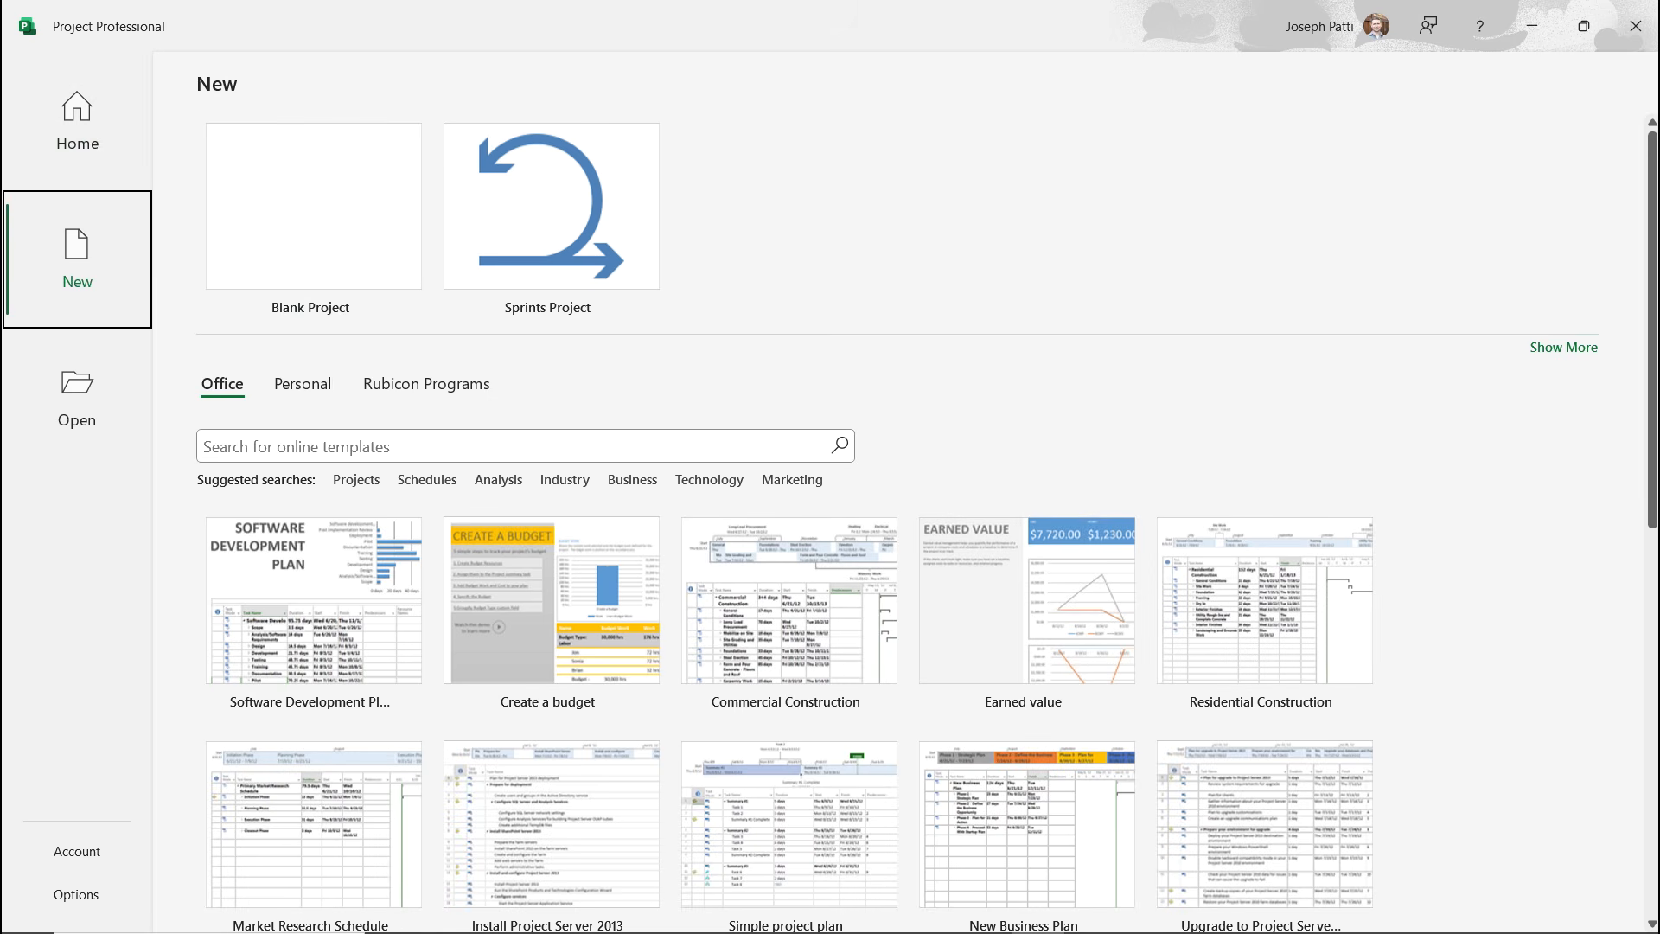
pyautogui.click(302, 383)
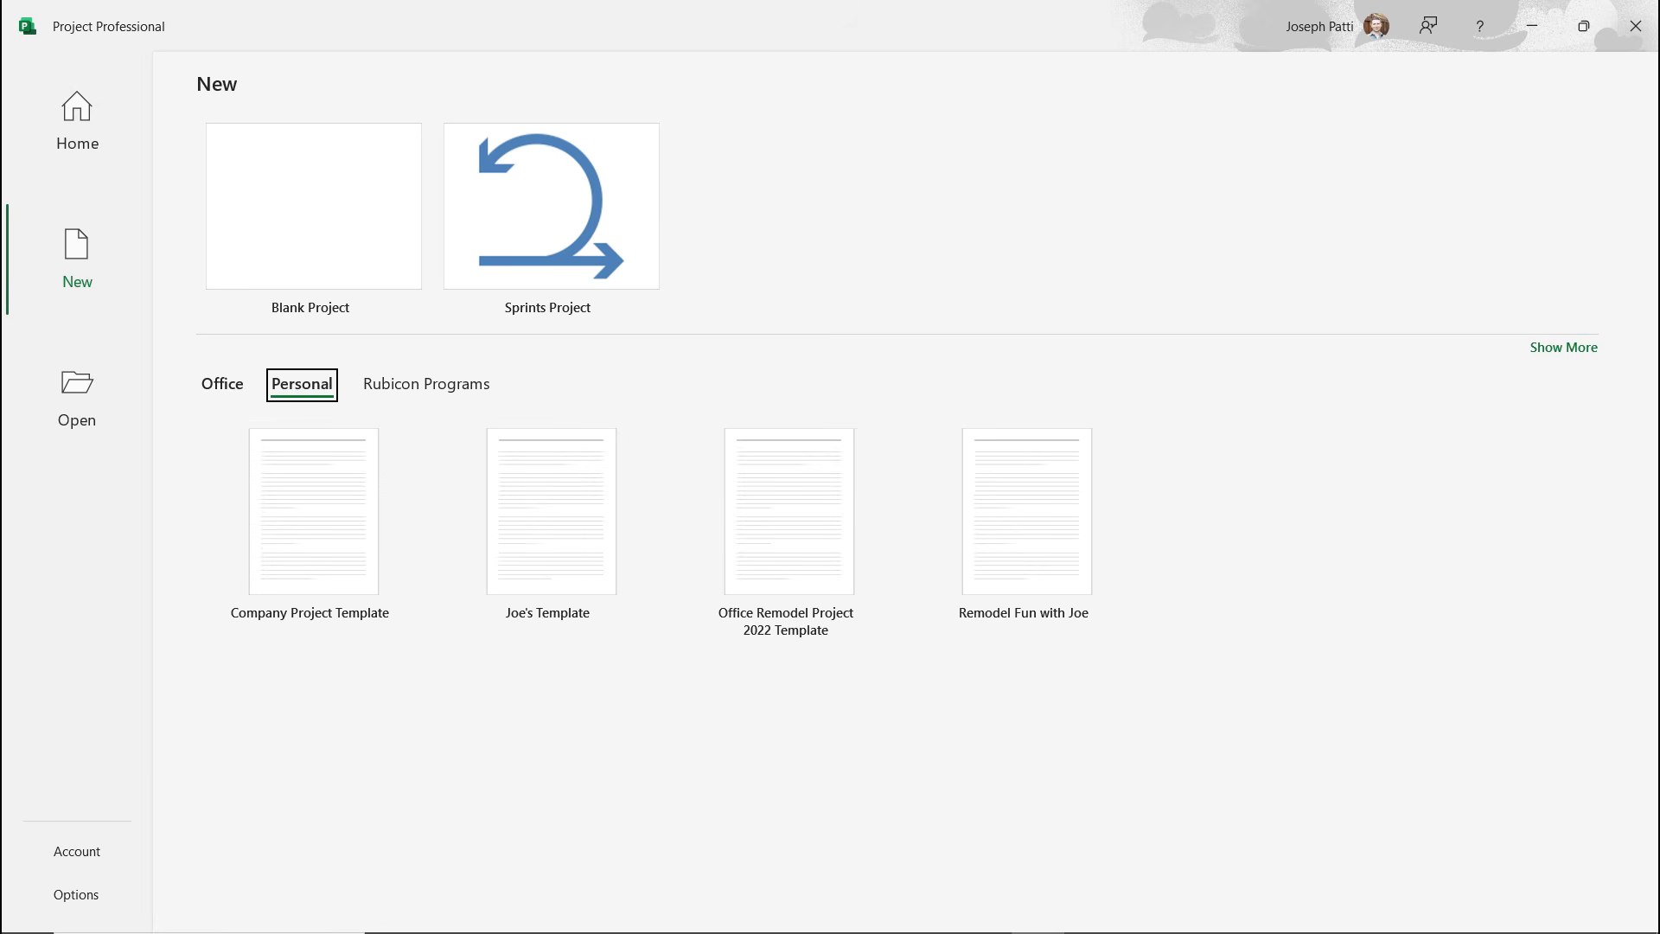
pyautogui.click(222, 383)
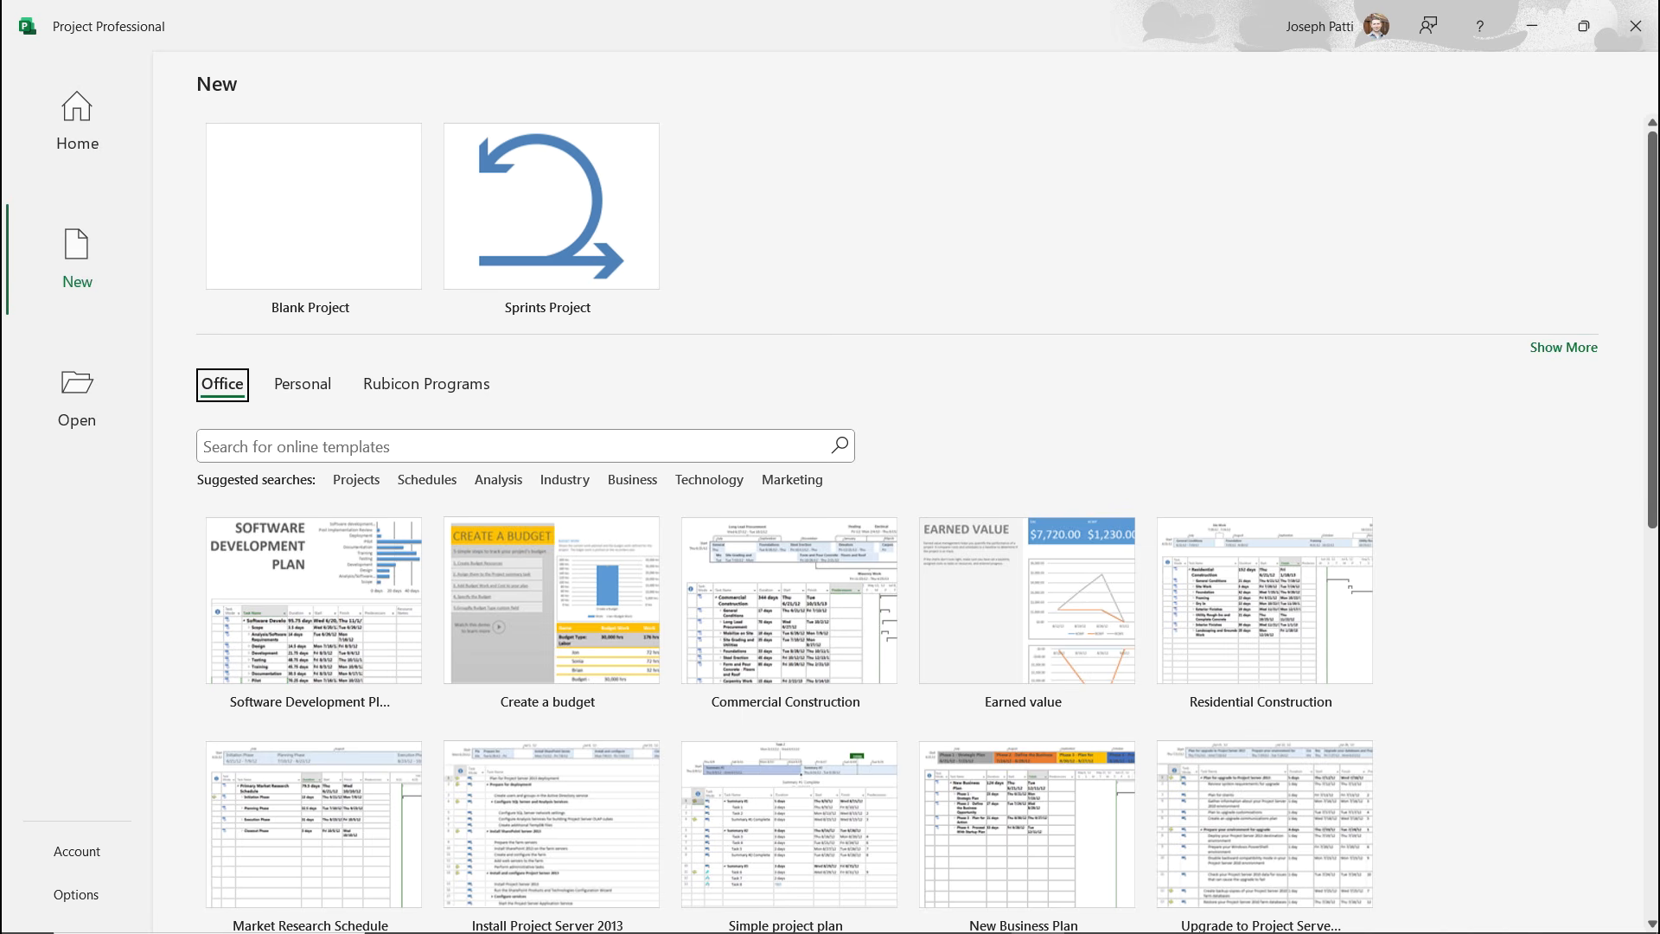
pyautogui.click(302, 383)
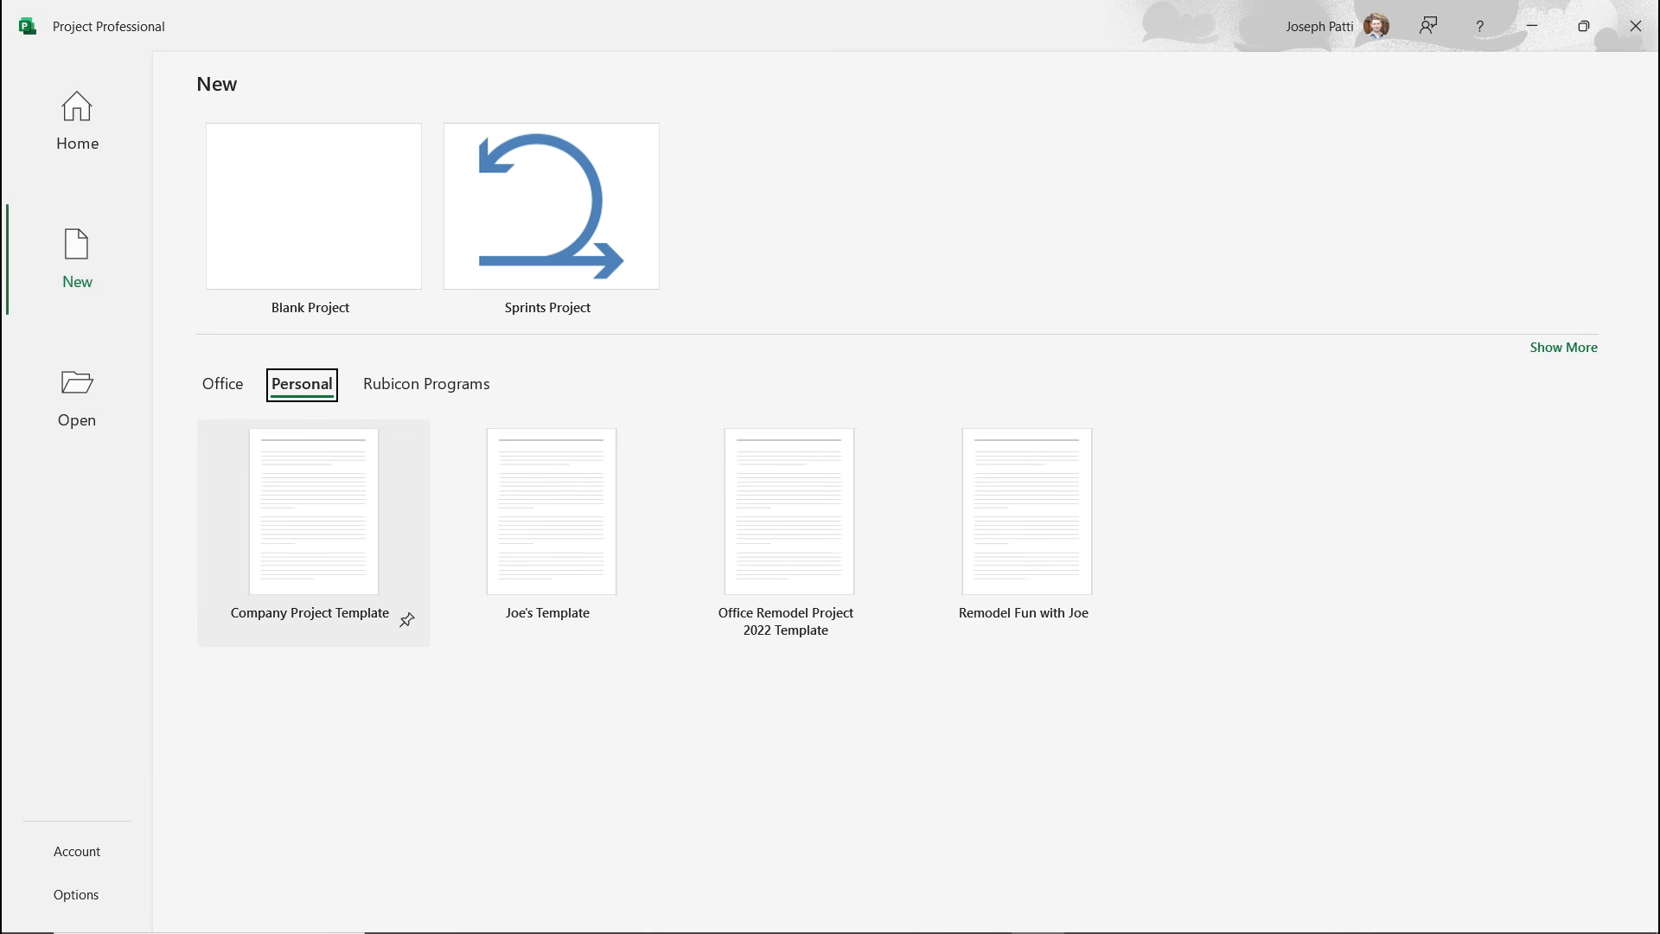
pyautogui.click(322, 531)
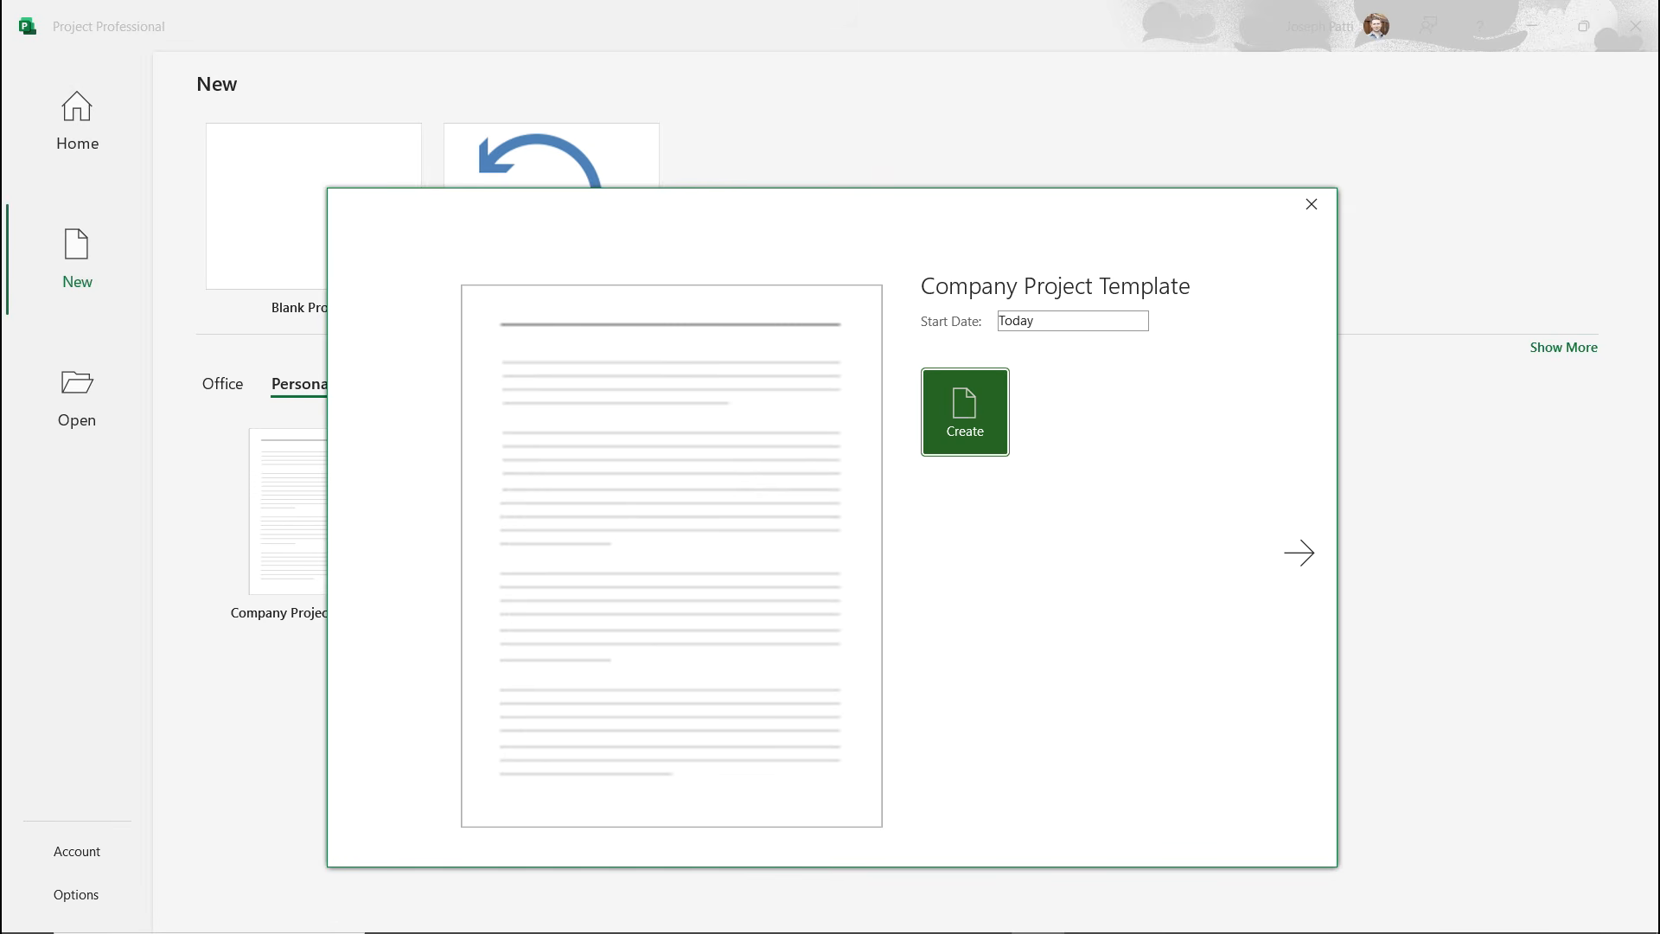
pyautogui.press('Return')
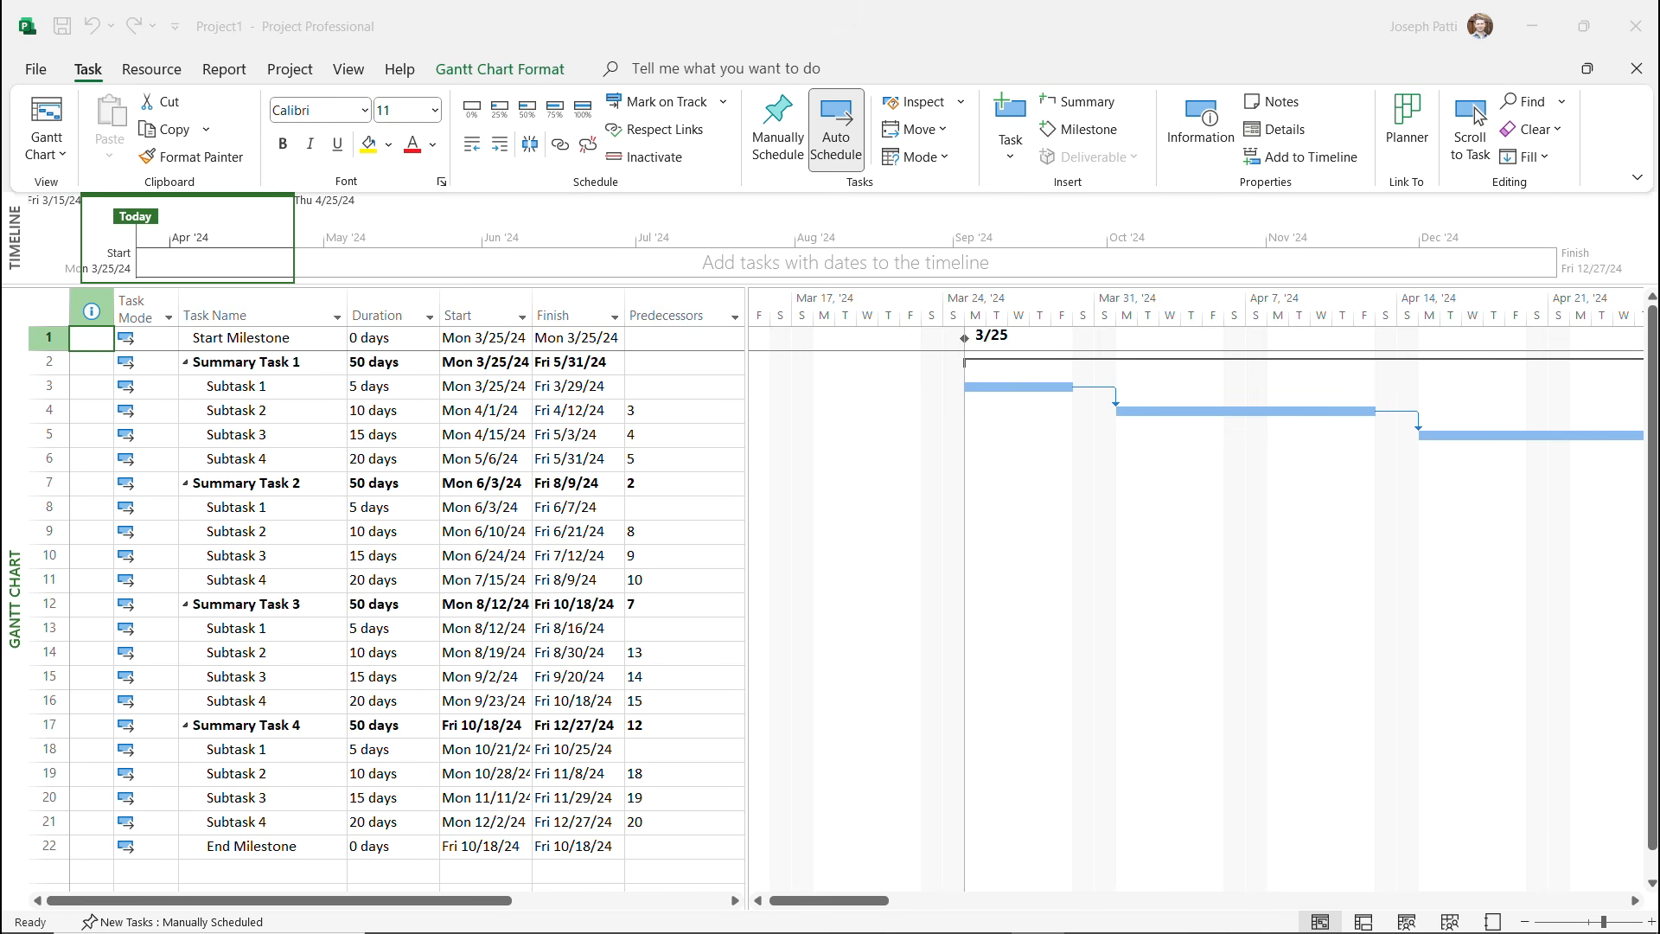
# Open the Project Options and look through the default view choices in the General settings.
pyautogui.click(35, 68)
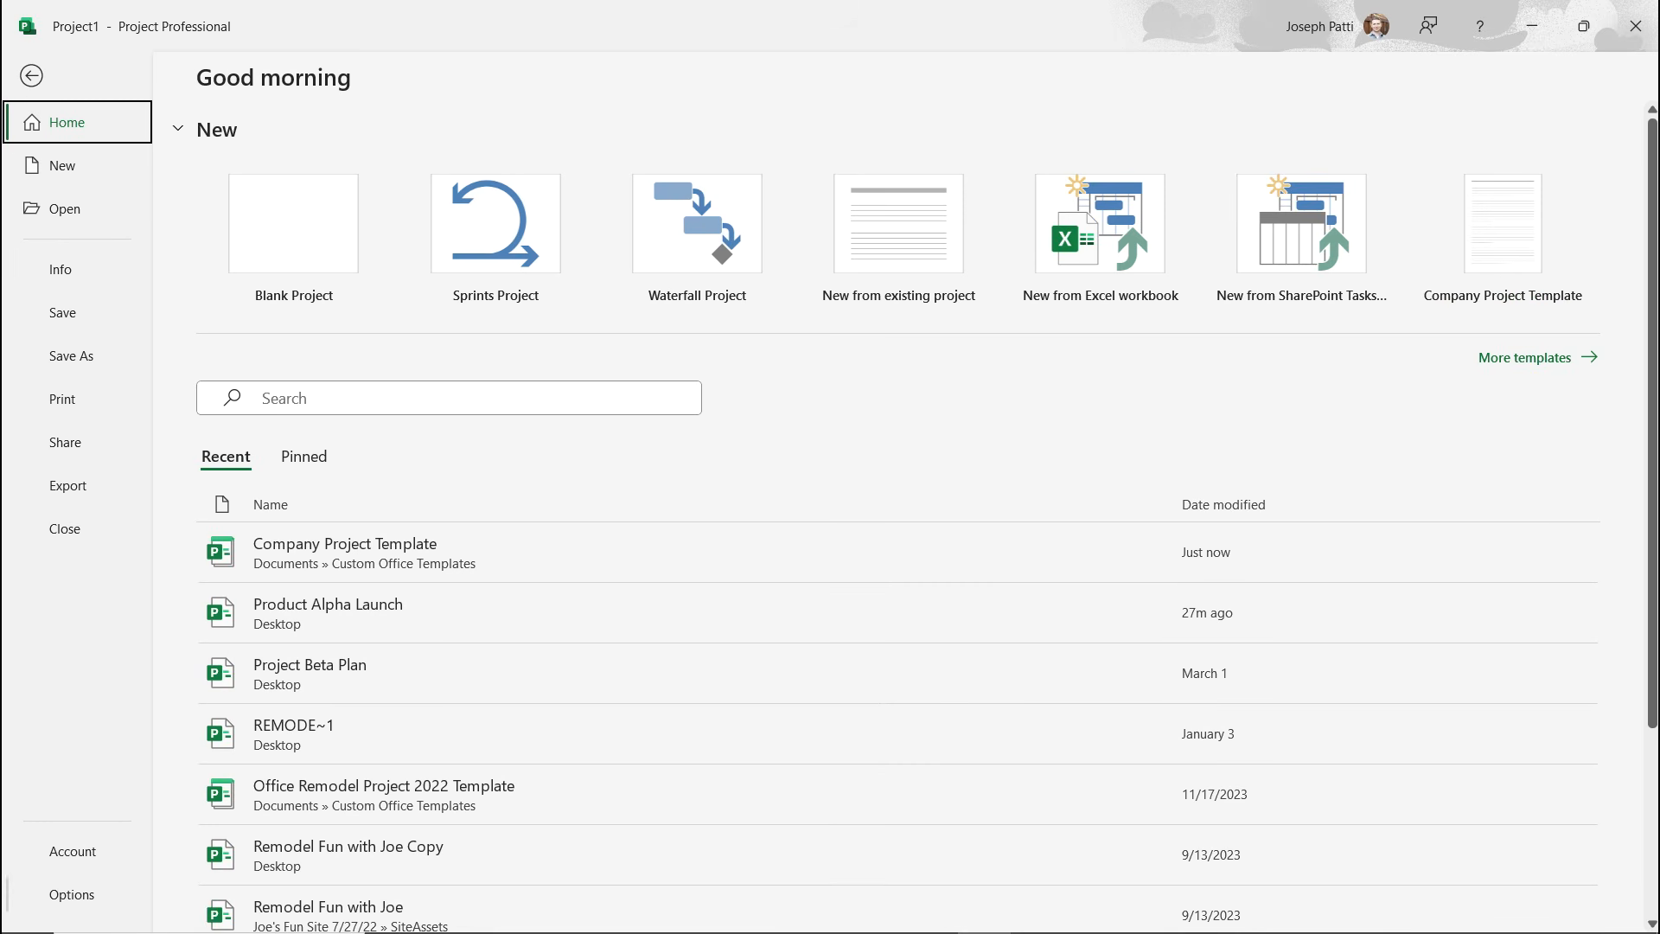
pyautogui.moveTo(32, 874); pyautogui.dragTo(105, 914)
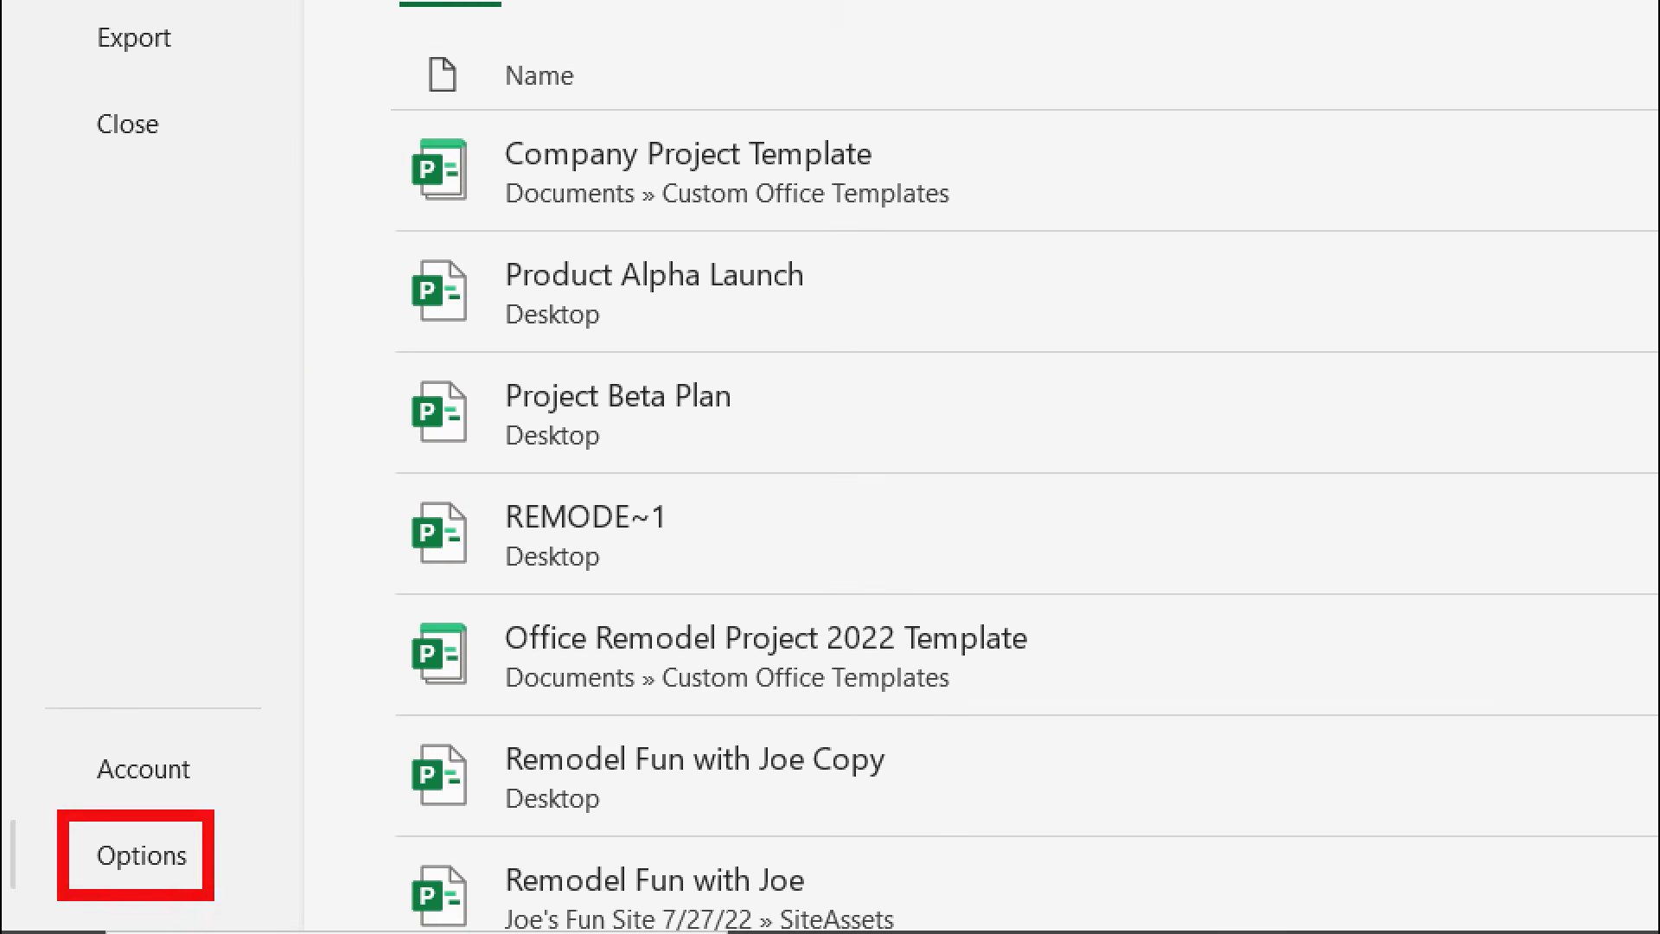
pyautogui.moveTo(179, 843); pyautogui.dragTo(285, 728)
pyautogui.press('Escape')
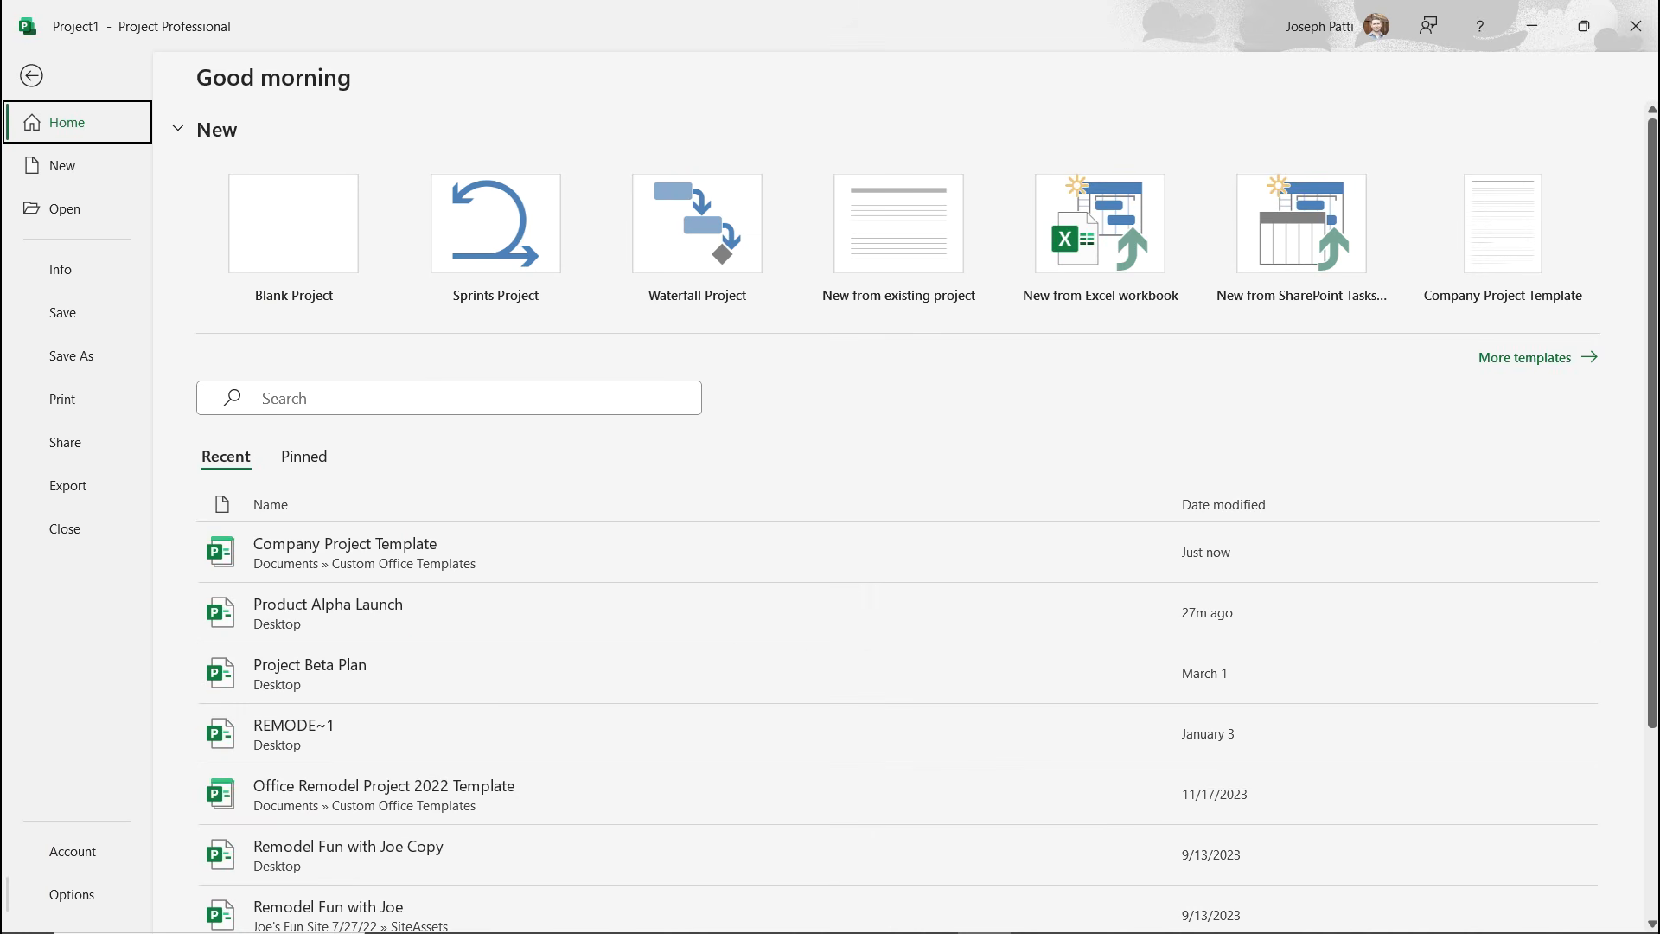
pyautogui.click(71, 894)
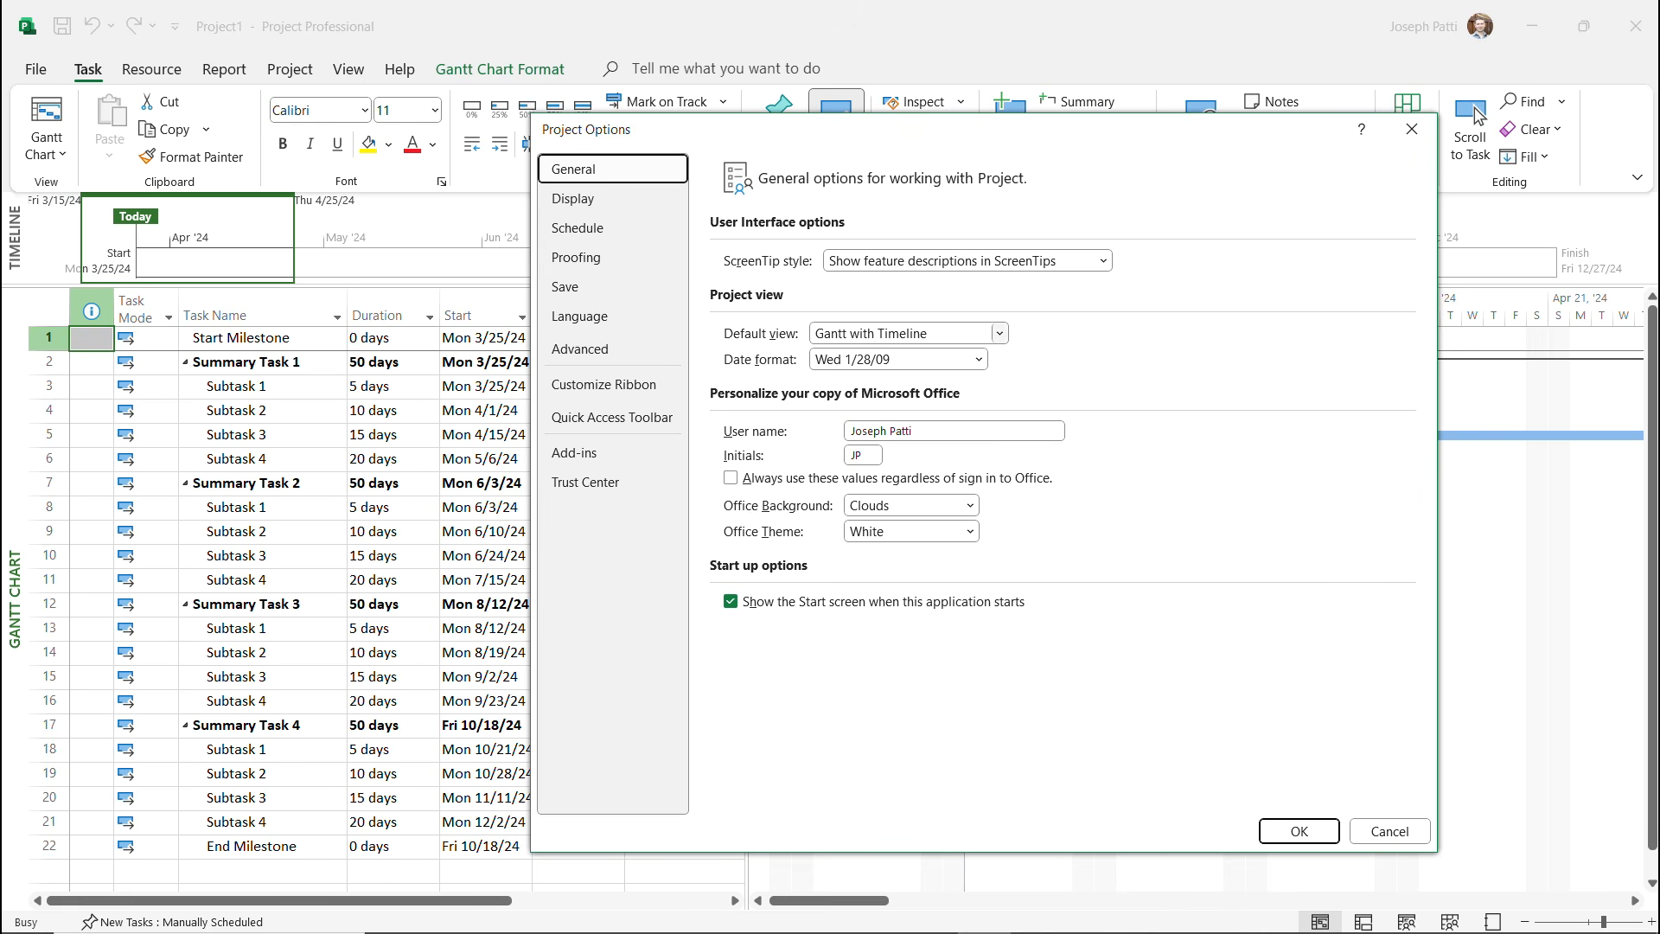
pyautogui.click(998, 333)
pyautogui.press('Up')
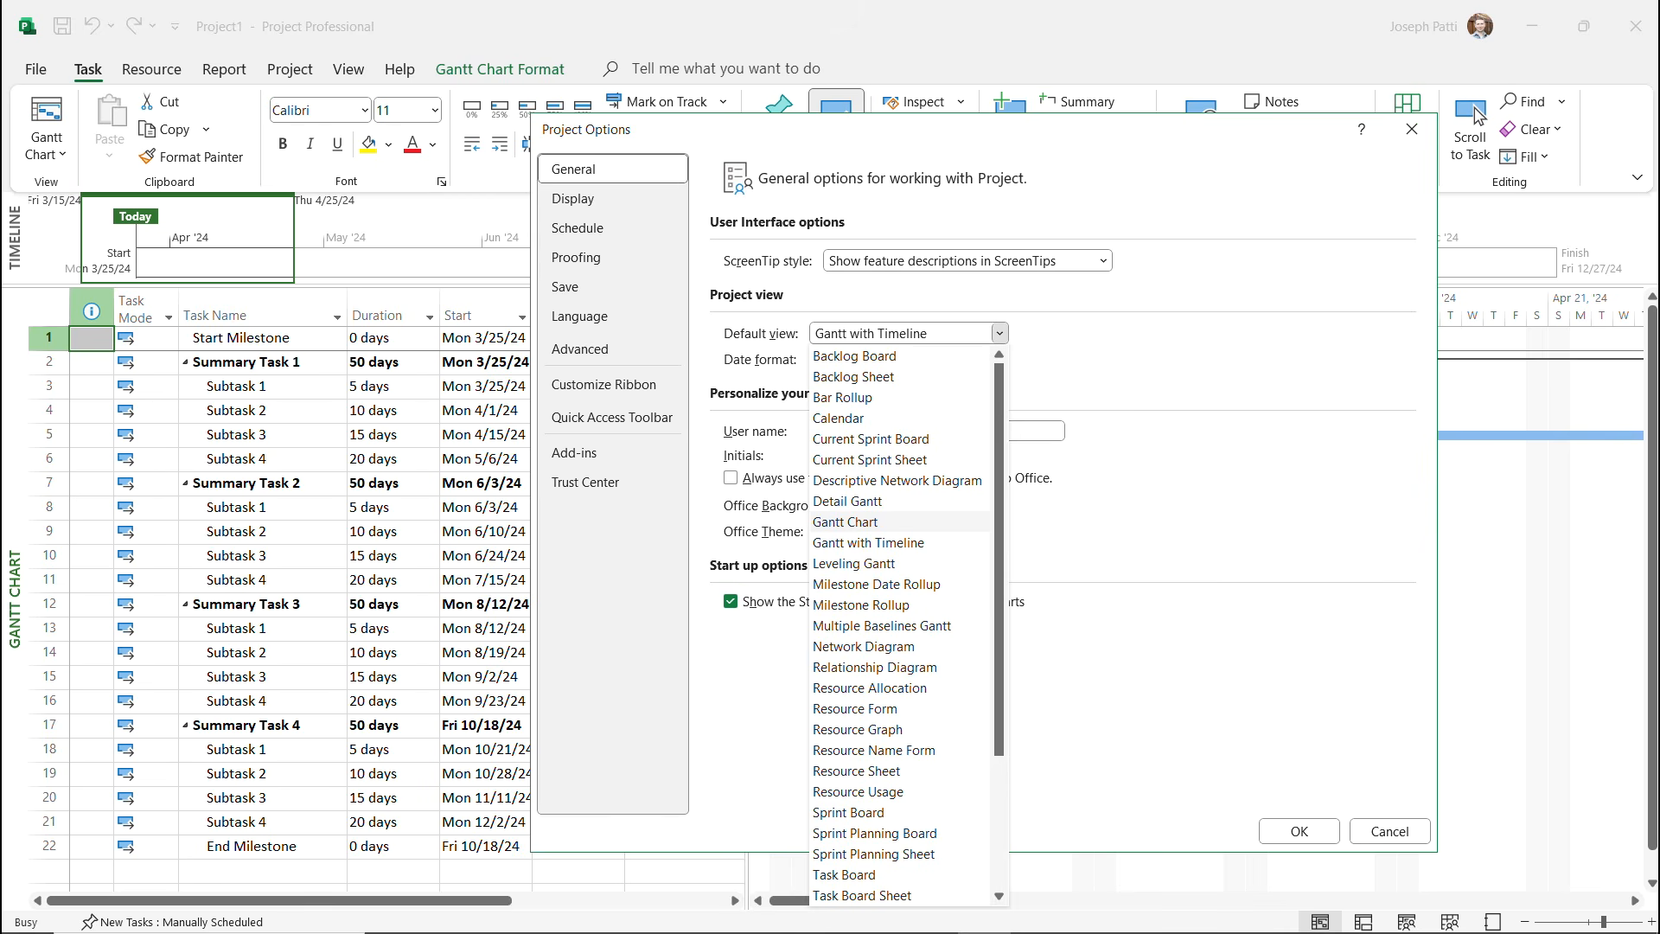
pyautogui.press('Up')
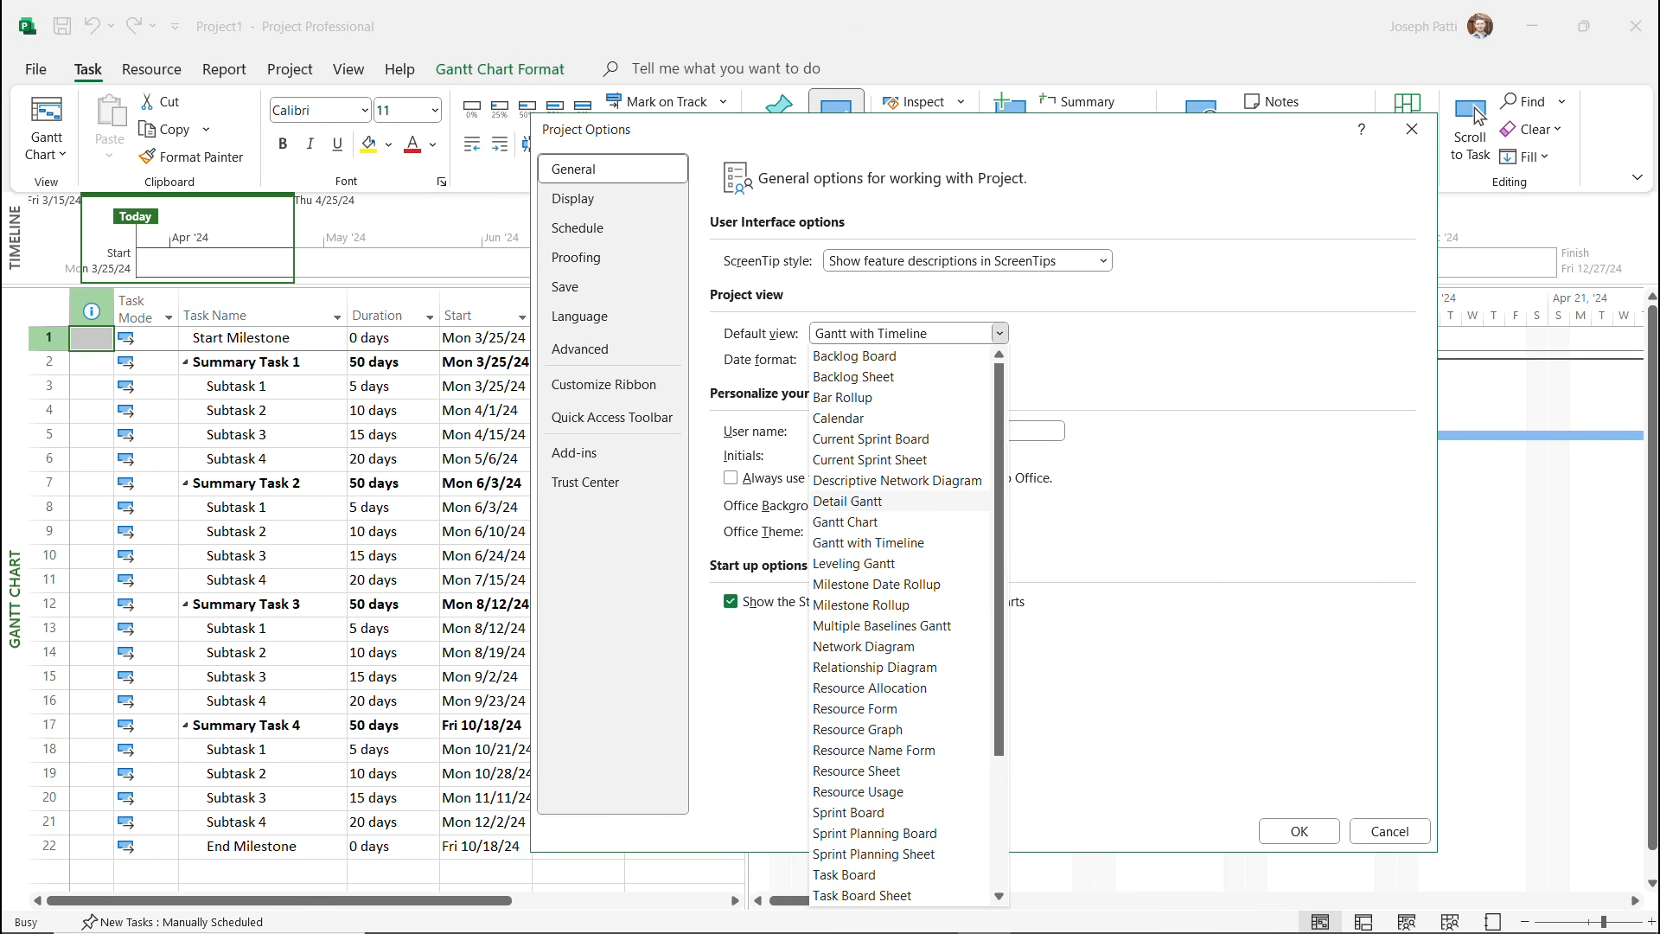
pyautogui.press('Home')
pyautogui.press('Escape')
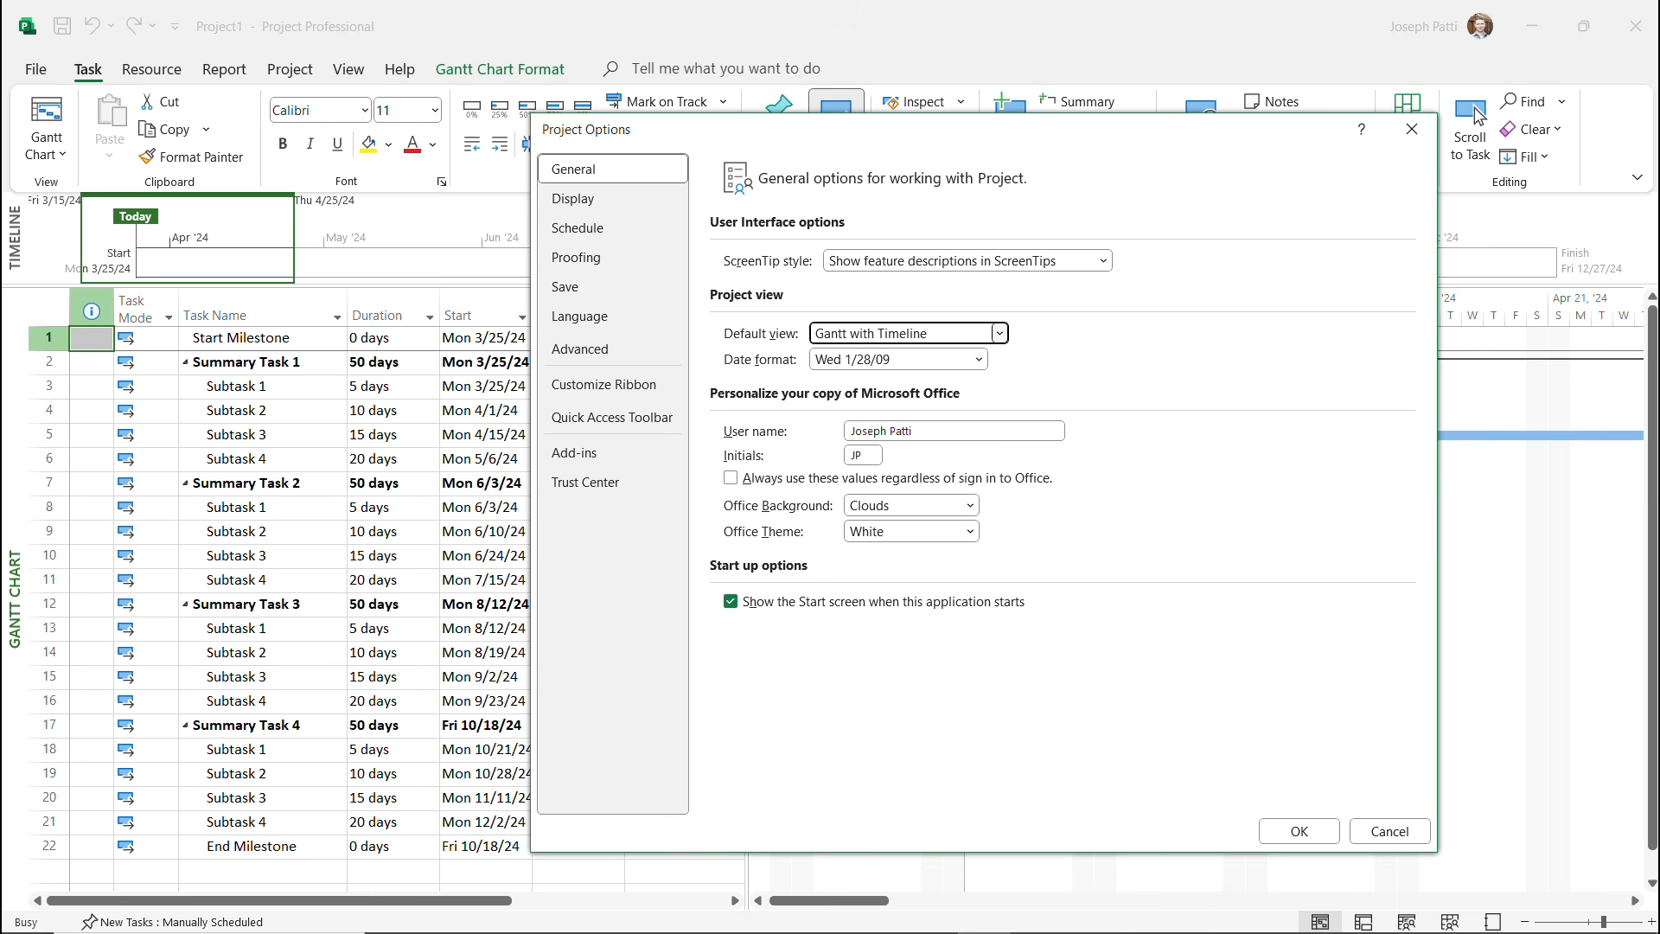
# Review the Display settings in the Project Options, including the available calendar types, keeping Gregorian Calendar selected.
pyautogui.click(612, 198)
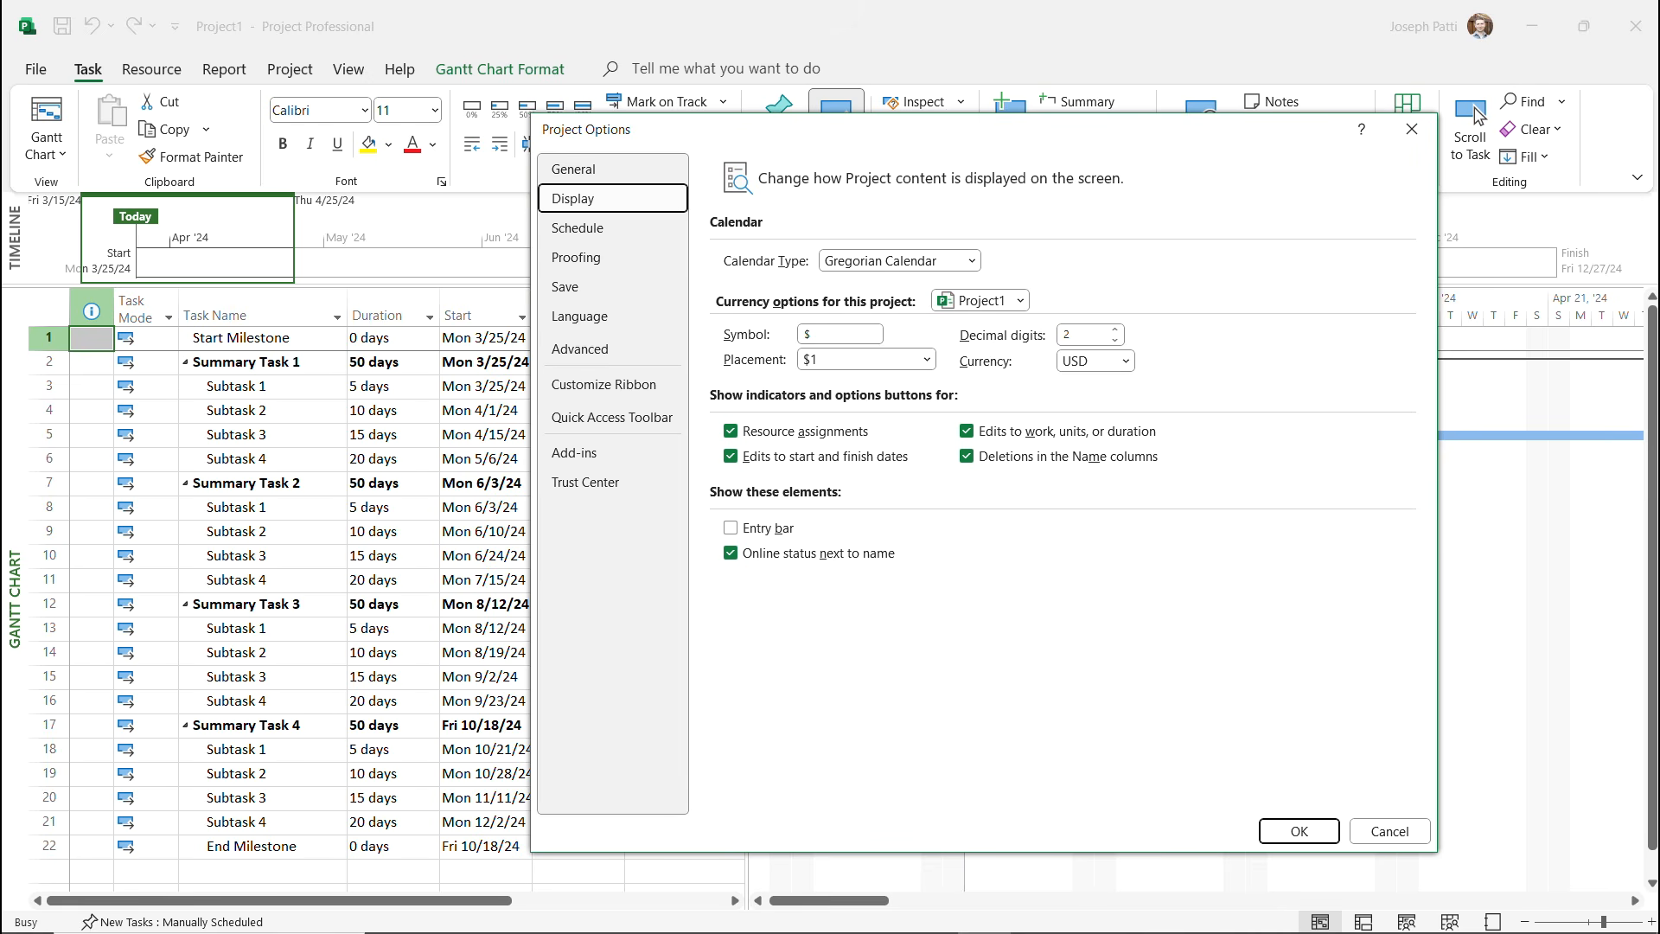
pyautogui.click(971, 260)
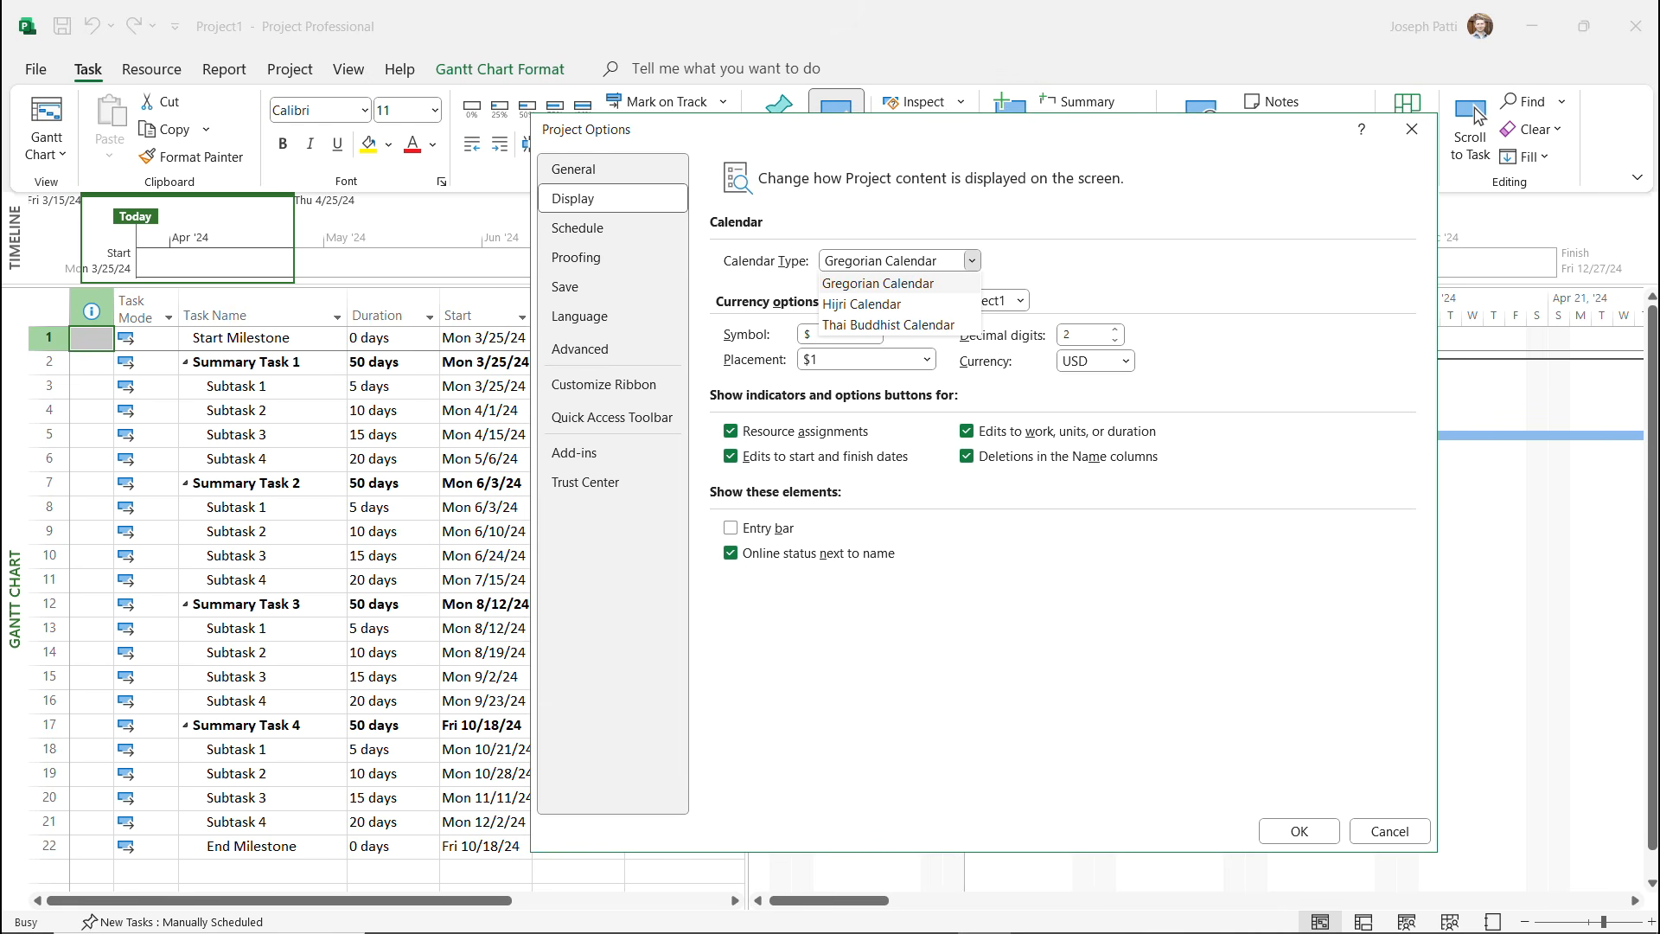
pyautogui.press('Down')
pyautogui.press('Down')
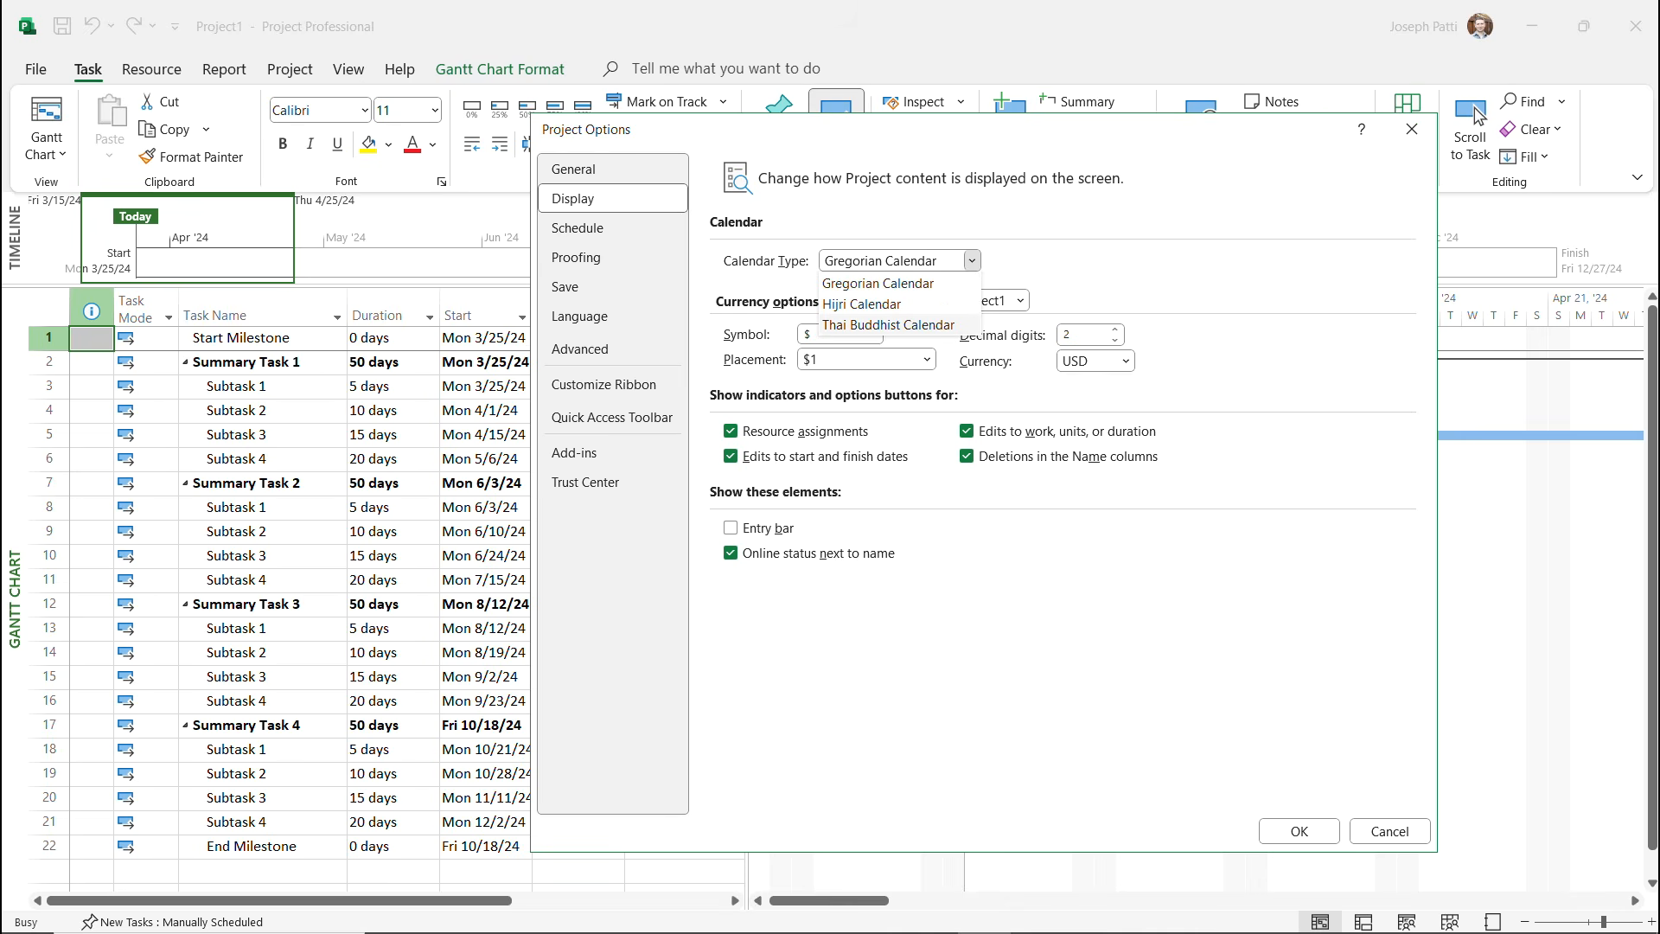
pyautogui.press('Up')
pyautogui.press('Up')
pyautogui.press('Return')
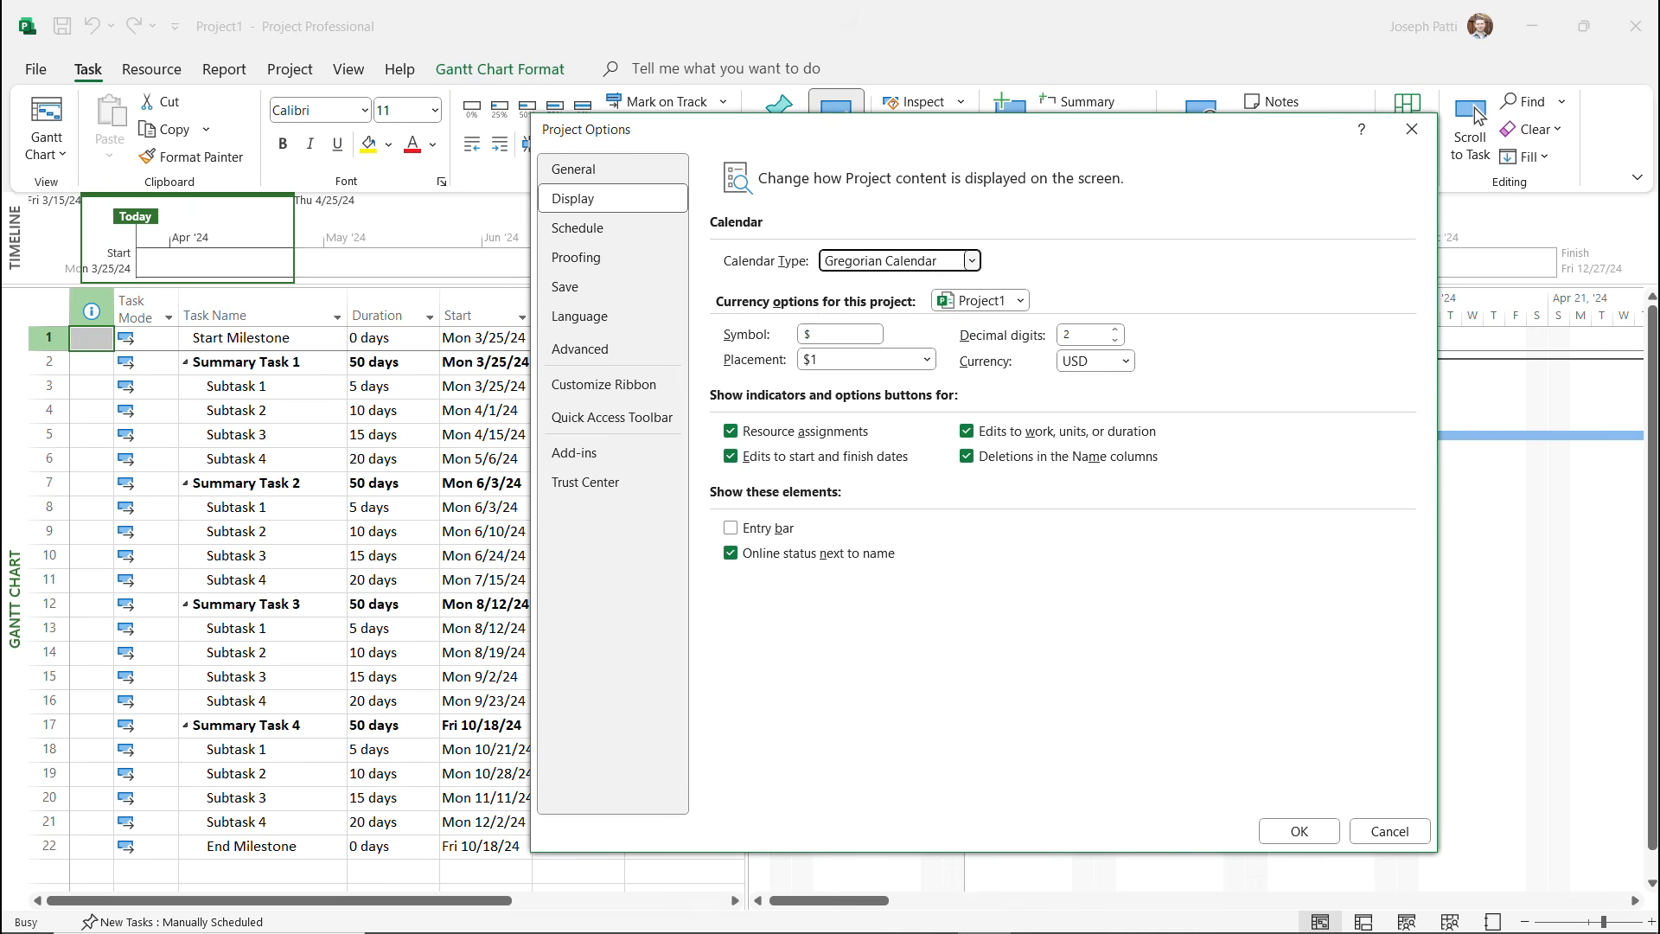
# Review the Schedule settings down to the calculation options and look through the units available for entering durations.
pyautogui.click(612, 227)
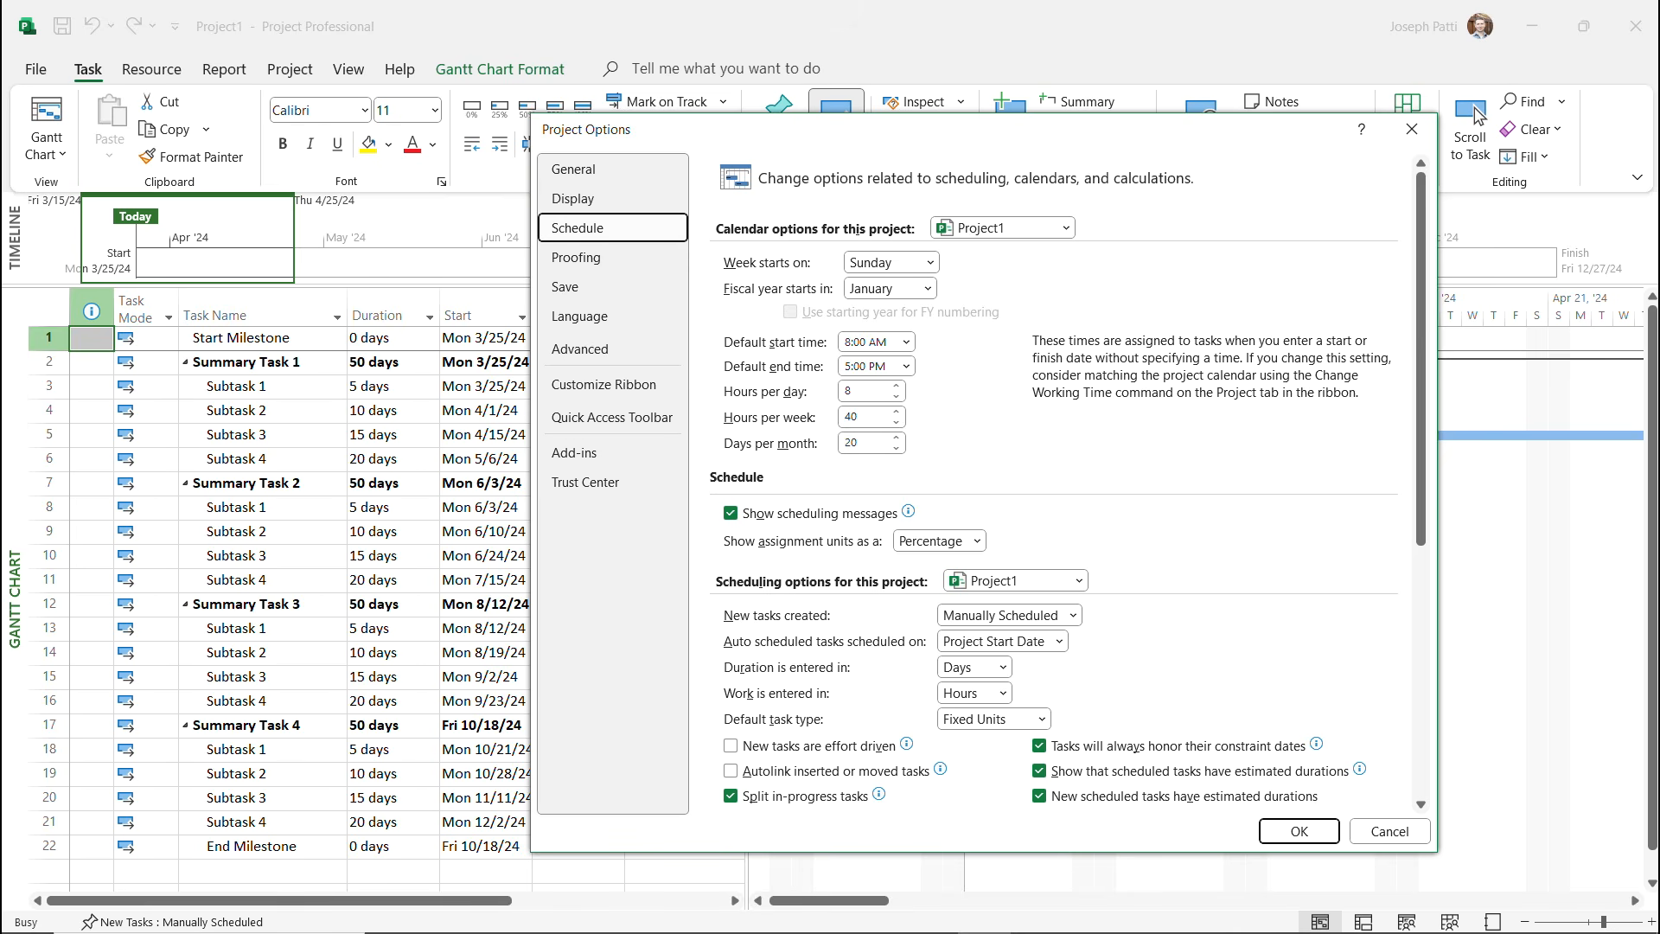
pyautogui.scroll(-5, 1054, 484)
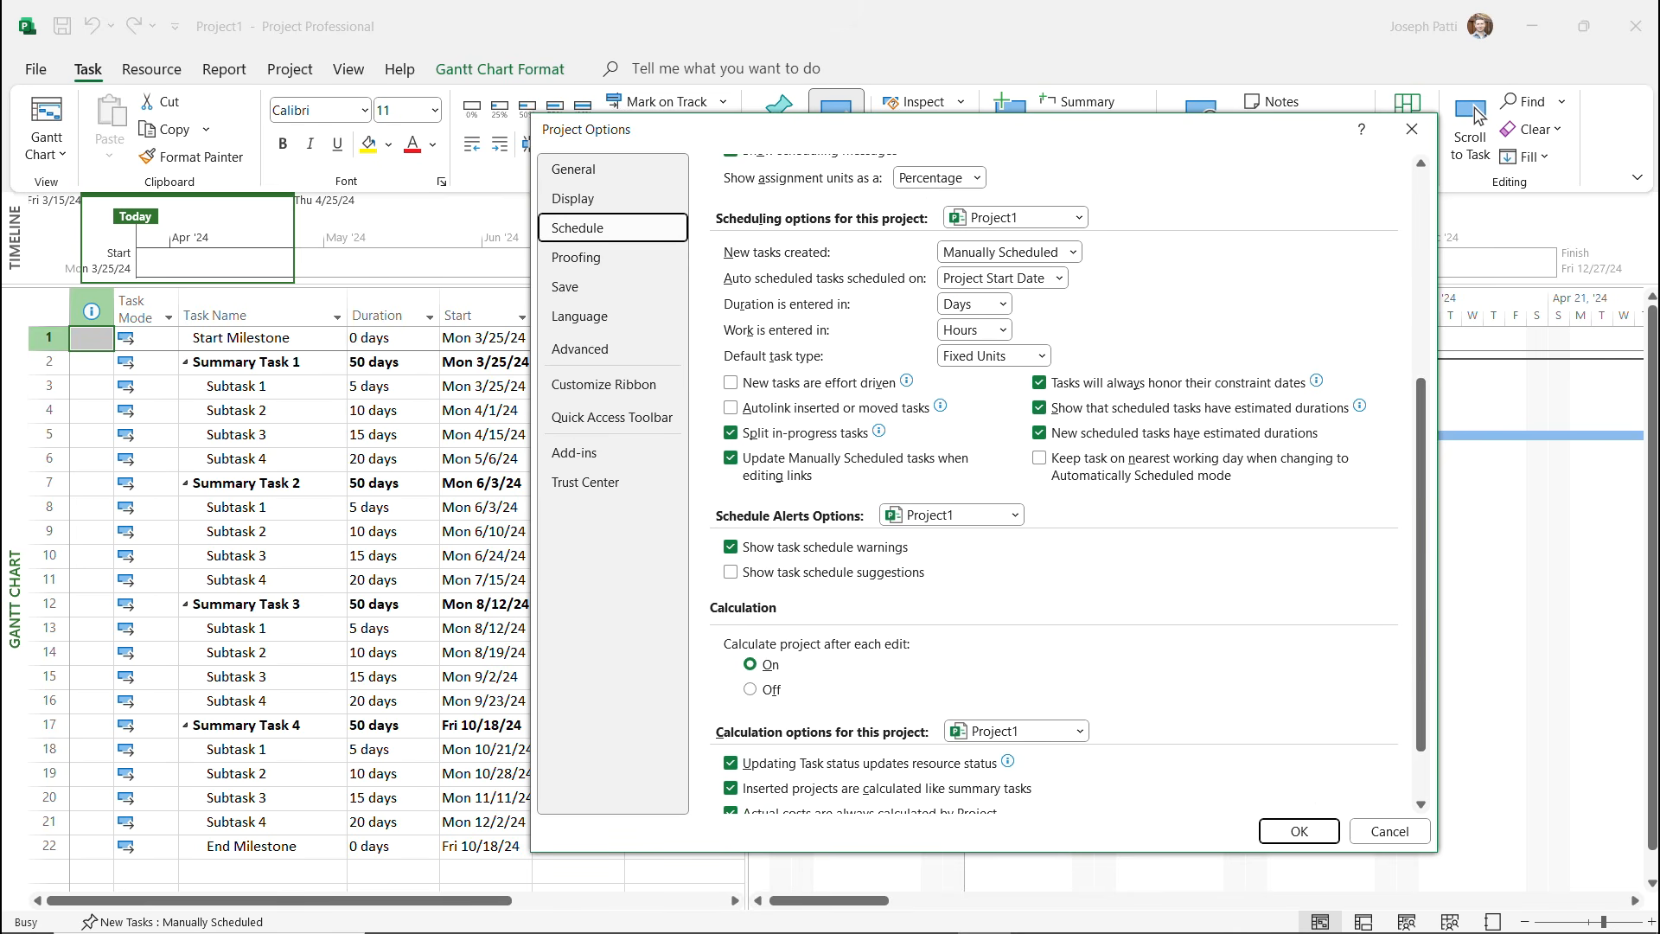
pyautogui.scroll(-1, 1055, 484)
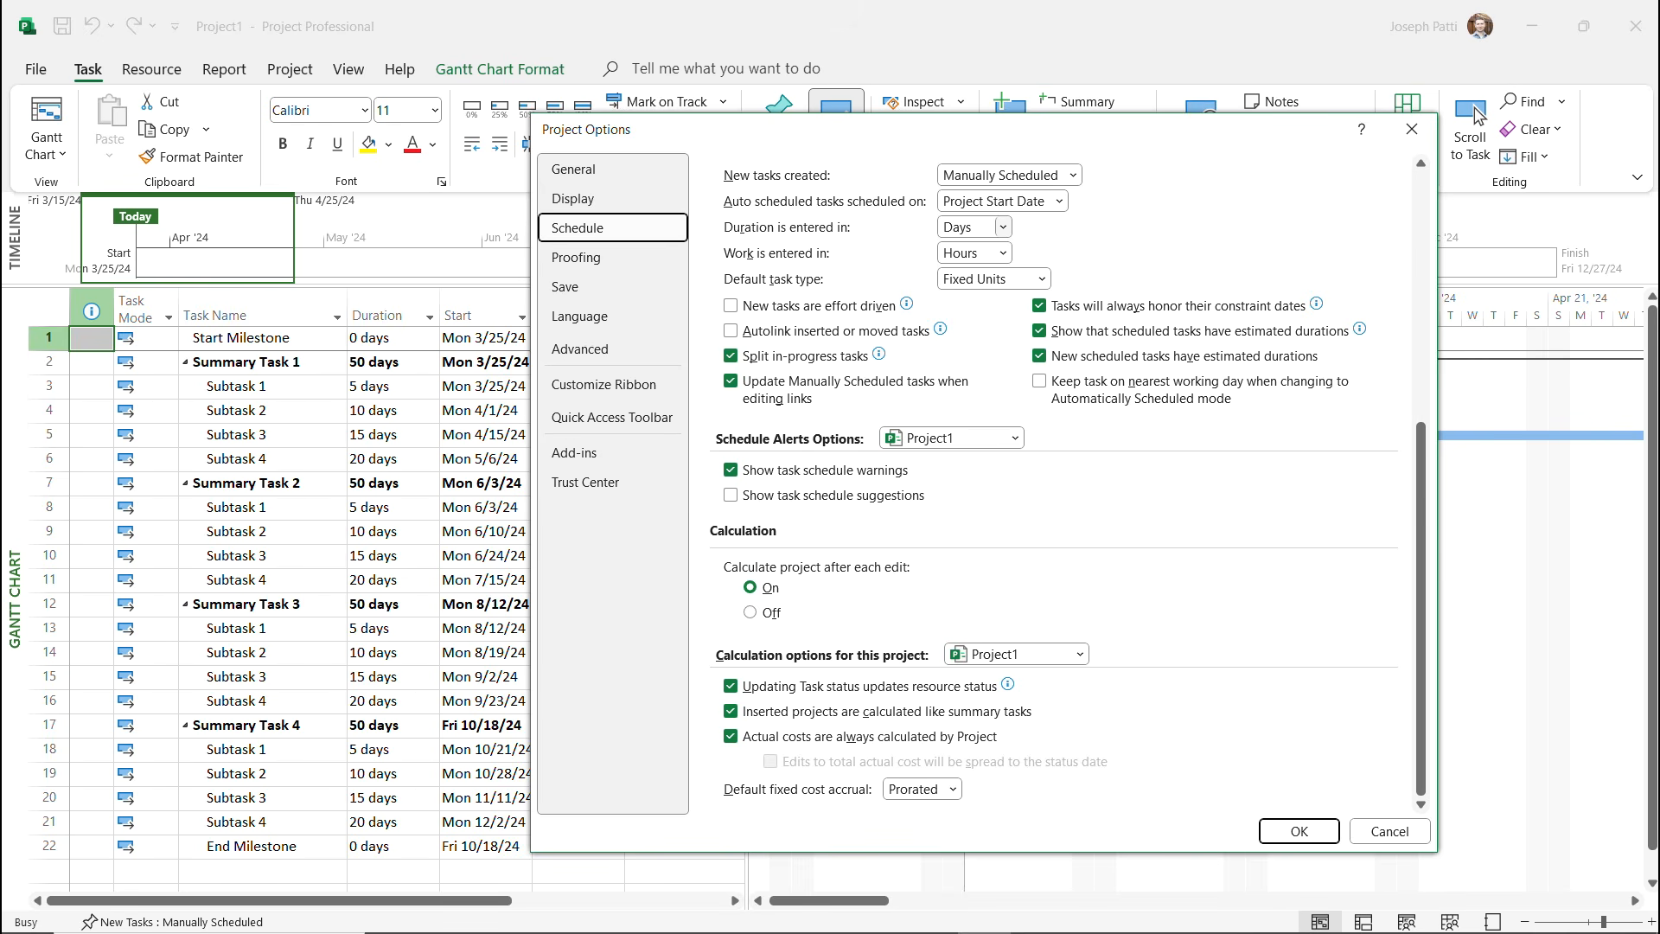
pyautogui.click(1002, 226)
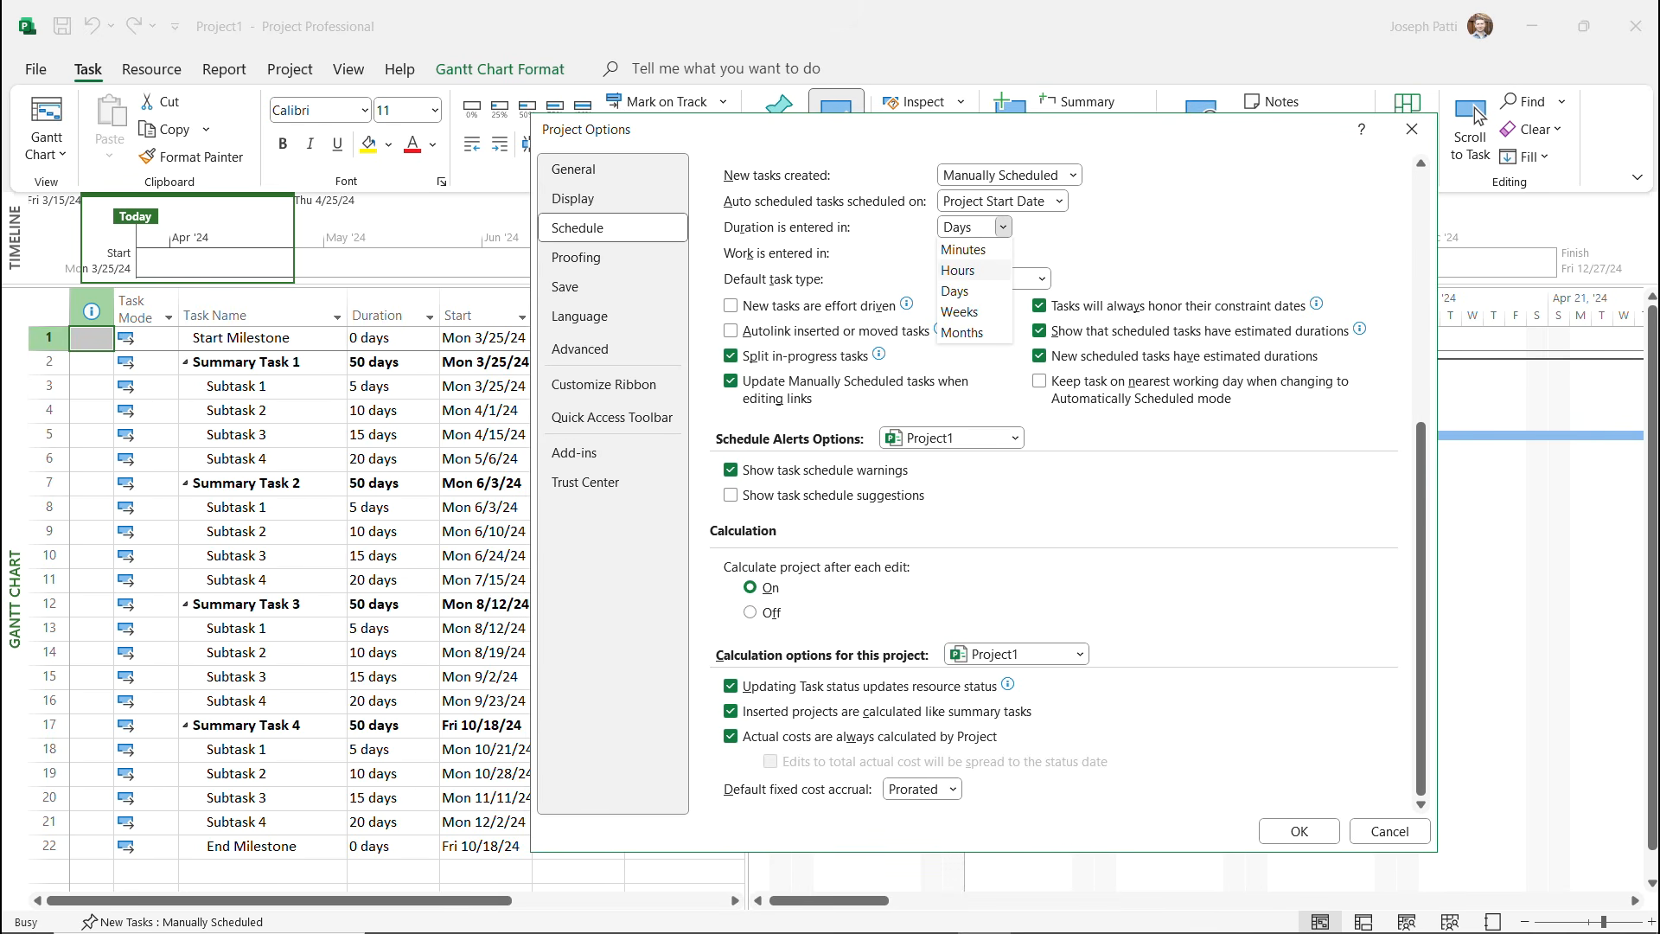
# Examine the Proofing settings with their list of fields to check, as well as the Save and Language settings.
pyautogui.click(576, 256)
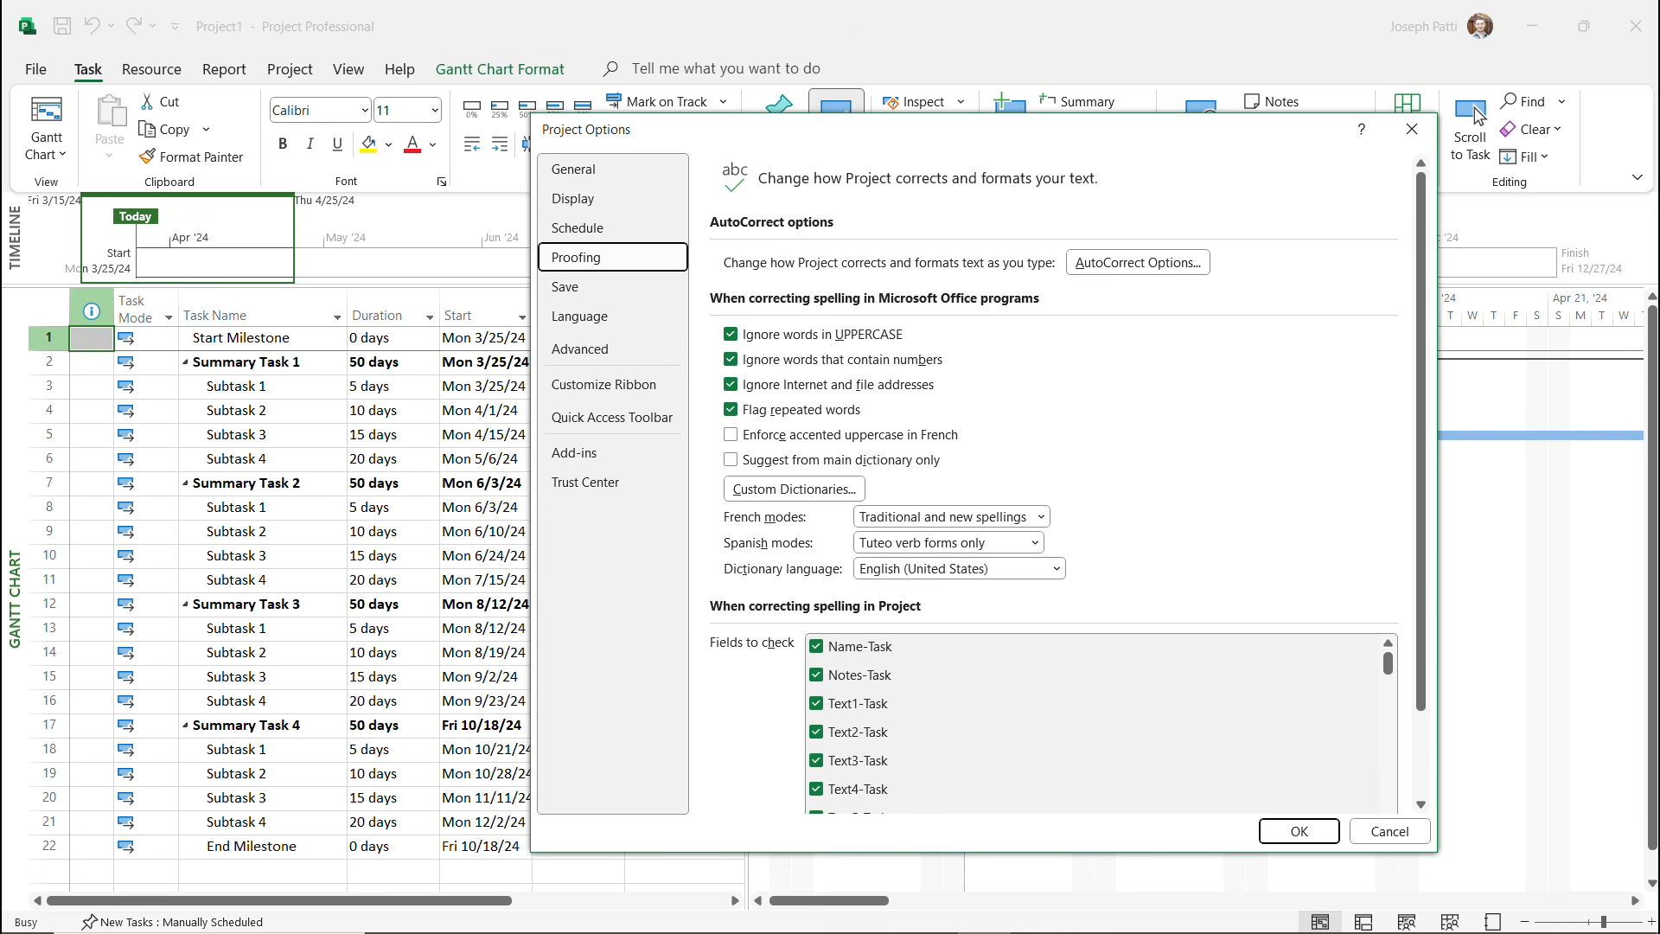
pyautogui.scroll(-1, 1478, 115)
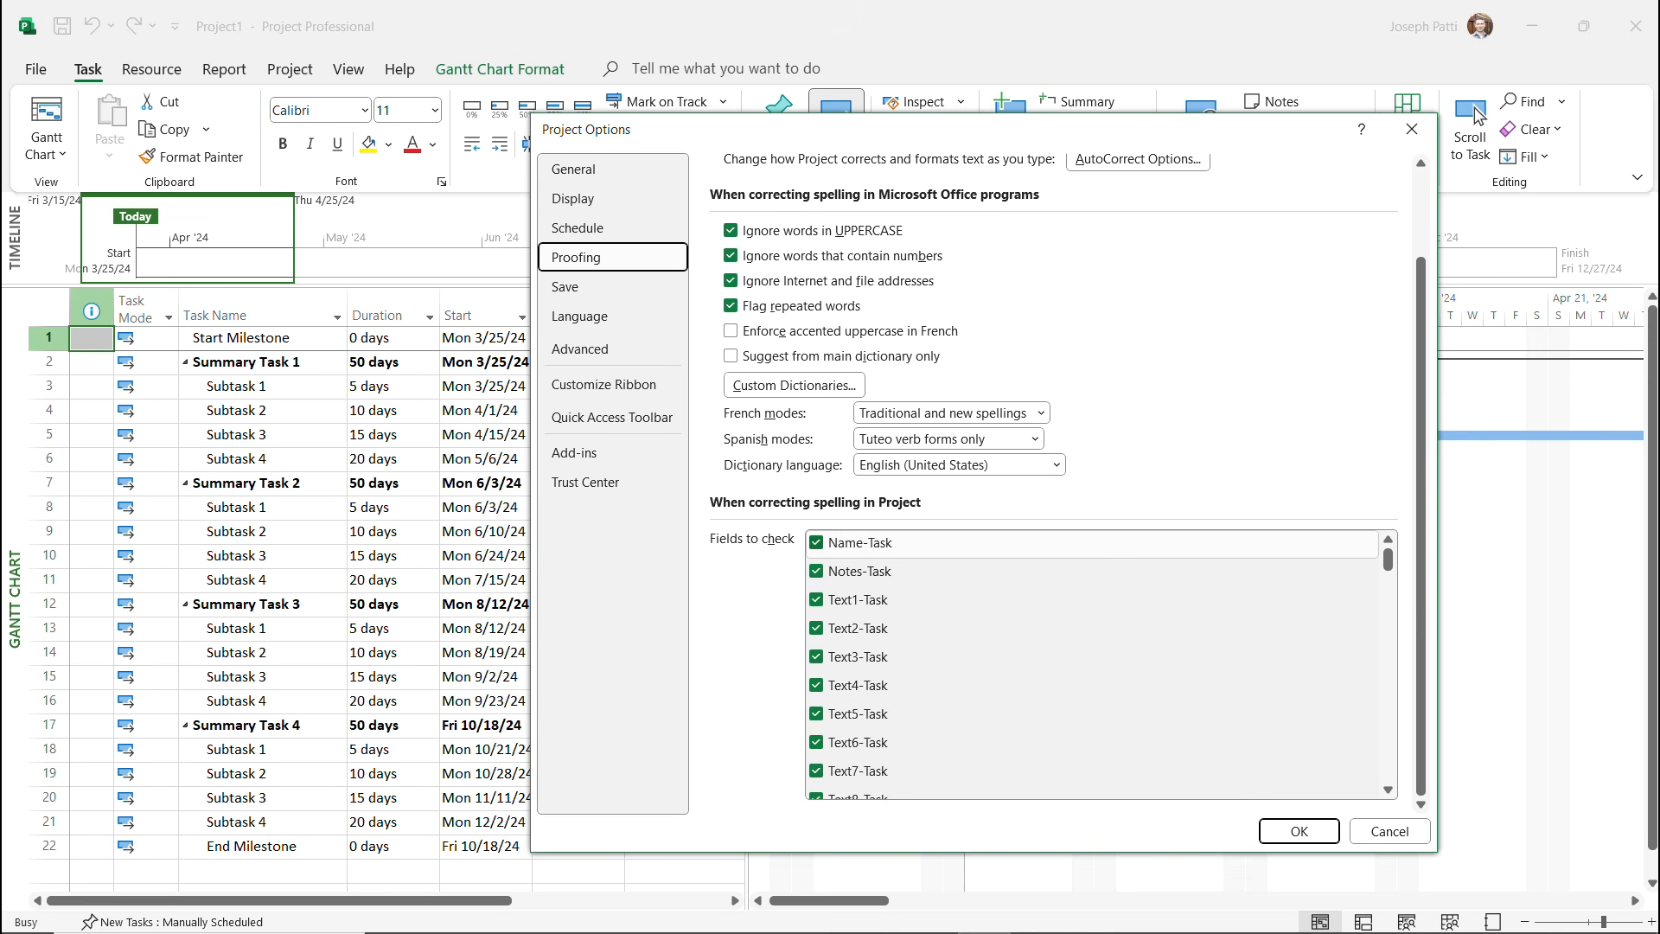
pyautogui.scroll(-3, 1478, 115)
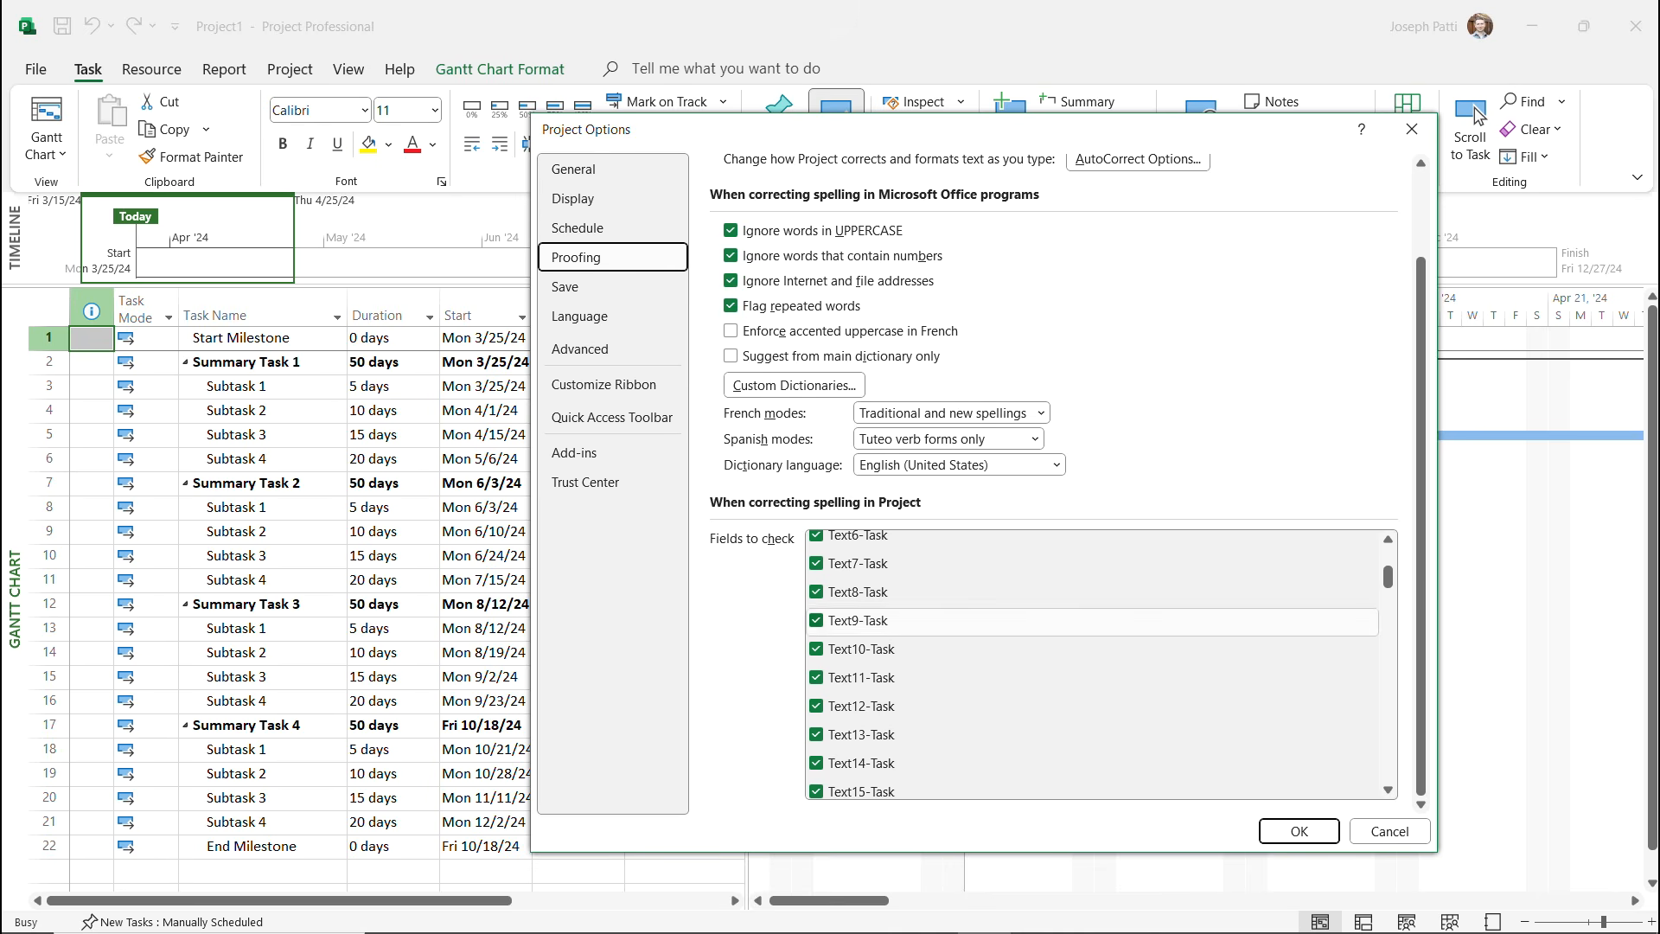
pyautogui.press('Down')
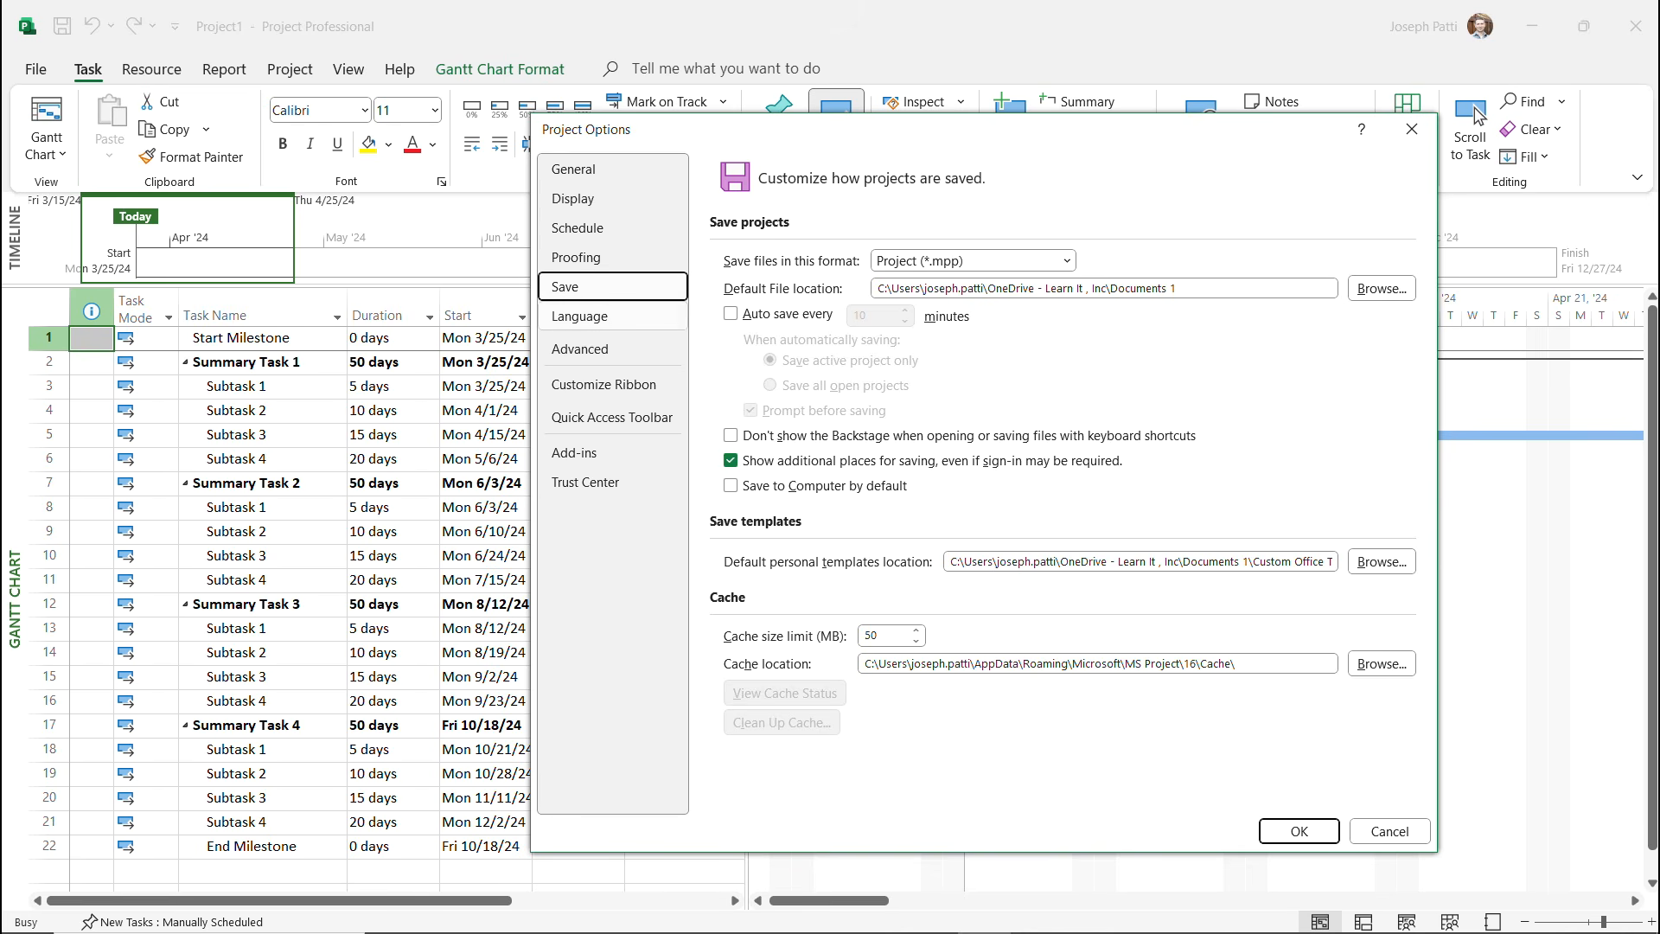
pyautogui.press('Down')
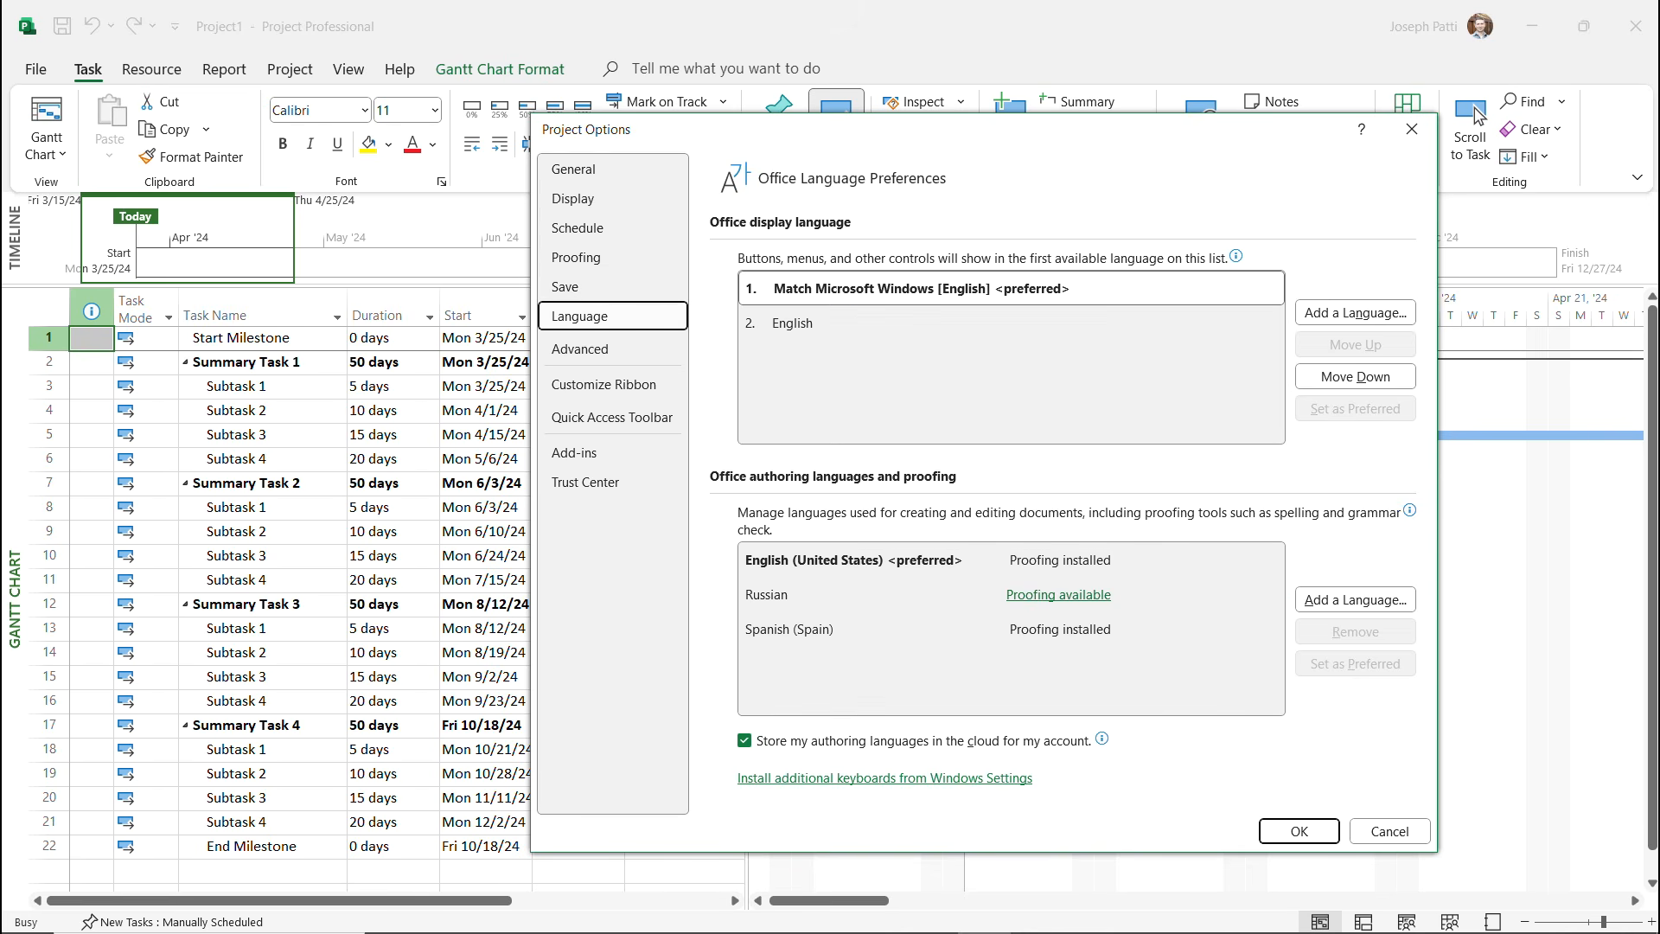
# Review the Advanced settings through to the calculation options, including the label choices for months, without changing them.
pyautogui.press('Down')
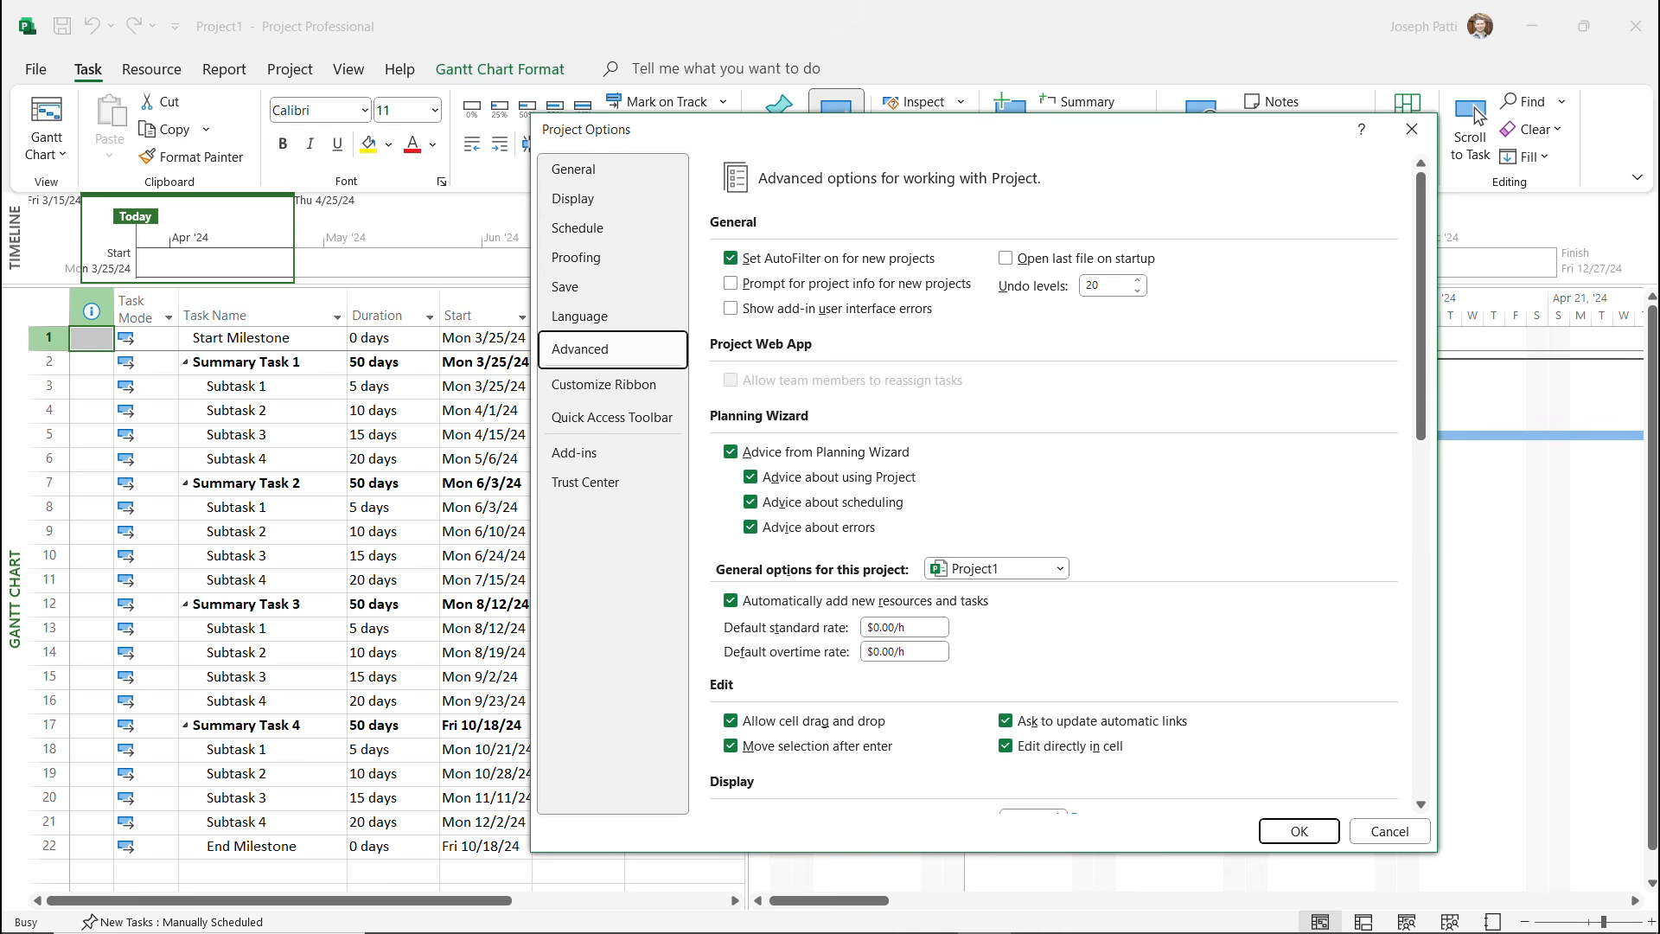
pyautogui.scroll(-8, 1054, 483)
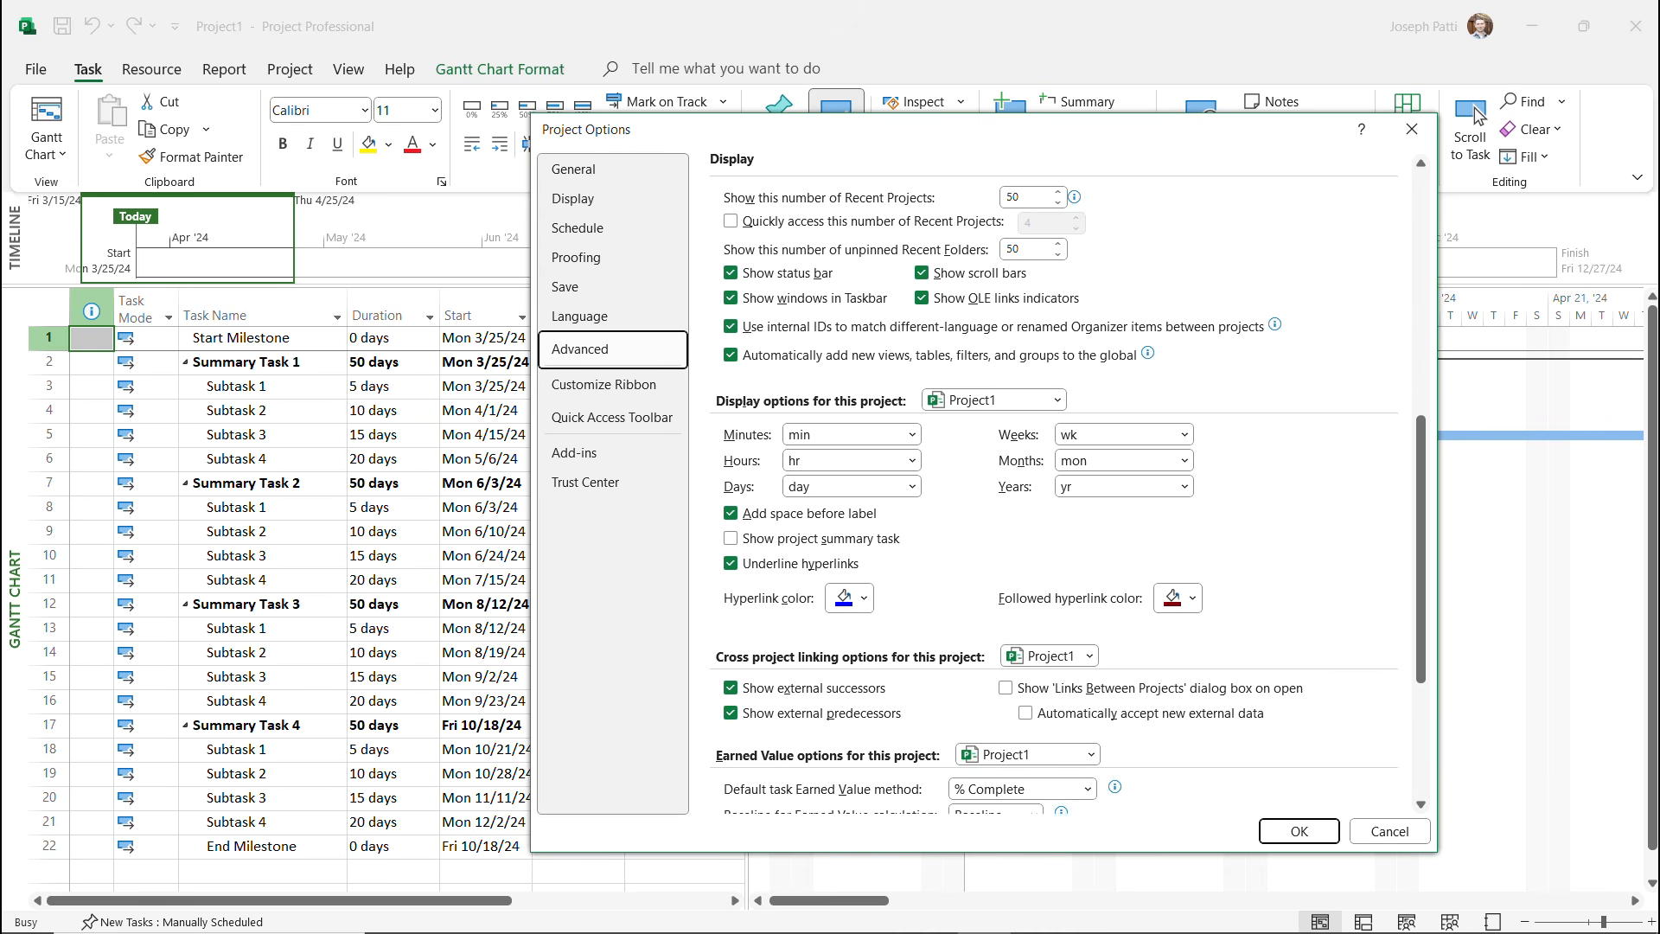
pyautogui.scroll(-1, 1053, 483)
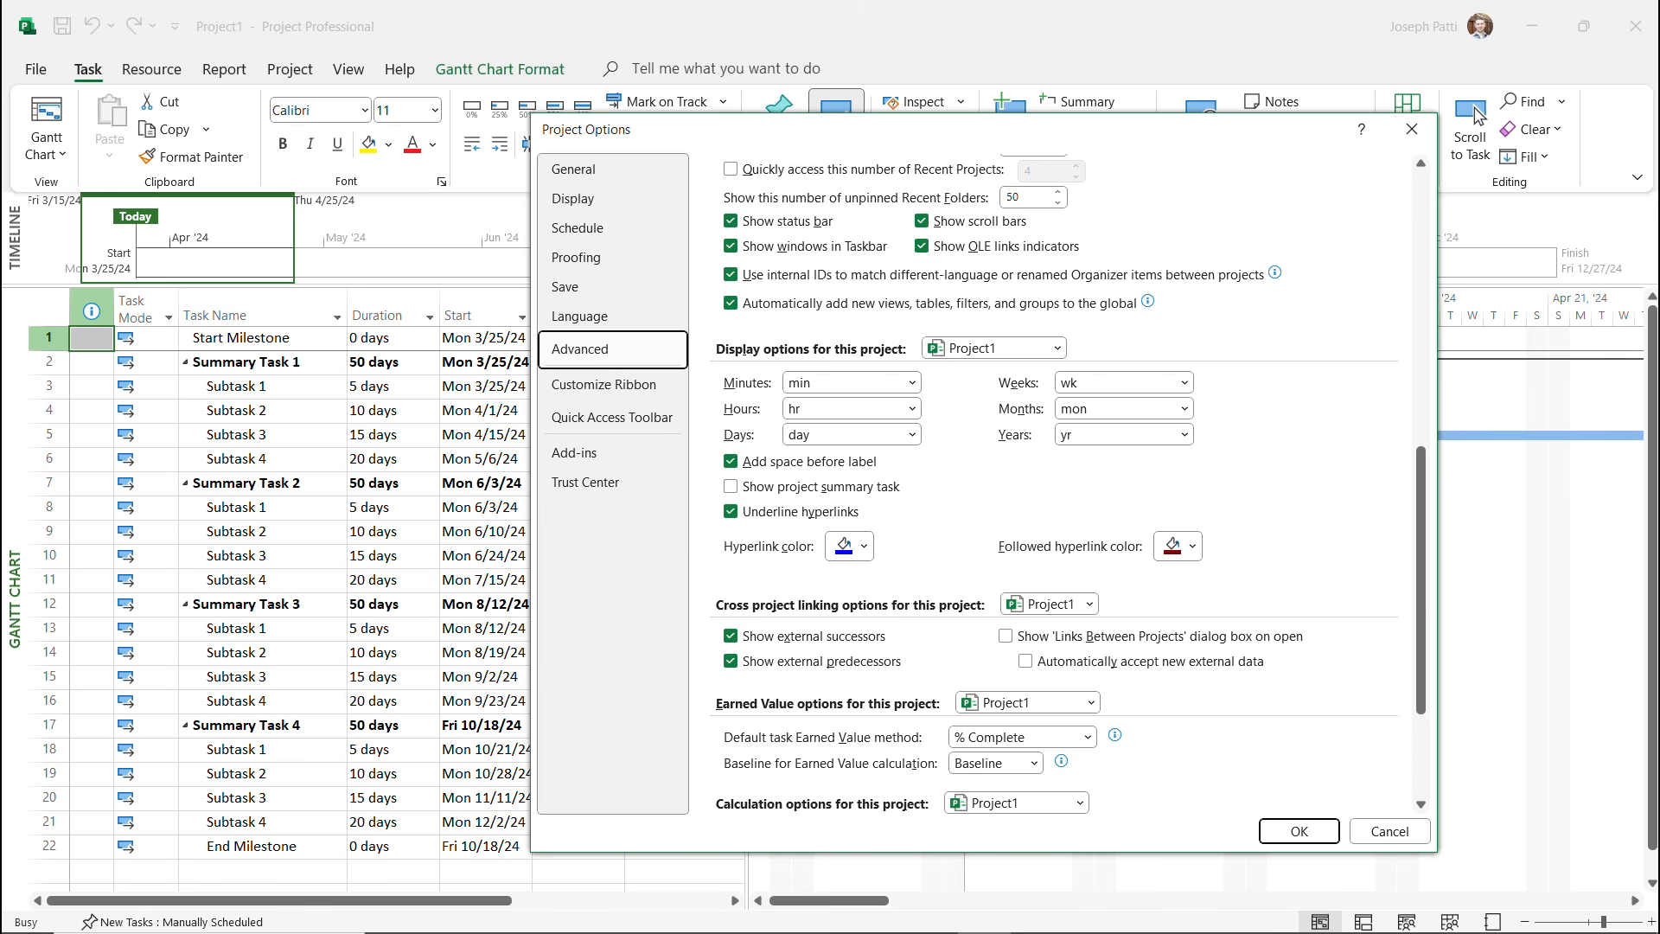
pyautogui.click(1183, 408)
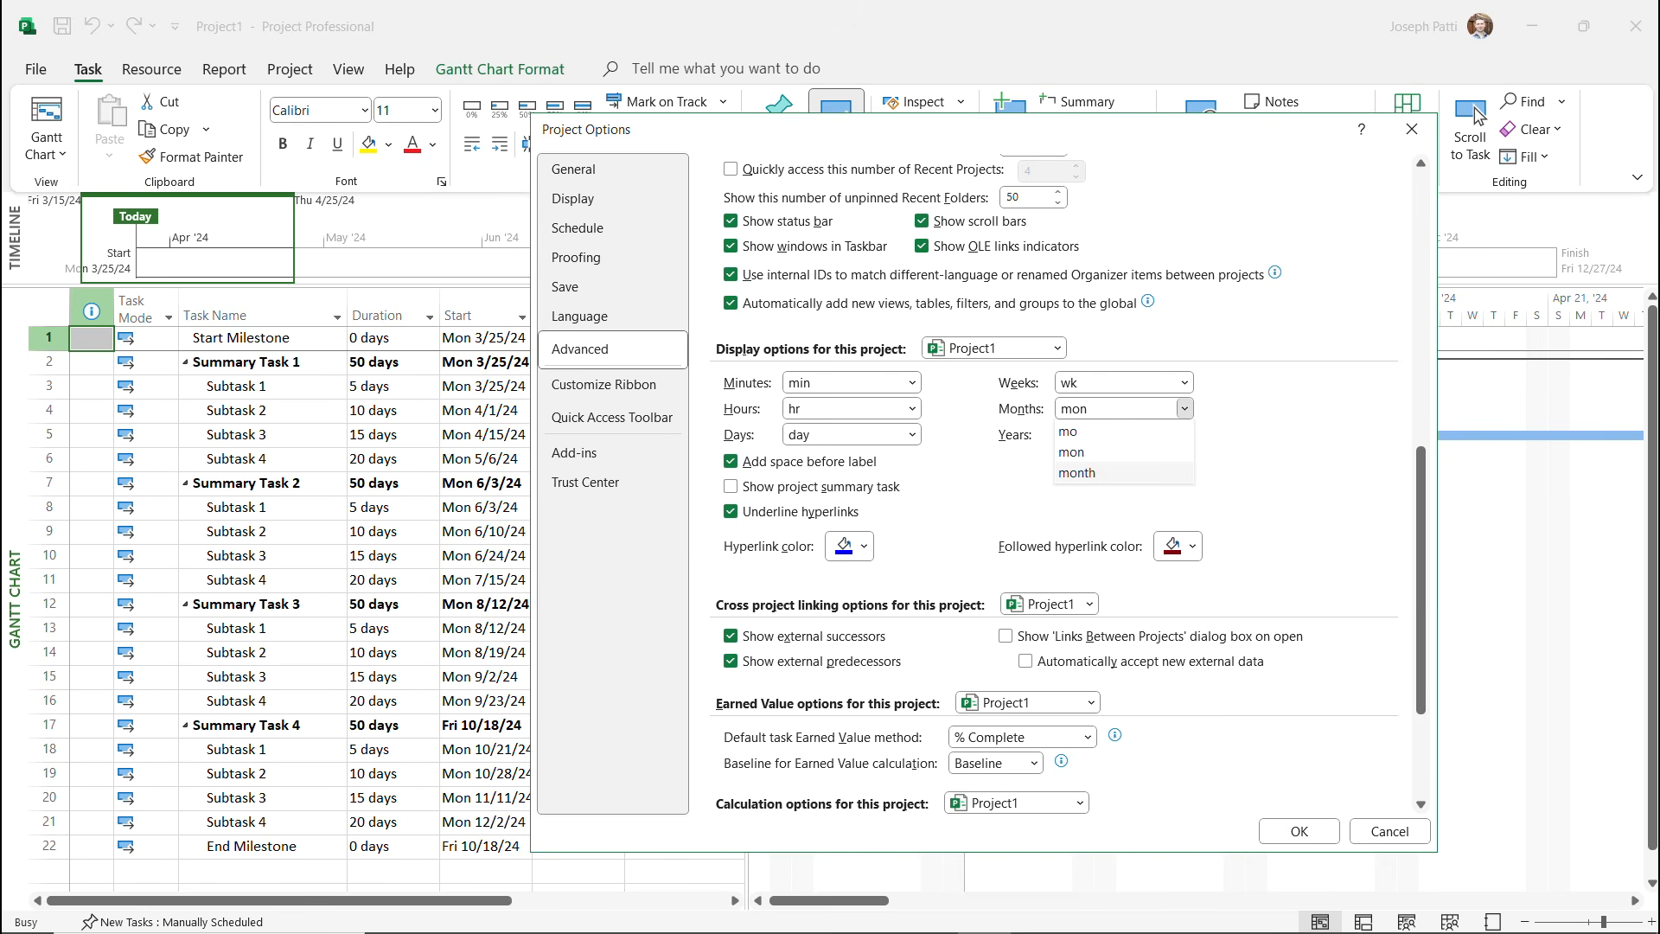
pyautogui.press('Escape')
pyautogui.scroll(-2, 1058, 484)
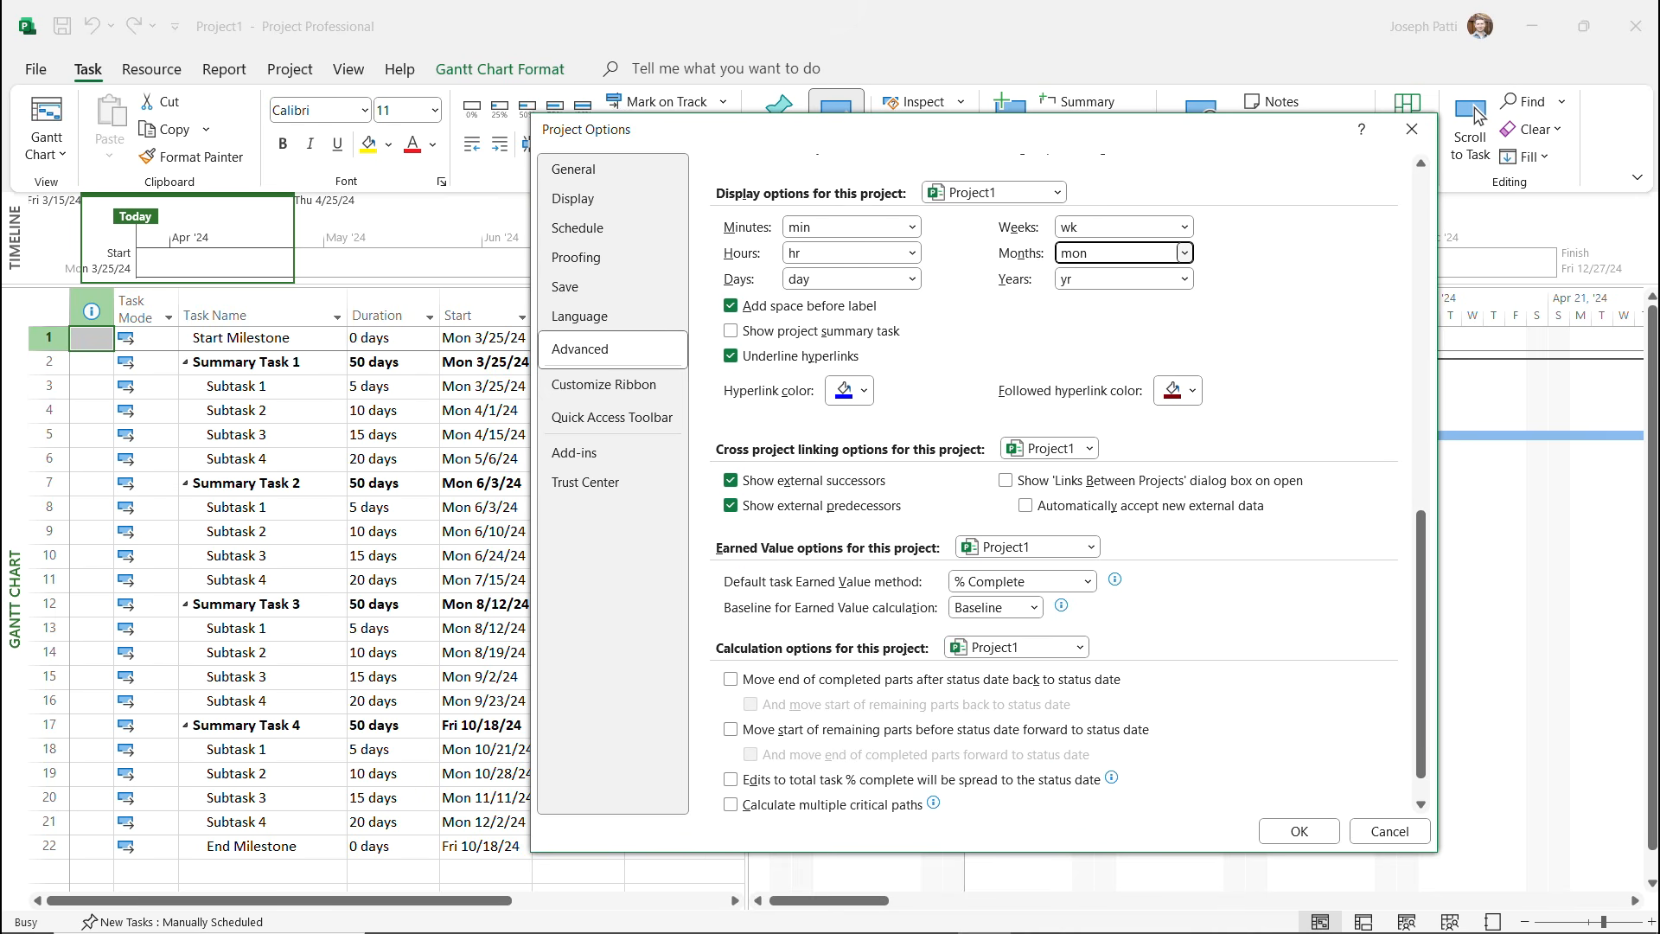
pyautogui.scroll(-1, 1068, 482)
# Look over the Customize Ribbon, Quick Access Toolbar, Add-ins and Trust Center settings, and return to the General settings.
pyautogui.click(604, 383)
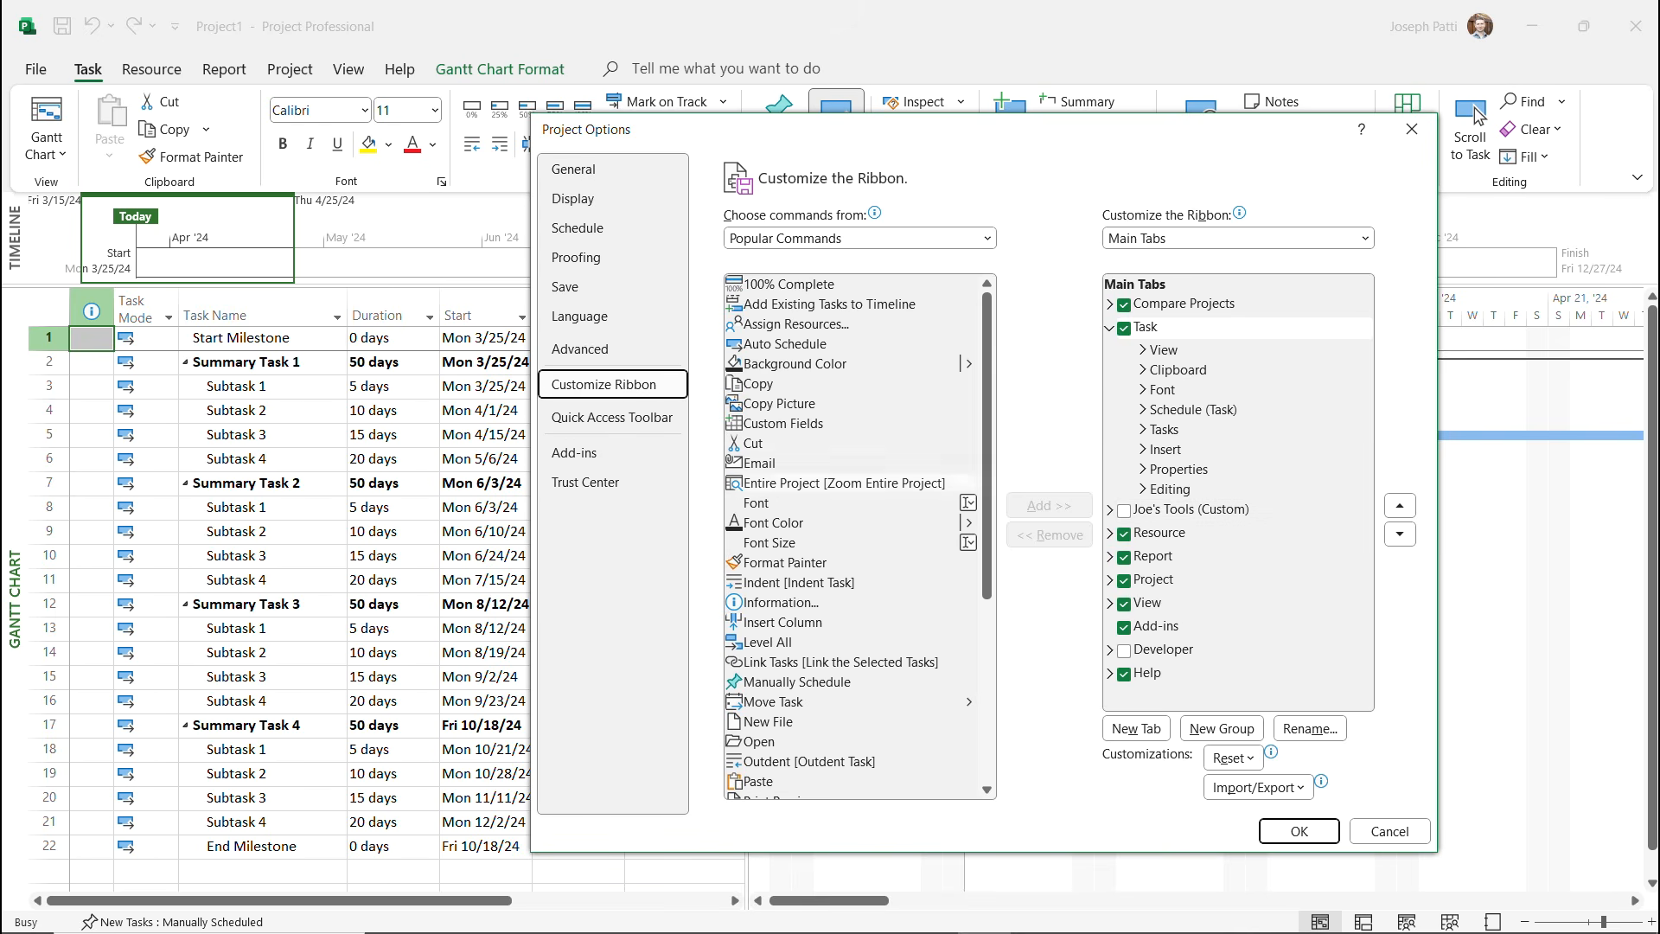
pyautogui.press('Down')
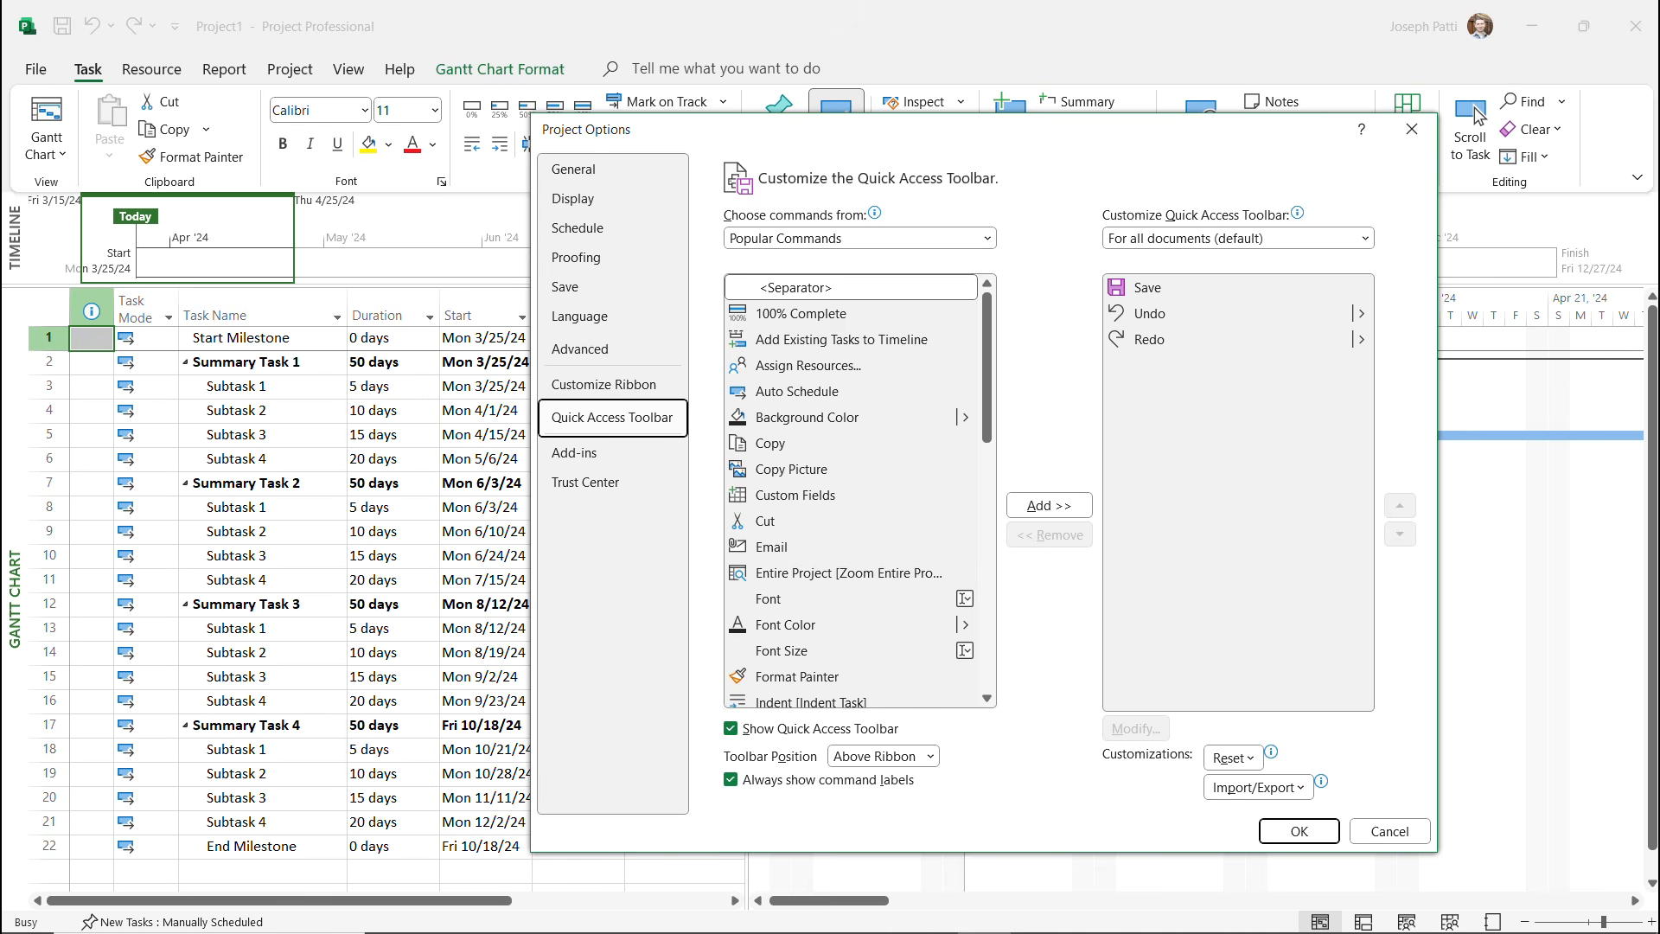
pyautogui.press('Down')
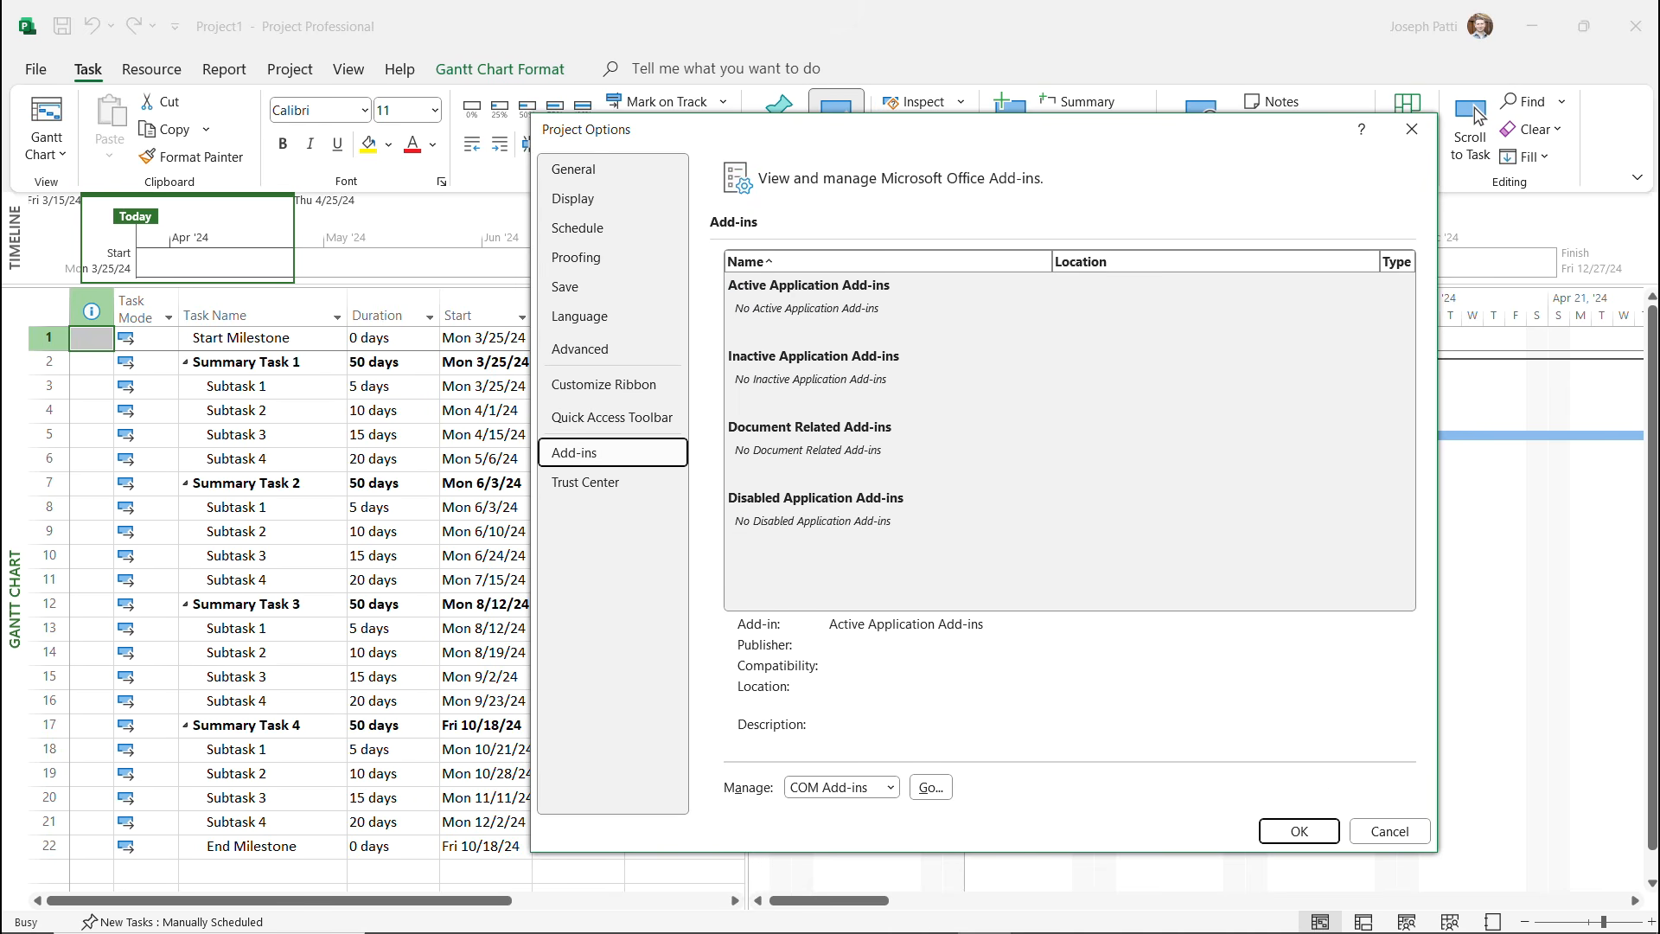
pyautogui.press('Down')
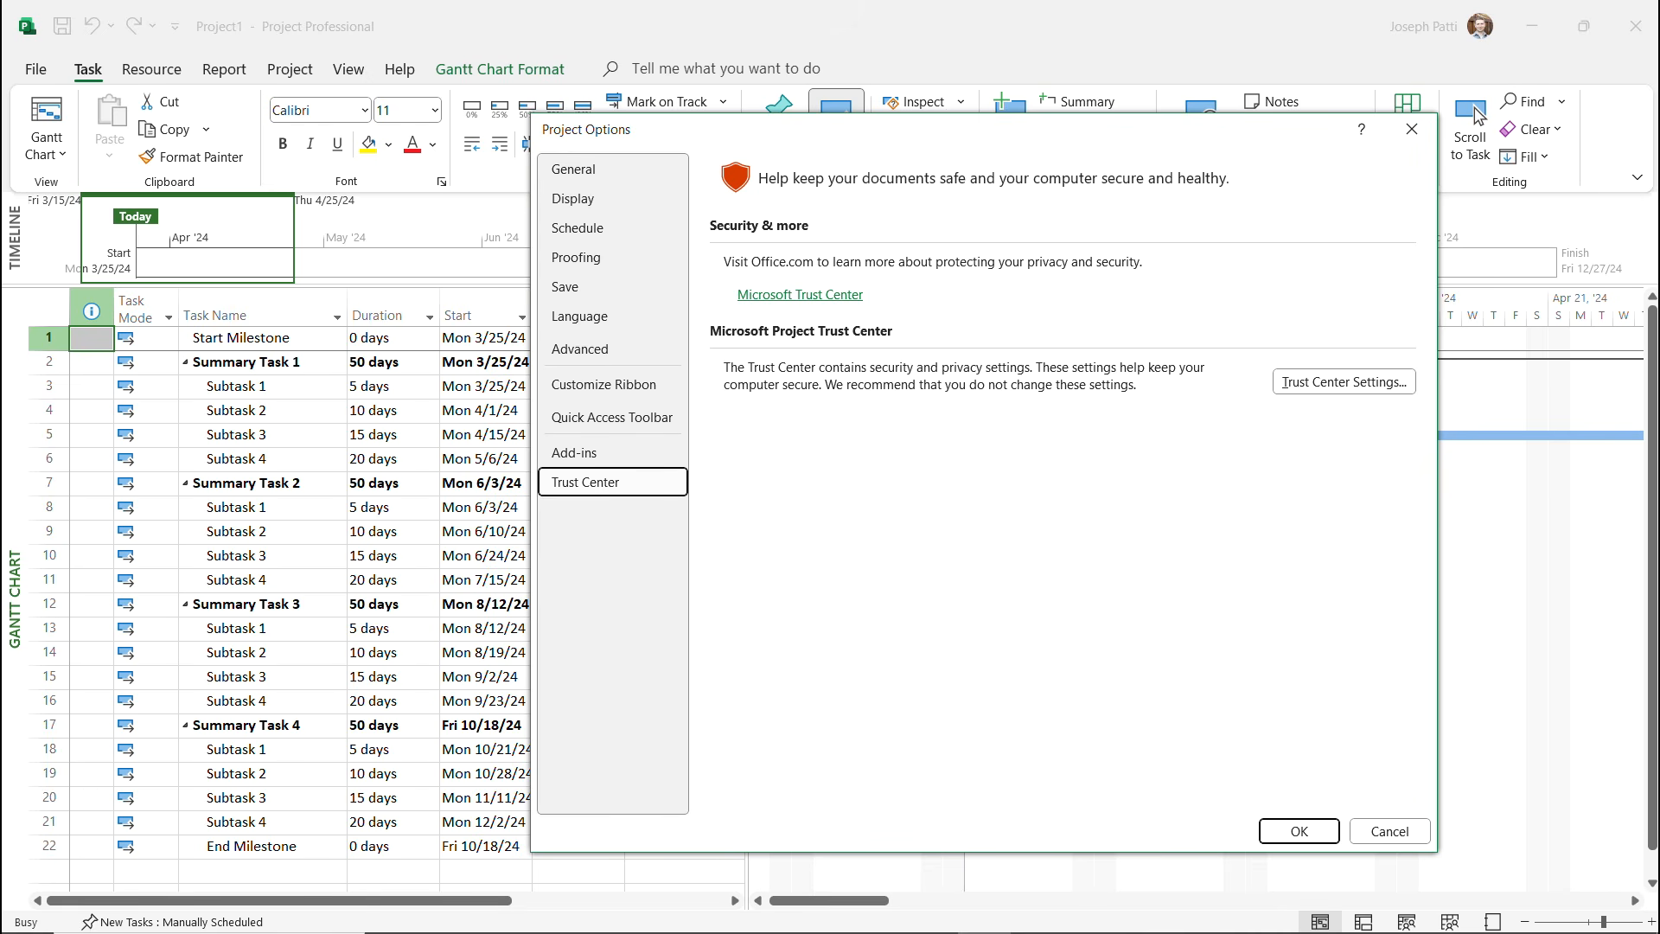
pyautogui.press('Down')
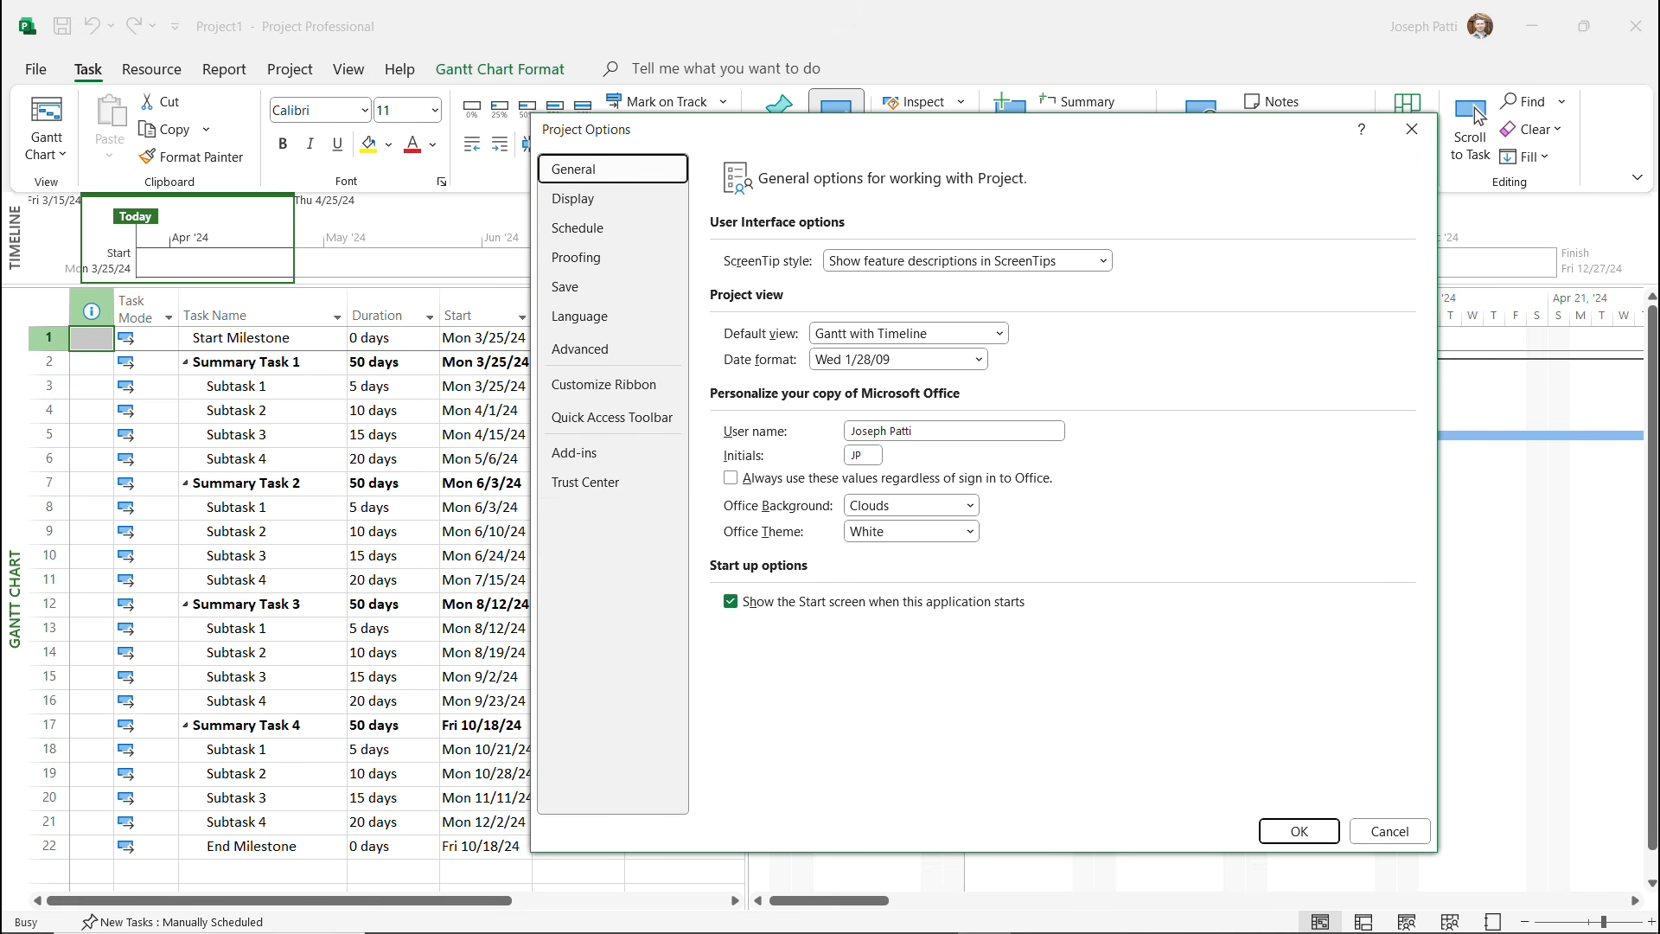